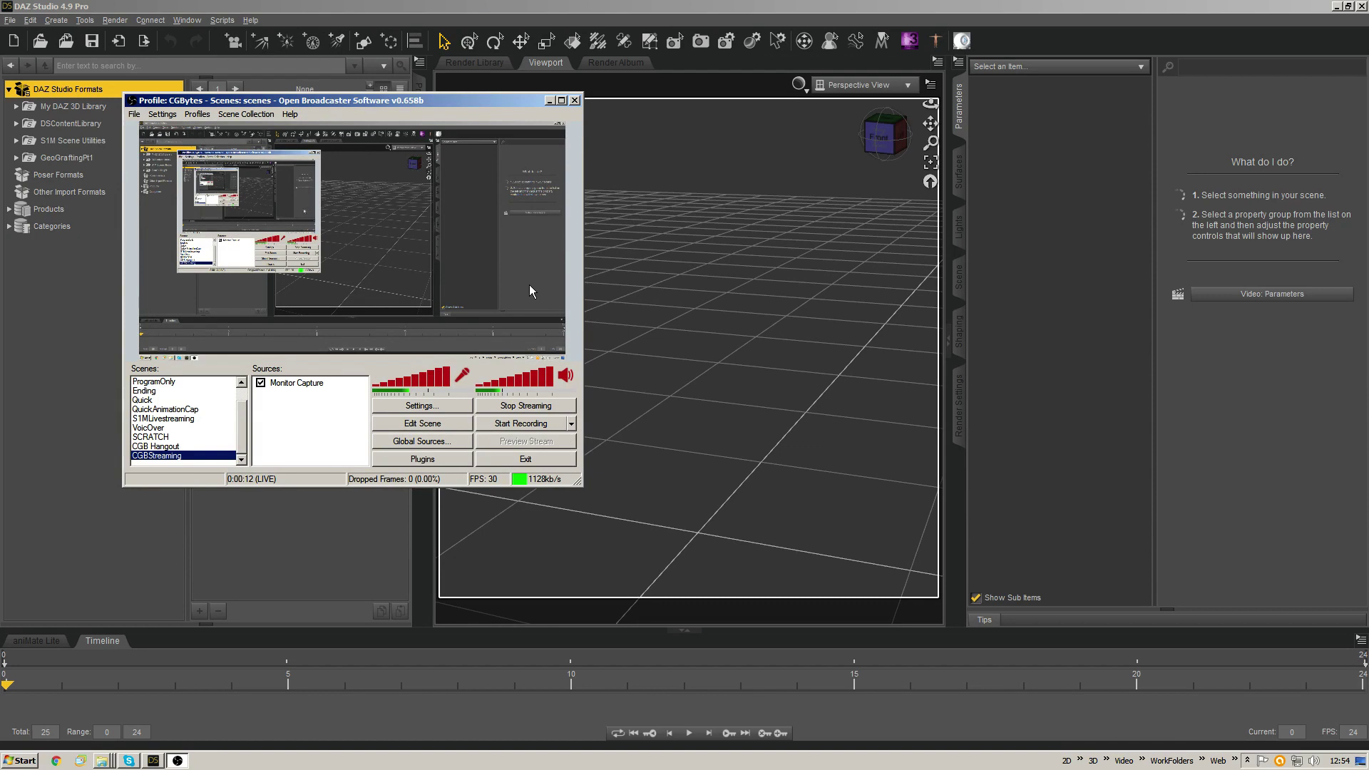
Put away the streaming software, launch ZBrush 4R7 64-bit and hide the LightBox browser.
key(alt+Tab)
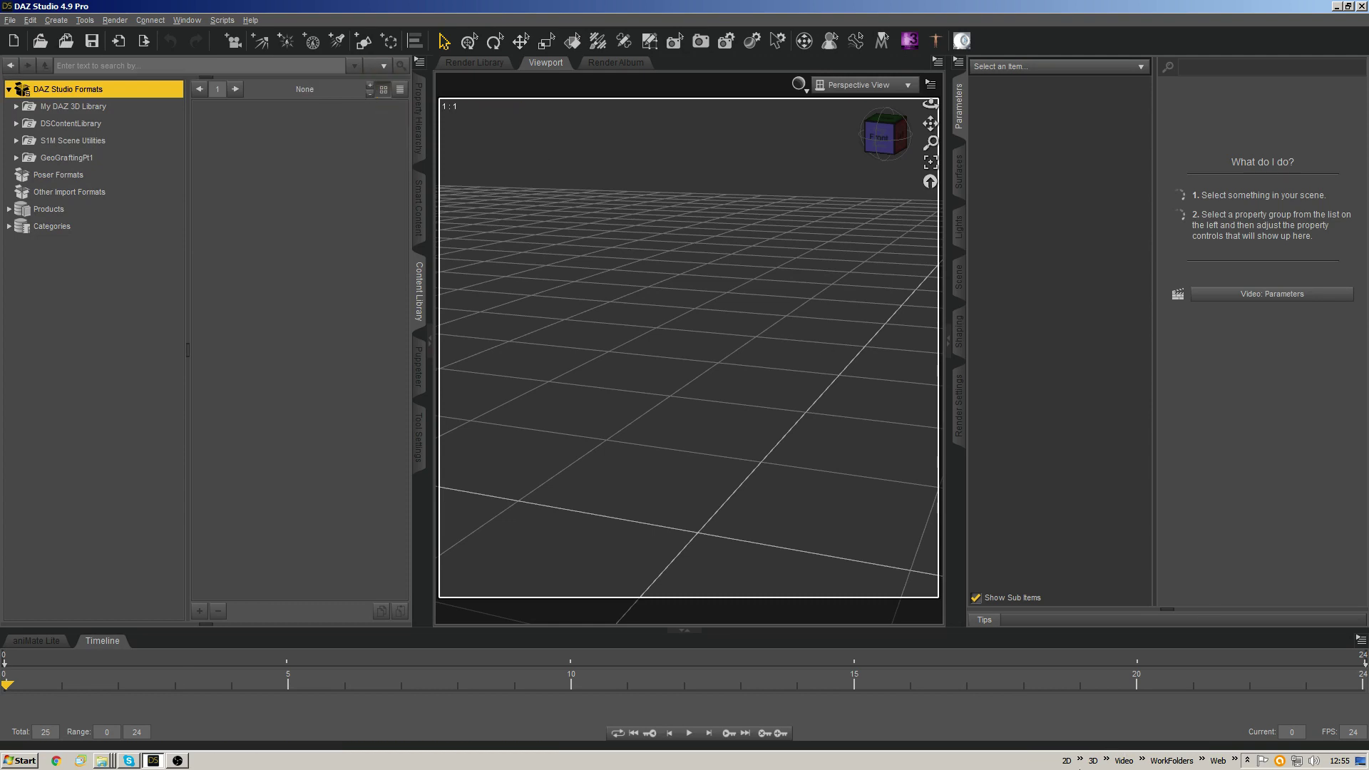
click(1107, 760)
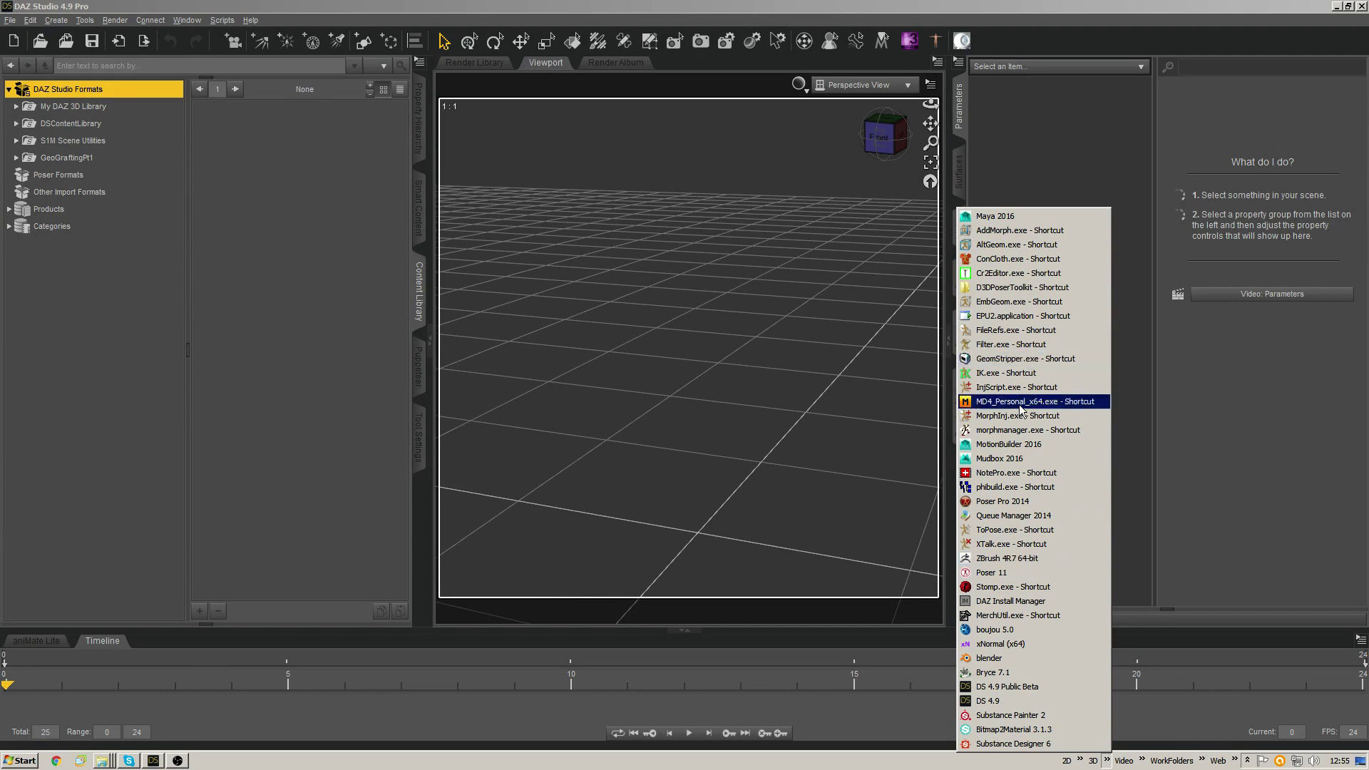
click(1028, 546)
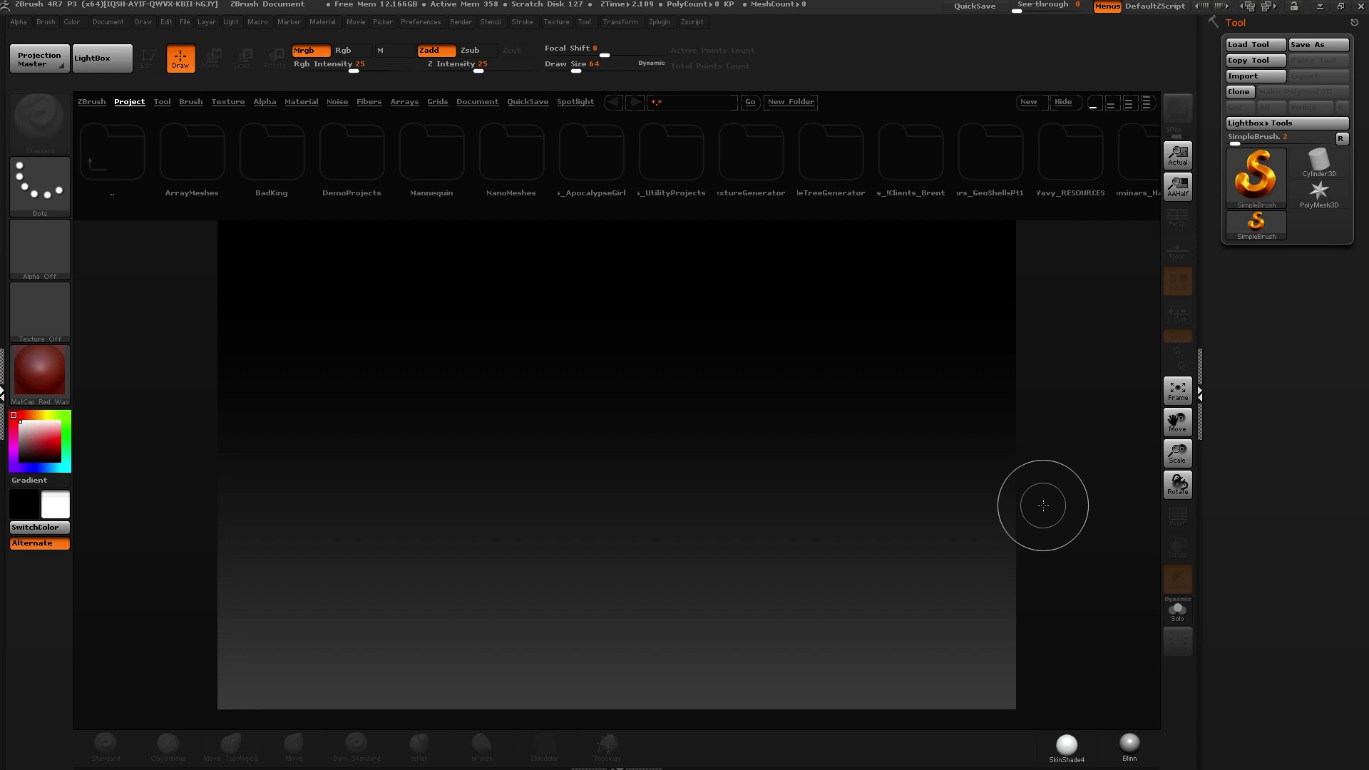
click(96, 60)
click(1252, 49)
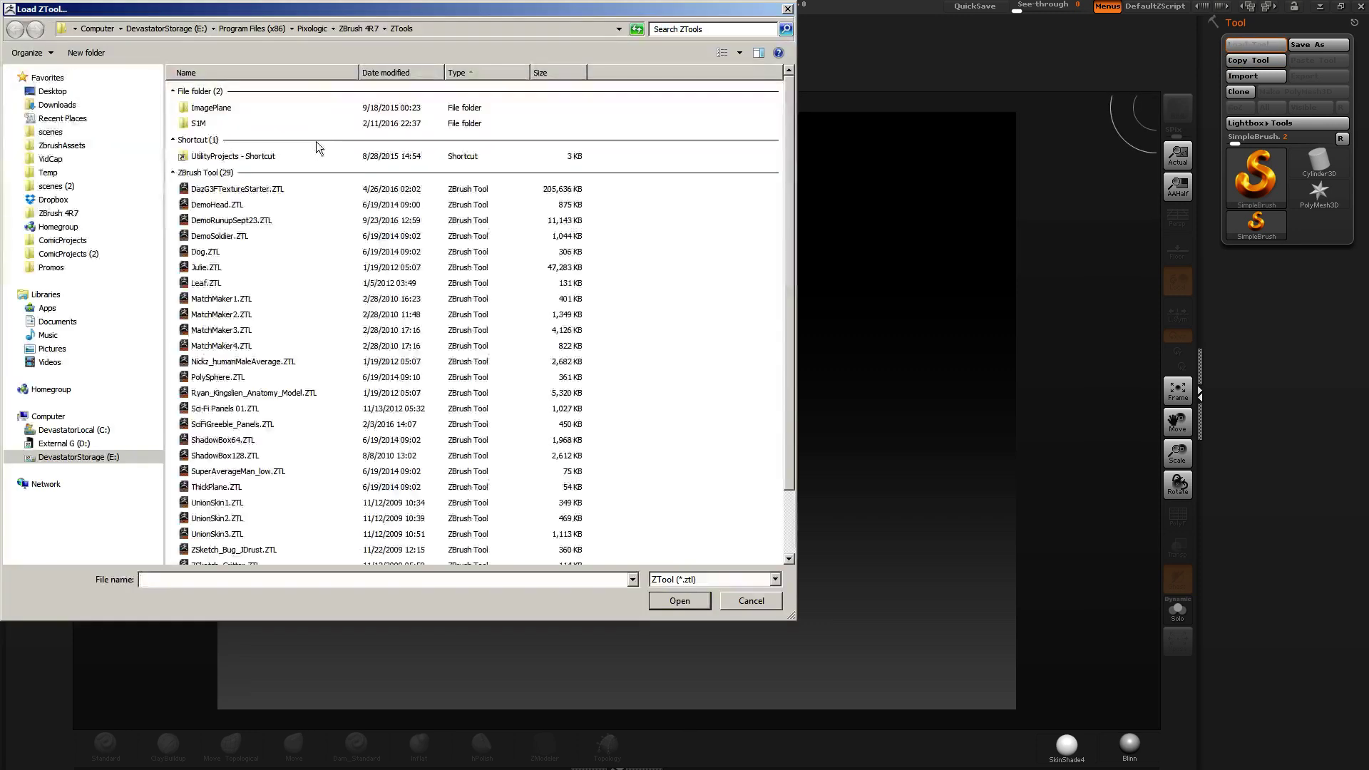
click(51, 132)
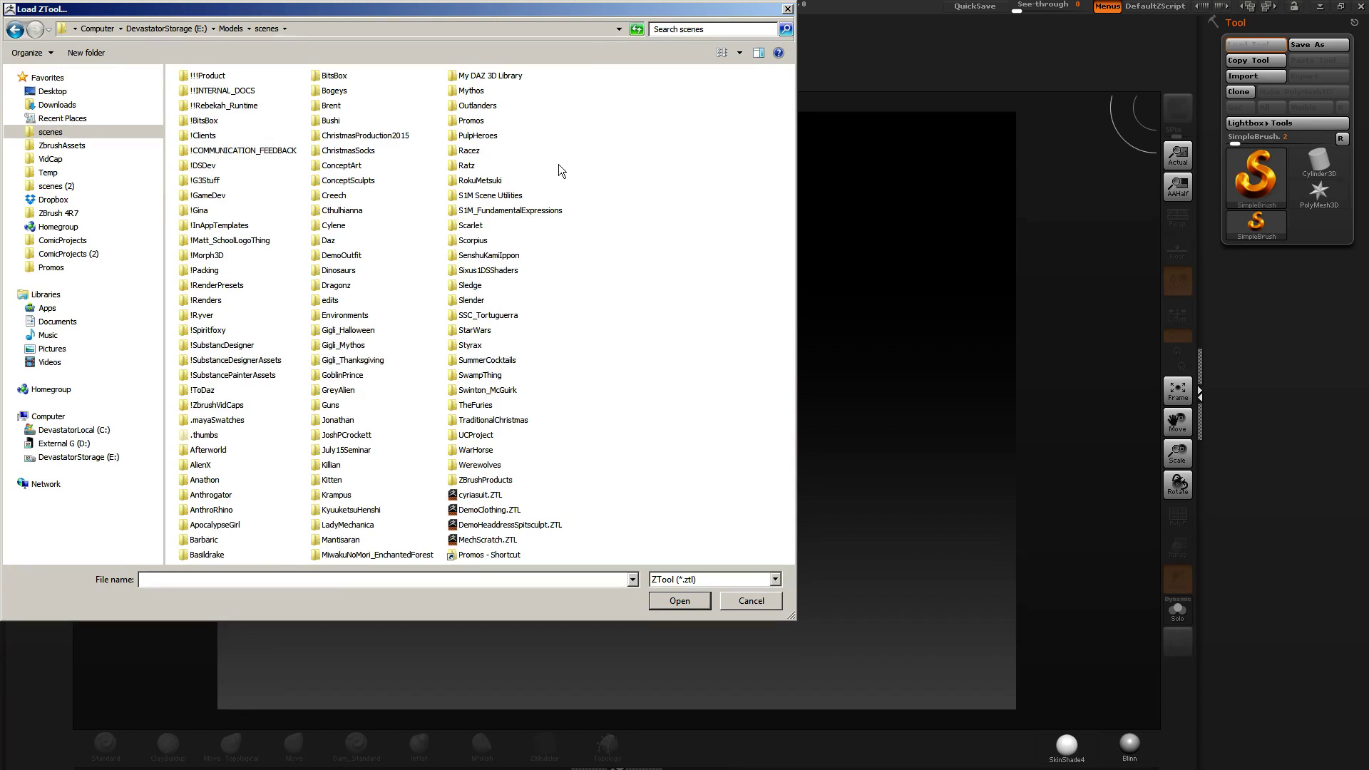
click(619, 28)
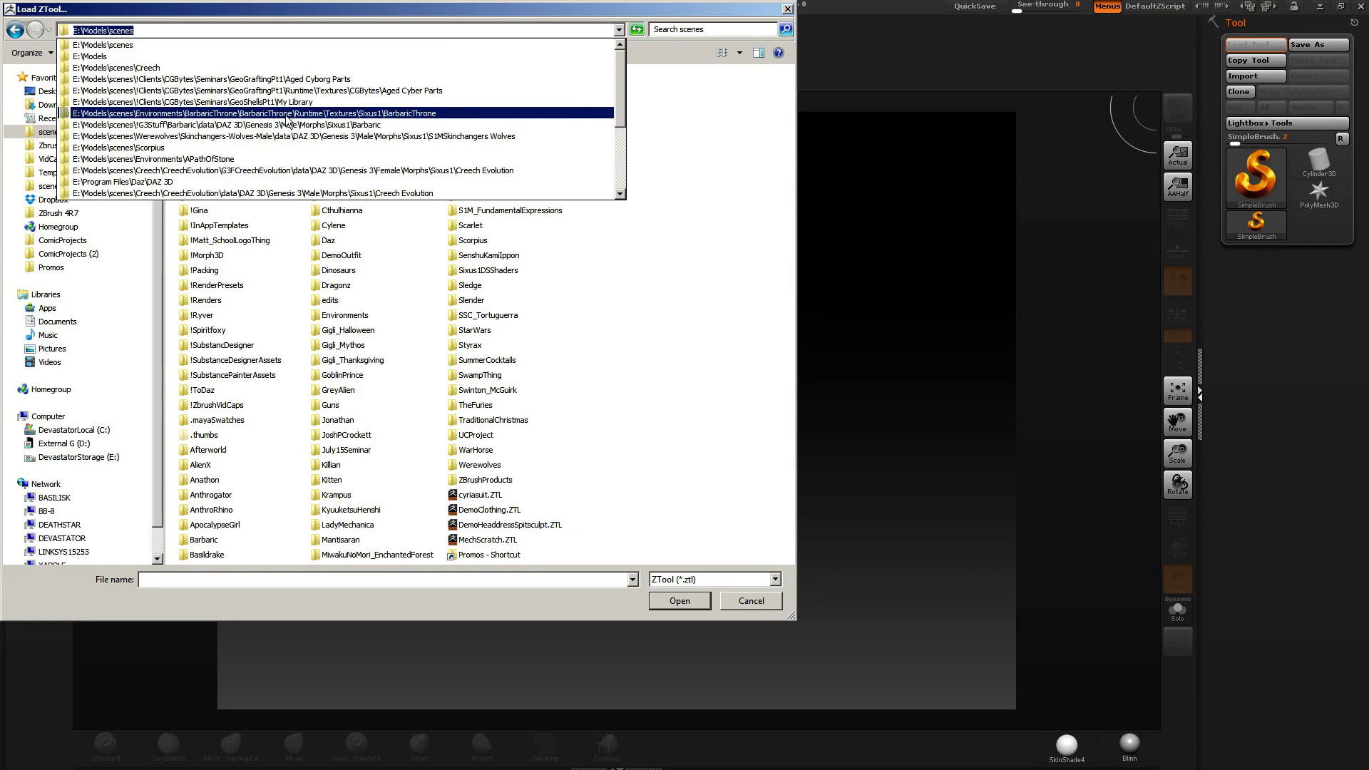
click(878, 371)
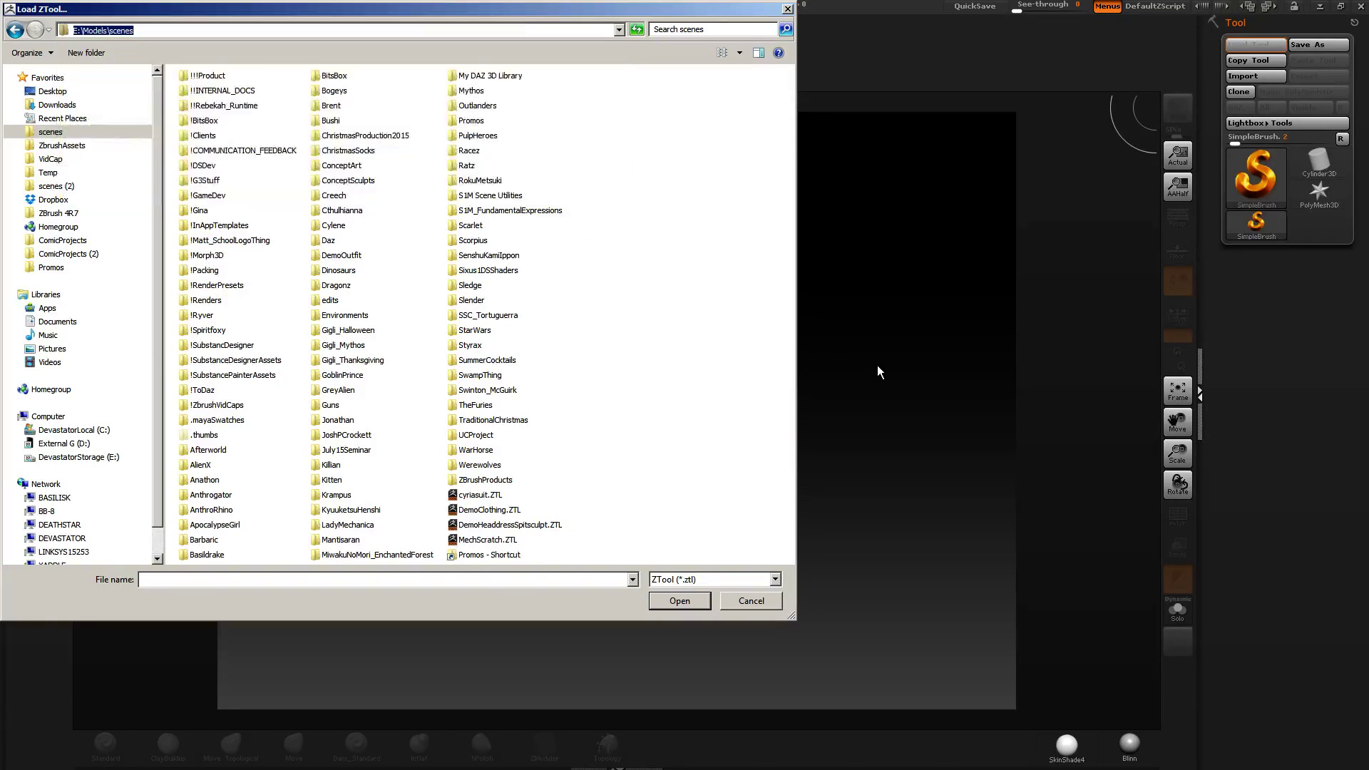
click(749, 602)
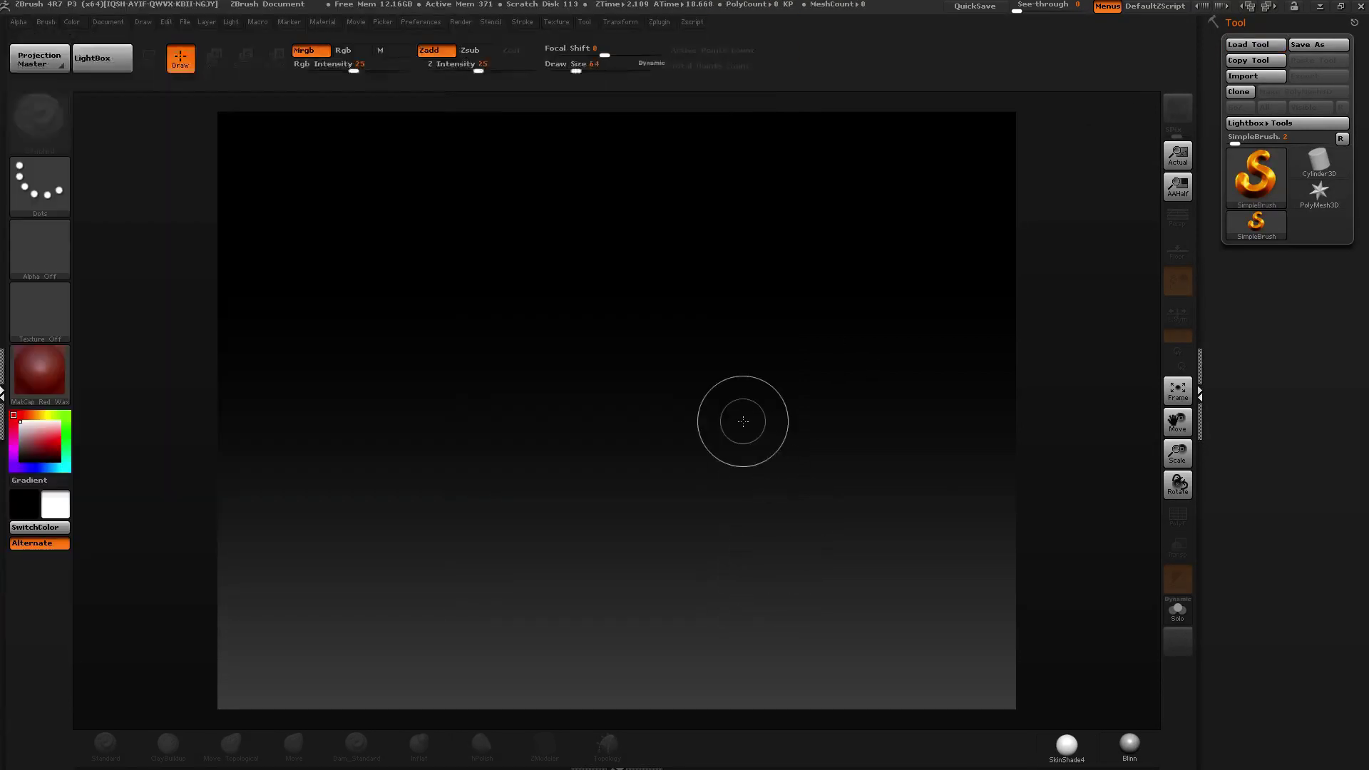
Quit the Skype application running in the background.
key(alt+Tab)
key(alt+shift+Tab)
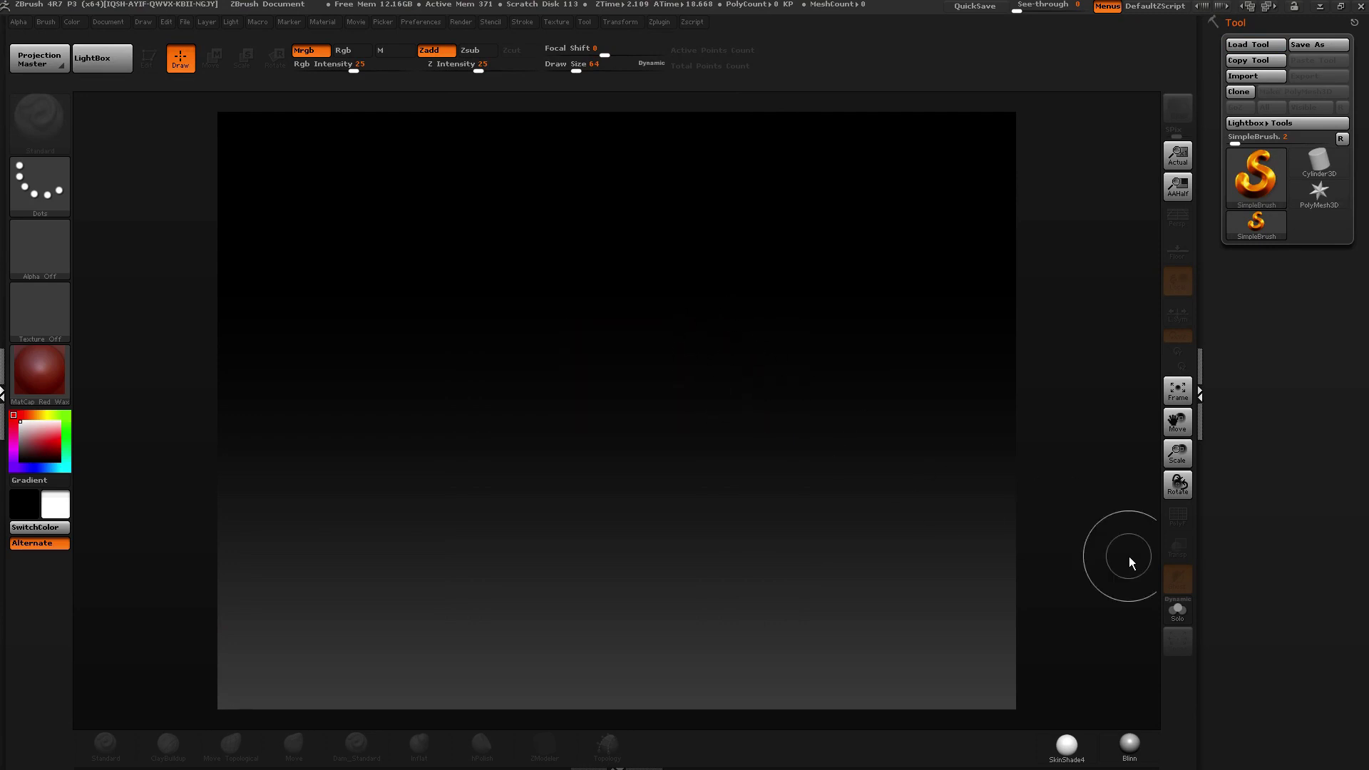
key(super)
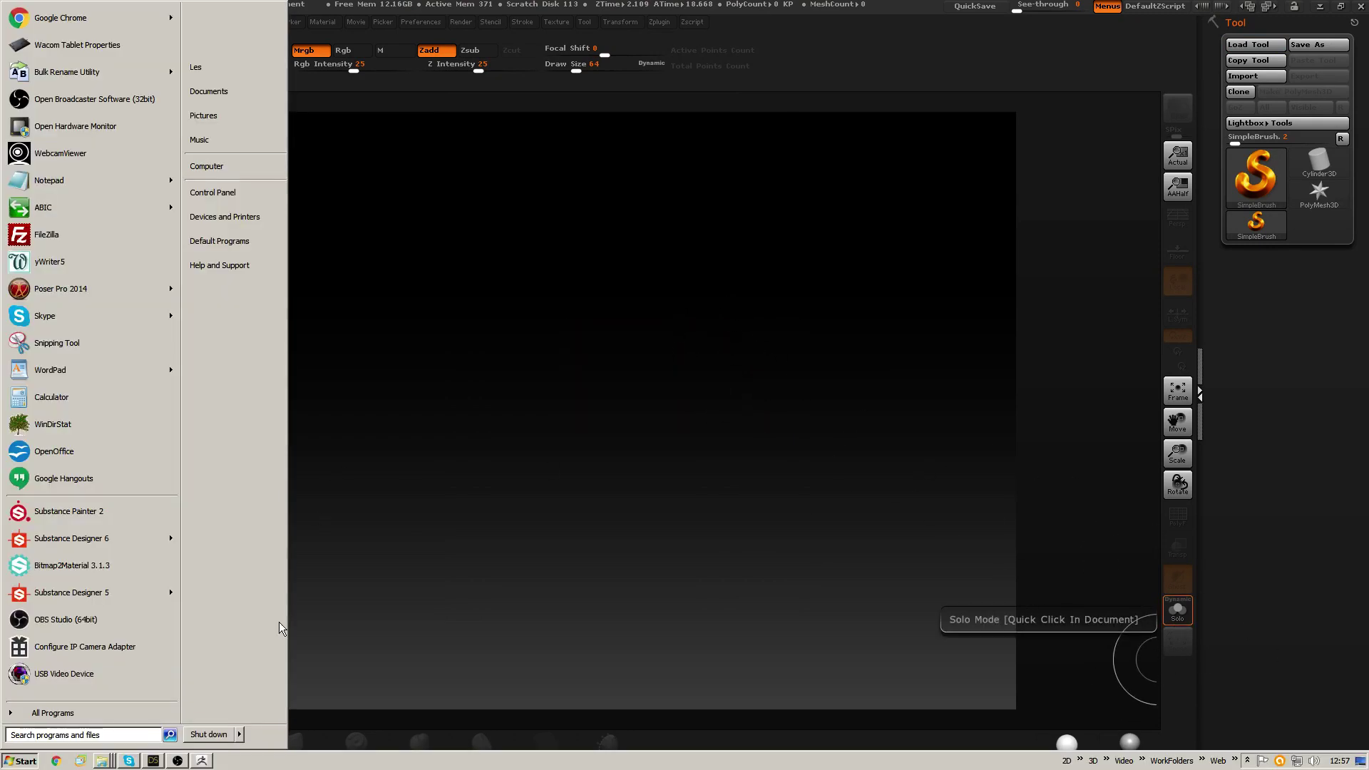
click(128, 761)
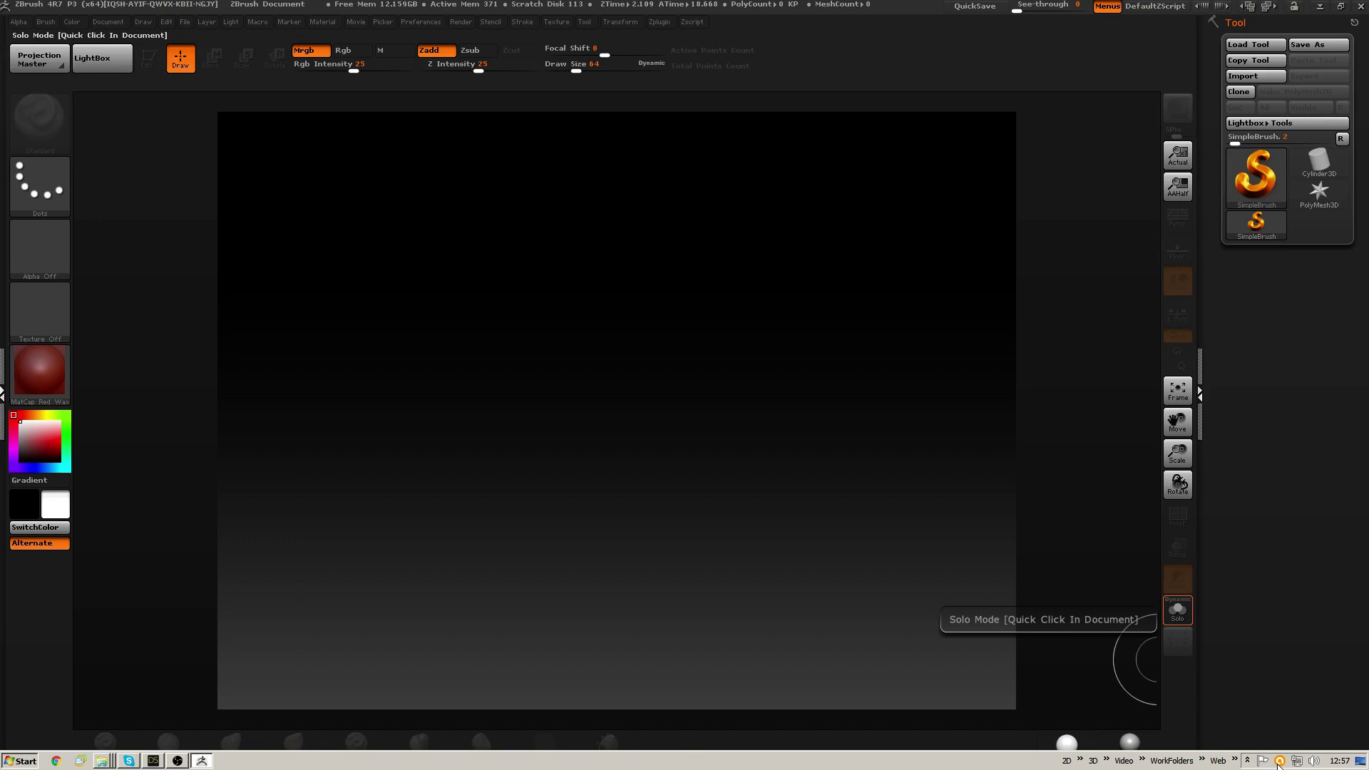
key(super)
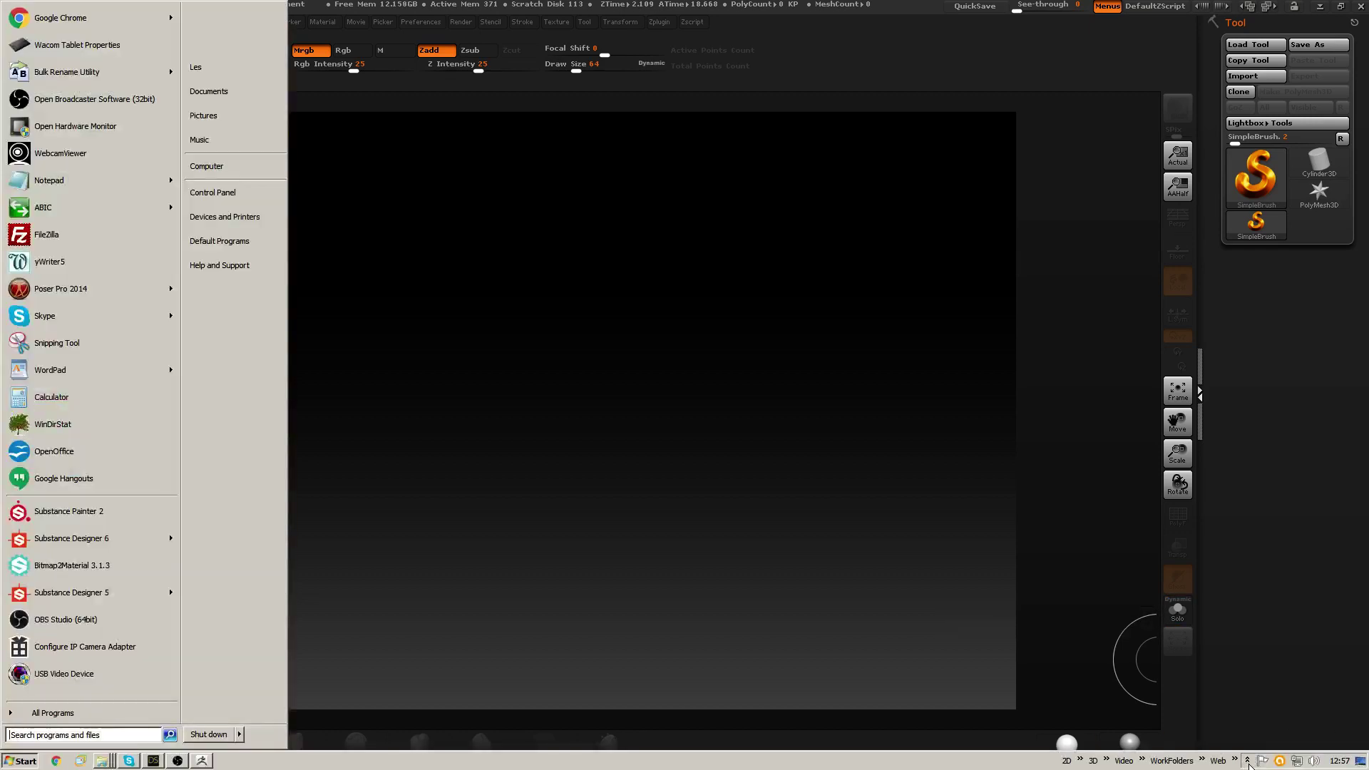
click(1247, 761)
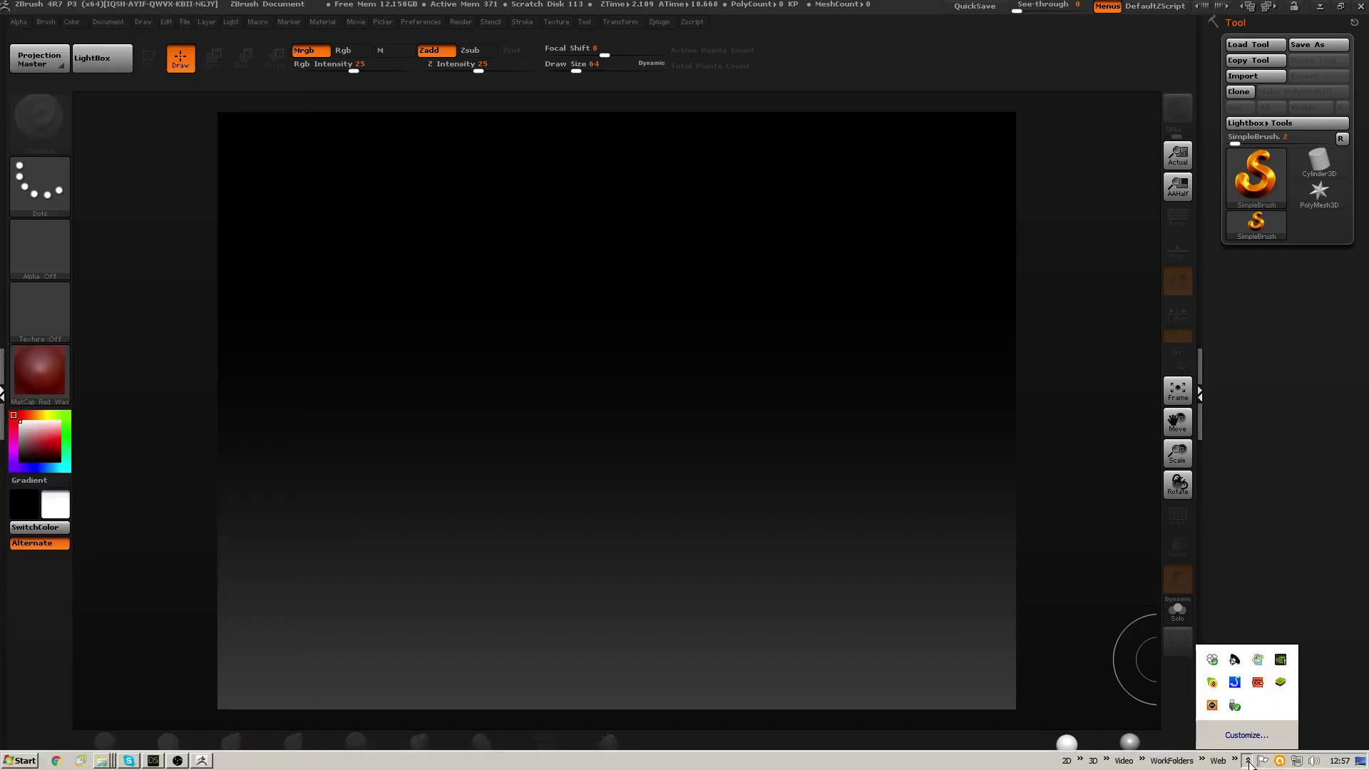
right_click(1212, 683)
click(1233, 722)
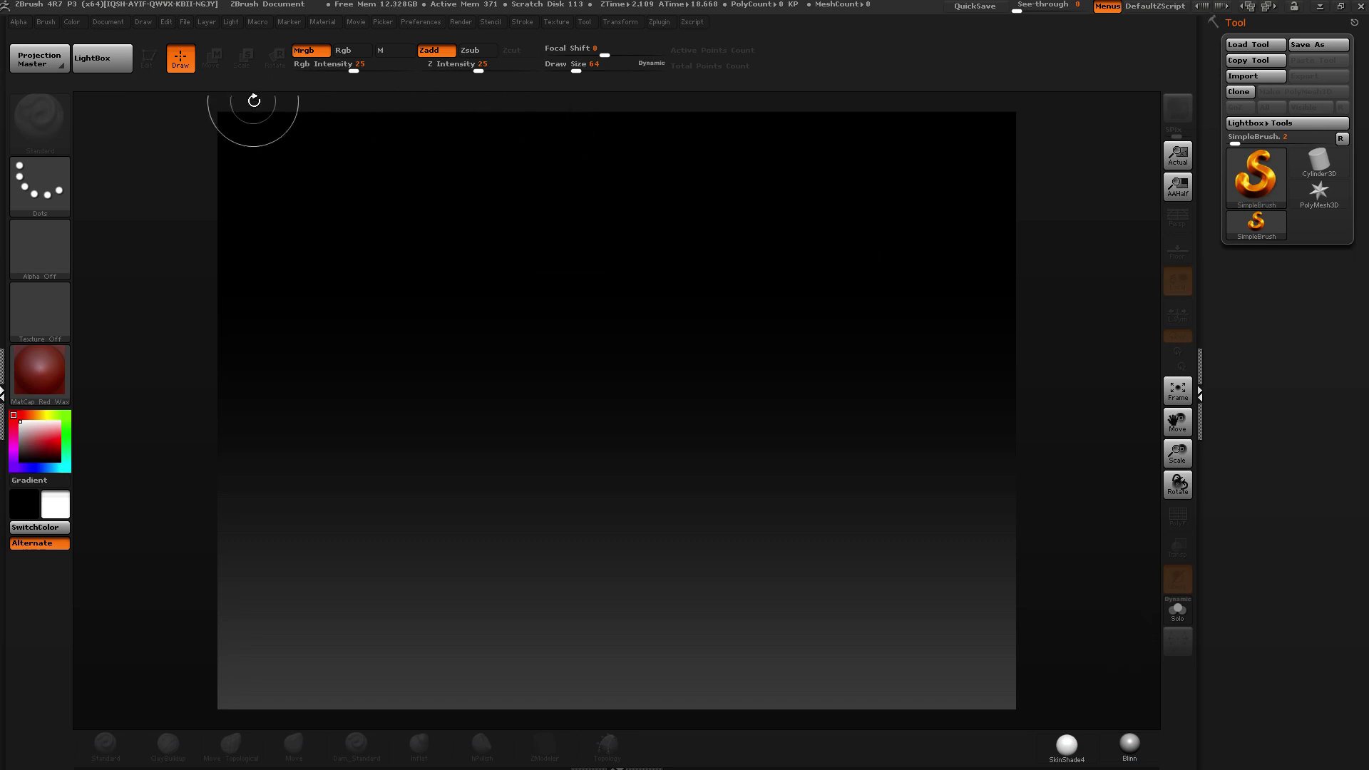
Switch to DAZ Studio, expand My DAZ 3D Library and narrow the Content Library pane to enlarge the viewport.
key(alt+Tab)
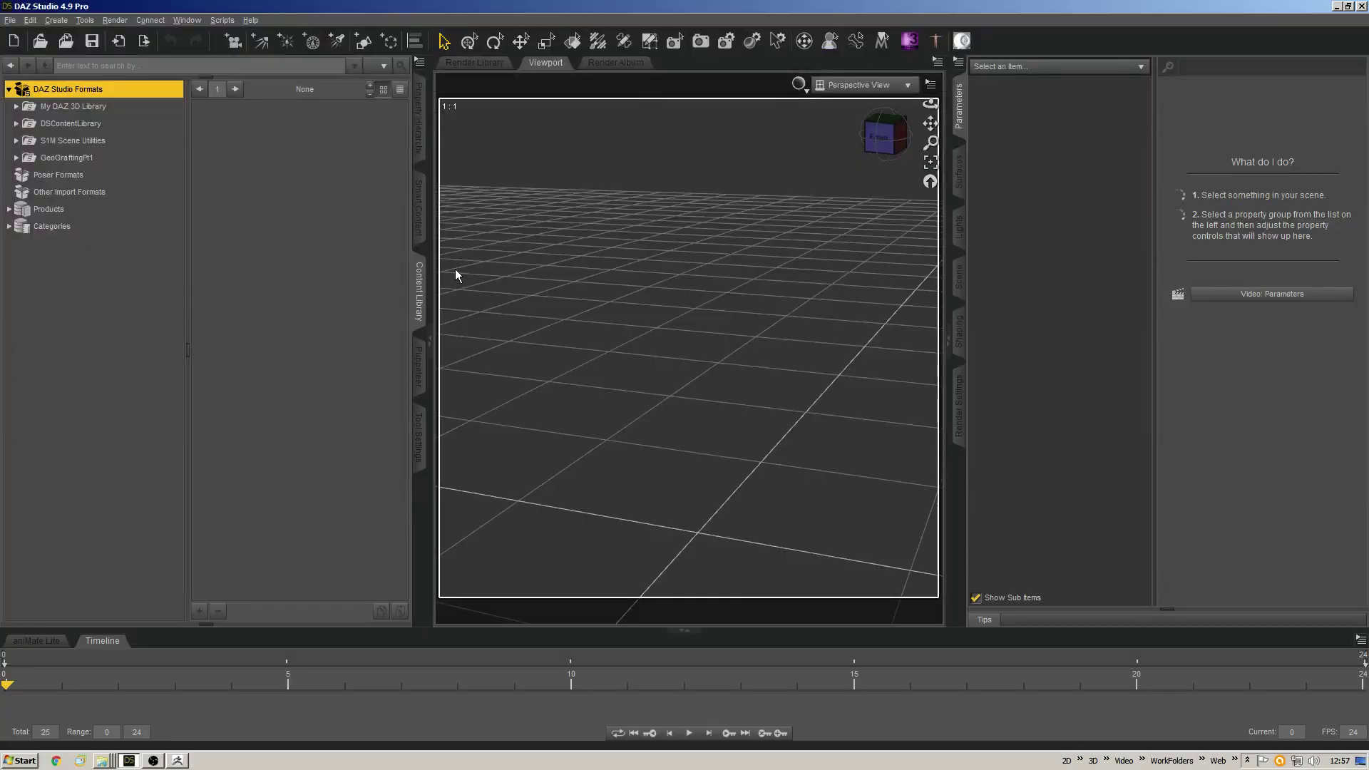
double_click(76, 108)
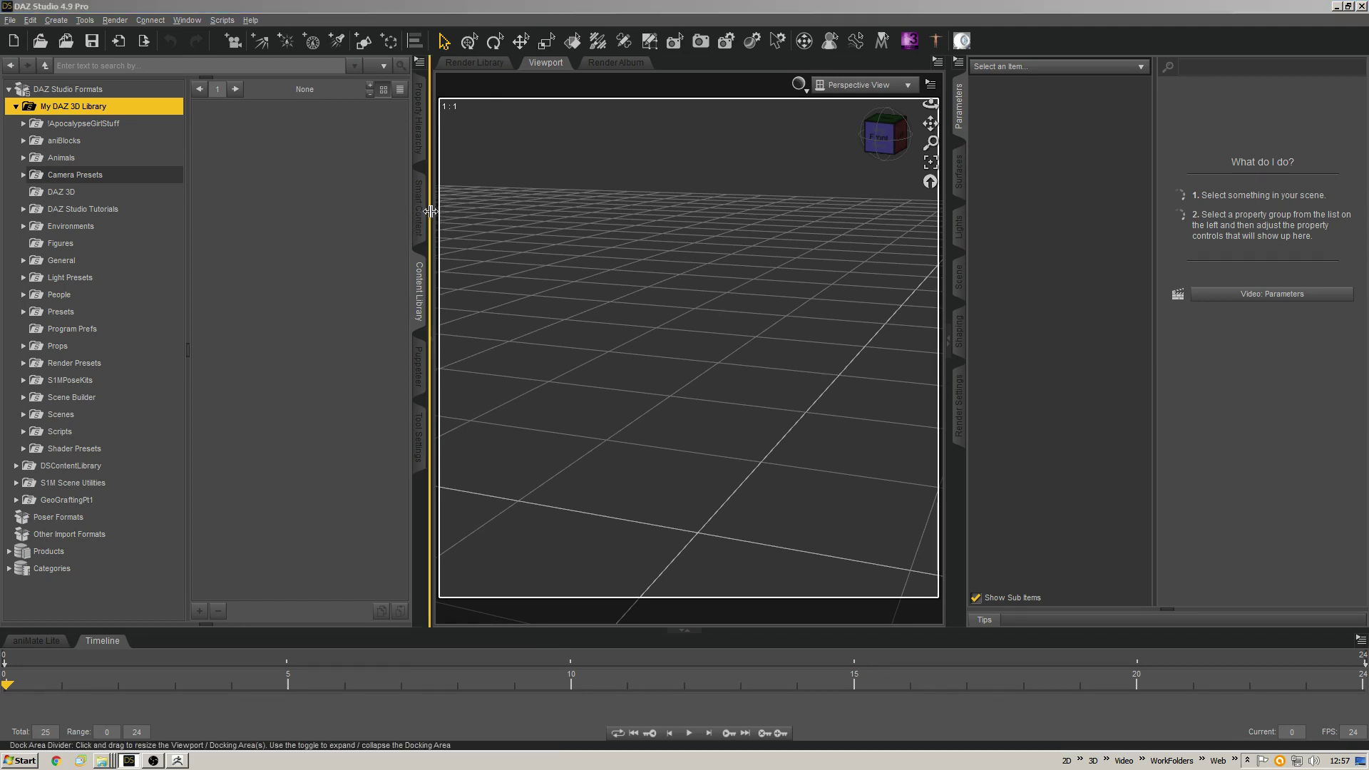
drag(386, 213, 355, 227)
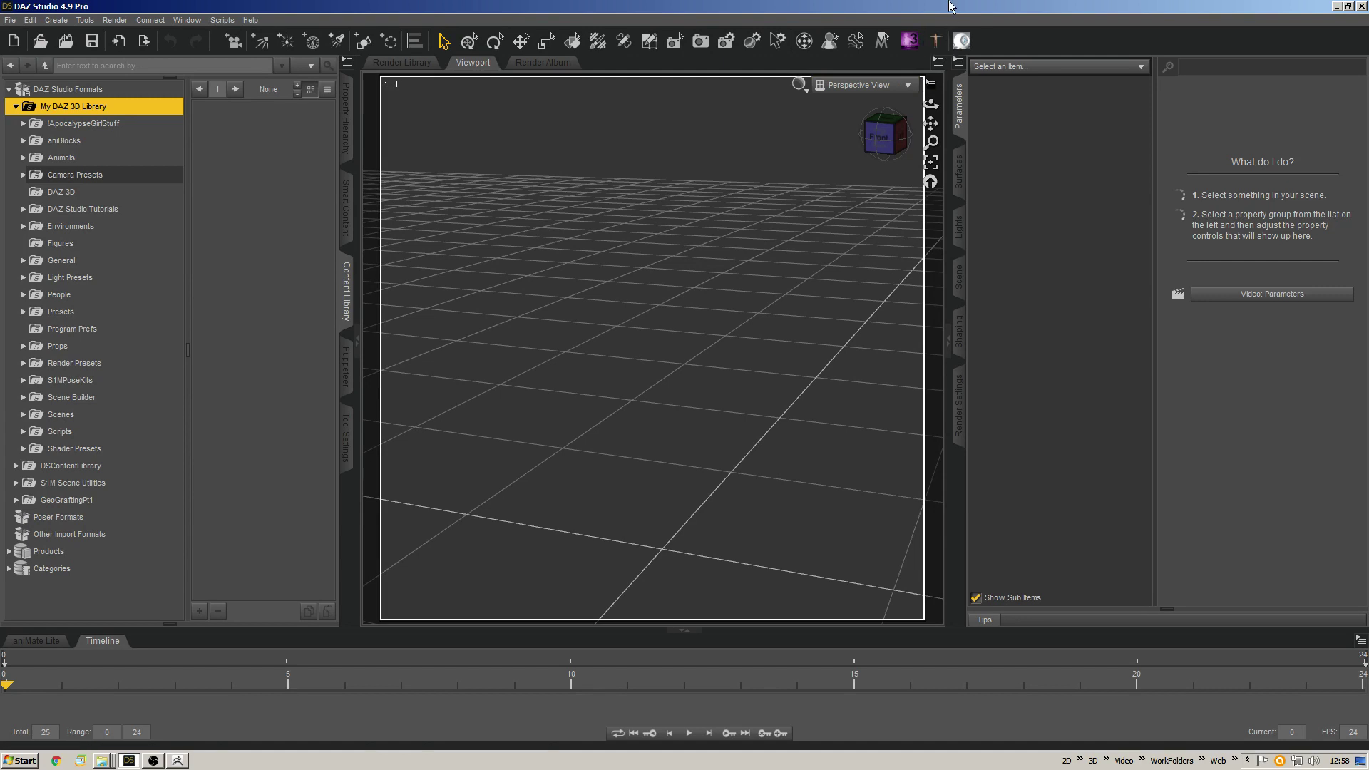
Run the custom shortcut that clears the scene and loads a saved asset.
click(933, 41)
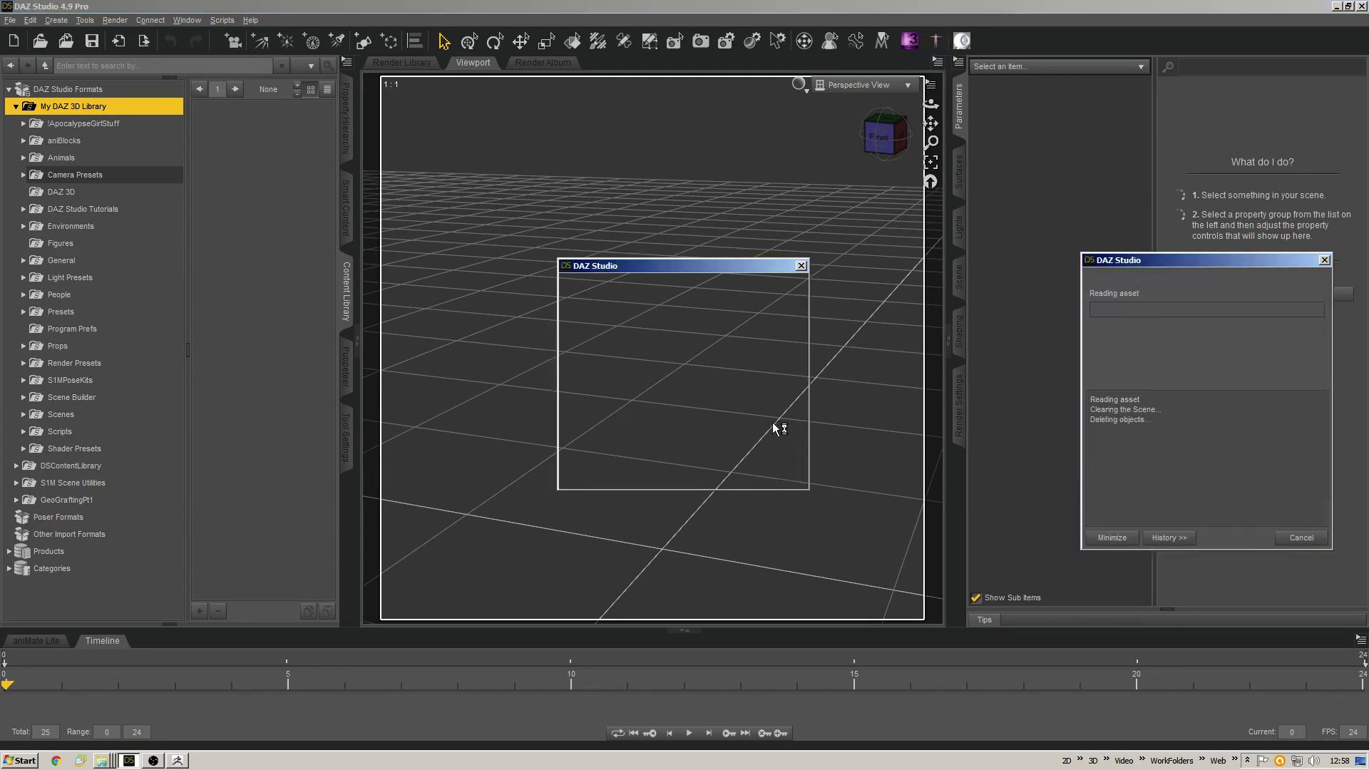
Switch to ZBrush and load the dress tool from scenes > !Clients > CGBytes > Seminars > LongDressesPt1.
click(184, 760)
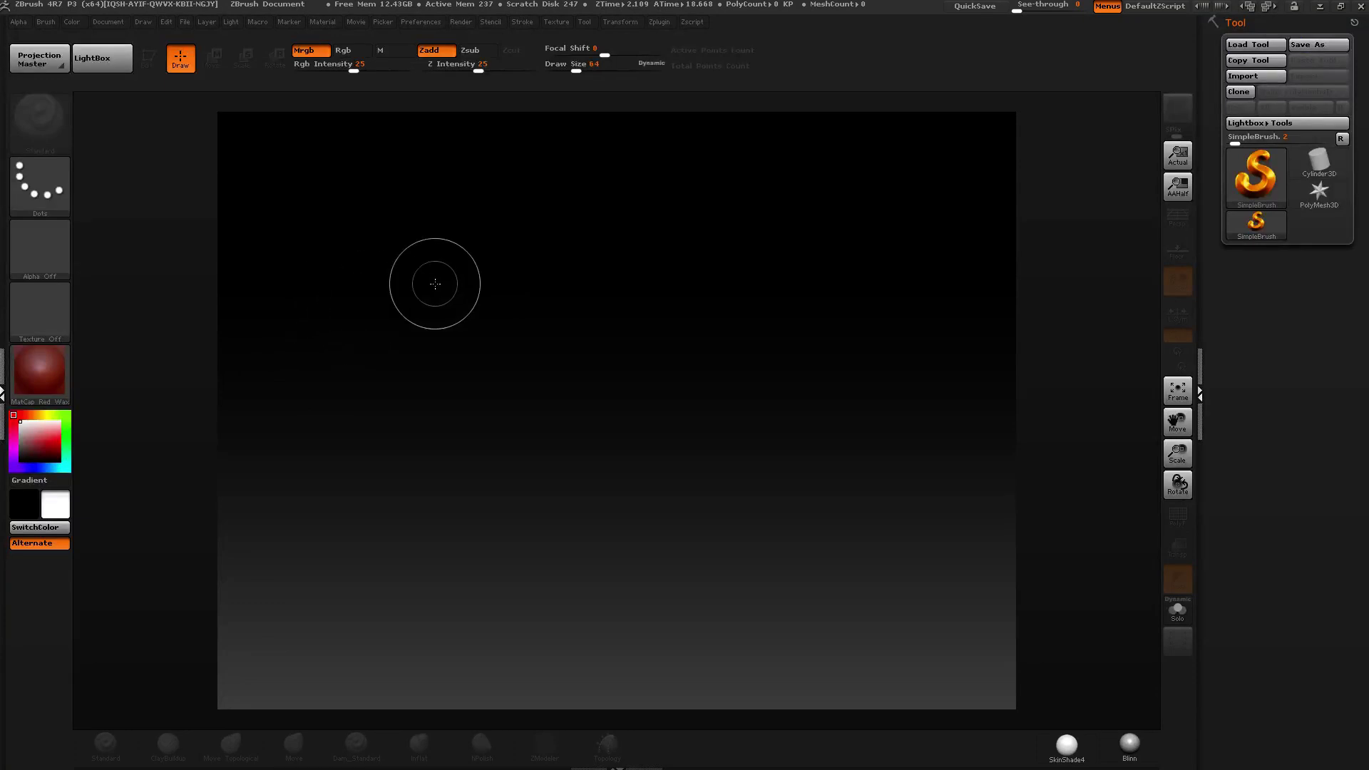
click(1255, 44)
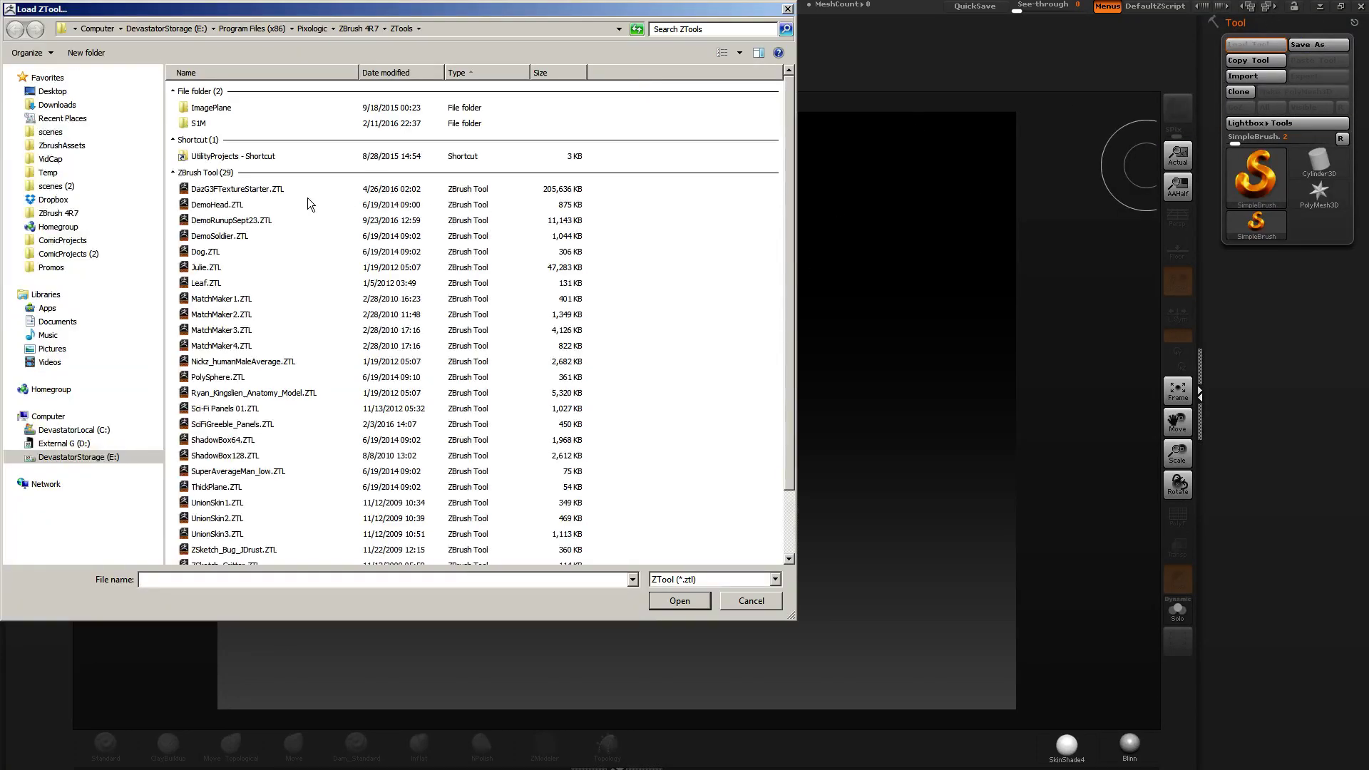
click(52, 132)
double_click(208, 137)
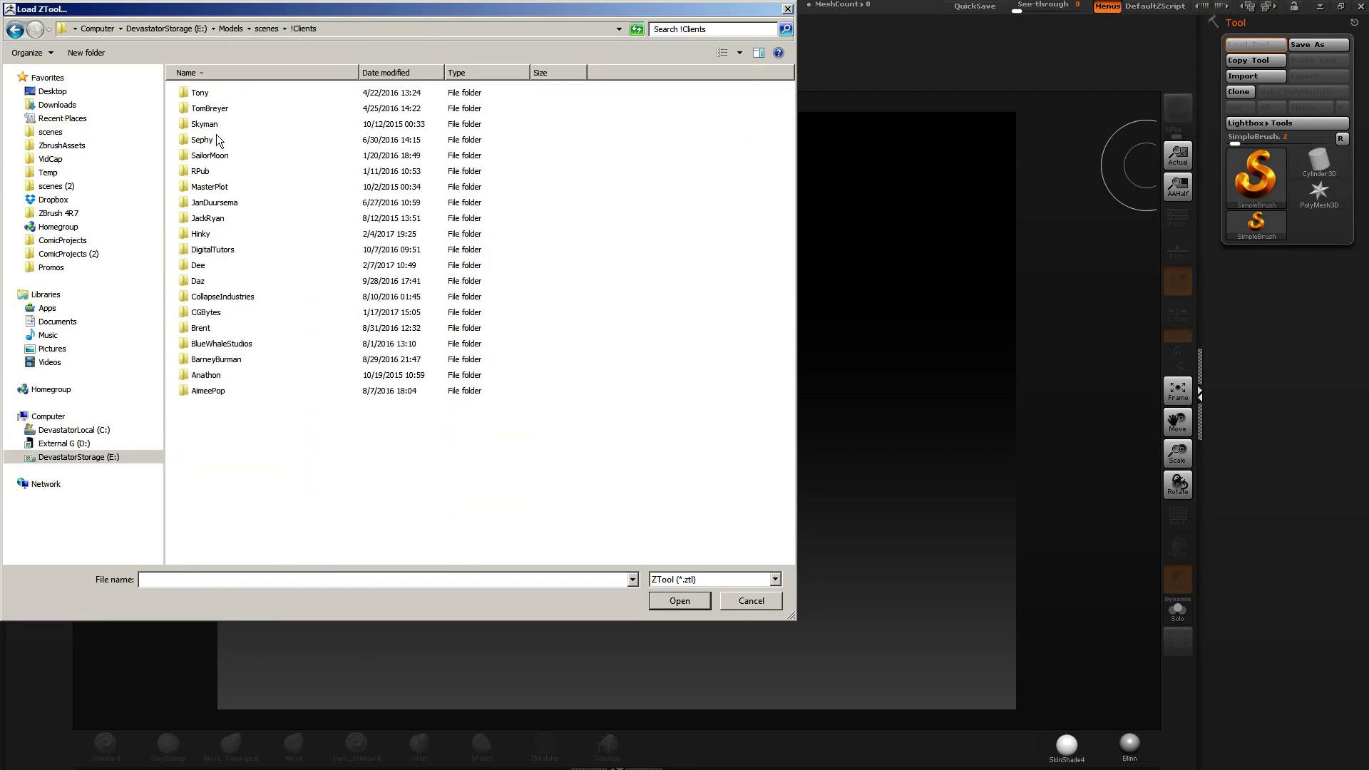
double_click(205, 312)
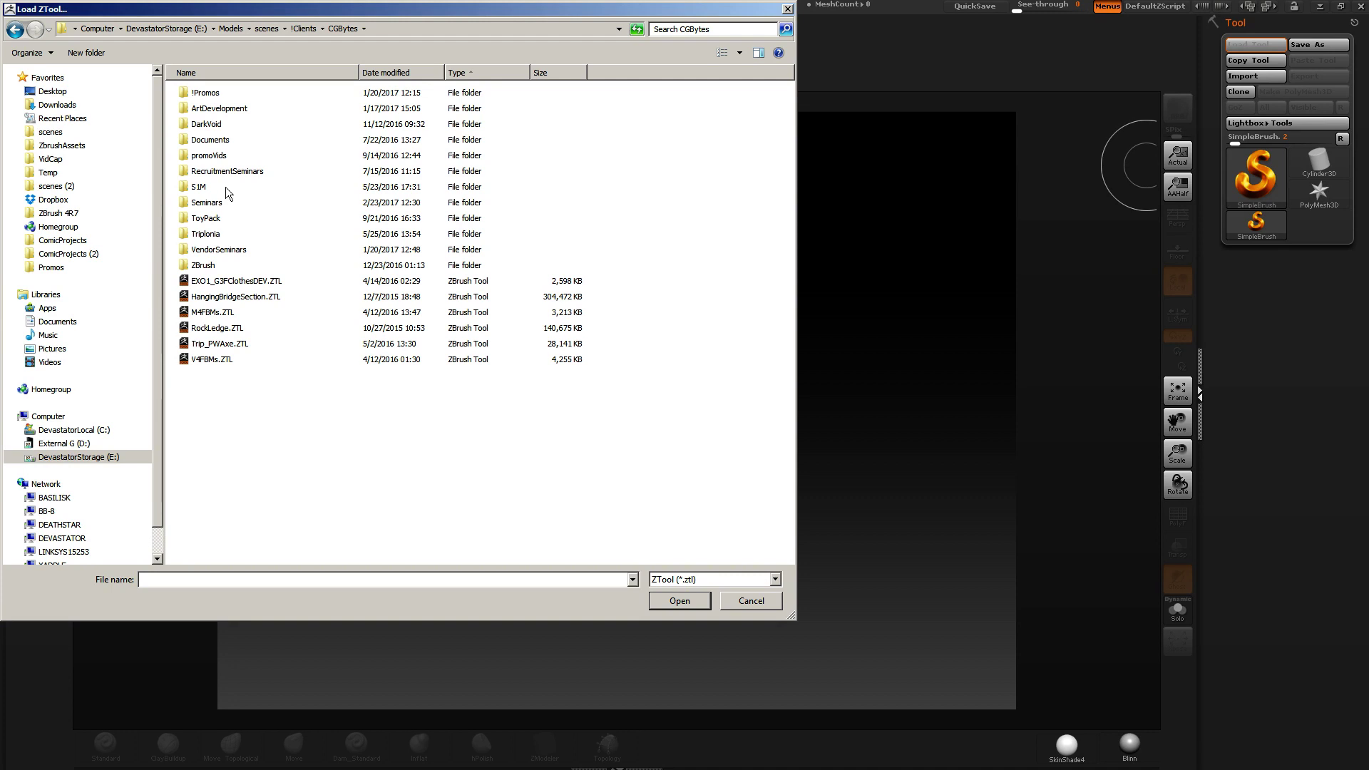
click(229, 99)
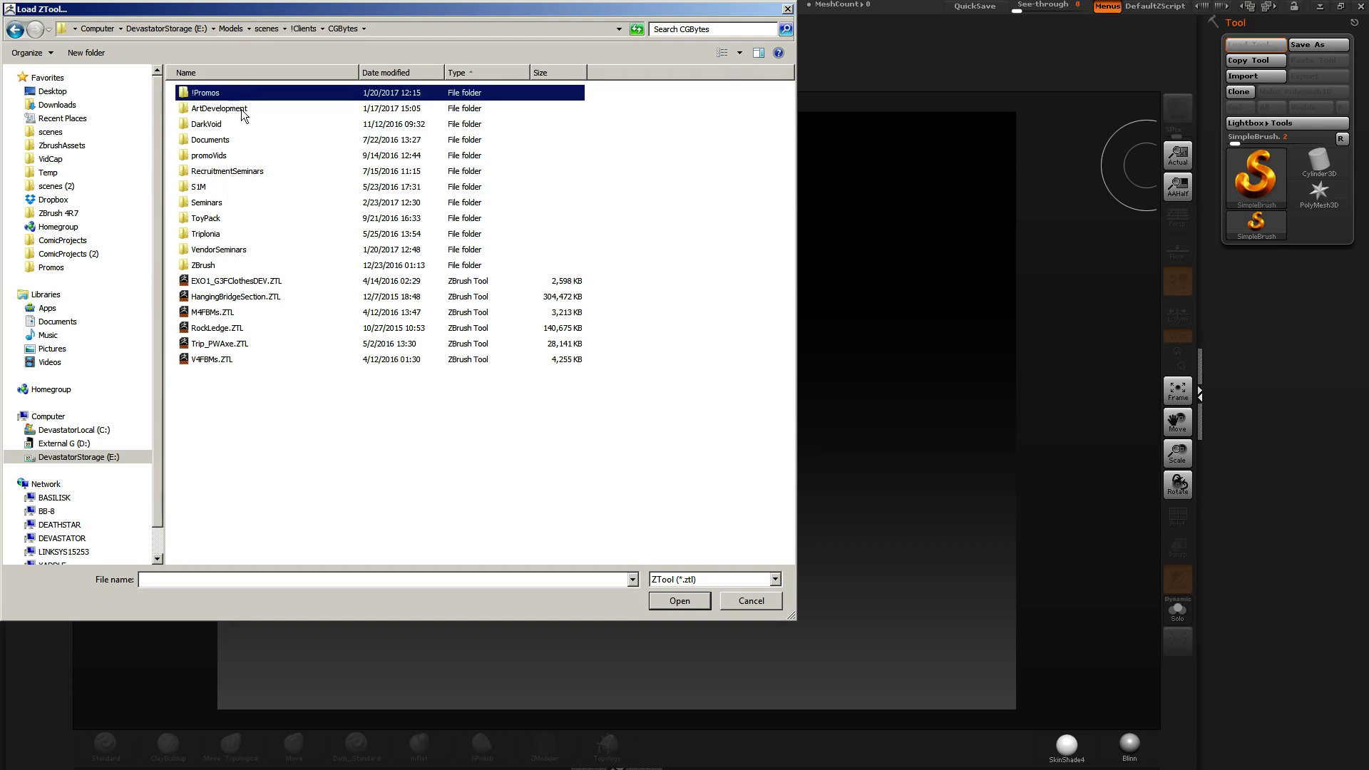
click(242, 111)
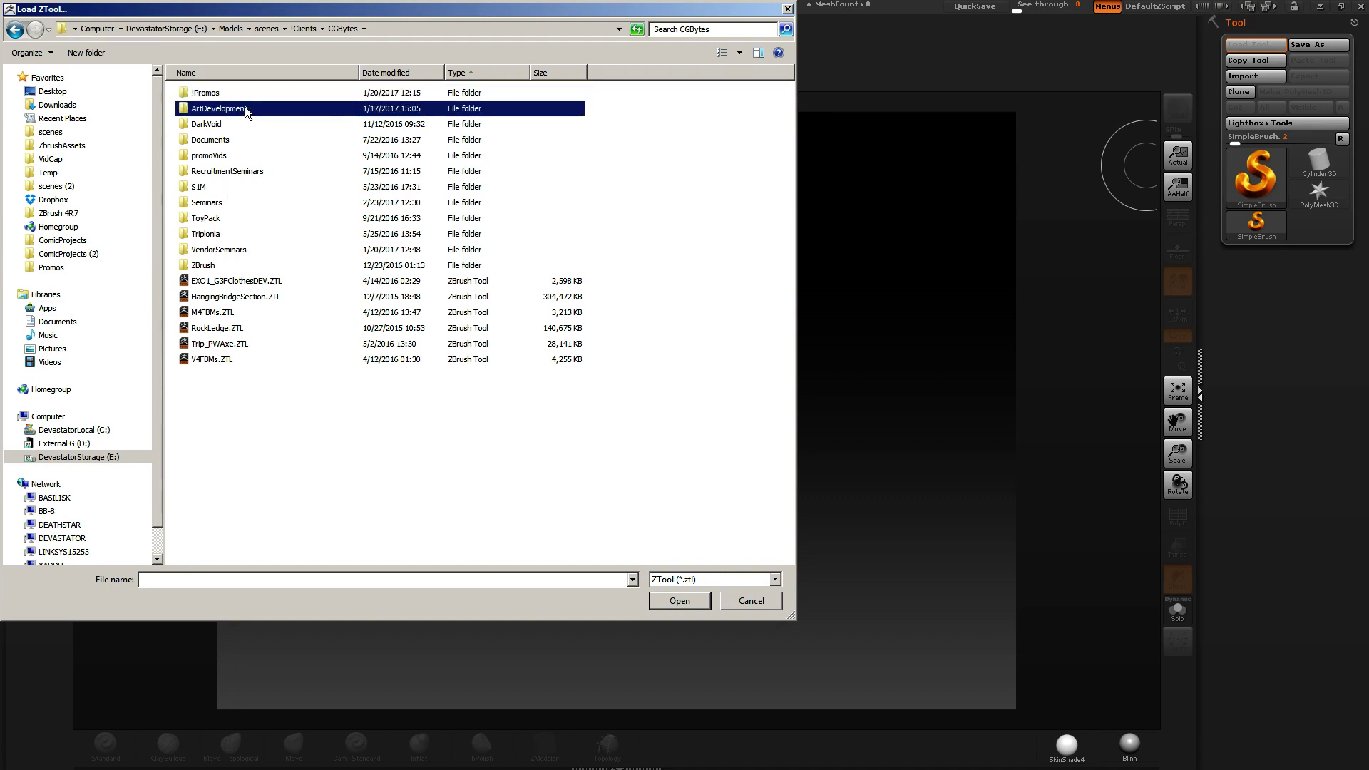
double_click(207, 203)
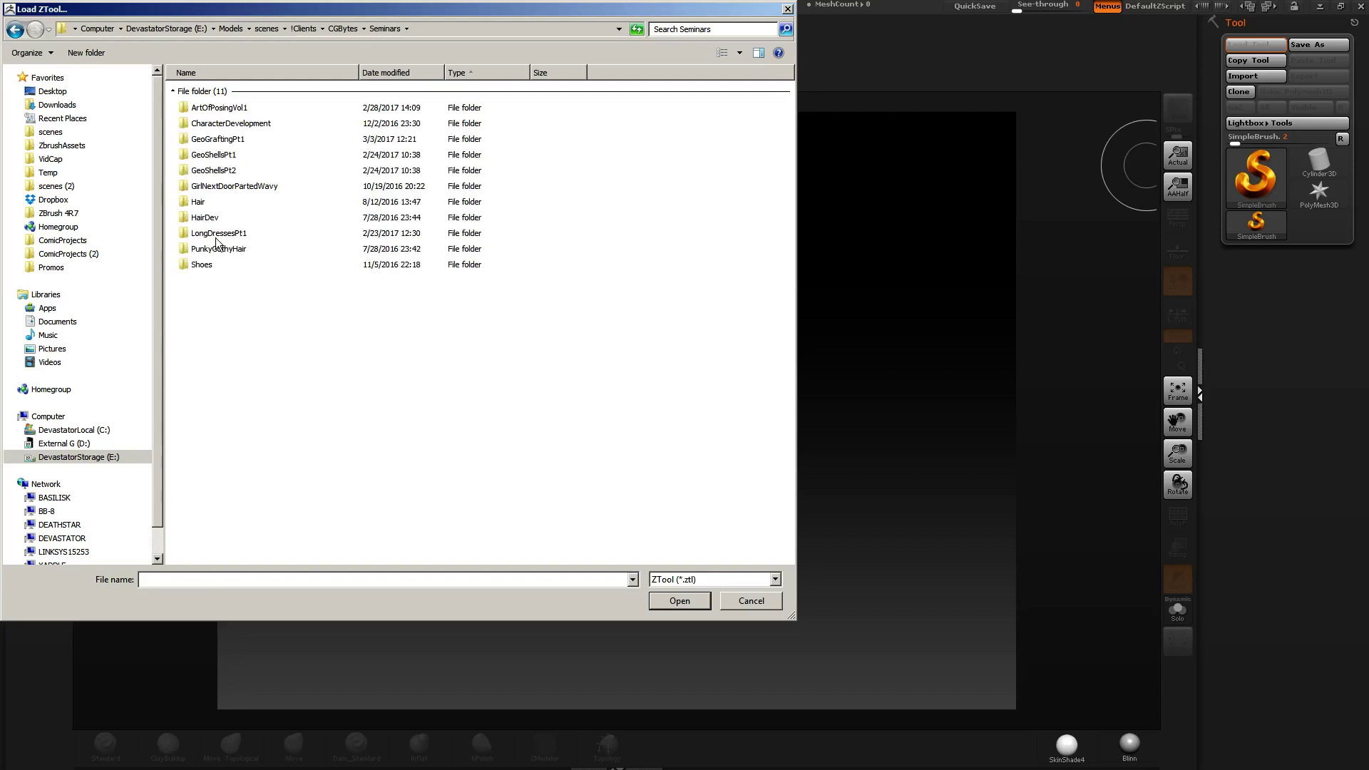
double_click(215, 238)
double_click(216, 110)
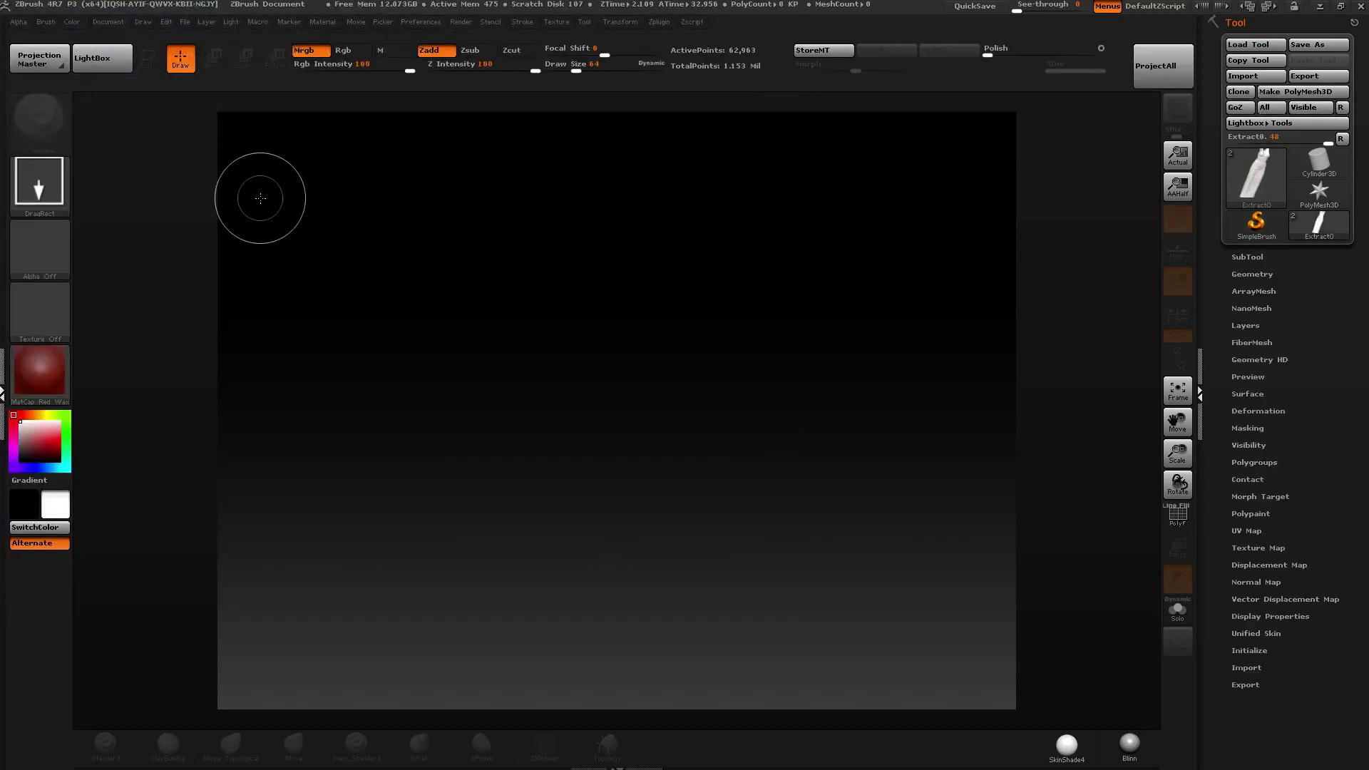
Draw the loaded dress figure on the canvas, enter Edit mode and frame it facing front.
drag(610, 418, 634, 383)
key(t)
key(f)
drag(664, 314, 645, 277)
alt+drag(646, 277, 626, 309)
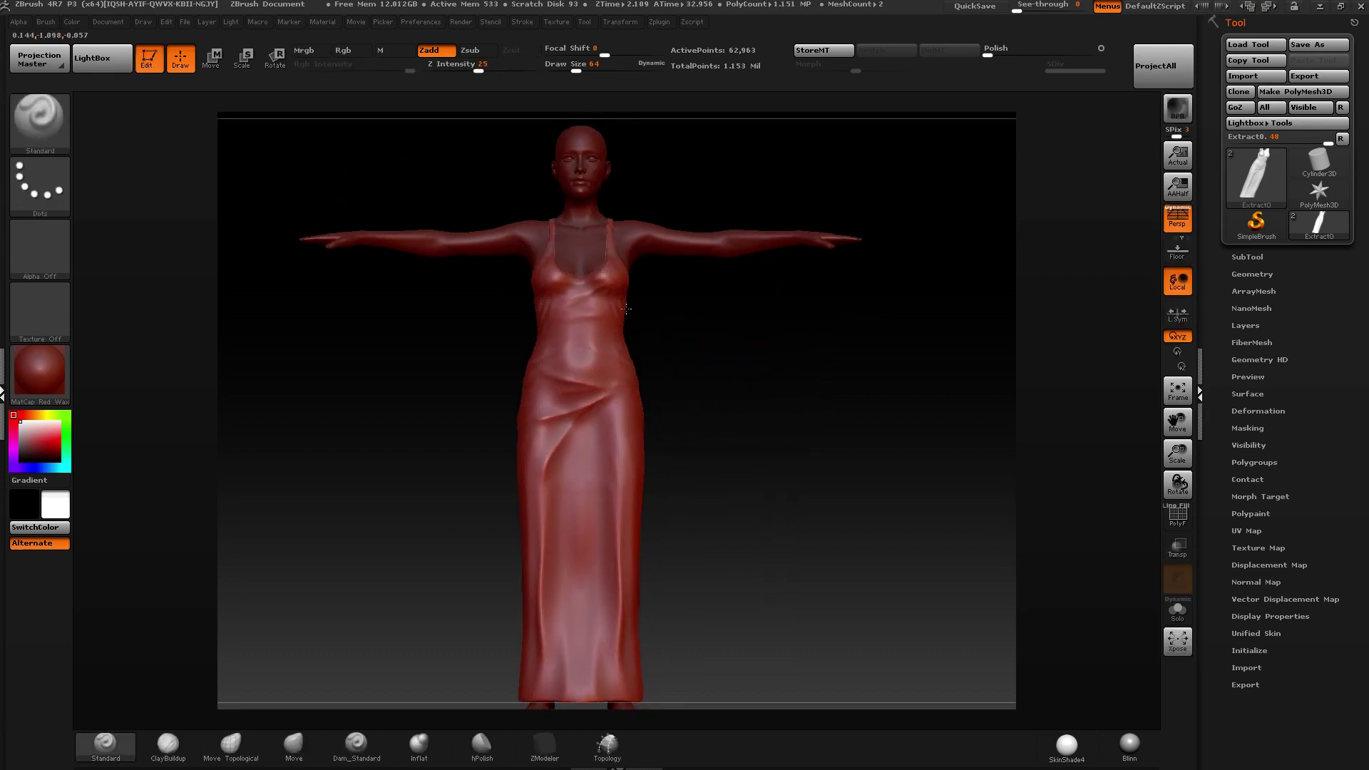
click(108, 21)
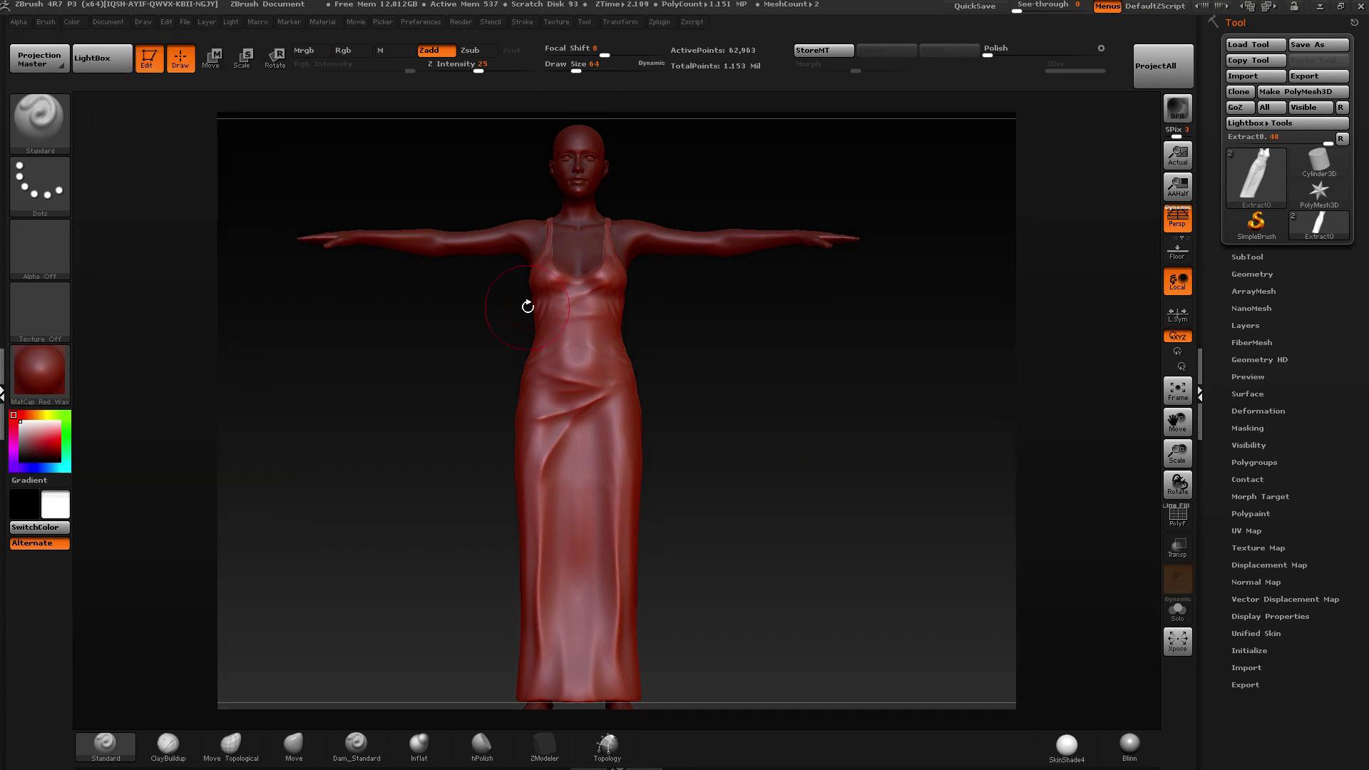
mouse_move(525, 305)
mouse_down()
mouse_move(653, 319)
mouse_move(575, 318)
mouse_move(603, 310)
mouse_up()
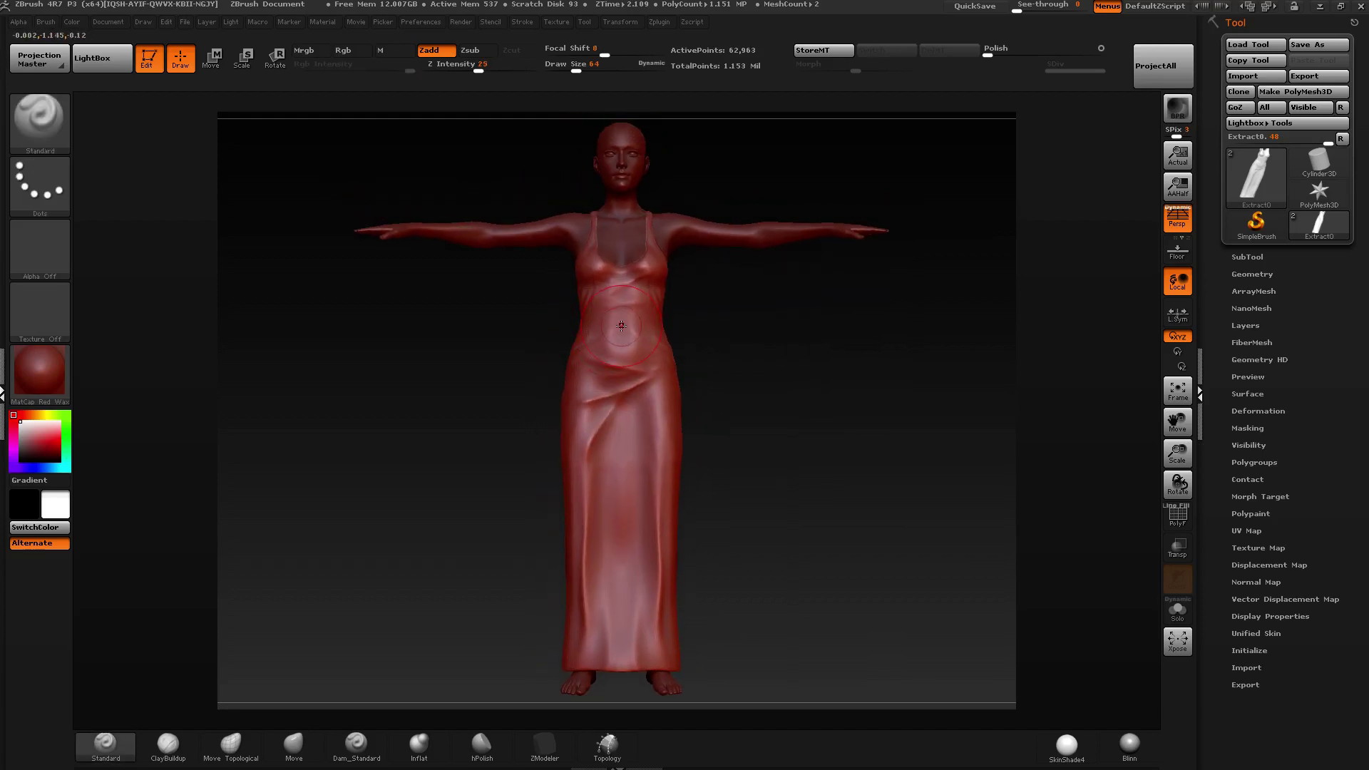
drag(623, 321, 640, 316)
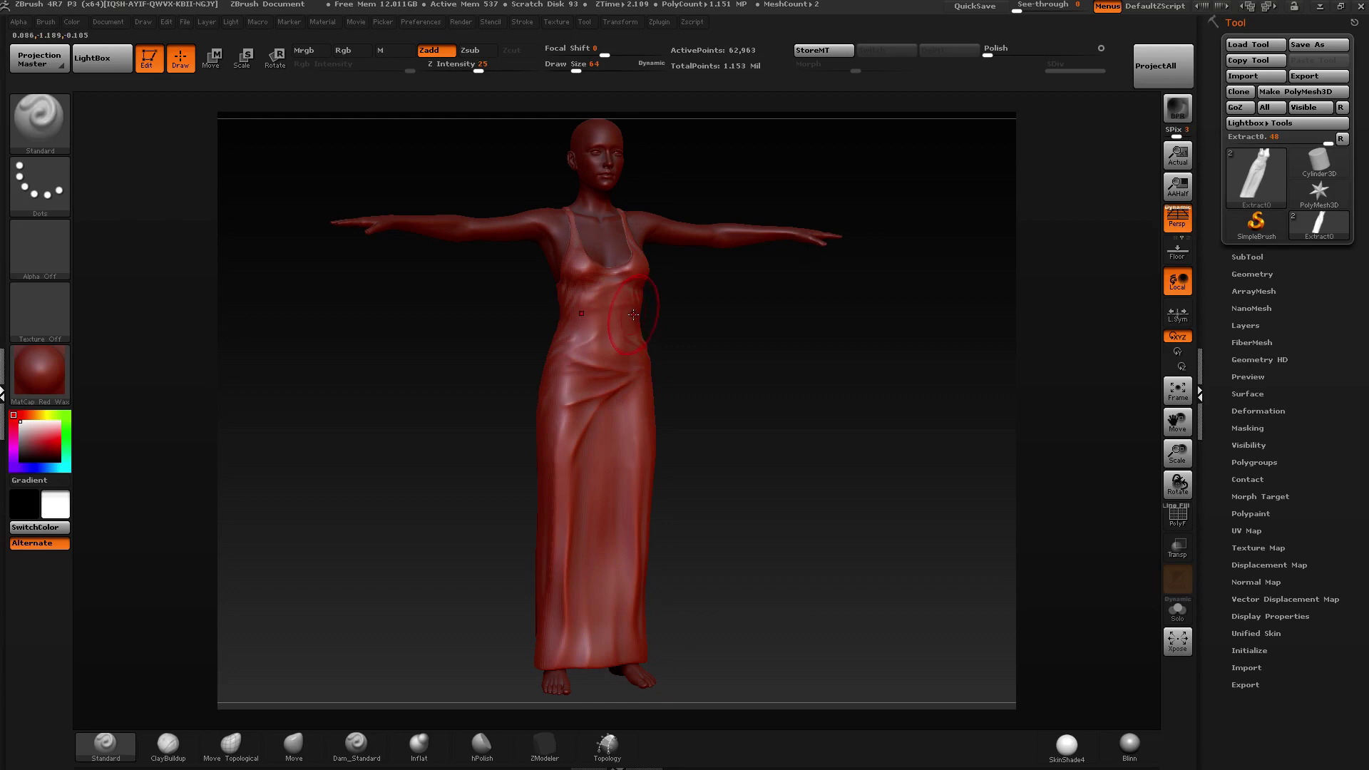
drag(794, 373, 822, 352)
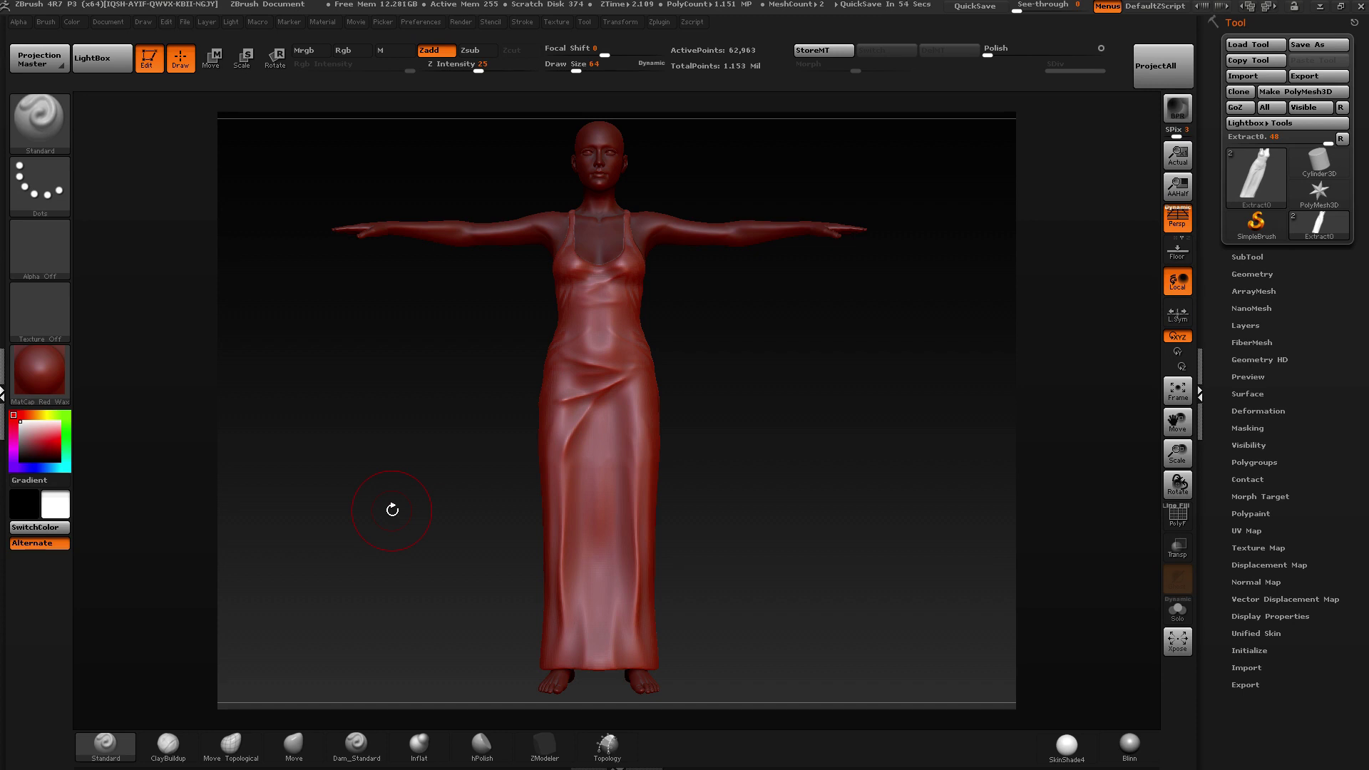
drag(773, 152, 700, 324)
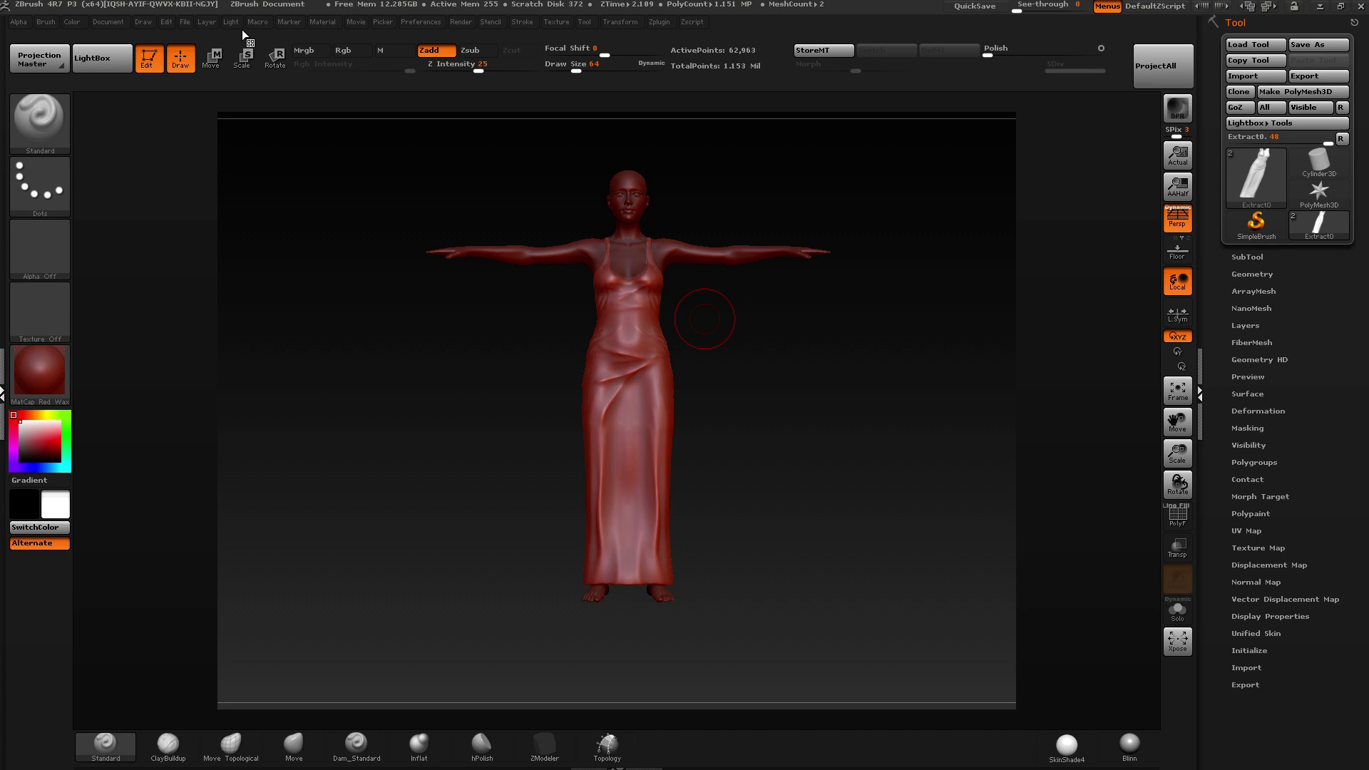
Turn on the PolyFrame display and inspect the dress's wireframe around the bodice from the side and front.
drag(714, 345, 1068, 497)
click(1178, 515)
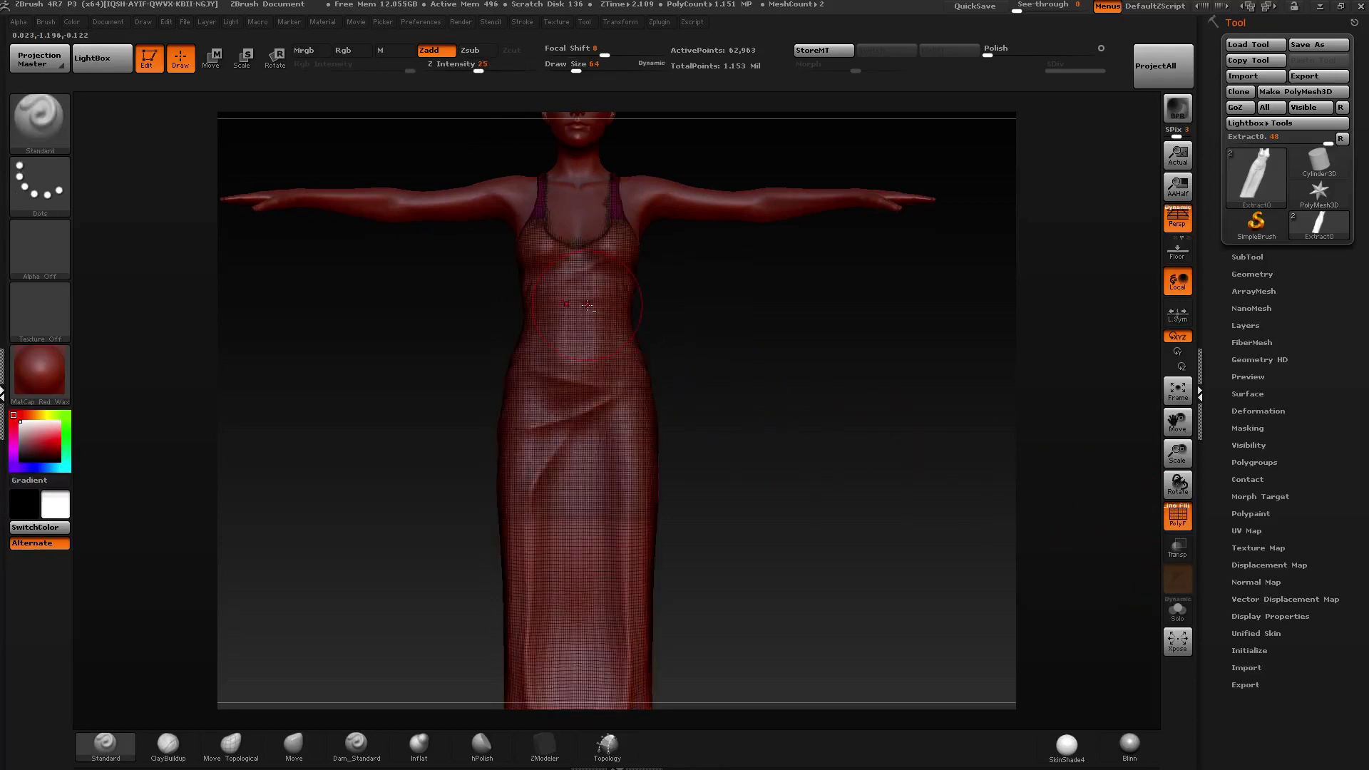
drag(820, 400, 657, 405)
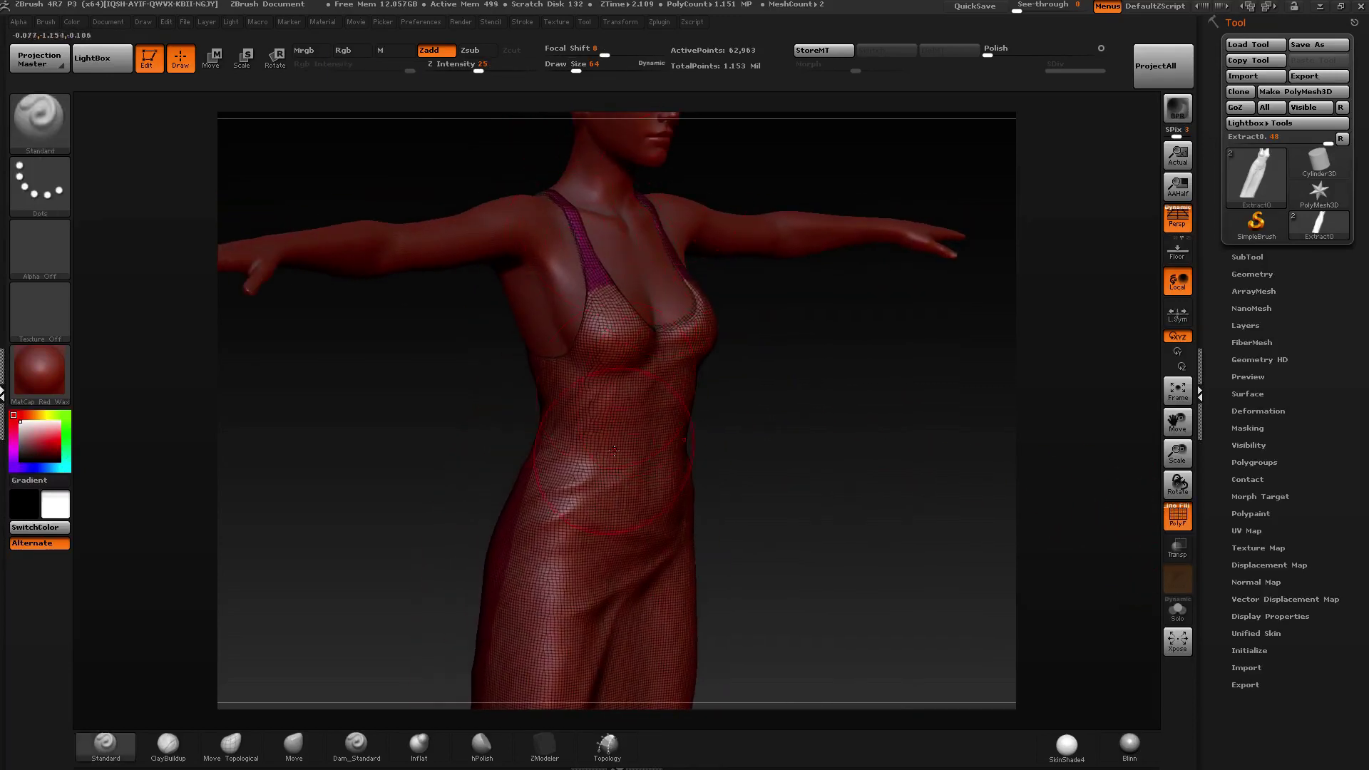
drag(783, 441, 705, 424)
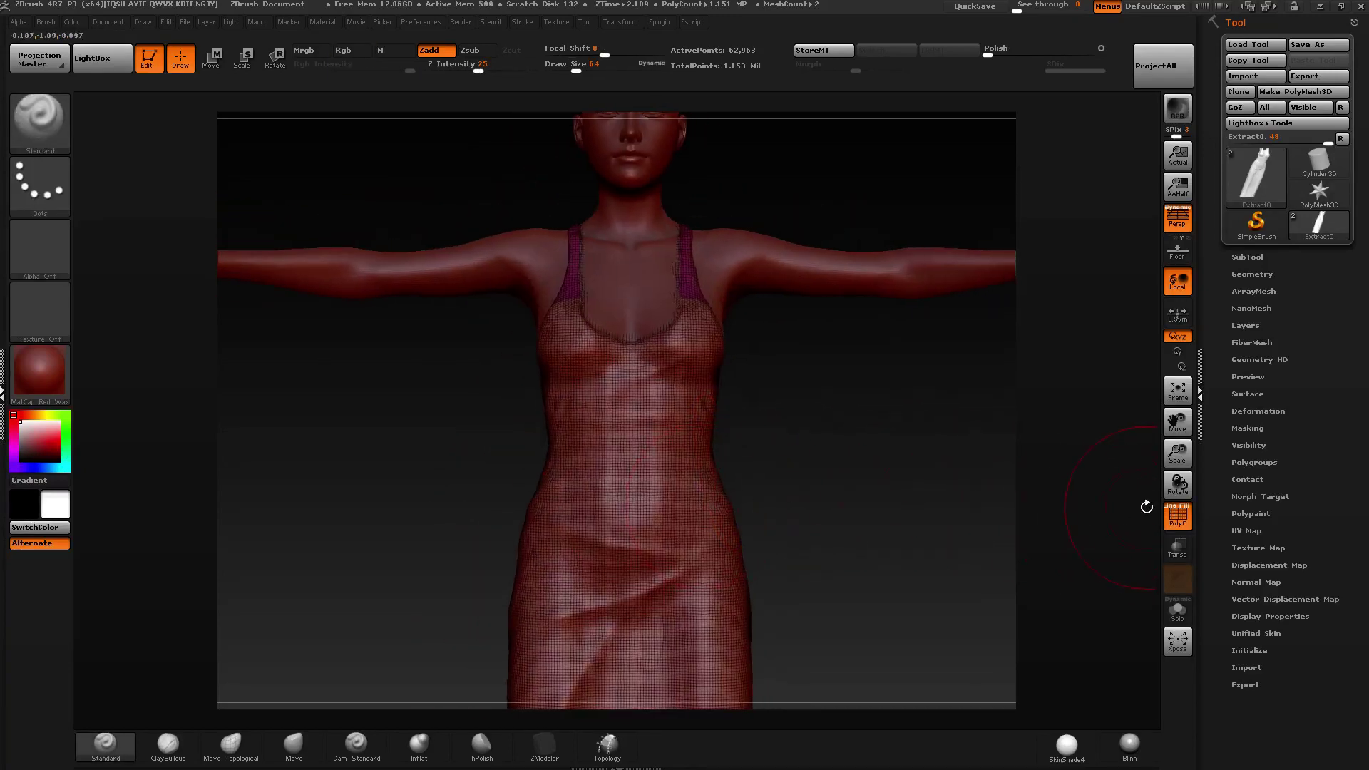
Turn off the PolyFrame display and examine the folds at the dress's waist, hips and skirt from several angles.
click(1177, 514)
alt+right_drag(657, 387, 597, 361)
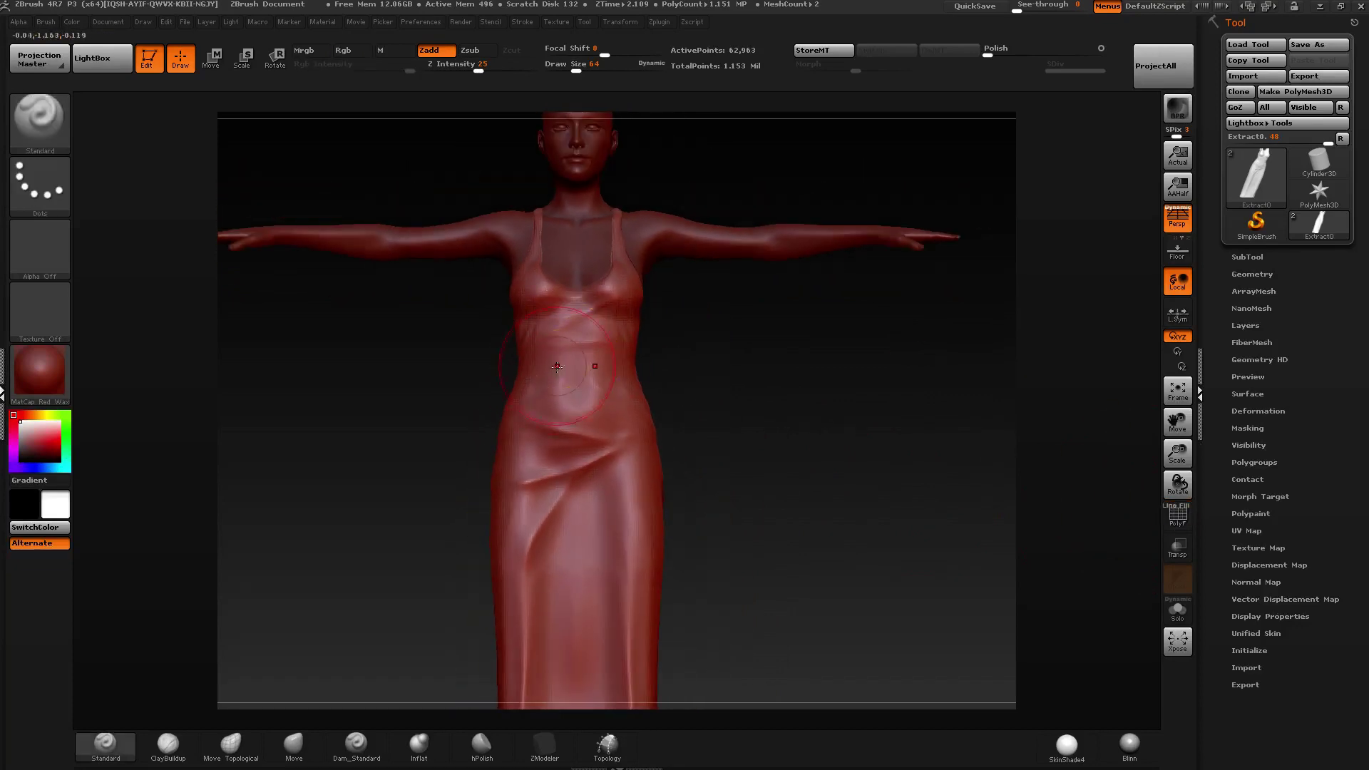
mouse_move(499, 367)
right_down()
mouse_move(579, 356)
mouse_move(542, 337)
mouse_move(572, 339)
right_up()
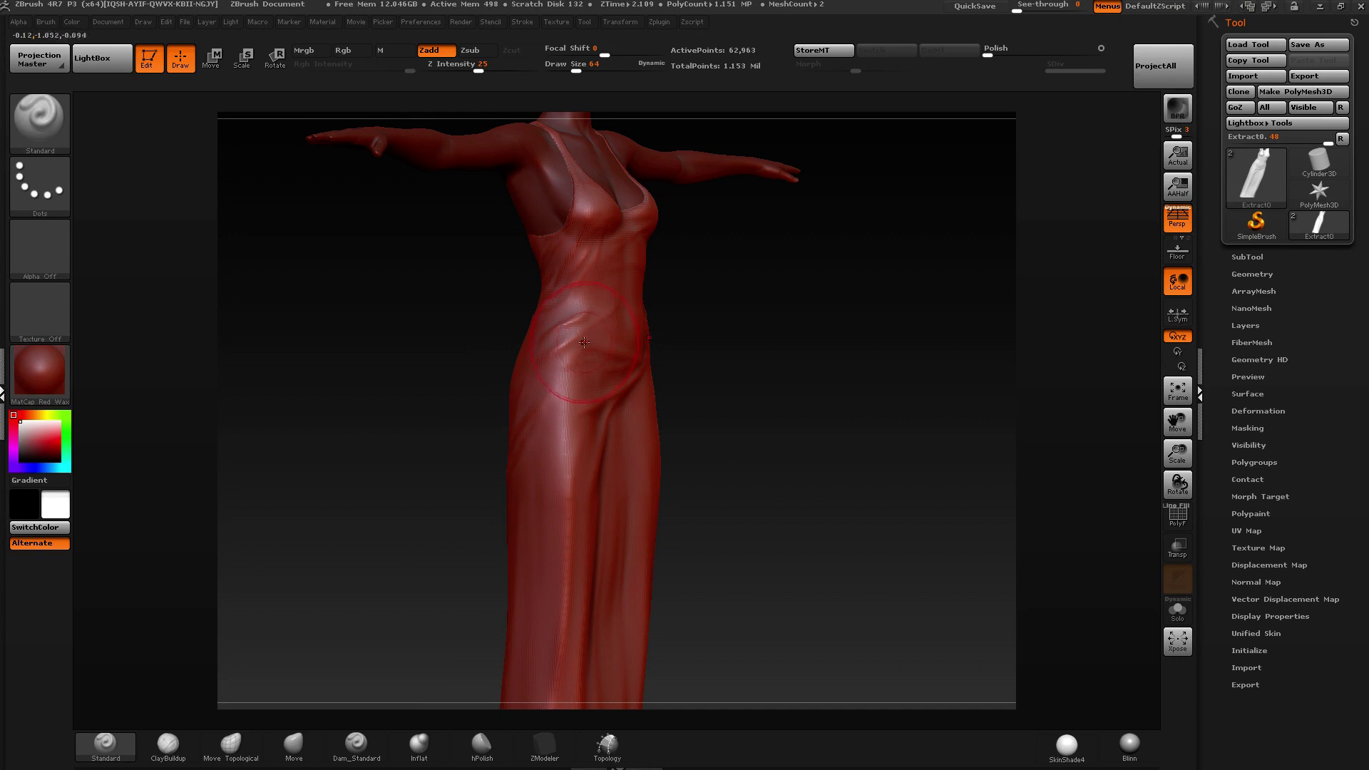
right_drag(584, 342, 591, 300)
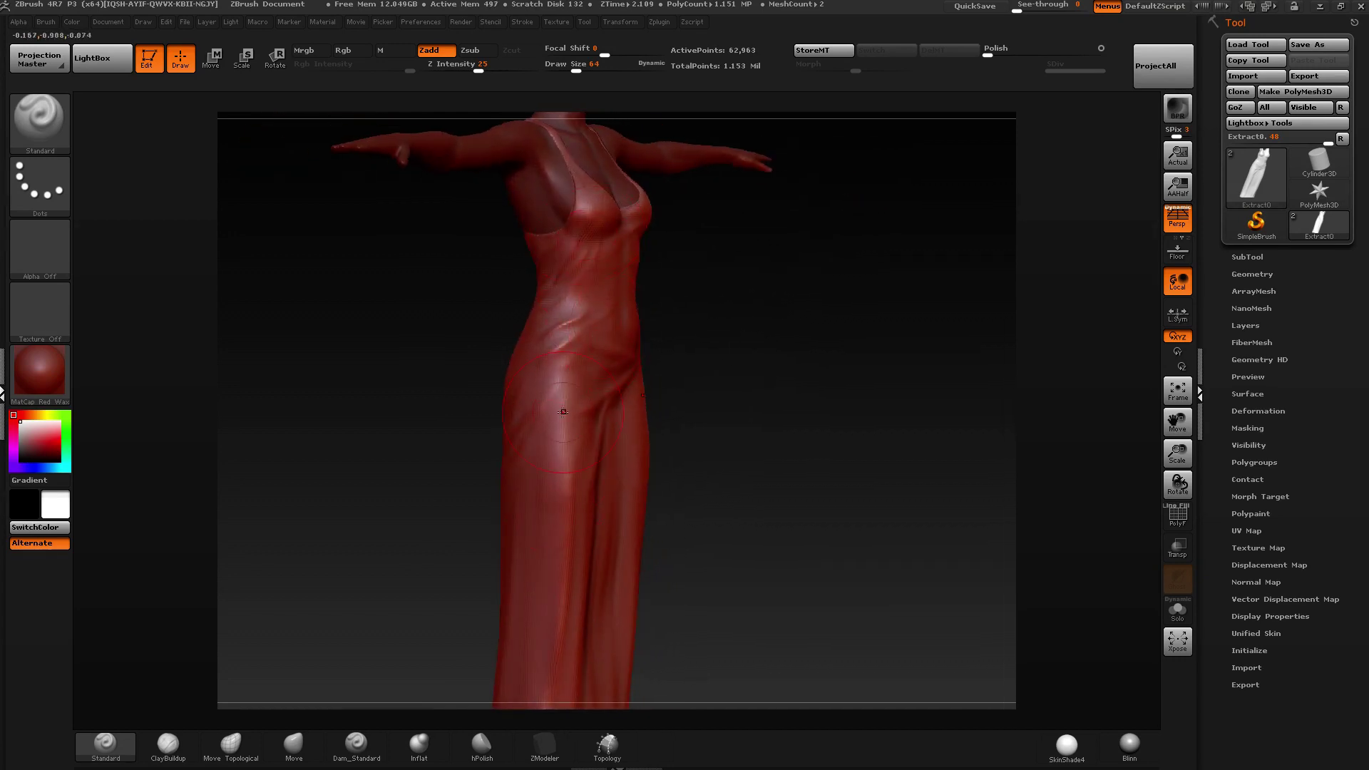
right_drag(736, 306, 613, 337)
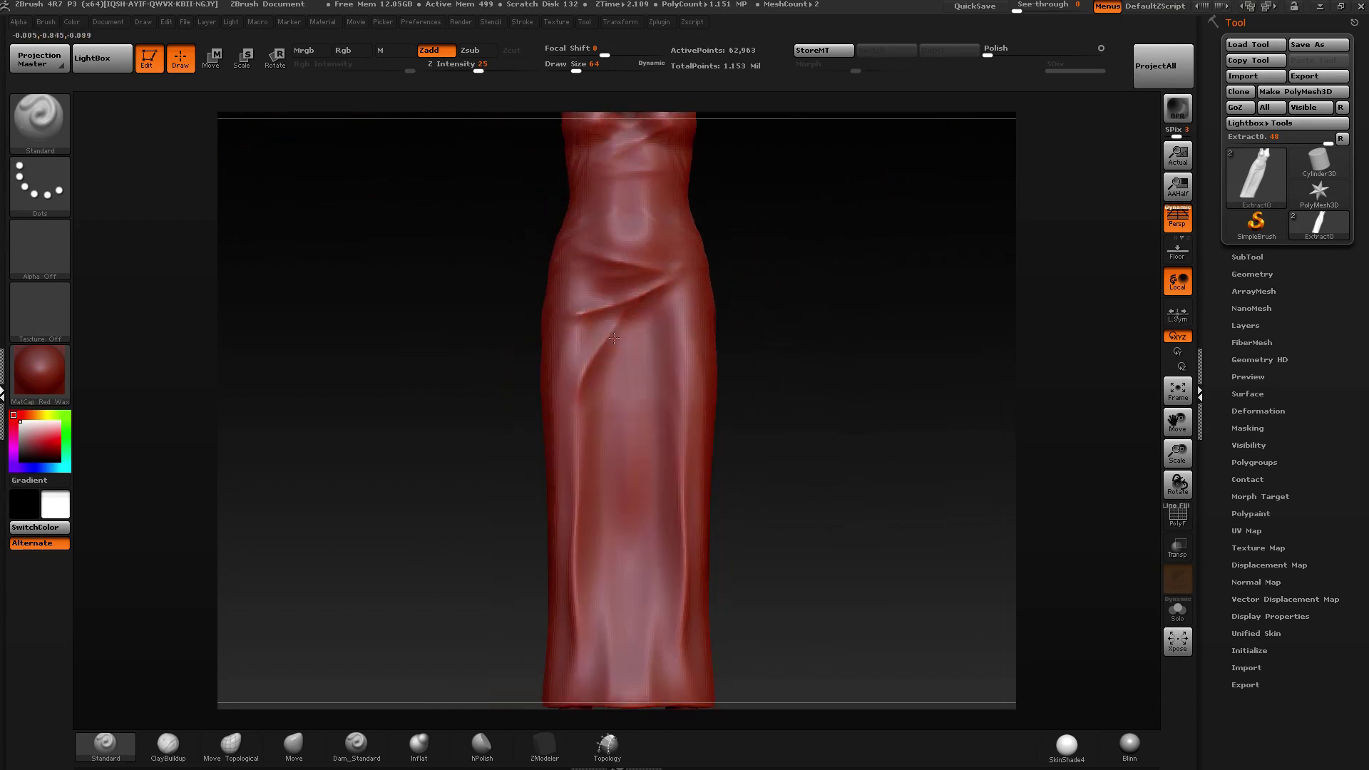
mouse_move(625, 403)
alt+right_down()
mouse_move(606, 366)
mouse_move(608, 313)
alt+right_up()
mouse_move(625, 179)
alt+right_down()
mouse_move(628, 338)
mouse_move(709, 346)
mouse_move(724, 371)
alt+right_up()
Isolate the dress with Solo to inspect its shape, and restore the figure to view the full-length dress.
click(1177, 611)
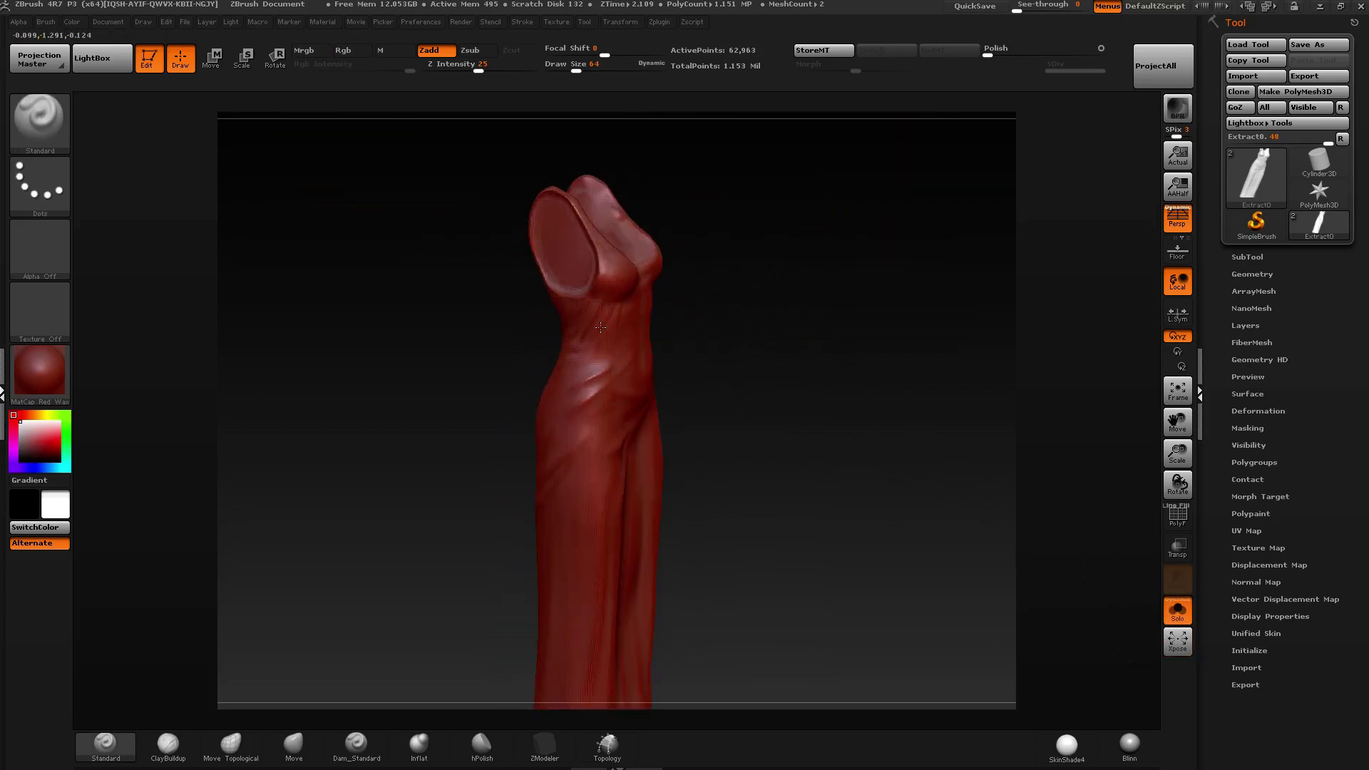
mouse_move(601, 327)
right_down()
mouse_move(611, 244)
mouse_move(633, 245)
mouse_move(596, 245)
mouse_move(571, 516)
mouse_move(579, 433)
mouse_move(691, 346)
right_up()
click(1178, 611)
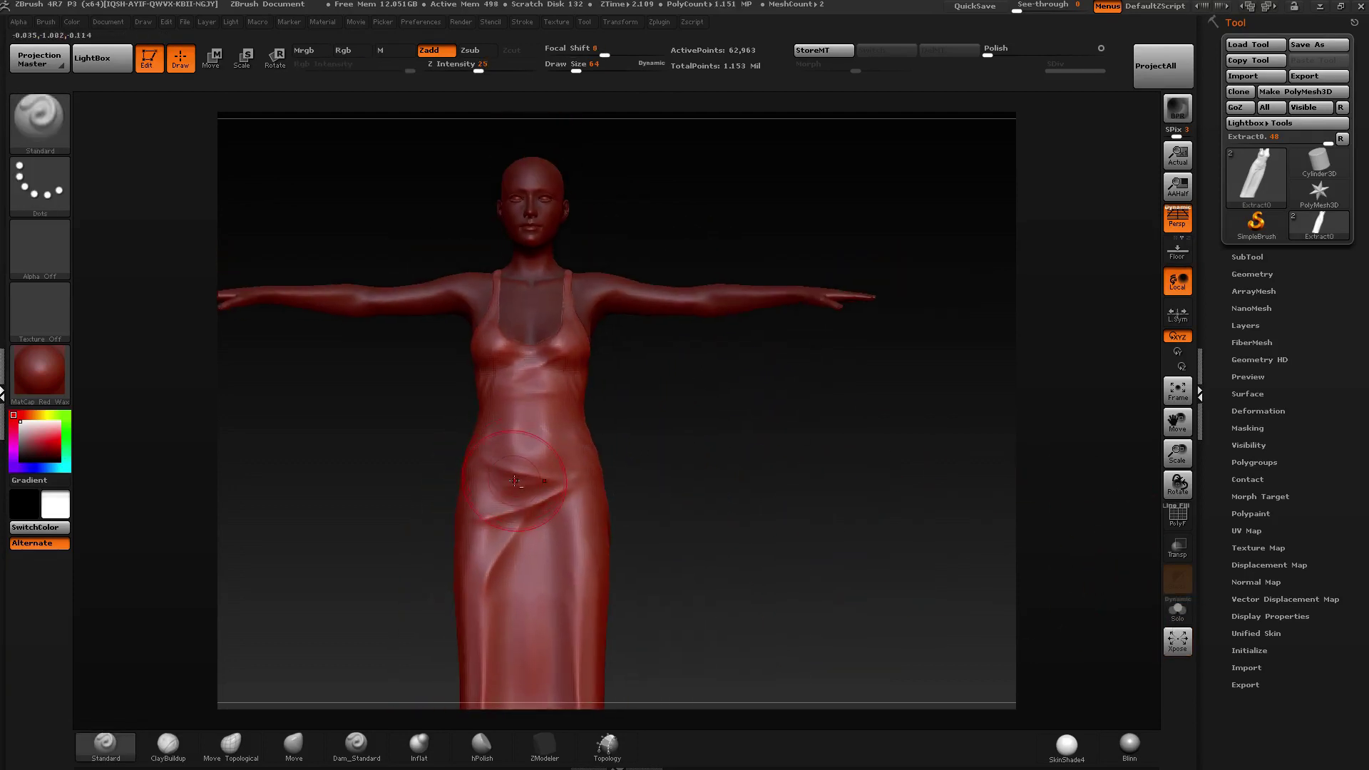
mouse_move(515, 481)
right_down()
mouse_move(541, 428)
mouse_move(697, 268)
mouse_move(612, 281)
mouse_move(610, 260)
right_up()
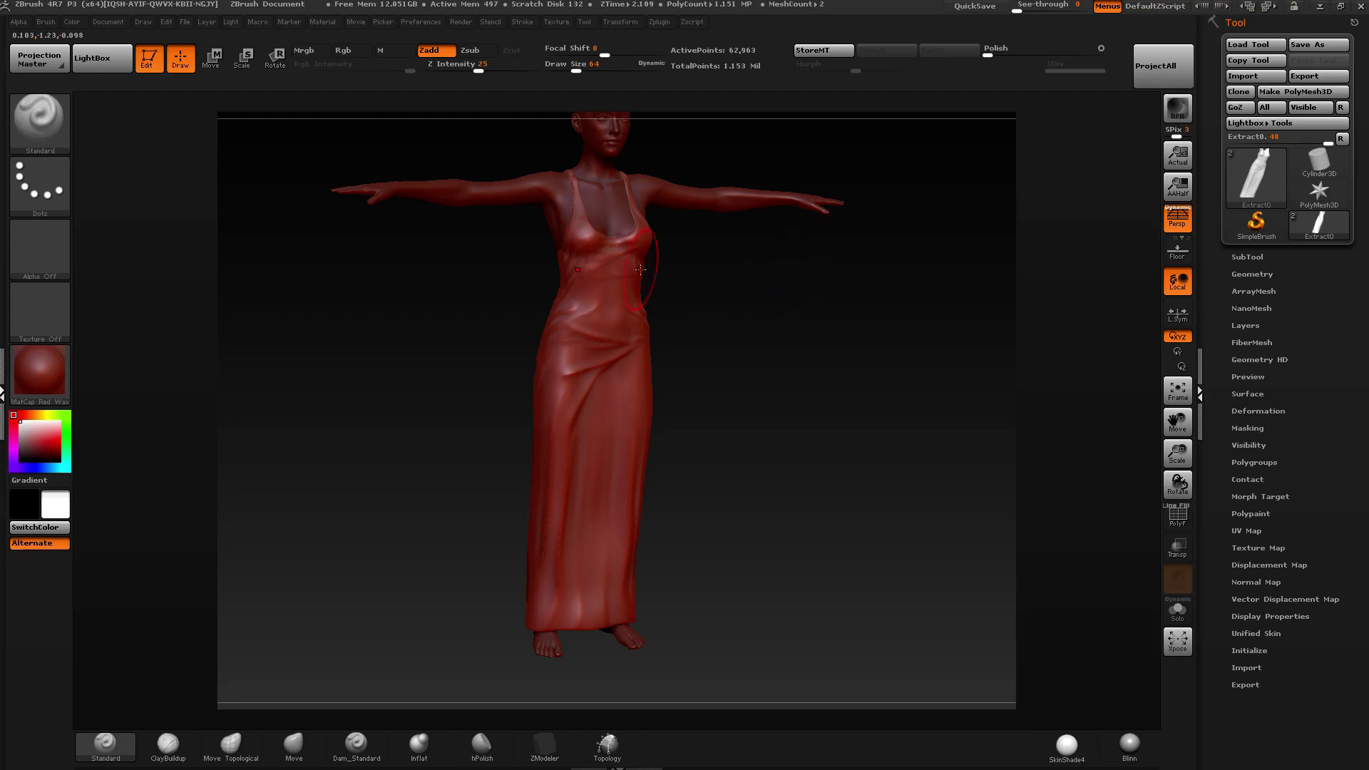
right_drag(620, 274, 635, 275)
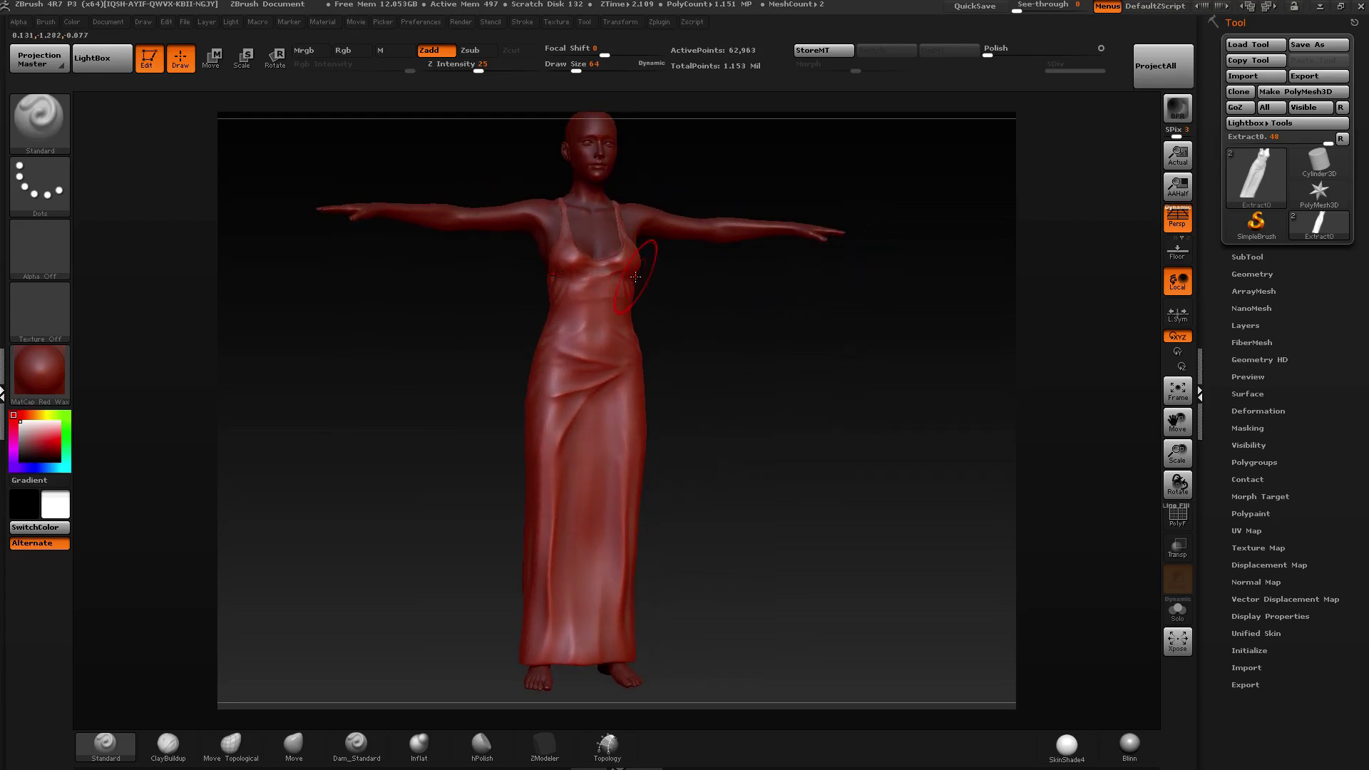
mouse_move(636, 276)
right_down()
mouse_move(832, 382)
mouse_move(832, 309)
mouse_move(806, 369)
right_up()
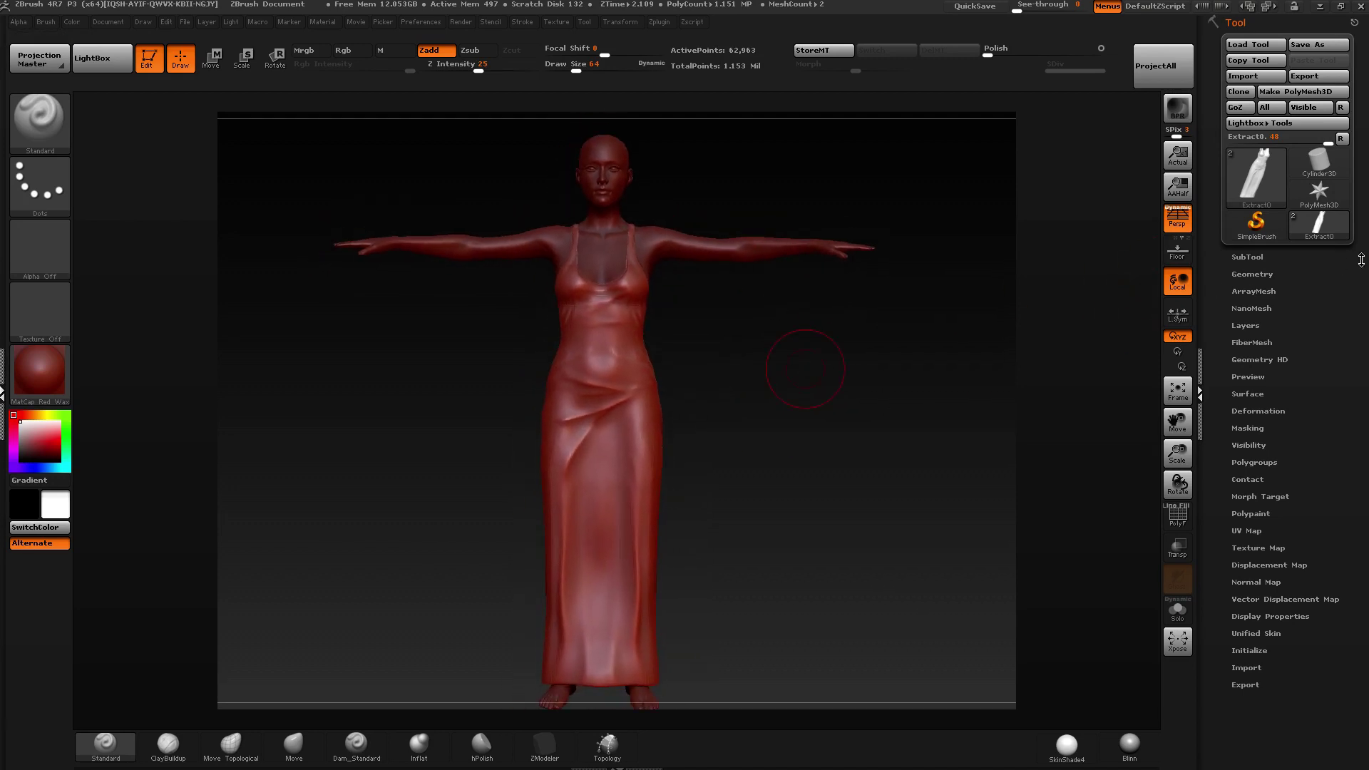
Select the LongDressesPt1 body subtool and hide the Extract0 dress subtool.
click(1248, 257)
drag(1159, 243, 434, 266)
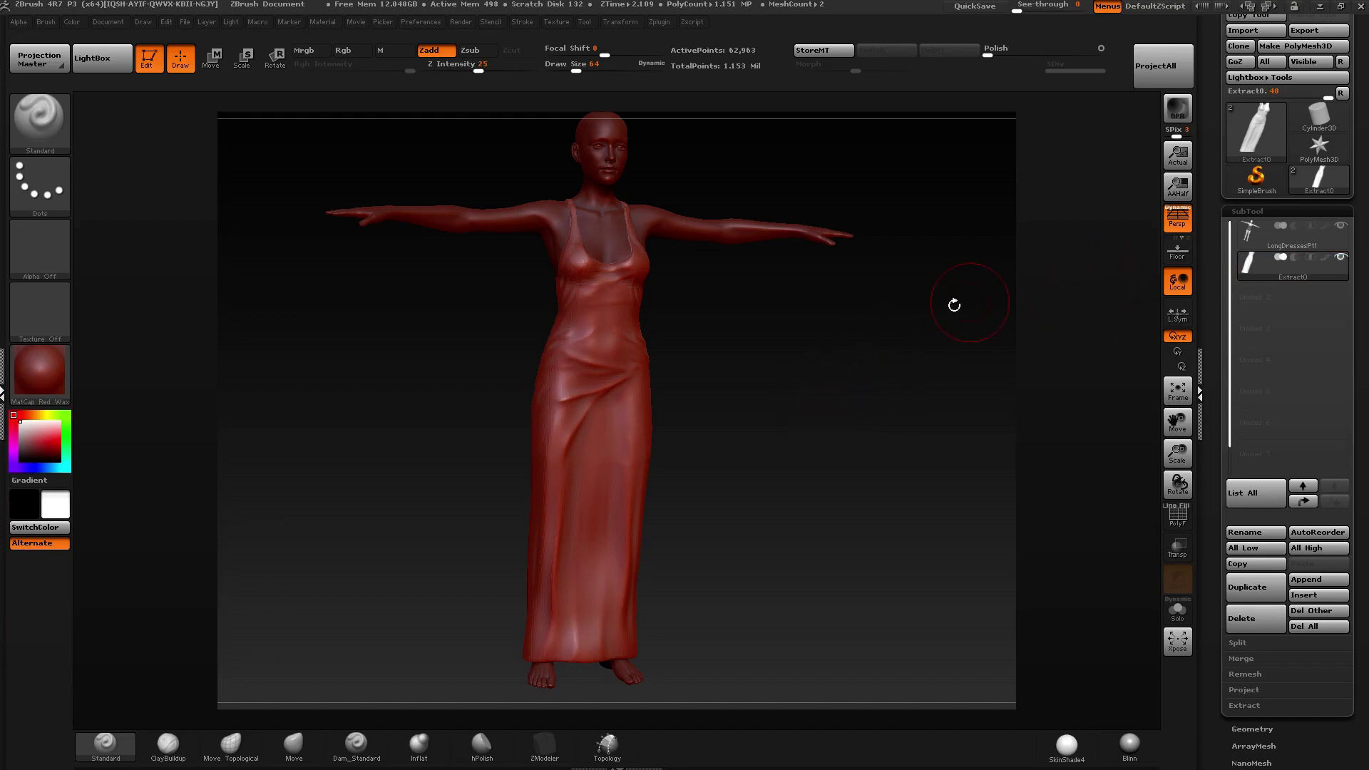
click(1249, 234)
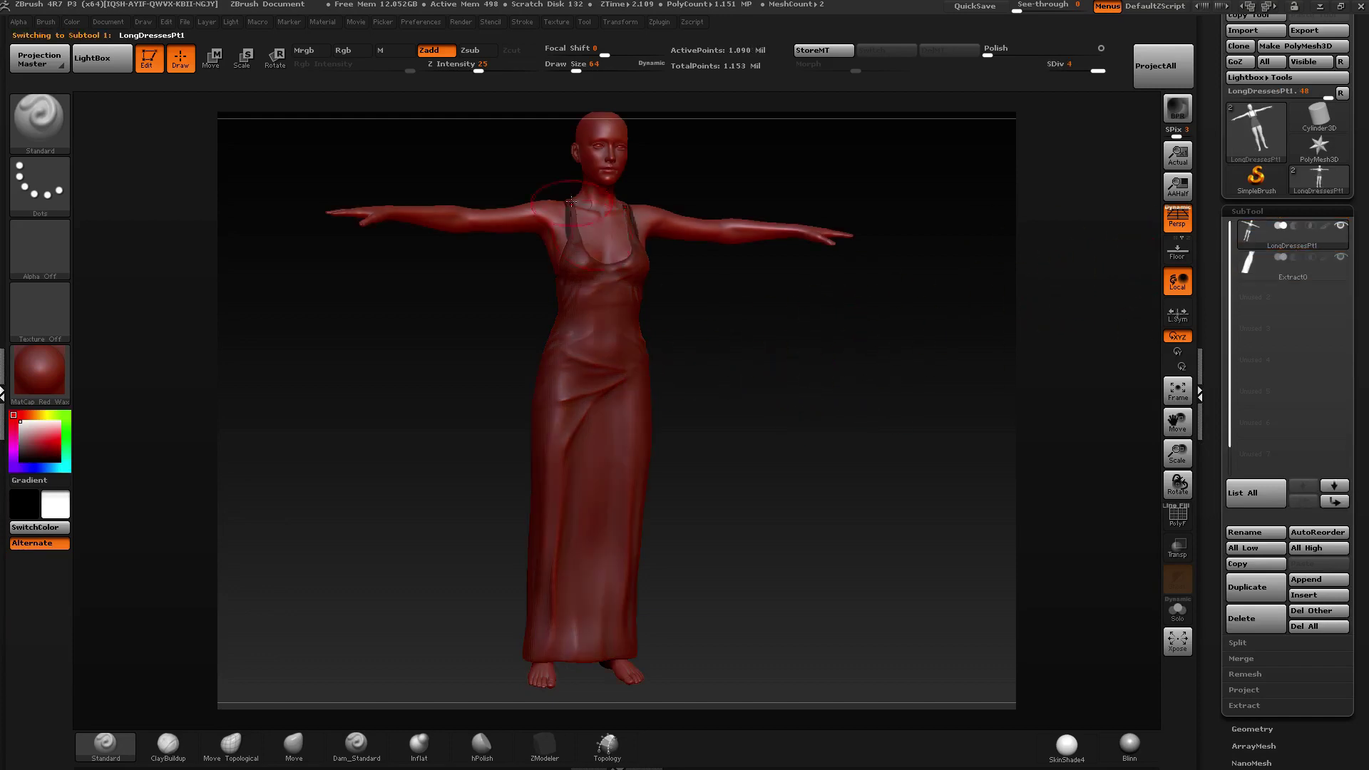
click(1340, 257)
Examine the body's painted mask from the shoulder straps to the hips, and the unmasked legs down to the feet.
mouse_move(677, 336)
mouse_down()
mouse_move(672, 378)
mouse_move(737, 331)
mouse_move(602, 298)
mouse_move(607, 348)
mouse_up()
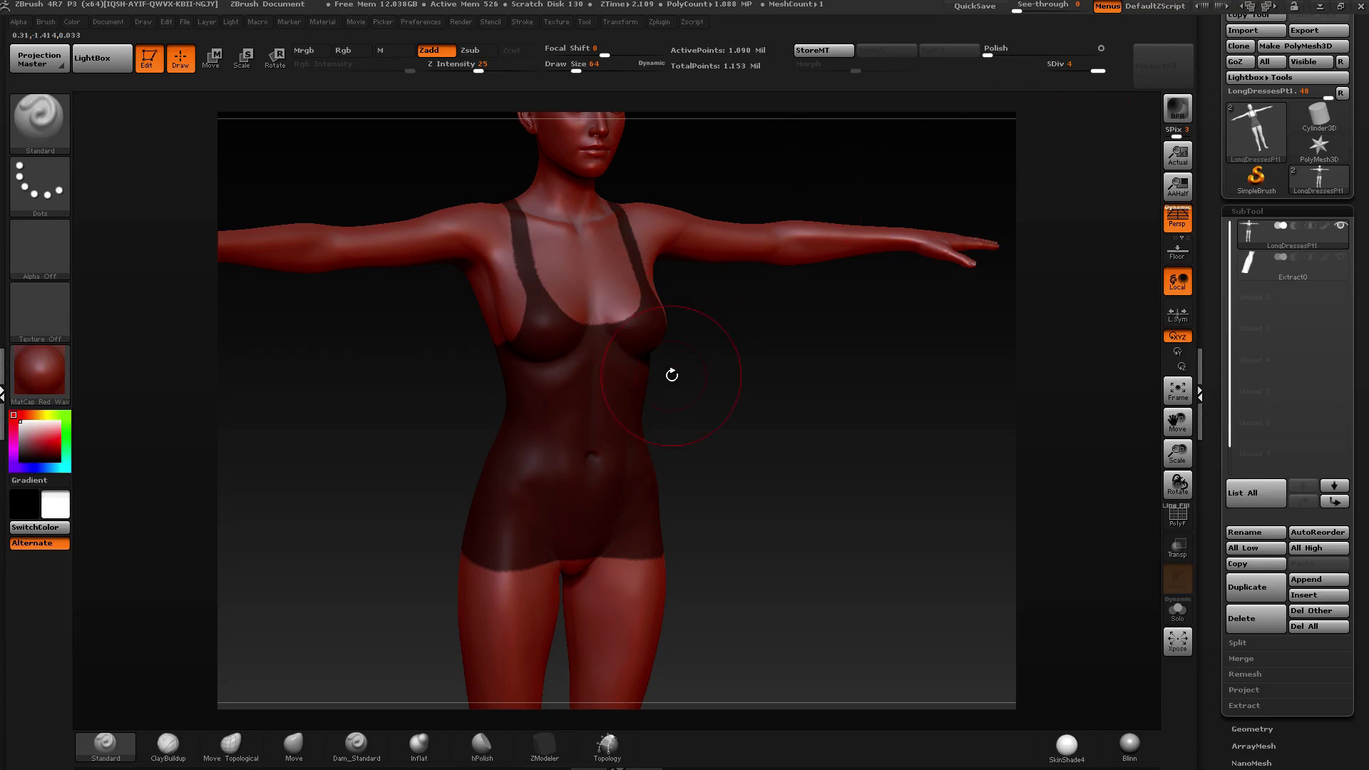
mouse_move(673, 373)
mouse_down()
mouse_move(604, 357)
mouse_move(678, 306)
mouse_move(680, 318)
mouse_move(570, 187)
mouse_up()
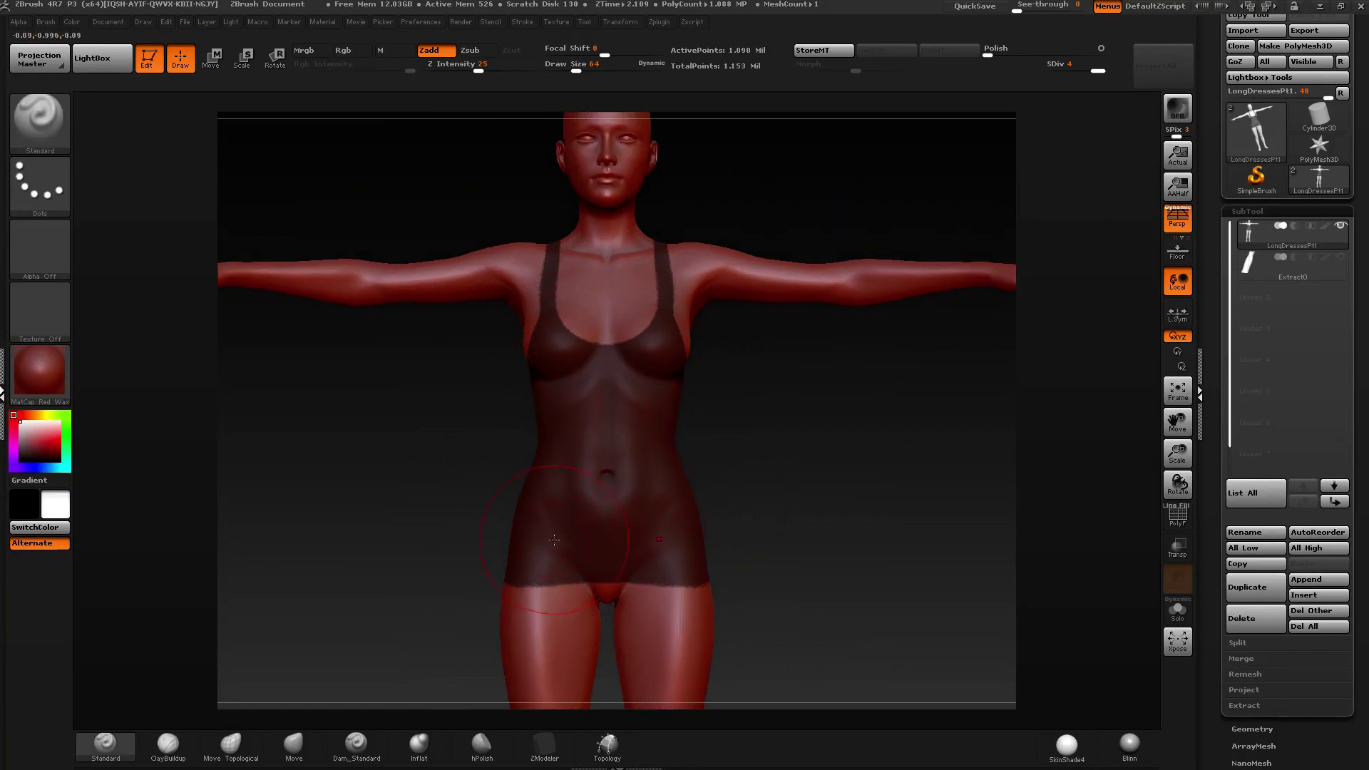
mouse_move(1047, 506)
alt+mouse_down()
mouse_move(1067, 390)
mouse_move(1083, 421)
alt+mouse_up()
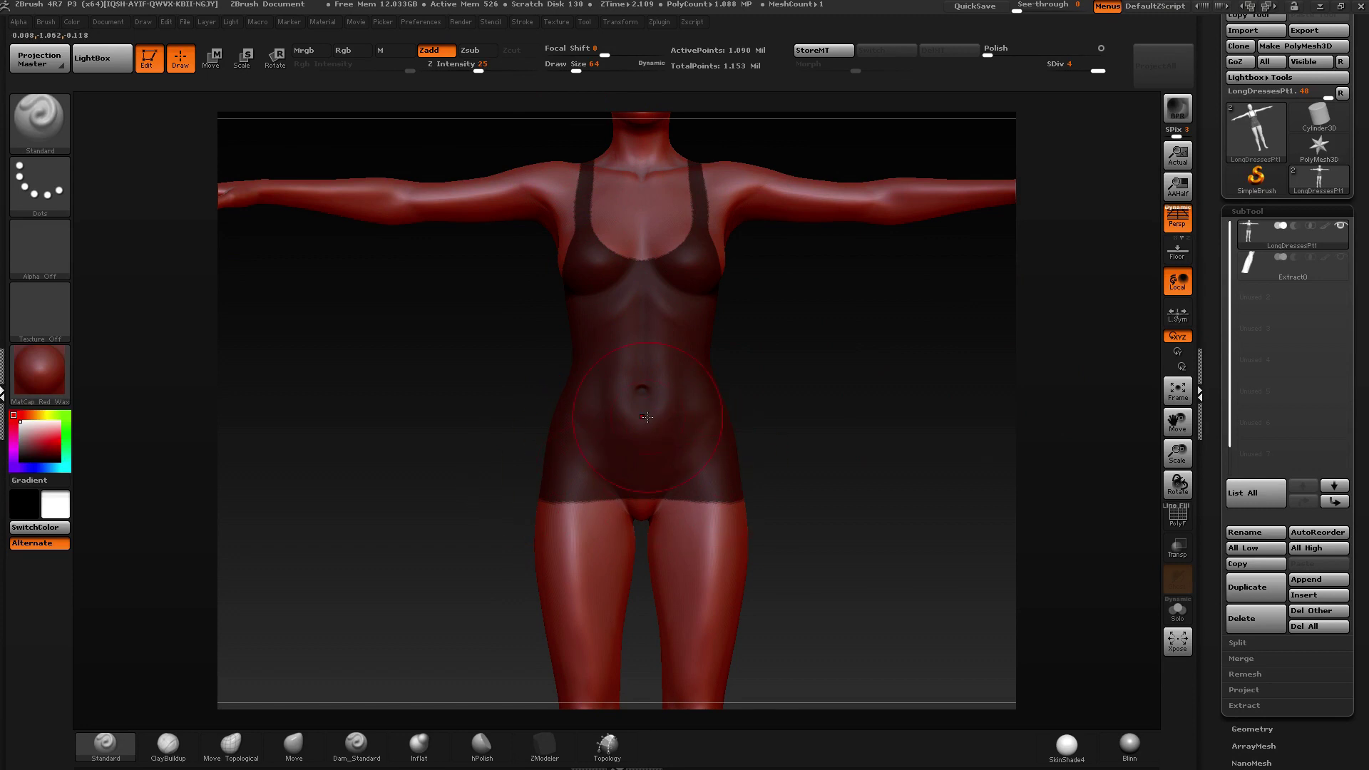
mouse_move(647, 417)
alt+right_down()
mouse_move(638, 278)
mouse_move(601, 148)
alt+right_up()
ctrl+right_drag(626, 370, 594, 321)
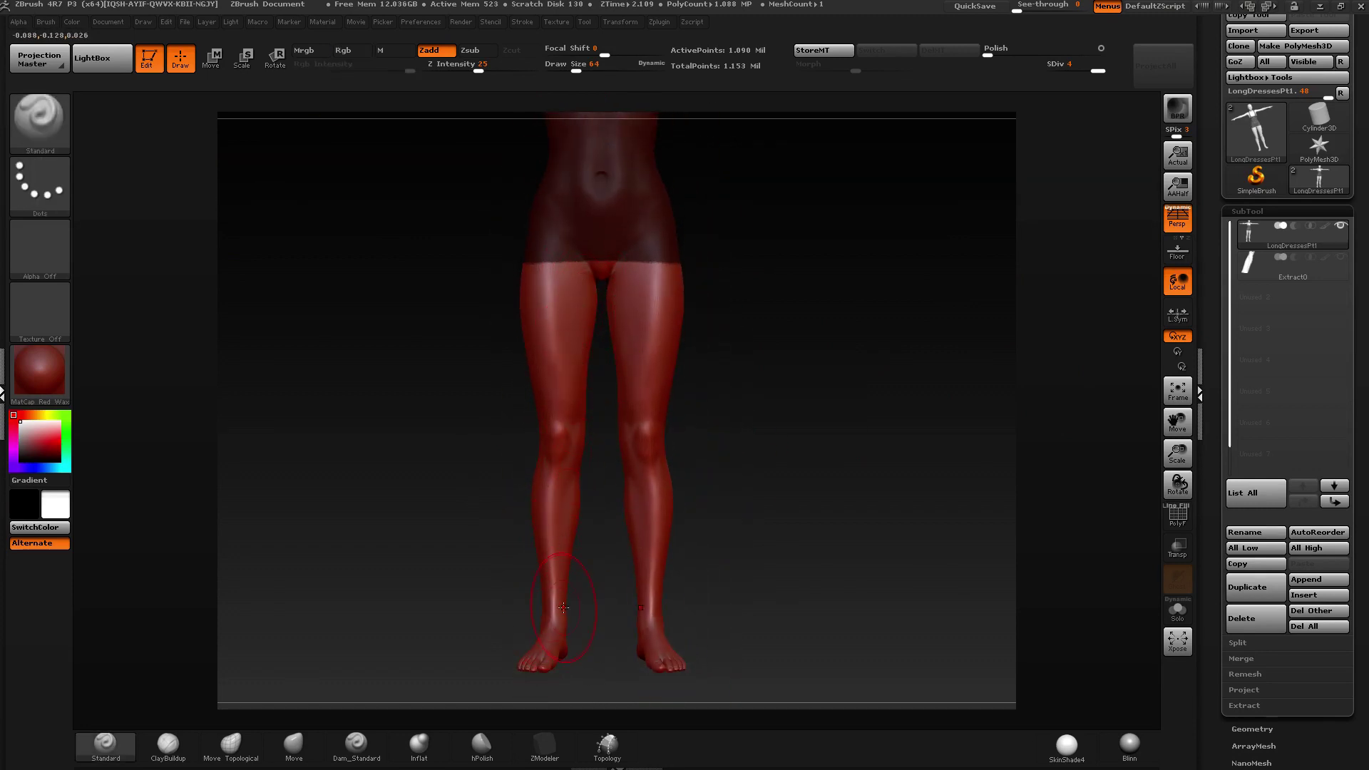
mouse_move(591, 512)
right_down()
mouse_move(709, 452)
mouse_move(565, 313)
right_up()
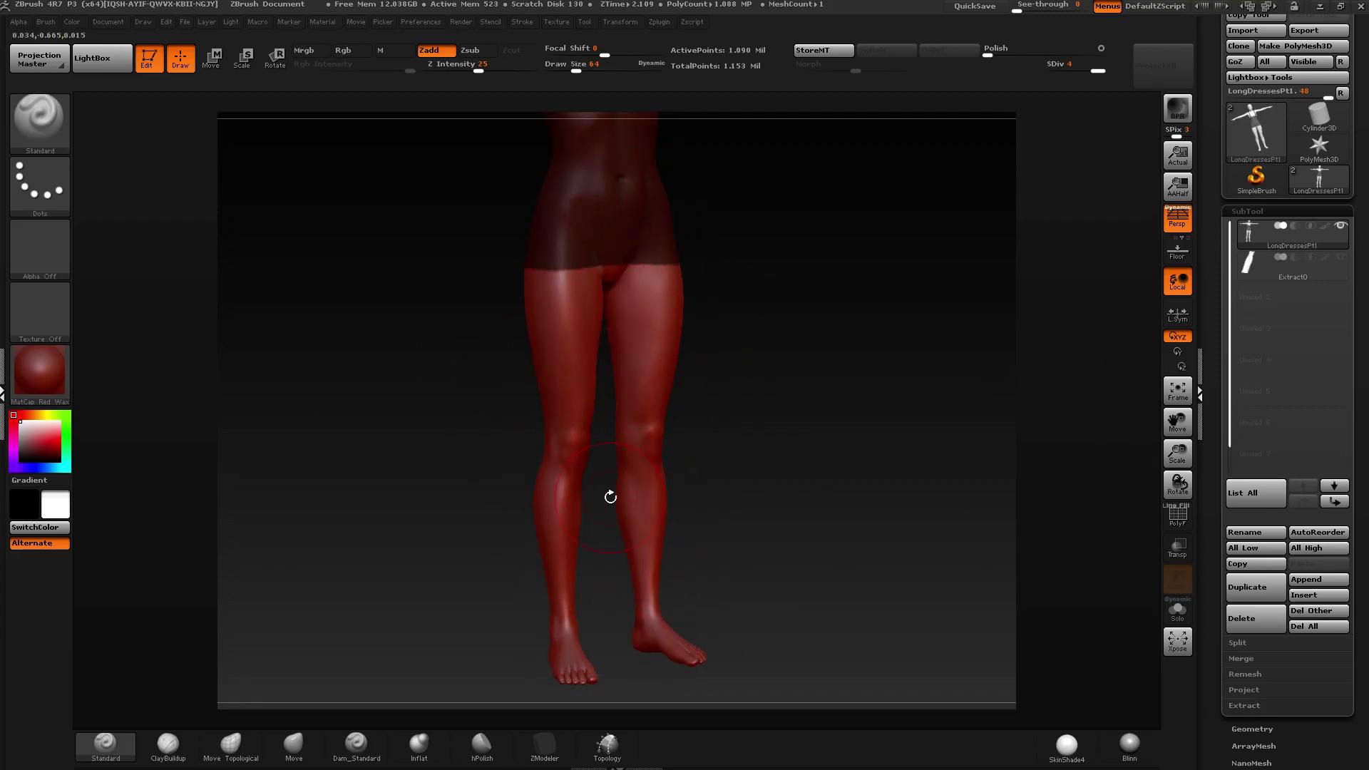
right_drag(610, 497, 724, 337)
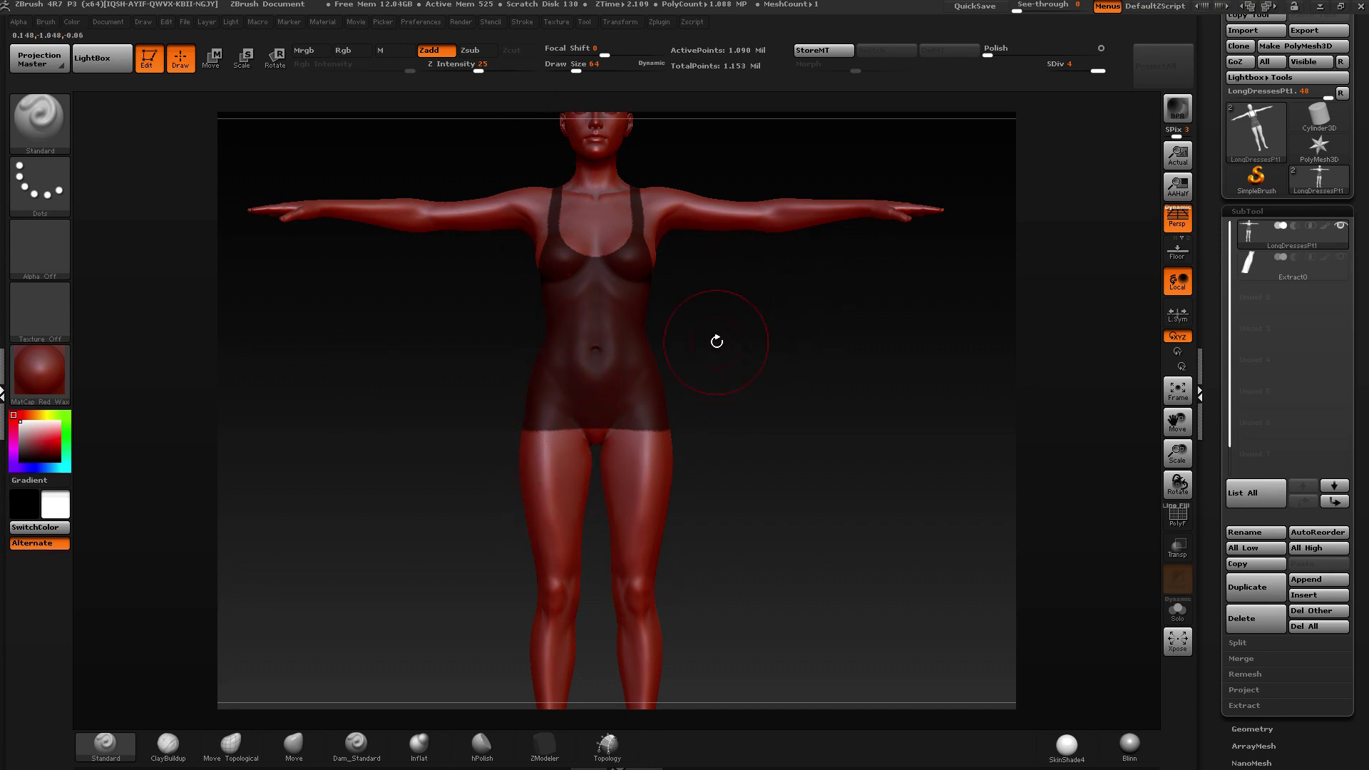
Clear the existing mask from the body and frame the torso from the front.
mouse_move(713, 339)
mouse_down()
mouse_move(752, 324)
mouse_move(810, 350)
mouse_up()
key(ctrl+shift)
mouse_move(673, 296)
alt+right_down()
mouse_move(672, 345)
mouse_move(614, 364)
alt+right_up()
shift+drag(321, 189, 265, 176)
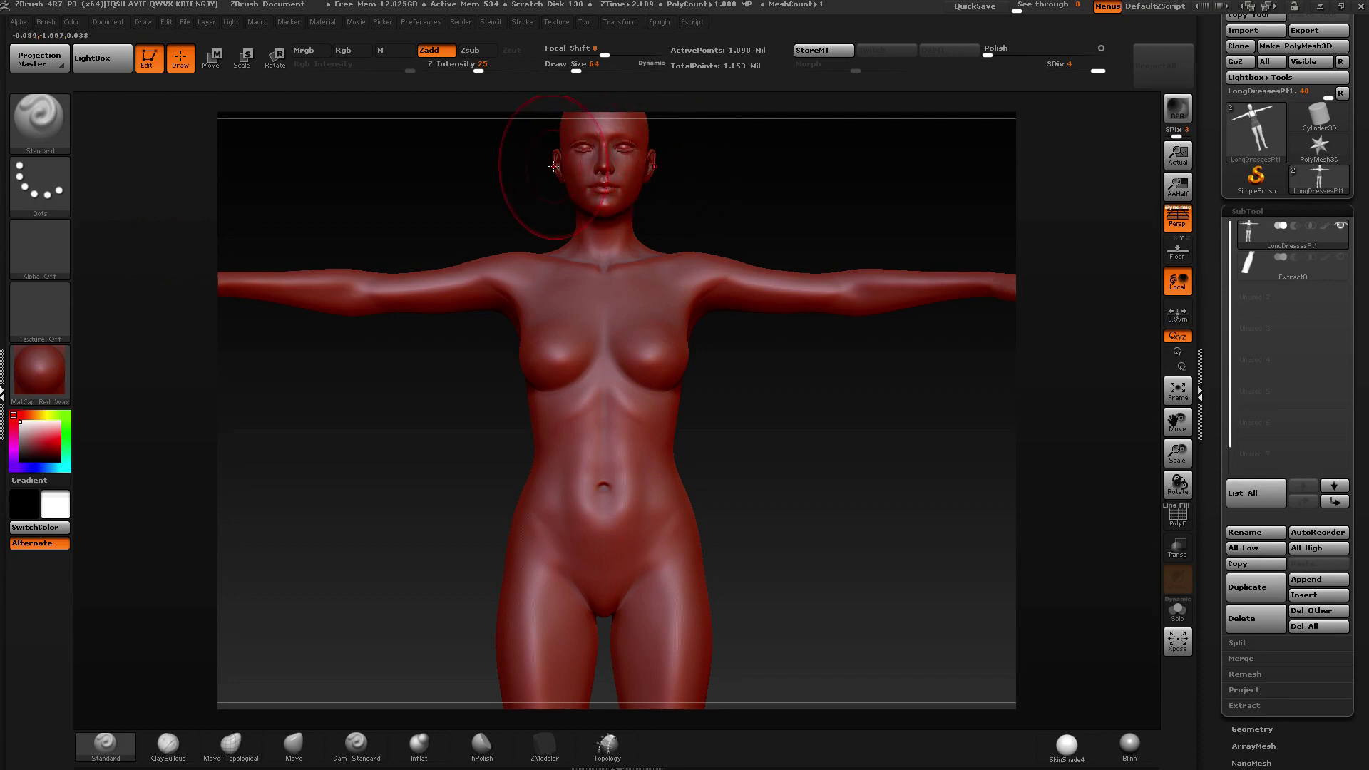
Set the MaskPen brush's Focal Shift to -100 and the Draw Size to 14.
key(ctrl)
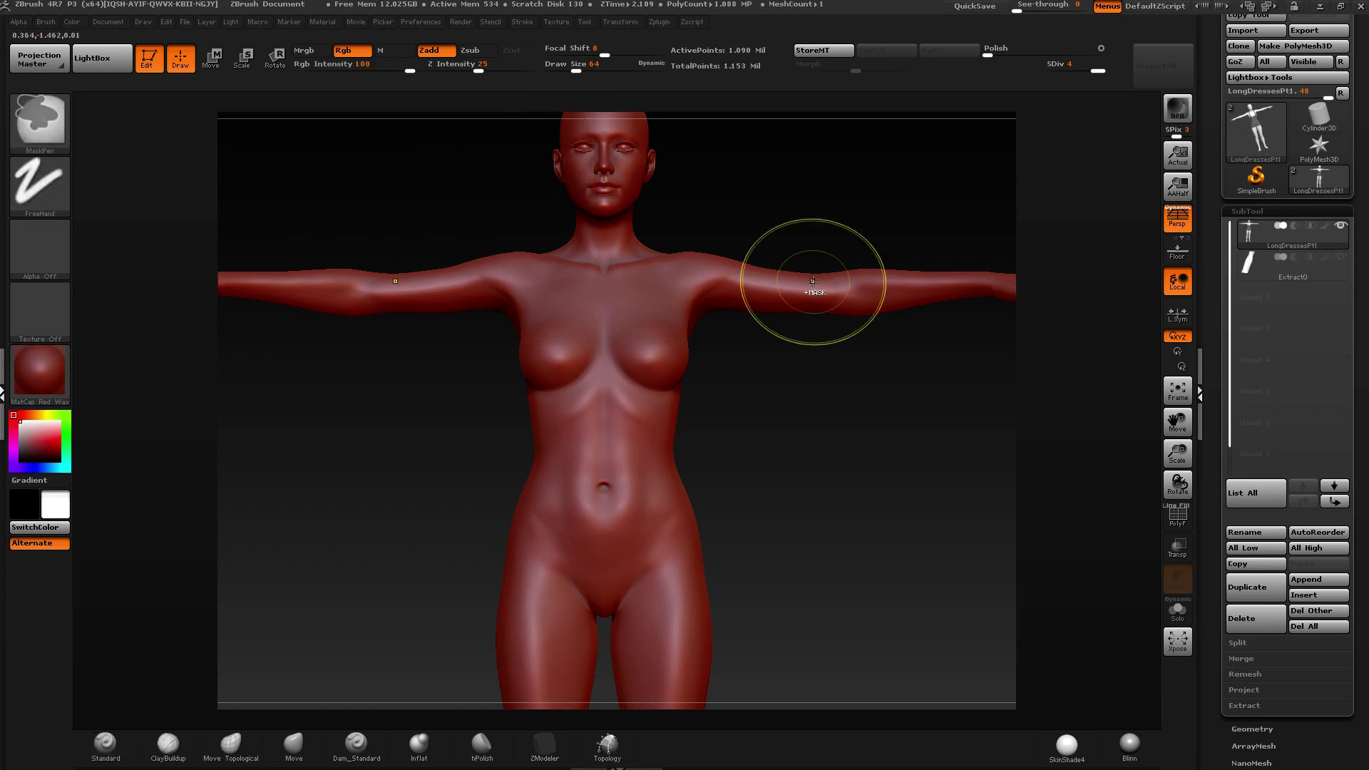
key(ctrl)
drag(611, 50, 545, 51)
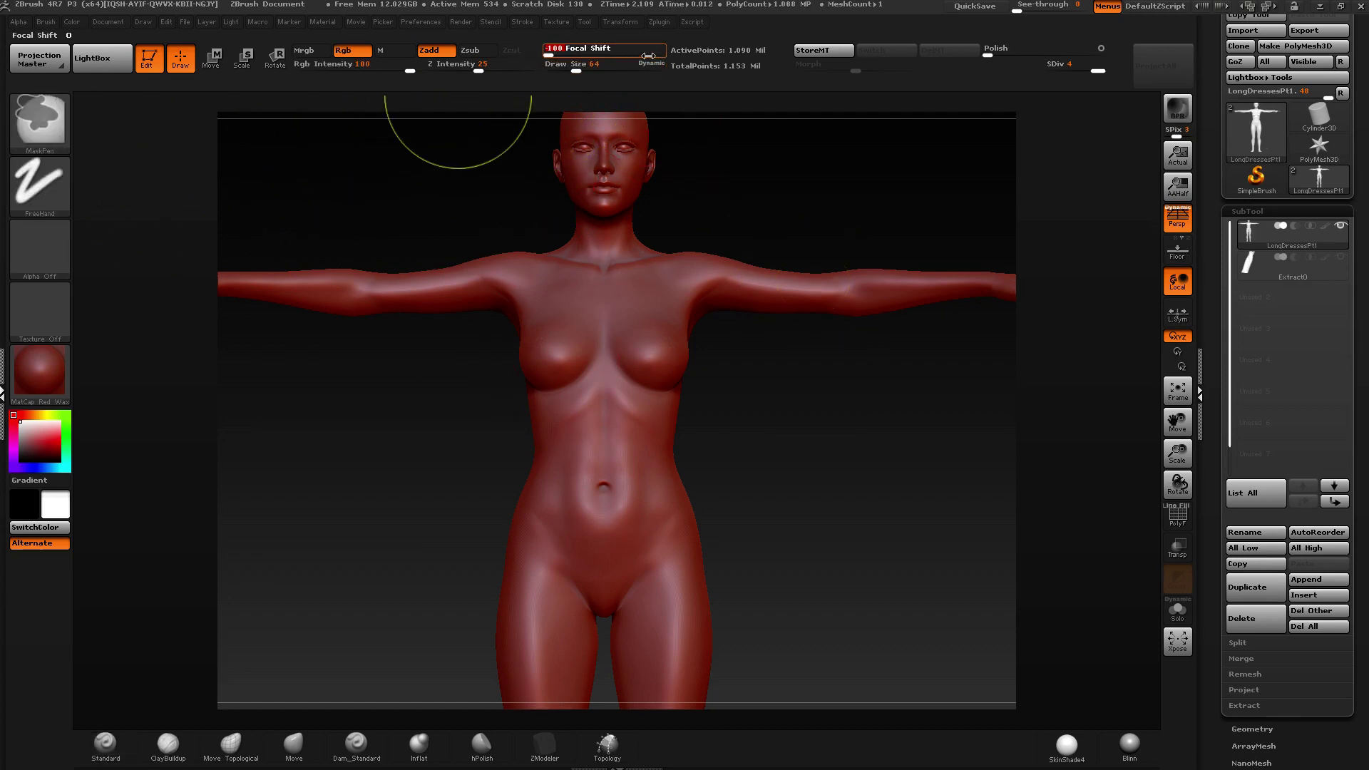
drag(575, 70, 561, 69)
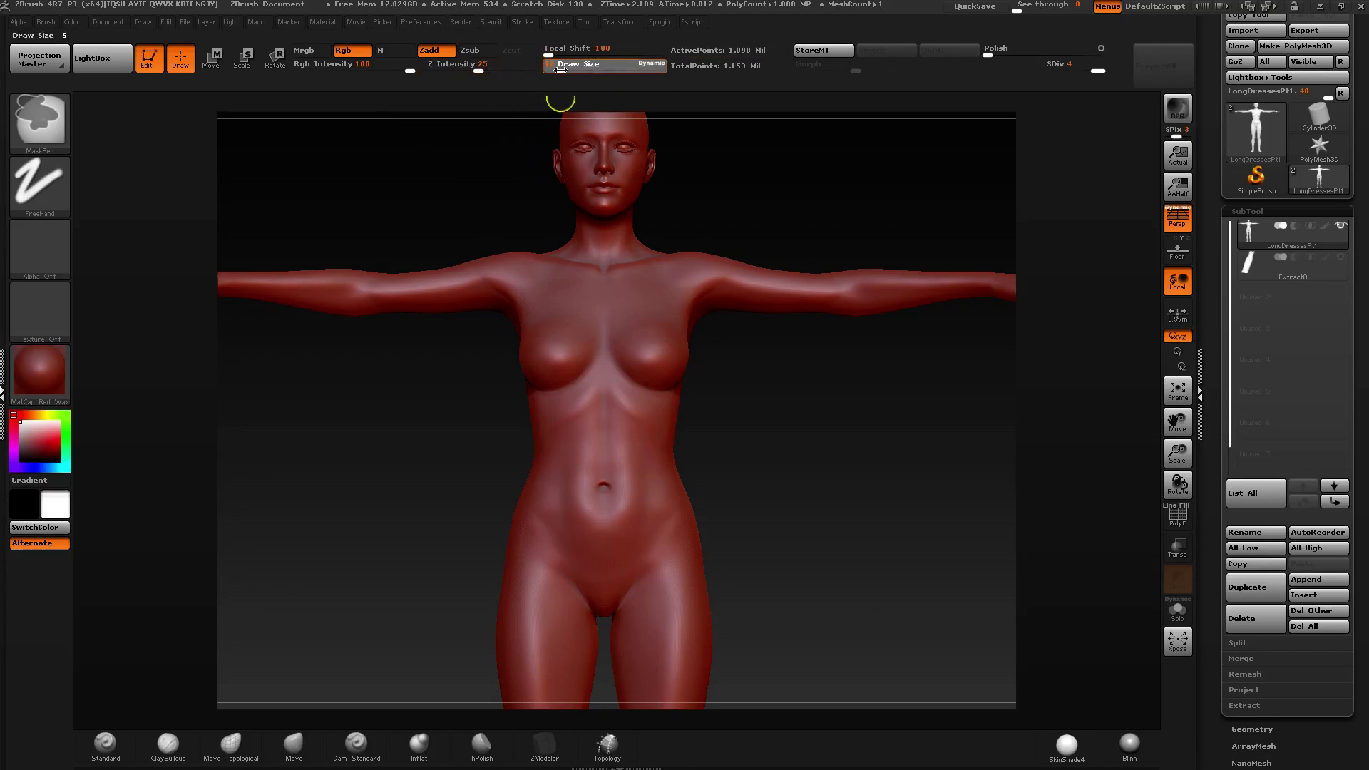
key(ctrl)
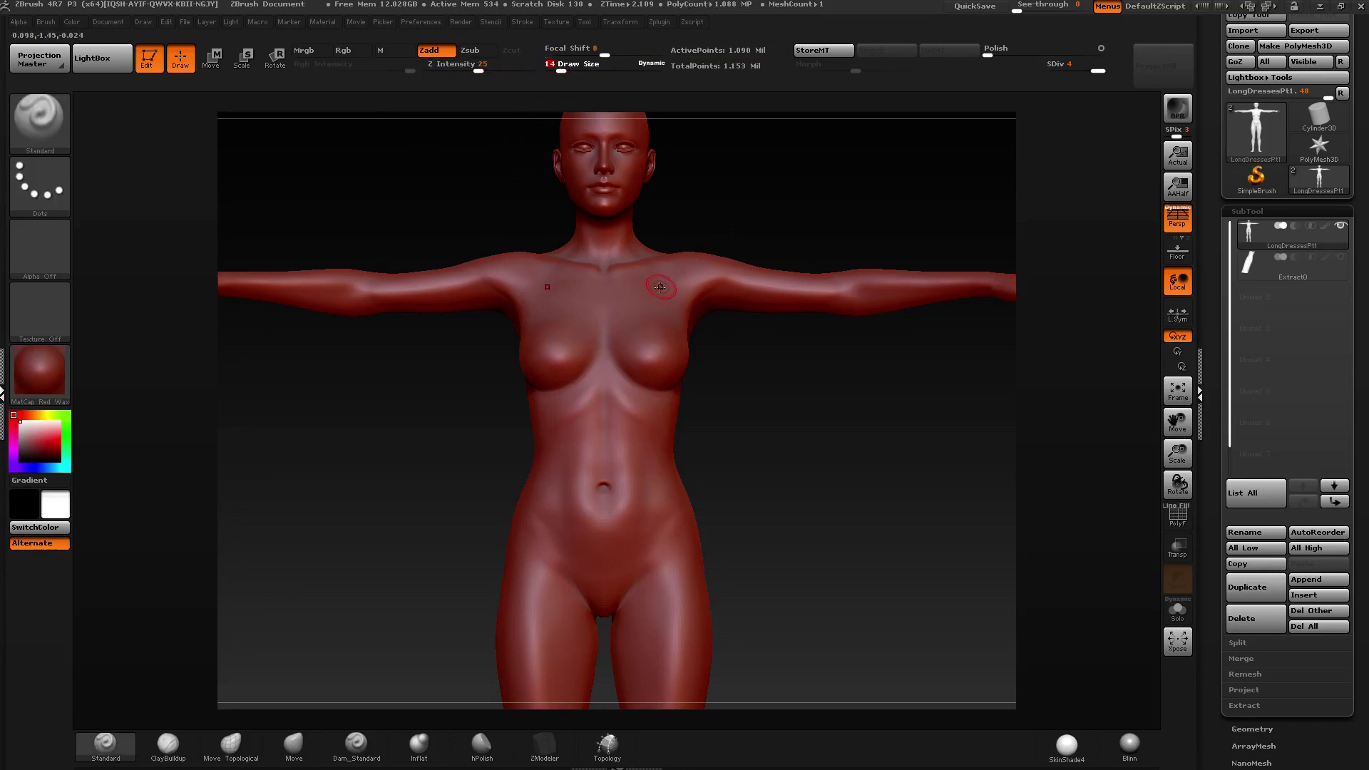
mouse_move(676, 286)
alt+right_down()
mouse_move(632, 349)
mouse_move(563, 383)
mouse_move(610, 440)
mouse_move(611, 345)
alt+right_up()
ctrl+drag(637, 319, 542, 417)
key(ctrl+z)
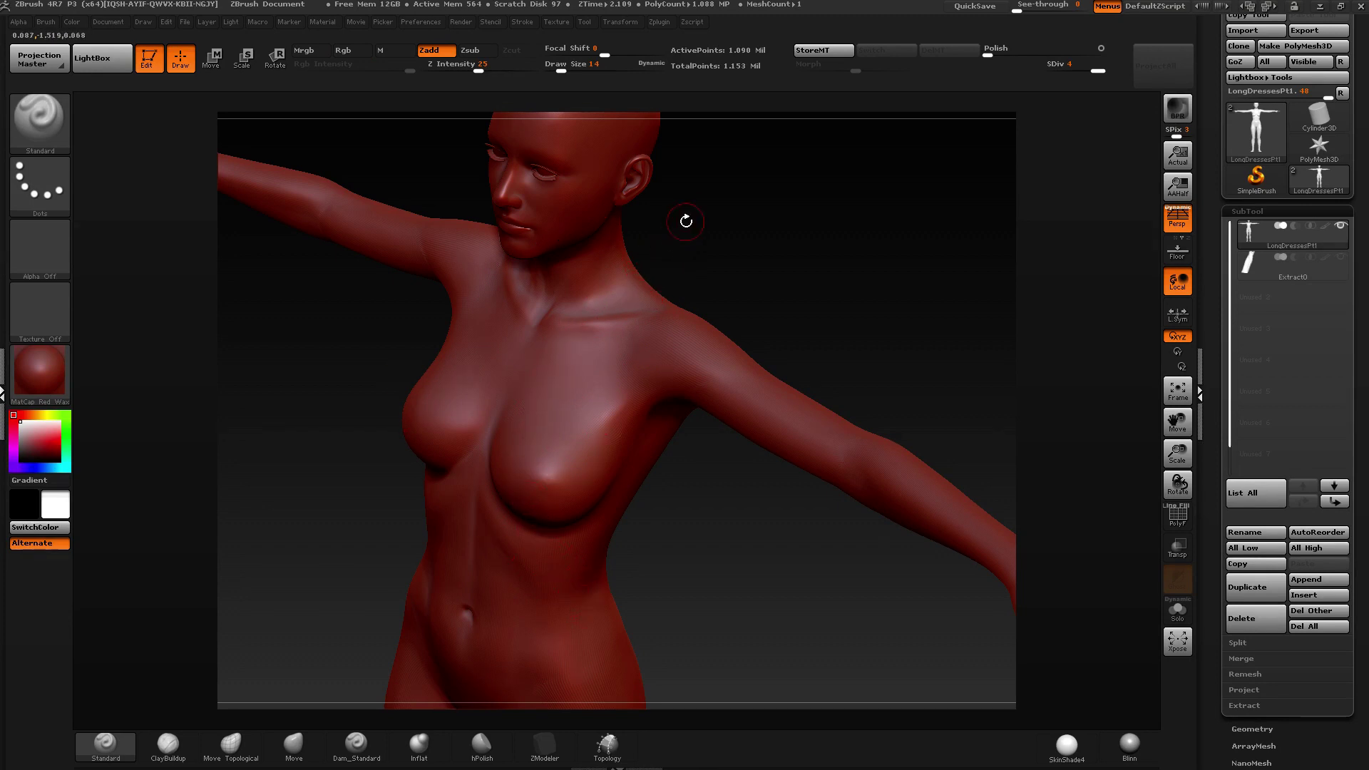
Open the Lazy Mouse stroke settings for the MaskPen brush.
key(ctrl)
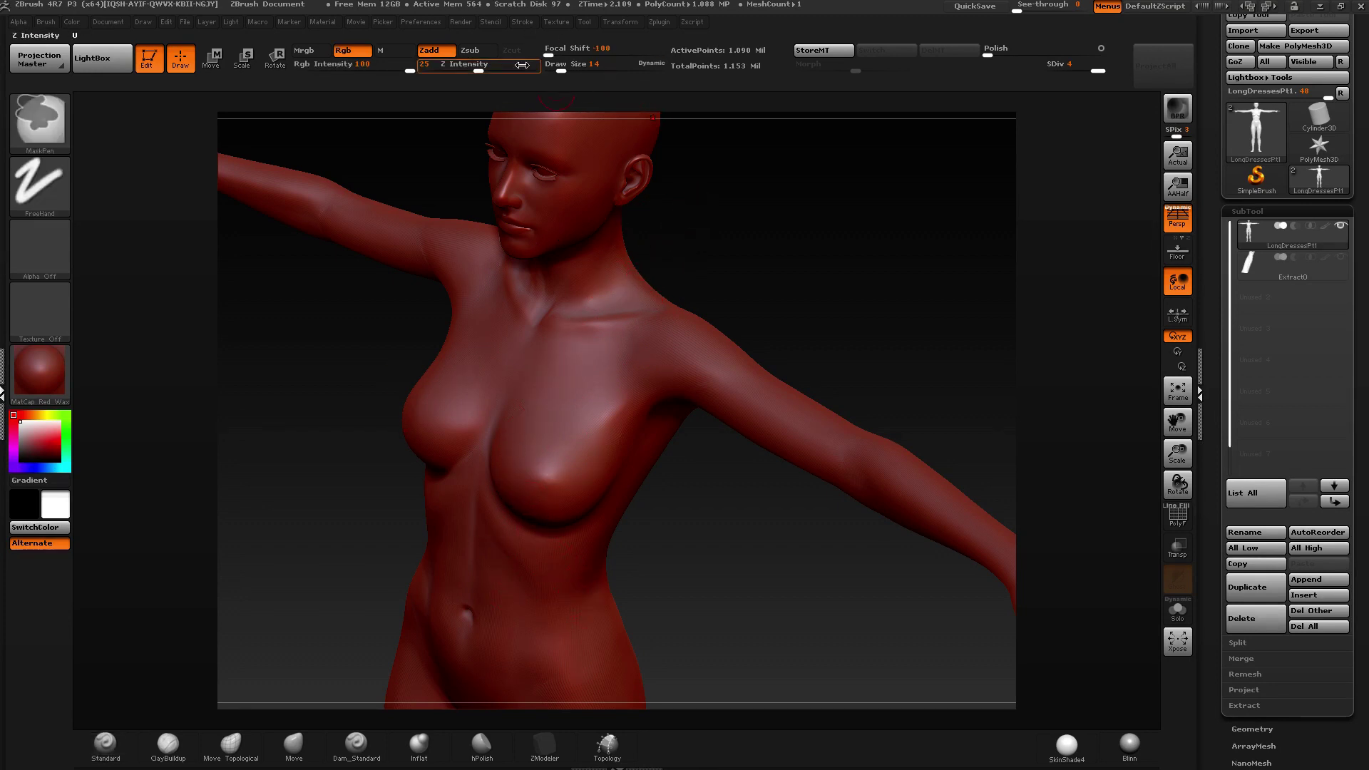
mouse_move(37, 134)
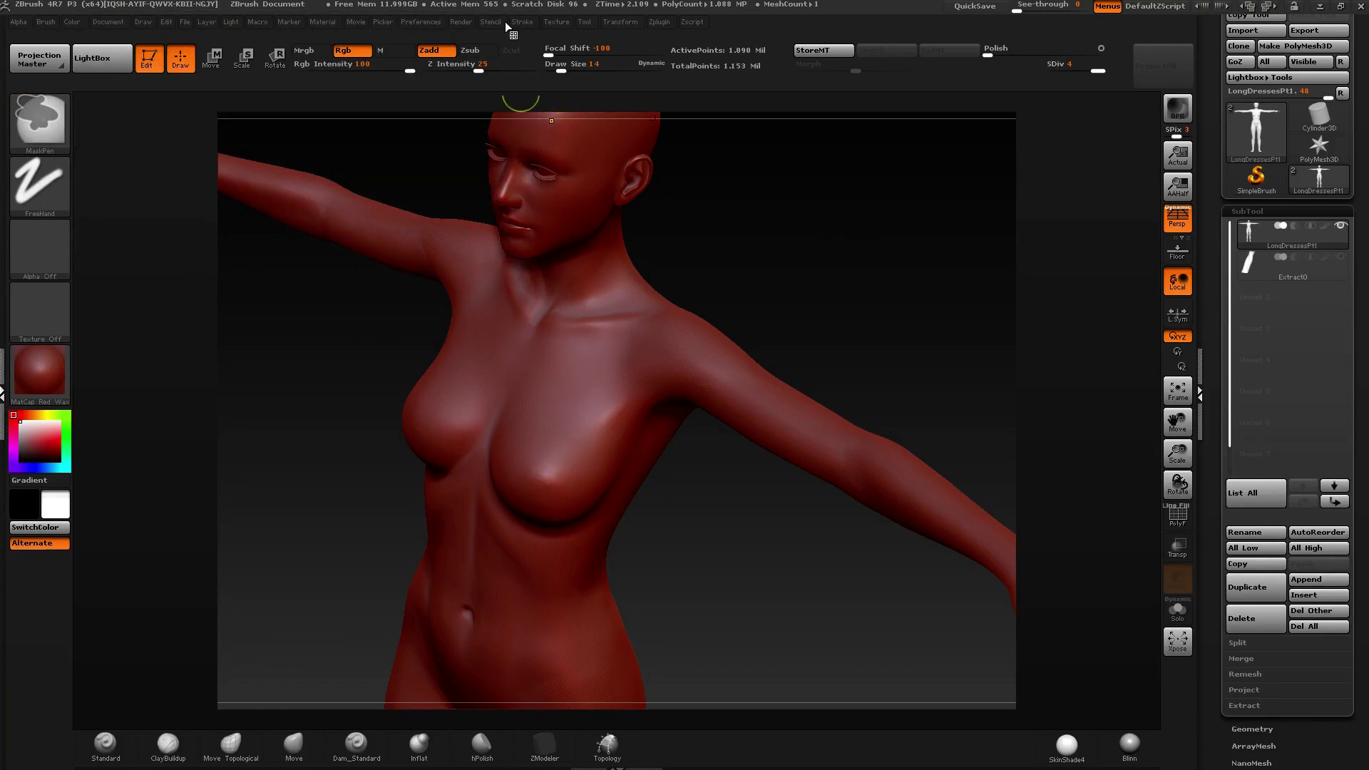
click(528, 20)
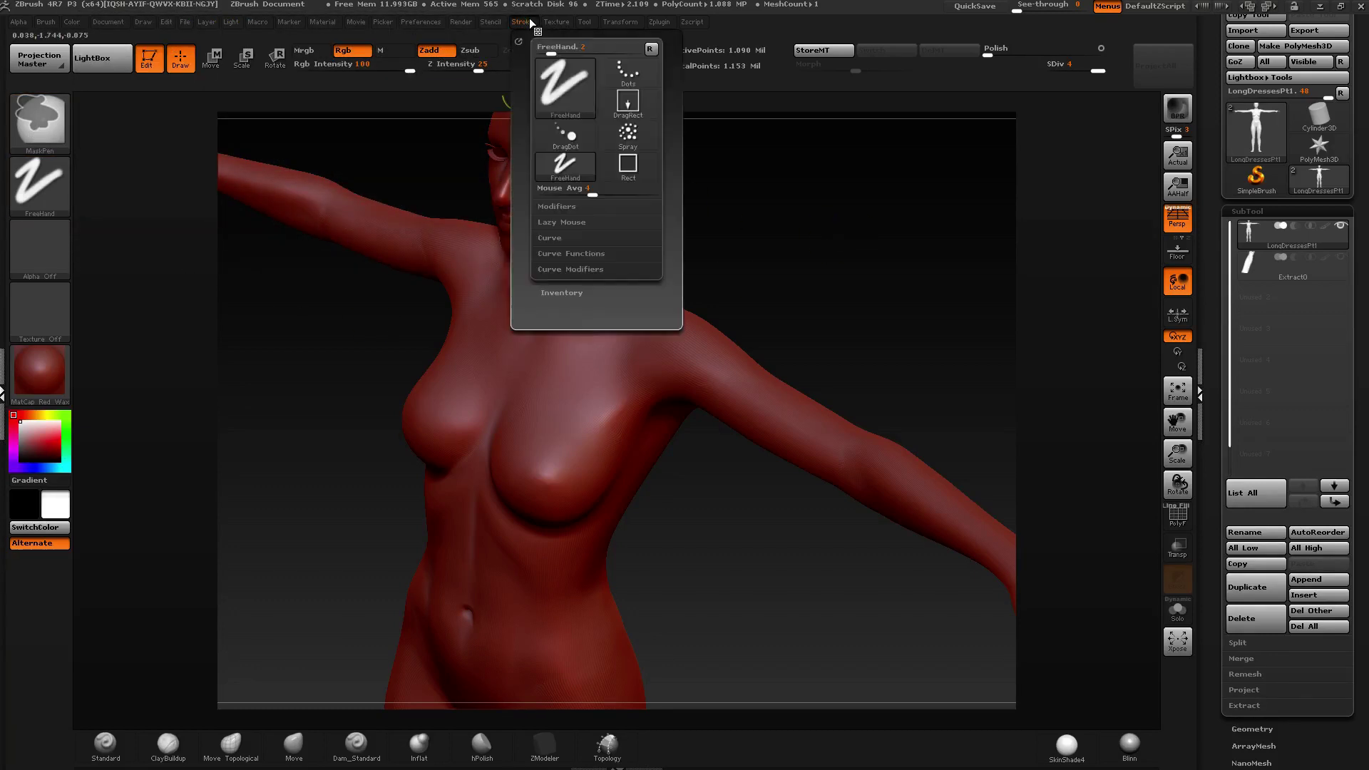
click(571, 223)
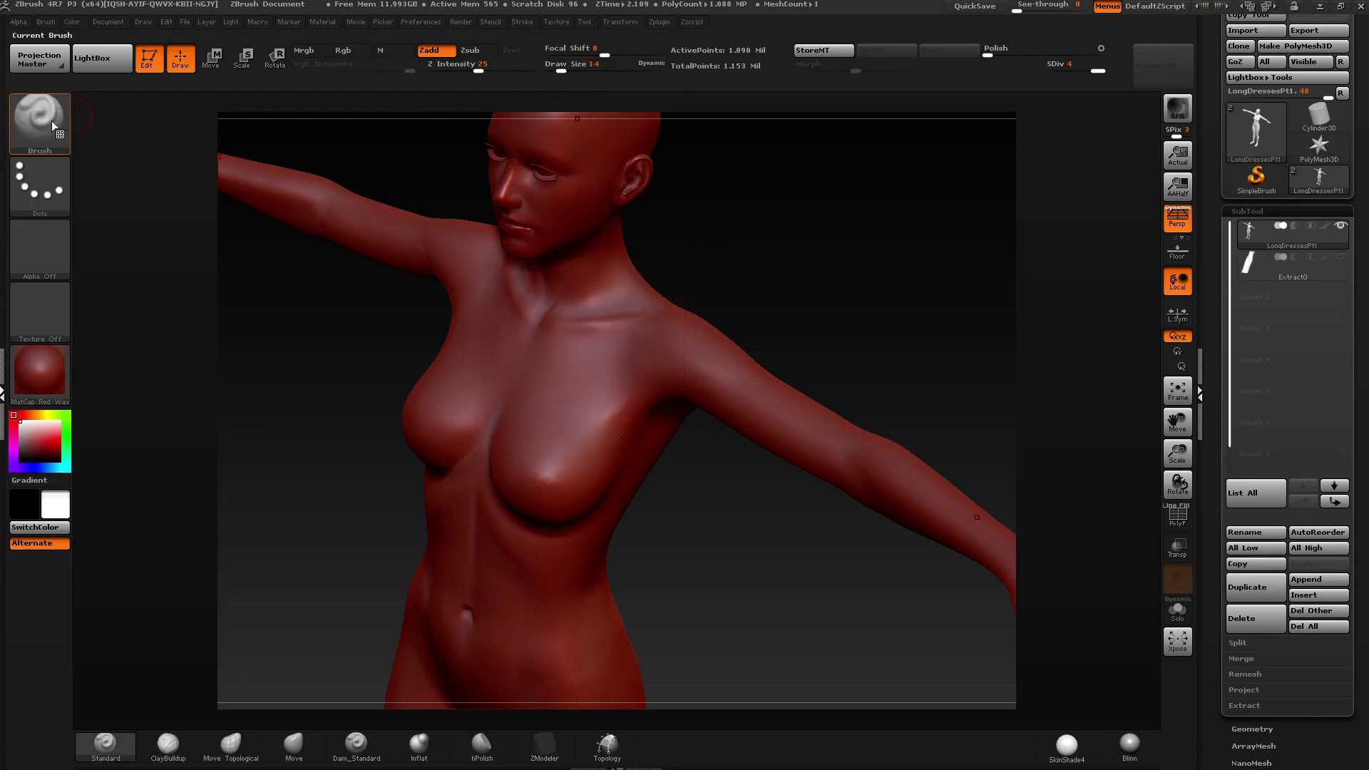
key(ctrl)
click(527, 21)
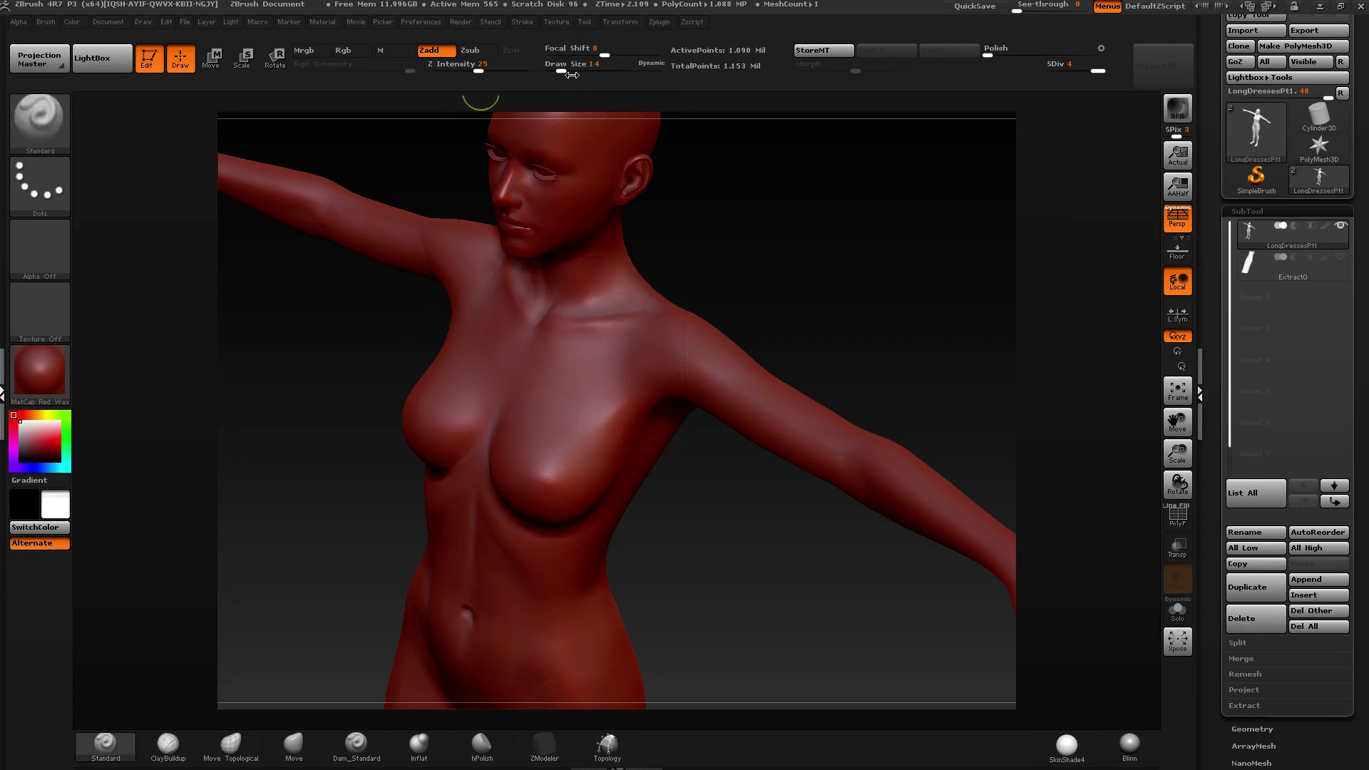
Set the Draw Size to 5 and paint symmetrical strap masks from the shoulders down over the breasts.
click(563, 68)
key(ctrl)
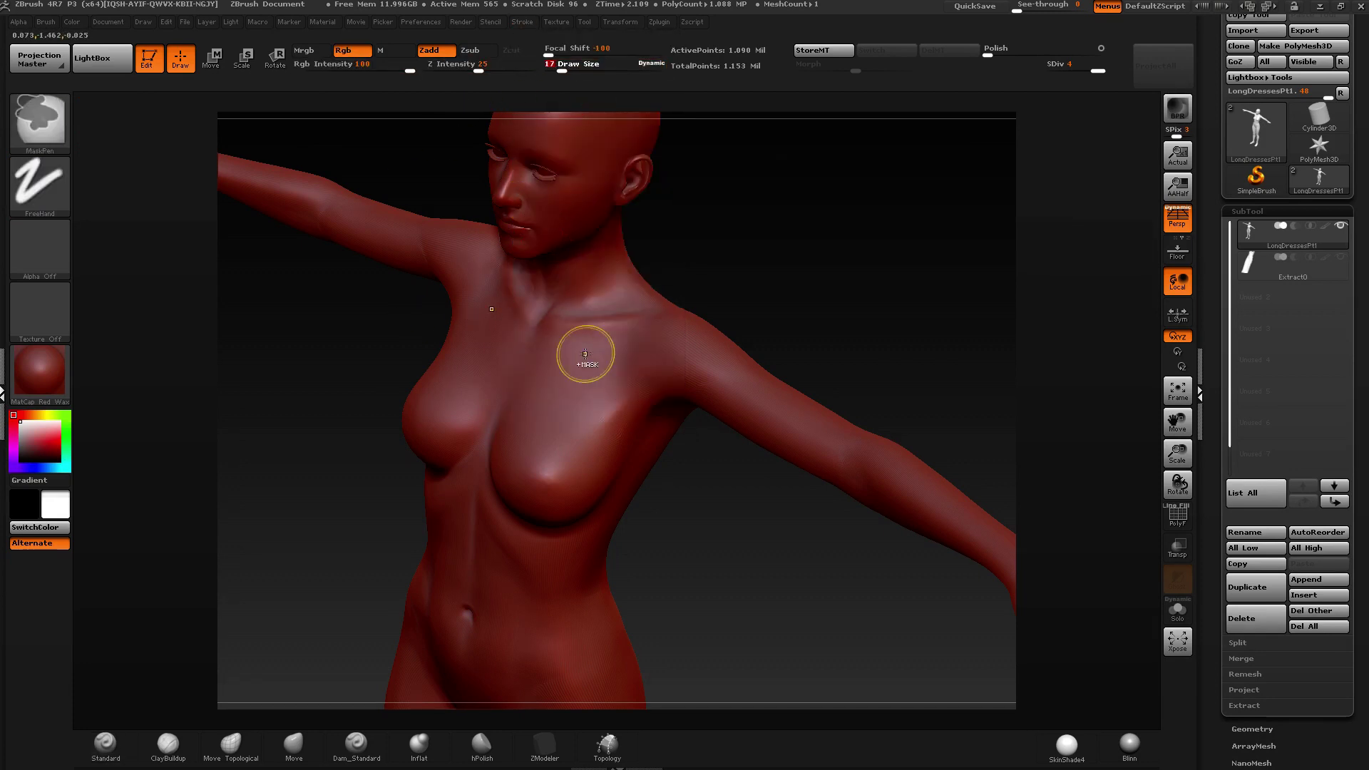
click(564, 70)
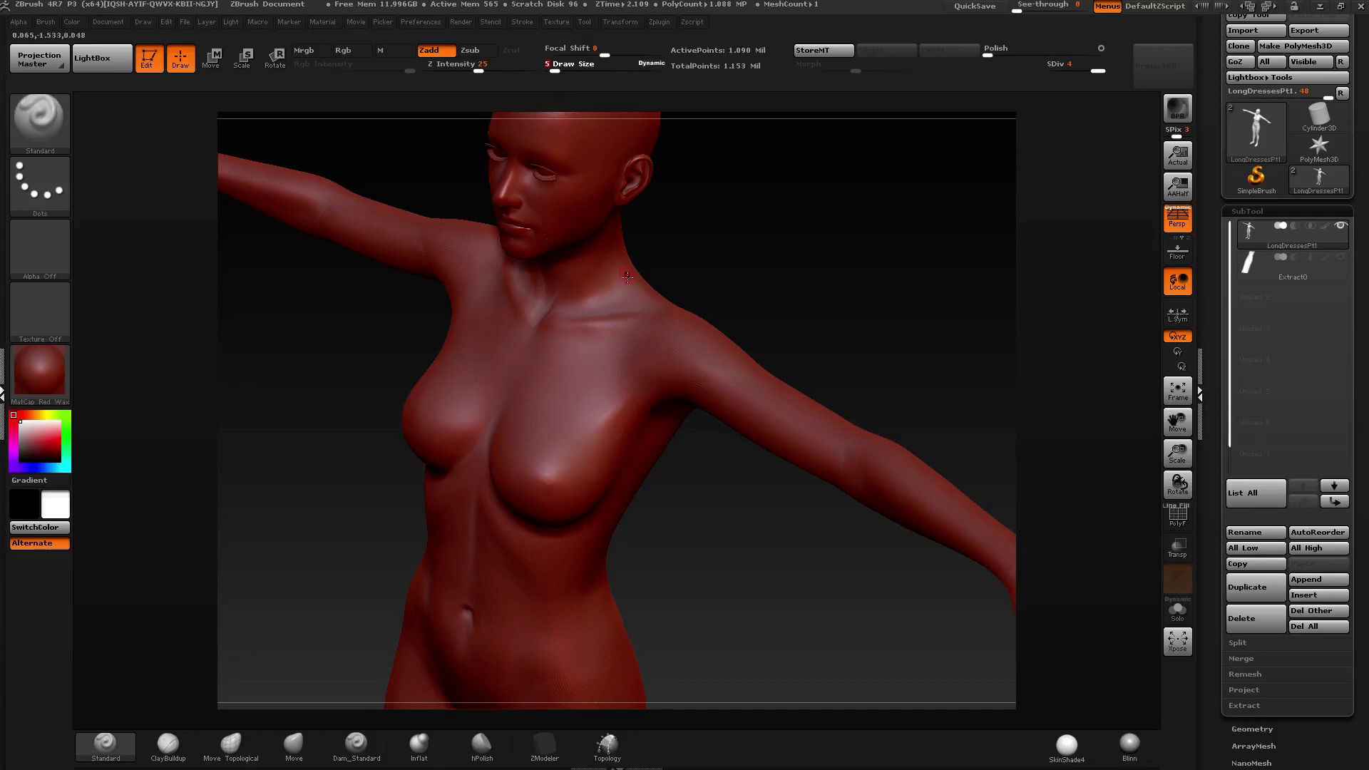
key(ctrl)
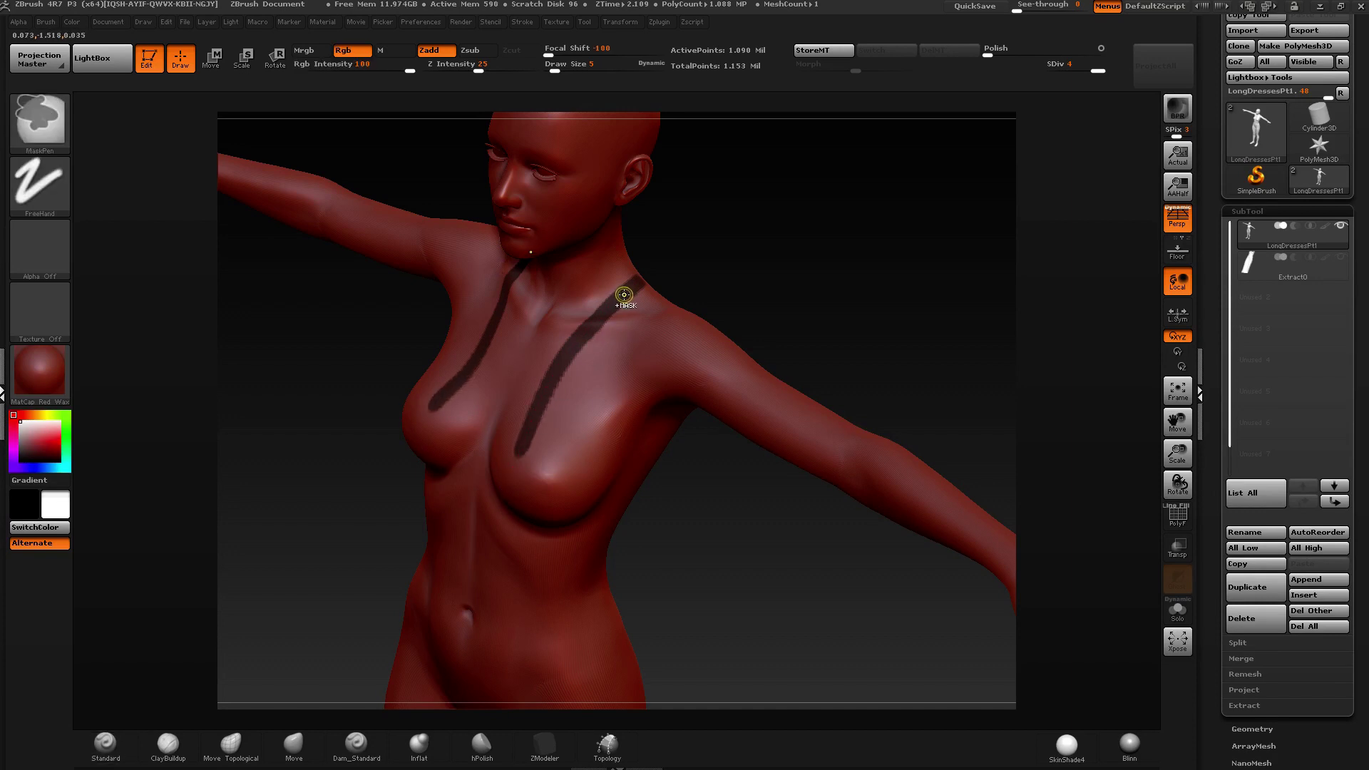
mouse_move(577, 358)
ctrl+mouse_down()
mouse_move(563, 428)
mouse_move(528, 440)
mouse_move(509, 468)
ctrl+mouse_up()
mouse_move(550, 407)
ctrl+mouse_down()
mouse_move(528, 464)
mouse_move(540, 481)
ctrl+mouse_up()
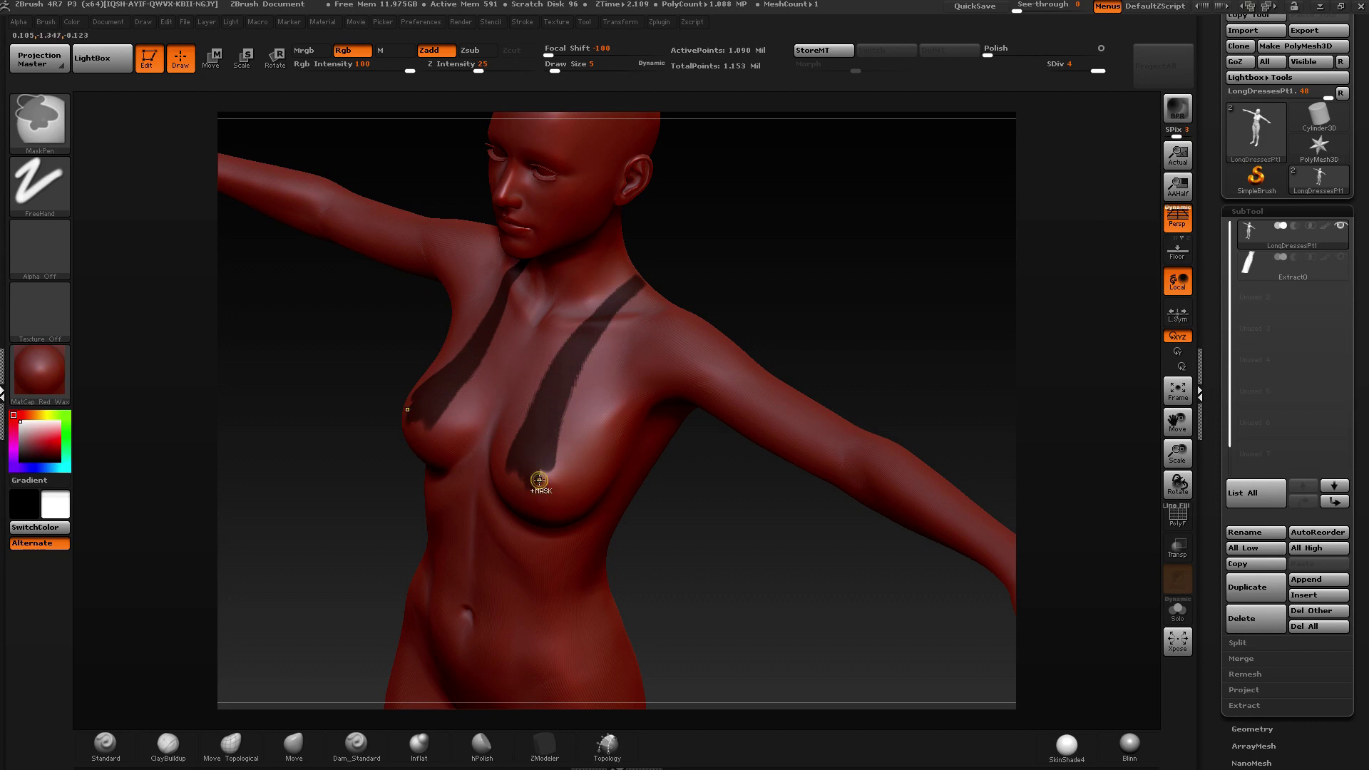
ctrl+drag(589, 355, 544, 492)
ctrl+drag(547, 441, 553, 428)
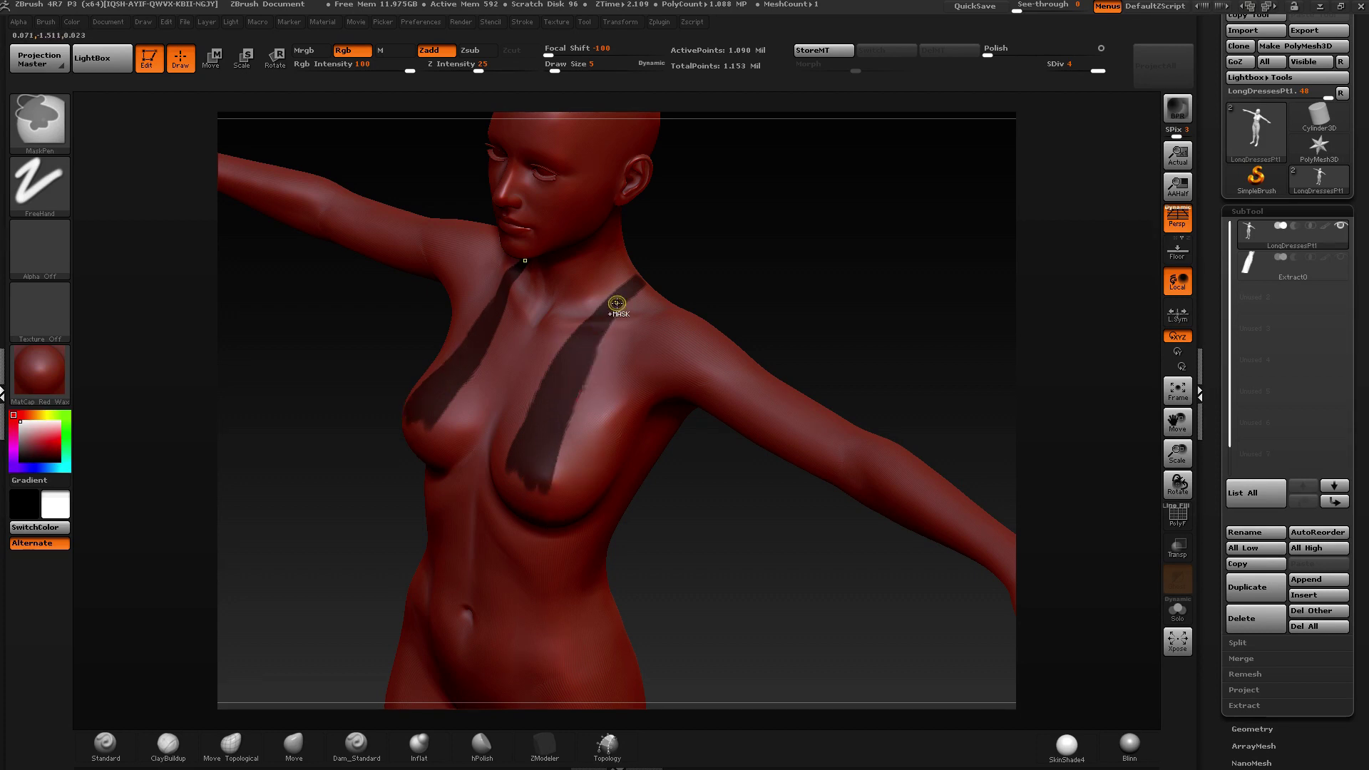
Widen the symmetrical strap masks outward from the shoulders across the outer breasts.
ctrl+right_drag(595, 325, 662, 268)
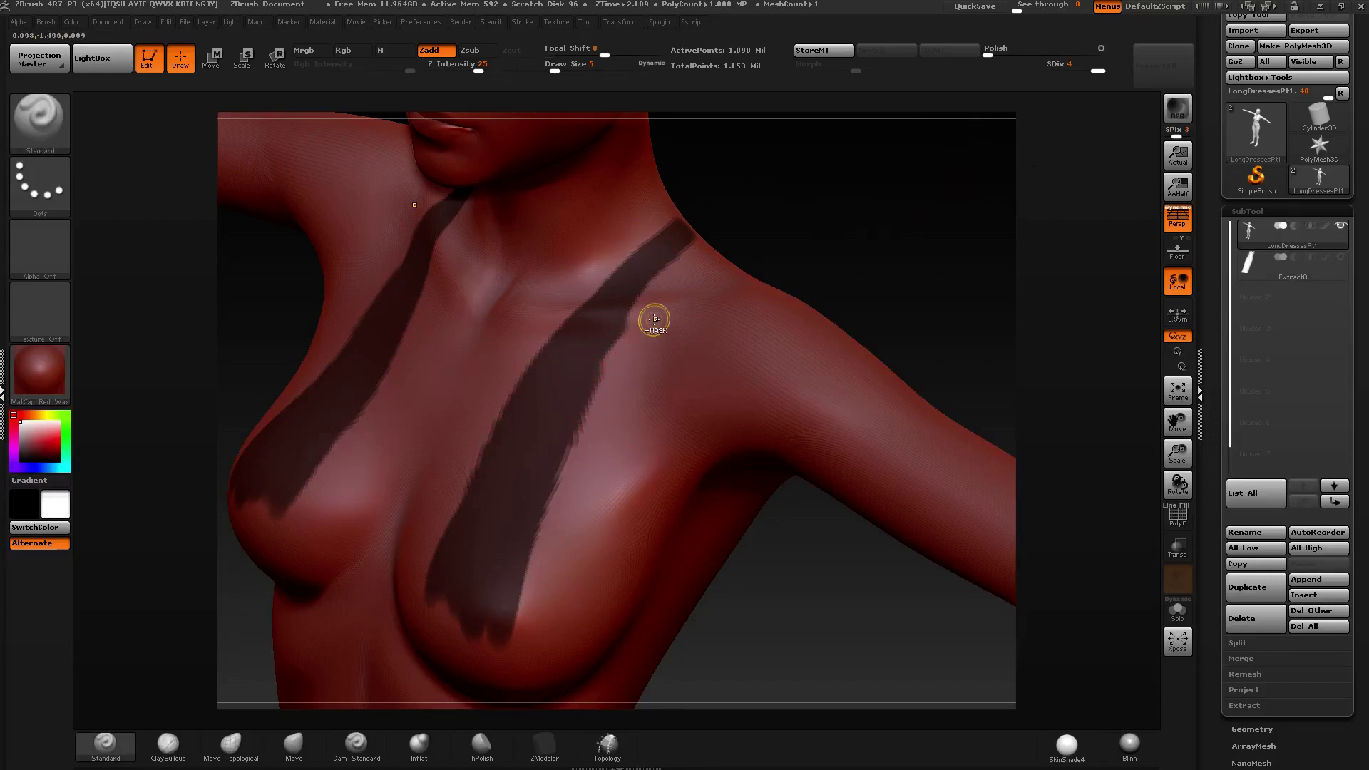
key(ctrl+alt)
mouse_move(628, 333)
ctrl+alt+mouse_down()
mouse_move(545, 495)
mouse_move(499, 639)
ctrl+alt+mouse_up()
key(ctrl)
mouse_move(651, 276)
ctrl+mouse_down()
mouse_move(603, 360)
mouse_move(546, 631)
ctrl+mouse_up()
mouse_move(659, 248)
ctrl+mouse_down()
mouse_move(592, 476)
mouse_move(570, 645)
mouse_move(663, 270)
mouse_move(600, 521)
mouse_move(685, 253)
mouse_move(576, 512)
ctrl+mouse_up()
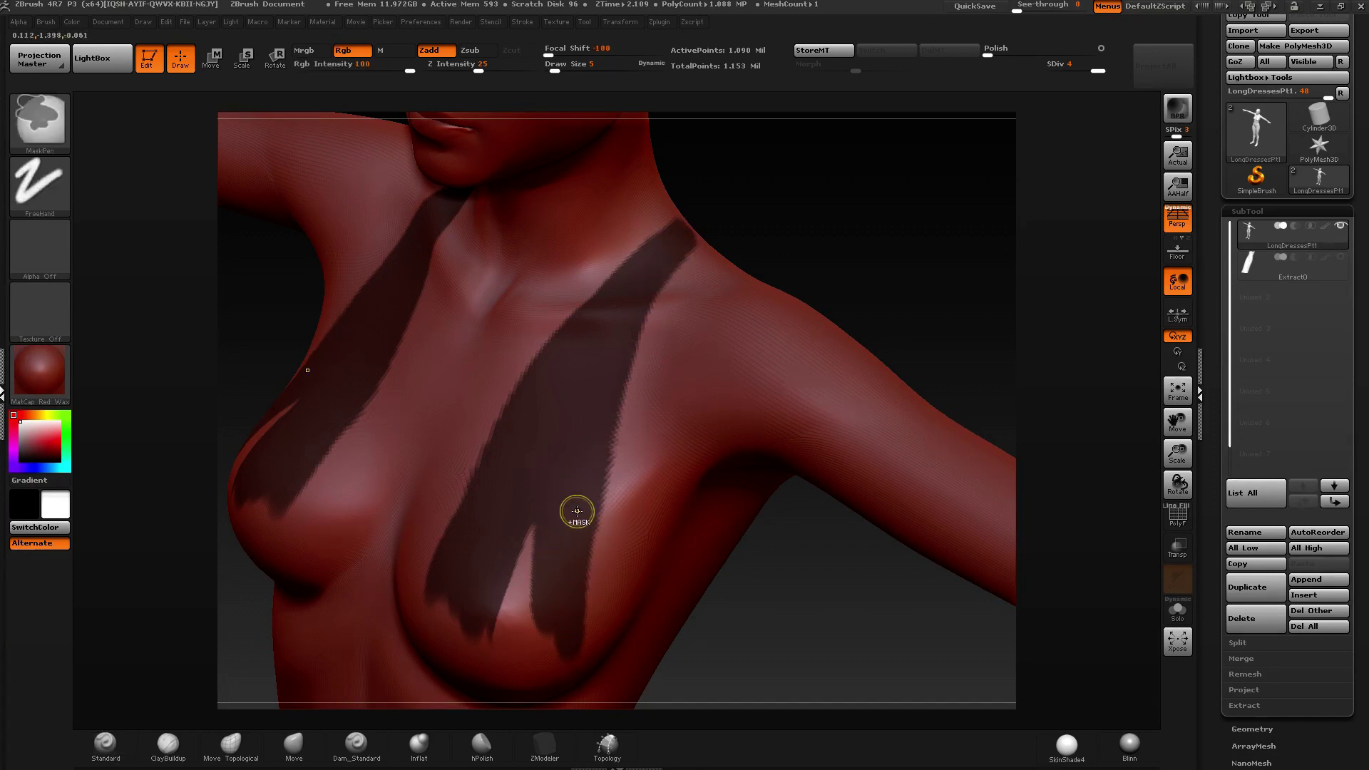
Extend the outer edge of the strap masks down past the breasts onto the ribs.
ctrl+right_drag(614, 358, 645, 321)
right_drag(646, 321, 661, 311)
right_drag(639, 447, 652, 143)
key(ctrl)
ctrl+drag(593, 303, 581, 464)
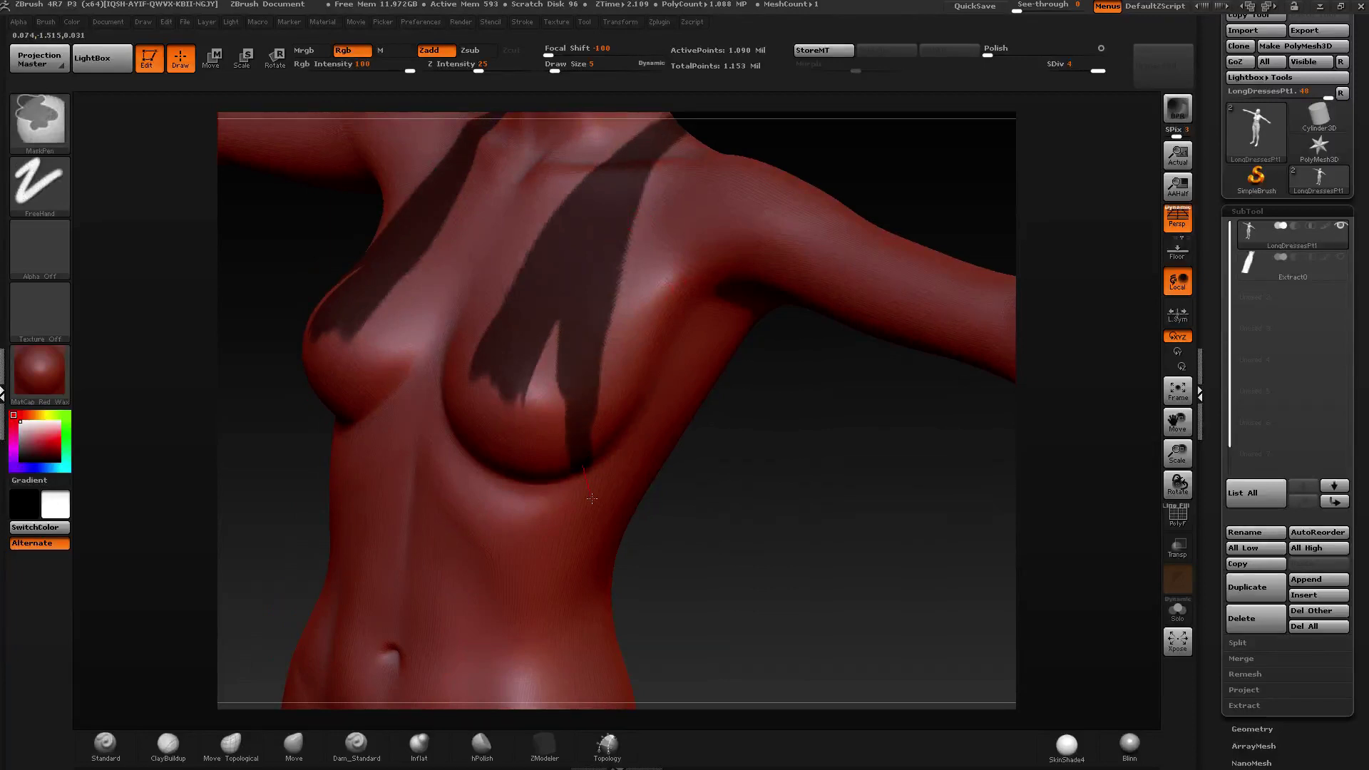
ctrl+drag(598, 349, 599, 517)
ctrl+drag(589, 320, 599, 467)
right_drag(586, 303, 589, 399)
mouse_move(612, 296)
ctrl+mouse_down()
mouse_move(616, 499)
mouse_move(588, 359)
mouse_move(621, 534)
ctrl+mouse_up()
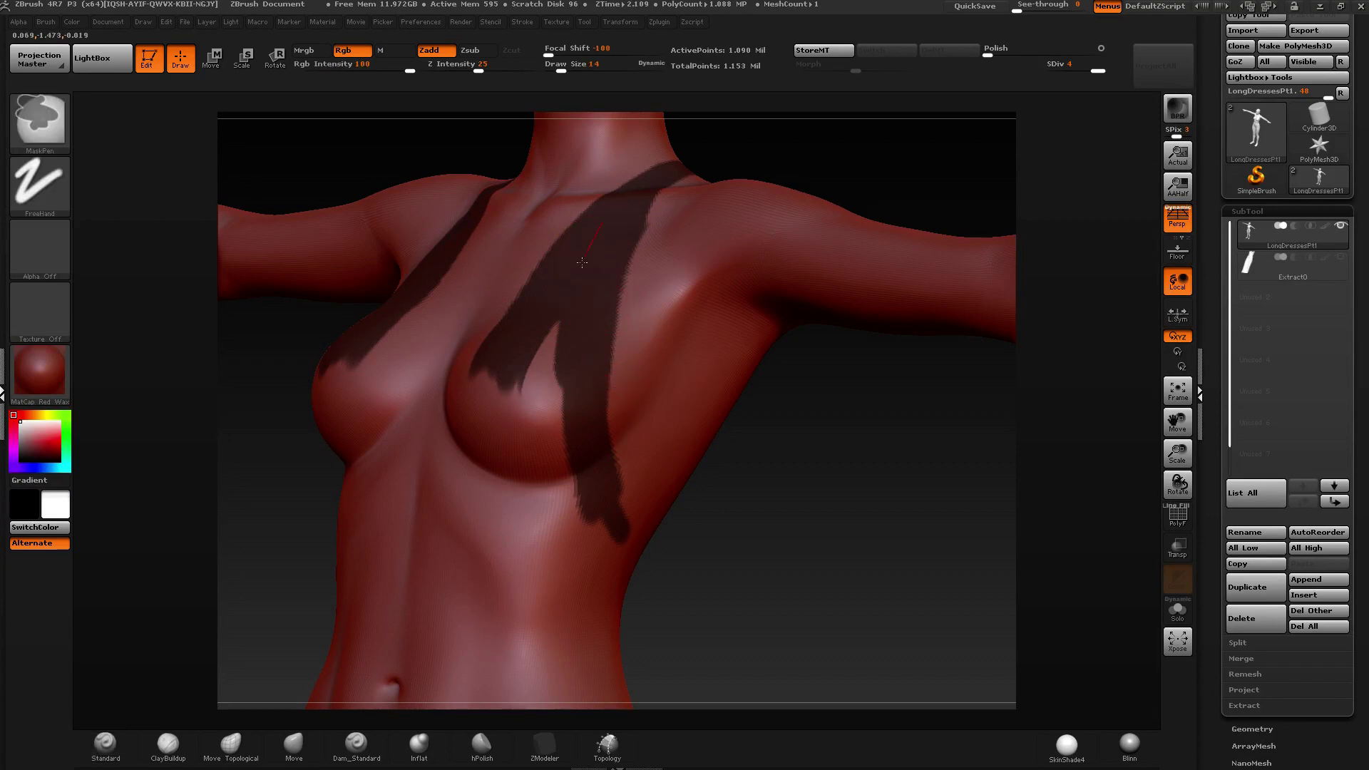
Fill the mask over the breasts, the area between them and the abdomen down to the navel with Draw Size 14.
mouse_move(584, 298)
ctrl+mouse_down()
mouse_move(540, 408)
mouse_move(564, 539)
ctrl+mouse_up()
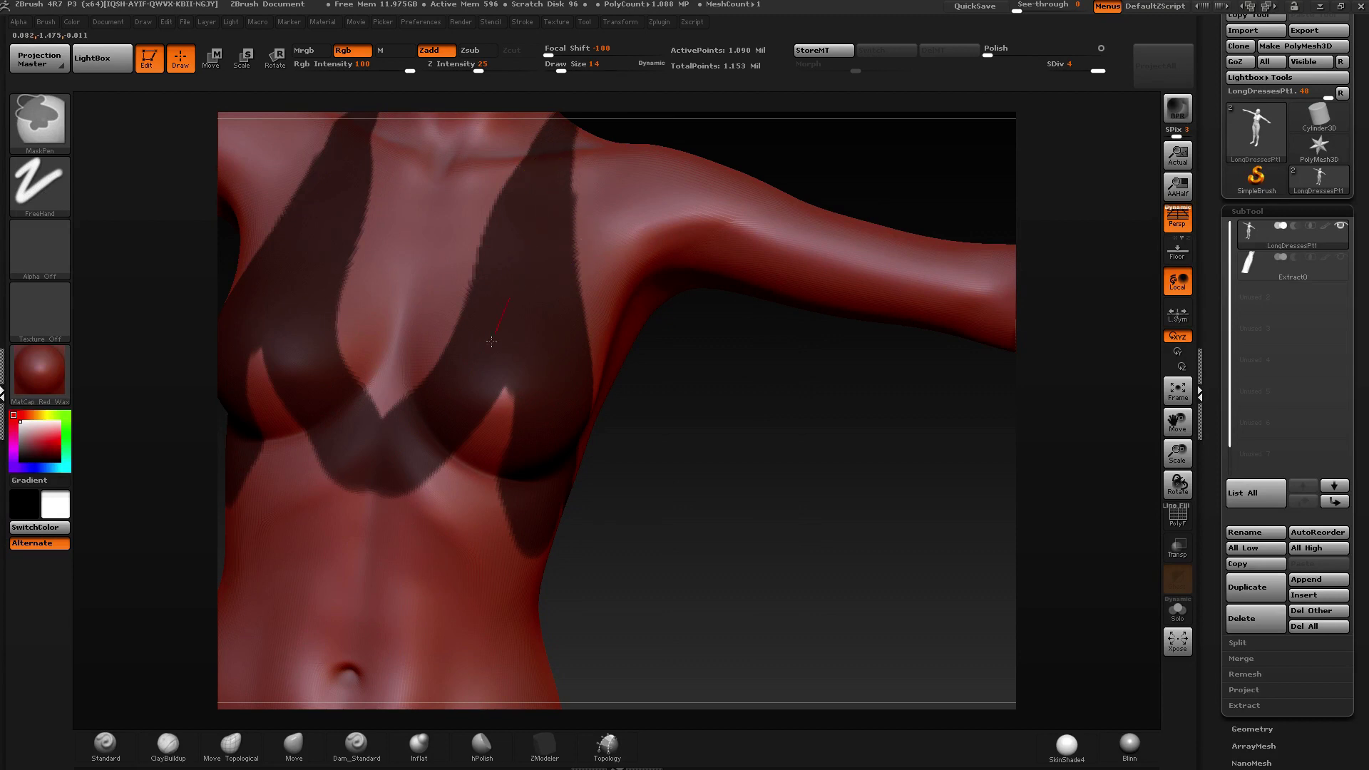
mouse_move(525, 345)
ctrl+mouse_down()
mouse_move(458, 406)
mouse_move(450, 464)
ctrl+mouse_up()
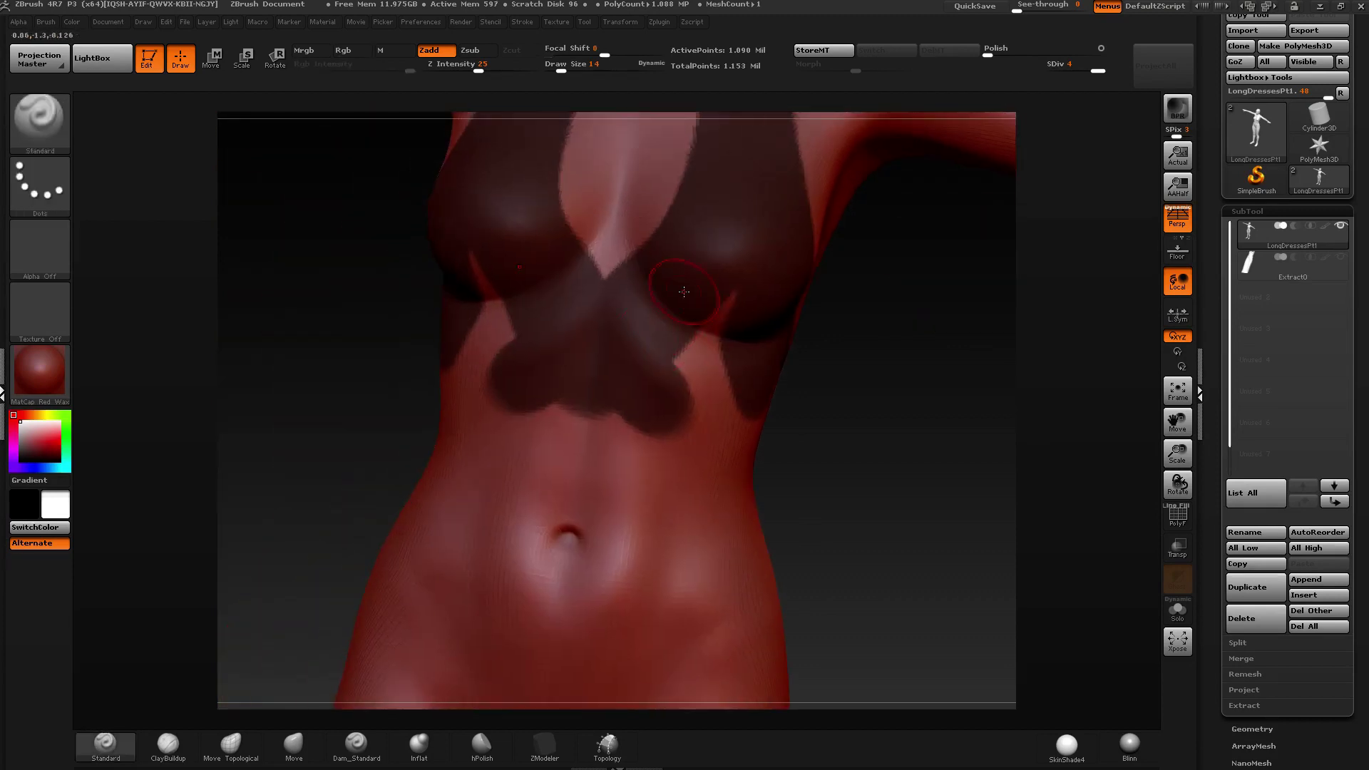
mouse_move(492, 420)
ctrl+mouse_down()
mouse_move(699, 335)
mouse_move(670, 428)
mouse_move(748, 402)
ctrl+mouse_up()
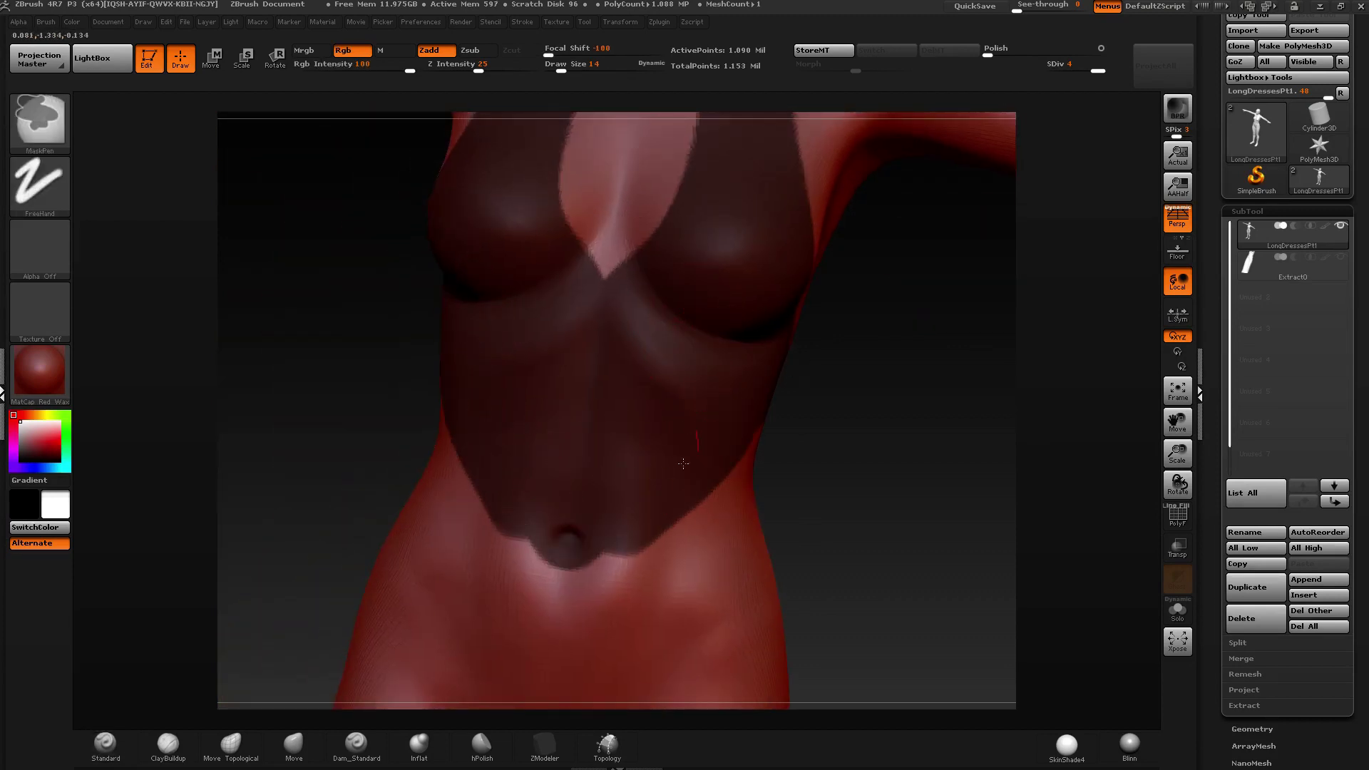
ctrl+drag(683, 463, 621, 552)
Paint a mask band from the front around the side ribs and across the back.
mouse_move(884, 456)
mouse_down()
mouse_move(718, 346)
mouse_move(490, 431)
mouse_up()
ctrl+drag(498, 211, 450, 283)
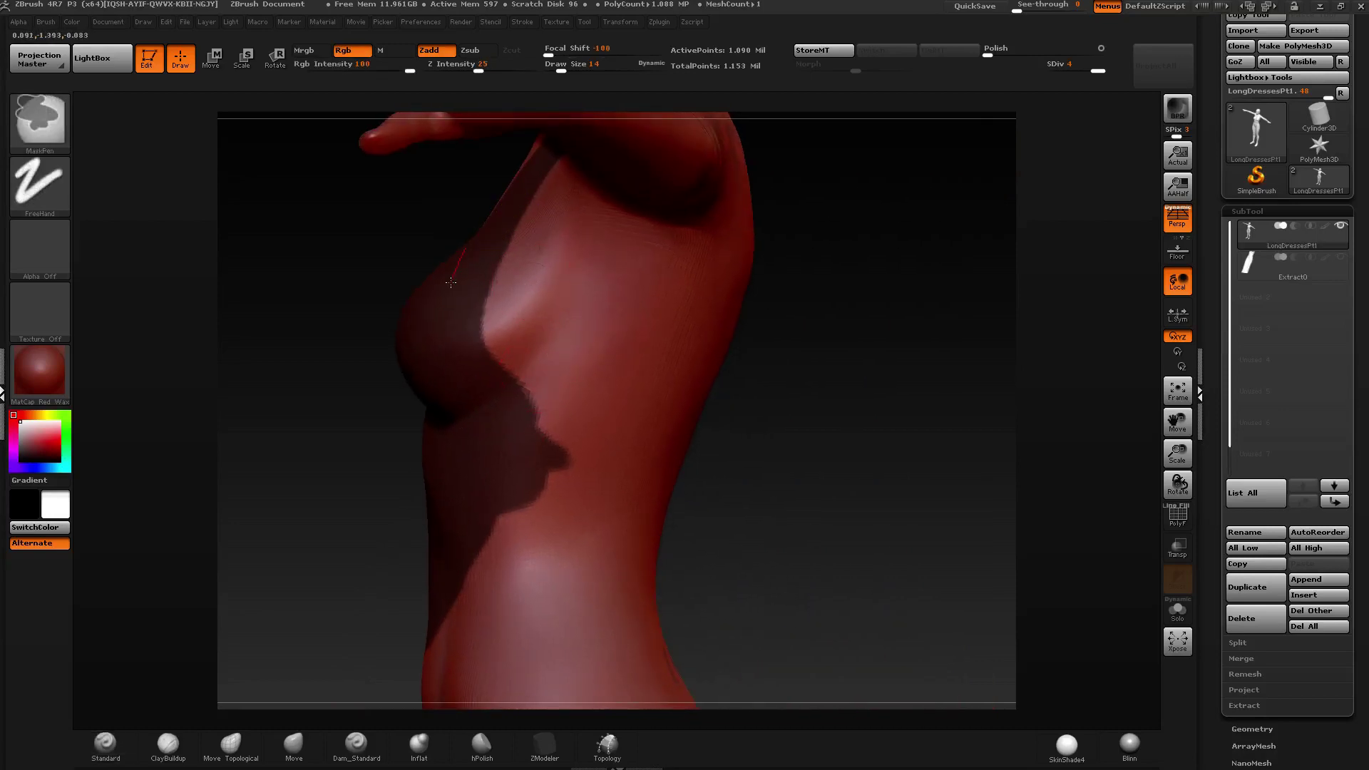
ctrl+drag(487, 399, 771, 397)
ctrl+drag(471, 384, 755, 424)
drag(805, 428, 634, 435)
ctrl+drag(533, 453, 843, 443)
Remove the mask band from the middle of the back.
mouse_move(651, 443)
mouse_down()
mouse_move(742, 351)
mouse_move(679, 348)
mouse_up()
ctrl+right_drag(679, 348, 713, 171)
right_drag(870, 336, 720, 321)
alt+right_drag(721, 321, 513, 372)
ctrl+alt+drag(553, 298, 637, 365)
right_drag(720, 365, 607, 349)
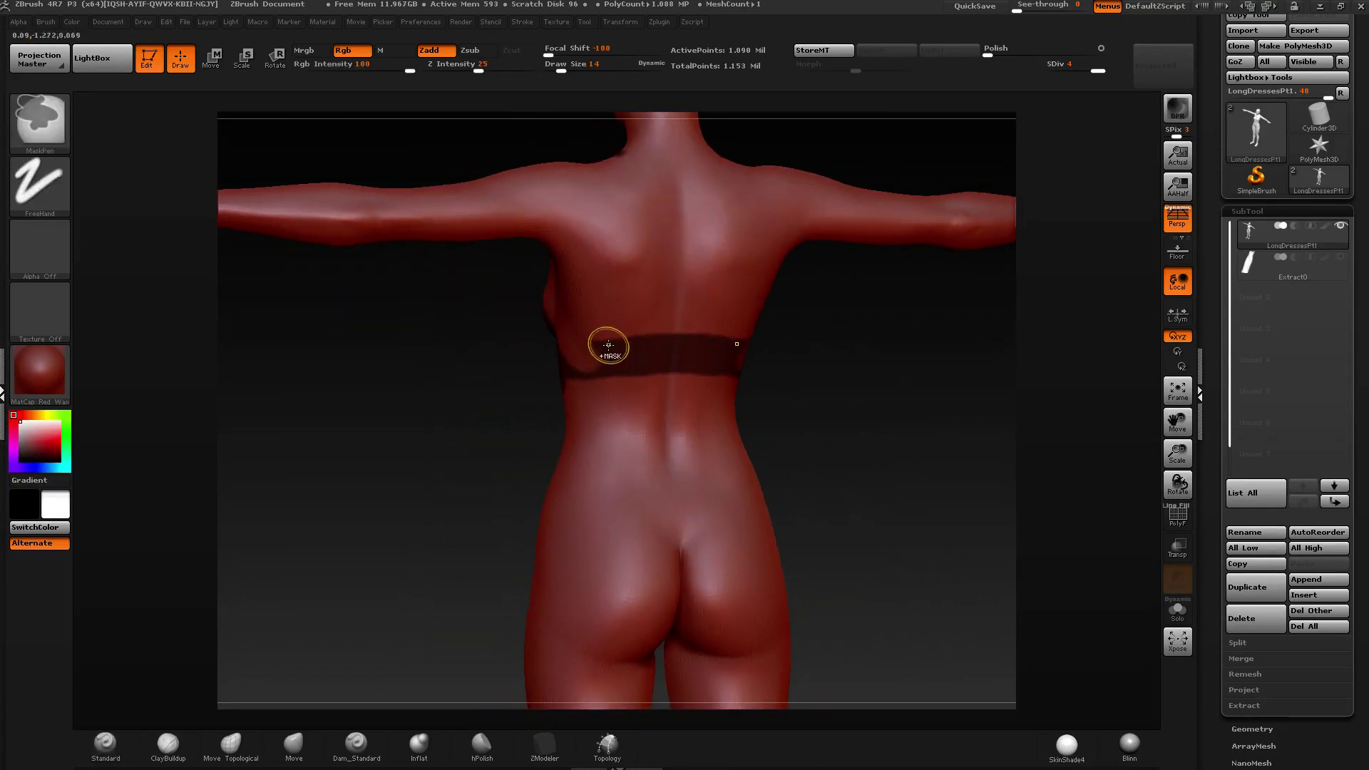
mouse_move(606, 345)
ctrl+alt+mouse_down()
mouse_move(707, 350)
mouse_move(674, 360)
mouse_move(641, 347)
ctrl+alt+mouse_up()
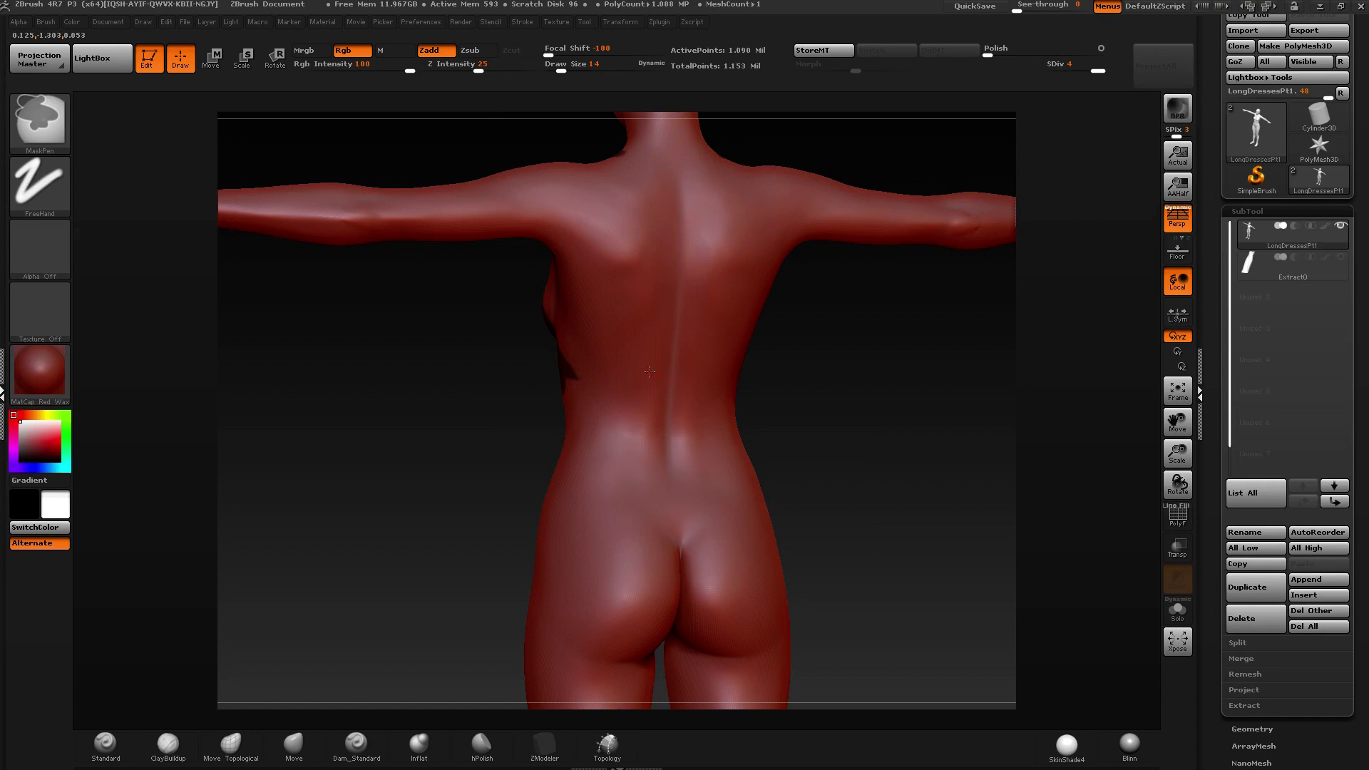
Repaint the mask band from the side ribs so that it joins across the lower back.
right_drag(649, 371, 538, 335)
ctrl+drag(571, 371, 686, 394)
right_drag(614, 392, 688, 404)
mouse_move(594, 322)
ctrl+mouse_down()
mouse_move(577, 314)
mouse_move(669, 360)
ctrl+mouse_up()
right_drag(628, 306, 713, 299)
right_drag(517, 307, 599, 278)
Refine the mask edge from the side of the breast around the ribs to the back, reducing the Draw Size to 8.
ctrl+drag(543, 214, 537, 224)
ctrl+drag(537, 359, 570, 389)
ctrl+drag(573, 238, 568, 261)
ctrl+drag(573, 318, 587, 342)
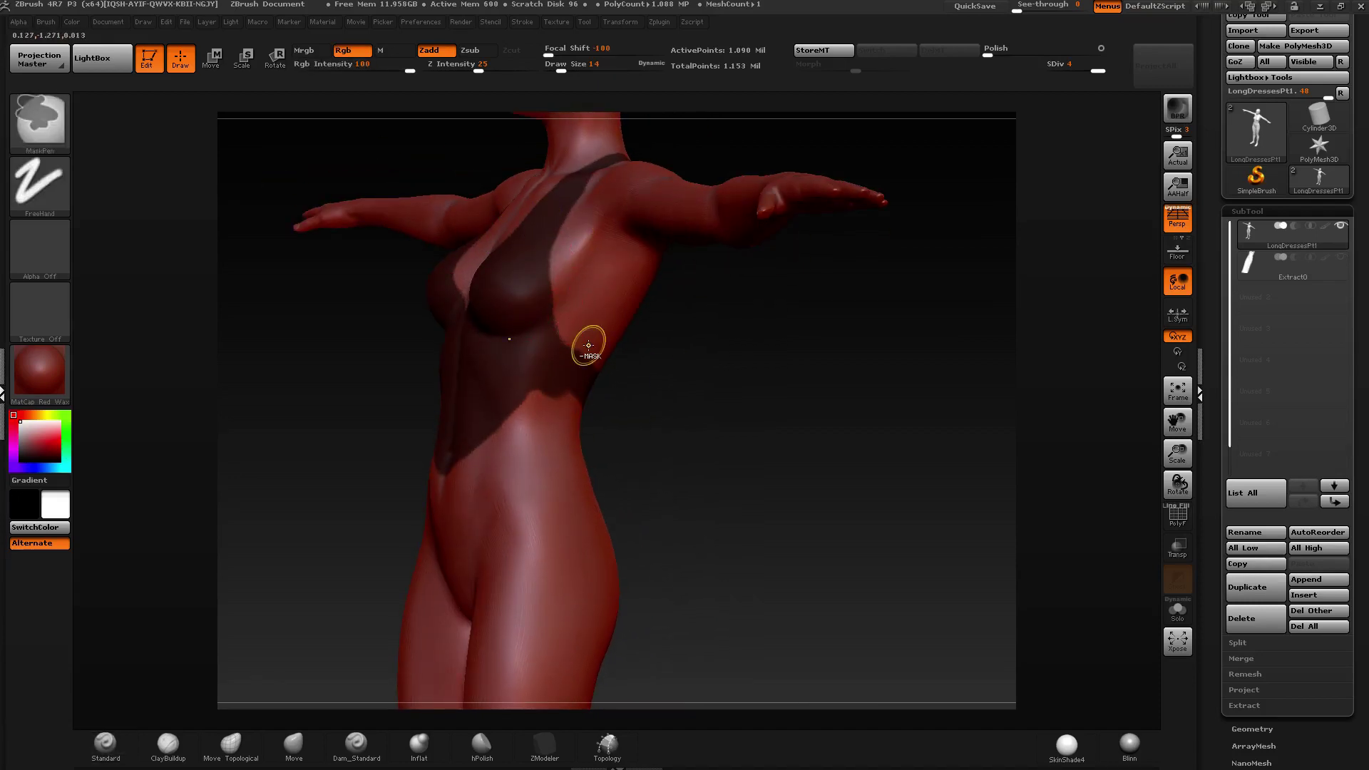
ctrl+right_drag(566, 279, 574, 253)
mouse_move(541, 276)
ctrl+mouse_down()
mouse_move(558, 352)
mouse_move(546, 365)
ctrl+mouse_up()
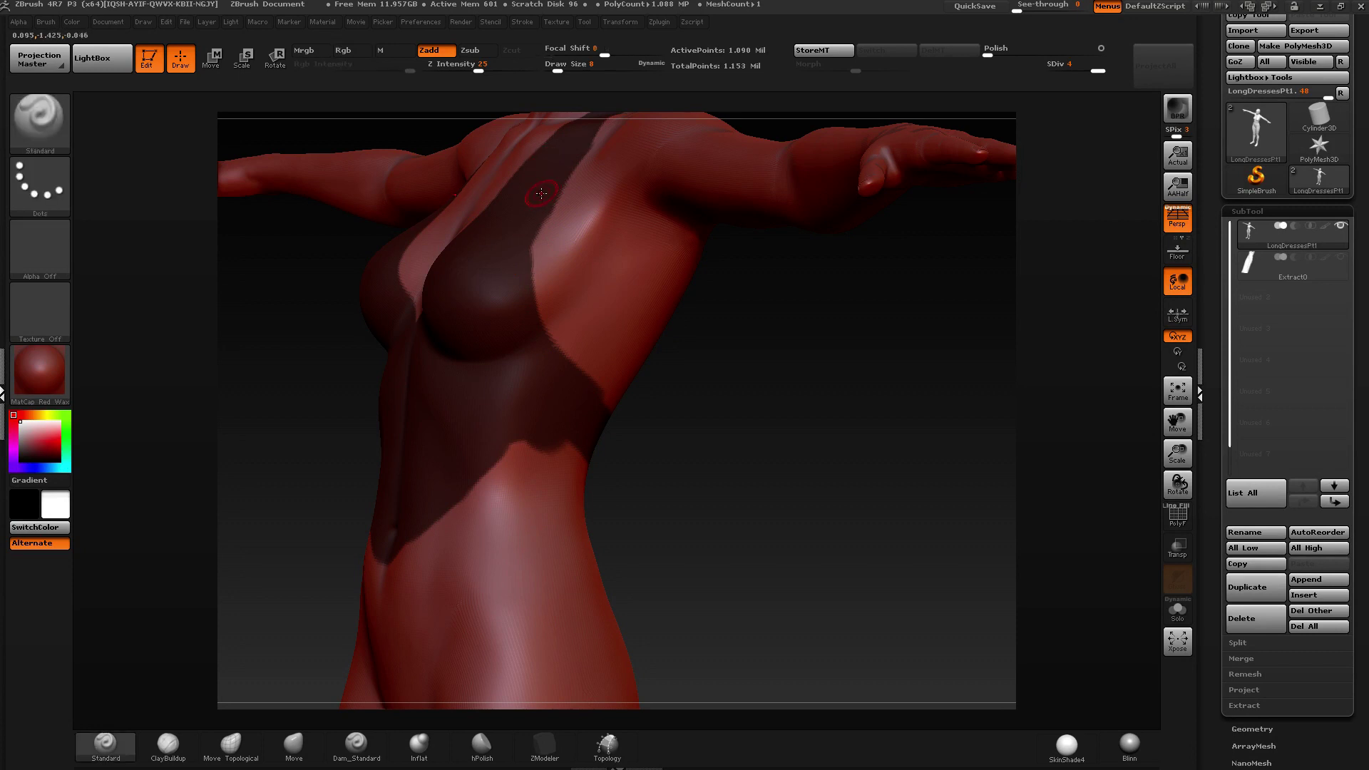
ctrl+right_drag(606, 390, 530, 367)
ctrl+drag(640, 442, 702, 465)
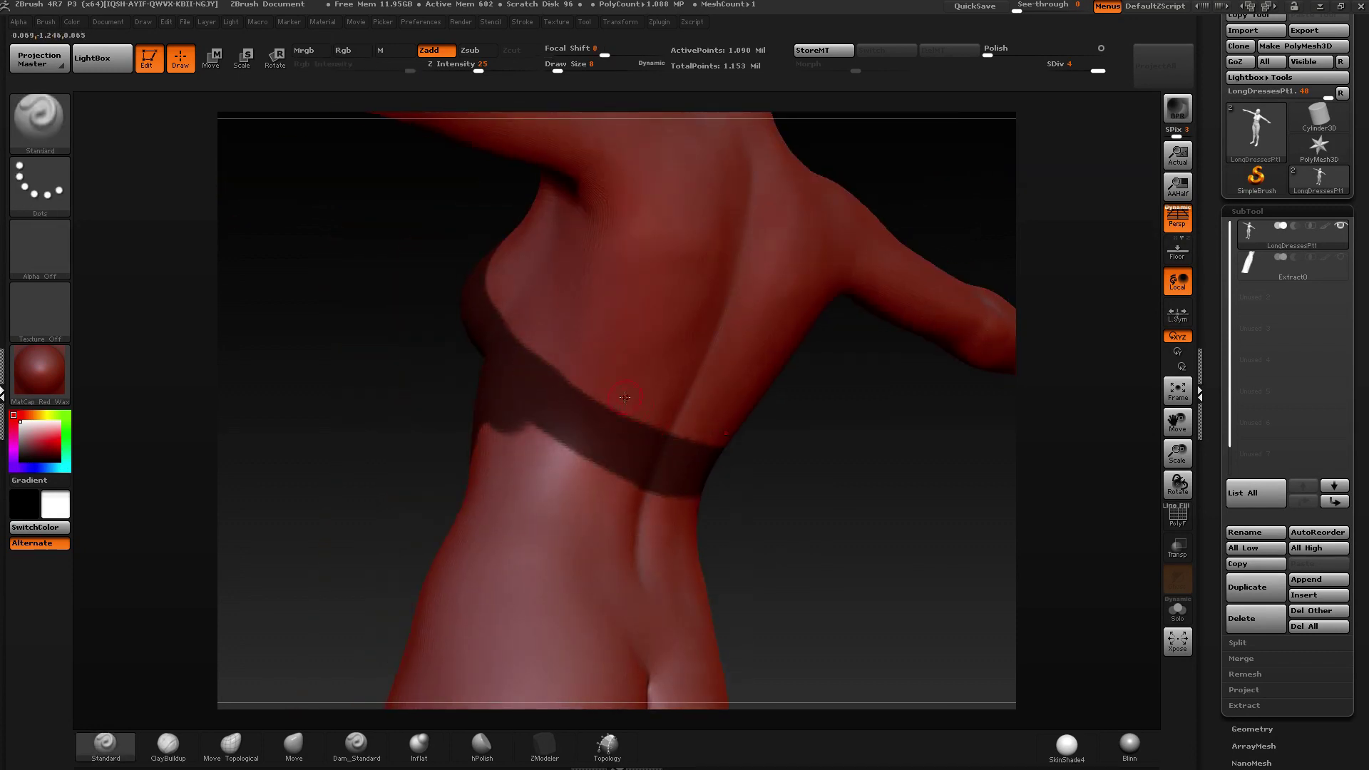
Mask a V-shaped strap behind the neck to connect the two shoulder straps.
mouse_move(627, 435)
shift+right_down()
mouse_move(712, 418)
mouse_move(674, 238)
mouse_move(668, 266)
mouse_move(734, 245)
mouse_move(721, 228)
mouse_move(684, 375)
mouse_move(690, 319)
shift+right_up()
ctrl+drag(651, 361, 567, 389)
mouse_move(567, 389)
shift+right_down()
mouse_move(623, 421)
mouse_move(622, 352)
shift+right_up()
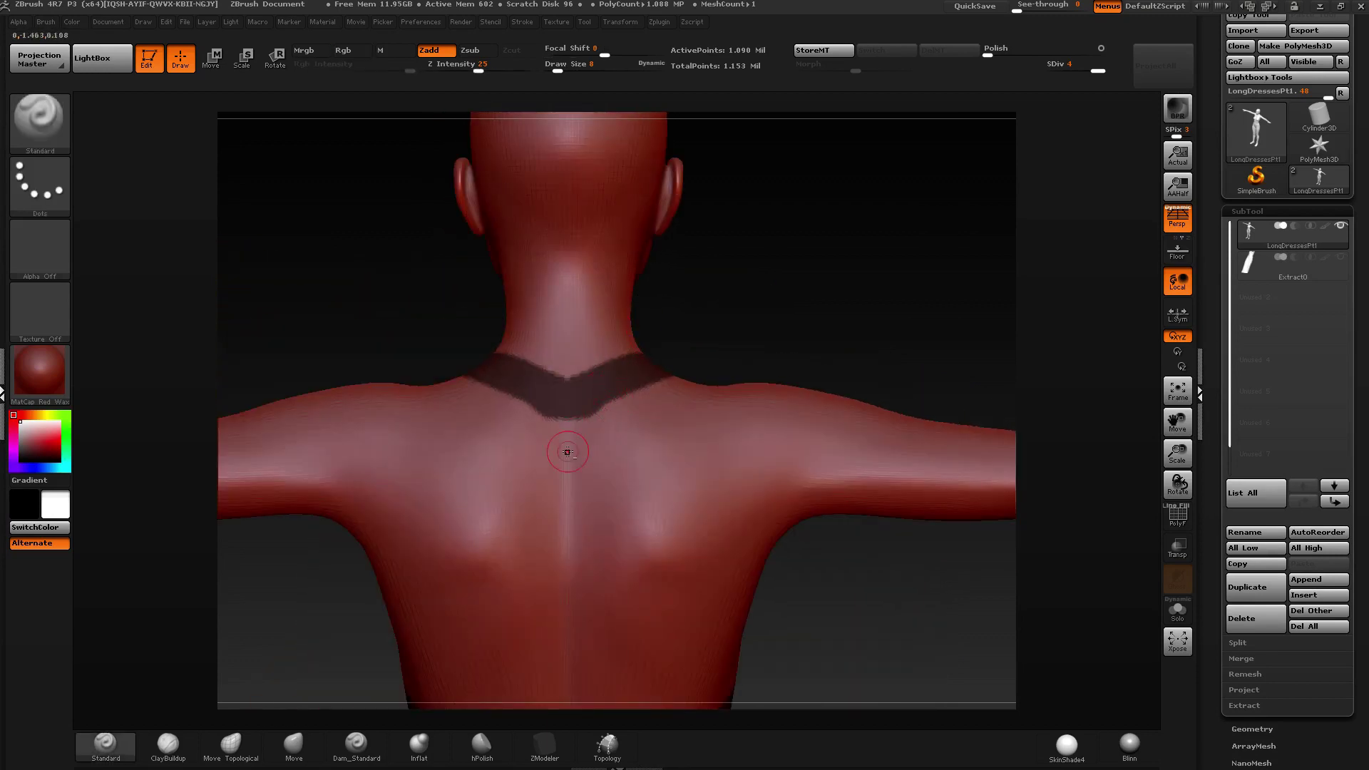
Round the pointed neckline between the breasts and clean up the inner edges of the straps.
ctrl+right_drag(568, 452, 536, 345)
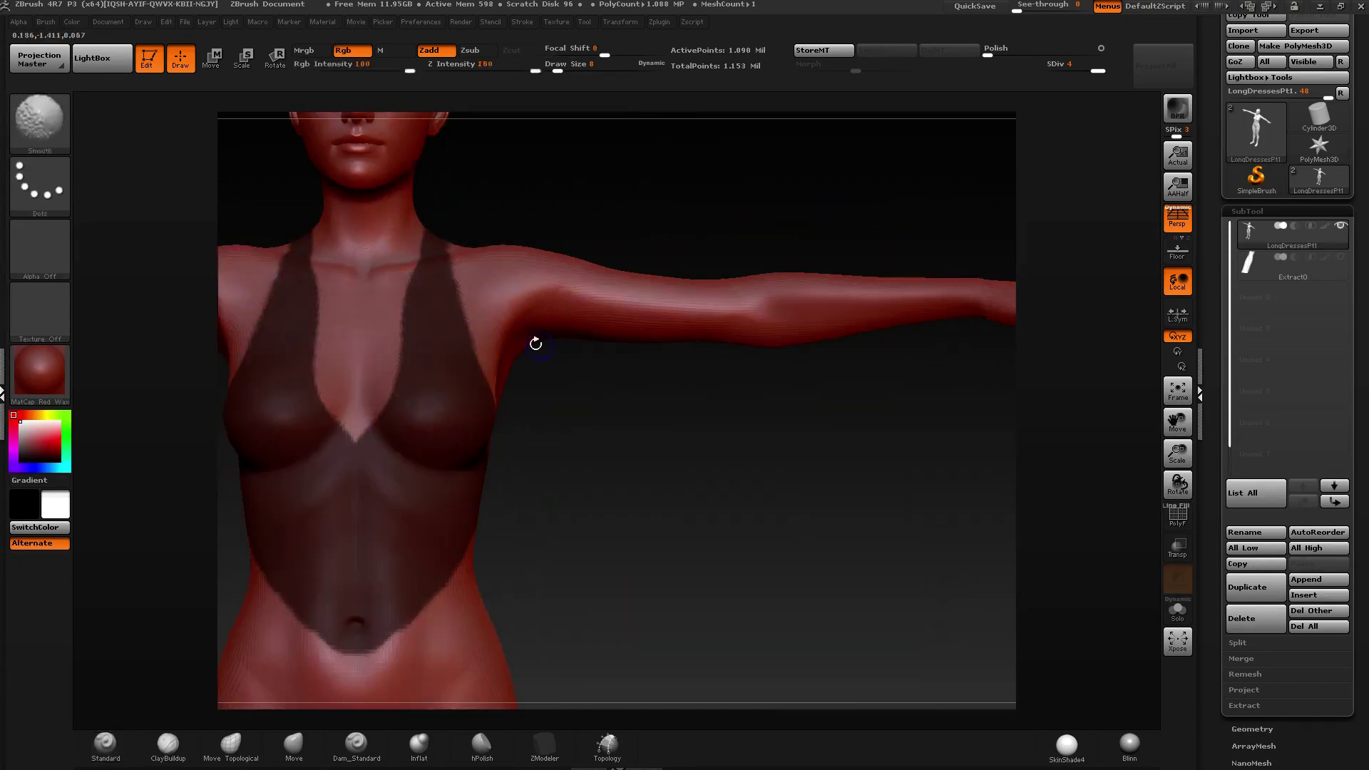
alt+right_drag(421, 512, 693, 384)
alt+right_drag(614, 369, 599, 408)
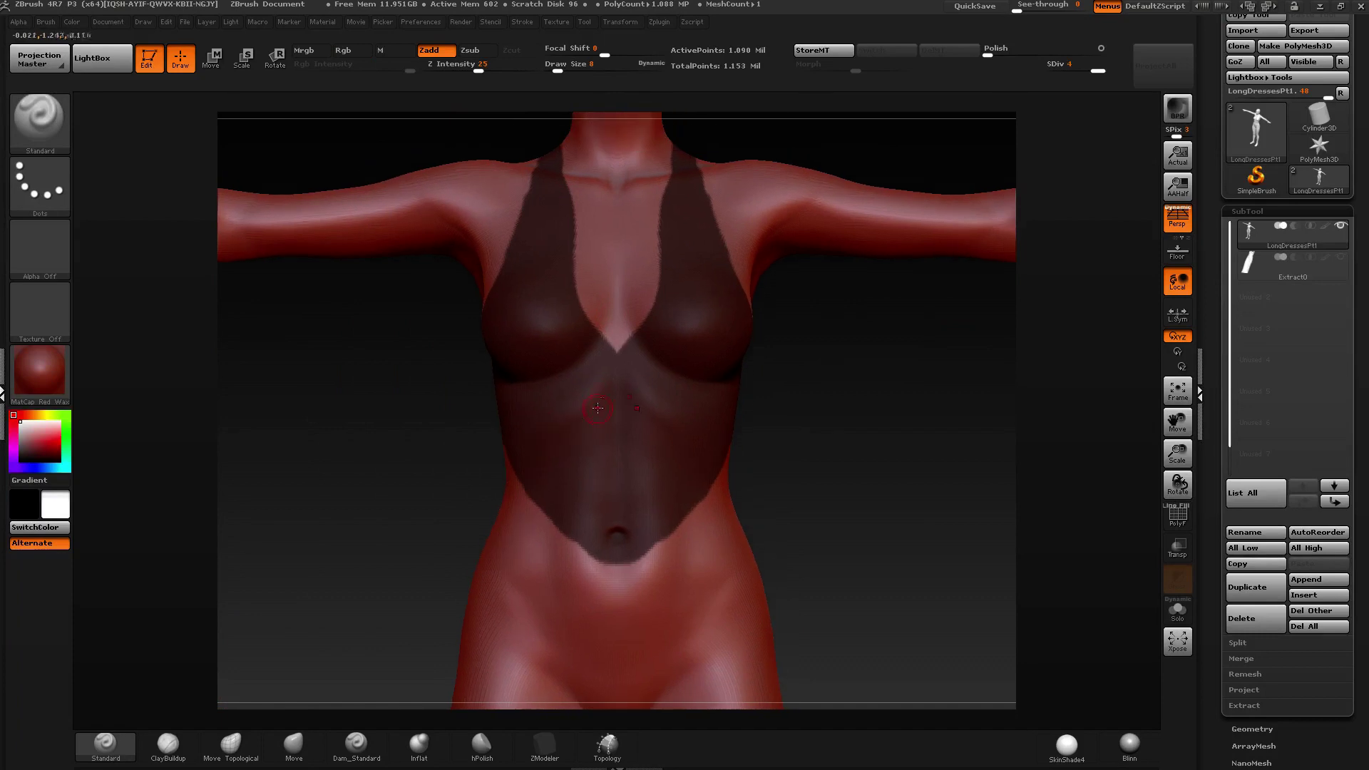
alt+right_drag(628, 315, 620, 285)
key(ctrl)
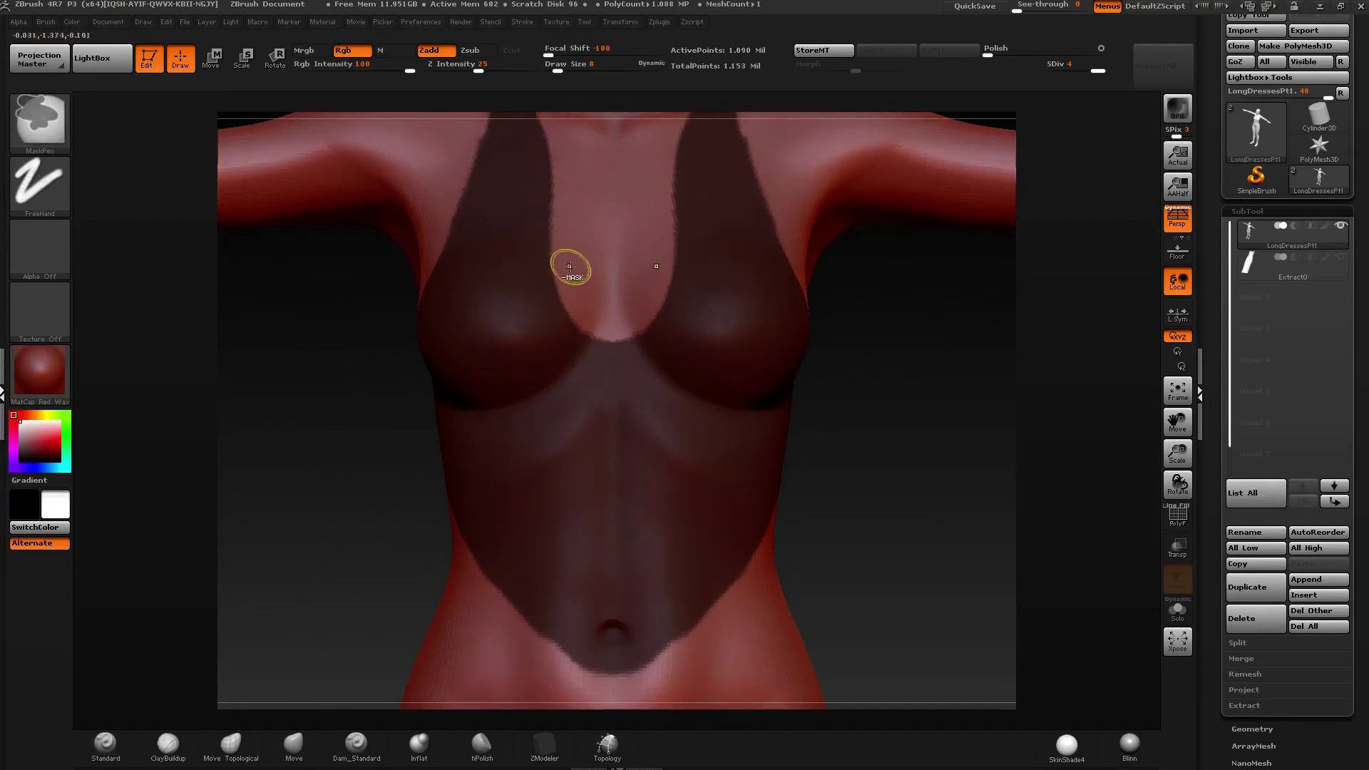
ctrl+right_drag(568, 266, 642, 182)
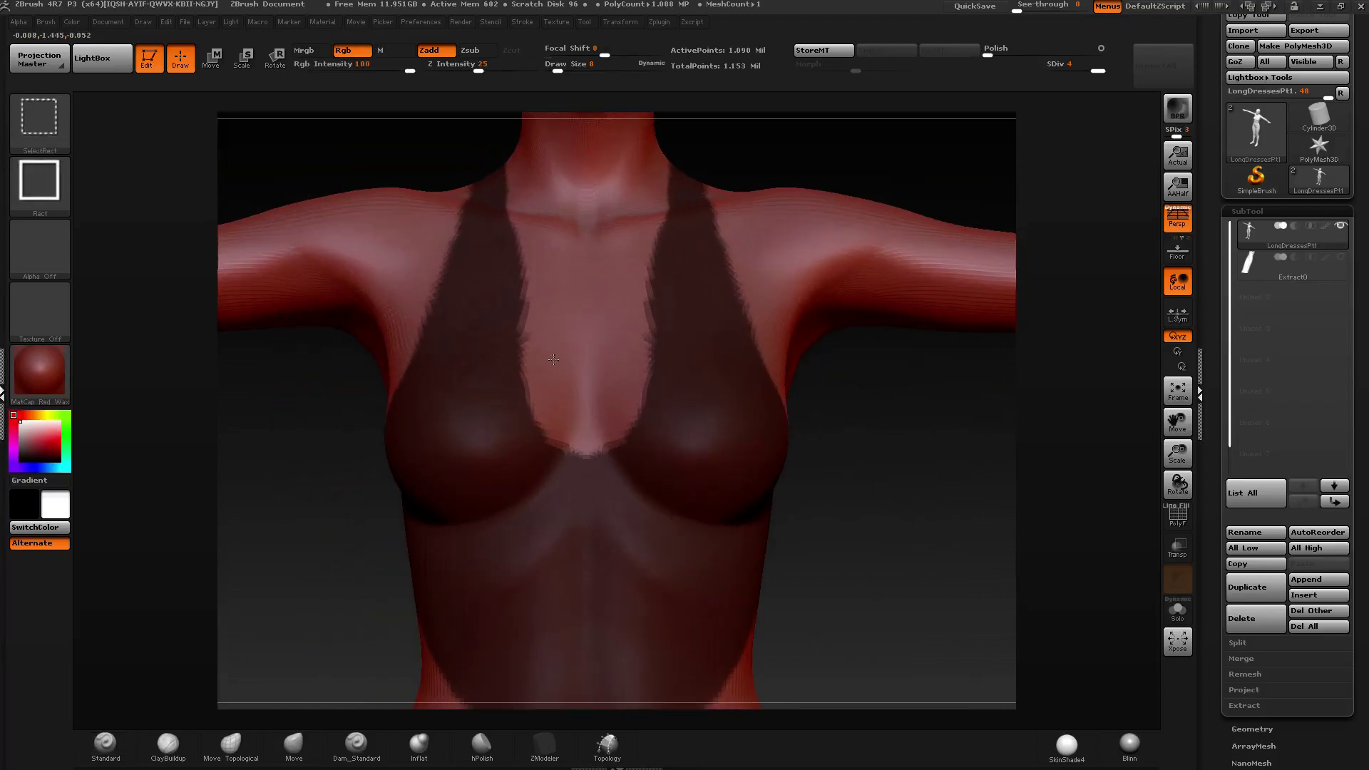
mouse_move(659, 191)
ctrl+alt+mouse_down()
mouse_move(644, 438)
mouse_move(583, 478)
ctrl+alt+mouse_up()
Mask the waist and hips with a rectangle, and unmask the buttocks to leave a straight hem across the hips.
right_drag(560, 206, 631, 403)
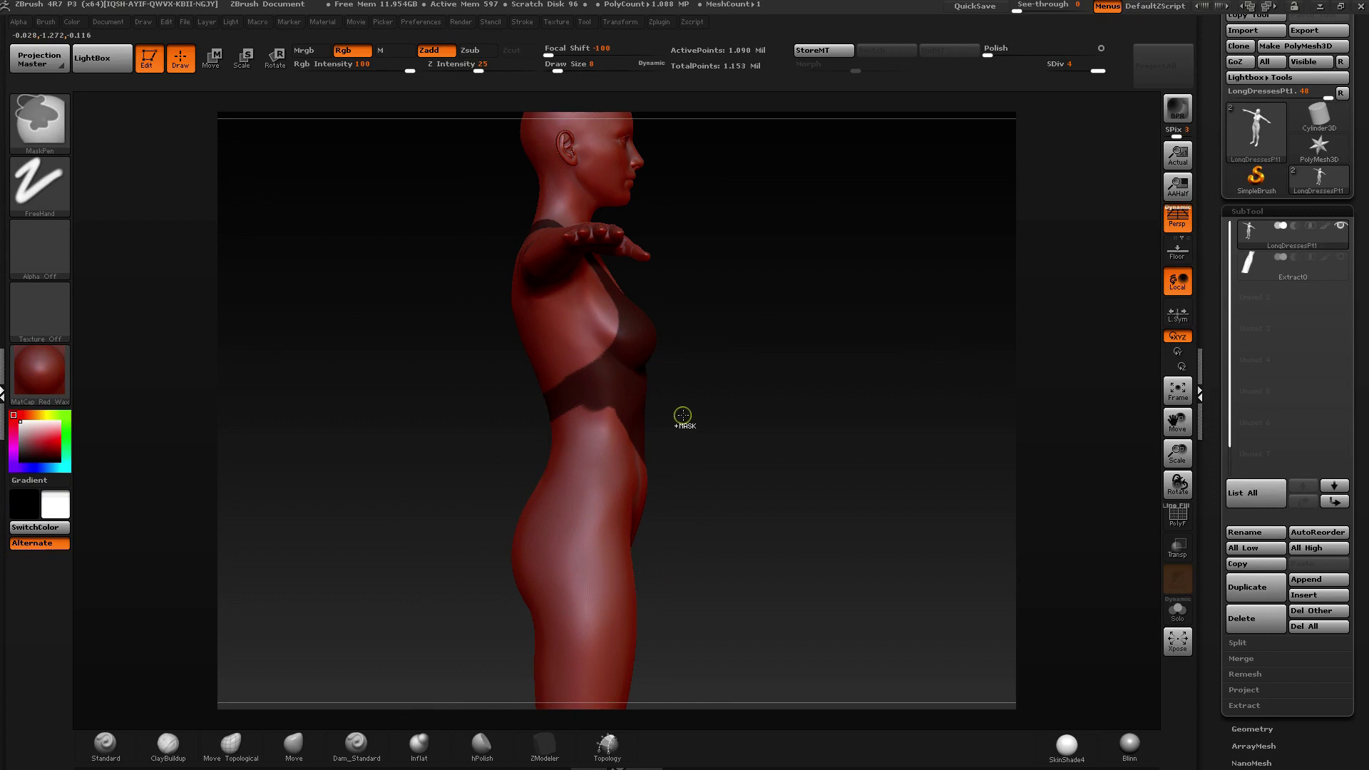
mouse_move(716, 403)
ctrl+mouse_down()
mouse_move(497, 477)
mouse_move(378, 540)
ctrl+mouse_up()
mouse_move(654, 449)
mouse_down()
mouse_move(563, 455)
mouse_move(610, 458)
mouse_move(571, 367)
mouse_move(480, 382)
mouse_move(619, 374)
mouse_move(682, 293)
mouse_move(559, 330)
mouse_up()
shift+drag(614, 436, 605, 443)
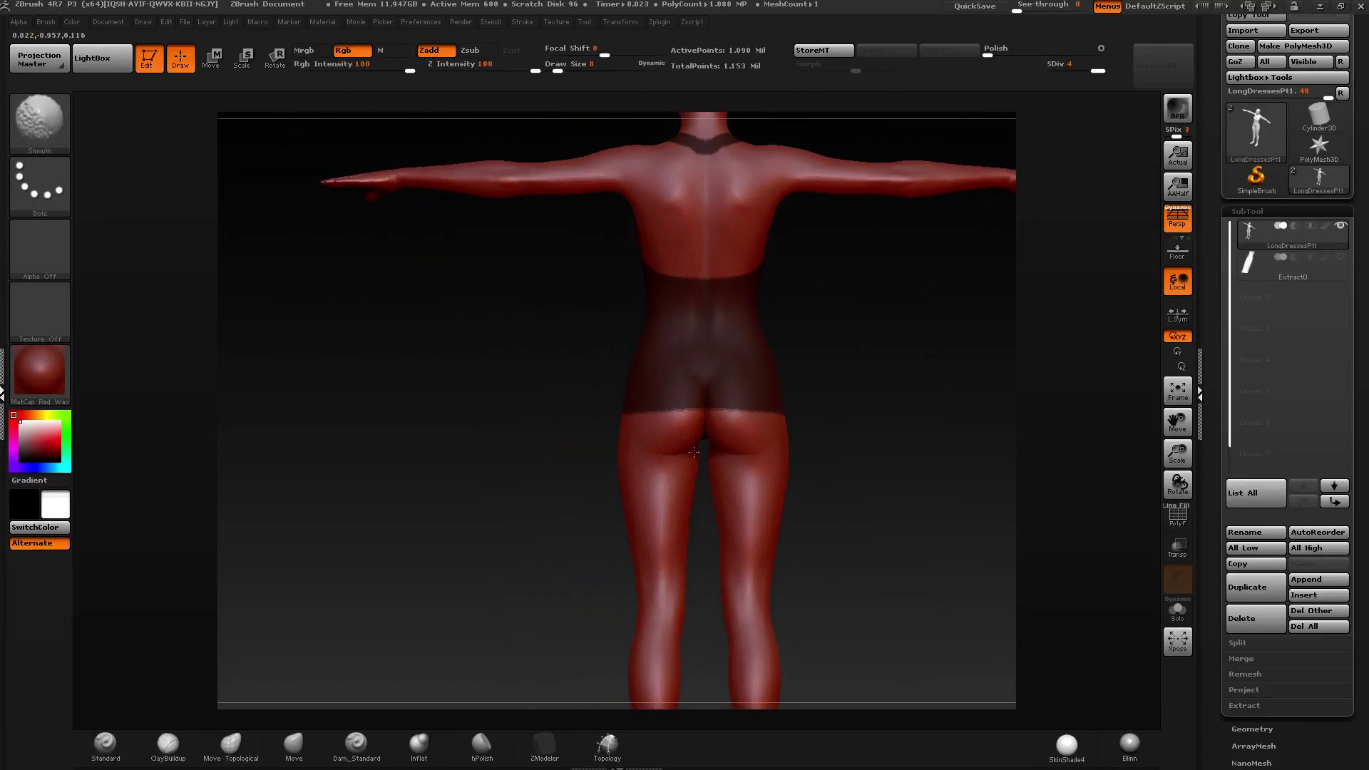
ctrl+alt+drag(823, 381, 543, 451)
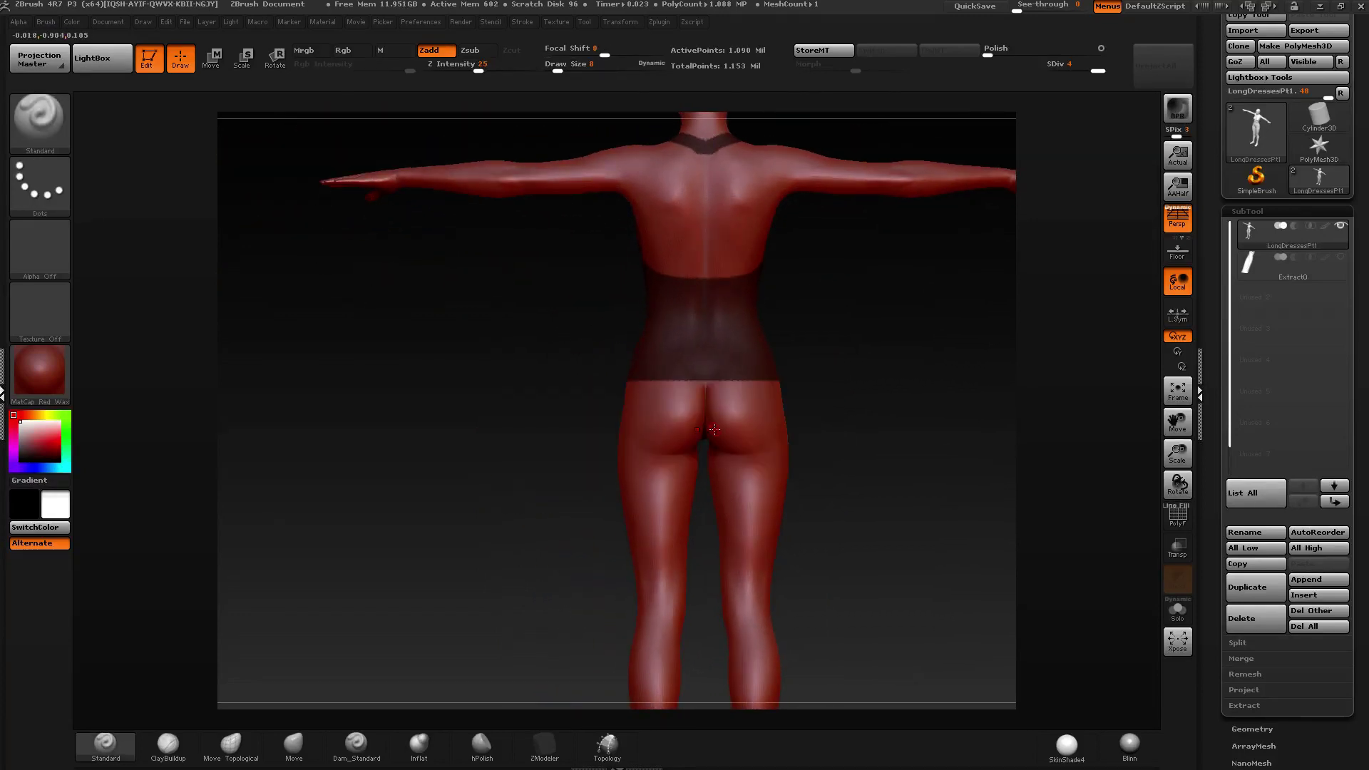
Examine the mask's hip-level edge from the back and the front of the body.
drag(518, 497, 637, 421)
ctrl+right_drag(638, 421, 642, 346)
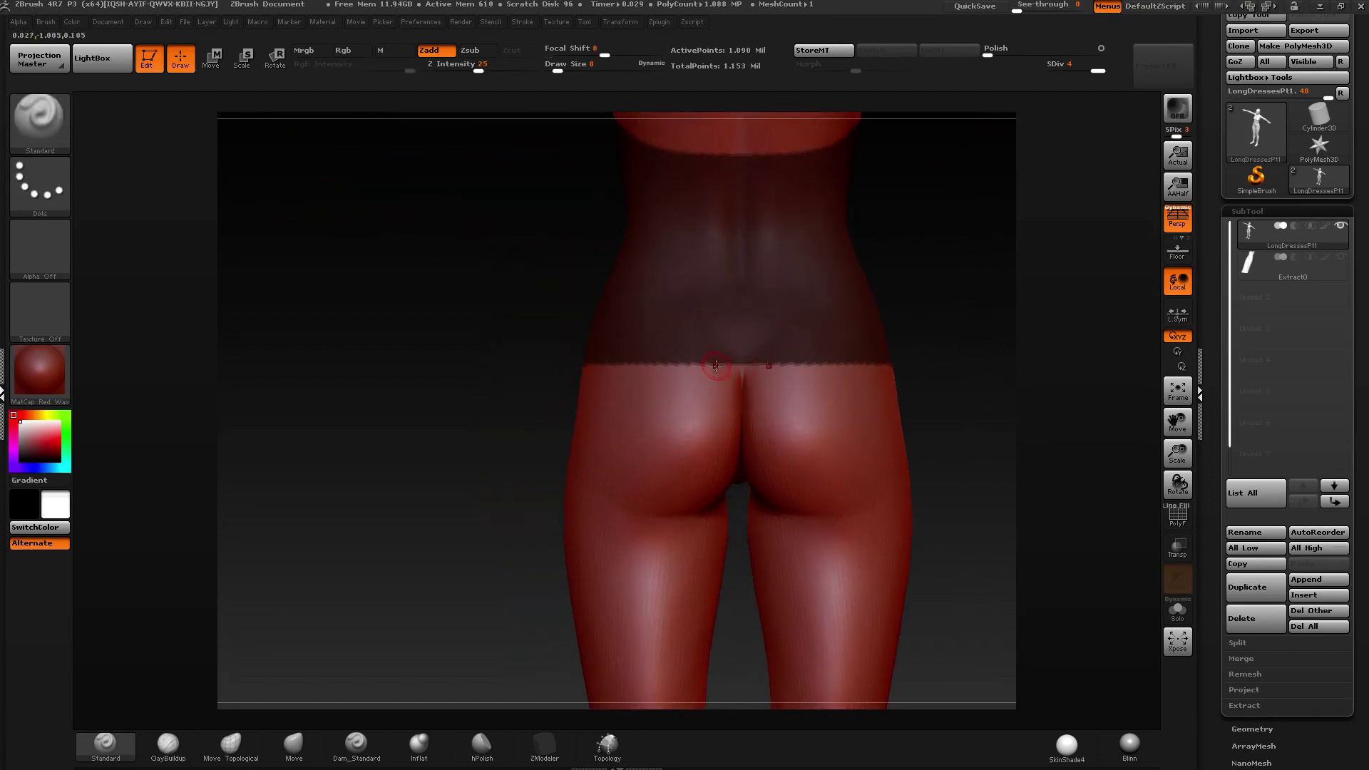
drag(702, 459, 574, 563)
ctrl+right_drag(574, 563, 585, 456)
mouse_move(627, 357)
right_down()
mouse_move(773, 333)
mouse_move(835, 379)
mouse_move(632, 348)
right_up()
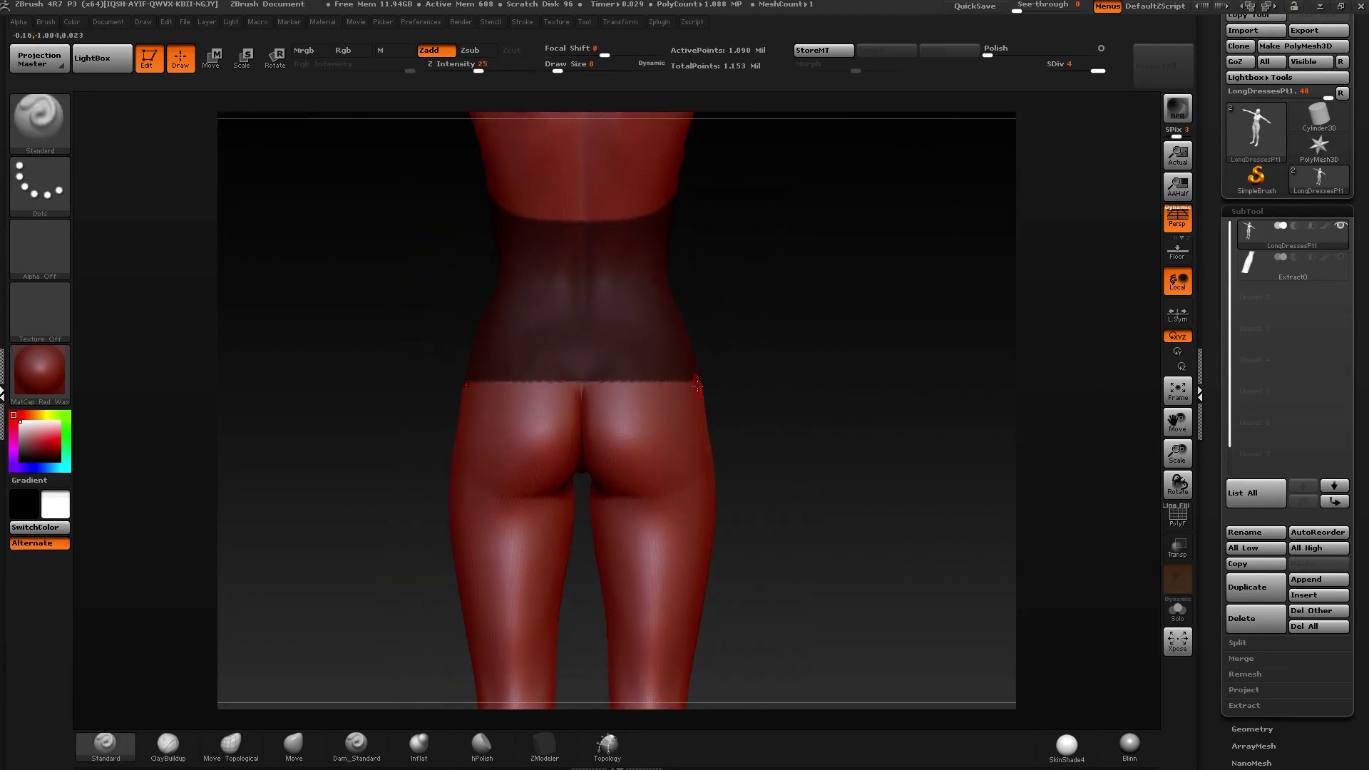
right_drag(681, 403, 672, 237)
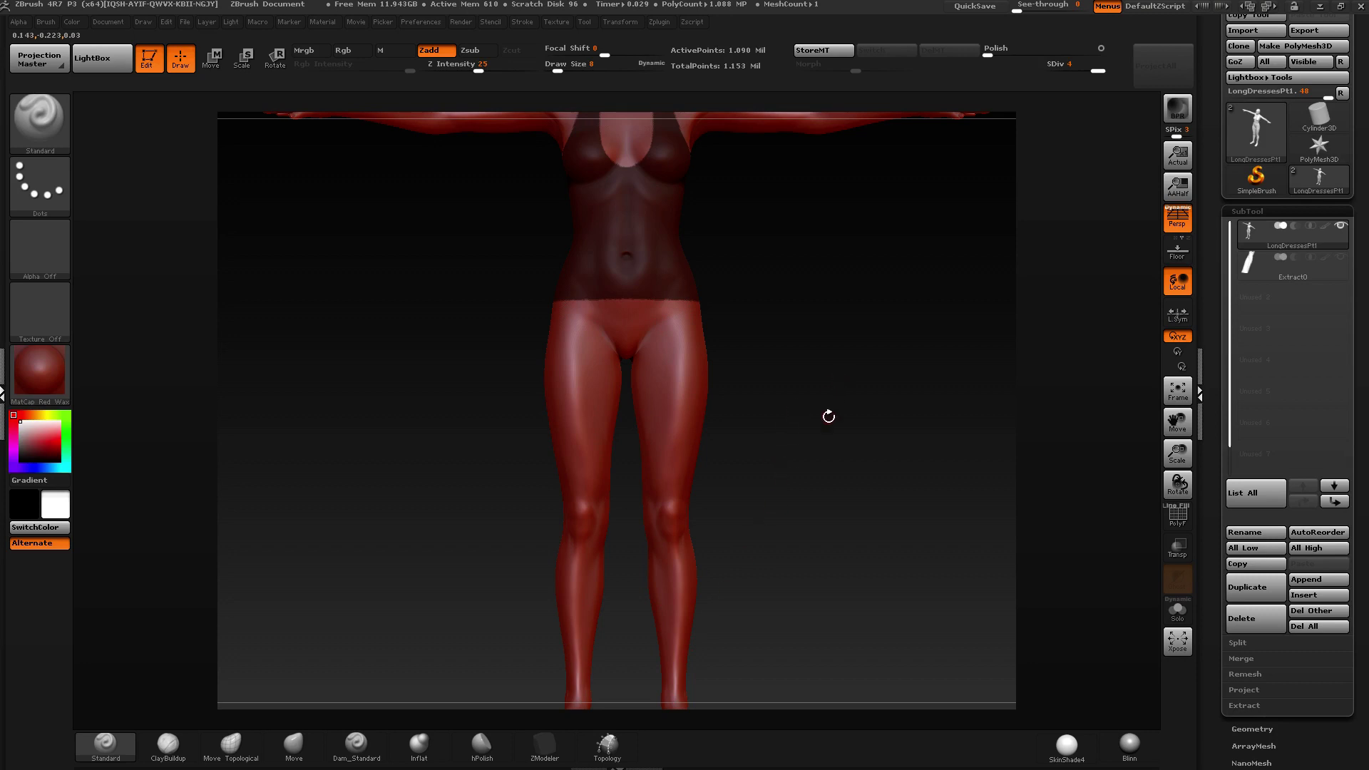
drag(825, 413, 590, 306)
Extract the masked torso as a separate garment mesh with a smoothness of 5 and accept the extraction.
drag(1219, 600, 1228, 510)
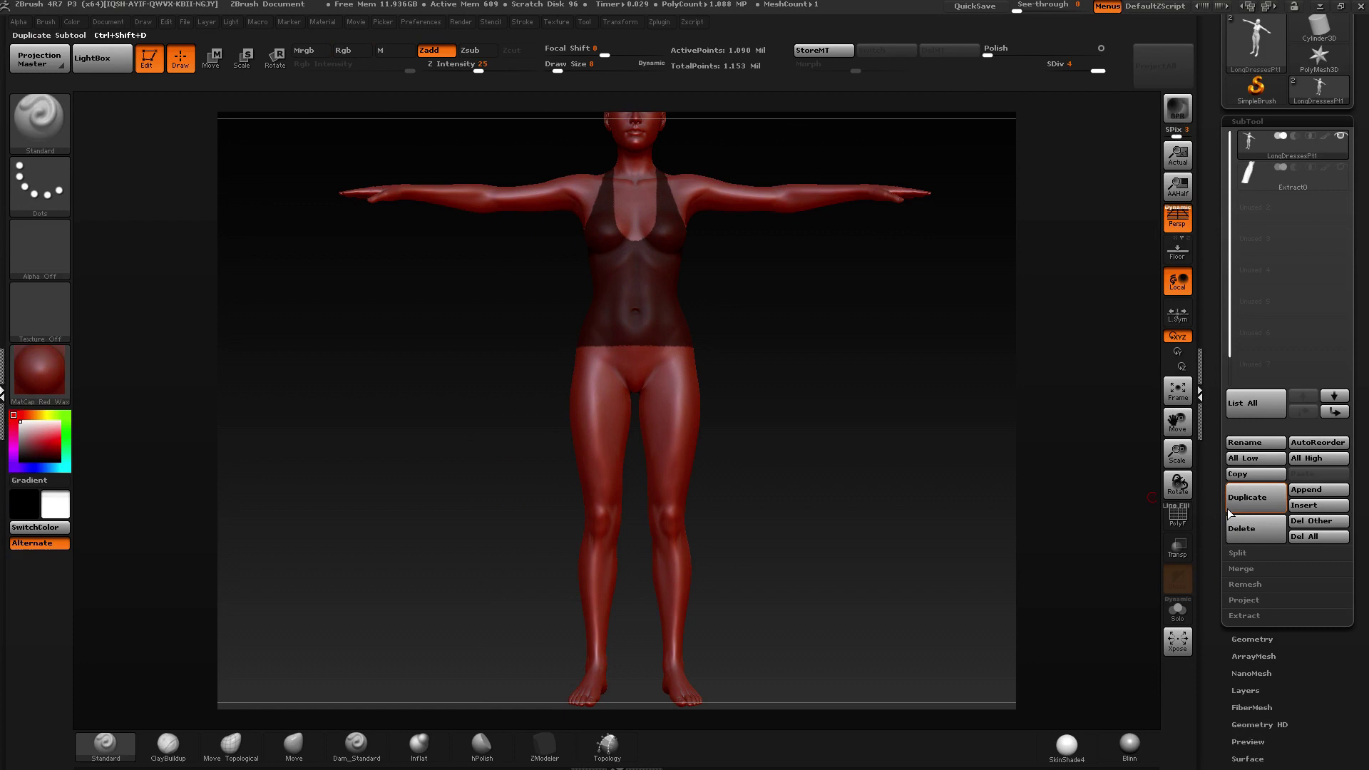
click(1245, 615)
drag(1215, 602, 1214, 409)
alt+right_drag(660, 275, 657, 408)
ctrl+right_drag(657, 408, 662, 510)
drag(1214, 228, 1214, 392)
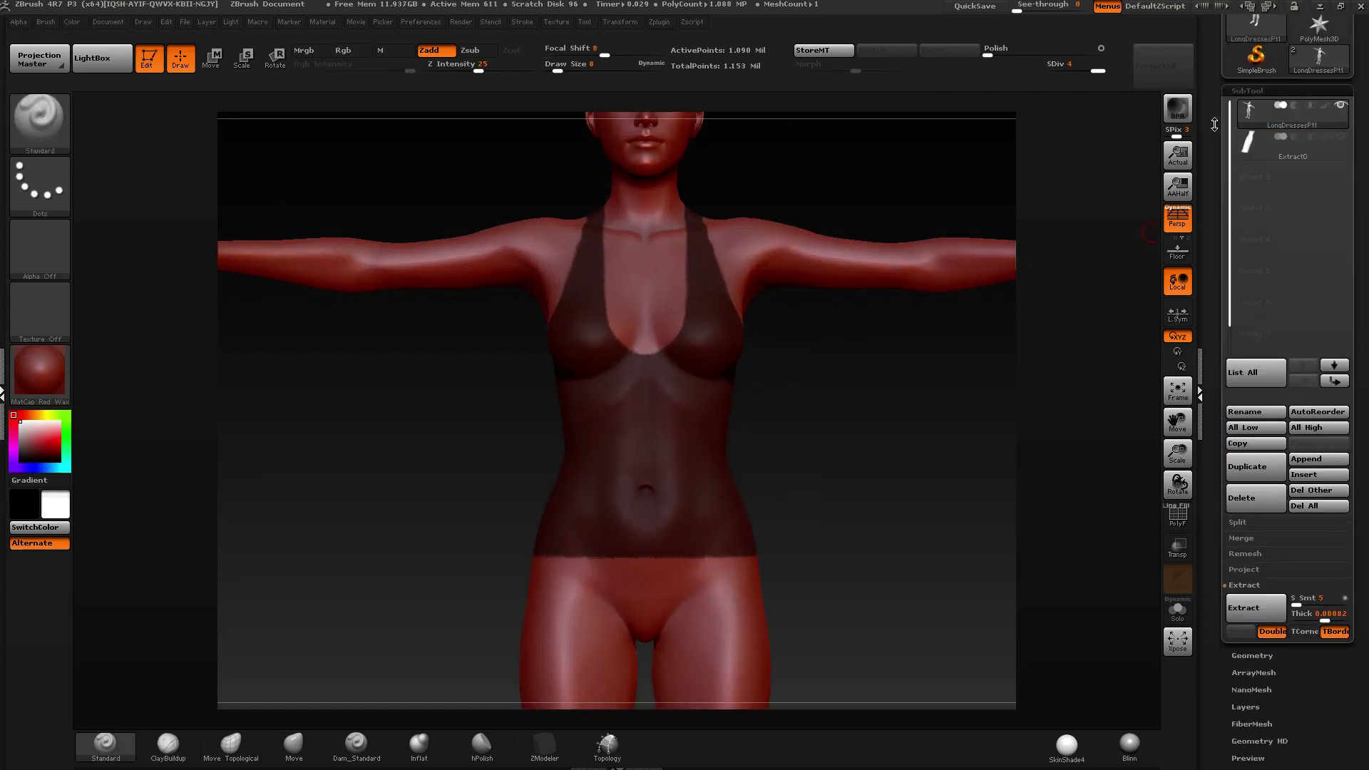
drag(1215, 124, 1215, 90)
drag(1214, 313, 1214, 179)
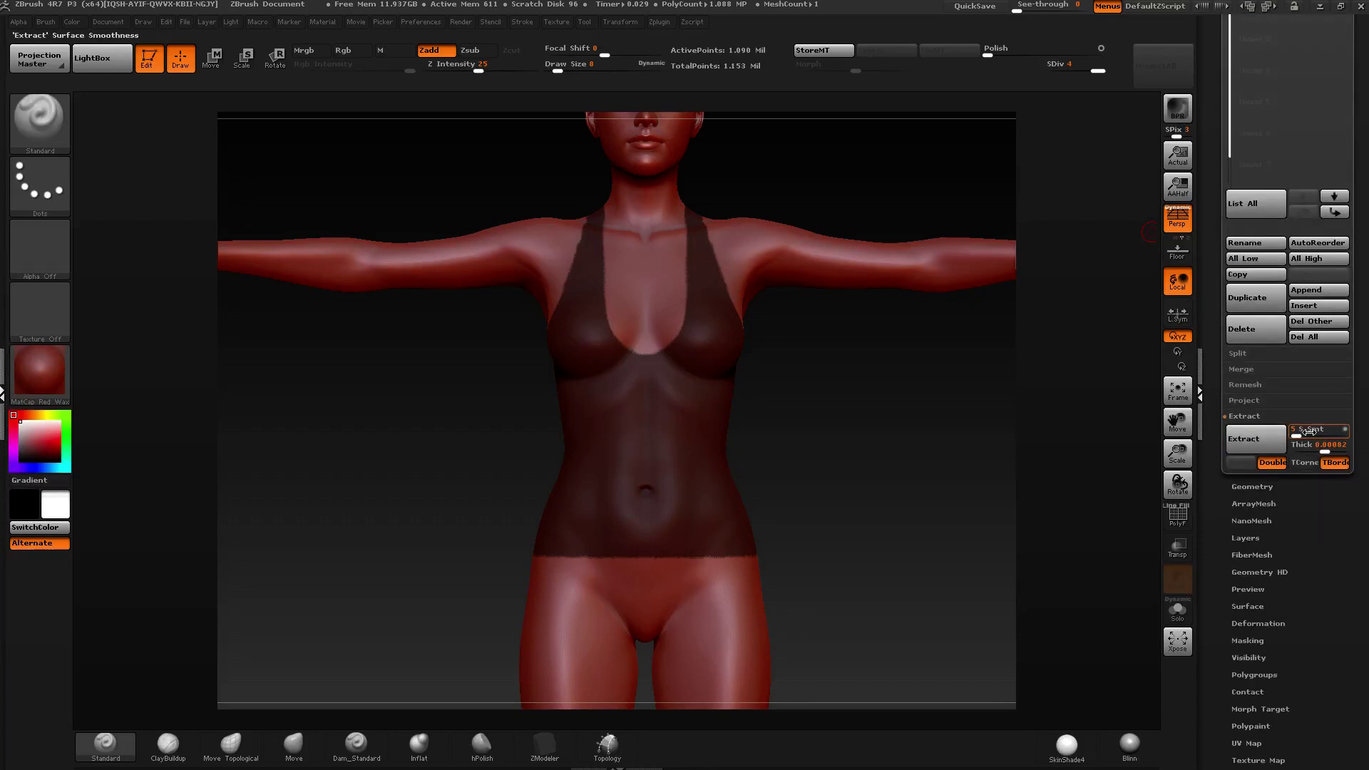
right_drag(834, 432, 934, 460)
click(1244, 440)
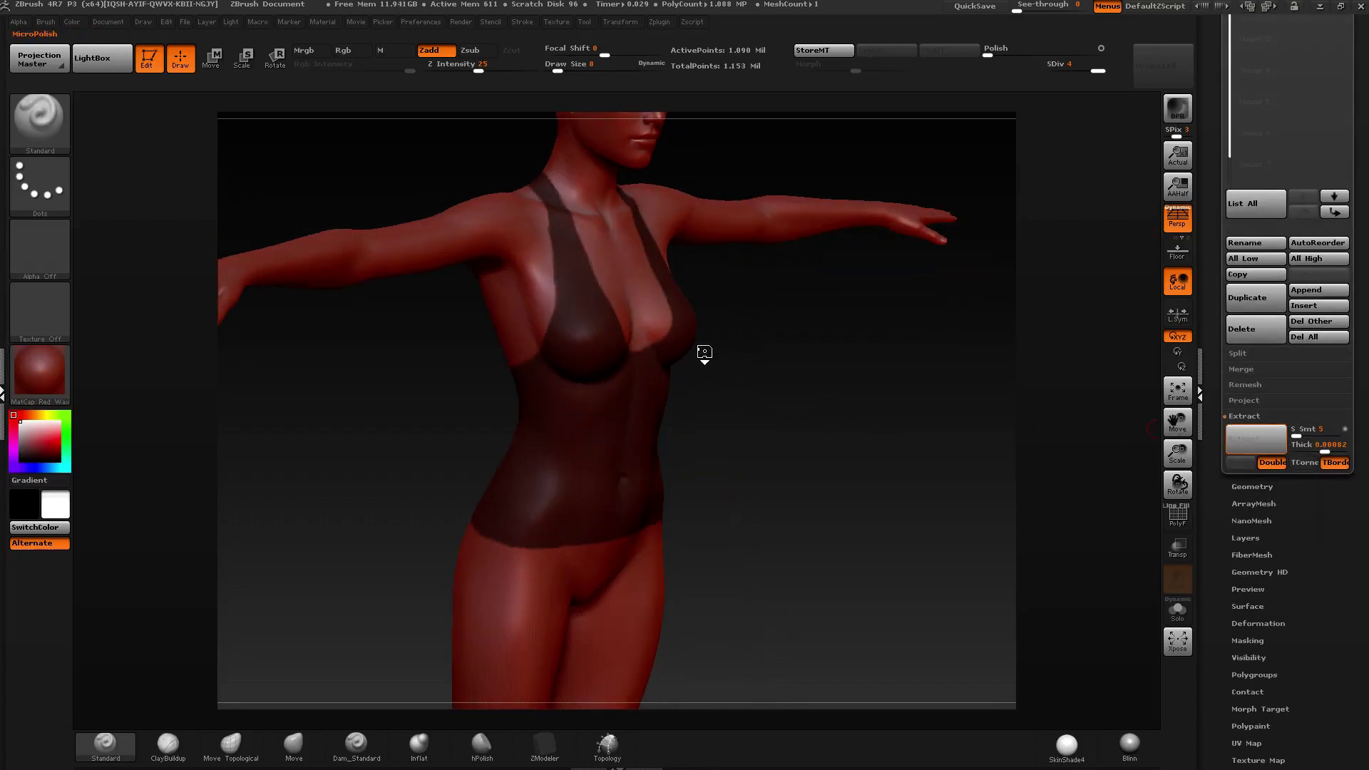
click(1325, 447)
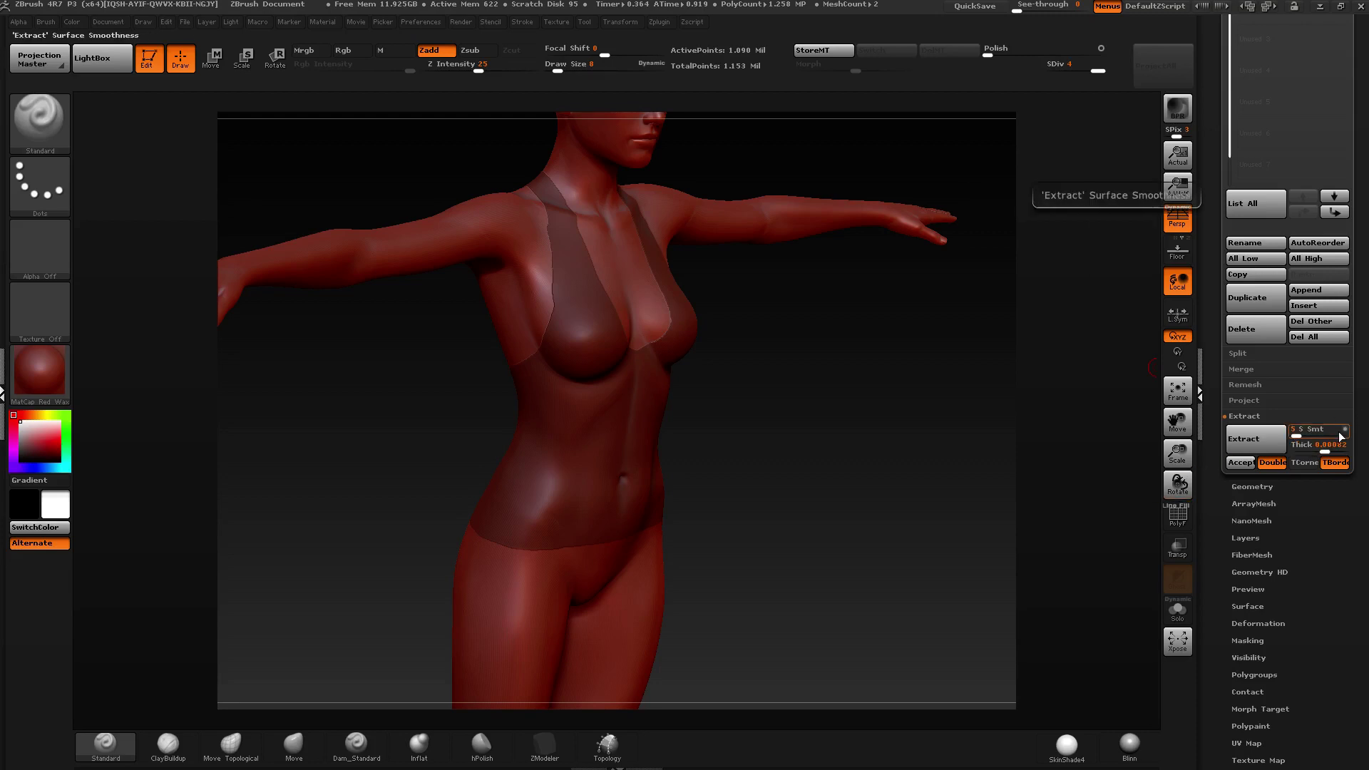
click(1233, 467)
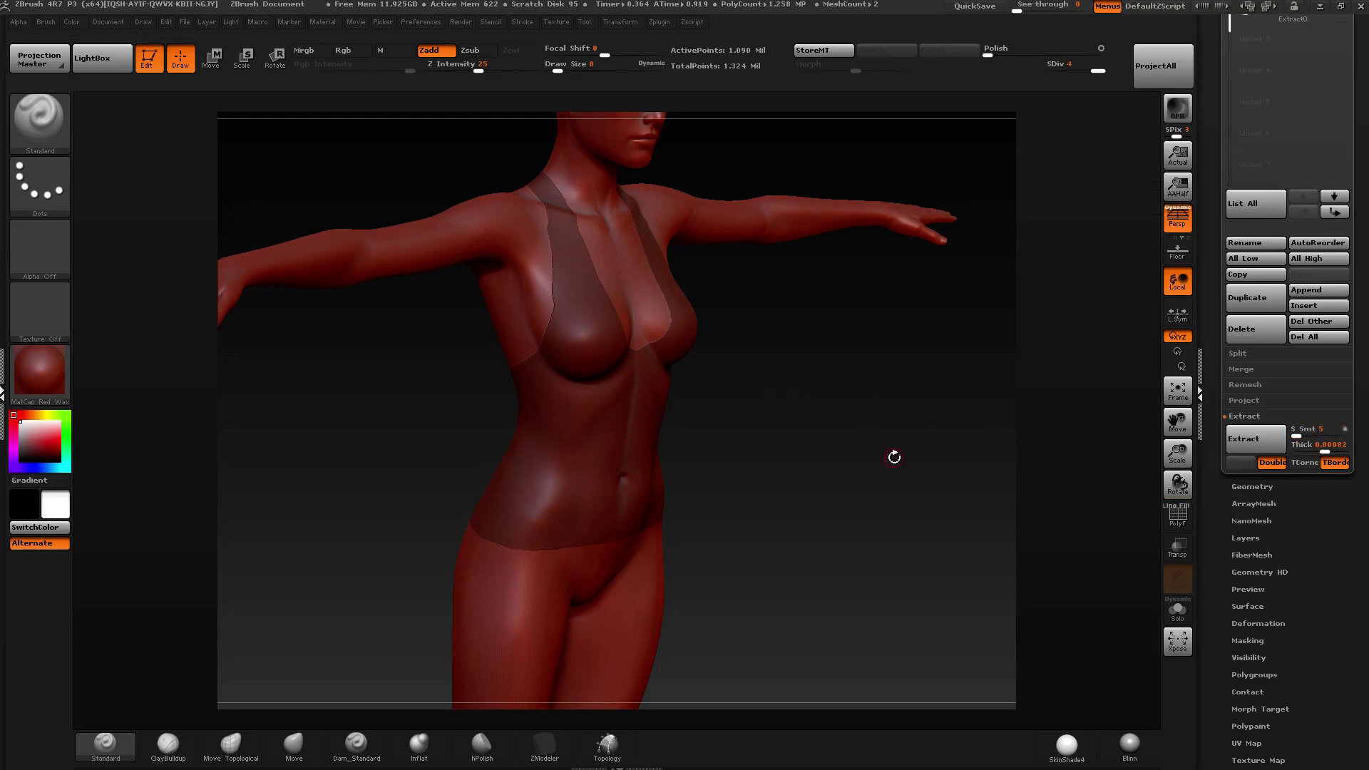
Make the extracted top the active subtool, isolate it with Solo and inspect it from the side.
drag(789, 330, 723, 345)
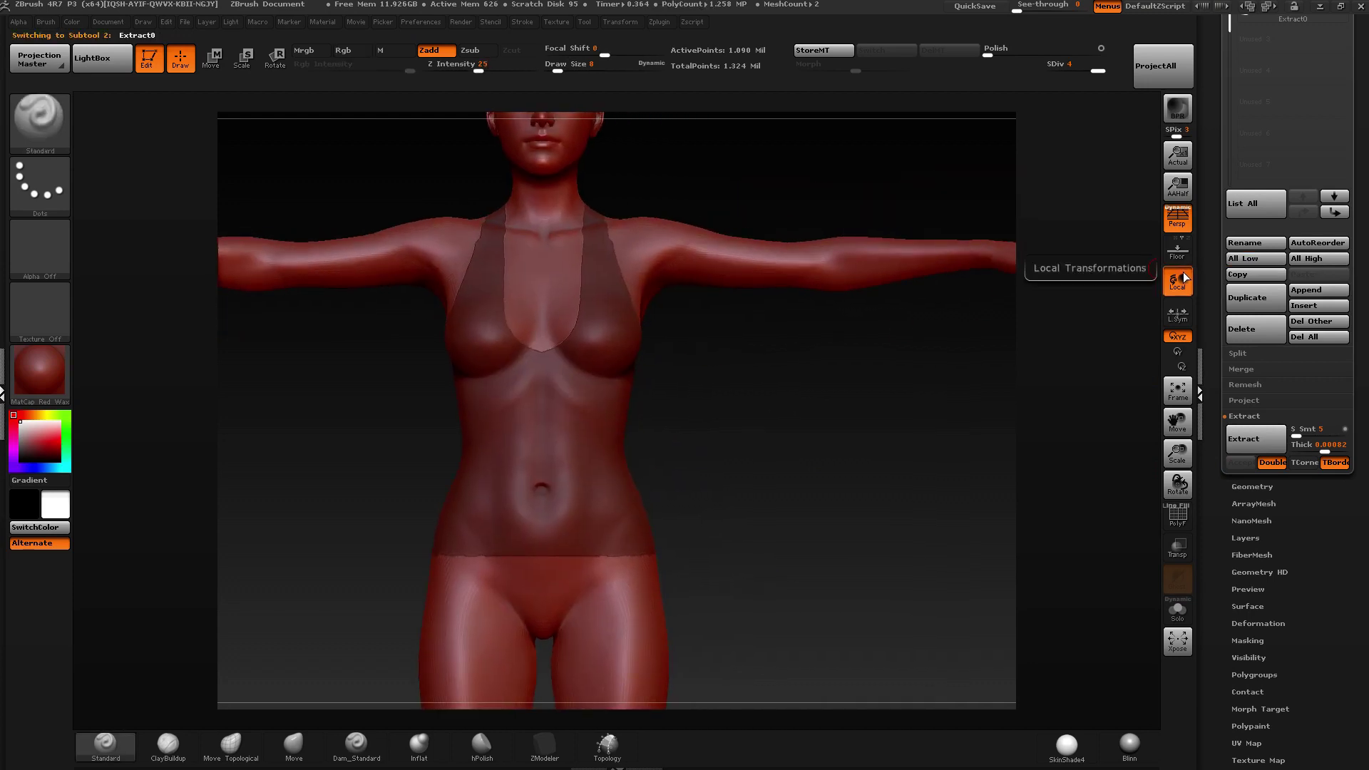
key(alt+Down)
drag(810, 349, 691, 378)
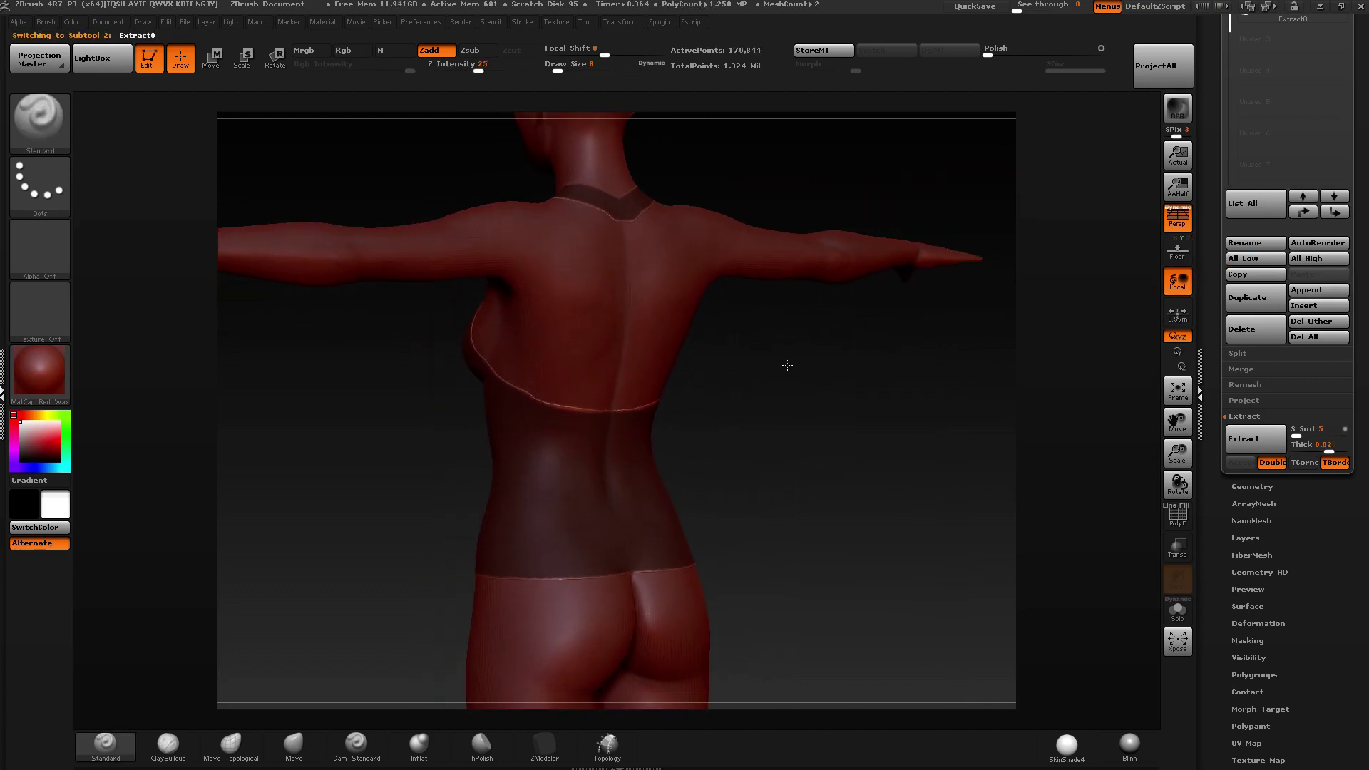
drag(1216, 193, 1220, 529)
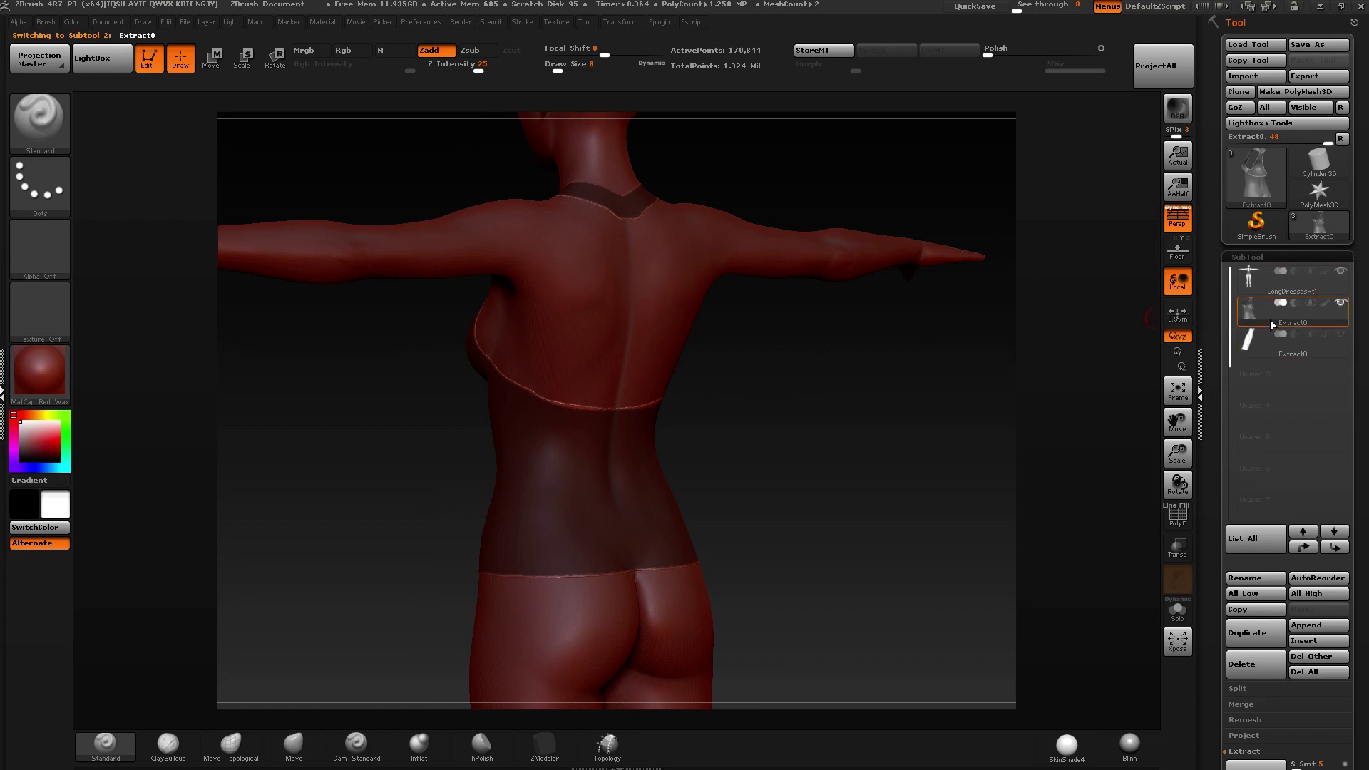
drag(737, 351, 981, 428)
click(1178, 611)
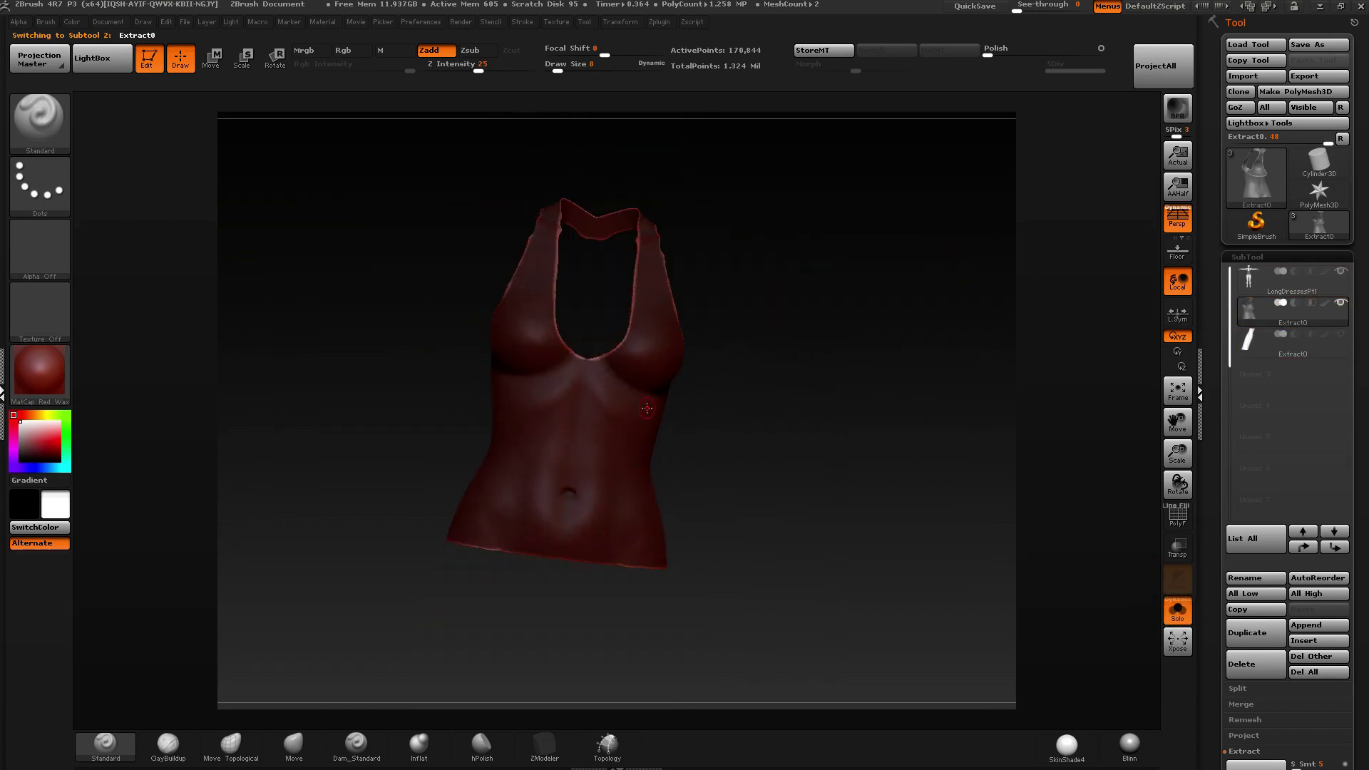
drag(984, 371, 852, 374)
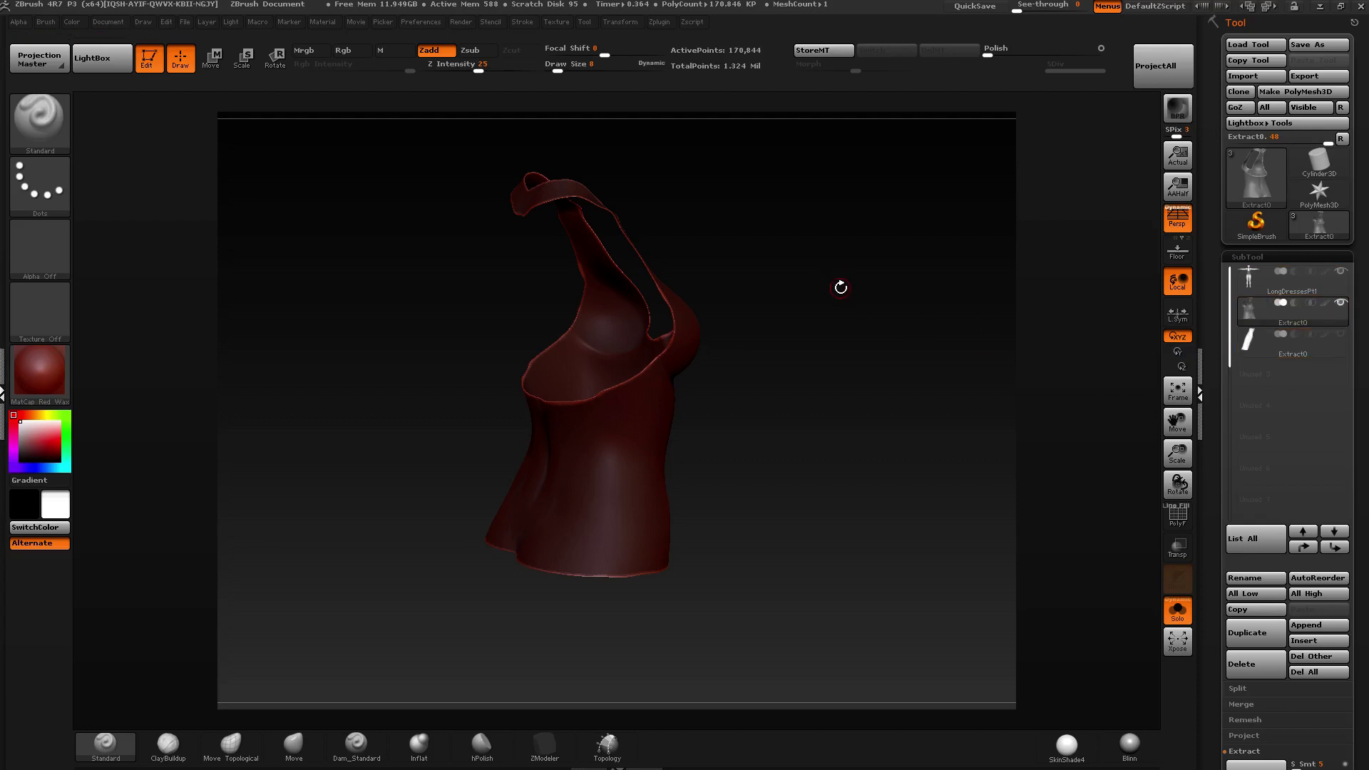
Show the extracted top's polyframe and examine its wireframe from the side and the front.
mouse_move(832, 297)
mouse_down()
mouse_move(825, 312)
mouse_move(648, 356)
mouse_up()
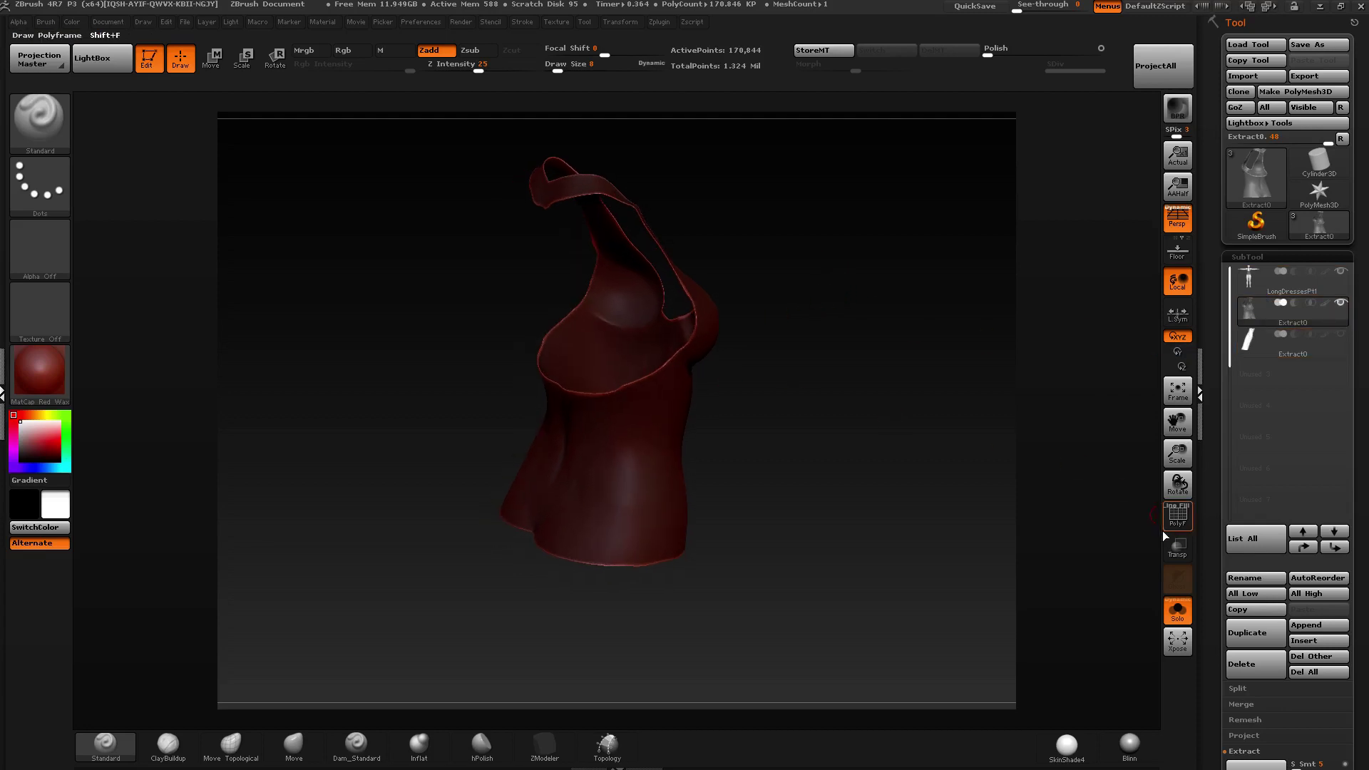
click(1179, 522)
ctrl+right_drag(1030, 481, 949, 456)
right_drag(948, 456, 701, 379)
drag(756, 364, 659, 393)
mouse_move(834, 456)
mouse_down()
mouse_move(937, 432)
mouse_move(938, 409)
mouse_move(920, 399)
mouse_move(950, 428)
mouse_move(871, 354)
mouse_move(759, 441)
mouse_move(830, 313)
mouse_up()
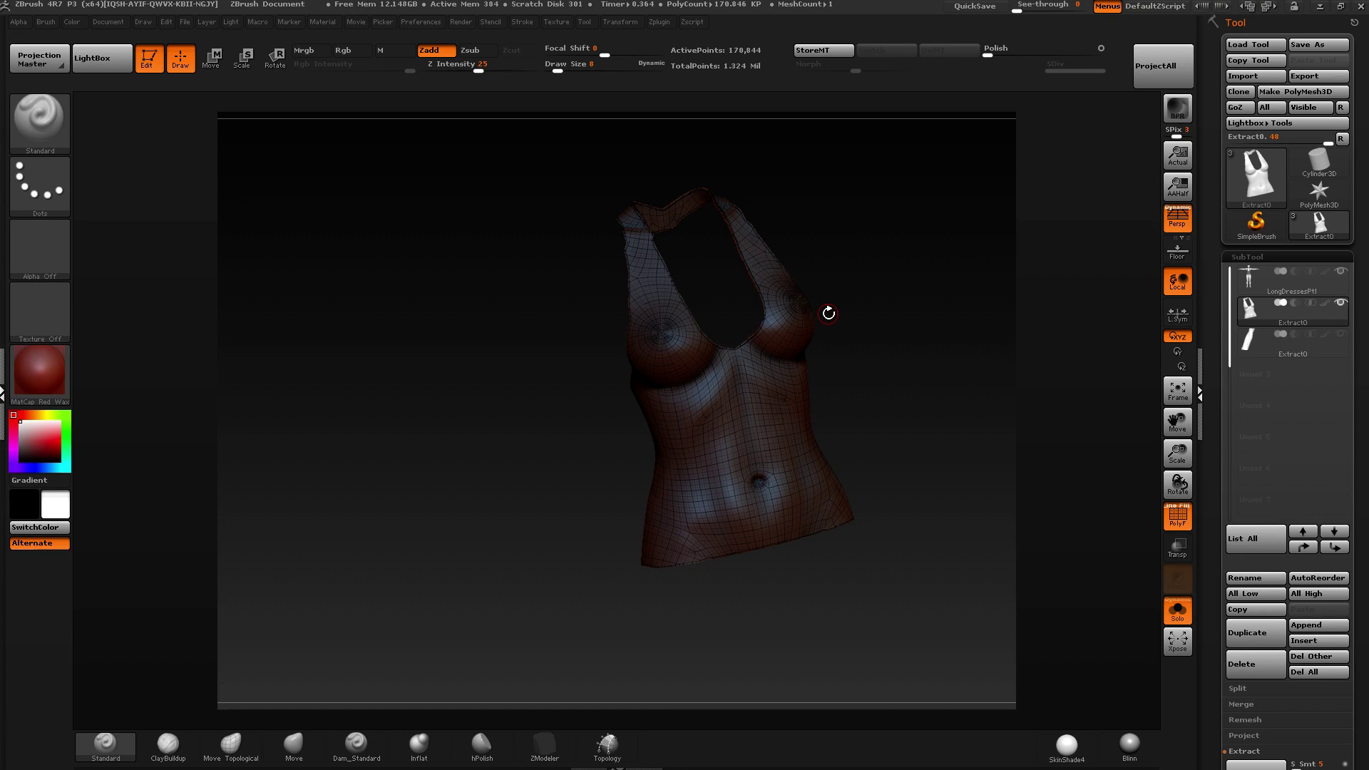
drag(892, 342, 798, 400)
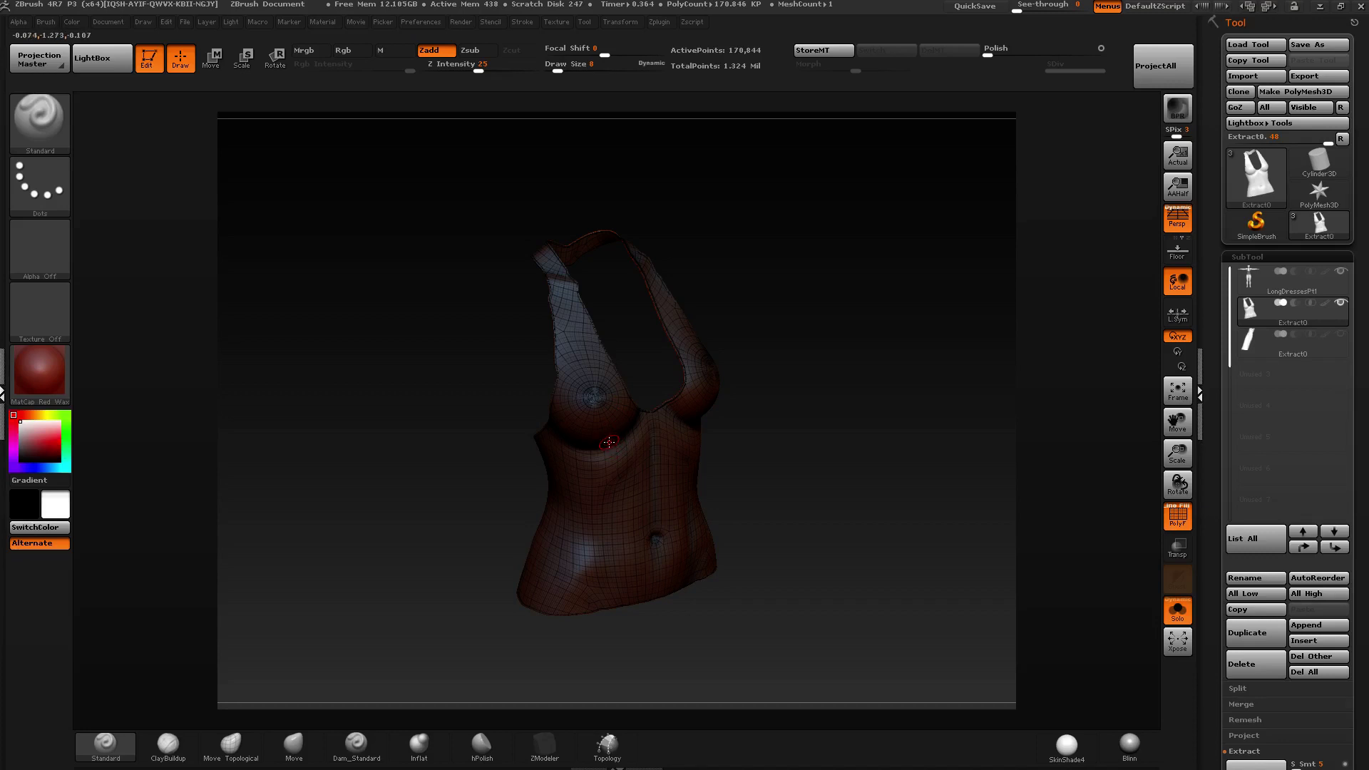
mouse_move(615, 447)
mouse_down()
mouse_move(729, 365)
mouse_move(730, 342)
mouse_move(692, 376)
mouse_move(751, 336)
mouse_move(788, 341)
mouse_up()
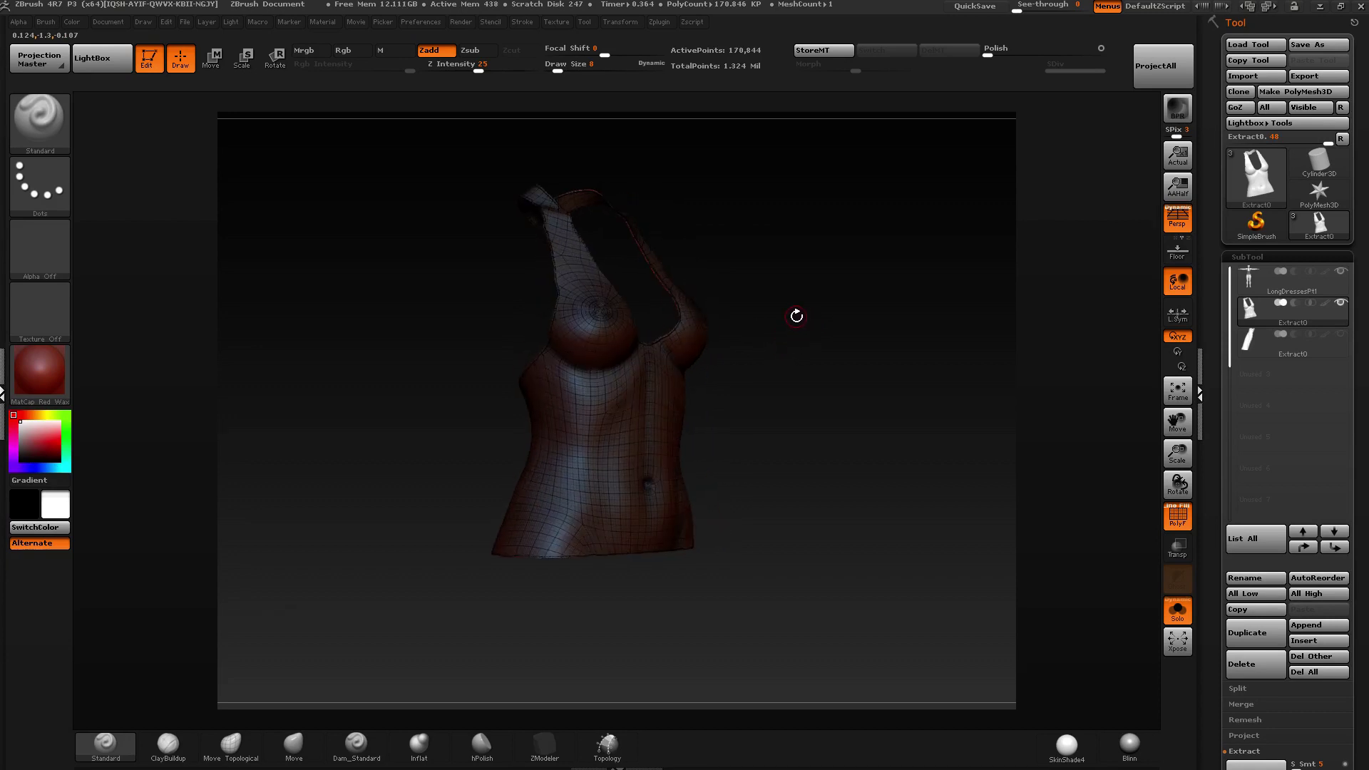
drag(794, 295, 752, 330)
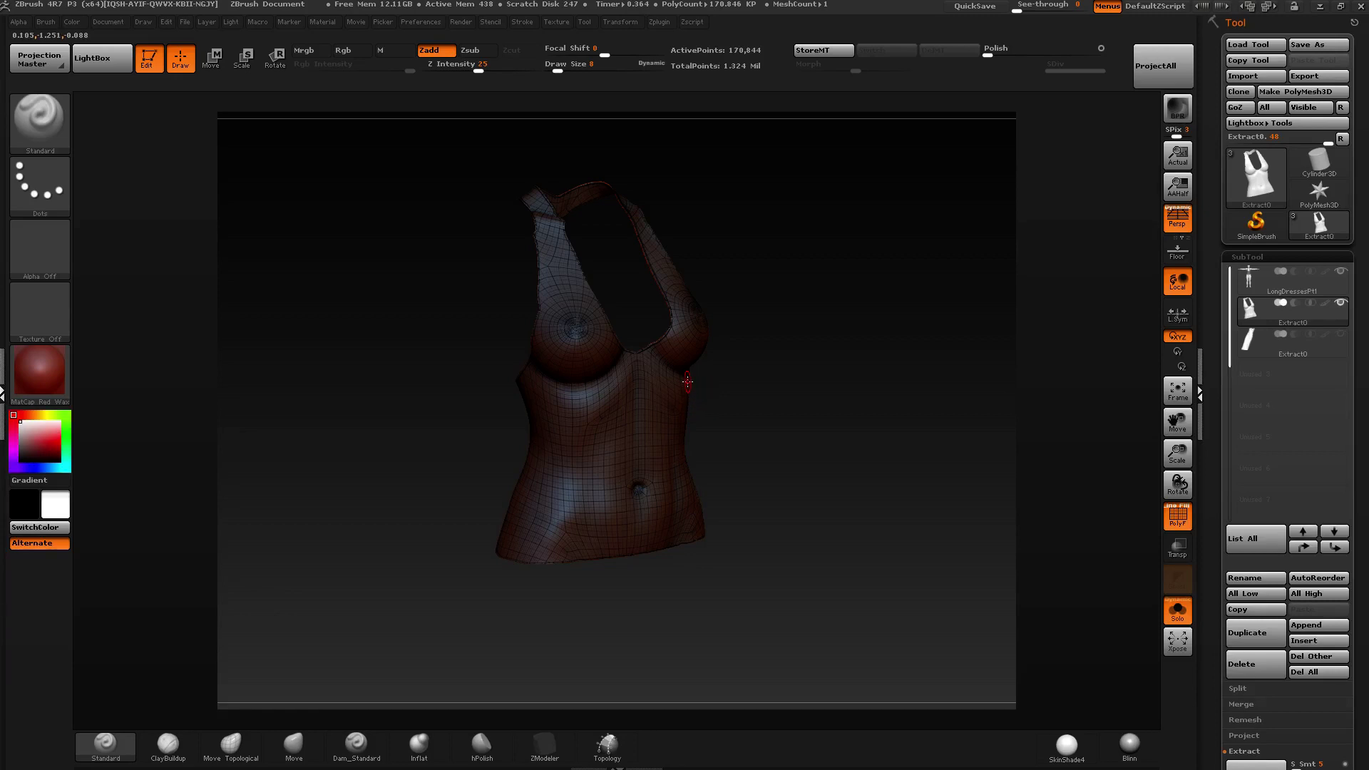
Duplicate the extracted top and rename the working copy DynameshSculpt.
mouse_move(776, 387)
mouse_down()
mouse_move(754, 412)
mouse_move(810, 417)
mouse_move(793, 358)
mouse_move(1103, 583)
mouse_up()
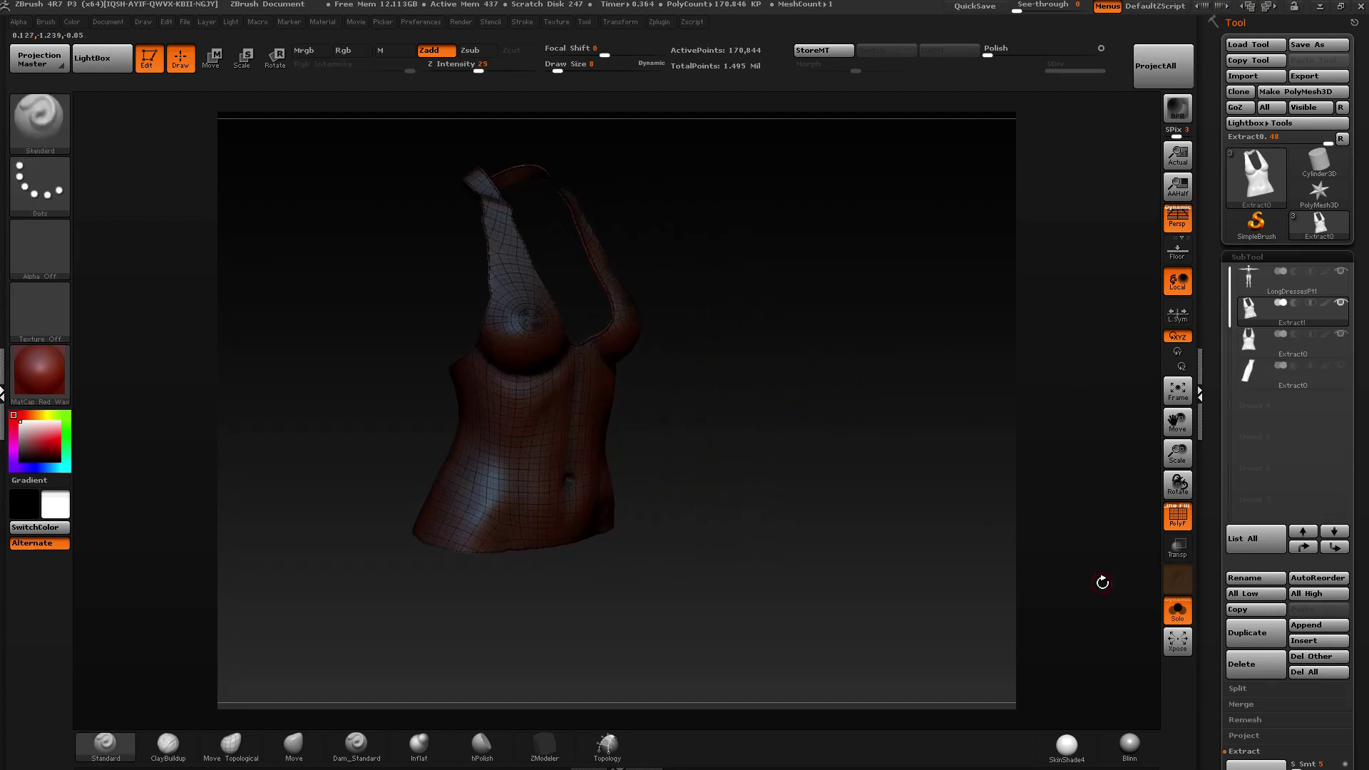
drag(1005, 550, 1094, 416)
click(1246, 576)
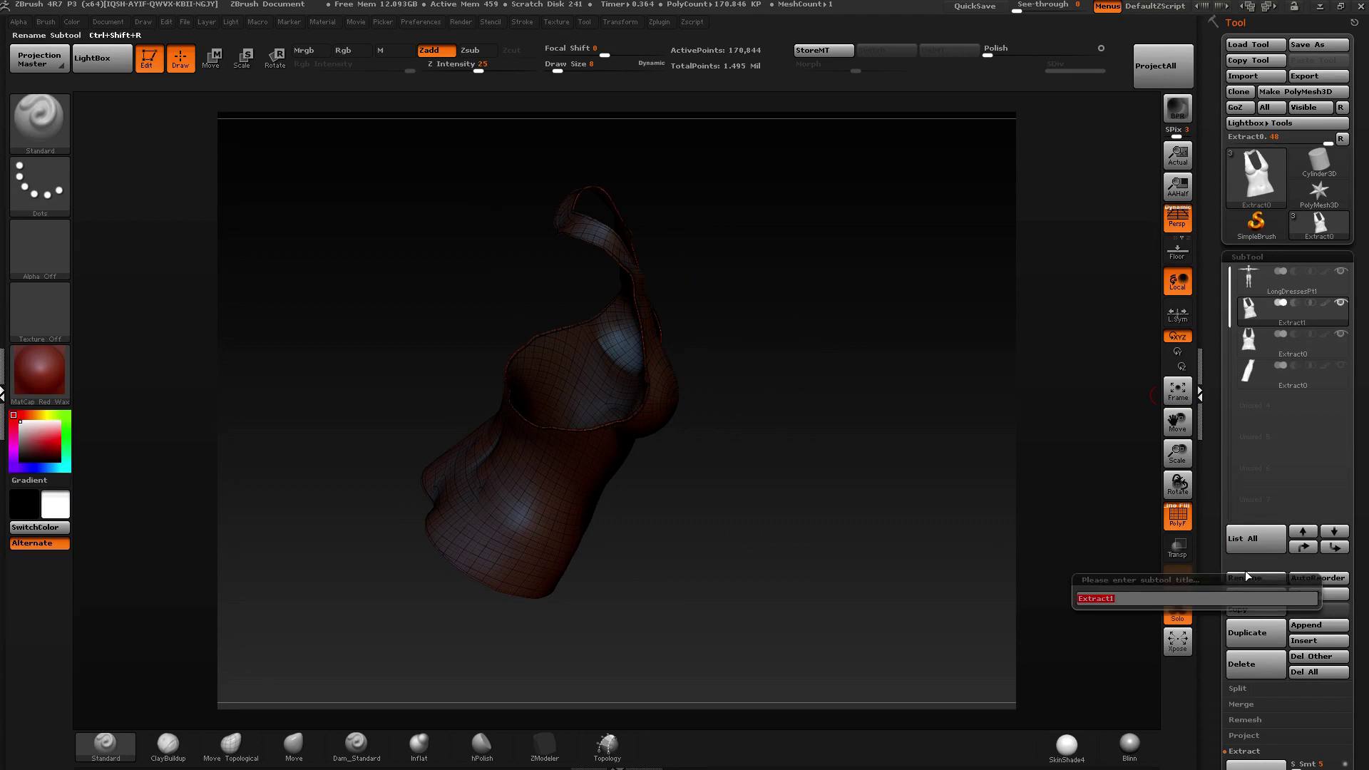
text(dyname)
text(sh)
text(Design)
key(BackSpace)
key(BackSpace)
key(BackSpace)
key(BackSpace)
key(BackSpace)
key(BackSpace)
text(Sculpt)
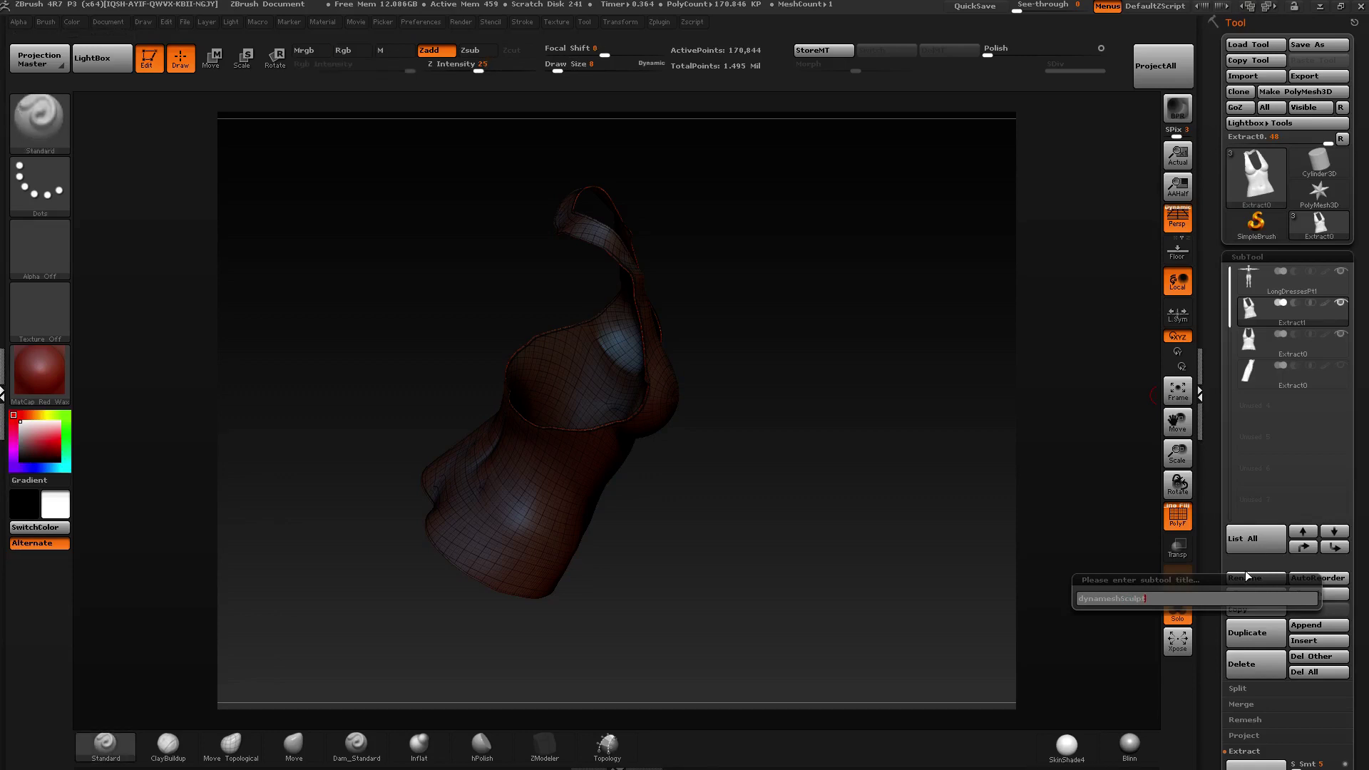
key(Return)
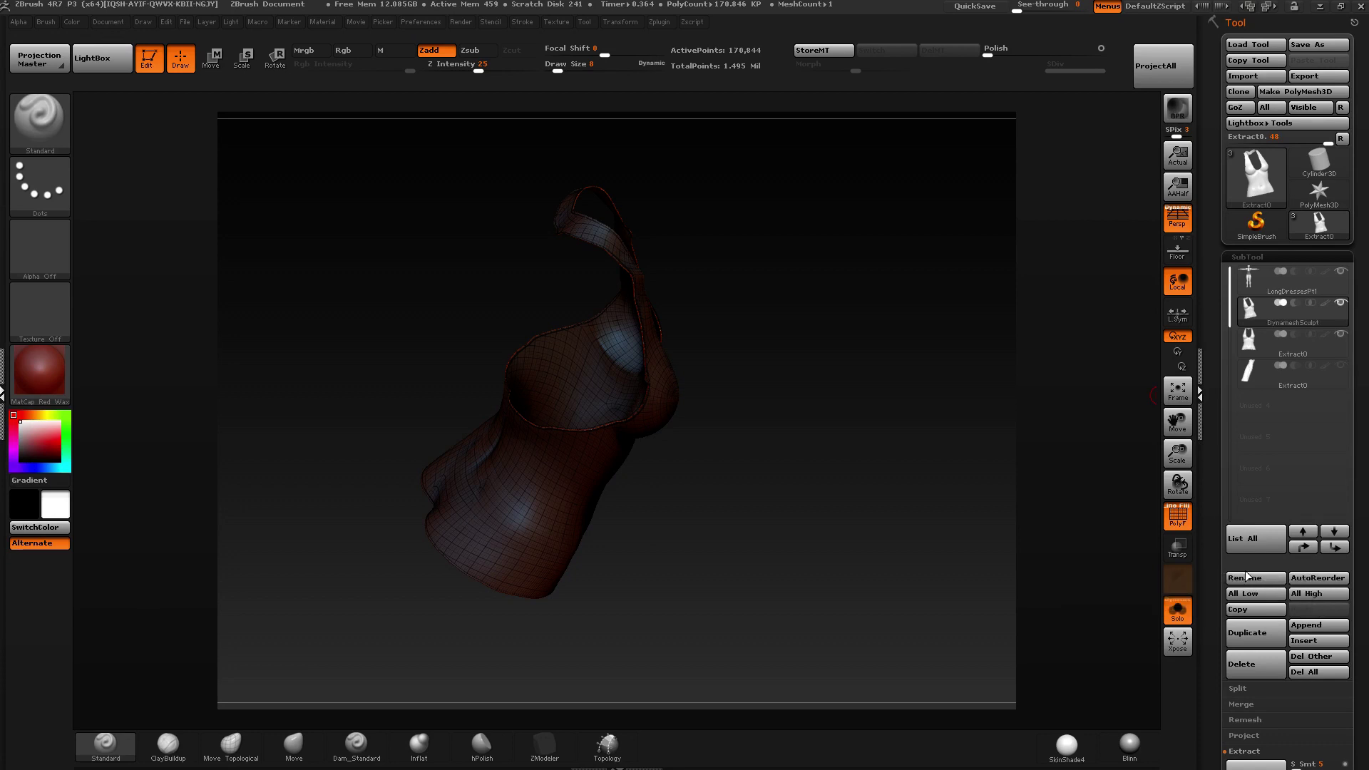
Inspect the garment's inside and hide its inner-shell polygroup, keeping only the outer shell and rims visible.
drag(720, 325, 660, 370)
mouse_move(736, 346)
mouse_down()
mouse_move(734, 304)
mouse_move(721, 346)
mouse_up()
key(shift+f)
drag(858, 452, 544, 328)
key(shift+f)
ctrl+shift+click(645, 372)
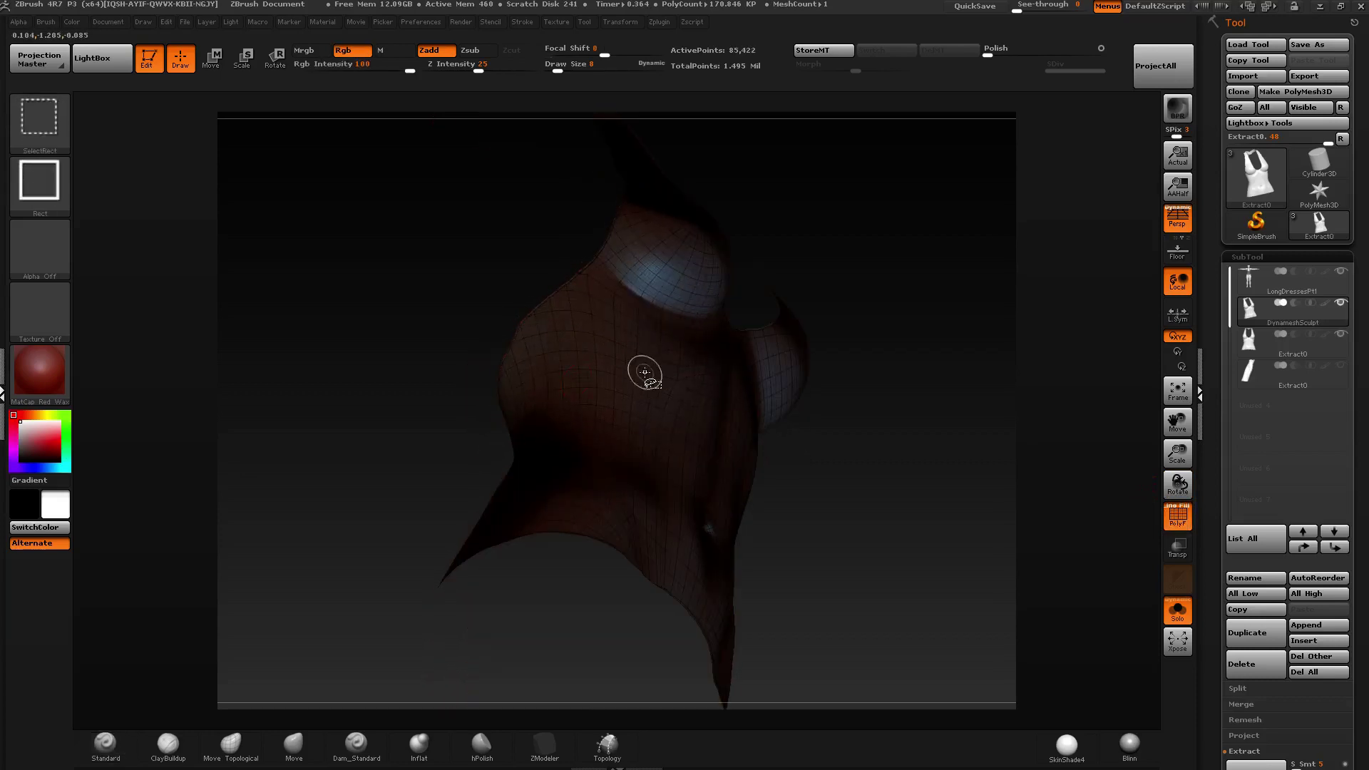
mouse_move(644, 372)
mouse_down()
mouse_move(938, 394)
mouse_move(758, 383)
mouse_move(804, 328)
mouse_move(773, 346)
mouse_move(586, 353)
mouse_up()
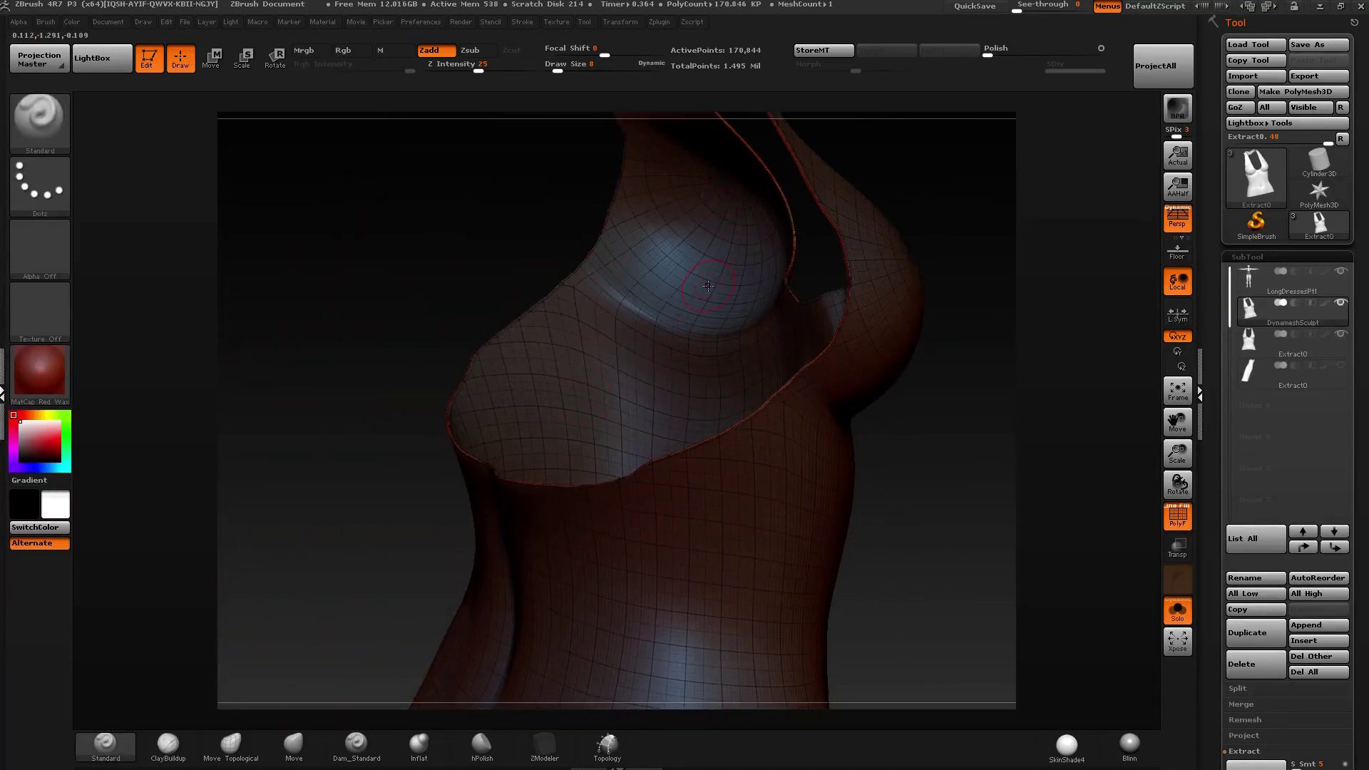
key(ctrl)
right_drag(991, 423, 790, 354)
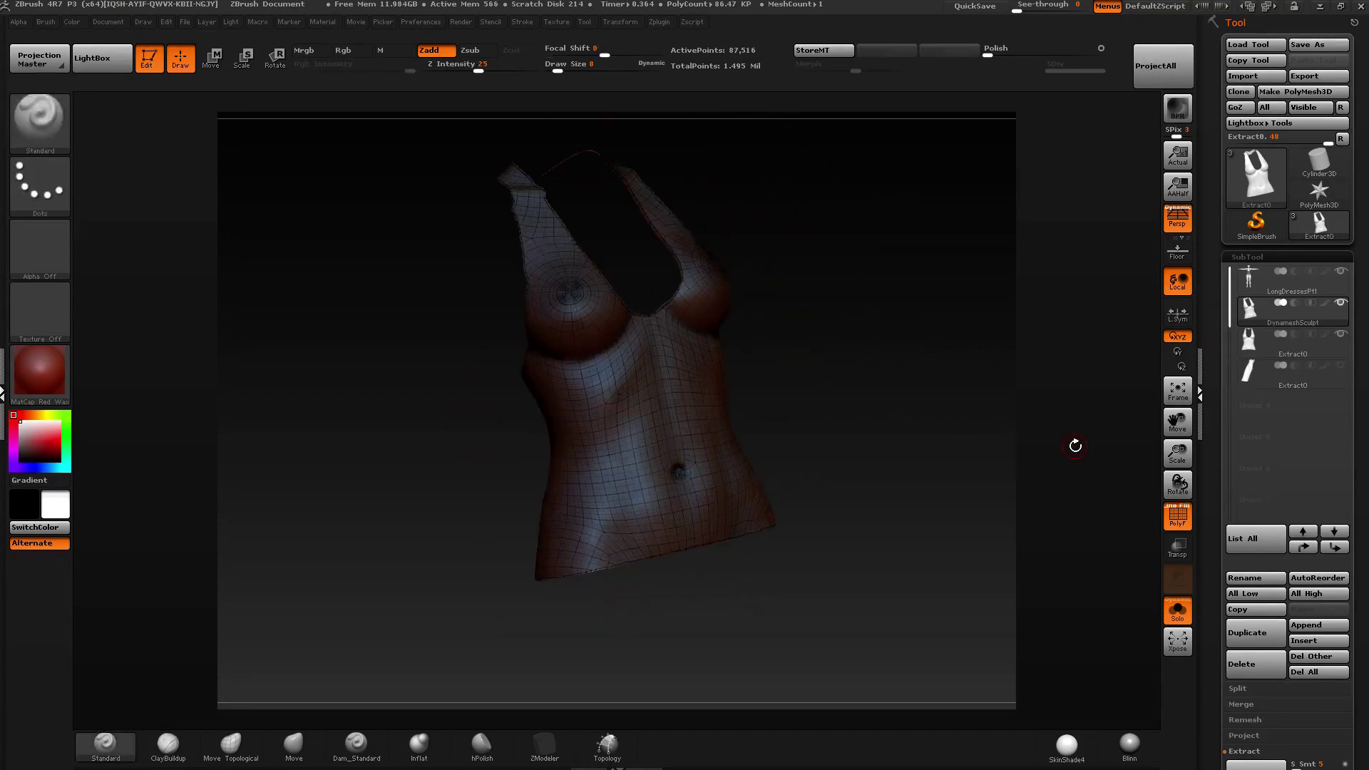
right_drag(1075, 446, 688, 164)
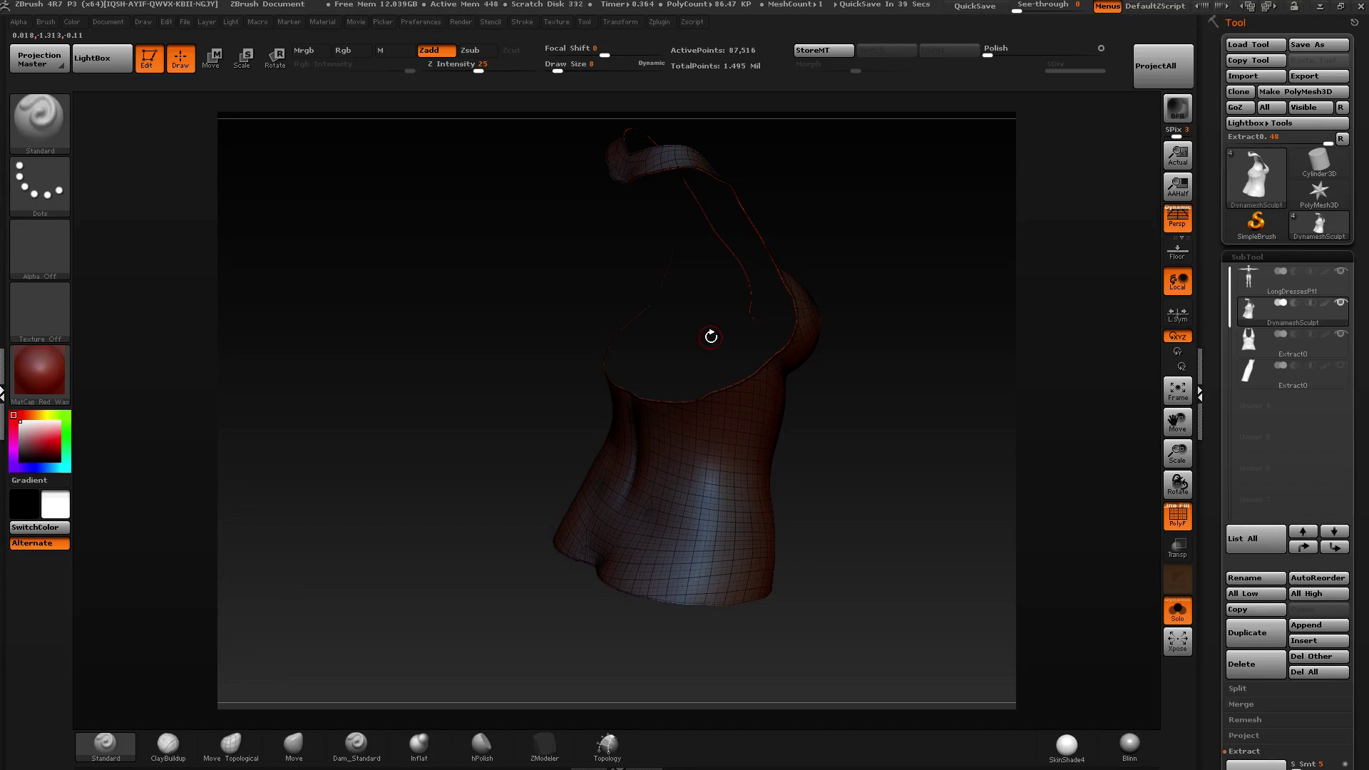
Mask the visible outer shell and rims, and unhide the inner shell so that only it stays unmasked.
mouse_move(918, 183)
mouse_down()
mouse_move(795, 256)
mouse_move(778, 342)
mouse_up()
key(ctrl)
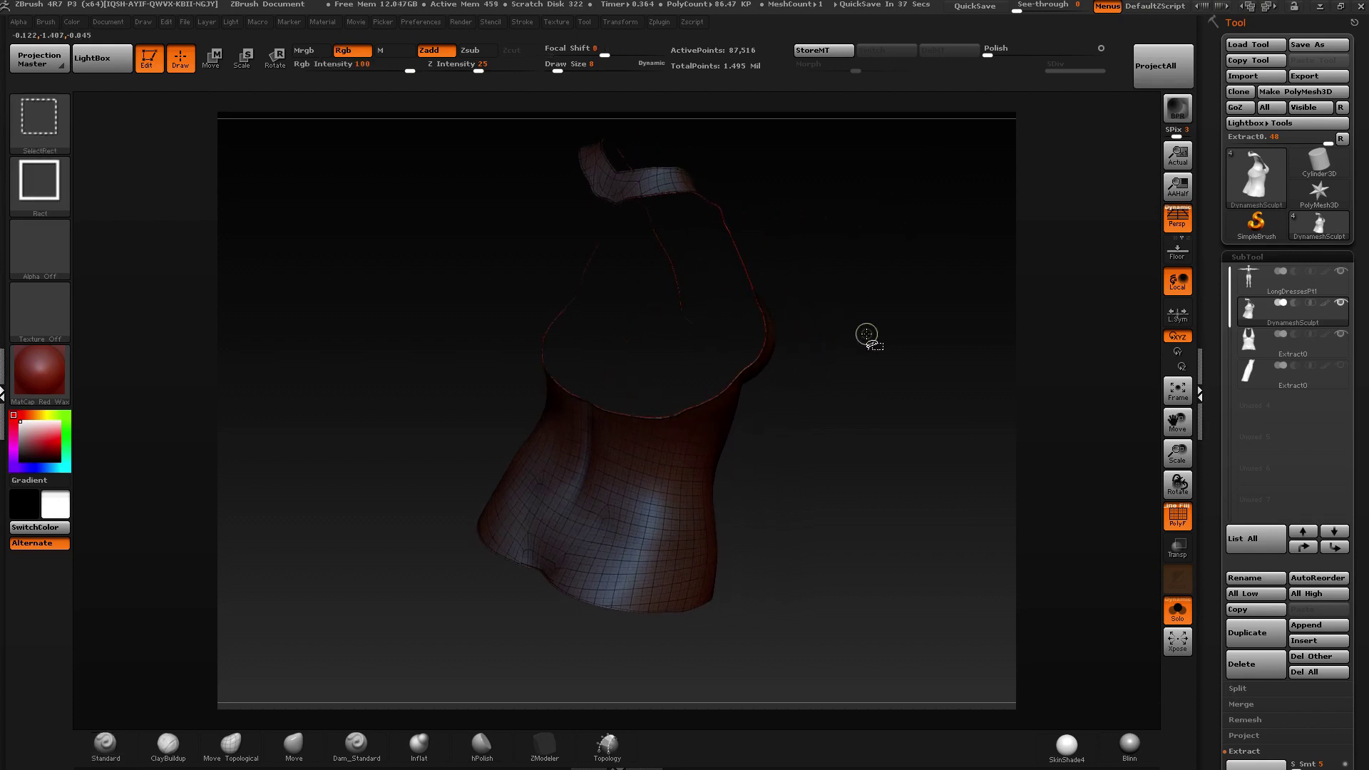
ctrl+click(871, 326)
drag(712, 288, 377, 248)
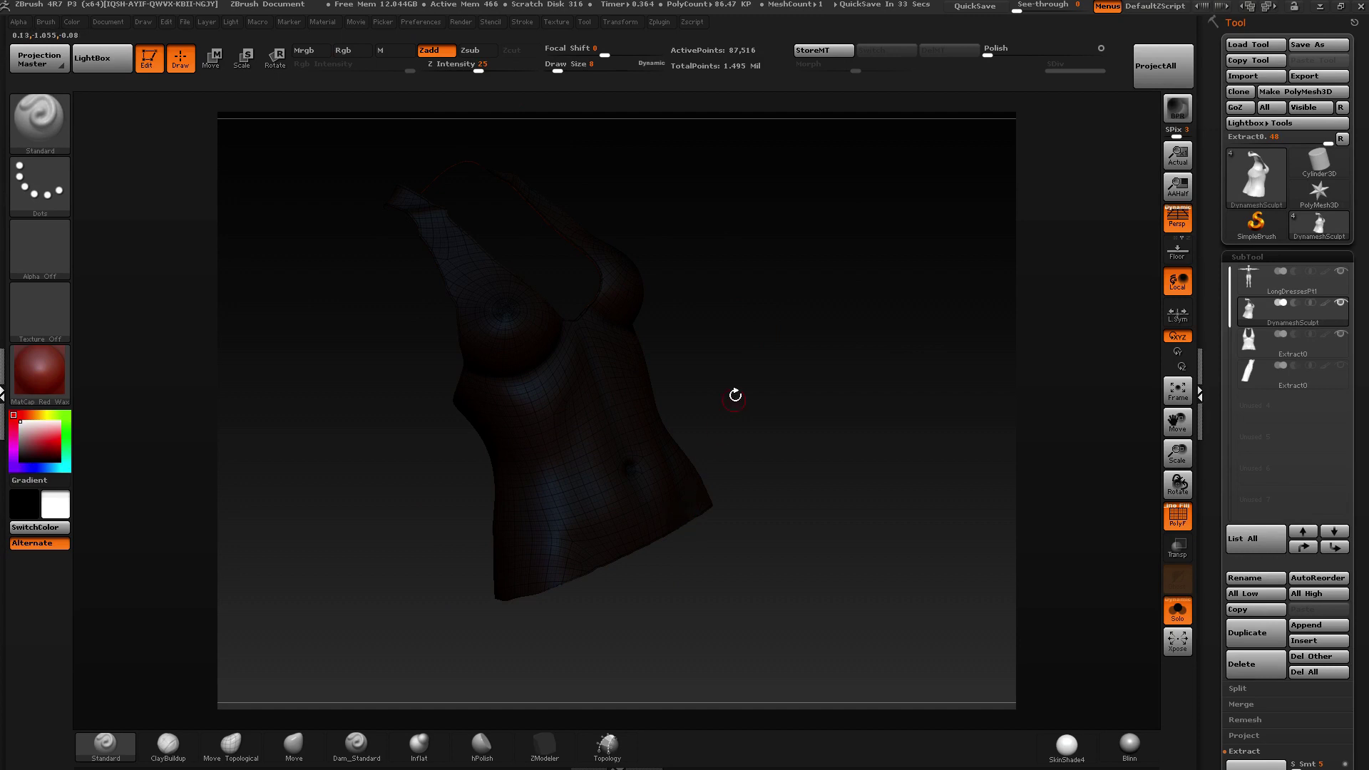
mouse_move(759, 354)
mouse_down()
mouse_move(908, 328)
mouse_move(816, 358)
mouse_move(800, 332)
mouse_move(697, 296)
mouse_move(727, 449)
mouse_move(455, 403)
mouse_move(803, 385)
mouse_move(828, 399)
mouse_move(702, 356)
mouse_move(788, 259)
mouse_up()
key(ctrl)
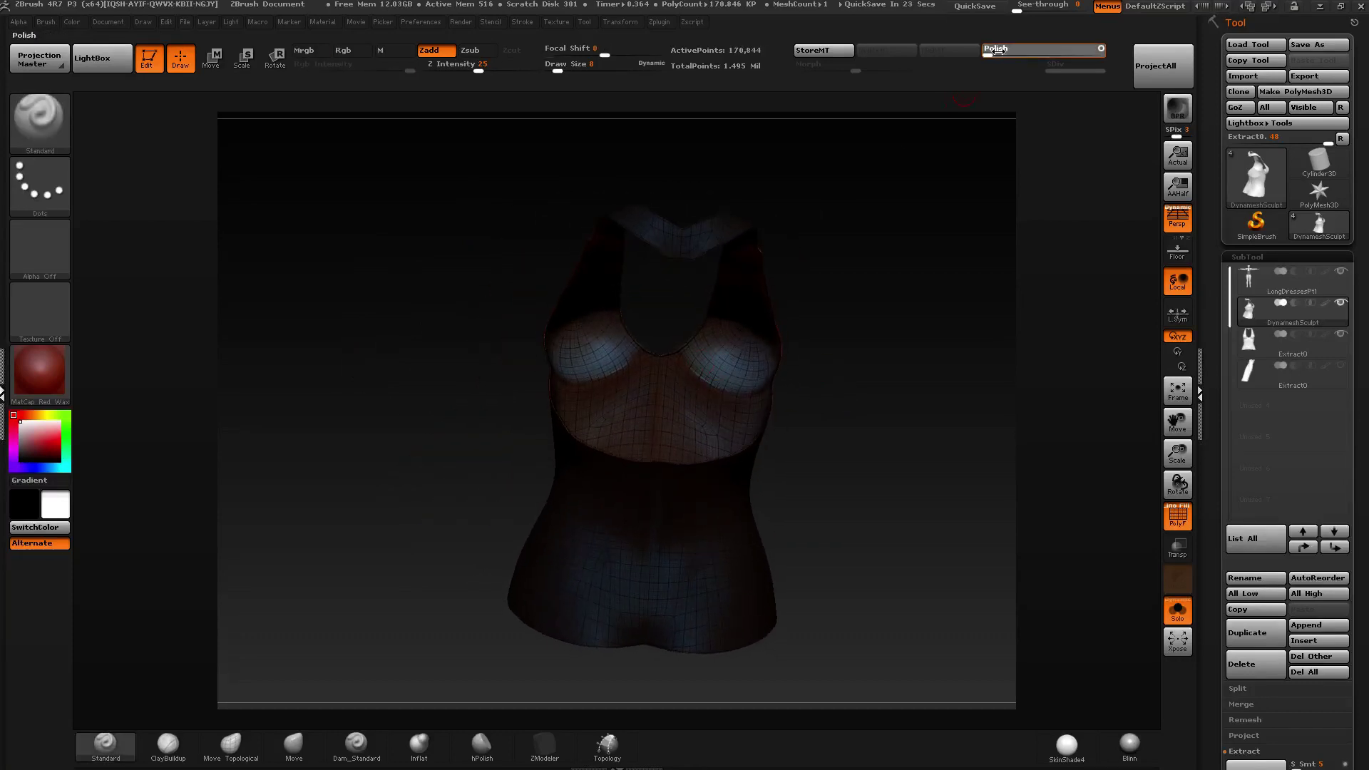
Polish the unmasked inner shell of the top and check the smoothed bust area.
drag(1026, 50, 1065, 47)
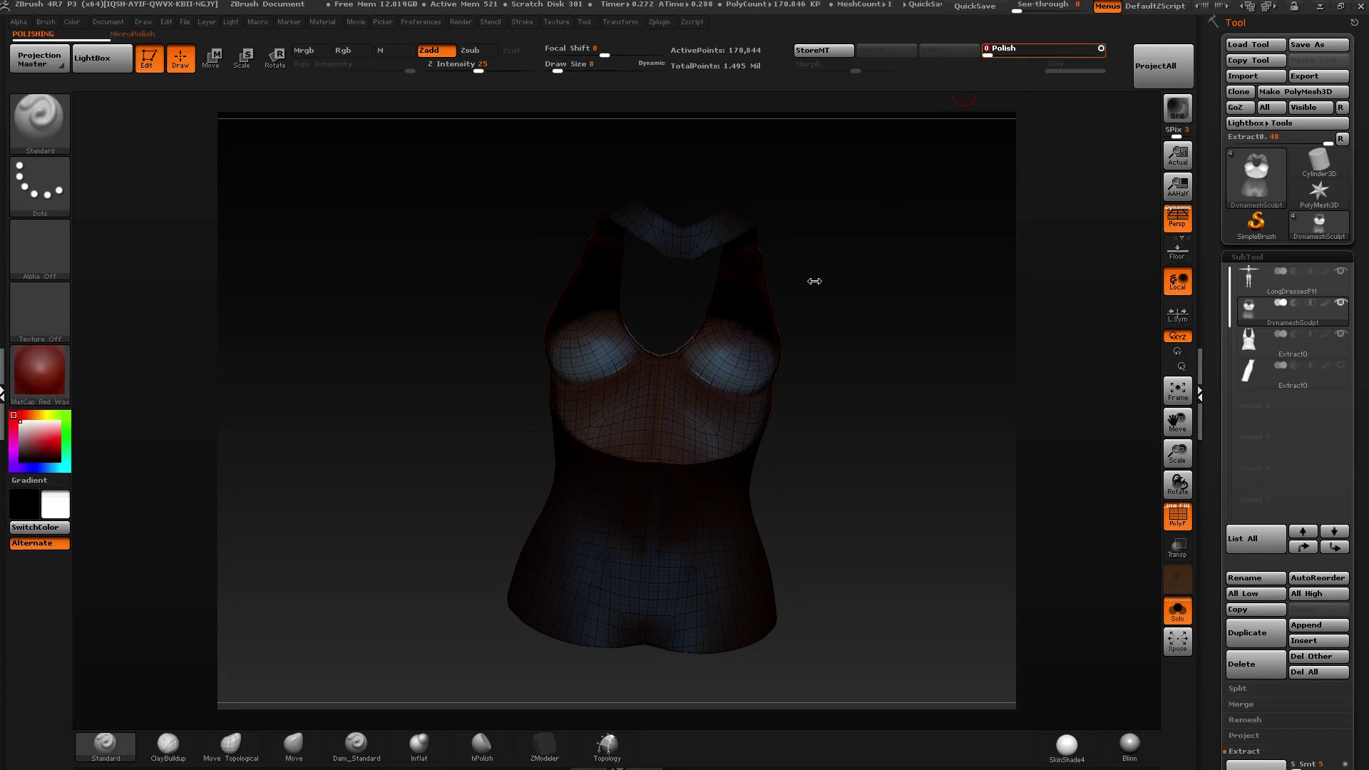
drag(756, 323, 759, 305)
drag(844, 314, 813, 321)
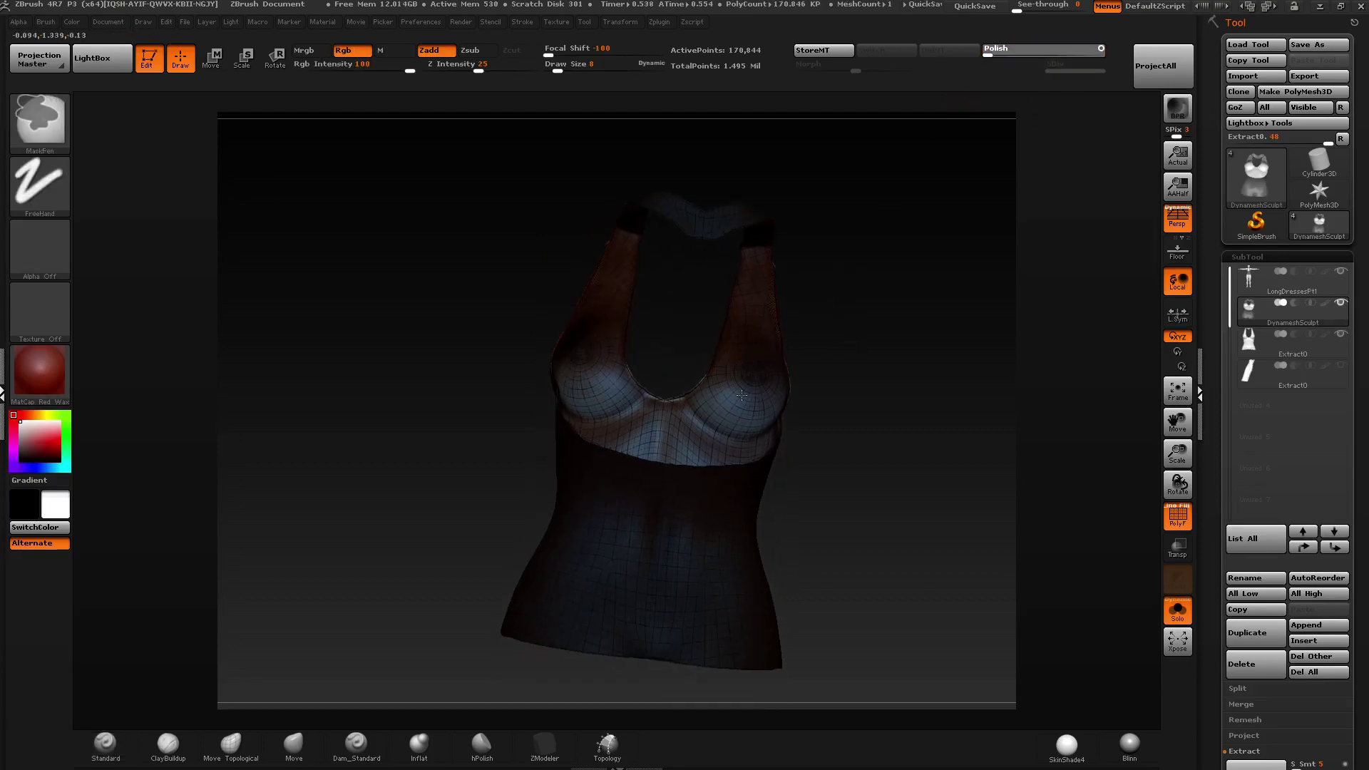
ctrl+right_drag(813, 321, 770, 406)
Inflate the unmasked inner shell with the Deformation settings to thicken the garment, and polish it again.
drag(1215, 457, 1215, 36)
right_drag(829, 294, 749, 361)
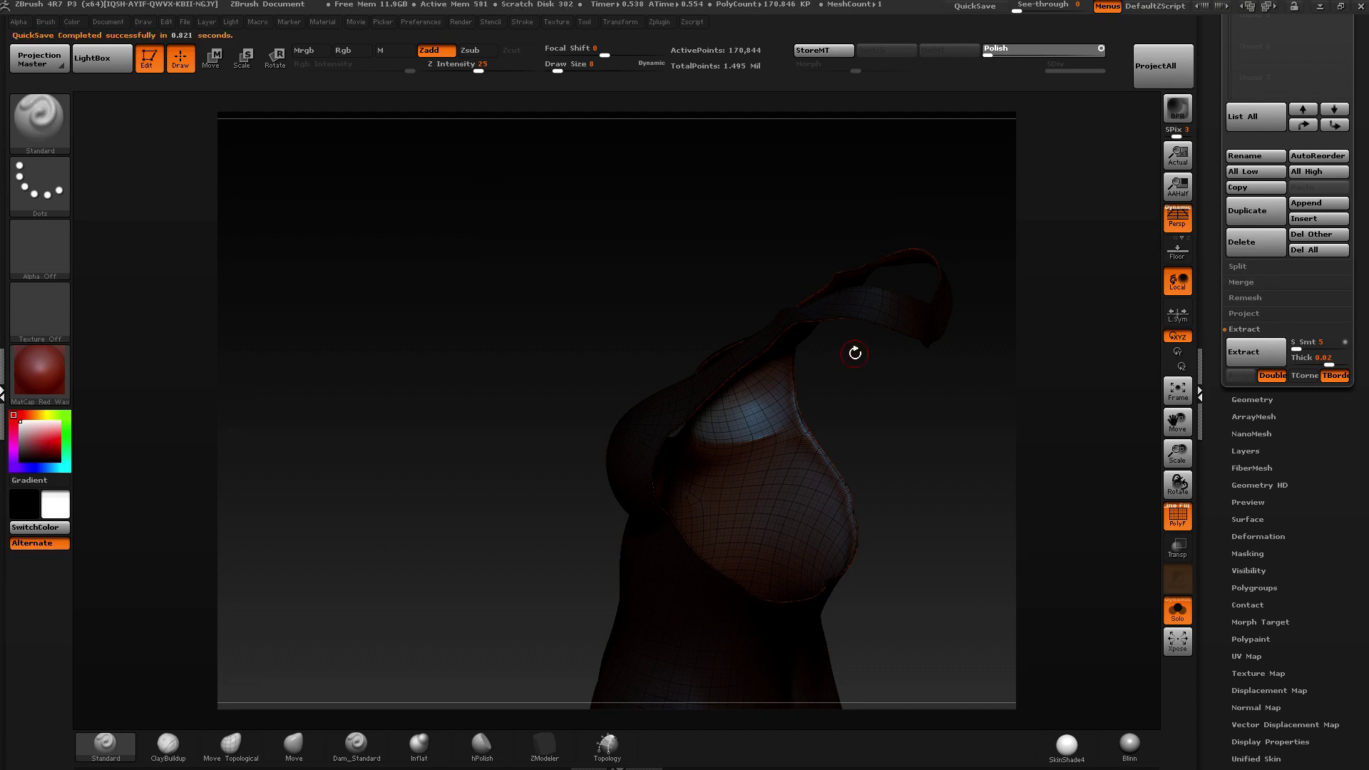
drag(1336, 497, 1255, 100)
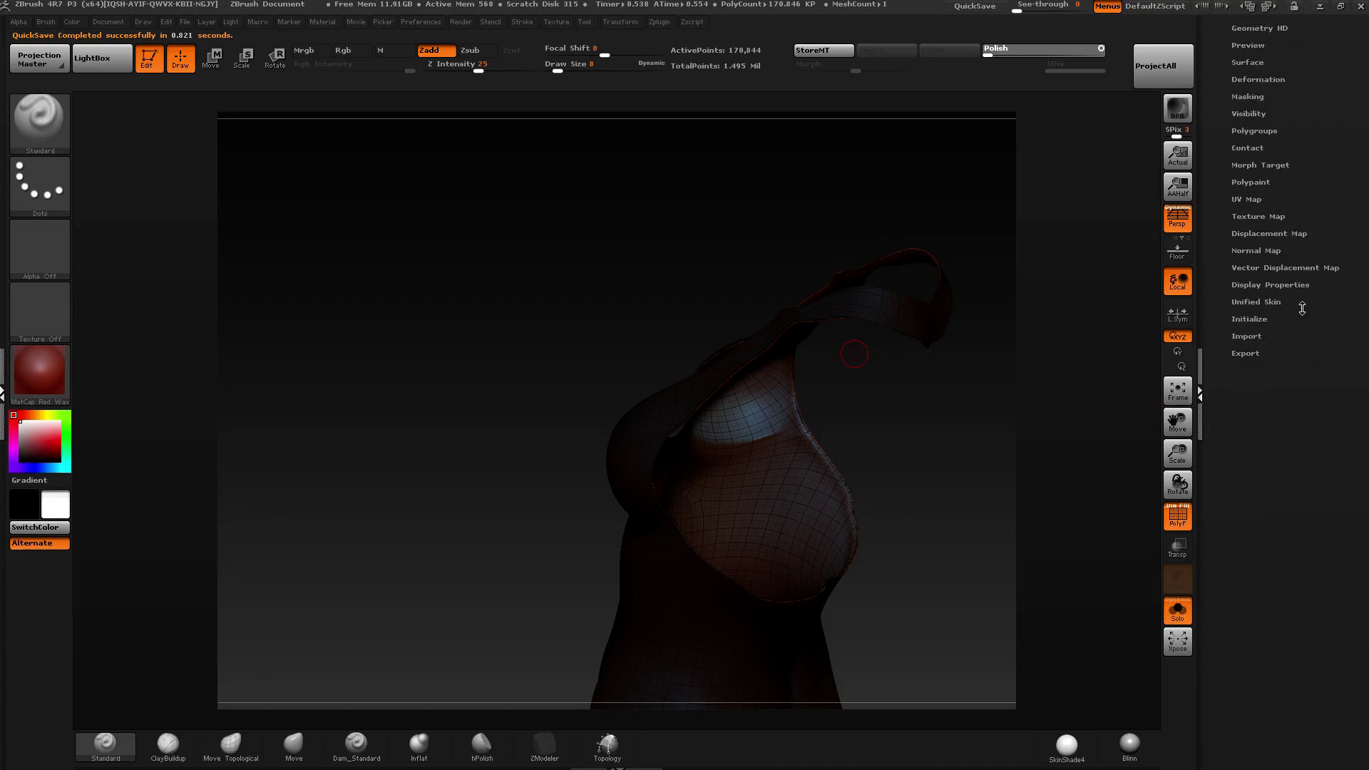
click(1268, 106)
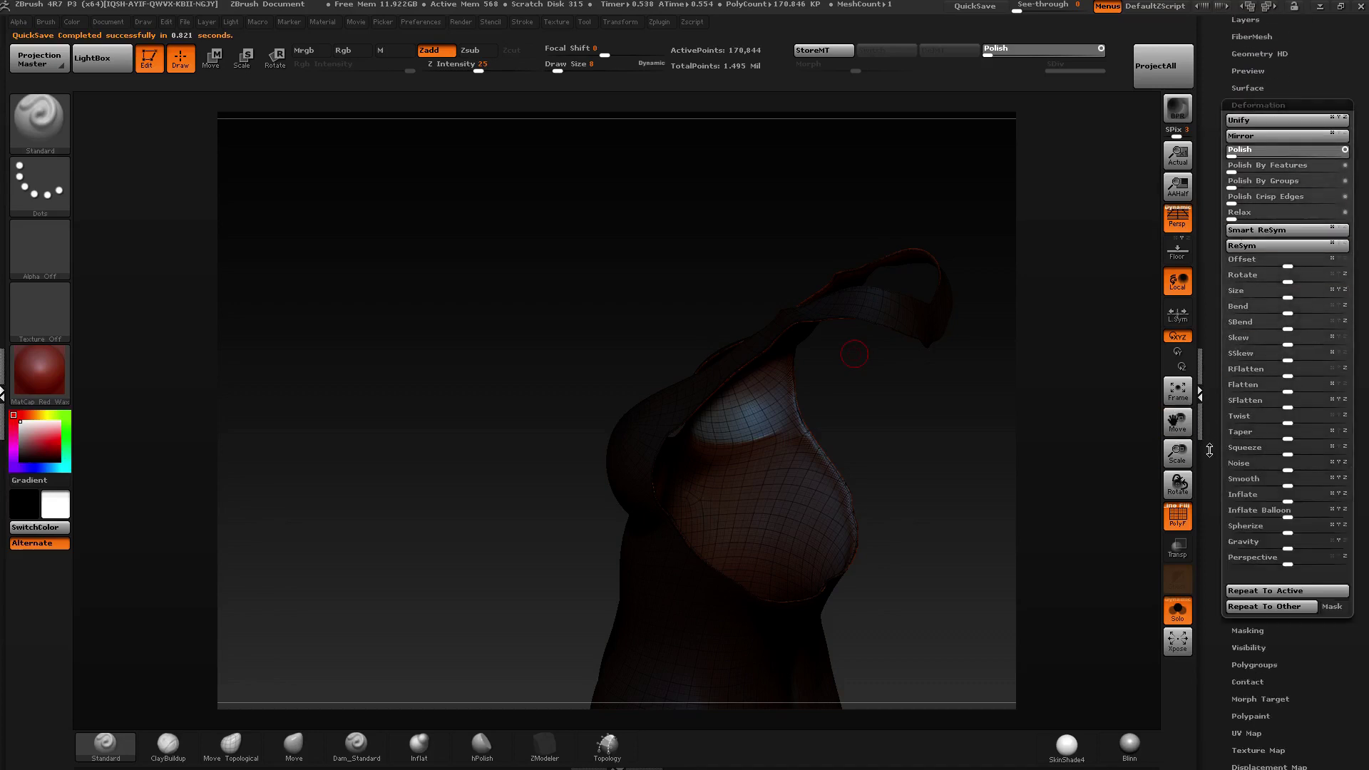
drag(1210, 450, 1210, 388)
click(1293, 427)
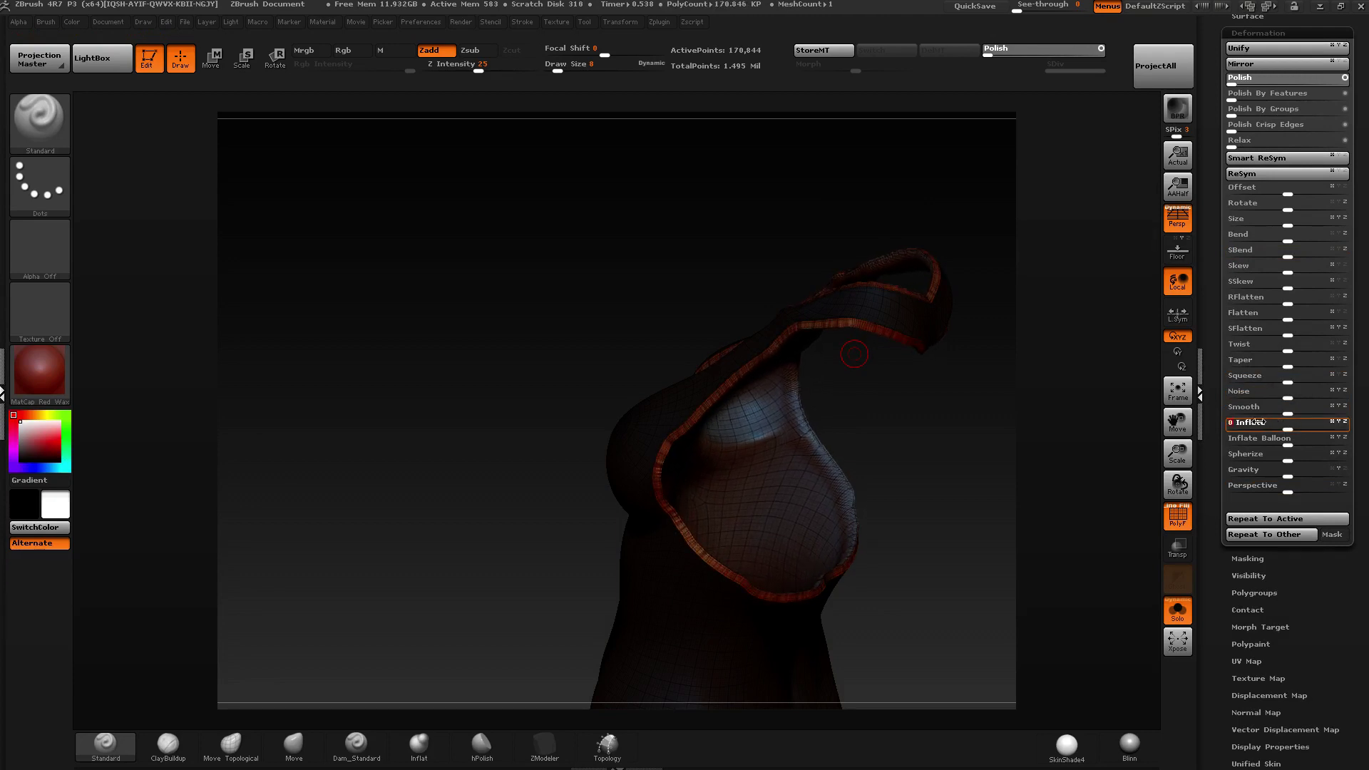
mouse_move(1011, 418)
mouse_down()
mouse_move(972, 416)
mouse_move(963, 399)
mouse_move(975, 347)
mouse_move(875, 357)
mouse_move(865, 409)
mouse_move(650, 485)
mouse_move(735, 314)
mouse_move(709, 327)
mouse_move(802, 325)
mouse_move(819, 318)
mouse_move(777, 300)
mouse_move(835, 292)
mouse_move(764, 250)
mouse_move(785, 286)
mouse_move(734, 306)
mouse_move(788, 298)
mouse_move(770, 306)
mouse_move(733, 269)
mouse_move(732, 340)
mouse_move(754, 384)
mouse_move(792, 361)
mouse_move(761, 407)
mouse_move(767, 449)
mouse_move(672, 417)
mouse_up()
click(1011, 49)
Isolate the garment's rim polygroup and hide all of it except the lower hem ring.
ctrl+right_drag(671, 417, 697, 452)
ctrl+shift+click(705, 468)
ctrl+shift+click(711, 412)
ctrl+shift+drag(921, 455, 335, 678)
right_drag(687, 296, 818, 338)
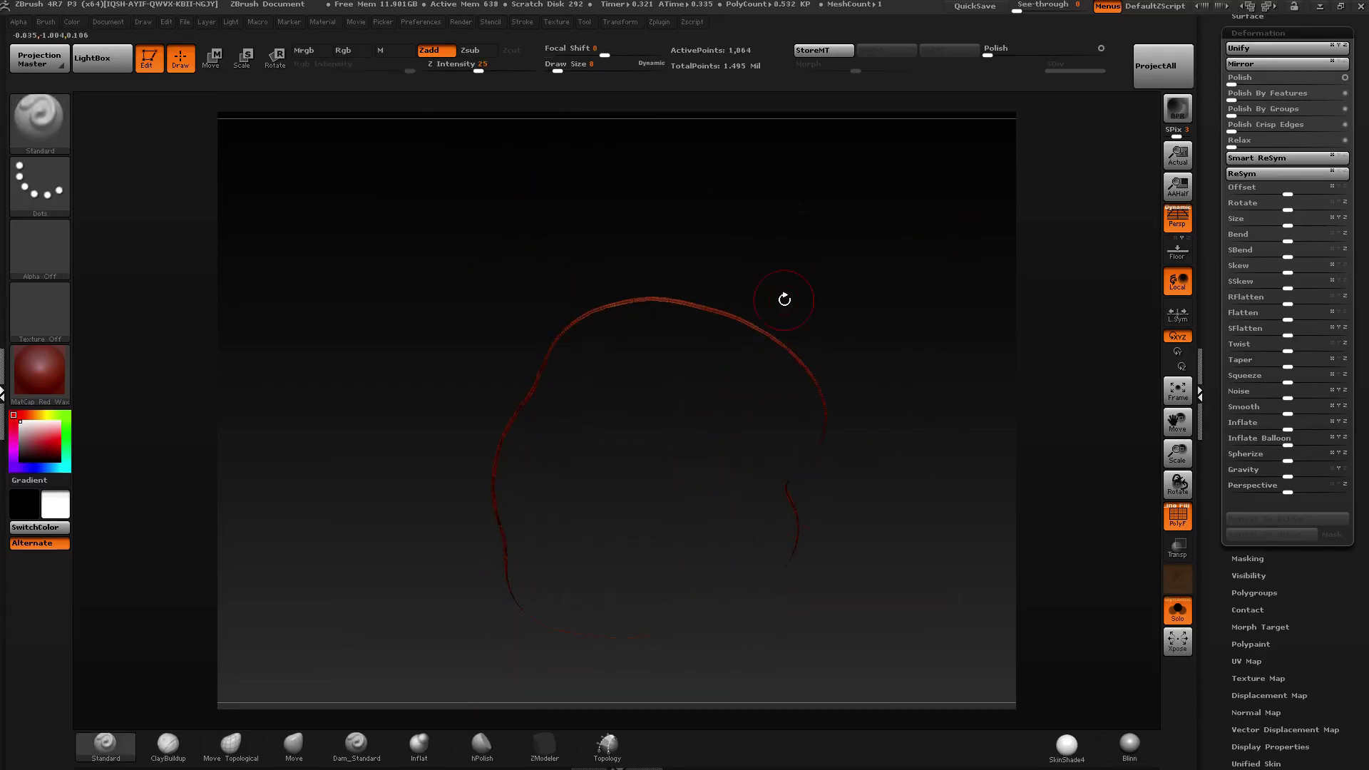
Mask the isolated hem ring, add an edge loop around it and polish the adjoining strip of polygons.
ctrl+click(938, 312)
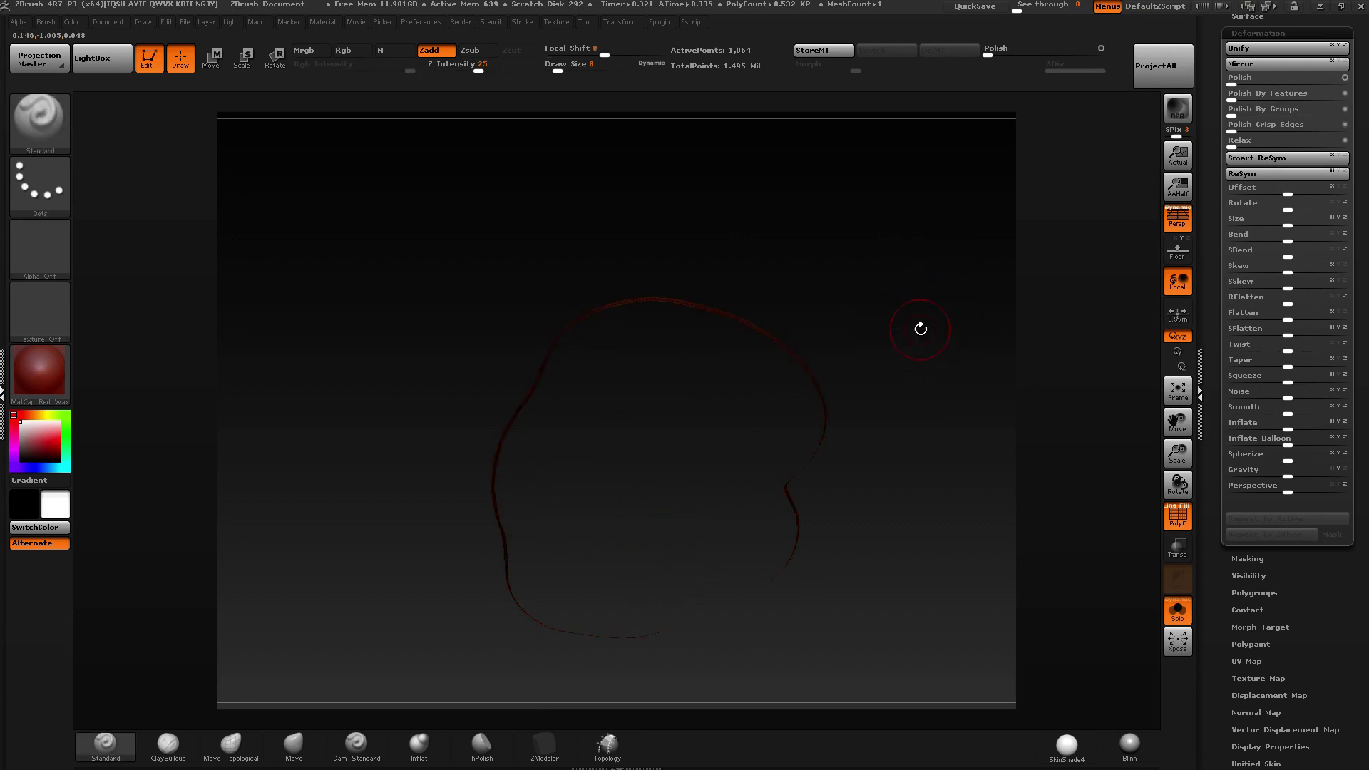
mouse_move(920, 327)
right_down()
mouse_move(917, 379)
mouse_move(925, 353)
right_up()
ctrl+shift+click(934, 342)
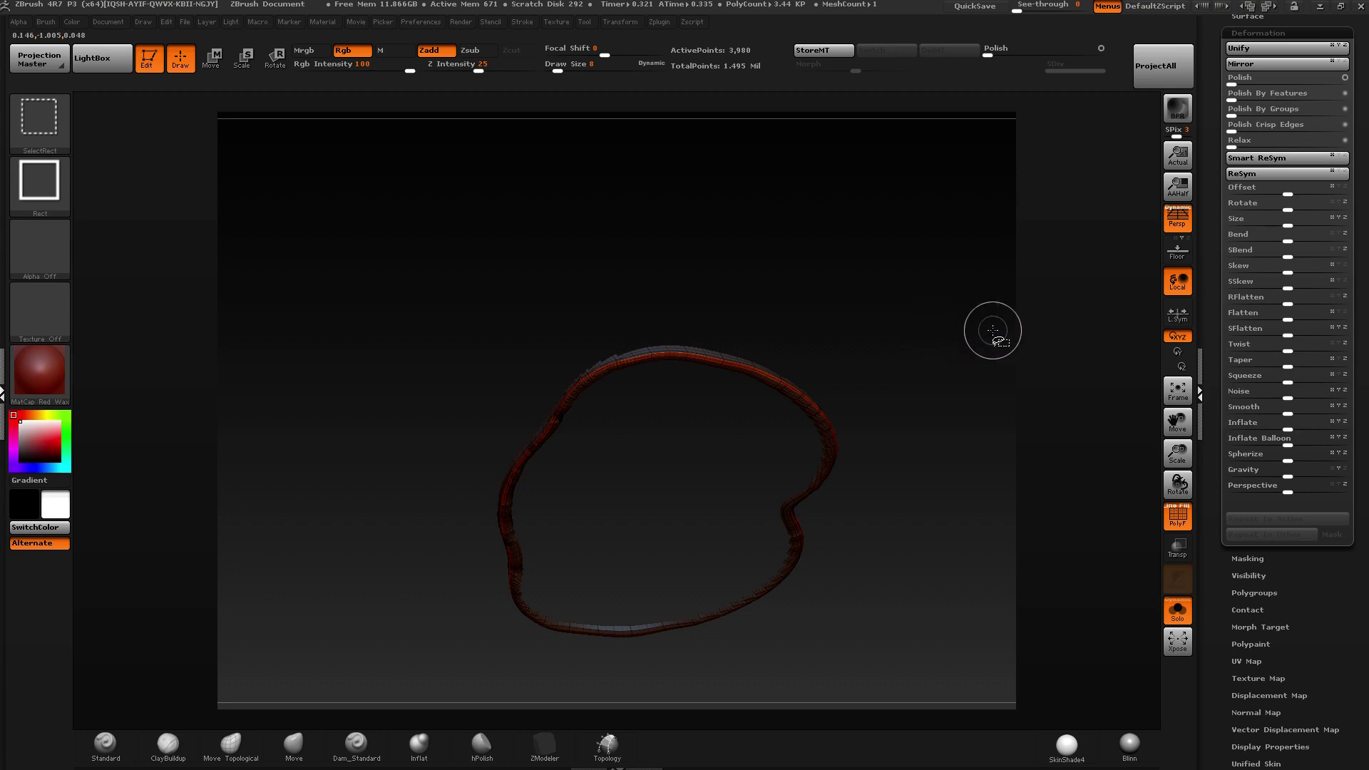
click(1006, 50)
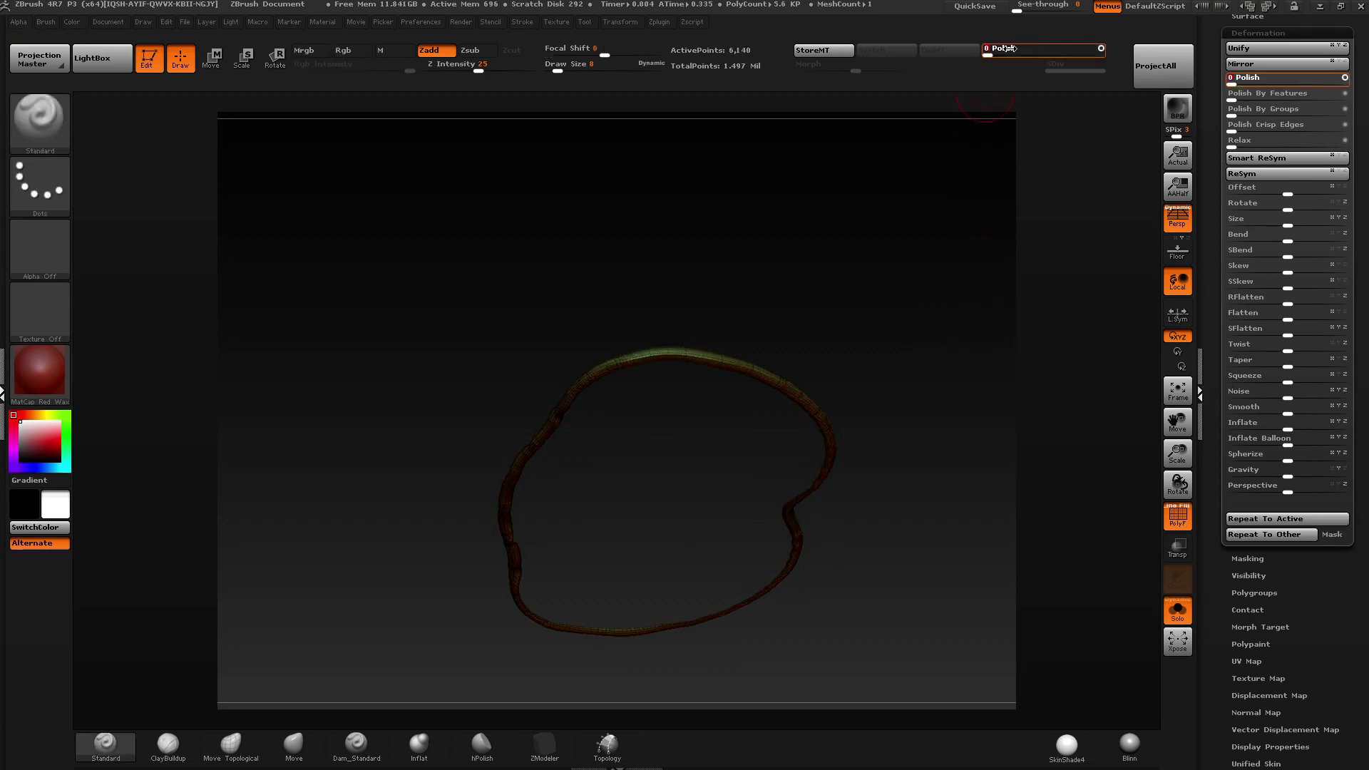
Show the whole garment with everything except the hem ring masked, and turn off Solo to bring back the body.
drag(831, 321, 881, 373)
ctrl+click(885, 378)
ctrl+shift+click(899, 396)
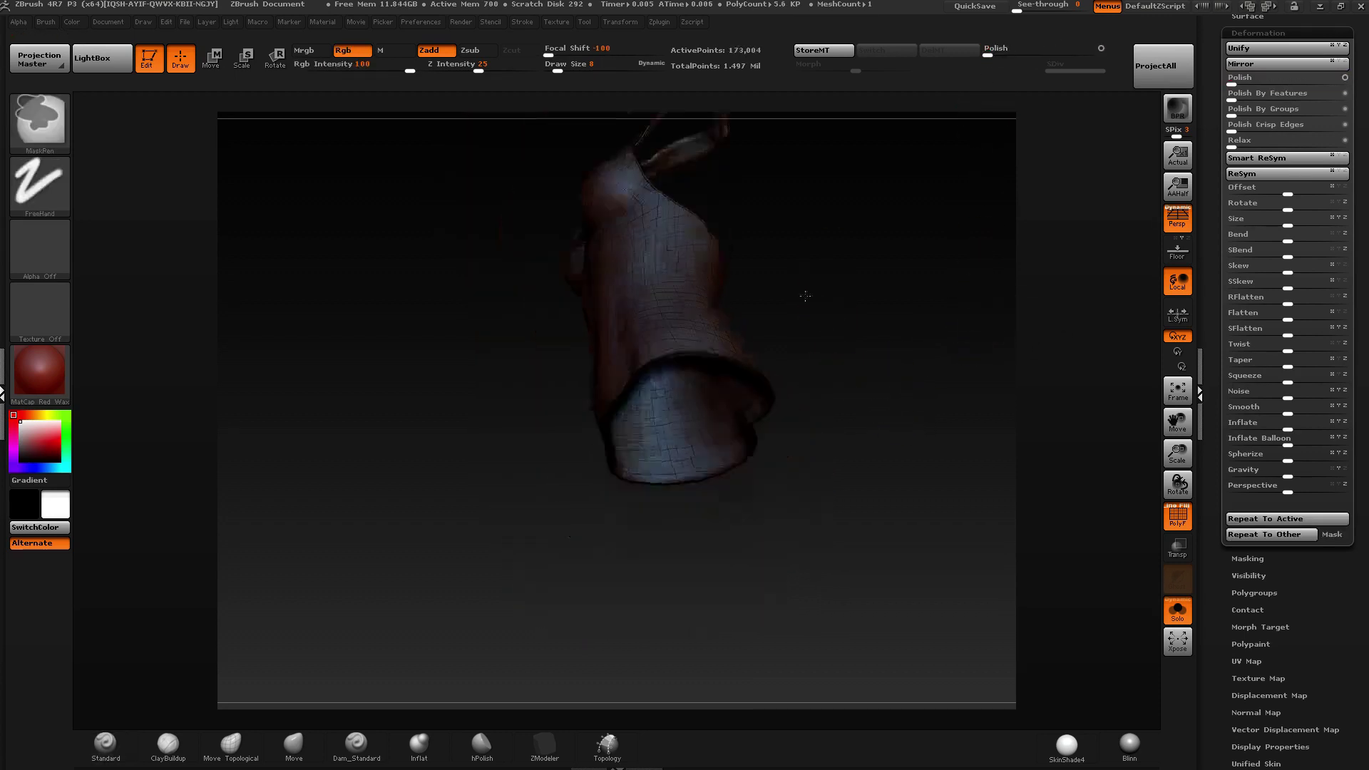
mouse_move(804, 290)
mouse_down()
mouse_move(826, 373)
mouse_move(750, 326)
mouse_move(652, 346)
mouse_move(801, 336)
mouse_move(772, 390)
mouse_up()
click(1177, 612)
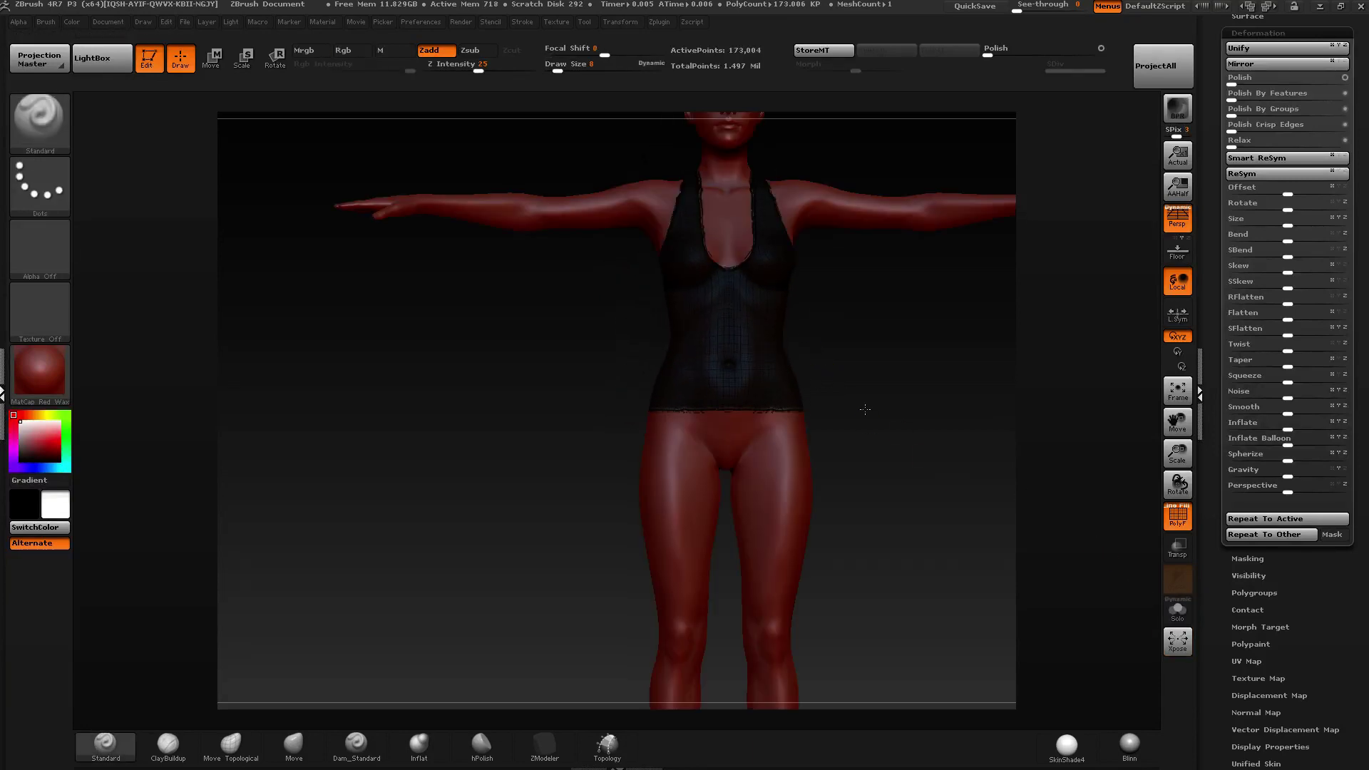
Place a vertical transpose line at the hip hem and extrude the unmasked hem ring down to the ankles.
key(w)
drag(683, 318, 683, 483)
alt+drag(799, 344, 779, 255)
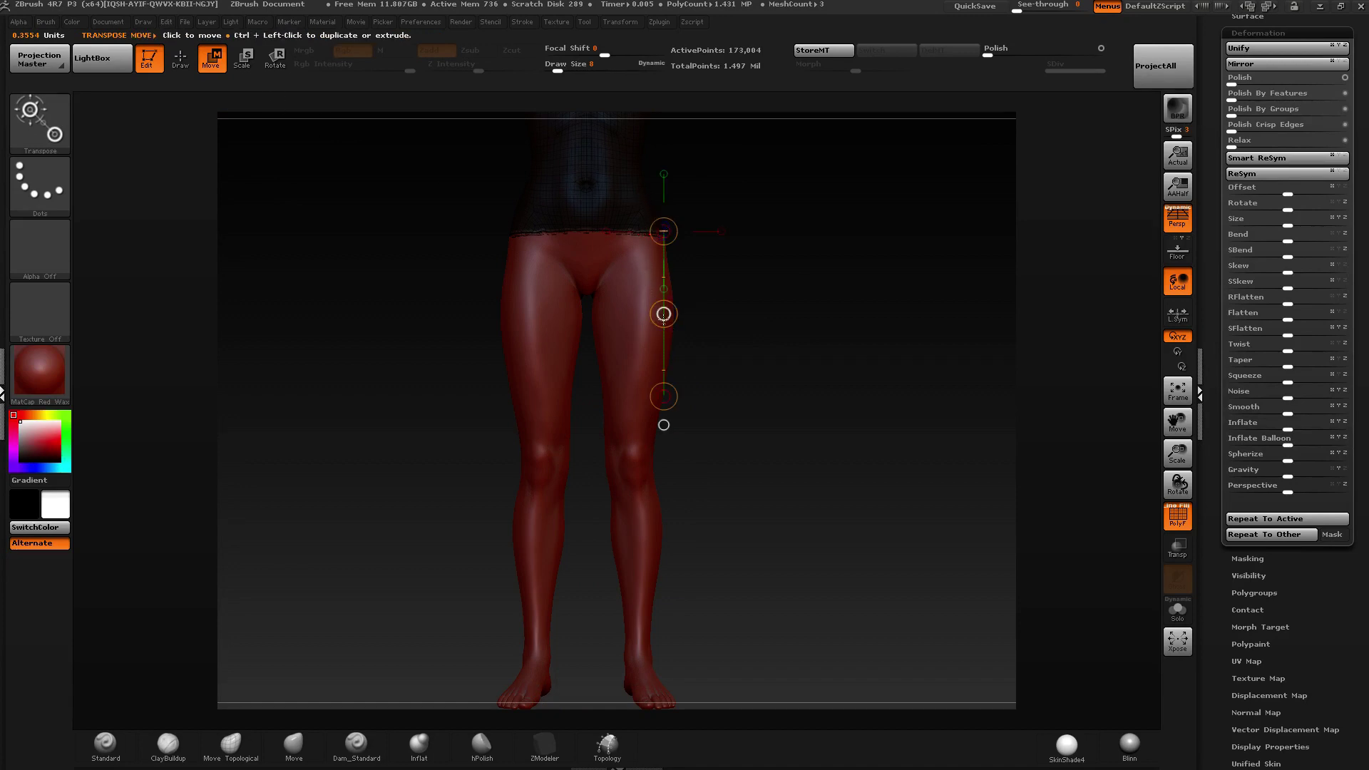
ctrl+drag(668, 320, 649, 732)
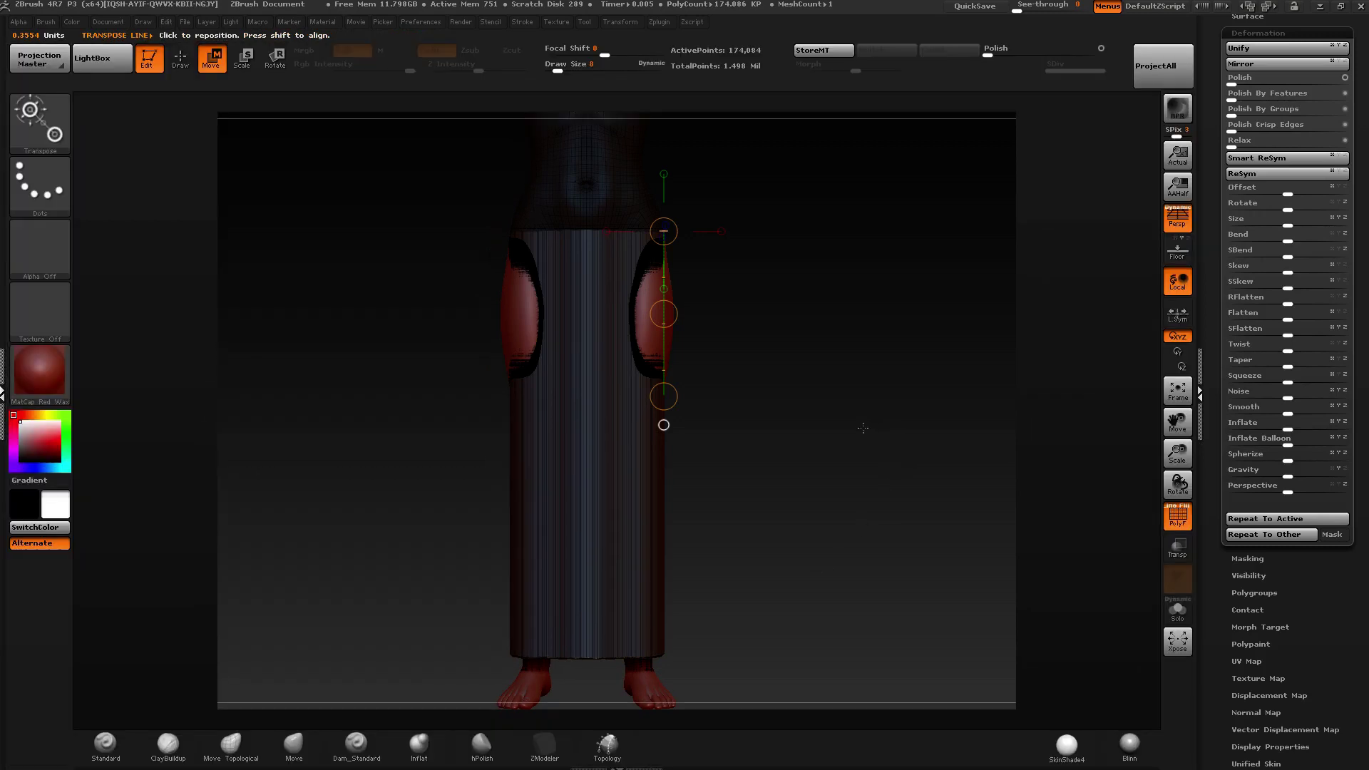
Return to Draw mode, examine the extruded skirt from several angles and isolate the garment with Solo.
drag(863, 428, 939, 397)
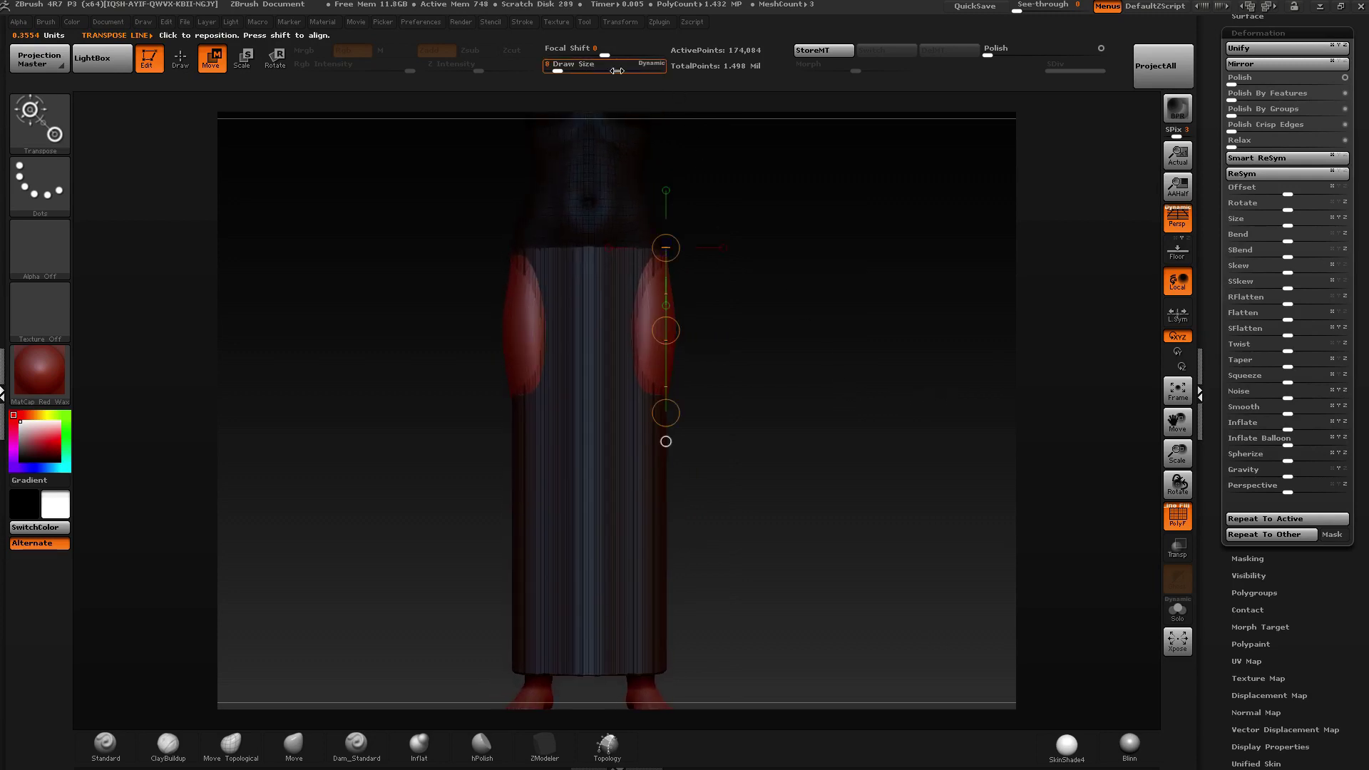
key(q)
mouse_move(410, 257)
mouse_down()
mouse_move(797, 323)
mouse_move(642, 321)
mouse_move(611, 379)
mouse_move(613, 442)
mouse_move(621, 374)
mouse_up()
mouse_move(746, 378)
ctrl+right_down()
mouse_move(841, 526)
mouse_move(795, 681)
ctrl+right_up()
ctrl+right_drag(703, 399, 713, 313)
right_drag(858, 343, 793, 374)
mouse_move(793, 374)
ctrl+right_down()
mouse_move(825, 345)
mouse_move(820, 306)
ctrl+right_up()
right_drag(738, 410, 652, 441)
click(1173, 605)
mouse_move(656, 357)
right_down()
mouse_move(718, 341)
mouse_move(686, 303)
mouse_move(675, 321)
mouse_move(688, 392)
mouse_move(813, 376)
mouse_move(754, 373)
mouse_move(713, 142)
mouse_move(651, 101)
right_up()
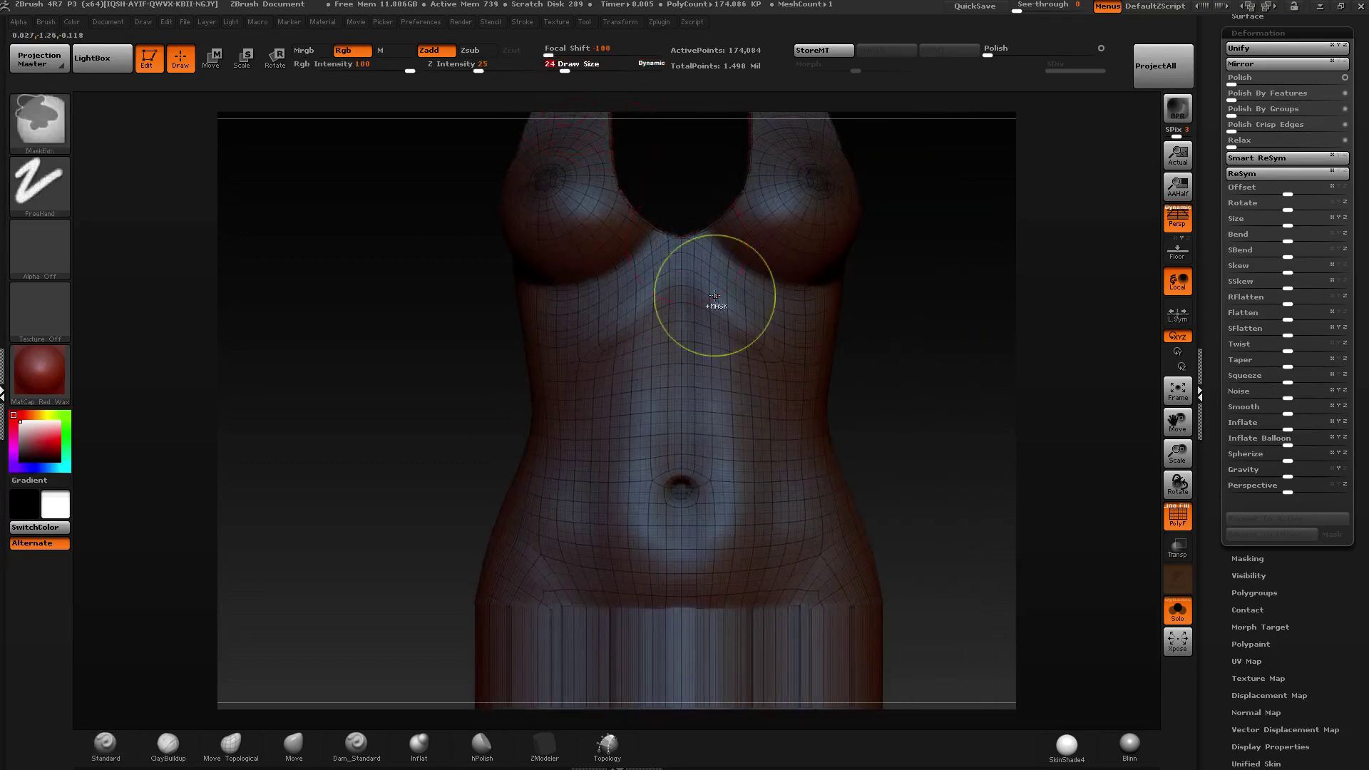
Hide the garment's inner shell to isolate the outer surface around the torso.
ctrl+shift+click(755, 433)
mouse_move(756, 432)
right_down()
mouse_move(940, 403)
mouse_move(853, 410)
right_up()
ctrl+shift+click(692, 398)
mouse_move(761, 361)
right_down()
mouse_move(733, 212)
mouse_move(721, 513)
right_up()
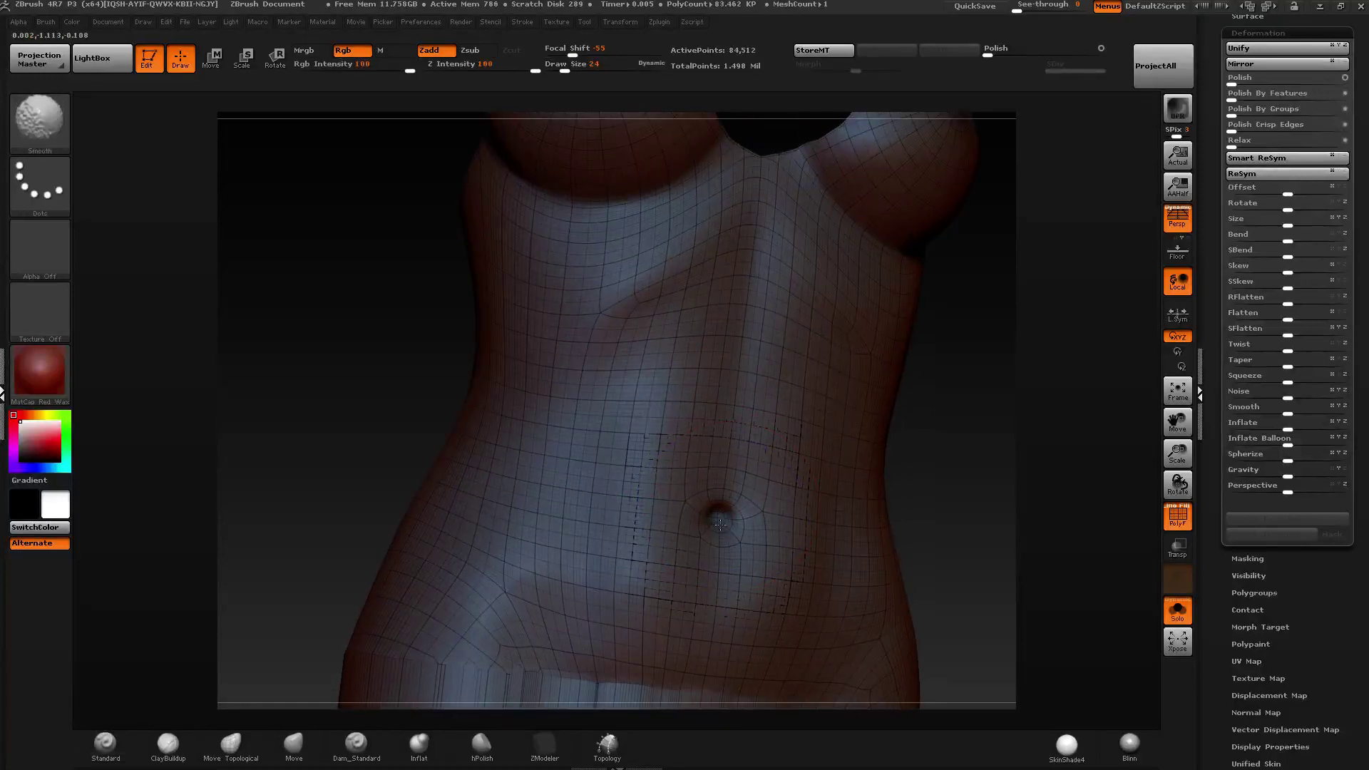
Fill in the navel on the garment's outer surface with the ClayBuildup brush at draw size 10 and smooth it.
drag(564, 69, 558, 69)
key(shift)
click(184, 746)
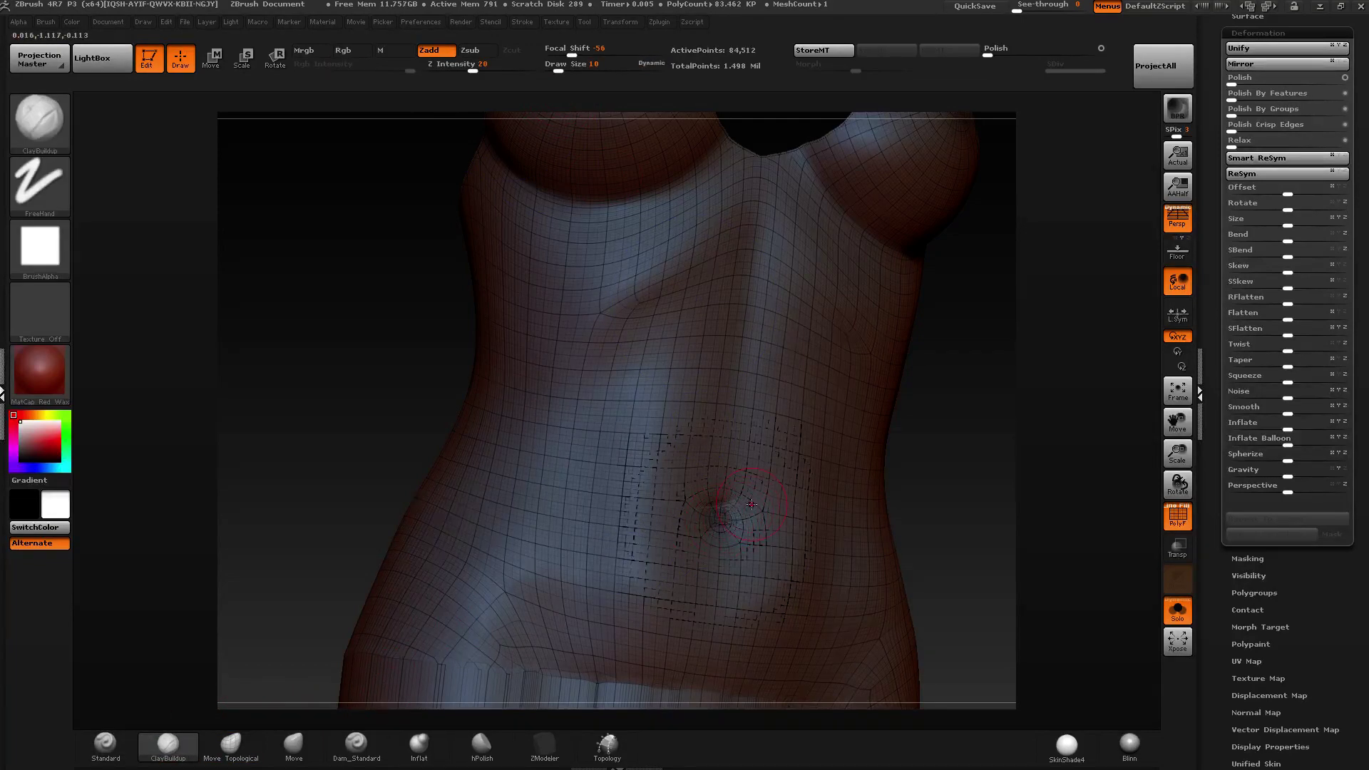
shift+right_drag(751, 504, 738, 512)
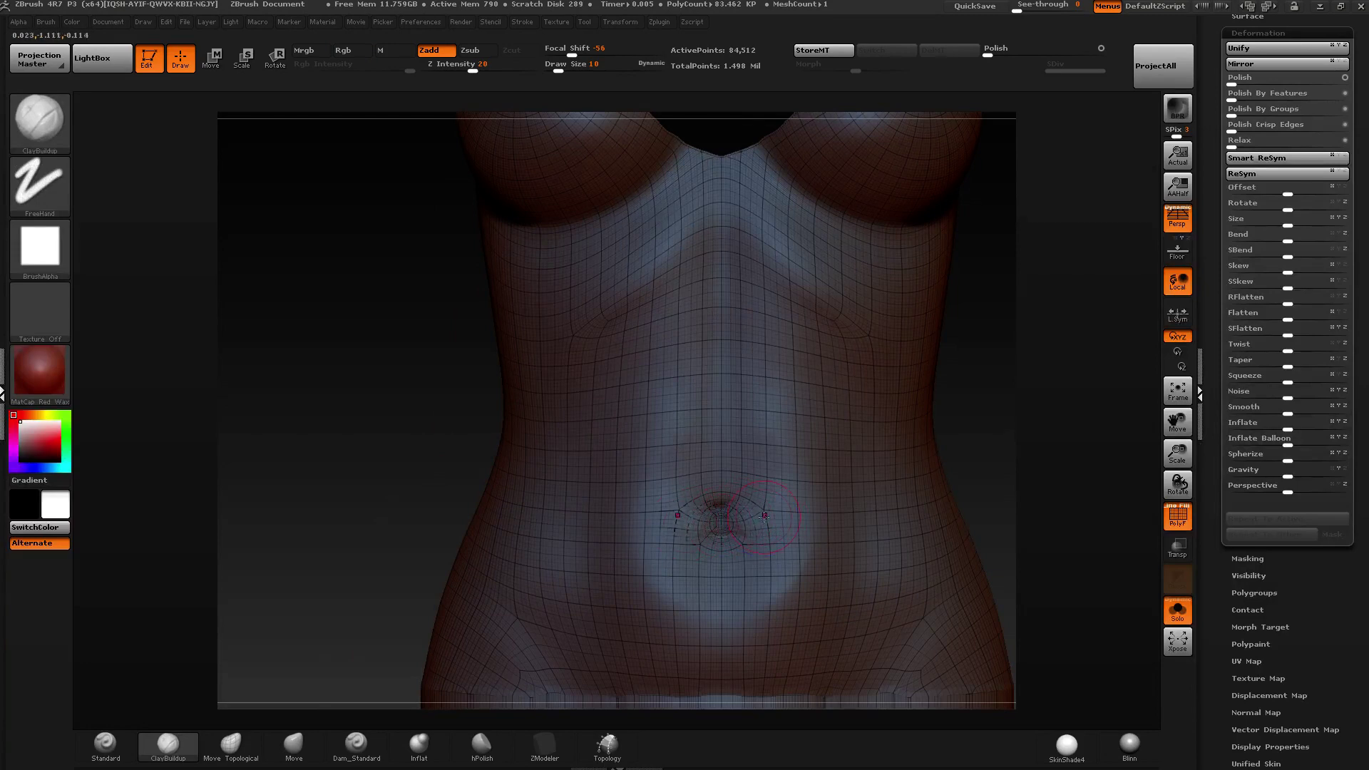
key(shift)
Flatten the filled navel area with the hPolish brush, raise the draw size to 15 and smooth the surrounding belly.
click(482, 747)
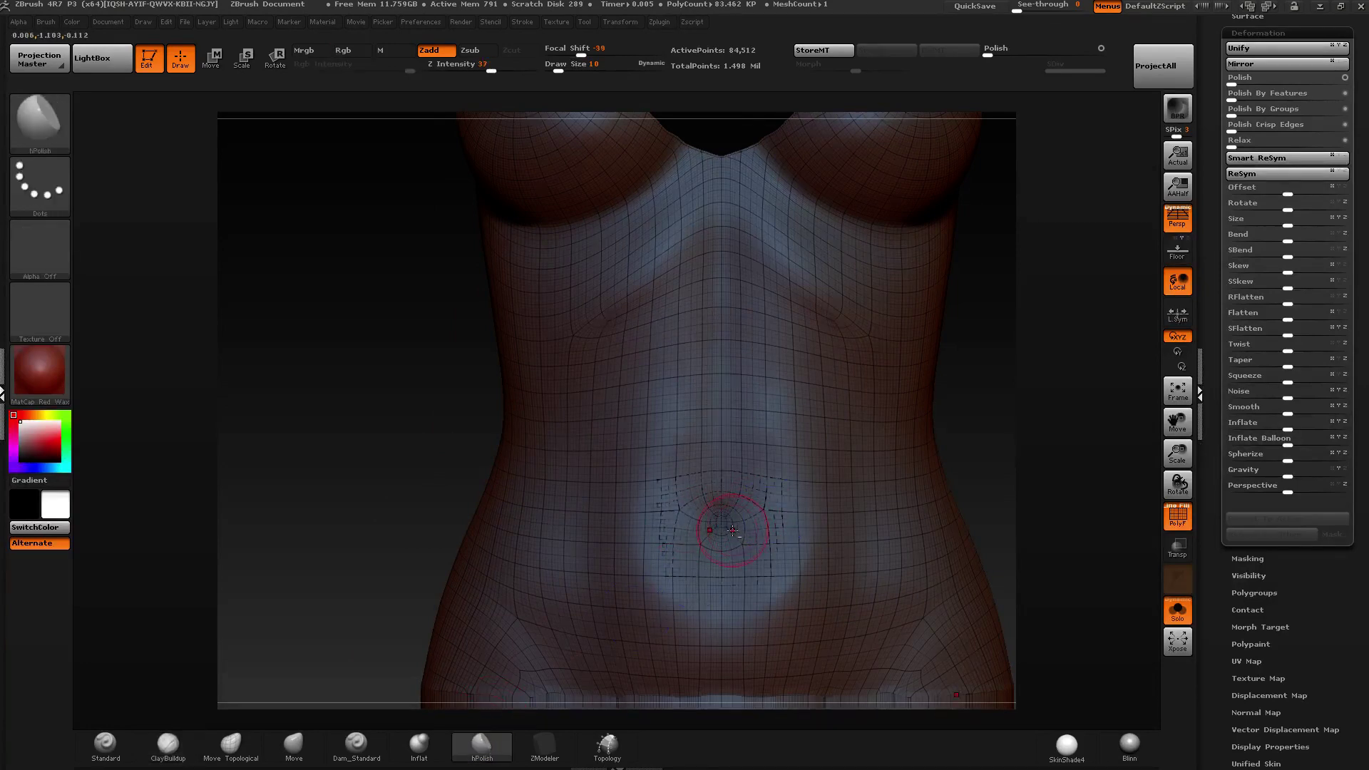
right_drag(711, 518, 755, 513)
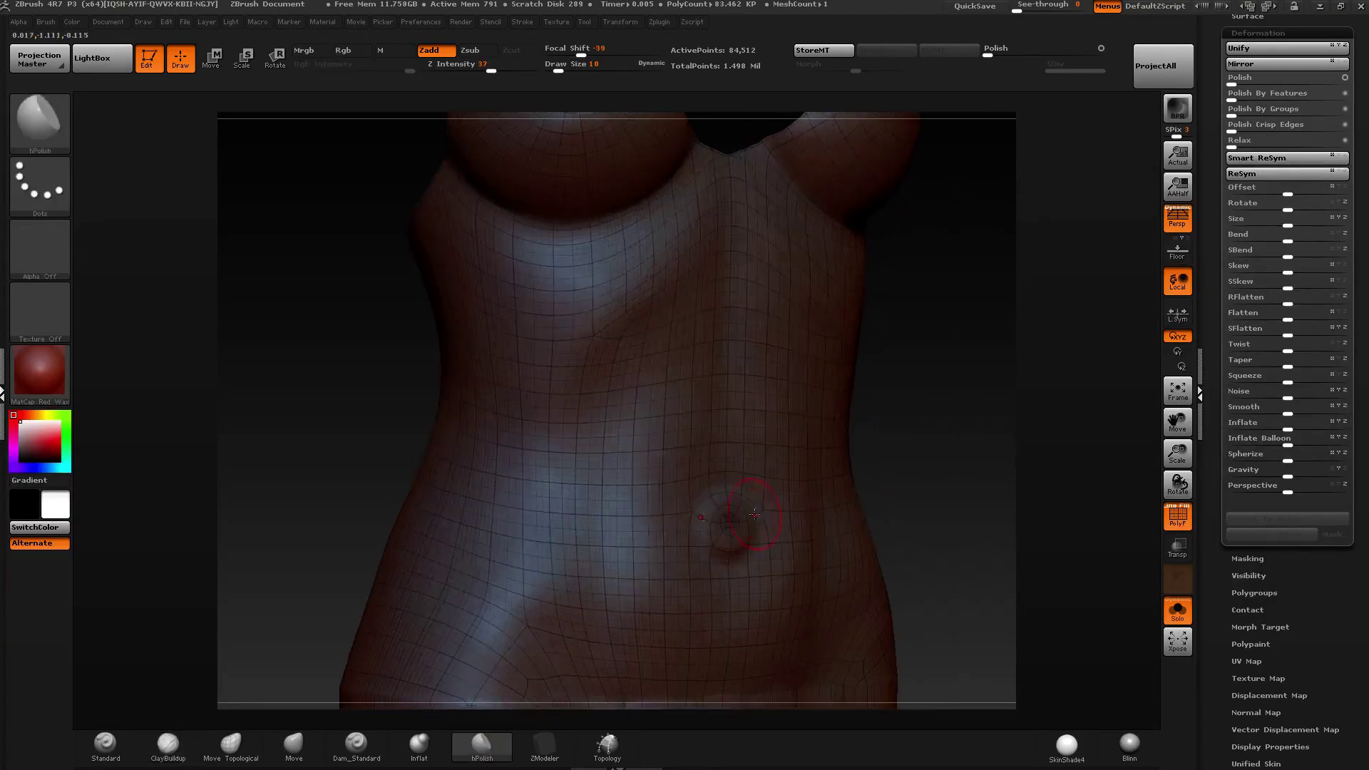
drag(558, 70, 562, 70)
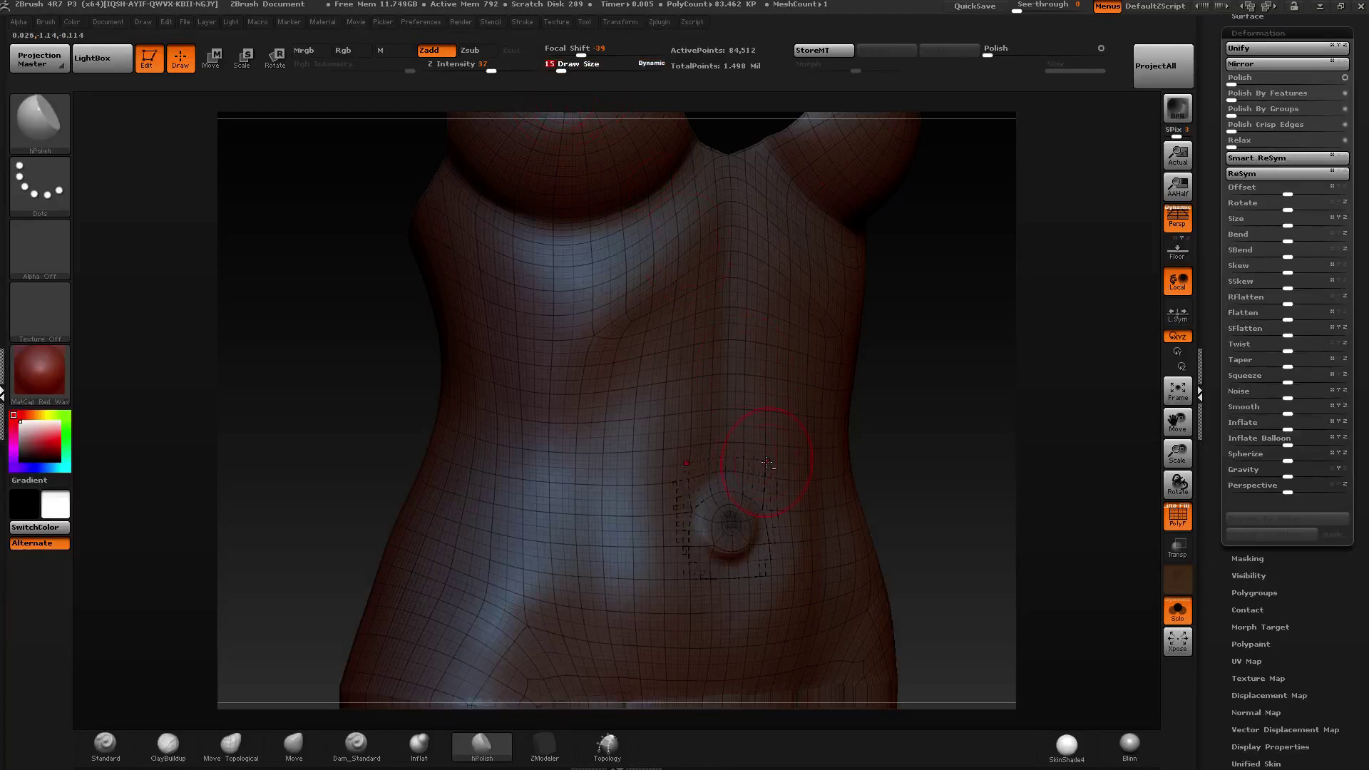
shift+drag(726, 547, 730, 538)
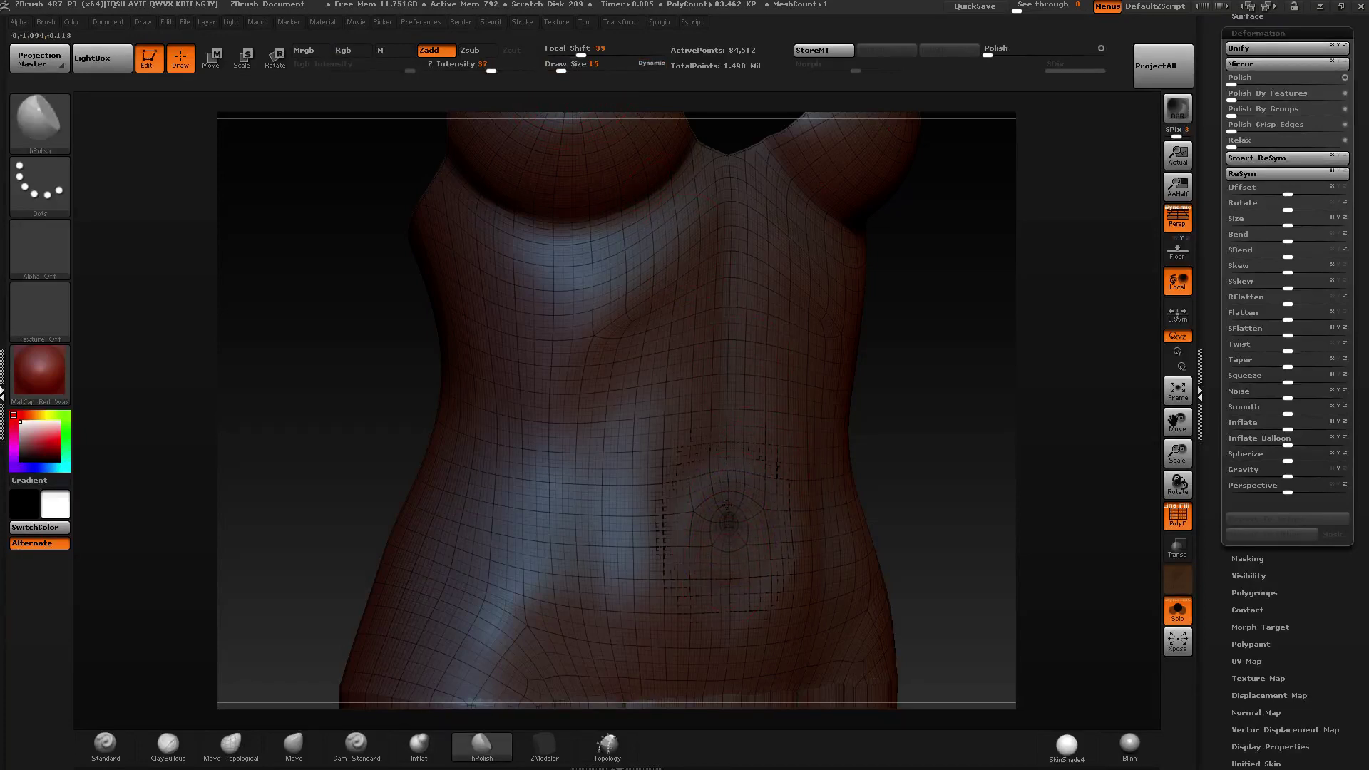
key(shift)
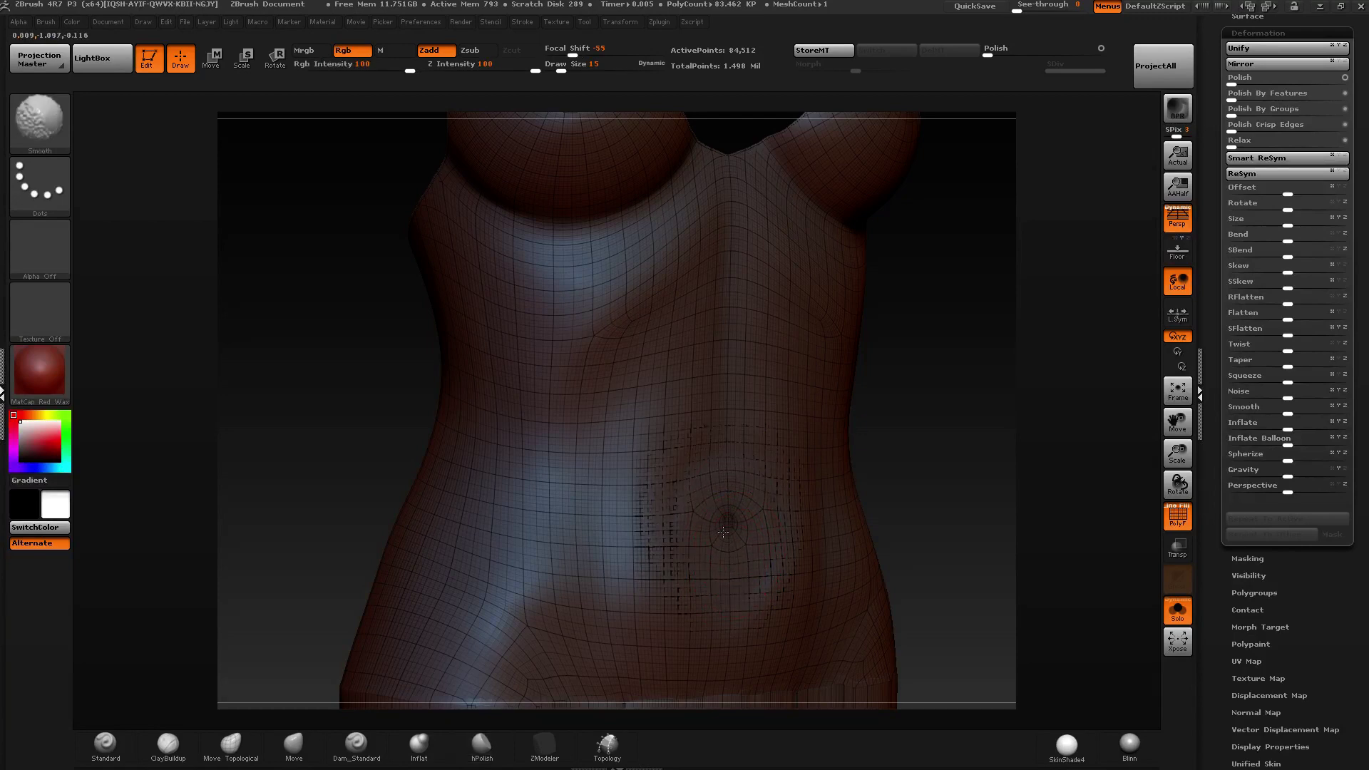
Show the whole garment again, turn off the polyframe display and open the DynaMesh settings for its geometry.
mouse_move(948, 456)
mouse_down()
mouse_move(916, 452)
mouse_move(918, 467)
mouse_move(728, 401)
mouse_up()
click(1177, 518)
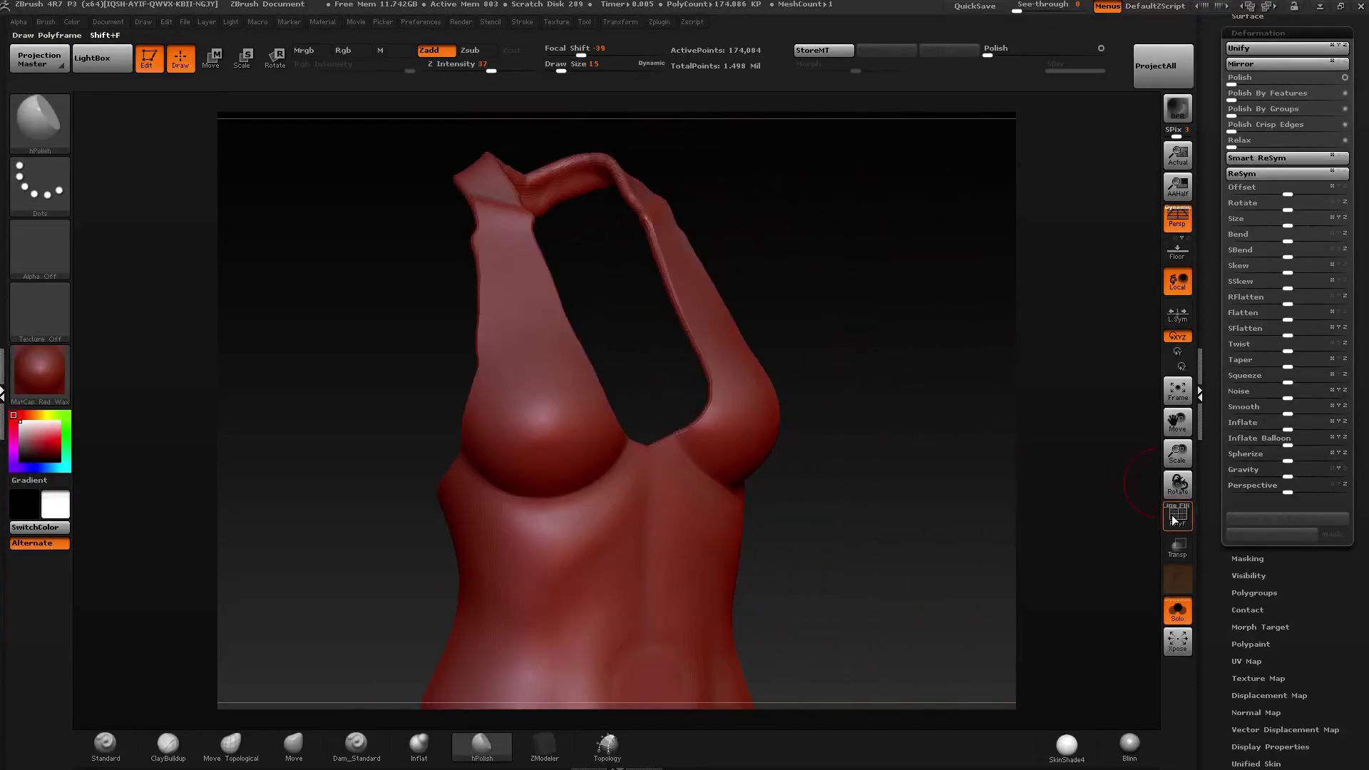
scroll(1227, 557, up, 10)
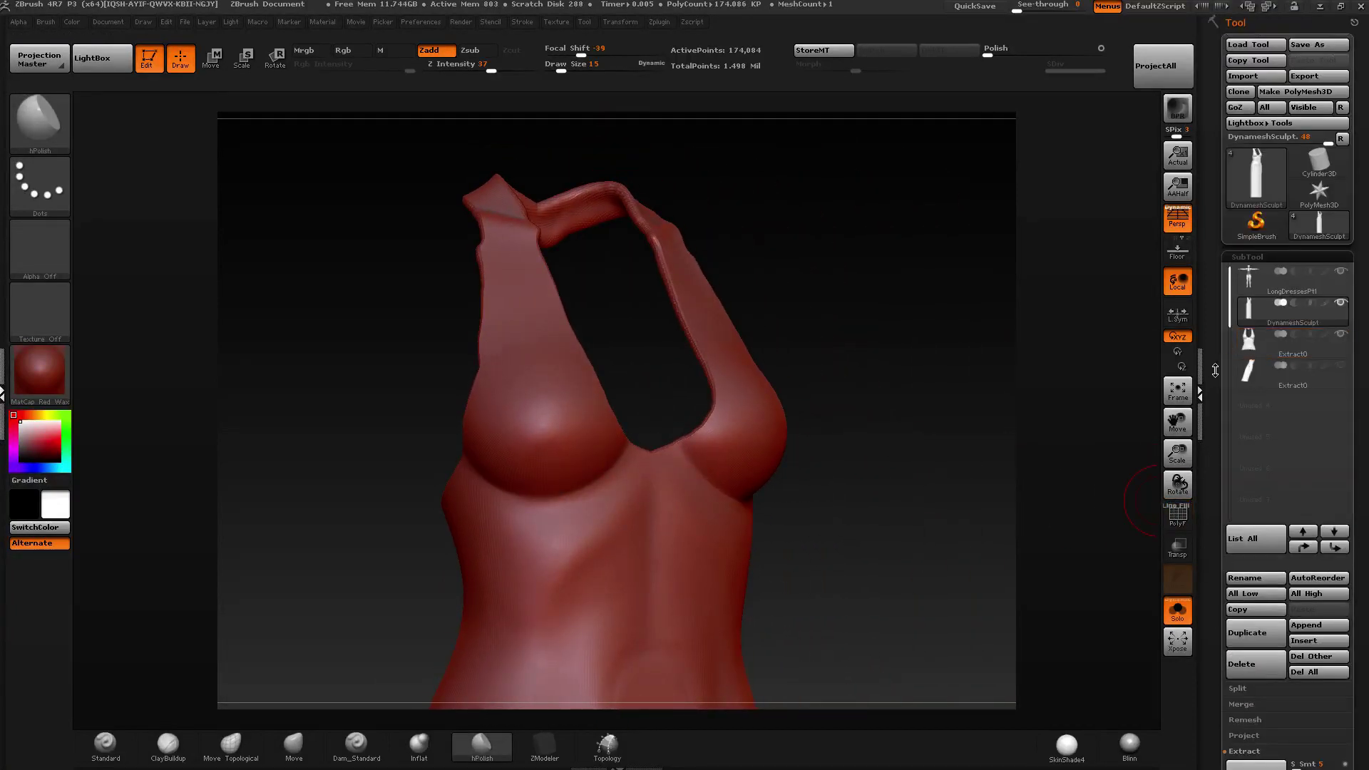
scroll(1215, 370, down, 10)
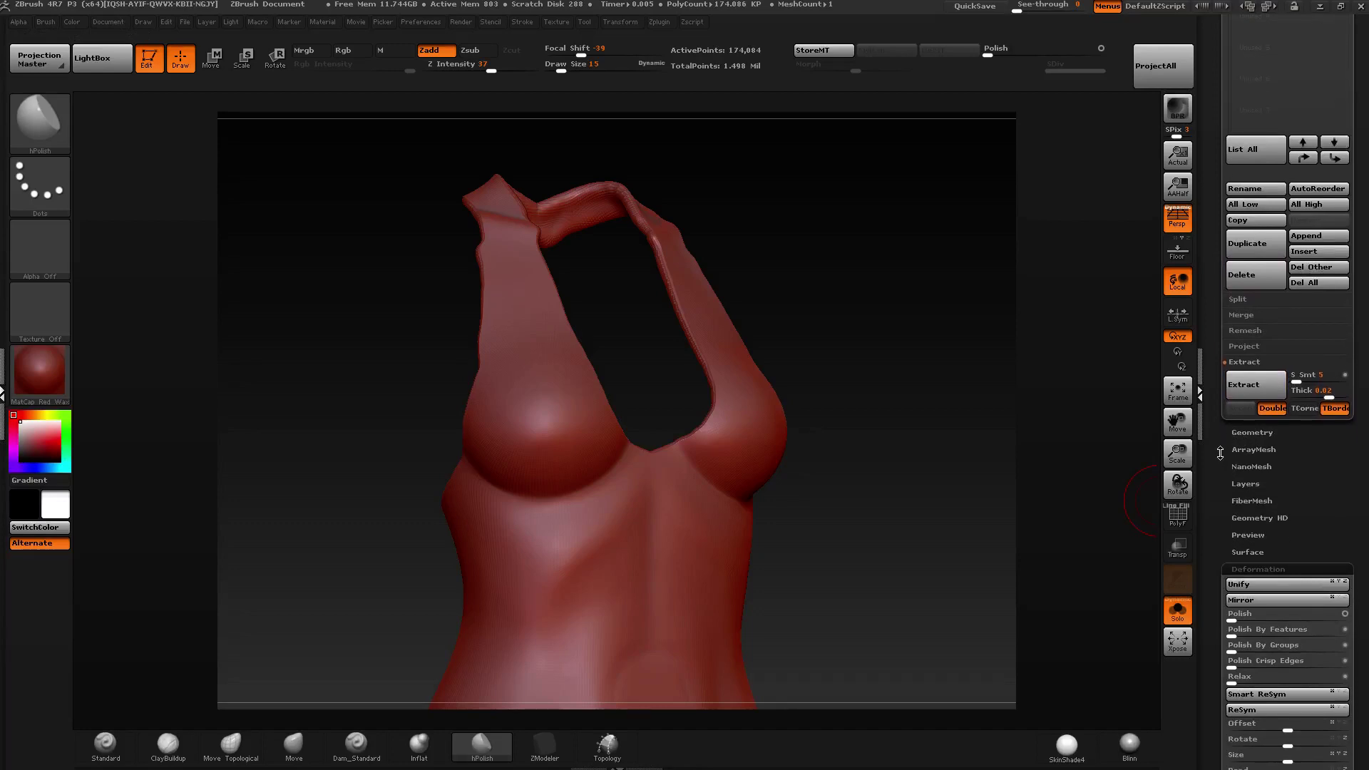
click(1250, 432)
scroll(1206, 325, down, 5)
click(1249, 270)
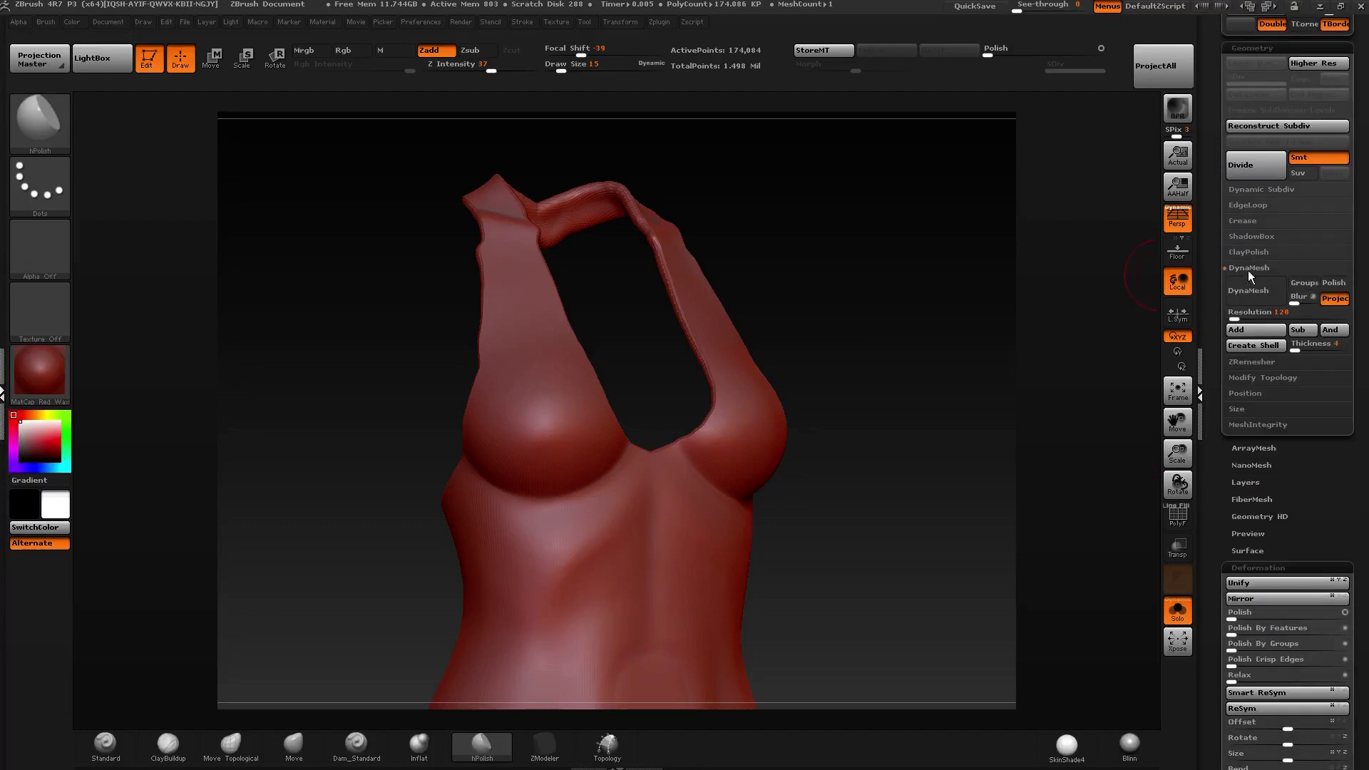
scroll(1211, 283, down, 1)
Smooth the lower belly of the garment just above the seam with the skirt.
mouse_move(997, 327)
mouse_down()
mouse_move(544, 352)
mouse_move(817, 385)
mouse_up()
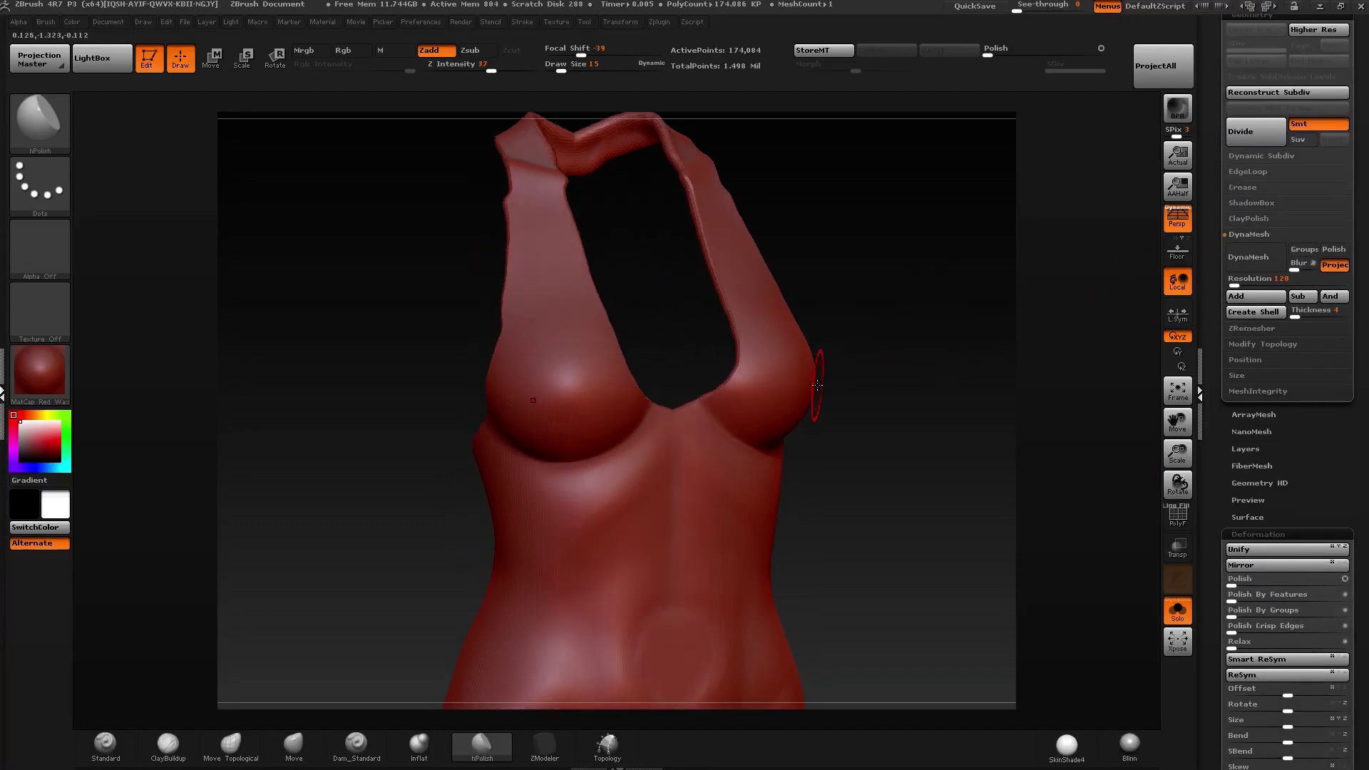
alt+right_drag(706, 540, 670, 393)
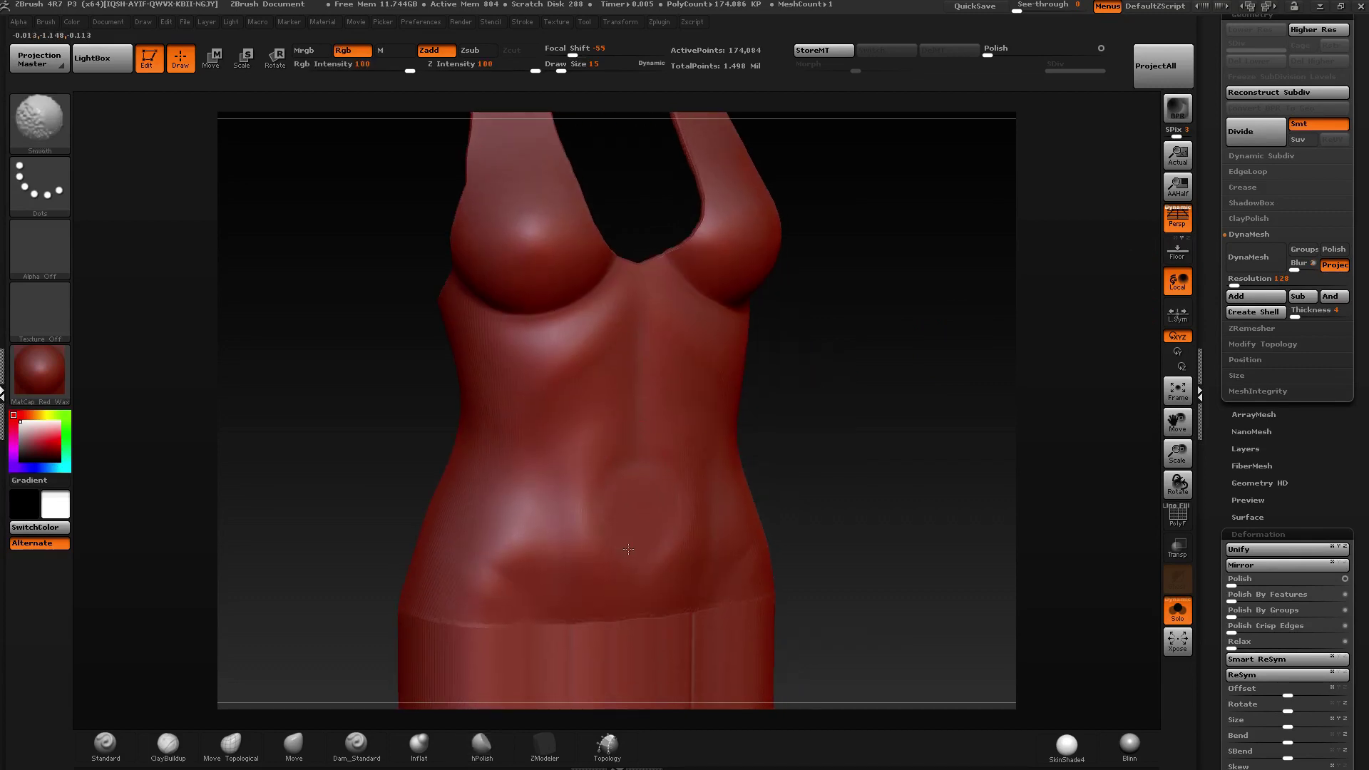
shift+drag(694, 569, 510, 610)
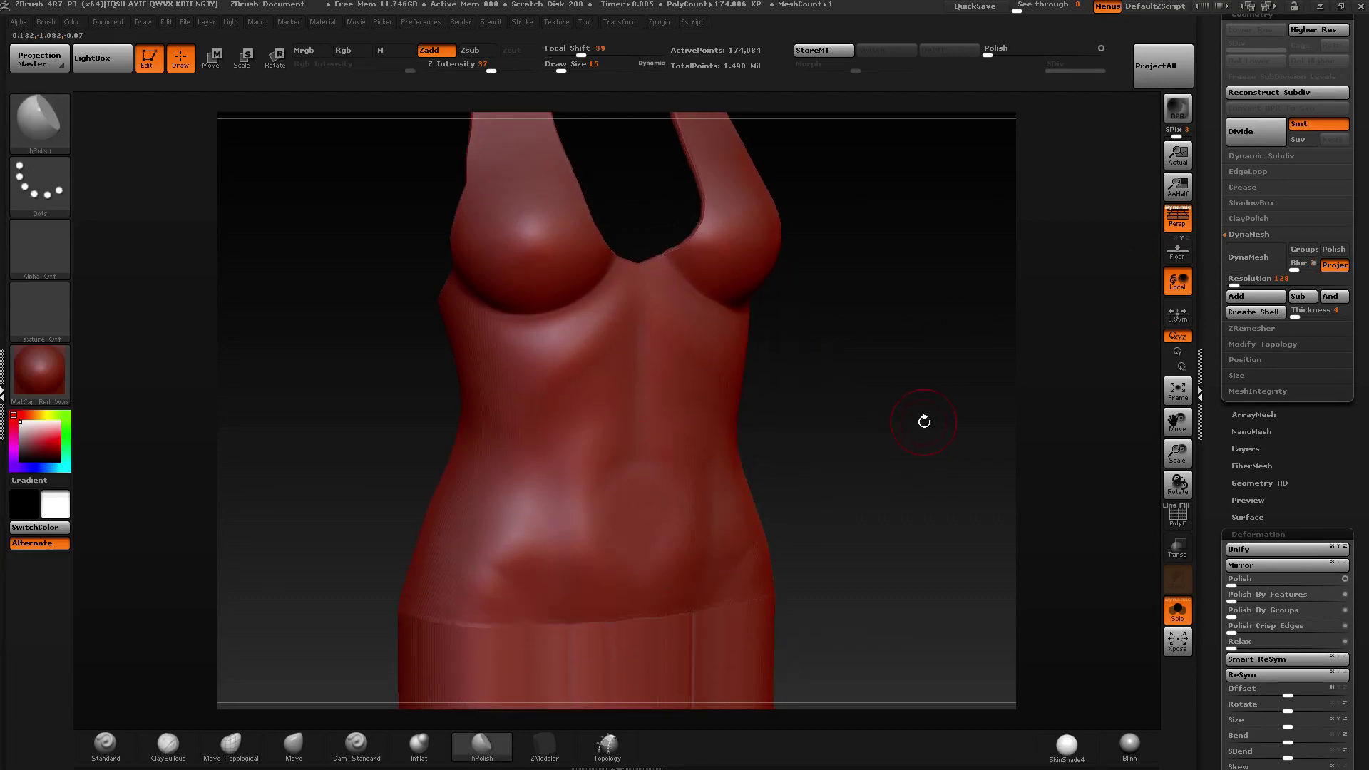
Try remeshing the garment with DynaMesh at resolution 424, inspect the surface and undo the remesh.
drag(1073, 290, 1140, 292)
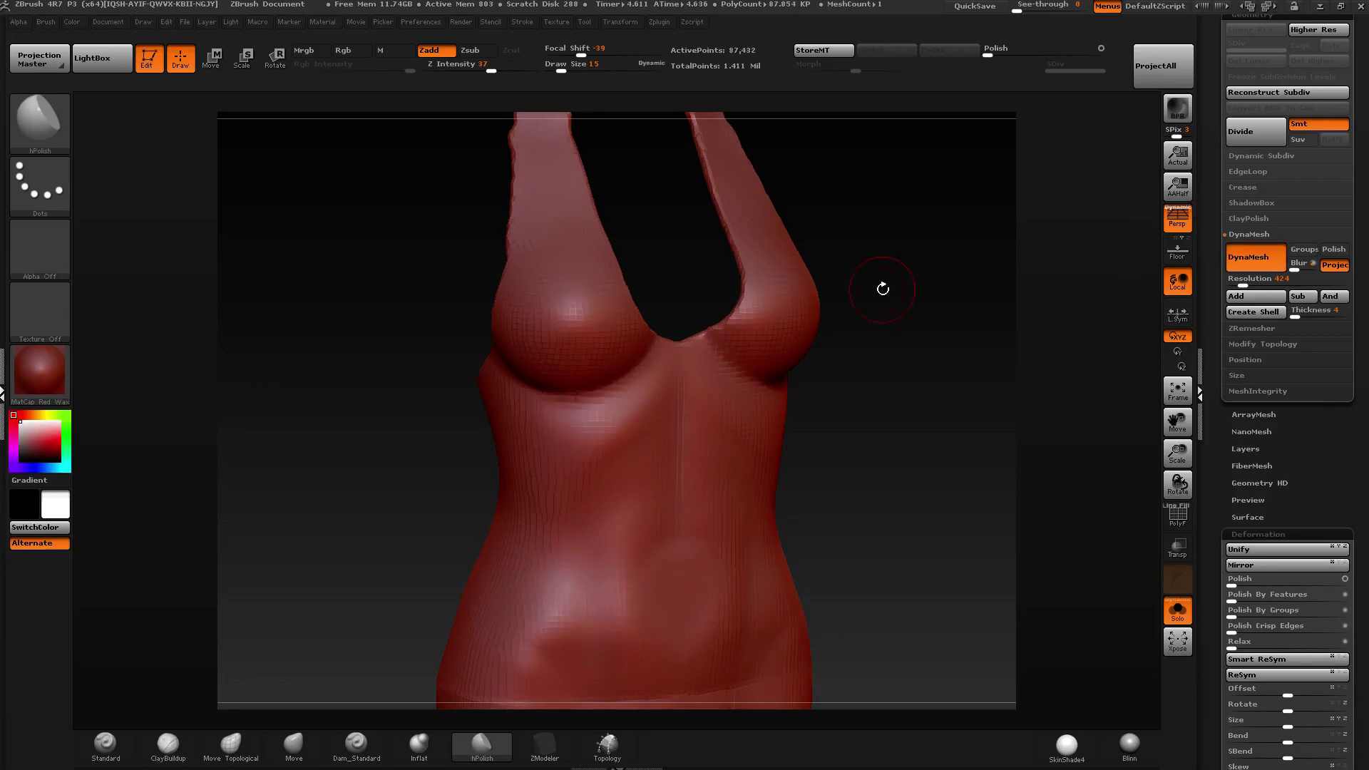
alt+drag(883, 272, 877, 340)
drag(668, 134, 797, 451)
alt+right_drag(862, 241, 712, 526)
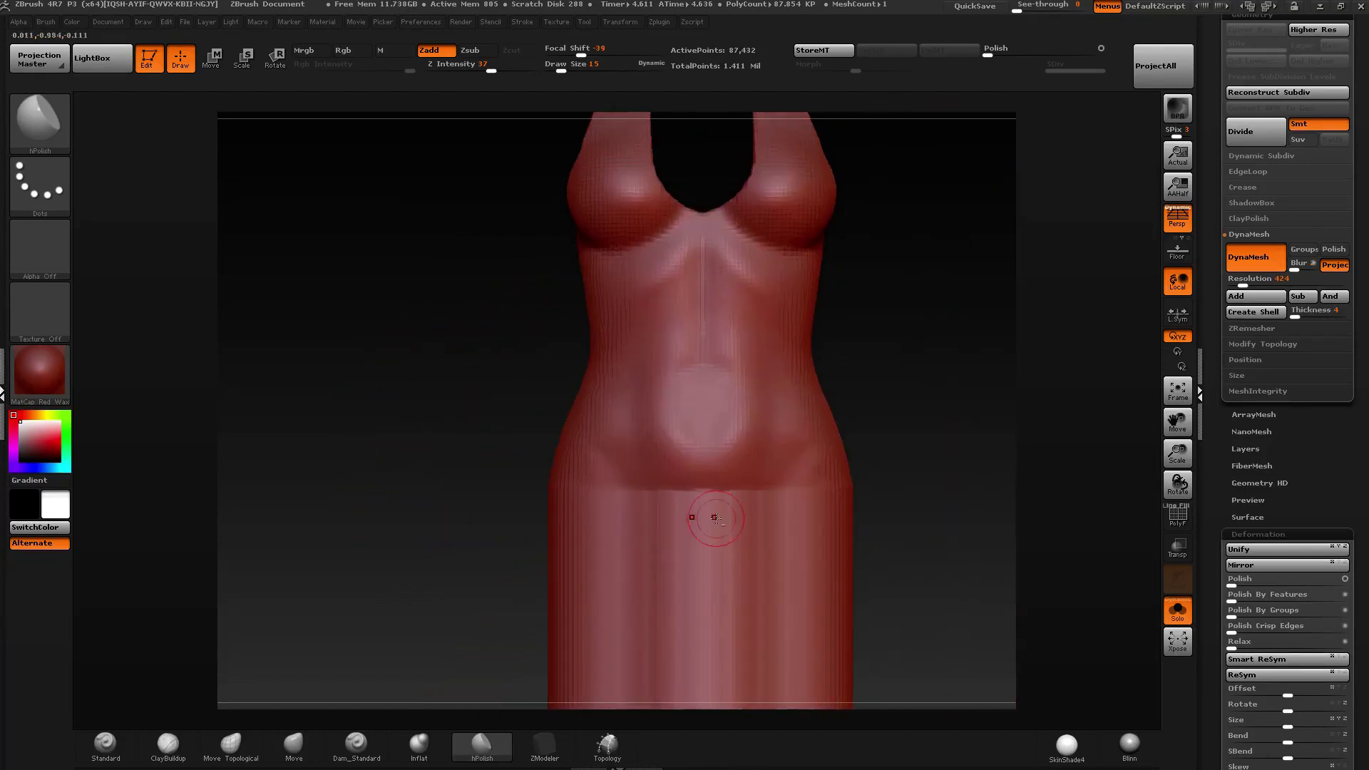
key(ctrl+z)
Try remeshing the garment with DynaMesh at resolution 936, inspect the straps and bodice, and undo the remesh.
alt+right_drag(799, 235, 768, 386)
click(1259, 284)
drag(1232, 285, 1248, 286)
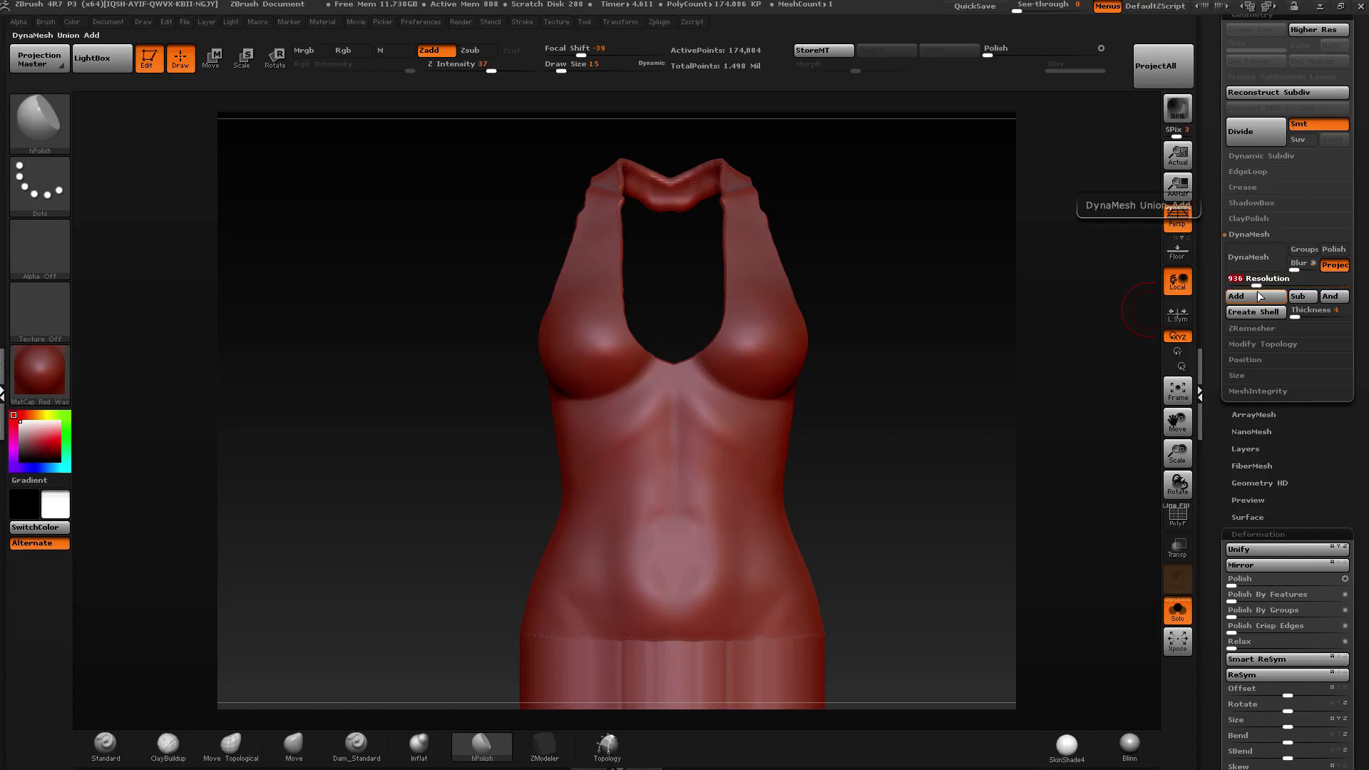
drag(970, 293, 1063, 281)
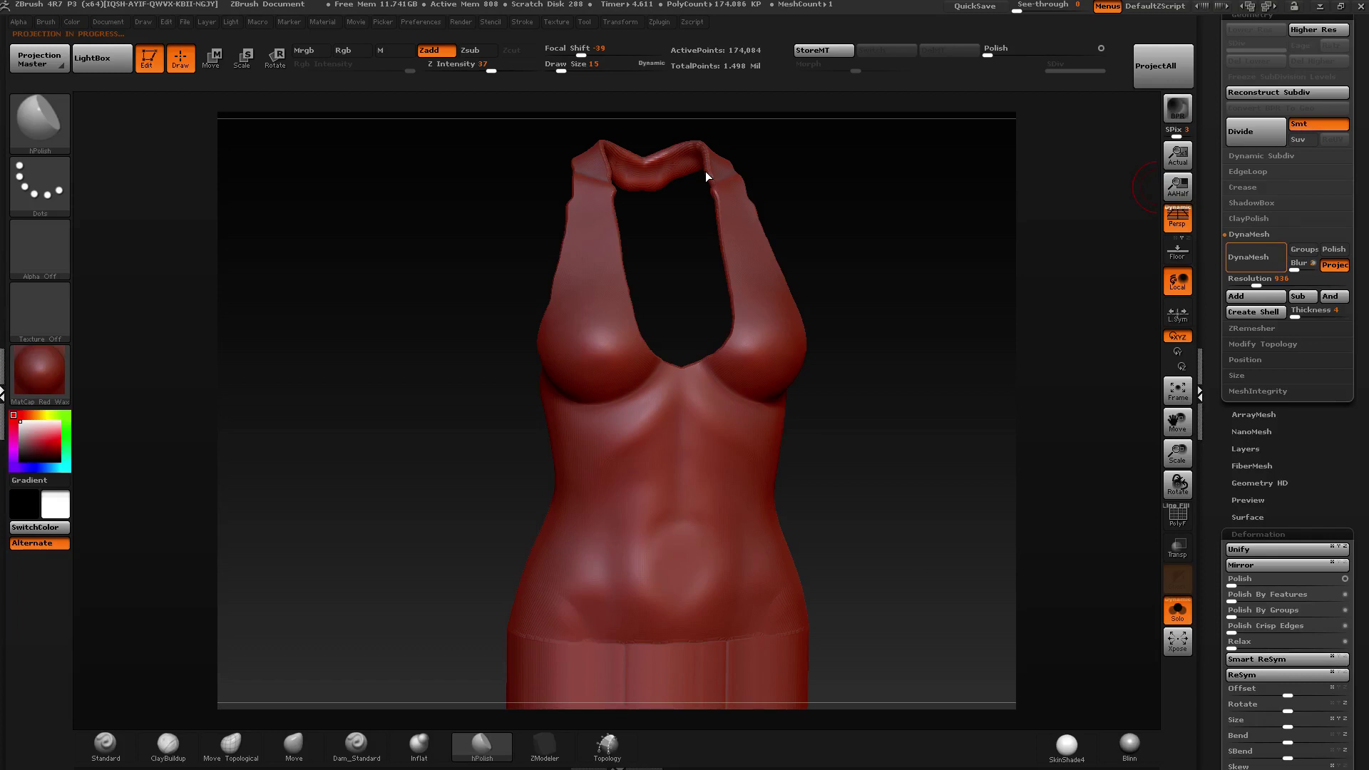
drag(734, 131, 738, 185)
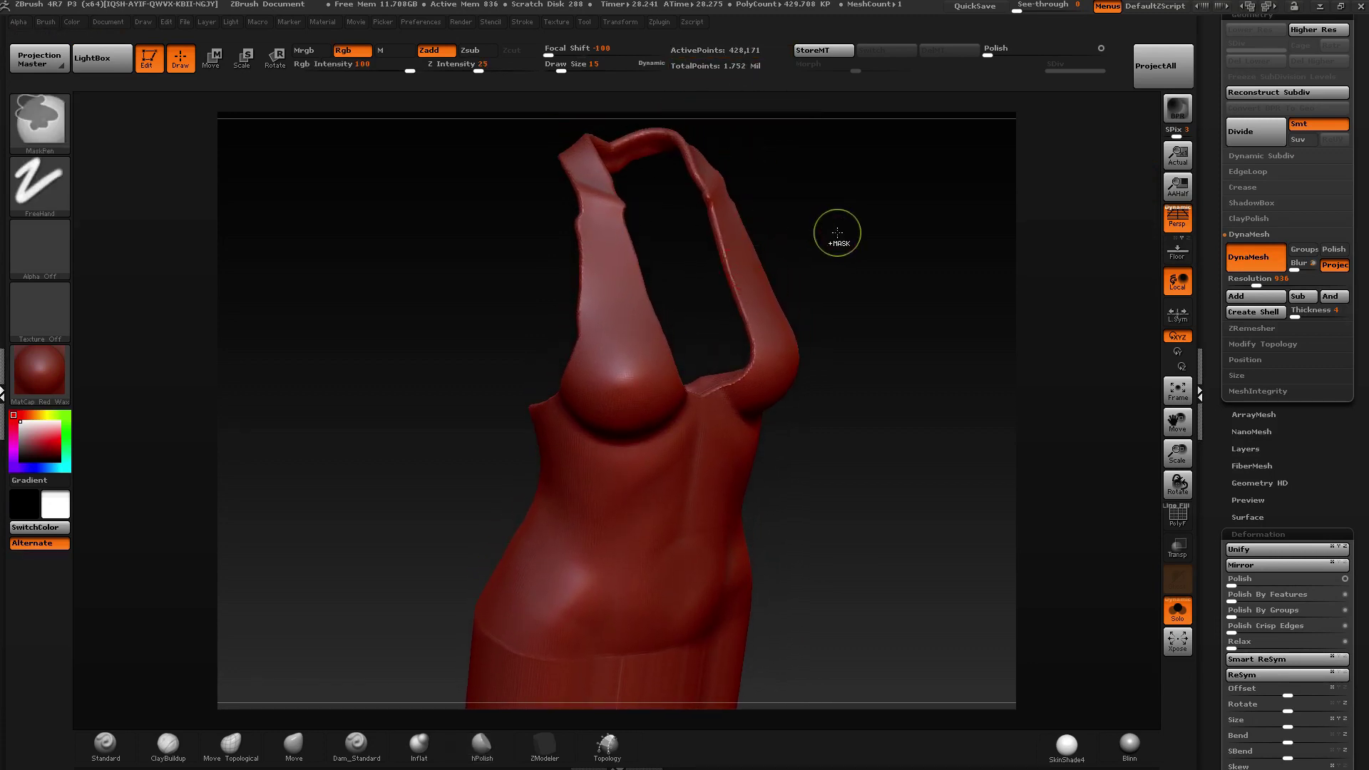
key(ctrl+z)
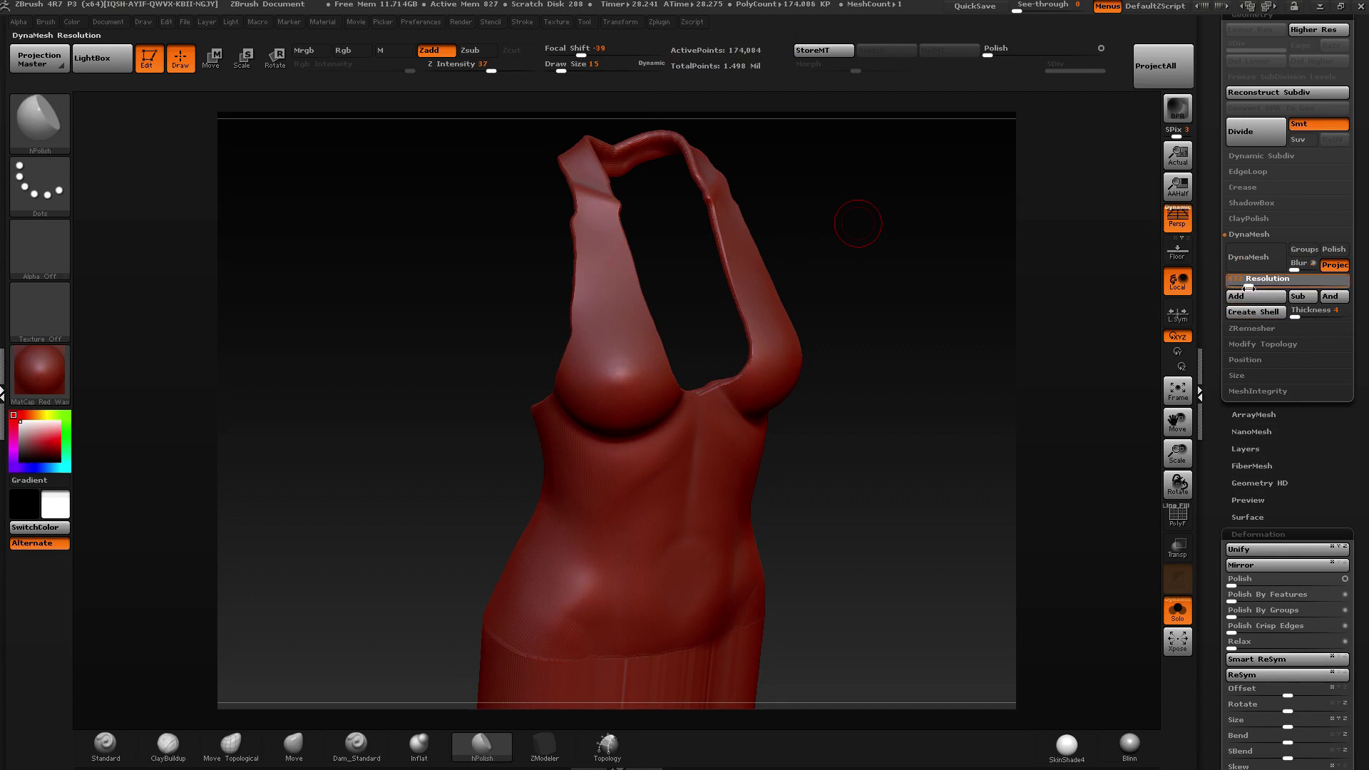
Remesh the garment with DynaMesh at resolution 632 and look it over.
click(1248, 288)
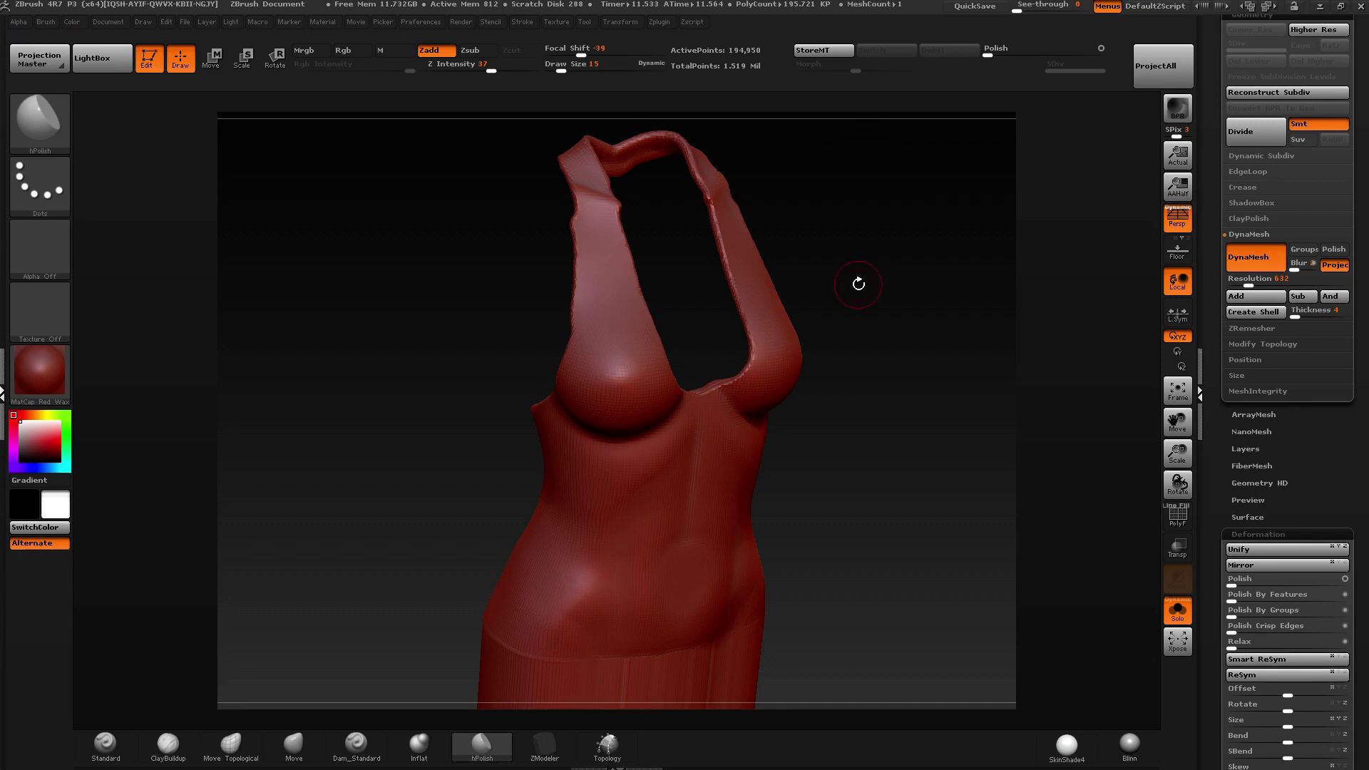
mouse_move(903, 358)
mouse_down()
mouse_move(858, 339)
mouse_move(807, 345)
mouse_move(767, 399)
mouse_move(753, 362)
mouse_move(859, 366)
mouse_move(767, 378)
mouse_move(734, 366)
mouse_up()
ctrl+right_drag(734, 366, 834, 446)
Turn off Solo to bring back the body and hide the extracted bodice subtool.
click(1183, 614)
drag(1217, 314, 1221, 571)
click(1342, 337)
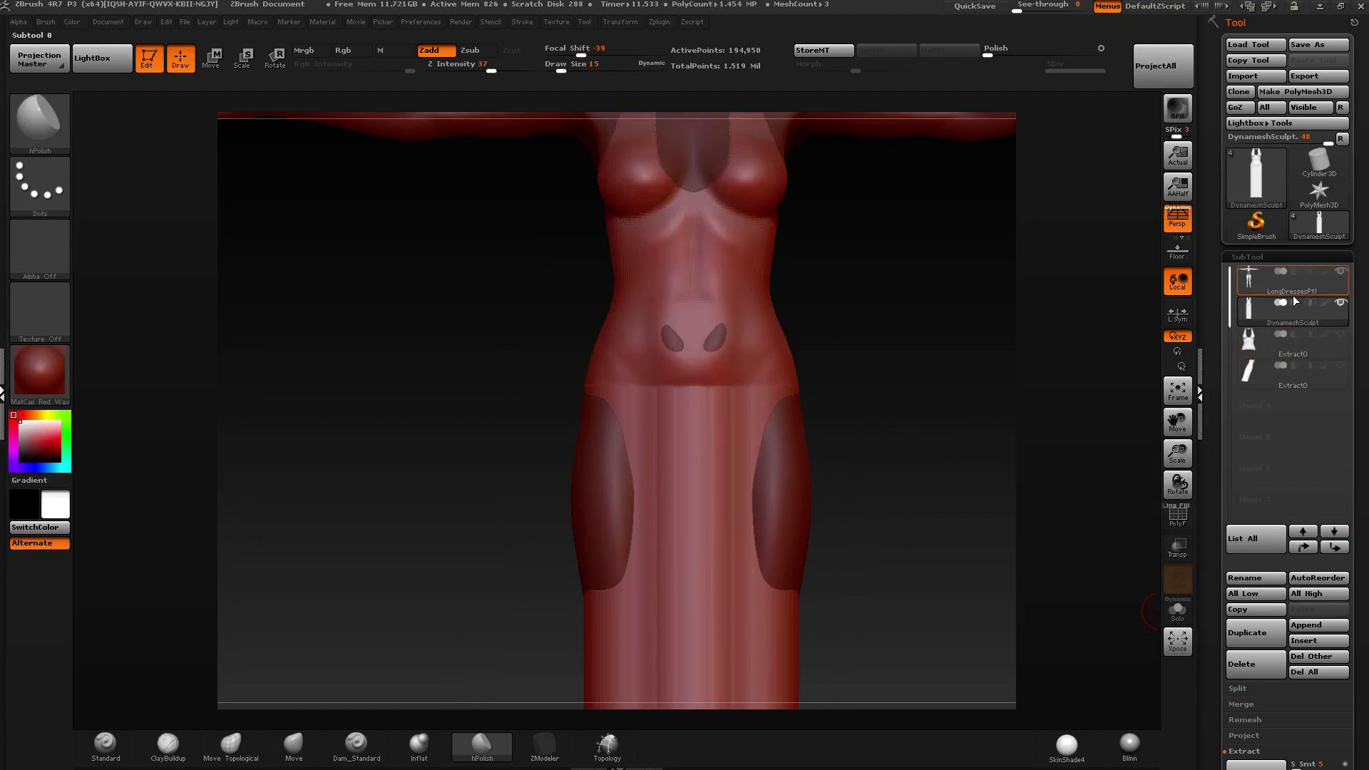
Smooth the seam between the bodice and the skirt across the hips at draw size 45.
alt+drag(806, 321, 724, 251)
drag(562, 71, 573, 71)
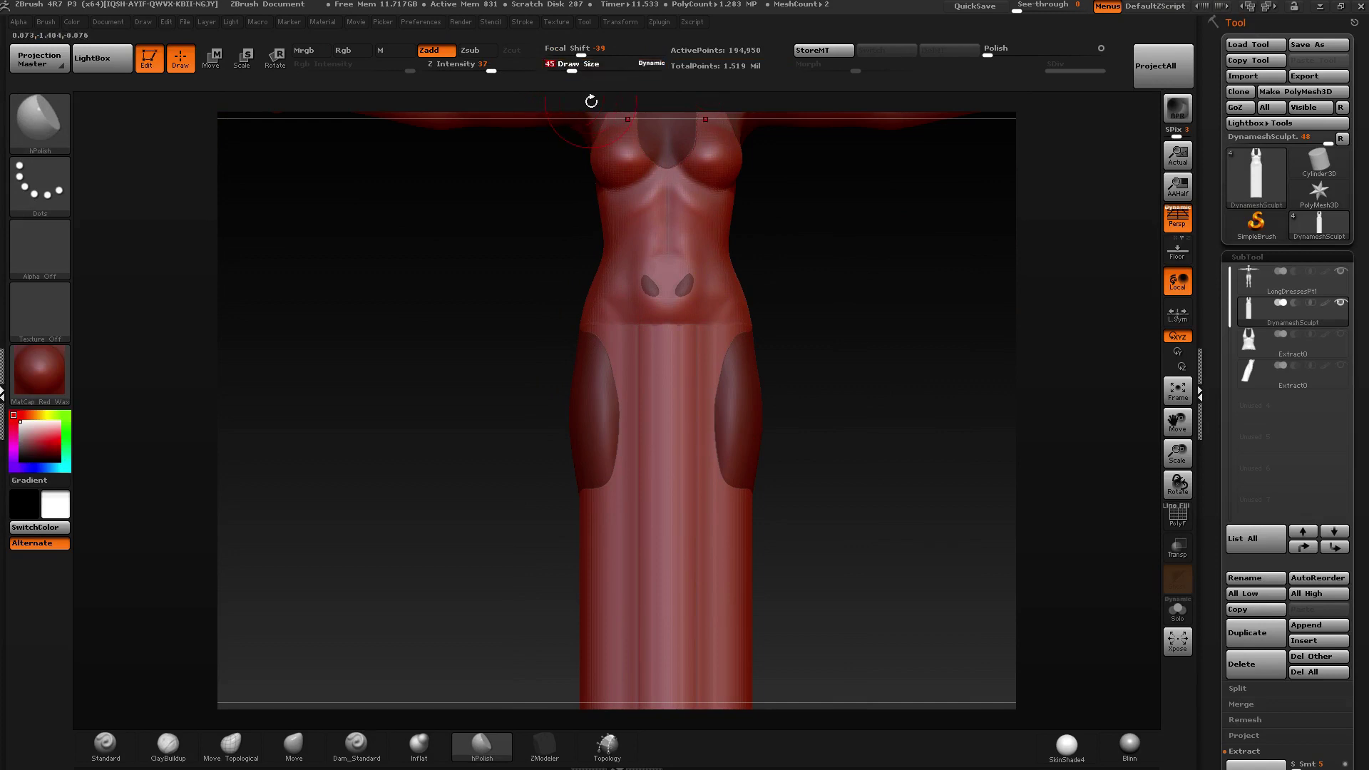
click(168, 749)
shift+drag(634, 314, 605, 389)
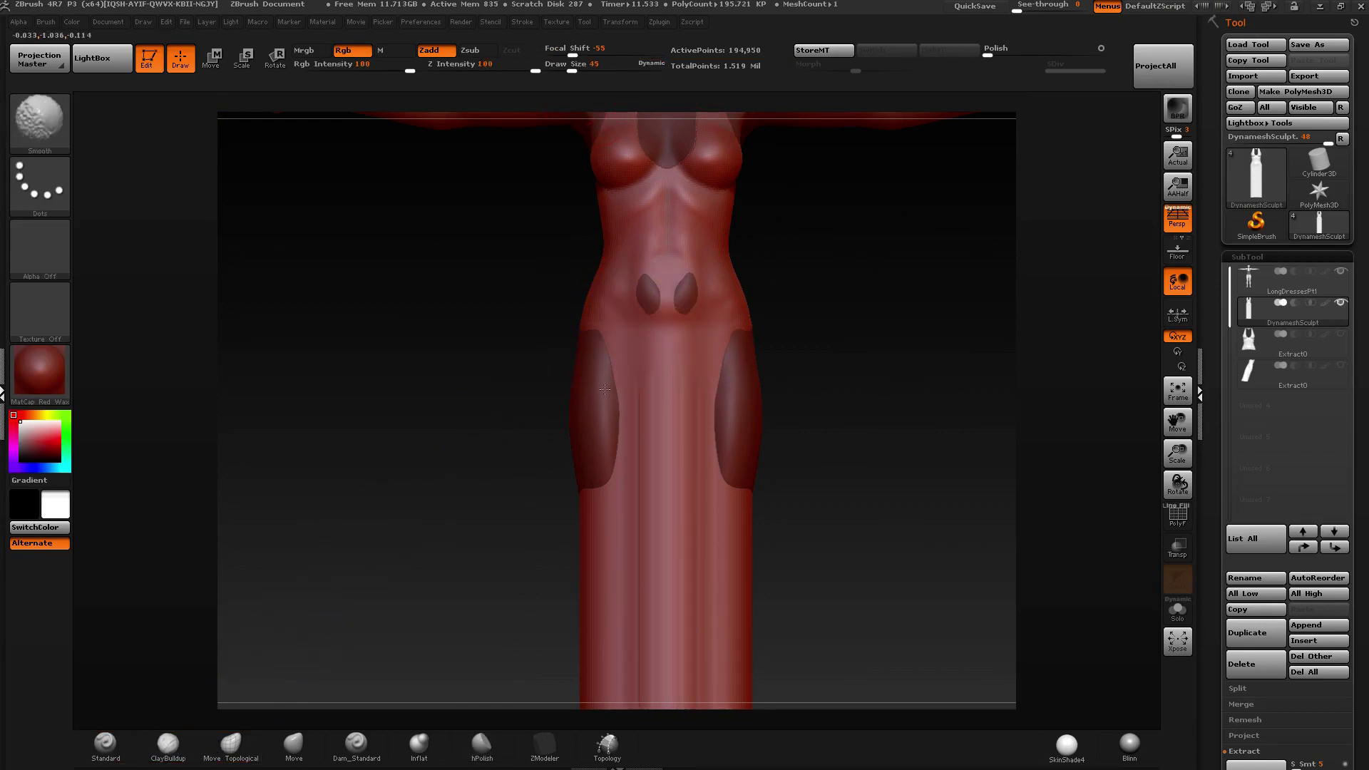
Mask the dress above the hips and apply Polish to the unmasked skirt to even out its vertical ridges.
mouse_move(651, 496)
alt+right_down()
mouse_move(626, 403)
mouse_move(688, 397)
mouse_move(702, 285)
alt+right_up()
ctrl+drag(758, 206, 354, 696)
ctrl+click(695, 259)
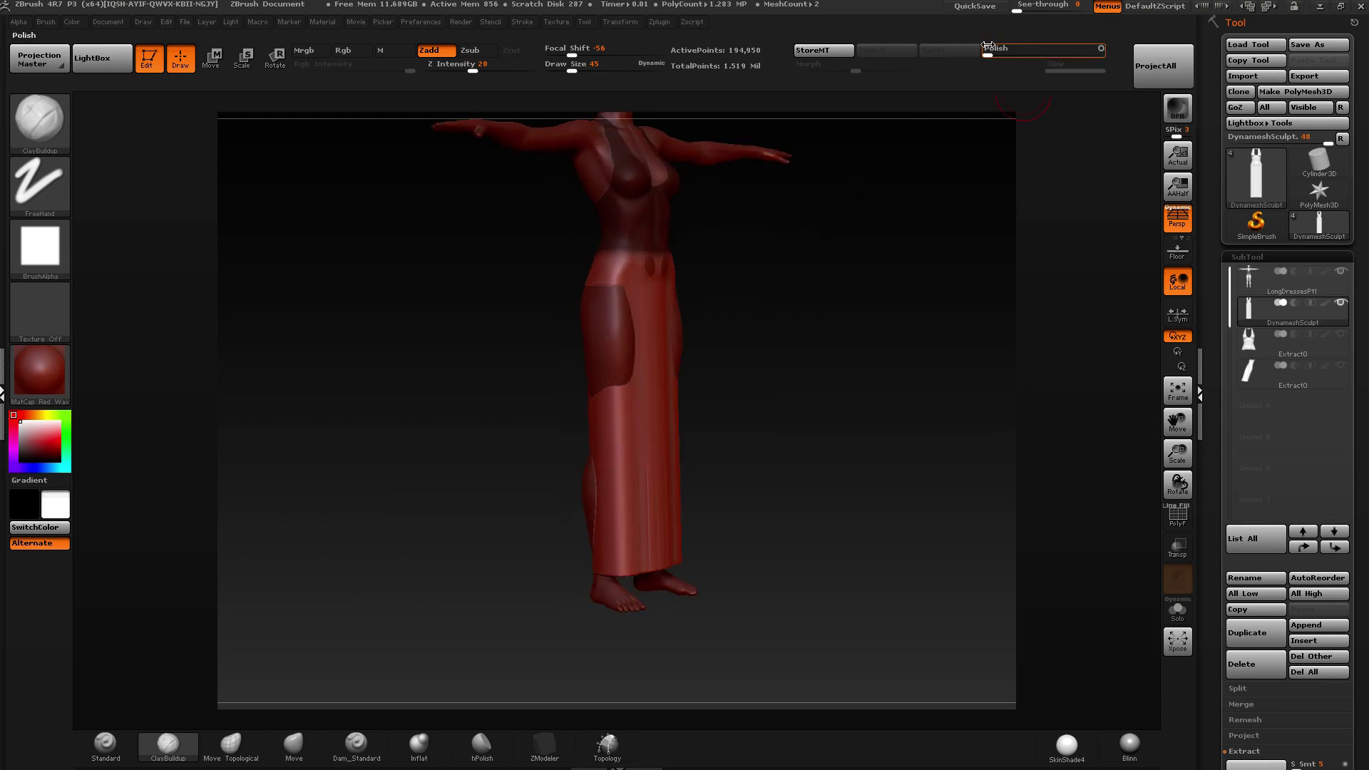
drag(987, 47, 1027, 55)
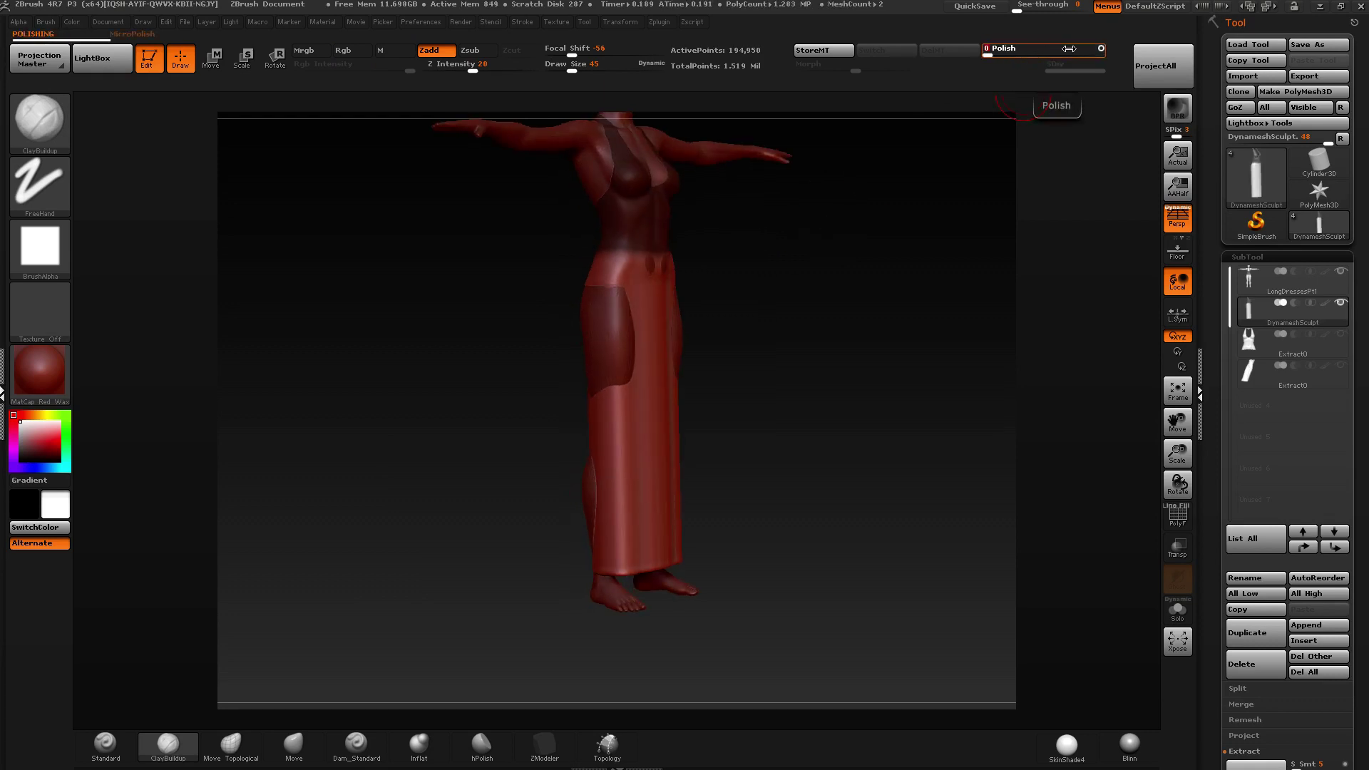
drag(752, 265, 645, 373)
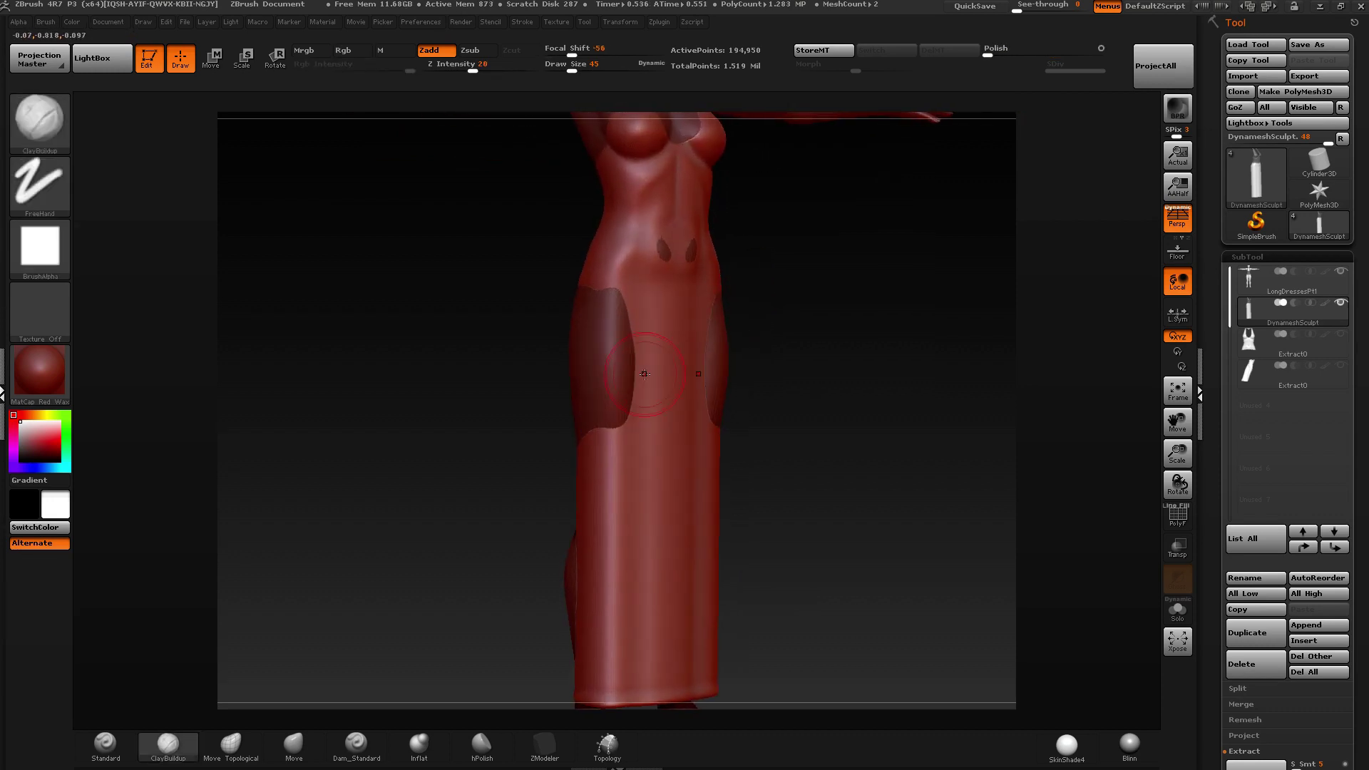
Pull the skirt's front and sides outward over the protruding thighs with the Move brush at Focal Shift 33 and draw size 136.
click(293, 745)
drag(584, 68, 625, 56)
shift+drag(920, 408, 929, 416)
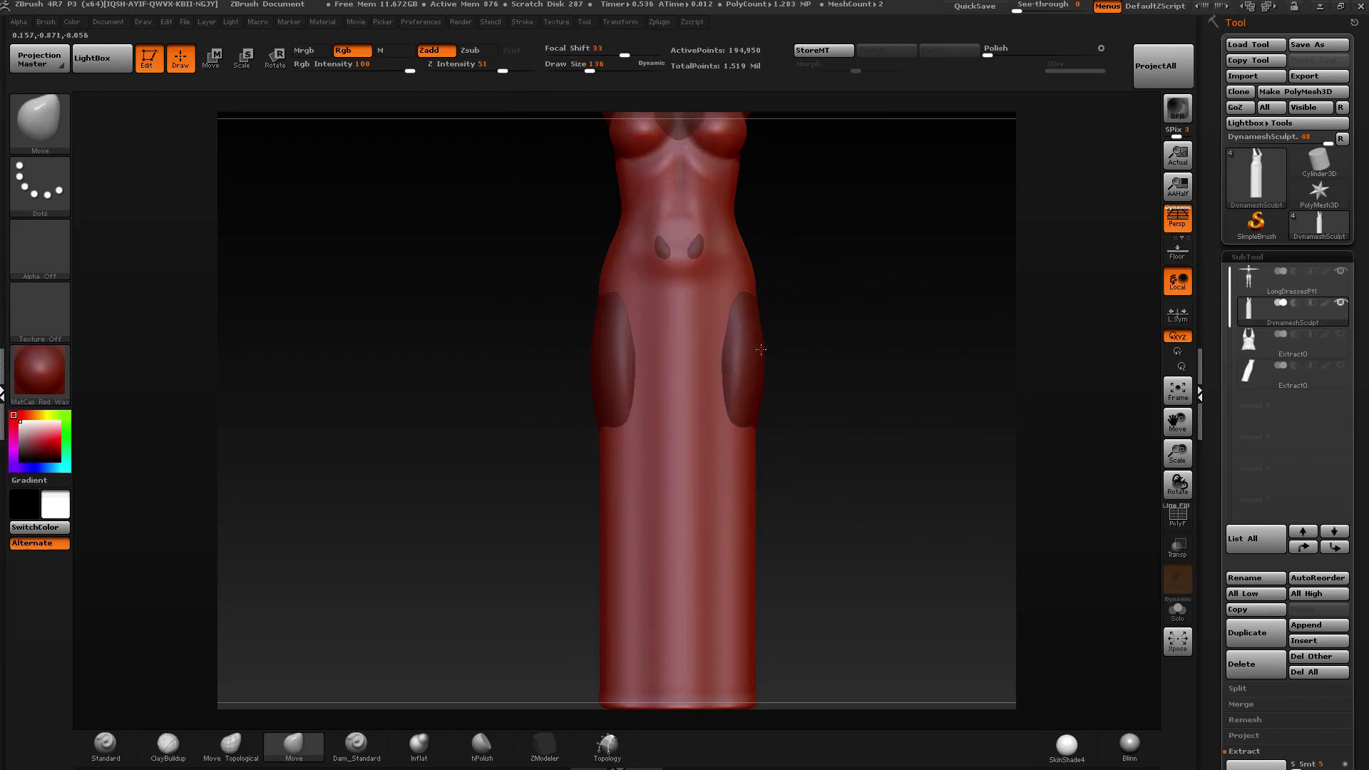
drag(766, 349, 771, 349)
drag(755, 416, 761, 416)
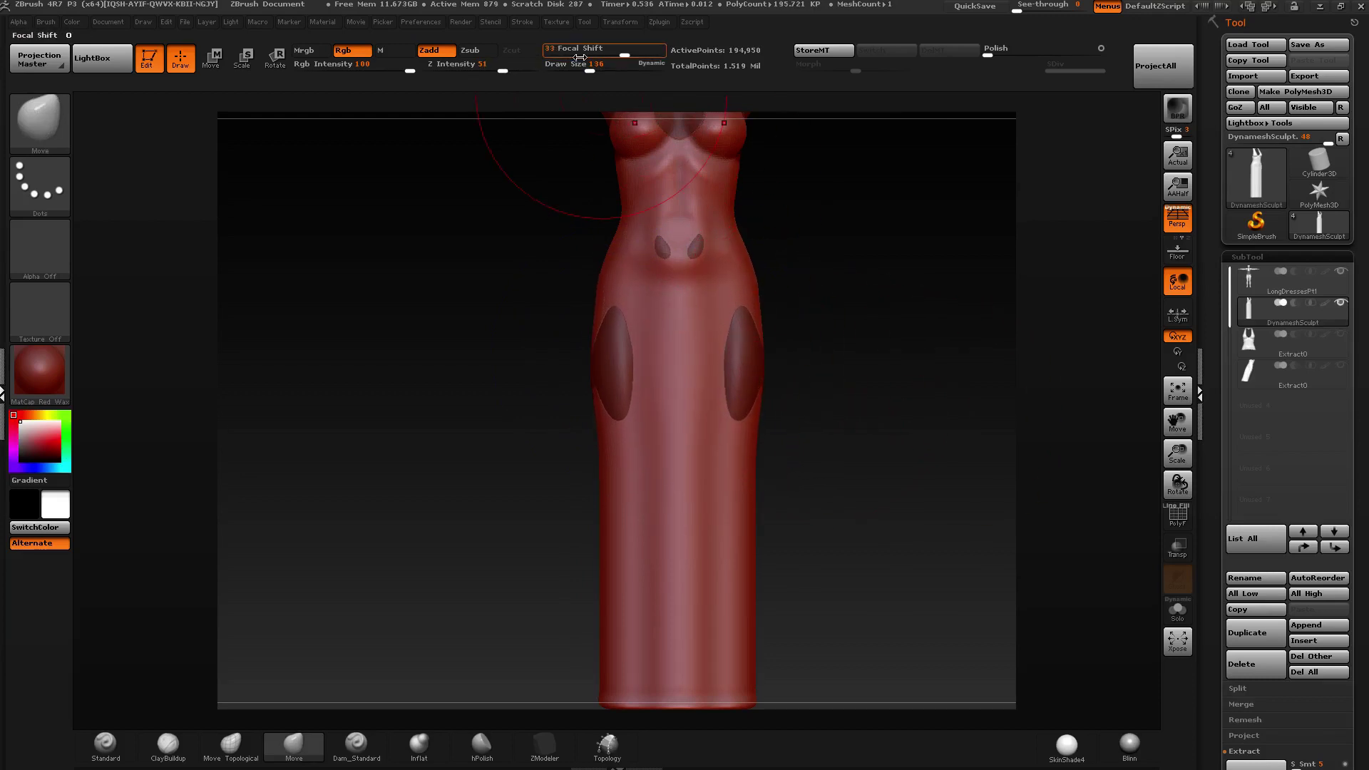
drag(590, 64, 590, 64)
drag(626, 369, 617, 367)
Reduce the draw size to 122 and pull the dress over the remaining exposed spots on the thighs and lower belly.
drag(590, 65, 587, 64)
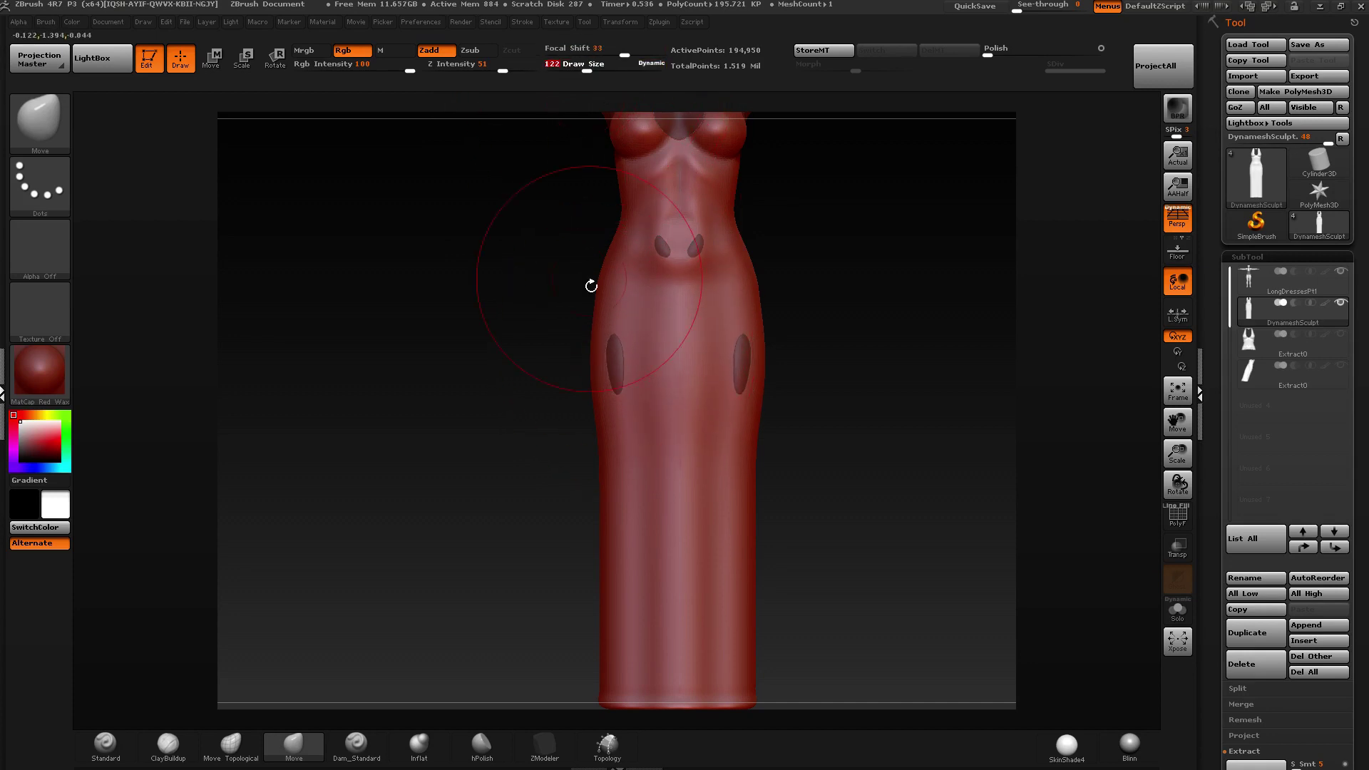
drag(614, 364, 610, 363)
drag(662, 248, 659, 243)
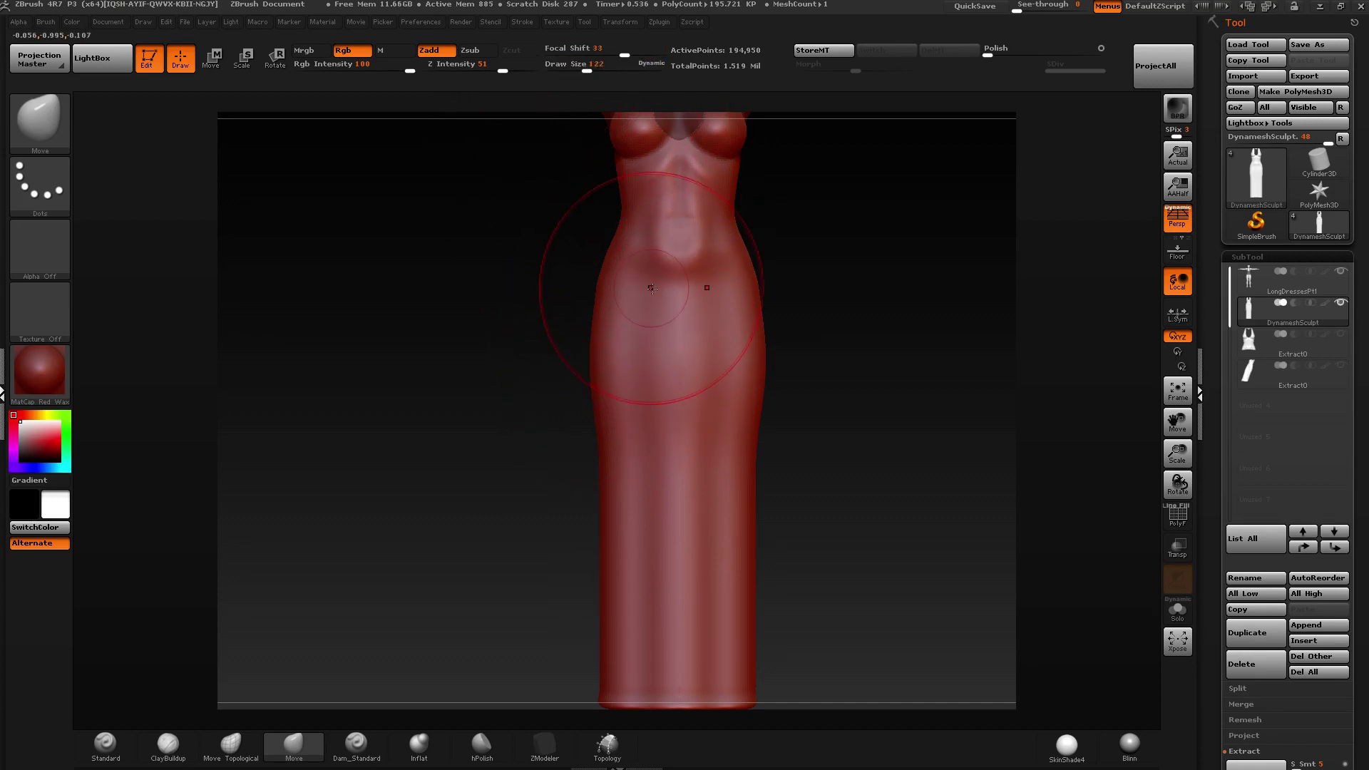
From the back, pull the skirt outward over the buttocks and upper thighs with the Move brush at draw size 72.
shift+right_drag(652, 289, 682, 334)
drag(570, 310, 584, 316)
drag(588, 66, 579, 67)
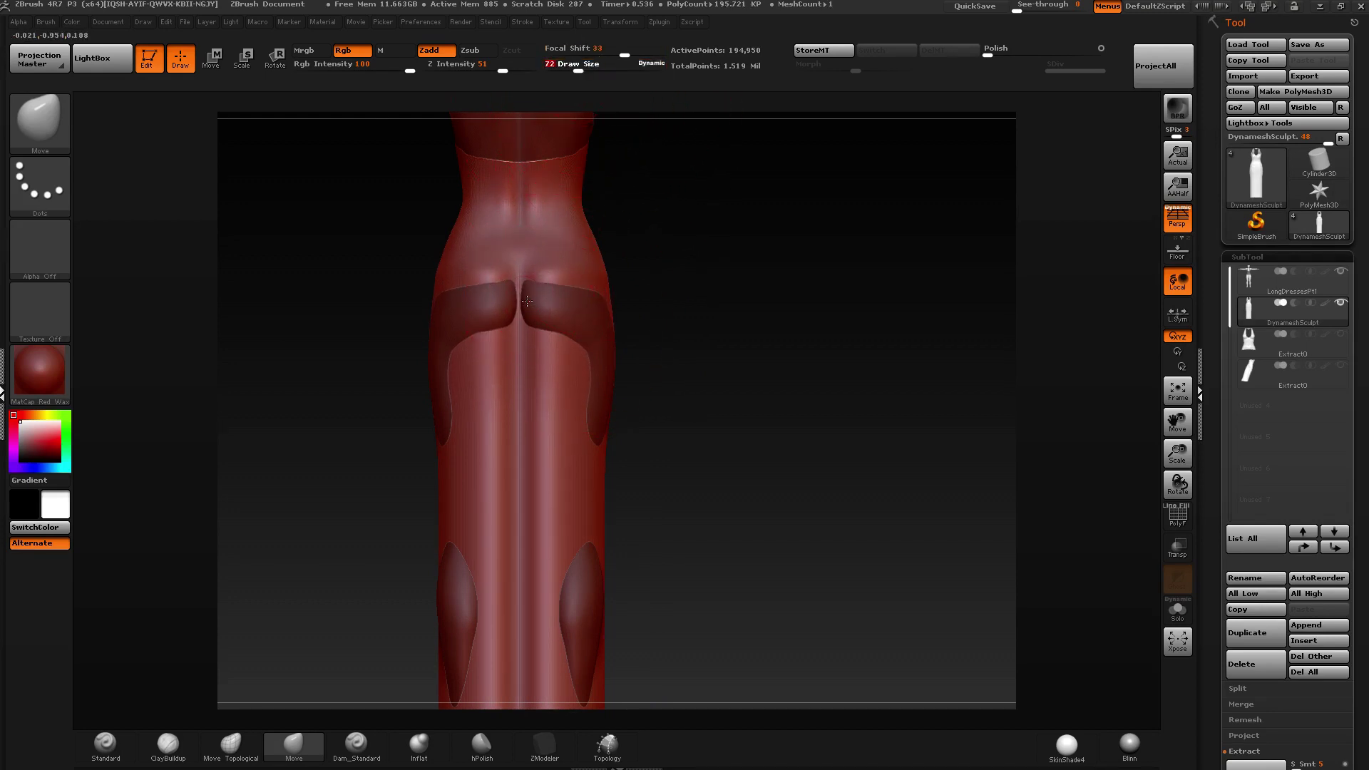
mouse_move(527, 301)
mouse_down()
mouse_move(577, 318)
mouse_move(607, 353)
mouse_up()
drag(600, 404, 604, 417)
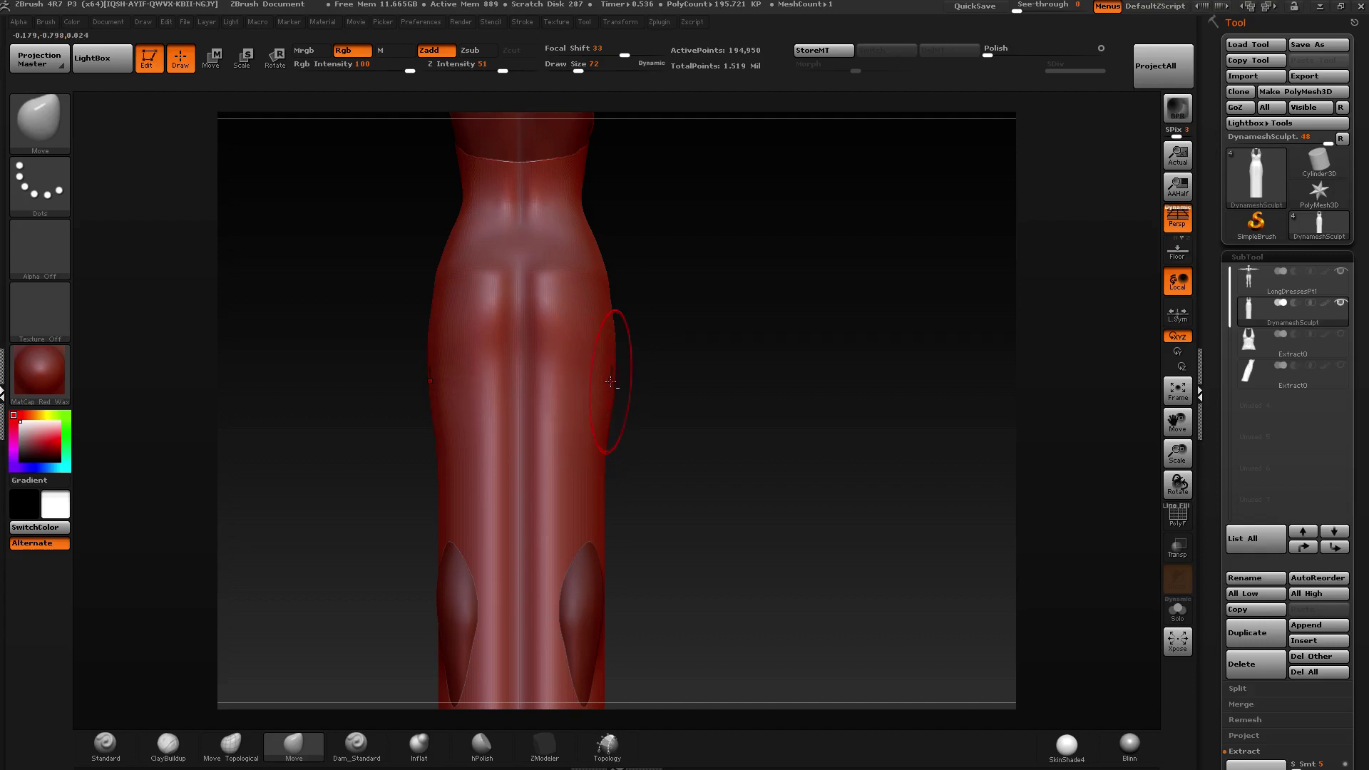
Pull the back and sides of the lower skirt outward over the protruding calves with the Move brush, then smooth the reshaped area.
mouse_move(660, 574)
alt+mouse_down()
mouse_move(688, 403)
mouse_move(621, 405)
mouse_move(623, 394)
alt+mouse_up()
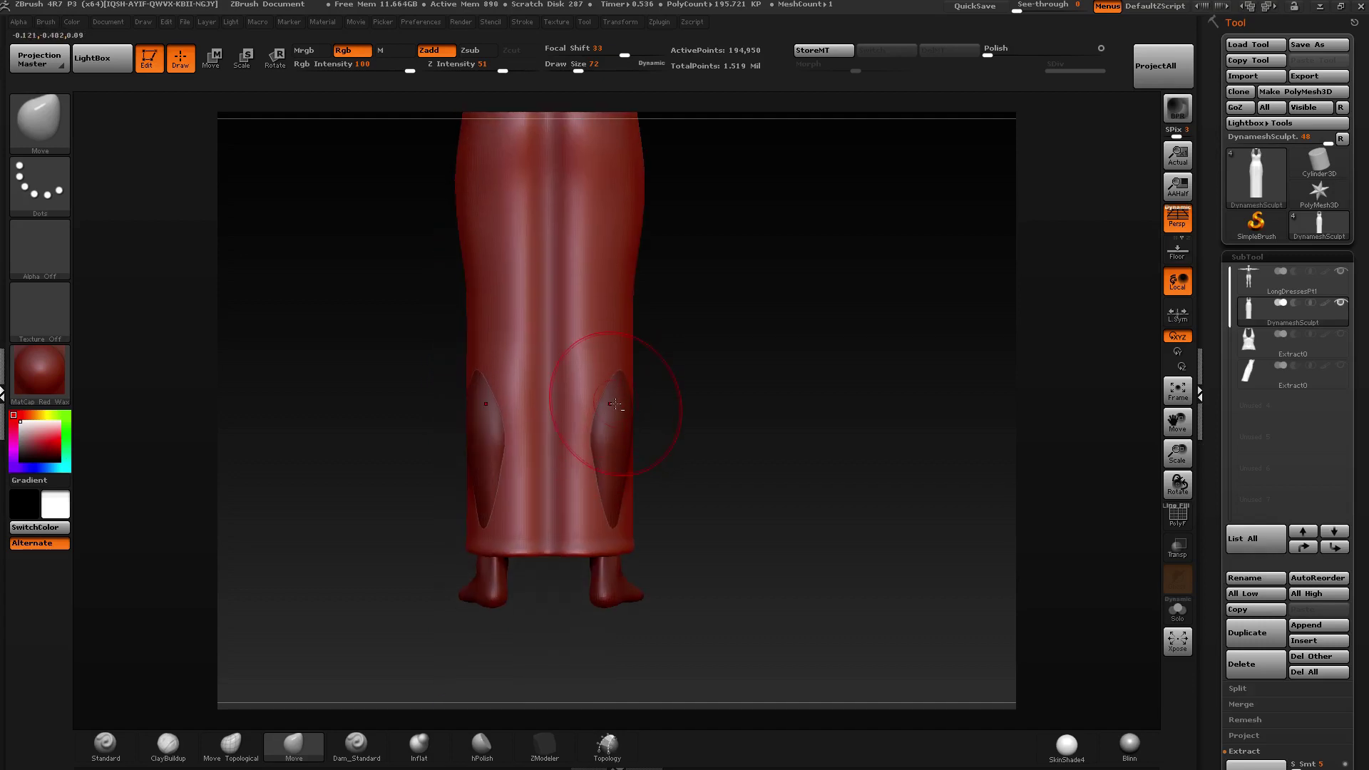
mouse_move(603, 454)
mouse_down()
mouse_move(609, 465)
mouse_move(608, 421)
mouse_move(626, 433)
mouse_move(598, 400)
mouse_move(625, 438)
mouse_up()
drag(606, 485, 605, 503)
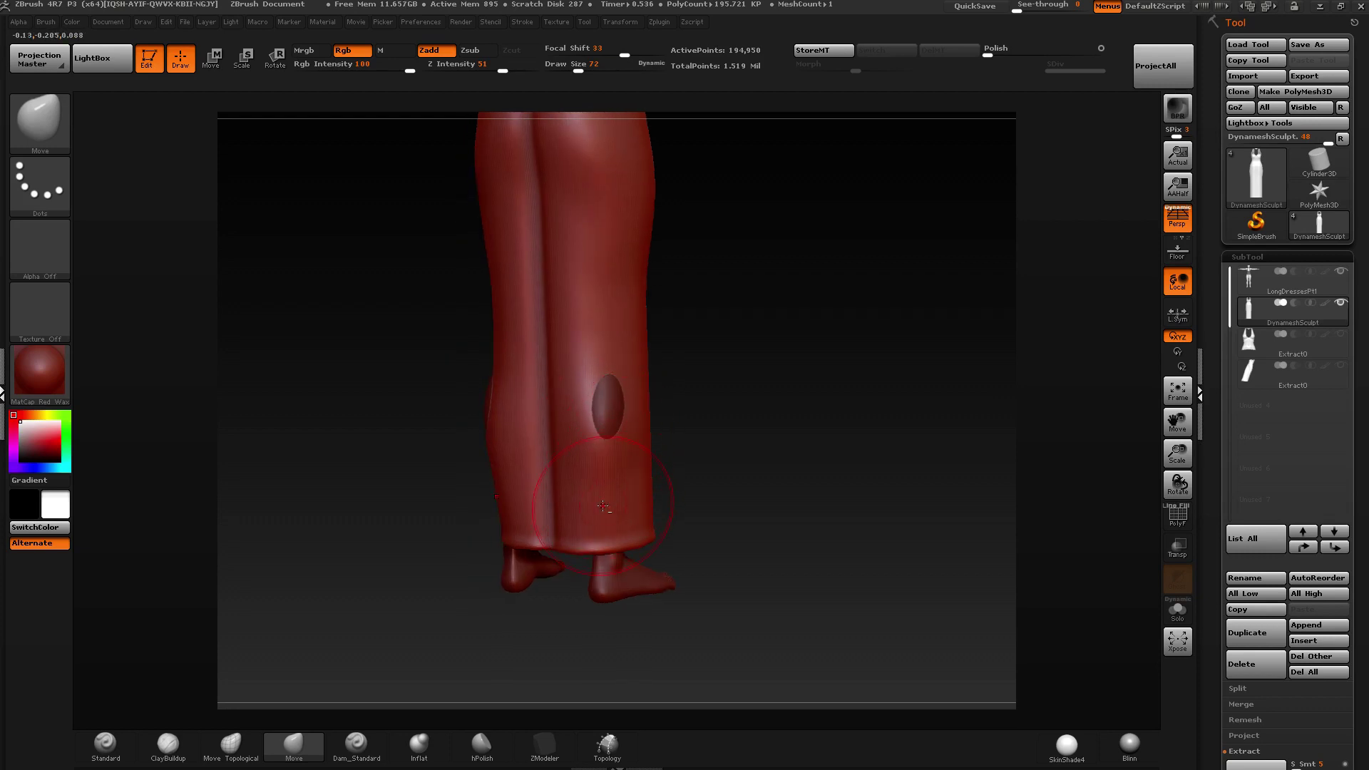
mouse_move(607, 445)
mouse_down()
mouse_move(615, 382)
mouse_move(720, 401)
mouse_up()
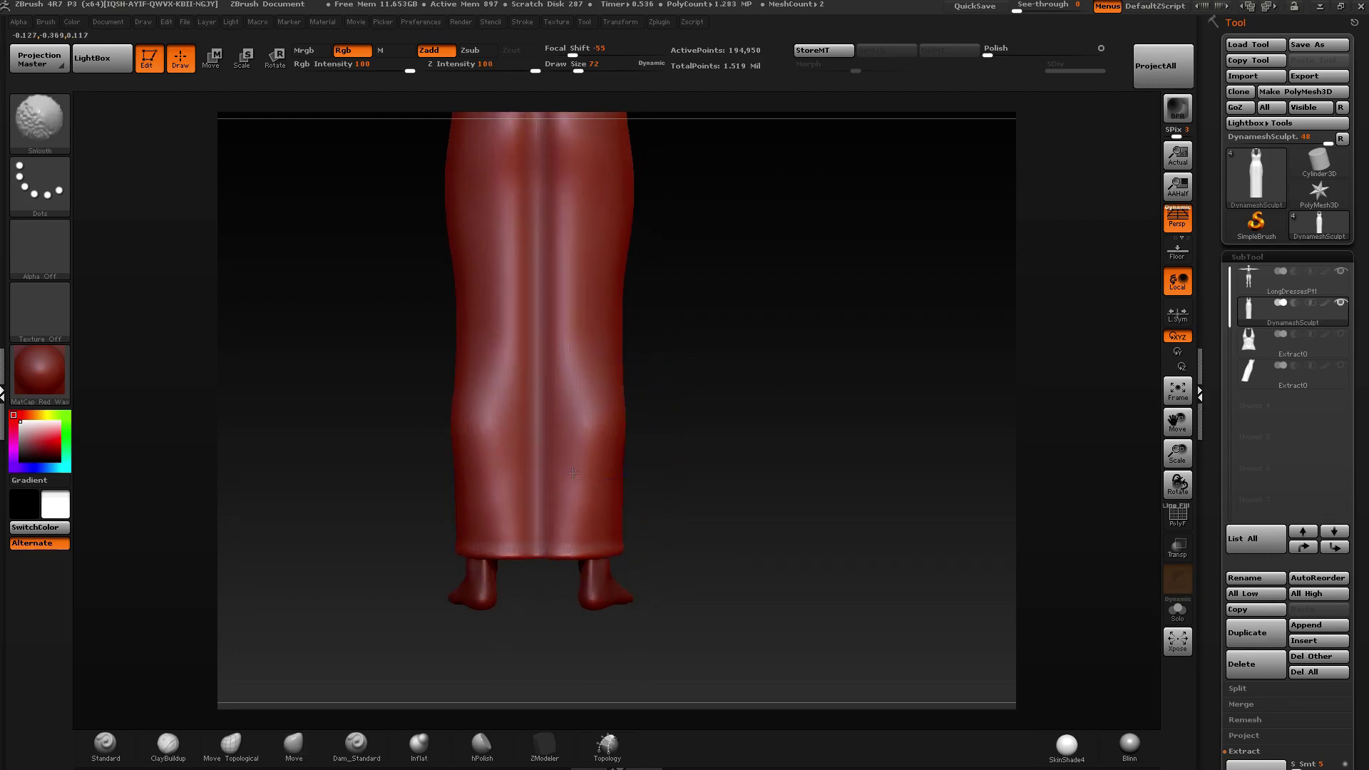
mouse_move(593, 554)
shift+mouse_down()
mouse_move(499, 552)
mouse_move(526, 546)
mouse_move(547, 508)
shift+mouse_up()
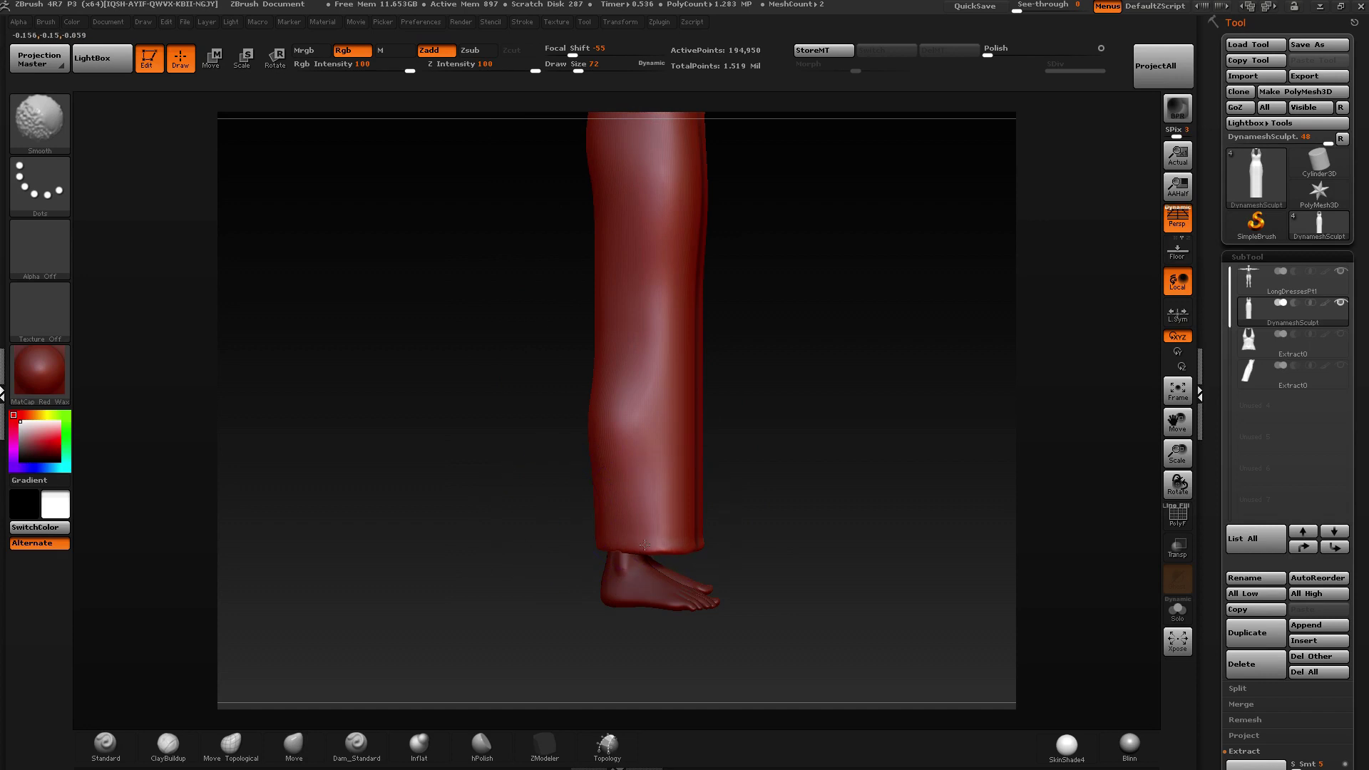
mouse_move(781, 534)
mouse_down()
mouse_move(718, 526)
mouse_move(777, 542)
mouse_up()
shift+drag(831, 456, 777, 414)
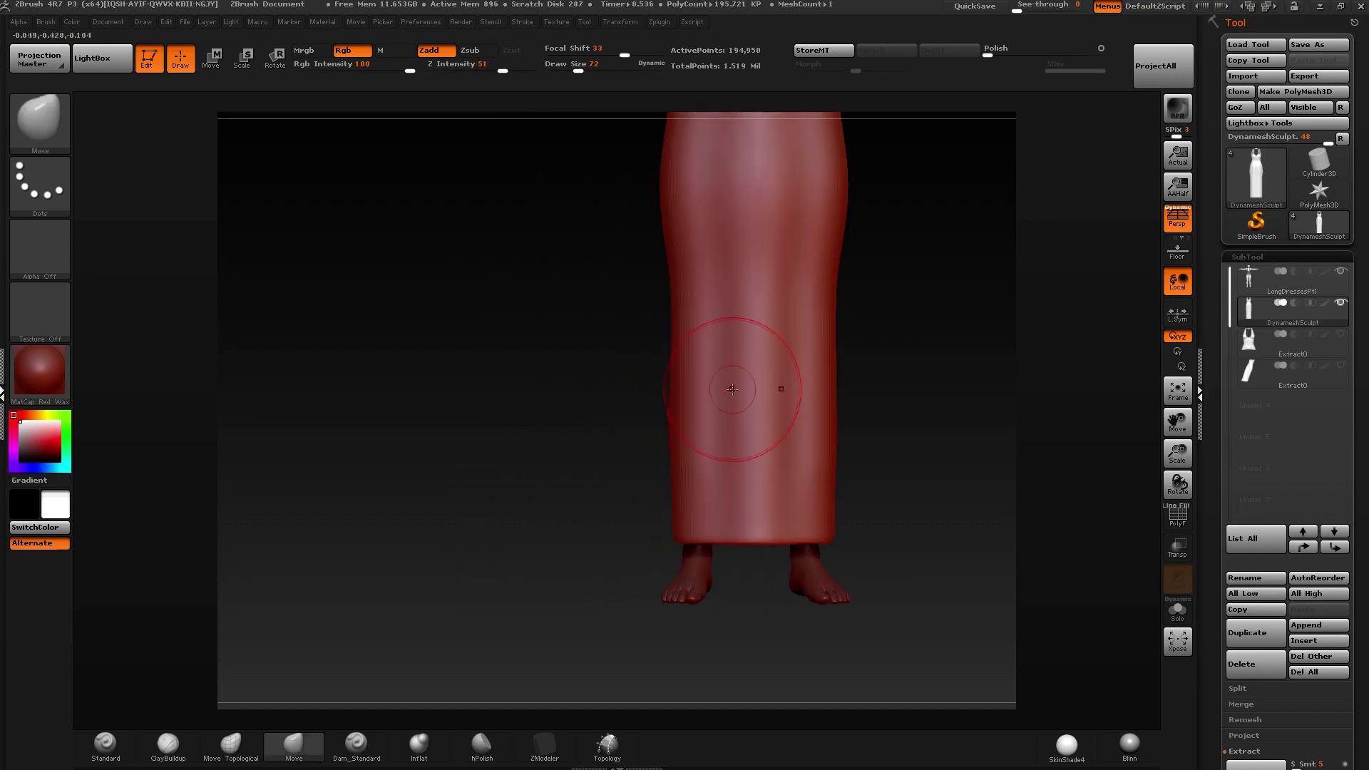
Turn on ghosted transparency to see the body through the dress and set the draw size to 82.
alt+drag(635, 378, 684, 400)
ctrl+right_drag(684, 400, 689, 367)
click(1174, 550)
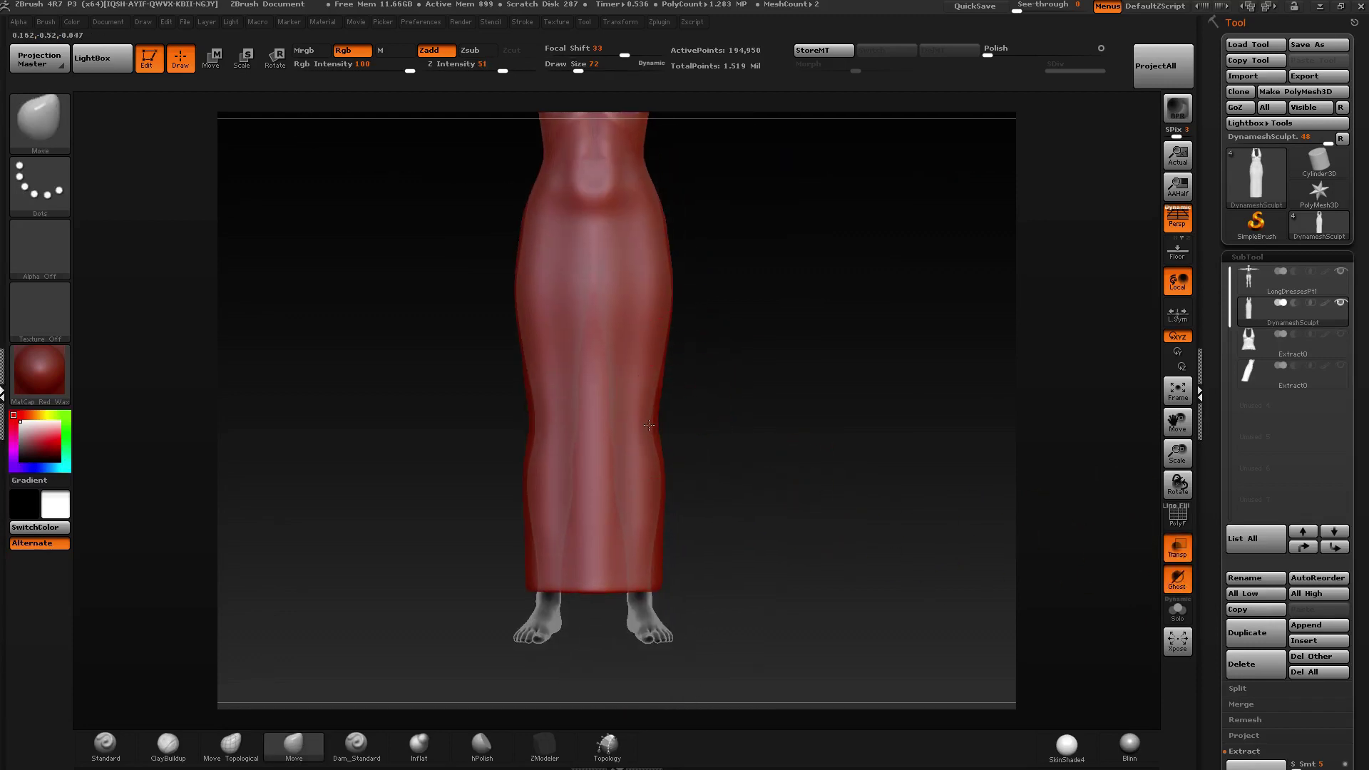
mouse_move(722, 420)
mouse_down()
mouse_move(665, 430)
mouse_move(729, 395)
mouse_move(721, 346)
mouse_up()
key(ctrl+z)
mouse_move(729, 344)
ctrl+right_down()
mouse_move(749, 323)
mouse_move(661, 361)
ctrl+right_up()
drag(572, 71, 579, 71)
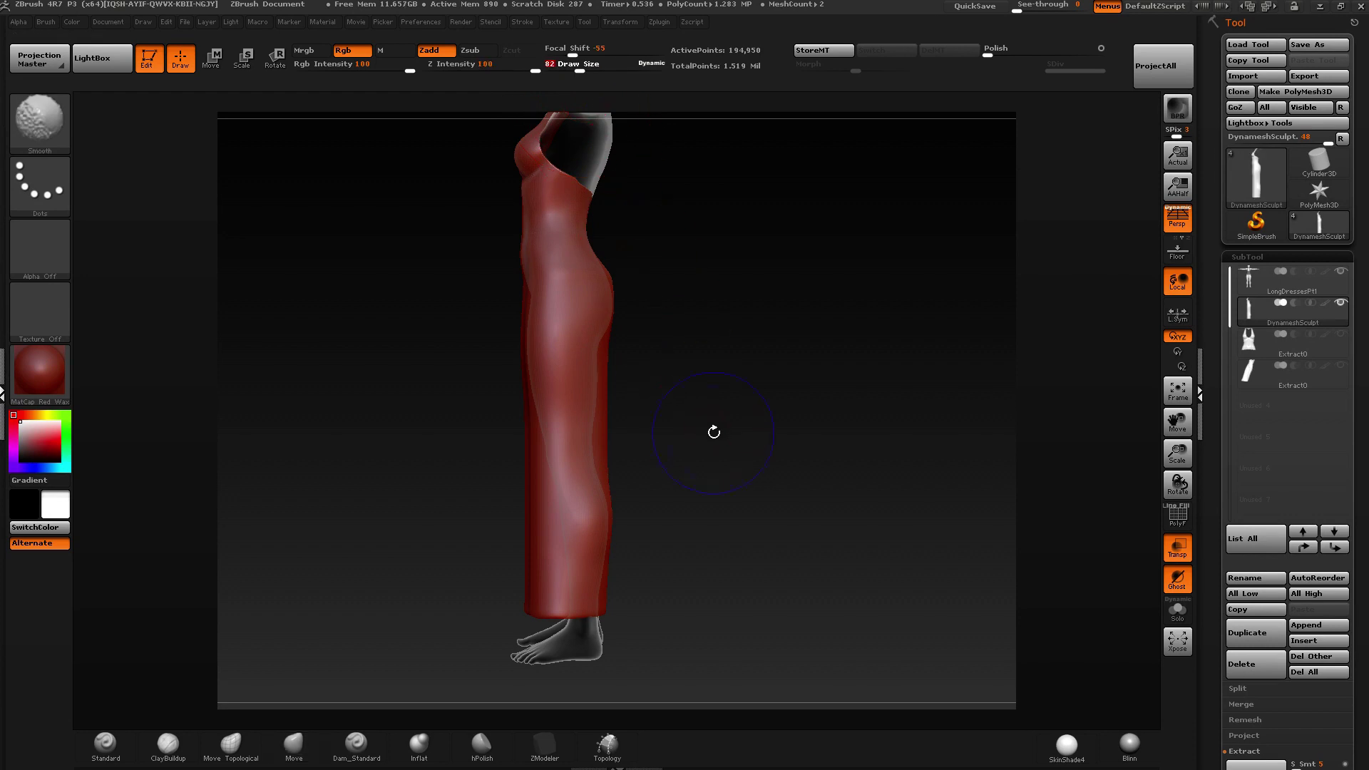
Turn off perspective and, from the side, mask the whole dress except a narrow band along the hem.
key(p)
alt+right_drag(624, 509, 642, 489)
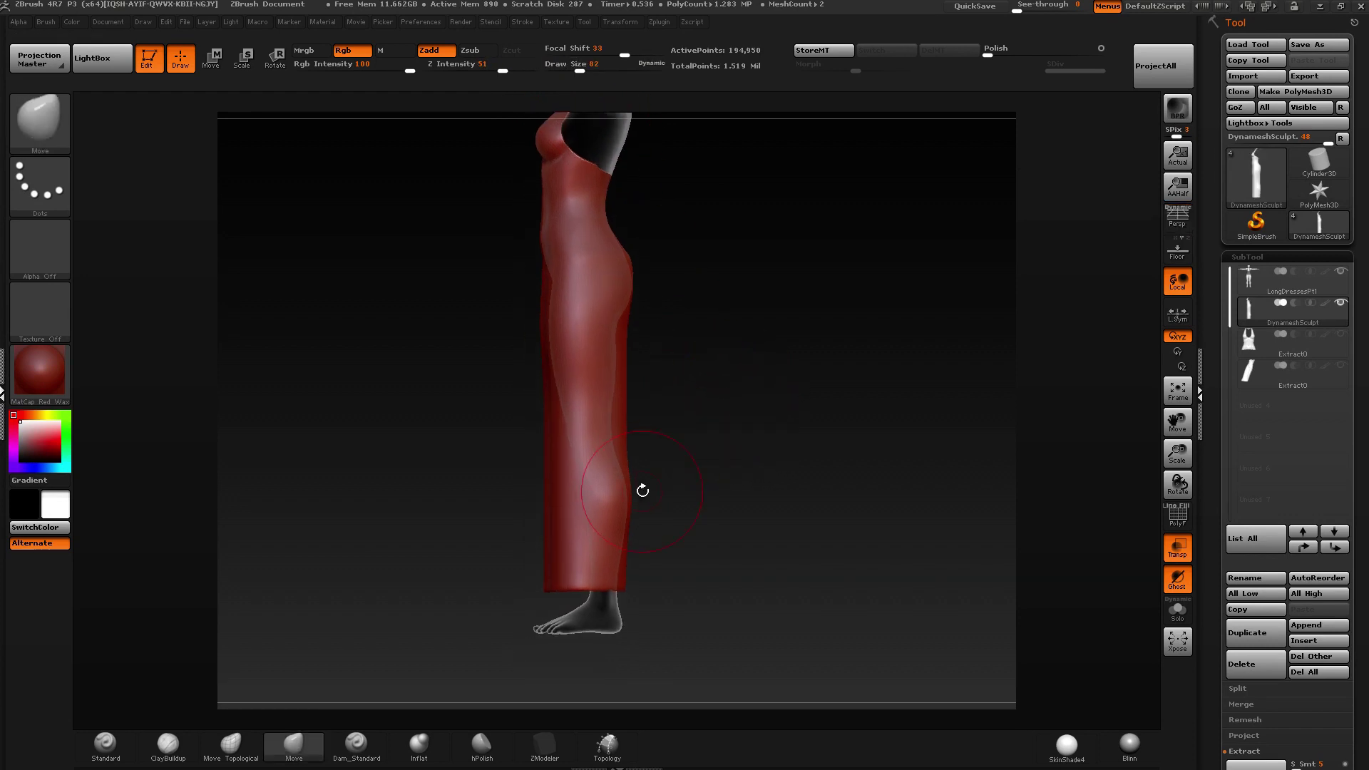
ctrl+drag(714, 418, 524, 610)
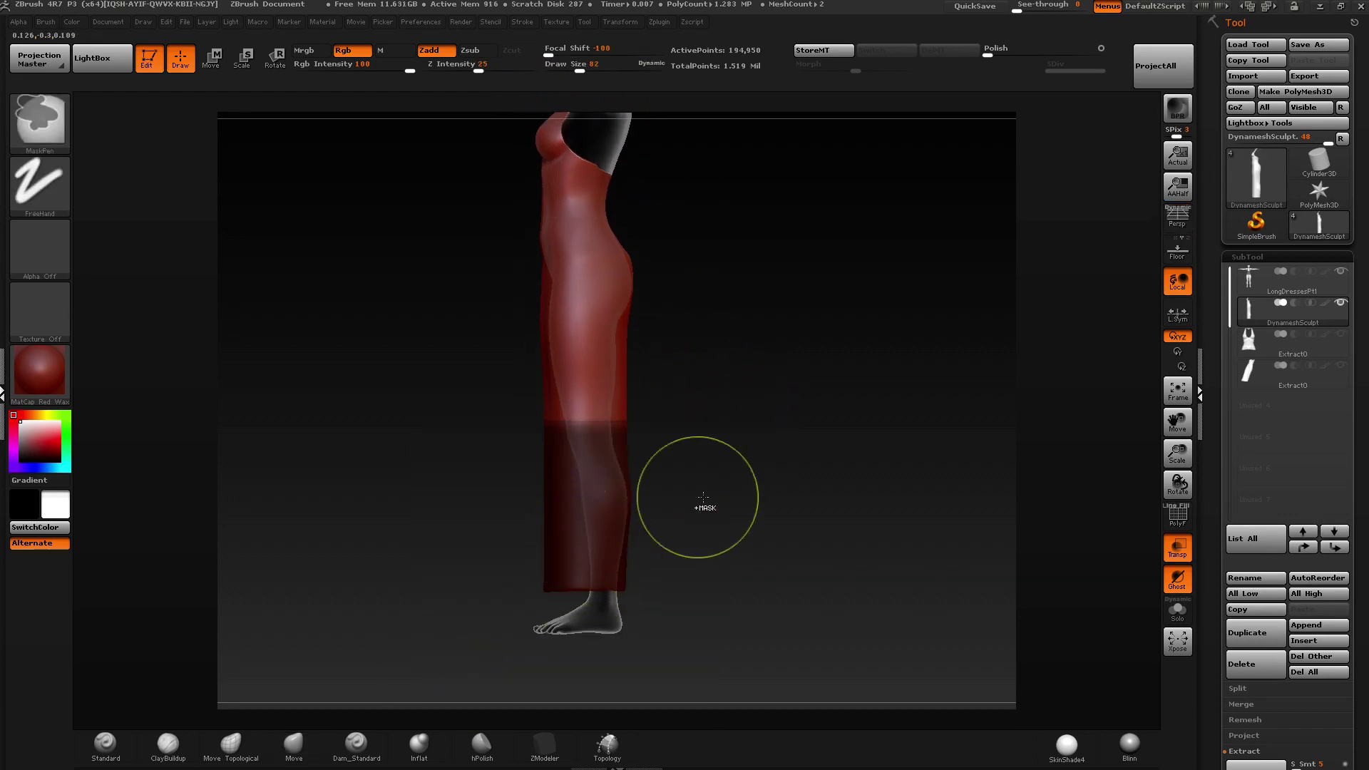
ctrl+drag(703, 495, 489, 636)
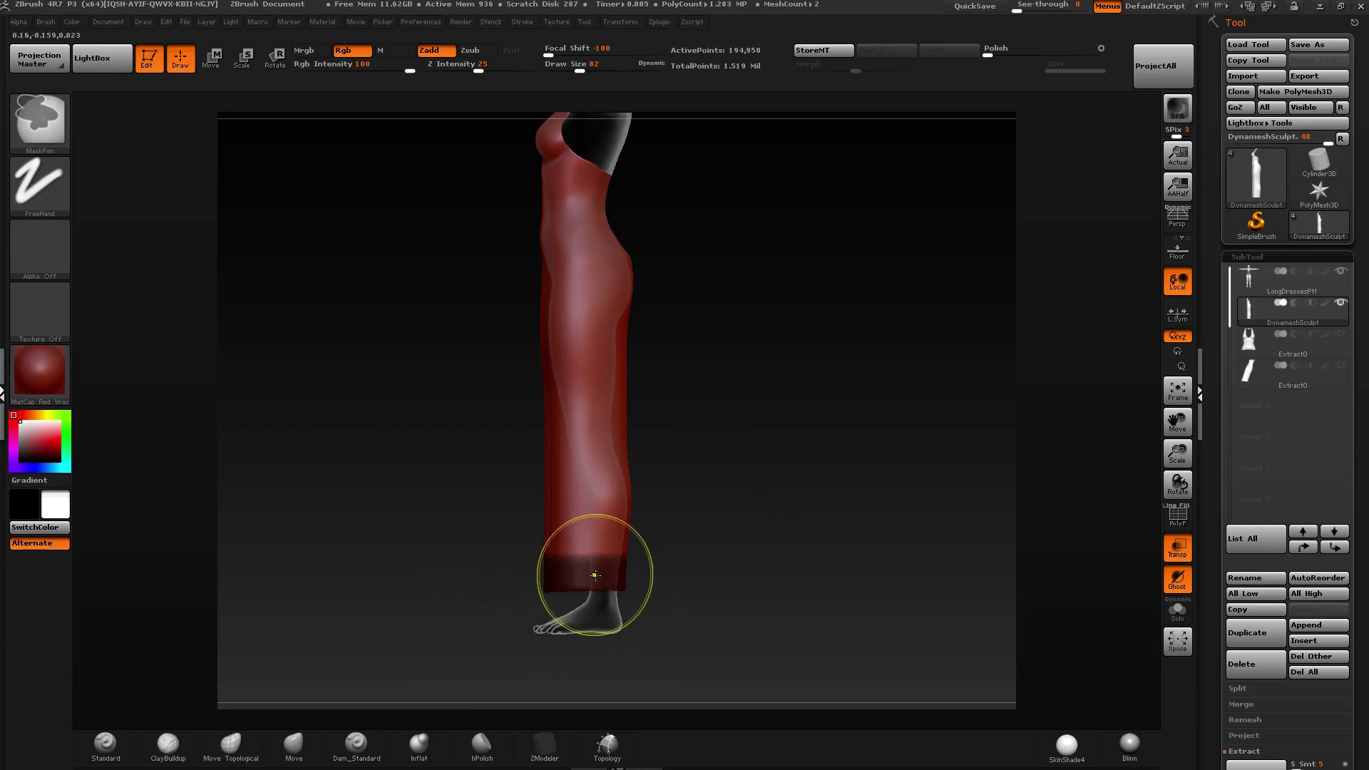
ctrl+click(664, 516)
shift+drag(664, 516, 670, 578)
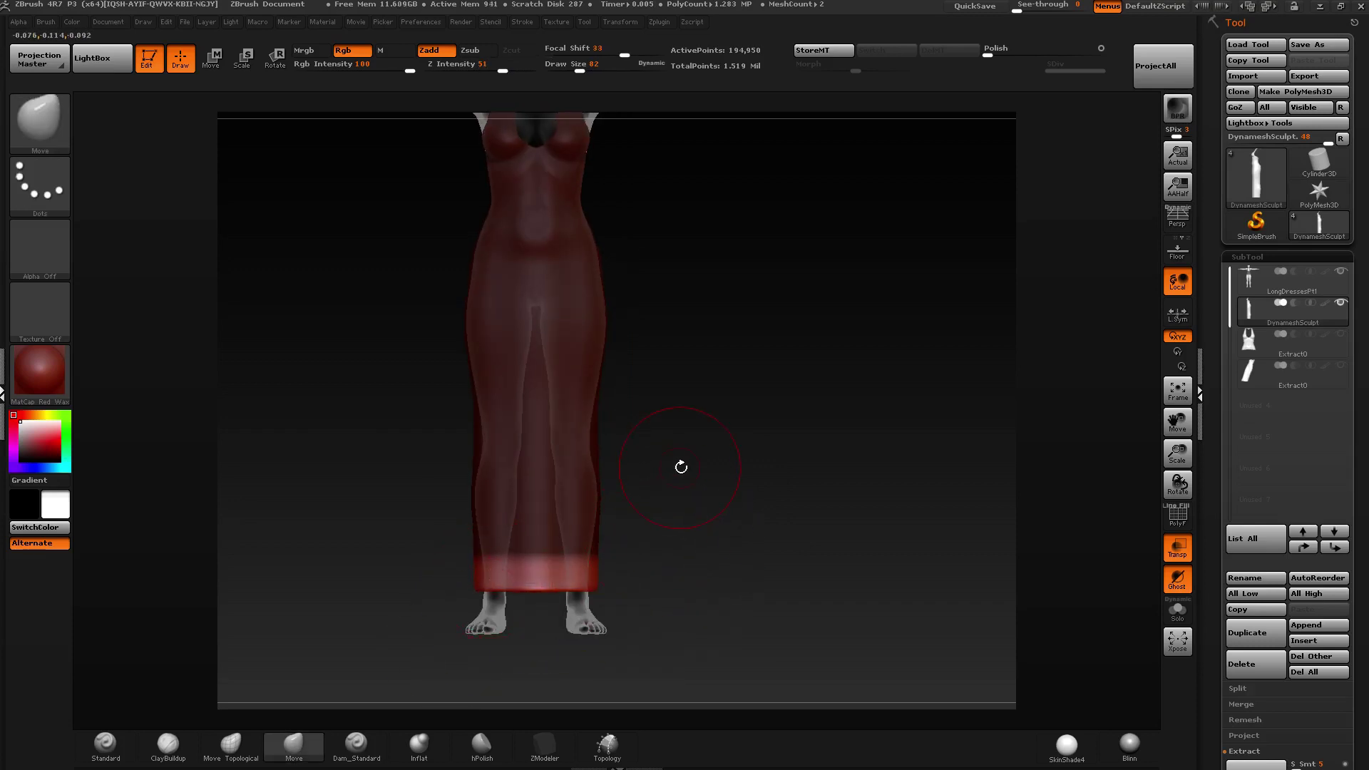
Scale the unmasked hem band outward with a horizontal Transpose line until it flares well beyond the skirt.
key(e)
drag(549, 565, 709, 563)
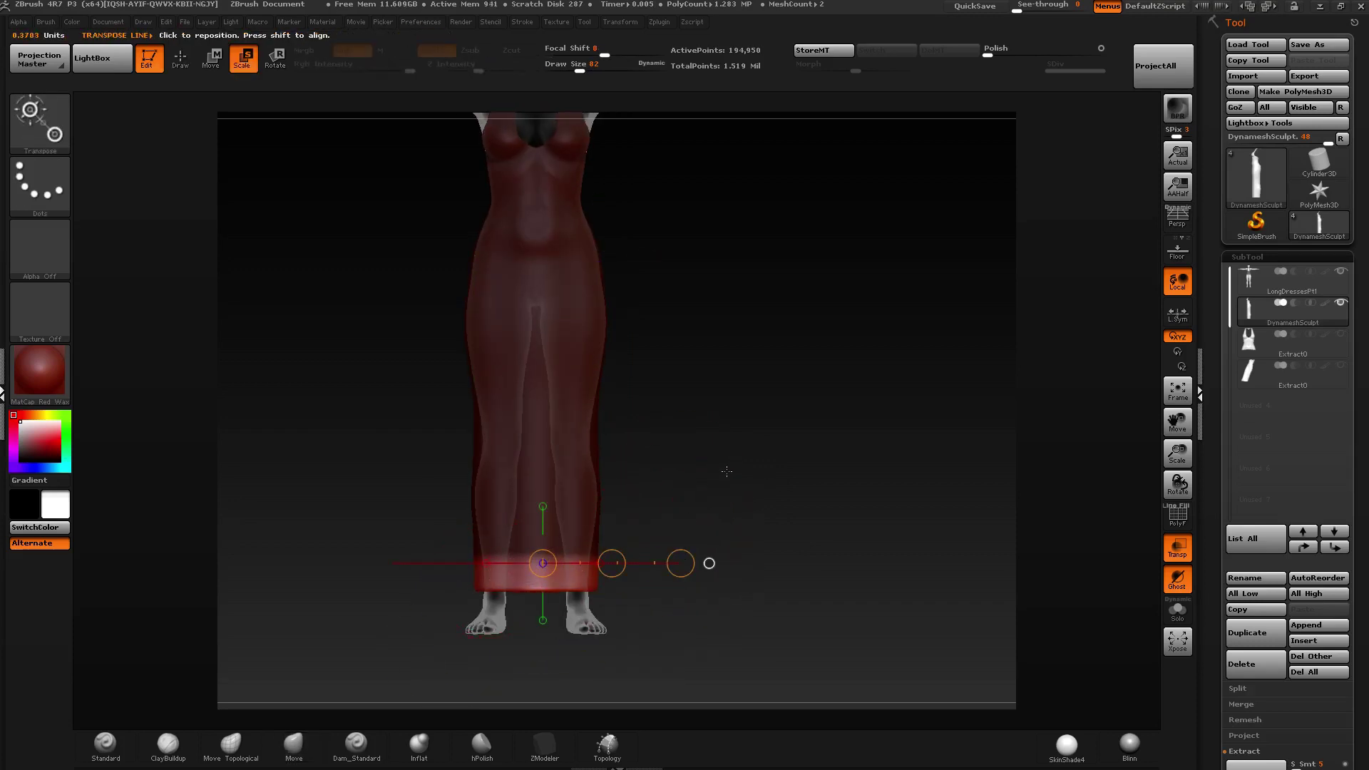
shift+drag(725, 472, 641, 485)
click(605, 564)
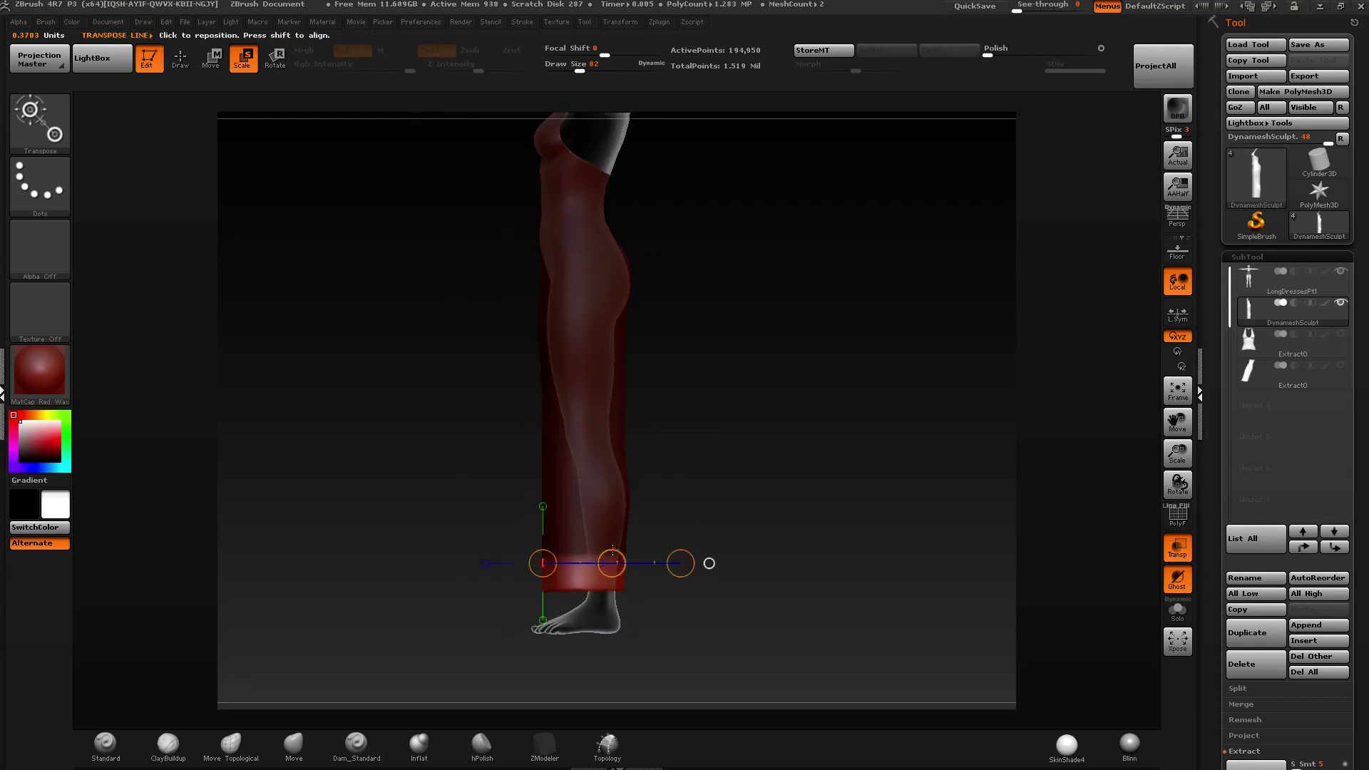
drag(612, 549, 791, 555)
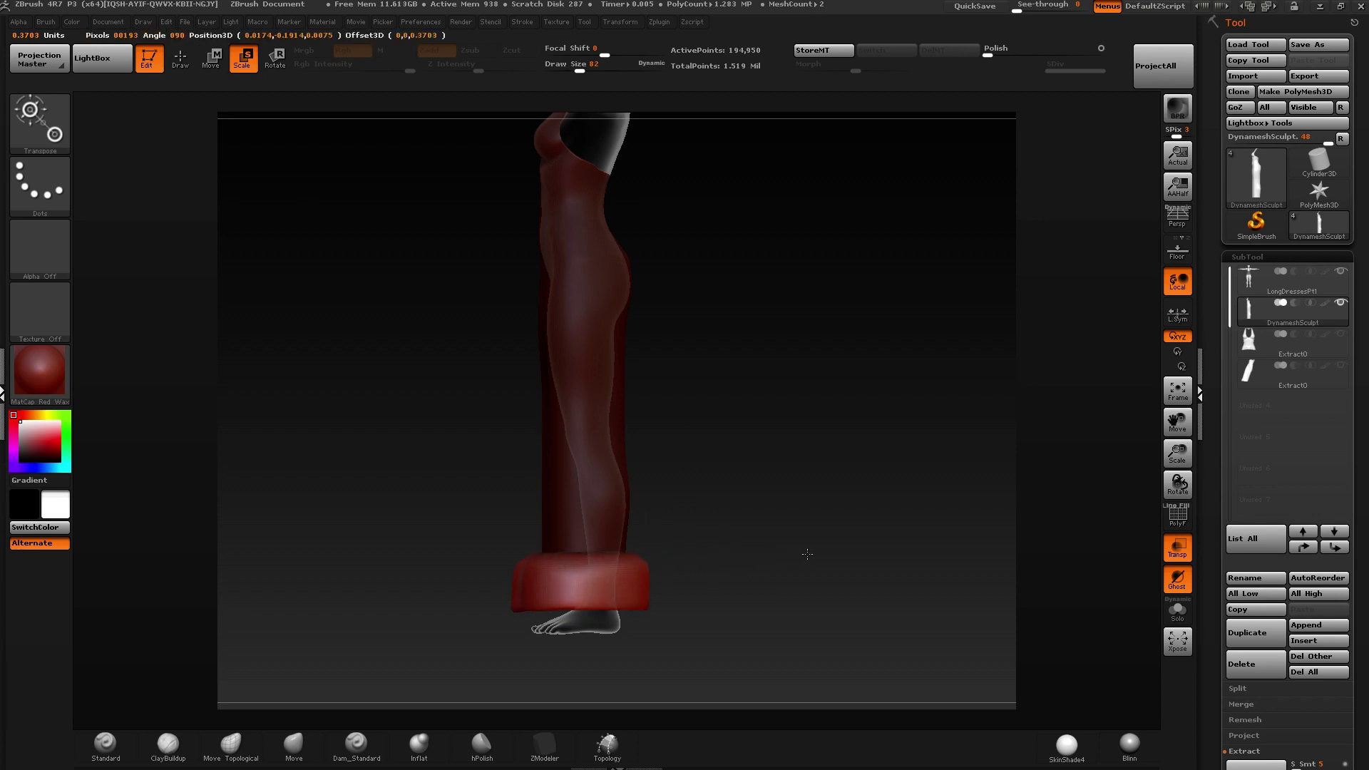
Move the widened hem band down toward the feet with Transpose and return to draw mode.
key(w)
drag(651, 559, 664, 578)
key(q)
shift+drag(717, 459, 650, 574)
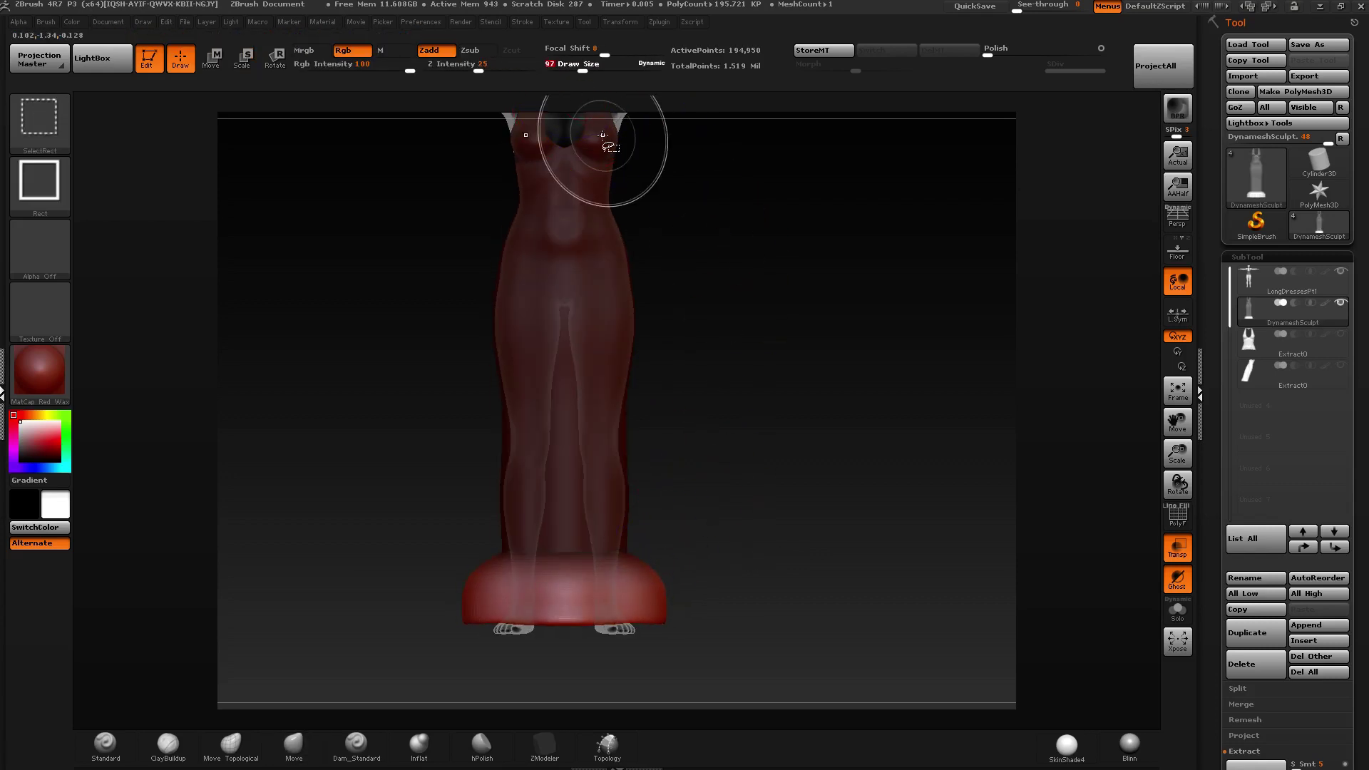
Mask the skirt from mid-thigh to just above the hem edge, invert the mask, and apply Polish to the unmasked area.
ctrl+drag(756, 421, 400, 596)
ctrl+drag(720, 386, 349, 636)
ctrl+drag(773, 339, 404, 580)
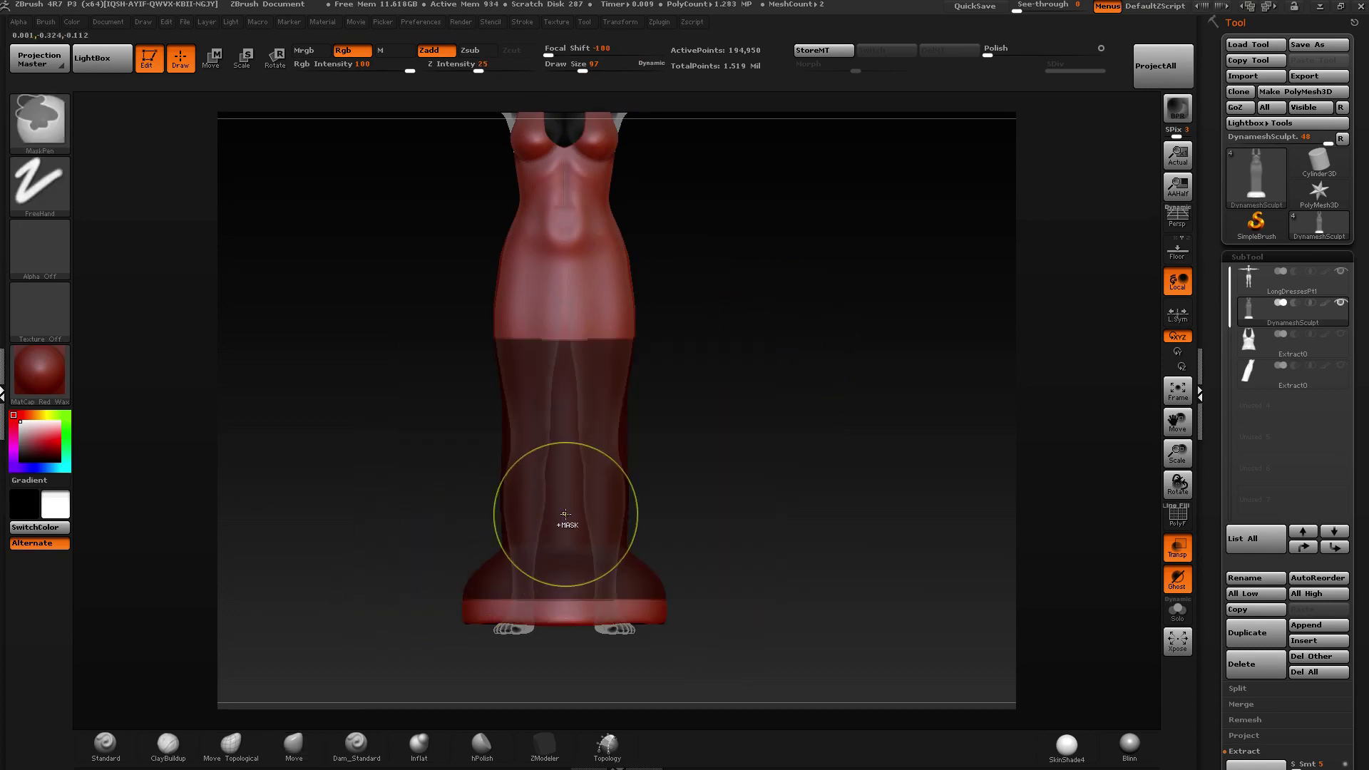
ctrl+click(888, 184)
drag(1010, 55, 991, 56)
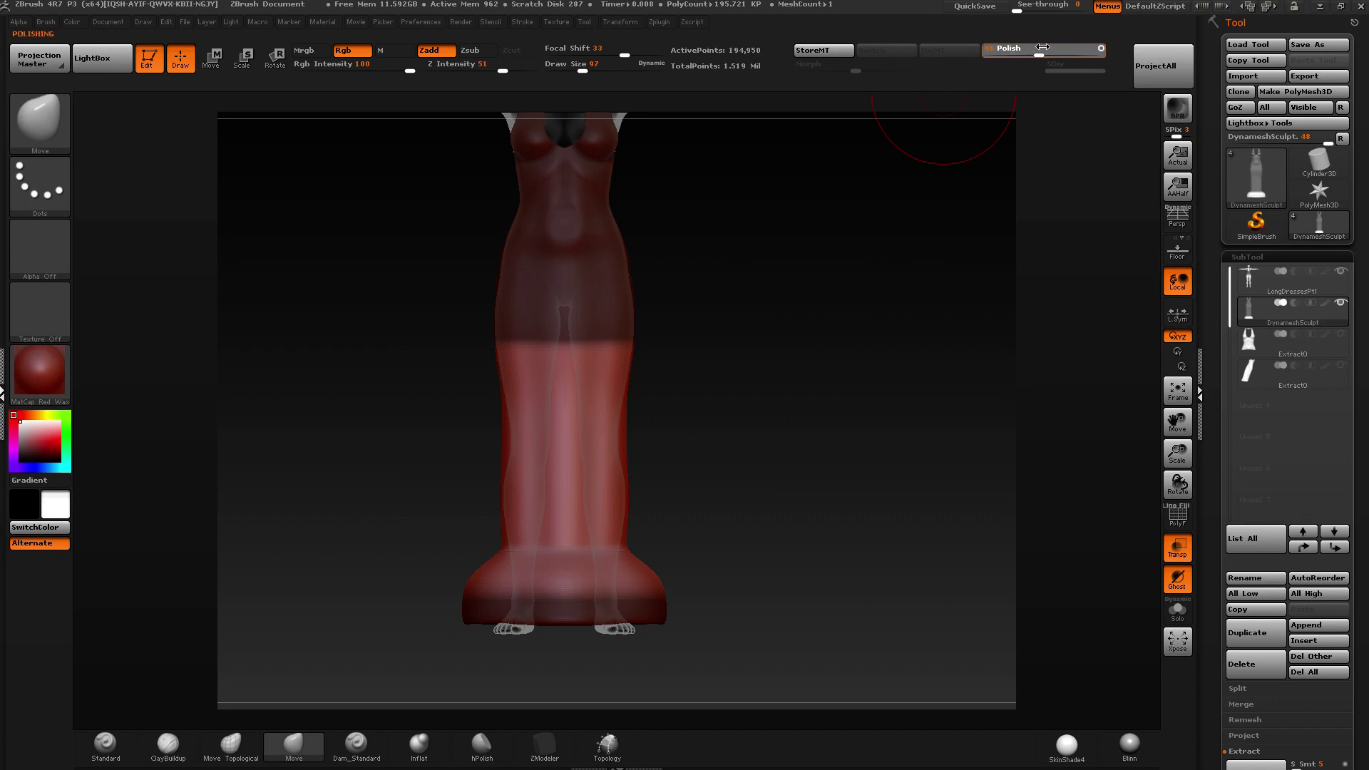
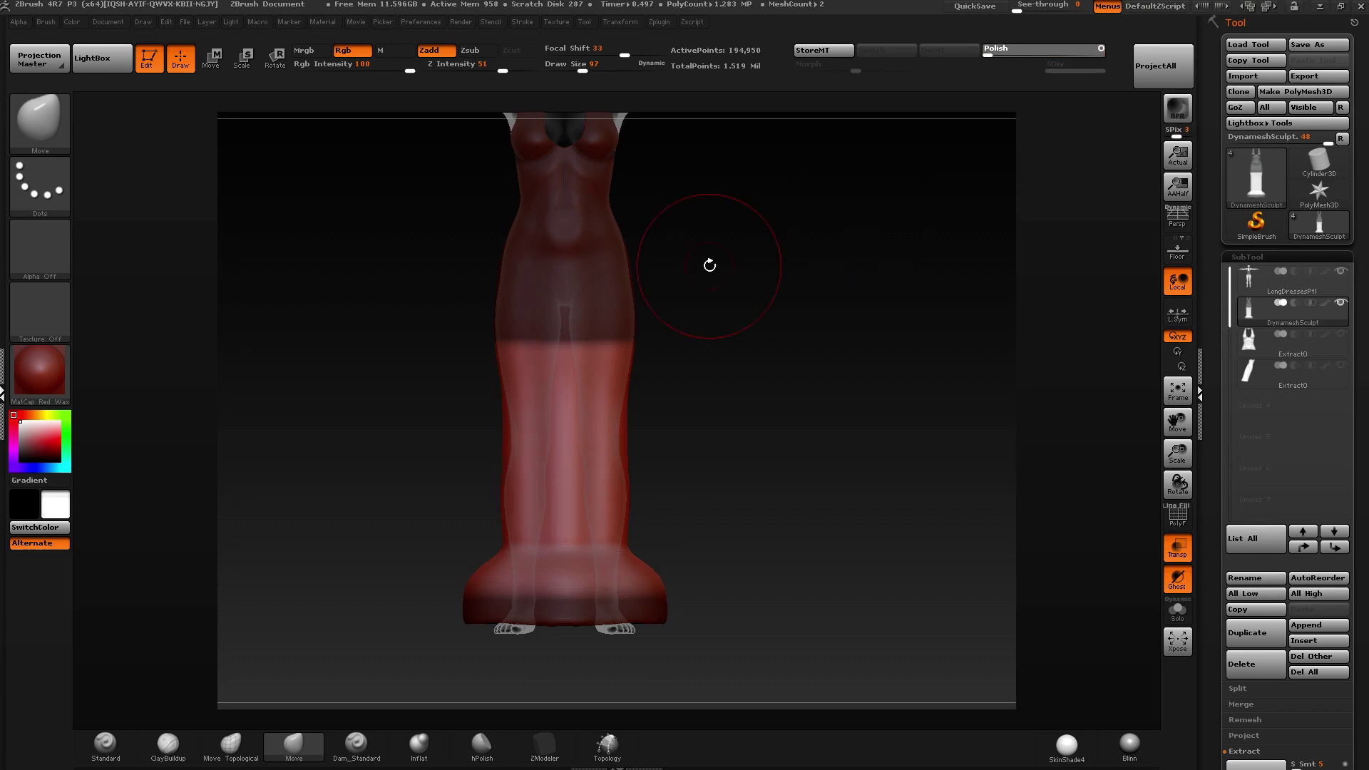
Clear the mask and reshape the flared hem and its junction with the skirt using the Move brush at draw size 97.
mouse_move(689, 285)
right_down()
mouse_move(605, 468)
mouse_move(672, 436)
mouse_move(618, 474)
mouse_move(605, 517)
mouse_move(544, 567)
mouse_move(465, 556)
right_up()
key(ctrl+shift+a)
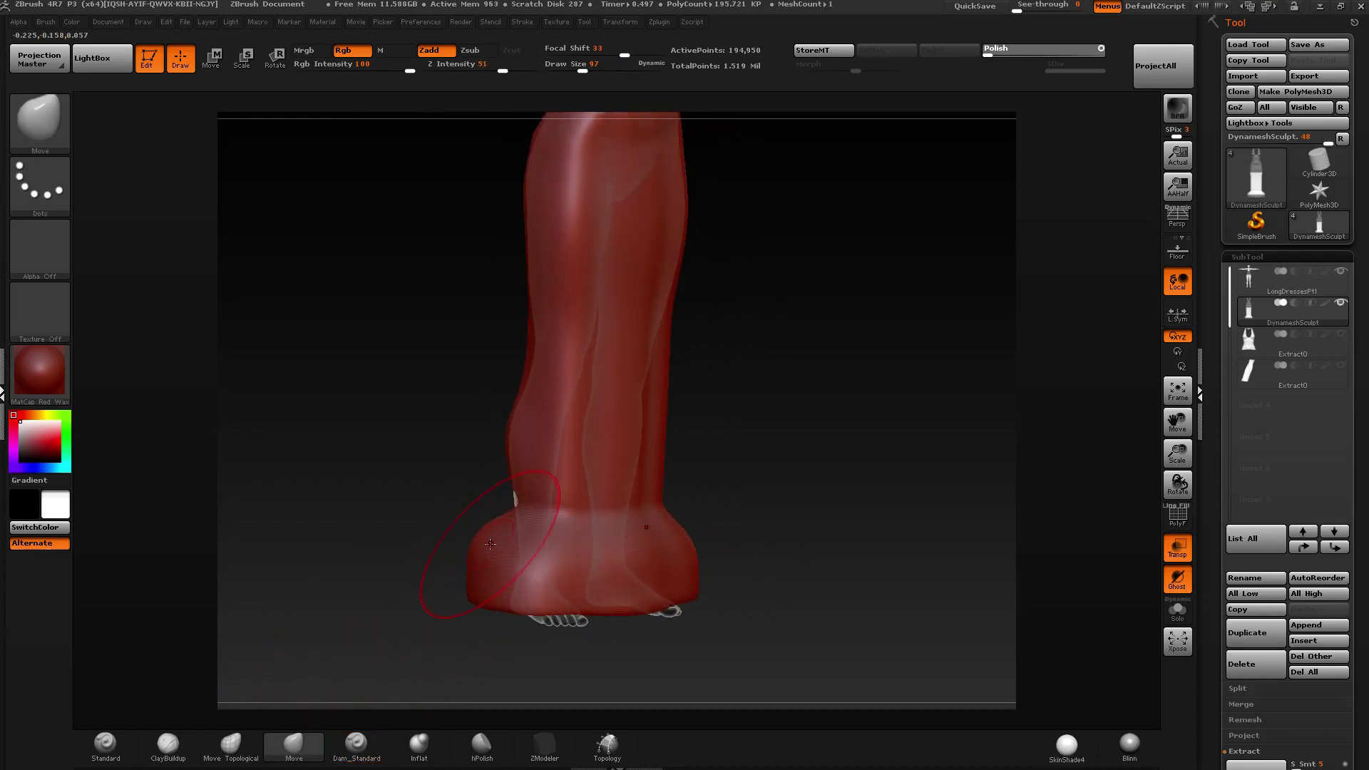
drag(513, 507, 489, 509)
drag(539, 570, 547, 574)
mouse_move(547, 574)
right_down()
mouse_move(636, 570)
mouse_move(564, 579)
right_up()
drag(563, 578, 566, 564)
Set Focal Shift to 74 and draw size to 86, and shape the bulging flare into a smoother taper around the ankles.
drag(624, 55, 646, 55)
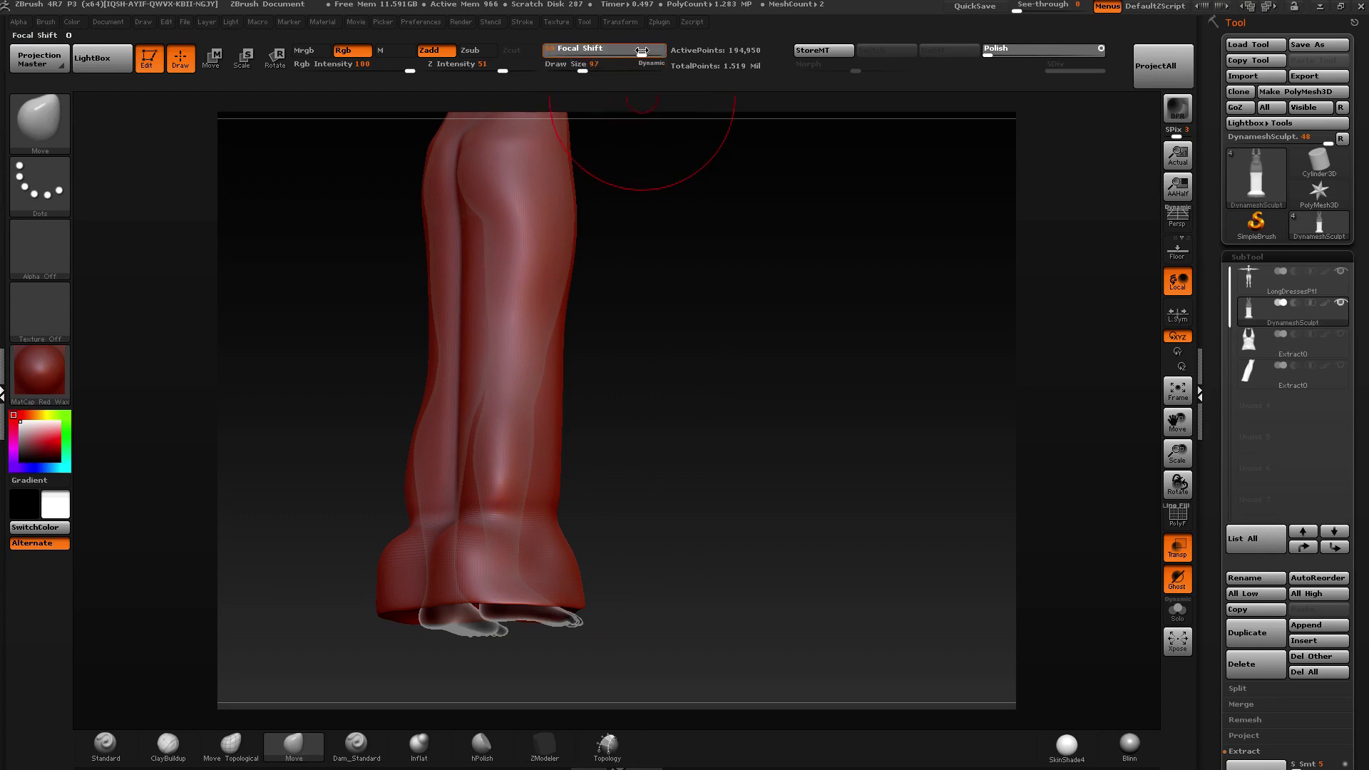
click(581, 69)
drag(630, 443, 588, 452)
mouse_move(579, 547)
mouse_down()
mouse_move(596, 549)
mouse_move(529, 558)
mouse_up()
drag(618, 564, 649, 562)
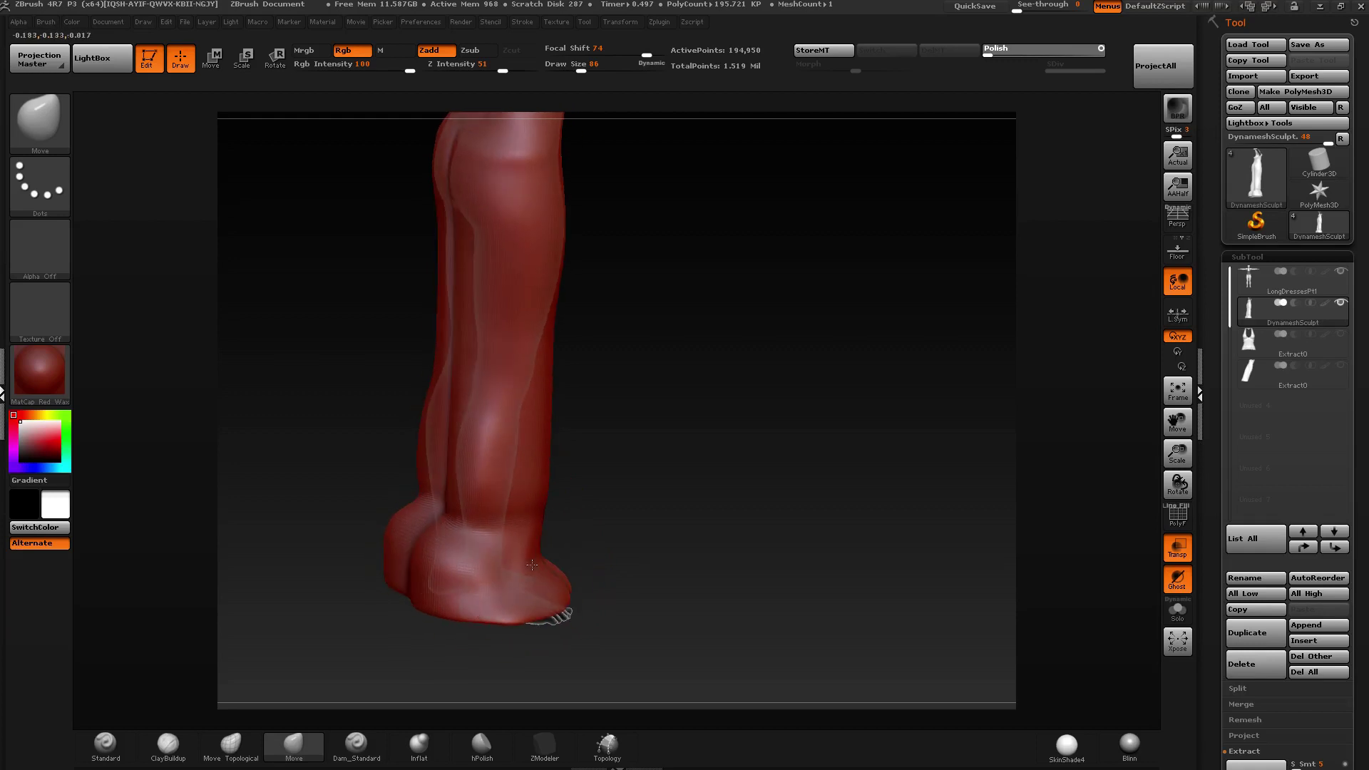
drag(476, 574, 458, 581)
mouse_move(594, 560)
shift+mouse_down()
mouse_move(536, 544)
mouse_move(460, 570)
mouse_move(457, 549)
mouse_move(551, 561)
shift+mouse_up()
drag(462, 575, 633, 517)
drag(566, 563, 561, 584)
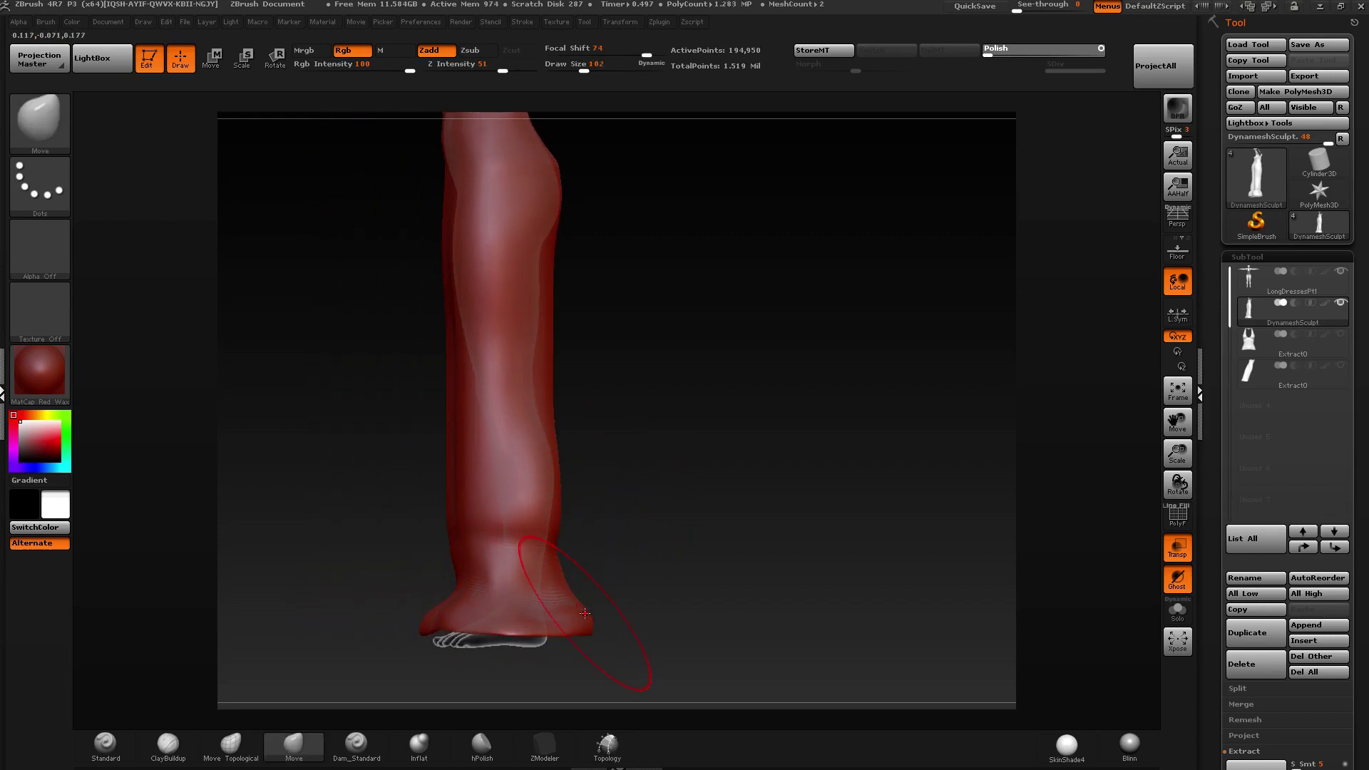
Increase the draw size to 110, push the front of the hem back toward the ankle, and pull the back hem downward.
key(bracketright)
drag(457, 580, 466, 579)
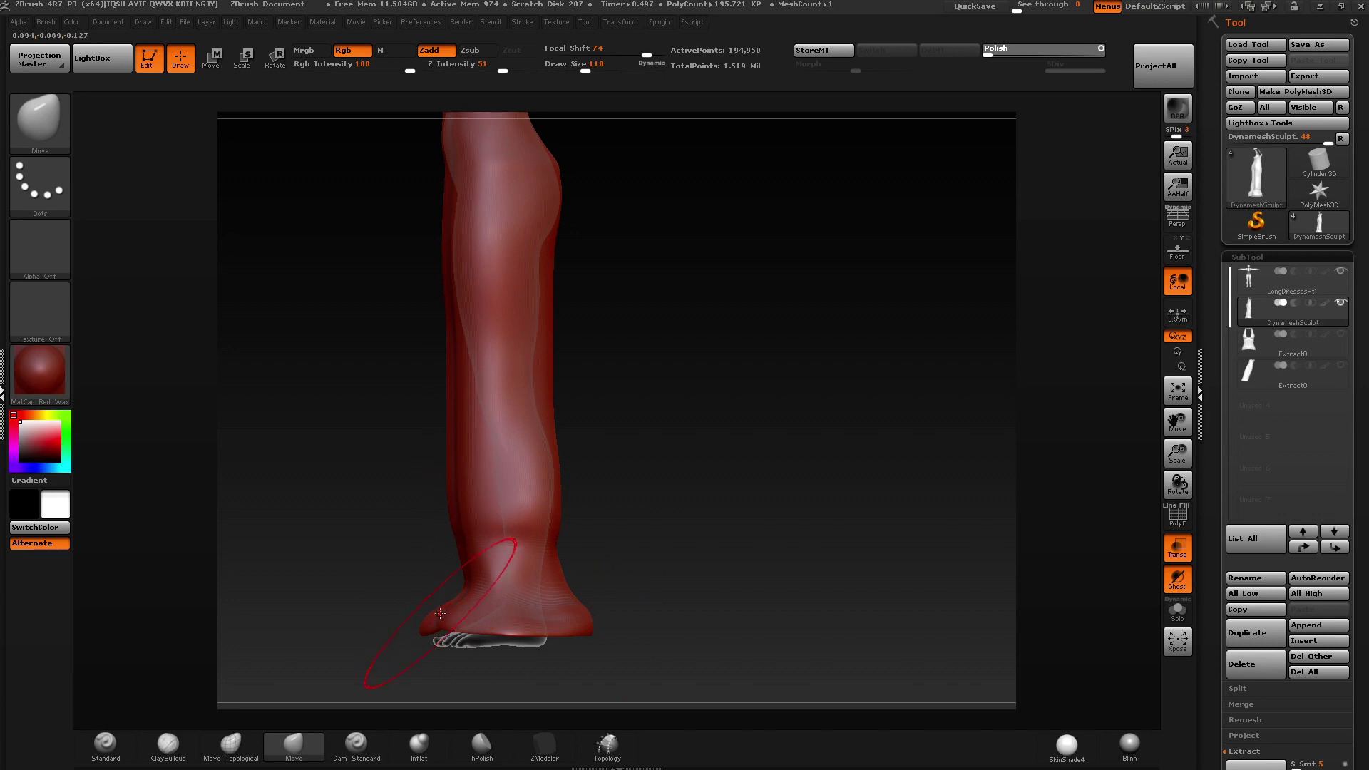
drag(424, 619, 429, 617)
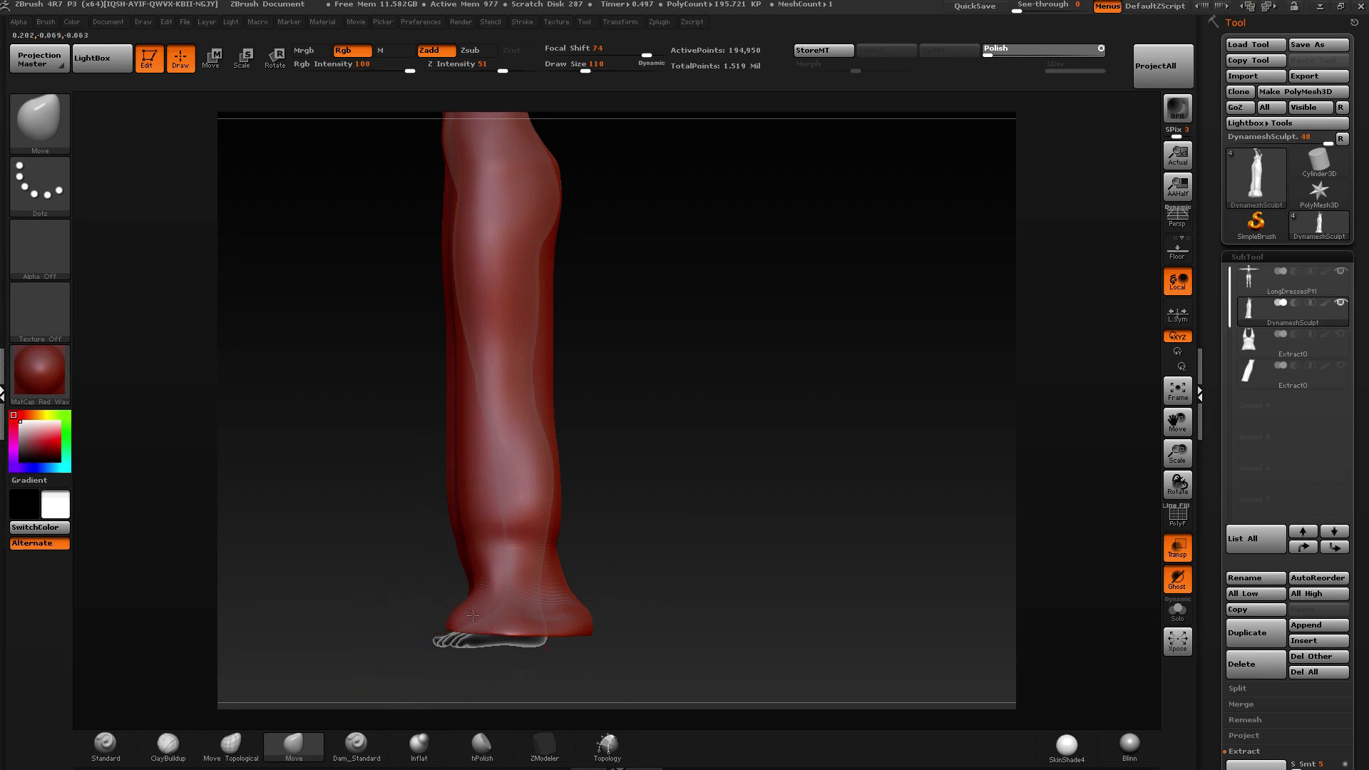
drag(584, 624, 575, 638)
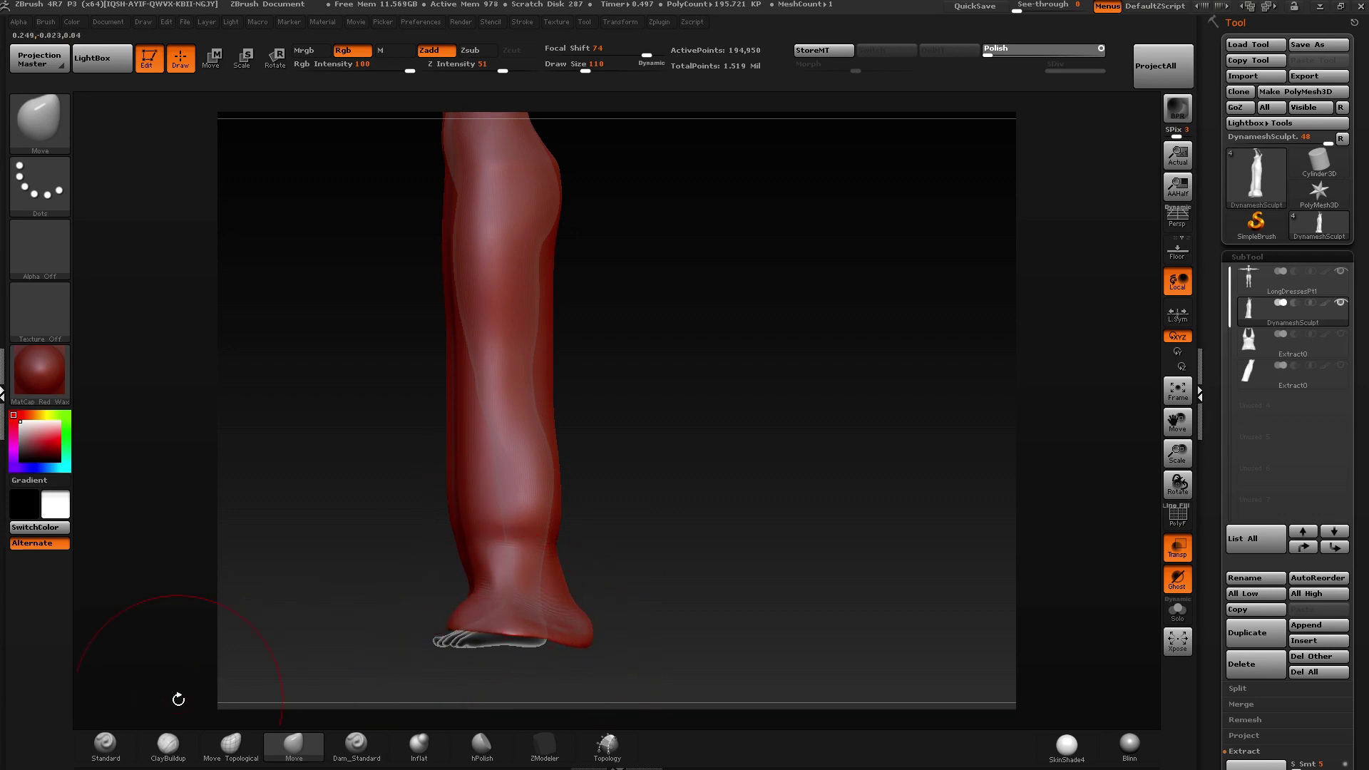
Turn off transparency and sculpt folds into the back of the flare with the Standard brush, reducing the draw size from 68 to 19.
click(106, 746)
click(578, 69)
drag(656, 427, 594, 515)
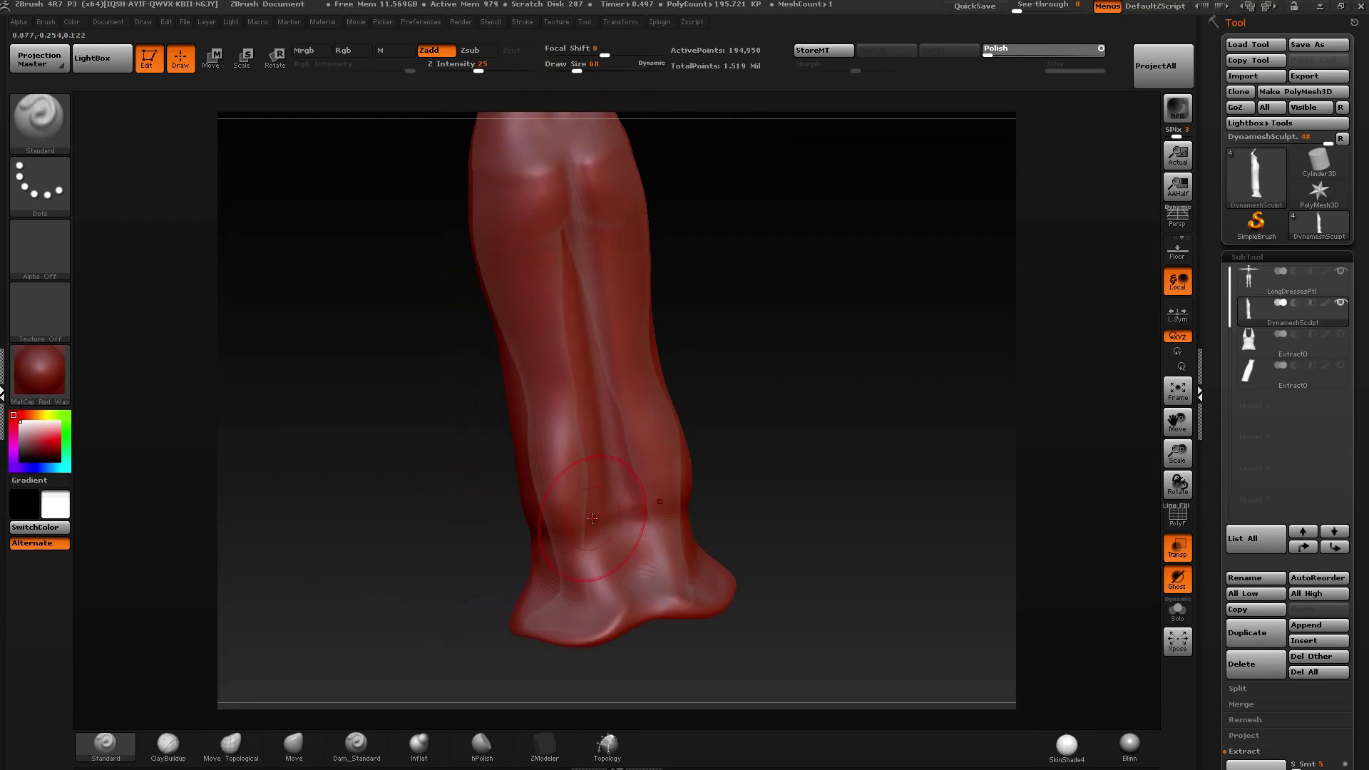
click(1177, 547)
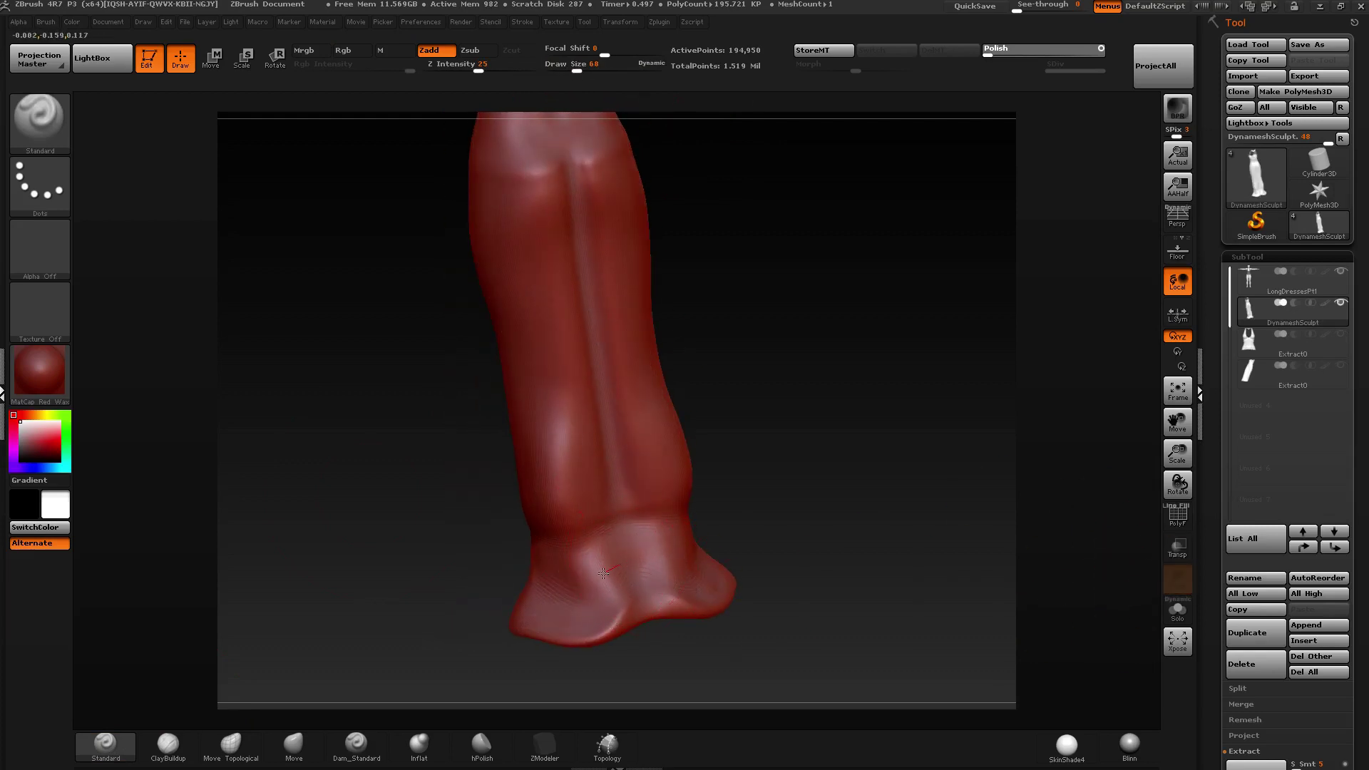
drag(577, 69, 563, 70)
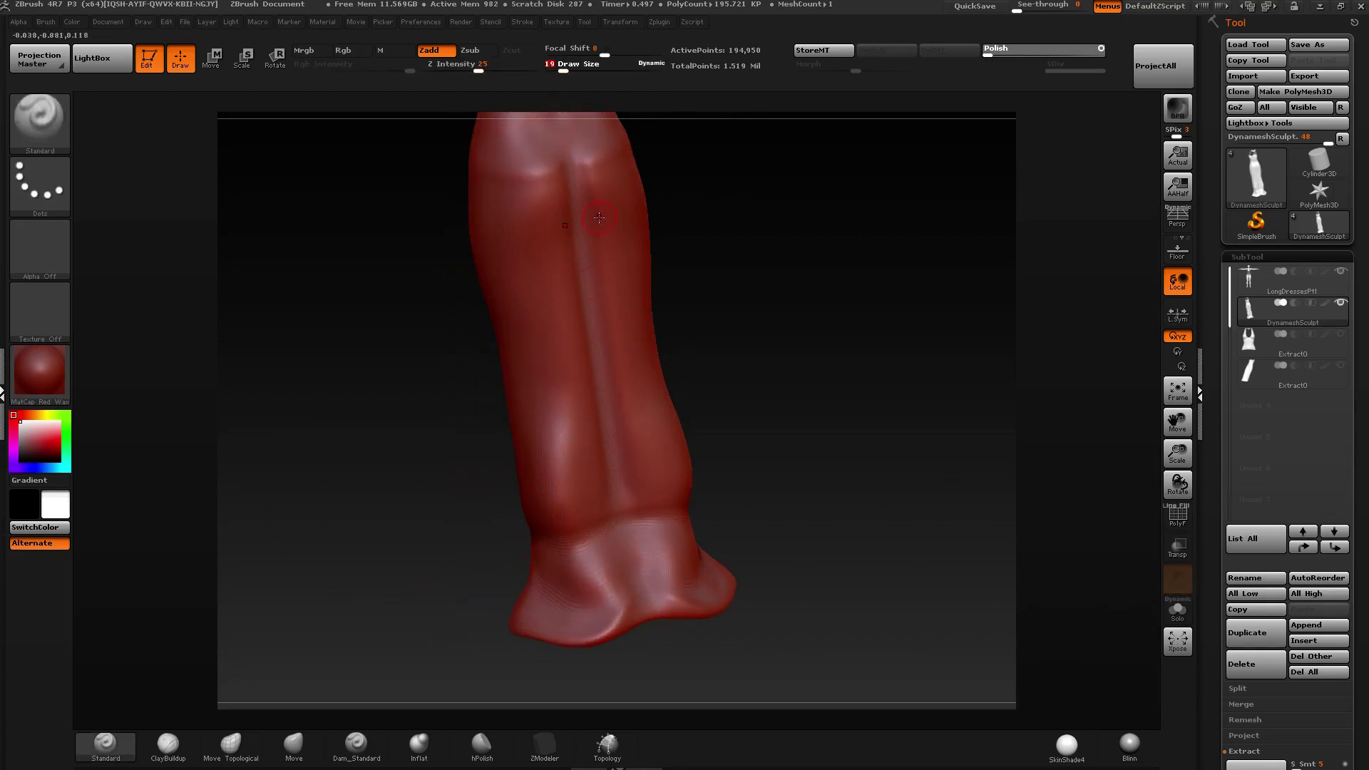
drag(581, 553, 671, 549)
mouse_move(578, 592)
mouse_down()
mouse_move(688, 567)
mouse_move(587, 625)
mouse_move(663, 603)
mouse_up()
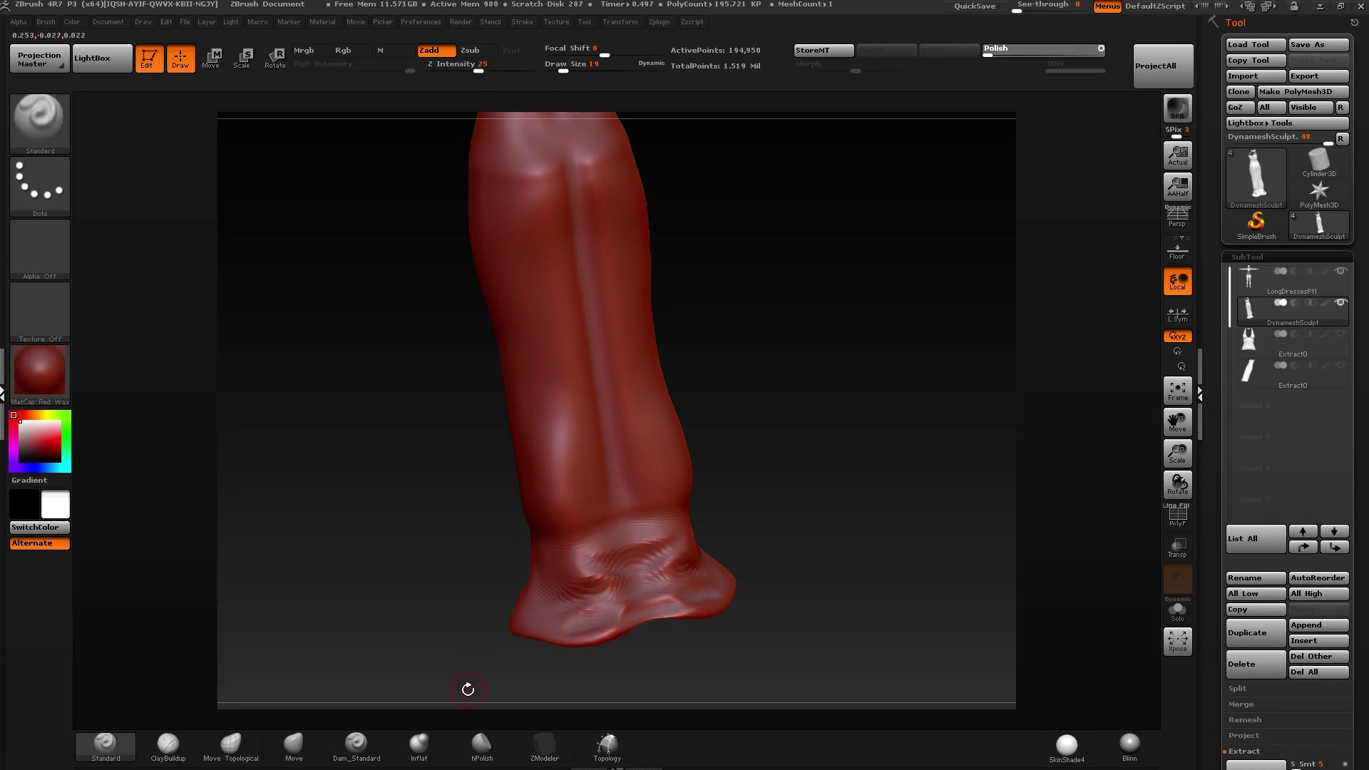
Switch to the Inflat brush at draw size 35 and smooth out the wavy back edge of the hem.
click(419, 744)
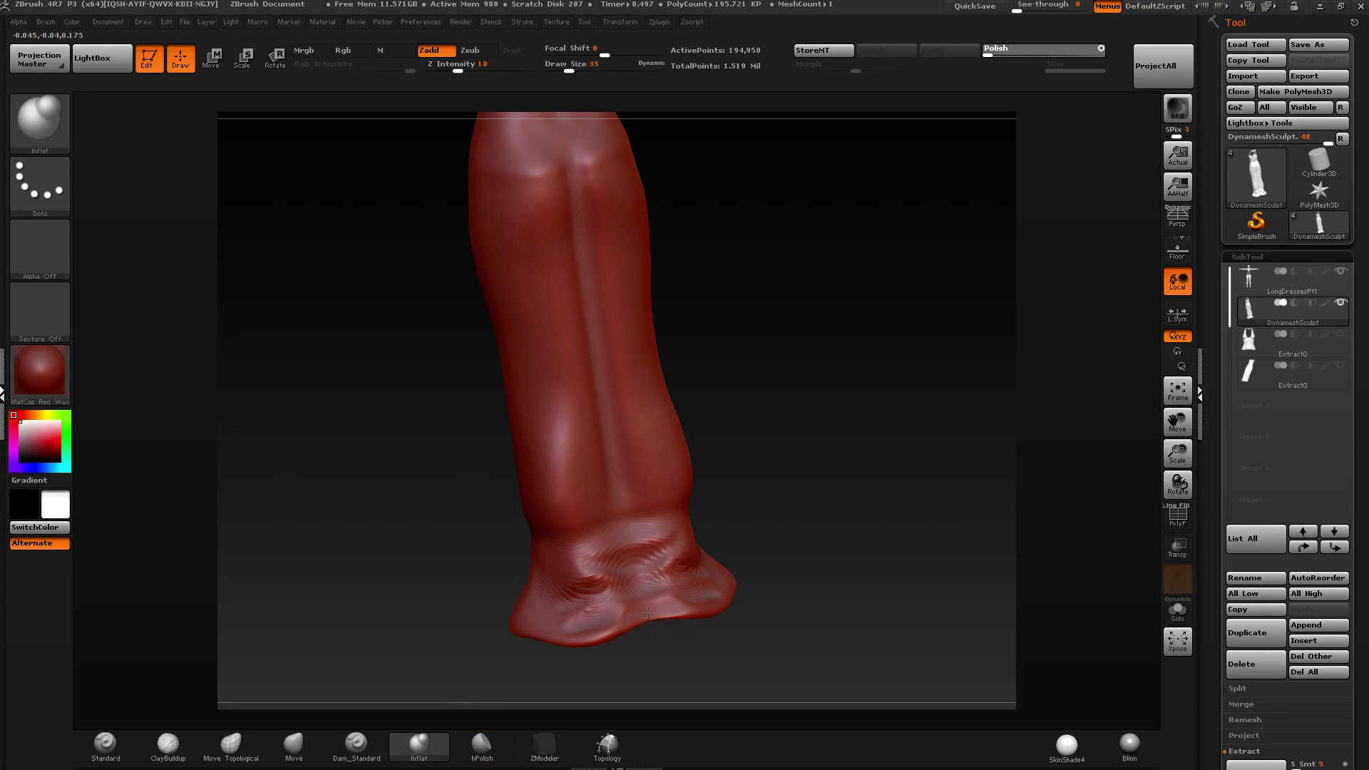
key(shift)
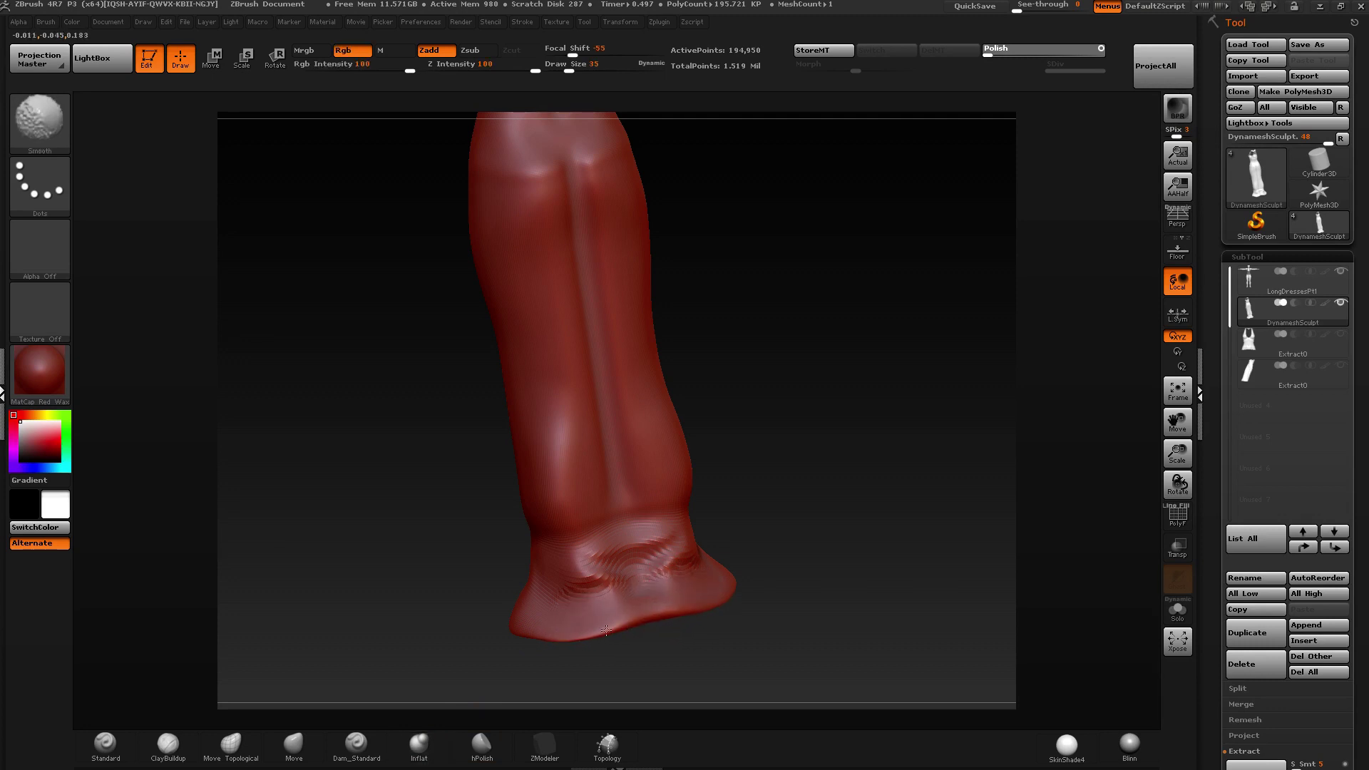
drag(544, 618, 442, 613)
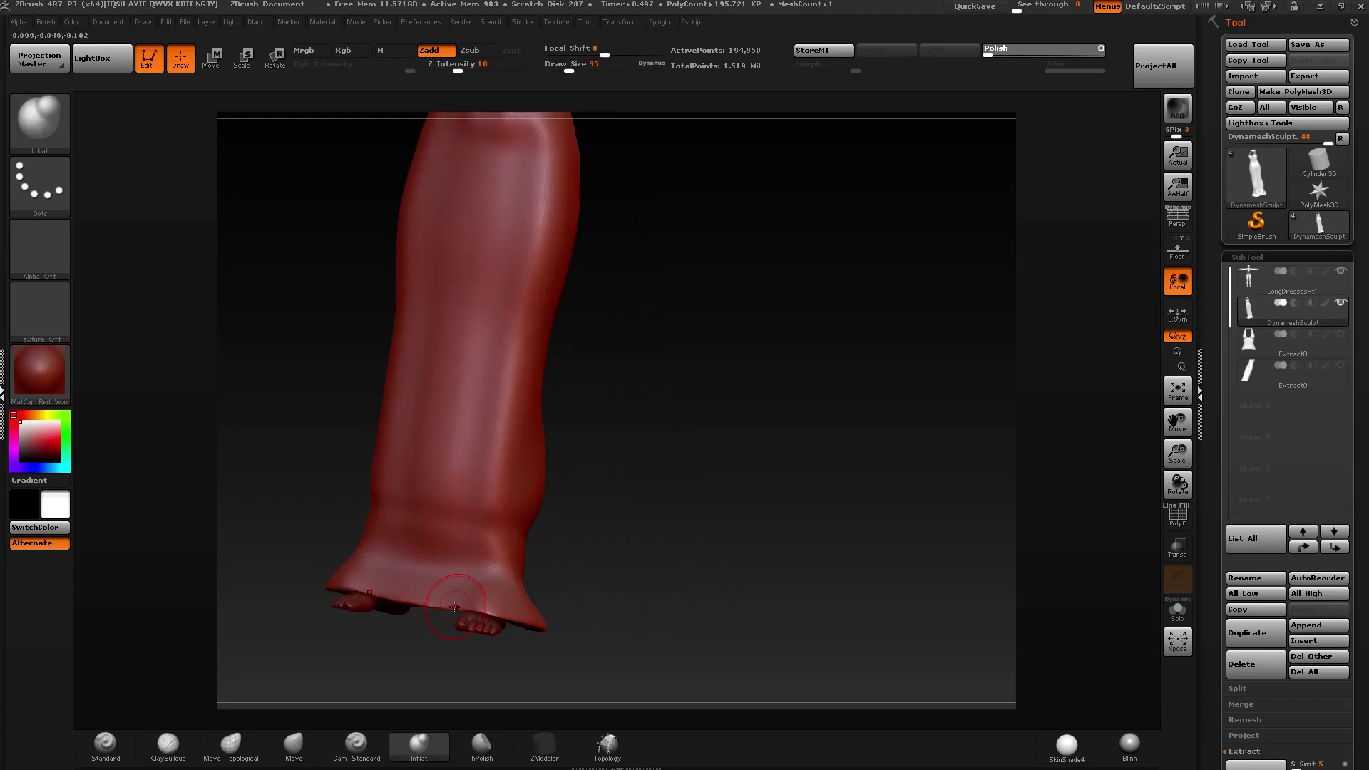
Pull the flare's side corners and front hem down over the feet with the Move brush at draw size 83.
click(306, 746)
shift+drag(614, 499, 633, 452)
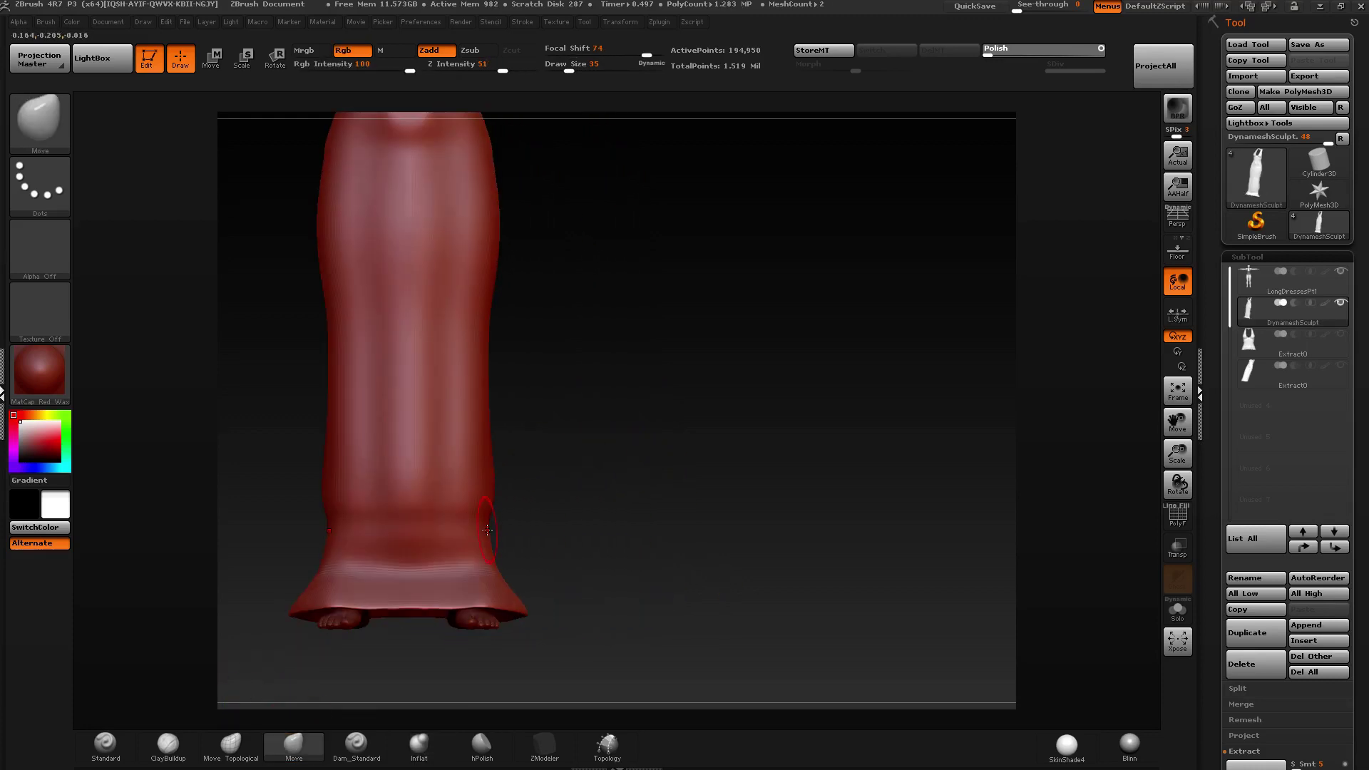
drag(532, 584, 535, 613)
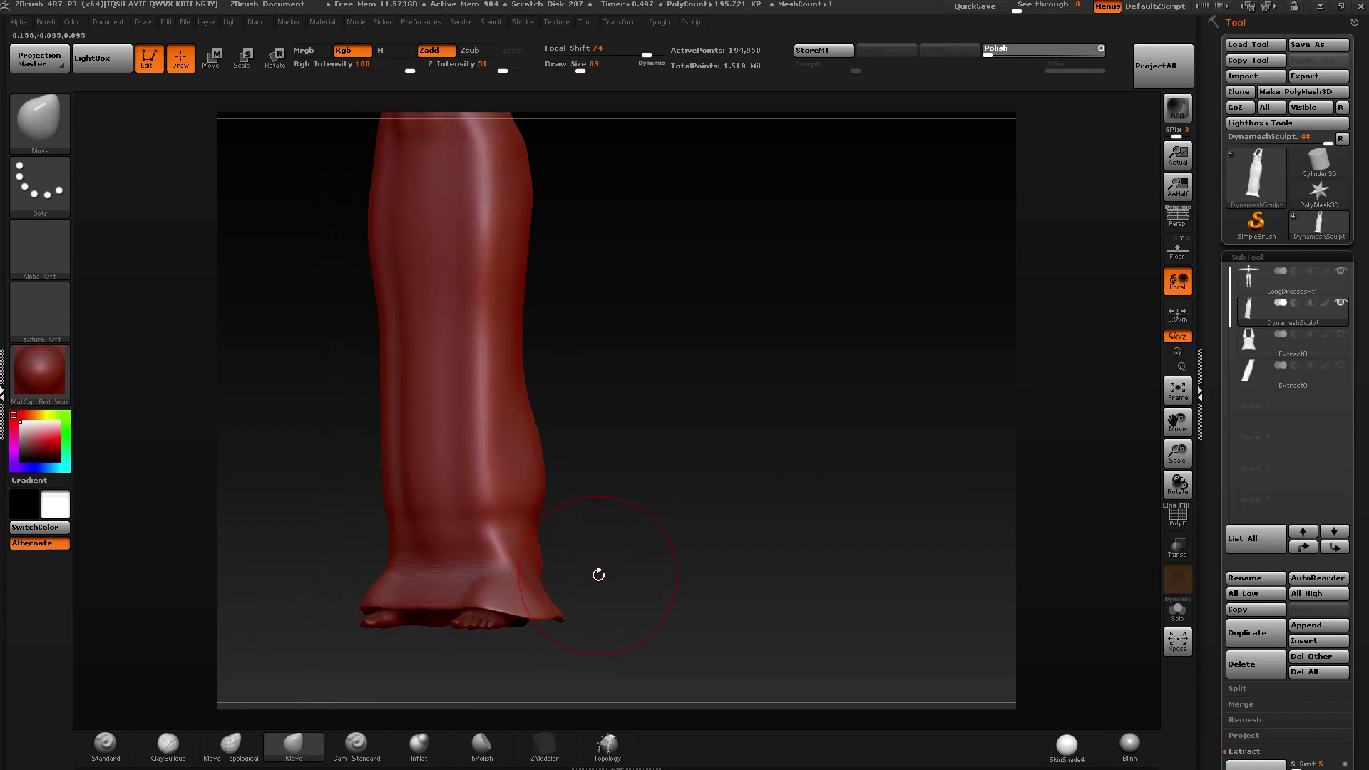
drag(599, 575, 544, 632)
mouse_move(444, 605)
mouse_down()
mouse_move(445, 618)
mouse_move(418, 621)
mouse_move(477, 638)
mouse_up()
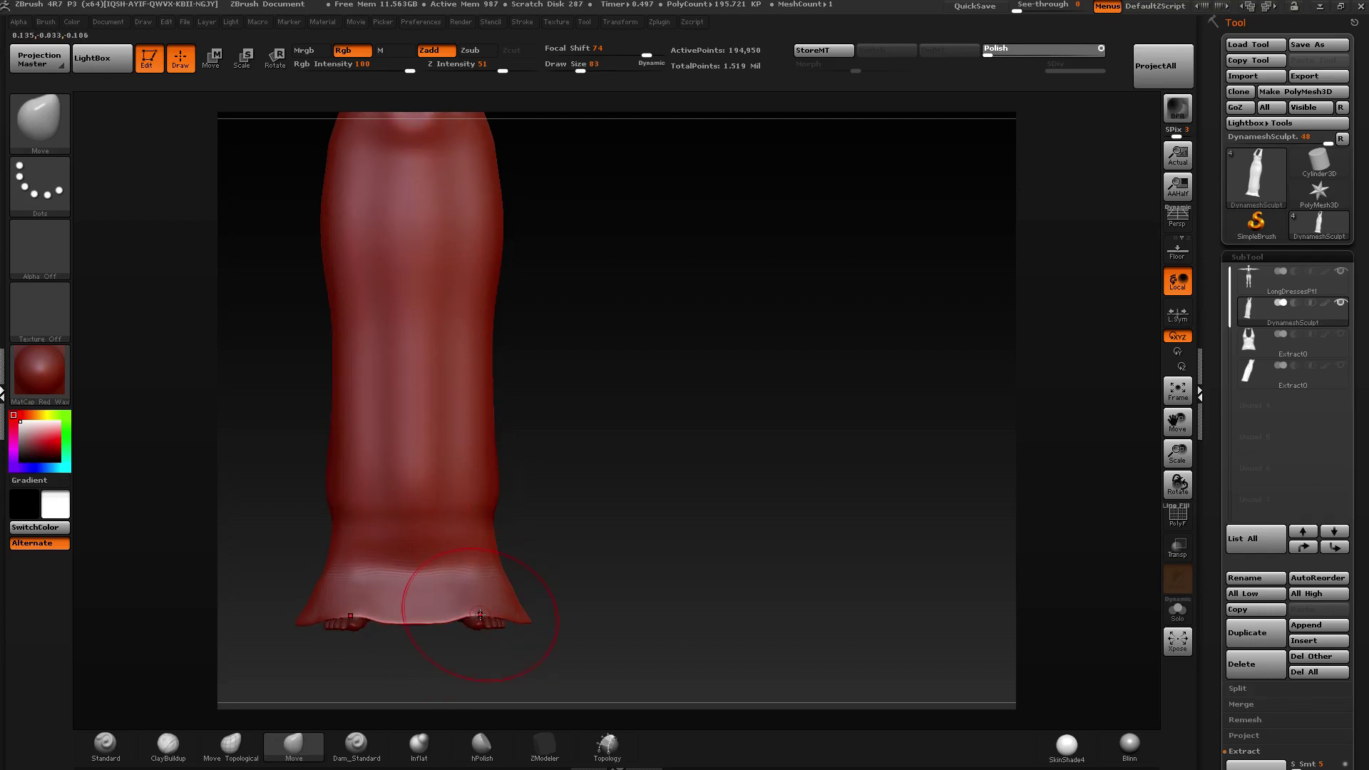
Switch to the Standard brush and sculpt diagonal folds into the side and back of the lower skirt at about draw size 43.
drag(492, 670, 370, 669)
click(107, 747)
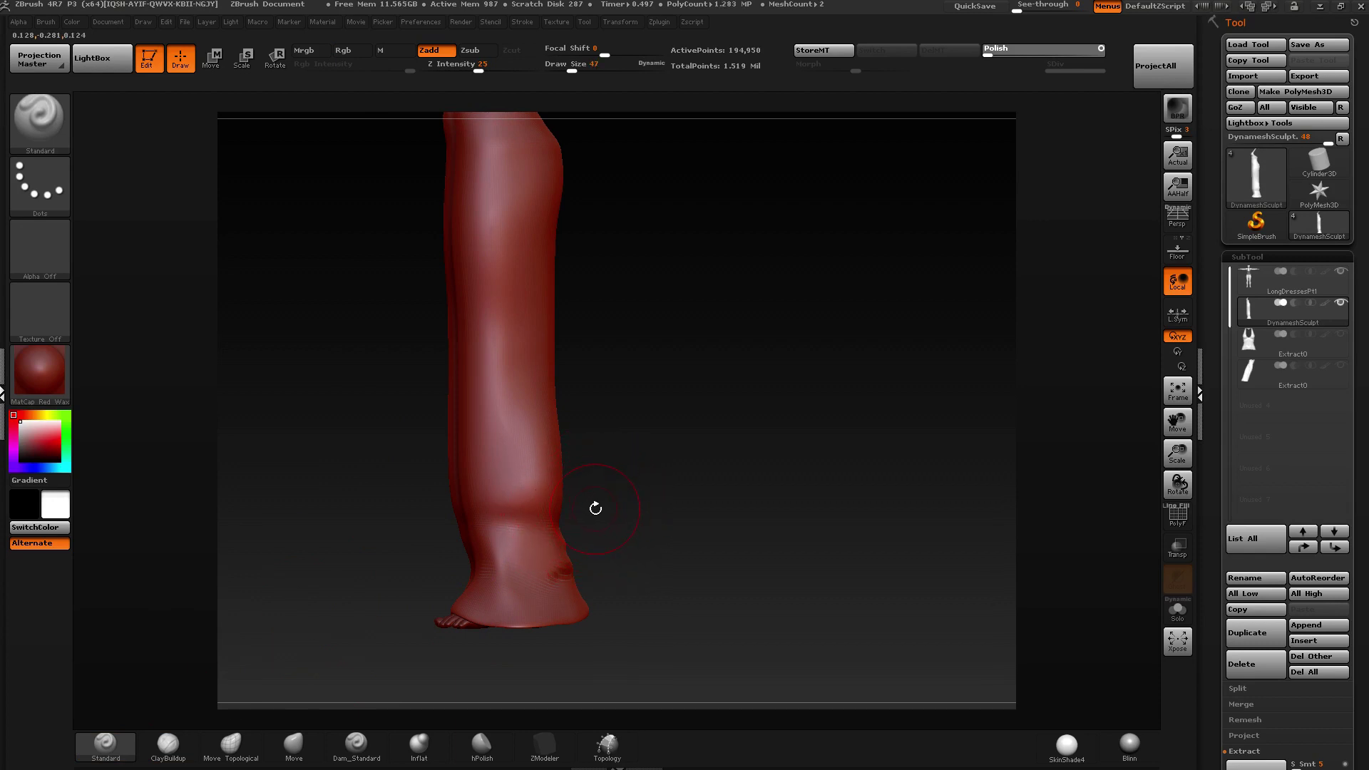
mouse_move(596, 509)
mouse_down()
mouse_move(492, 521)
mouse_move(500, 573)
mouse_move(538, 580)
mouse_move(544, 535)
mouse_up()
mouse_move(471, 490)
mouse_down()
mouse_move(568, 531)
mouse_move(615, 490)
mouse_up()
mouse_move(491, 533)
mouse_down()
mouse_move(596, 584)
mouse_move(540, 574)
mouse_move(572, 556)
mouse_up()
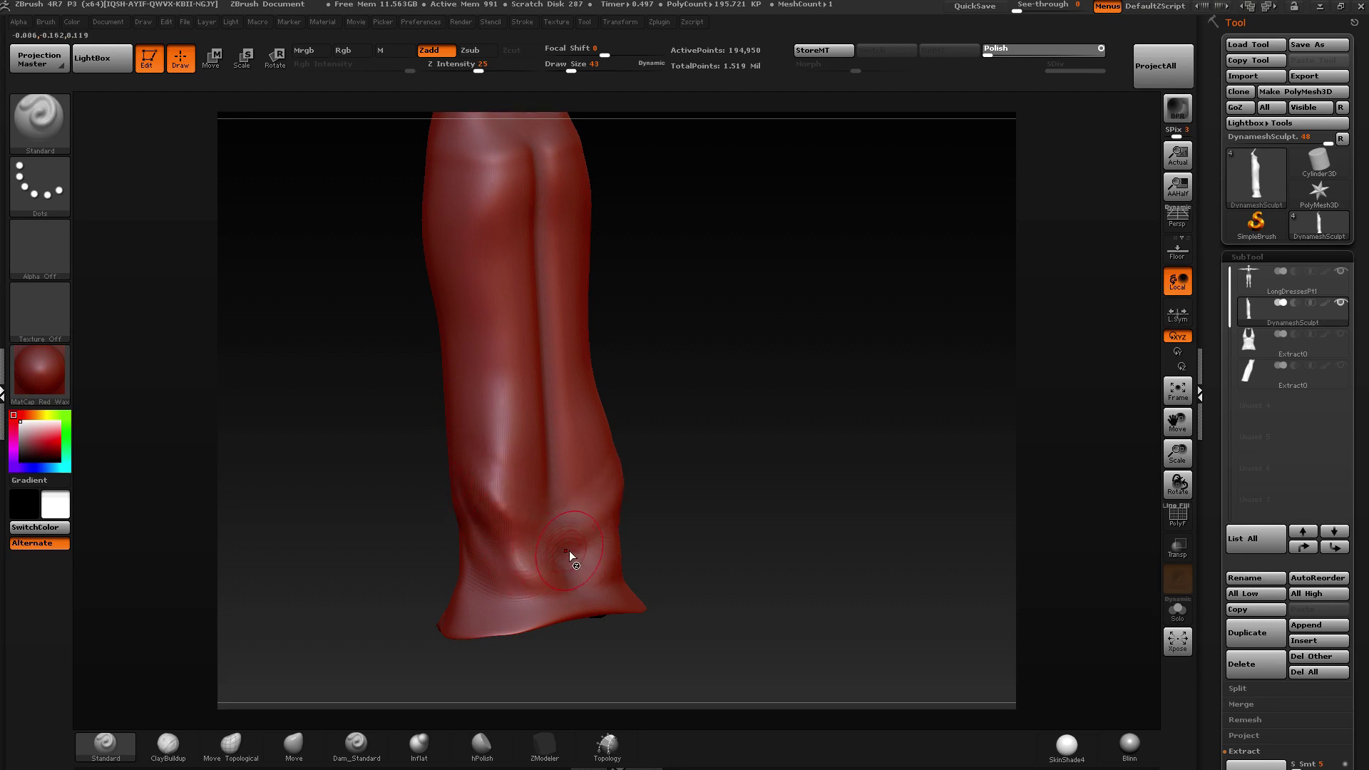
drag(645, 526, 706, 529)
mouse_move(546, 585)
mouse_down()
mouse_move(489, 550)
mouse_move(538, 480)
mouse_move(559, 242)
mouse_up()
Set the Standard brush's focal shift to 35 and sculpt slanted folds down the side of the flare, reducing the draw size to 31.
drag(605, 54, 626, 55)
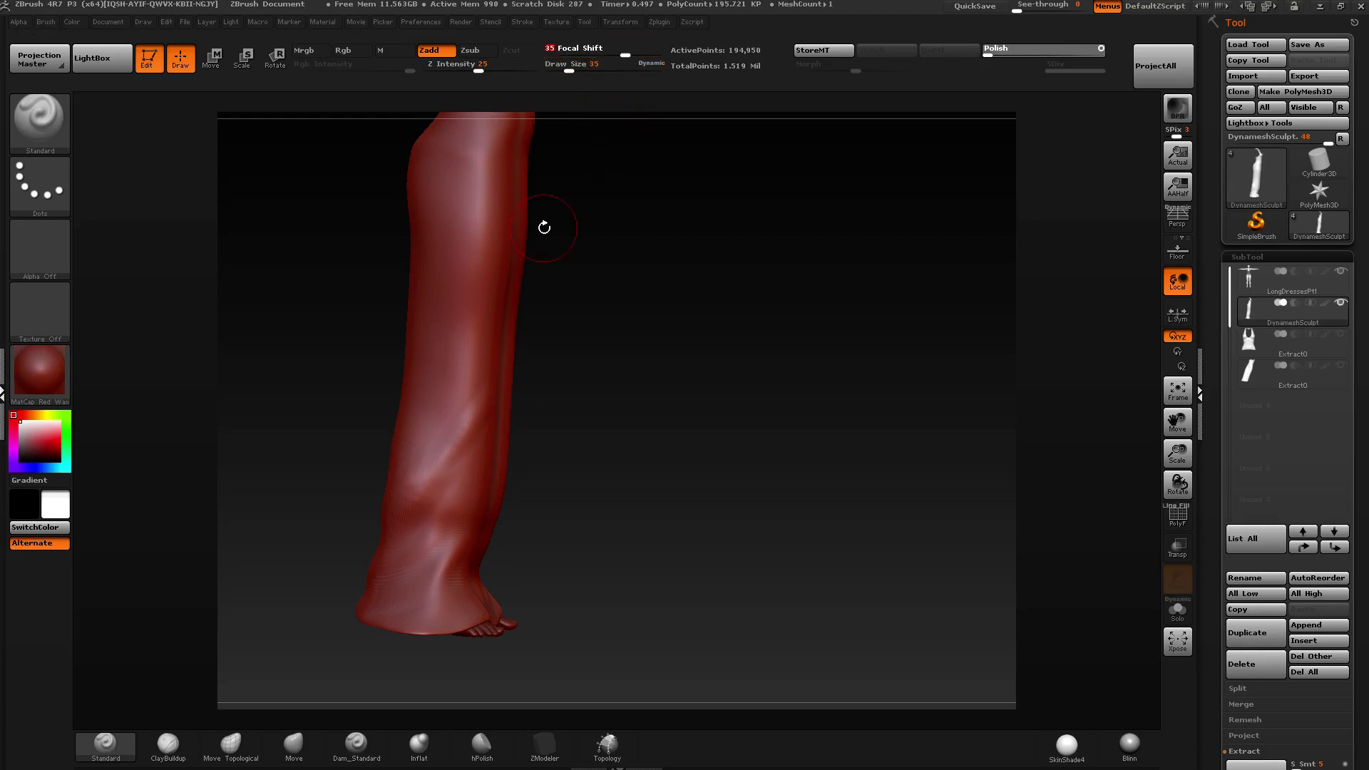
mouse_move(480, 410)
mouse_down()
mouse_move(423, 493)
mouse_move(426, 538)
mouse_move(467, 463)
mouse_up()
mouse_move(421, 599)
mouse_down()
mouse_move(424, 538)
mouse_move(453, 546)
mouse_move(441, 552)
mouse_up()
right_drag(442, 552, 417, 553)
mouse_move(432, 601)
mouse_down()
mouse_move(457, 555)
mouse_move(444, 592)
mouse_up()
mouse_move(444, 592)
right_down()
mouse_move(489, 482)
mouse_move(456, 479)
mouse_move(457, 492)
right_up()
alt+right_drag(458, 492, 558, 492)
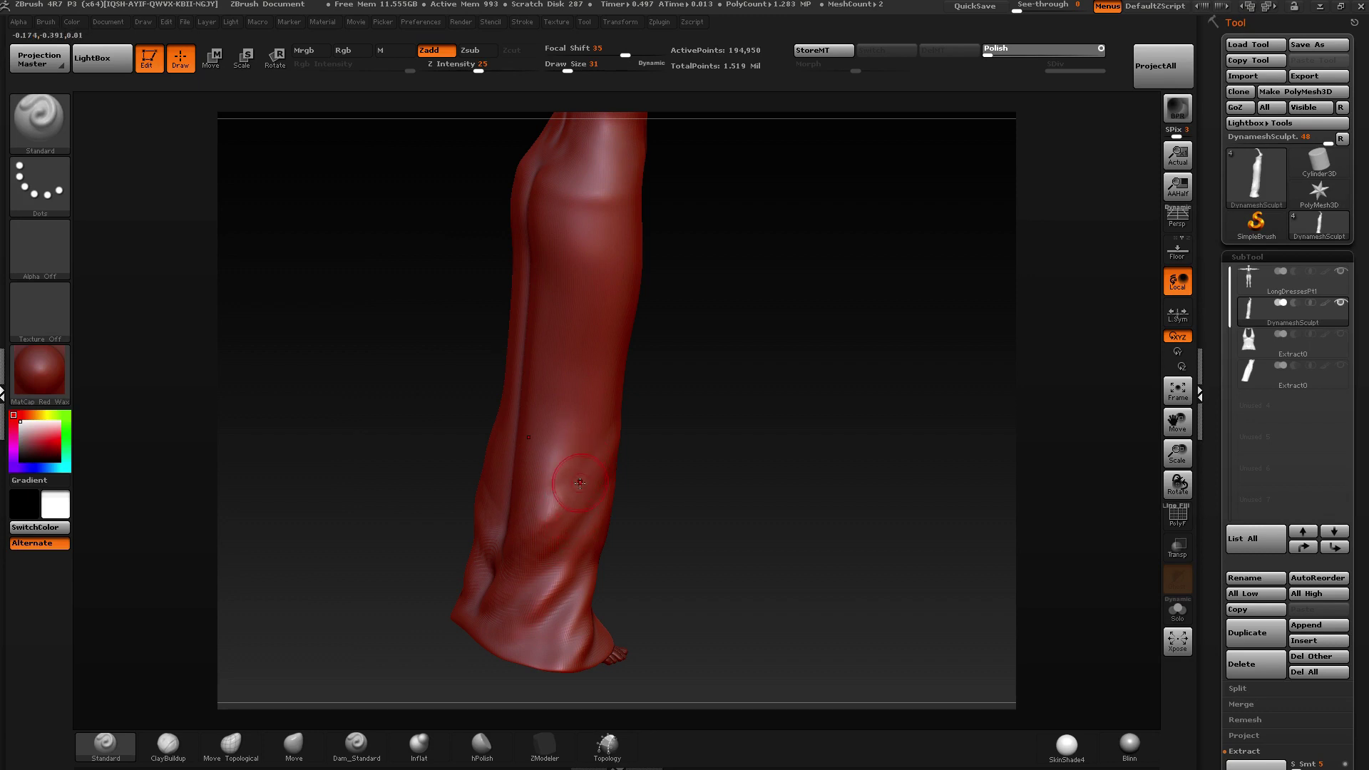
Carry the side folds around toward the back of the flare and smooth the bump at the centre back below the crease.
mouse_move(690, 464)
right_down()
mouse_move(691, 431)
mouse_move(847, 452)
mouse_move(700, 452)
right_up()
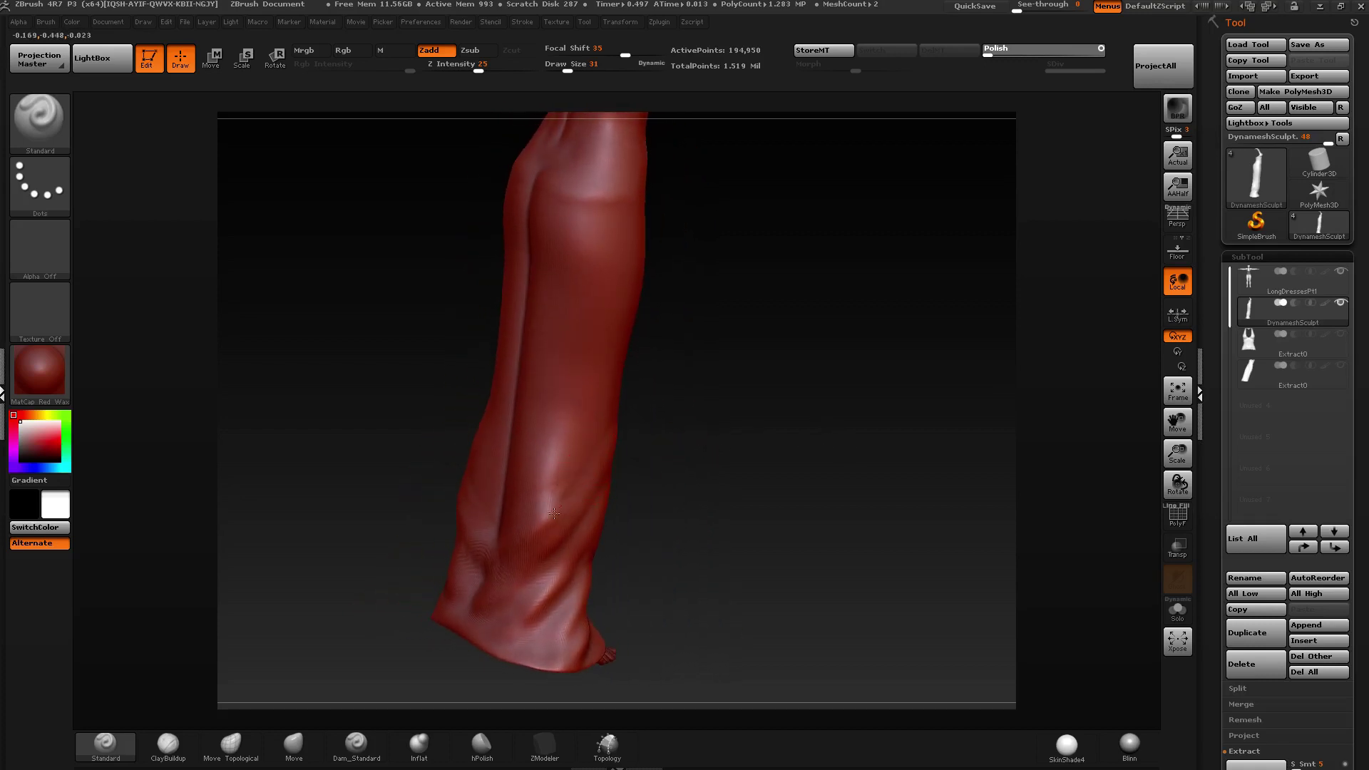
mouse_move(551, 508)
right_down()
mouse_move(525, 481)
mouse_move(534, 427)
mouse_move(512, 442)
mouse_move(504, 512)
right_up()
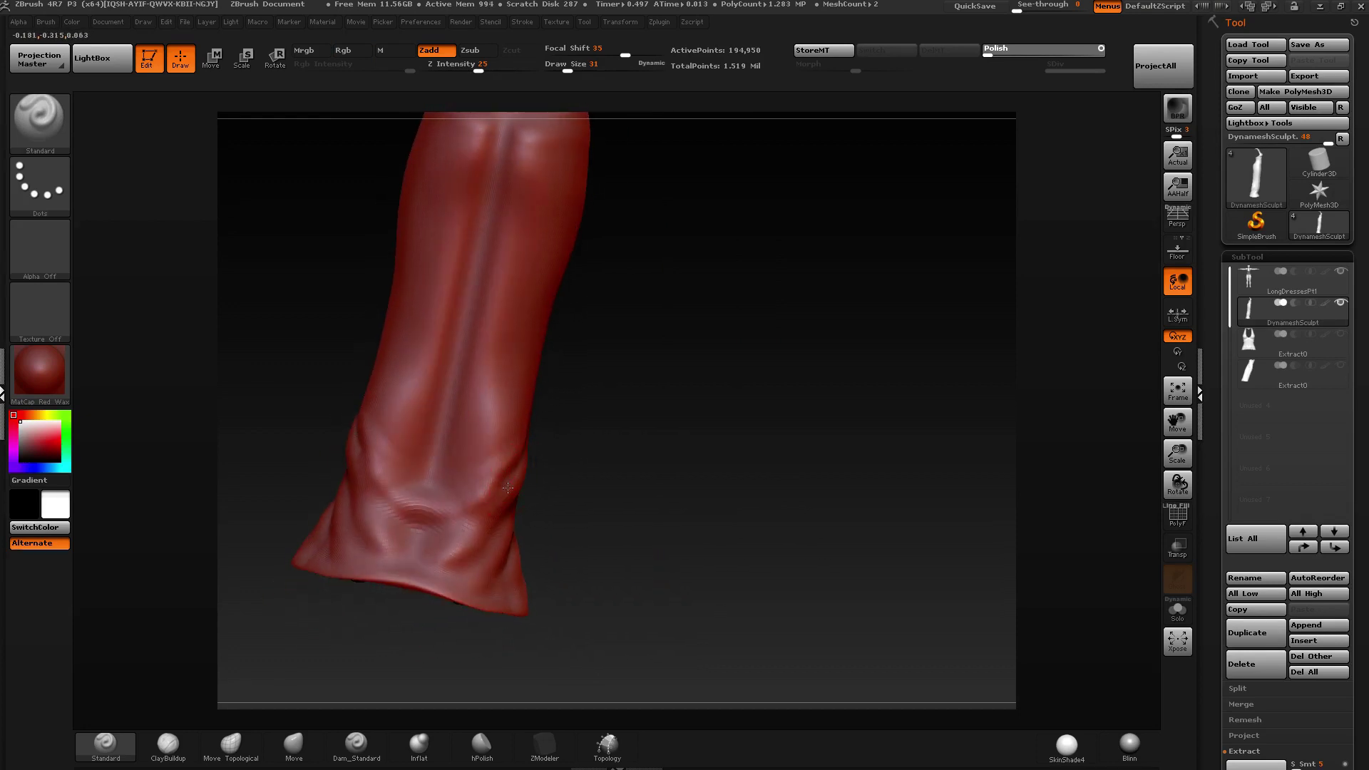
drag(508, 487, 446, 529)
mouse_move(373, 458)
mouse_down()
mouse_move(392, 489)
mouse_move(465, 525)
mouse_up()
mouse_move(382, 526)
mouse_down()
mouse_move(452, 539)
mouse_move(479, 512)
mouse_move(450, 553)
mouse_move(393, 513)
mouse_up()
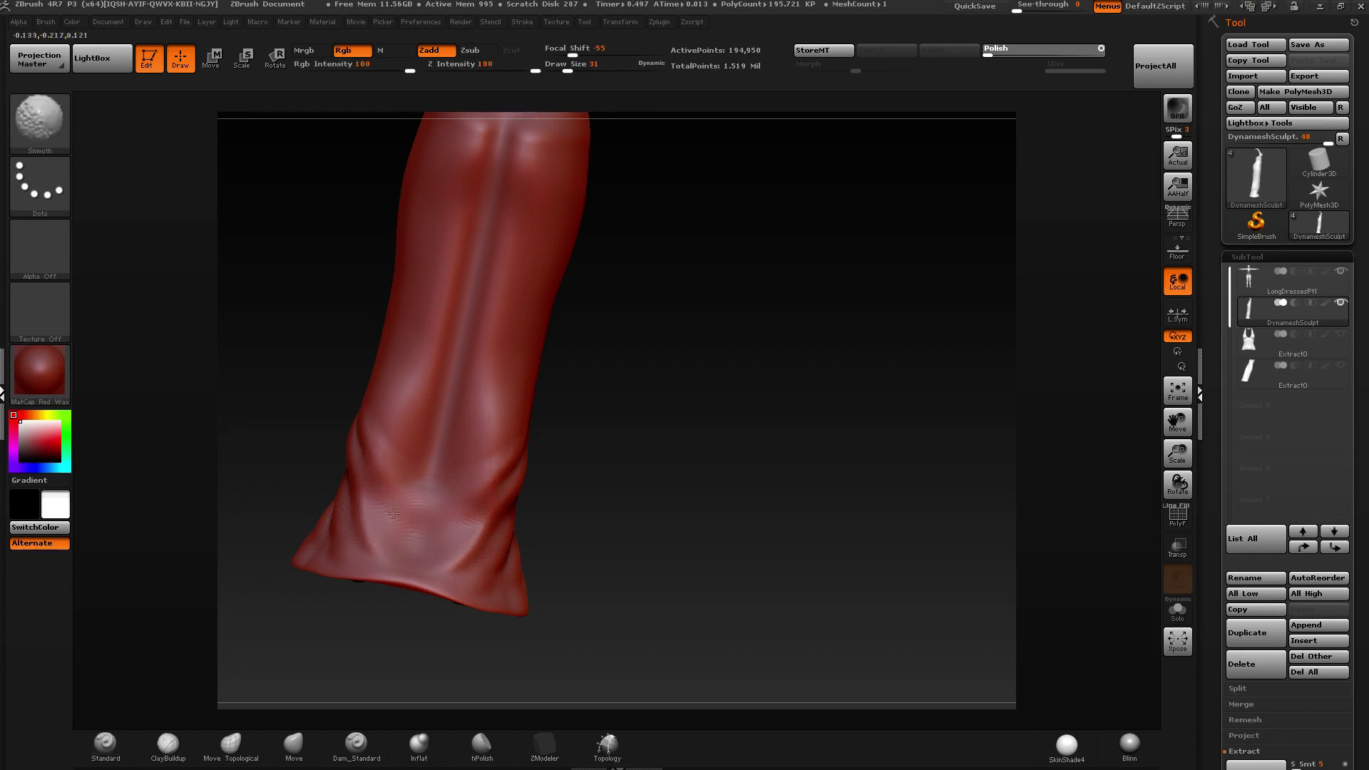
Switch to the Move brush at draw size 111 and pull the centre of the back hem down to straighten its edge.
mouse_move(377, 531)
right_down()
mouse_move(384, 565)
mouse_move(421, 504)
right_up()
click(294, 746)
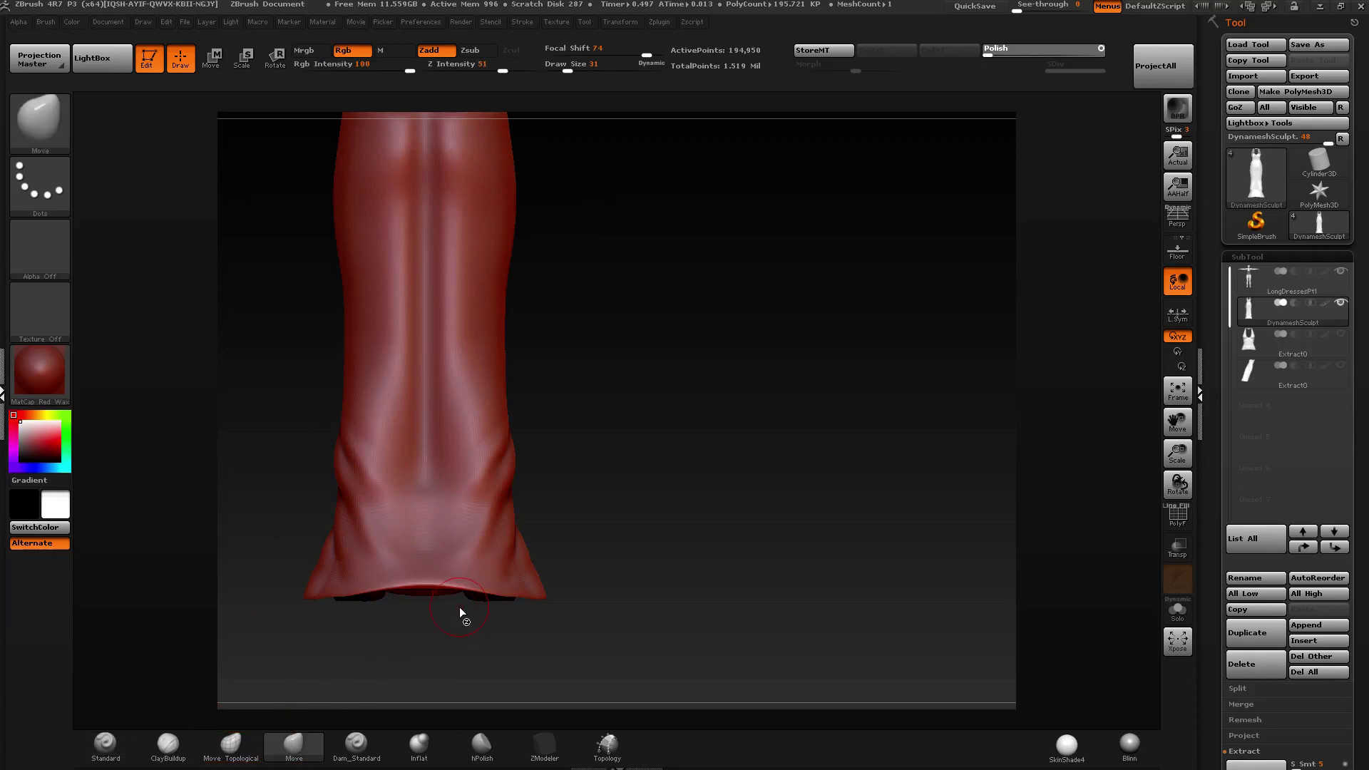
key(bracketright)
key(bracketright)
key(bracketright)
key(bracketright)
key(bracketright)
key(bracketright)
key(bracketright)
key(bracketright)
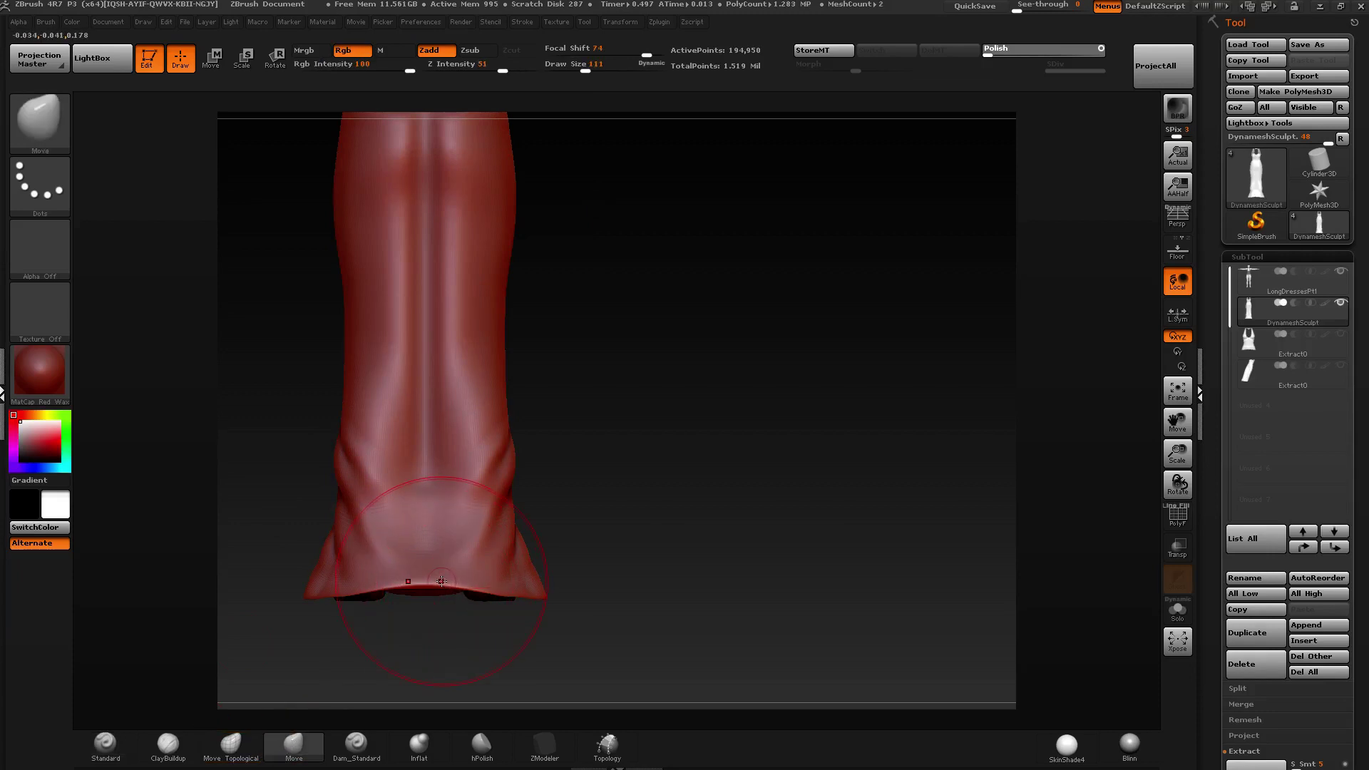
drag(441, 581, 470, 591)
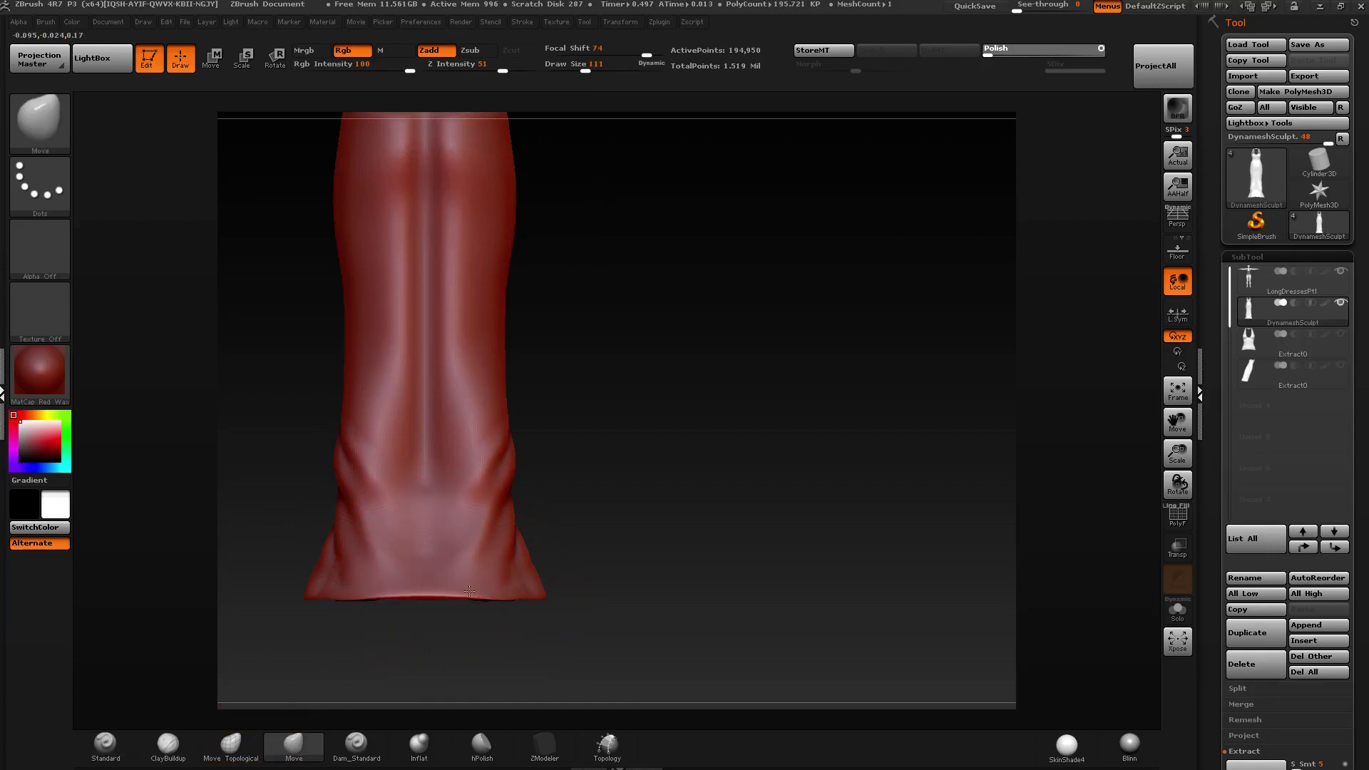
Return to the Standard brush at draw size 43 and sculpt a U-shaped drape fold across the back of the calves.
click(106, 745)
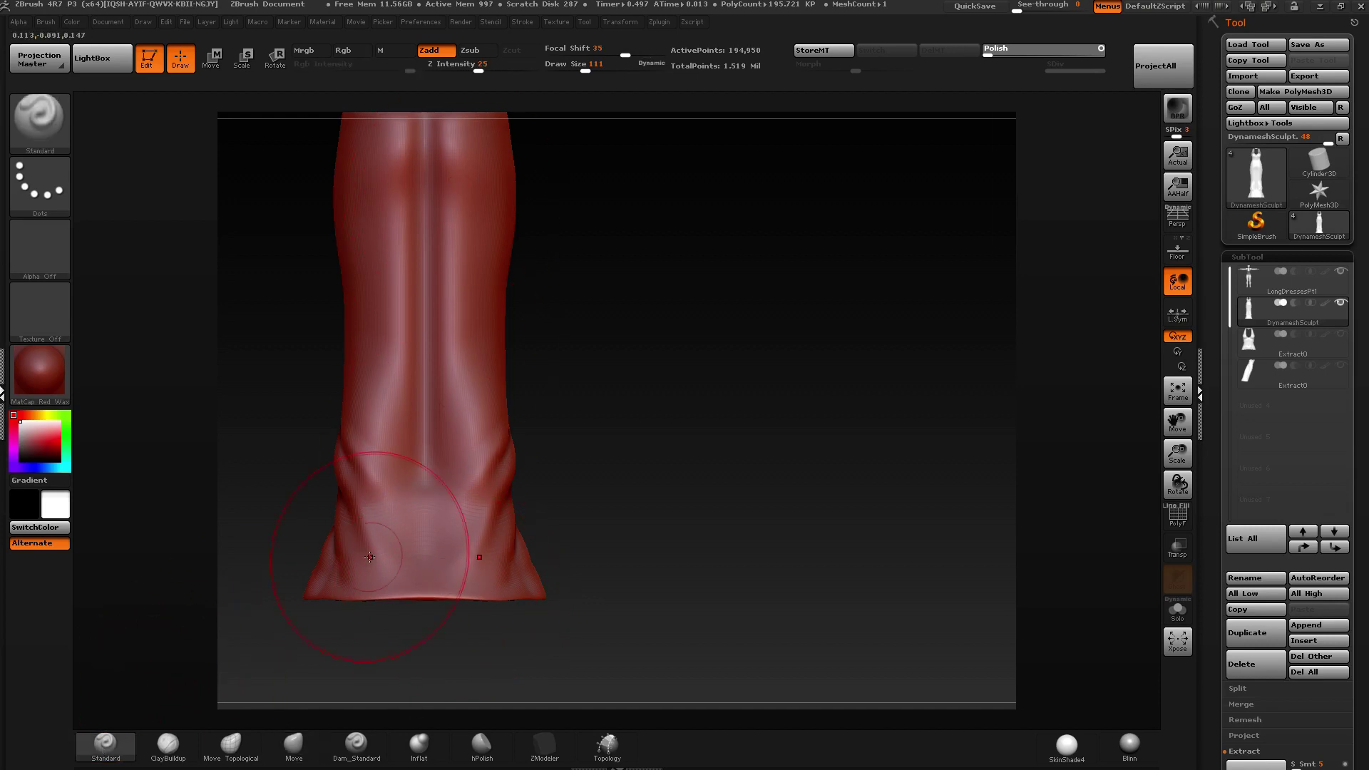
key(bracketleft)
key(bracketleft)
key(bracketleft)
key(bracketleft)
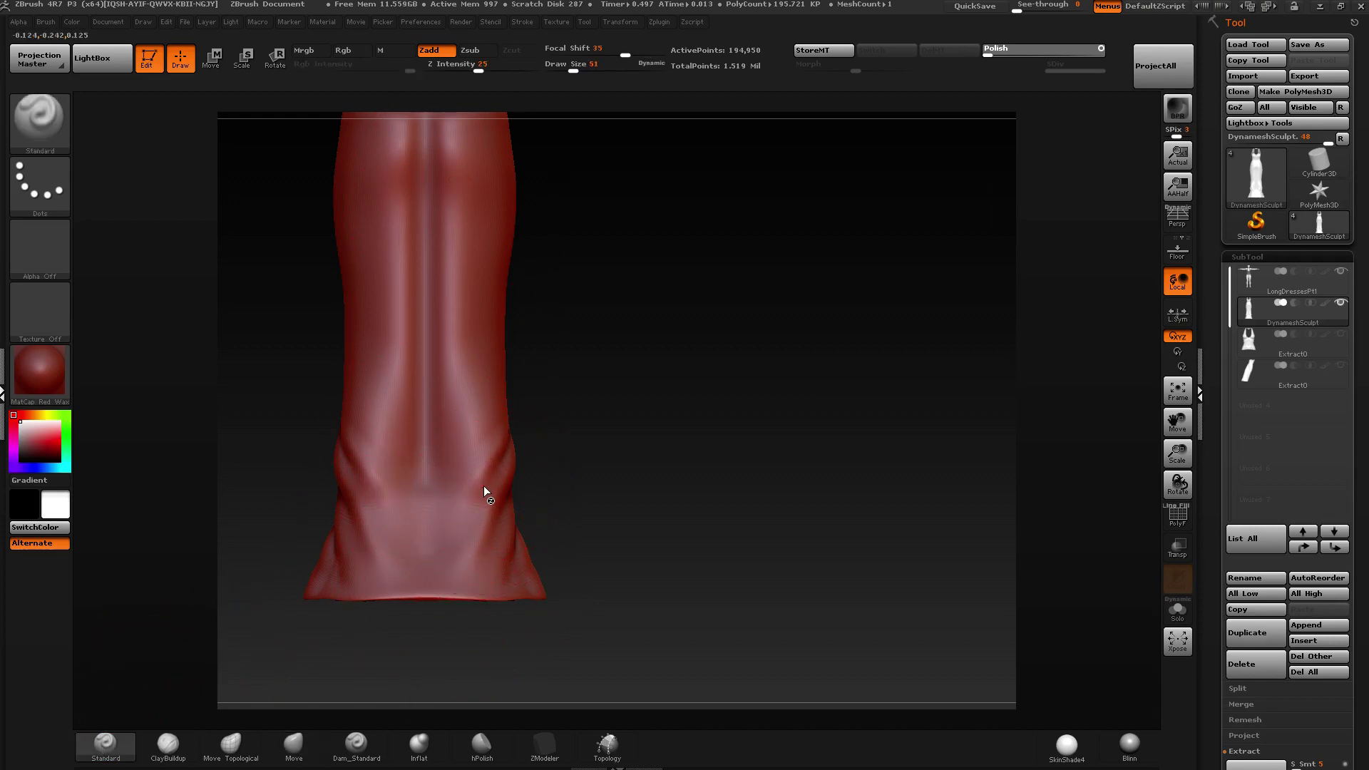
alt+right_drag(471, 488, 555, 567)
drag(583, 537, 494, 580)
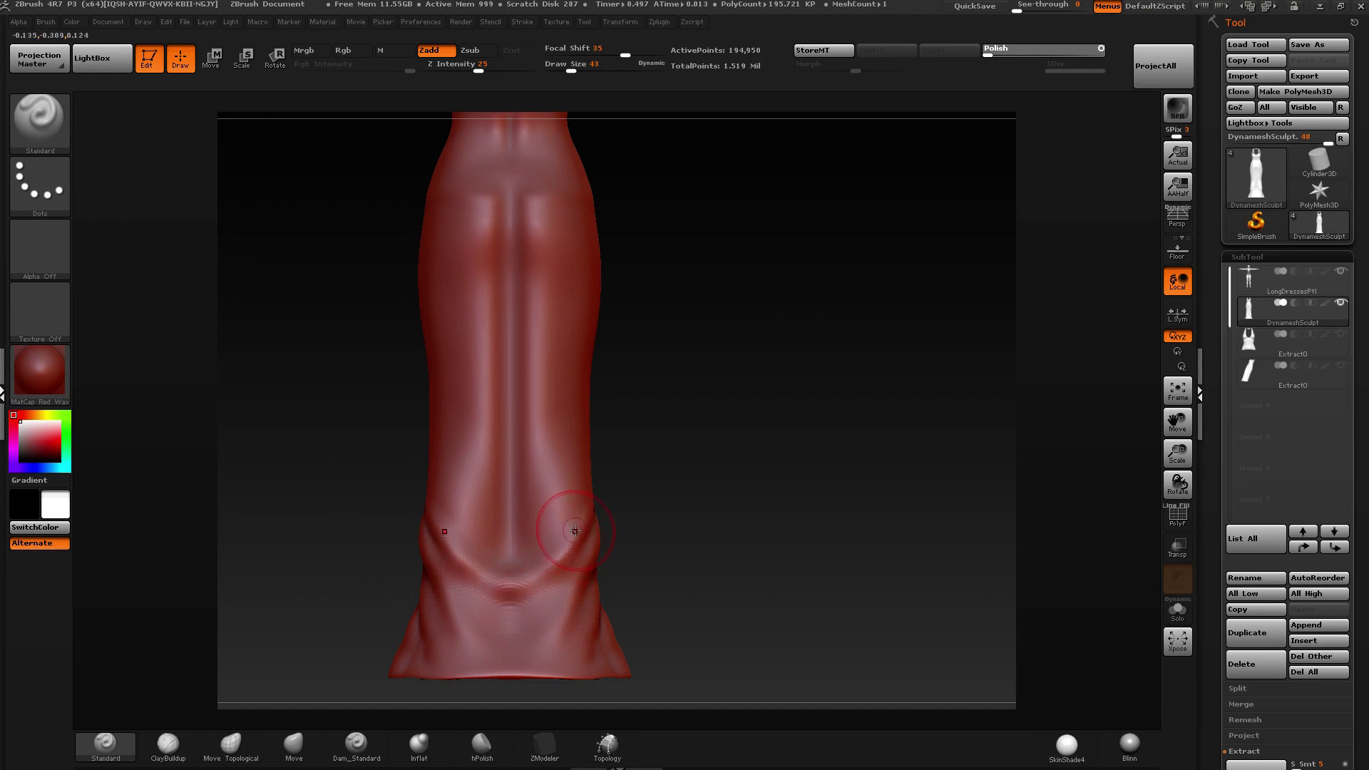
mouse_move(580, 529)
mouse_down()
mouse_move(492, 584)
mouse_move(542, 620)
mouse_move(522, 627)
mouse_move(543, 621)
mouse_up()
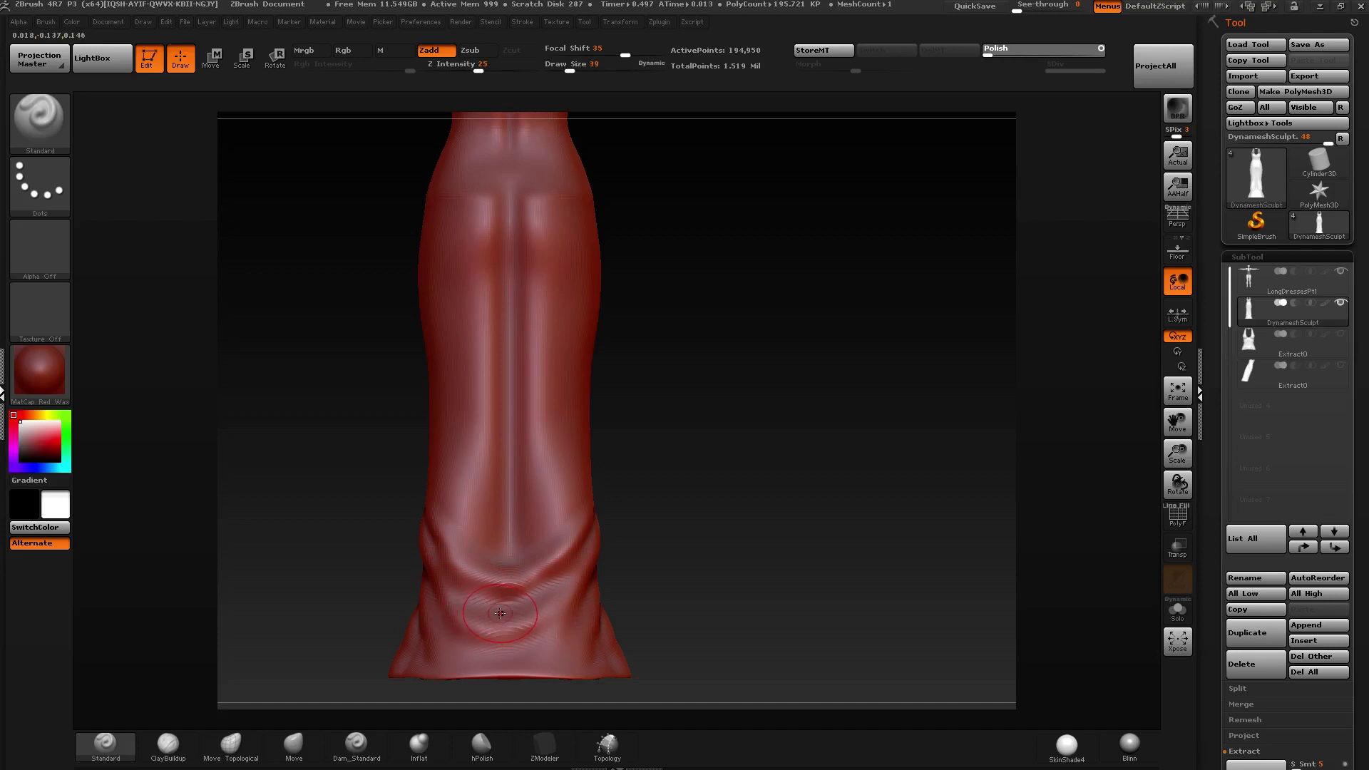
Sculpt more curved drape folds below the first one on the back of the flare at draw size 35 and soften them slightly.
mouse_move(458, 619)
mouse_down()
mouse_move(507, 651)
mouse_move(548, 626)
mouse_move(503, 632)
mouse_up()
mouse_move(455, 592)
mouse_down()
mouse_move(525, 663)
mouse_move(492, 641)
mouse_move(563, 667)
mouse_move(588, 584)
mouse_move(489, 620)
mouse_up()
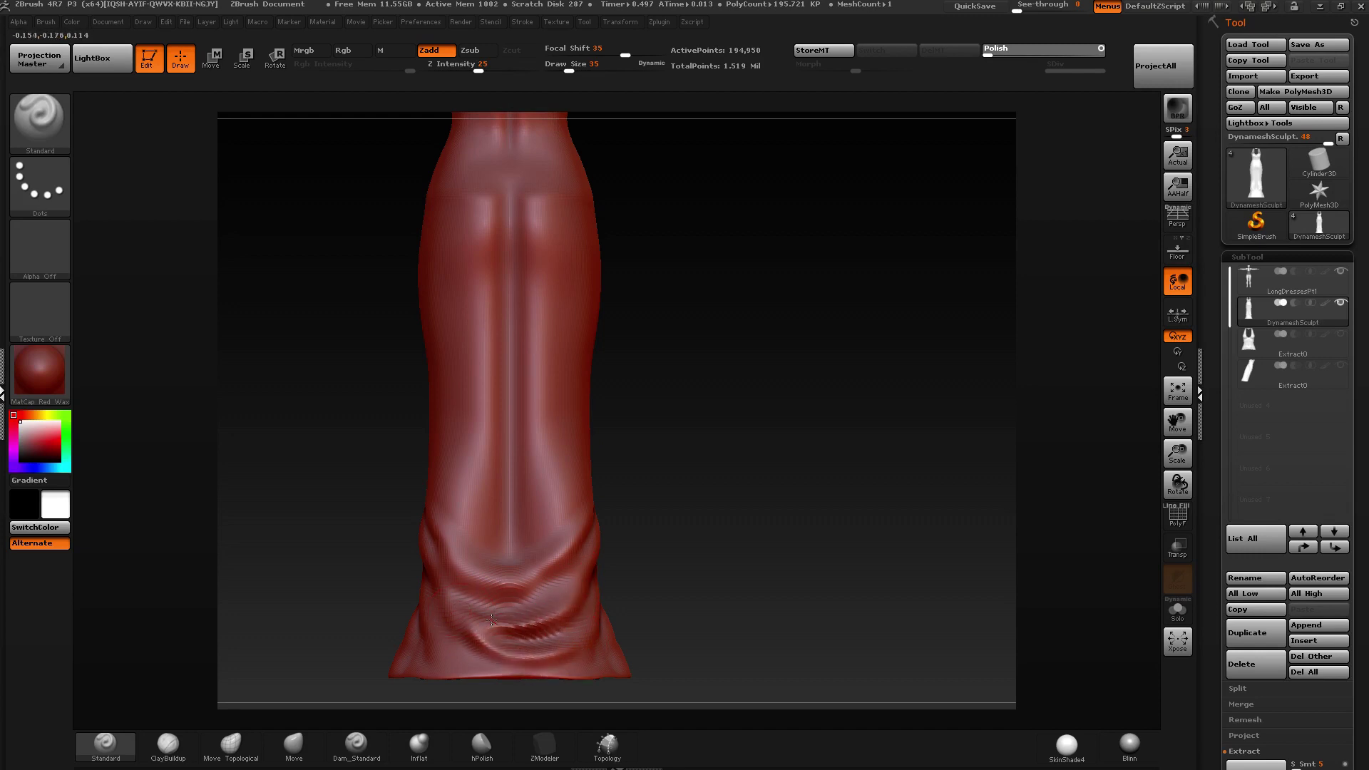
mouse_move(568, 590)
shift+mouse_down()
mouse_move(510, 601)
mouse_move(570, 583)
shift+mouse_up()
mouse_move(553, 531)
right_down()
mouse_move(580, 539)
mouse_move(562, 533)
right_up()
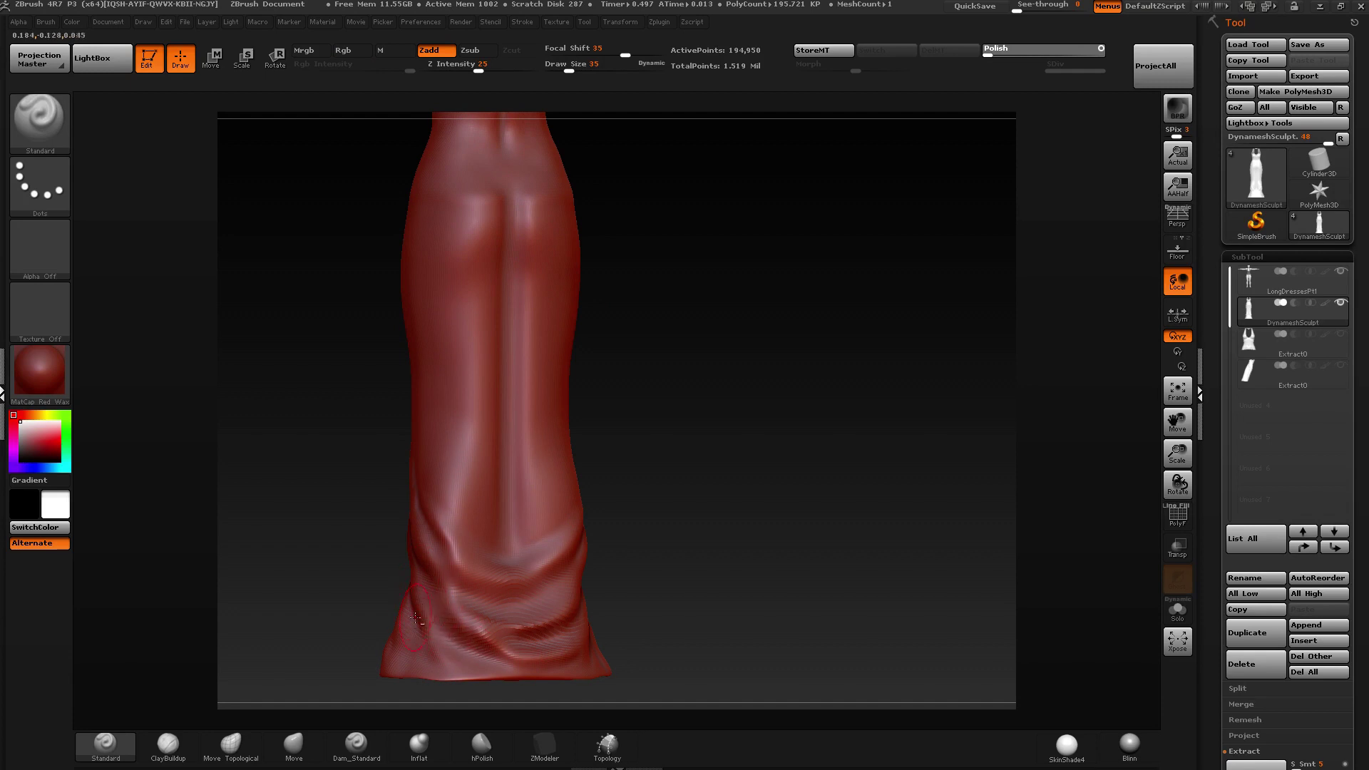
drag(403, 636, 479, 674)
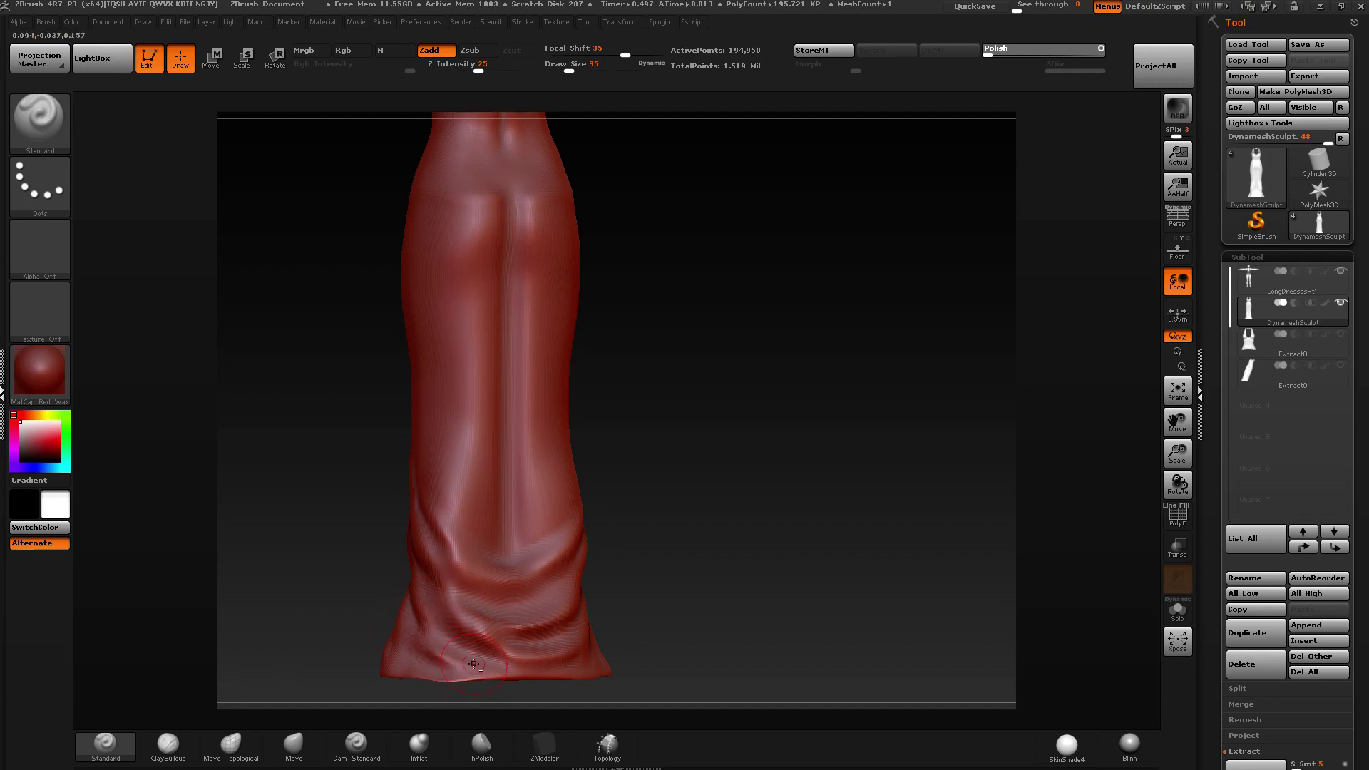
right_drag(473, 663, 545, 675)
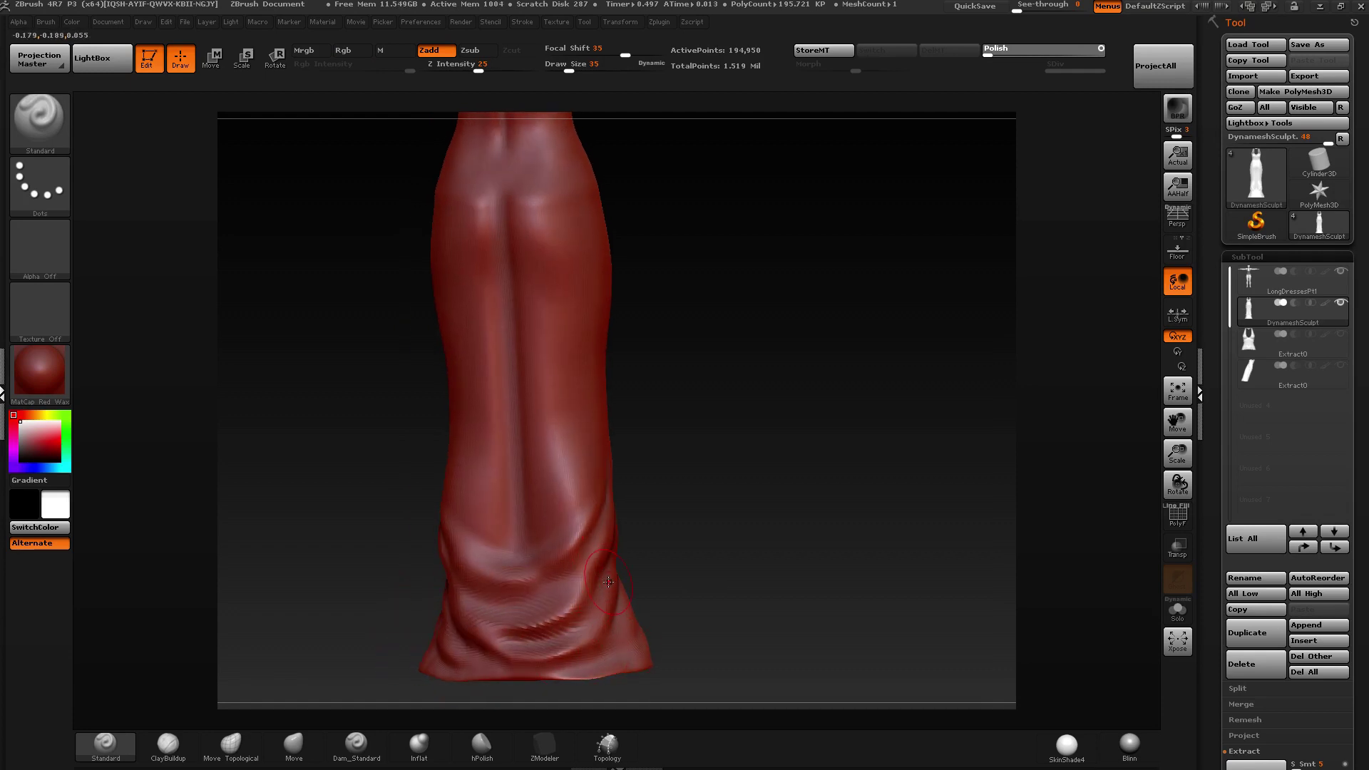
Reduce the draw size to 27, add folds where the back of the flare meets the side, and smooth the rough drape folds.
right_drag(608, 582, 584, 637)
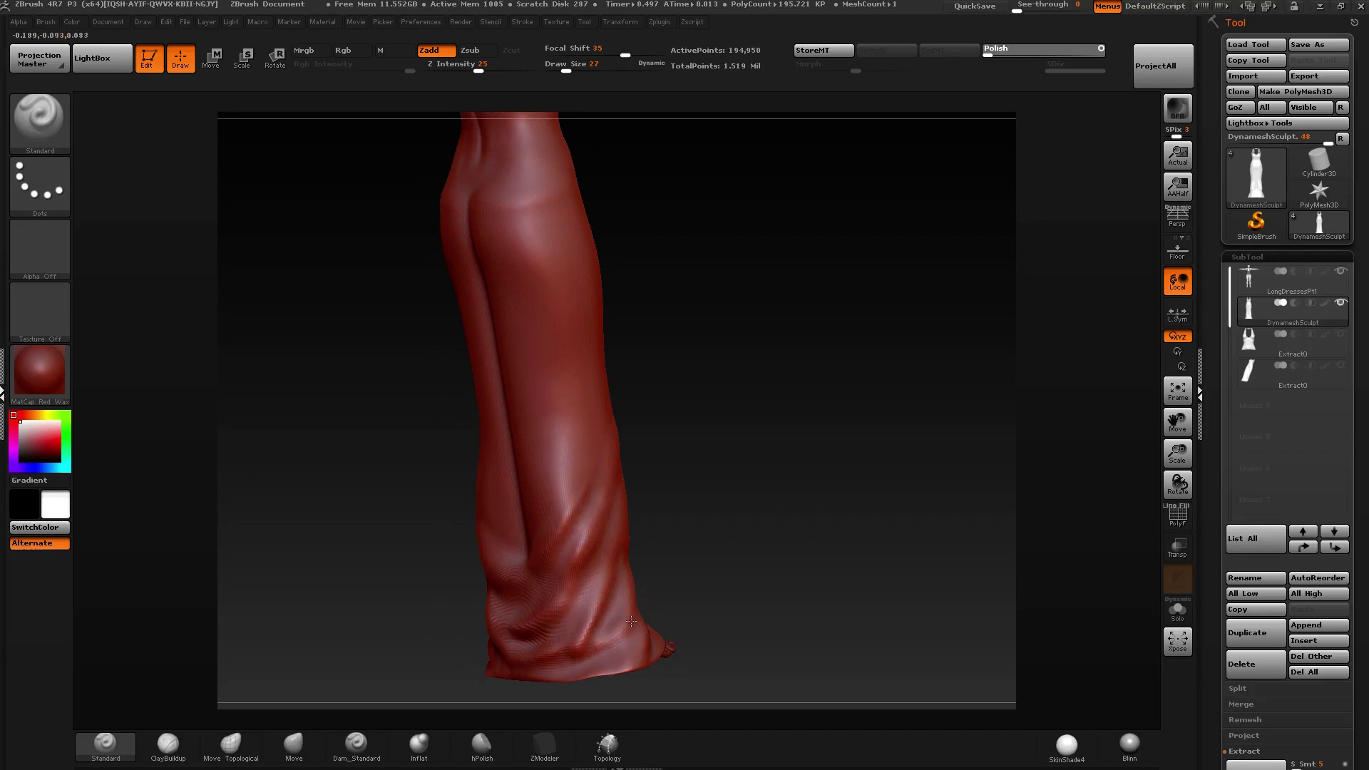
key(shift)
mouse_move(601, 644)
right_down()
mouse_move(567, 640)
mouse_move(581, 638)
right_up()
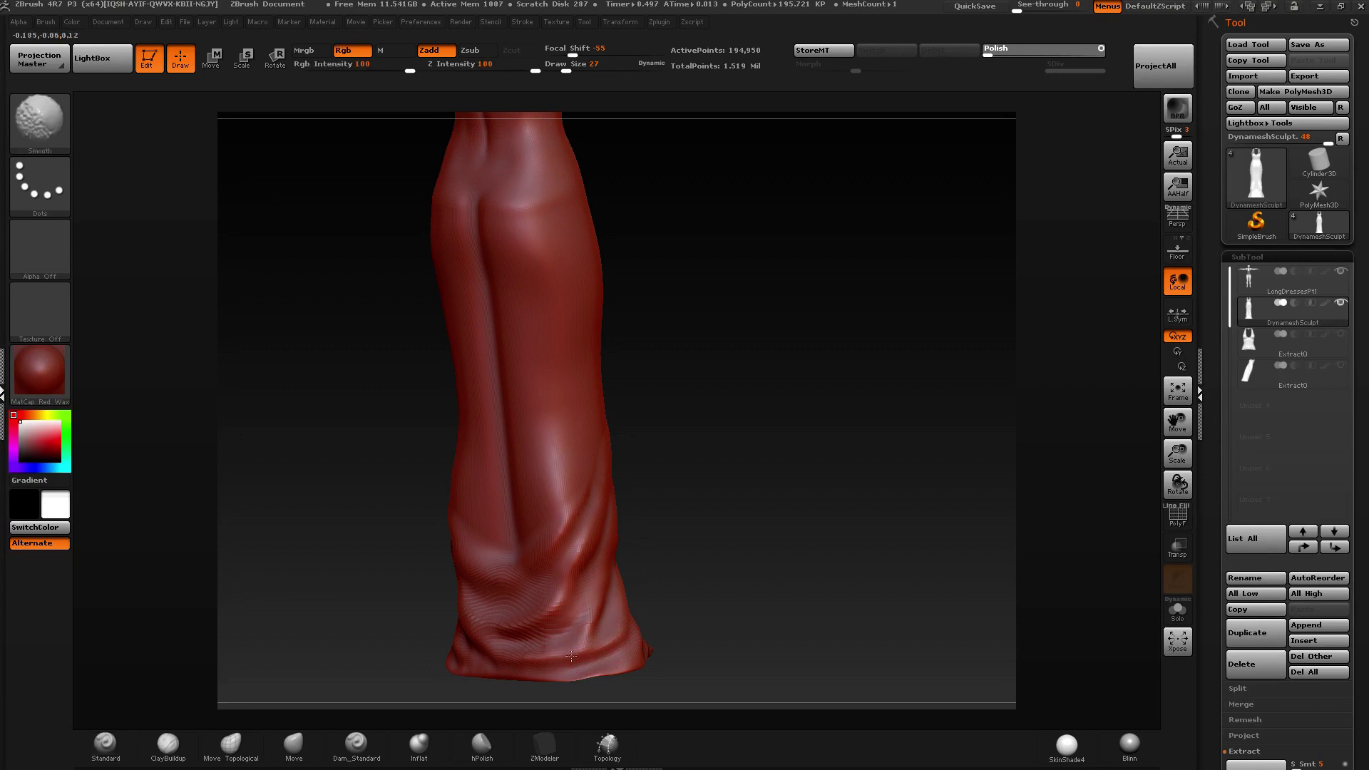
shift+right_drag(563, 621, 510, 654)
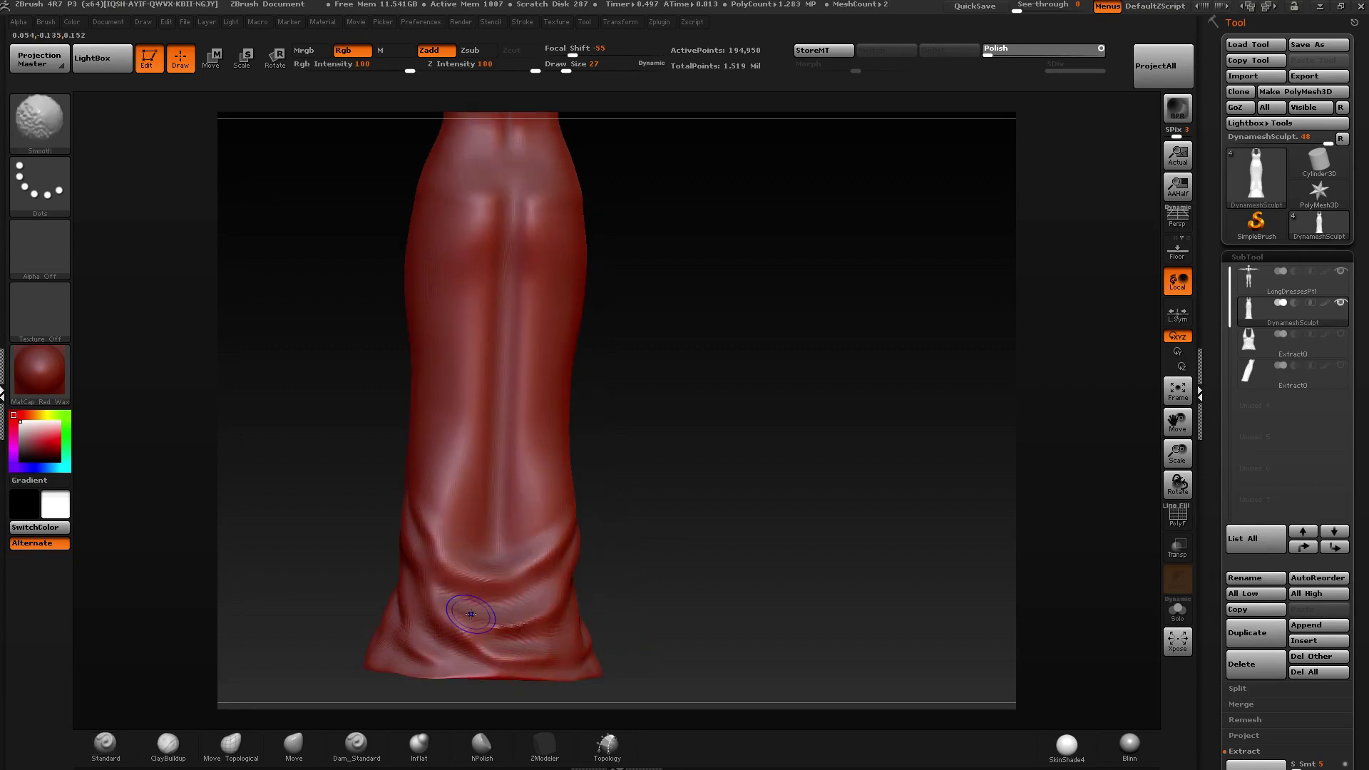
right_drag(549, 588, 533, 636)
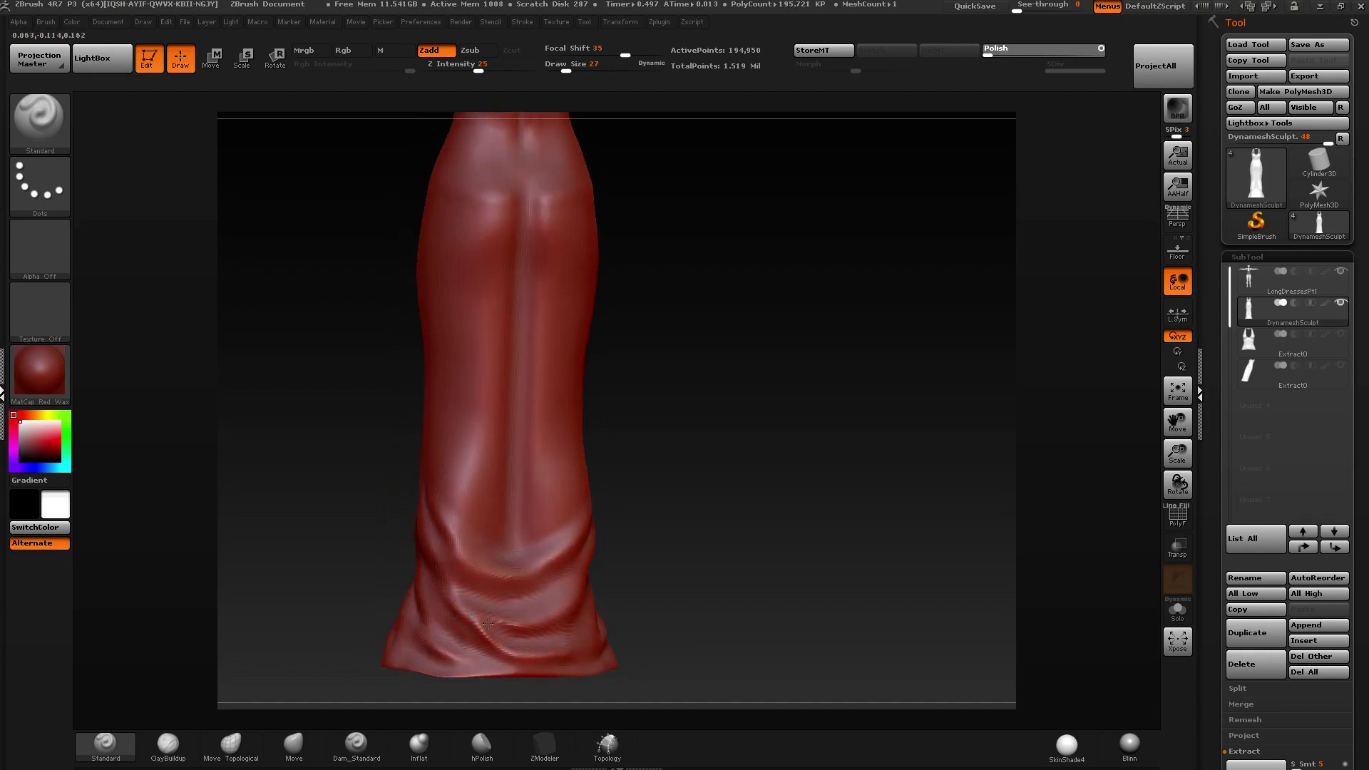
Deepen the folds around the side of the flare at draw size 27 and smooth the stepped surface on the back.
right_drag(455, 576, 471, 579)
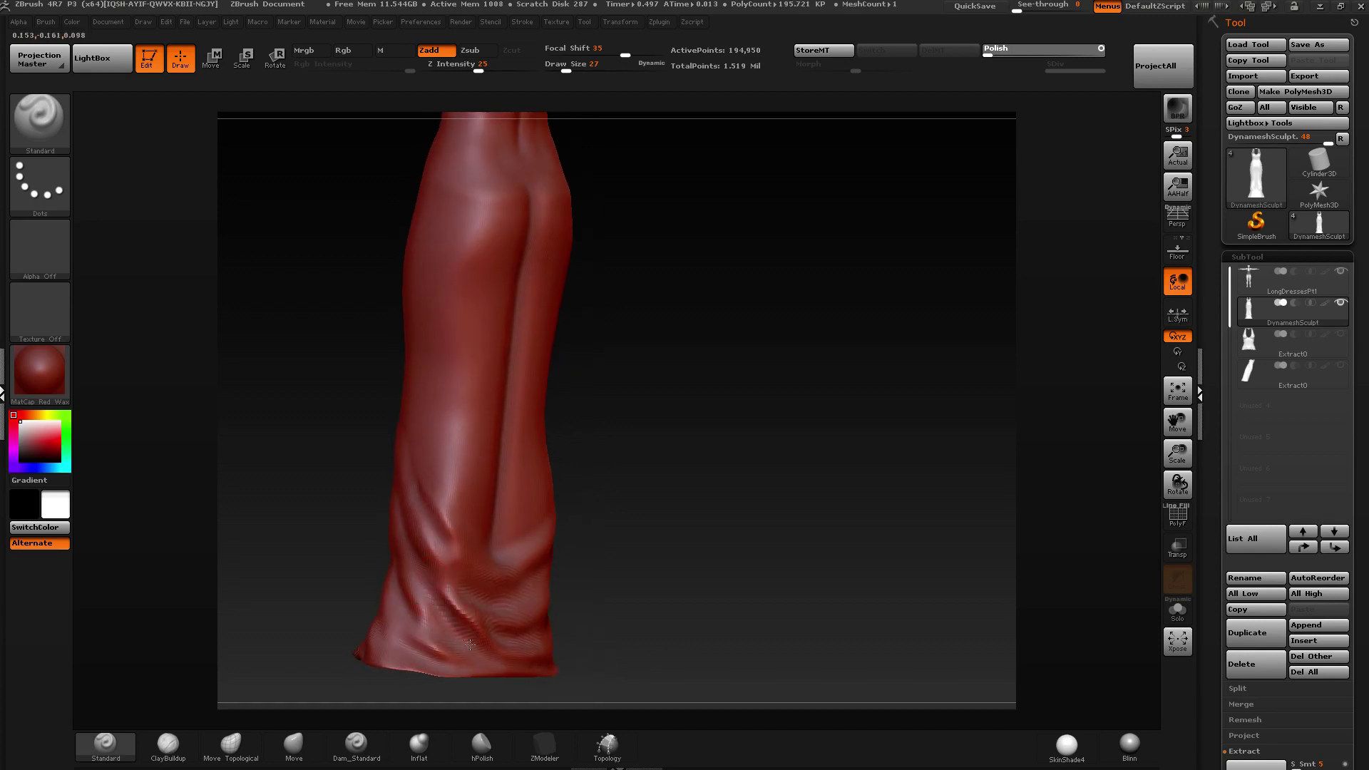
right_drag(469, 645, 406, 587)
drag(380, 605, 374, 580)
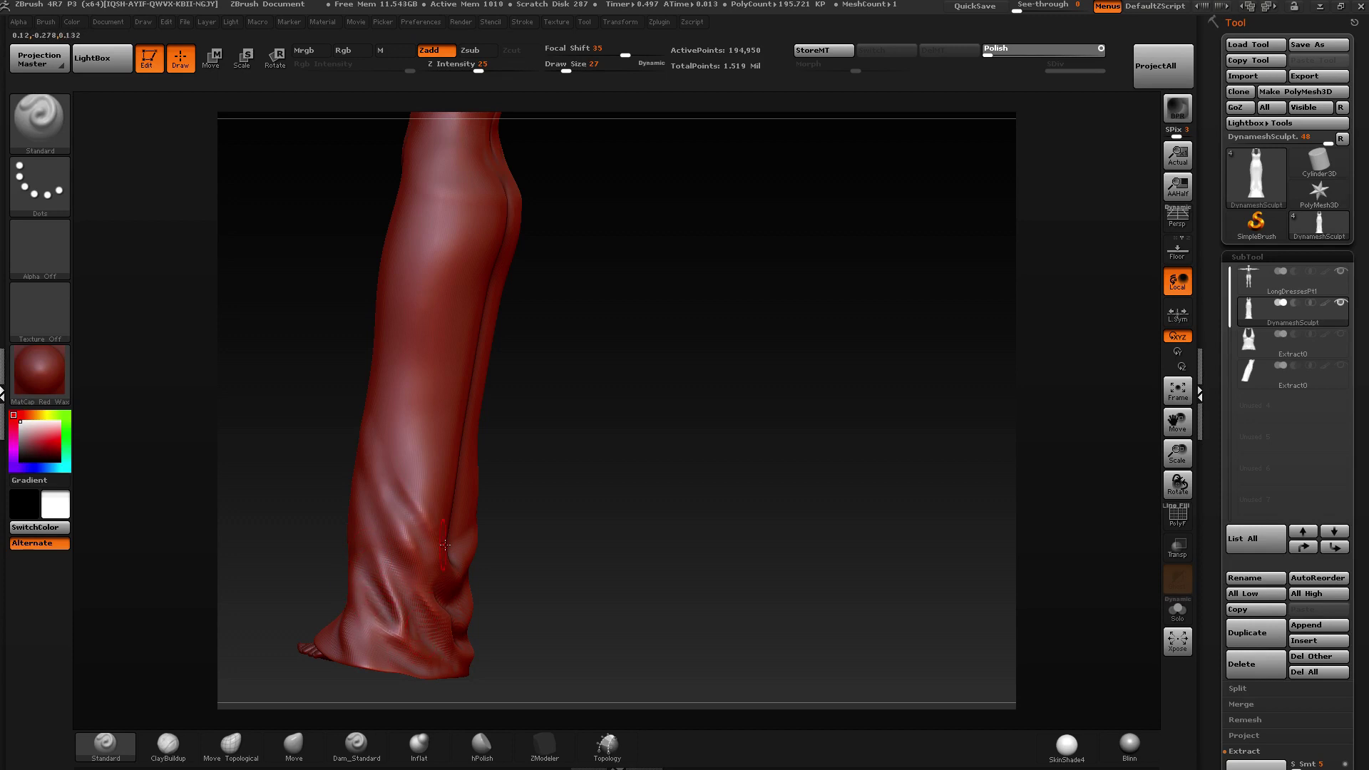
mouse_move(445, 545)
right_down()
mouse_move(436, 533)
mouse_move(553, 567)
right_up()
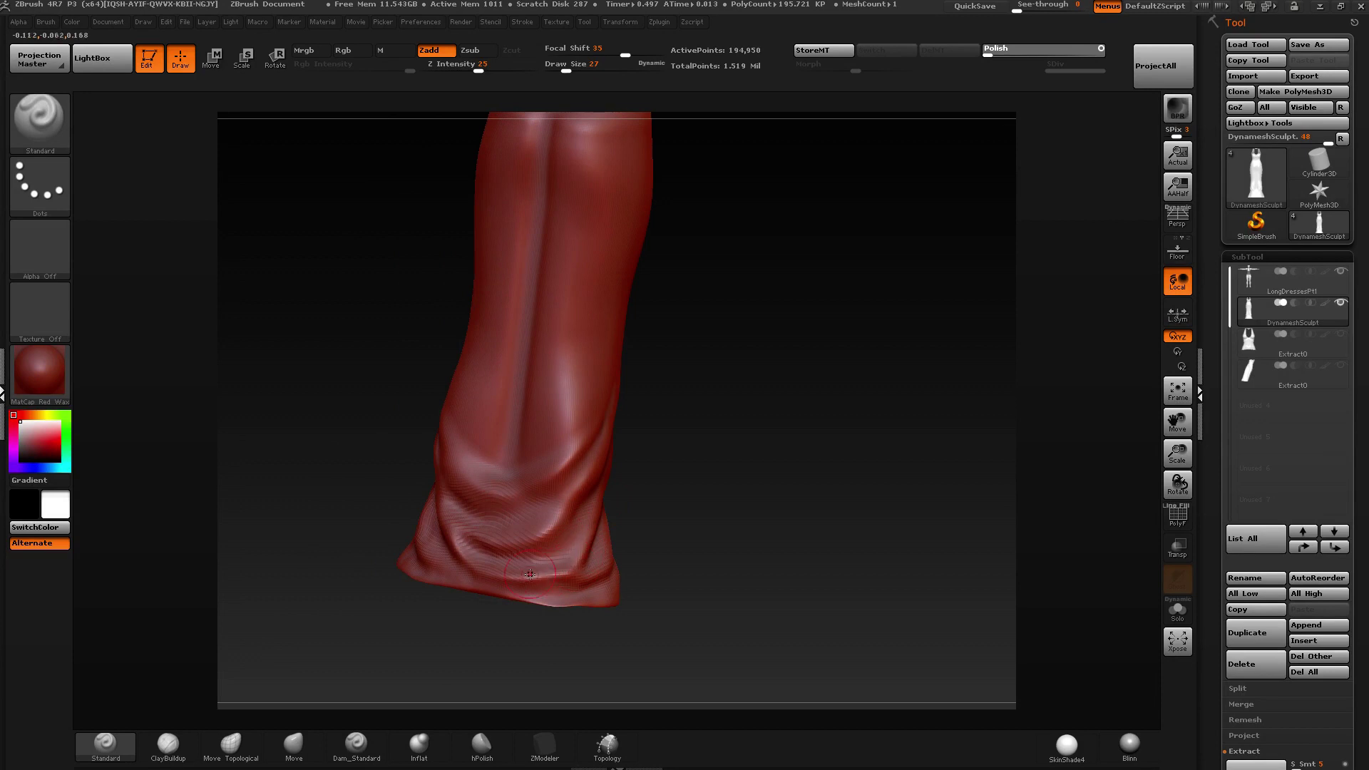
key(shift)
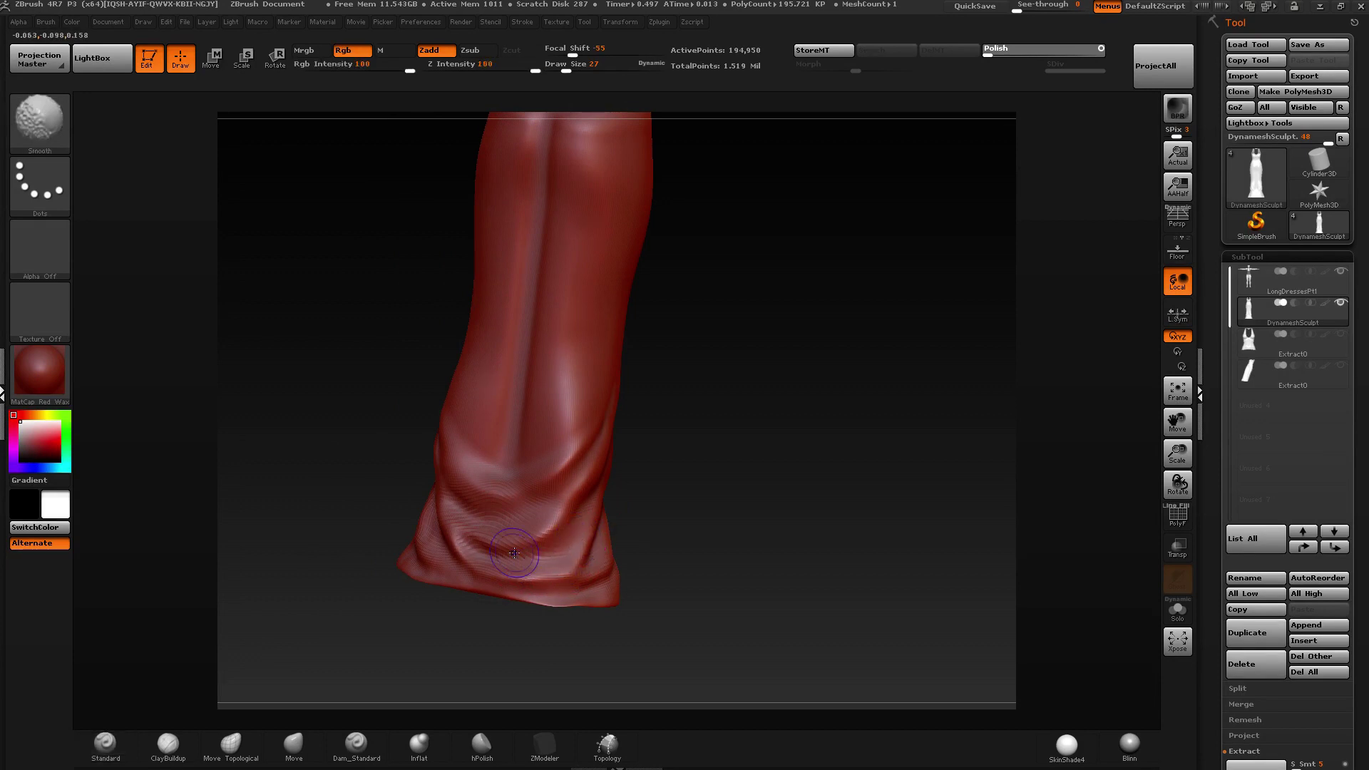
mouse_move(561, 565)
shift+right_down()
mouse_move(568, 523)
mouse_move(513, 527)
shift+right_up()
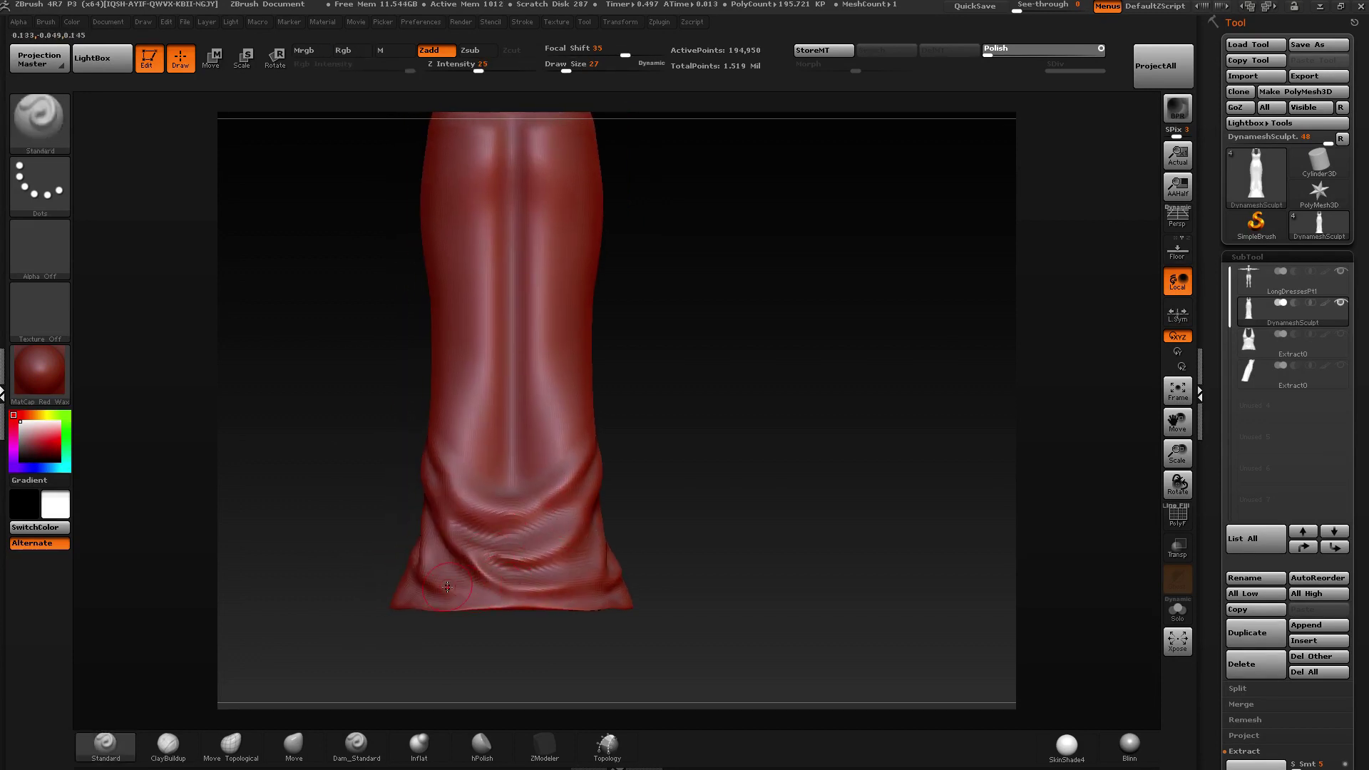
Sculpt smaller folds just above the back and side hem, reducing the draw size from 27 to 23.
drag(487, 593, 516, 594)
right_drag(516, 585, 573, 570)
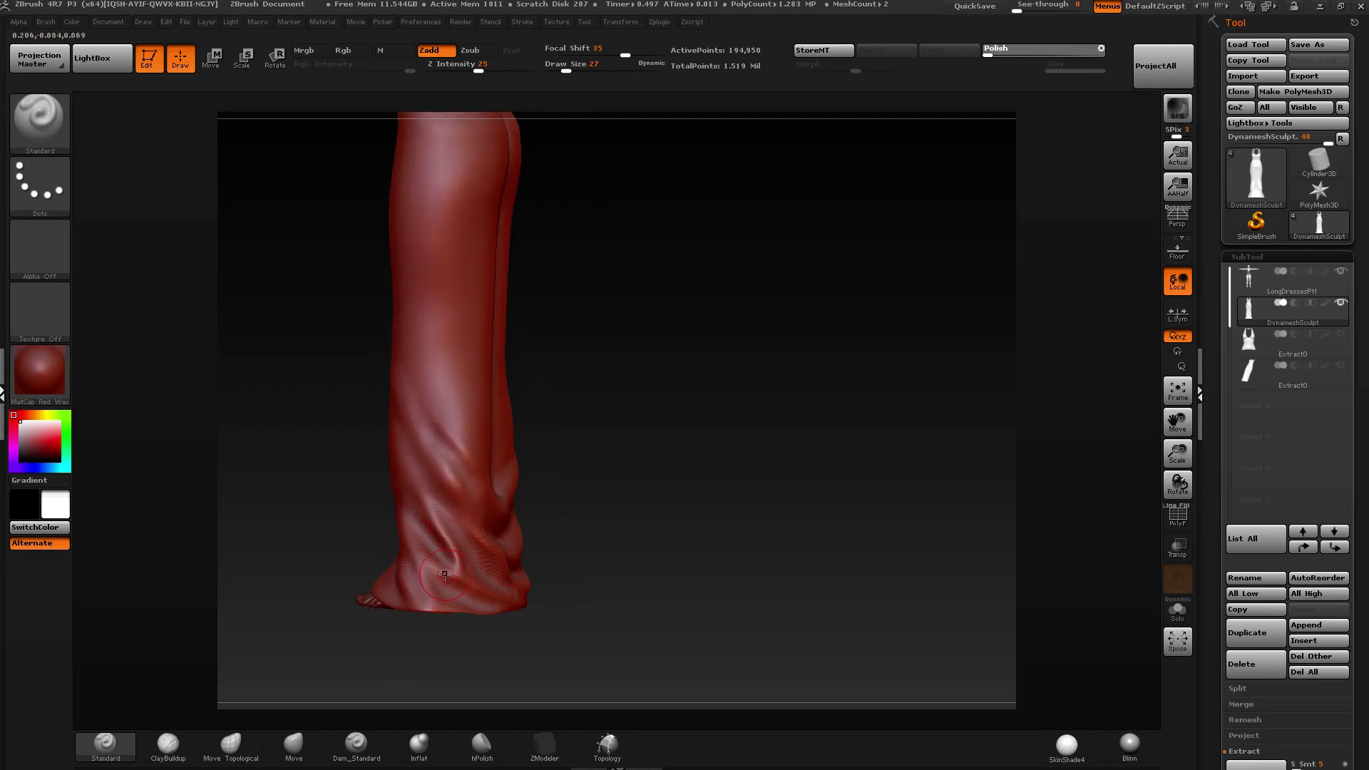
right_drag(462, 586, 454, 615)
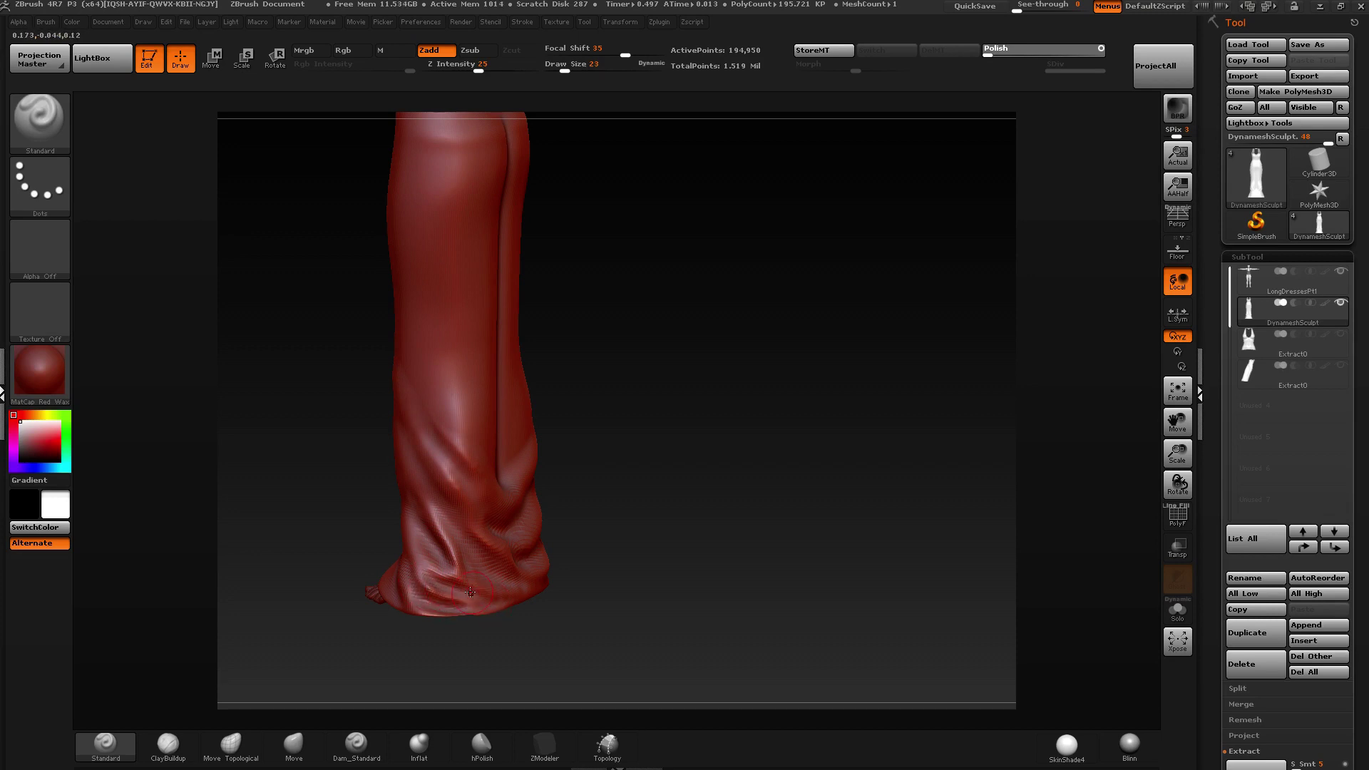
Reduce the draw size to 15 and sculpt fine wrinkles along the side of the flare close to the hem edge.
mouse_move(449, 604)
shift+right_down()
mouse_move(419, 617)
mouse_move(468, 507)
mouse_move(524, 532)
mouse_move(545, 568)
mouse_move(513, 526)
mouse_move(517, 548)
mouse_move(498, 532)
shift+right_up()
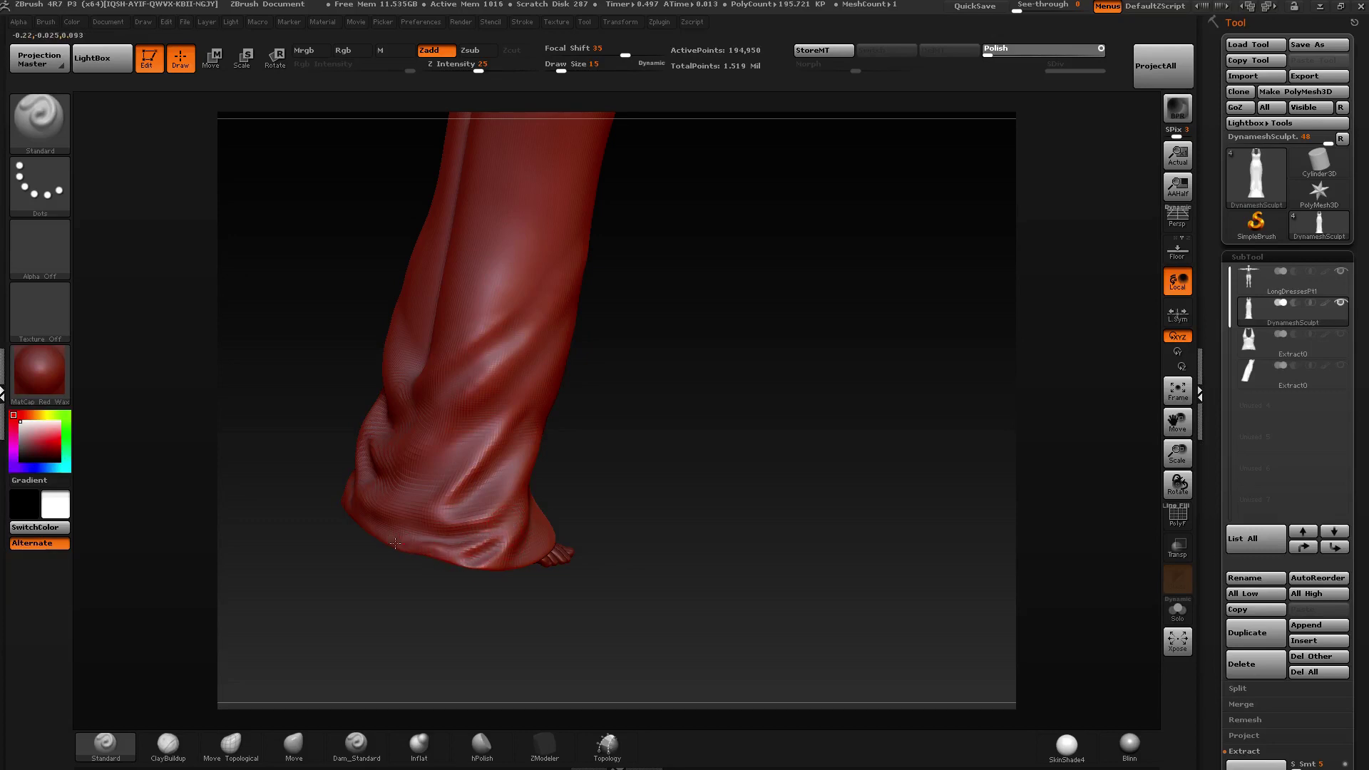
right_drag(395, 543, 479, 555)
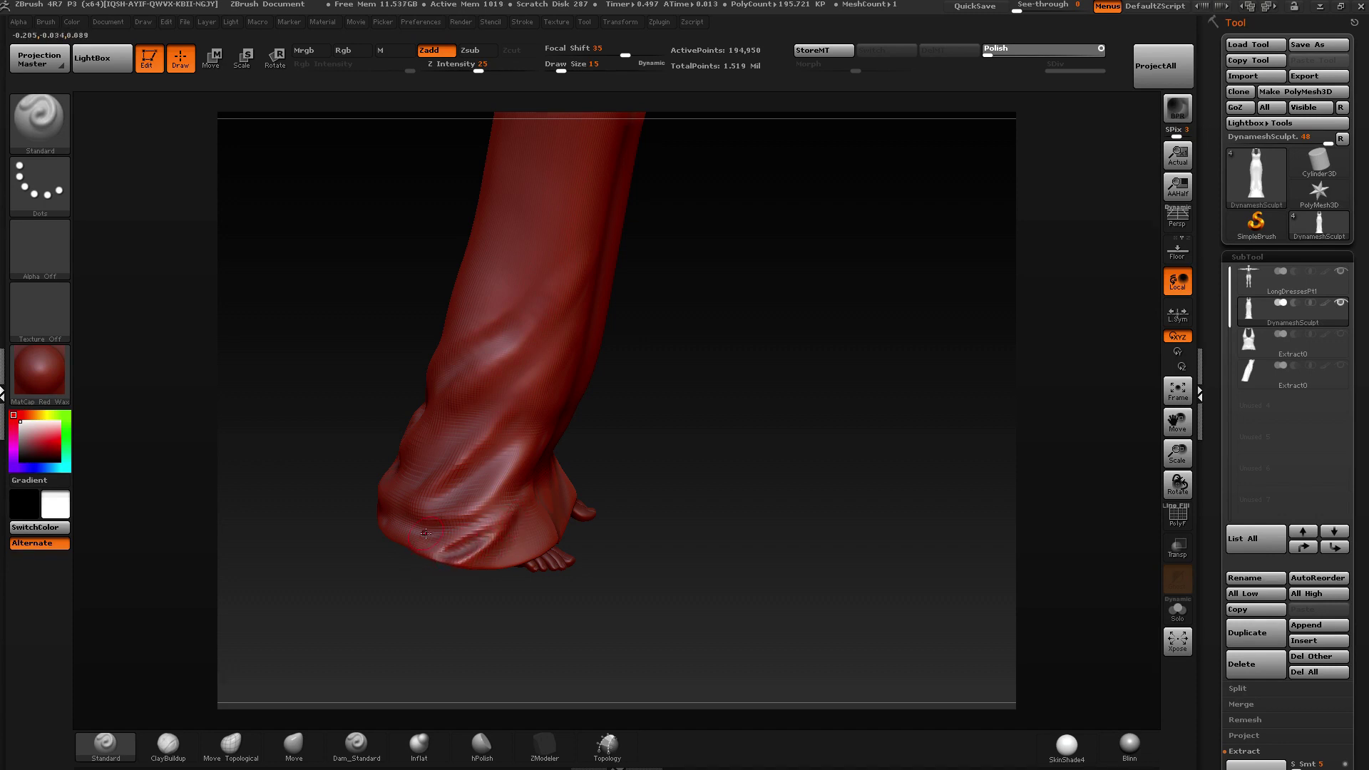
right_drag(426, 533, 460, 534)
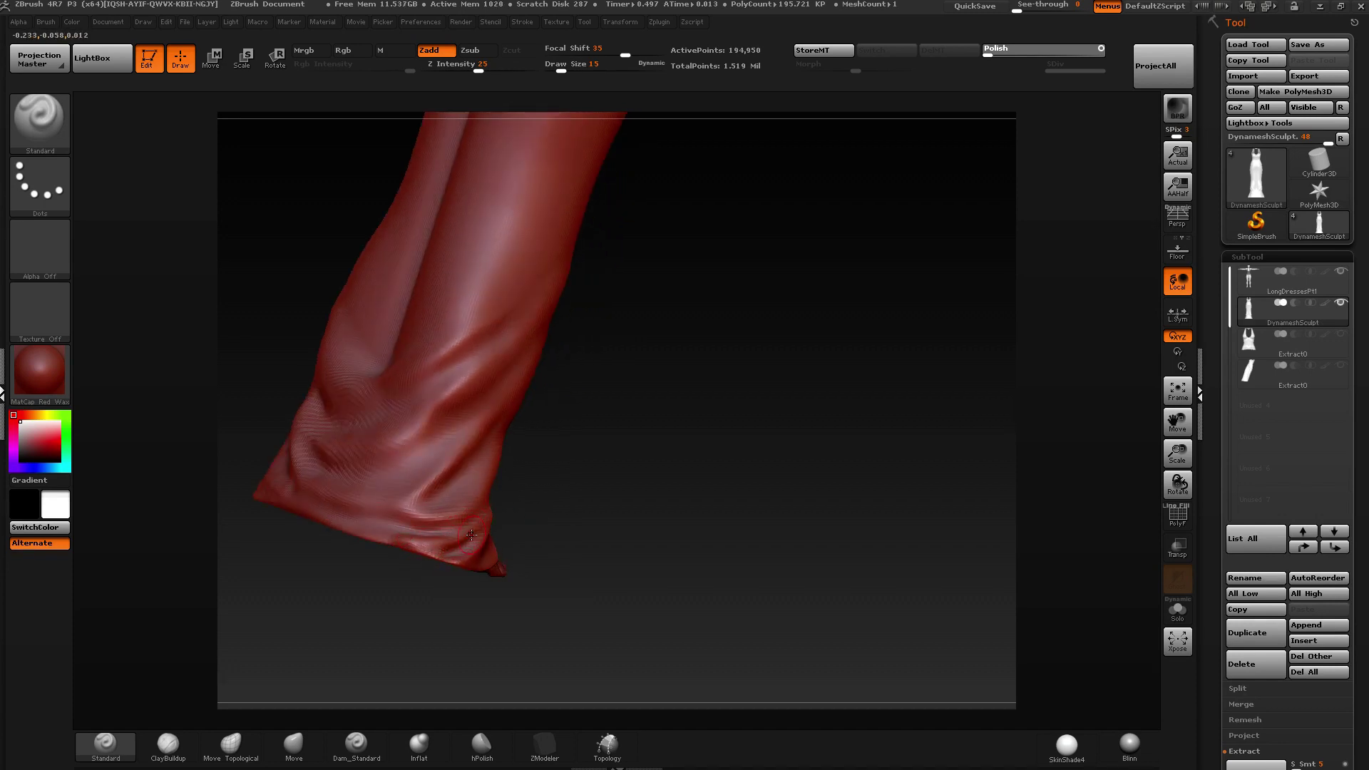
right_drag(400, 532, 445, 555)
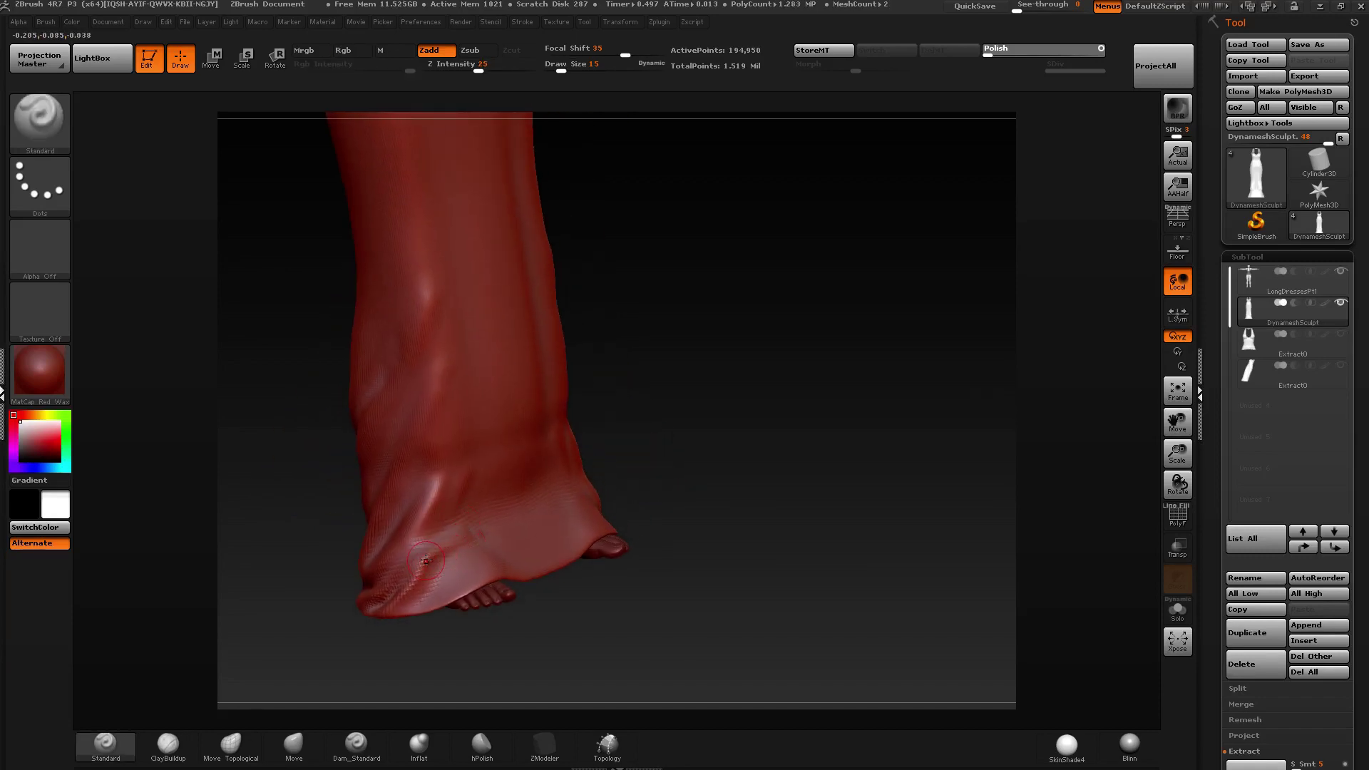
Smooth the rough wrinkles at the hem's front side corner and sculpt small folds there with the Standard brush.
key(shift)
shift+drag(392, 603, 479, 556)
drag(404, 607, 414, 597)
mouse_move(417, 597)
right_down()
mouse_move(418, 556)
mouse_move(542, 481)
right_up()
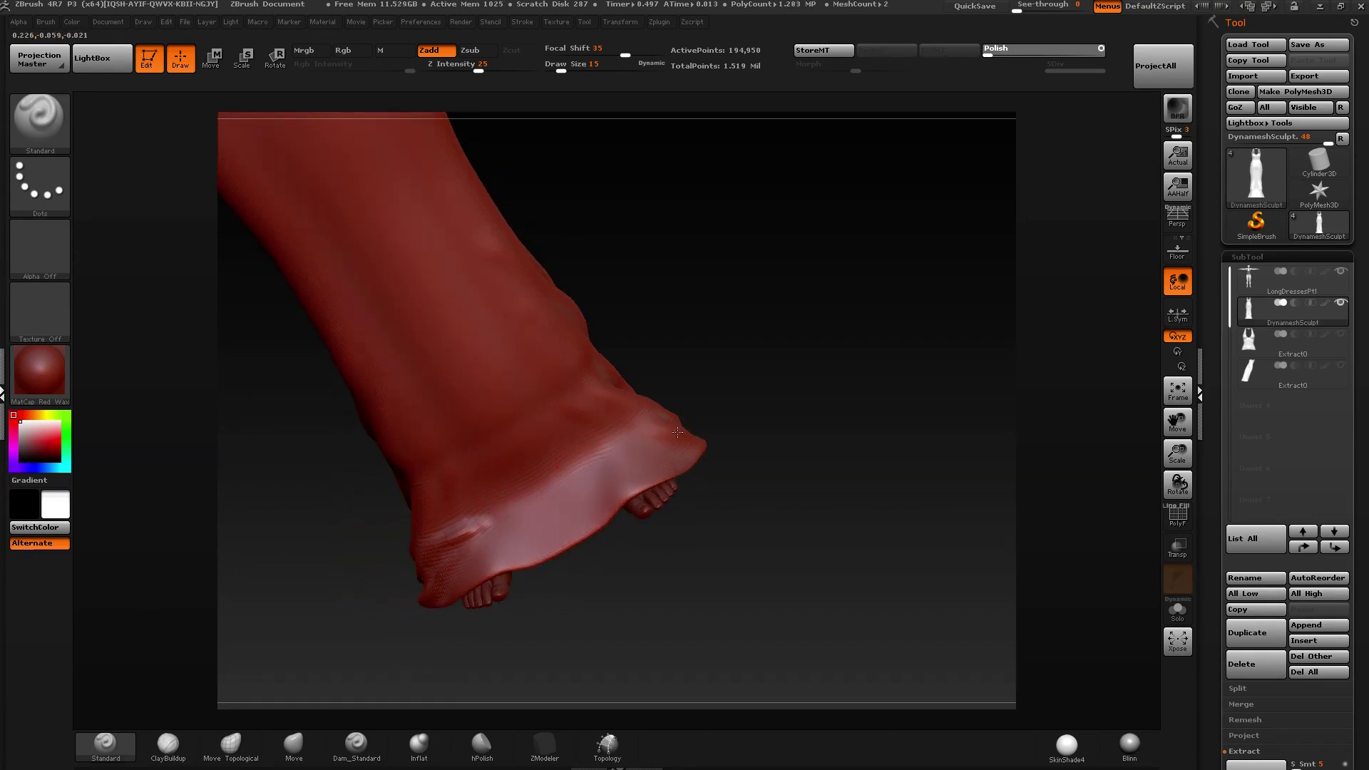
Sculpt wavy horizontal folds across the front of the flare above the hem, increasing the draw size from 15 to 23.
mouse_move(674, 434)
mouse_down()
mouse_move(585, 446)
mouse_move(567, 472)
mouse_up()
mouse_move(639, 448)
mouse_down()
mouse_move(579, 499)
mouse_move(582, 483)
mouse_up()
right_drag(606, 482, 560, 492)
key(bracketright)
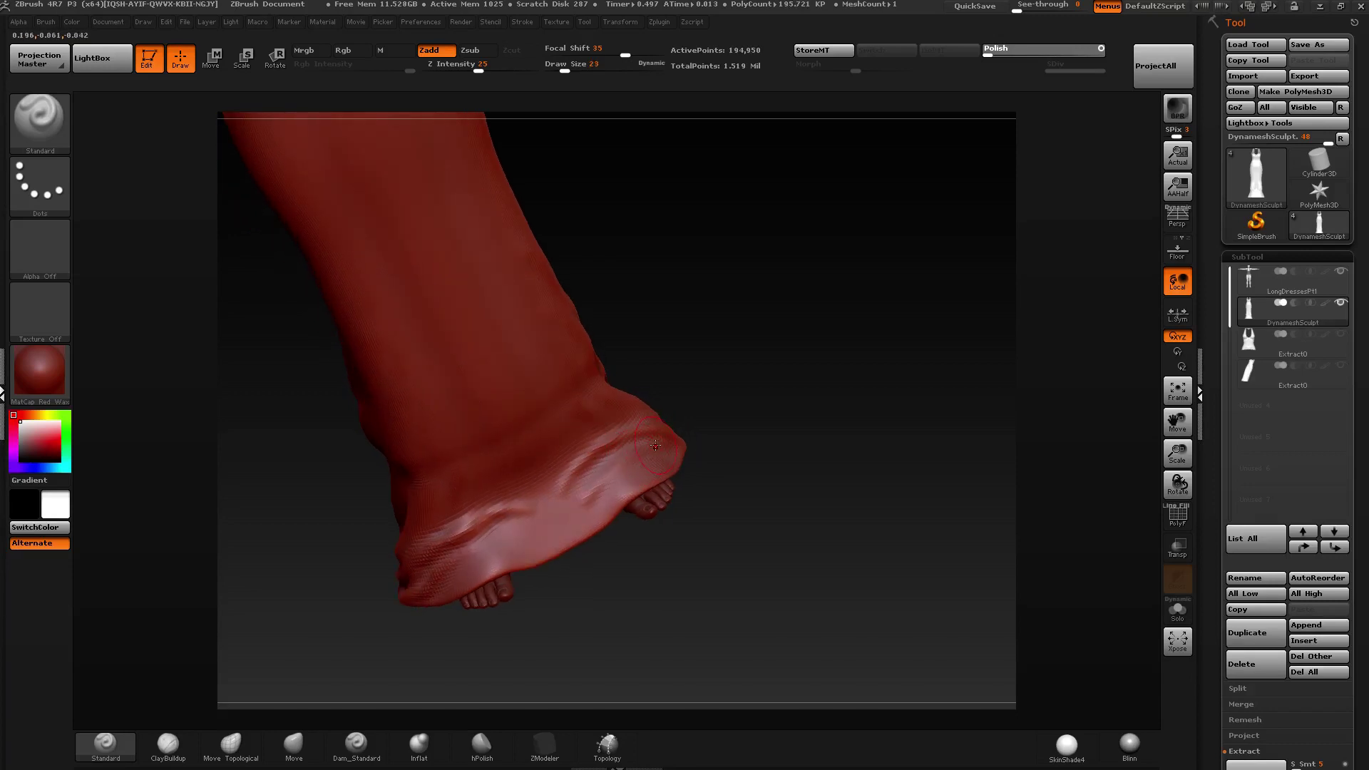
drag(614, 468, 569, 512)
mouse_move(615, 478)
mouse_down()
mouse_move(538, 542)
mouse_move(626, 473)
mouse_up()
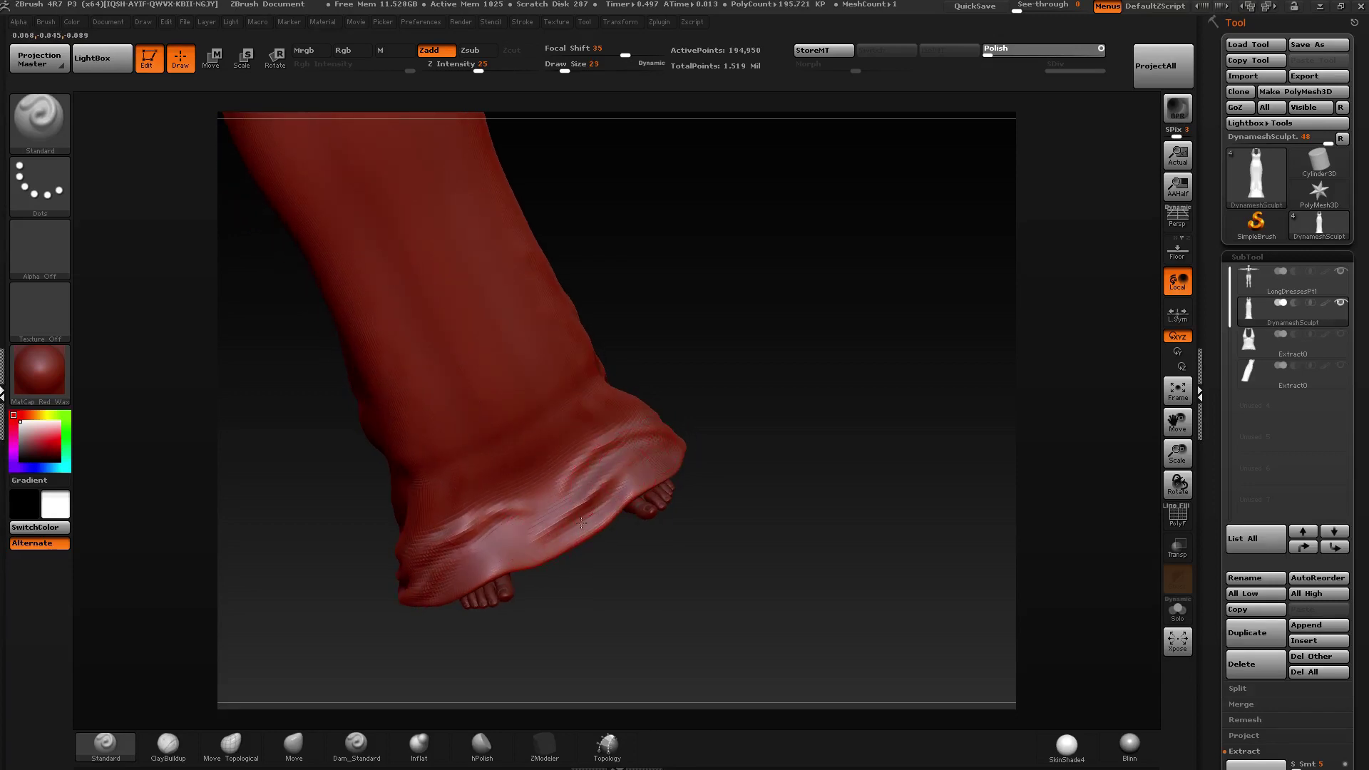
mouse_move(582, 524)
mouse_down()
mouse_move(457, 564)
mouse_move(448, 587)
mouse_up()
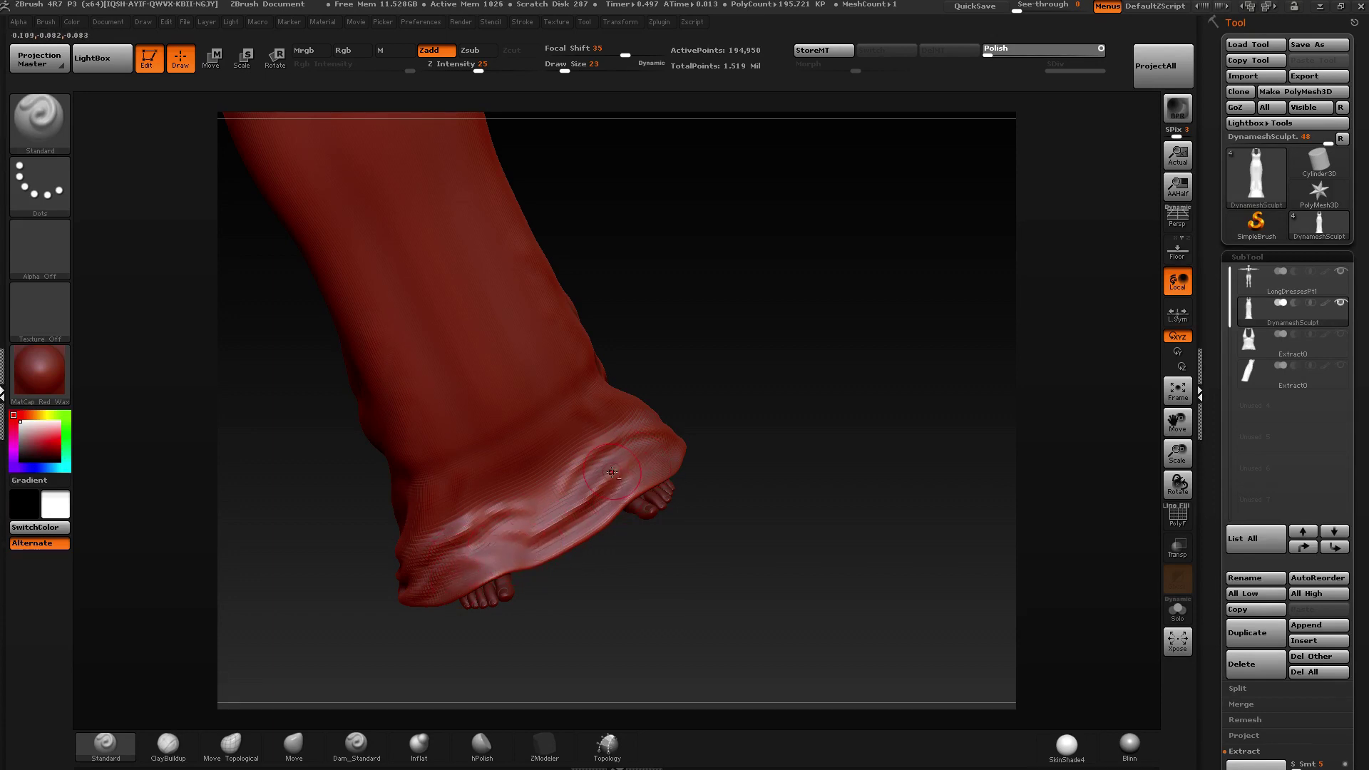
mouse_move(611, 472)
mouse_down()
mouse_move(526, 530)
mouse_move(476, 537)
mouse_up()
Add folds along the upper front of the flare and smooth the stepped surface where it meets the skirt.
alt+right_drag(479, 515, 447, 555)
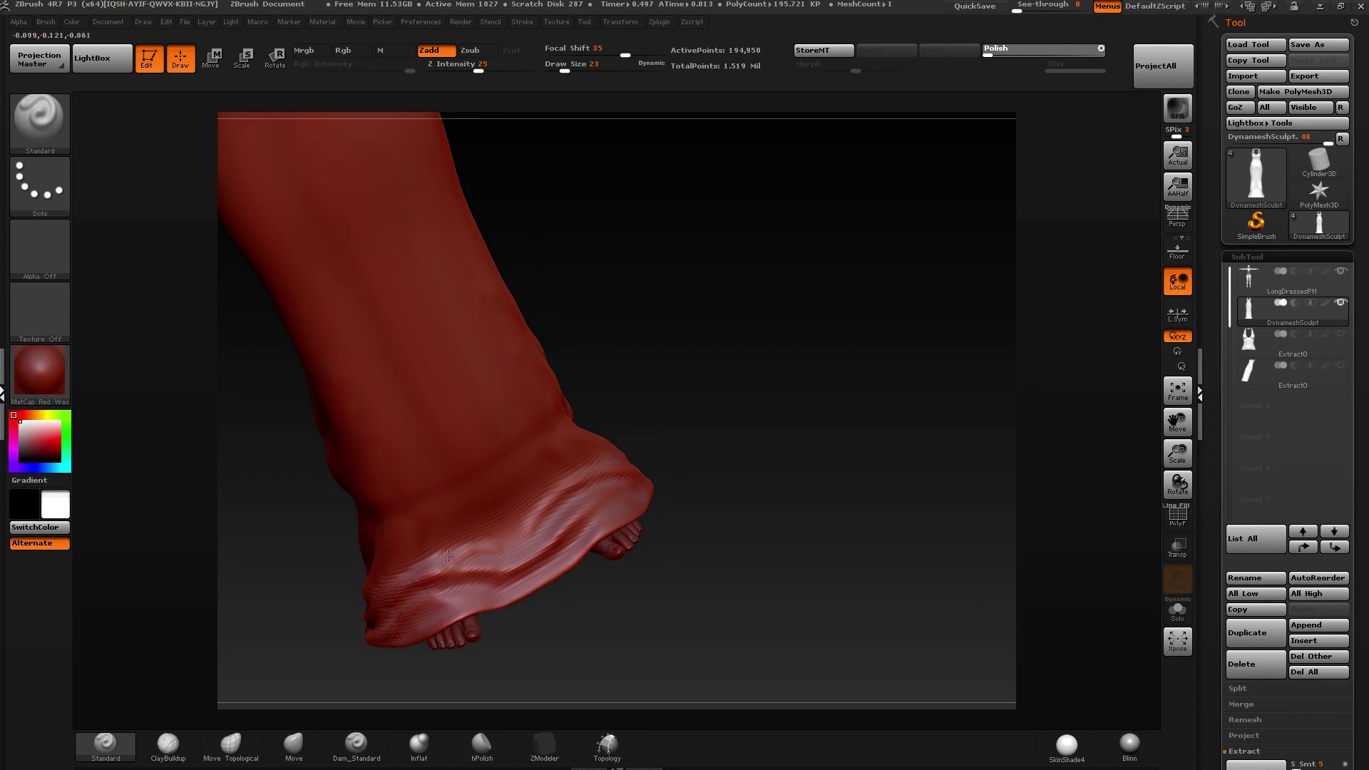
mouse_move(447, 555)
mouse_down()
mouse_move(528, 524)
mouse_move(598, 465)
mouse_move(438, 531)
mouse_move(578, 458)
mouse_move(404, 539)
mouse_move(514, 494)
mouse_up()
right_drag(517, 492, 571, 467)
shift+drag(571, 464, 529, 480)
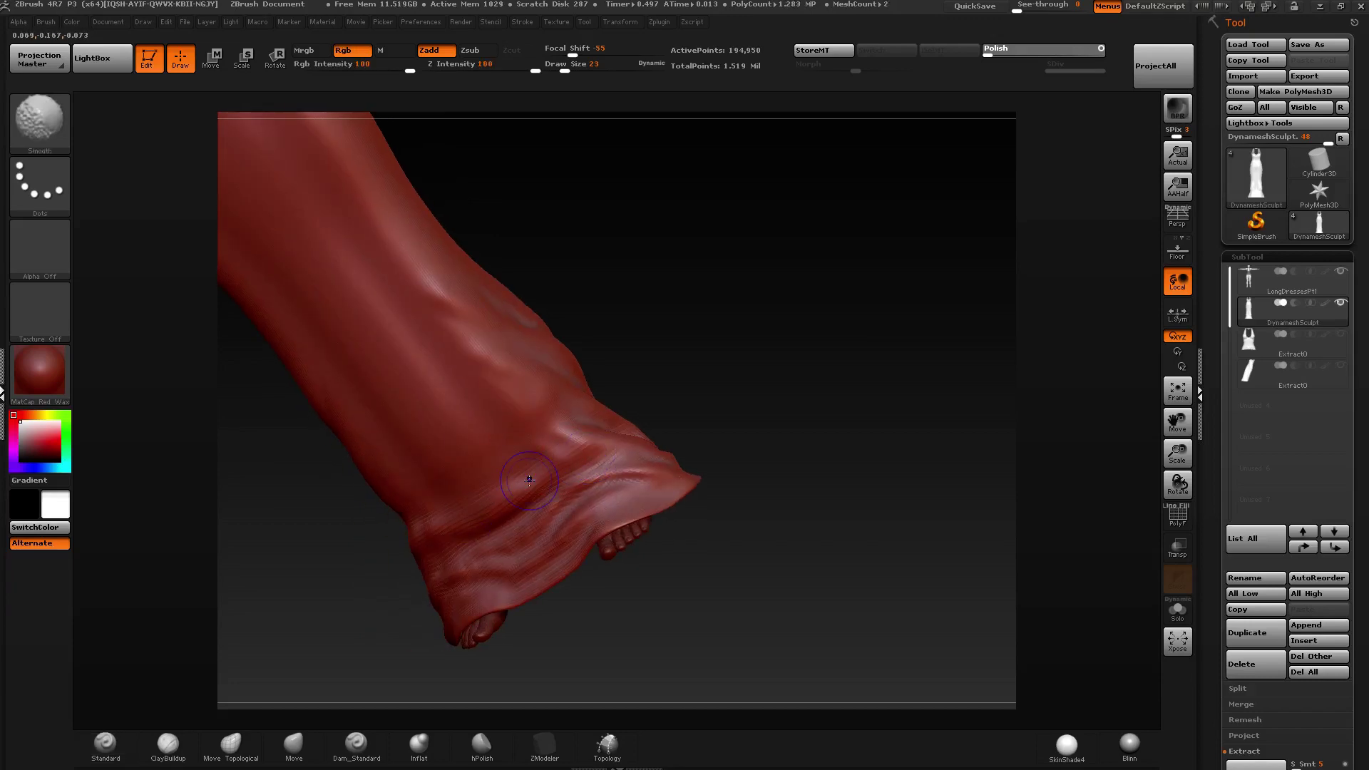
mouse_move(445, 498)
shift+mouse_down()
mouse_move(585, 451)
mouse_move(549, 462)
shift+mouse_up()
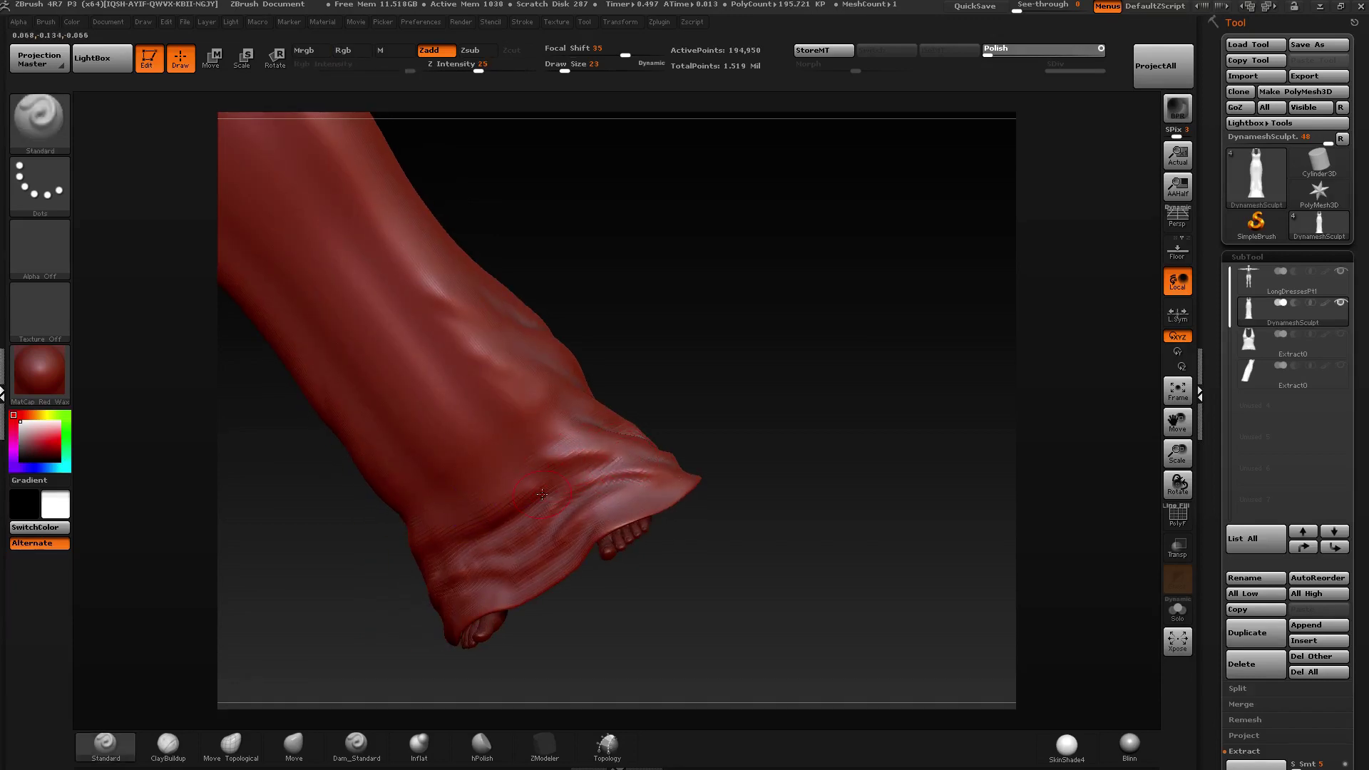
Deepen the crease across the top of the front flare and sculpt folds running into its side corner.
right_drag(499, 456, 613, 453)
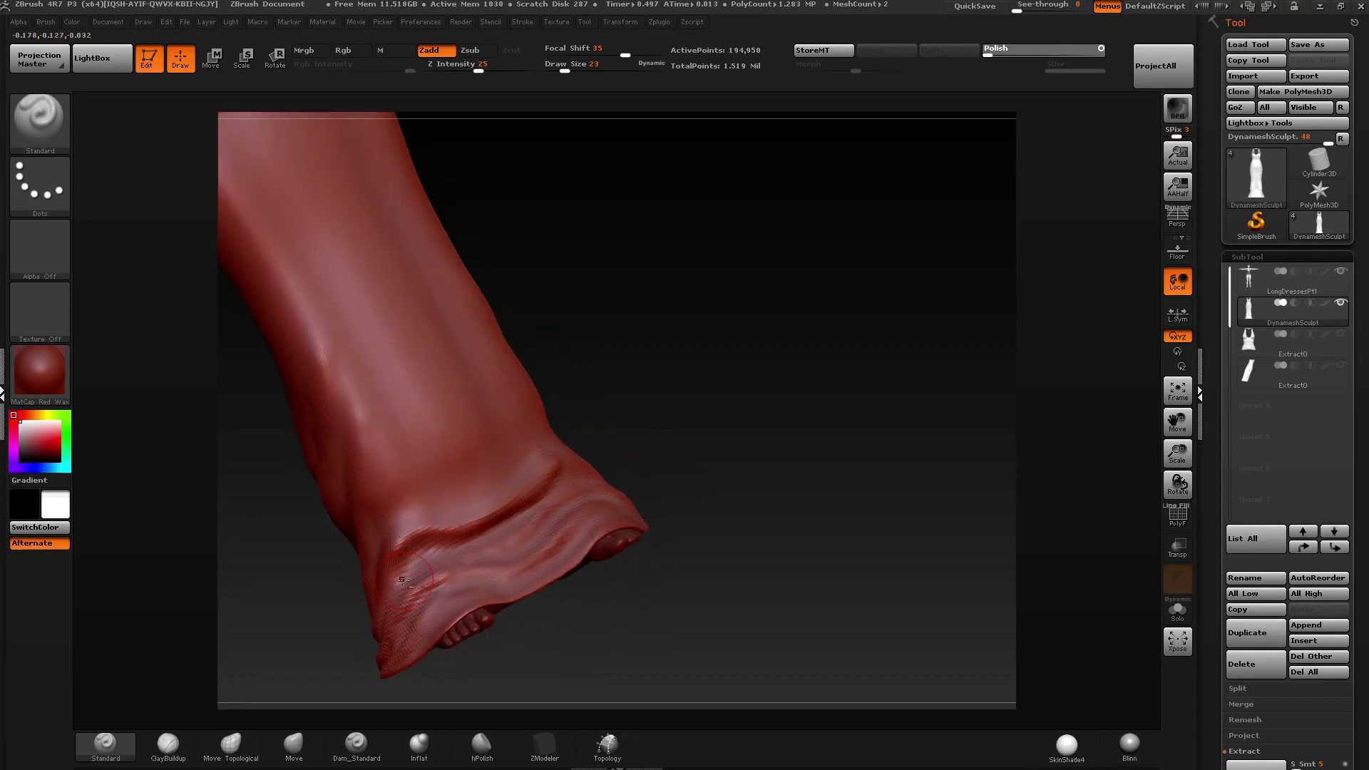
right_drag(383, 551, 389, 571)
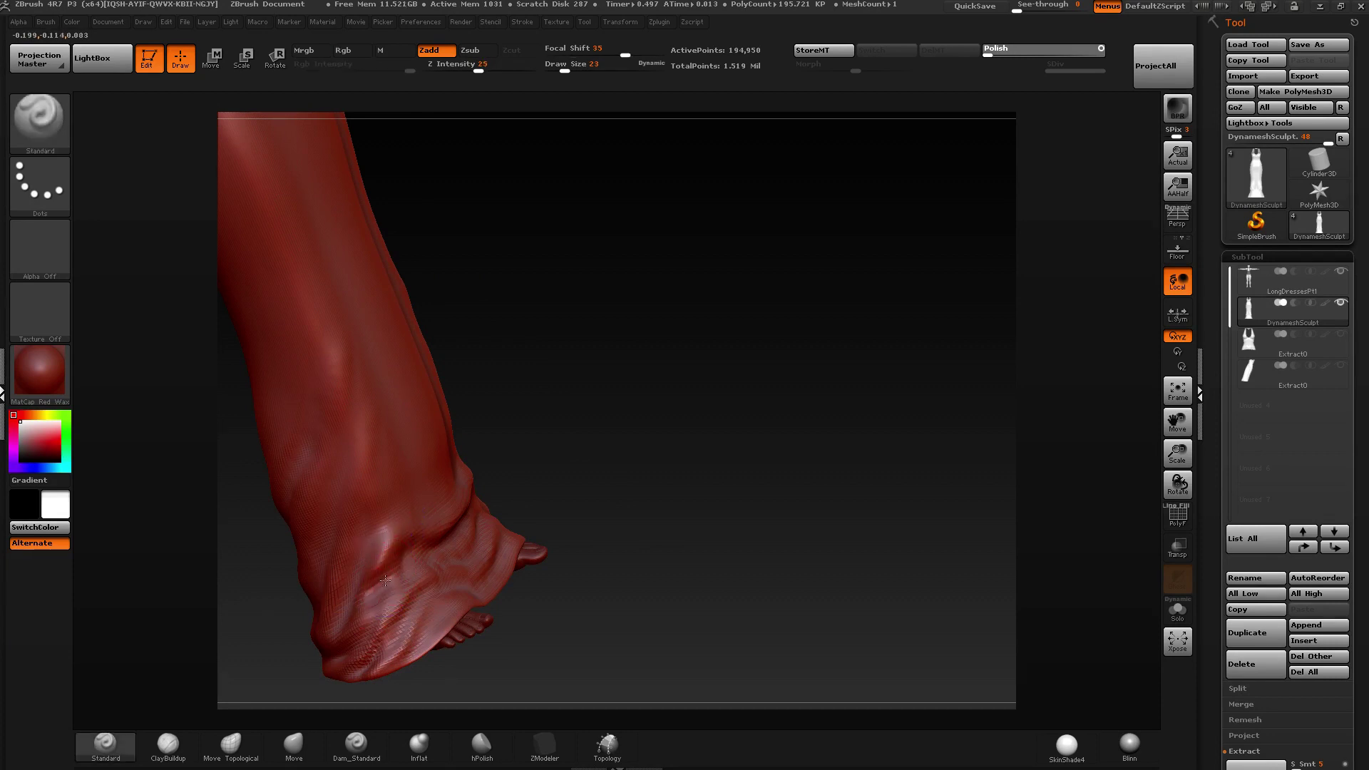
right_drag(412, 527, 390, 578)
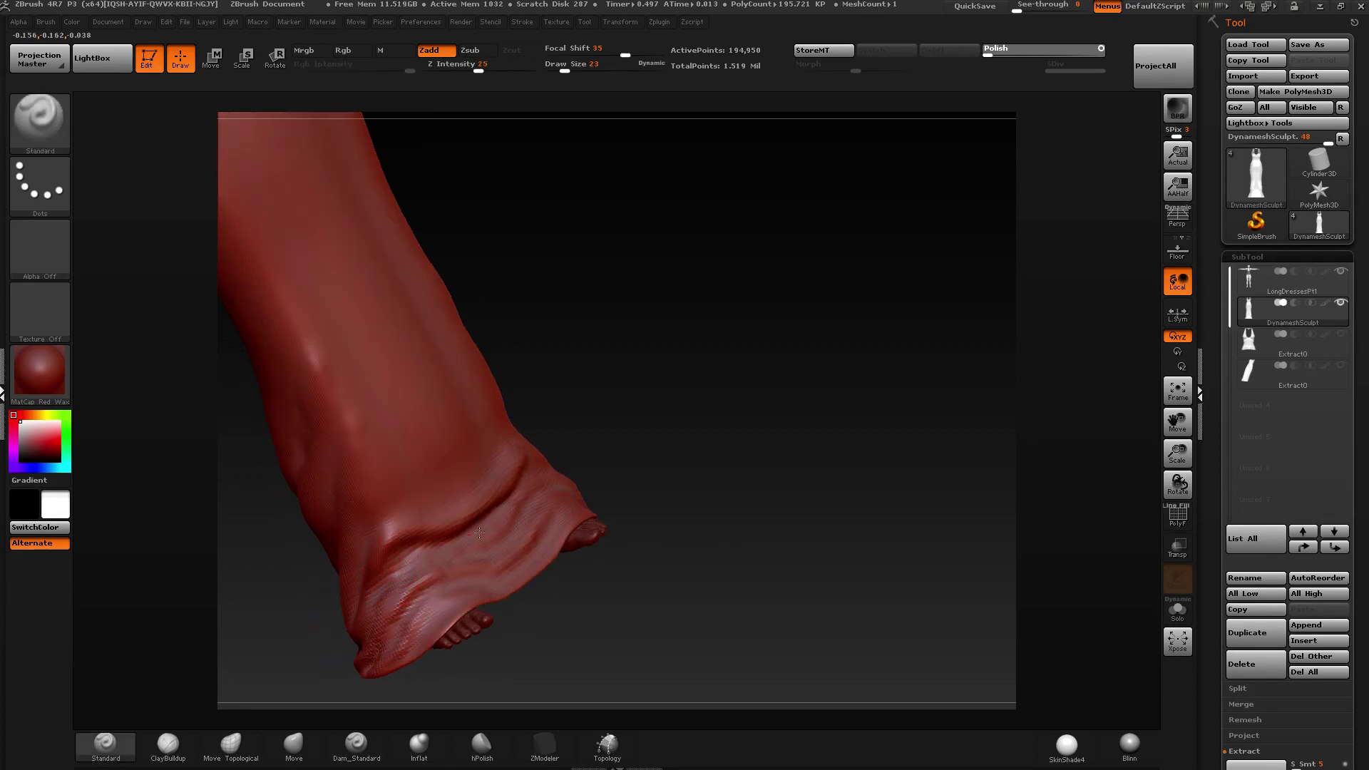
drag(480, 519, 366, 585)
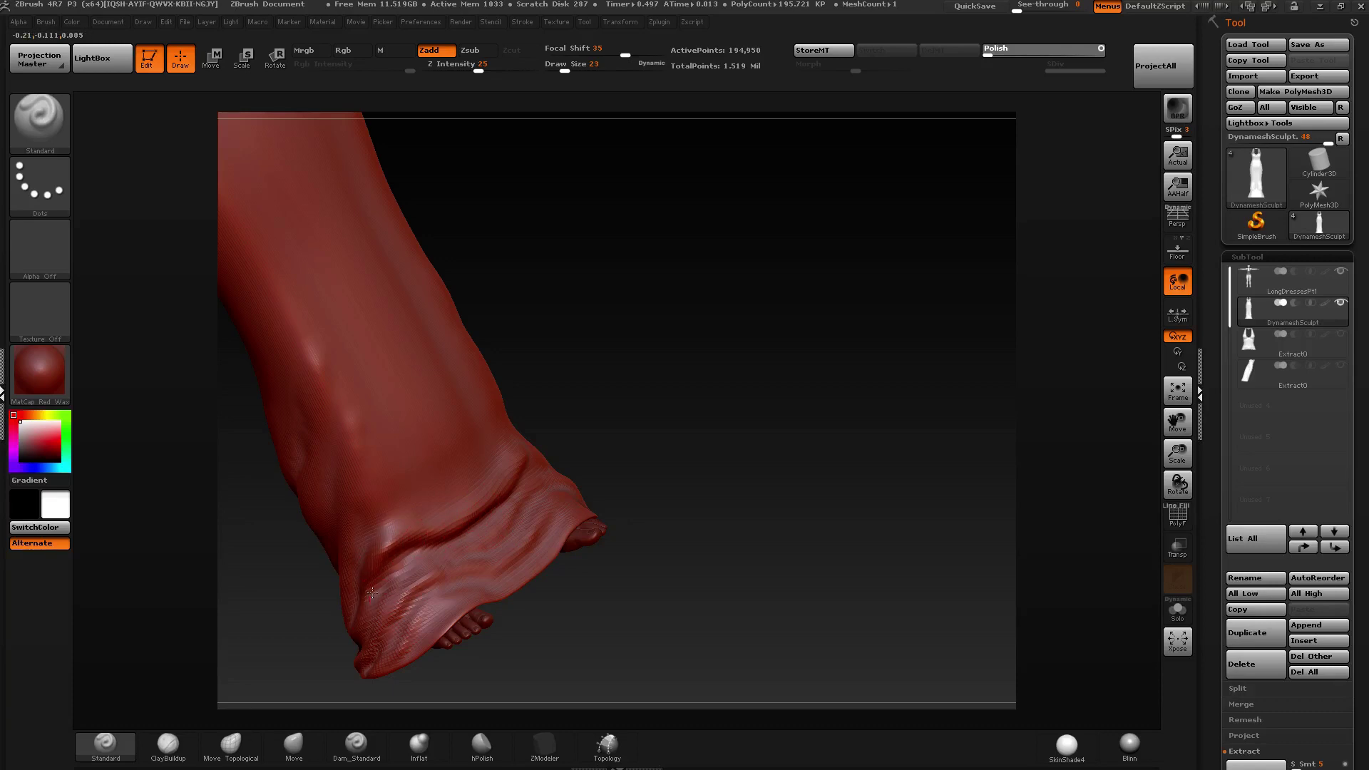
right_drag(389, 555, 418, 534)
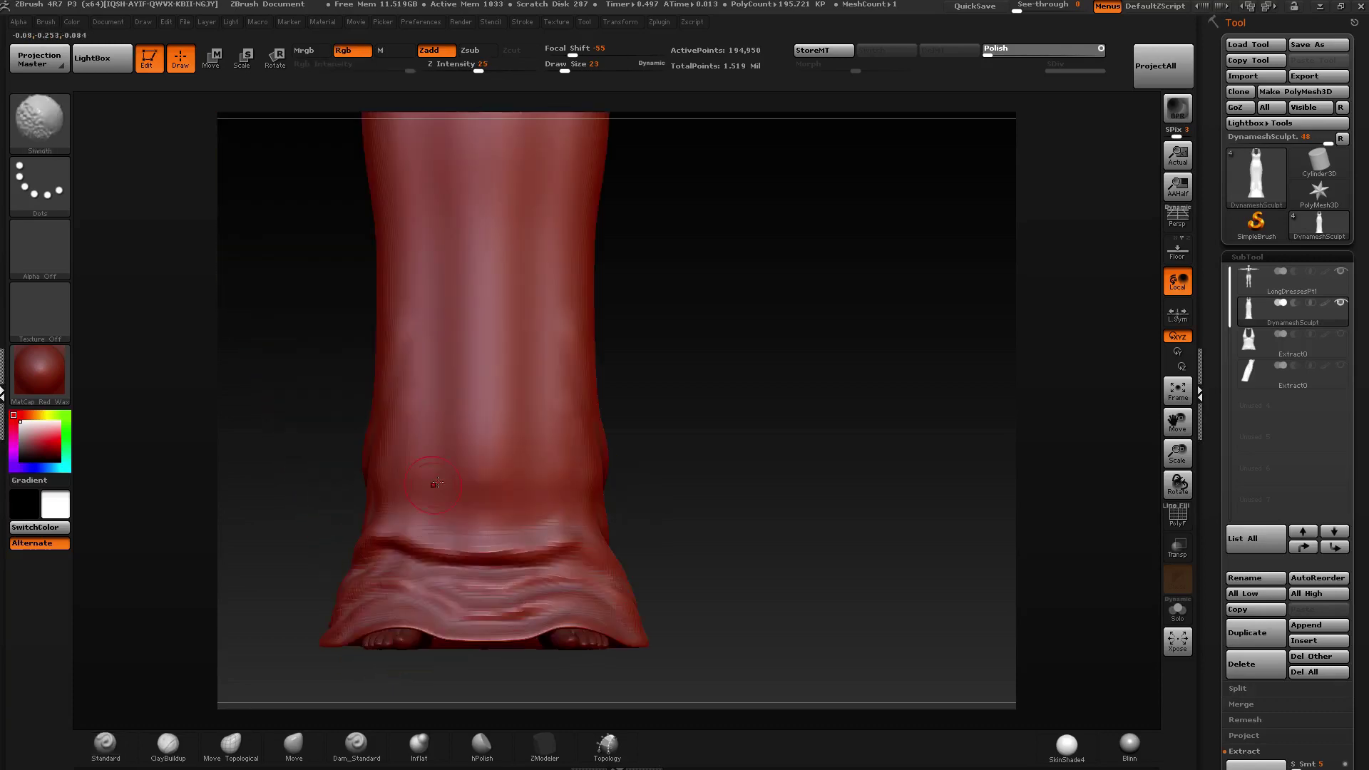
Adjust the middle of the front crease with the Move Topological brush, ending with the Standard brush active.
click(230, 743)
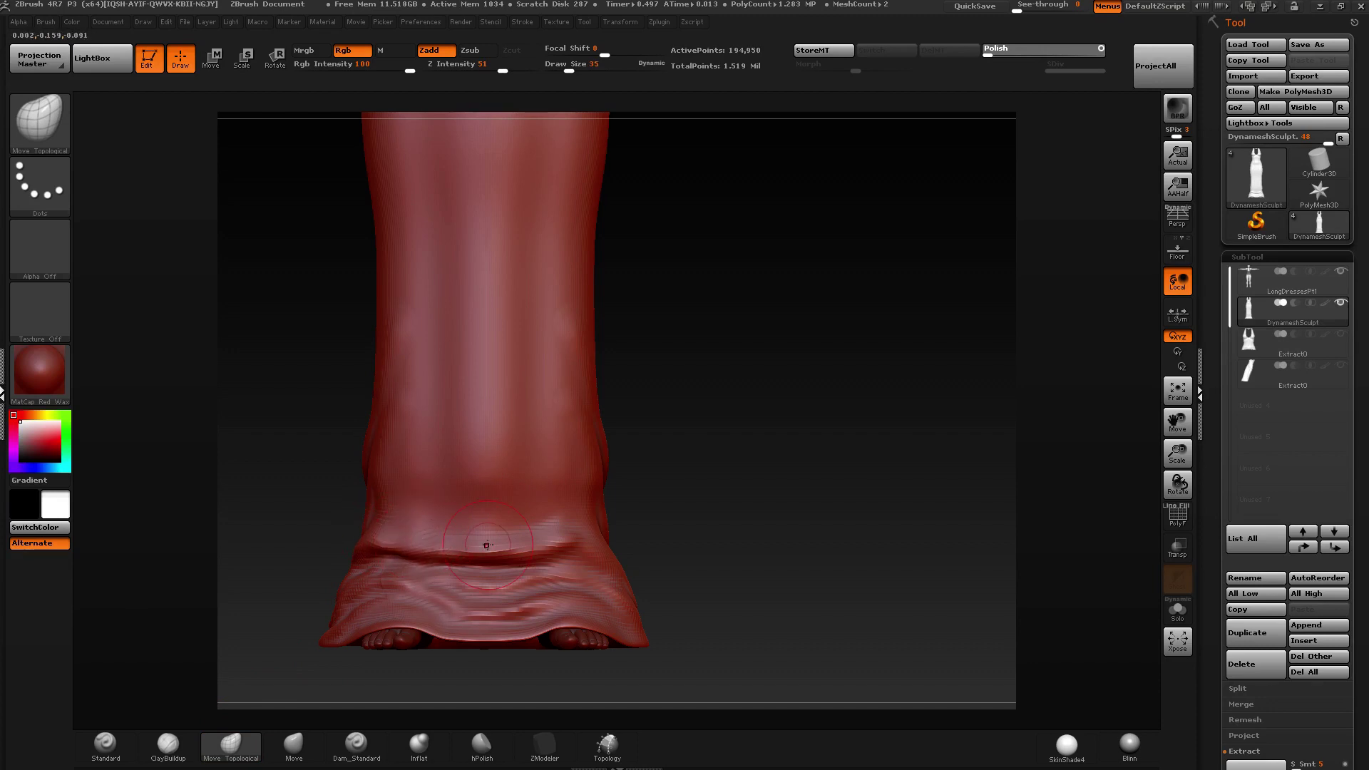
right_drag(480, 541, 486, 534)
click(106, 745)
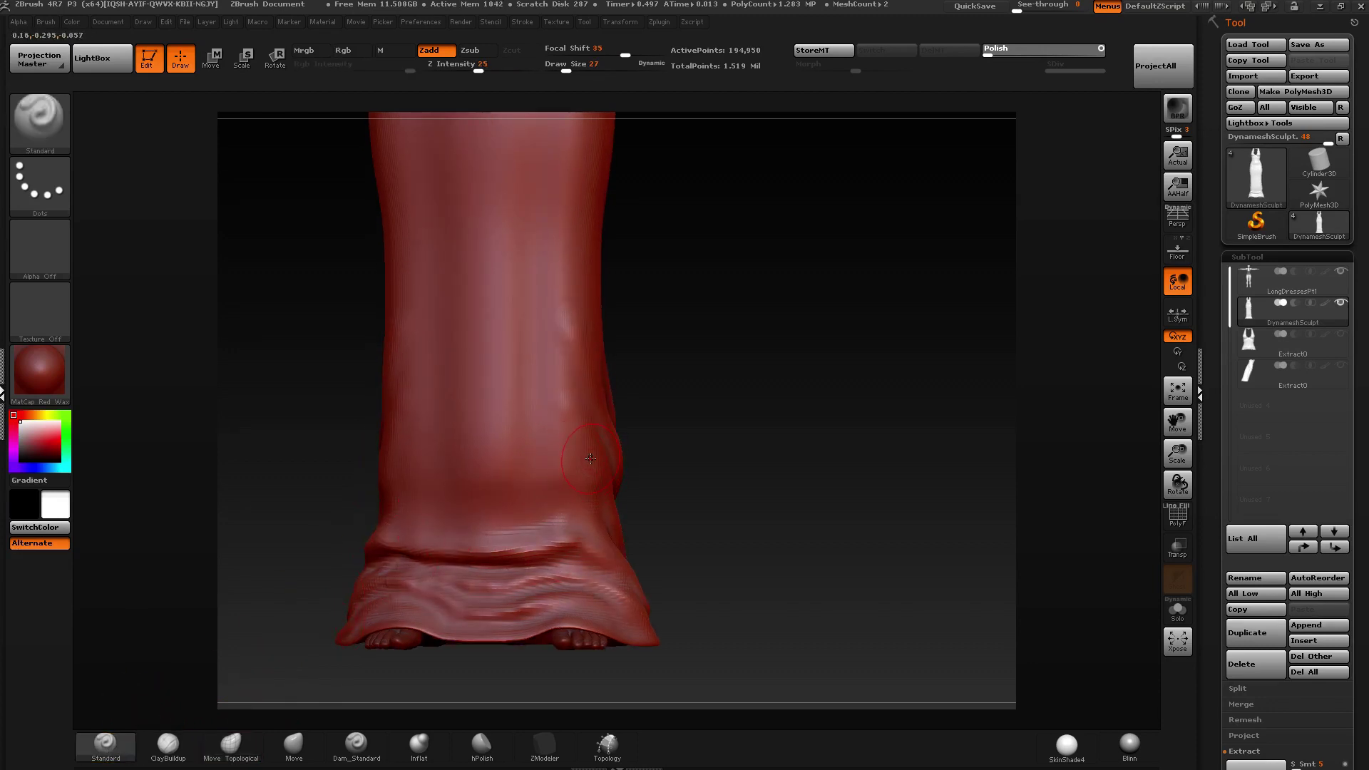
Reduce the draw size to 19, then sculpt and smooth small folds around the side of the flare.
right_drag(591, 458, 547, 525)
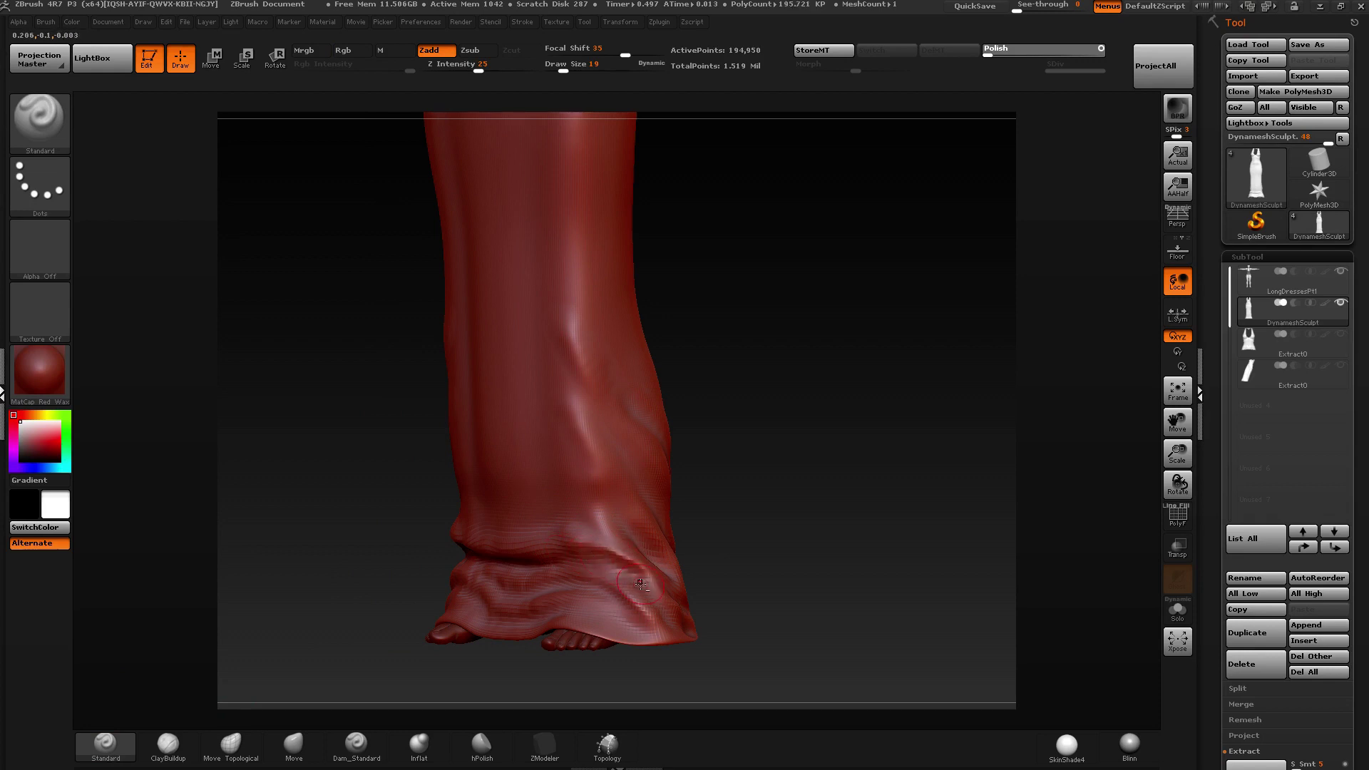
right_drag(576, 503, 442, 551)
shift+drag(413, 555, 403, 559)
right_drag(477, 545, 407, 561)
shift+drag(407, 562, 344, 598)
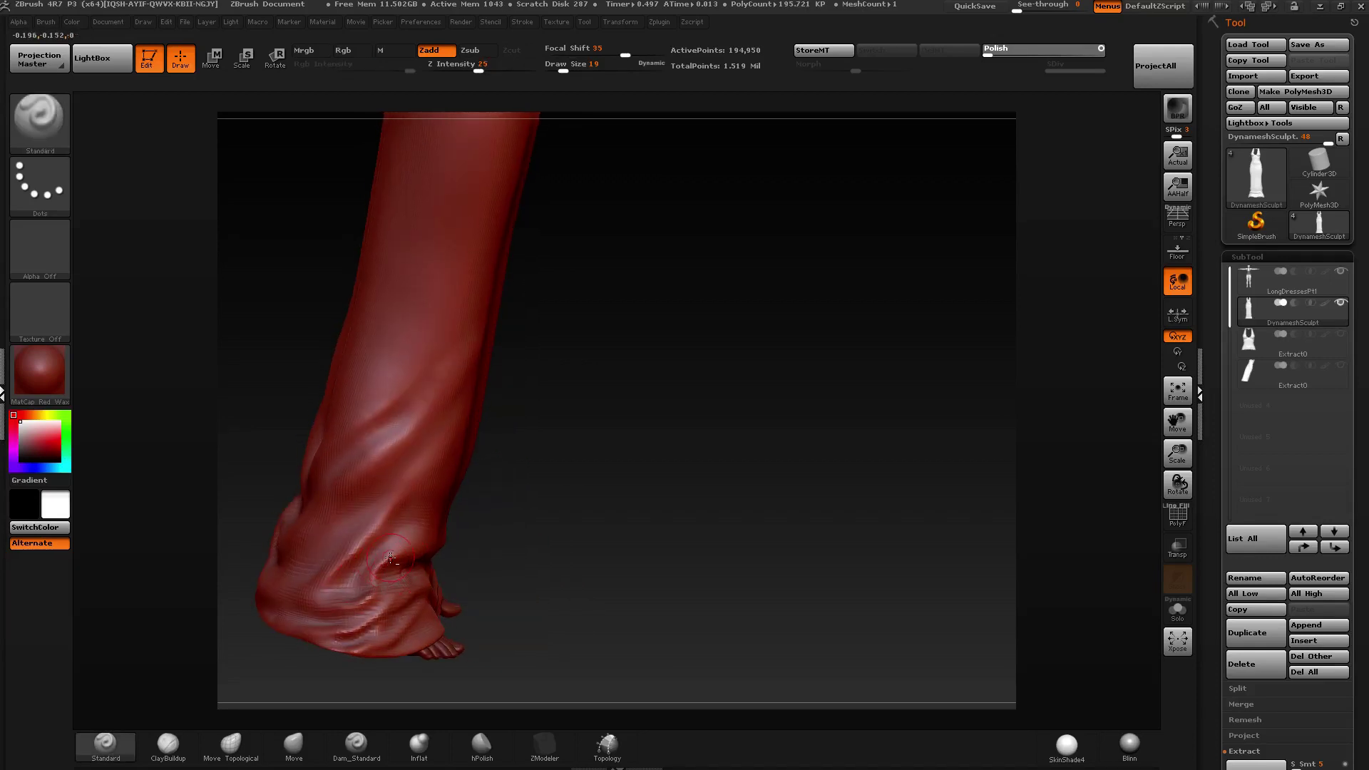
mouse_move(391, 557)
shift+mouse_down()
mouse_move(378, 581)
mouse_move(399, 542)
shift+mouse_up()
right_drag(435, 502, 665, 519)
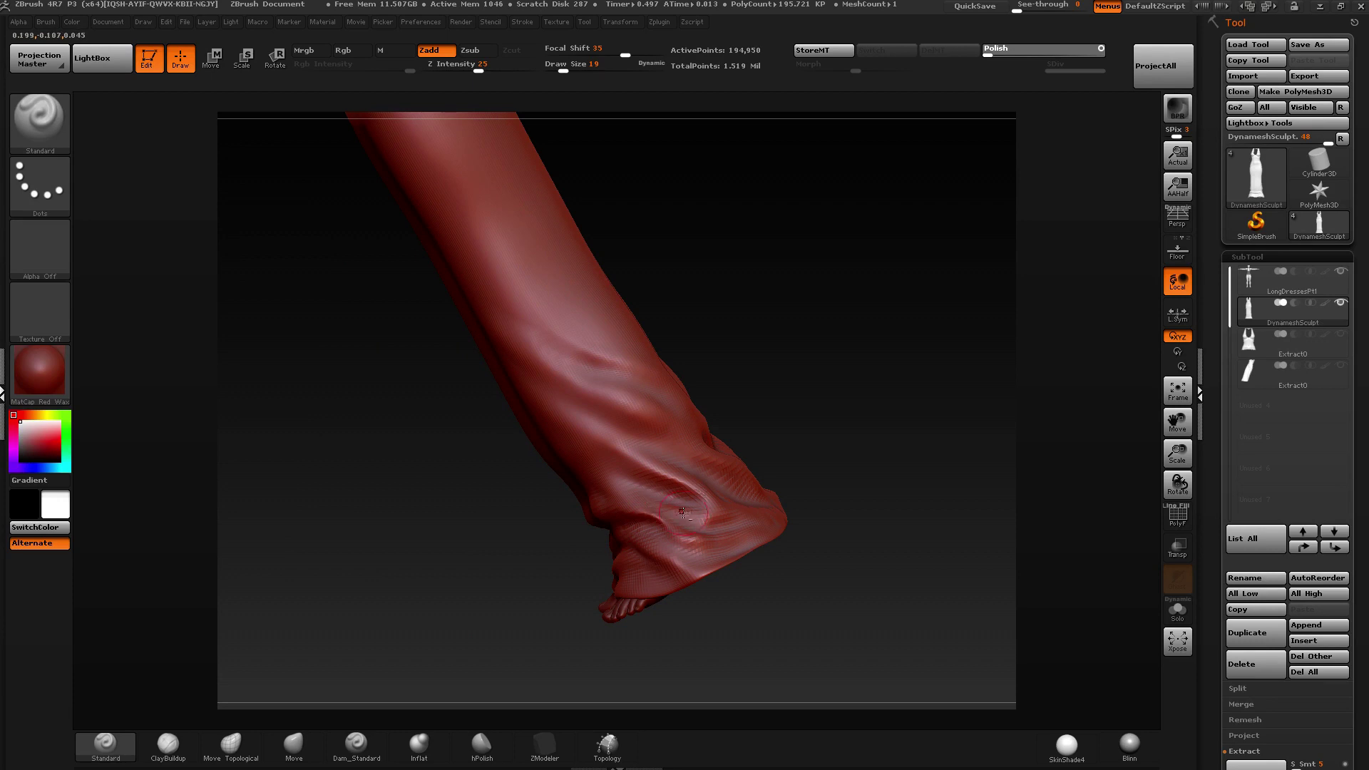
Sculpt folds just above the front crease and long diagonal folds rising across the front of the lower skirt.
right_drag(642, 501, 556, 514)
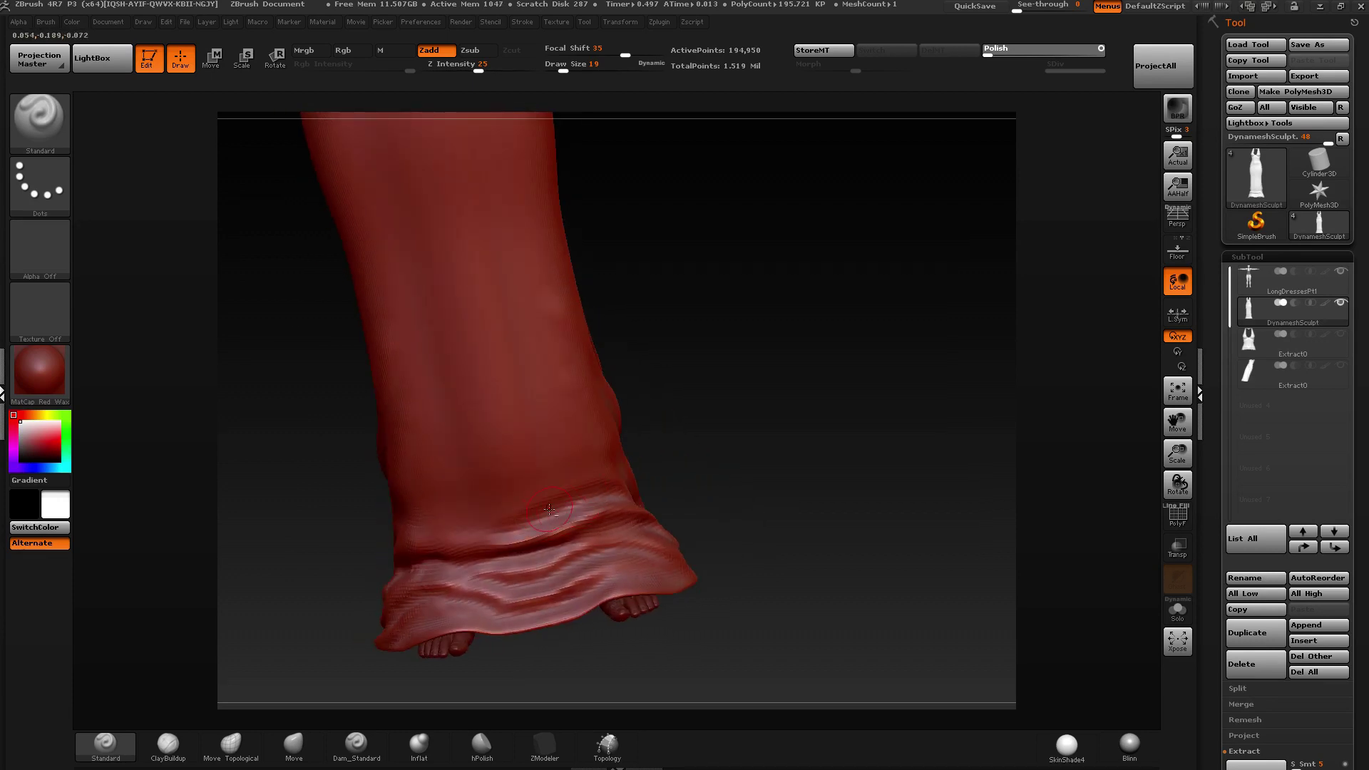
right_drag(410, 540, 404, 539)
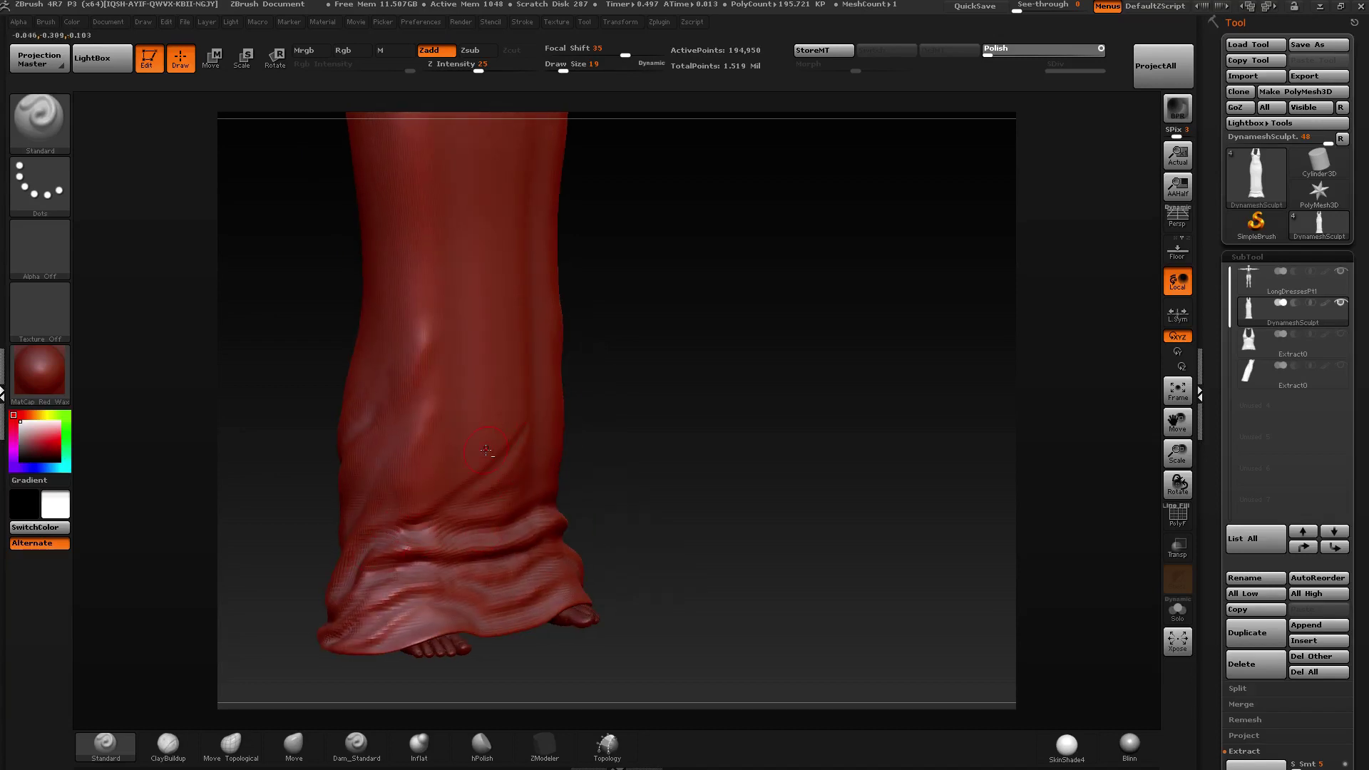
right_drag(493, 457, 561, 374)
drag(517, 448, 387, 526)
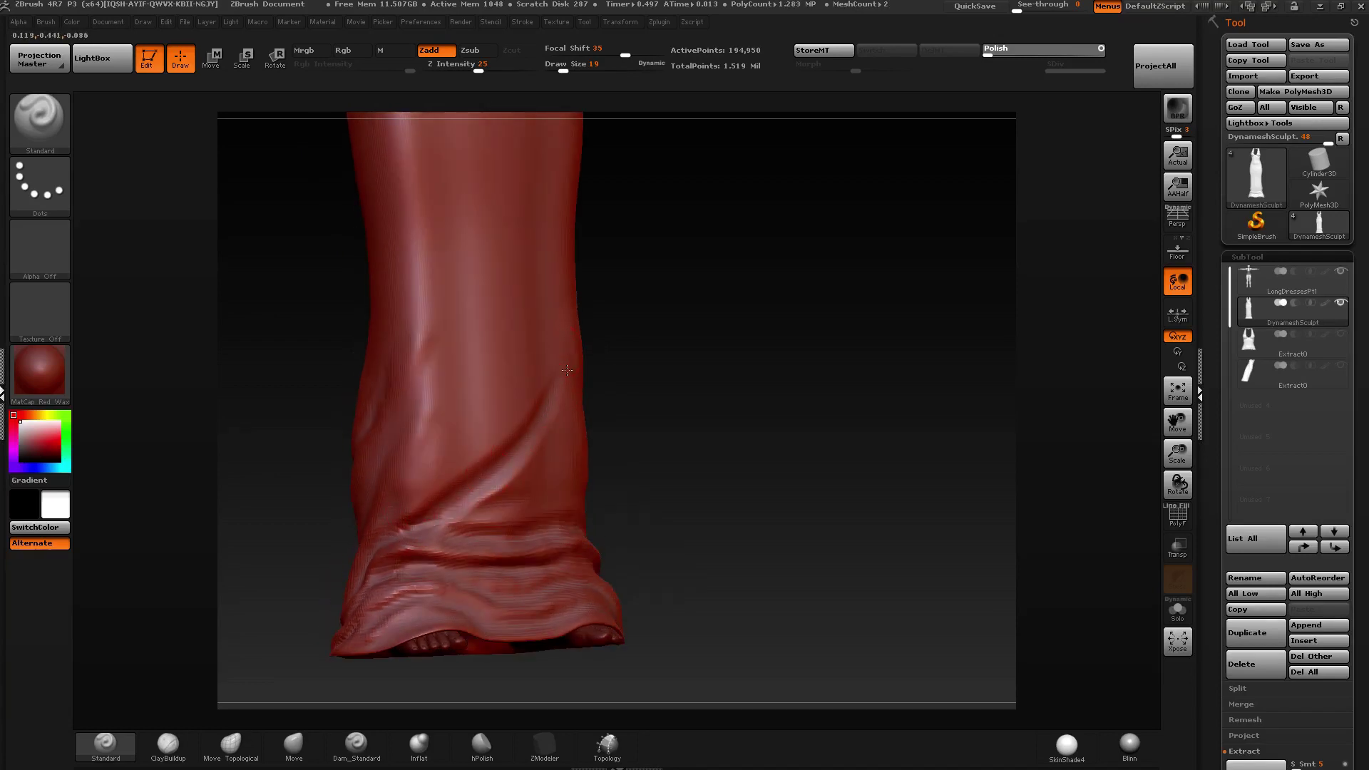
drag(567, 370, 428, 526)
right_drag(410, 512, 441, 497)
mouse_move(581, 315)
mouse_down()
mouse_move(467, 512)
mouse_move(446, 488)
mouse_up()
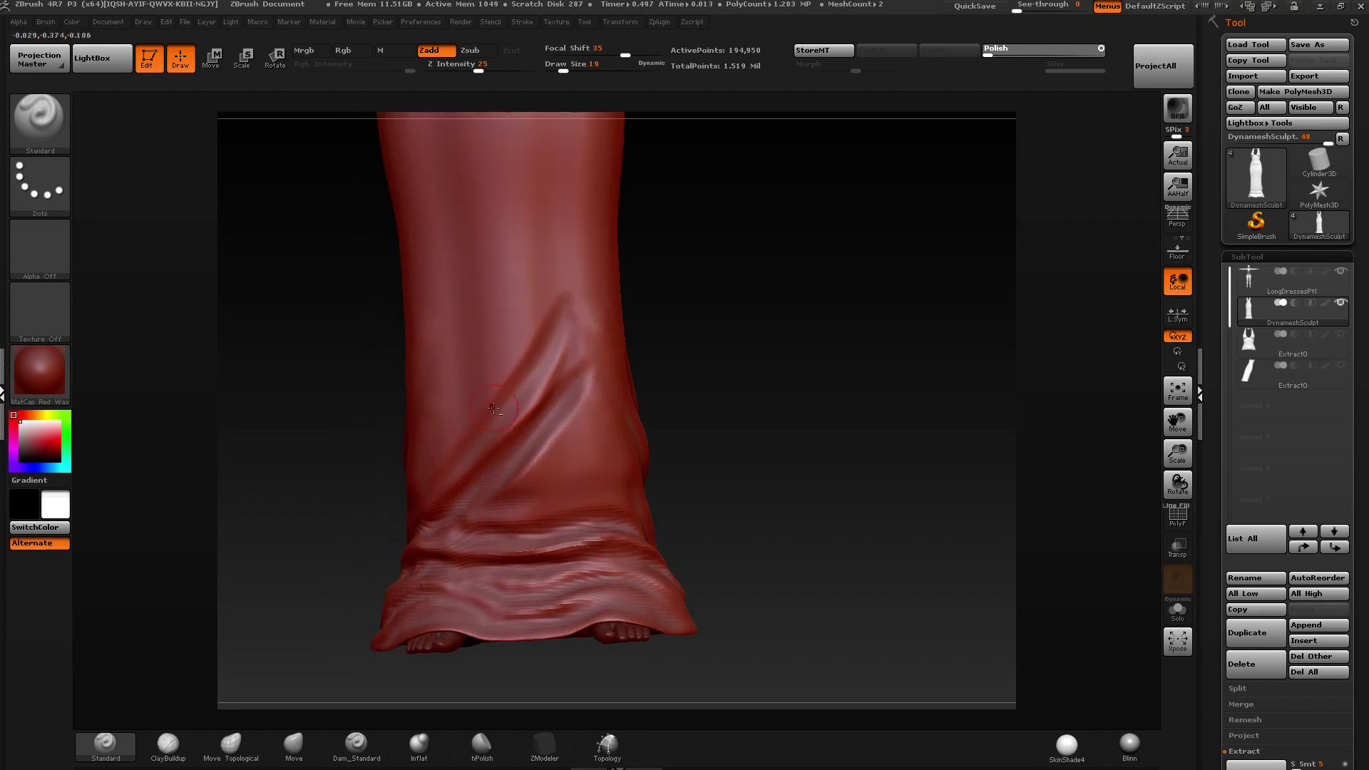
Add a shorter diagonal fold below the long ones on the front of the lower skirt and refine it.
alt+right_drag(566, 298, 523, 411)
alt+right_drag(551, 528, 533, 460)
mouse_move(535, 460)
mouse_down()
mouse_move(494, 553)
mouse_move(464, 545)
mouse_move(399, 581)
mouse_move(514, 563)
mouse_move(499, 545)
mouse_up()
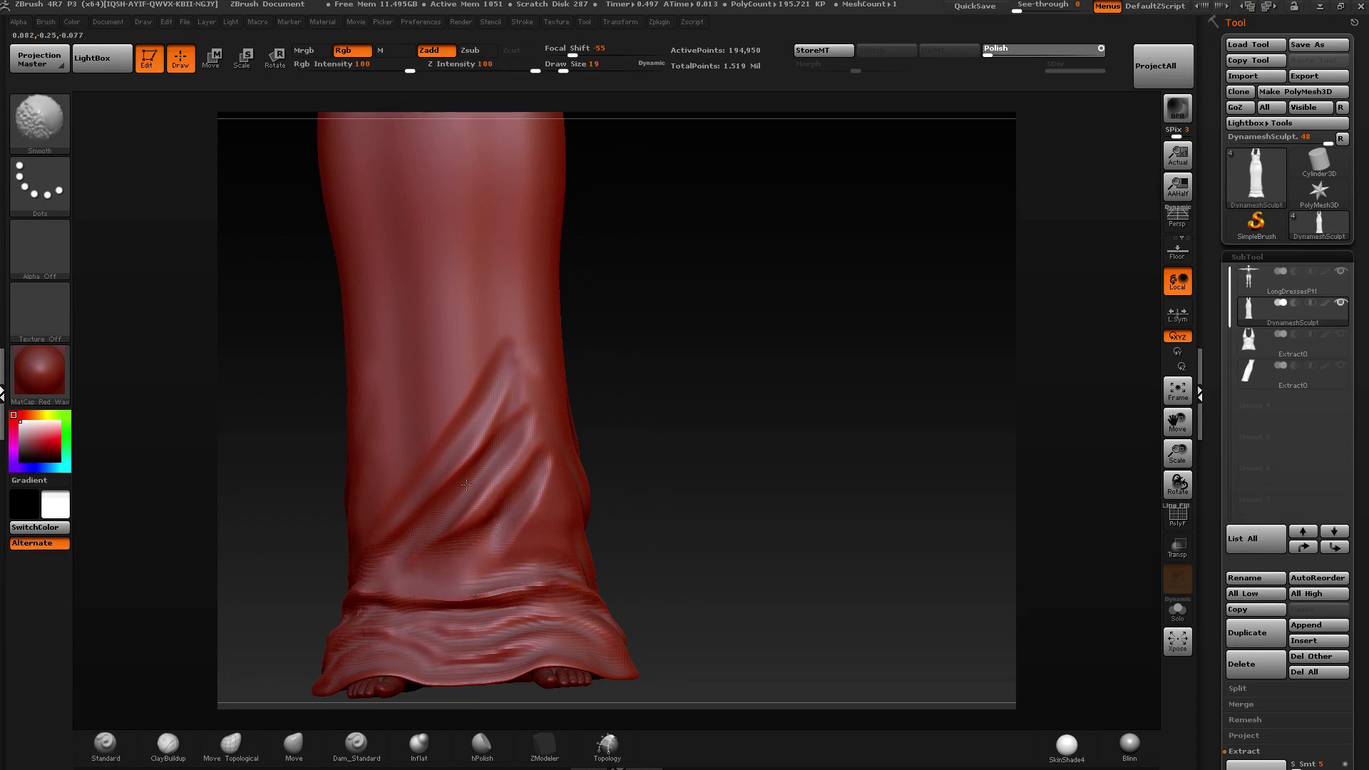
right_drag(508, 480, 490, 478)
drag(534, 443, 474, 543)
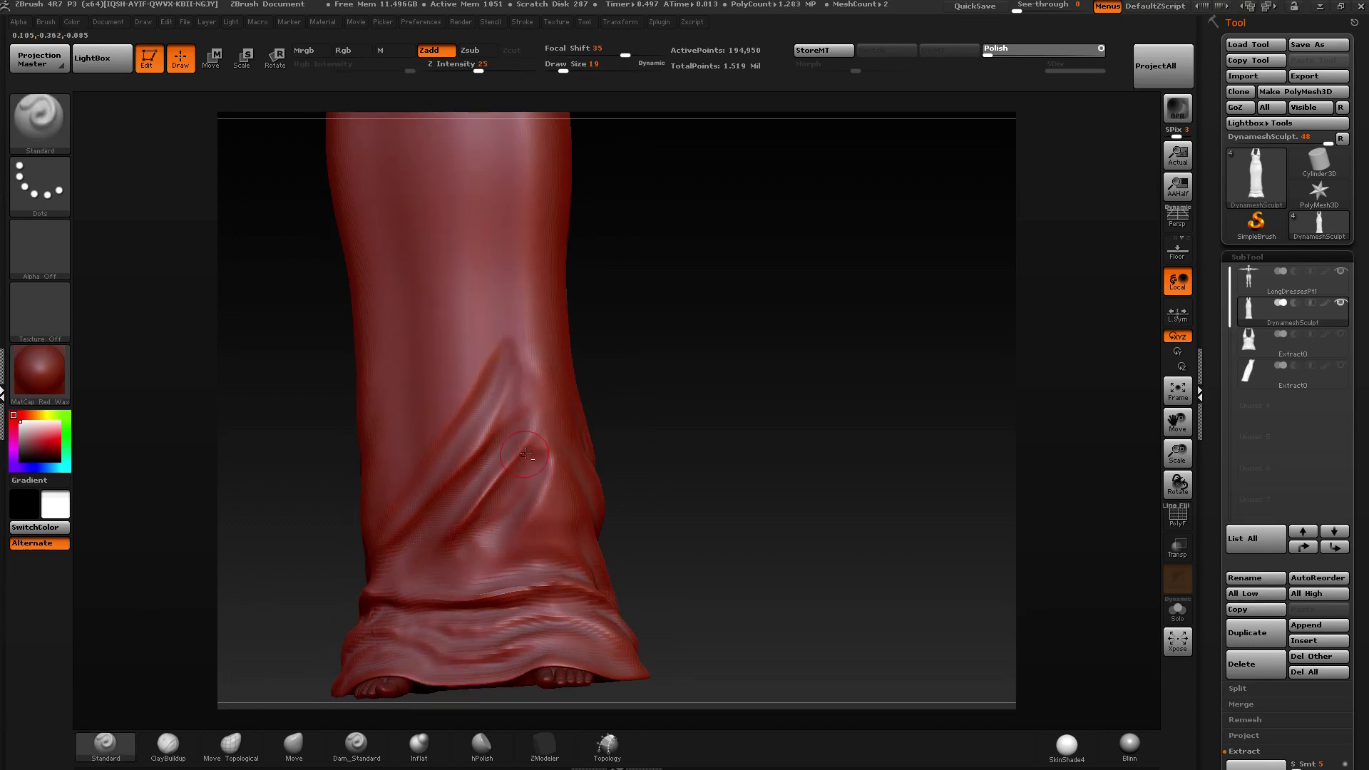
Build up the ridges between the front diagonal folds at shin height and smooth their lower ends.
drag(502, 498, 472, 555)
drag(529, 479, 467, 560)
drag(529, 436, 470, 521)
shift+drag(474, 515, 479, 506)
right_drag(538, 414, 538, 520)
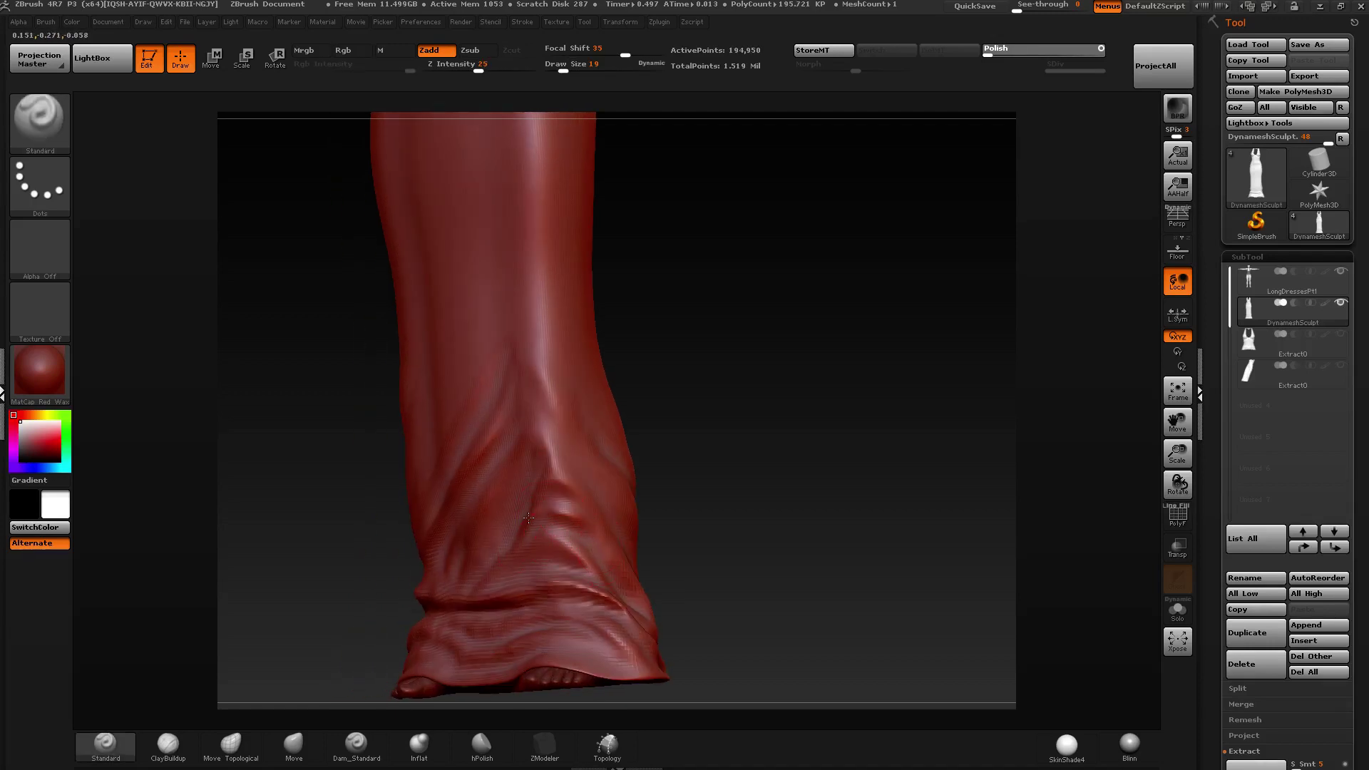
Sculpt another slanted fold near the side front just above the flare and smooth the area beneath it.
right_drag(553, 508, 458, 576)
drag(457, 577, 454, 579)
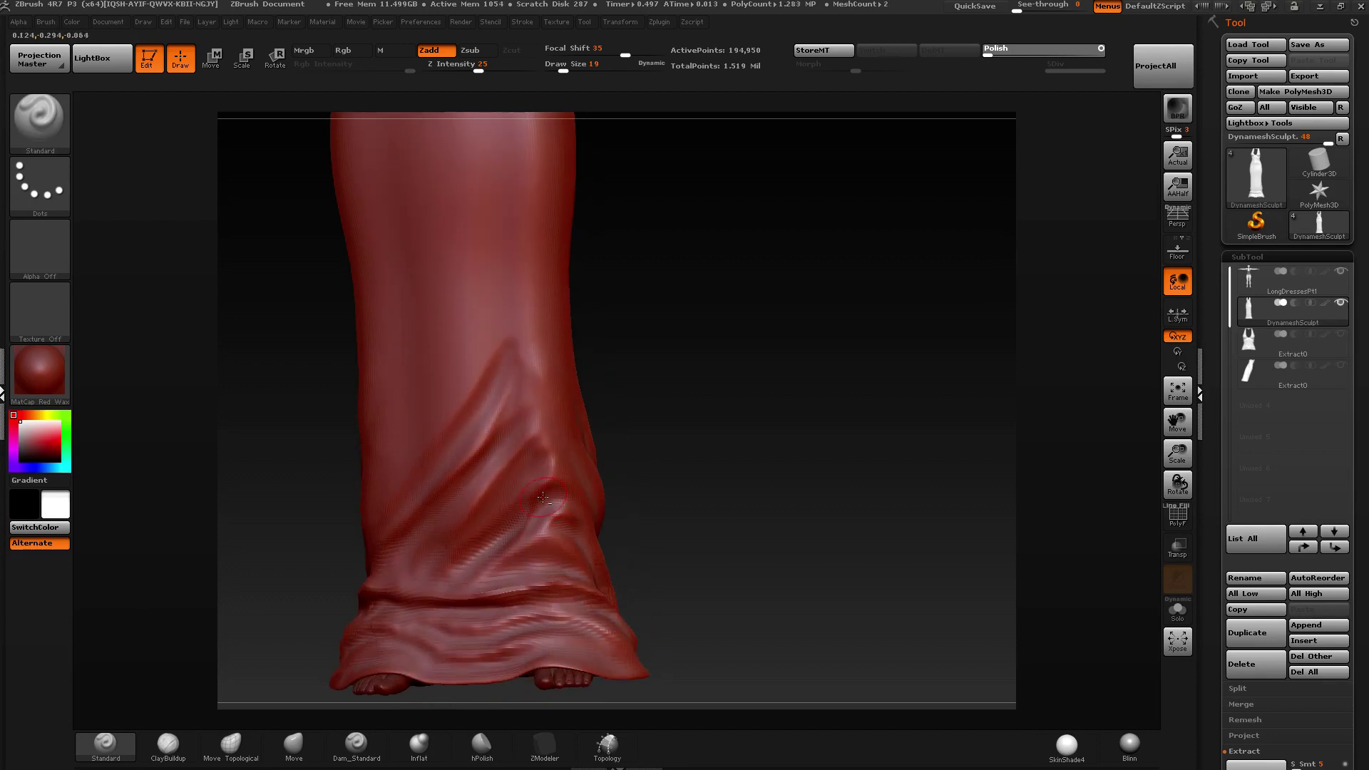
shift+drag(558, 503, 476, 579)
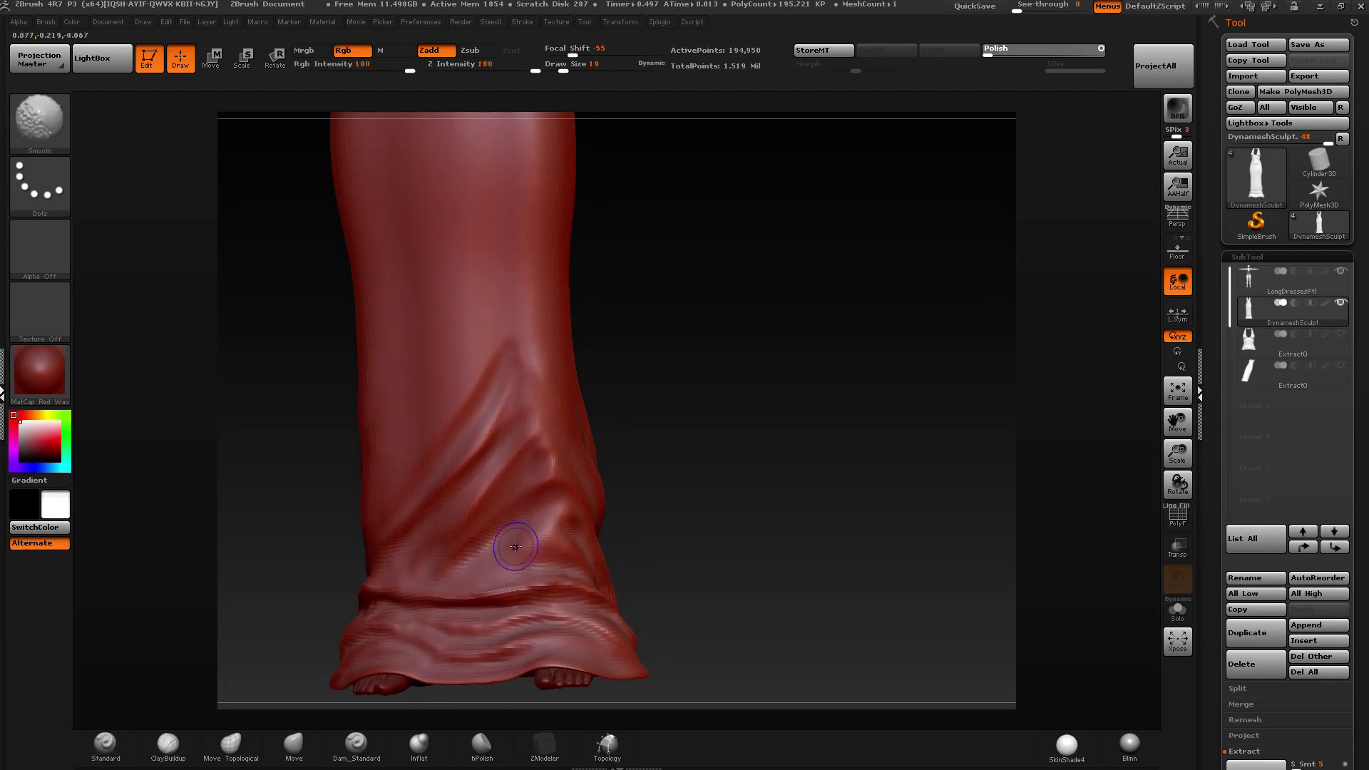
drag(576, 551, 469, 562)
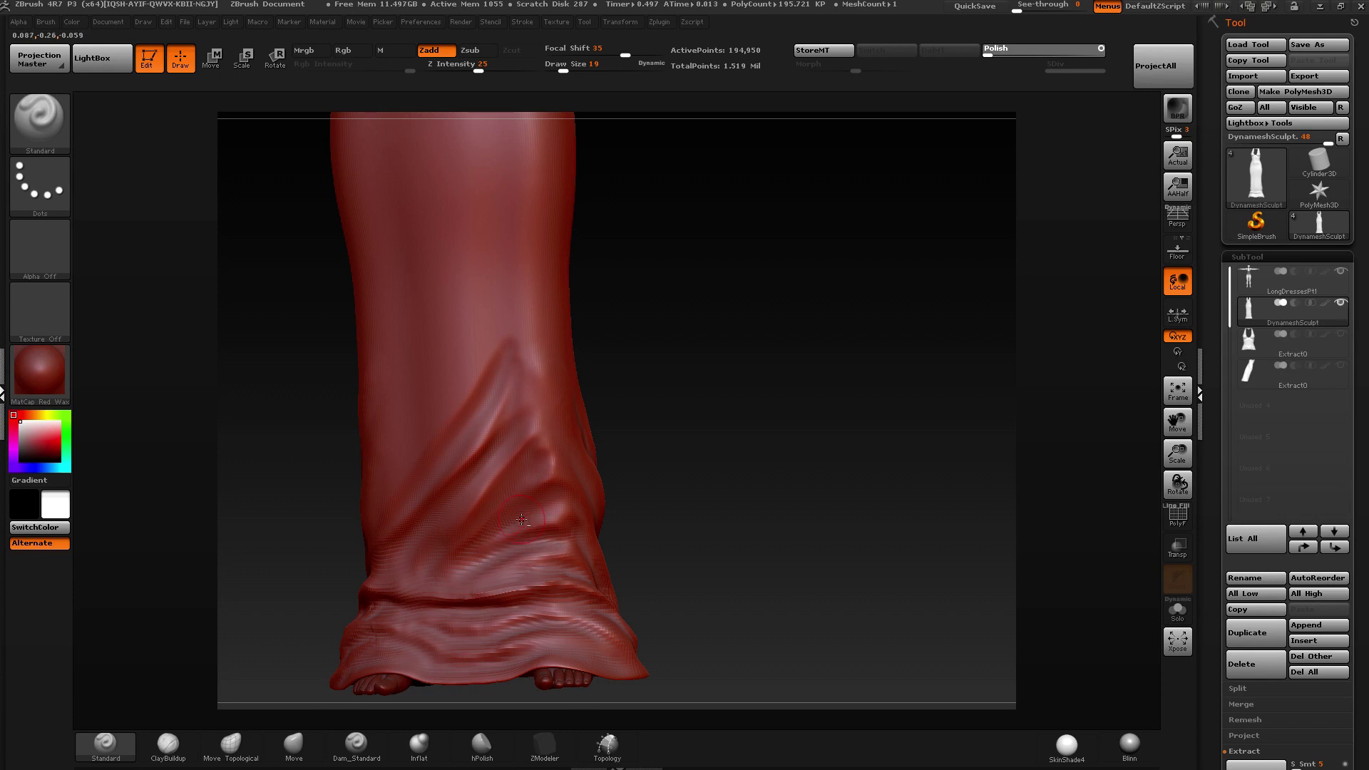
Blend the lower ends of the diagonal folds into the front of the flare and sharpen the upper ridges.
right_drag(457, 549, 512, 519)
drag(454, 560, 342, 583)
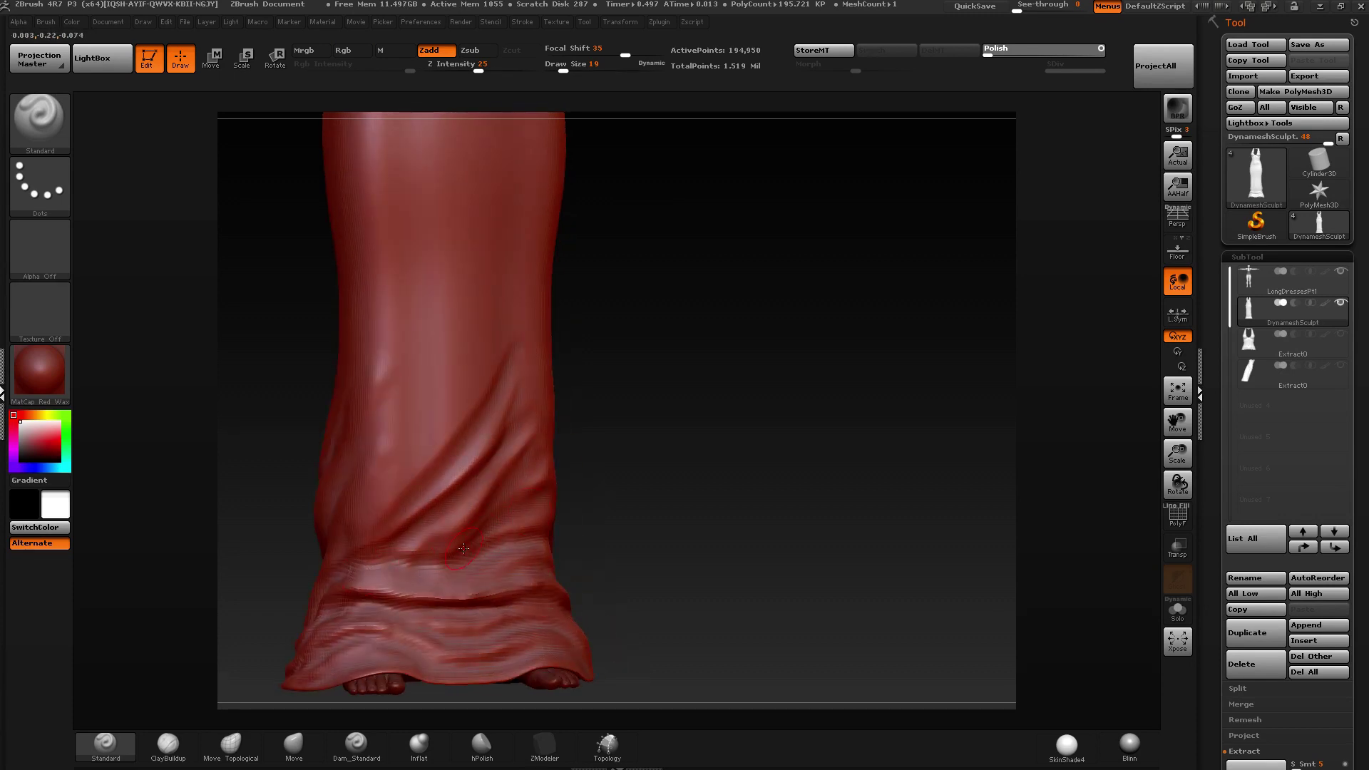
mouse_move(463, 548)
shift+mouse_down()
mouse_move(499, 545)
mouse_move(412, 556)
shift+mouse_up()
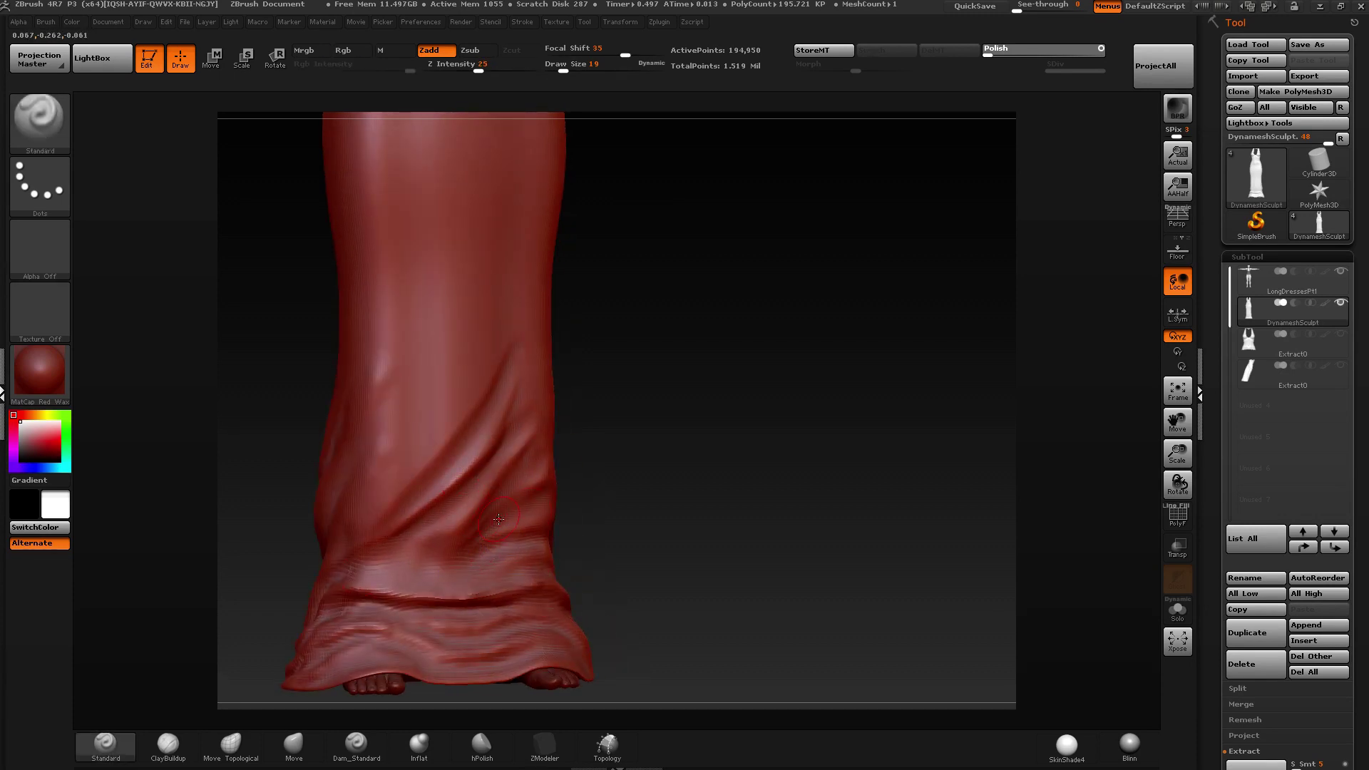
right_drag(498, 518, 483, 510)
mouse_move(499, 445)
mouse_down()
mouse_move(438, 552)
mouse_move(481, 499)
mouse_up()
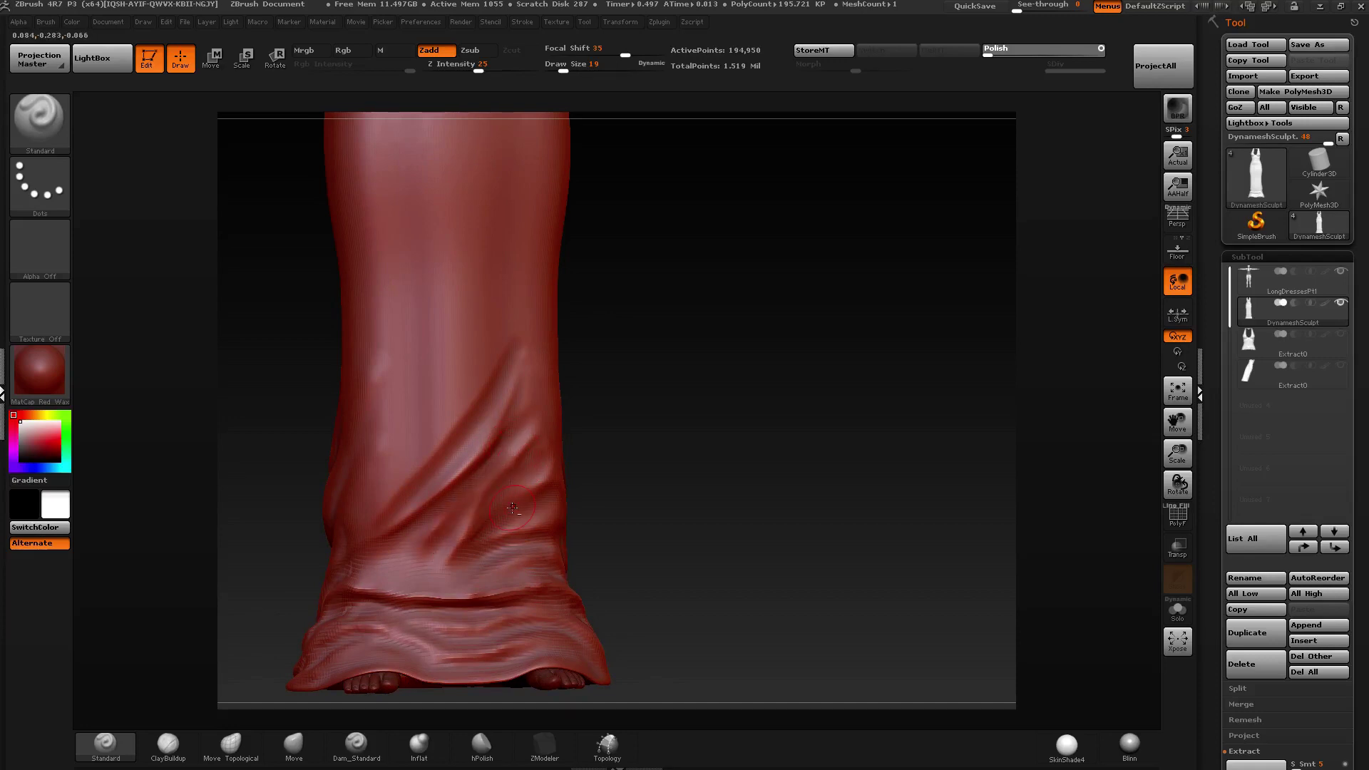
Sculpt a band of horizontal folds across the front of the skirt between the diagonal folds and the flare crease.
mouse_move(554, 527)
mouse_down()
mouse_move(437, 574)
mouse_move(367, 555)
mouse_move(473, 556)
mouse_up()
mouse_move(547, 528)
mouse_down()
mouse_move(441, 566)
mouse_move(389, 538)
mouse_up()
mouse_move(474, 535)
mouse_down()
mouse_move(430, 530)
mouse_move(474, 540)
mouse_move(539, 521)
mouse_move(417, 543)
mouse_up()
drag(539, 556, 421, 585)
drag(457, 535, 391, 540)
drag(465, 467, 376, 536)
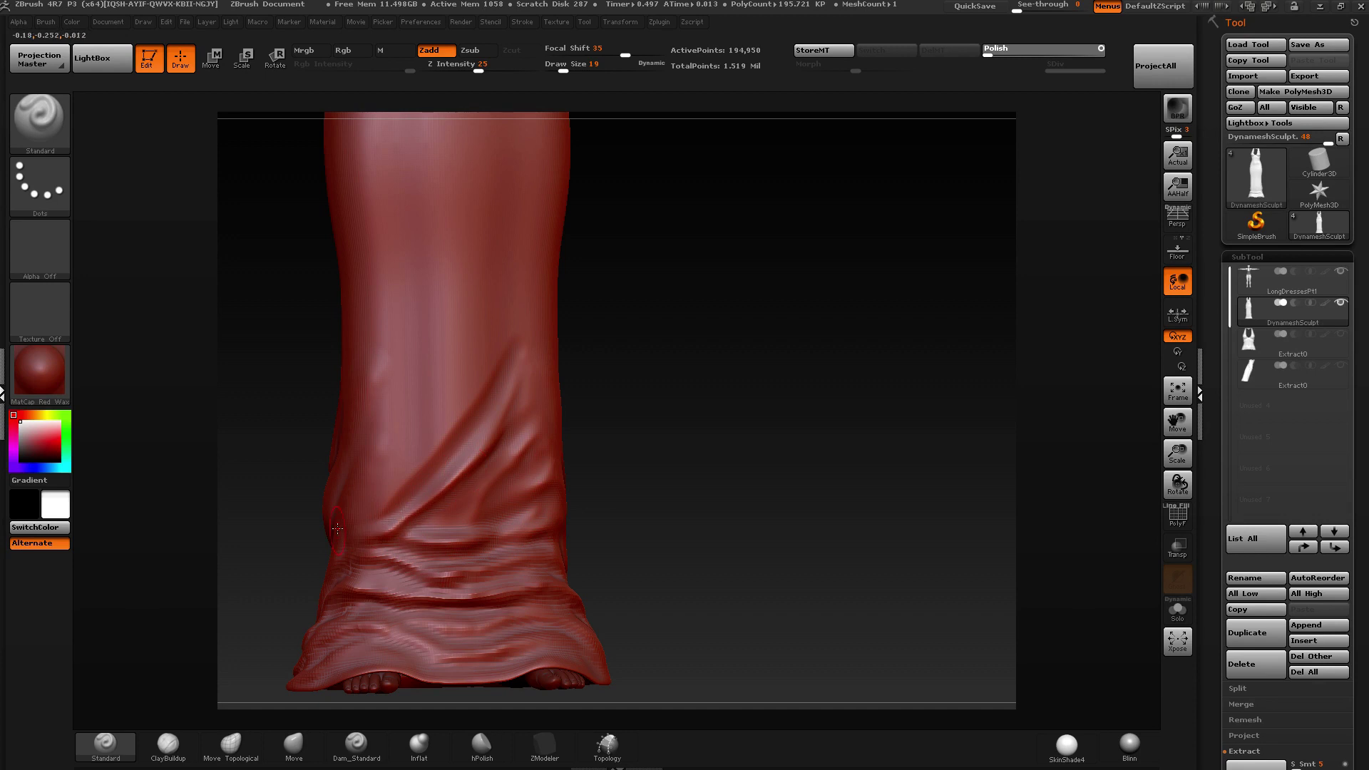
Sculpt diagonal folds up the side of the lower skirt, connecting them to the front folds.
mouse_move(278, 529)
mouse_down()
mouse_move(360, 535)
mouse_move(417, 463)
mouse_up()
drag(325, 563, 399, 453)
drag(527, 456, 651, 468)
mouse_move(532, 493)
mouse_down()
mouse_move(589, 423)
mouse_move(536, 495)
mouse_up()
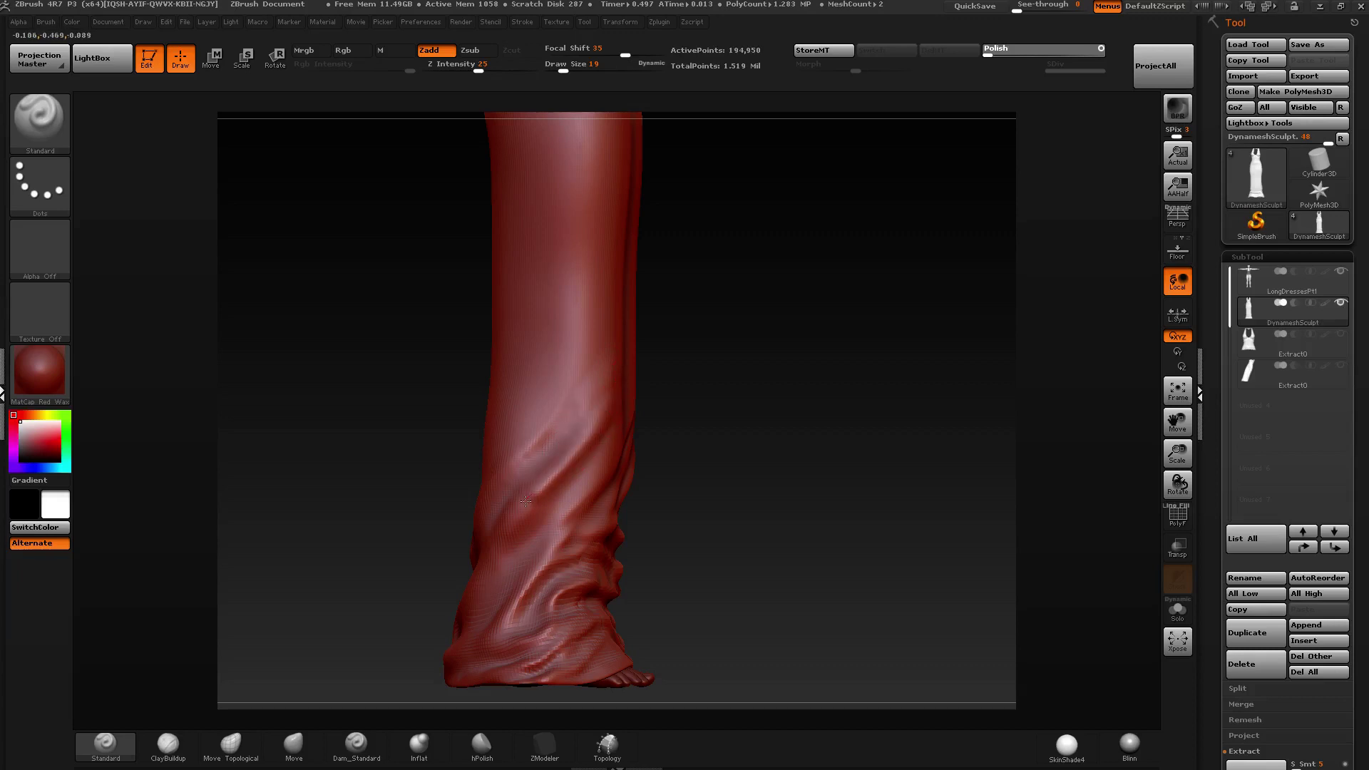
Add higher diagonal folds on the side of the skirt and carry them around towards the back.
mouse_move(604, 348)
mouse_down()
mouse_move(521, 426)
mouse_move(521, 415)
mouse_up()
drag(590, 316, 560, 349)
drag(474, 353, 623, 327)
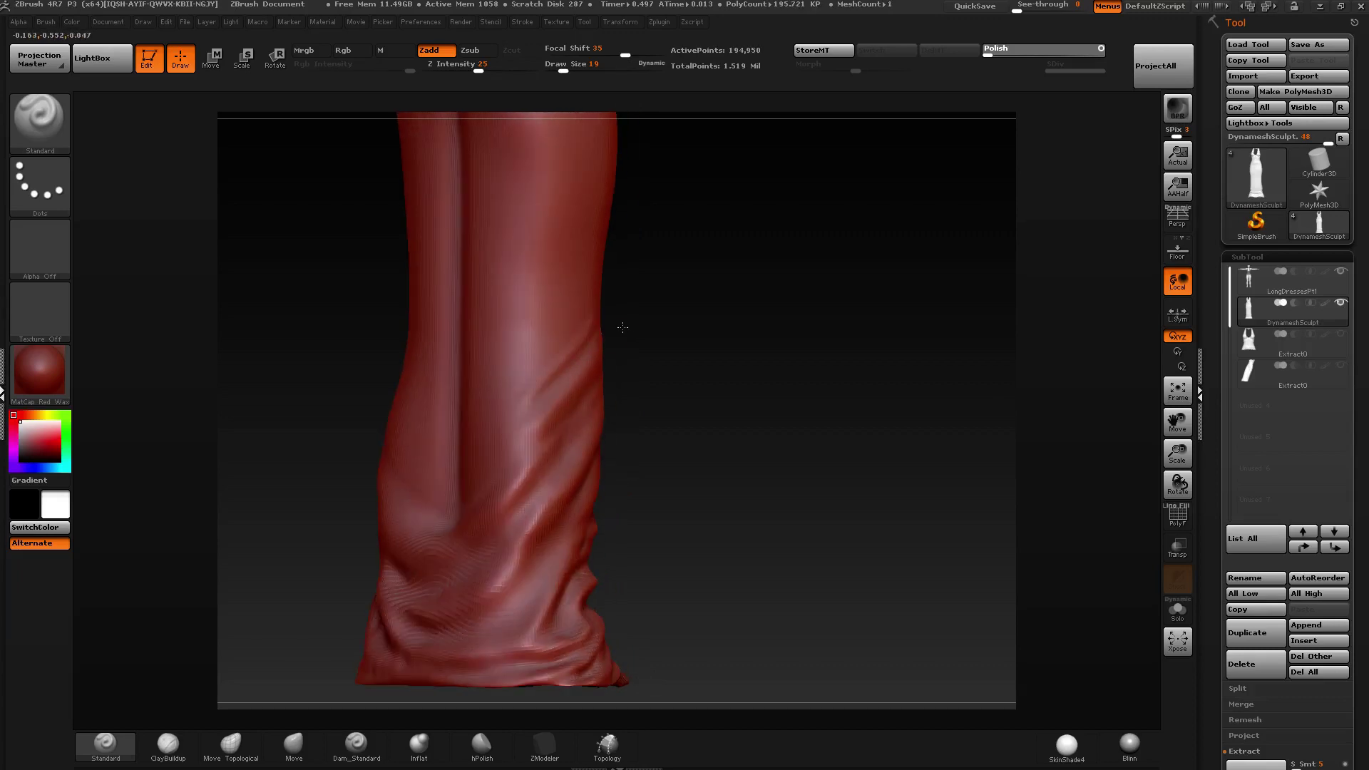
drag(364, 399, 565, 348)
Sculpt curved, draped folds across the back of the skirt at calf height, carving grooves between the ridges.
right_drag(548, 357, 600, 347)
mouse_move(539, 372)
mouse_down()
mouse_move(473, 419)
mouse_move(370, 354)
mouse_move(433, 396)
mouse_up()
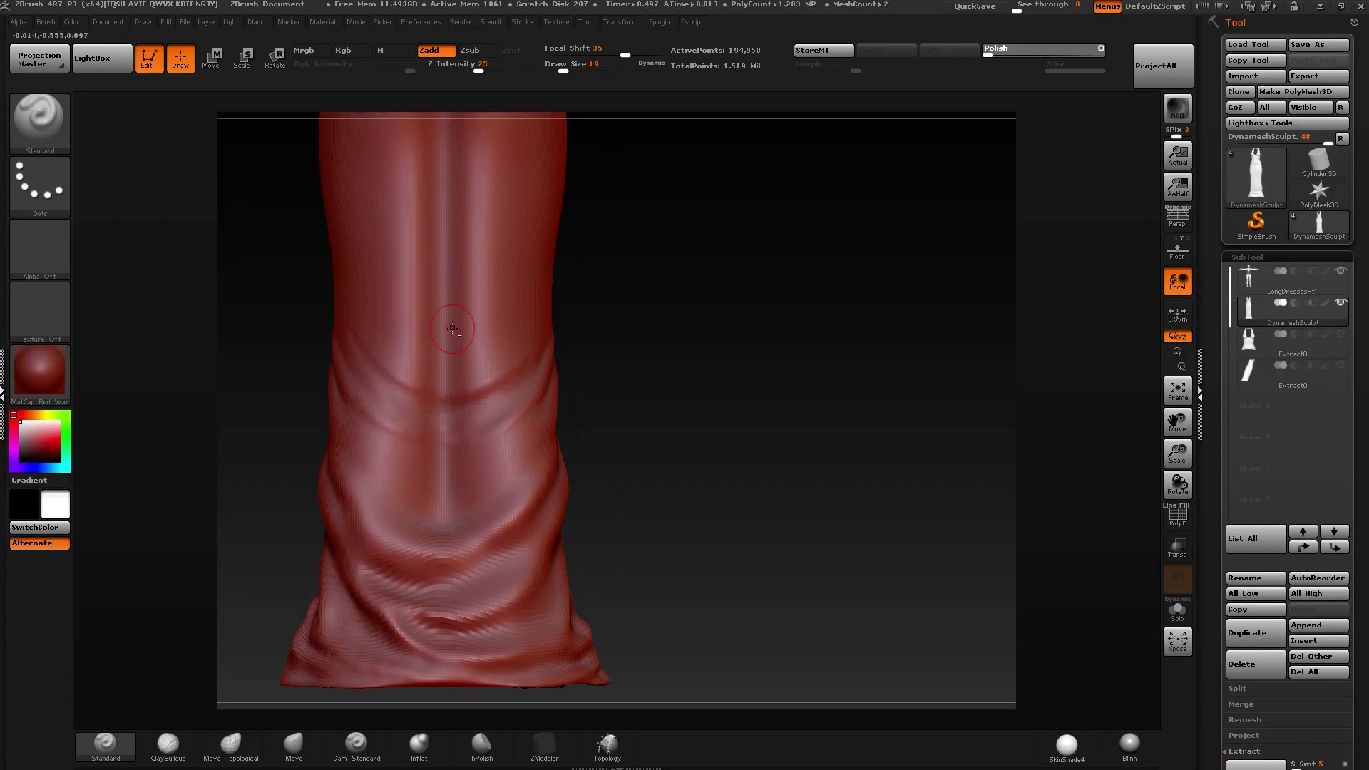
alt+drag(365, 354, 489, 401)
mouse_move(383, 389)
alt+mouse_down()
mouse_move(499, 409)
mouse_move(460, 437)
mouse_move(378, 410)
mouse_move(499, 406)
mouse_move(467, 446)
mouse_move(400, 475)
mouse_move(500, 478)
mouse_move(442, 492)
mouse_move(382, 447)
alt+mouse_up()
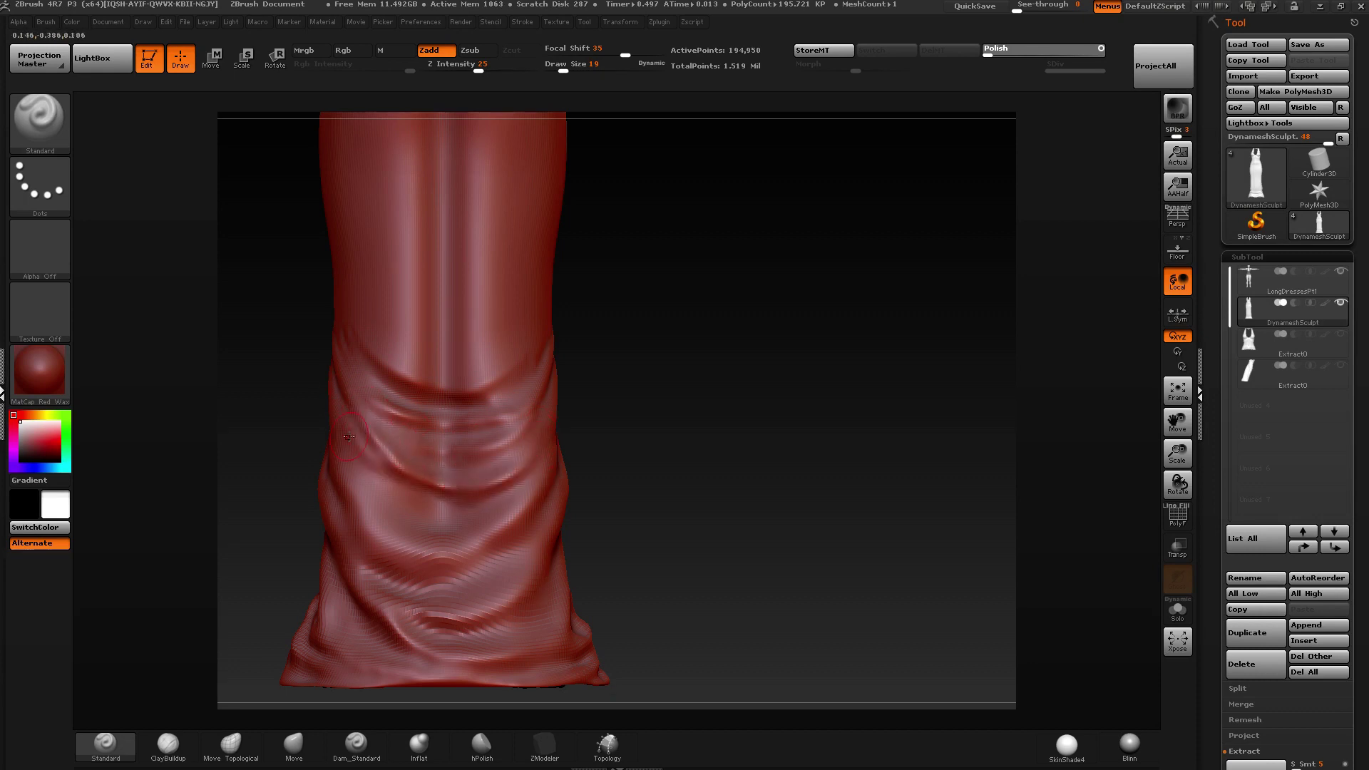
Extend the draped back folds along the back side edge of the lower skirt.
right_drag(348, 437, 426, 436)
mouse_move(326, 420)
mouse_down()
mouse_move(394, 513)
mouse_move(353, 471)
mouse_up()
right_drag(460, 498, 414, 498)
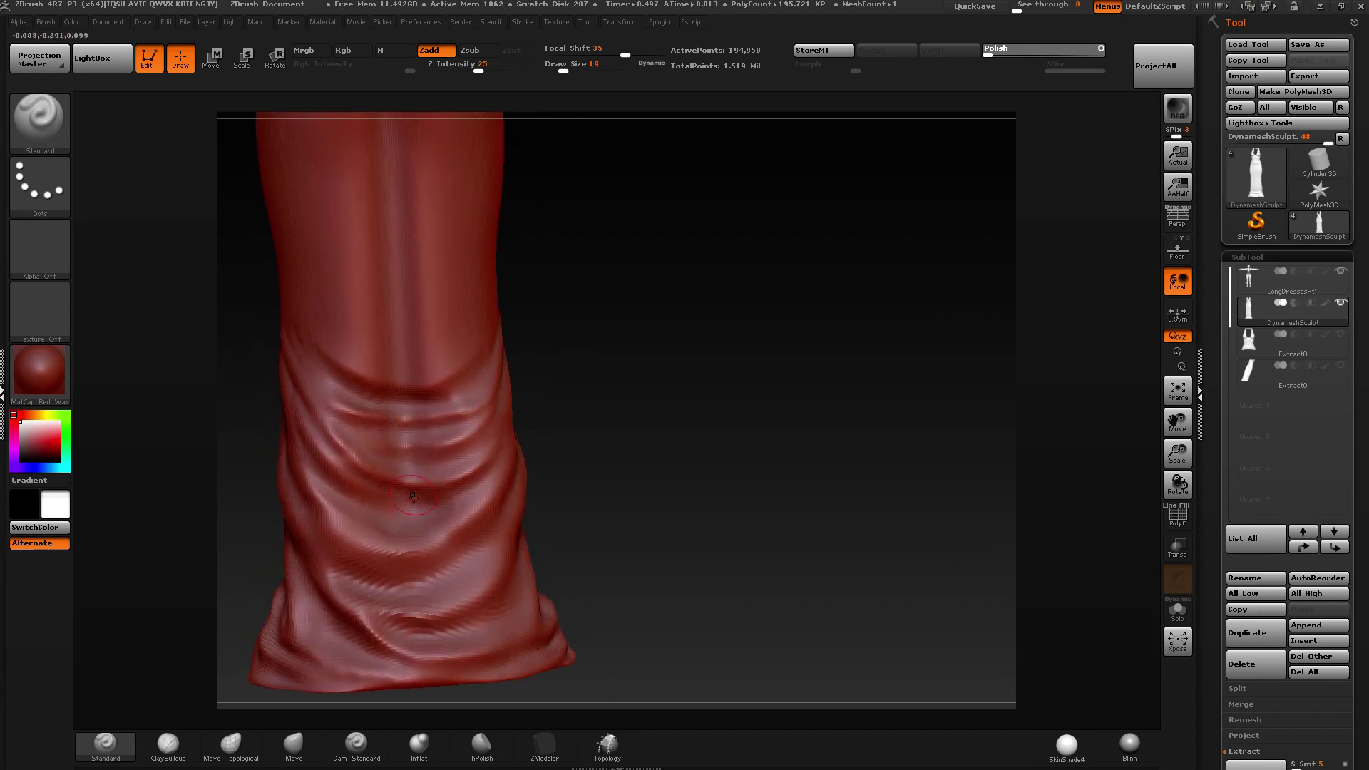
Deepen the curved folds across the back of the lower skirt and tie them into the diagonal side folds.
drag(494, 488, 448, 509)
right_drag(499, 492, 457, 492)
drag(523, 442, 463, 507)
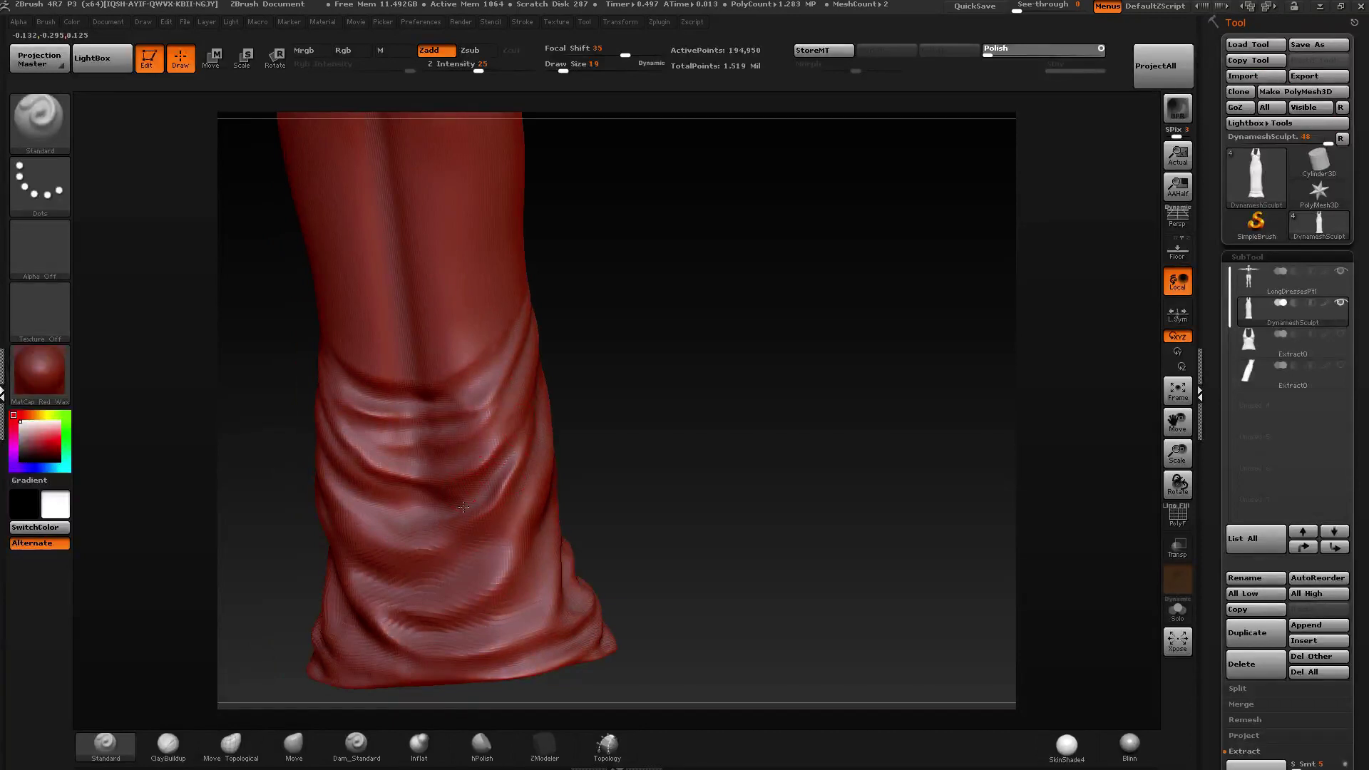
right_drag(482, 472, 480, 486)
drag(497, 475, 371, 505)
drag(463, 495, 378, 514)
Soften the uppermost draped folds at the back of the skirt and blend them into the smooth fabric above.
mouse_move(471, 492)
shift+right_down()
mouse_move(574, 468)
mouse_move(563, 446)
mouse_move(604, 425)
shift+right_up()
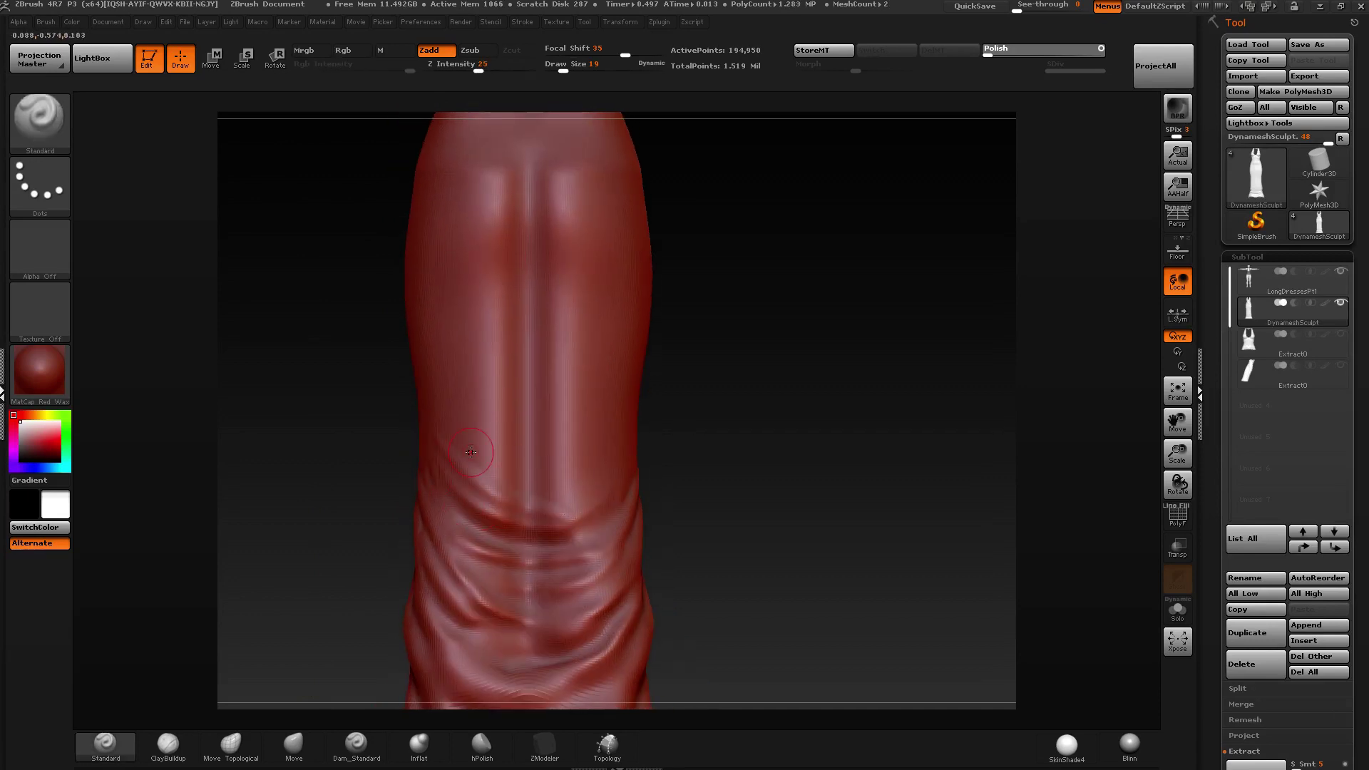
shift+drag(604, 427, 590, 443)
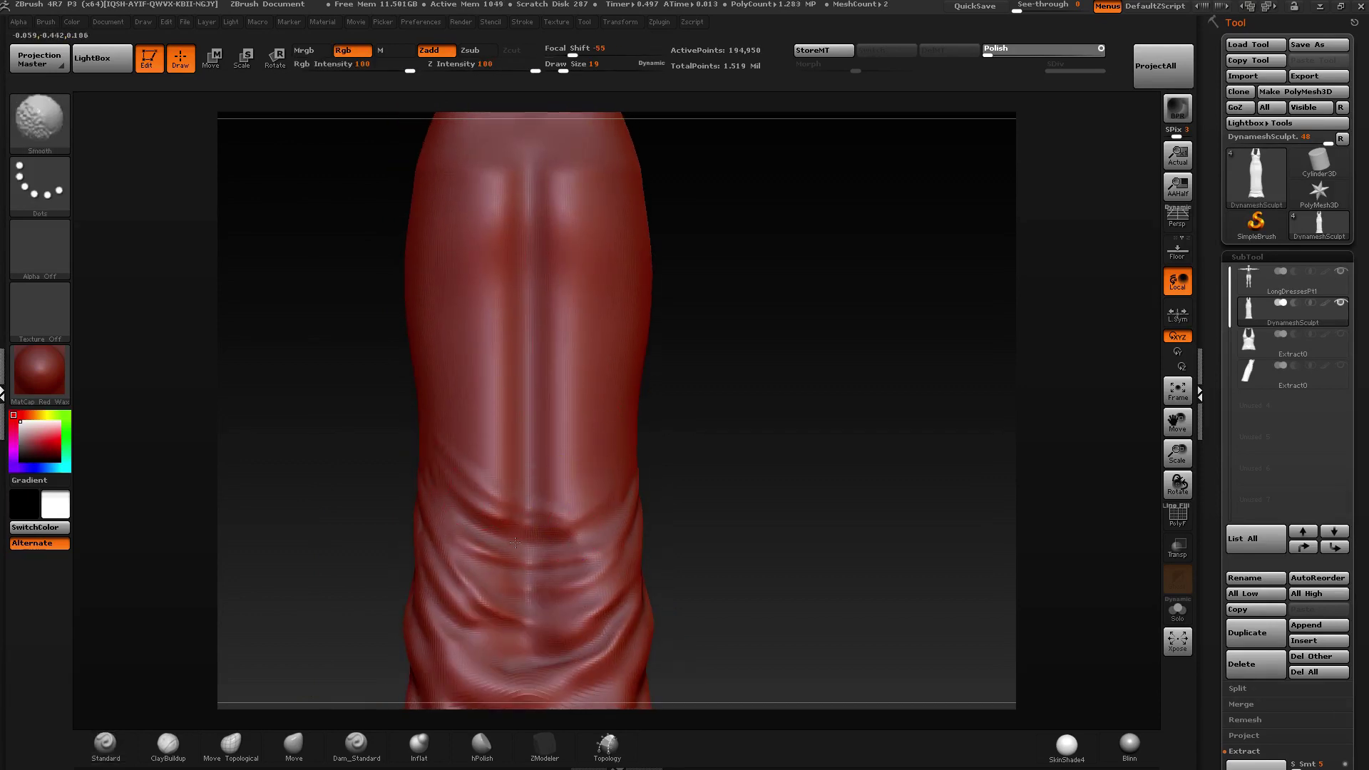
mouse_move(485, 558)
mouse_down()
mouse_move(558, 558)
mouse_move(499, 569)
mouse_move(595, 579)
mouse_move(542, 599)
mouse_move(490, 549)
mouse_move(521, 563)
mouse_move(606, 532)
mouse_move(584, 484)
mouse_move(464, 482)
mouse_move(577, 499)
mouse_move(549, 515)
mouse_up()
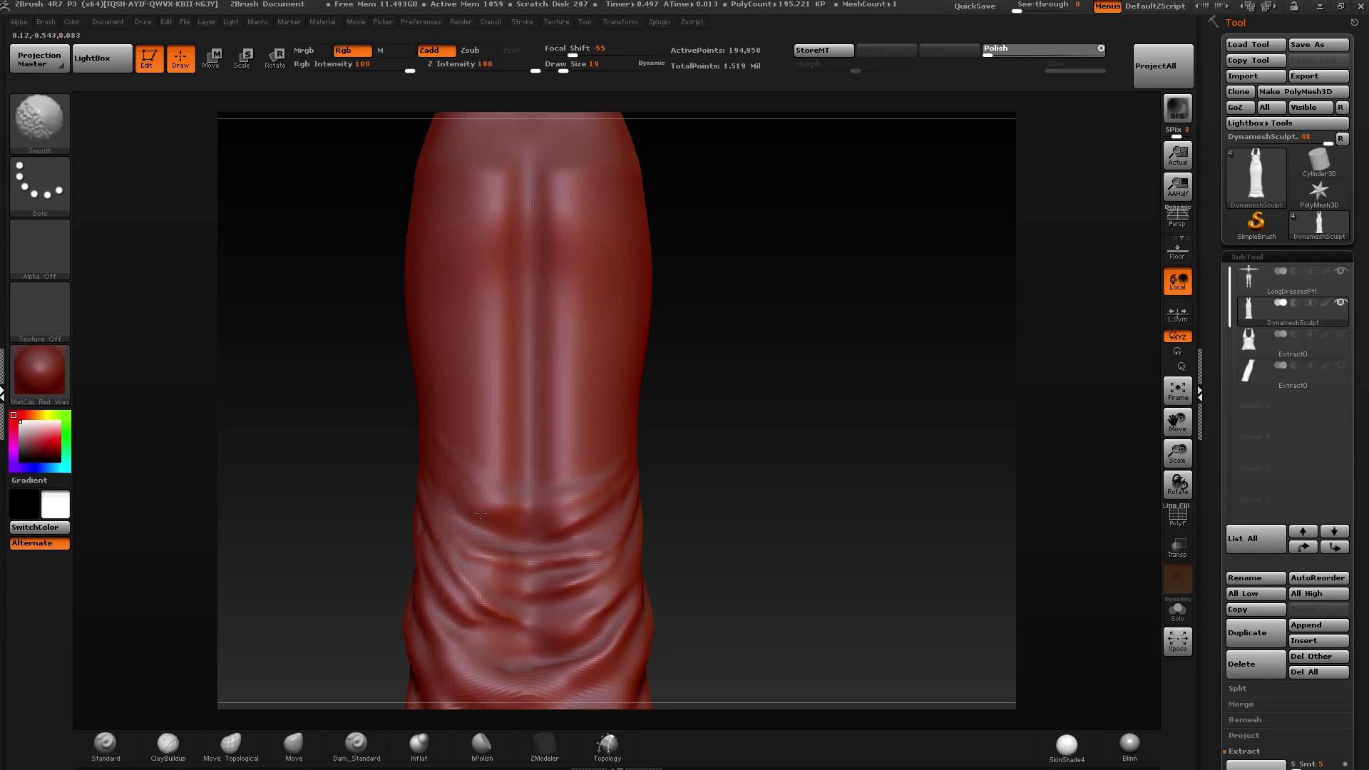
mouse_move(535, 520)
alt+mouse_down()
mouse_move(554, 477)
mouse_move(504, 504)
mouse_move(585, 519)
mouse_move(570, 492)
alt+mouse_up()
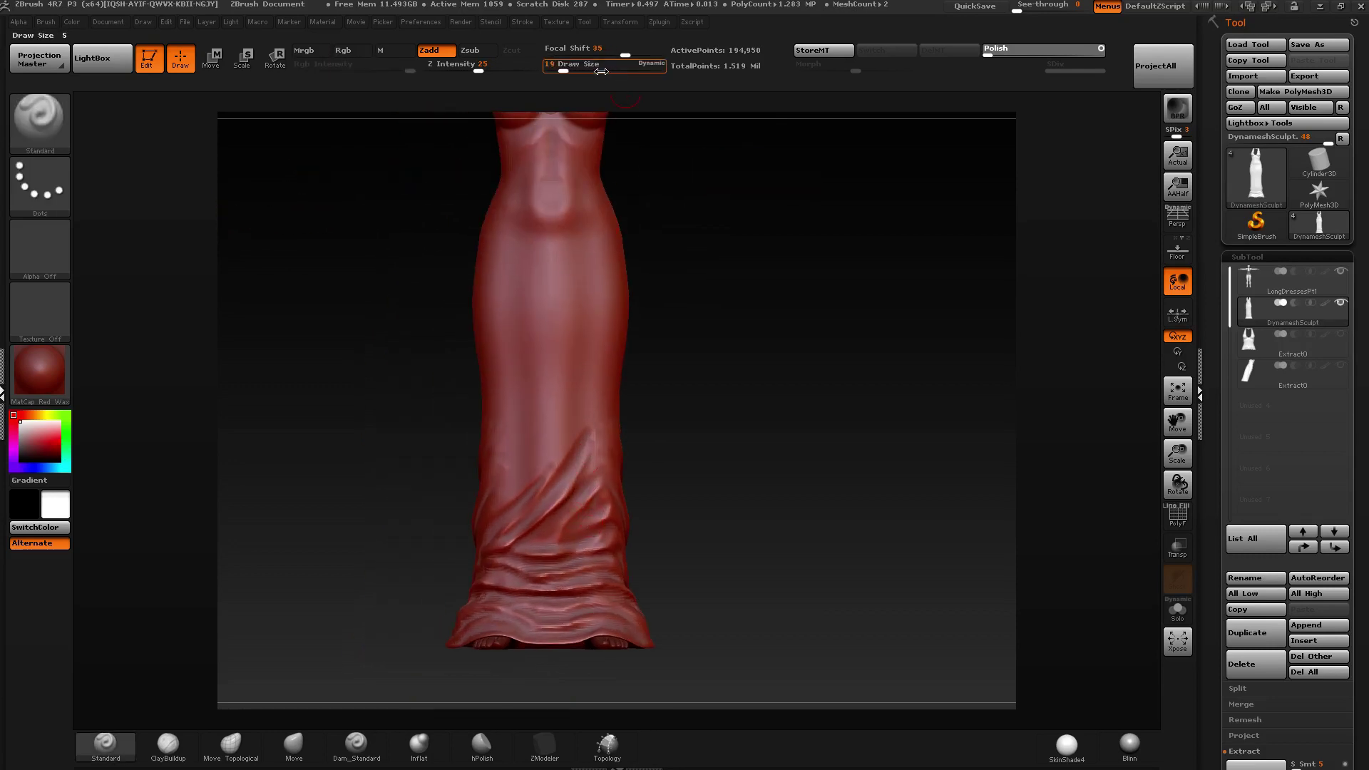
Smooth the folds around the whole lower skirt with a large brush at Draw Size 181.
key(shift)
mouse_move(546, 670)
mouse_down()
mouse_move(770, 452)
mouse_move(652, 445)
mouse_up()
shift+drag(501, 552, 503, 560)
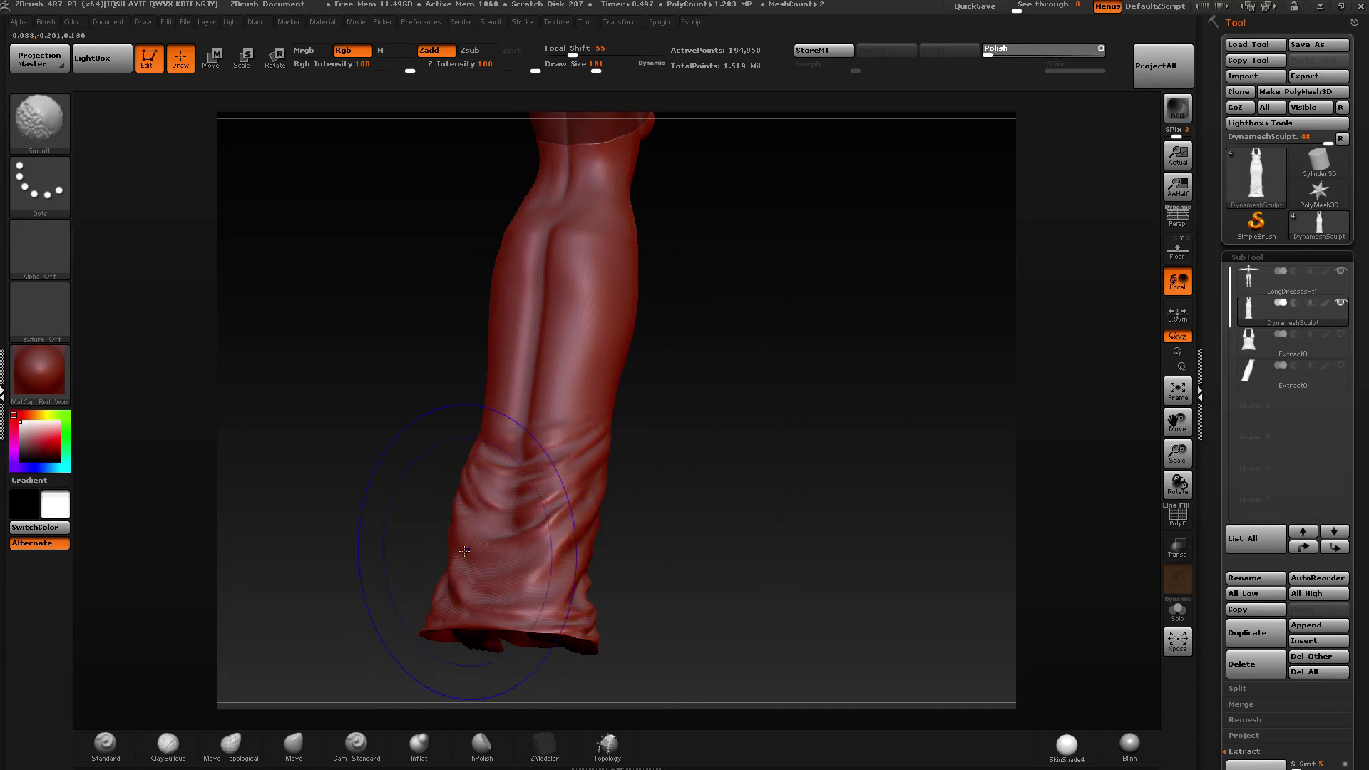
shift+right_drag(503, 560, 491, 549)
mouse_move(504, 414)
right_down()
mouse_move(770, 417)
mouse_move(605, 348)
mouse_move(647, 459)
mouse_move(678, 453)
mouse_move(714, 415)
mouse_move(515, 298)
right_up()
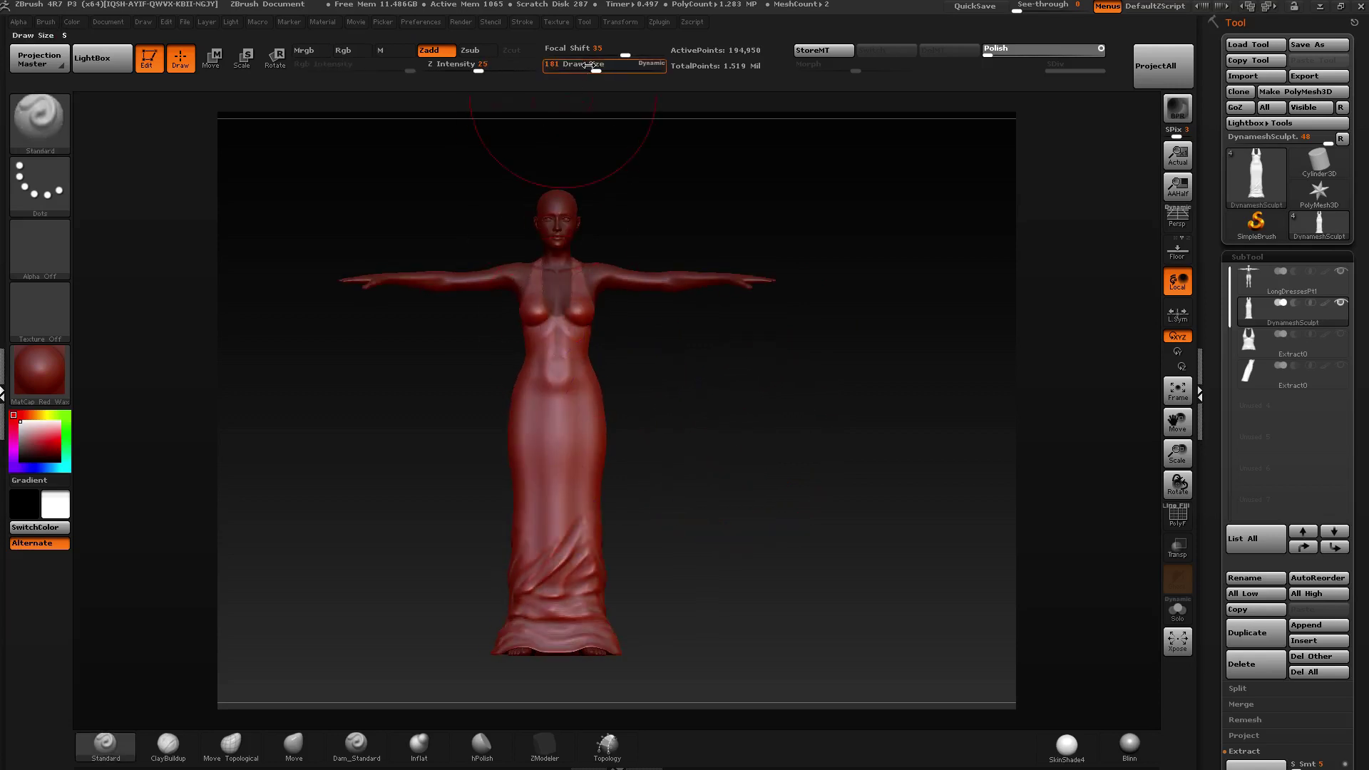
Sculpt small gathered folds between and beneath the bust and along the side of the bodice at Draw Size 10.
mouse_move(560, 101)
ctrl+right_down()
mouse_move(629, 579)
mouse_move(605, 278)
mouse_move(577, 393)
mouse_move(557, 357)
ctrl+right_up()
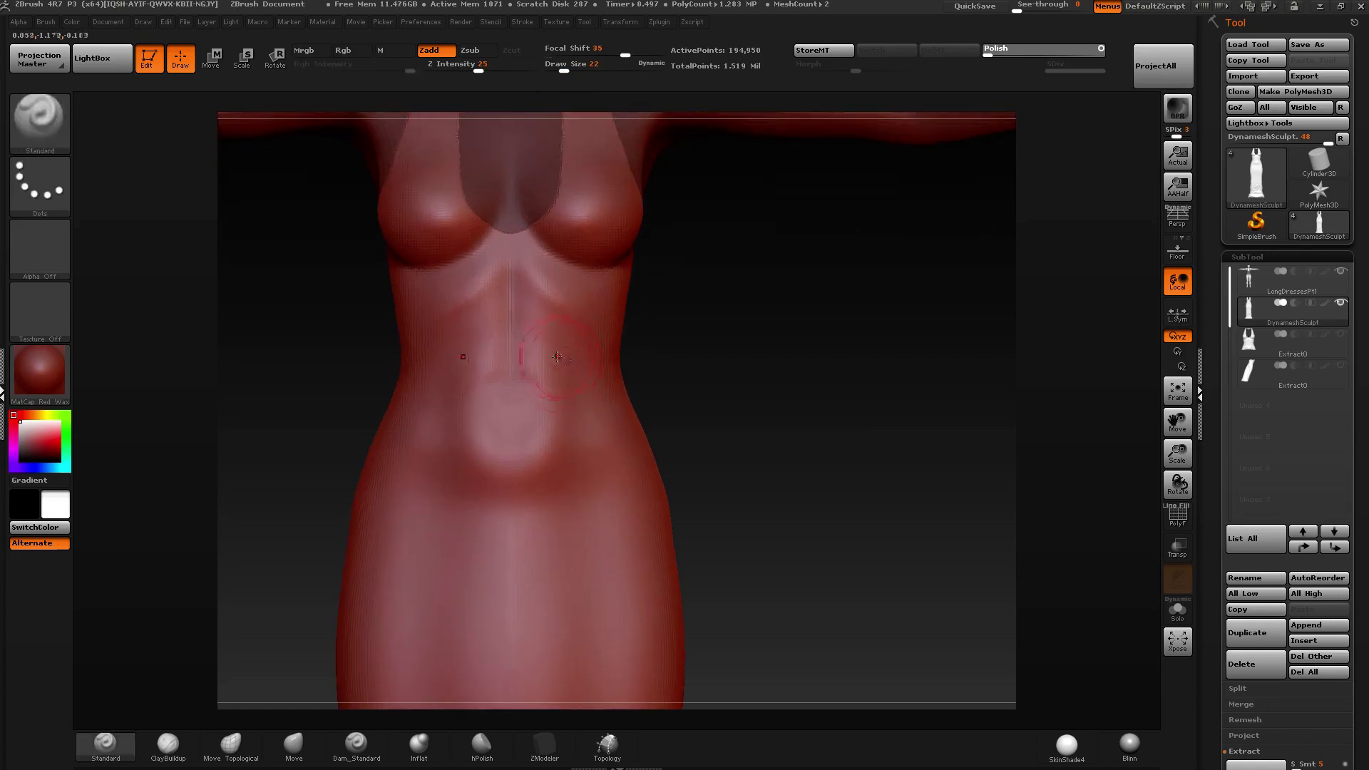
right_drag(587, 429, 525, 328)
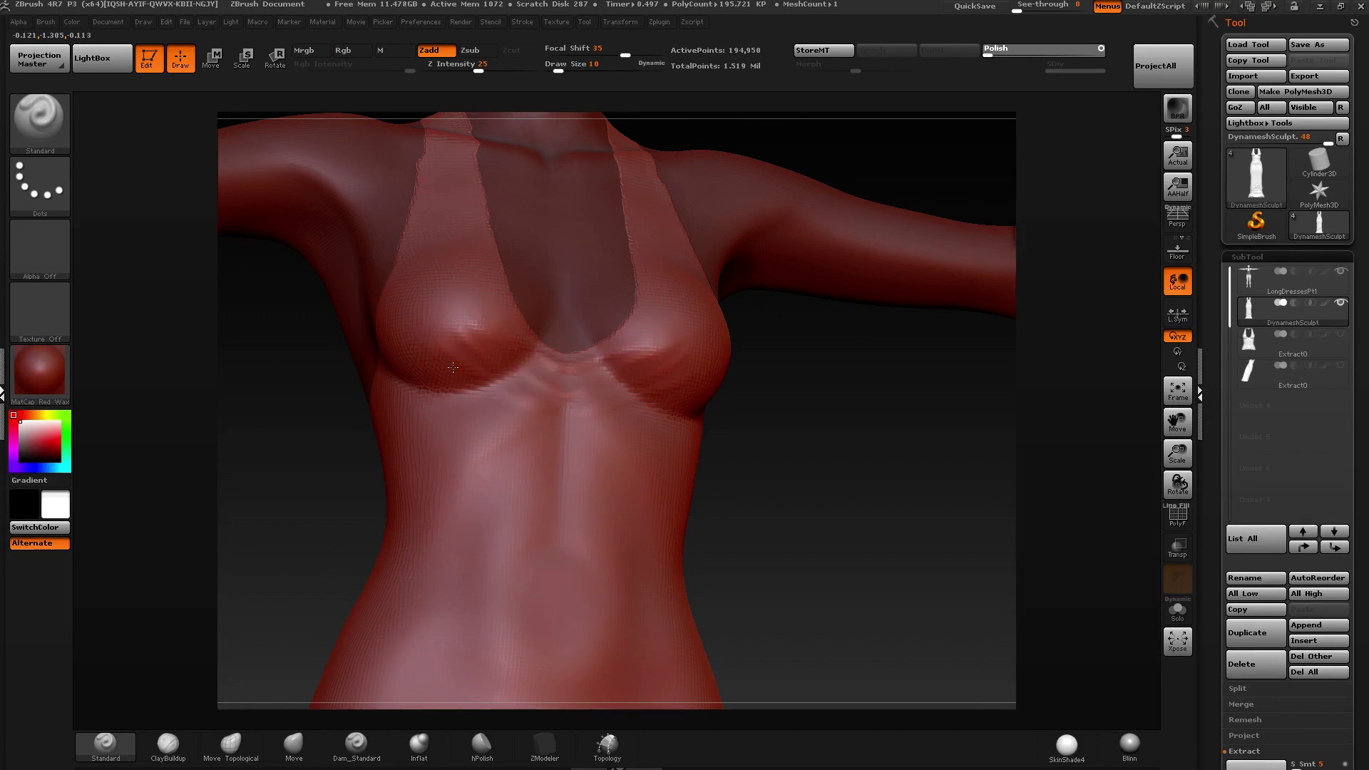
right_drag(532, 452, 553, 307)
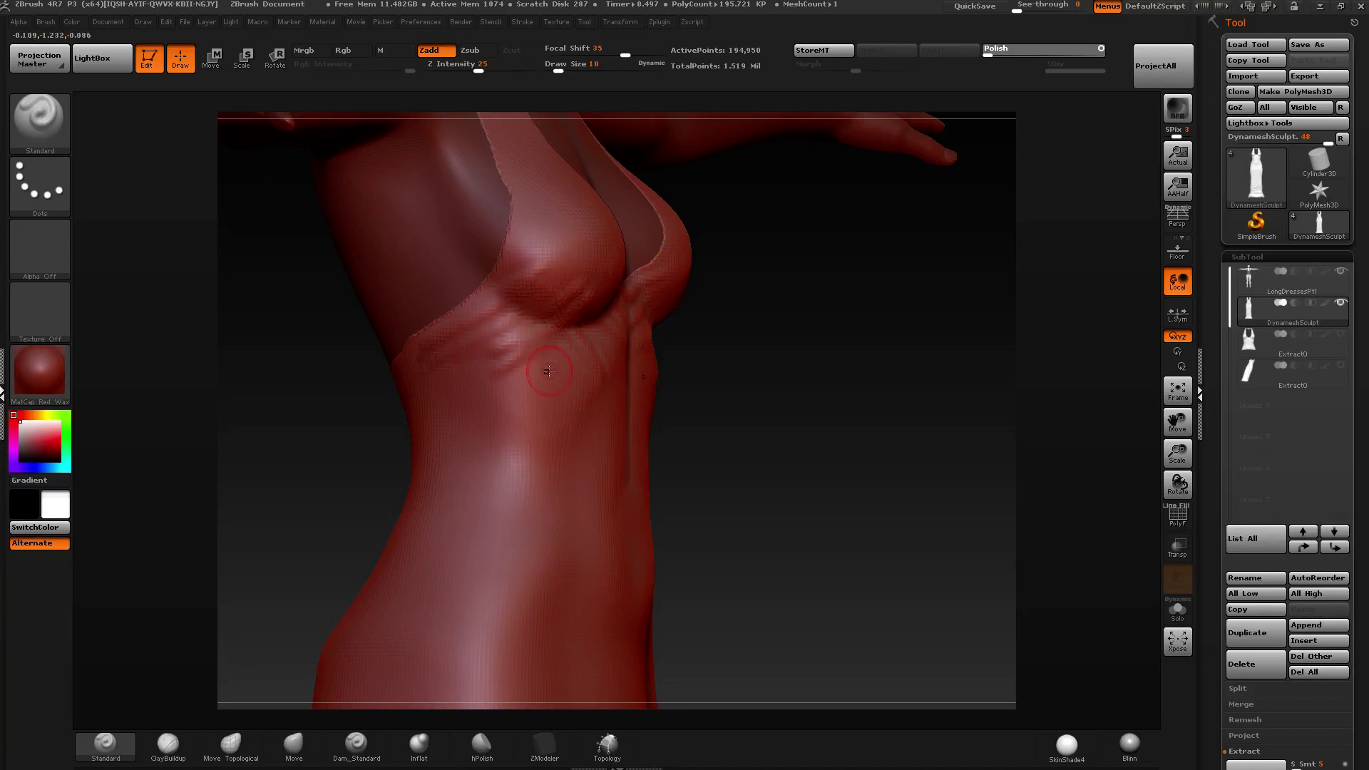
Sculpt crossing horizontal and diagonal folds over the front of the waist and lower abdomen at Draw Size 10.
right_drag(547, 371, 785, 462)
drag(783, 463, 591, 533)
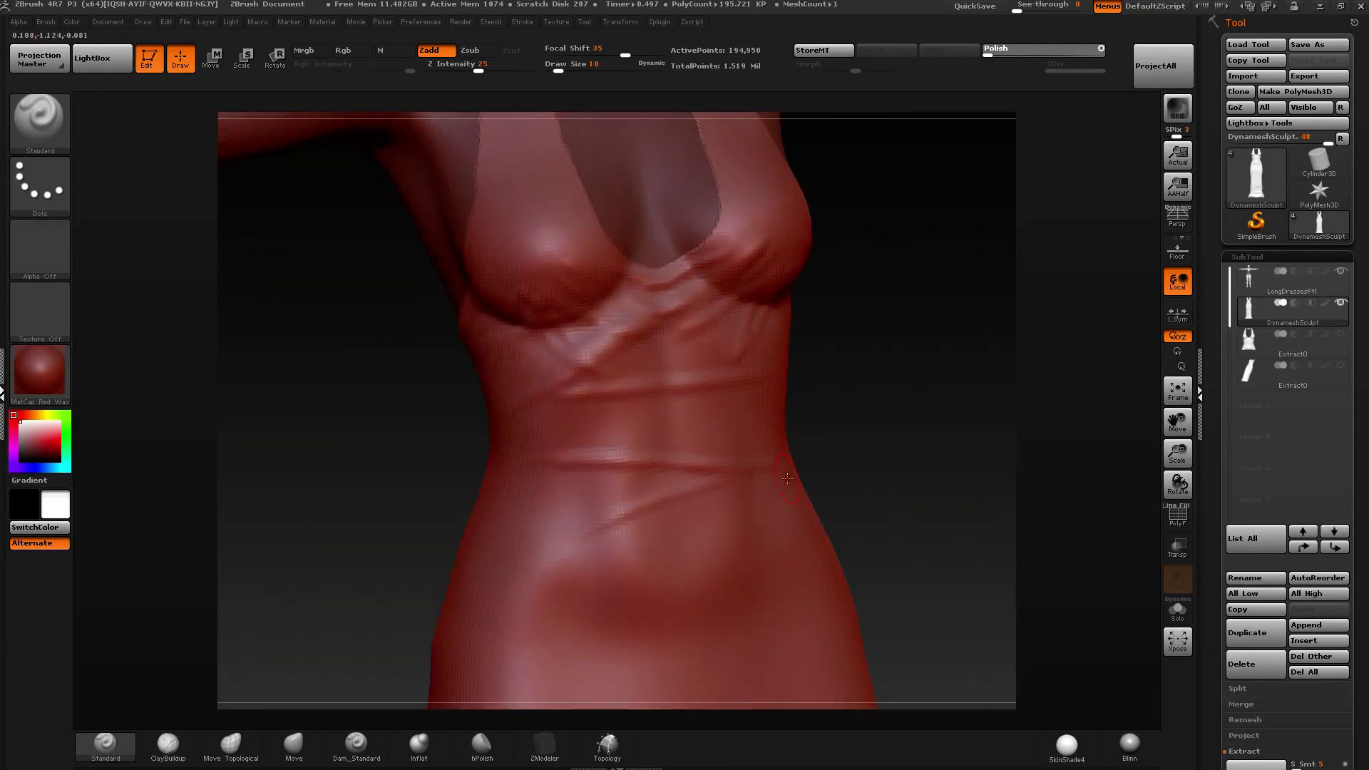
alt+right_drag(787, 480, 558, 408)
mouse_move(556, 438)
mouse_down()
mouse_move(325, 528)
mouse_move(622, 522)
mouse_move(348, 521)
mouse_up()
drag(592, 553, 289, 535)
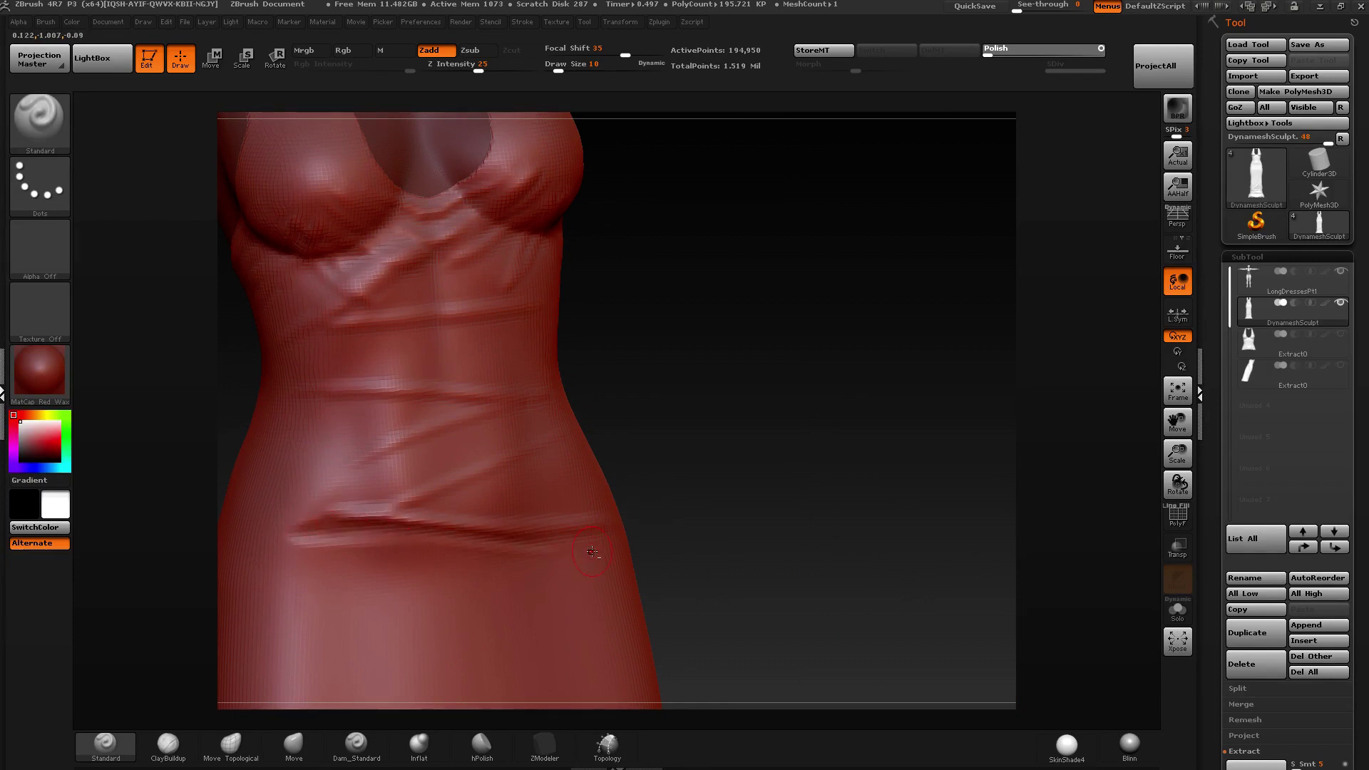
mouse_move(567, 562)
mouse_down()
mouse_move(329, 651)
mouse_move(606, 548)
mouse_up()
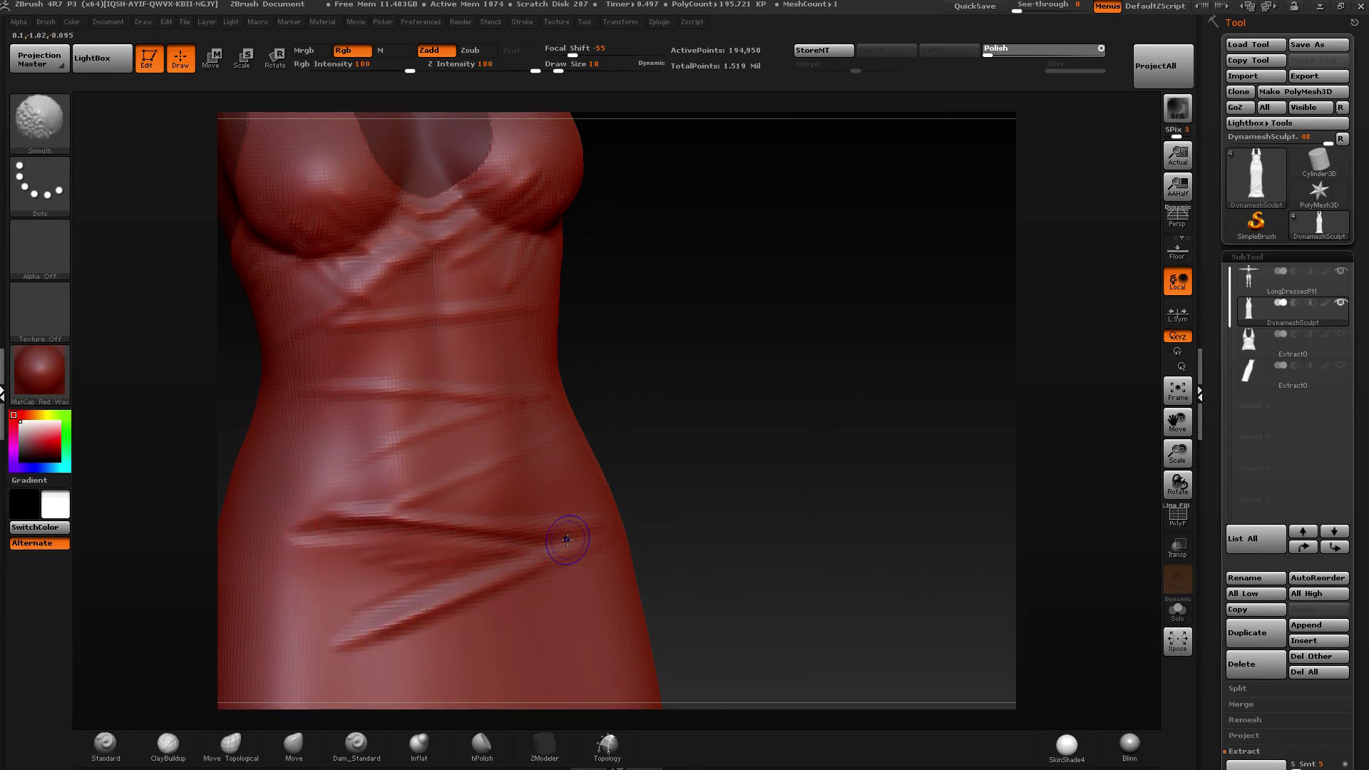
Soften the bust, waist and abdomen folds by smoothing them at Draw Size 75.
shift+right_drag(600, 464, 596, 335)
drag(566, 67, 579, 66)
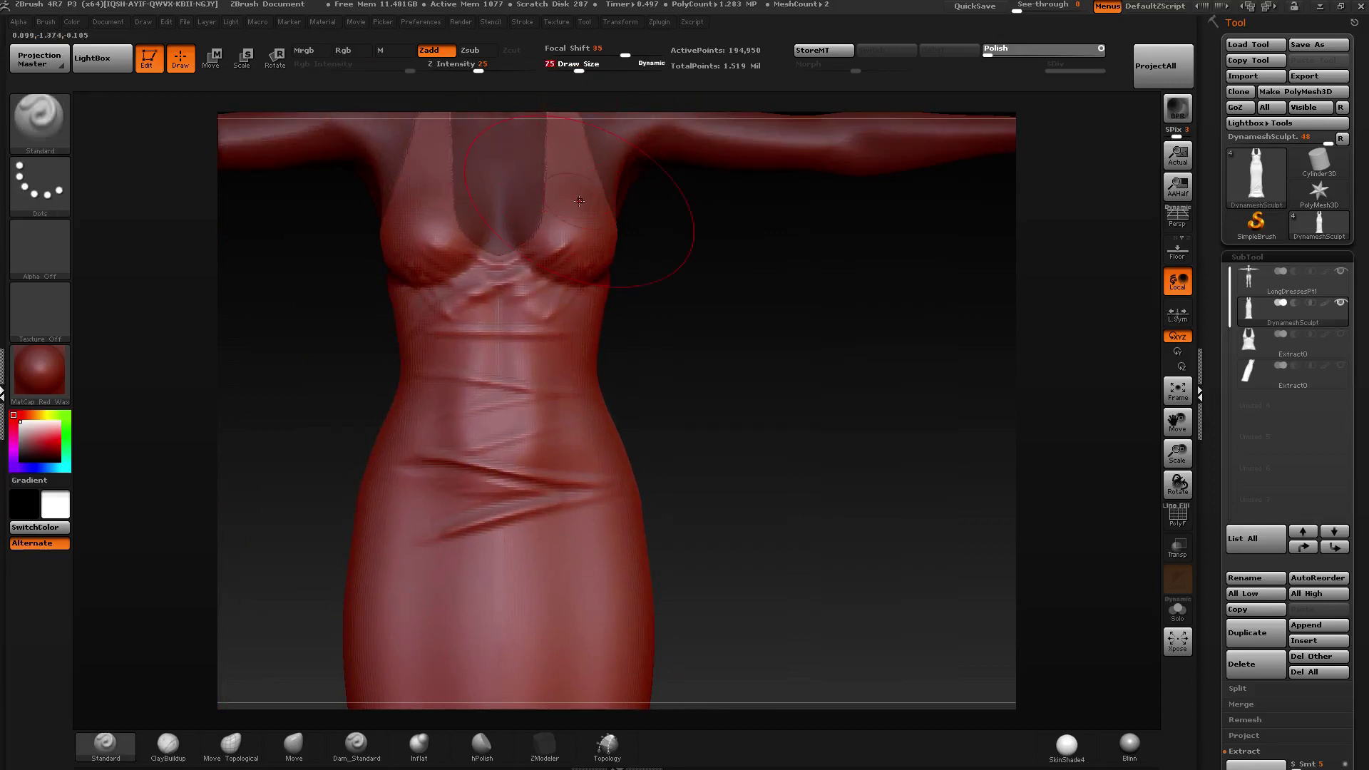
mouse_move(568, 276)
shift+mouse_down()
mouse_move(579, 171)
mouse_move(570, 321)
mouse_move(513, 299)
mouse_move(489, 557)
mouse_move(532, 526)
mouse_move(489, 306)
shift+mouse_up()
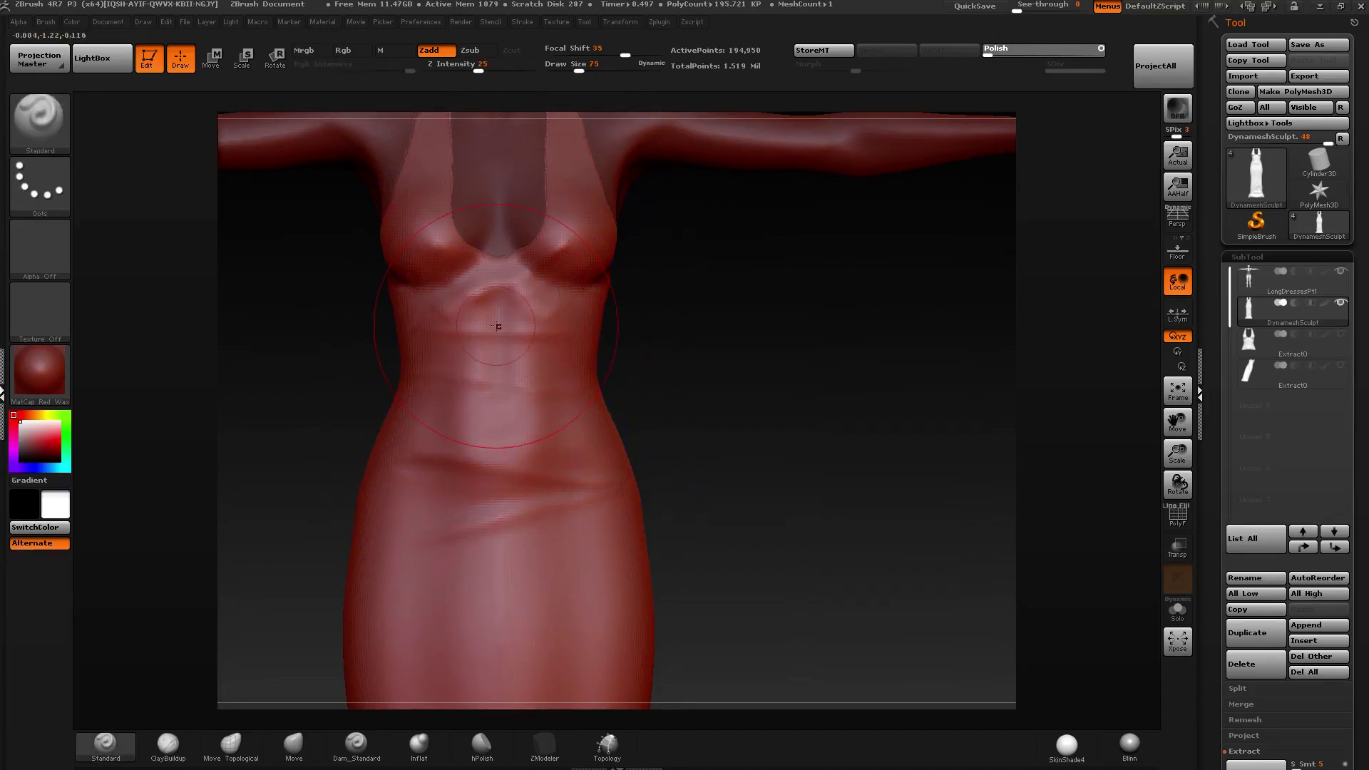
Reduce Draw Size to 8 and smooth the jagged outer edge of the halter strap near the collarbone.
alt+right_drag(586, 7, 587, 132)
drag(579, 66, 571, 66)
mouse_move(524, 168)
right_down()
mouse_move(554, 178)
mouse_move(555, 252)
right_up()
drag(570, 68, 557, 69)
right_drag(467, 174, 440, 239)
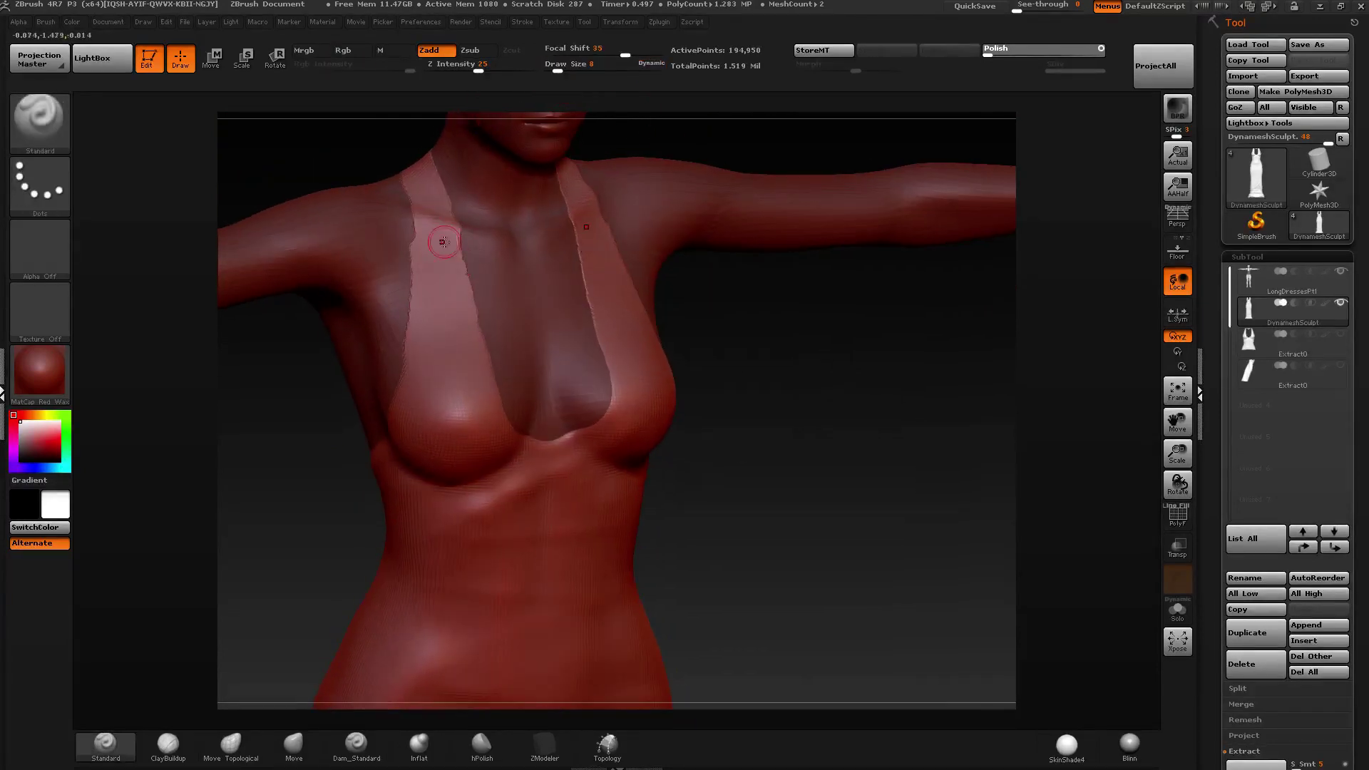
shift+drag(415, 227, 410, 243)
Sculpt creases across the halter strap at the collarbone and faint folds down towards and below the bust at Draw Size 15.
drag(559, 68, 573, 67)
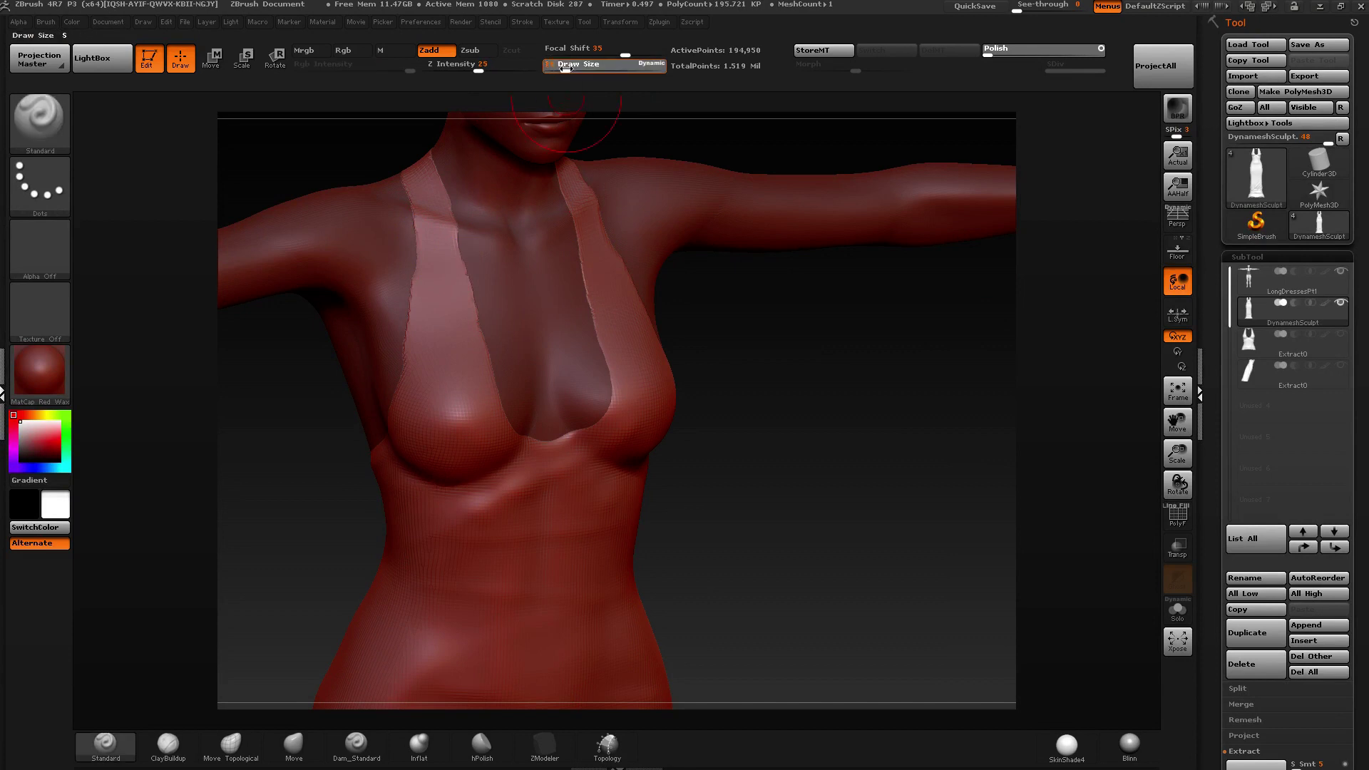
shift+drag(437, 200, 448, 227)
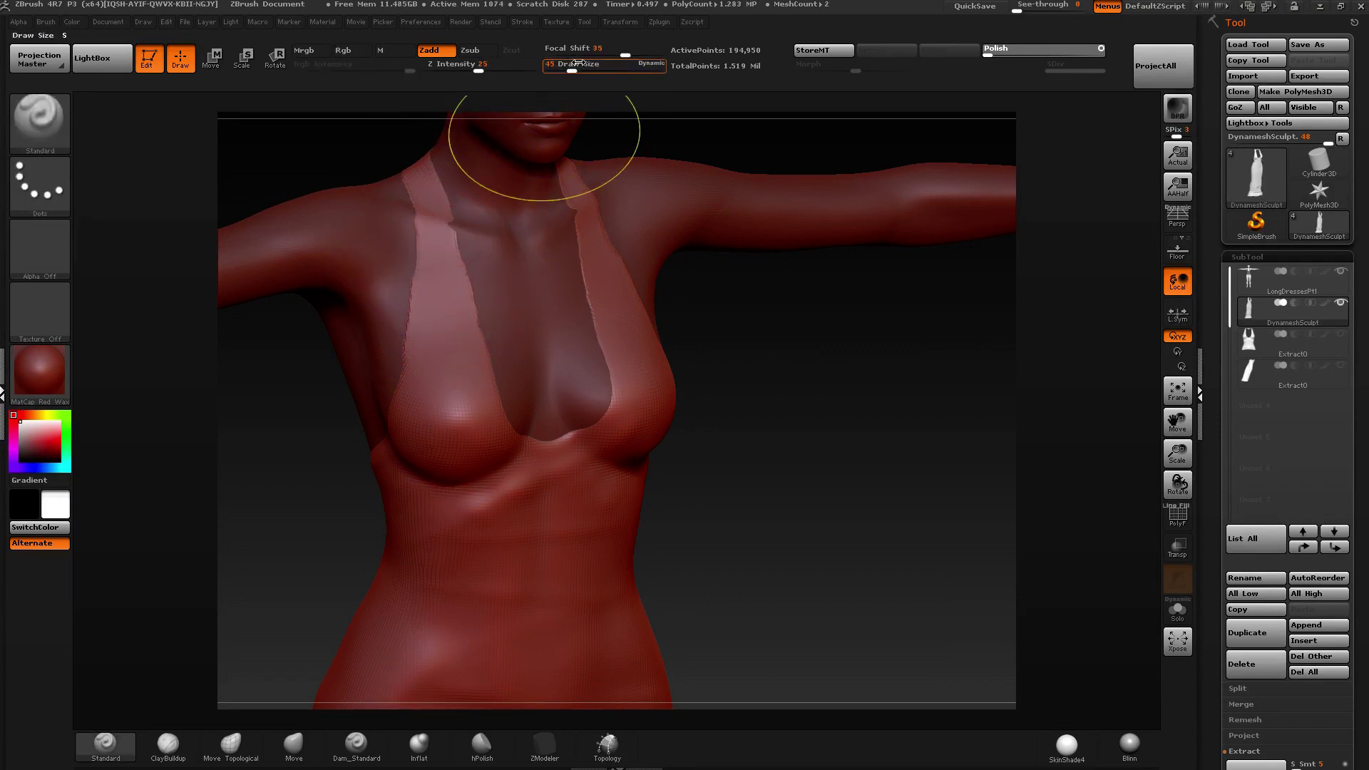
drag(571, 67, 560, 68)
drag(427, 212, 456, 225)
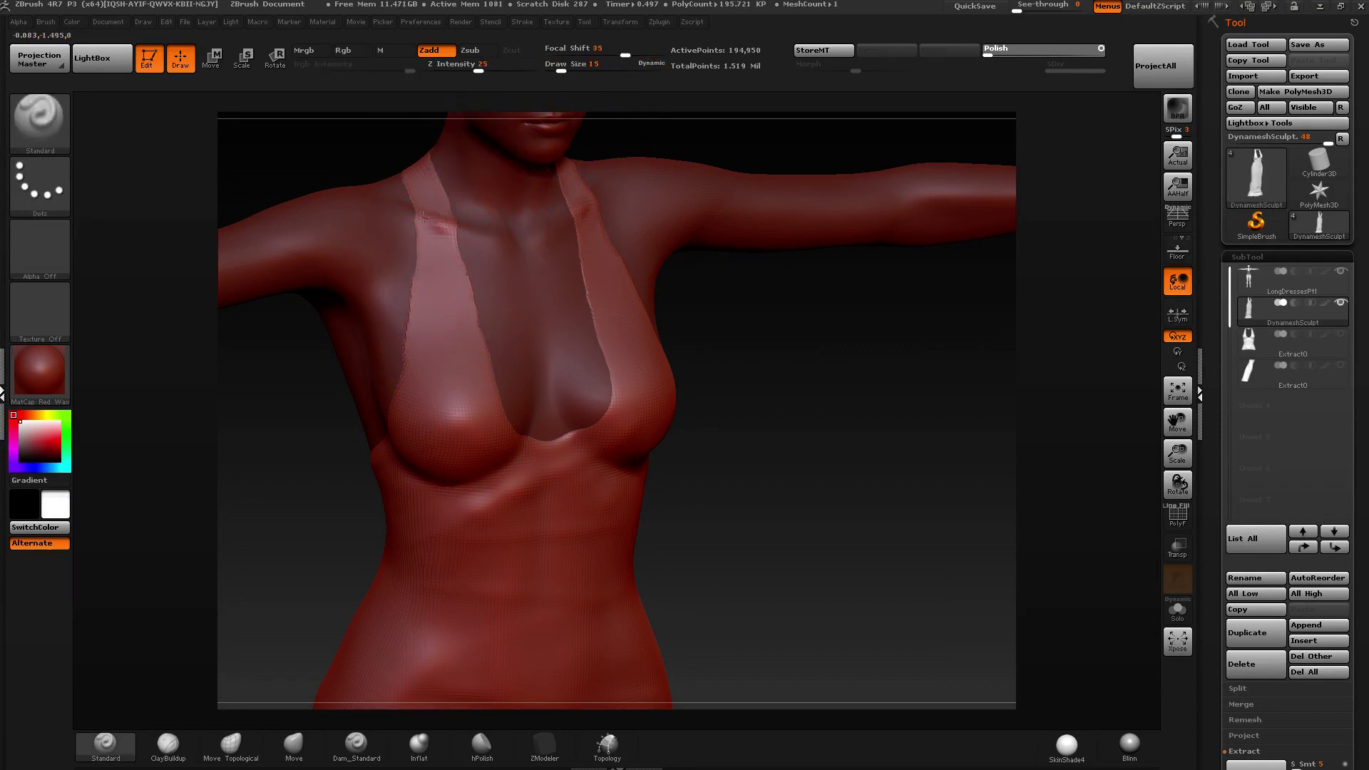
drag(423, 378, 408, 376)
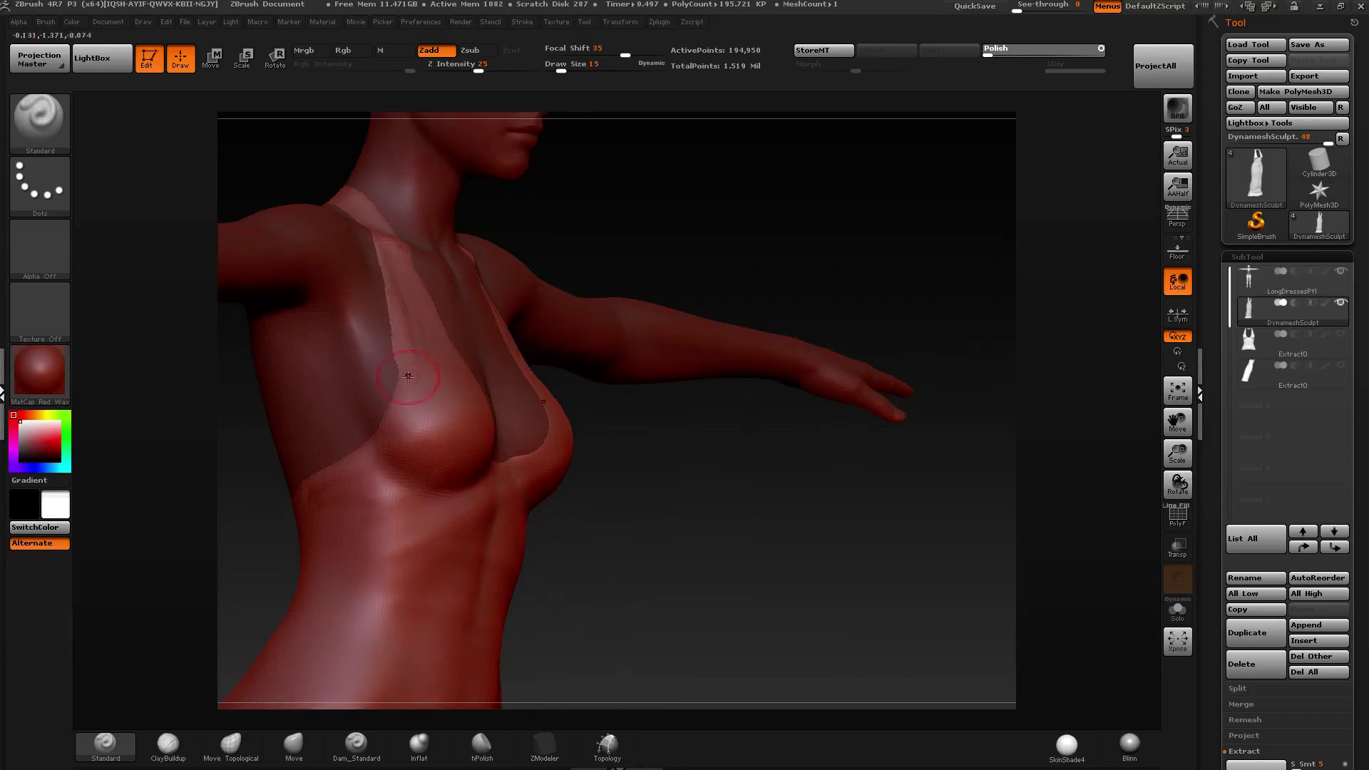
drag(391, 494, 395, 547)
Sculpt fine diagonal folds from the side of the waist over the hip towards the lower abdomen at Draw Size 9.
mouse_move(395, 527)
right_down()
mouse_move(608, 460)
mouse_move(512, 525)
right_up()
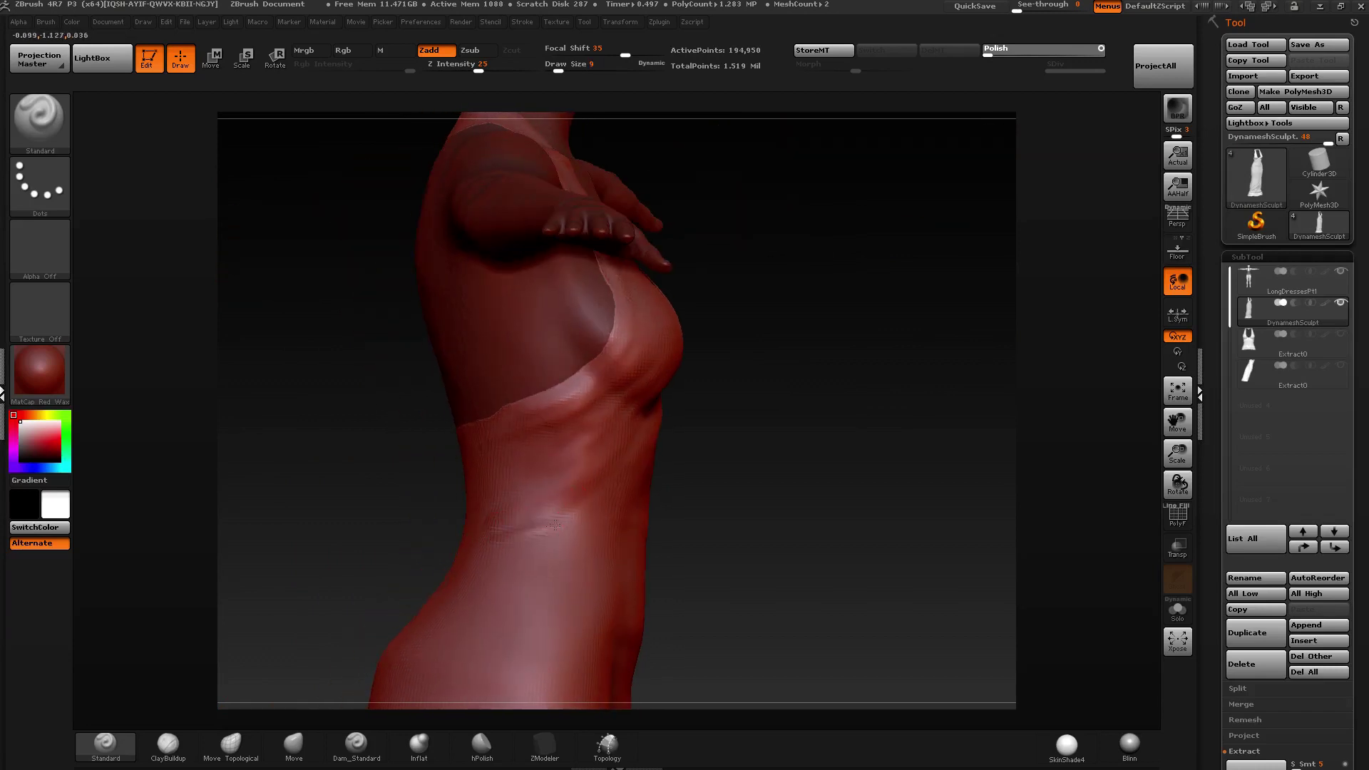
drag(555, 525, 589, 518)
mouse_move(589, 518)
right_down()
mouse_move(492, 526)
mouse_move(649, 549)
mouse_move(571, 550)
mouse_move(621, 553)
right_up()
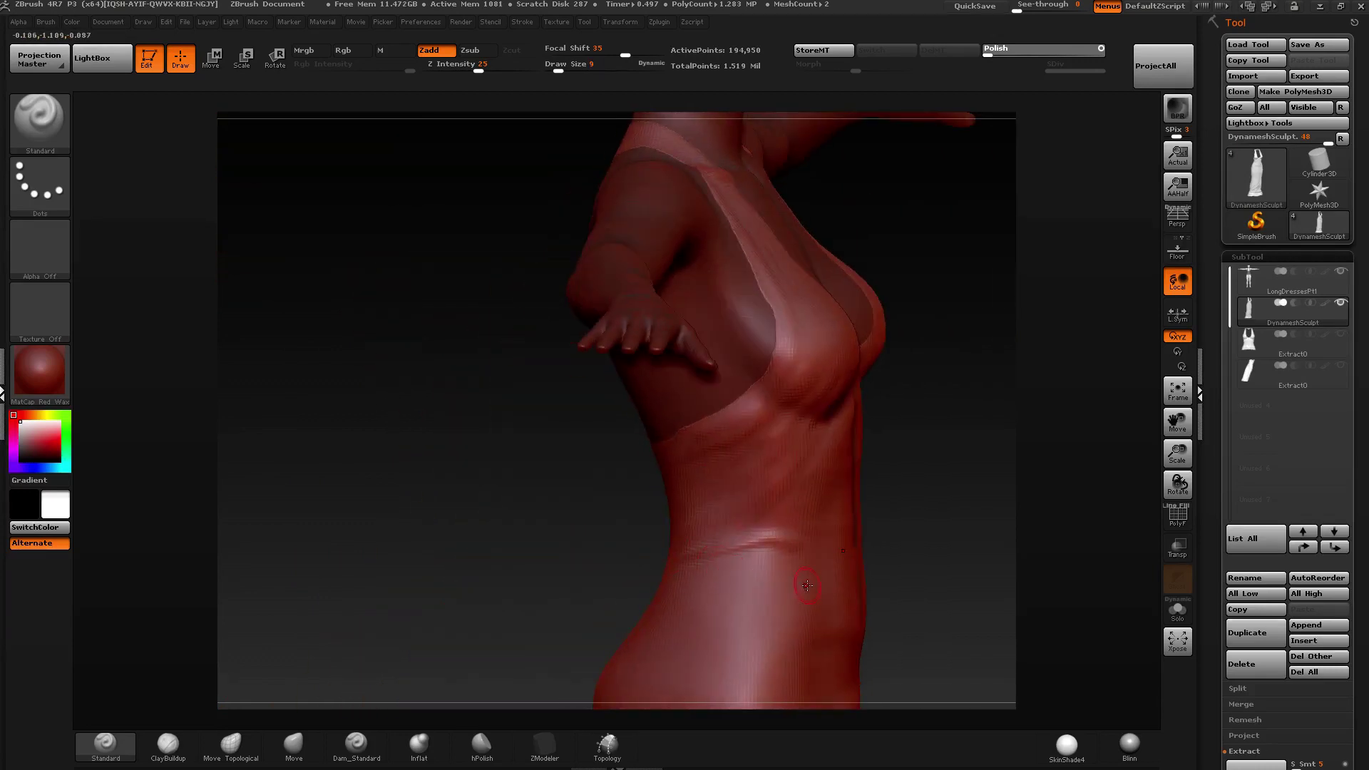
mouse_move(805, 585)
mouse_down()
mouse_move(646, 579)
mouse_move(798, 618)
mouse_up()
alt+right_drag(731, 603, 627, 464)
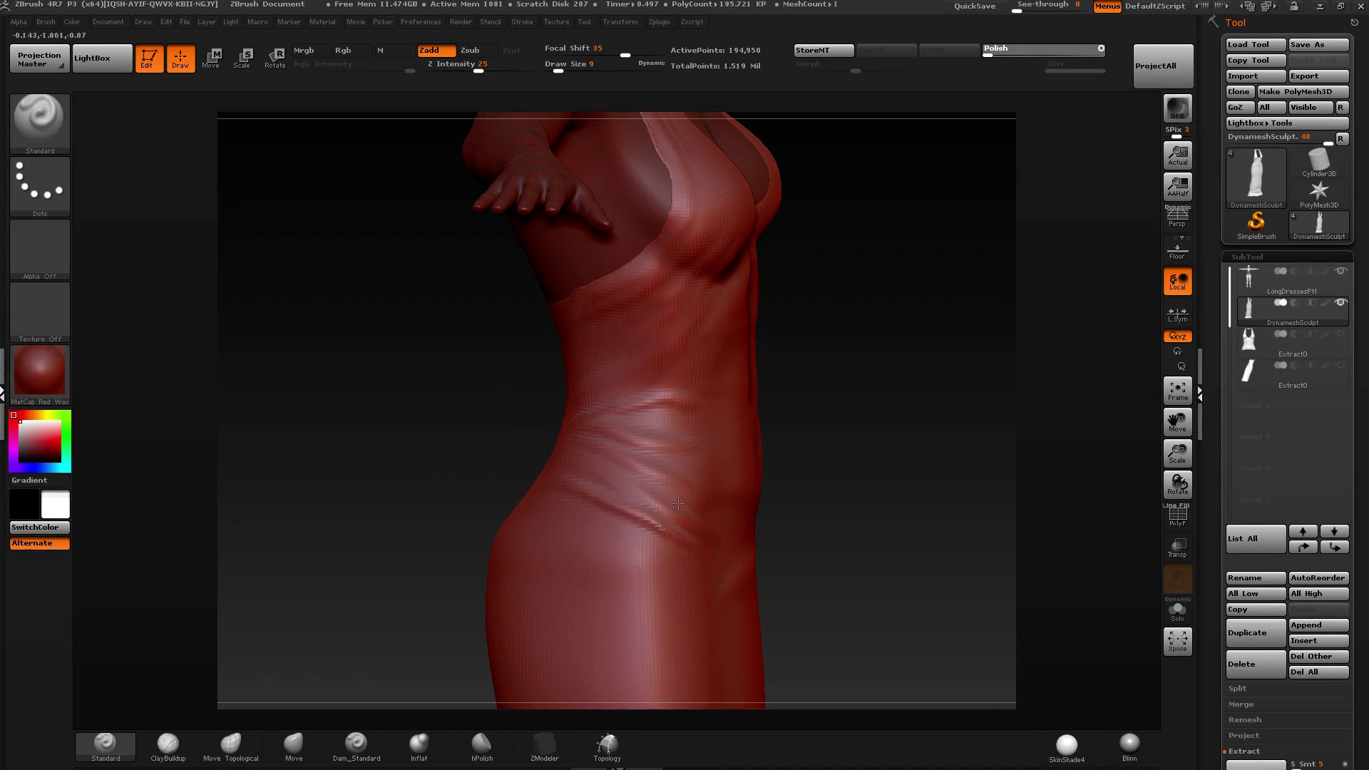
right_drag(629, 462, 771, 613)
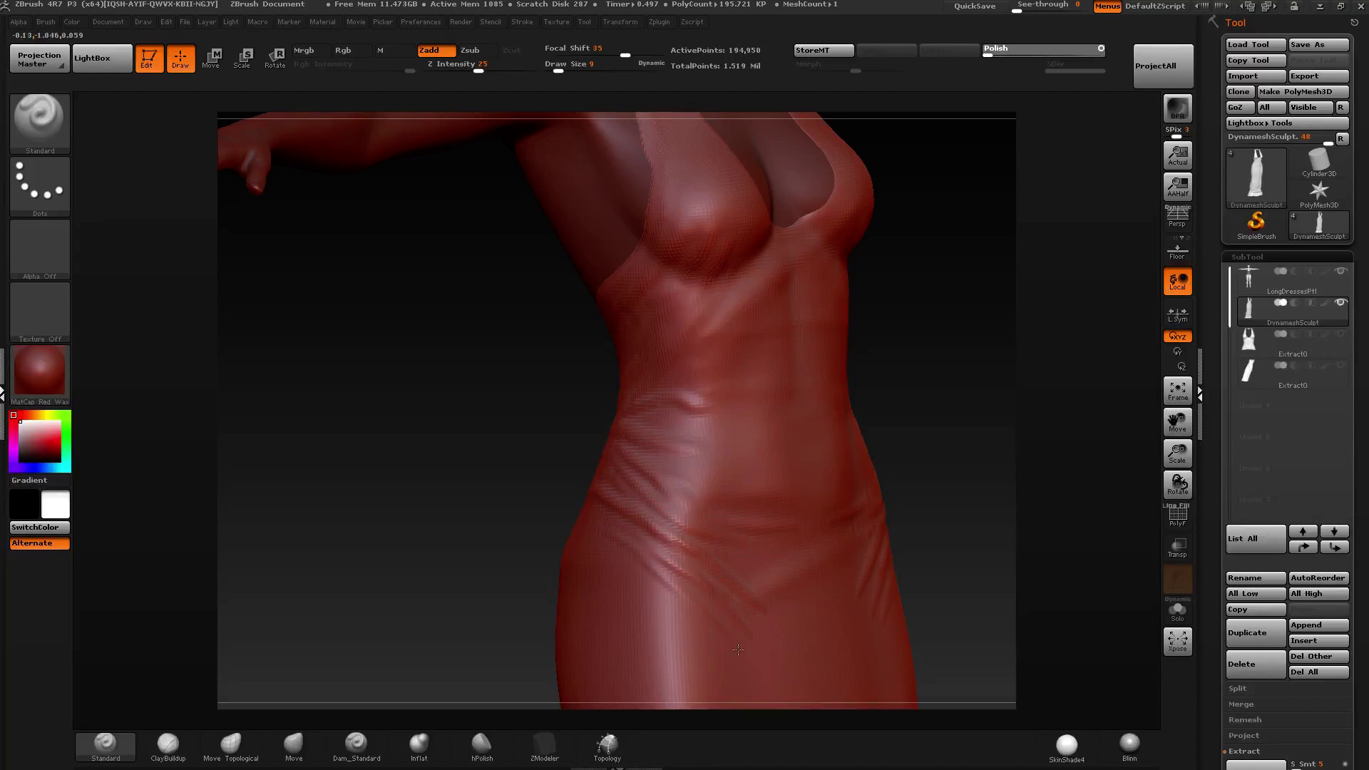
Smooth the new side waist and hip folds at Draw Size 39.
right_drag(719, 387, 690, 316)
drag(558, 71, 570, 71)
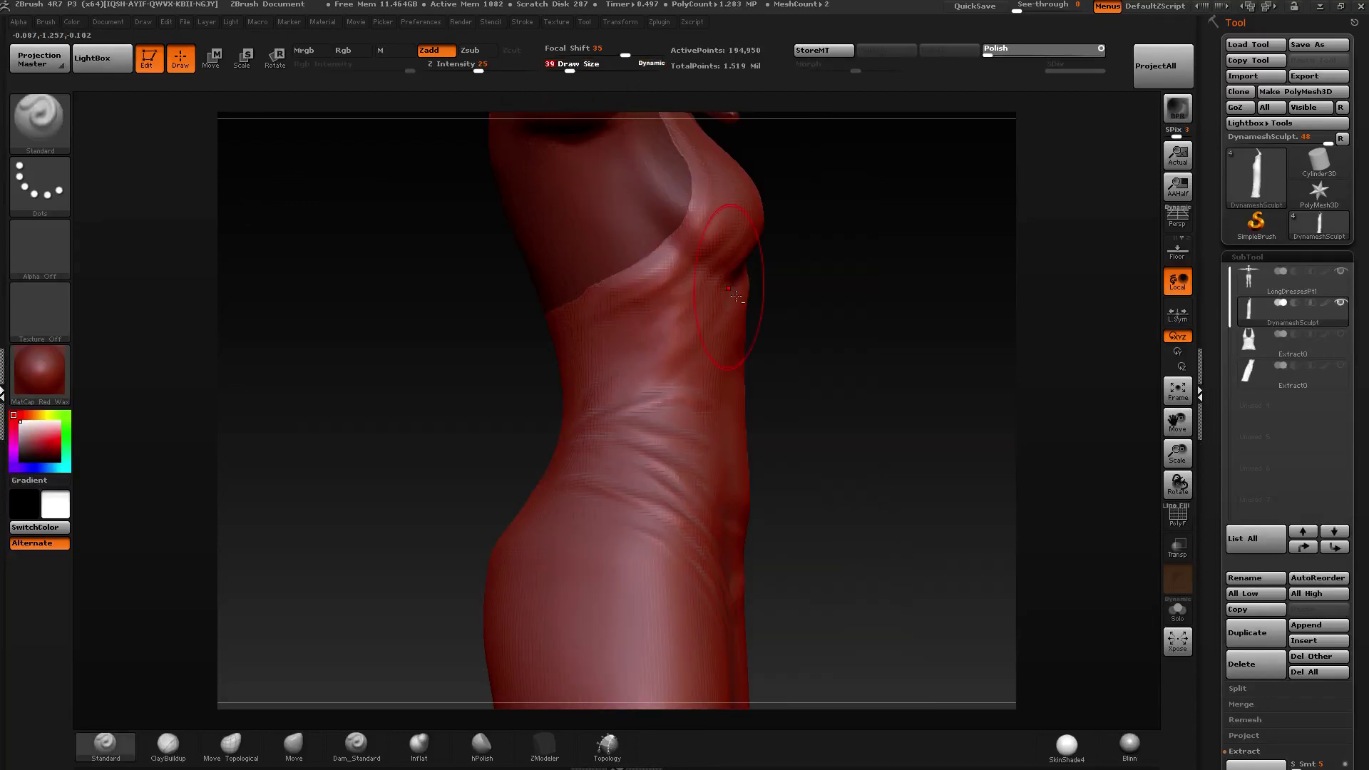
mouse_move(734, 478)
alt+right_down()
mouse_move(548, 363)
mouse_move(534, 547)
alt+right_up()
key(shift)
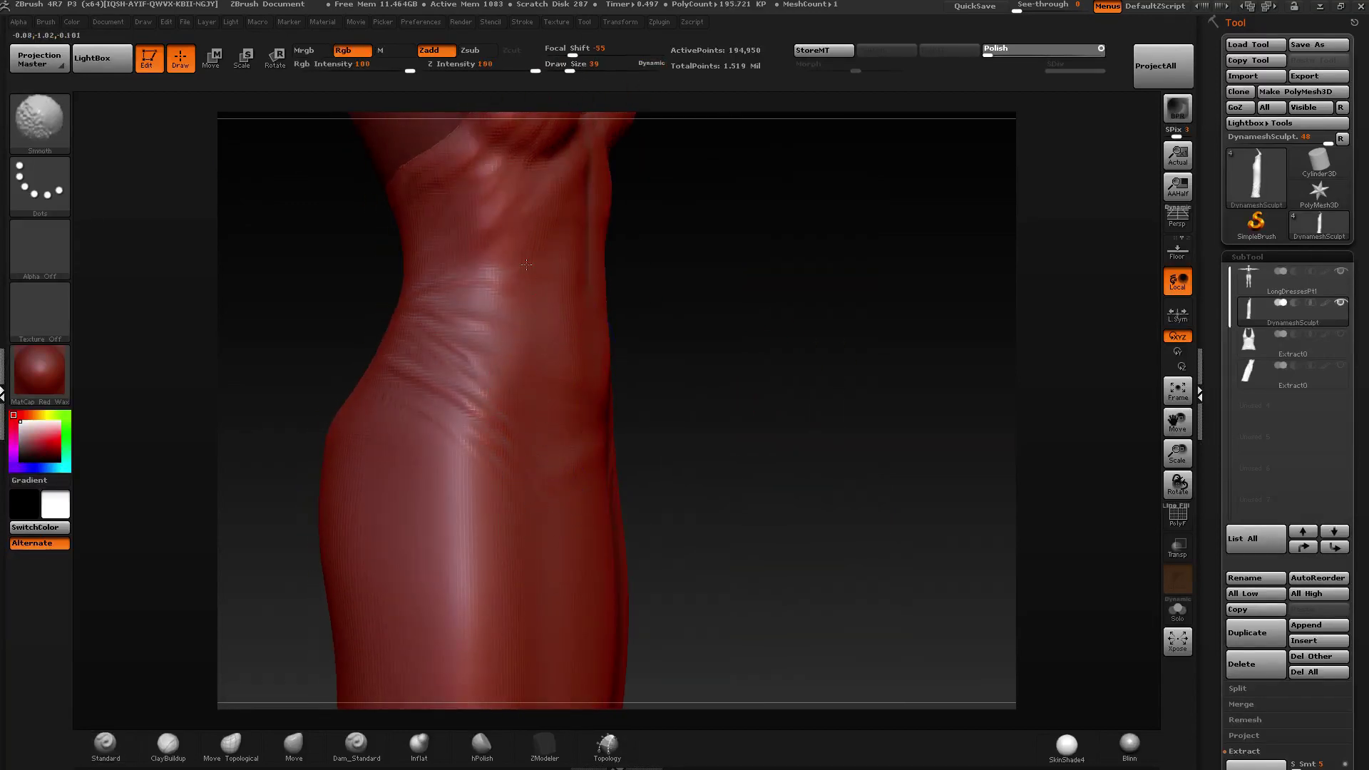
right_drag(526, 265, 470, 285)
mouse_move(549, 428)
ctrl+right_down()
mouse_move(559, 330)
mouse_move(624, 419)
mouse_move(699, 406)
ctrl+right_up()
Flatten the central groove across the seat of the dress with the hPolish brush at Draw Size 45 and smooth it.
drag(570, 71, 565, 70)
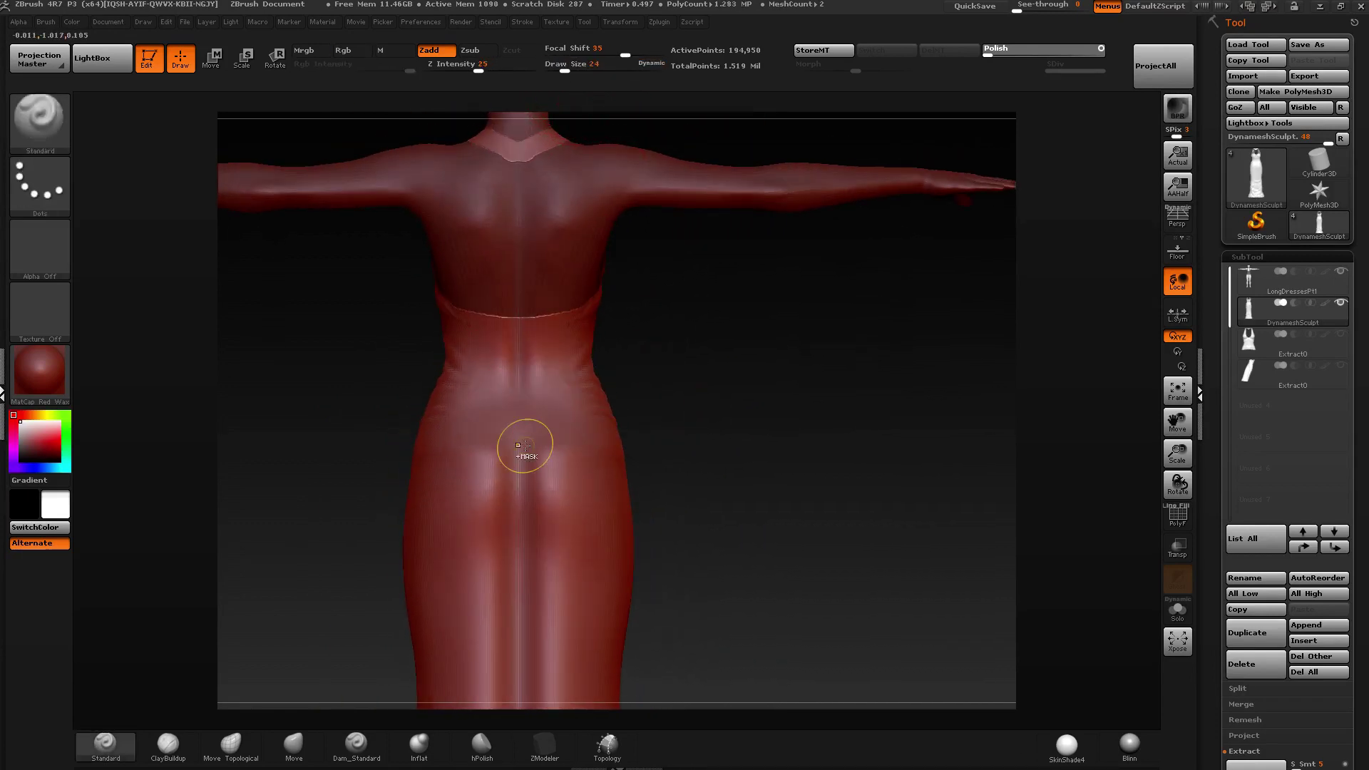
ctrl+right_drag(524, 446, 462, 328)
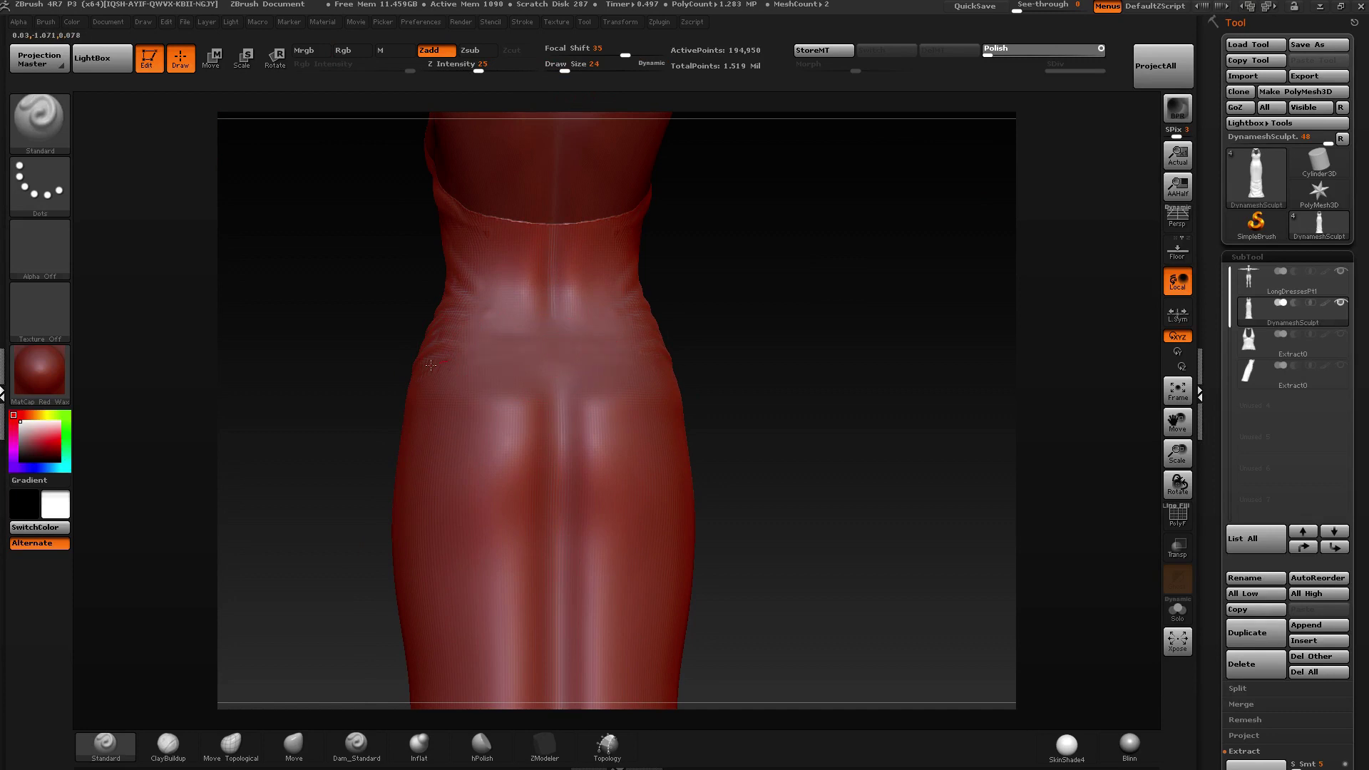
click(482, 745)
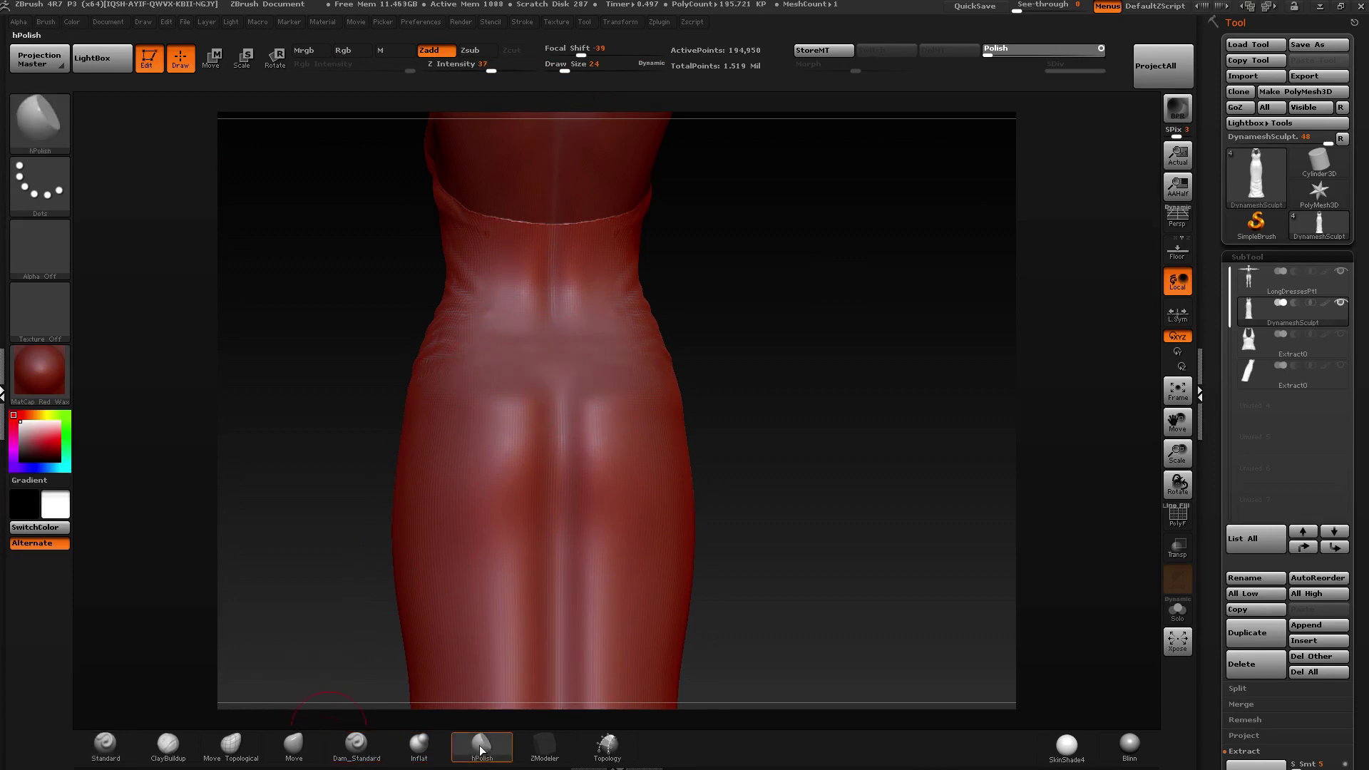
drag(566, 462, 554, 453)
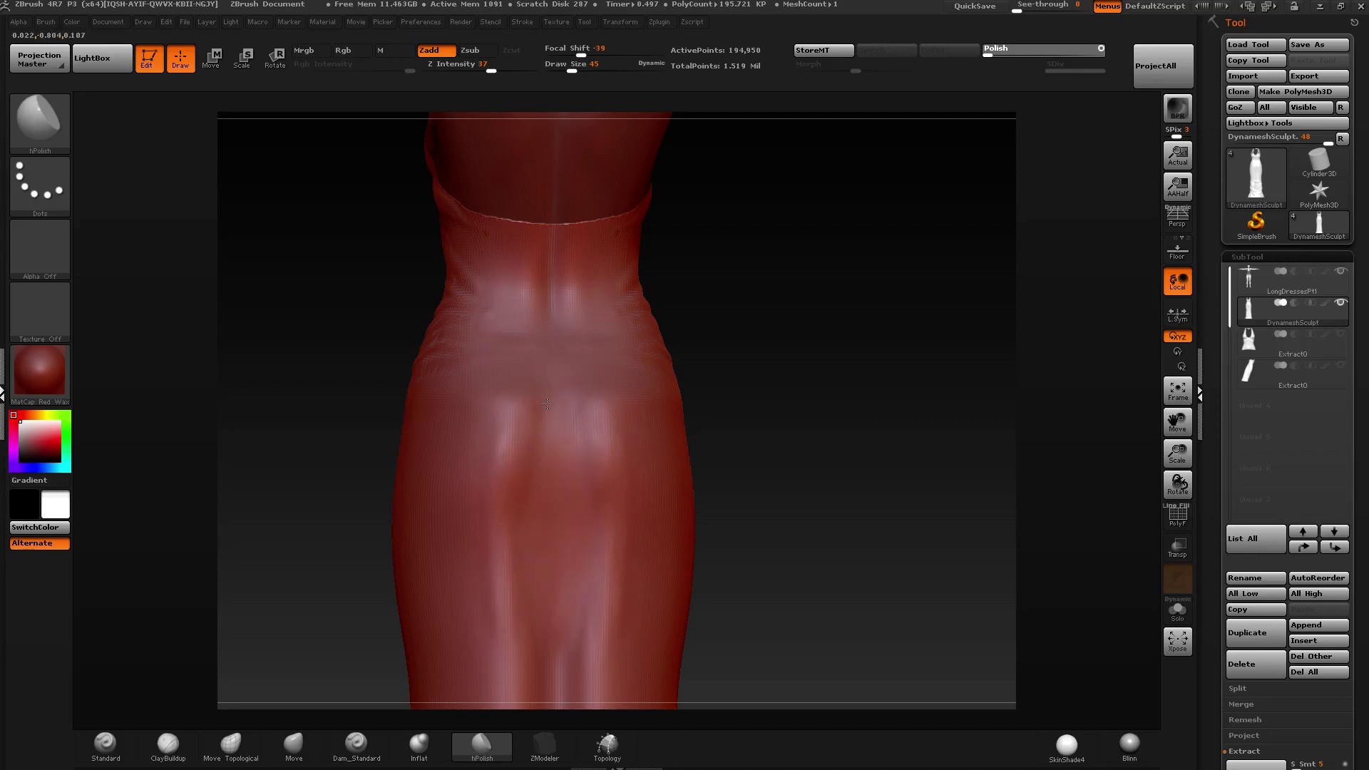
key(shift)
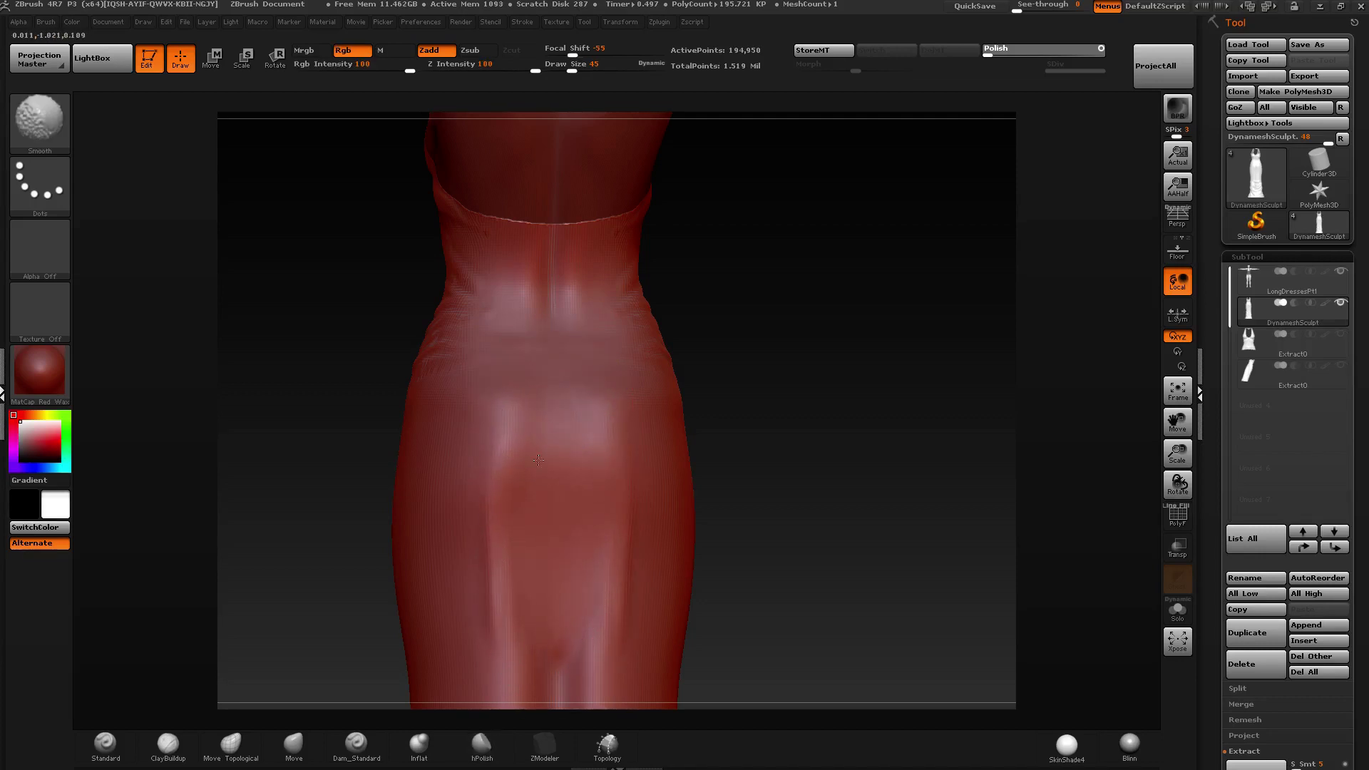
Continue polishing out the central groove down the back of the thighs to the draped folds, smoothing the surface.
mouse_move(553, 620)
alt+right_down()
mouse_move(557, 446)
mouse_move(559, 487)
alt+right_up()
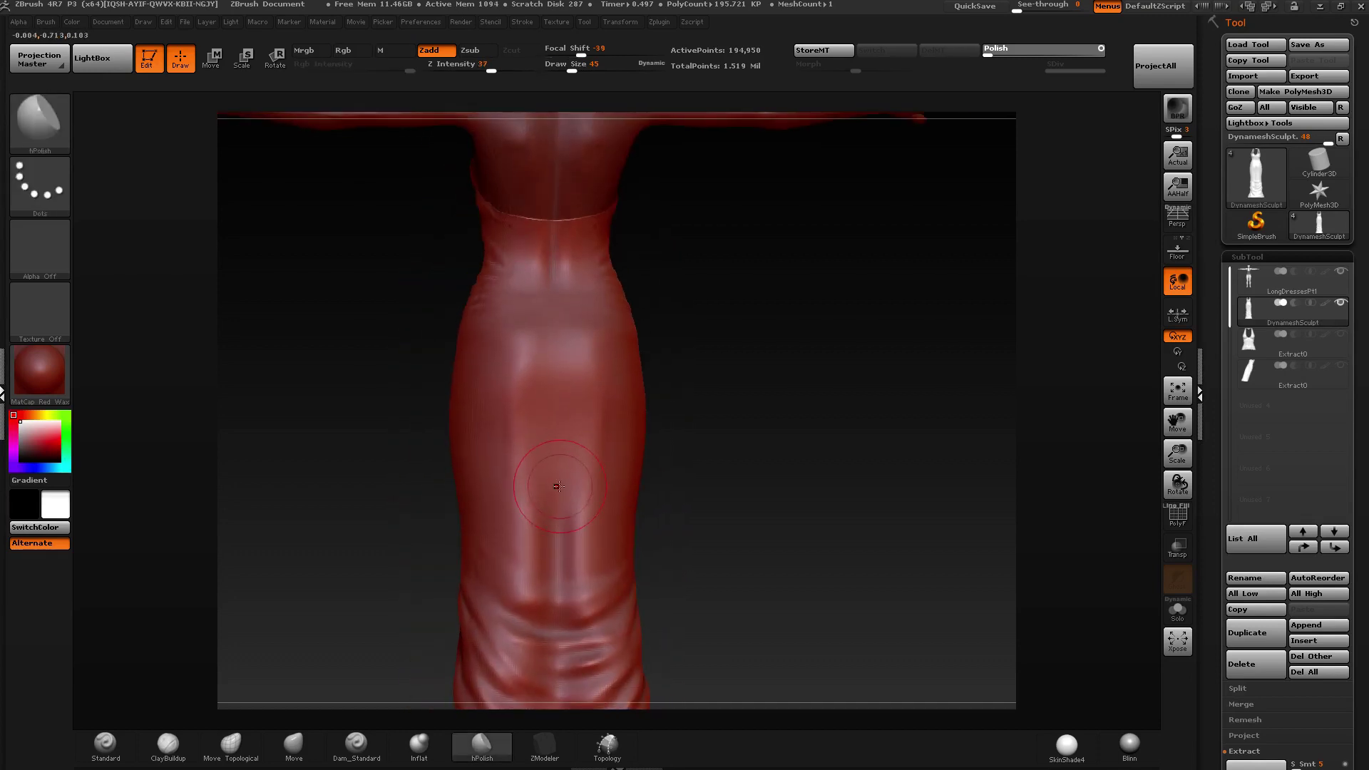
mouse_move(563, 581)
mouse_down()
mouse_move(554, 514)
mouse_move(549, 540)
mouse_up()
key(shift)
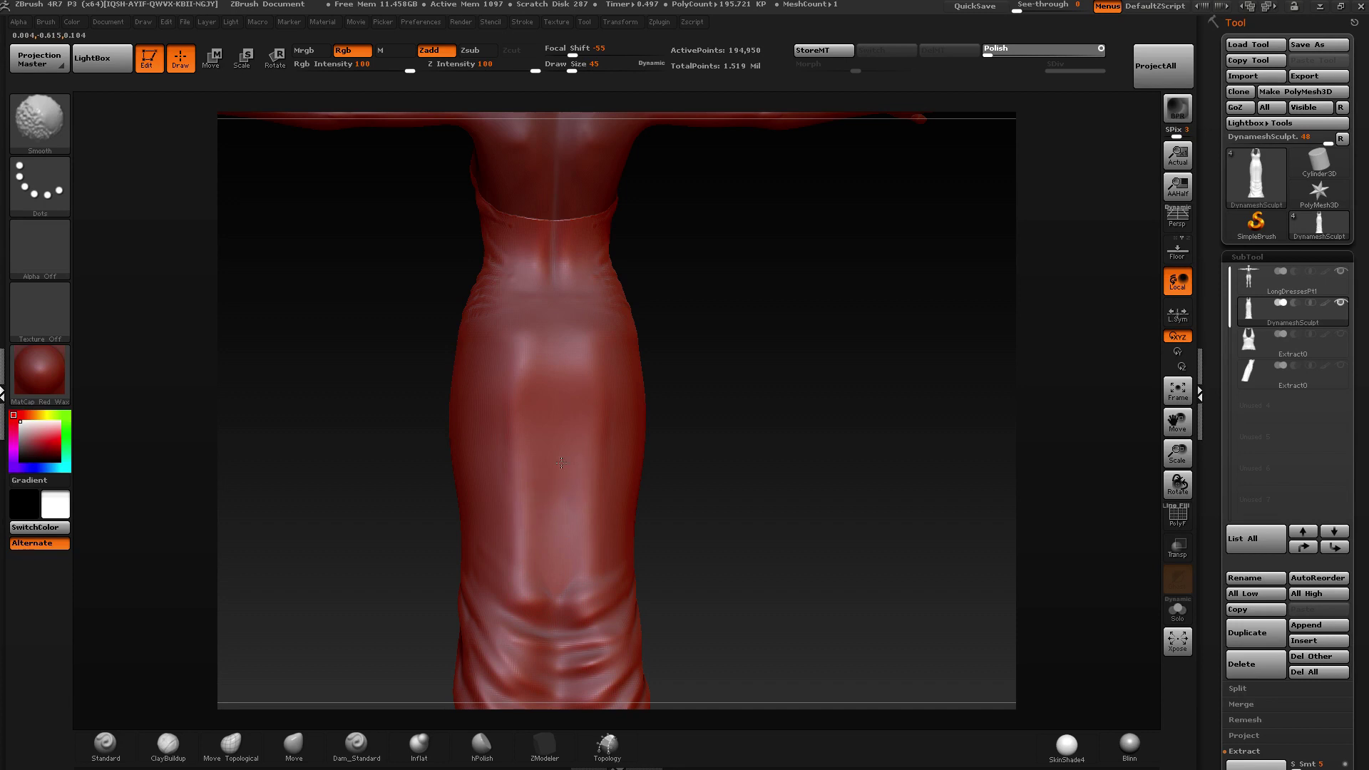
Turn on perspective and examine the whole dress on the figure.
mouse_move(539, 333)
right_down()
mouse_move(611, 393)
mouse_move(540, 369)
right_up()
mouse_move(534, 467)
right_down()
mouse_move(611, 419)
mouse_move(599, 351)
mouse_move(666, 376)
mouse_move(676, 409)
right_up()
key(p)
alt+right_drag(676, 409, 725, 400)
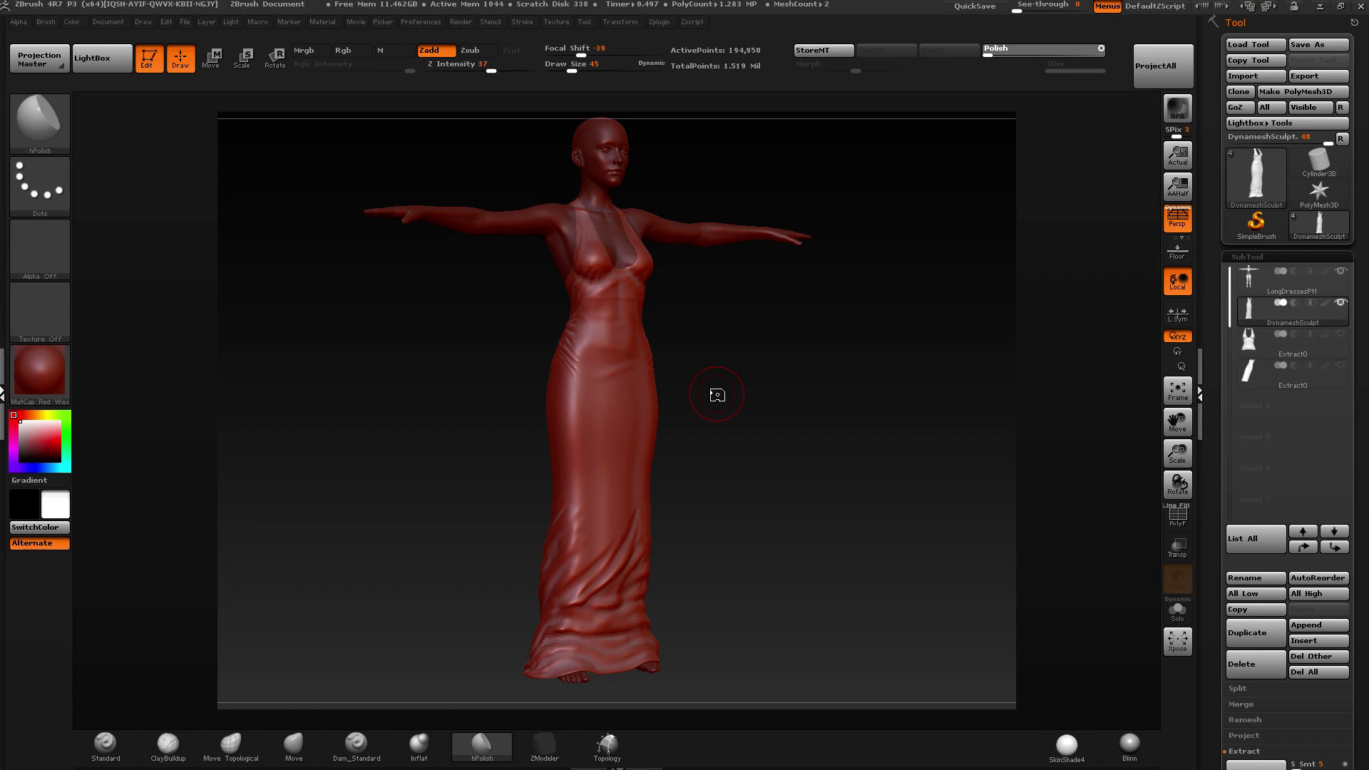
Smooth the halter strap where it crosses the back of the neck, undoing the first strokes and smoothing again.
mouse_move(771, 343)
mouse_down()
mouse_move(713, 367)
mouse_move(763, 359)
mouse_up()
ctrl+right_drag(582, 217, 579, 407)
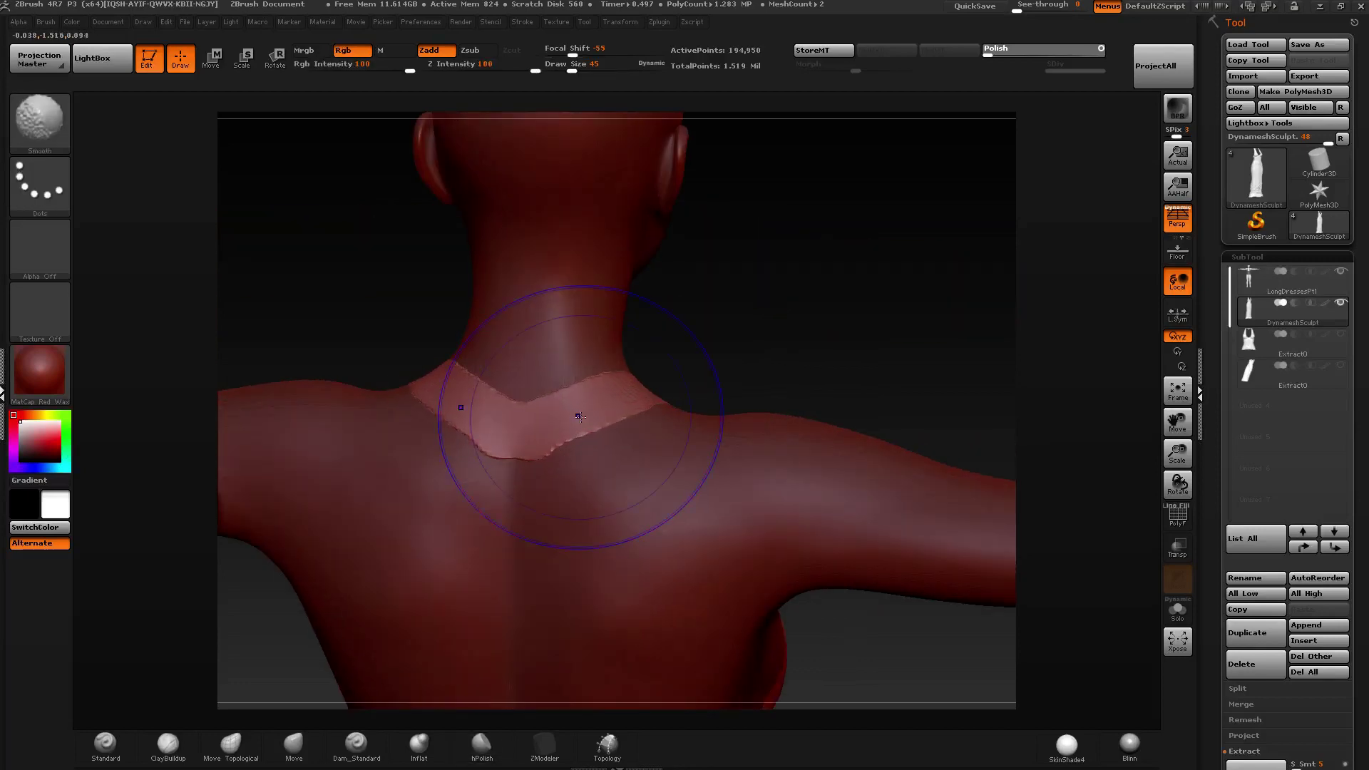
shift+drag(578, 416, 554, 422)
key(ctrl+z)
key(ctrl+z)
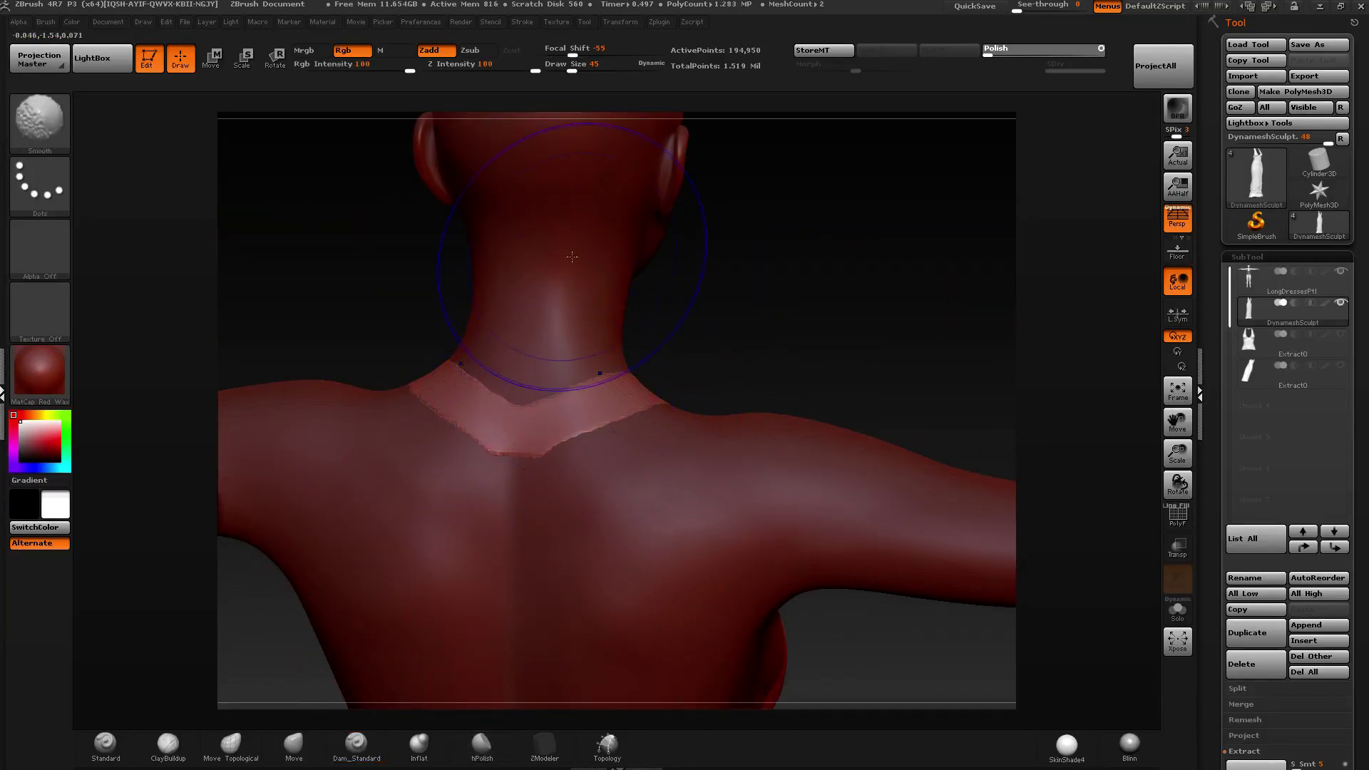
shift+drag(559, 417, 631, 405)
right_drag(672, 410, 615, 435)
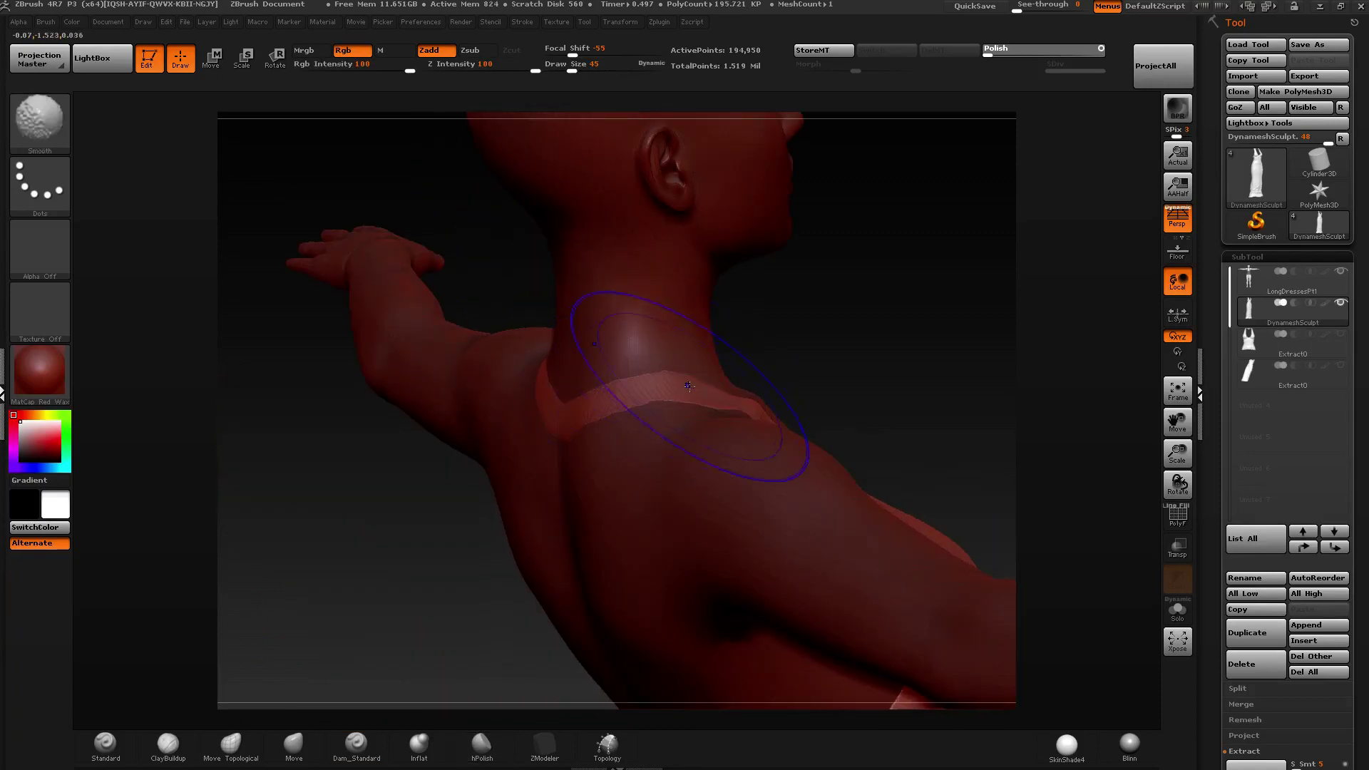
mouse_move(690, 388)
right_down()
mouse_move(499, 420)
mouse_move(634, 448)
right_up()
Adjust the shape of the strap at the nape with the Move brush at Draw Size 45.
click(294, 743)
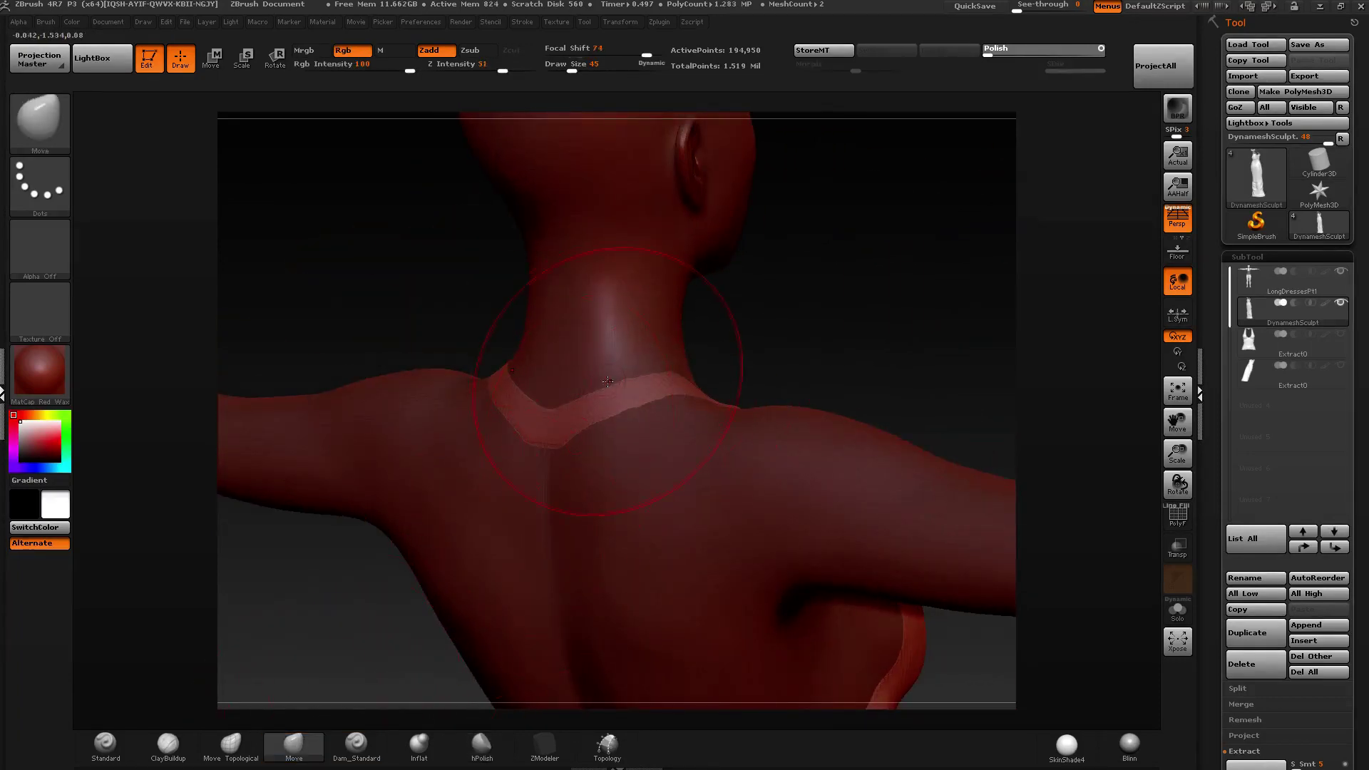
right_drag(611, 293, 628, 485)
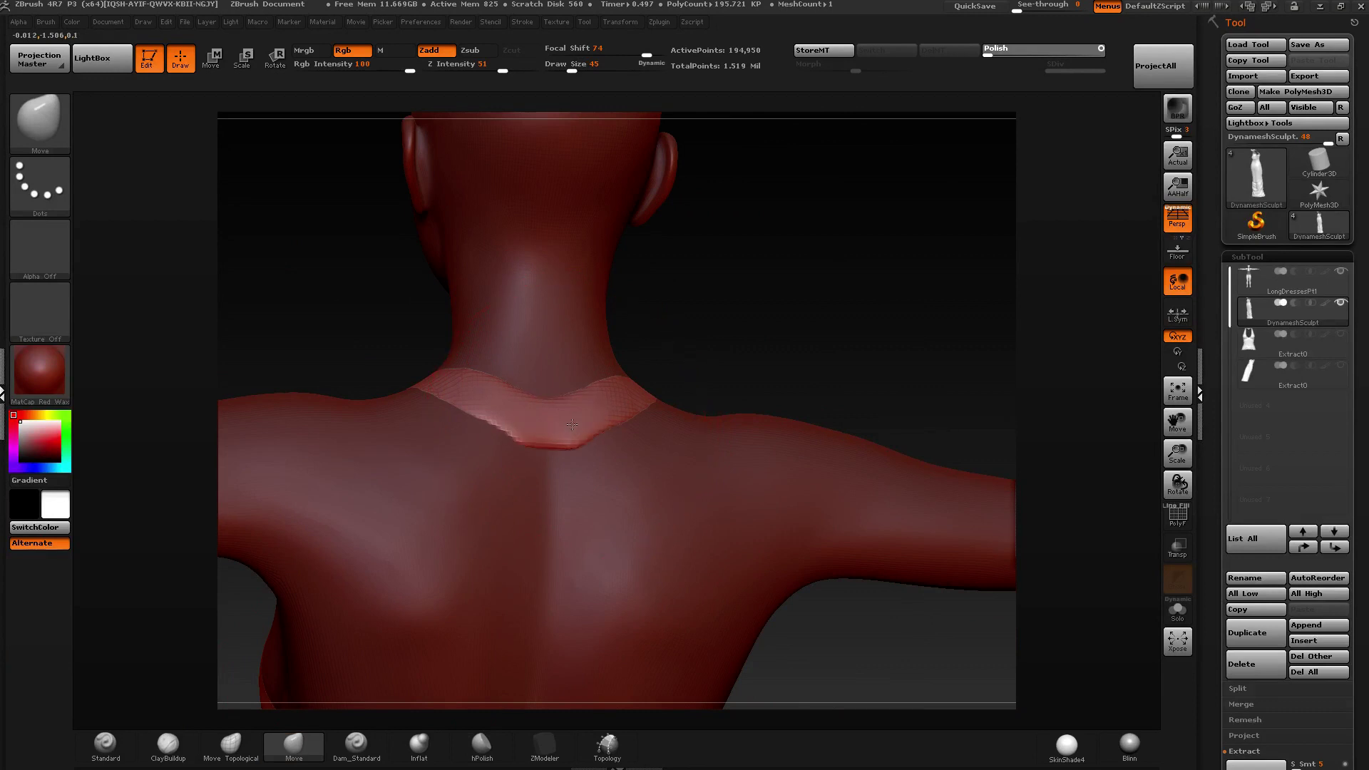
right_drag(638, 391, 691, 381)
right_drag(642, 342, 800, 312)
Smooth the bodice's armhole edge up along the strap and soften the cloth beneath the bust.
ctrl+right_drag(819, 503, 849, 500)
alt+right_drag(848, 499, 713, 412)
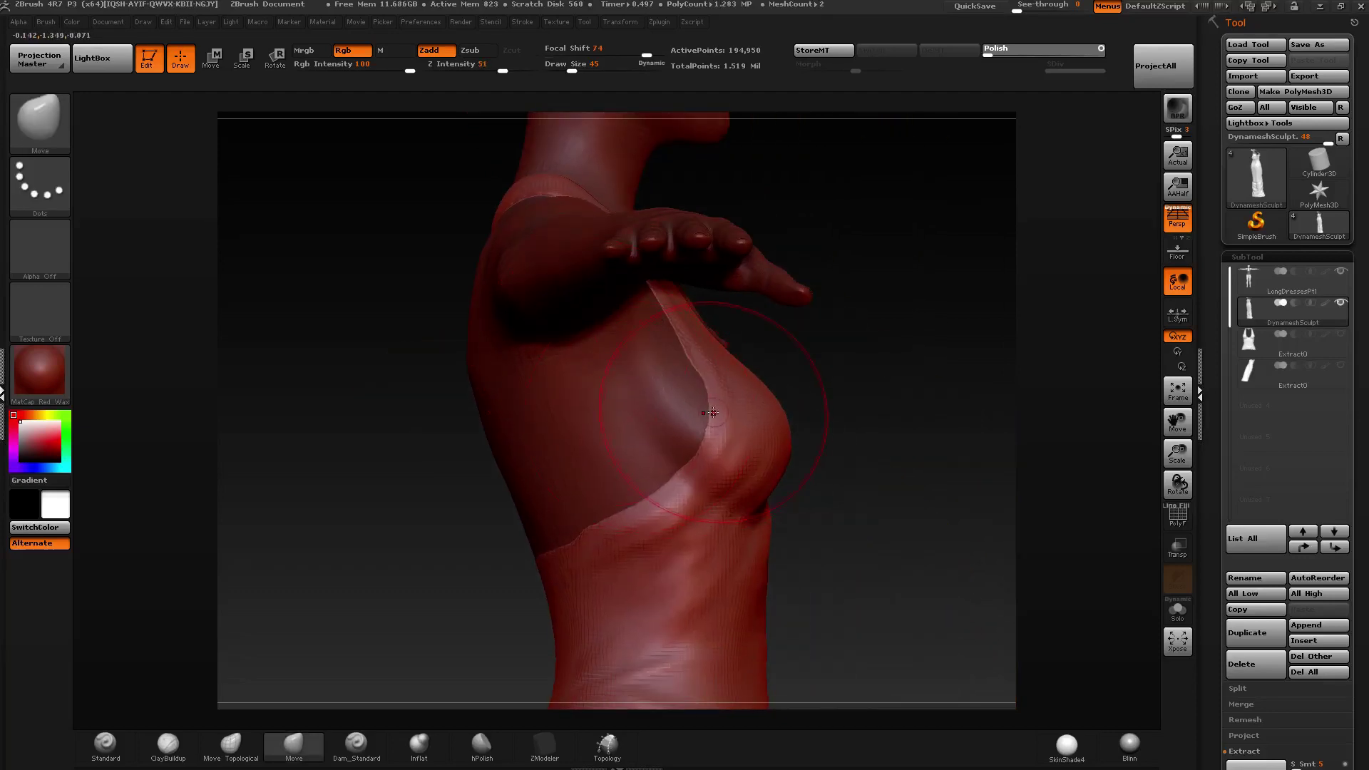
shift+drag(700, 405, 694, 358)
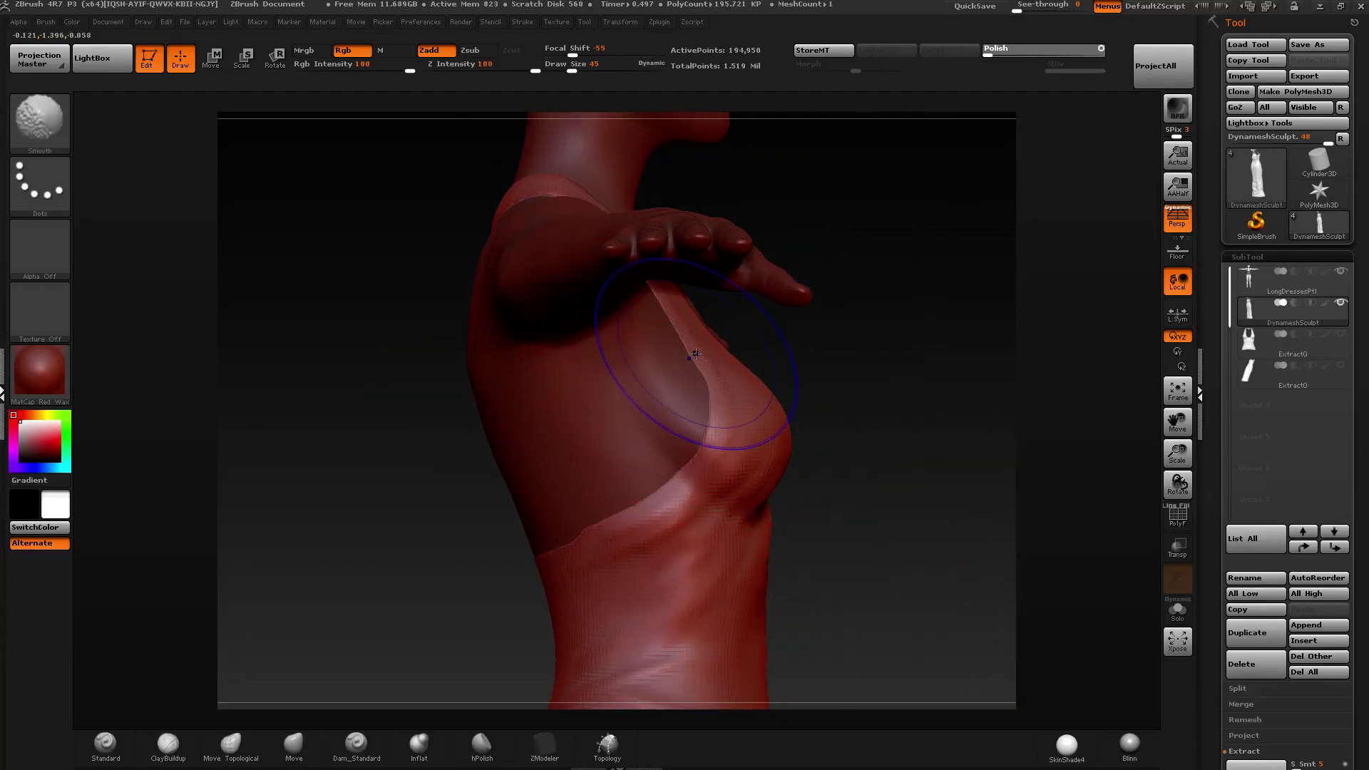
right_drag(694, 355, 606, 334)
shift+drag(694, 323, 736, 294)
mouse_move(739, 409)
right_down()
mouse_move(732, 422)
mouse_move(627, 382)
mouse_move(703, 433)
right_up()
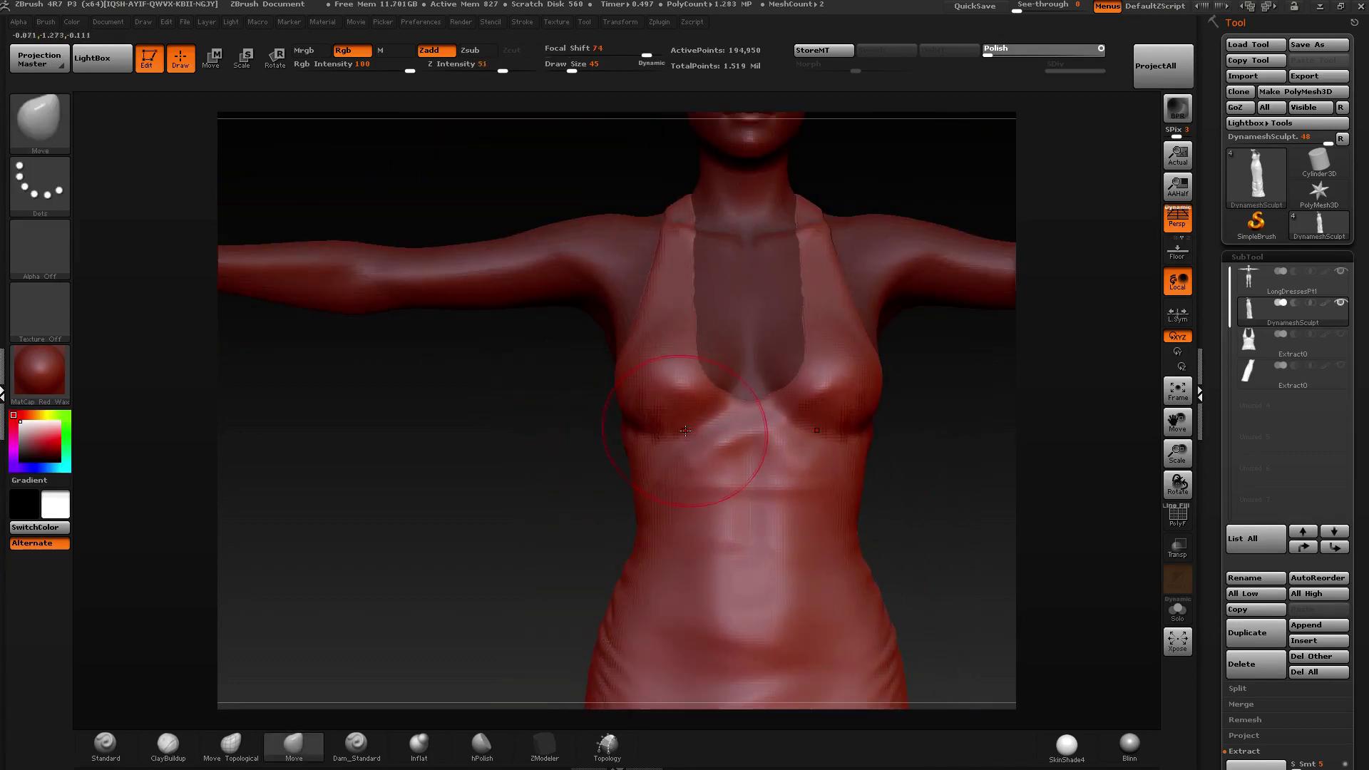
mouse_move(702, 433)
shift+mouse_down()
mouse_move(756, 471)
mouse_move(726, 362)
shift+mouse_up()
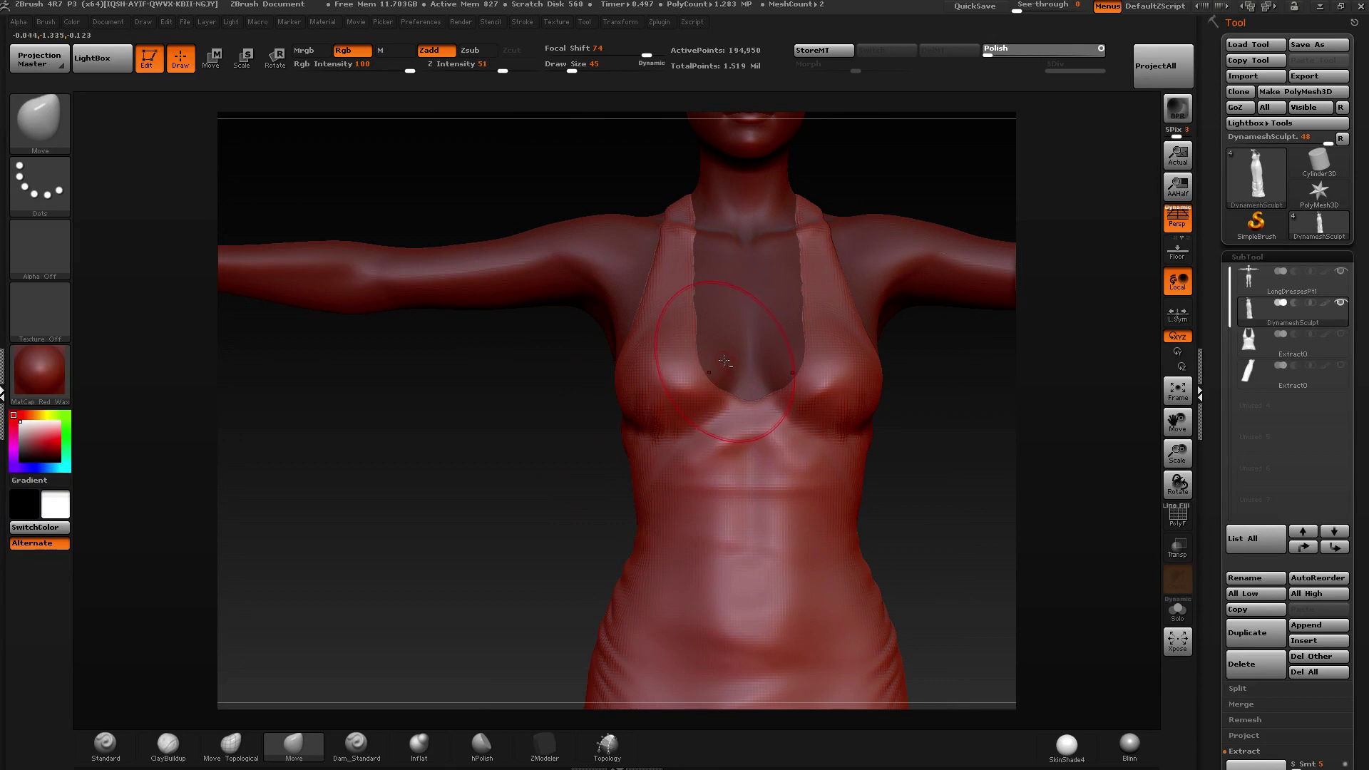
alt+right_drag(725, 362, 693, 407)
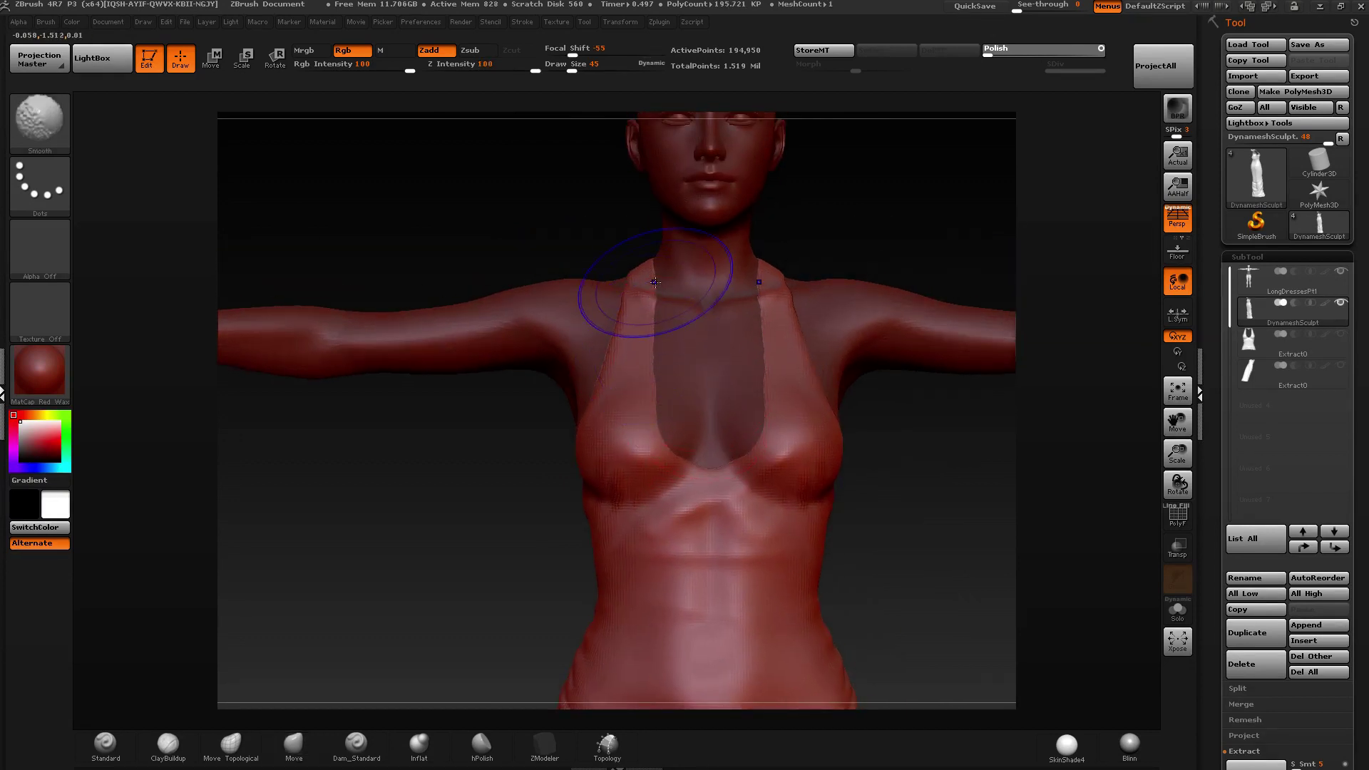
Mask the upper bodice and straps, invert the mask, and apply the Polish deformation to the straps.
mouse_move(881, 198)
ctrl+mouse_down()
mouse_move(524, 391)
mouse_move(611, 361)
ctrl+mouse_up()
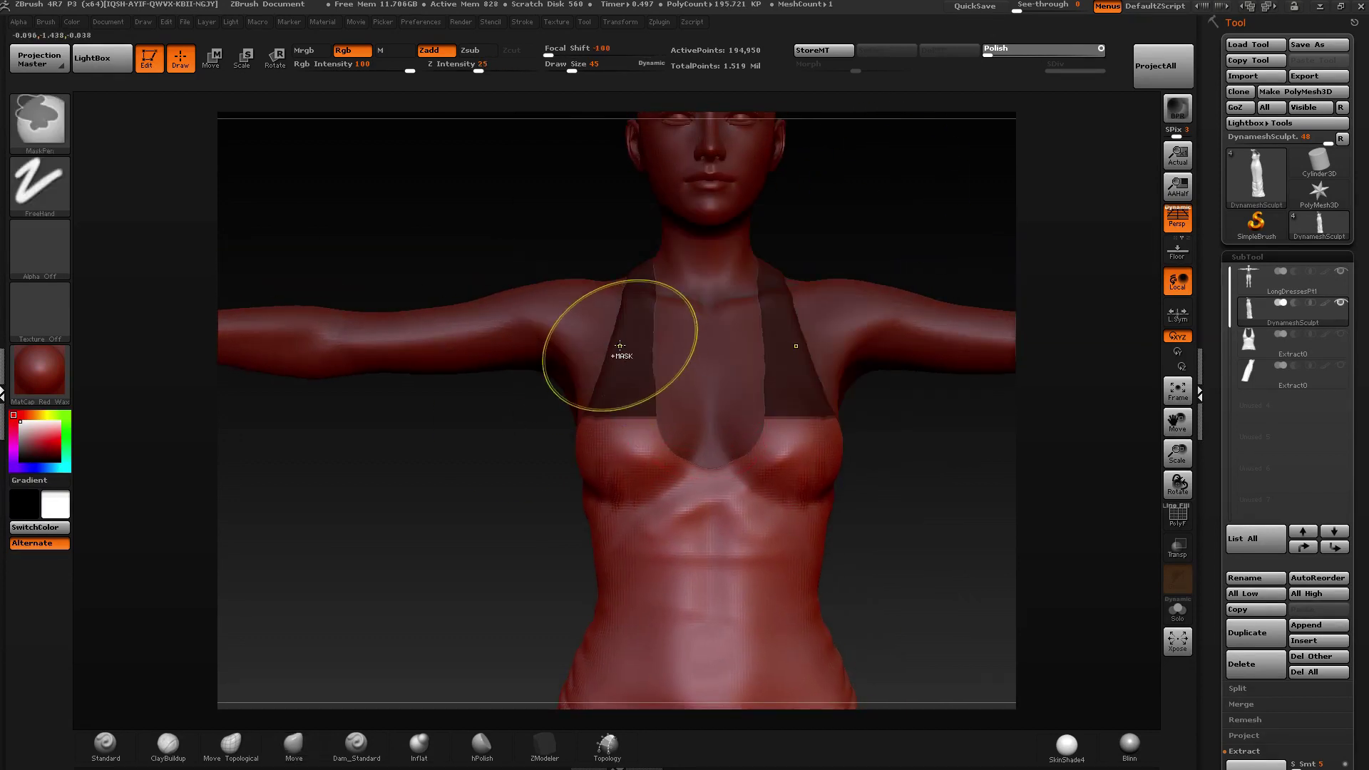
ctrl+click(800, 214)
drag(1006, 52, 986, 52)
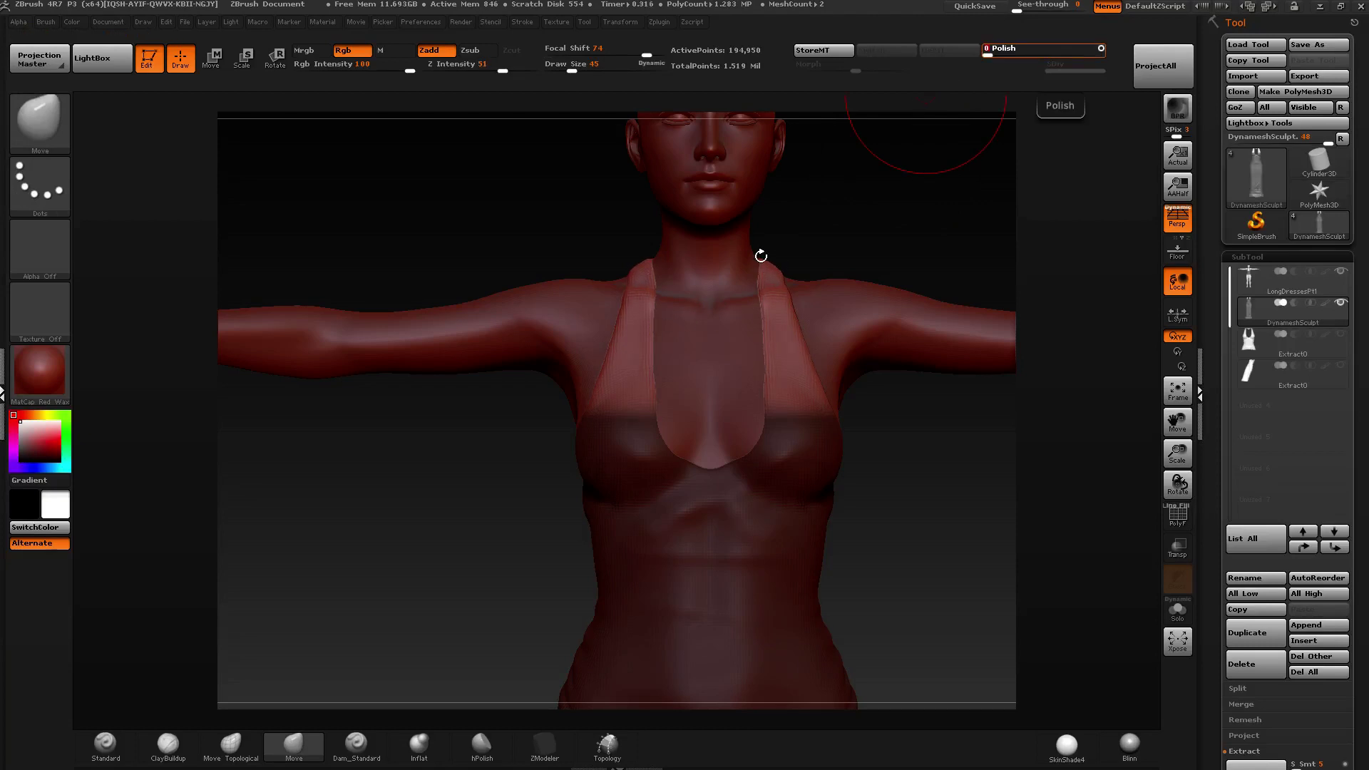
drag(761, 254, 734, 222)
key(f)
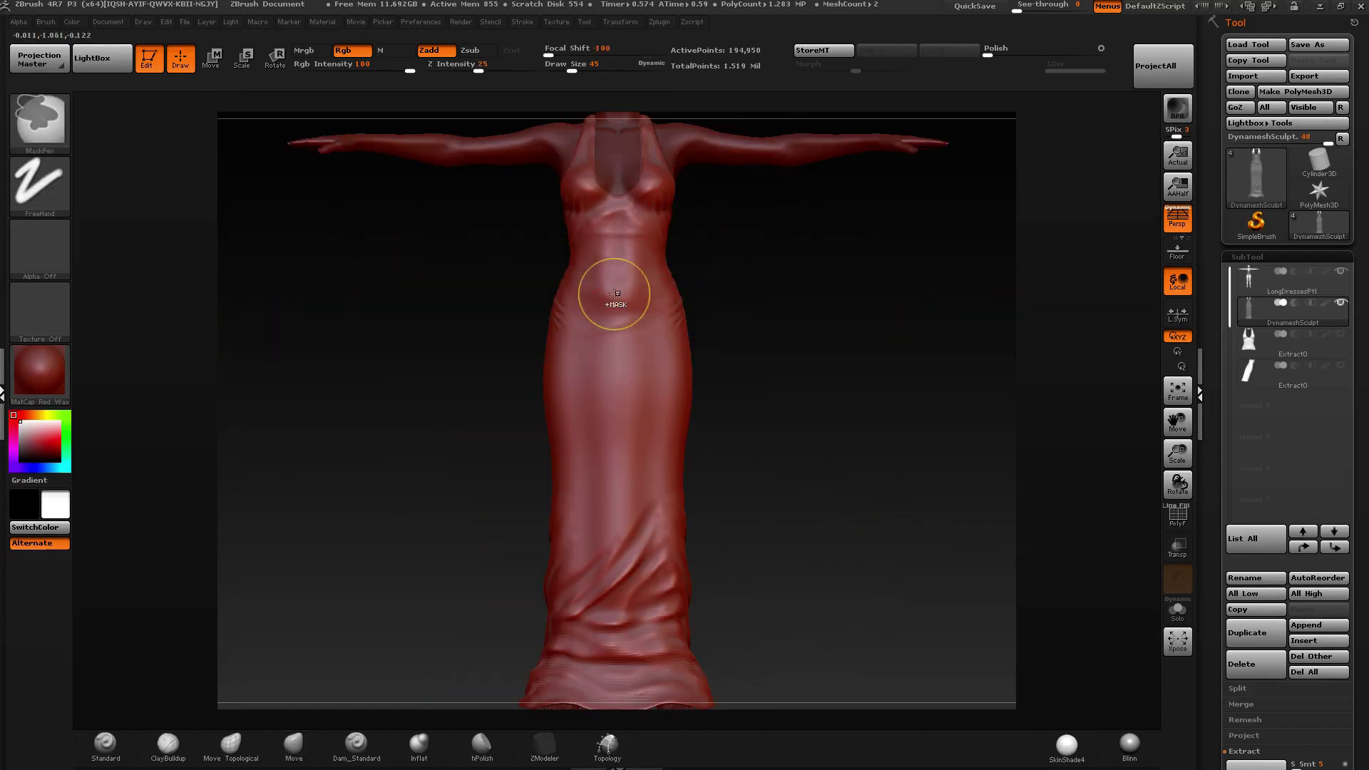
shift+drag(608, 293, 716, 277)
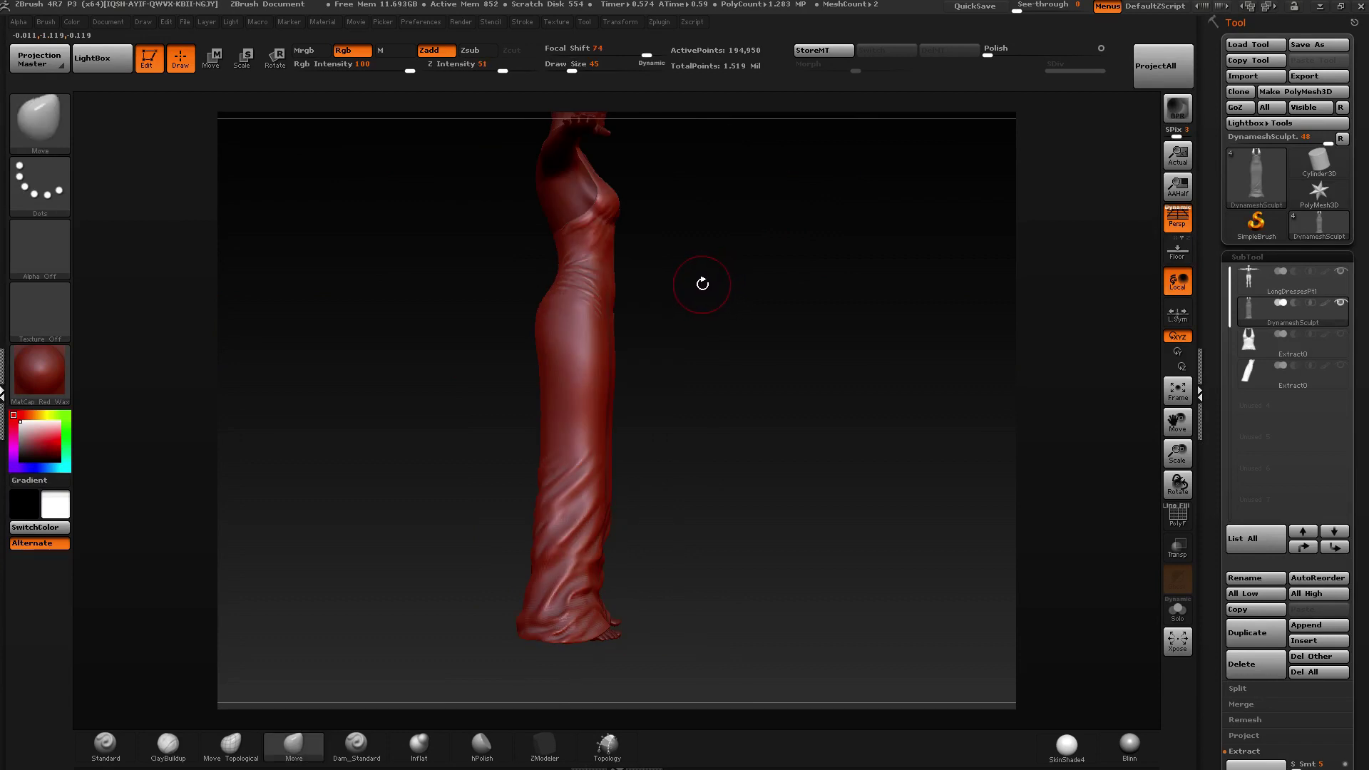
mouse_move(705, 284)
mouse_down()
mouse_move(627, 293)
mouse_move(672, 389)
mouse_move(606, 411)
mouse_move(564, 380)
mouse_up()
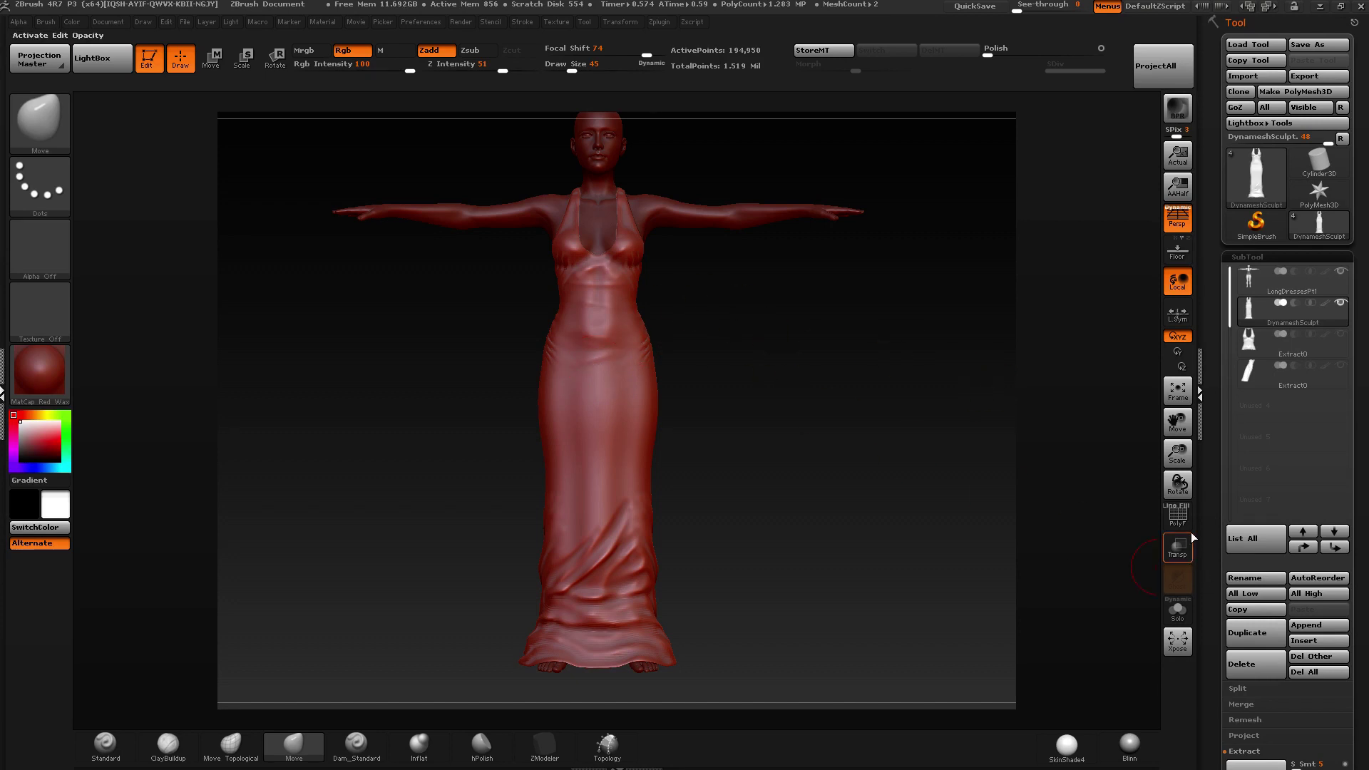
Turn on the polygon wireframe, duplicate the dress subtool and rename the active one DressTopo1.
key(shift+f)
drag(697, 437, 685, 355)
key(ctrl+shift)
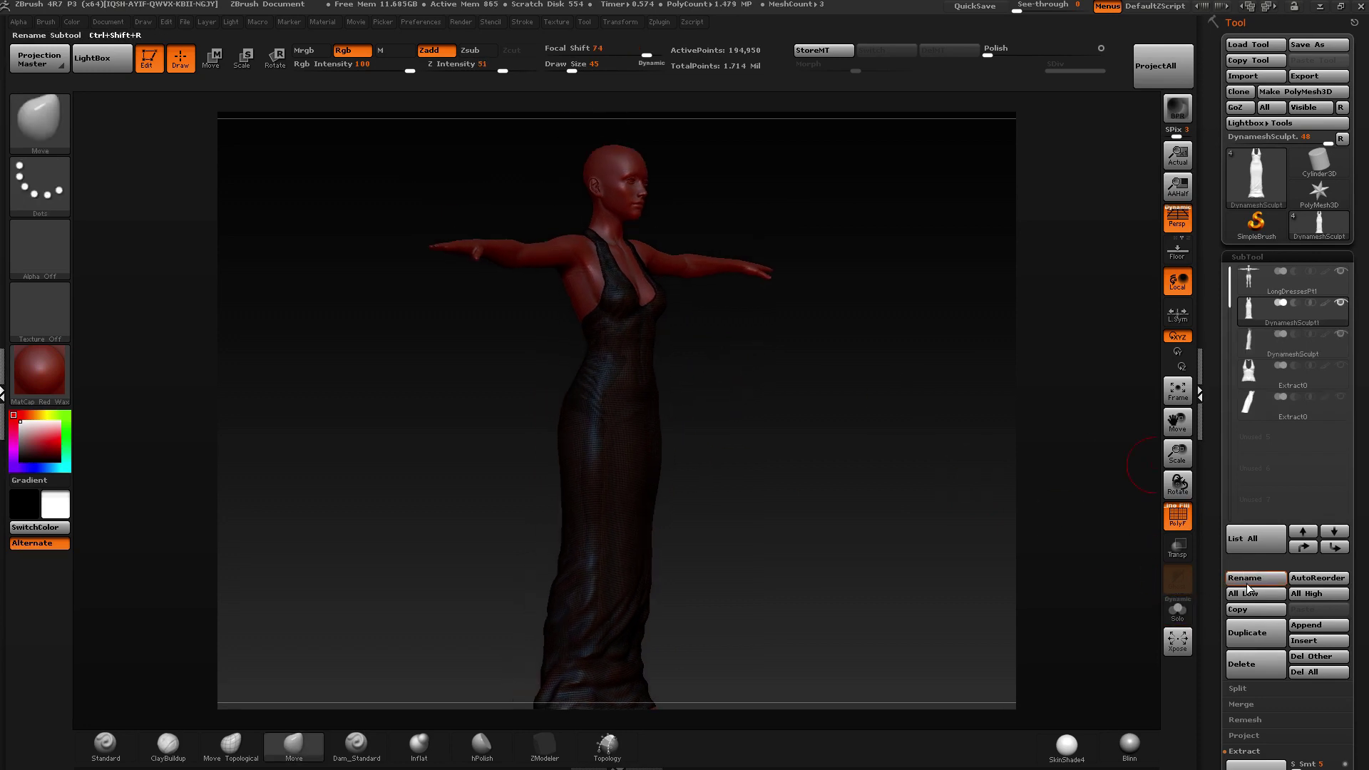
click(1245, 578)
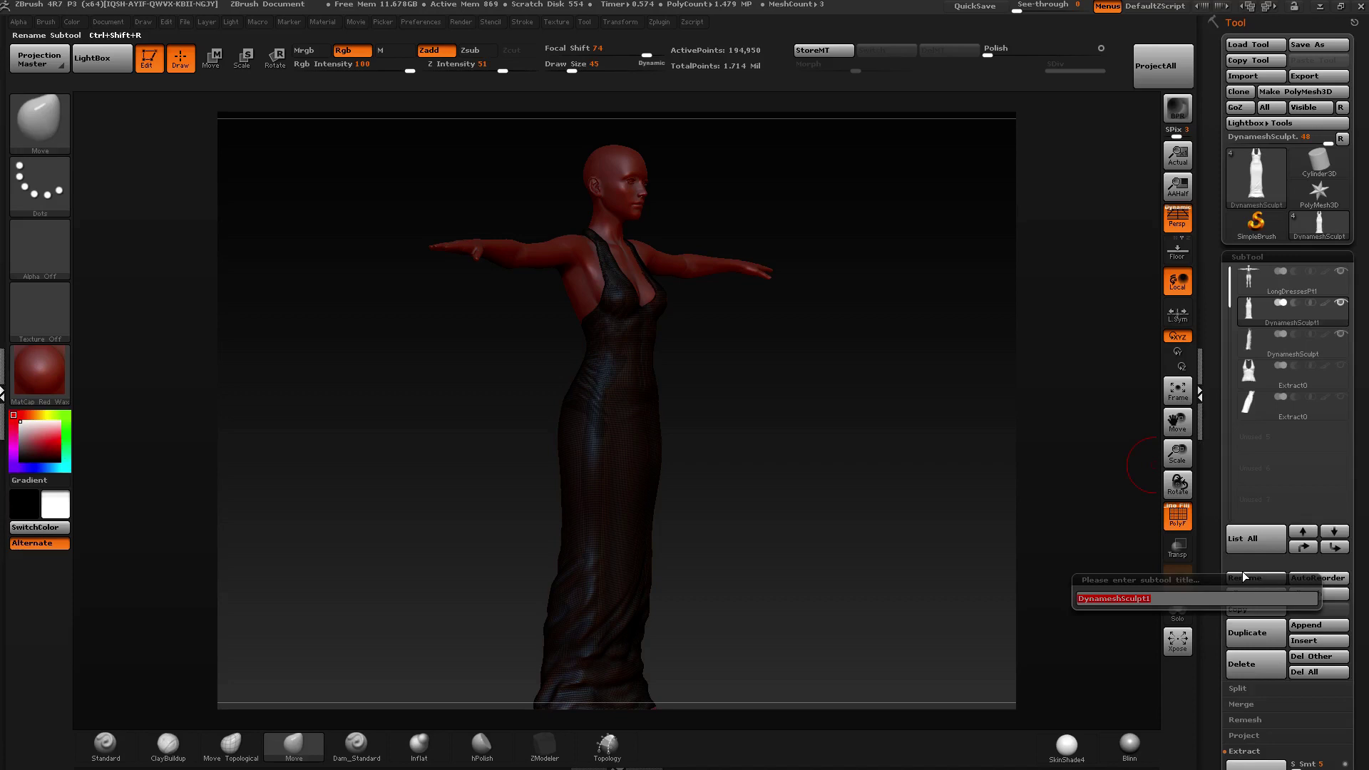
text(dressTopo1)
key(Return)
drag(820, 489, 1069, 442)
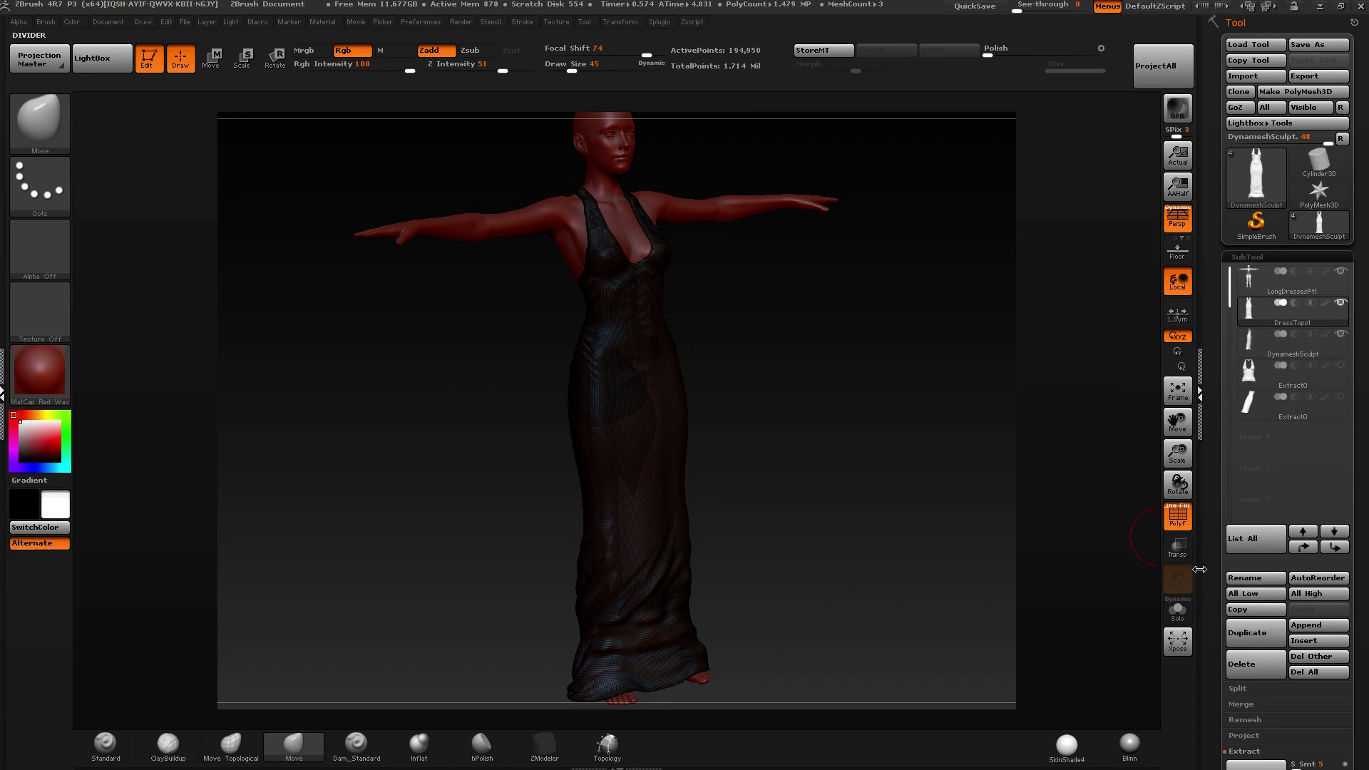
Solo DressTopo1 and isolate the outer shell of the dress to inspect its jagged edges.
click(1177, 609)
mouse_move(602, 305)
mouse_down()
mouse_move(595, 406)
mouse_move(700, 448)
mouse_move(709, 425)
mouse_up()
ctrl+shift+click(700, 448)
ctrl+shift+click(789, 373)
drag(789, 373, 614, 450)
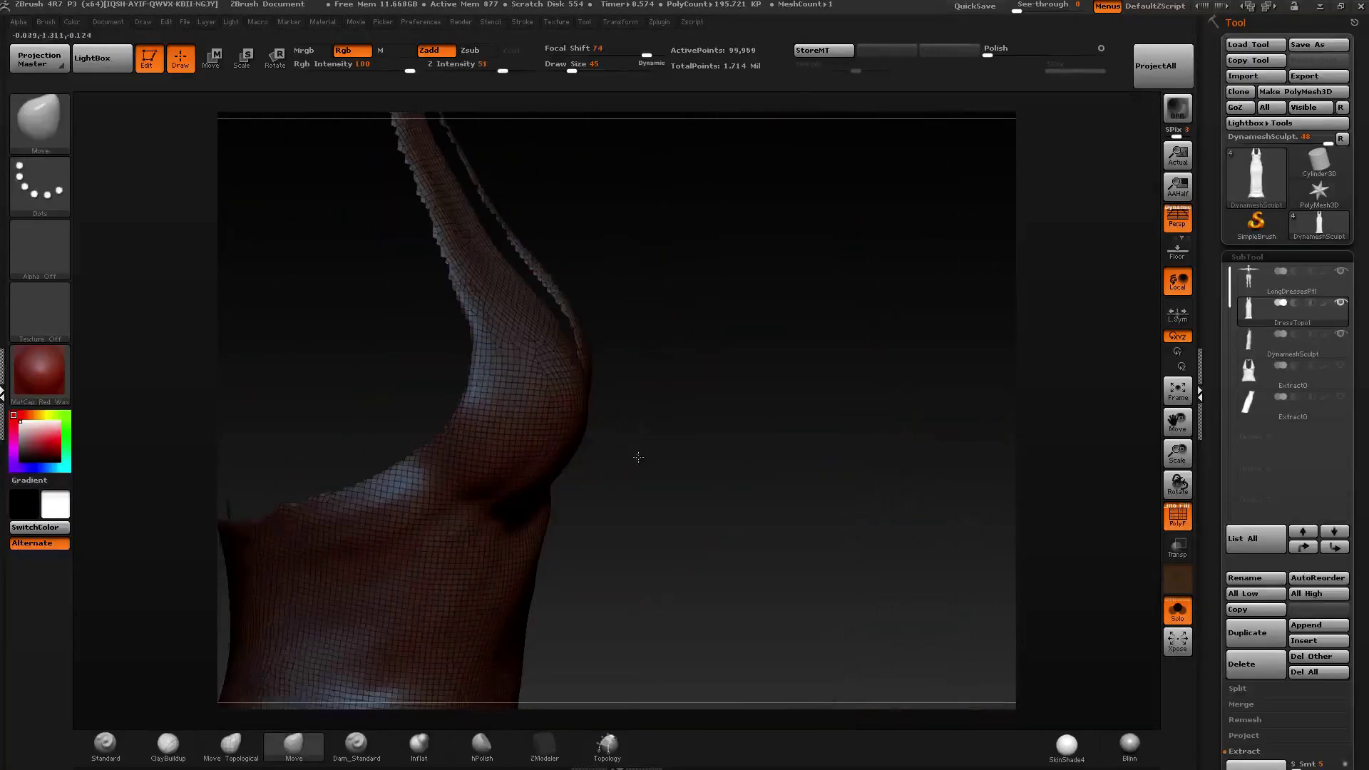
mouse_move(638, 456)
mouse_down()
mouse_move(520, 388)
mouse_move(642, 456)
mouse_move(626, 471)
mouse_up()
ctrl+right_drag(626, 471, 681, 187)
mouse_move(553, 485)
right_down()
mouse_move(654, 307)
mouse_move(642, 398)
mouse_move(563, 357)
mouse_move(697, 455)
mouse_move(614, 422)
mouse_move(639, 288)
mouse_move(994, 349)
right_up()
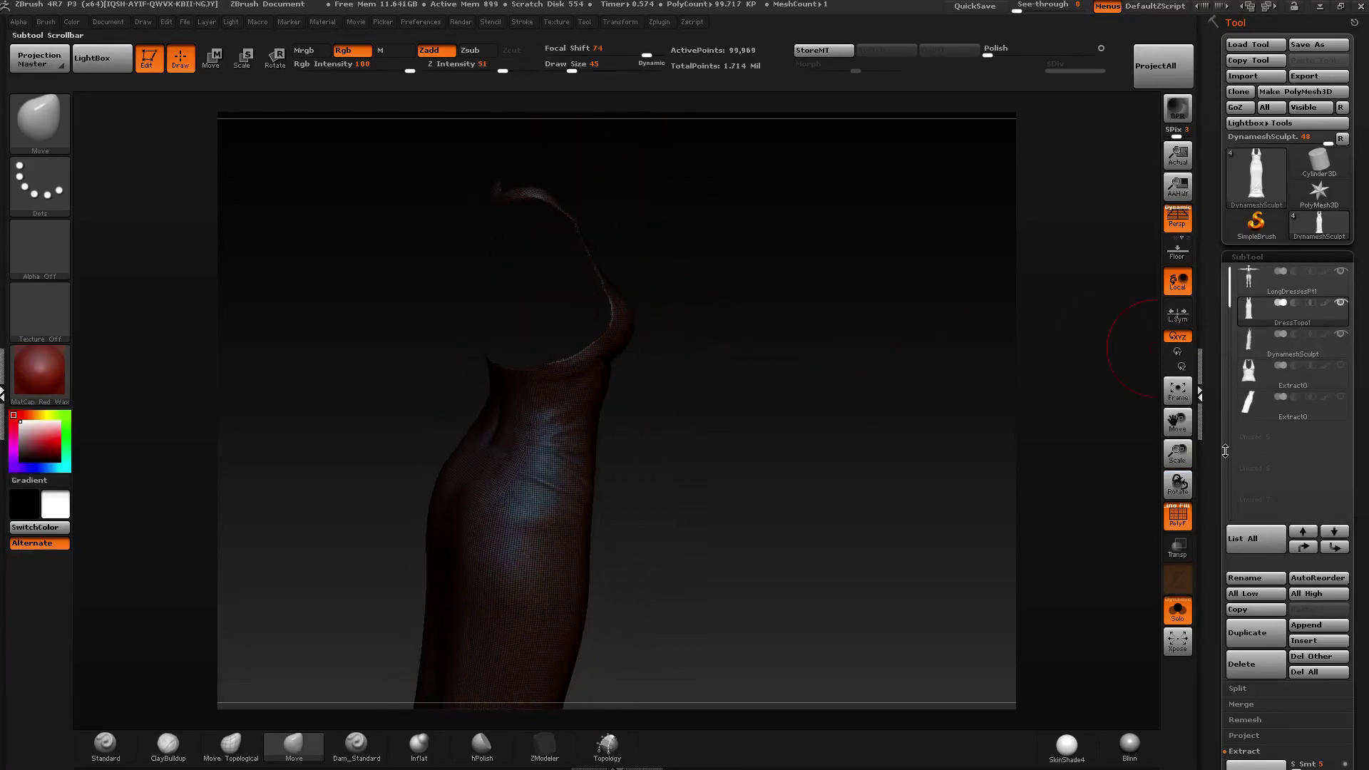
Assign the visible outer shell of the dress its own polygroup and check its borders along the straps.
drag(1217, 570, 1217, 124)
shift+right_drag(856, 342, 891, 314)
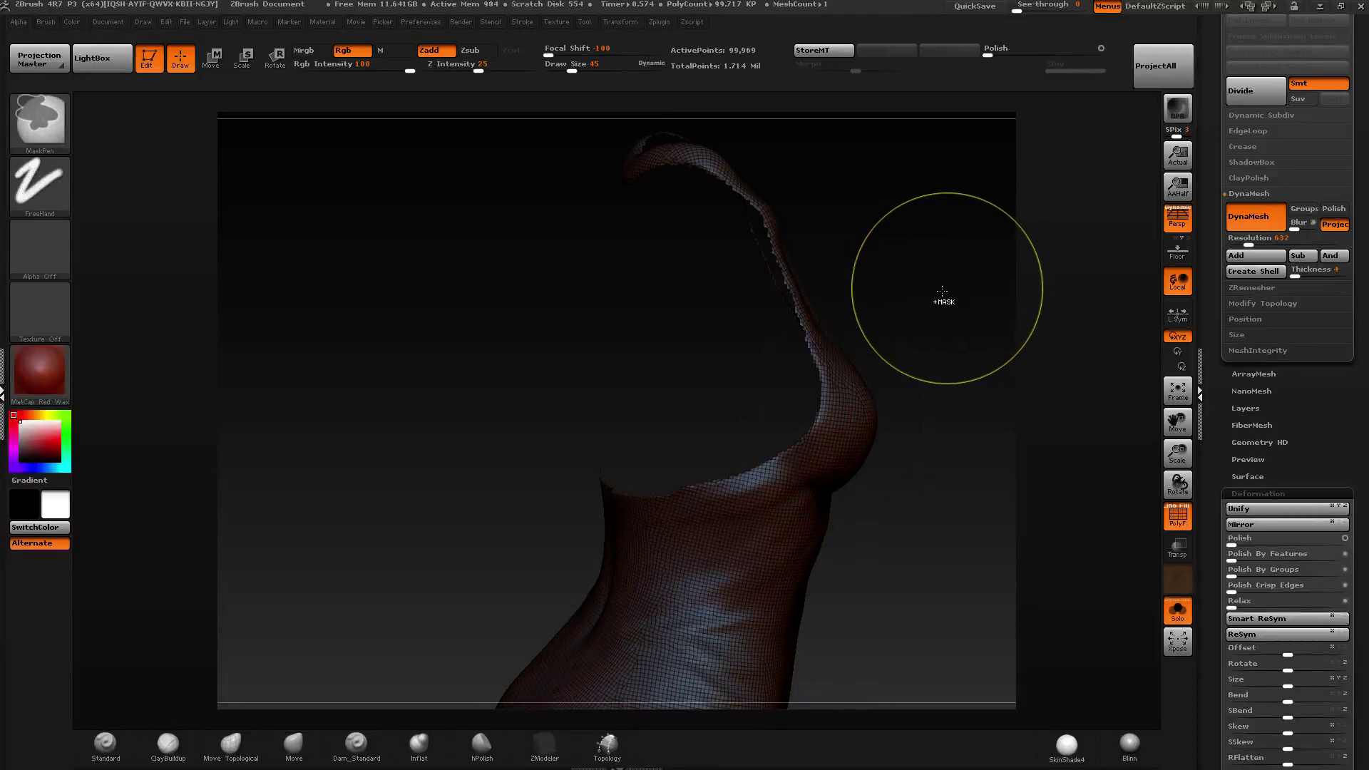
ctrl+drag(942, 300, 935, 299)
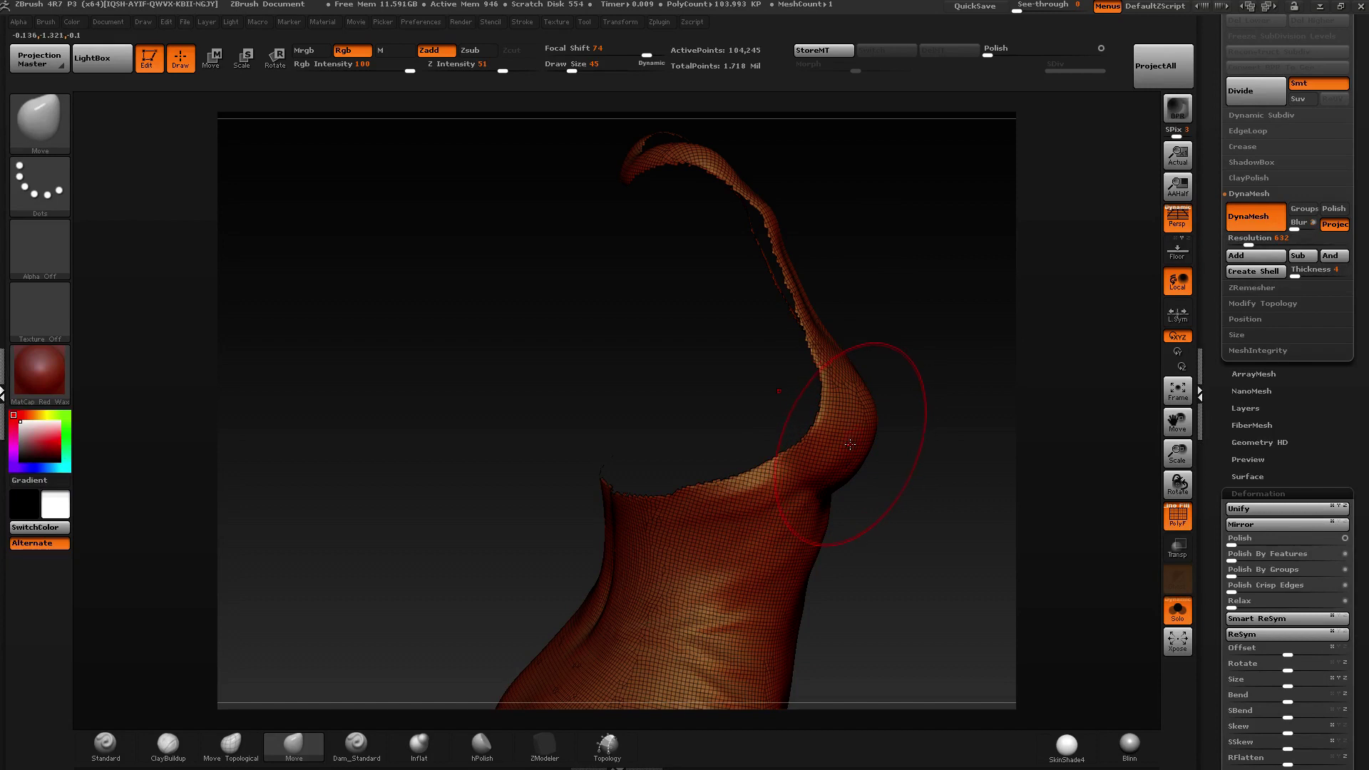
mouse_move(952, 419)
mouse_down()
mouse_move(811, 407)
mouse_move(887, 422)
mouse_move(785, 412)
mouse_move(746, 432)
mouse_up()
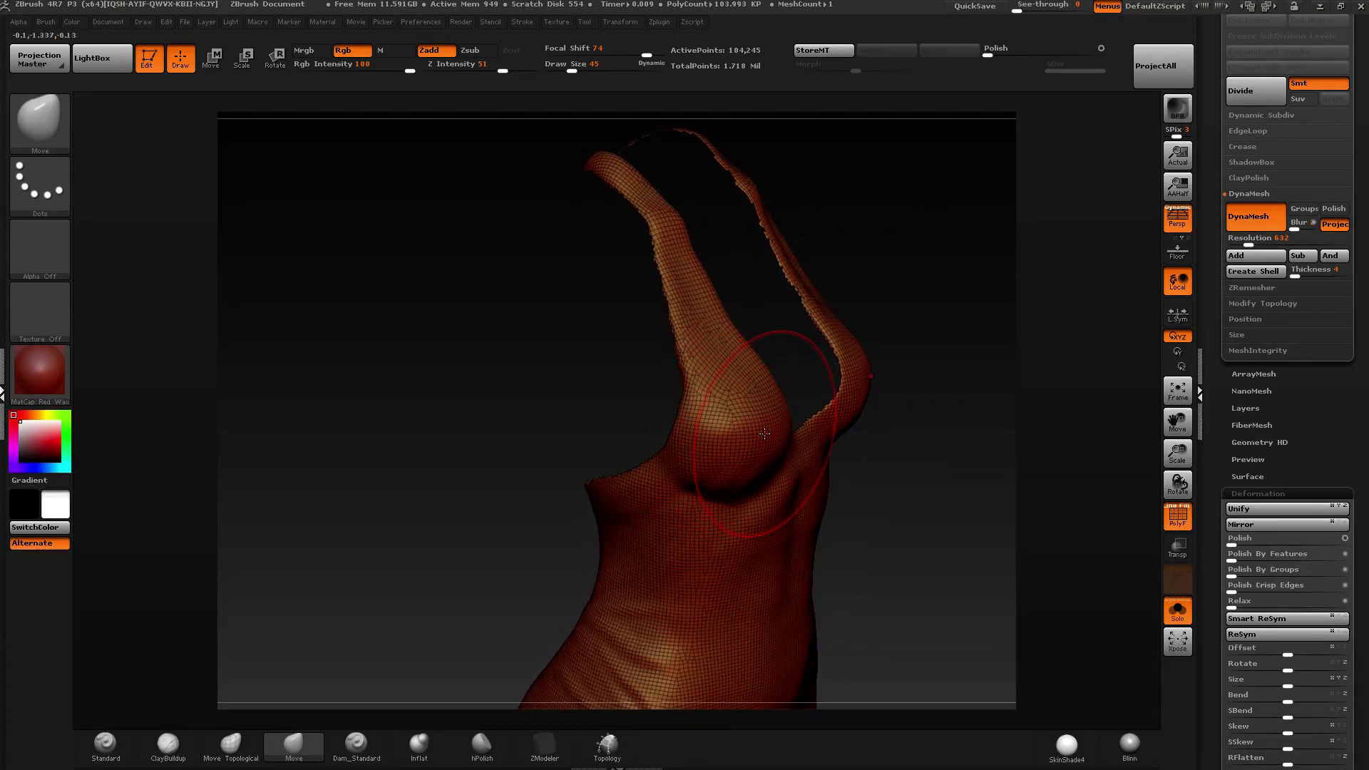
mouse_move(764, 431)
mouse_down()
mouse_move(785, 407)
mouse_move(696, 305)
mouse_move(743, 286)
mouse_up()
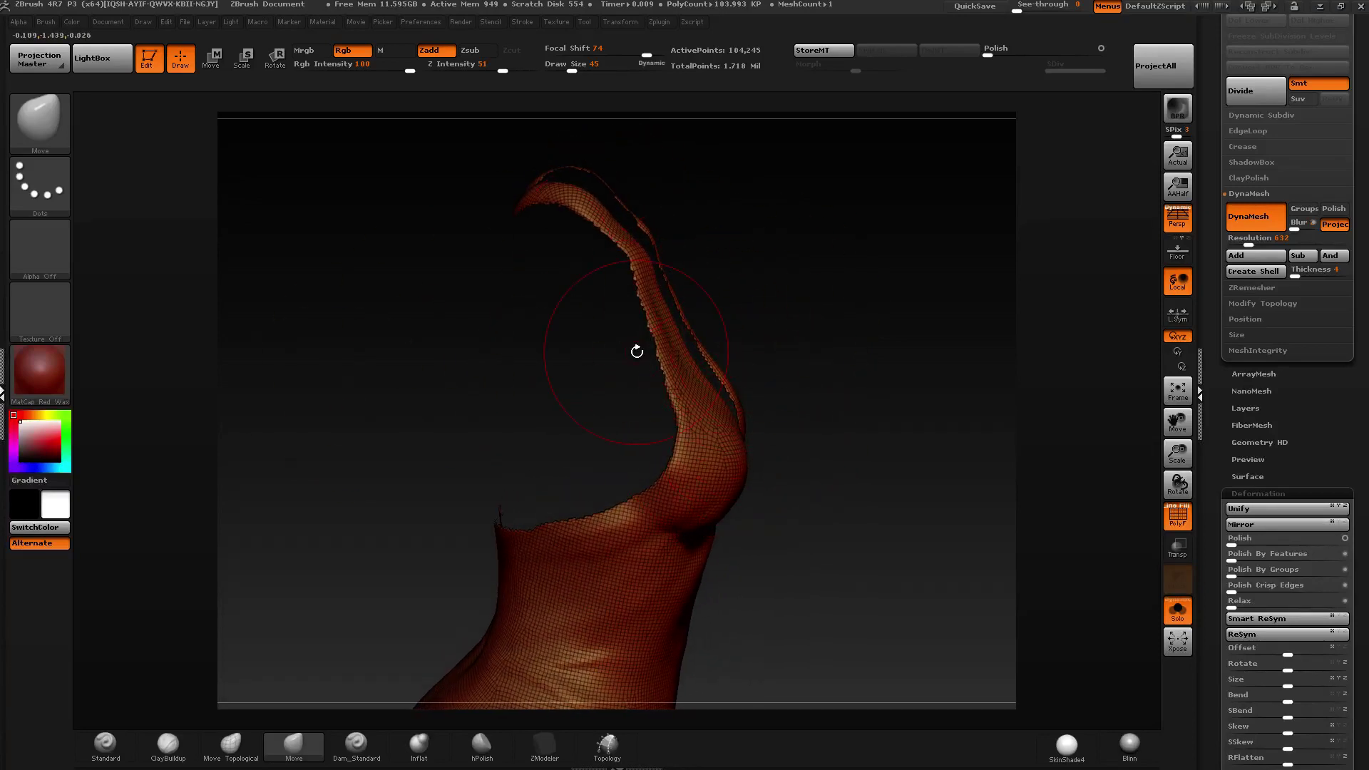
mouse_move(926, 321)
mouse_down()
mouse_move(847, 314)
mouse_move(858, 281)
mouse_move(794, 276)
mouse_move(886, 269)
mouse_up()
Isolate the inner shell of the dress and grow the visible area to include the border polygons.
drag(770, 299, 741, 298)
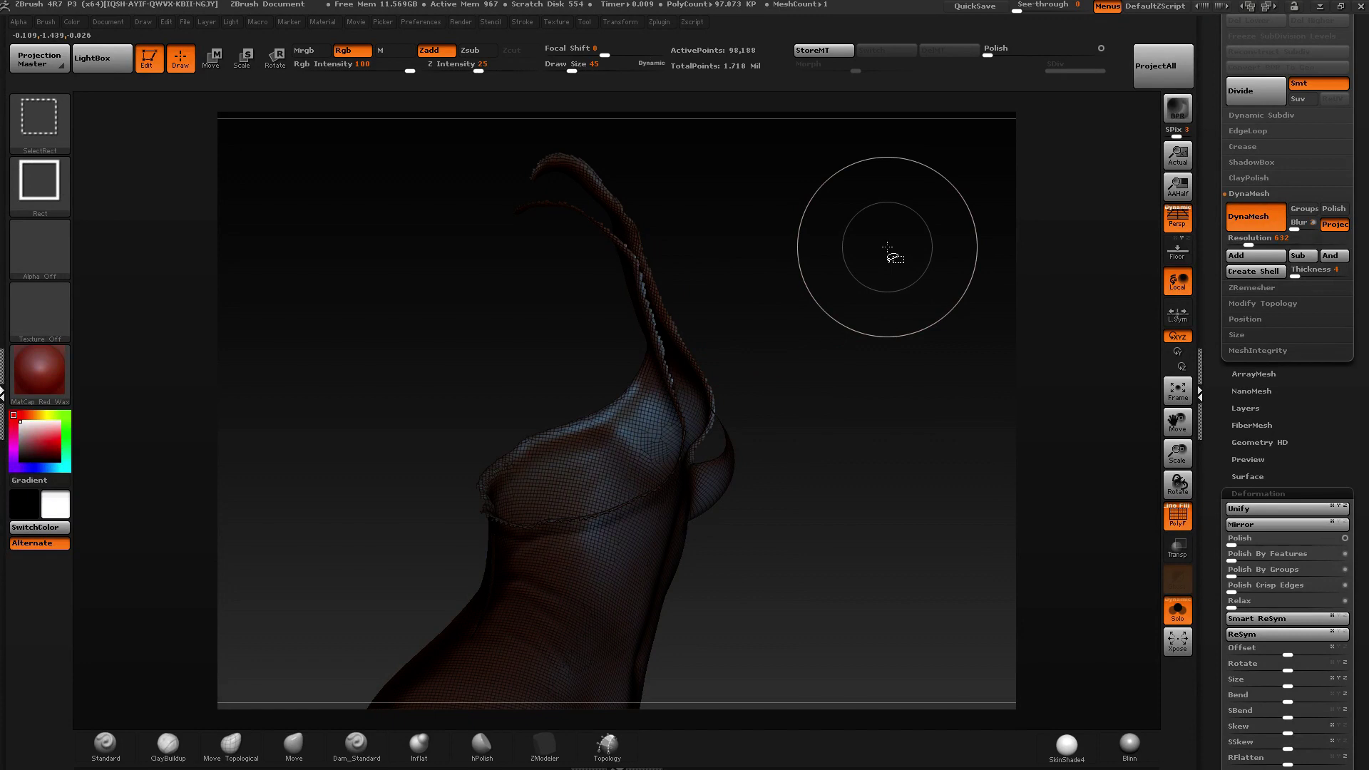
ctrl+shift+click(888, 249)
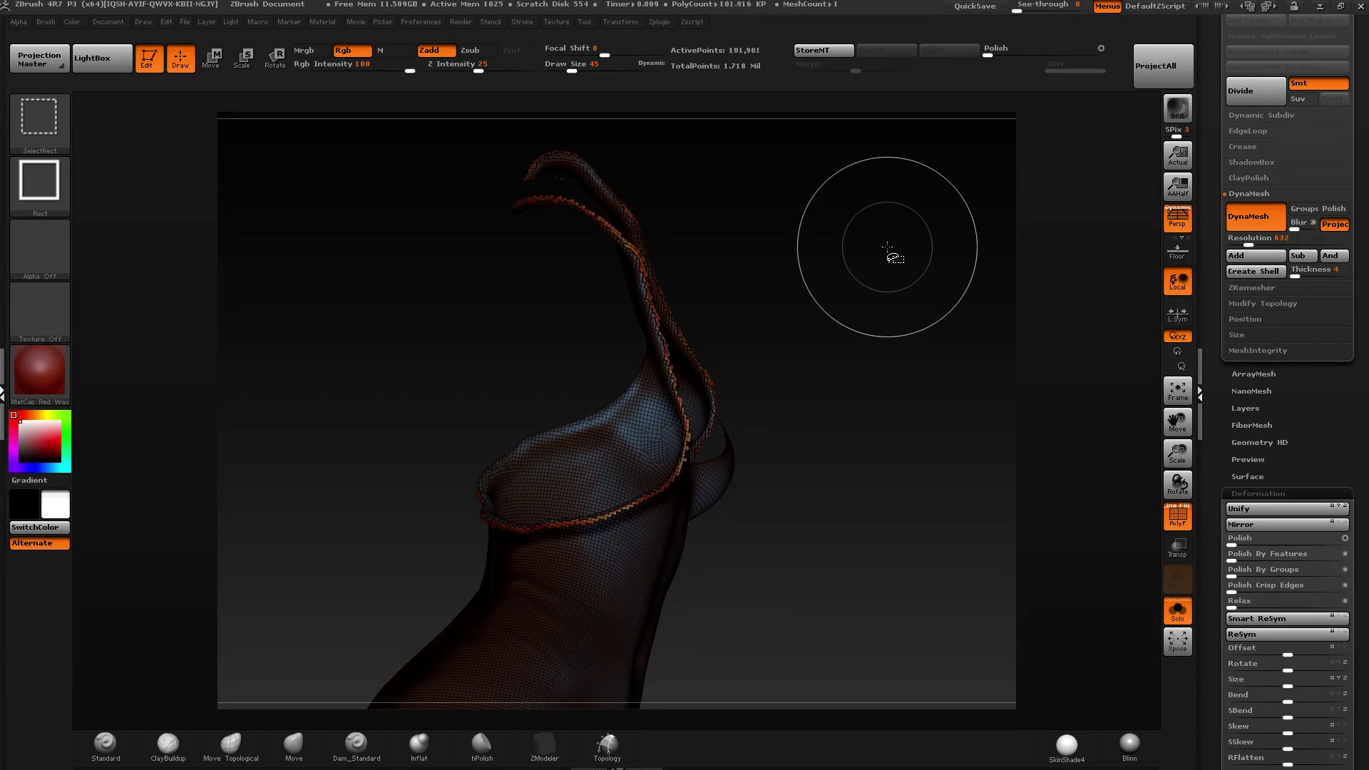
mouse_move(753, 406)
mouse_down()
mouse_move(631, 517)
mouse_move(670, 309)
mouse_move(642, 511)
mouse_move(767, 366)
mouse_up()
key(ctrl+shift)
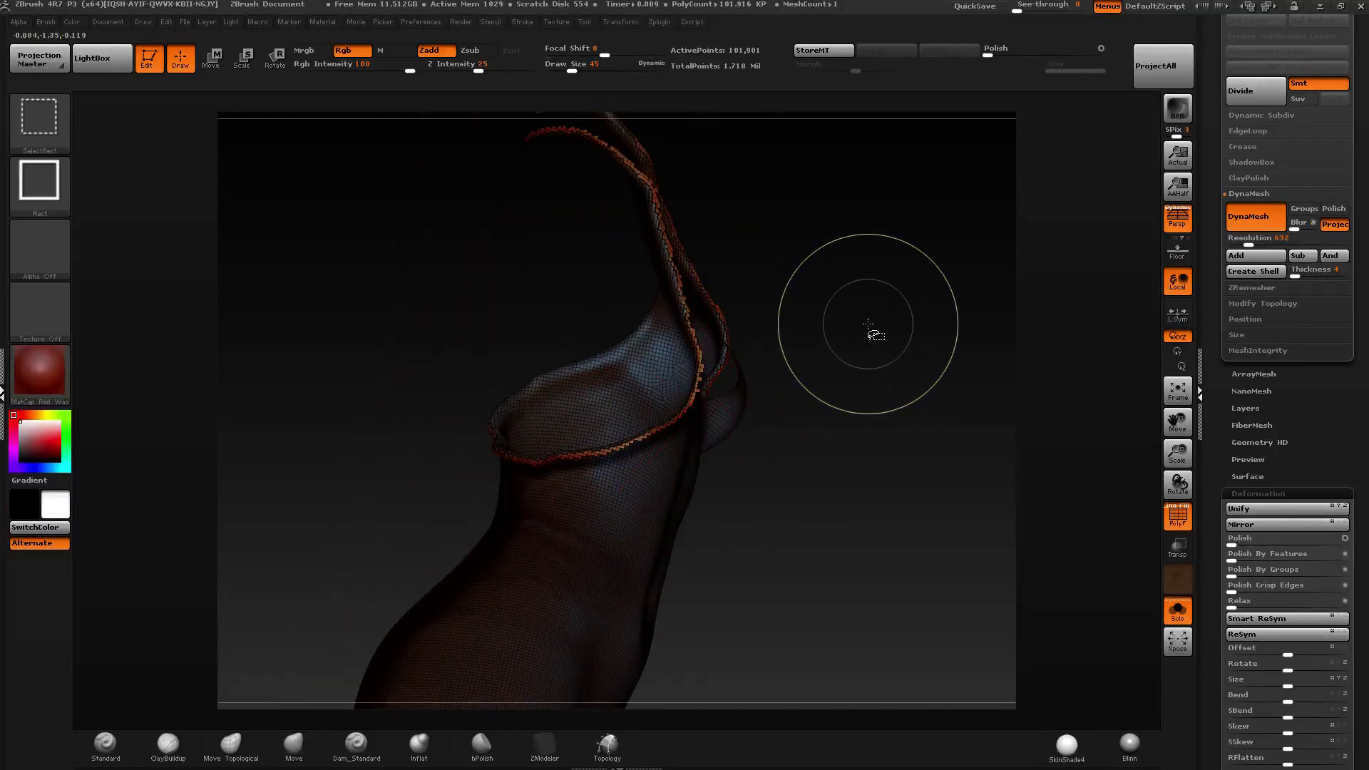
Shrink the visible area back from the borders and show the whole dress with only its edge strips unmasked.
key(ctrl+shift+s)
key(ctrl+shift+s)
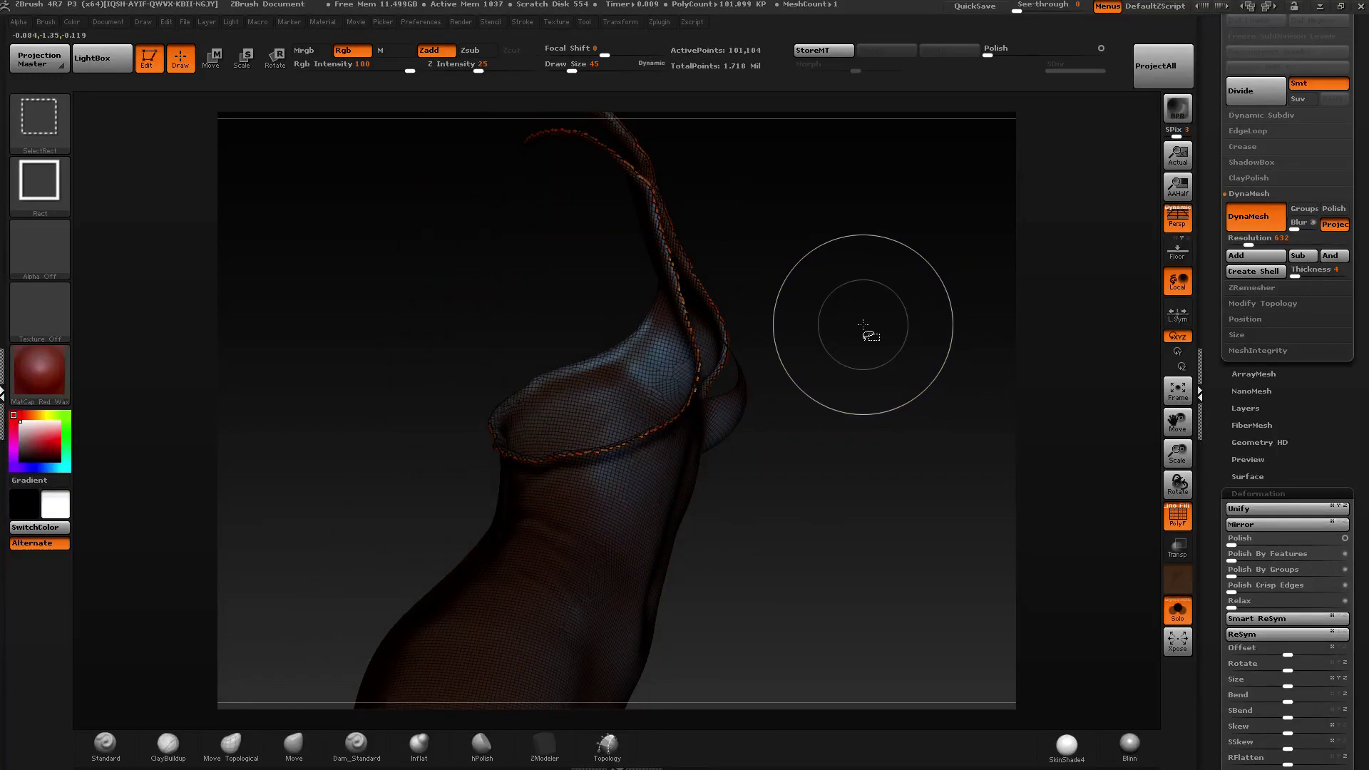
ctrl+shift+click(883, 336)
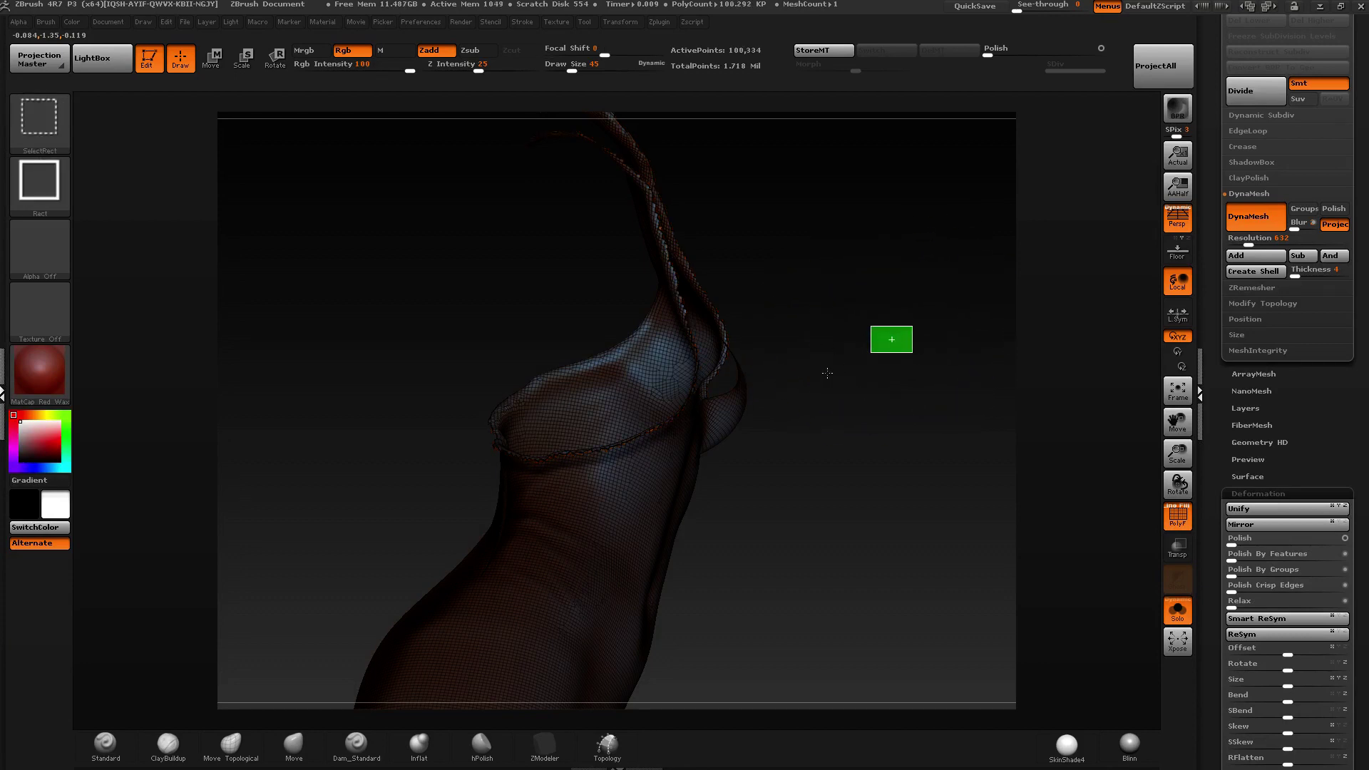
mouse_move(879, 346)
ctrl+right_down()
mouse_move(798, 366)
mouse_move(790, 350)
ctrl+right_up()
right_drag(790, 350, 739, 341)
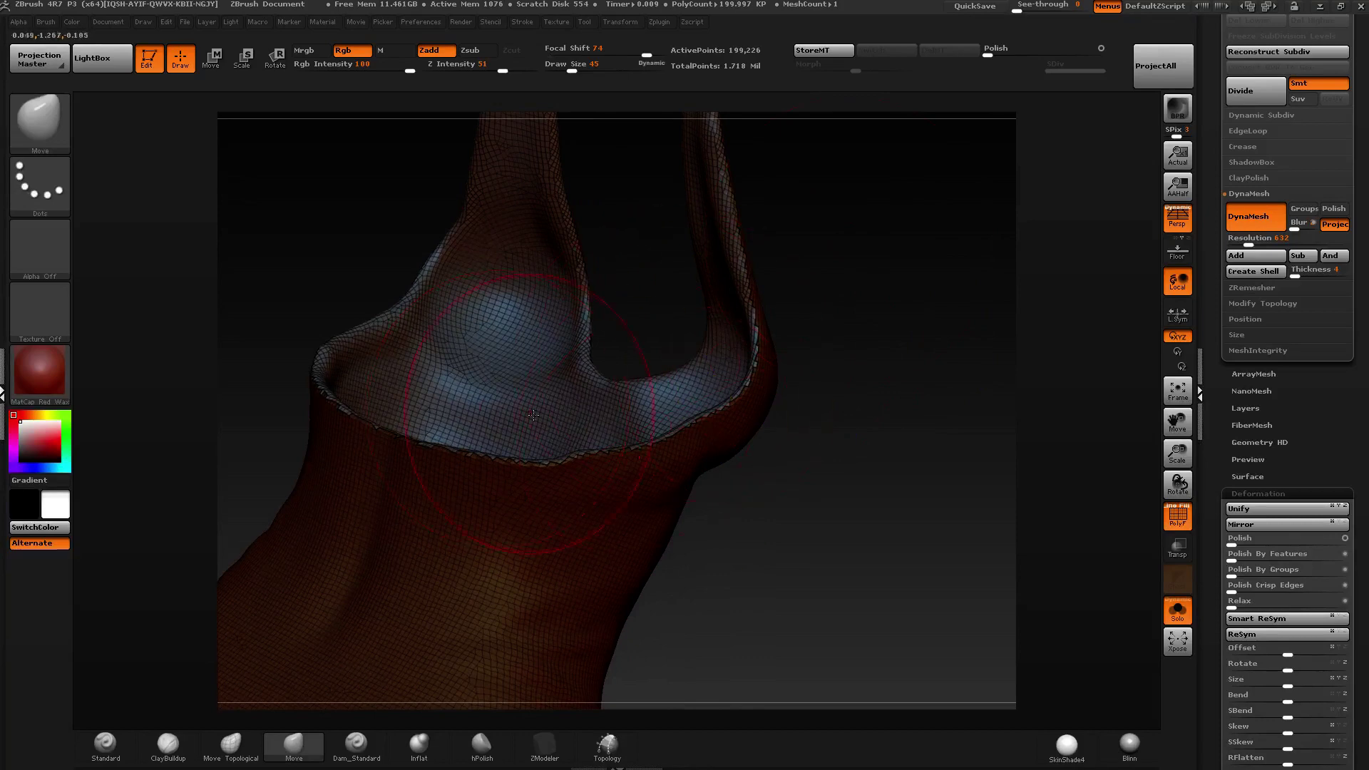
Blur the mask along the back opening and smooth the jagged unmasked edges with the Polish deformation.
ctrl+right_drag(638, 415, 784, 601)
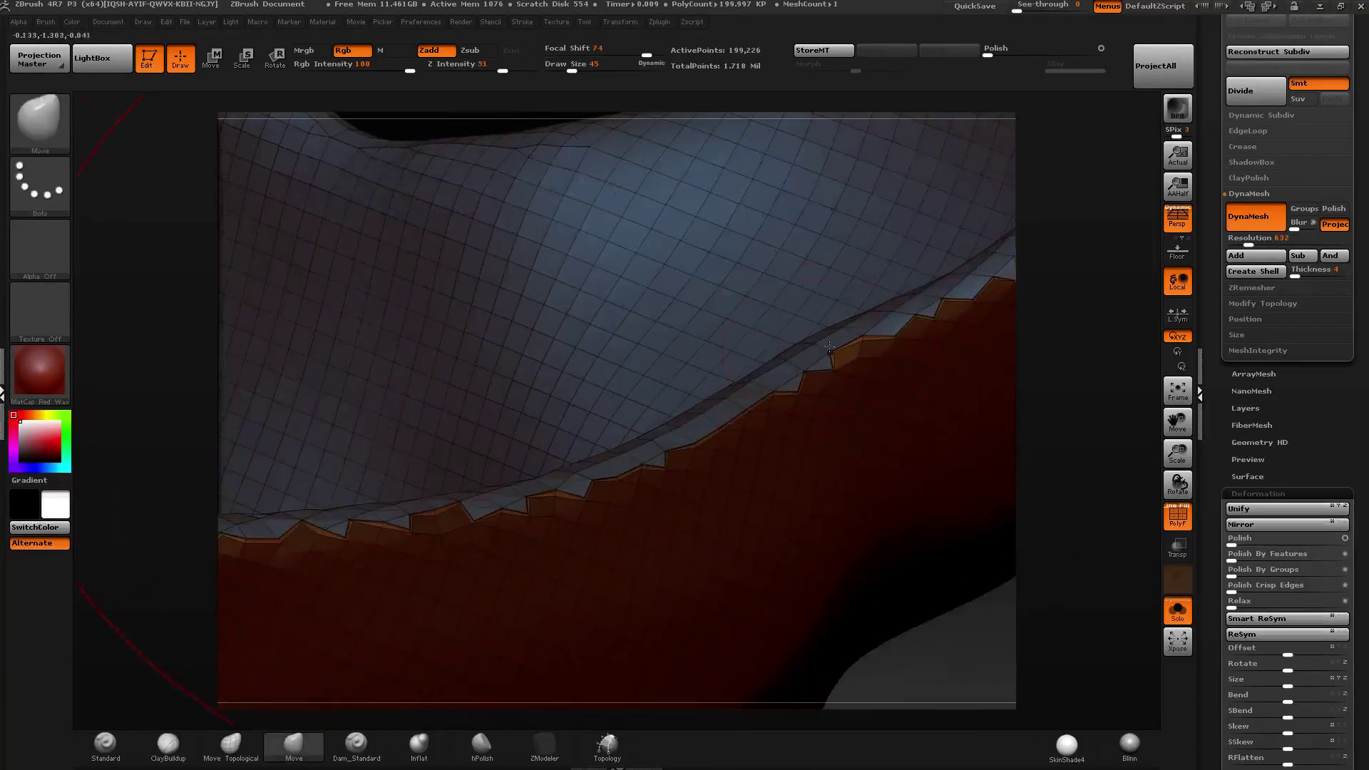
ctrl+click(953, 415)
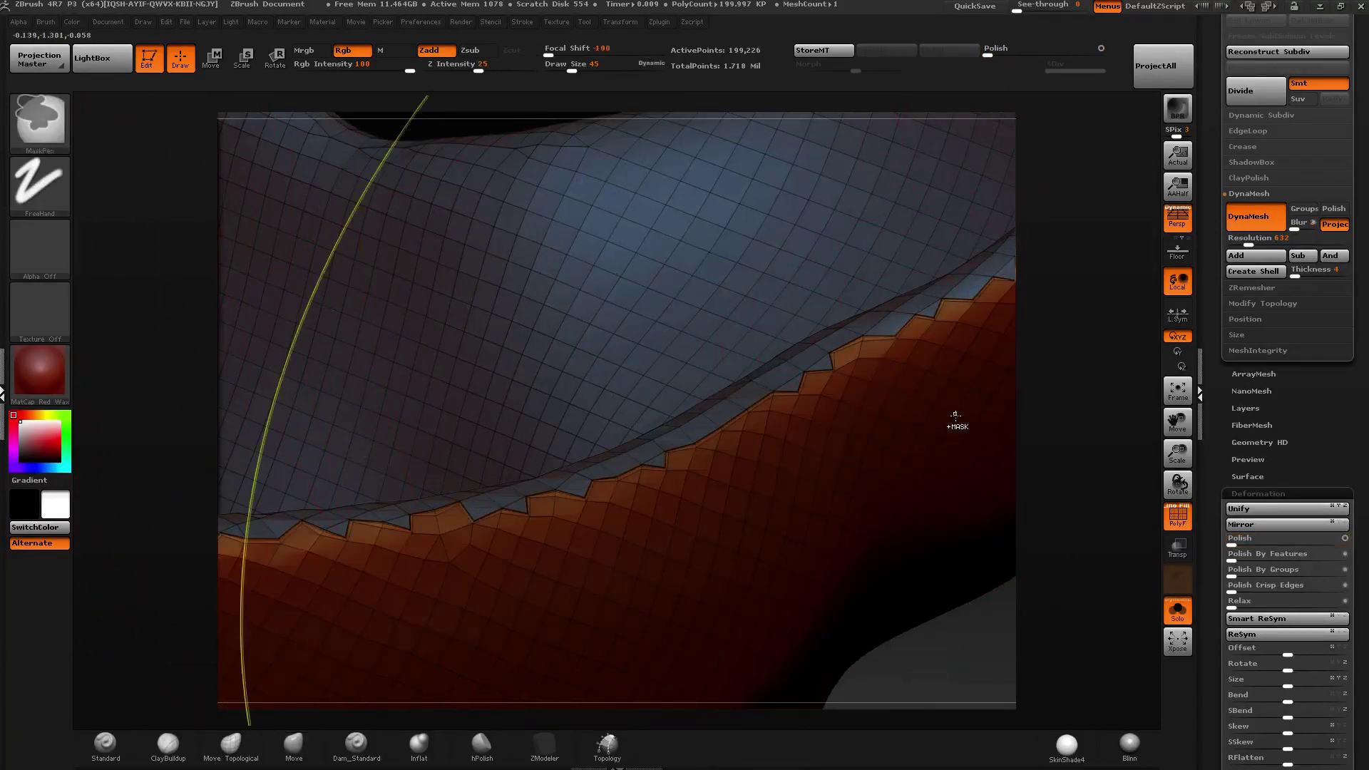
right_drag(785, 367, 927, 286)
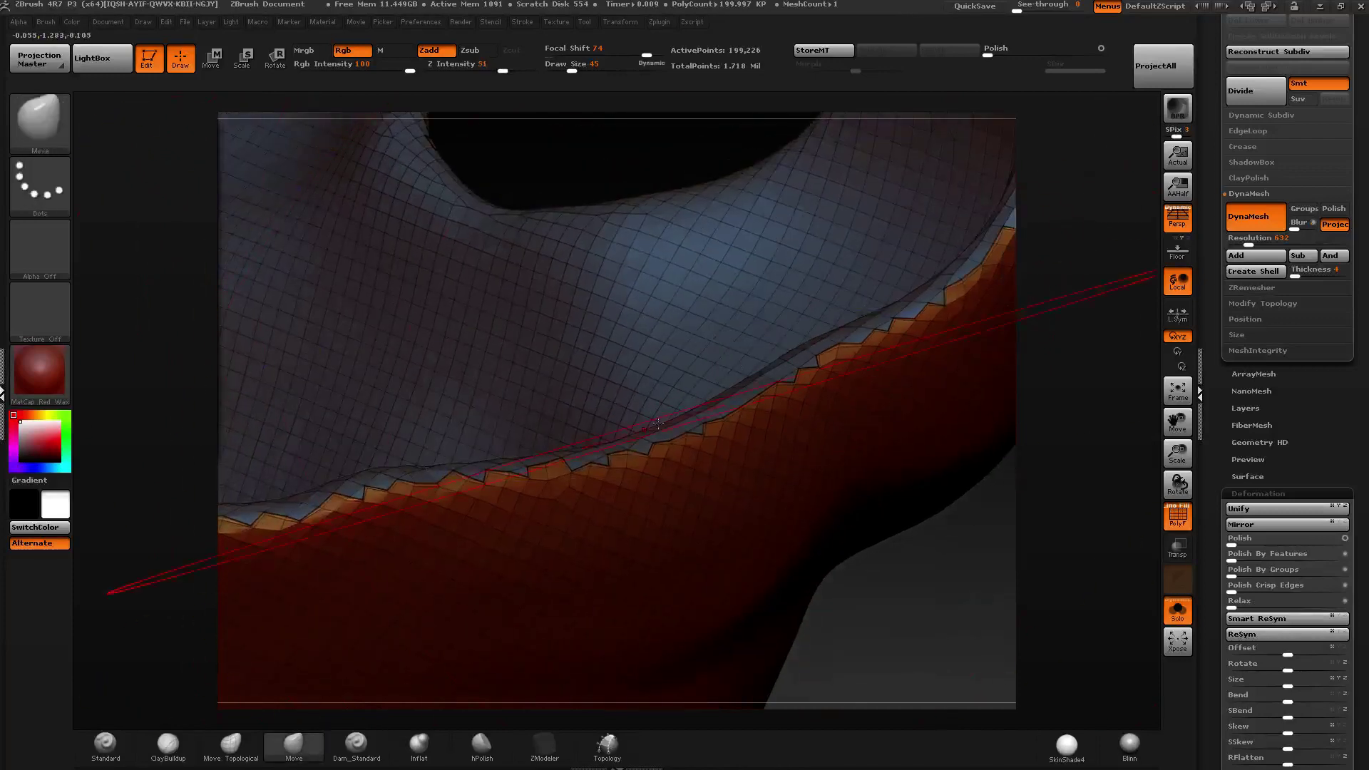
drag(996, 55, 1060, 55)
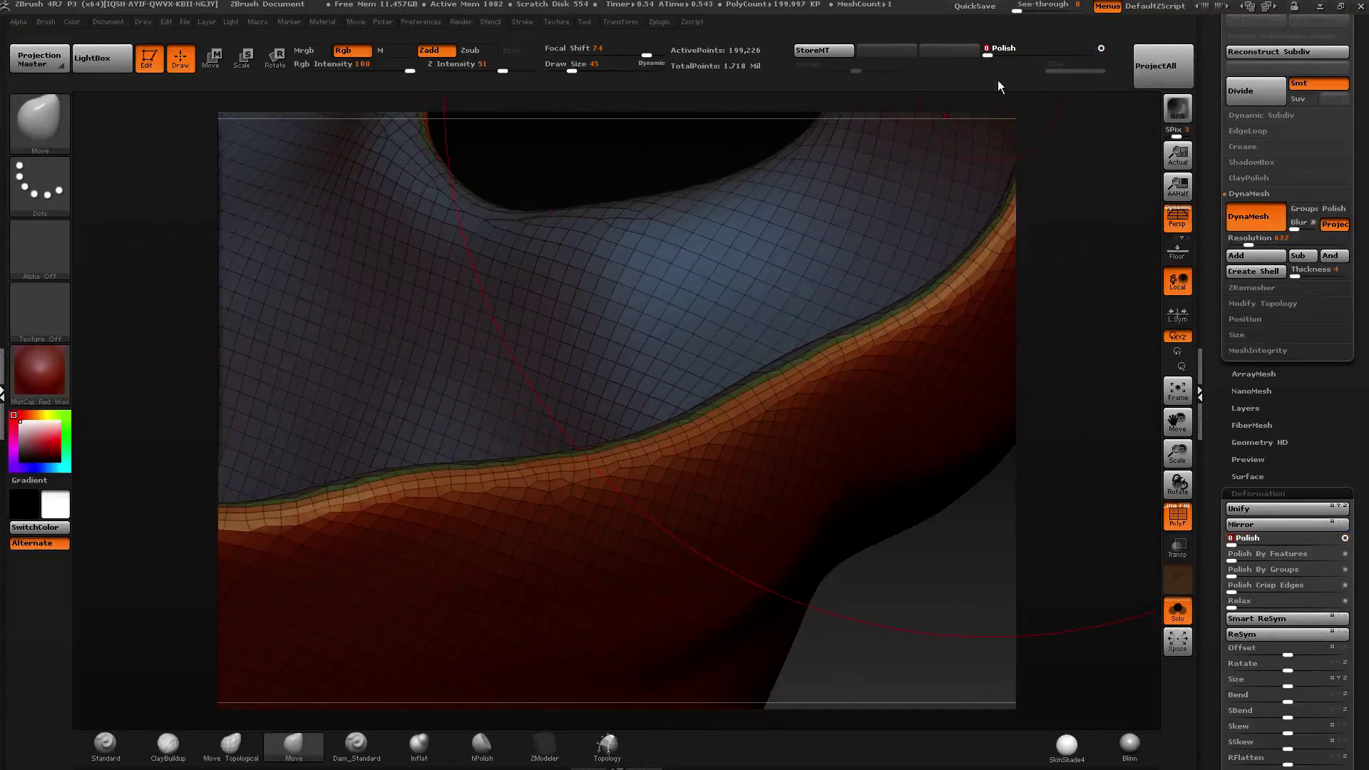
right_drag(846, 302, 834, 421)
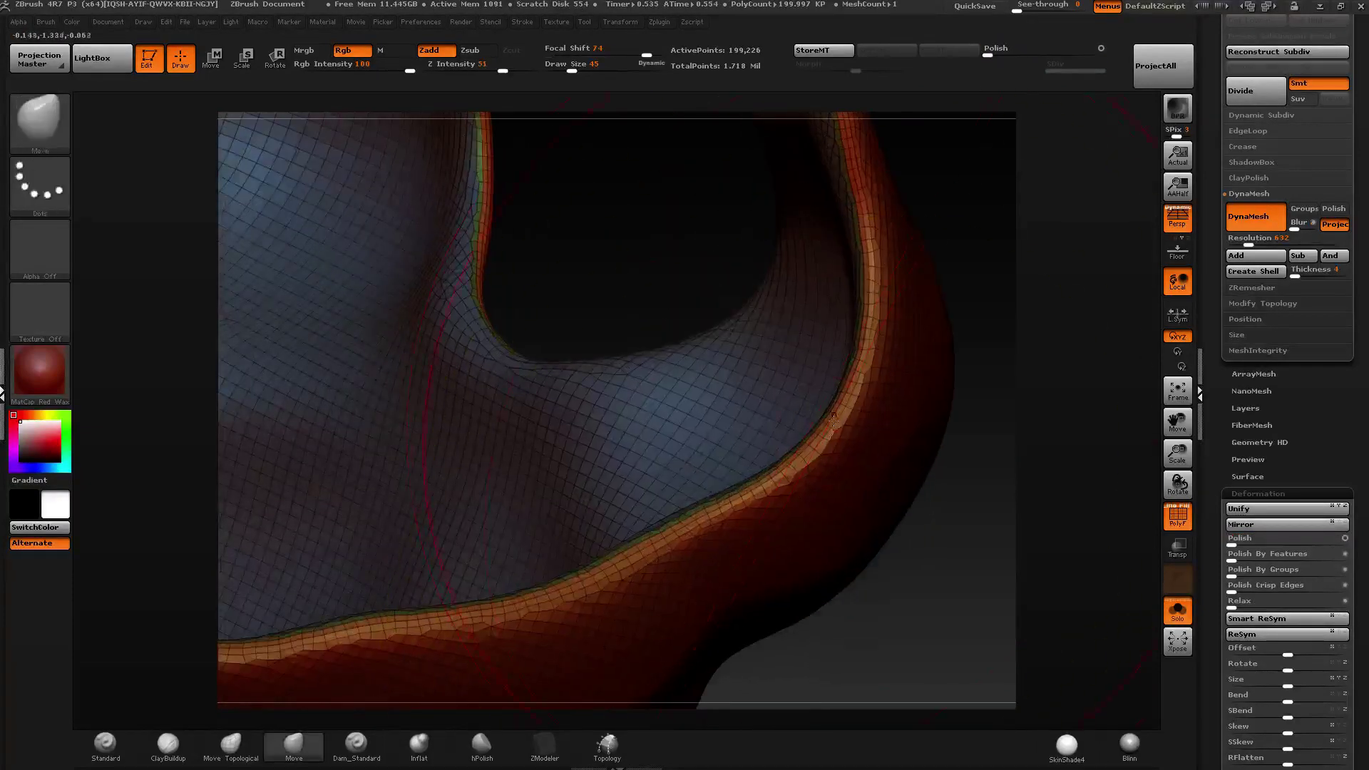
Isolate the outer shell polygroup of the dress, hiding the inner shell and edge strips, and frame it.
right_drag(640, 546, 868, 513)
key(ctrl+shift)
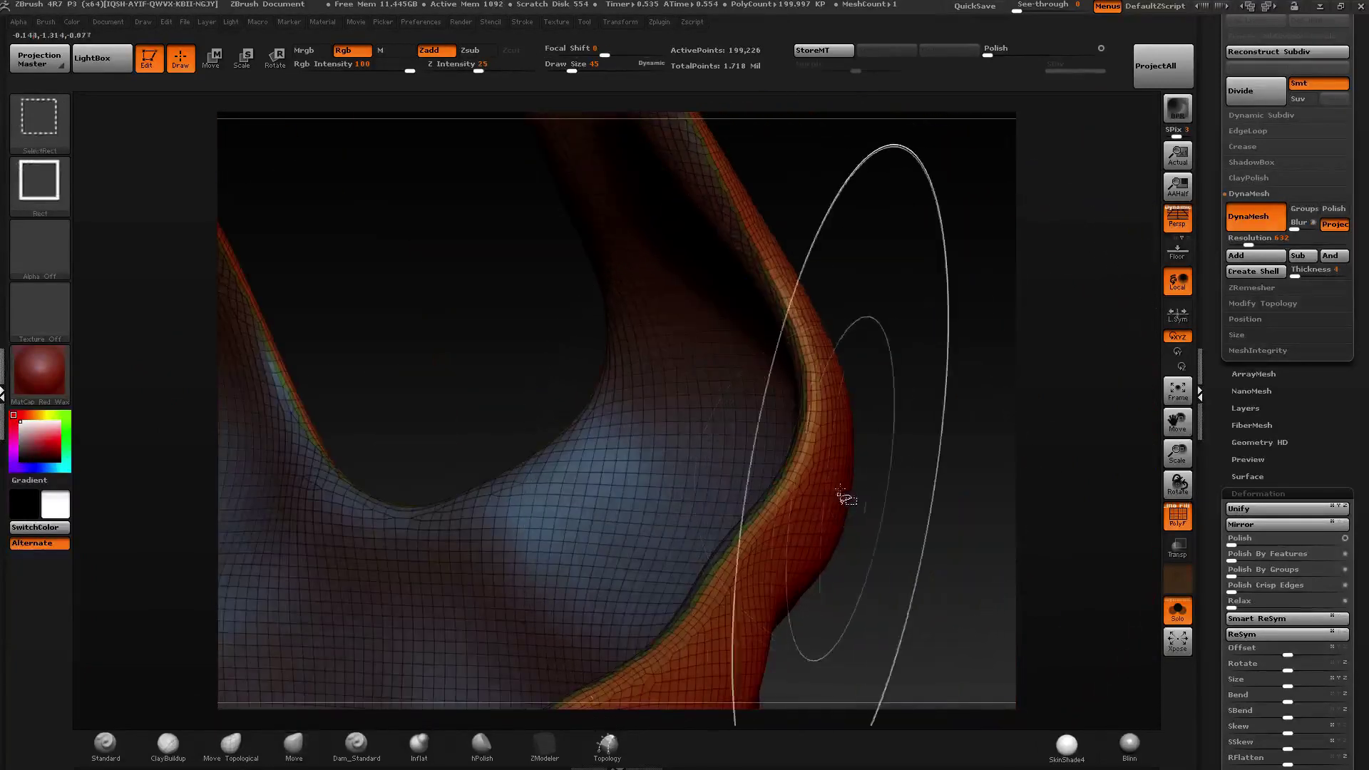
ctrl+shift+click(844, 496)
mouse_move(891, 406)
right_down()
mouse_move(832, 480)
mouse_move(794, 447)
mouse_move(726, 597)
mouse_move(679, 437)
mouse_move(647, 458)
mouse_move(678, 571)
mouse_move(607, 539)
mouse_move(648, 445)
mouse_move(756, 534)
mouse_move(749, 563)
mouse_move(732, 485)
right_up()
key(f)
right_drag(723, 429, 745, 423)
key(p)
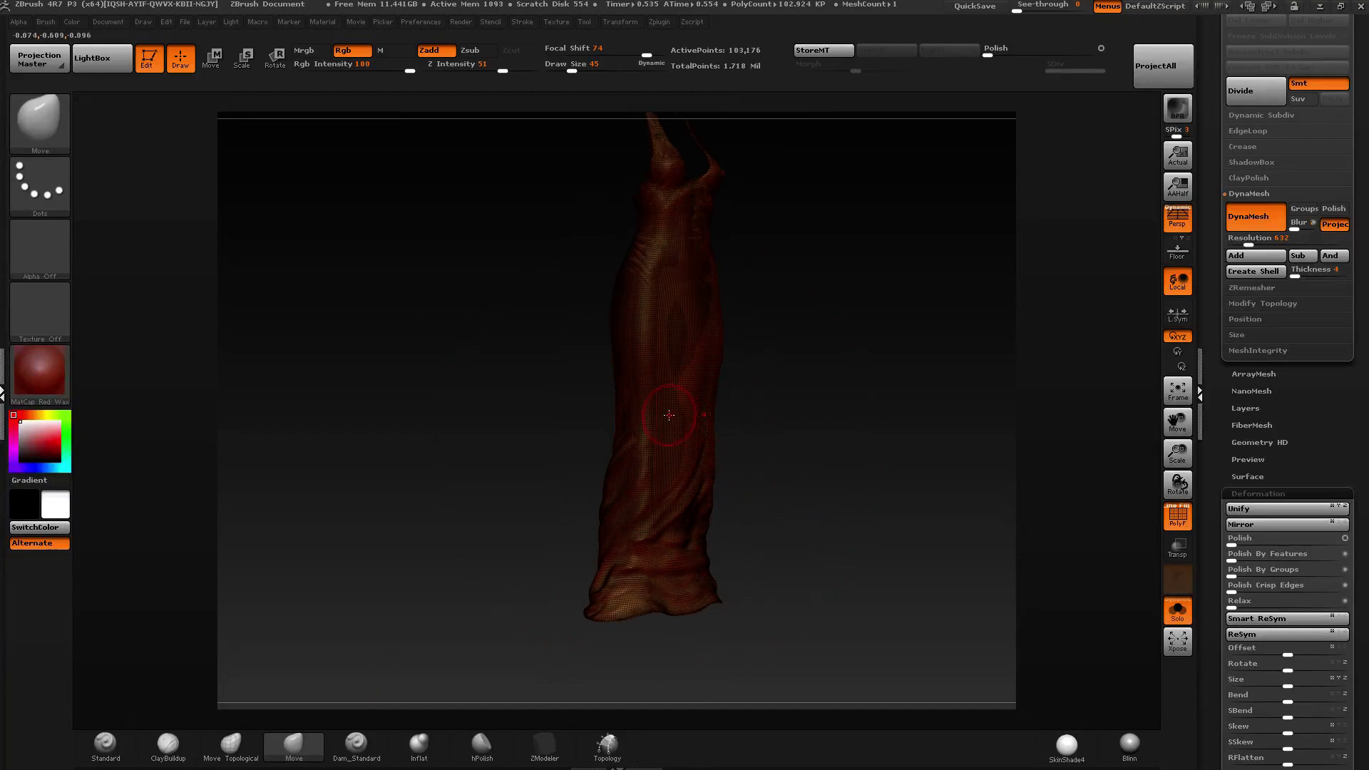
Delete the hidden inner shell and edge geometry with Modify Topology, leaving a single-sided outer dress.
mouse_move(688, 275)
alt+right_down()
mouse_move(674, 405)
mouse_move(699, 432)
alt+right_up()
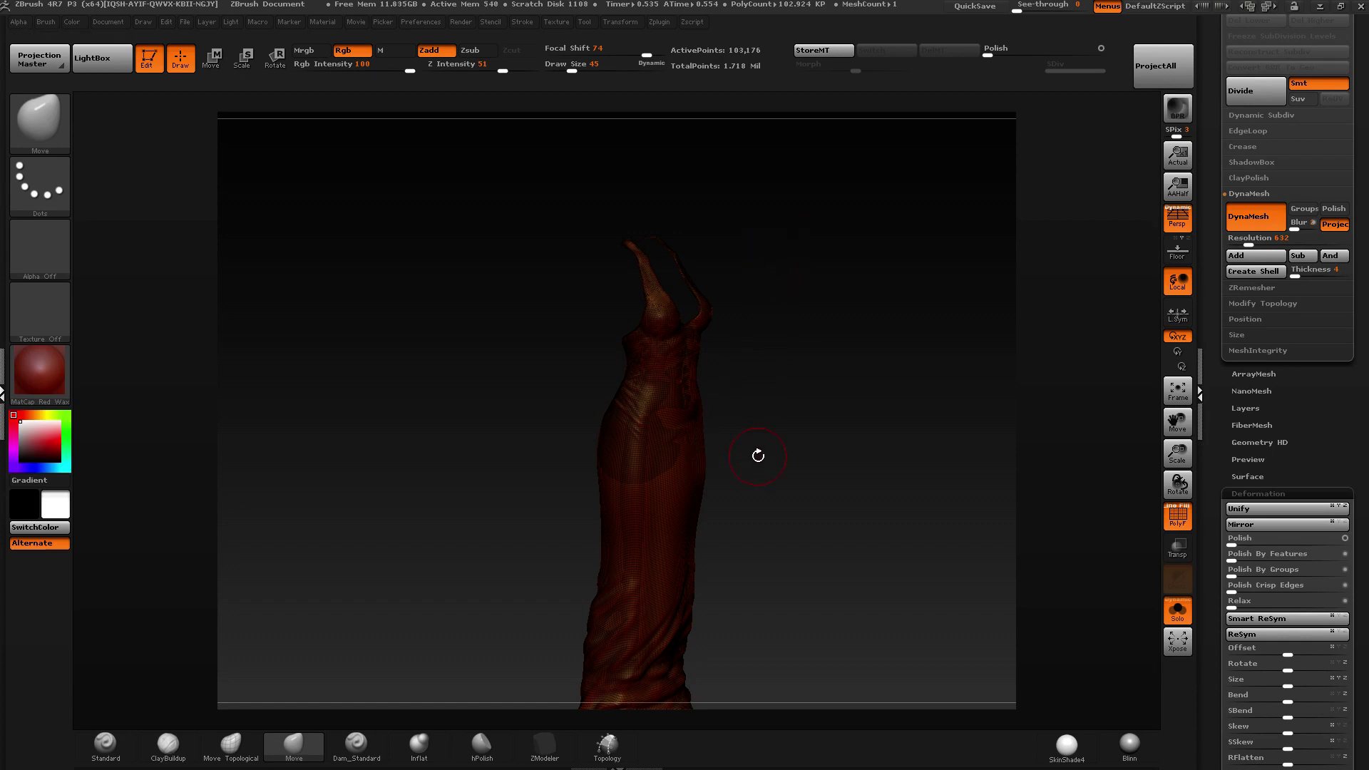
drag(758, 455, 783, 318)
drag(868, 315, 909, 321)
click(1263, 303)
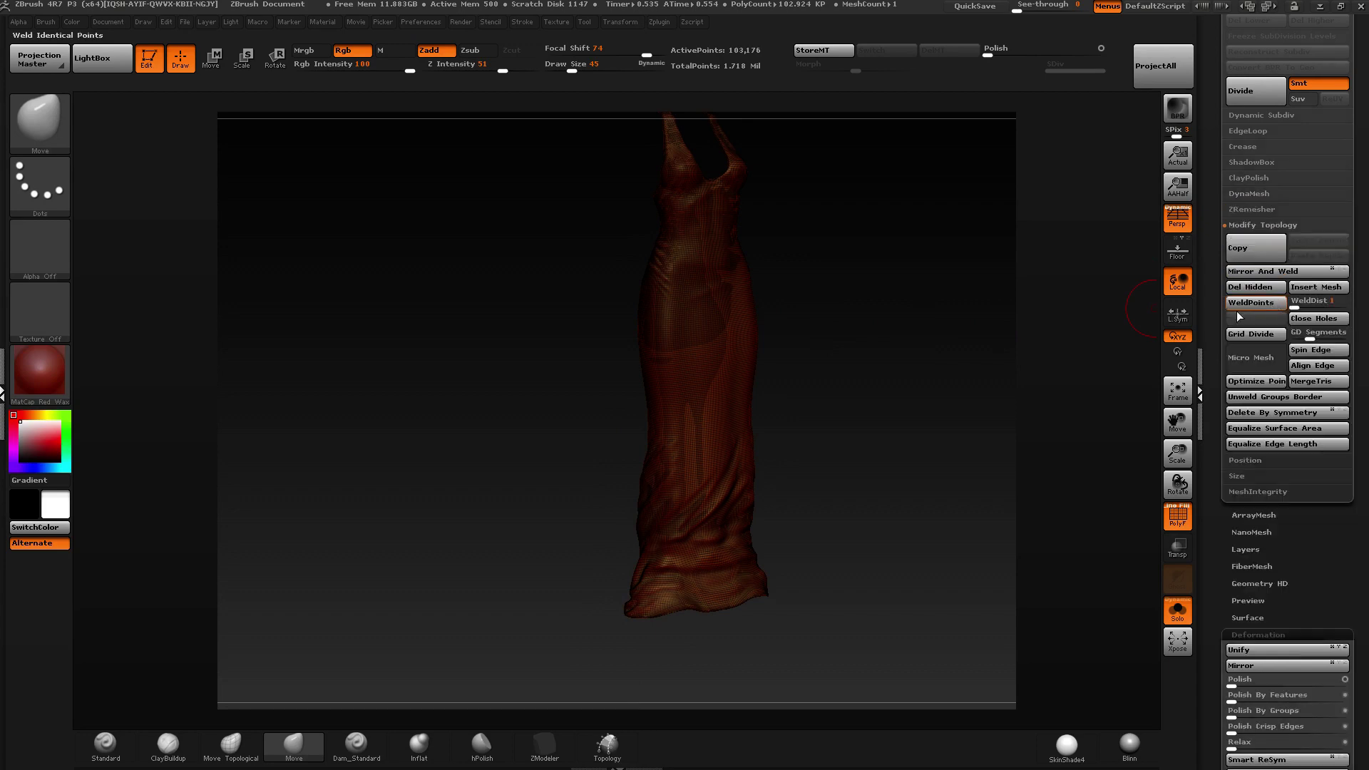
drag(1214, 319, 1213, 318)
alt+drag(982, 256, 931, 295)
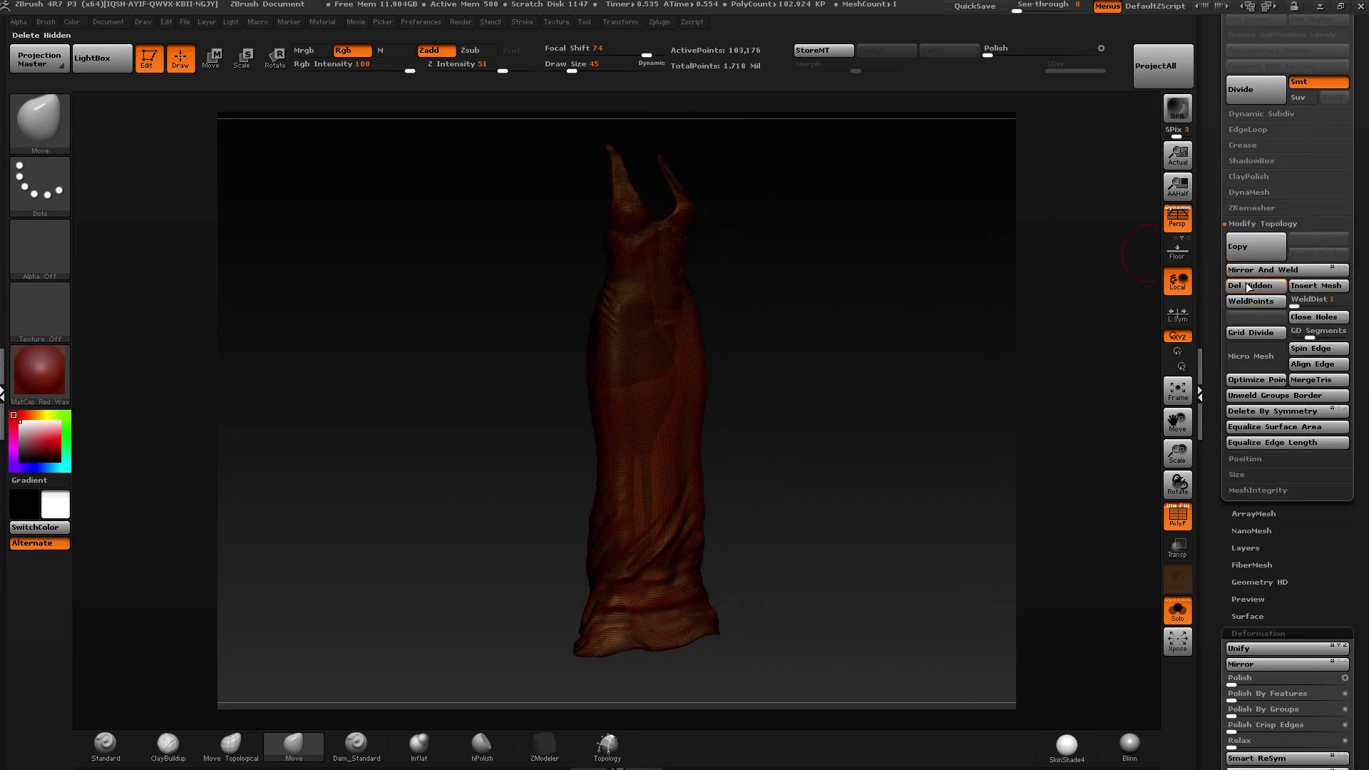
click(1247, 287)
Reduce the brush draw size to 26 and inspect the mesh density on the straps and bodice.
mouse_move(703, 290)
mouse_down()
mouse_move(651, 260)
mouse_move(719, 405)
mouse_move(866, 416)
mouse_move(841, 465)
mouse_move(901, 464)
mouse_move(708, 458)
mouse_move(941, 328)
mouse_move(969, 260)
mouse_move(886, 281)
mouse_move(849, 250)
mouse_up()
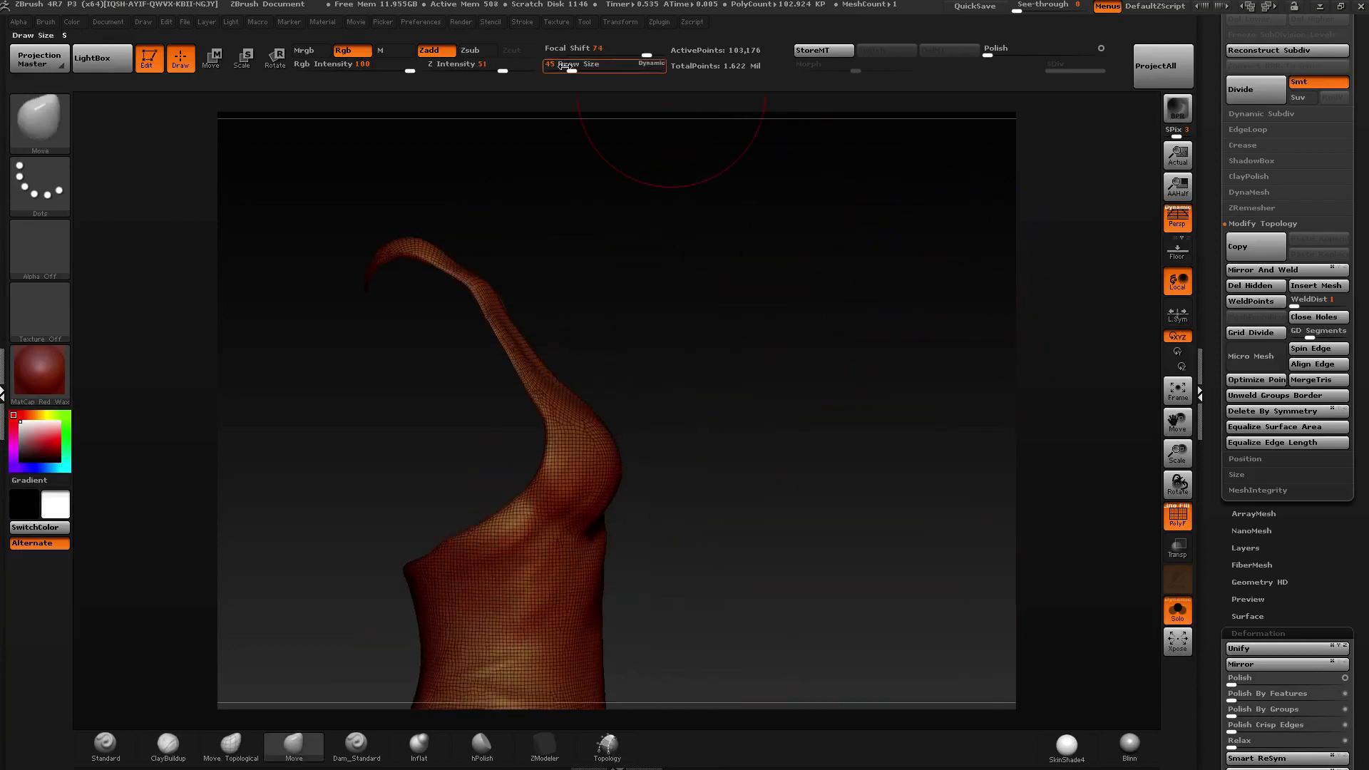
click(564, 66)
drag(716, 287, 603, 267)
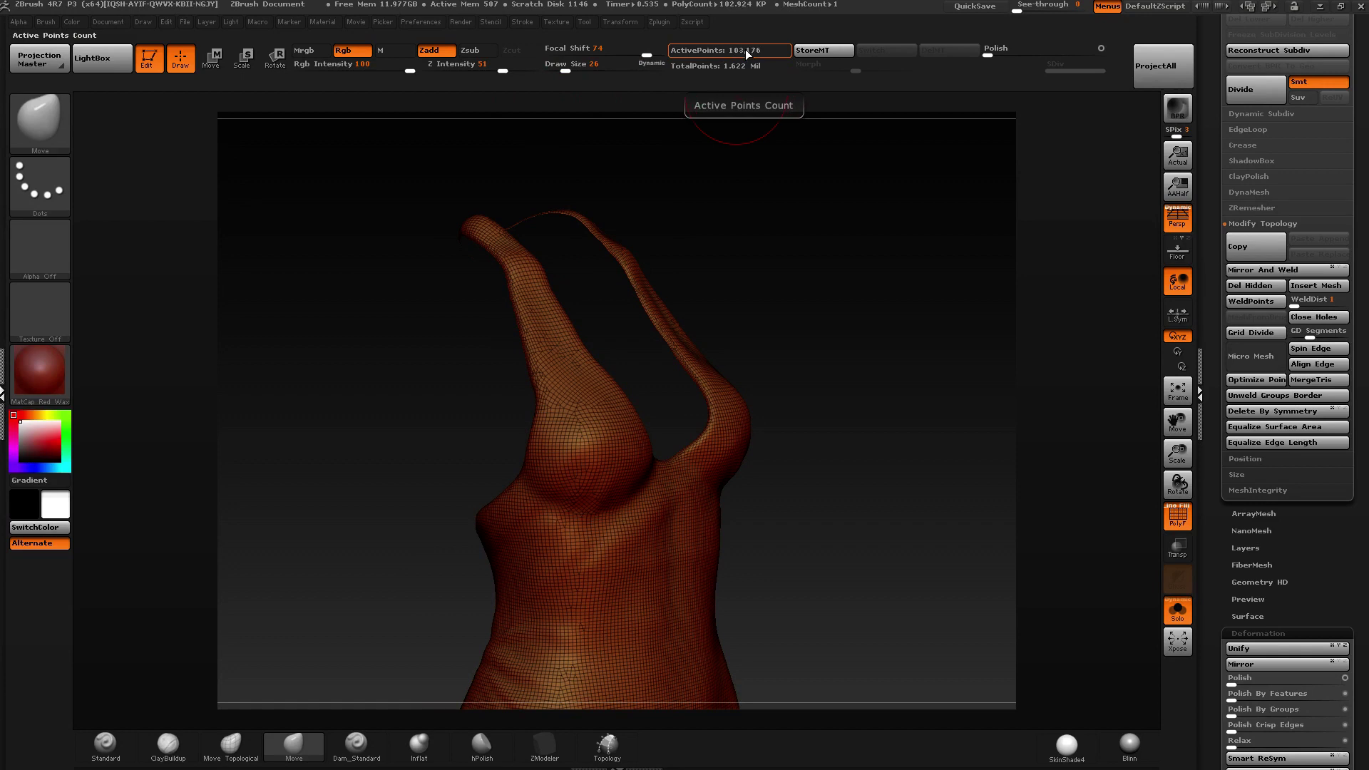
alt+right_drag(614, 456, 610, 299)
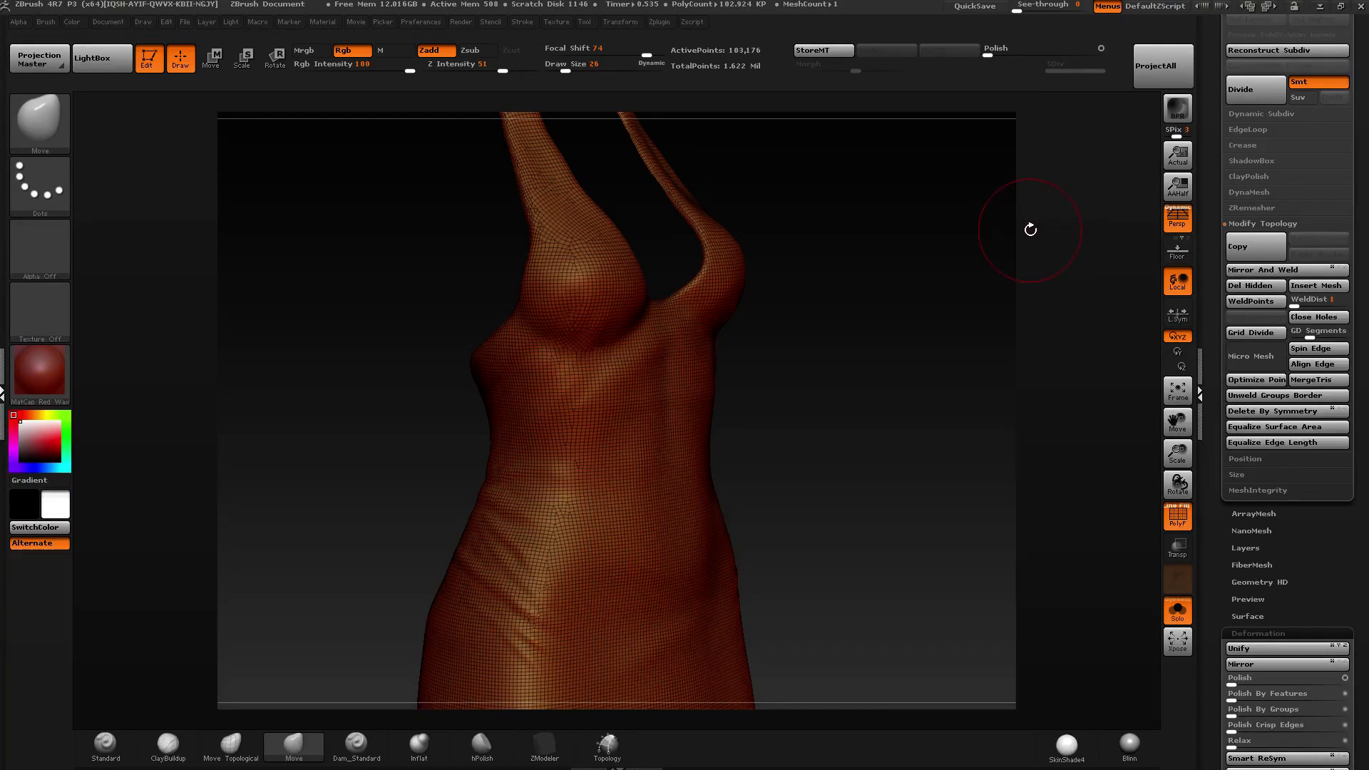
mouse_move(999, 268)
mouse_down()
mouse_move(935, 257)
mouse_move(866, 321)
mouse_move(1017, 247)
mouse_up()
Open the ZRemesher settings and examine the skirt's wireframe and diagonal folds down to the hem.
click(1218, 209)
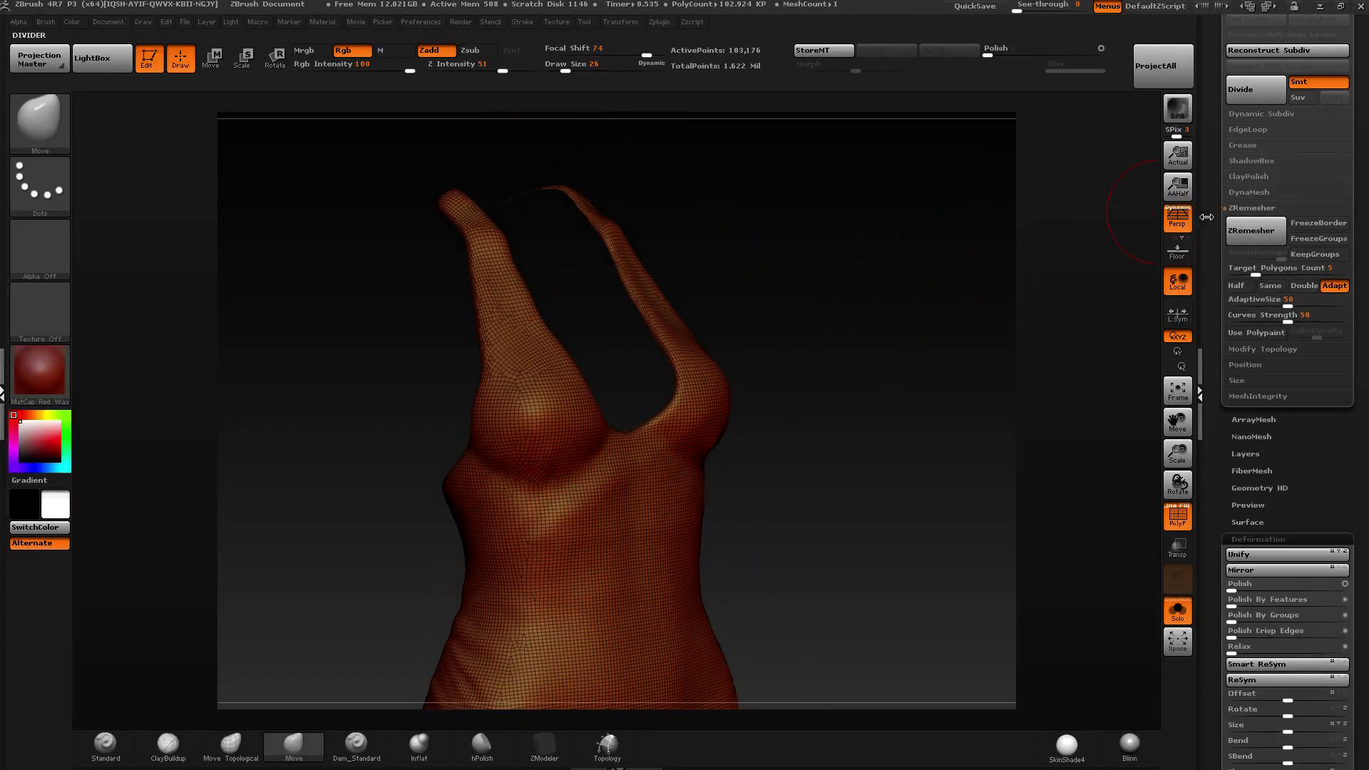
click(1206, 217)
click(1362, 217)
mouse_move(855, 428)
shift+mouse_down()
mouse_move(625, 545)
mouse_move(625, 411)
mouse_move(663, 380)
shift+mouse_up()
alt+right_drag(613, 552, 603, 374)
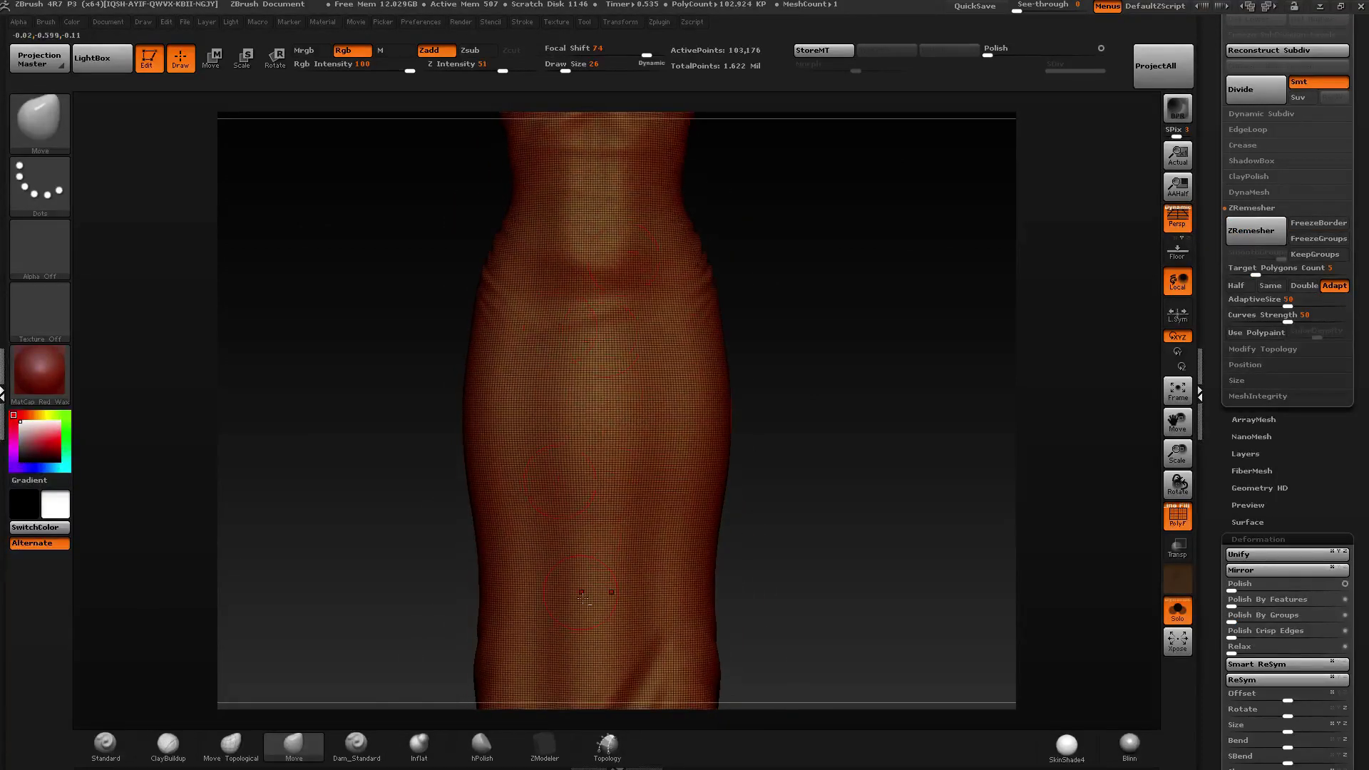
alt+right_drag(583, 598, 620, 366)
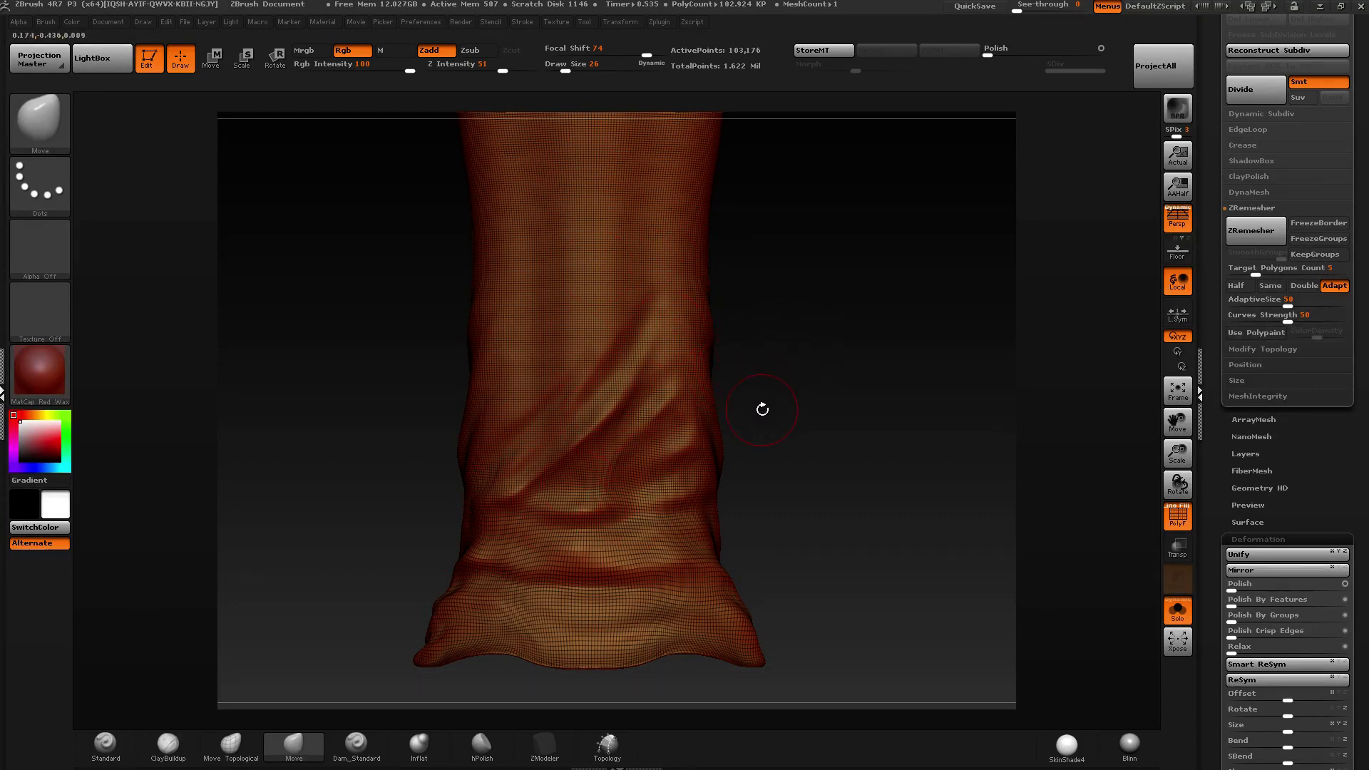
drag(761, 417, 658, 453)
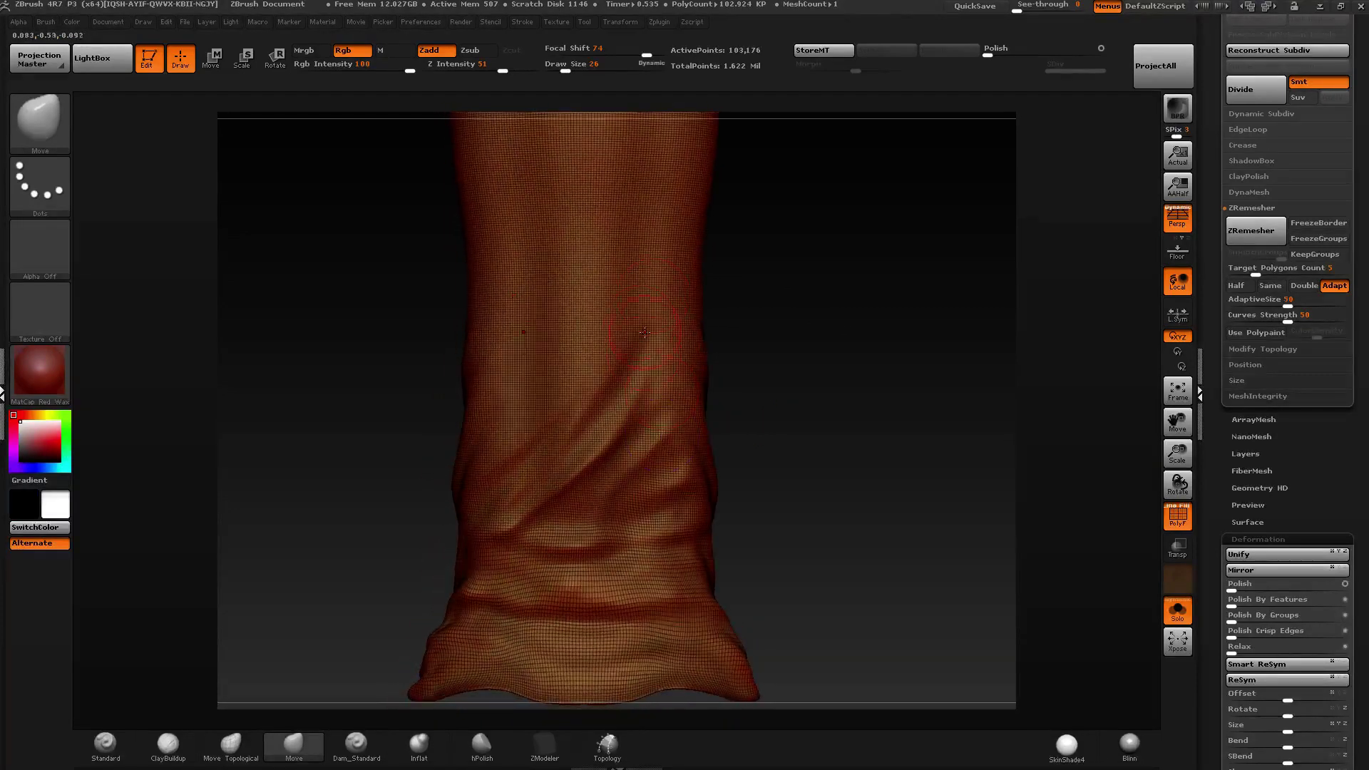
drag(756, 328, 613, 316)
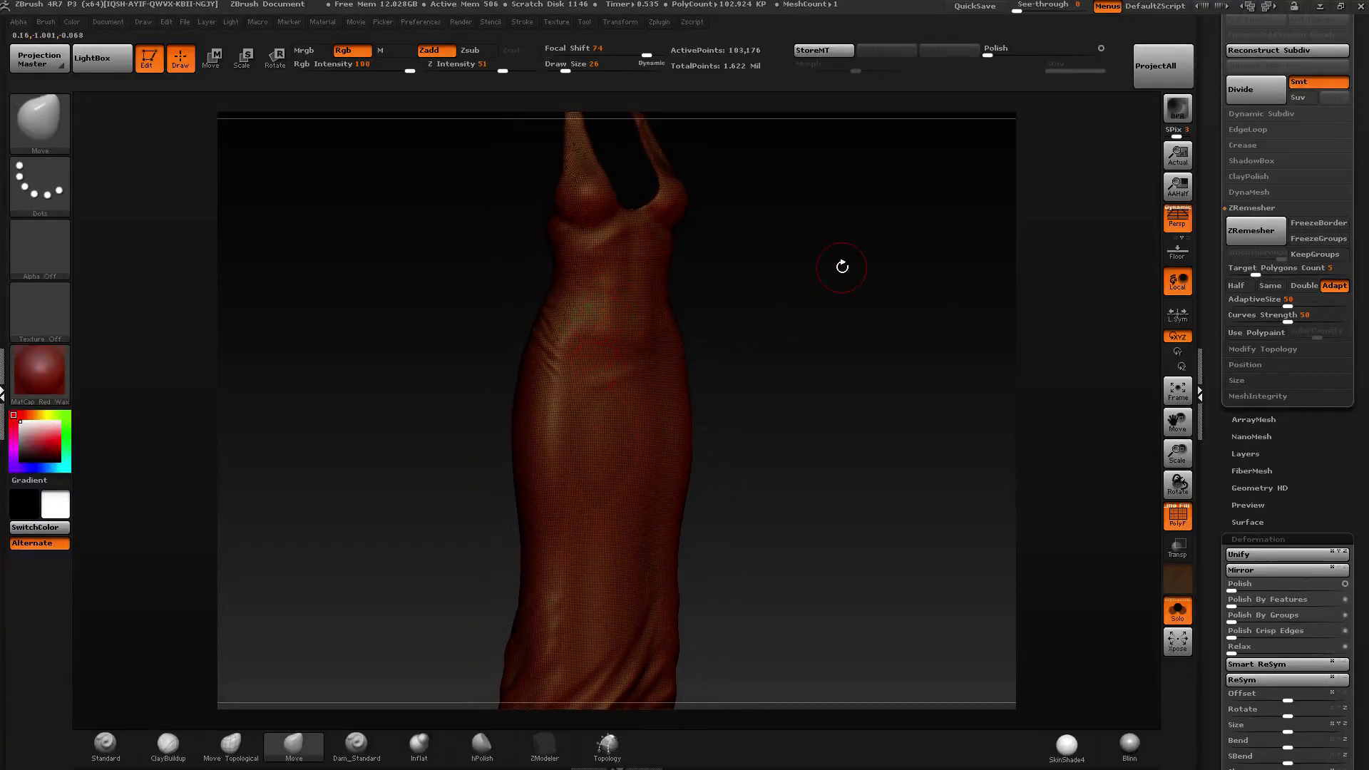
Remesh the dress with ZRemesher using a target polygon count of 5 and adaptive density switched off.
drag(1257, 269, 1252, 269)
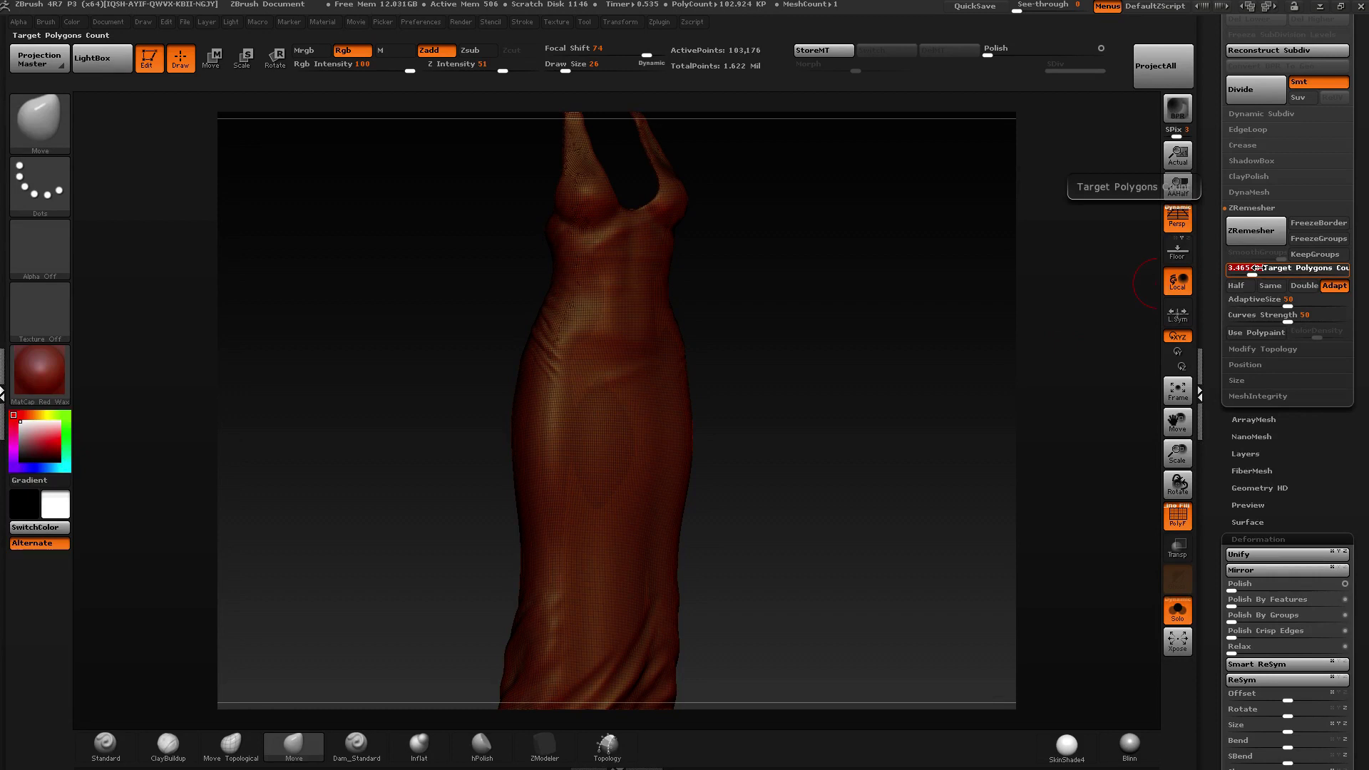
drag(1252, 268, 1254, 268)
drag(822, 349, 847, 413)
drag(923, 391, 877, 385)
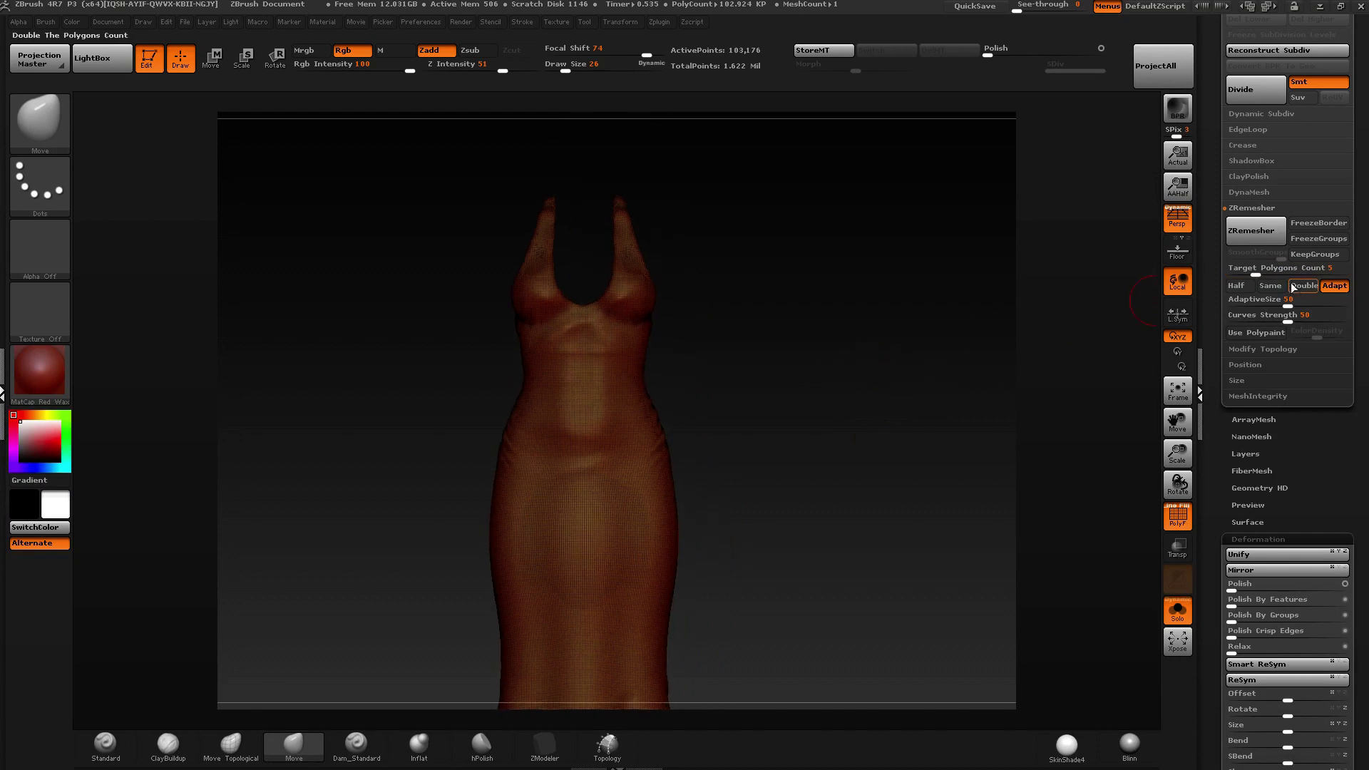
click(1335, 285)
mouse_move(795, 350)
mouse_down()
mouse_move(656, 396)
mouse_move(609, 392)
mouse_up()
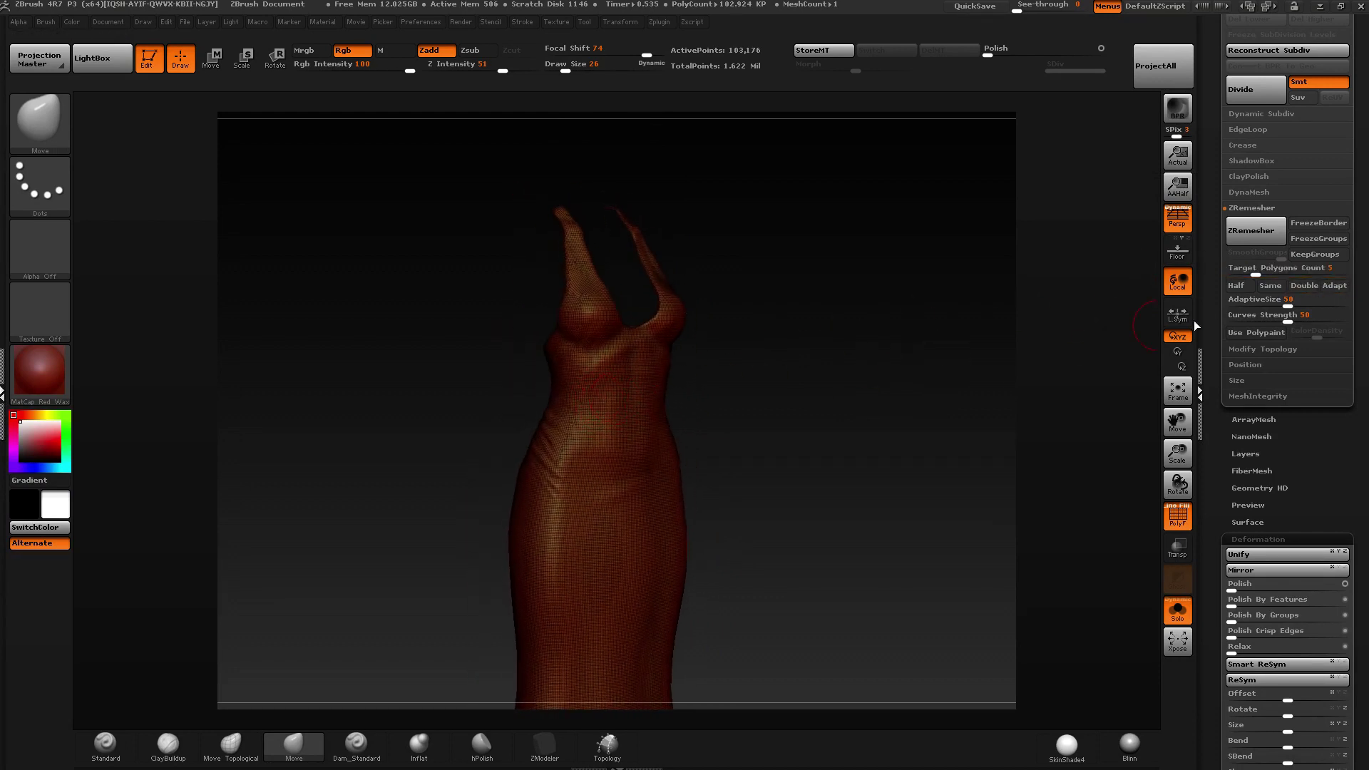
click(1257, 236)
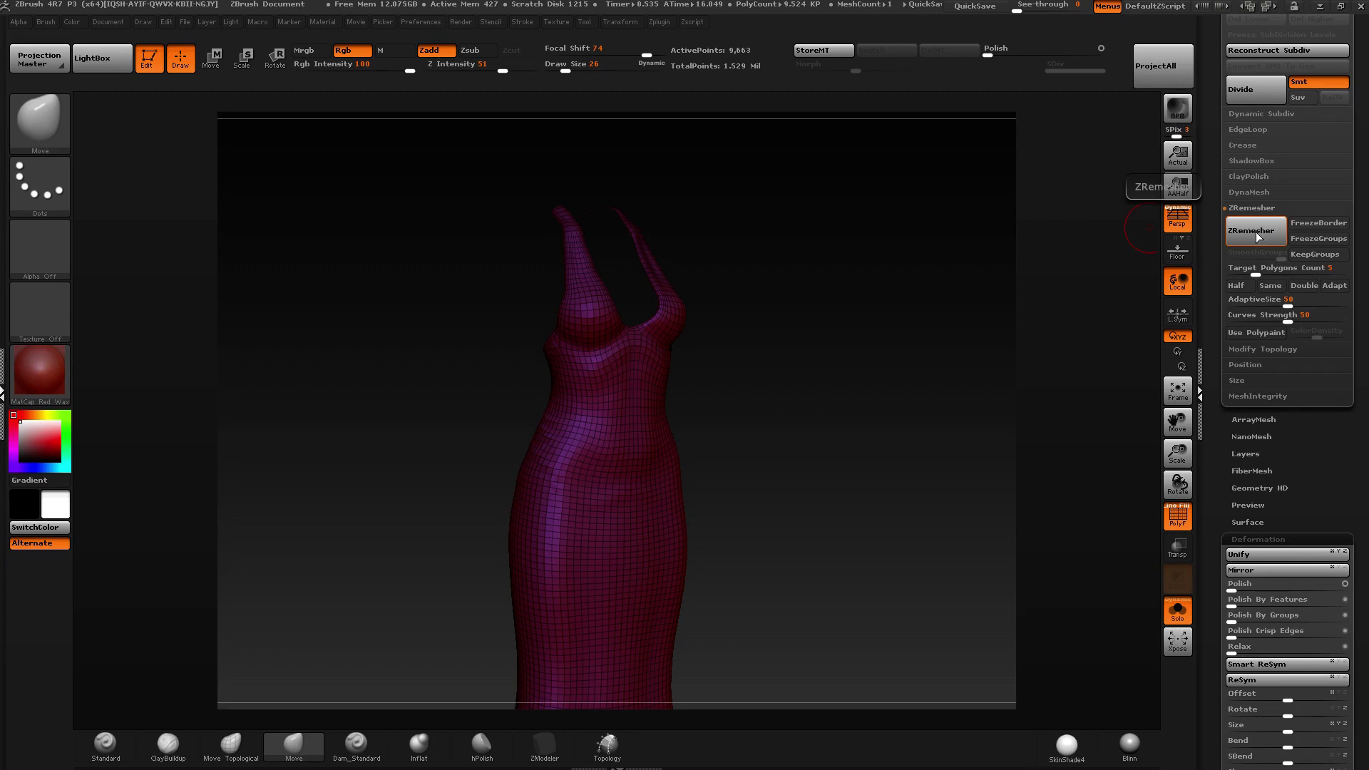
click(1256, 236)
click(1256, 231)
Inspect the remeshed topology along the side of the skirt and around the hem folds.
drag(905, 407, 703, 428)
alt+drag(625, 711, 594, 452)
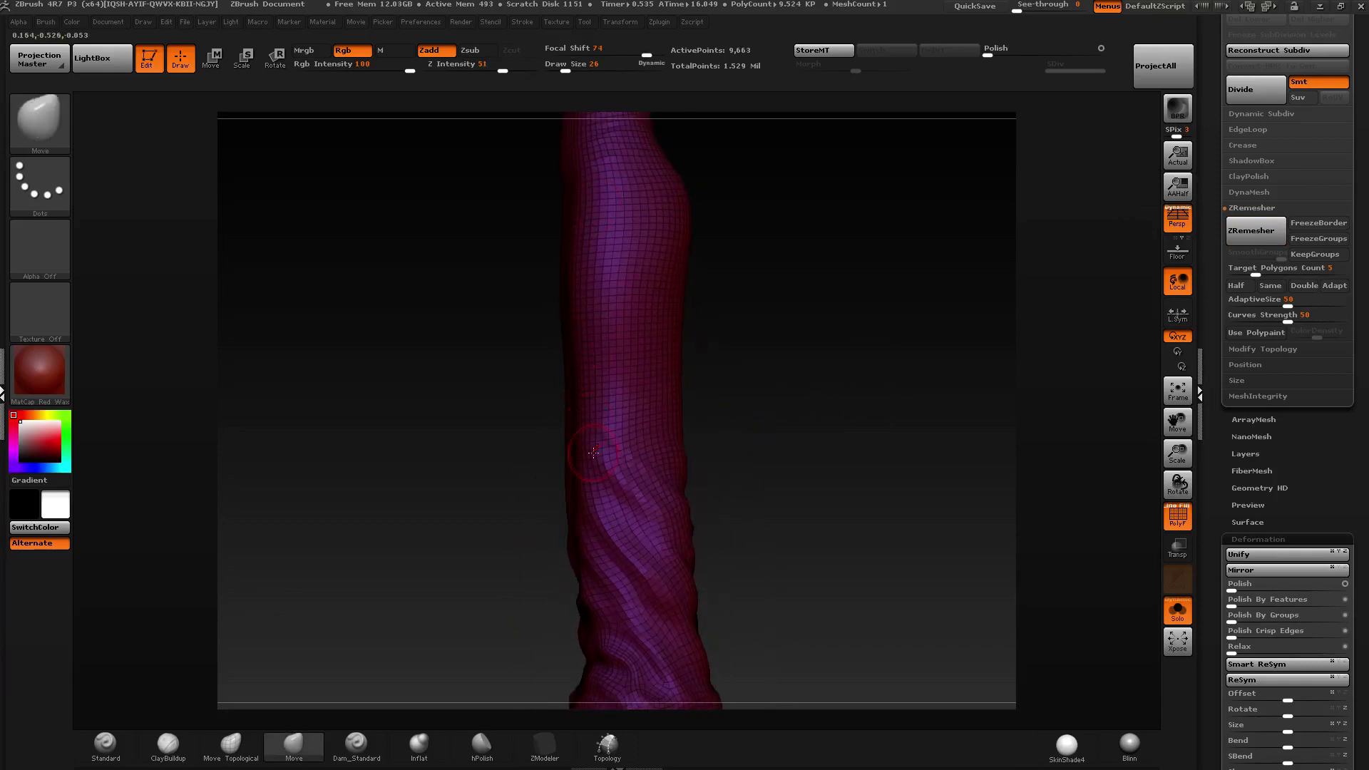
alt+right_drag(594, 452, 599, 264)
shift+right_drag(492, 335, 669, 349)
mouse_move(538, 356)
alt+right_down()
mouse_move(529, 504)
mouse_move(627, 434)
mouse_move(663, 300)
alt+right_up()
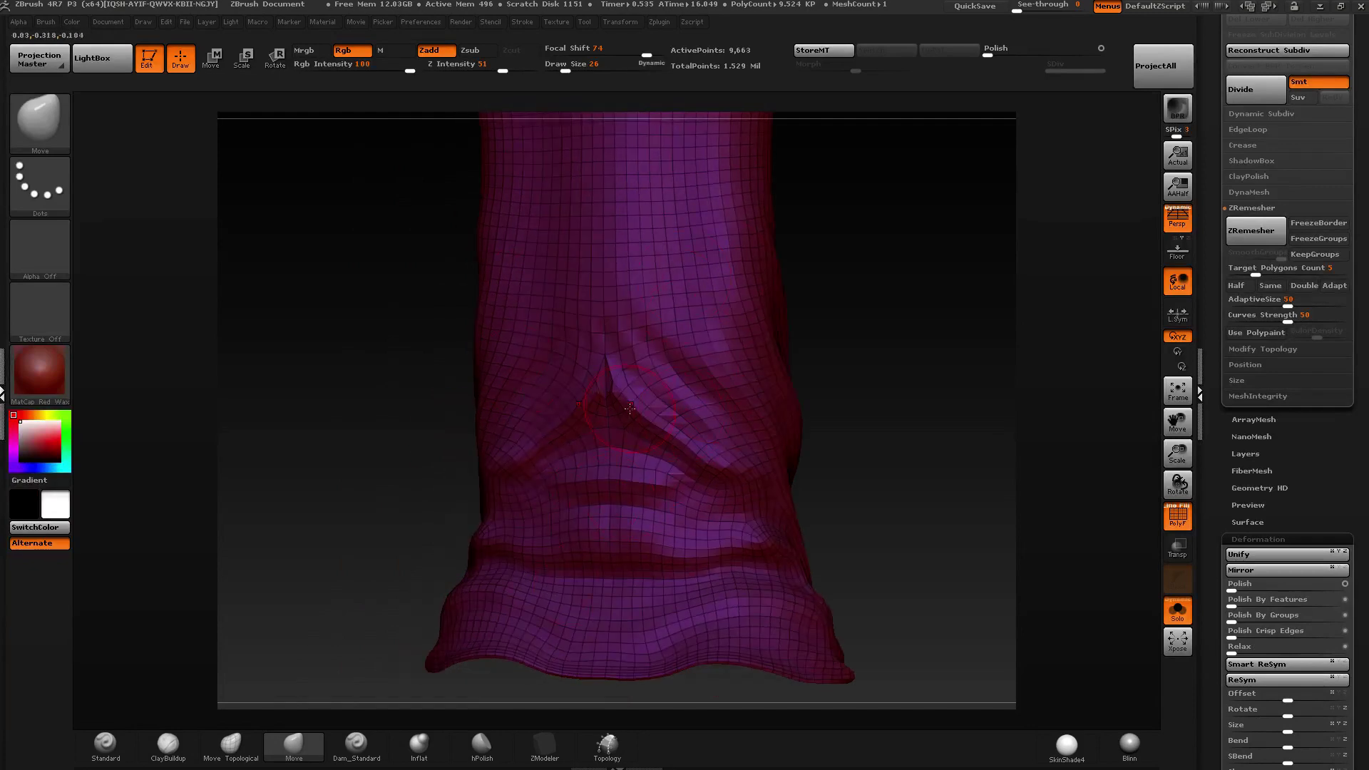
right_drag(630, 408, 593, 416)
Compare the hem folds before and after remeshing by undoing and redoing the ZRemesher operation.
key(ctrl+z)
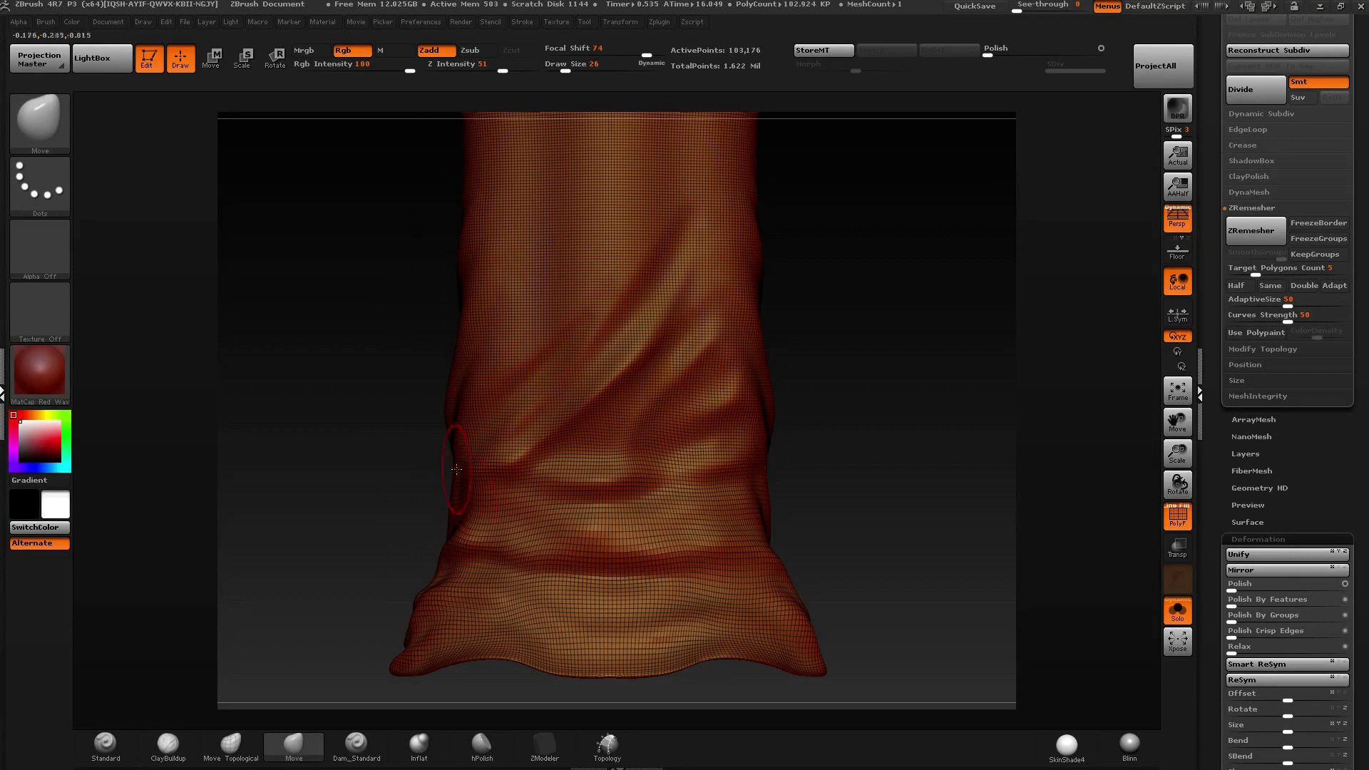
key(ctrl+shift+z)
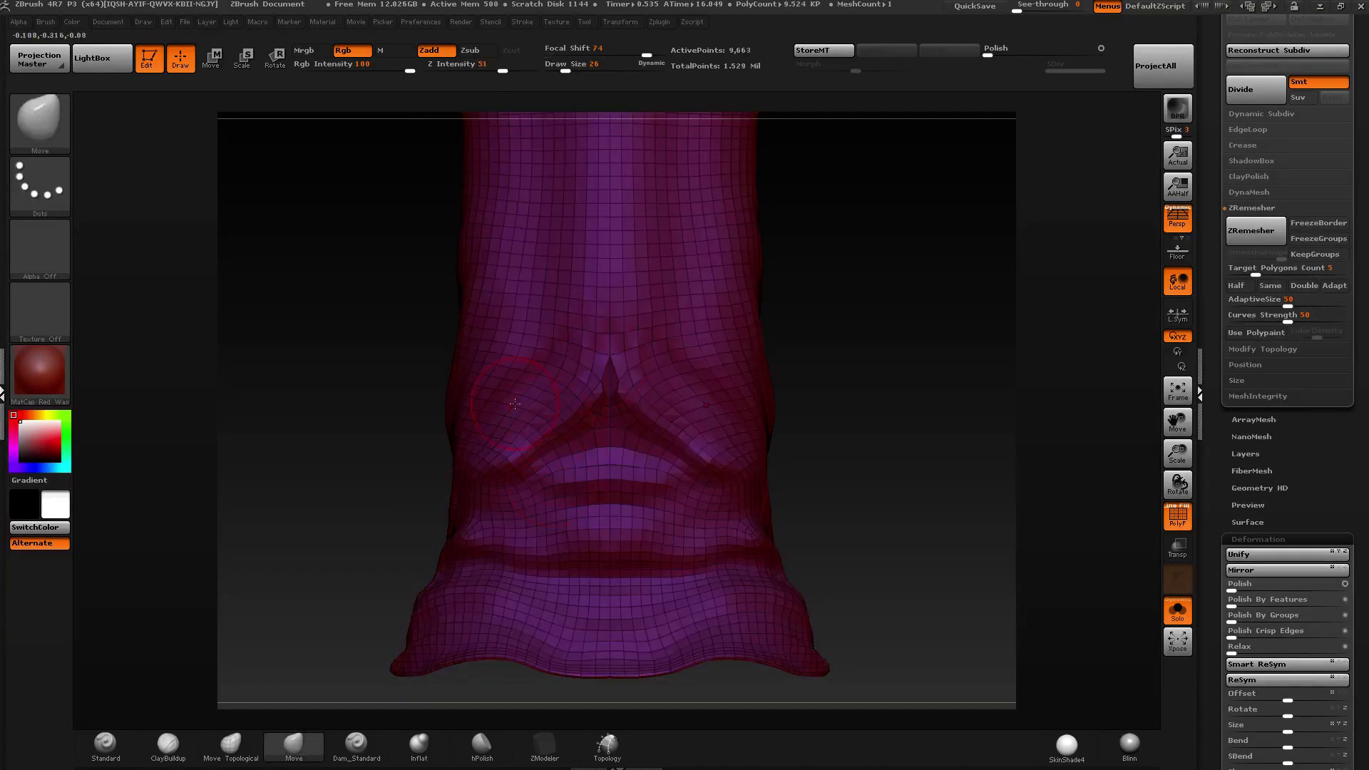
alt+right_drag(677, 373, 683, 394)
mouse_move(618, 381)
shift+mouse_down()
mouse_move(617, 403)
mouse_move(621, 369)
shift+mouse_up()
mouse_move(583, 349)
right_down()
mouse_move(636, 361)
mouse_move(689, 350)
mouse_move(583, 369)
mouse_move(606, 153)
right_up()
alt+right_drag(606, 153, 642, 571)
Switch ZRemesher's Same polygon count option on and back off, and open the target polygon count for editing.
click(1270, 286)
alt+right_drag(569, 121, 553, 266)
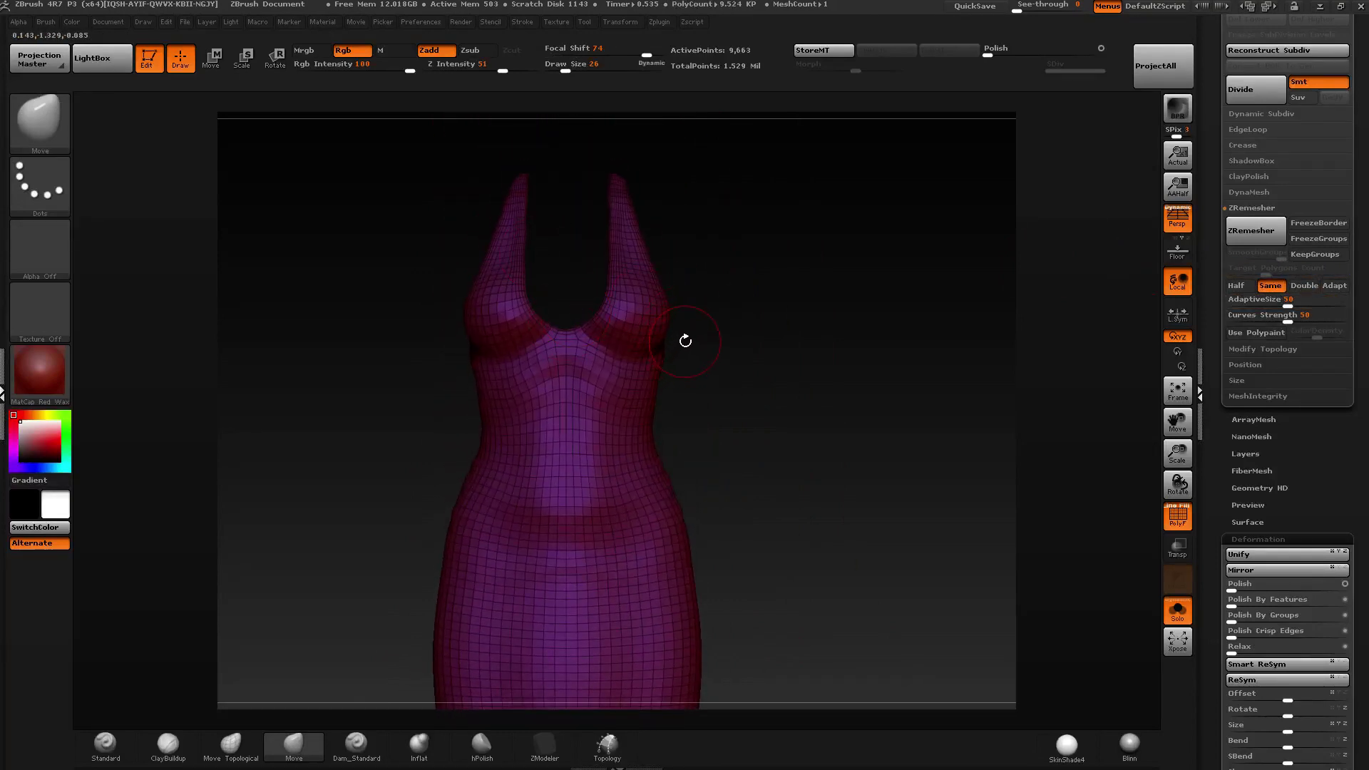
right_drag(657, 342, 681, 378)
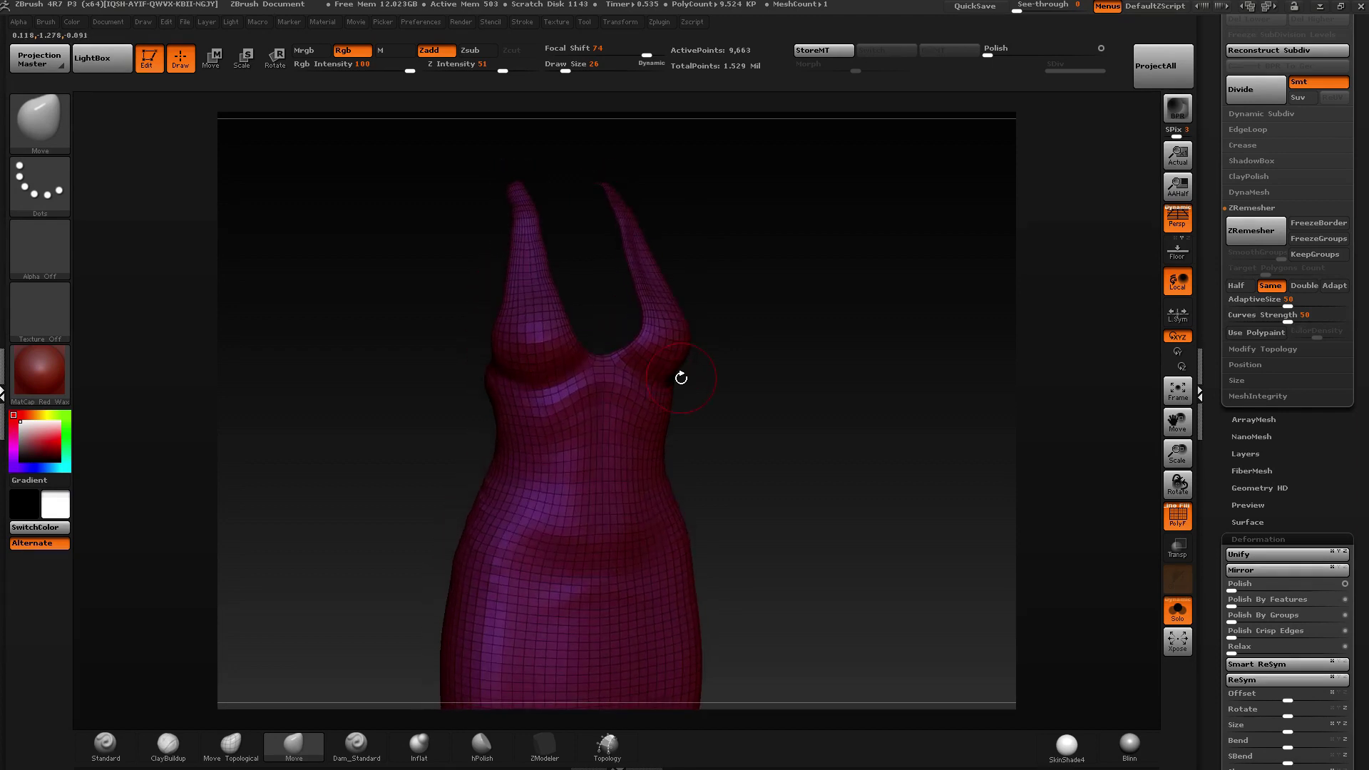
click(1270, 285)
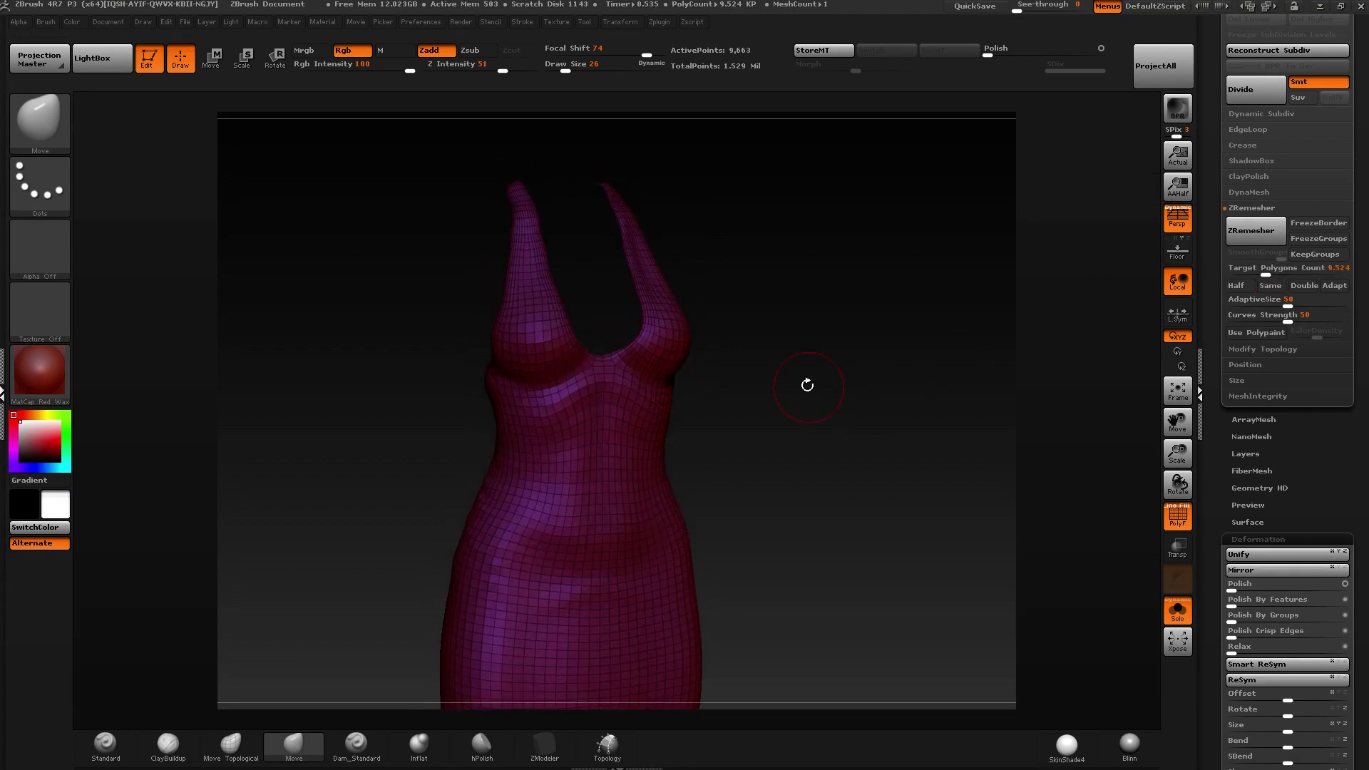
right_drag(807, 385, 818, 225)
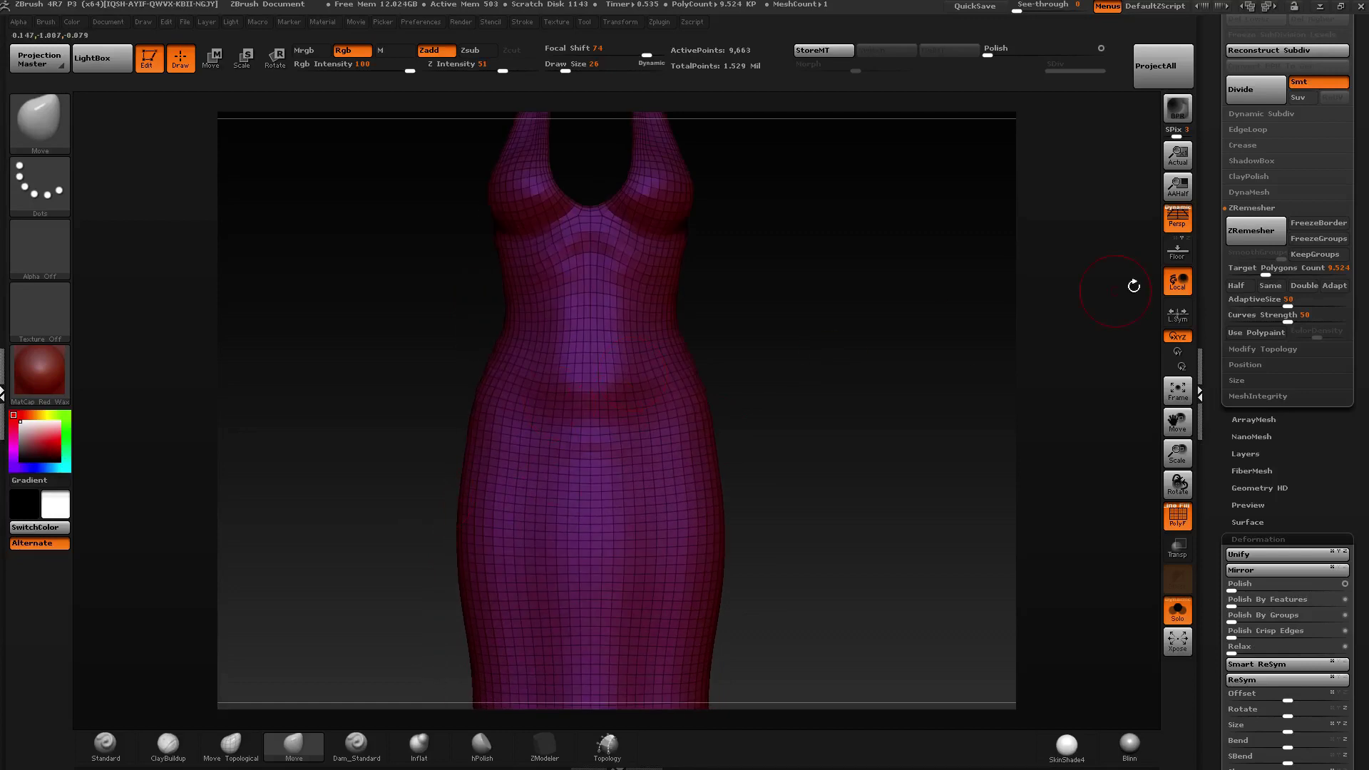
right_drag(619, 580, 1186, 254)
click(1265, 269)
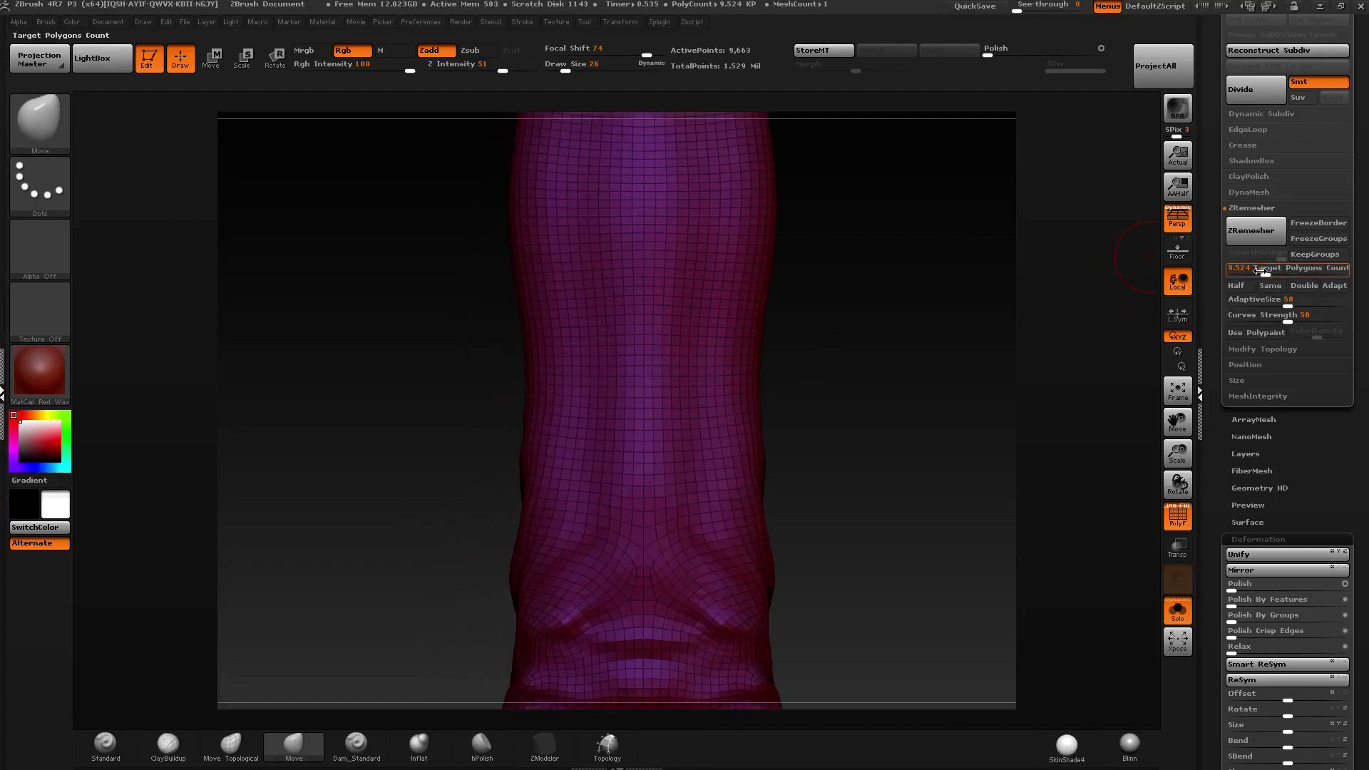
Set the ZRemesher target polygon count to 5 and remesh the long dress.
drag(1265, 269, 1261, 269)
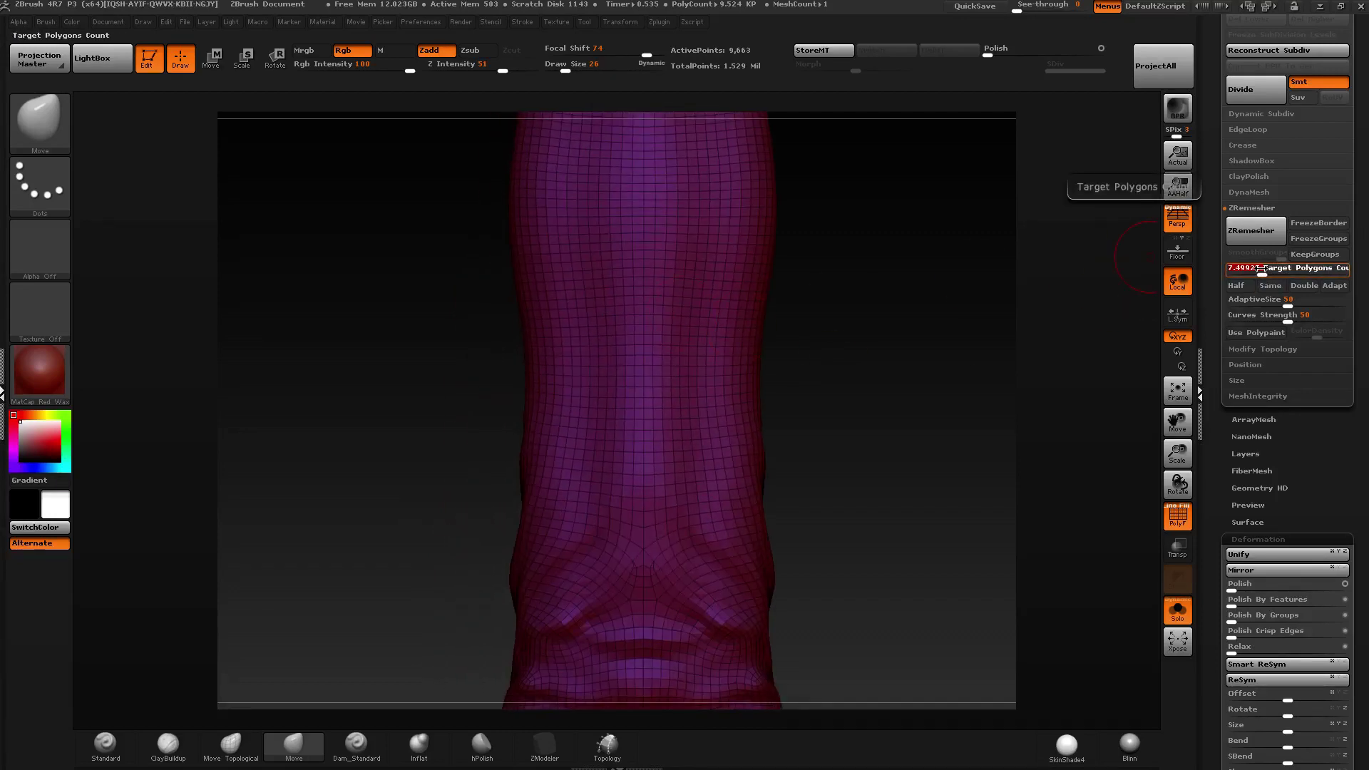
text(5)
alt+drag(837, 309, 813, 494)
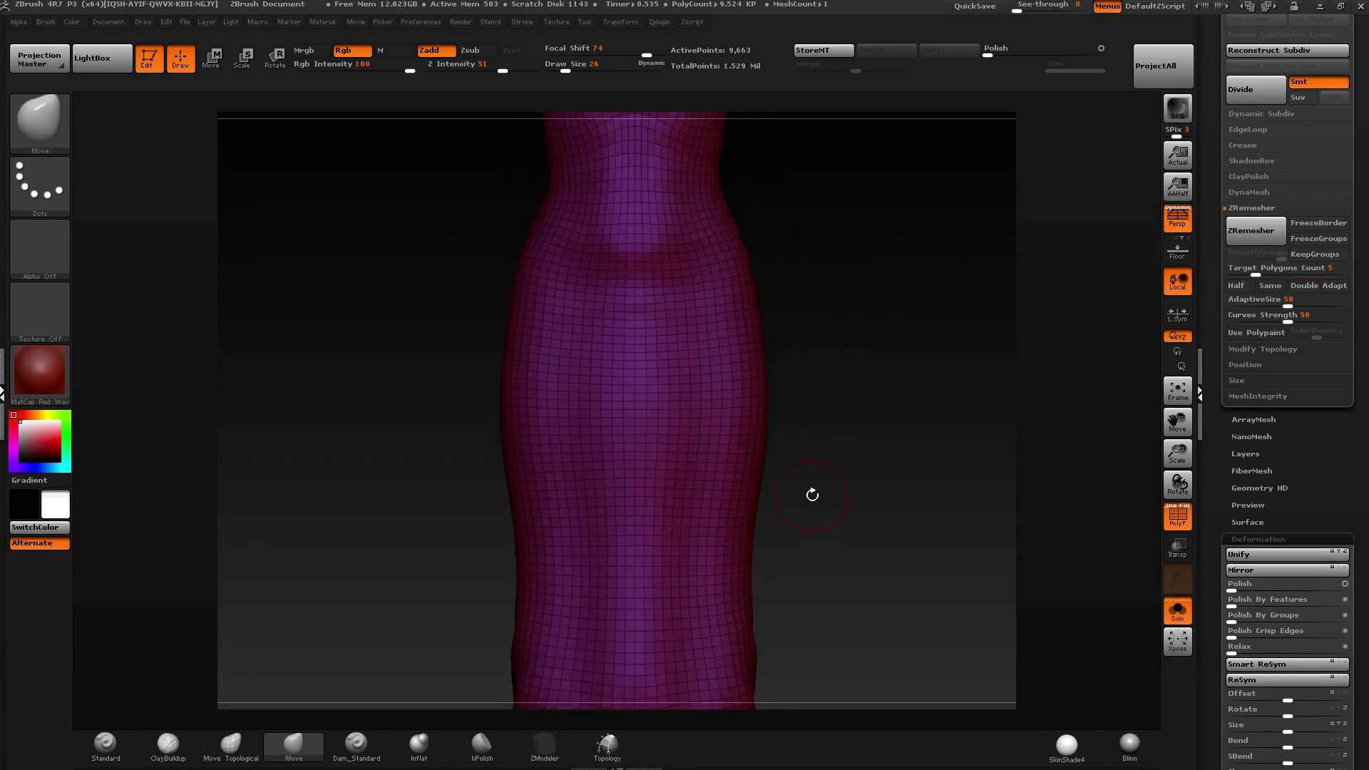
alt+drag(886, 260, 841, 541)
click(1250, 231)
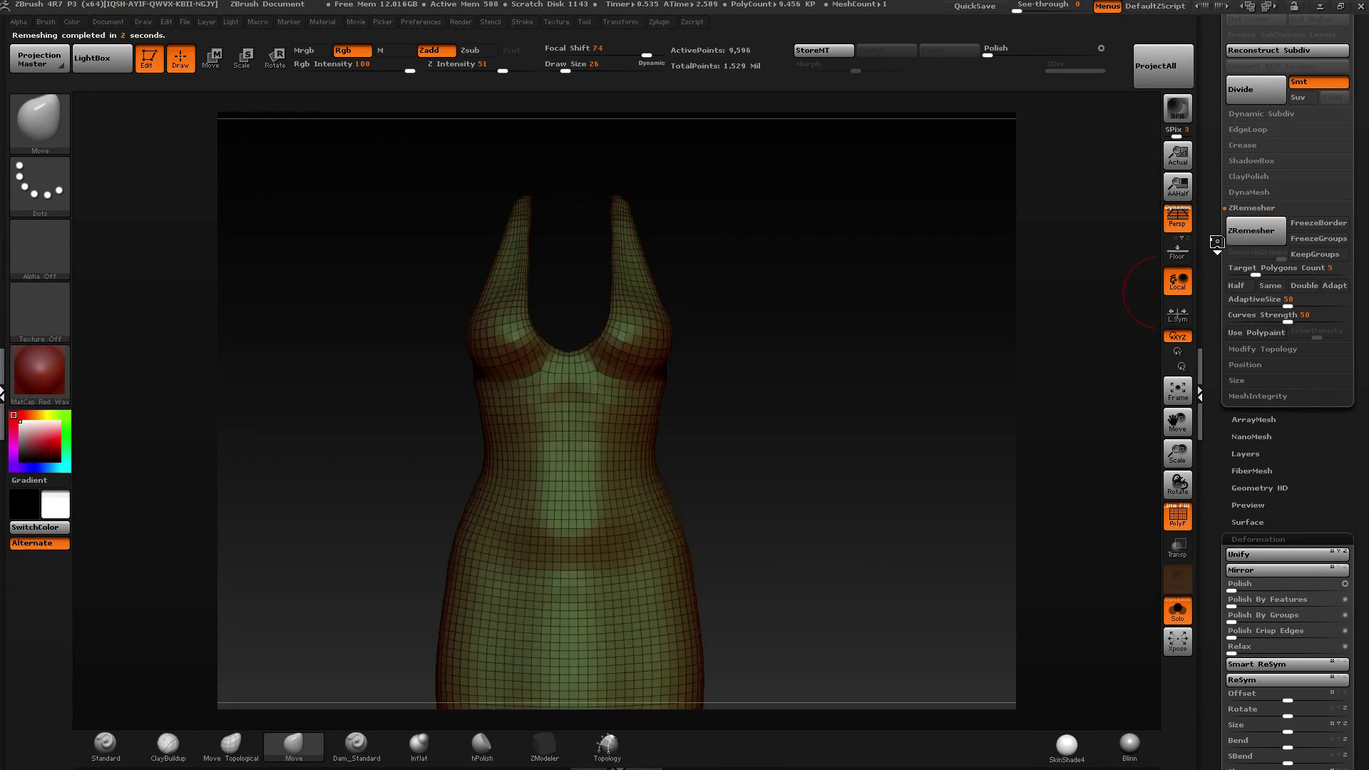
mouse_move(687, 378)
mouse_down()
mouse_move(649, 408)
mouse_move(620, 397)
mouse_move(611, 452)
mouse_move(603, 424)
mouse_move(622, 406)
mouse_move(583, 405)
mouse_move(649, 315)
mouse_move(666, 314)
mouse_move(576, 333)
mouse_move(620, 315)
mouse_move(580, 314)
mouse_move(662, 271)
mouse_move(682, 293)
mouse_move(709, 421)
mouse_move(653, 376)
mouse_up()
mouse_move(653, 375)
ctrl+right_down()
mouse_move(727, 388)
mouse_move(749, 364)
mouse_move(653, 399)
ctrl+right_up()
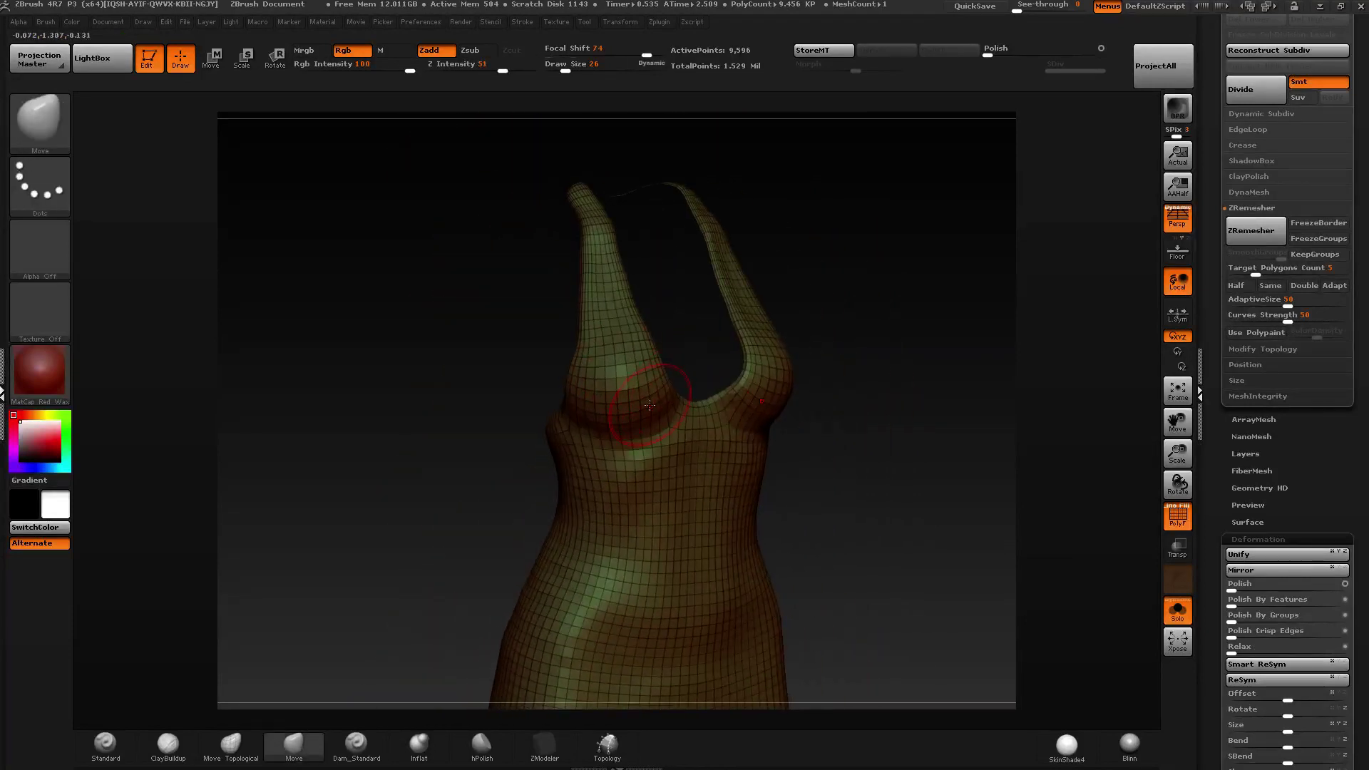
Toggle the Same option, re-enter a target polygon count of 5, and try to remesh the dress again.
click(1270, 286)
alt+right_drag(855, 328, 837, 338)
click(1270, 286)
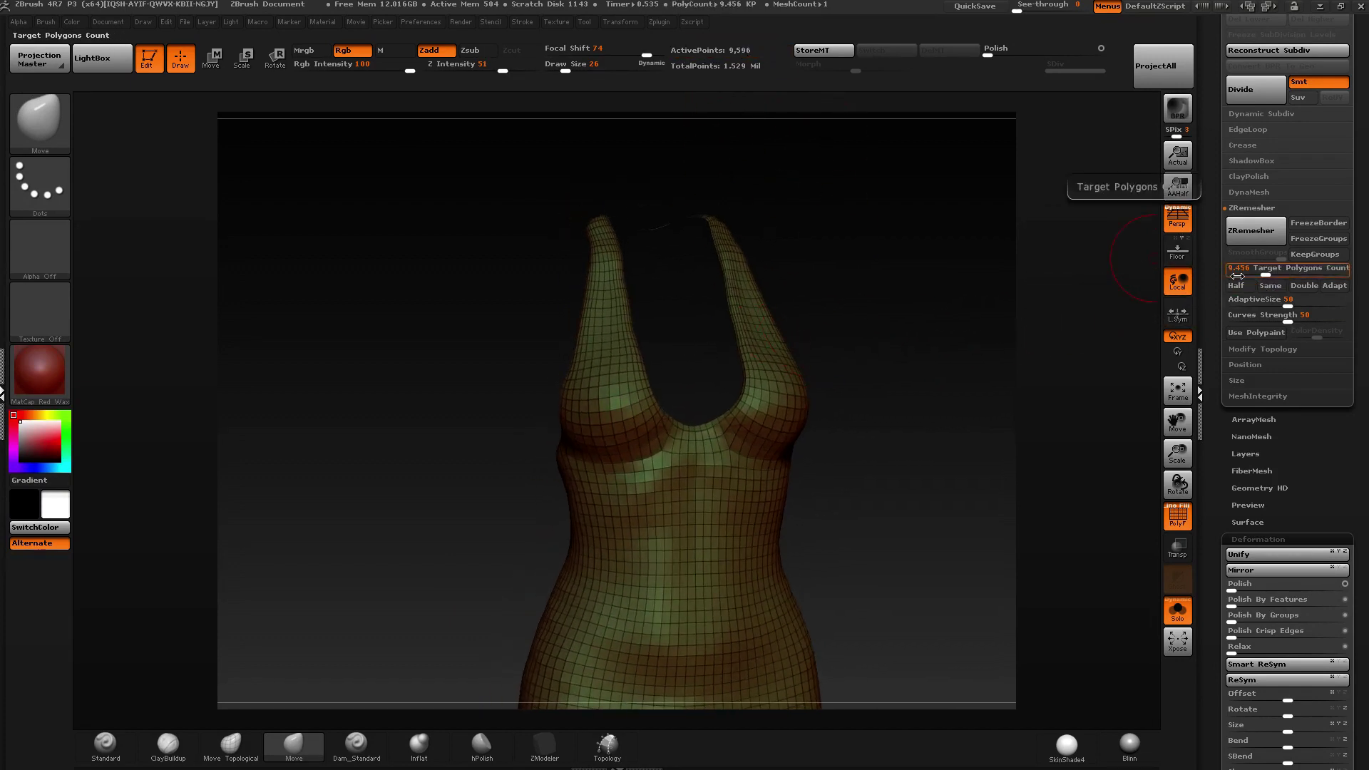
click(1263, 270)
text(5)
key(Return)
alt+drag(870, 336, 813, 322)
drag(875, 279, 823, 293)
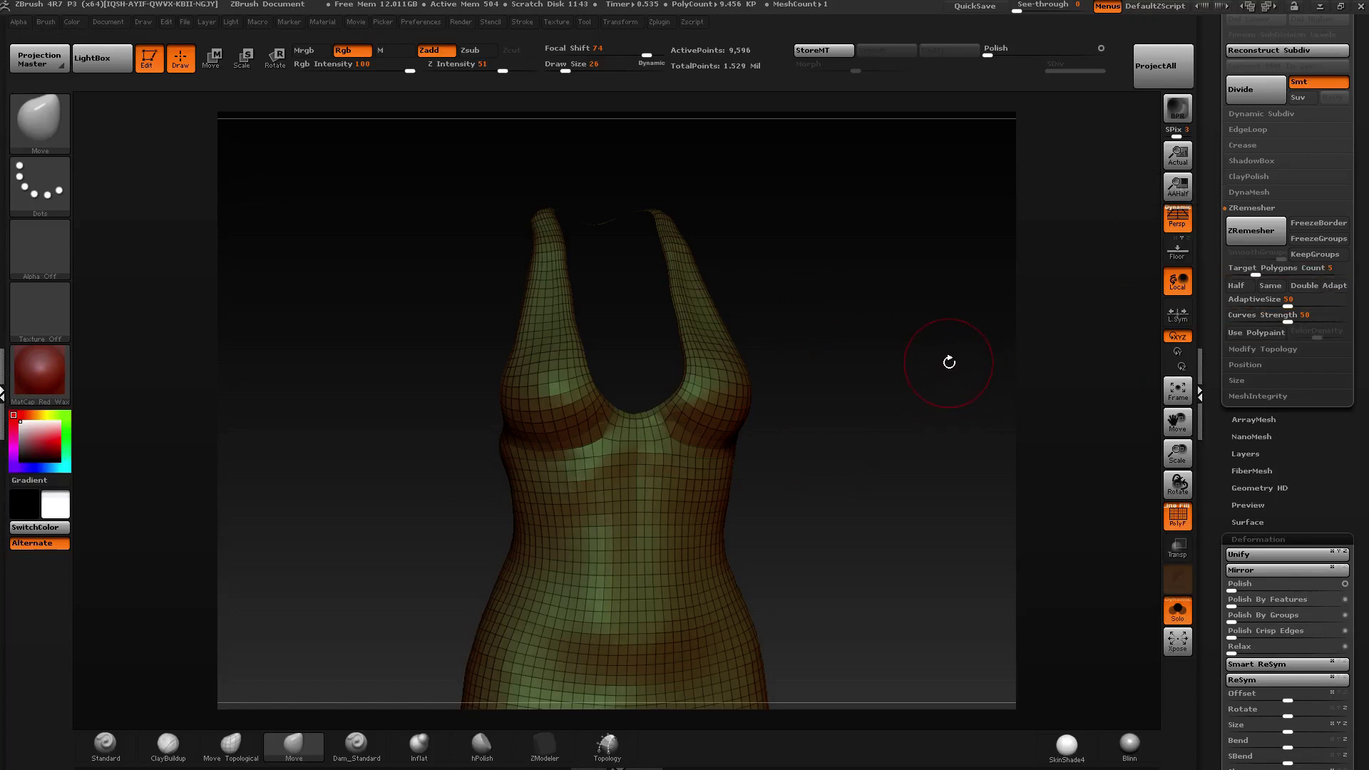
drag(945, 363, 939, 357)
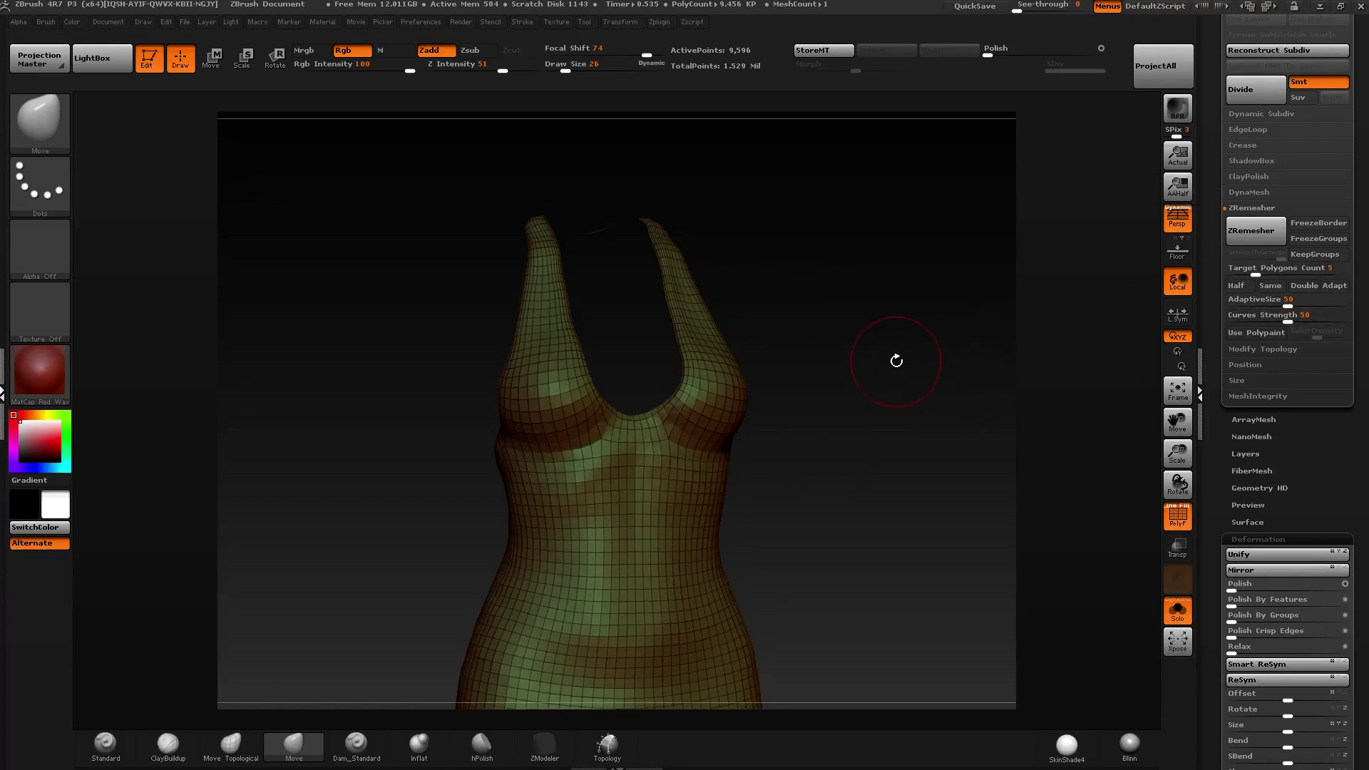
click(1256, 231)
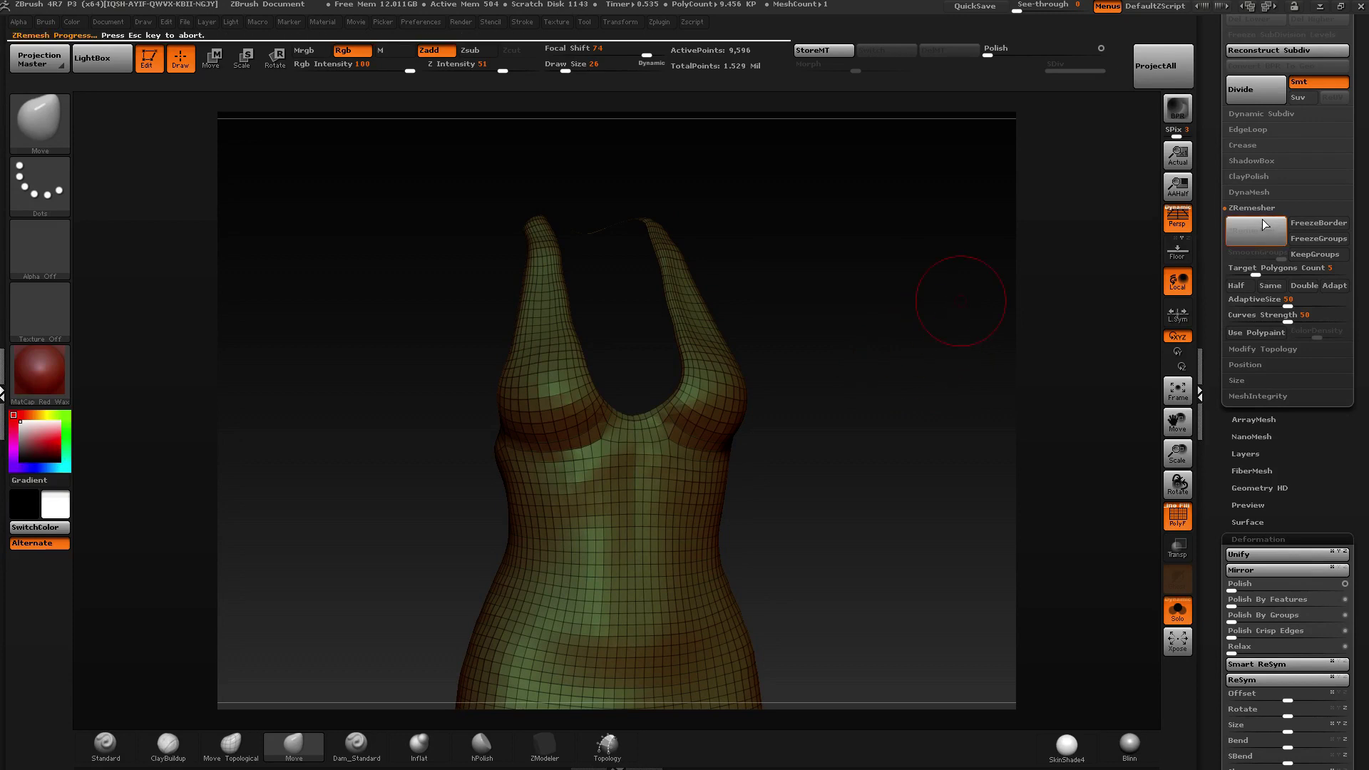
Check the dress mesh from several sides and rerun ZRemesher on it with the target polygon count of 5.
alt+drag(727, 290, 708, 181)
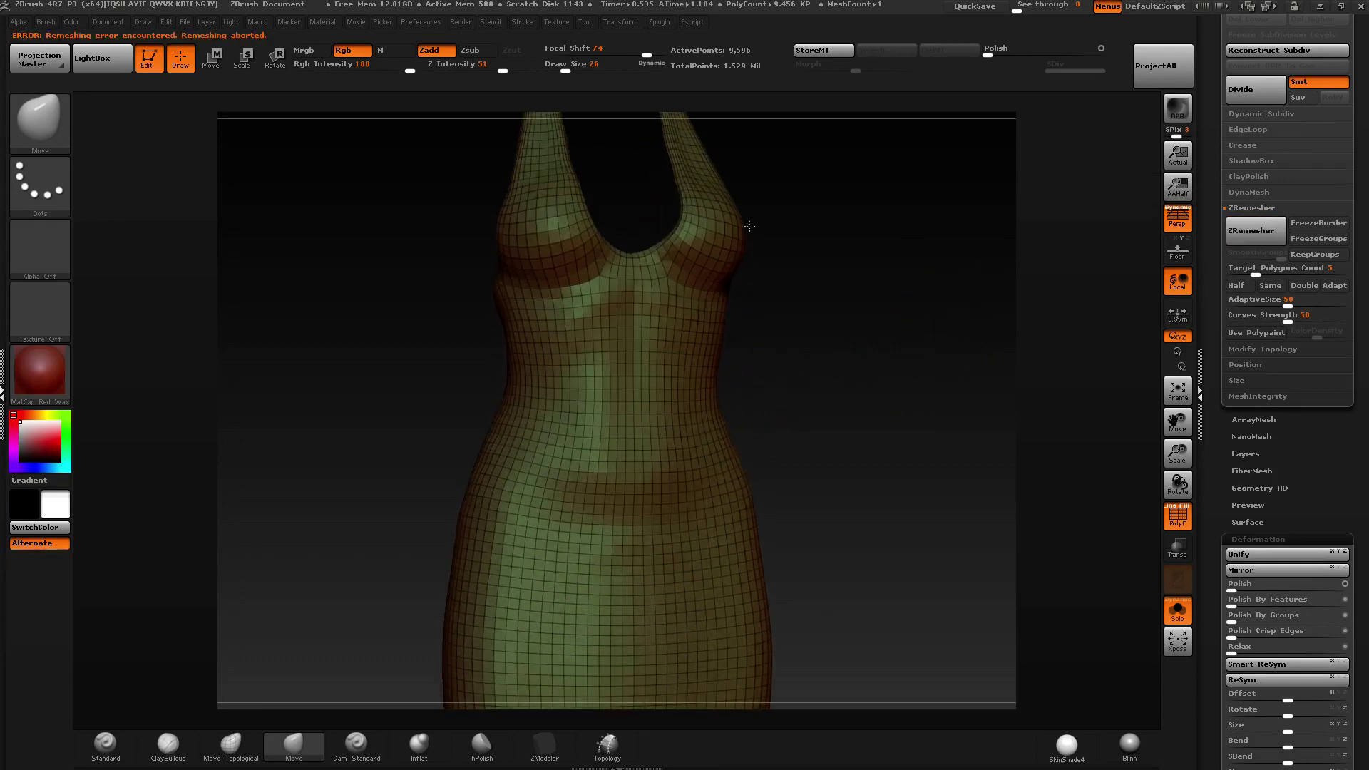
mouse_move(682, 388)
mouse_down()
mouse_move(713, 371)
mouse_move(668, 409)
mouse_up()
key(ctrl)
mouse_move(905, 649)
mouse_down()
mouse_move(891, 656)
mouse_move(746, 304)
mouse_up()
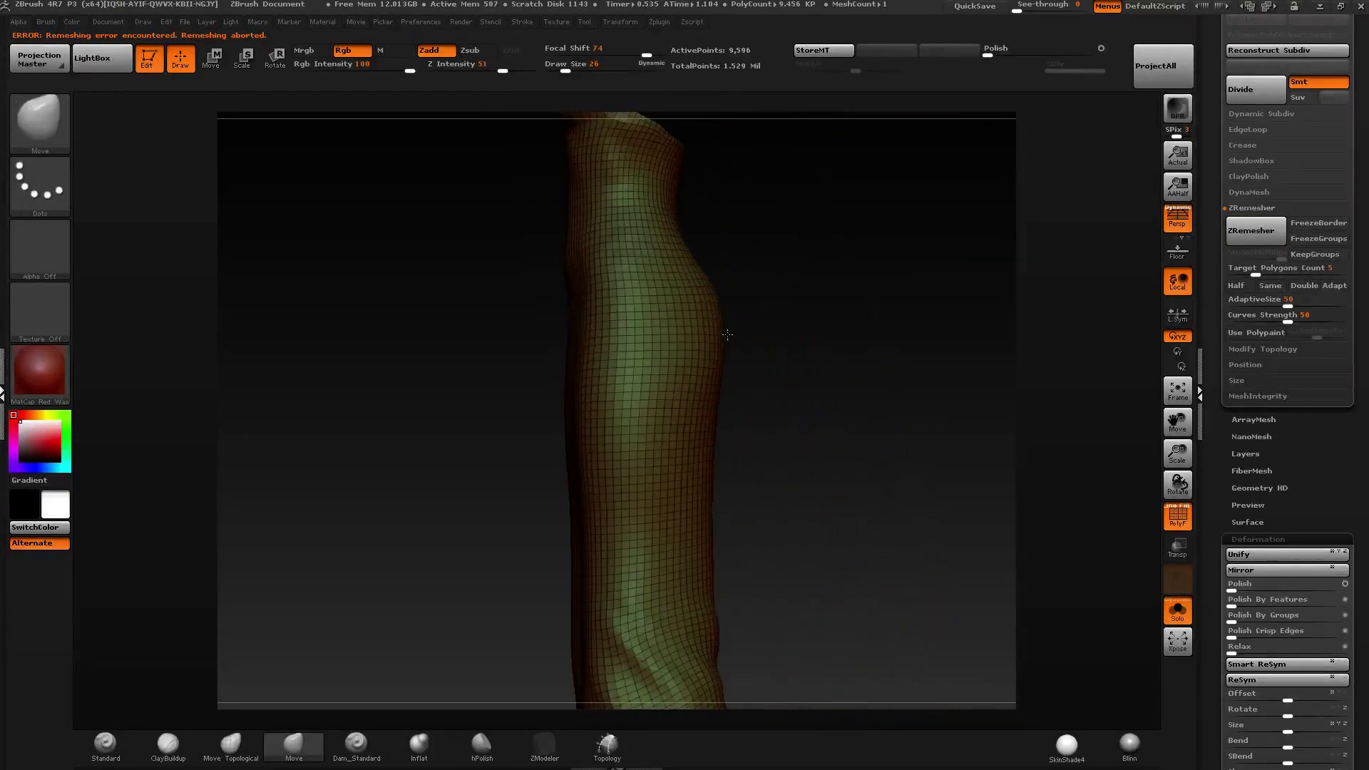
mouse_move(663, 496)
alt+mouse_down()
mouse_move(679, 297)
mouse_move(713, 307)
mouse_move(641, 285)
alt+mouse_up()
drag(385, 211, 659, 314)
drag(1033, 303, 828, 300)
drag(988, 51, 990, 52)
drag(878, 200, 856, 271)
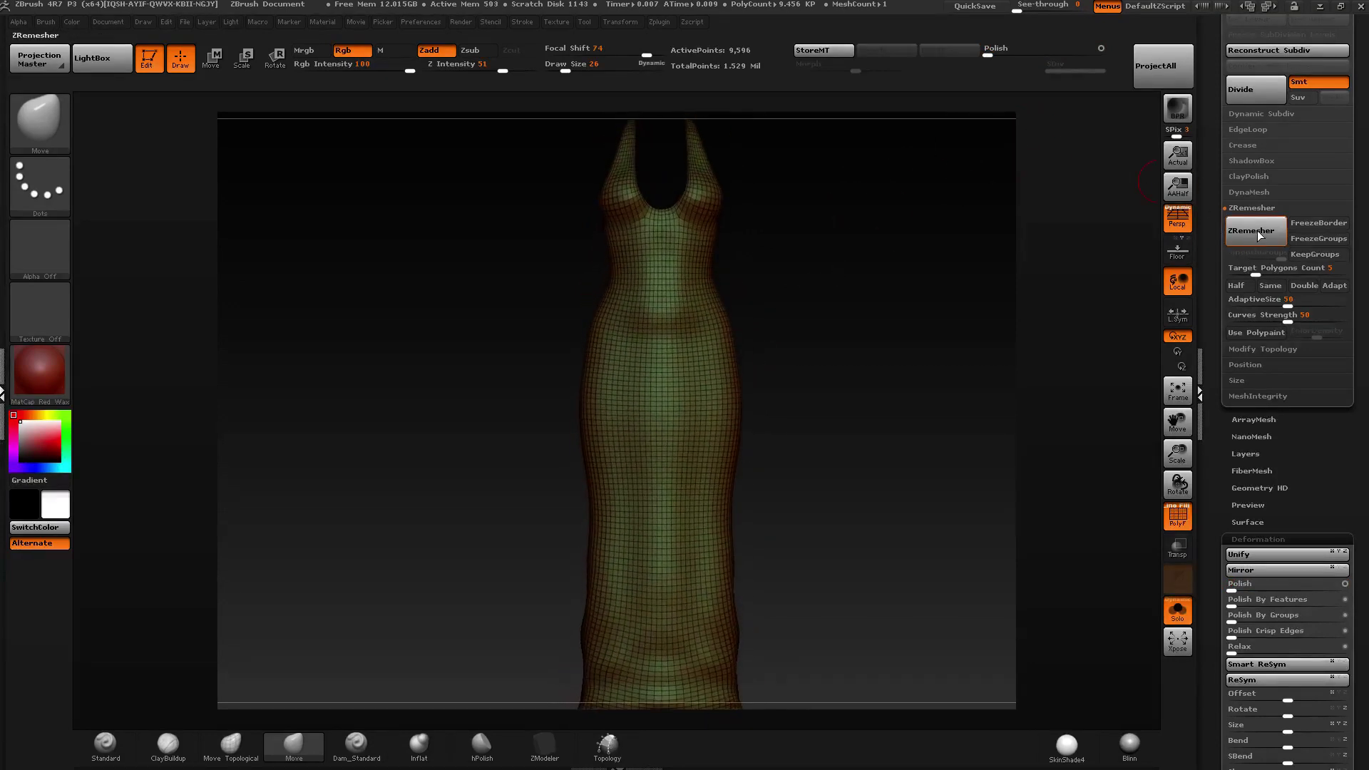
click(1253, 232)
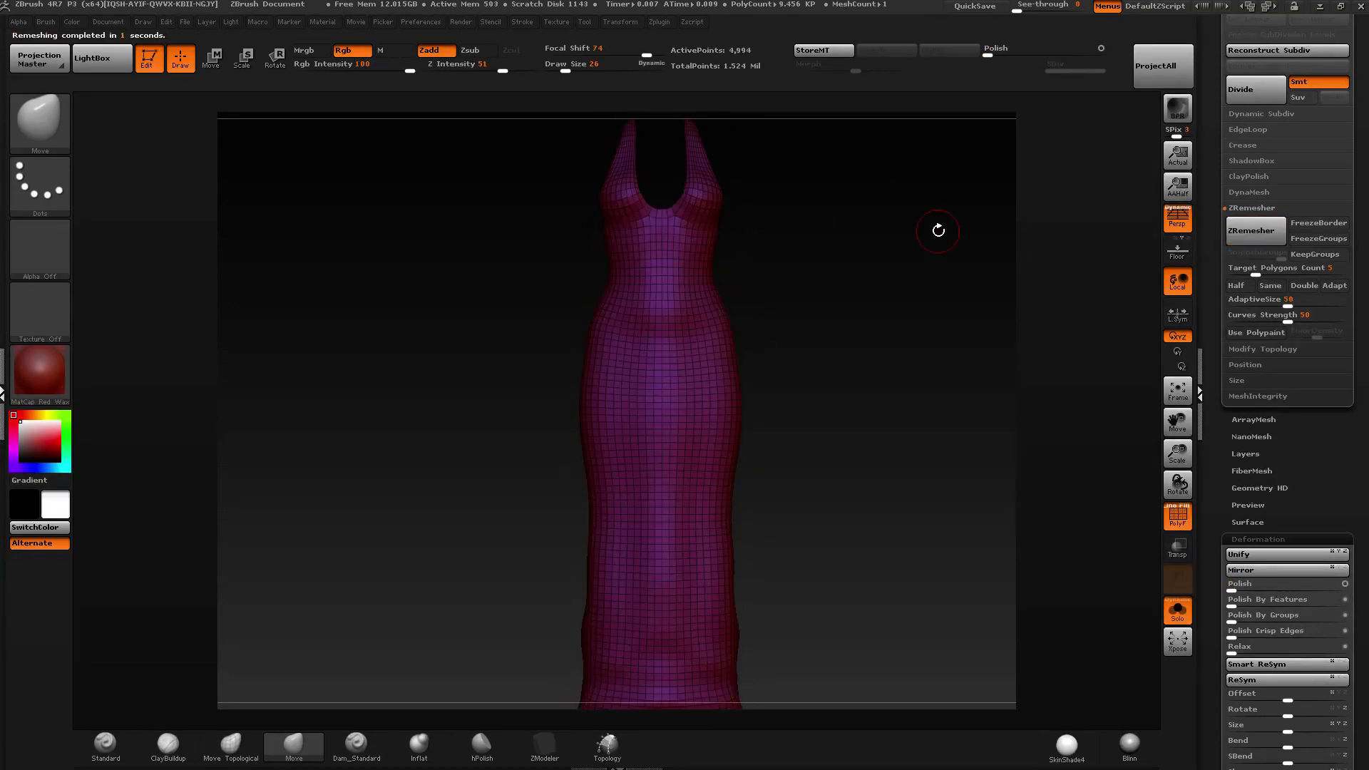
Inspect the remeshed dress alone and against the body and the sculpted dress, and isolate it again.
alt+right_drag(654, 480, 629, 430)
alt+right_drag(725, 543, 730, 452)
mouse_move(731, 452)
mouse_down()
mouse_move(758, 425)
mouse_move(742, 394)
mouse_move(757, 400)
mouse_move(627, 383)
mouse_move(623, 364)
mouse_move(661, 396)
mouse_move(717, 383)
mouse_move(584, 354)
mouse_move(493, 311)
mouse_move(679, 369)
mouse_move(590, 356)
mouse_move(651, 418)
mouse_move(627, 406)
mouse_move(704, 585)
mouse_move(748, 353)
mouse_move(789, 349)
mouse_move(795, 379)
mouse_move(798, 363)
mouse_move(767, 374)
mouse_up()
click(1177, 610)
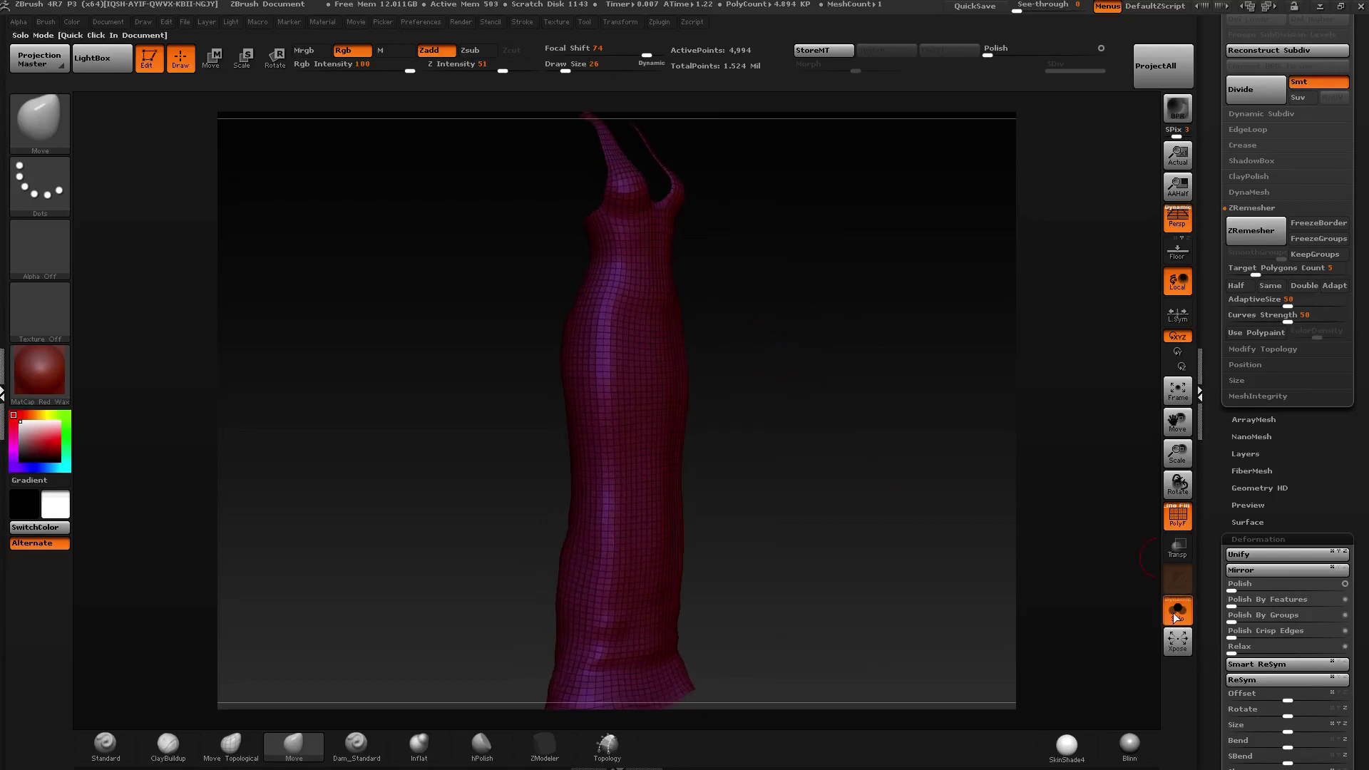
drag(820, 417, 1047, 522)
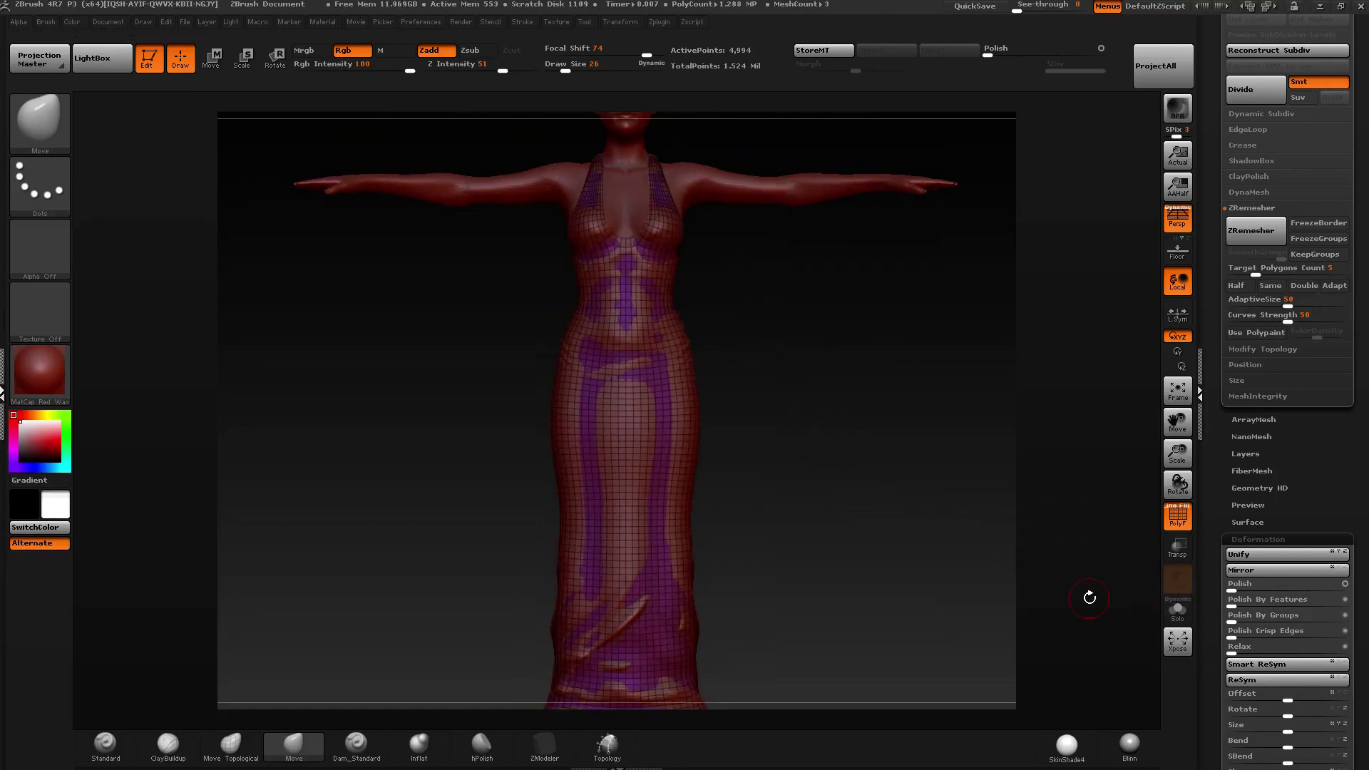
alt+drag(924, 469, 937, 416)
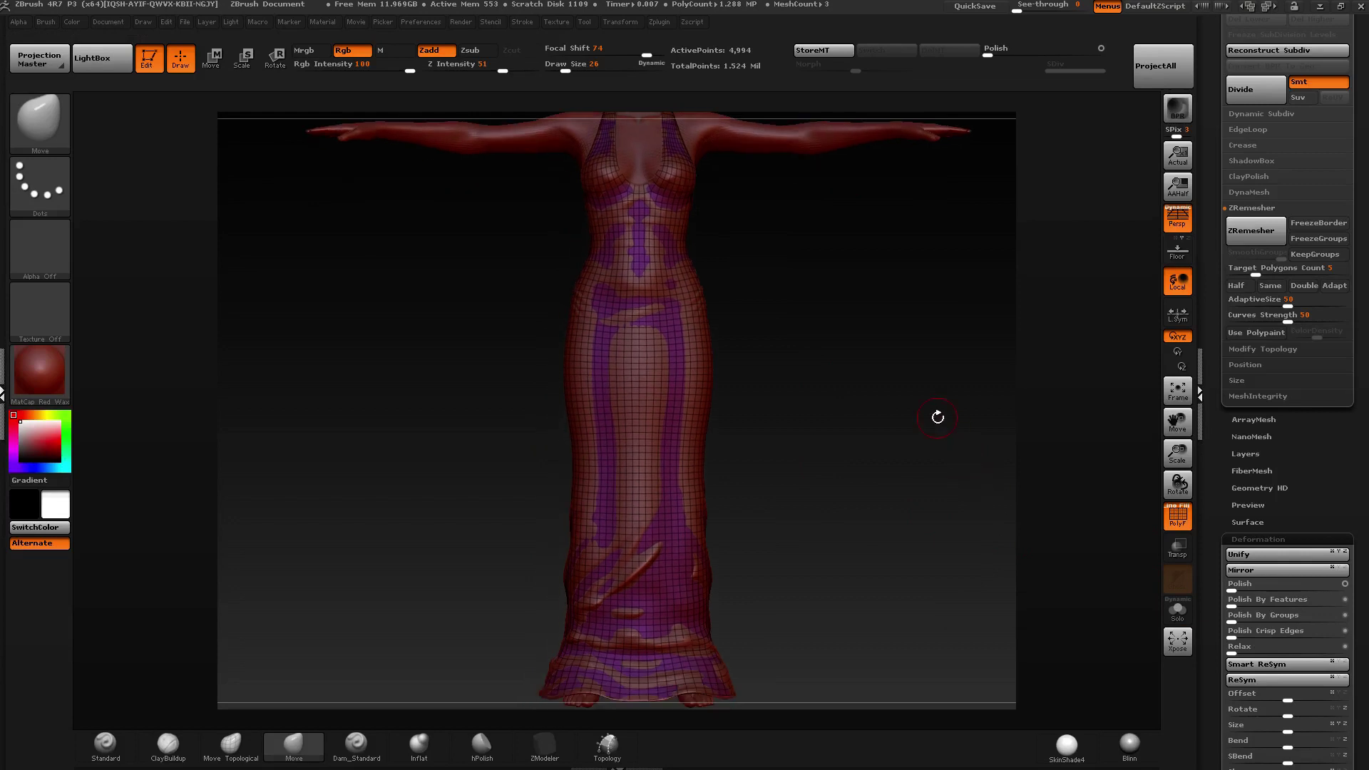
click(1178, 610)
alt+drag(810, 437, 832, 388)
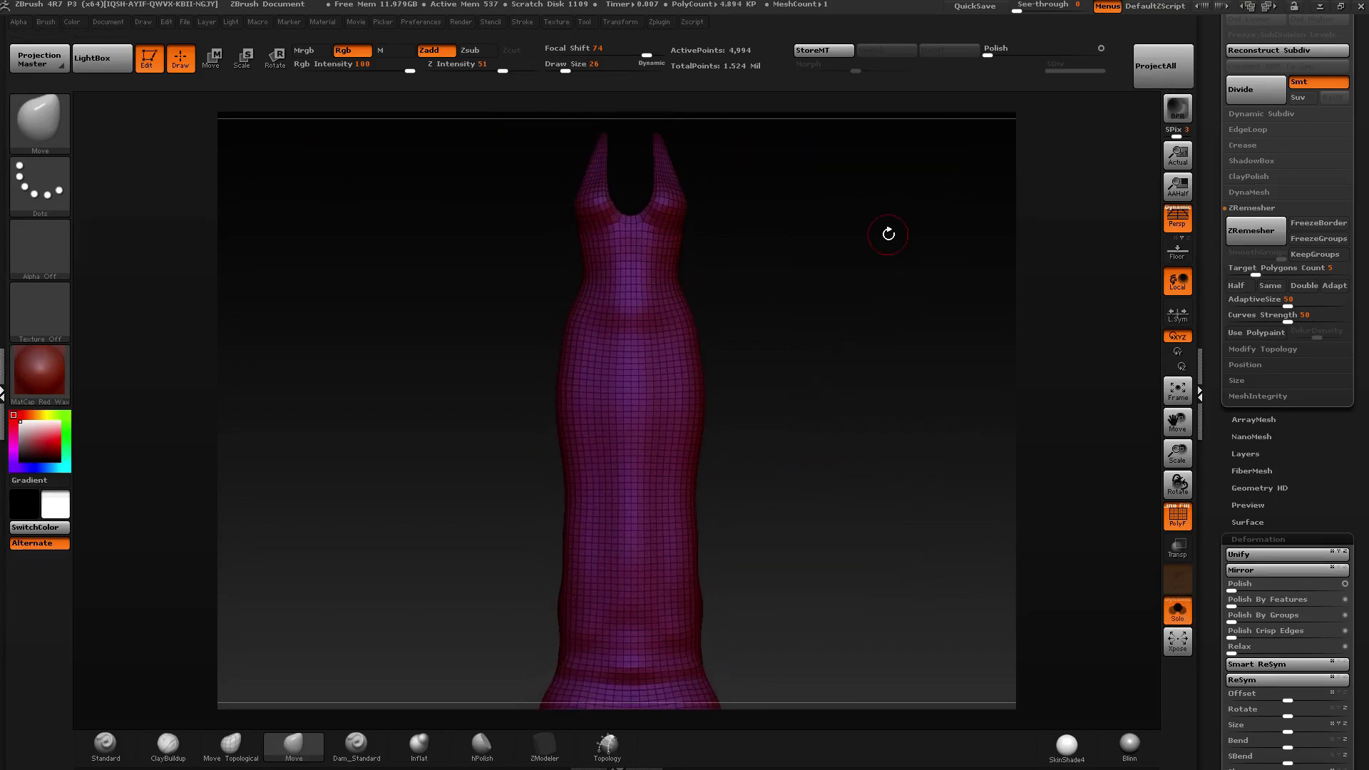
Divide the remeshed dress three times to reach subdivision level 4.
key(ctrl+d)
key(ctrl+d)
key(ctrl+d)
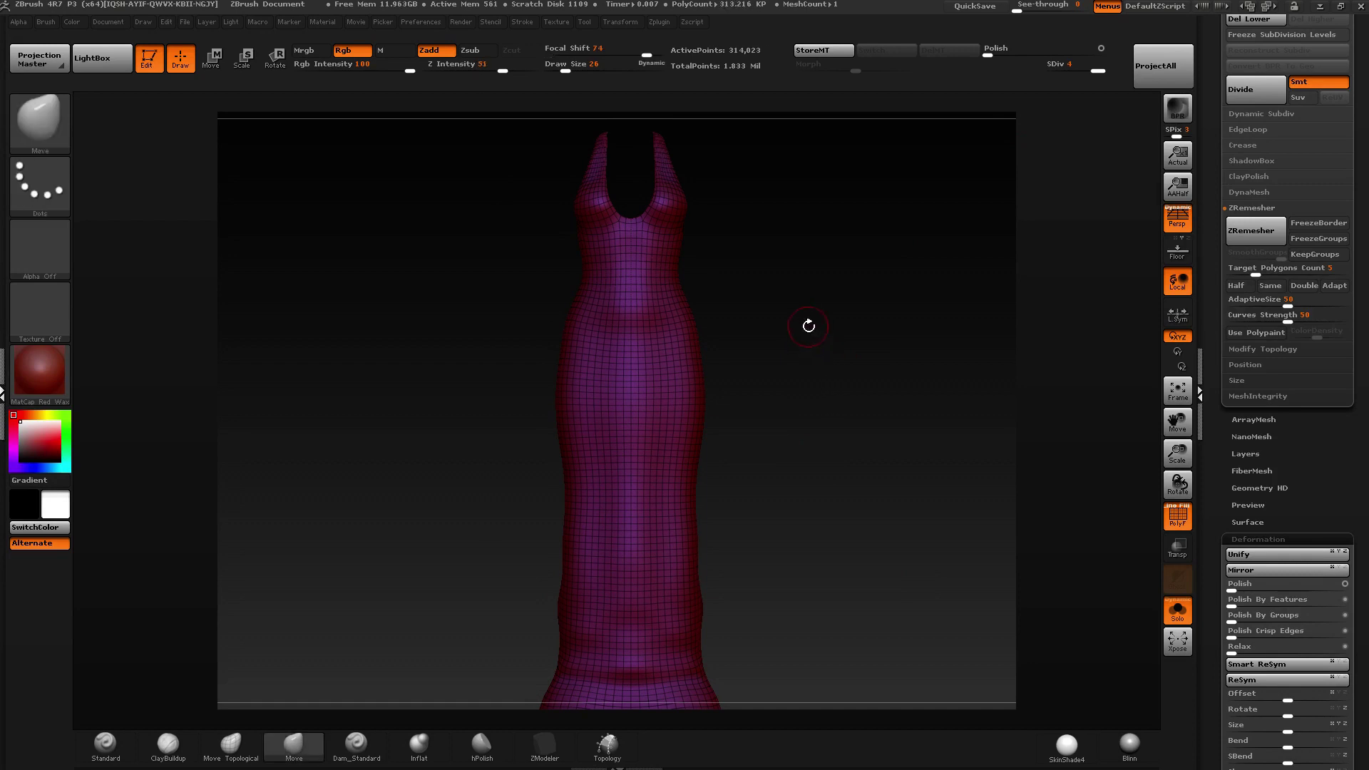
mouse_move(806, 323)
mouse_down()
mouse_move(832, 330)
mouse_move(792, 306)
mouse_move(833, 240)
mouse_up()
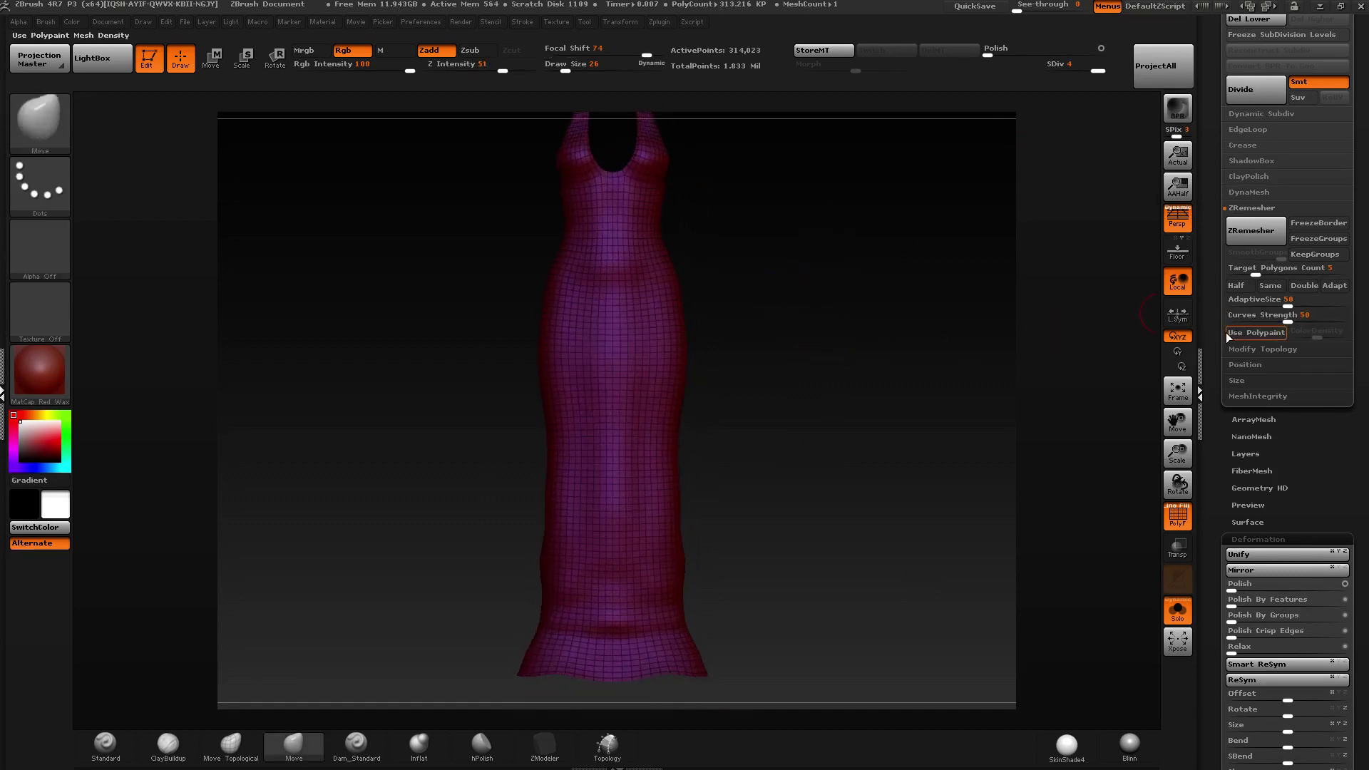
Show the other visible subtools again and project all their detail onto the subdivided DressTopo1 mesh.
scroll(1225, 333, up, 10)
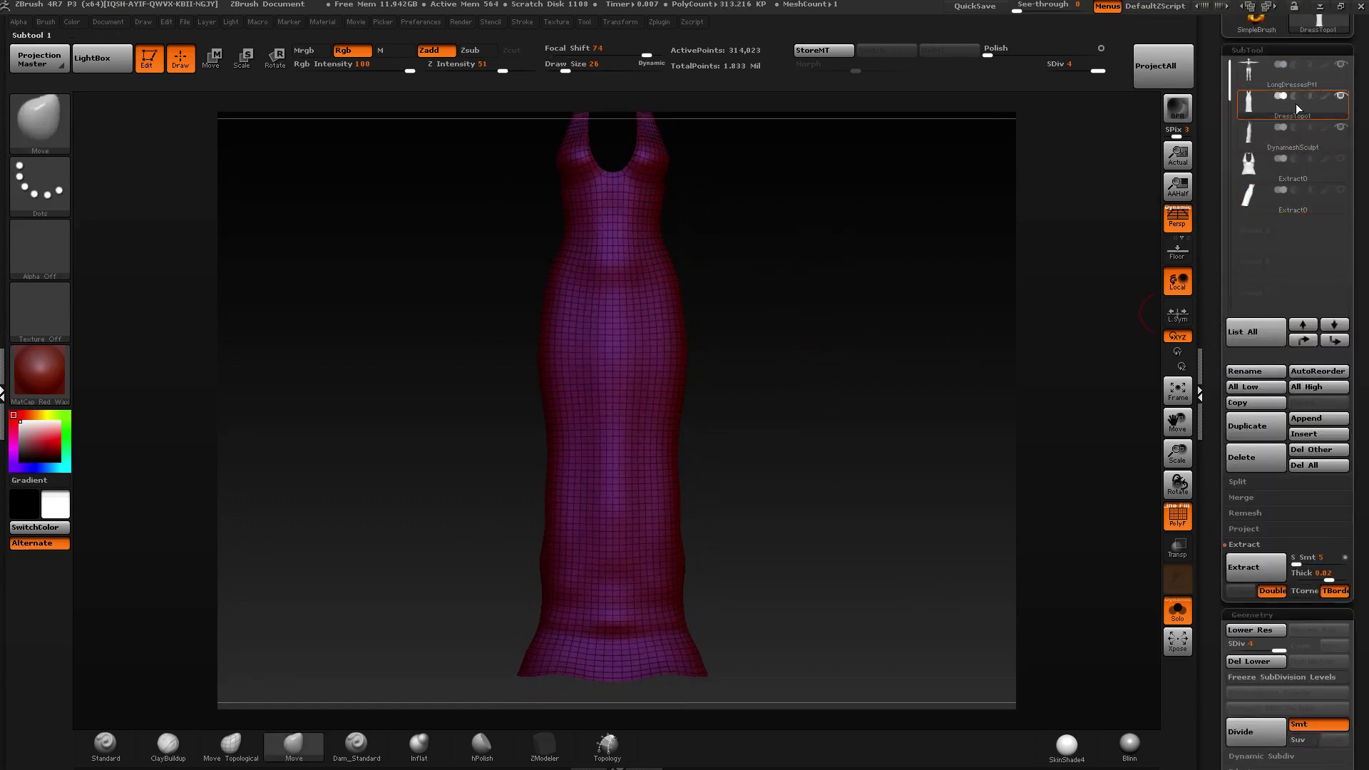
click(1177, 610)
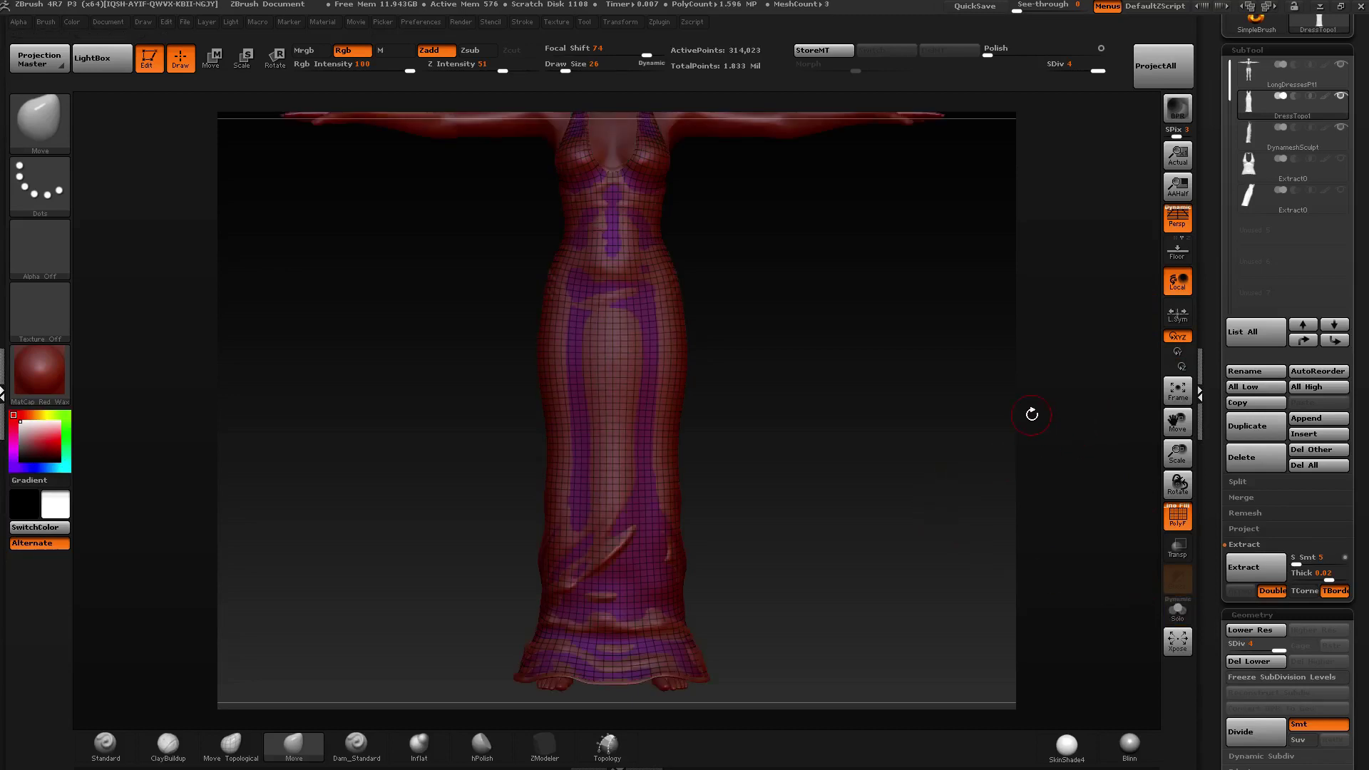
drag(1029, 413, 1076, 367)
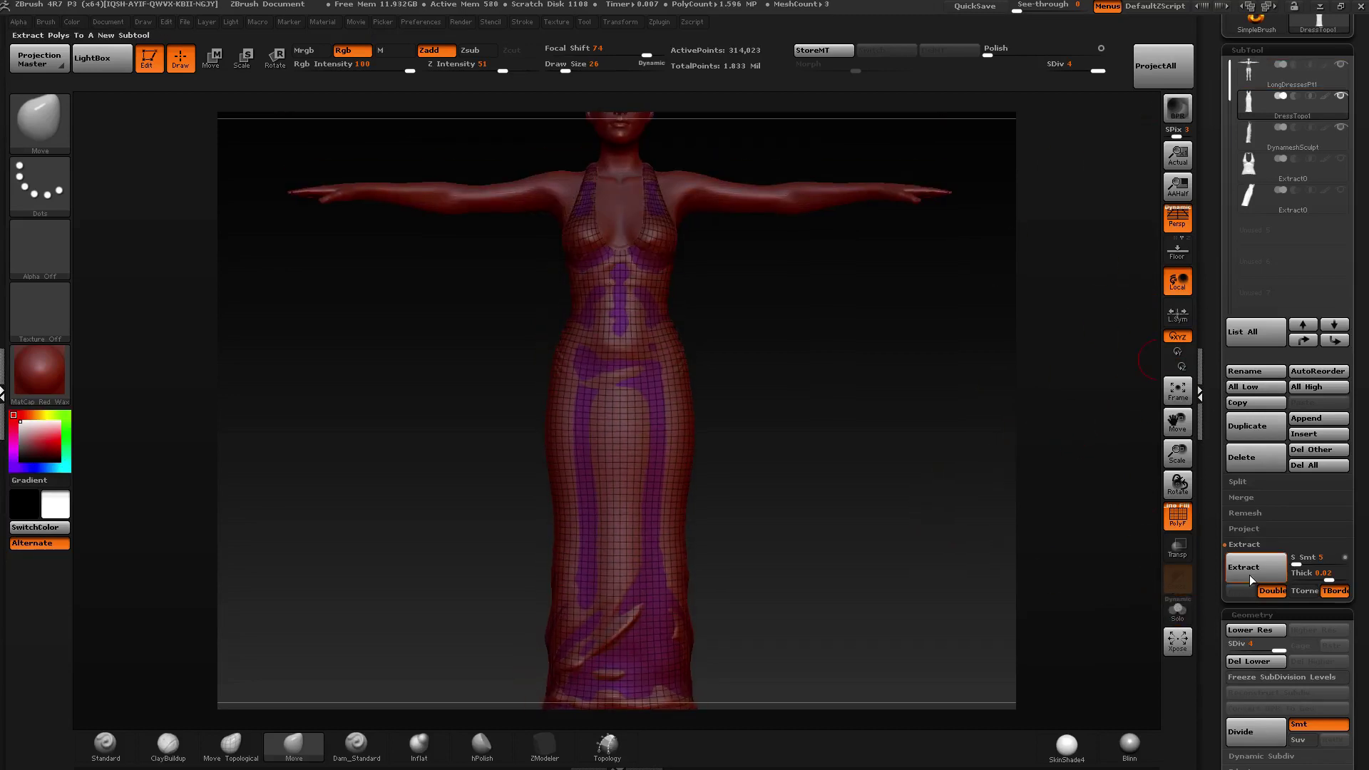
click(1170, 64)
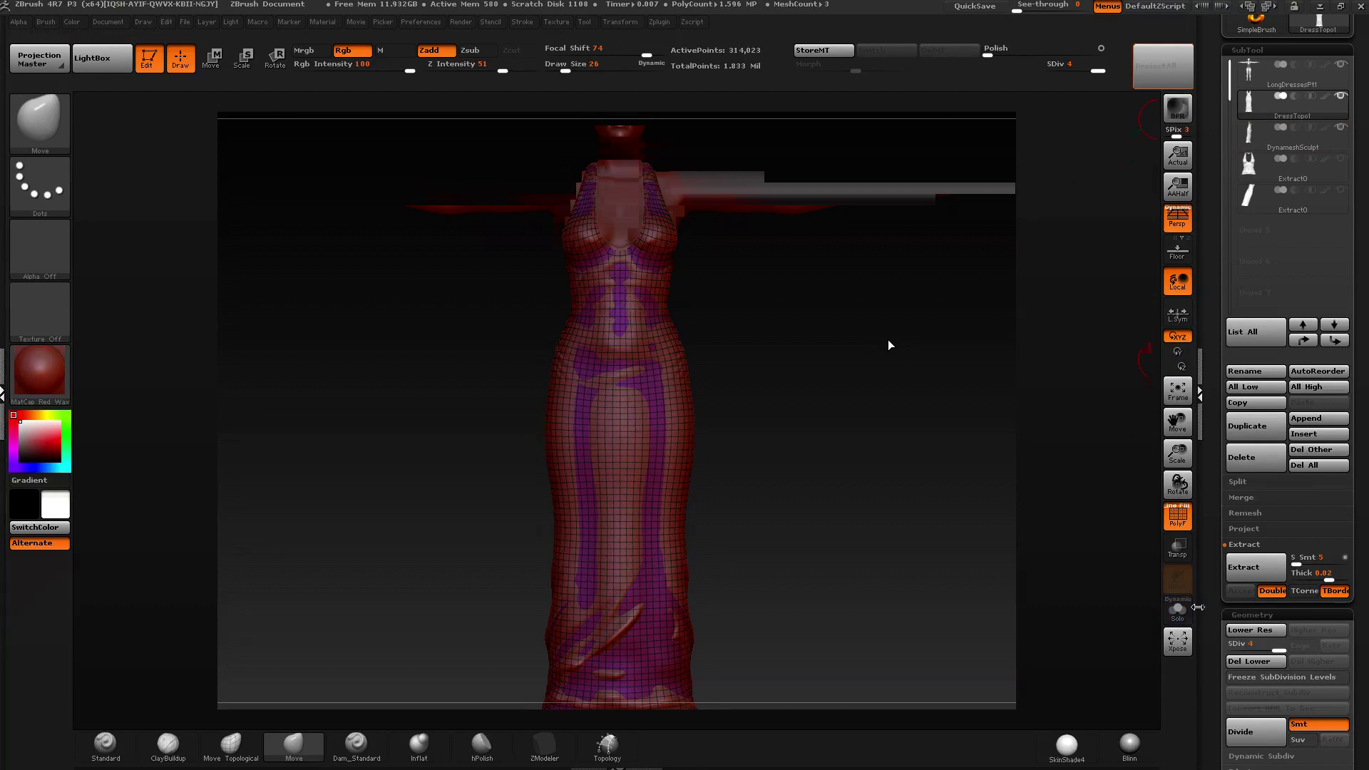
Isolate the projected dress, hide its polygon wireframe, and examine the wrinkles along the skirt from several sides.
click(1178, 610)
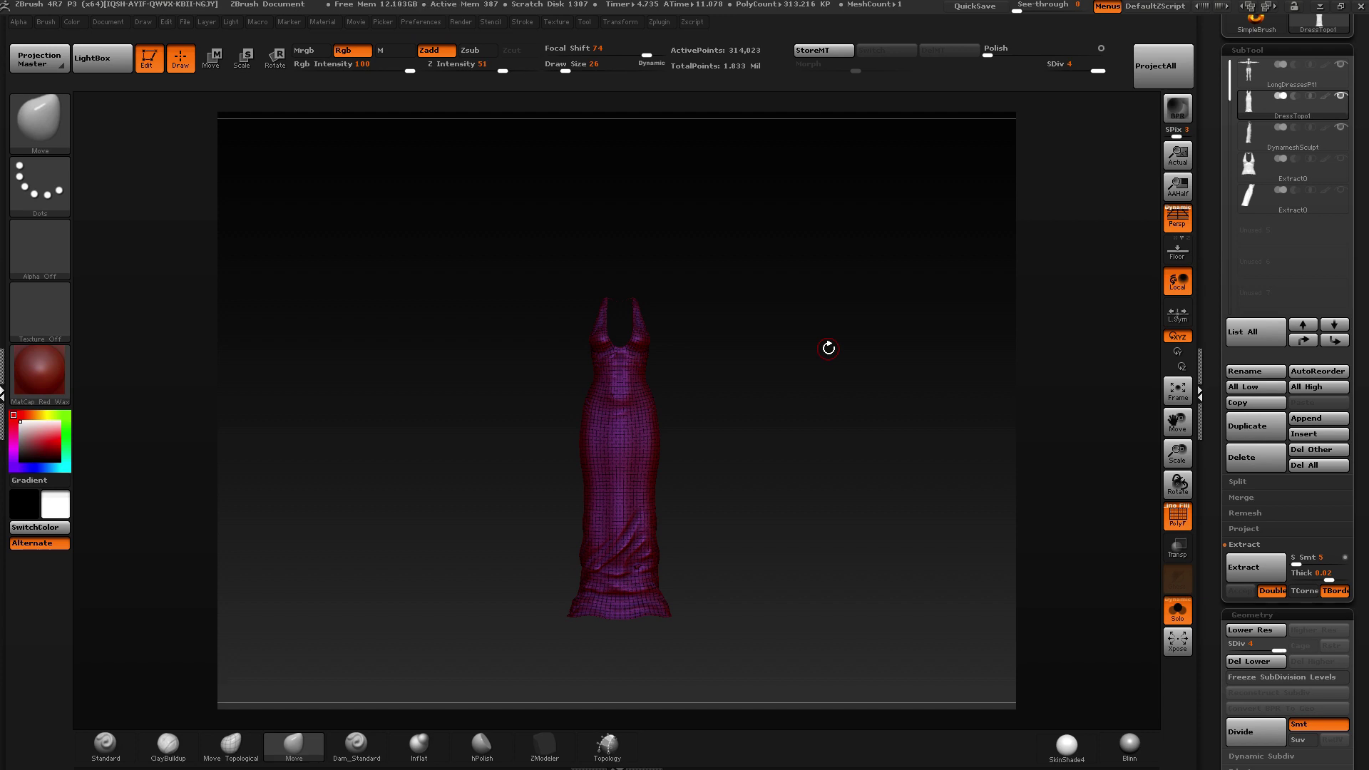
right_drag(890, 533, 826, 528)
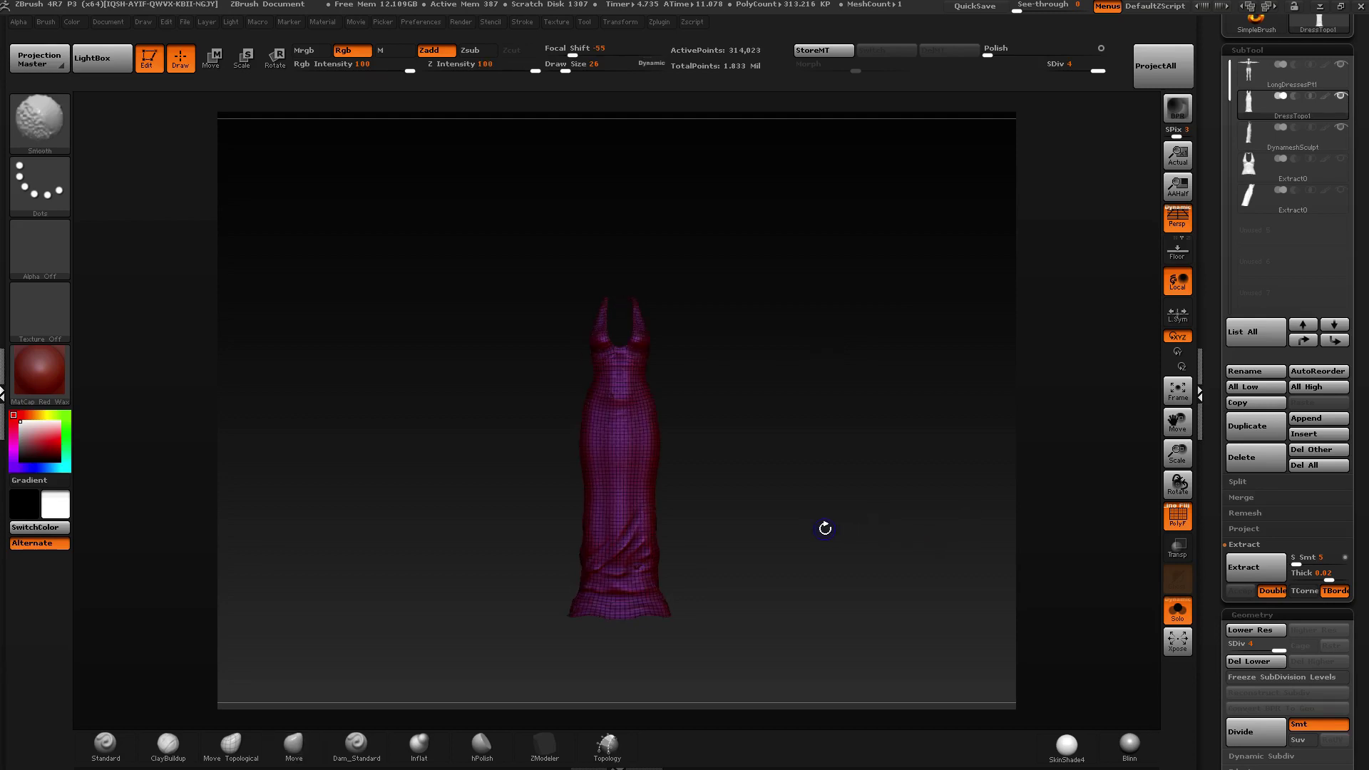
alt+right_drag(694, 491, 813, 499)
click(1177, 516)
alt+right_drag(822, 568, 808, 491)
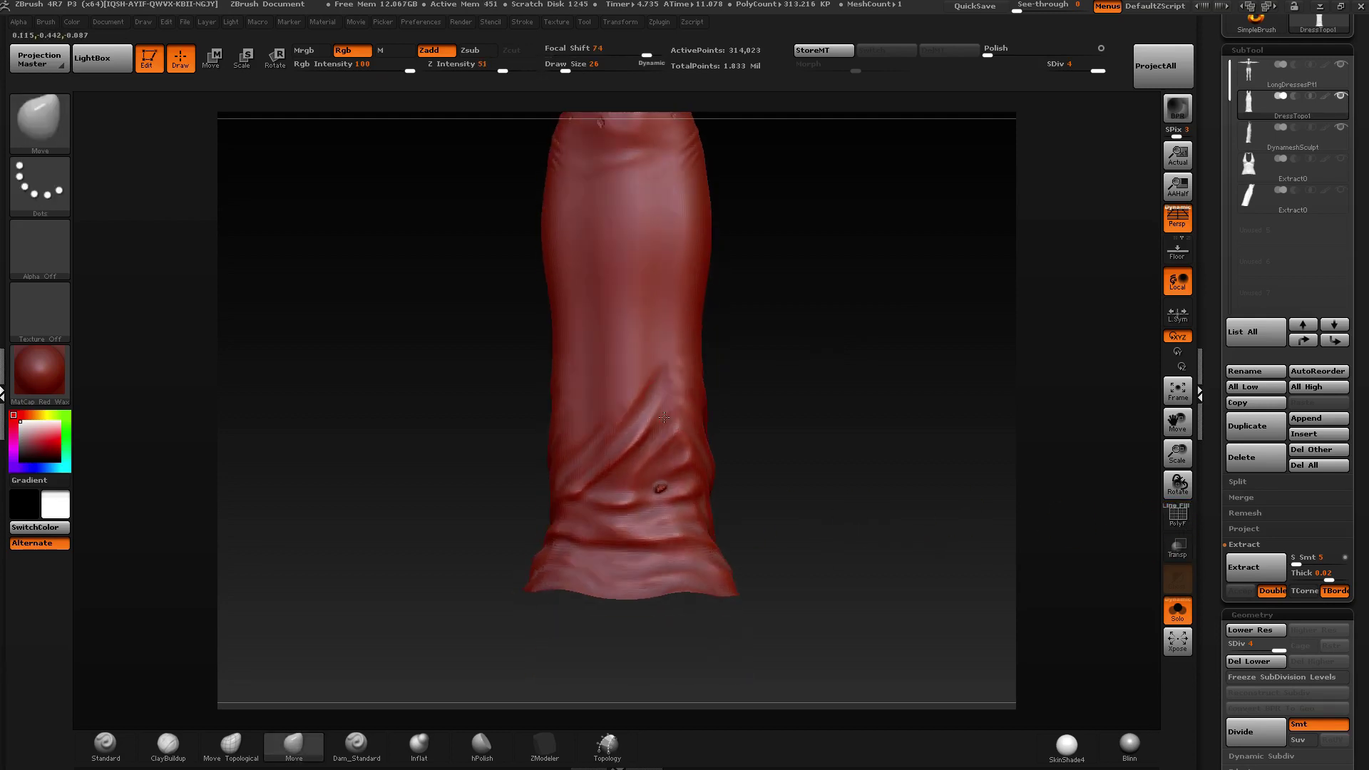
right_drag(675, 457, 596, 462)
right_drag(820, 534, 631, 524)
right_drag(628, 218, 642, 513)
right_drag(642, 452, 638, 424)
Smooth the uneven areas along the hips and lower skirt of the dress with a brush size of 50.
drag(567, 68, 574, 67)
right_drag(626, 365, 610, 367)
mouse_move(627, 385)
shift+mouse_down()
mouse_move(644, 374)
mouse_move(676, 428)
mouse_move(684, 640)
shift+mouse_up()
alt+right_drag(683, 639, 611, 386)
shift+drag(611, 307, 629, 392)
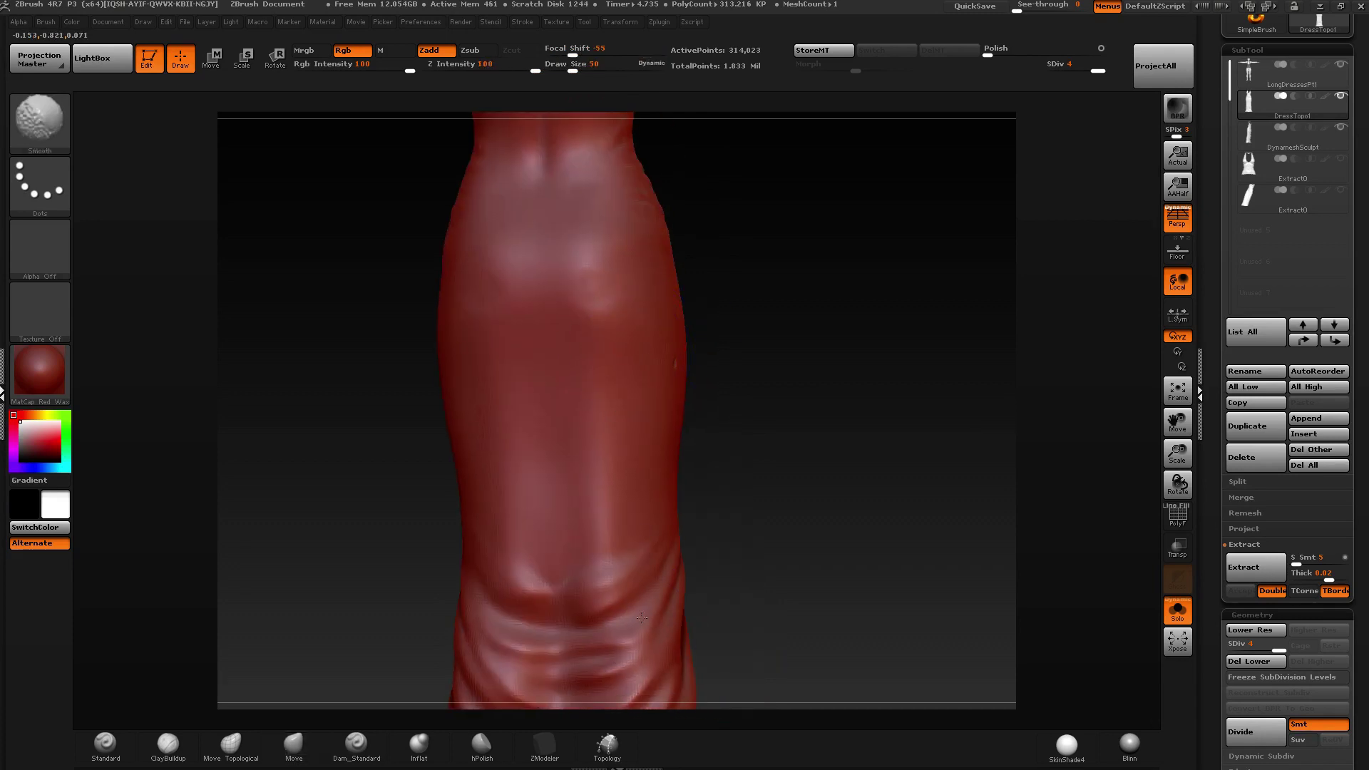
alt+right_drag(570, 550, 639, 189)
shift+drag(554, 515, 563, 498)
mouse_move(611, 489)
right_down()
mouse_move(734, 428)
mouse_move(723, 371)
mouse_move(689, 414)
right_up()
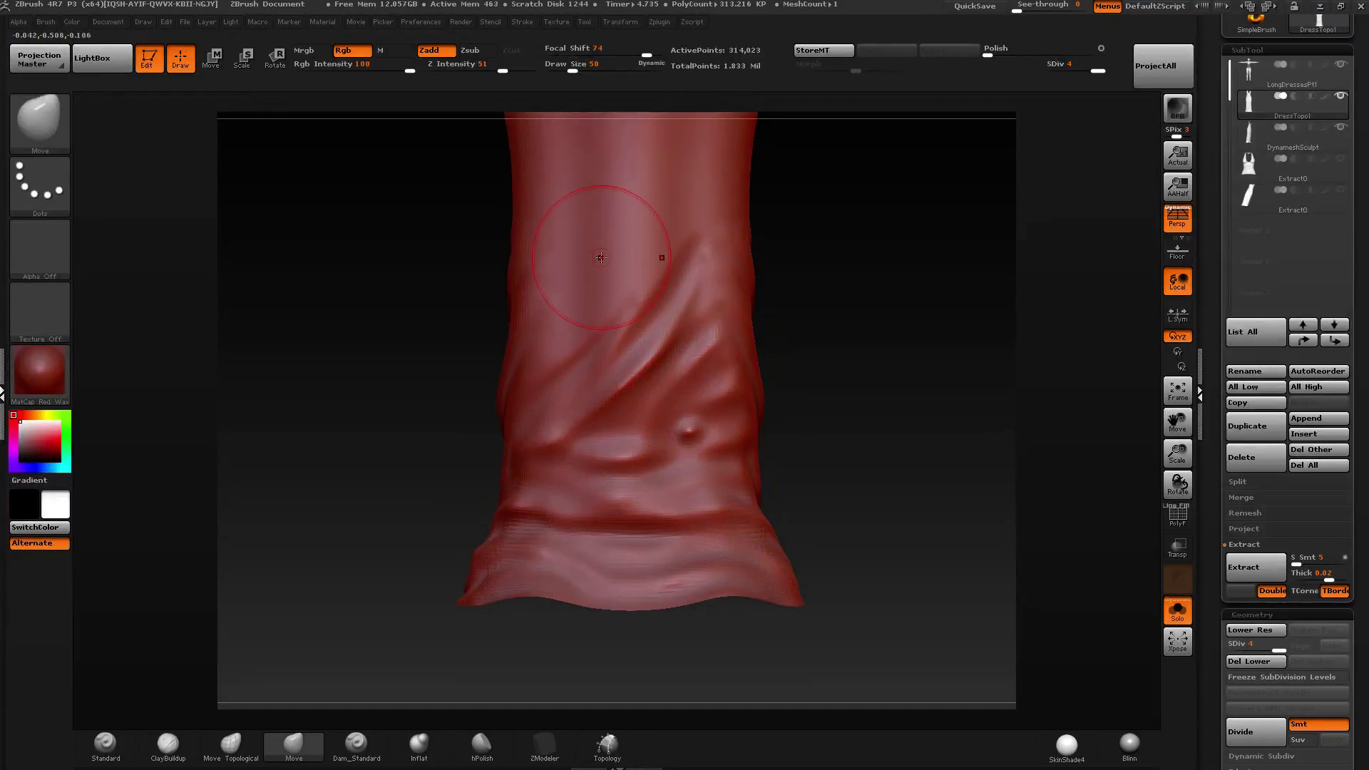
Try projecting all detail onto the smoothed dress once more, check the skirt, and undo the projection.
alt+right_drag(602, 254, 589, 595)
mouse_move(586, 198)
alt+right_down()
mouse_move(558, 419)
mouse_move(505, 241)
mouse_move(457, 446)
alt+right_up()
right_drag(406, 645, 502, 359)
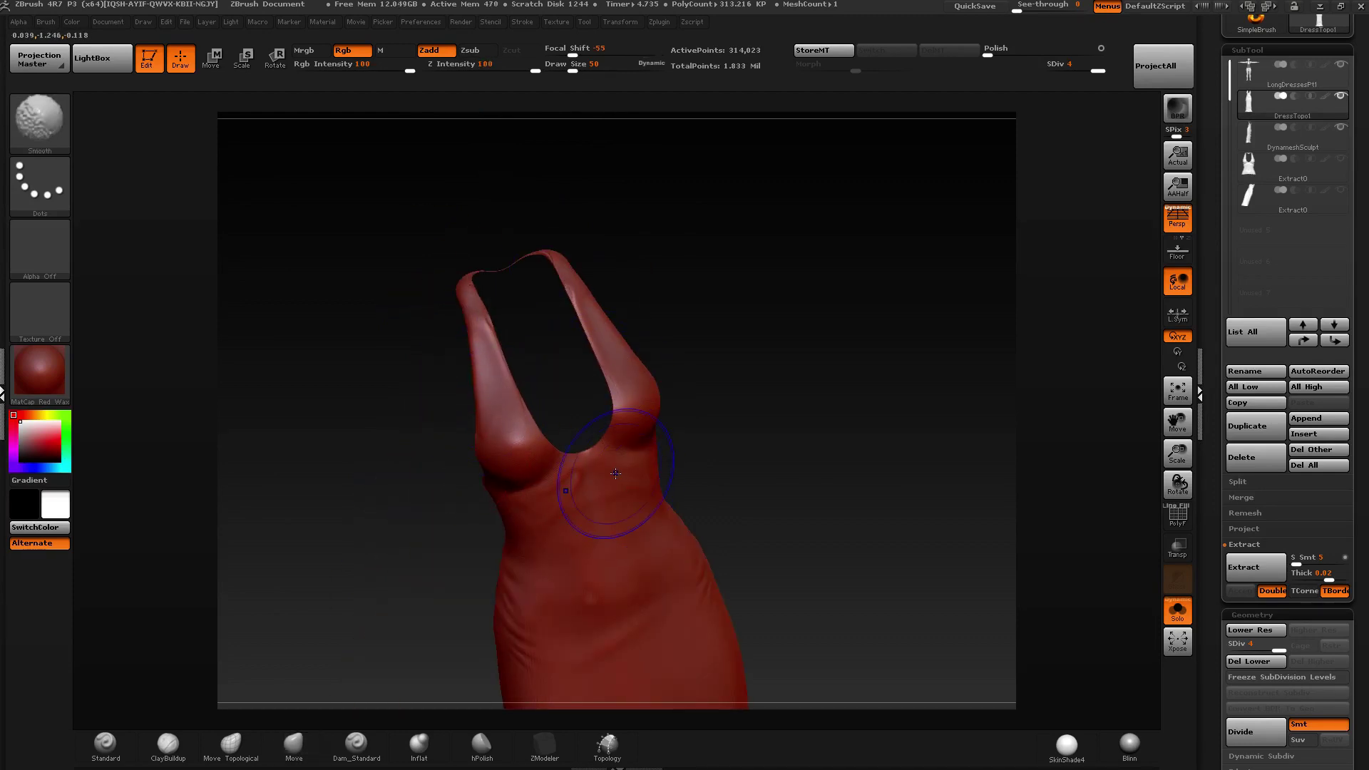
mouse_move(611, 492)
shift+right_down()
mouse_move(630, 535)
mouse_move(678, 378)
shift+right_up()
click(1160, 66)
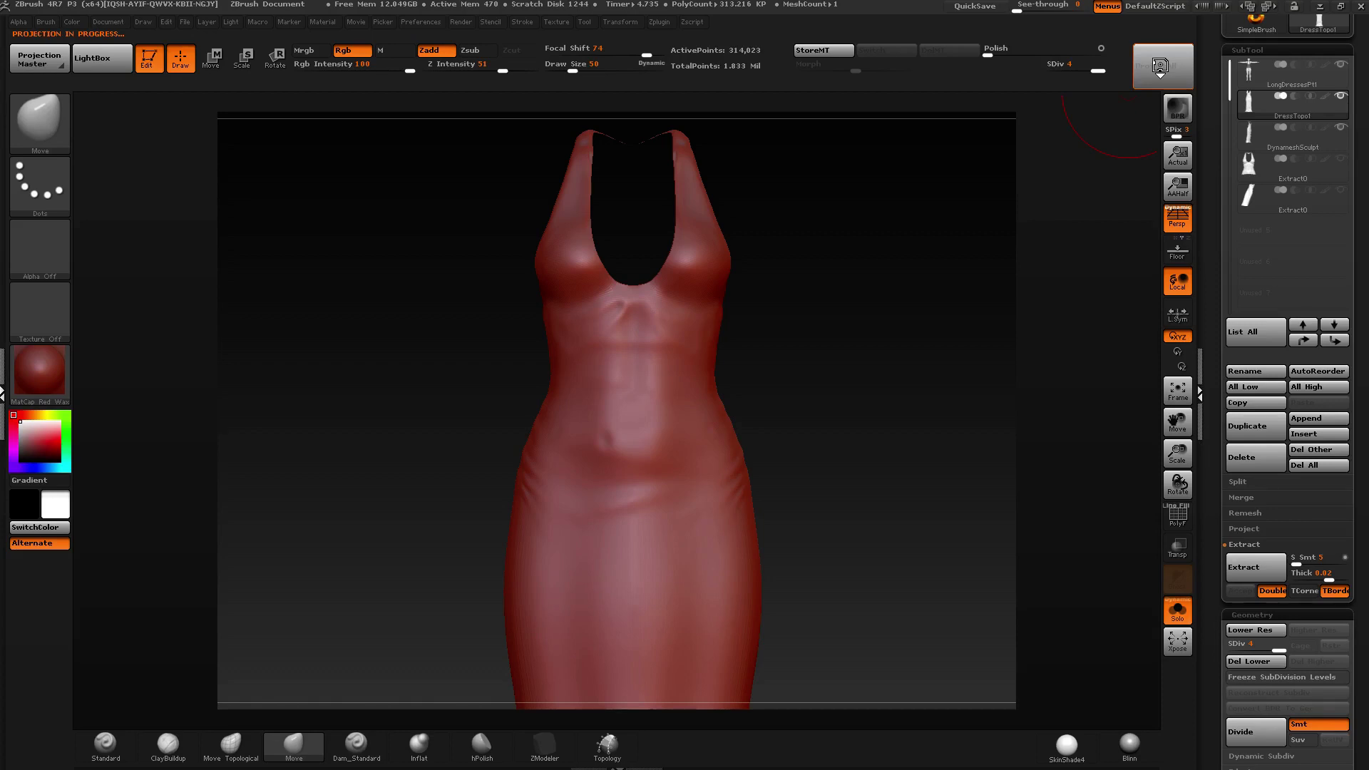
drag(820, 214, 703, 139)
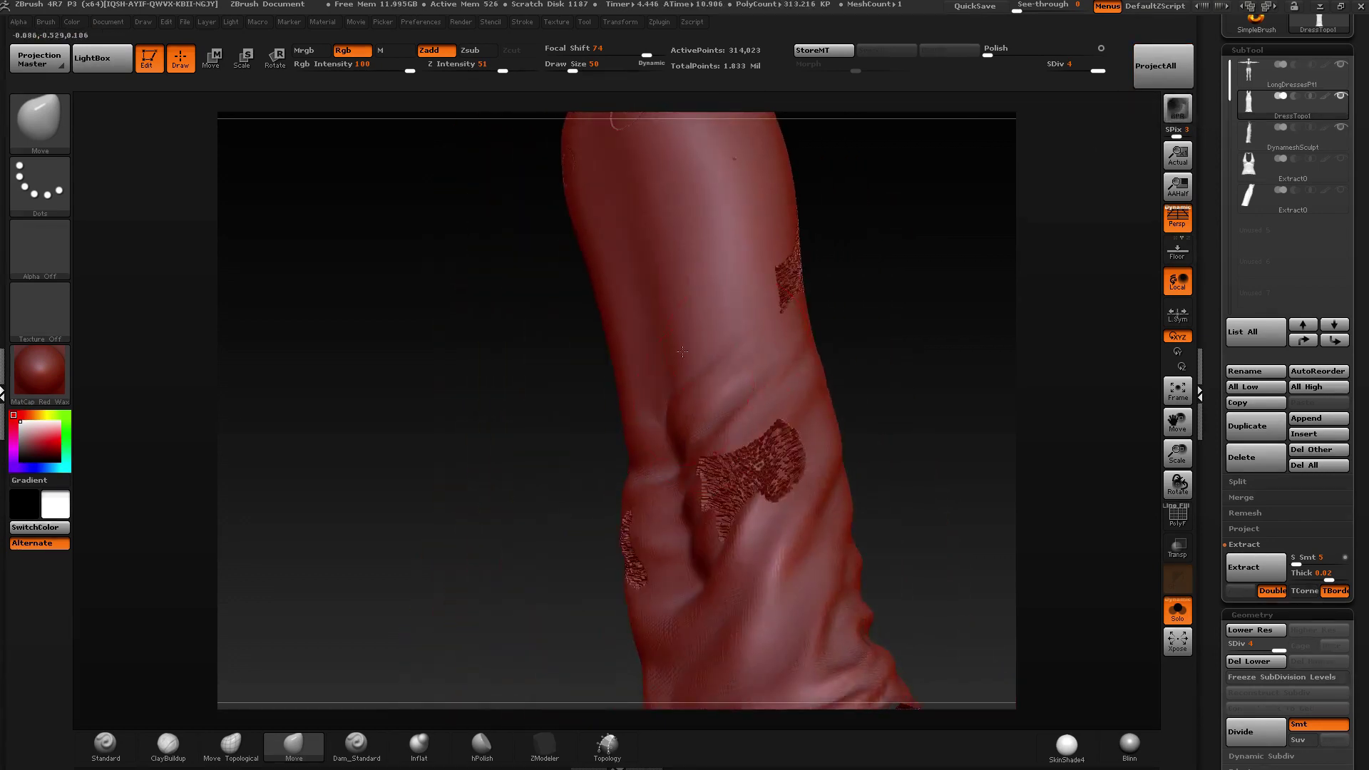
mouse_move(855, 371)
alt+mouse_down()
mouse_move(845, 303)
mouse_move(734, 449)
mouse_move(828, 399)
alt+mouse_up()
key(ctrl+z)
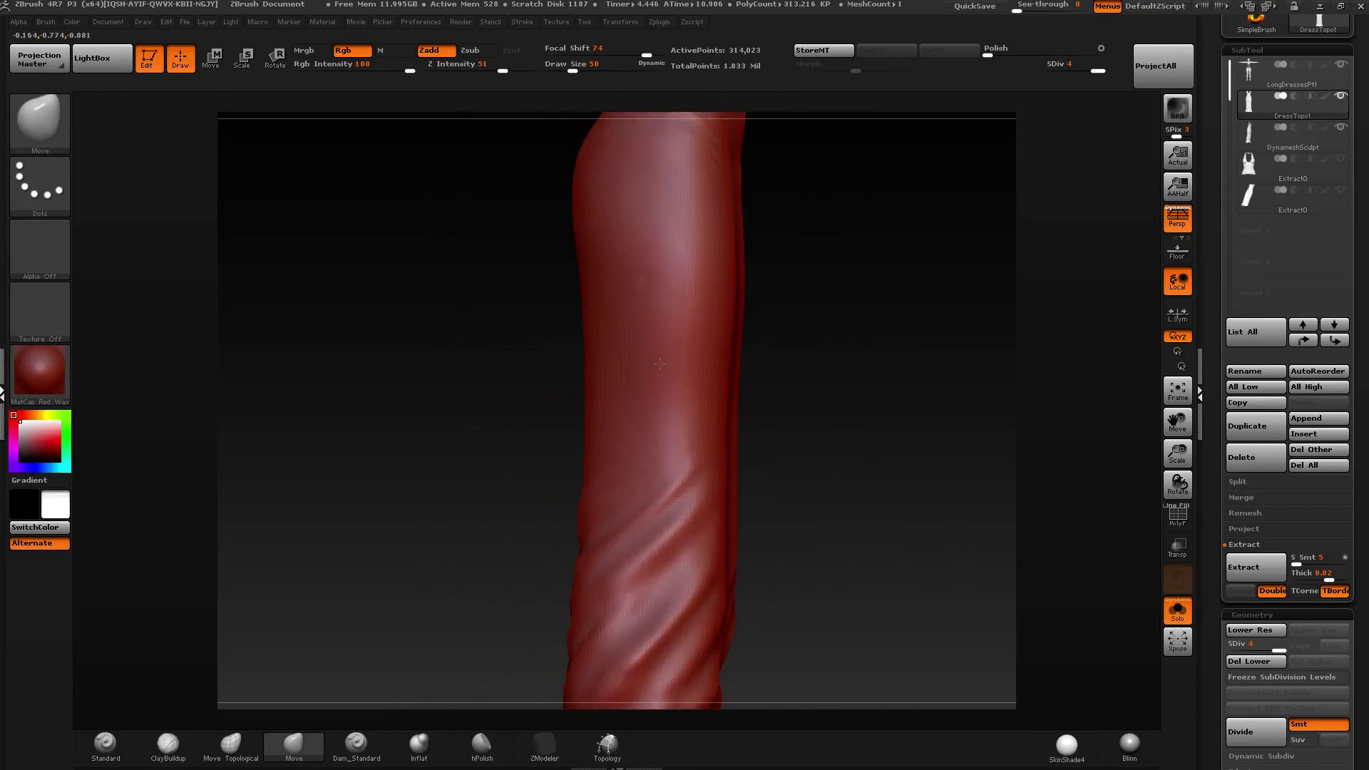
Hide the LongDressesPt1 body, compare the DynameshSculpt dress, and reselect DressTopo1 with DynameshSculpt set visible.
alt+drag(927, 128, 889, 285)
click(1344, 68)
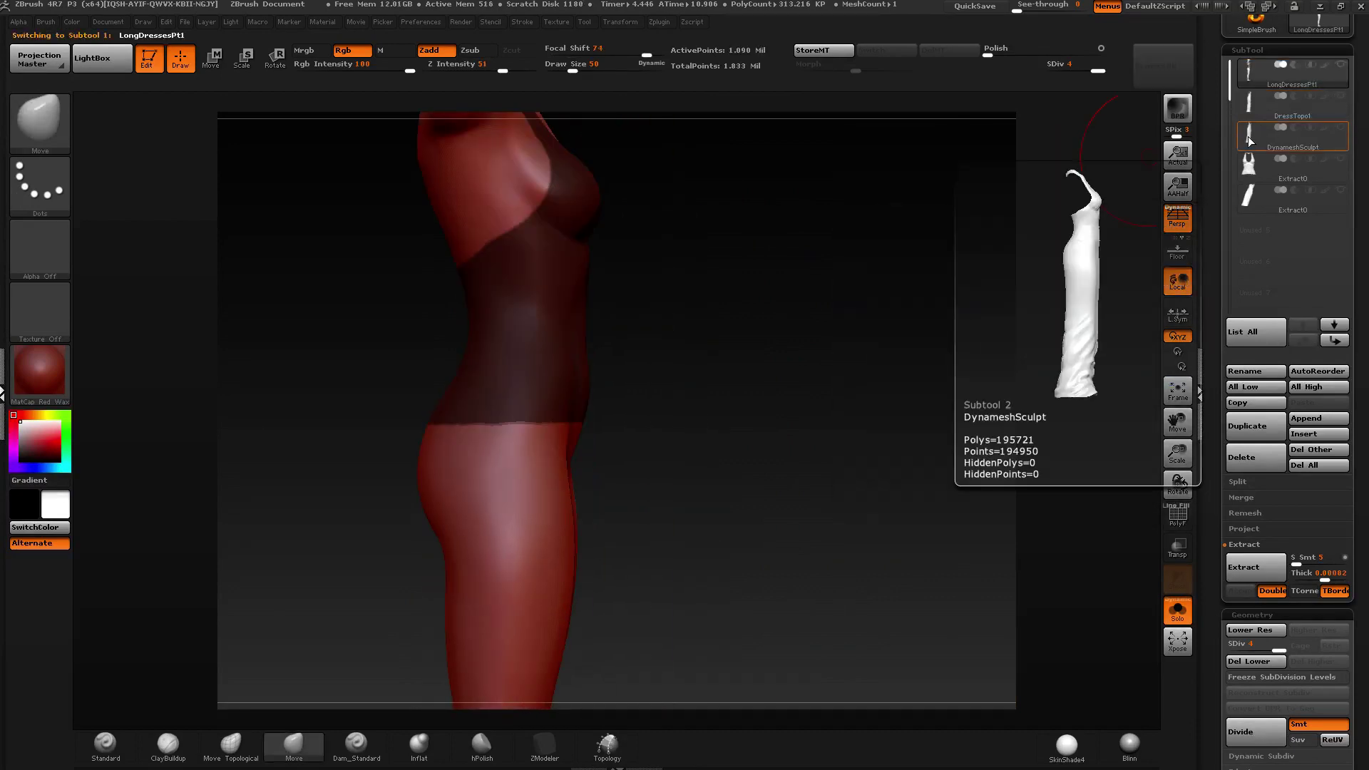
click(1280, 136)
drag(700, 288, 622, 303)
alt+drag(622, 303, 627, 435)
shift+drag(742, 371, 809, 357)
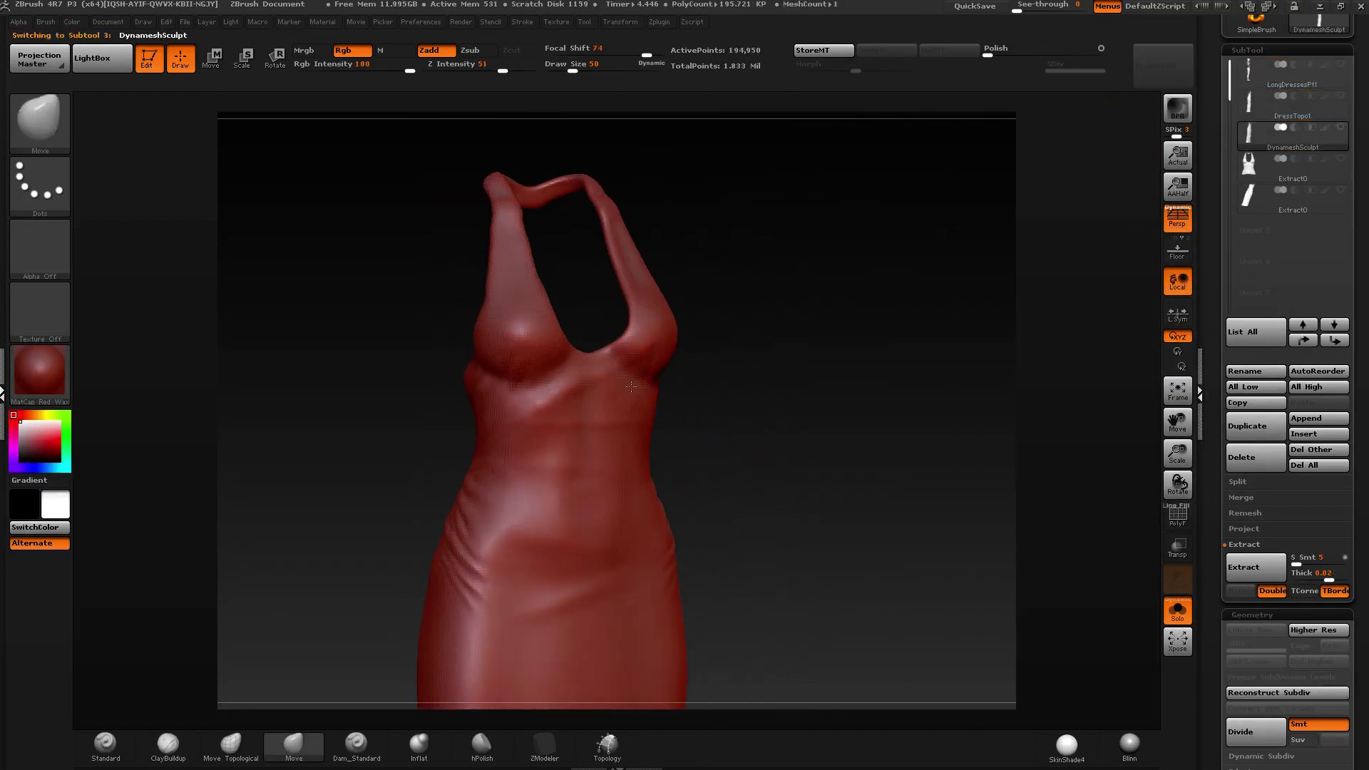
click(1251, 98)
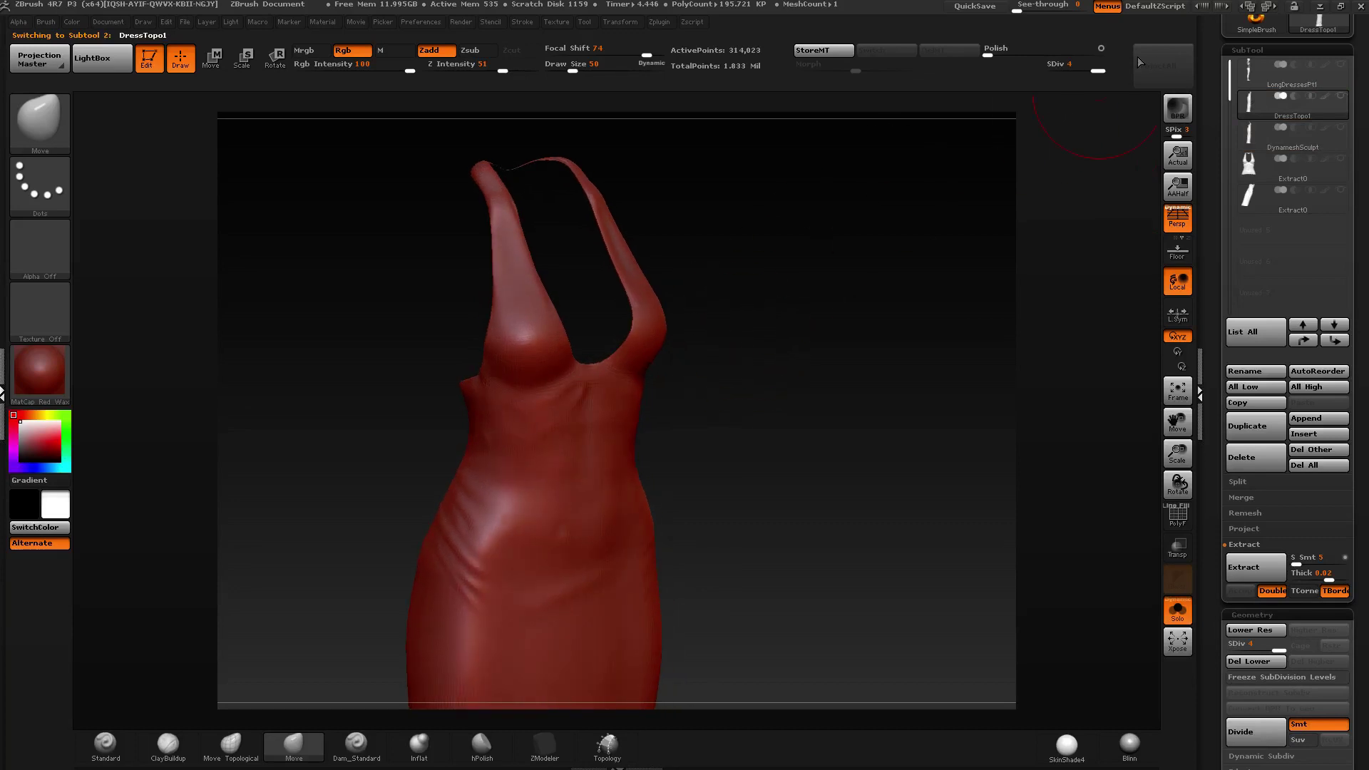
click(1341, 127)
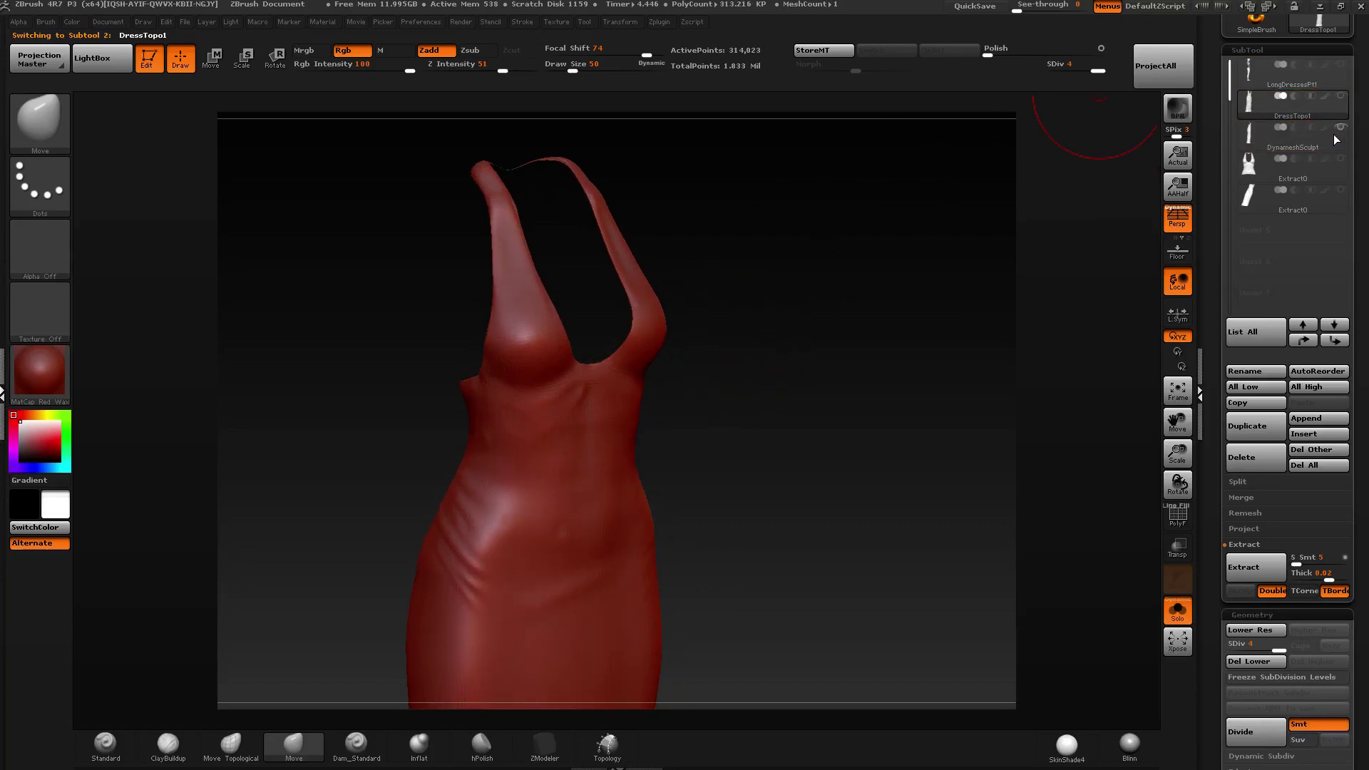
Project all sculpted detail from DynameshSculpt onto the DressTopo1 mesh again.
click(1171, 64)
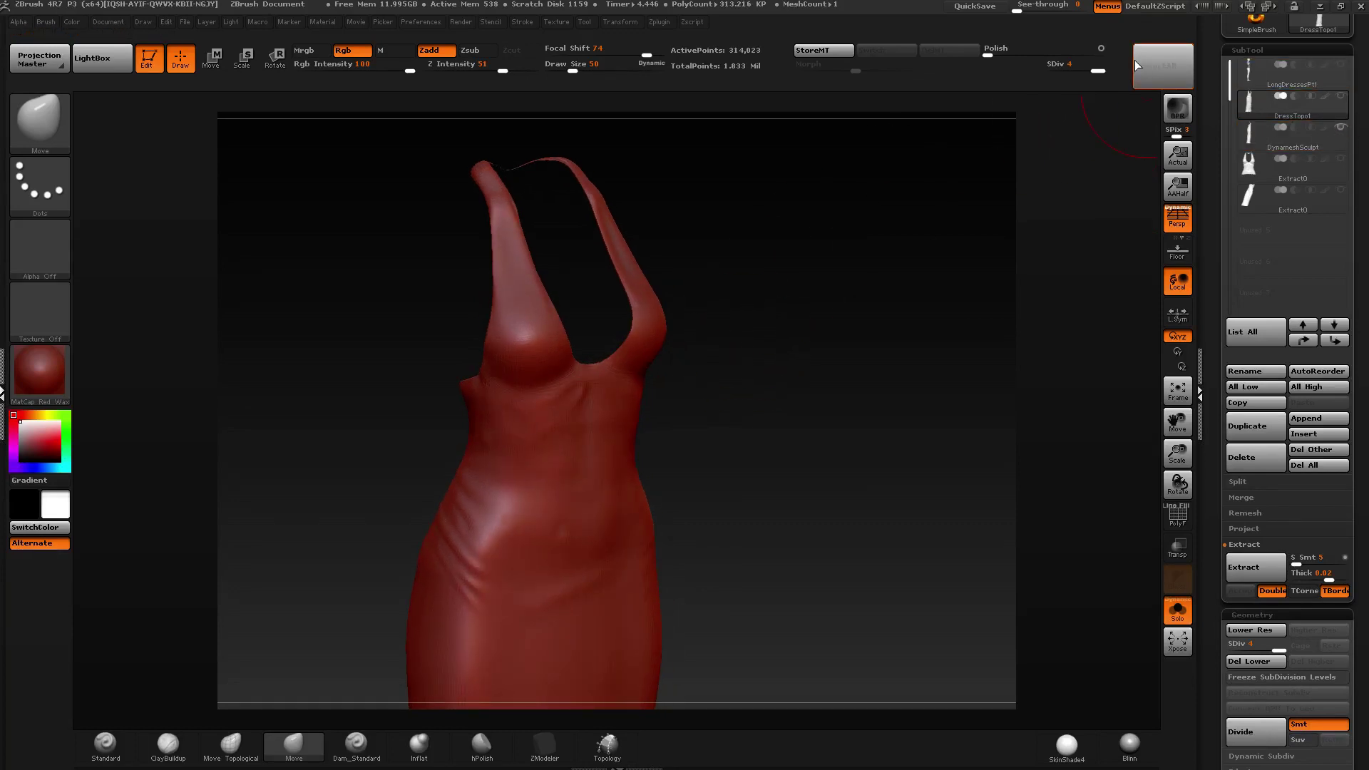
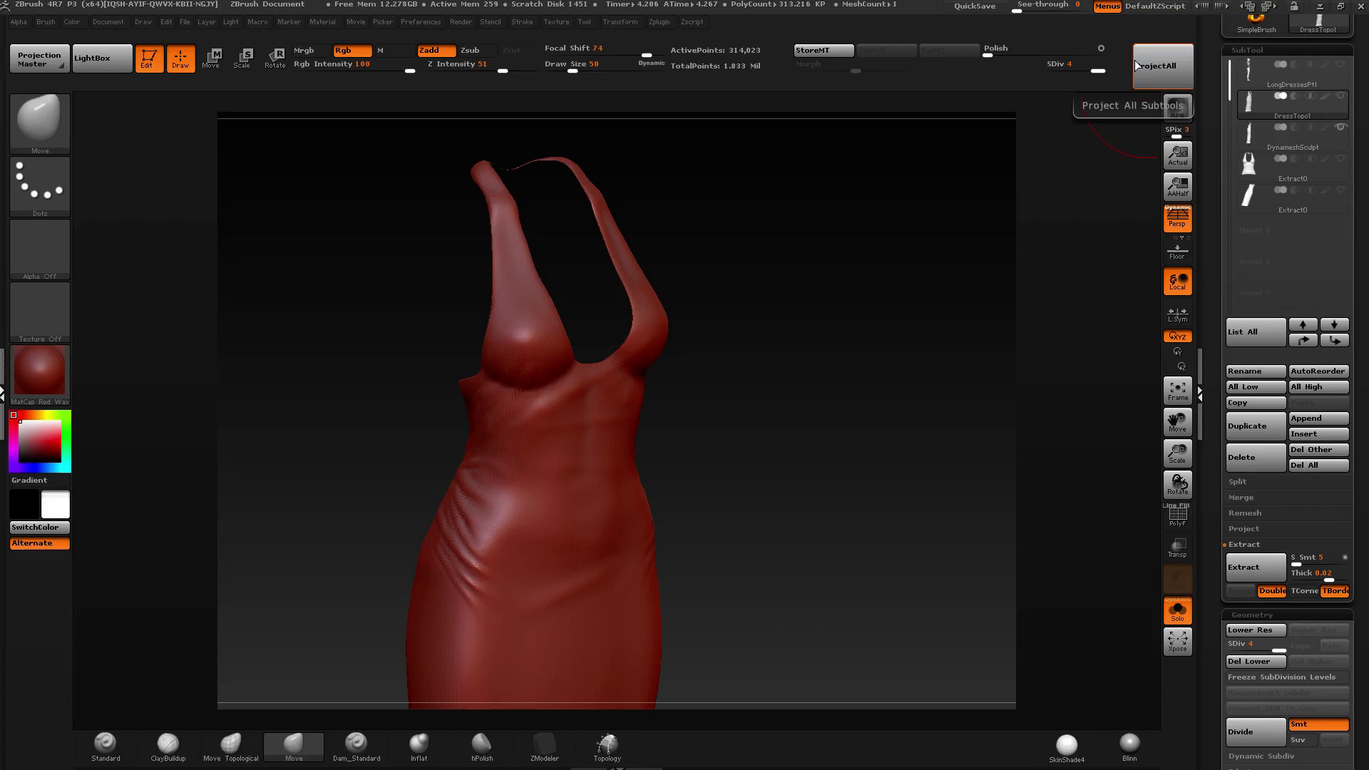
Switch to Windows Explorer, open the AgedCyborgParts folder inside Promos, and view AgedCyborgParts_Promo3.jpg.
key(super)
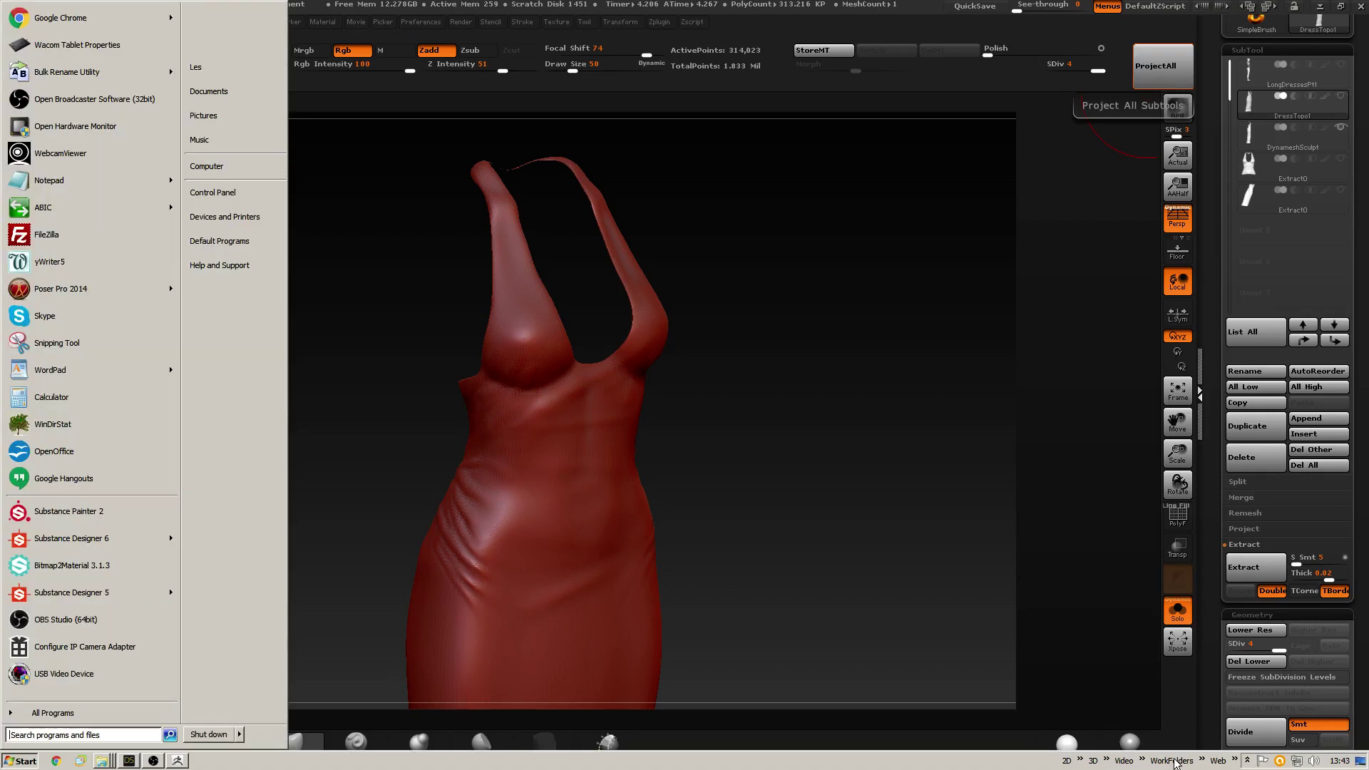
click(1202, 762)
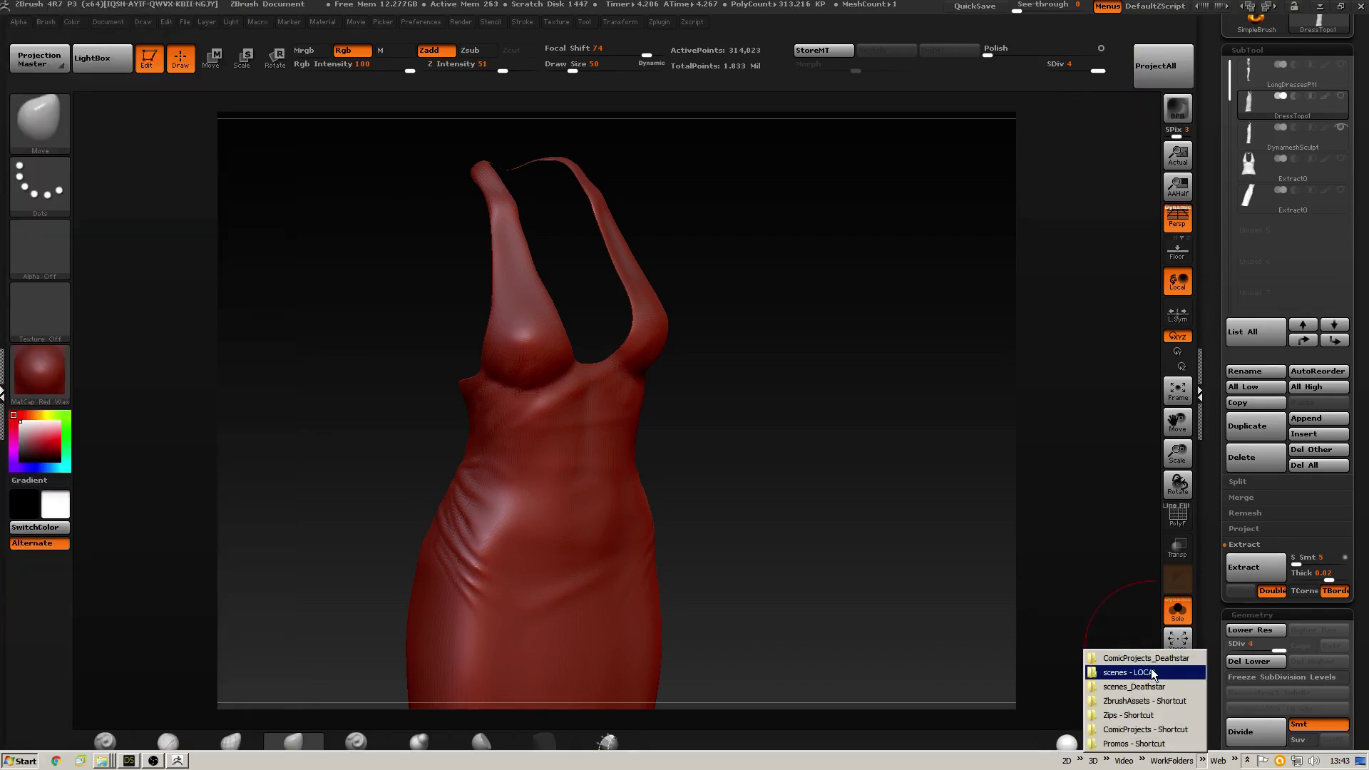
click(1134, 744)
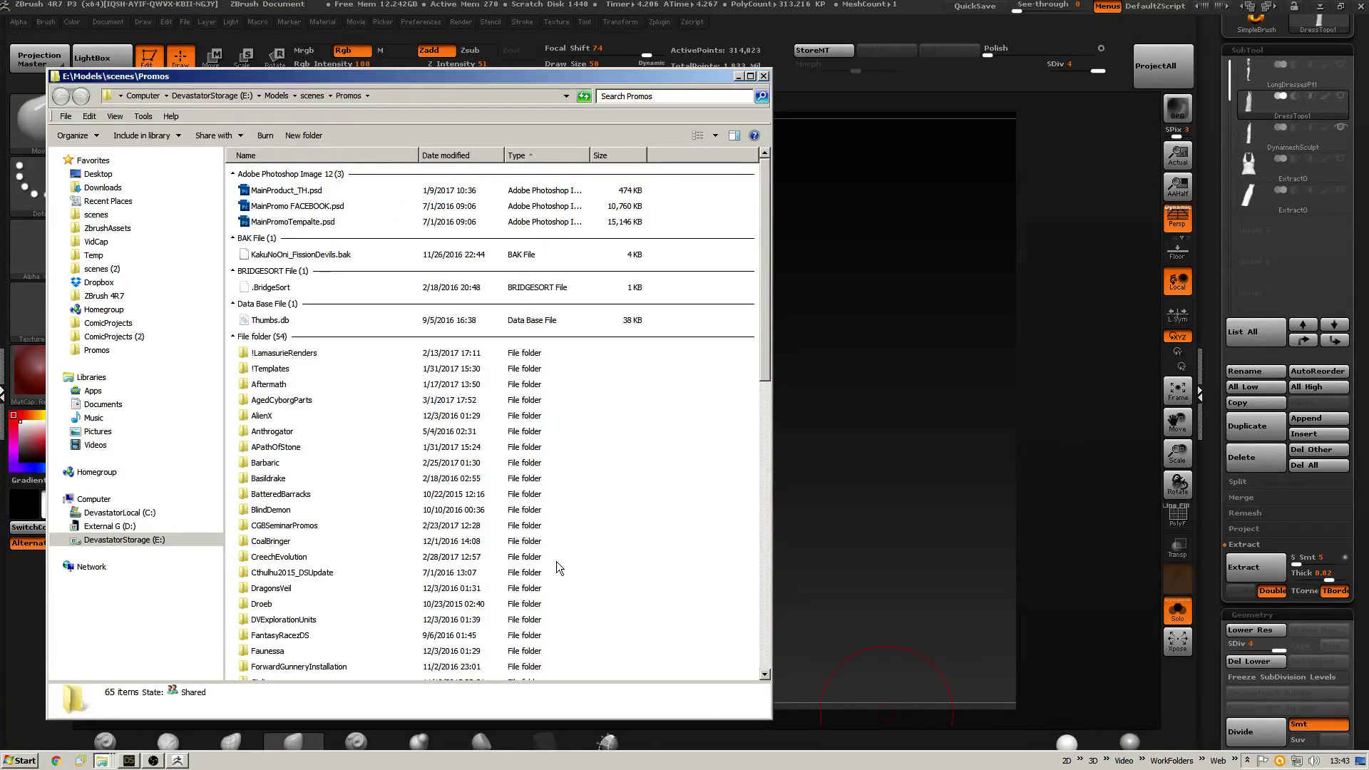
double_click(301, 401)
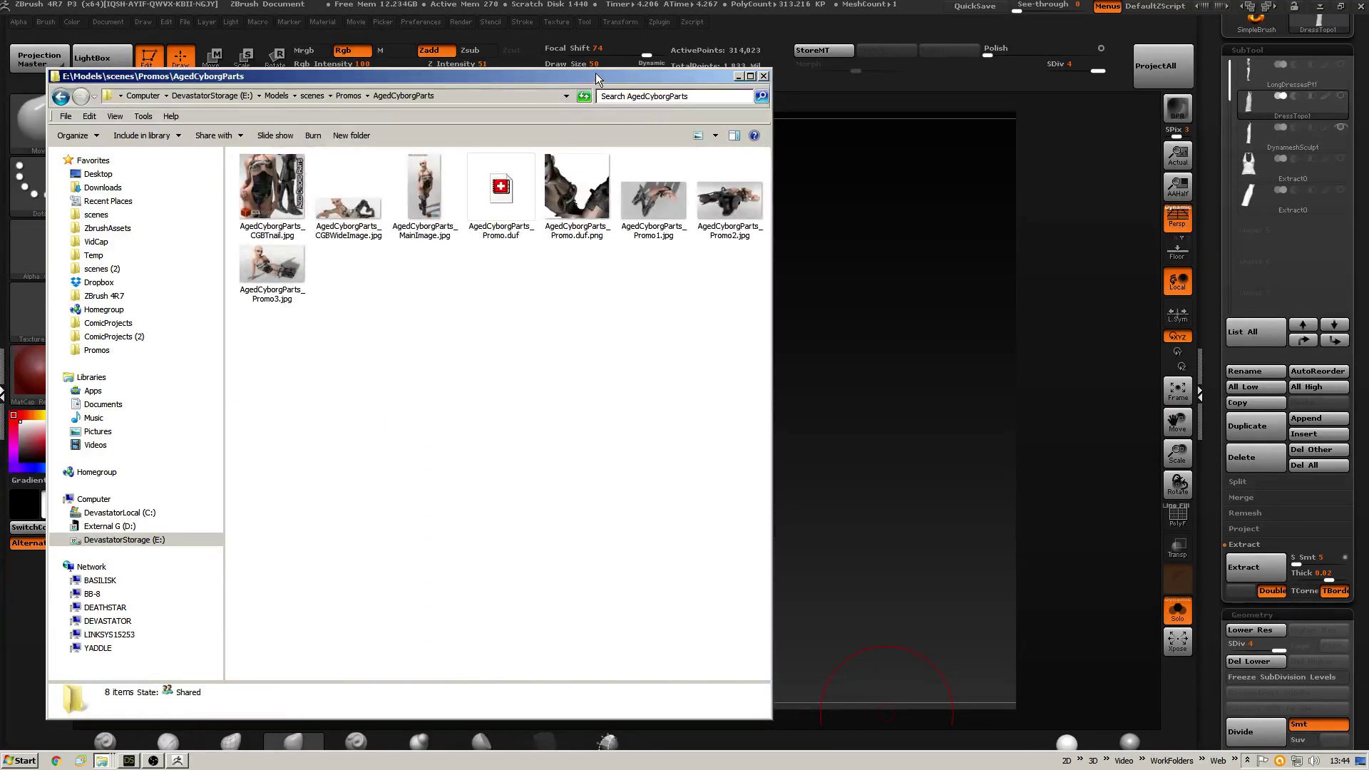
double_click(596, 74)
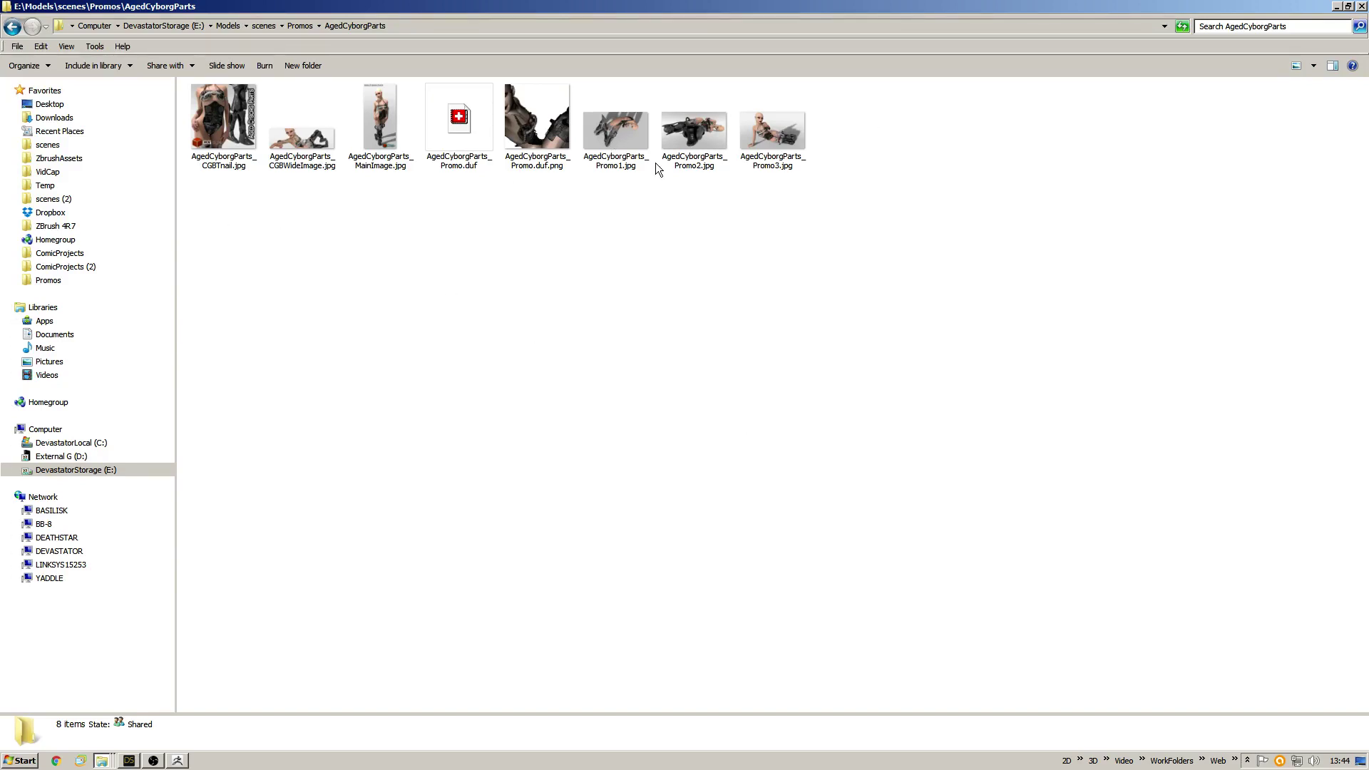
right_click(786, 137)
click(738, 183)
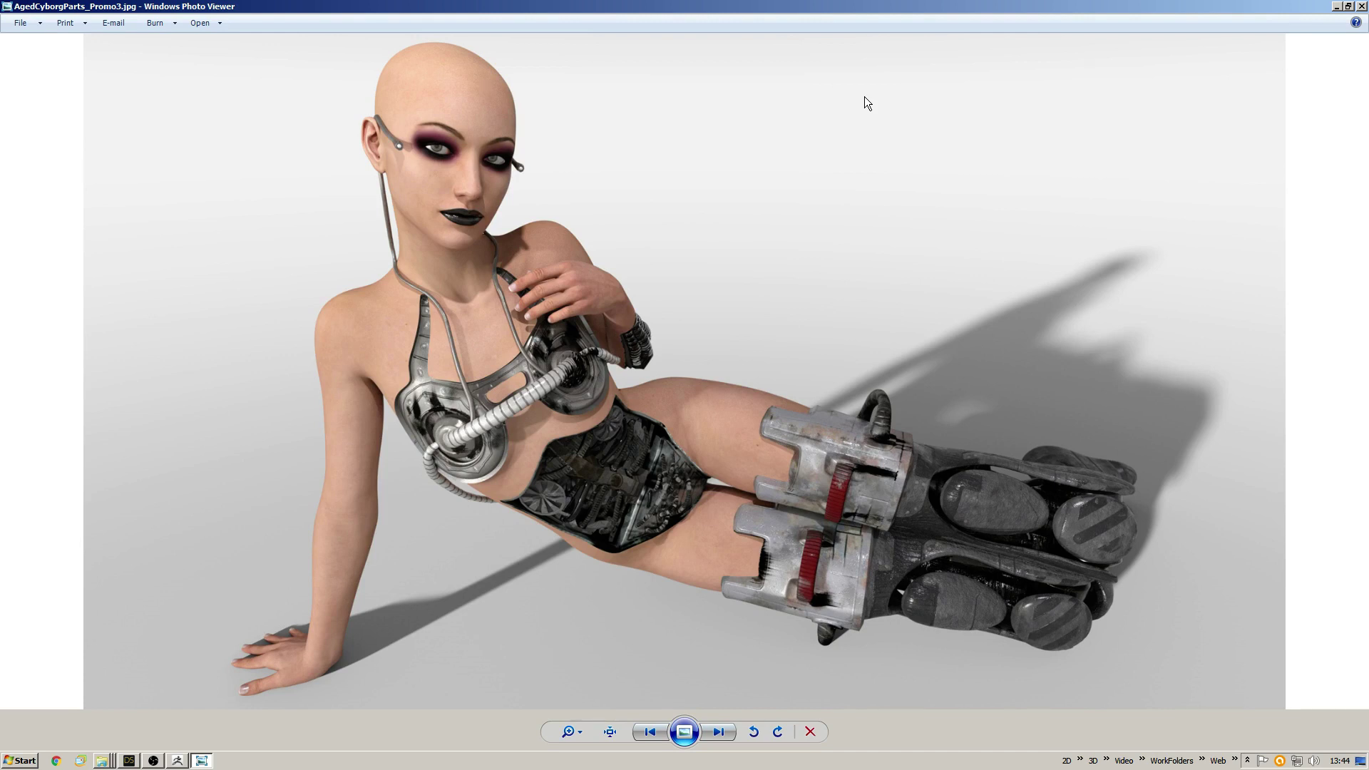
Browse the AgedCyborgParts promo renders, close the viewer and folder, and return to ZBrush.
key(Left)
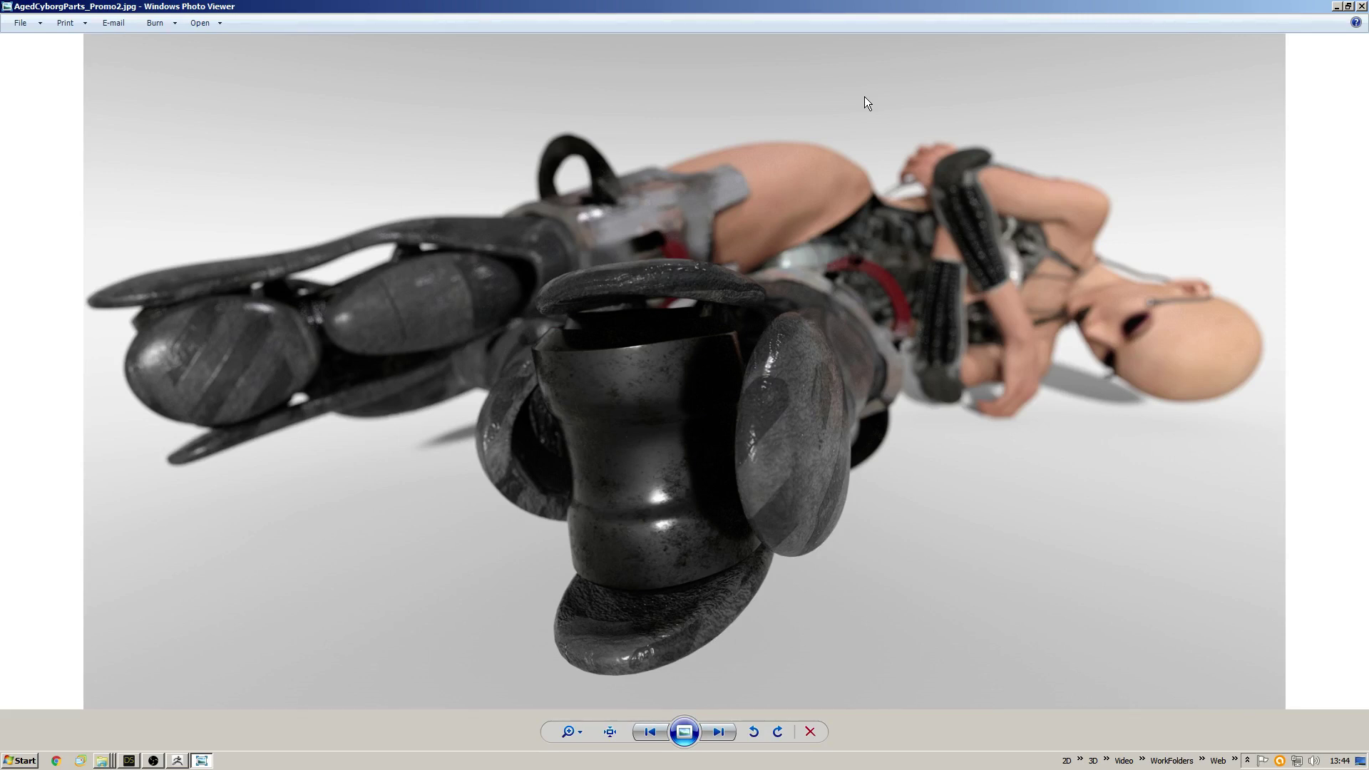
key(Right)
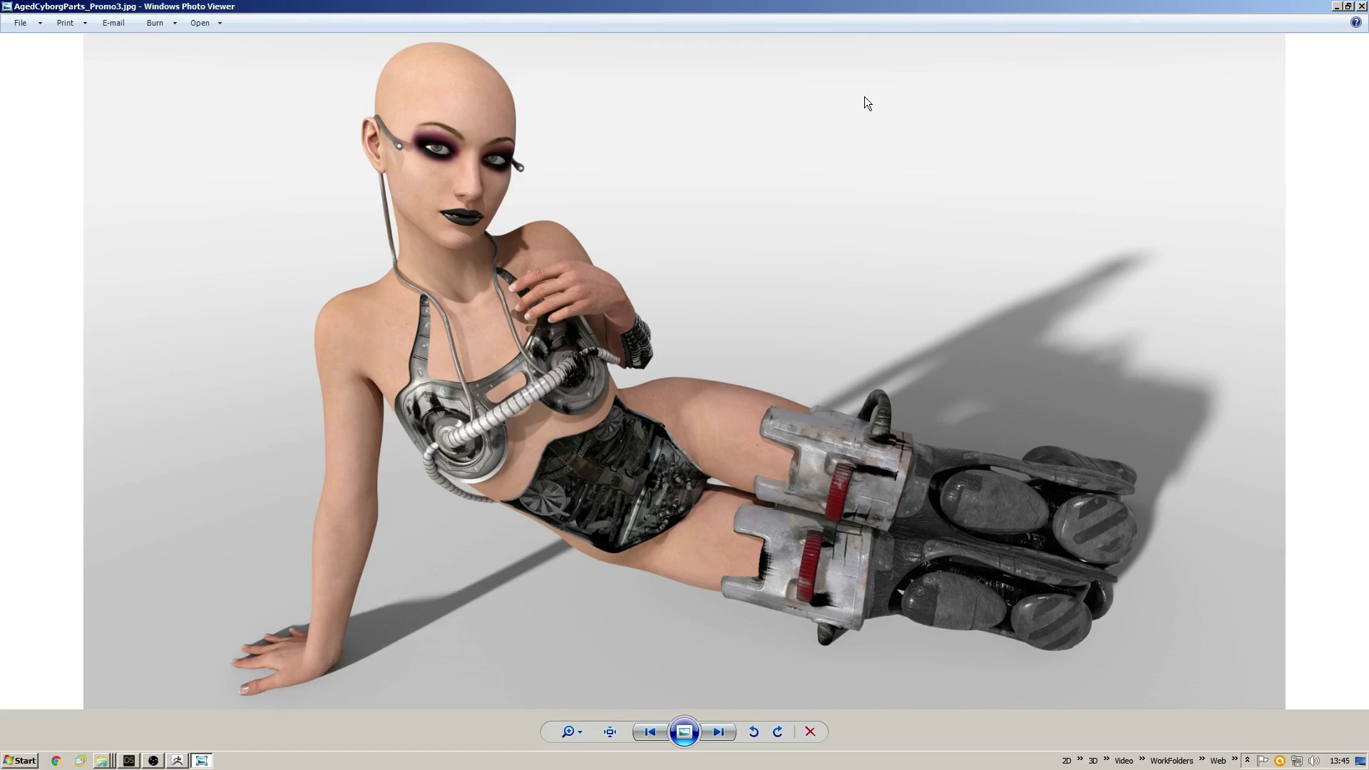
key(Right)
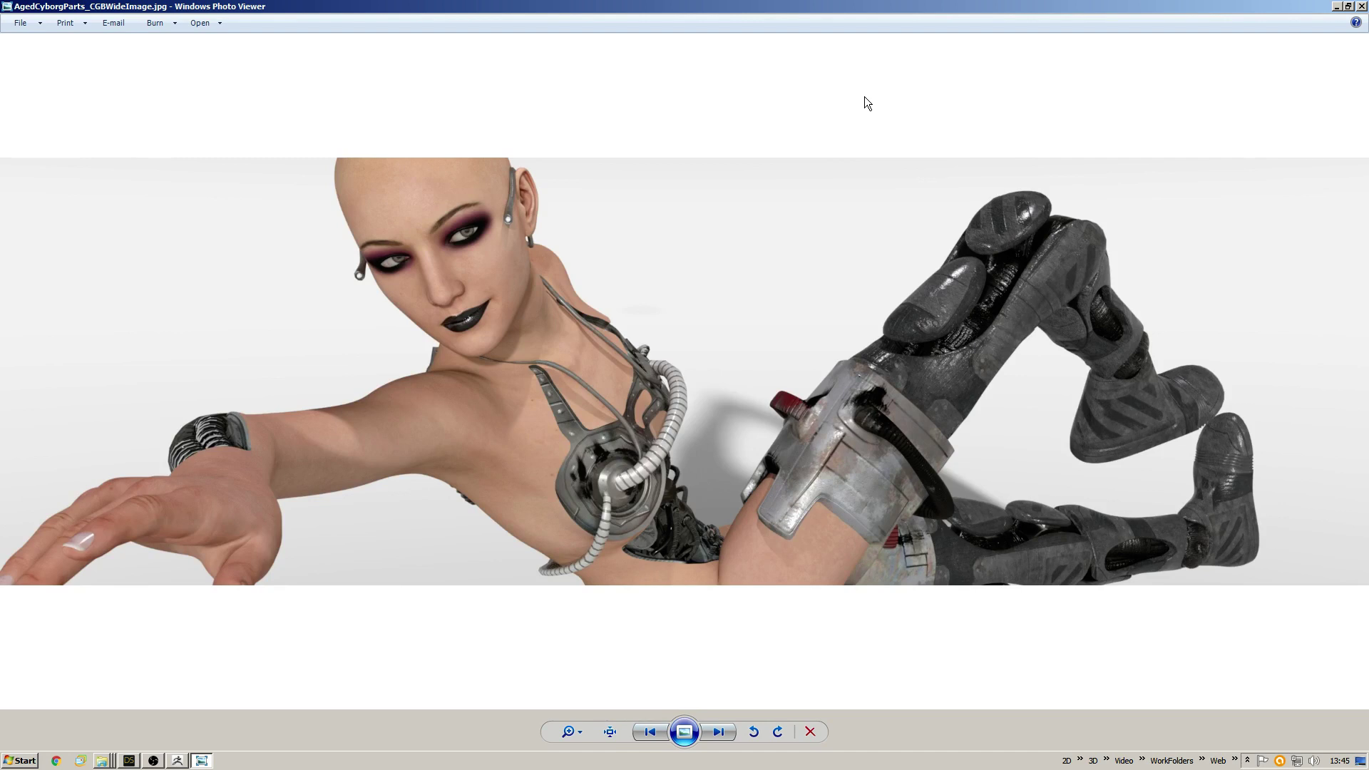
key(Right)
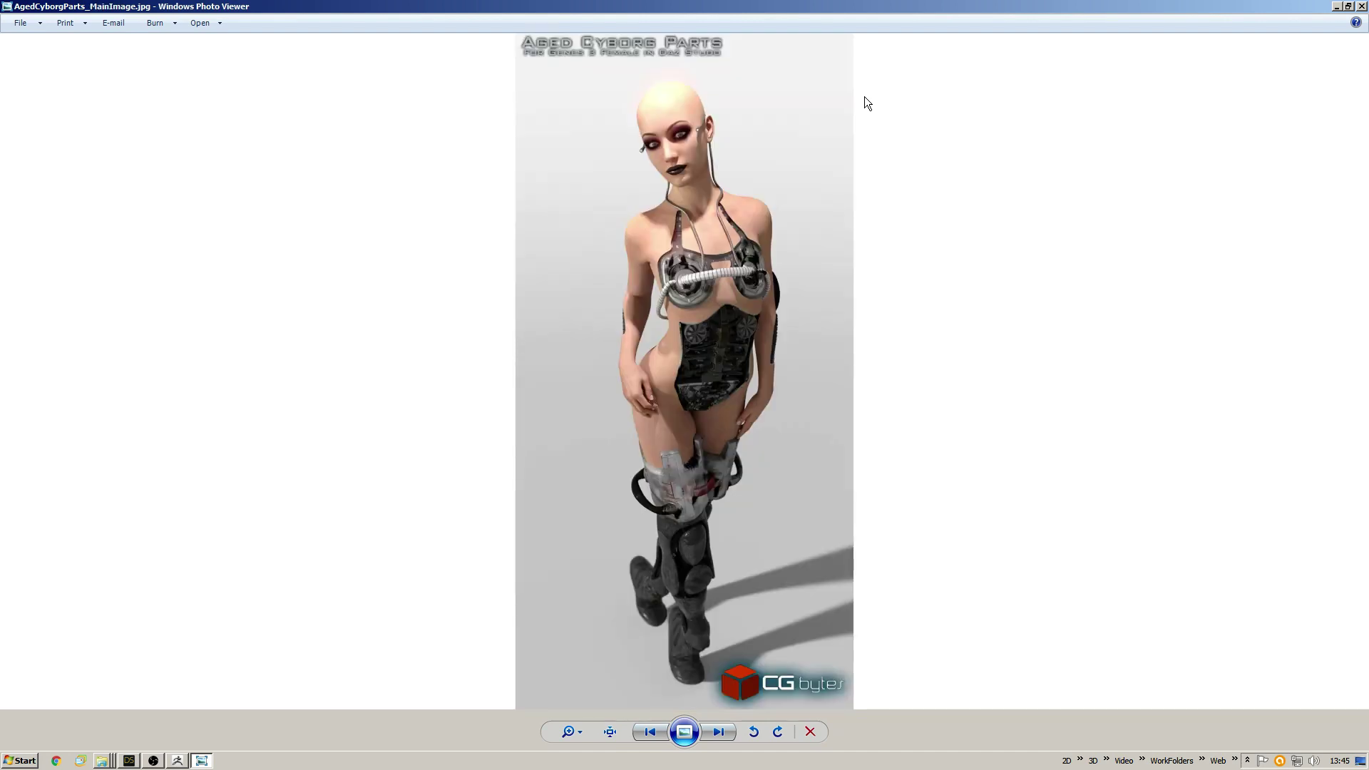
key(Right)
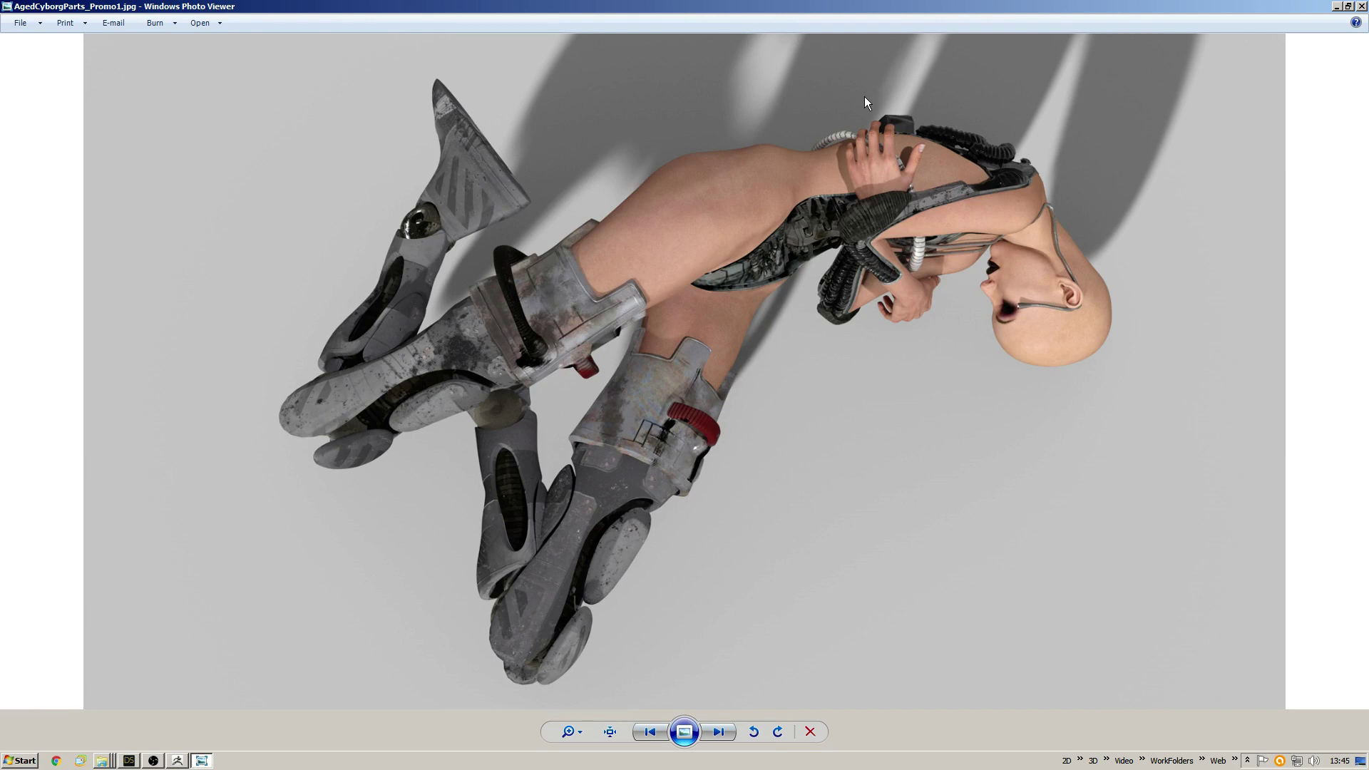
key(Right)
key(Left)
click(1362, 6)
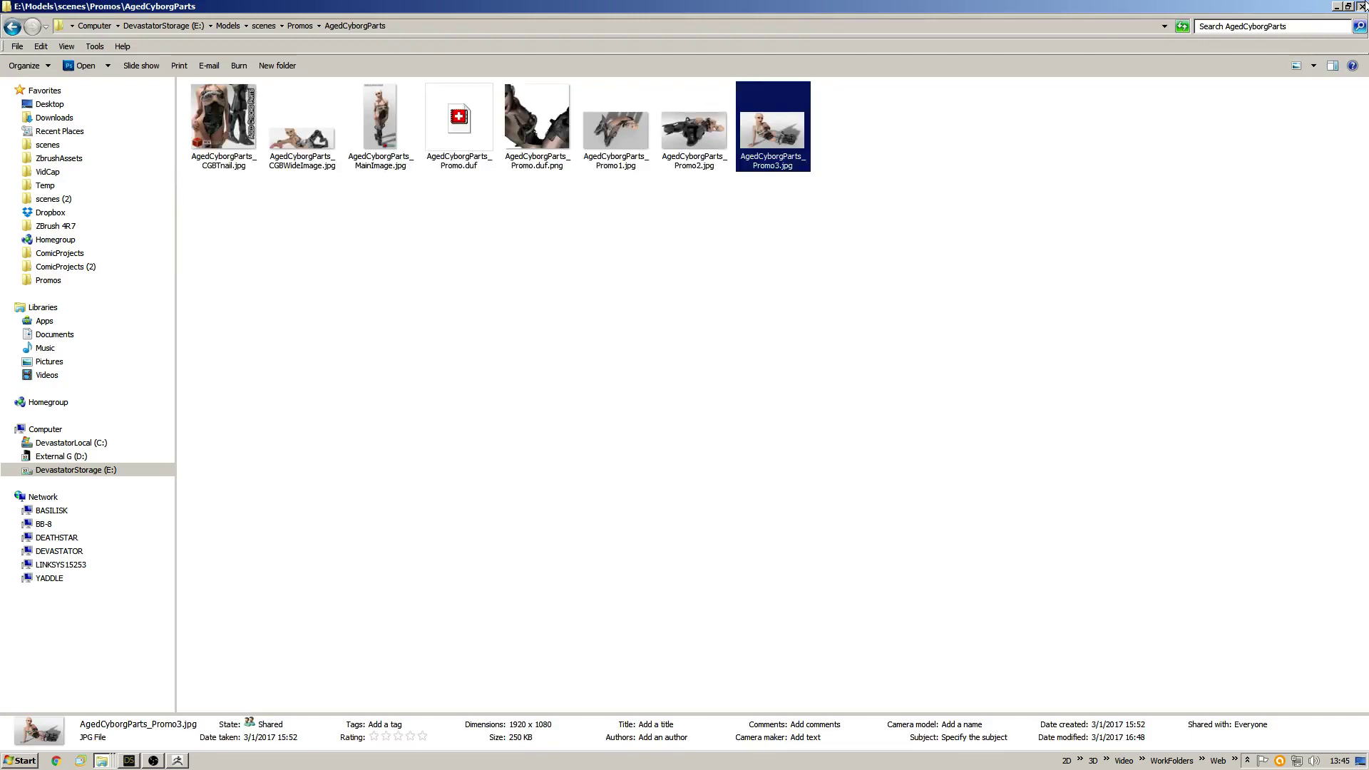
click(1362, 5)
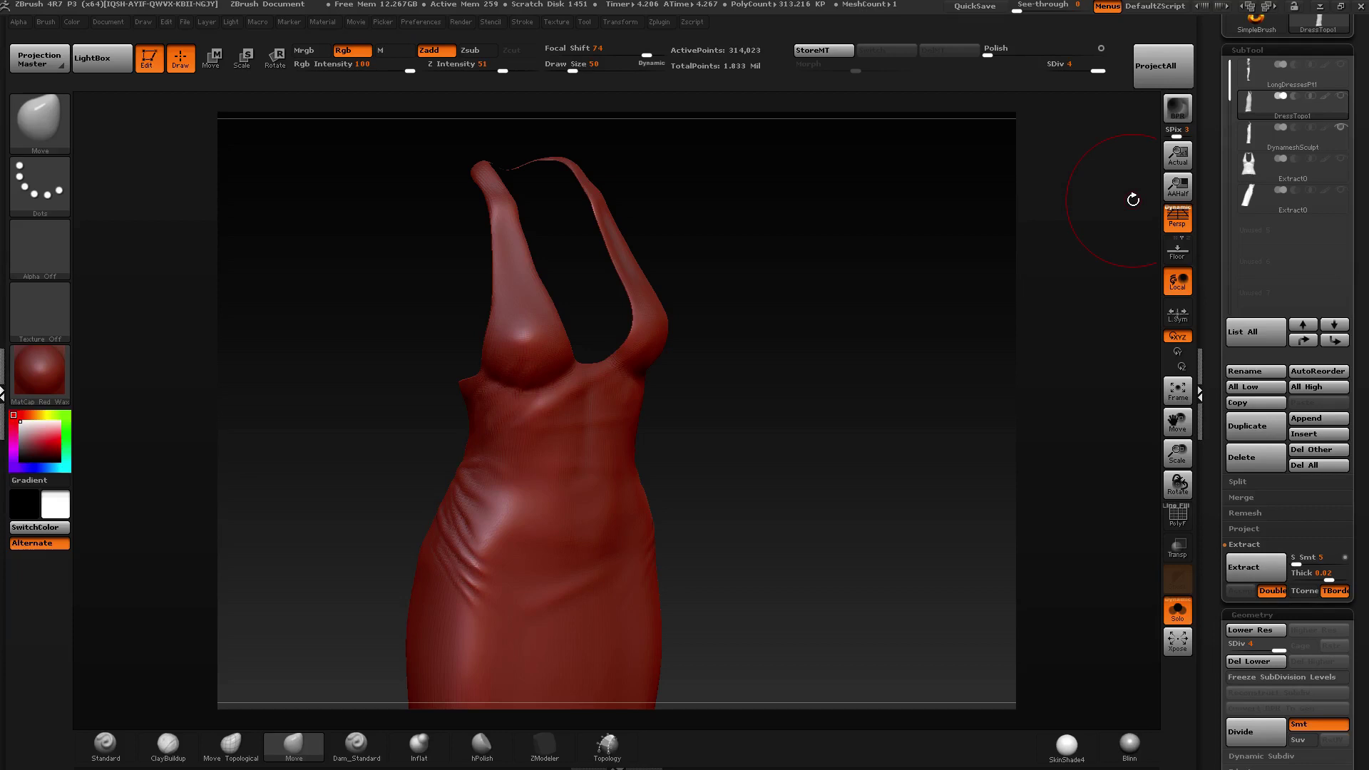
Examine the projected dress for wrinkle quality at the waist, hips and lower skirt.
drag(880, 361, 912, 364)
alt+right_drag(568, 513, 555, 273)
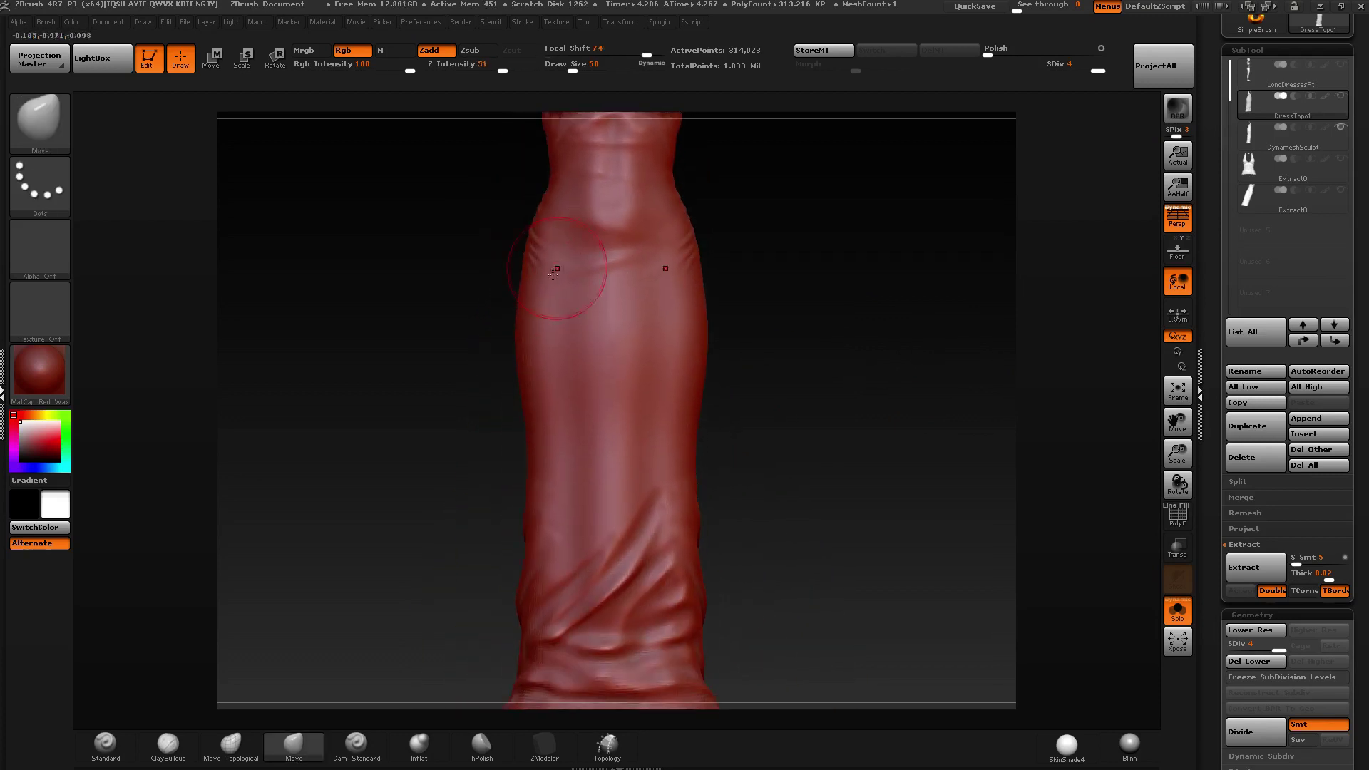
right_drag(555, 451, 670, 352)
mouse_move(570, 263)
alt+right_down()
mouse_move(575, 407)
mouse_move(638, 377)
mouse_move(656, 330)
mouse_move(629, 394)
mouse_move(734, 315)
mouse_move(651, 357)
mouse_move(651, 399)
mouse_move(666, 361)
mouse_move(691, 349)
mouse_move(663, 356)
mouse_move(639, 566)
mouse_move(646, 499)
mouse_move(684, 470)
mouse_move(742, 468)
mouse_move(637, 444)
mouse_move(642, 400)
alt+right_up()
click(1177, 515)
click(1177, 515)
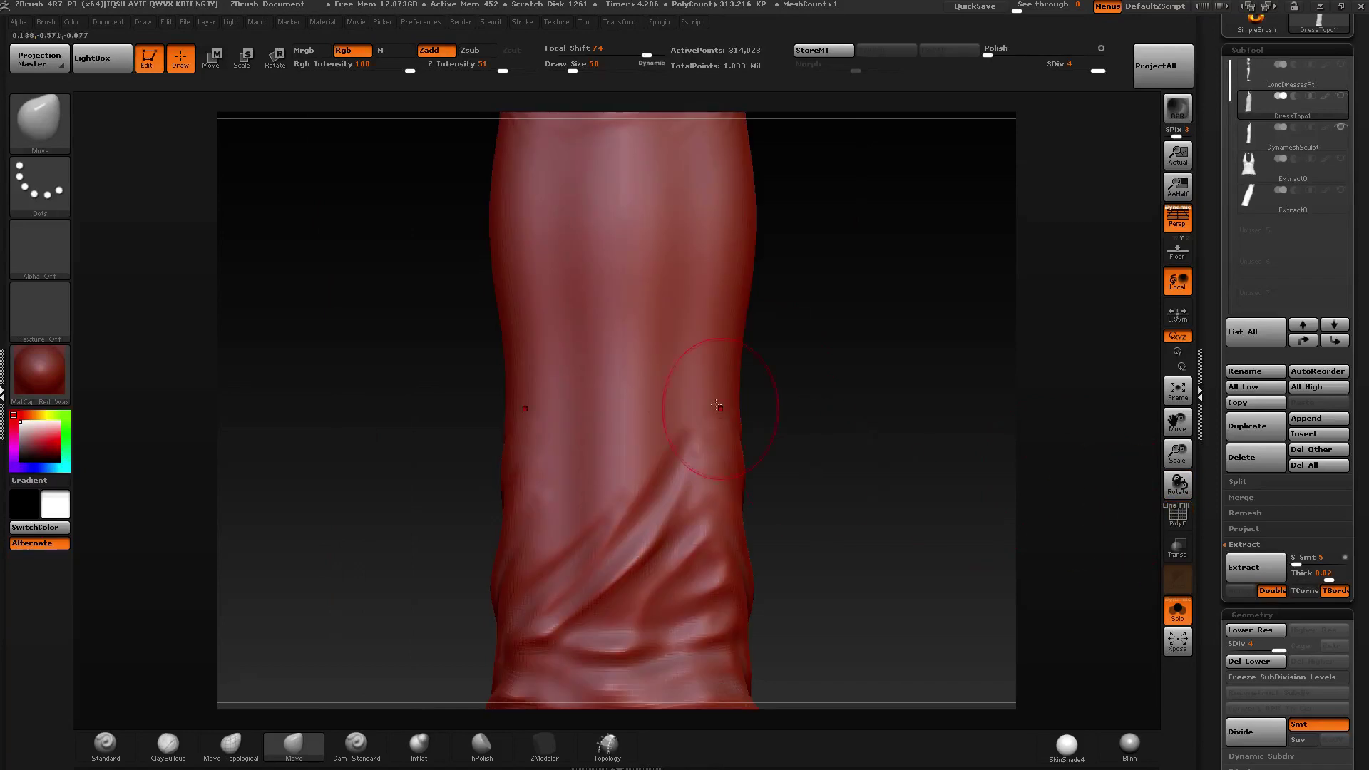
key(f)
mouse_move(709, 357)
right_down()
mouse_move(754, 341)
mouse_move(712, 369)
mouse_move(626, 386)
mouse_move(627, 427)
right_up()
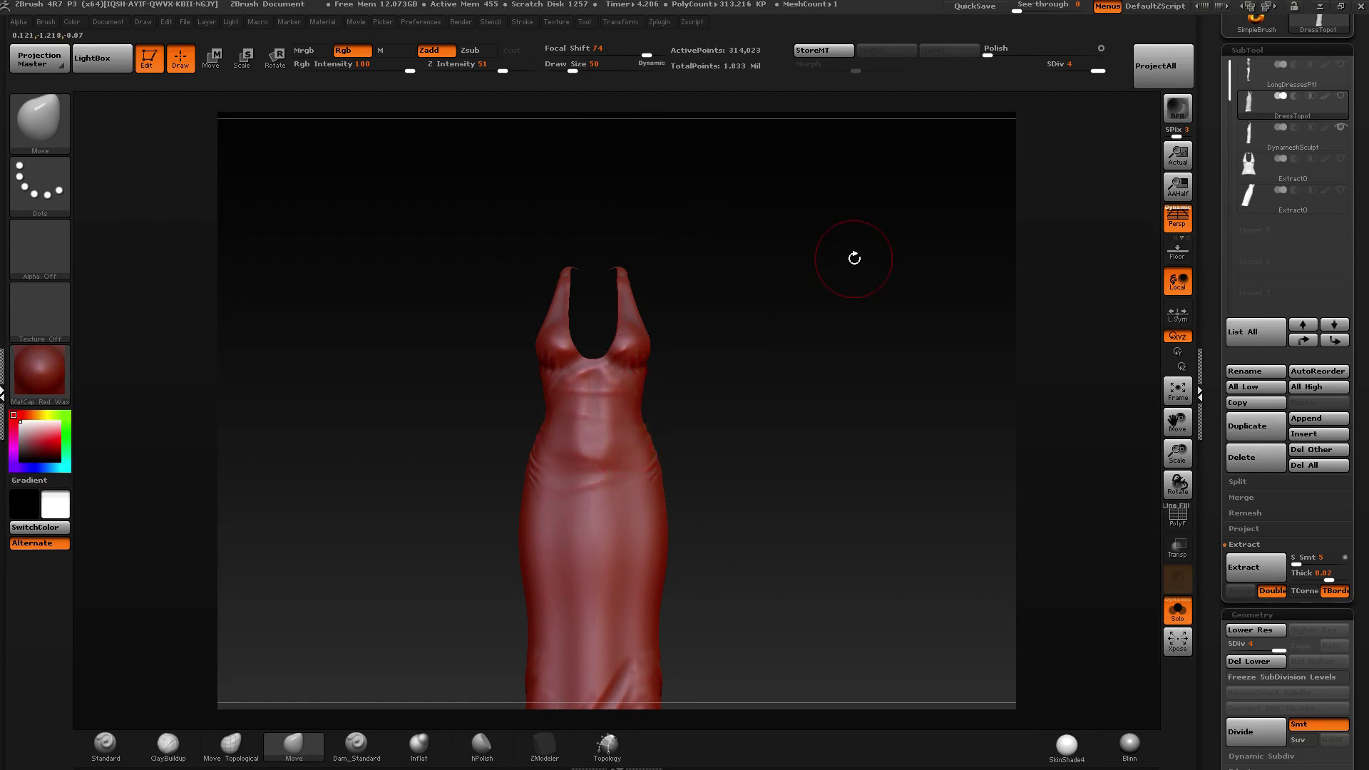
Compare the short Extract0 top with the DynameshSculpt dress and leave the Extract0 top selected.
click(1253, 166)
mouse_move(742, 388)
mouse_down()
mouse_move(758, 455)
mouse_move(565, 487)
mouse_move(563, 591)
mouse_up()
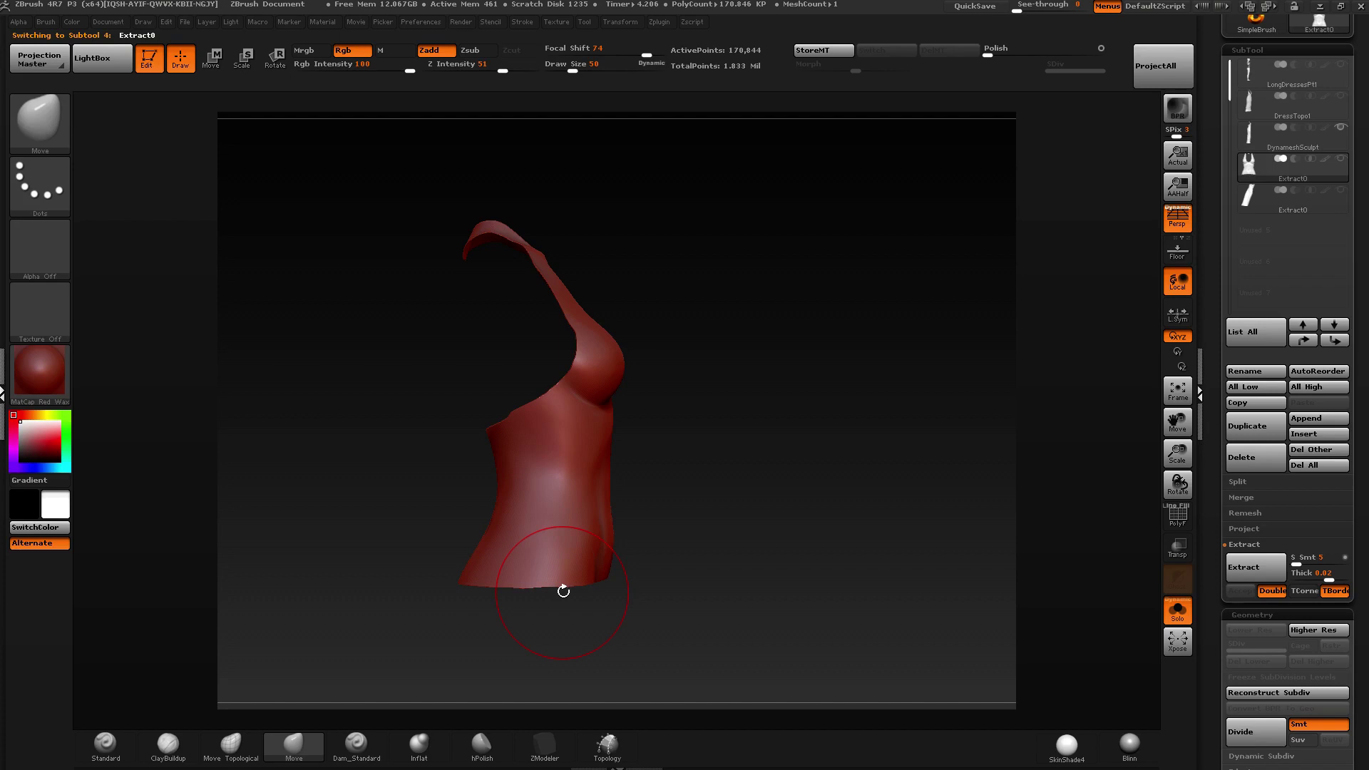
mouse_move(713, 293)
alt+mouse_down()
mouse_move(780, 262)
mouse_move(736, 285)
mouse_move(734, 308)
alt+mouse_up()
click(1253, 138)
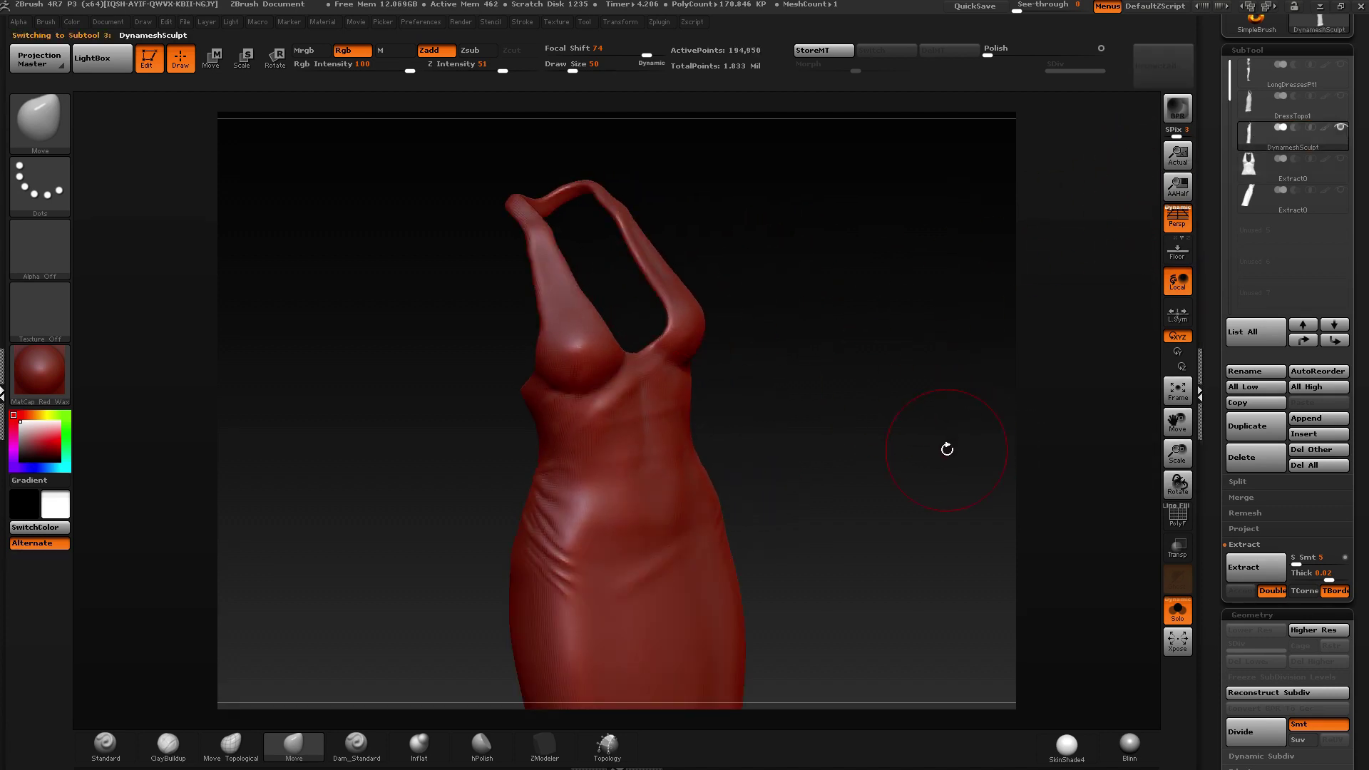
click(1228, 169)
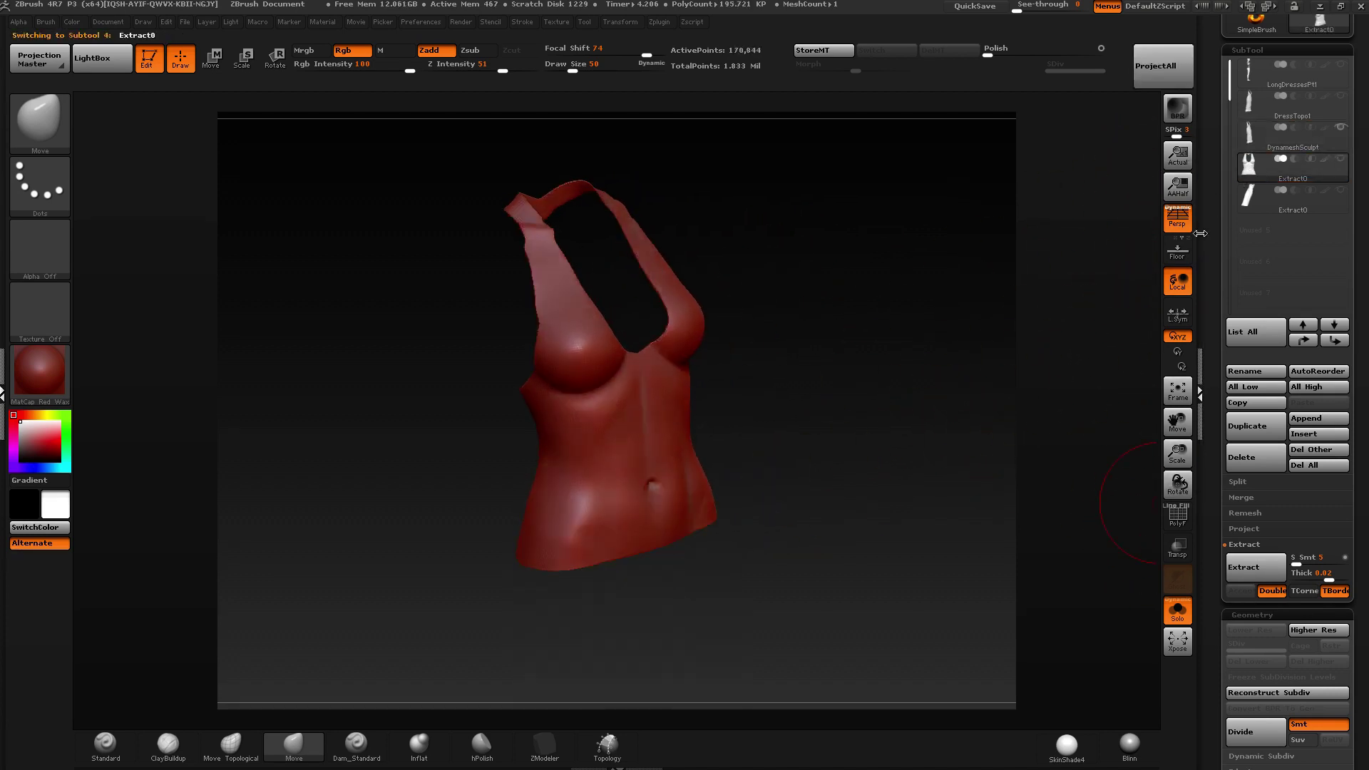
Display the polygon wireframe on the Extract0 top and isolate the polygroup of its outer surface.
click(1177, 514)
drag(858, 495, 699, 413)
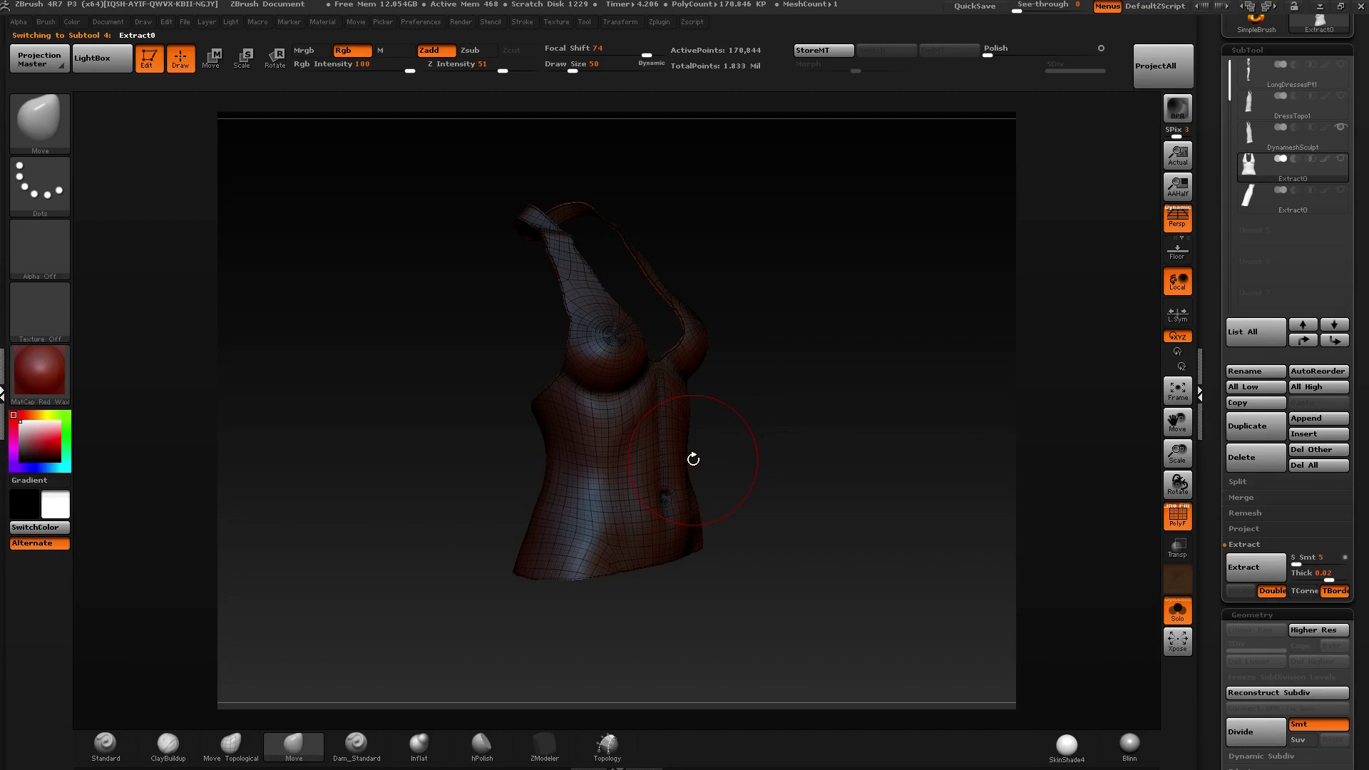
right_drag(624, 357, 648, 385)
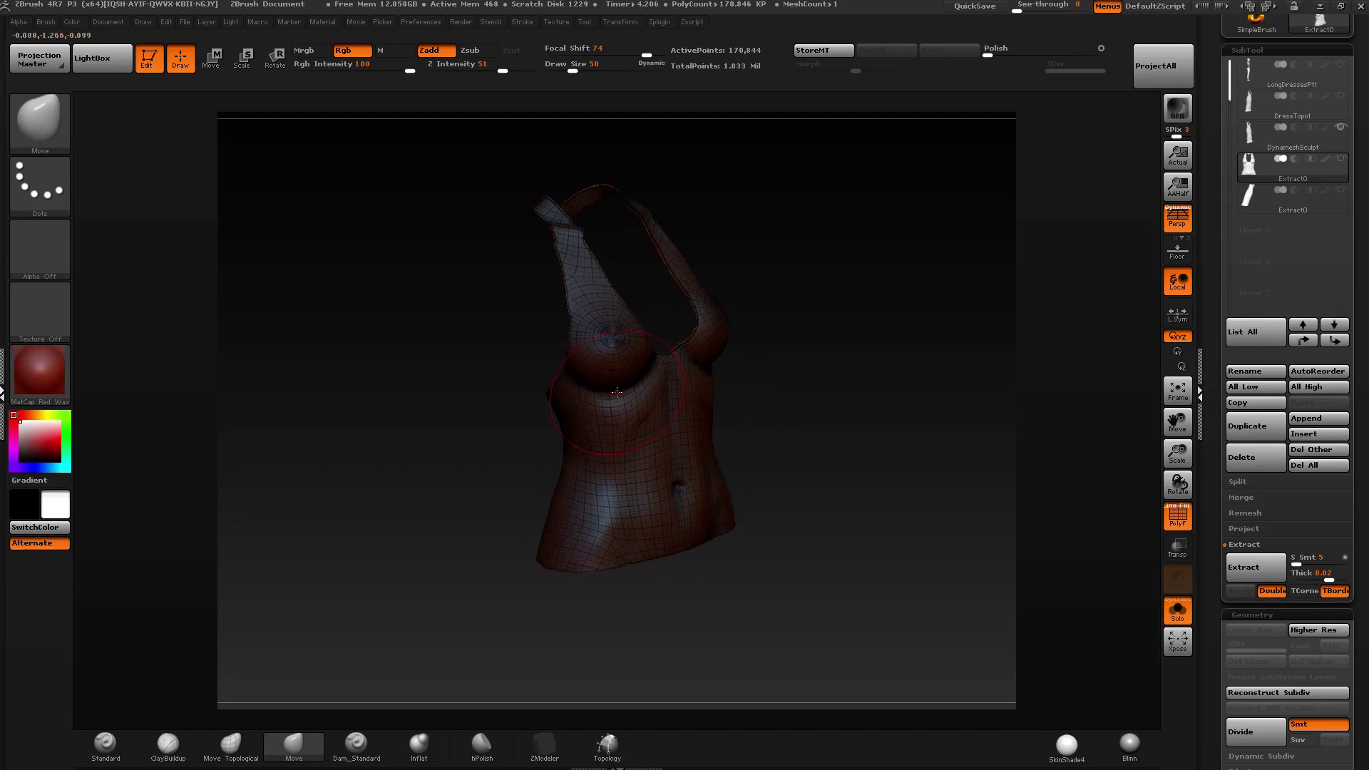
ctrl+shift+click(675, 436)
alt+right_drag(675, 436, 1097, 262)
alt+right_drag(645, 447, 618, 375)
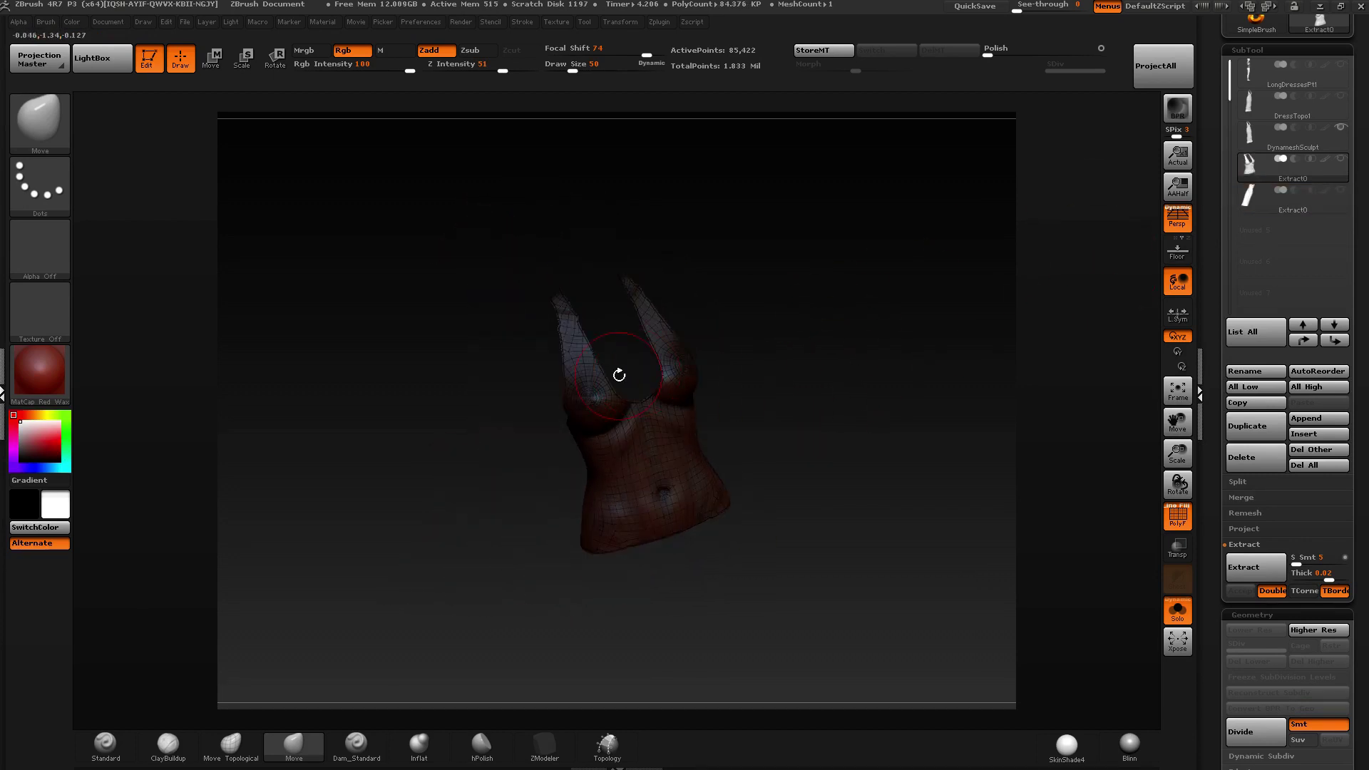
ctrl+right_drag(615, 465, 609, 531)
right_drag(458, 228, 606, 385)
Delete the hidden polygons of the Extract0 top and check the remaining single-layer surface.
drag(1211, 520, 1210, 389)
scroll(1251, 315, down, 6)
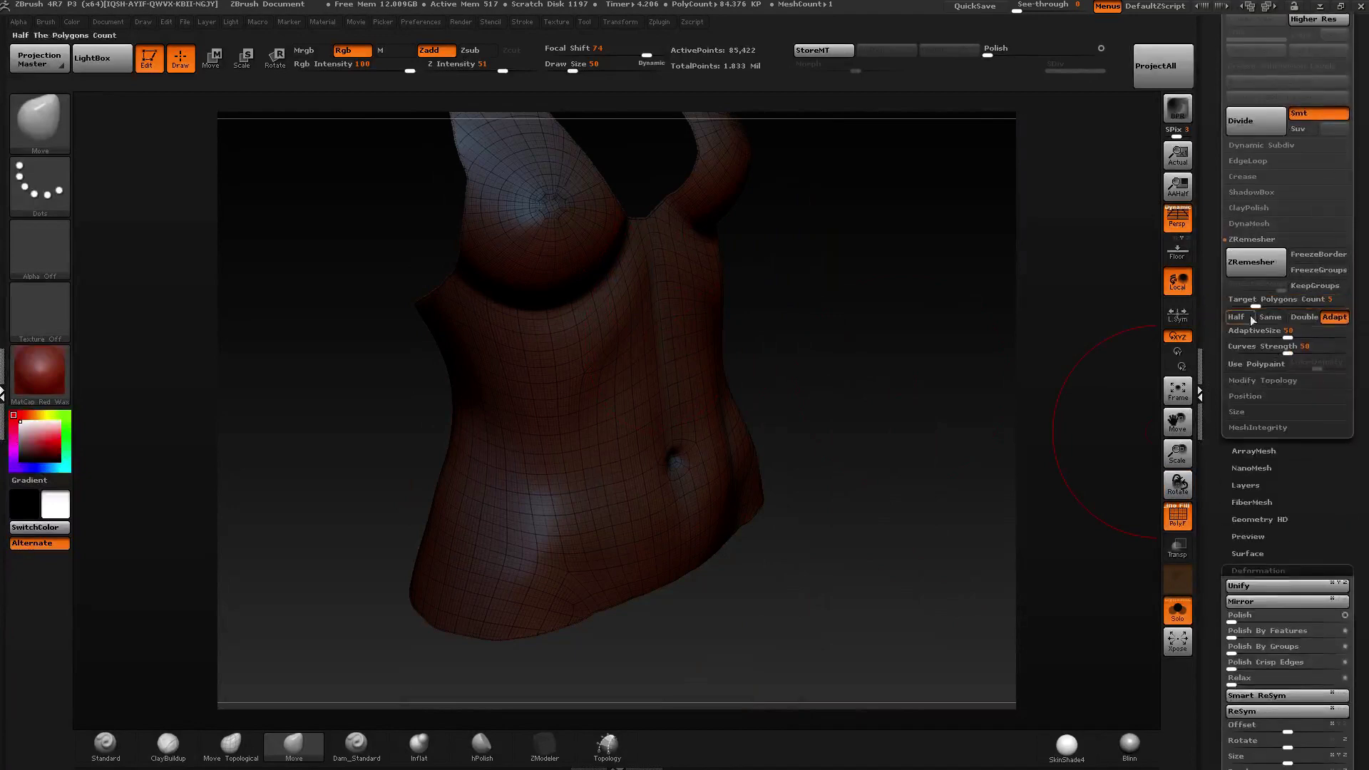
click(1262, 381)
click(1244, 325)
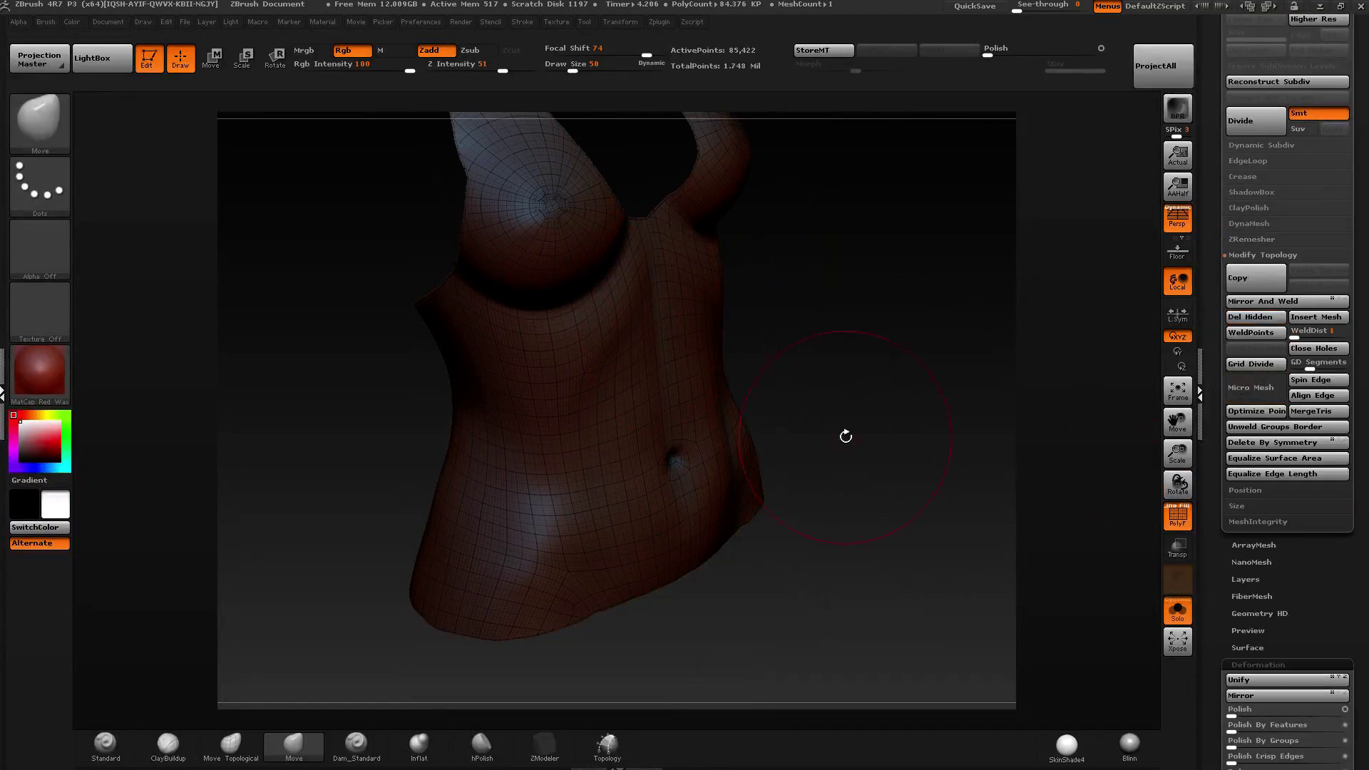
right_drag(844, 437, 704, 327)
right_drag(477, 430, 542, 357)
mouse_move(754, 380)
alt+right_down()
mouse_move(684, 409)
mouse_move(678, 303)
mouse_move(581, 383)
mouse_move(573, 437)
mouse_move(552, 422)
mouse_move(566, 464)
mouse_move(538, 254)
mouse_move(587, 240)
mouse_move(554, 421)
mouse_move(609, 418)
alt+right_up()
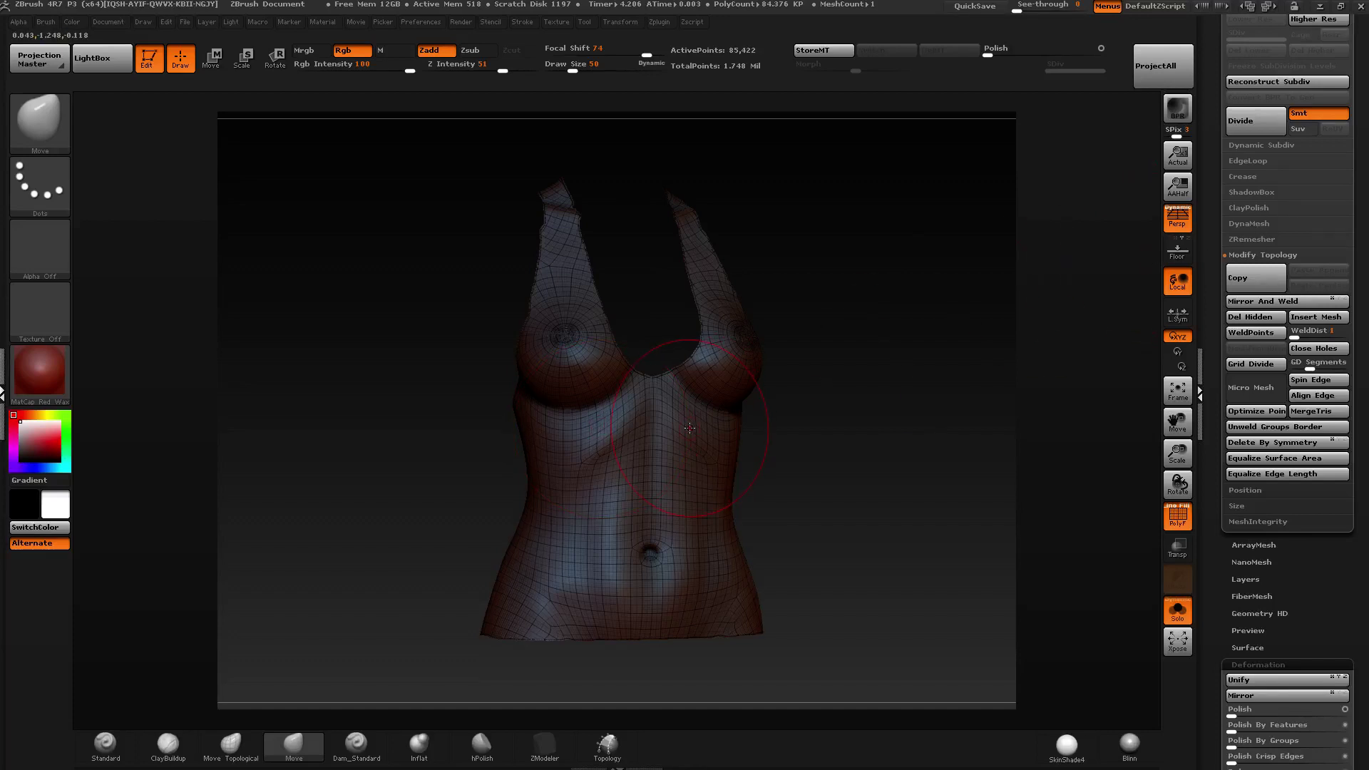
right_drag(688, 426, 702, 430)
Remesh the Extract0 top with ZRemesher using a target polygons count of 1 and Adapt turned off.
click(1252, 237)
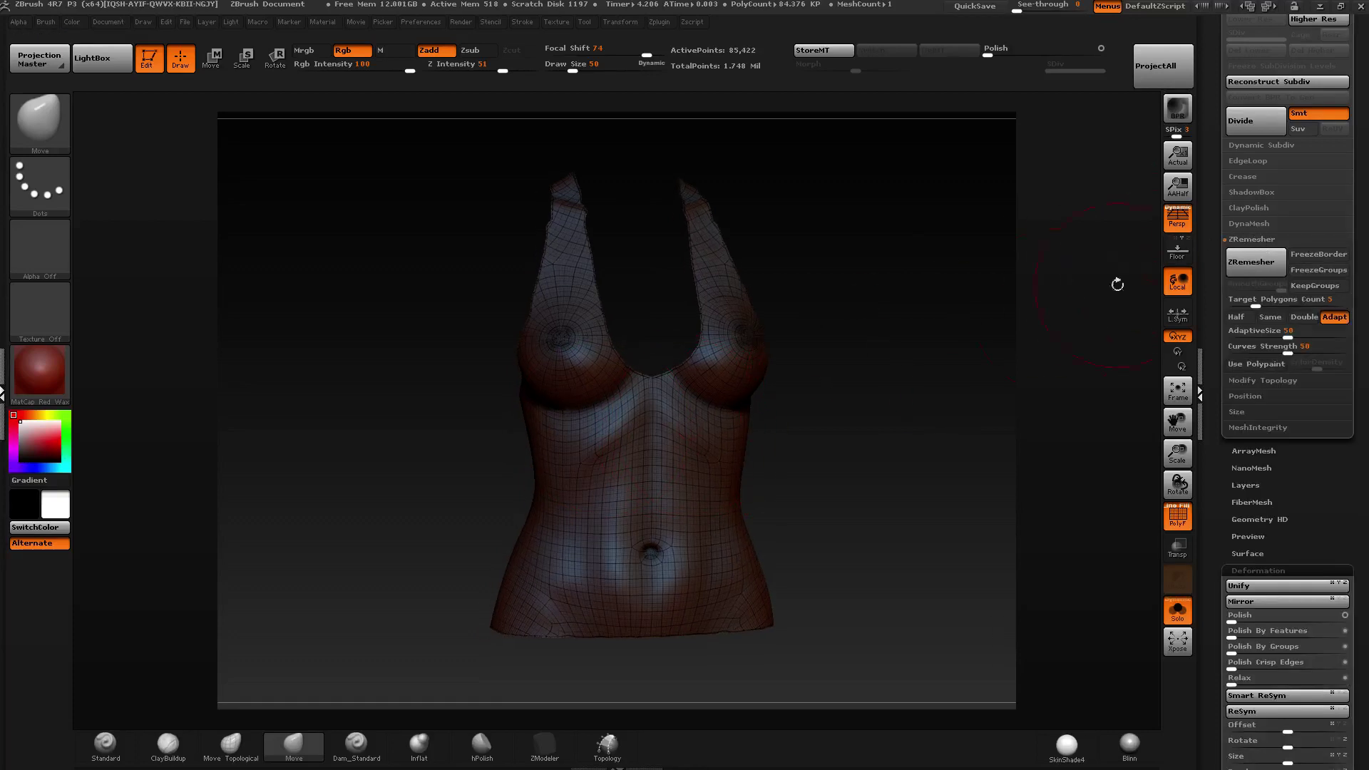
right_drag(1062, 299, 1096, 332)
click(1248, 317)
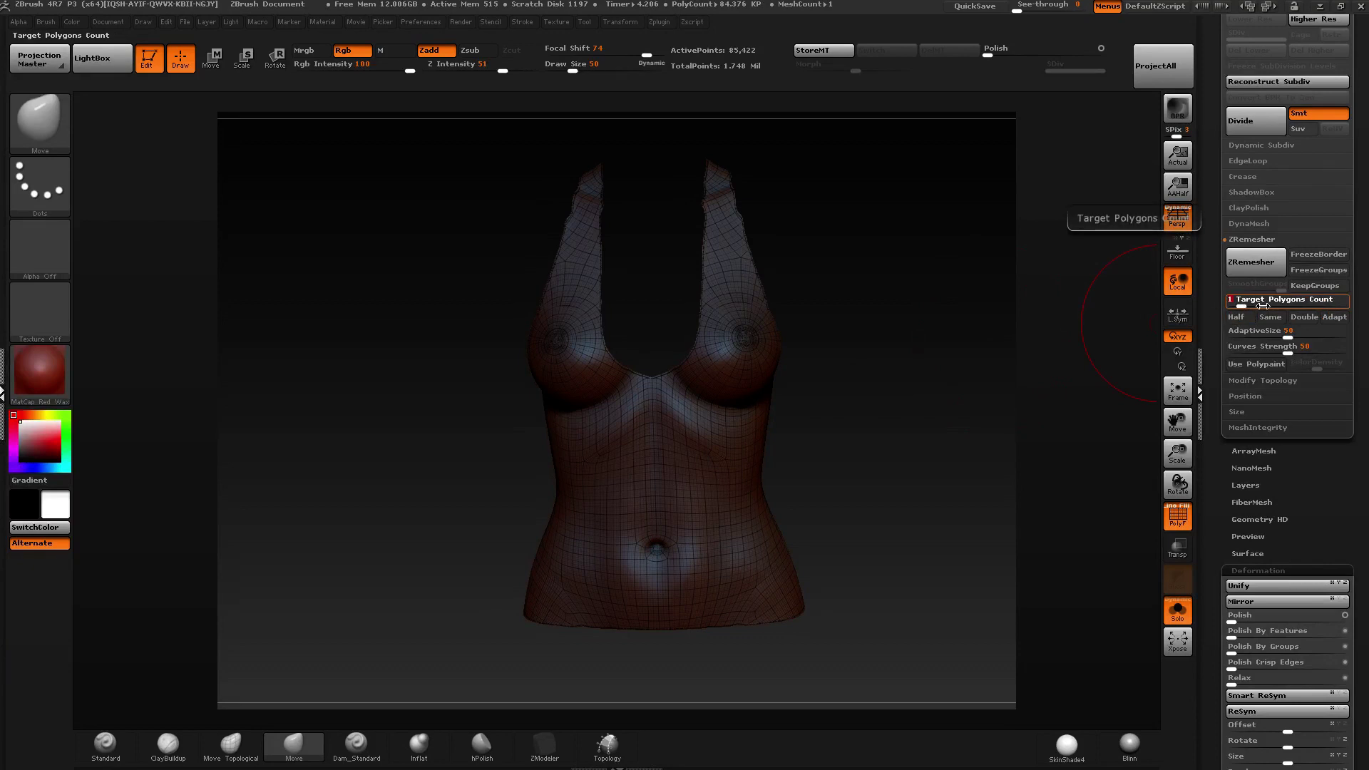
click(1256, 262)
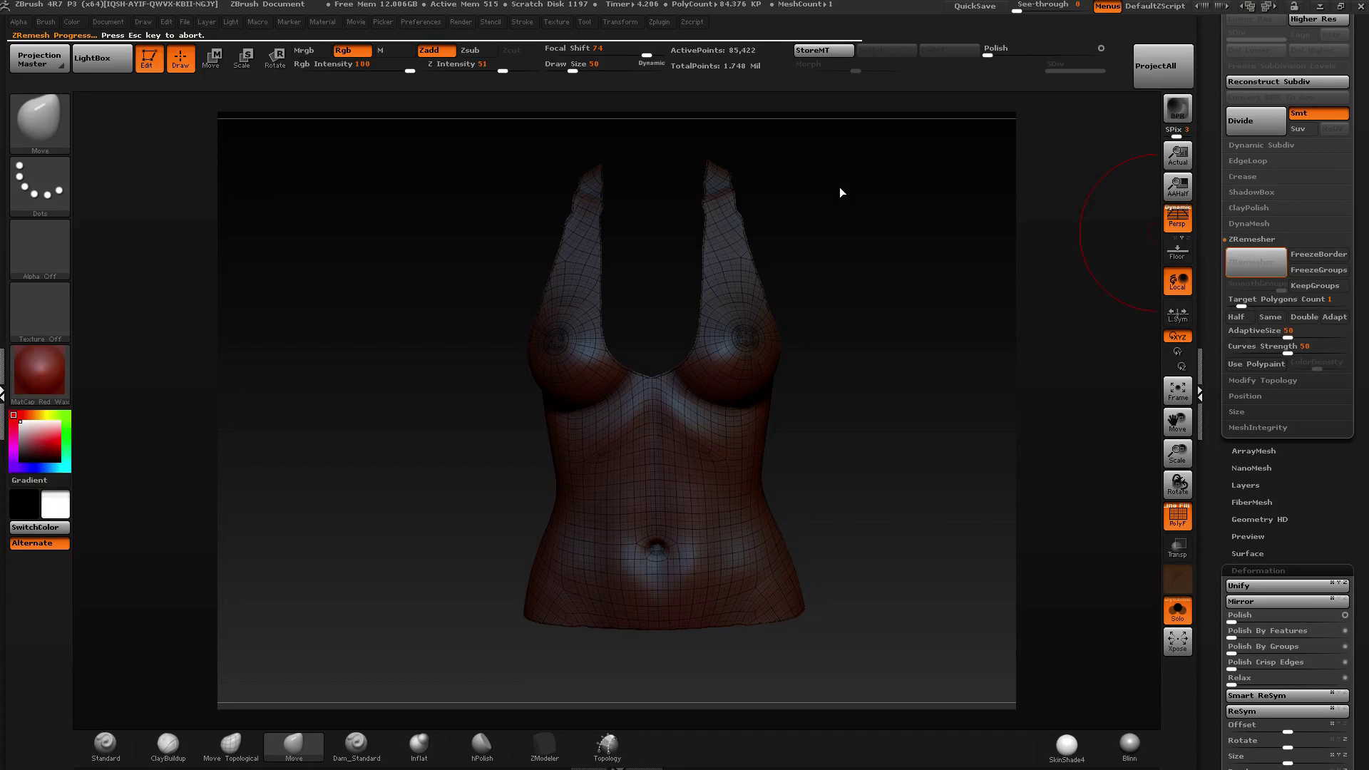
drag(775, 284, 806, 325)
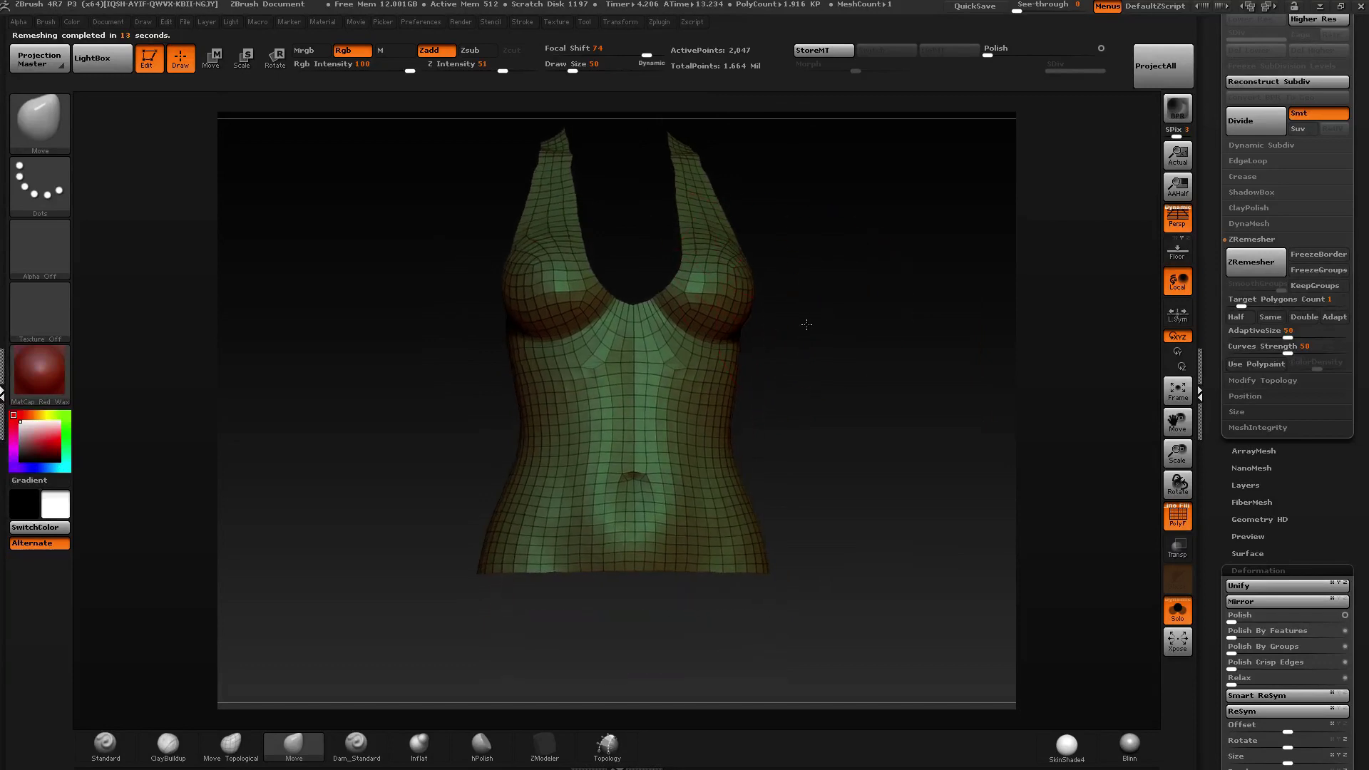
Set ZRemesher to keep the same polygon count and remesh the top two more times.
click(1270, 317)
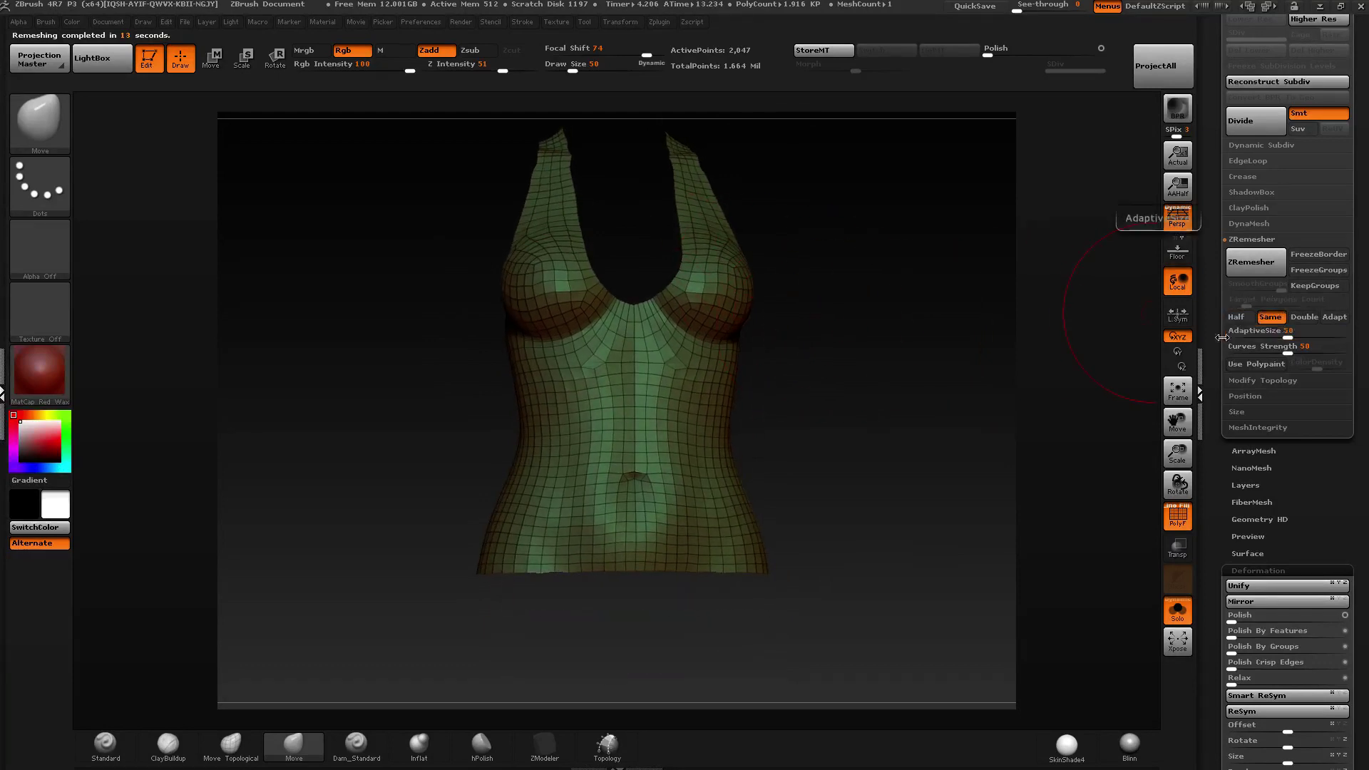
click(1239, 264)
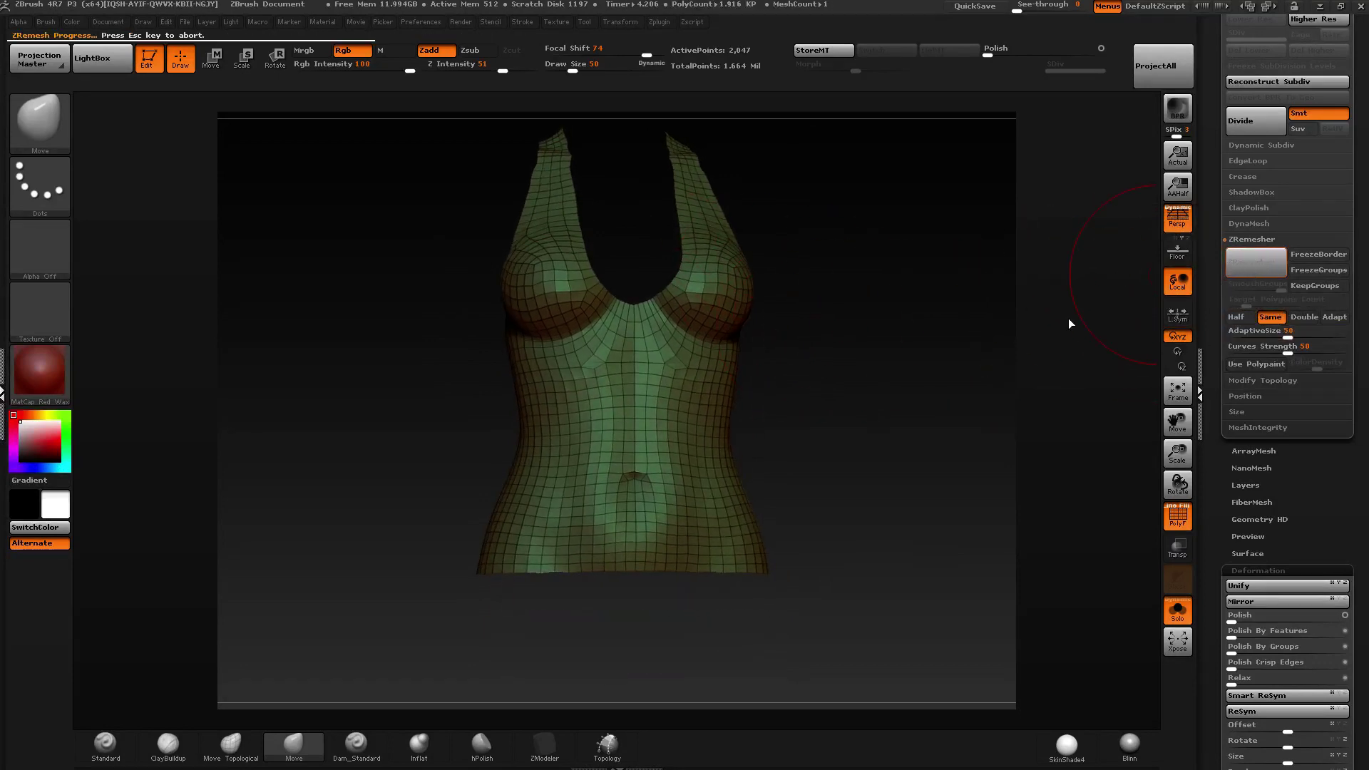
click(1260, 262)
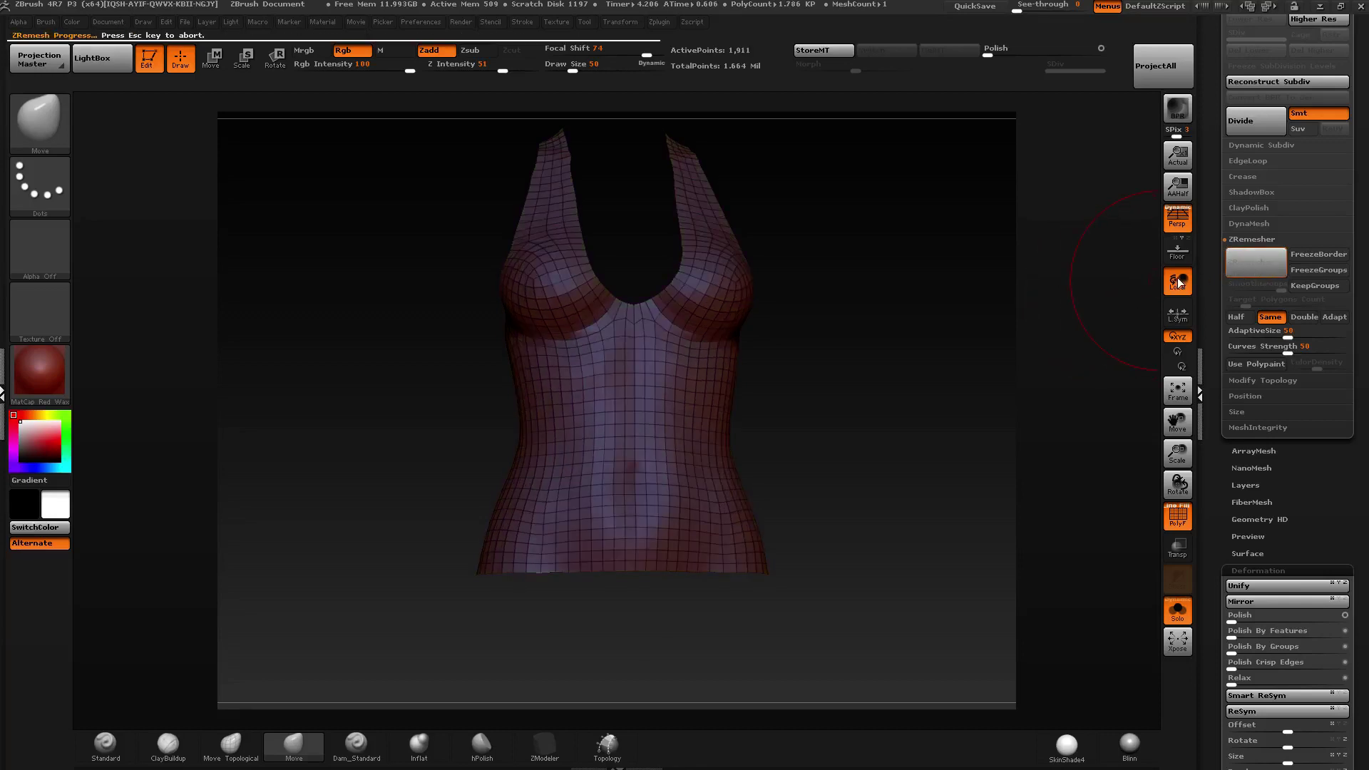
mouse_move(756, 314)
mouse_down()
mouse_move(742, 352)
mouse_move(783, 349)
mouse_move(626, 449)
mouse_up()
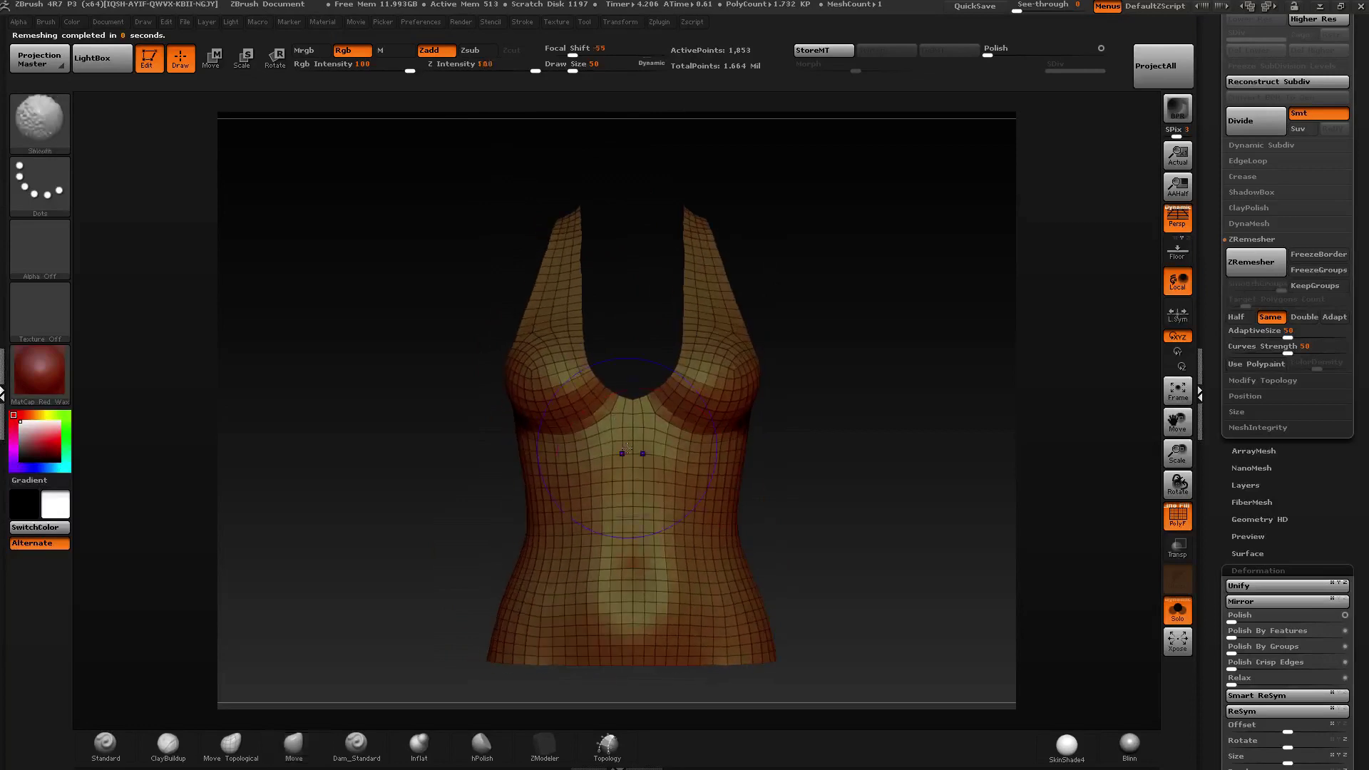
Close the holes of the remeshed Extract0 top and mask everything except the cap at its lower opening.
alt+right_drag(626, 449, 1010, 396)
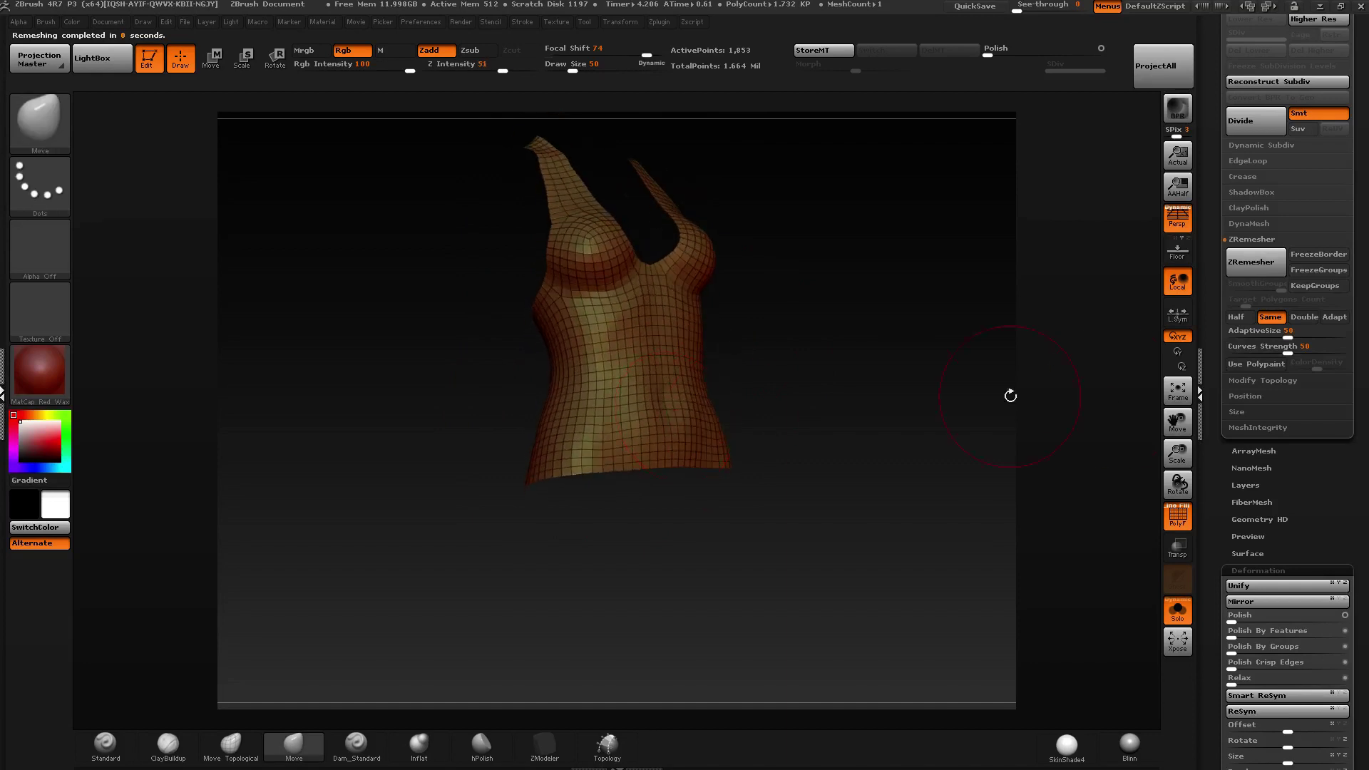
click(1267, 381)
click(1310, 349)
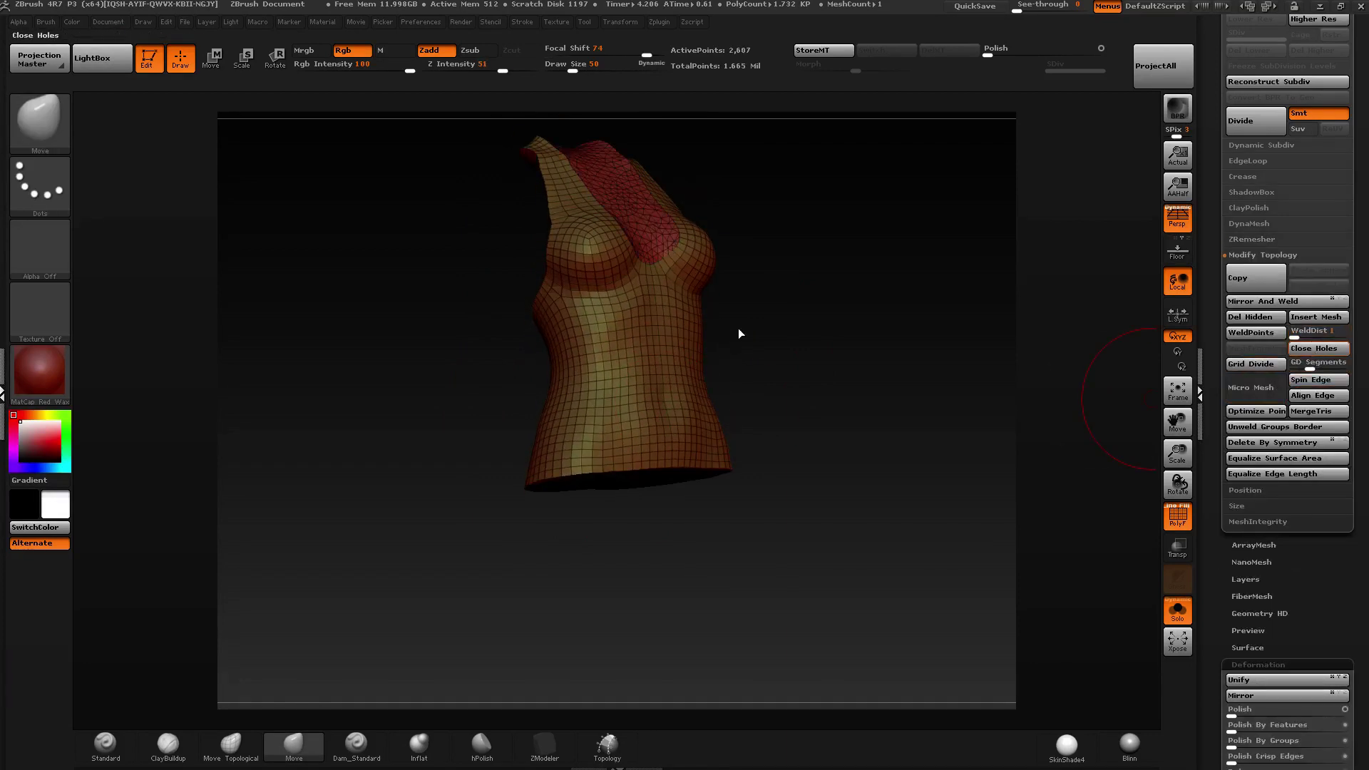
mouse_move(738, 328)
right_down()
mouse_move(703, 244)
mouse_move(664, 246)
mouse_move(620, 465)
mouse_move(856, 391)
mouse_move(612, 478)
mouse_move(800, 375)
right_up()
ctrl+shift+click(642, 474)
ctrl+shift+click(799, 376)
drag(799, 375, 819, 388)
ctrl+click(820, 388)
Show the sculpted dress transparently and move the unmasked lower cap down to the dress hem with the Transpose line.
right_drag(711, 474, 759, 383)
click(1179, 619)
click(1178, 547)
key(w)
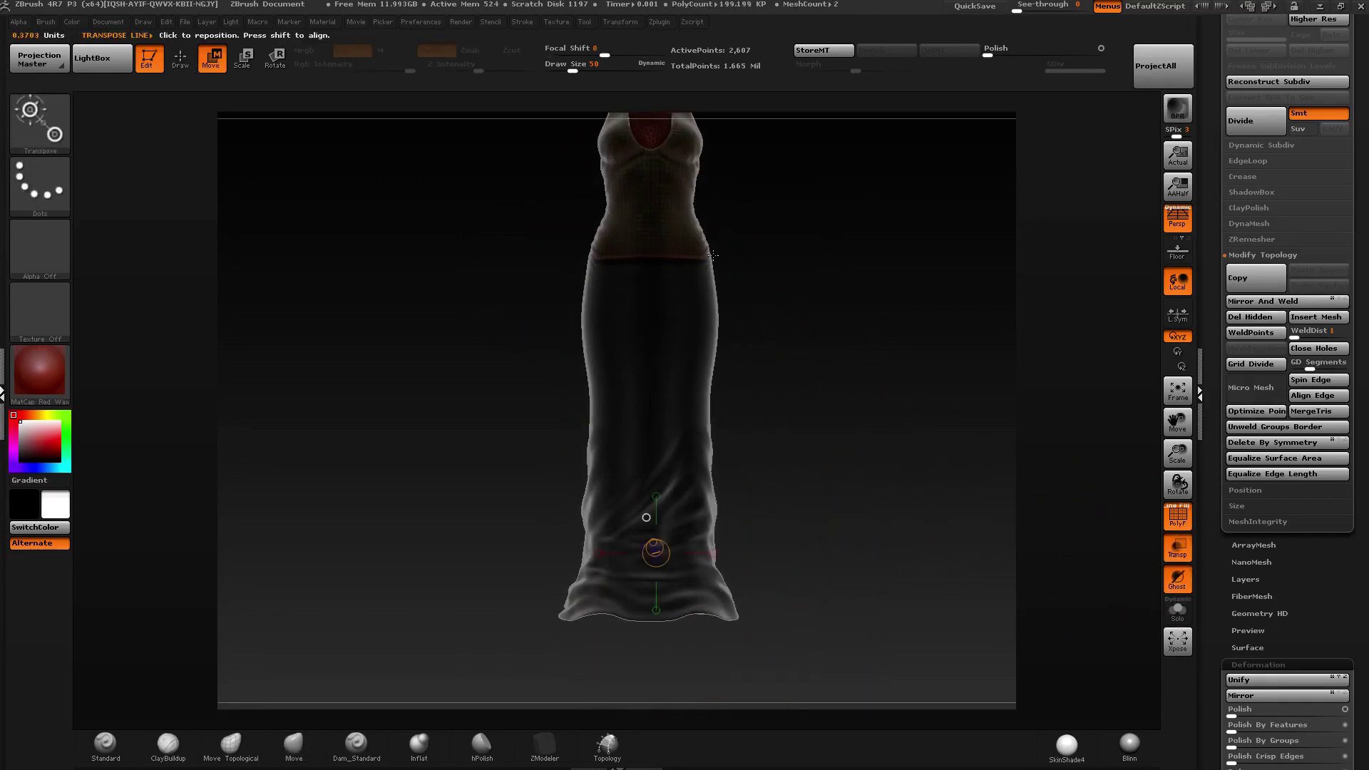
drag(708, 256, 708, 367)
ctrl+shift+click(680, 658)
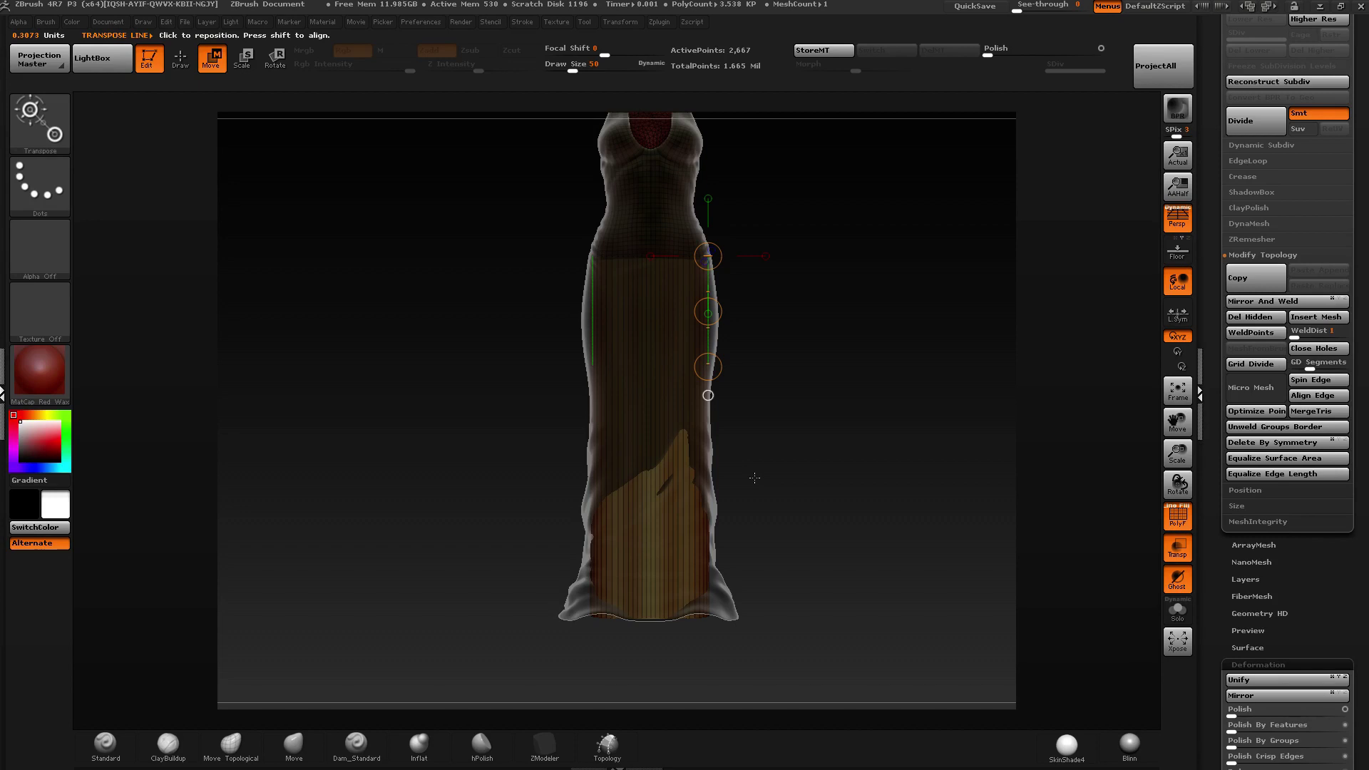
mouse_move(754, 478)
mouse_down()
mouse_move(758, 312)
mouse_move(779, 369)
mouse_move(639, 386)
mouse_move(800, 363)
mouse_up()
Scale the hem cap with the Transpose line against the dress outline as seen from below.
ctrl+right_drag(766, 321, 804, 243)
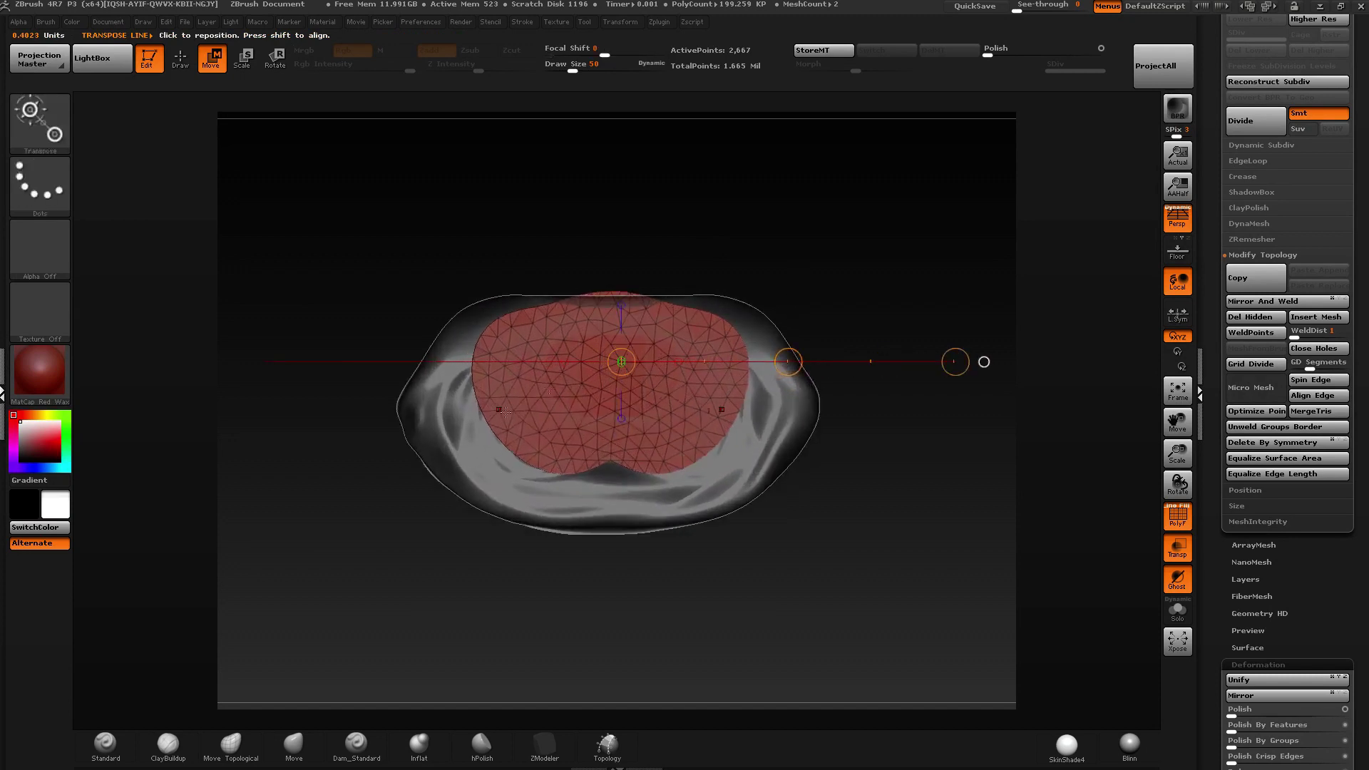
key(q)
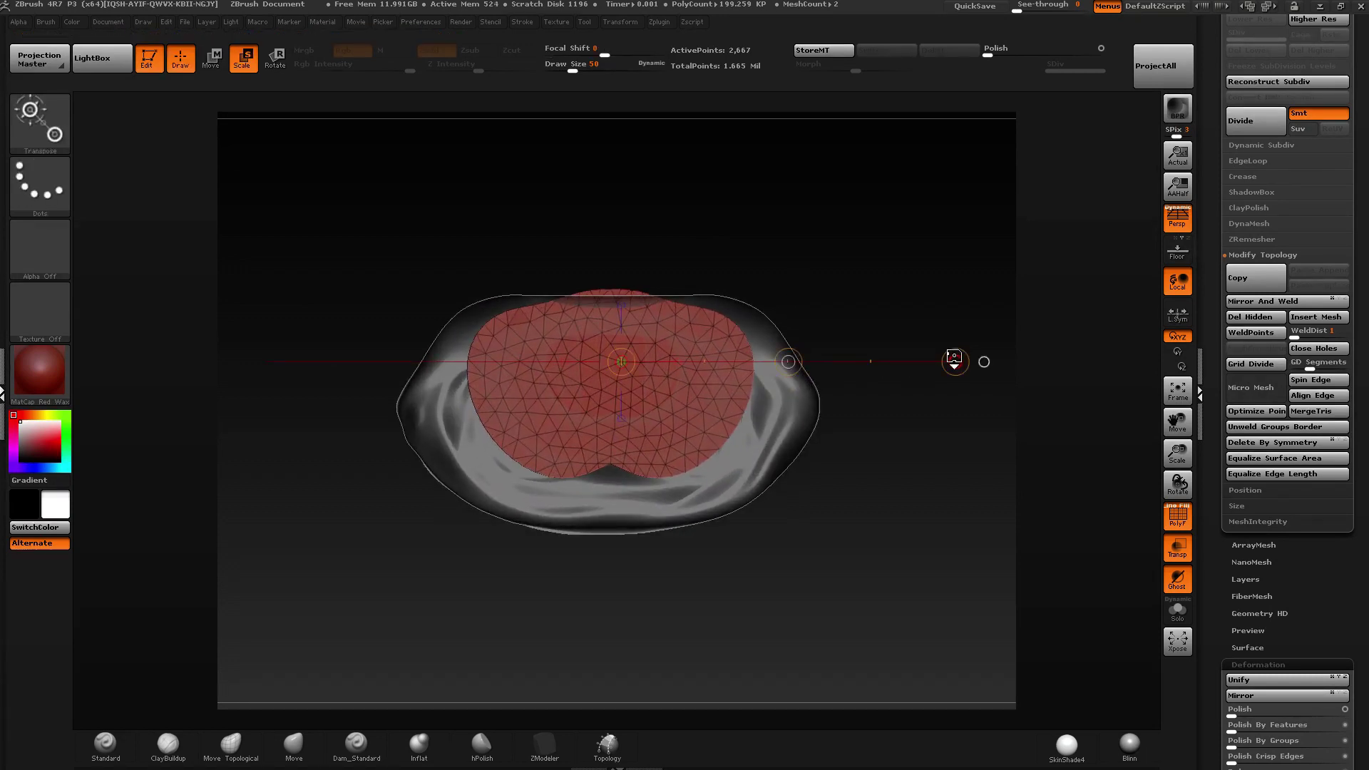
drag(874, 366, 796, 333)
ctrl+right_drag(796, 143, 795, 202)
shift+drag(785, 254, 779, 260)
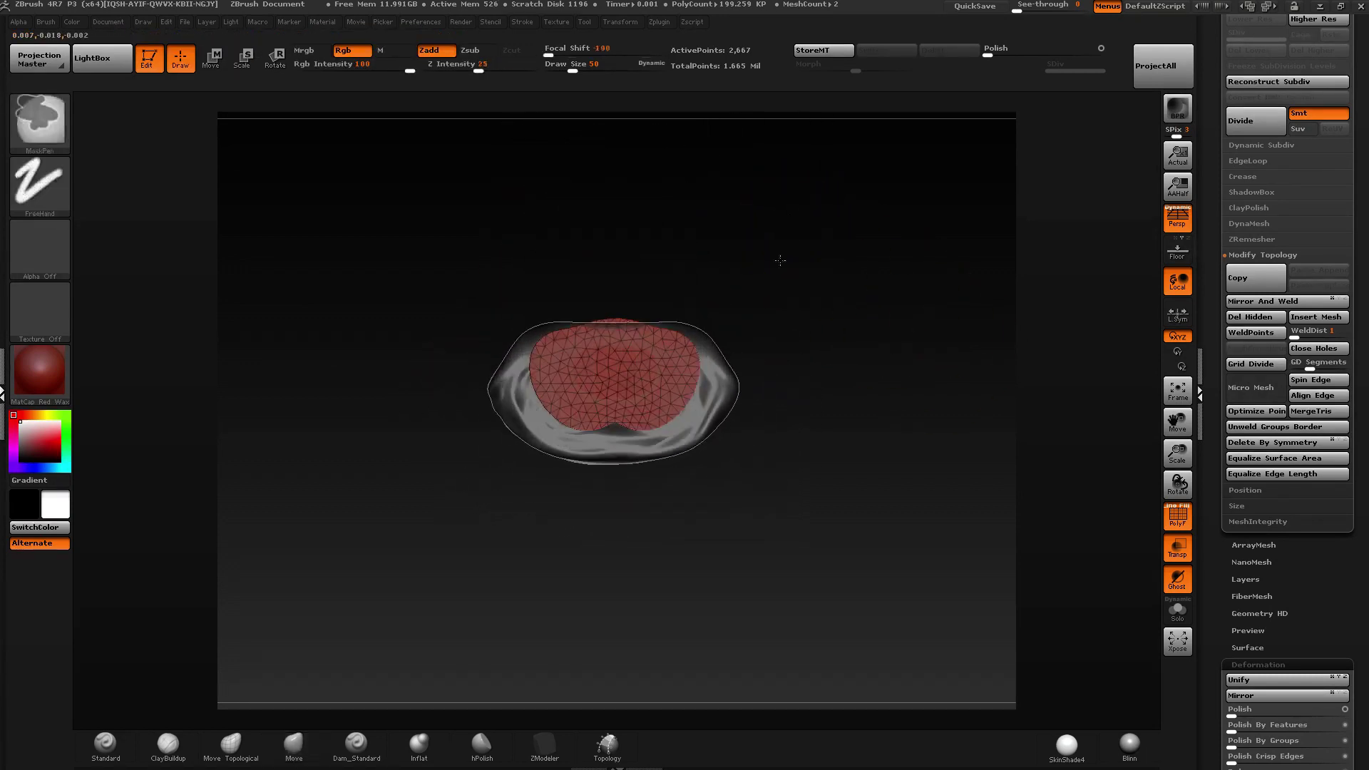
Set the Move brush draw size to 86 and pull the cap's back and side edges out to the dress outline.
ctrl+right_drag(779, 259, 774, 221)
drag(570, 64, 581, 65)
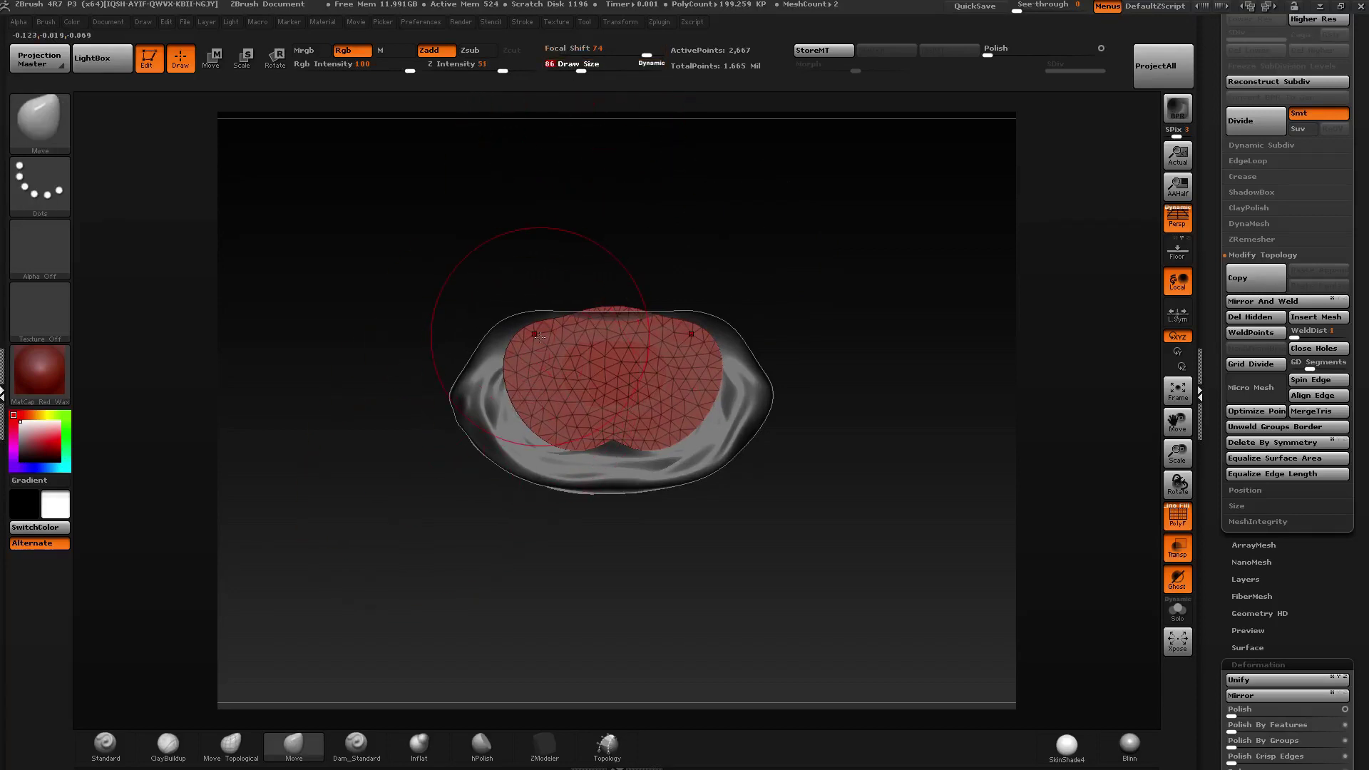
drag(540, 335, 601, 306)
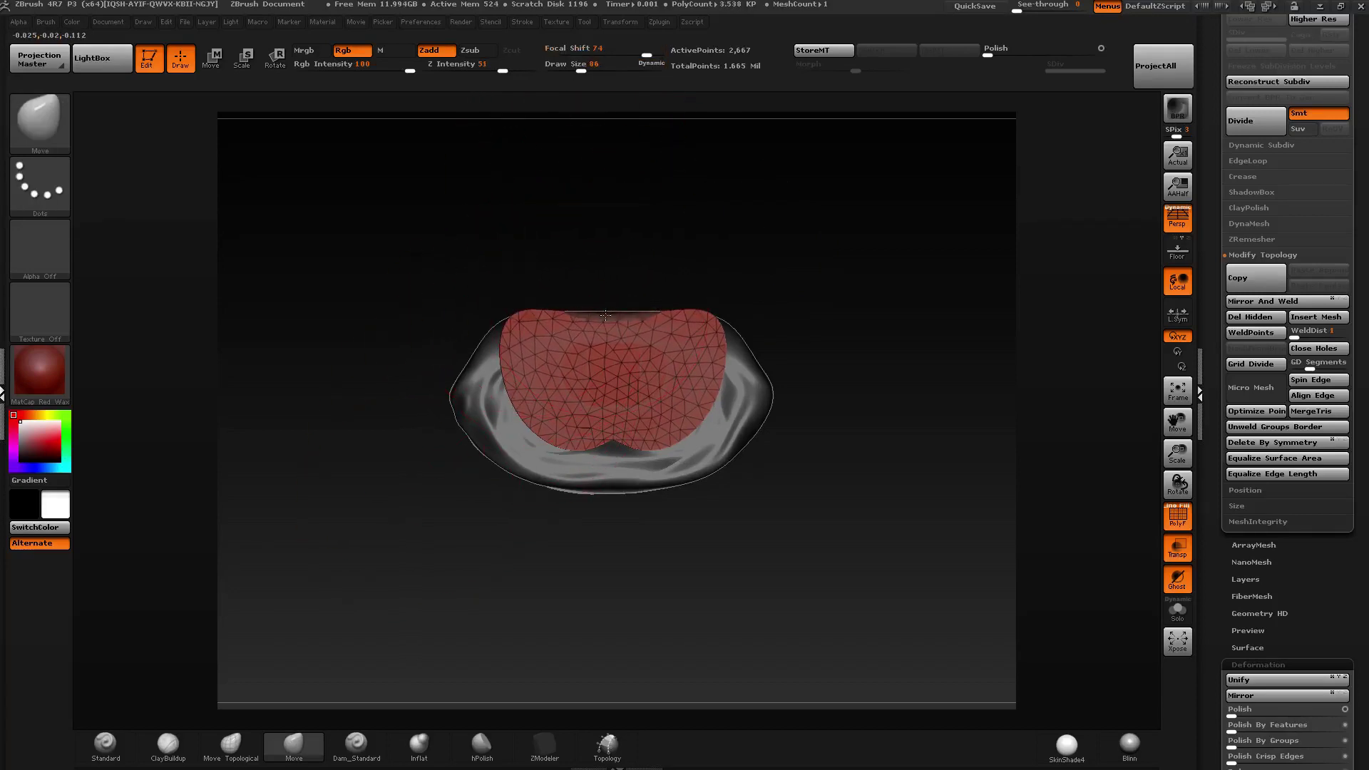
mouse_move(517, 351)
mouse_down()
mouse_move(498, 356)
mouse_move(491, 384)
mouse_move(498, 433)
mouse_up()
Set the draw size to 93 and pull the cap's remaining edge and corners out to the sculpted hem's outline.
click(582, 69)
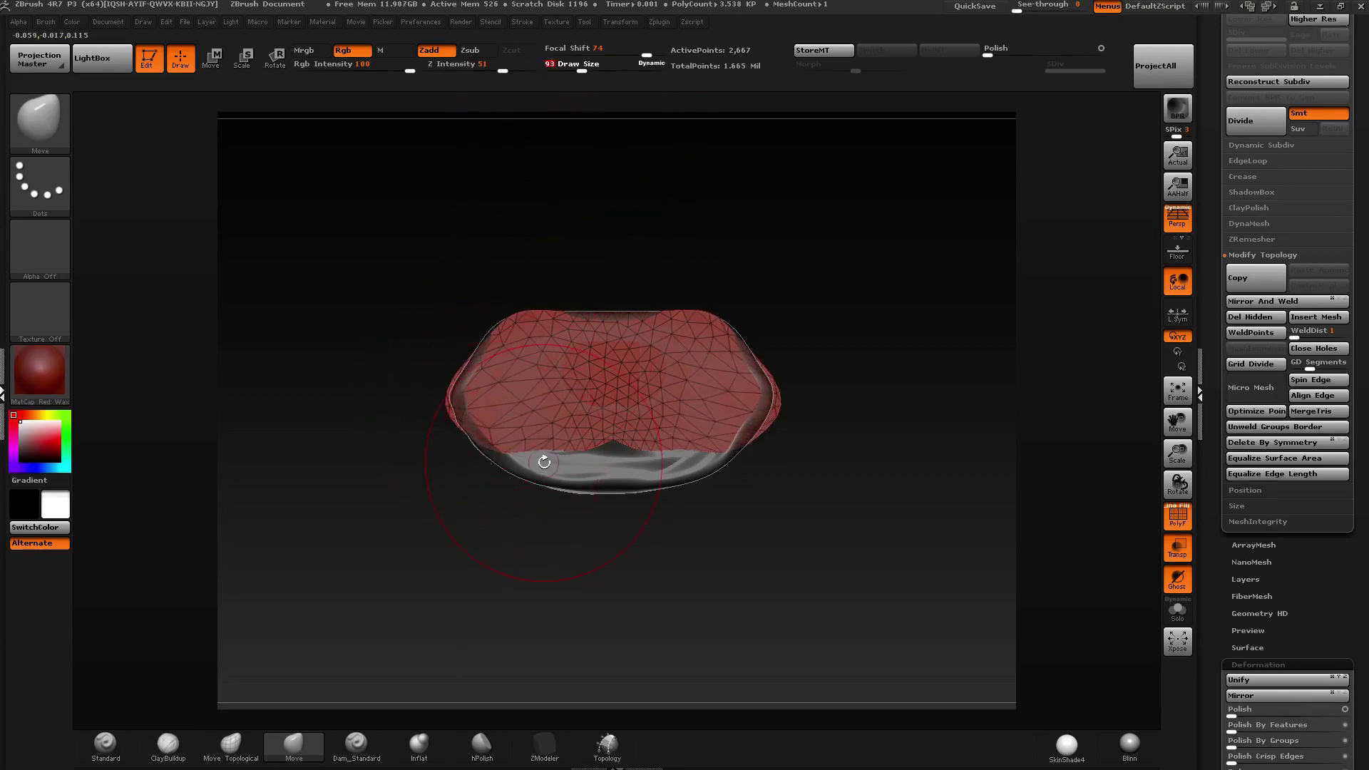
drag(617, 426, 626, 469)
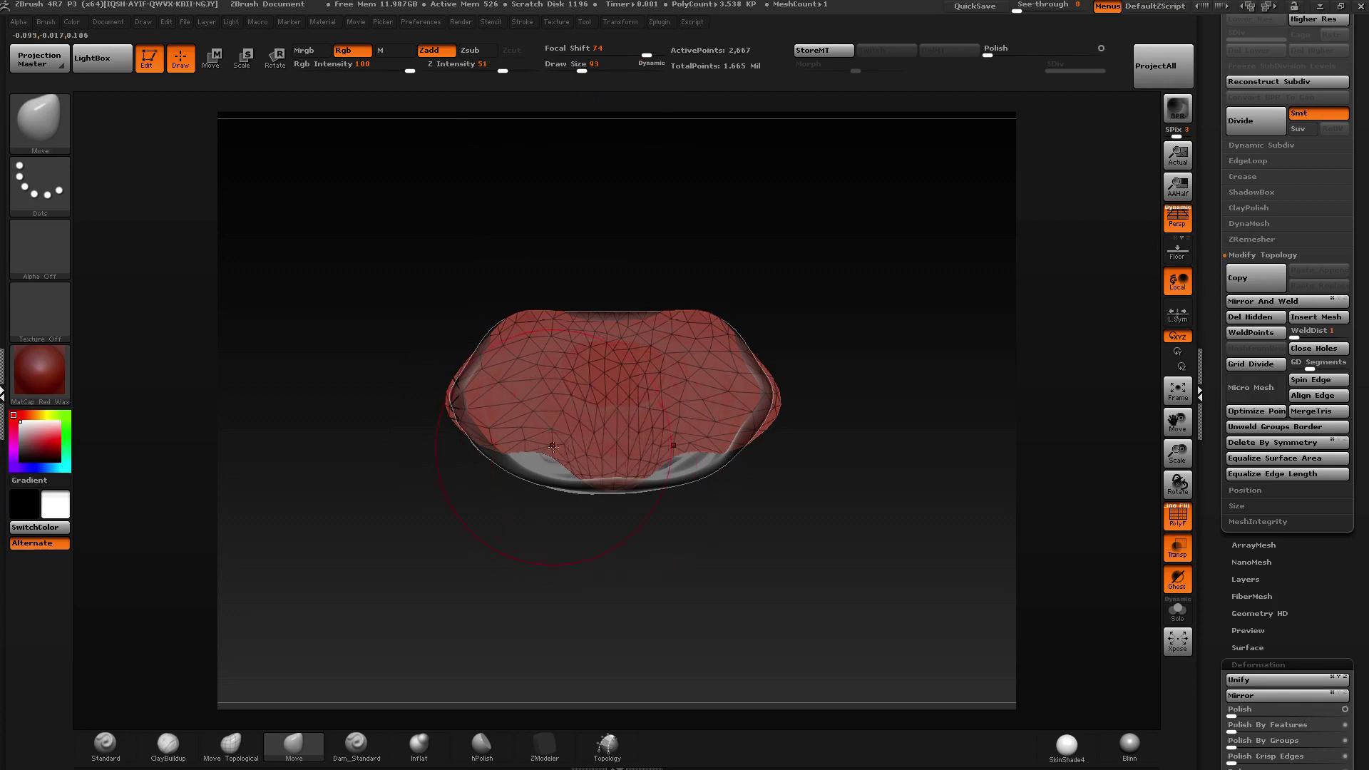
drag(552, 446, 526, 477)
drag(588, 455, 590, 472)
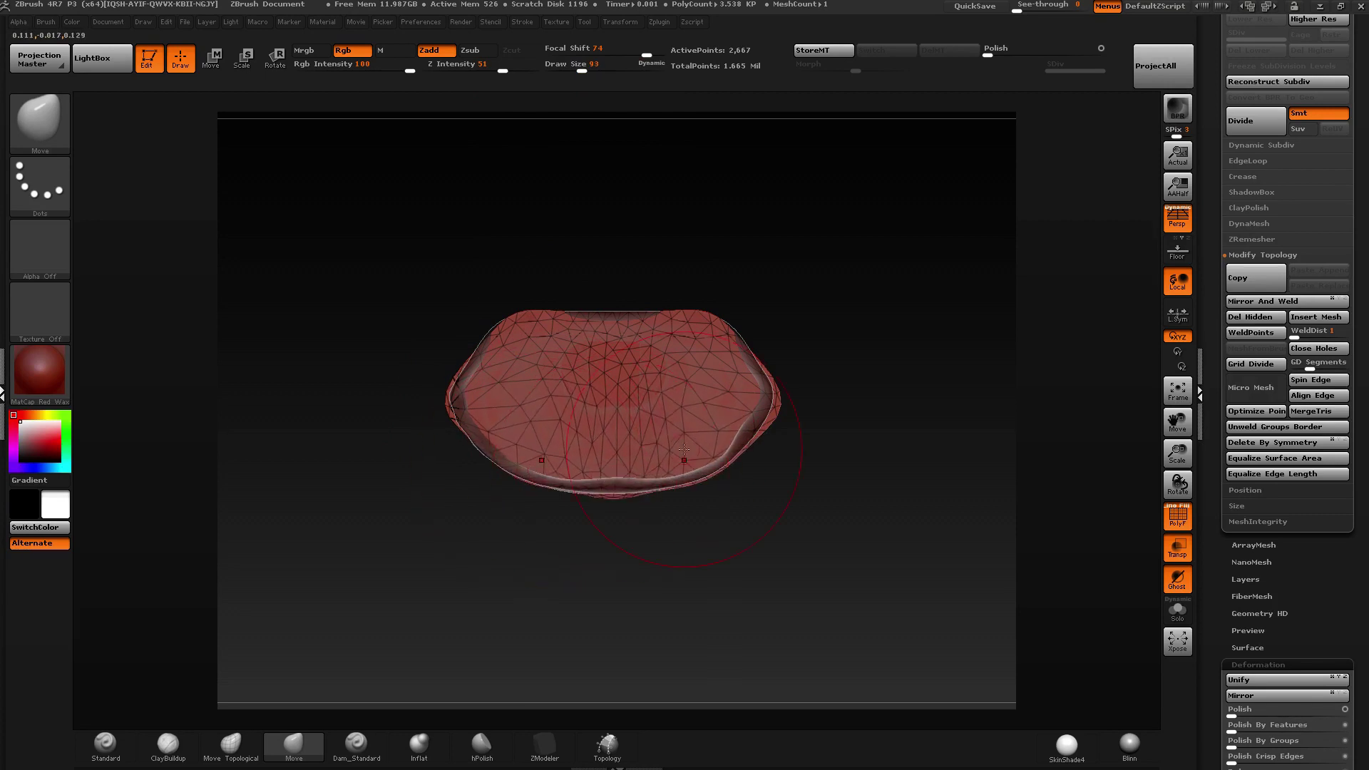
drag(745, 422, 751, 431)
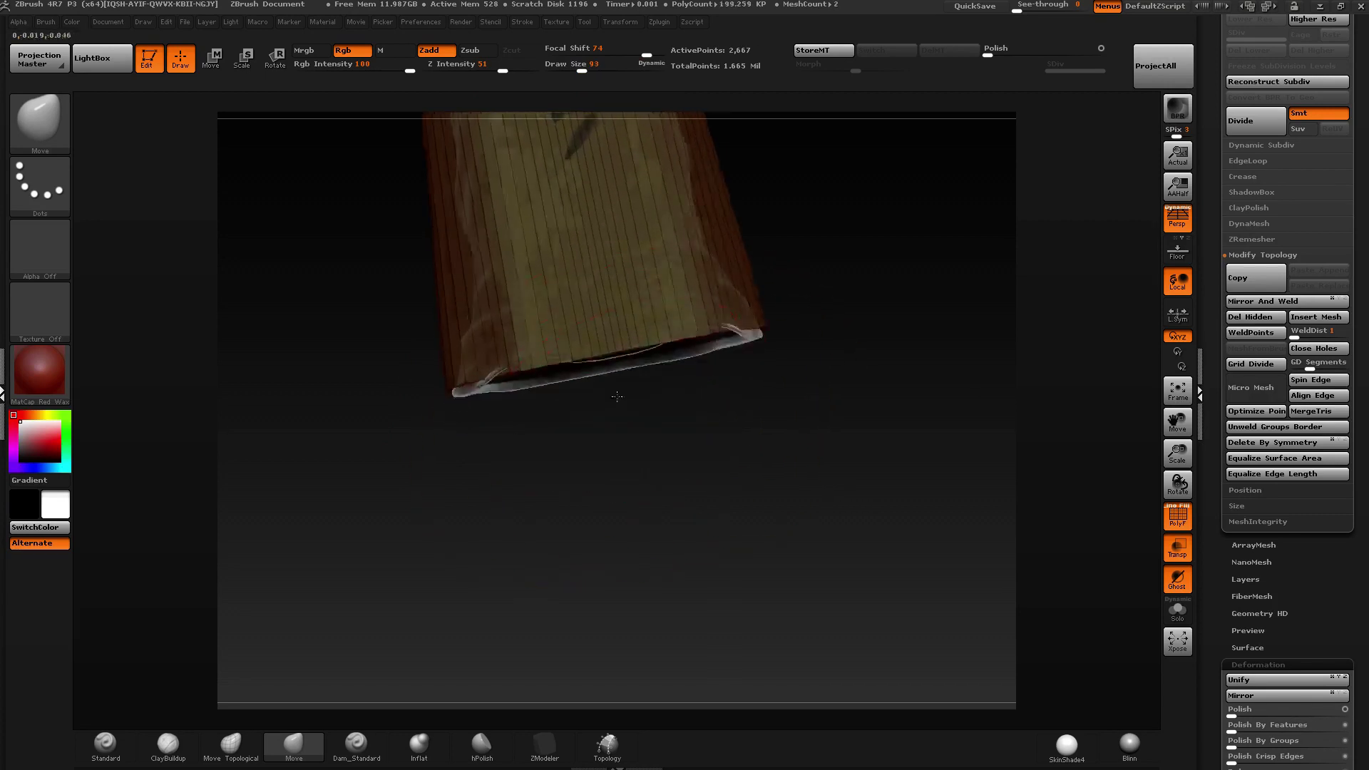
Move the skirt's lower edge slightly further down to the sculpted hem with the Transpose line.
key(w)
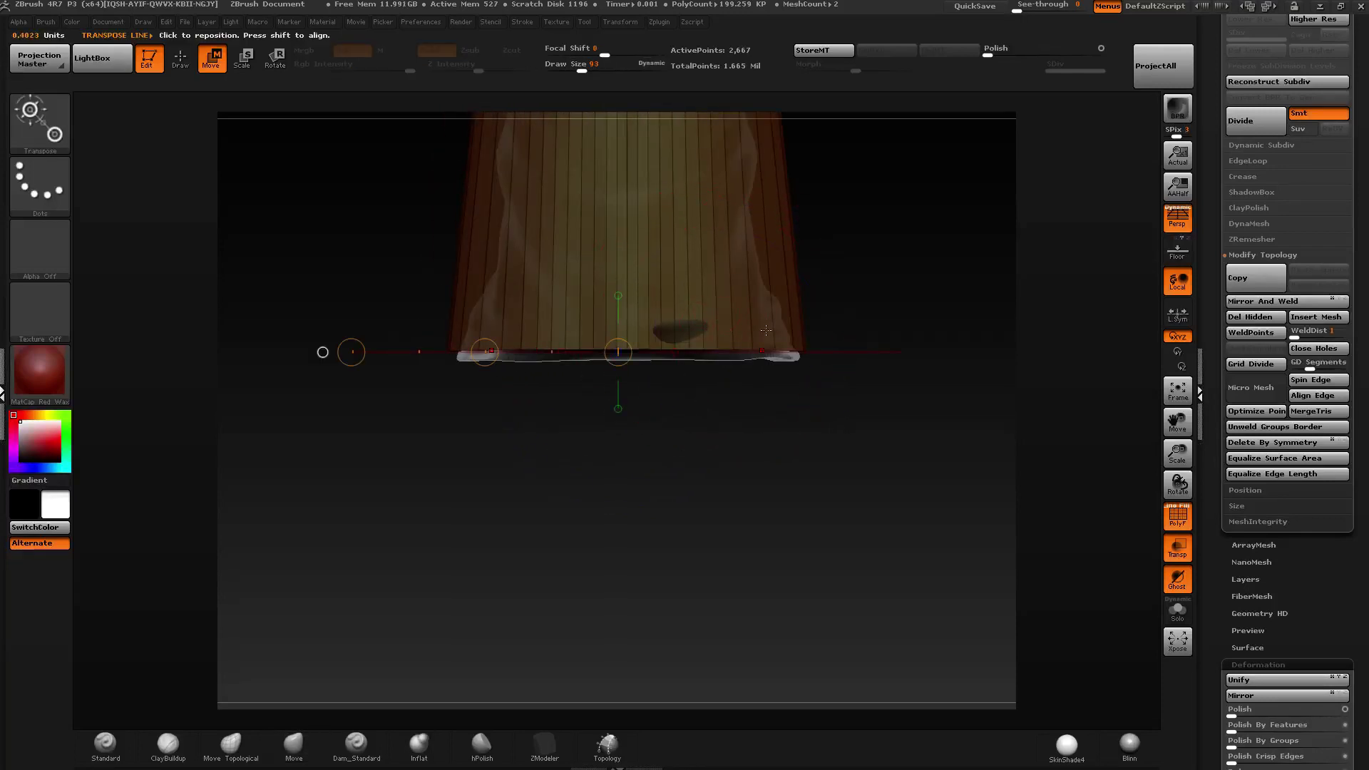
shift+drag(777, 317, 777, 439)
mouse_move(776, 378)
mouse_down()
mouse_move(777, 392)
mouse_move(614, 352)
mouse_move(420, 415)
mouse_up()
key(q)
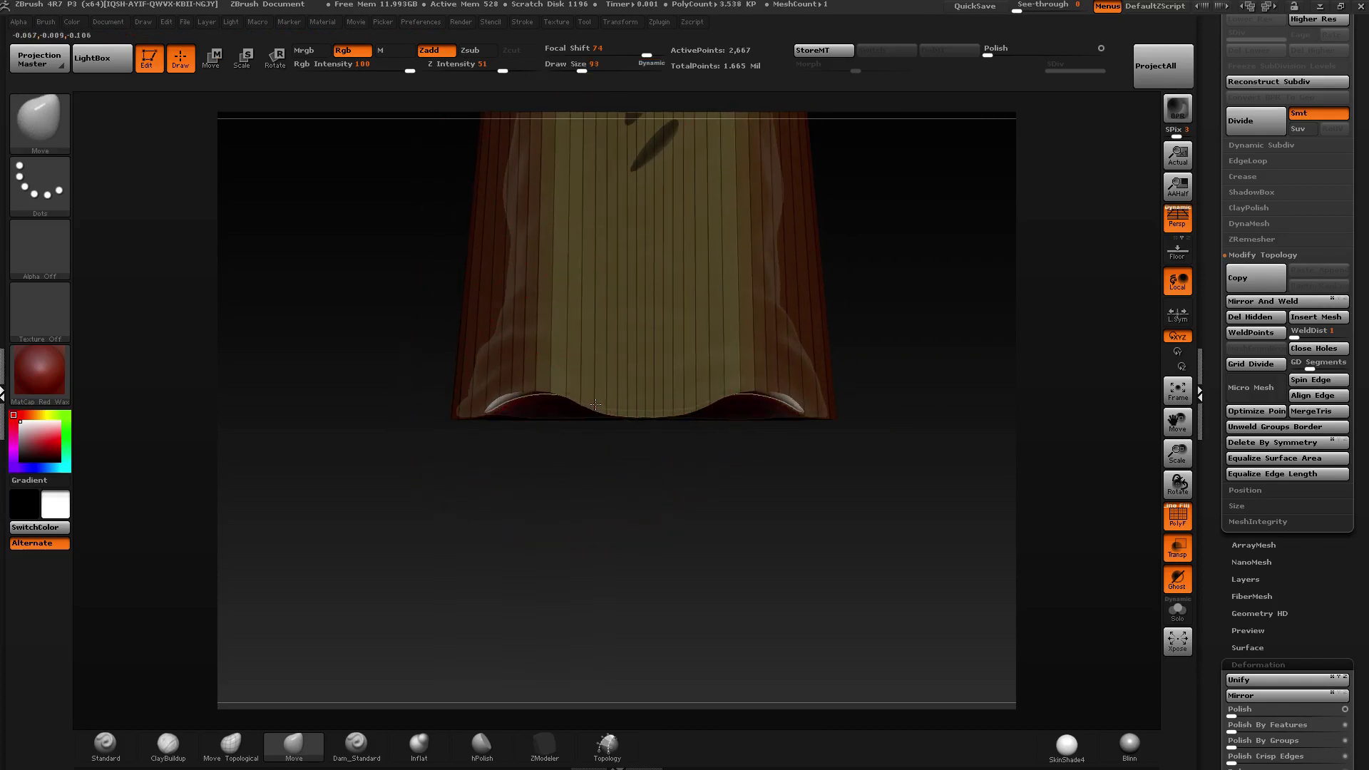
Reshape the skirt's lower edge with the Move brush to follow the curve of the sculpted hem.
drag(595, 404, 634, 402)
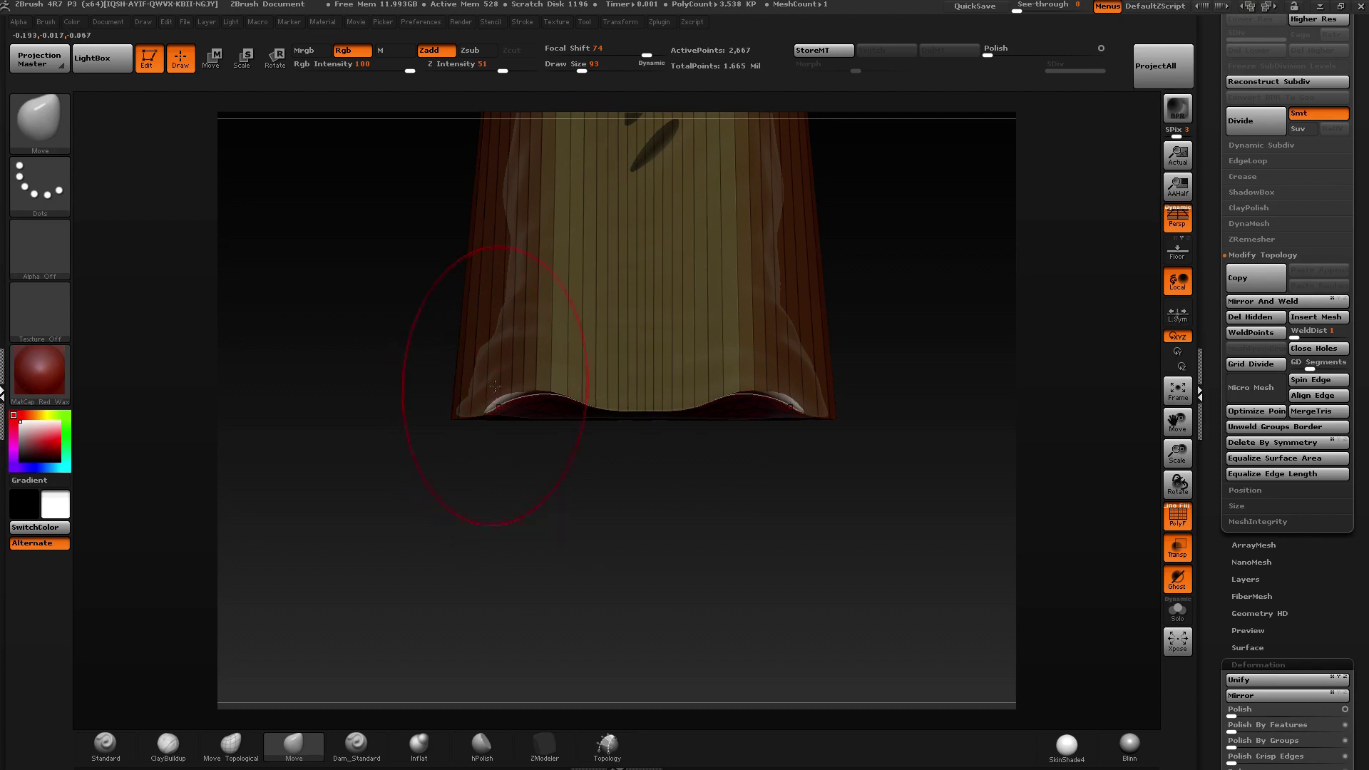
drag(495, 385, 602, 383)
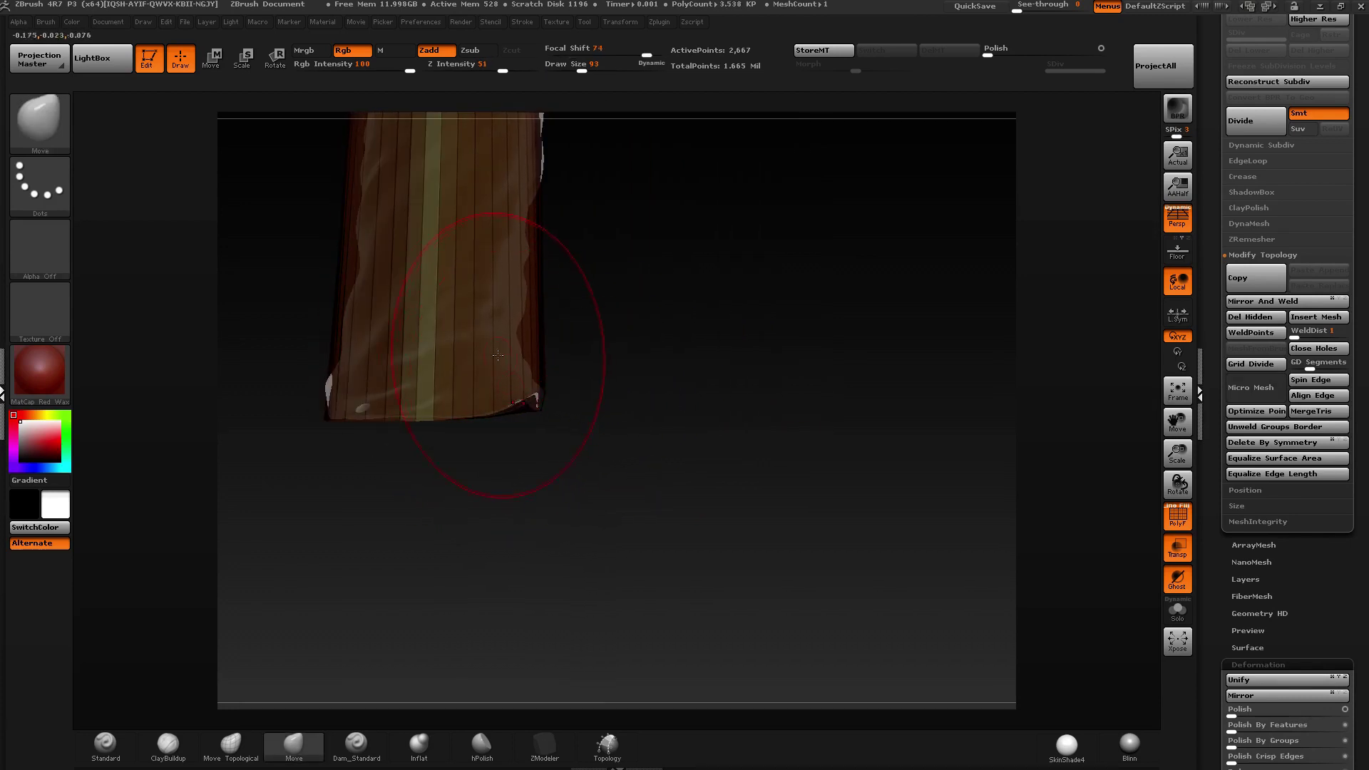
drag(498, 354, 602, 385)
Isolate the dress mesh, clear its mask, hide the polygroup of the hole caps and delete the hidden polygons.
click(1178, 612)
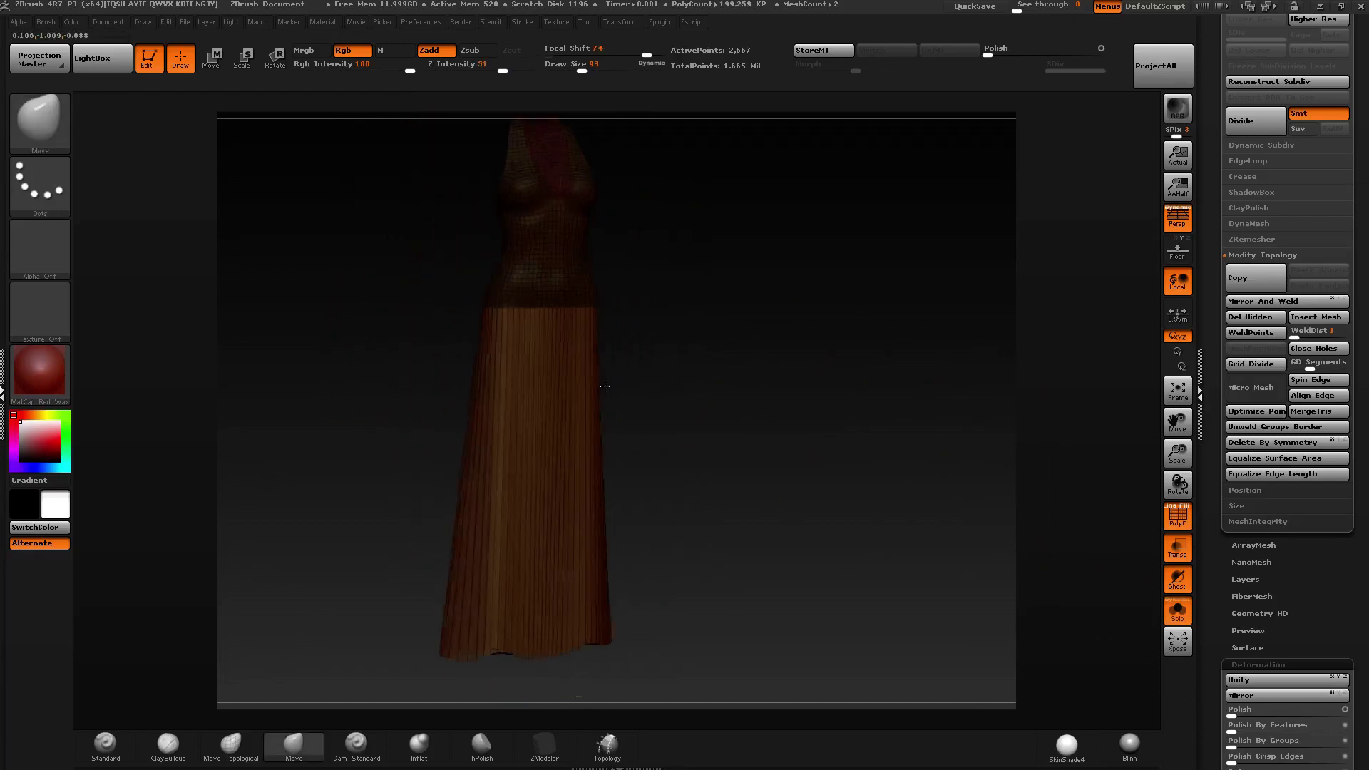
ctrl+drag(646, 321, 663, 346)
alt+right_drag(593, 208, 592, 357)
ctrl+shift+click(590, 392)
alt+right_drag(556, 492, 613, 285)
right_drag(608, 333, 605, 456)
right_drag(605, 456, 615, 385)
click(1256, 319)
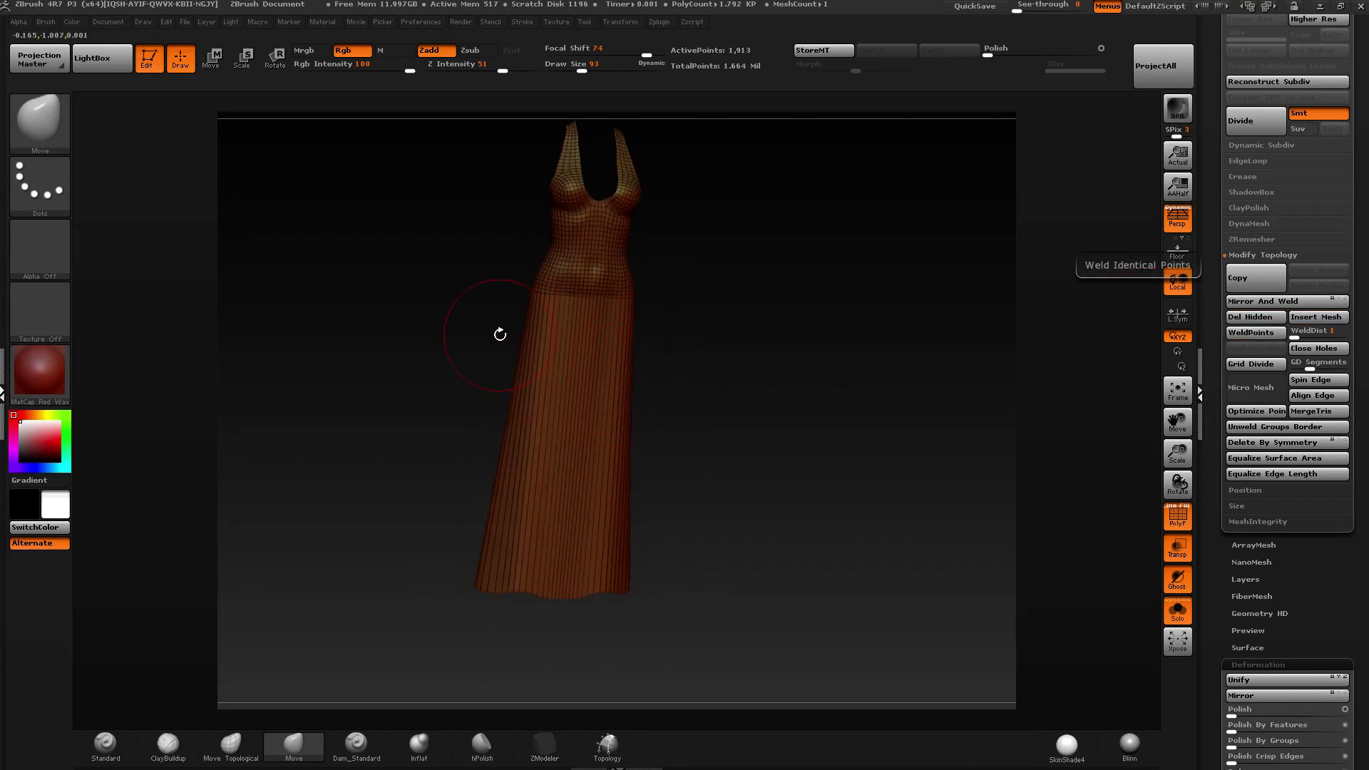
Insert multiple edge loops along the skirt's long polygons with ZModeler and assign the whole mesh a single polygroup.
alt+right_drag(499, 333, 592, 385)
mouse_move(592, 385)
right_down()
mouse_move(571, 430)
mouse_move(524, 328)
mouse_move(532, 218)
right_up()
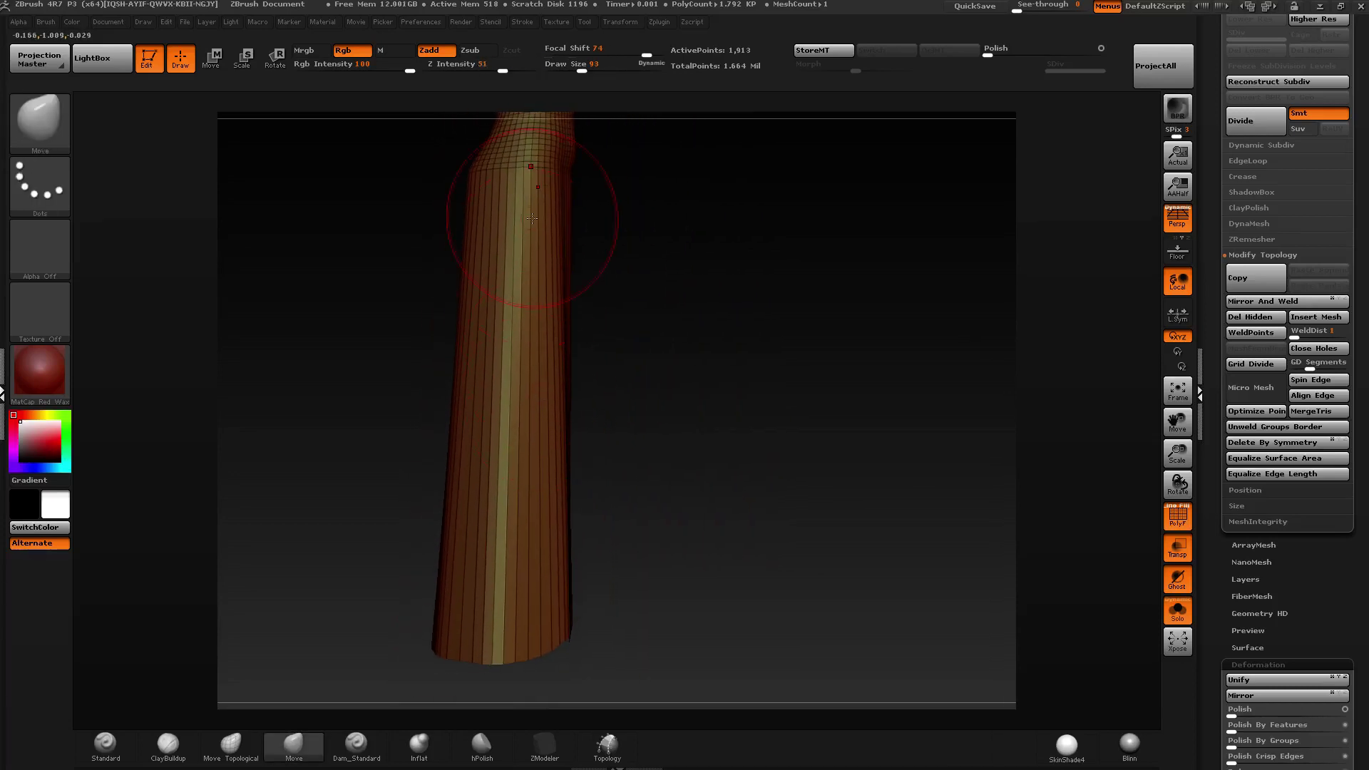
click(550, 745)
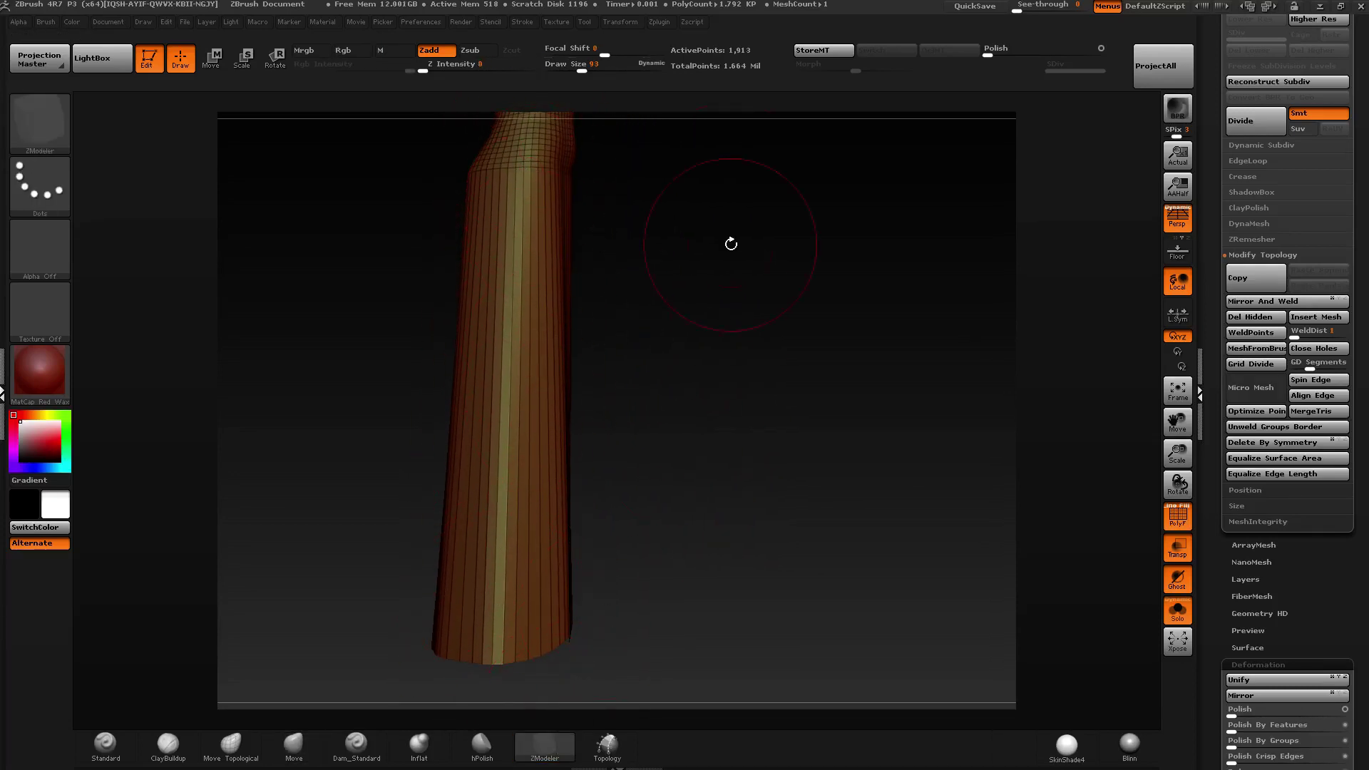
mouse_move(565, 330)
right_down()
mouse_move(513, 390)
mouse_move(524, 374)
right_up()
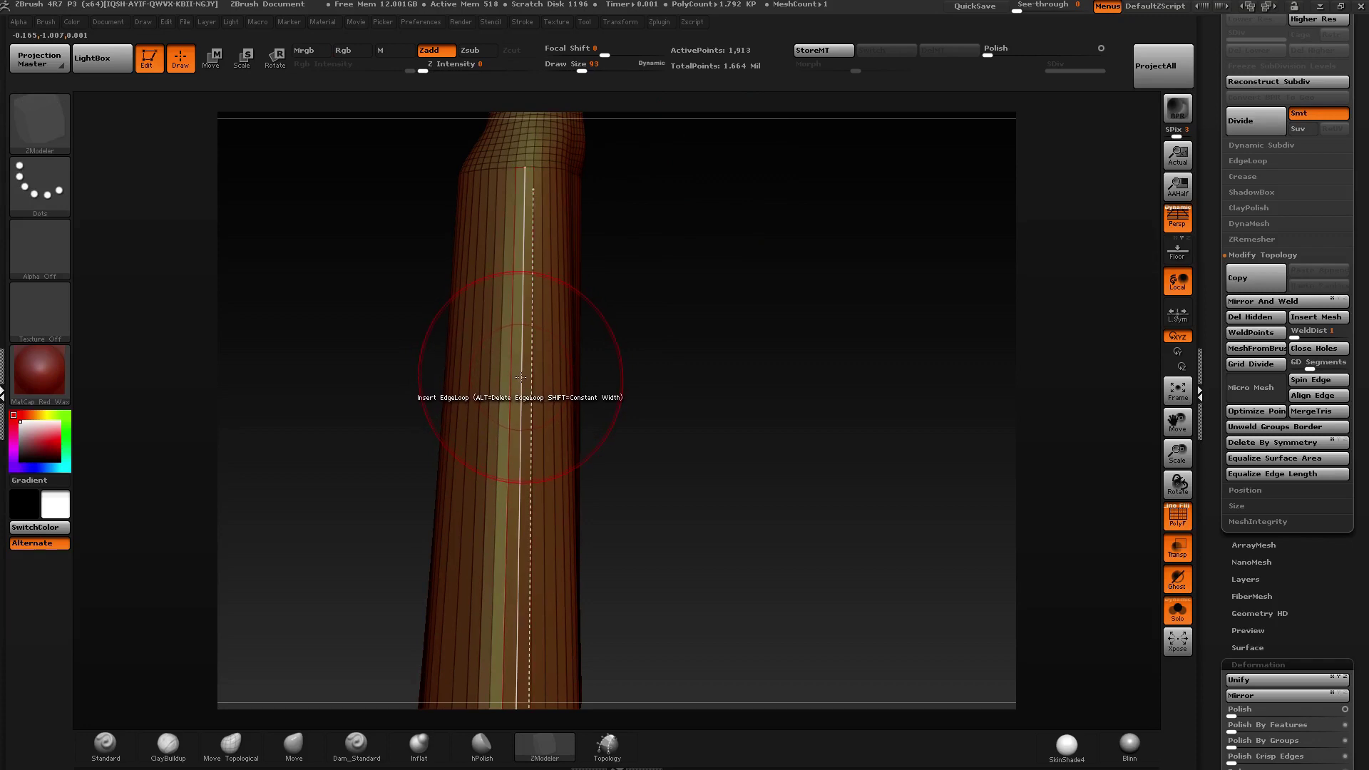
key(space)
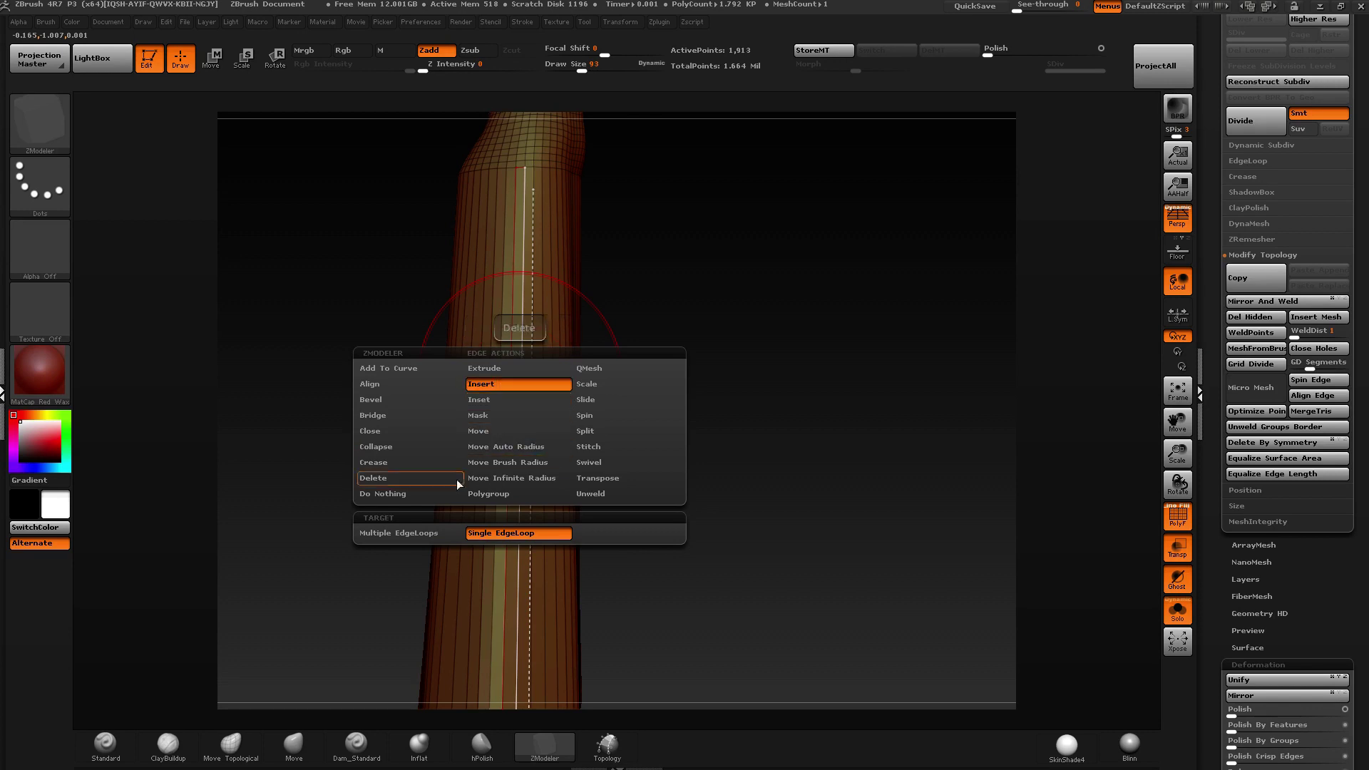
click(430, 532)
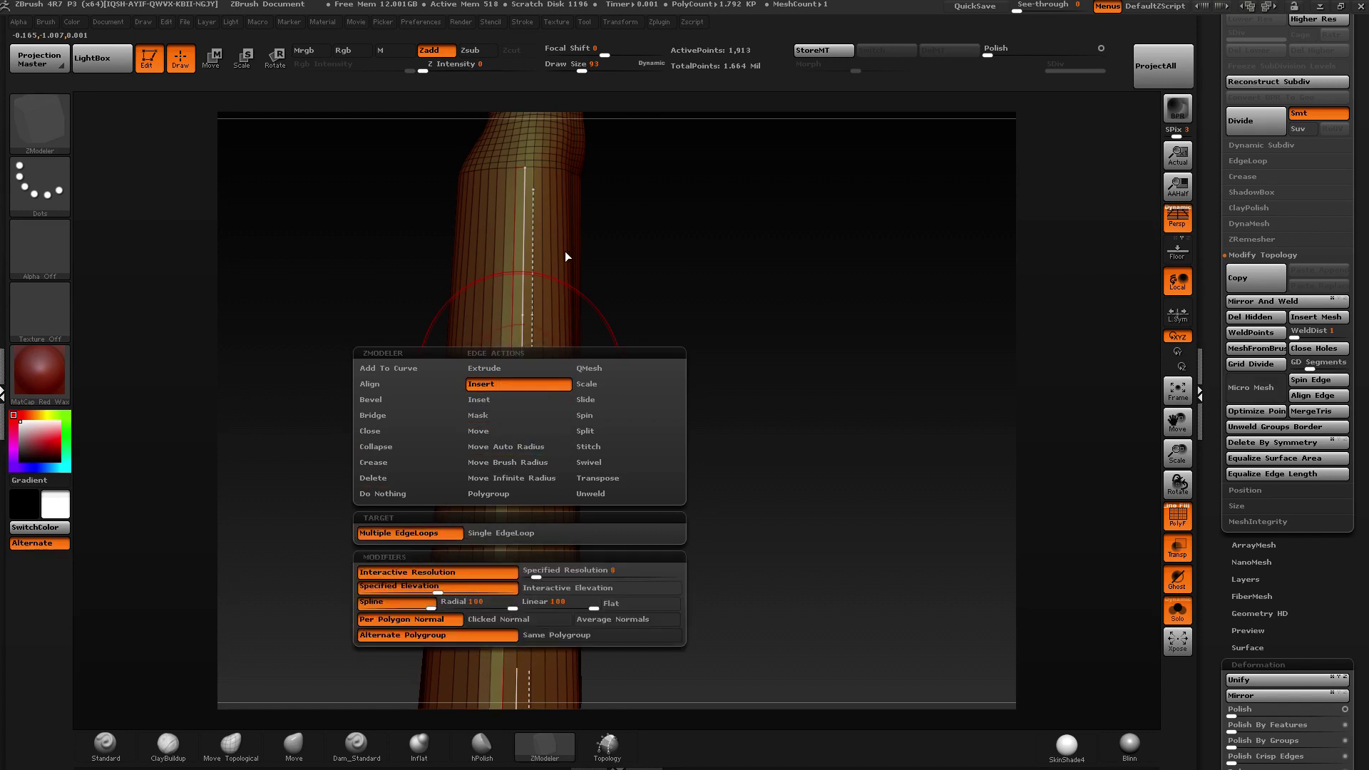
mouse_move(520, 358)
mouse_down()
mouse_move(528, 509)
mouse_move(527, 385)
mouse_move(531, 470)
mouse_move(628, 371)
mouse_move(678, 345)
mouse_move(718, 386)
mouse_move(929, 364)
mouse_move(733, 374)
mouse_up()
key(ctrl+w)
Display the sculpted dress with the mesh and smooth the hip transition between top and skirt at Z Intensity 13.
alt+right_drag(721, 422, 729, 456)
mouse_move(729, 455)
ctrl+right_down()
mouse_move(672, 446)
mouse_move(661, 403)
mouse_move(712, 504)
mouse_move(672, 428)
ctrl+right_up()
click(1186, 618)
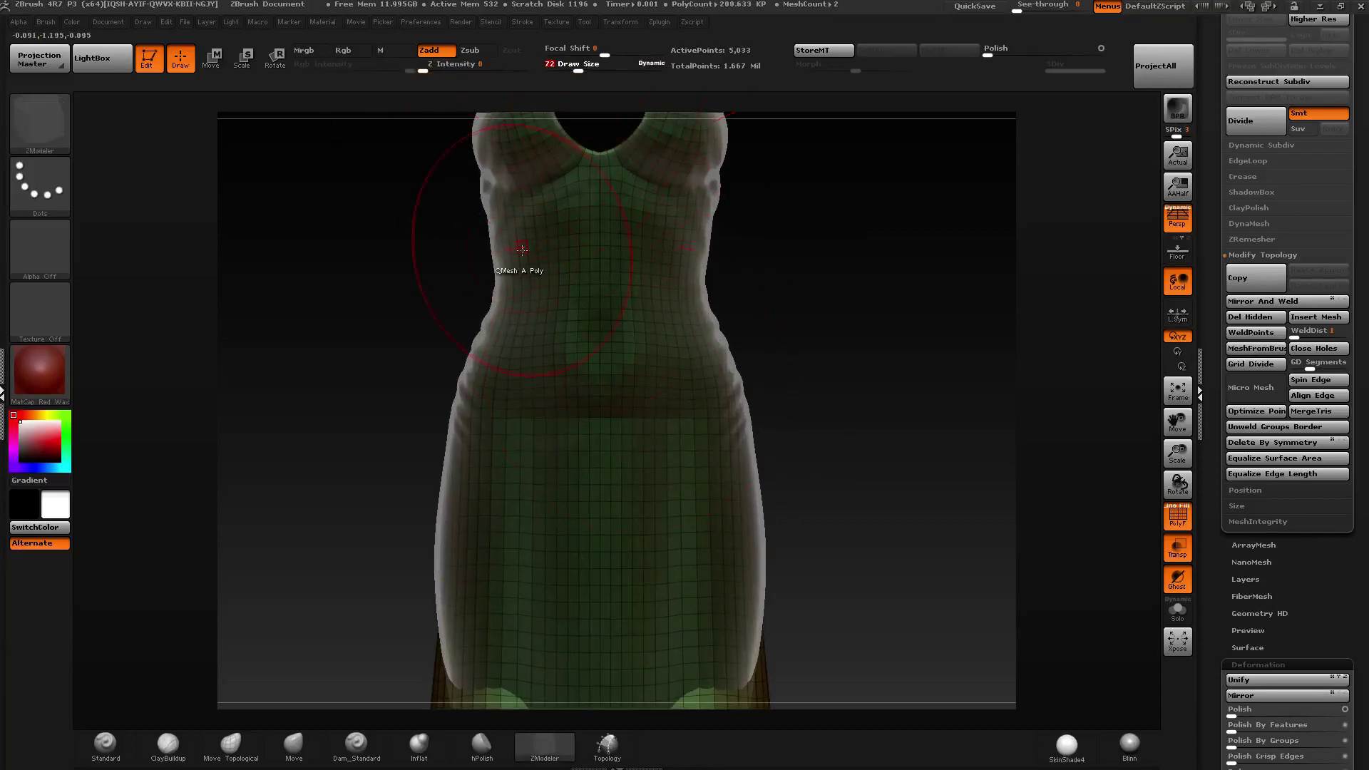
key(shift)
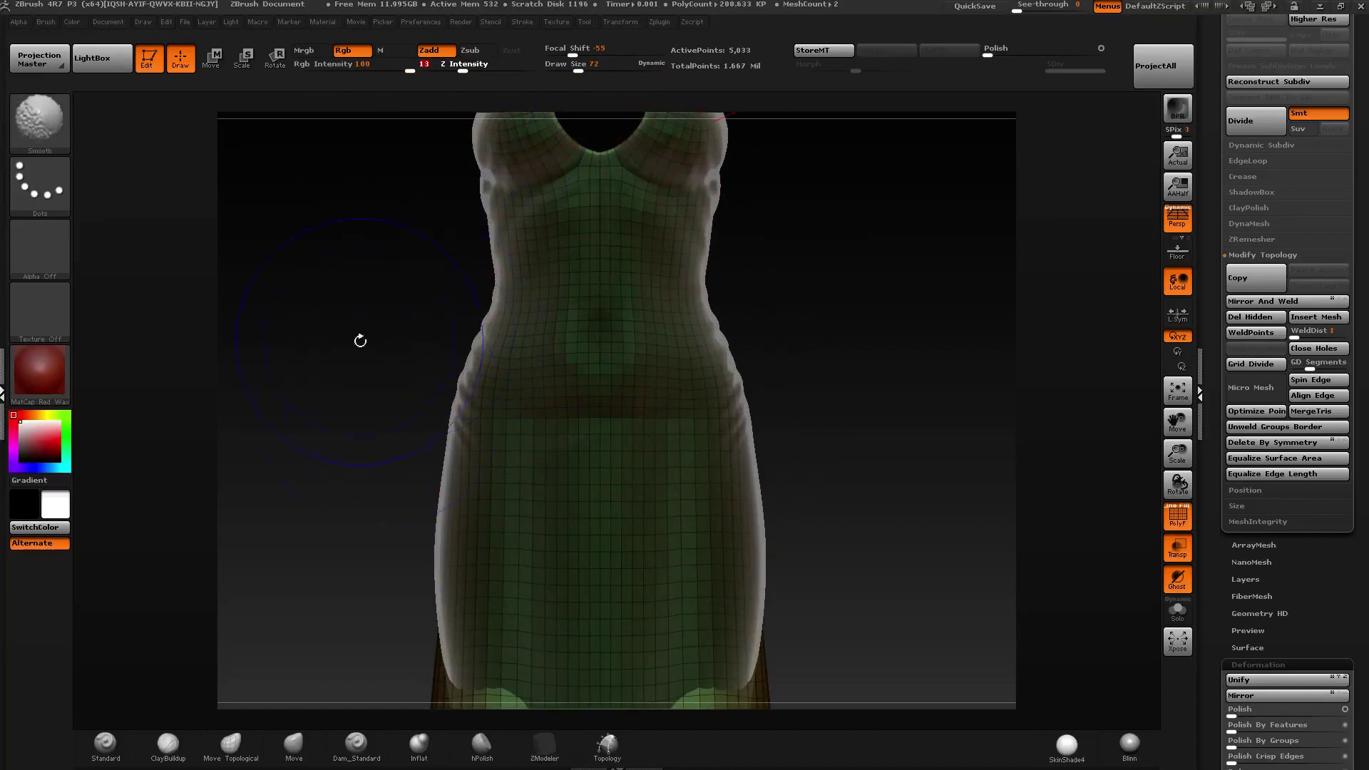
shift+drag(545, 424, 614, 421)
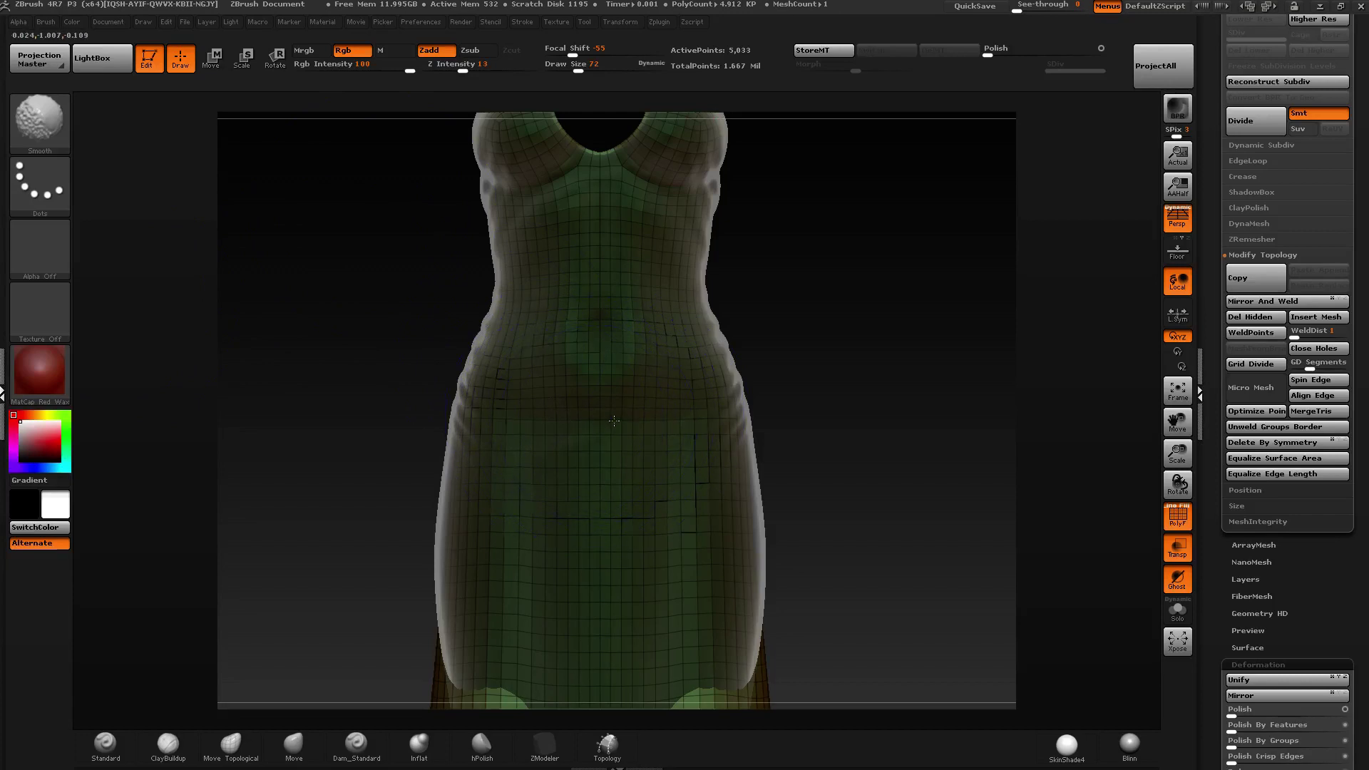
right_drag(496, 392, 574, 410)
mouse_move(410, 401)
right_down()
mouse_move(479, 412)
mouse_move(713, 388)
mouse_move(630, 413)
mouse_move(478, 408)
right_up()
ctrl+right_drag(478, 408, 532, 371)
Mask all of the dress mesh except the hip and upper skirt section and isolate the mesh.
ctrl+drag(535, 499, 535, 385)
mouse_move(708, 341)
ctrl+mouse_down()
mouse_move(492, 584)
mouse_move(281, 658)
ctrl+mouse_up()
ctrl+click(713, 386)
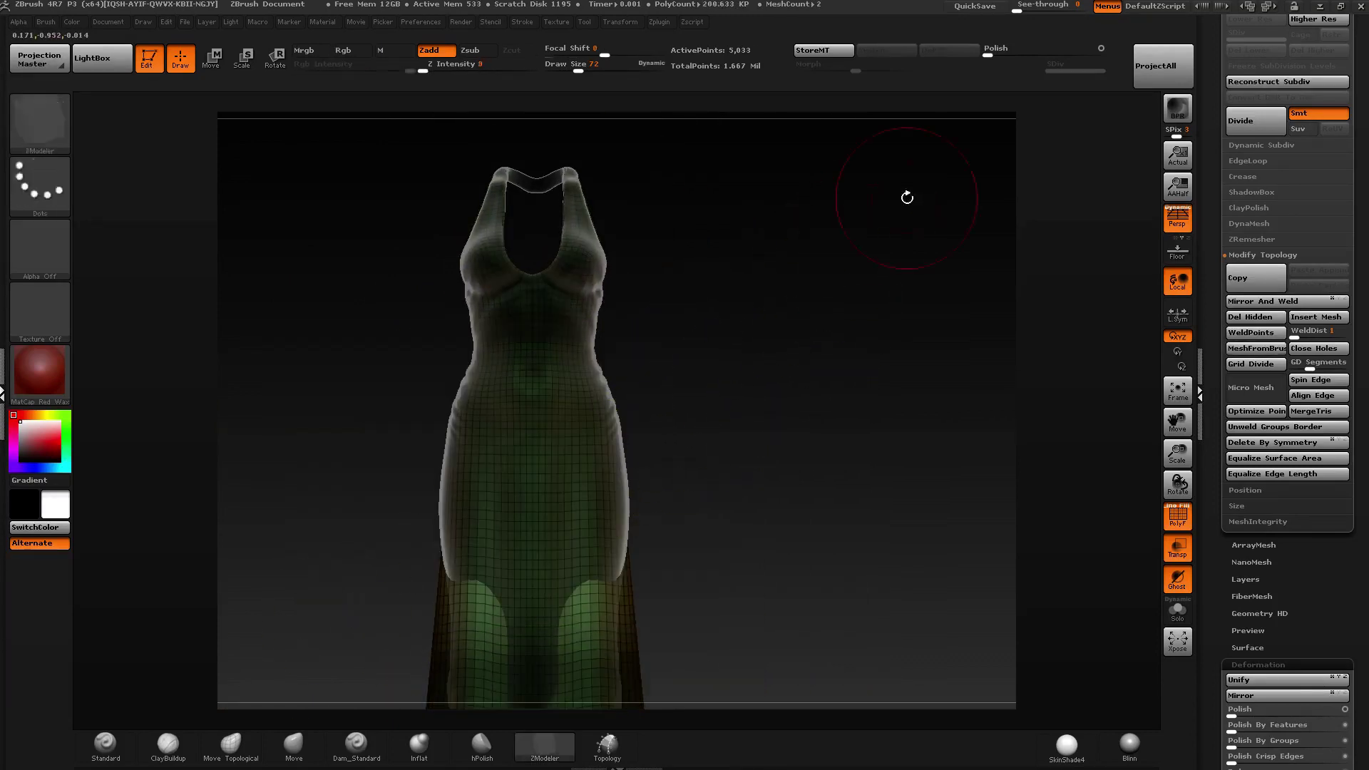
click(1177, 610)
Project the sculpted dress shape onto the unmasked hip and upper skirt section twice with ProjectAll.
scroll(1268, 464, up, 7)
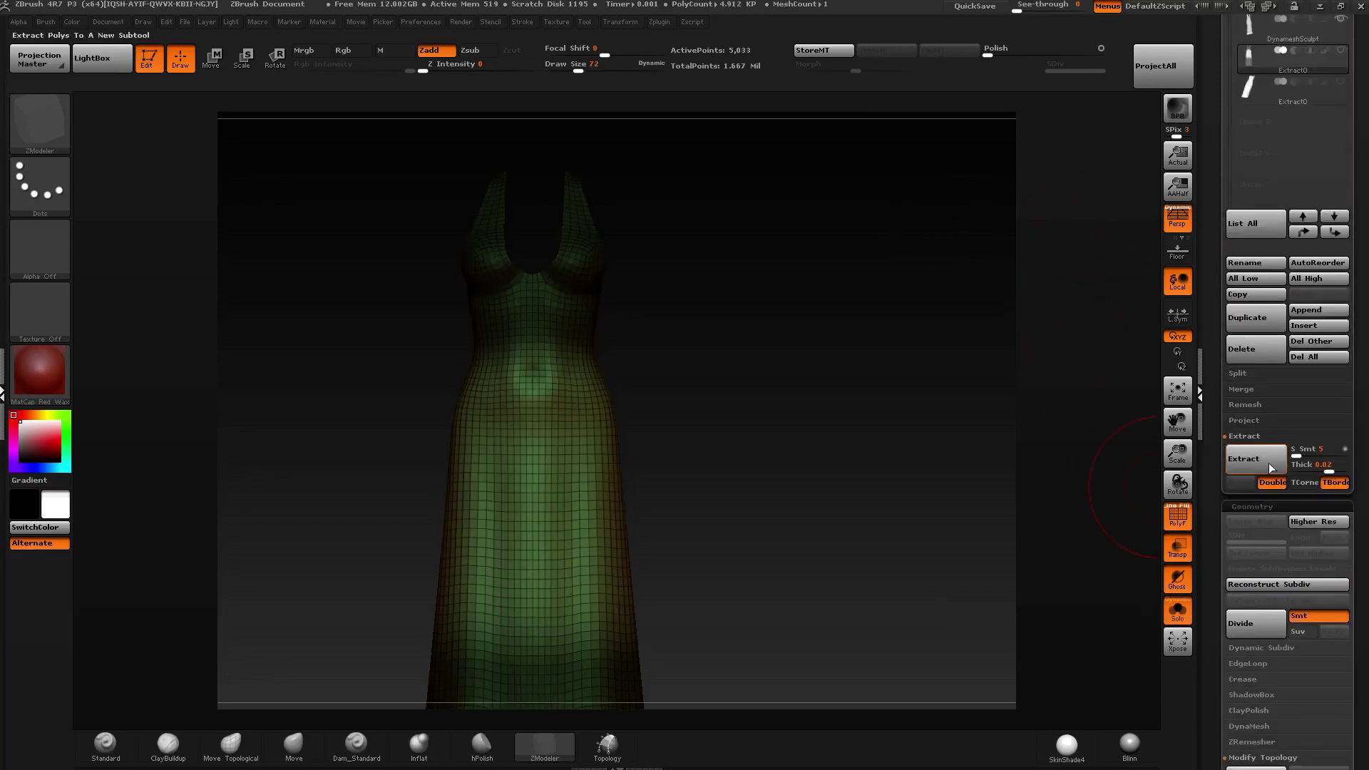
scroll(1366, 174, up, 5)
drag(974, 287, 1034, 93)
click(1172, 67)
alt+drag(688, 293, 716, 254)
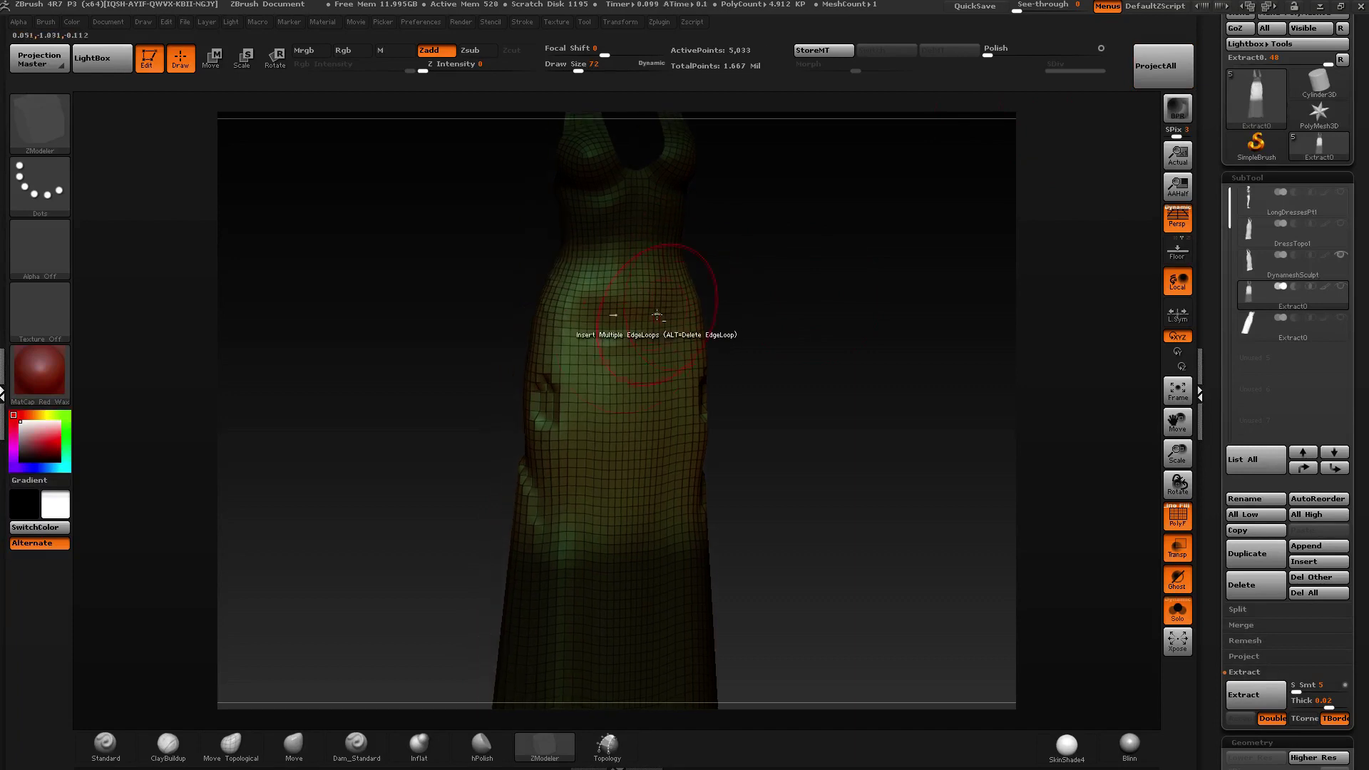
click(1140, 80)
Smooth the projection artifacts along the sides of the hip and upper skirt.
drag(841, 243, 927, 274)
shift+drag(537, 410, 549, 400)
mouse_move(457, 399)
mouse_down()
mouse_move(499, 389)
mouse_move(419, 373)
mouse_up()
drag(447, 425, 1012, 137)
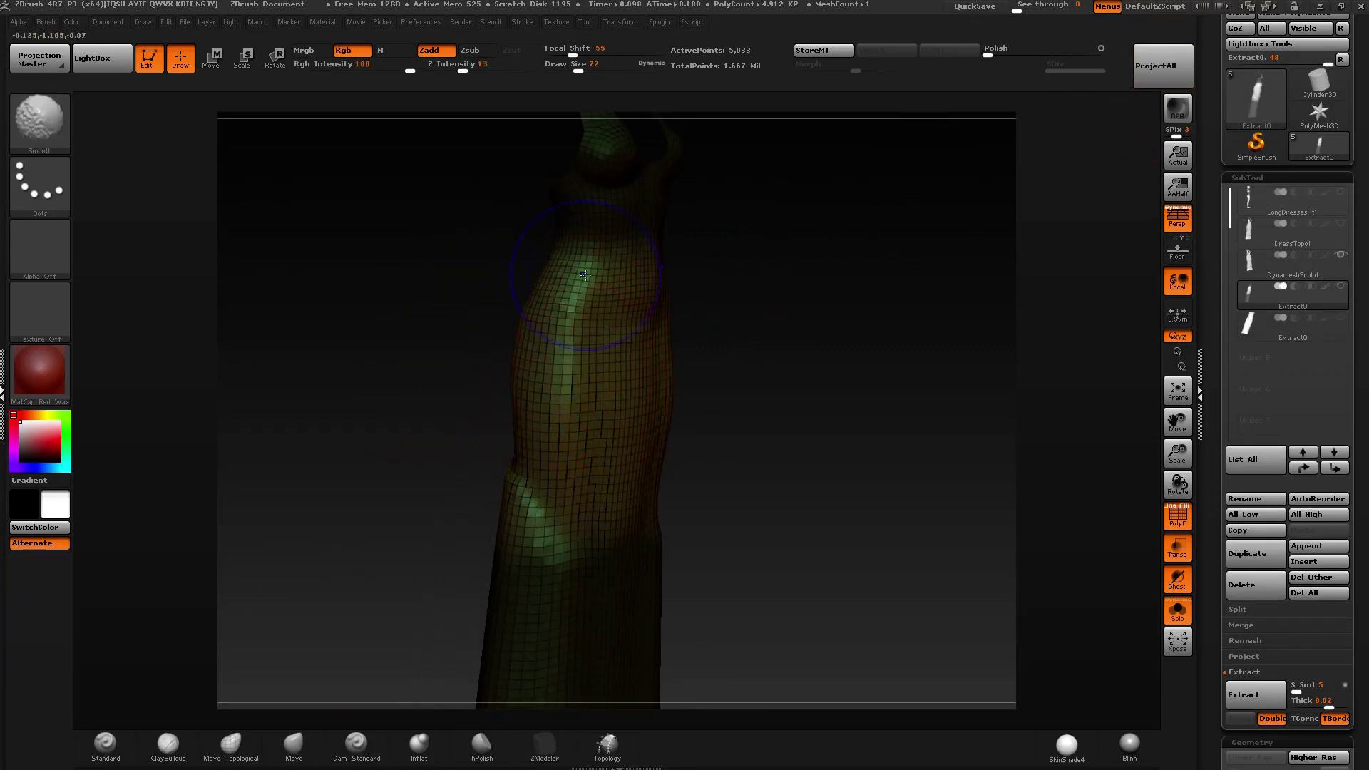
drag(652, 435, 728, 369)
Leave only the lower skirt unmasked and project the sculpted dress shape onto it with ProjectAll.
ctrl+drag(792, 286, 361, 567)
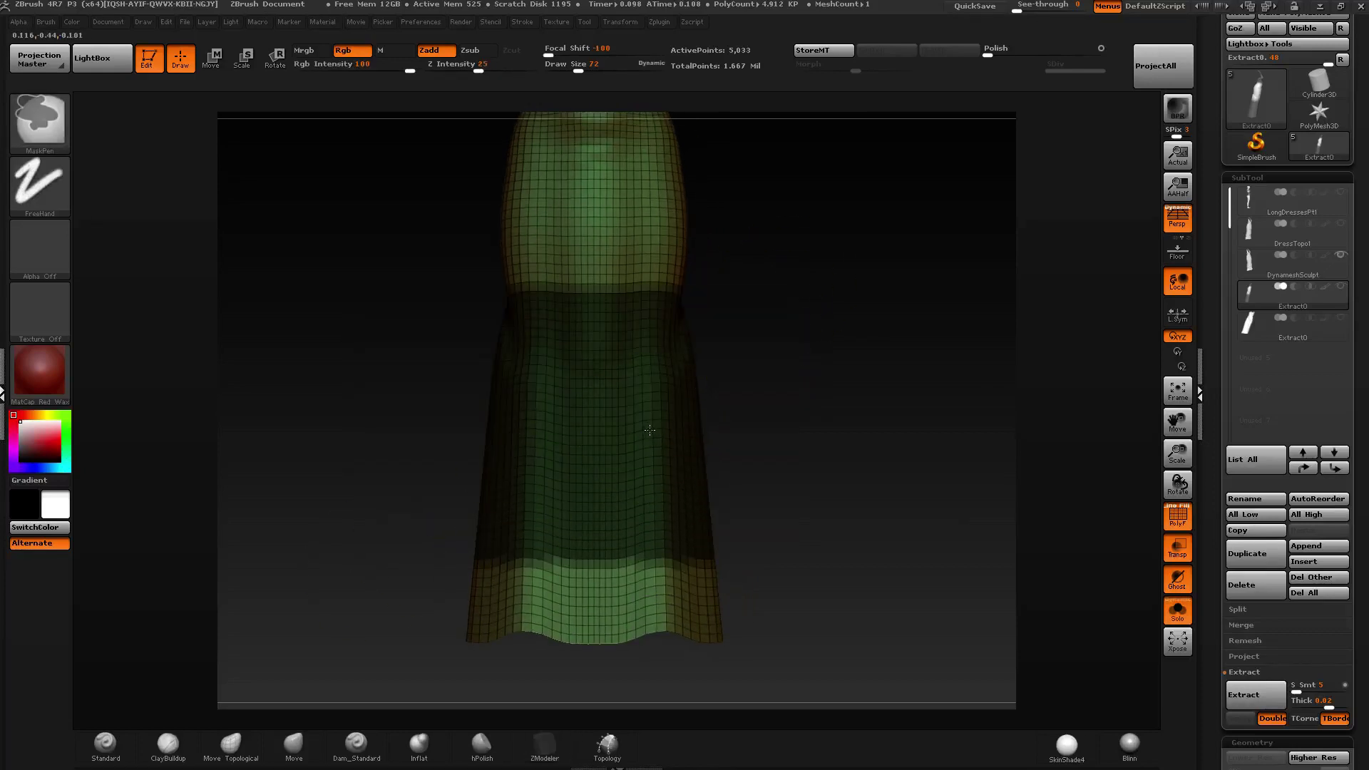
ctrl+click(650, 426)
drag(807, 345, 903, 306)
key(b)
key(z)
key(m)
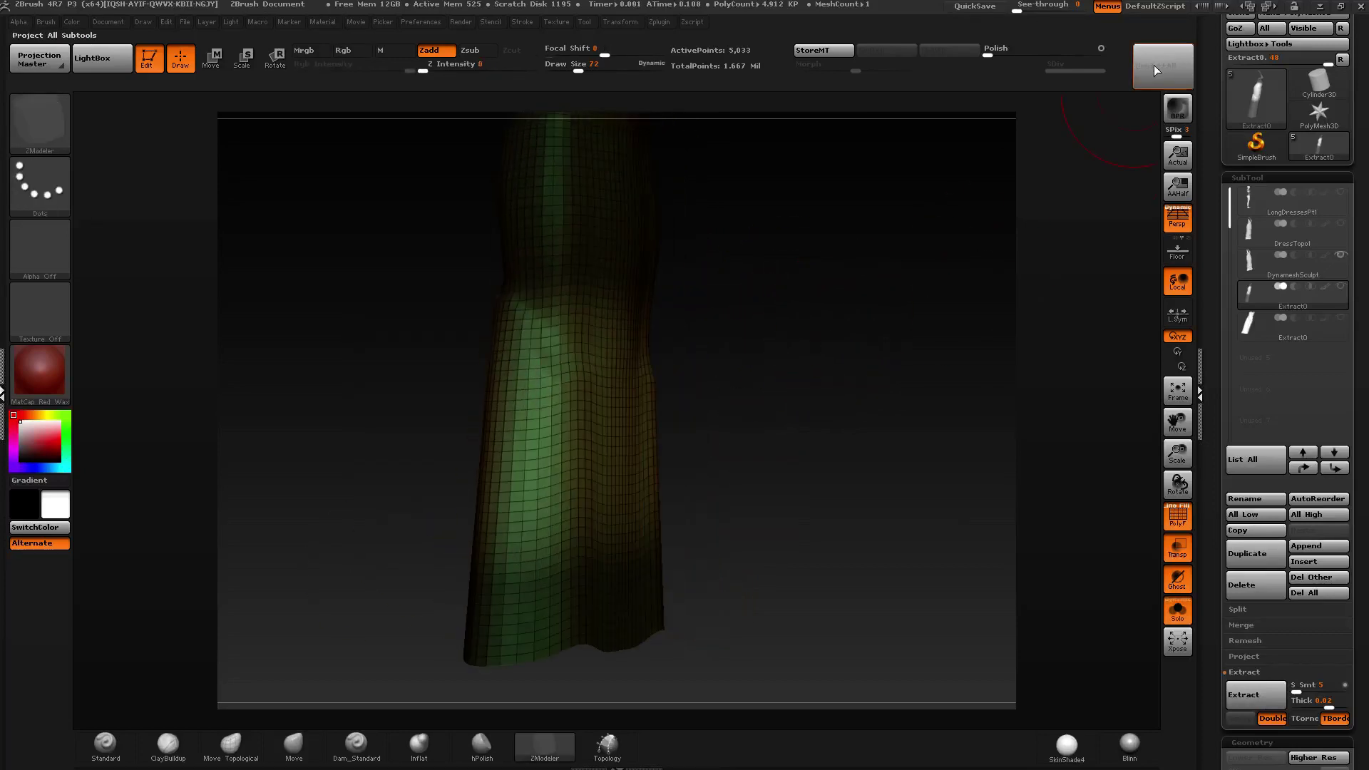
Set the projection distance to 0.03373 and project the sculpted dress onto the lower skirt three times, polishing the mesh between passes.
scroll(1255, 432, down, 5)
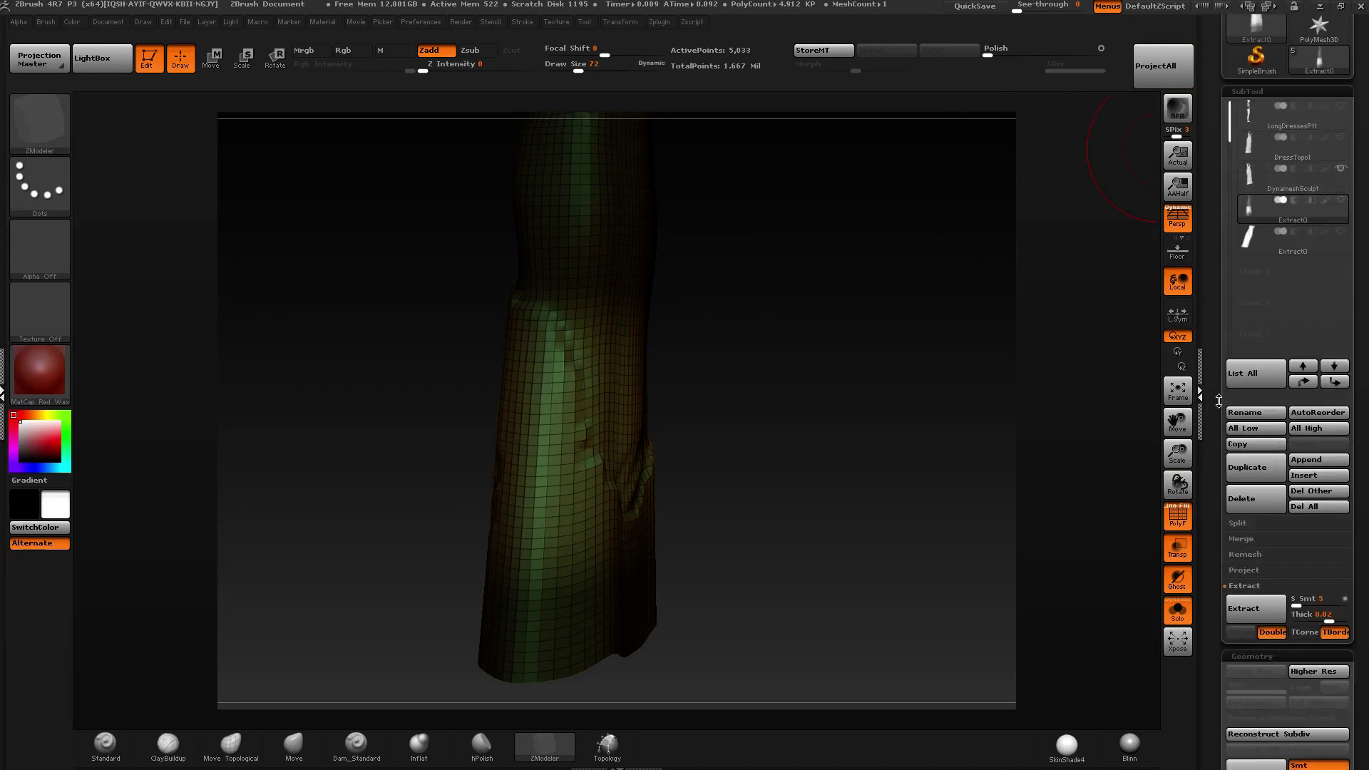
click(1250, 425)
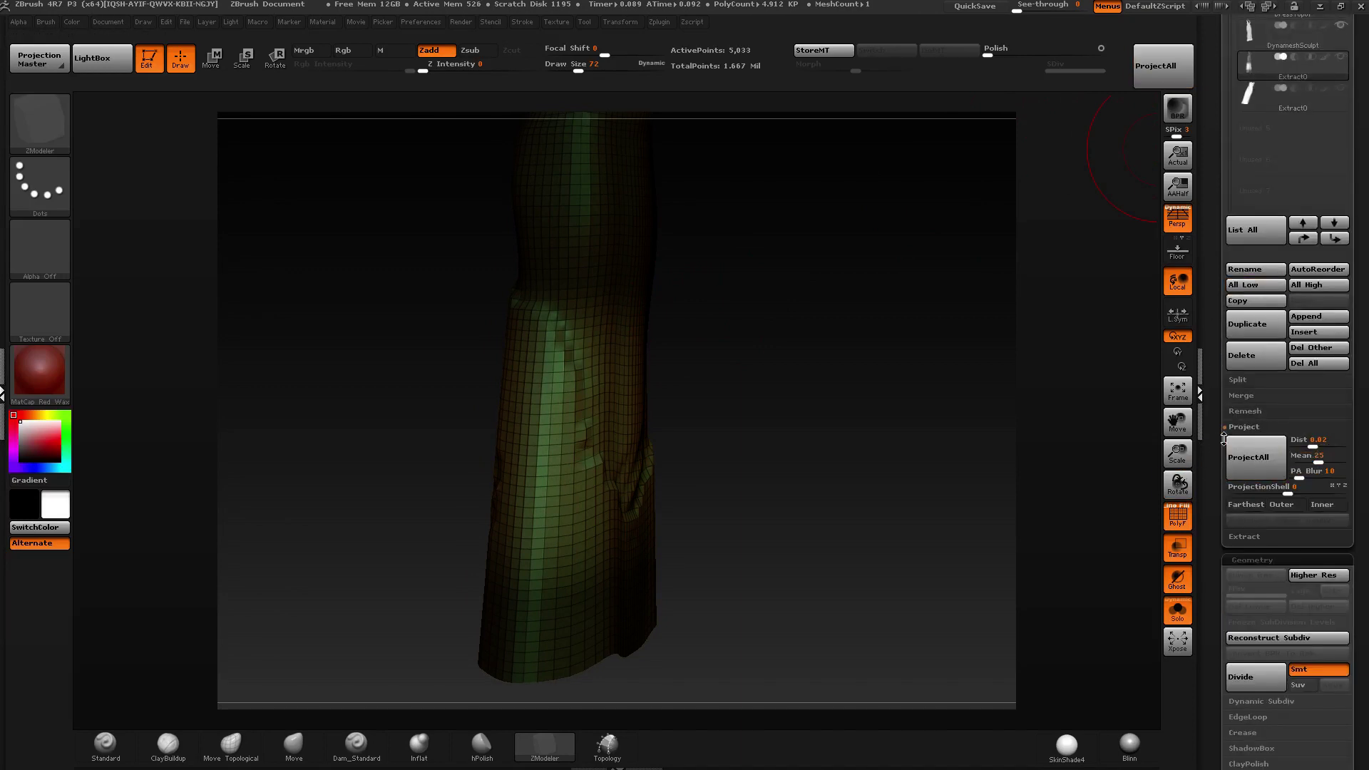
click(1314, 446)
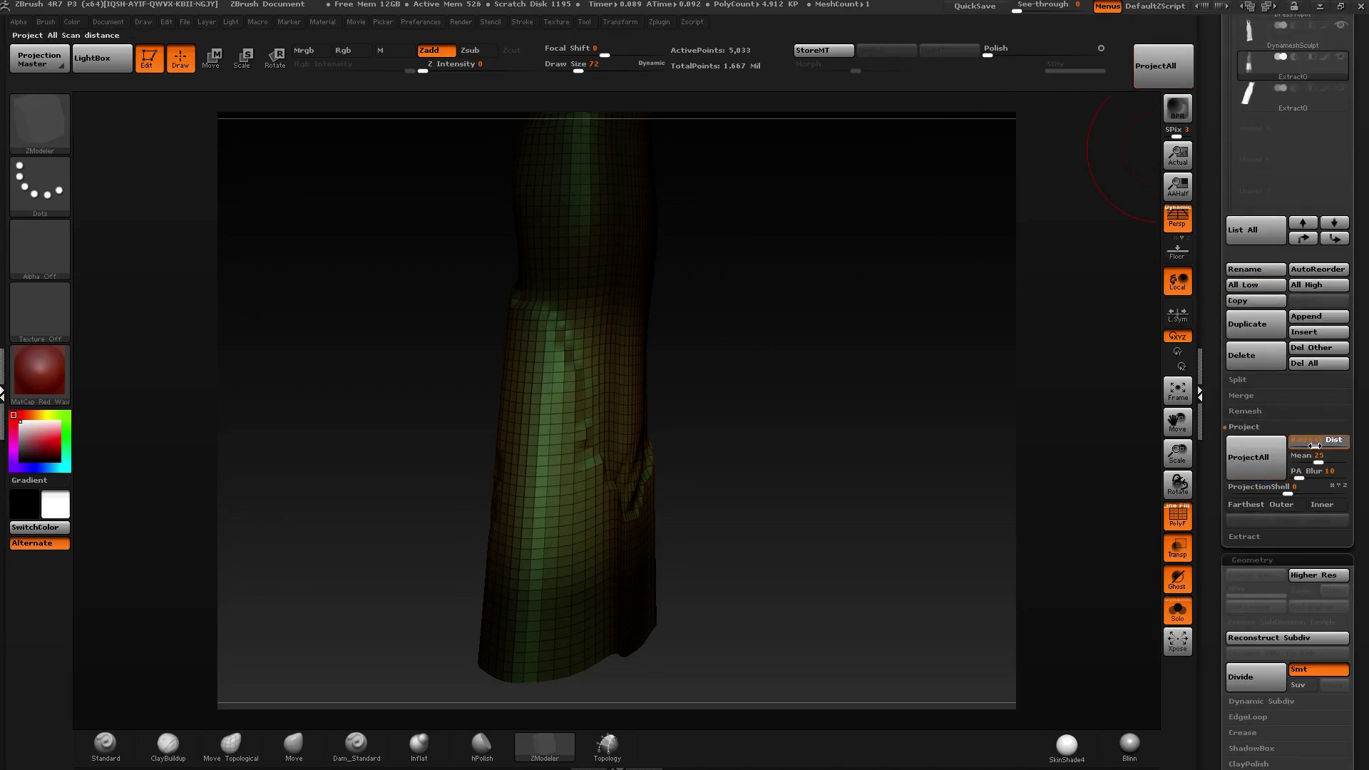
key(Return)
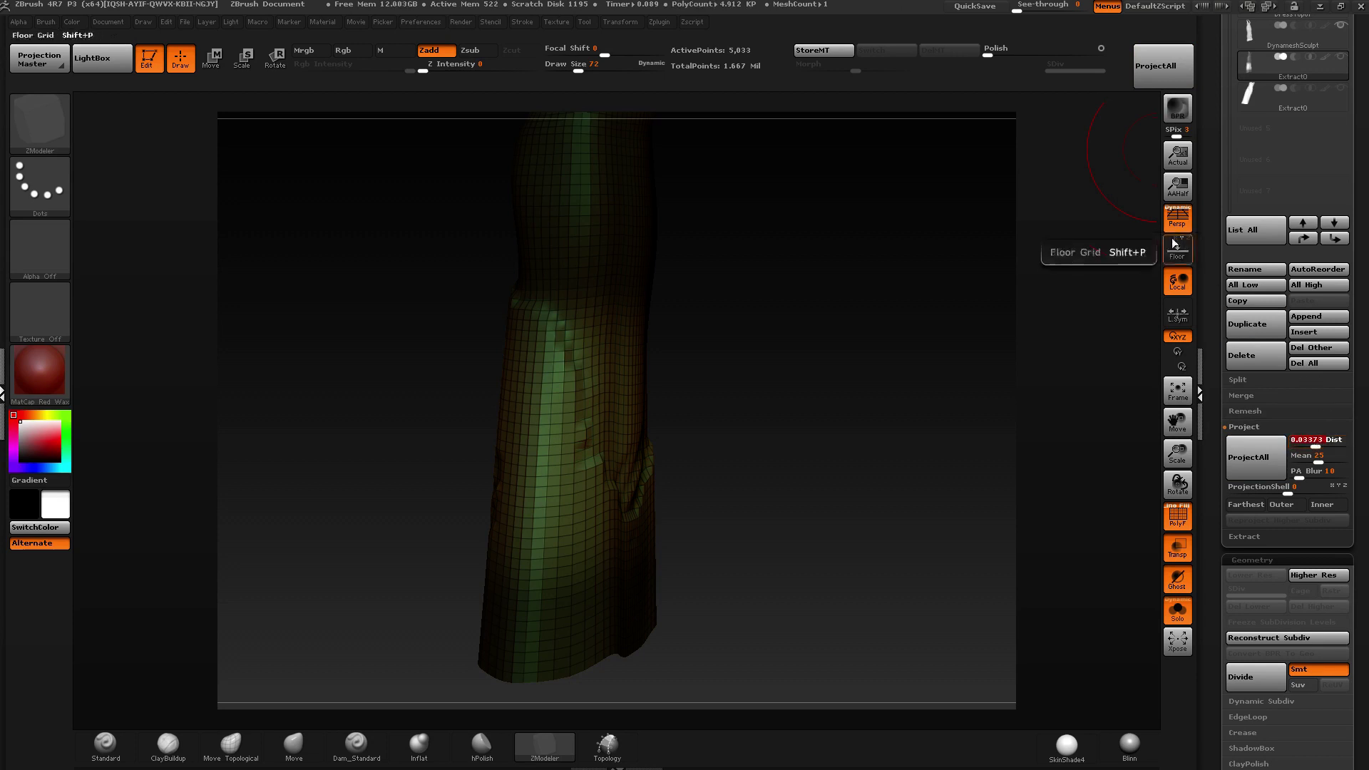
click(1248, 457)
key(shift)
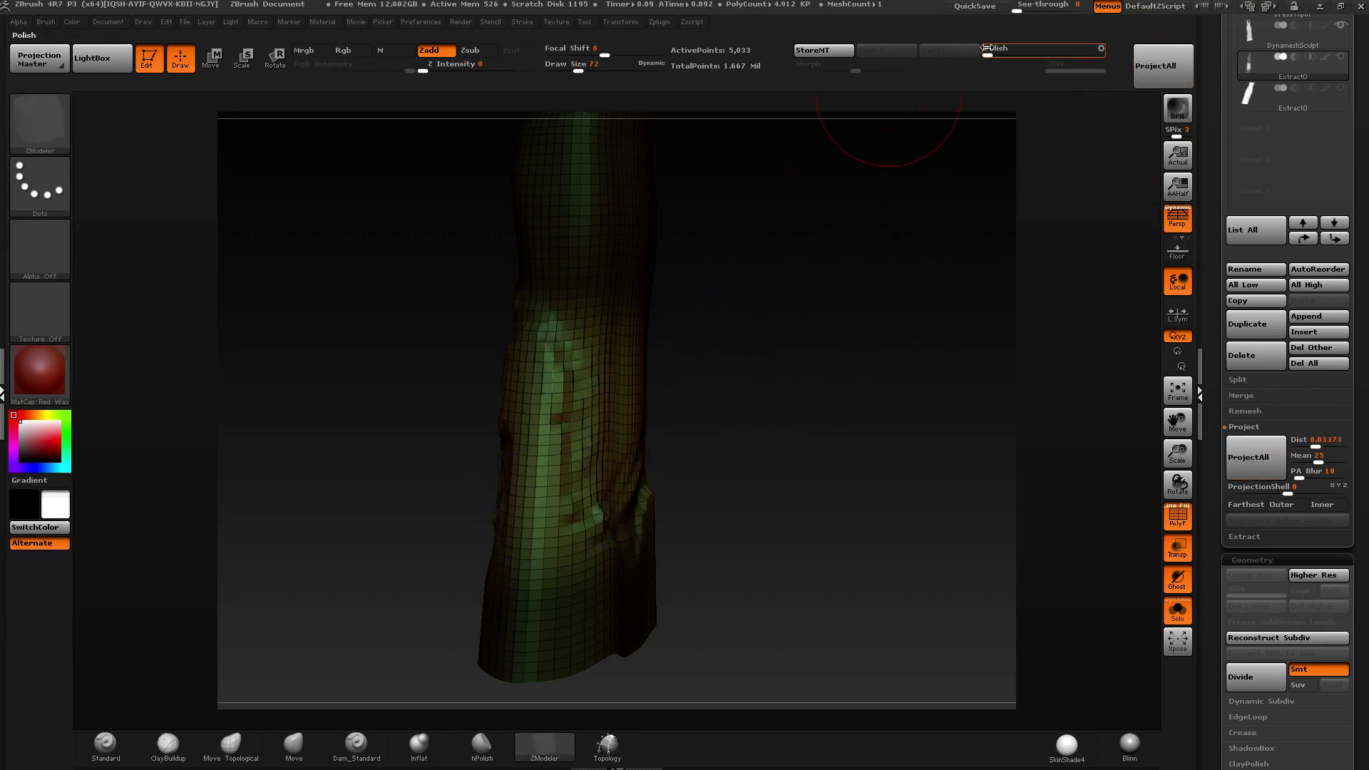
click(1016, 54)
click(1149, 71)
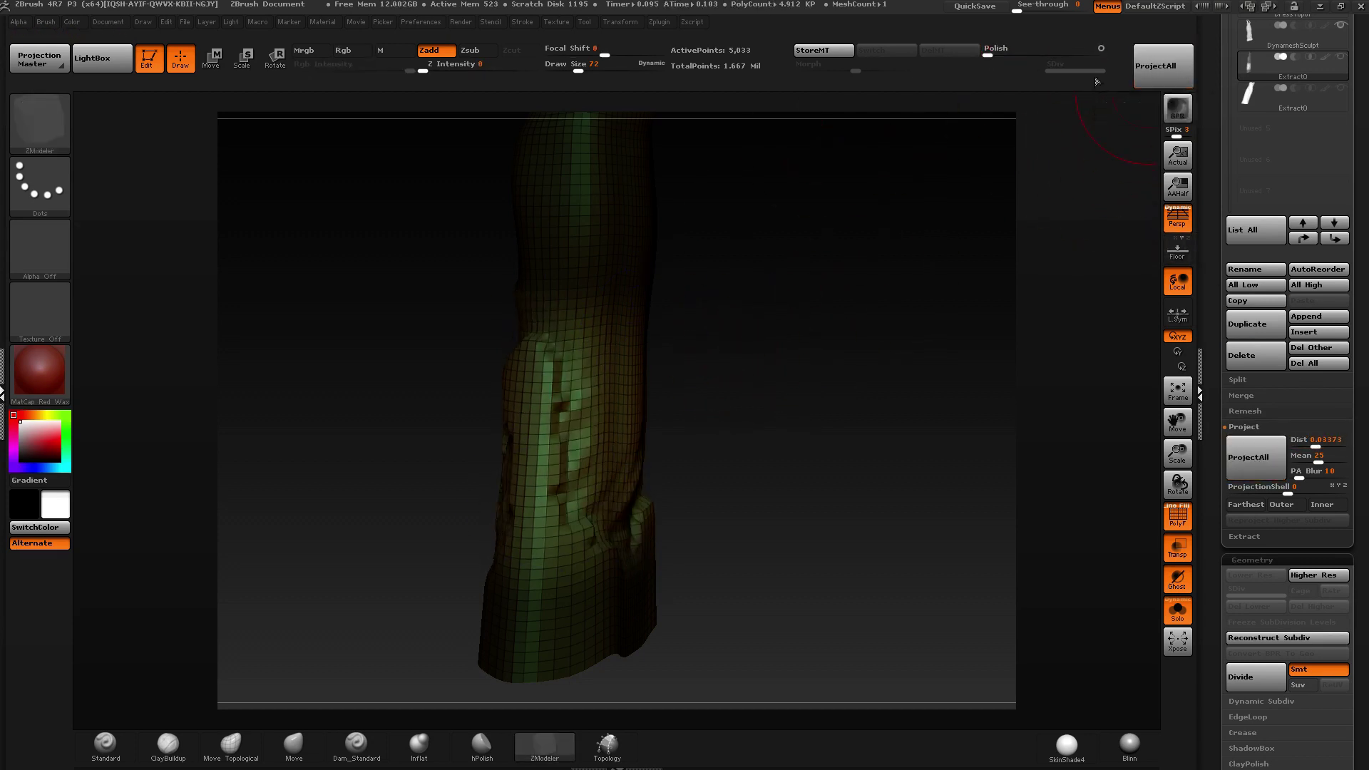
click(1016, 54)
click(1157, 53)
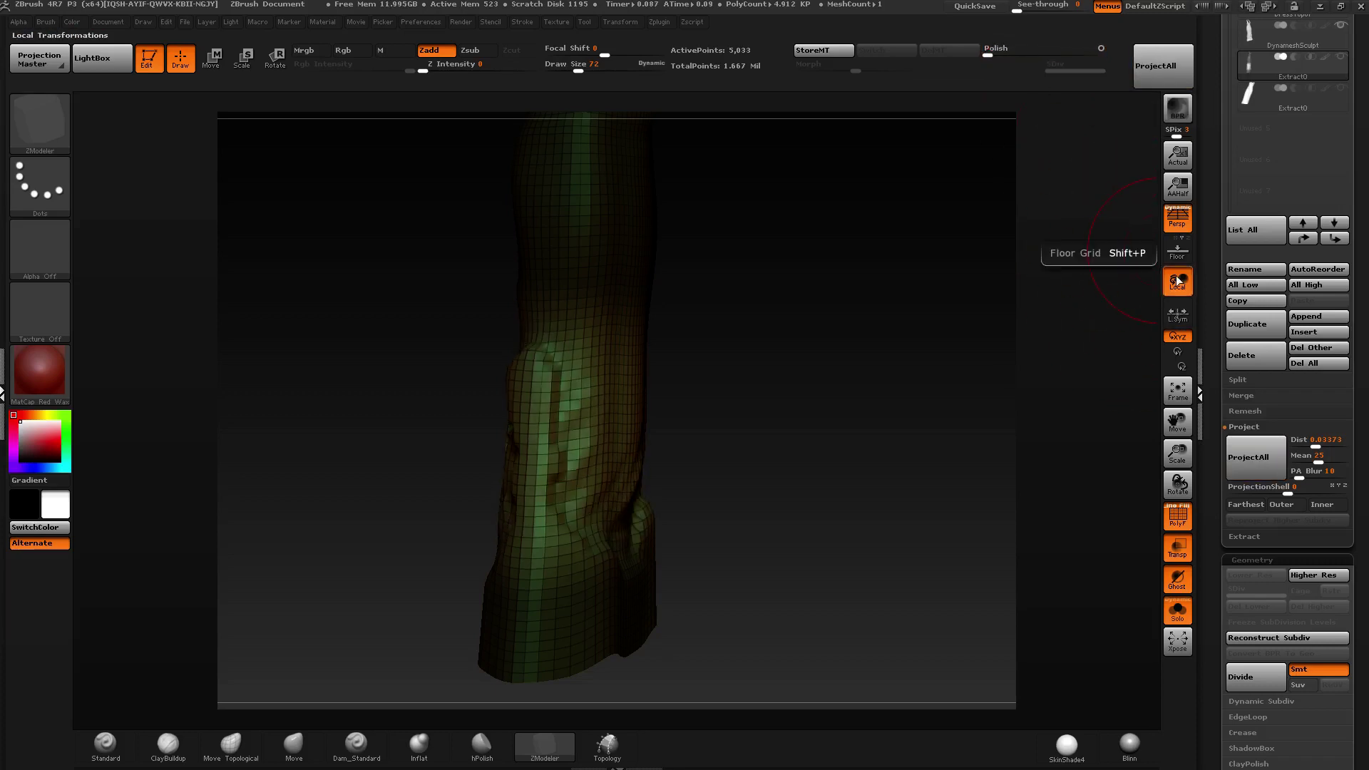
Set the projection distance to 0.06995 and project the sculpted dress onto the lower skirt with ProjectAll.
click(1318, 446)
drag(1318, 446, 1320, 447)
click(1155, 66)
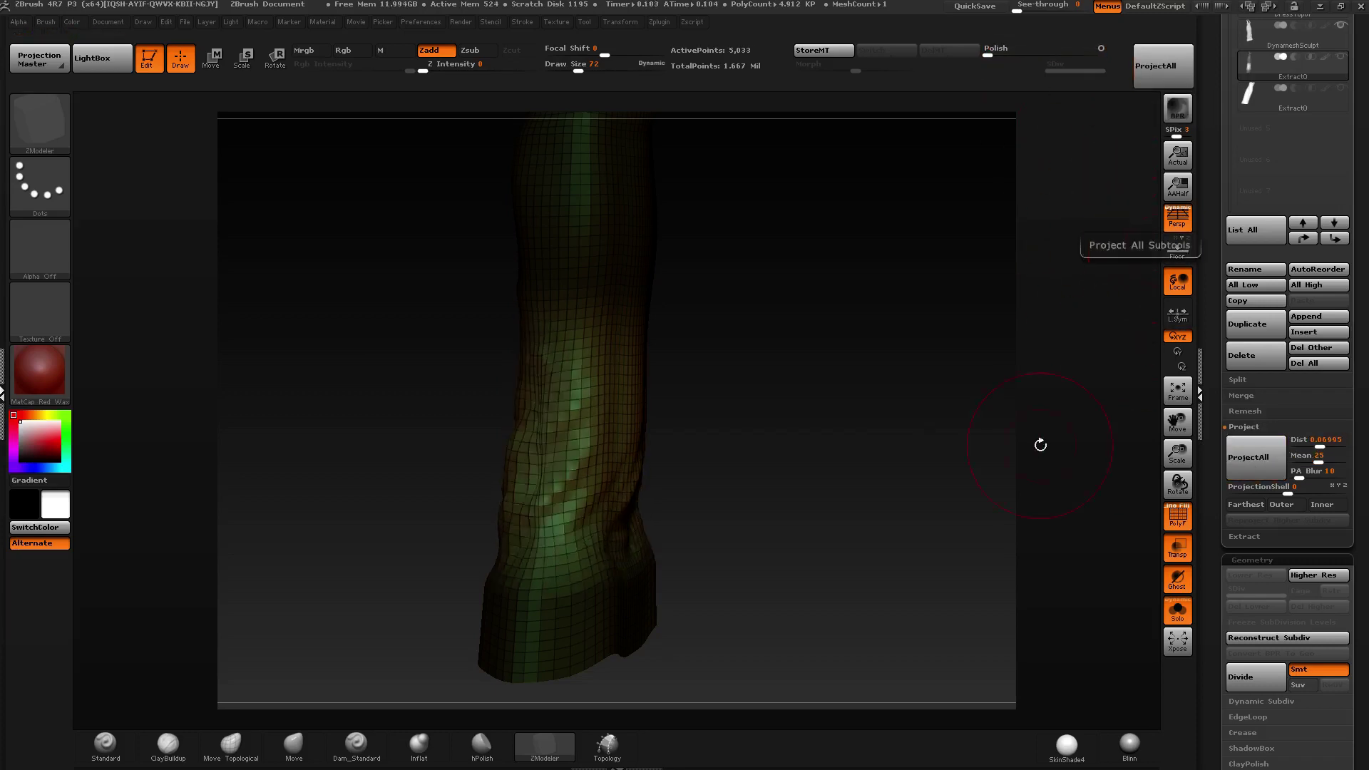
Mask the dress mesh so that only the hem flare at the bottom of the skirt stays unmasked.
right_drag(927, 439, 682, 421)
key(b)
key(z)
key(m)
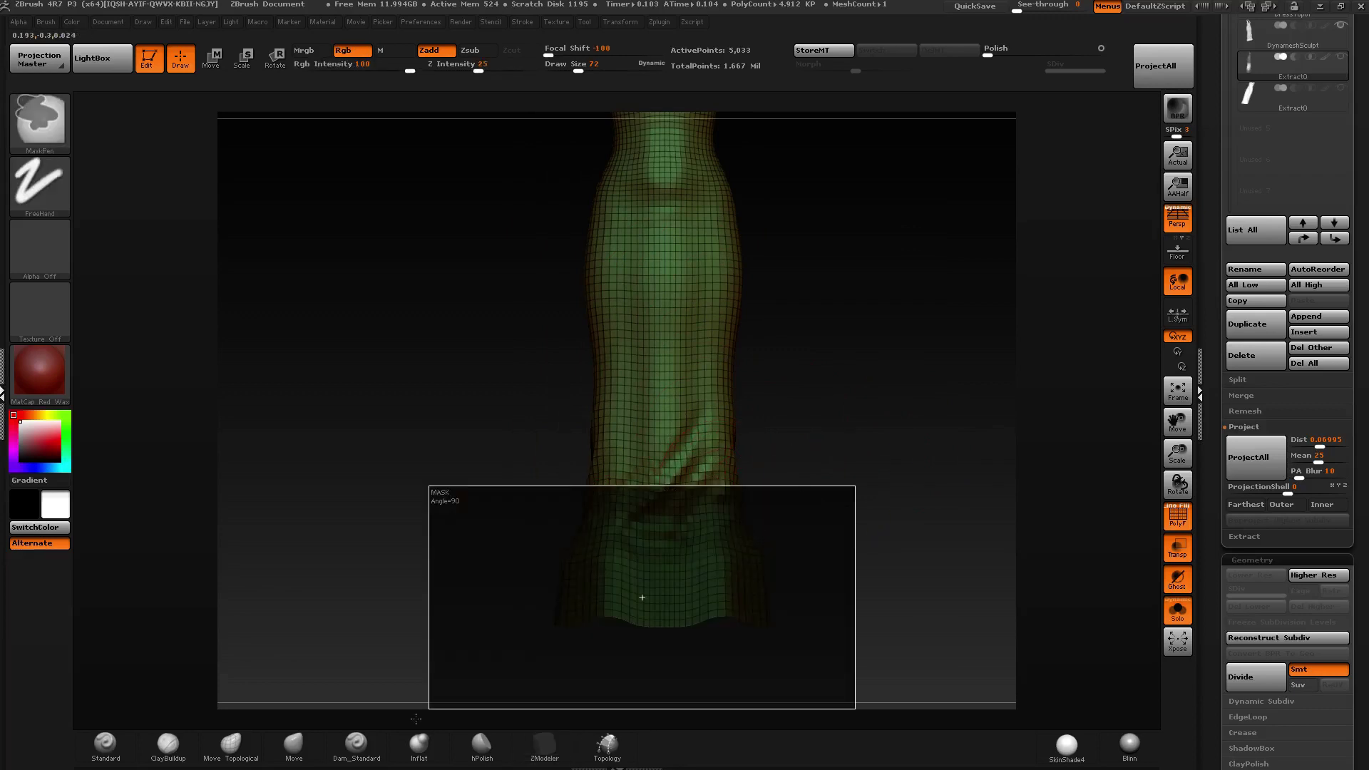
drag(818, 467, 1039, 112)
ctrl+click(956, 219)
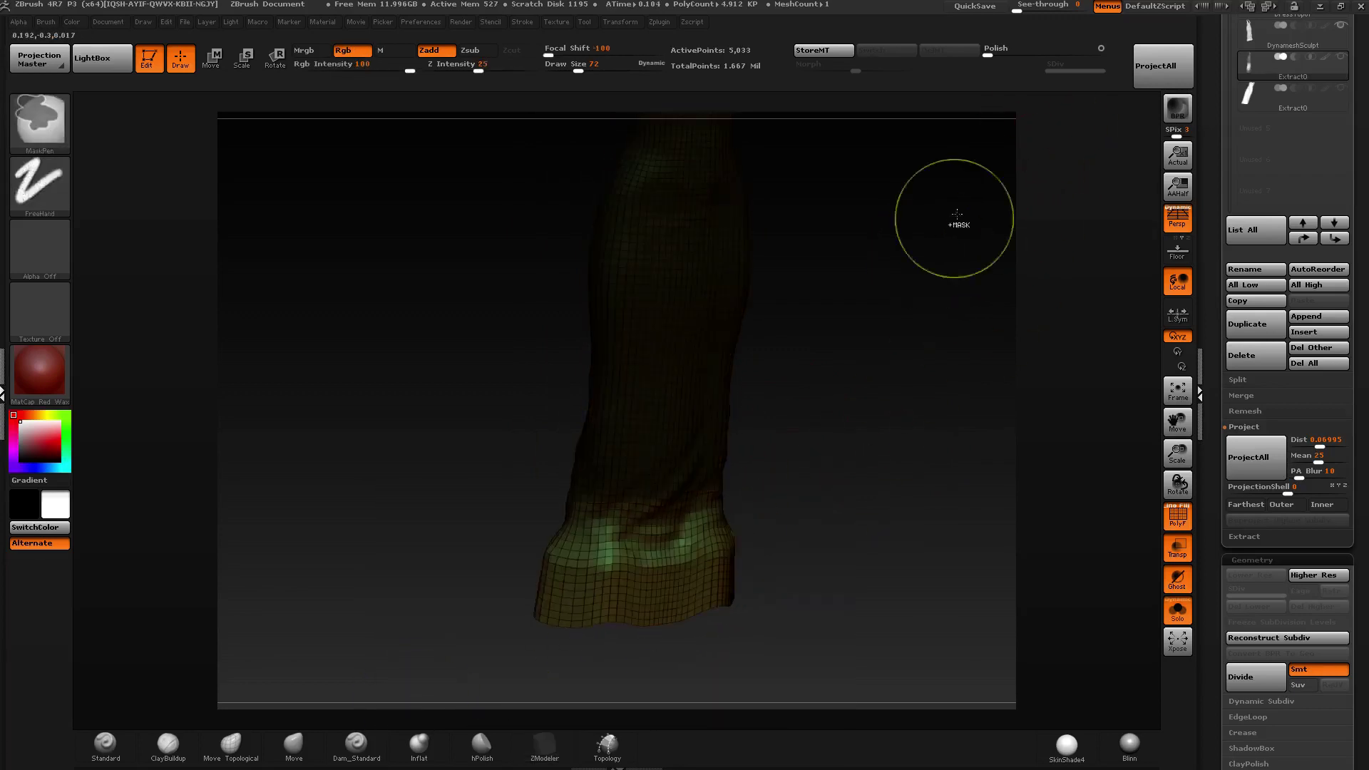
Project the sculpted shape onto the unmasked hem, polish away the side spikes, and repeat ProjectAll.
click(1167, 66)
ctrl+drag(827, 364, 832, 277)
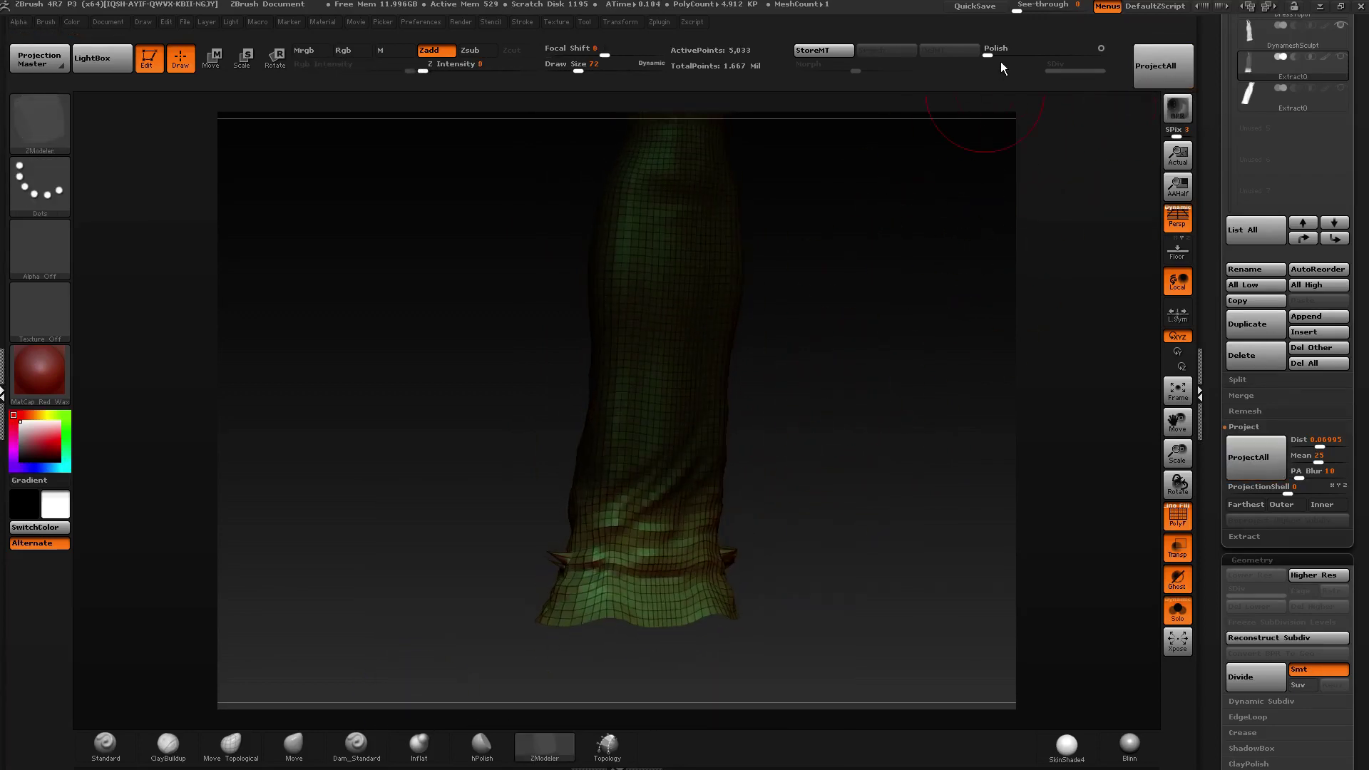
click(990, 55)
click(1167, 68)
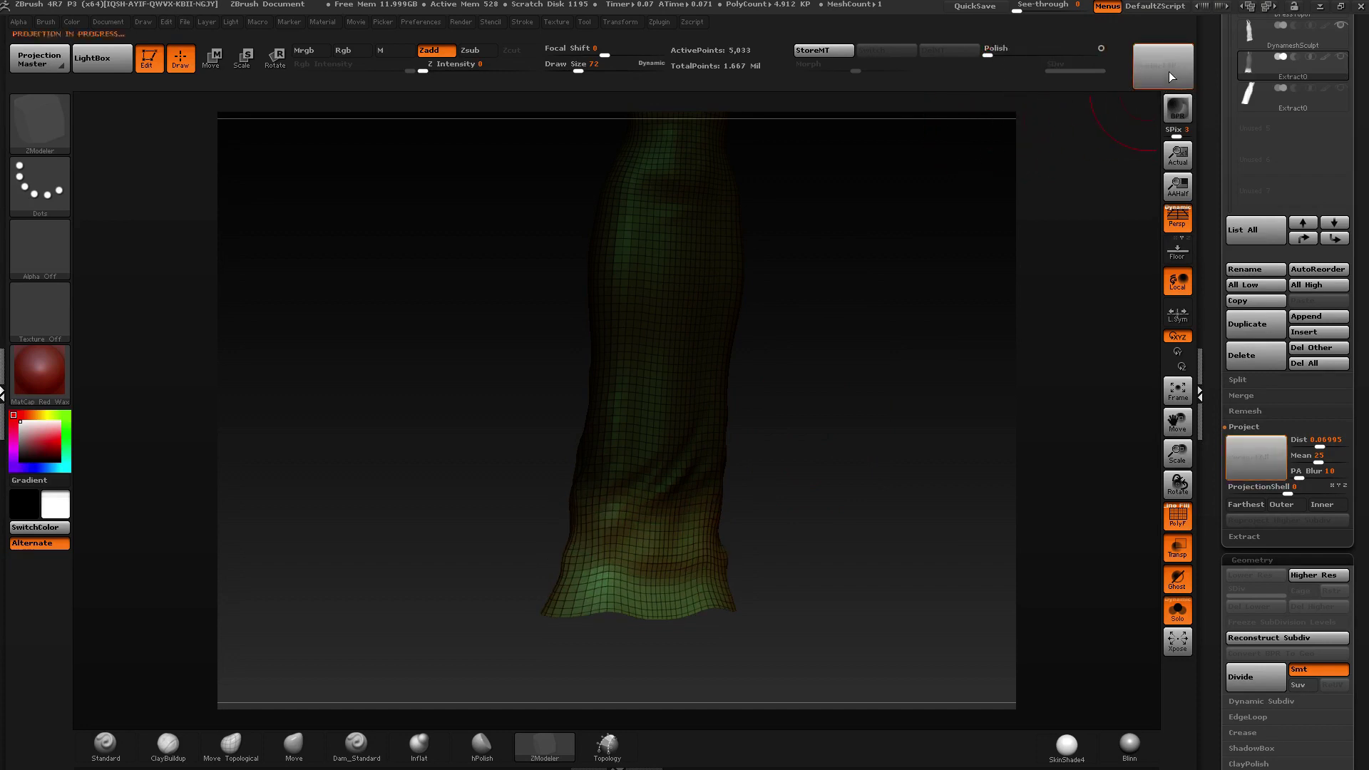
mouse_move(672, 581)
mouse_down()
mouse_move(822, 559)
mouse_move(624, 500)
mouse_up()
key(f)
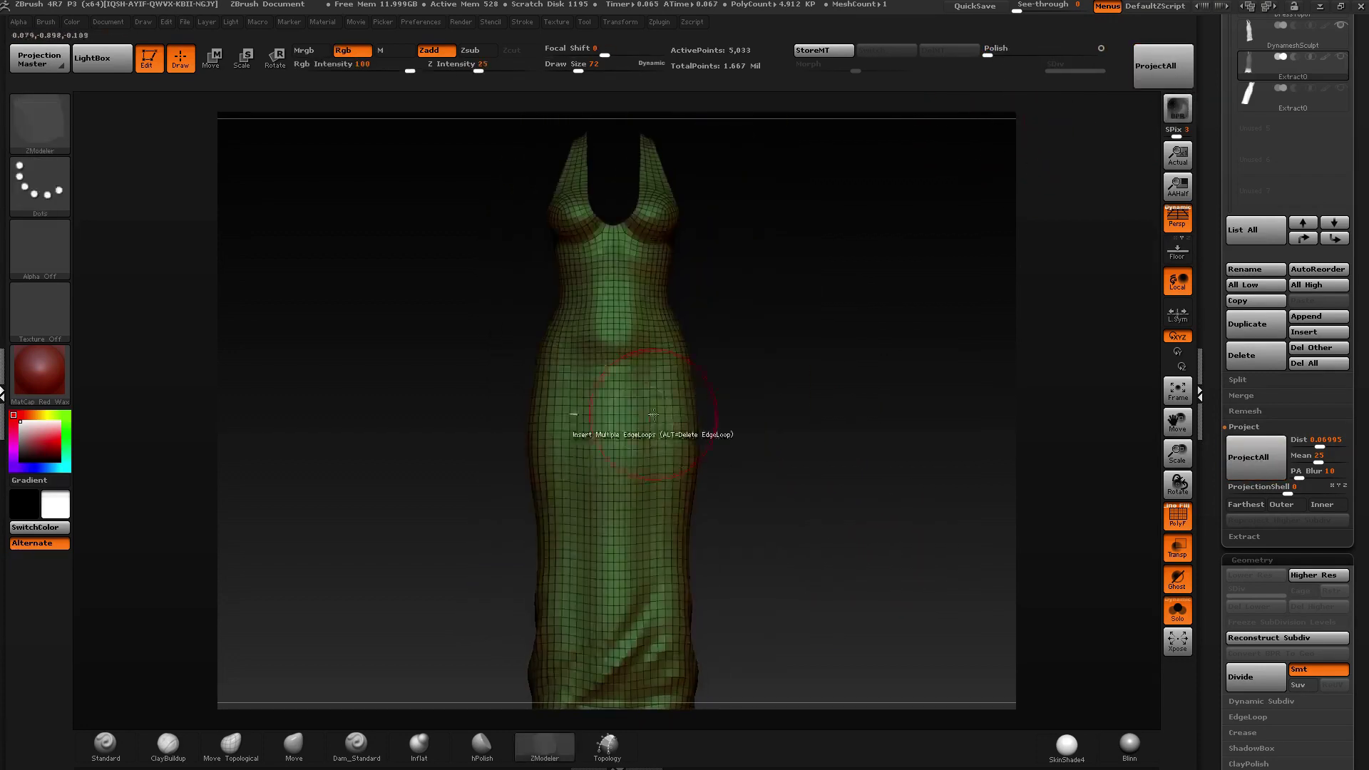
Leave only the upper part of the dress mesh unmasked, project the sculpted shape onto it with ProjectAll, and clear the mask.
alt+right_drag(741, 382, 735, 467)
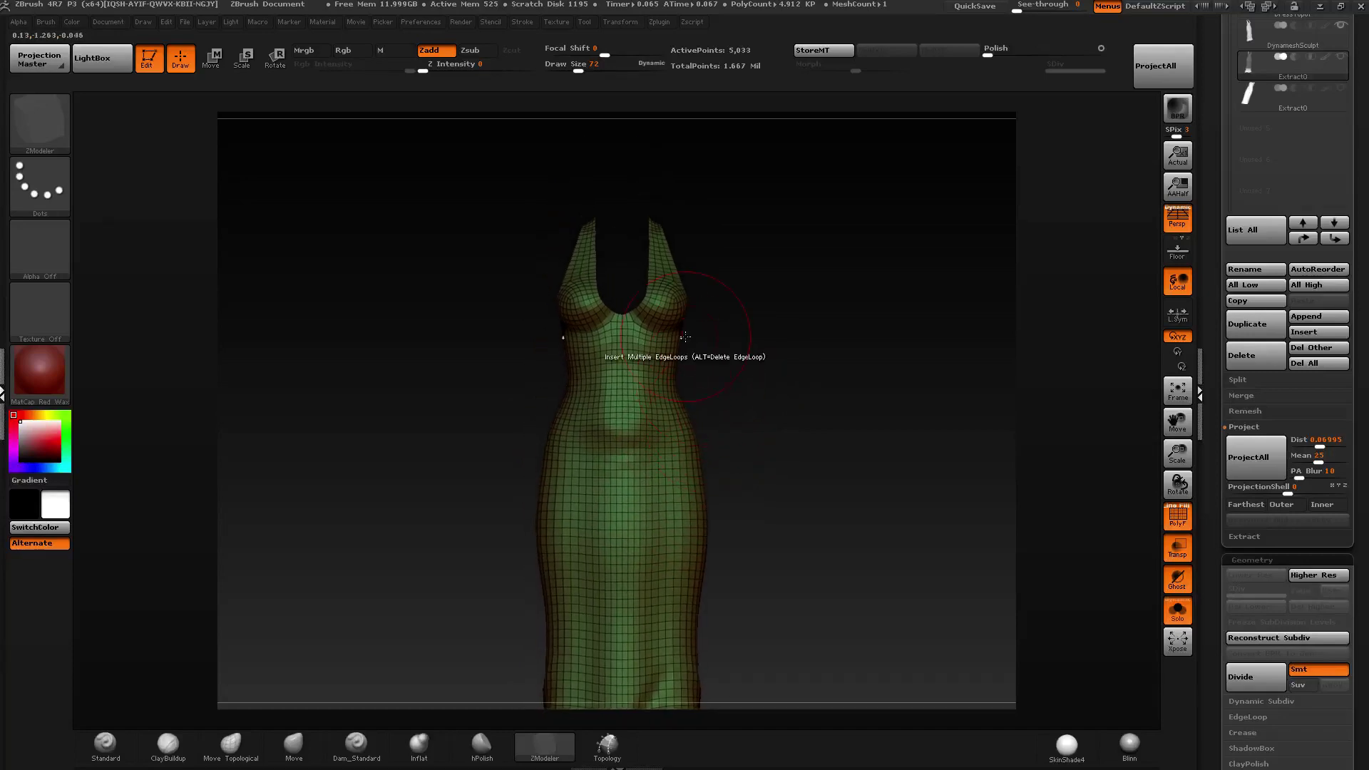
ctrl+right_drag(692, 307, 763, 200)
ctrl+drag(814, 114, 402, 542)
ctrl+click(633, 343)
ctrl+click(778, 314)
drag(785, 312, 910, 294)
click(1156, 65)
mouse_move(717, 213)
mouse_down()
mouse_move(538, 229)
mouse_move(685, 249)
mouse_up()
ctrl+drag(756, 399, 710, 445)
mouse_move(710, 446)
ctrl+right_down()
mouse_move(678, 335)
mouse_move(842, 321)
mouse_move(651, 326)
mouse_move(646, 376)
ctrl+right_up()
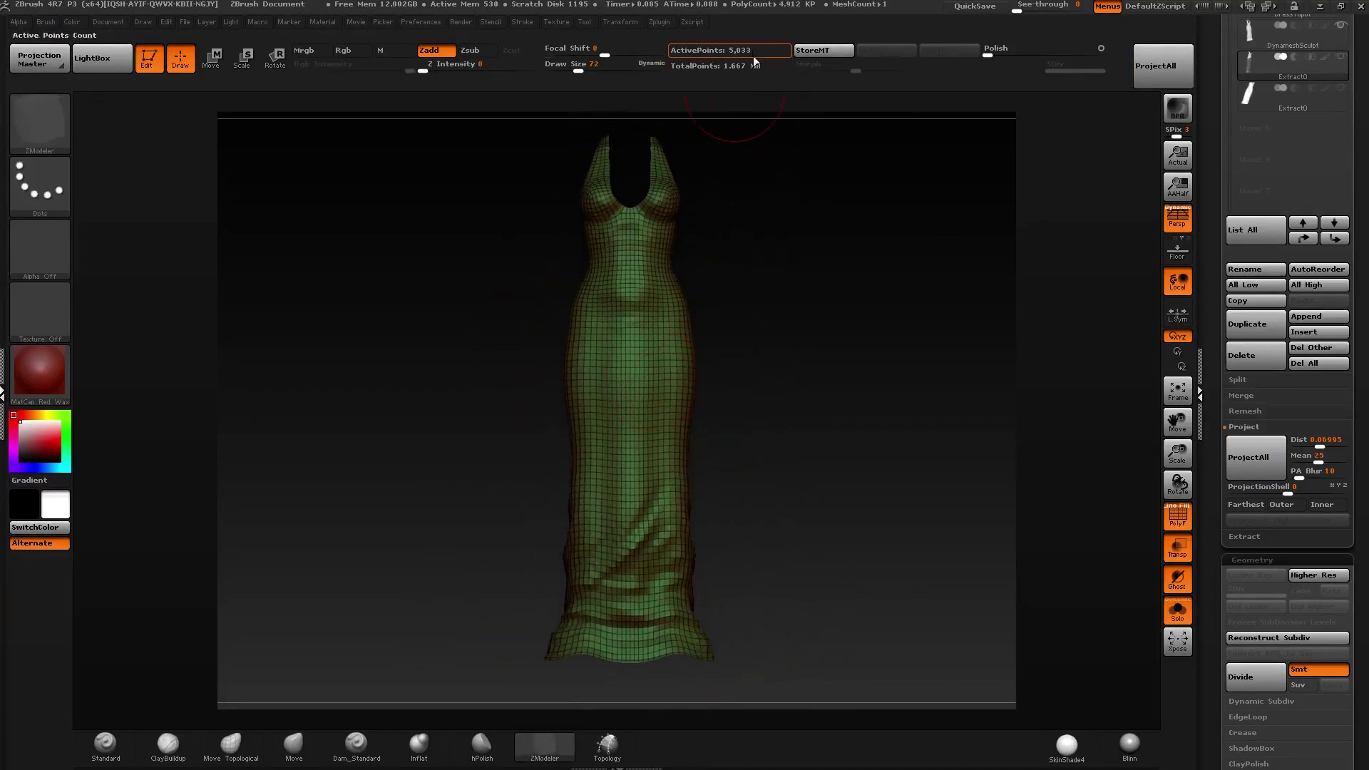
Hide the wireframe, subdivide the dress mesh to level 3, and compare it with the lowest subdivision level.
click(1170, 515)
right_drag(626, 550, 675, 473)
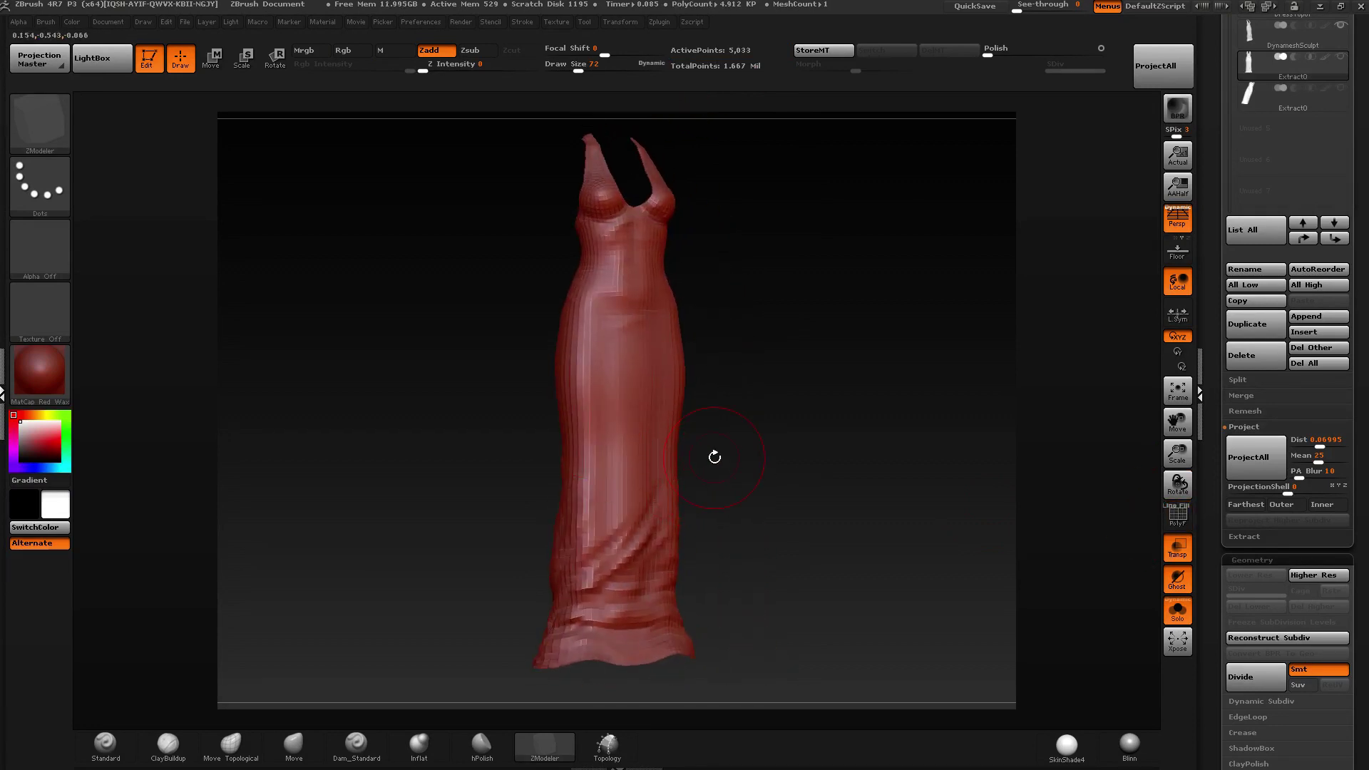
key(d)
key(d)
right_drag(825, 321, 657, 398)
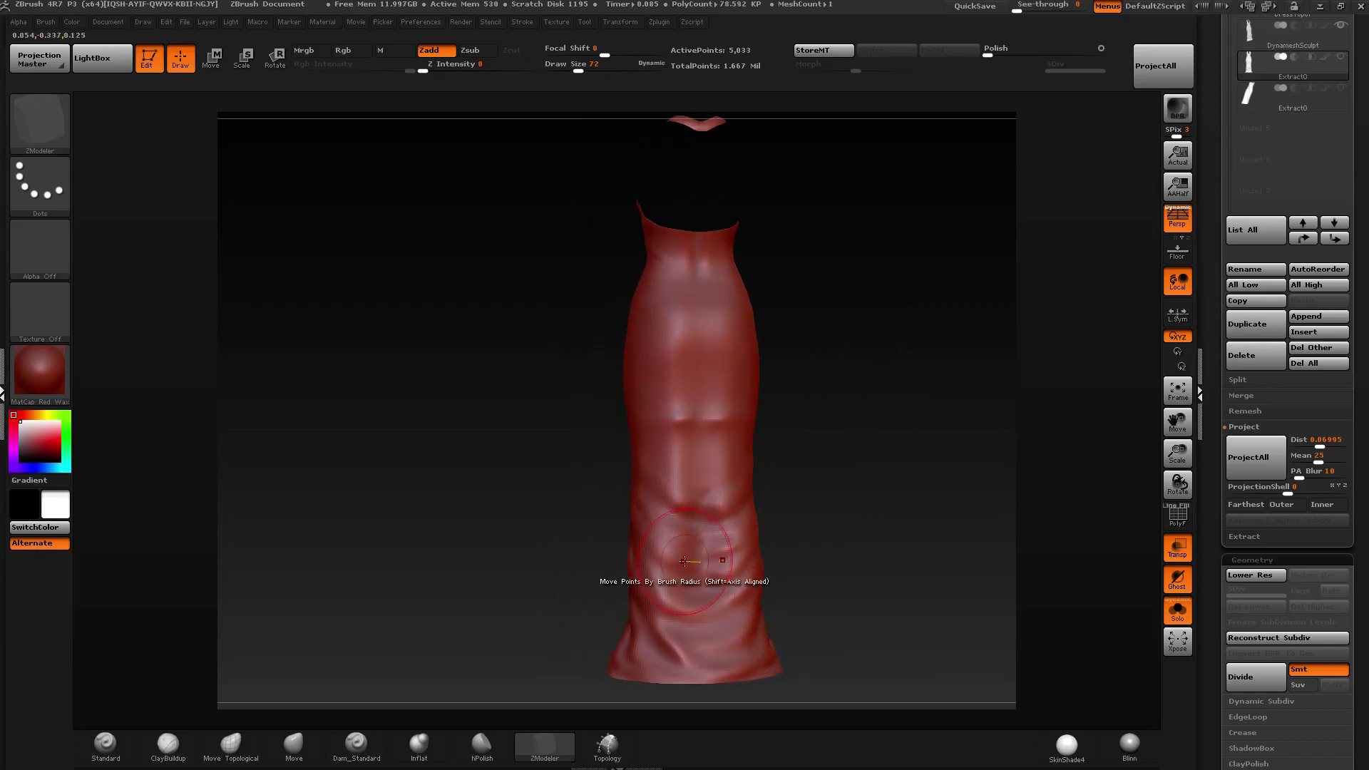
mouse_move(684, 561)
right_down()
mouse_move(627, 483)
mouse_move(742, 473)
mouse_move(773, 379)
mouse_move(791, 383)
mouse_move(767, 372)
right_up()
key(shift+d)
key(shift+d)
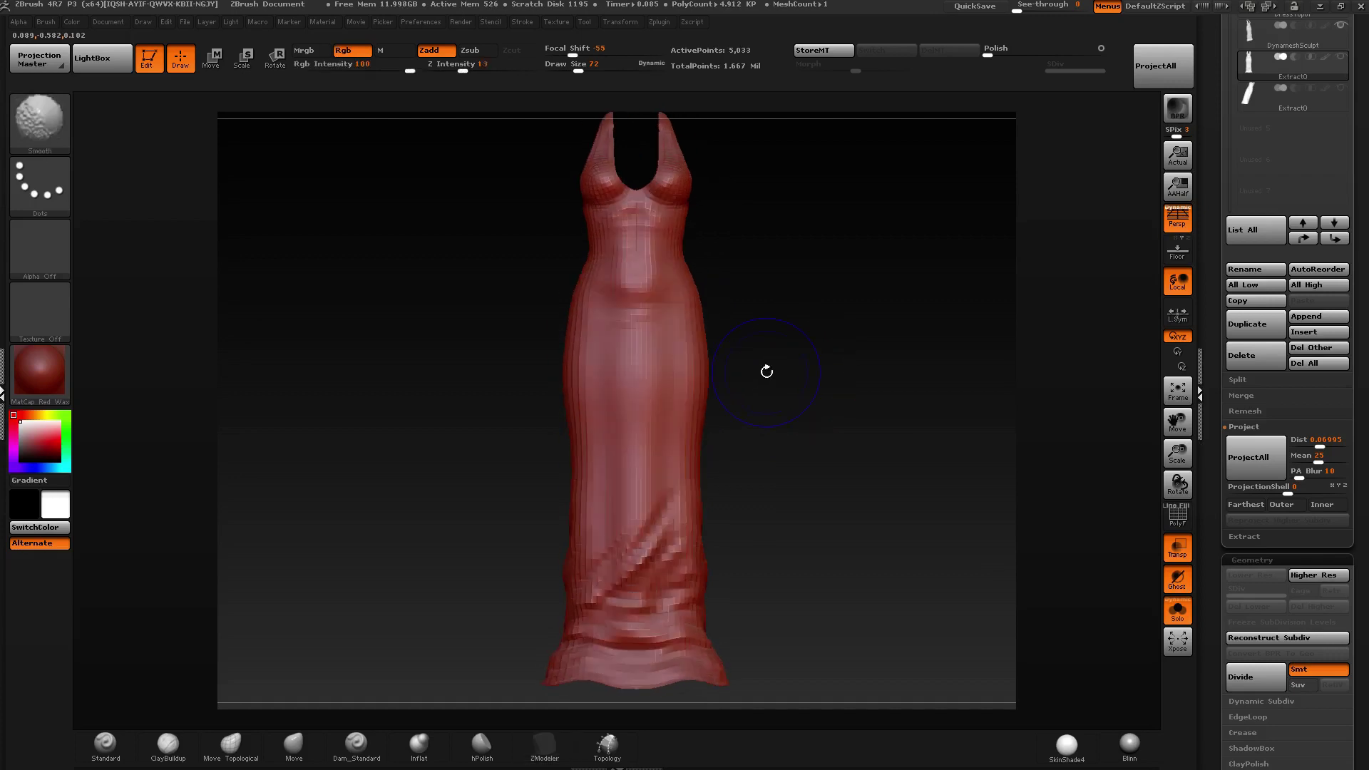
Return the dress mesh to subdivision level 3 and project the sculpted wrinkles onto it with ProjectAll.
key(d)
key(d)
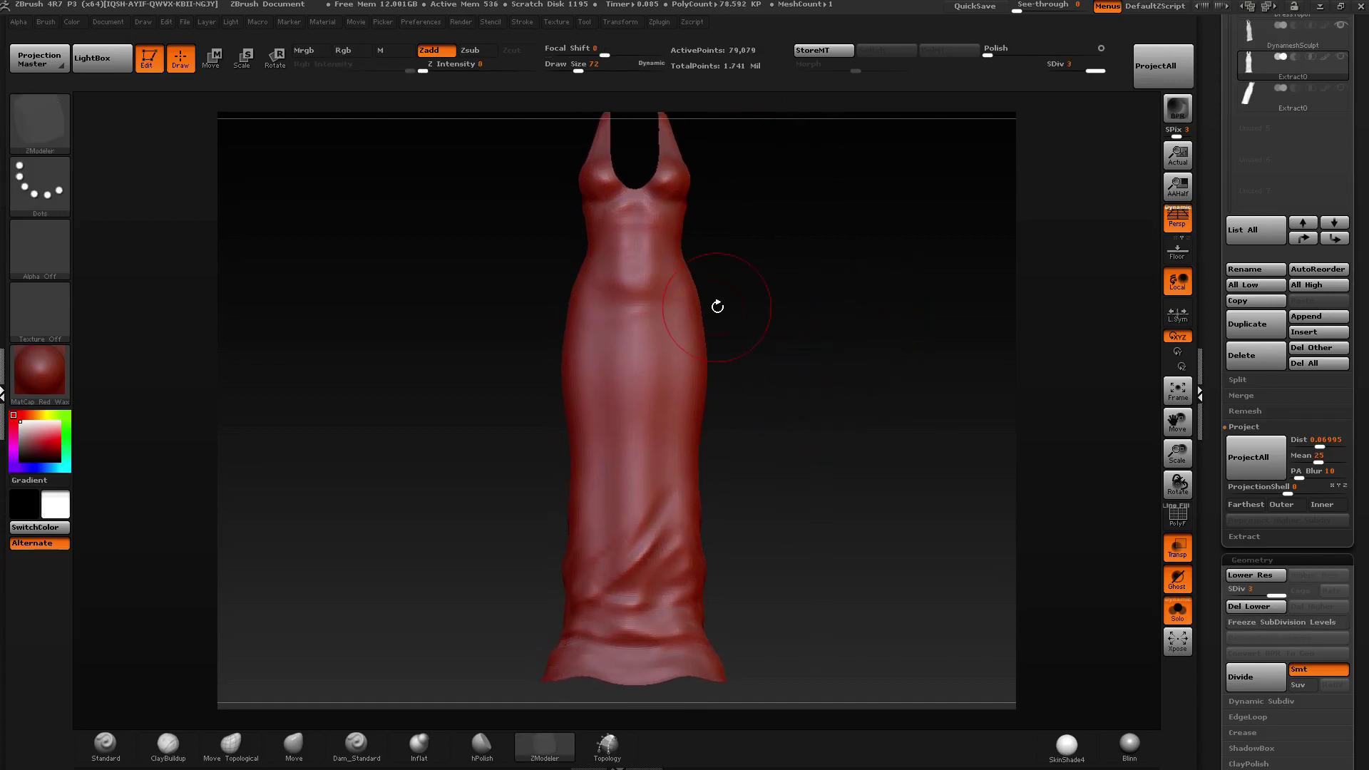
alt+right_drag(703, 359, 688, 375)
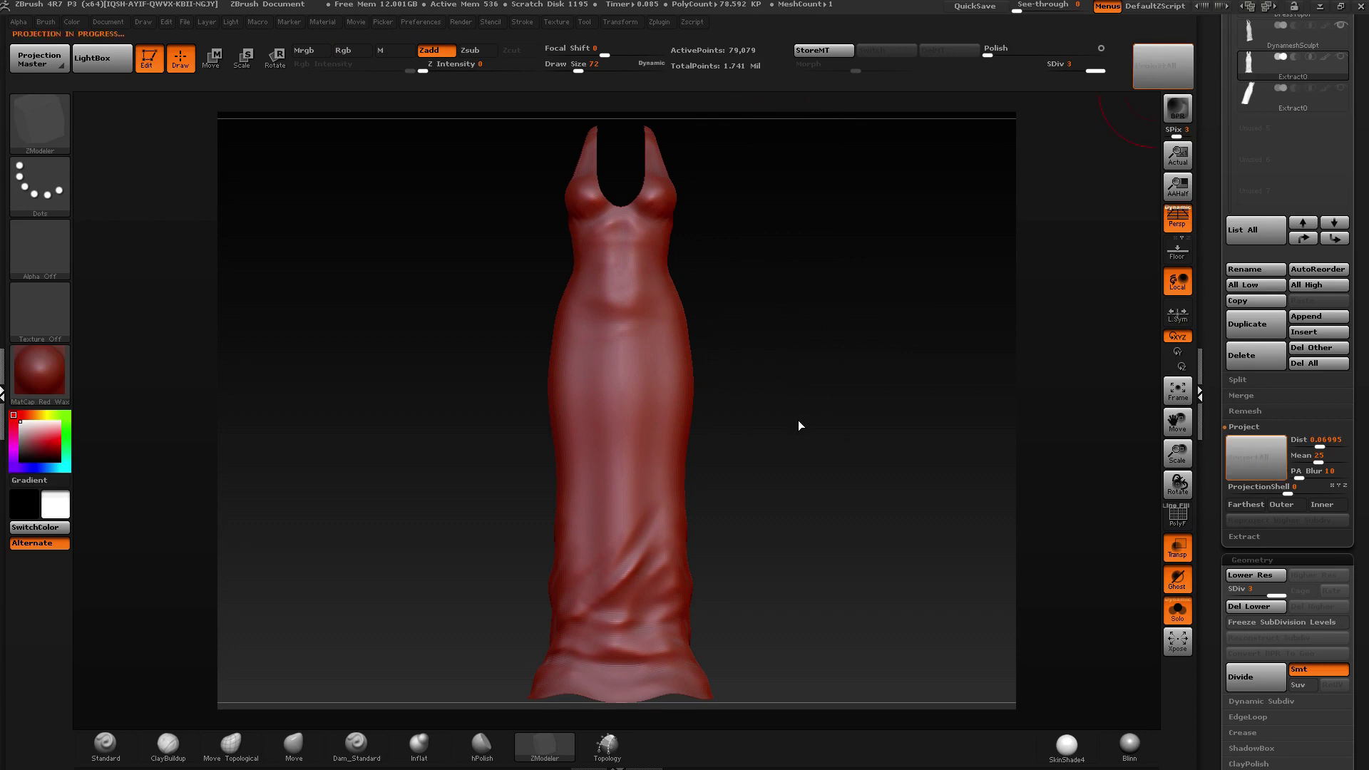
drag(794, 412, 619, 391)
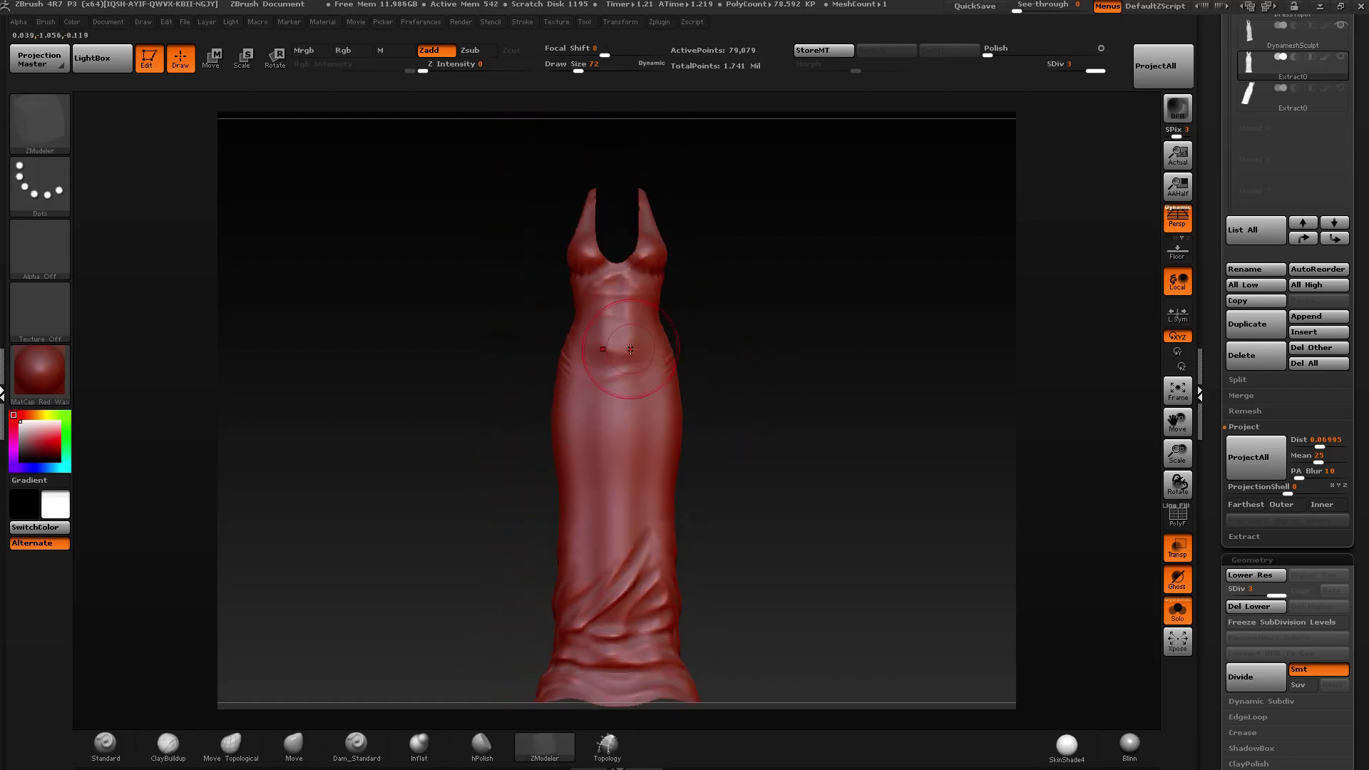
Select the DynameshSculpt subtool and move it above DressTopo1 in the subtool order.
drag(1212, 189, 1210, 308)
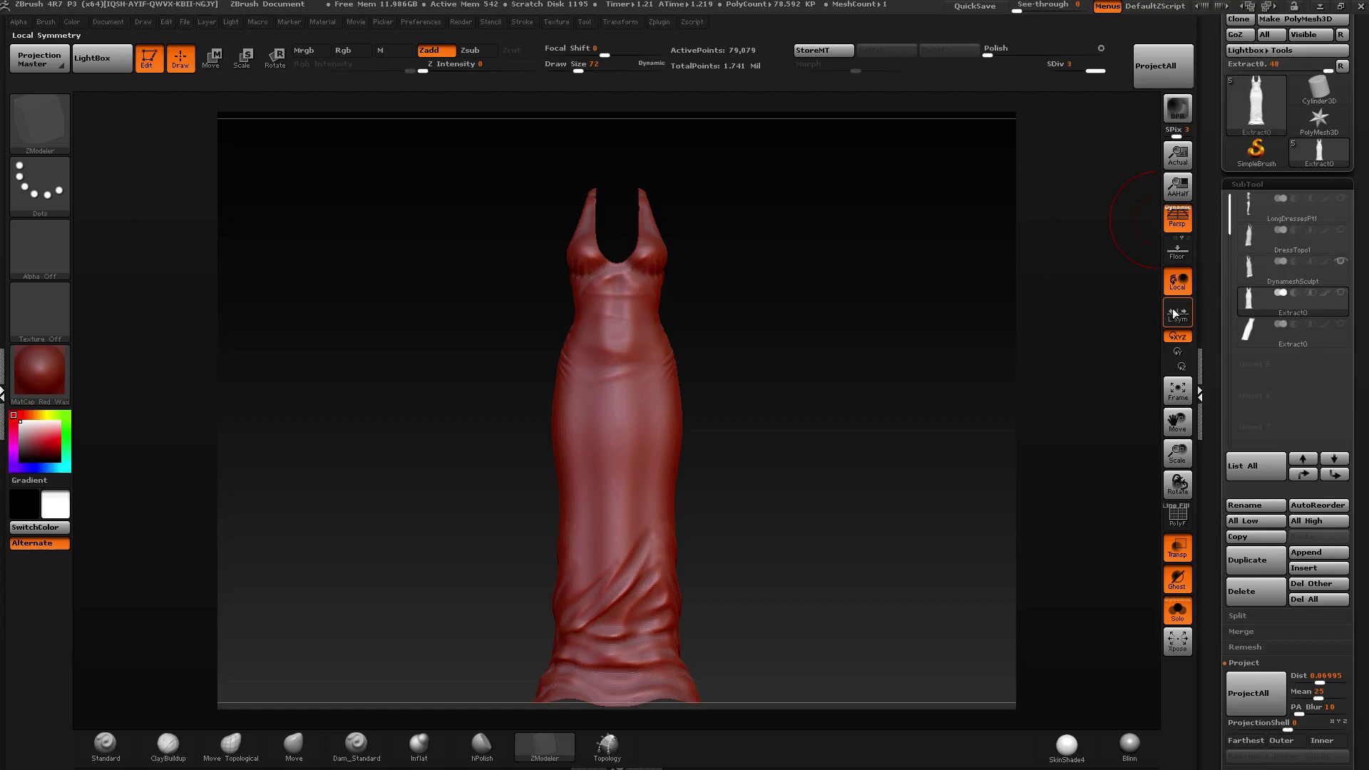
click(1178, 612)
click(1178, 612)
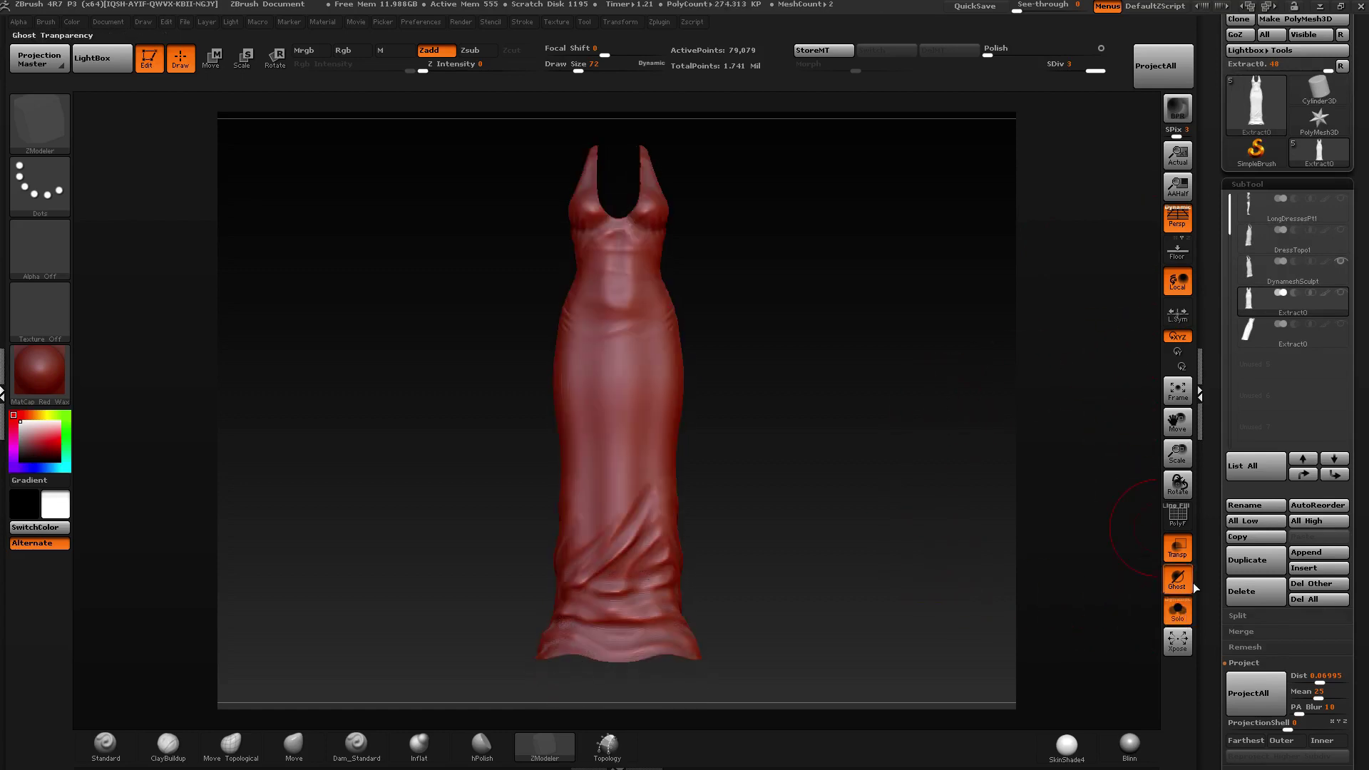
click(1267, 272)
click(1255, 273)
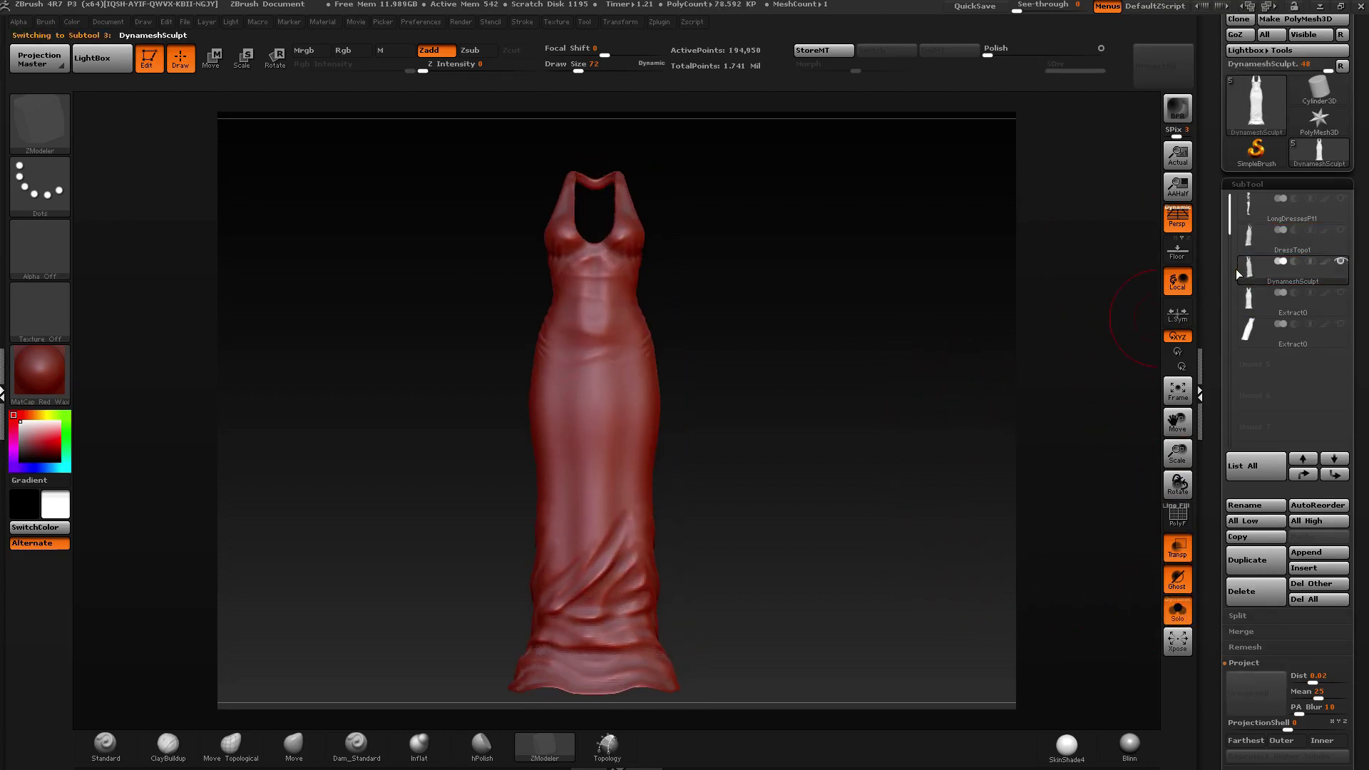
key(ctrl+Up)
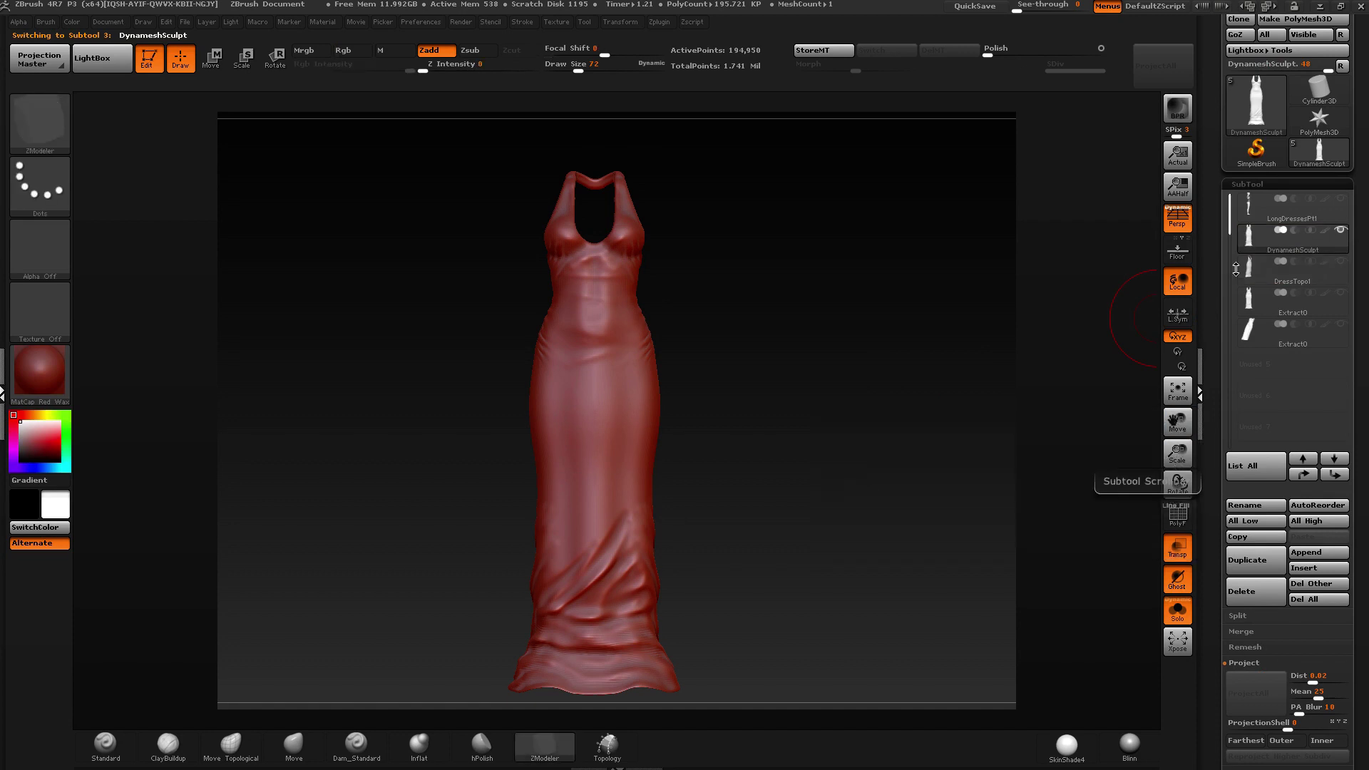
Select the DressTopo1 subtool, turn on its wireframe, and lower it to subdivision level 1.
click(1237, 269)
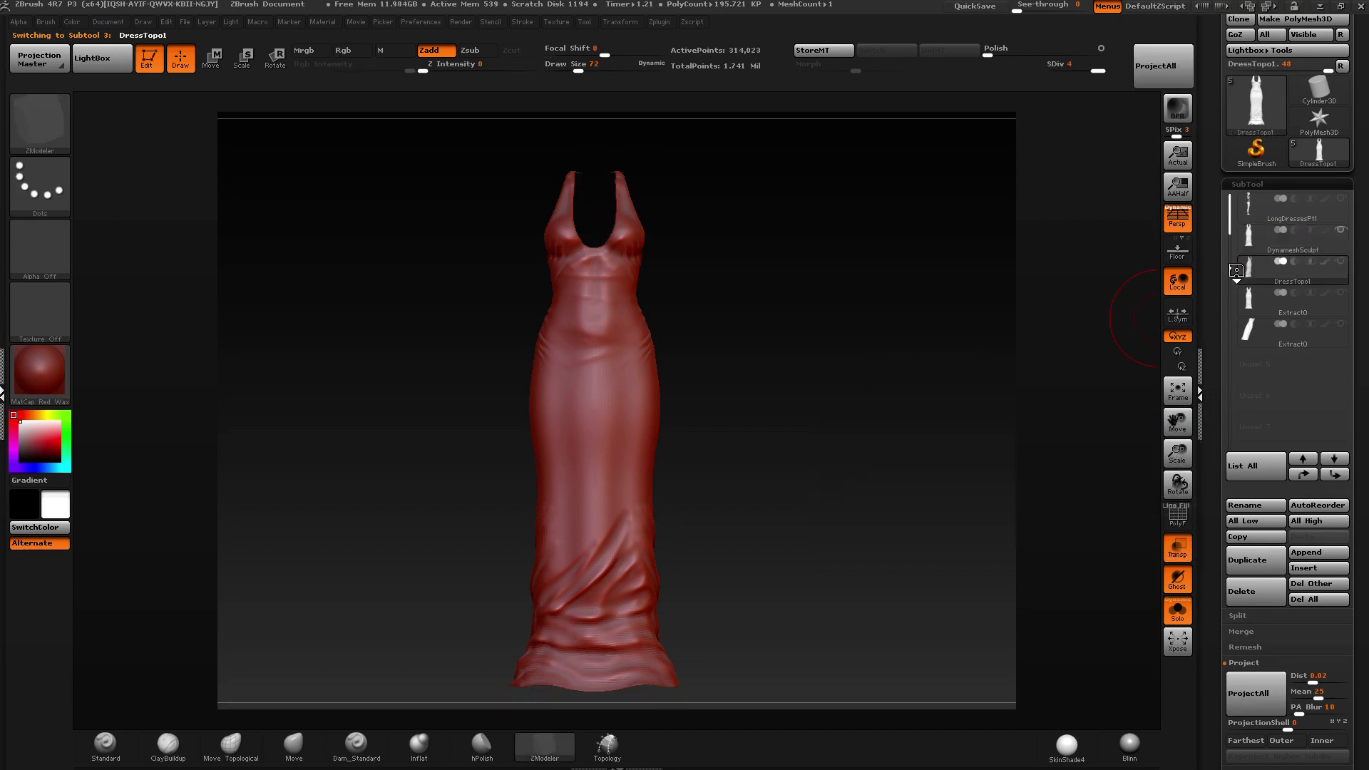
click(1167, 508)
drag(1036, 492, 670, 431)
key(shift+d)
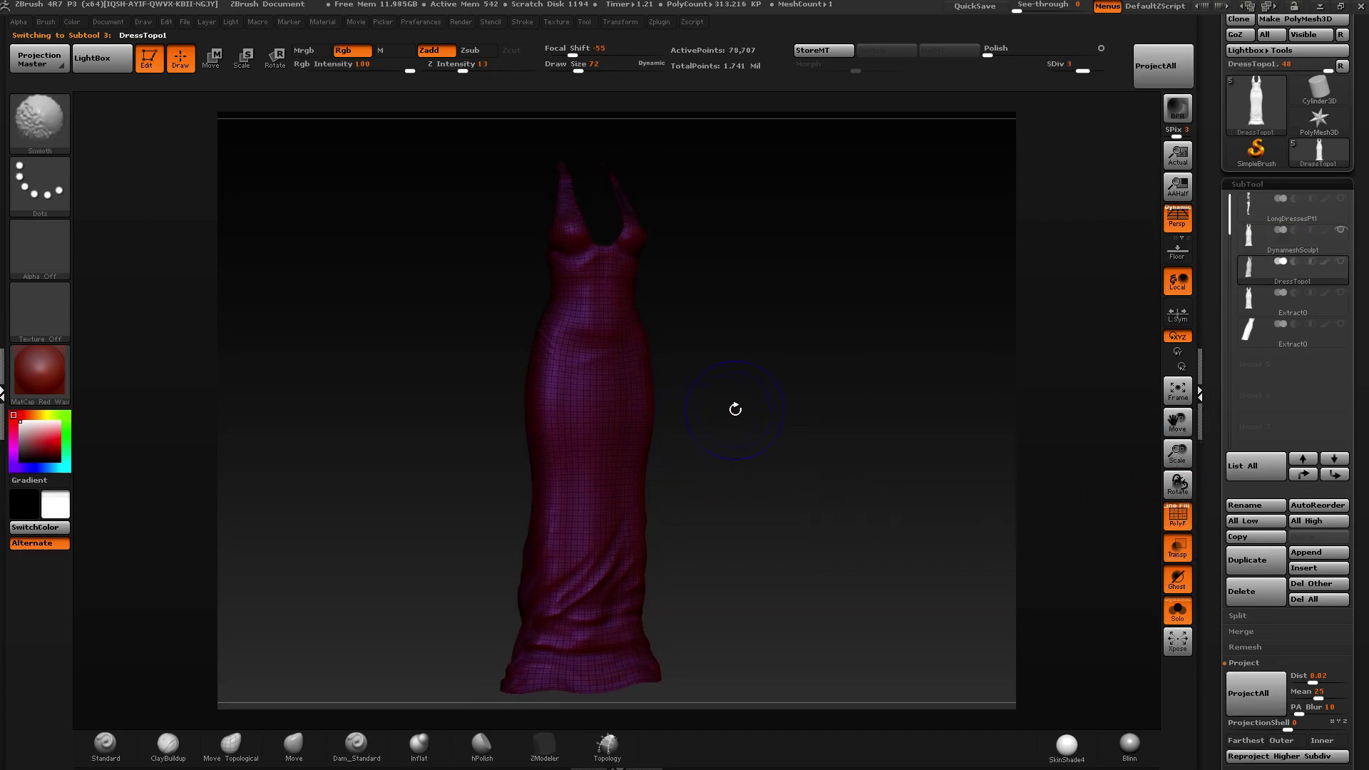
mouse_move(768, 400)
mouse_down()
mouse_move(1027, 504)
mouse_move(894, 432)
mouse_up()
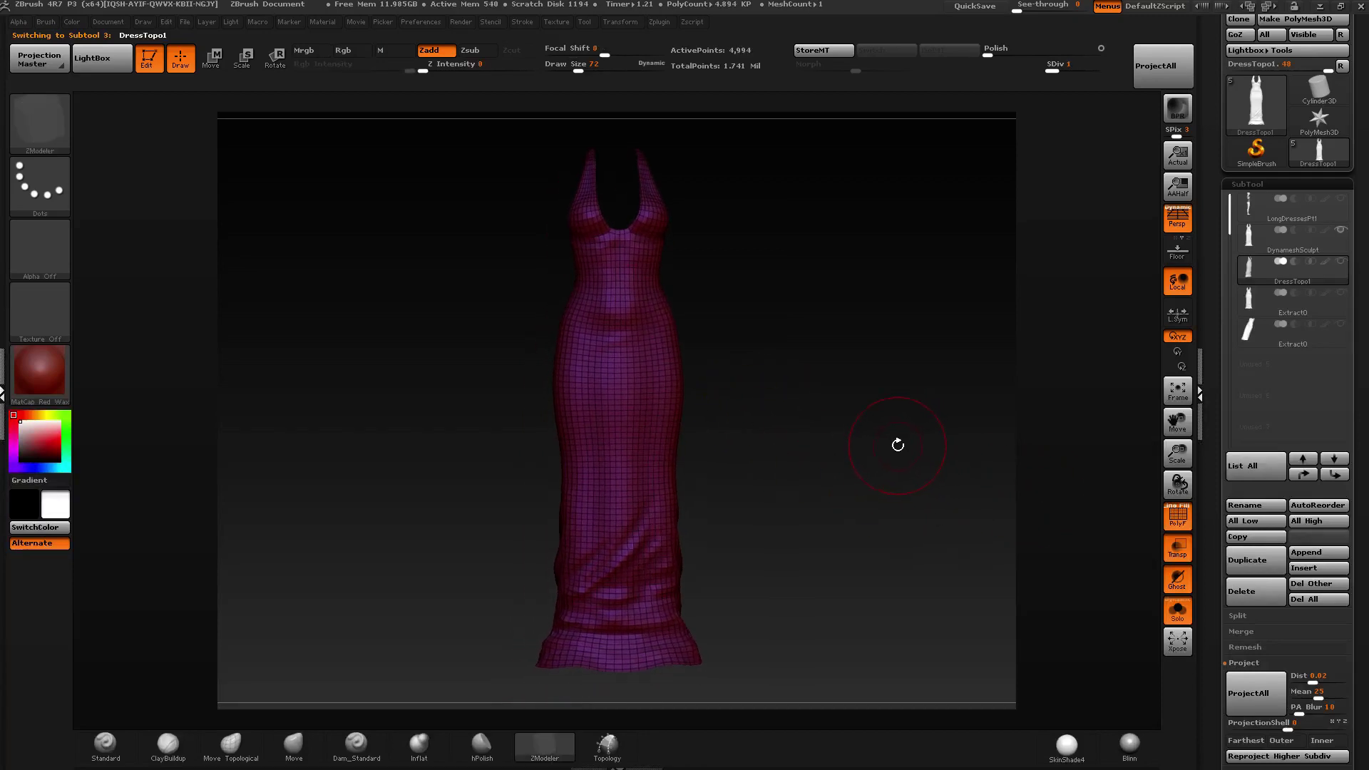
Select the projected Extract0 dress below DressTopo1 and lower it to subdivision level 1.
key(Down)
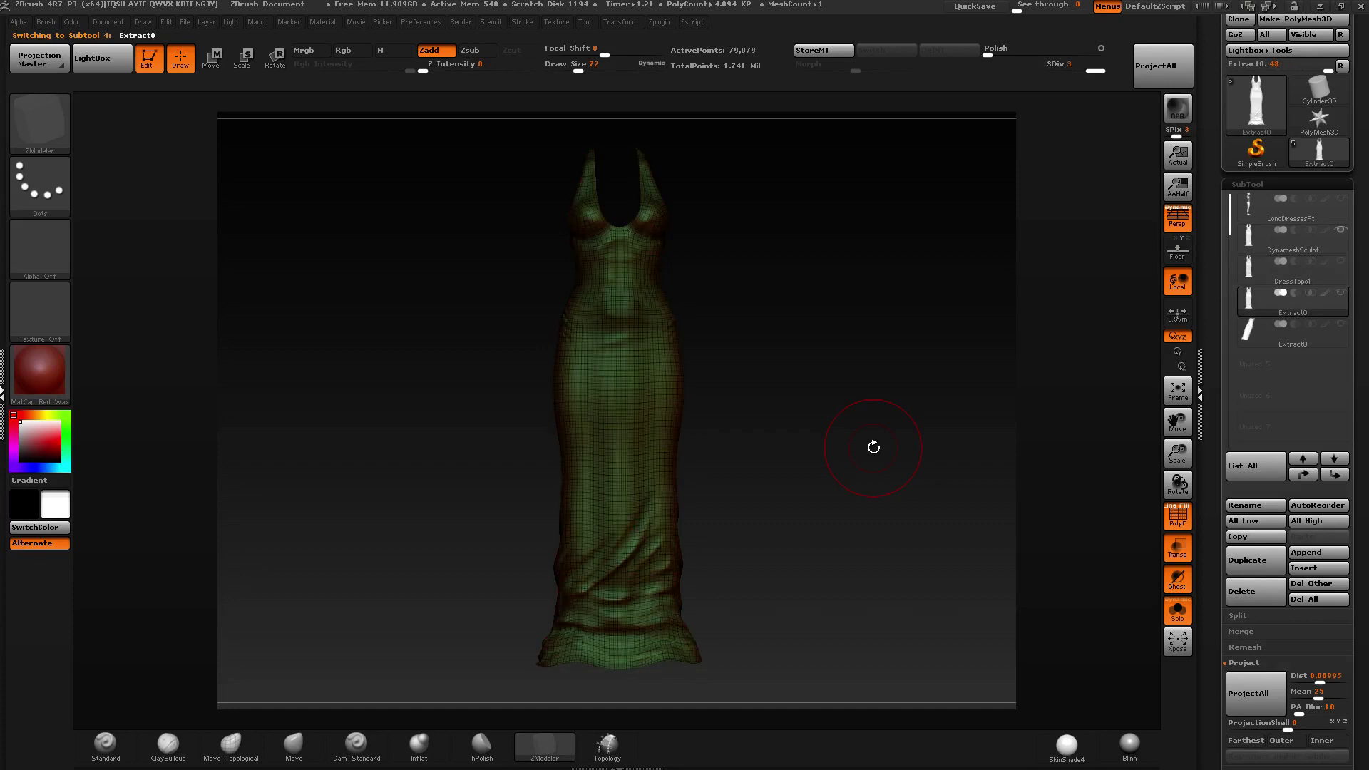
drag(874, 447, 1045, 431)
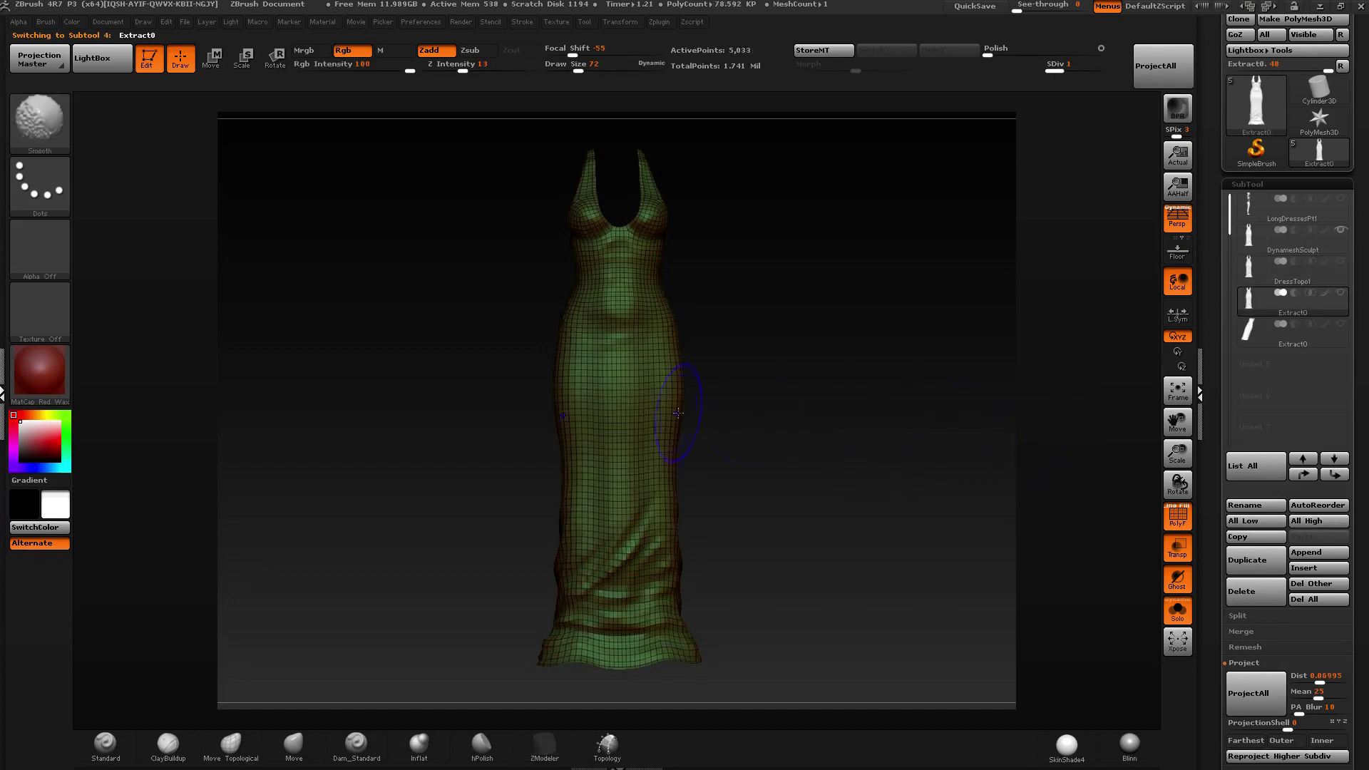
key(shift+d)
key(shift+d)
drag(694, 385, 785, 357)
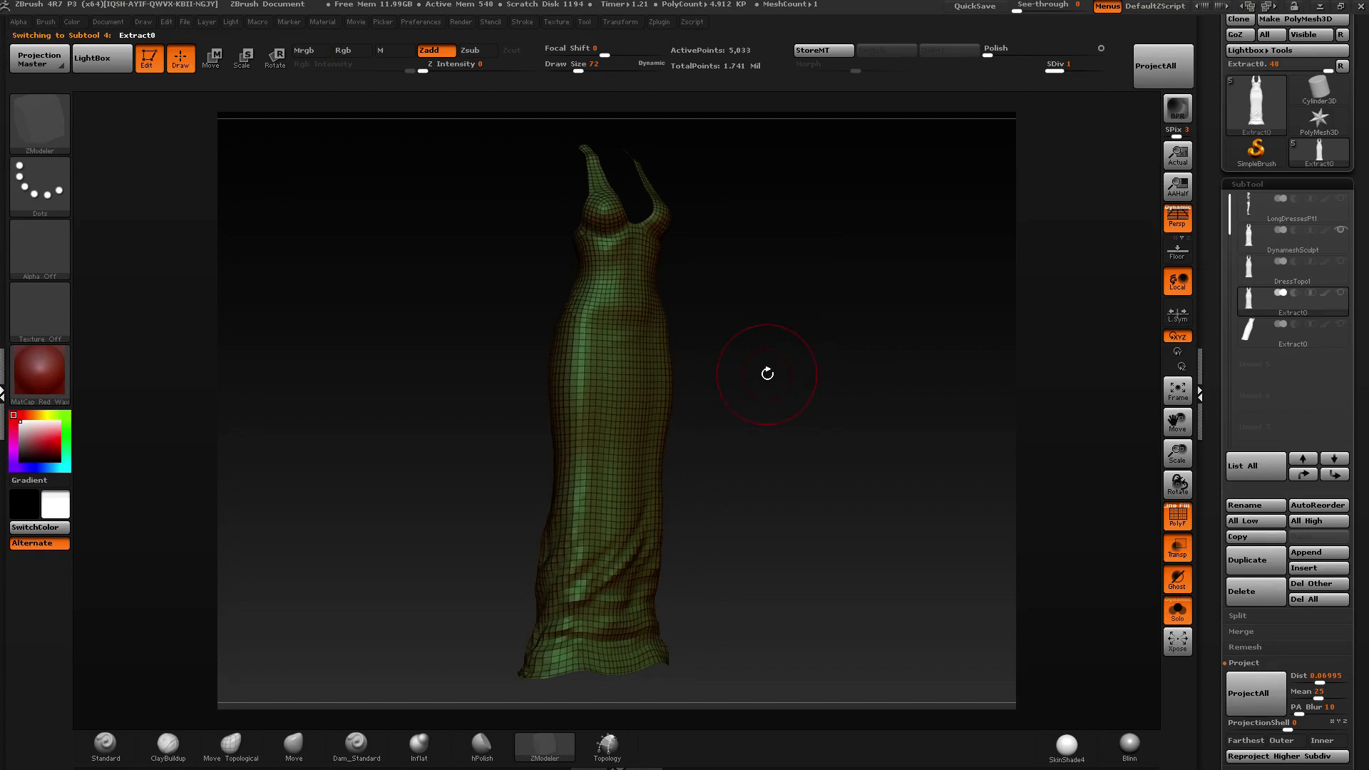
Compare the base topology and silhouette of DressTopo1 with the projected Extract0 dress, alternating between the subtools.
key(alt+Down)
key(alt+Up)
key(alt+Down)
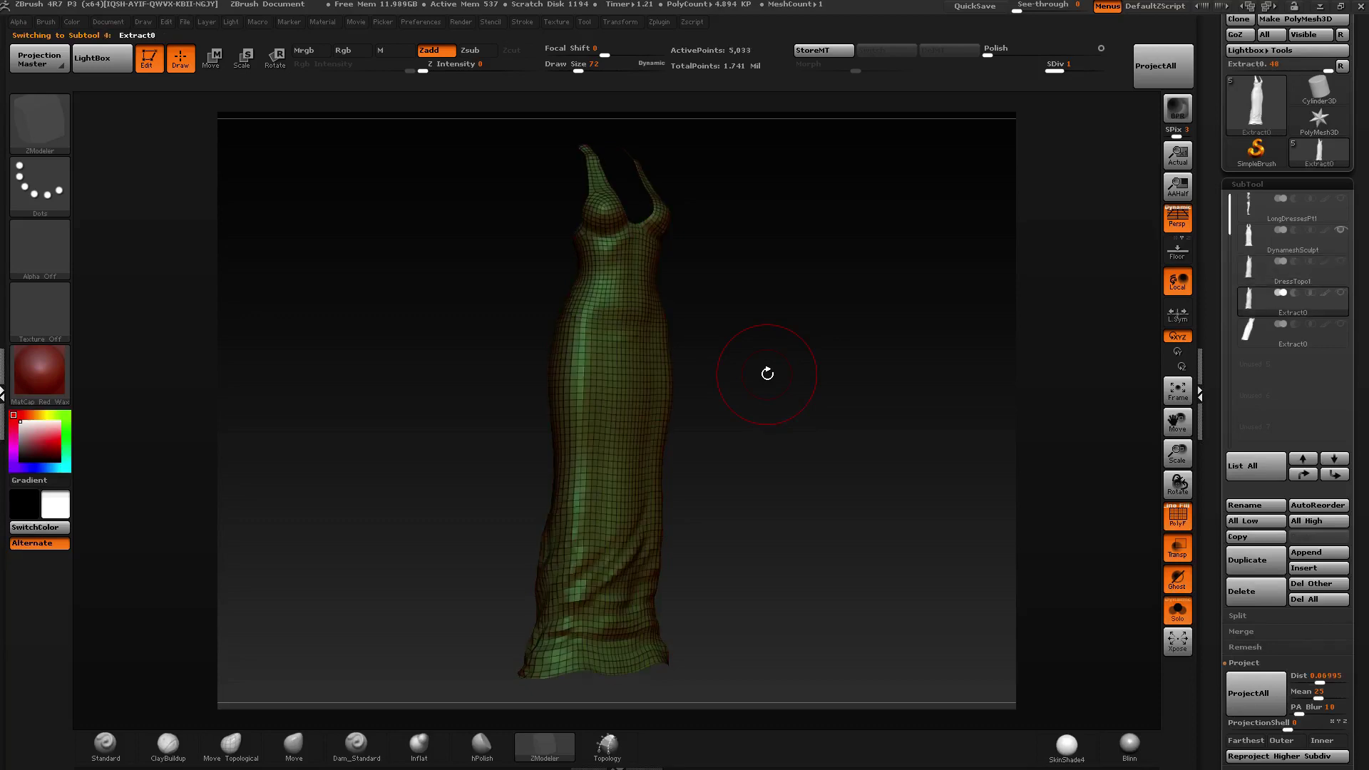
key(alt+Down)
key(alt+Up)
key(alt+Down)
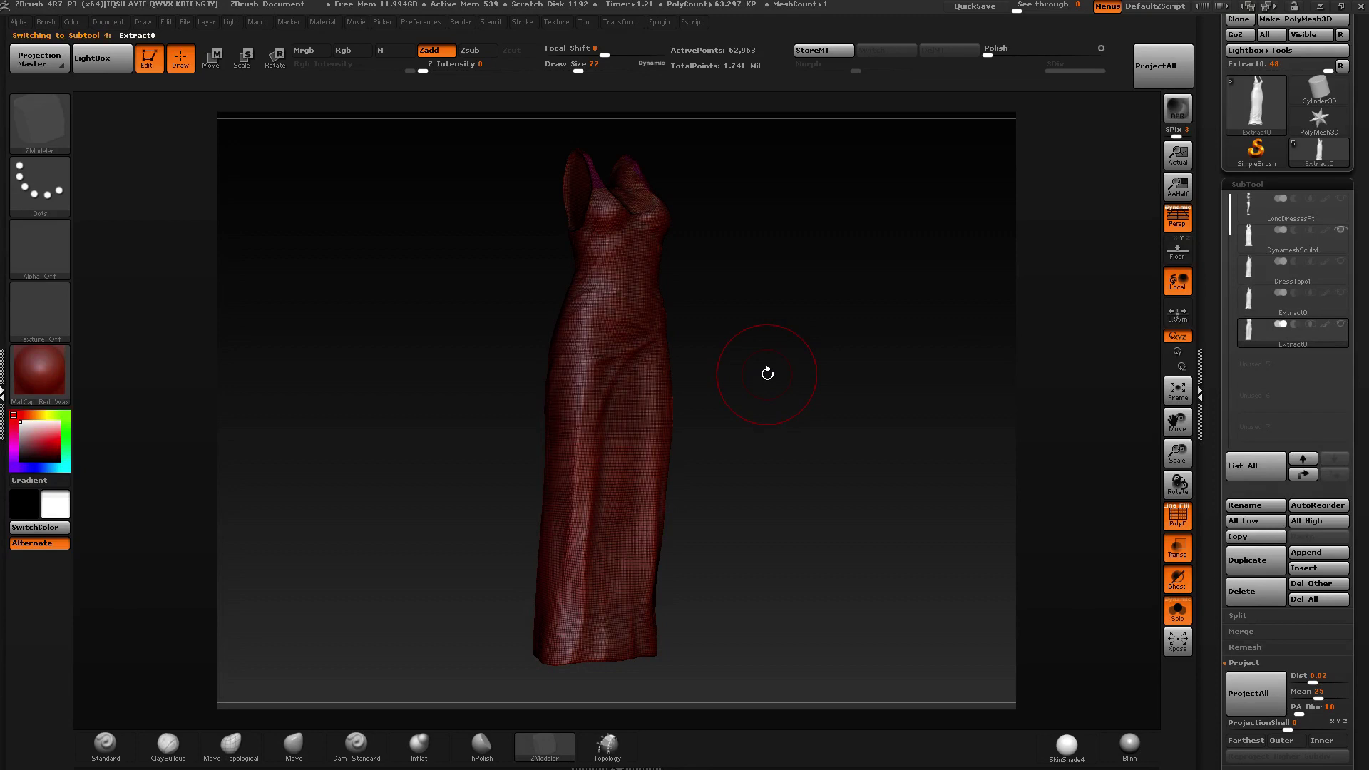
key(alt+Up)
key(alt+Up)
key(alt+Down)
key(alt+Up)
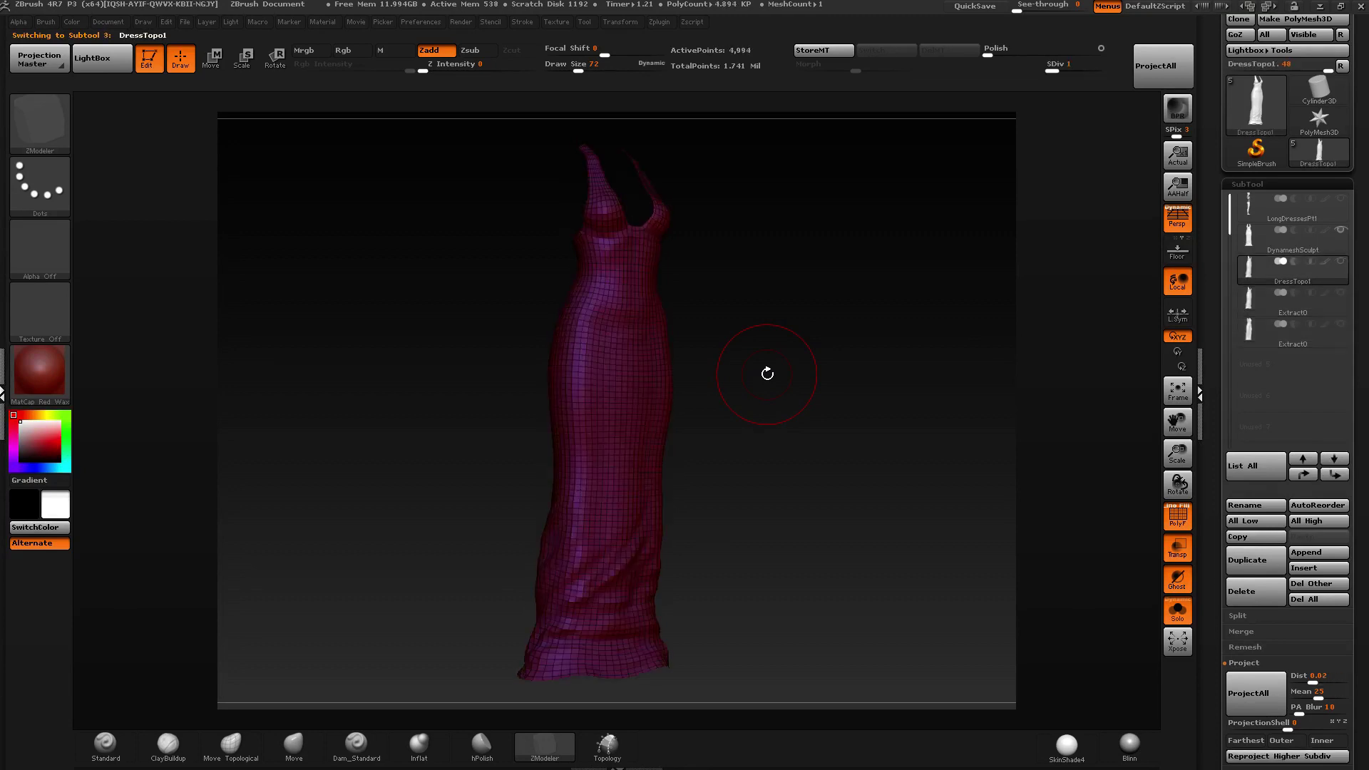
key(alt+Down)
key(alt+Up)
key(alt+Down)
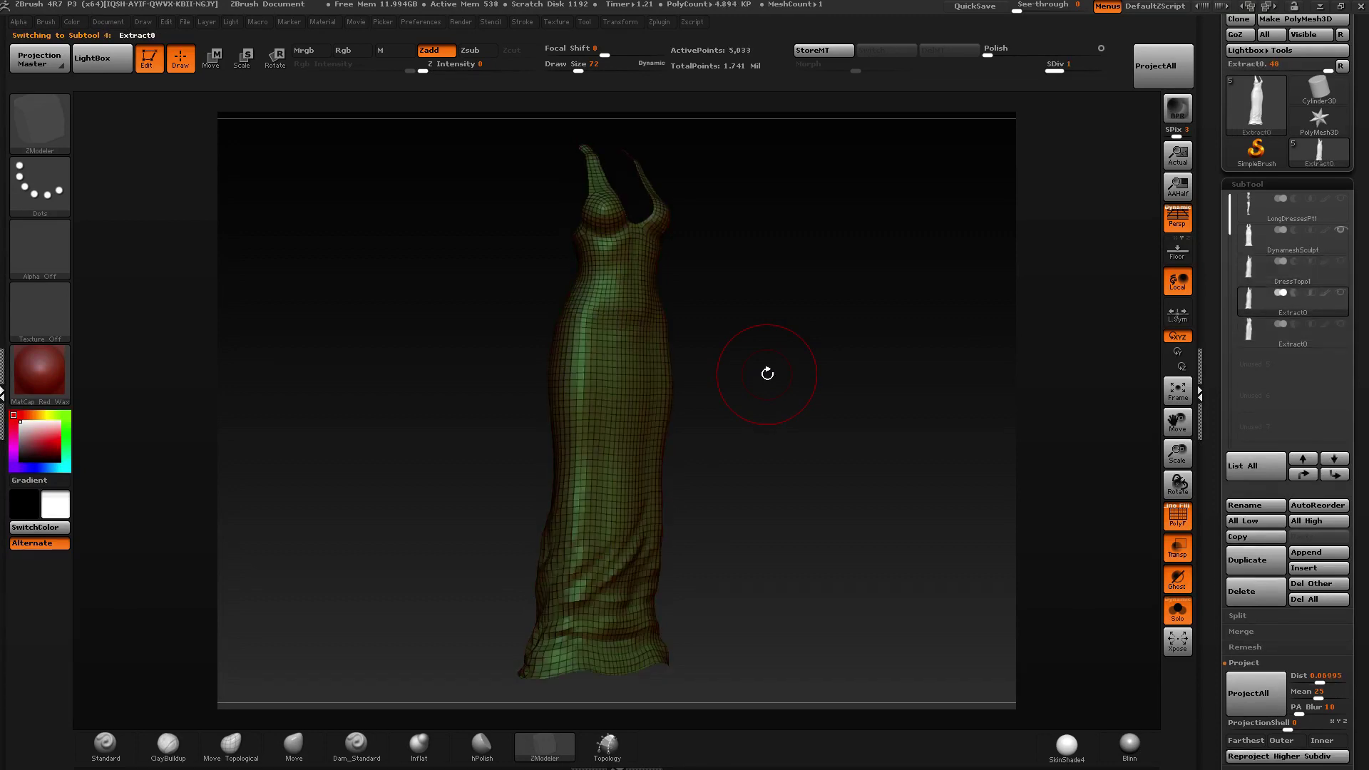
Compare the strap, bust and hem topology of DressTopo1 and Extract0 from several angles, ending on Extract0.
right_drag(649, 213, 1015, 259)
key(alt+Up)
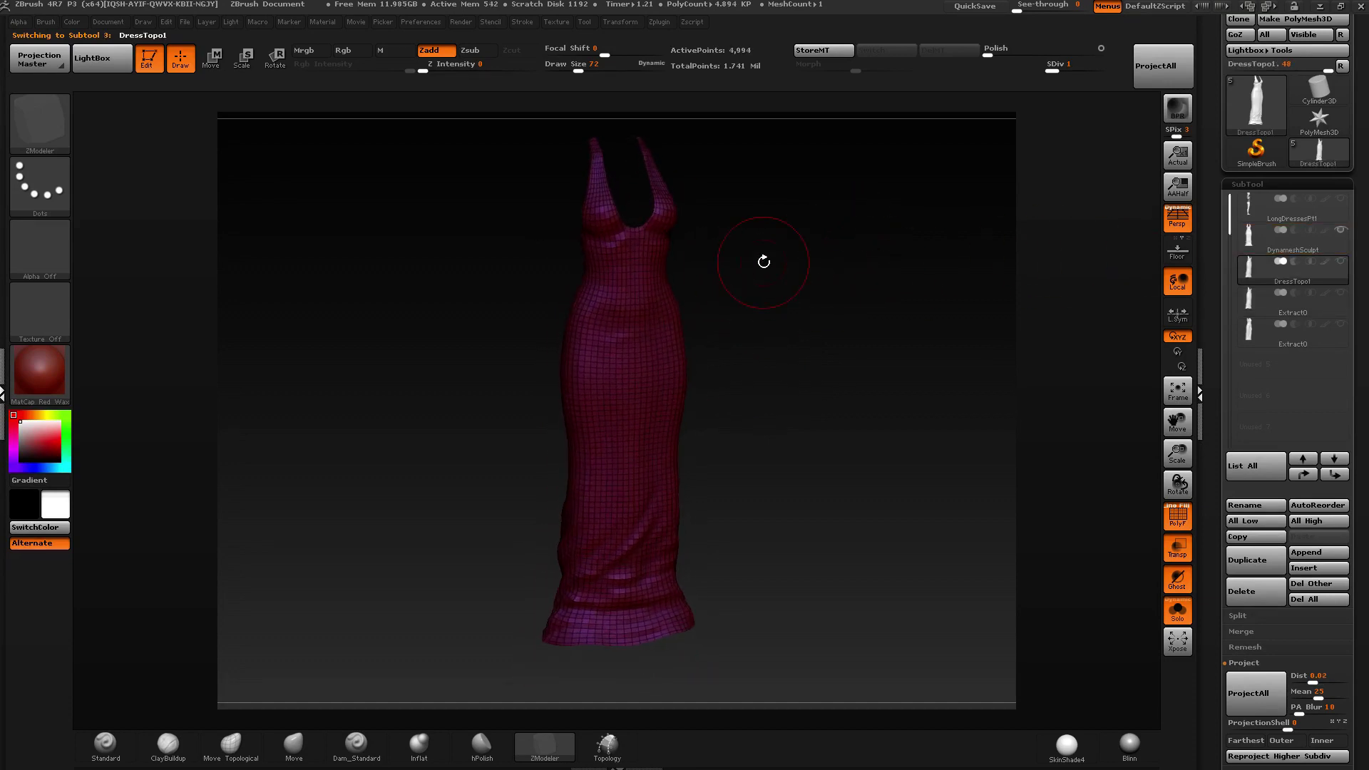
key(alt+Down)
key(alt+Up)
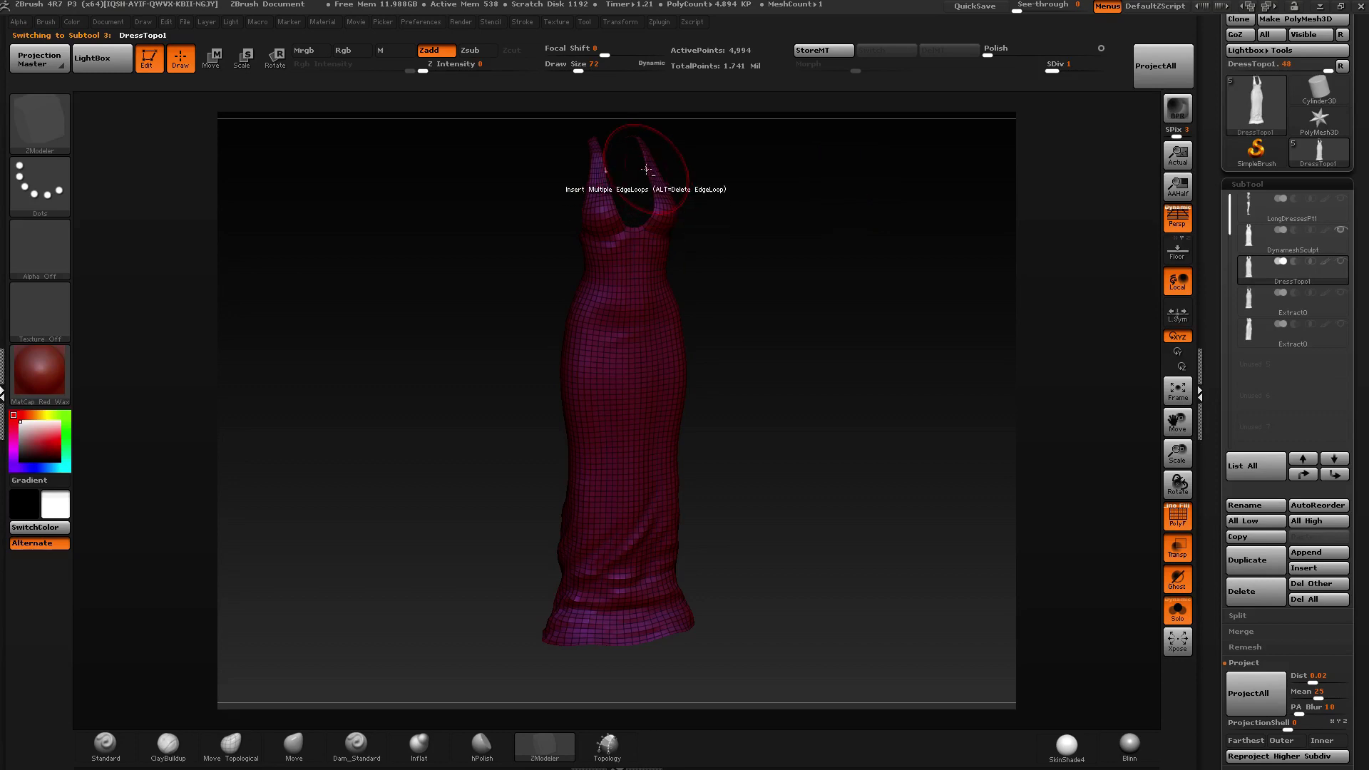
alt+right_drag(645, 169, 598, 438)
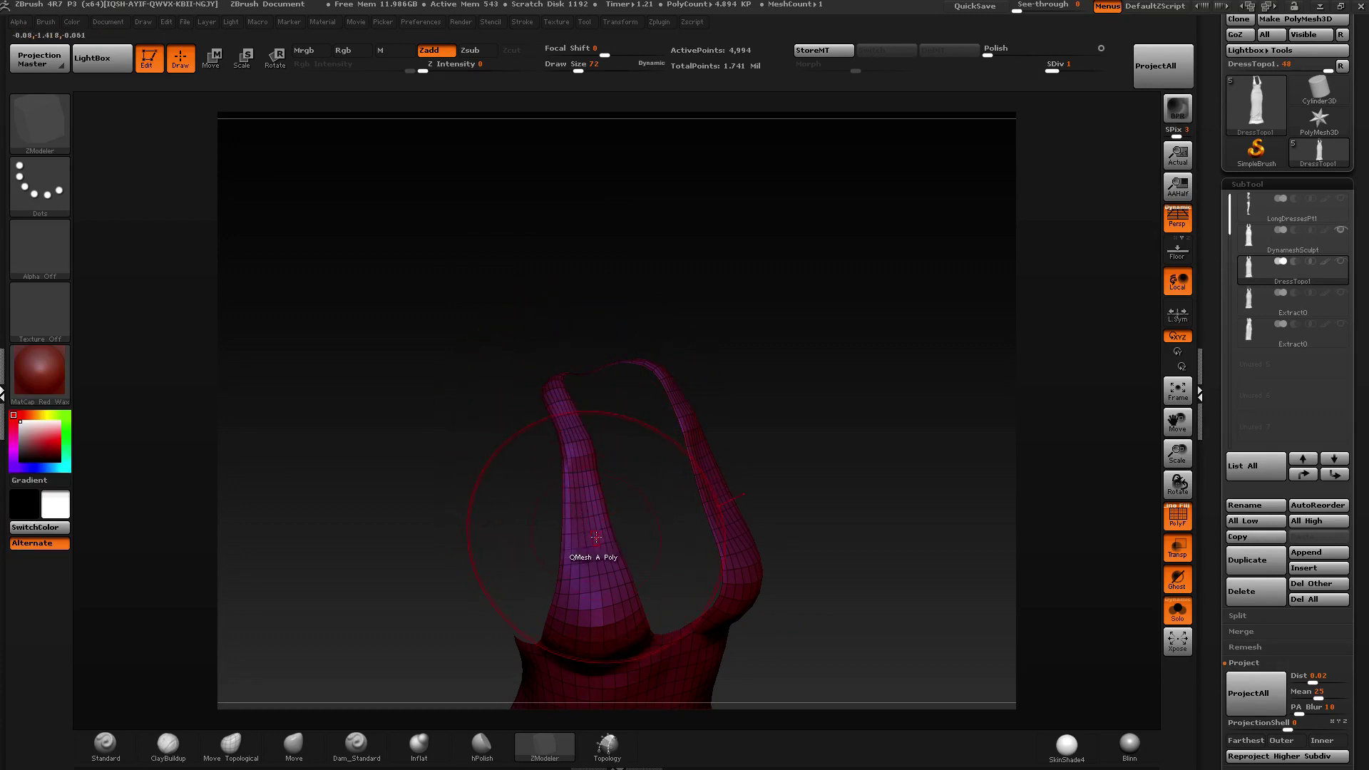
mouse_move(675, 547)
mouse_down()
mouse_move(639, 349)
mouse_move(660, 422)
mouse_move(787, 310)
mouse_up()
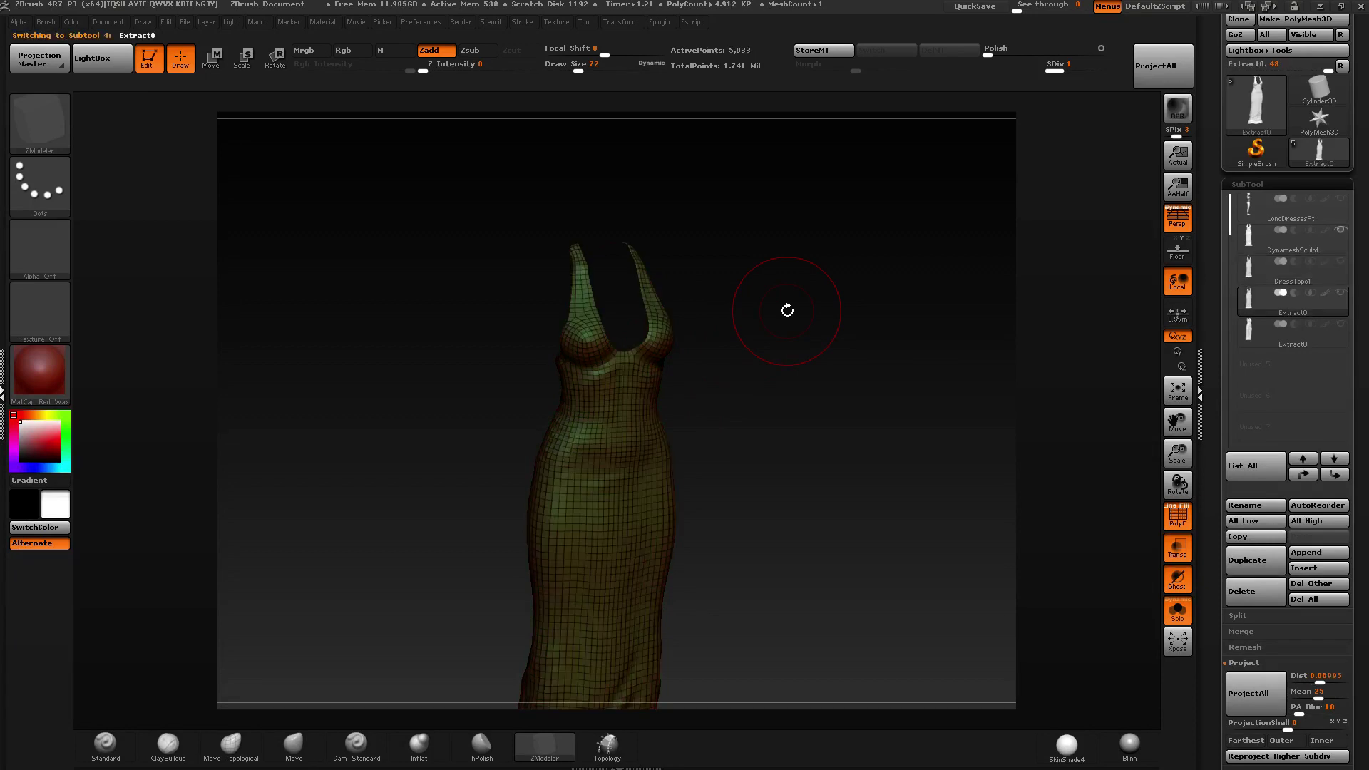
key(Up)
key(Down)
key(Up)
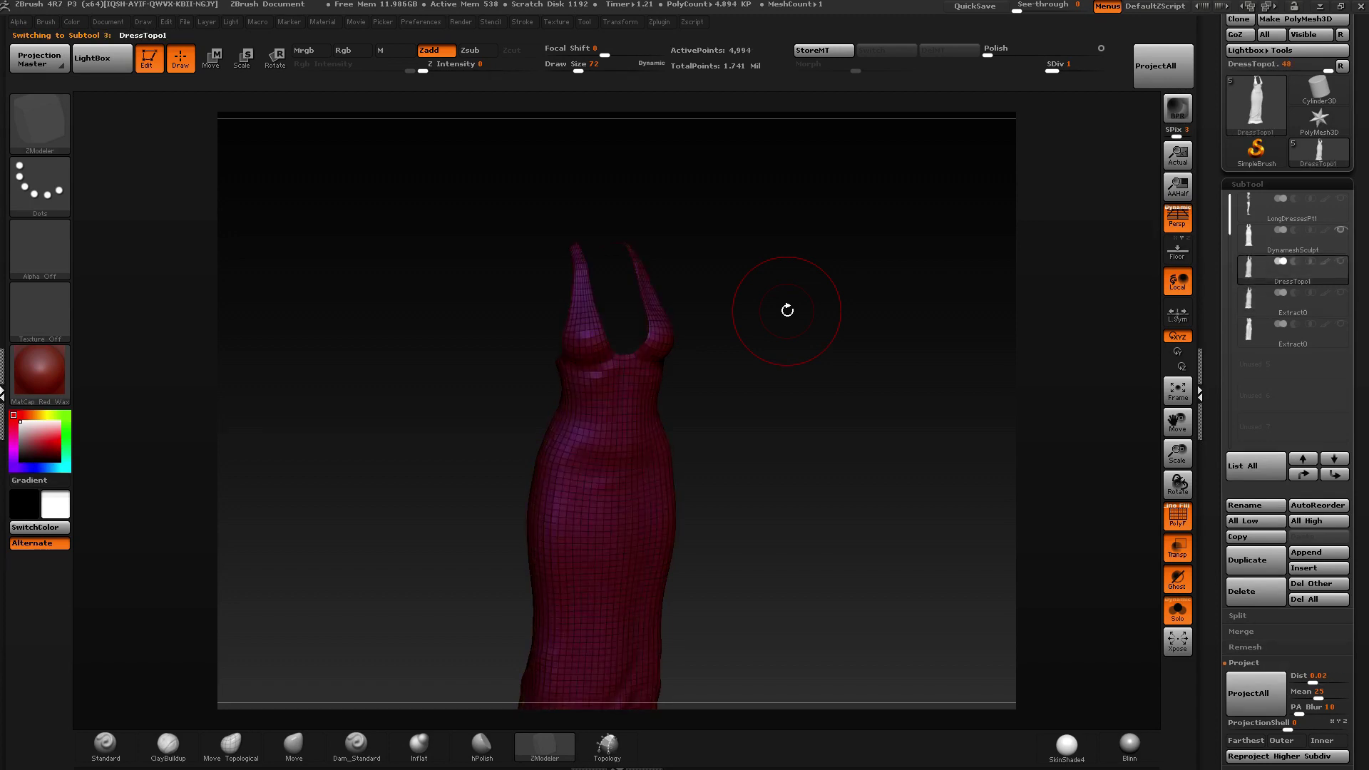
key(Down)
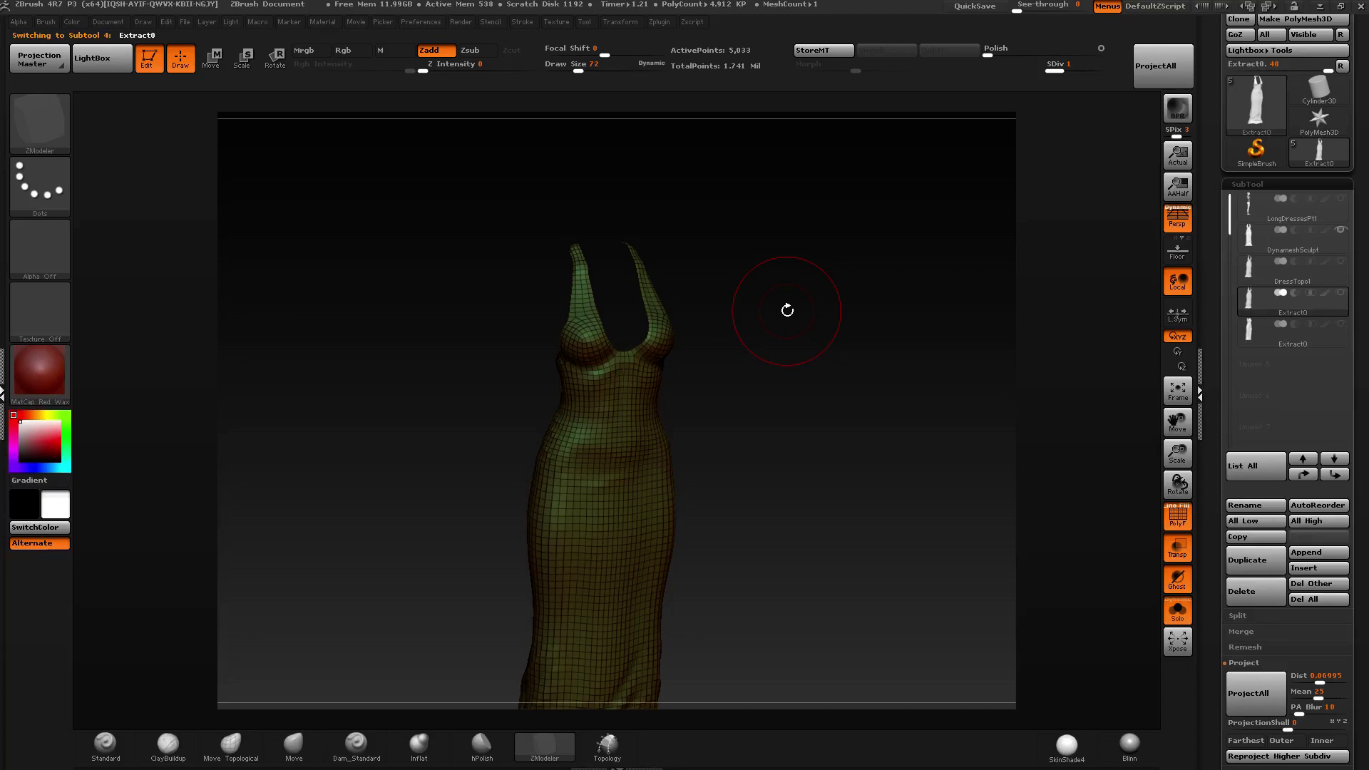
drag(787, 310, 896, 392)
mouse_move(761, 379)
shift+mouse_down()
mouse_move(804, 374)
mouse_move(713, 374)
mouse_move(721, 351)
shift+mouse_up()
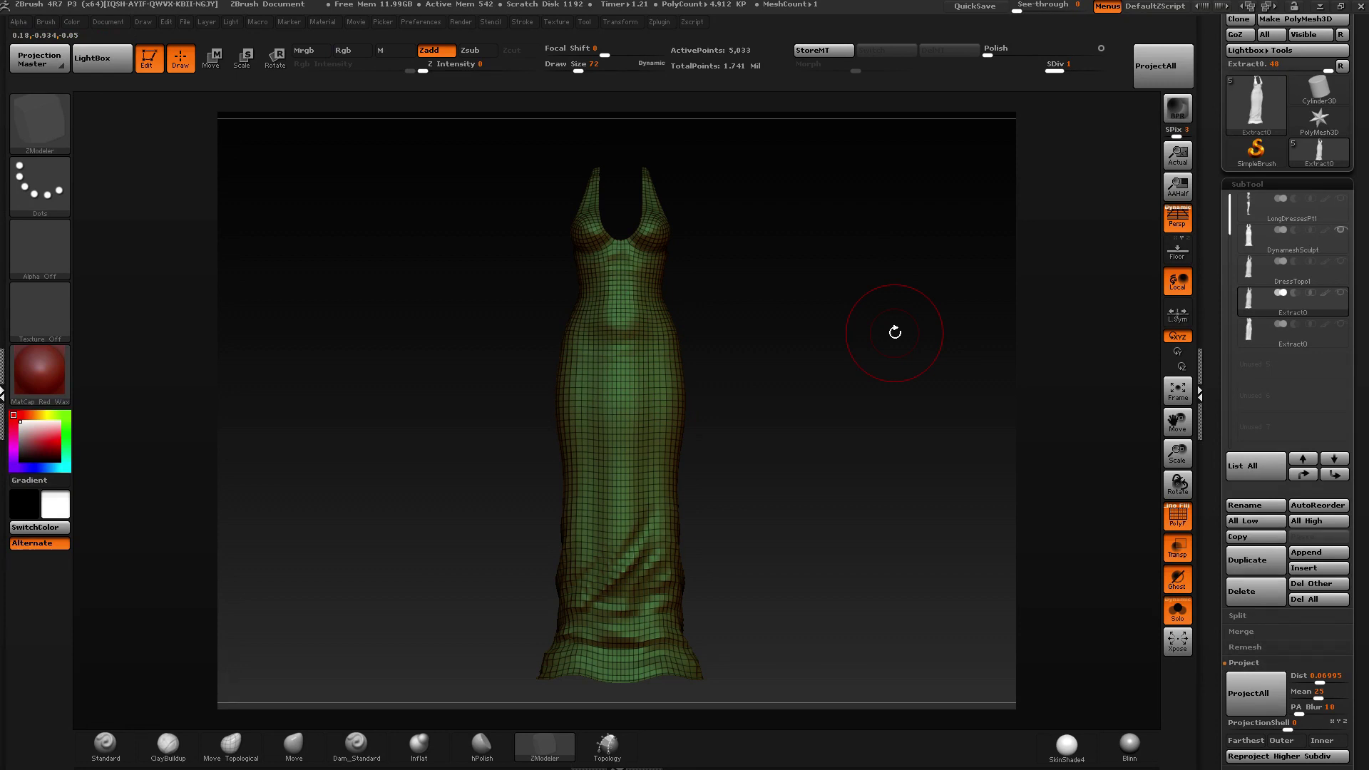
drag(894, 332, 766, 379)
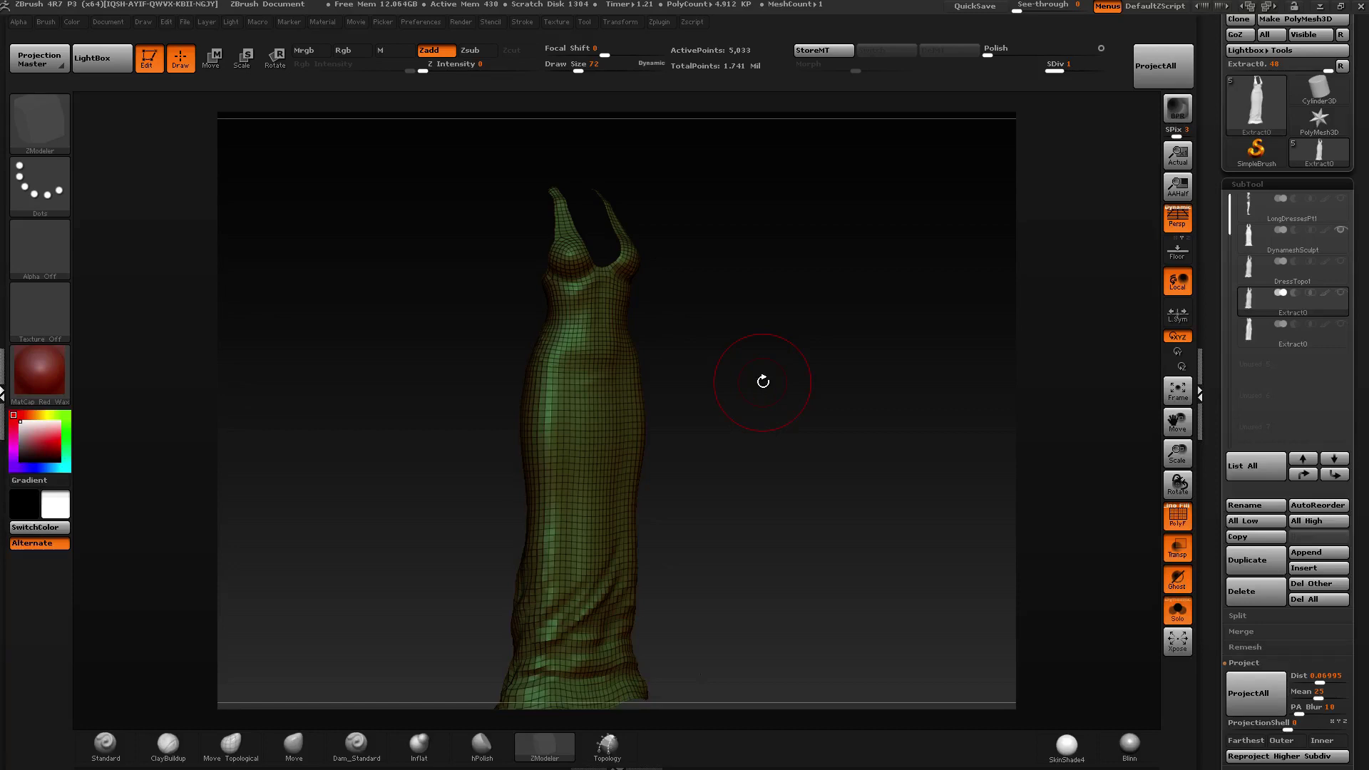
drag(763, 381, 724, 395)
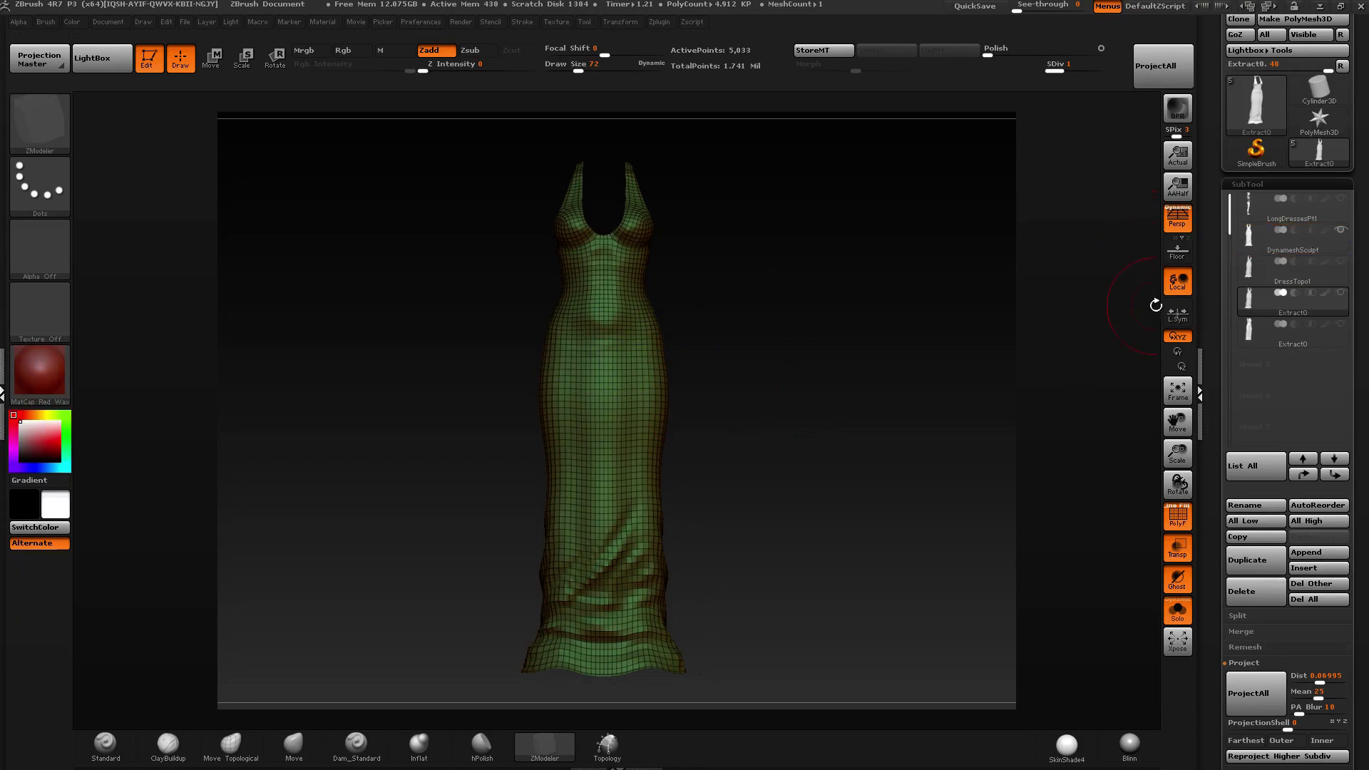
Select DressTopo1, turn off solo display and transparency, and show the female body subtool together with the dress.
click(1259, 270)
drag(676, 370, 1110, 345)
drag(840, 351, 571, 385)
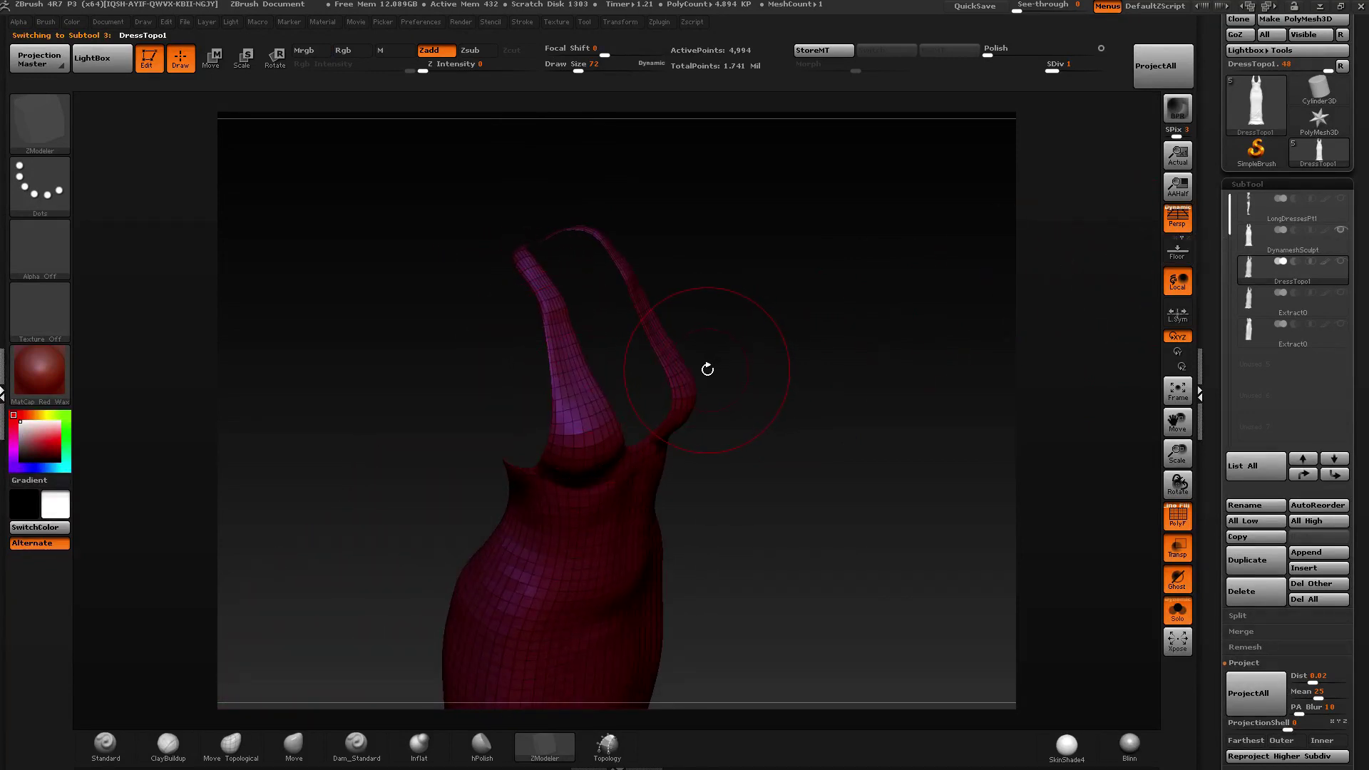
drag(713, 368, 703, 336)
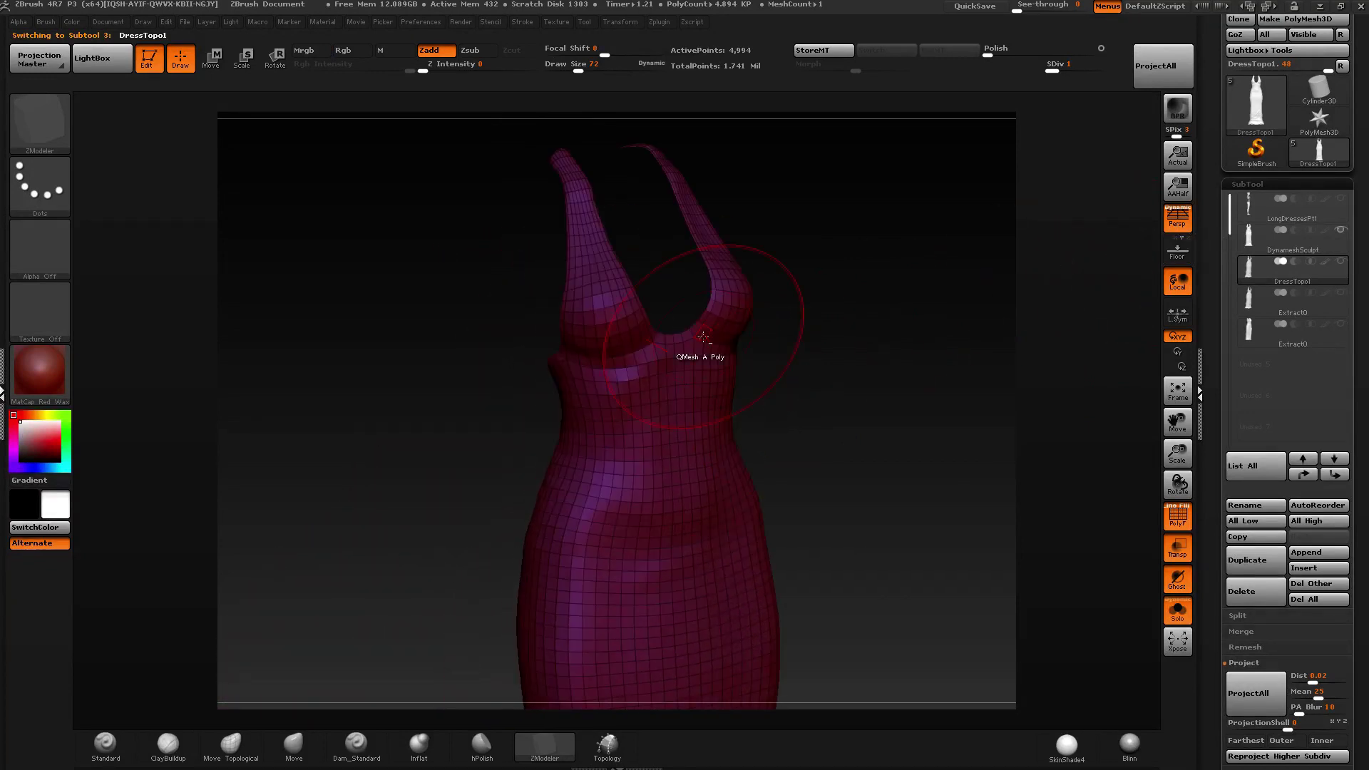
click(1177, 608)
click(1336, 209)
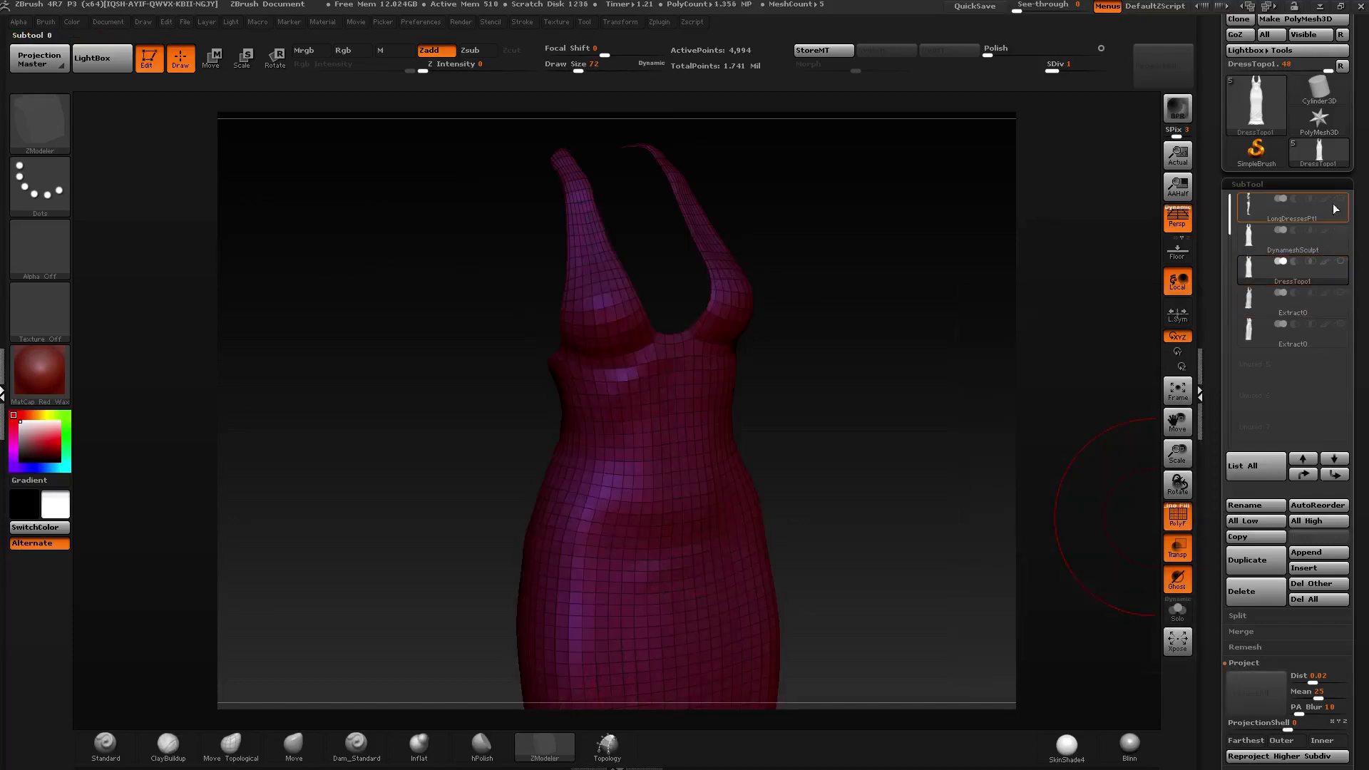
click(1340, 200)
mouse_move(902, 350)
mouse_down()
mouse_move(877, 355)
mouse_move(895, 360)
mouse_up()
click(1180, 547)
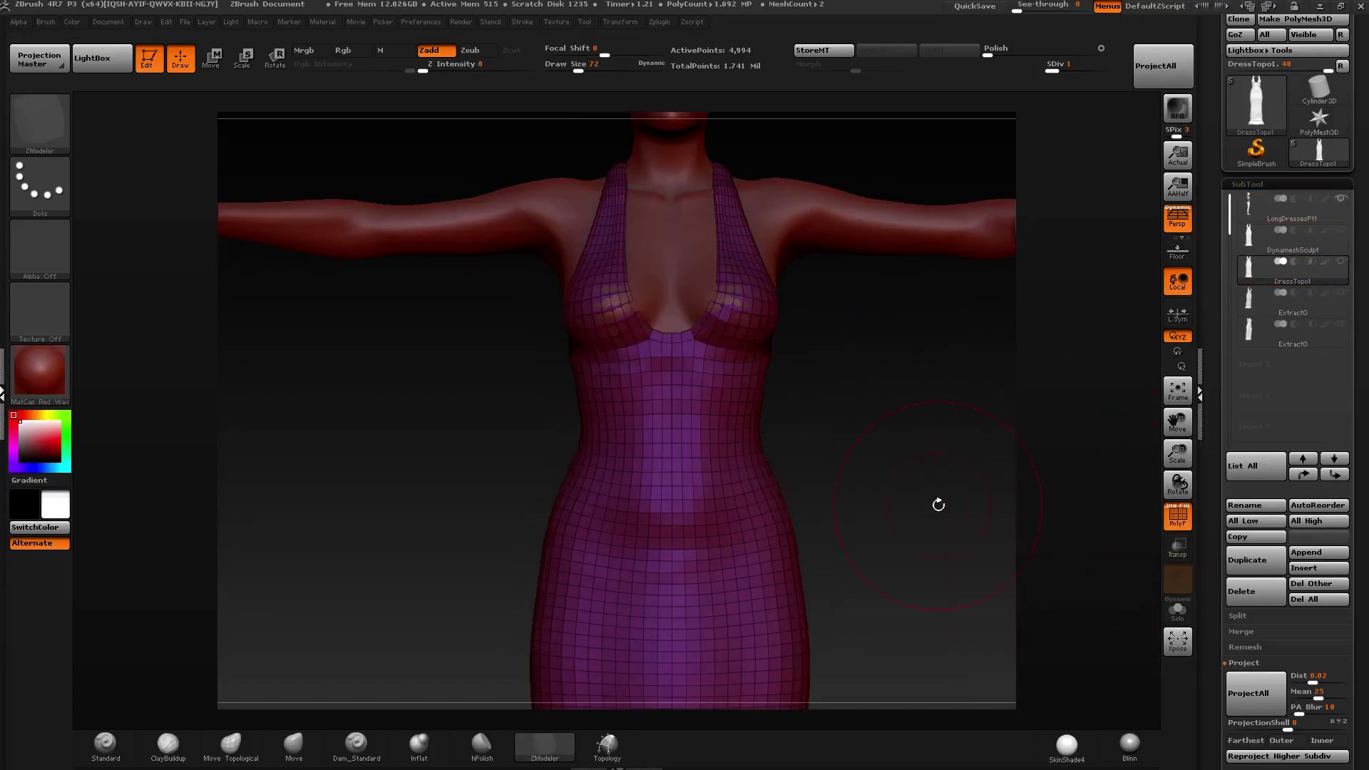
alt+drag(1023, 428, 983, 516)
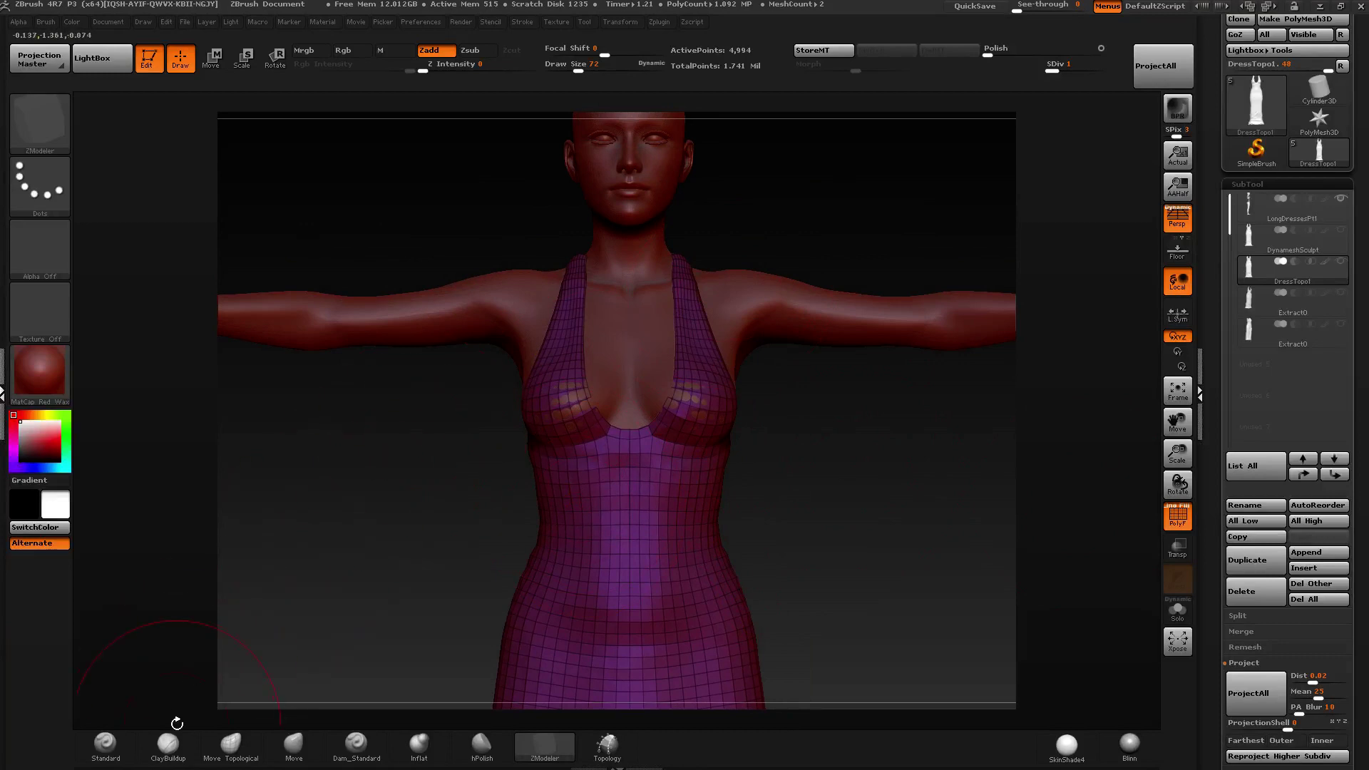
Pull the bust and straps of DressTopo1 out over the body with the Move brush, using a smaller brush size for the straps.
click(294, 745)
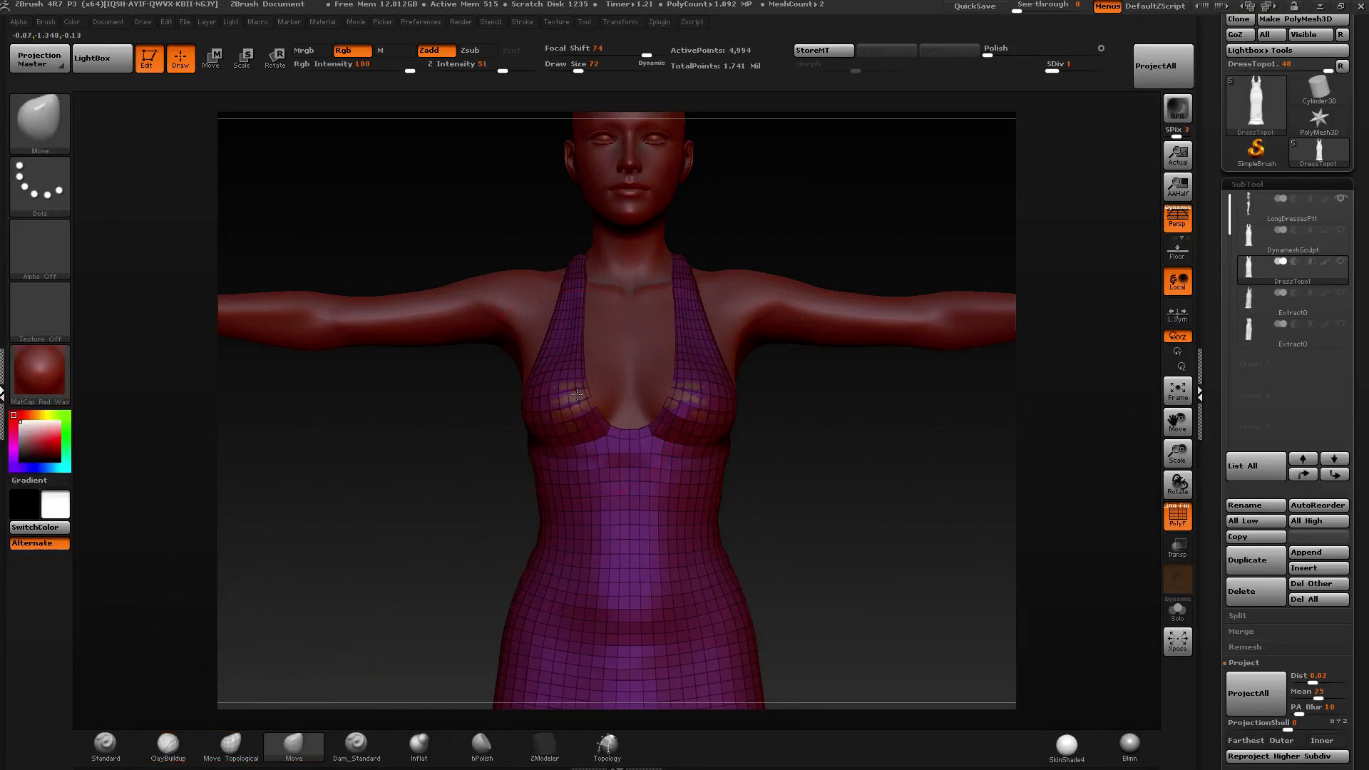
mouse_move(573, 408)
mouse_down()
mouse_move(666, 421)
mouse_move(611, 425)
mouse_move(532, 347)
mouse_move(667, 363)
mouse_up()
alt+right_drag(667, 363, 663, 521)
ctrl+right_drag(663, 456, 659, 528)
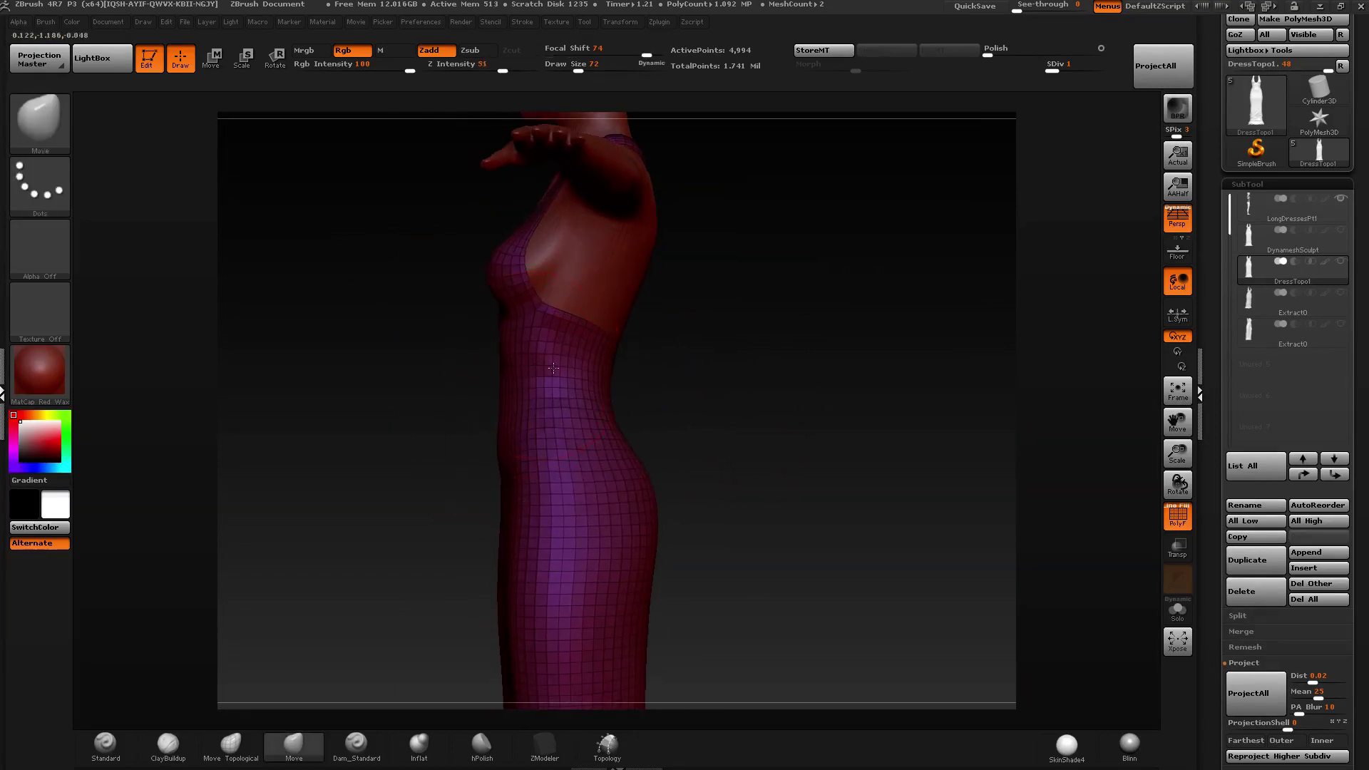
right_drag(399, 307, 513, 305)
alt+right_drag(499, 206, 517, 420)
mouse_move(518, 421)
right_down()
mouse_move(628, 399)
mouse_move(564, 335)
mouse_move(559, 364)
right_up()
drag(589, 64, 566, 66)
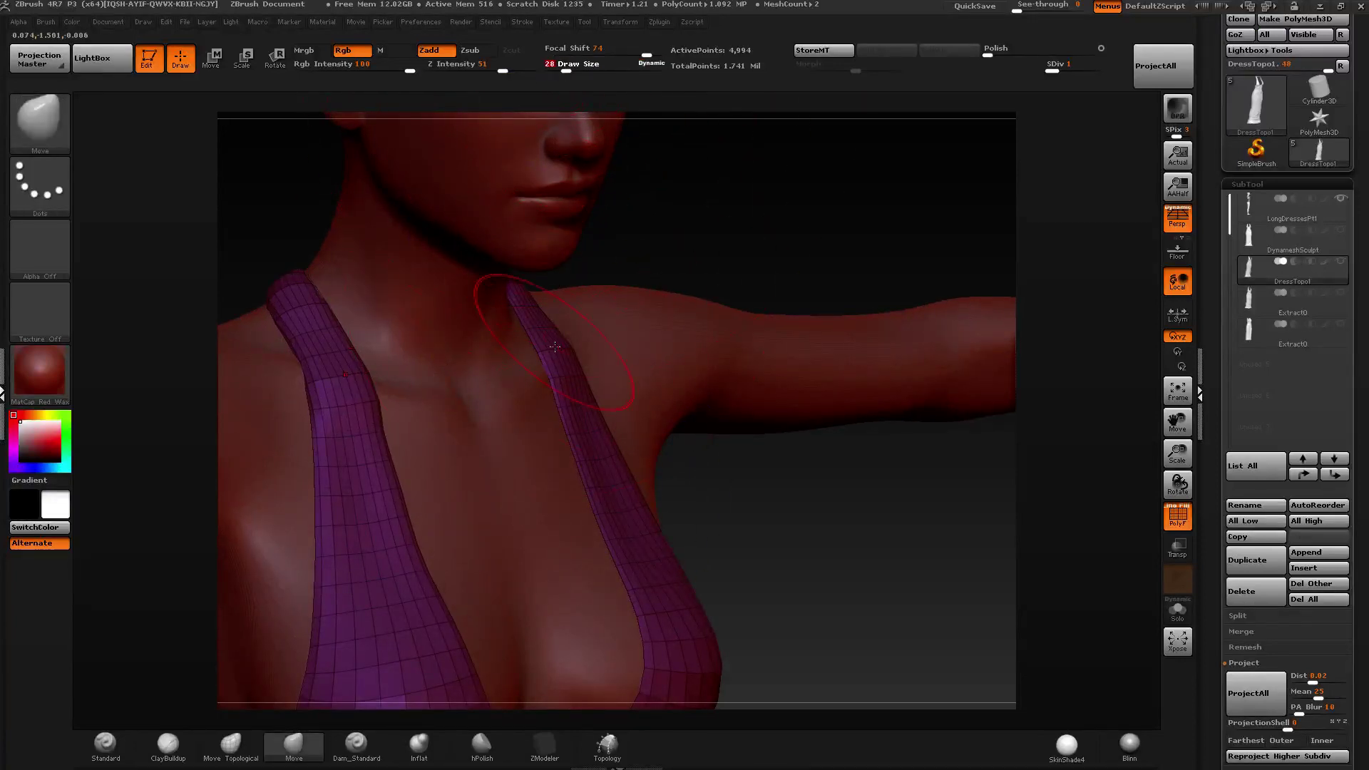
right_drag(552, 369, 524, 218)
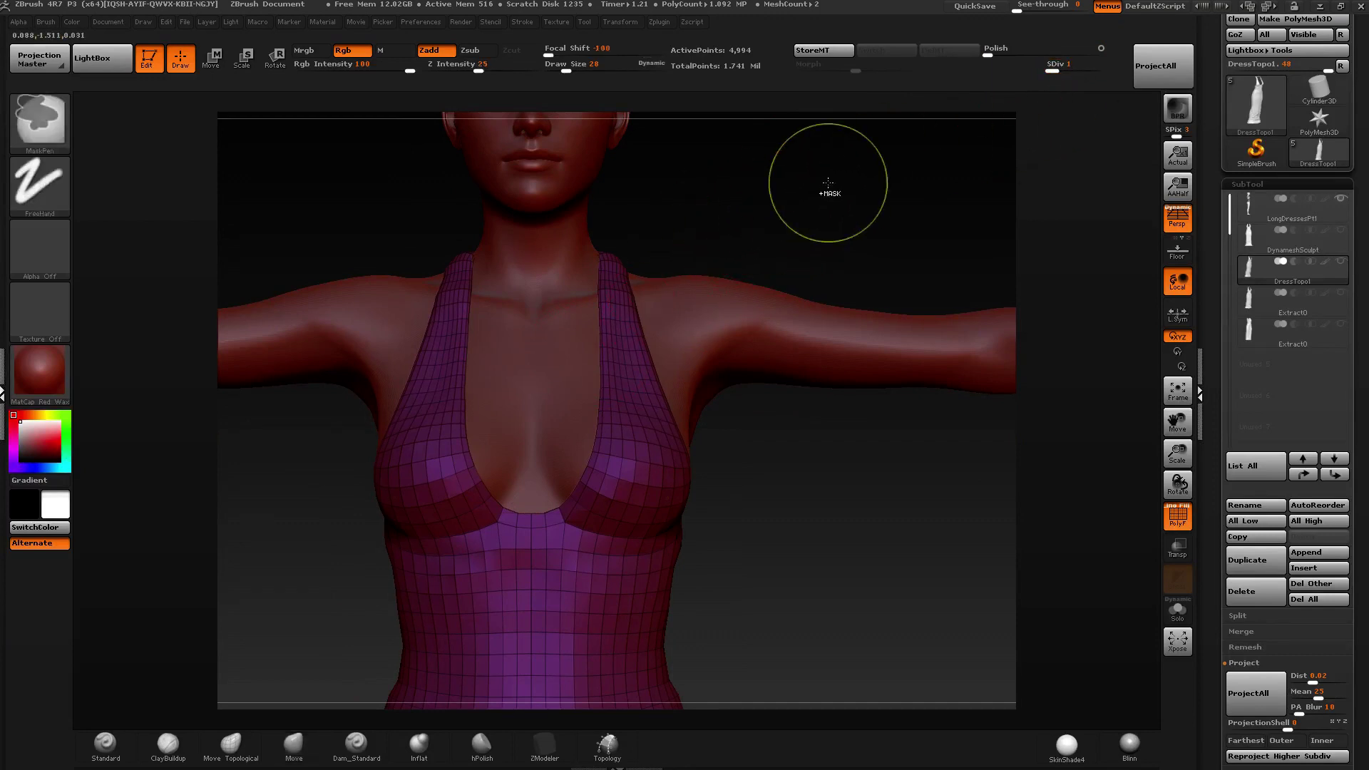
Mask the dress below the bust, leaving the bust and straps unmasked, and project the unmasked area onto the body.
ctrl+drag(887, 147, 256, 574)
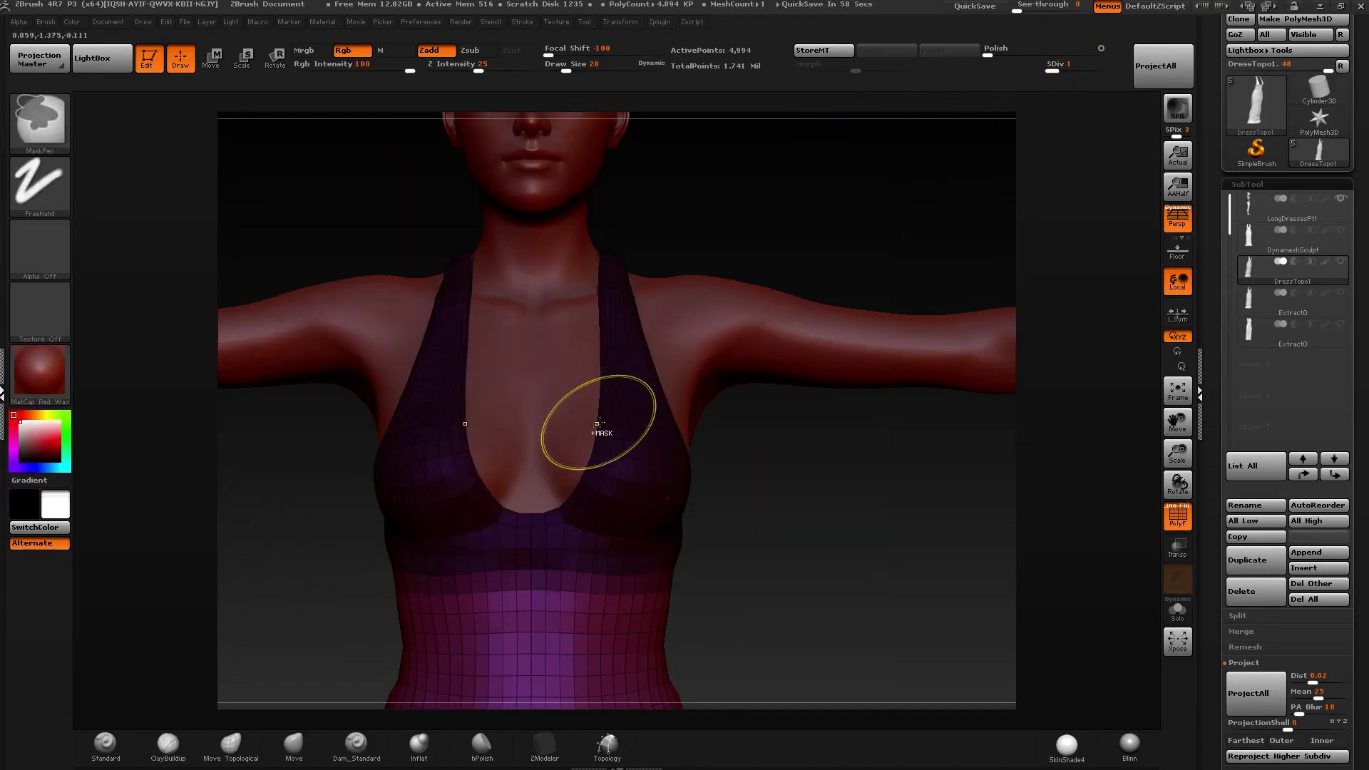
ctrl+click(645, 464)
ctrl+click(768, 501)
mouse_move(679, 397)
right_down()
mouse_move(611, 385)
mouse_move(702, 310)
mouse_move(813, 294)
right_up()
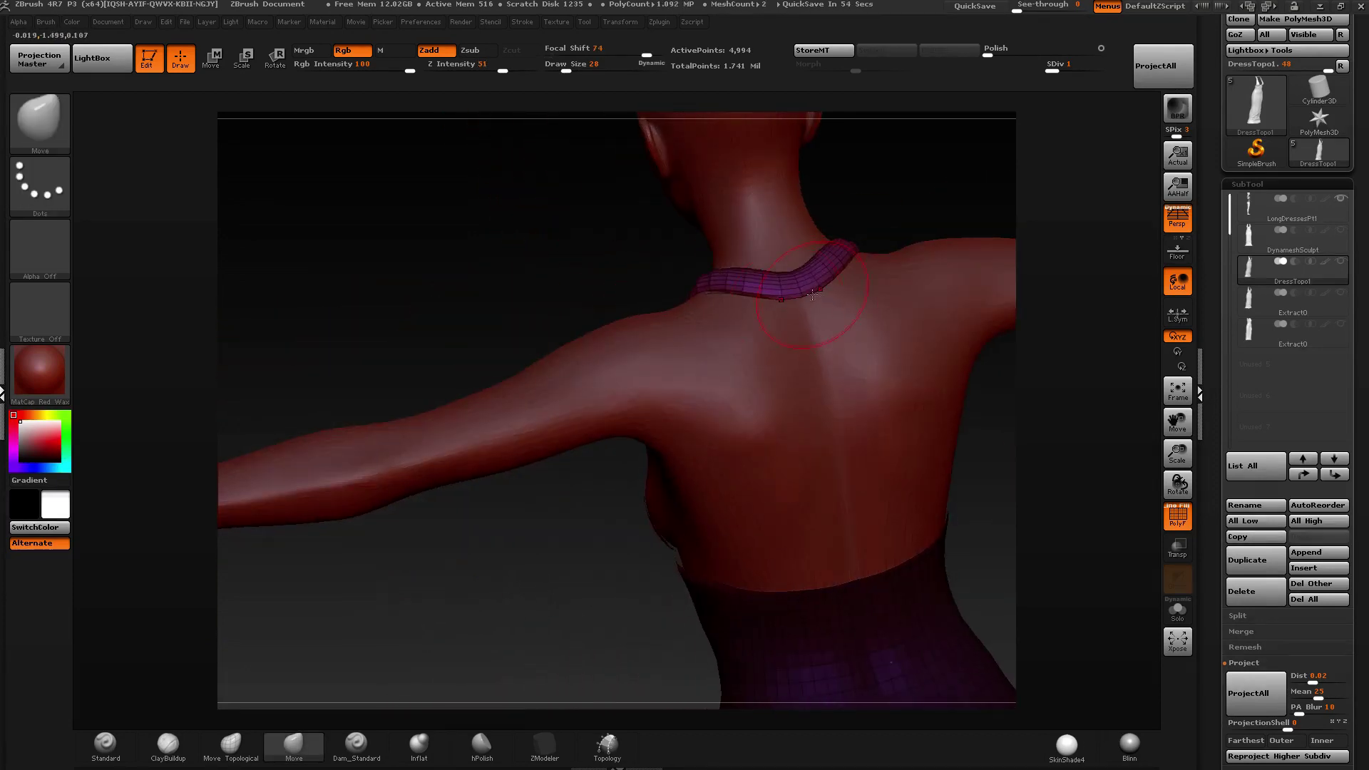
click(1162, 75)
mouse_move(721, 400)
right_down()
mouse_move(706, 343)
mouse_move(717, 356)
right_up()
Isolate the dress, mask everything except the neck ends of the straps, and clear that mask again.
click(1173, 620)
mouse_move(642, 307)
right_down()
mouse_move(639, 345)
mouse_move(723, 353)
mouse_move(725, 296)
right_up()
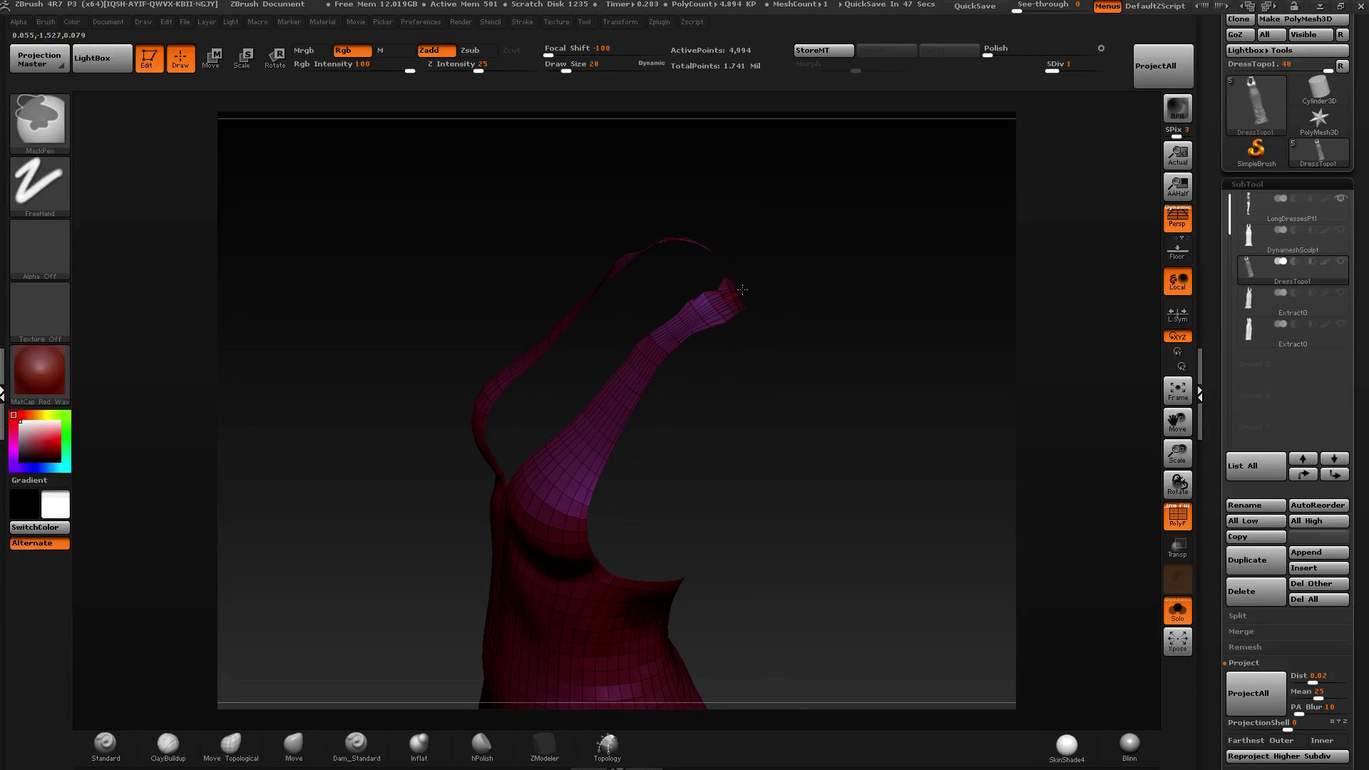
ctrl+drag(850, 182, 635, 378)
ctrl+click(934, 217)
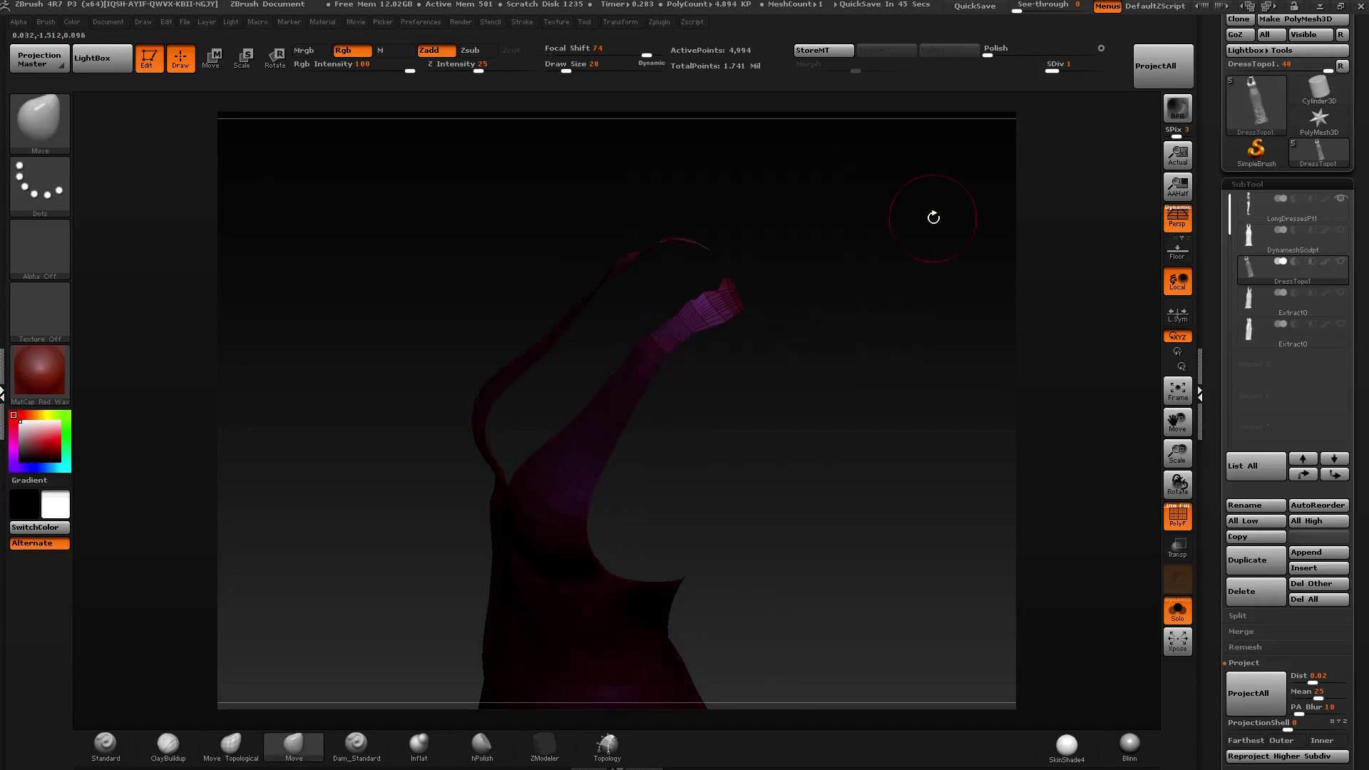
right_drag(883, 177, 841, 290)
ctrl+drag(841, 291, 820, 299)
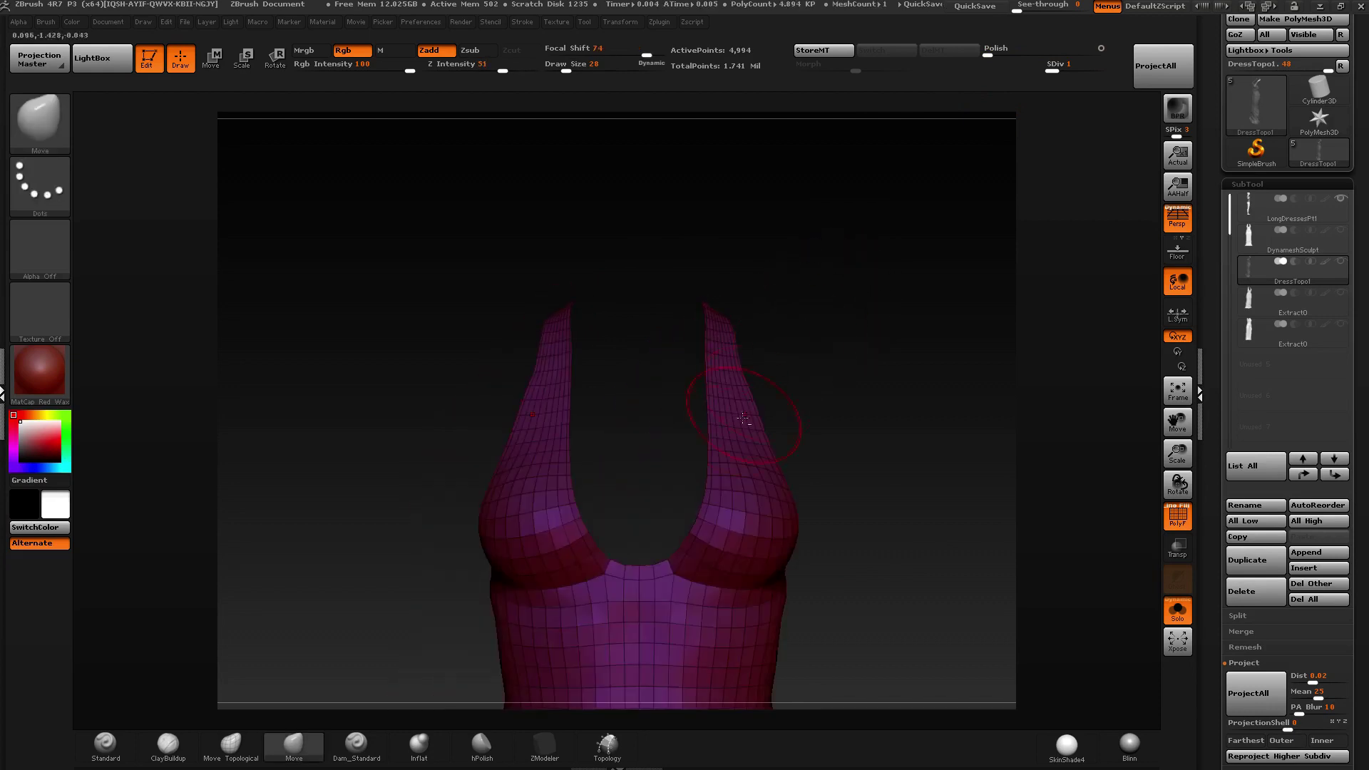
Show the body again and inflate the bust and front straps off the skin with the Inflat brush at Z Intensity 2.
right_drag(596, 316, 552, 240)
right_drag(564, 302, 794, 351)
click(1178, 612)
right_drag(770, 495, 589, 396)
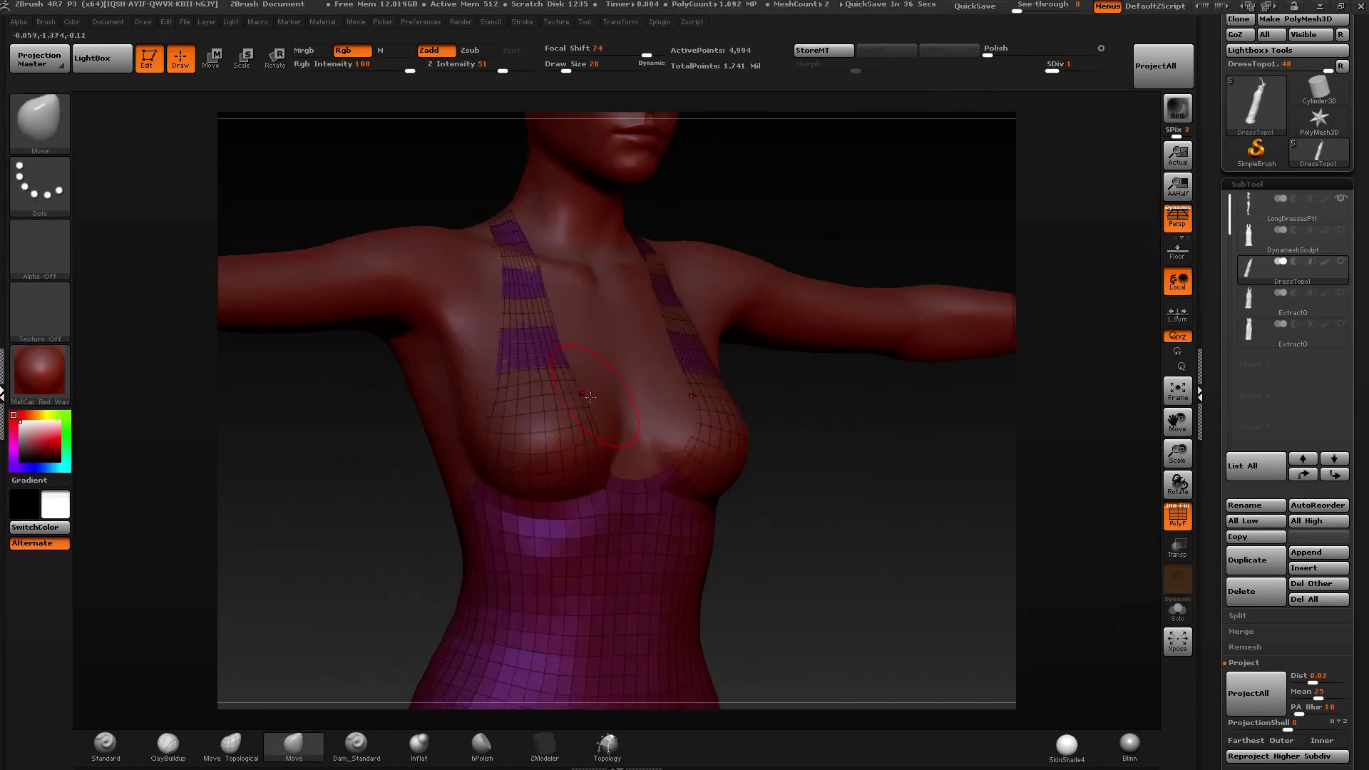
mouse_move(330, 535)
right_down()
mouse_move(698, 421)
mouse_move(557, 390)
right_up()
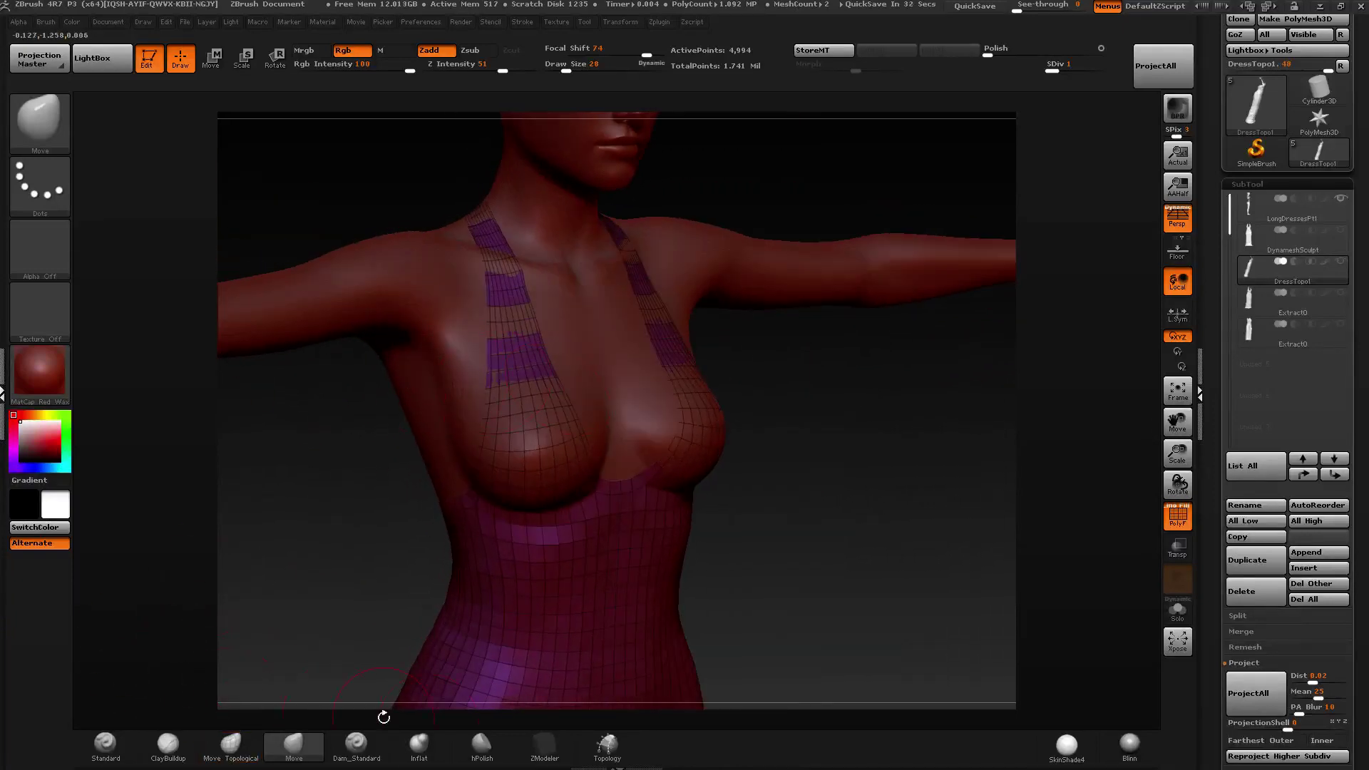
click(418, 745)
drag(456, 67, 436, 67)
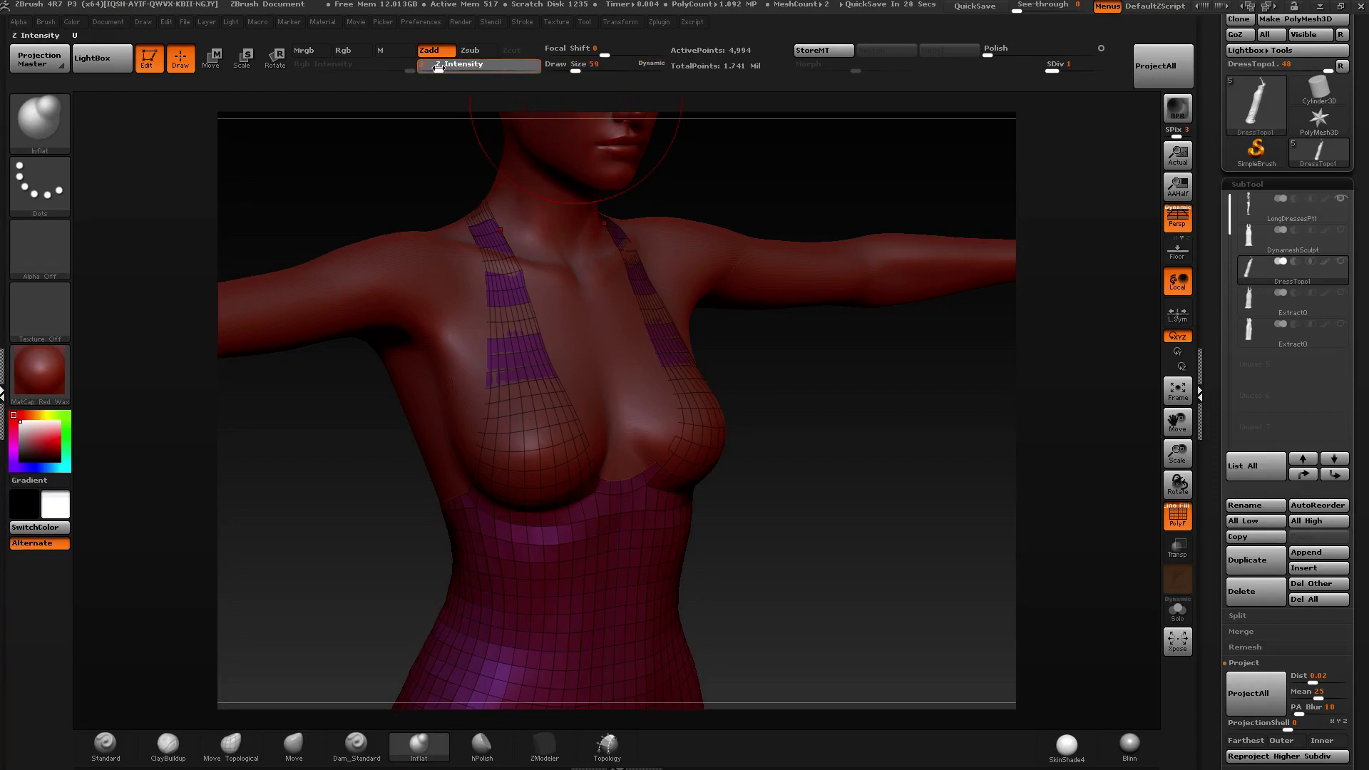
key(Return)
alt+drag(443, 131, 436, 155)
mouse_move(485, 277)
mouse_down()
mouse_move(503, 334)
mouse_move(501, 407)
mouse_move(532, 417)
mouse_move(537, 442)
mouse_up()
Hide the wireframe and inflate the strap around the neck and shoulder with the brush size reduced to 50.
click(1178, 515)
drag(364, 470, 358, 425)
mouse_move(507, 421)
mouse_down()
mouse_move(502, 449)
mouse_move(518, 459)
mouse_move(548, 414)
mouse_move(528, 337)
mouse_up()
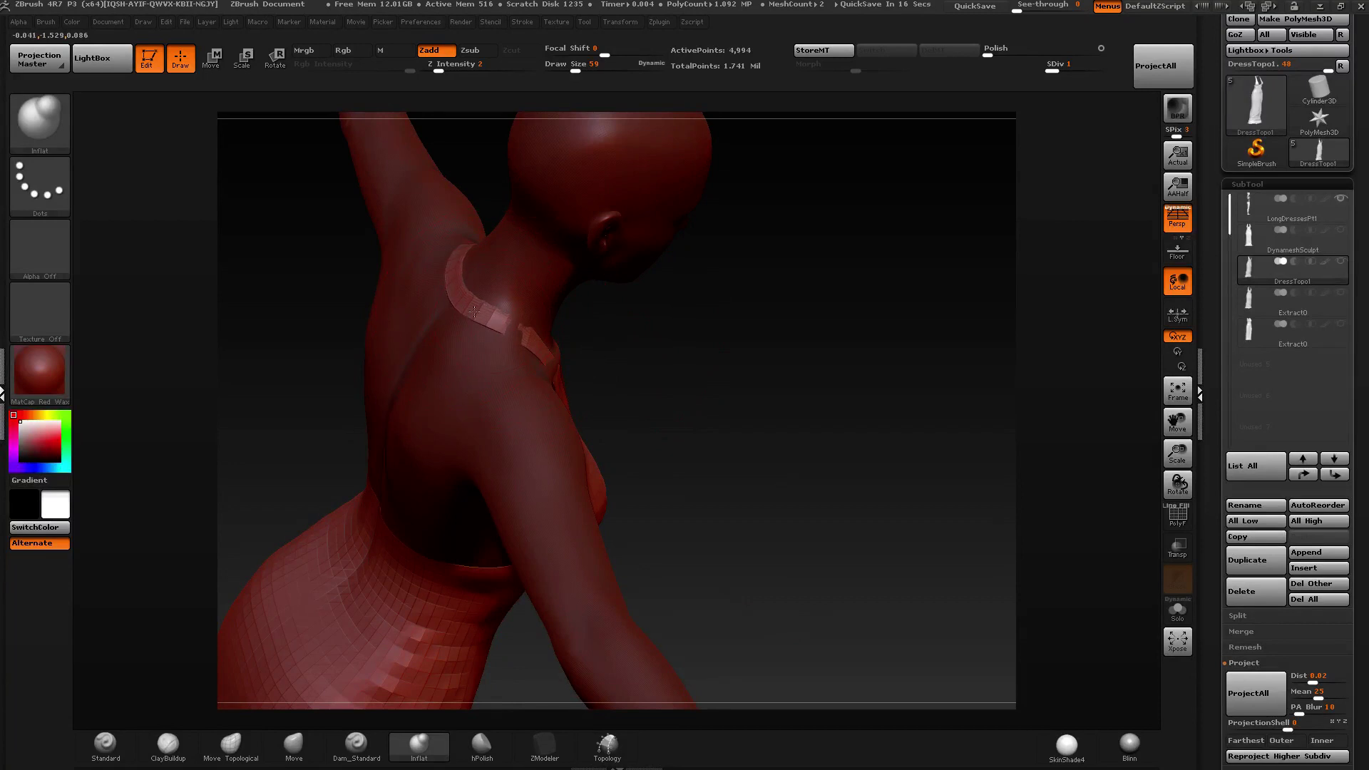
click(573, 68)
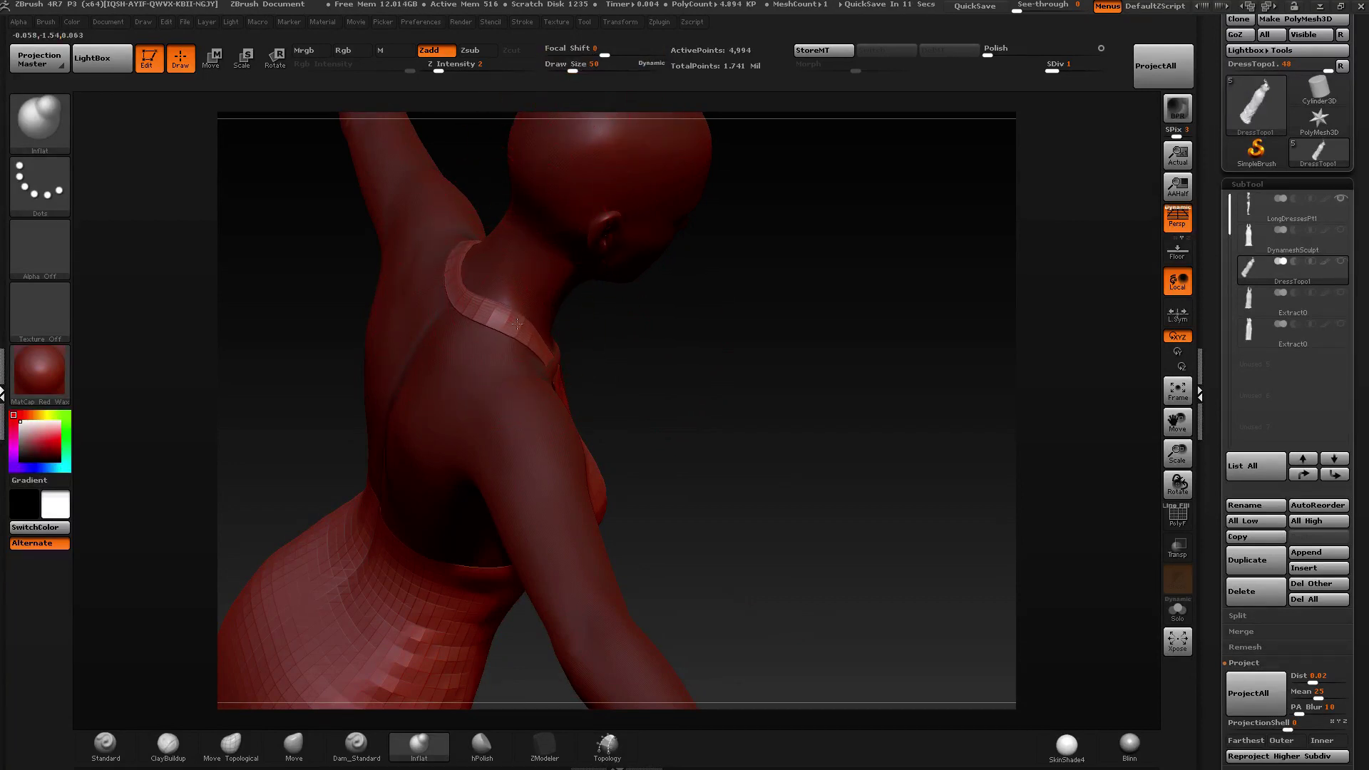
drag(526, 323, 539, 348)
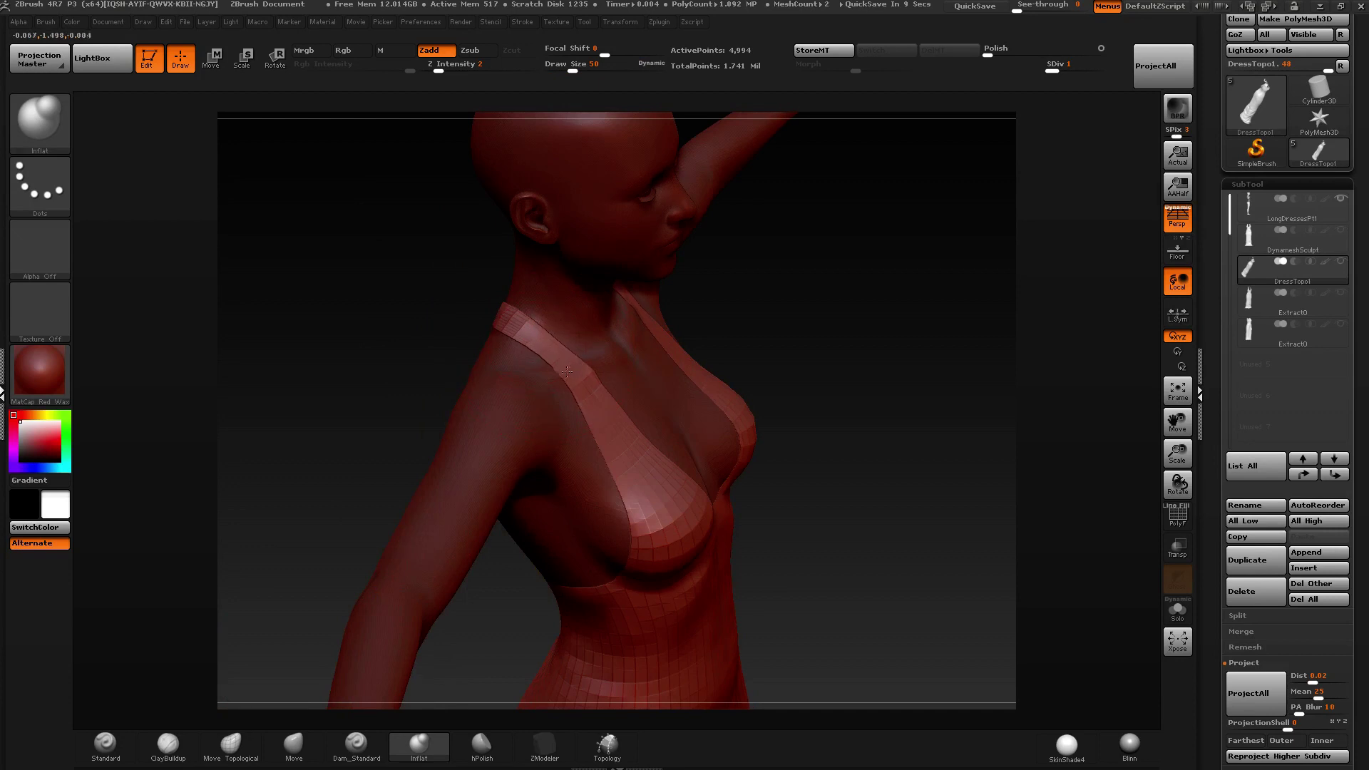
drag(578, 385, 456, 314)
alt+drag(556, 499, 532, 297)
alt+drag(778, 427, 883, 464)
Turn the dress wireframe back on and isolate DressTopo1 from the body.
click(1177, 515)
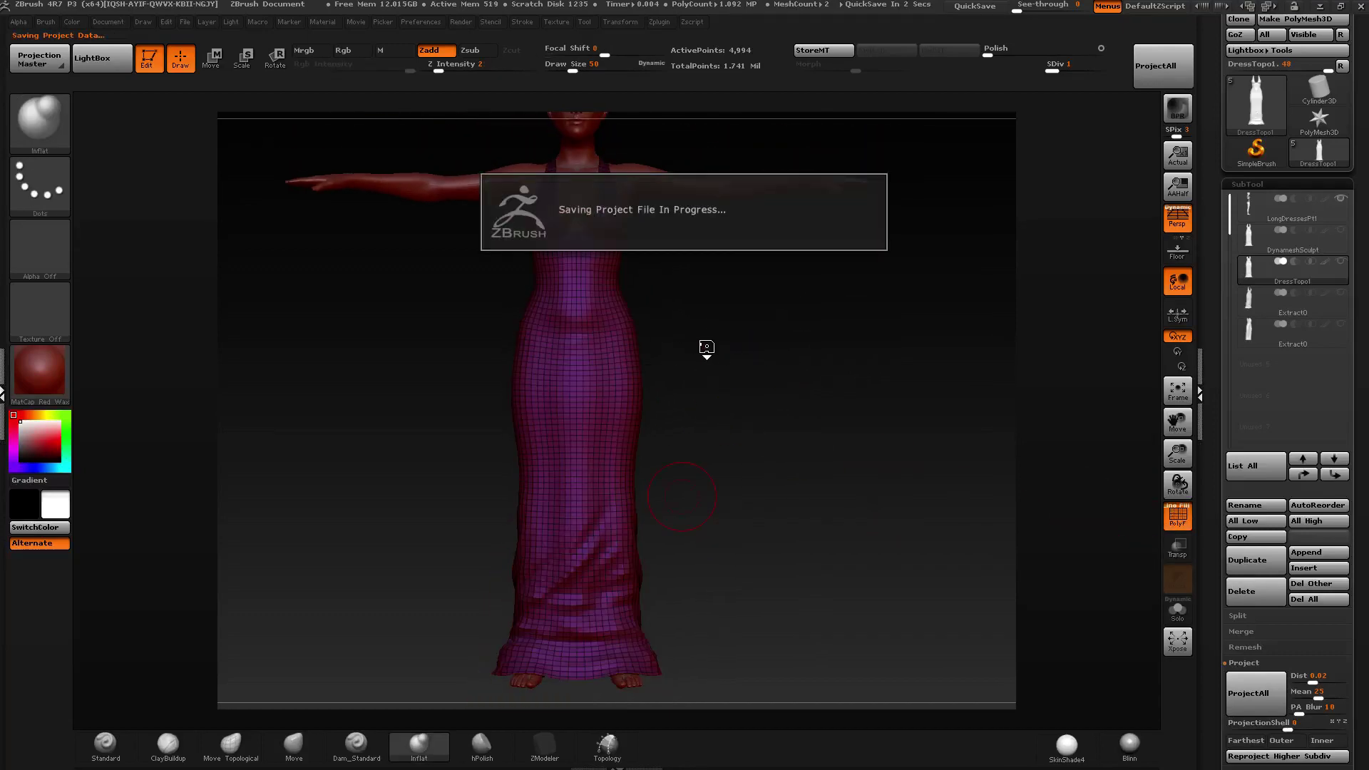
drag(705, 348, 710, 319)
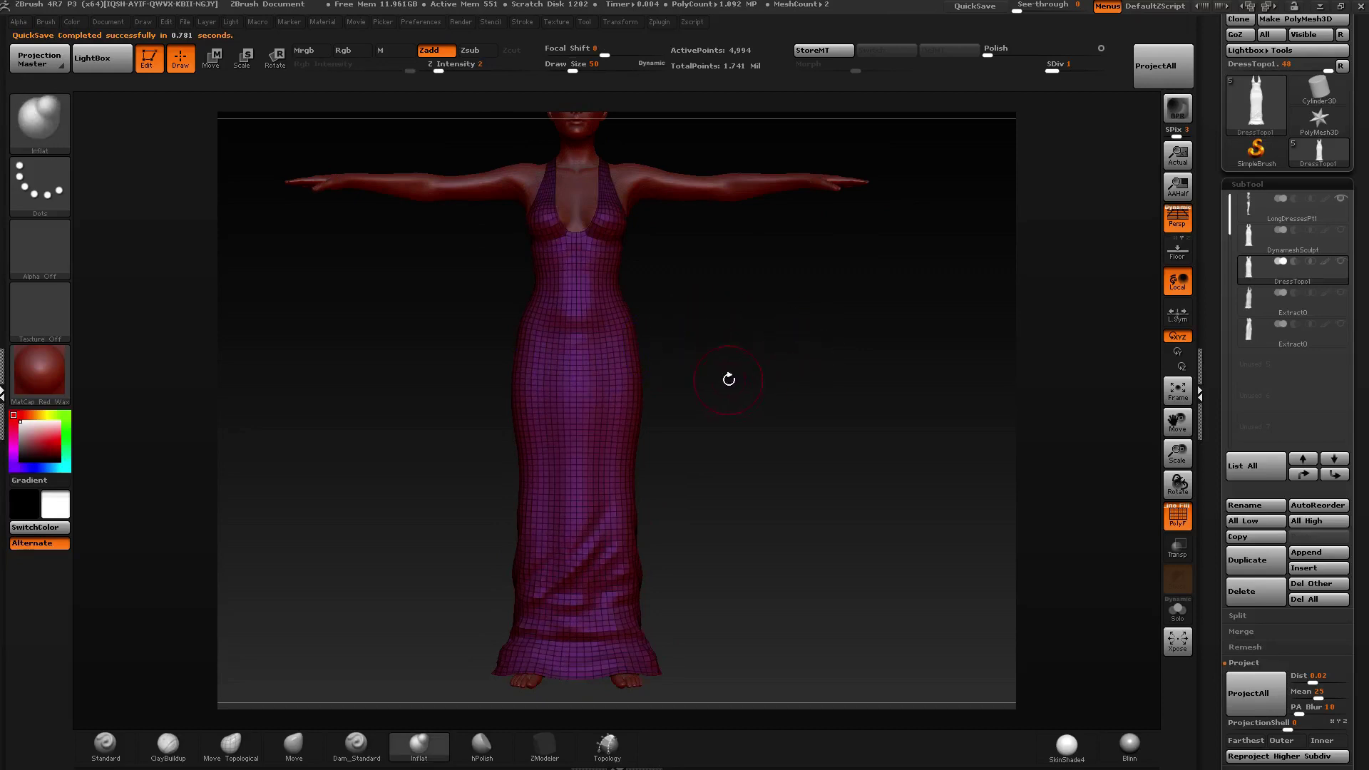
click(1178, 611)
drag(756, 328, 599, 280)
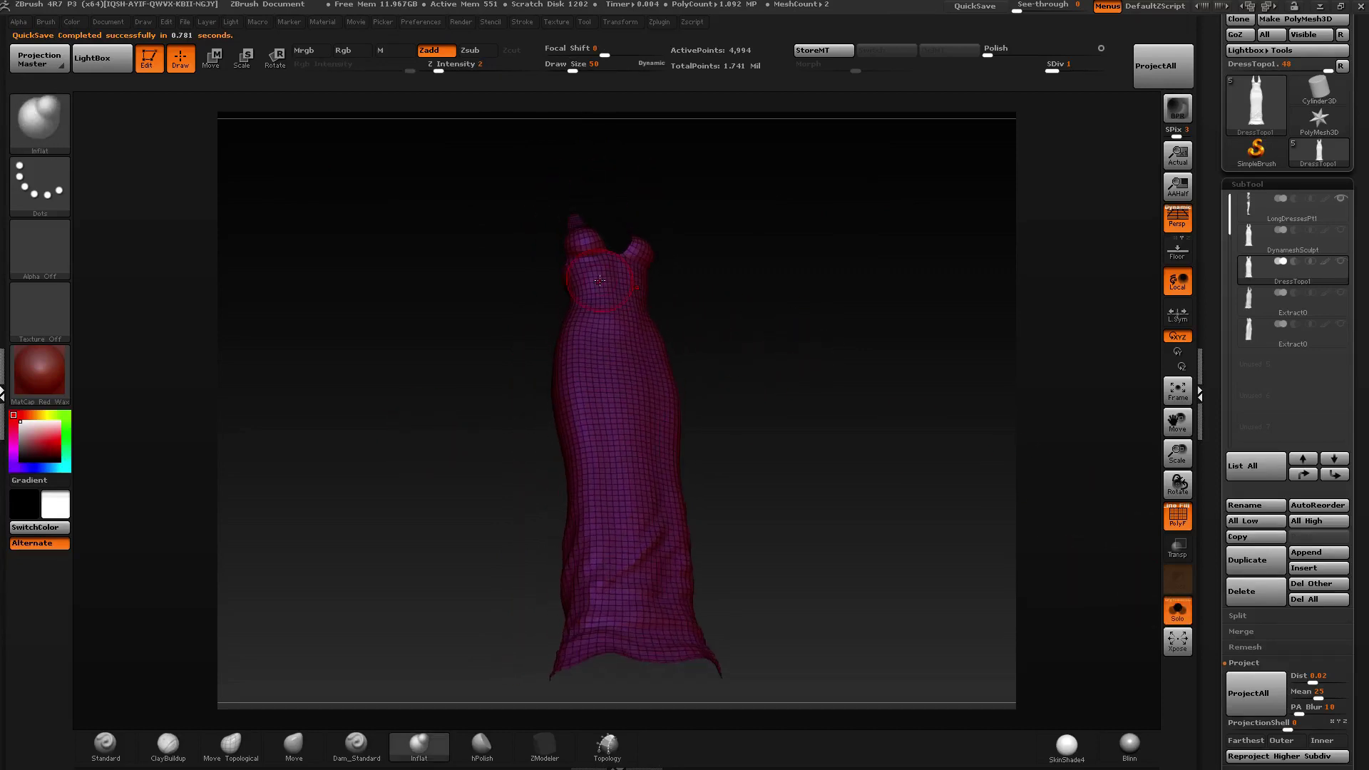
Open the UV Master plugin and create a working clone of DressTopo1 for unwrapping.
click(3, 264)
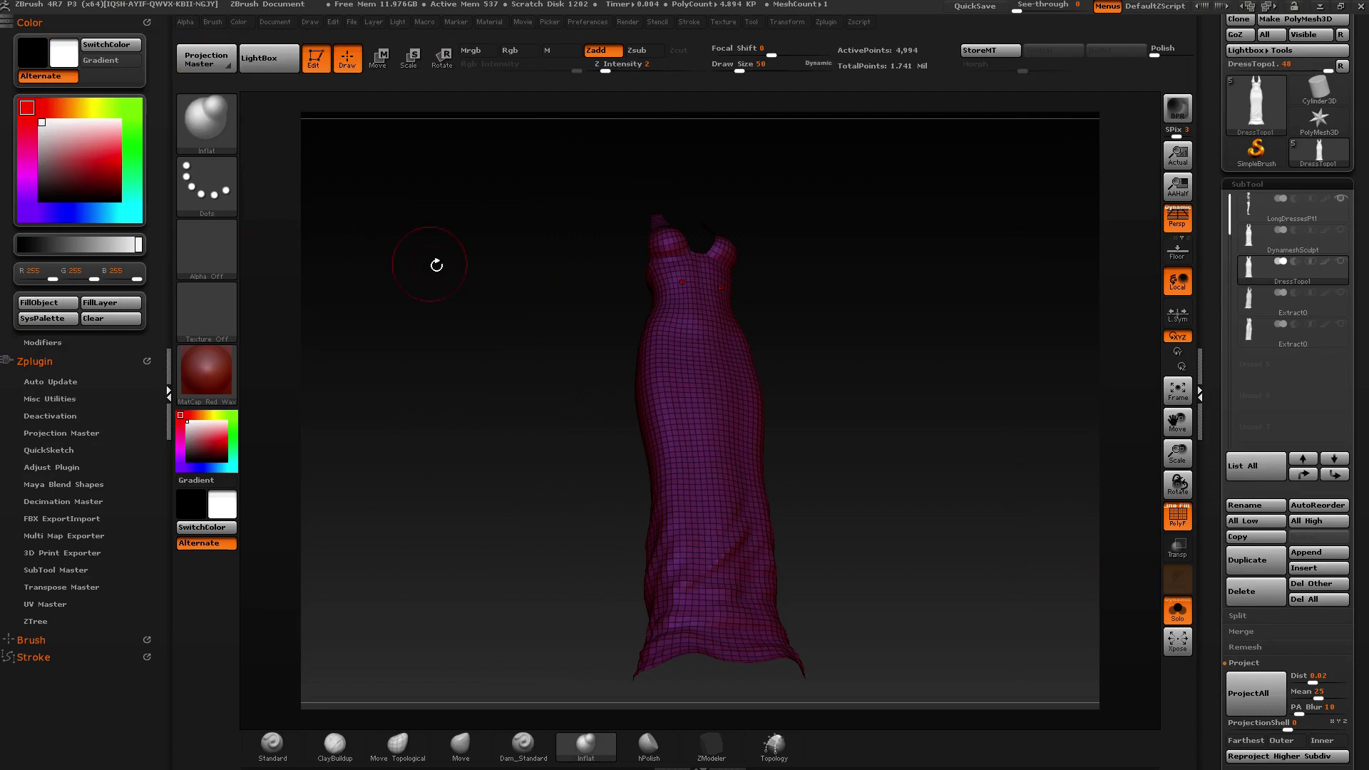
click(69, 604)
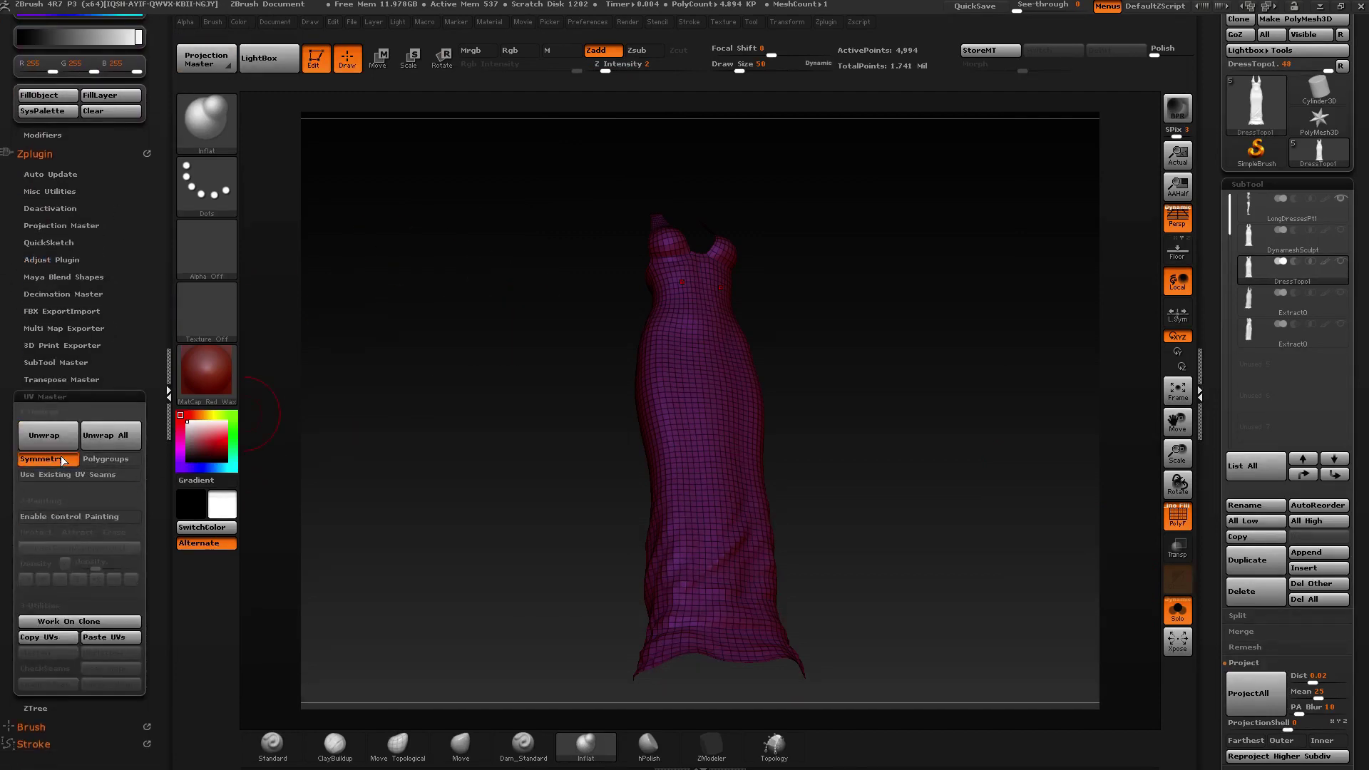
click(73, 623)
drag(783, 278, 639, 360)
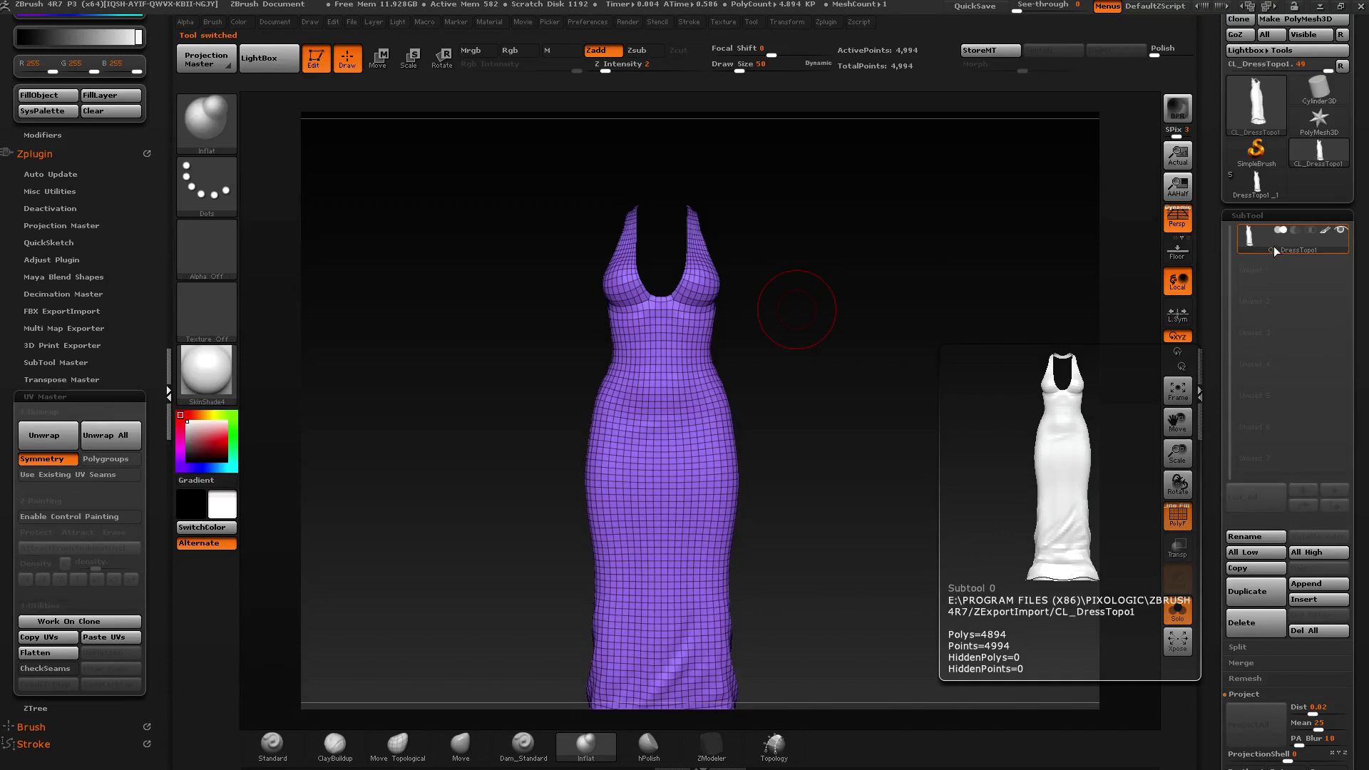
Hide the edge loop under the bust with SelectLasso, split the cups and lower dress into separate polygroups, and show the whole mesh.
right_drag(665, 378, 736, 332)
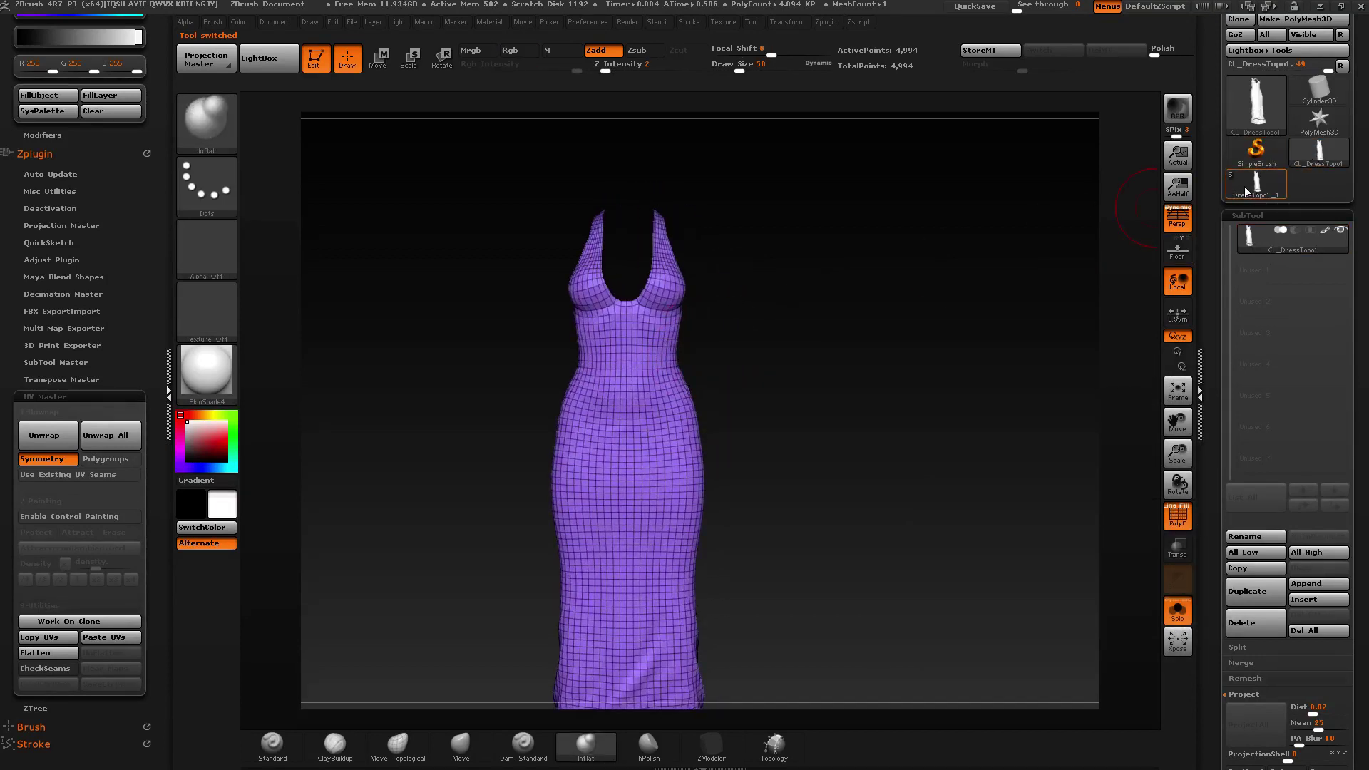
mouse_move(629, 331)
right_down()
mouse_move(697, 327)
mouse_move(599, 381)
mouse_move(718, 343)
mouse_move(599, 349)
mouse_move(667, 363)
mouse_move(632, 354)
mouse_move(633, 342)
mouse_move(597, 375)
right_up()
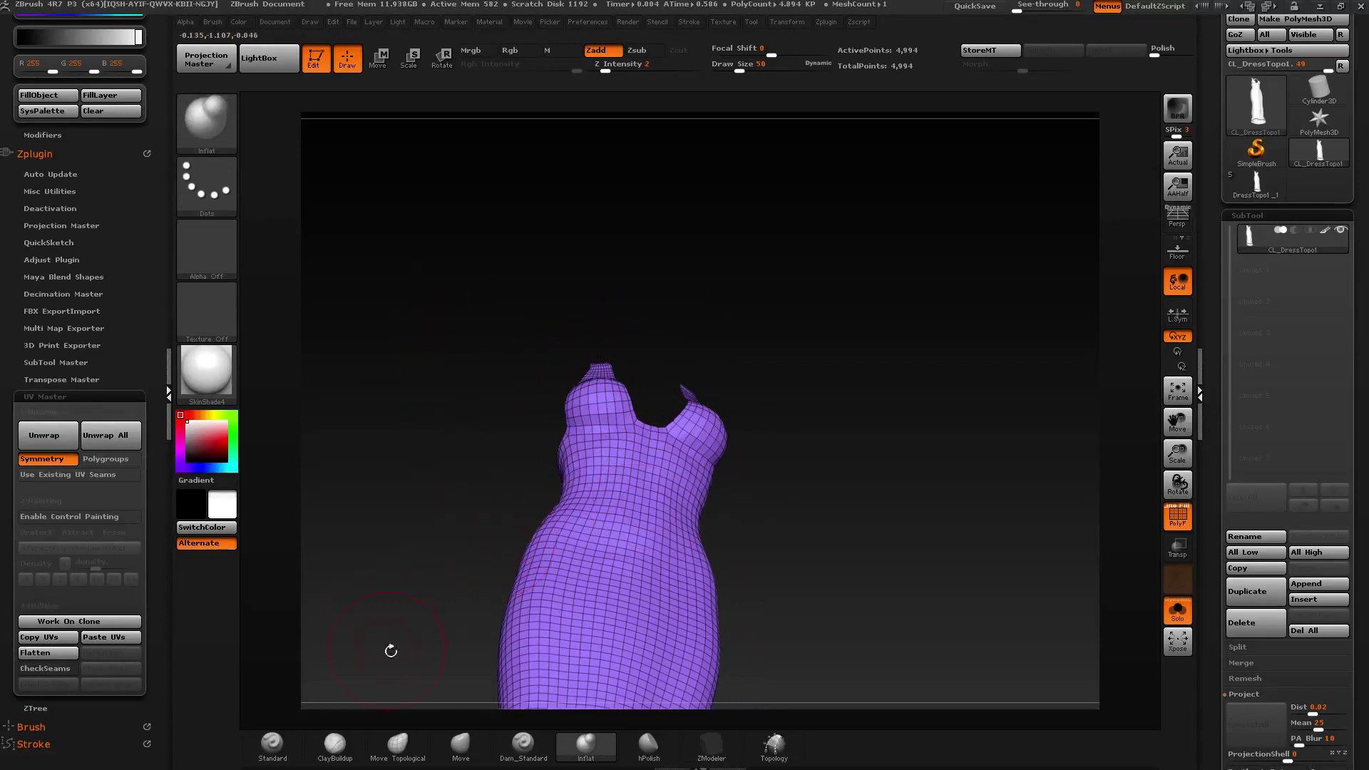
ctrl+shift+click(206, 120)
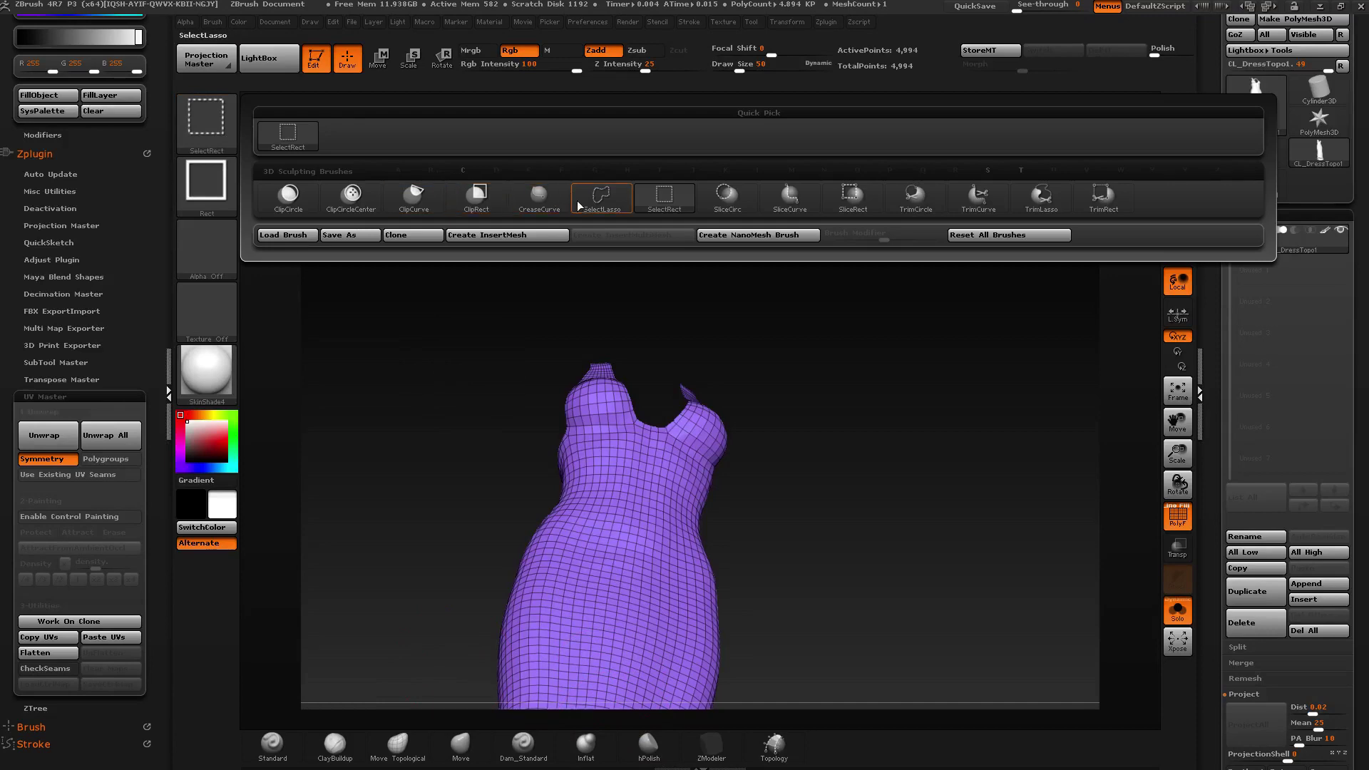
click(601, 197)
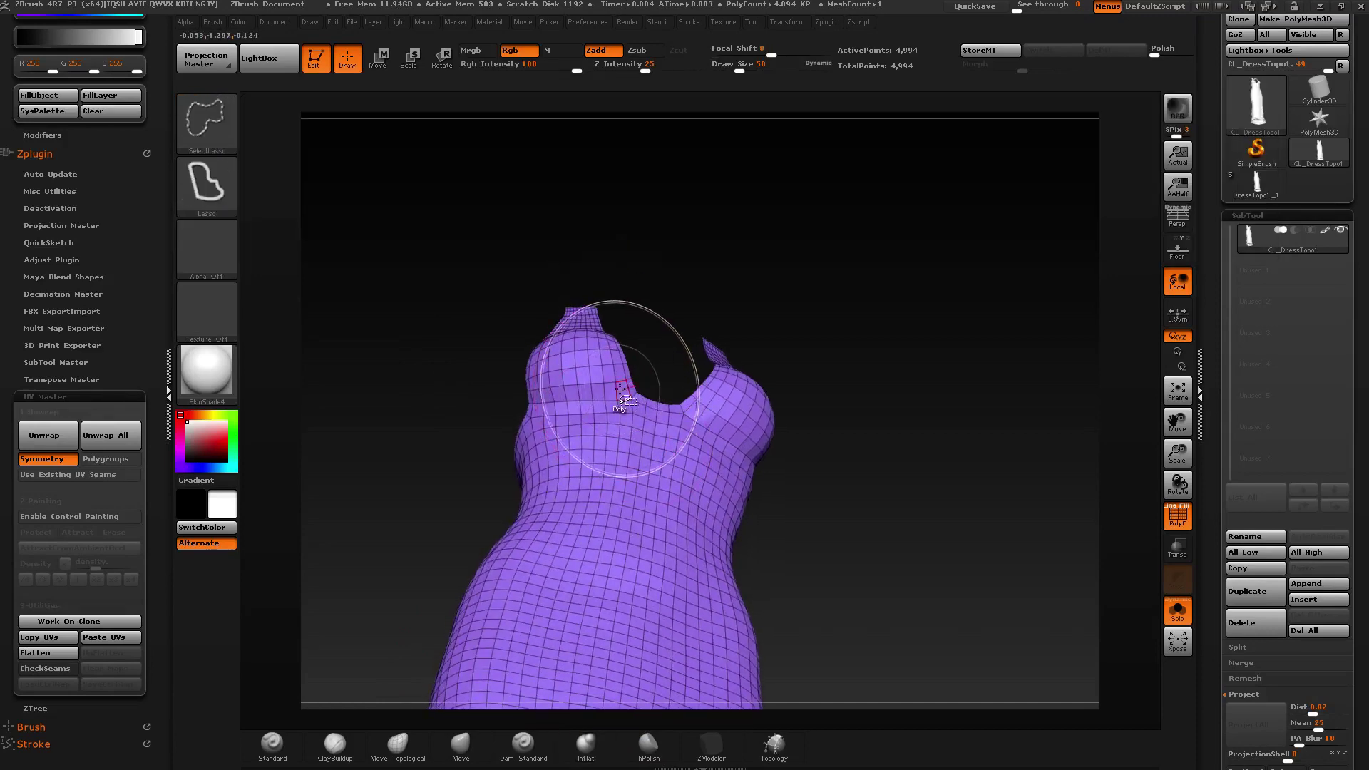
ctrl+shift+click(621, 389)
mouse_move(645, 364)
mouse_down()
mouse_move(660, 352)
mouse_move(635, 389)
mouse_move(734, 327)
mouse_move(598, 367)
mouse_up()
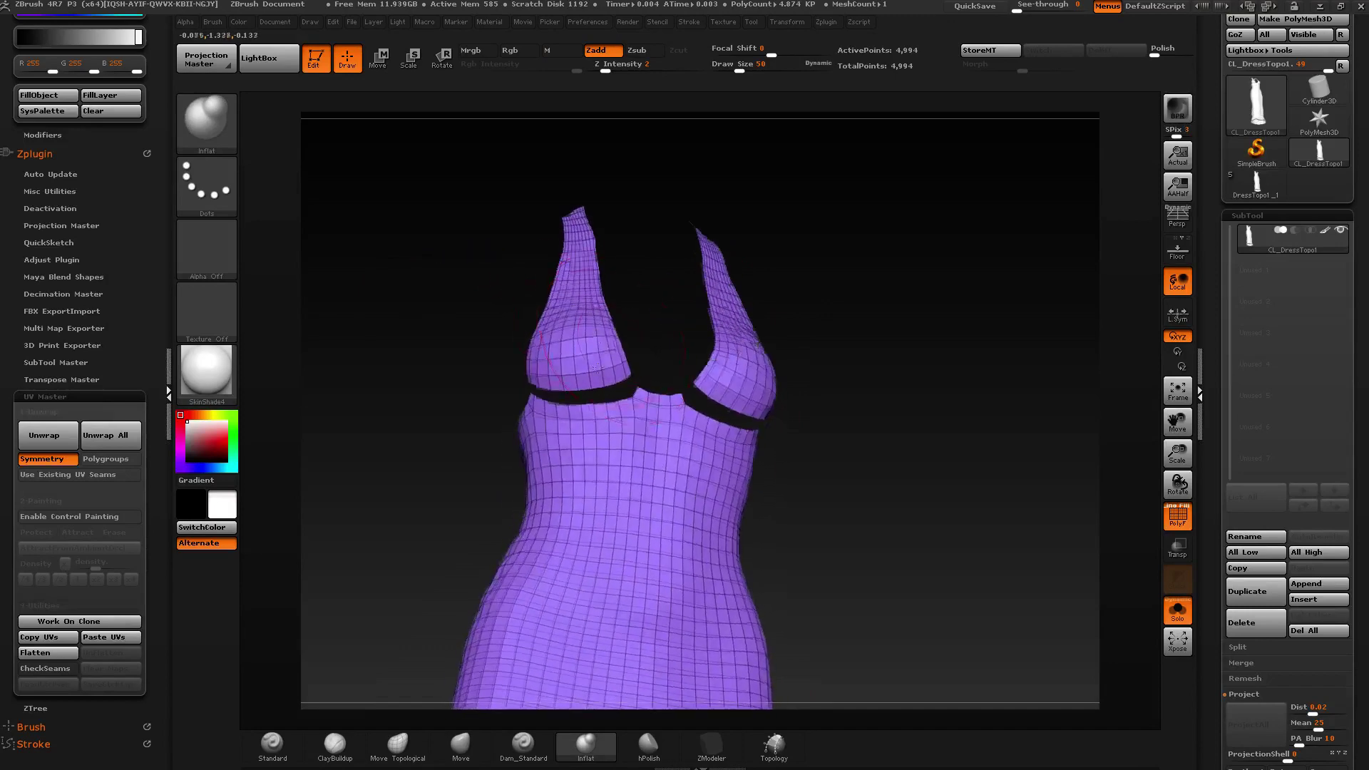
mouse_move(598, 368)
right_down()
mouse_move(748, 372)
mouse_move(766, 280)
right_up()
key(ctrl+w)
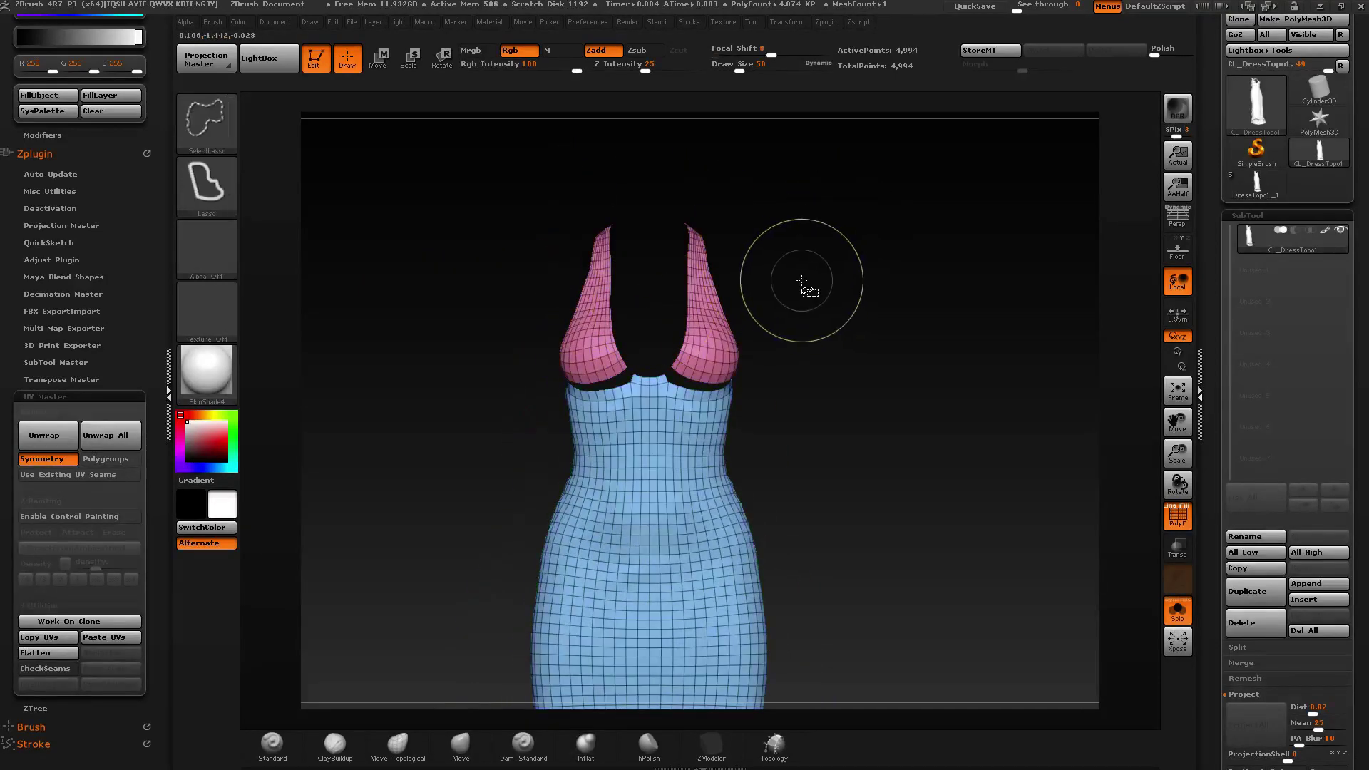
ctrl+shift+click(802, 280)
Switch to SelectRect, isolate the bust cups, and grow the visible area to include the strip beneath them.
ctrl+shift+click(220, 126)
ctrl+shift+click(350, 143)
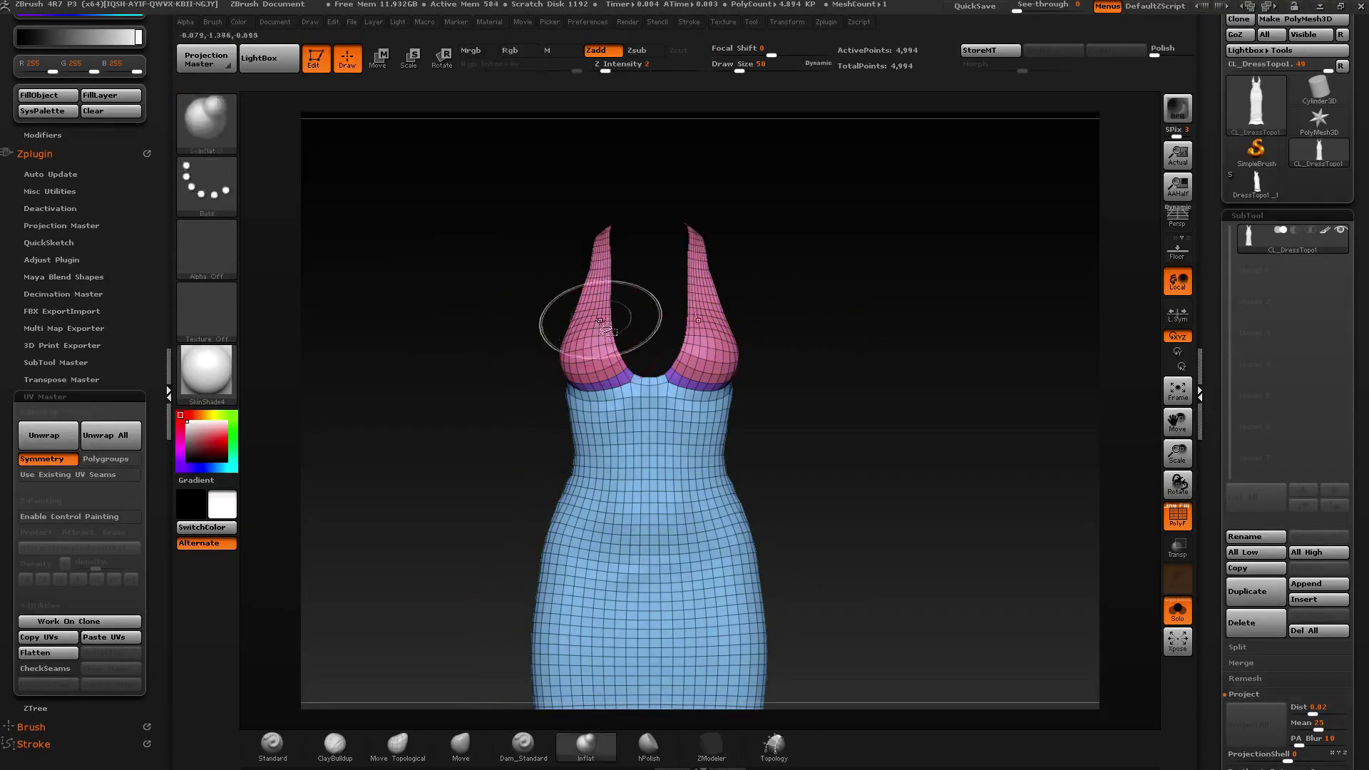
mouse_move(600, 321)
right_down()
mouse_move(589, 327)
mouse_move(590, 313)
right_up()
ctrl+shift+click(590, 312)
key(ctrl+shift+x)
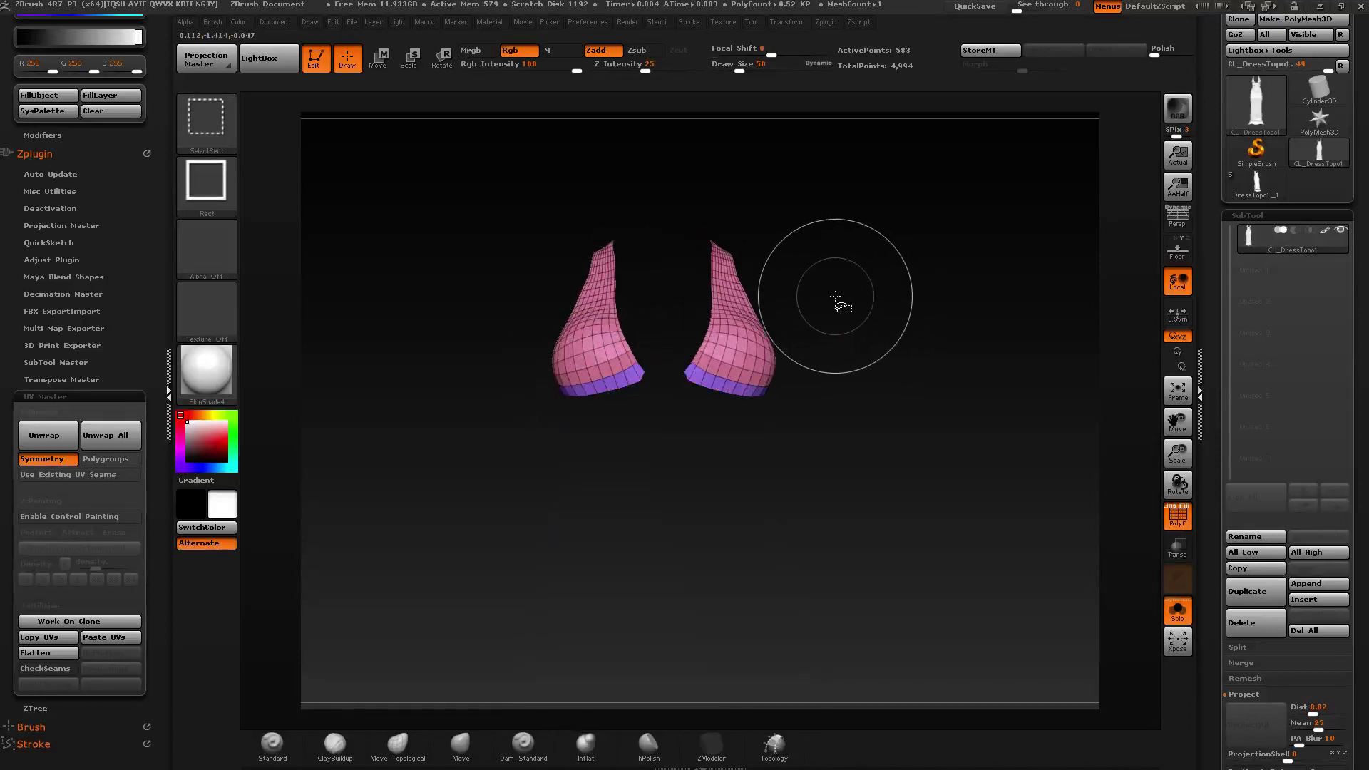
Give the two bust cups separate polygroups, each including its lower strip, and show the whole dress.
key(b)
key(i)
key(n)
mouse_move(786, 287)
mouse_down()
mouse_move(896, 281)
mouse_move(749, 255)
mouse_move(778, 254)
mouse_up()
ctrl+alt+shift+drag(865, 174, 633, 511)
drag(642, 298, 779, 306)
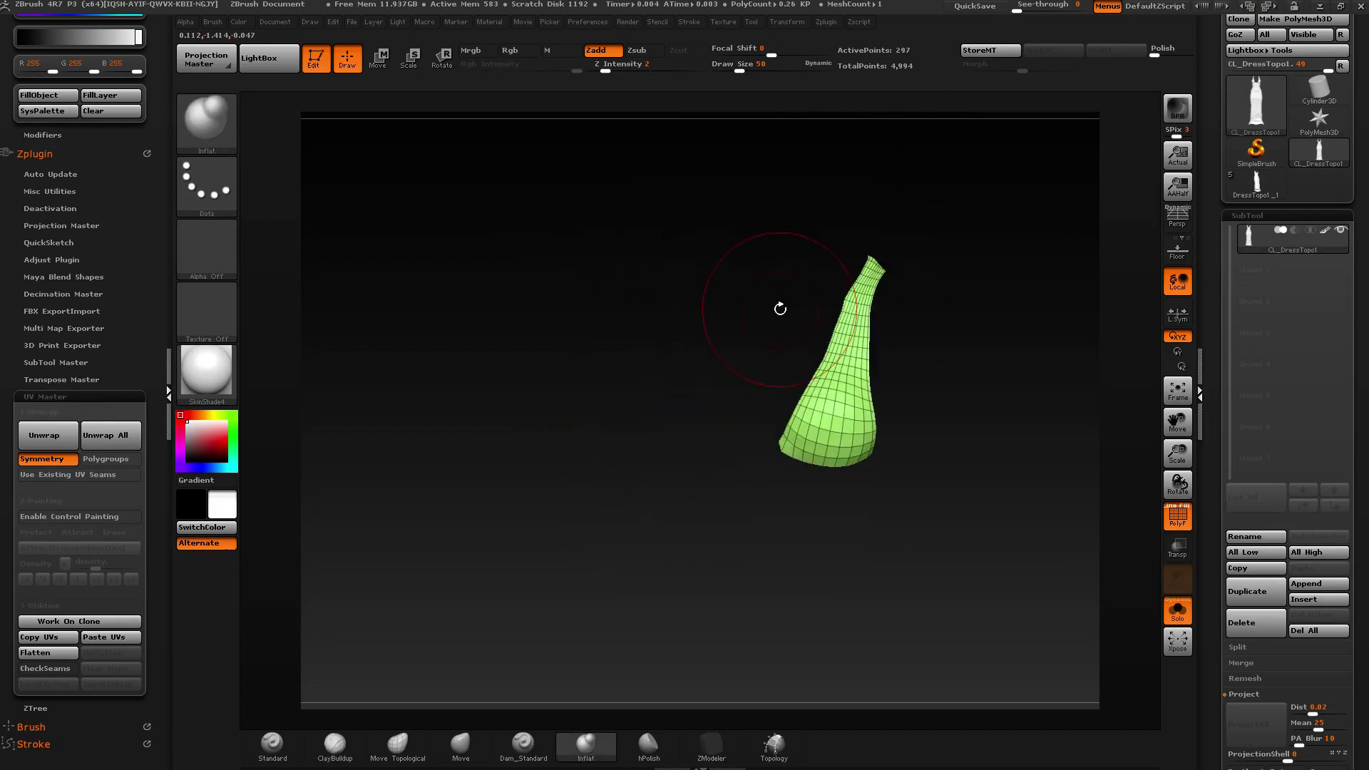
ctrl+shift+click(984, 284)
Isolate the blue lower part of the dress by hiding both bust cup polygroups.
shift+right_drag(858, 348, 891, 371)
alt+right_drag(810, 578, 800, 470)
ctrl+right_drag(800, 471, 724, 508)
mouse_move(724, 507)
alt+right_down()
mouse_move(706, 343)
mouse_move(868, 338)
mouse_move(735, 311)
mouse_move(730, 324)
mouse_move(782, 315)
mouse_move(706, 318)
mouse_move(734, 320)
mouse_move(727, 378)
mouse_move(723, 281)
mouse_move(706, 350)
alt+right_up()
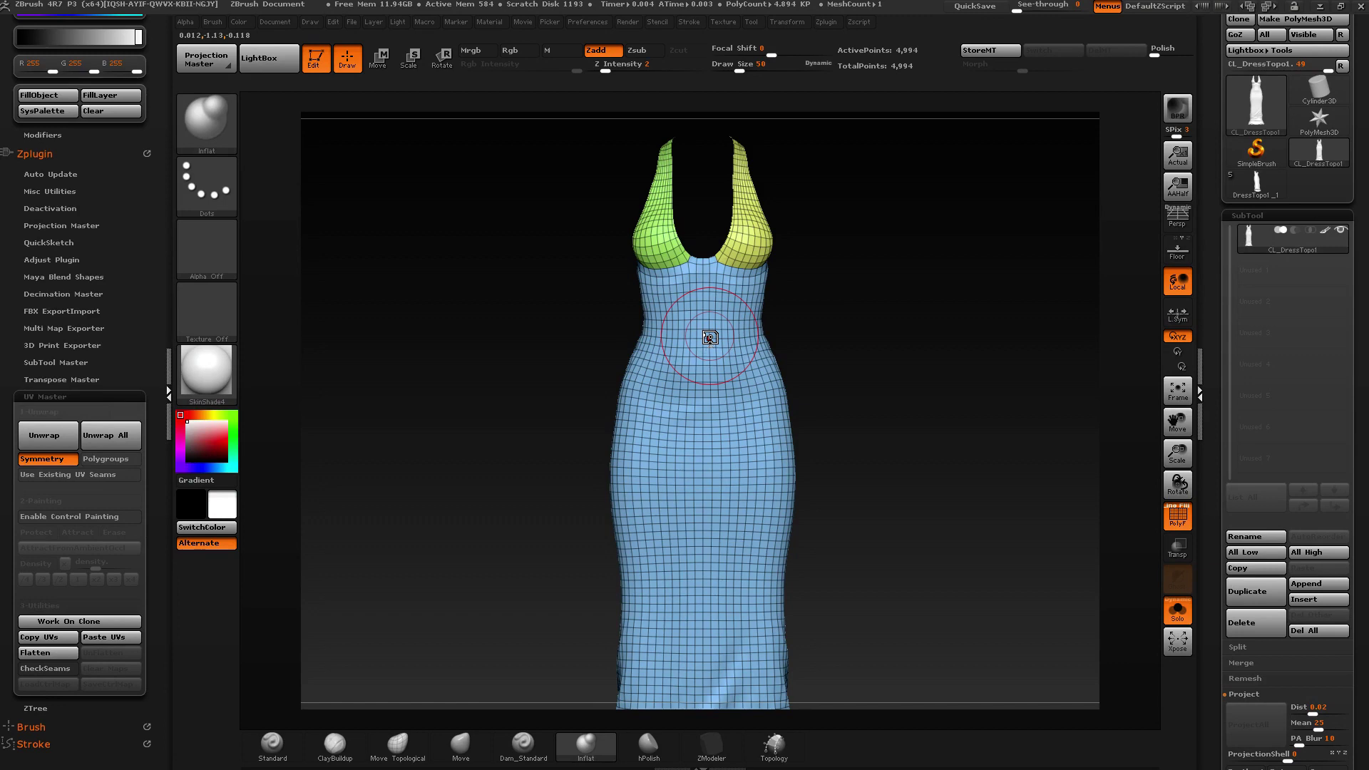
mouse_move(706, 192)
mouse_down()
mouse_move(784, 193)
mouse_move(701, 187)
mouse_move(664, 257)
mouse_move(770, 207)
mouse_move(678, 202)
mouse_move(670, 254)
mouse_move(616, 220)
mouse_move(520, 223)
mouse_move(715, 416)
mouse_move(655, 389)
mouse_up()
key(ctrl)
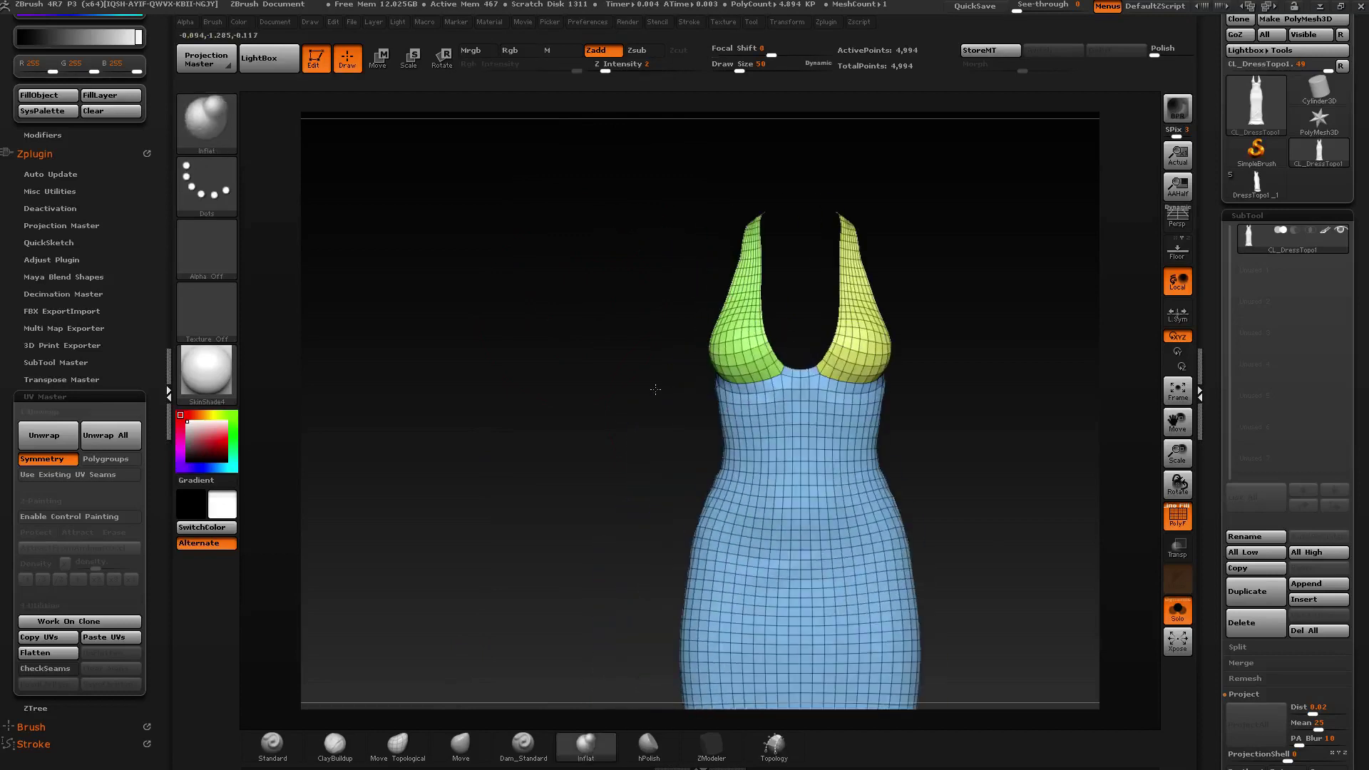
mouse_move(719, 509)
mouse_down()
mouse_move(627, 290)
mouse_move(660, 328)
mouse_move(681, 261)
mouse_up()
ctrl+shift+click(682, 261)
ctrl+shift+click(682, 261)
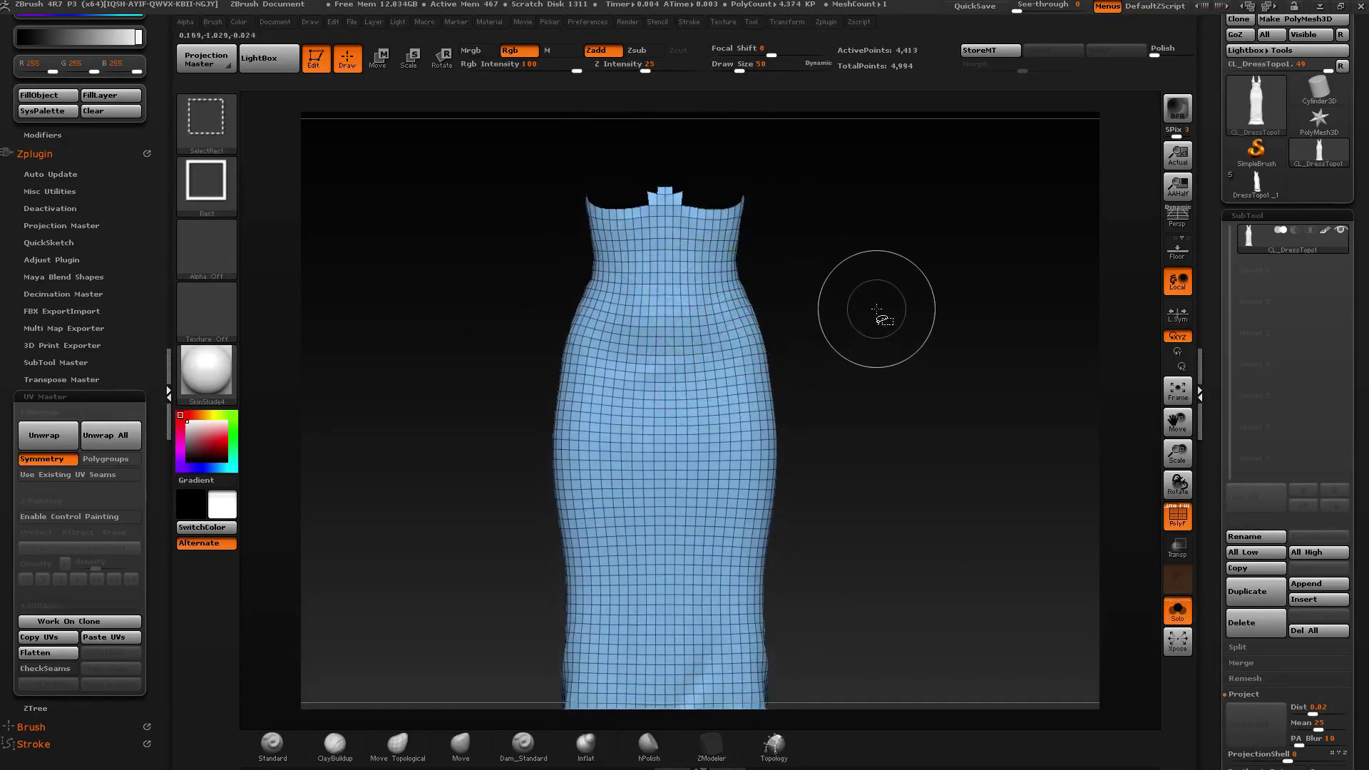
Hide the upper section of the lower dress from the side so only the skirt below the waist stays visible.
drag(832, 309, 901, 296)
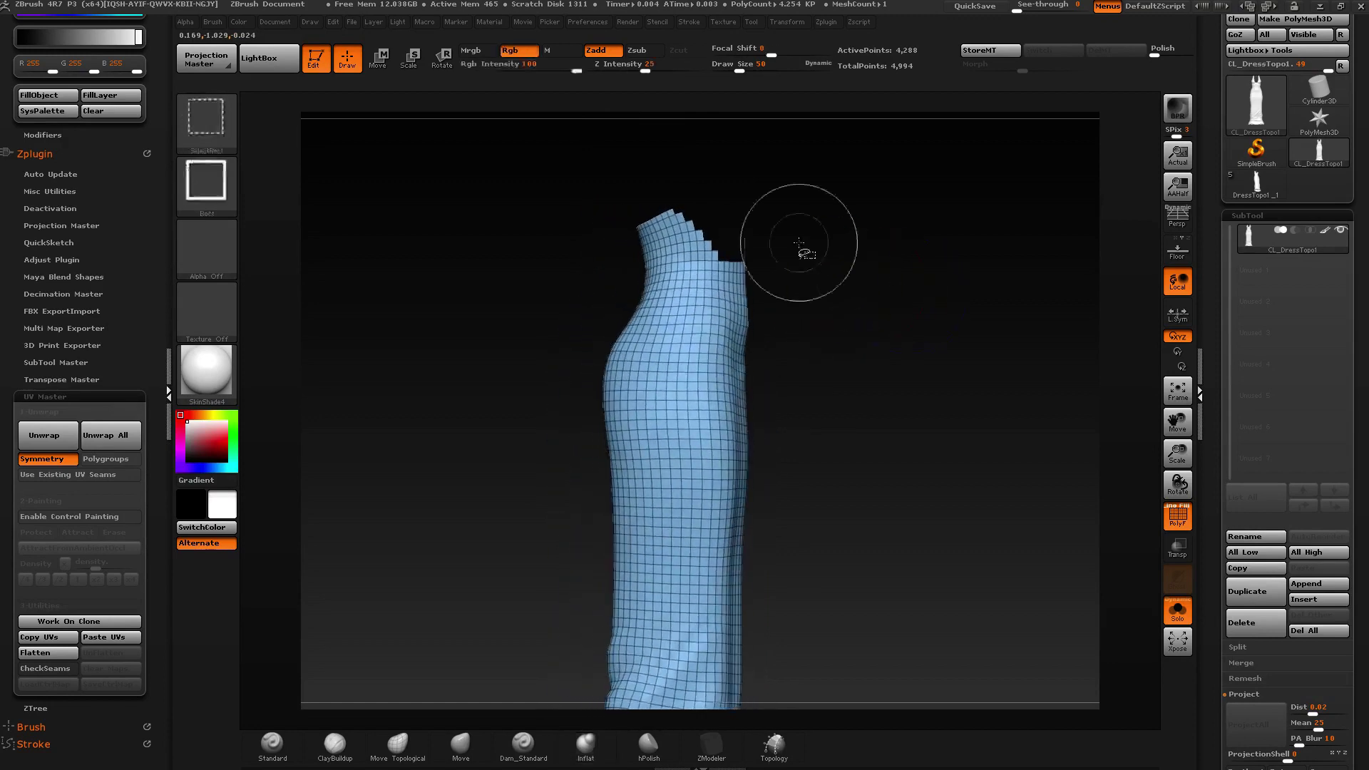
ctrl+shift+drag(790, 159, 571, 256)
drag(616, 233, 763, 241)
drag(759, 231, 824, 244)
drag(827, 214, 777, 225)
ctrl+right_drag(784, 242, 806, 213)
ctrl+shift+drag(831, 242, 850, 270)
ctrl+right_drag(869, 235, 860, 211)
ctrl+shift+click(860, 211)
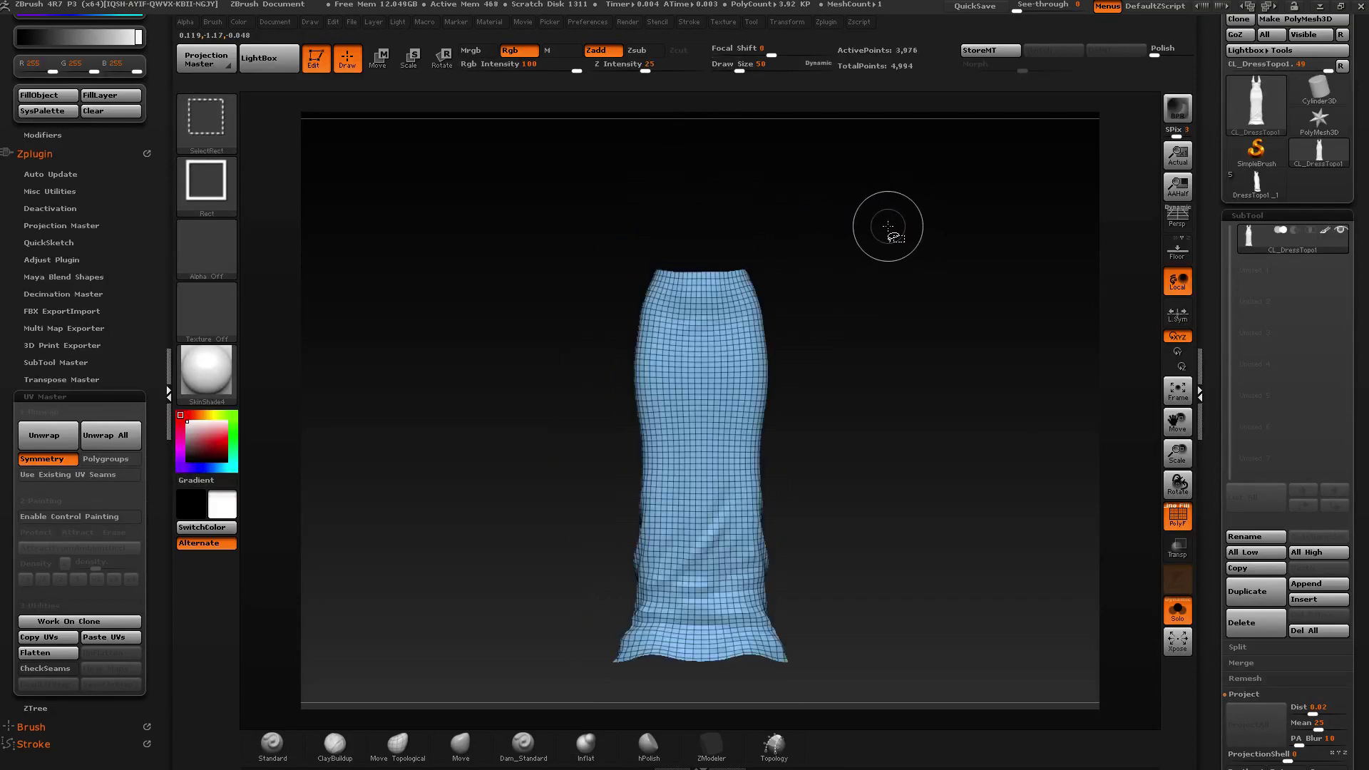
Assign the visible skirt to its own polygroup and show the entire dress.
key(ctrl+w)
key(ctrl+w)
ctrl+shift+click(852, 240)
right_drag(734, 308, 695, 358)
alt+right_drag(687, 421, 679, 375)
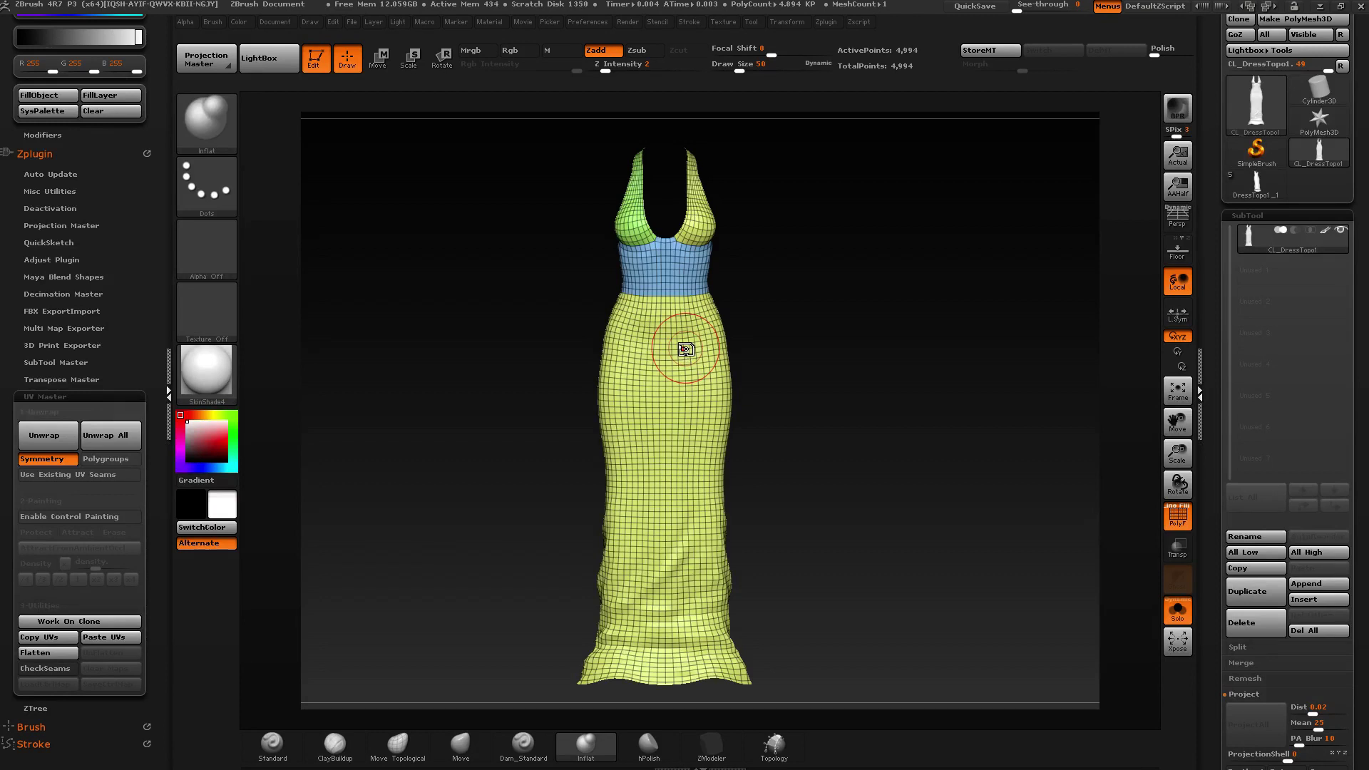
mouse_move(718, 341)
mouse_down()
mouse_move(773, 327)
mouse_move(721, 324)
mouse_move(725, 334)
mouse_up()
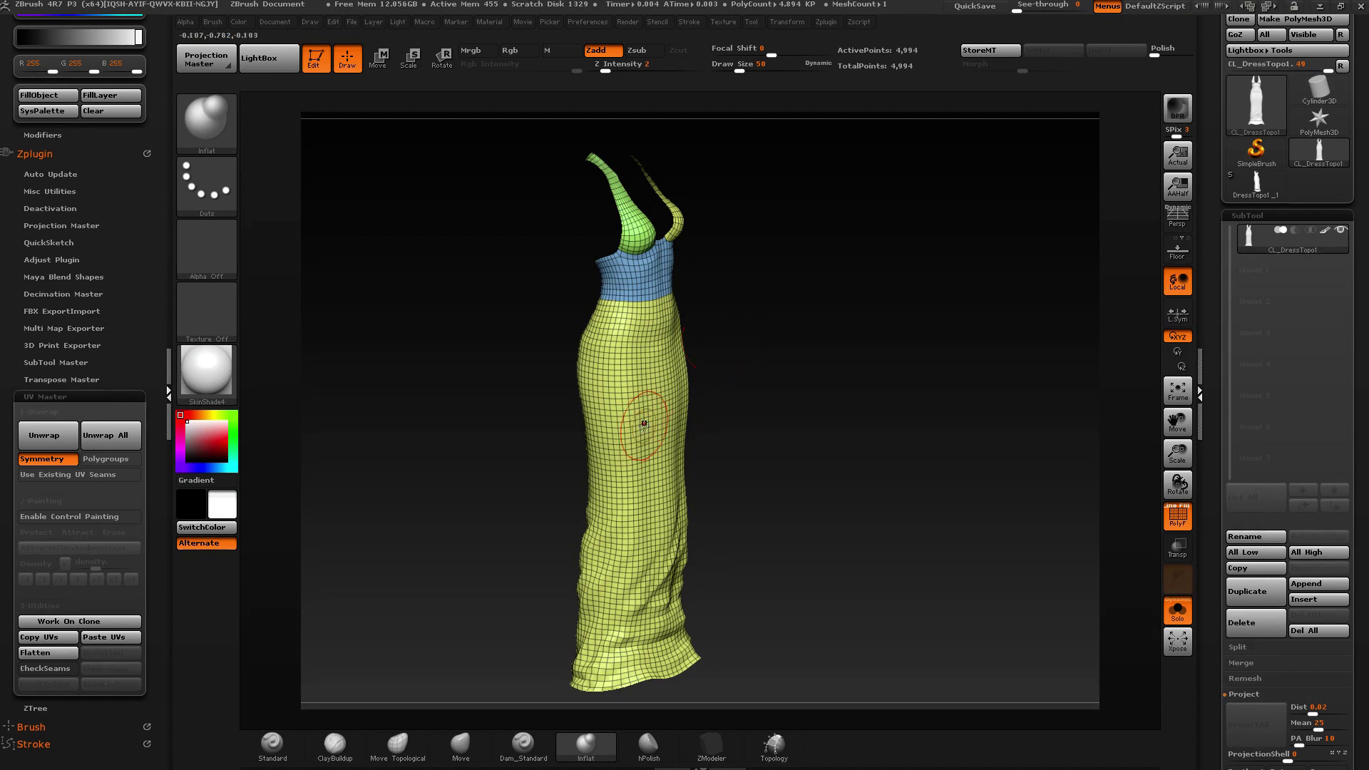
shift+drag(833, 411, 783, 391)
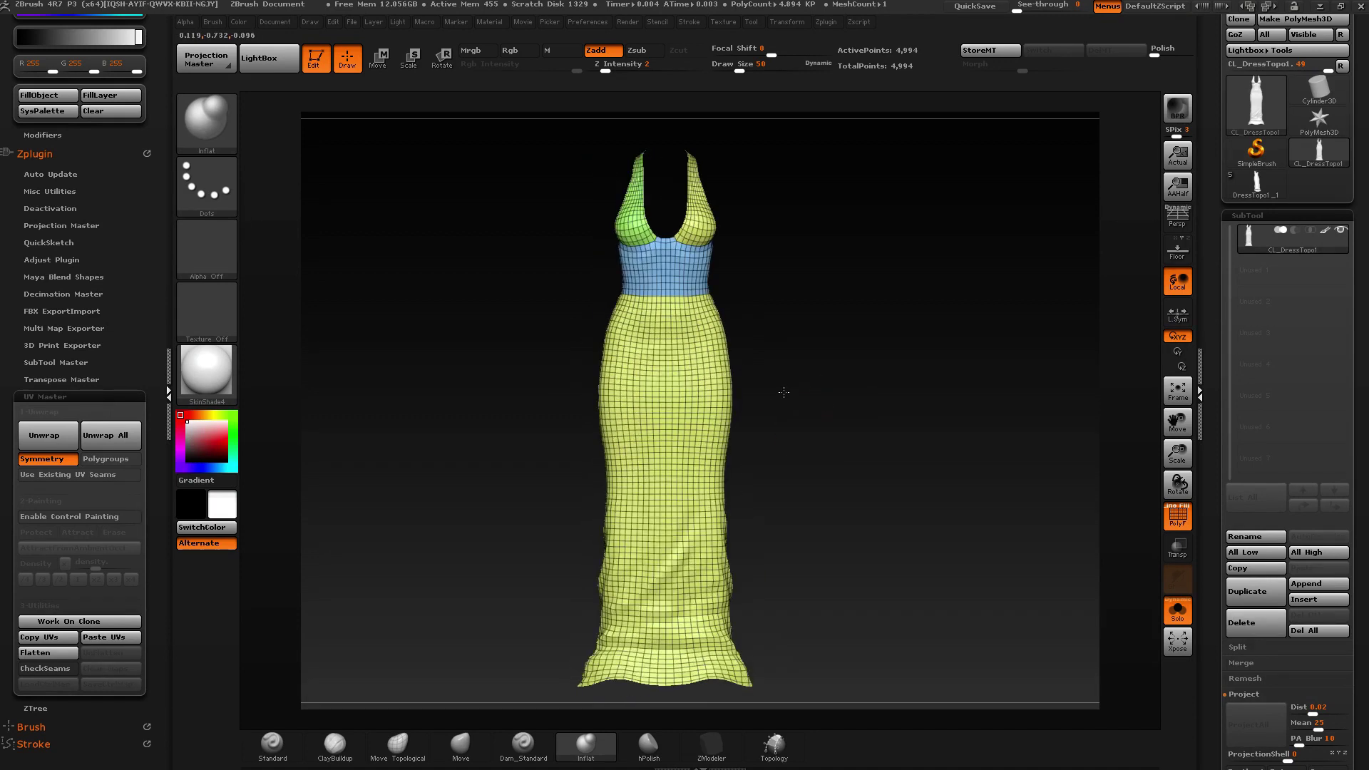
Isolate the skirt, shrink its visible area to below the waist, regroup it, and show the whole dress.
ctrl+shift+click(695, 431)
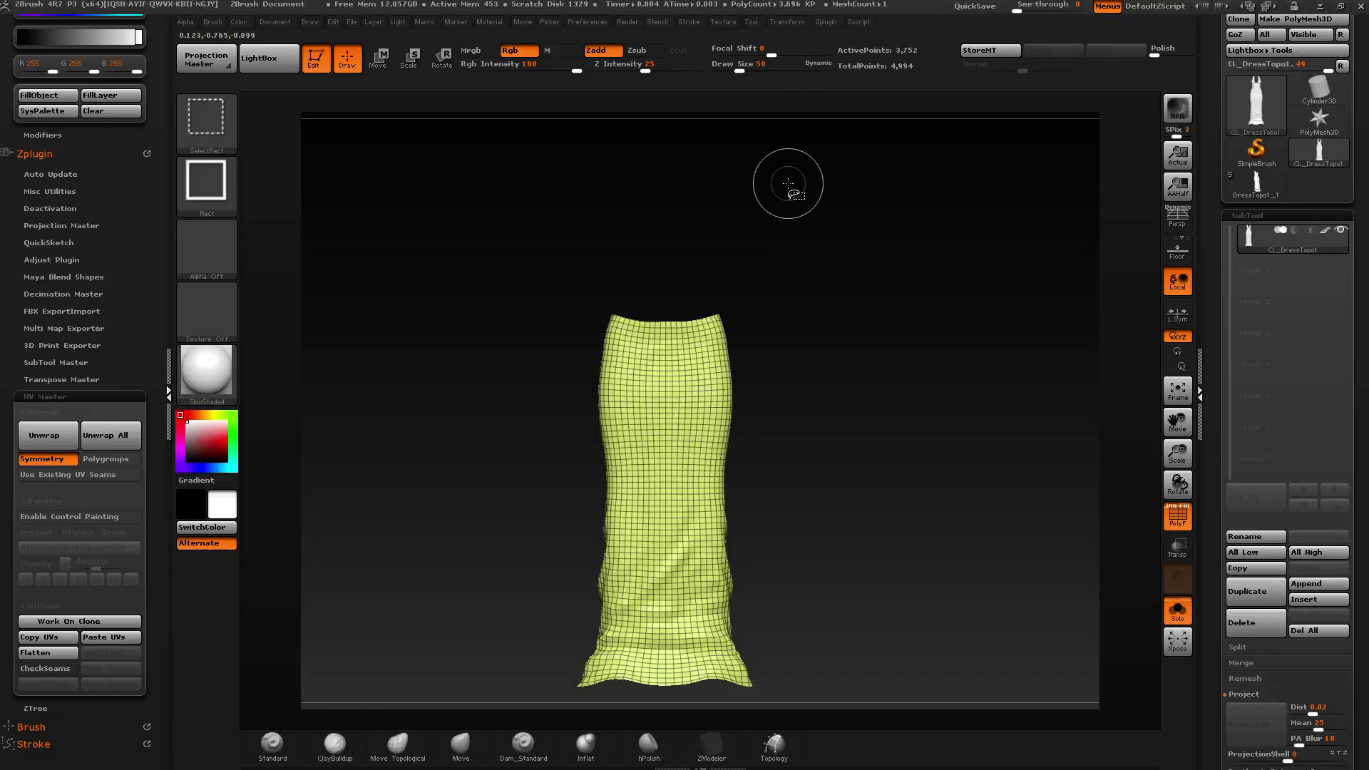
key(ctrl+shift+s)
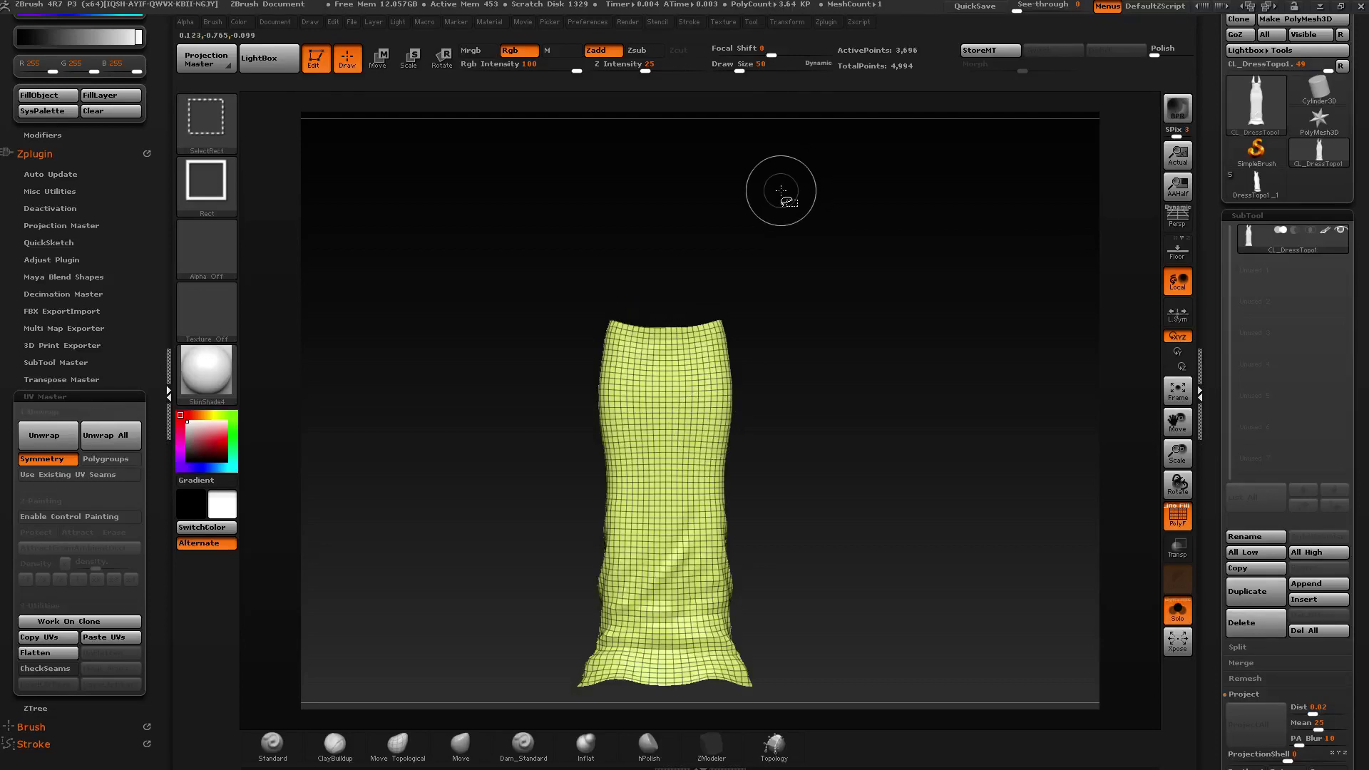
key(ctrl+w)
ctrl+shift+click(748, 265)
Isolate the pieces between bust and skirt, merge them into one waist polygroup, and show the whole dress.
ctrl+shift+click(710, 305)
ctrl+shift+drag(760, 268, 768, 284)
ctrl+shift+click(708, 277)
key(ctrl+w)
ctrl+shift+click(775, 278)
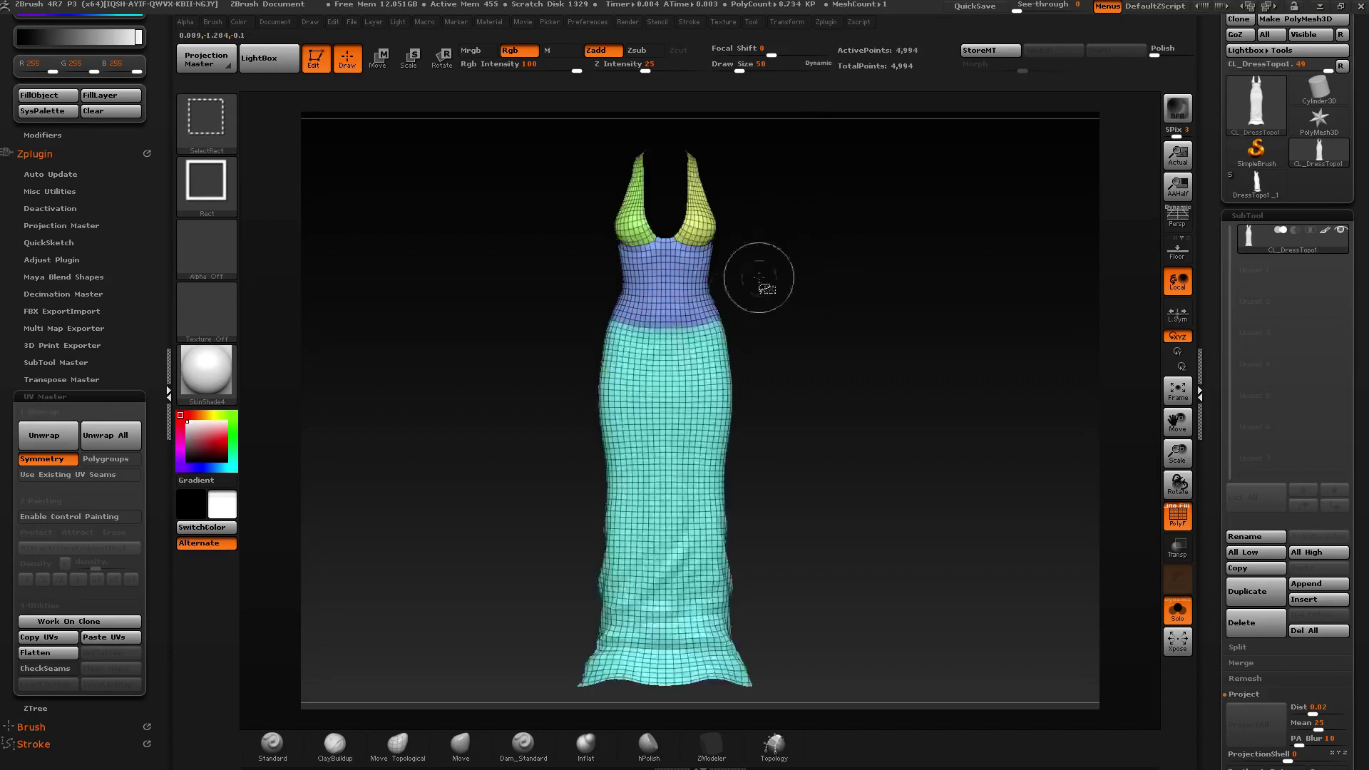
Unwrap the dress in UV Master with Symmetry and Polygroups enabled, and flatten it to display the UV shells.
click(586, 747)
mouse_move(820, 428)
mouse_down()
mouse_move(784, 356)
mouse_move(675, 310)
mouse_move(737, 270)
mouse_move(630, 297)
mouse_up()
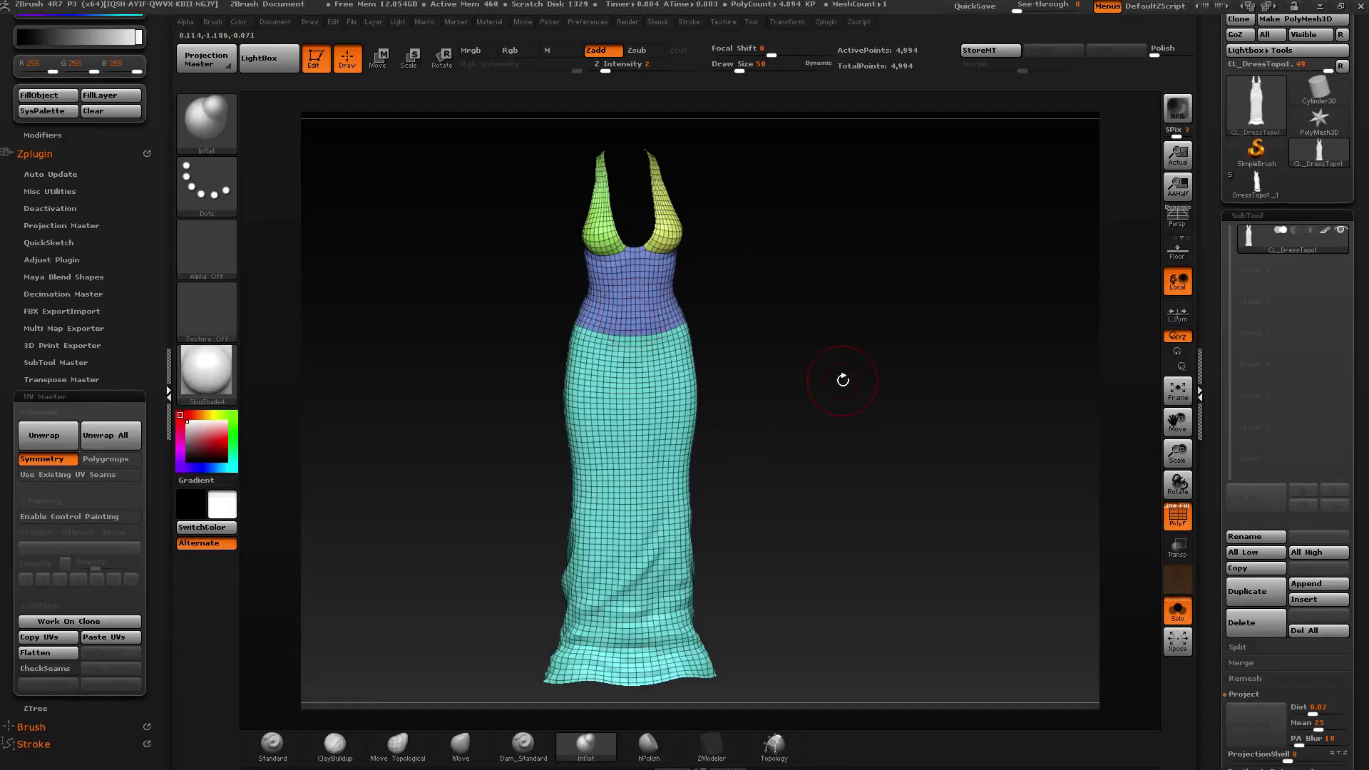
click(110, 459)
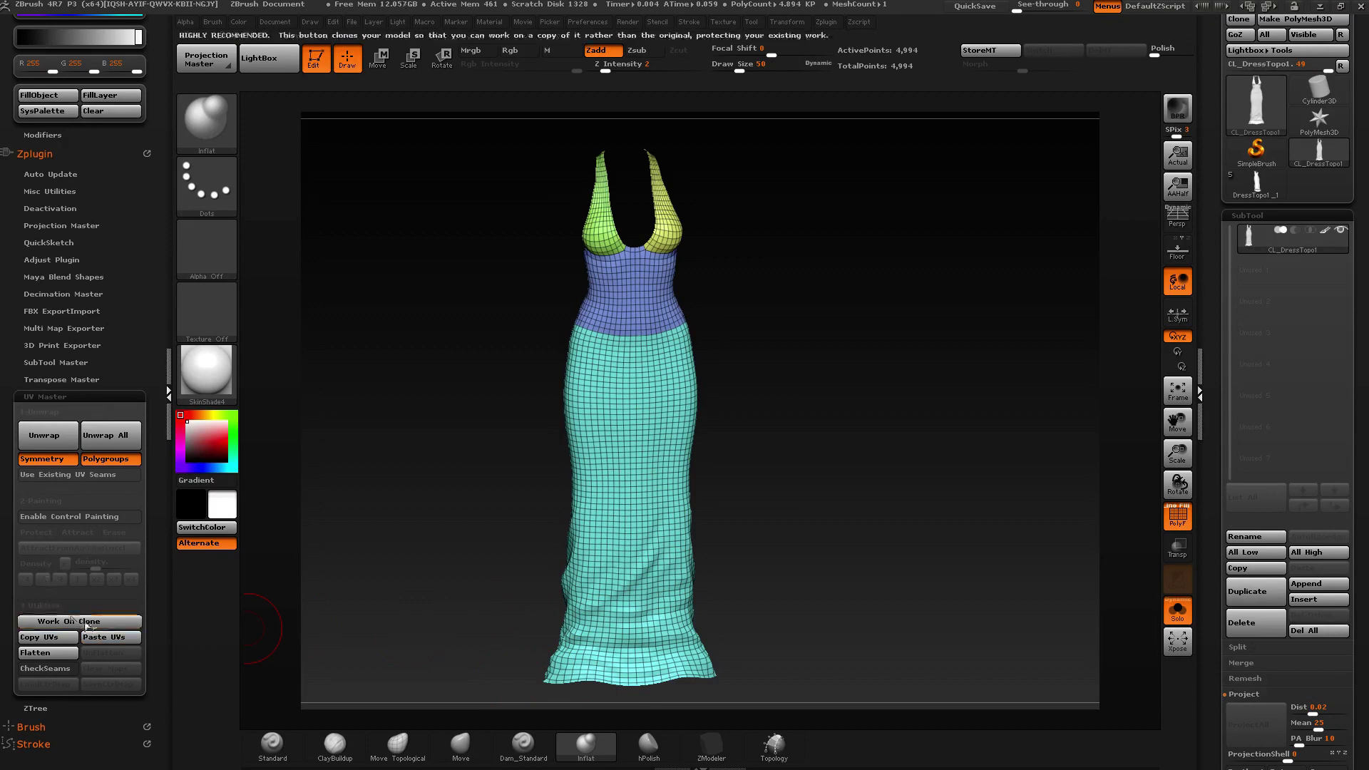
click(37, 436)
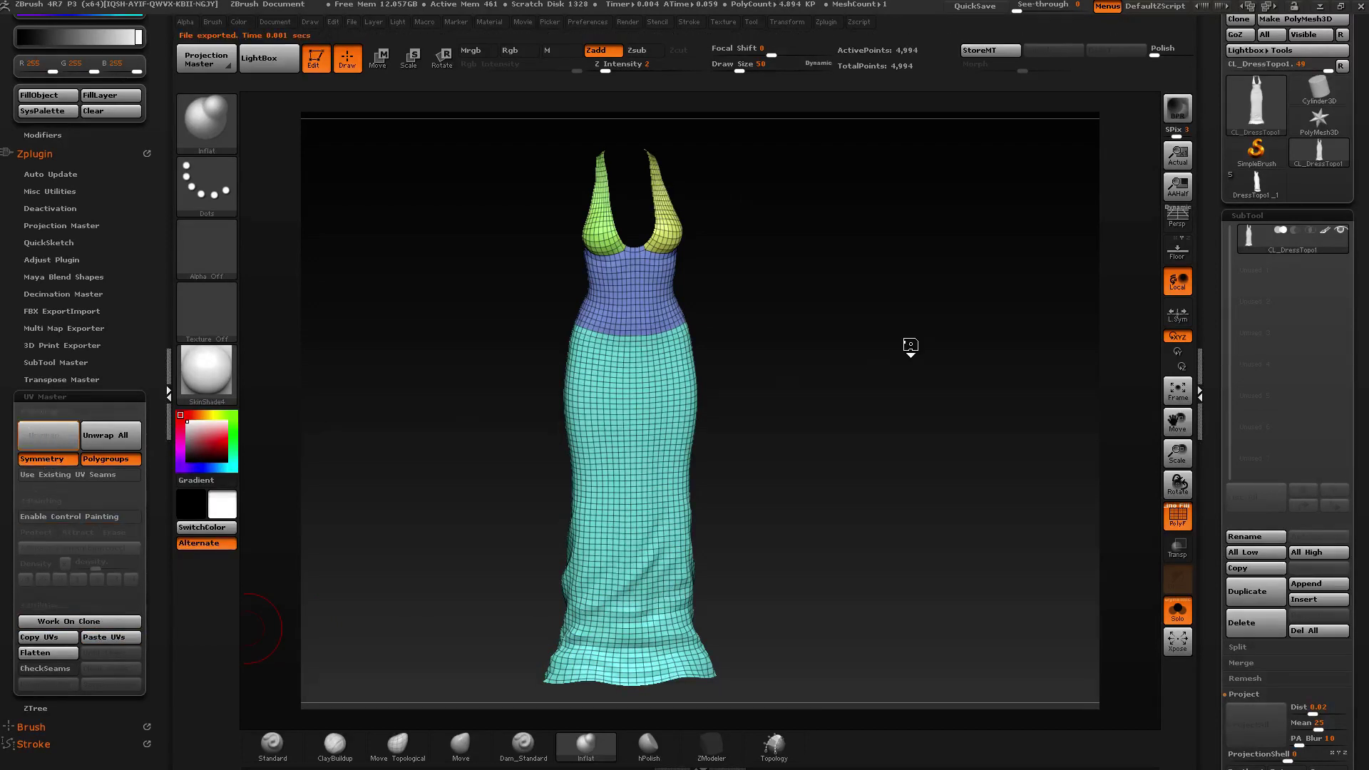
click(51, 653)
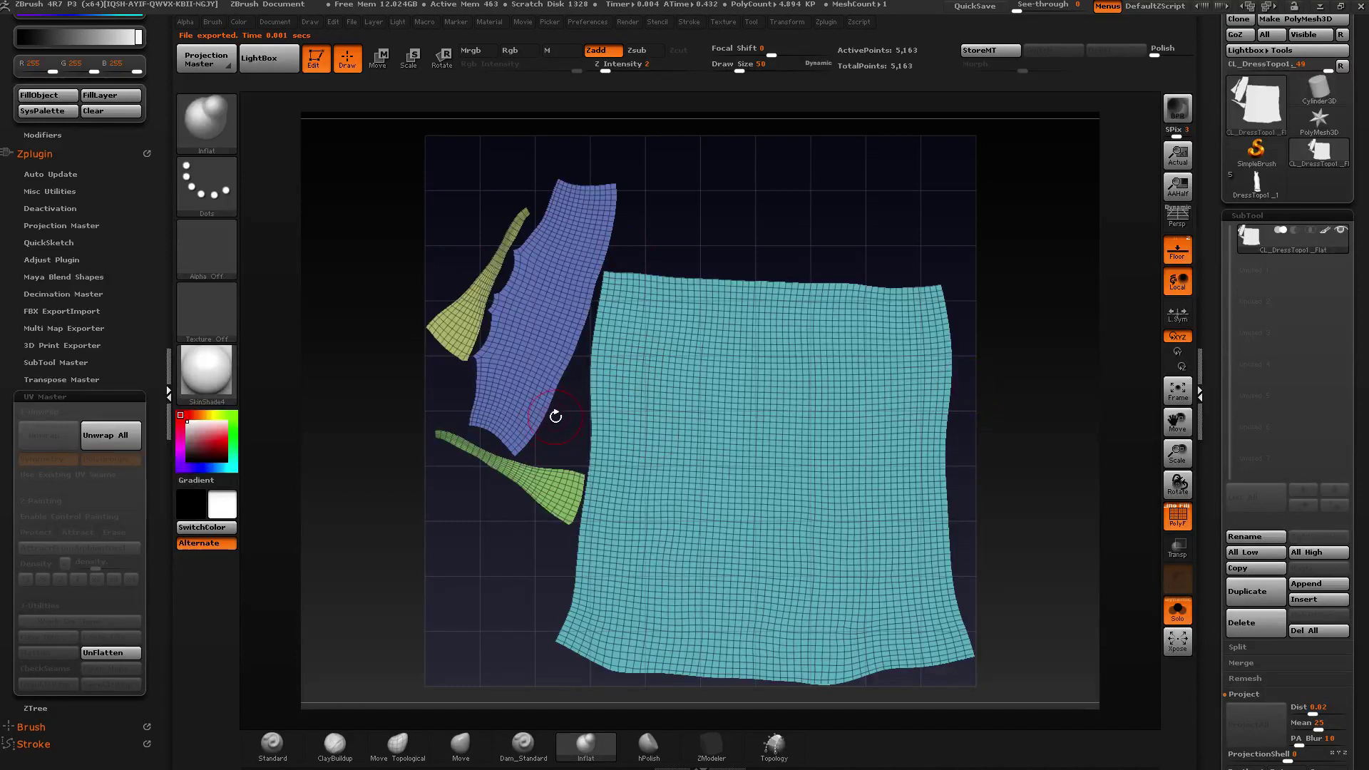
alt+right_drag(759, 391, 710, 405)
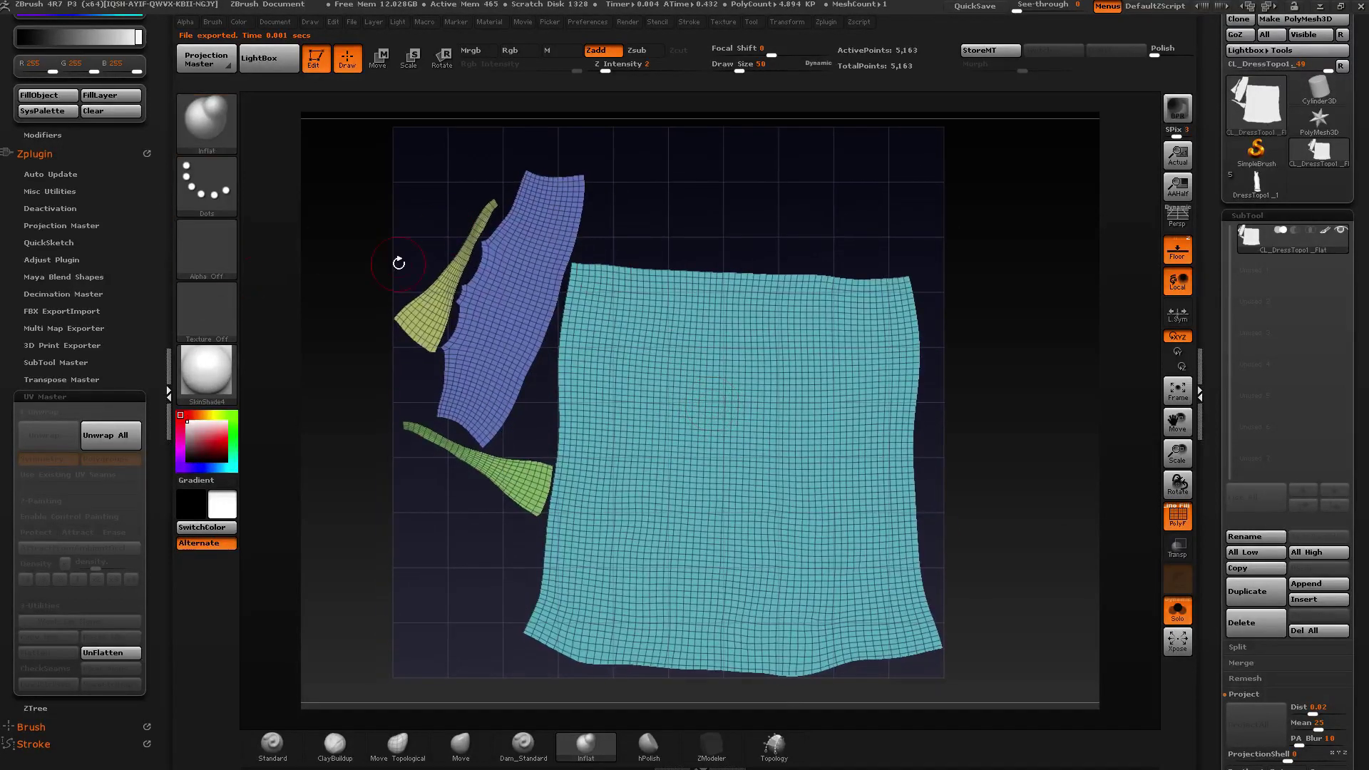
Set the Inflat brush's Mask By Polygroups to 100 in Auto Masking.
mouse_move(133, 197)
mouse_down()
mouse_move(135, 404)
mouse_move(87, 379)
mouse_move(87, 487)
mouse_up()
click(39, 354)
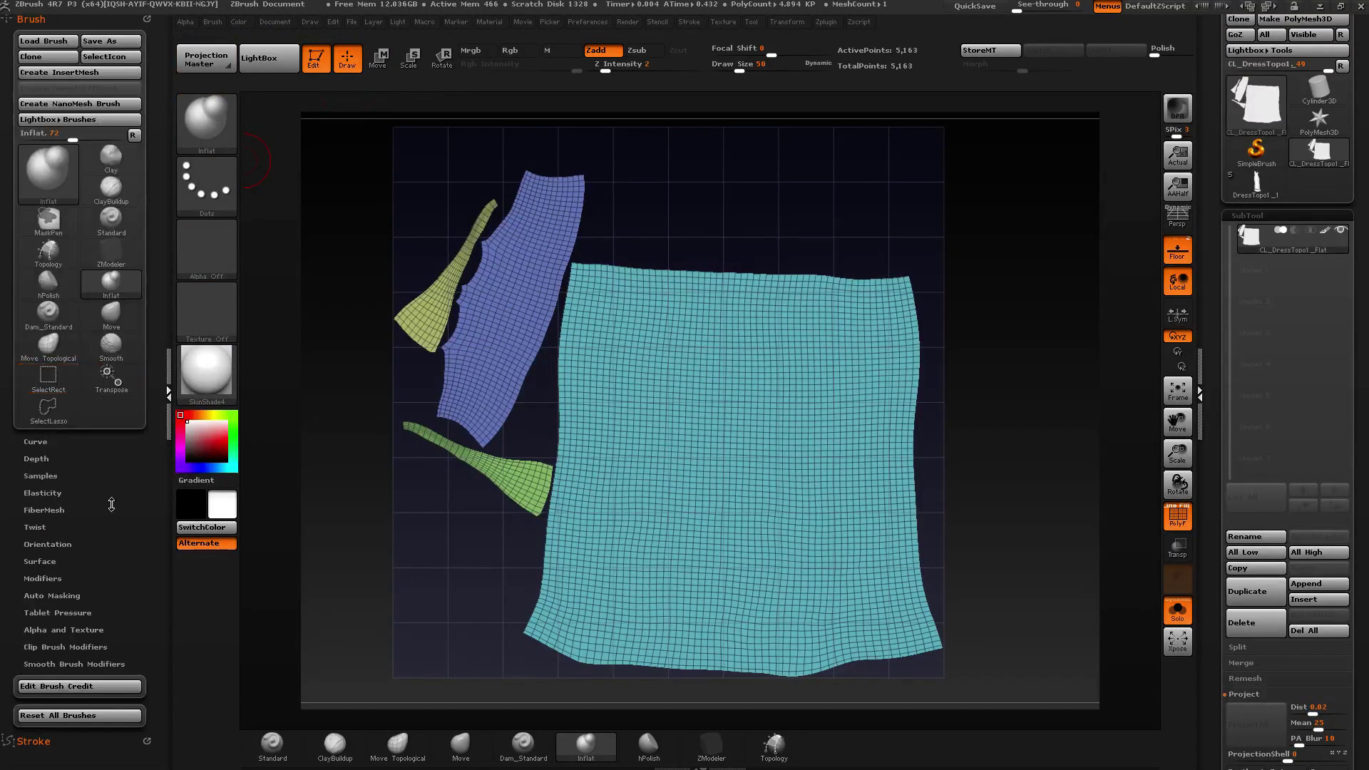
click(77, 532)
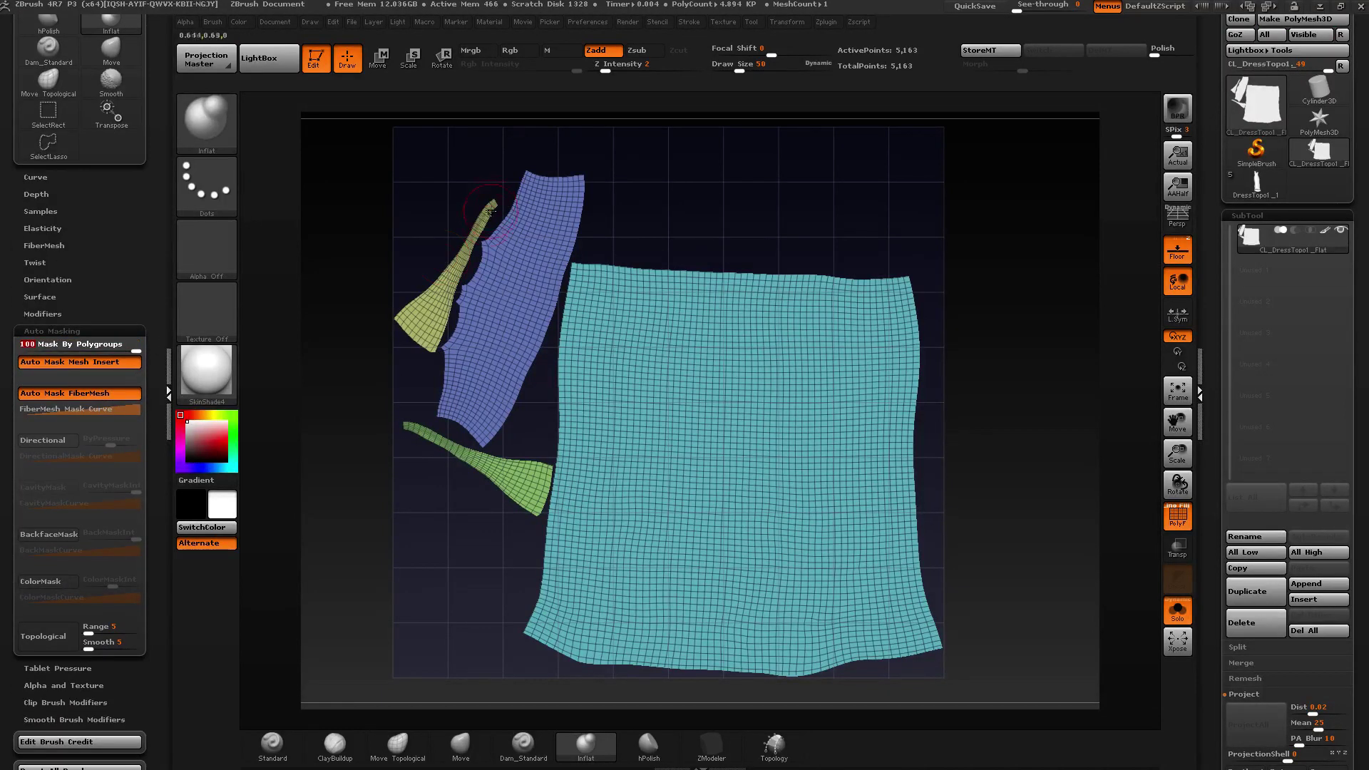
Rotate the skirt UV shell upside down with the transpose line and move it back inside the UV square.
click(445, 66)
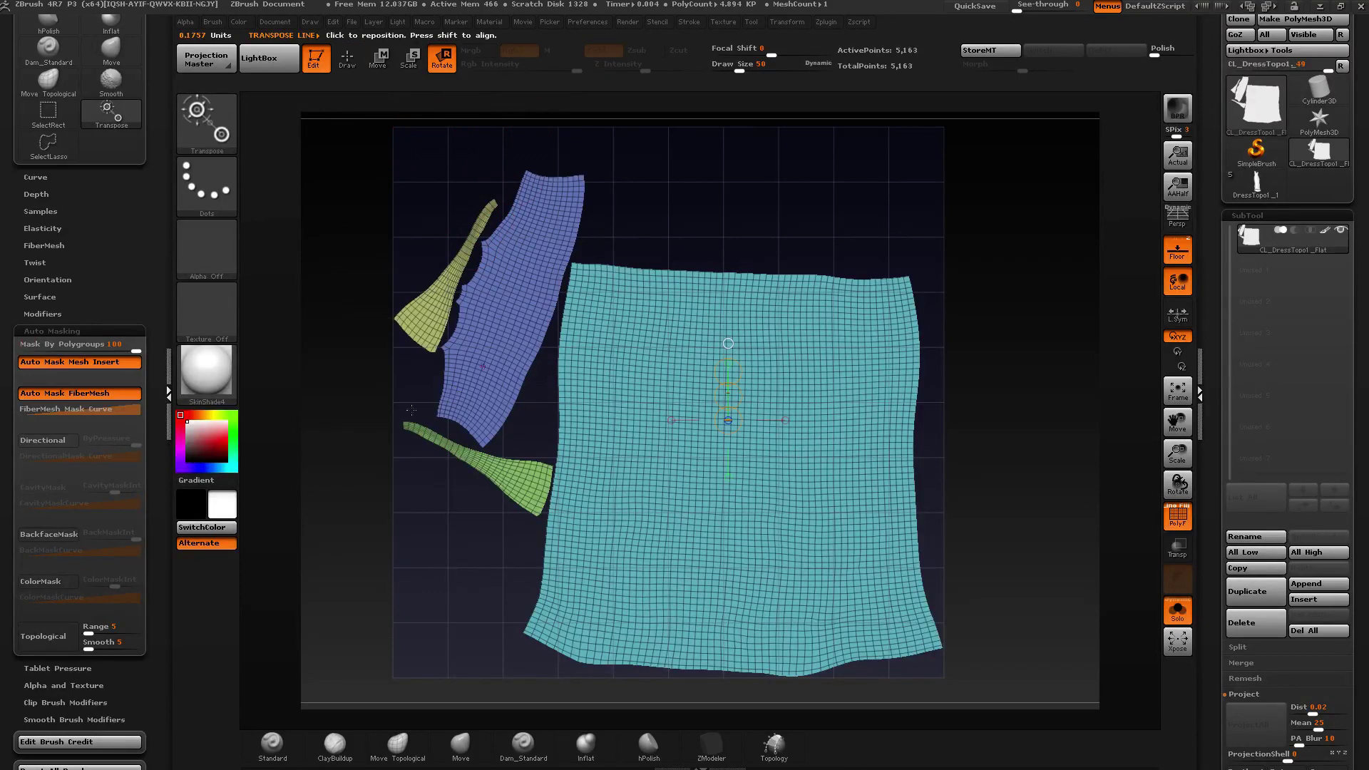
ctrl+drag(657, 291, 929, 262)
key(ctrl+z)
mouse_move(777, 367)
mouse_down()
mouse_move(953, 366)
mouse_move(952, 430)
mouse_move(535, 490)
mouse_move(466, 385)
mouse_up()
key(w)
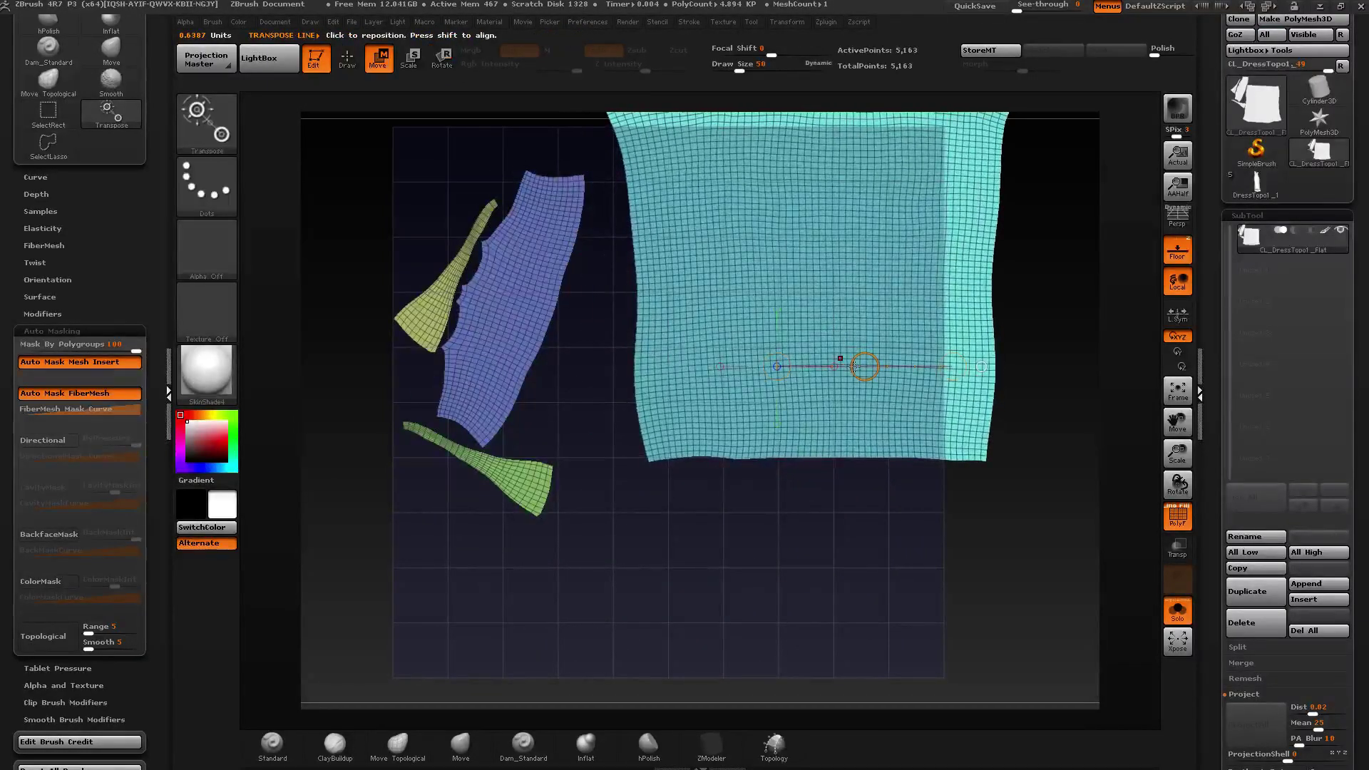
drag(854, 366, 829, 380)
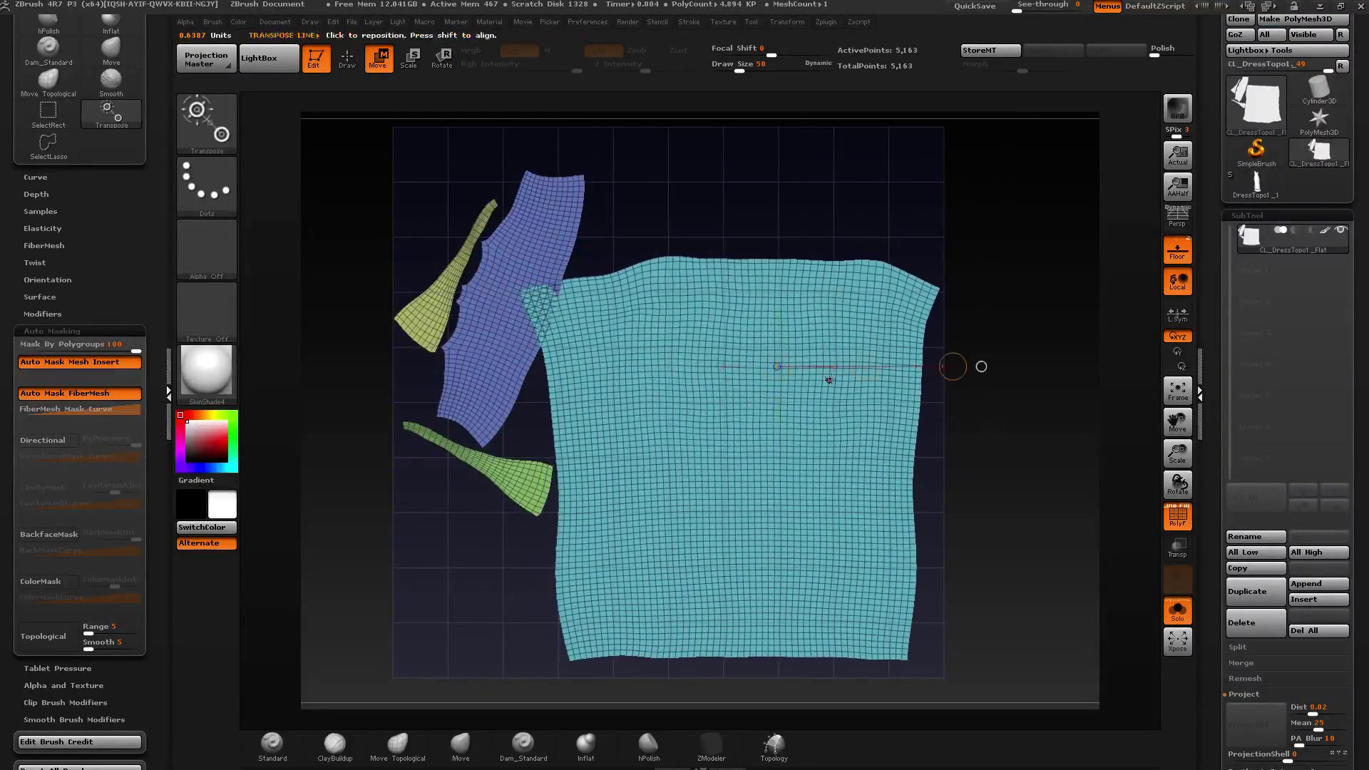
Rotate the skirt UV shell so its hem faces down, and move it into the lower part of the UV square.
mouse_move(749, 263)
shift+mouse_down()
mouse_move(927, 262)
mouse_move(897, 253)
mouse_move(527, 282)
mouse_move(544, 251)
shift+mouse_up()
key(r)
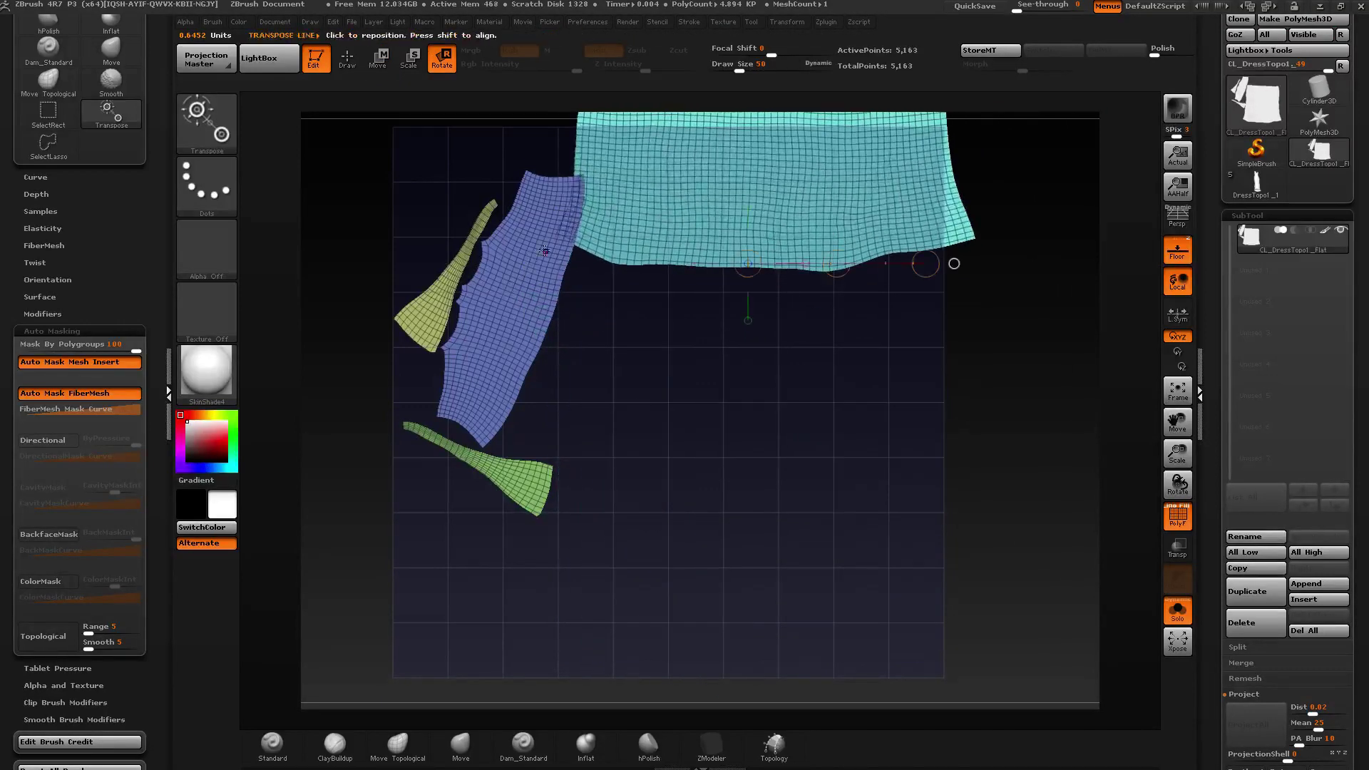
key(w)
shift+drag(792, 159, 792, 420)
drag(792, 290, 755, 690)
key(q)
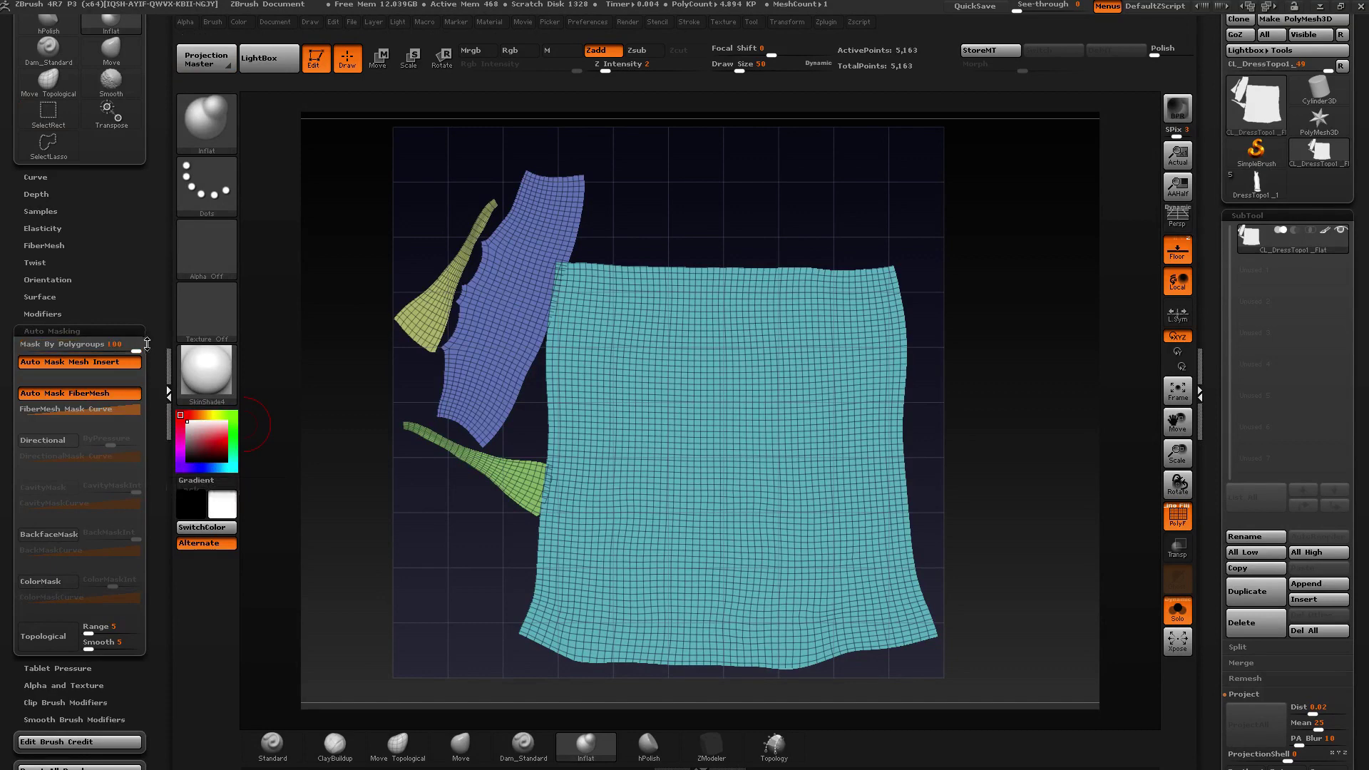
Rotate the waist UV shell to lie horizontally and move it directly above the skirt shell.
key(w)
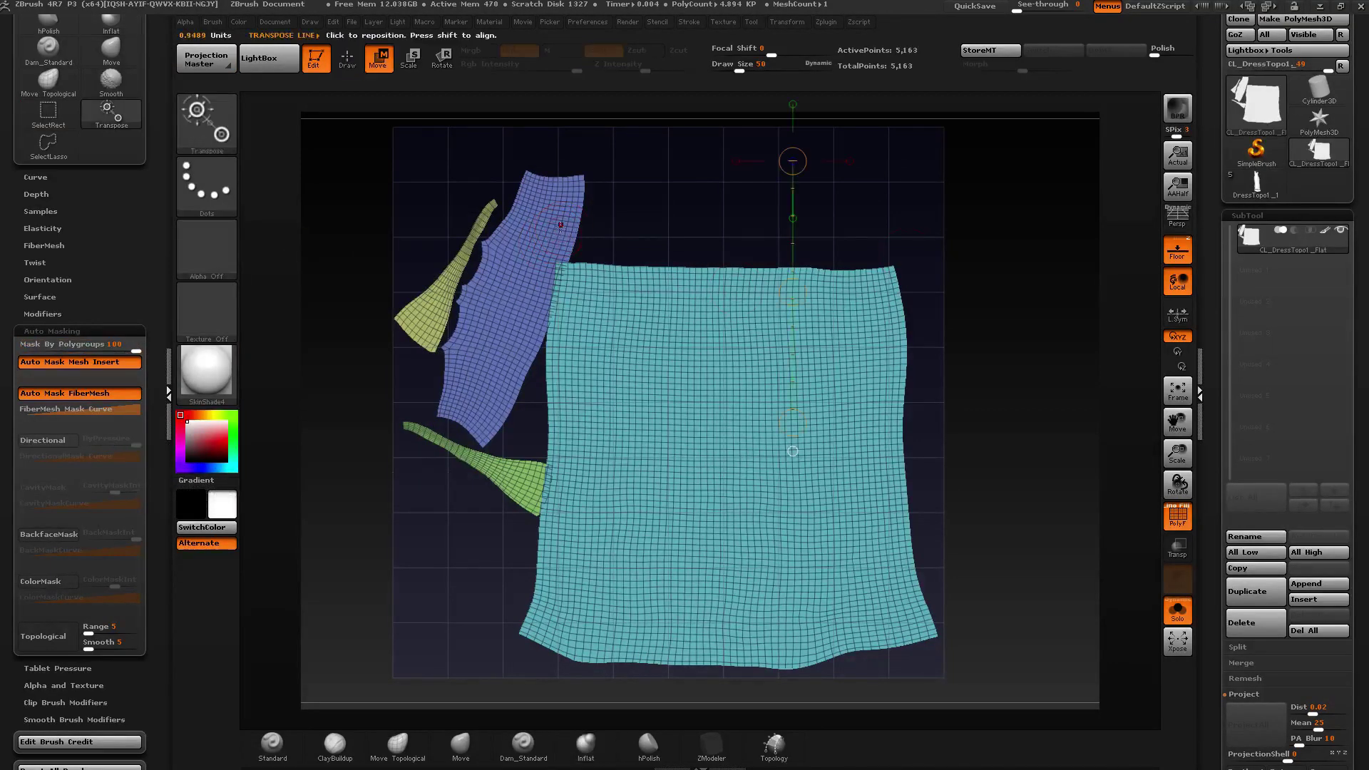
mouse_move(544, 222)
mouse_down()
mouse_move(738, 222)
mouse_move(720, 299)
mouse_move(601, 381)
mouse_up()
key(r)
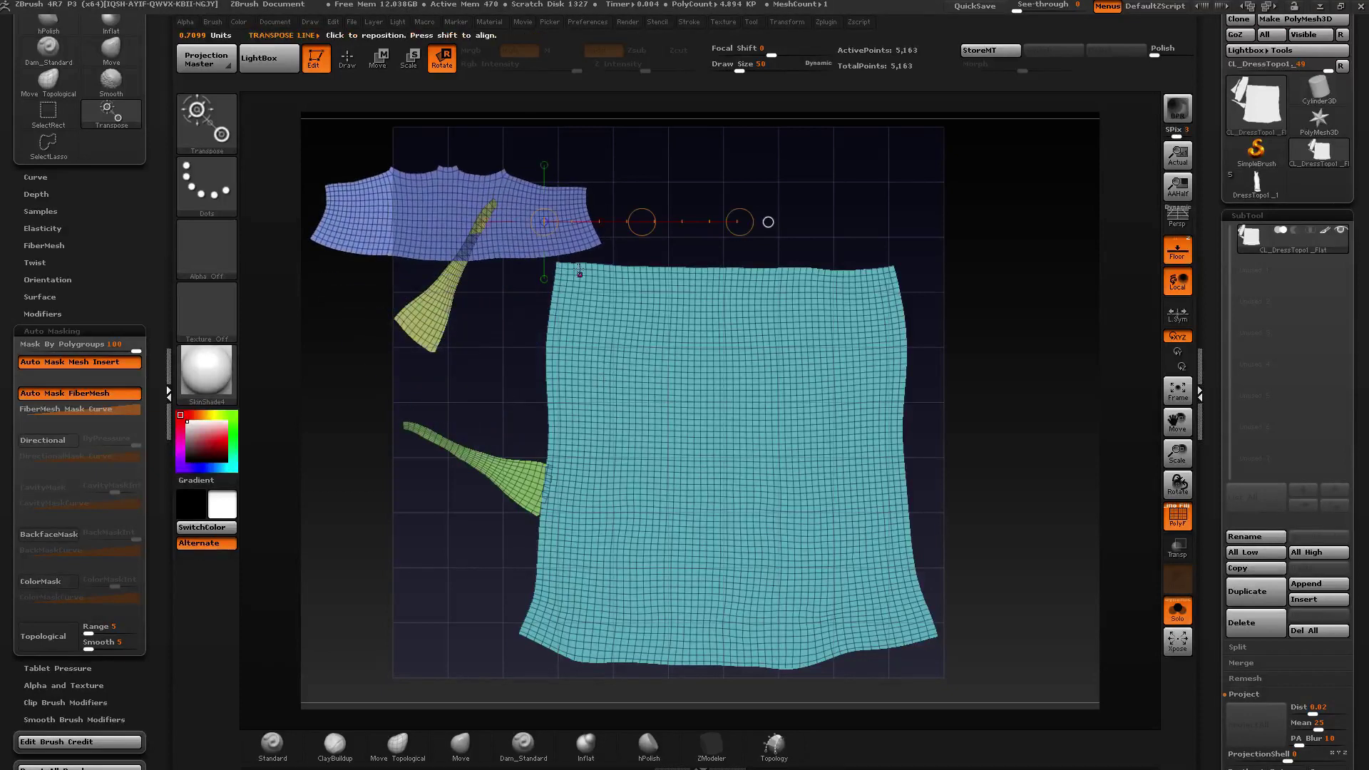
key(w)
drag(651, 222, 921, 212)
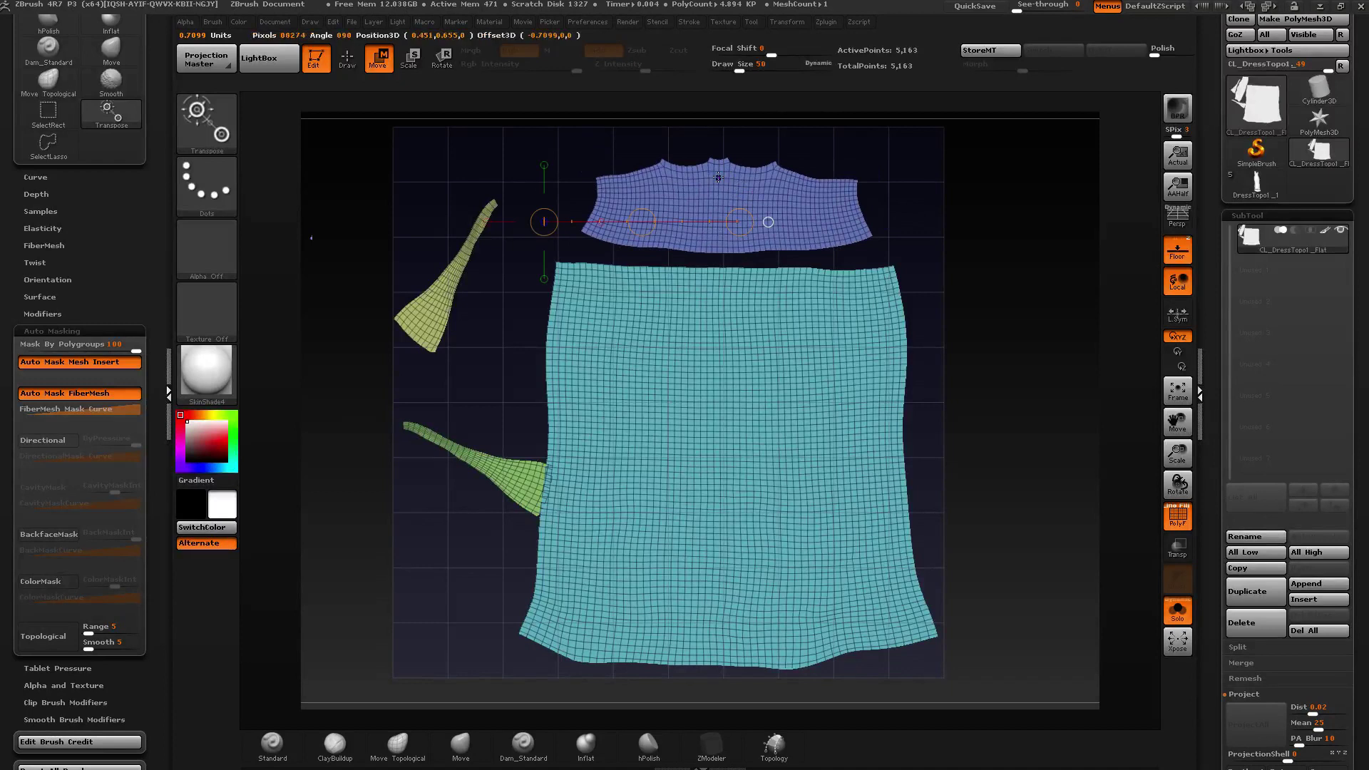
Scale up the waist UV shell with a horizontal transpose line so it nearly matches the width of the skirt shell.
shift+drag(718, 178, 932, 177)
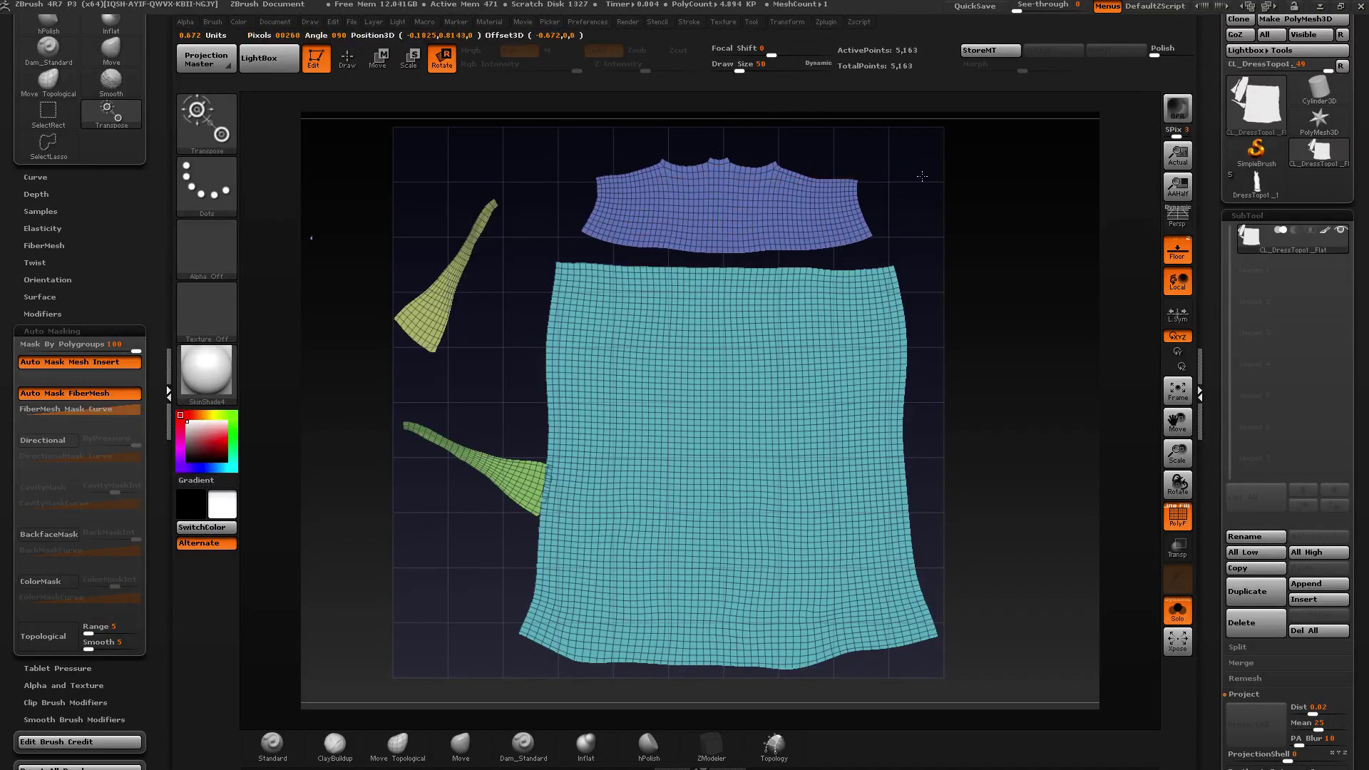
key(e)
drag(932, 178, 933, 175)
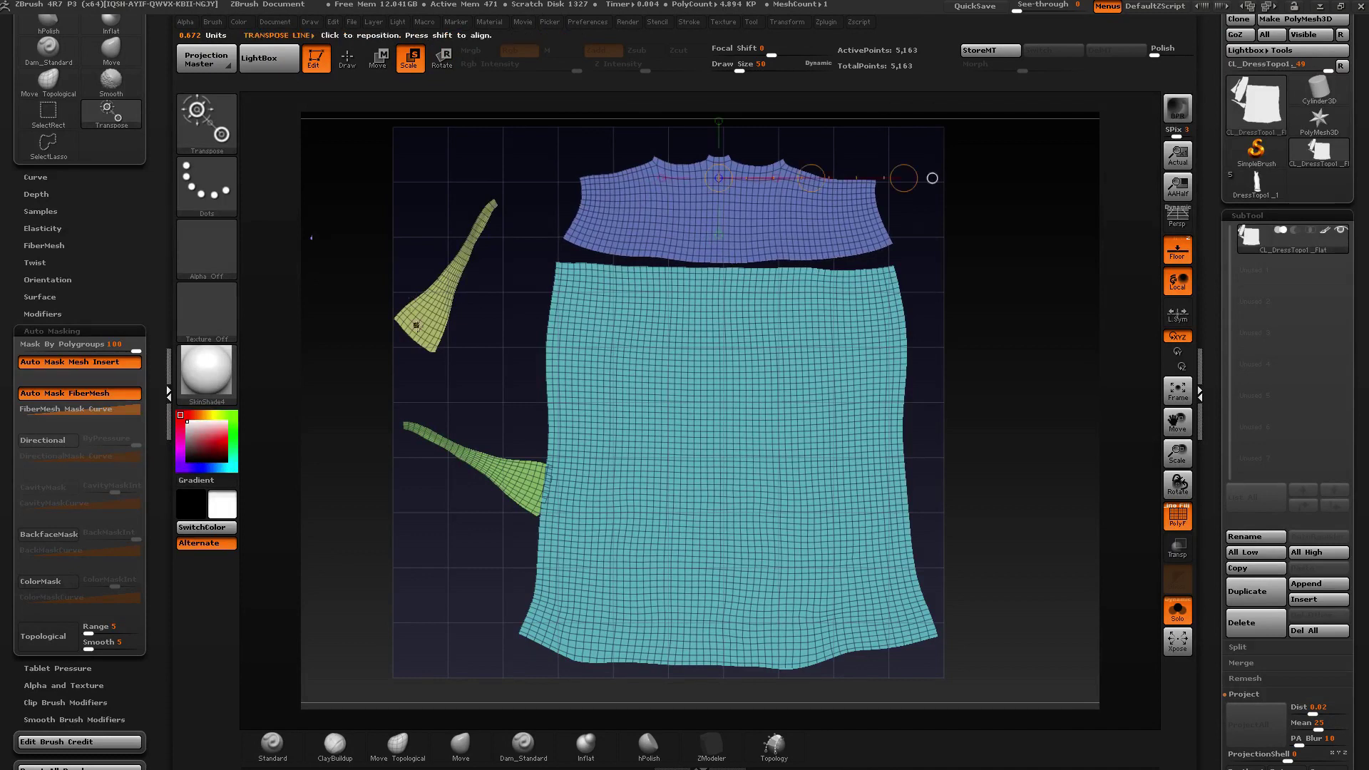
Rotate the two strap UV shells upright and place them side by side in the free space beside the waist and skirt shells.
key(r)
mouse_move(426, 337)
mouse_down()
mouse_move(546, 337)
mouse_move(504, 285)
mouse_up()
drag(506, 464, 573, 547)
key(w)
drag(593, 428, 573, 250)
key(q)
mouse_move(666, 211)
ctrl+right_down()
mouse_move(713, 206)
mouse_move(651, 223)
mouse_move(684, 240)
mouse_move(657, 231)
ctrl+right_up()
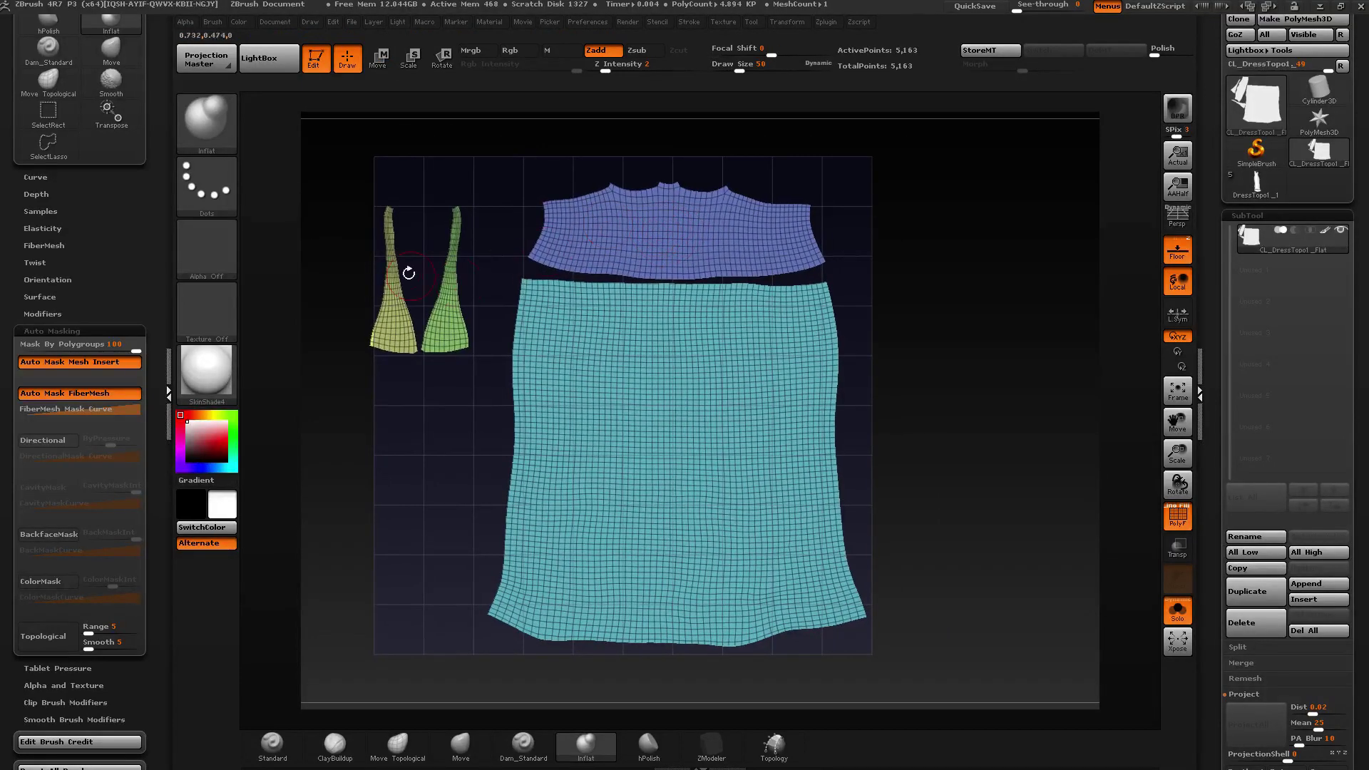
Keep Mask By Polygroups at 100, isolate the two strap shells and combine them into one polygroup, with all shells shown again.
click(74, 345)
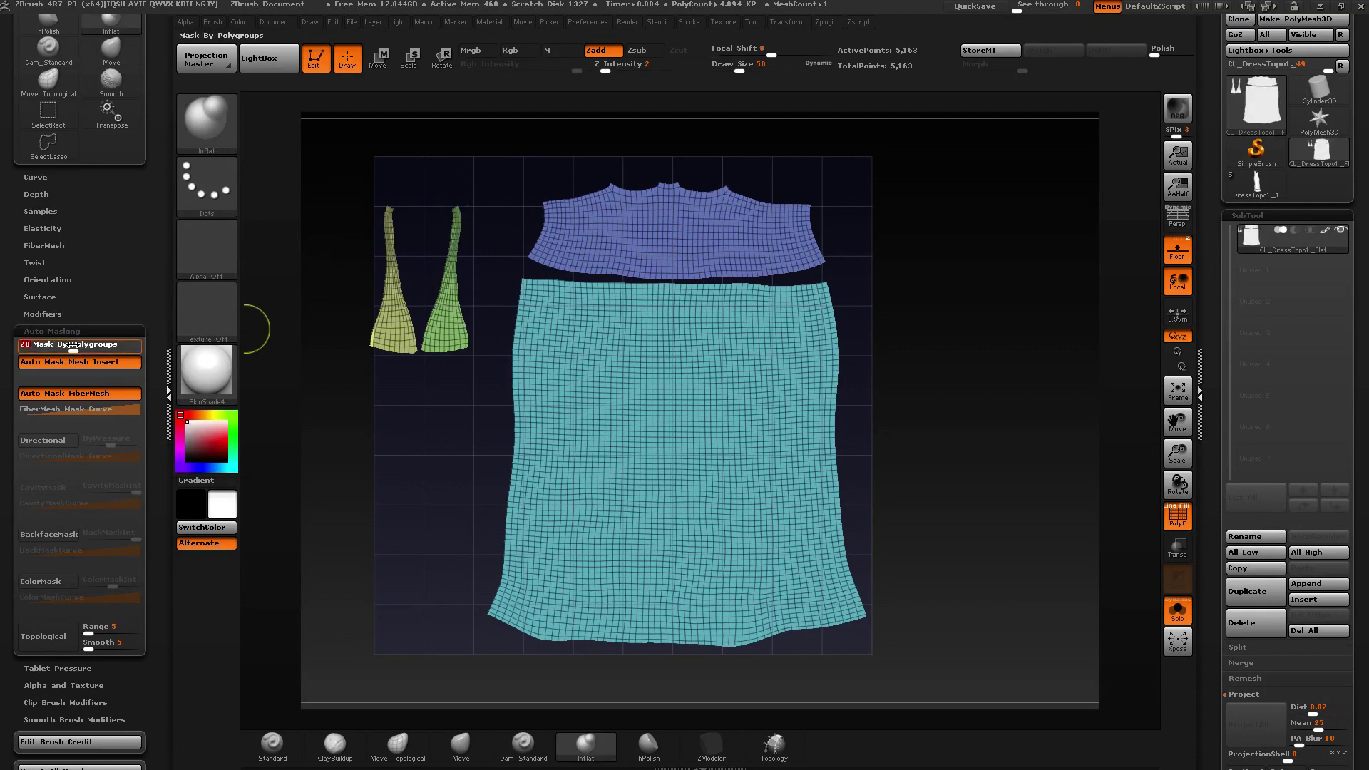
drag(74, 345, 161, 345)
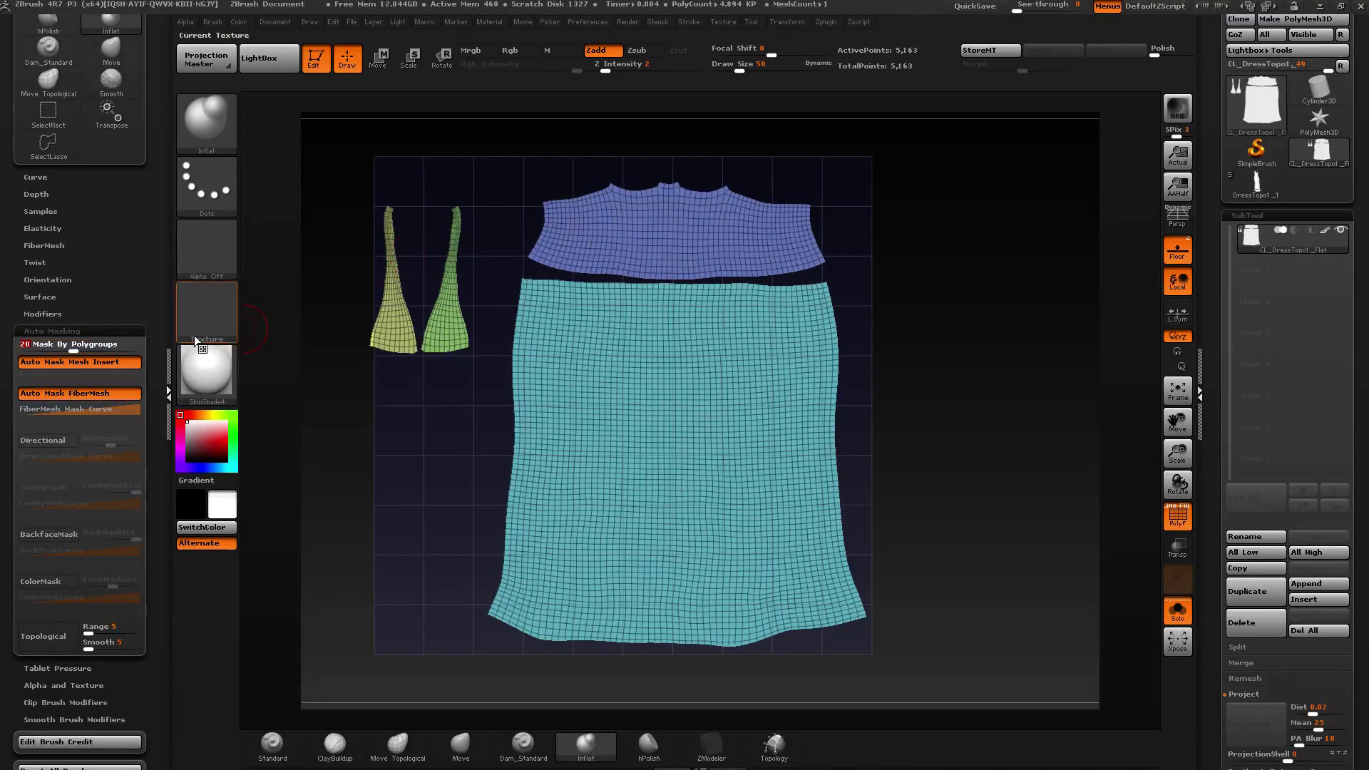
ctrl+shift+click(430, 300)
ctrl+shift+click(415, 299)
ctrl+shift+click(443, 330)
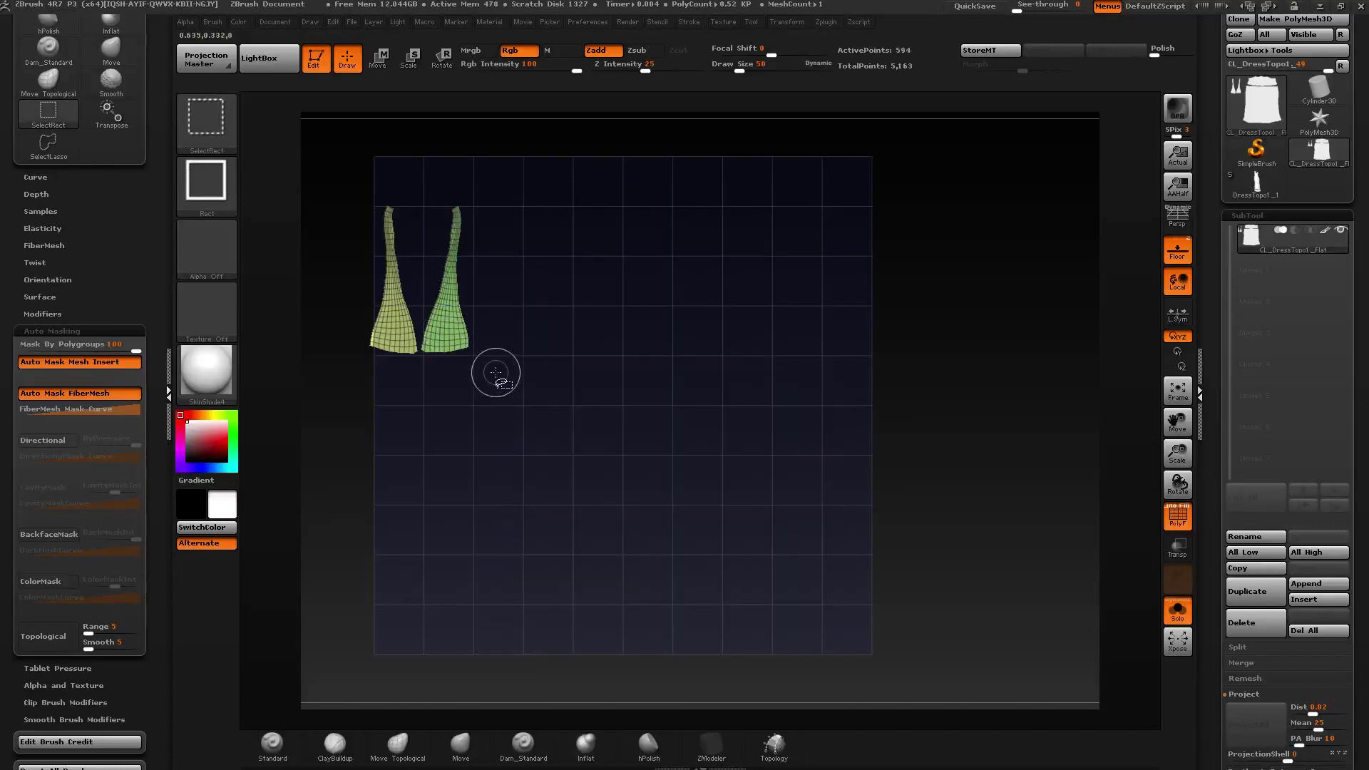
ctrl+shift+click(454, 411)
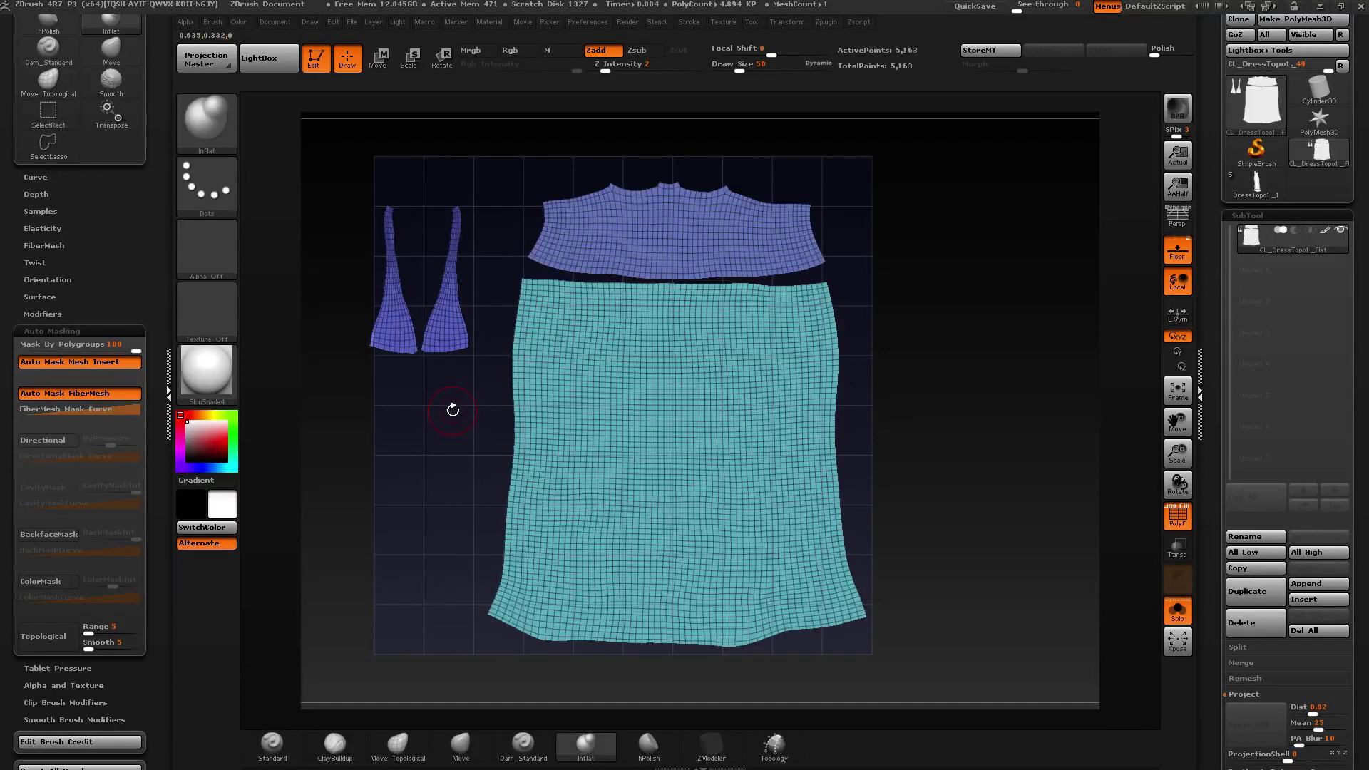
Widen the two strap shells together and move them up beside the waist shell, inside the UV square.
key(w)
drag(454, 346, 453, 439)
mouse_move(453, 392)
mouse_down()
mouse_move(485, 351)
mouse_move(454, 428)
mouse_up()
drag(419, 297, 569, 294)
mouse_move(464, 297)
mouse_down()
mouse_move(476, 289)
mouse_move(468, 255)
mouse_move(485, 255)
mouse_move(452, 260)
mouse_move(462, 287)
mouse_up()
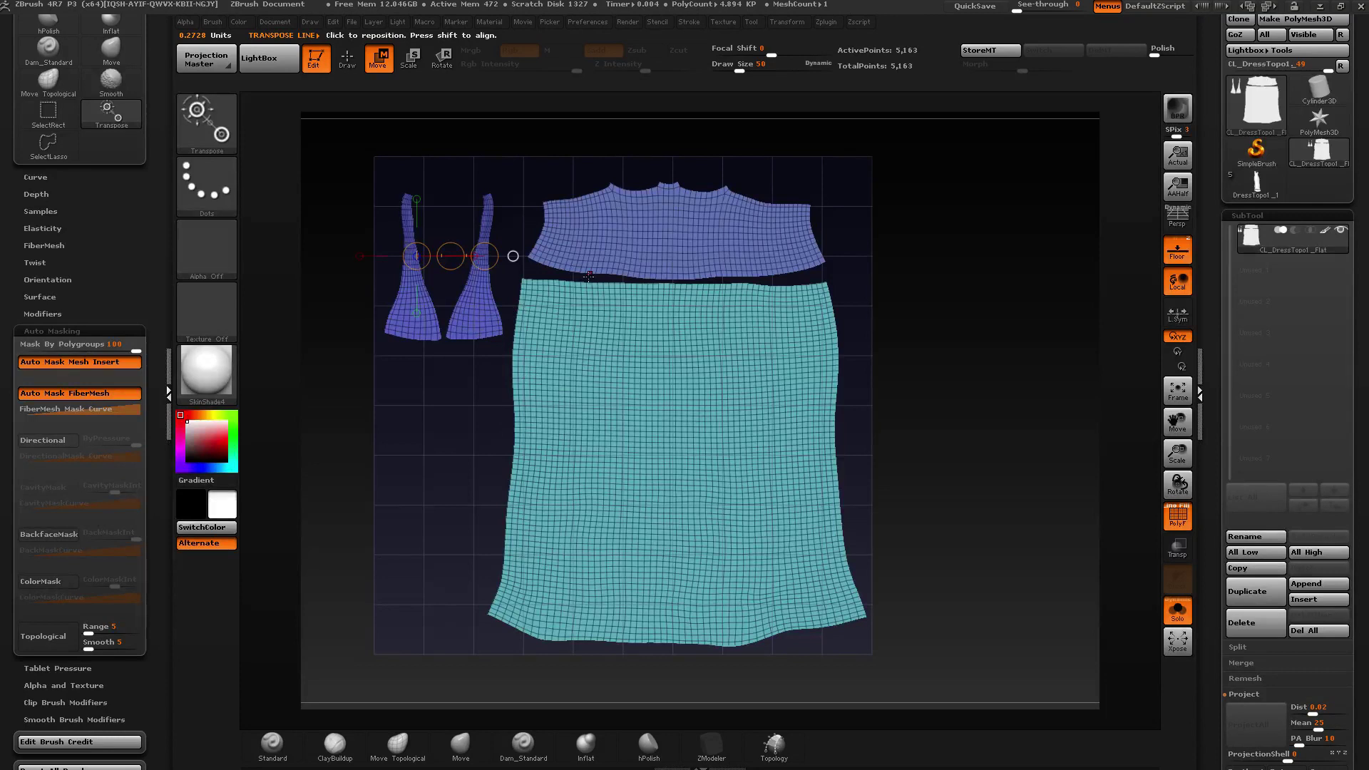
key(q)
Examine the waist shell's lower edge, both isolated and against the upper edge of the skirt shell.
ctrl+shift+click(644, 314)
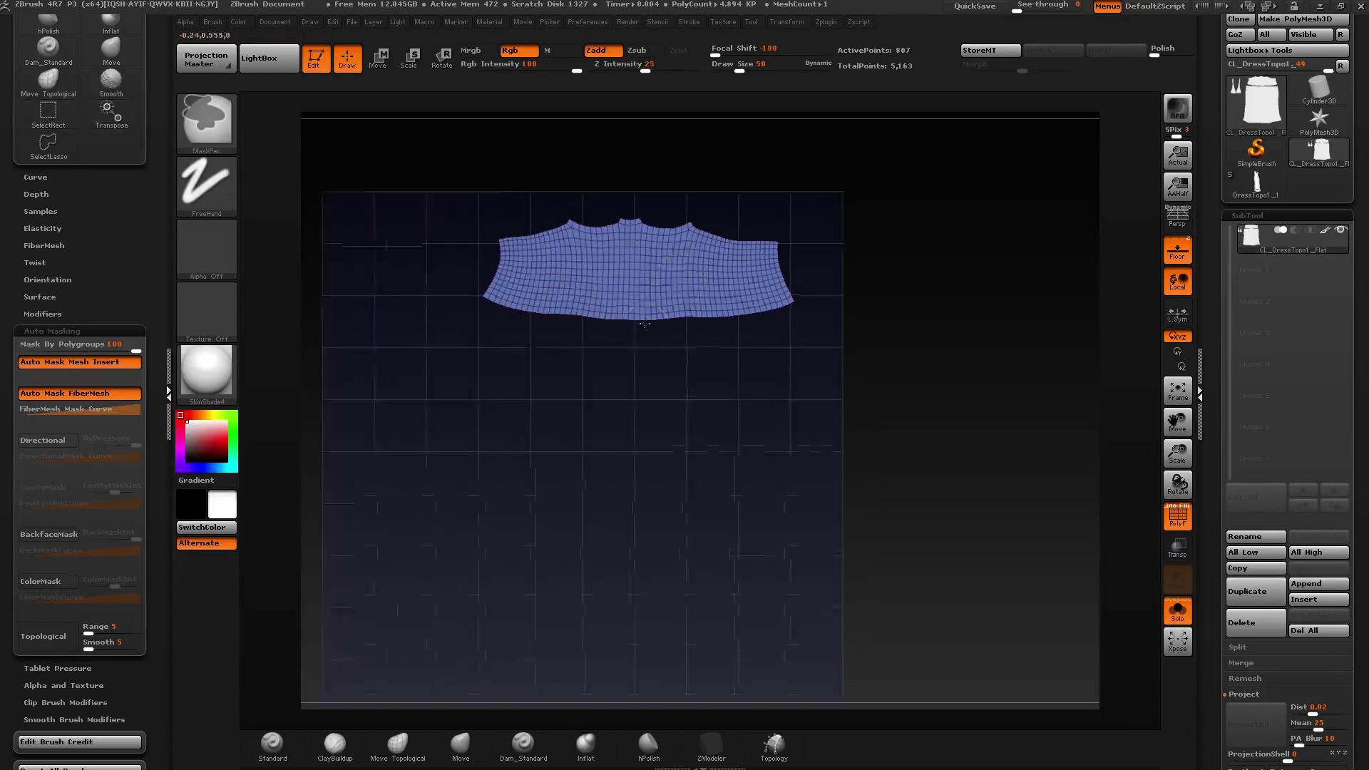
key(f)
key(b)
key(i)
key(n)
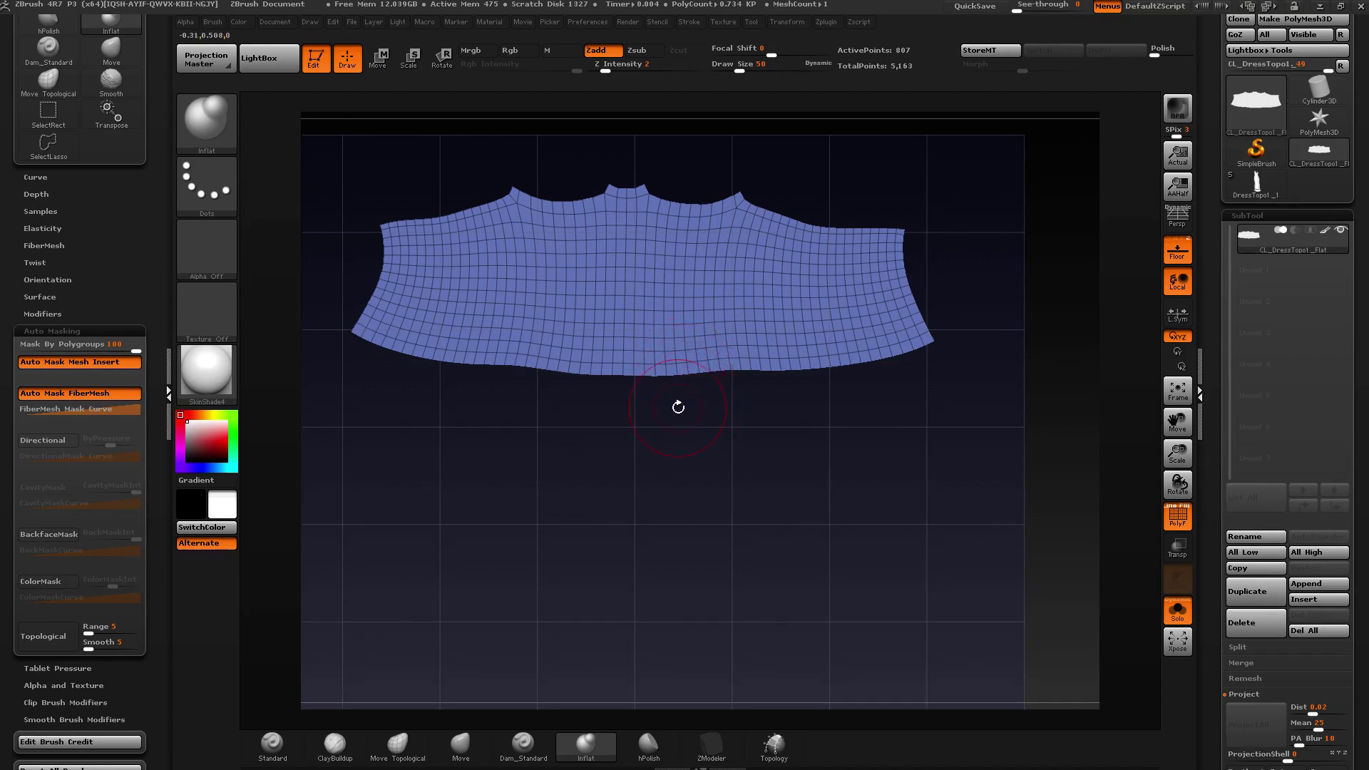
ctrl+shift+click(656, 422)
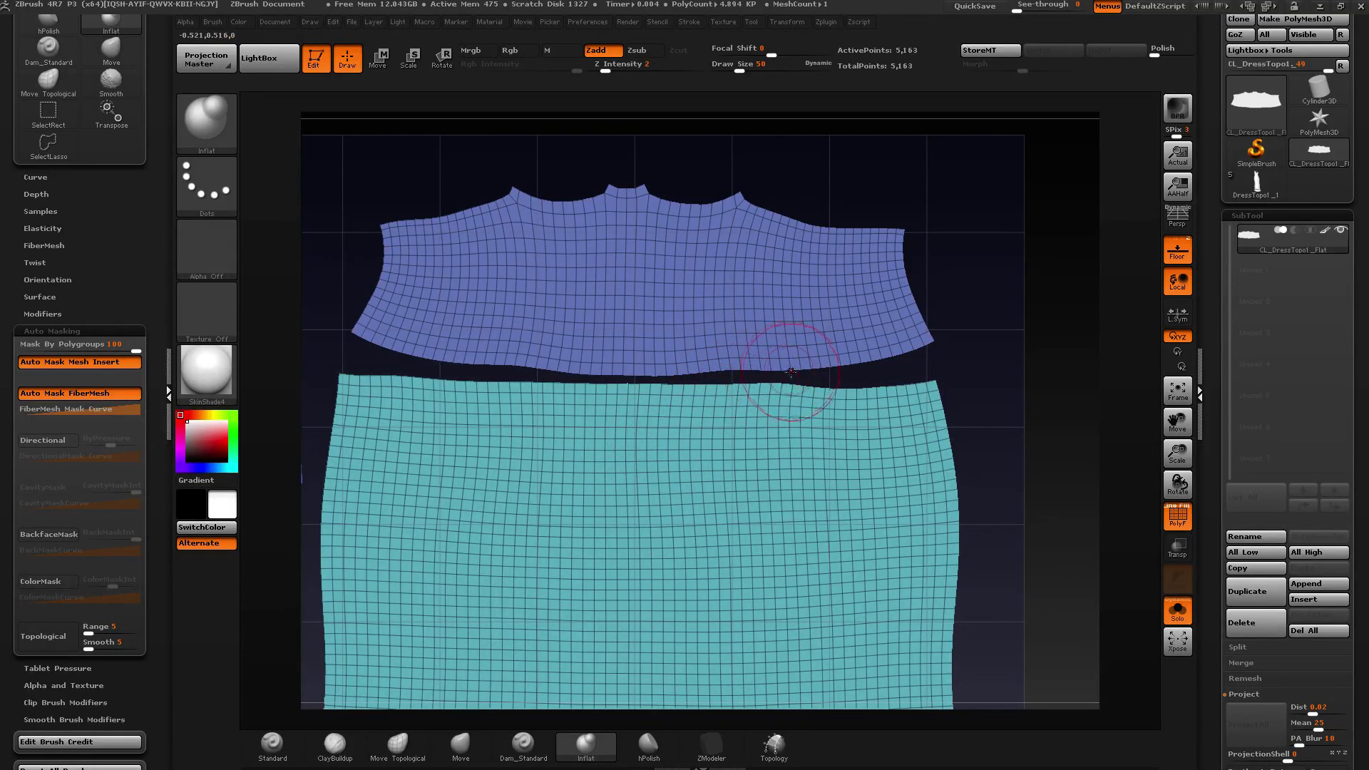
key(ctrl+shift)
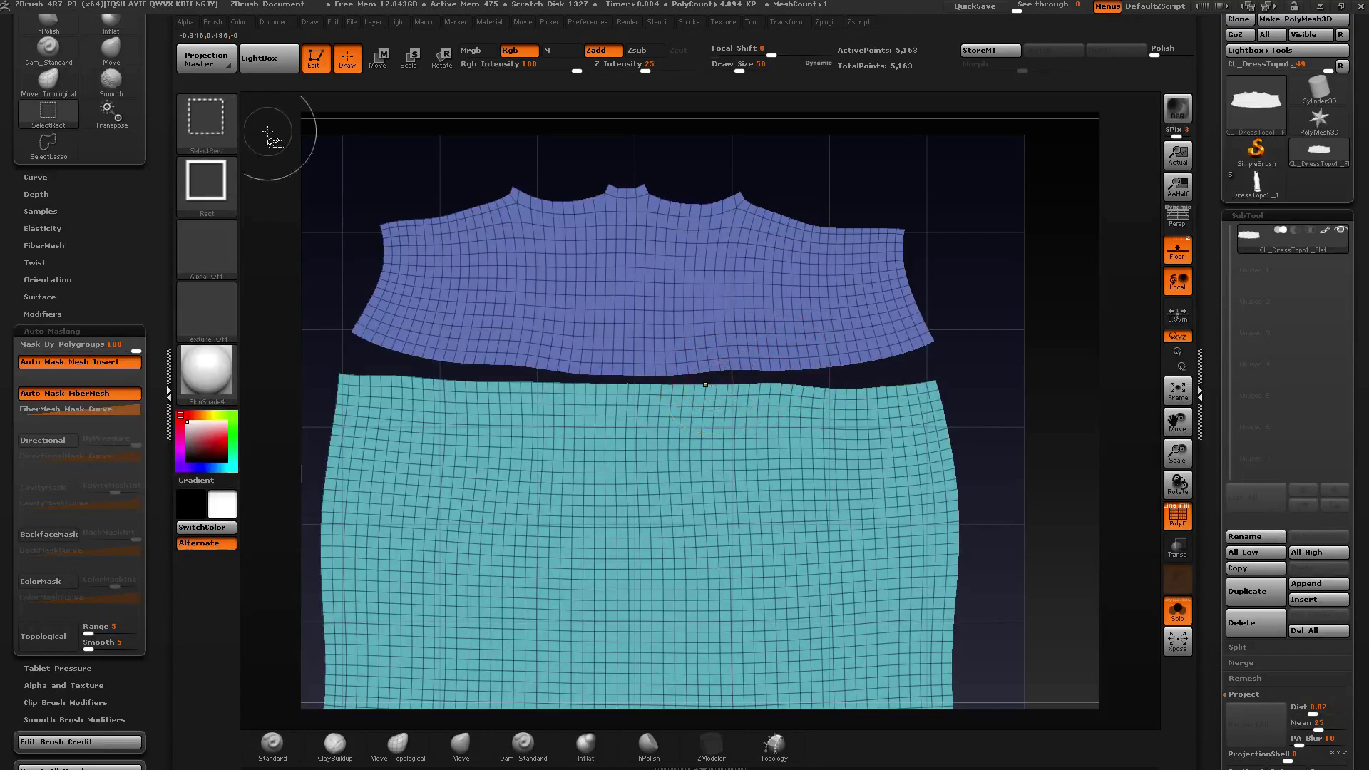
click(234, 136)
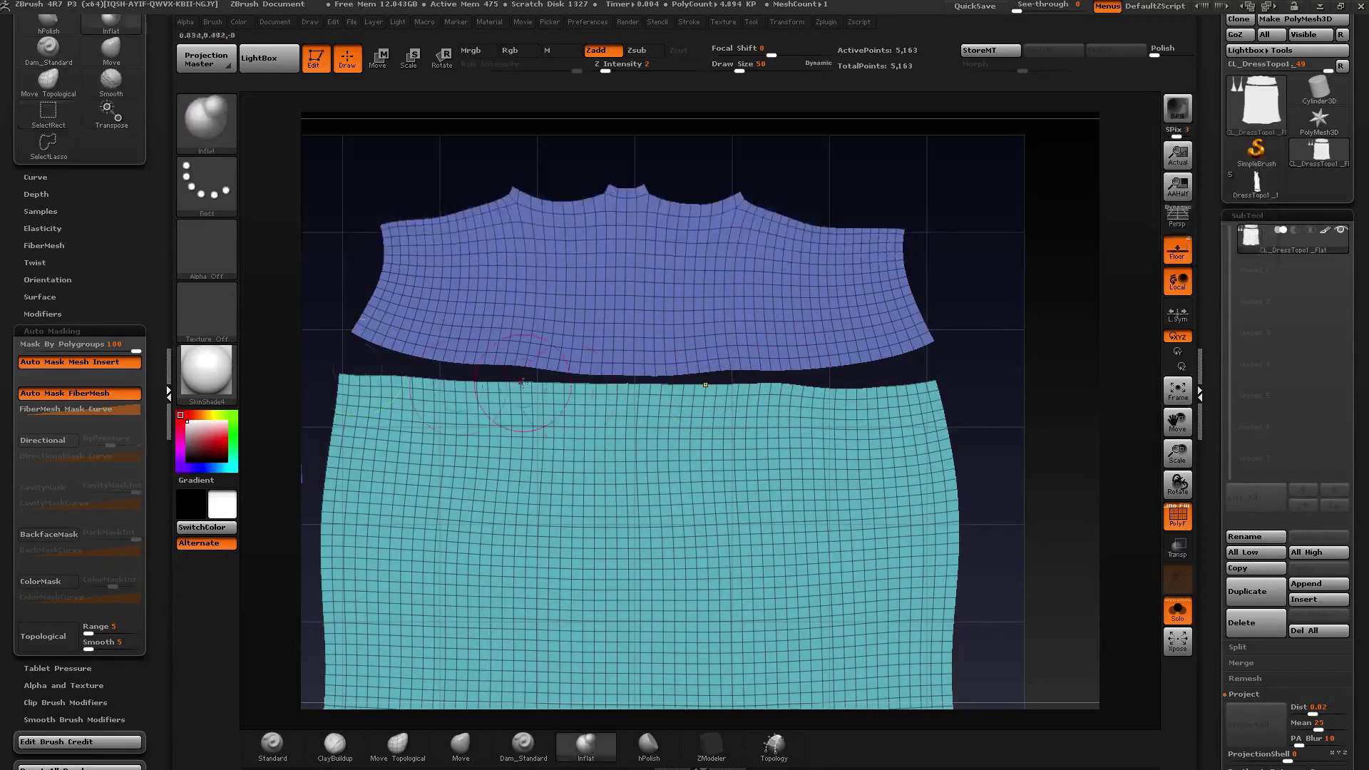
drag(370, 348, 872, 362)
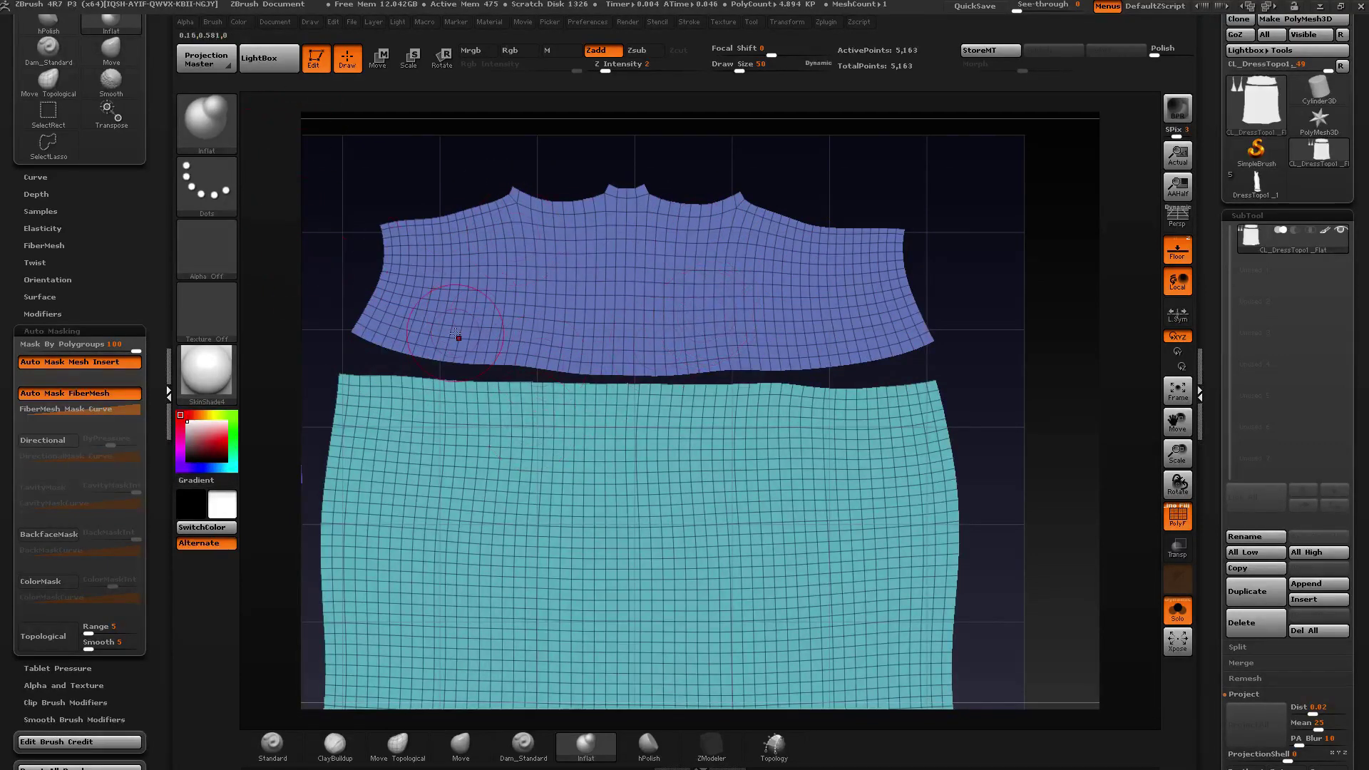
ctrl+shift+click(495, 321)
ctrl+shift+click(332, 221)
ctrl+right_drag(452, 334, 489, 397)
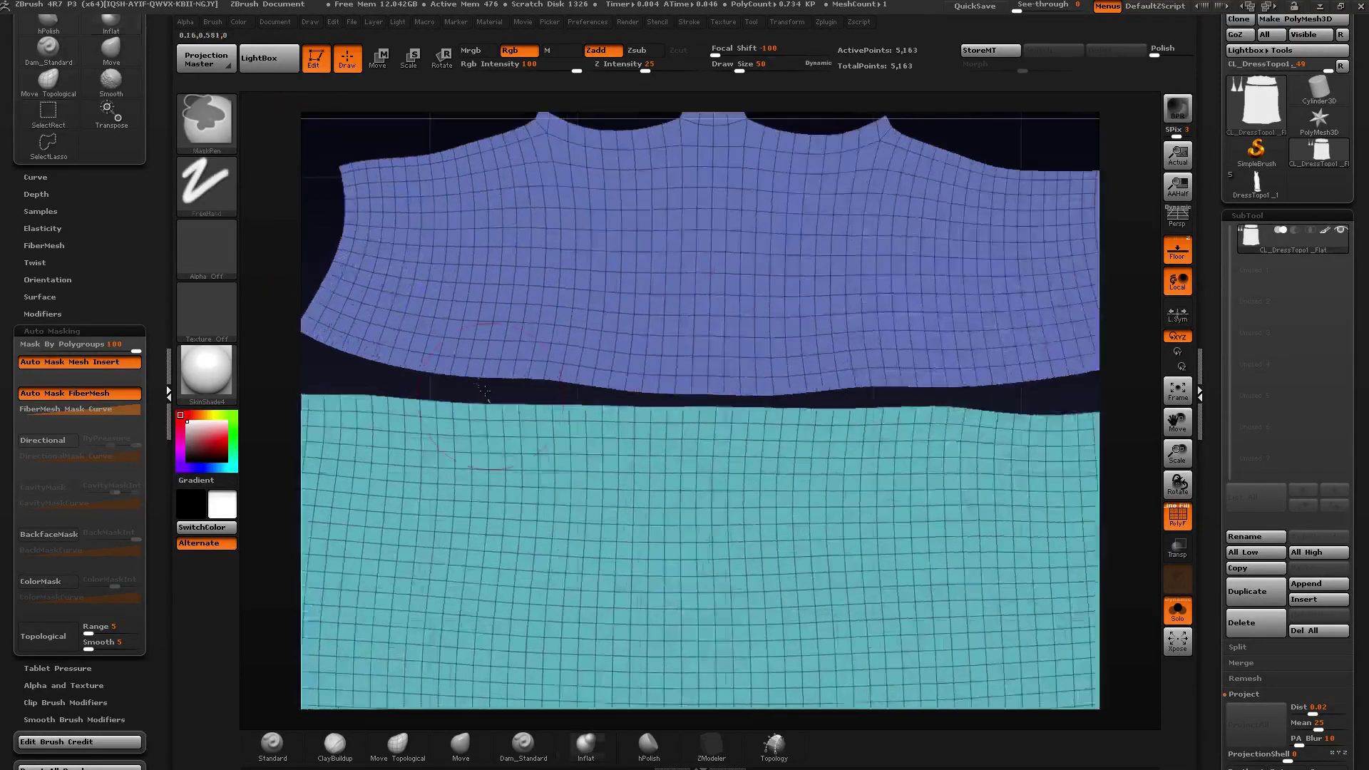
Switch to the ZModeler brush and set its polygon action to Do Nothing.
click(711, 746)
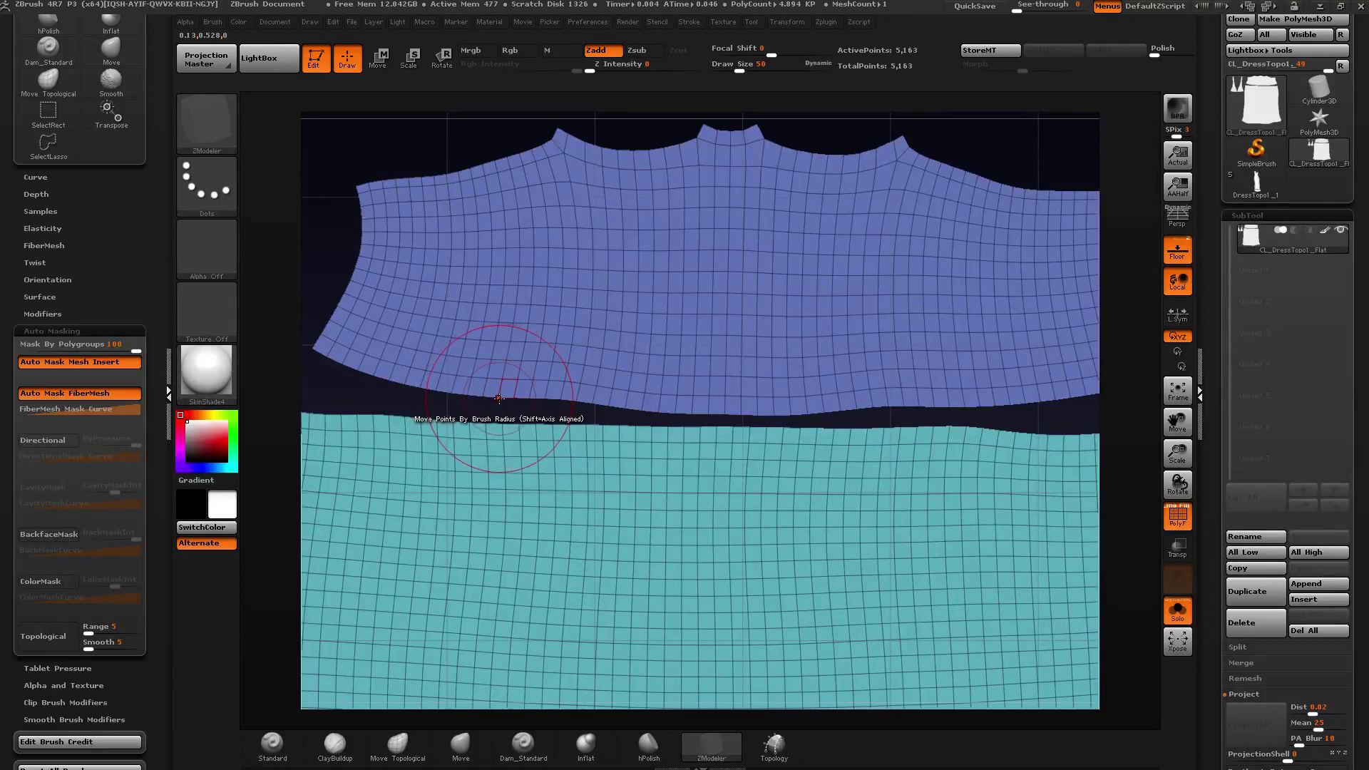
key(space)
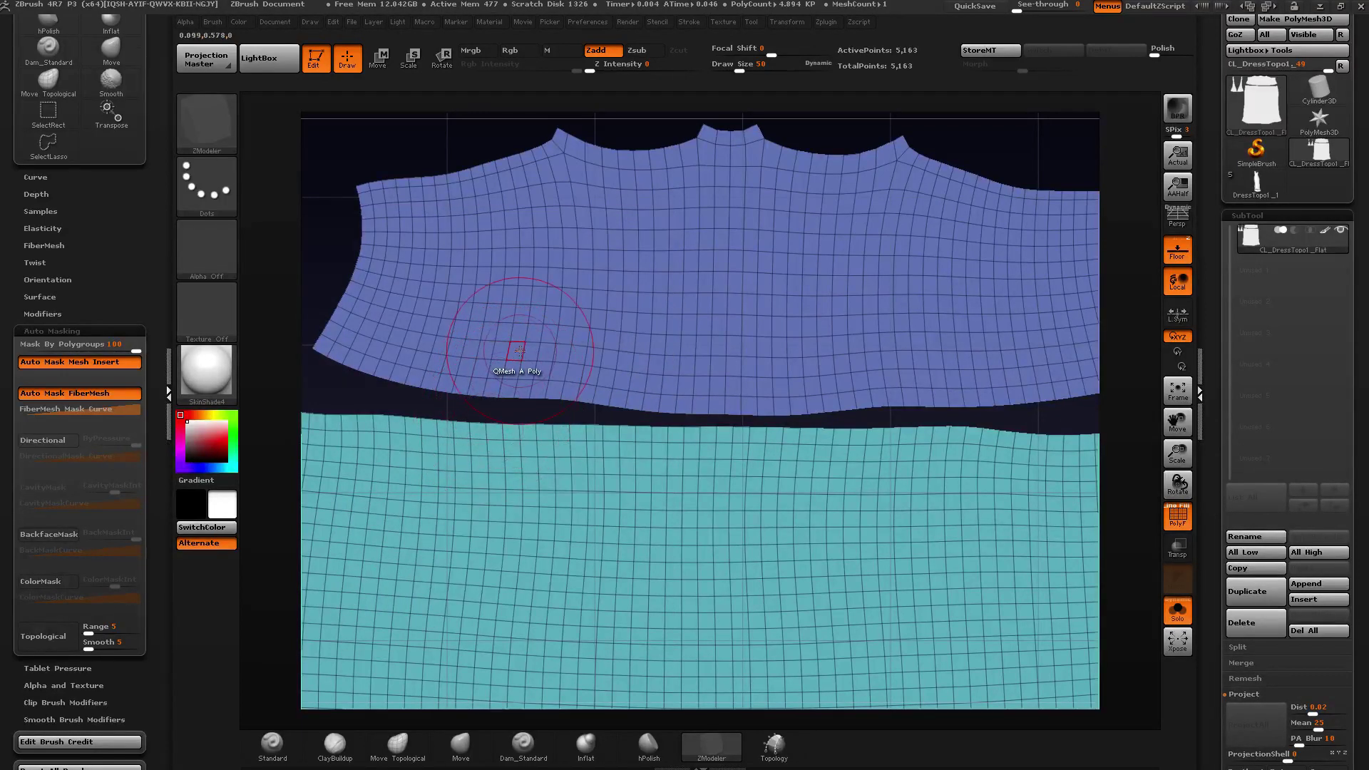
key(space)
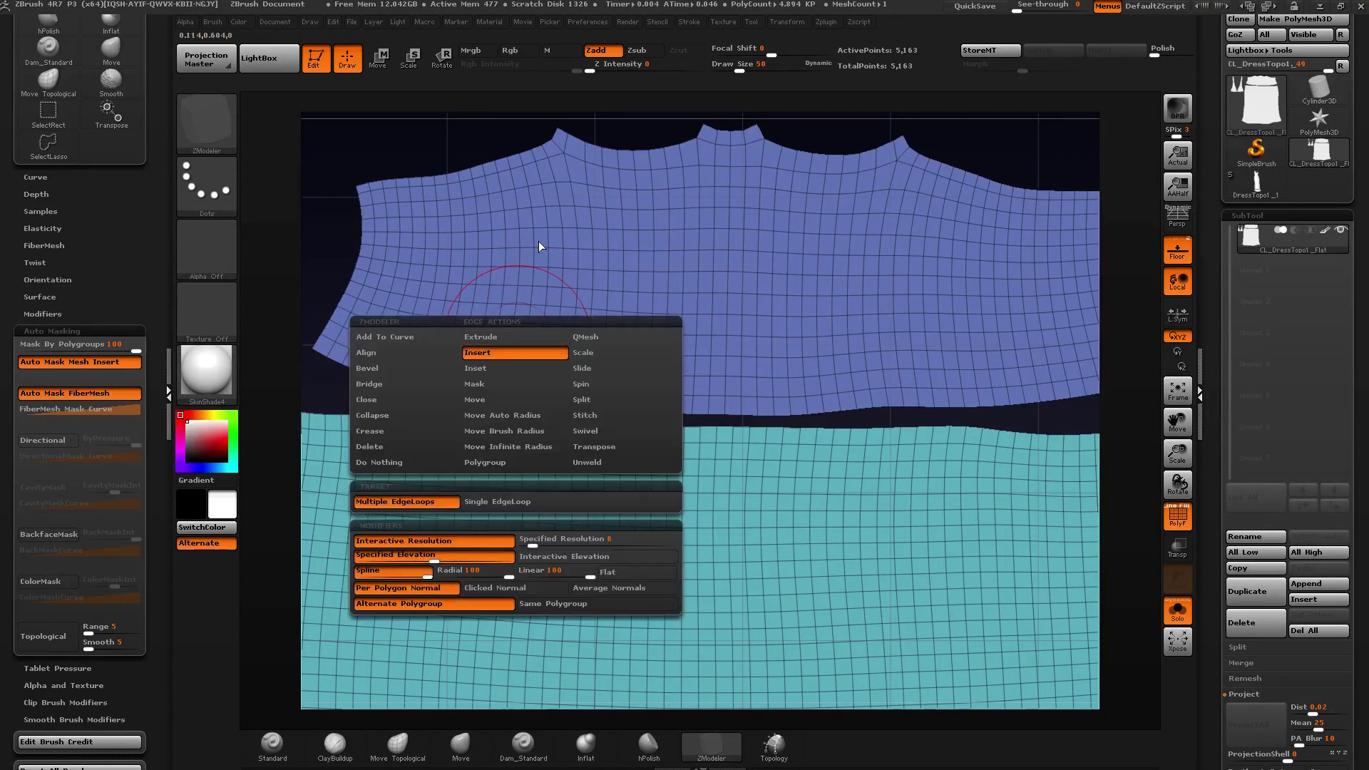
key(space)
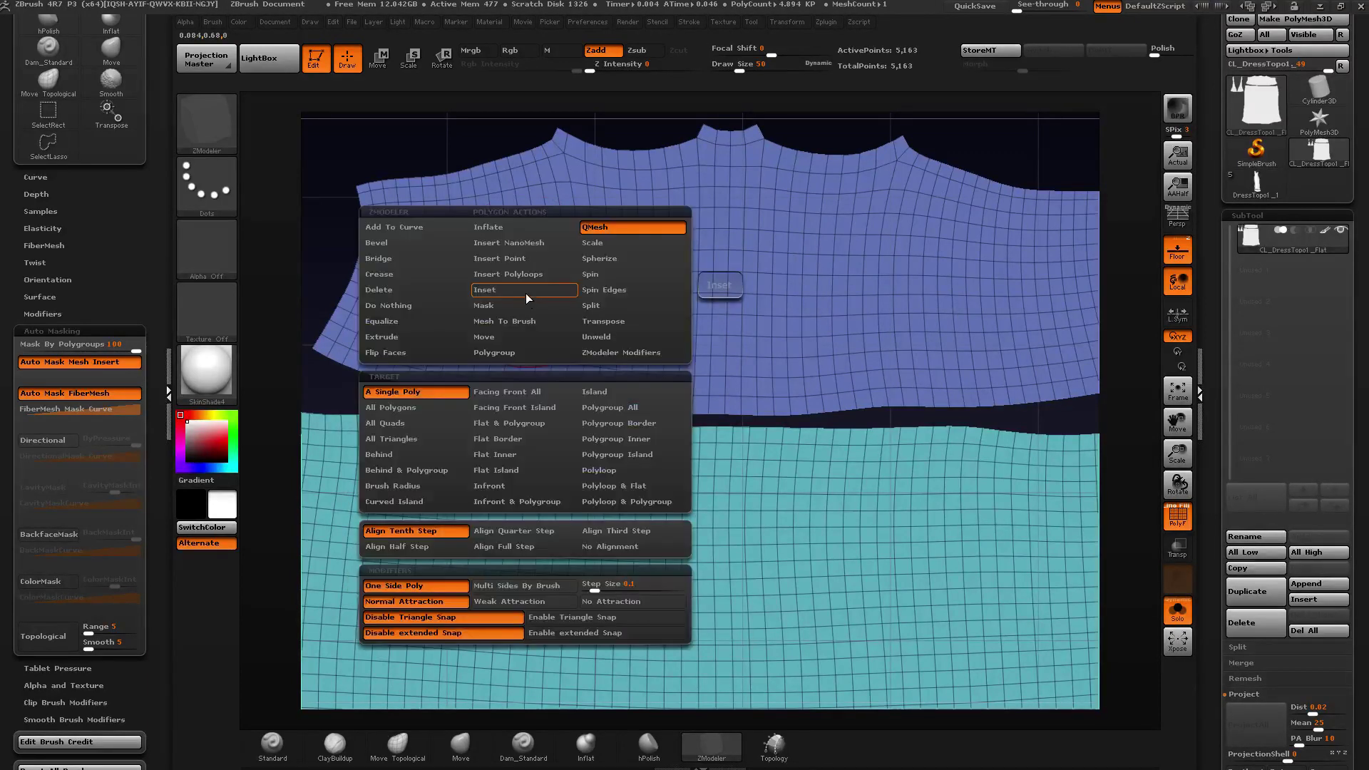
click(411, 307)
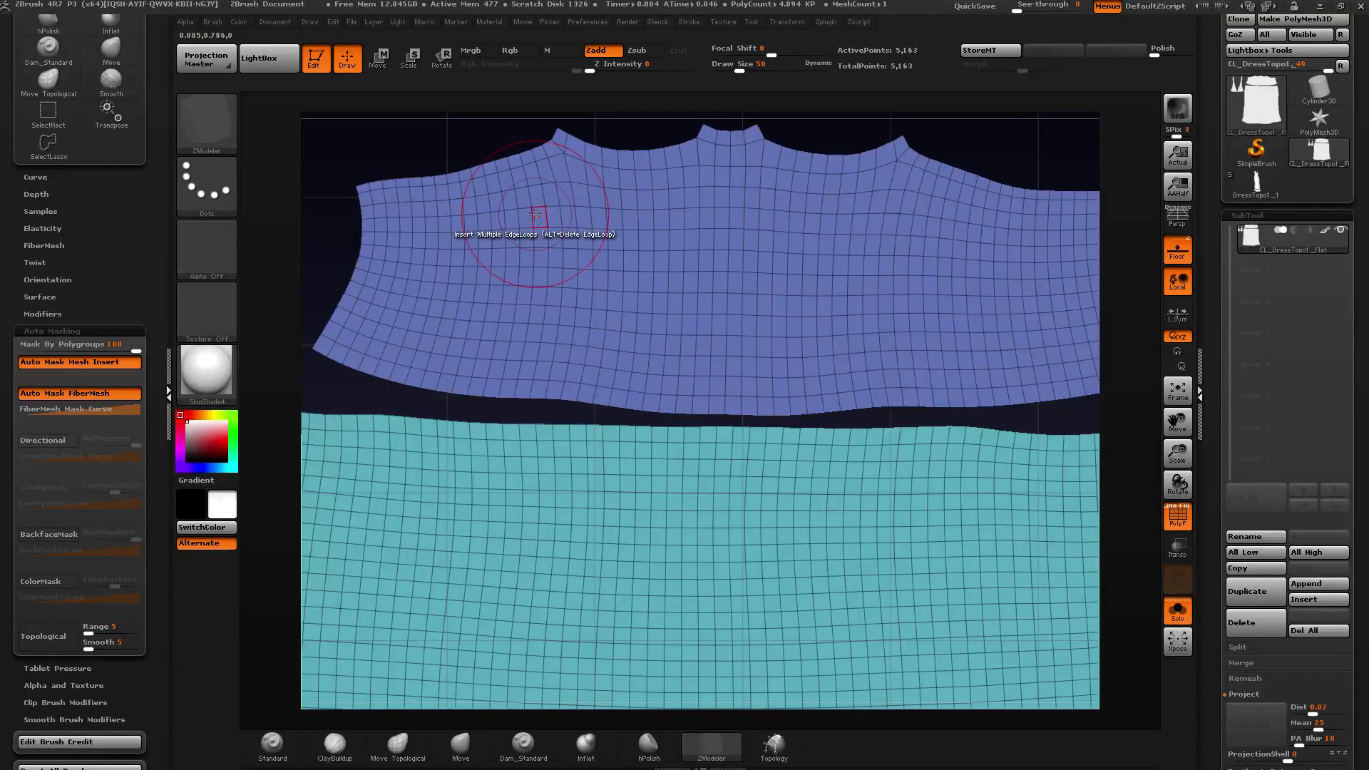
alt+right_drag(604, 342, 591, 389)
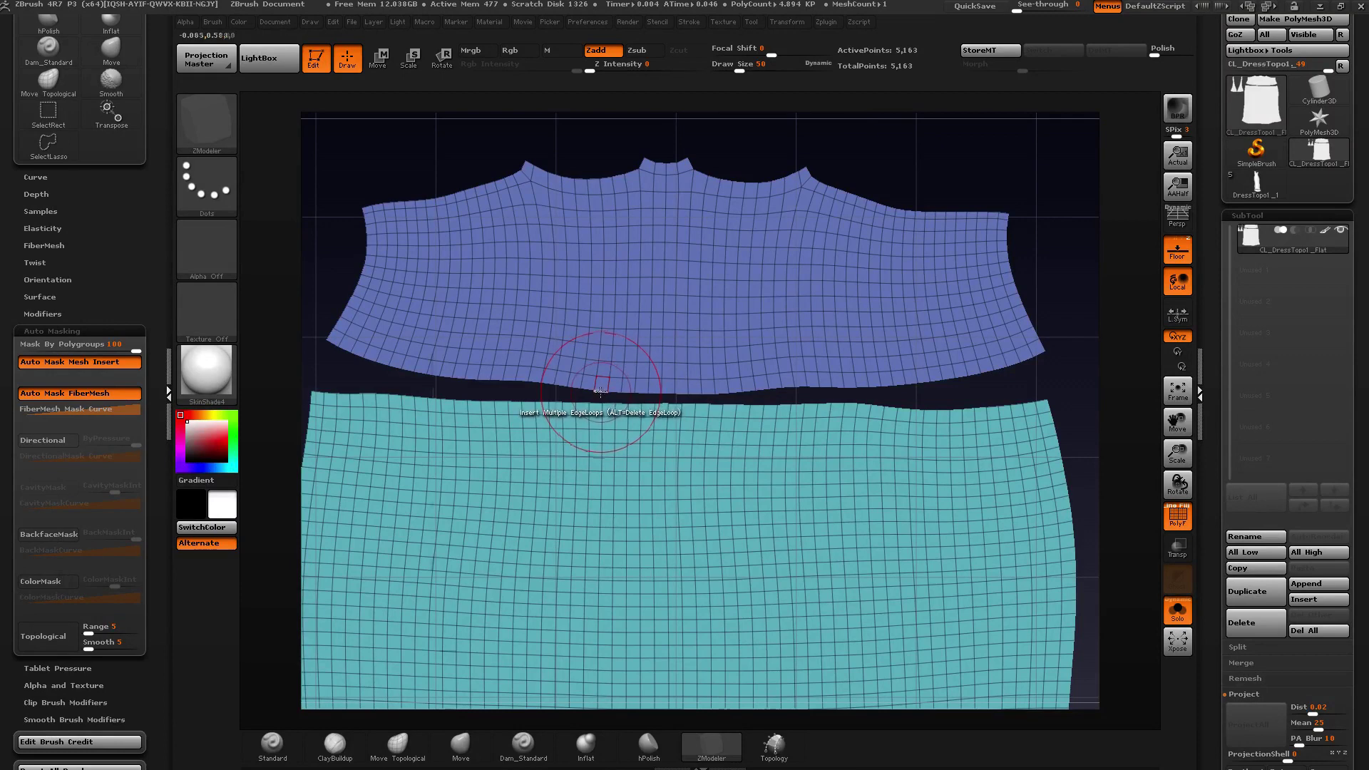
Set the ZModeler edge action to Transpose with EdgeLoop Complete, and apply it to the waist shell's lower edge to mask everything else.
key(space)
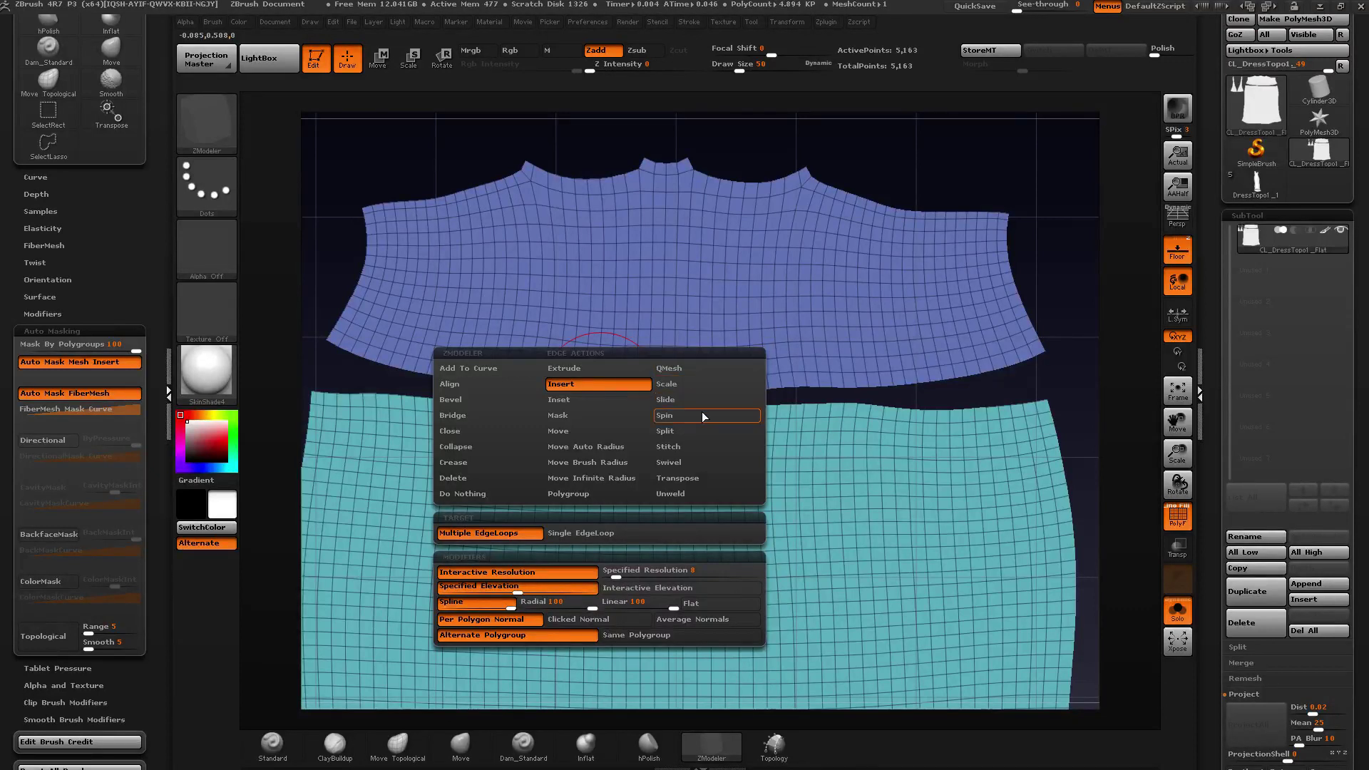
click(696, 479)
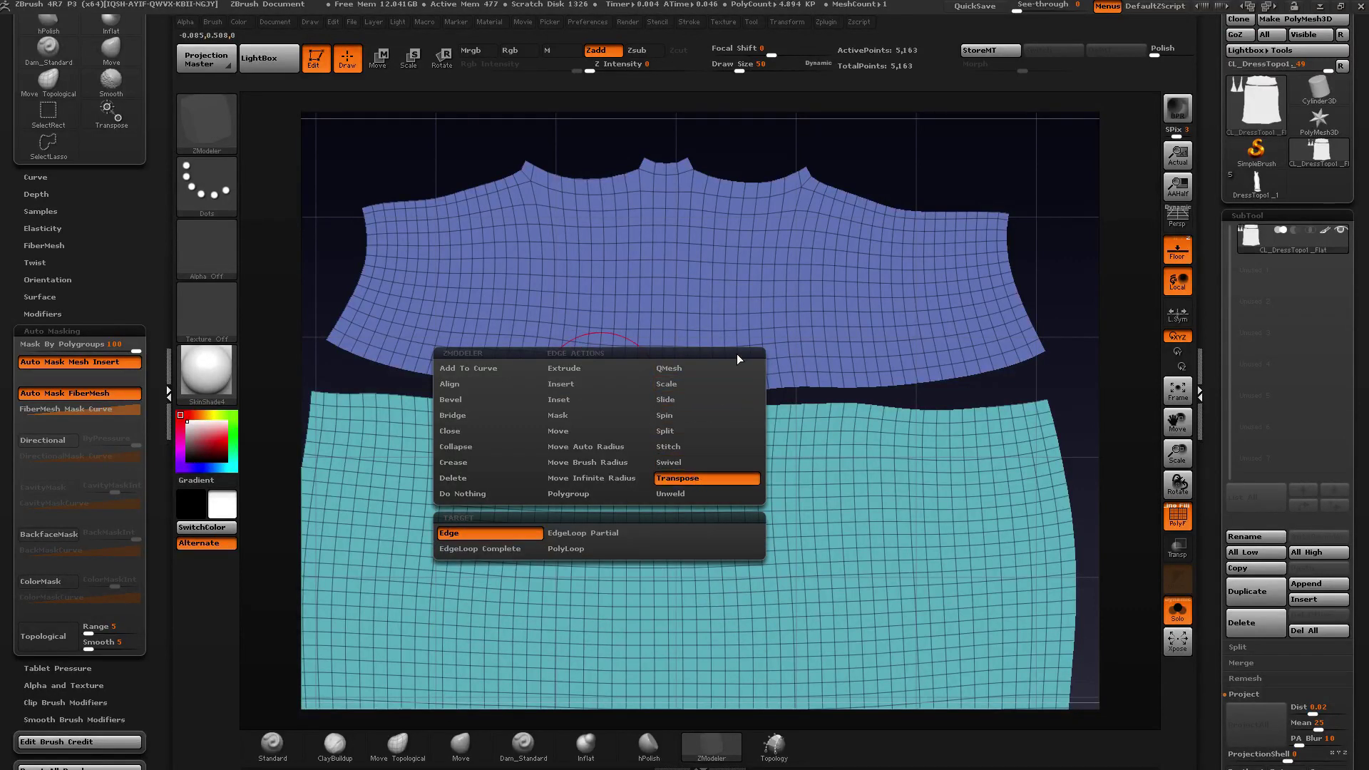
click(481, 550)
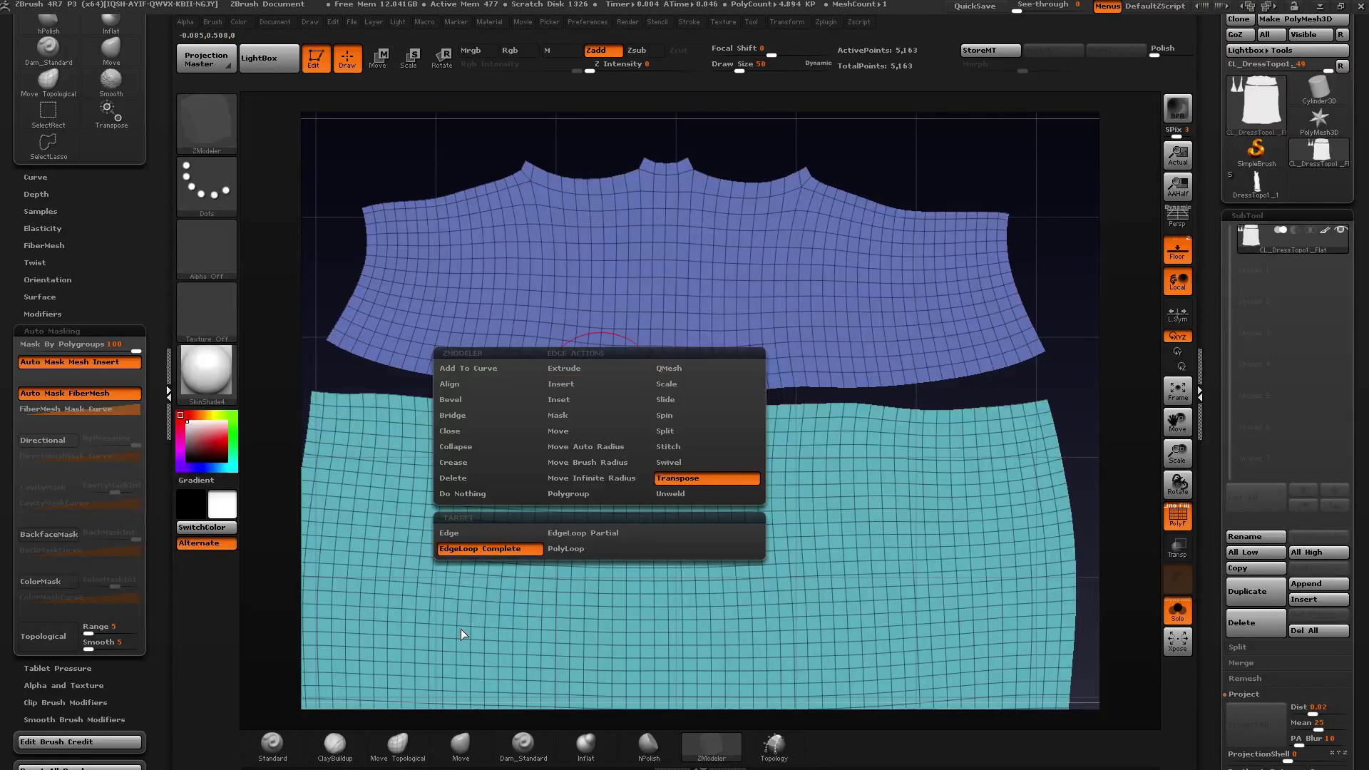
click(559, 386)
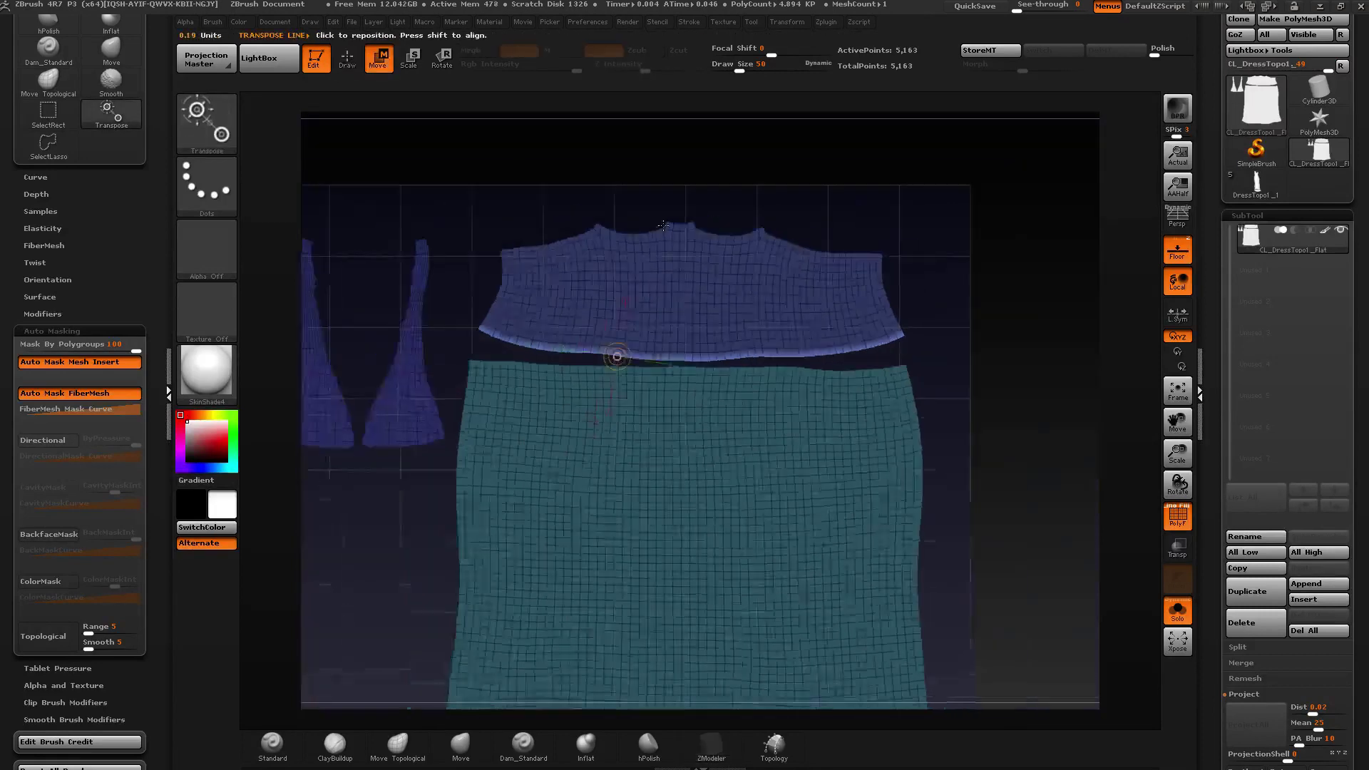
ctrl+right_drag(620, 567, 907, 334)
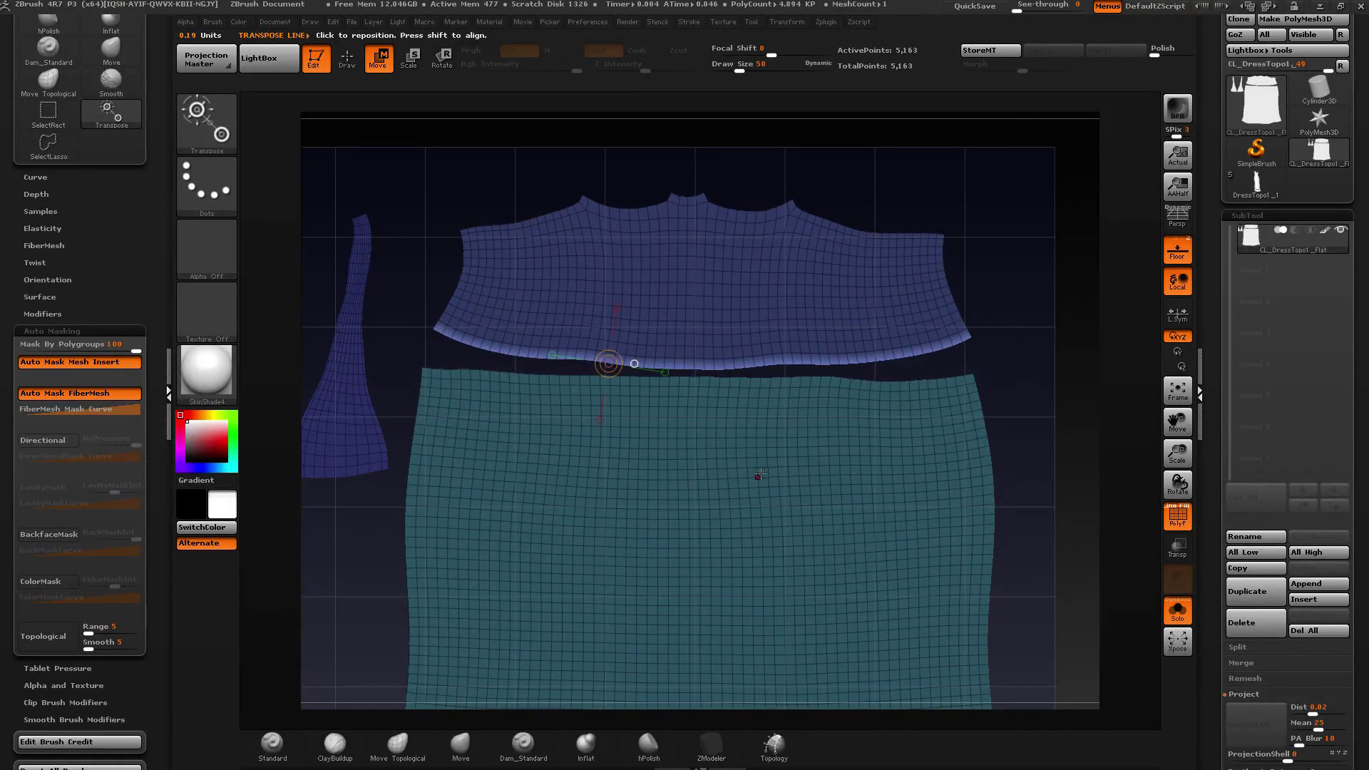
key(q)
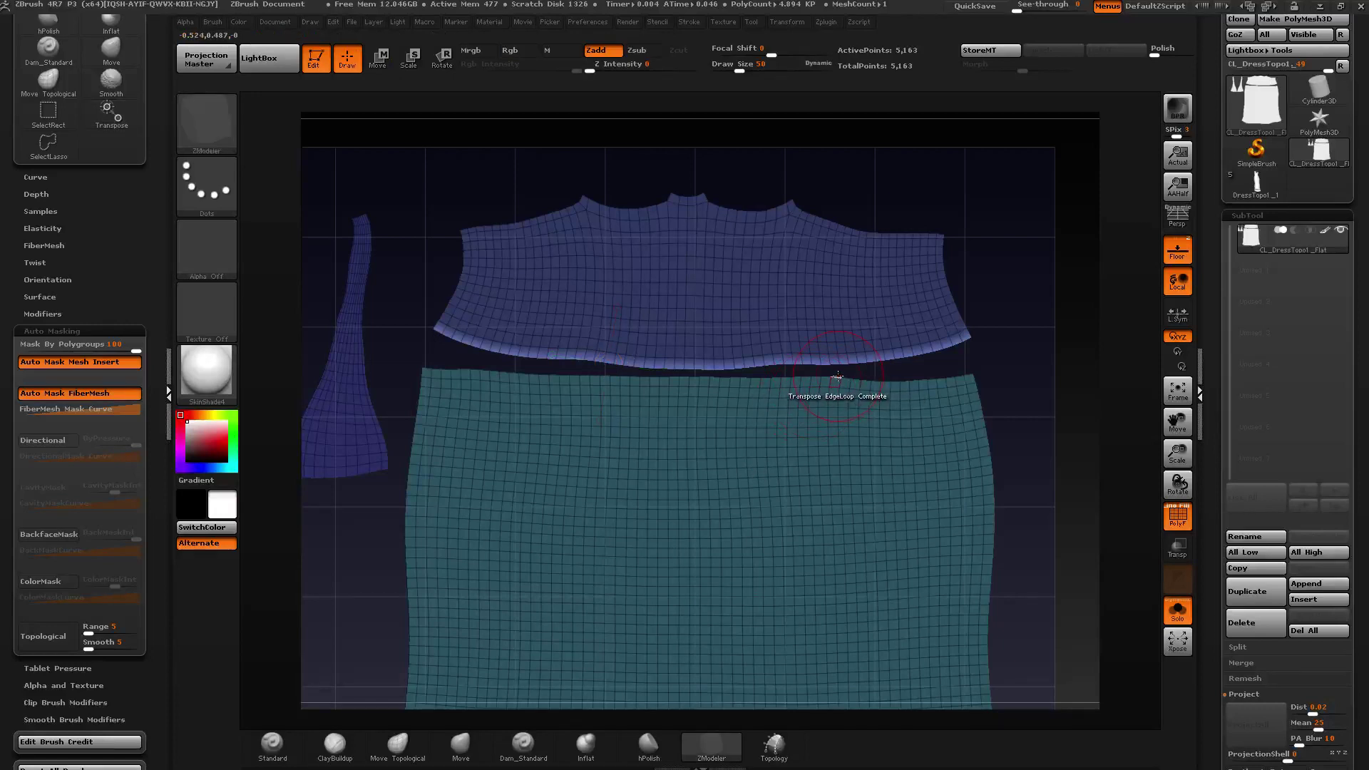
Flatten the unmasked lower edge of the waist shell into a straight line just above the skirt with the ClipCurve brush.
alt+right_drag(820, 360, 829, 338)
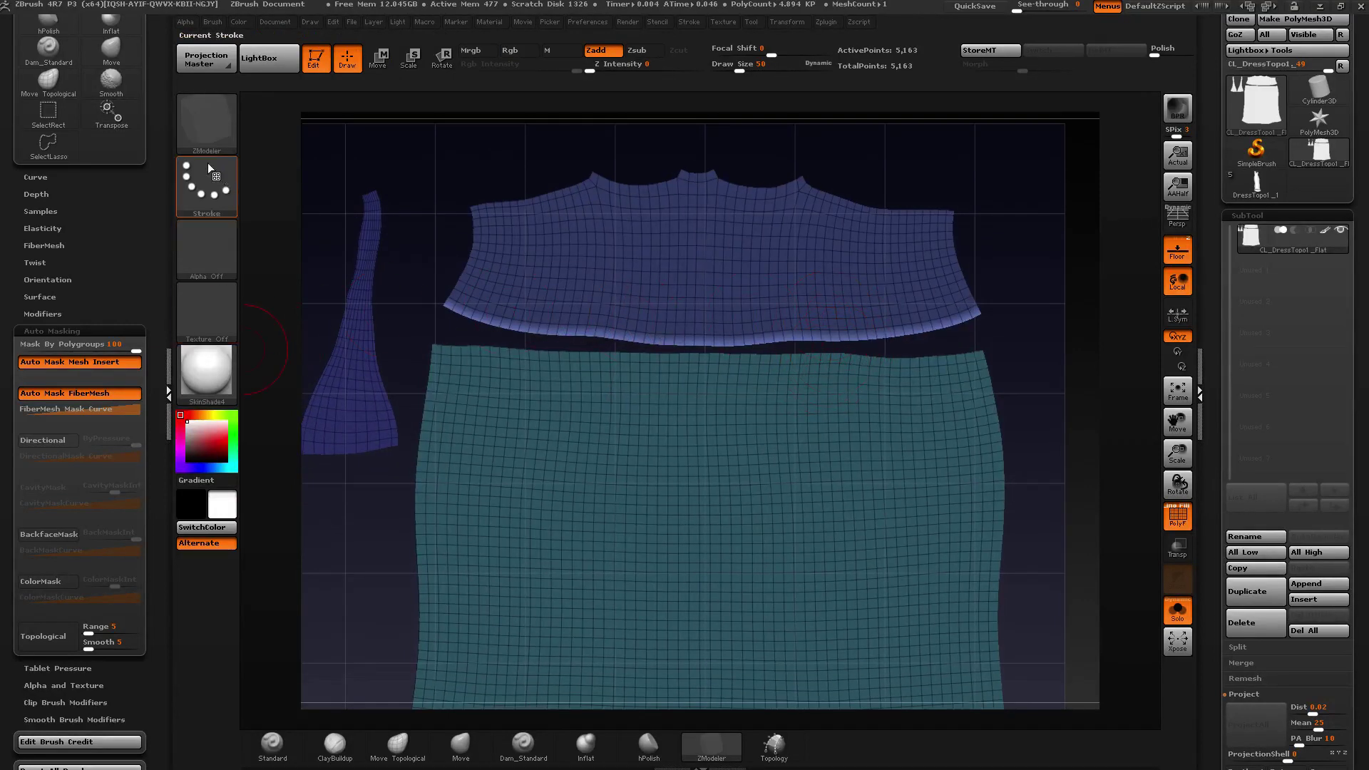
key(ctrl+shift)
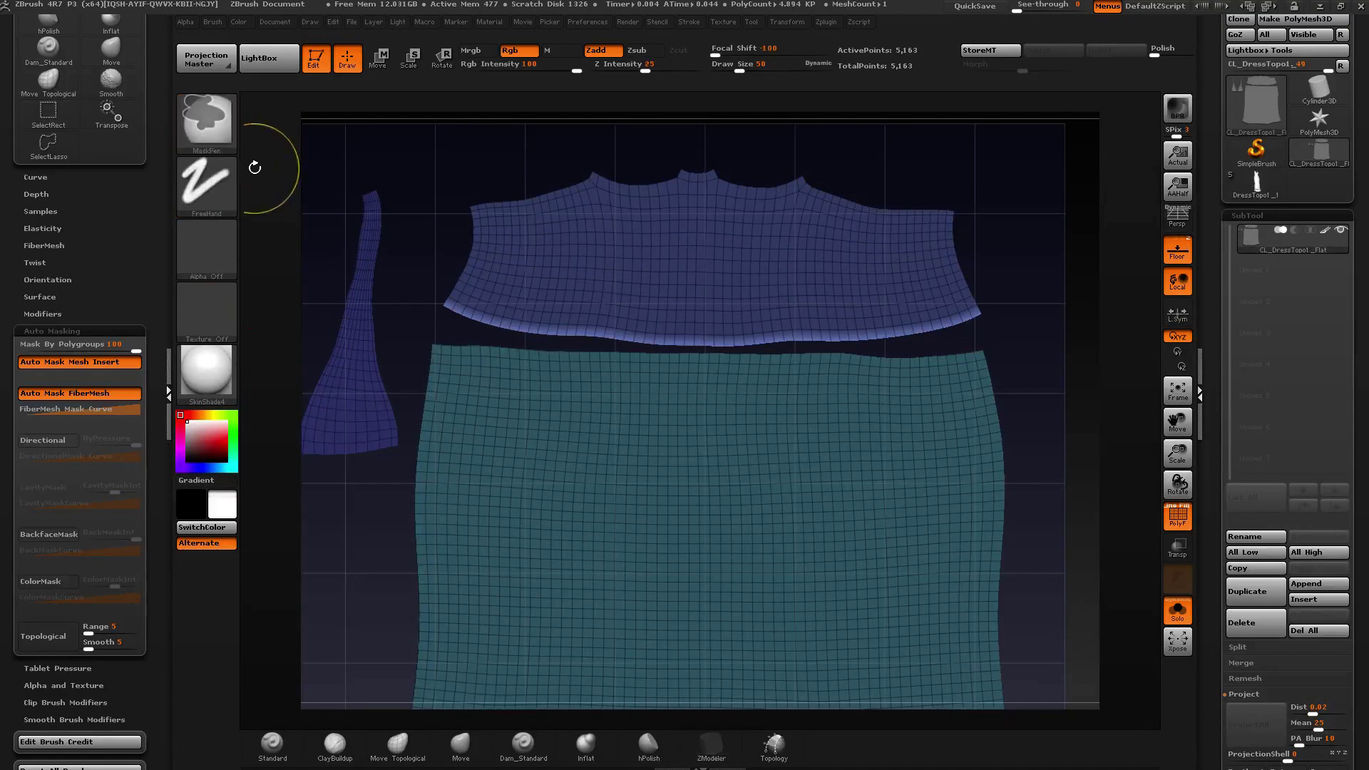
click(211, 127)
key(b)
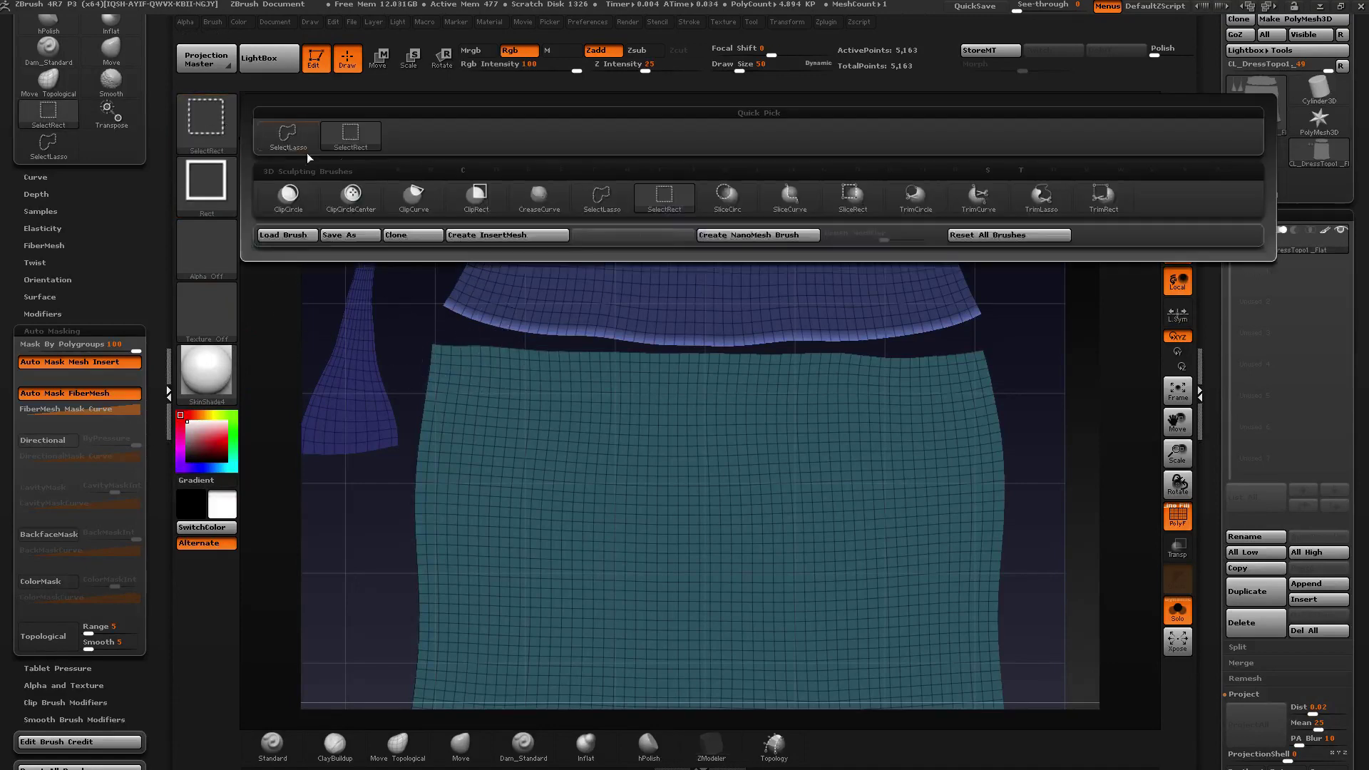
click(409, 204)
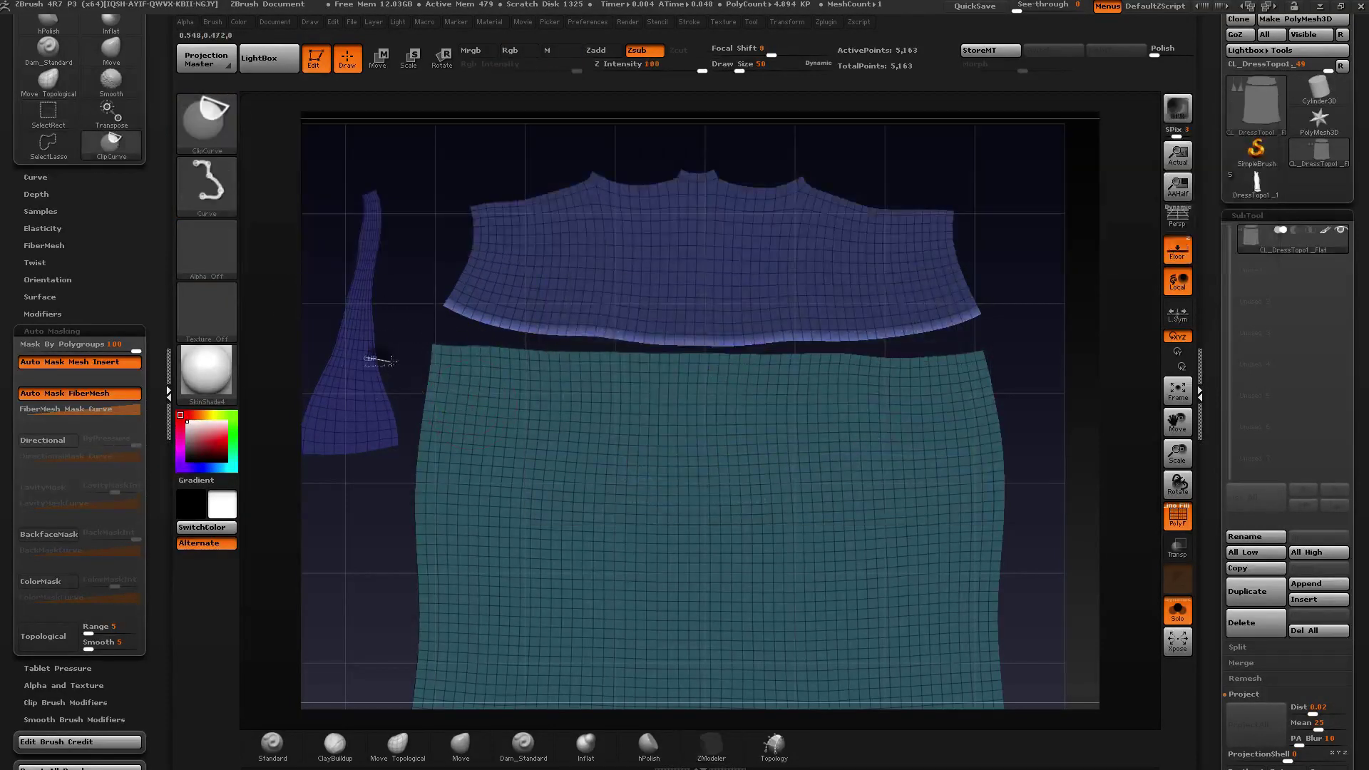
ctrl+shift+drag(369, 357, 1048, 345)
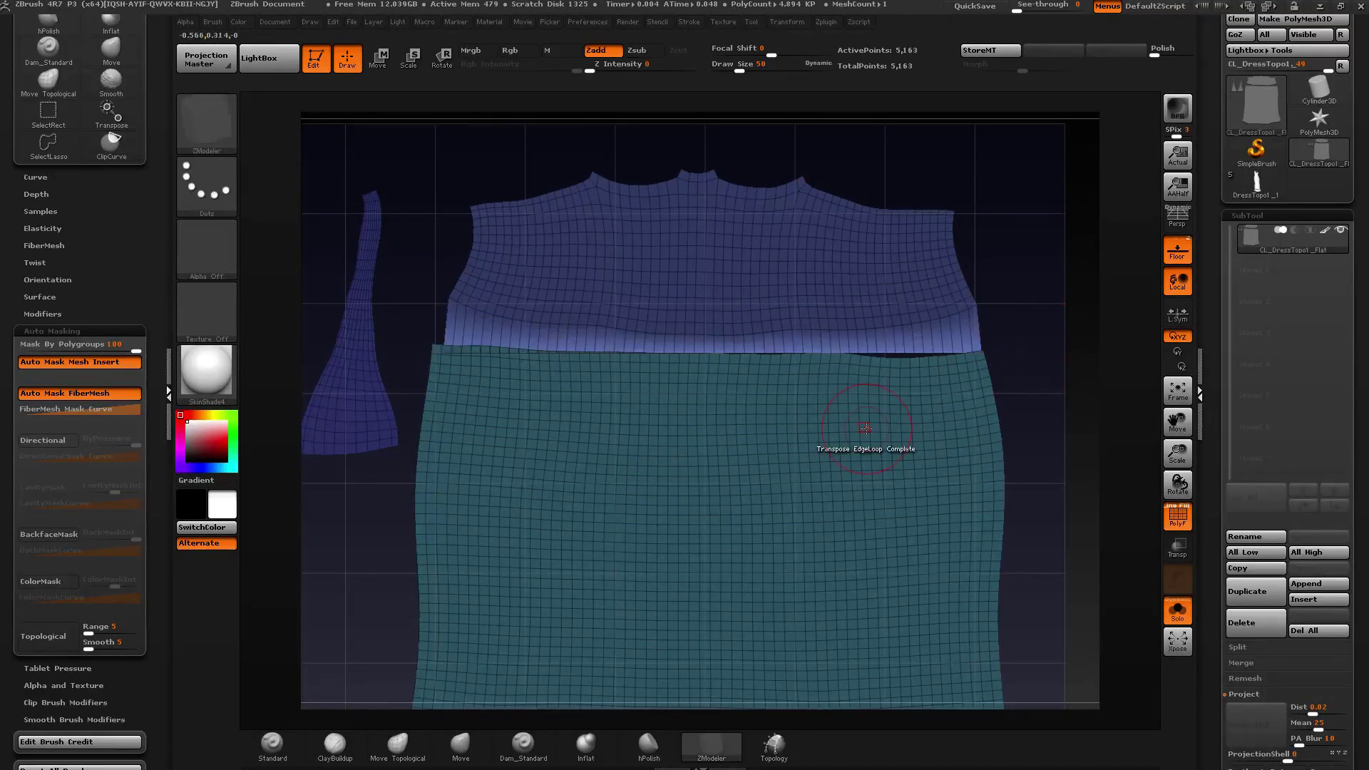
Isolate the waist shell, invert its mask, and add the shell's scalloped upper edge to the masked area.
ctrl+shift+click(899, 233)
mouse_move(898, 213)
alt+right_down()
mouse_move(892, 267)
mouse_move(877, 277)
alt+right_up()
mouse_move(848, 325)
ctrl+right_down()
mouse_move(853, 345)
mouse_move(836, 335)
ctrl+right_up()
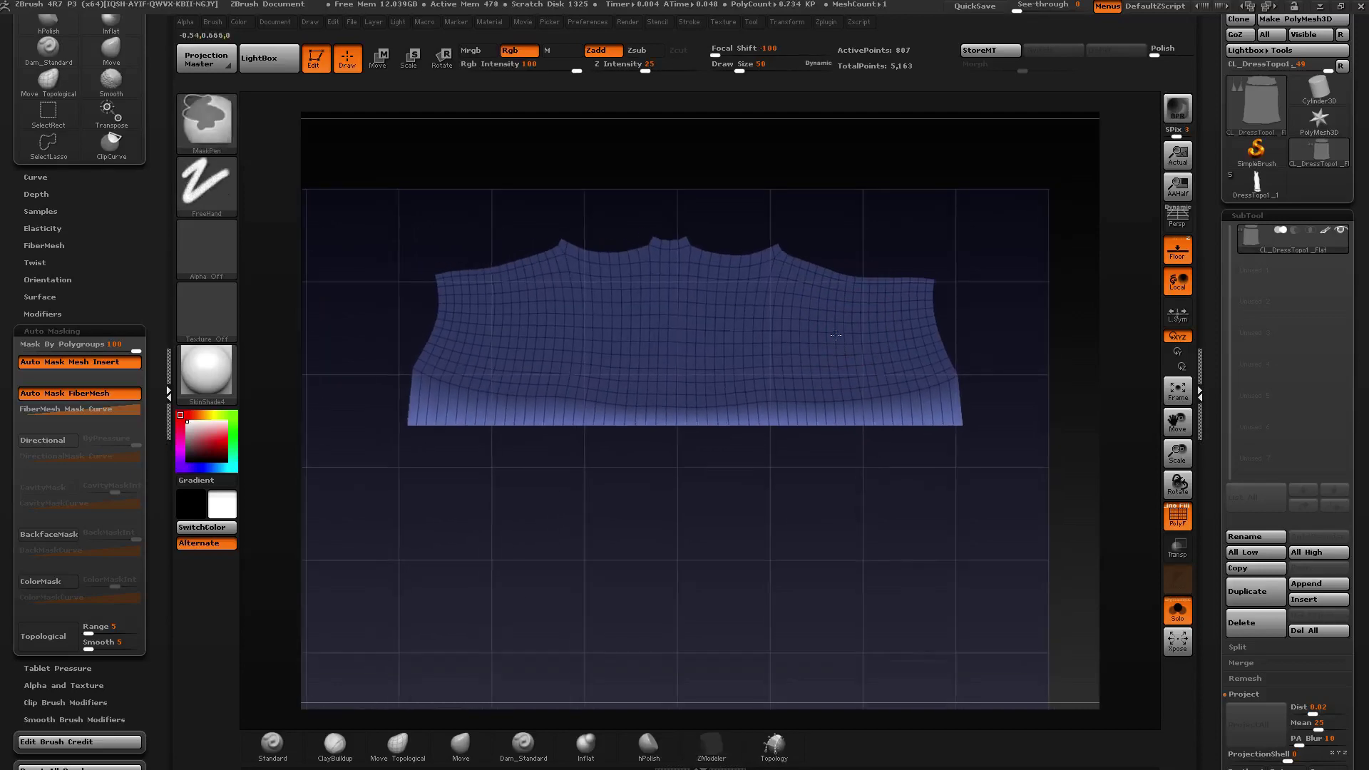
ctrl+click(1000, 305)
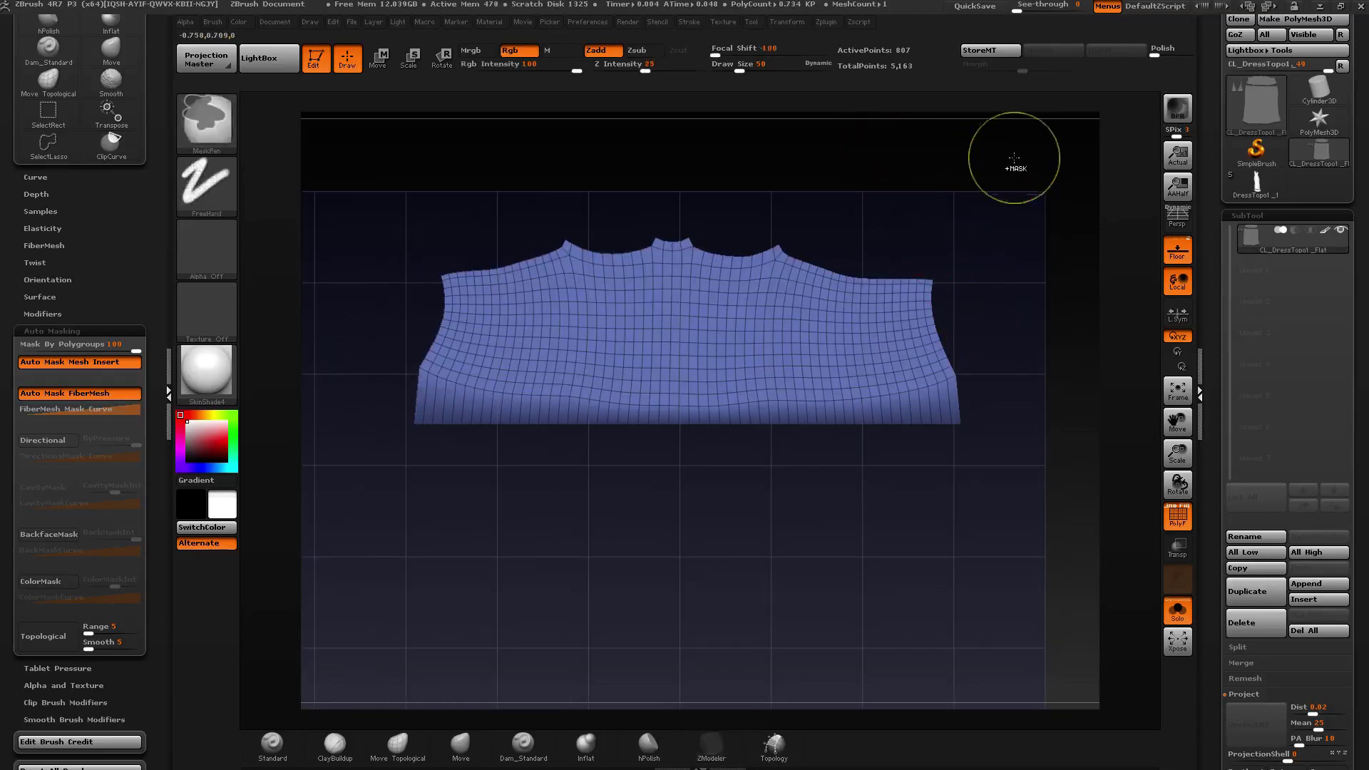
ctrl+drag(1009, 160, 344, 295)
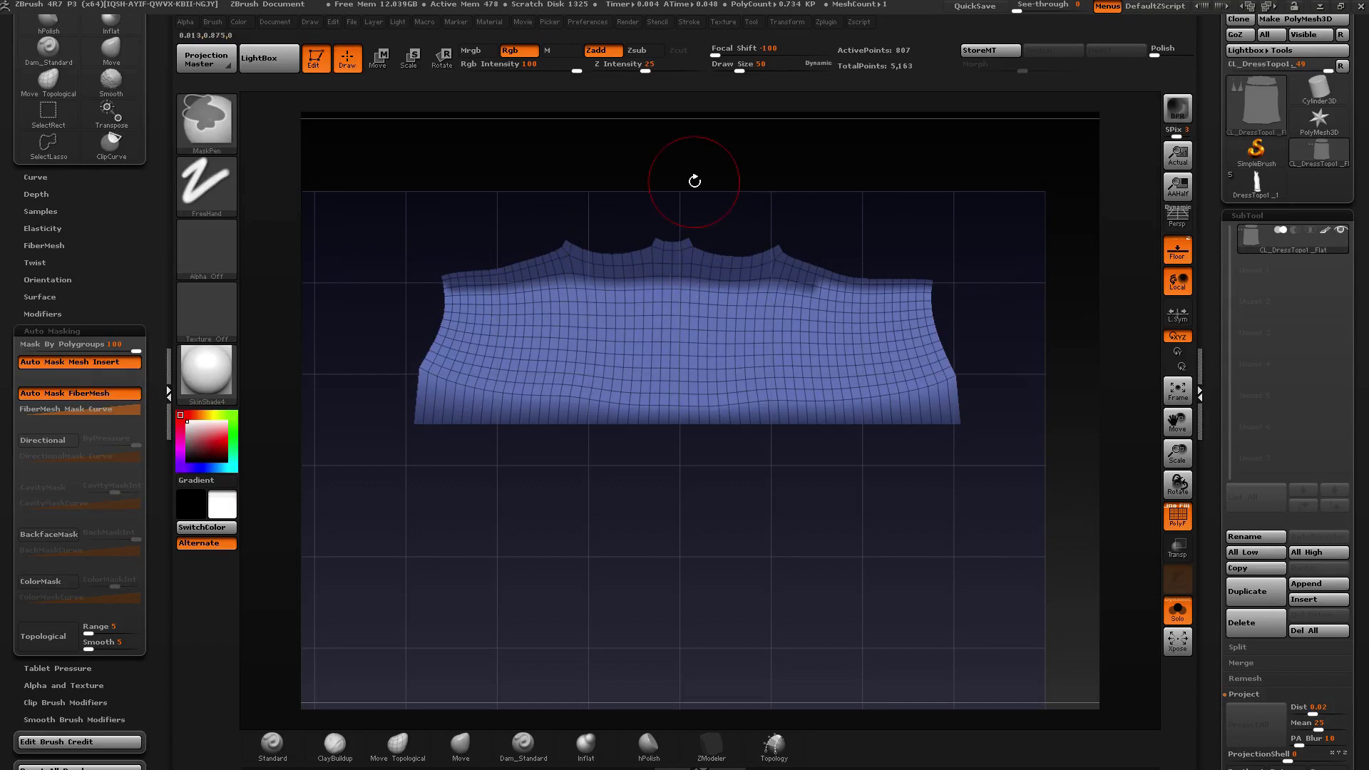
Polish the unmasked area of the waist shell and turn on local symmetry.
drag(1180, 45, 1154, 48)
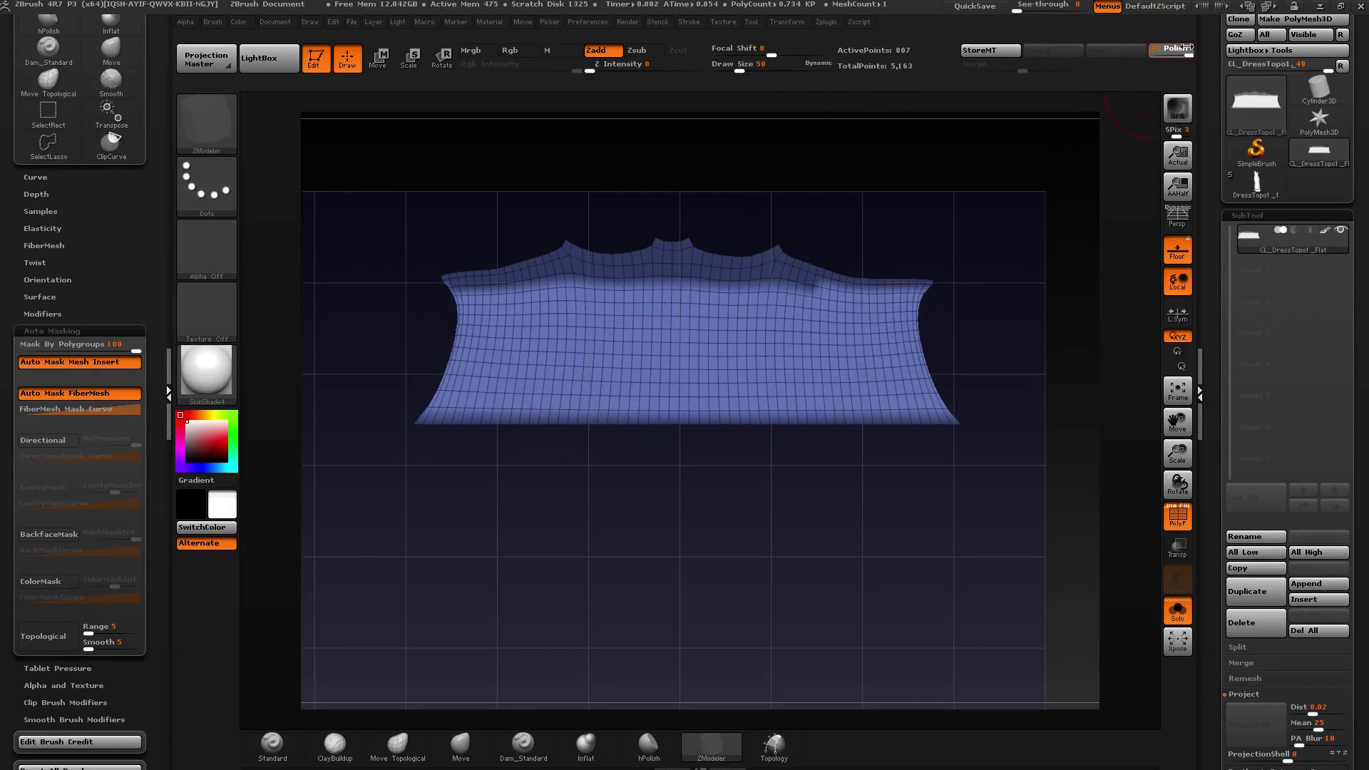
key(shift)
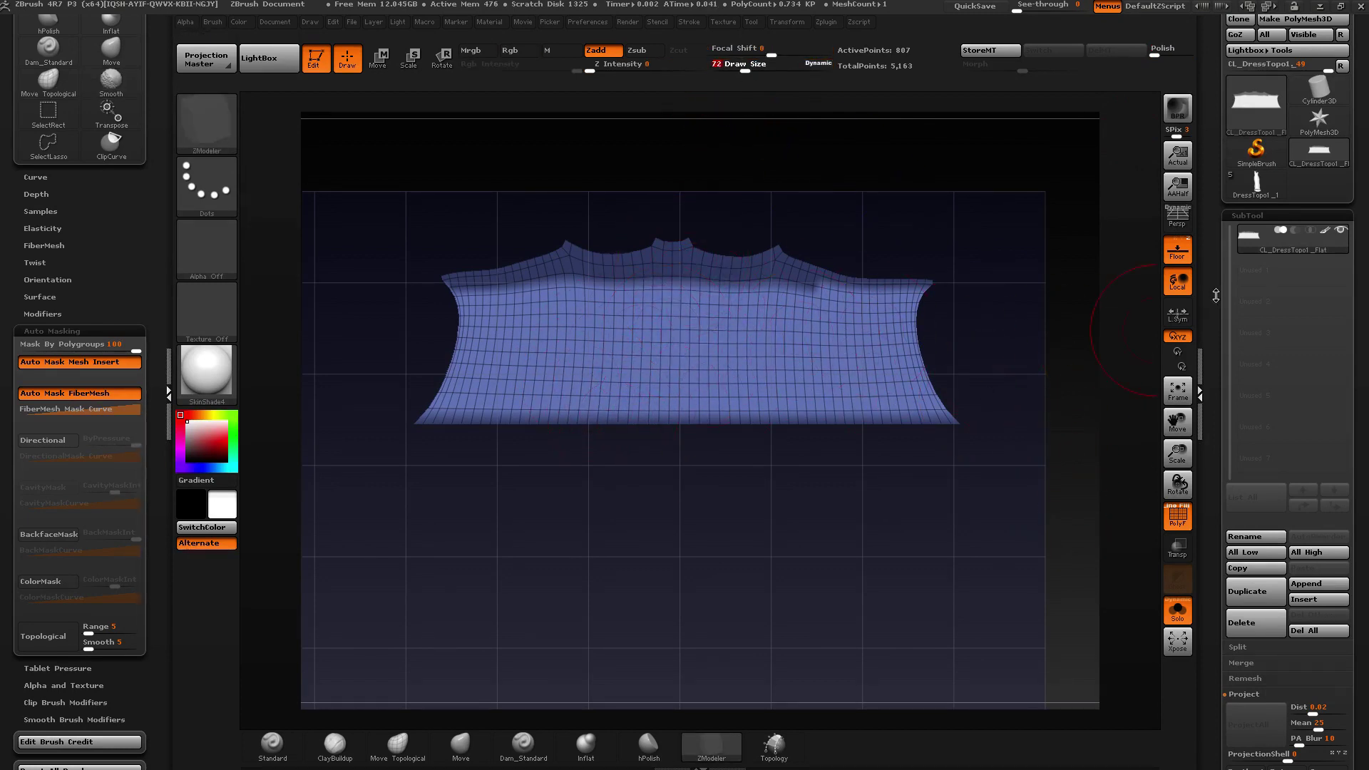
click(1178, 315)
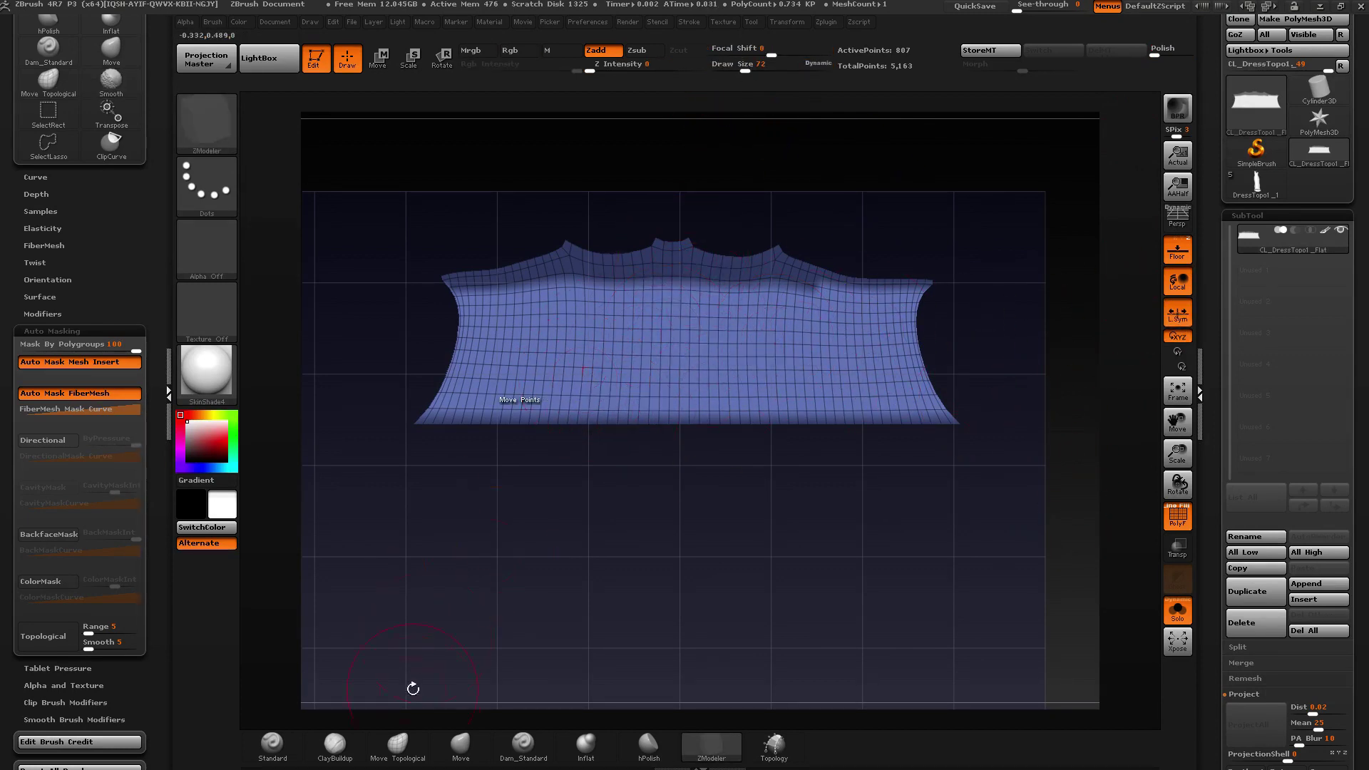
Bulge both sides of the waist shell outward with Move Topological at draw size 126, and smooth the shell's mesh.
click(398, 745)
drag(741, 63, 754, 64)
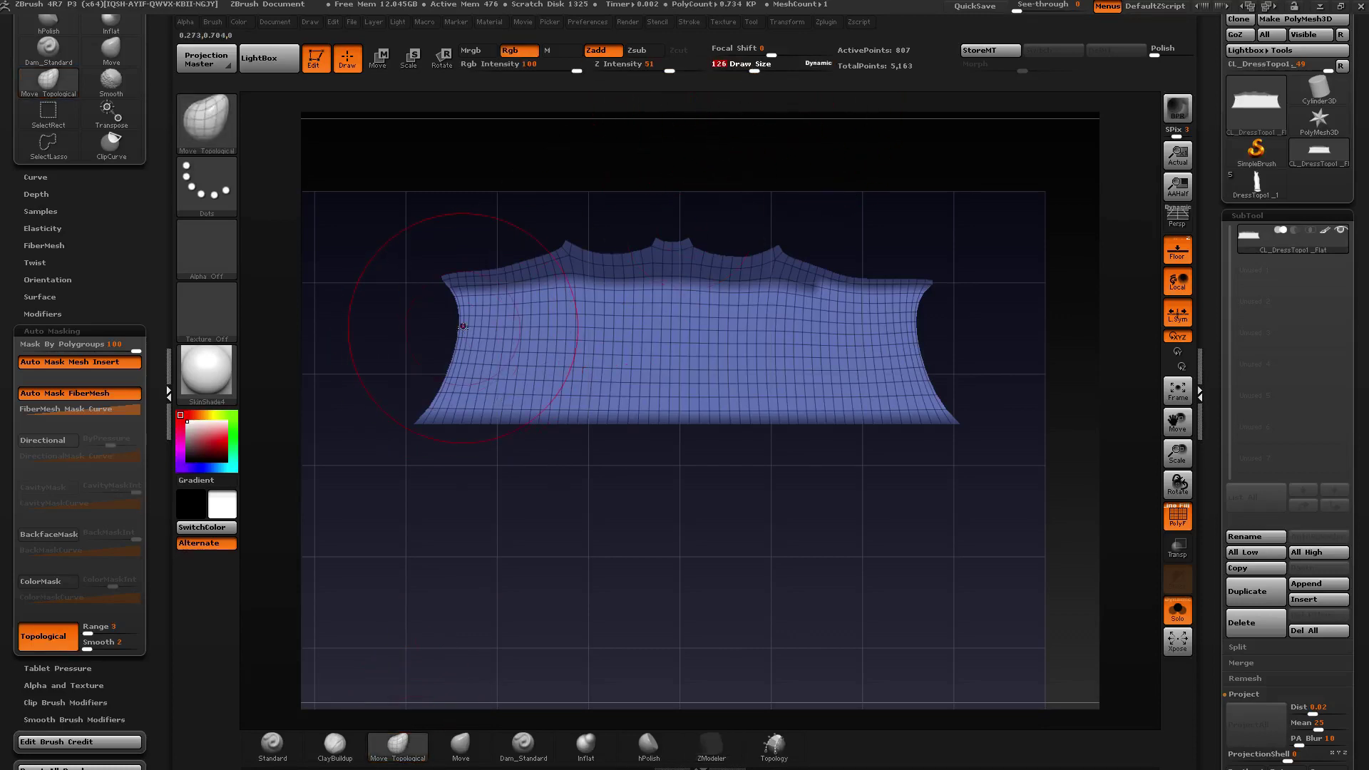
drag(472, 317, 456, 317)
key(ctrl+z)
mouse_move(471, 349)
mouse_down()
mouse_move(410, 331)
mouse_move(432, 341)
mouse_move(428, 371)
mouse_move(570, 399)
mouse_move(499, 417)
mouse_move(929, 336)
mouse_up()
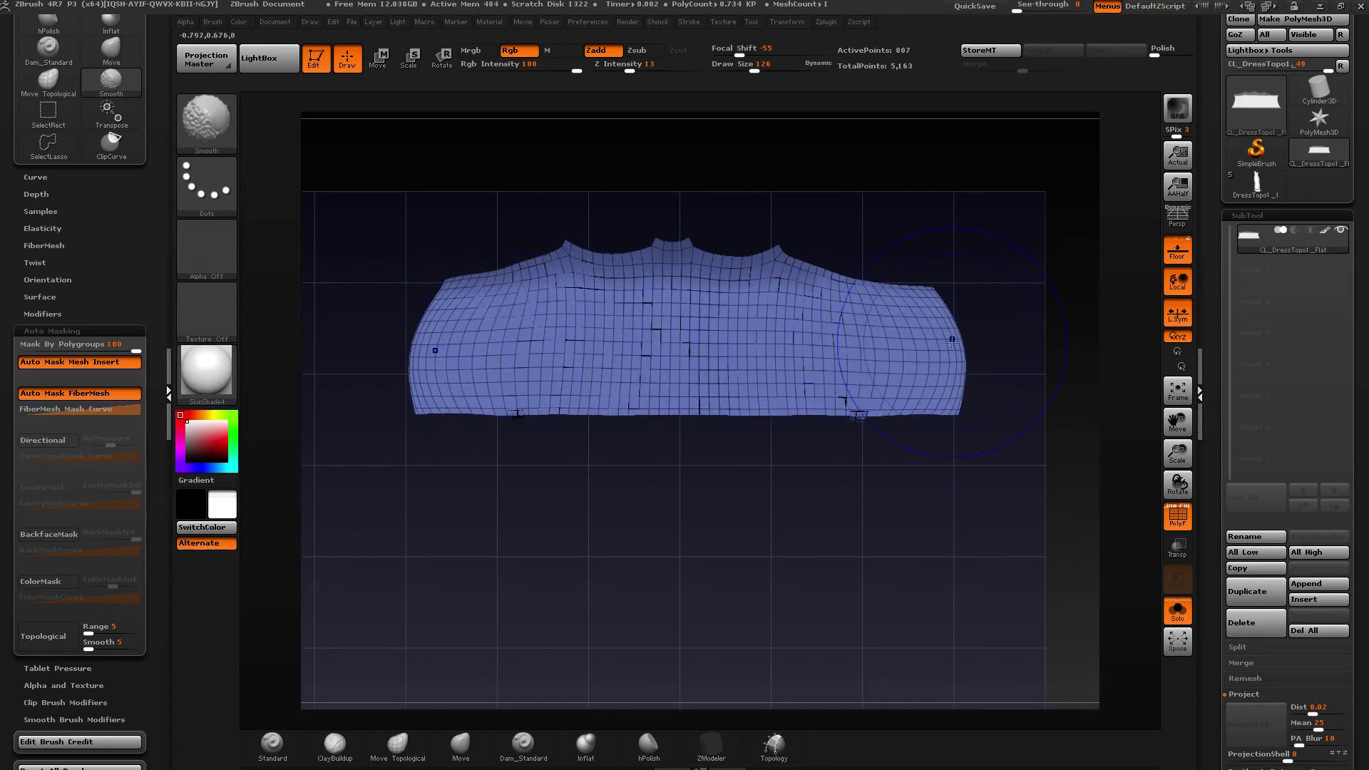
Isolate the waist shell's lower edge with ZModeler's edge transpose, flatten it with ClipCurve, and clear the mask.
mouse_move(841, 428)
ctrl+right_down()
mouse_move(820, 528)
mouse_move(899, 586)
ctrl+right_up()
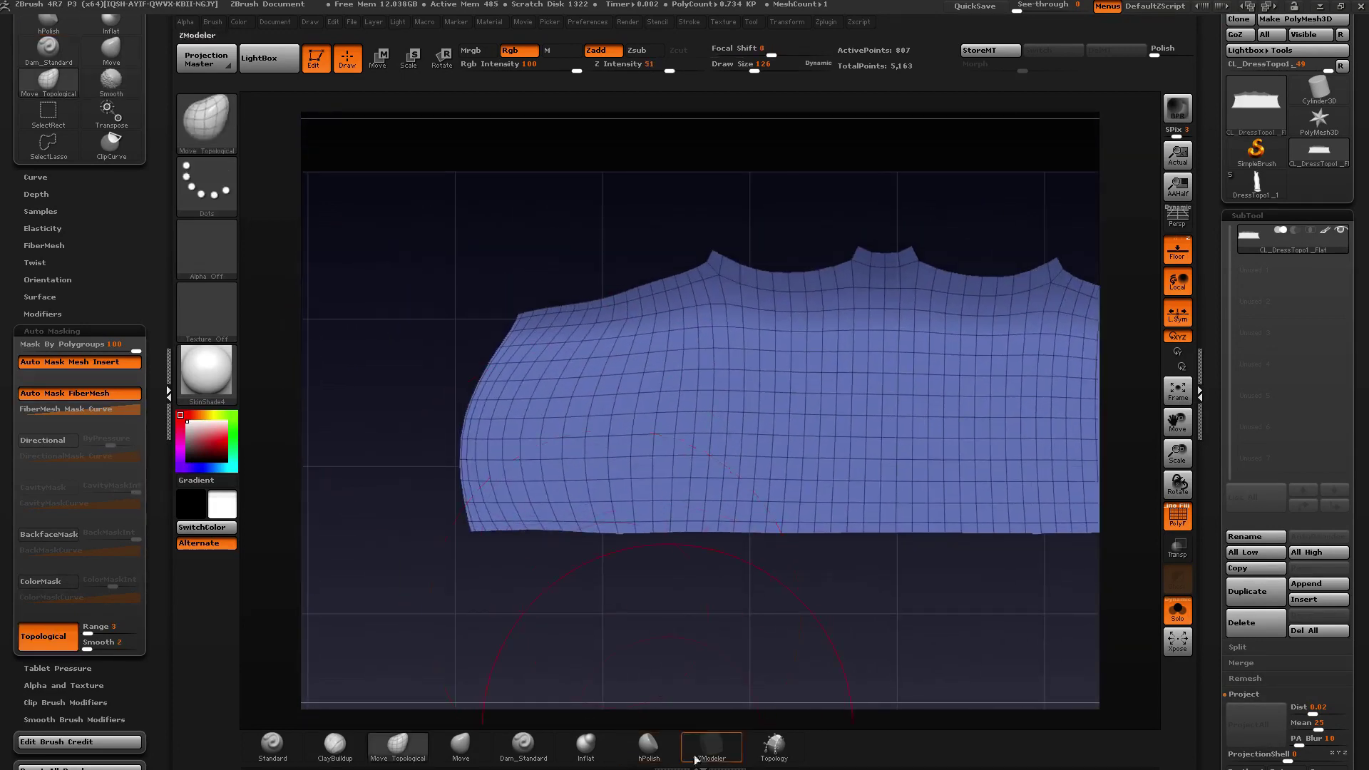
click(712, 747)
click(589, 532)
mouse_move(760, 666)
ctrl+right_down()
mouse_move(791, 590)
mouse_move(674, 518)
ctrl+right_up()
key(q)
ctrl+shift+drag(353, 462, 883, 477)
ctrl+right_drag(861, 425, 905, 469)
ctrl+drag(905, 464, 879, 492)
ctrl+right_drag(874, 492, 835, 588)
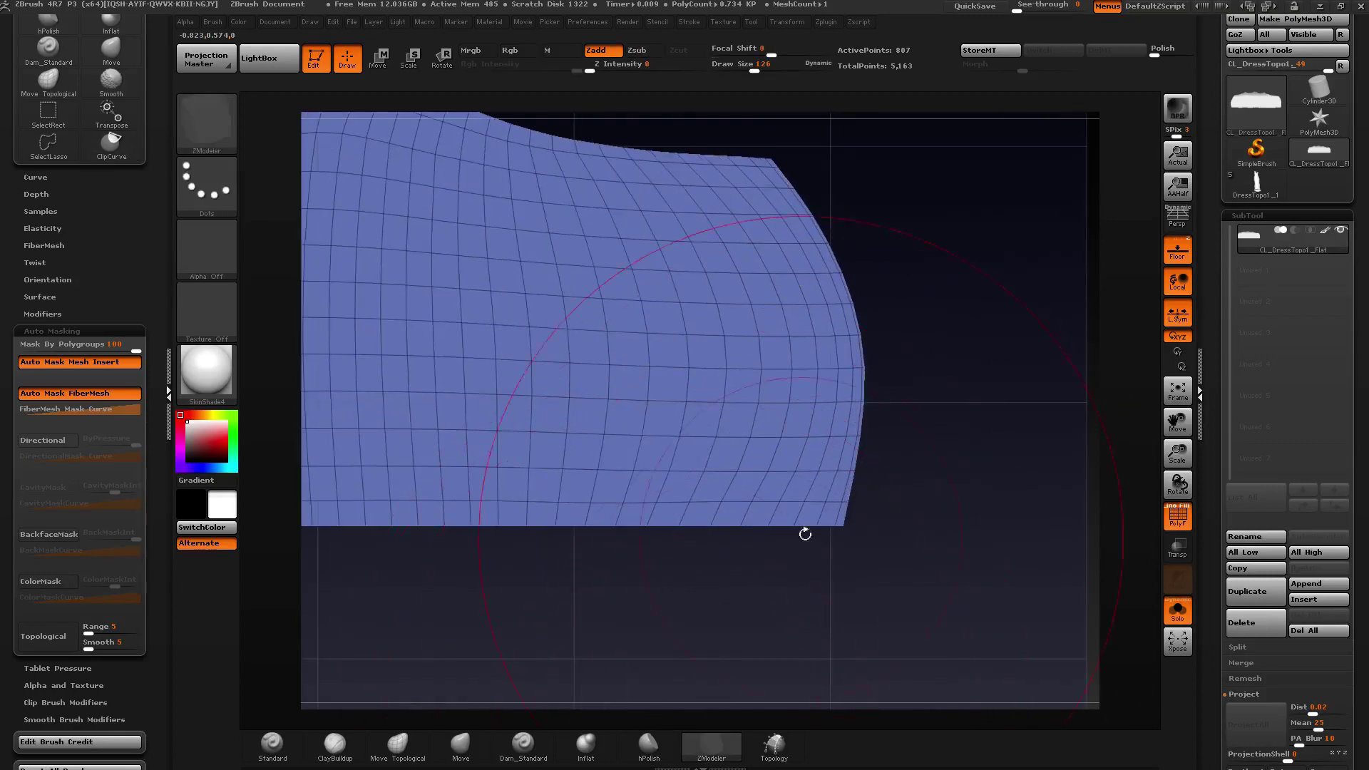
click(852, 485)
mouse_move(939, 437)
ctrl+right_down()
mouse_move(589, 358)
mouse_move(935, 320)
mouse_move(780, 335)
mouse_move(583, 325)
ctrl+right_up()
key(q)
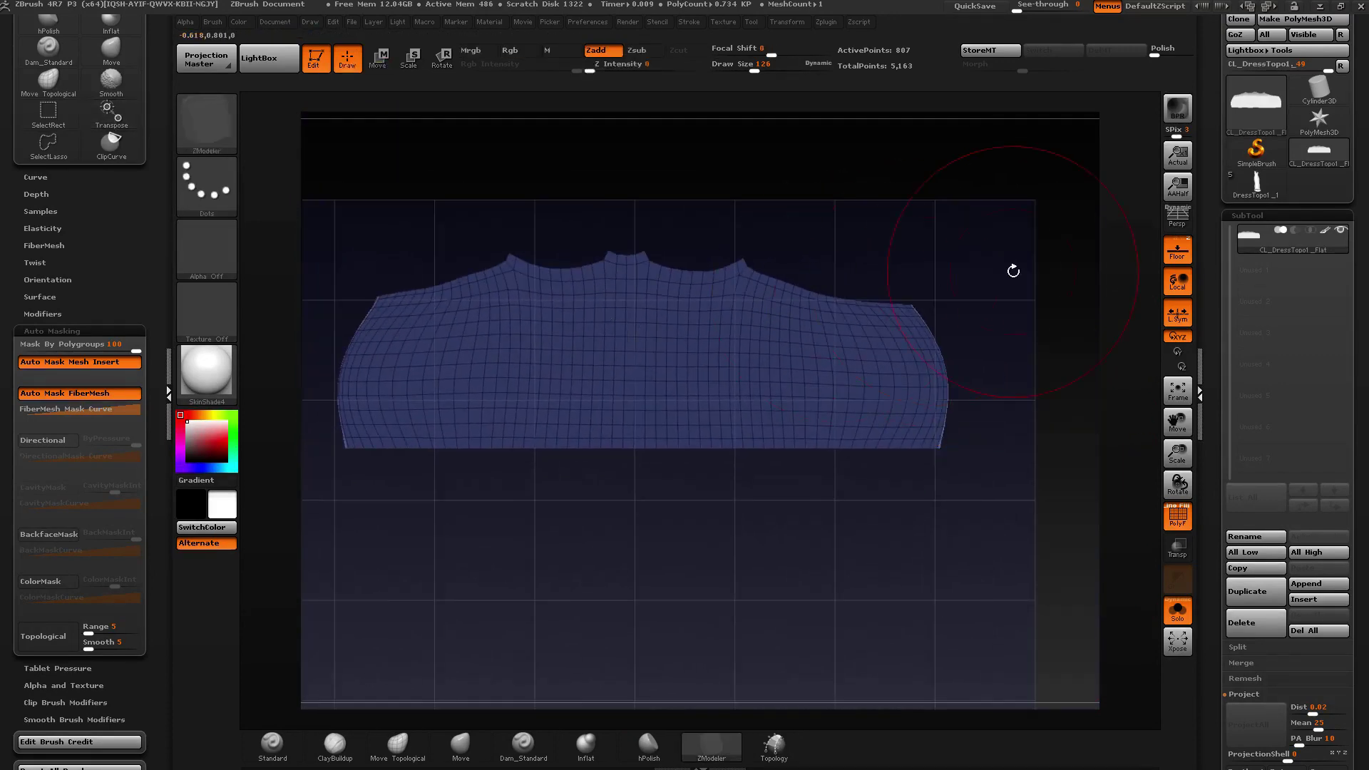
Clear the mask, mask only the waist shell's straight lower edge, and smooth the unmasked mesh.
ctrl+drag(1014, 268, 1022, 278)
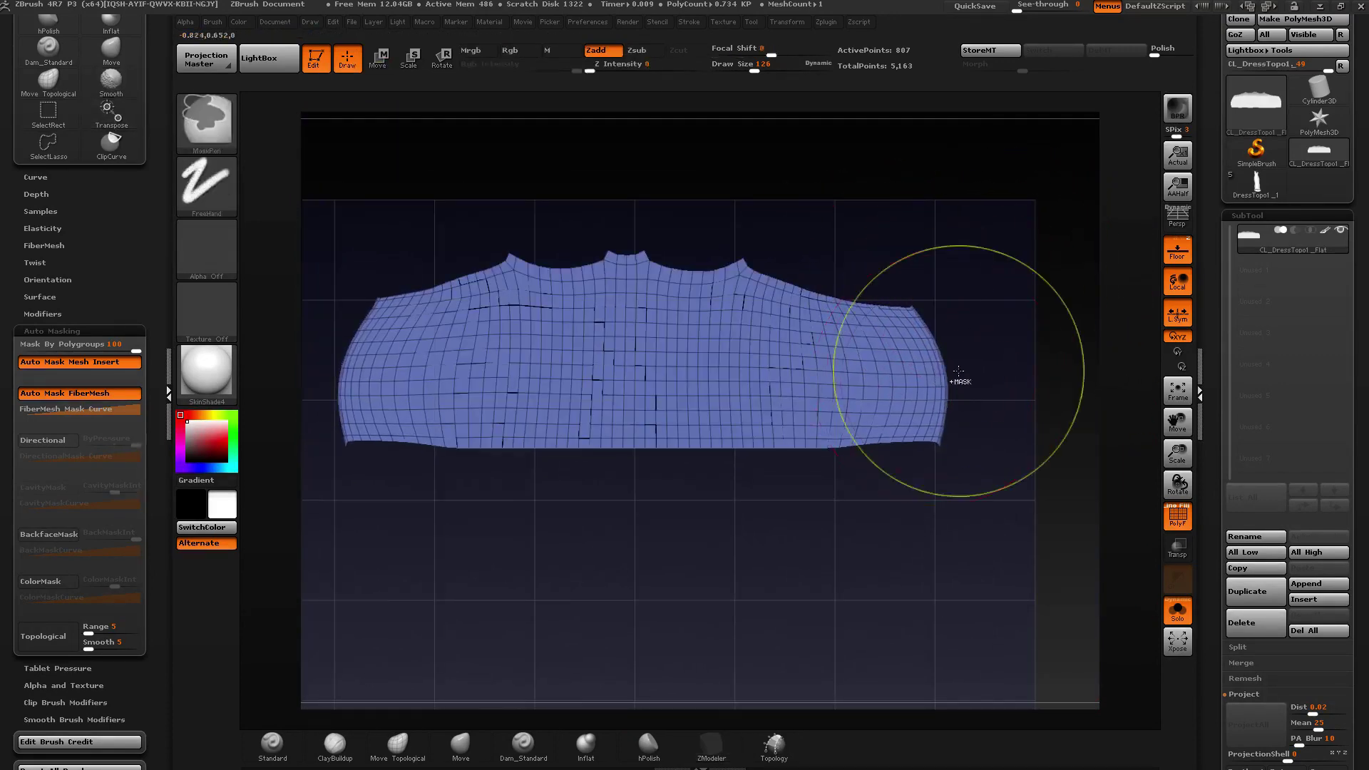
ctrl+drag(958, 443, 600, 511)
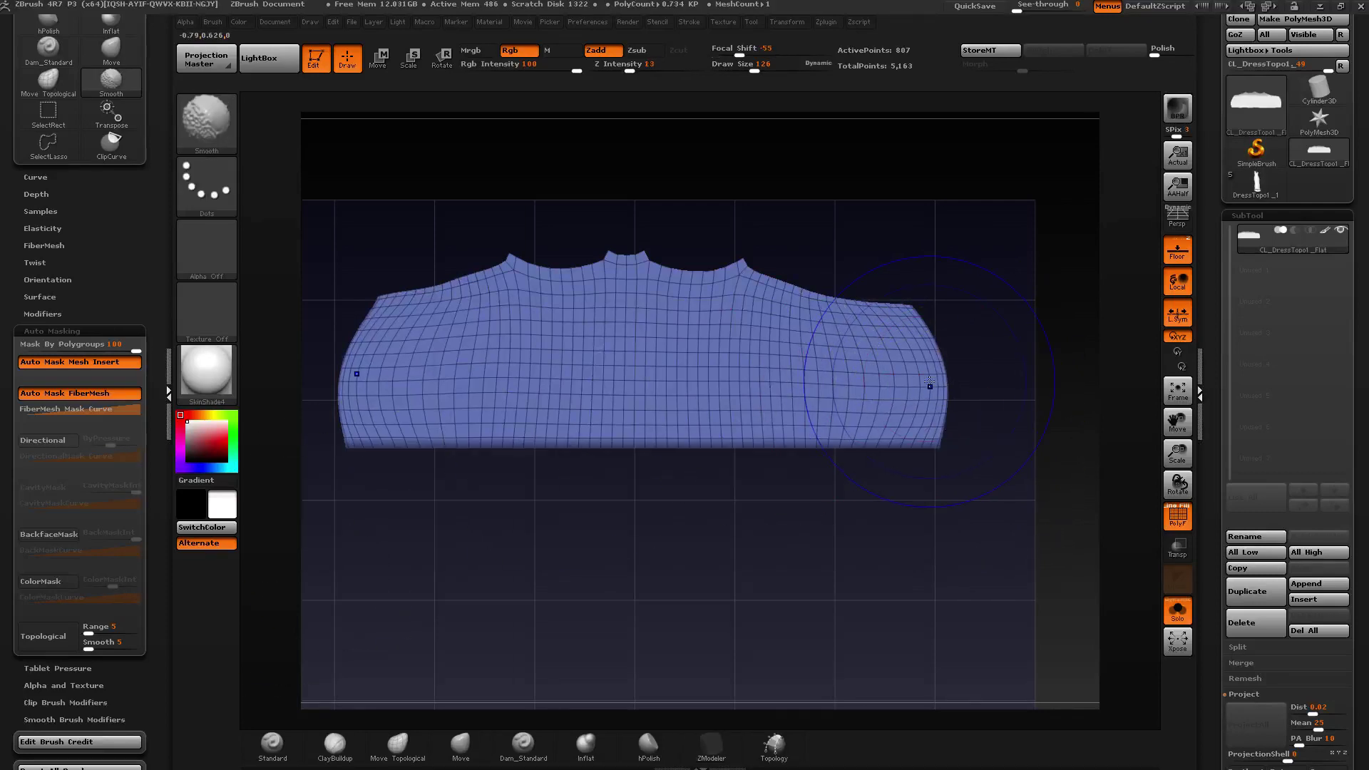
mouse_move(926, 406)
shift+mouse_down()
mouse_move(400, 360)
mouse_move(527, 299)
mouse_move(813, 296)
mouse_move(457, 388)
mouse_move(642, 321)
mouse_move(442, 356)
mouse_move(713, 328)
shift+mouse_up()
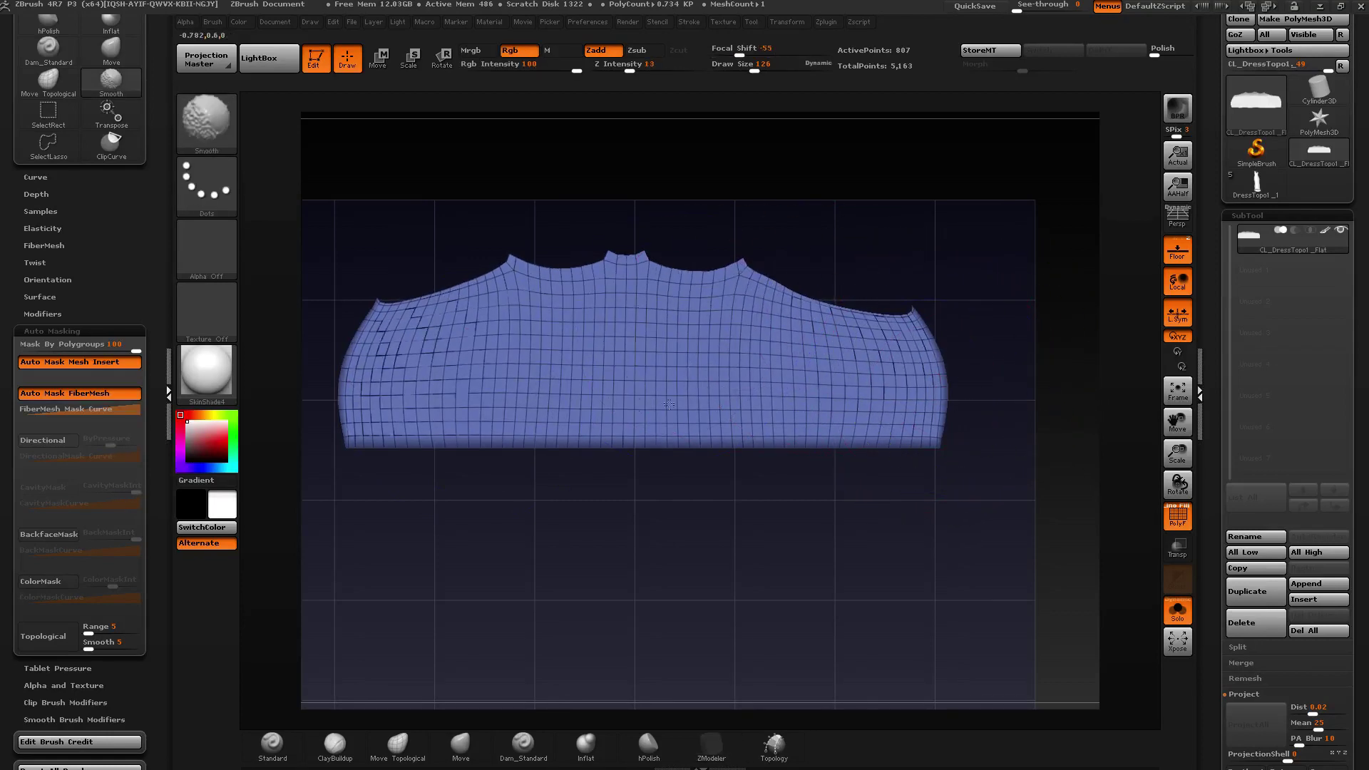
Leave only the two outer stretches of the waist shell's upper edge unmasked with ZModeler, and move them slightly upward.
mouse_move(360, 388)
alt+mouse_down()
mouse_move(623, 499)
mouse_move(500, 395)
mouse_move(517, 395)
mouse_move(428, 442)
alt+mouse_up()
key(b)
key(z)
key(m)
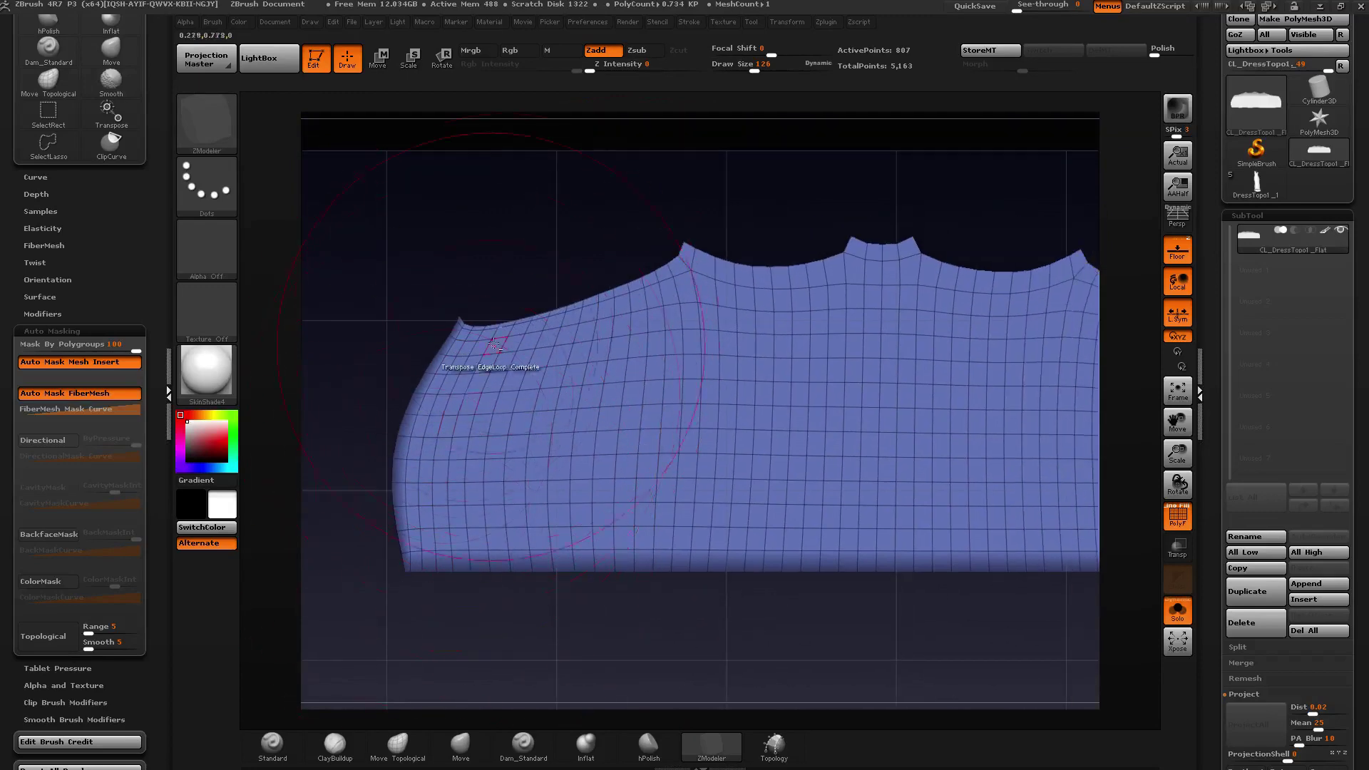
alt+drag(480, 361, 457, 421)
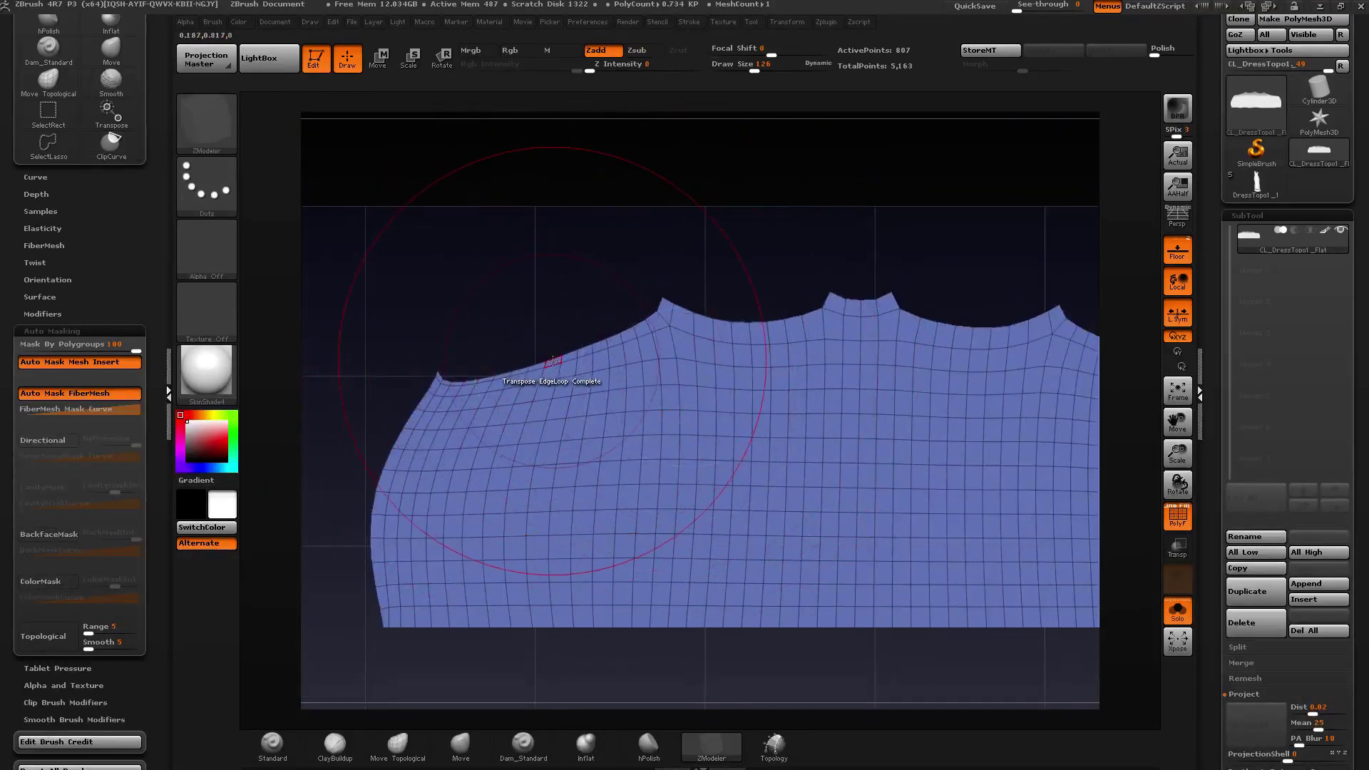
key(w)
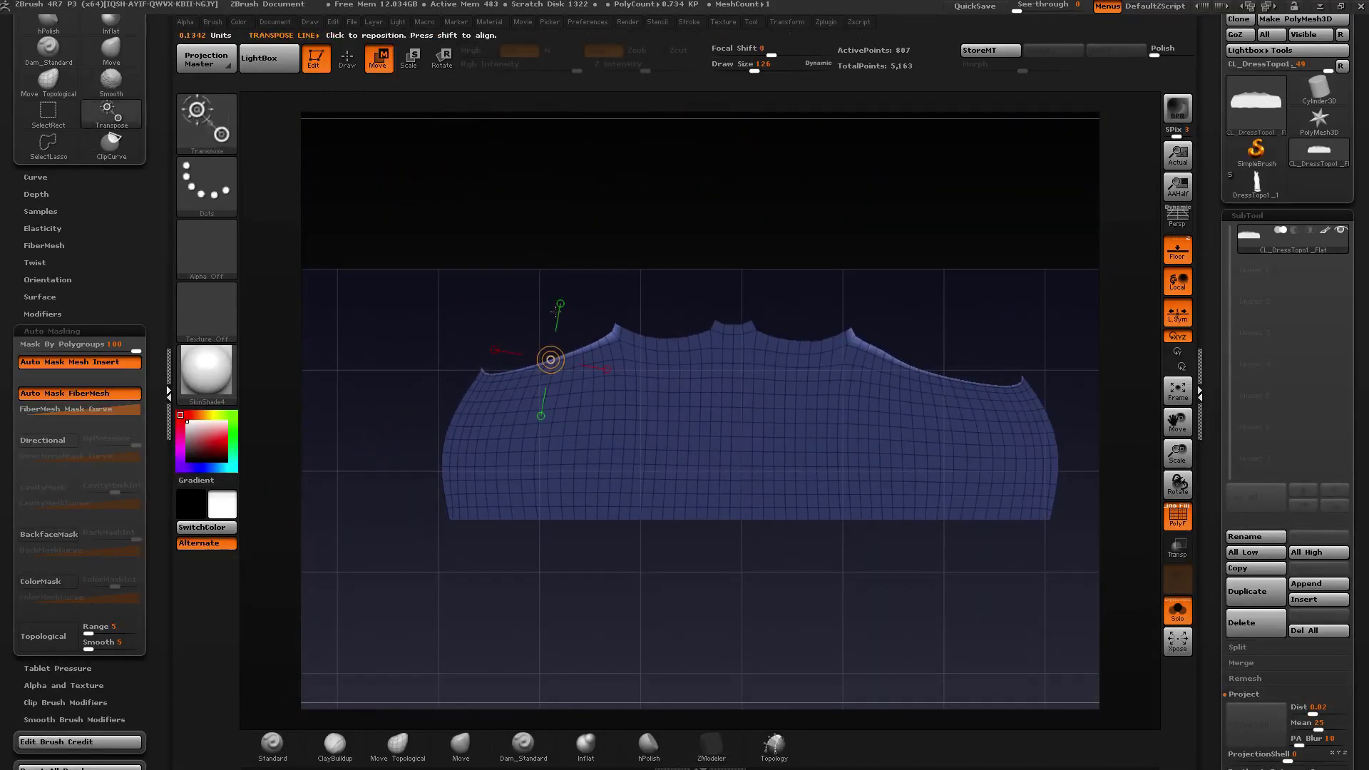
mouse_move(568, 379)
mouse_down()
mouse_move(538, 305)
mouse_move(556, 332)
mouse_move(647, 215)
mouse_up()
key(q)
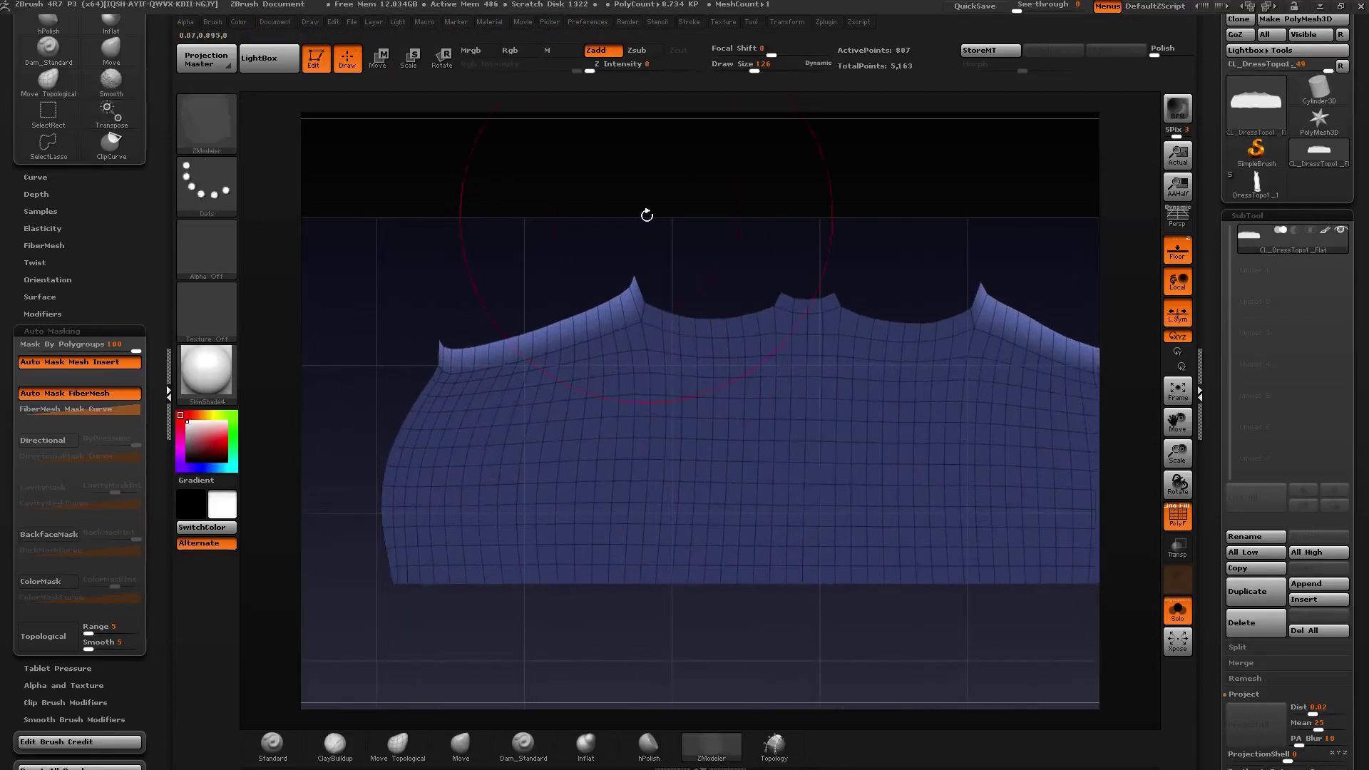
Pull in the upper edge's peaks and outer corners with Move Topological at draw size 78, and smooth the adjoining sides into a rounded outline.
drag(752, 67, 746, 69)
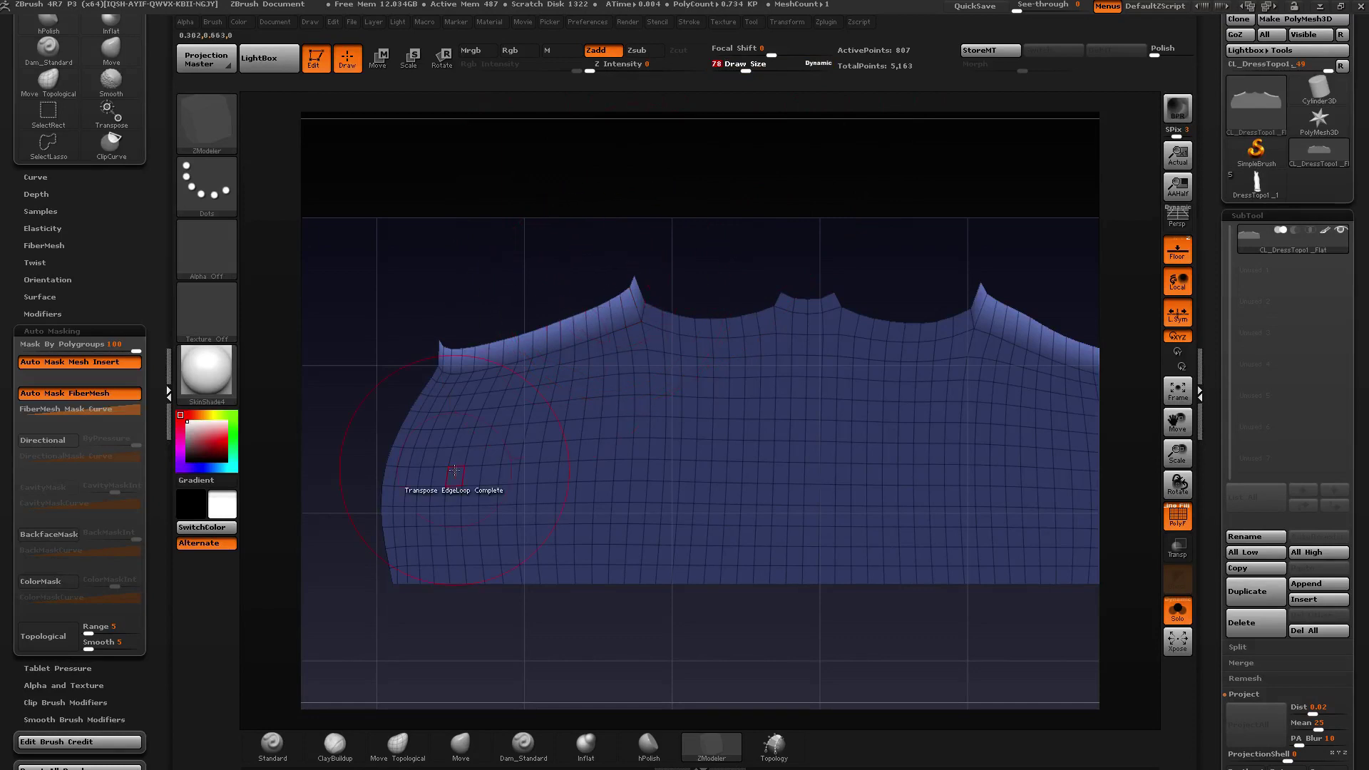
click(399, 749)
drag(632, 282, 626, 290)
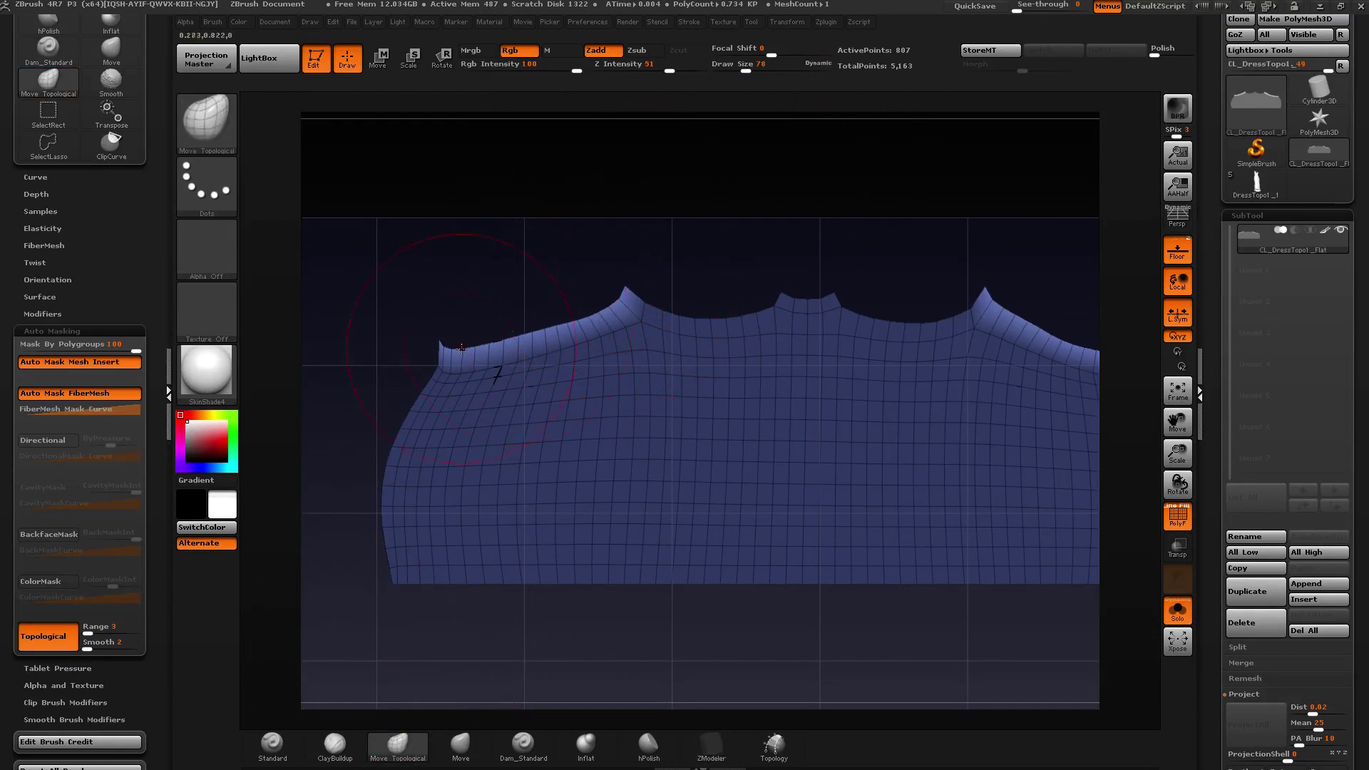
key(shift)
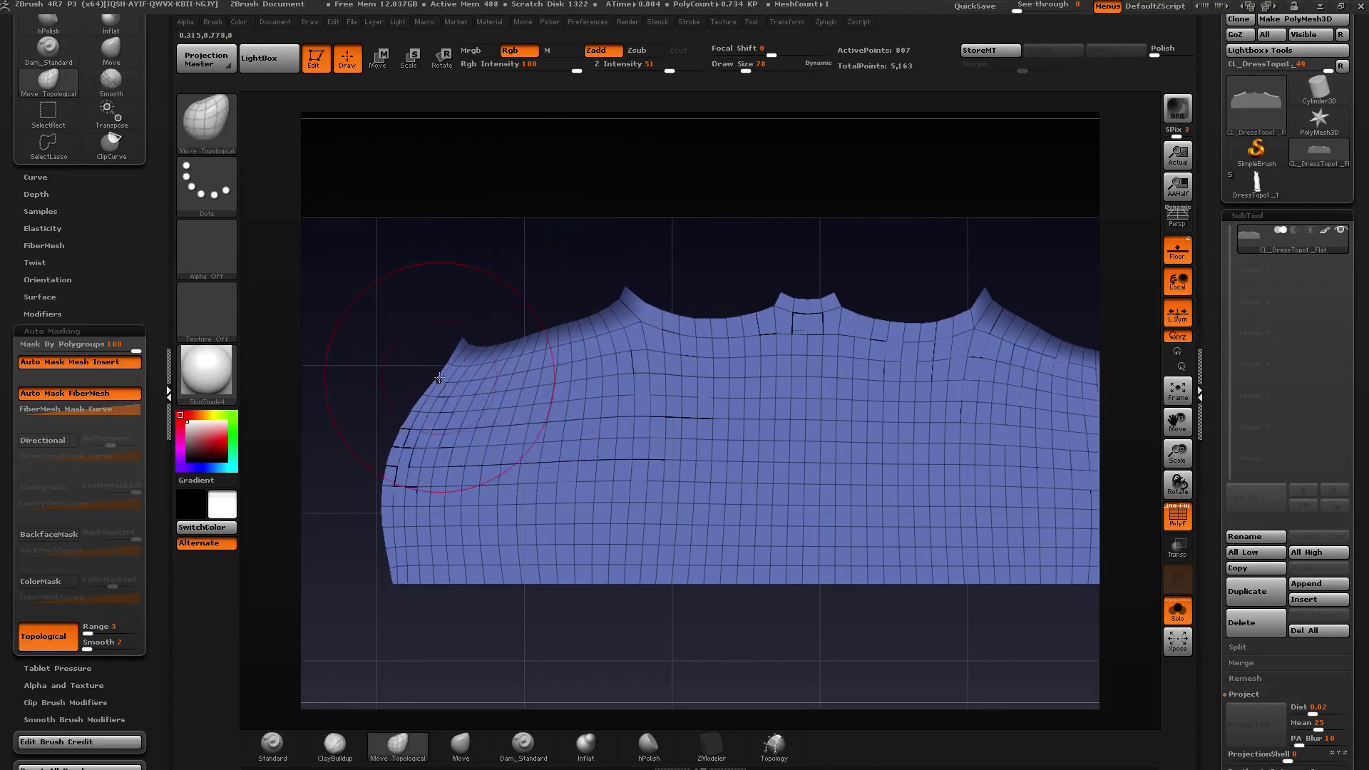
shift+drag(458, 428, 423, 378)
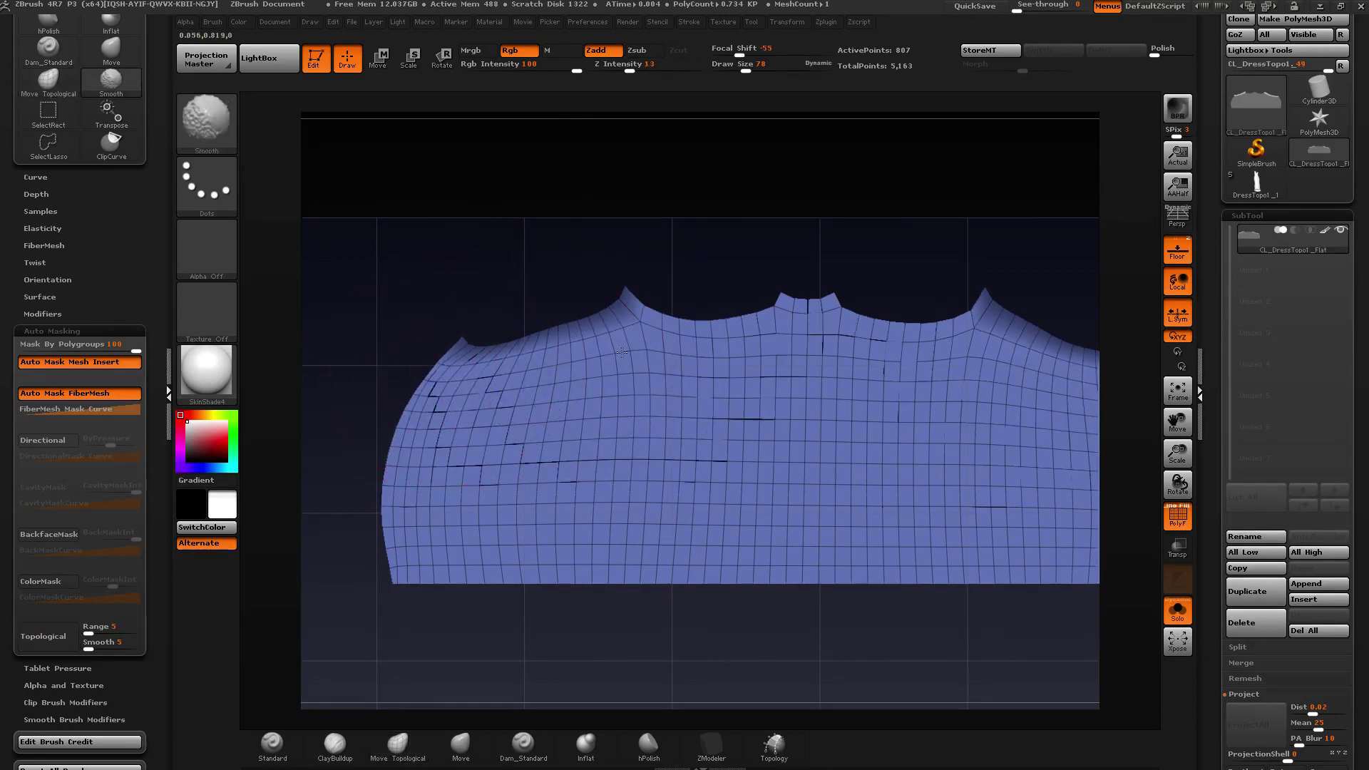
mouse_move(724, 323)
ctrl+right_down()
mouse_move(694, 306)
mouse_move(688, 267)
ctrl+right_up()
alt+right_drag(787, 348, 685, 331)
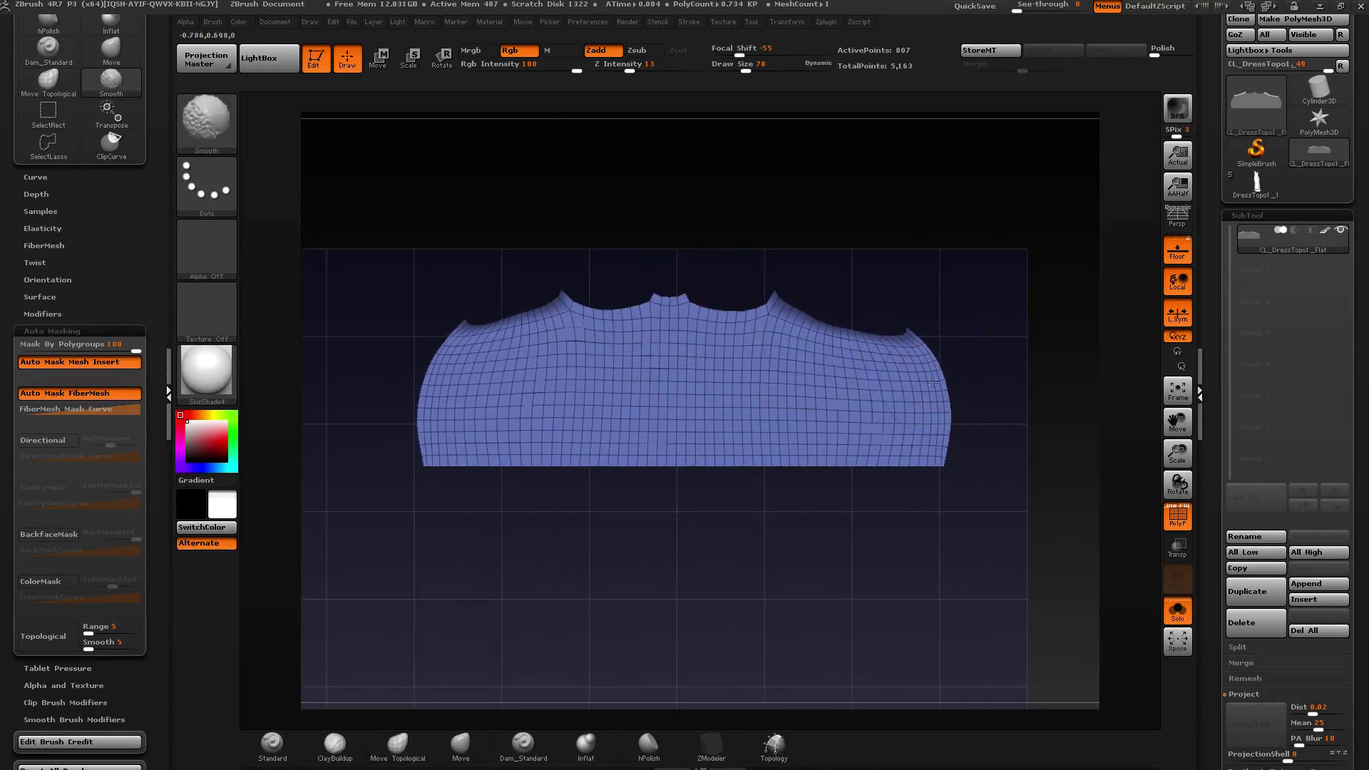
Show all shells to compare the waist shell with the skirt below, and isolate the waist shell again.
key(ctrl+shift)
ctrl+shift+click(1017, 367)
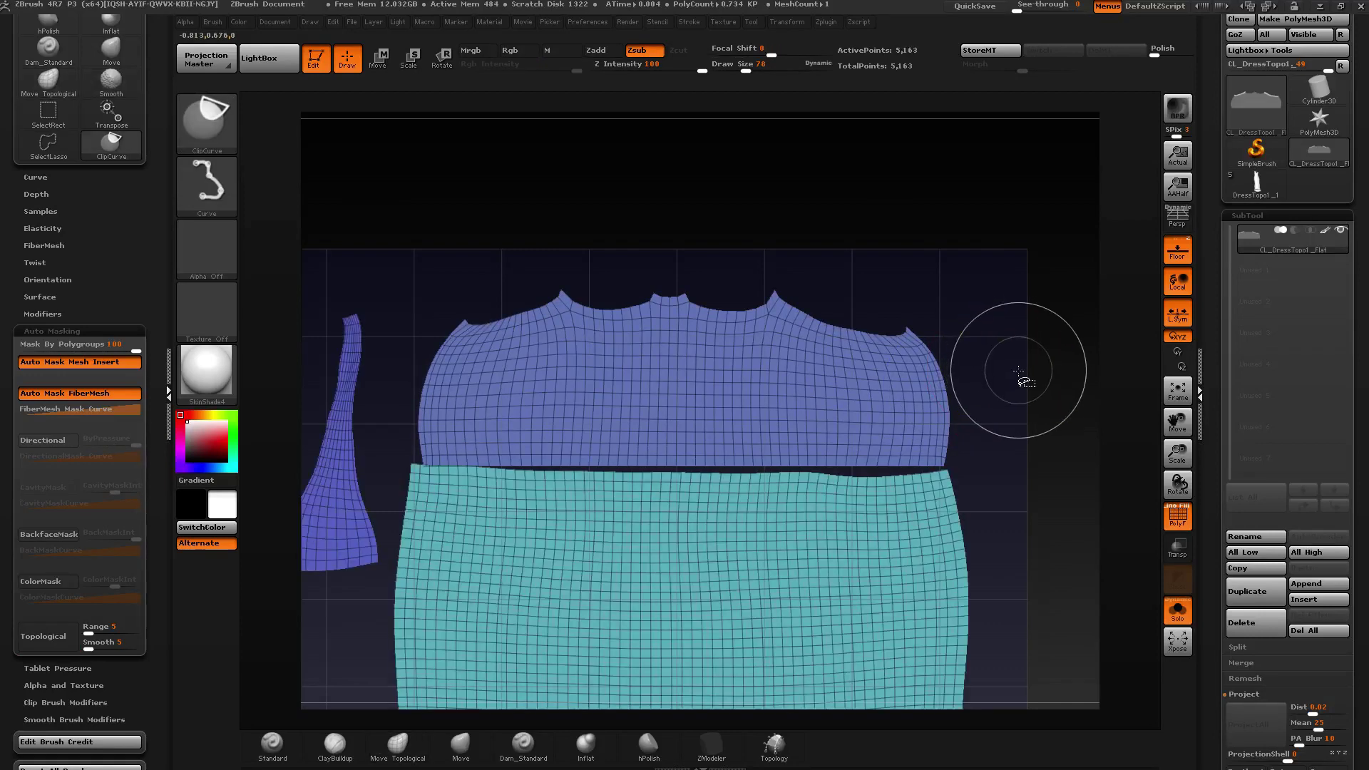
ctrl+right_drag(1017, 333, 1018, 352)
ctrl+shift+click(931, 352)
mouse_move(932, 352)
ctrl+right_down()
mouse_move(963, 392)
mouse_move(989, 328)
ctrl+right_up()
Isolate the waist shell's left side edge with ZModeler's edge transpose and straighten it vertically with ClipCurve.
key(b)
key(z)
key(m)
alt+right_drag(987, 375, 1018, 382)
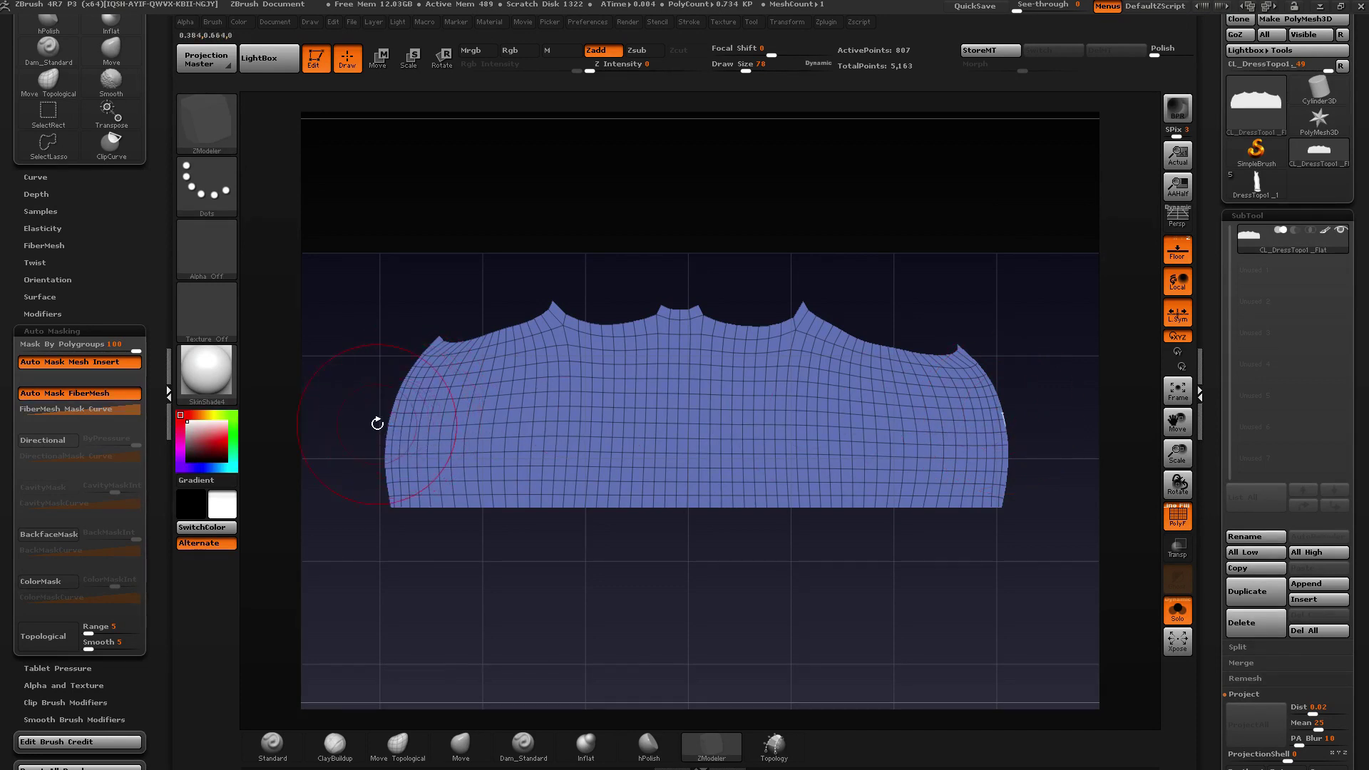
ctrl+click(368, 456)
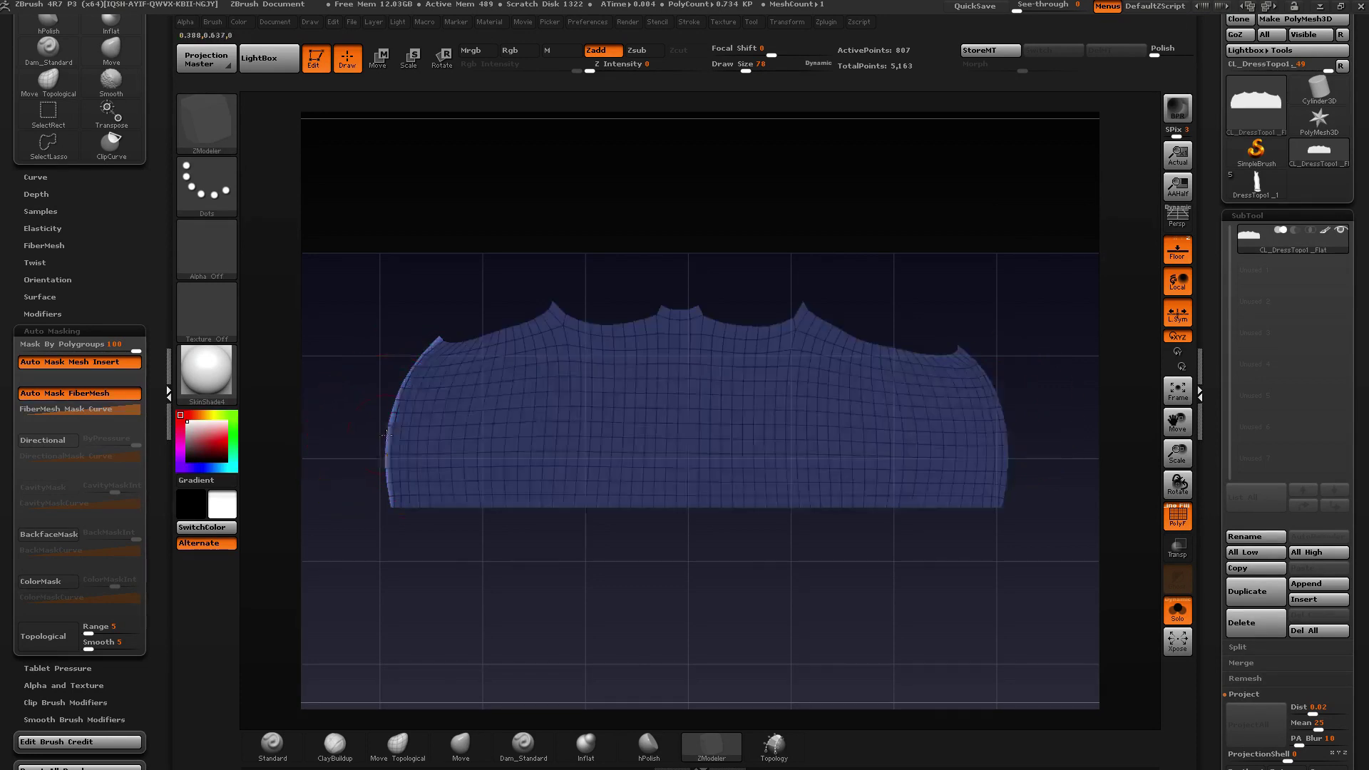
key(w)
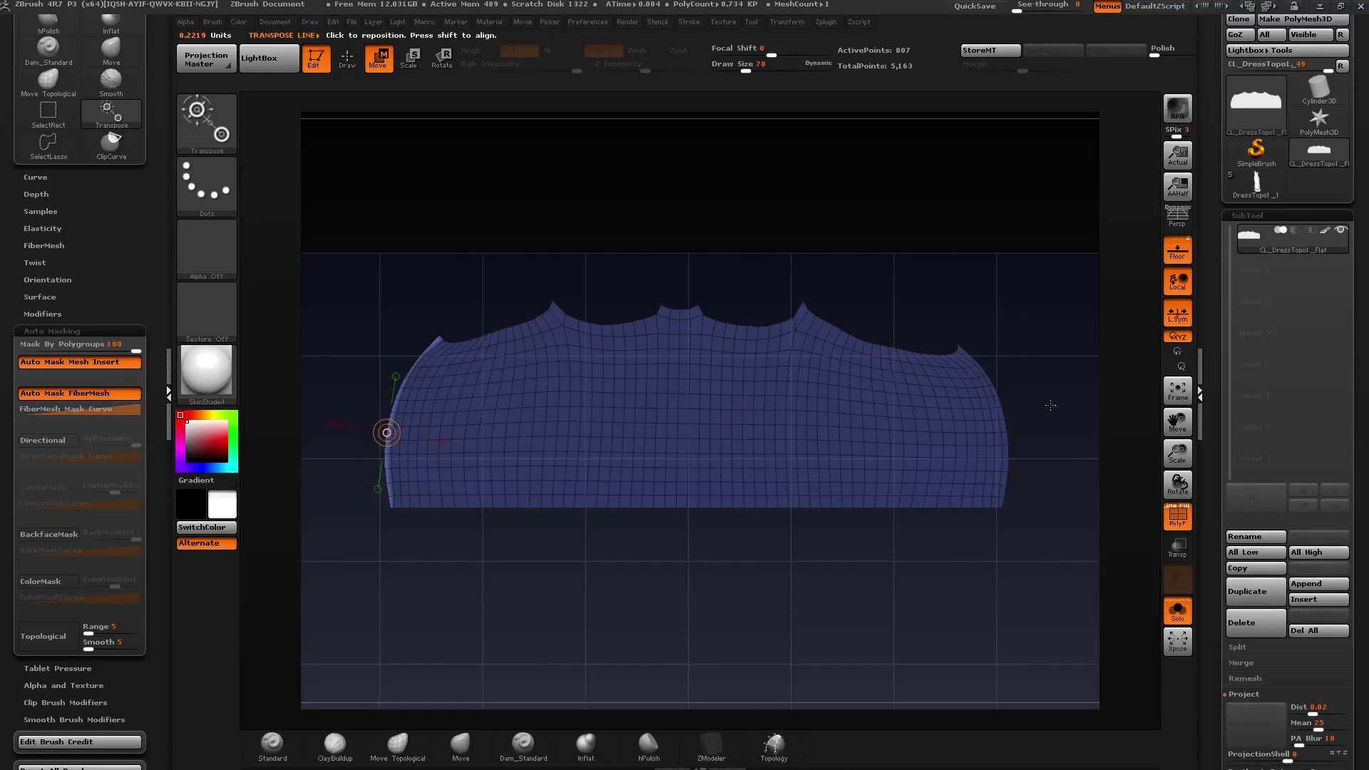
key(q)
key(ctrl)
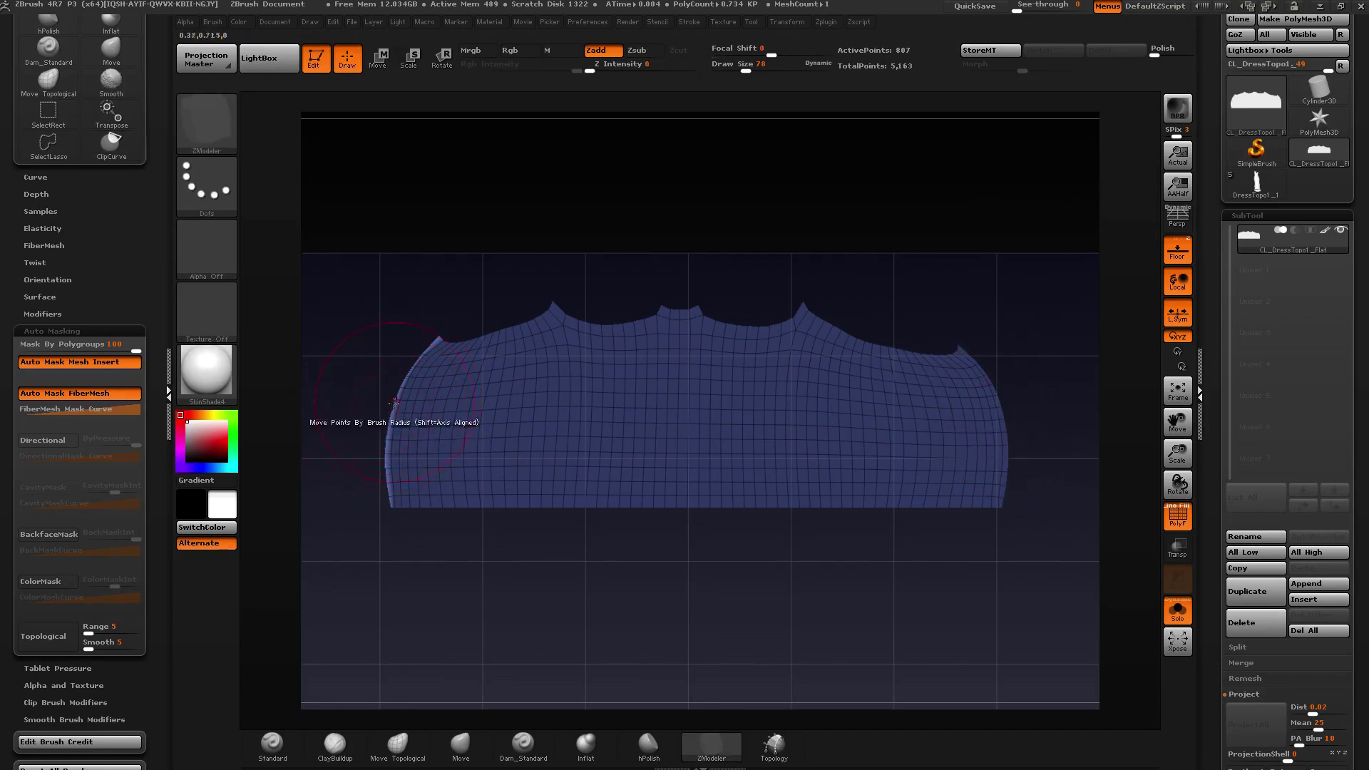
key(ctrl+shift)
mouse_move(385, 275)
ctrl+shift+mouse_down()
mouse_move(368, 566)
mouse_move(381, 581)
mouse_move(371, 581)
ctrl+shift+mouse_up()
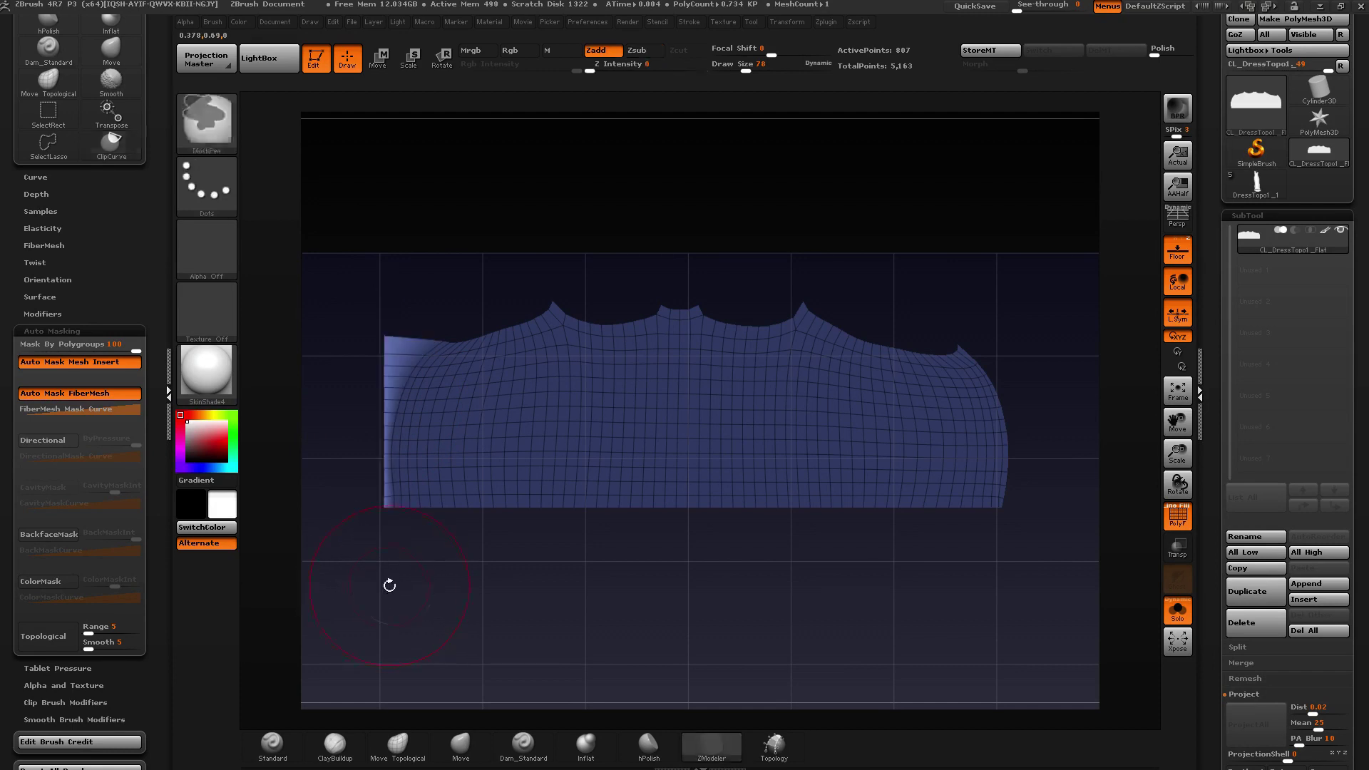
drag(820, 417, 852, 387)
alt+right_drag(852, 387, 844, 392)
Clear the mask, isolate the waist shell's right side edge, and straighten it vertically with ClipCurve.
ctrl+drag(991, 403, 1008, 421)
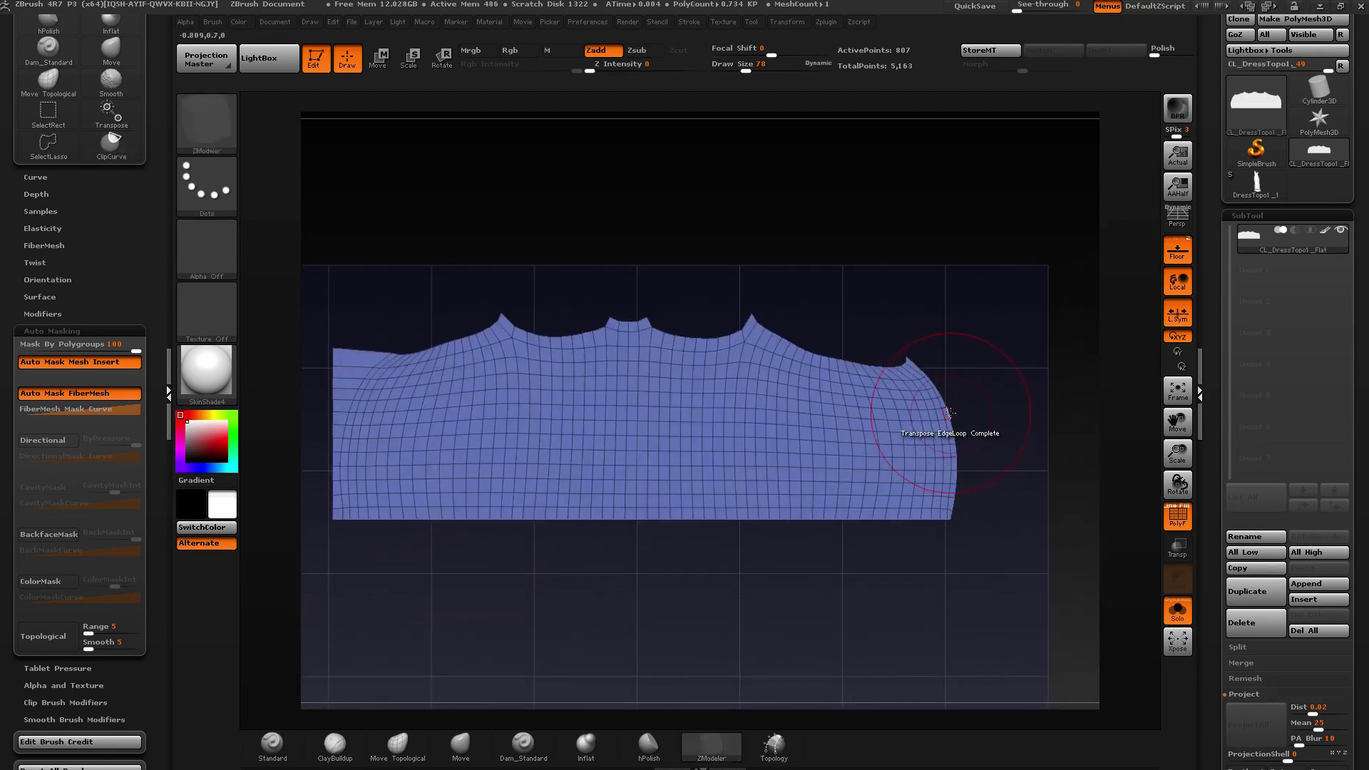
click(949, 413)
key(ctrl+shift)
ctrl+shift+drag(979, 311, 965, 309)
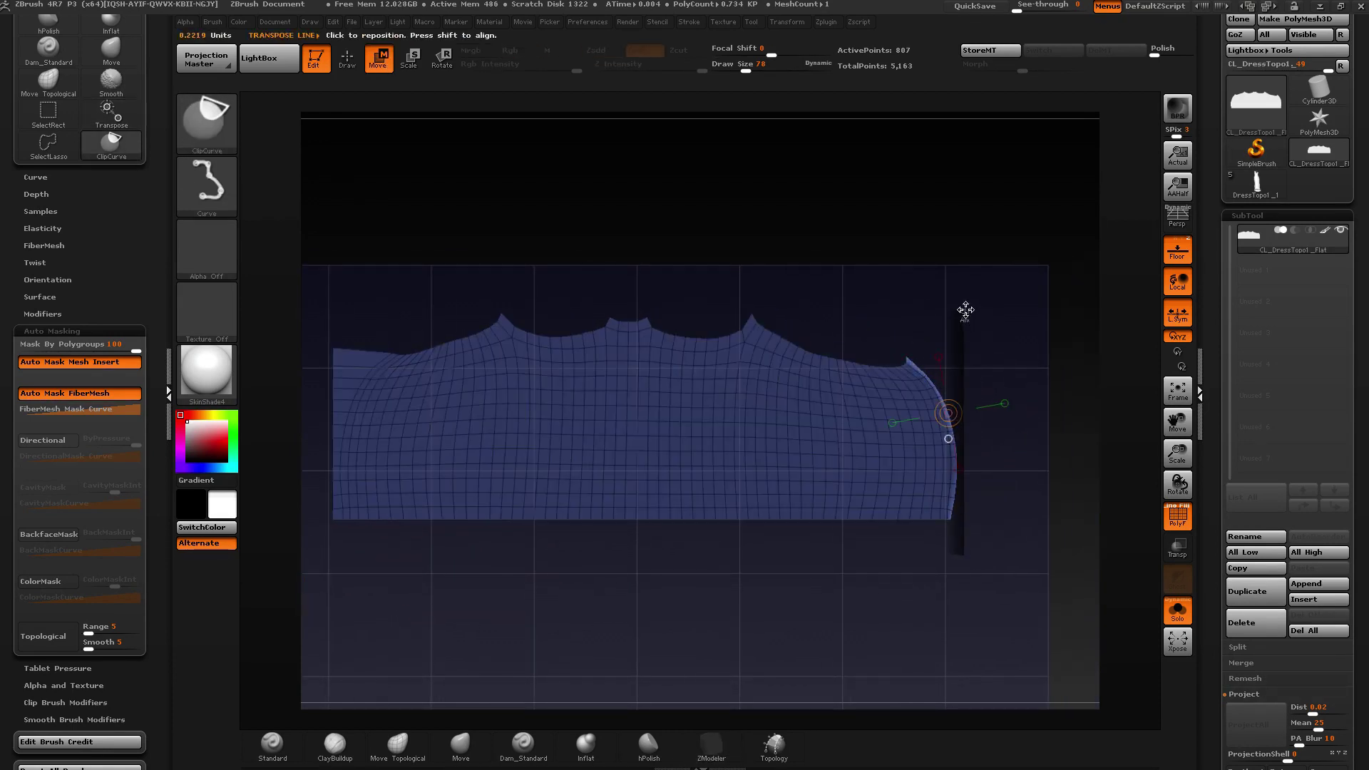
mouse_move(957, 309)
ctrl+right_down()
mouse_move(1033, 309)
mouse_move(945, 377)
mouse_move(1129, 373)
mouse_move(818, 371)
ctrl+right_up()
key(q)
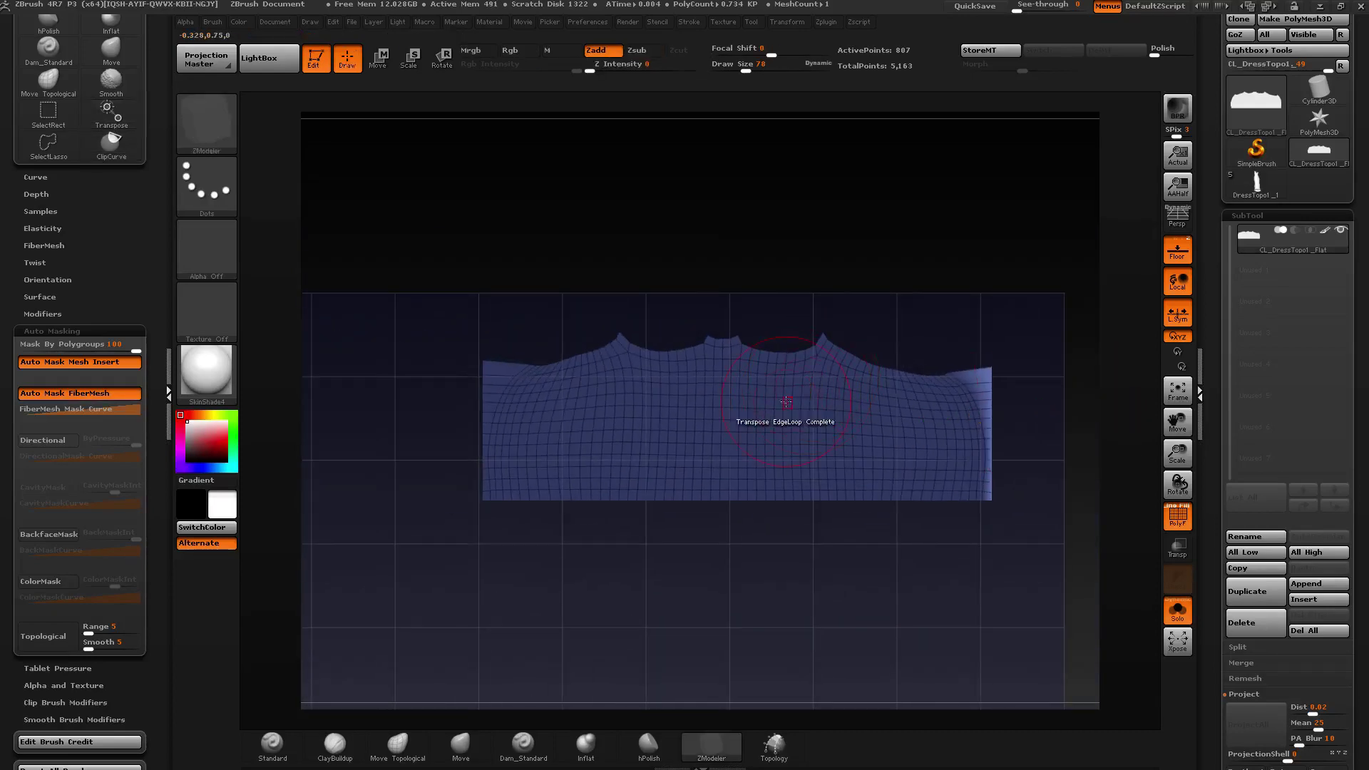
Mask both straightened side edges and the lower edge of the waist shell, leaving the rest of the mesh unmasked.
ctrl+drag(442, 413, 417, 435)
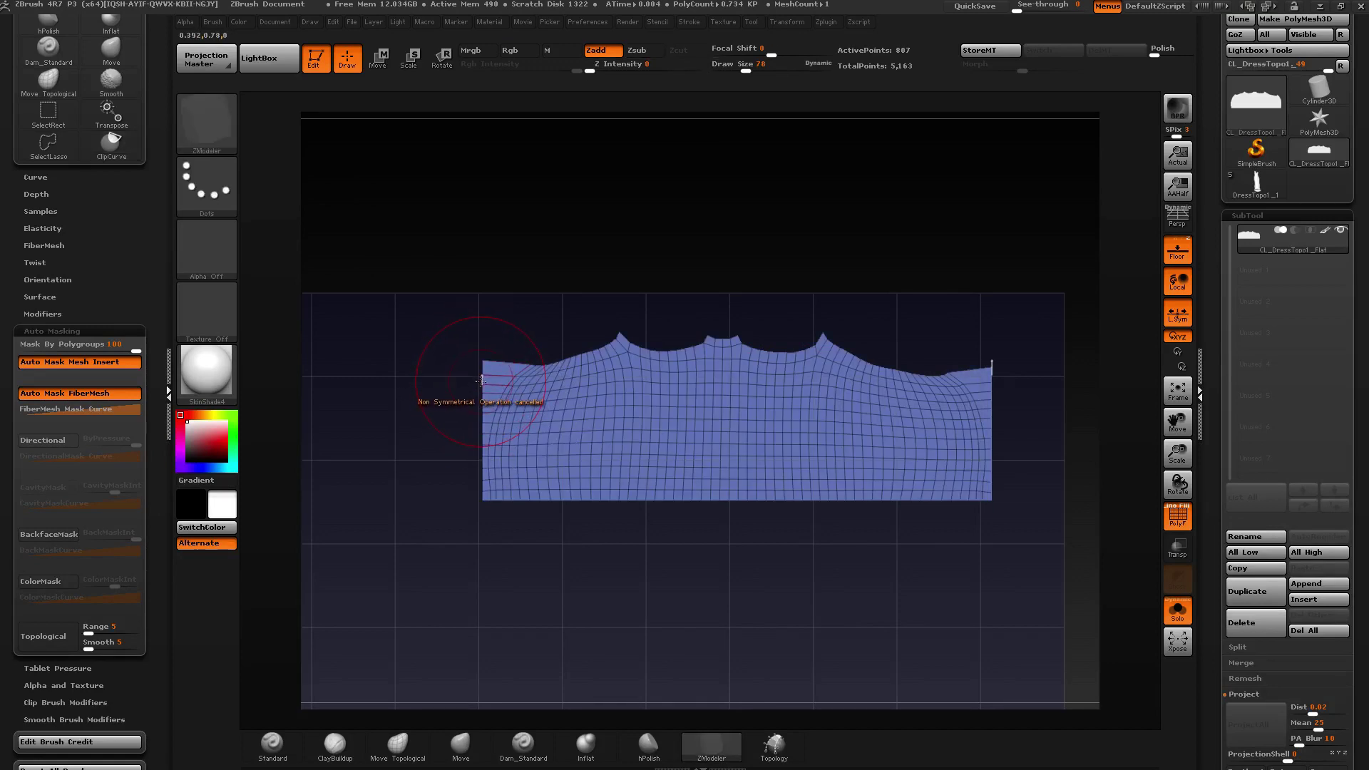
key(w)
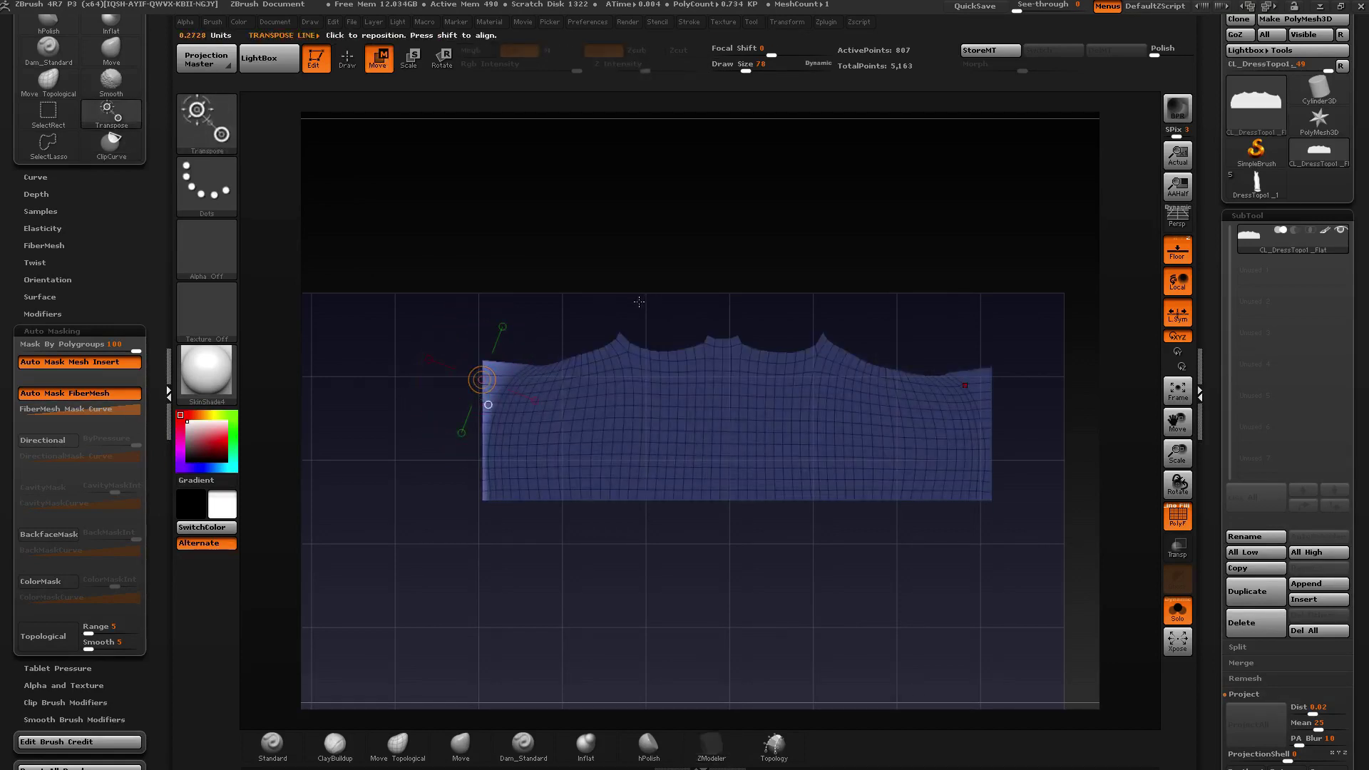
ctrl+click(593, 319)
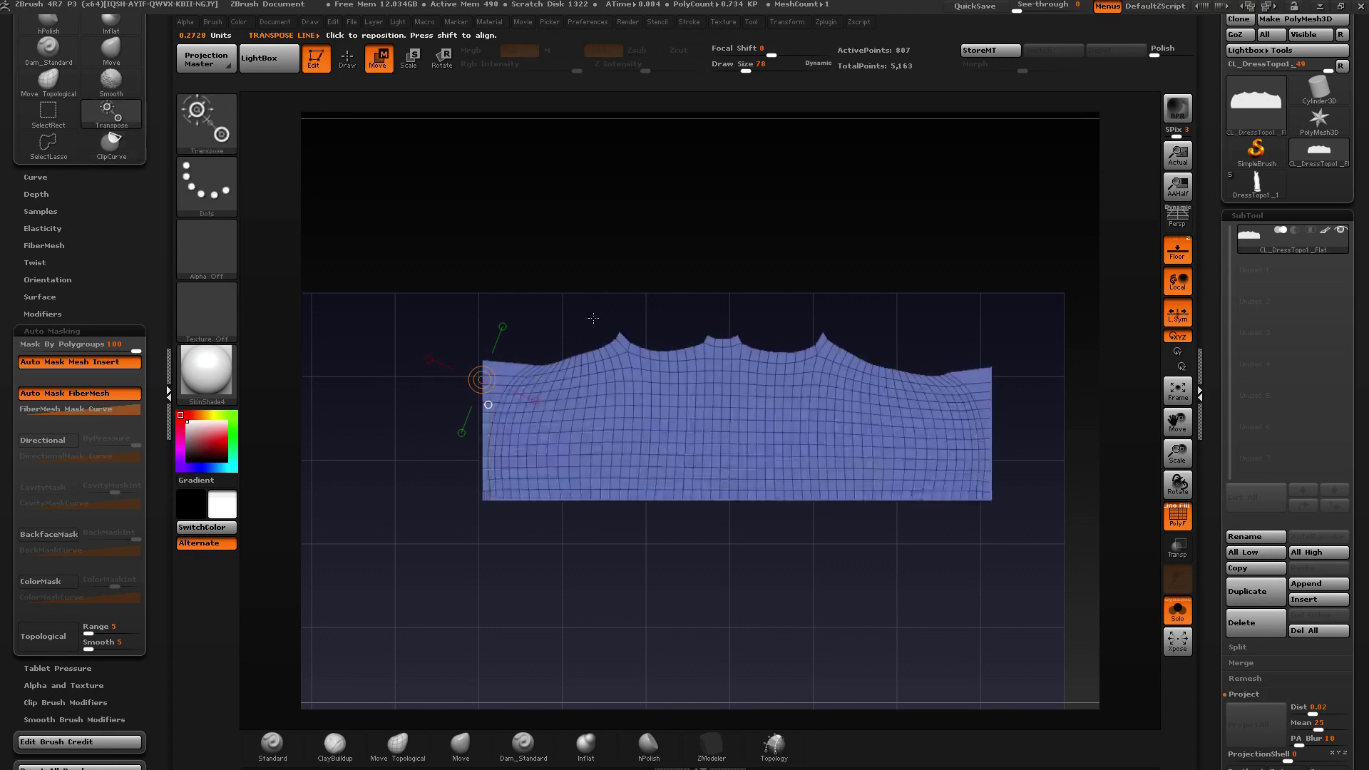
ctrl+drag(1110, 320, 988, 544)
ctrl+click(1032, 544)
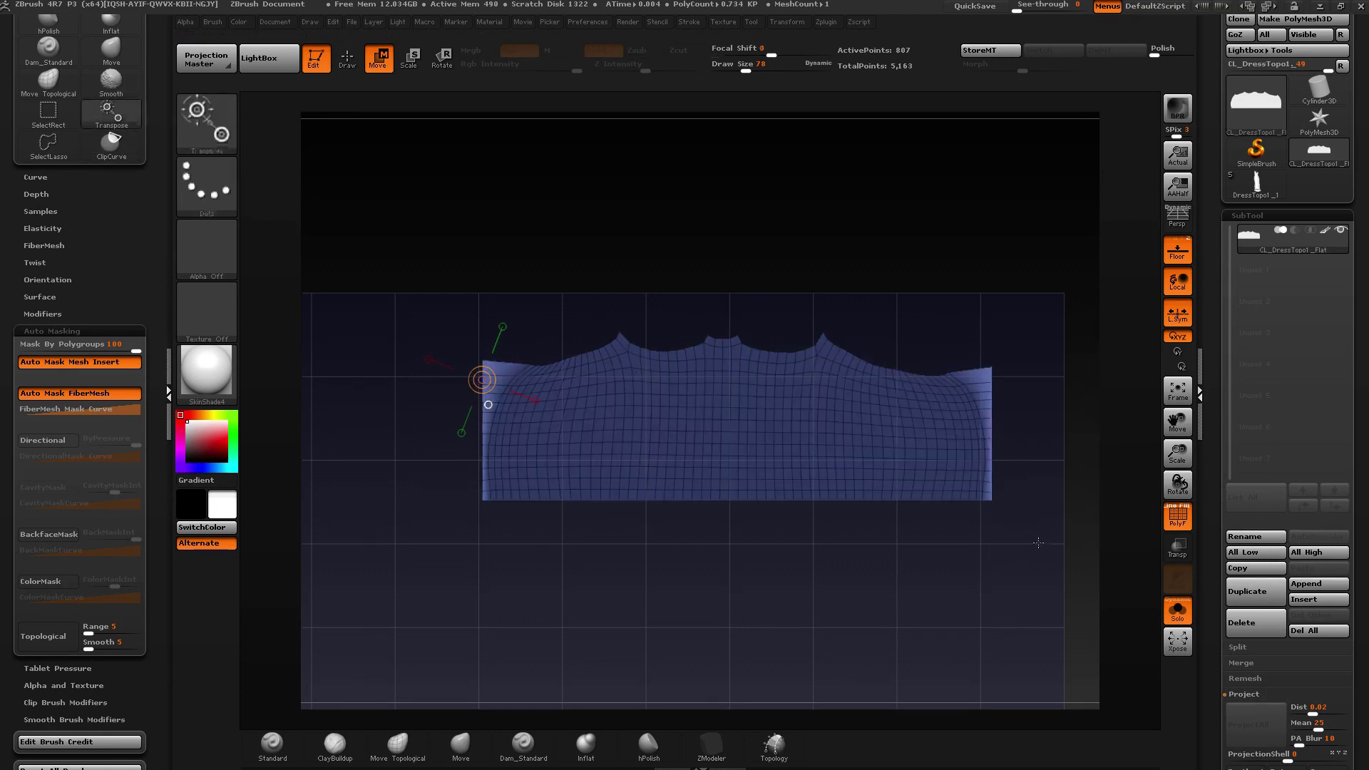
ctrl+drag(814, 169, 792, 132)
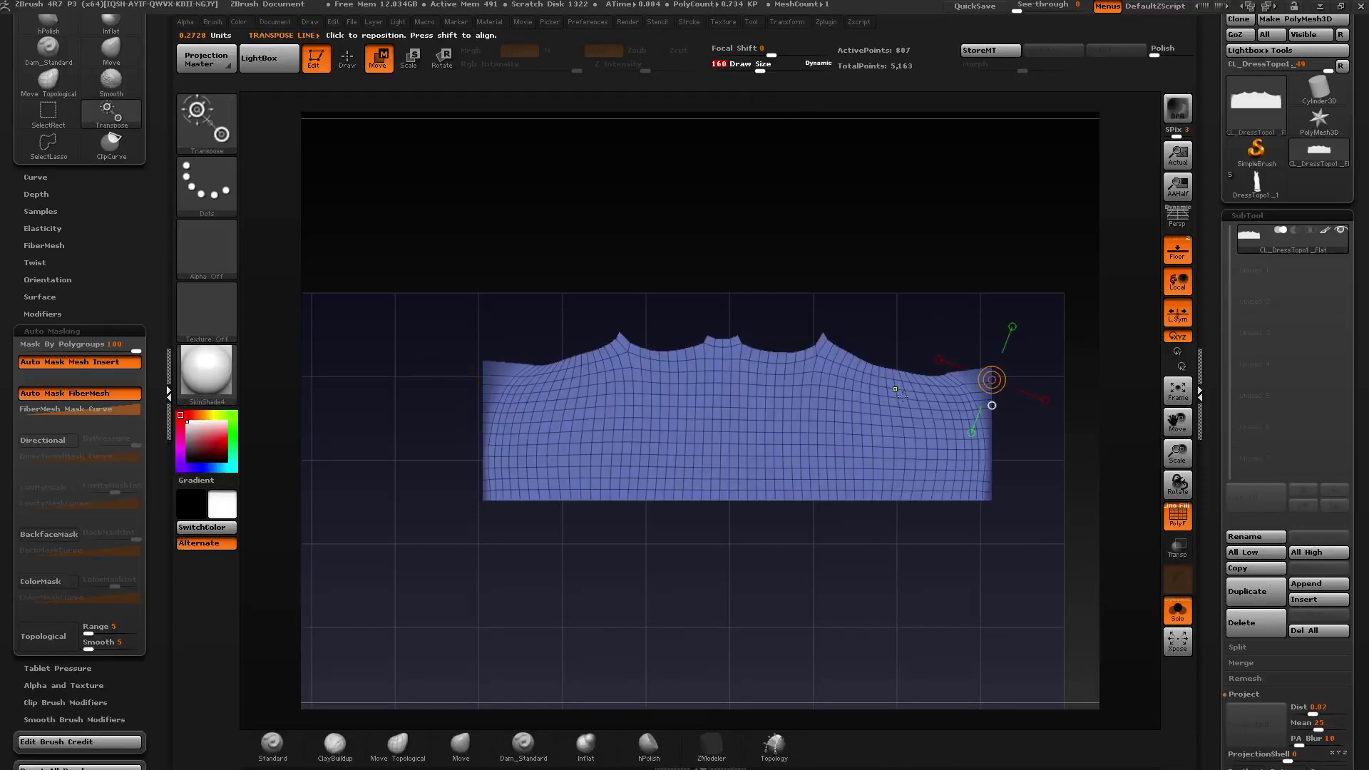
mouse_move(468, 503)
ctrl+mouse_down()
mouse_move(762, 540)
mouse_move(420, 494)
ctrl+mouse_up()
key(q)
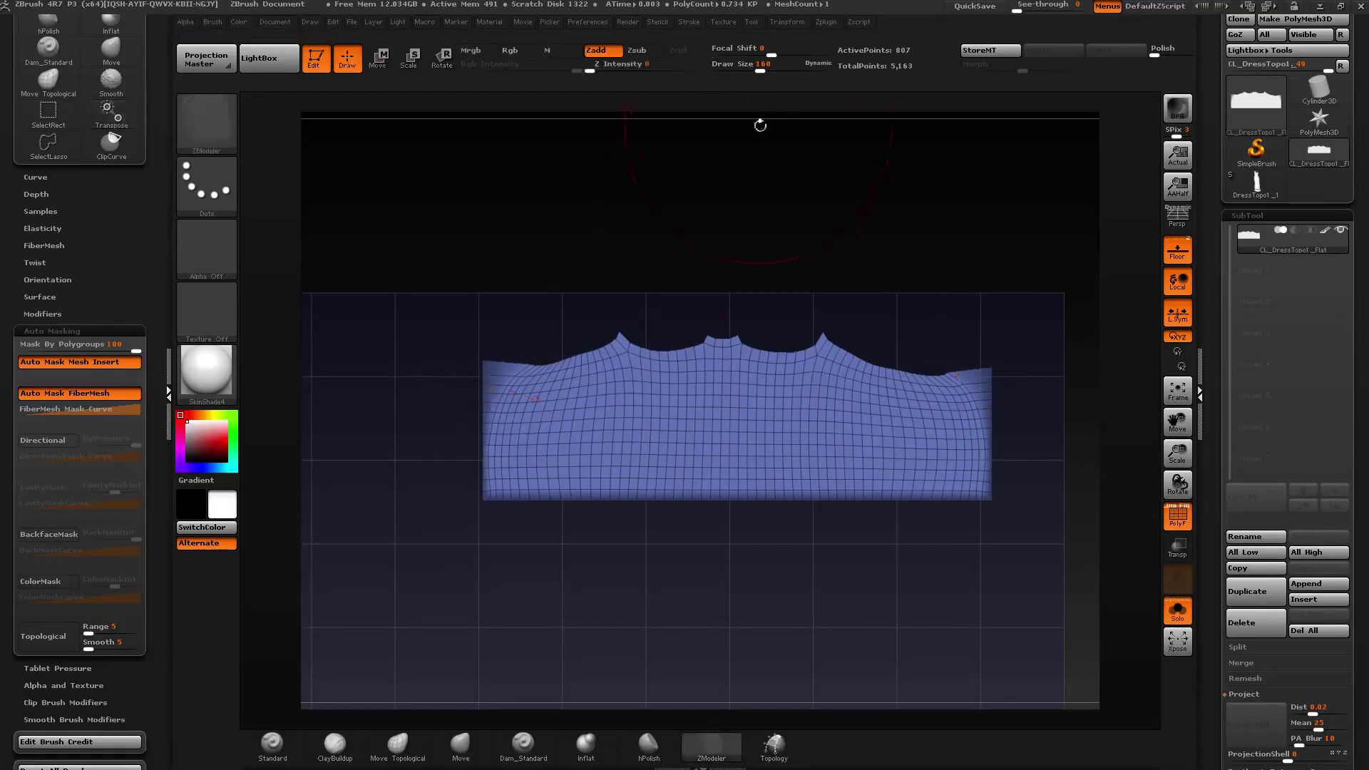
Smooth the waist shell with a draw size of 170 and undo the last smoothing strokes.
drag(759, 70, 759, 69)
mouse_move(743, 426)
shift+mouse_down()
mouse_move(952, 443)
mouse_move(873, 385)
mouse_move(916, 378)
shift+mouse_up()
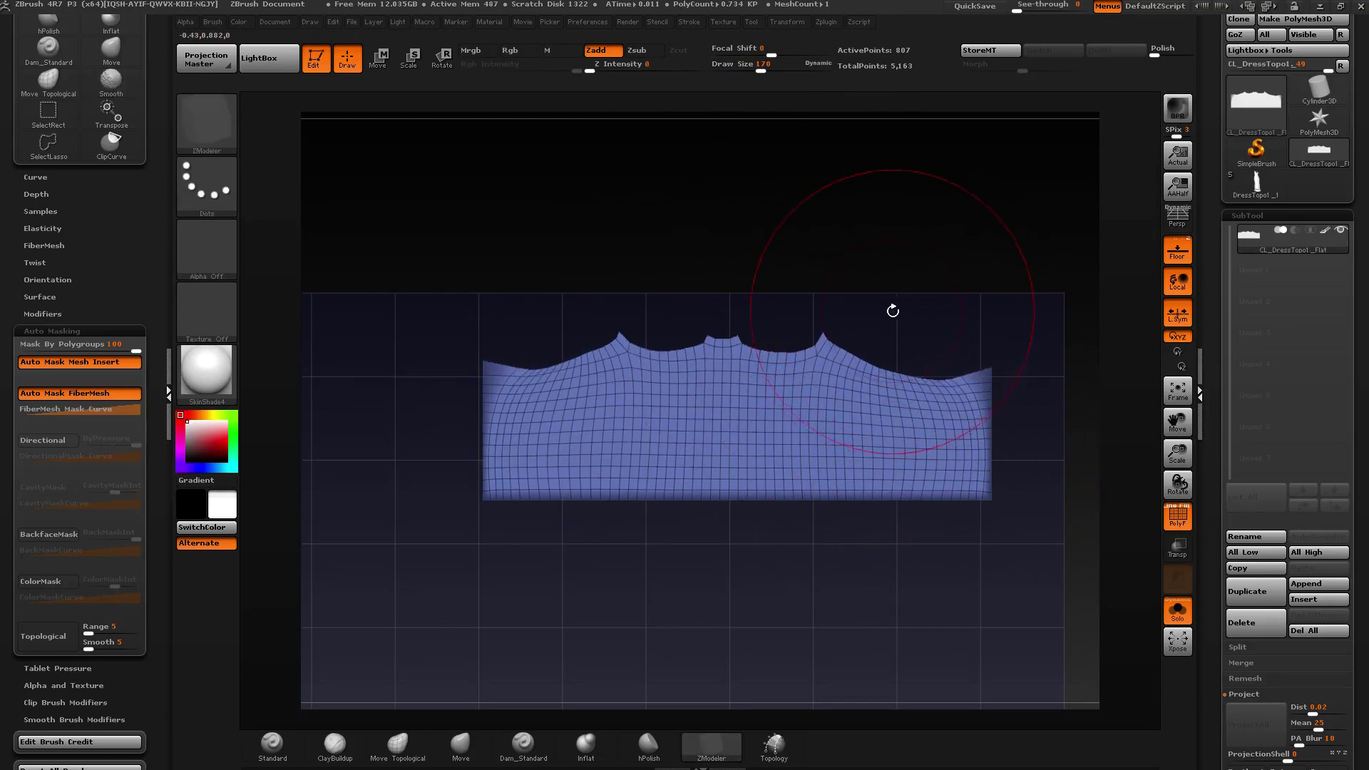
shift+drag(560, 403, 906, 425)
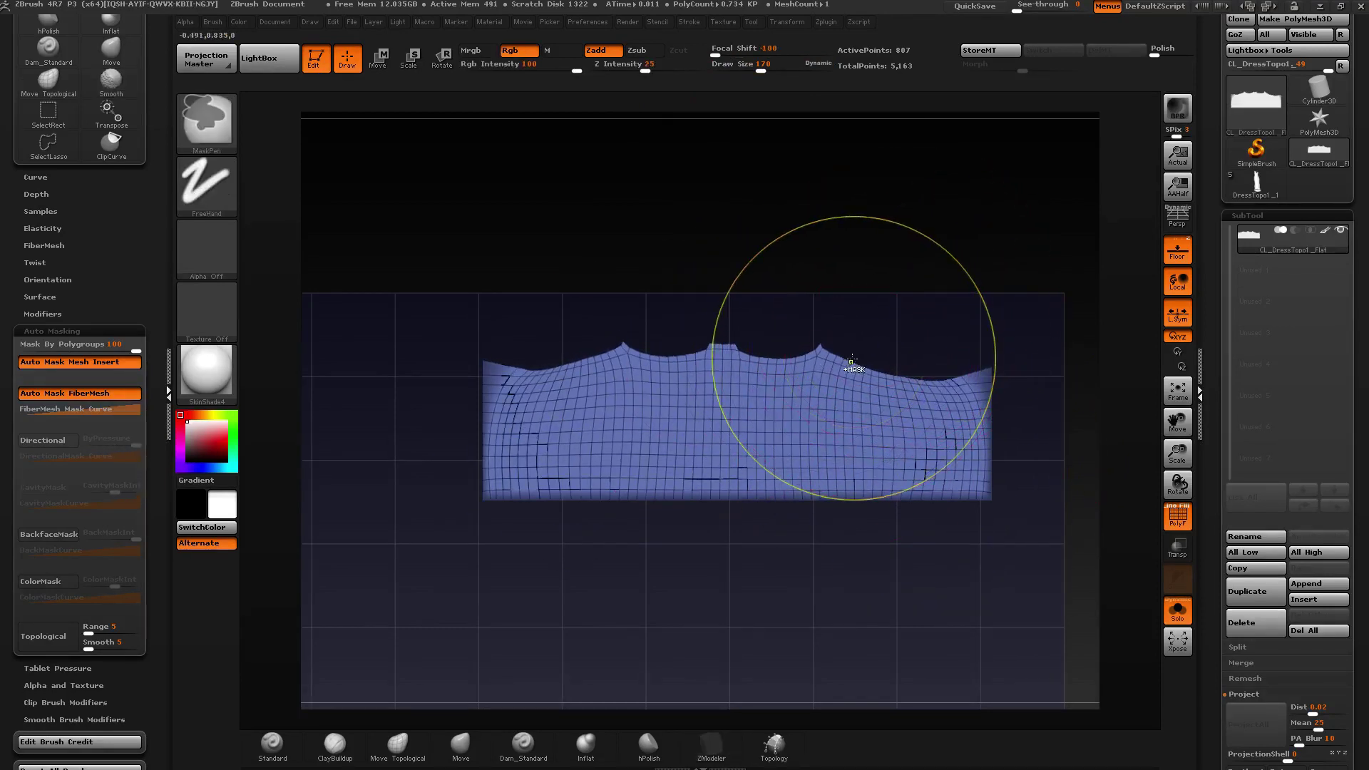
key(ctrl+z)
key(ctrl+z)
click(739, 69)
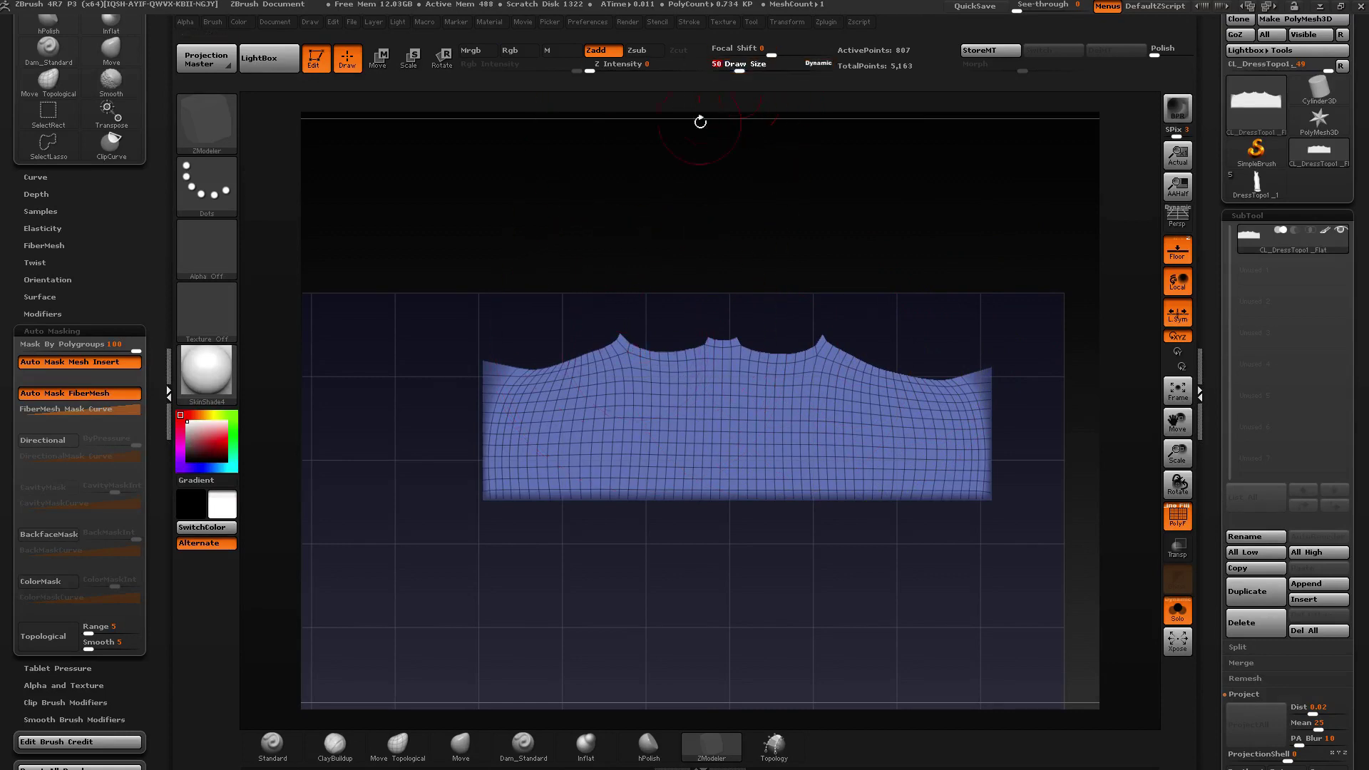
Smooth the waist shell at draw size 66 and even out its upper left corner with Move Topological.
click(397, 745)
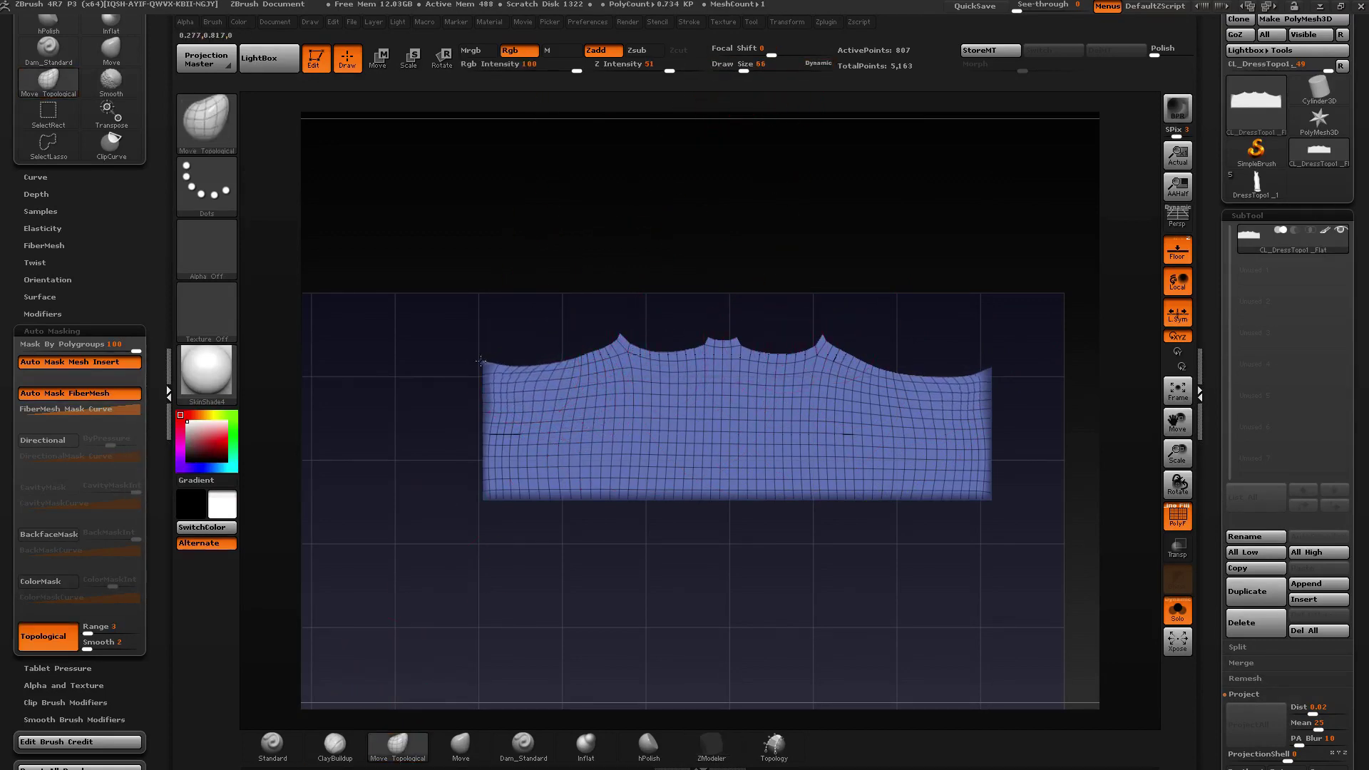
mouse_move(530, 368)
shift+mouse_down()
mouse_move(624, 392)
mouse_move(567, 403)
mouse_move(766, 428)
mouse_move(637, 485)
shift+mouse_up()
shift+drag(980, 506, 506, 467)
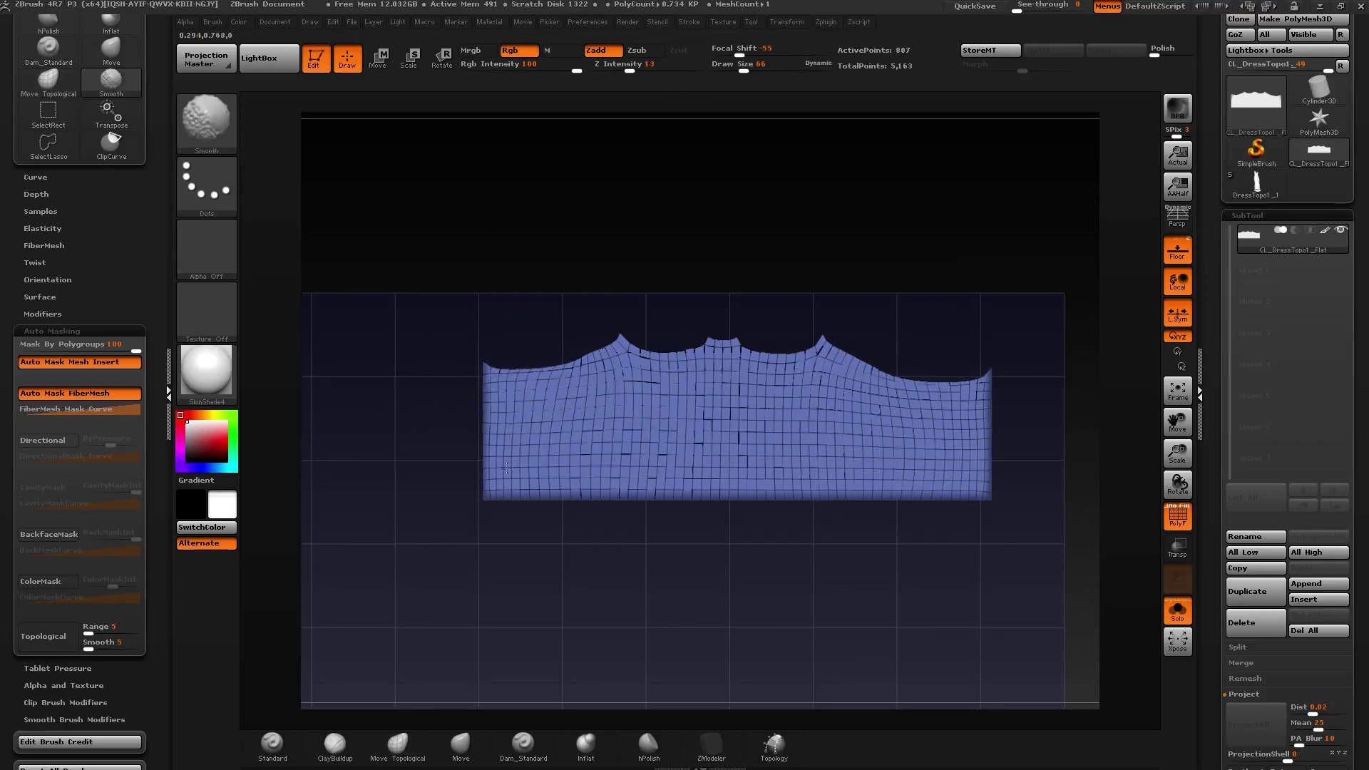
scroll(641, 423, up, 2)
mouse_move(452, 354)
mouse_down()
mouse_move(550, 330)
mouse_move(508, 349)
mouse_move(504, 301)
mouse_move(460, 344)
mouse_up()
mouse_move(492, 364)
shift+mouse_down()
mouse_move(510, 389)
mouse_move(438, 396)
mouse_move(445, 346)
mouse_move(432, 360)
mouse_move(546, 382)
shift+mouse_up()
ctrl+right_drag(644, 440, 639, 382)
ctrl+right_drag(723, 446, 726, 458)
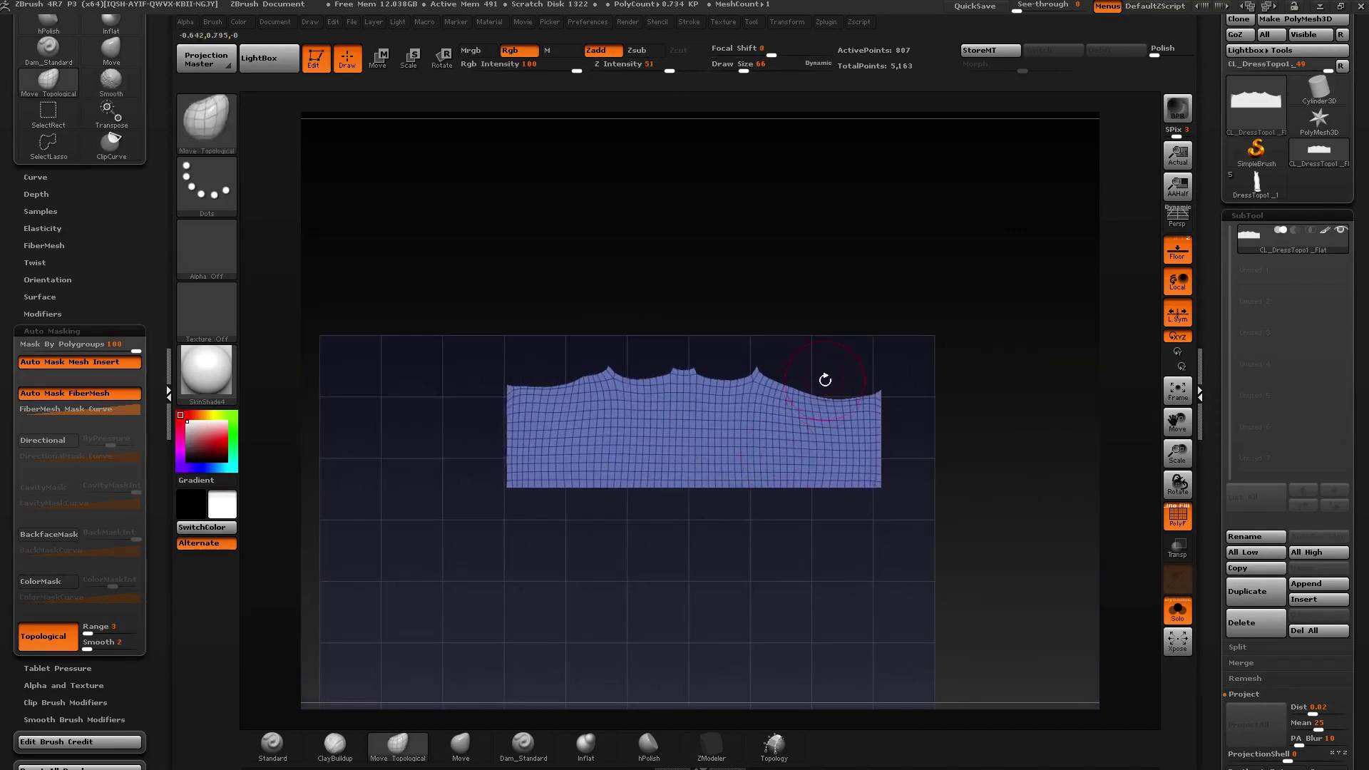
Pull up the dip at the right of the waist shell's upper edge with Move Topological at draw size 101.
ctrl+right_drag(818, 417, 817, 455)
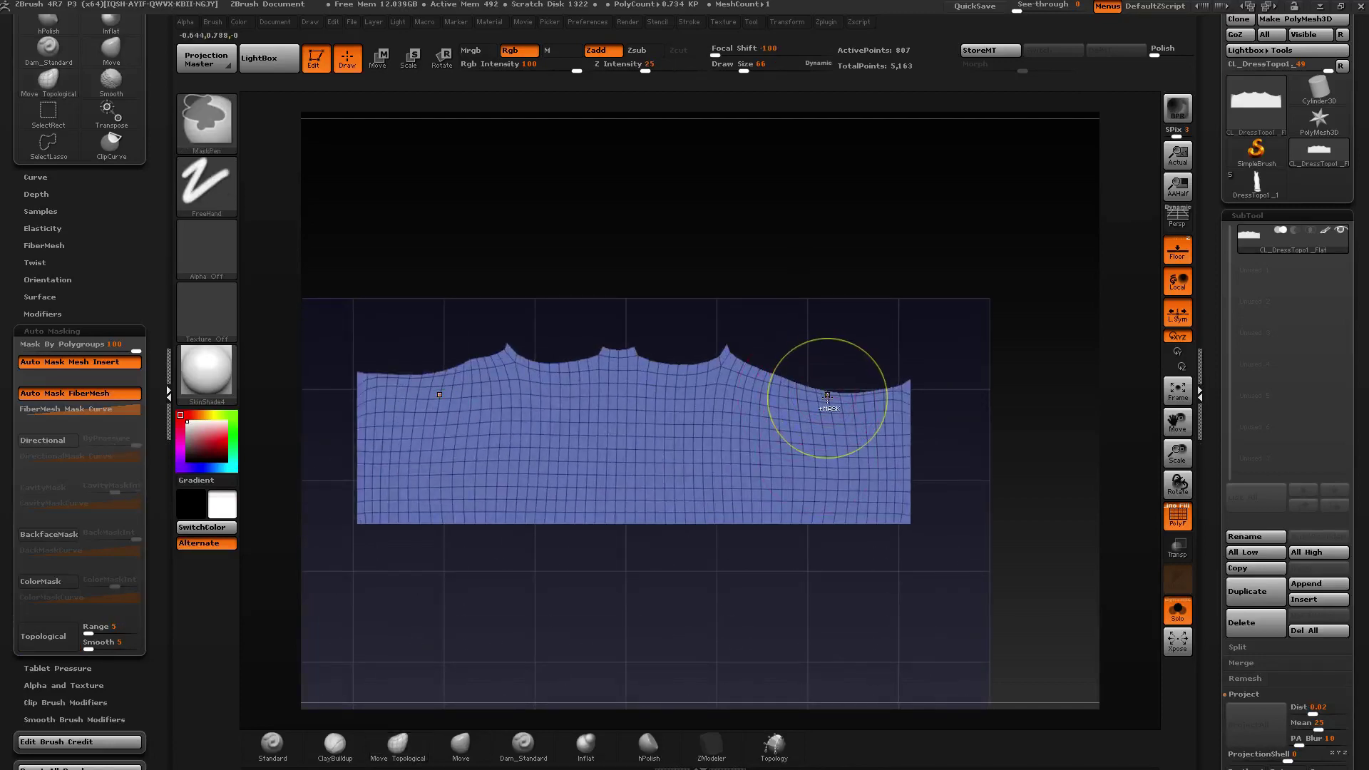
shift+drag(827, 390, 859, 375)
key(ctrl+z)
drag(743, 70, 750, 71)
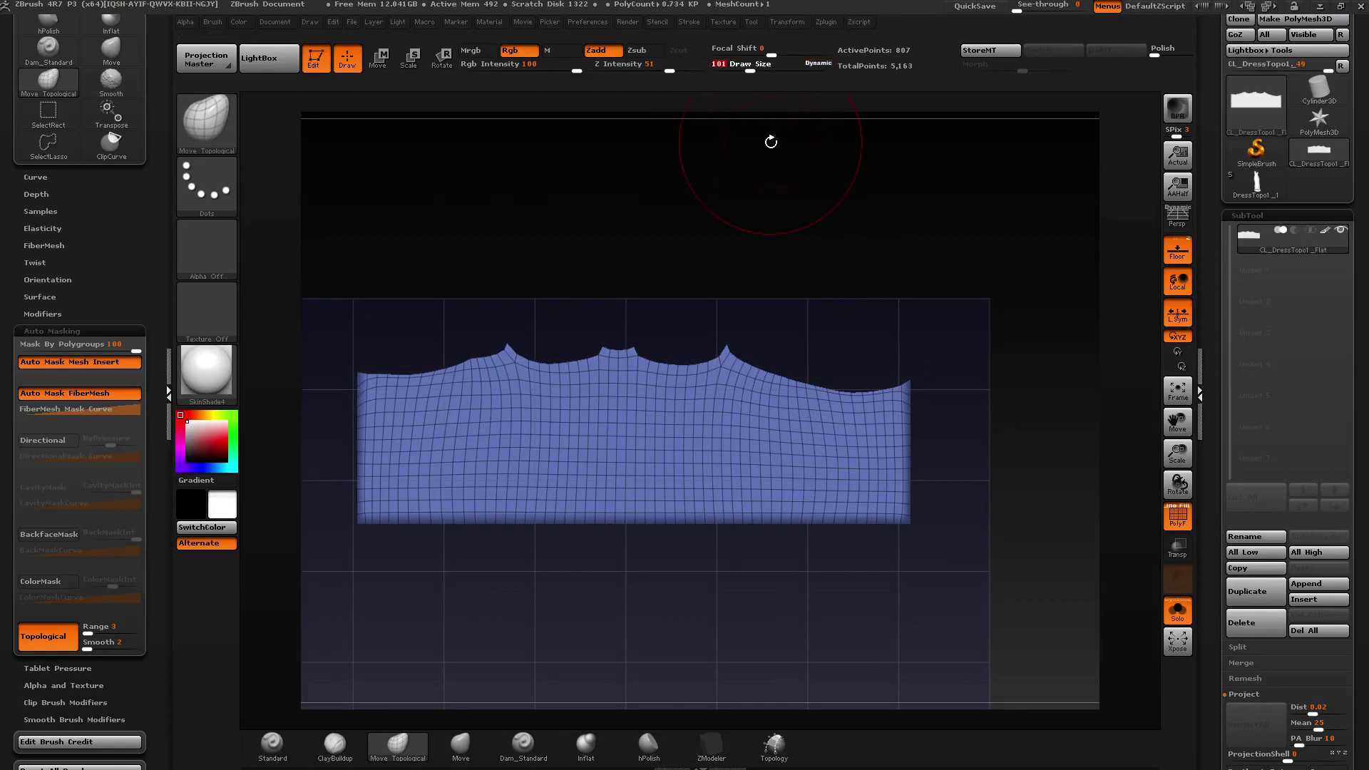
drag(859, 391, 825, 309)
key(ctrl)
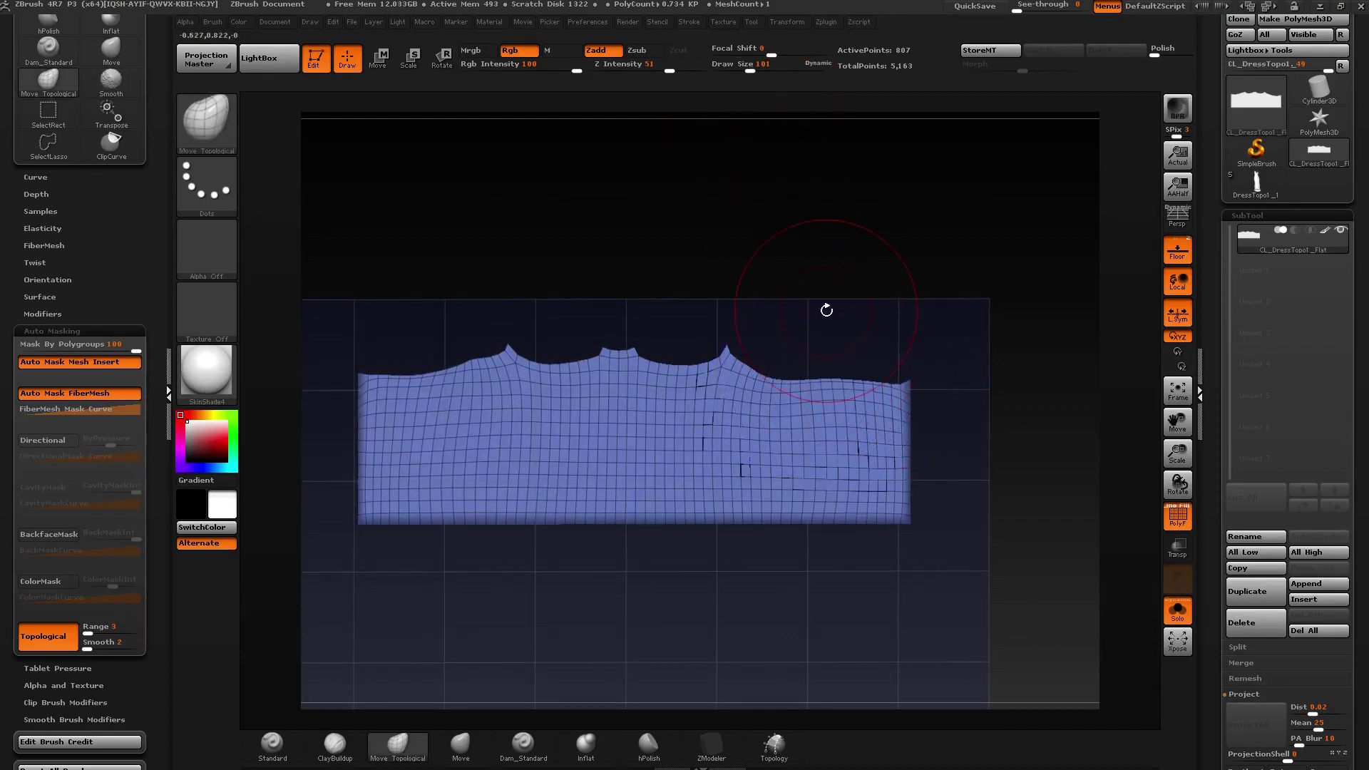
mouse_move(835, 399)
ctrl+right_down()
mouse_move(773, 388)
mouse_move(835, 389)
ctrl+right_up()
key(b)
key(m)
key(t)
Set ZModeler's edge action to Slide with the EdgeLoop Partial target, and mask the waist shell's side and lower edges.
click(708, 755)
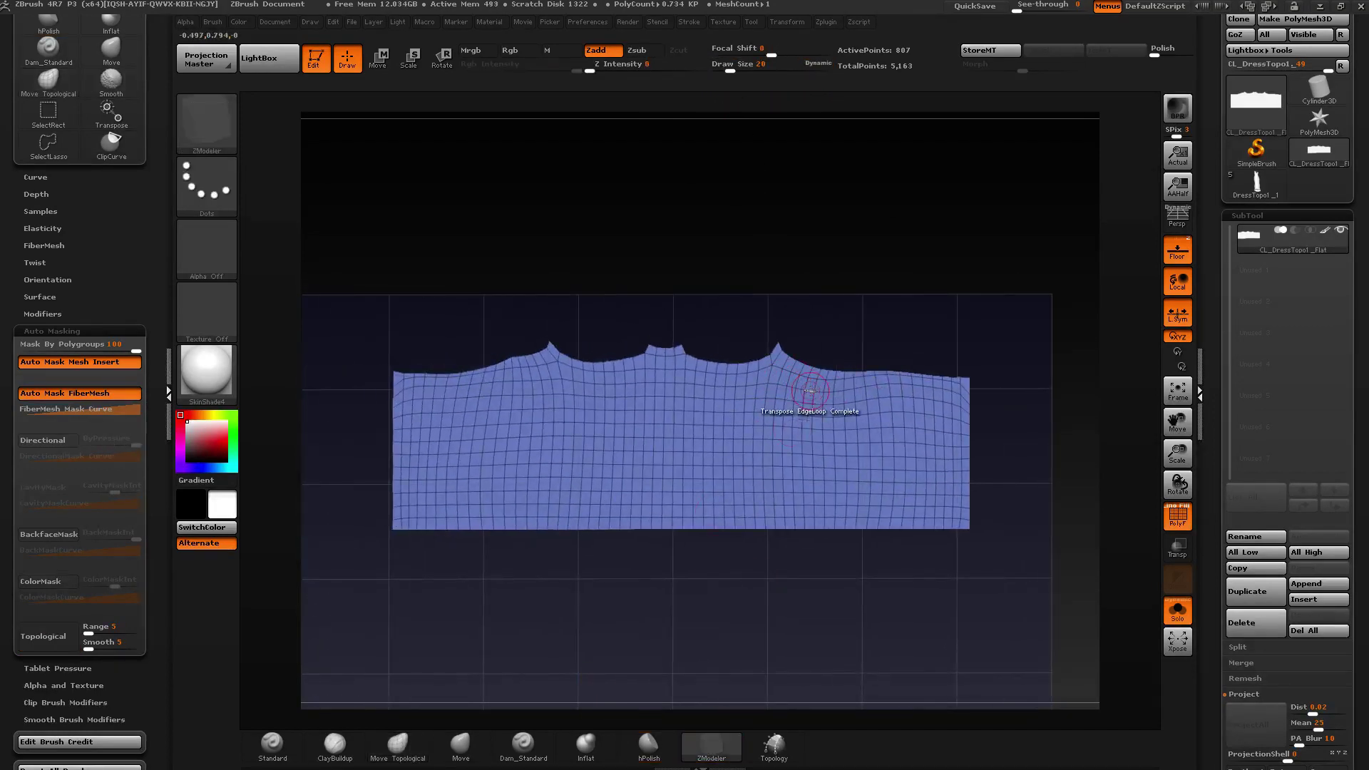
key(space)
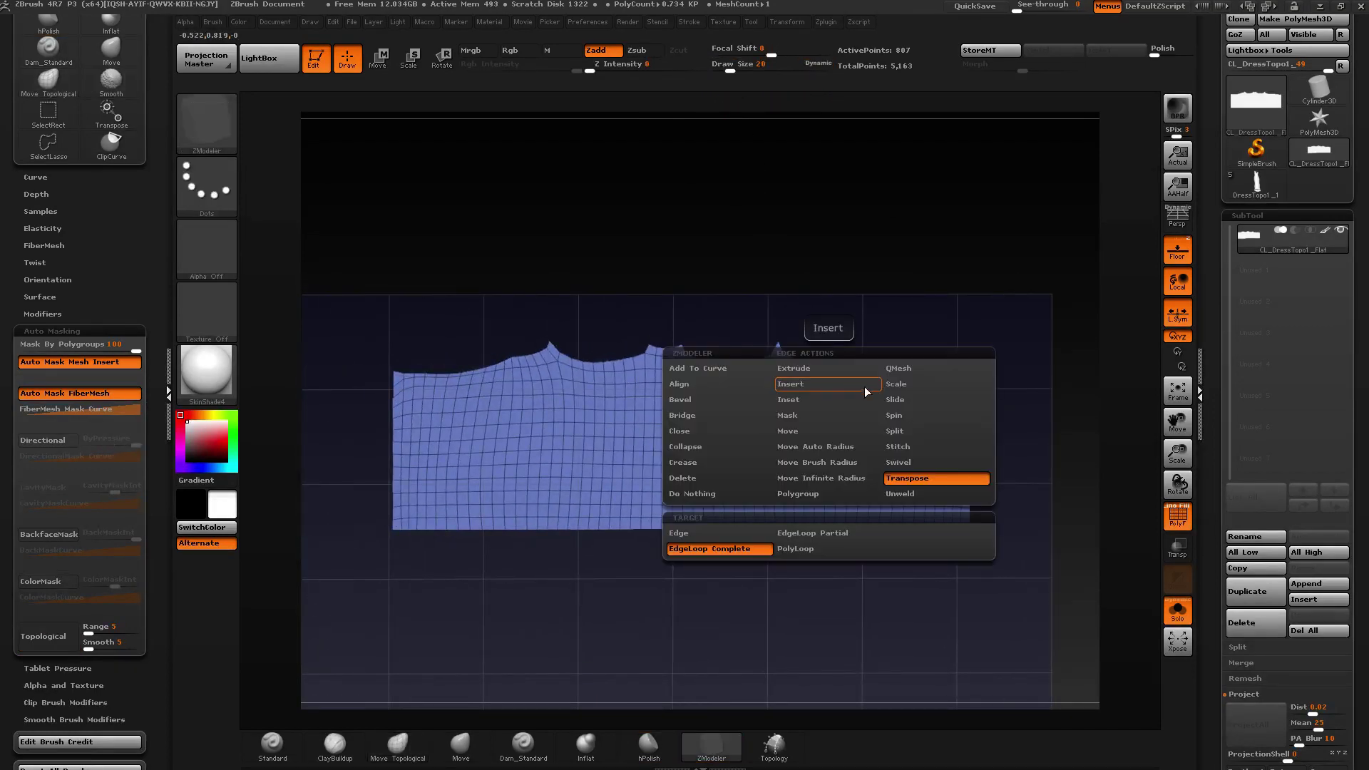
click(910, 415)
click(908, 400)
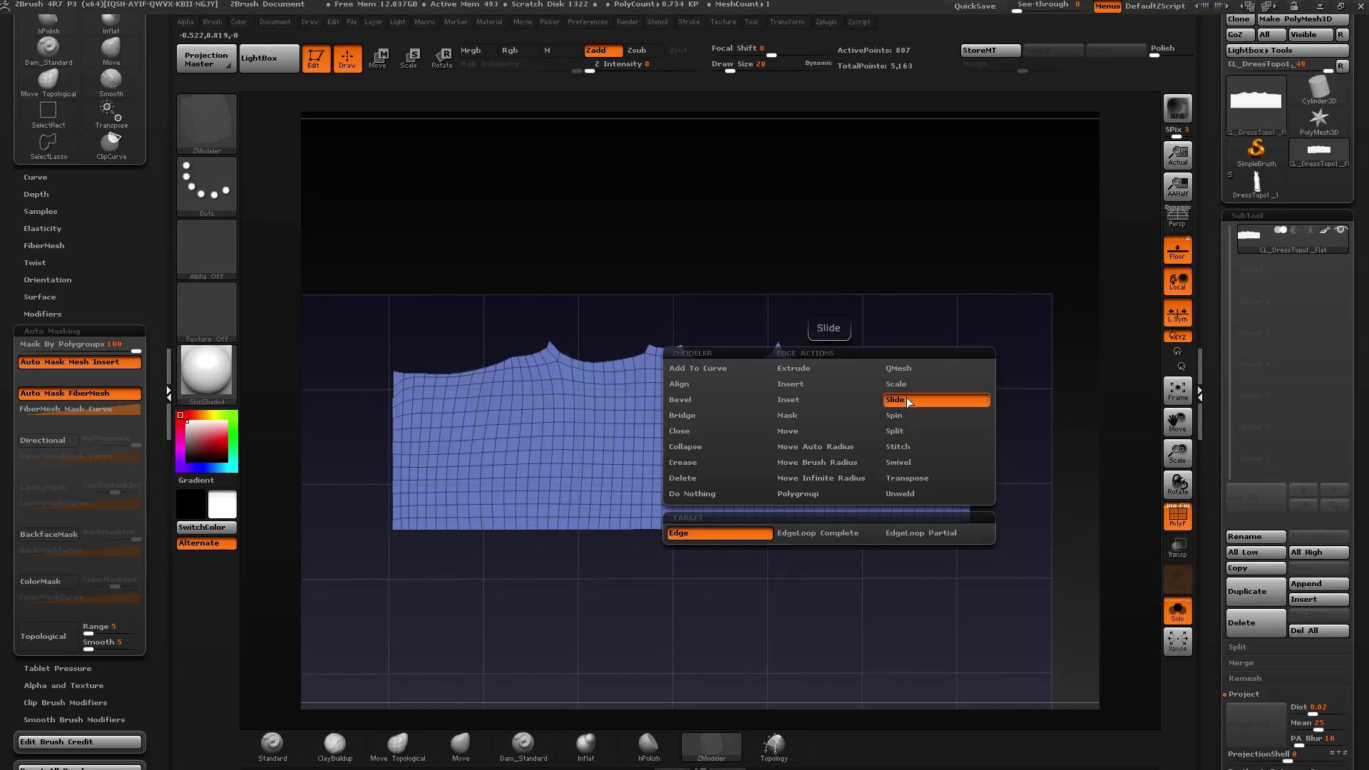
click(914, 535)
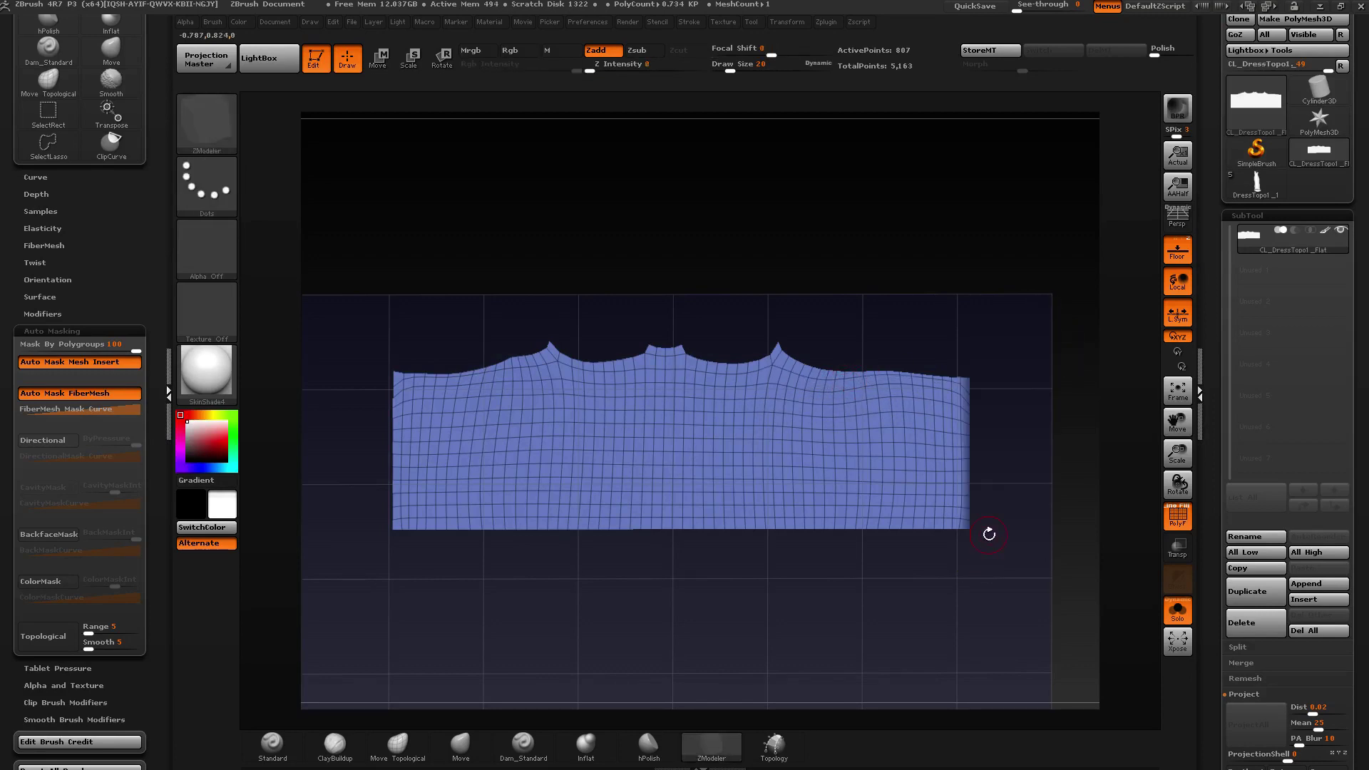
key(ctrl)
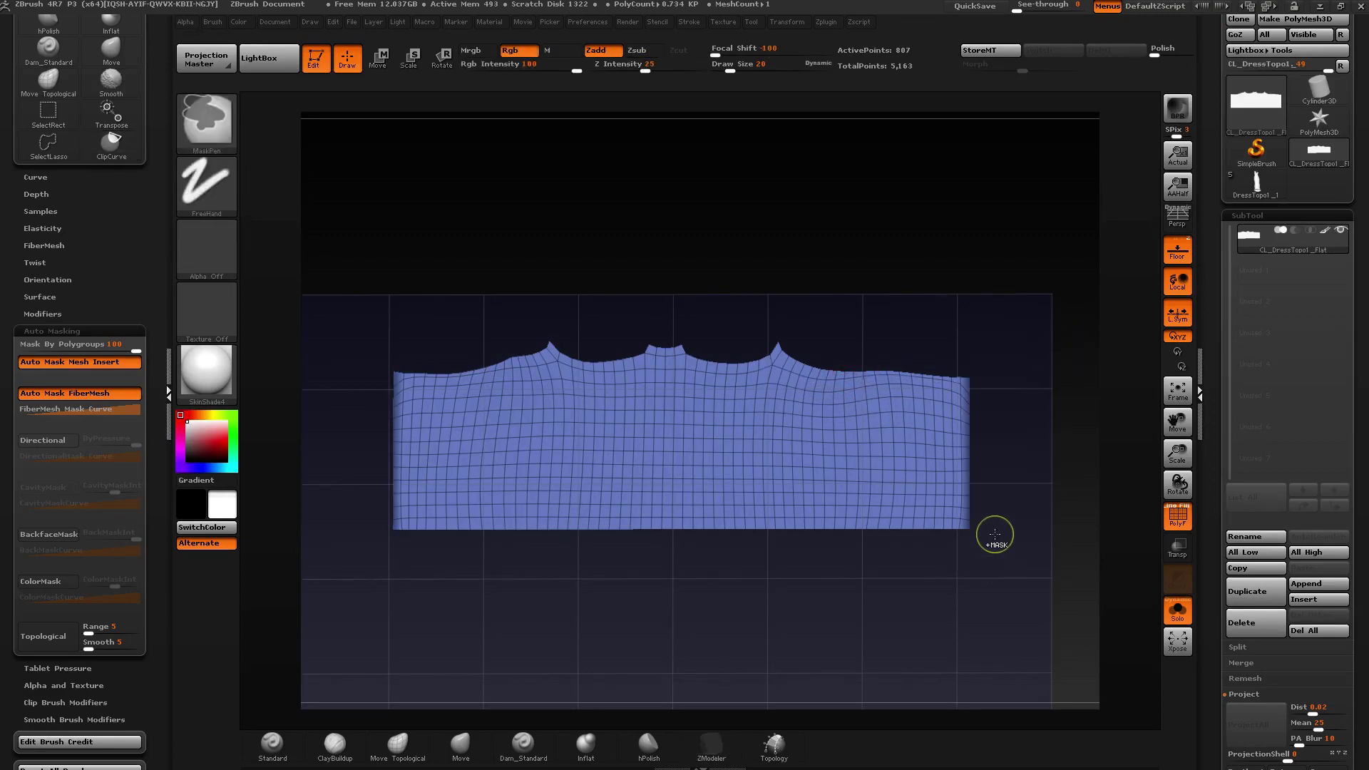
ctrl+drag(1027, 575, 376, 529)
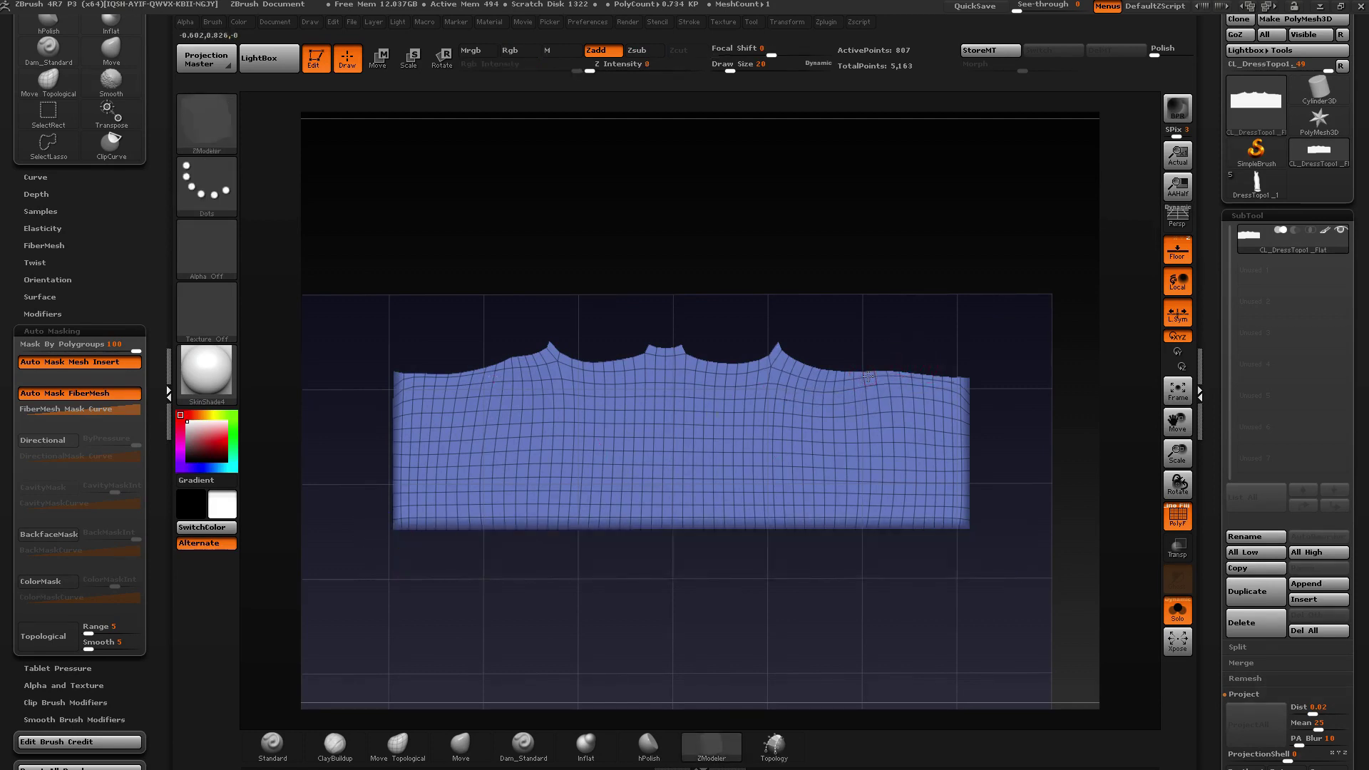
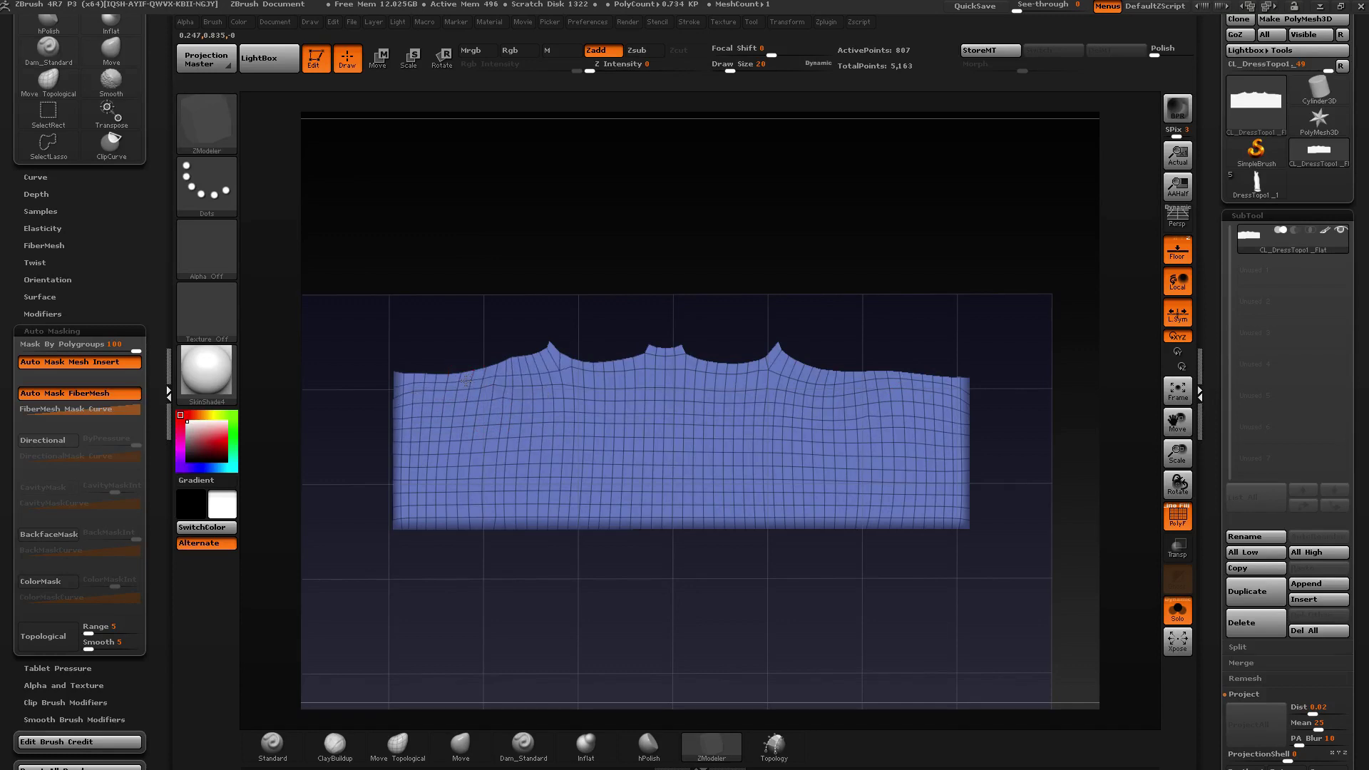
Show all shells and mask every one of them except the waist shell.
mouse_move(608, 461)
ctrl+right_down()
mouse_move(641, 512)
mouse_move(663, 462)
mouse_move(767, 428)
mouse_move(734, 418)
mouse_move(742, 410)
mouse_move(789, 419)
ctrl+right_up()
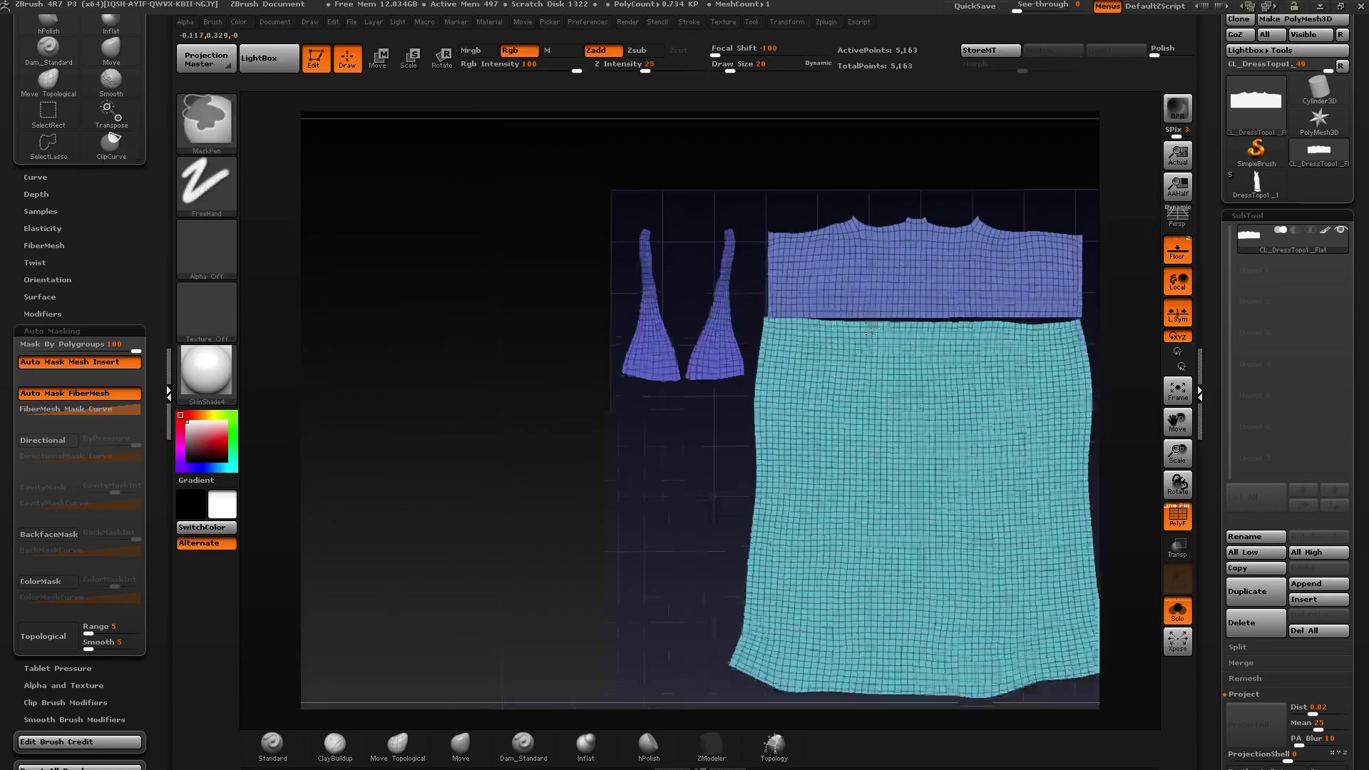
alt+right_drag(871, 333, 640, 342)
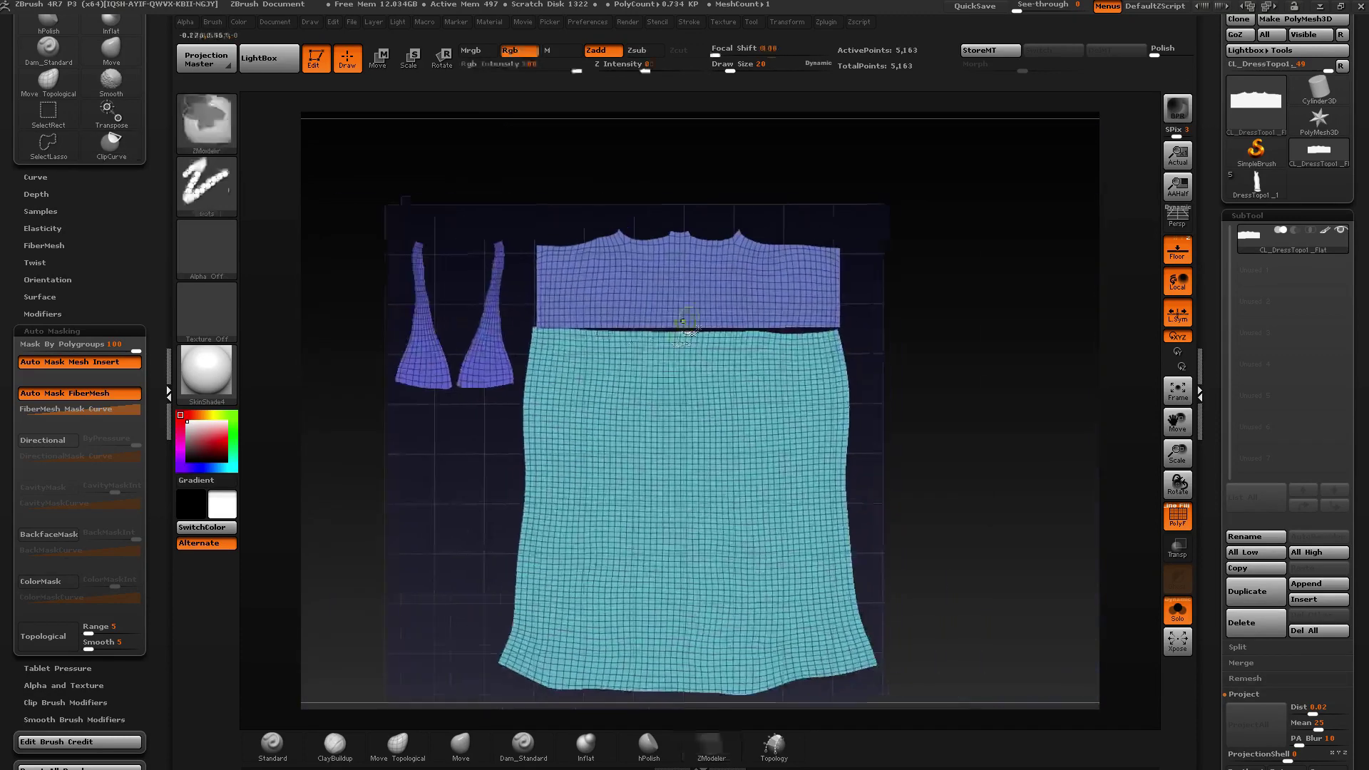
ctrl+shift+click(797, 286)
ctrl+click(947, 335)
ctrl+shift+click(949, 351)
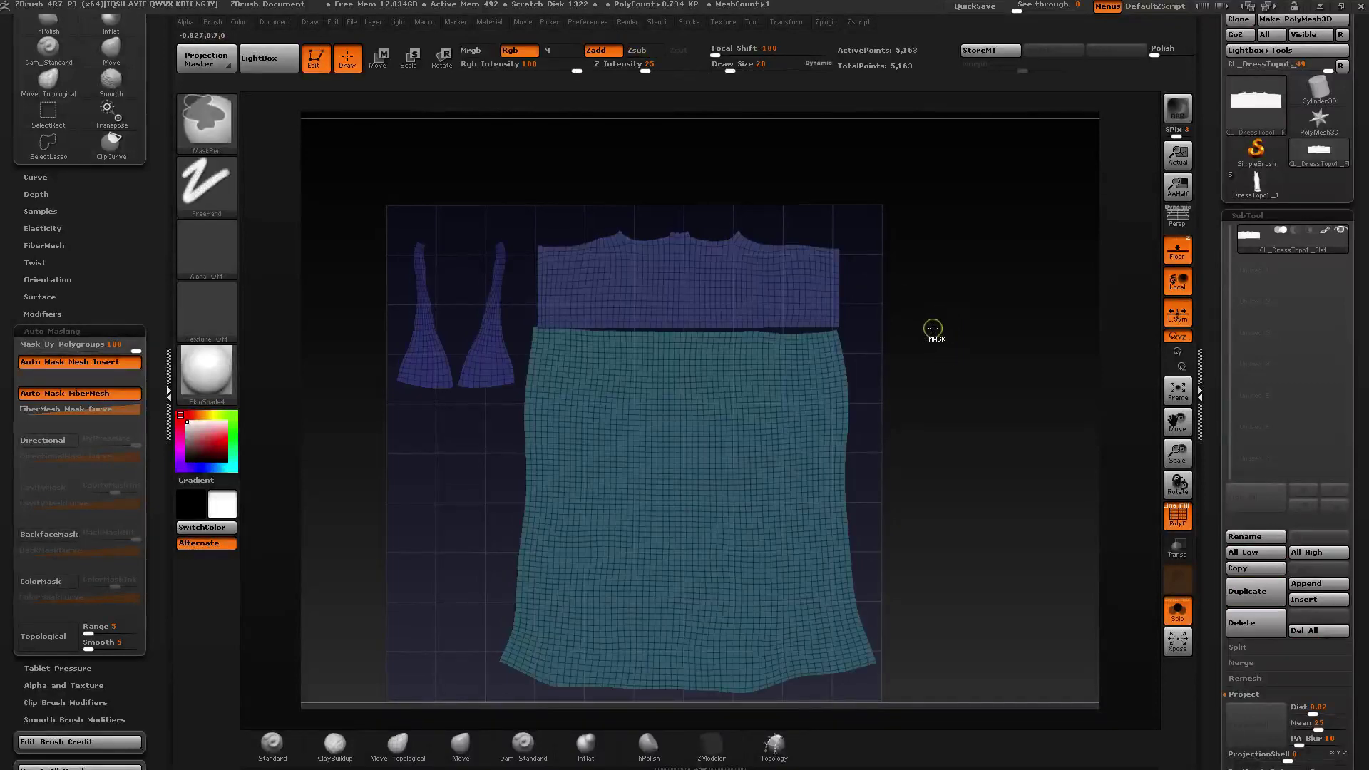
ctrl+shift+click(810, 266)
ctrl+click(960, 355)
ctrl+shift+click(956, 367)
Move the waist shell slightly upward to widen the gap above the skirt shell, and clear the mask.
key(b)
key(z)
key(m)
key(w)
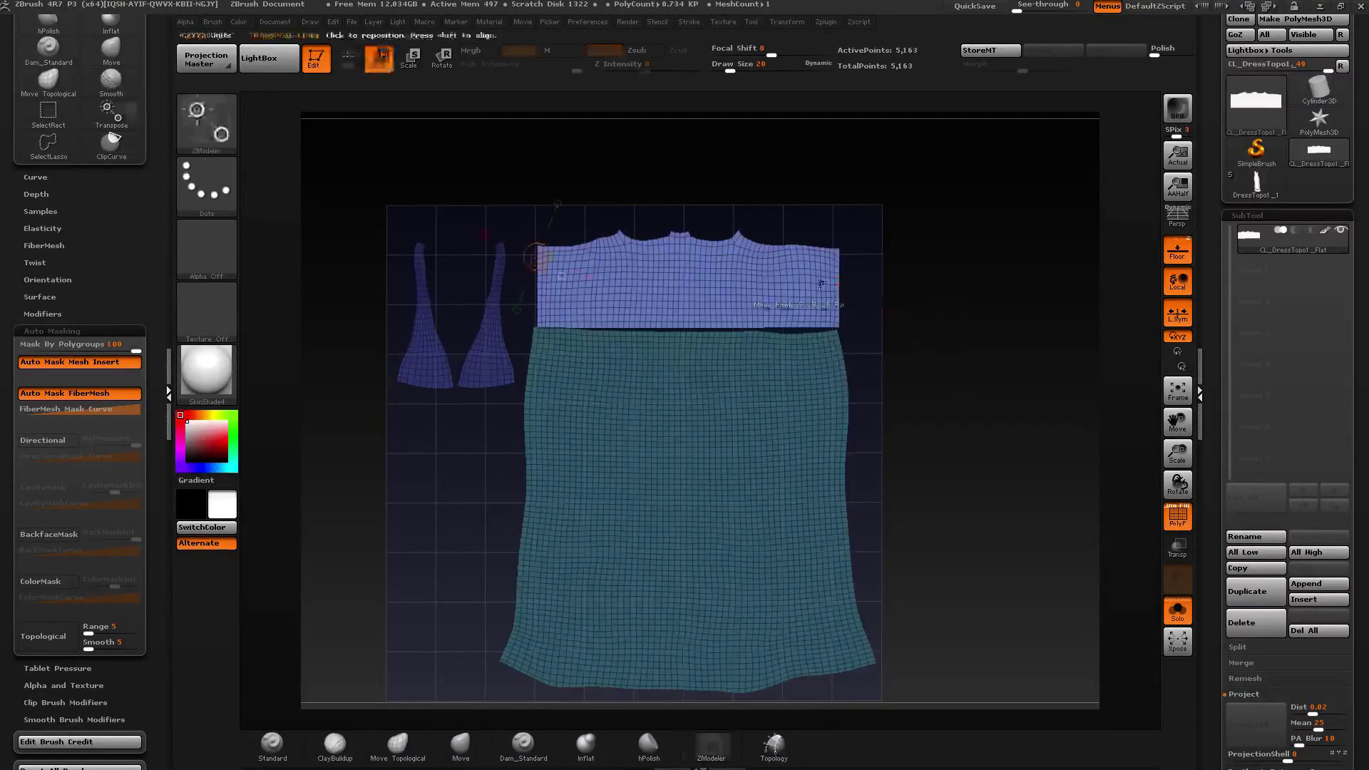
mouse_move(826, 304)
shift+mouse_down()
mouse_move(826, 230)
mouse_move(823, 256)
shift+mouse_up()
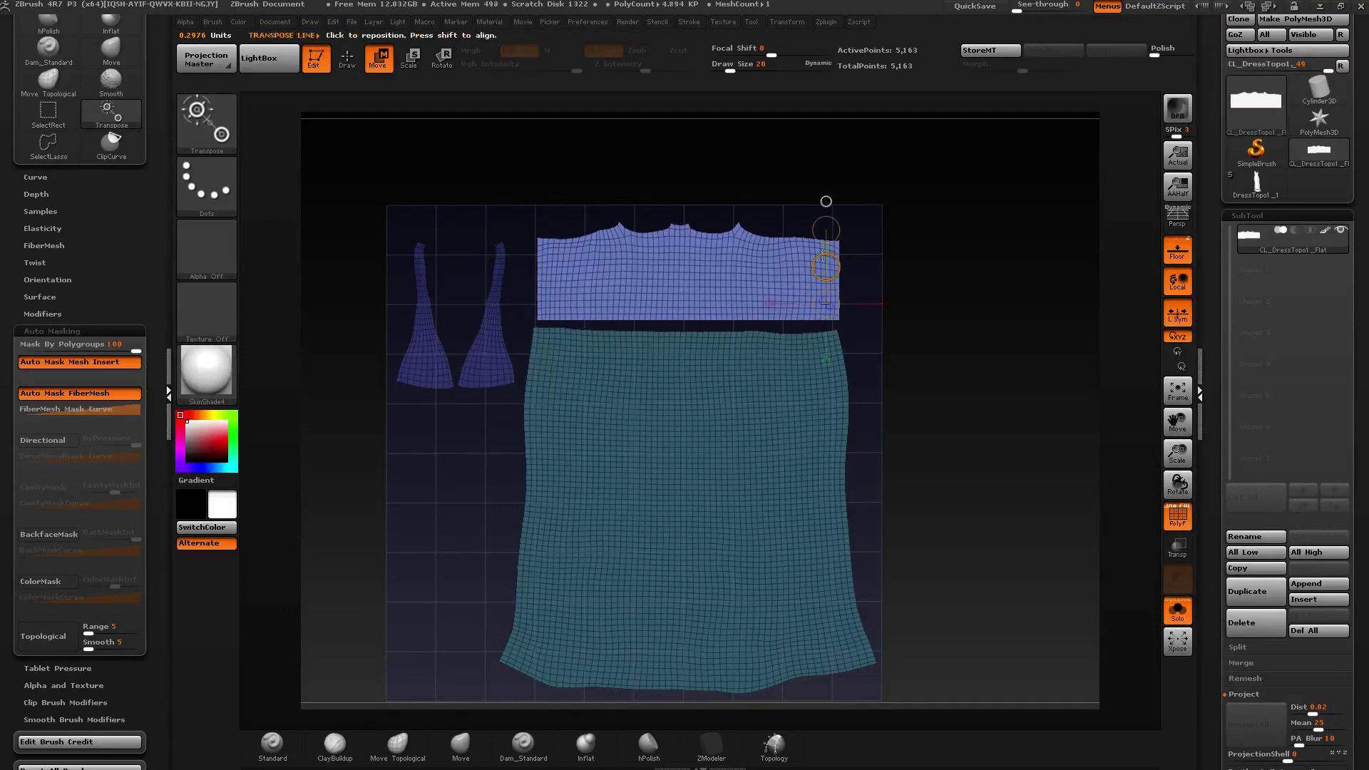
key(q)
ctrl+right_drag(823, 255, 820, 328)
ctrl+drag(800, 194, 811, 216)
Unflatten the dress with UV Master to restore its 3D shape, and flatten it into UV shells again.
alt+right_drag(811, 216, 773, 453)
ctrl+shift+click(828, 342)
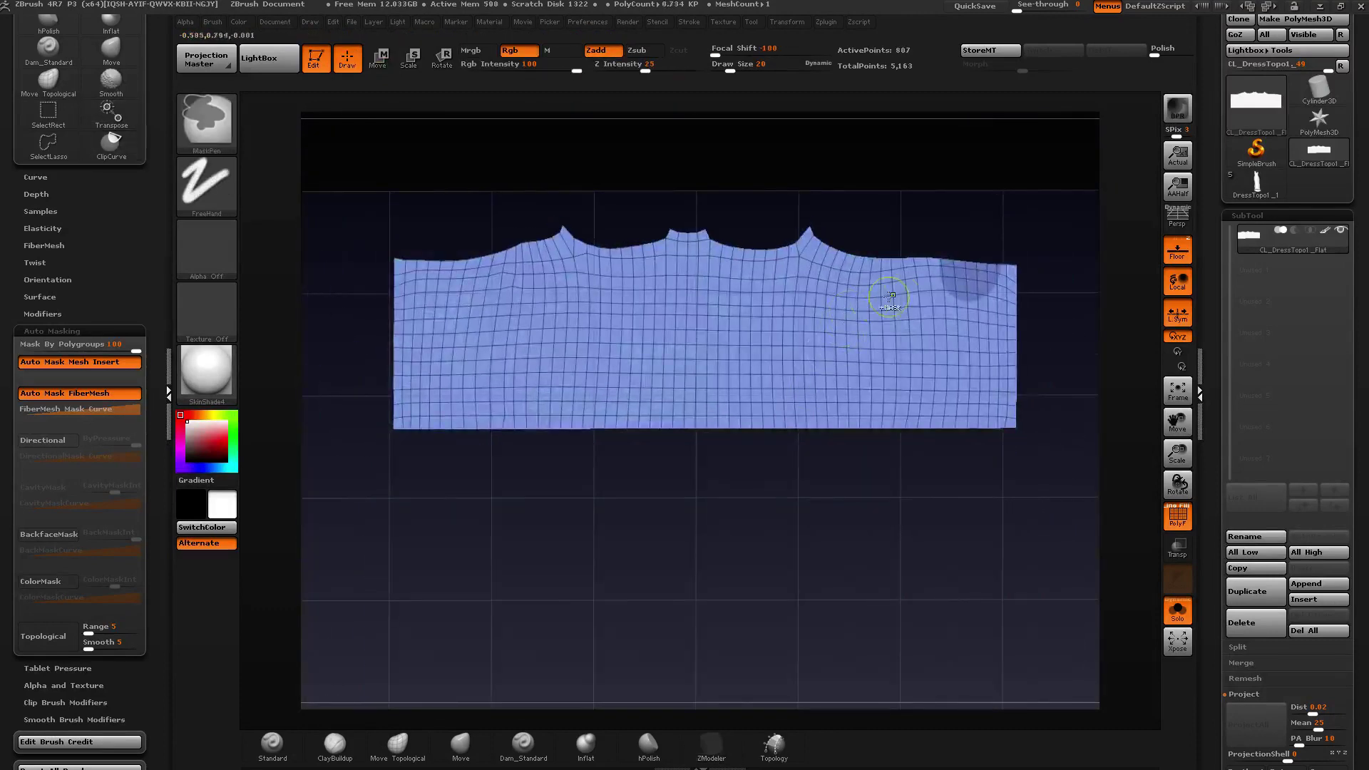
ctrl+shift+click(1008, 221)
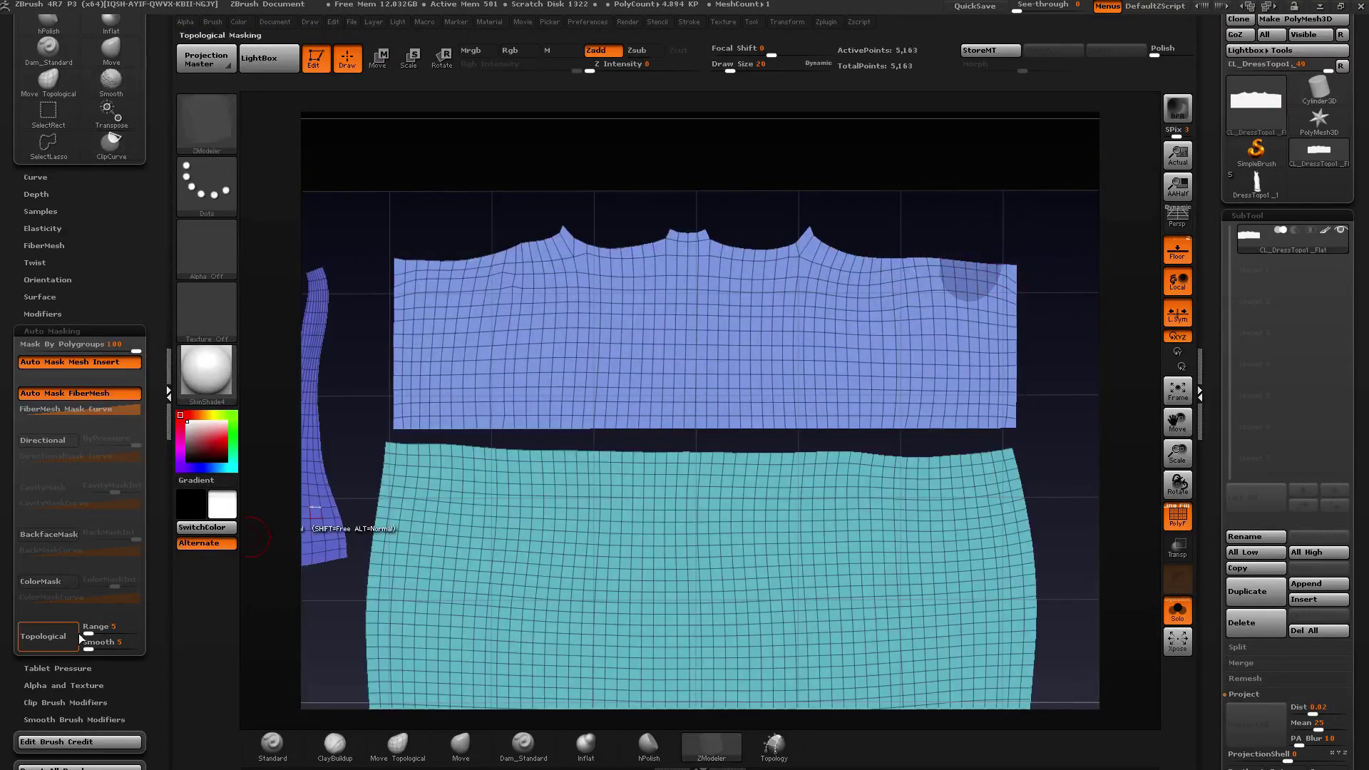
mouse_move(151, 687)
mouse_down()
mouse_move(138, 549)
mouse_move(139, 692)
mouse_up()
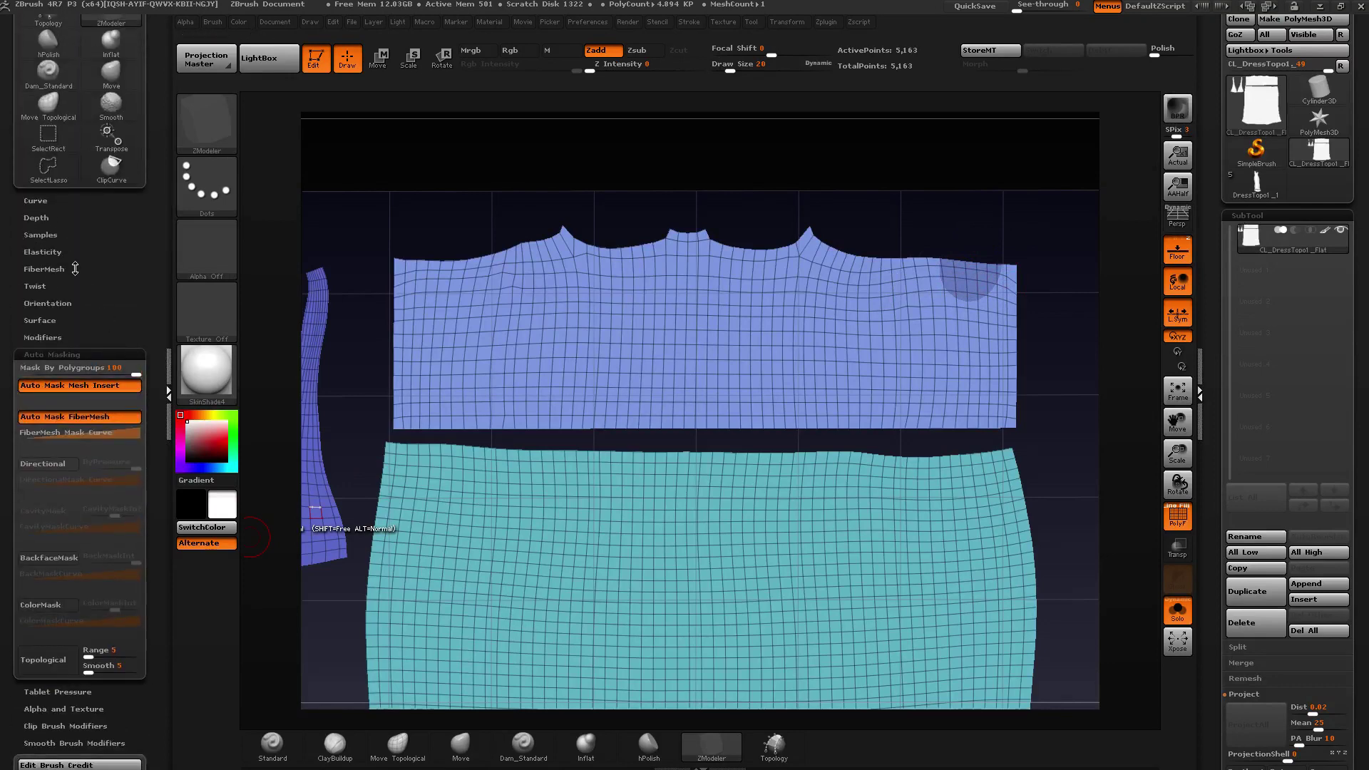
drag(73, 266, 74, 361)
click(41, 42)
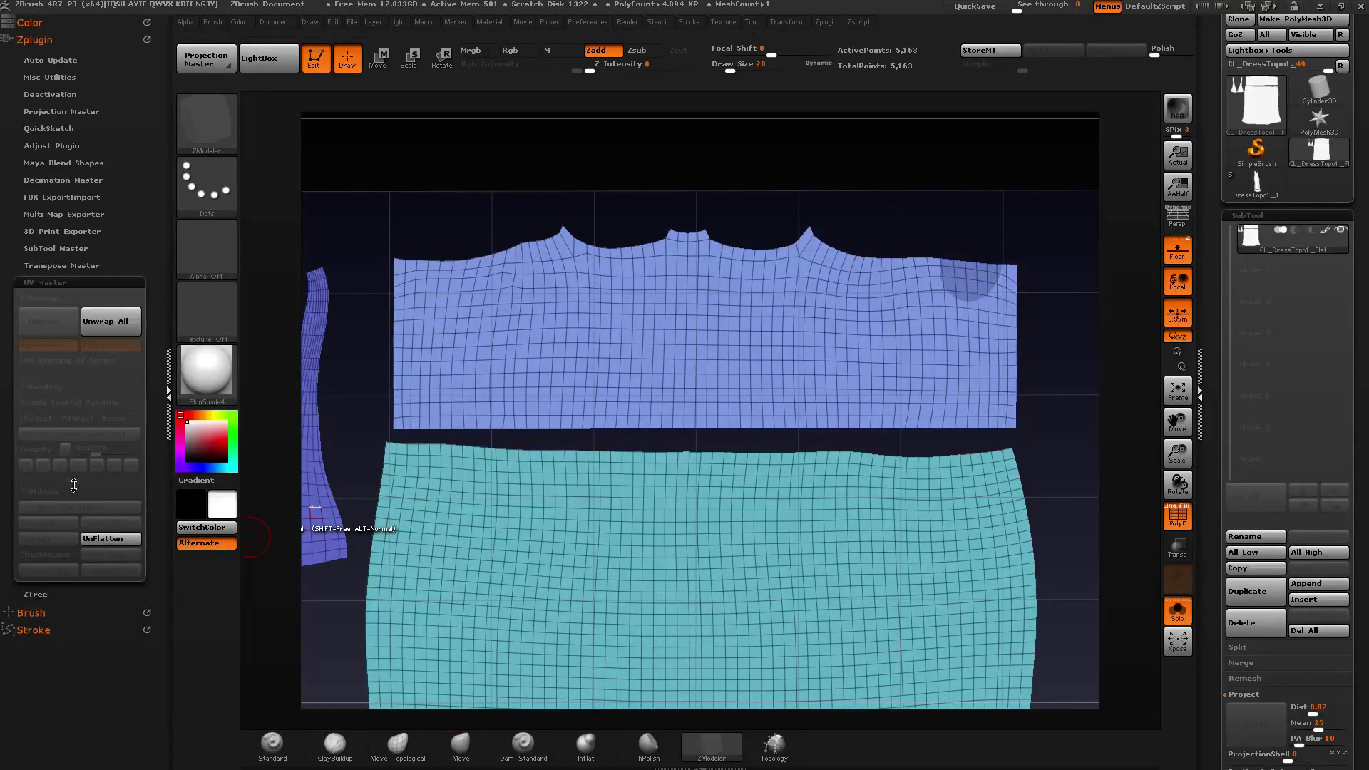
click(110, 539)
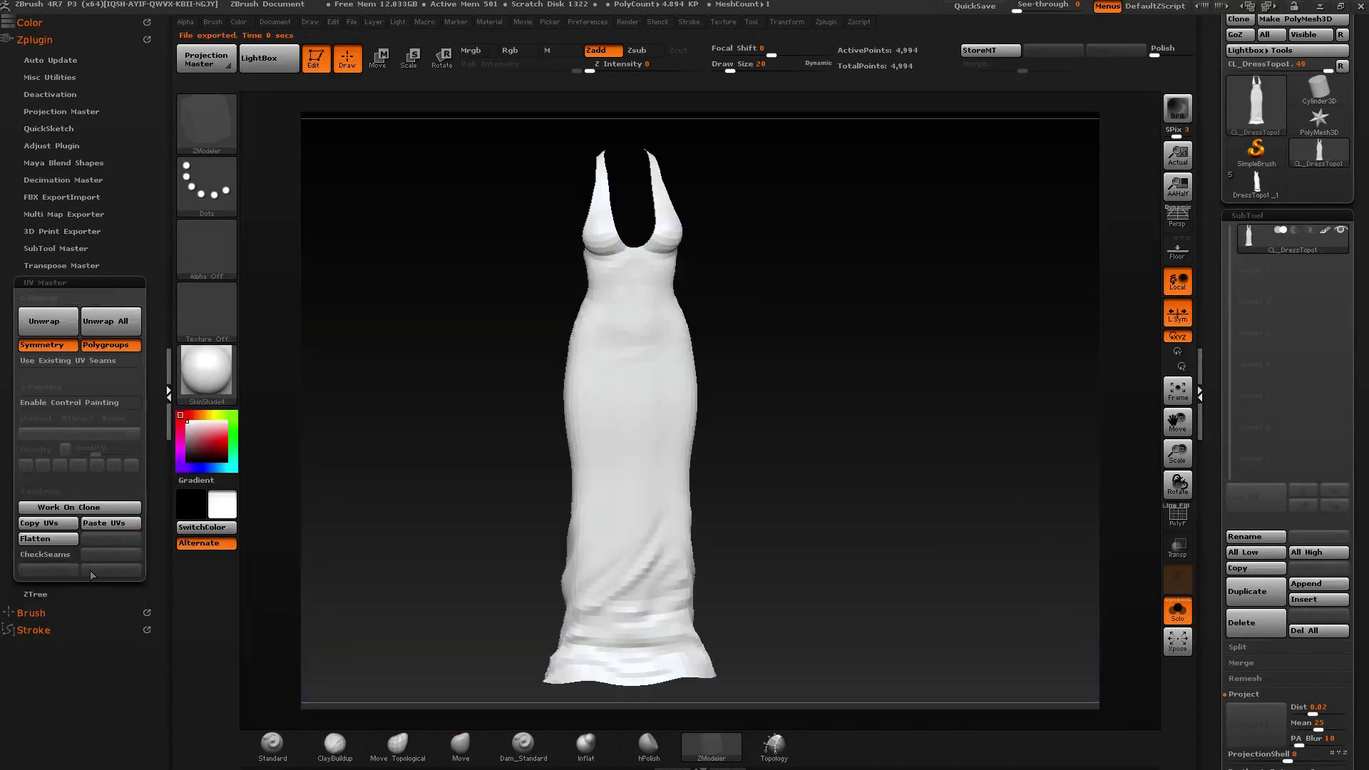
click(47, 538)
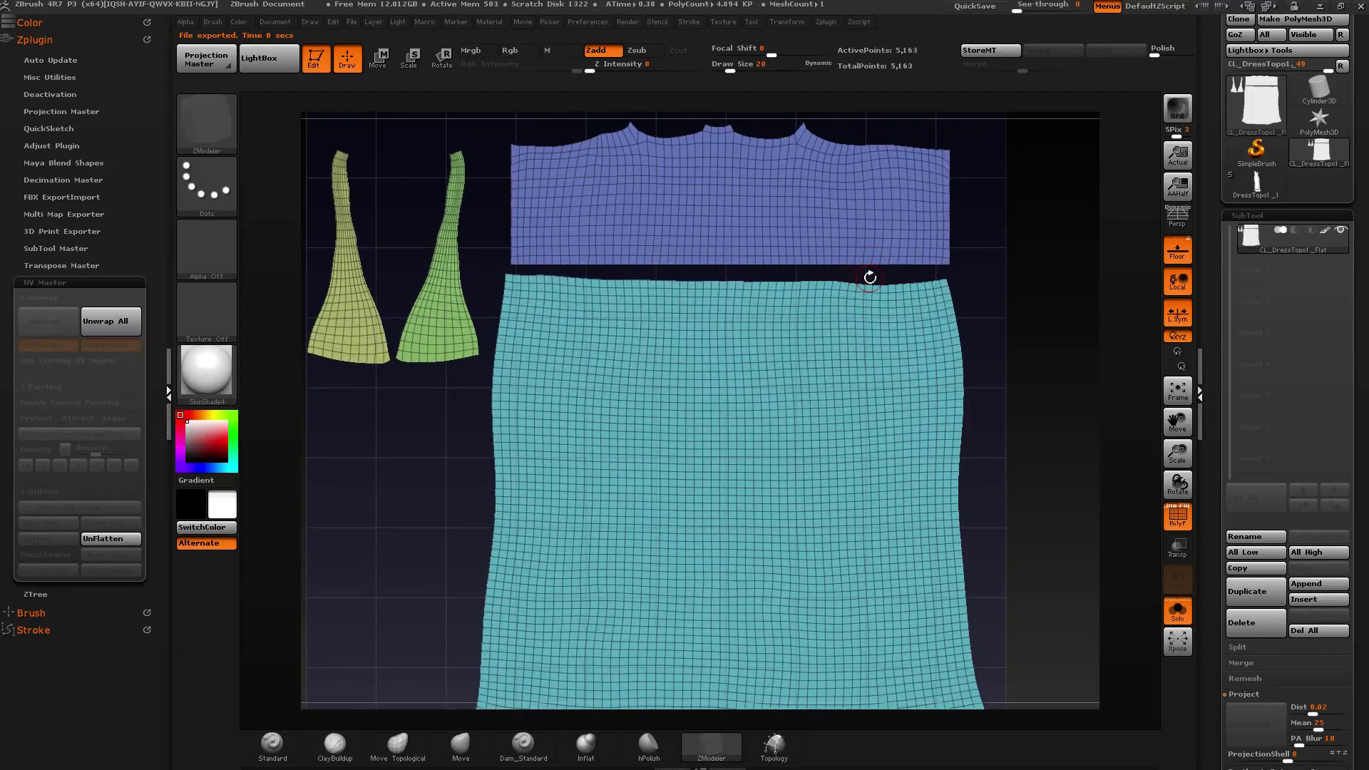
Isolate the waist shell and smooth its mesh.
alt+right_drag(870, 277, 843, 406)
ctrl+right_drag(791, 263, 787, 303)
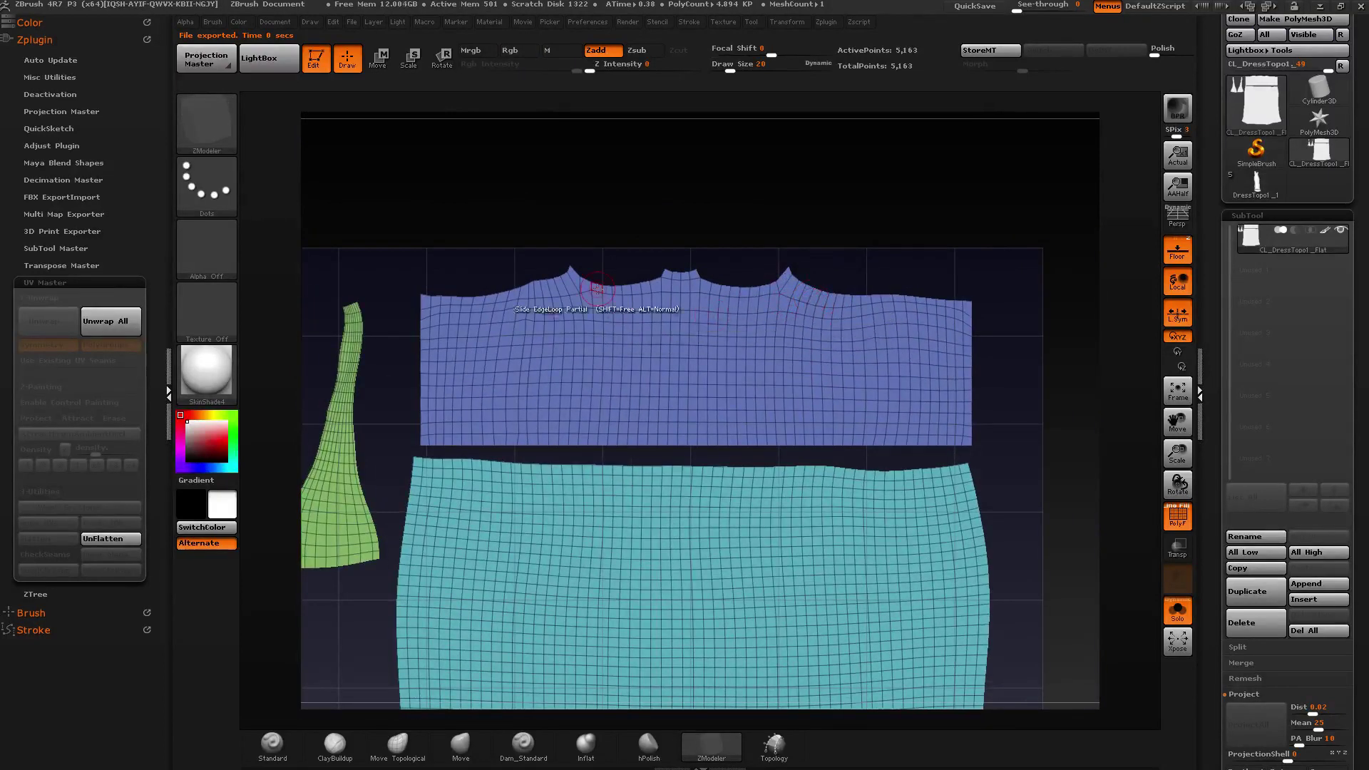
ctrl+shift+click(553, 297)
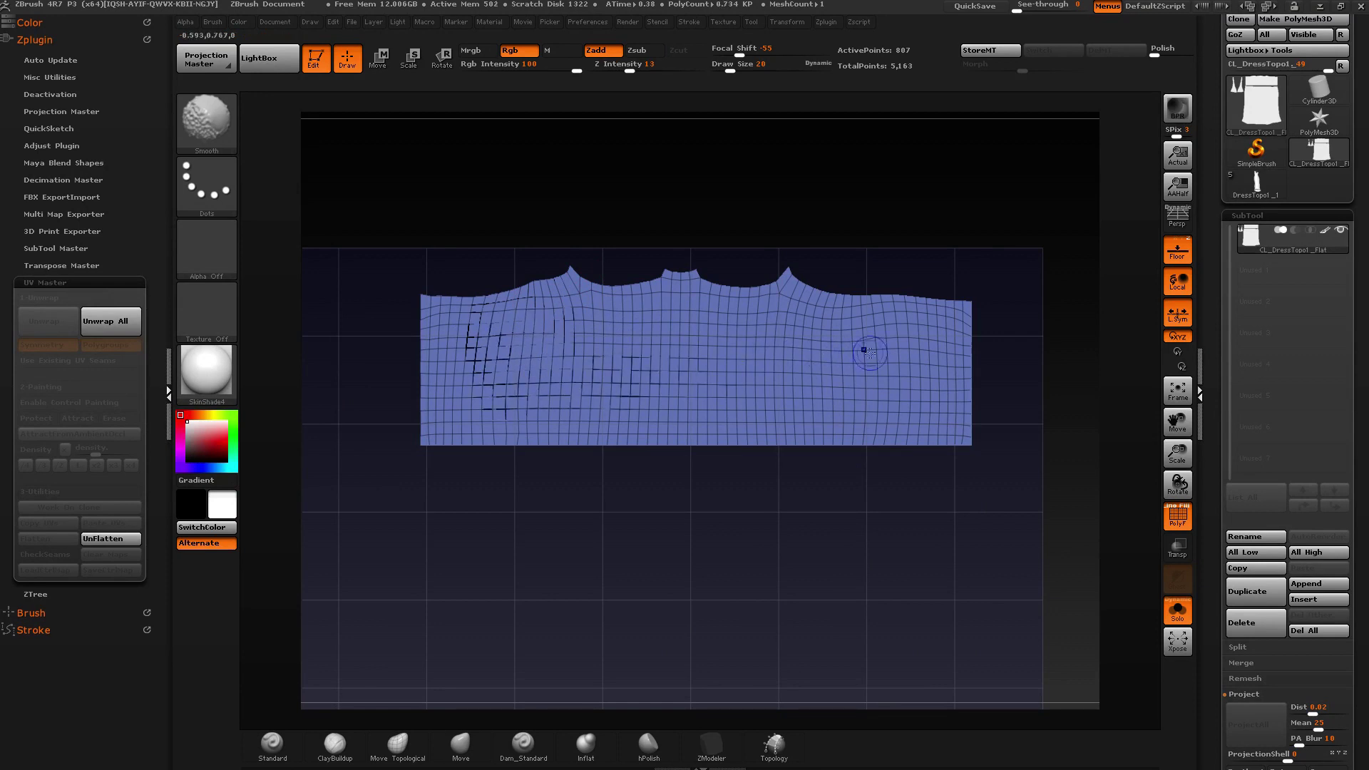
mouse_move(945, 263)
ctrl+right_down()
mouse_move(968, 286)
mouse_move(958, 272)
ctrl+right_up()
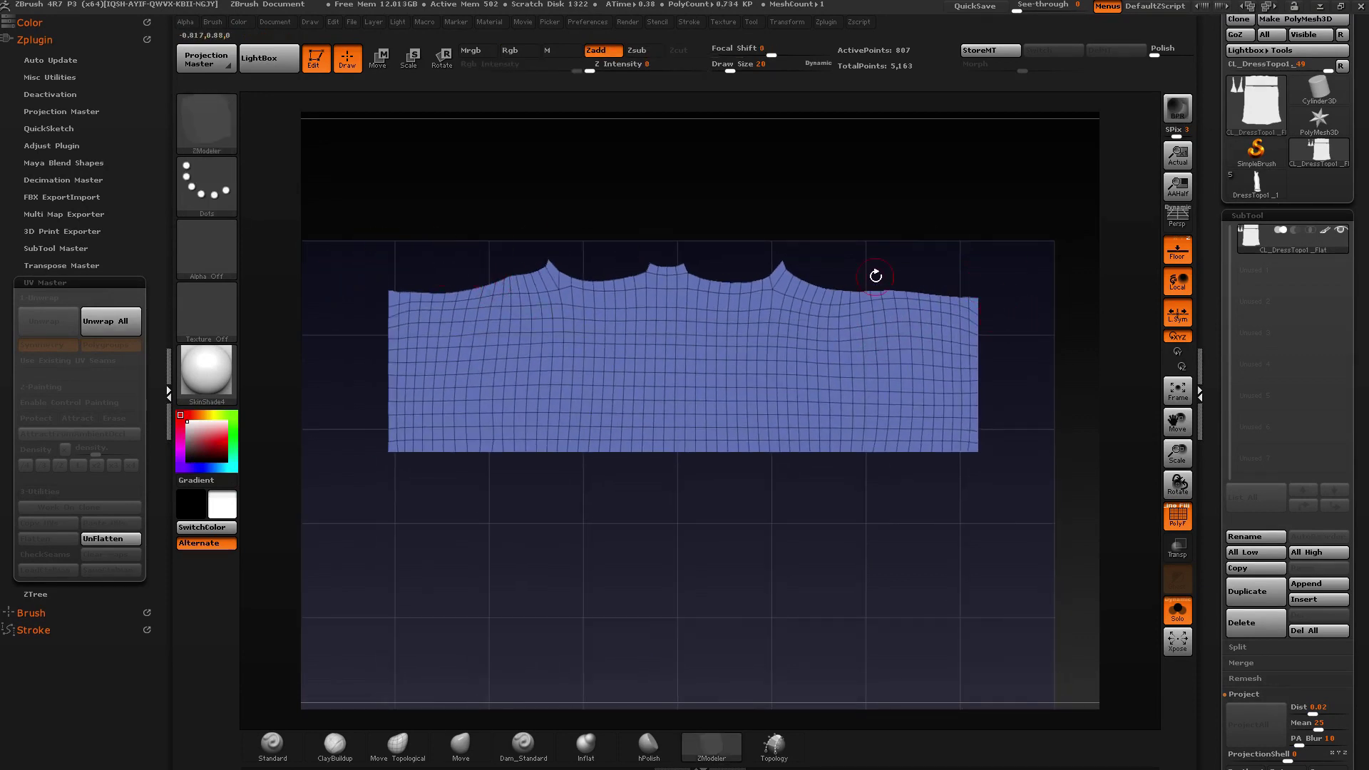
Mask the outer left and right sections of the waist shell's upper edge, and invert the mask.
ctrl+drag(1031, 237, 811, 295)
ctrl+drag(993, 273, 912, 296)
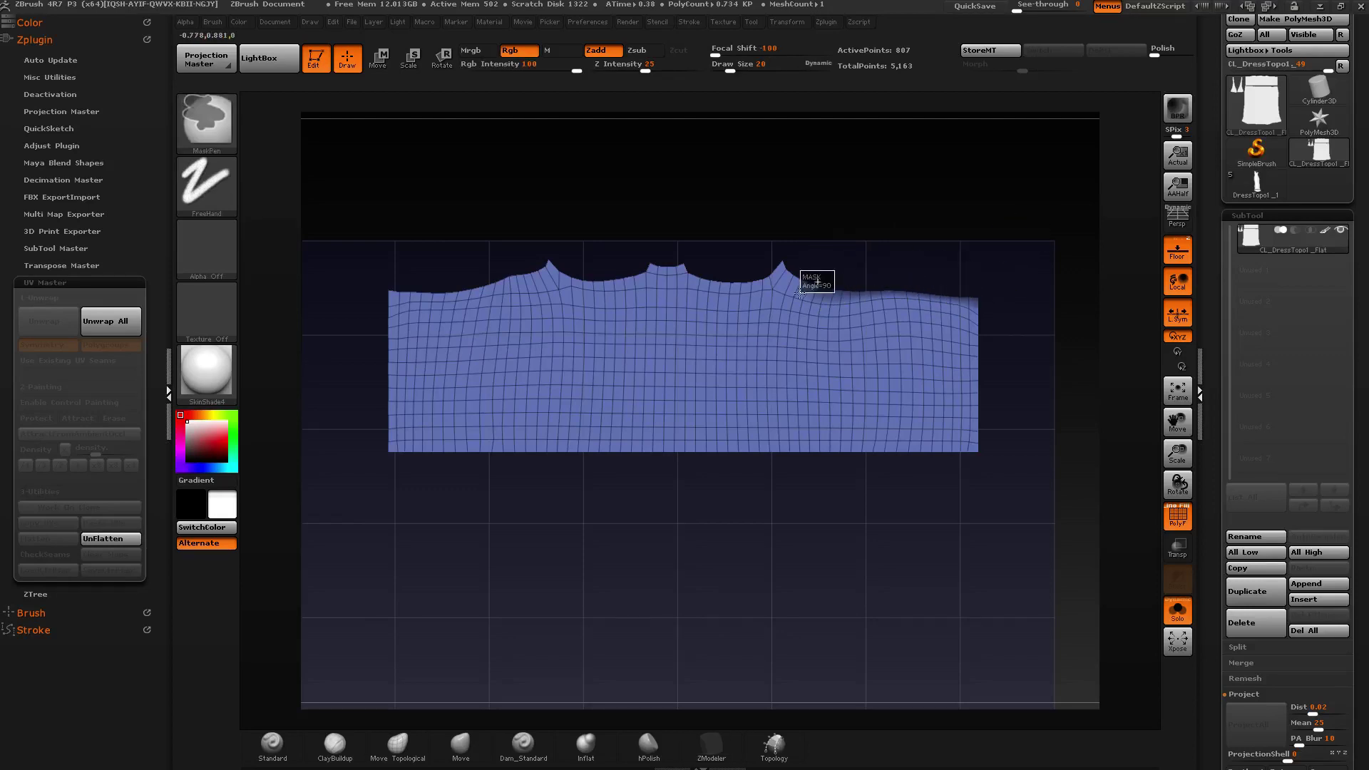
ctrl+drag(359, 253, 464, 297)
ctrl+drag(522, 256, 451, 292)
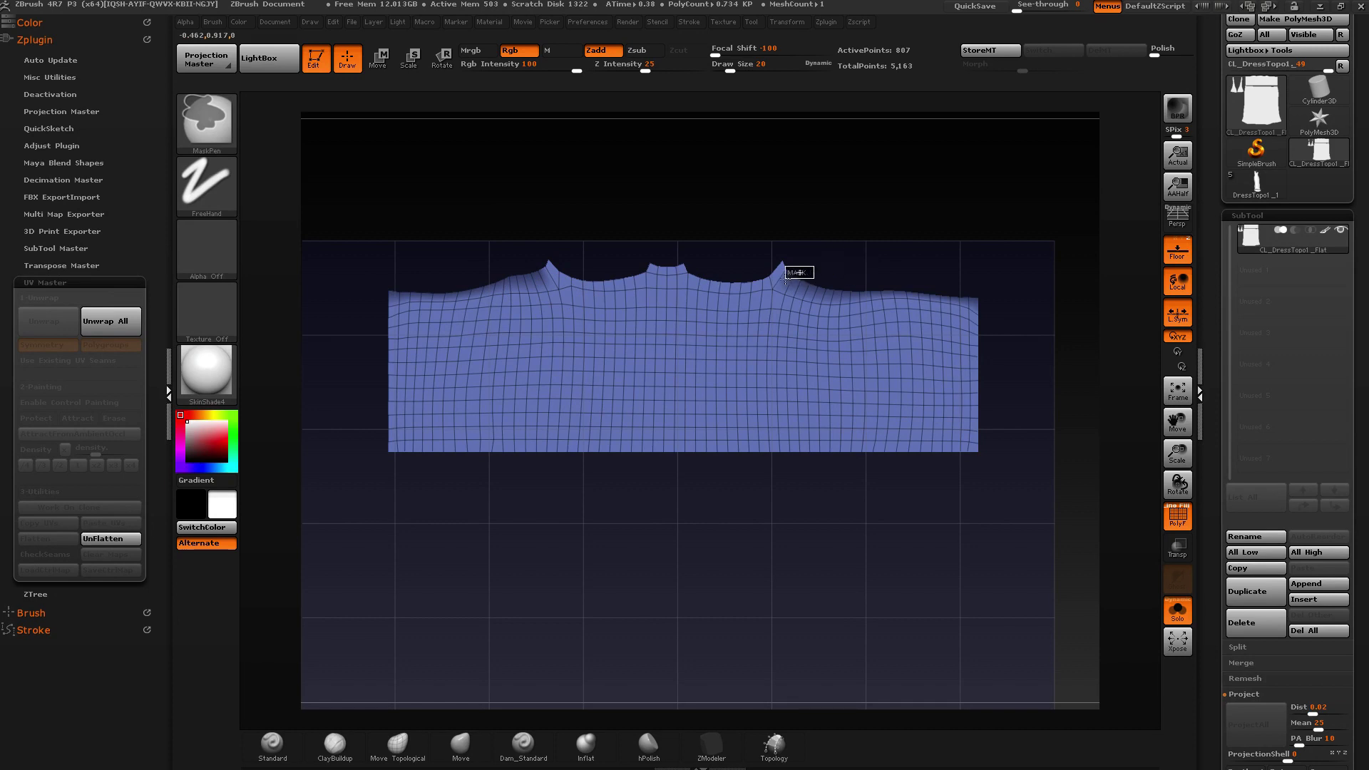
ctrl+click(896, 250)
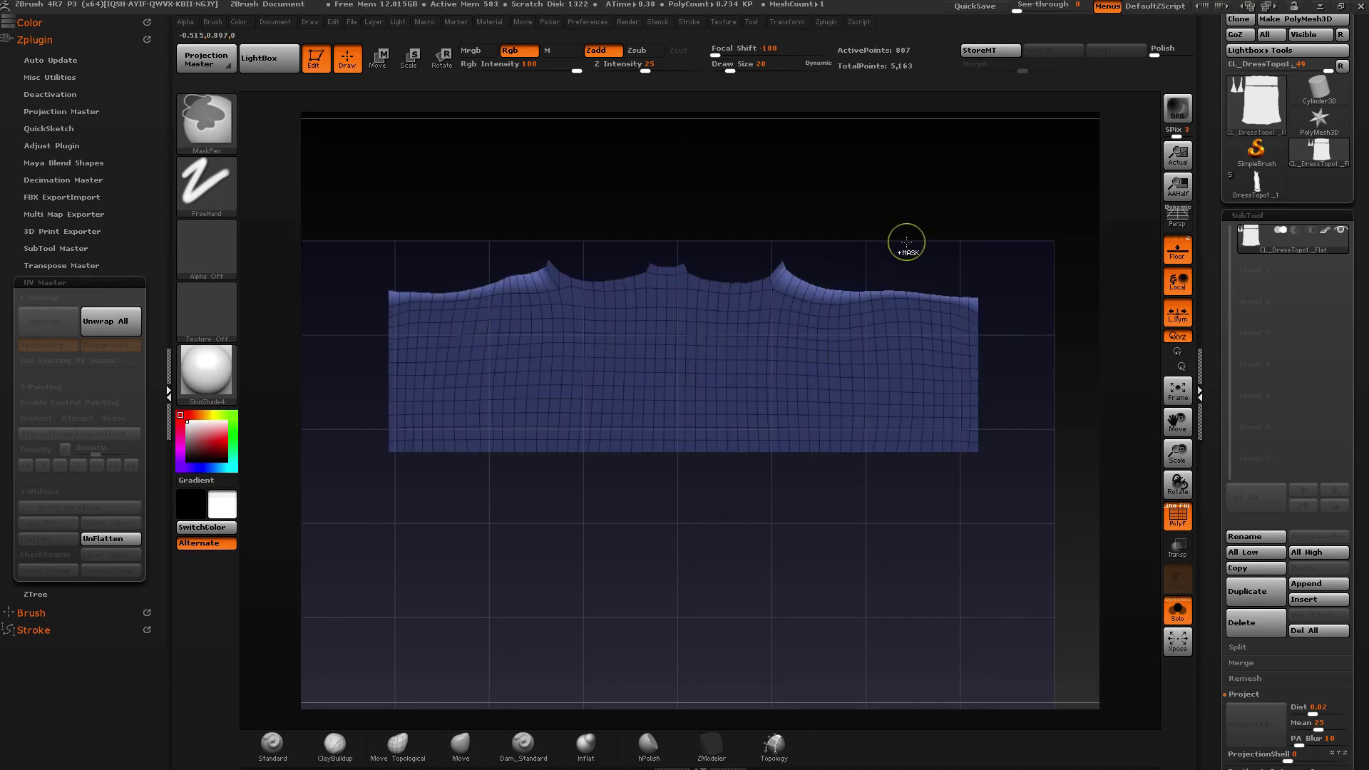
Flatten the unmasked upper edge sections horizontally with ClipCurve and move them slightly upward with the transpose line.
key(ctrl+shift)
mouse_move(1017, 280)
ctrl+shift+mouse_down()
mouse_move(318, 287)
mouse_move(322, 301)
mouse_move(1067, 287)
ctrl+shift+mouse_up()
key(w)
drag(892, 403, 892, 281)
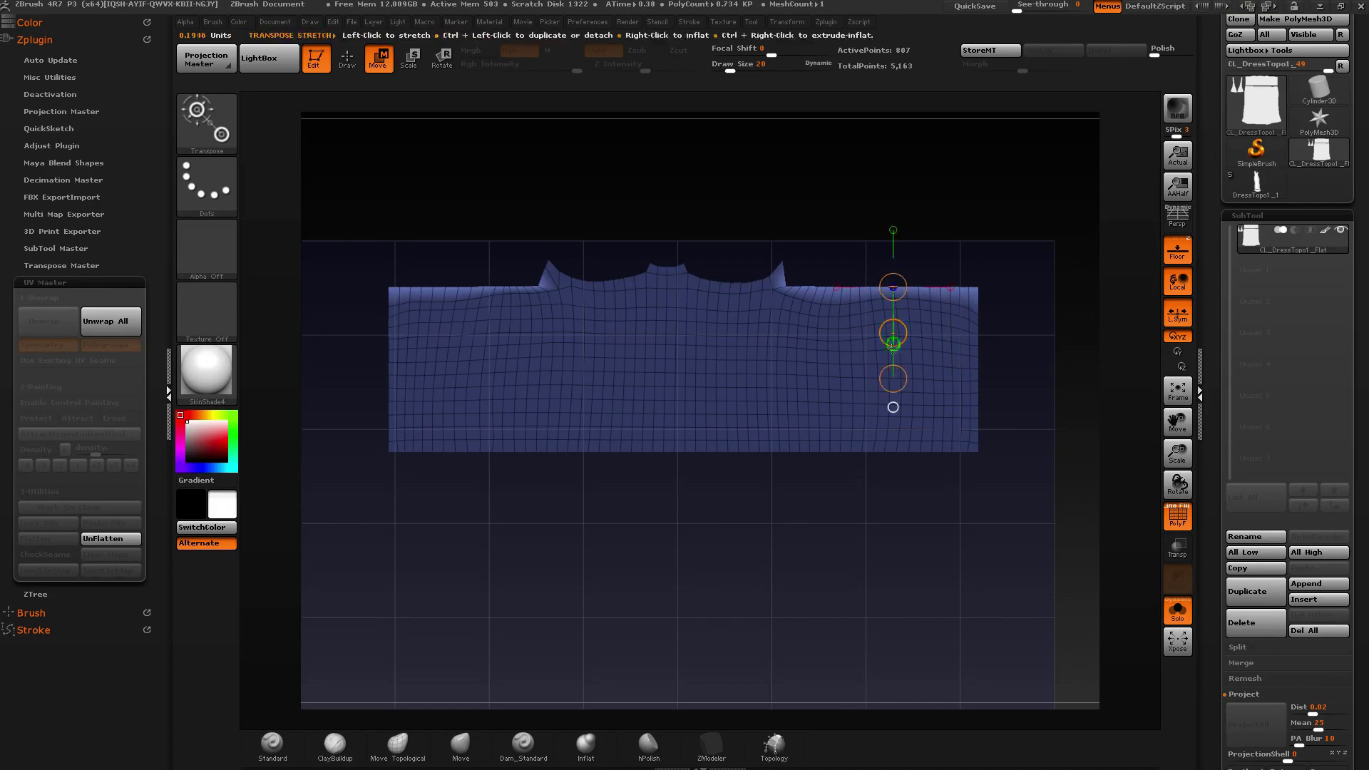
drag(892, 336, 894, 319)
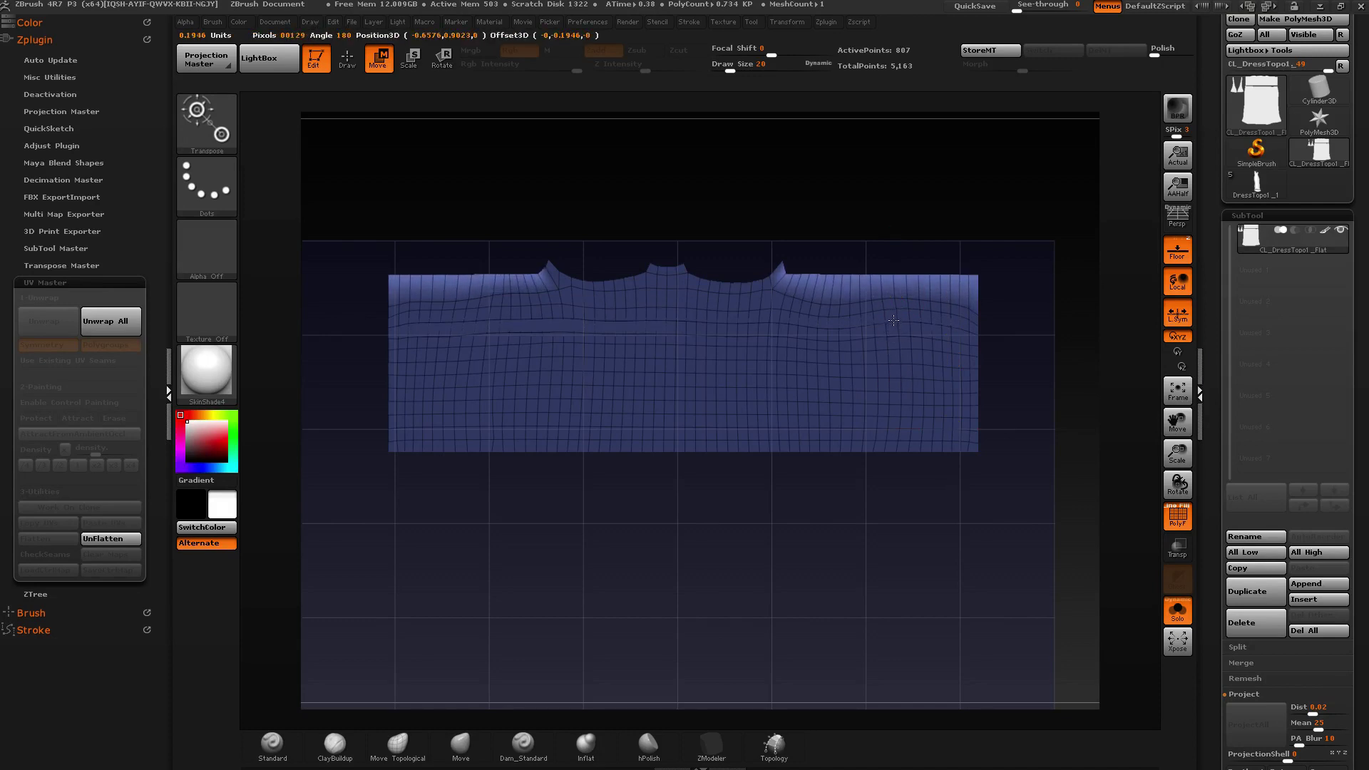
Switch to the ZModeler brush, mask the outer border of the waist shell, and polish its unmasked interior mesh.
key(b)
key(z)
key(m)
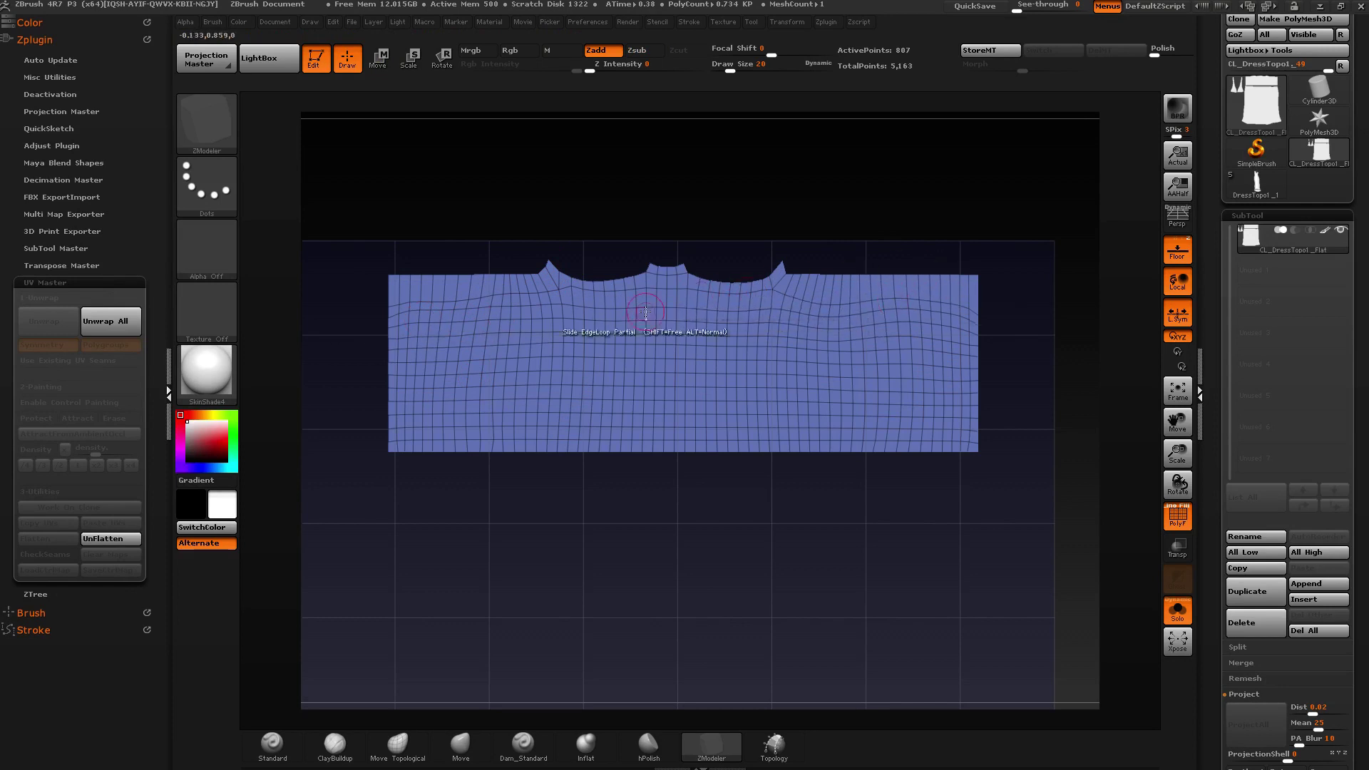
mouse_move(1008, 282)
ctrl+mouse_down()
mouse_move(932, 237)
mouse_move(339, 241)
mouse_move(382, 492)
mouse_move(1006, 450)
ctrl+mouse_up()
ctrl+drag(1038, 194, 982, 480)
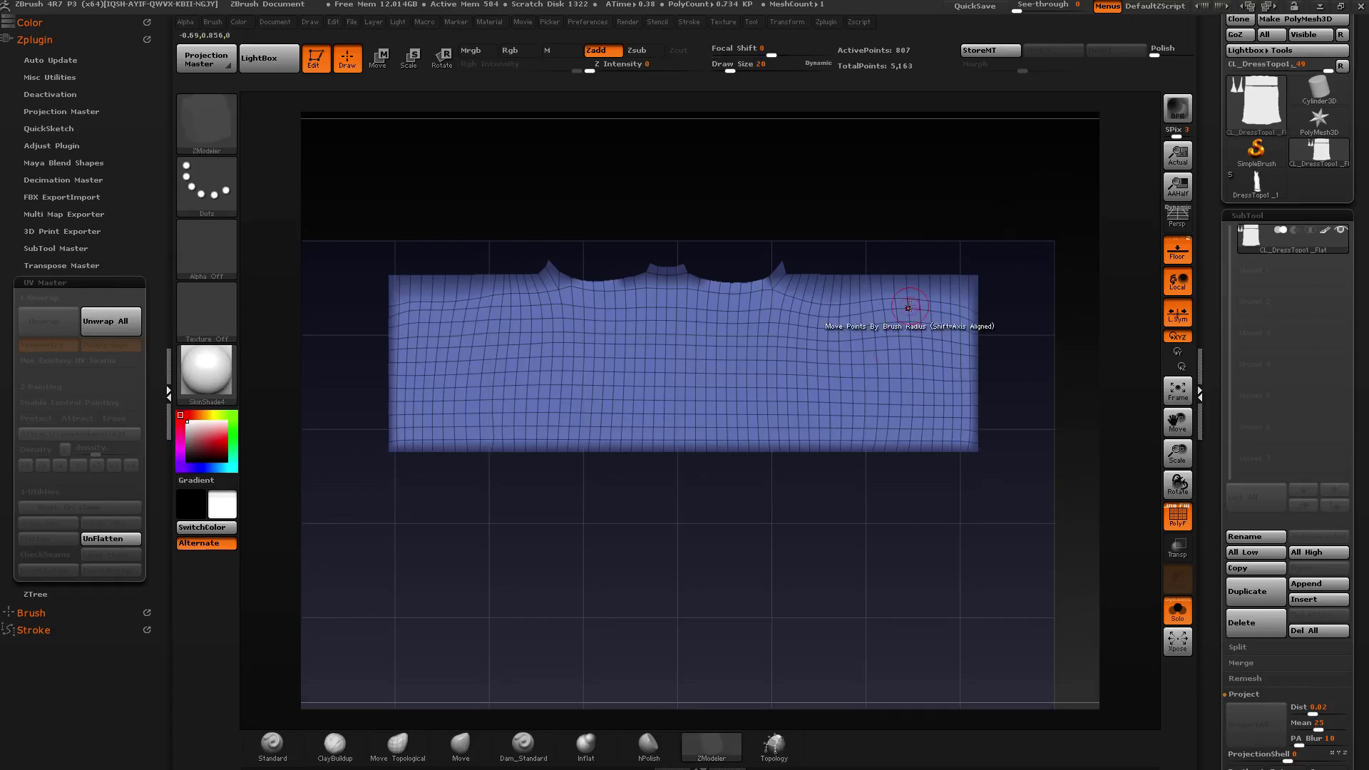
ctrl+drag(810, 207, 506, 282)
drag(1171, 52, 1175, 47)
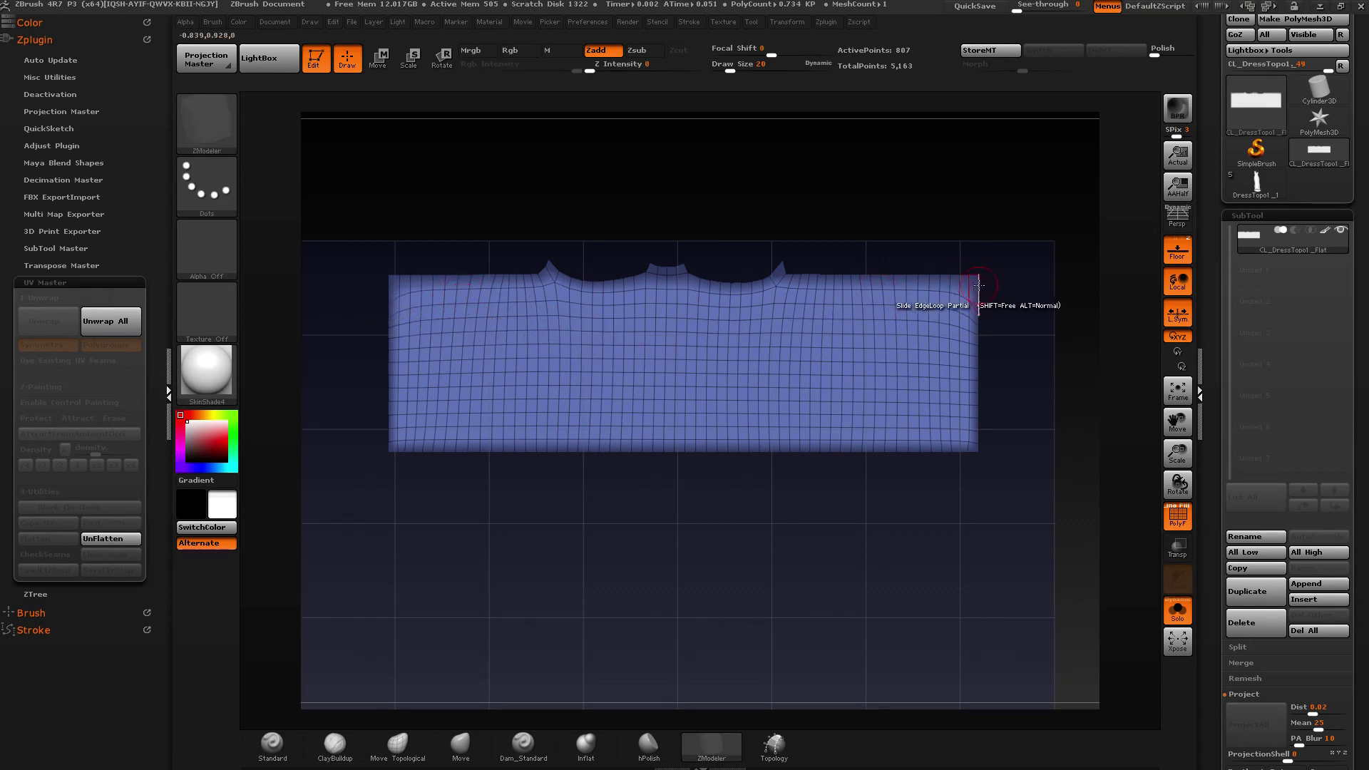
Mask the central section of the waist shell, leaving the full-height left and right sections unmasked.
mouse_move(952, 294)
mouse_down()
mouse_move(938, 296)
mouse_move(945, 273)
mouse_up()
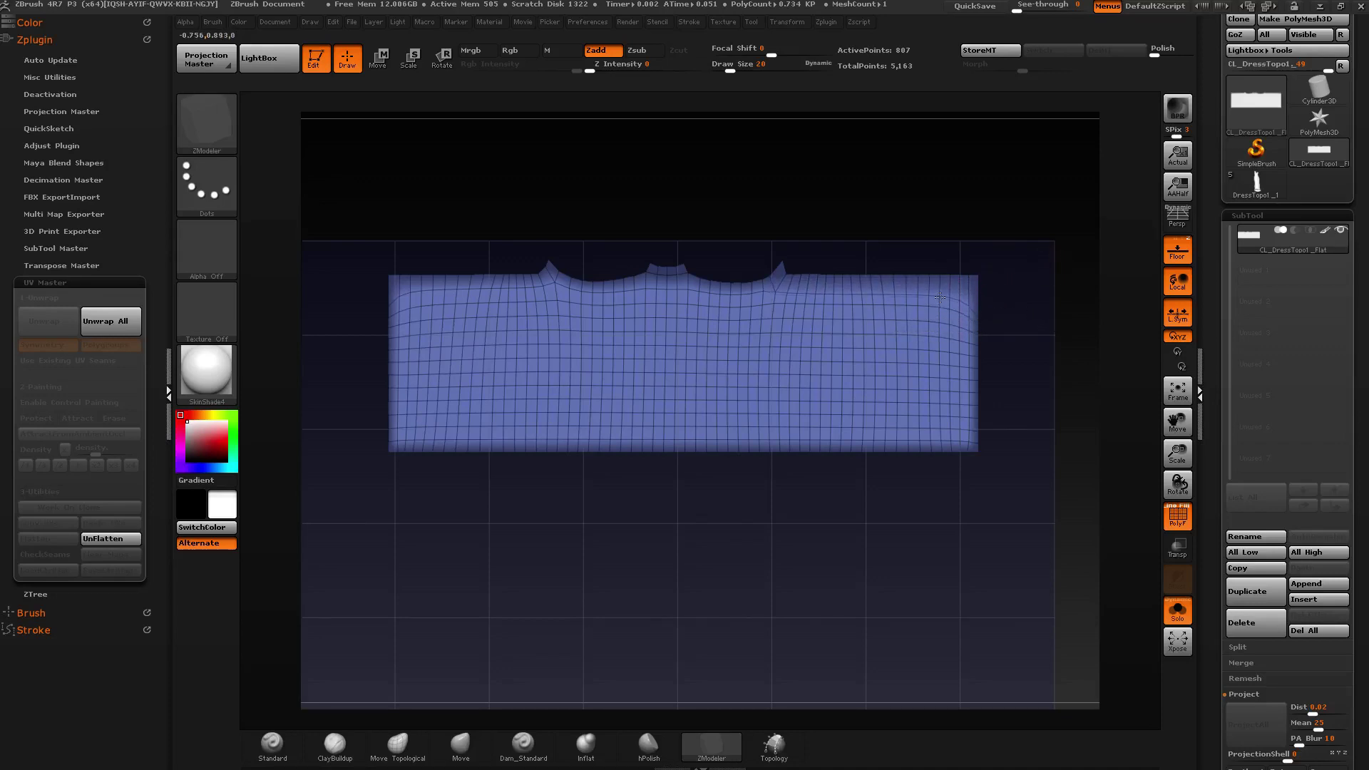
key(ctrl)
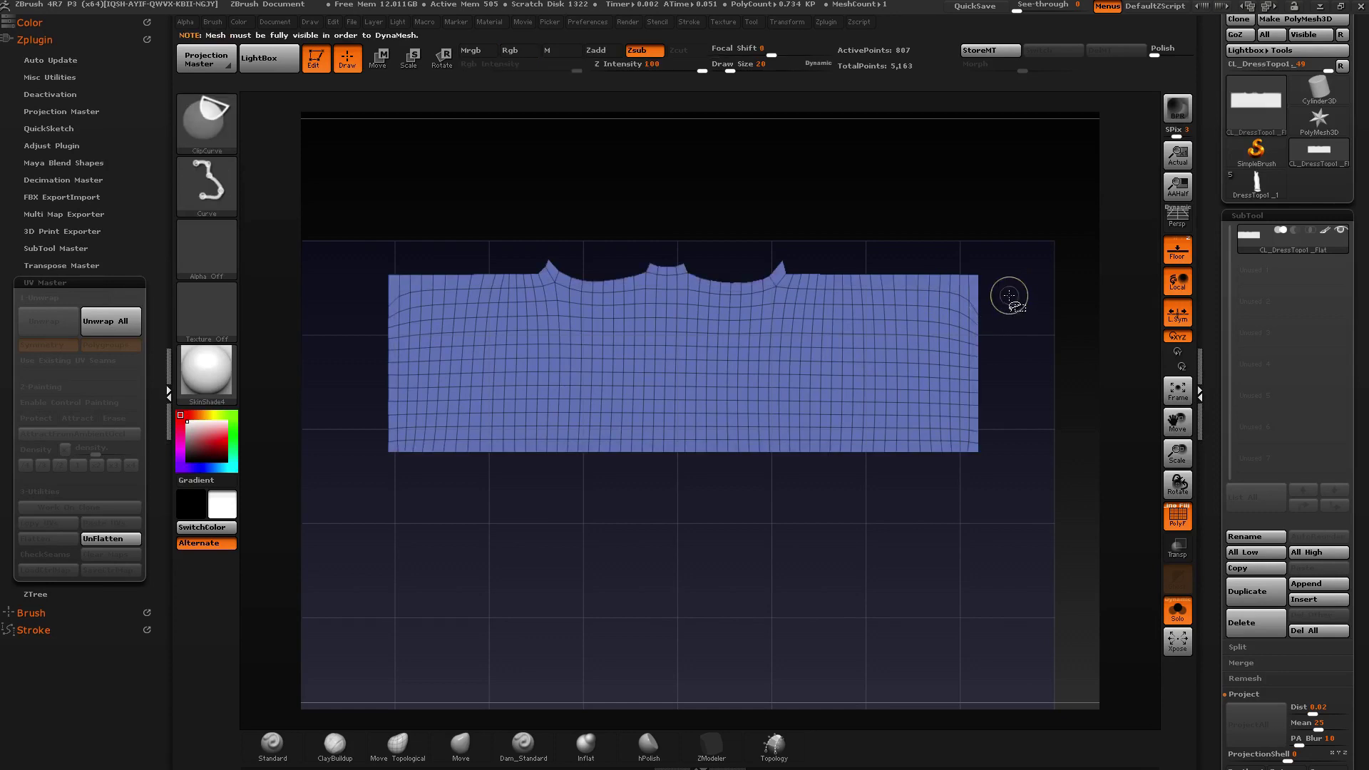
mouse_move(1025, 282)
ctrl+mouse_down()
mouse_move(941, 349)
mouse_move(311, 448)
ctrl+mouse_up()
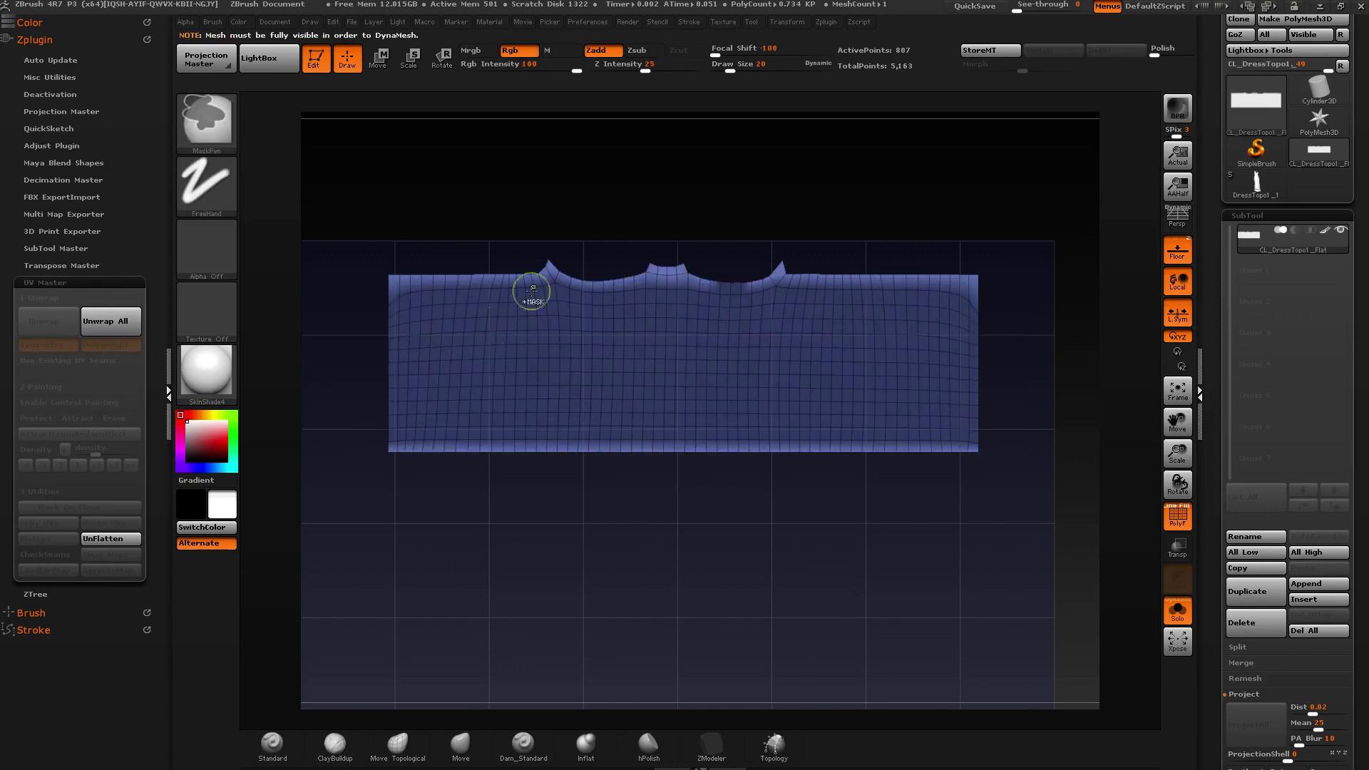
mouse_move(507, 190)
ctrl+mouse_down()
mouse_move(804, 357)
mouse_move(831, 478)
ctrl+mouse_up()
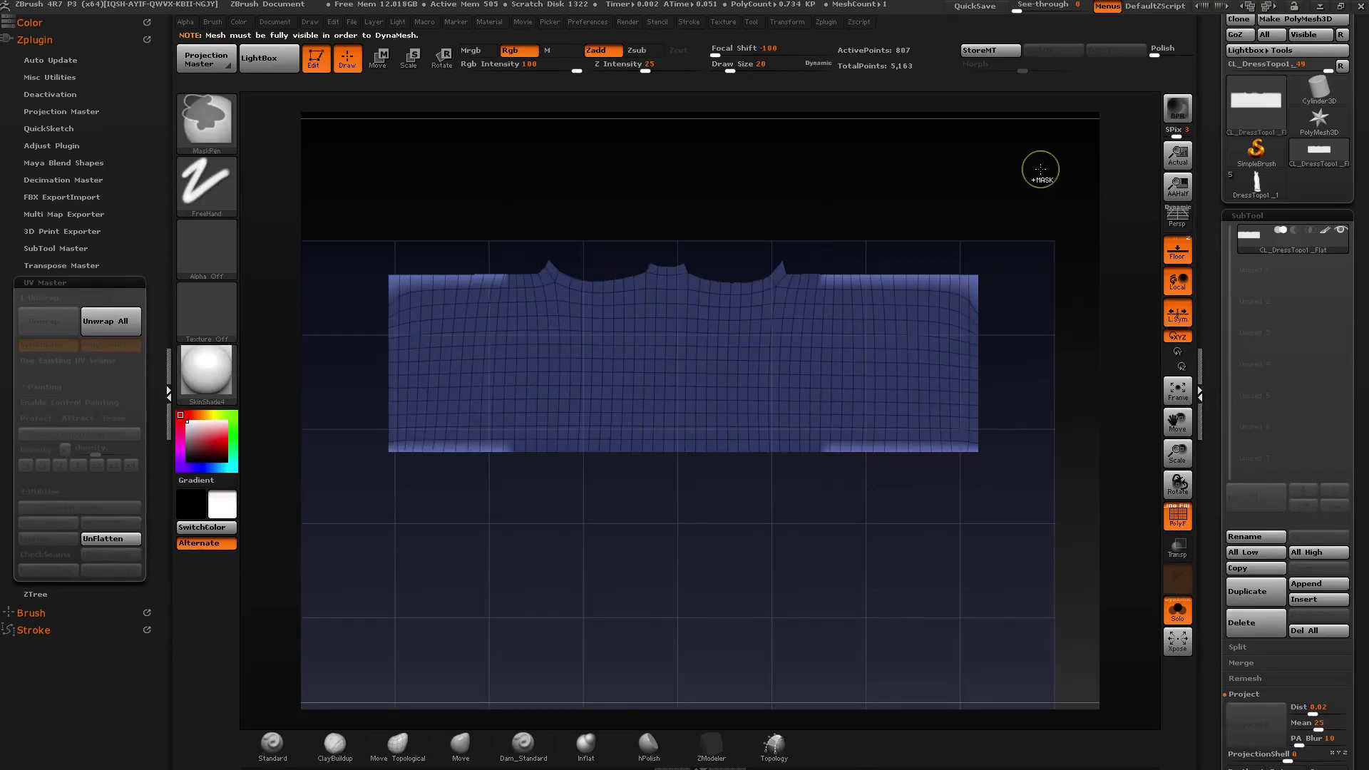
ctrl+drag(840, 212, 483, 534)
Polish the unmasked left and right sections of the waist shell repeatedly to even out their mesh.
click(1168, 56)
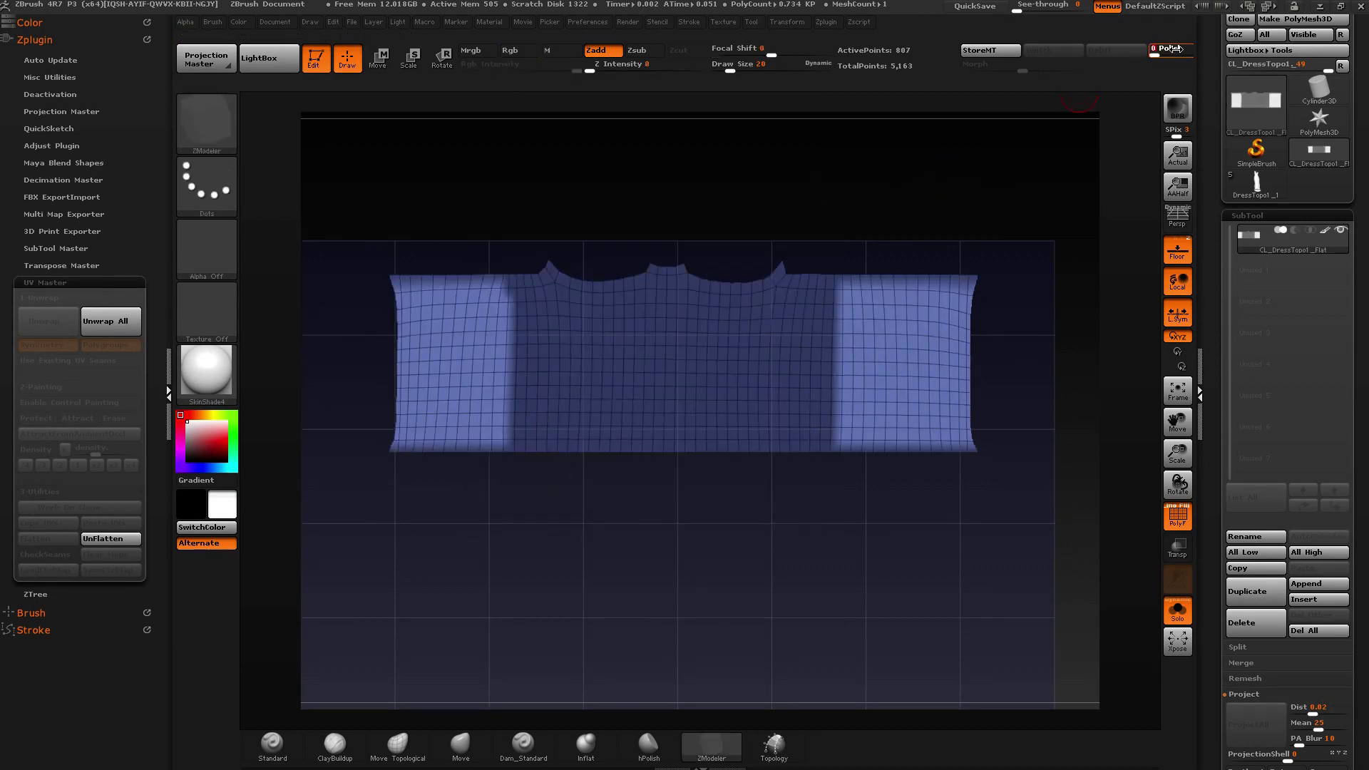
click(1168, 56)
click(1168, 56)
click(1168, 55)
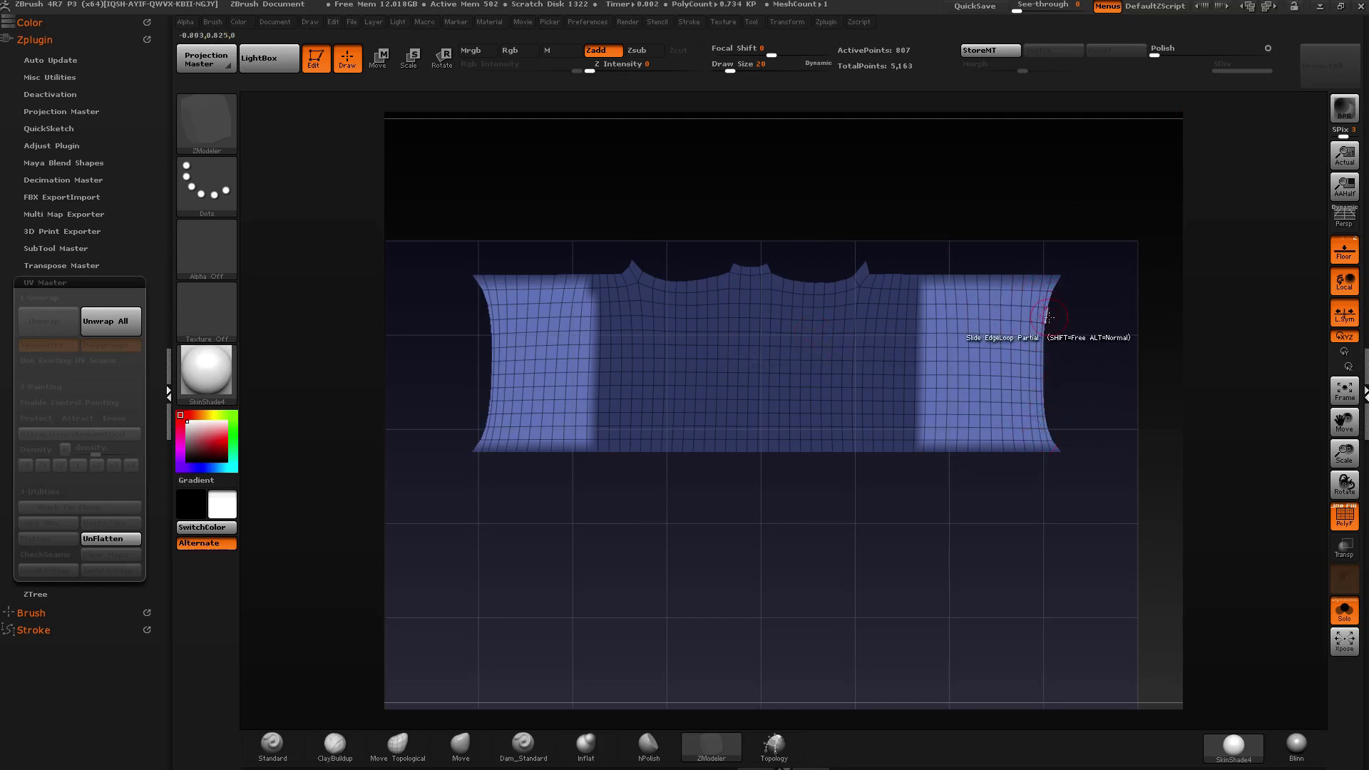
click(1225, 44)
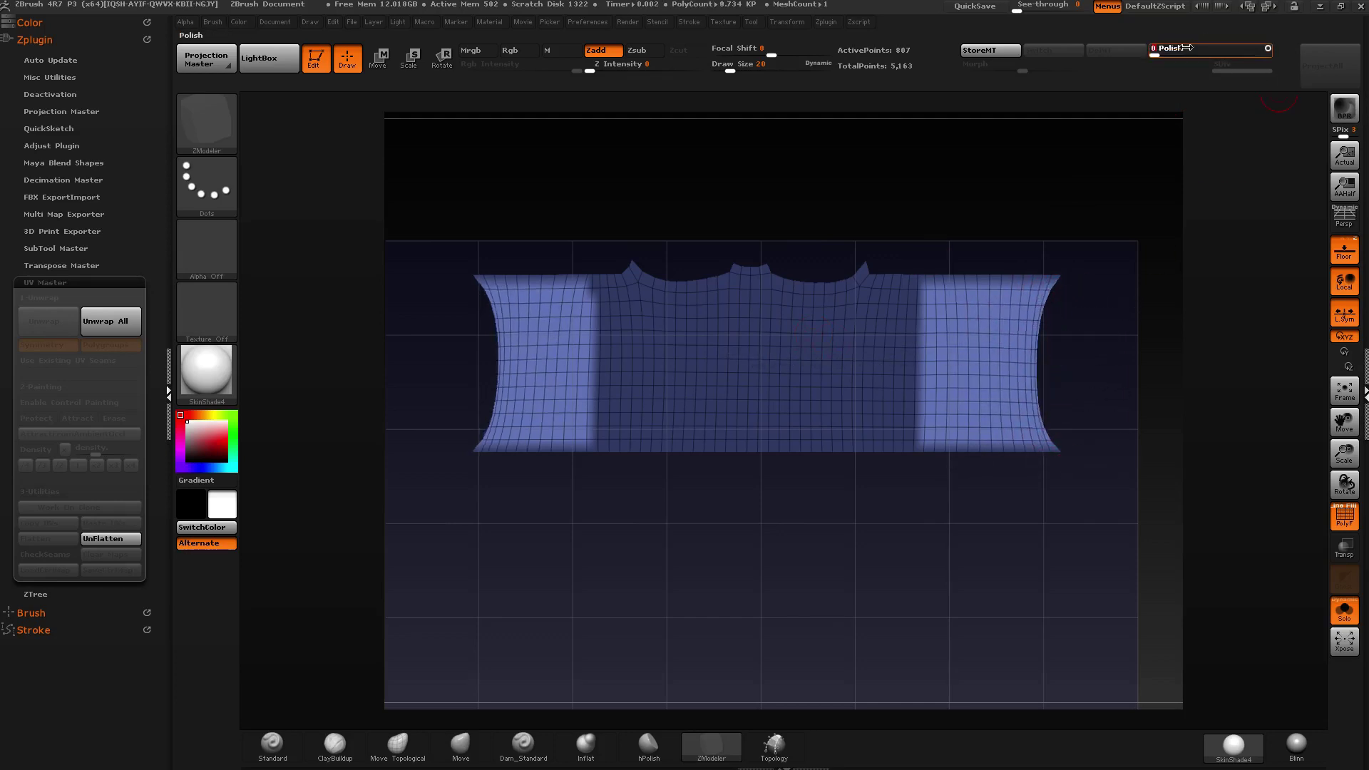
click(1224, 45)
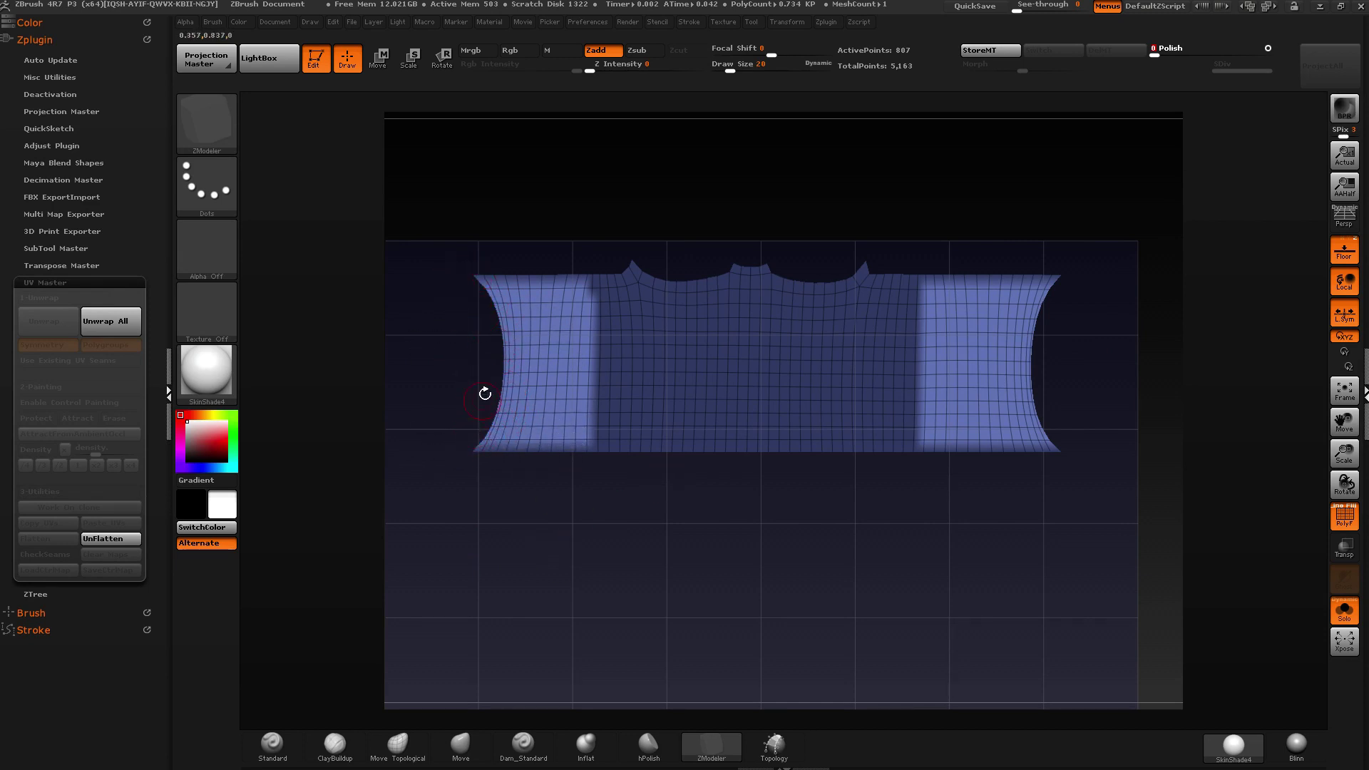
Clear the mask, set ZModeler's edge action to Transpose with EdgeLoop Complete, and apply it to the waist shell's right side edge.
key(ctrl+shift)
ctrl+right_drag(1039, 333, 1061, 352)
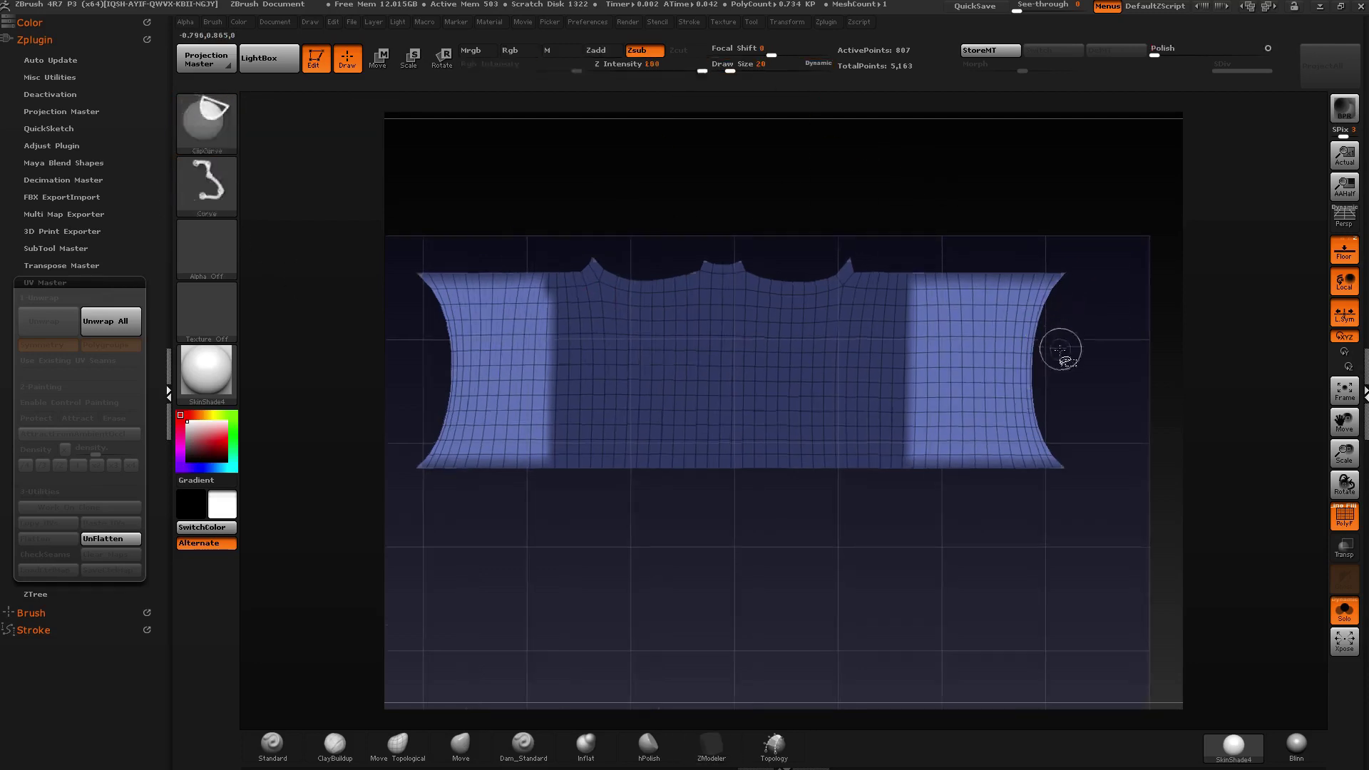
ctrl+drag(1060, 352, 1075, 363)
ctrl+right_drag(1070, 314, 1073, 324)
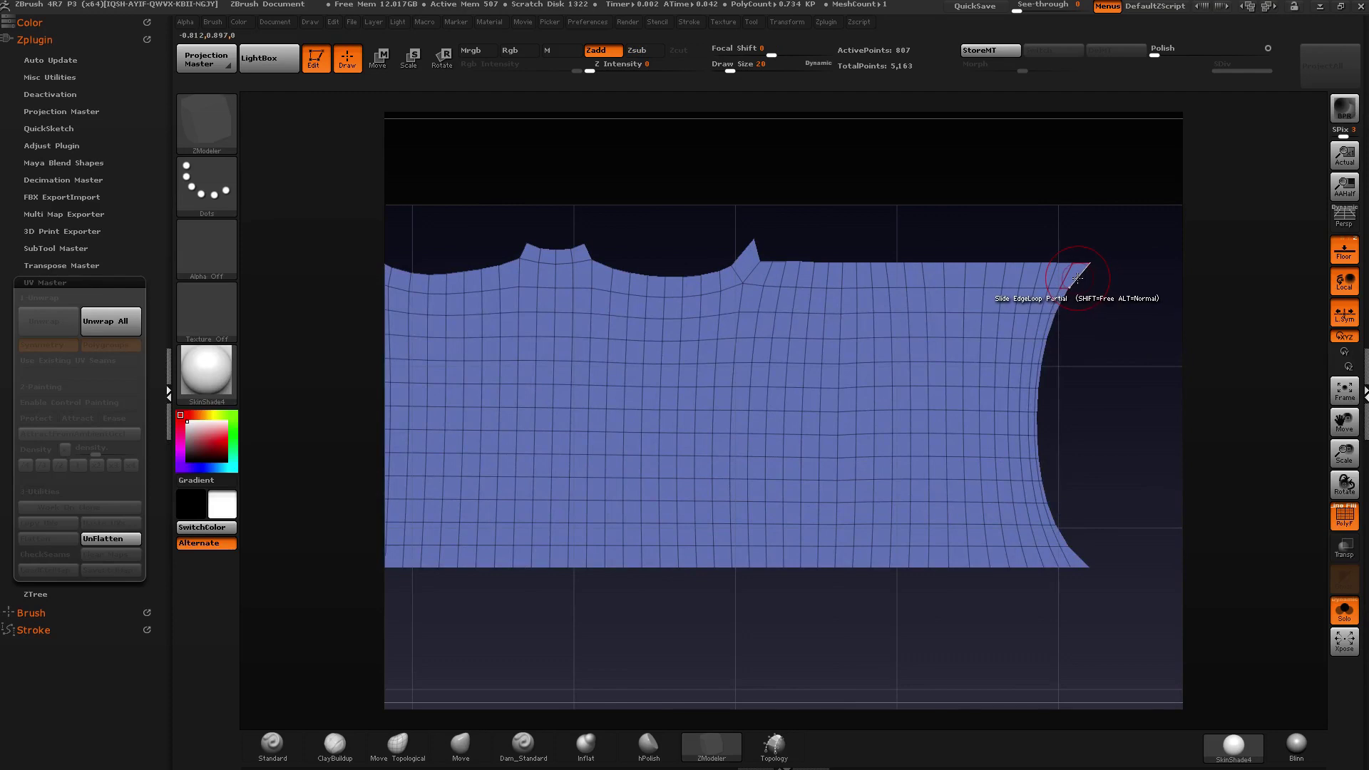
key(space)
click(1148, 387)
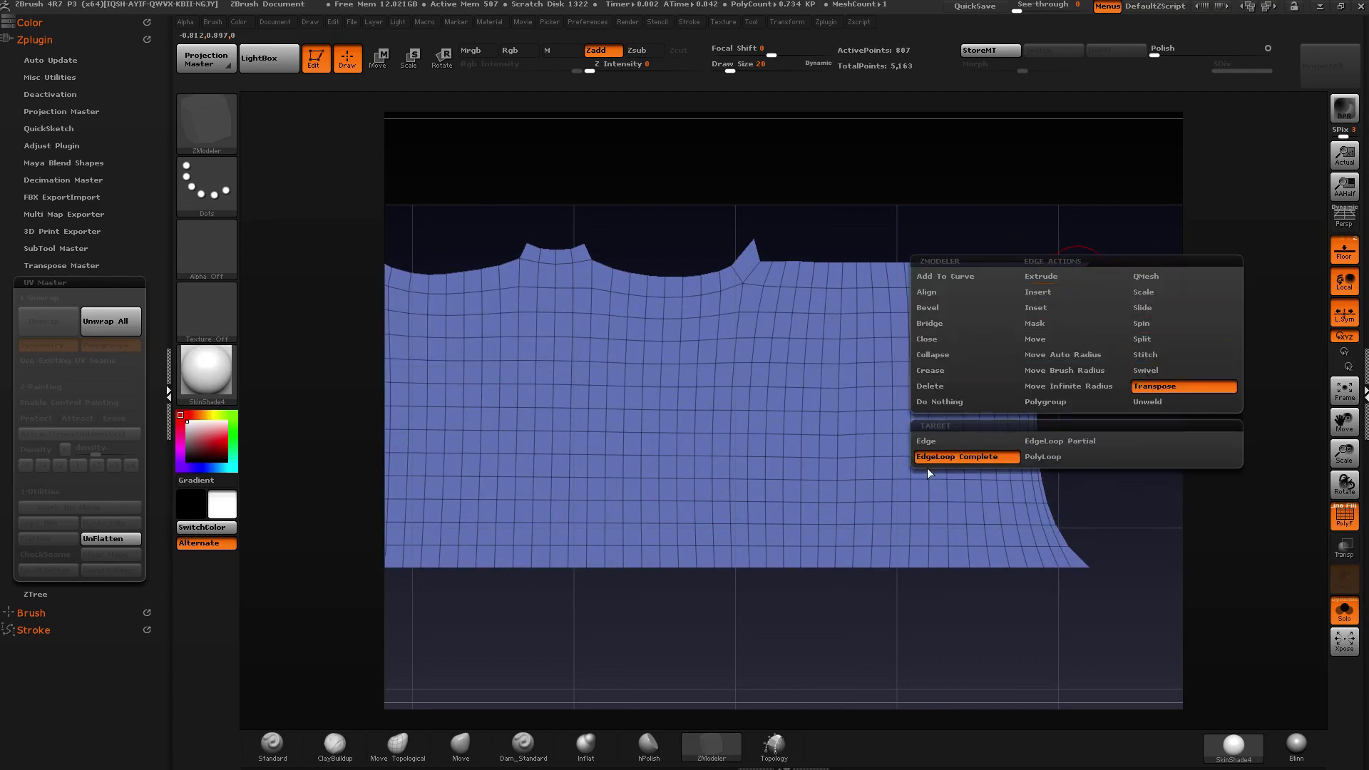
click(1041, 300)
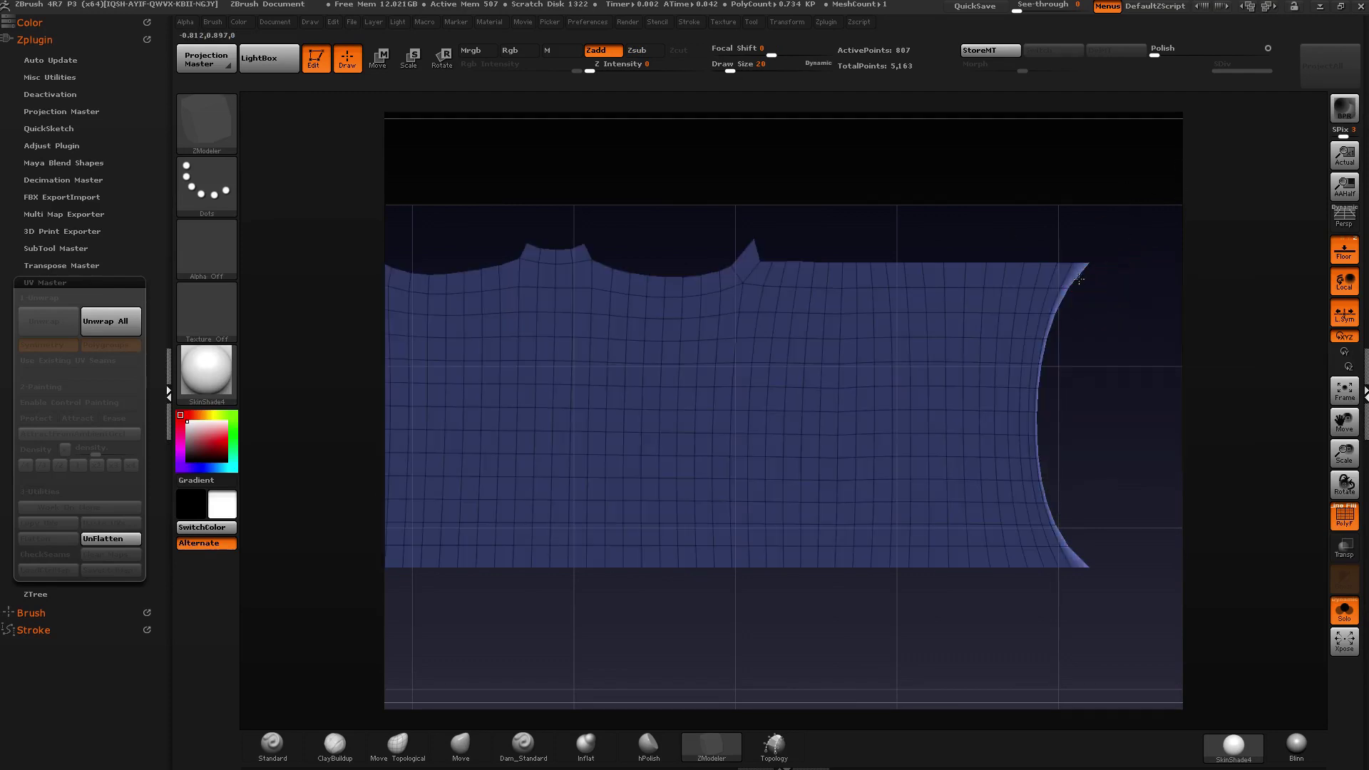
Isolate both curved side edges of the waist shell by masking the rest of the mesh.
key(f)
alt+right_drag(666, 386, 802, 382)
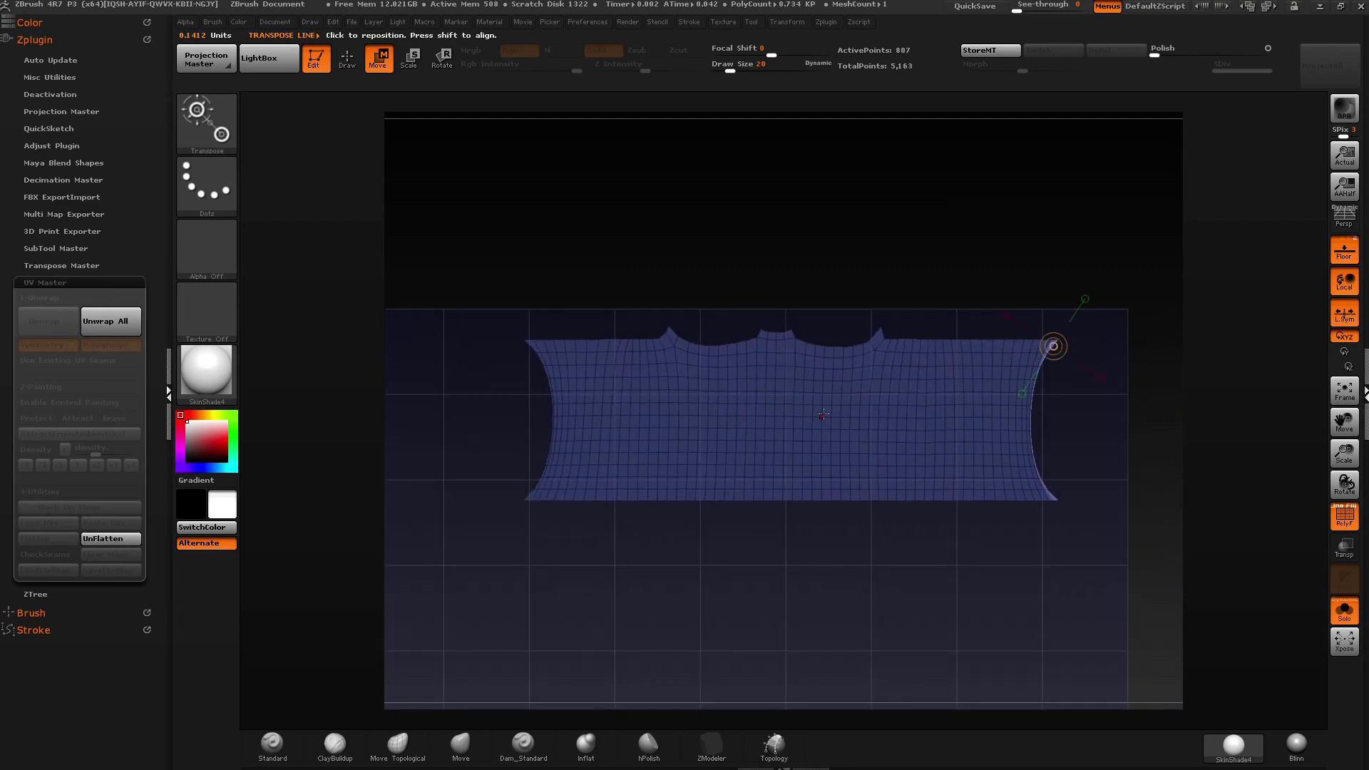
ctrl+right_drag(699, 353, 699, 385)
ctrl+click(425, 334)
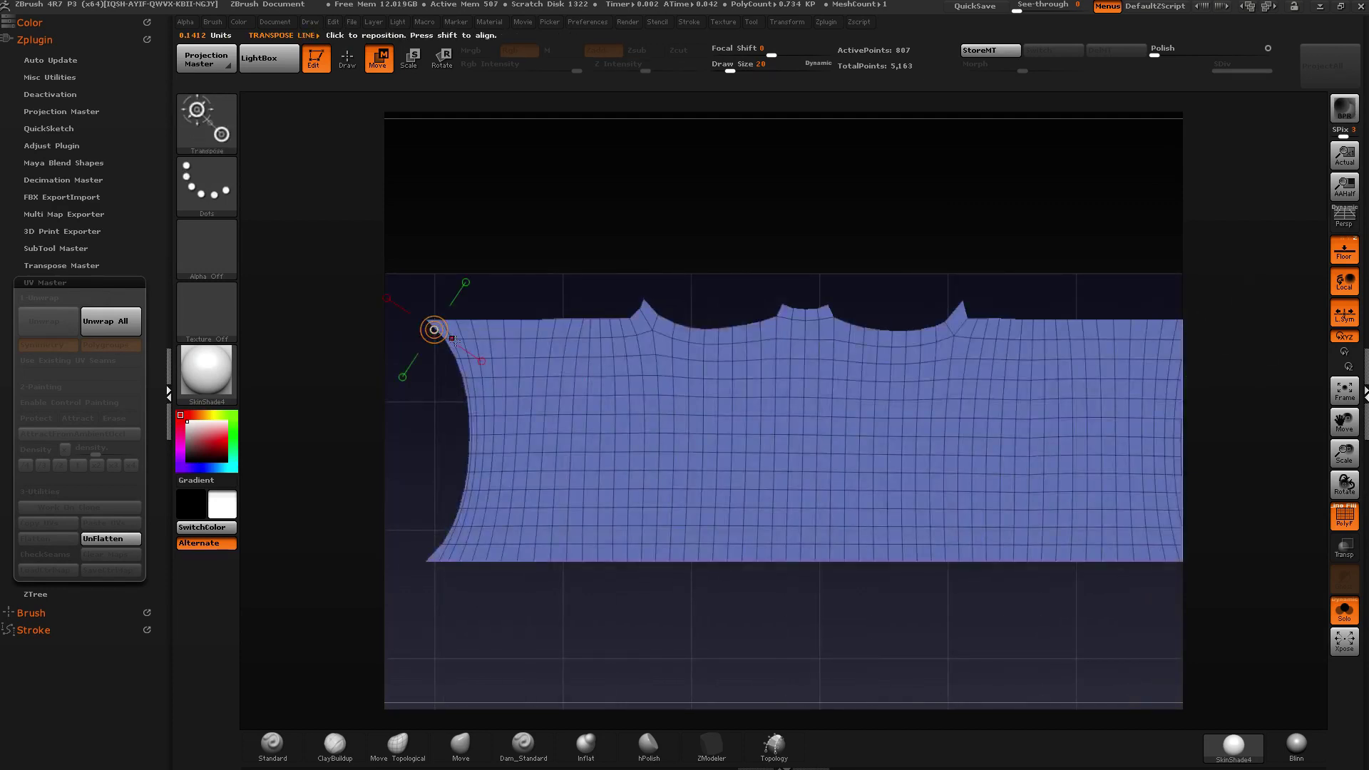
key(q)
key(f)
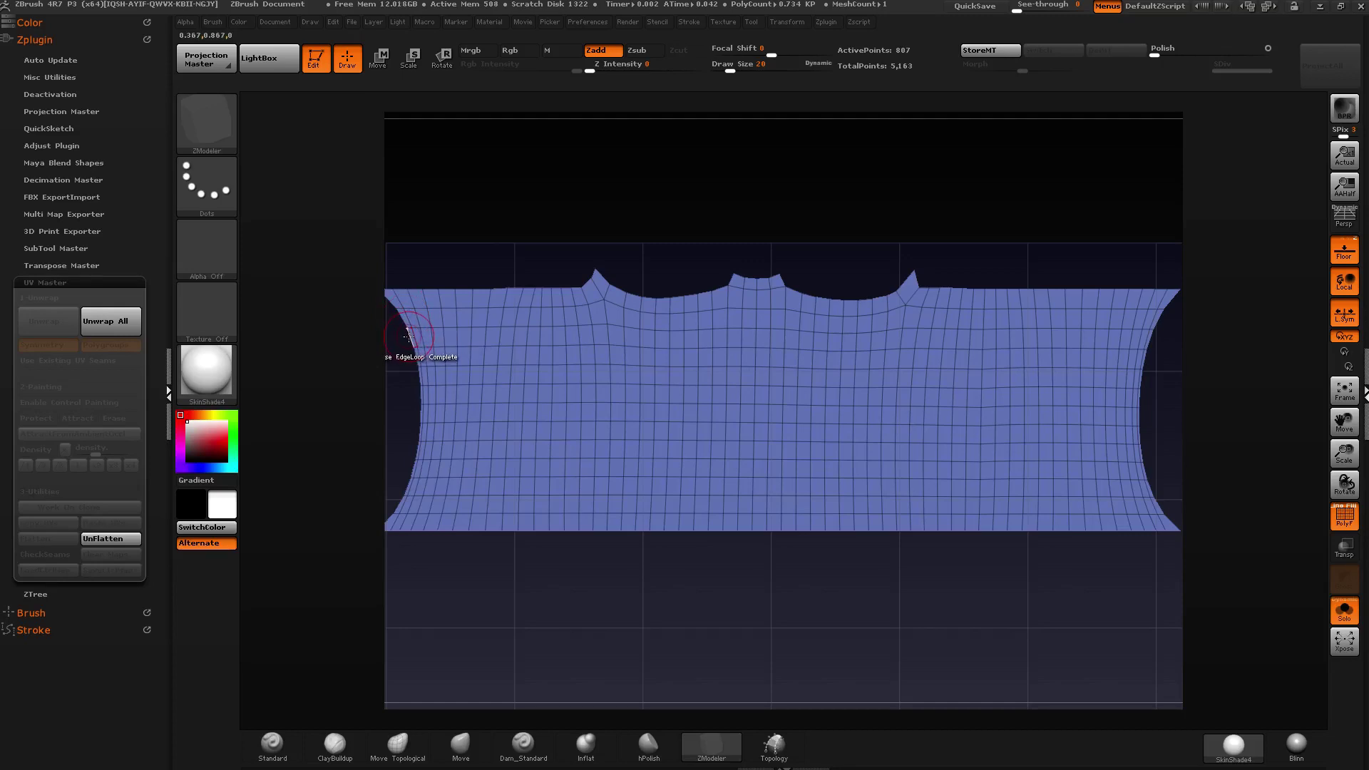
key(w)
alt+right_drag(589, 306, 517, 308)
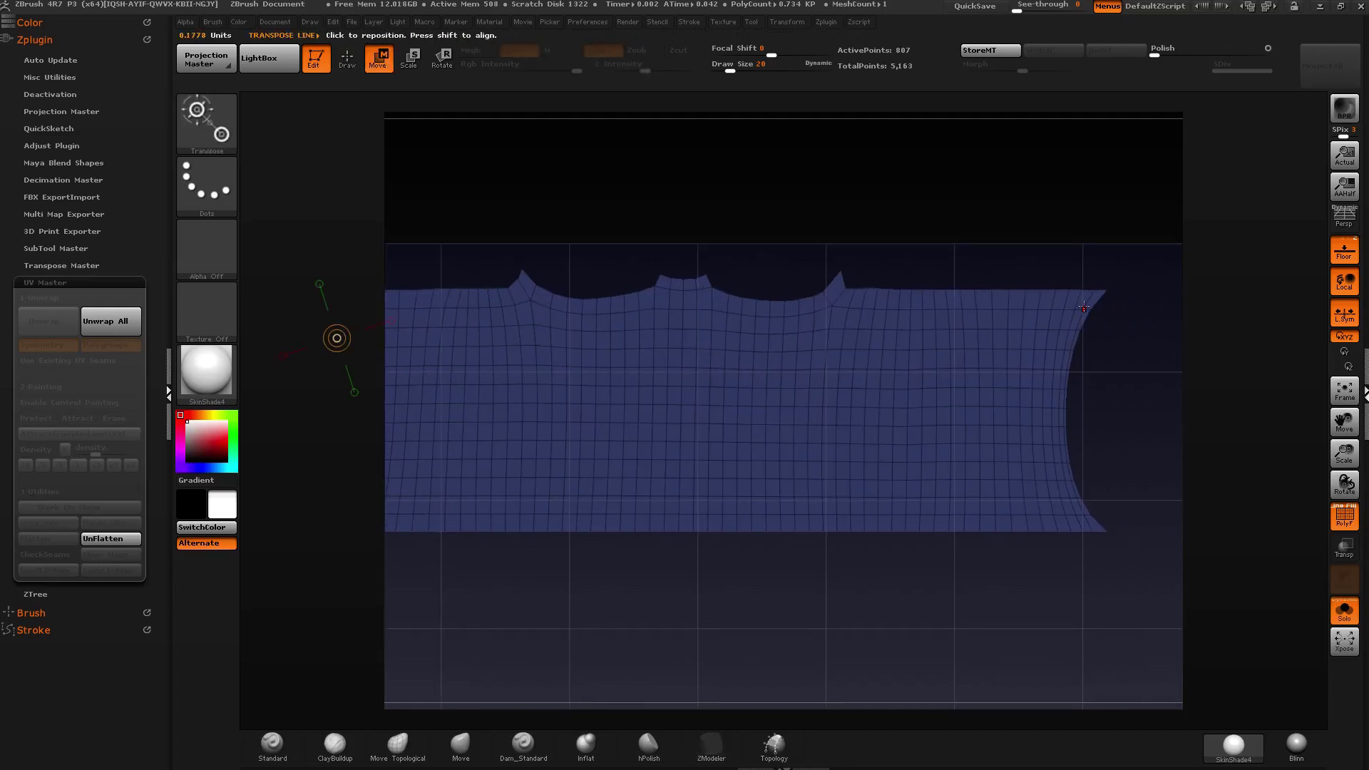
key(q)
key(w)
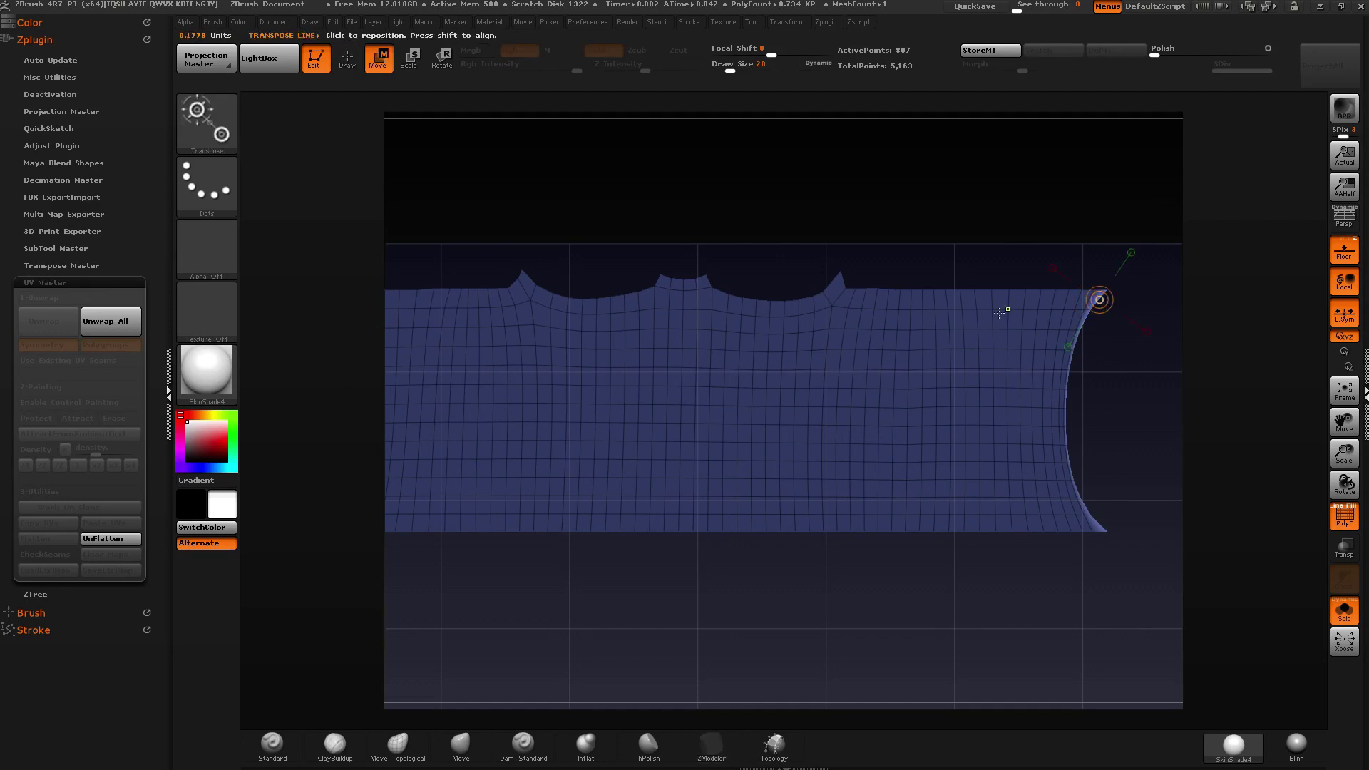
mouse_move(769, 350)
ctrl+right_down()
mouse_move(724, 349)
mouse_move(772, 351)
ctrl+right_up()
key(q)
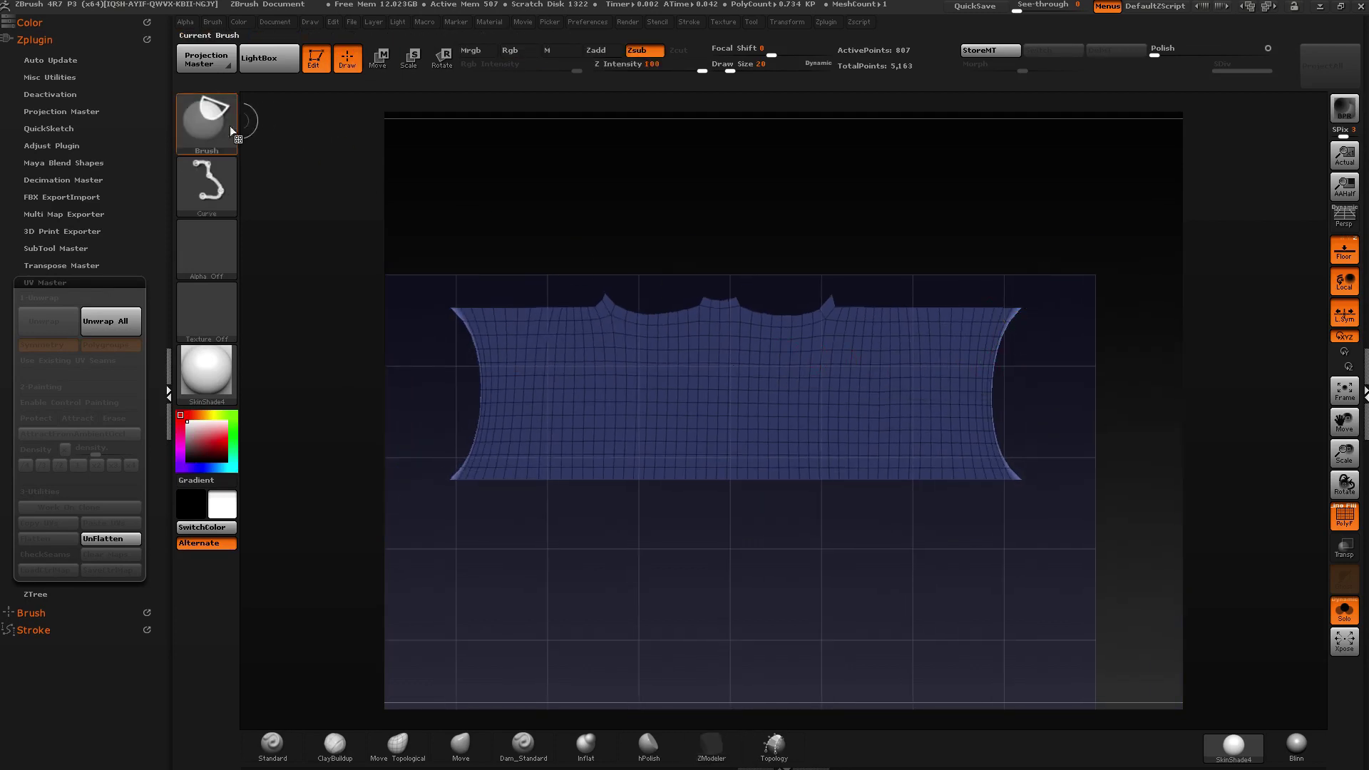
Straighten both side edges of the waist shell vertically with ClipCurve and move them outward with the transpose line.
drag(968, 284, 995, 552)
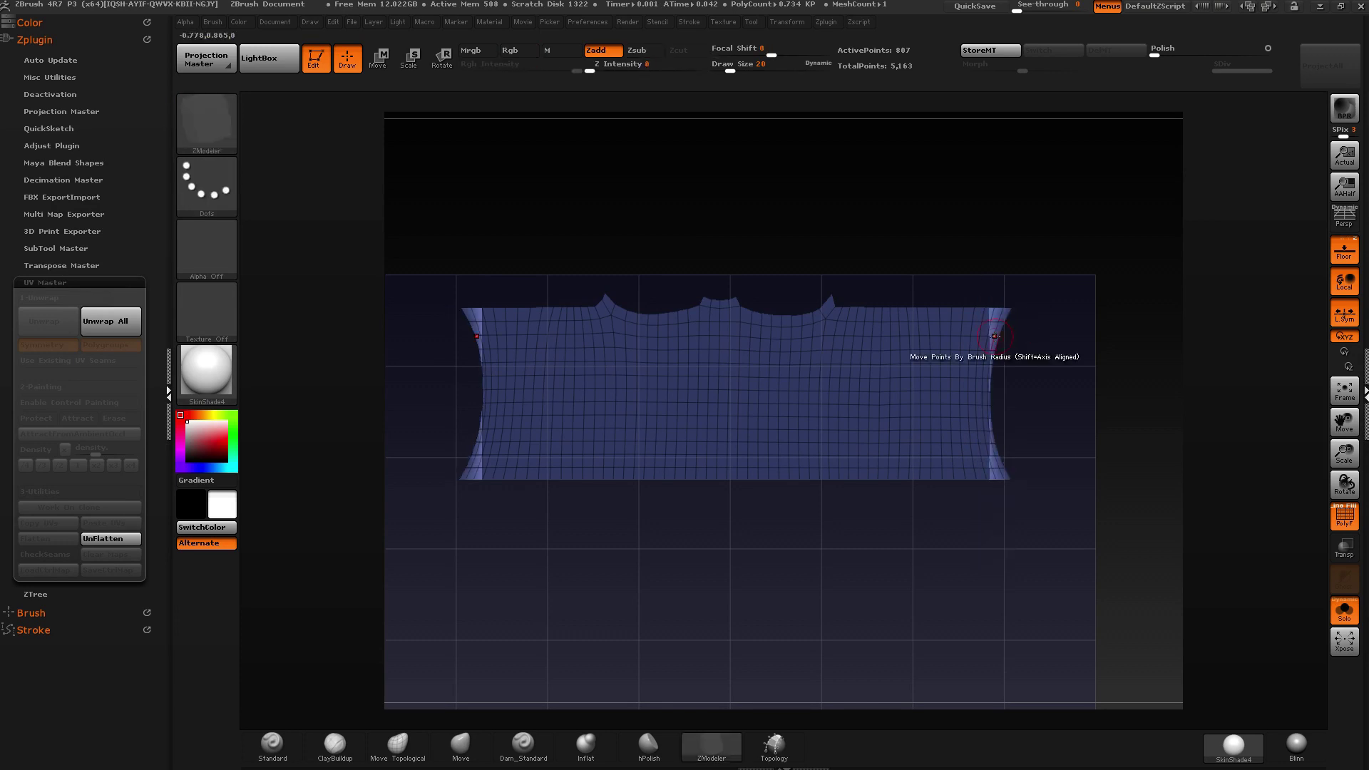
key(w)
mouse_move(968, 390)
shift+mouse_down()
mouse_move(1064, 391)
mouse_move(1026, 391)
mouse_move(1046, 390)
shift+mouse_up()
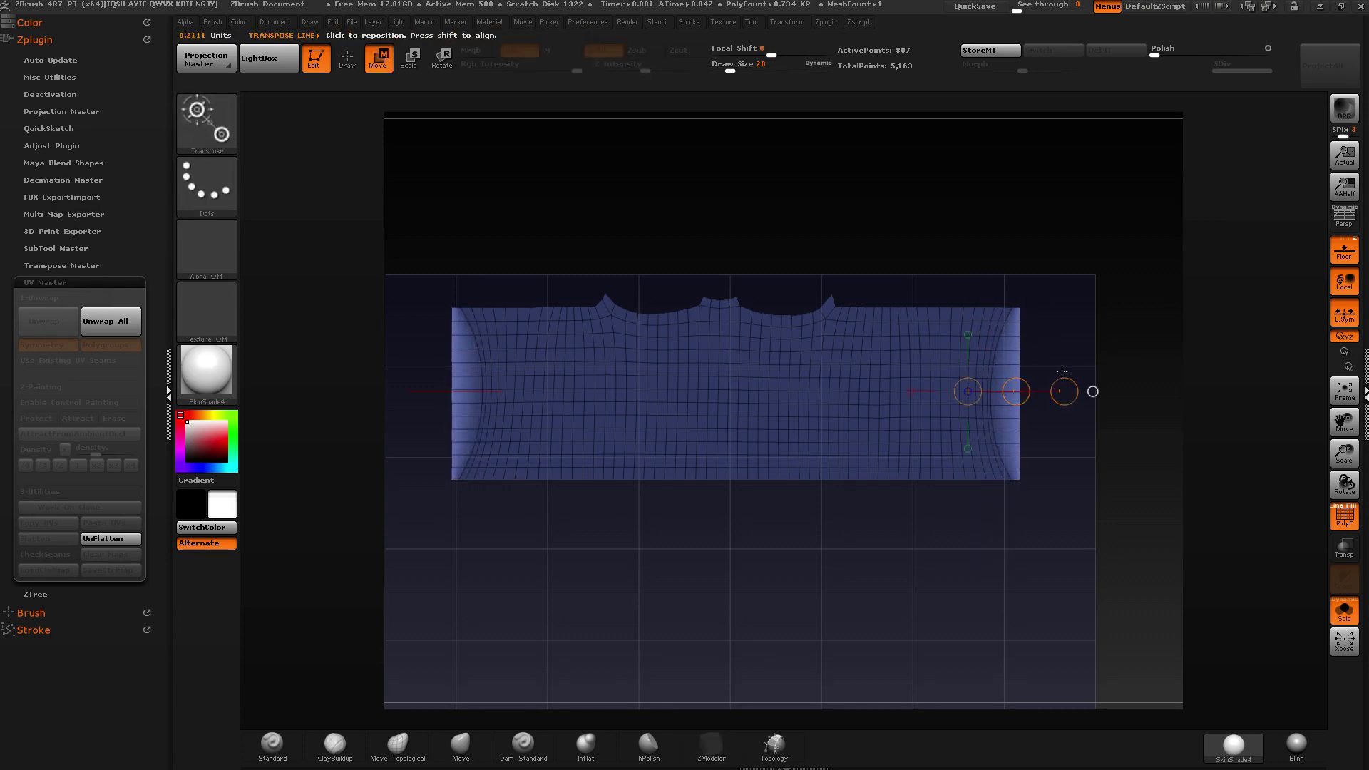
Mask the waist shell's border and upper notches, polish the unmasked interior, and clear the mask.
ctrl+click(1078, 332)
key(q)
ctrl+right_drag(1066, 315, 1061, 289)
mouse_move(1103, 222)
ctrl+mouse_down()
mouse_move(767, 254)
mouse_move(370, 321)
ctrl+mouse_up()
click(712, 746)
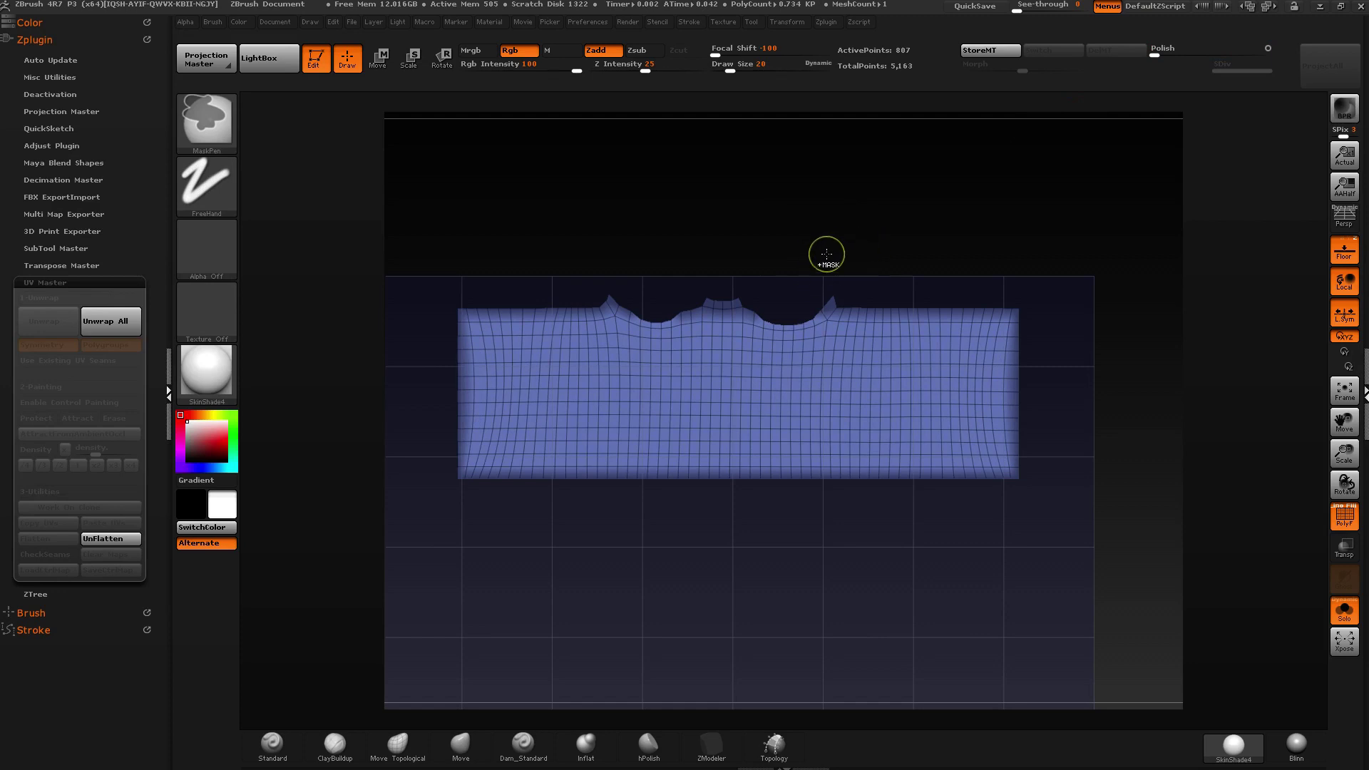
mouse_move(826, 247)
ctrl+mouse_down()
mouse_move(612, 330)
mouse_move(656, 312)
ctrl+mouse_up()
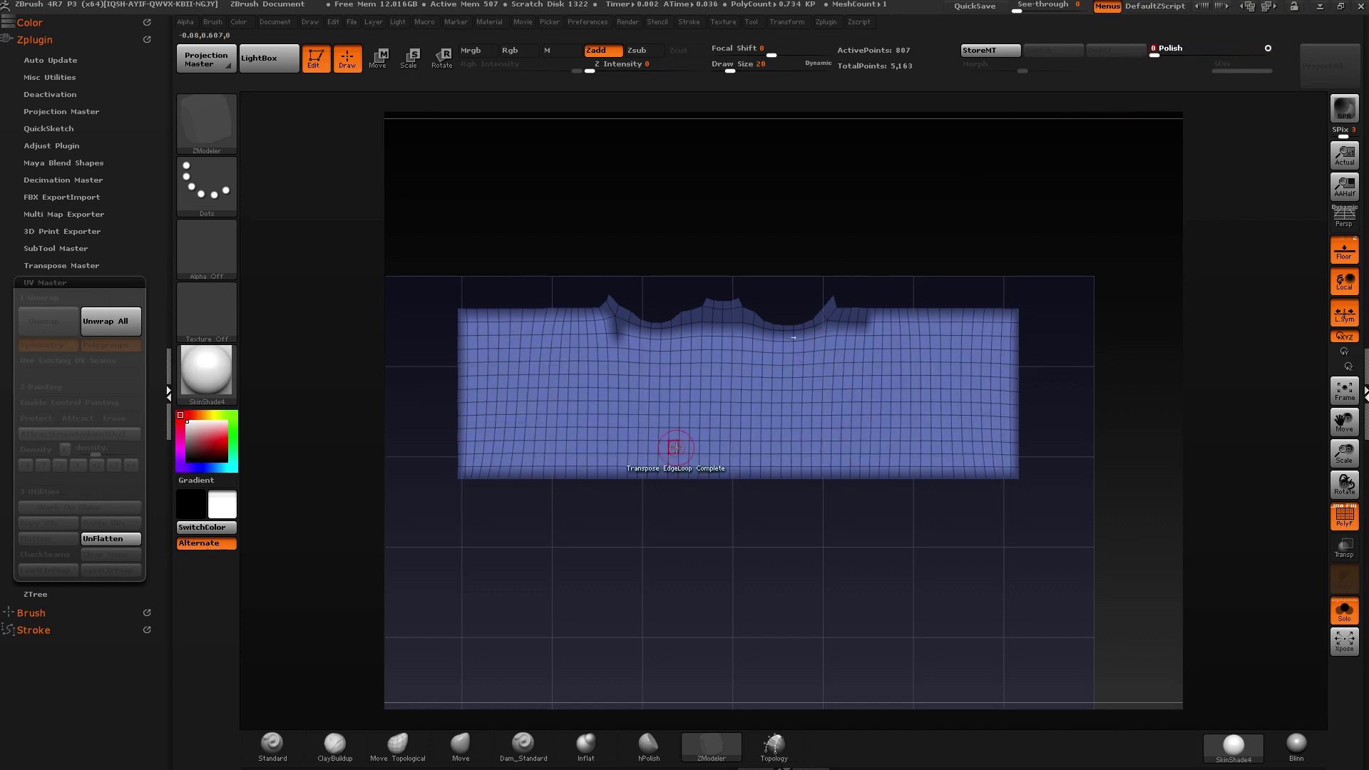
ctrl+drag(714, 519, 733, 543)
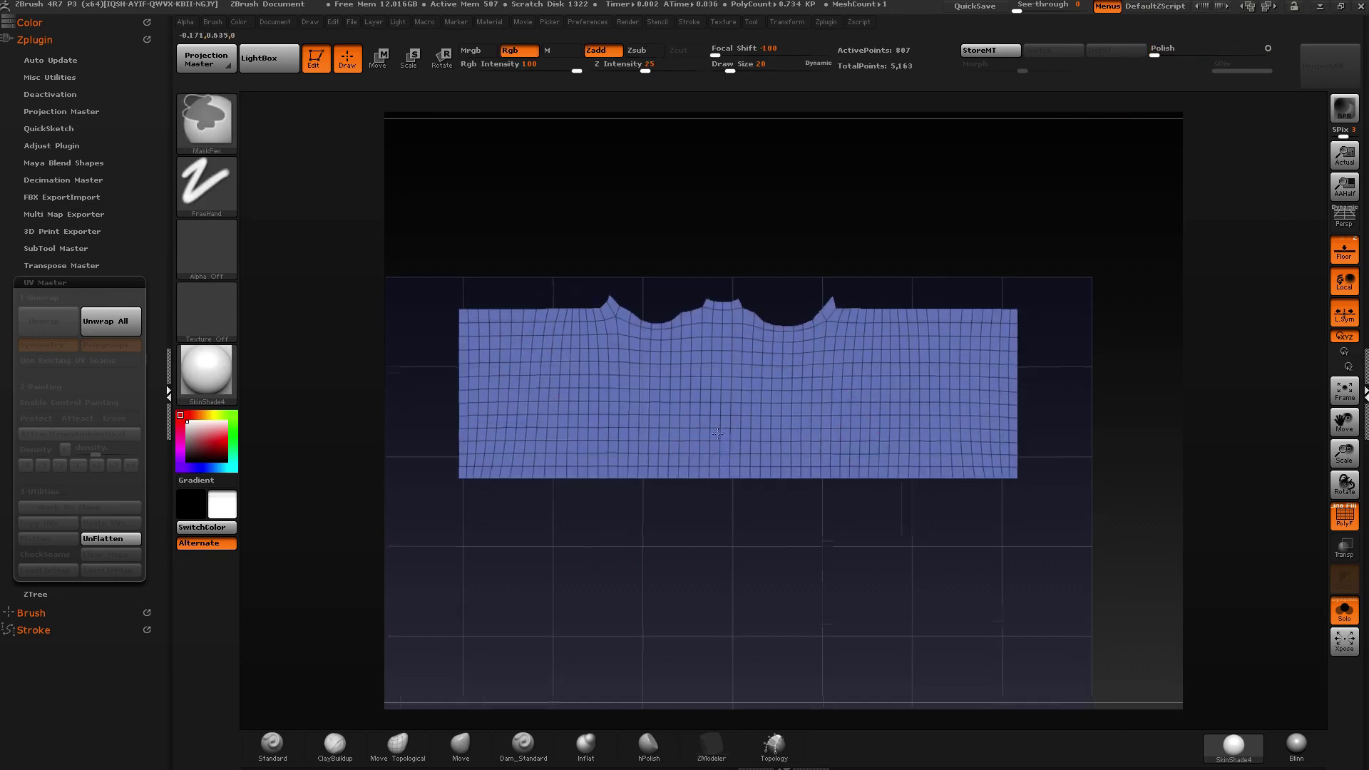
mouse_move(735, 520)
ctrl+right_down()
mouse_move(743, 428)
mouse_move(760, 412)
ctrl+right_up()
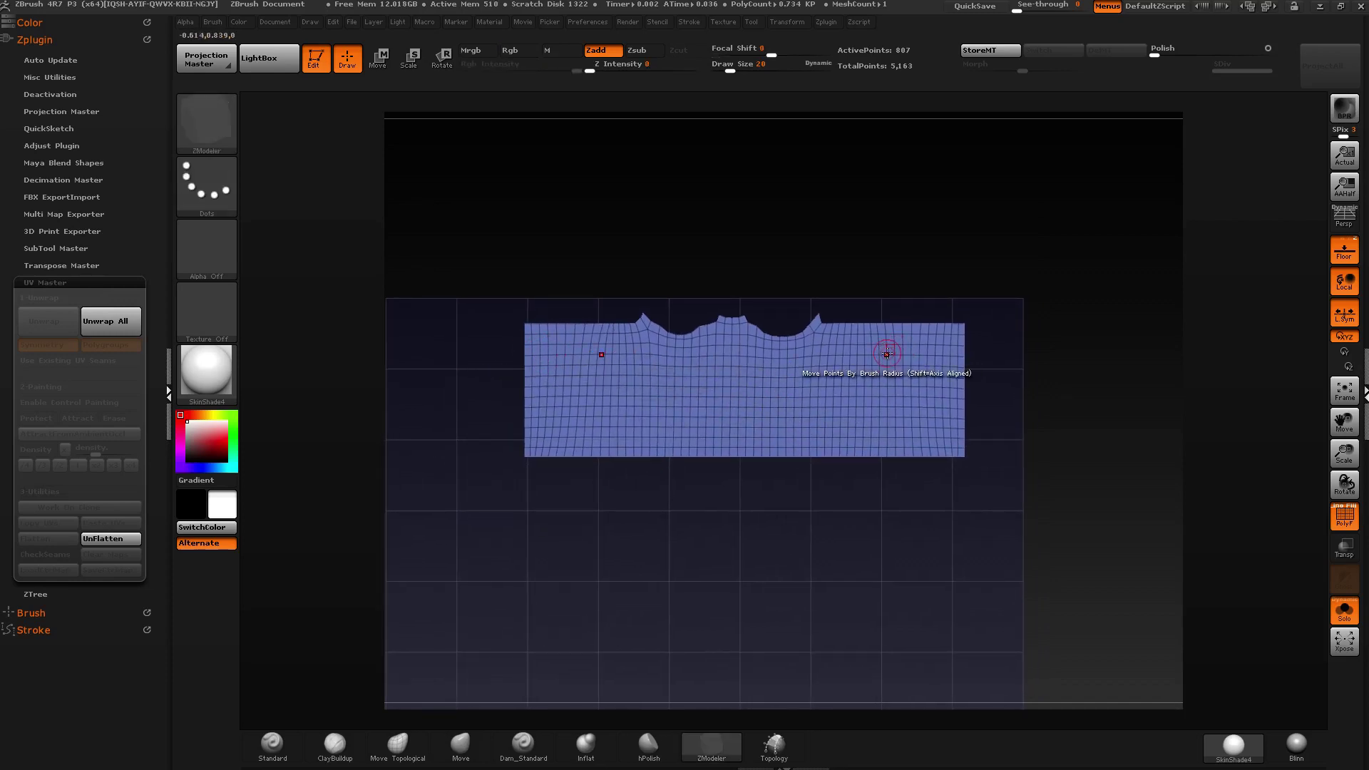
Mask the whole waist shell except its right section and soften the mask's edge.
ctrl+drag(1034, 279, 820, 495)
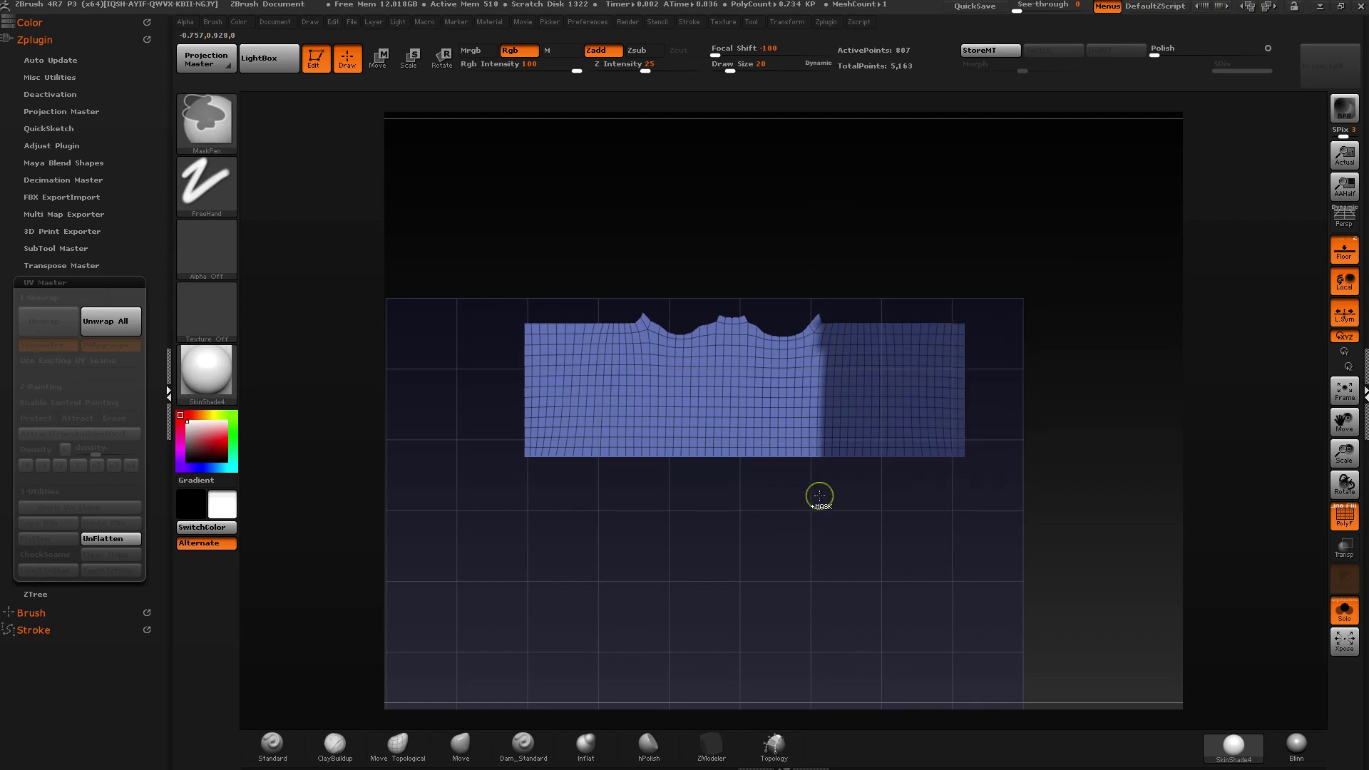
ctrl+click(1013, 290)
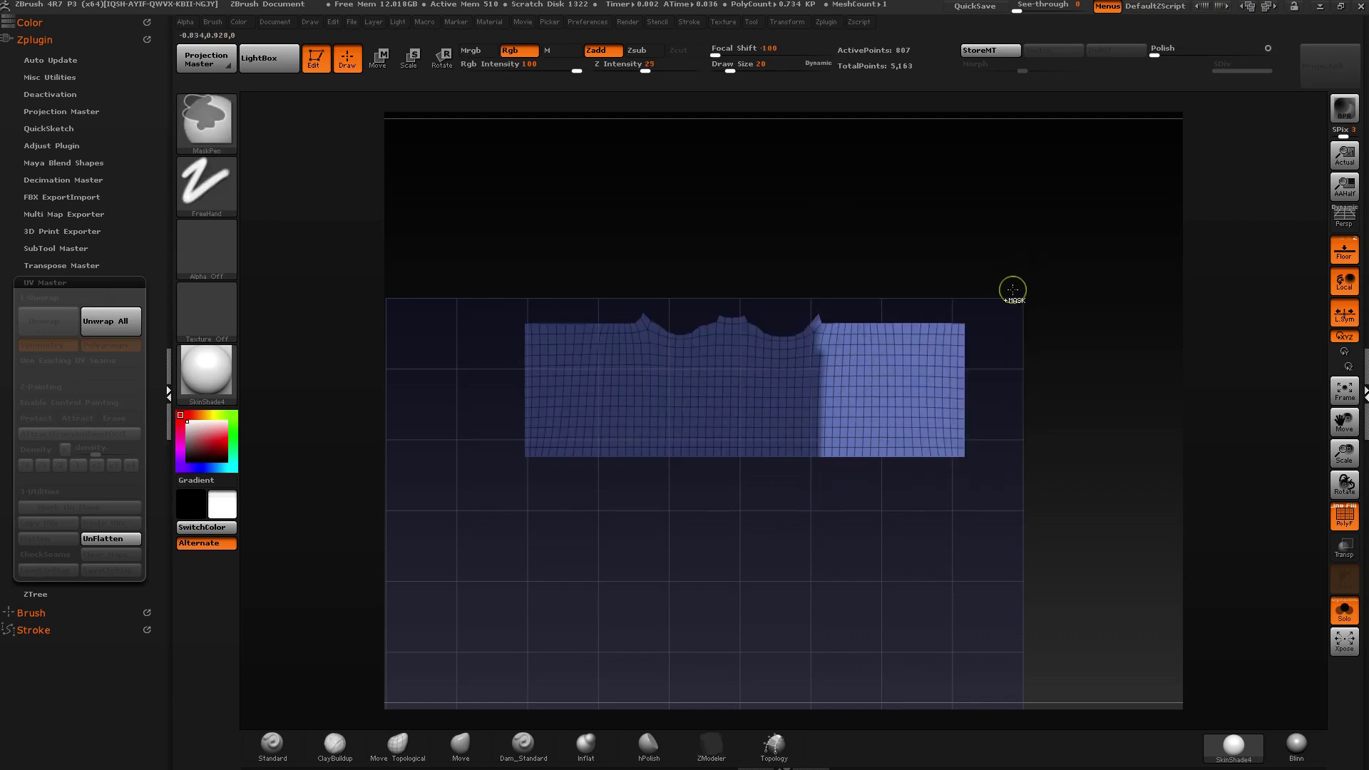
ctrl+click(1036, 321)
ctrl+click(919, 381)
ctrl+click(1048, 335)
Move the unmasked right section slightly inward with the transpose line, and shift the whole unmasked shell slightly right.
key(w)
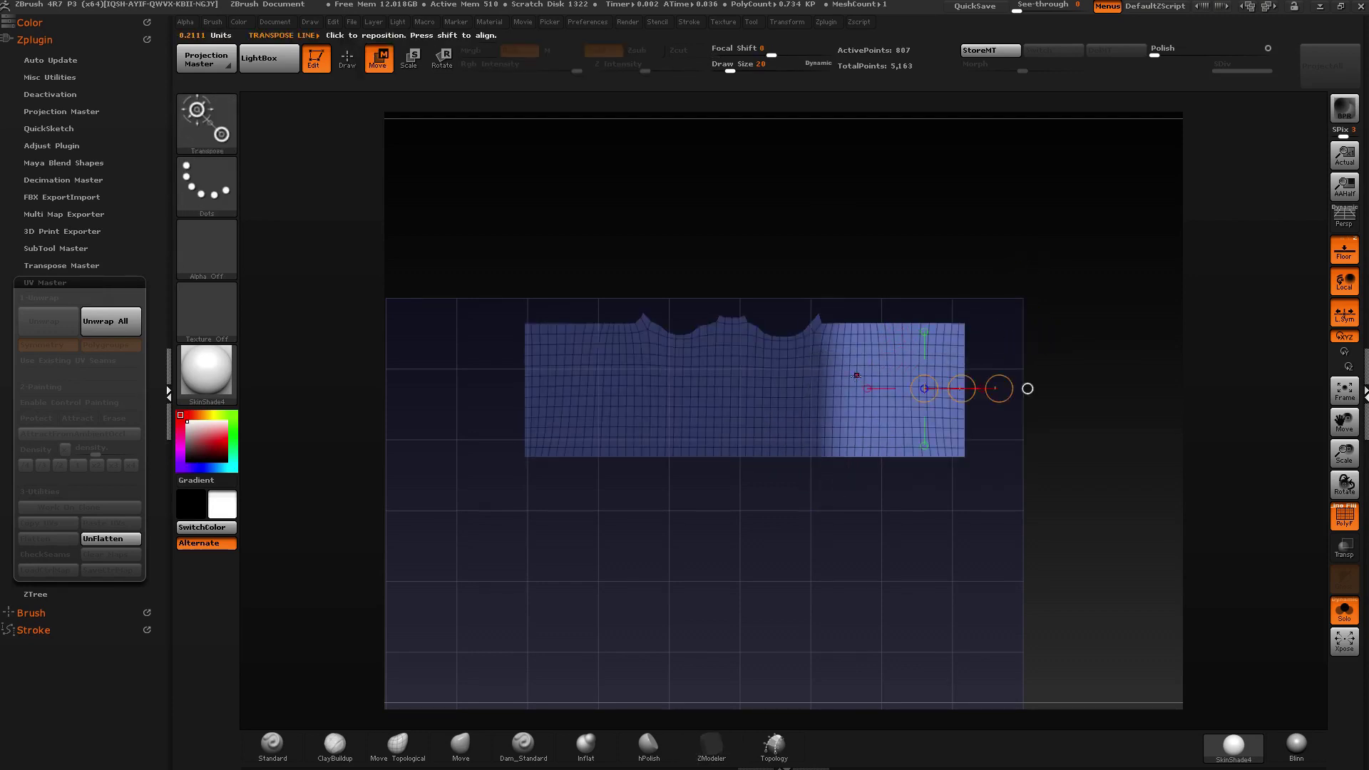
mouse_move(819, 376)
shift+mouse_down()
mouse_move(1009, 375)
mouse_move(991, 374)
shift+mouse_up()
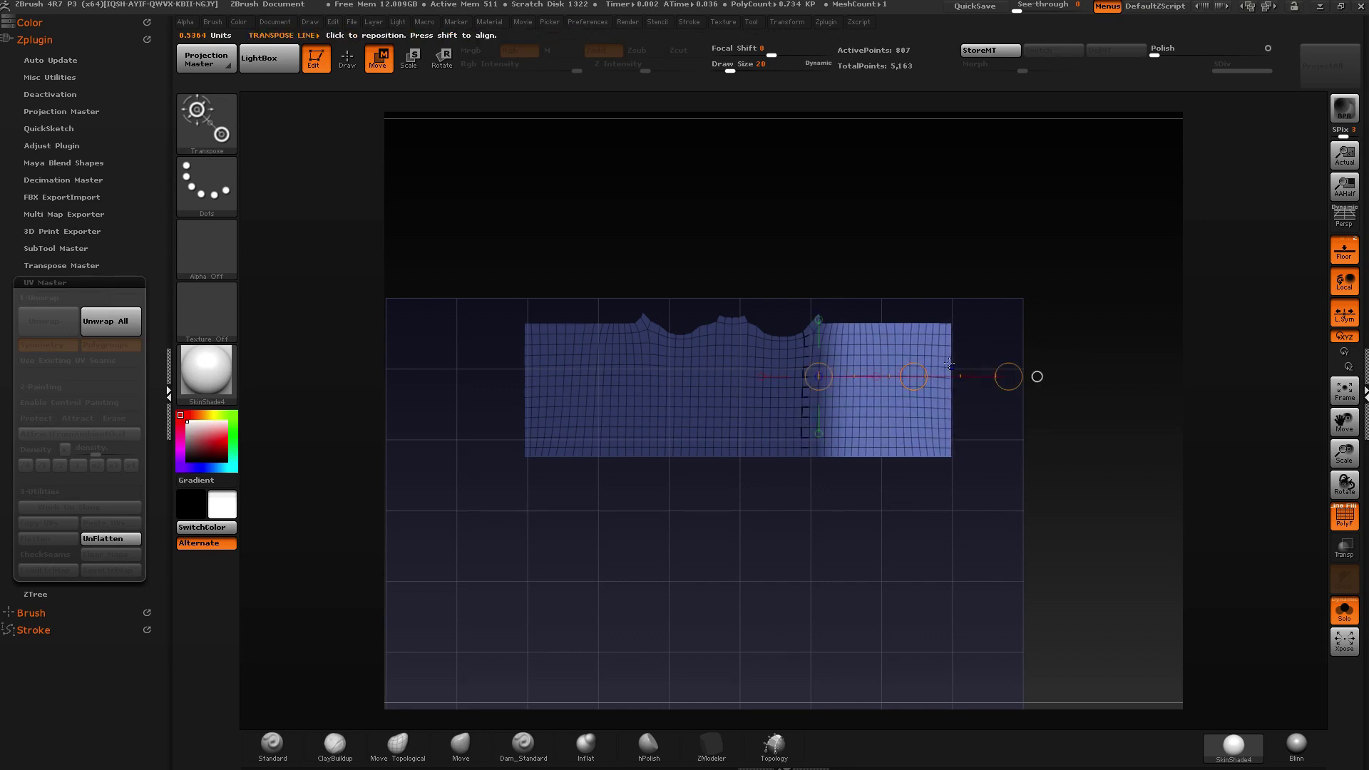
key(ctrl+shift+a)
drag(914, 375, 920, 378)
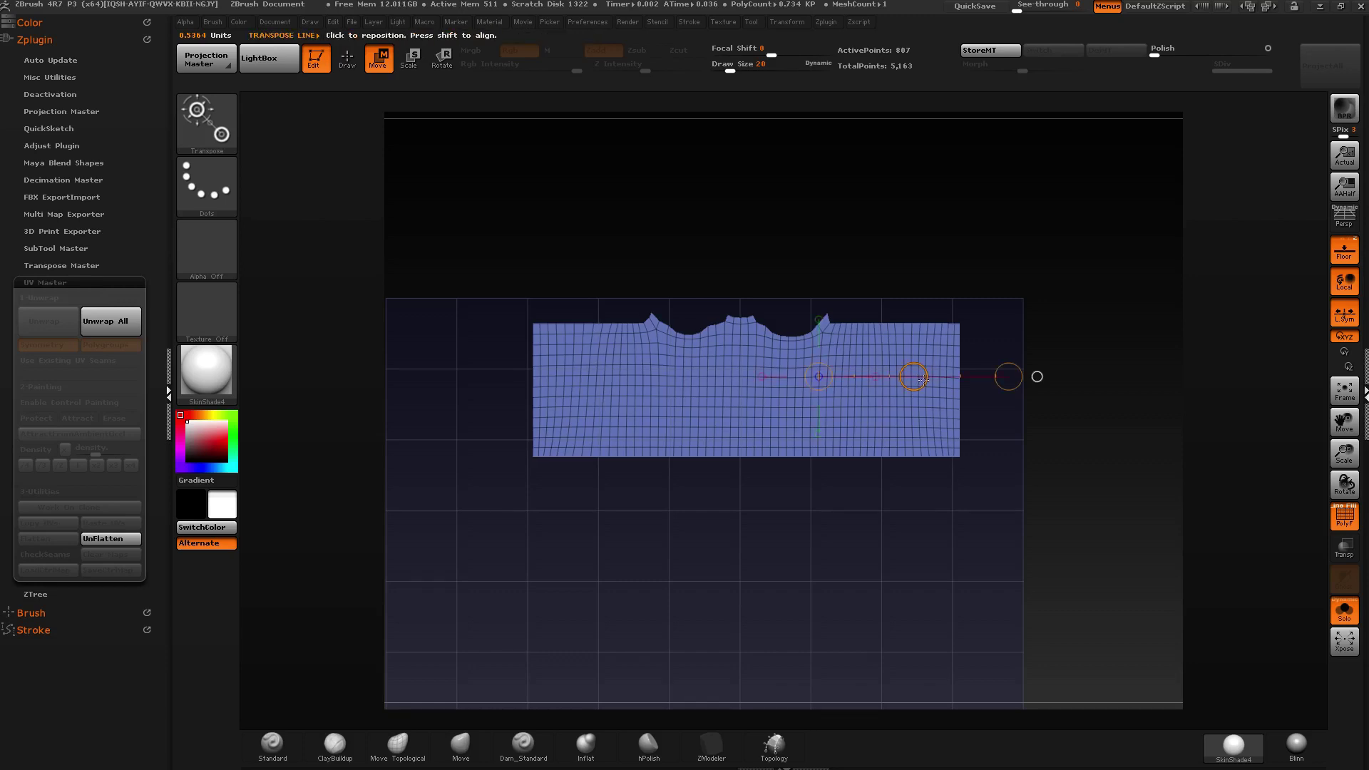
Mask everything except the waist shell's left section with a soft edge, and move that section slightly outward.
key(ctrl)
drag(636, 344, 510, 492)
key(q)
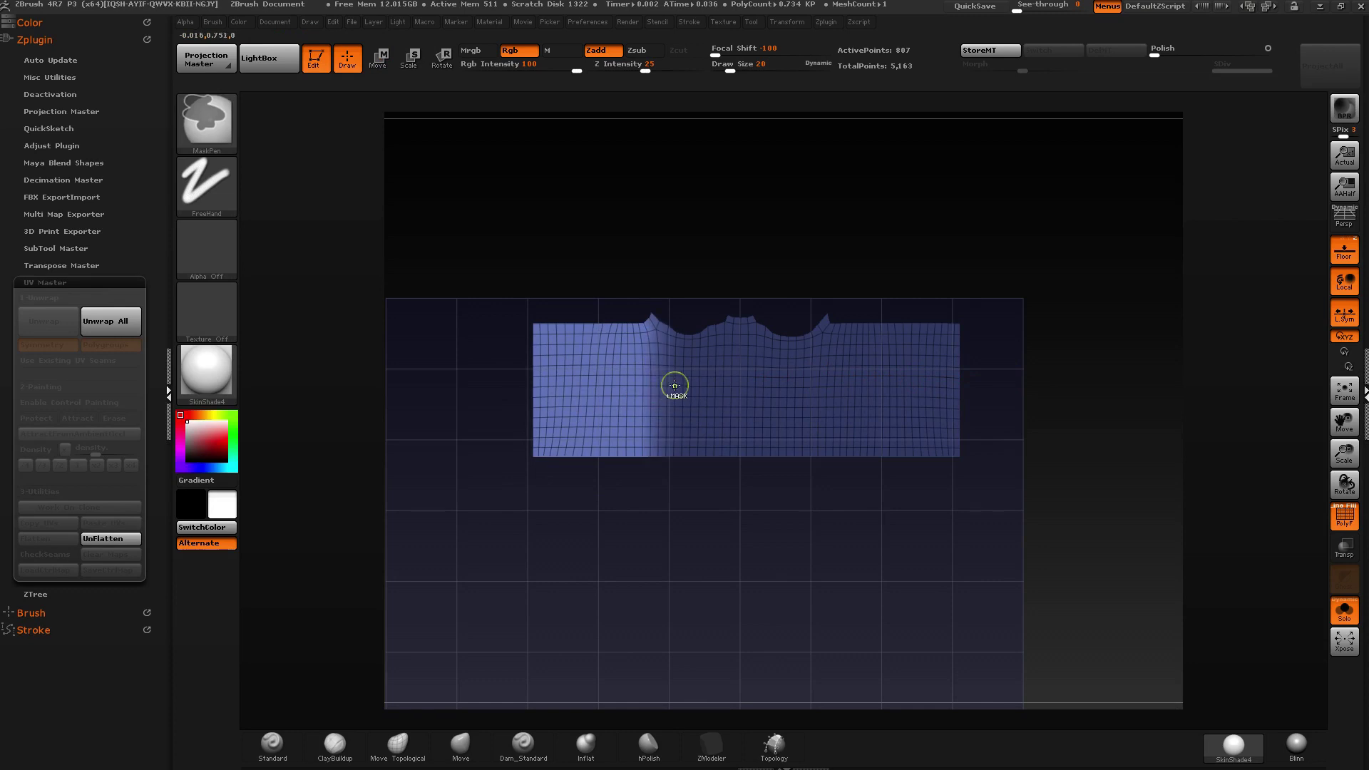
ctrl+drag(743, 282, 609, 528)
key(w)
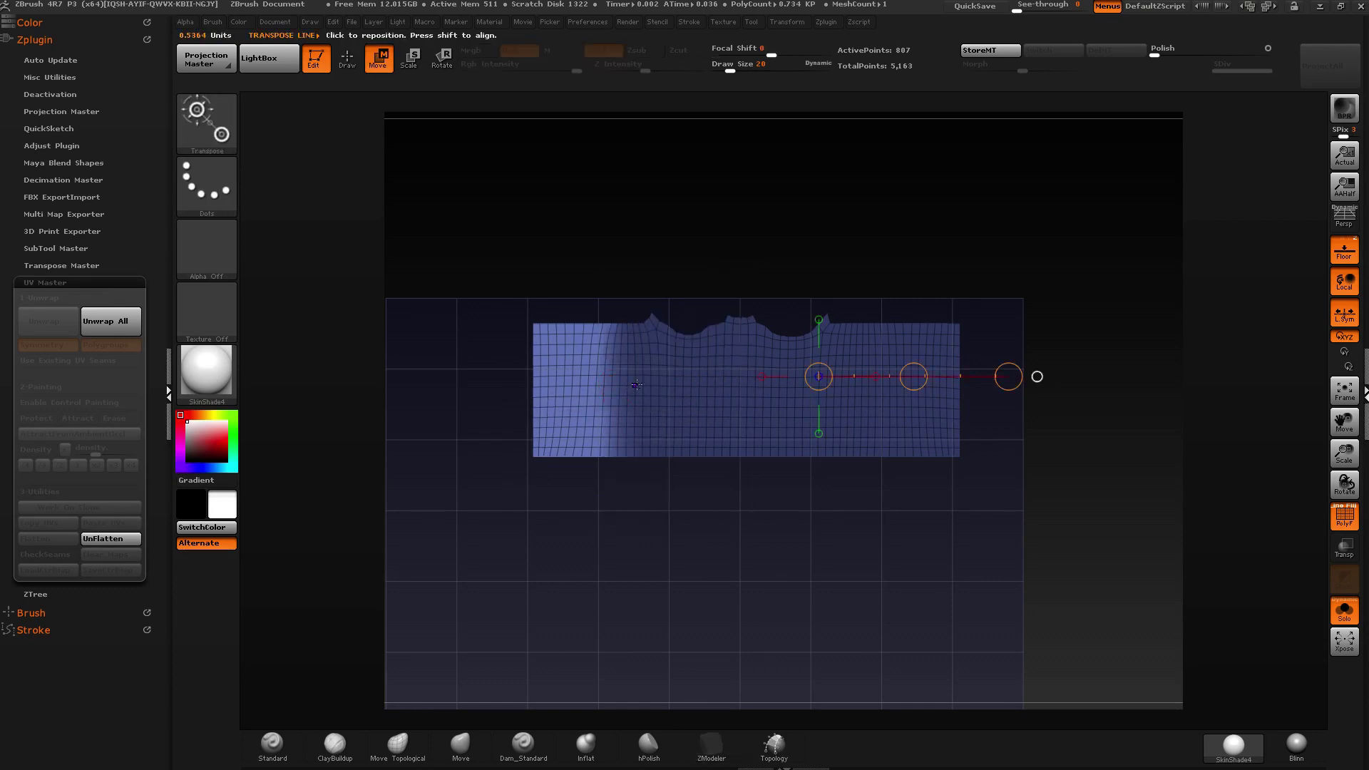
shift+drag(643, 385, 529, 385)
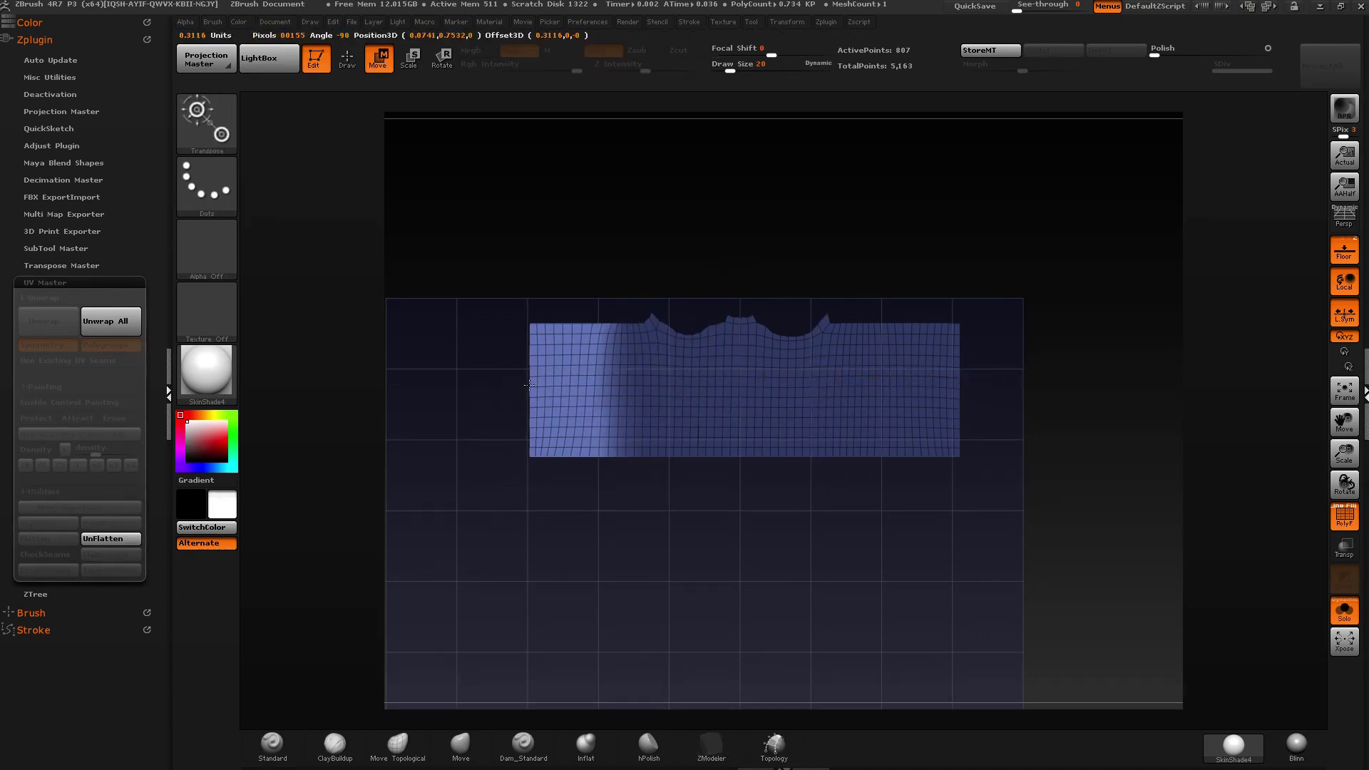
Clear the mask on the waist shell and show all UV shells again.
key(q)
mouse_move(703, 492)
ctrl+mouse_down()
mouse_move(719, 474)
mouse_move(742, 325)
ctrl+mouse_up()
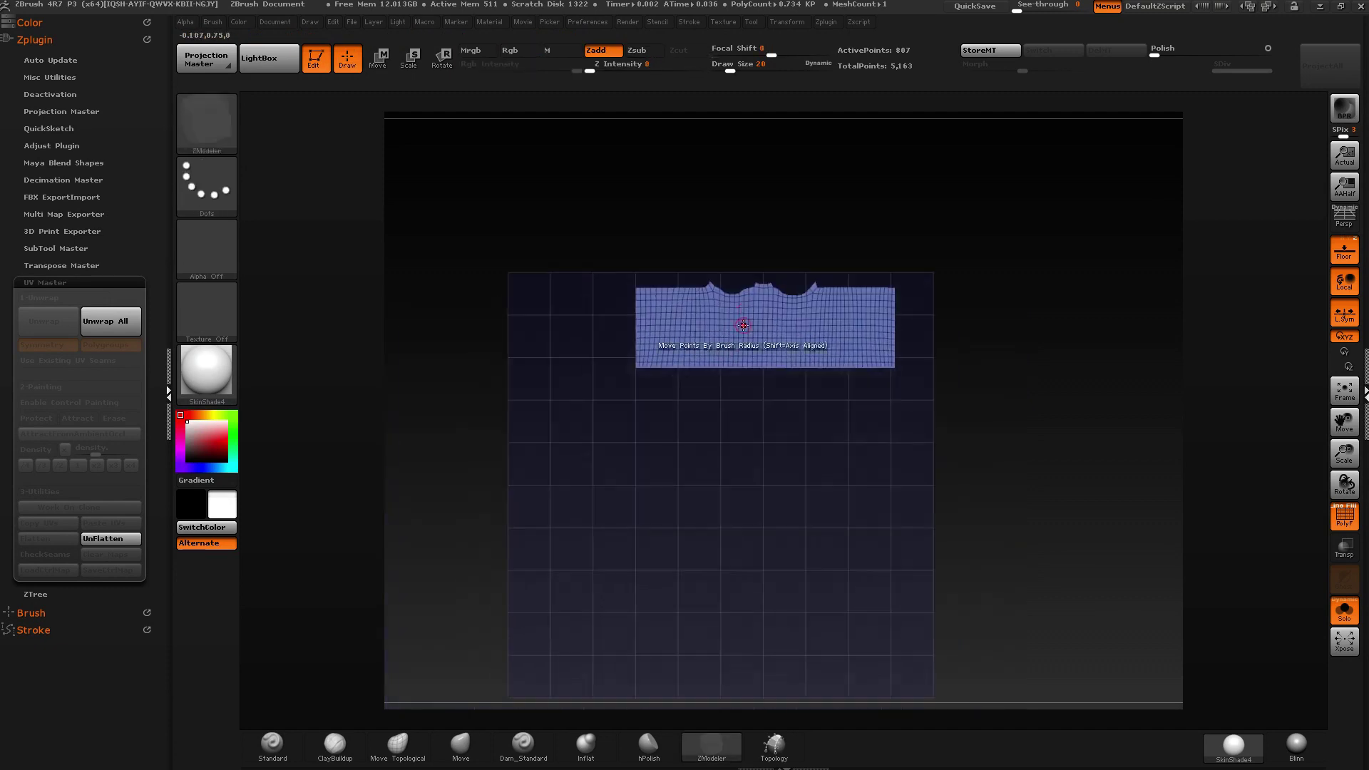
alt+right_drag(878, 416, 764, 388)
ctrl+shift+click(863, 346)
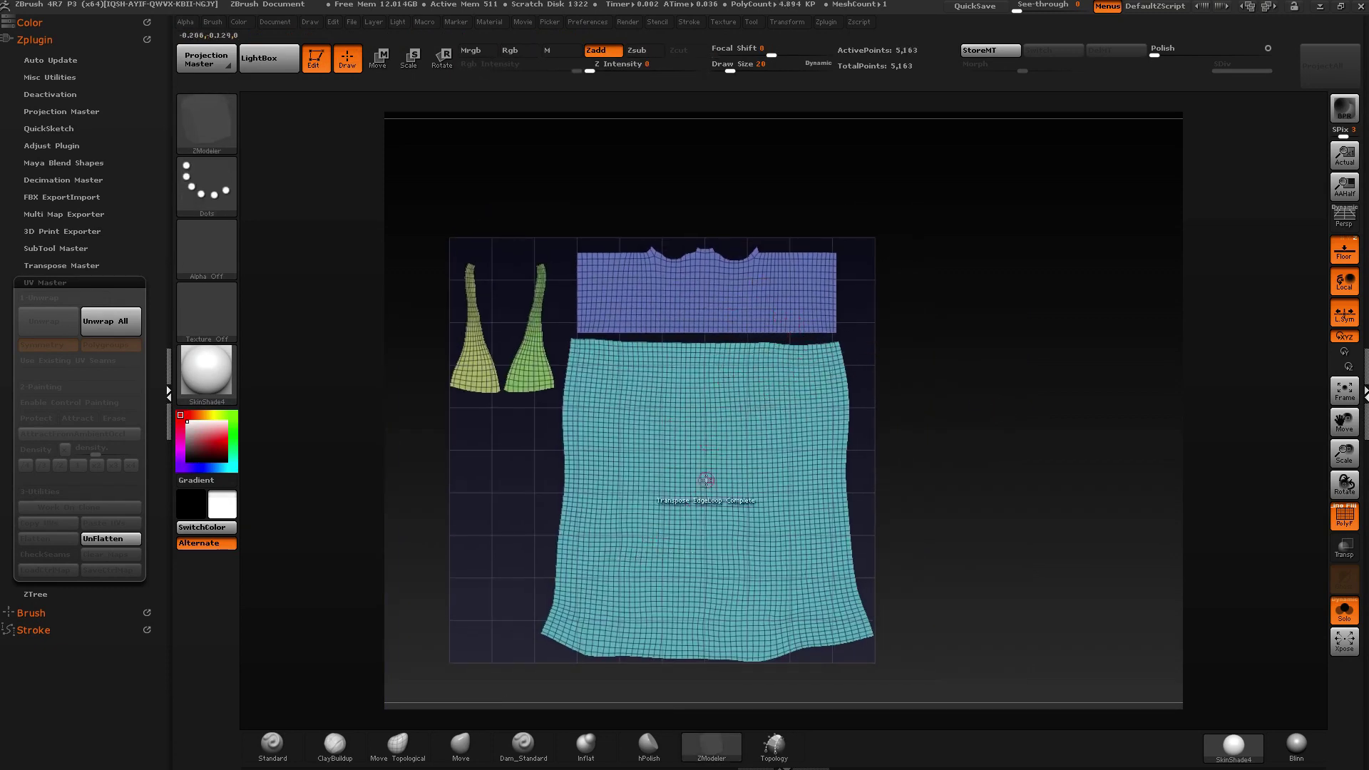
Isolate the large cyan skirt shell and polish it to even out its grid.
alt+right_drag(679, 442, 745, 346)
ctrl+shift+click(705, 380)
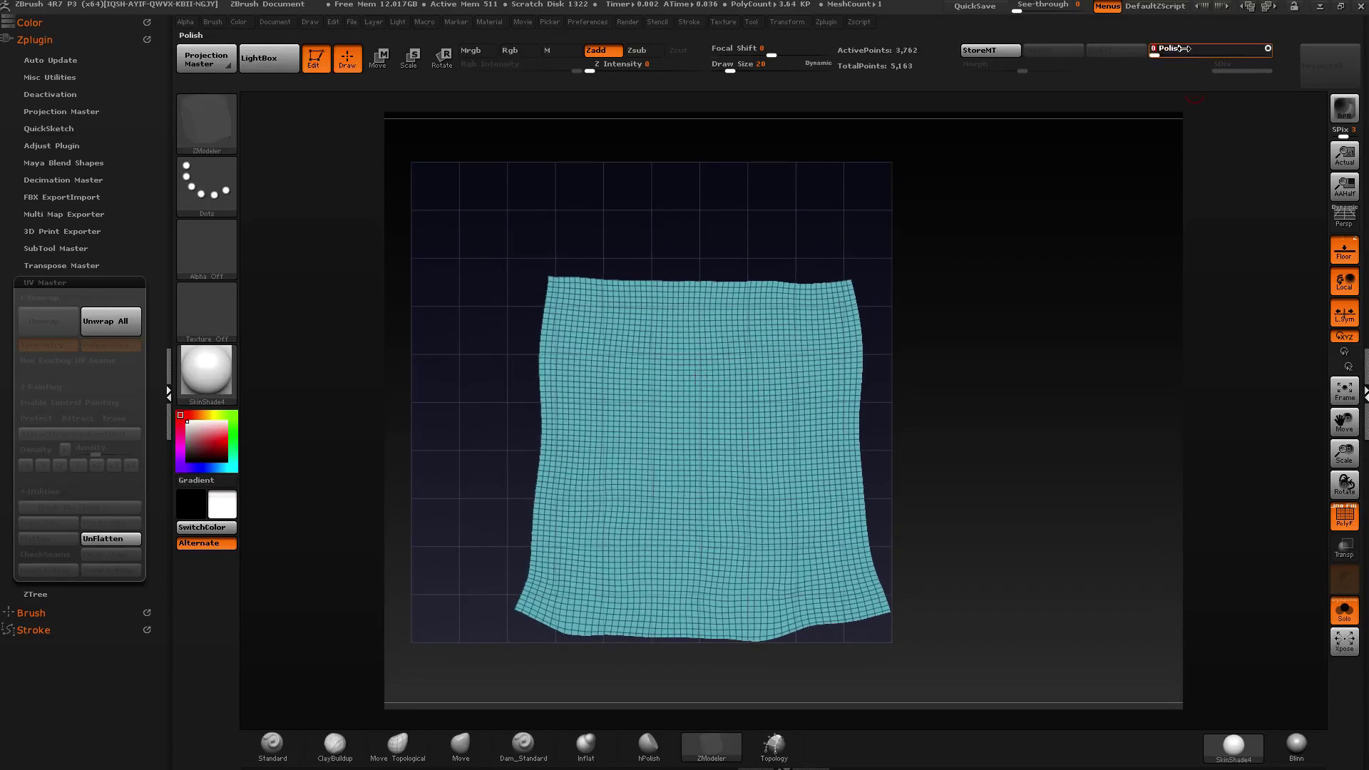
alt+right_drag(1140, 113, 1130, 104)
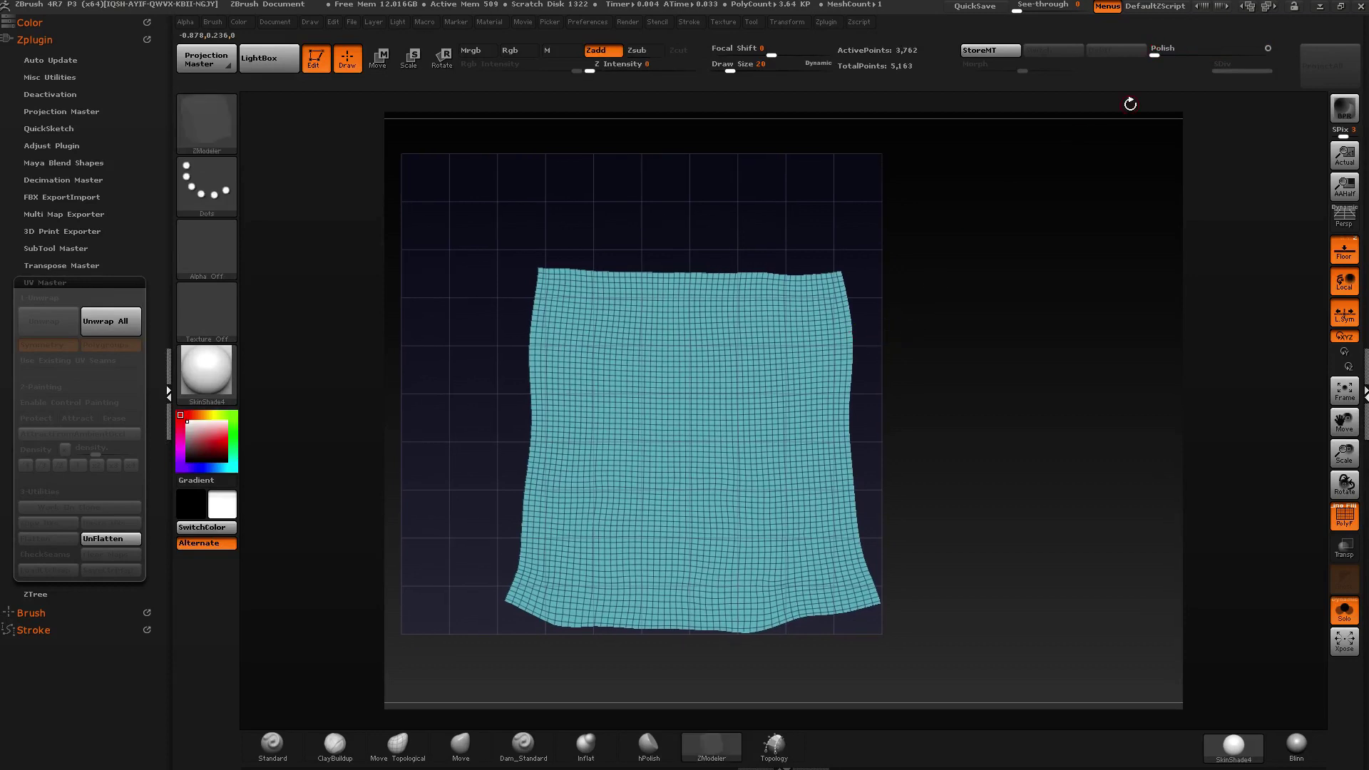
drag(1191, 52, 1198, 49)
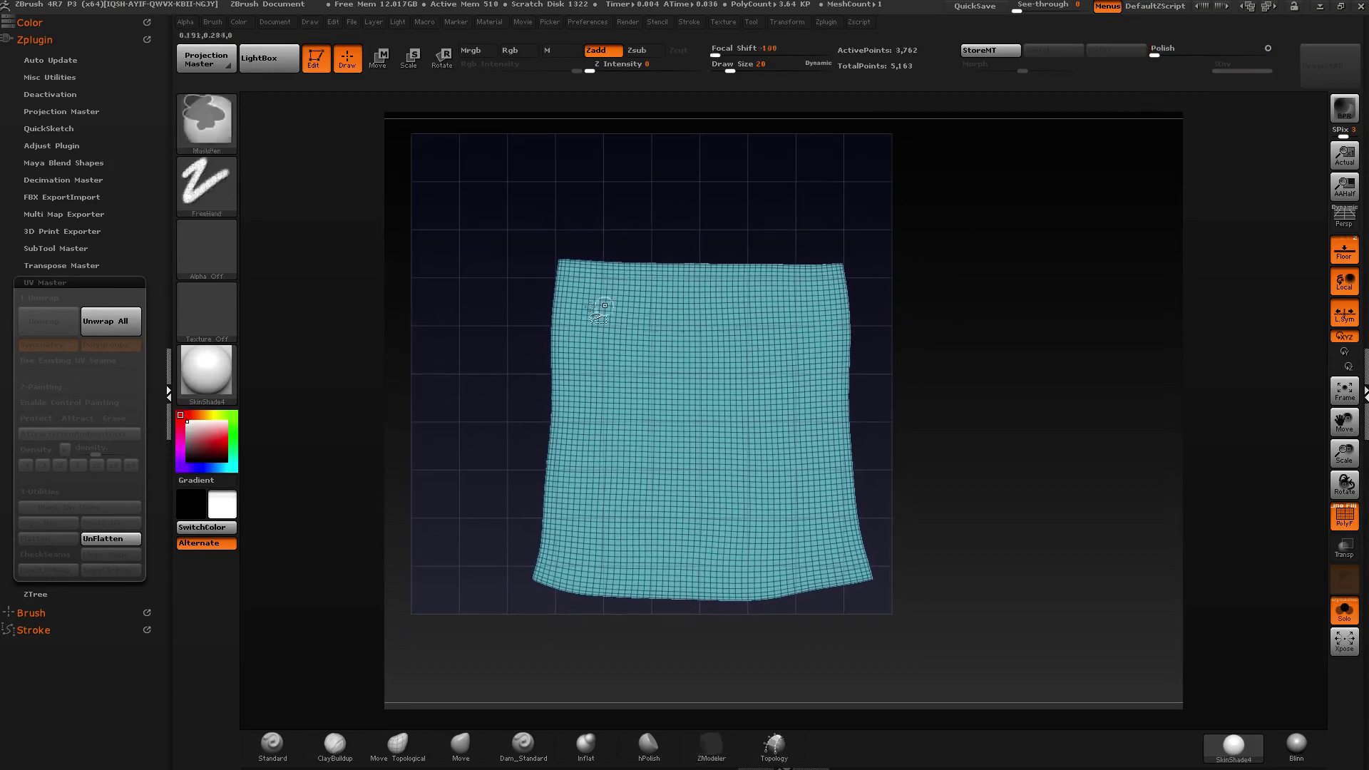
Clip the skirt shell to a straight-edged rectangle with the ClipRect brush, cutting from its upper-left corner to its lower-right corner.
click(221, 114)
click(270, 173)
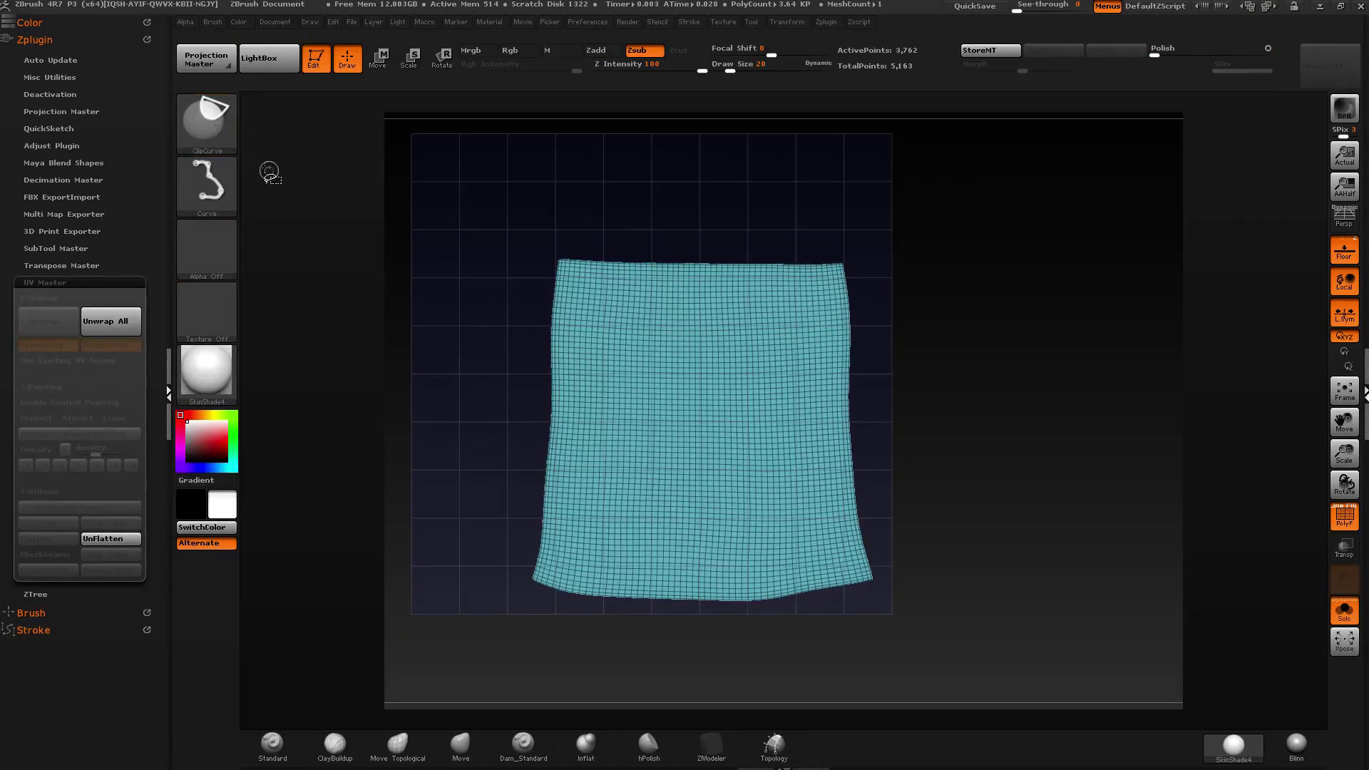
click(207, 111)
click(476, 194)
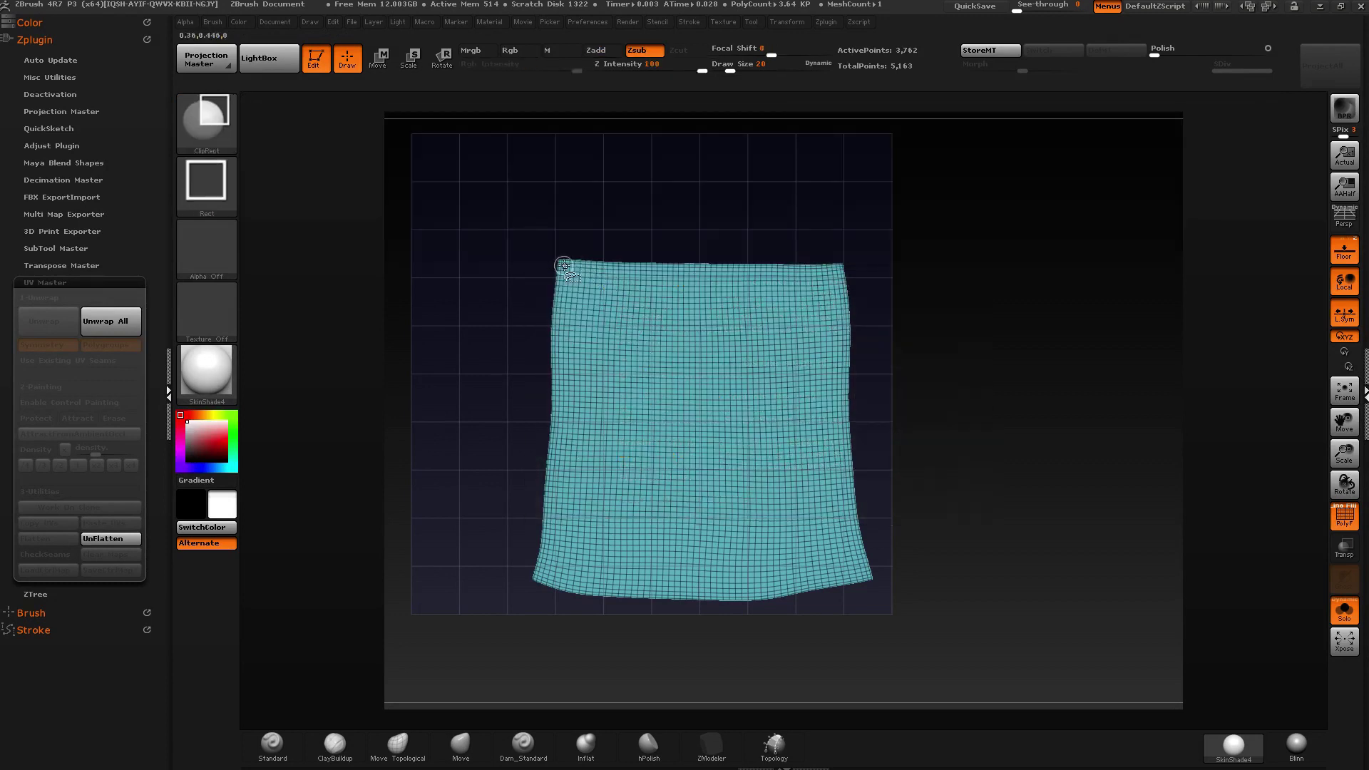
mouse_move(565, 264)
mouse_down()
mouse_move(795, 519)
mouse_move(835, 587)
mouse_up()
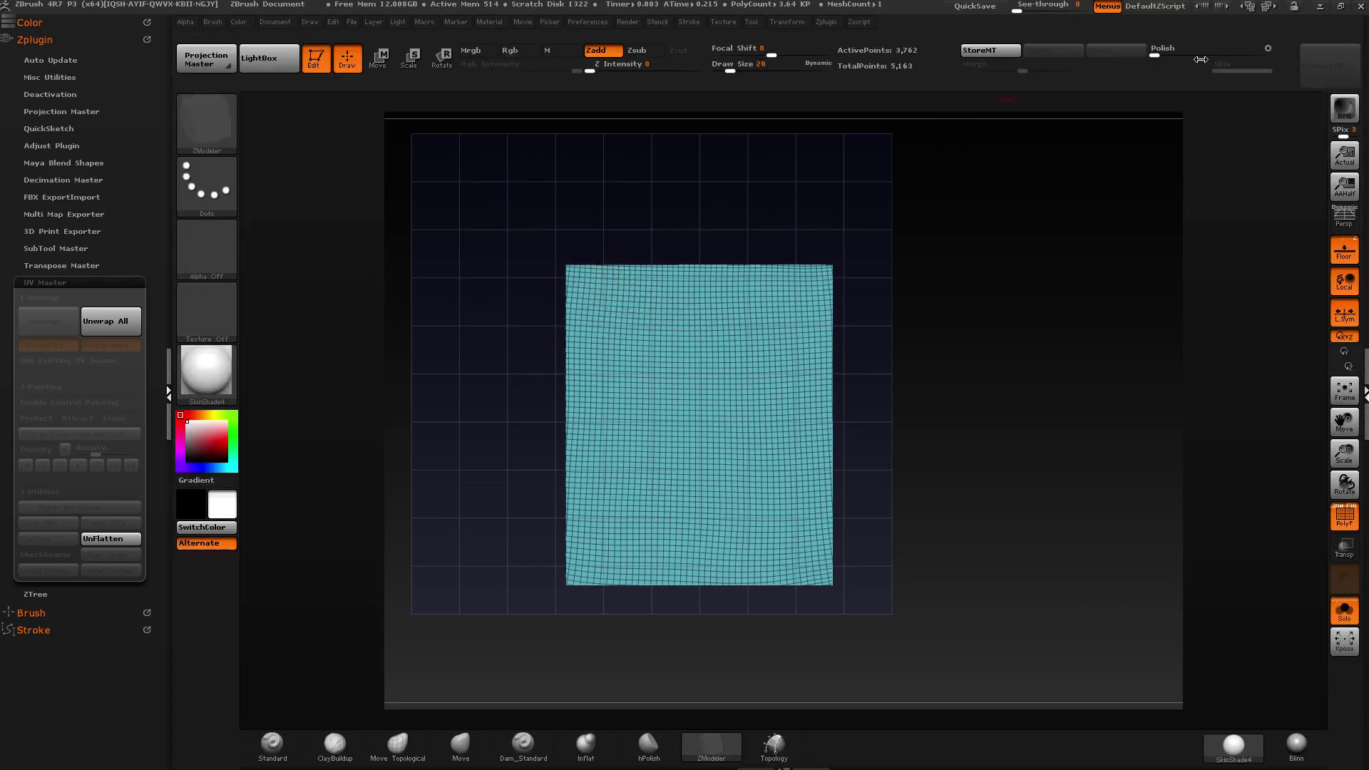
Polish the clipped rectangular skirt shell to even out the grid spacing.
mouse_move(1200, 59)
mouse_down()
mouse_move(1180, 48)
mouse_move(1210, 49)
mouse_up()
mouse_move(633, 295)
ctrl+right_down()
mouse_move(636, 407)
mouse_move(642, 320)
ctrl+right_up()
ctrl+right_drag(721, 483, 681, 353)
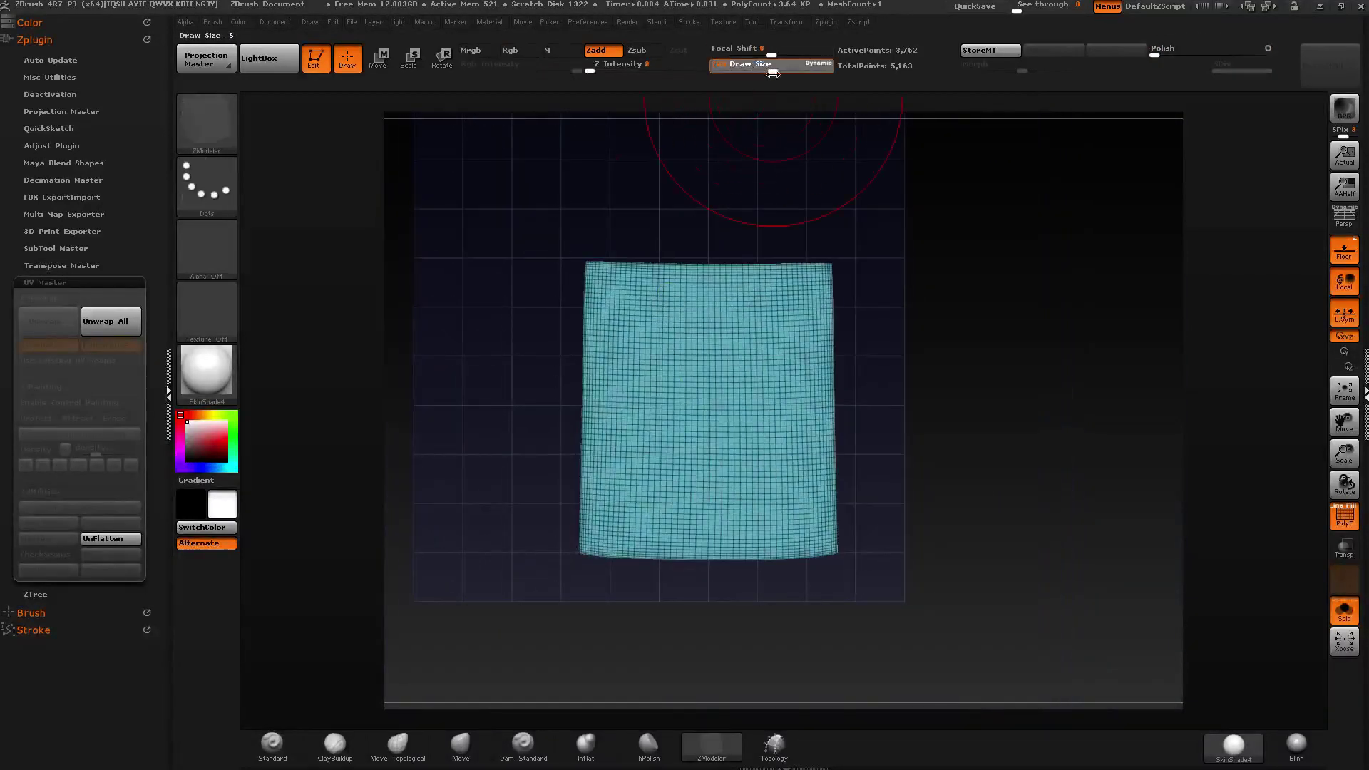
Smooth the skirt shell's interior with a draw size of 426, undoing unwanted strokes.
drag(773, 74, 789, 73)
shift+drag(659, 66, 723, 65)
mouse_move(742, 309)
shift+mouse_down()
mouse_move(824, 470)
mouse_move(611, 545)
mouse_move(670, 537)
shift+mouse_up()
key(ctrl+z)
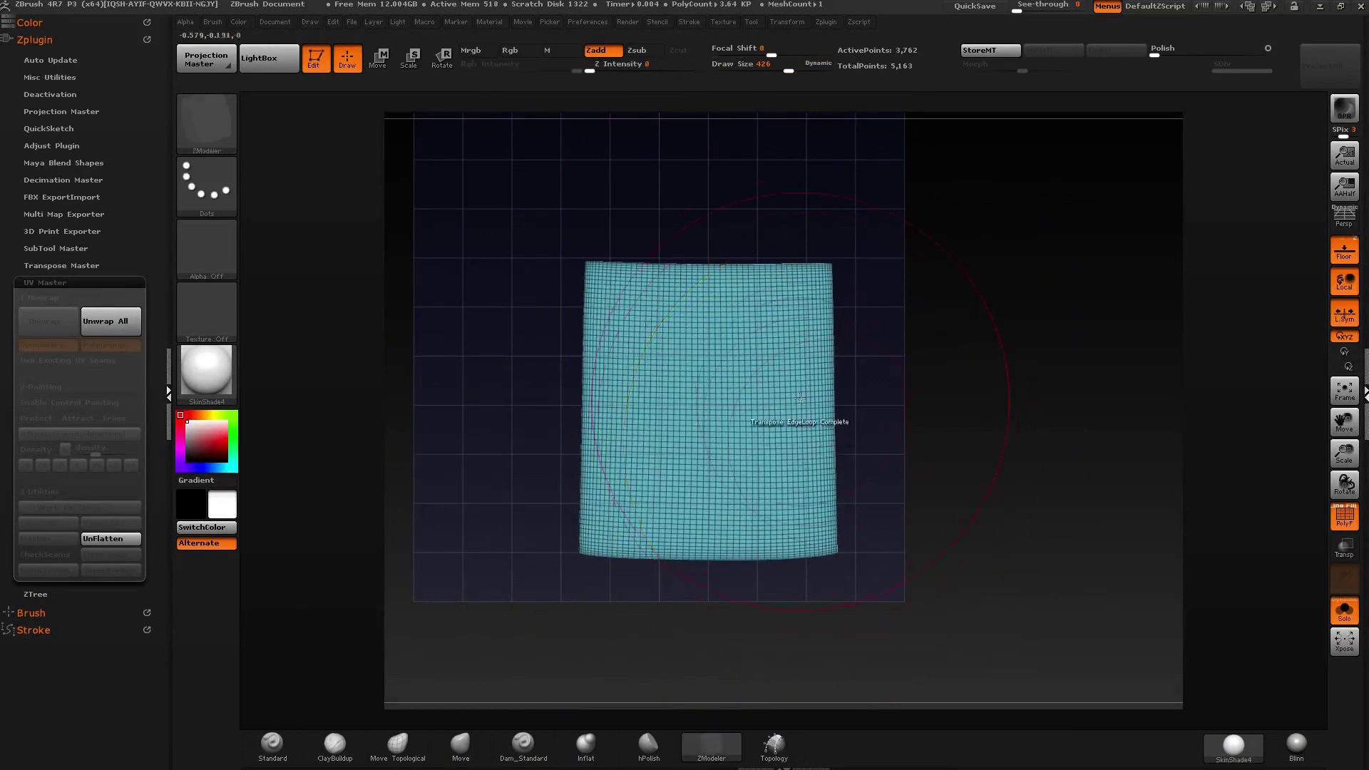
shift+drag(810, 389, 808, 463)
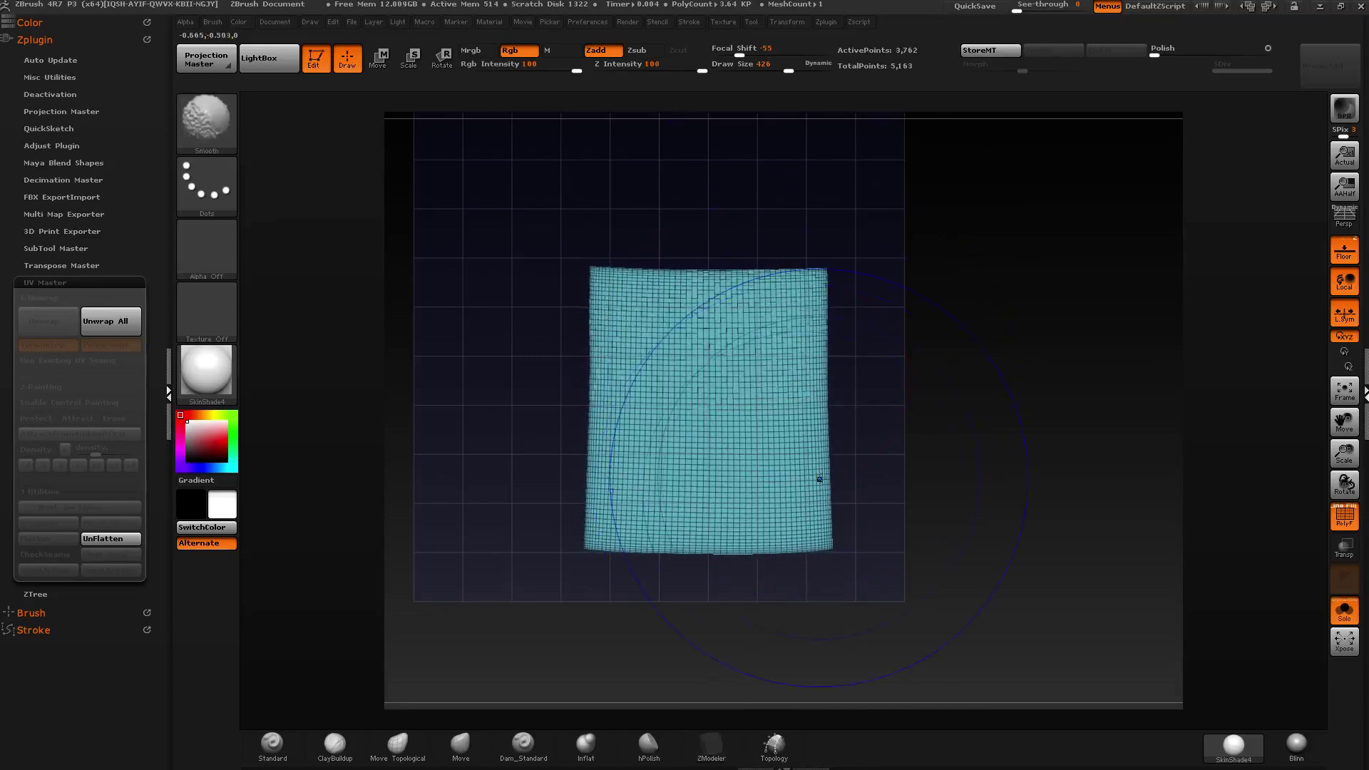
key(ctrl+z)
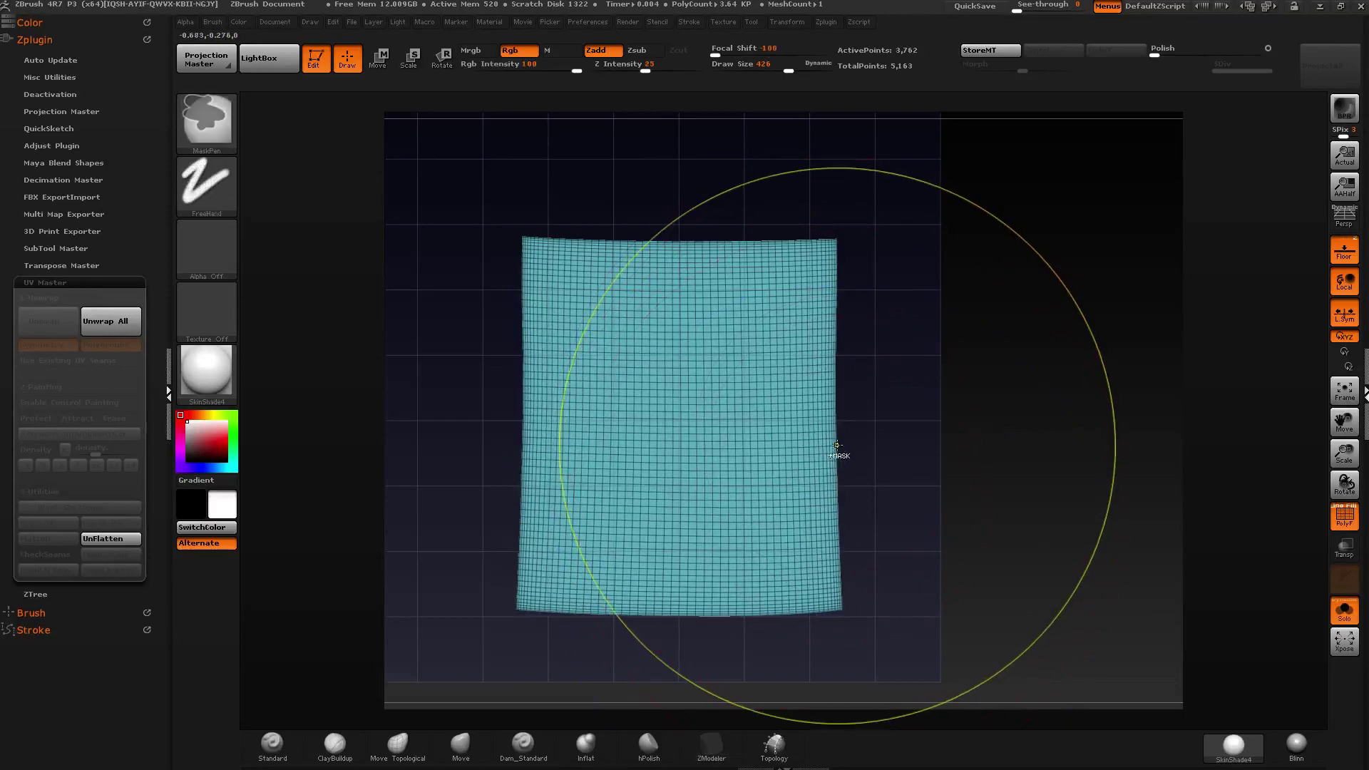
Pull the skirt shell's side edges slightly outward with the Move Topological brush at draw size 244 to straighten them.
click(423, 754)
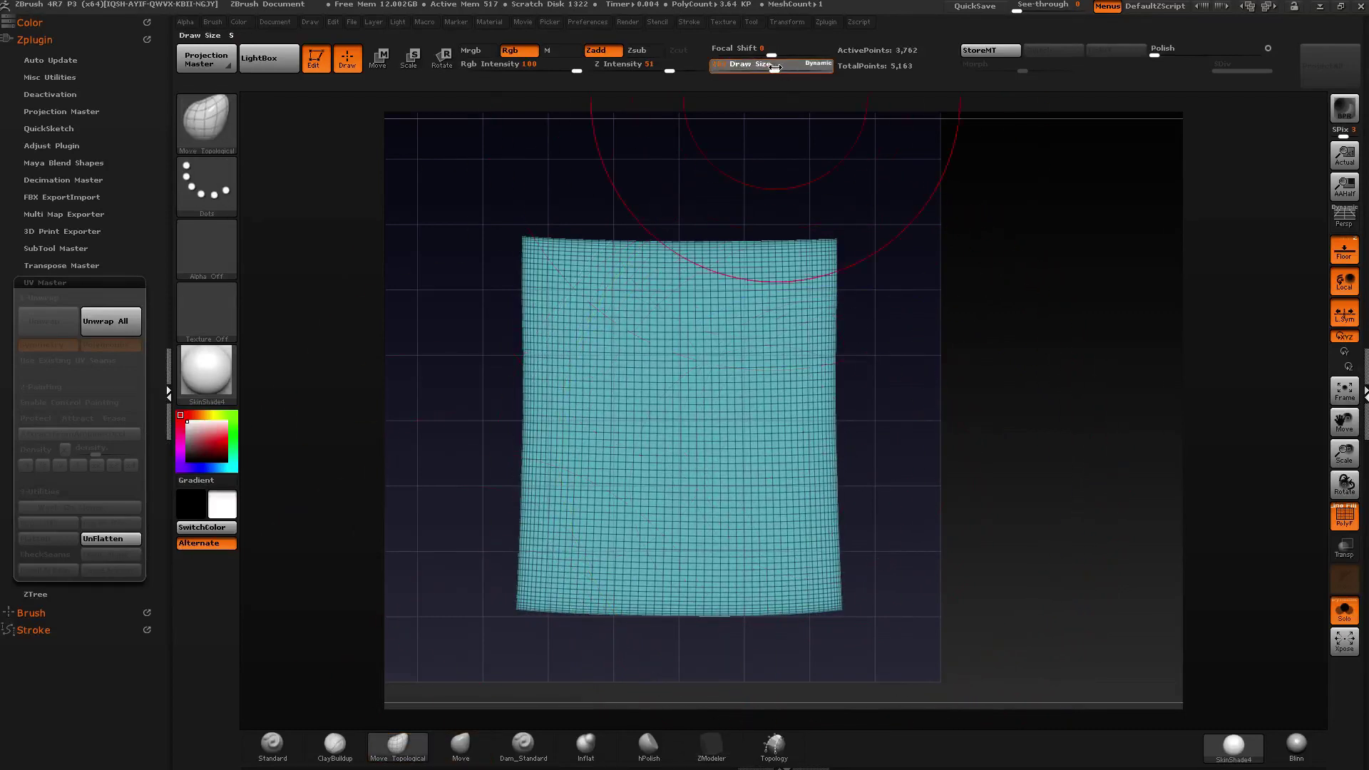
drag(775, 67, 771, 68)
drag(827, 273, 832, 274)
drag(826, 393, 835, 395)
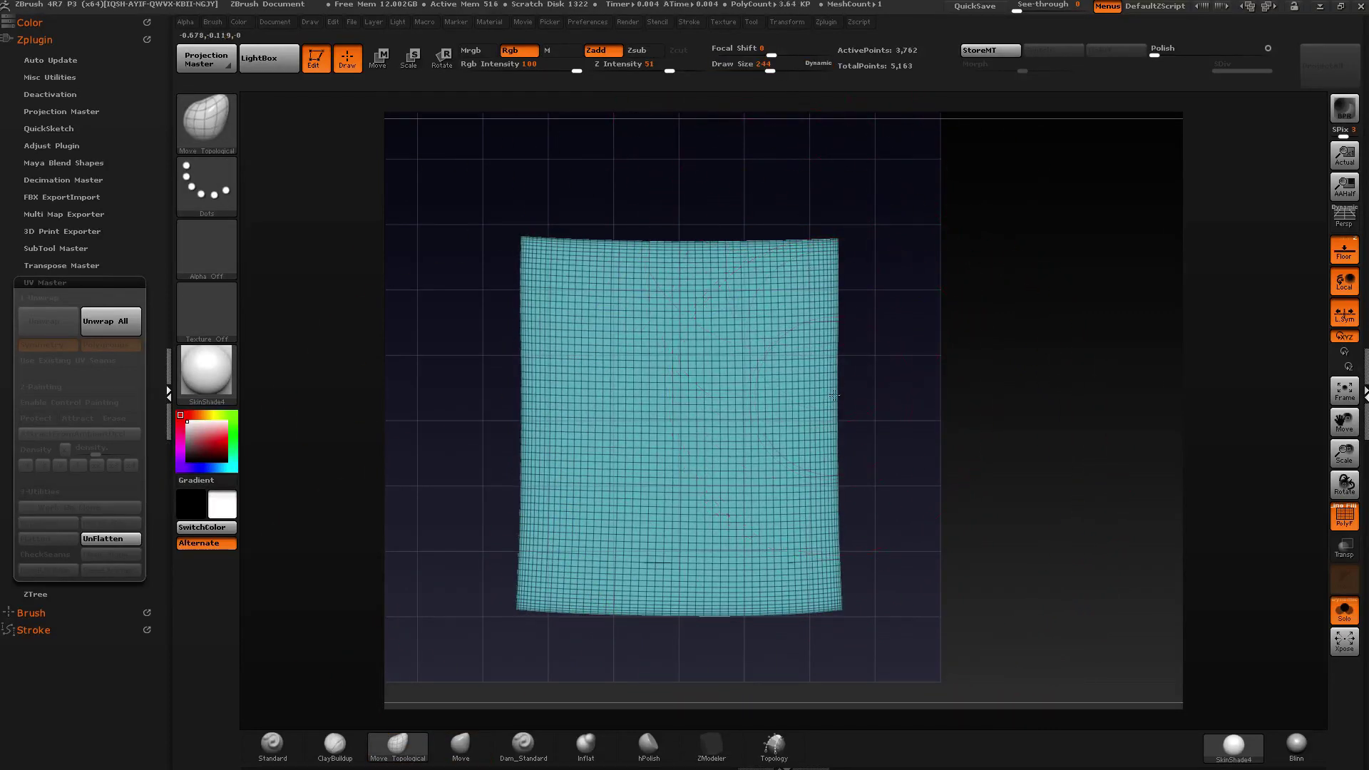
drag(832, 451, 835, 452)
drag(834, 520, 837, 524)
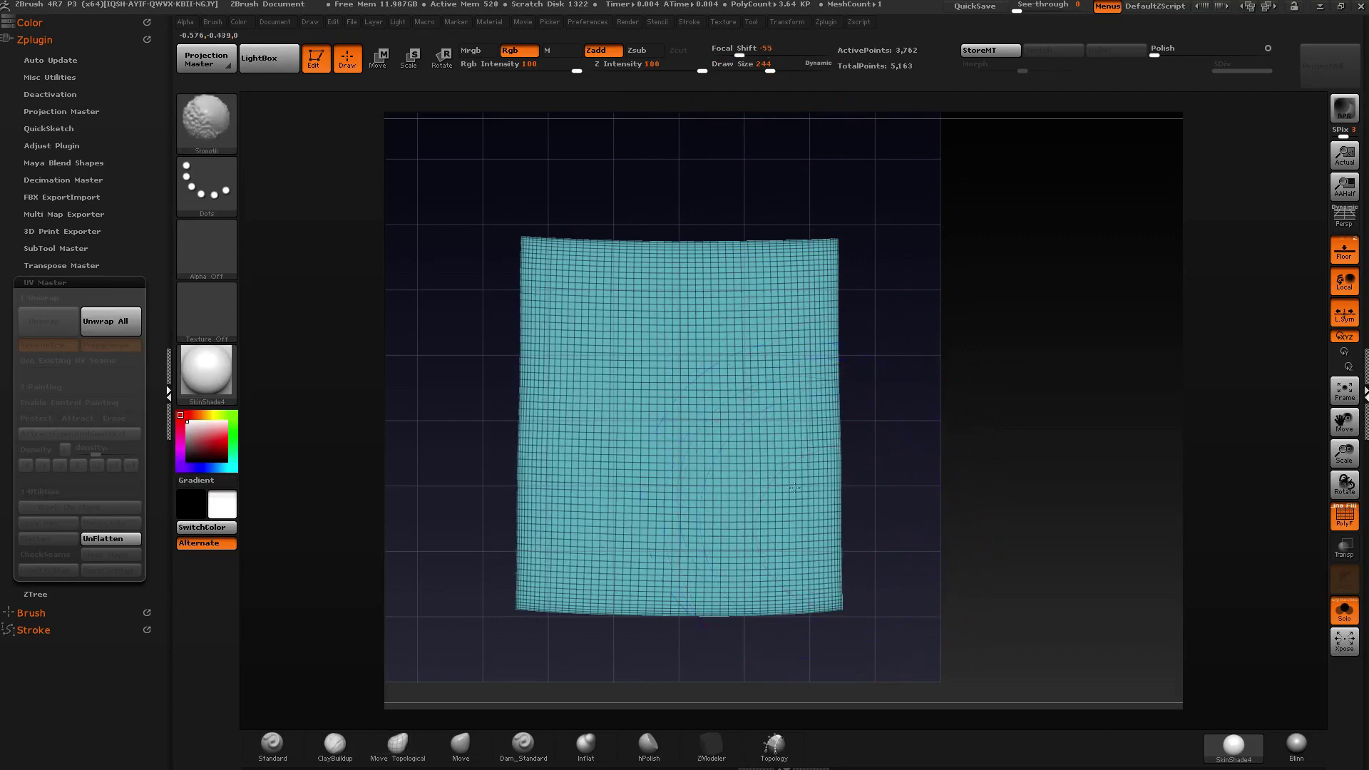
Straighten the skirt shell's bottom and top edges by nudging them upward and adjusting the lower and upper corners.
drag(702, 604, 702, 598)
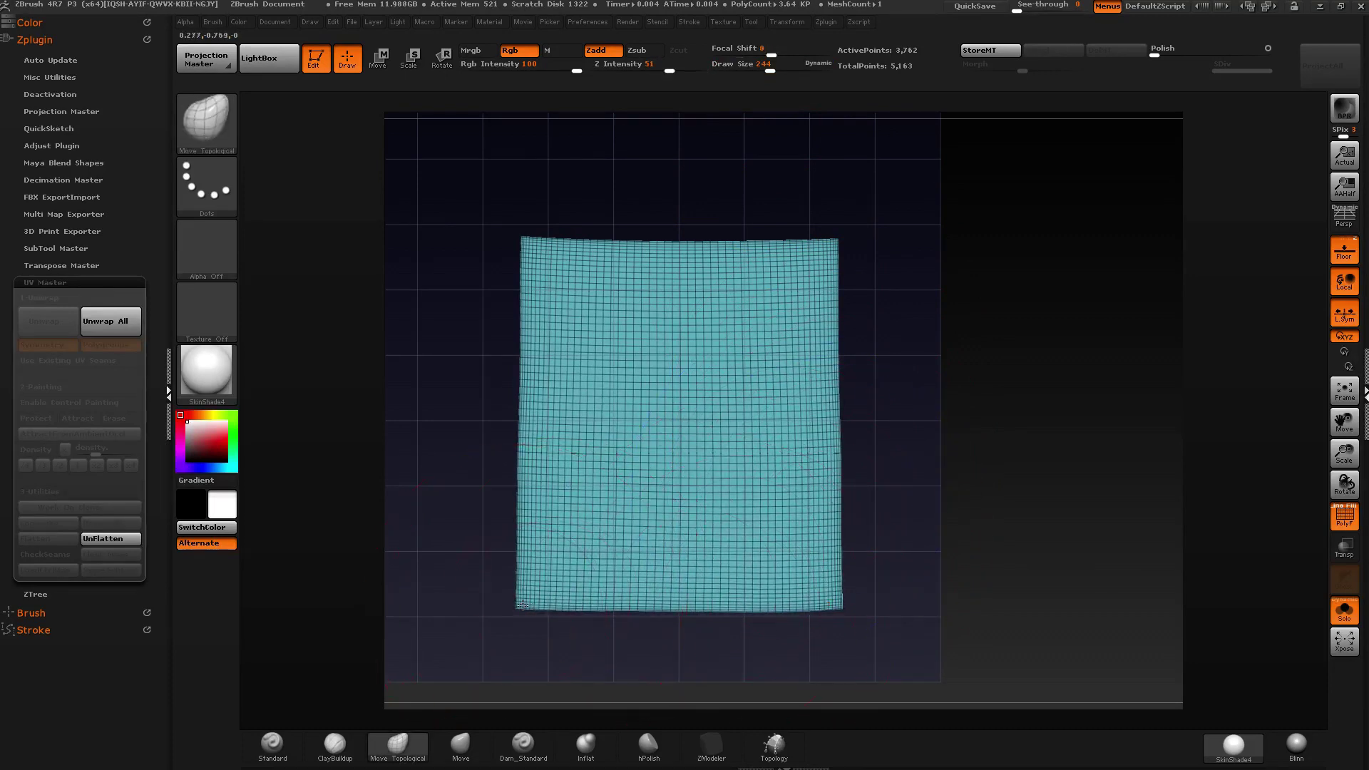
drag(523, 604, 527, 604)
drag(533, 240, 530, 240)
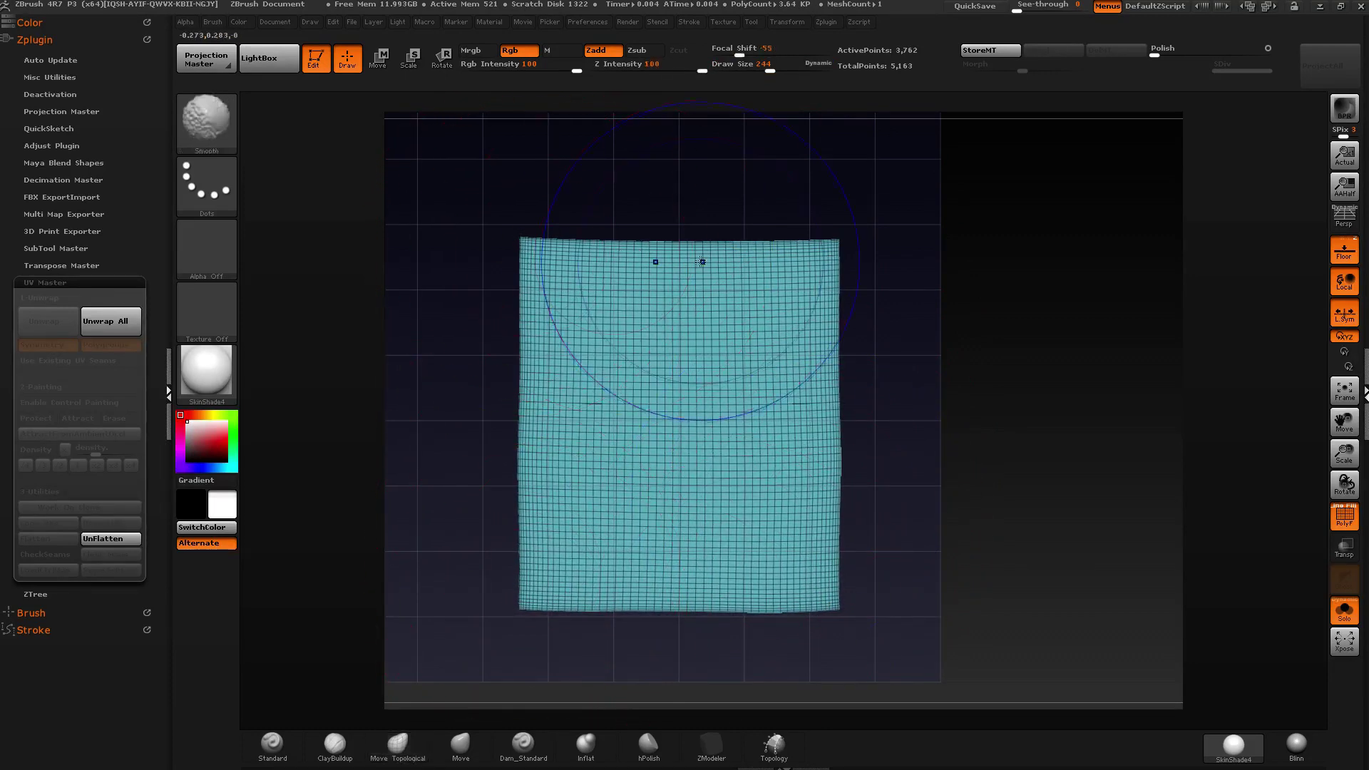
drag(690, 256, 690, 251)
ctrl+right_drag(689, 378, 688, 360)
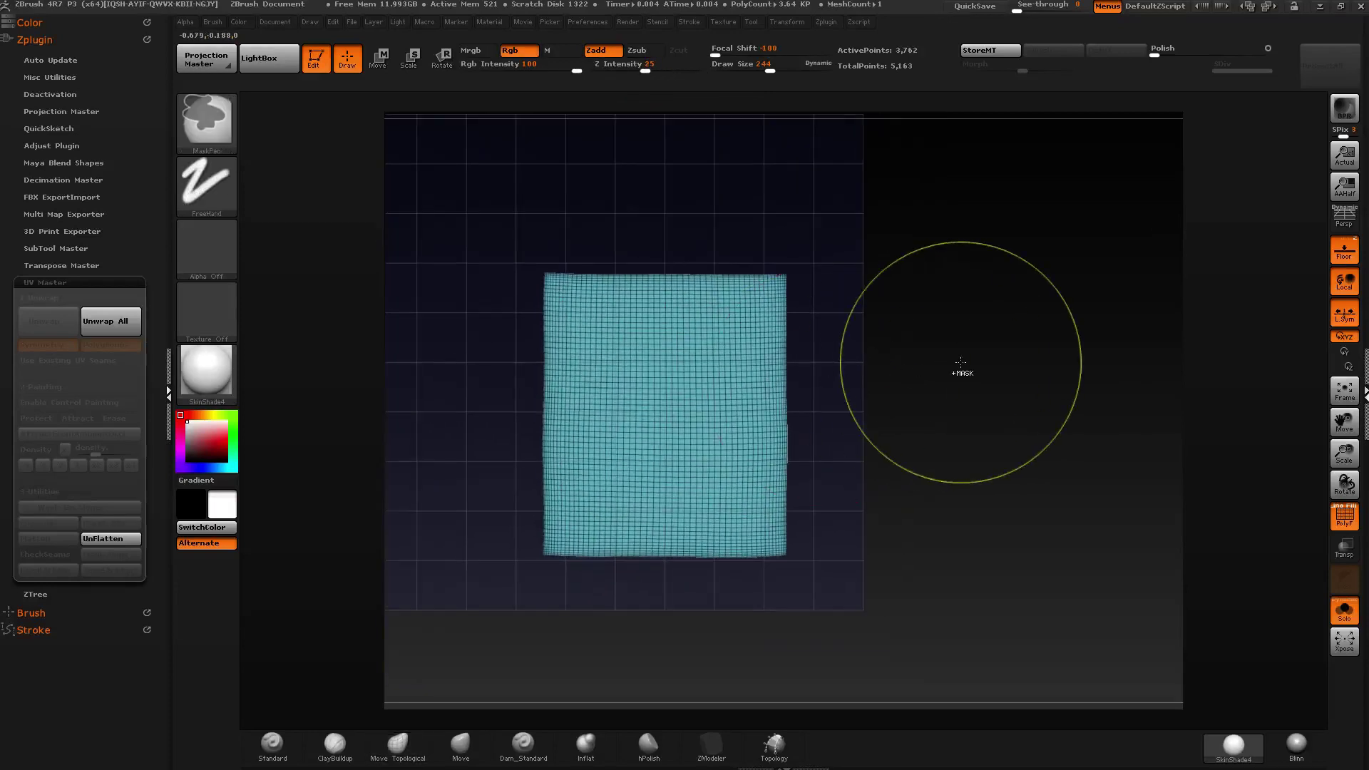
Show all UV shells again and hide the green strap shell.
ctrl+shift+click(904, 289)
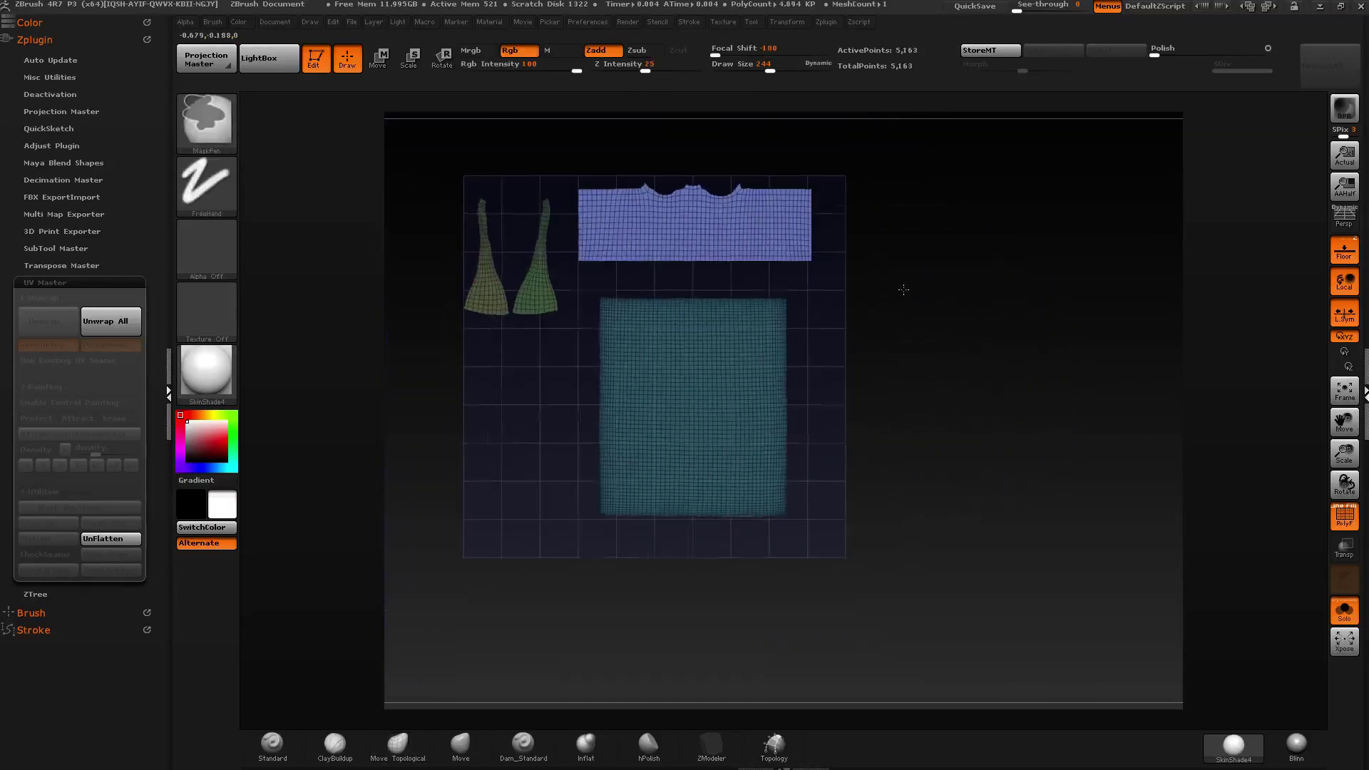
ctrl+shift+click(541, 289)
ctrl+shift+click(484, 282)
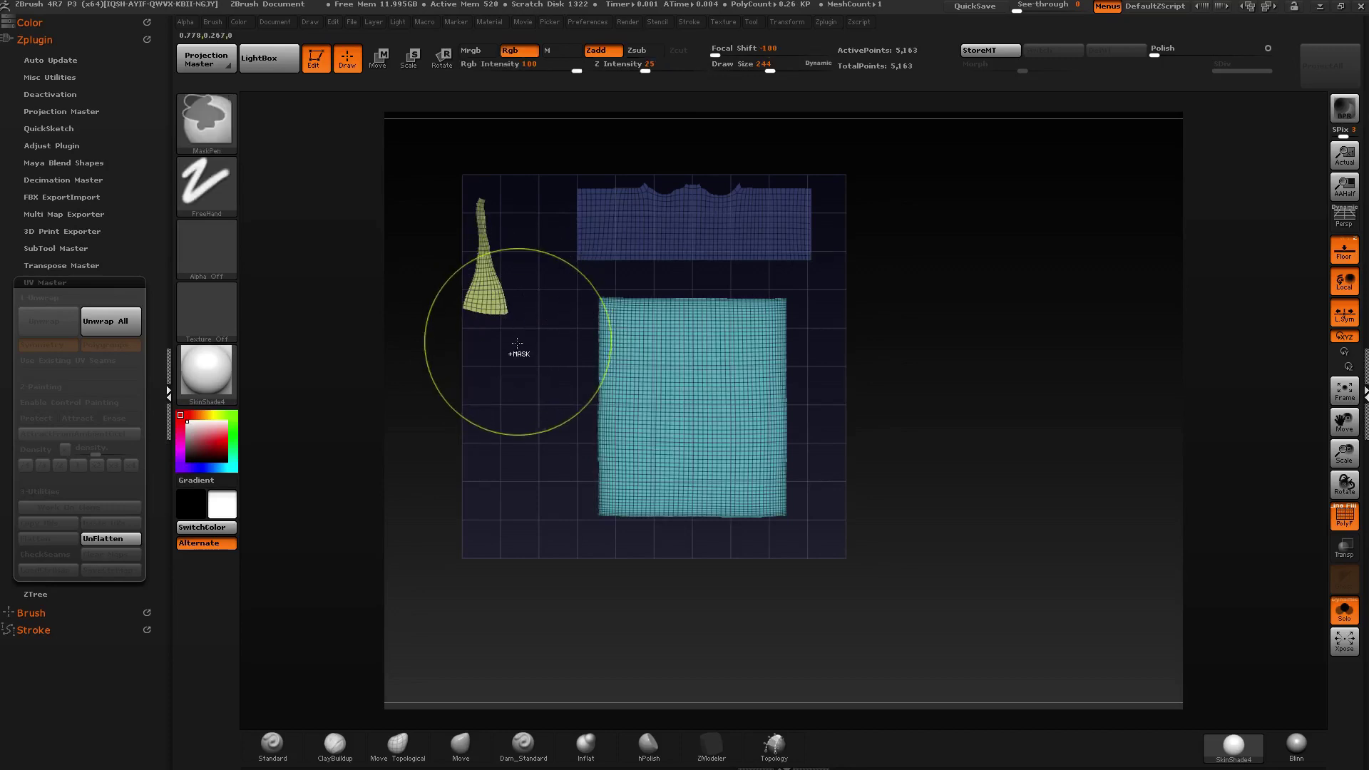
Mask every UV island except the large skirt island, using the SelectRect selection brush to hide and show polygroups.
ctrl+shift+click(547, 348)
ctrl+shift+click(467, 298)
click(214, 124)
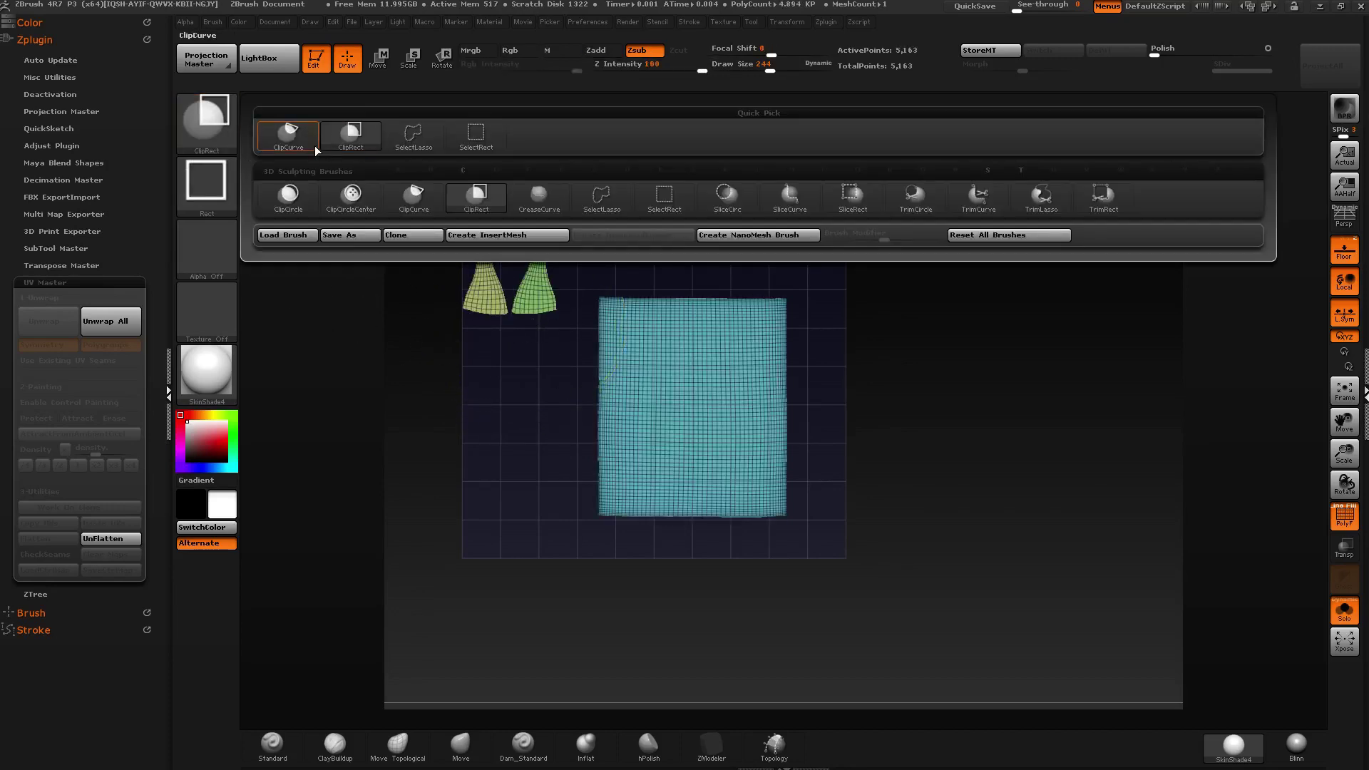
click(477, 138)
ctrl+shift+click(540, 305)
ctrl+shift+click(519, 378)
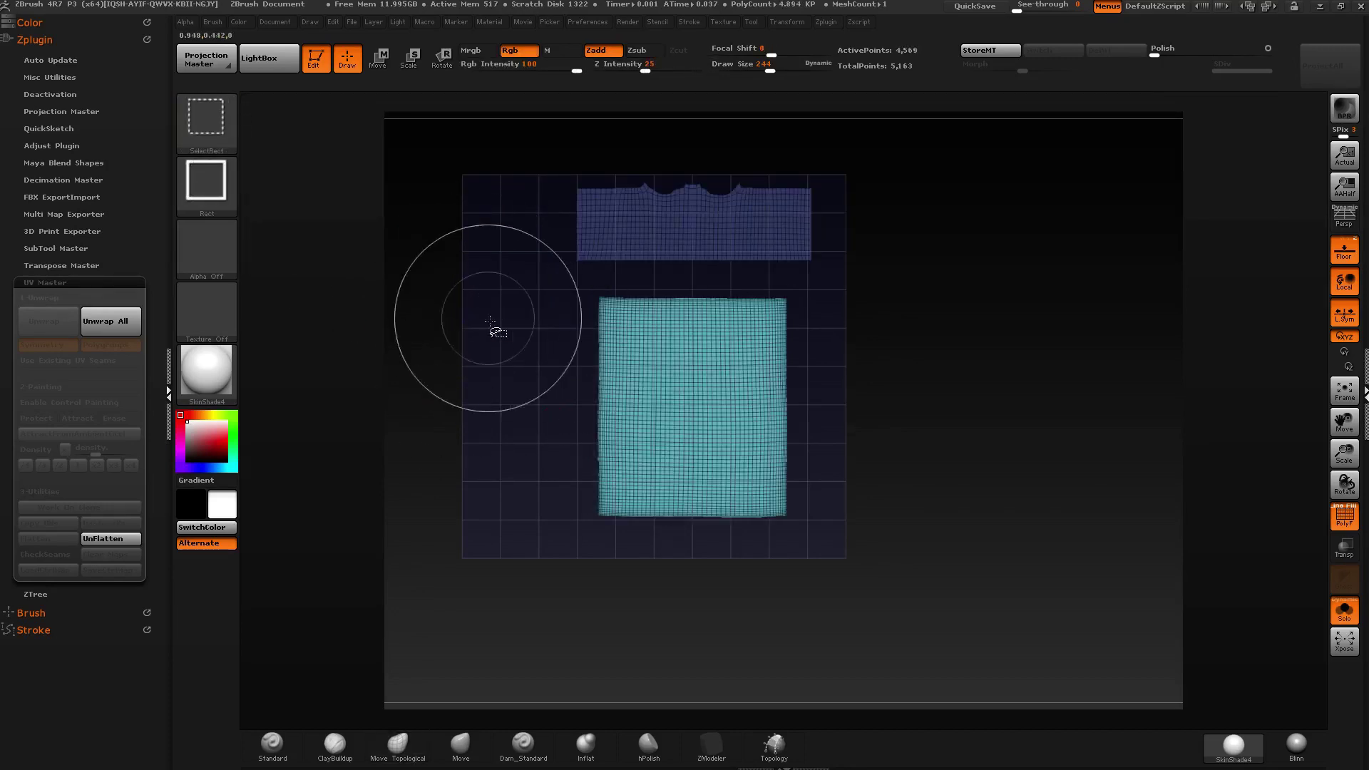
ctrl+shift+click(507, 357)
ctrl+shift+click(865, 342)
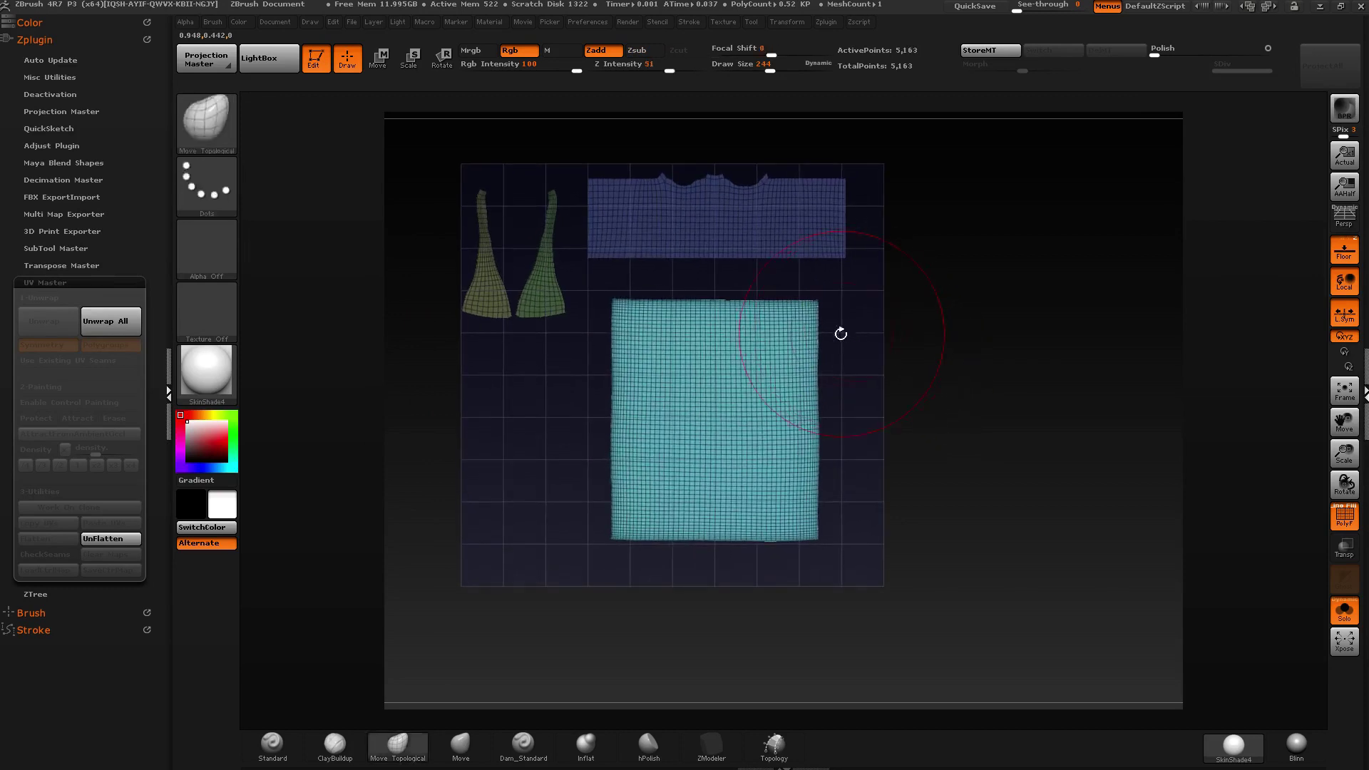
Move the unmasked skirt island up until it sits just below the bodice island.
key(w)
shift+drag(685, 306, 685, 535)
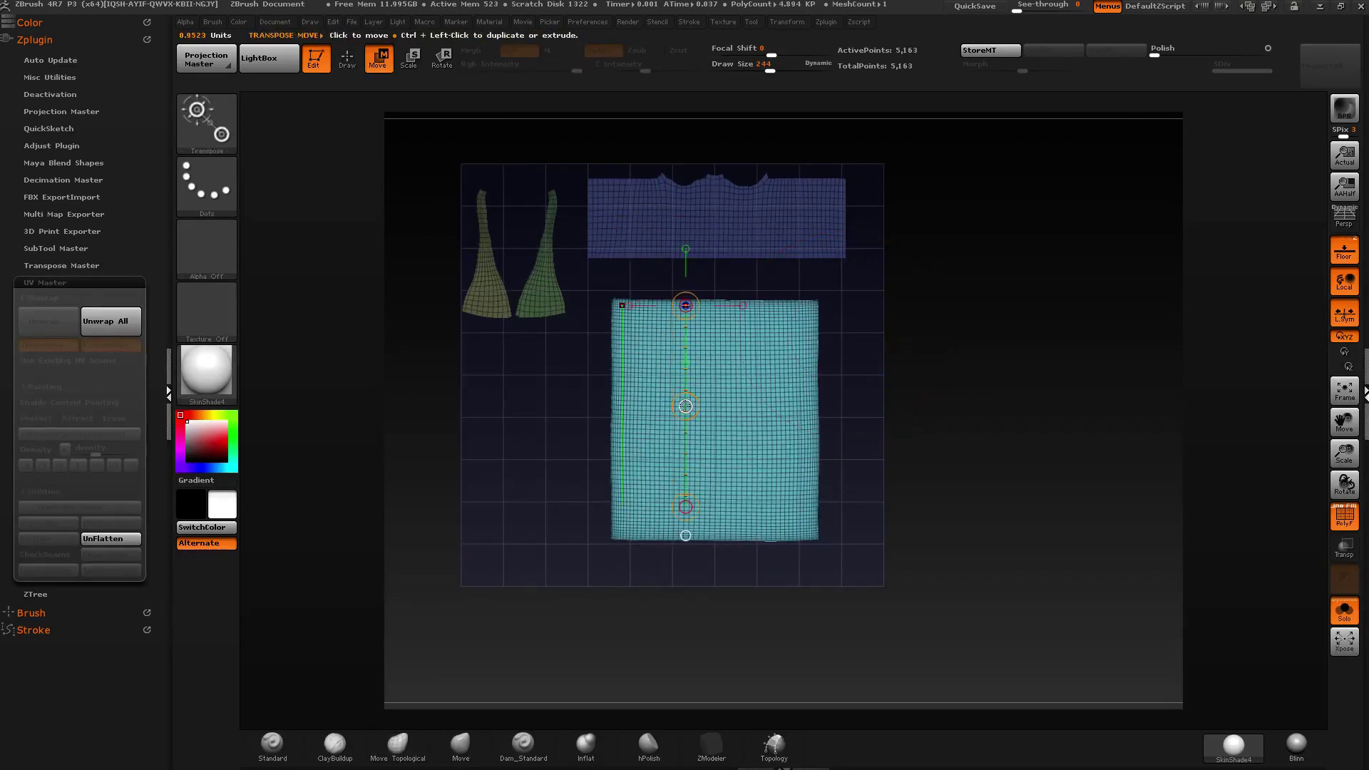
drag(686, 406, 689, 376)
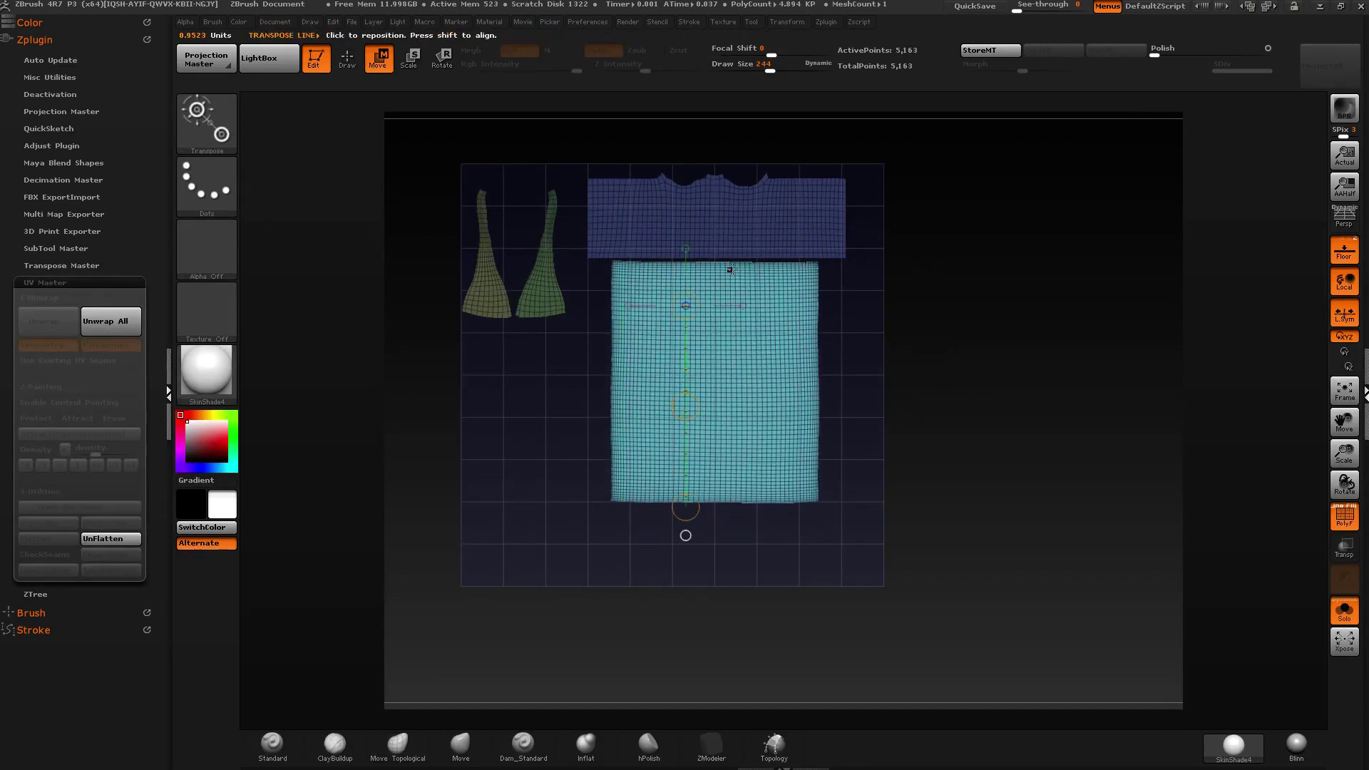
Stretch the skirt island horizontally to the bodice island's width and lengthen it vertically, keeping a thin gap between them.
drag(715, 261, 887, 260)
drag(785, 260, 790, 262)
drag(728, 308, 865, 305)
drag(823, 258, 825, 427)
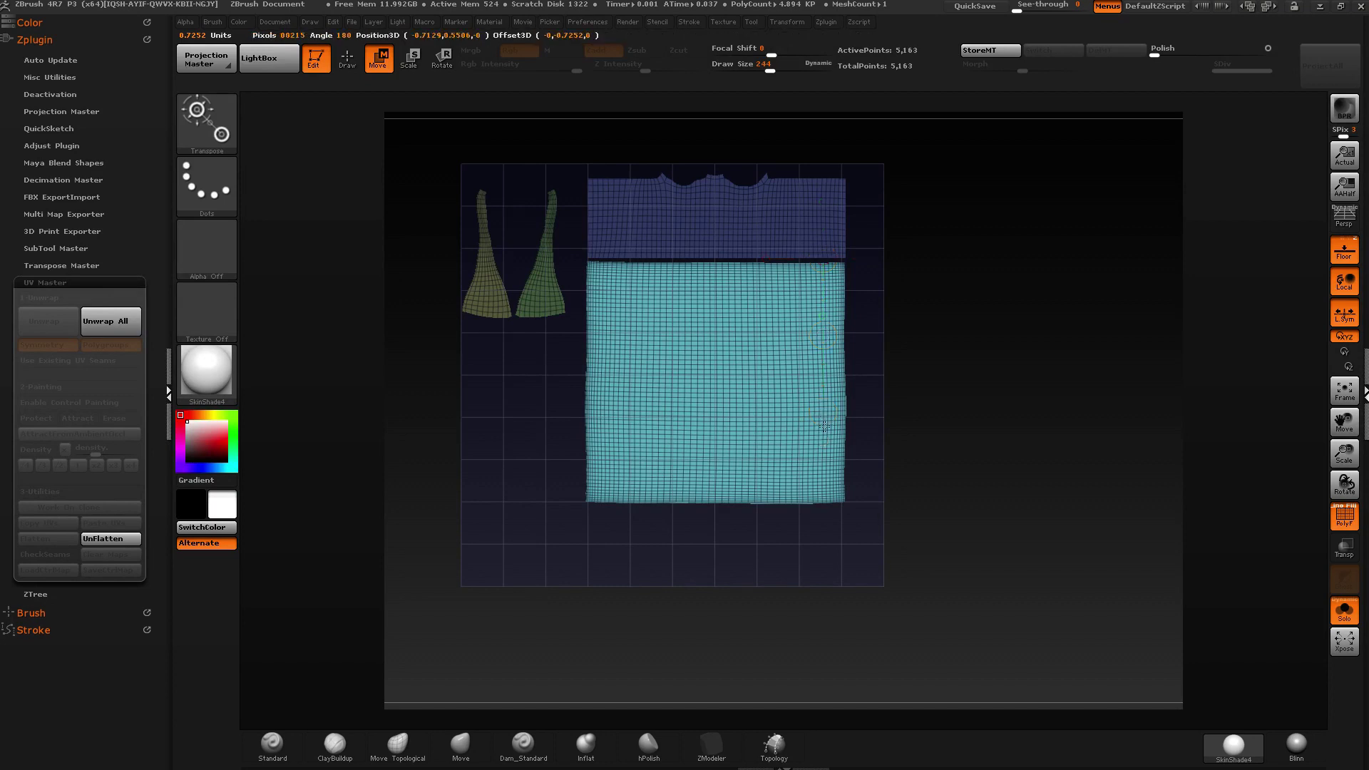
drag(736, 303, 742, 422)
drag(744, 398, 744, 405)
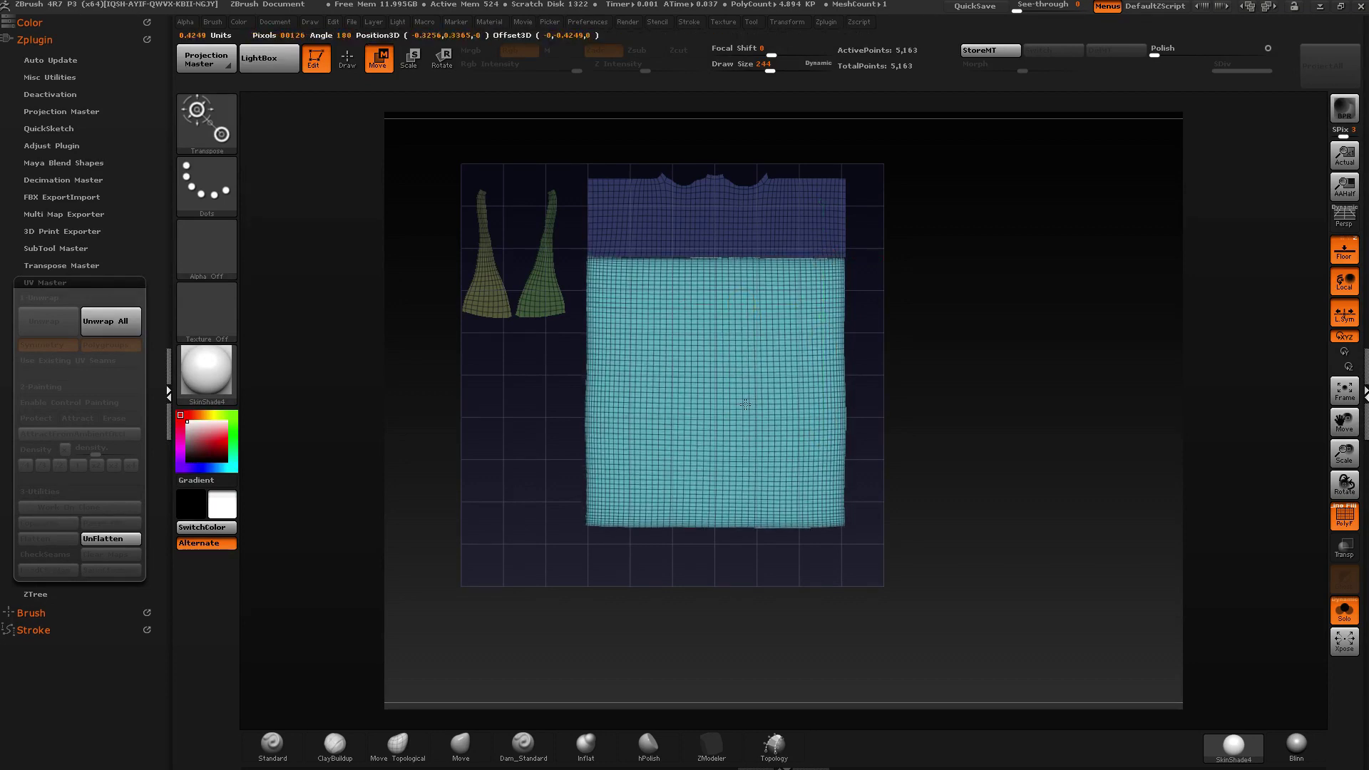
drag(744, 348, 744, 354)
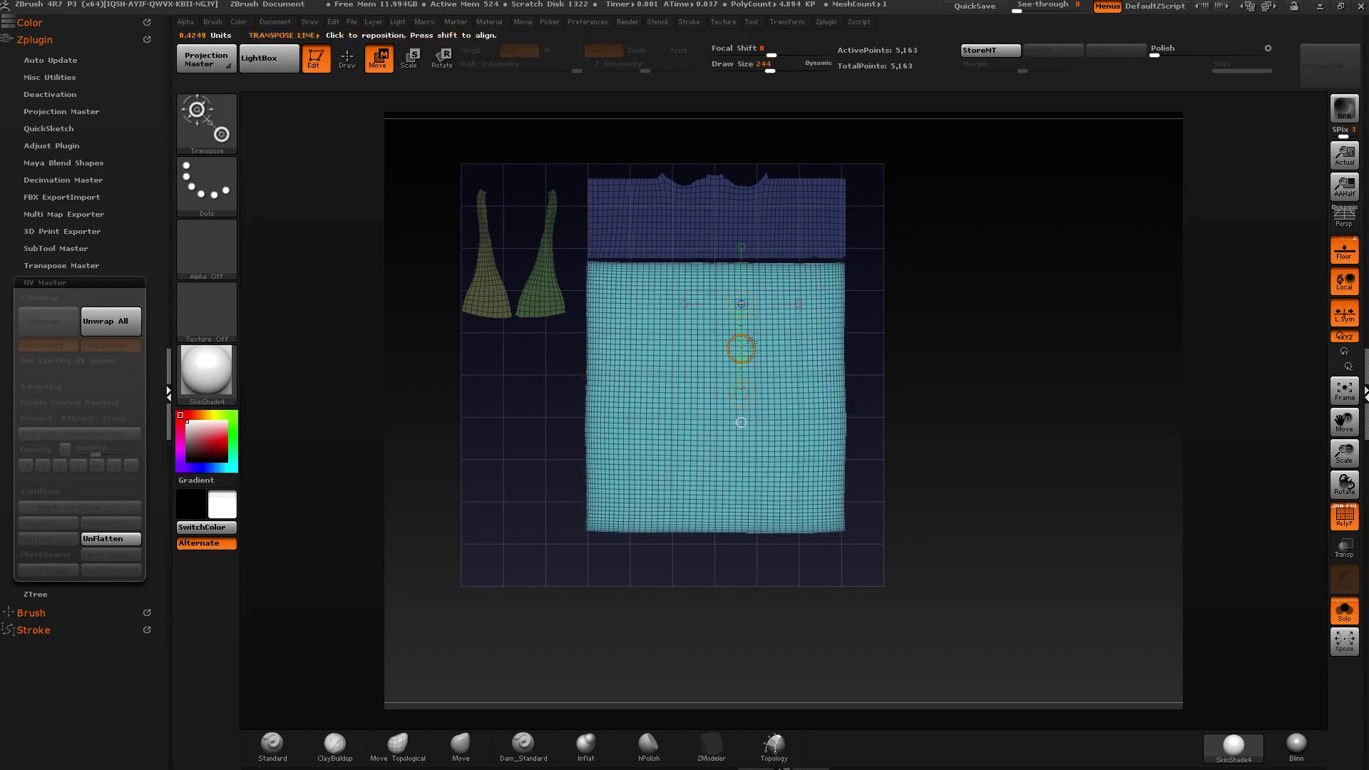
Mask all UV islands except the yellow strap island.
key(q)
alt+right_drag(744, 313, 753, 309)
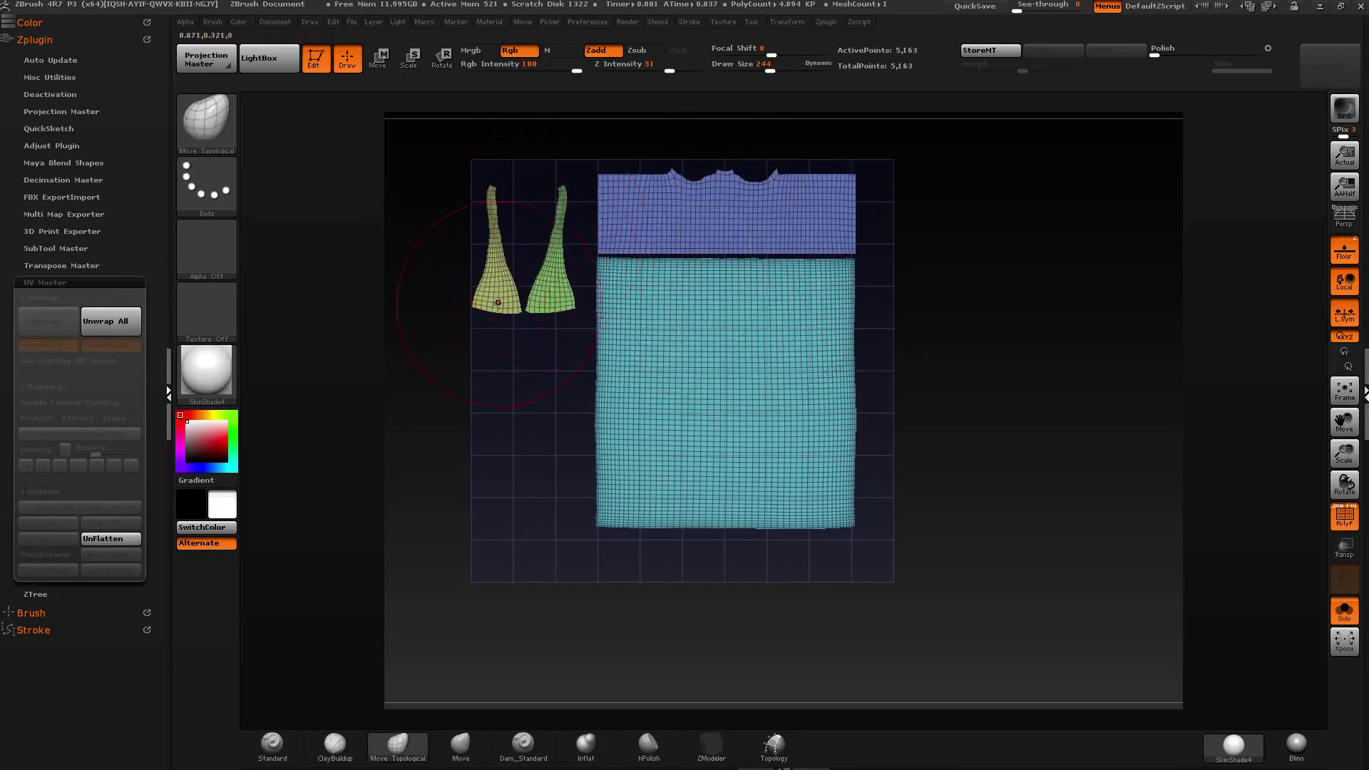
ctrl+shift+click(497, 298)
ctrl+click(493, 448)
ctrl+shift+click(501, 450)
ctrl+click(502, 450)
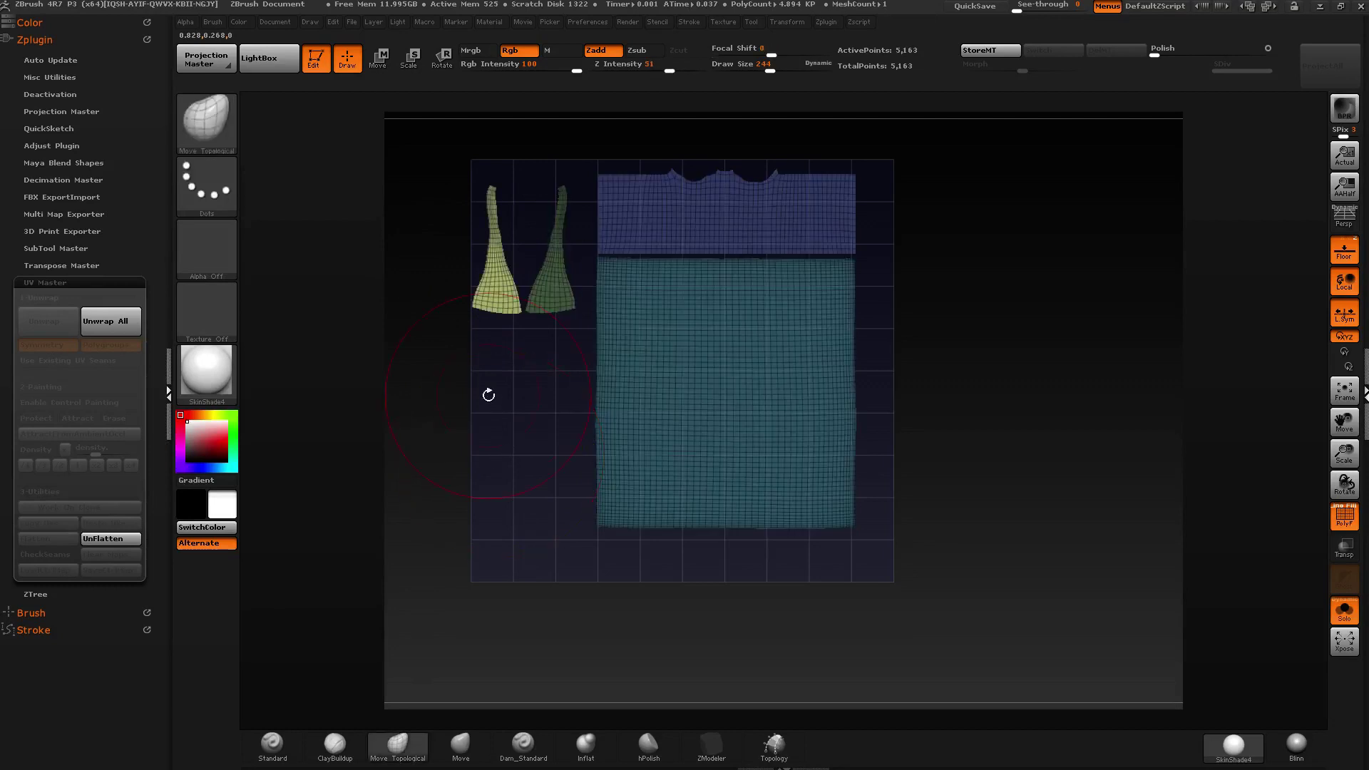
Move the yellow strap island below the green one and place both straps close beside the skirt and bodice islands.
key(w)
mouse_move(501, 277)
shift+mouse_down()
mouse_move(514, 312)
mouse_move(502, 413)
shift+mouse_up()
mouse_move(511, 343)
mouse_down()
mouse_move(551, 464)
mouse_move(504, 303)
mouse_up()
key(q)
key(w)
drag(513, 286, 562, 438)
ctrl+right_drag(735, 356, 660, 368)
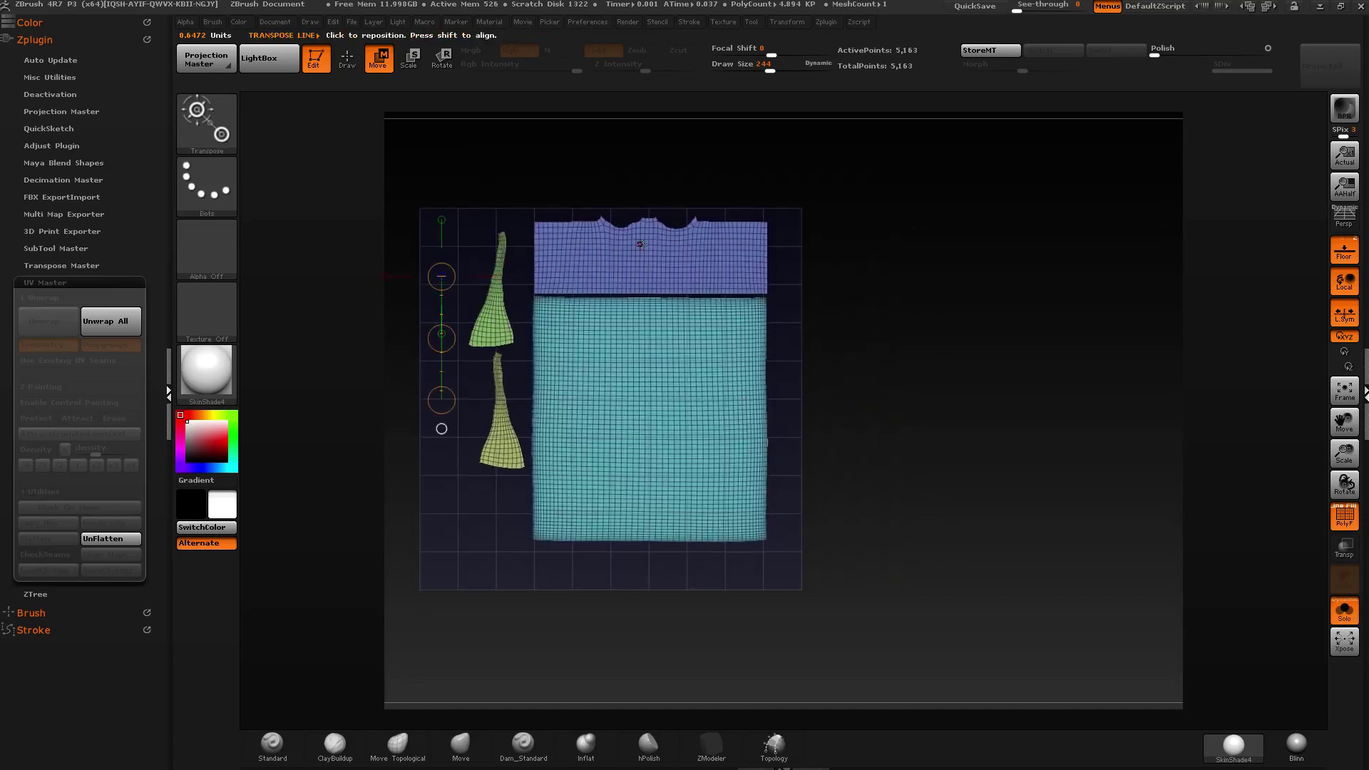
Group all UV islands into one polygroup, then shift and scale them together to fill the UV square.
key(q)
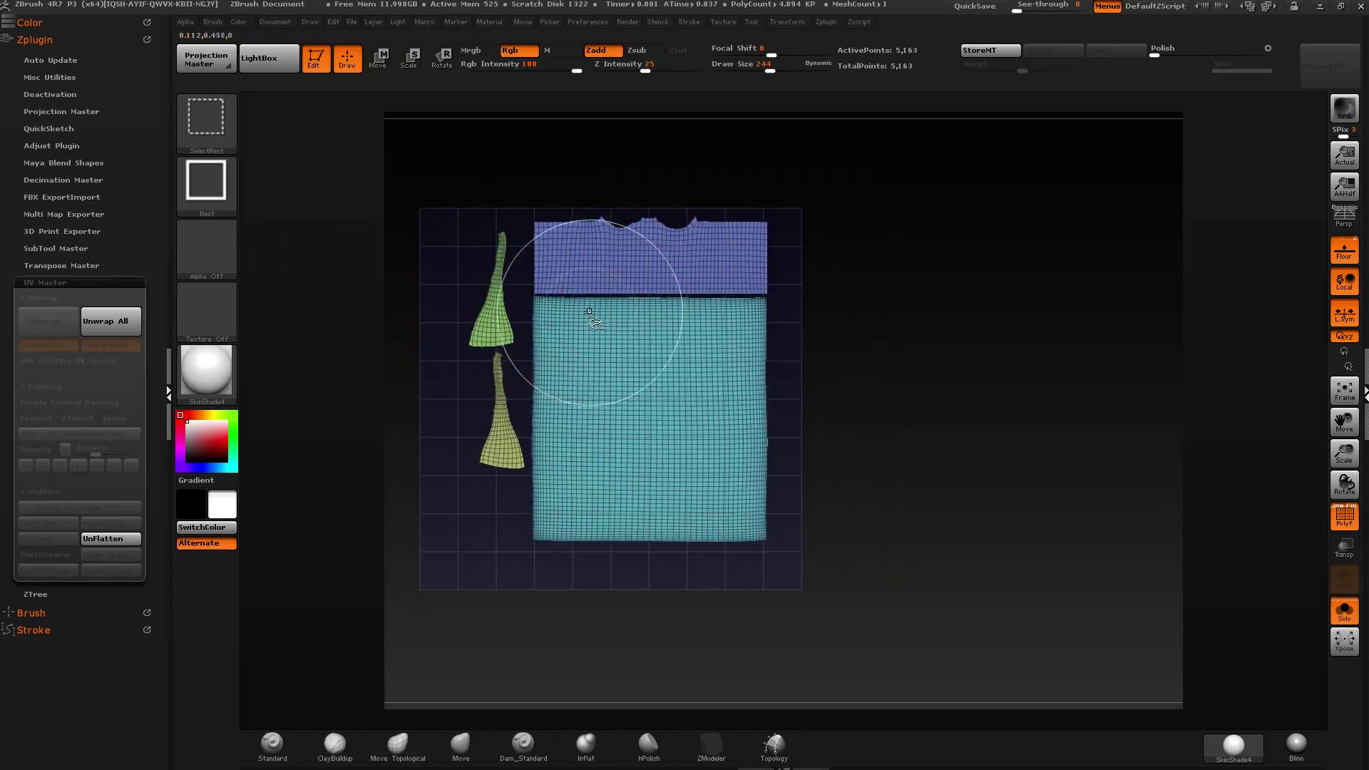
key(ctrl+w)
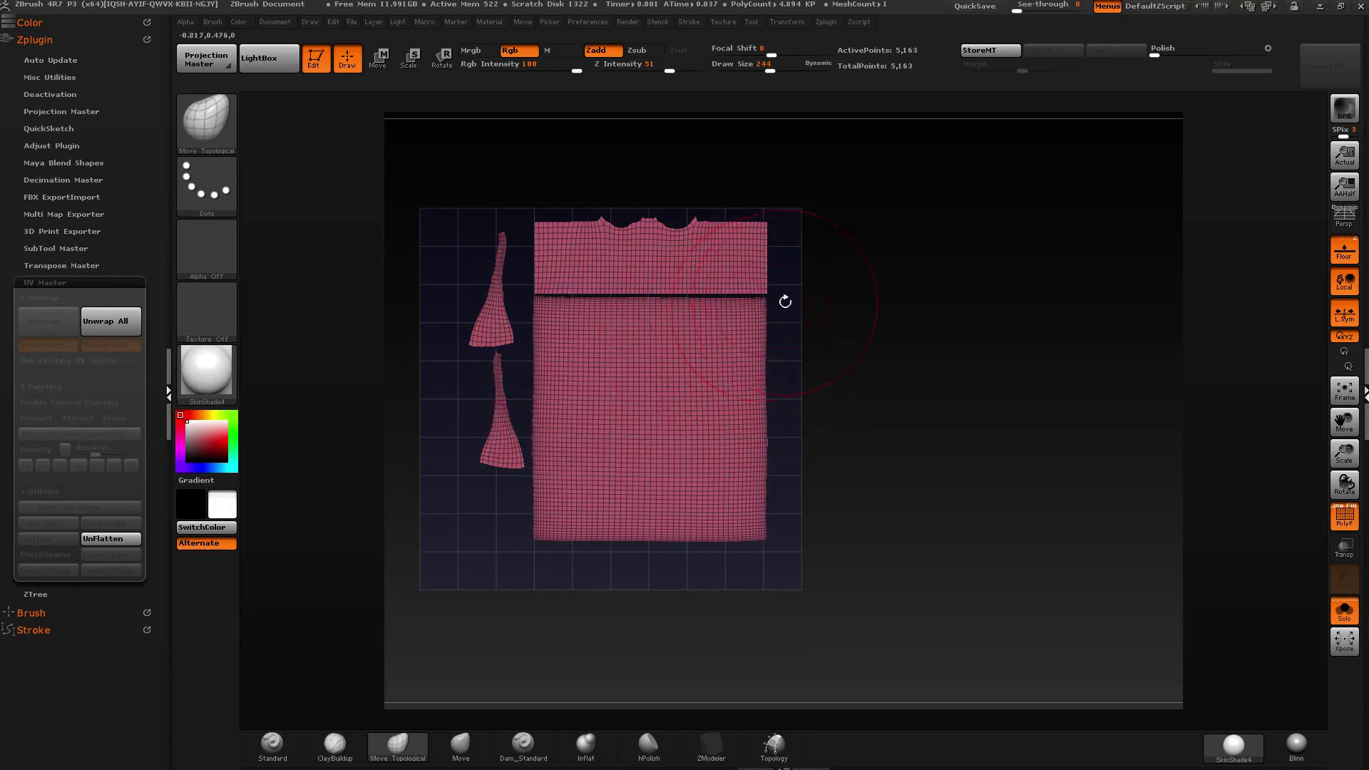
key(w)
drag(644, 249, 853, 248)
drag(749, 248, 708, 248)
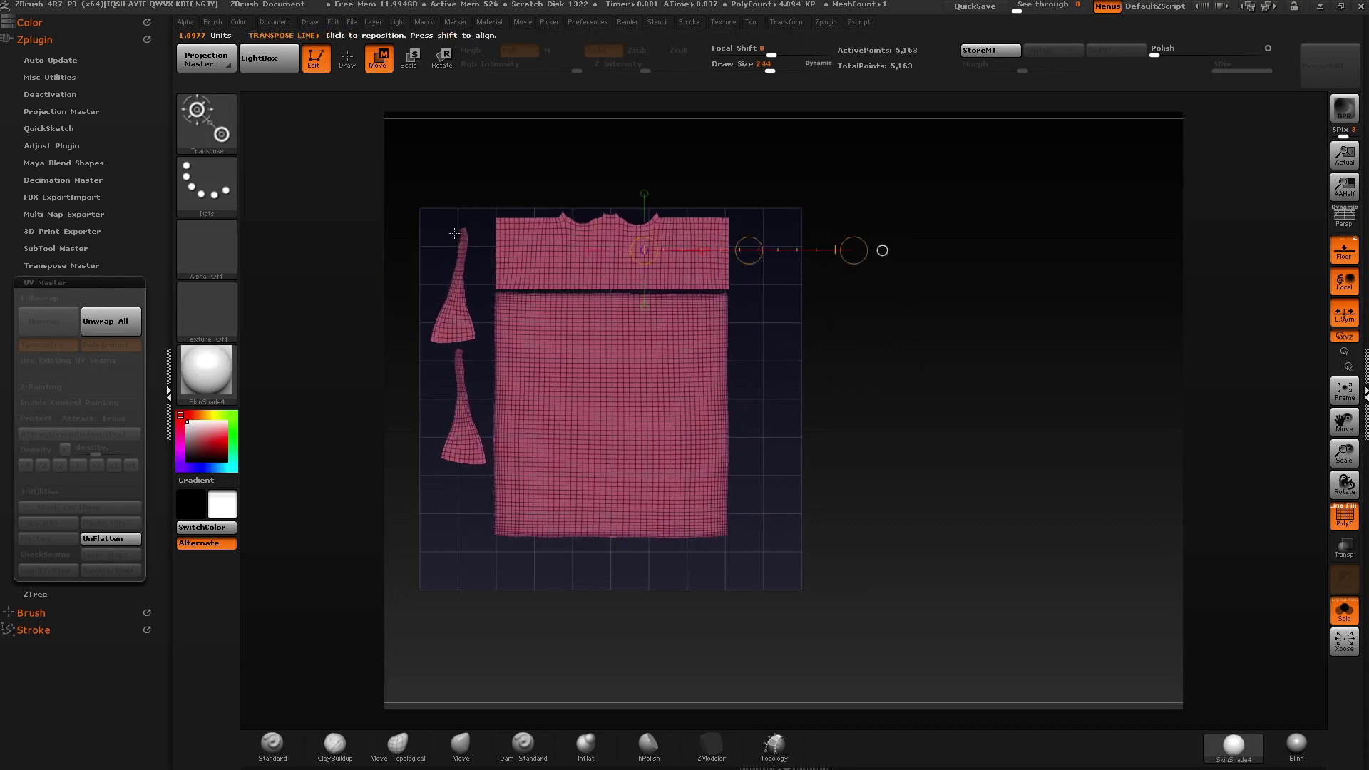
mouse_move(460, 229)
mouse_down()
mouse_move(793, 220)
mouse_move(784, 509)
mouse_move(789, 499)
mouse_up()
key(q)
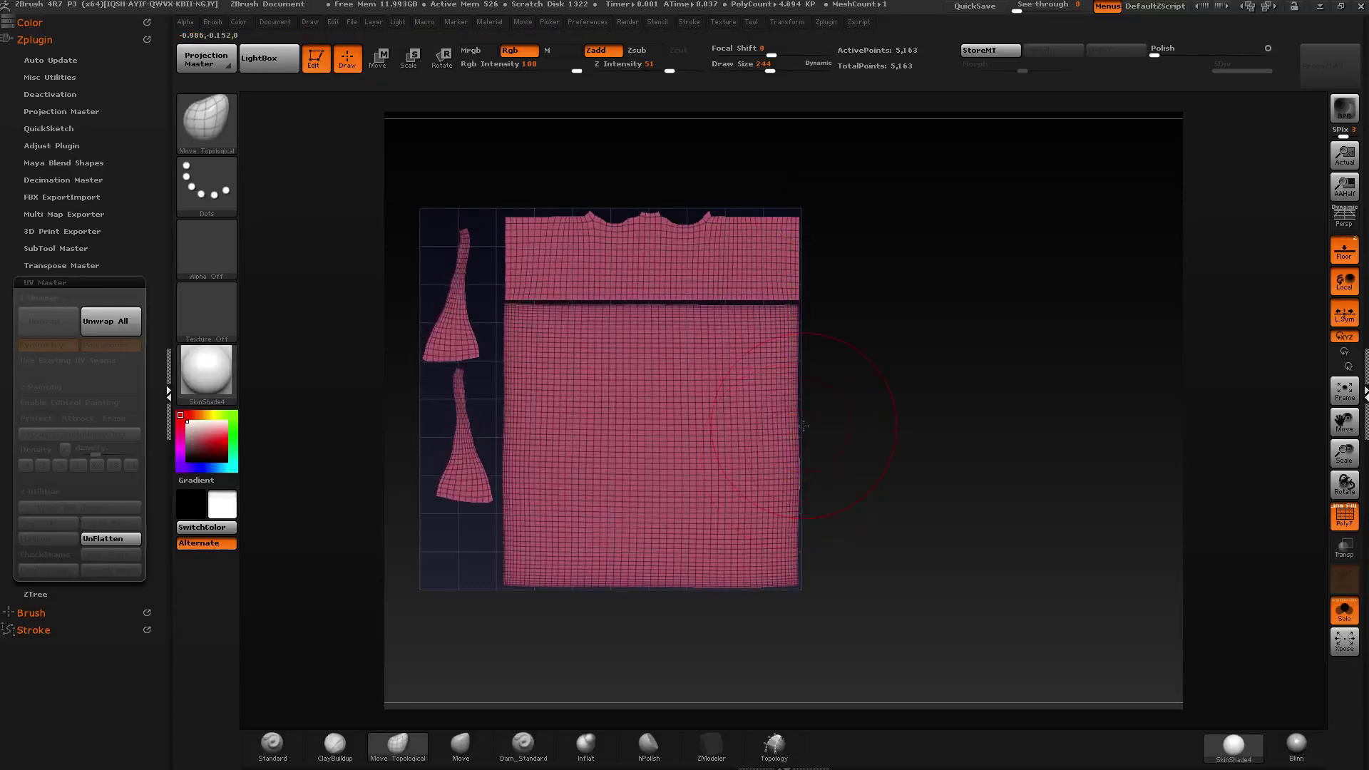
Unflatten the UVs back to the 3D dress with PolyFrame display on, and recheck the flattened layout.
click(101, 539)
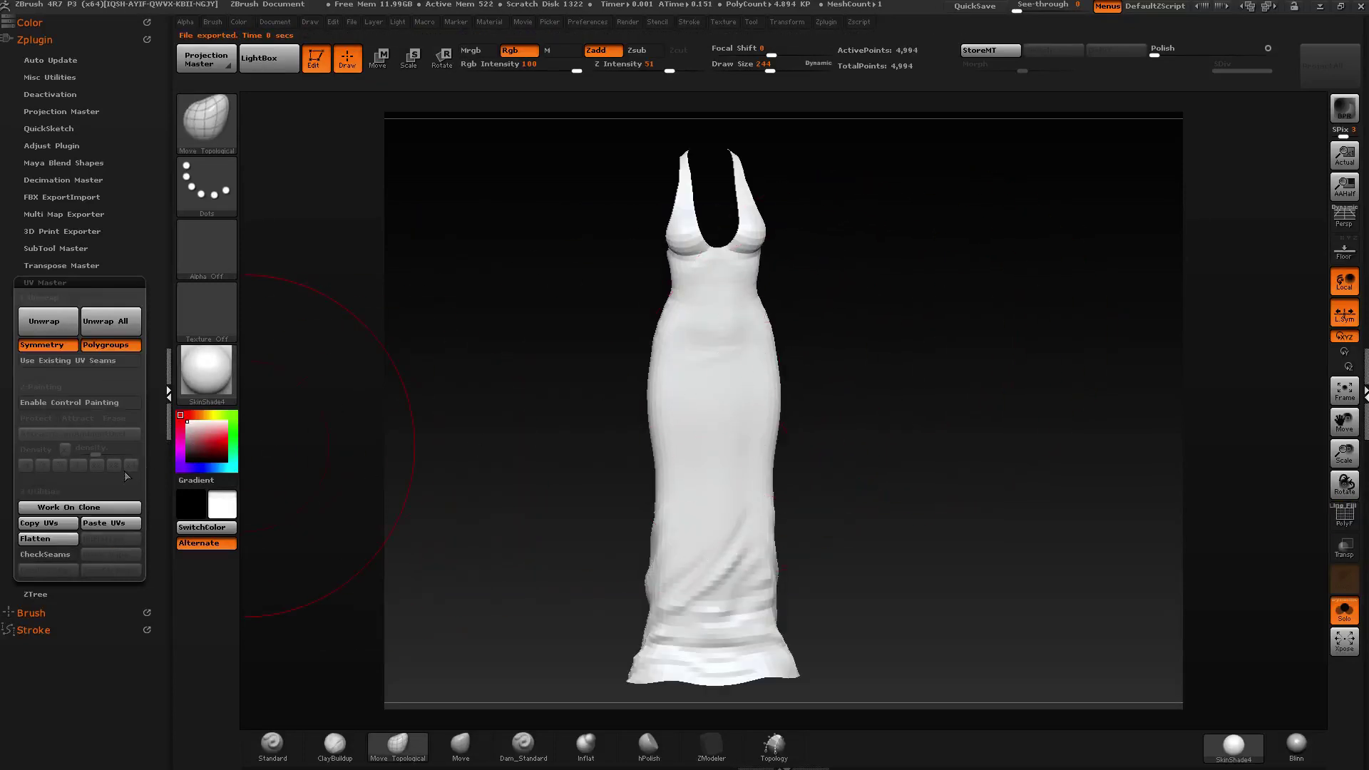
click(1345, 515)
drag(845, 371, 720, 256)
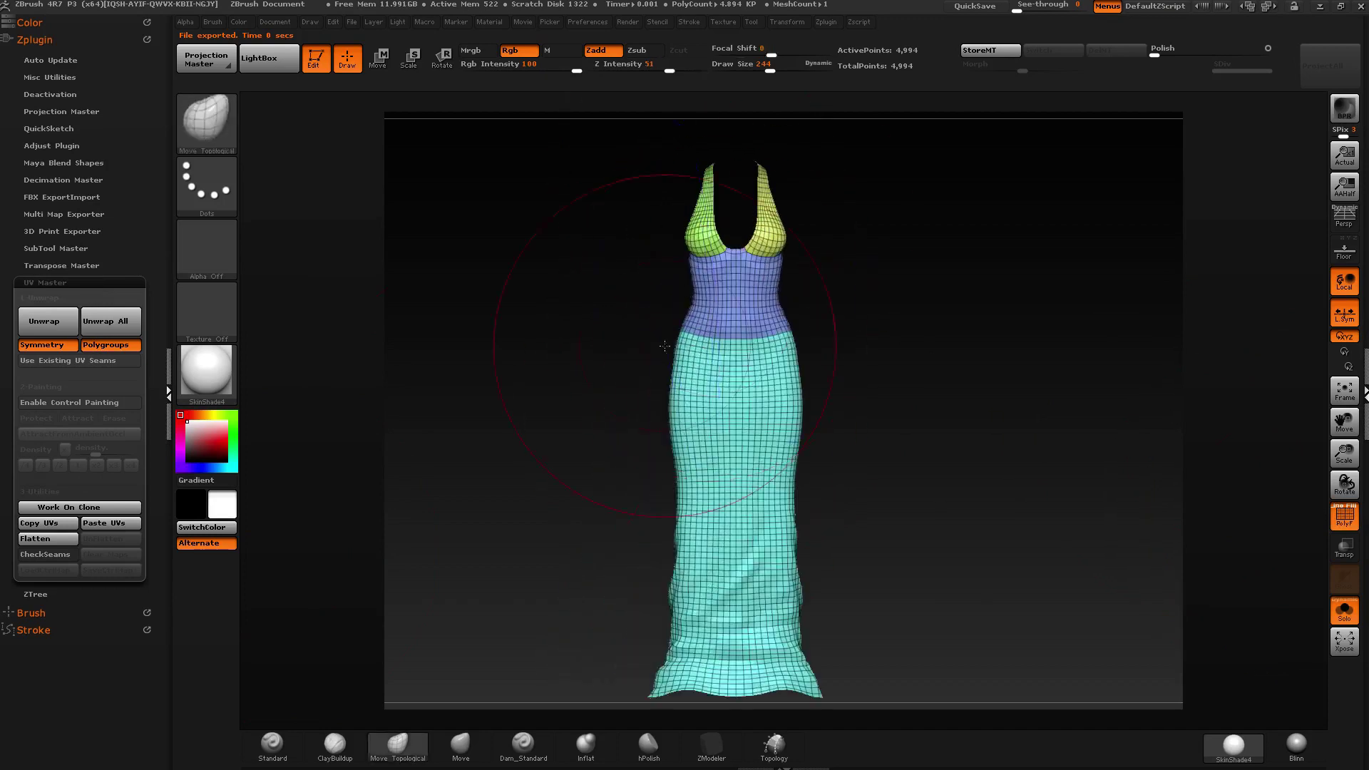
click(44, 540)
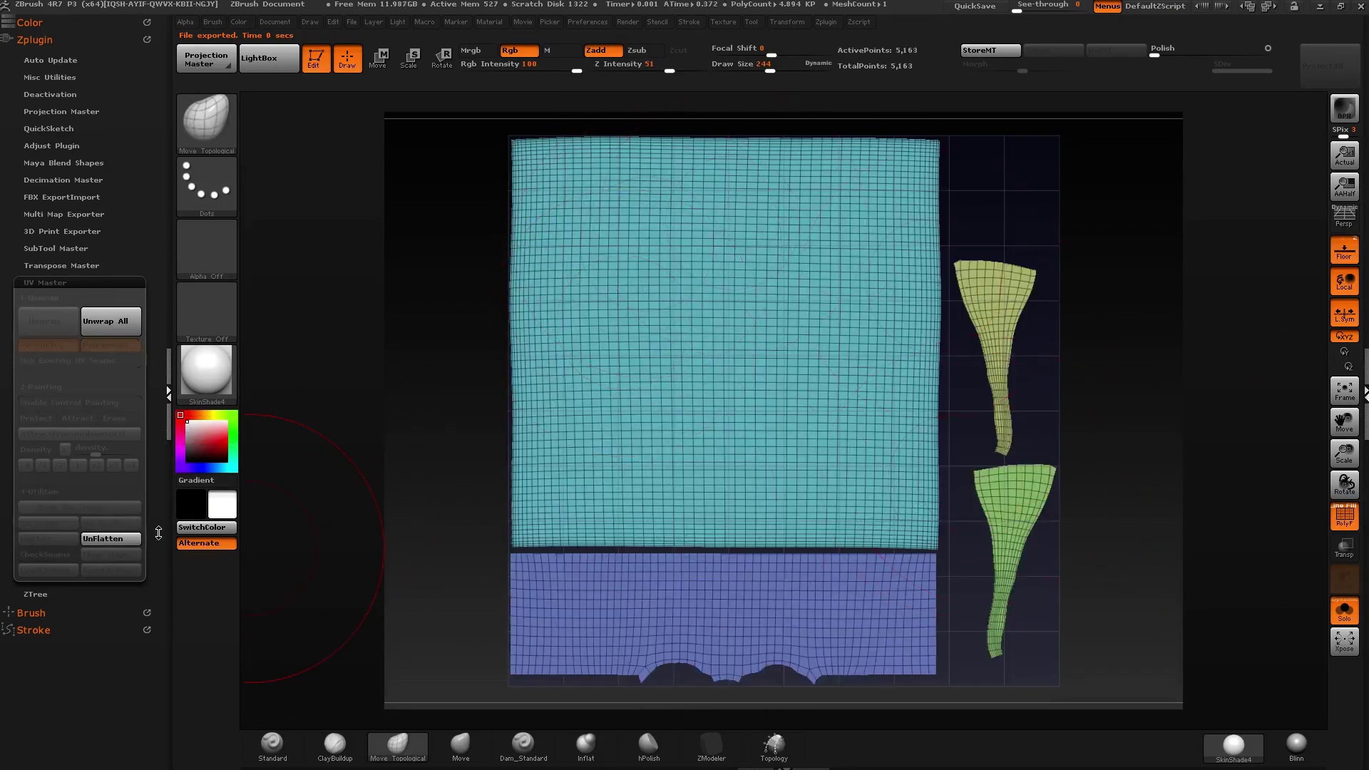
click(118, 540)
Expand the dress's UV Map settings with the Adjust options, along with the Texture Map settings.
click(1364, 452)
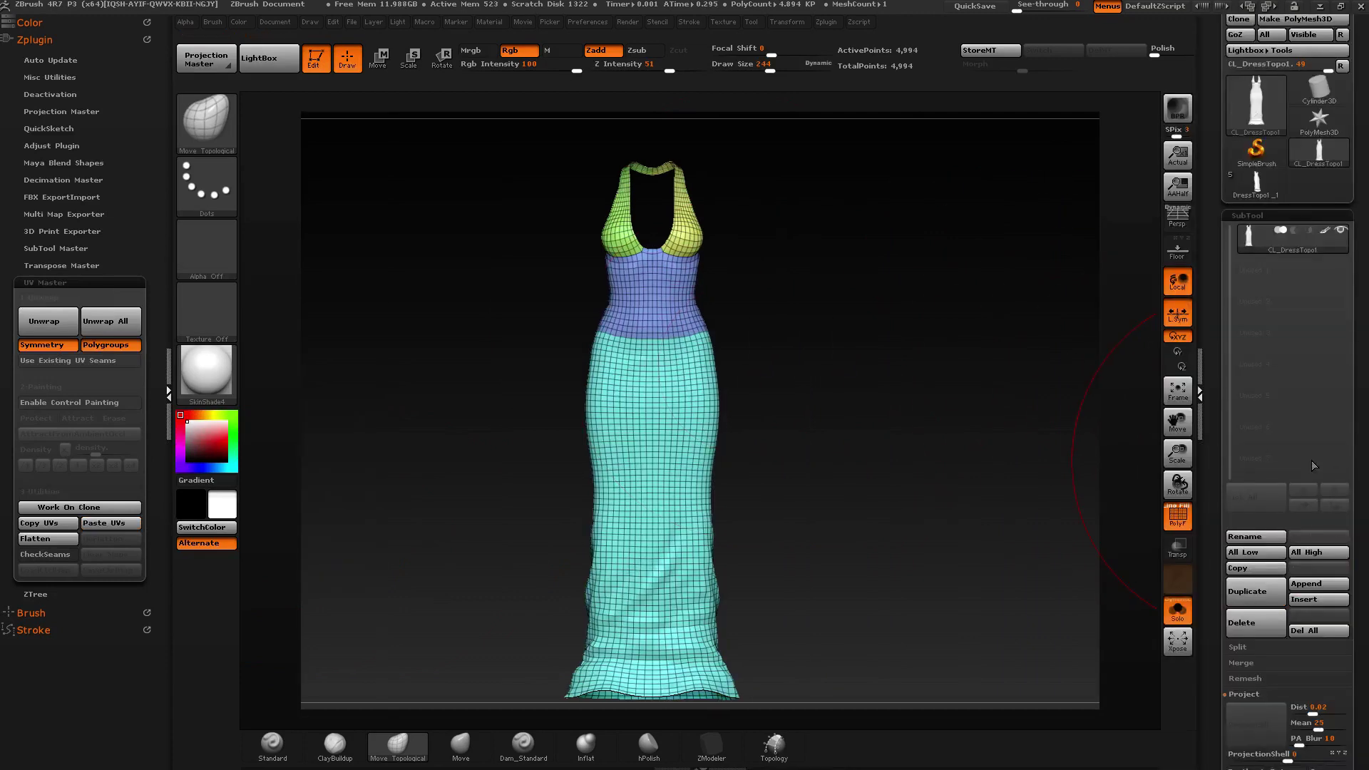
scroll(1360, 178, down, 5)
scroll(1241, 233, up, 2)
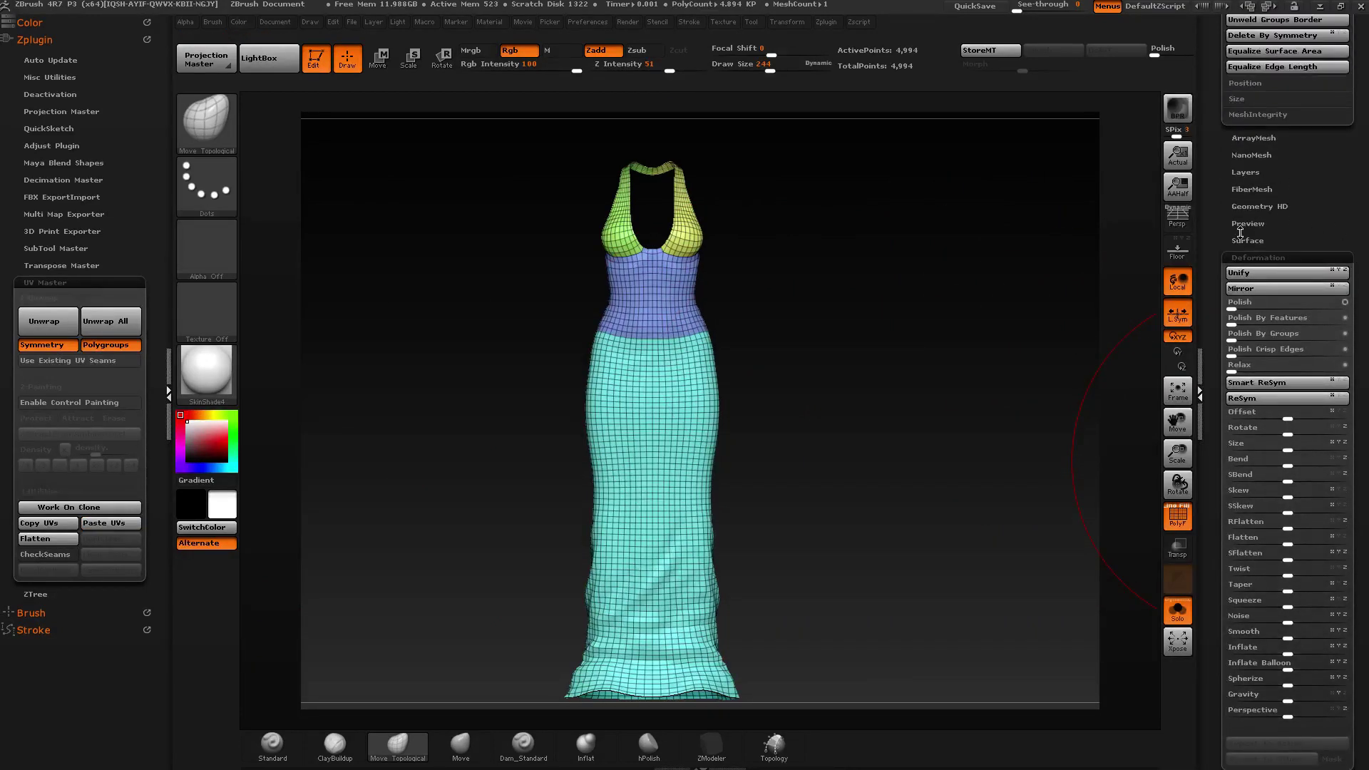
scroll(1221, 250, down, 12)
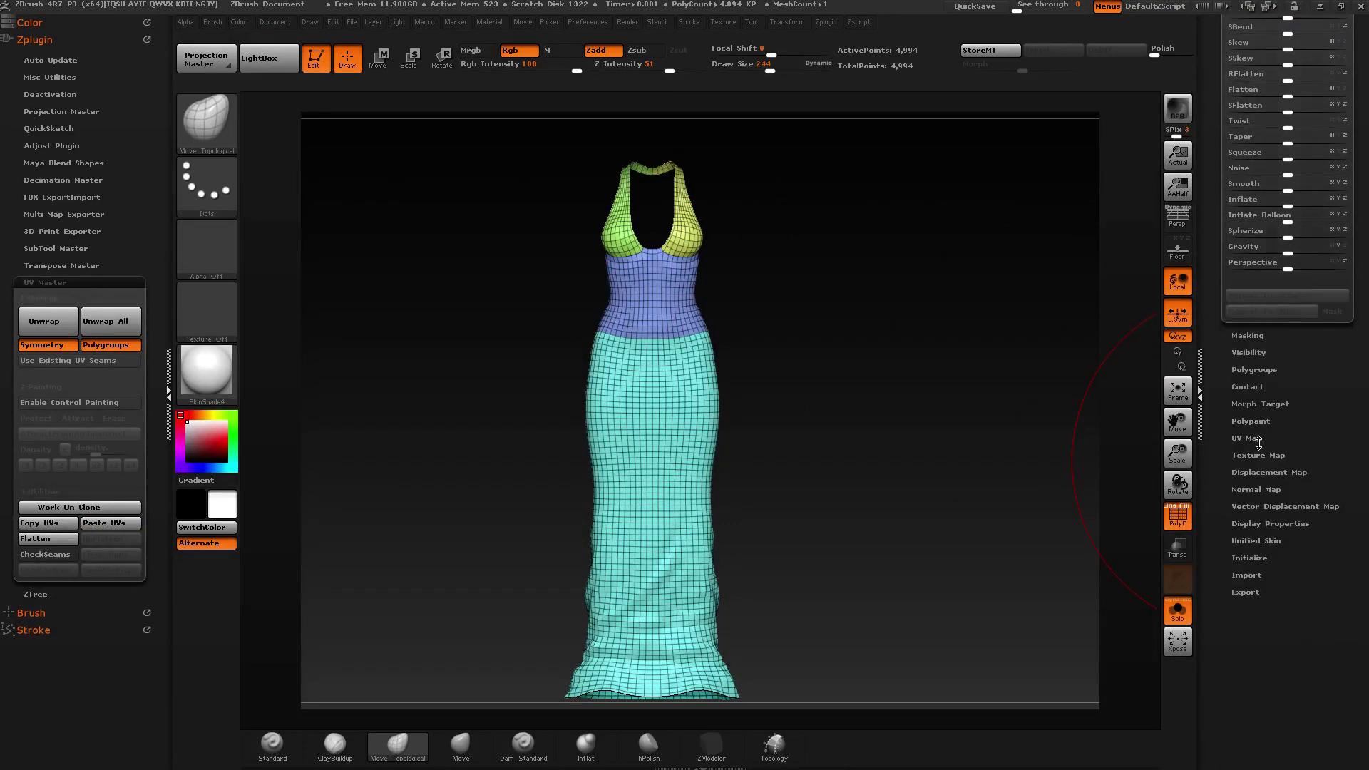
click(1258, 440)
scroll(1256, 457, down, 3)
click(1253, 469)
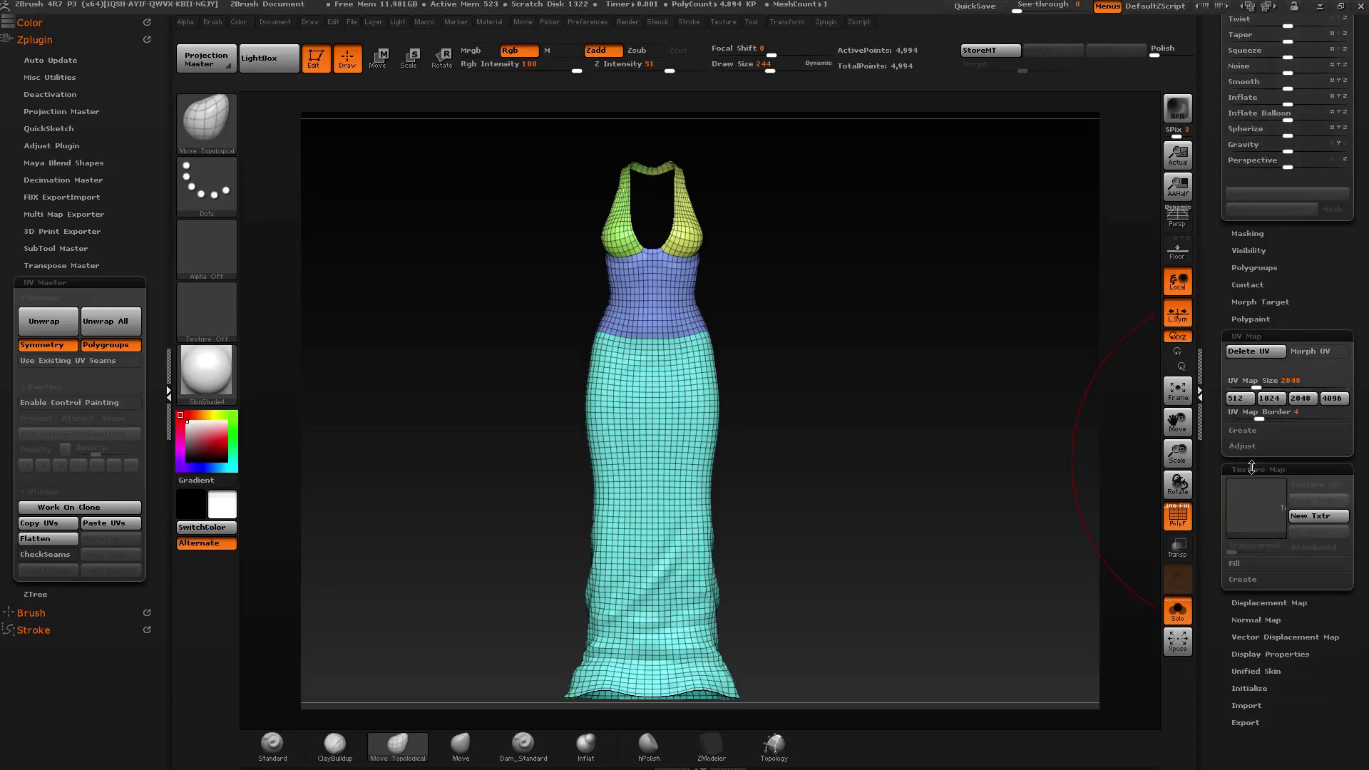
click(1242, 445)
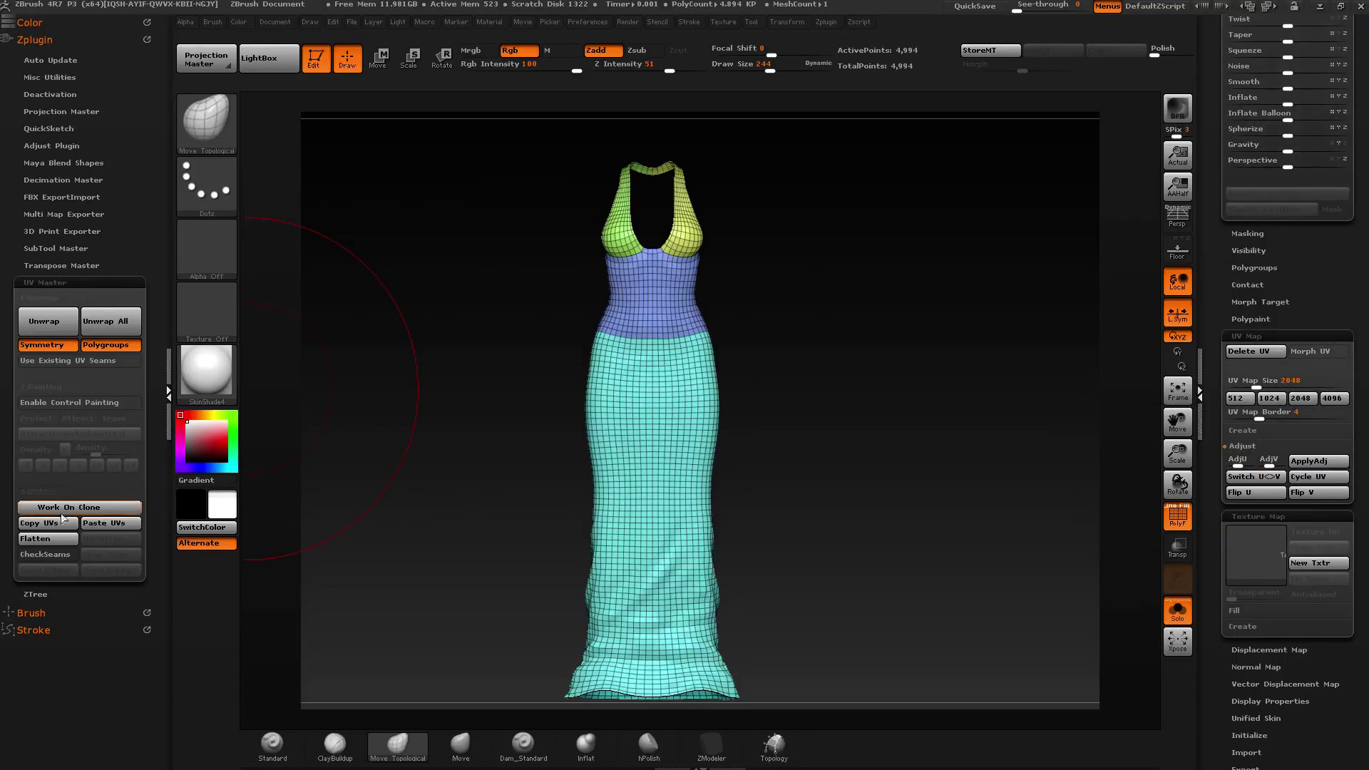
Flatten the dress UVs again and isolate the two strap islands, hiding the bodice and skirt.
click(47, 539)
mouse_move(970, 328)
mouse_down()
mouse_move(982, 300)
mouse_move(962, 297)
mouse_up()
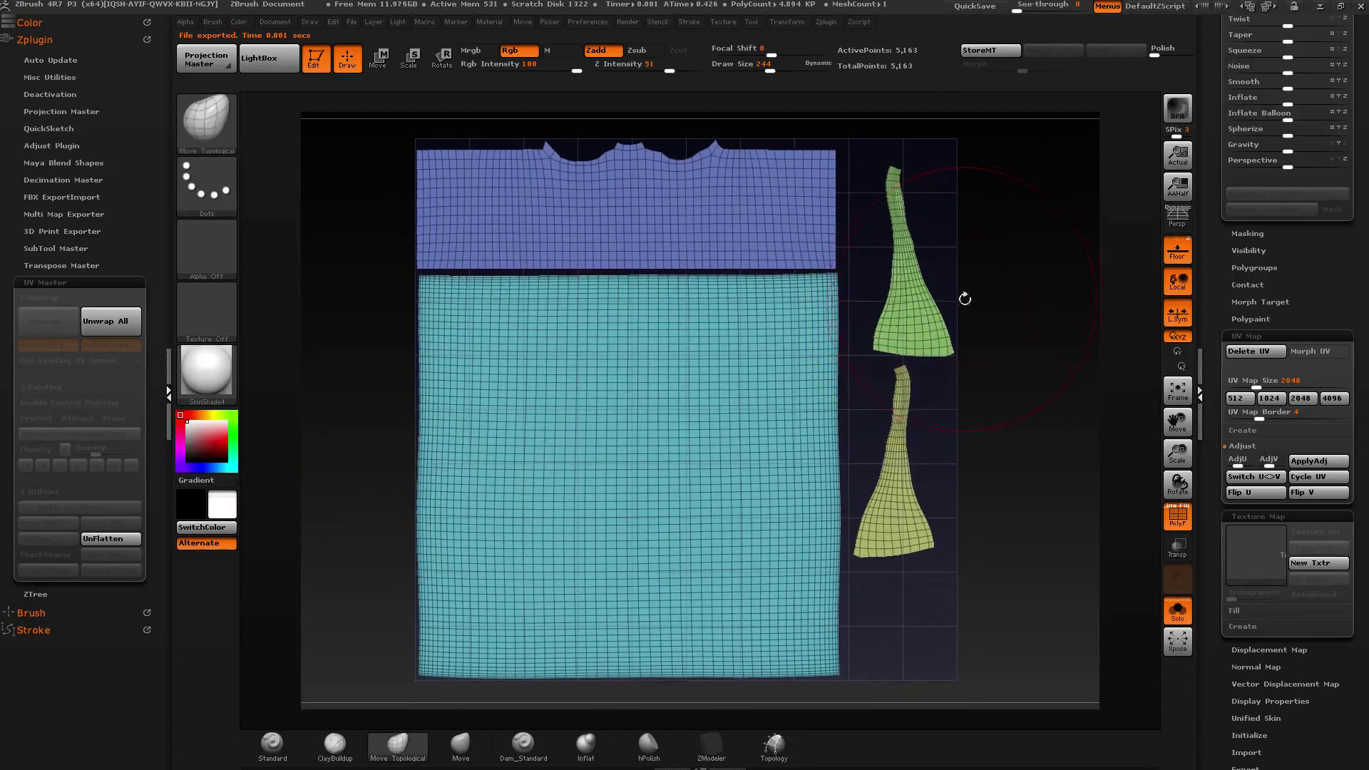
key(ctrl+shift)
ctrl+shift+click(920, 314)
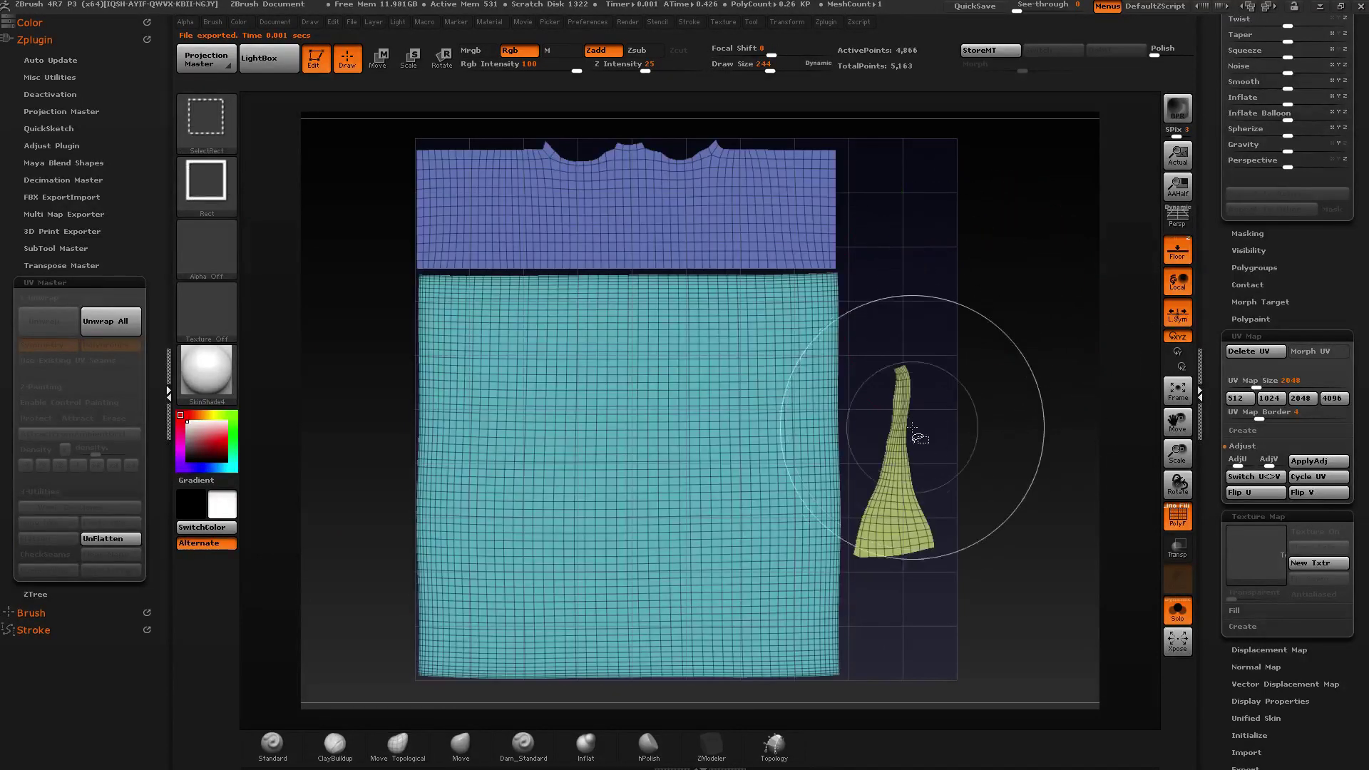
ctrl+shift+click(914, 428)
ctrl+shift+click(1021, 419)
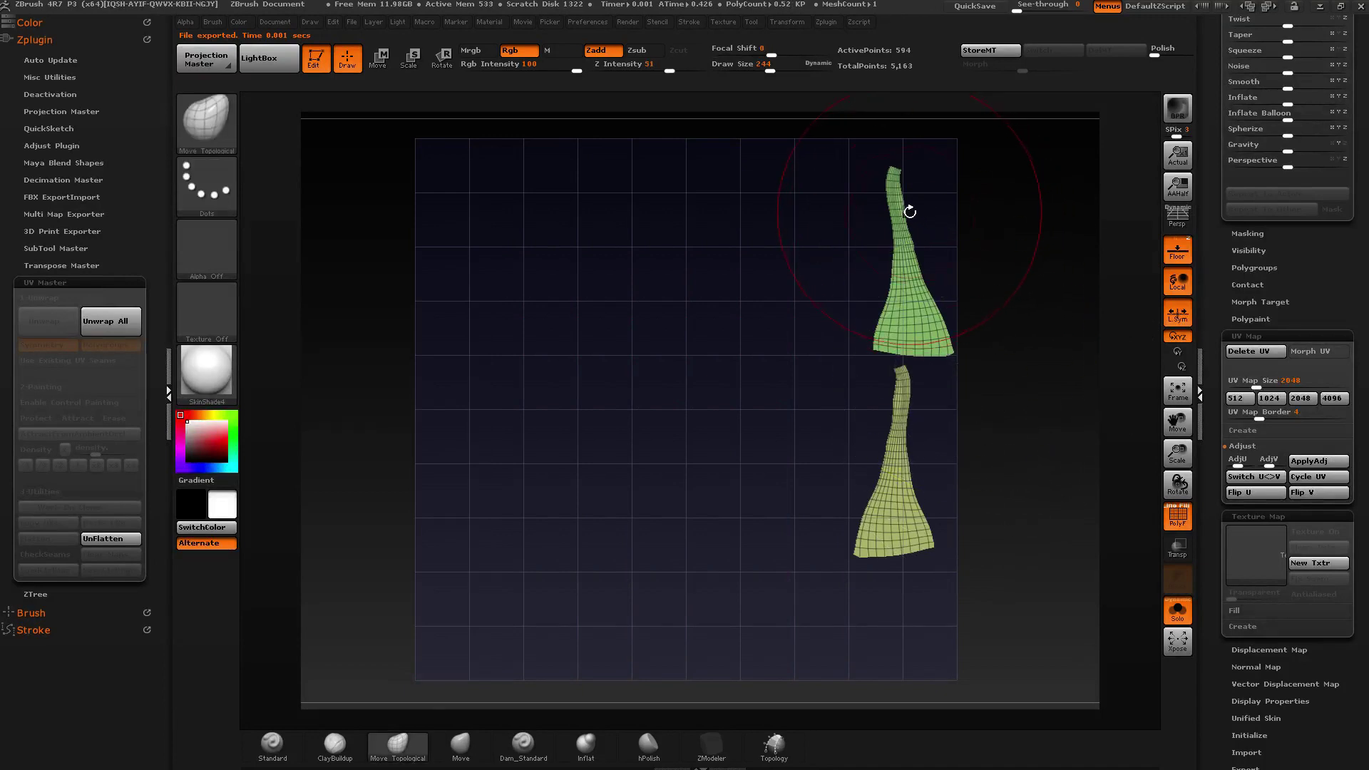
Group both strap islands into one polygroup and stretch them vertically to use the full height of the UV square.
key(w)
drag(894, 168, 894, 302)
key(ctrl+z)
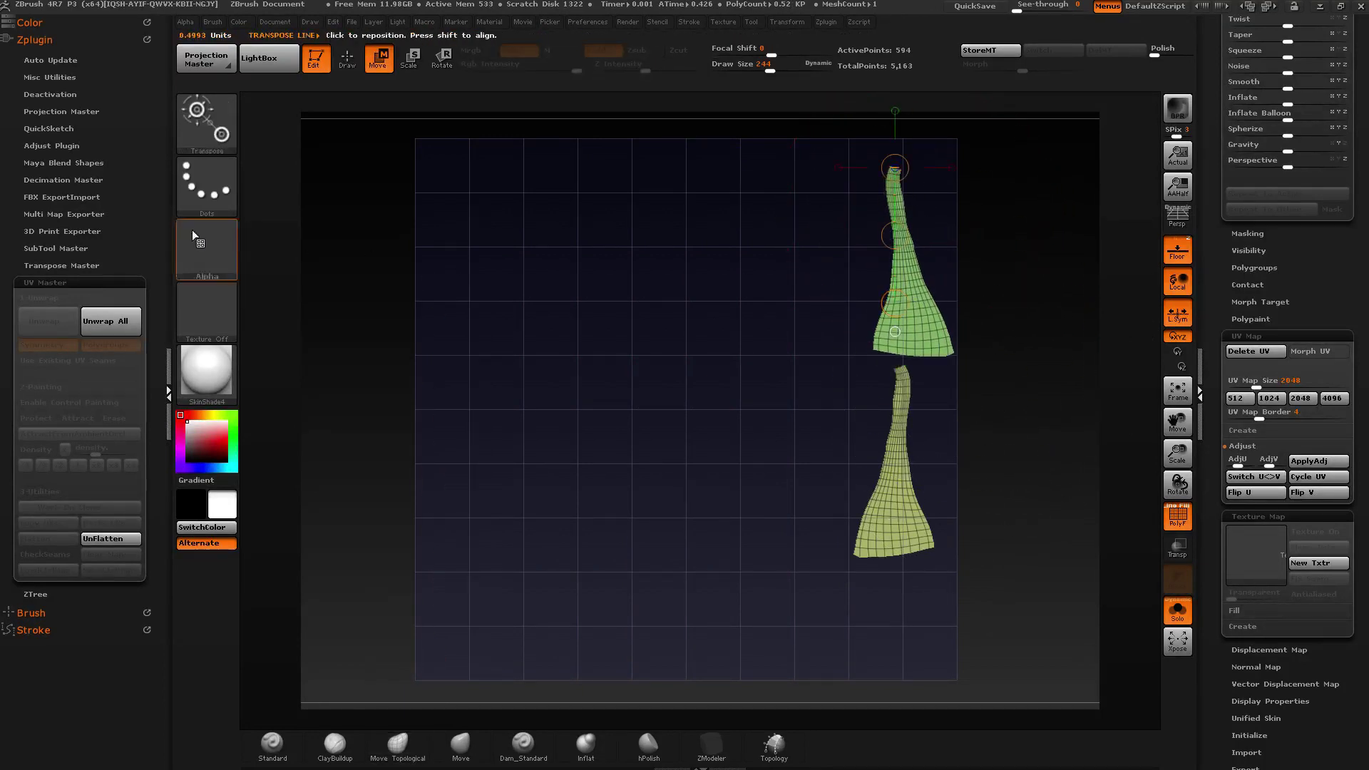
key(ctrl+w)
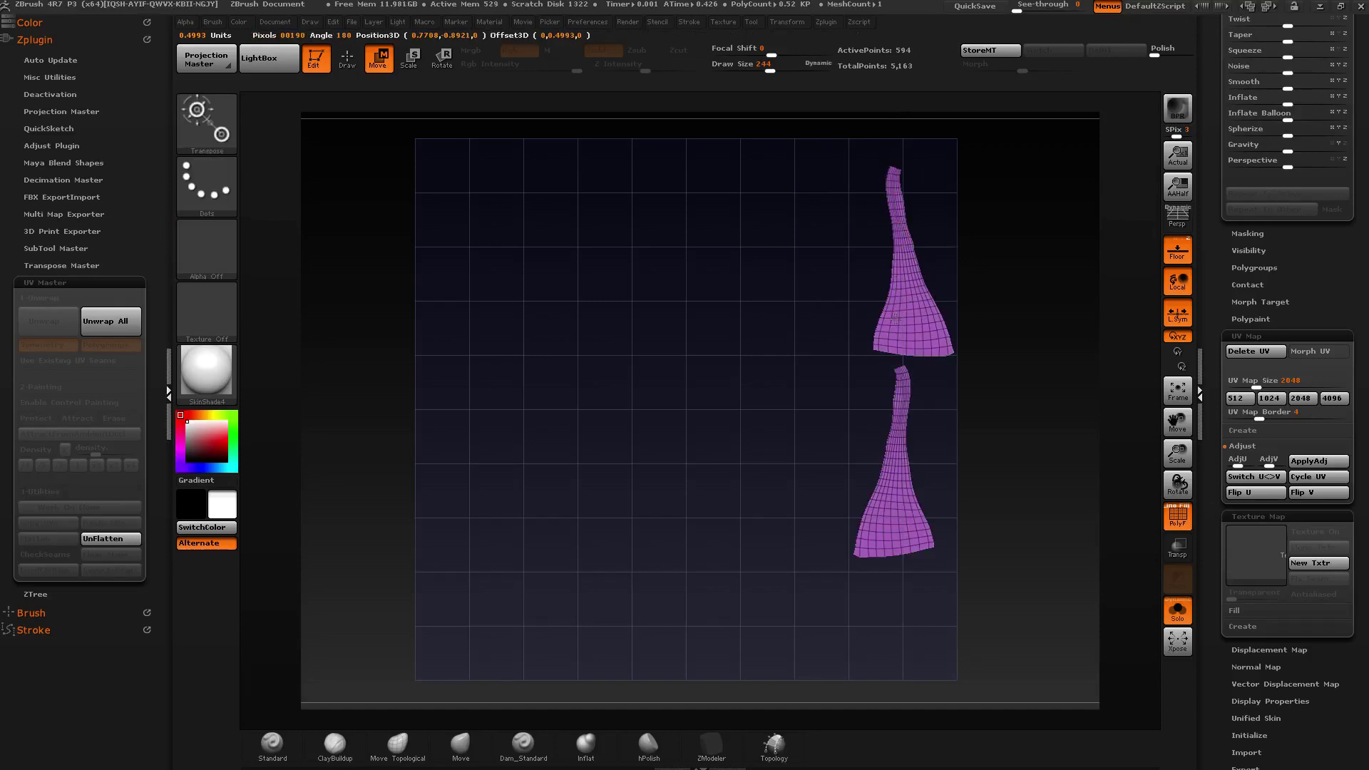
drag(887, 237, 886, 328)
shift+drag(890, 166, 886, 454)
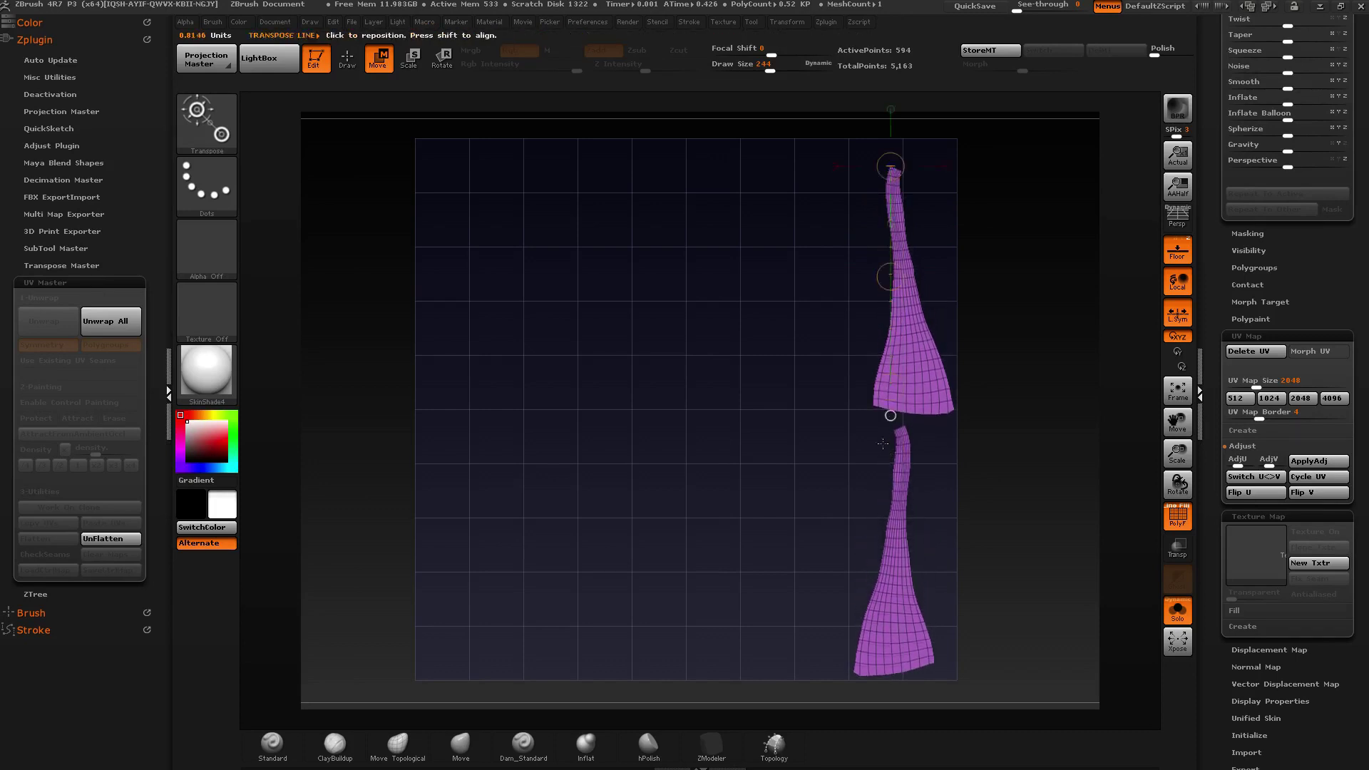
drag(889, 277, 888, 264)
Show all UV islands again and unflatten them back to the 3D dress.
key(q)
ctrl+shift+click(606, 382)
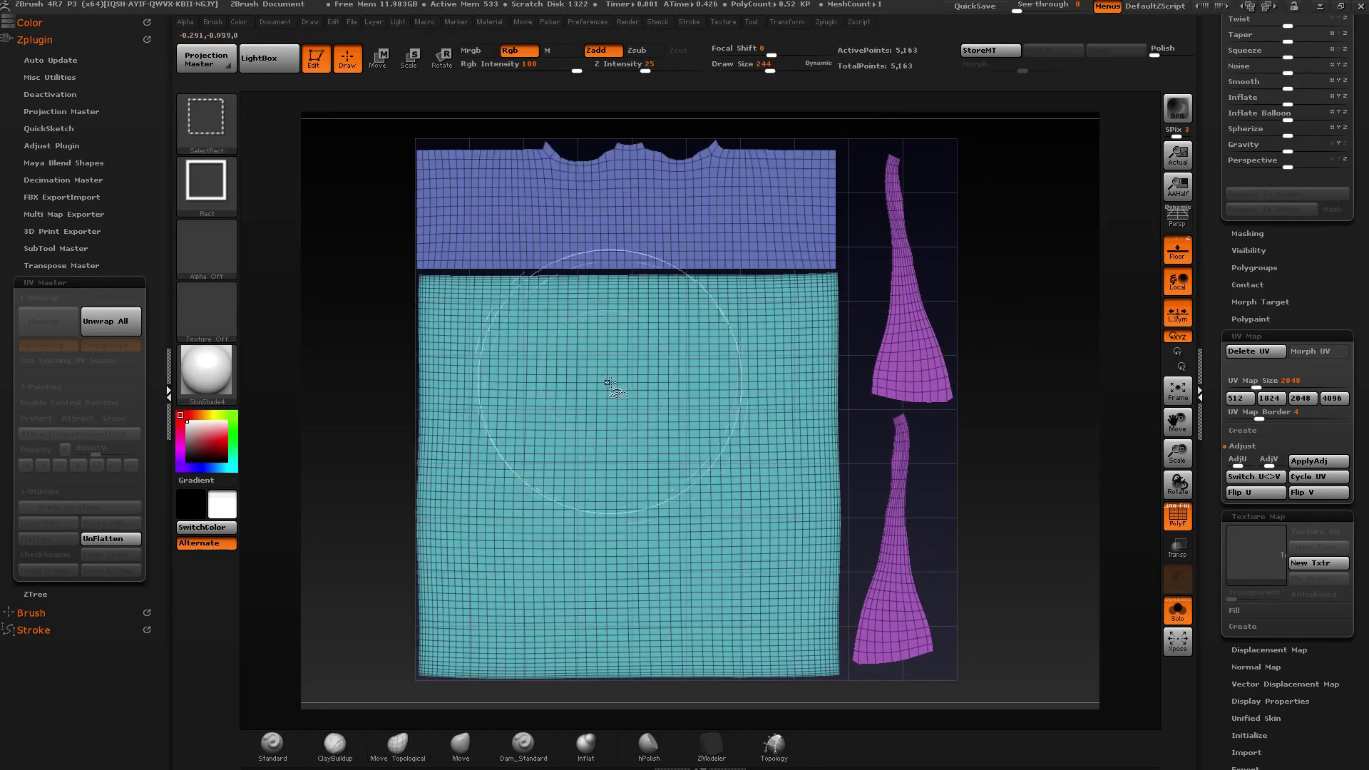
click(121, 542)
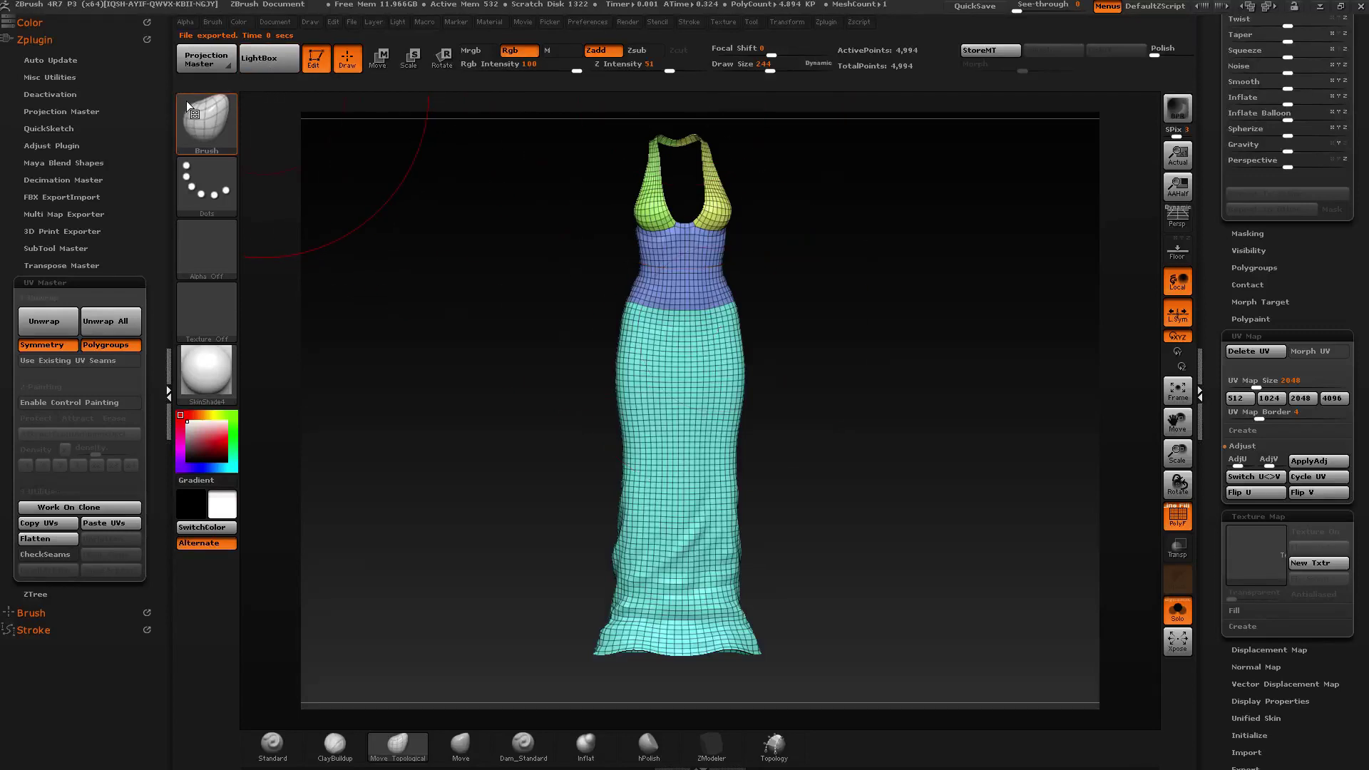
Load UVMaster_c1.jpg from LightBox's UVMaster checker textures and assign it as the dress's texture map.
click(283, 63)
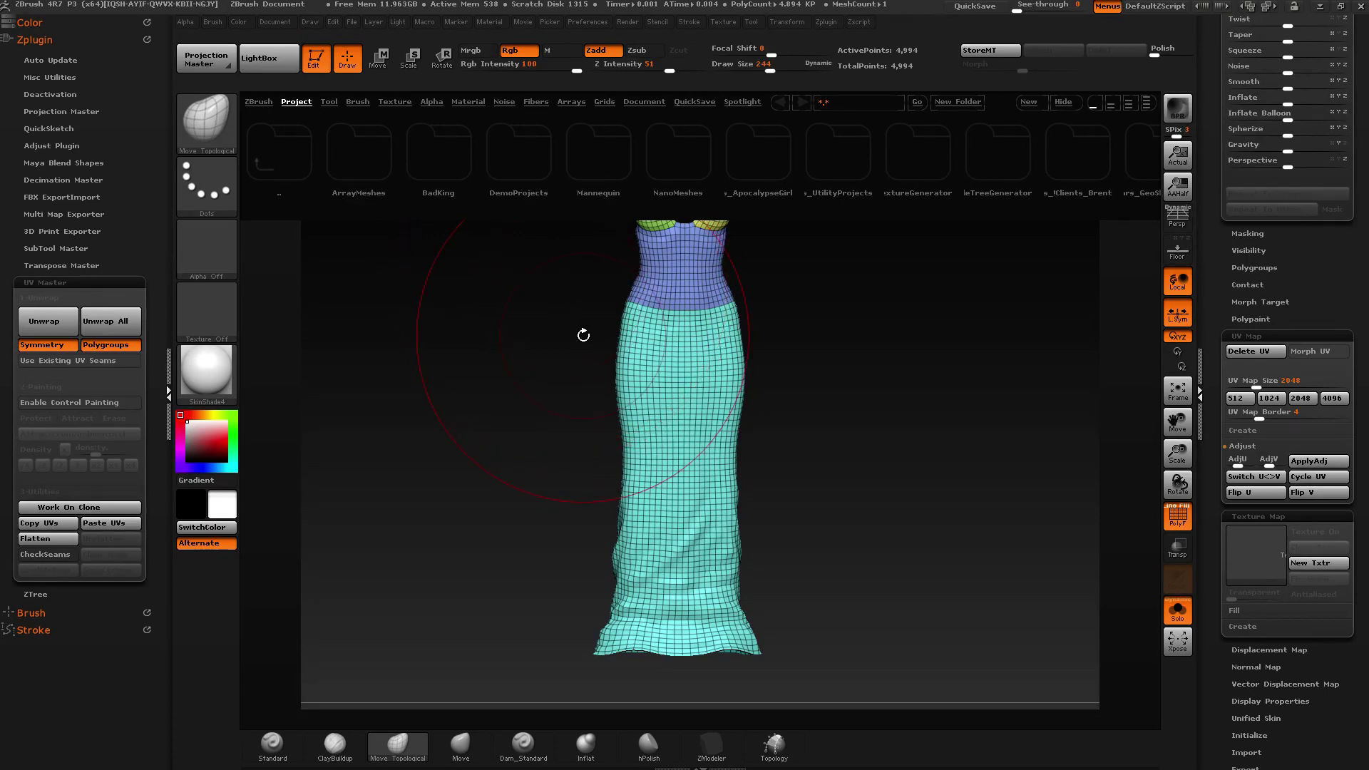
click(398, 104)
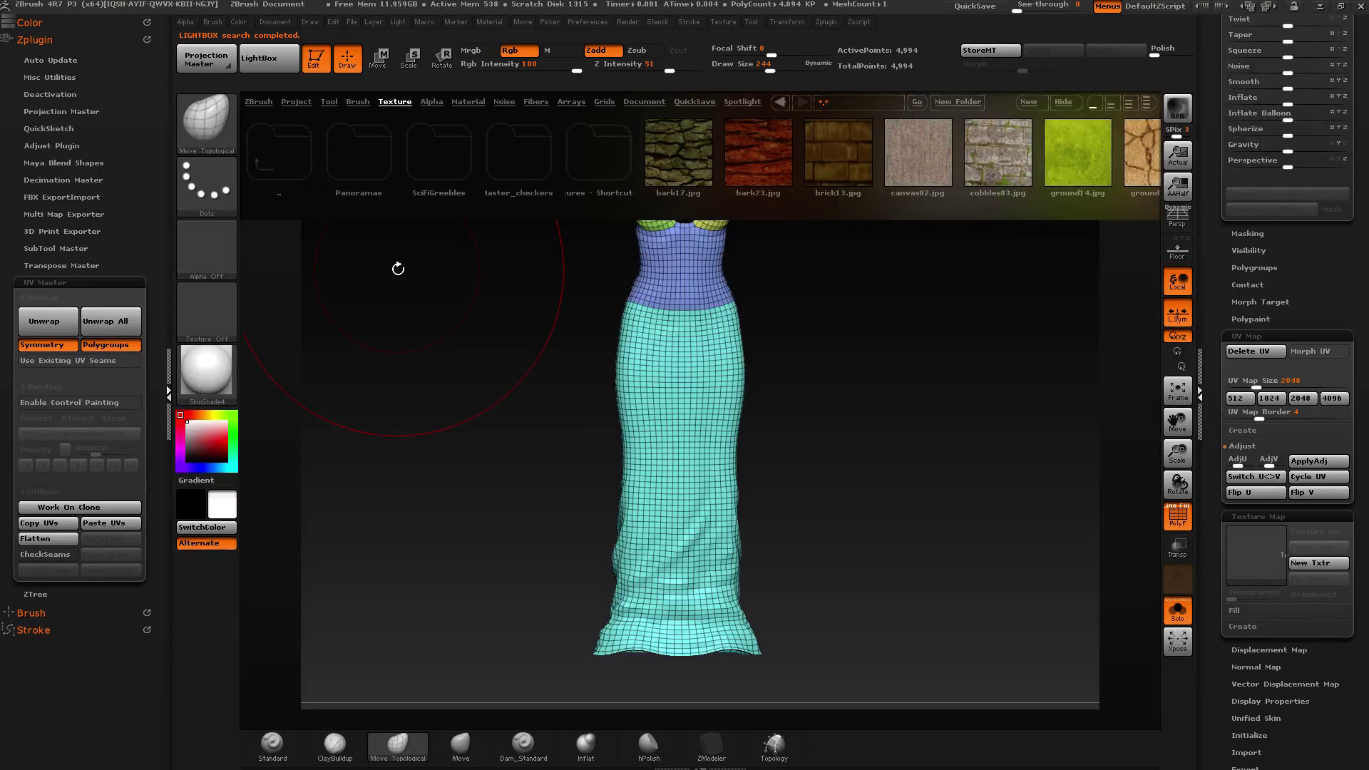
click(539, 148)
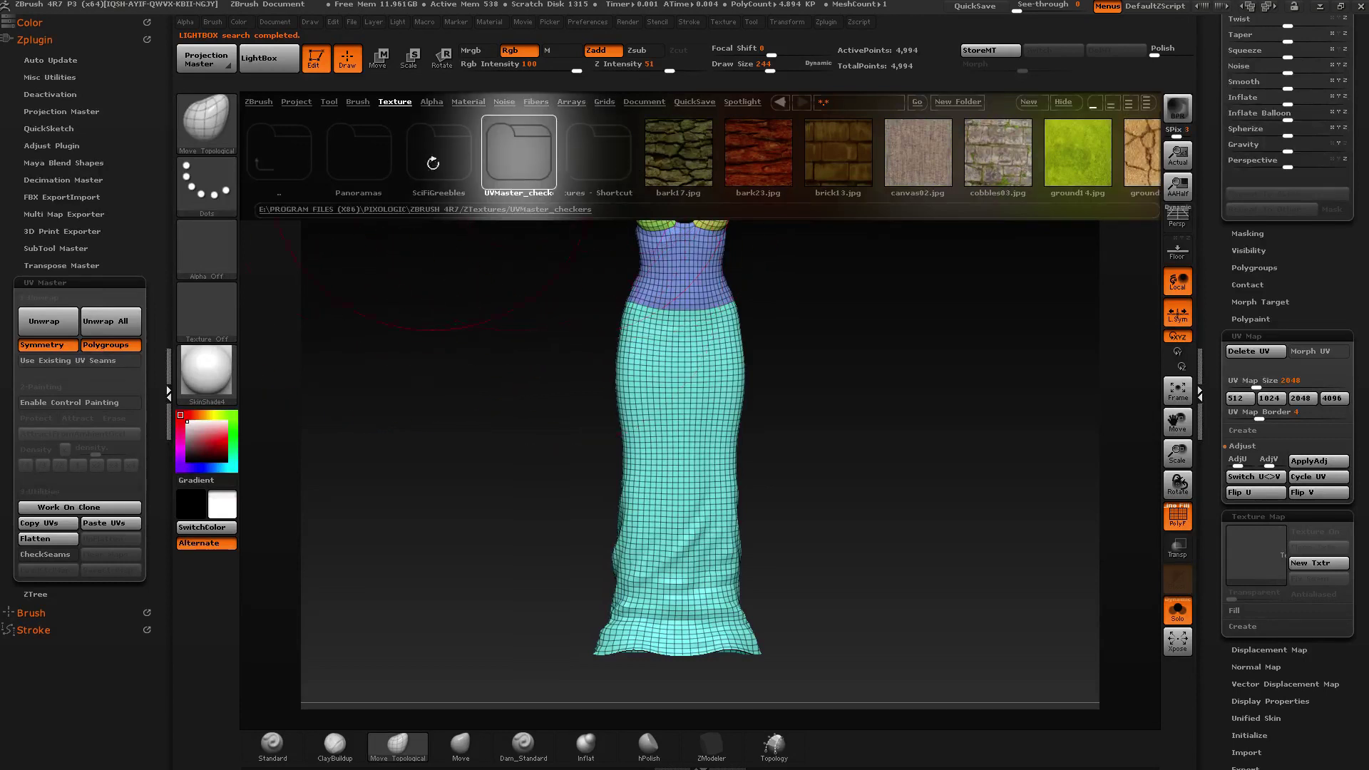
click(588, 178)
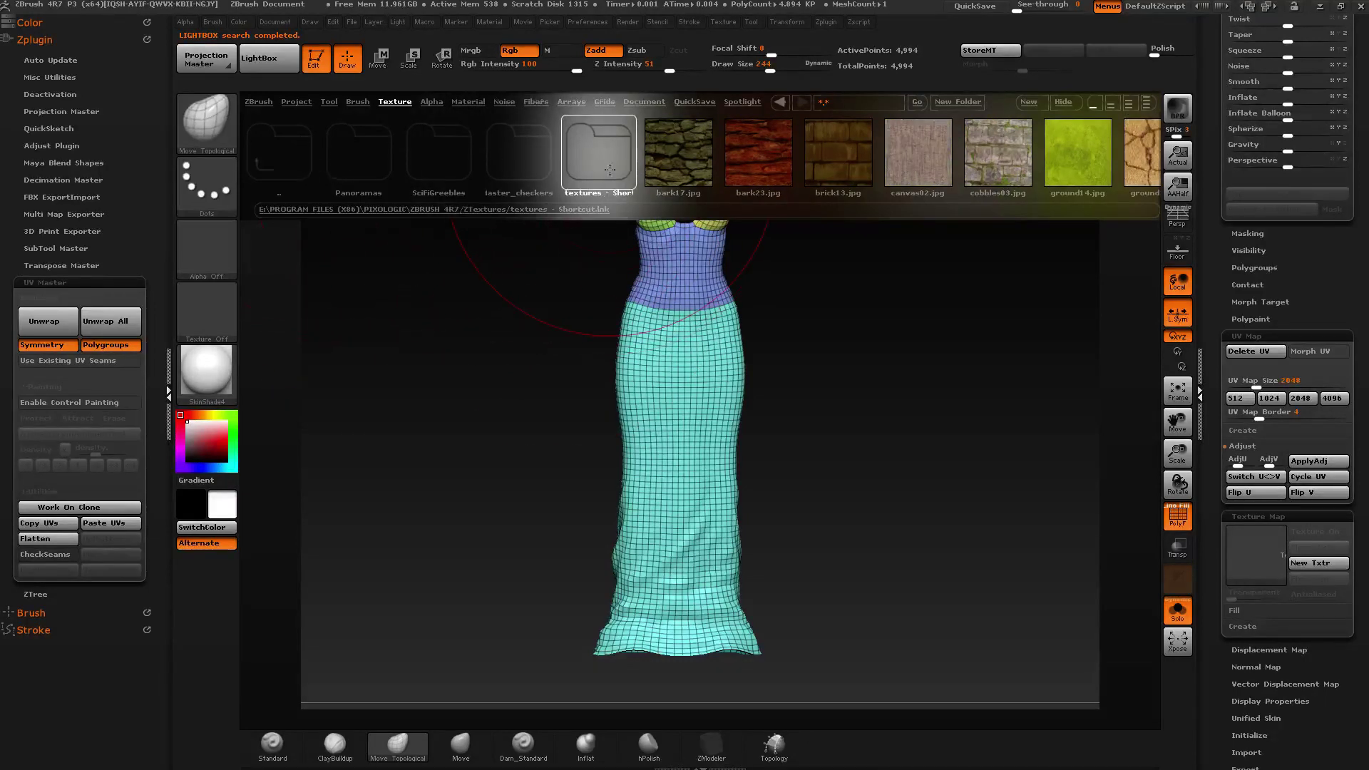
click(530, 147)
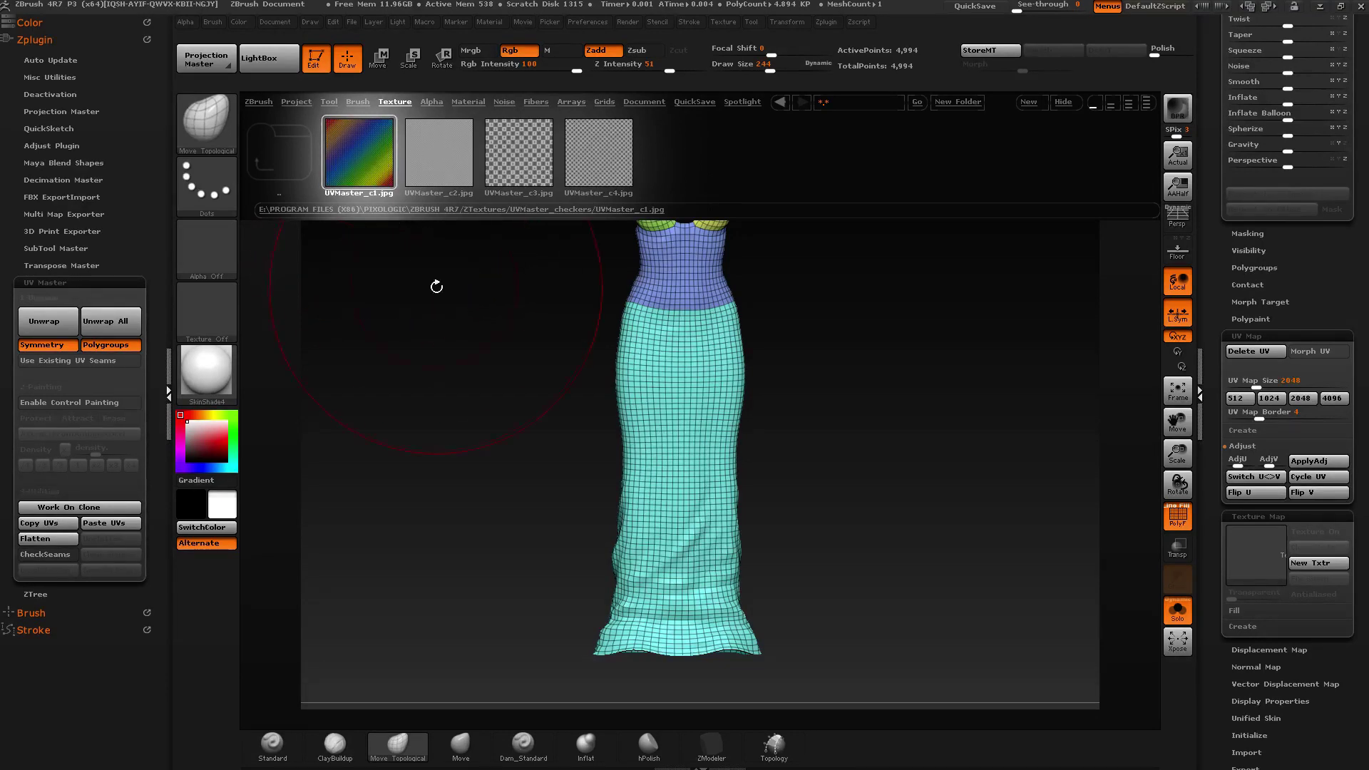
click(269, 57)
drag(1337, 292, 1347, 199)
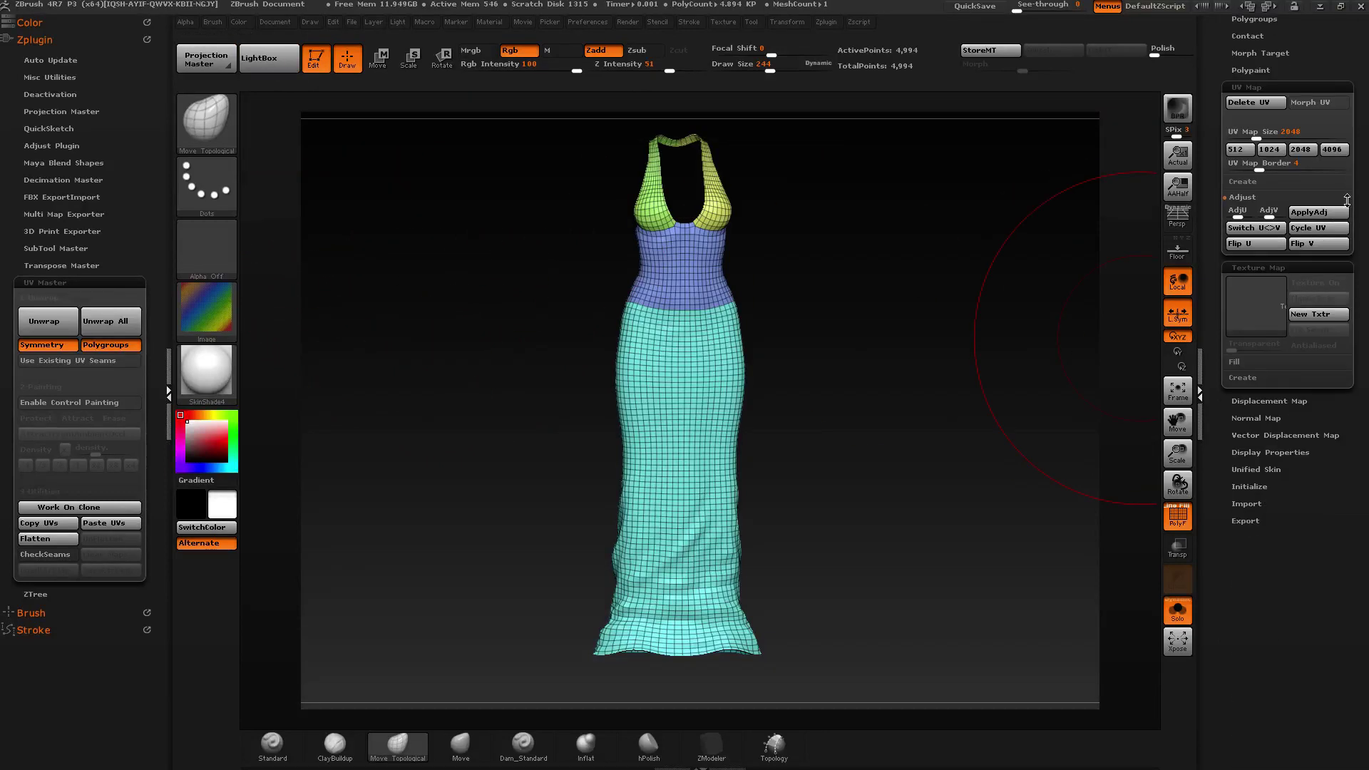
click(1271, 327)
click(870, 313)
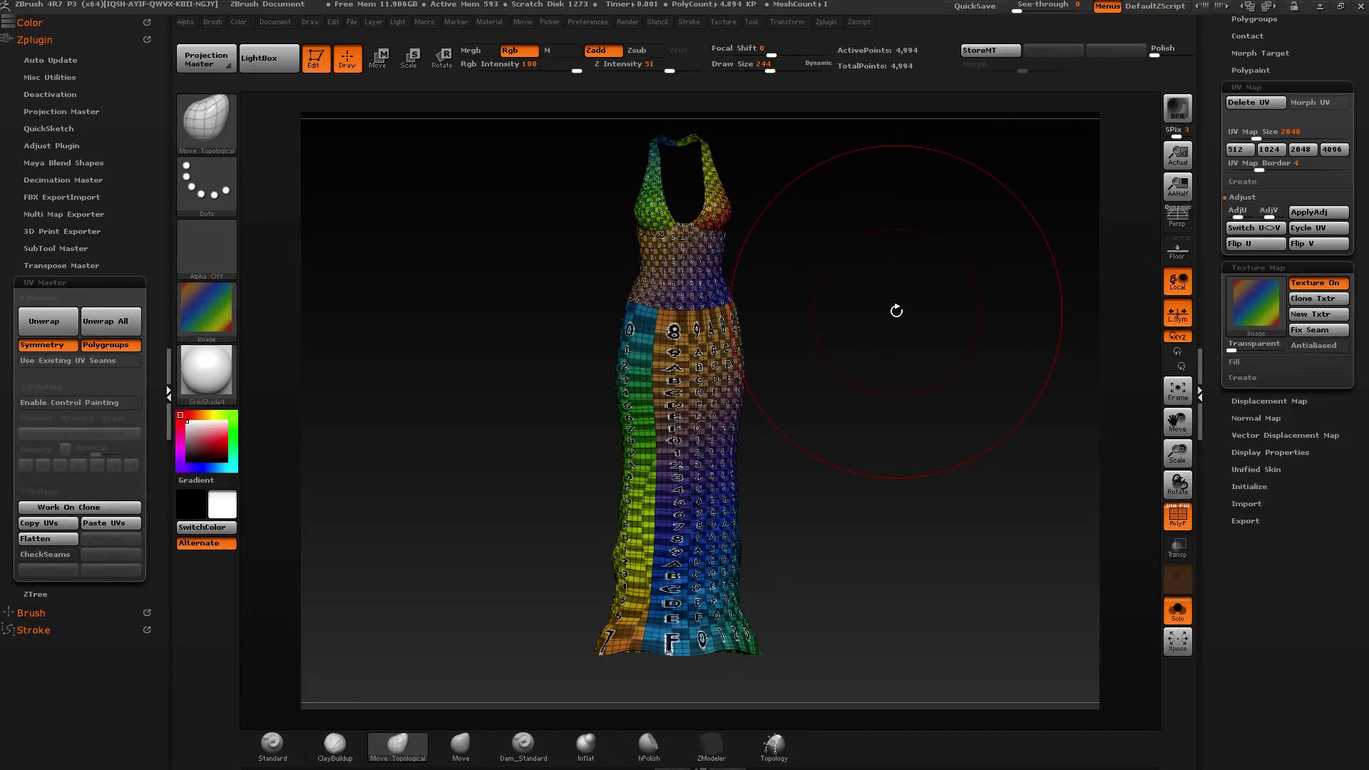
Reduce the draw size to 32 and examine the checker pattern for stretching across the dress's bodice, waist seam and skirt.
mouse_move(846, 358)
mouse_down()
mouse_move(695, 424)
mouse_move(601, 358)
mouse_move(639, 356)
mouse_move(592, 418)
mouse_move(577, 406)
mouse_move(651, 388)
mouse_up()
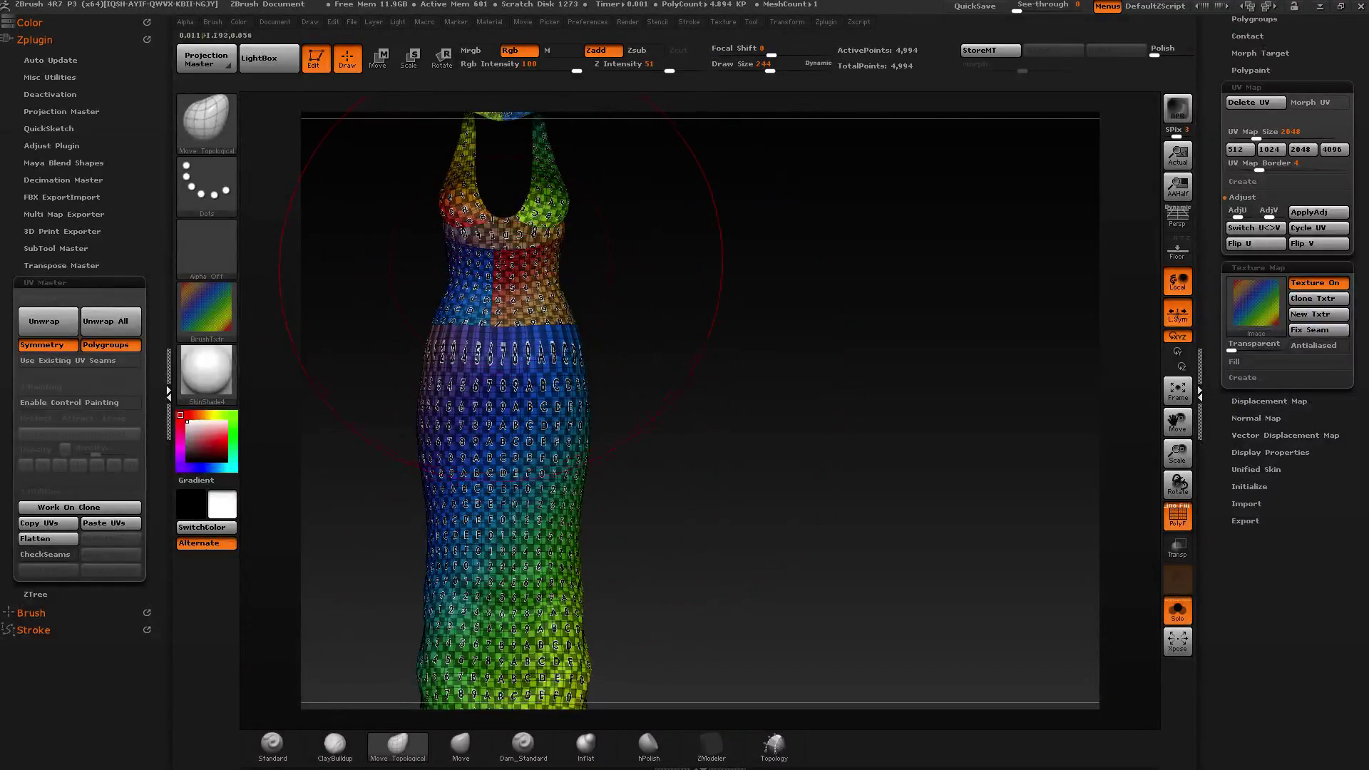
alt+drag(503, 274, 590, 231)
ctrl+right_drag(580, 227, 586, 324)
drag(771, 66, 735, 65)
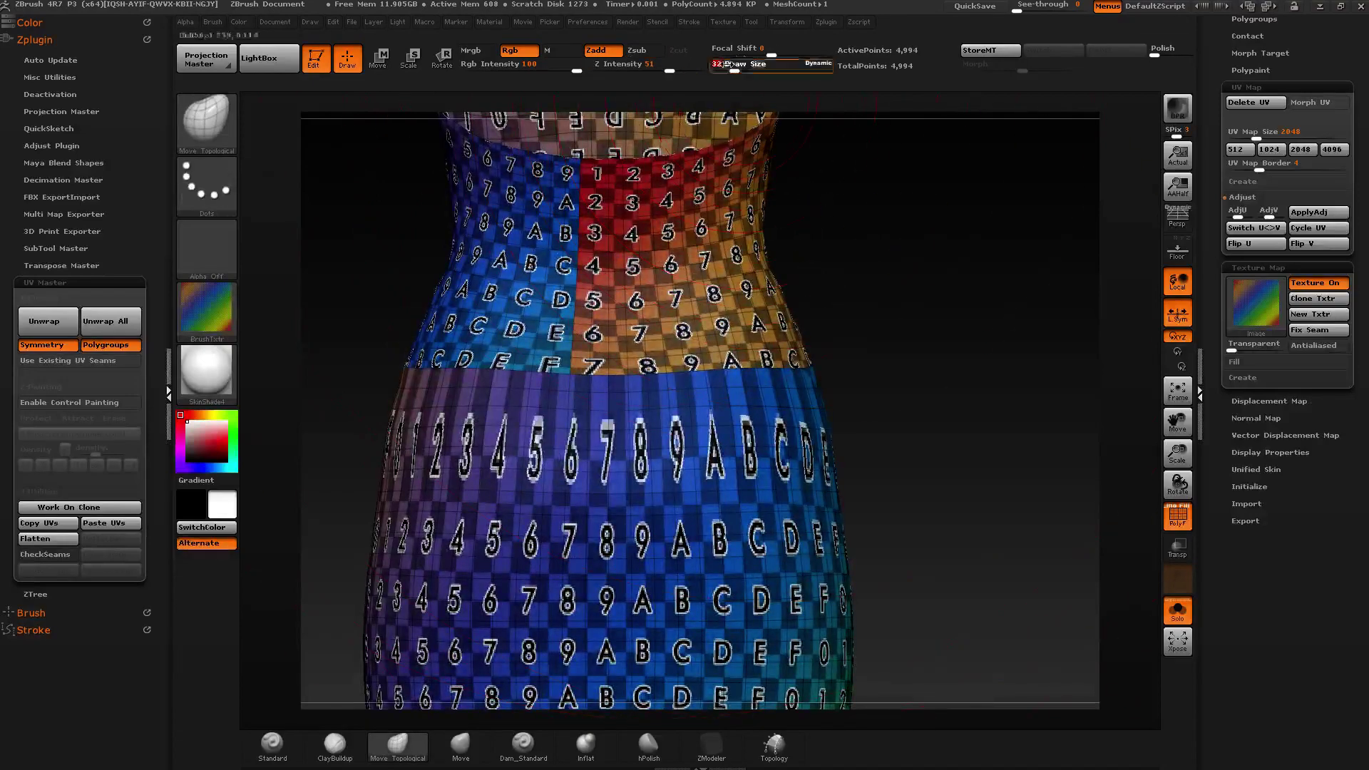
mouse_move(905, 236)
mouse_down()
mouse_move(942, 386)
mouse_move(920, 321)
mouse_up()
ctrl+right_drag(897, 395, 891, 320)
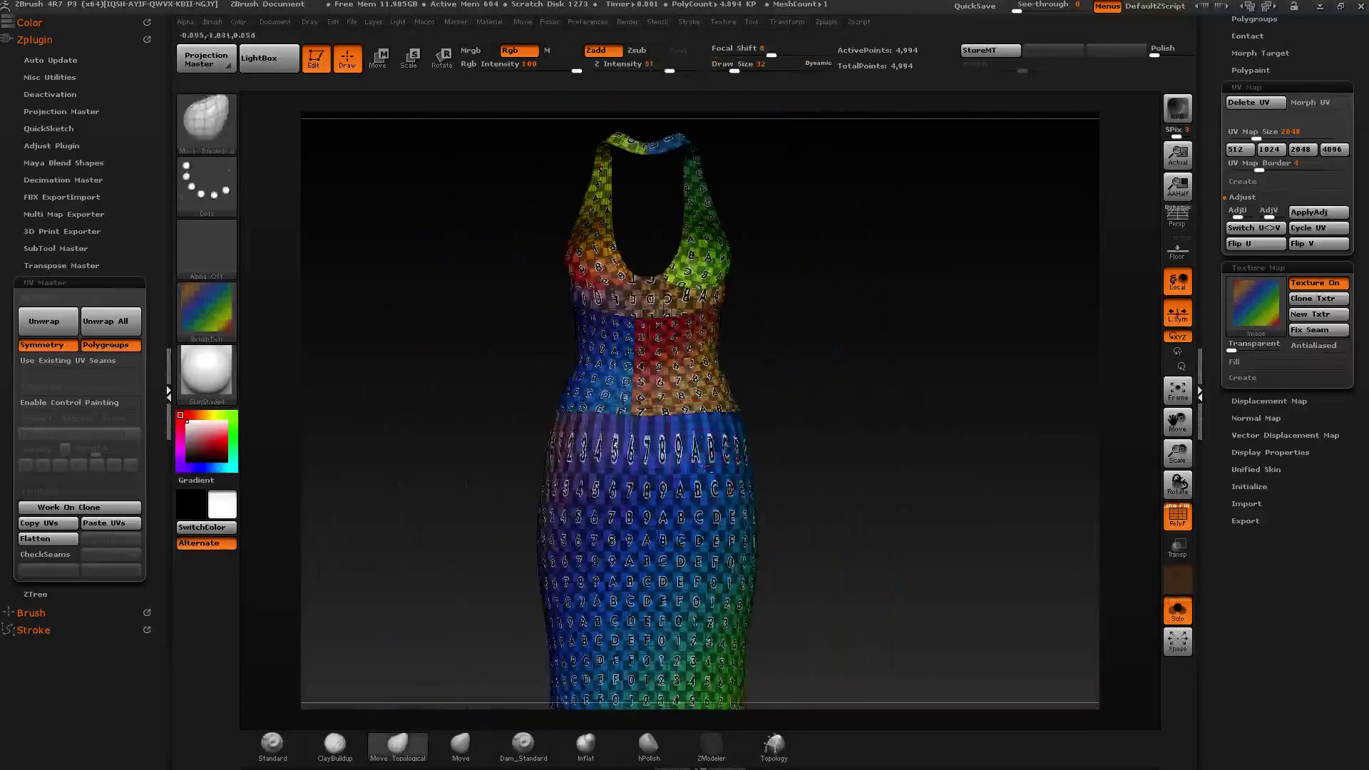
alt+right_drag(635, 407, 702, 325)
right_drag(703, 324, 758, 287)
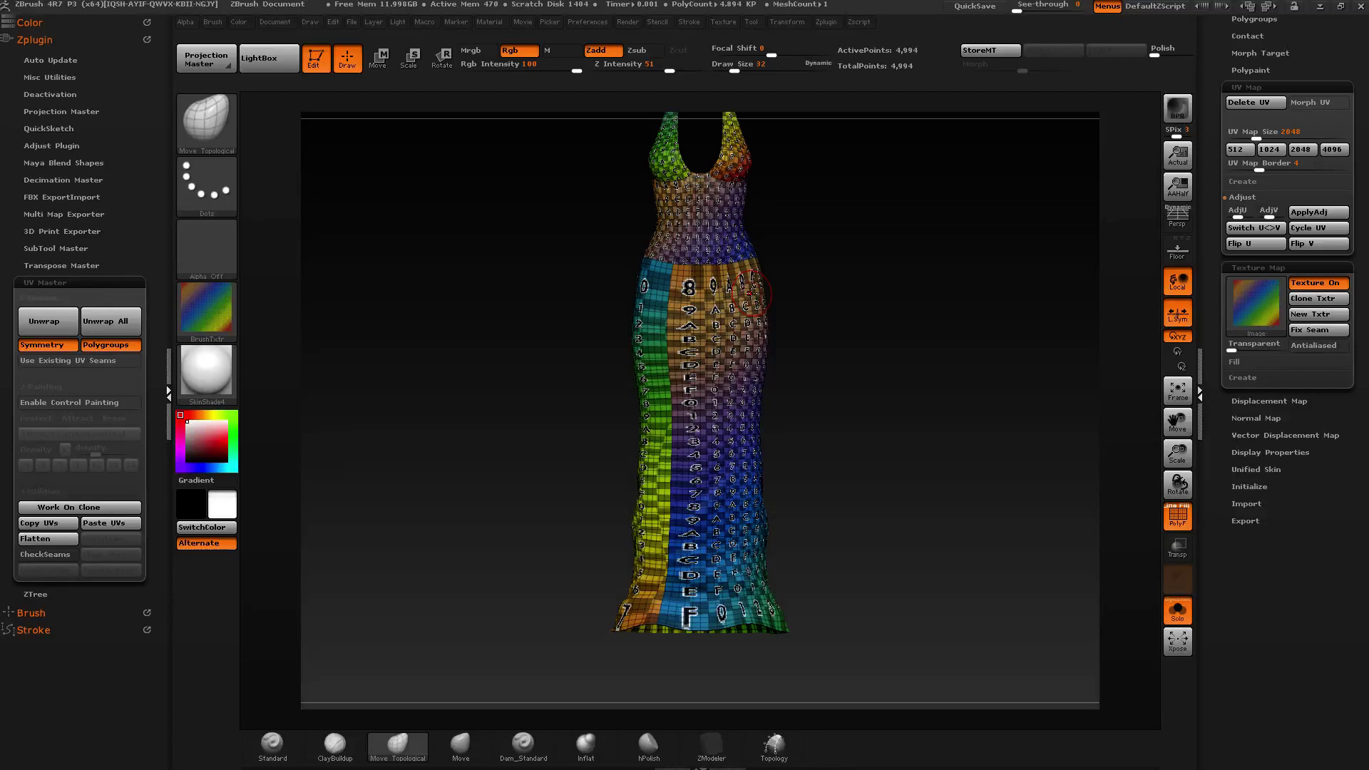
drag(928, 248, 883, 259)
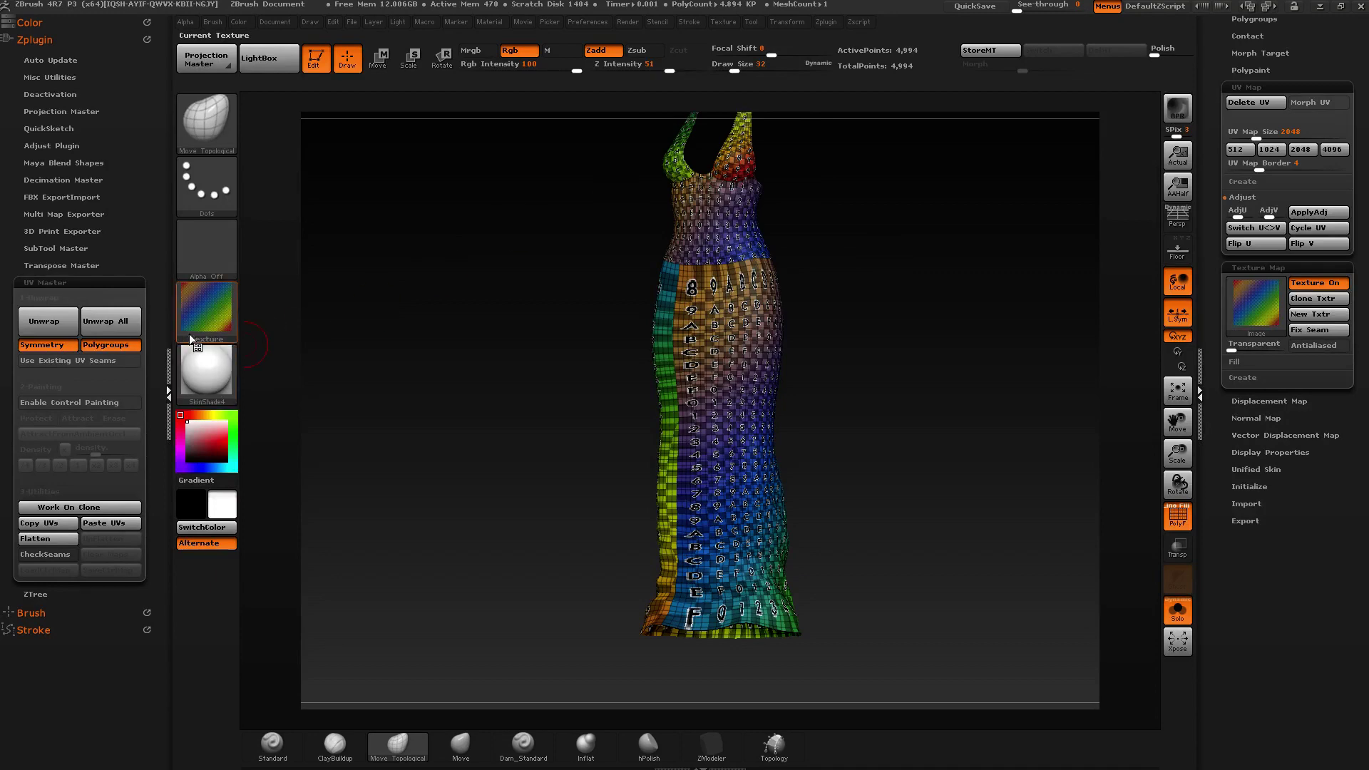
Collapse the plugin tray, set the current brush texture to Texture Off, and compare the dress with its texture map off and on.
click(169, 361)
click(27, 317)
click(118, 324)
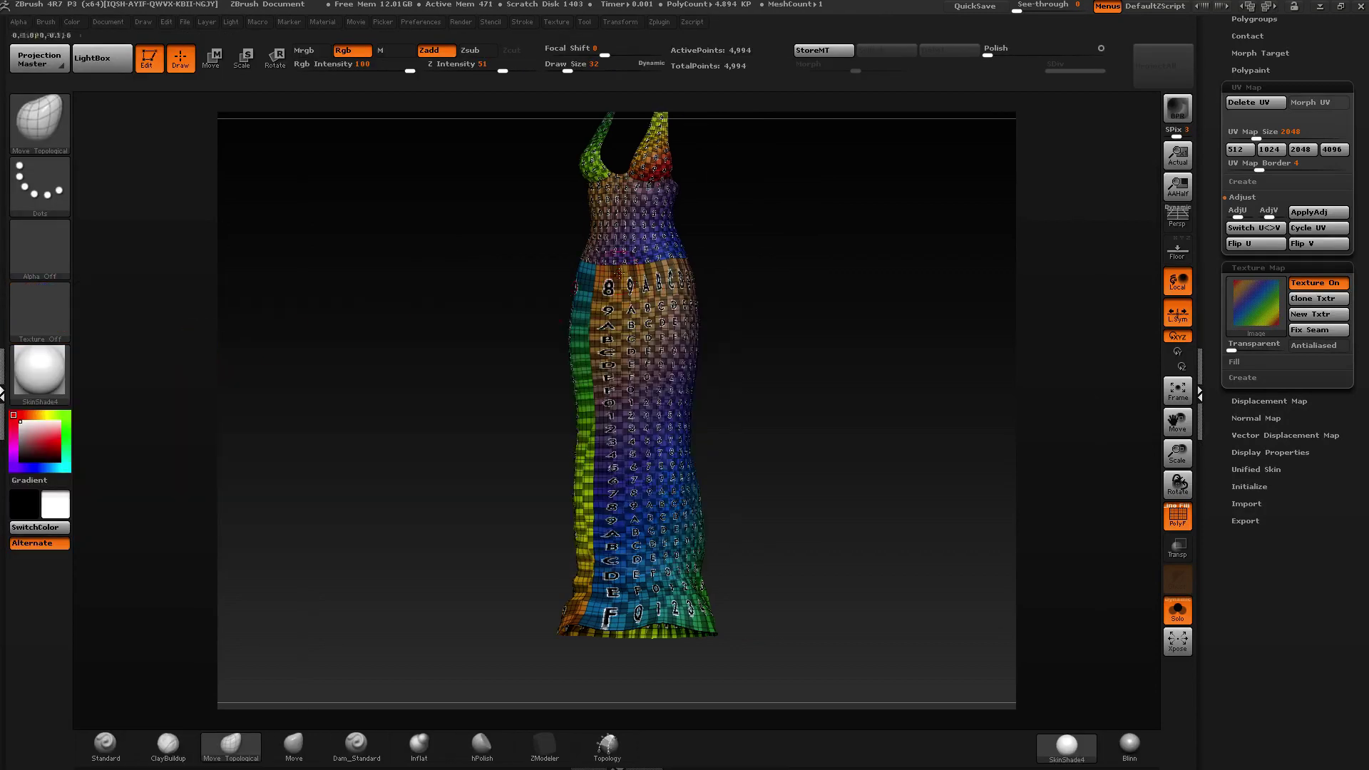
drag(820, 320, 756, 325)
click(1318, 282)
drag(849, 321, 810, 320)
click(1309, 284)
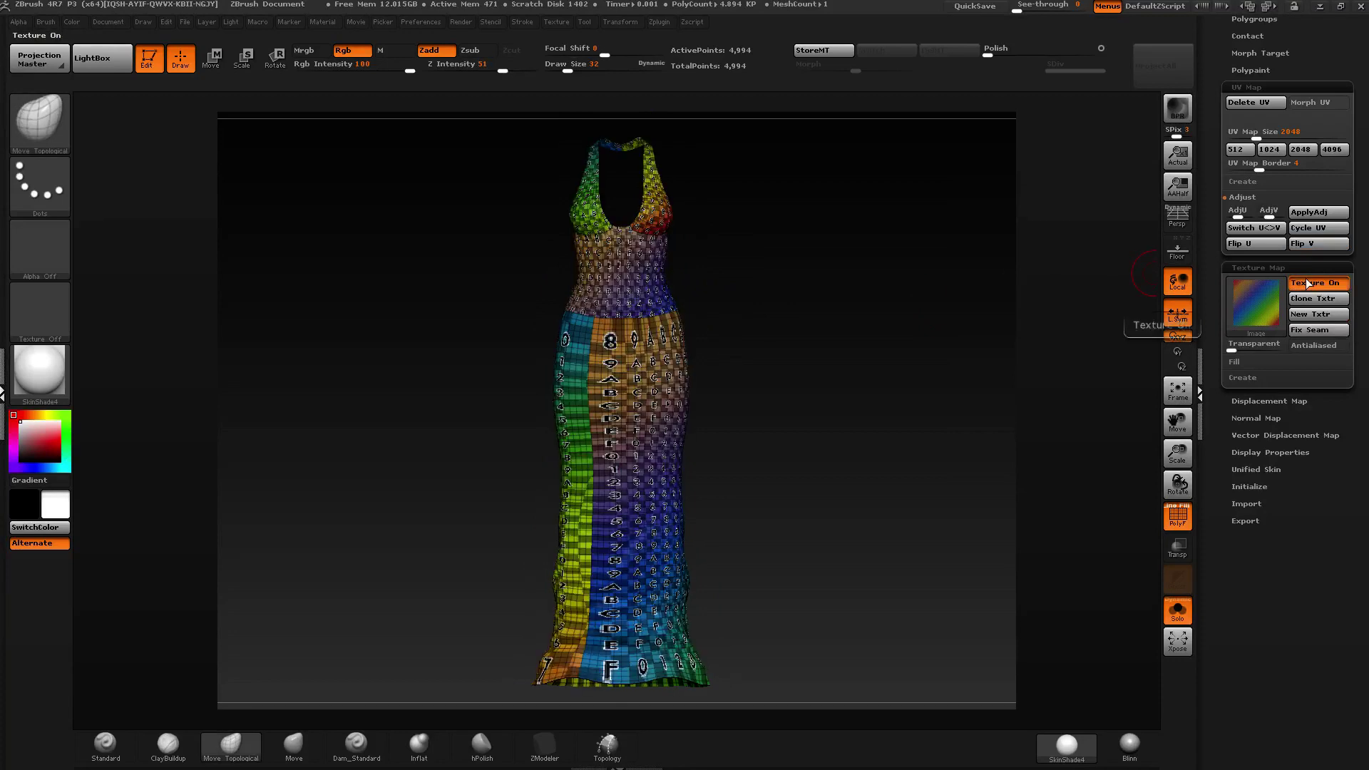
Launch Maya 2016 from the 3D applications list.
key(super)
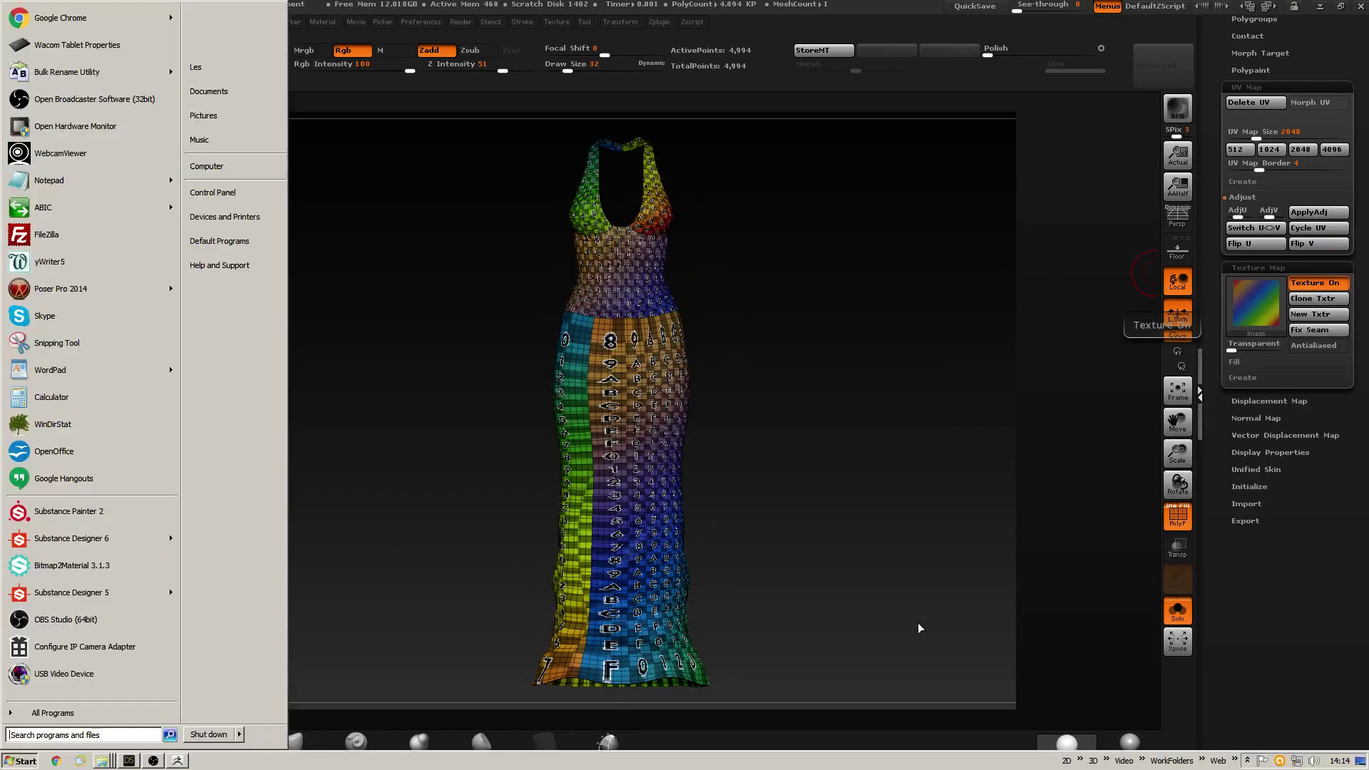
key(super)
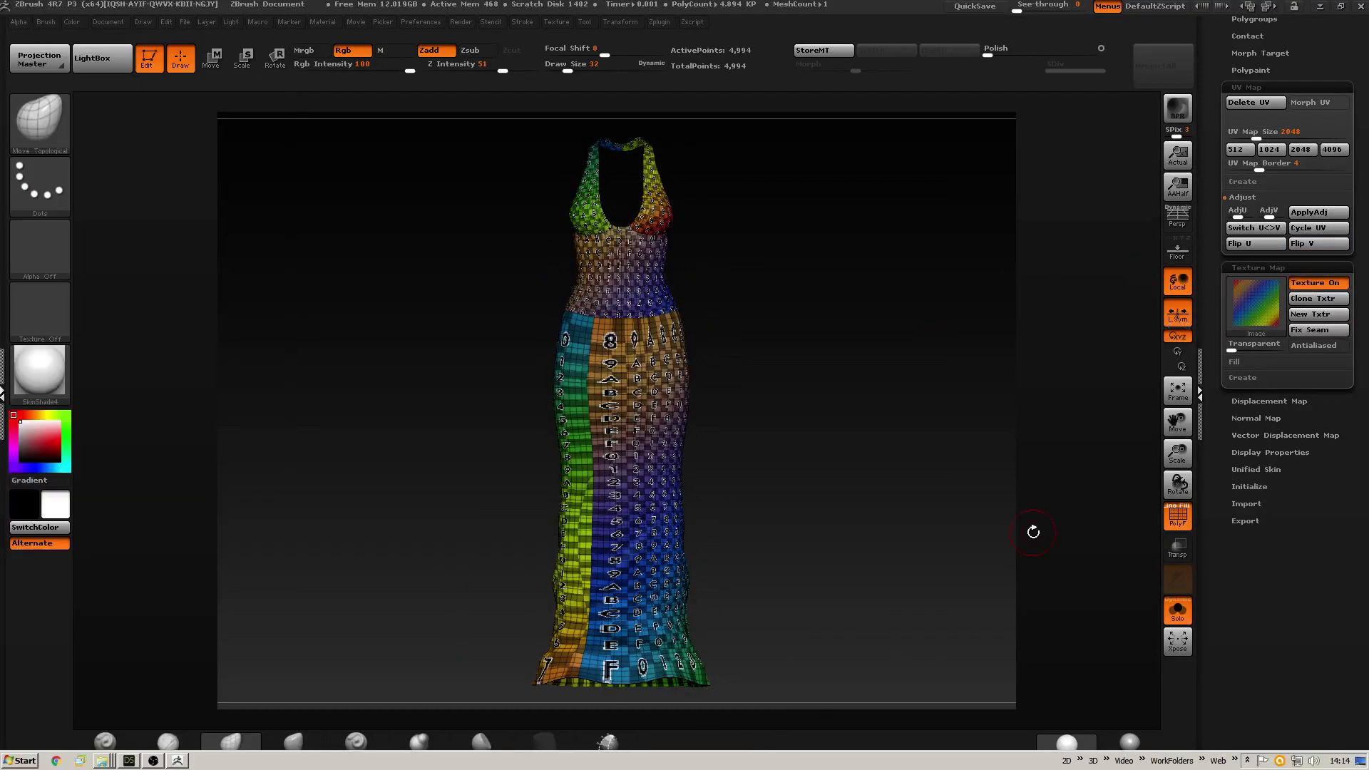
click(1107, 760)
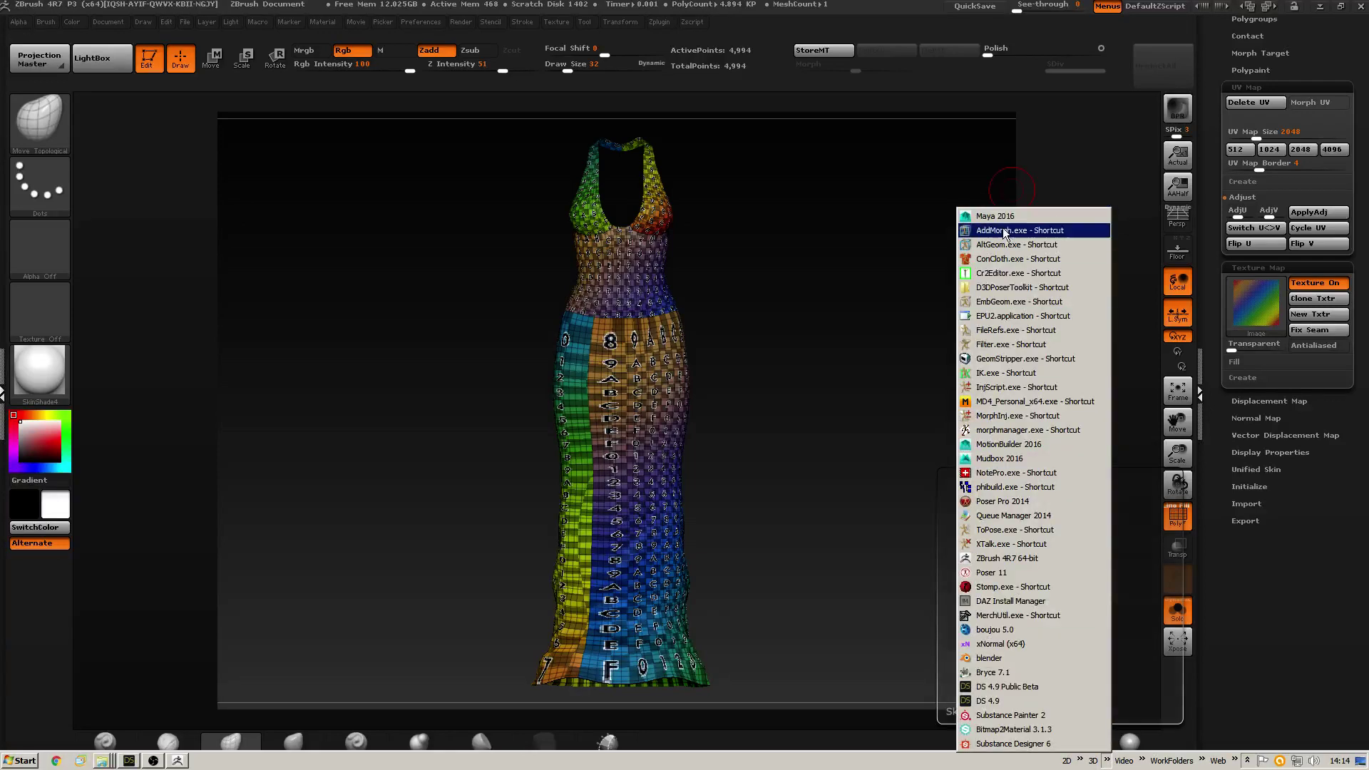
click(1039, 220)
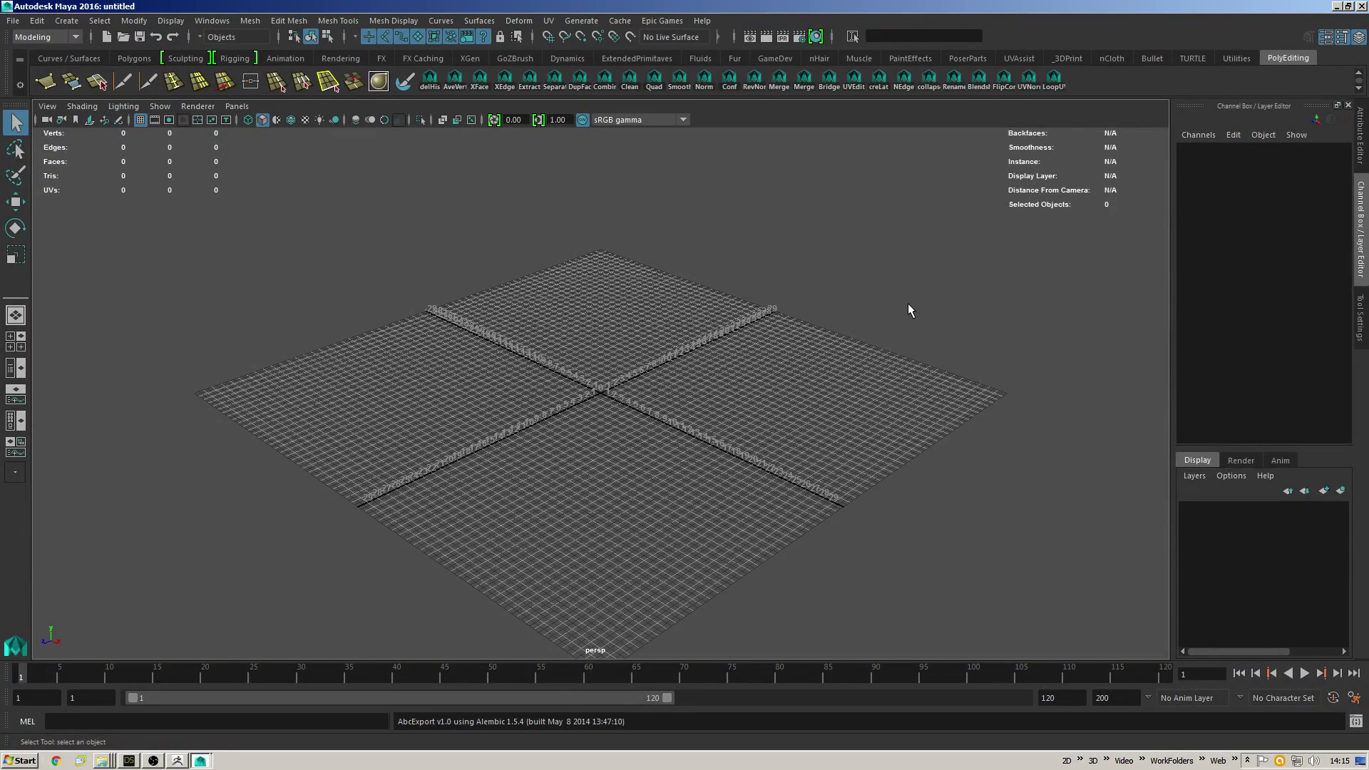
Switch back to ZBrush, change the GoZ target application to Maya and send the dress there.
key(alt+Tab)
key(alt+Tab)
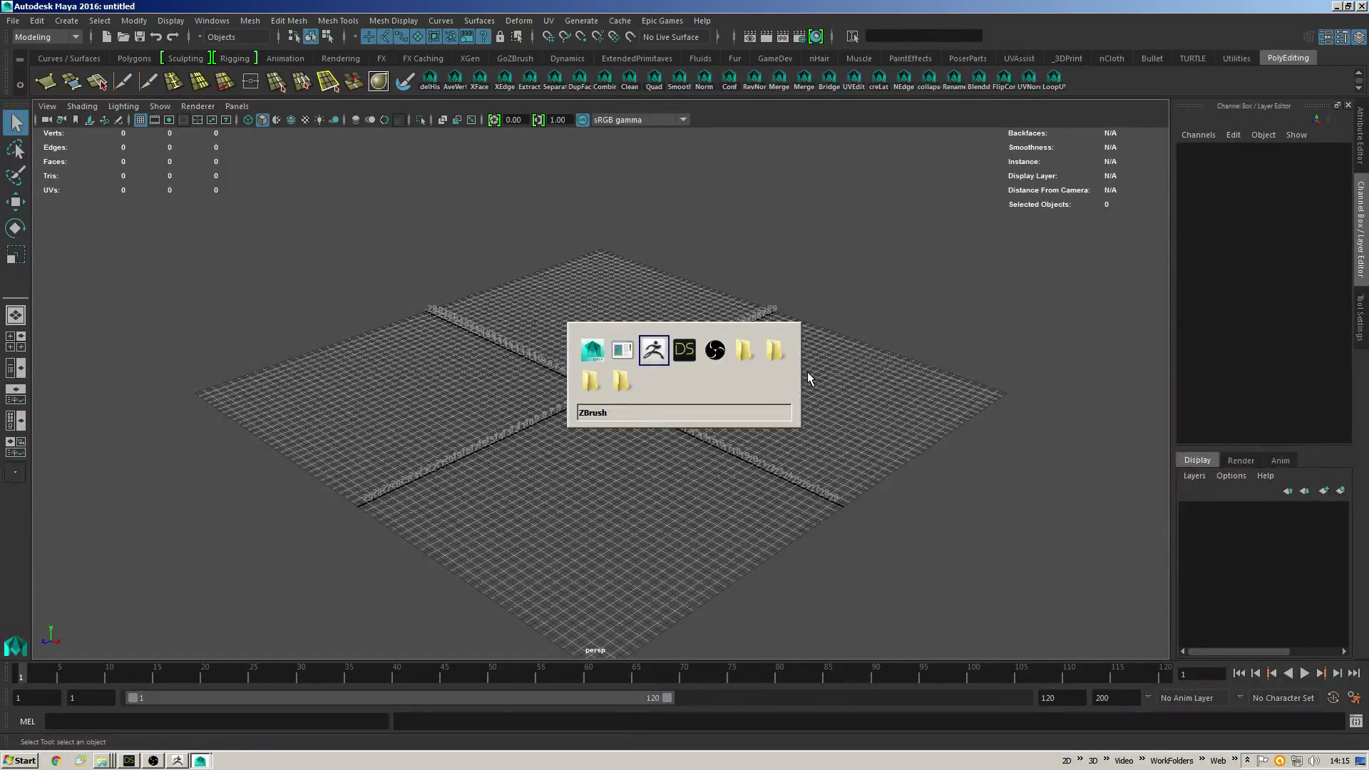
scroll(1252, 632, down, 5)
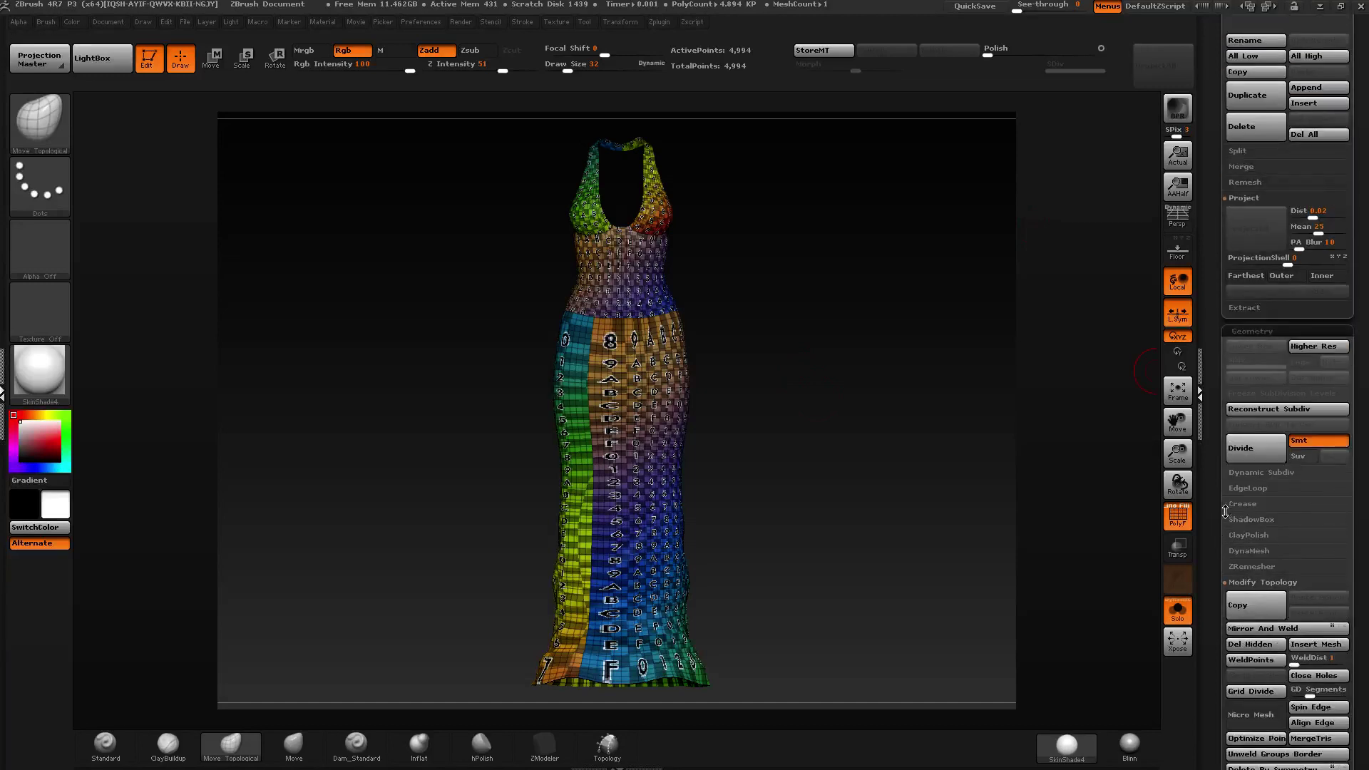
scroll(1242, 498, up, 5)
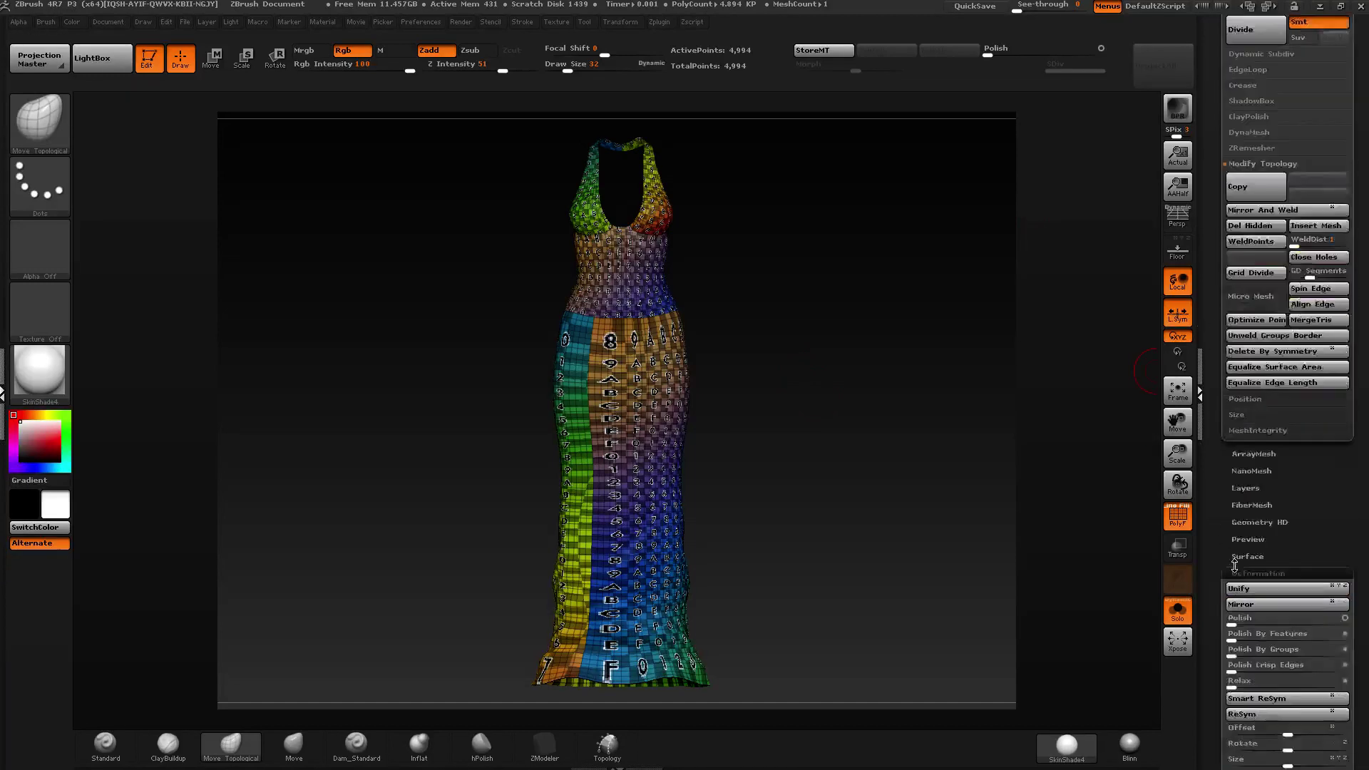
scroll(1215, 311, up, 5)
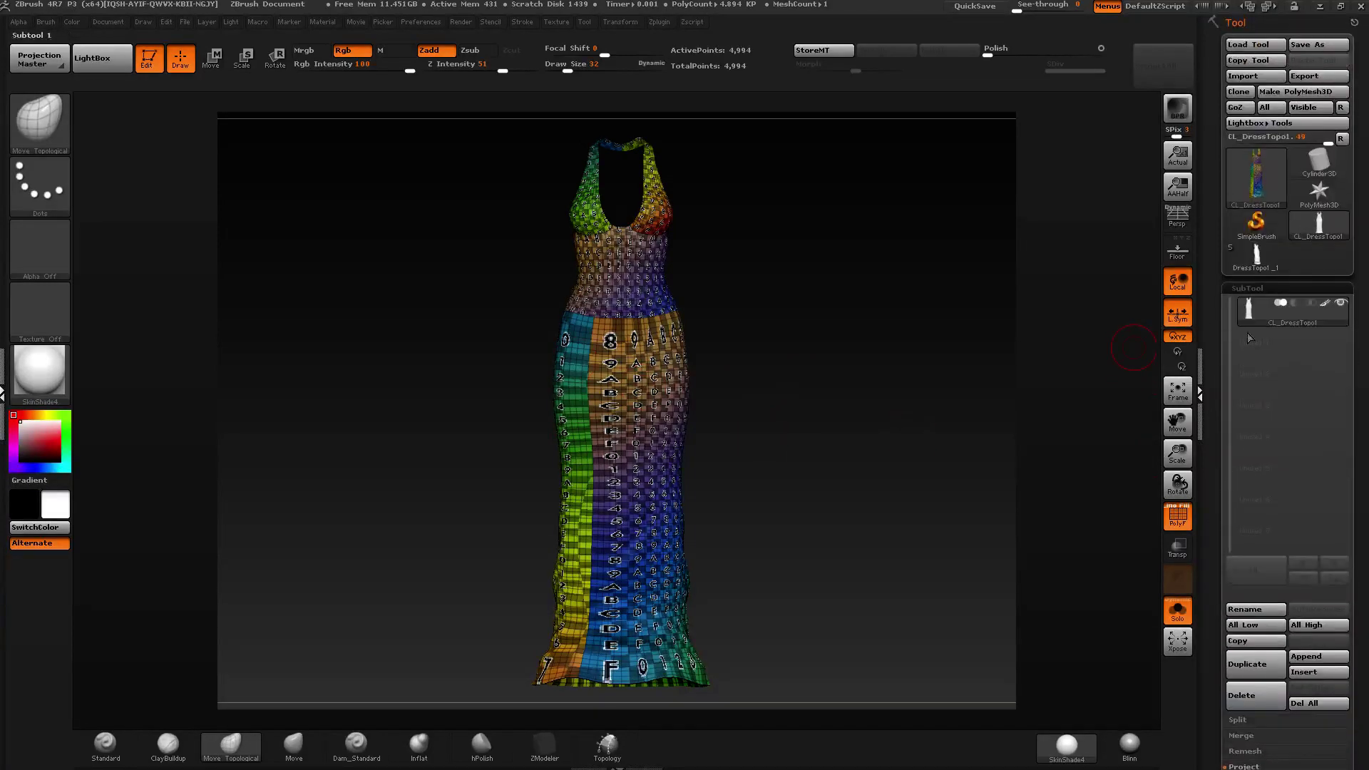
click(1340, 107)
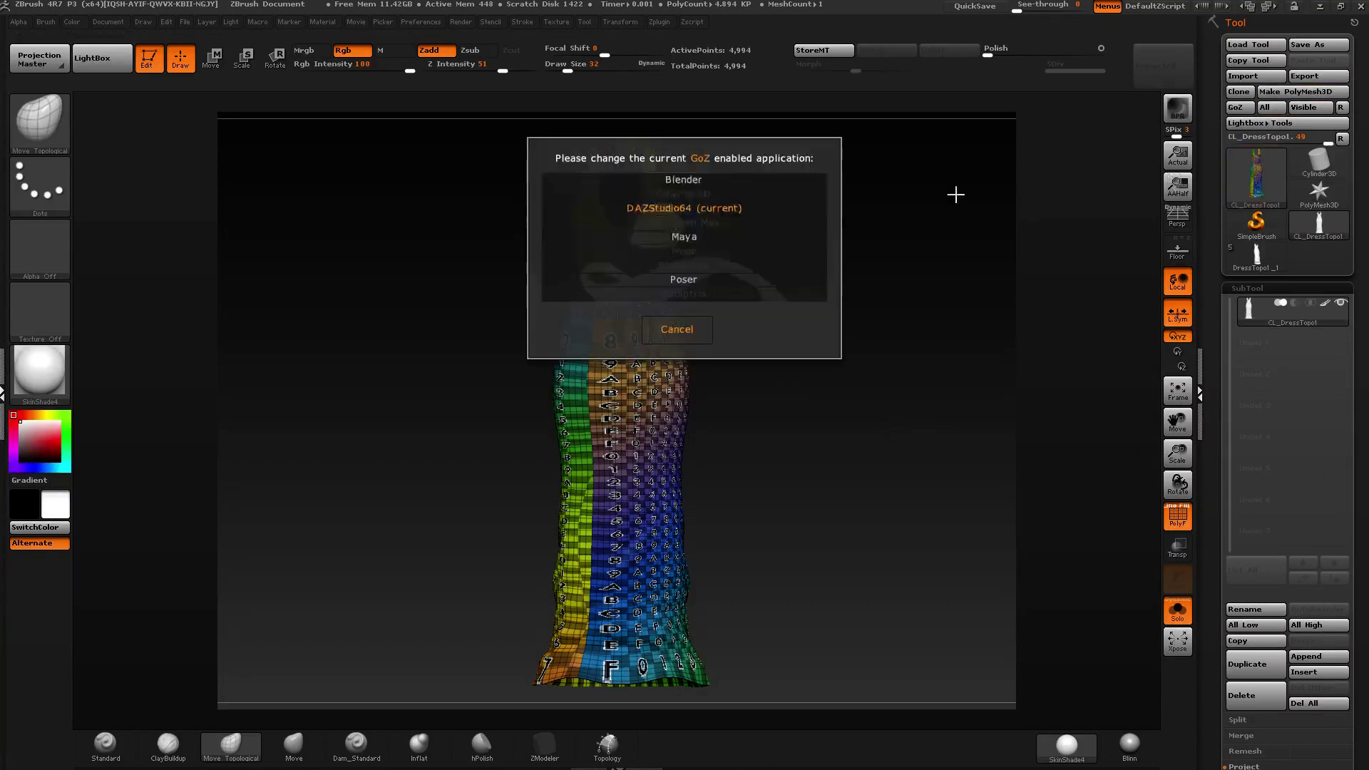
click(704, 240)
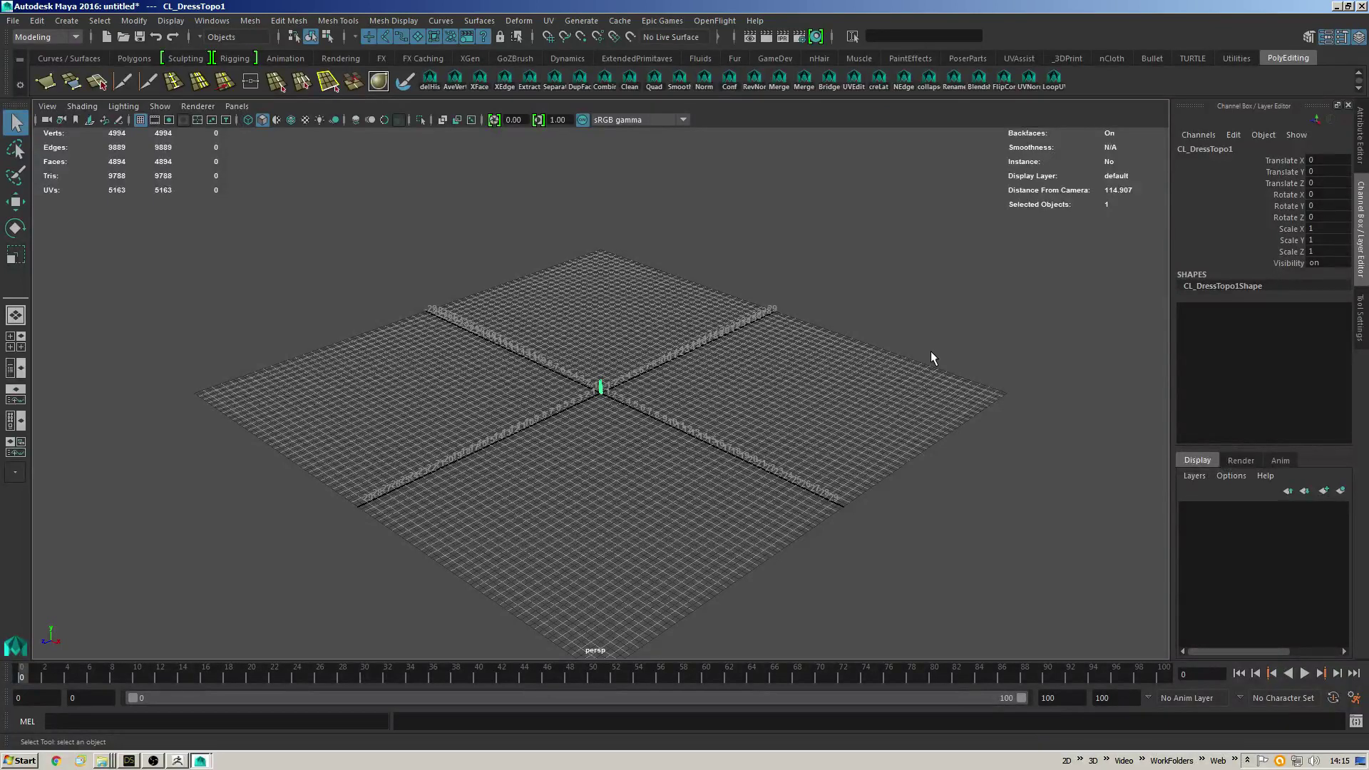
Frame the imported dress in the perspective view and show its full UV layout in the UV Editor.
key(f)
alt+drag(930, 356, 810, 150)
click(854, 78)
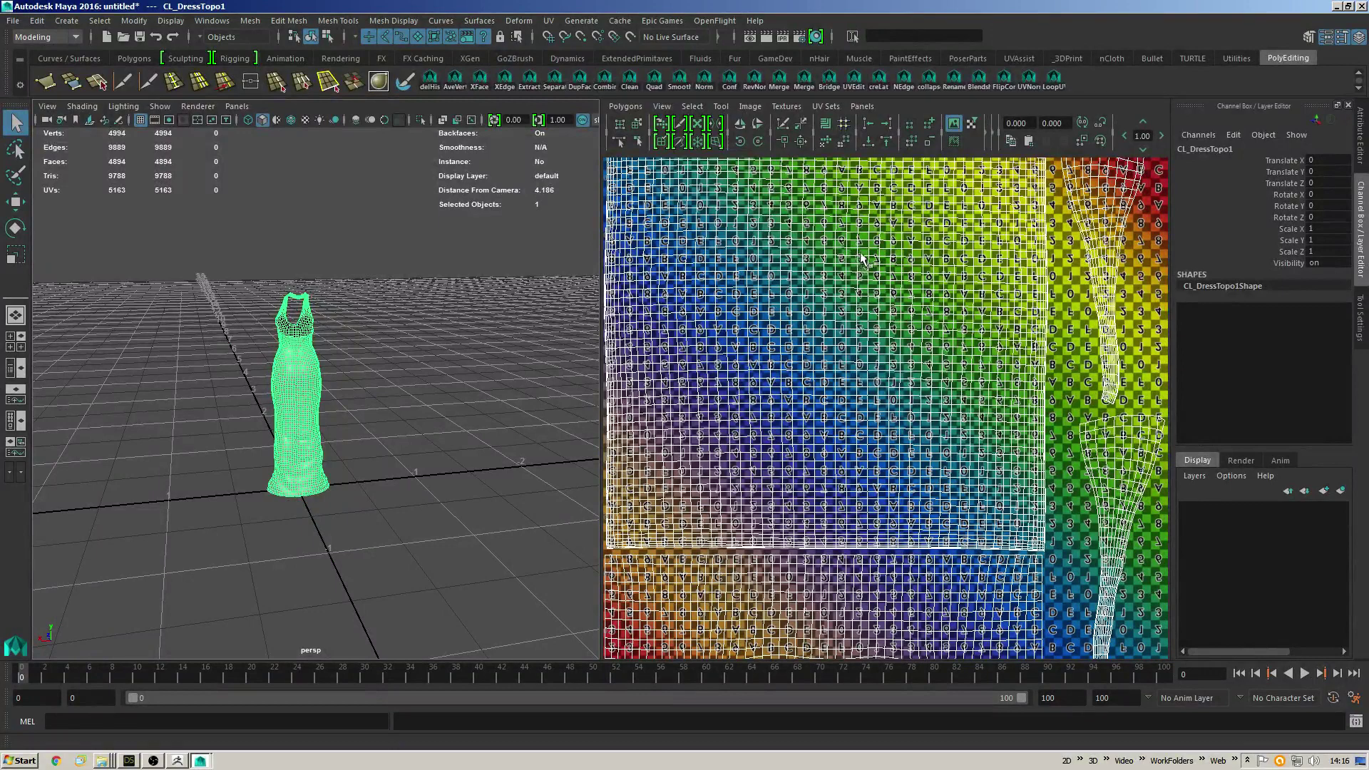
scroll(859, 261, down, 2)
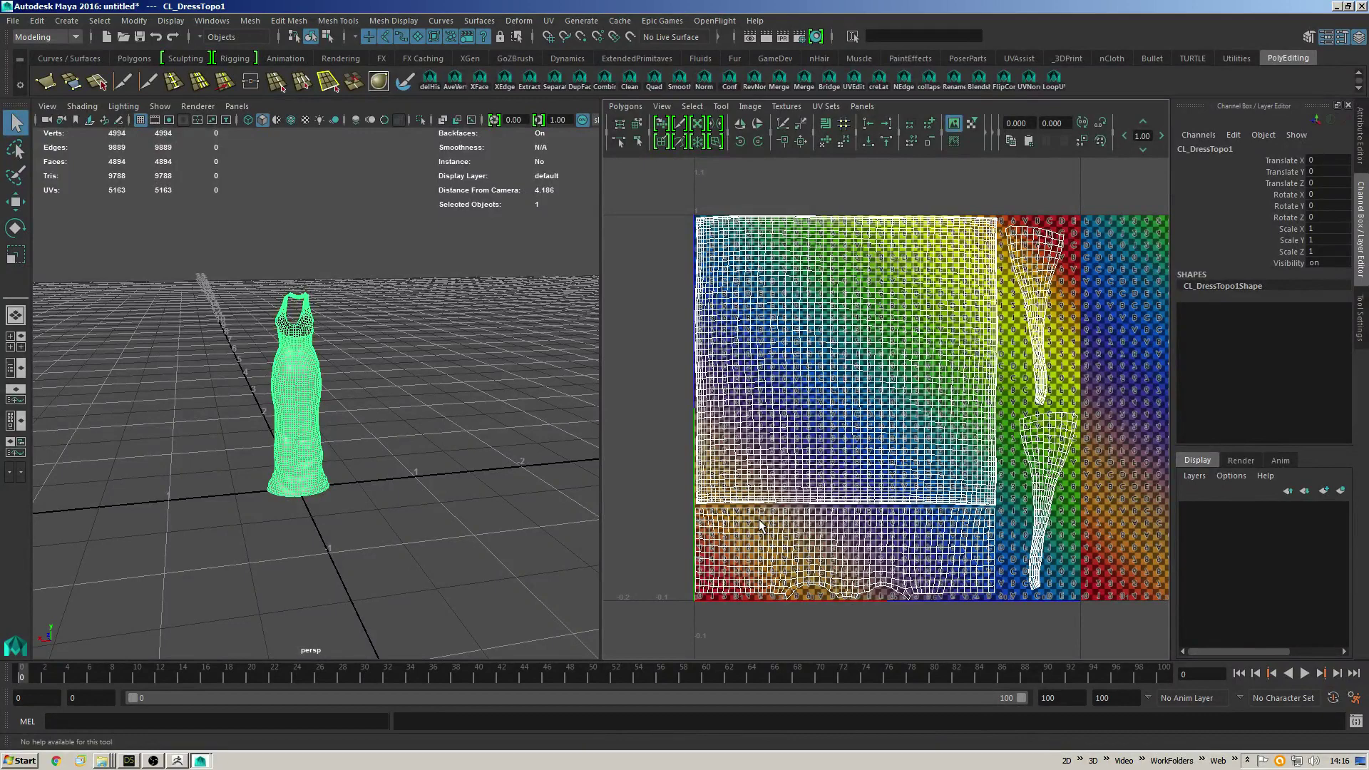
Select all of the dress's UVs and flip them vertically in the V direction.
alt+drag(335, 456, 296, 428)
alt+right_drag(295, 428, 431, 428)
alt+drag(430, 428, 492, 448)
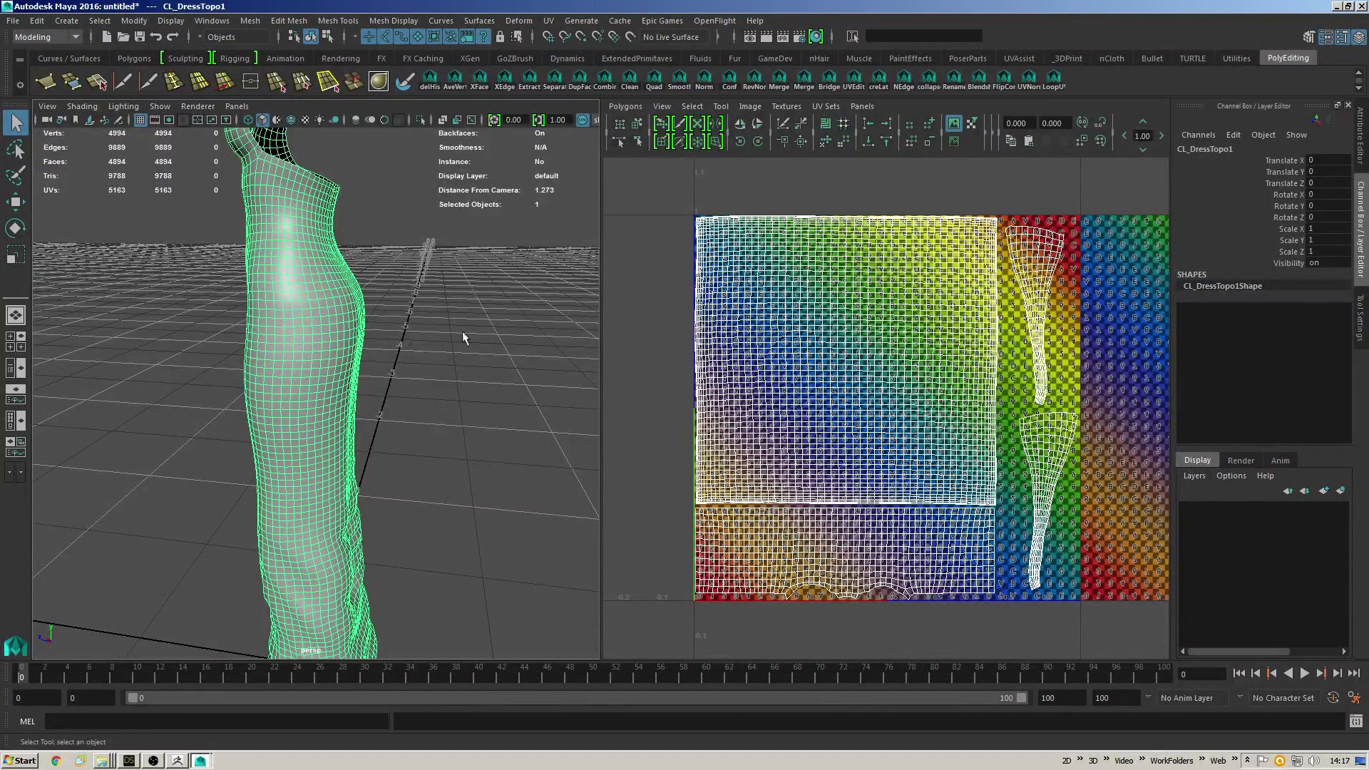
alt+drag(463, 338, 456, 371)
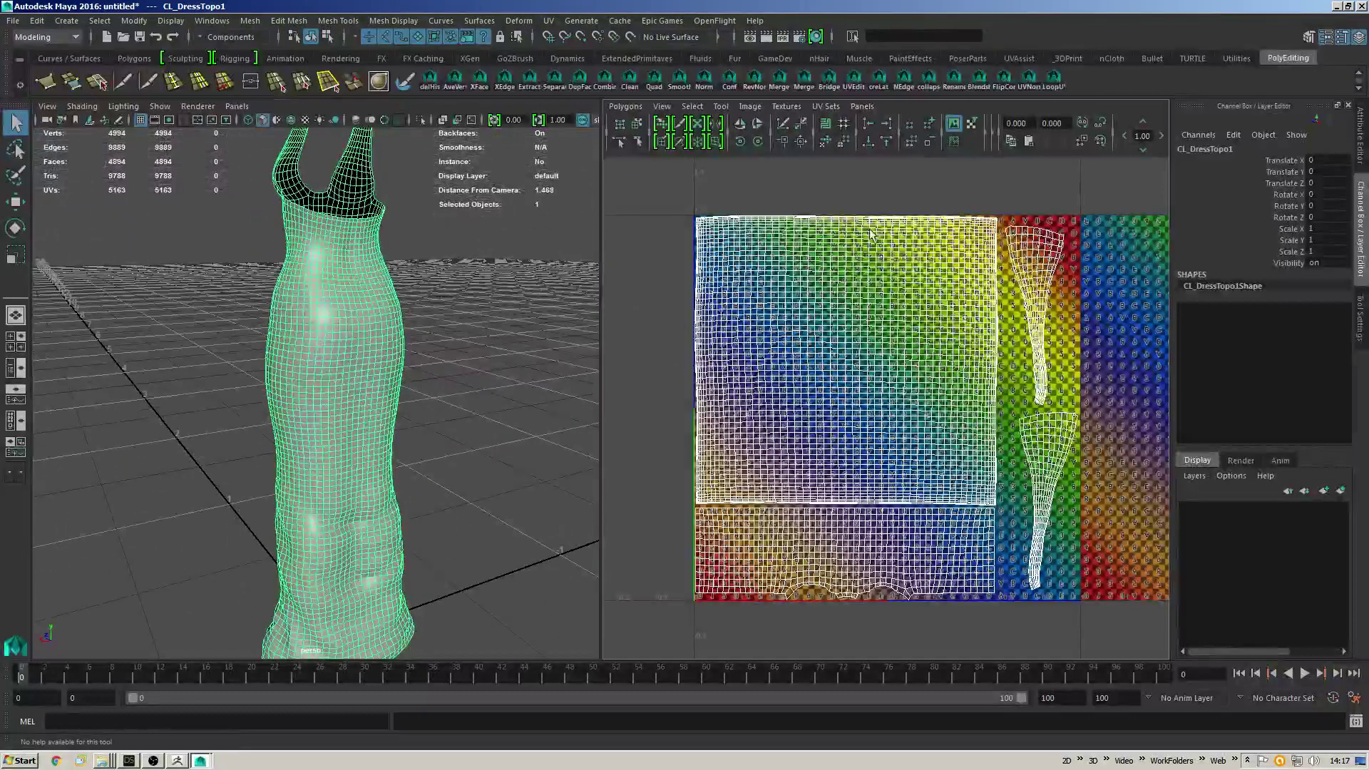
right_drag(870, 236, 955, 230)
drag(1148, 191, 619, 619)
alt+drag(520, 377, 439, 332)
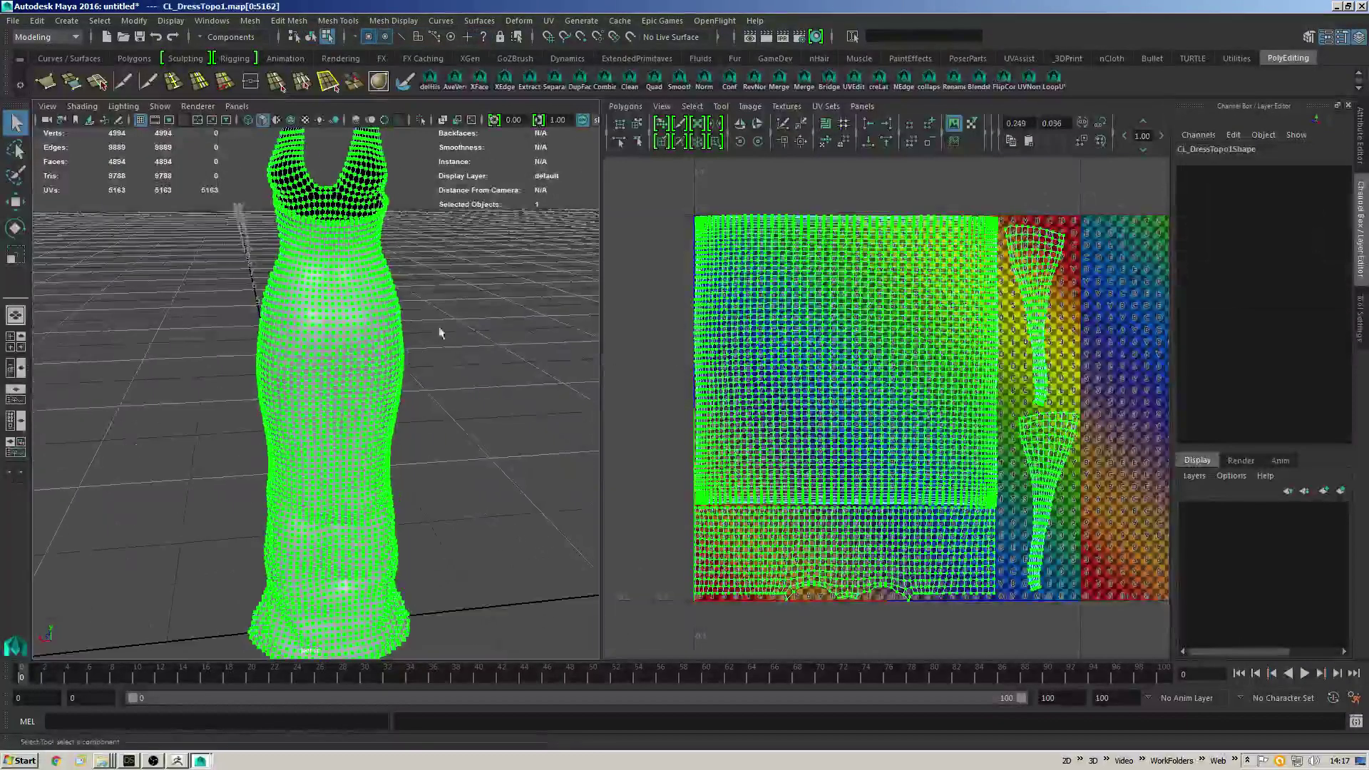
click(756, 123)
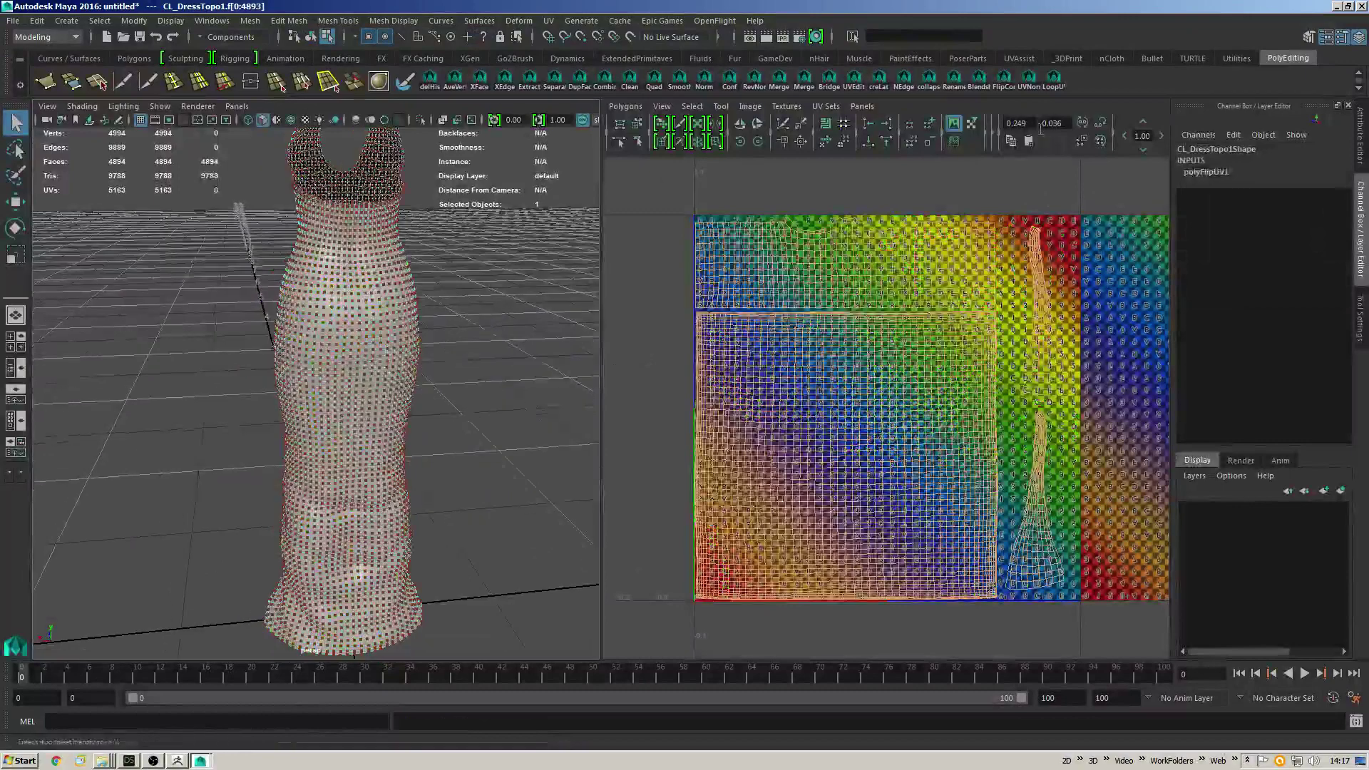
Dim the checker image in the UV Editor and select a patch of skirt UVs to check its location on the dress.
click(954, 141)
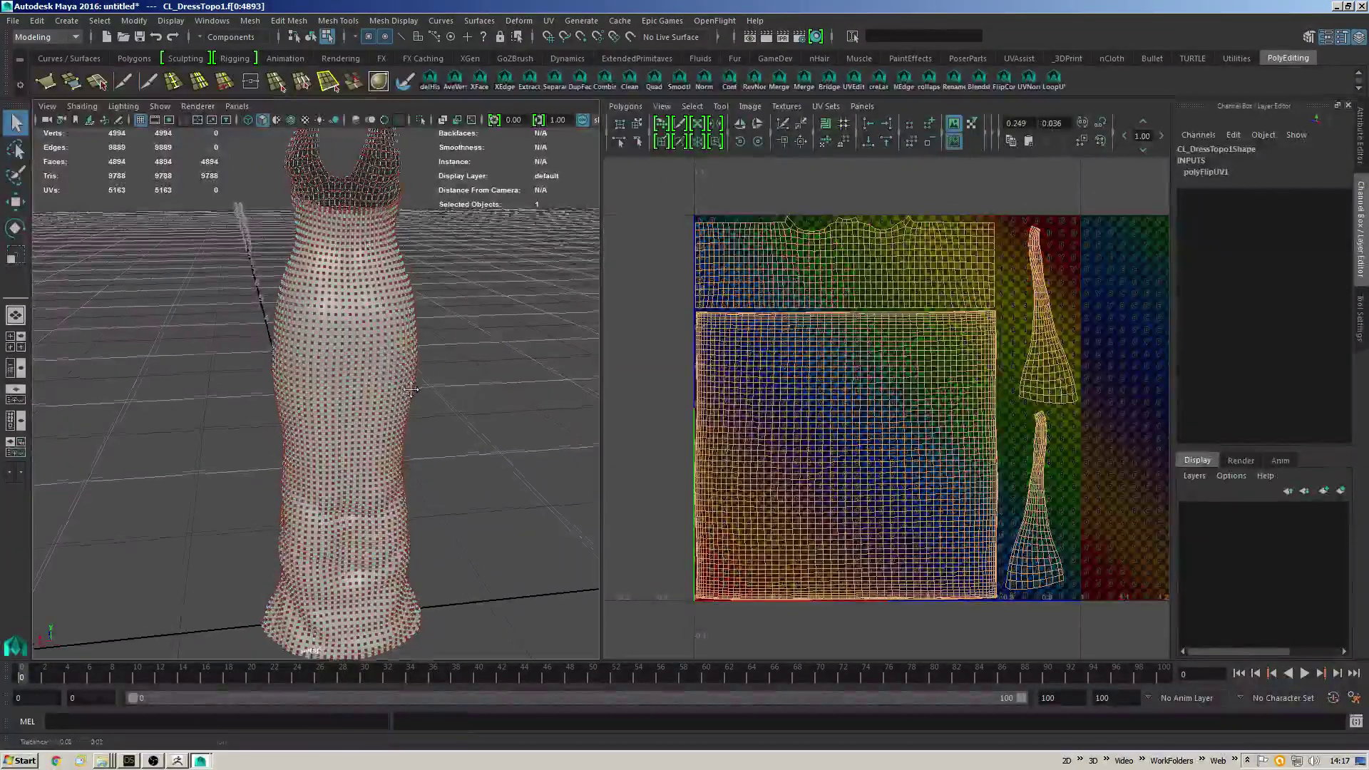
alt+drag(411, 390, 465, 388)
drag(827, 375, 738, 454)
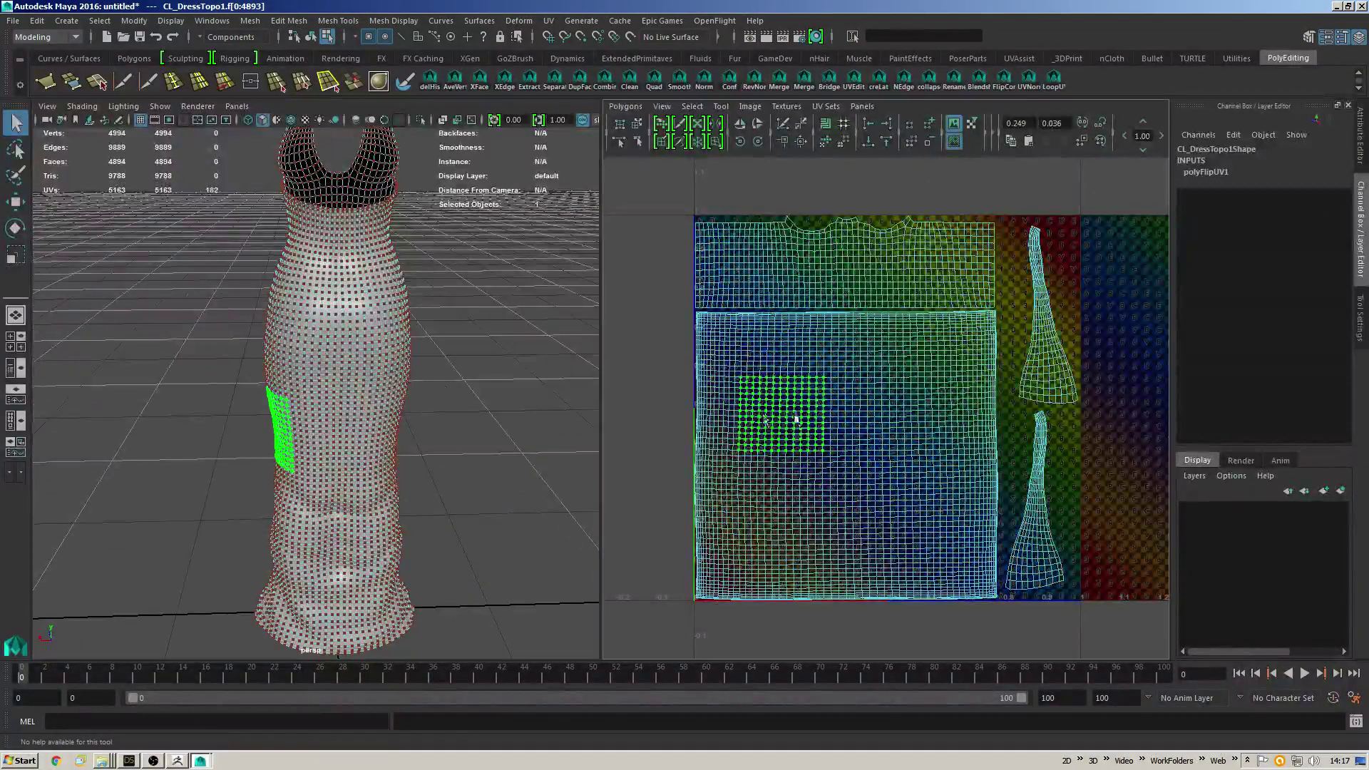
Select the vertical edge loop down the centre of the dress and cut the UVs along it.
alt+drag(450, 399, 457, 456)
alt+right_drag(456, 456, 514, 457)
right_drag(362, 362, 362, 326)
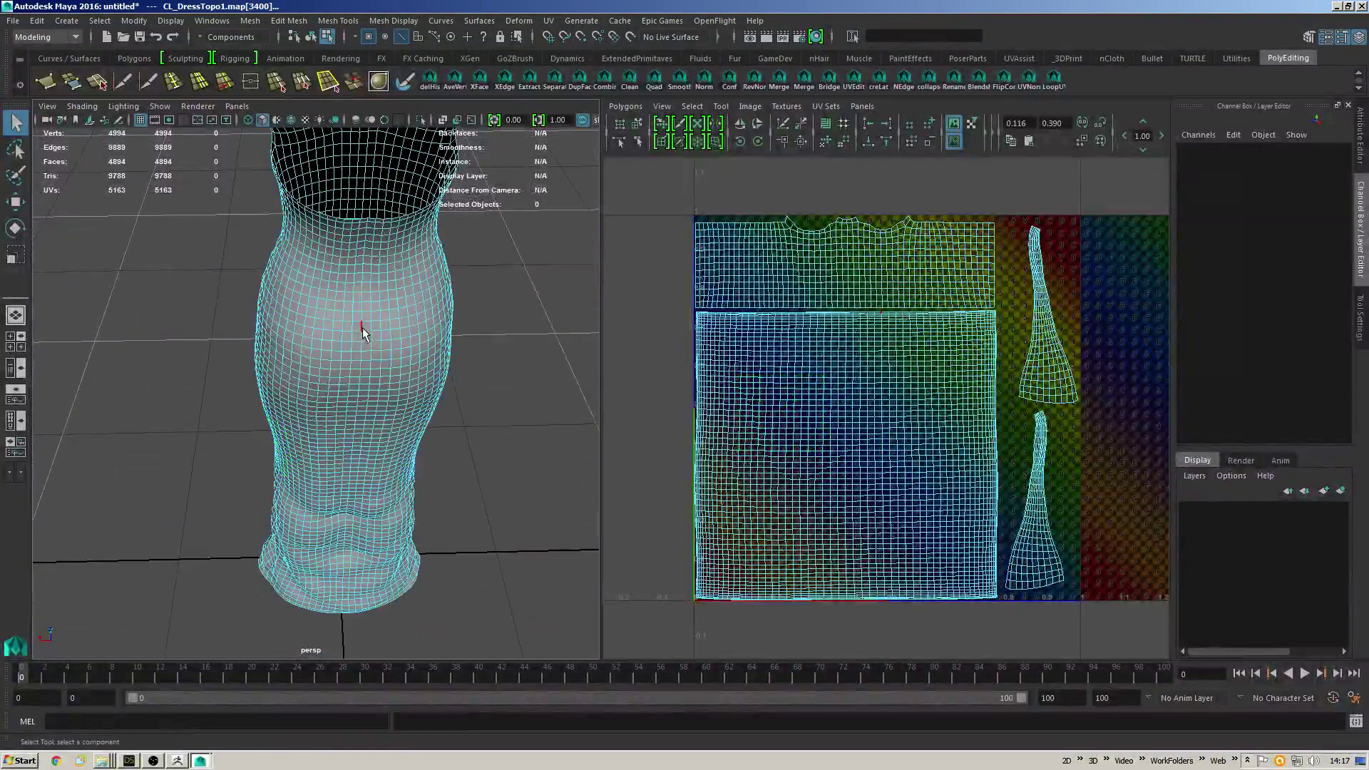
double_click(459, 290)
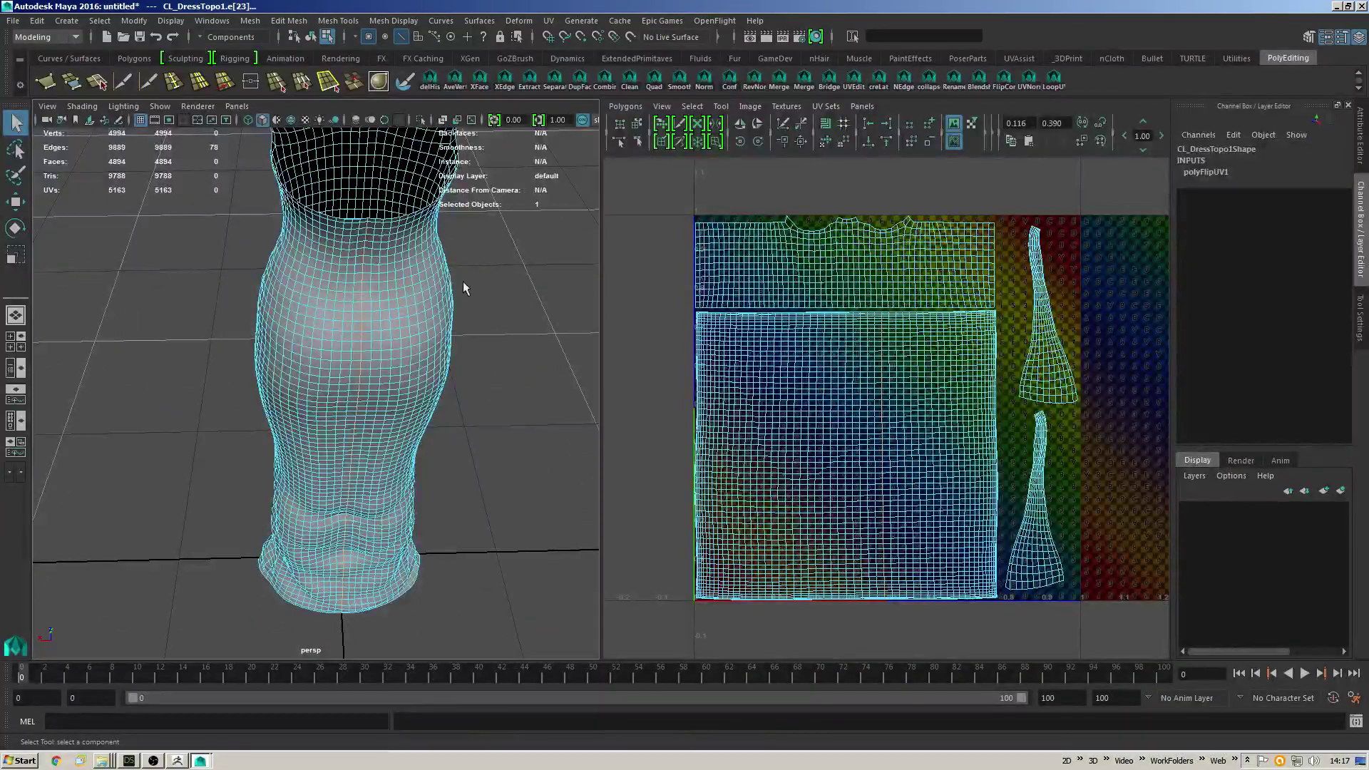
alt+drag(465, 426, 475, 366)
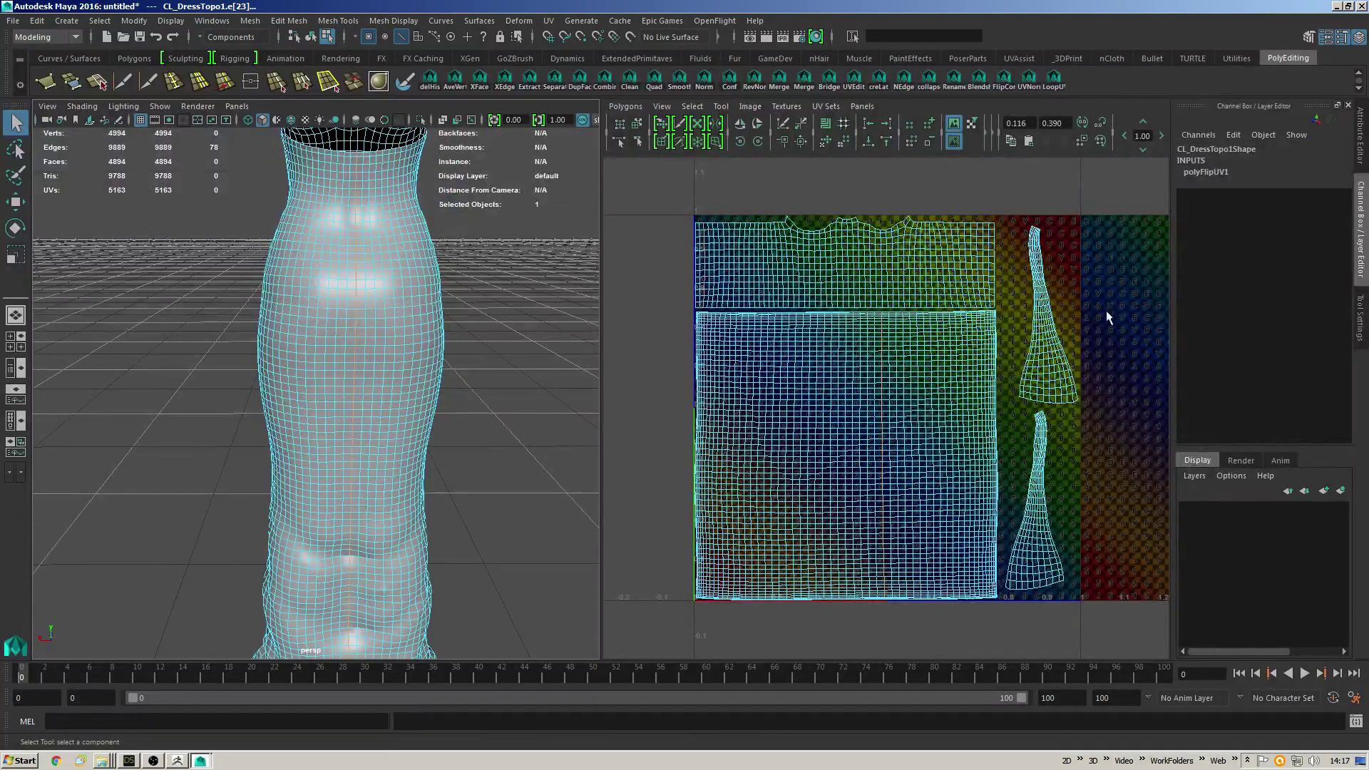
mouse_move(967, 324)
alt+middle_down()
mouse_move(1060, 318)
mouse_move(972, 302)
alt+middle_up()
alt+drag(449, 278, 407, 275)
alt+right_drag(406, 275, 396, 335)
alt+drag(400, 336, 346, 321)
alt+right_drag(346, 321, 312, 330)
alt+drag(312, 330, 272, 343)
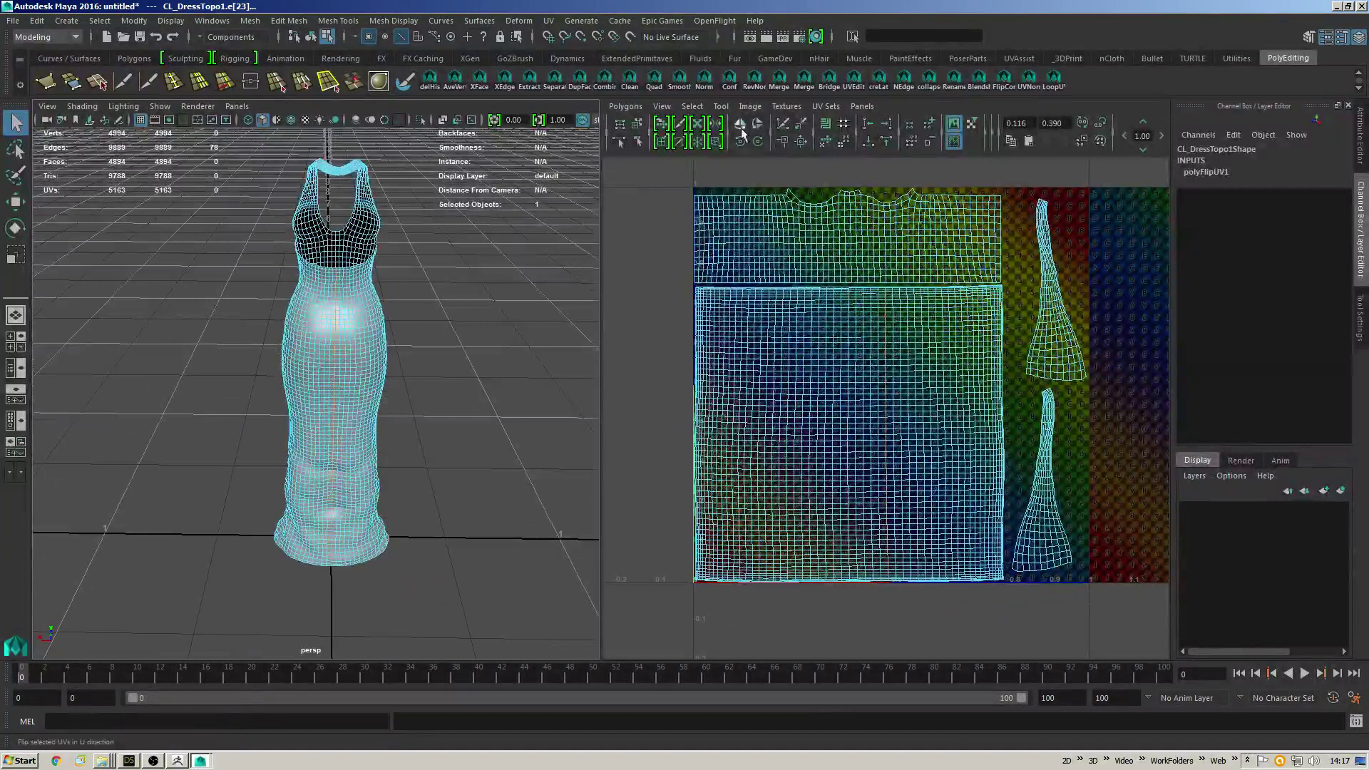
click(783, 123)
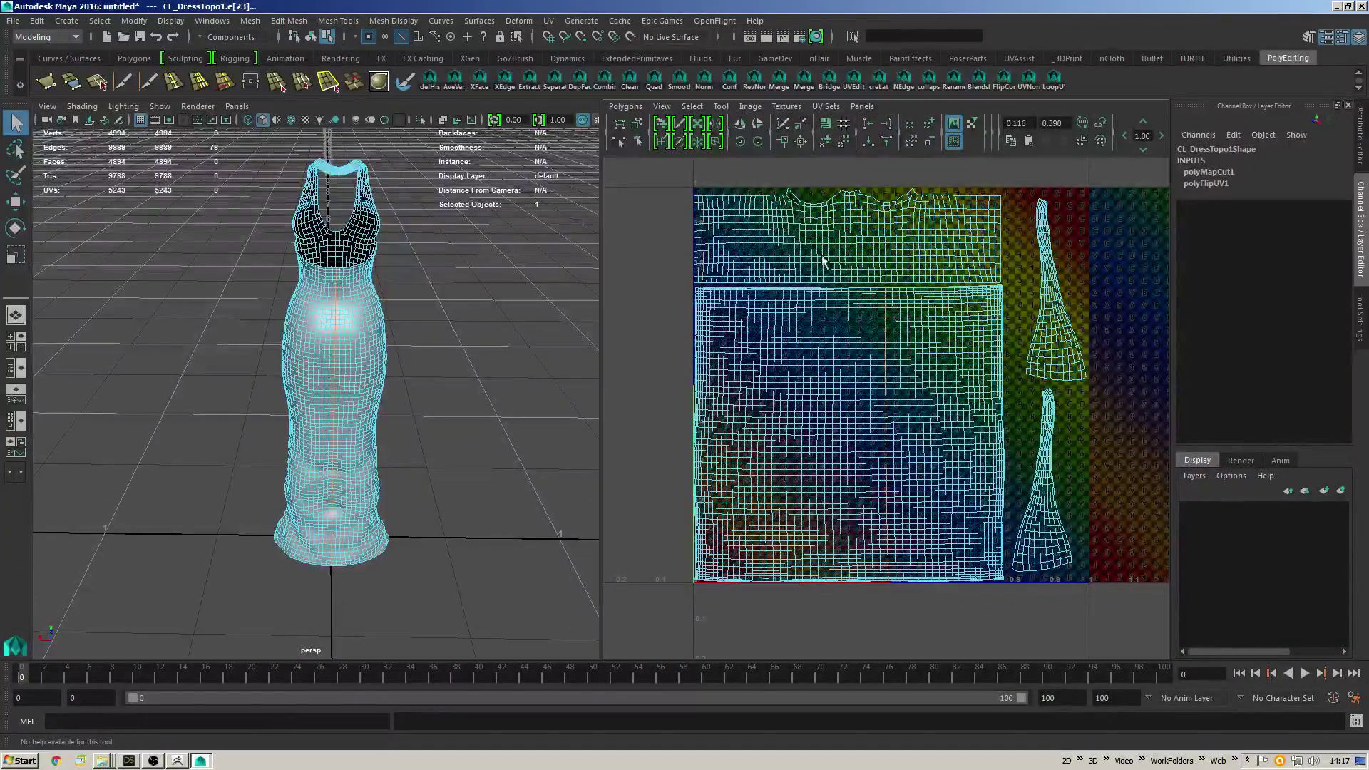
Select the larger skirt UV piece split off by the cut and move it horizontally outside the texture tile.
right_drag(850, 347, 891, 348)
drag(786, 351, 871, 451)
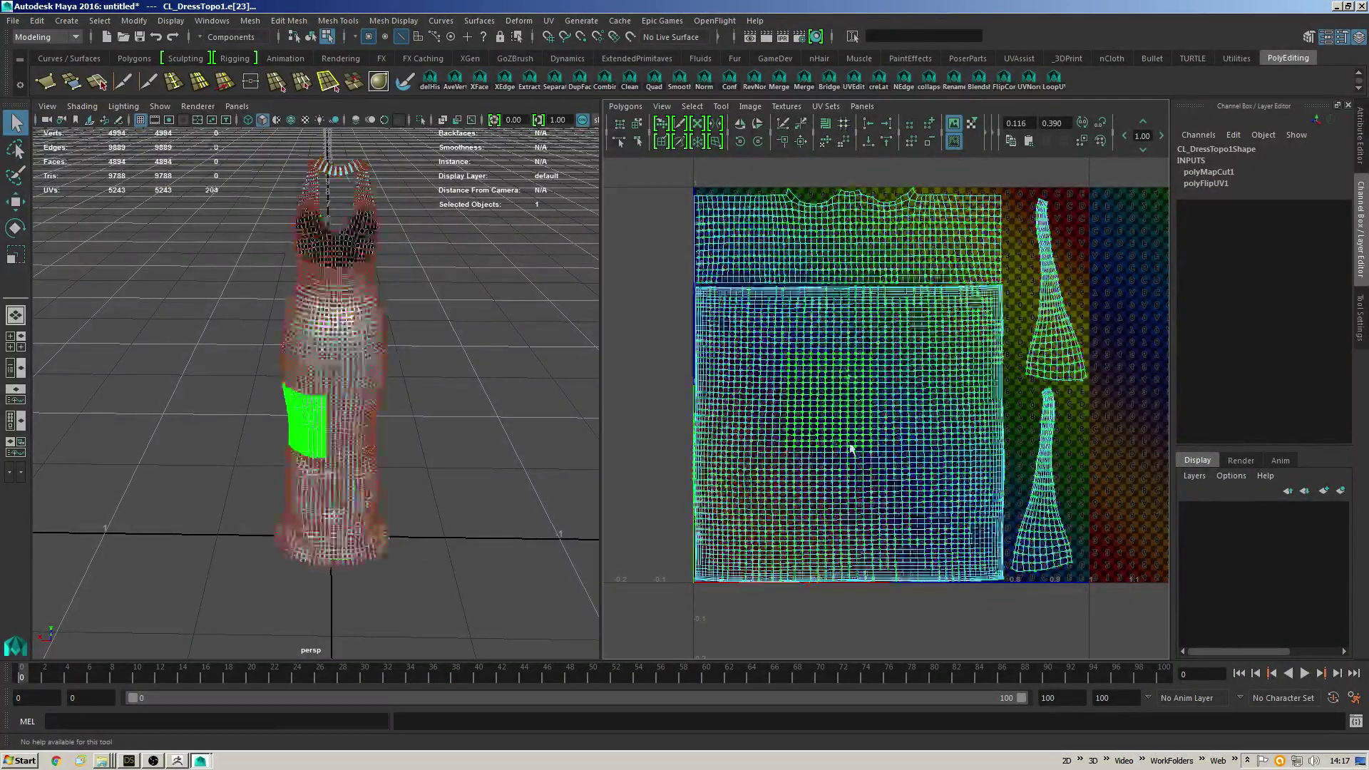
ctrl+right_drag(850, 447, 907, 426)
key(w)
drag(892, 434, 675, 434)
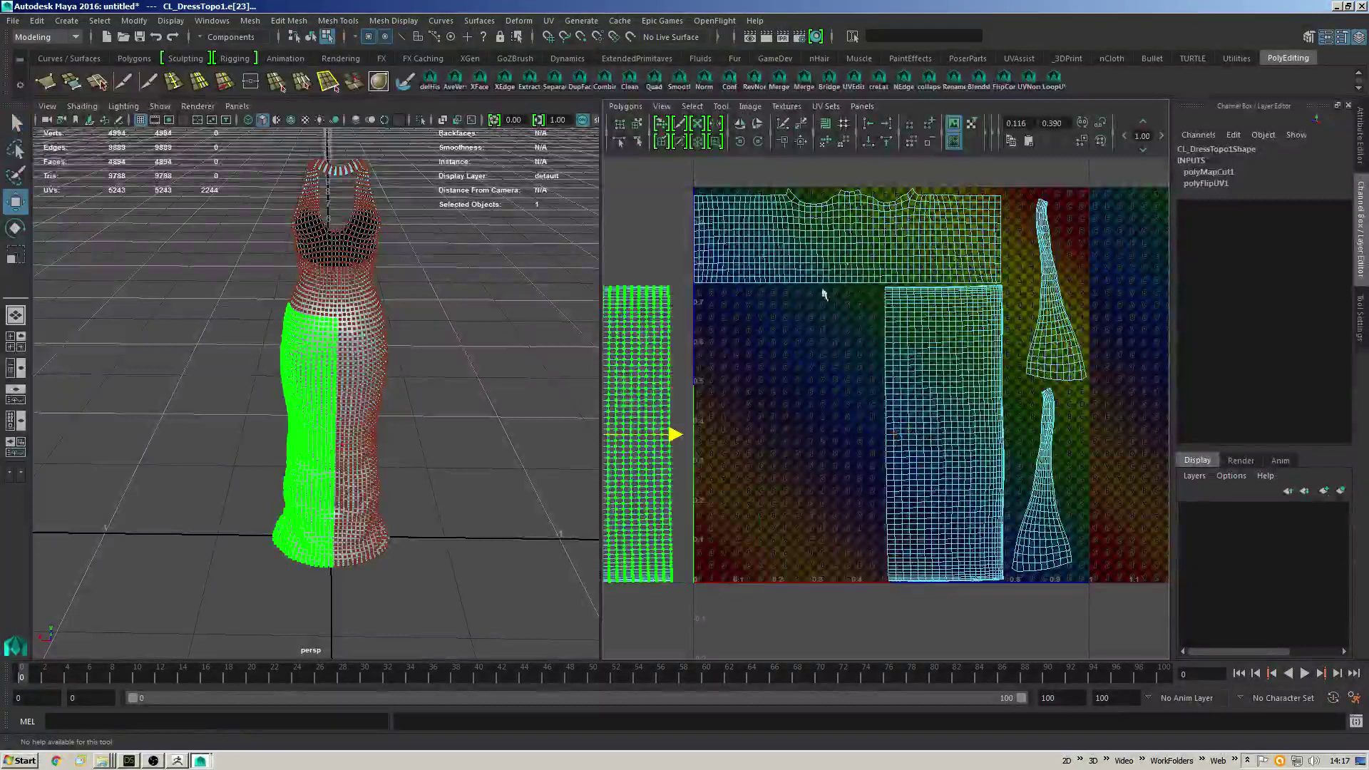
Select the narrow strip cut from the end of the bodice UVs and move it outside the tile above the skirt piece.
drag(864, 193, 795, 247)
drag(674, 289, 706, 184)
drag(790, 238, 662, 245)
alt+middle_drag(662, 245, 922, 254)
alt+right_drag(922, 255, 871, 297)
alt+middle_drag(871, 297, 768, 288)
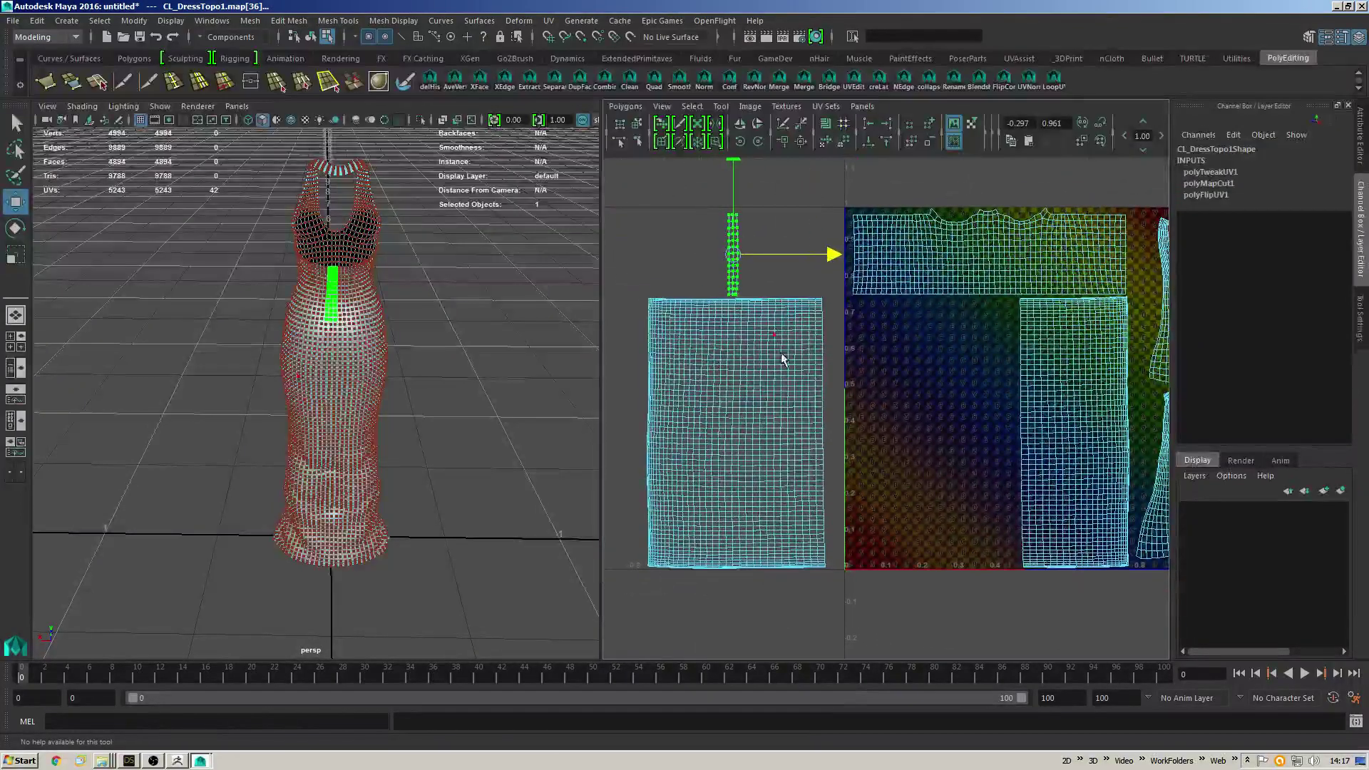
Select the outer edges of the moved skirt piece and move and sew it to the remaining skirt piece.
right_drag(686, 373, 687, 306)
drag(687, 261, 618, 596)
drag(766, 166, 710, 347)
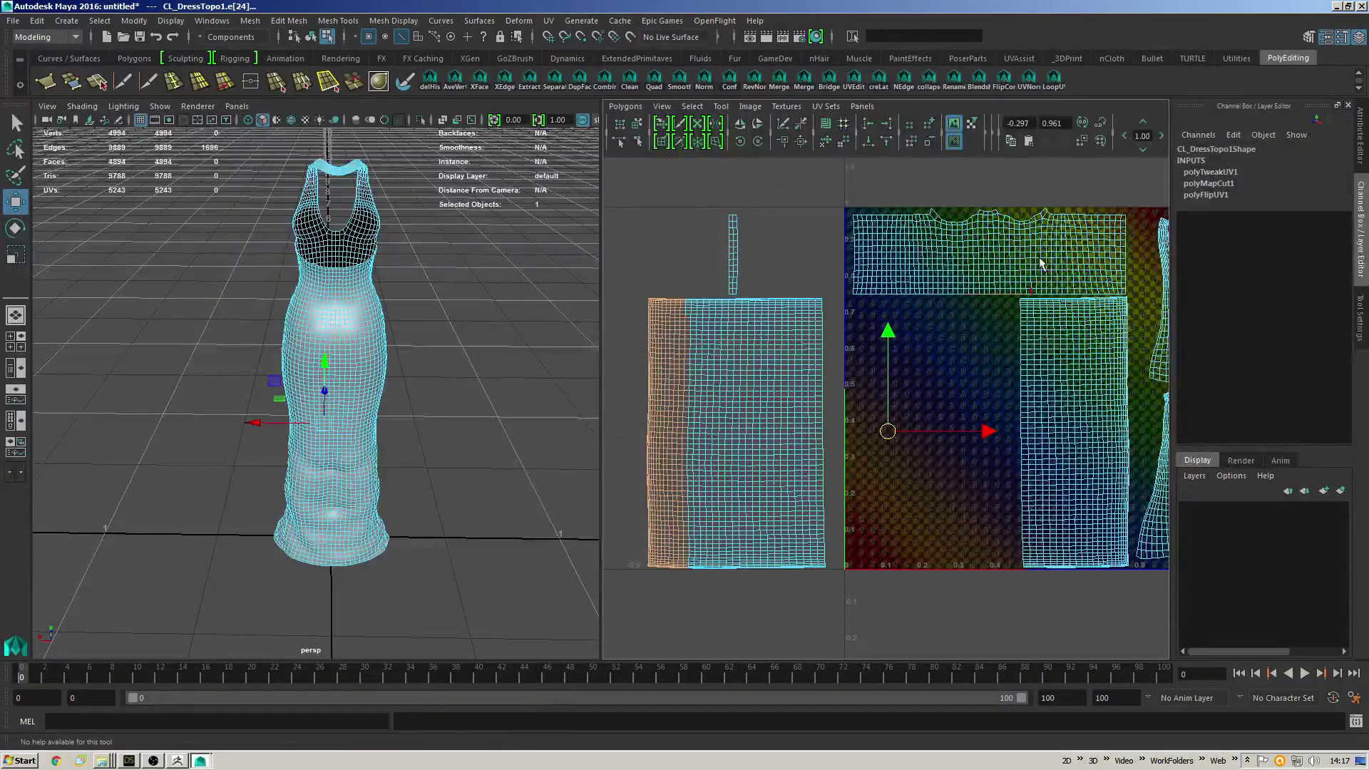
alt+middle_drag(1032, 286, 986, 262)
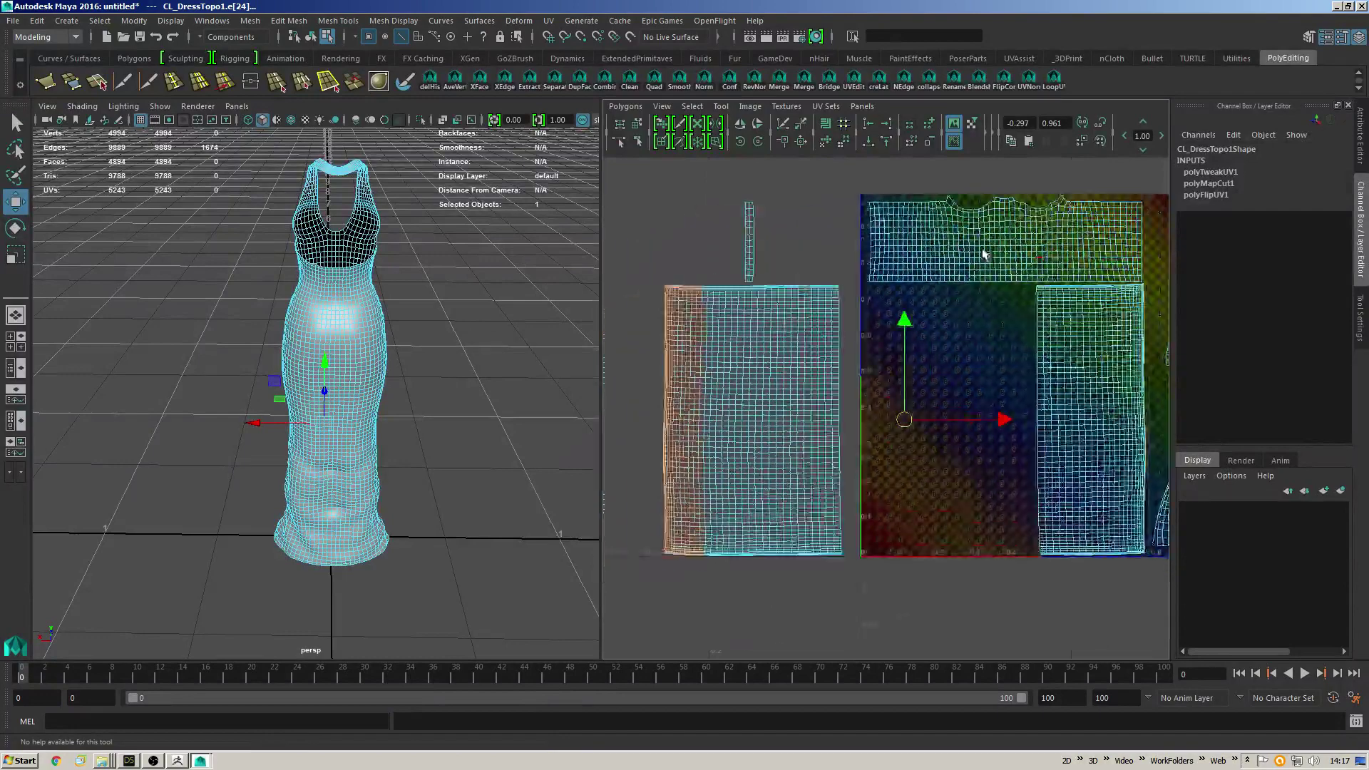
click(801, 142)
alt+middle_drag(883, 318, 955, 379)
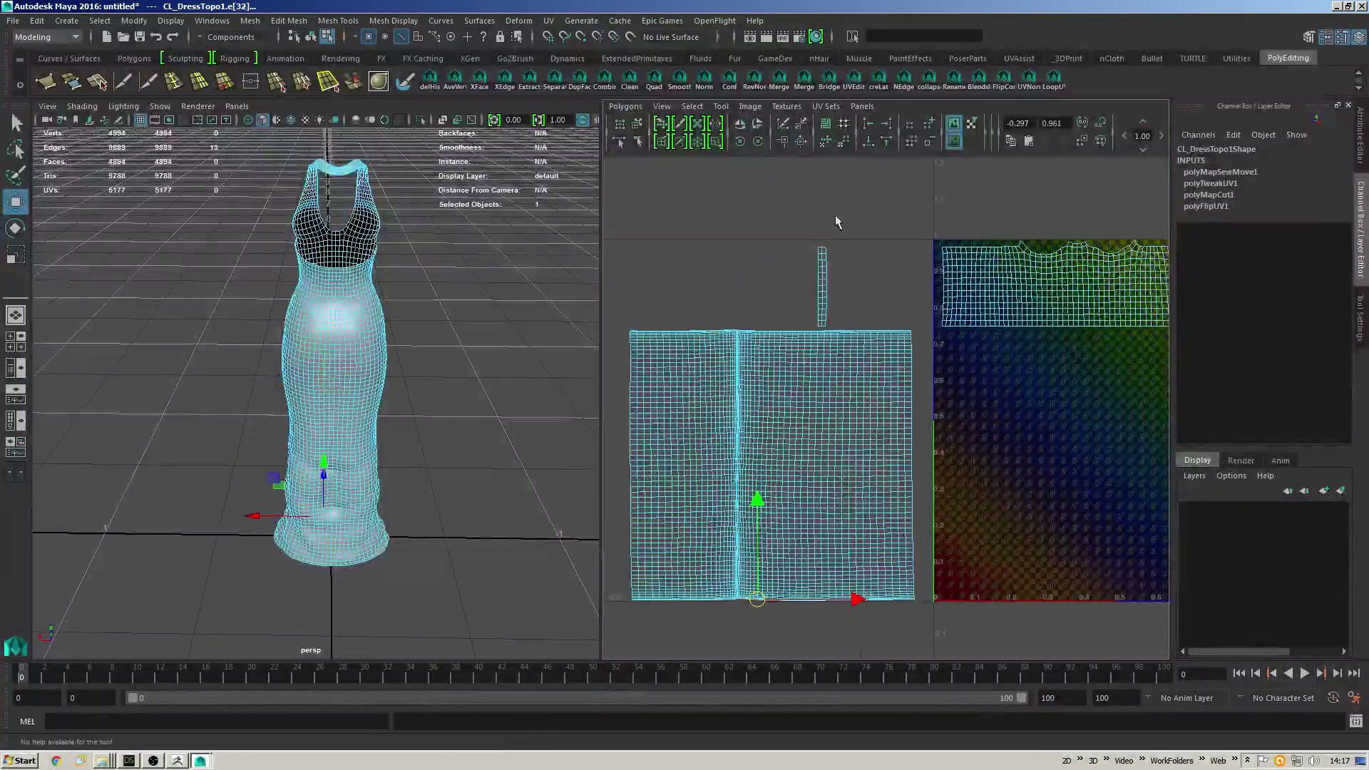
Select the narrow bodice strip's edges and move and sew it onto the opposite end of the bodice shell.
drag(841, 216, 793, 342)
alt+middle_drag(972, 257, 788, 275)
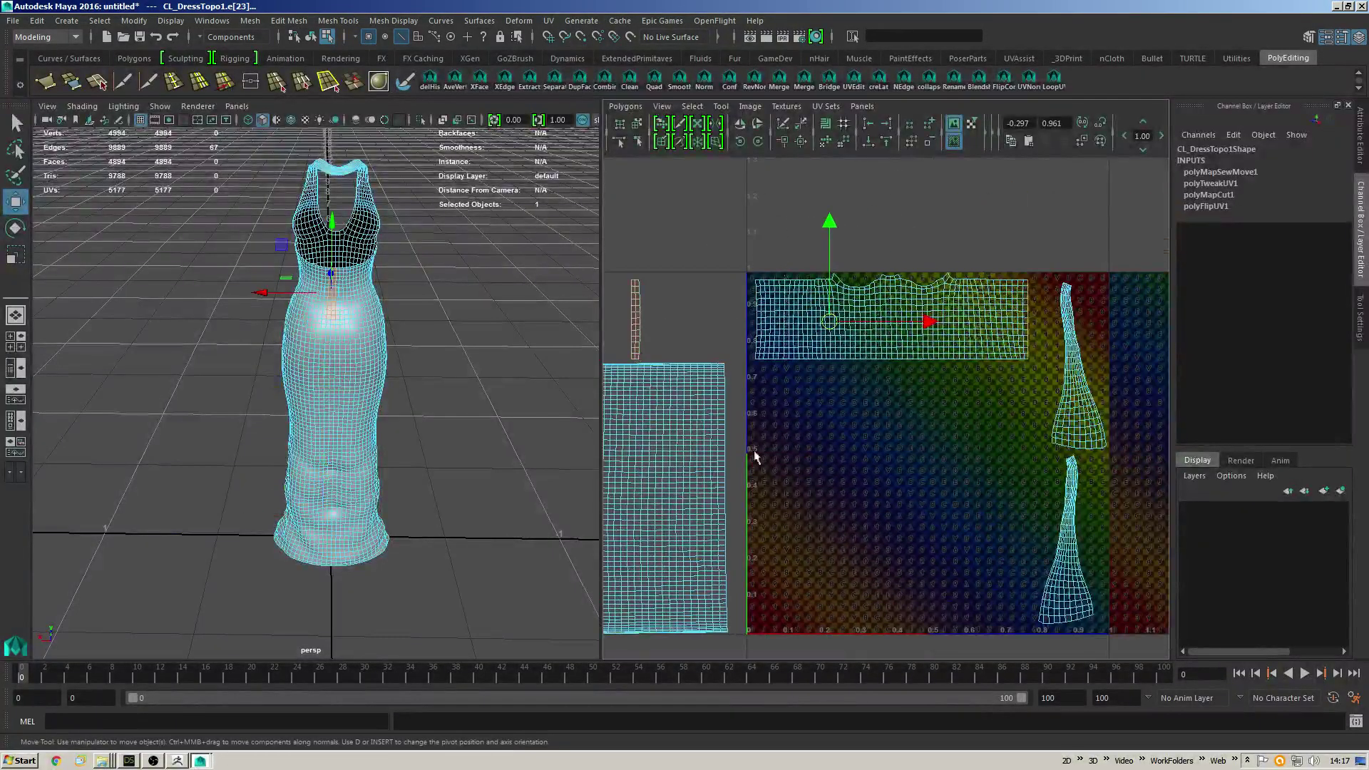
alt+middle_drag(711, 323, 756, 408)
scroll(756, 408, up, 1)
alt+middle_drag(1029, 349, 884, 290)
click(801, 142)
scroll(884, 290, down, 1)
Select the bodice shell's outer vertical border UVs on the high-U side and align them to the maximum U value.
right_drag(986, 256, 1044, 247)
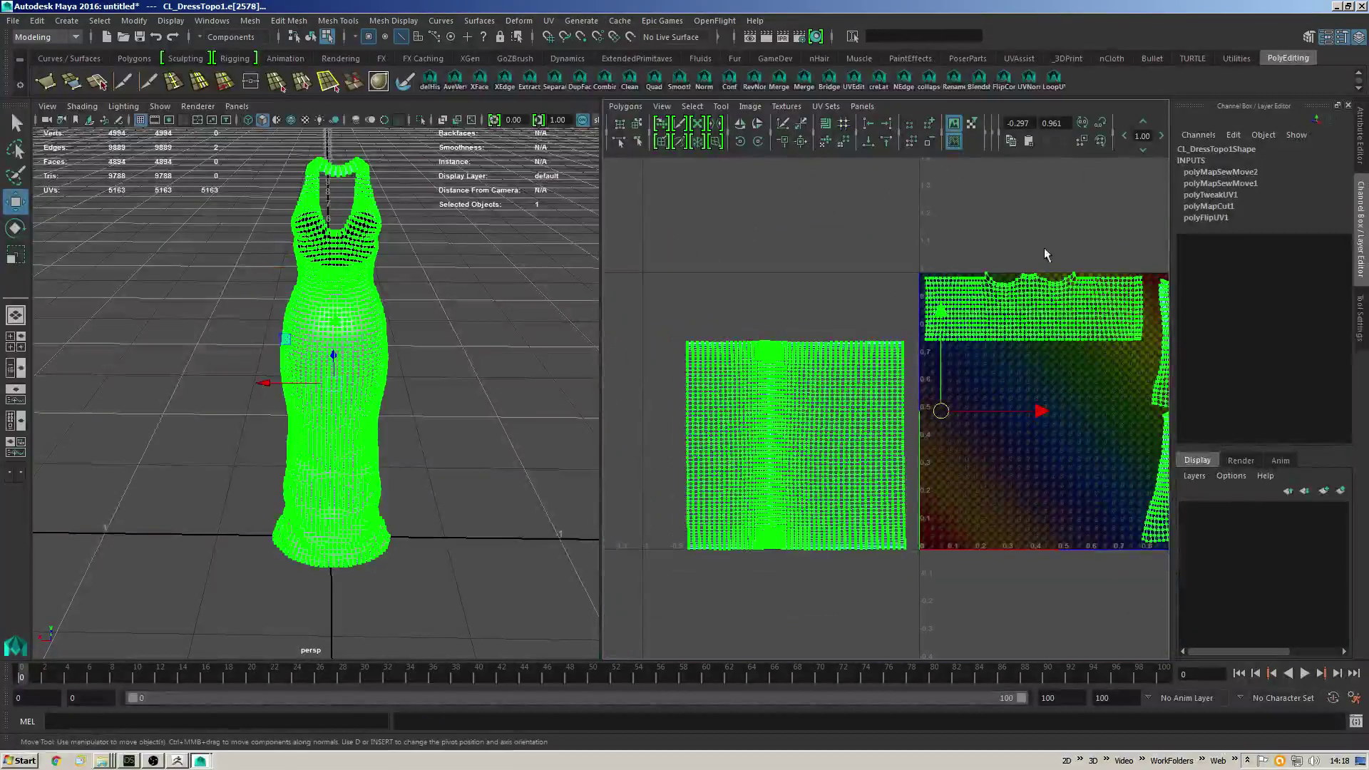
click(1077, 285)
scroll(1077, 285, up, 3)
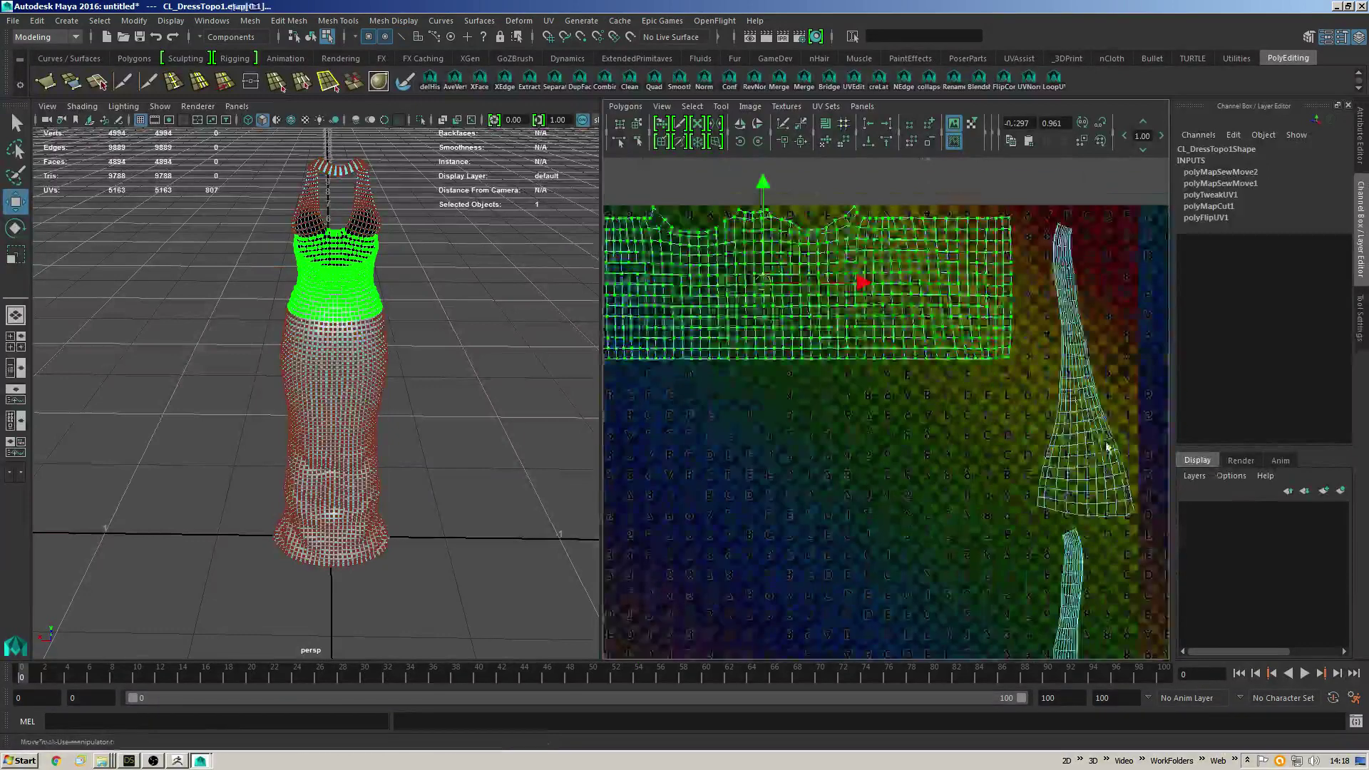
drag(1006, 378, 1020, 201)
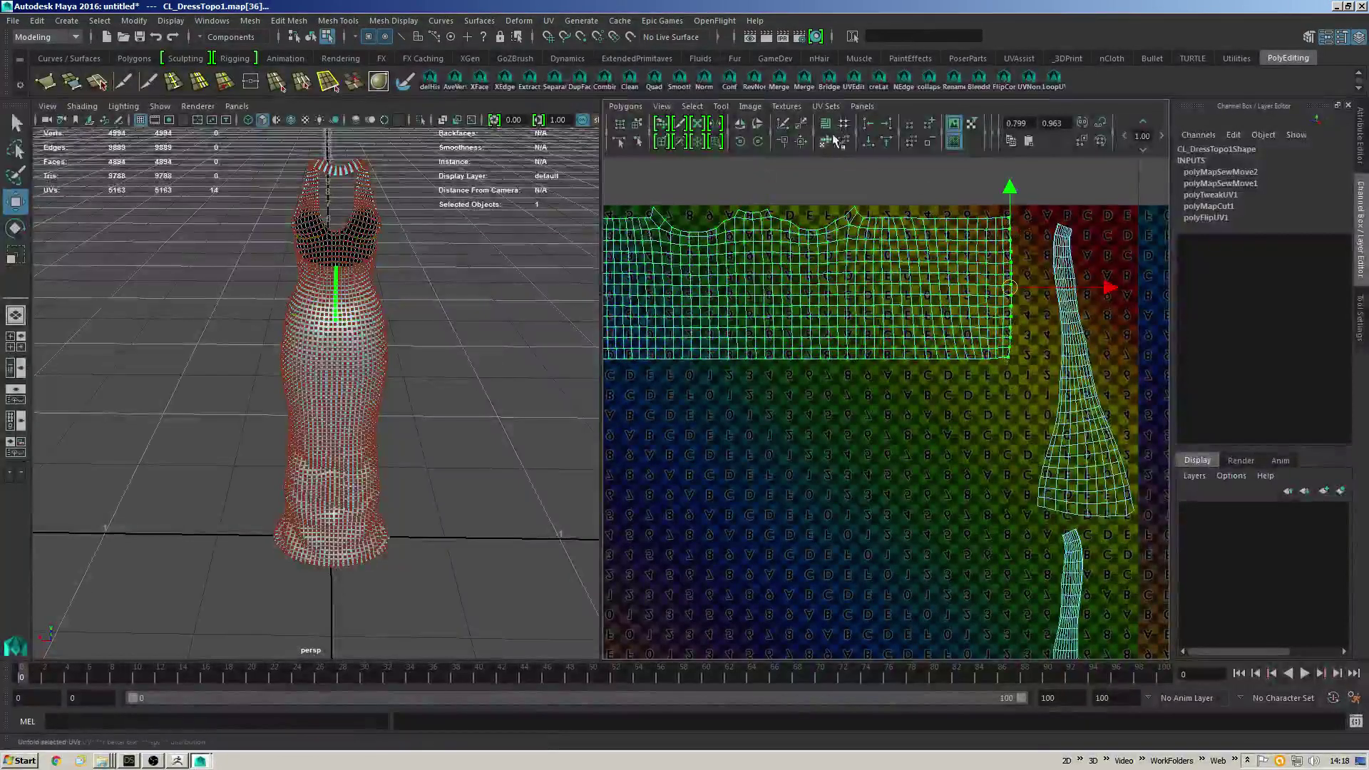
click(886, 123)
alt+middle_drag(927, 289, 1070, 303)
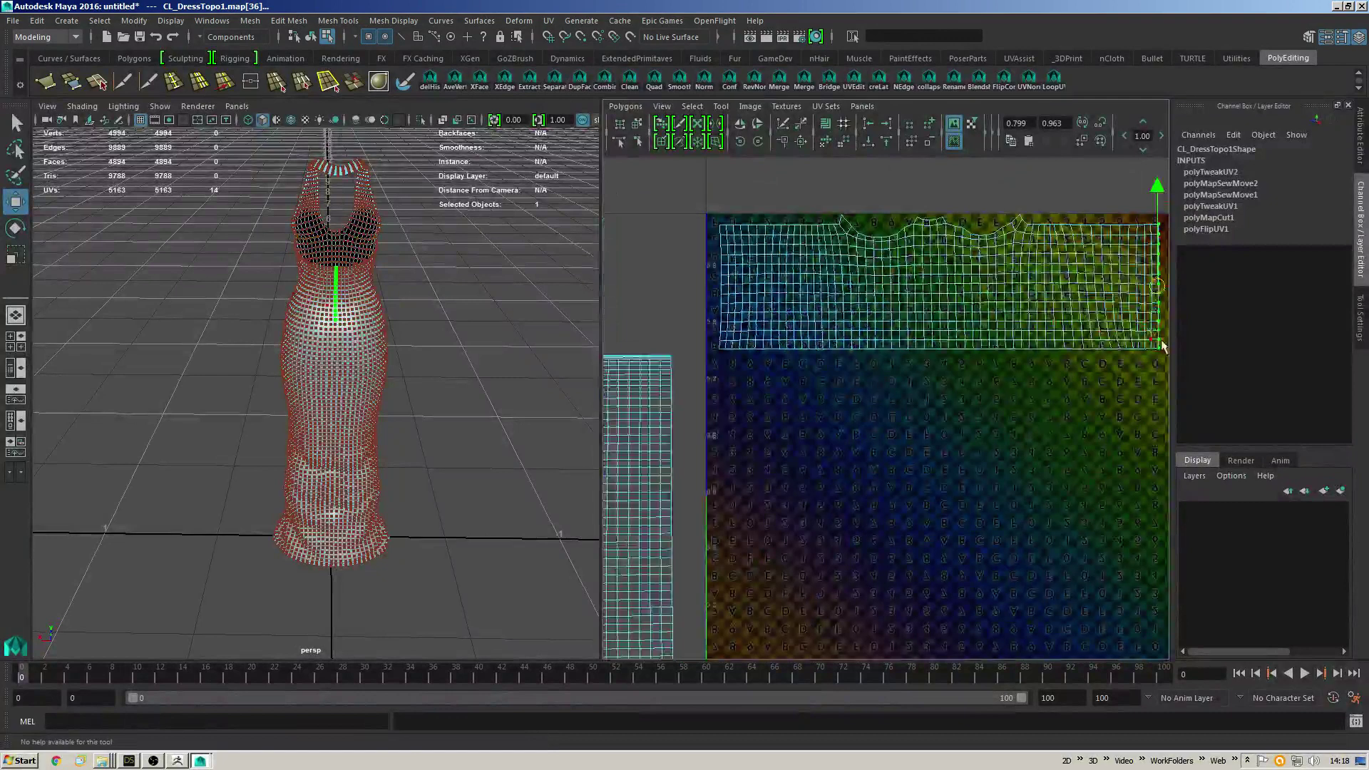
Align the bodice shell's lower border UVs to minimum V and its low-U border to minimum U.
drag(1166, 335, 709, 360)
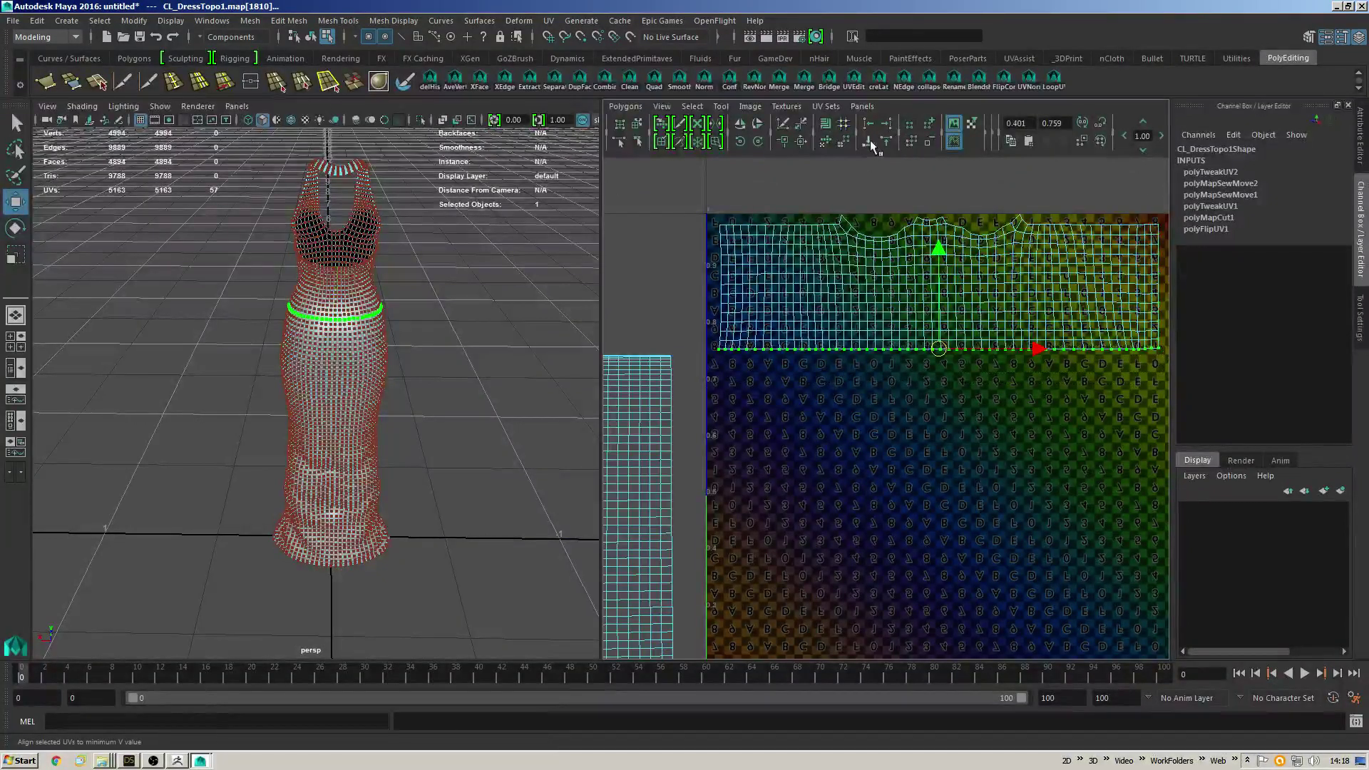
drag(727, 217, 701, 356)
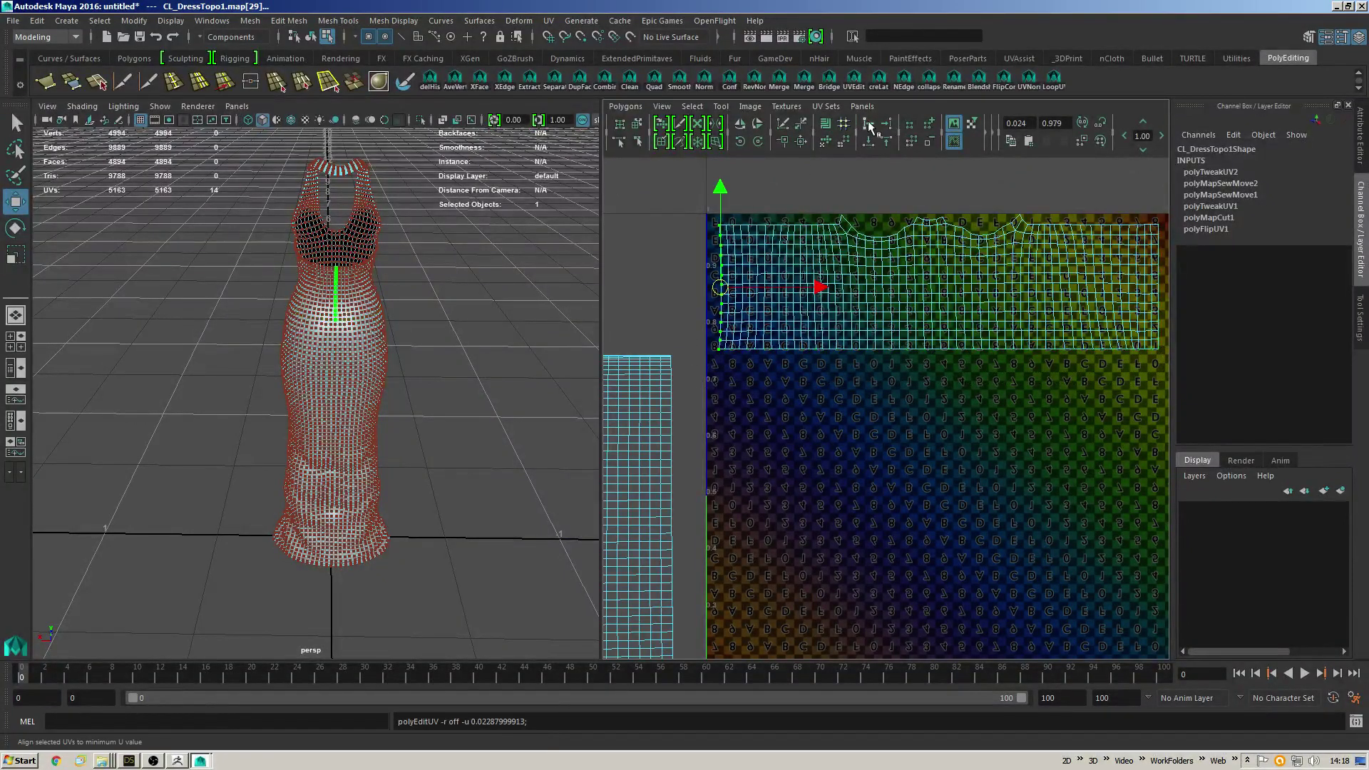
Select all of the skirt shell's UVs, shrink the selection off its border and unfold the interior UVs.
alt+middle_drag(858, 368, 970, 285)
key(a)
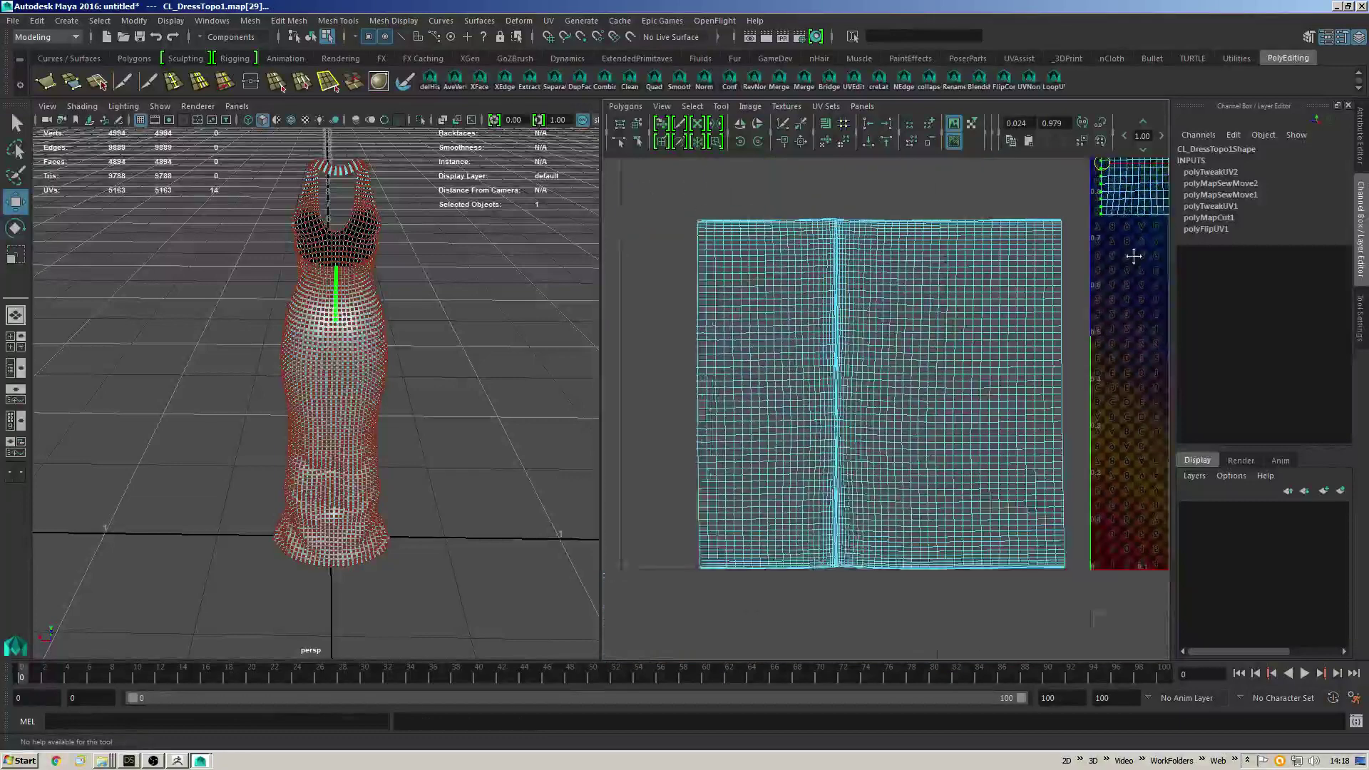
drag(1067, 207, 958, 330)
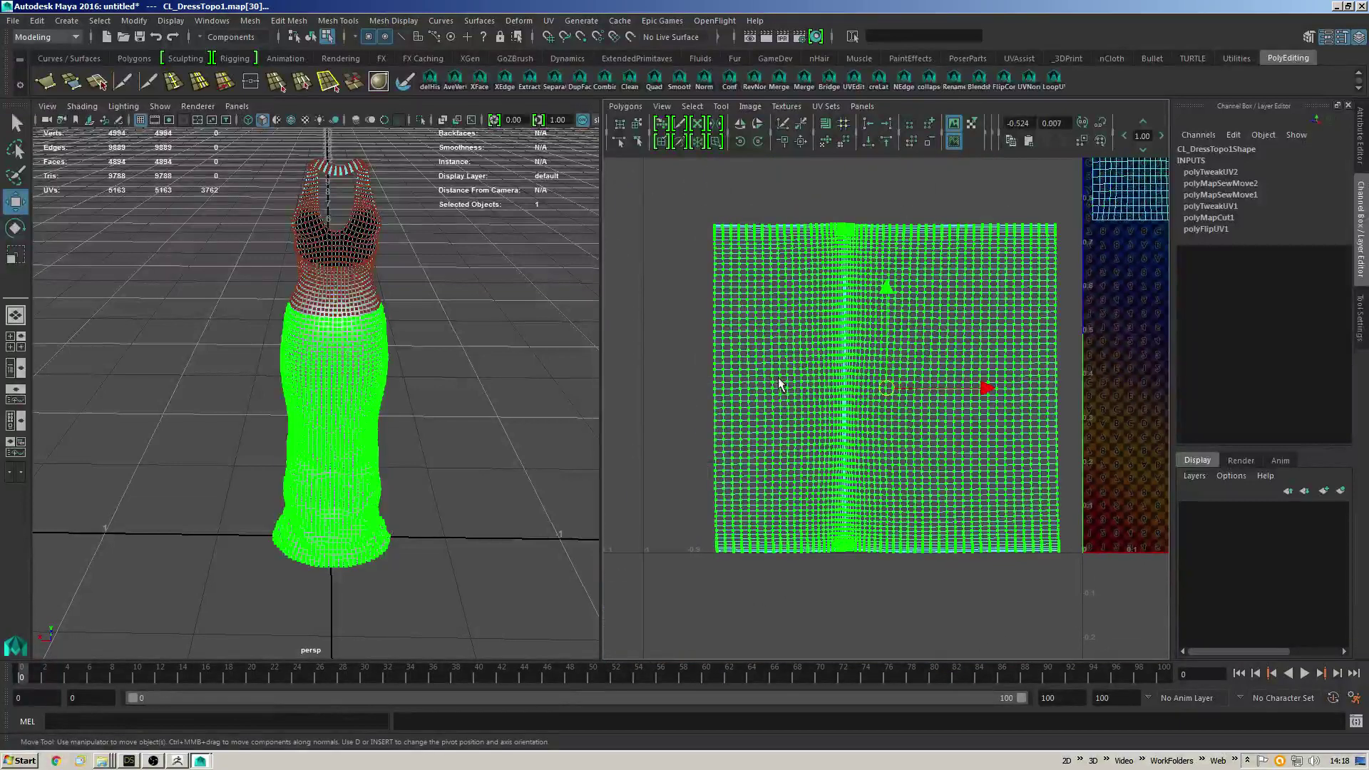
key(shift+comma)
click(826, 142)
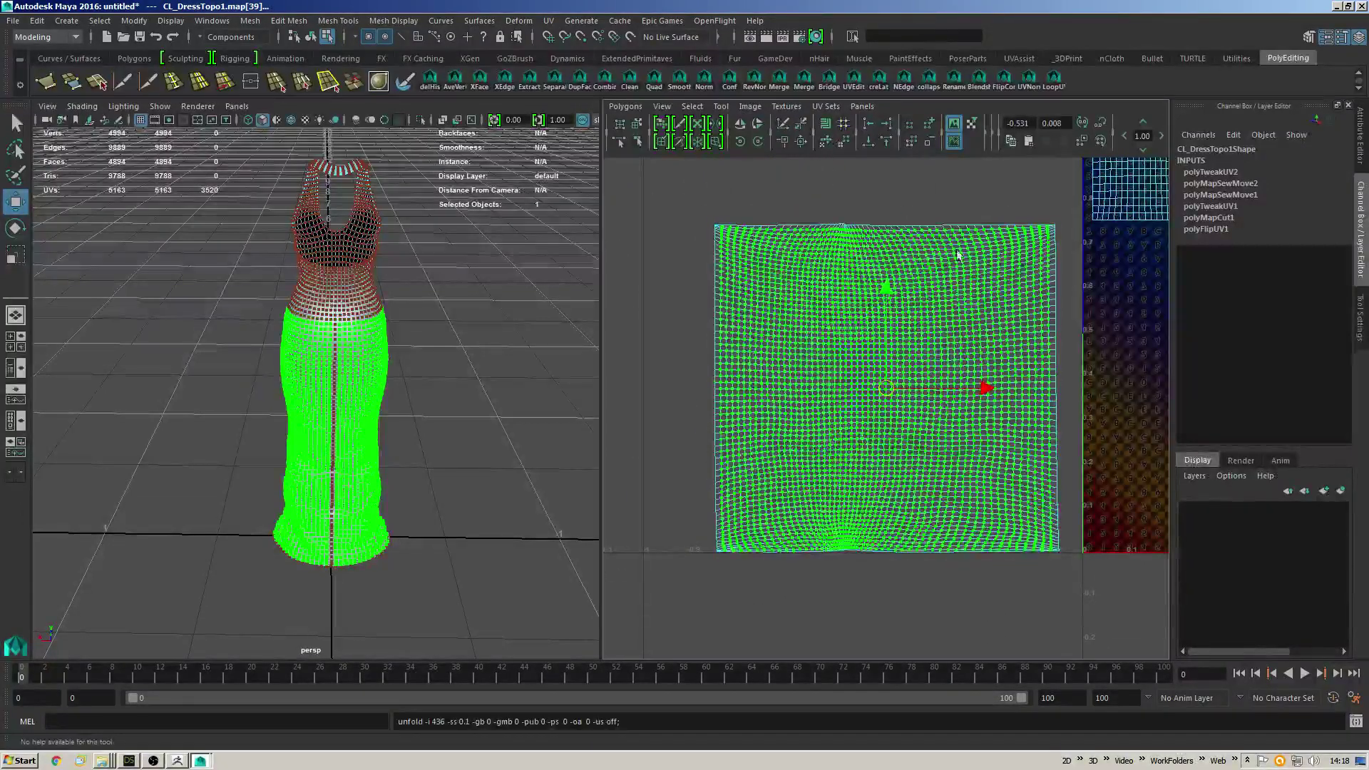
alt+middle_drag(1025, 234, 1006, 251)
Try to unfold only the upper band of the skirt's UVs, and undo that unfold.
drag(783, 266, 785, 207)
key(g)
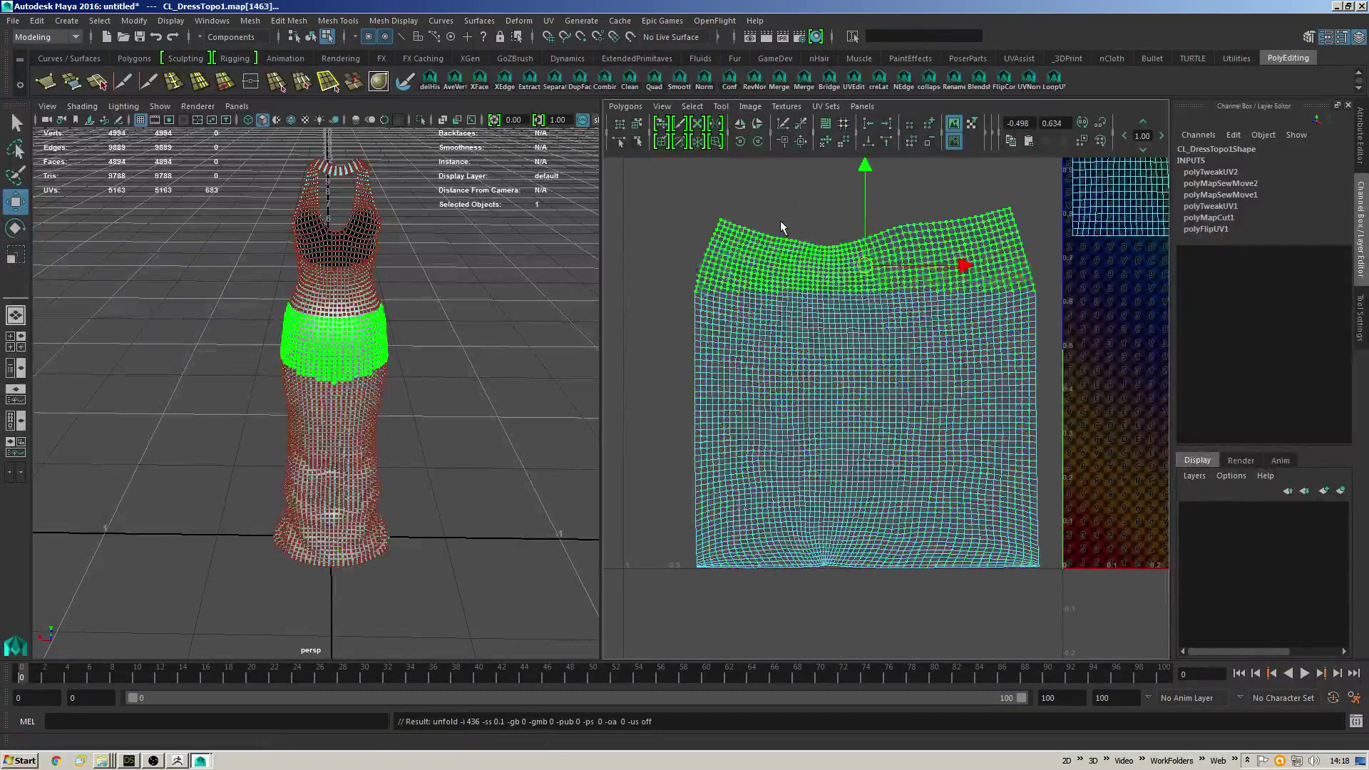
key(ctrl+z)
alt+middle_drag(781, 217, 774, 252)
alt+right_drag(774, 252, 827, 265)
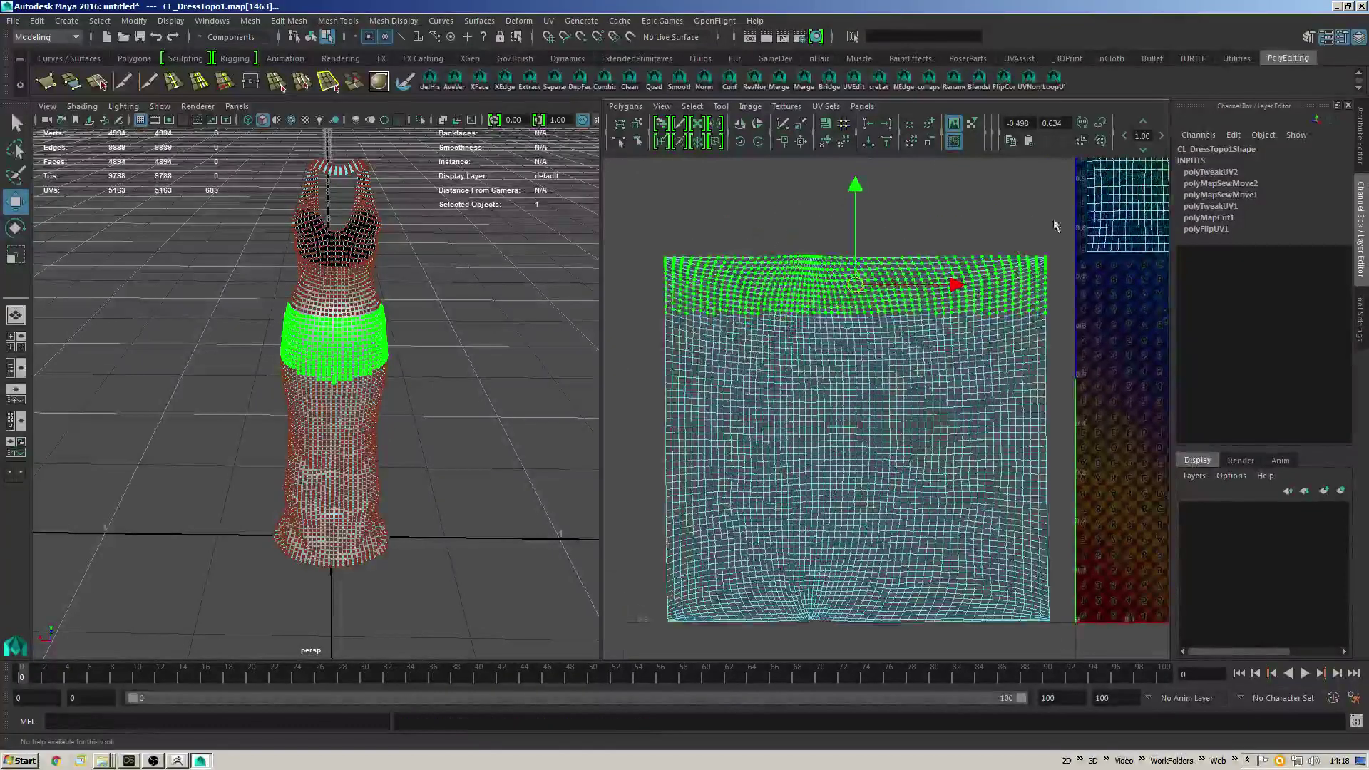
Relax all of the skirt's UVs several times, shrink the selection off the border and unfold the interior UVs.
drag(1066, 214, 646, 637)
click(843, 141)
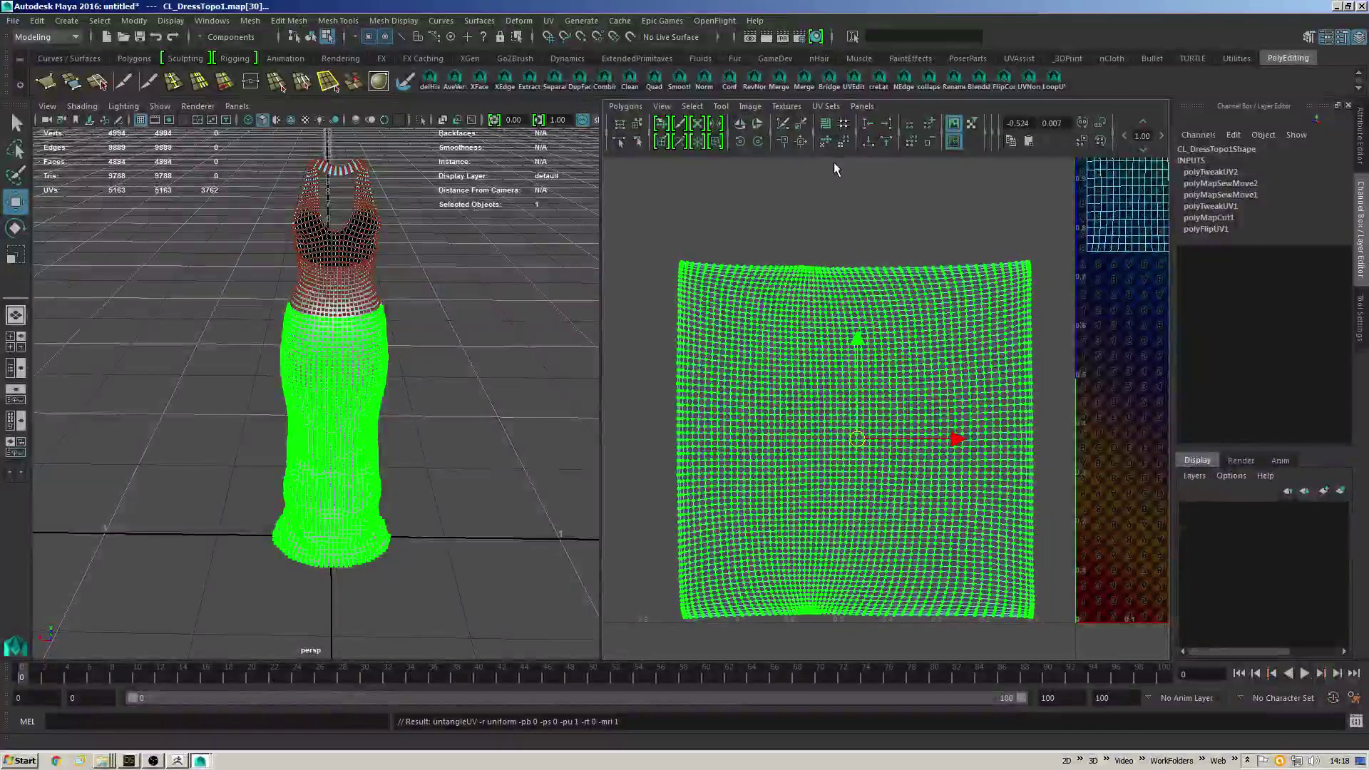
key(g)
key(g)
key(g)
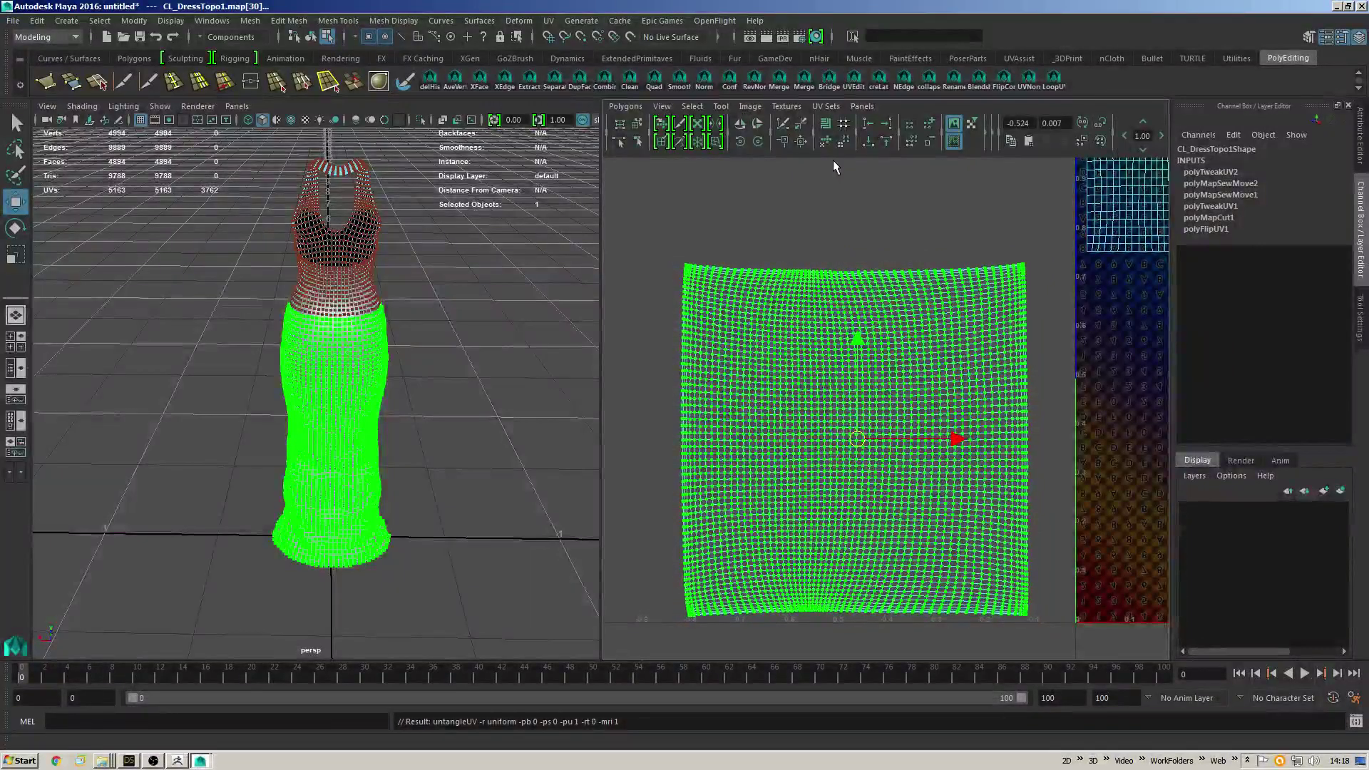
key(shift+comma)
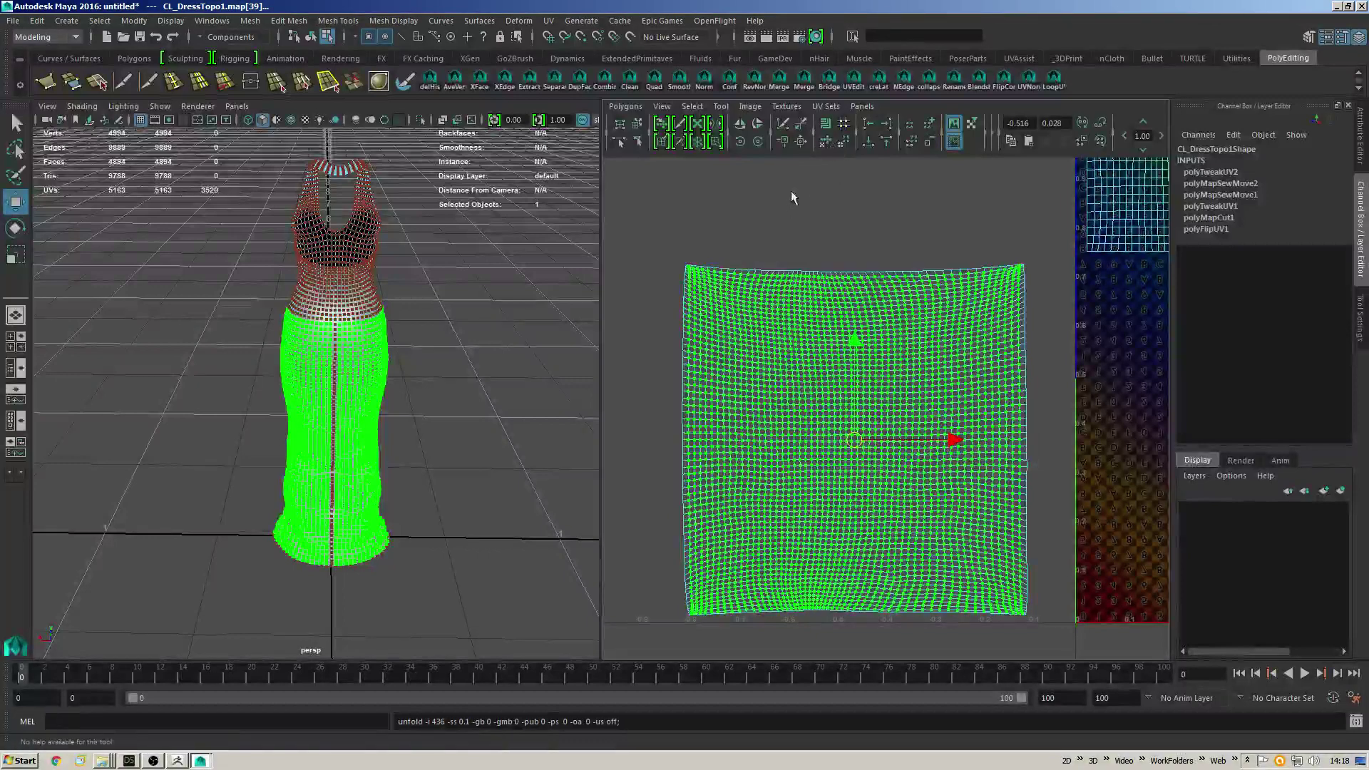
Select the skirt shell's upper border loop as UVs, excluding the bodice's matching border, and align it to the maximum V value.
scroll(854, 232, up, 1)
scroll(915, 297, up, 4)
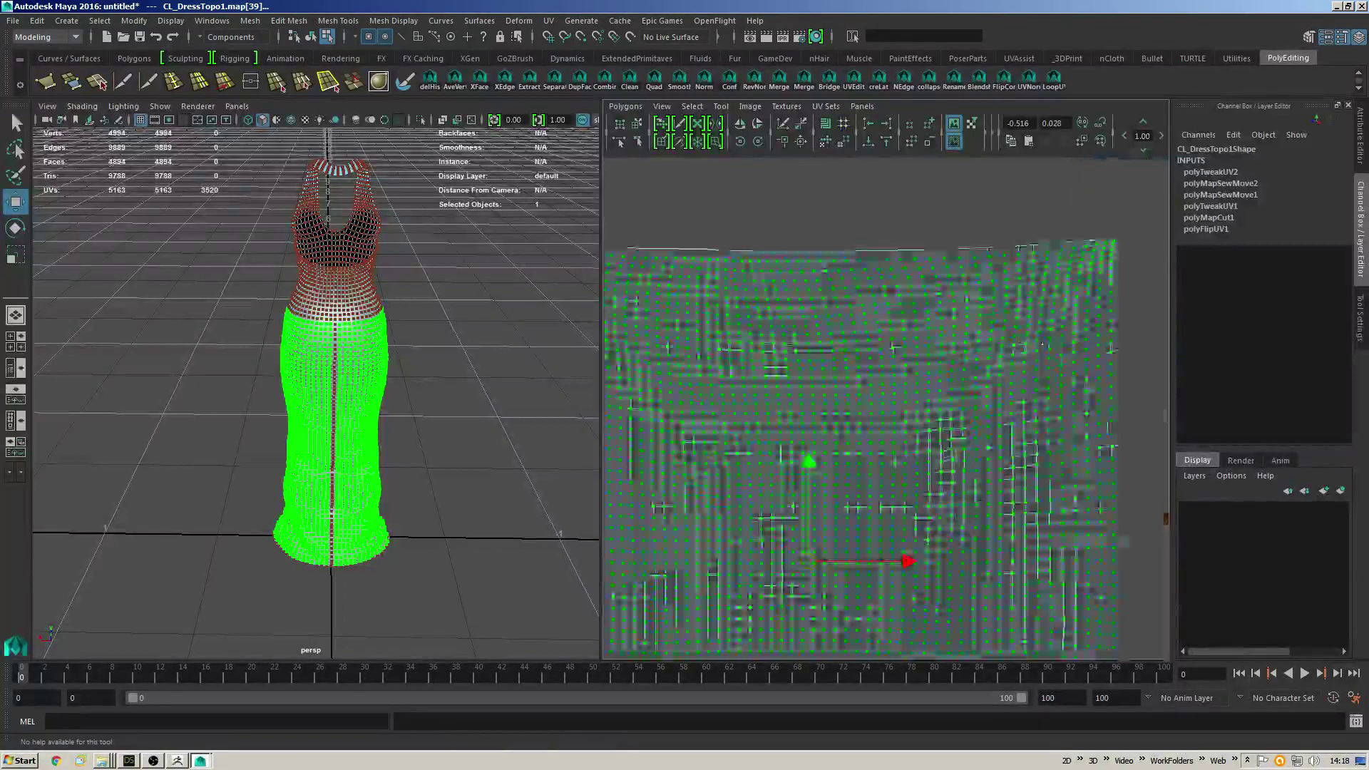
scroll(949, 286, down, 1)
key(F10)
click(923, 249)
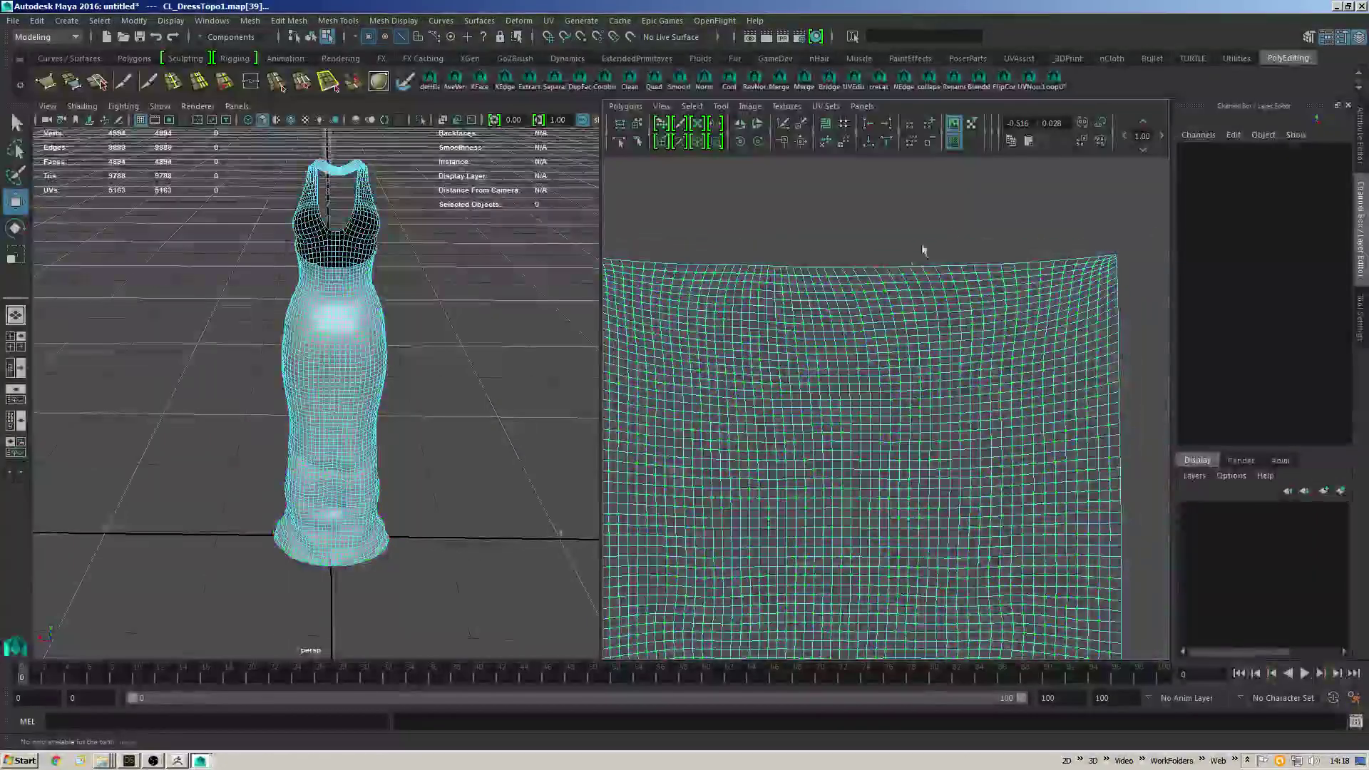
click(859, 267)
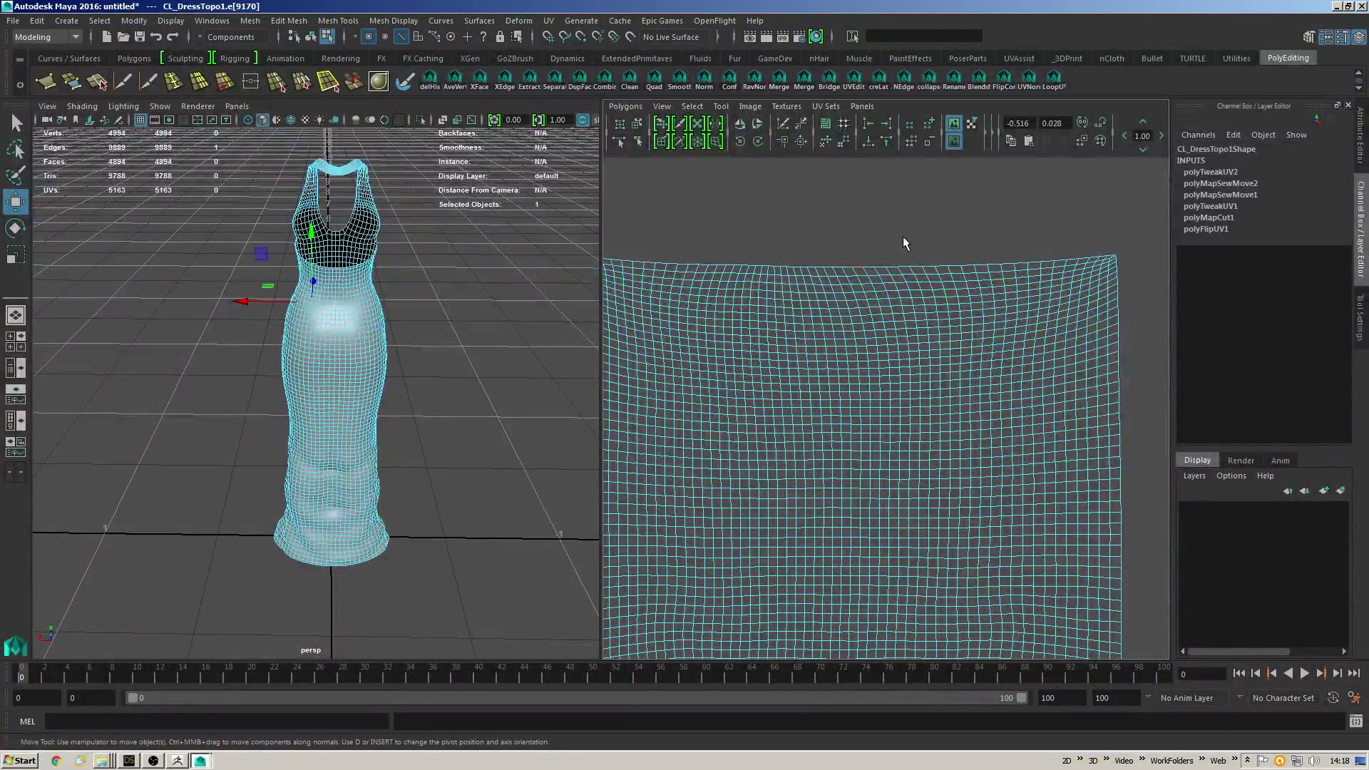
double_click(903, 237)
scroll(938, 226, down, 4)
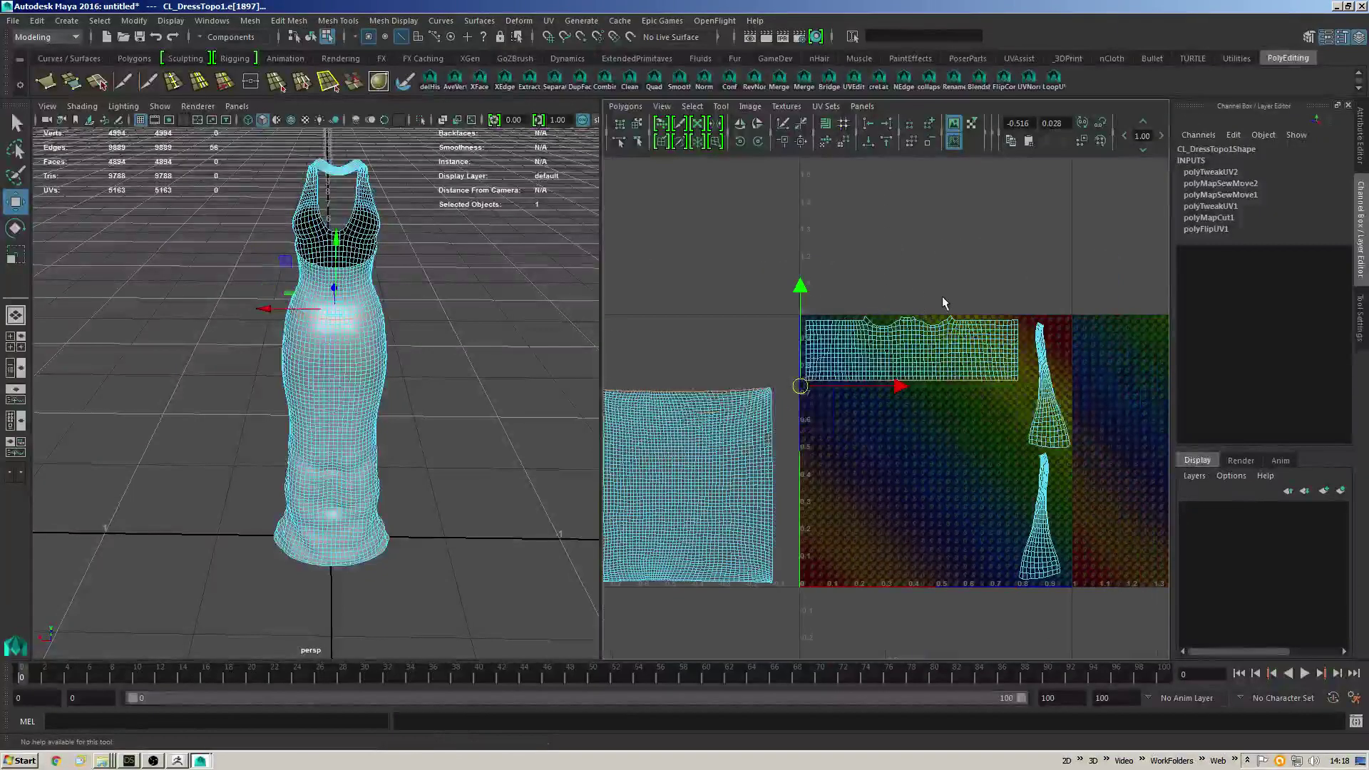
key(ctrl+F12)
drag(862, 363, 863, 365)
key(ctrl+z)
ctrl+drag(1098, 266, 790, 420)
alt+middle_drag(818, 412, 982, 379)
scroll(982, 379, up, 3)
click(888, 142)
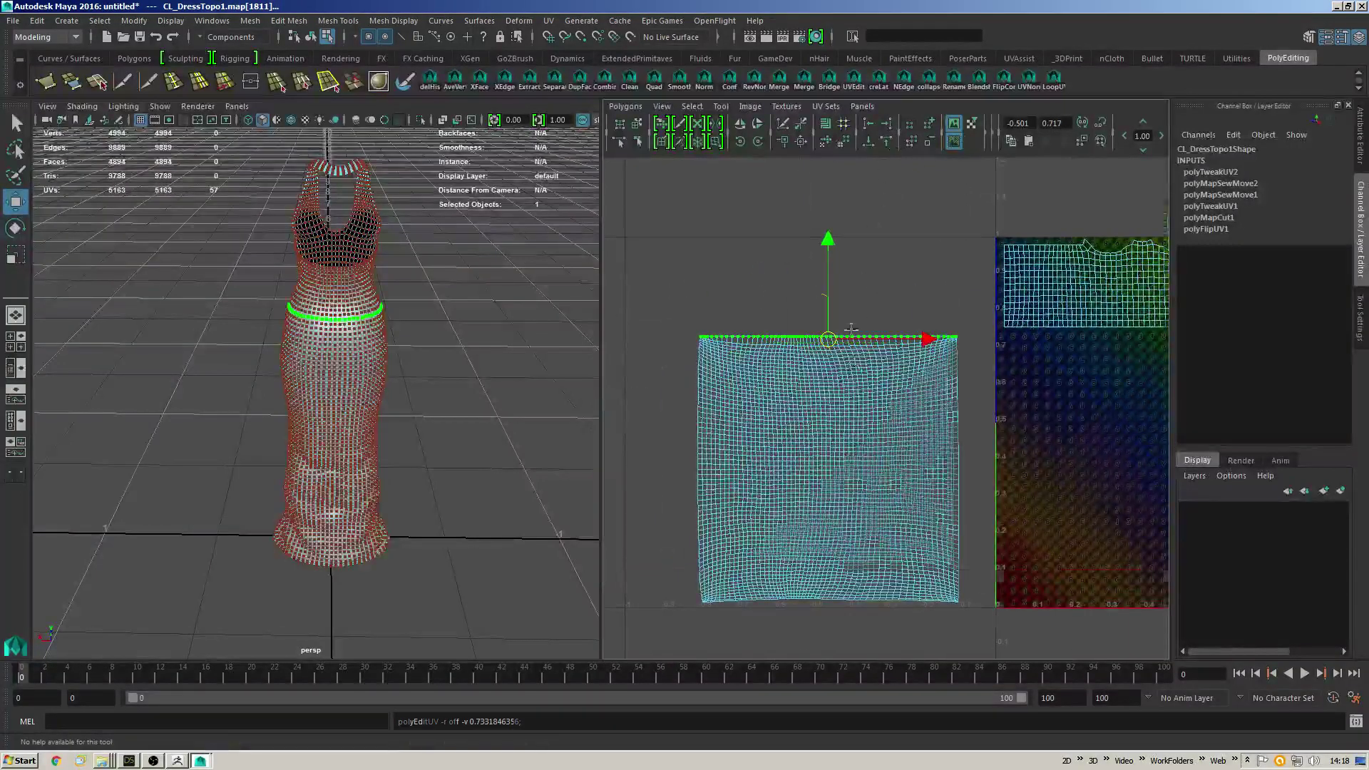
Convert the skirt's upper border selection to all of the UVs around the skirt shell's border.
alt+middle_drag(891, 442, 912, 357)
scroll(925, 357, up, 1)
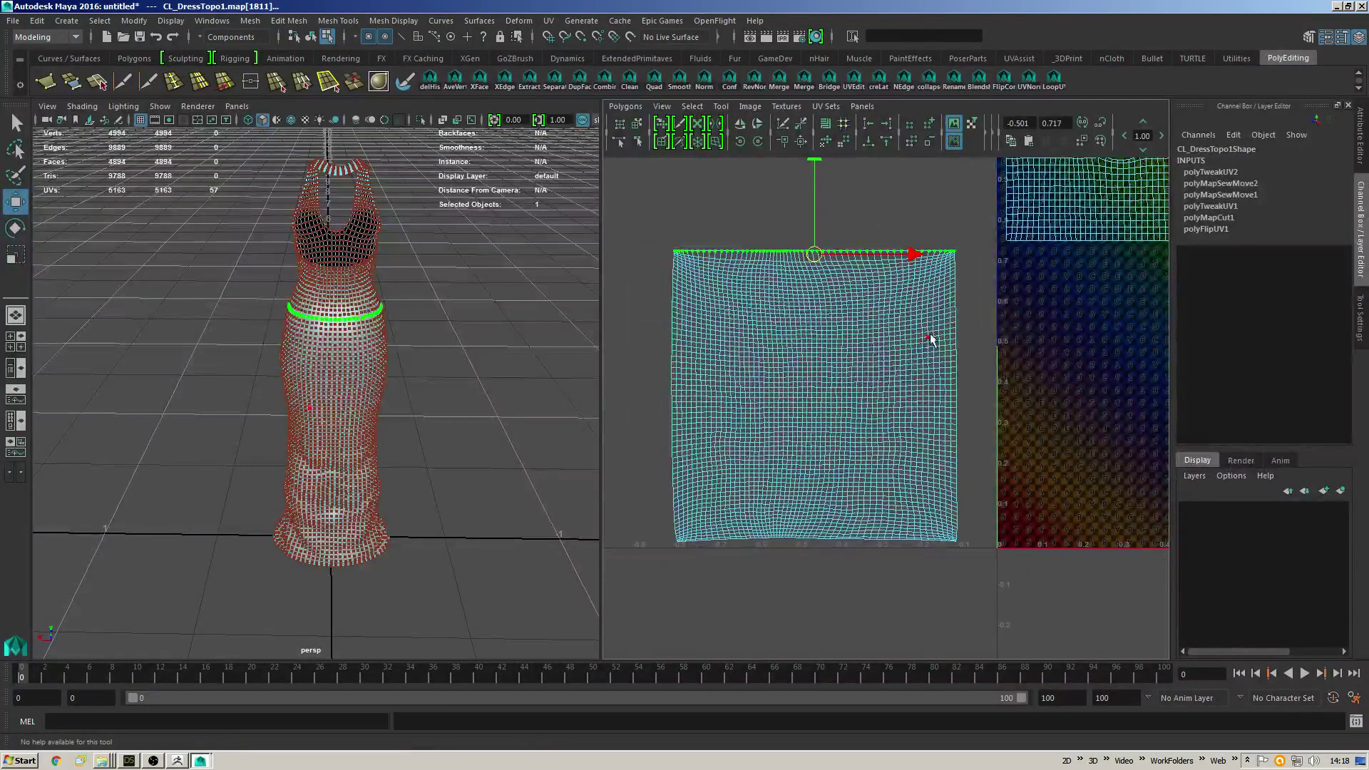
alt+drag(471, 372, 531, 357)
ctrl+right_drag(531, 357, 611, 357)
alt+middle_drag(990, 286, 820, 351)
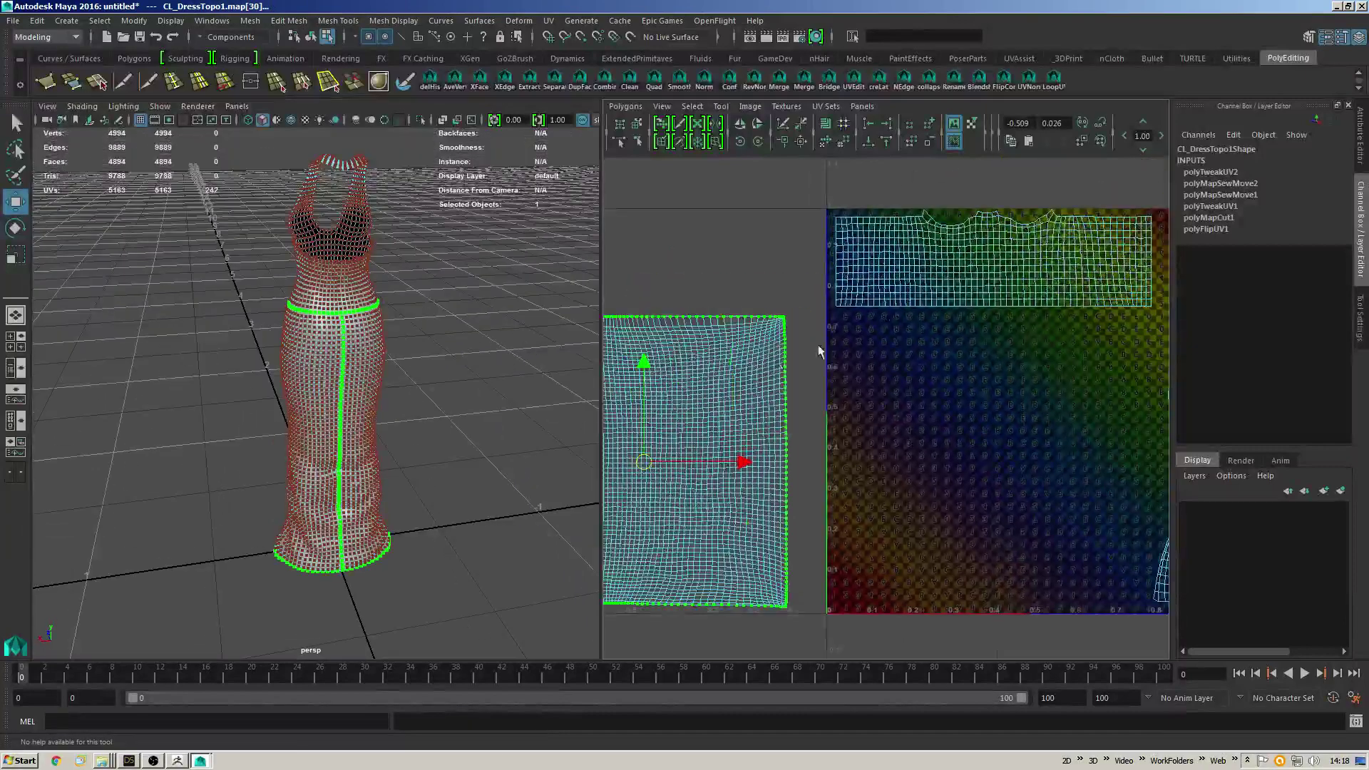
alt+middle_drag(756, 279, 1022, 265)
alt+right_drag(1021, 265, 1188, 266)
alt+middle_drag(851, 371, 810, 225)
alt+middle_drag(948, 296, 925, 402)
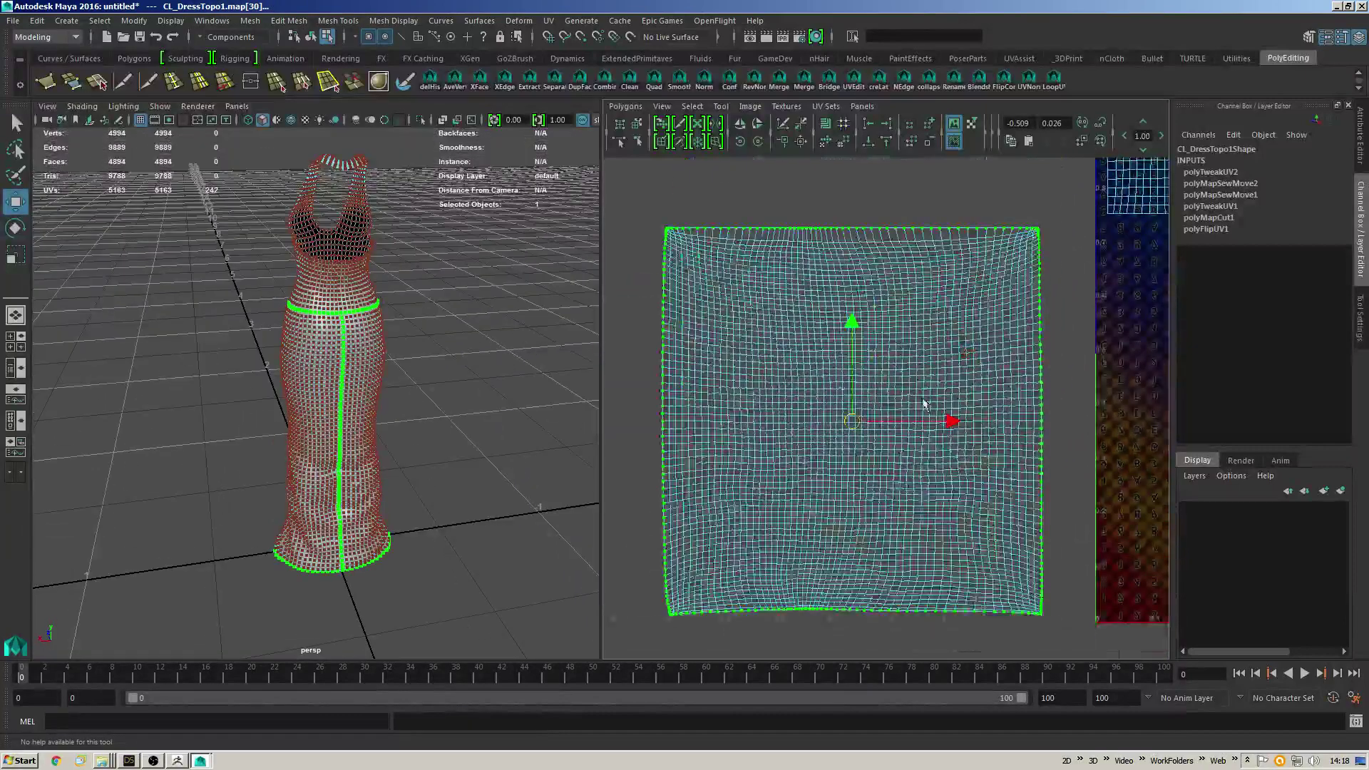
Reduce the skirt's border selection to only the bottom hem UVs and align them to the minimum V value.
ctrl+drag(1106, 191, 686, 402)
ctrl+drag(584, 590, 584, 590)
alt+middle_drag(872, 588, 951, 315)
scroll(911, 345, up, 3)
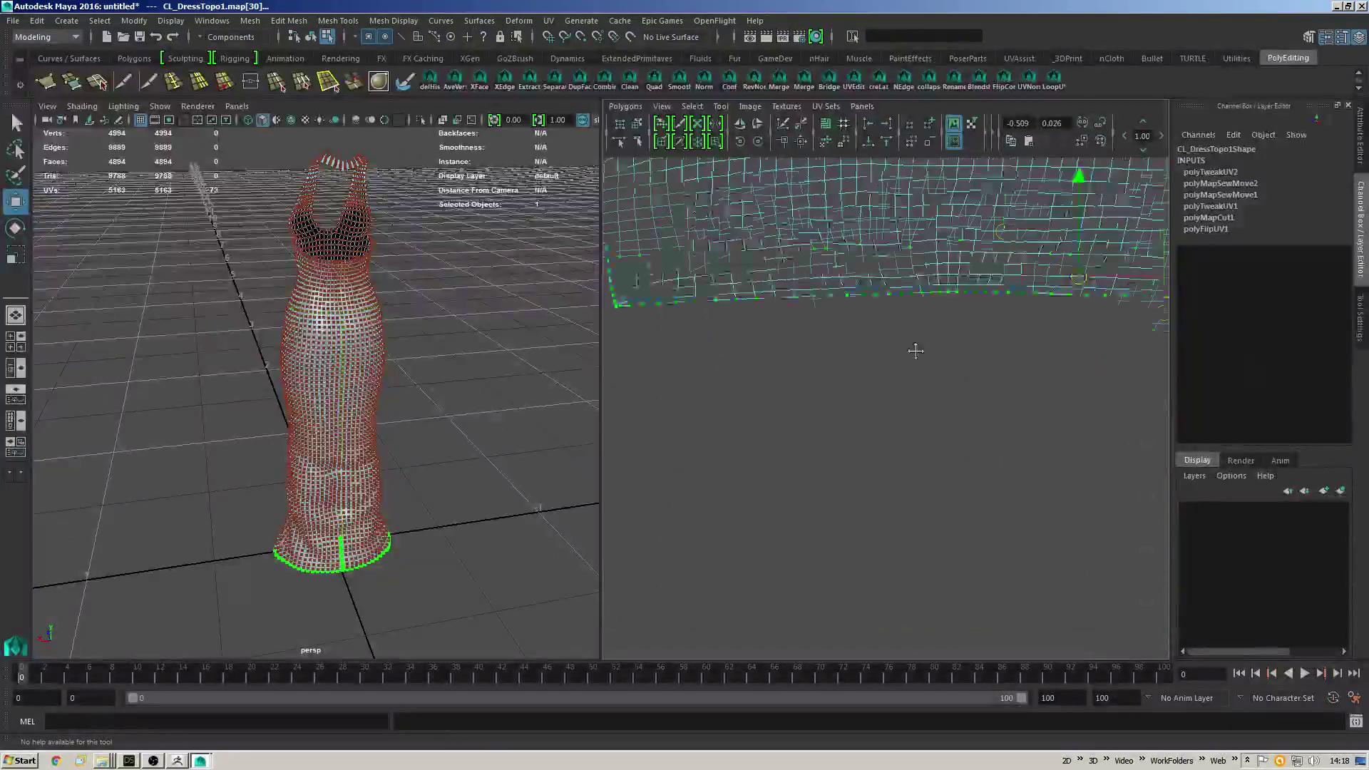
alt+drag(520, 489, 435, 513)
alt+middle_drag(1080, 304, 644, 404)
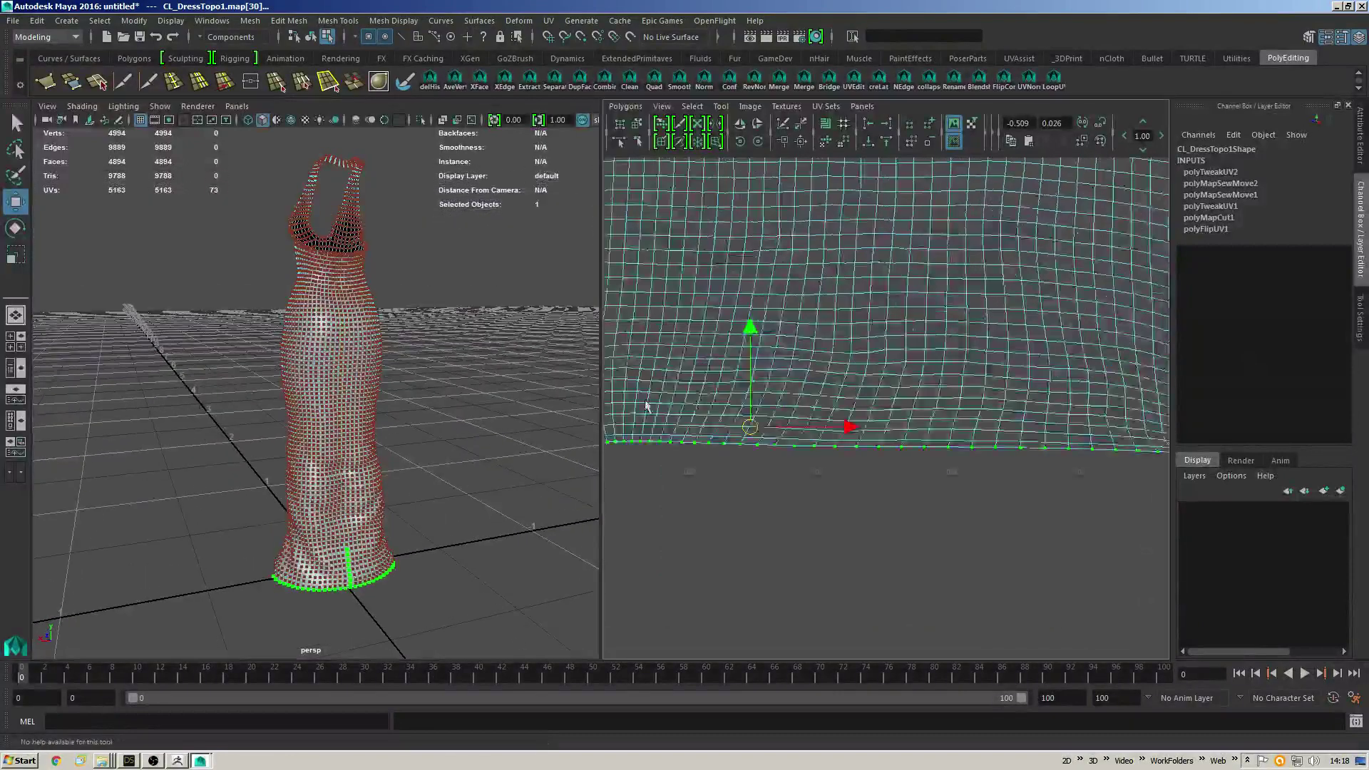
alt+middle_drag(1158, 388, 876, 393)
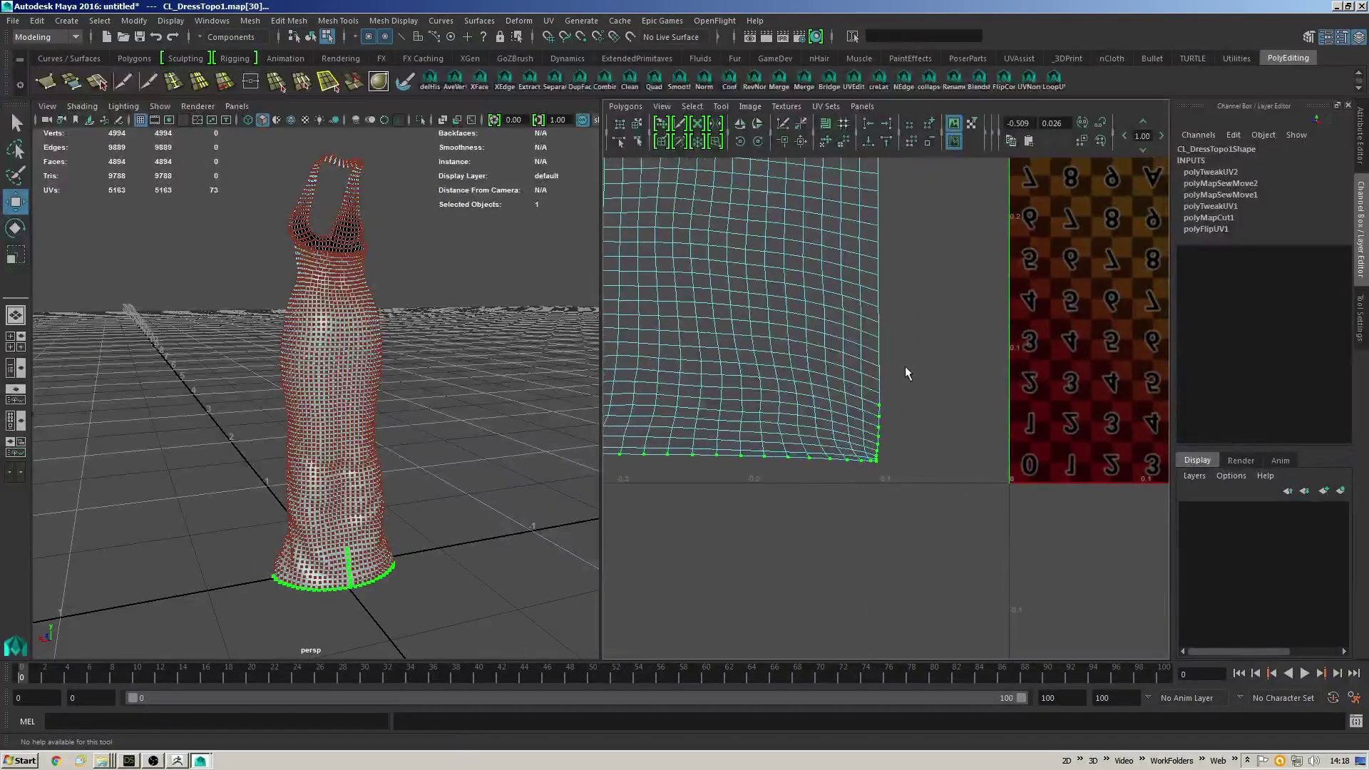
ctrl+drag(873, 460, 872, 456)
key(f)
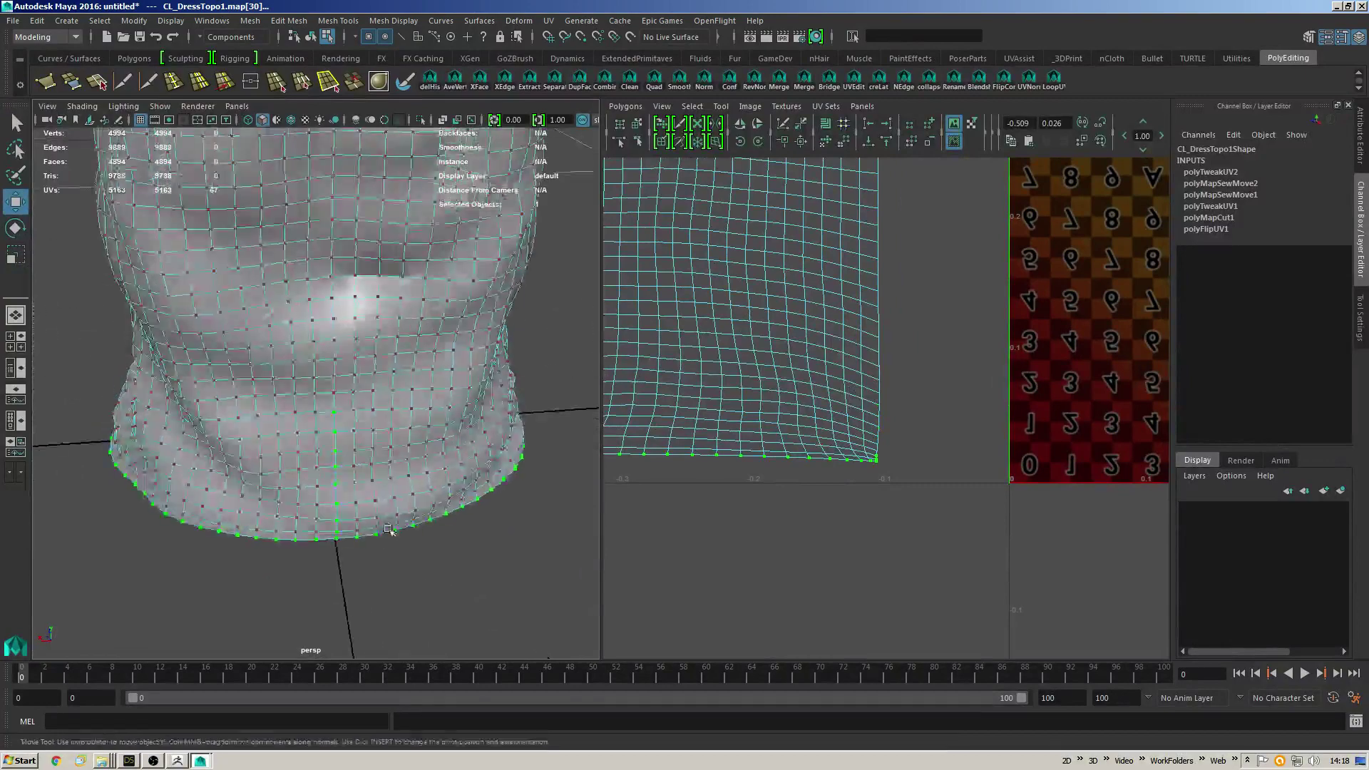
alt+drag(363, 401, 347, 438)
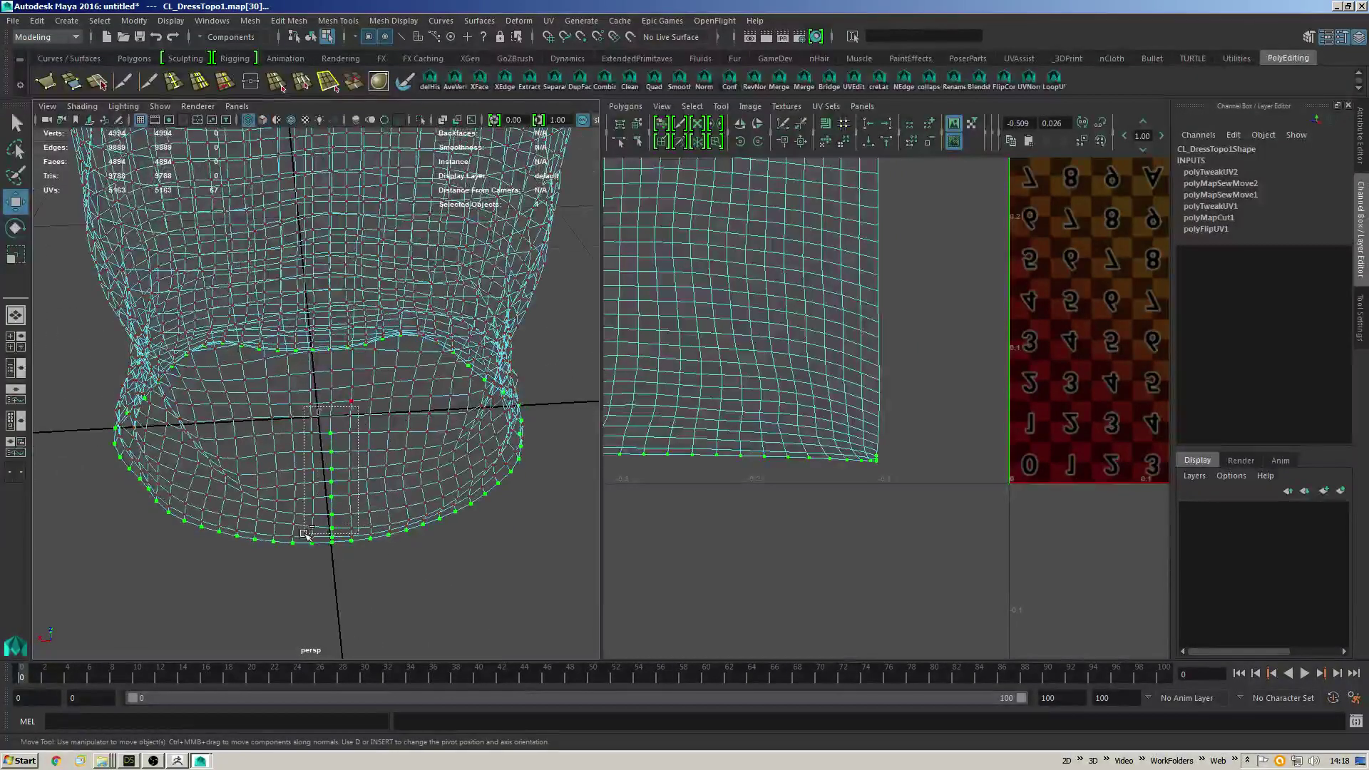
alt+drag(341, 495, 443, 399)
key(f)
alt+middle_drag(853, 357, 806, 388)
alt+right_drag(805, 389, 793, 378)
key(f)
click(871, 147)
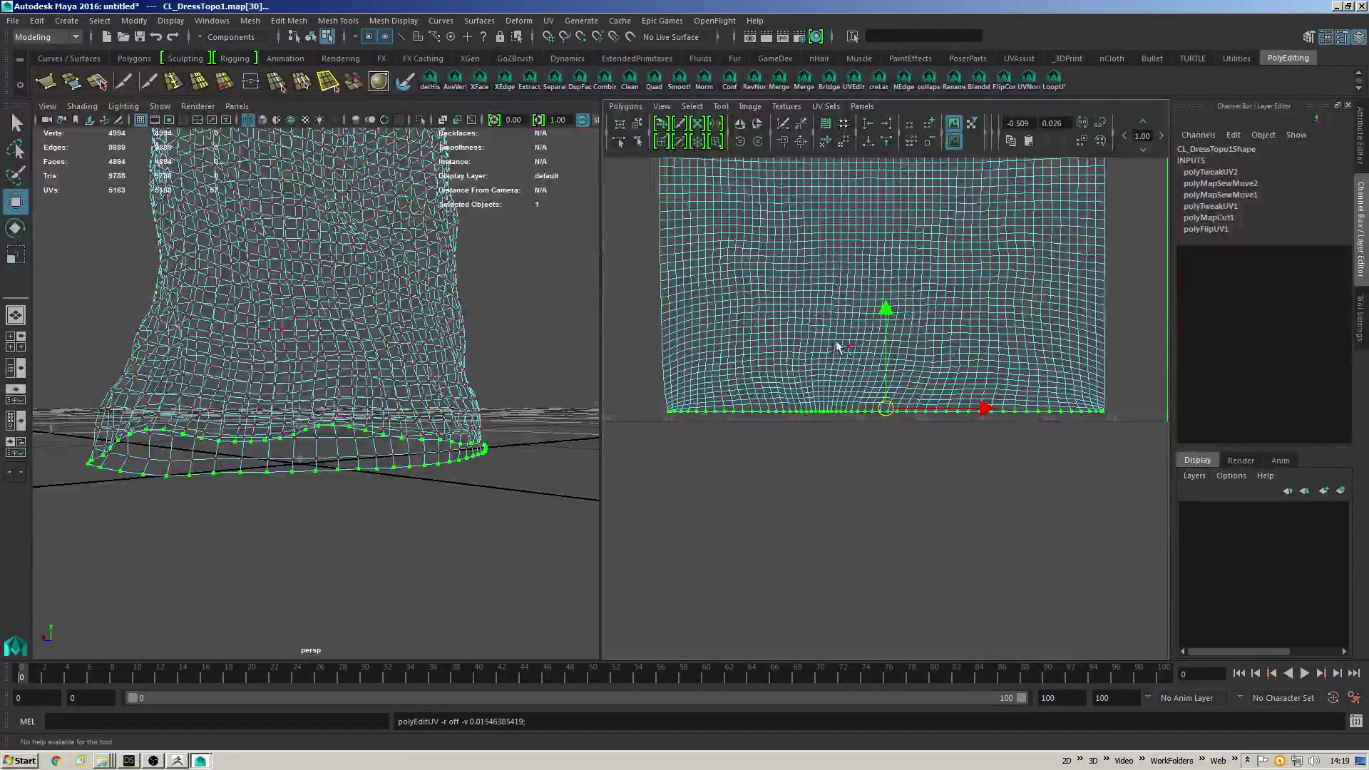
Convert the hem selection to the skirt's whole UV shell border and remove the hem UVs from it.
scroll(855, 335, up, 1)
alt+middle_drag(378, 377, 410, 442)
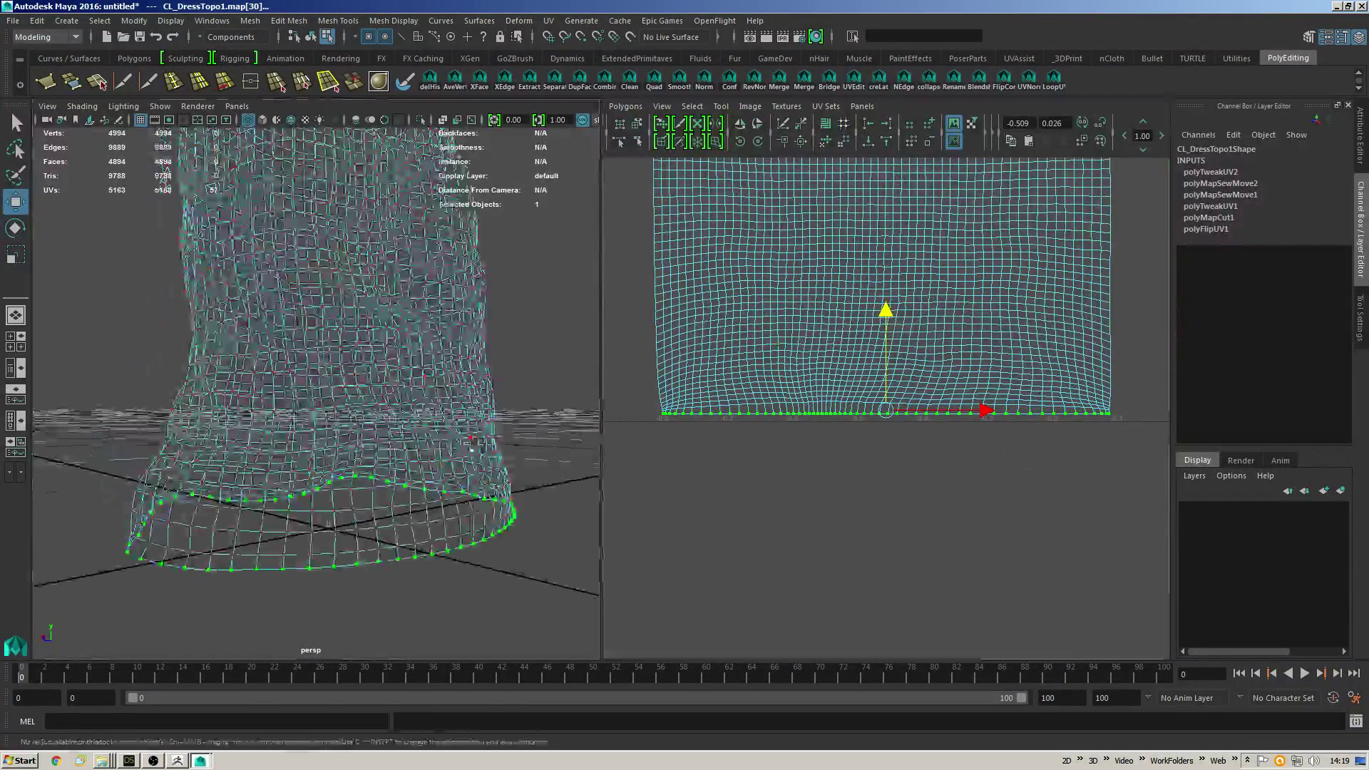
ctrl+right_drag(410, 428, 410, 370)
alt+middle_drag(827, 410, 829, 443)
alt+drag(435, 443, 386, 501)
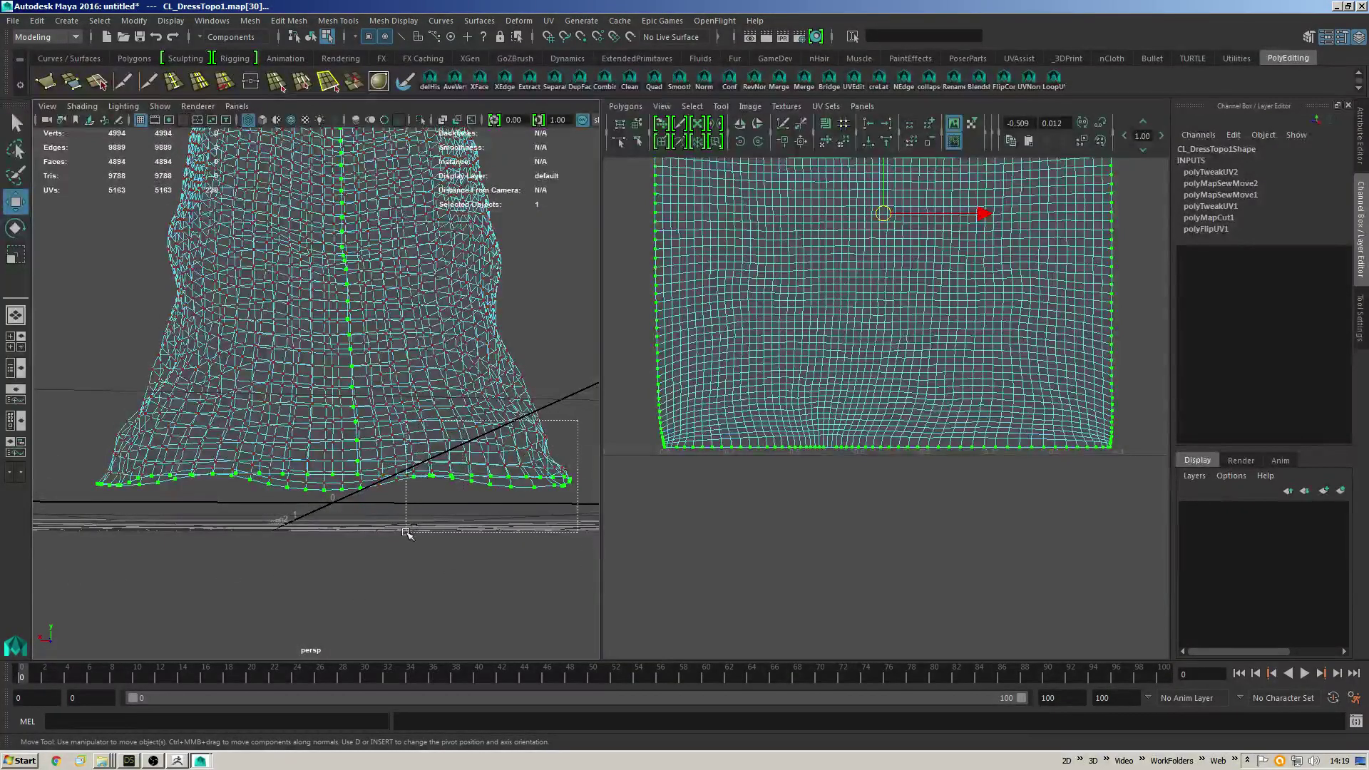
alt+drag(358, 522, 417, 473)
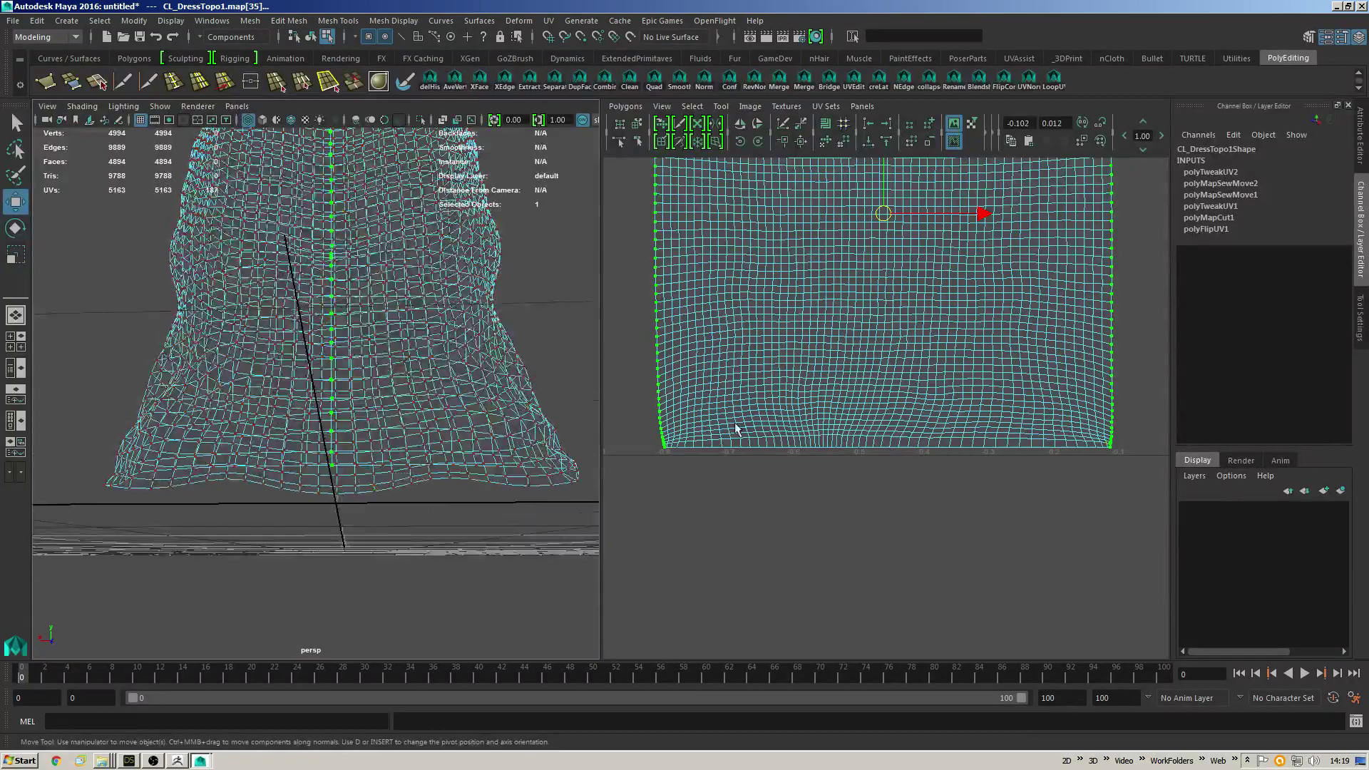
Deselect the skirt's upper border UVs and apply Straighten UV Border to the two side borders.
alt+middle_drag(877, 299, 819, 580)
scroll(805, 613, down, 1)
alt+drag(365, 250, 384, 499)
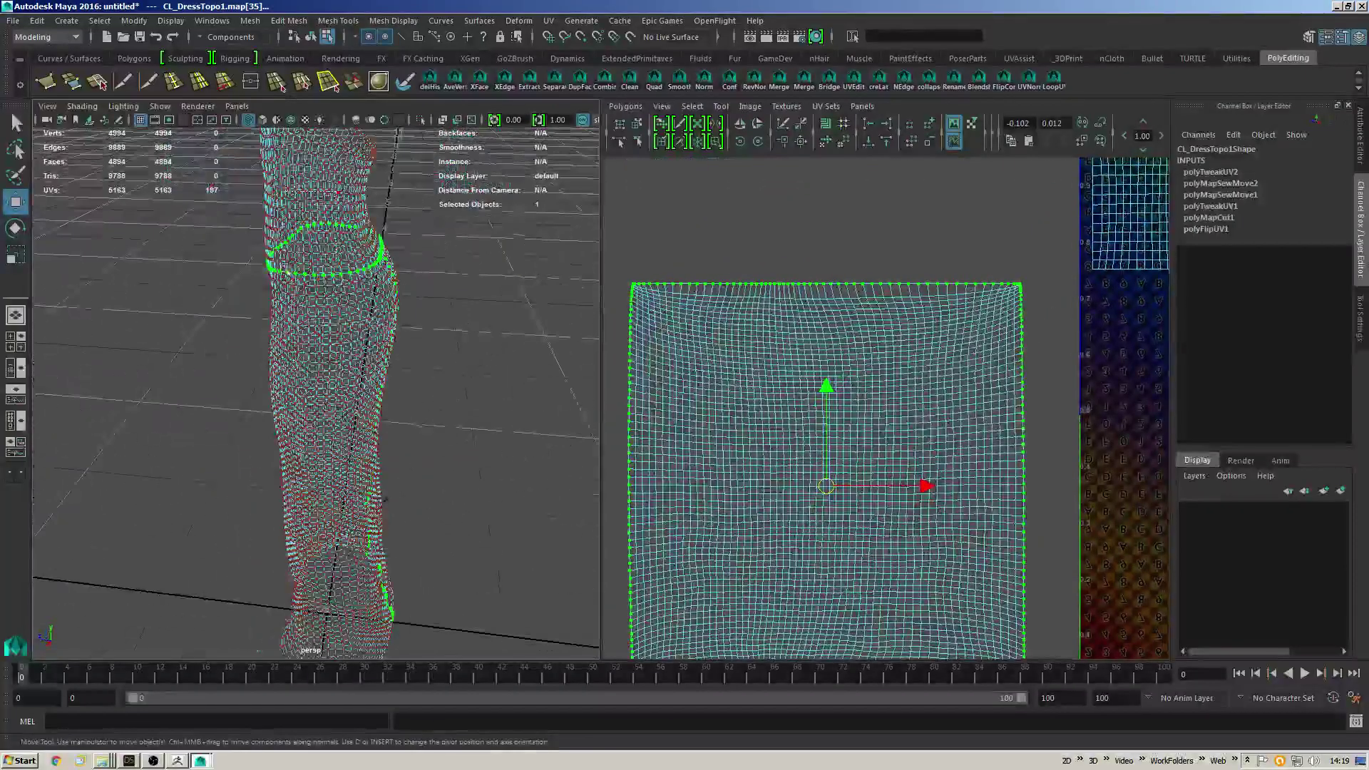
scroll(319, 345, up, 5)
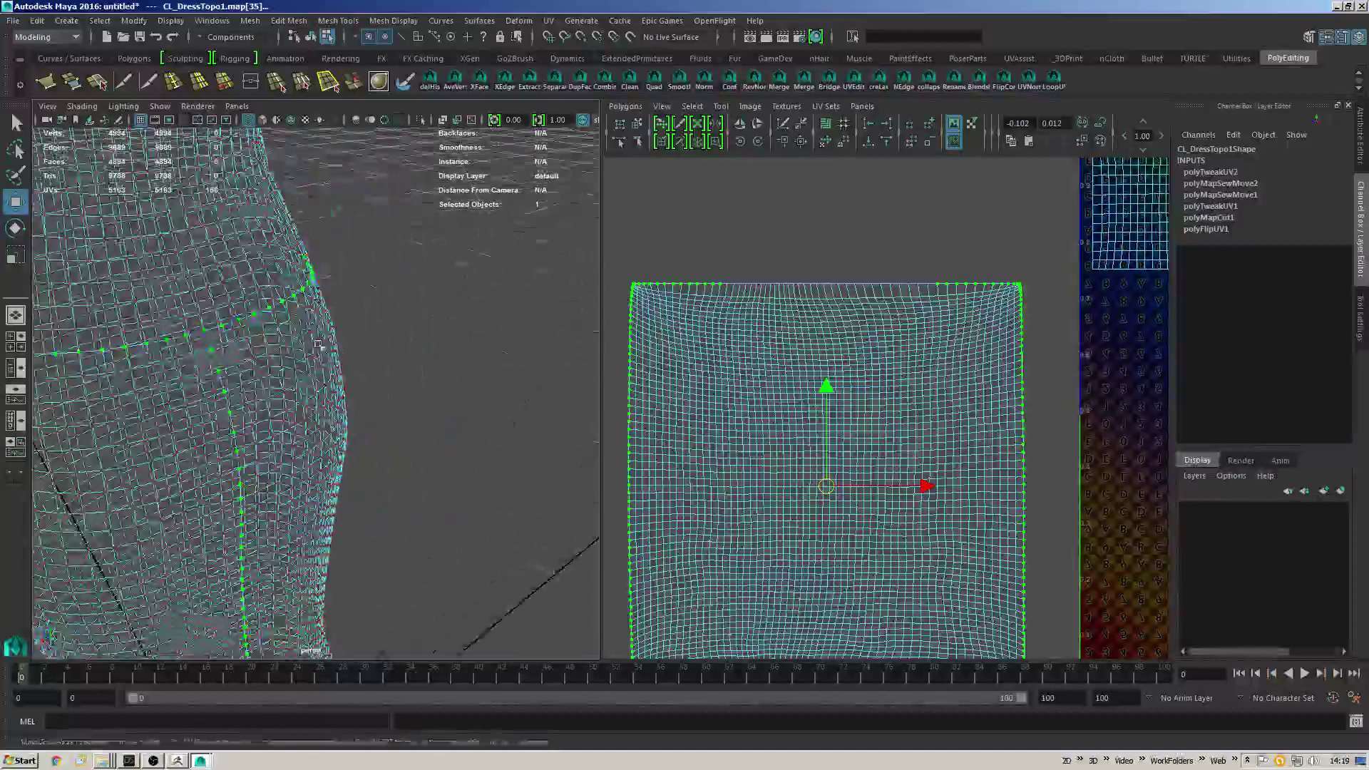
alt+drag(343, 264, 216, 390)
scroll(785, 221, down, 3)
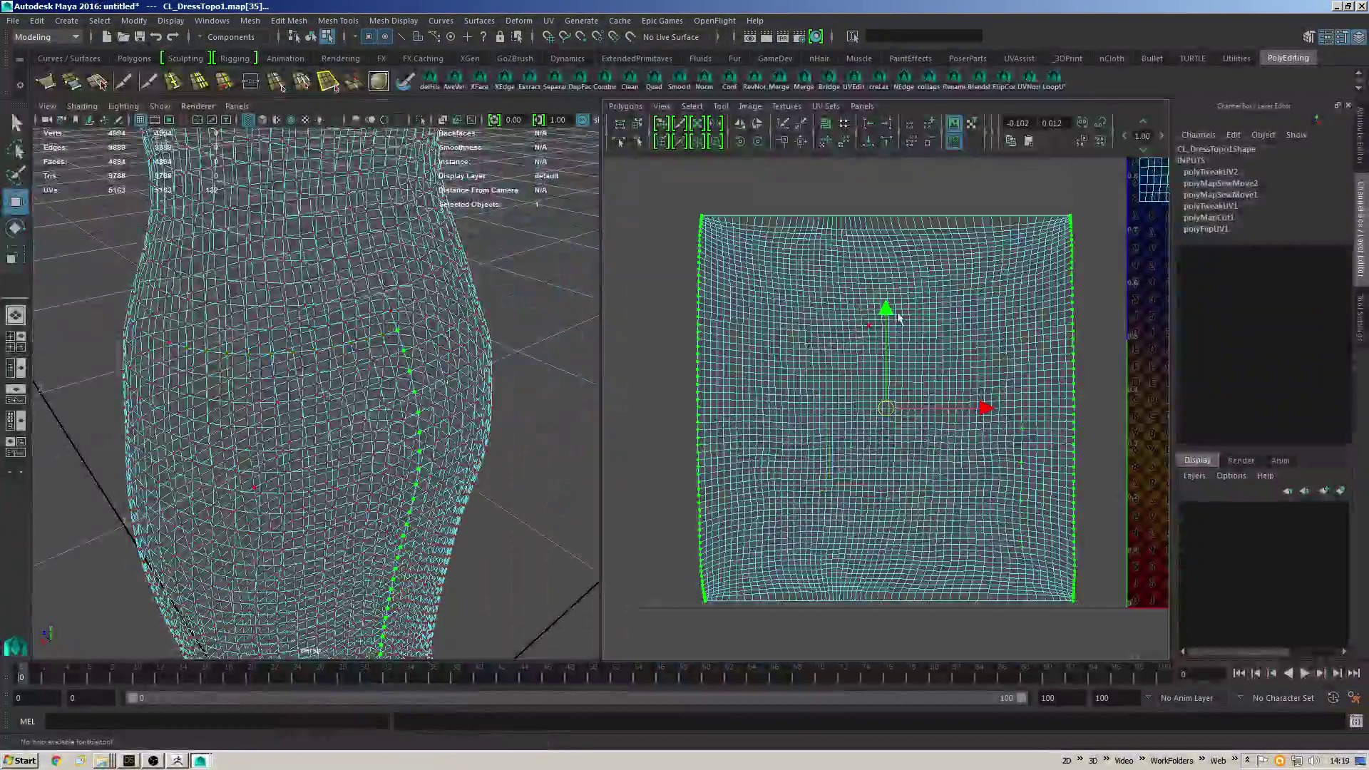
click(628, 105)
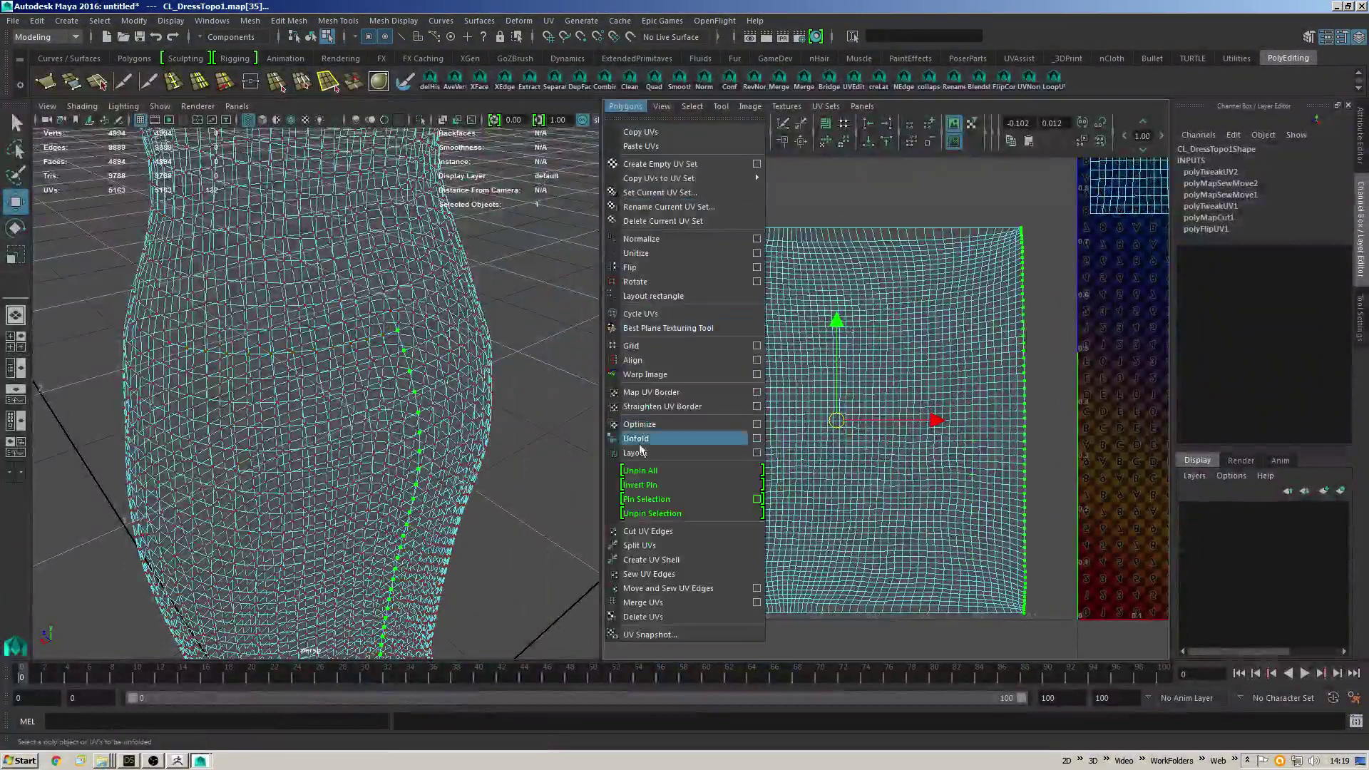
click(677, 400)
Align the skirt shell's right side border to the maximum U value and its left side border to the minimum U value.
key(r)
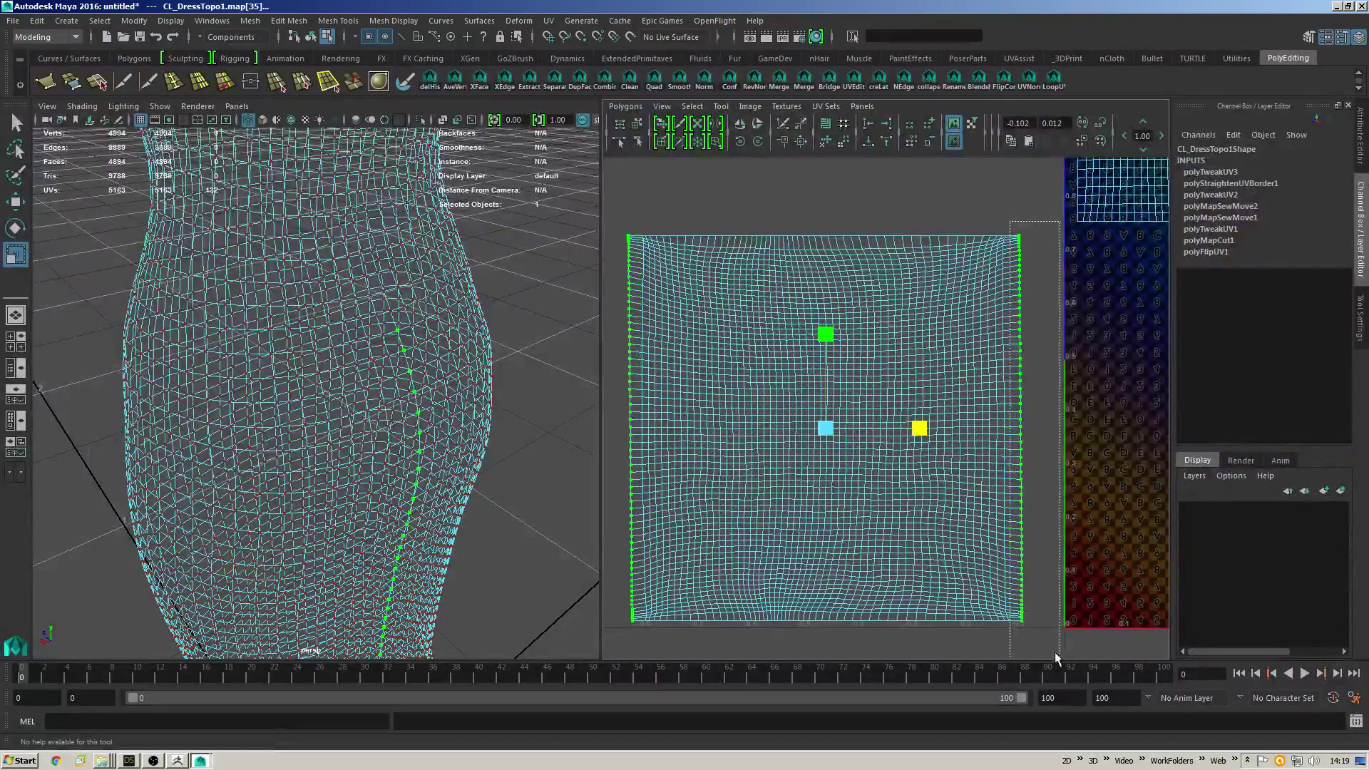
drag(1057, 658, 1058, 659)
alt+middle_drag(736, 312, 822, 278)
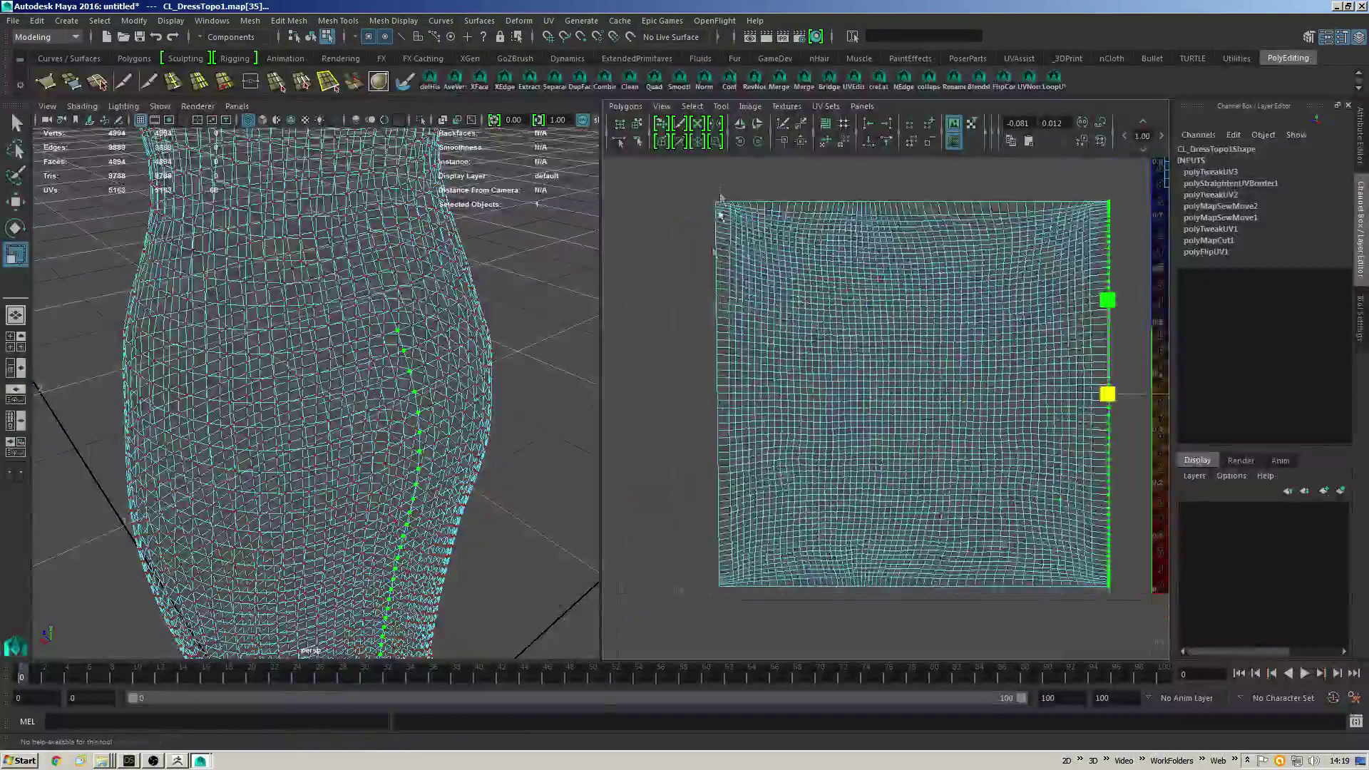
drag(721, 187, 594, 755)
click(865, 131)
scroll(1069, 234, down, 1)
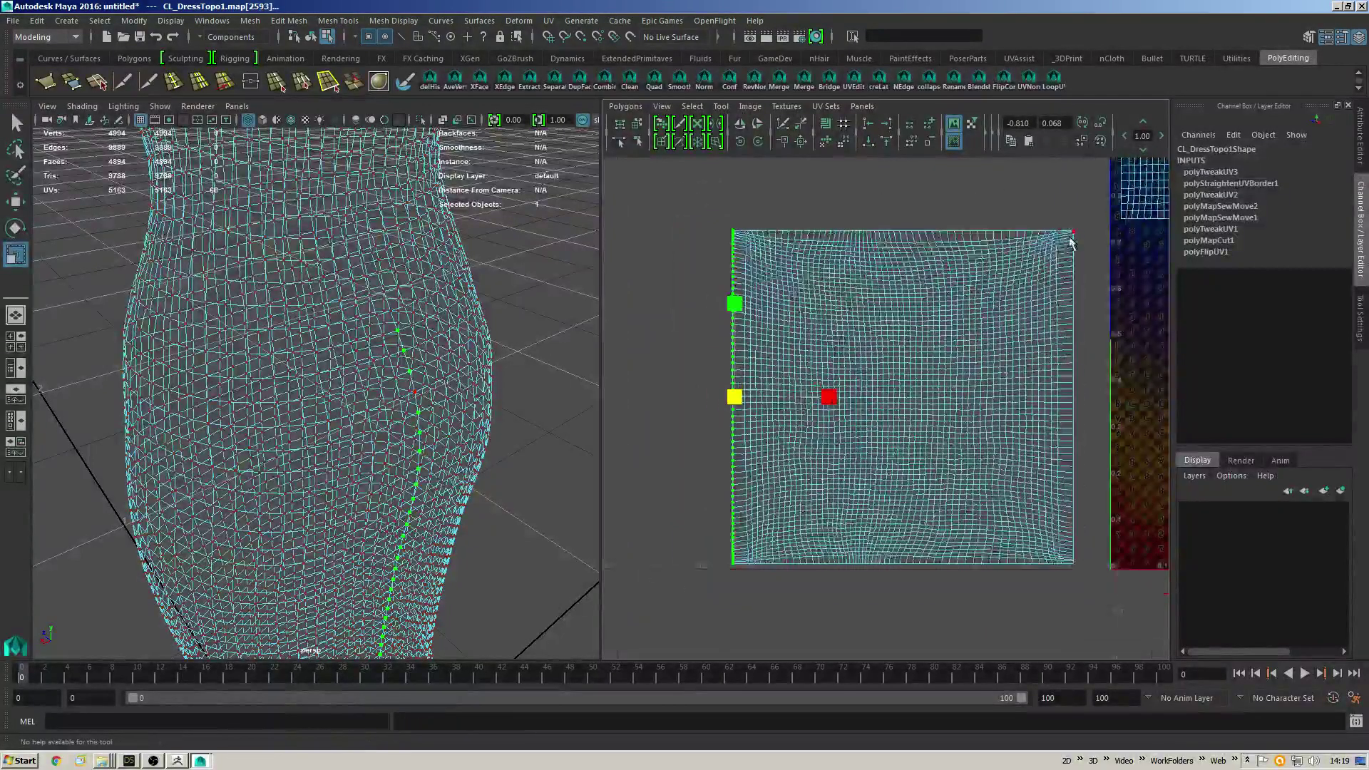
Select both side borders of the skirt shell and scale them slightly inward along U.
drag(1093, 207, 1082, 287)
shift+drag(1070, 612, 1069, 612)
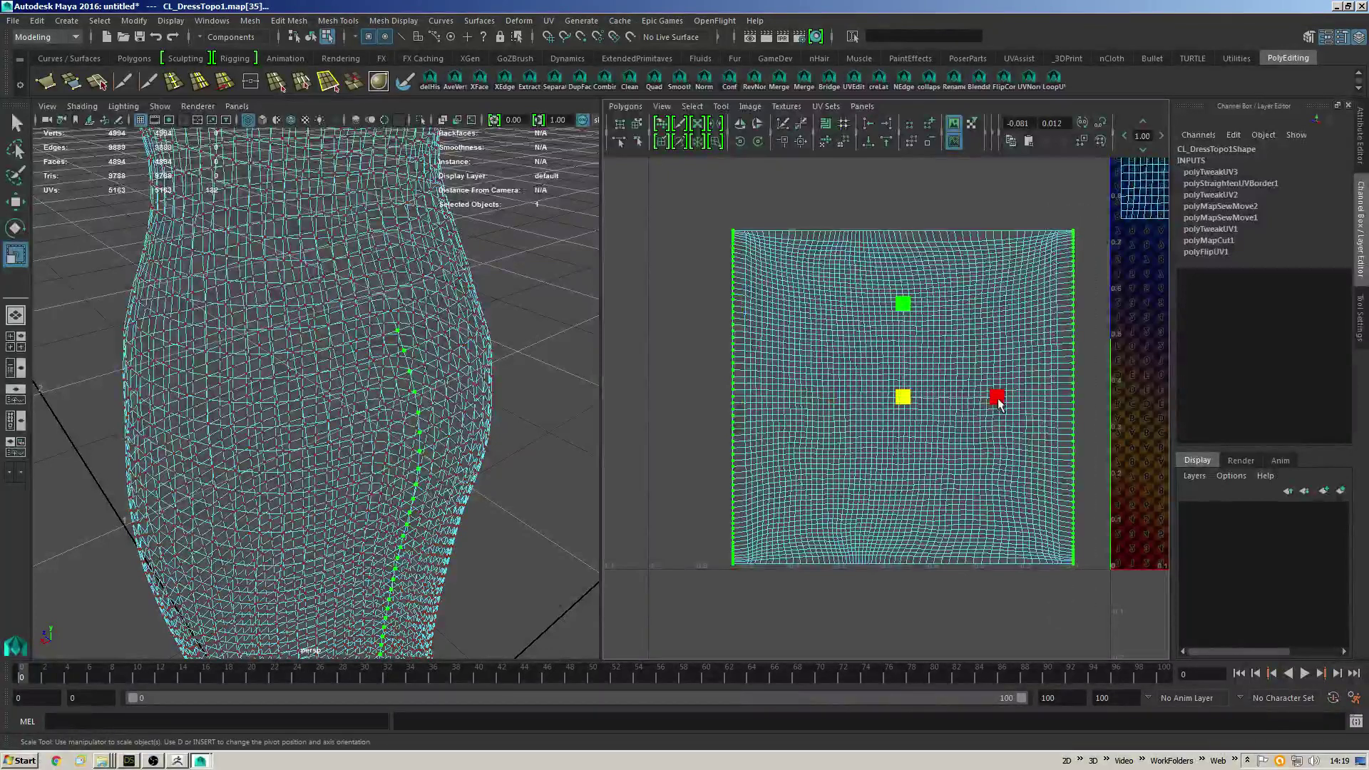
drag(998, 404, 995, 403)
Unfold the skirt's interior UVs, then relax them with unselected UVs pinned, uniform edge weights and 10 maximum iterations.
drag(649, 673, 649, 672)
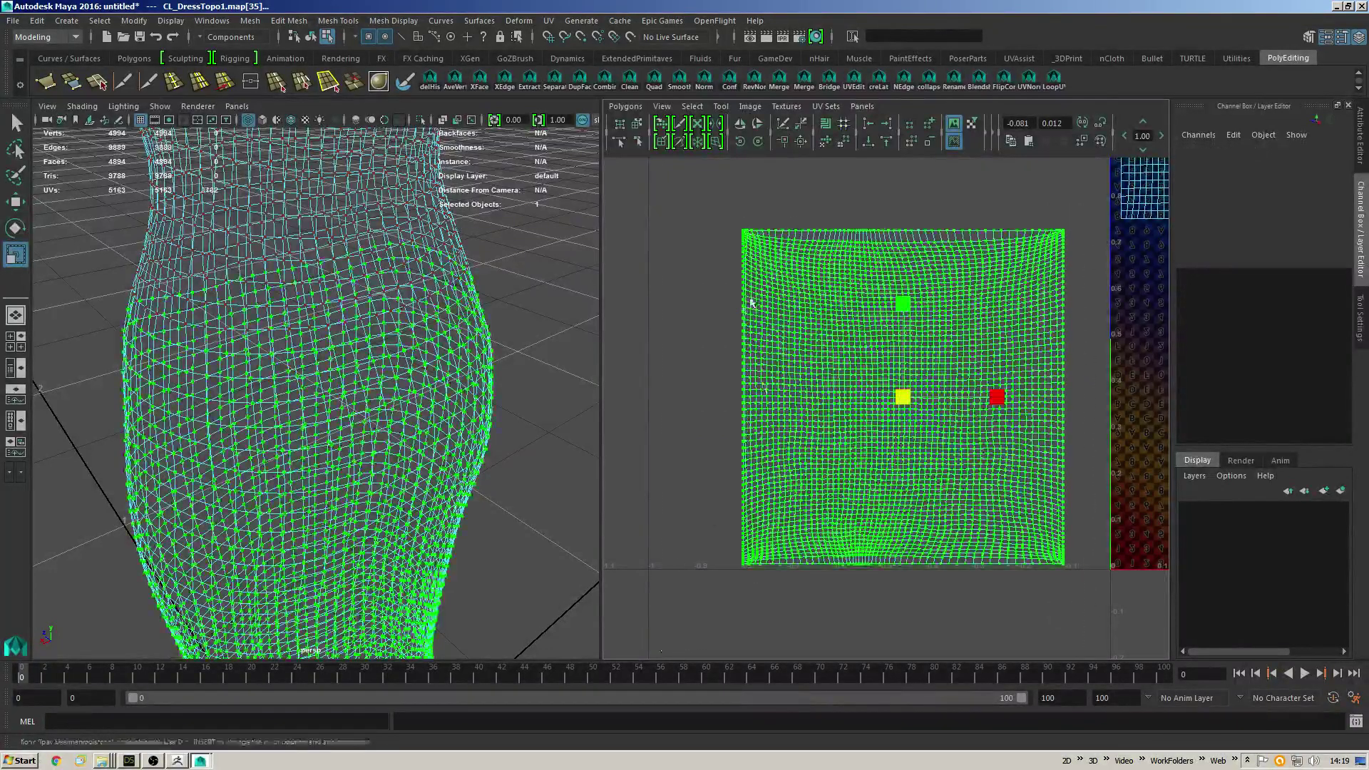
click(826, 144)
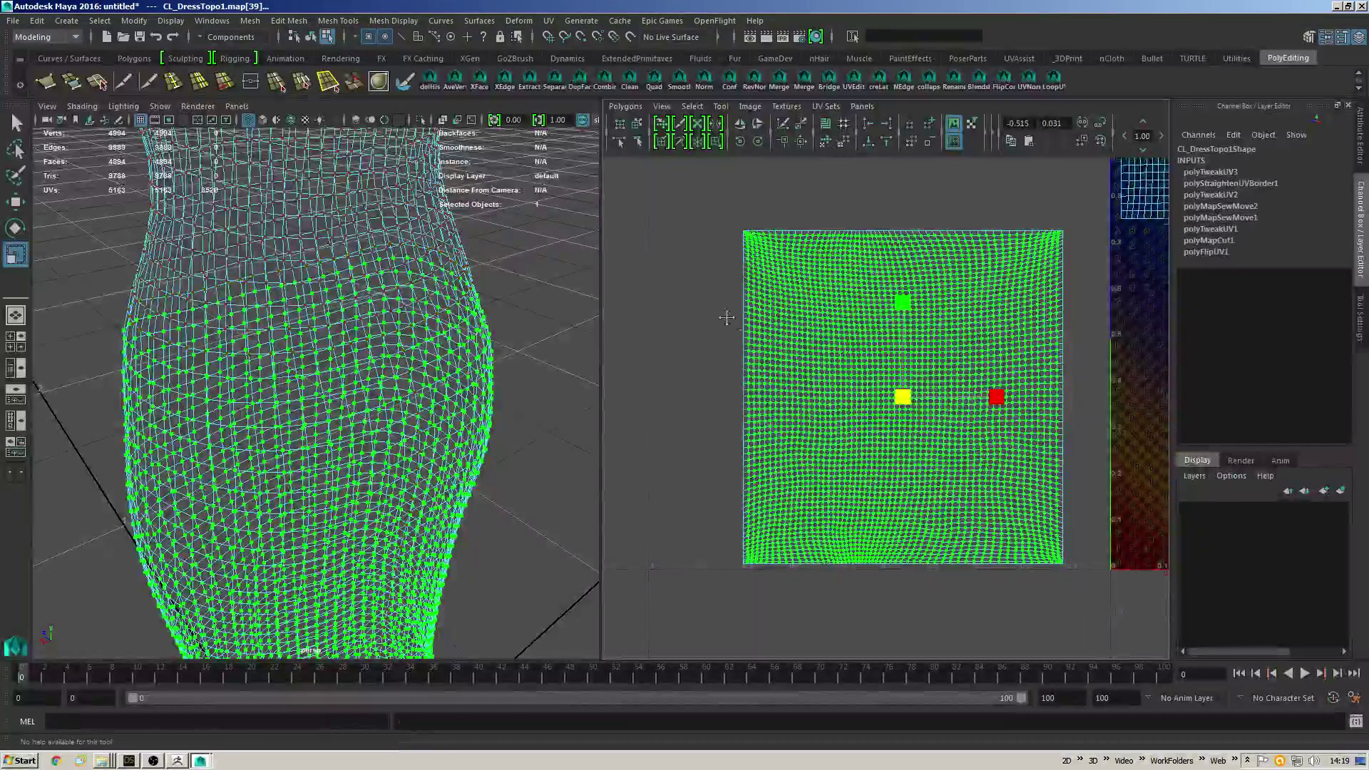
alt+right_drag(727, 317, 753, 314)
shift+click(845, 143)
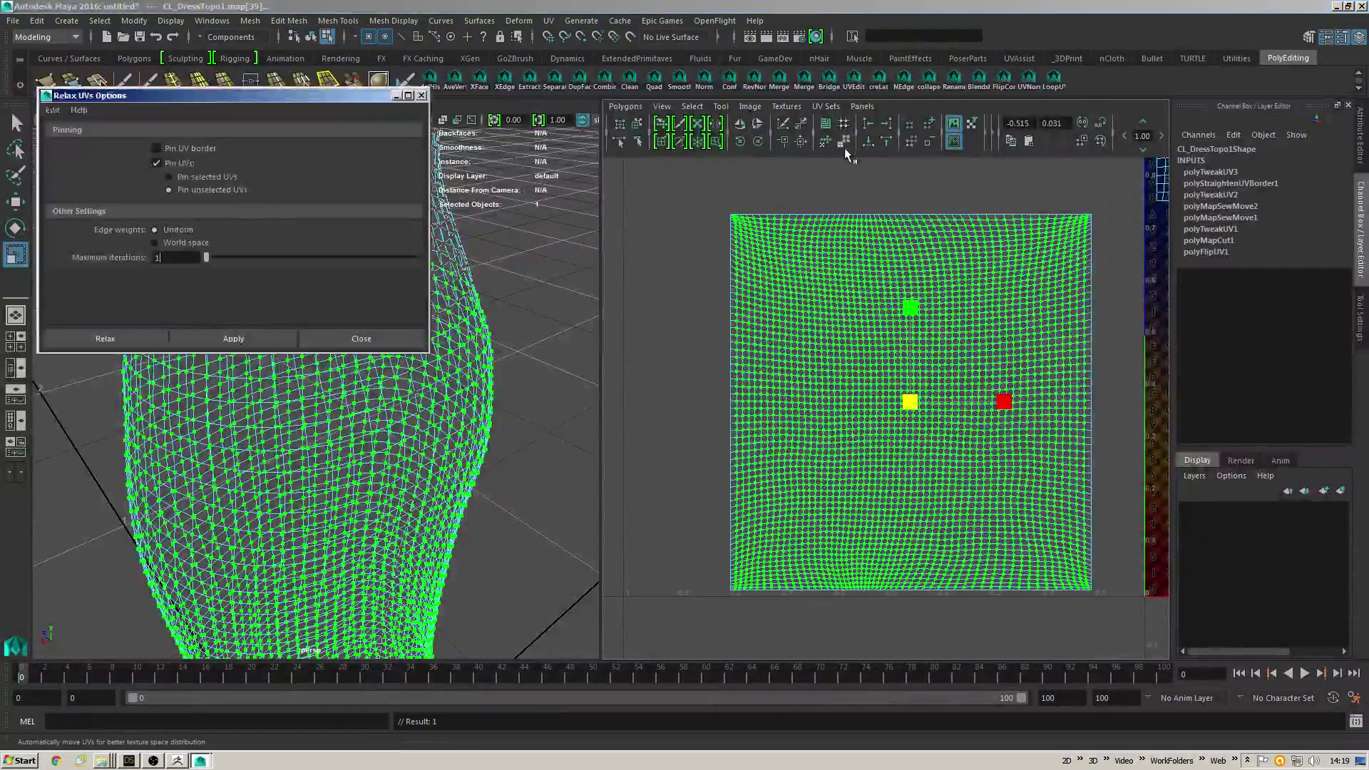
click(105, 338)
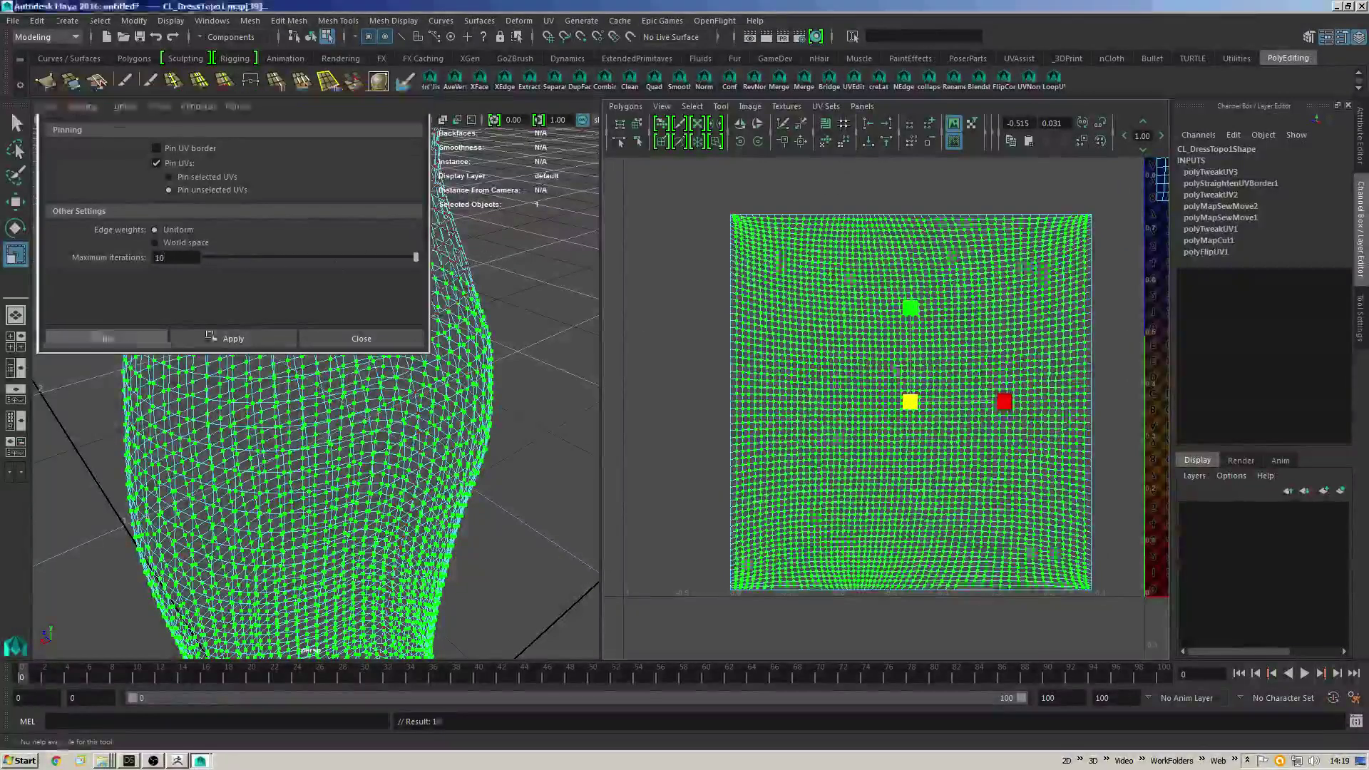
alt+right_drag(763, 252, 695, 248)
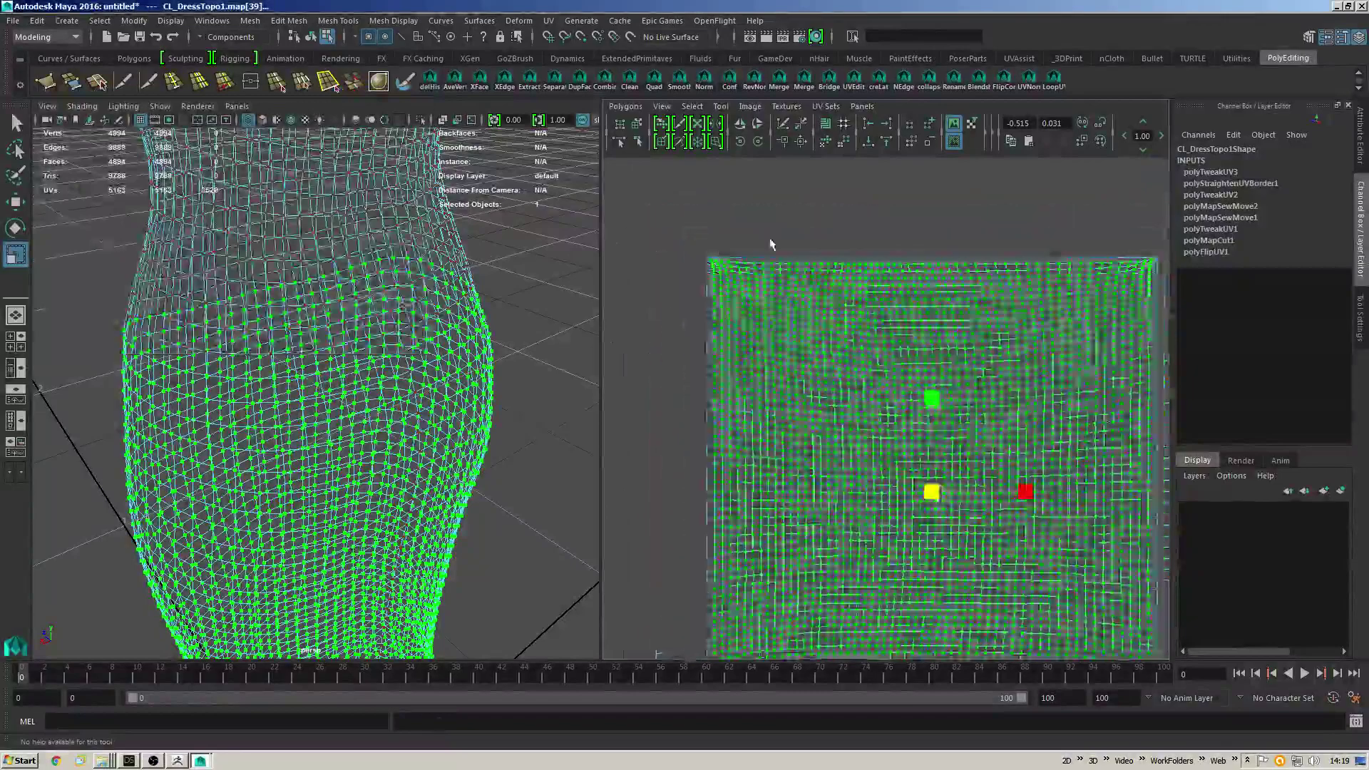
alt+middle_drag(770, 242, 672, 245)
alt+right_drag(886, 259, 798, 229)
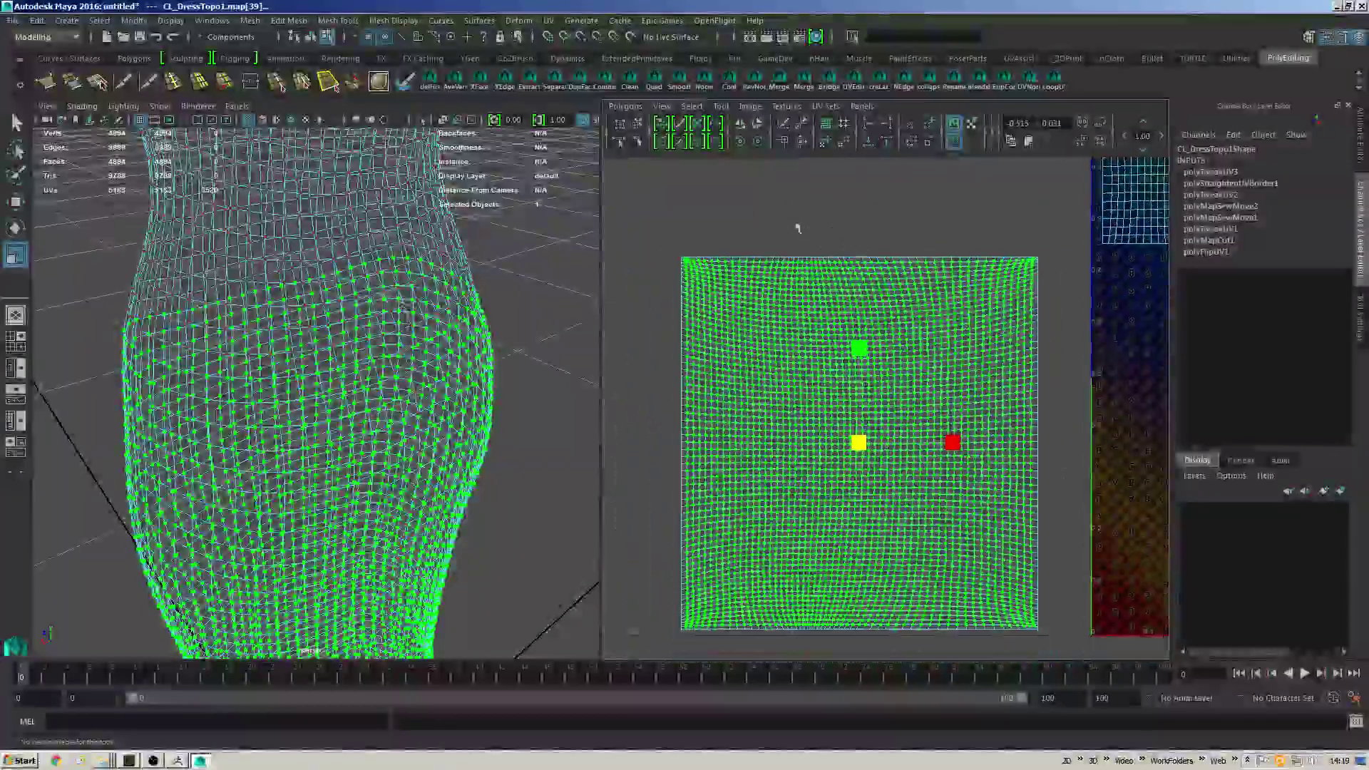
Unfold the skirt's UVs again and relax them with unselected UVs pinned and uniform edge weights.
click(825, 140)
shift+click(844, 140)
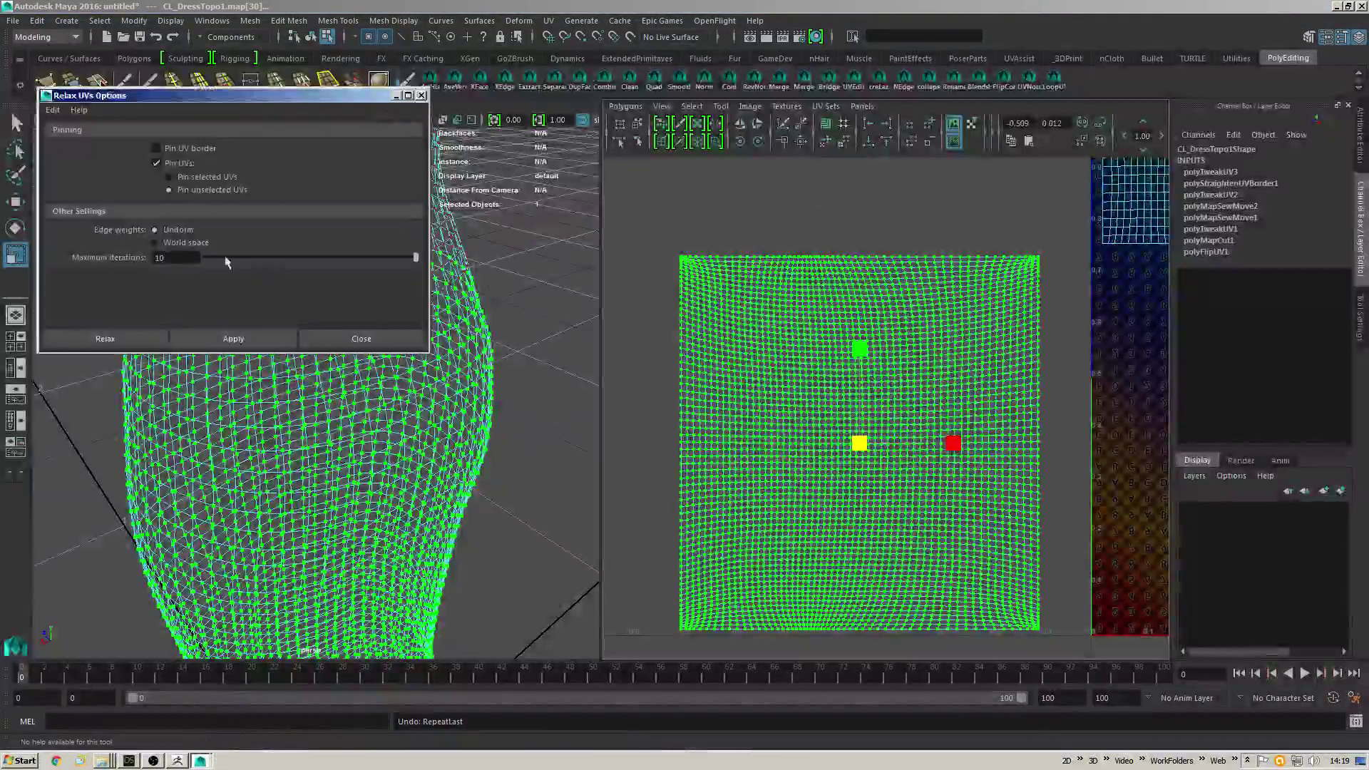
click(143, 339)
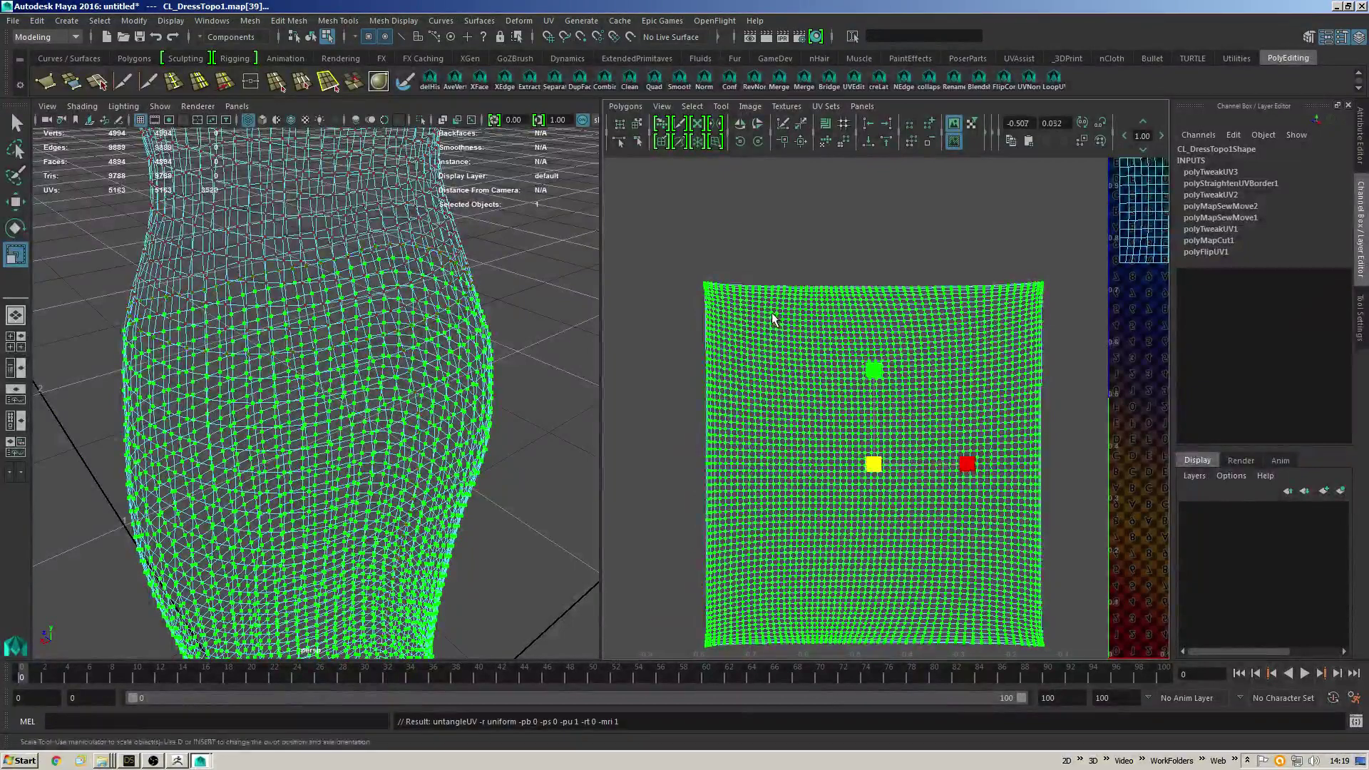
scroll(849, 251, up, 2)
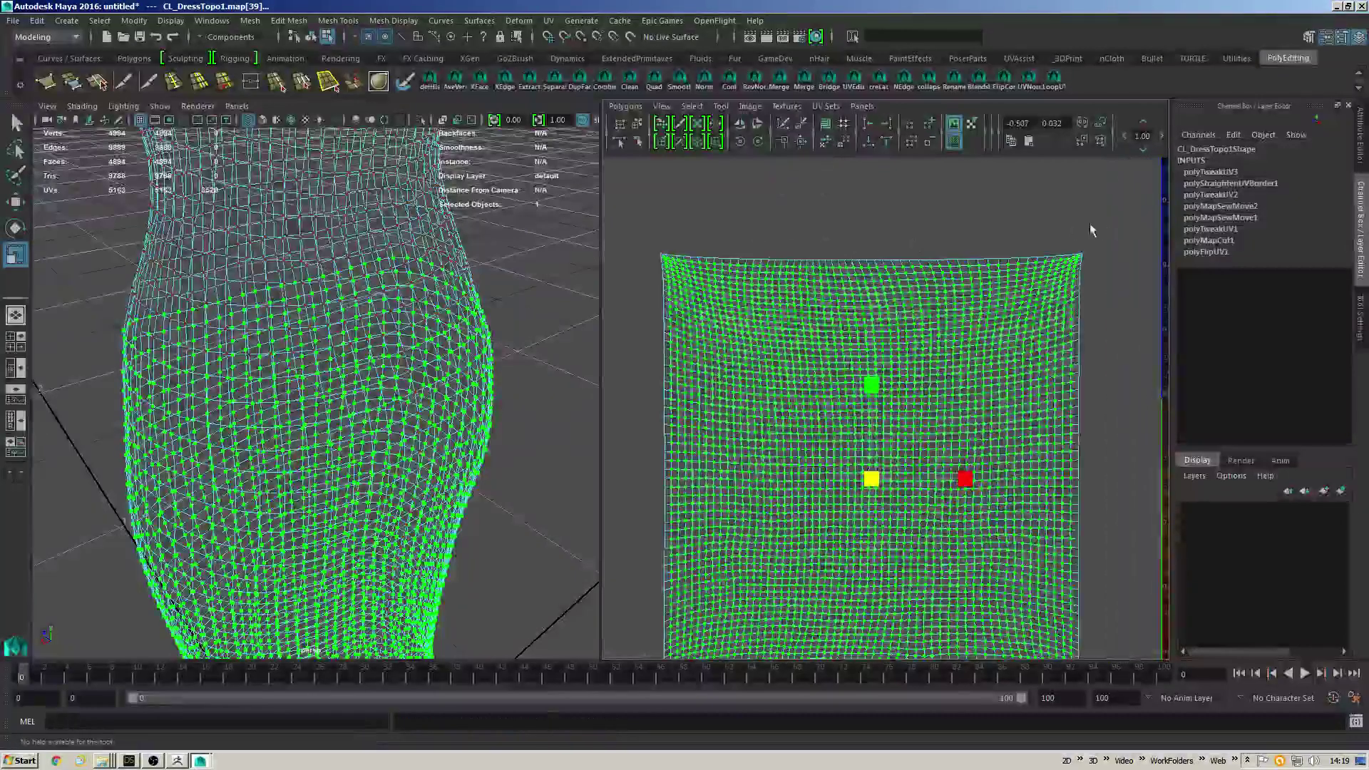
scroll(1025, 247, down, 1)
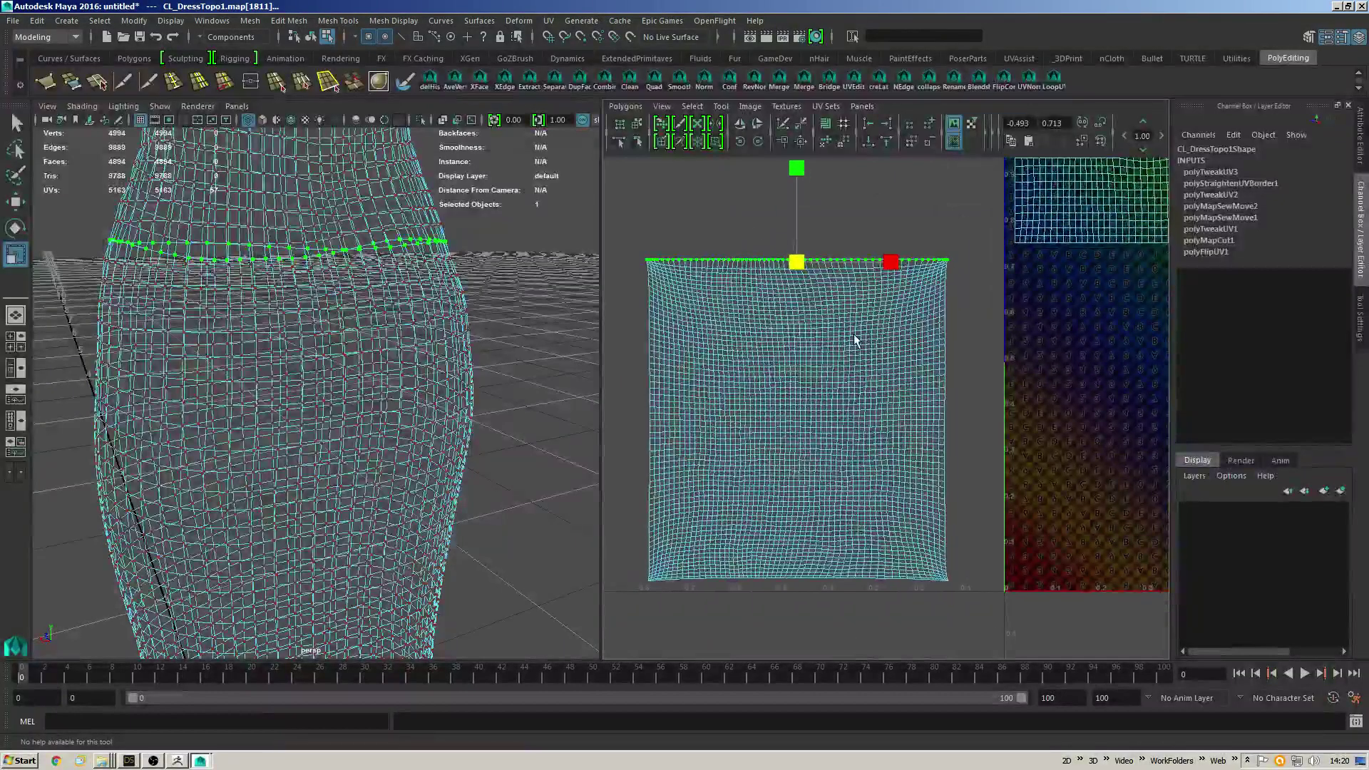
Grow the UV selection from the skirt's upper border down across most of the skirt shell.
key(greater)
key(greater)
key(greater)
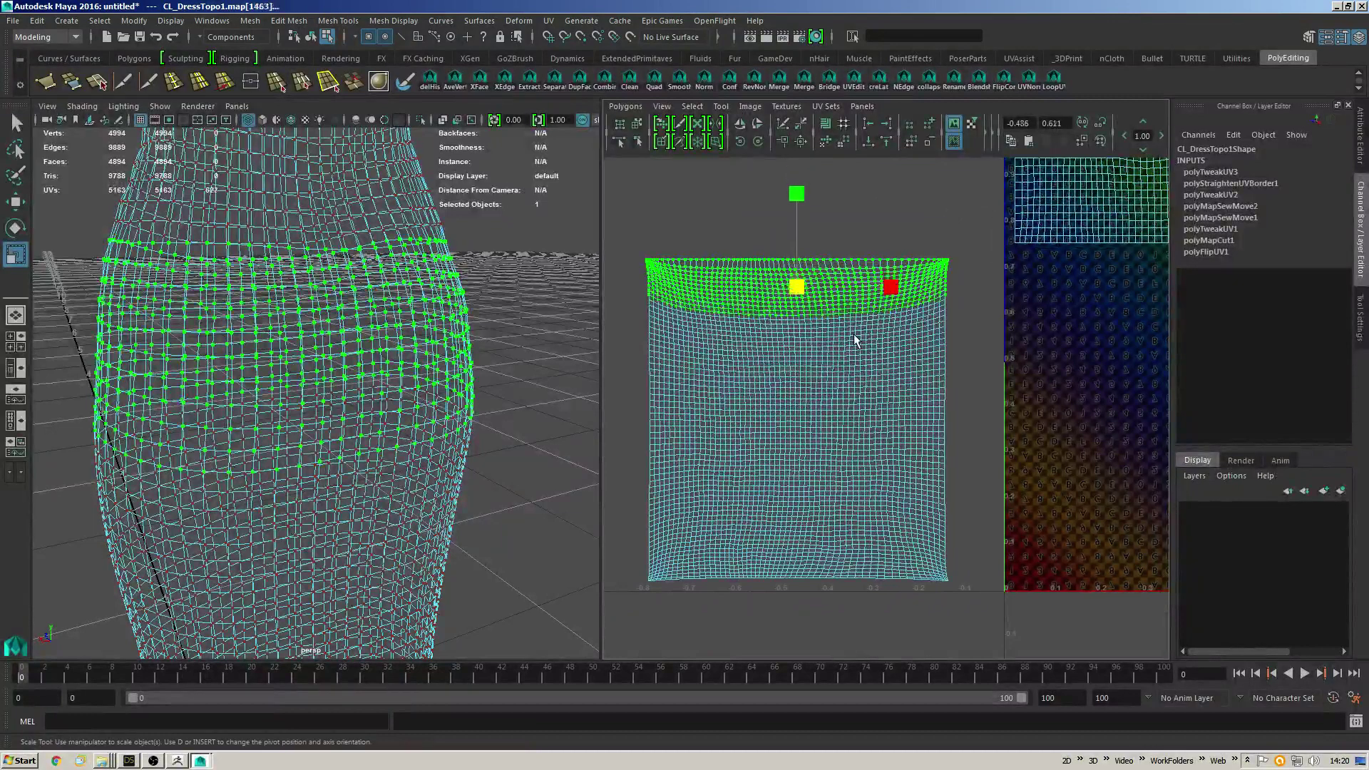
key(greater)
key(greater)
key(greater)
key(greater)
key(greater)
key(greater)
key(greater)
key(greater)
key(greater)
key(greater)
key(greater)
key(greater)
key(greater)
key(greater)
key(greater)
key(greater)
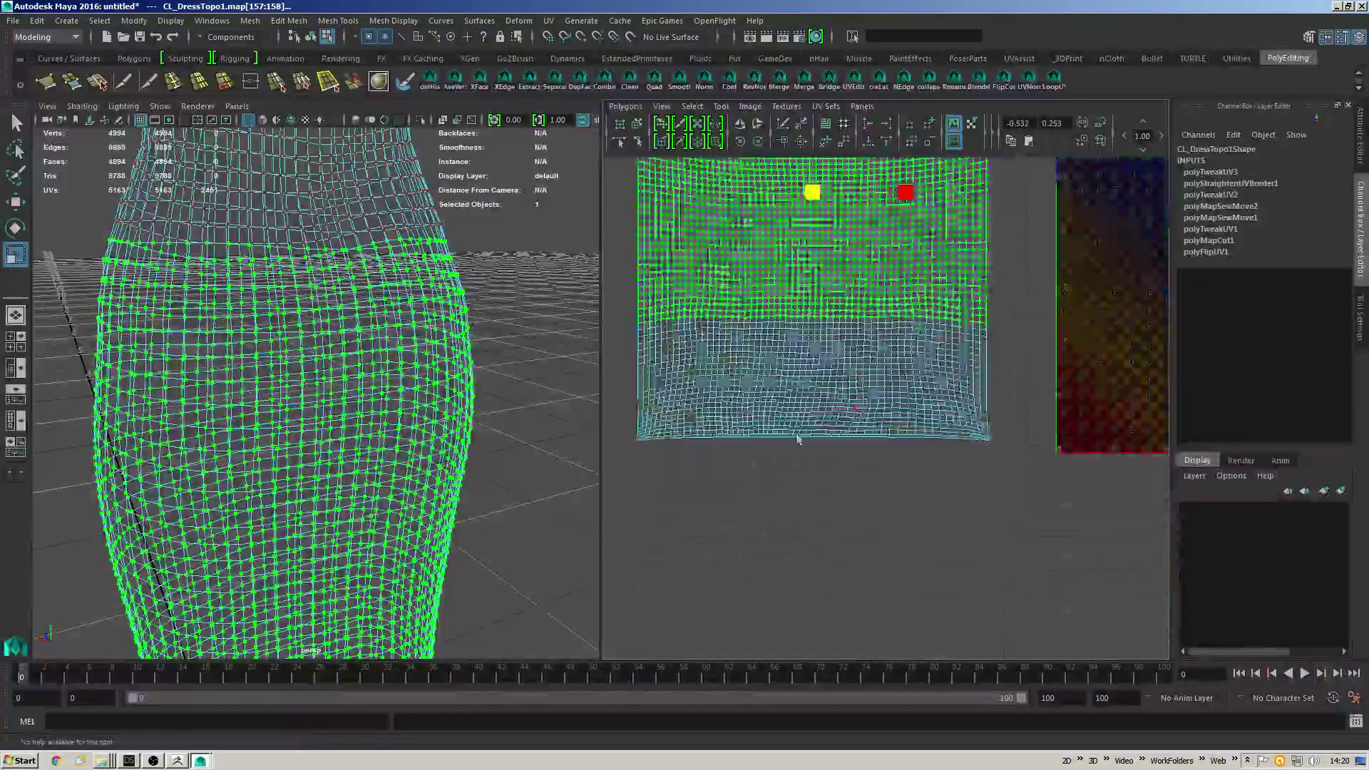
Select the skirt shell's bottom border loop as UVs and align it to the minimum V value.
click(707, 439)
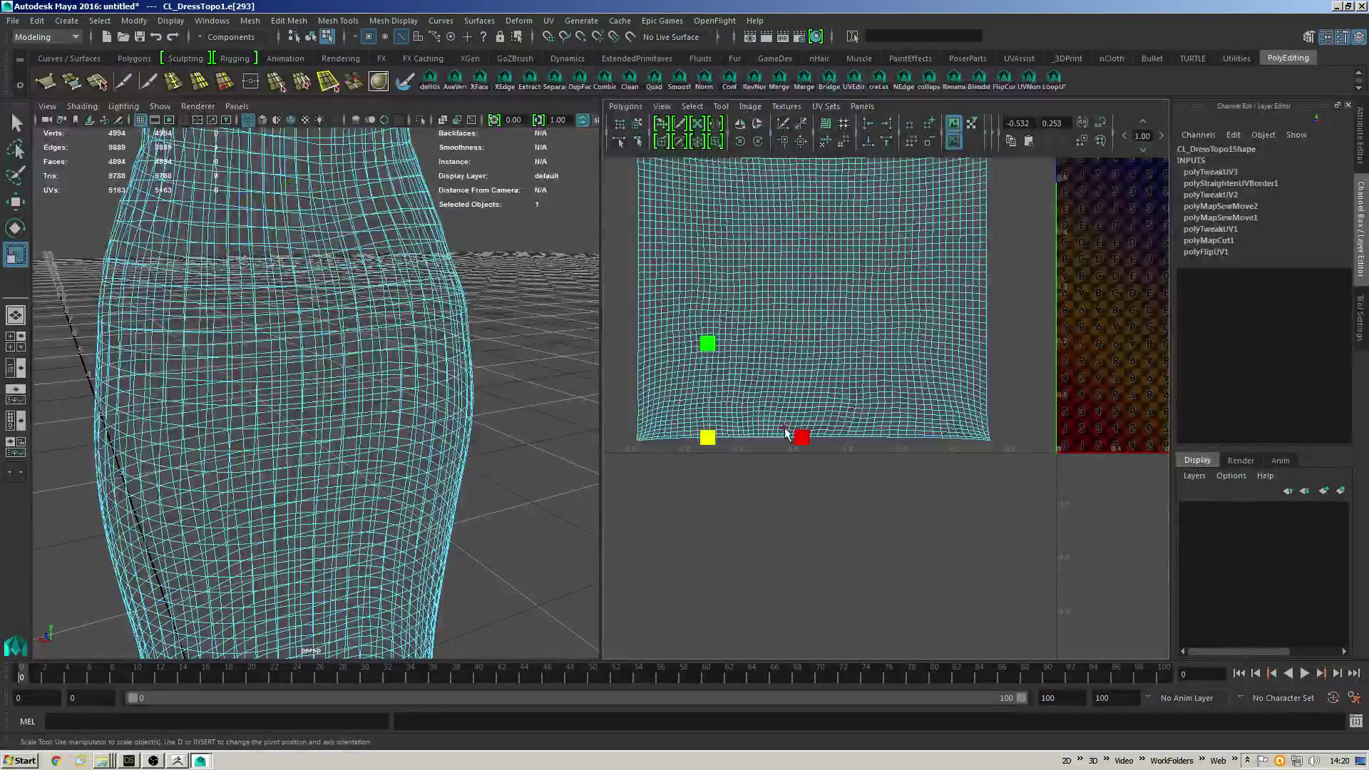
key(q)
alt+middle_drag(785, 432, 834, 378)
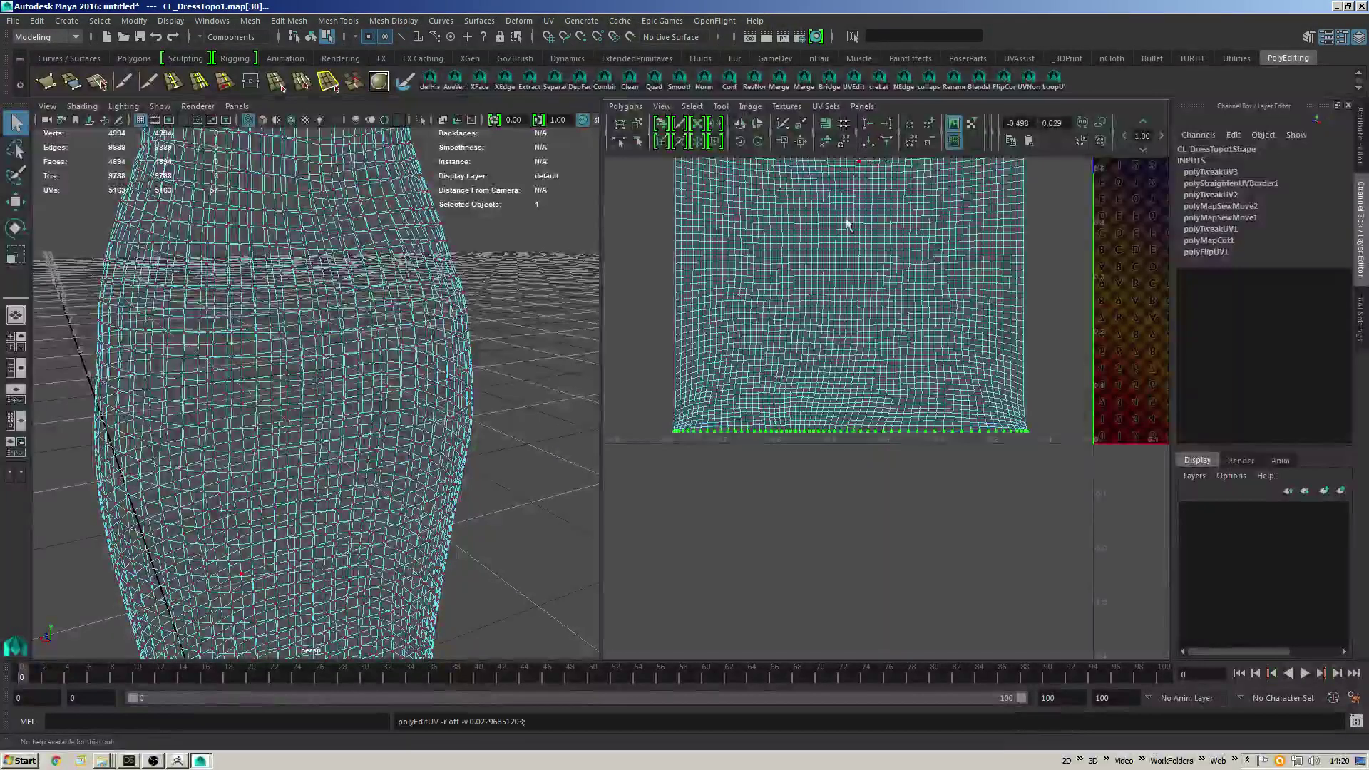
Select the skirt shell's interior UVs, unfold them, and optimize their layout.
alt+right_drag(846, 220, 827, 238)
alt+middle_drag(795, 337, 834, 395)
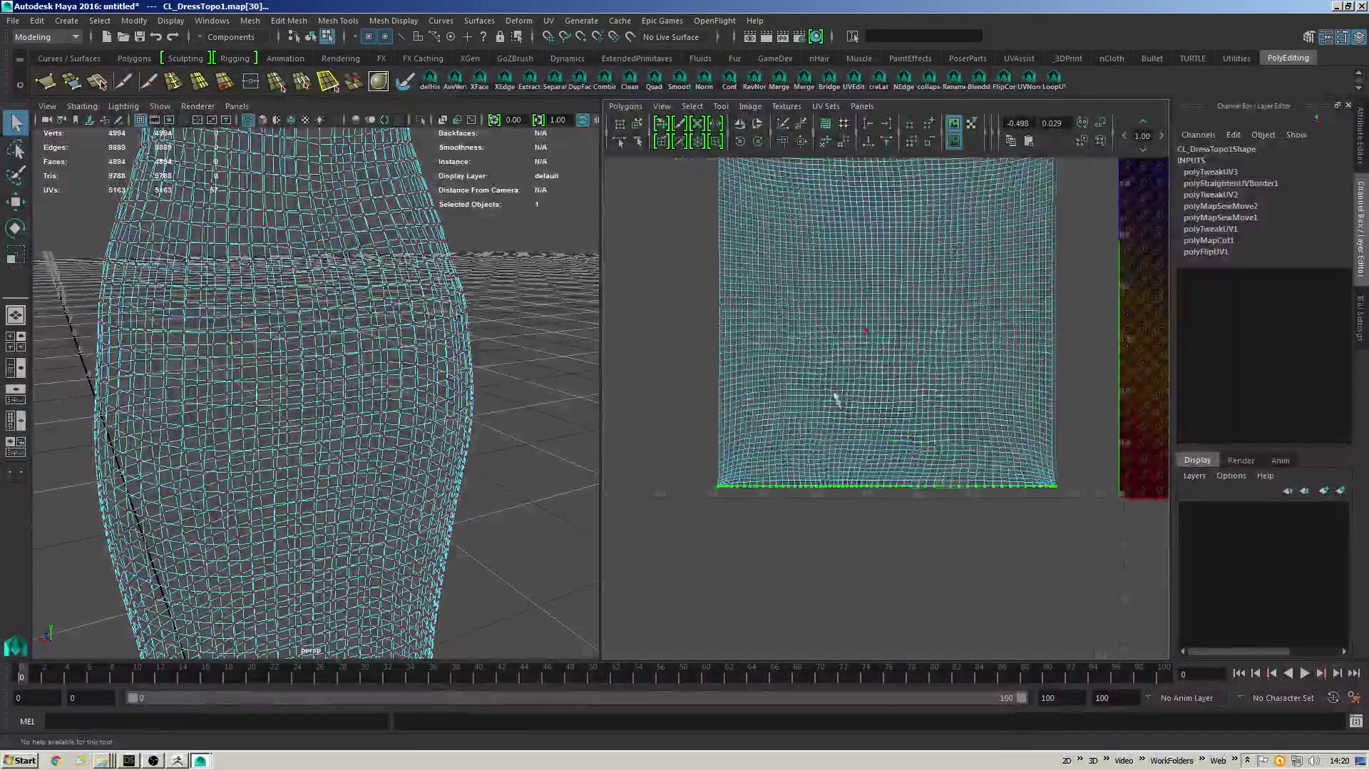
mouse_move(958, 284)
alt+middle_down()
mouse_move(909, 357)
mouse_move(981, 292)
alt+middle_up()
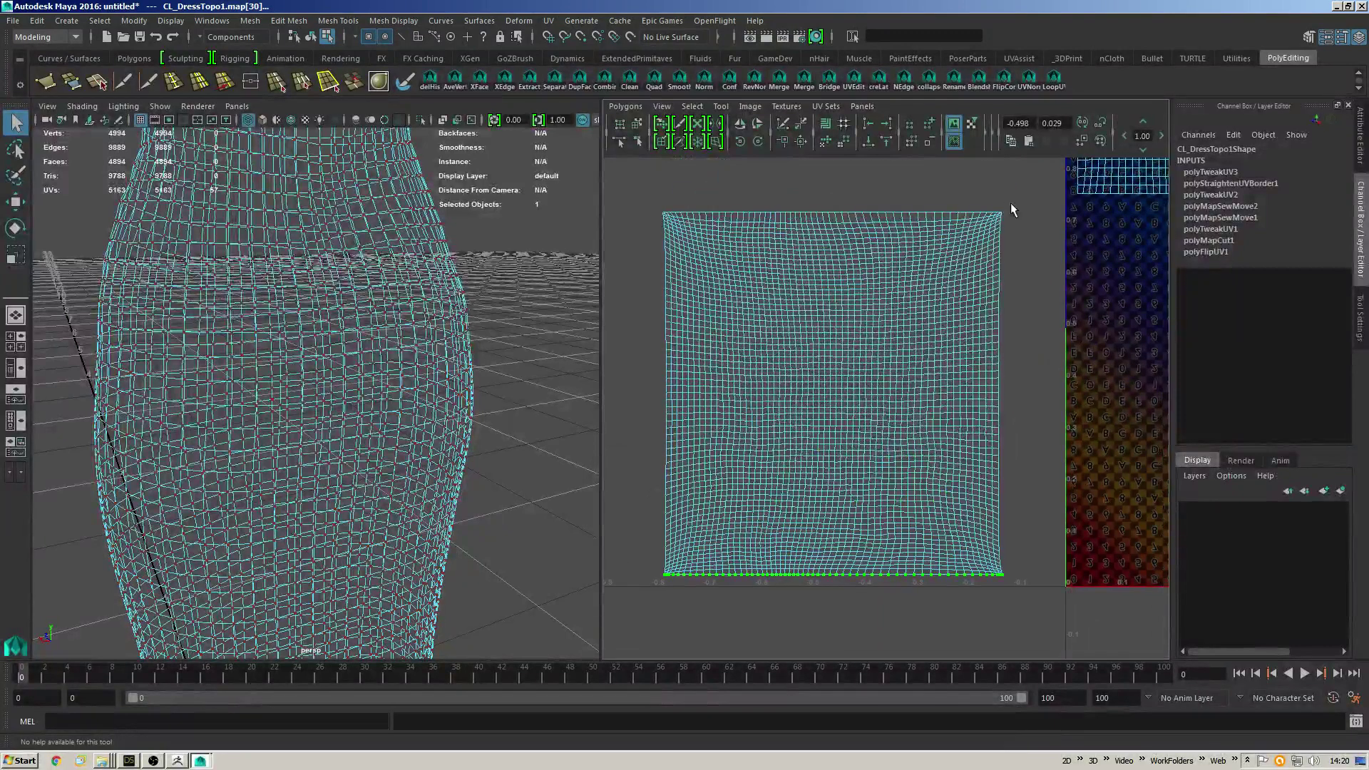
drag(1012, 211, 659, 579)
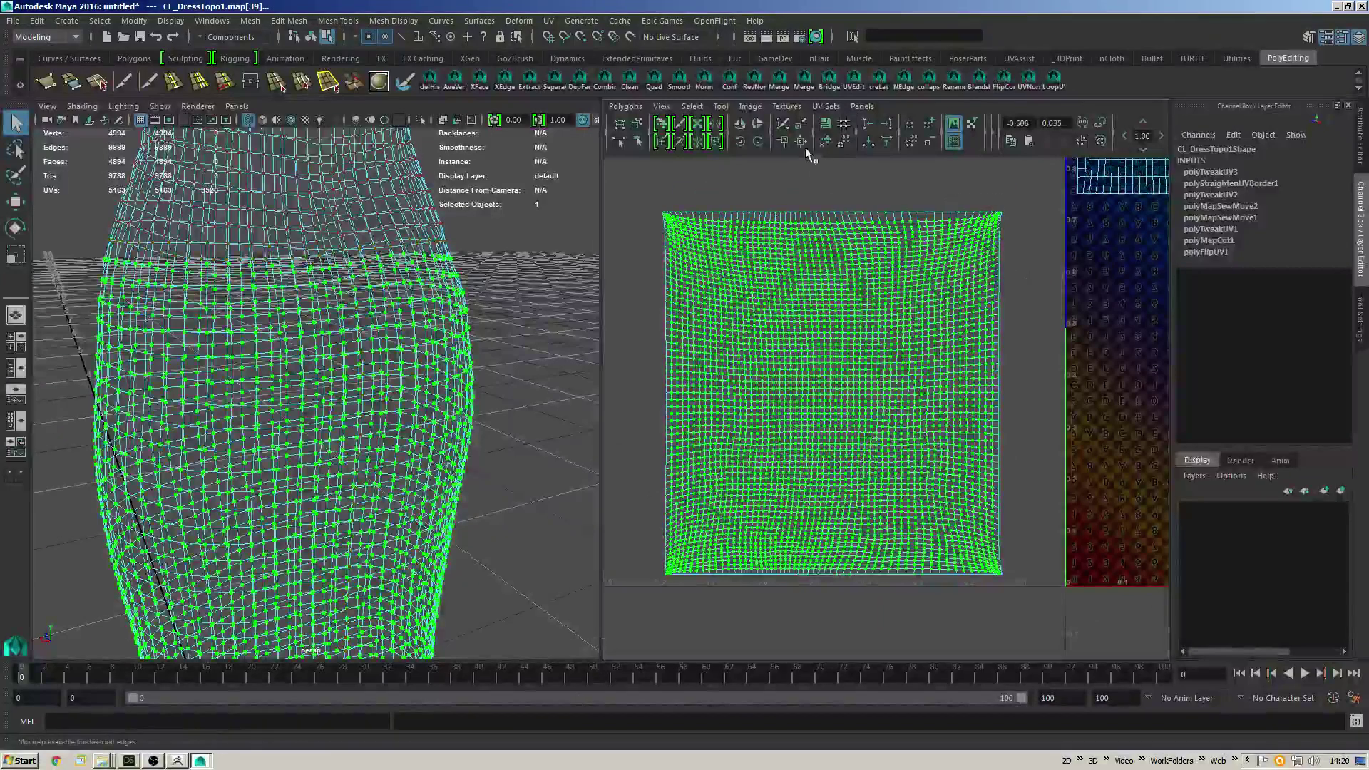
click(827, 141)
click(627, 106)
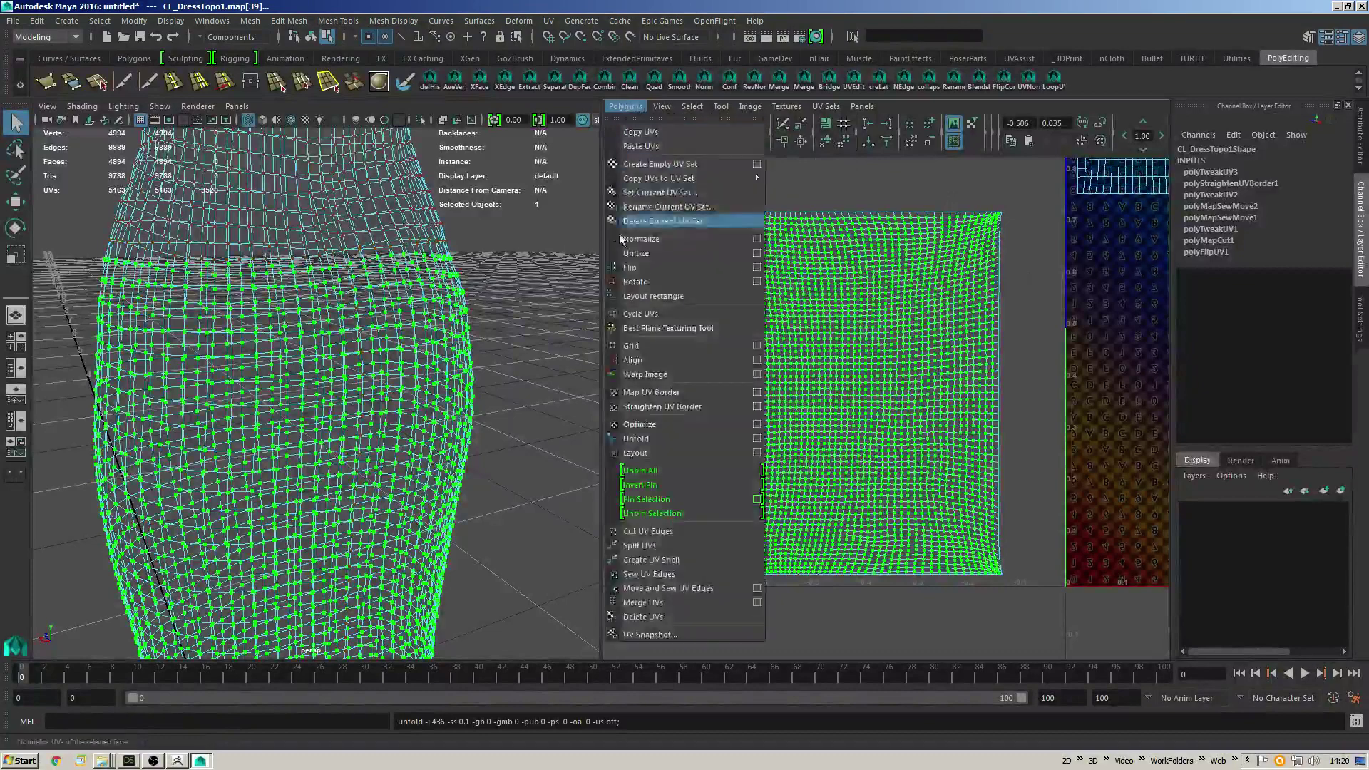
click(636, 439)
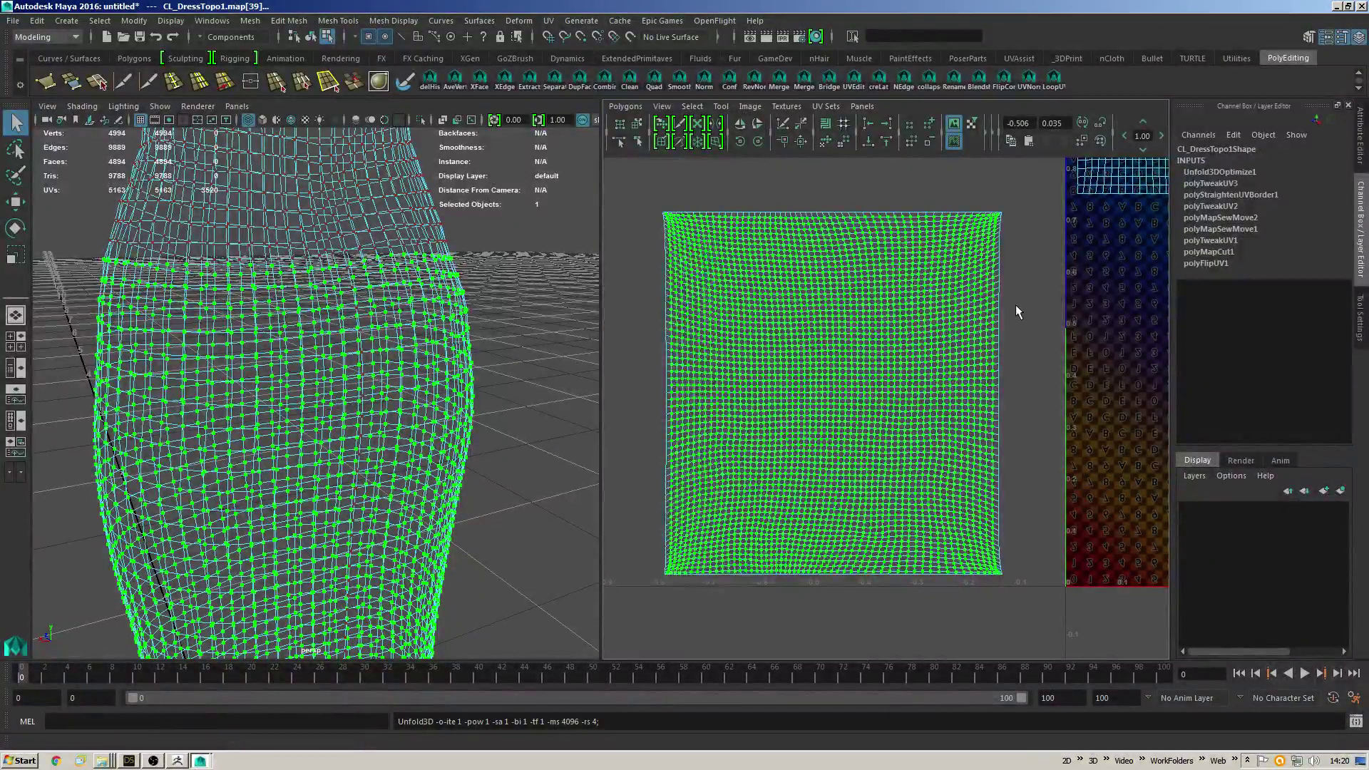
Select the skirt shell's top and bottom border edge loops and convert them to UVs.
alt+middle_drag(993, 325, 960, 357)
scroll(960, 357, up, 1)
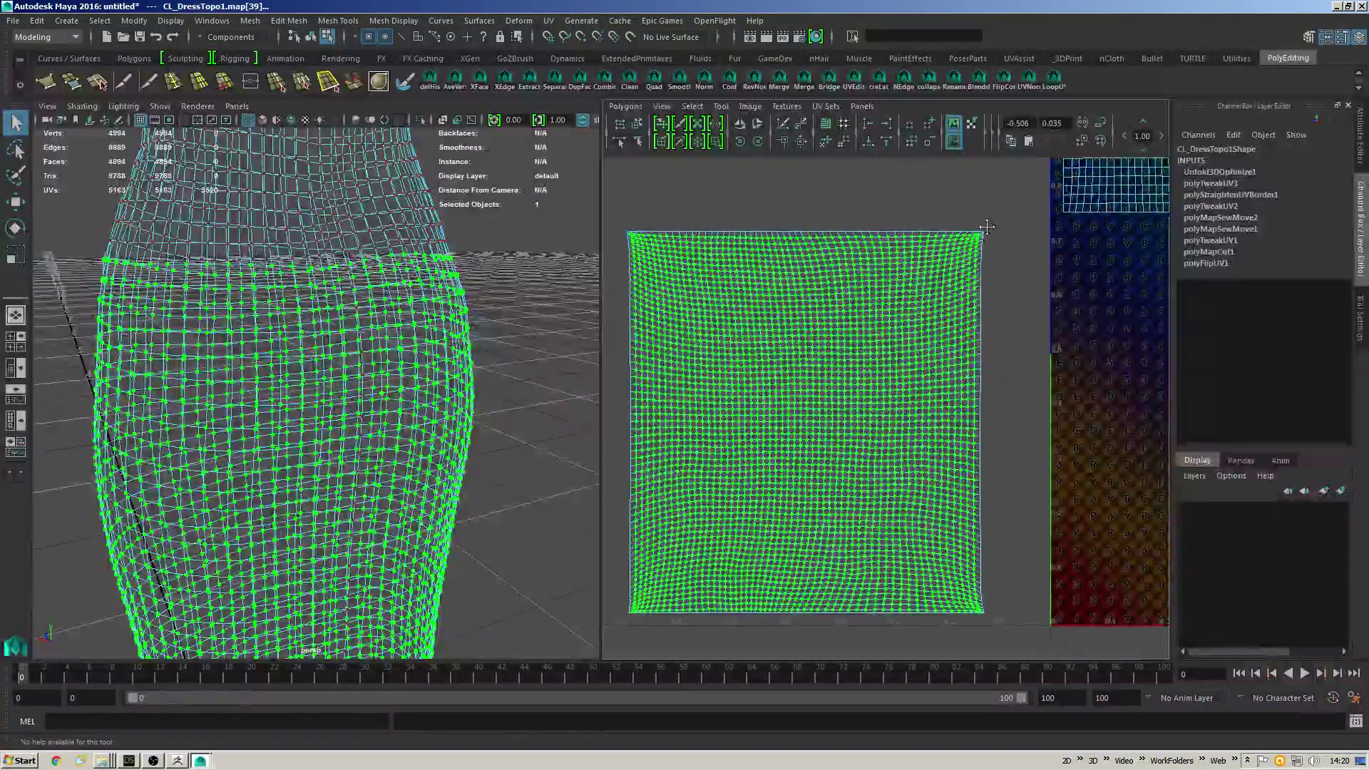
alt+middle_drag(994, 239, 925, 356)
alt+right_drag(928, 354, 1032, 336)
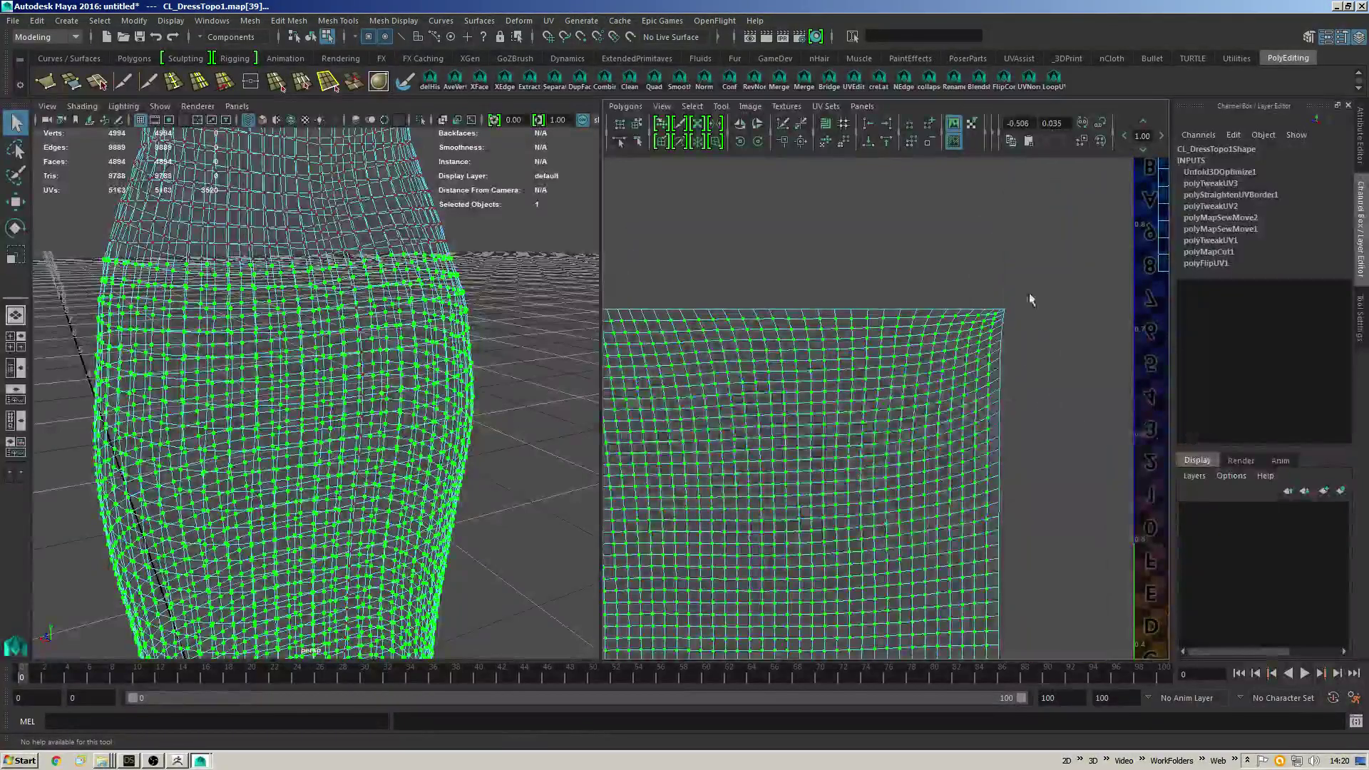
drag(1048, 273, 796, 313)
alt+middle_drag(786, 312, 879, 336)
click(862, 343)
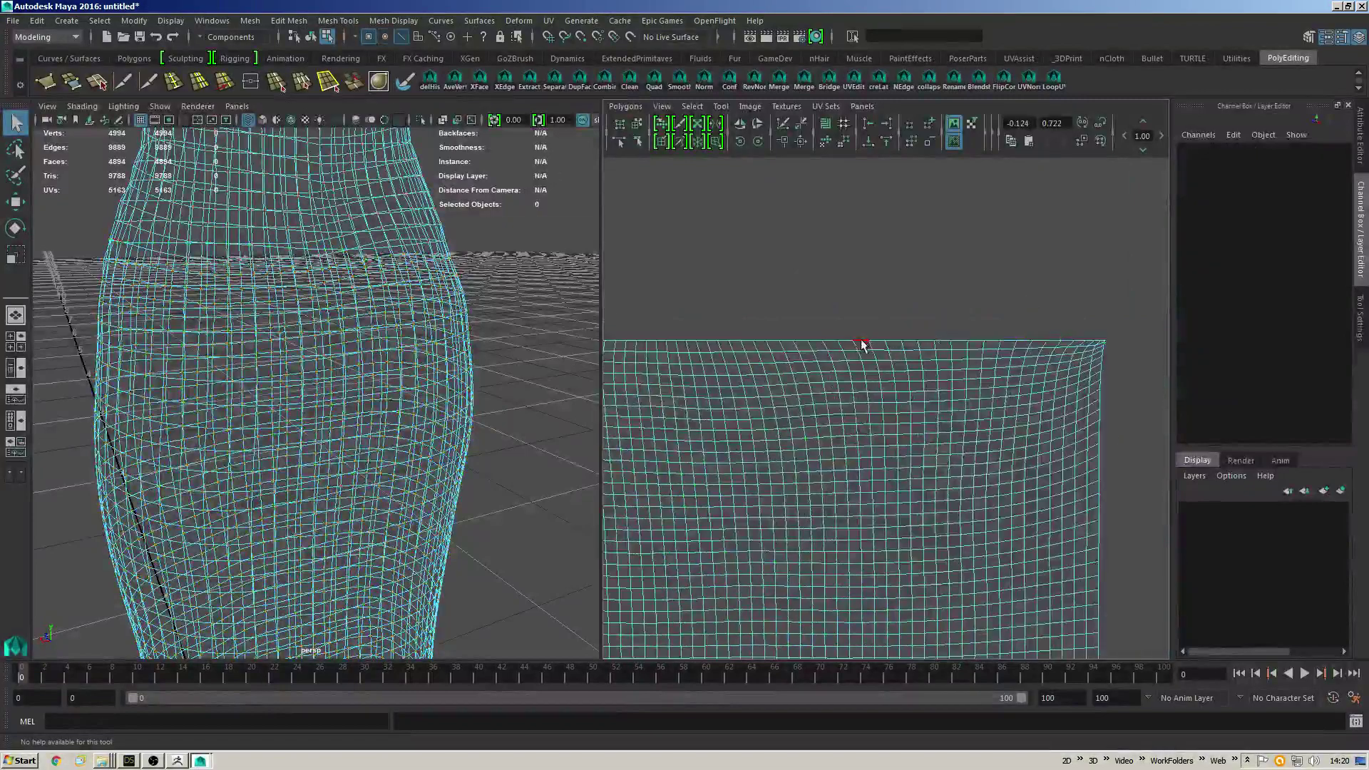
click(867, 582)
alt+middle_drag(868, 581, 882, 346)
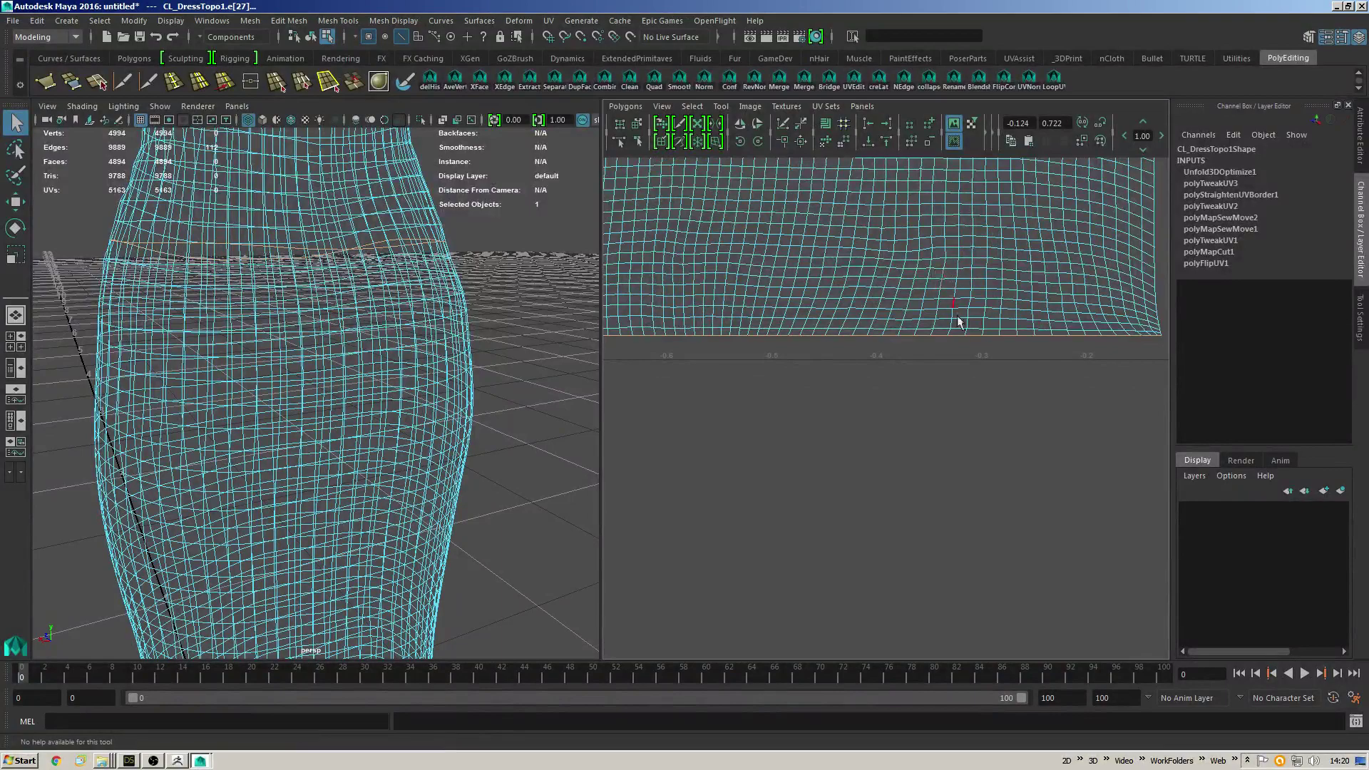
key(a)
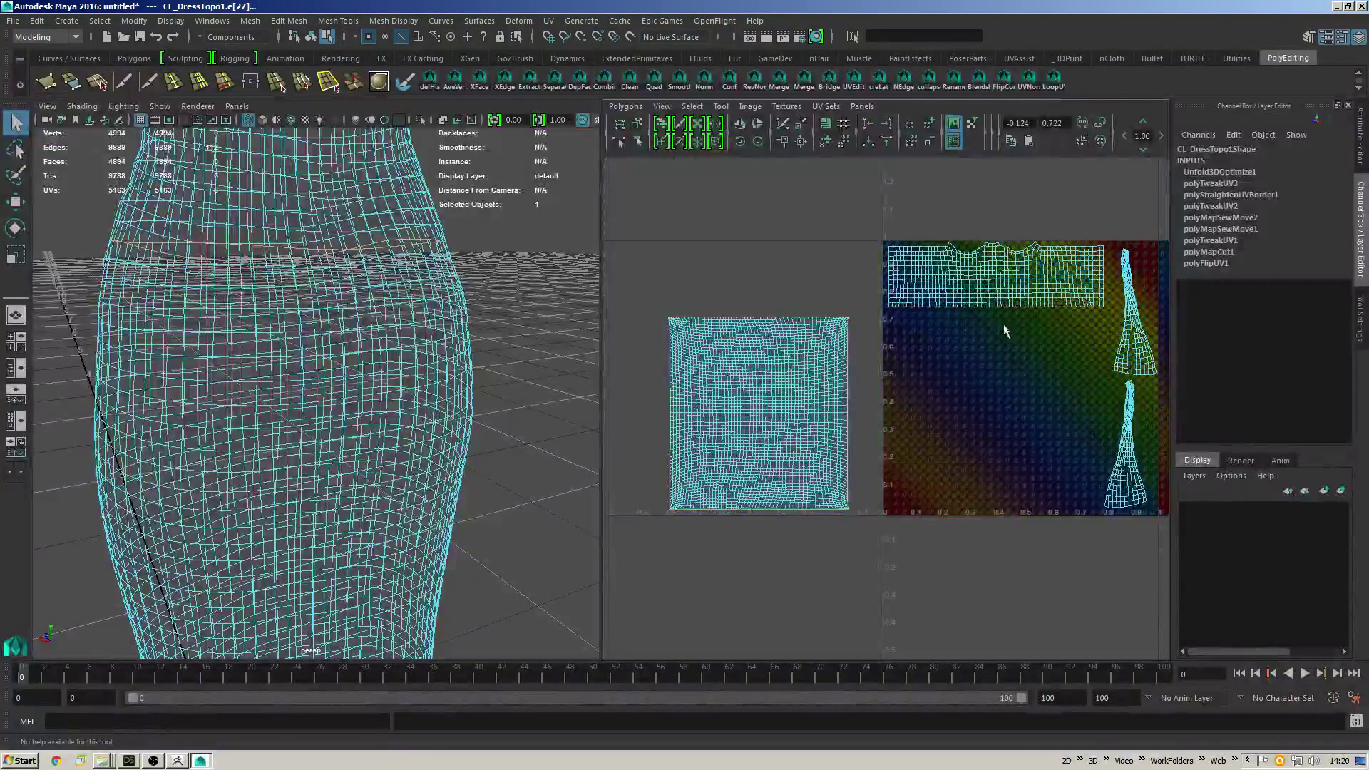
key(ctrl+F12)
ctrl+drag(871, 319, 1180, 203)
Invert the selection within the skirt shell to select every UV except the top and bottom border rows.
alt+middle_drag(901, 348, 980, 355)
alt+right_drag(979, 355, 990, 331)
mouse_move(990, 331)
alt+middle_down()
mouse_move(967, 329)
mouse_move(975, 335)
alt+middle_up()
alt+right_drag(976, 335, 1015, 332)
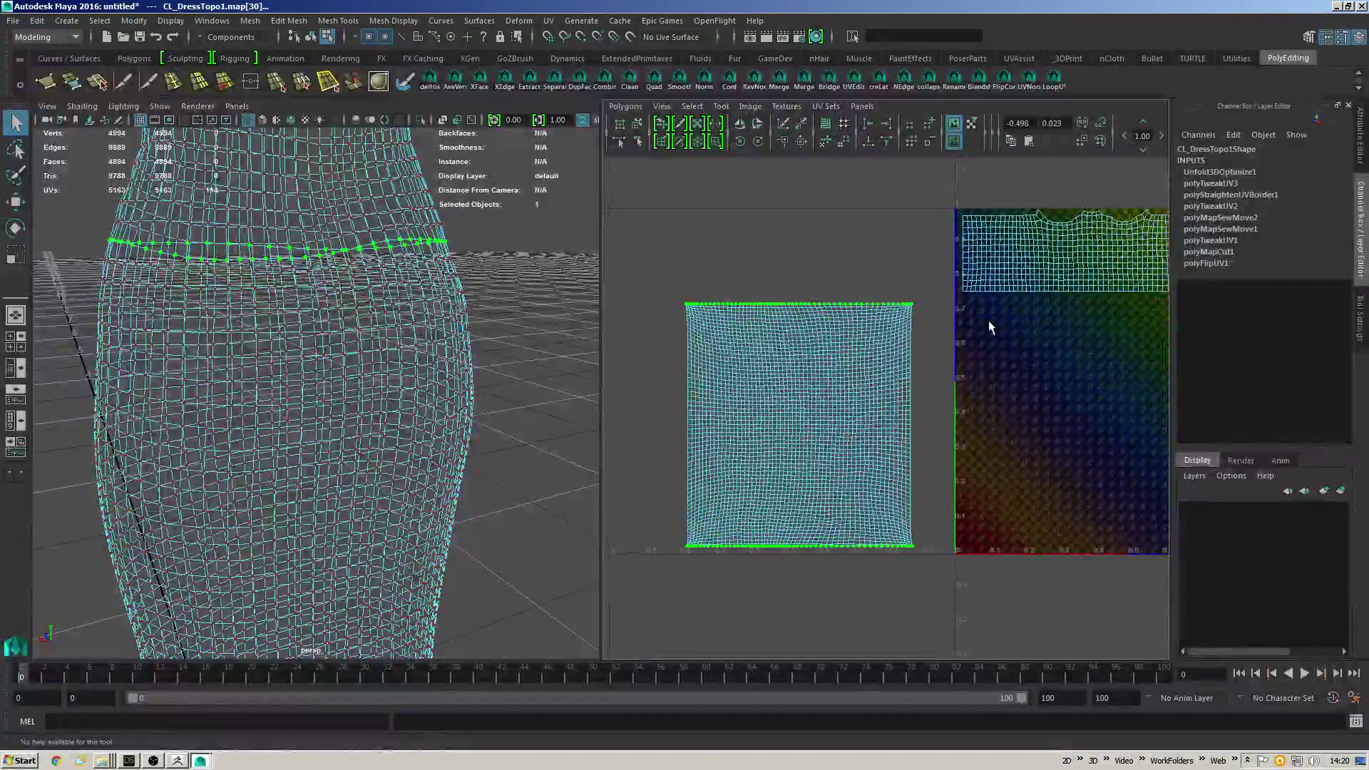
alt+middle_drag(993, 330, 927, 345)
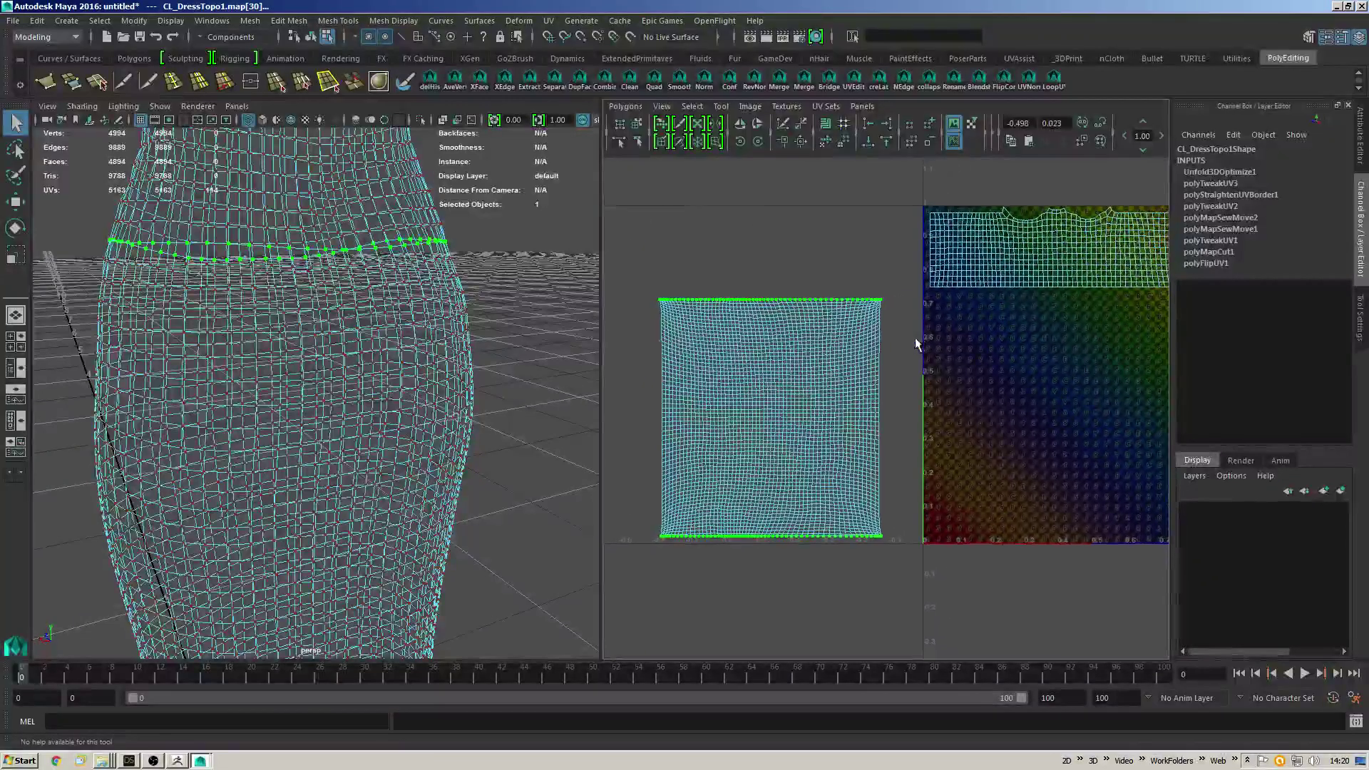
alt+right_drag(920, 345, 919, 307)
alt+middle_drag(859, 277, 898, 275)
ctrl+right_drag(783, 427, 678, 431)
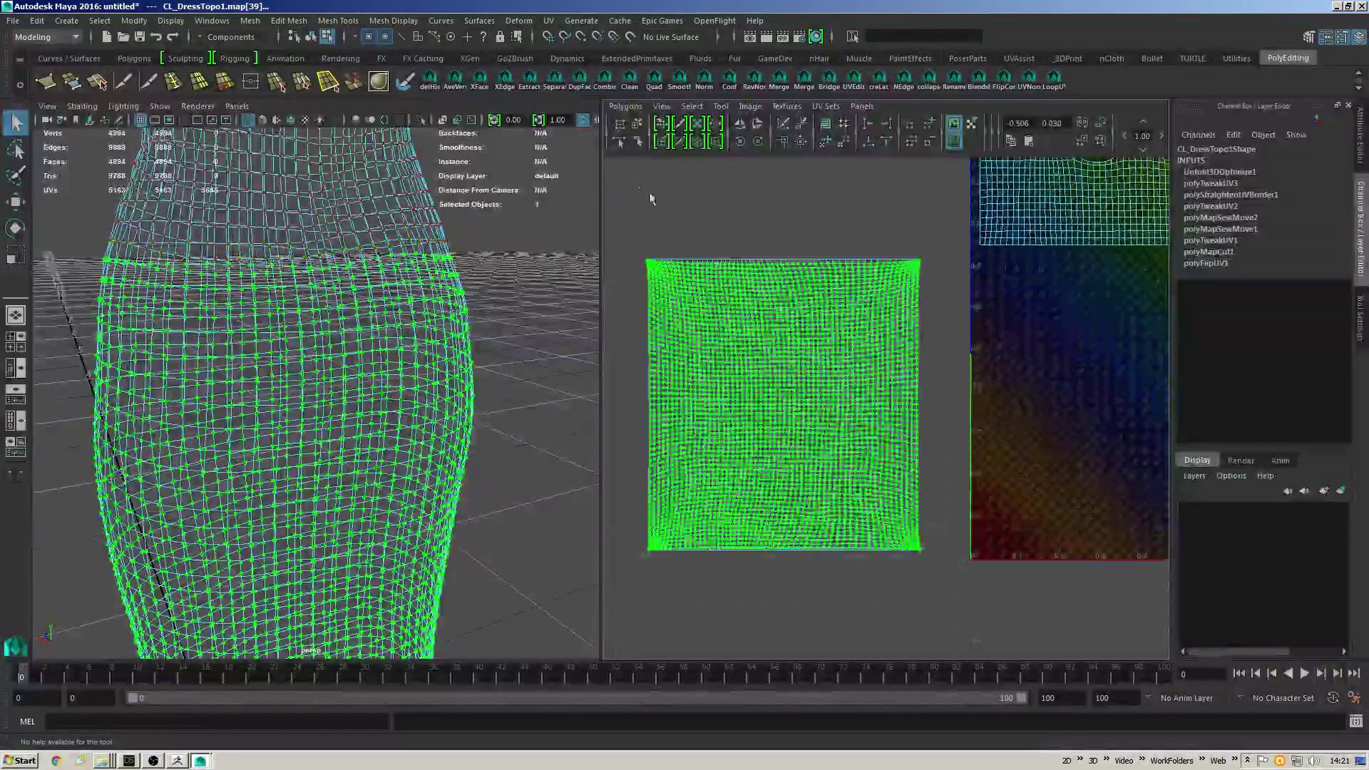
Relax the selected skirt UVs repeatedly with unselected UVs pinned, uniform edge weights and 10 maximum iterations.
scroll(899, 314, up, 5)
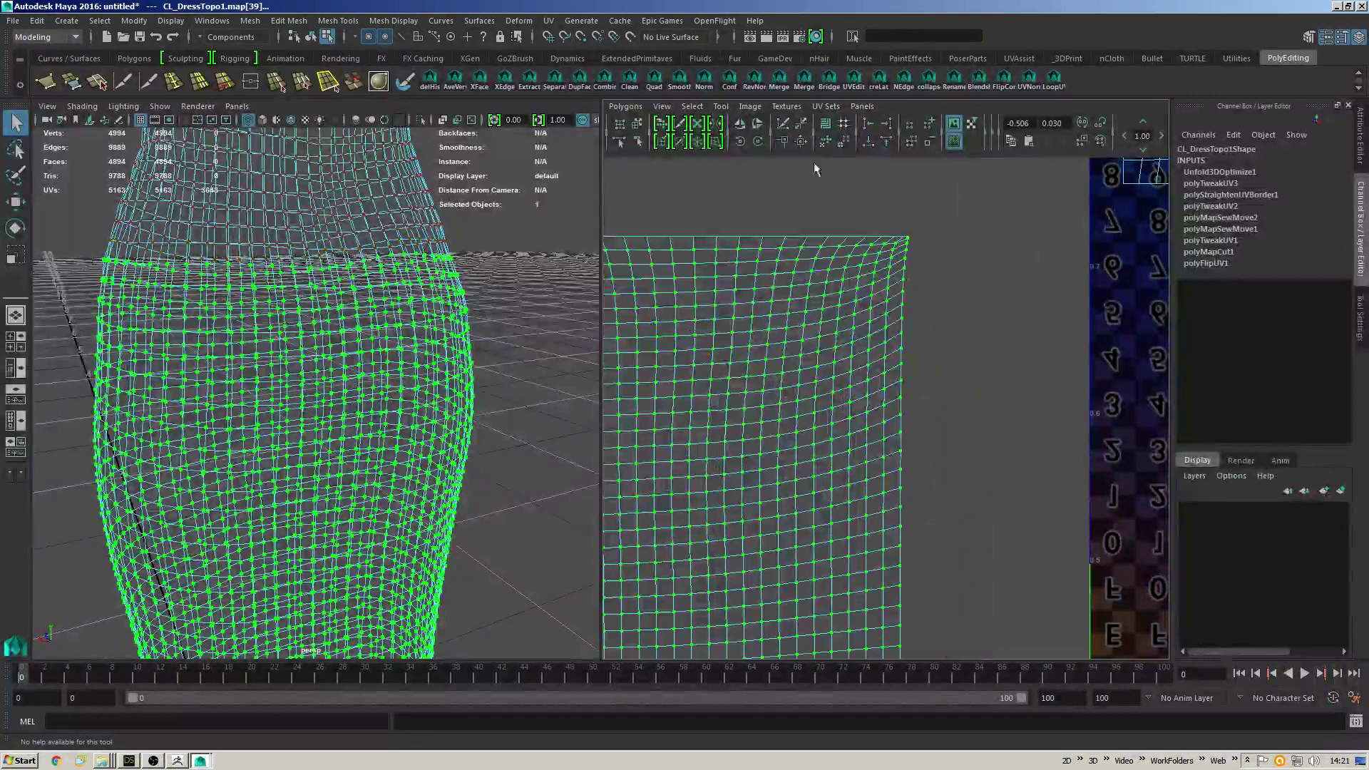
click(843, 141)
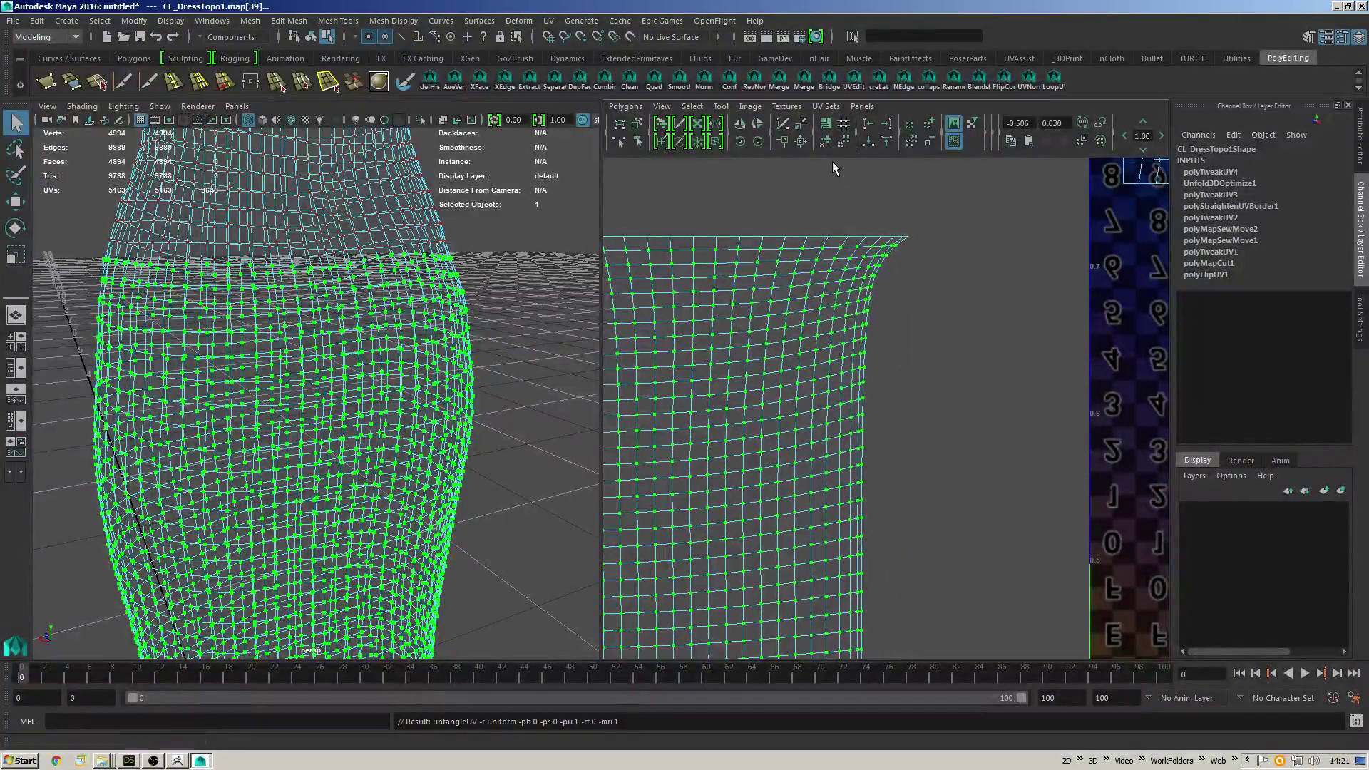
shift+click(846, 143)
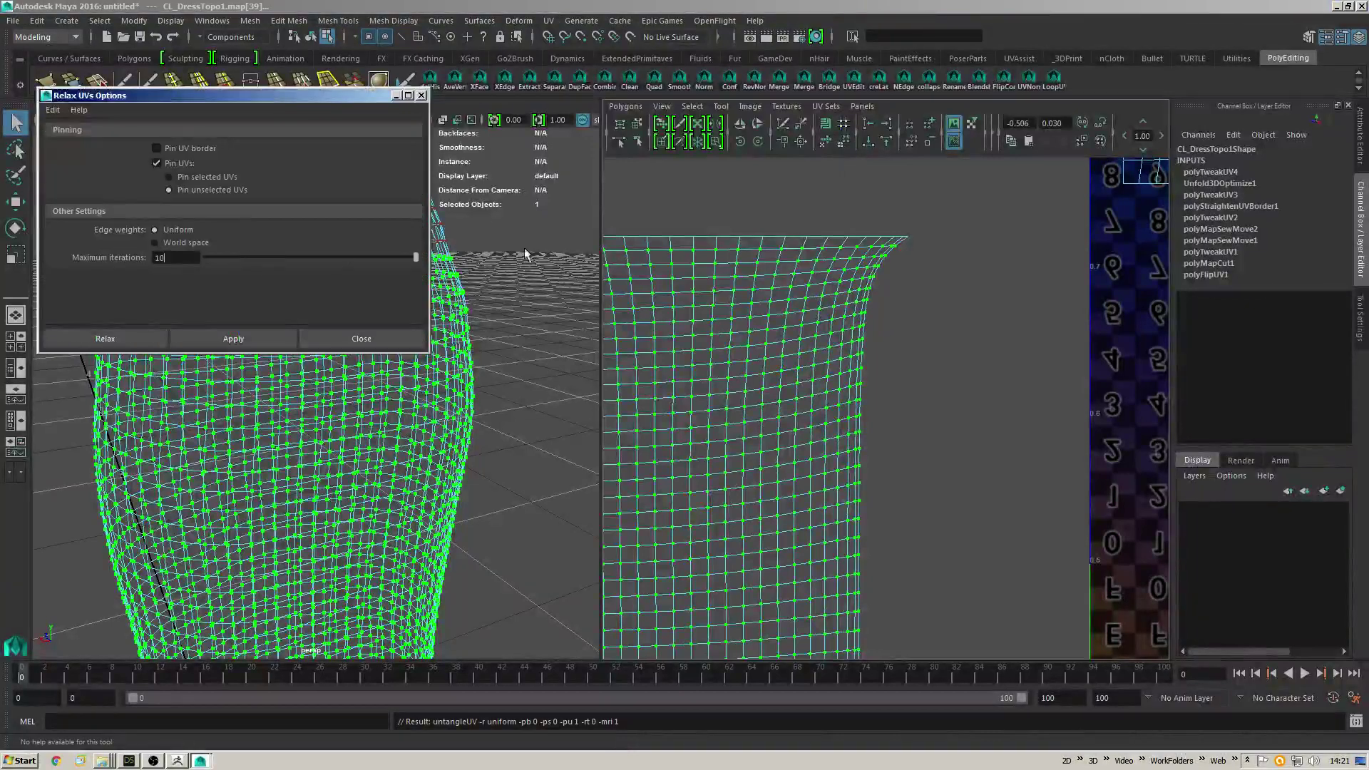
click(105, 338)
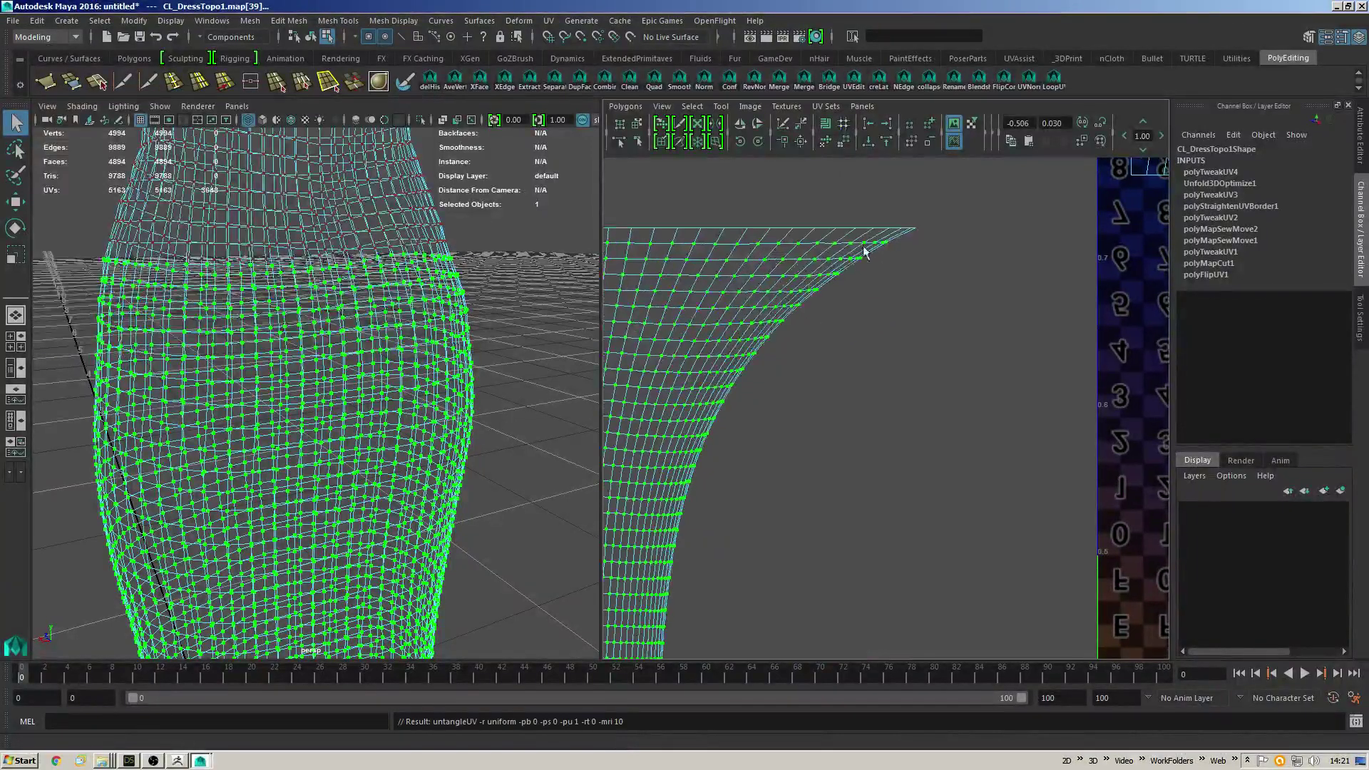
key(g)
key(g)
key(g)
Add the skirt shell's corner UVs to the selection and straighten the curved side borders with Straighten UV Border.
alt+right_drag(954, 398, 830, 401)
alt+middle_drag(831, 401, 663, 357)
scroll(1045, 430, up, 5)
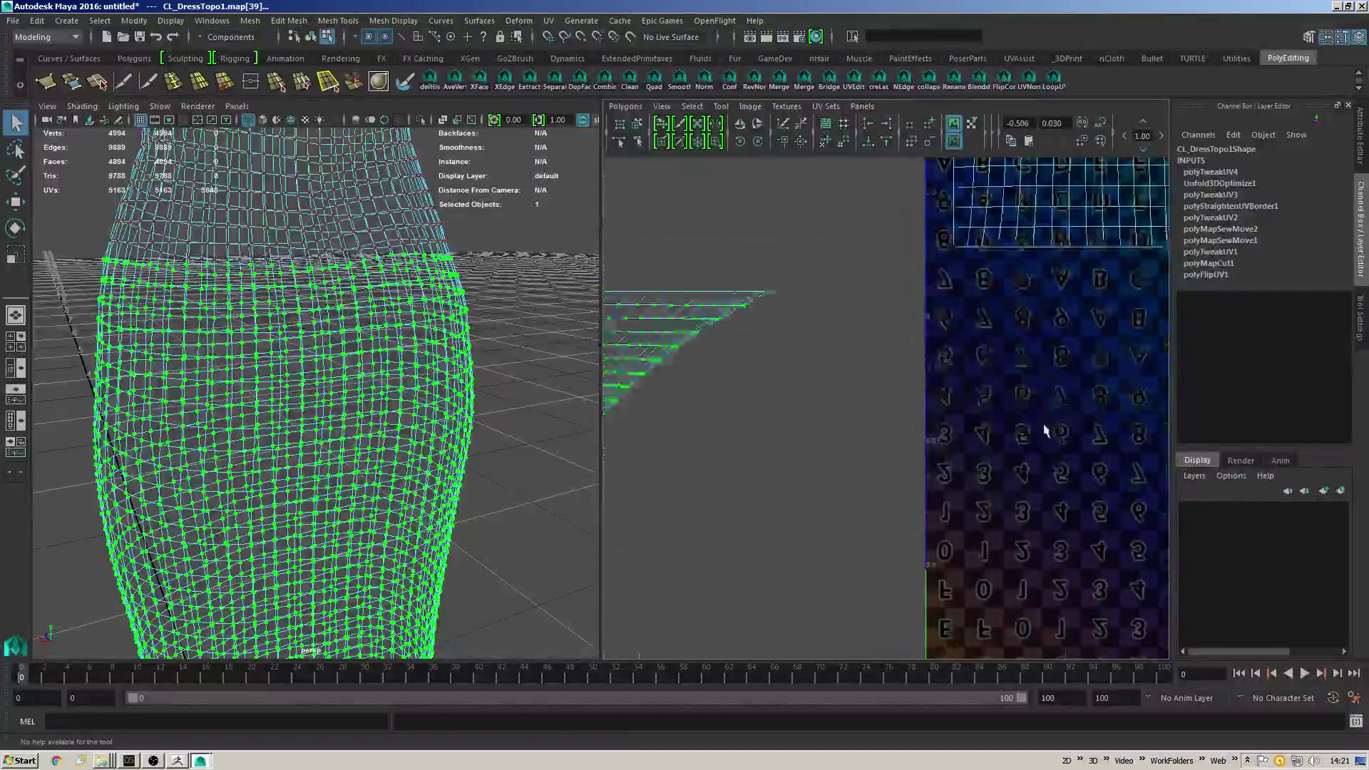
alt+middle_drag(783, 408, 971, 8)
drag(979, 285, 960, 308)
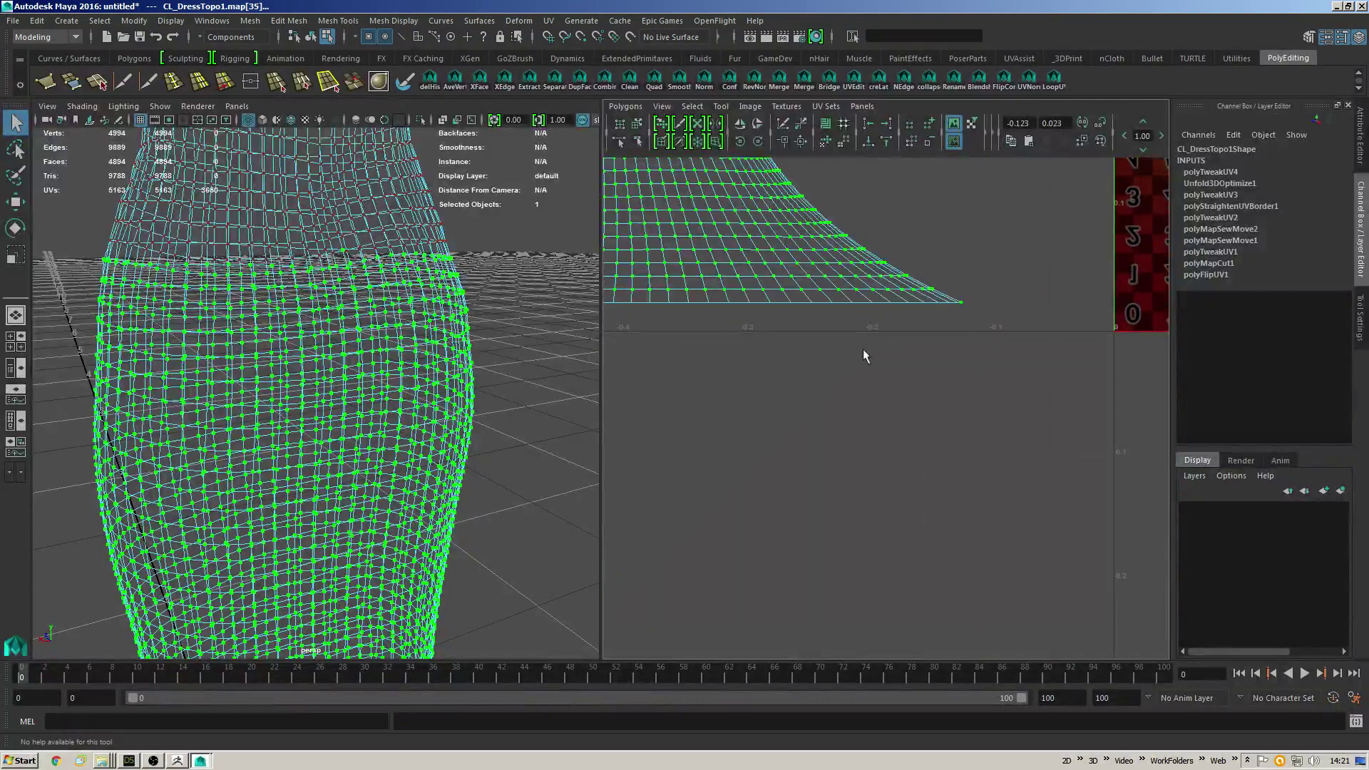
alt+middle_drag(863, 349, 1353, 421)
alt+middle_drag(685, 372, 821, 596)
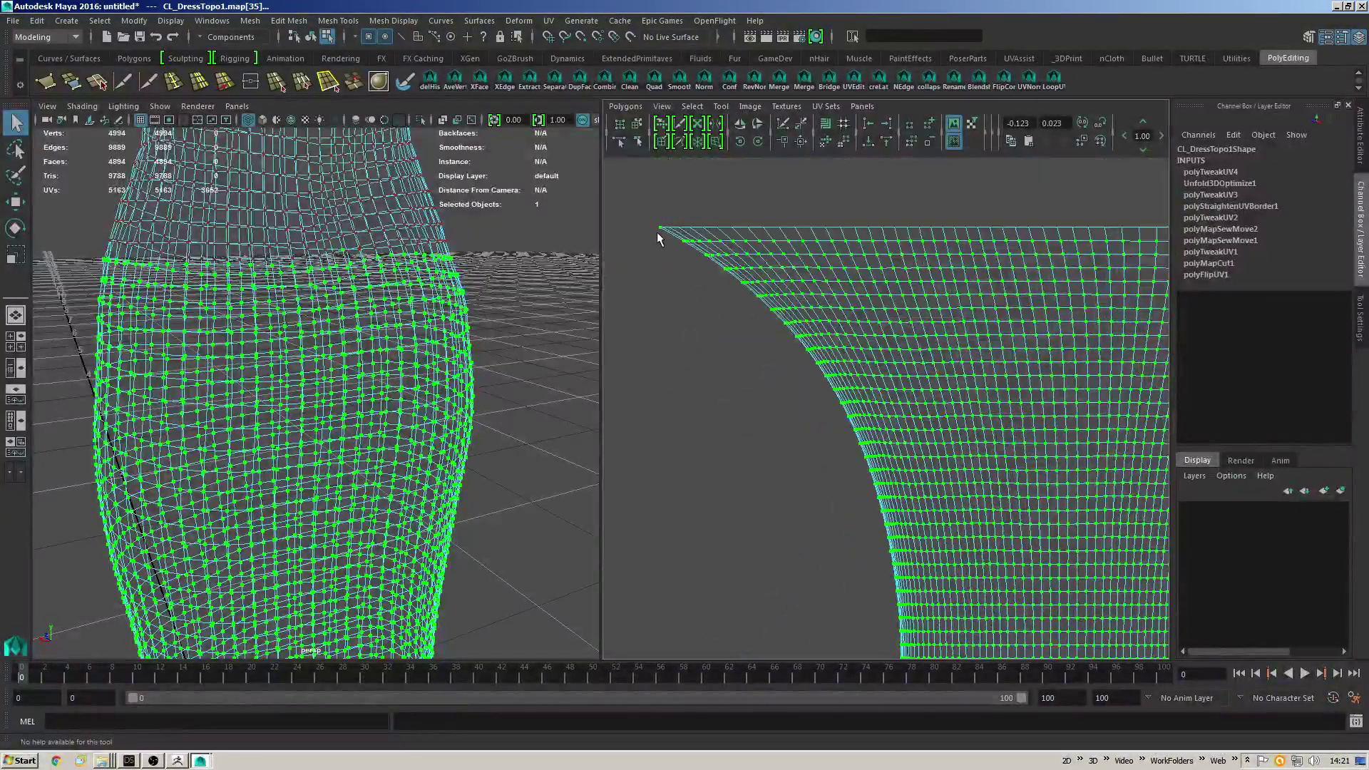
alt+middle_drag(658, 238, 841, 399)
scroll(861, 391, up, 5)
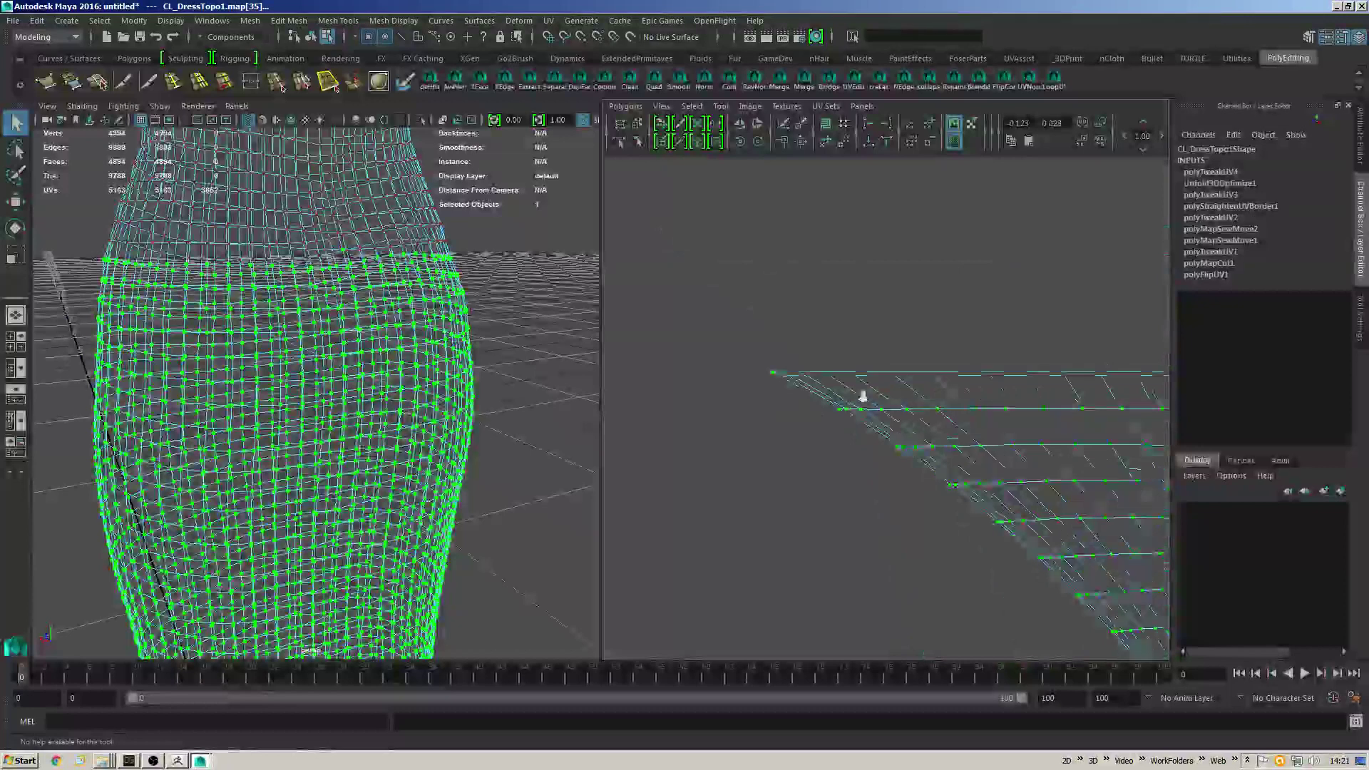
click(610, 111)
click(670, 410)
Reduce the selection to the skirt shell's interior UVs, then unfold and relax them between the straightened side borders.
key(f)
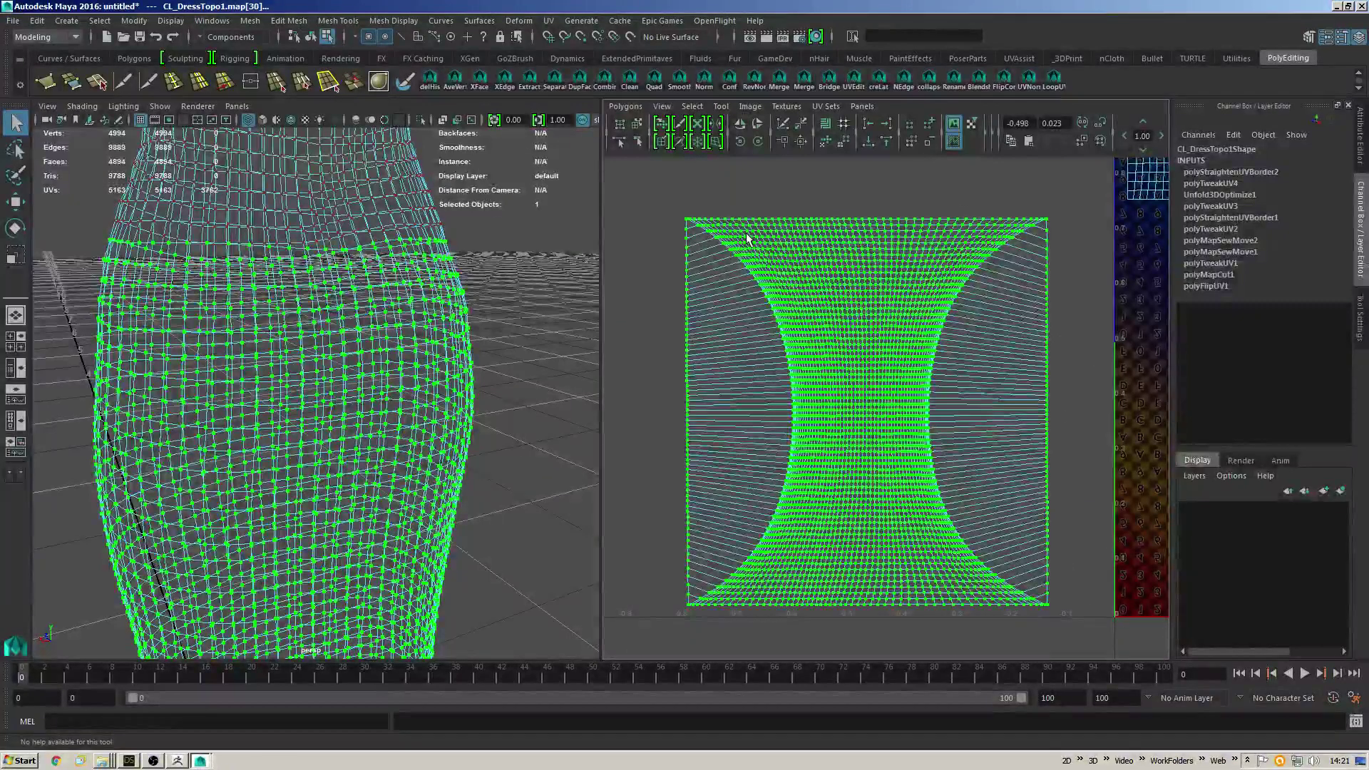
click(832, 146)
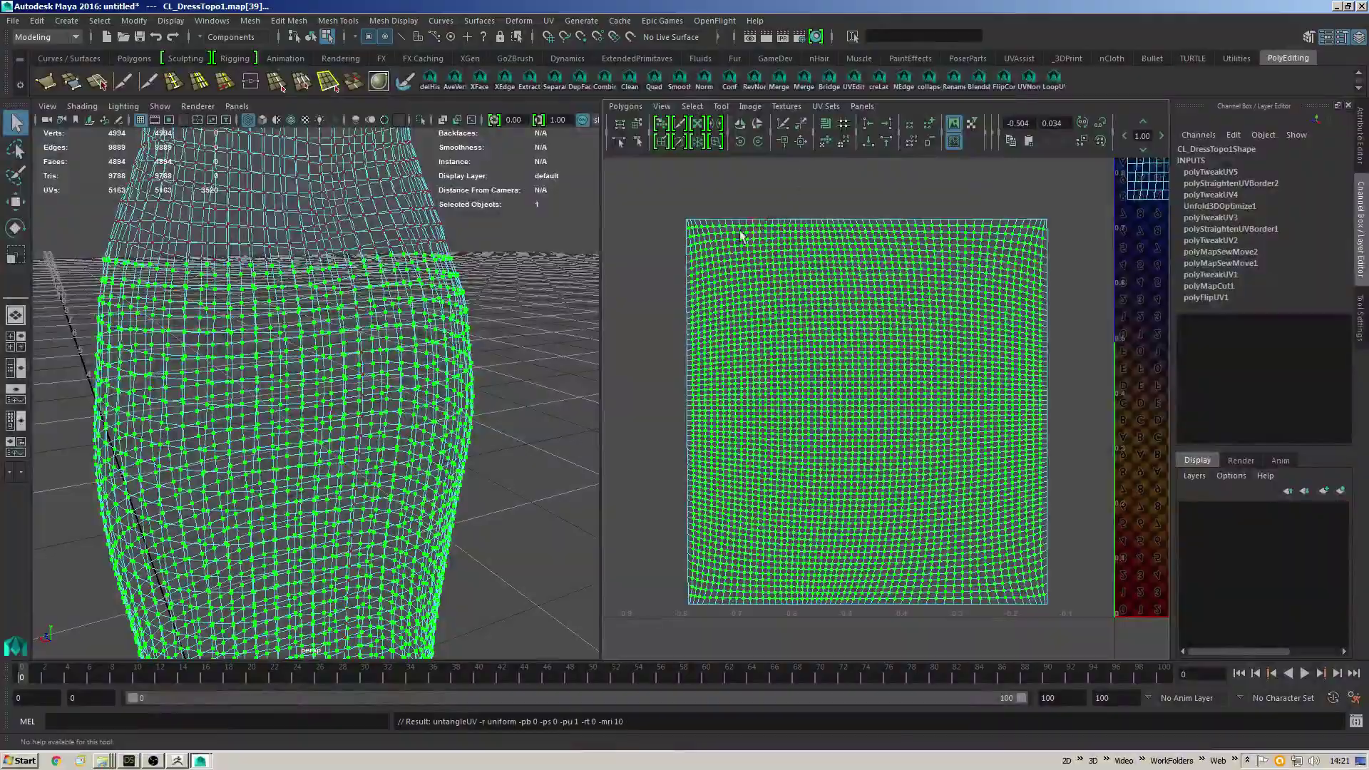
scroll(689, 250, up, 1)
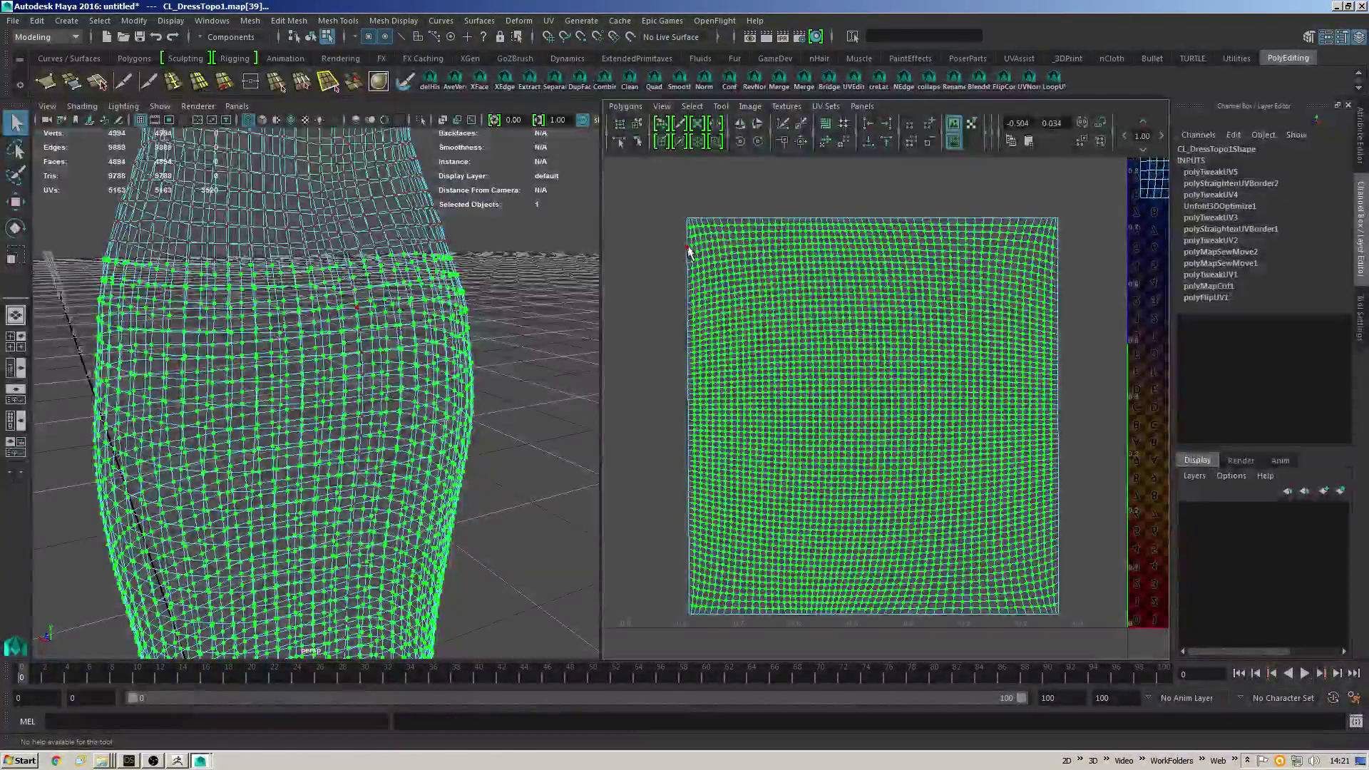
Pick the skirt shell's two side border loops as UVs and invert the selection to all its other UVs.
key(F10)
click(689, 249)
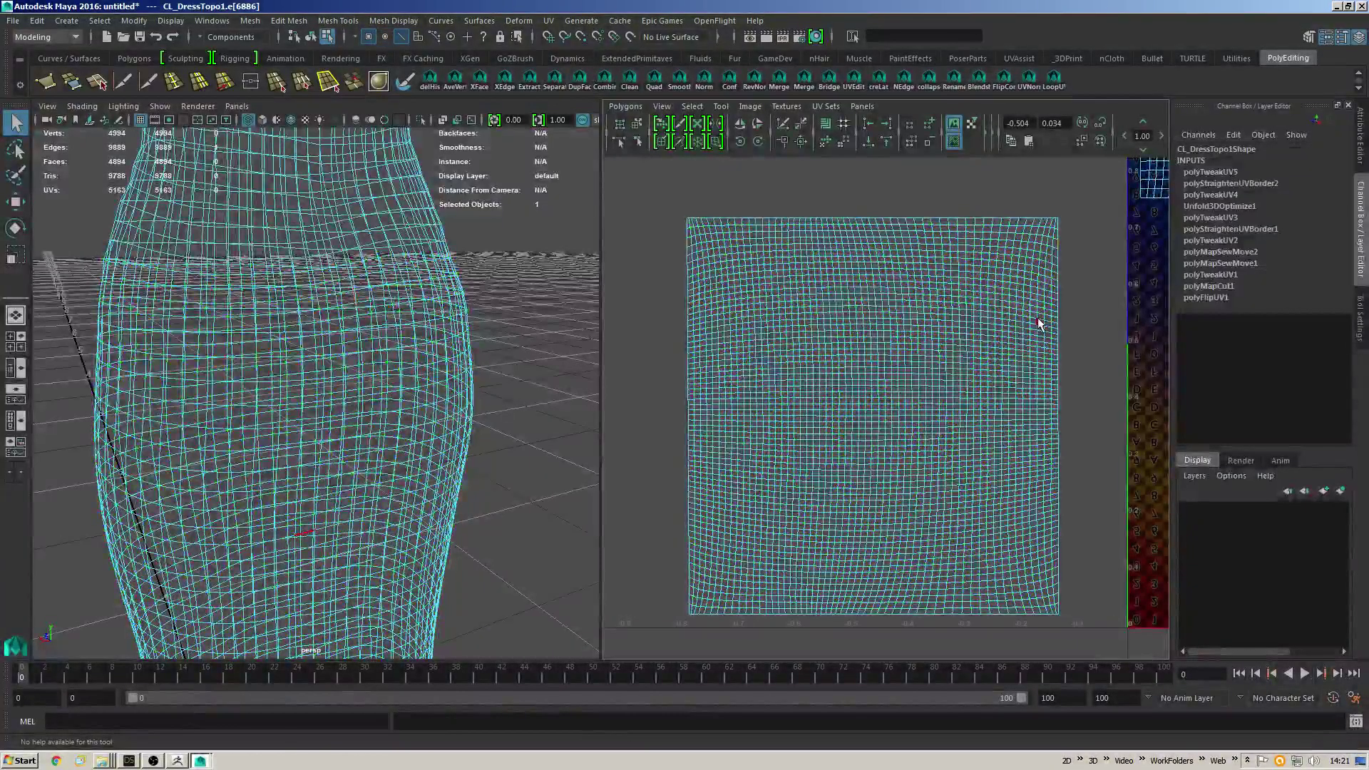
double_click(1039, 320)
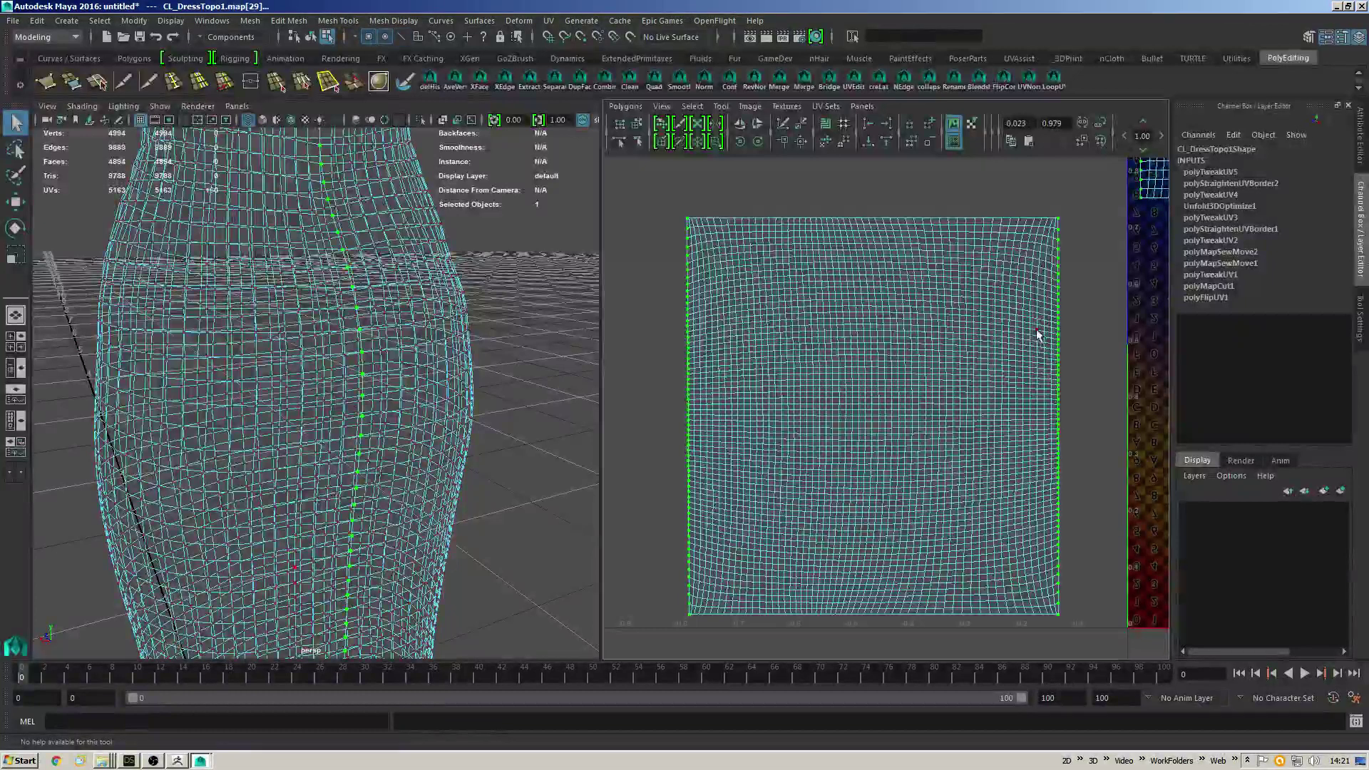
key(a)
key(f)
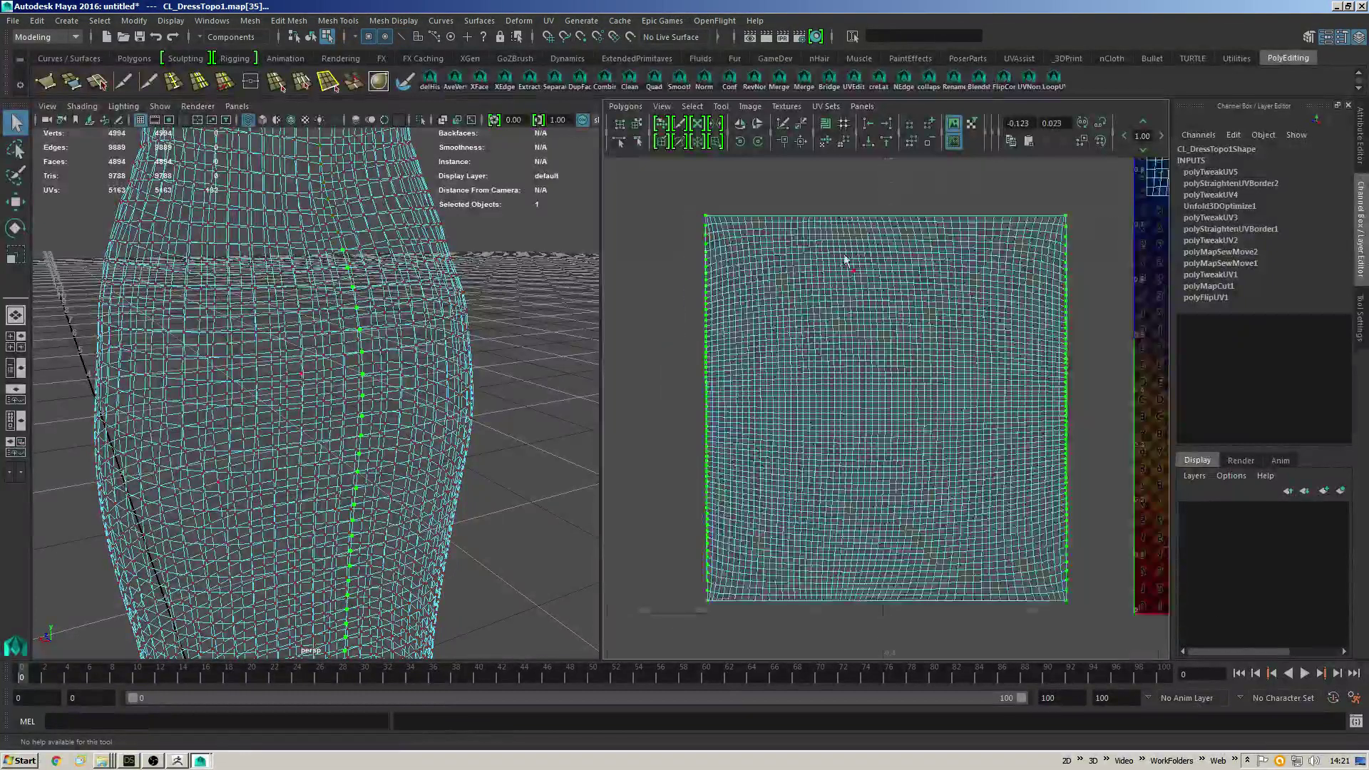
drag(1071, 558, 1061, 613)
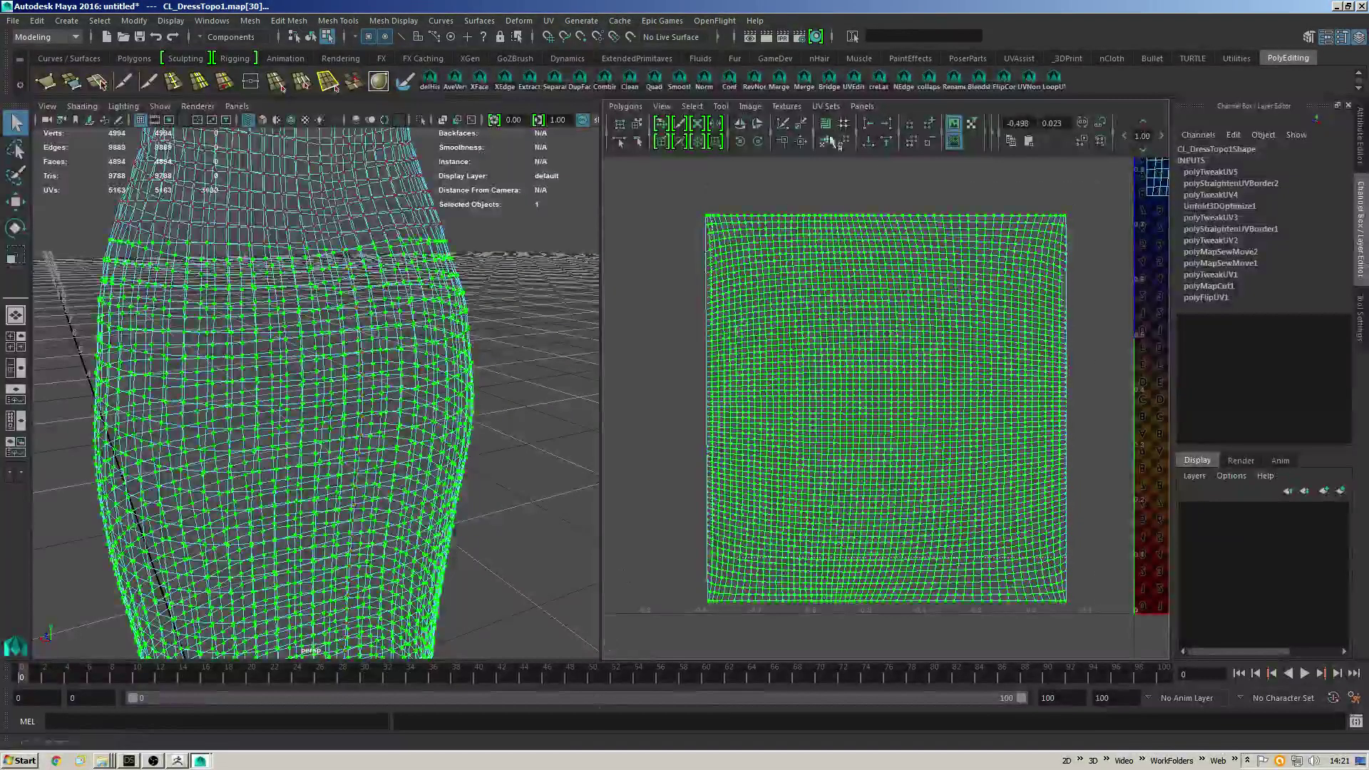
Relax the selected skirt UVs repeatedly with 10 maximum iterations, keeping the two side borders pinned.
click(842, 140)
key(g)
key(g)
key(g)
key(g)
key(g)
key(g)
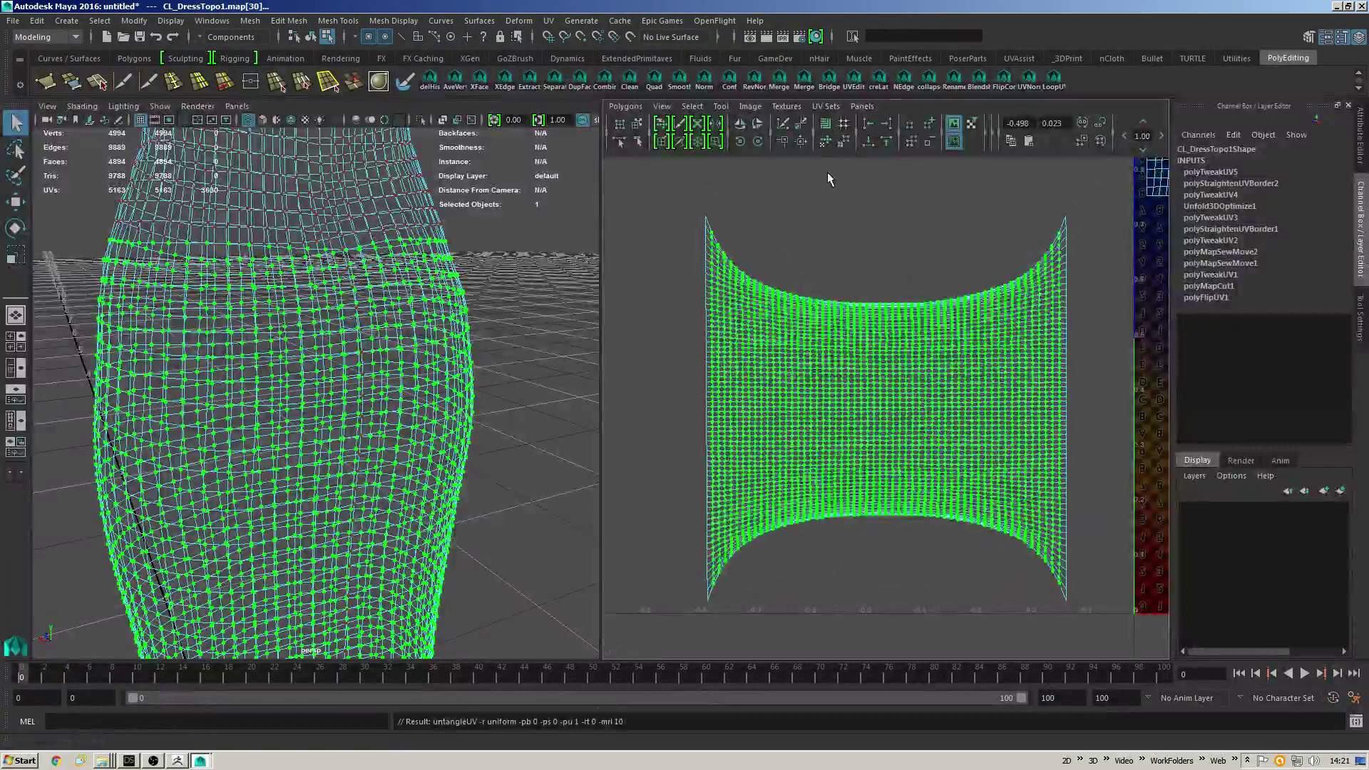
Add the skirt shell's four corner UVs to the selection and straighten its curved top and bottom borders.
drag(1110, 168, 661, 224)
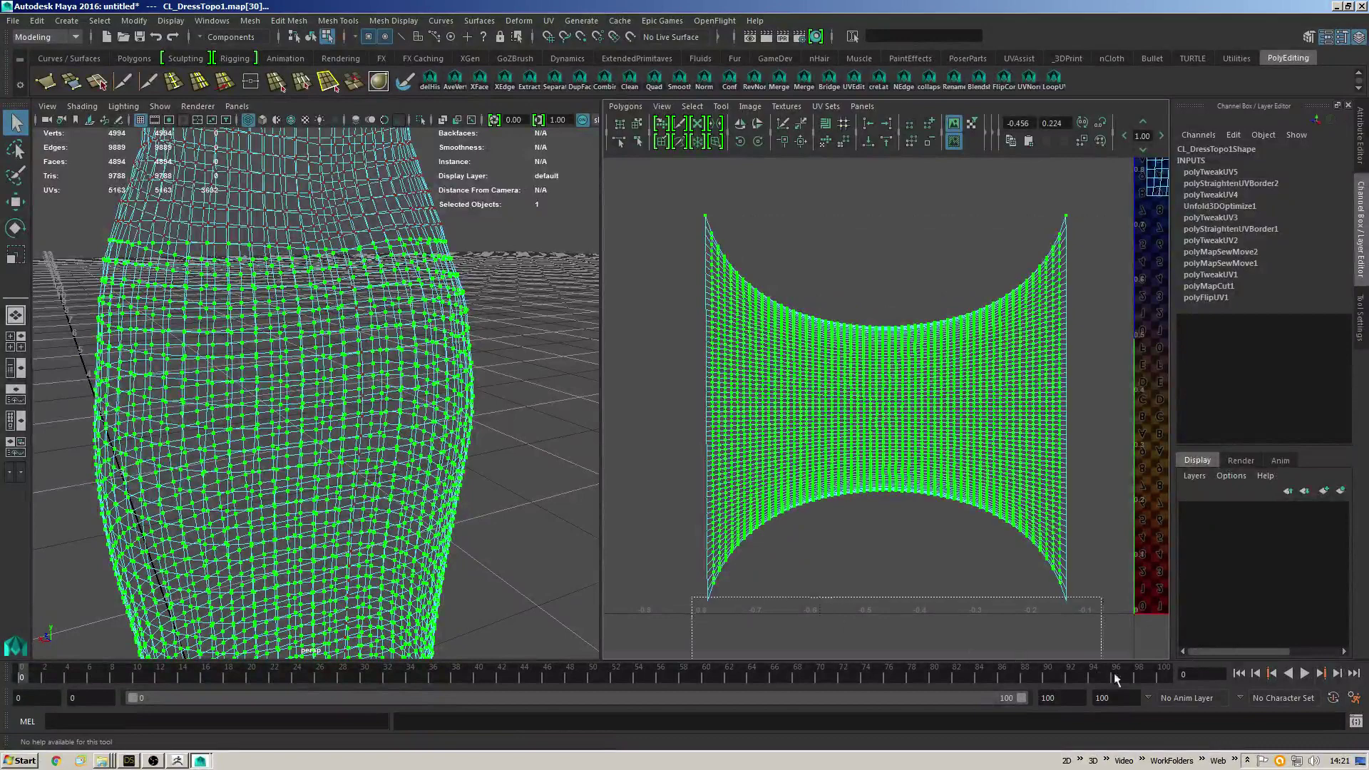
drag(1117, 677, 1112, 670)
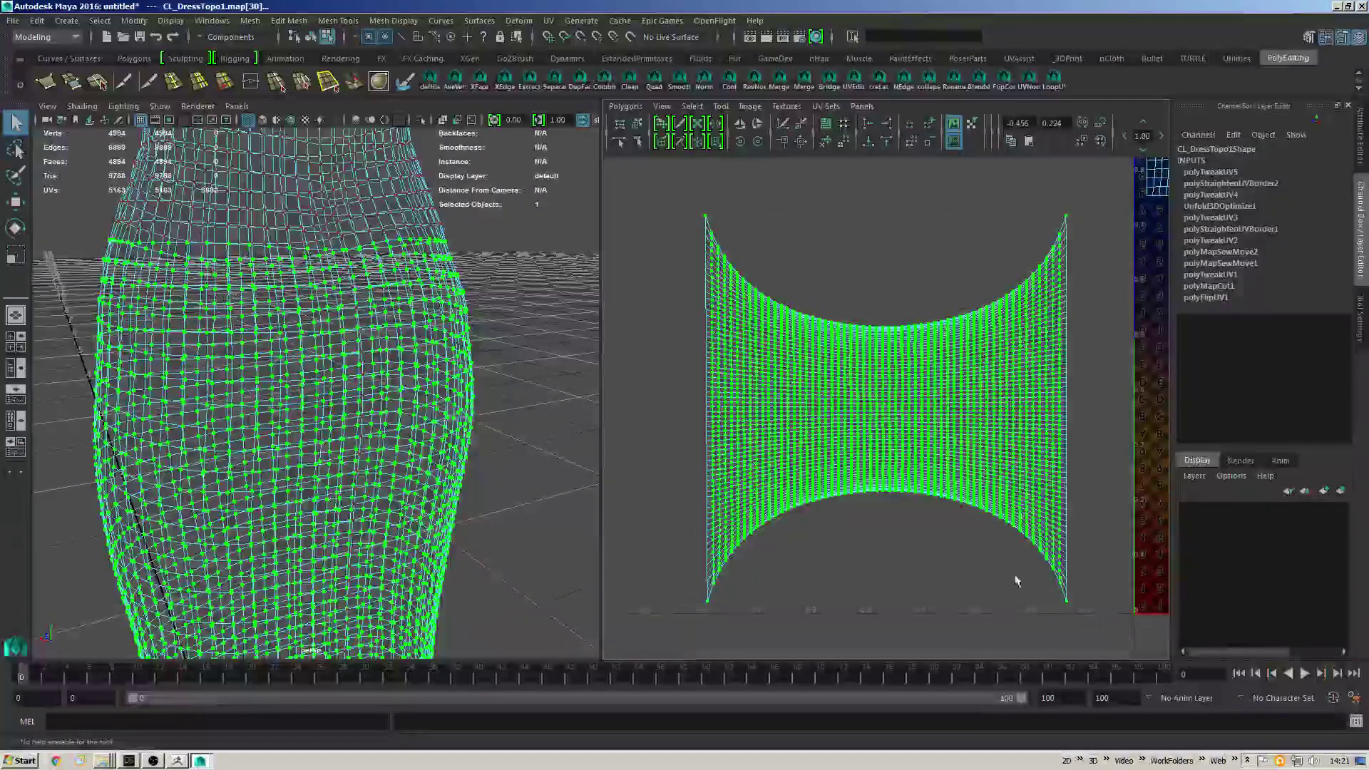
click(635, 107)
click(664, 411)
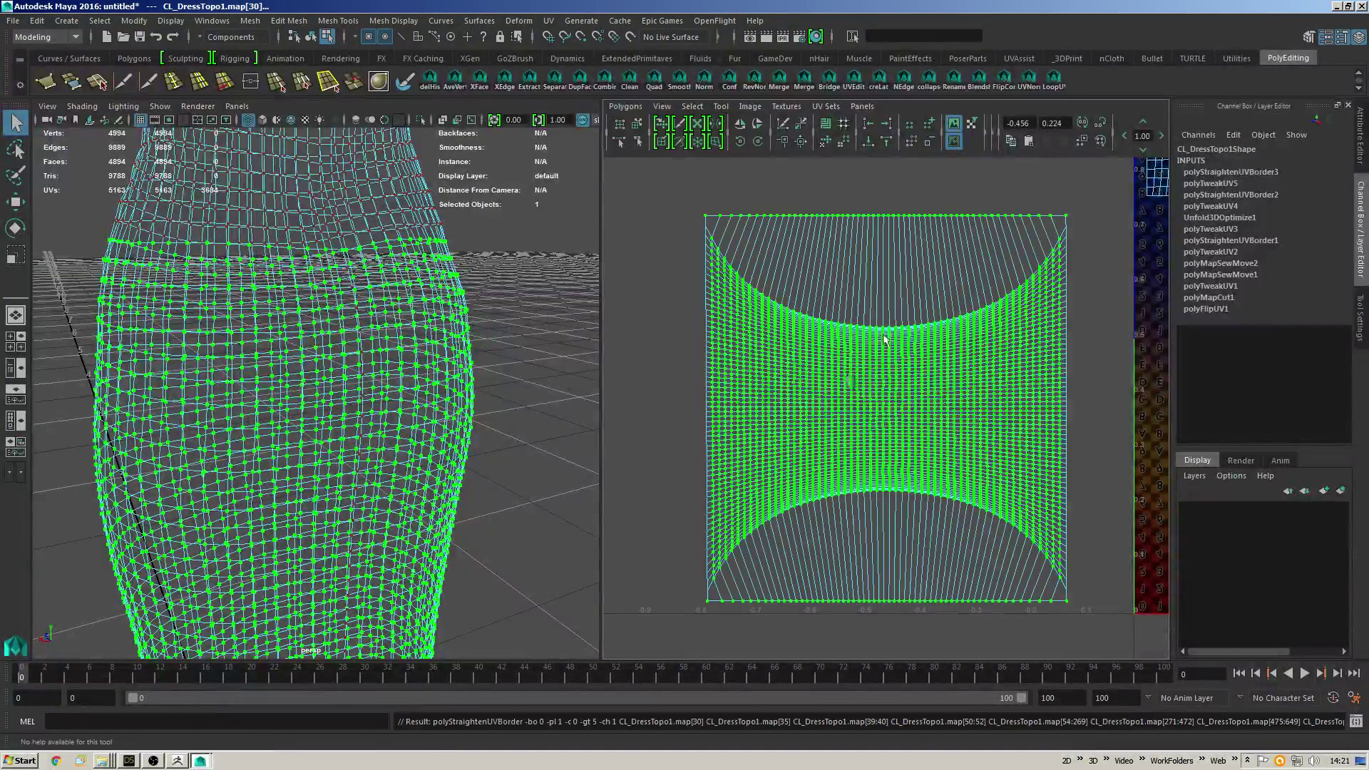
Reduce the selection to the skirt's interior UVs, then unfold and relax them with uniform edge weights and 10 maximum iterations.
click(804, 271)
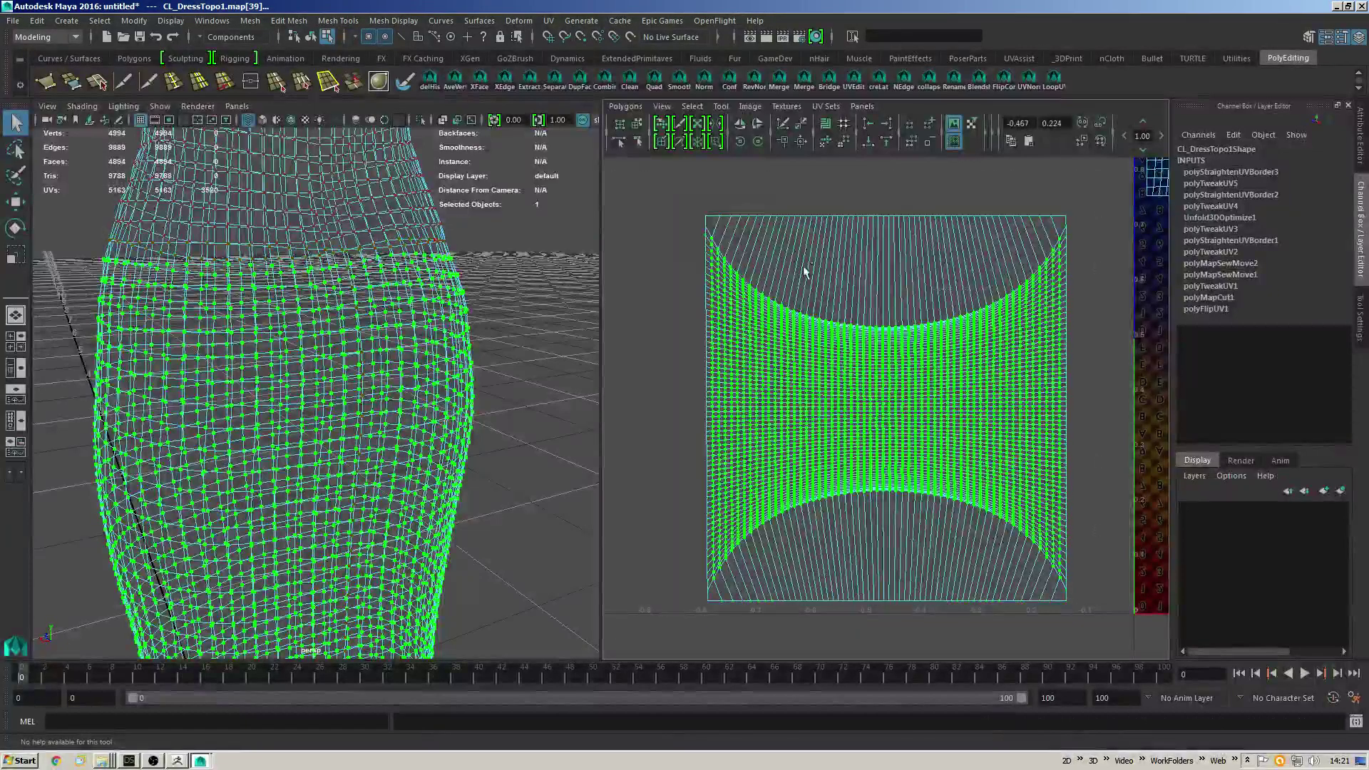
click(825, 141)
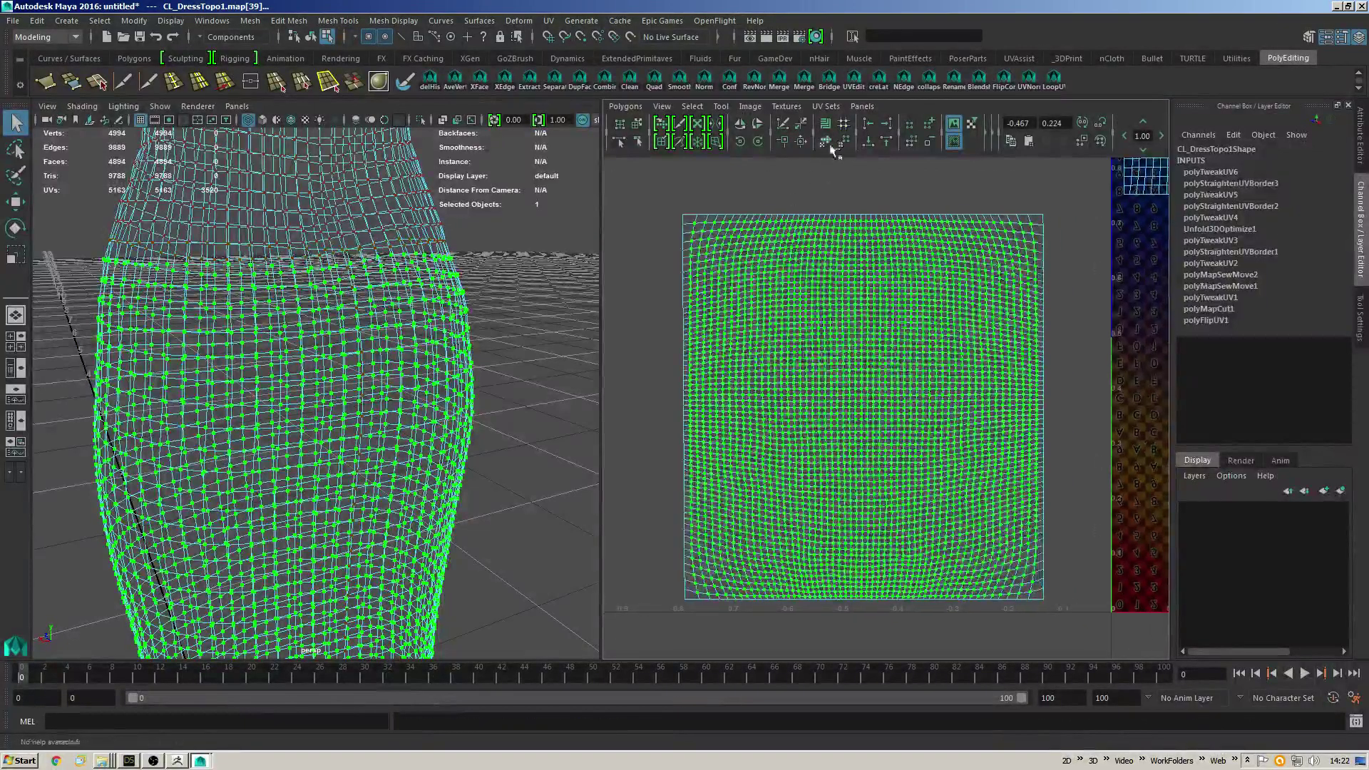
click(843, 140)
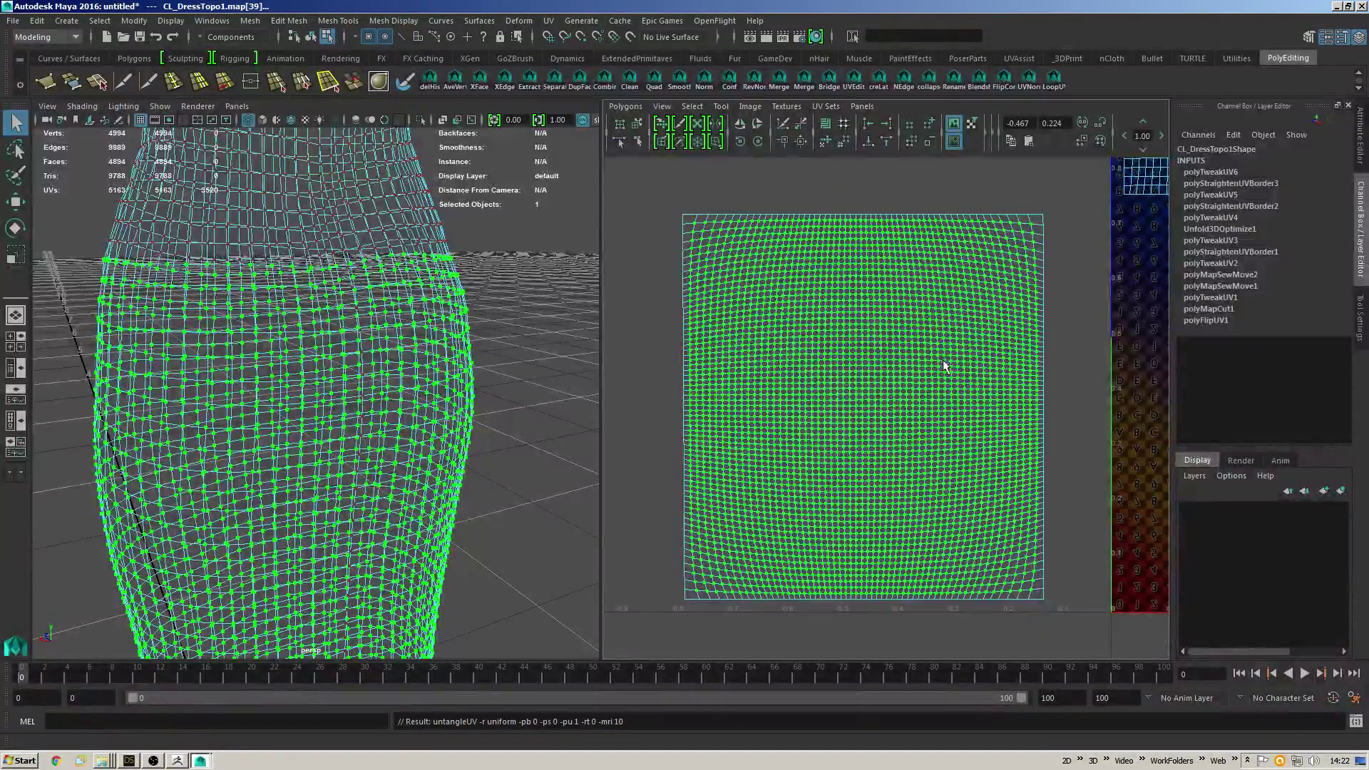
Grow the UV selection to the whole skirt shell and show the checker texture on the dress to inspect its distortion.
alt+middle_drag(1049, 269, 1046, 277)
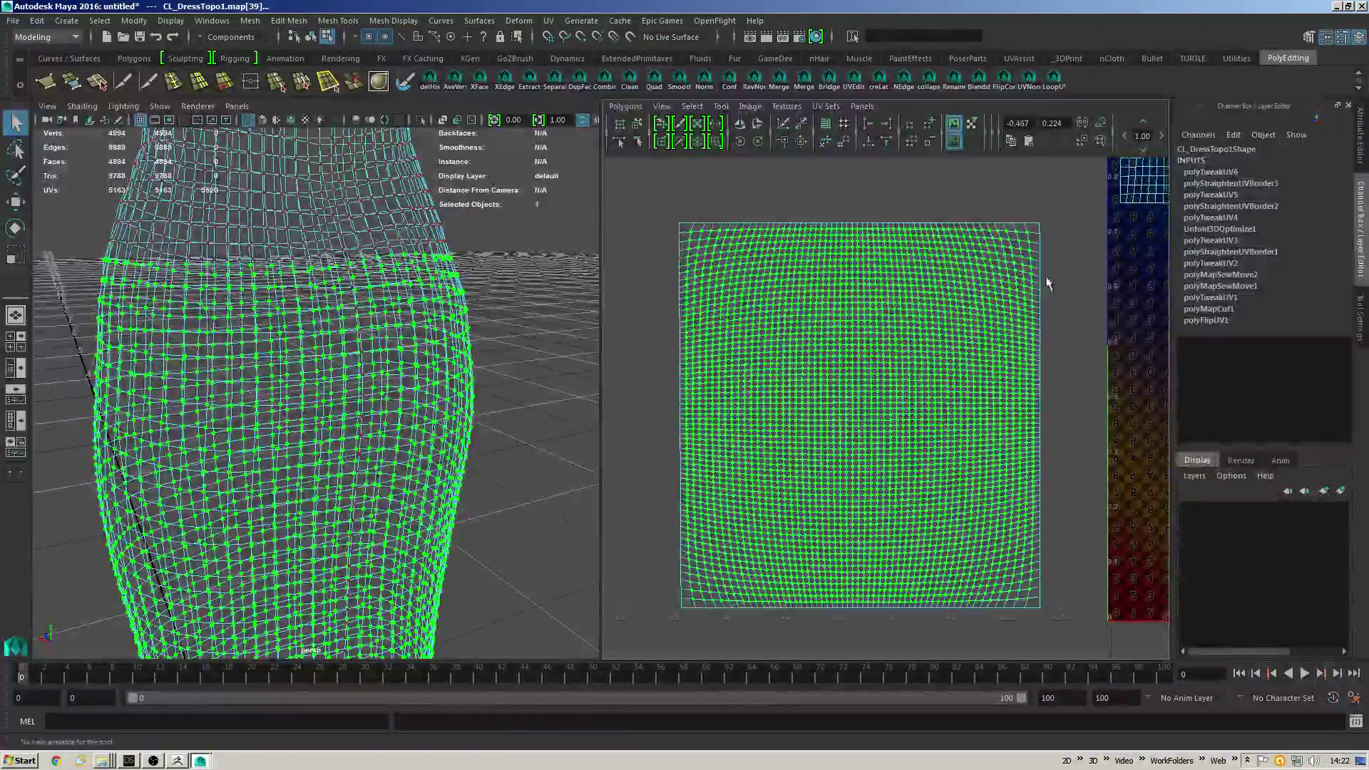
alt+right_drag(1043, 279, 968, 264)
alt+middle_drag(968, 264, 853, 275)
key(shift+period)
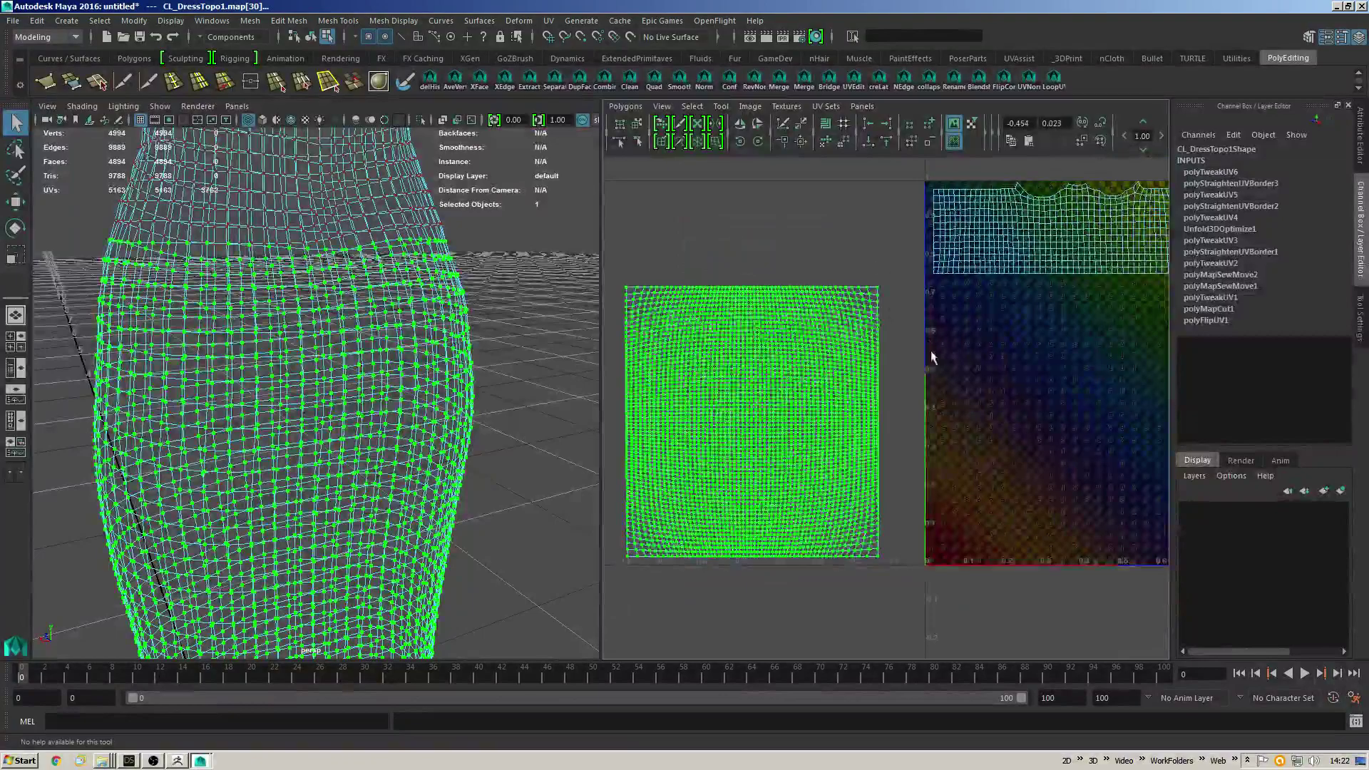
alt+right_drag(932, 356, 895, 338)
alt+middle_drag(895, 339, 872, 320)
alt+drag(528, 325, 435, 362)
key(5)
key(6)
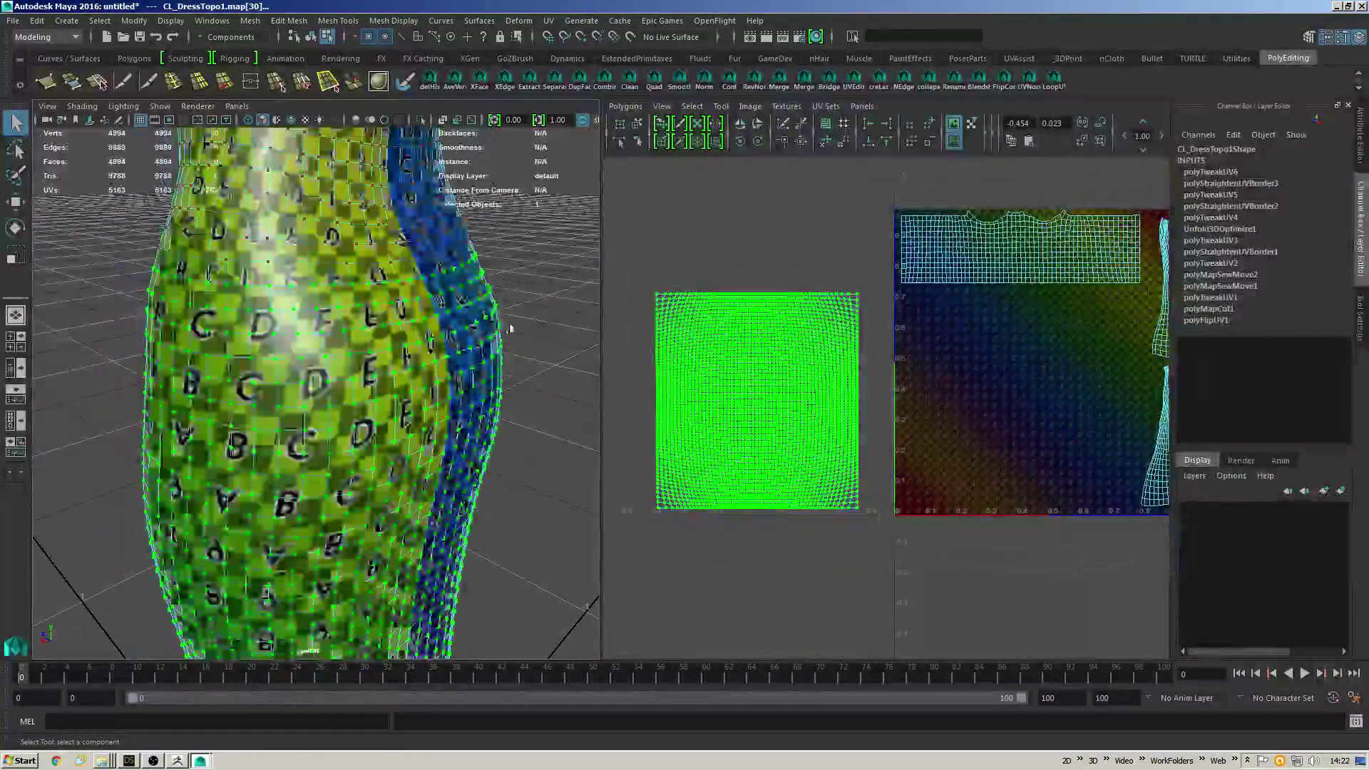
alt+drag(510, 328, 456, 289)
alt+middle_drag(868, 372, 880, 378)
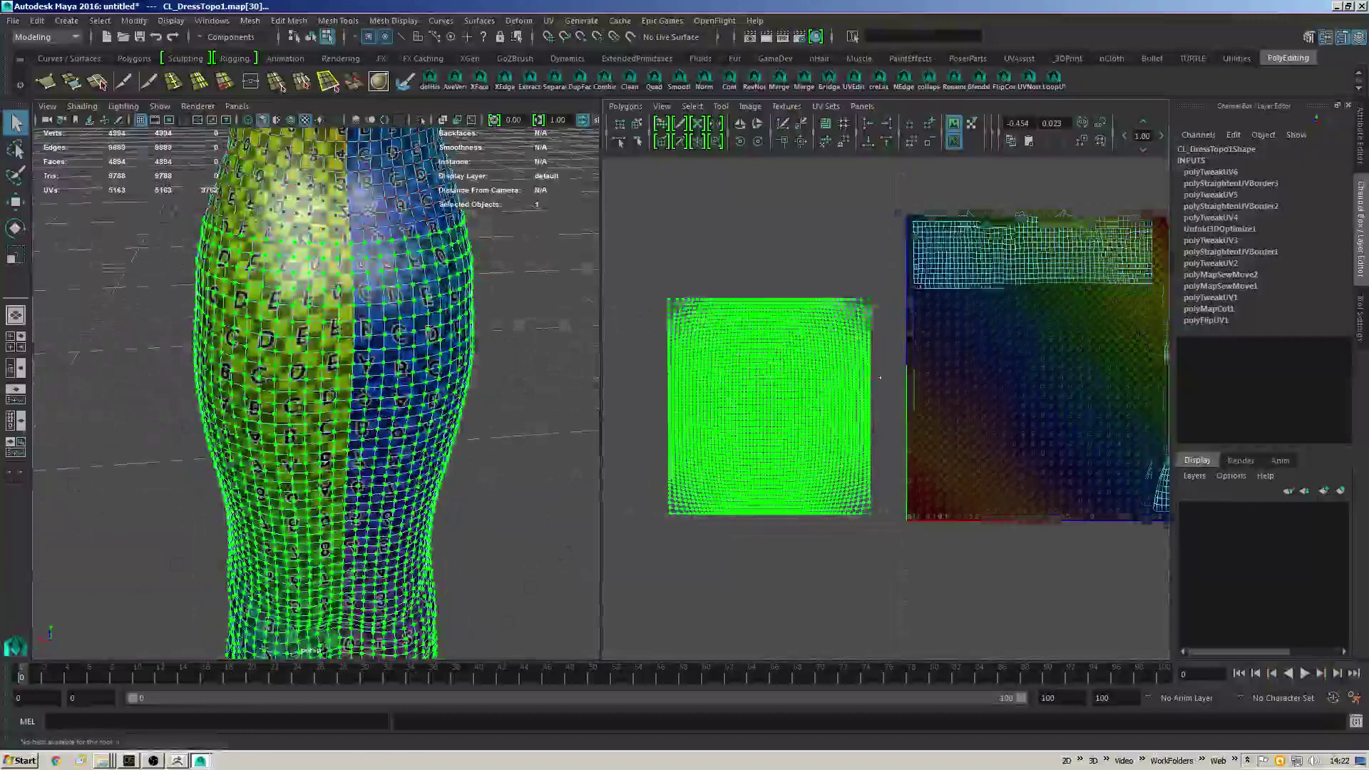
alt+right_drag(880, 378, 991, 227)
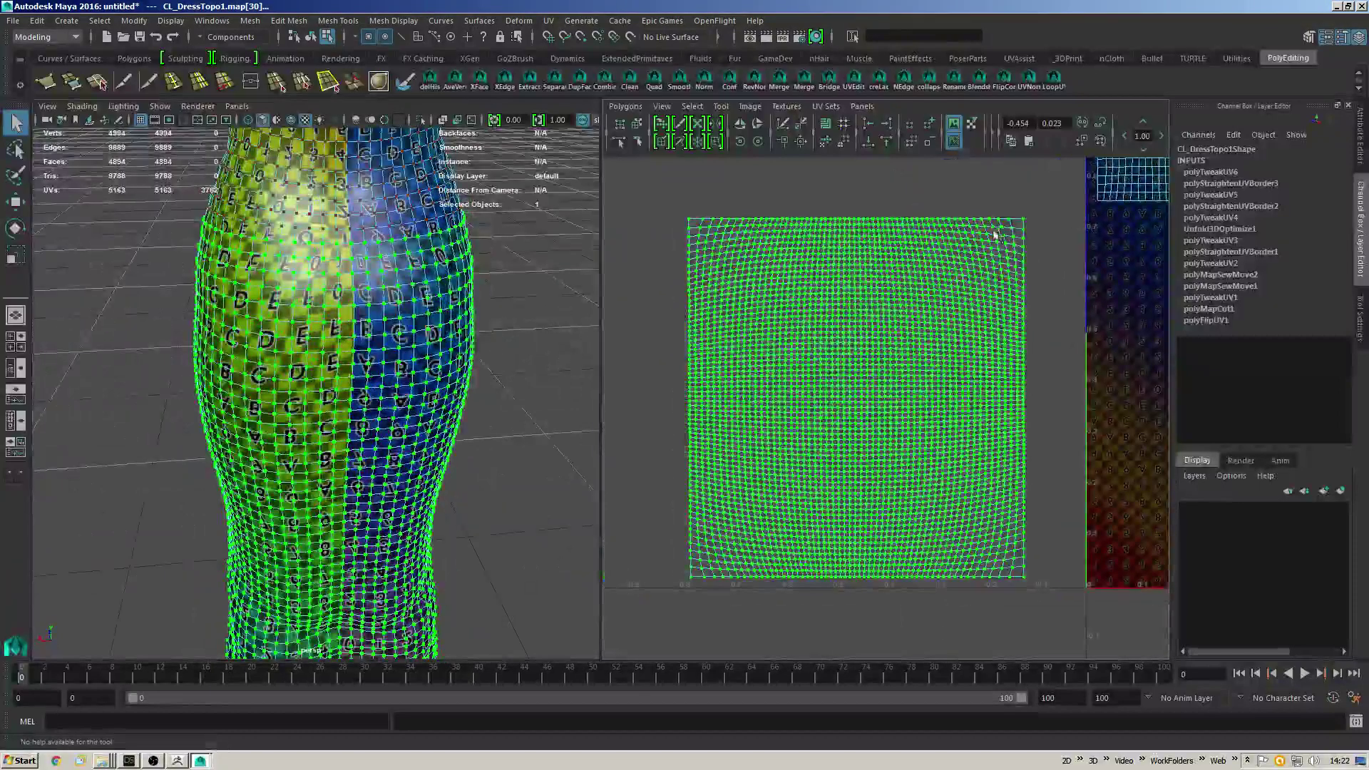
Soft-select the skirt shell's upper UV rows with a wide falloff and scale them slightly down vertically.
key(F10)
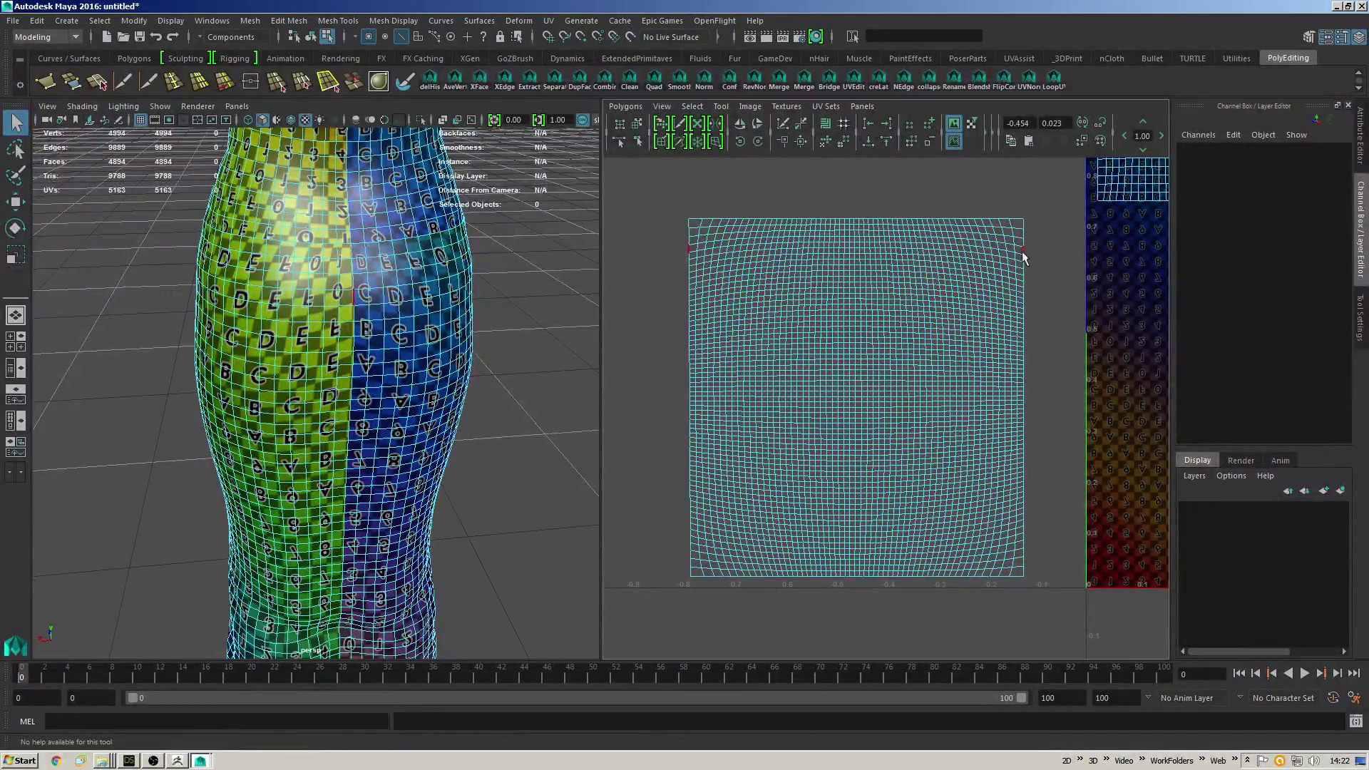
click(1025, 255)
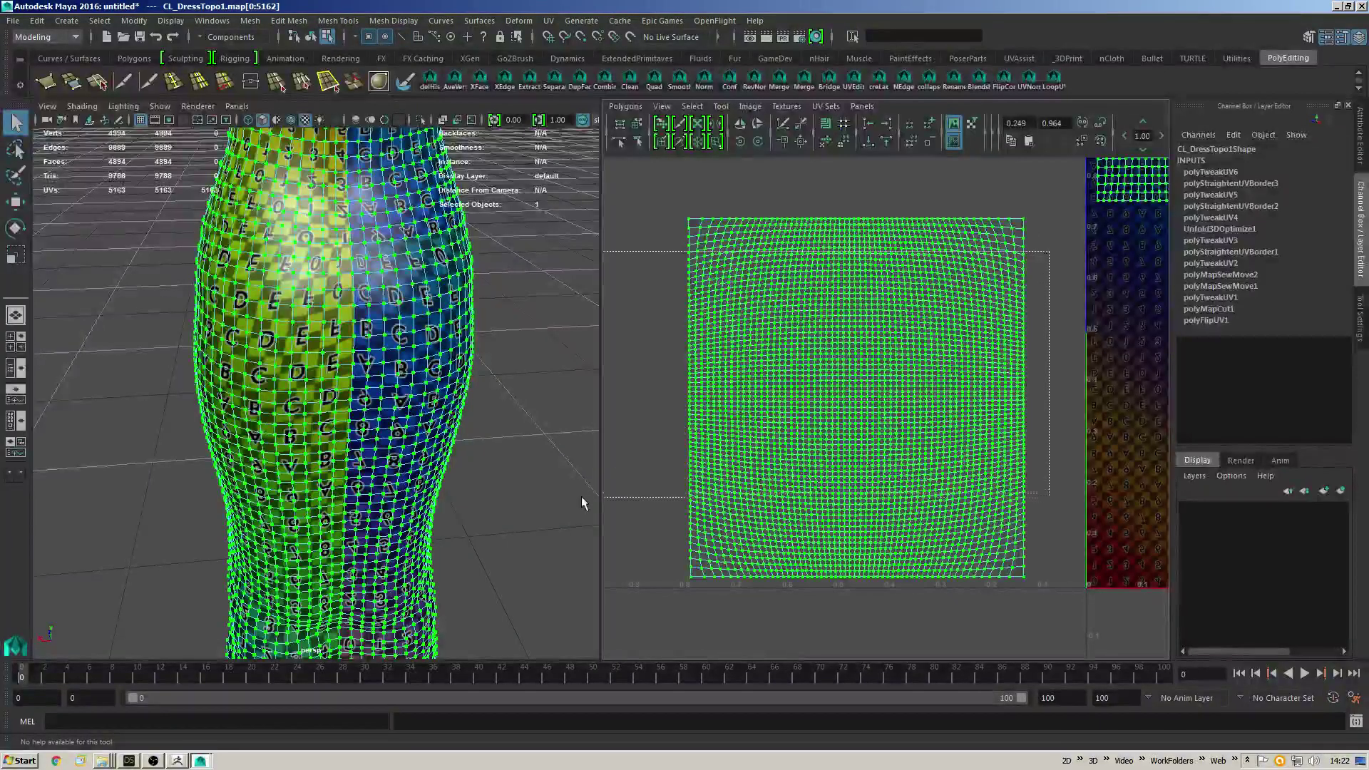
drag(582, 503, 581, 500)
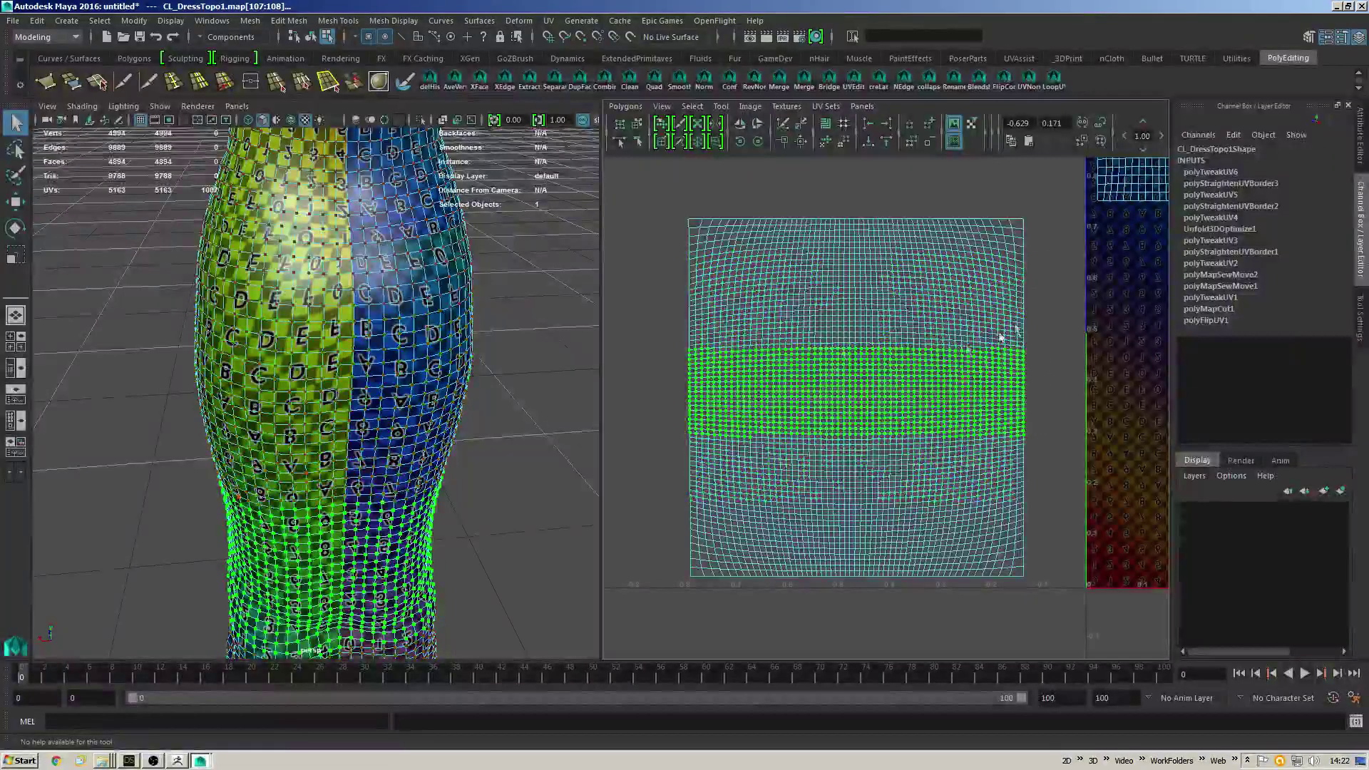
key(b)
drag(910, 386, 957, 386)
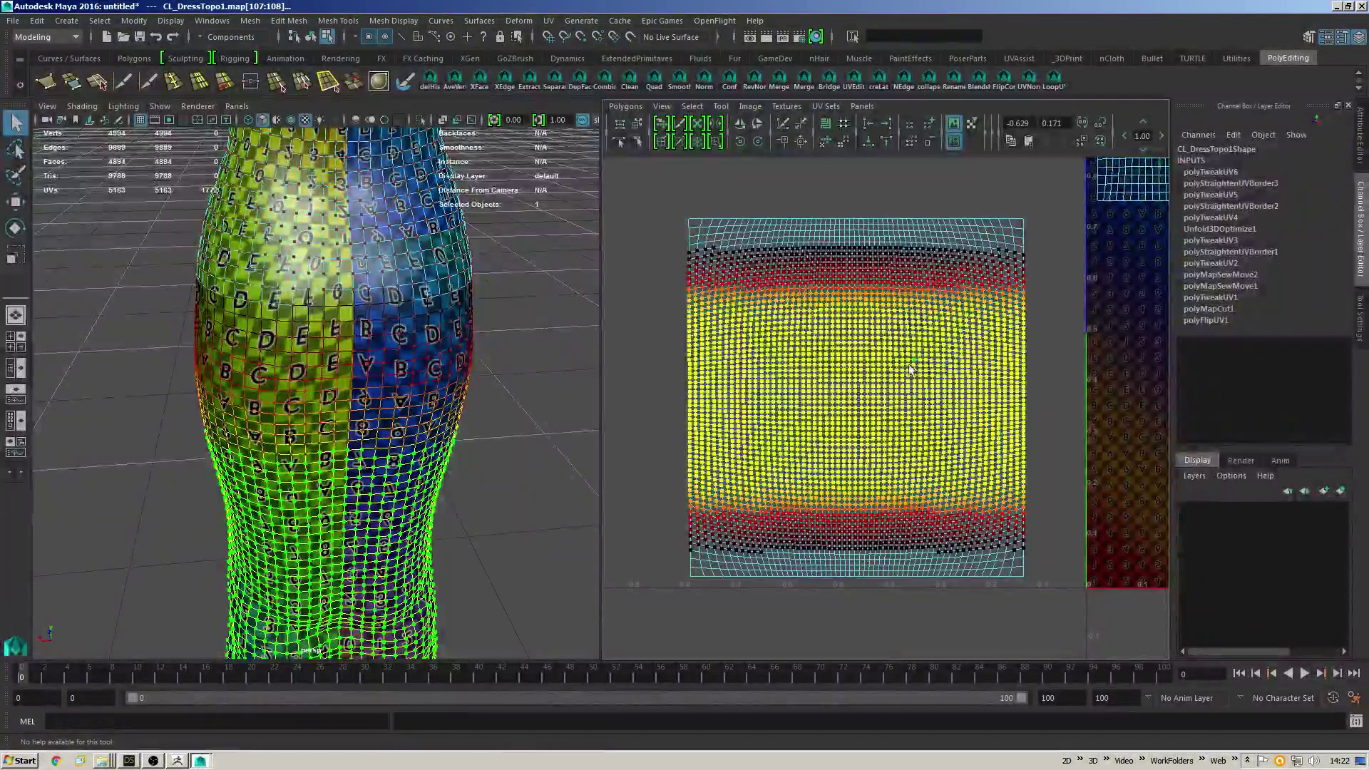
key(r)
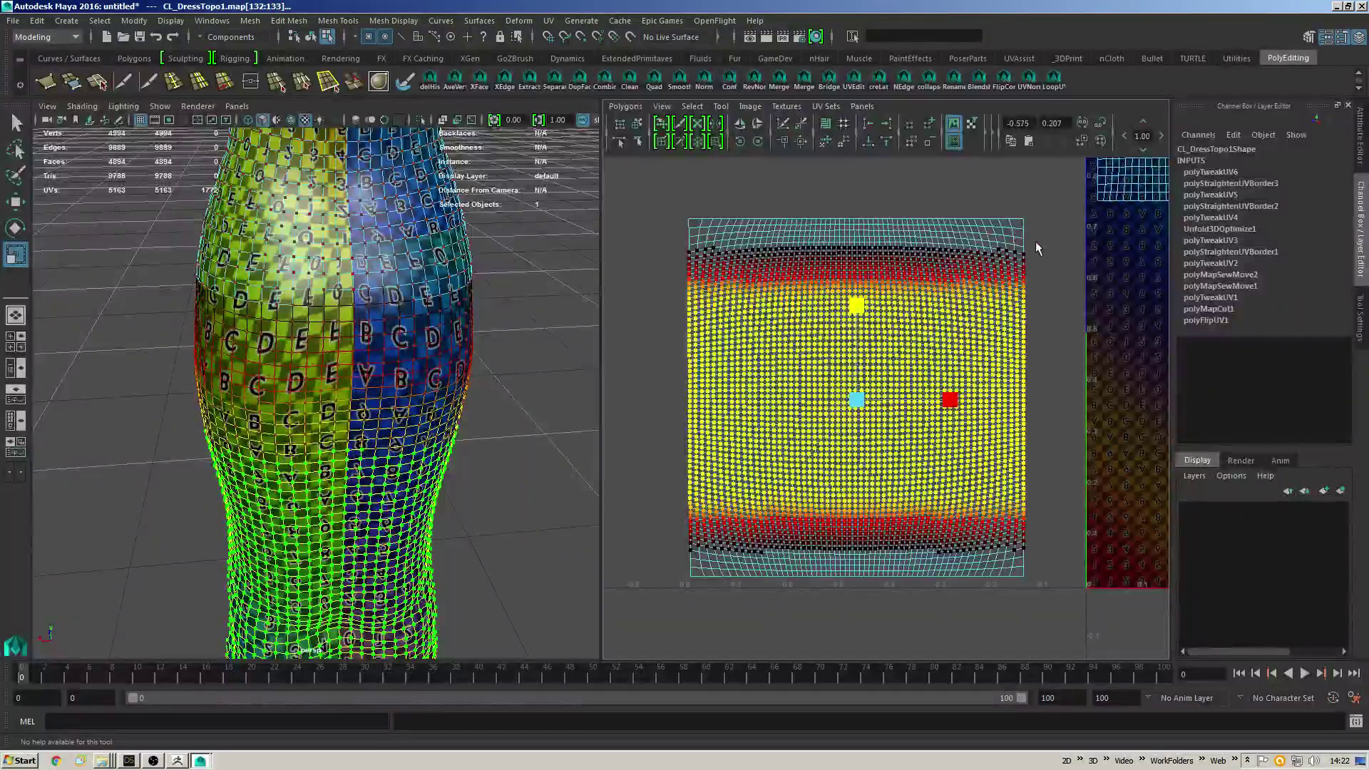
drag(596, 283, 598, 286)
mouse_move(861, 169)
mouse_down()
mouse_move(850, 208)
mouse_move(846, 181)
mouse_up()
key(q)
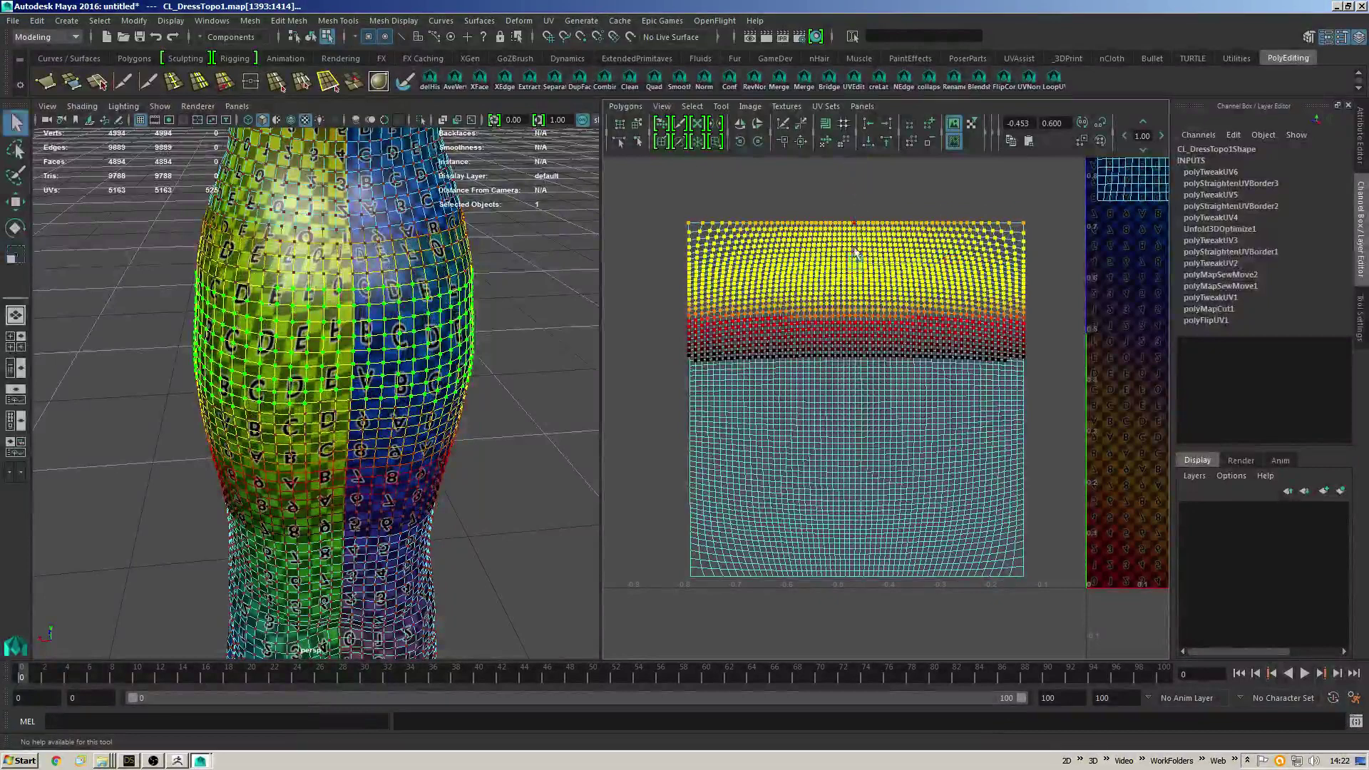
Locate the skirt shell's centre columns on the dress and convert the matching vertical edge loop to soft-selected UVs.
drag(843, 482, 874, 323)
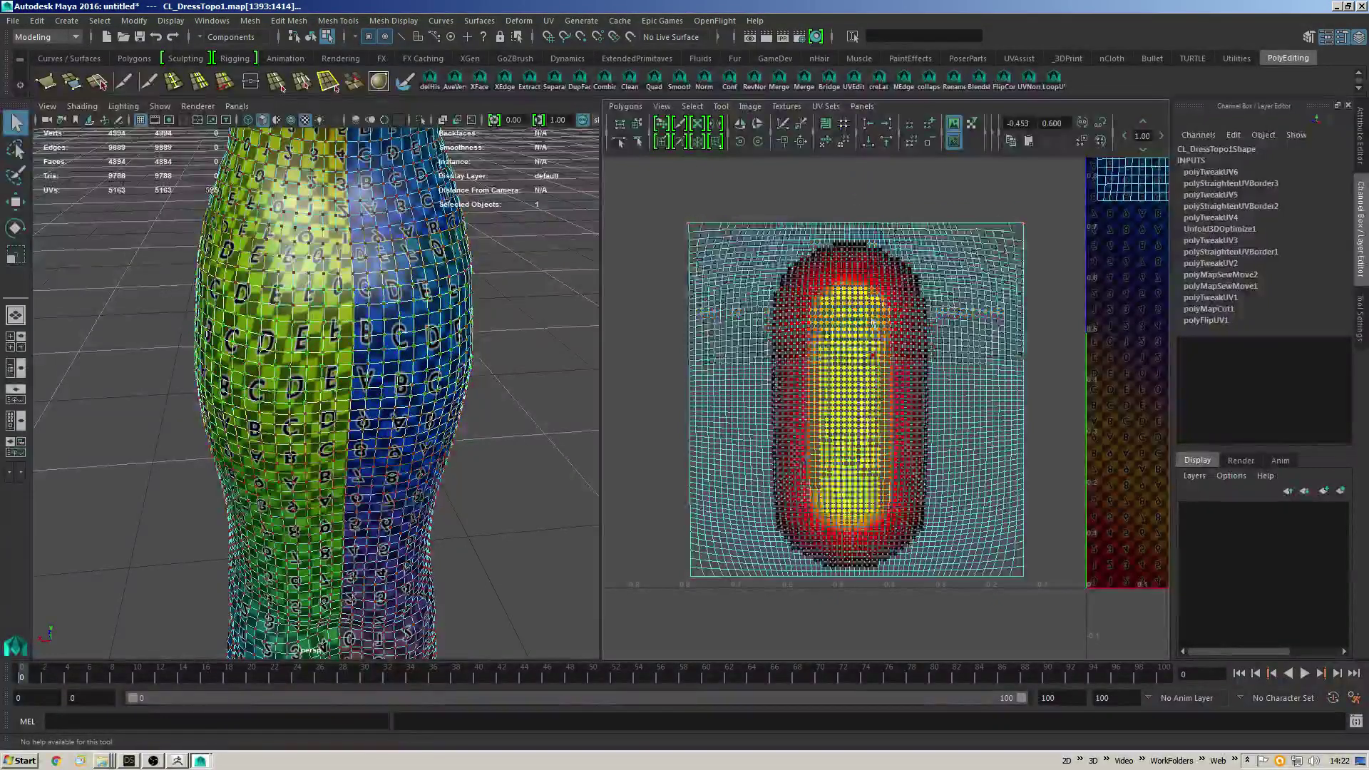
drag(835, 608, 836, 606)
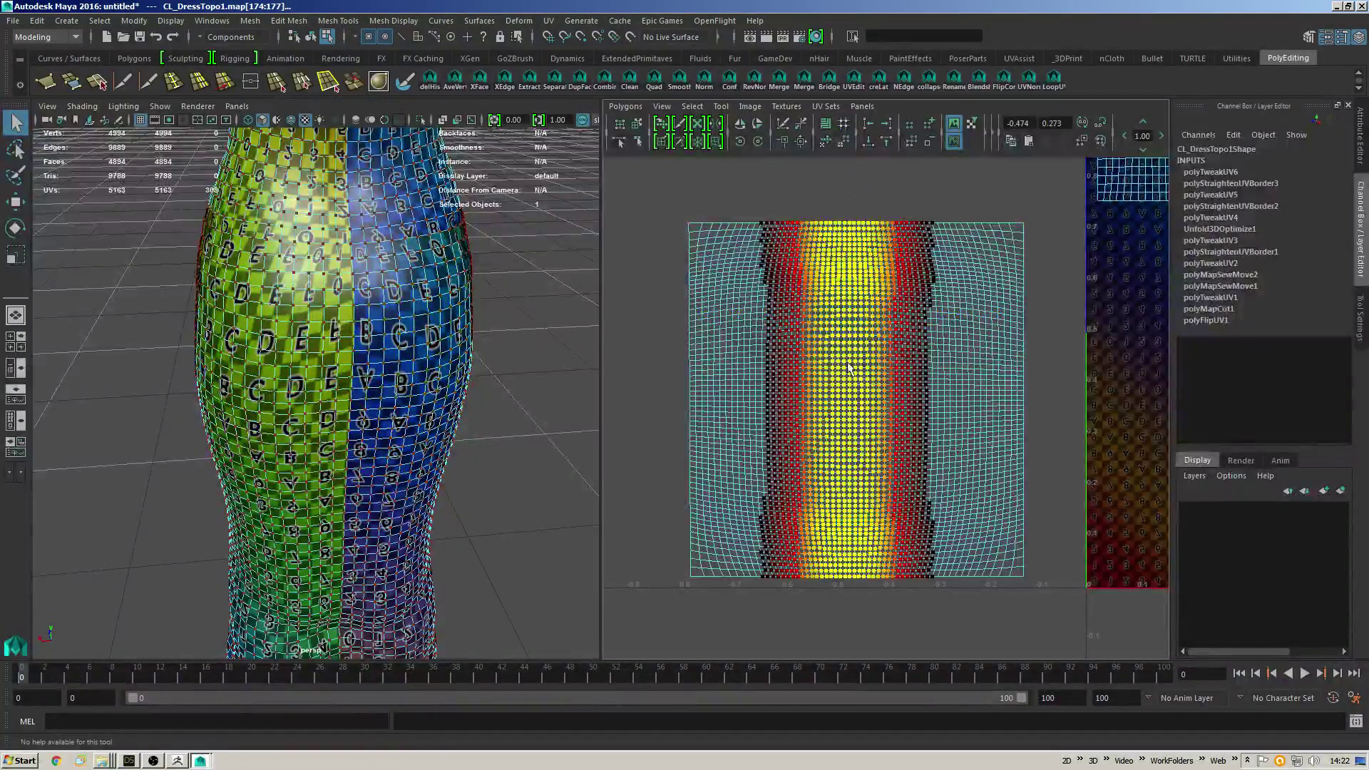
alt+drag(400, 386, 305, 348)
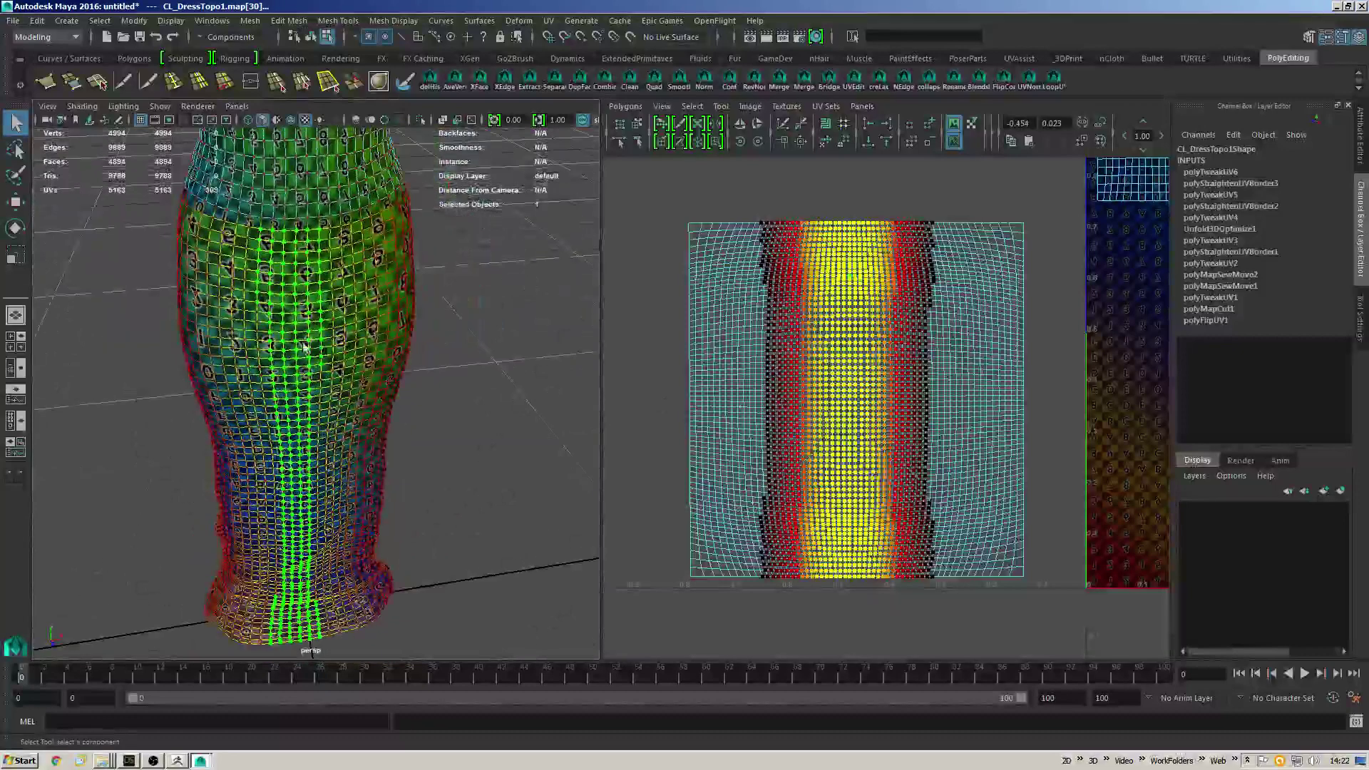
click(311, 346)
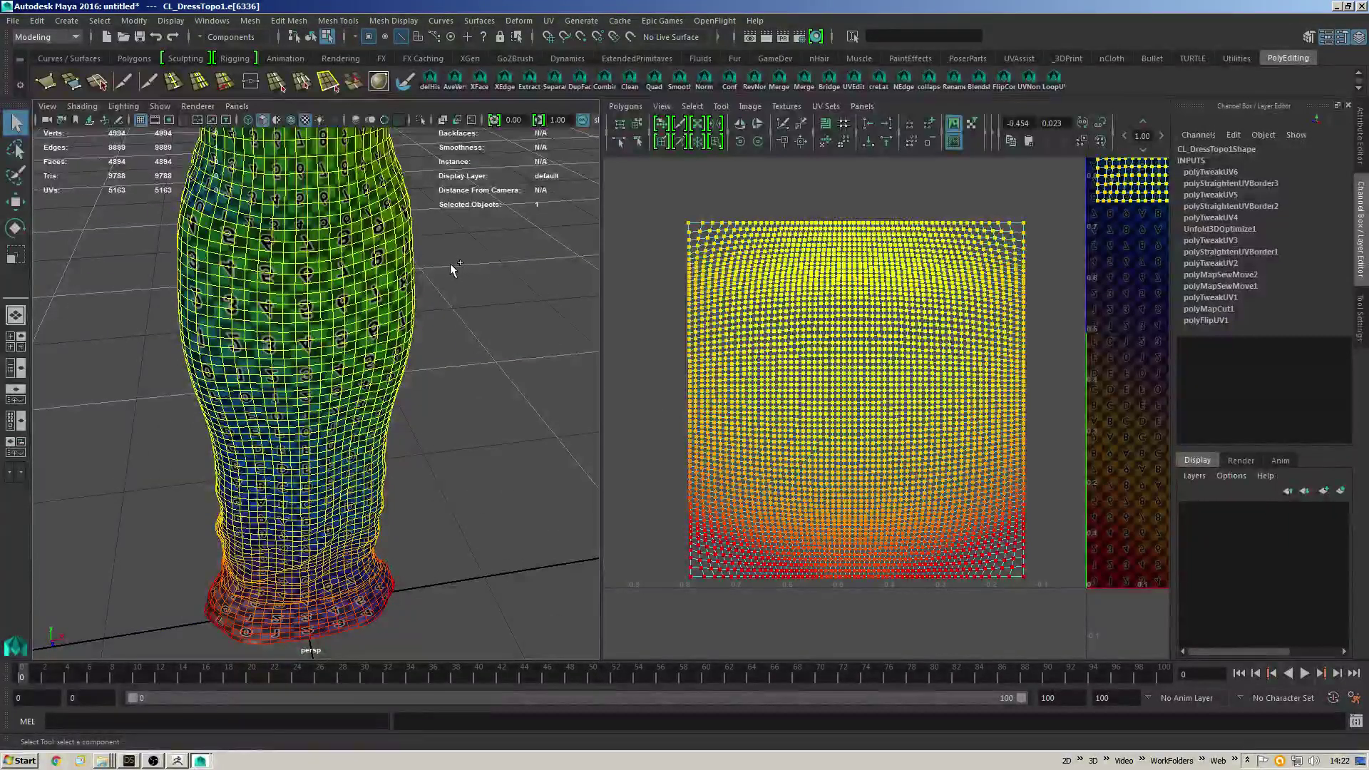
ctrl+right_drag(453, 264, 480, 286)
key(f)
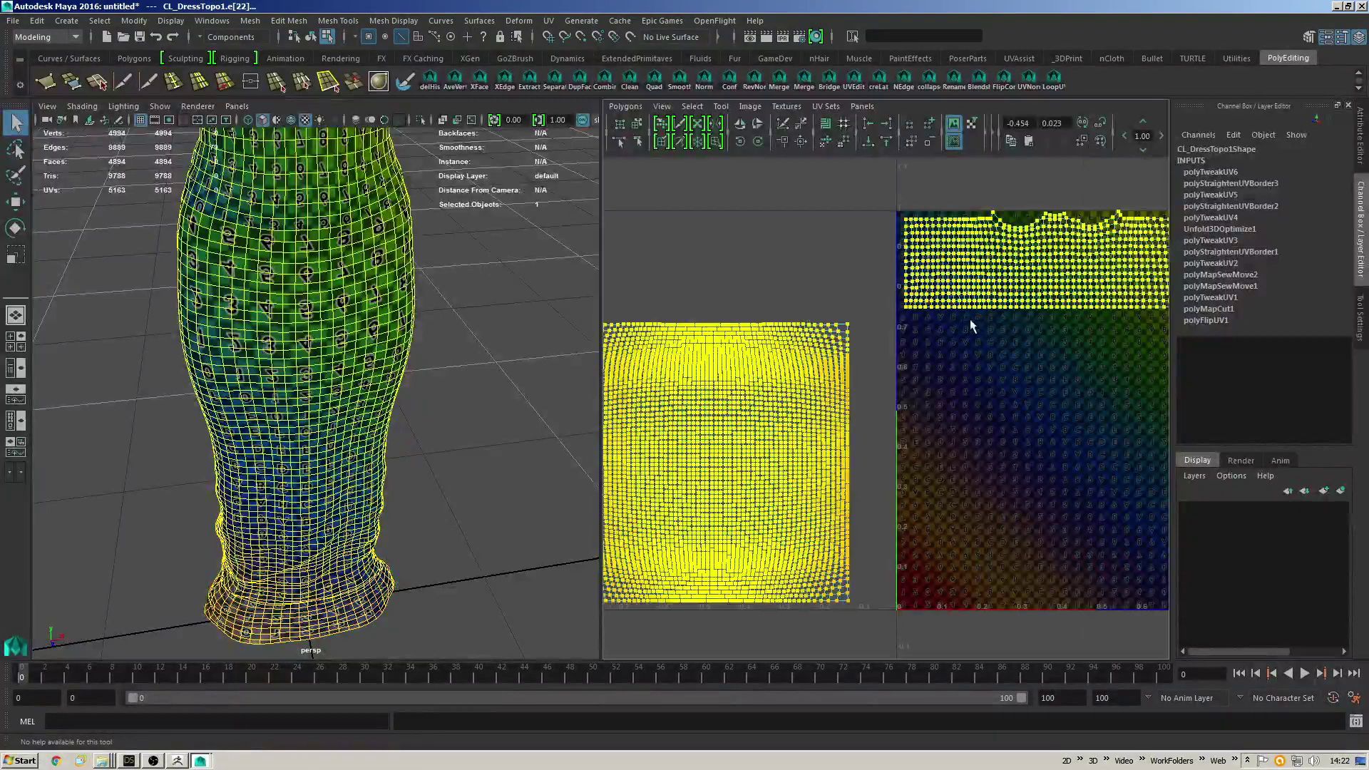
right_drag(971, 320, 983, 316)
alt+middle_drag(982, 316, 934, 319)
alt+middle_drag(1161, 385, 1214, 327)
alt+right_drag(763, 339, 821, 284)
alt+middle_drag(822, 284, 900, 274)
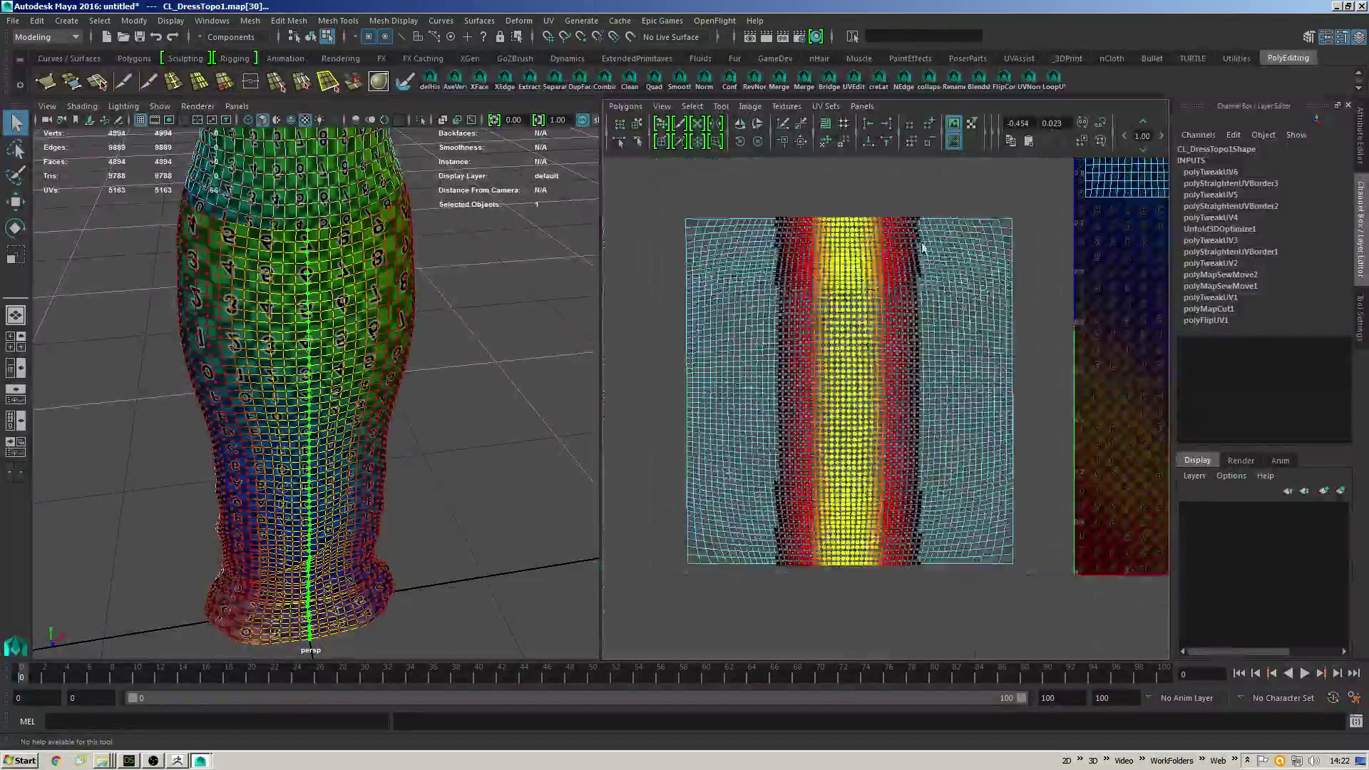
Limit the selection to the loop's middle UVs, widen the soft-selection falloff and try scaling them vertically.
drag(1020, 187, 575, 325)
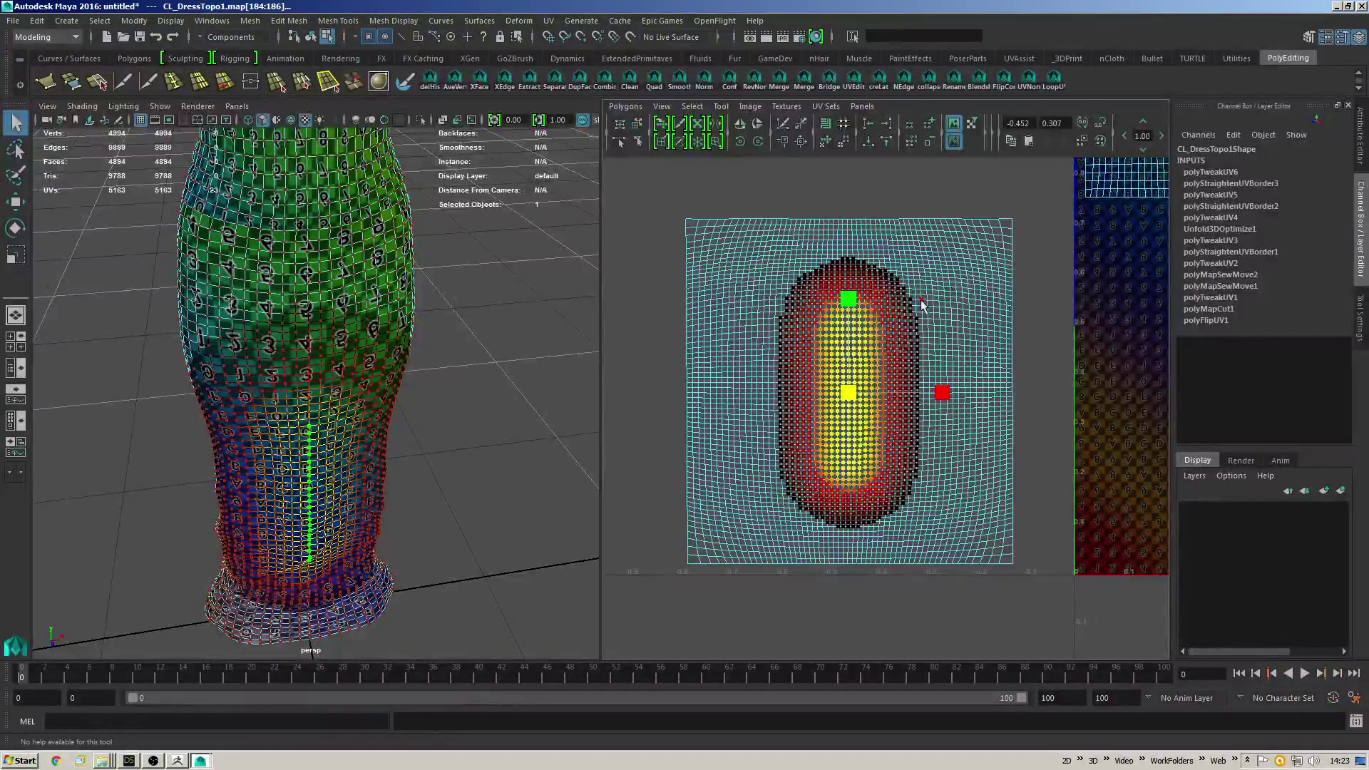
key(r)
drag(929, 300, 1031, 280)
click(848, 299)
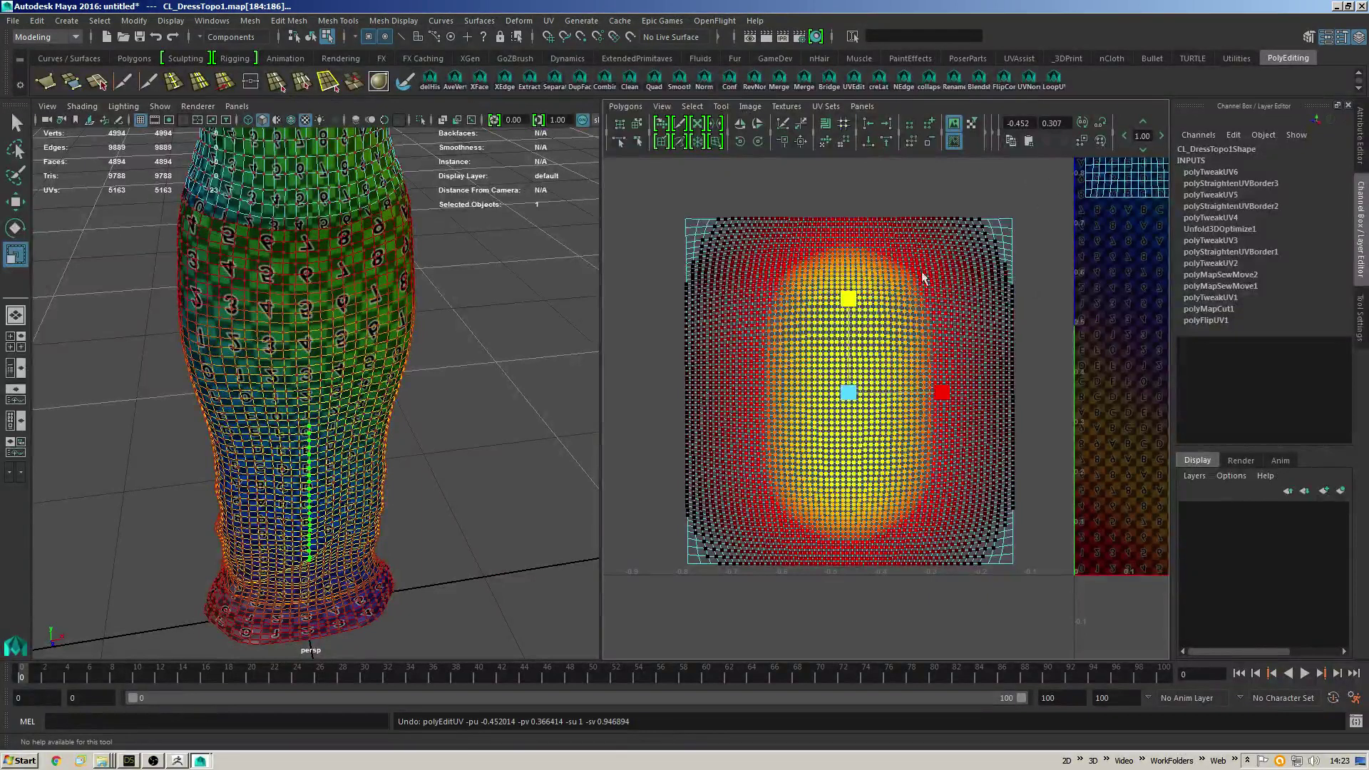
click(881, 236)
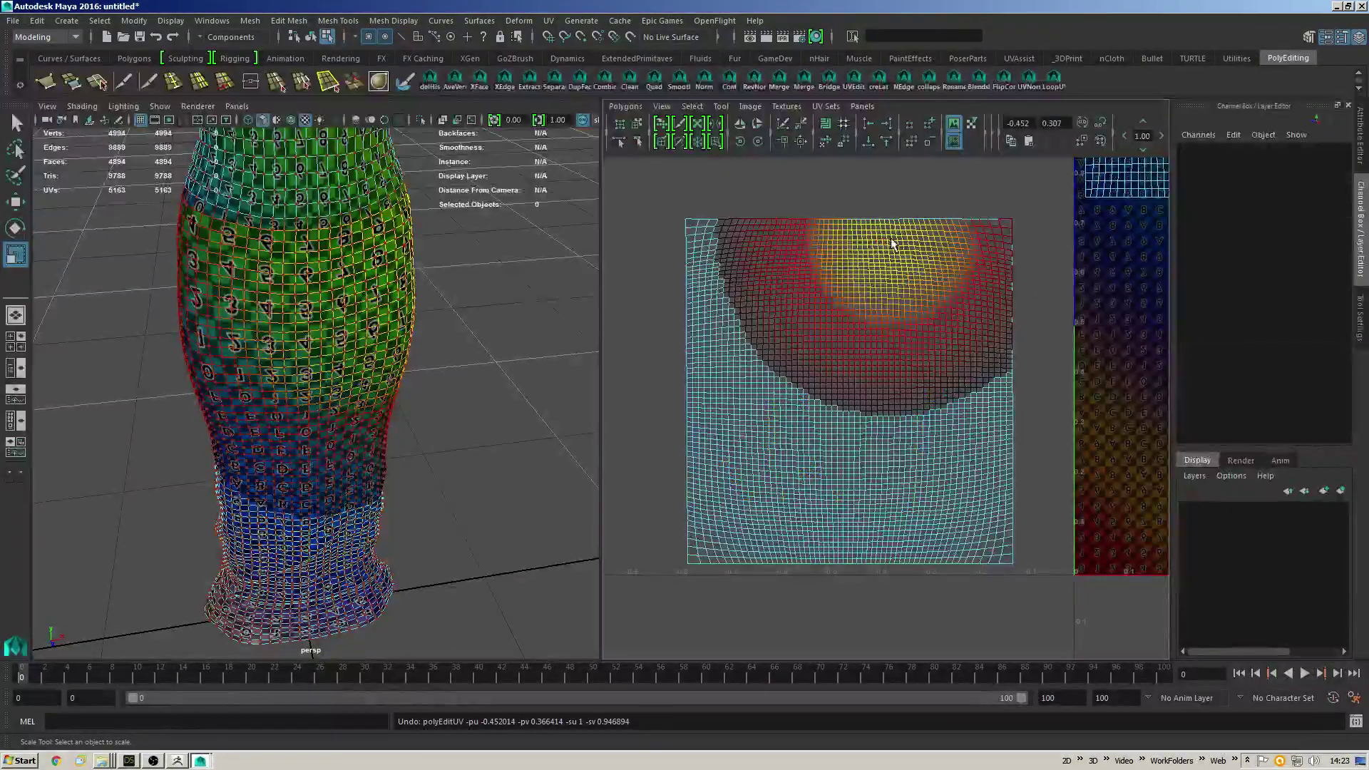
alt+middle_drag(891, 237, 883, 253)
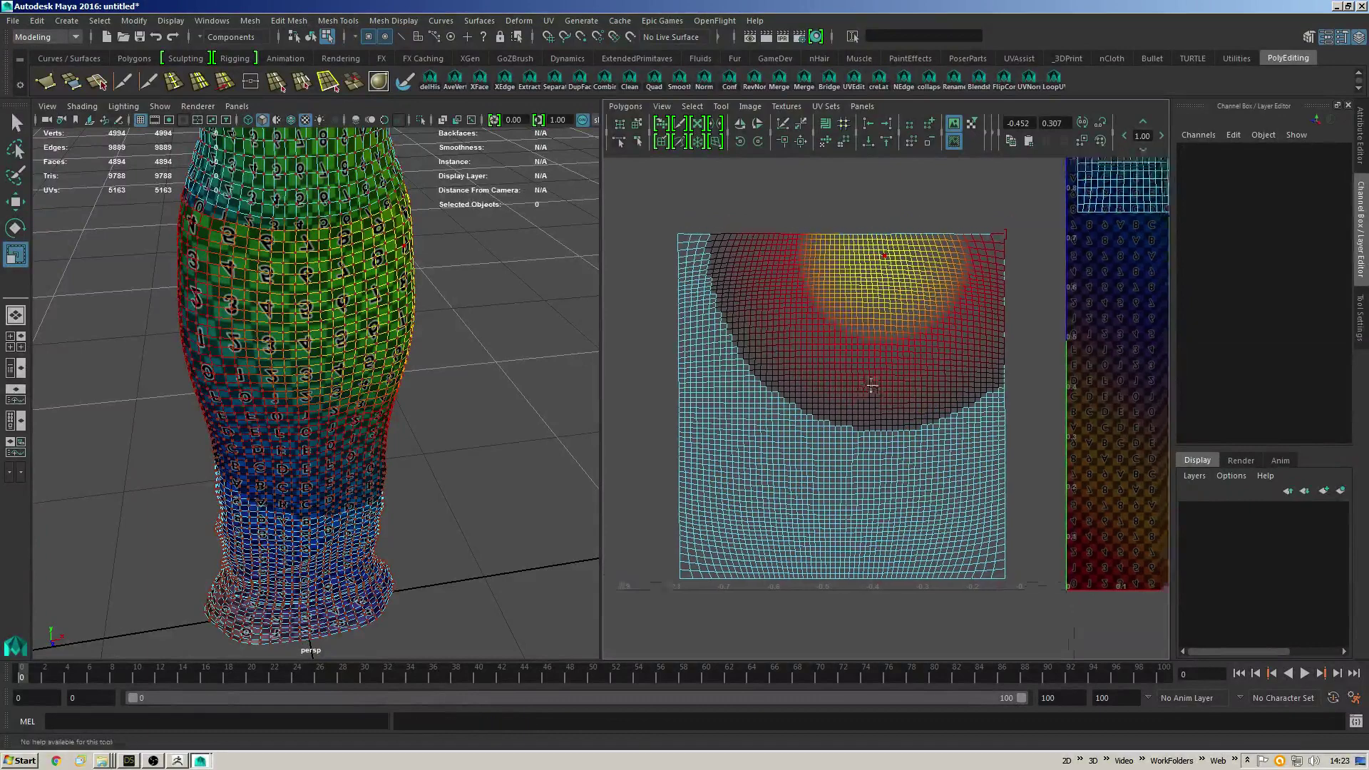
key(ctrl+z)
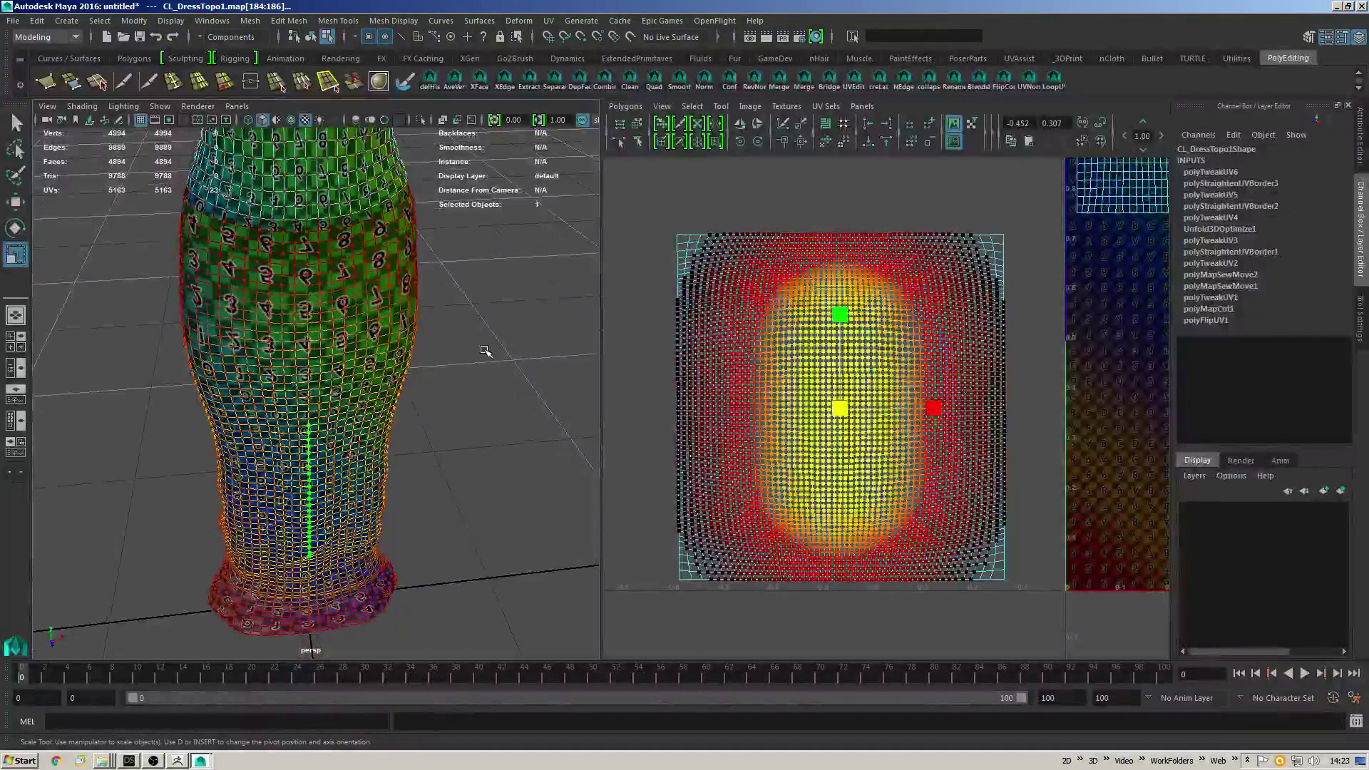
click(488, 355)
key(ctrl+z)
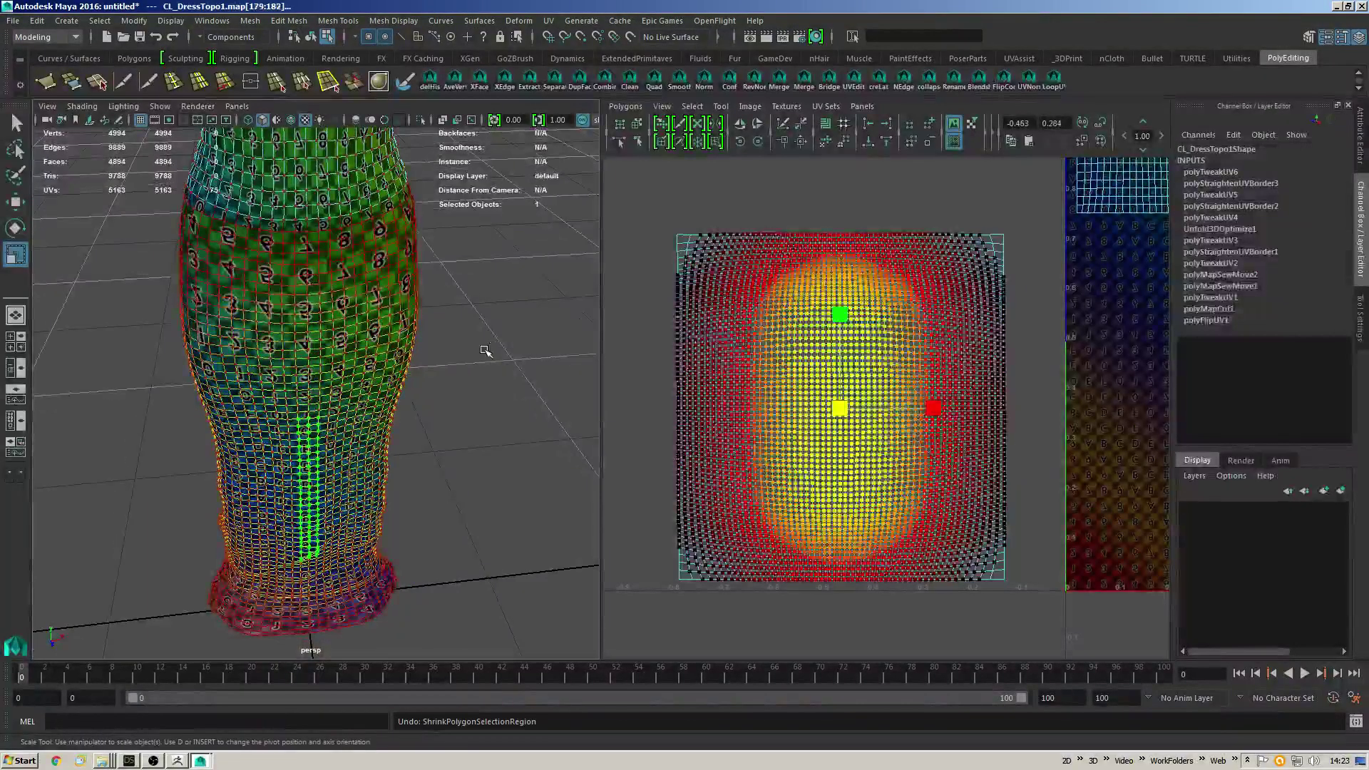
click(485, 351)
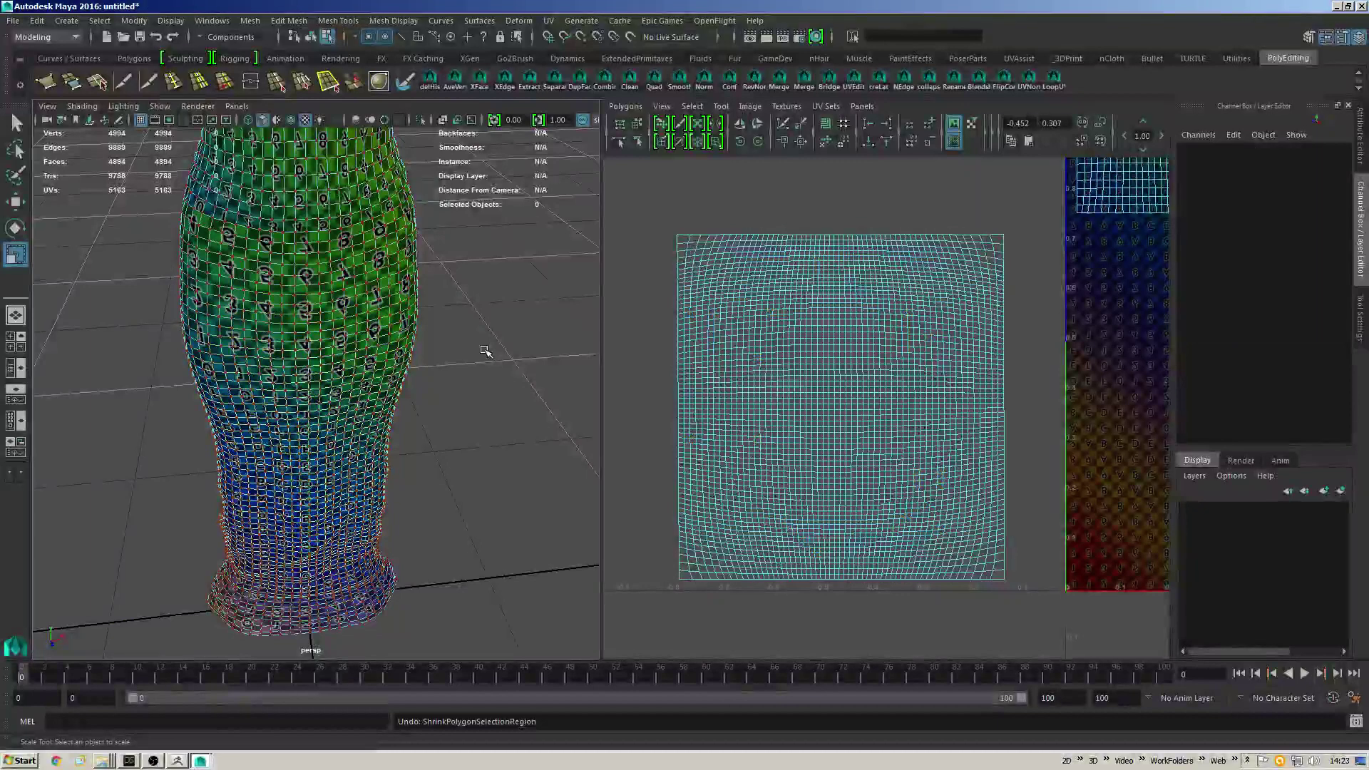
key(ctrl+z)
key(ctrl+z)
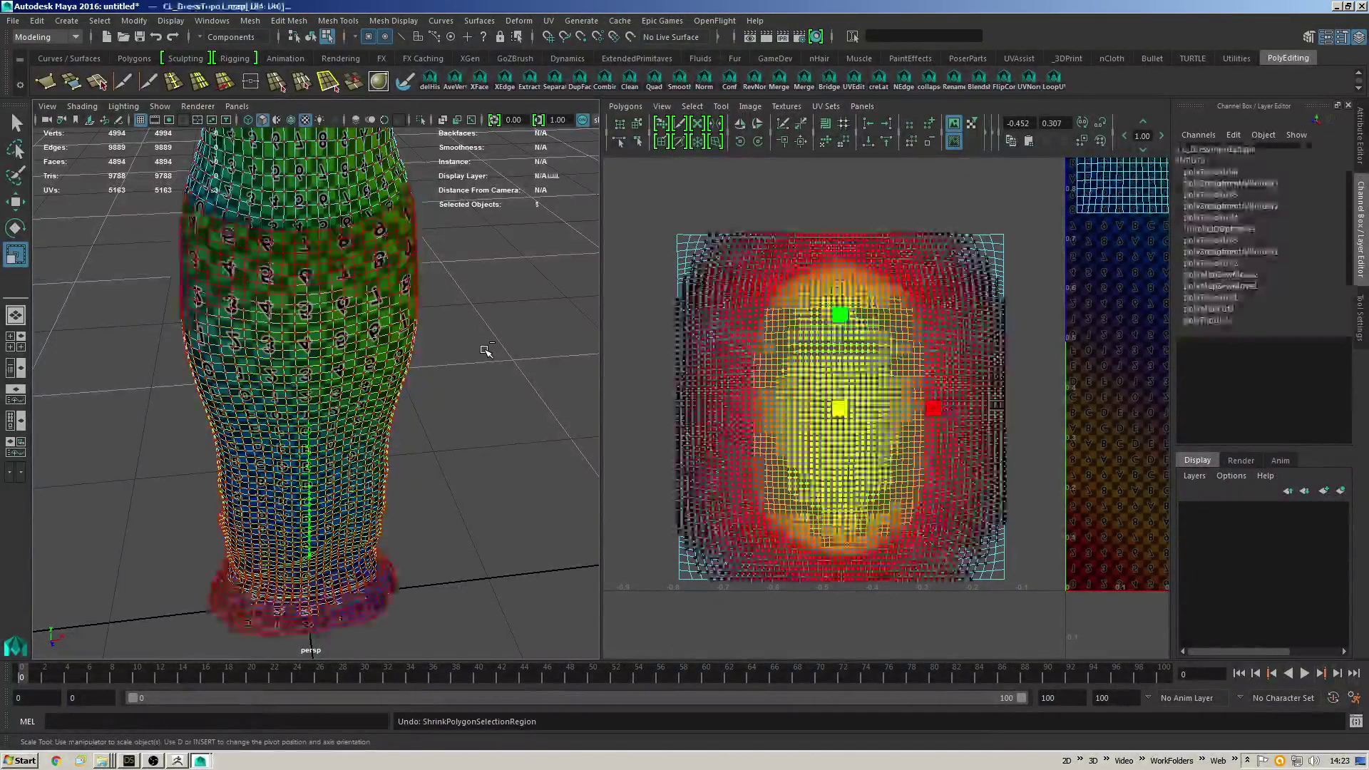
Trim the loop's selected UVs at both ends to its central part and adjust the soft-selection falloff to stay inside the skirt border.
key(b)
drag(952, 275, 1013, 253)
ctrl+drag(681, 349, 678, 350)
ctrl+drag(1057, 416, 706, 496)
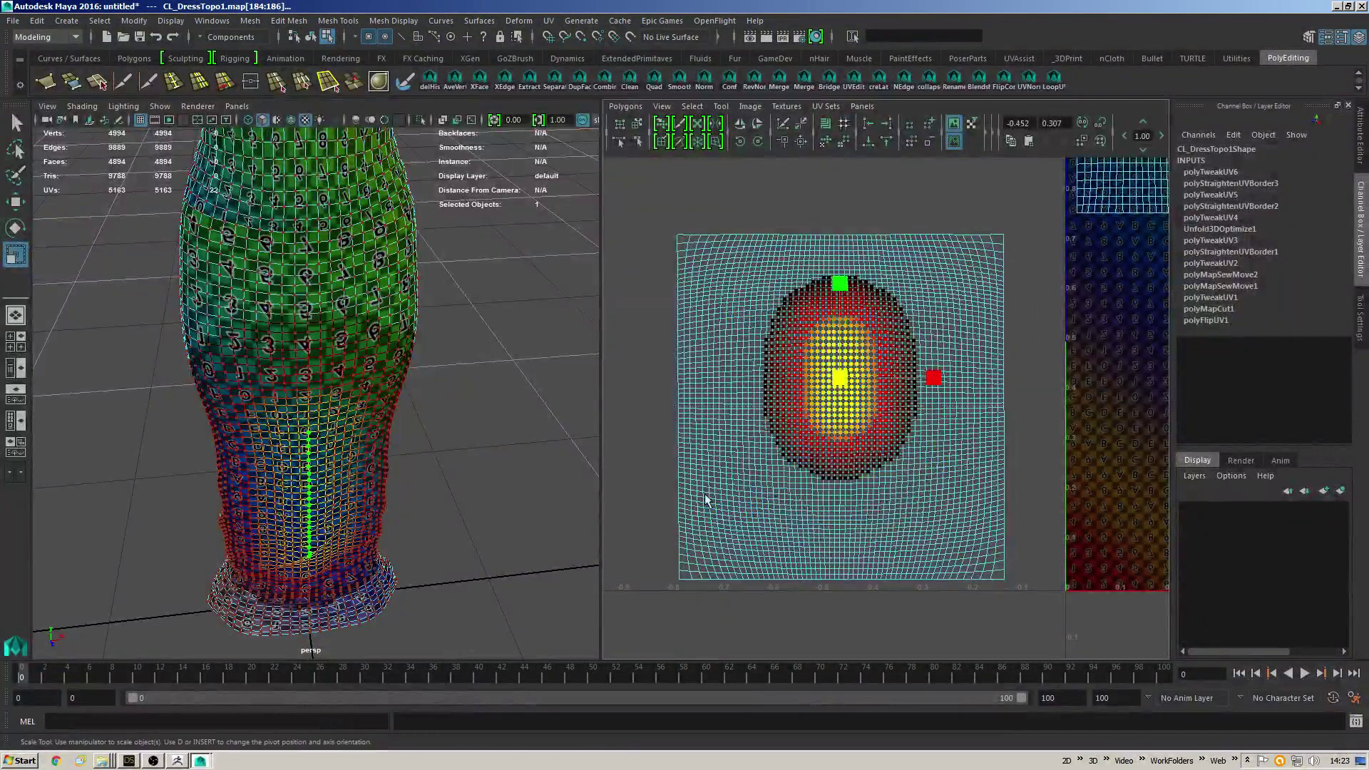
key(ctrl+z)
ctrl+drag(1026, 303, 738, 341)
ctrl+drag(1041, 551, 722, 454)
key(ctrl+z)
ctrl+drag(852, 492, 729, 445)
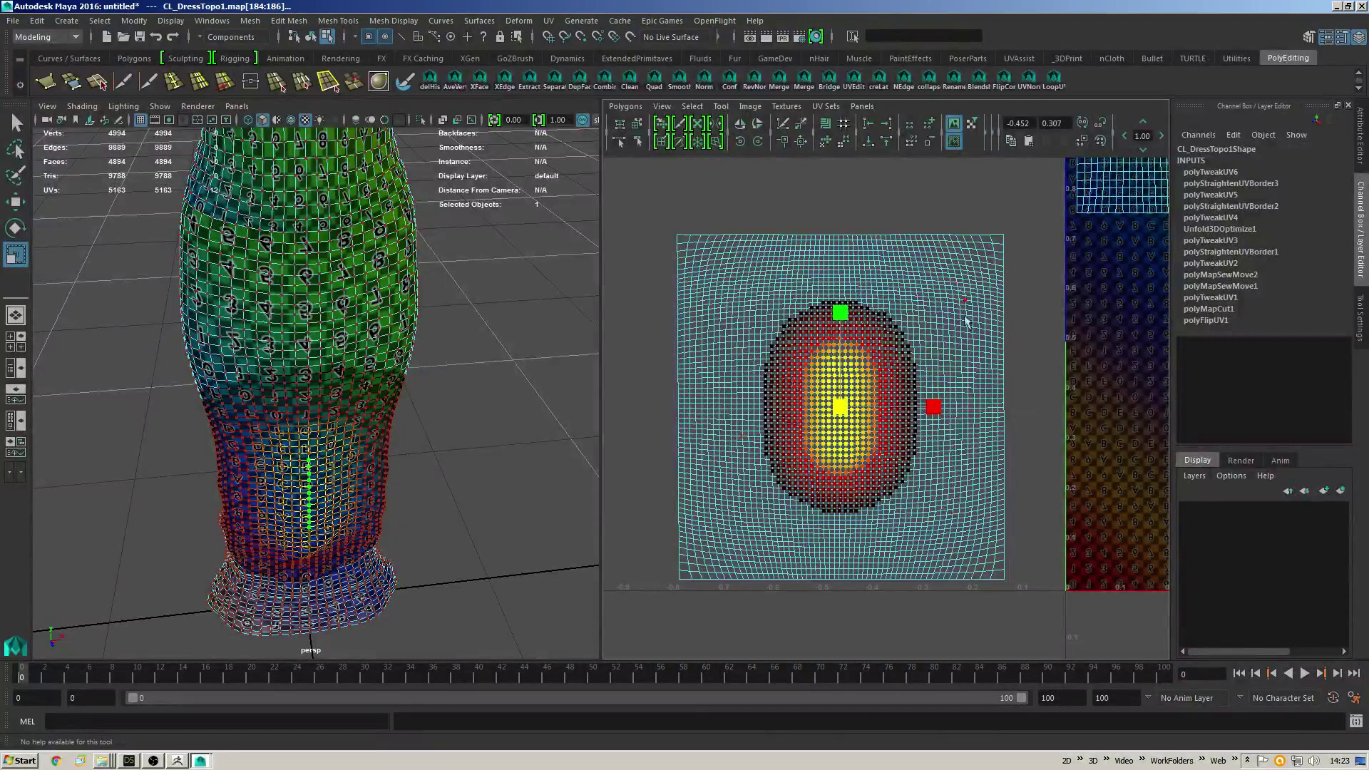
mouse_move(963, 315)
mouse_down()
mouse_move(1035, 300)
mouse_move(985, 306)
mouse_up()
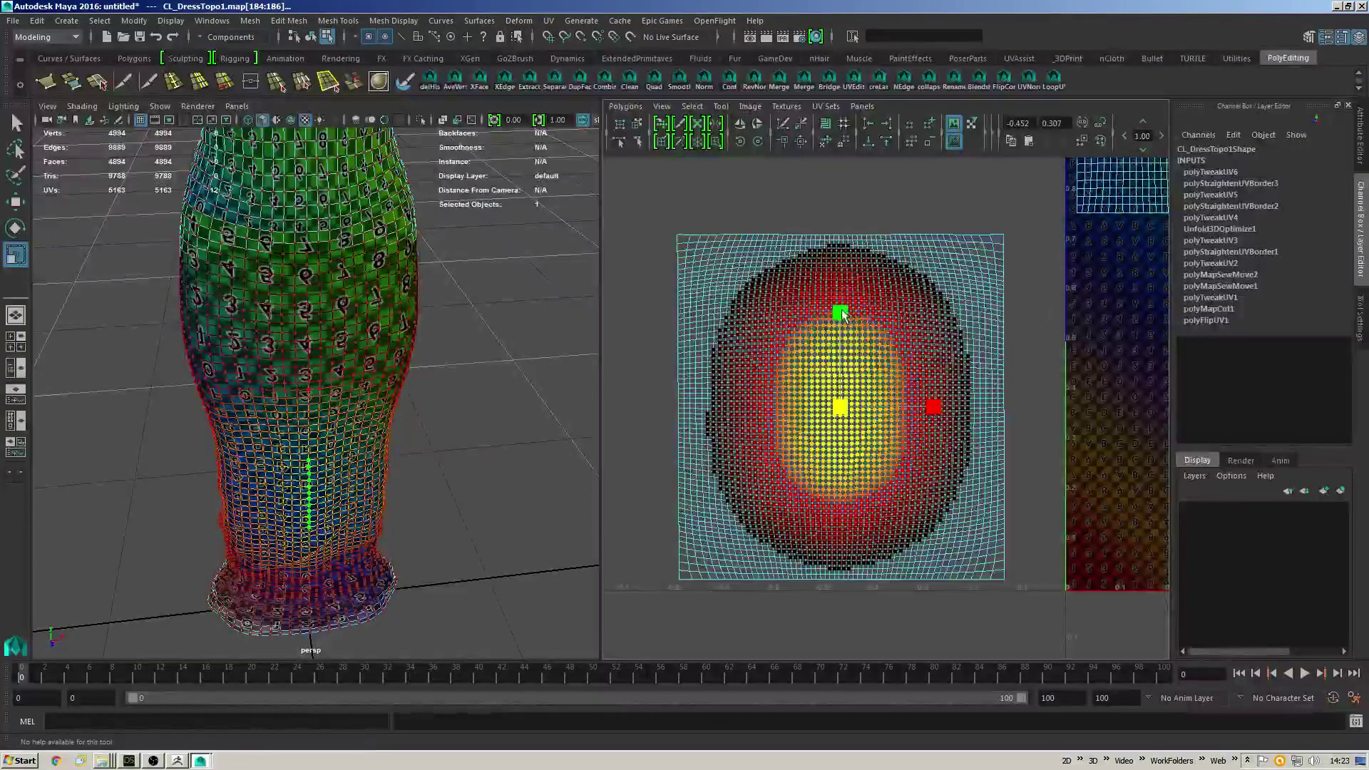
Compress the soft-selected centre UVs vertically, and squeeze a horizontal band of UVs across the skirt shell's middle the same way.
drag(840, 313, 836, 337)
alt+drag(507, 406, 499, 286)
drag(1028, 368, 580, 403)
drag(842, 289, 842, 306)
key(q)
Turn off soft selection and unfold the skirt shell's interior UVs, leaving out its border UVs.
key(b)
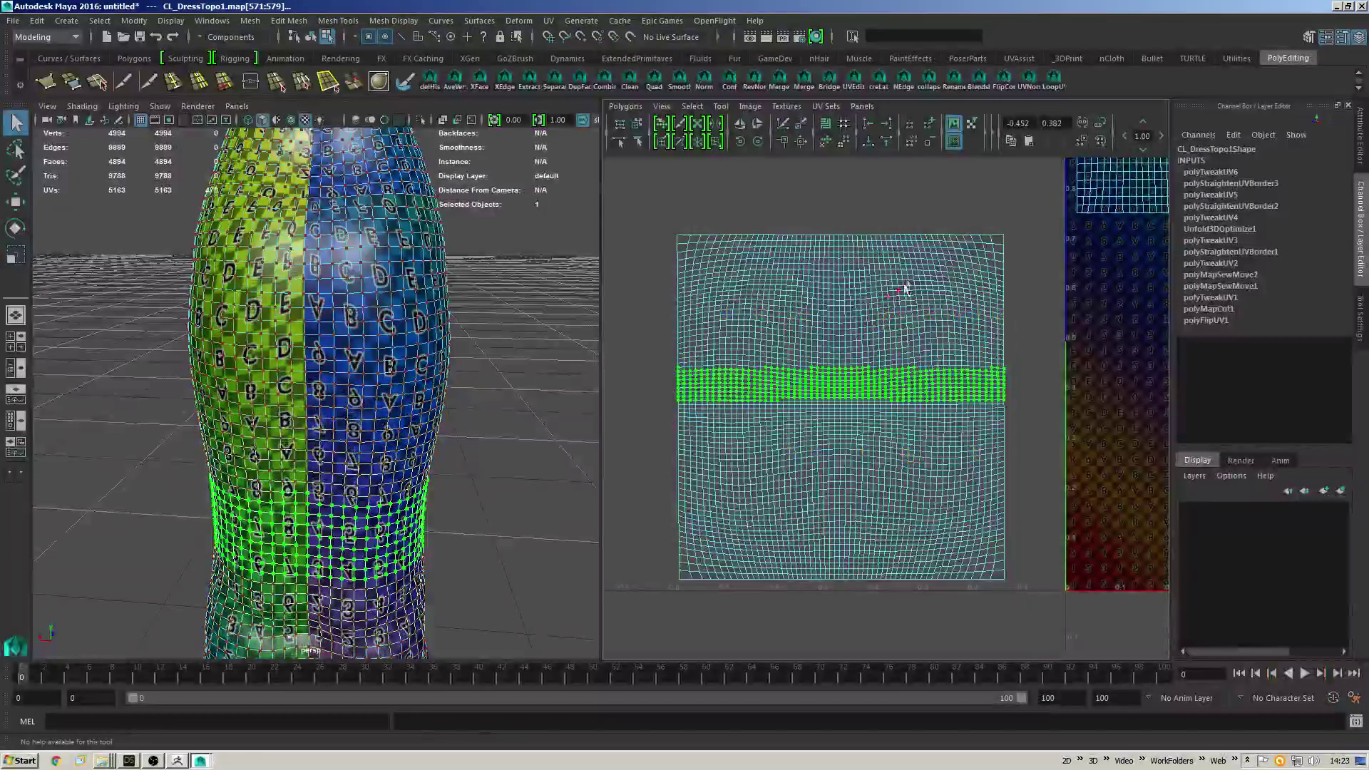
scroll(927, 285, down, 1)
drag(963, 271, 673, 582)
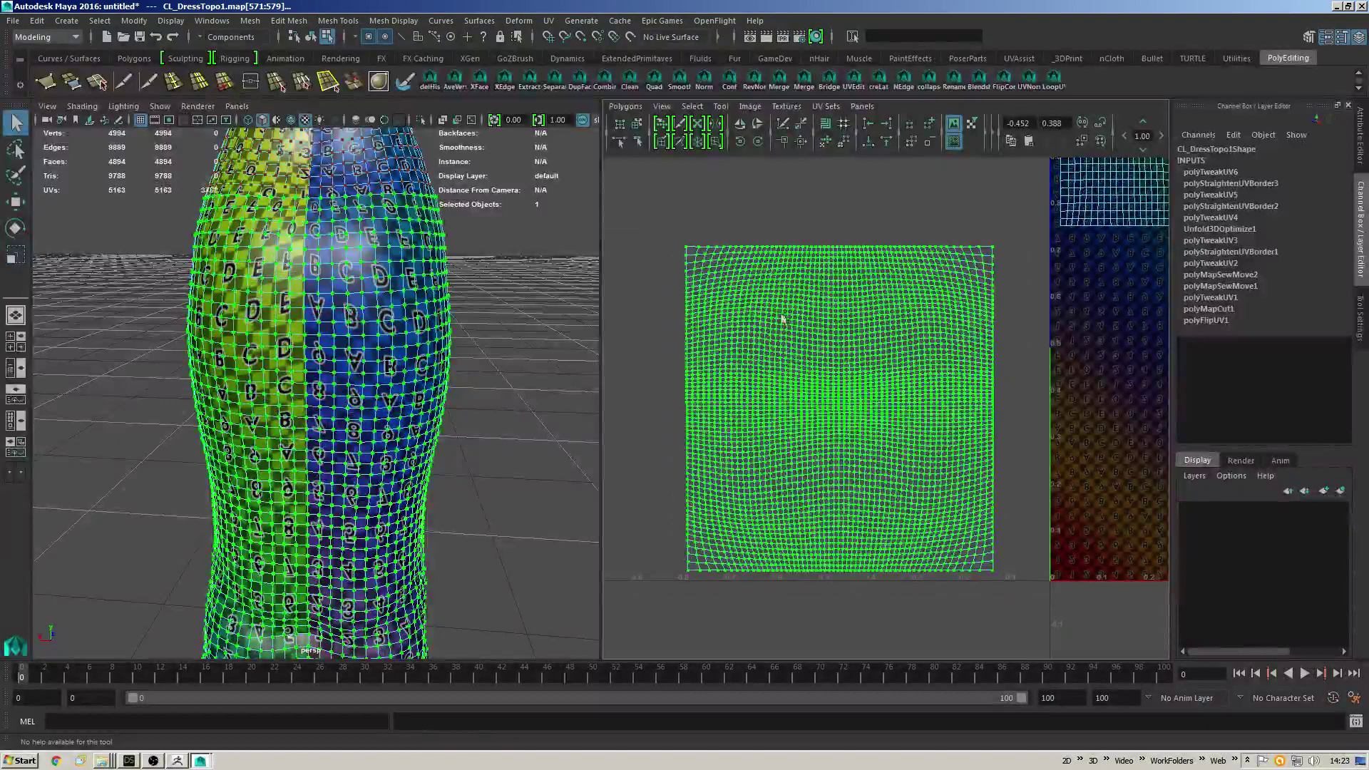
click(828, 126)
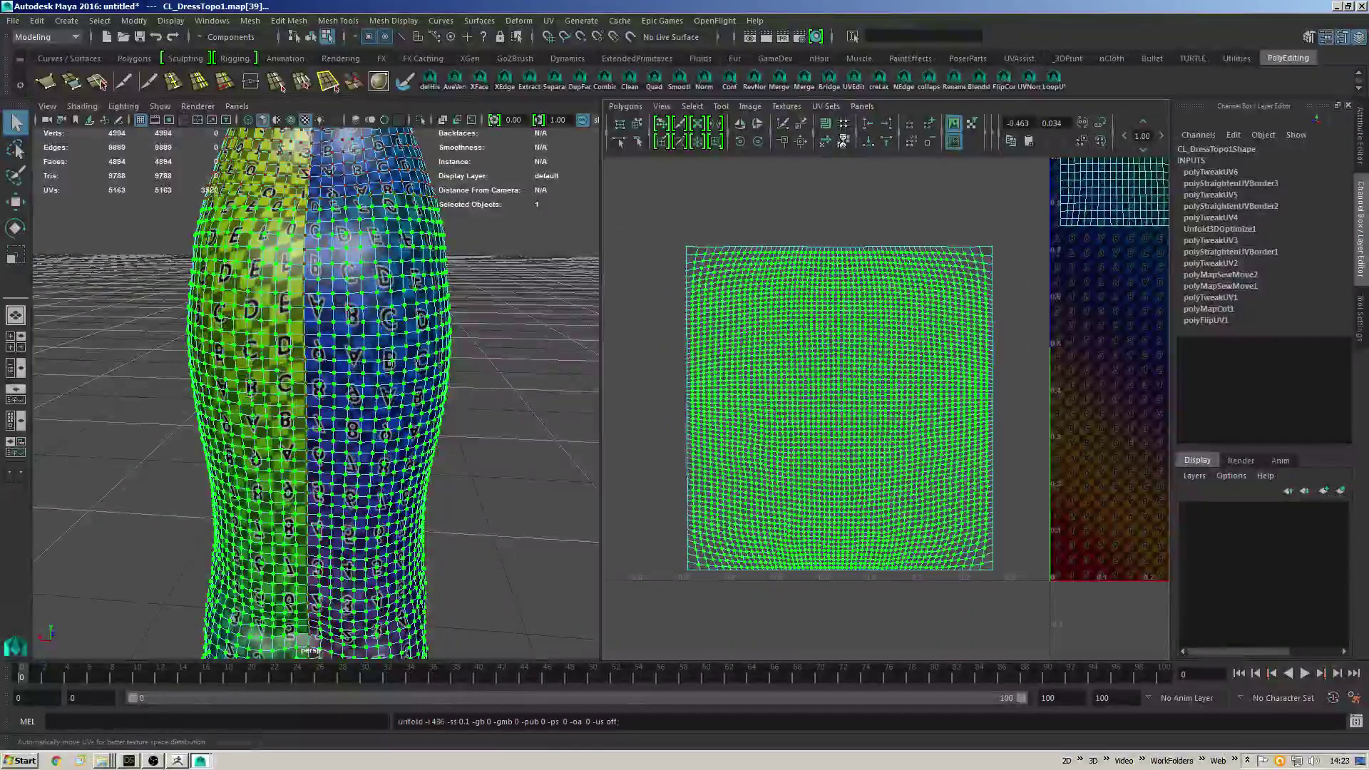
alt+drag(378, 317, 404, 328)
scroll(777, 410, up, 1)
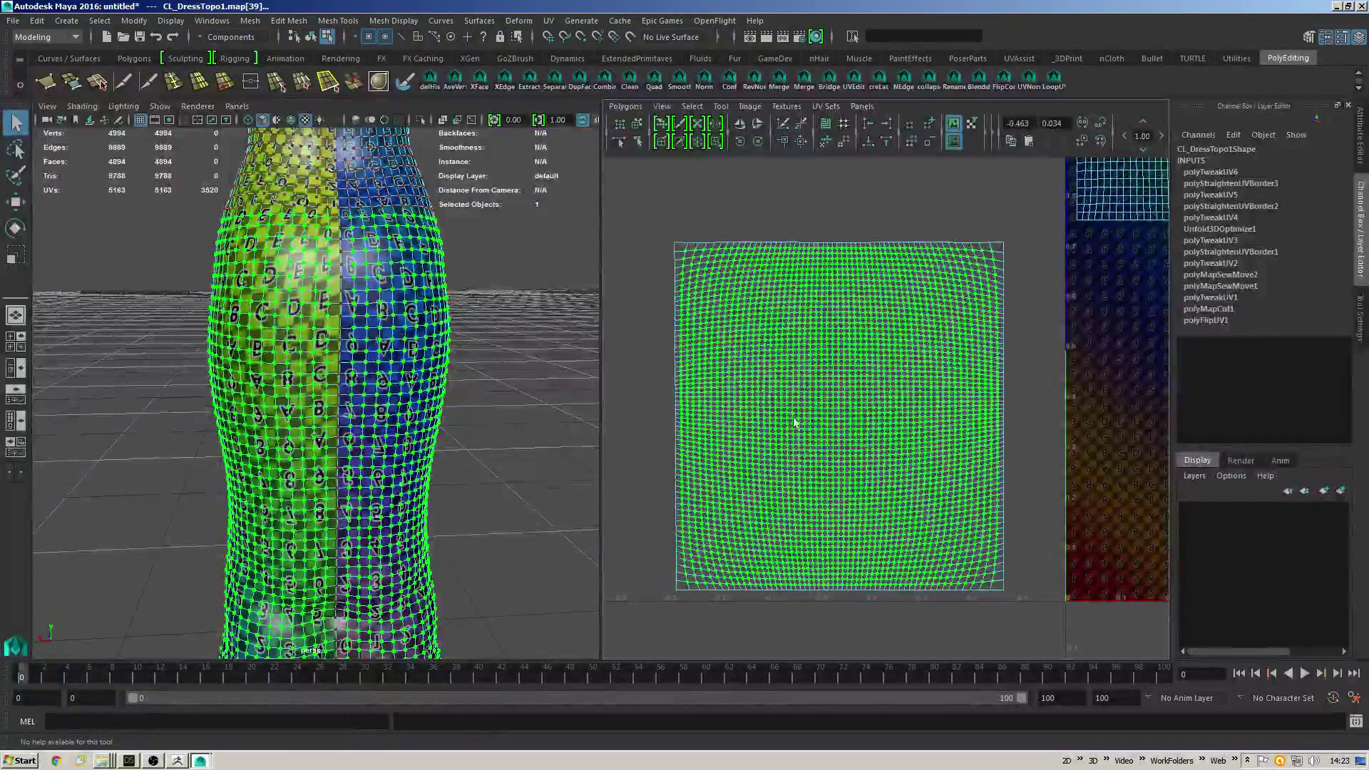
scroll(813, 395, up, 2)
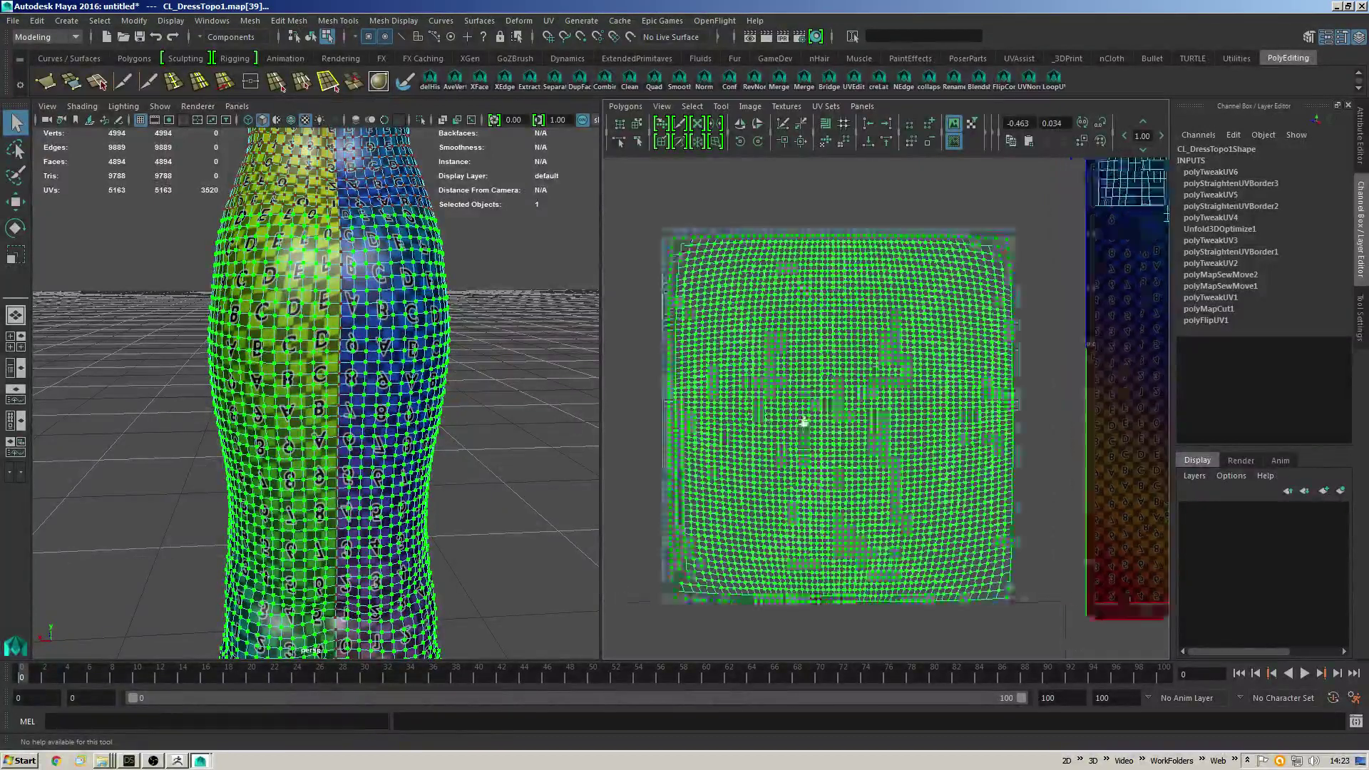
Convert the horizontal edge loop across the skirt shell's middle to UVs and align them into a straight row.
key(F10)
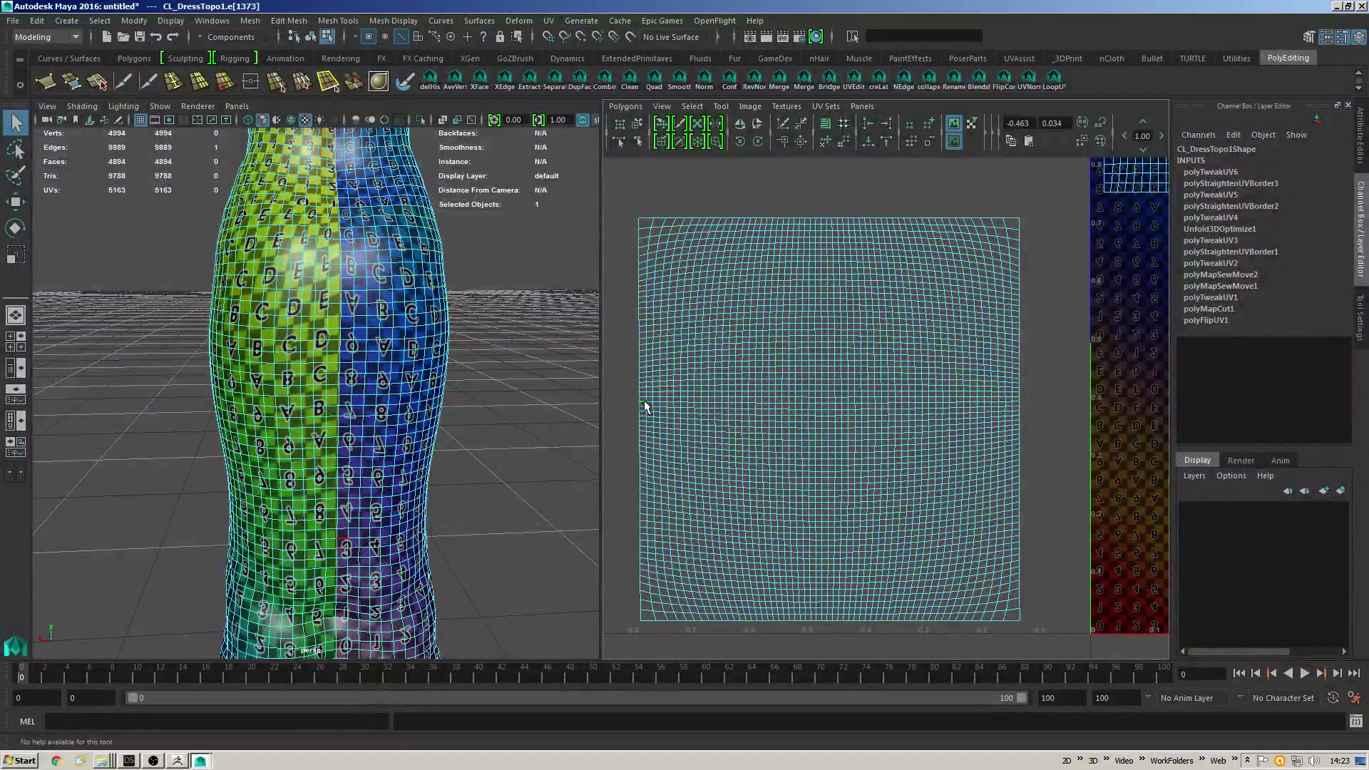
click(704, 390)
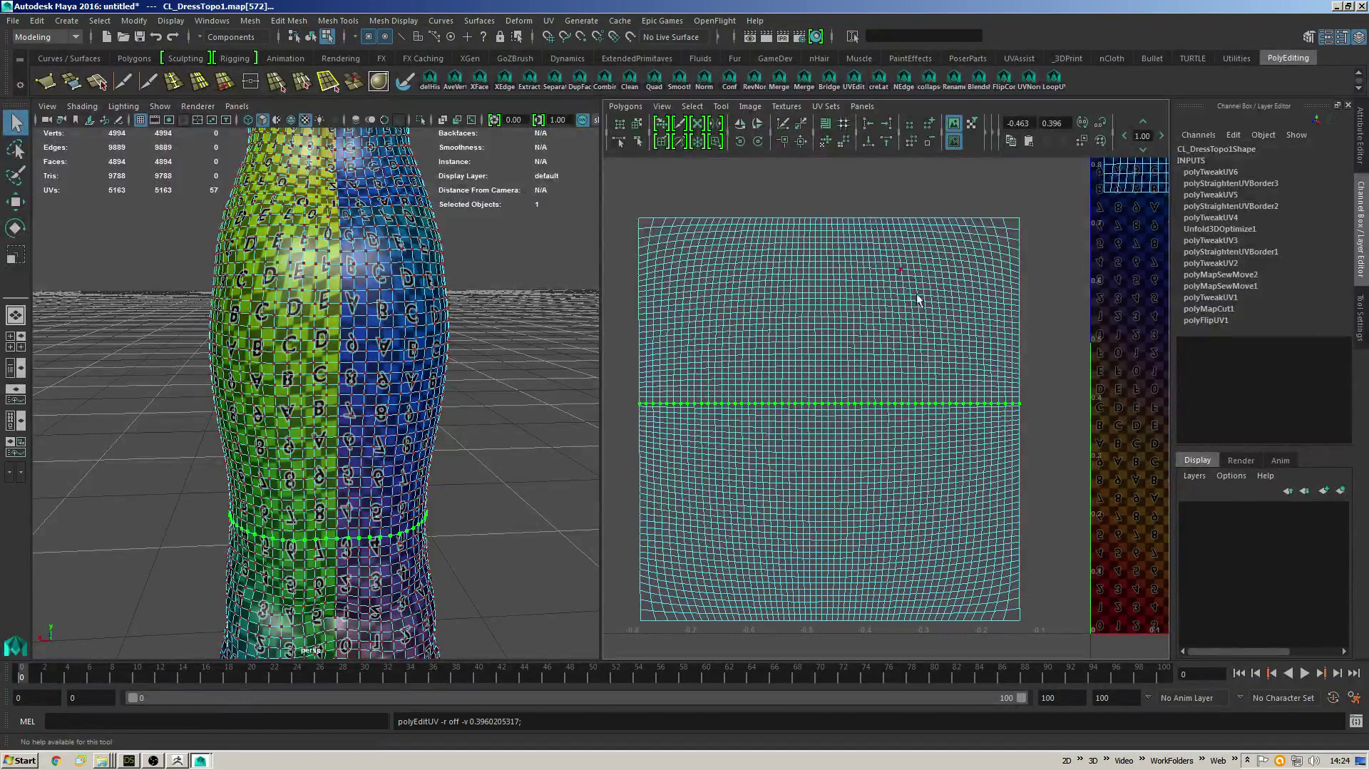
Unfold the UVs in the skirt shell's upper half, leaving out the border UVs and the straightened middle row.
alt+middle_drag(917, 295, 927, 301)
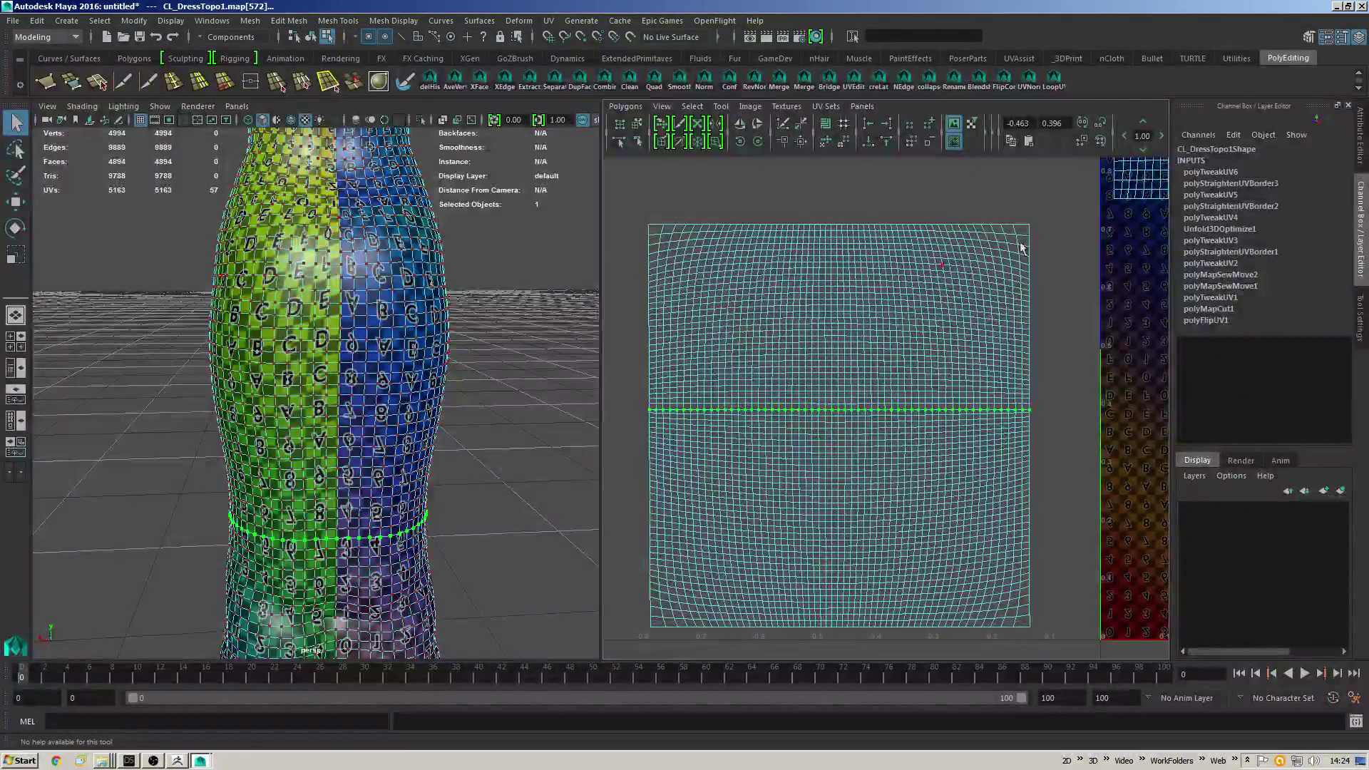
drag(912, 268, 528, 412)
ctrl+drag(625, 404, 551, 405)
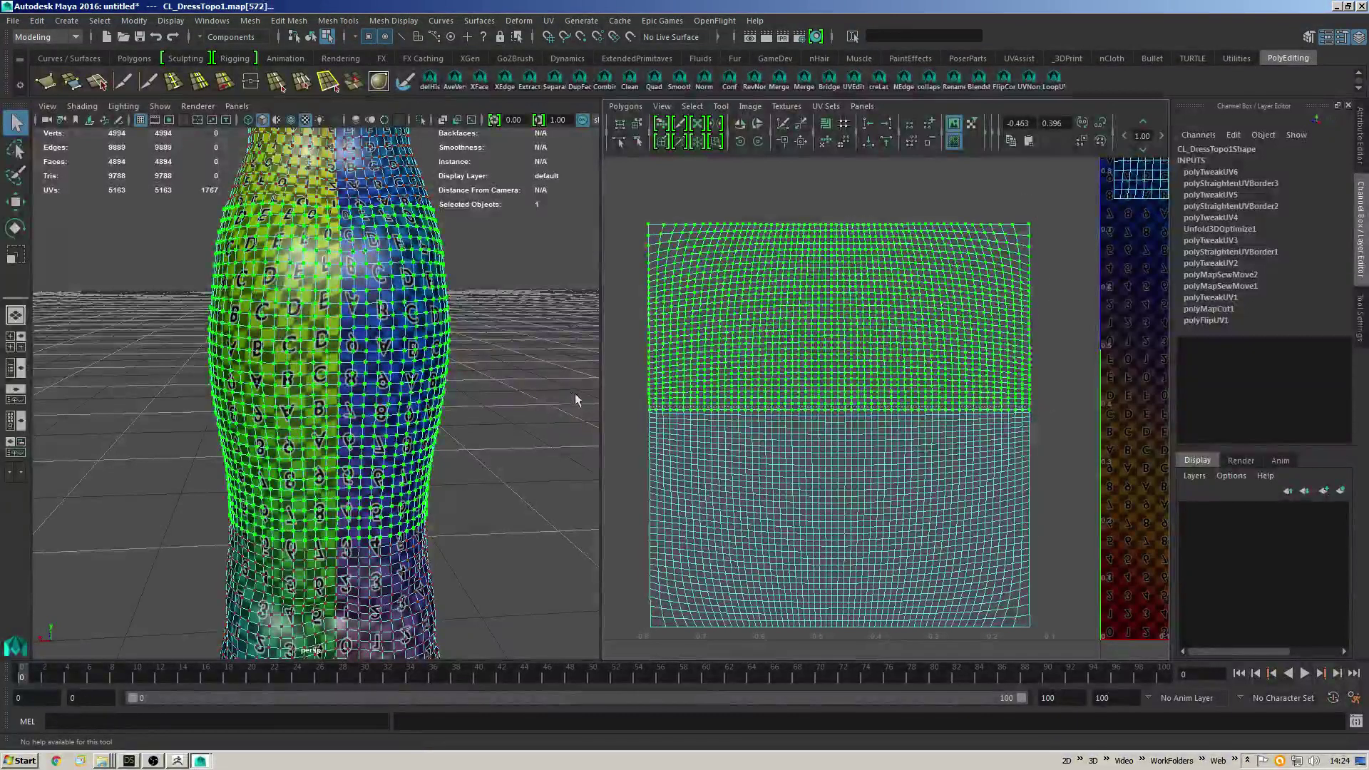
click(825, 141)
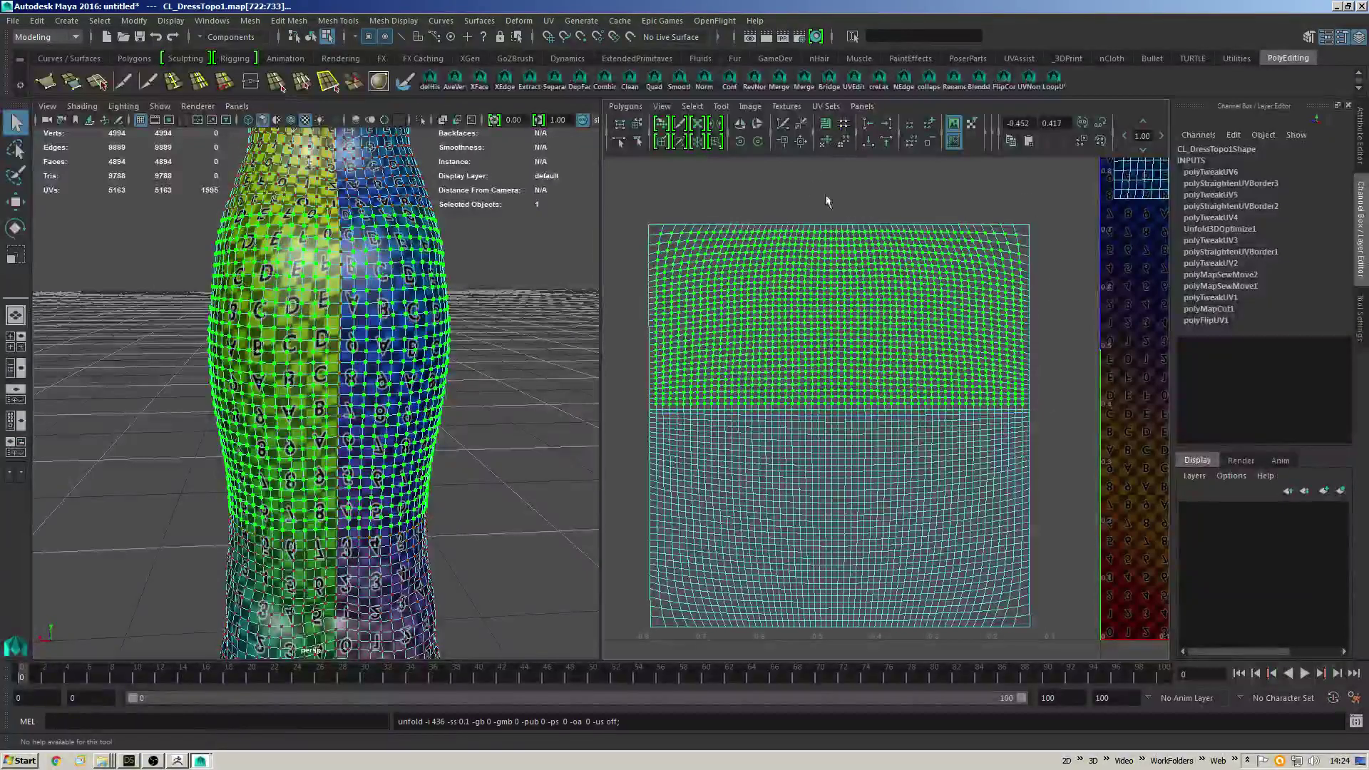
Convert a horizontal edge loop in the skirt shell's upper half to UVs, align them into a straight row, and move it slightly down.
key(F10)
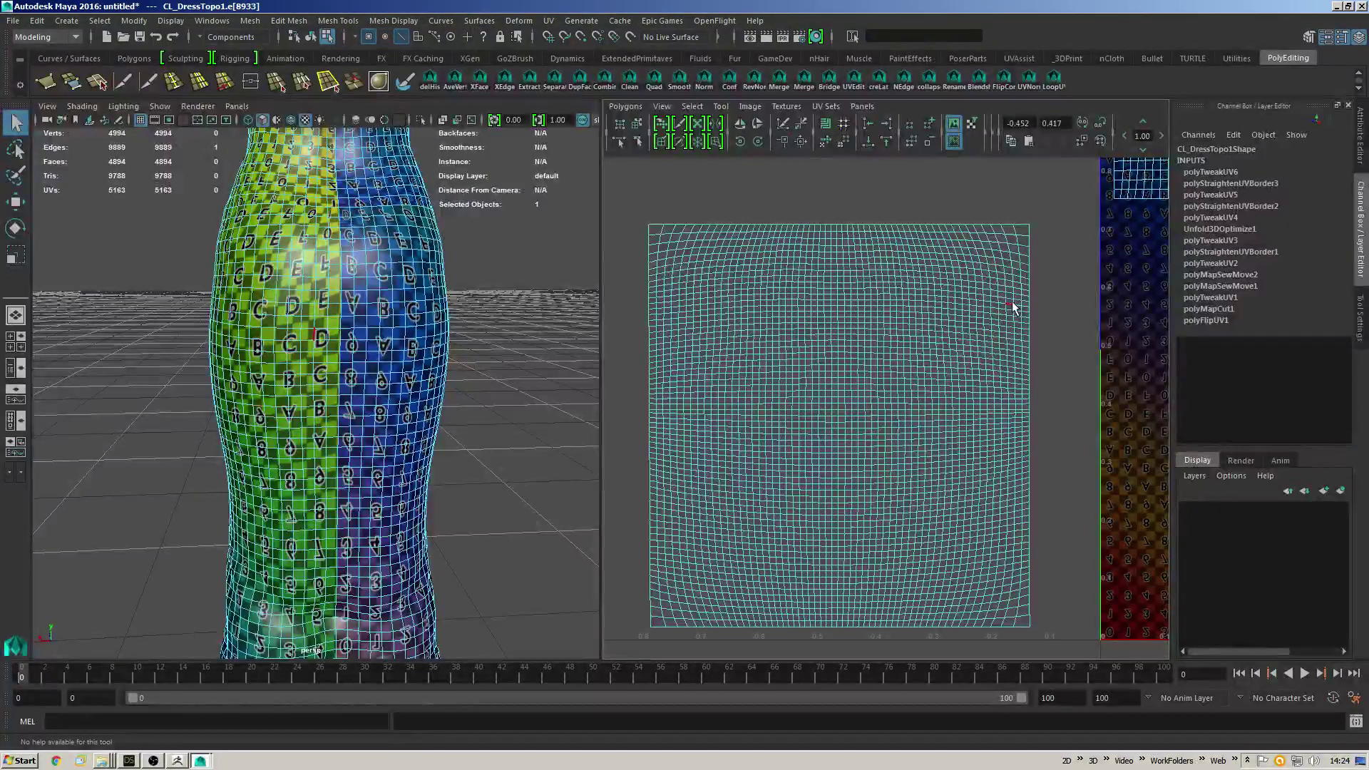
key(ctrl+F12)
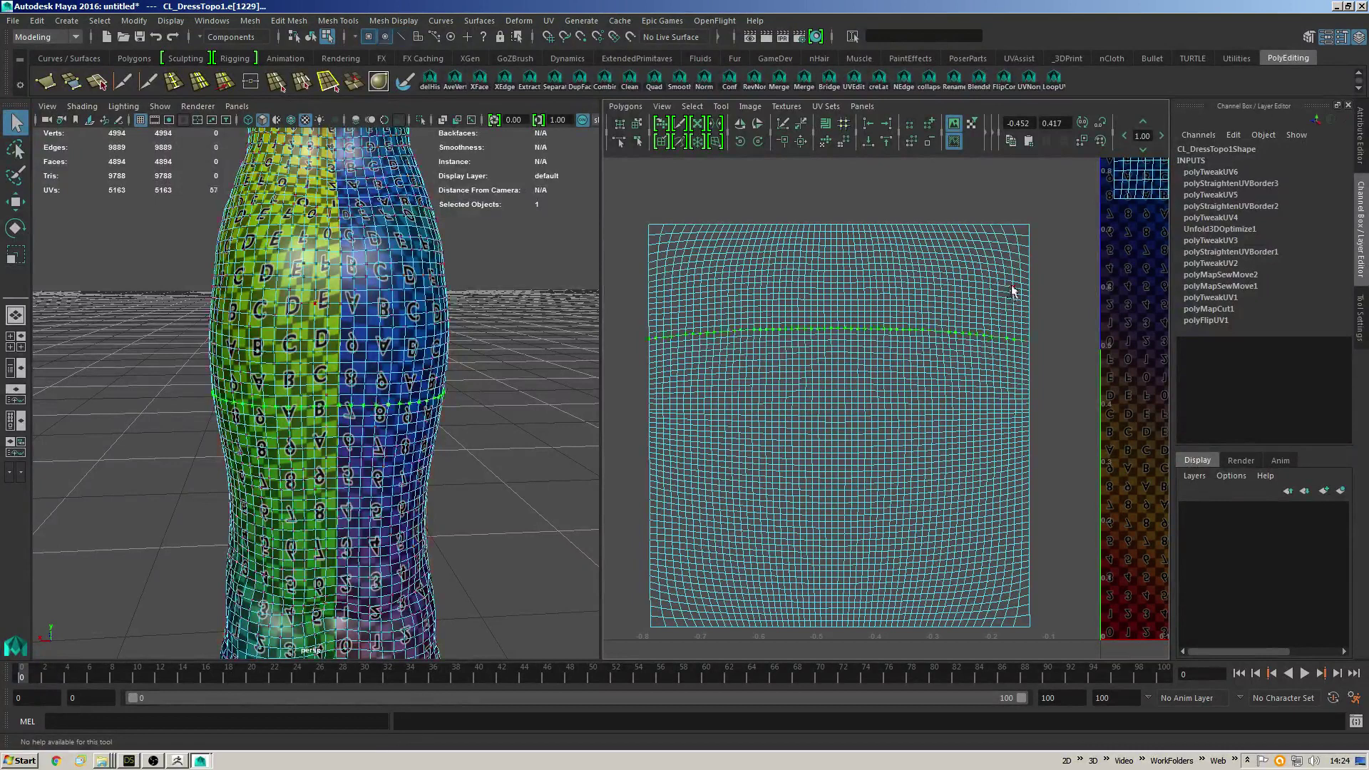
click(888, 143)
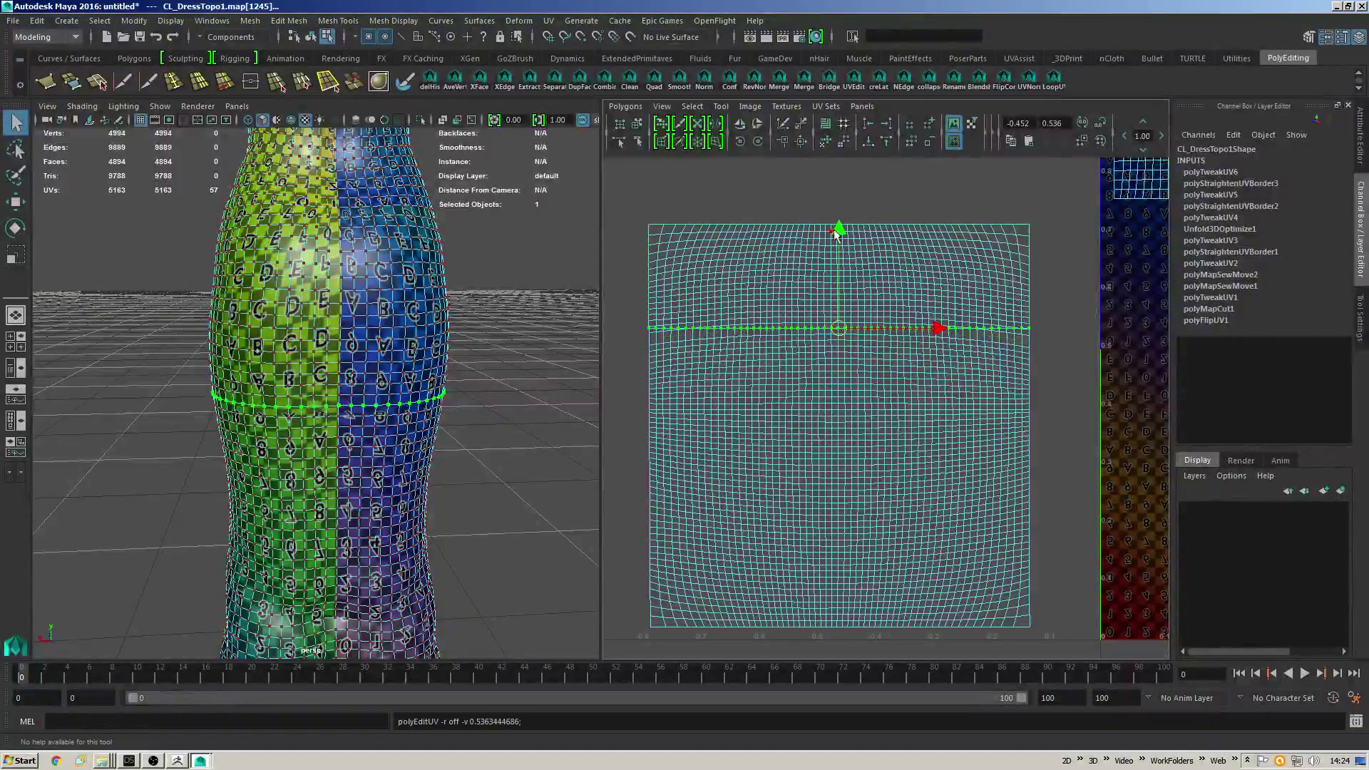
key(w)
drag(837, 234, 838, 243)
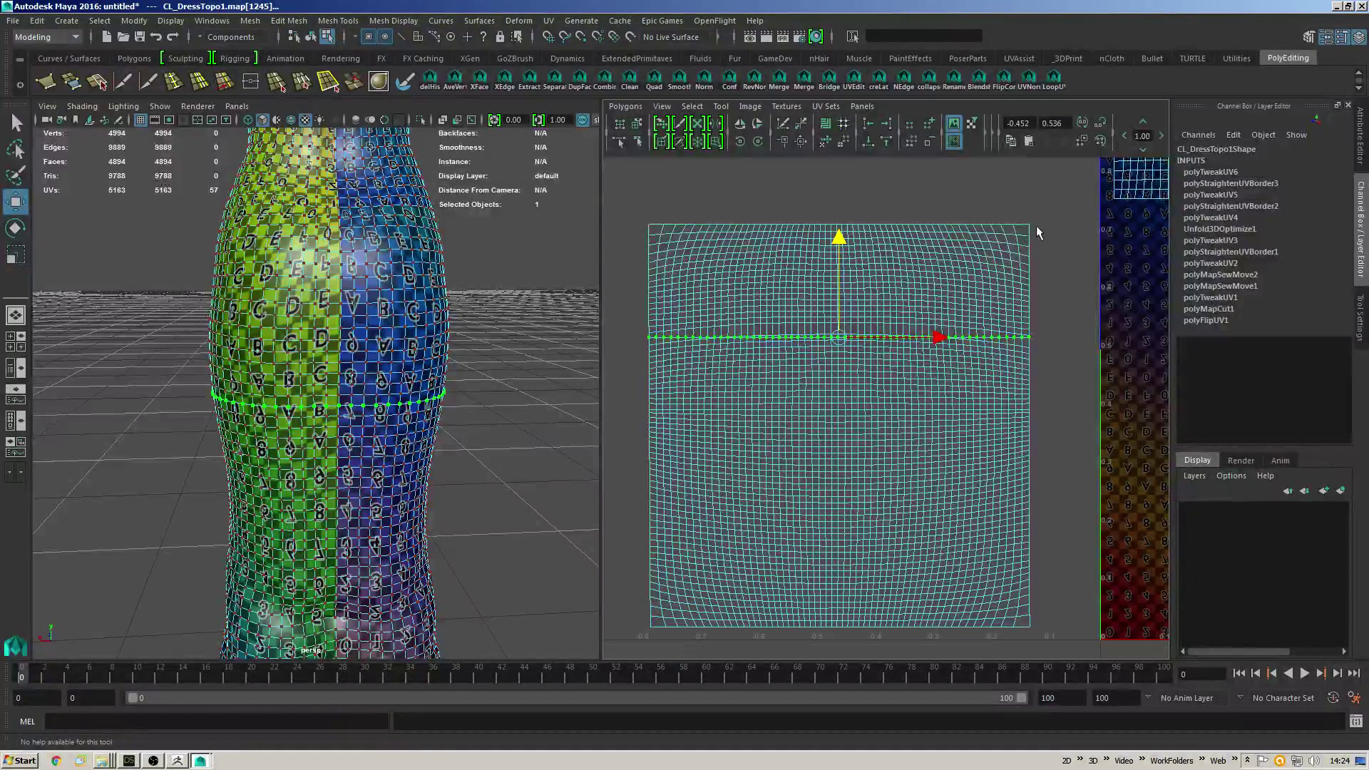
Unfold and optimize the upper half's interior UVs around the straightened row, then optimize the band of UVs above that row.
mouse_move(1038, 229)
mouse_down()
mouse_move(747, 408)
mouse_move(596, 411)
mouse_up()
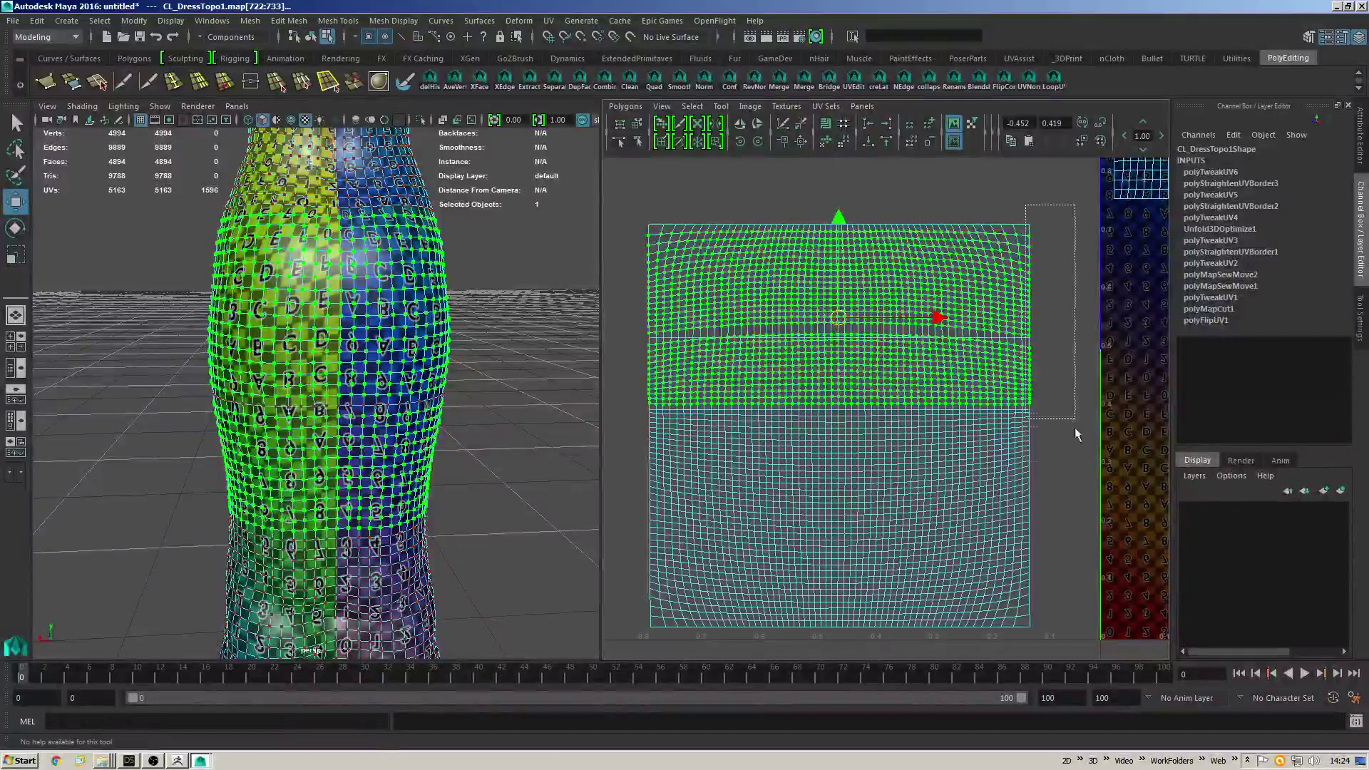
ctrl+drag(1075, 426, 1075, 425)
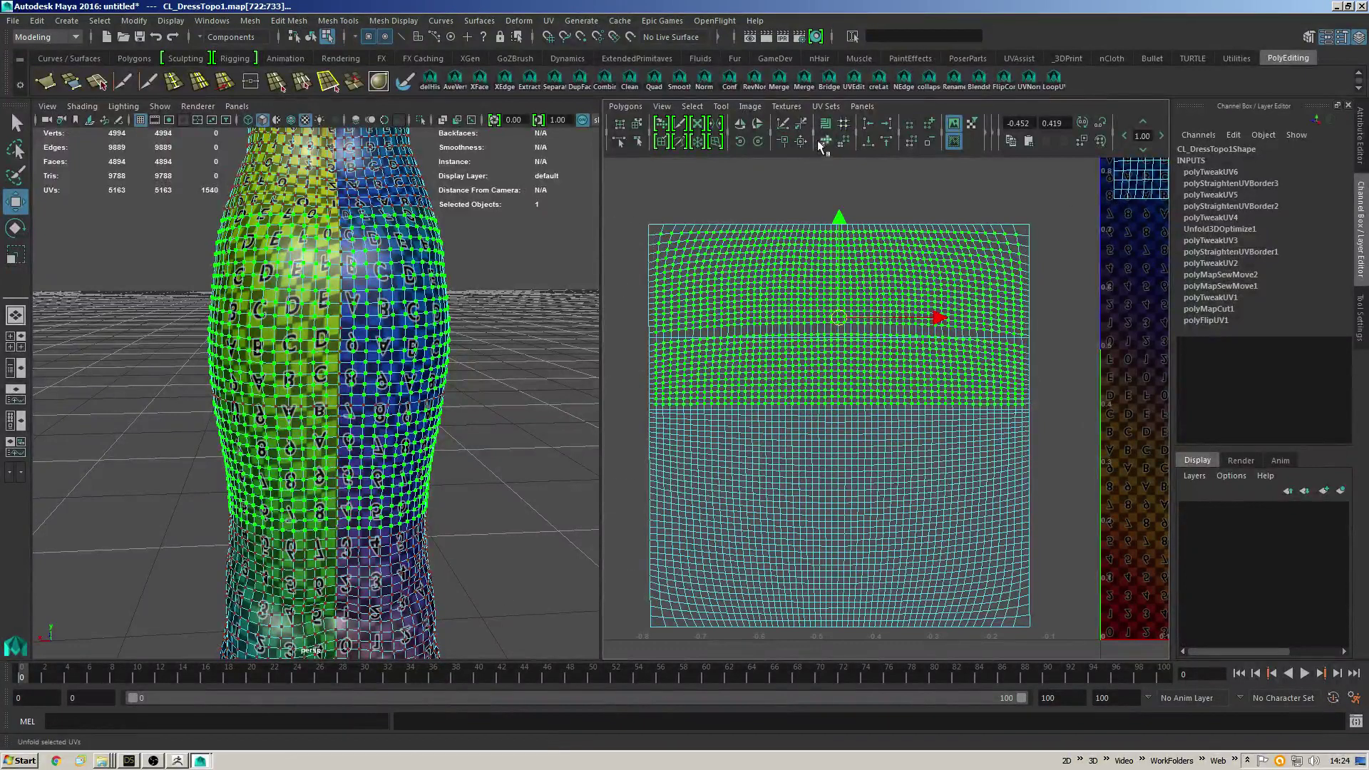
click(821, 143)
click(844, 142)
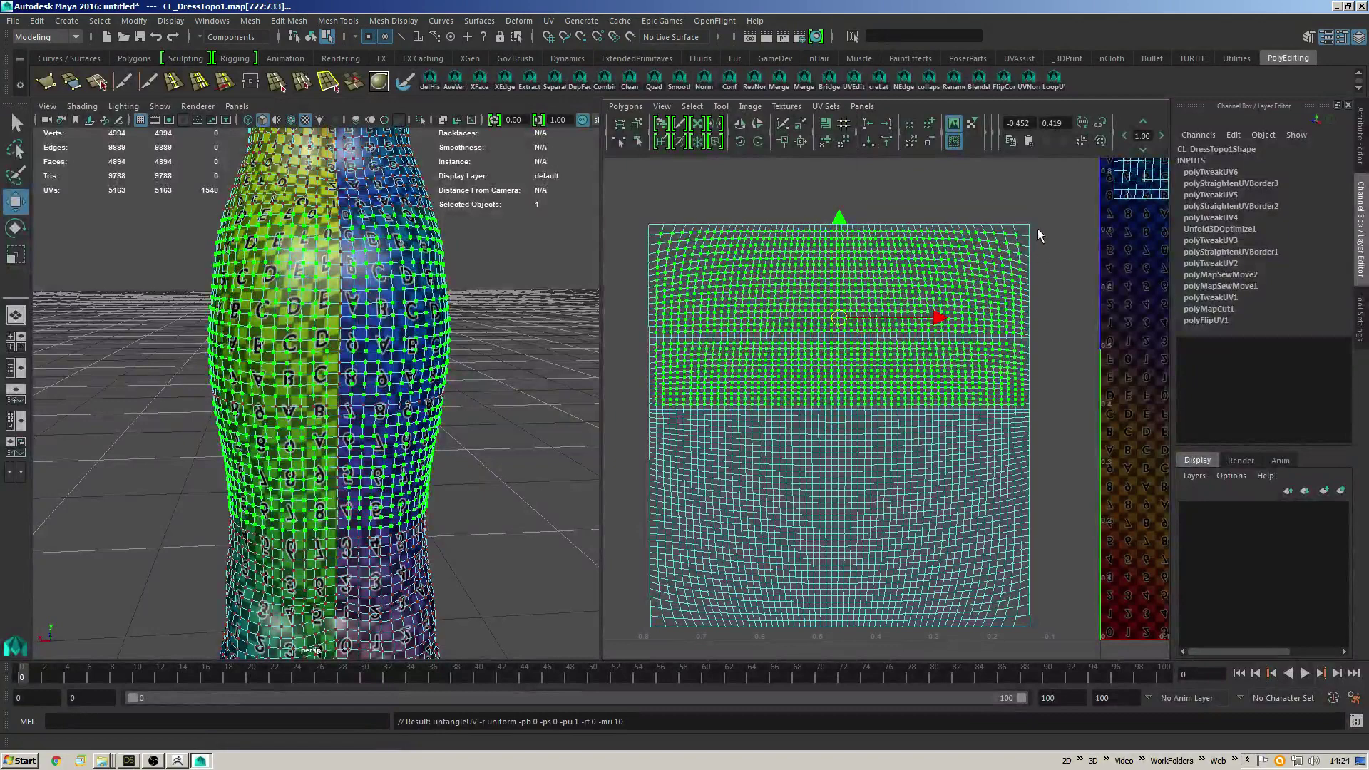
drag(1039, 229, 588, 341)
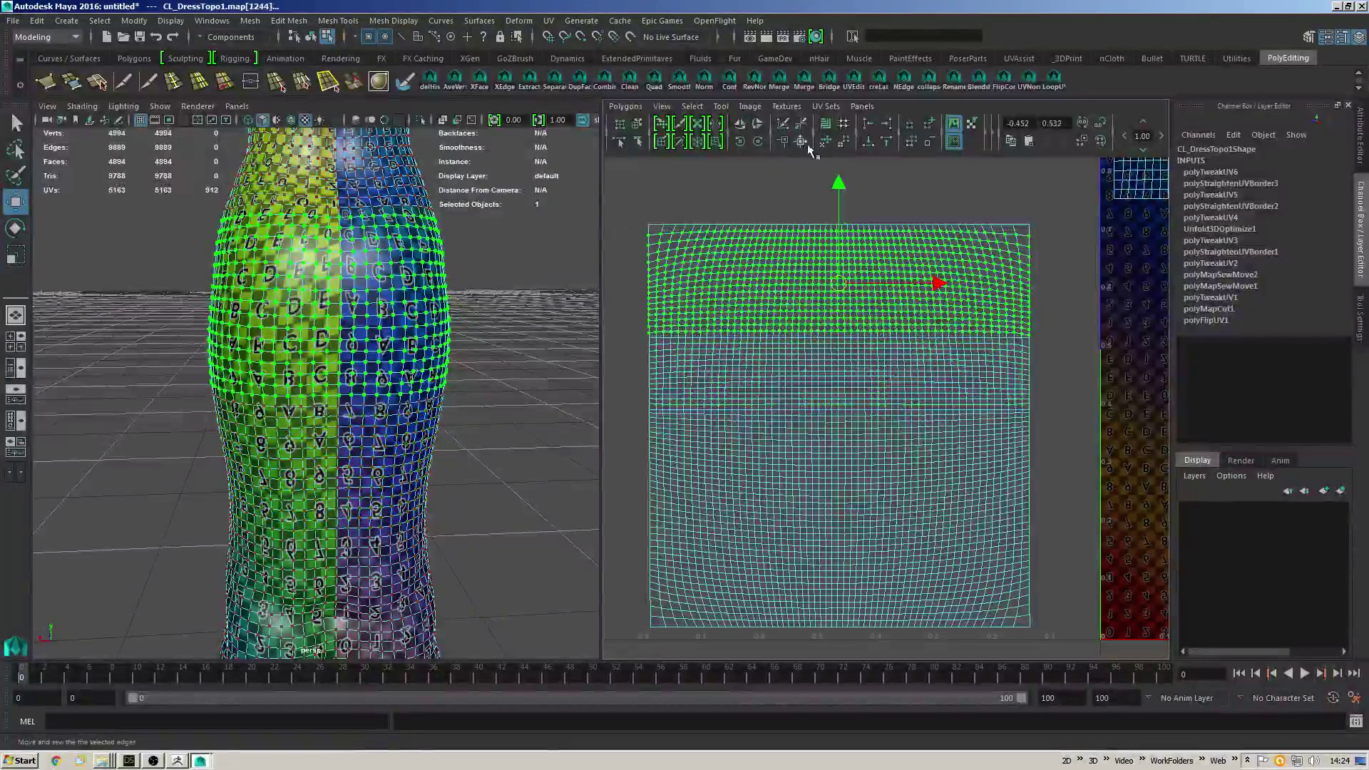
click(847, 141)
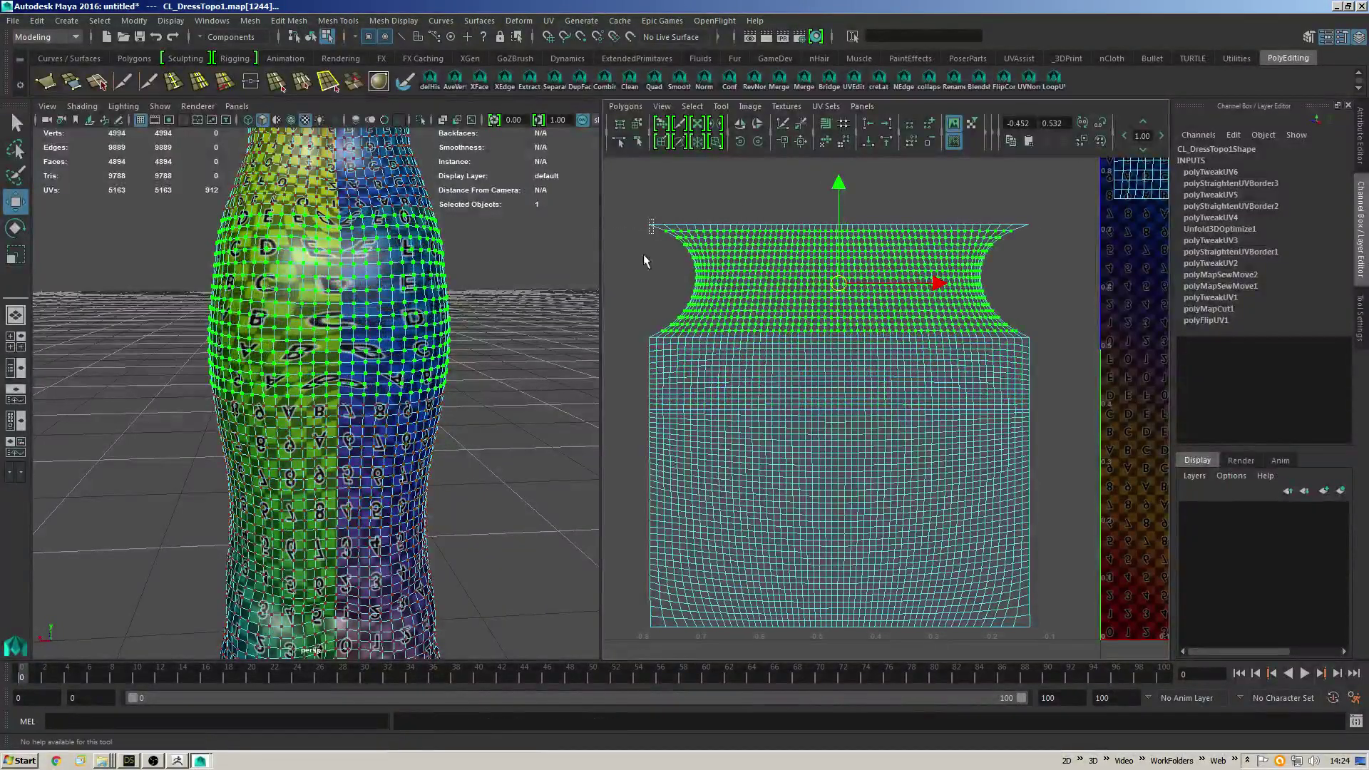
Straighten the upper band's pulled-in side borders using the adjoining border UVs, and unfold the band's interior UVs.
shift+drag(640, 350, 659, 367)
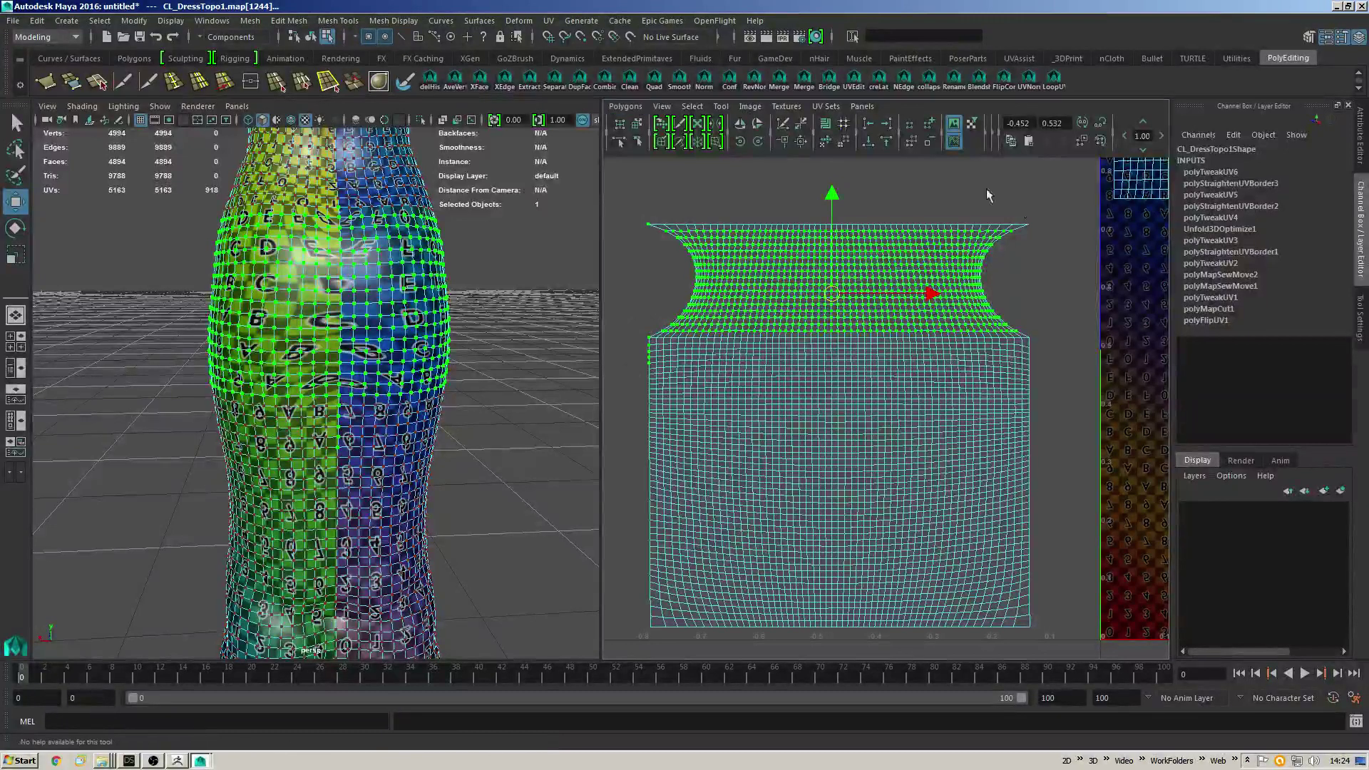
shift+drag(1022, 371, 1022, 369)
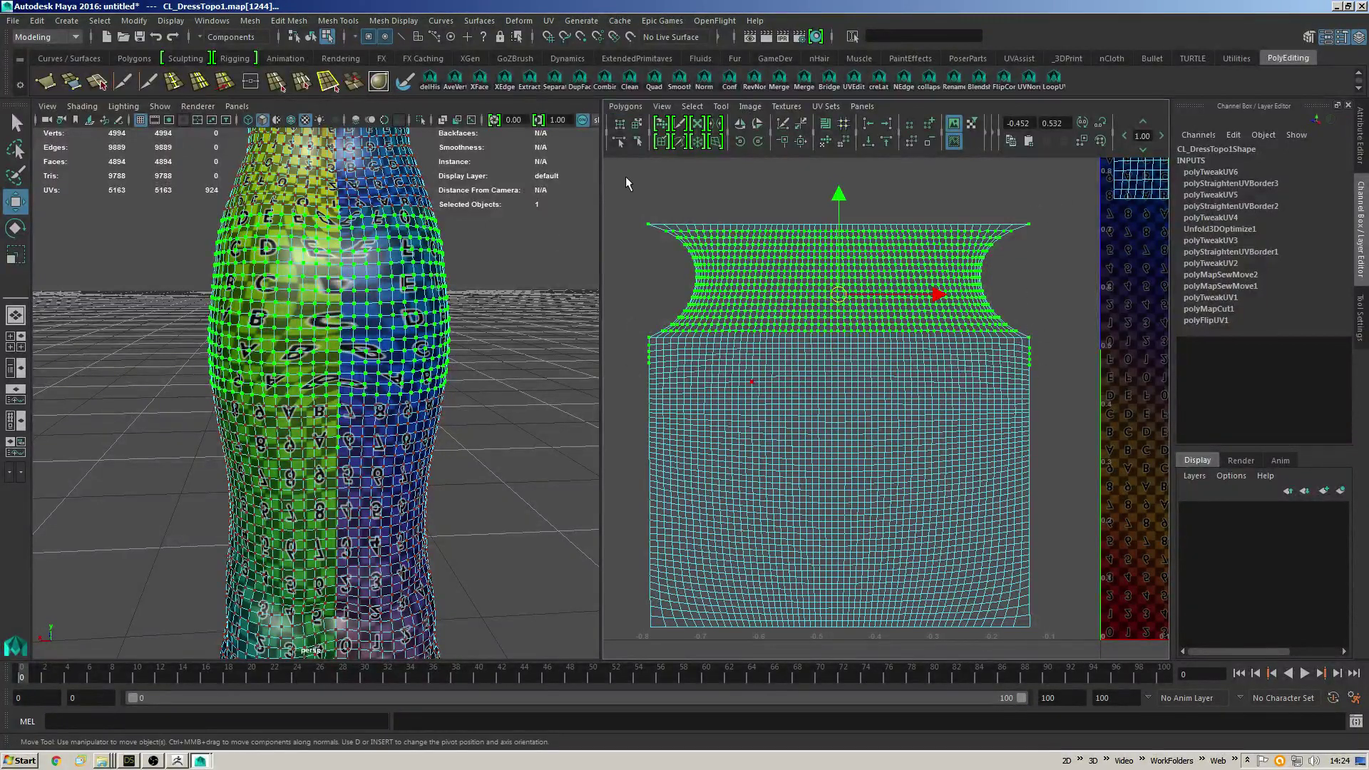
click(625, 105)
click(655, 406)
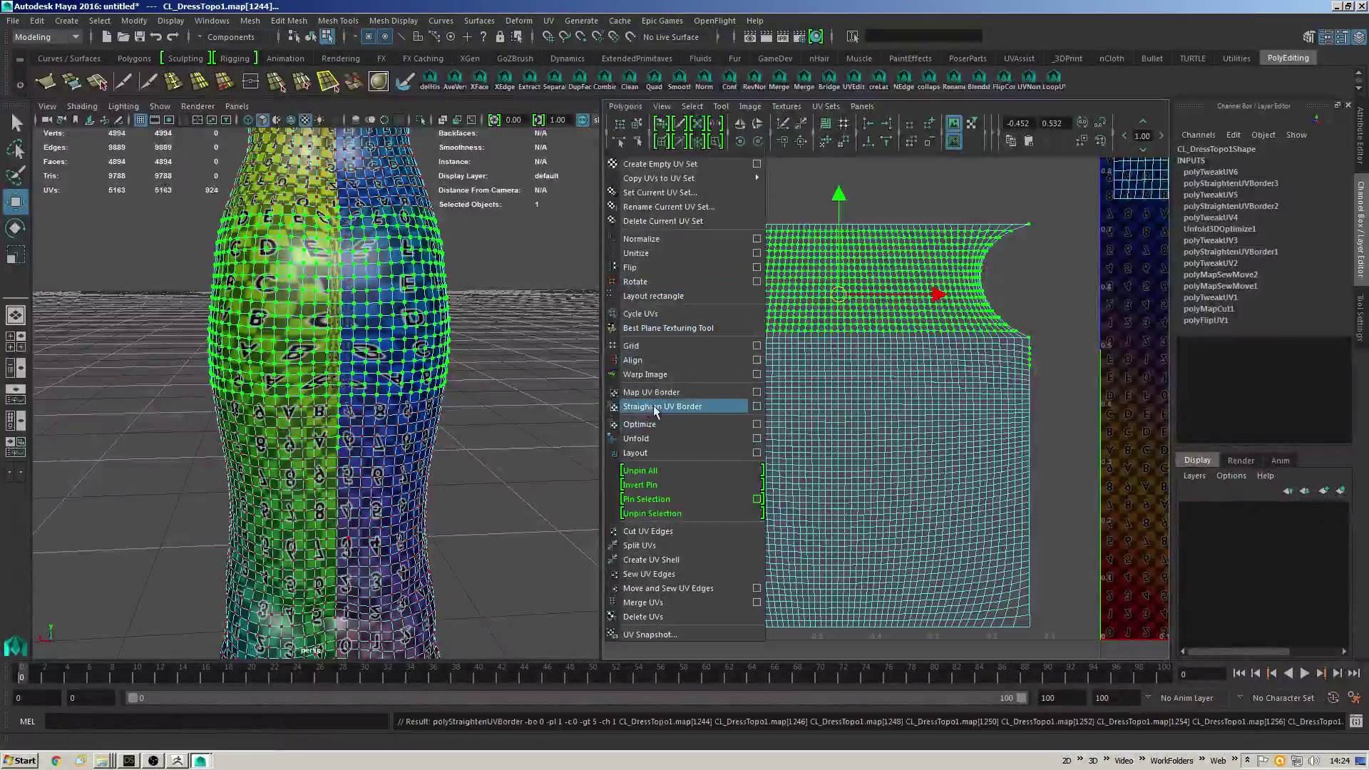
click(655, 406)
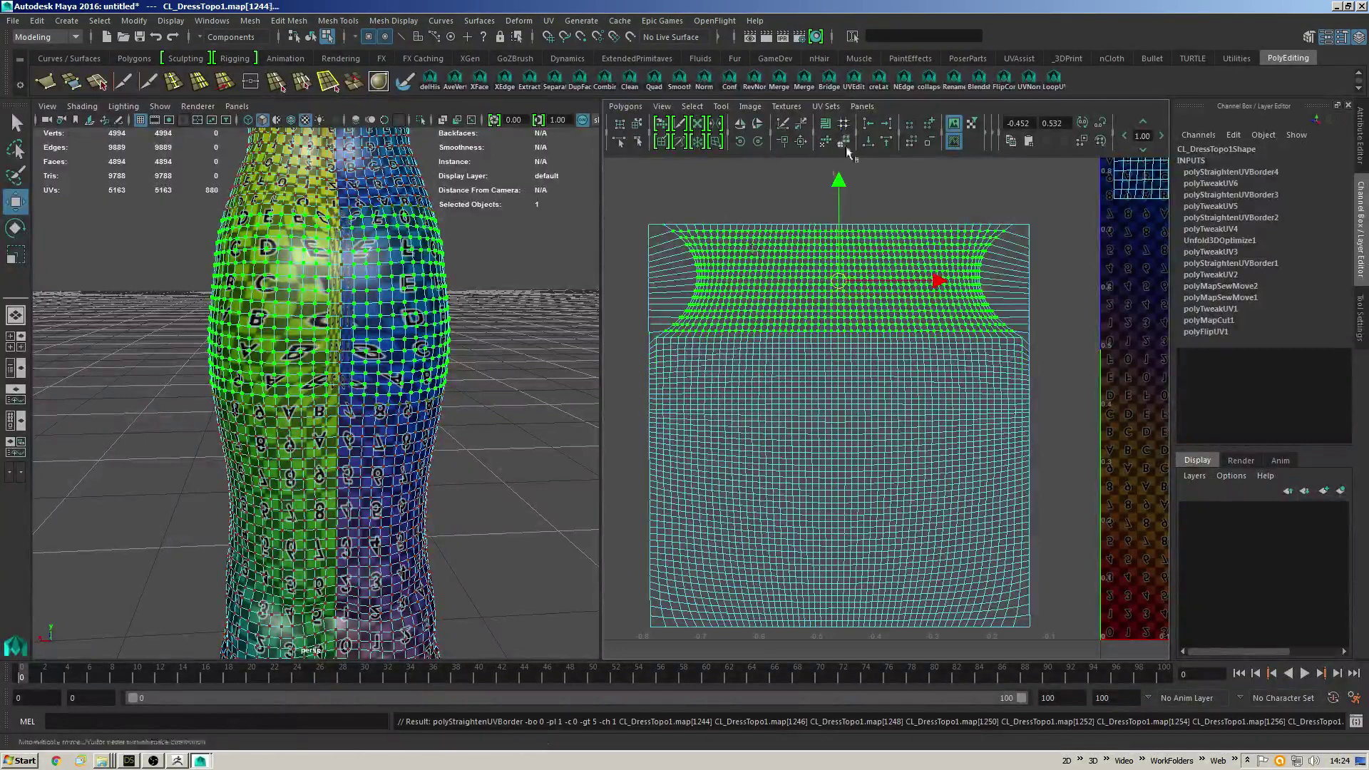
click(825, 141)
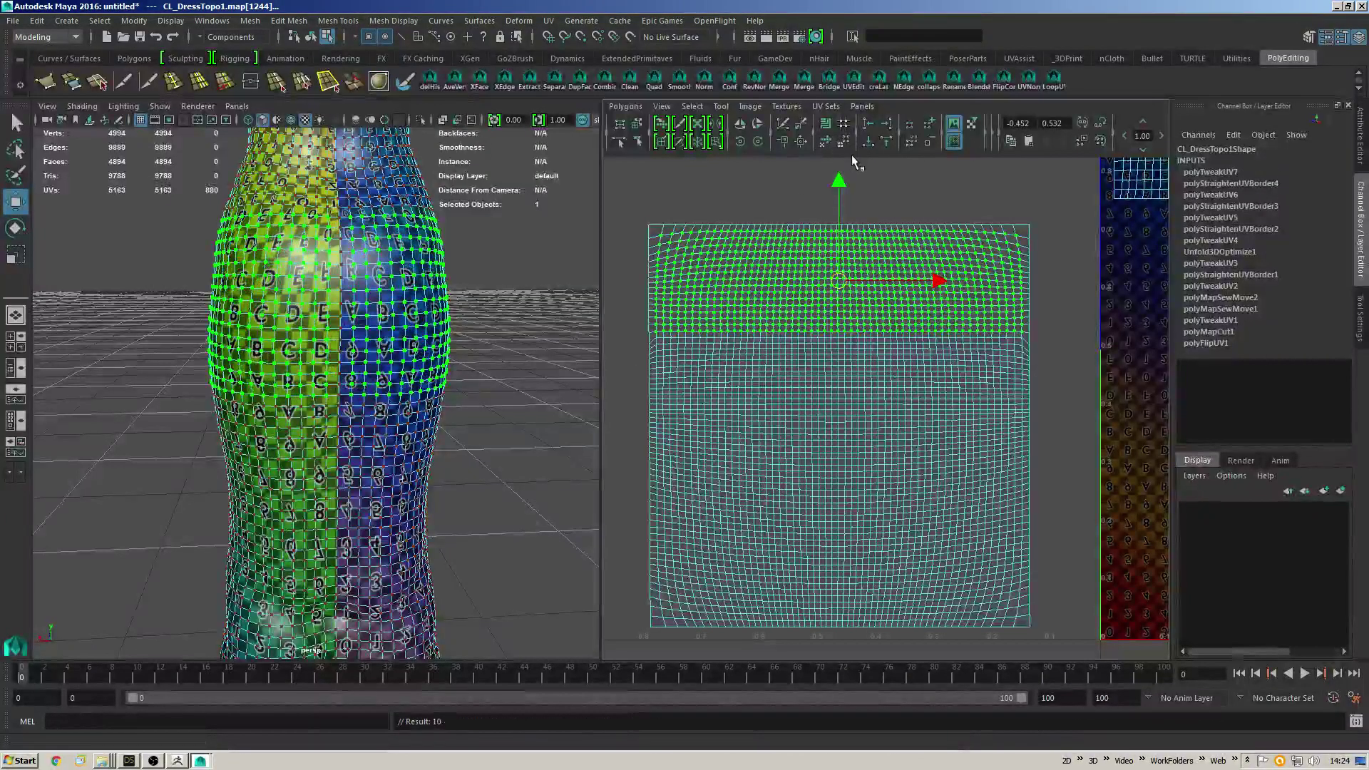
Return to object mode and examine the checker texture on the dress from several sides, with the dress deselected and reselected.
alt+drag(399, 307, 545, 387)
key(F8)
click(494, 370)
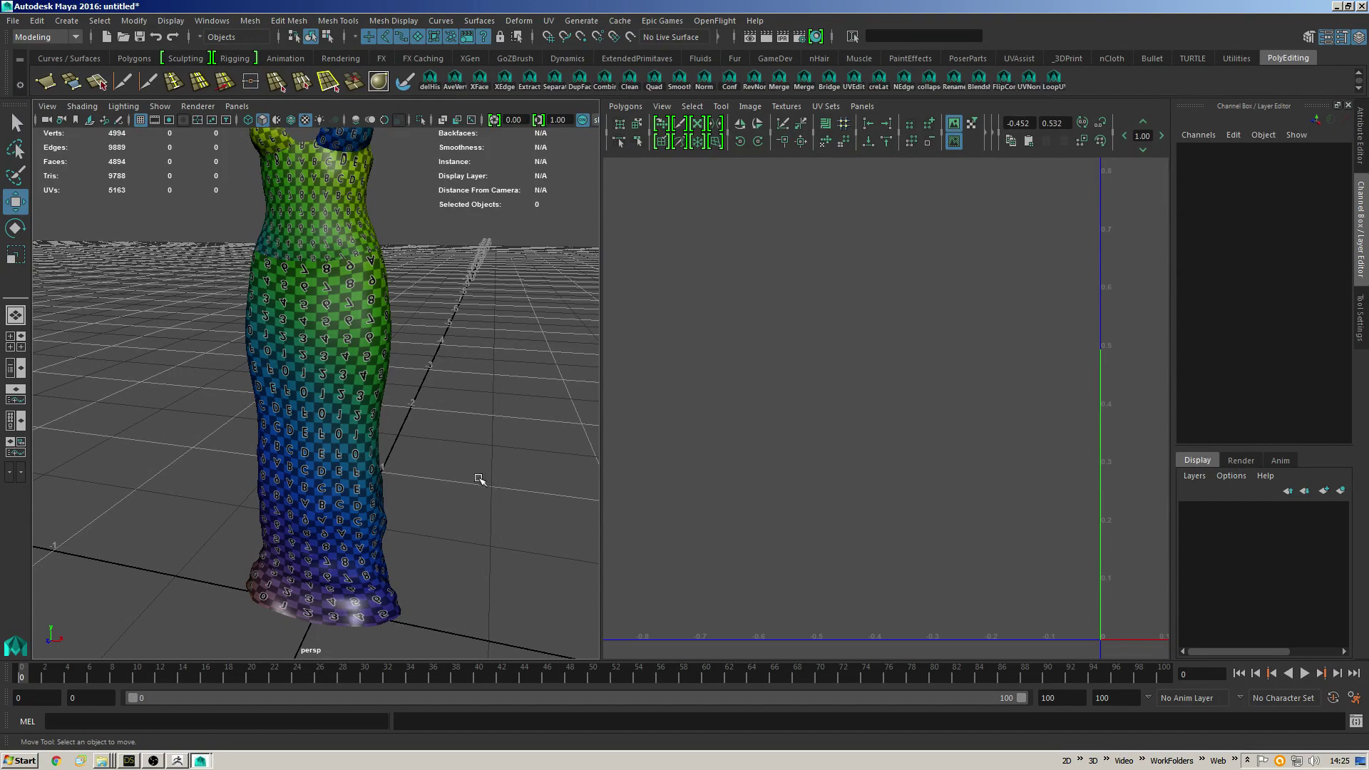
alt+drag(479, 480, 557, 384)
key(q)
click(285, 367)
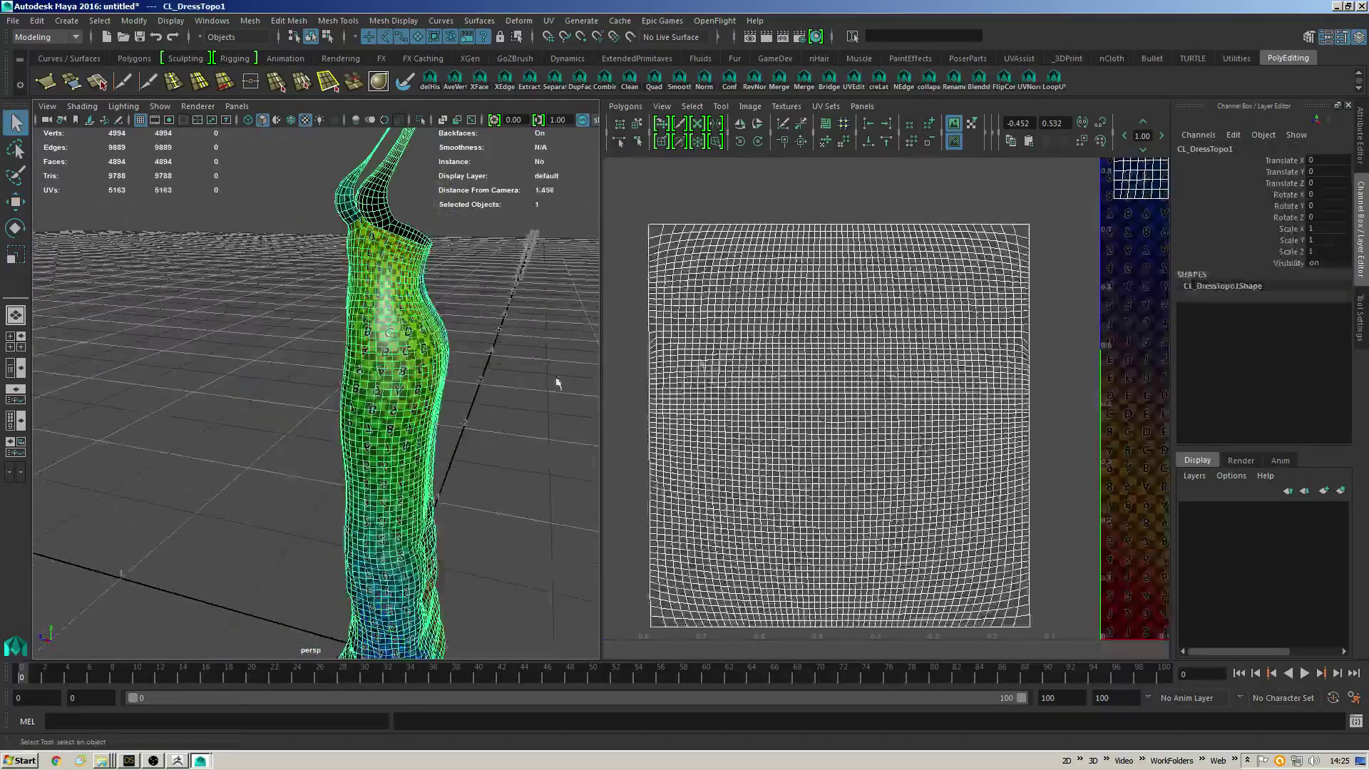
Unfold and optimize a shallow band of UVs along the skirt shell's upper edge, then optimize a taller band there.
alt+right_drag(845, 357, 733, 357)
alt+middle_drag(734, 357, 610, 377)
key(ctrl+F12)
drag(857, 293, 447, 640)
alt+right_drag(806, 354, 845, 346)
alt+middle_drag(845, 346, 985, 314)
click(997, 305)
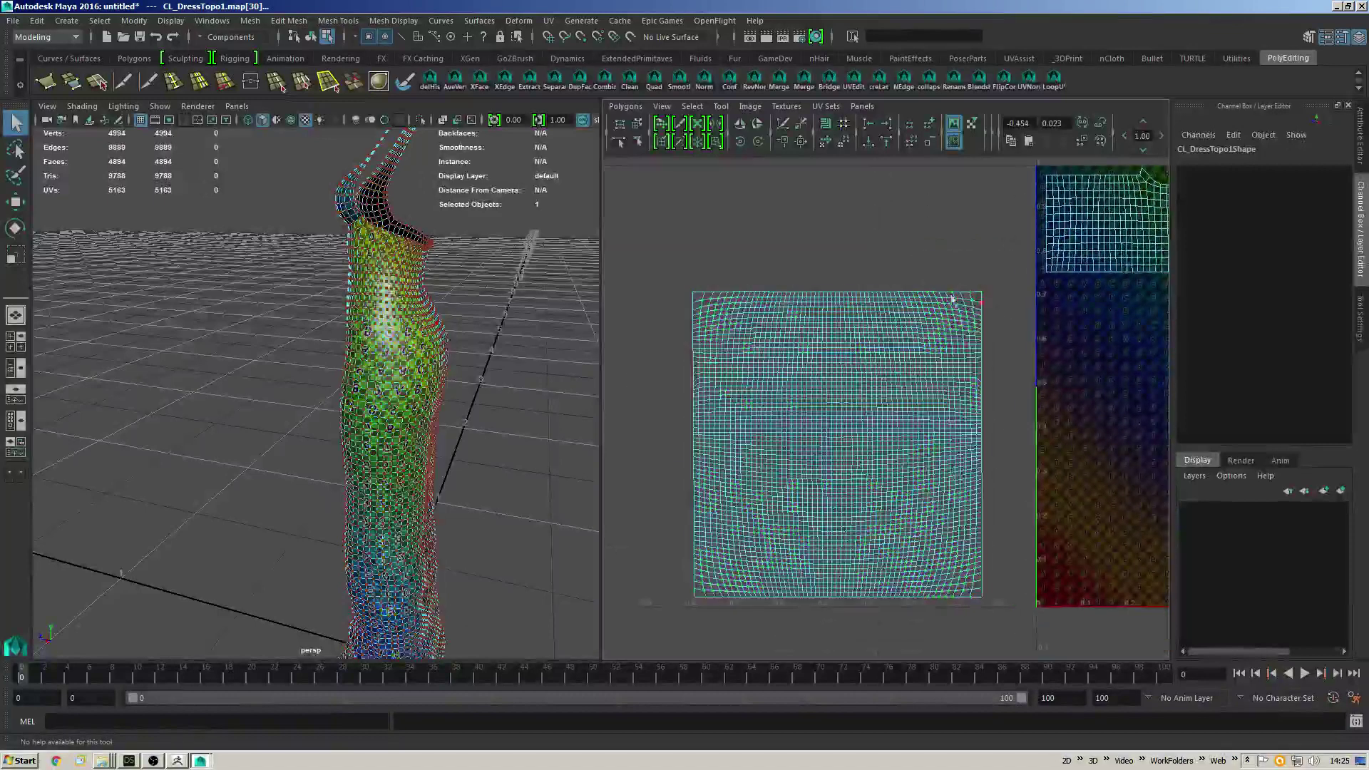
drag(991, 293, 651, 325)
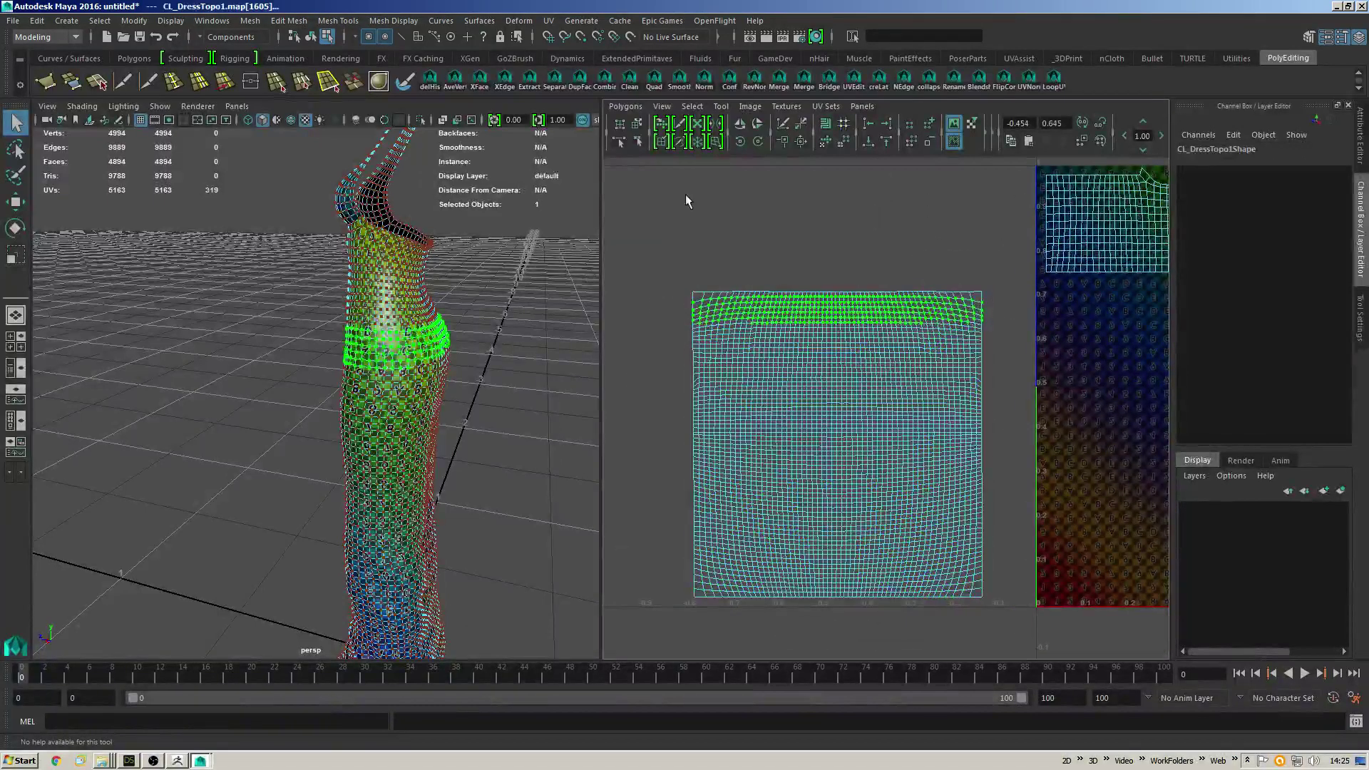
click(825, 140)
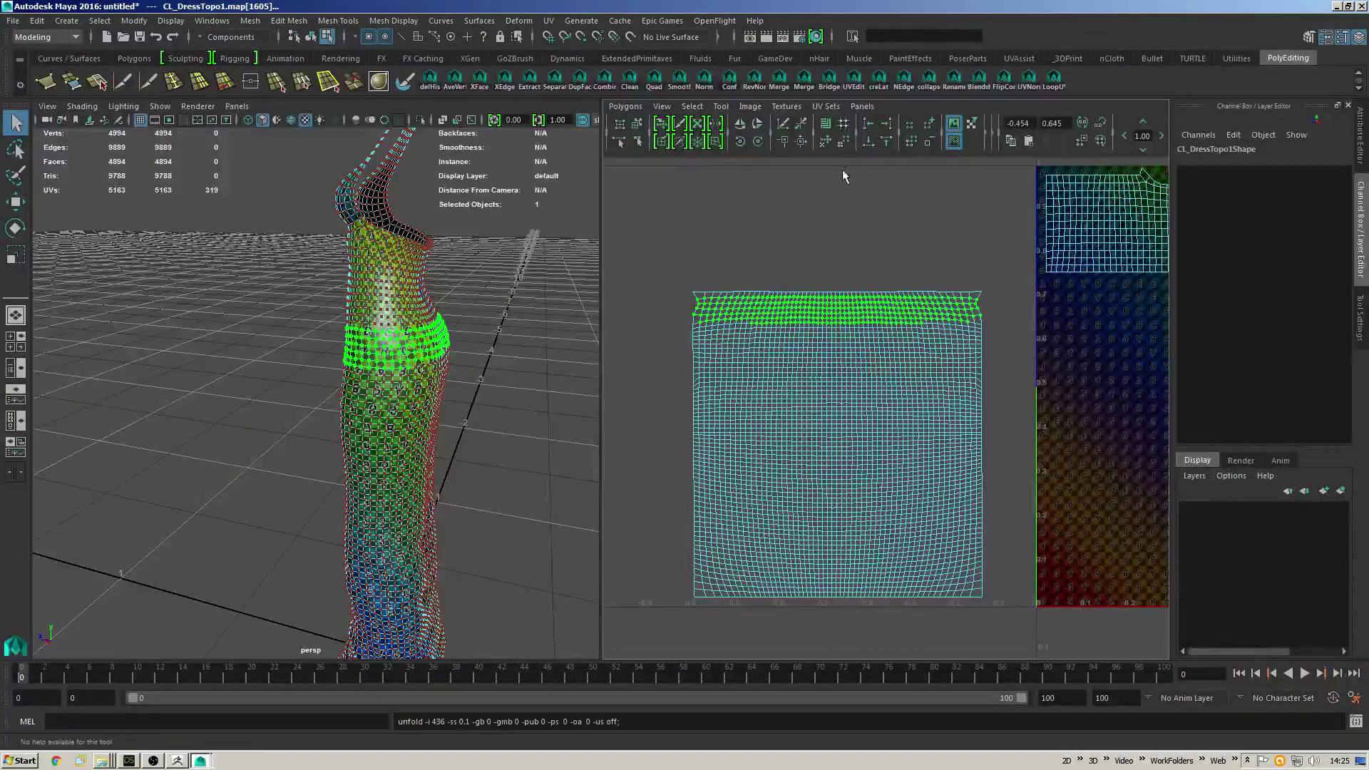
click(843, 140)
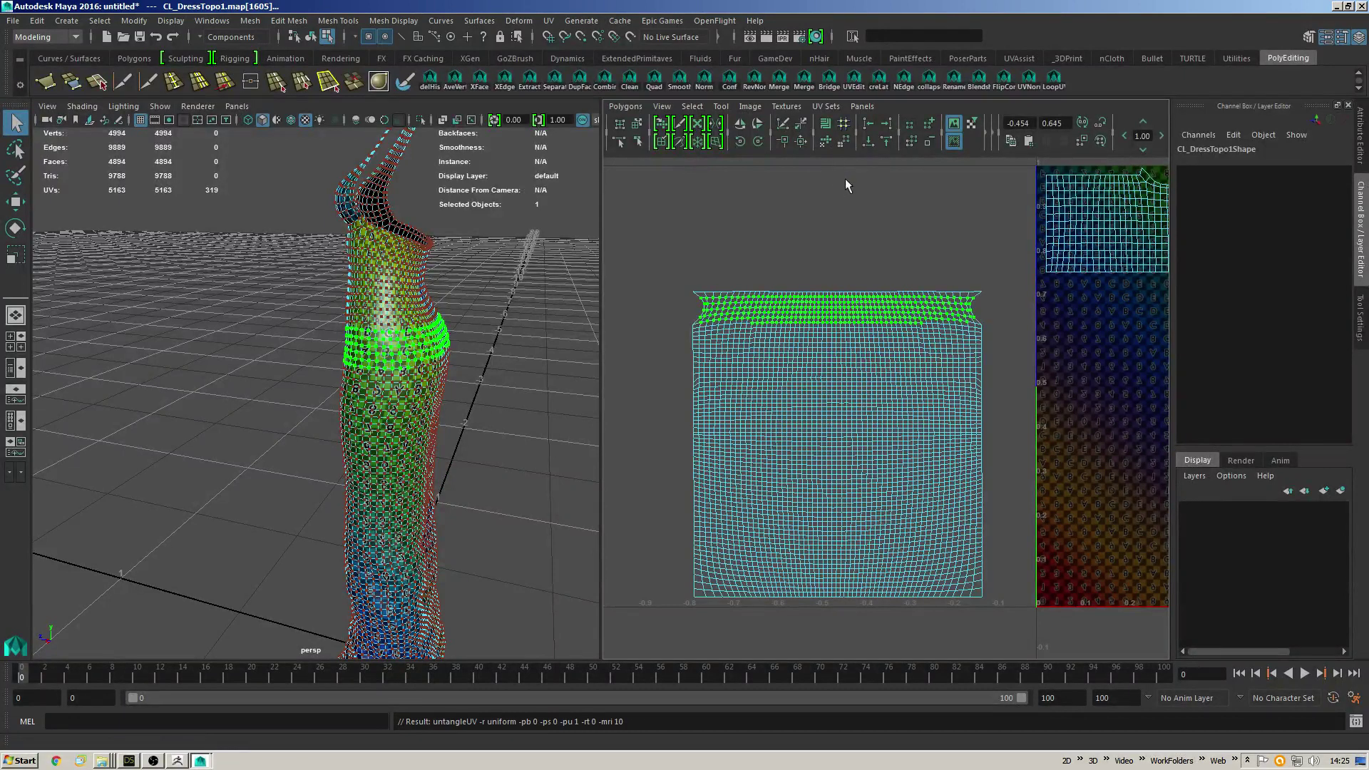
drag(997, 295, 631, 350)
key(g)
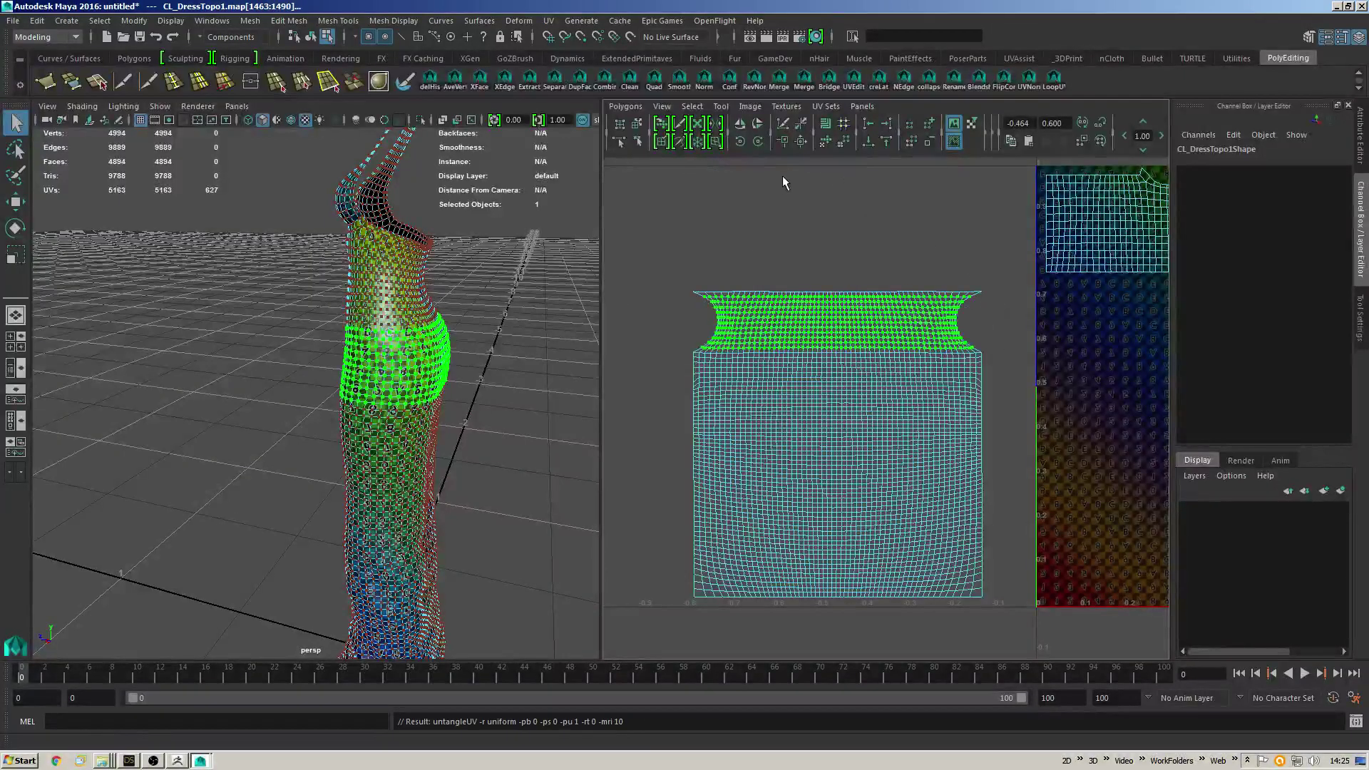
Straighten the taller band's side borders together with the adjoining border UVs, and unfold and optimize the band's interior UVs.
shift+click(692, 293)
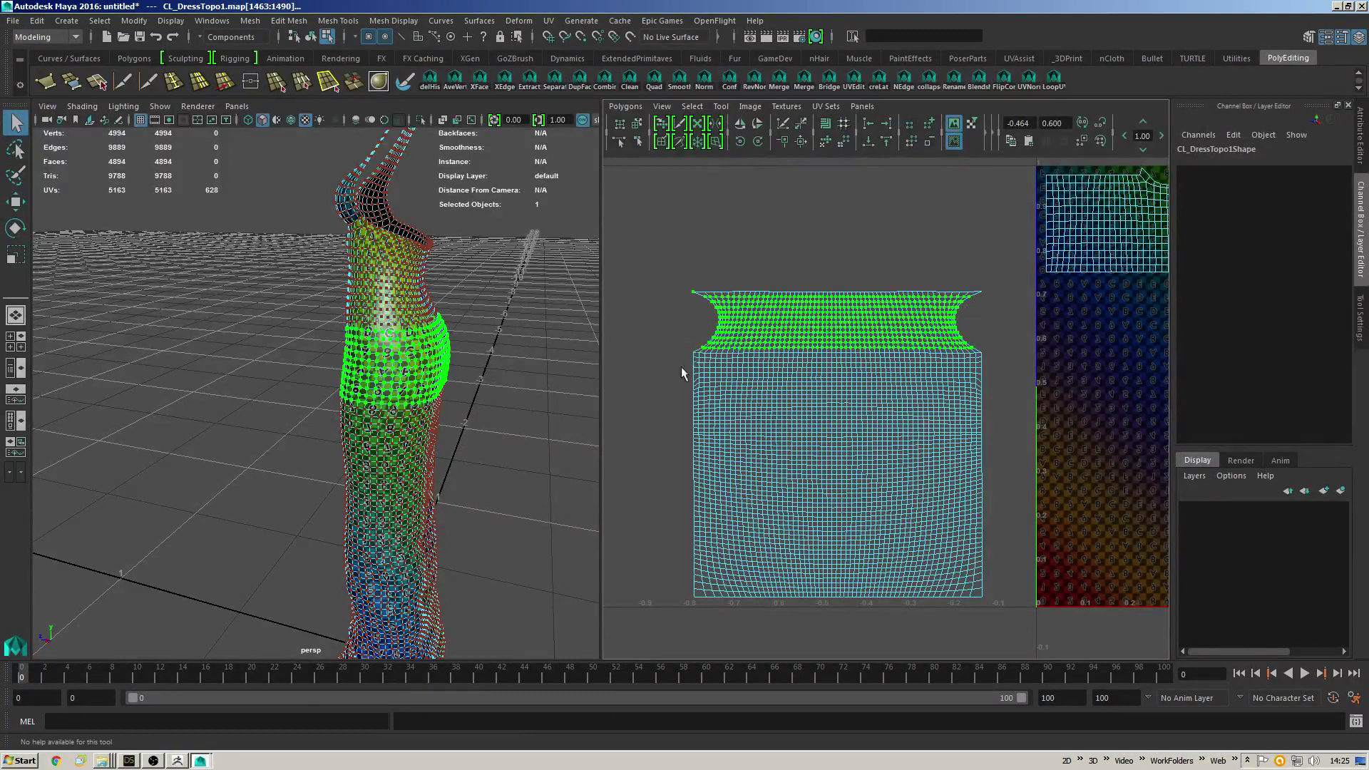
shift+drag(999, 271, 976, 380)
click(626, 106)
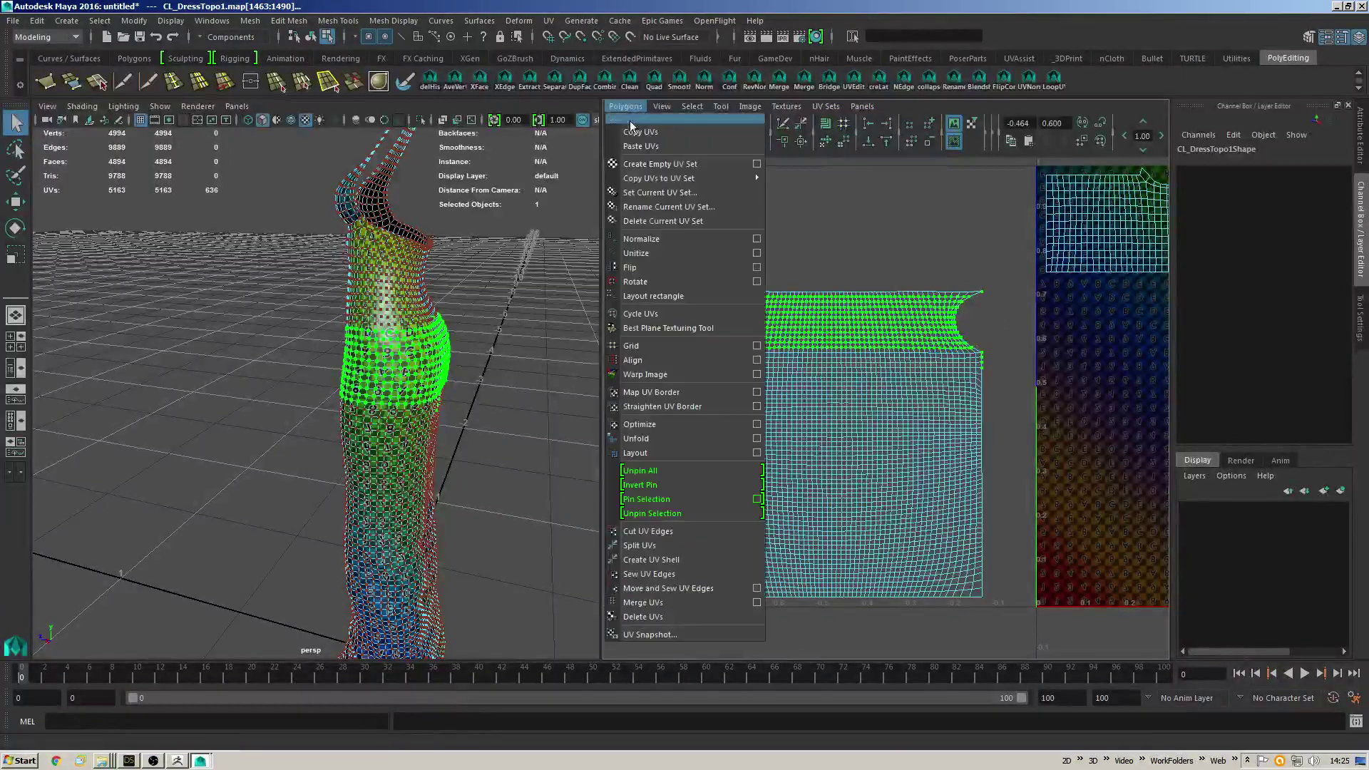
click(663, 405)
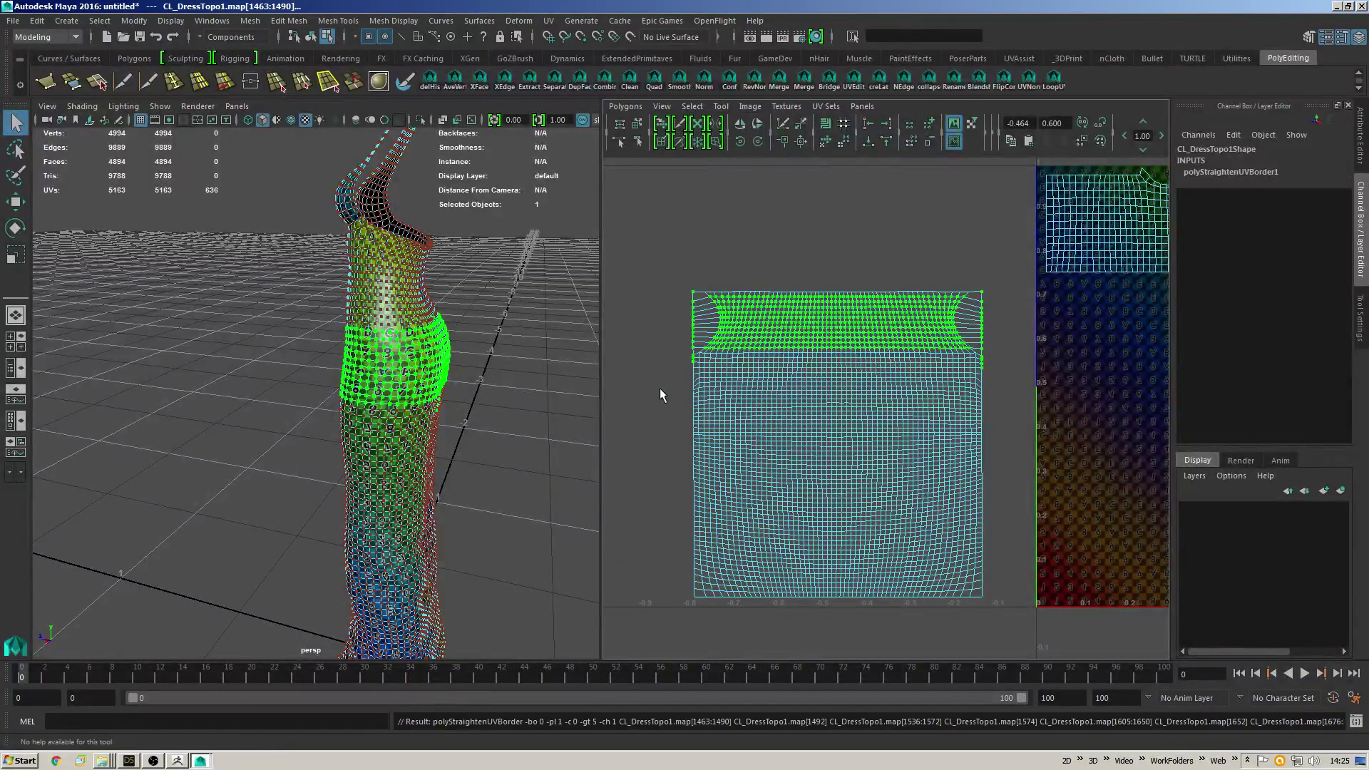
key(shift+period)
click(843, 140)
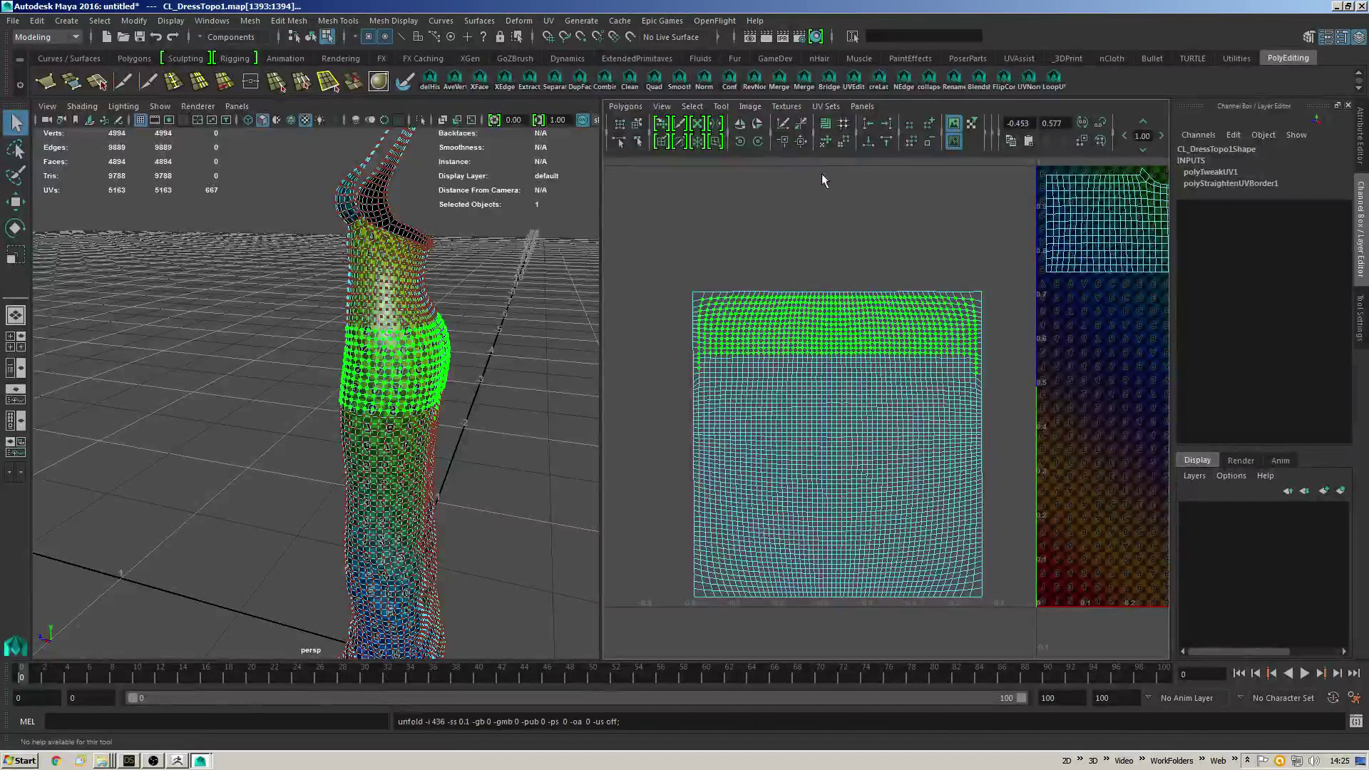
click(843, 139)
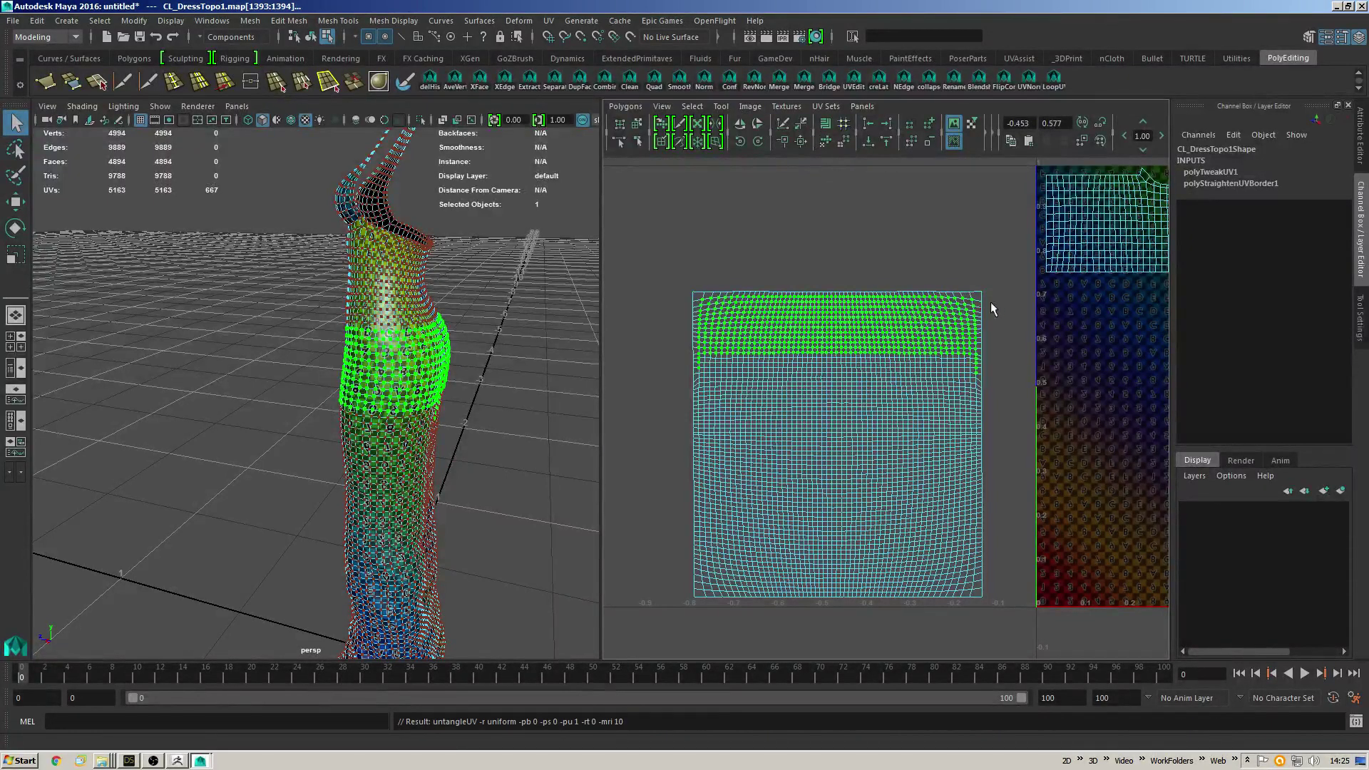
Optimize all interior UVs of the skirt shell, leaving out its border UVs.
drag(987, 319, 624, 589)
key(ctrl+less)
click(845, 141)
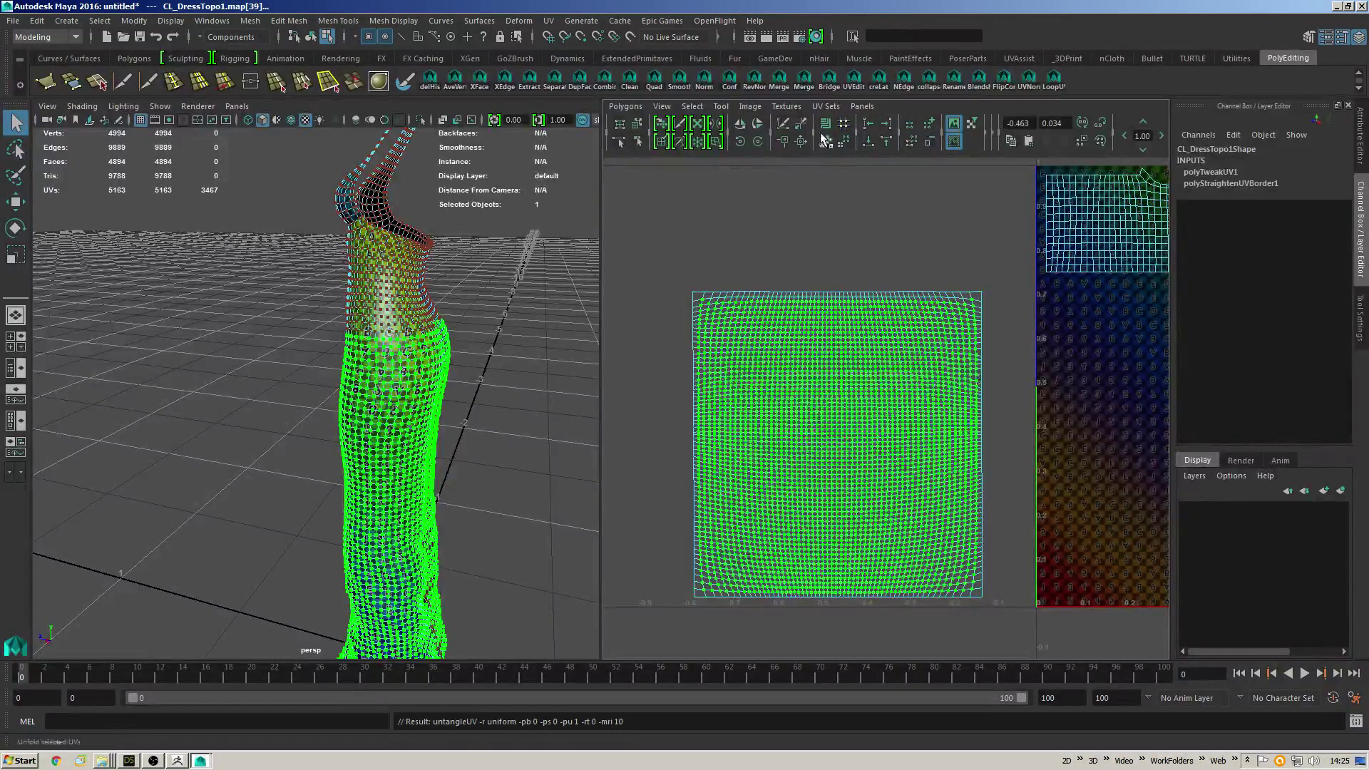
click(844, 143)
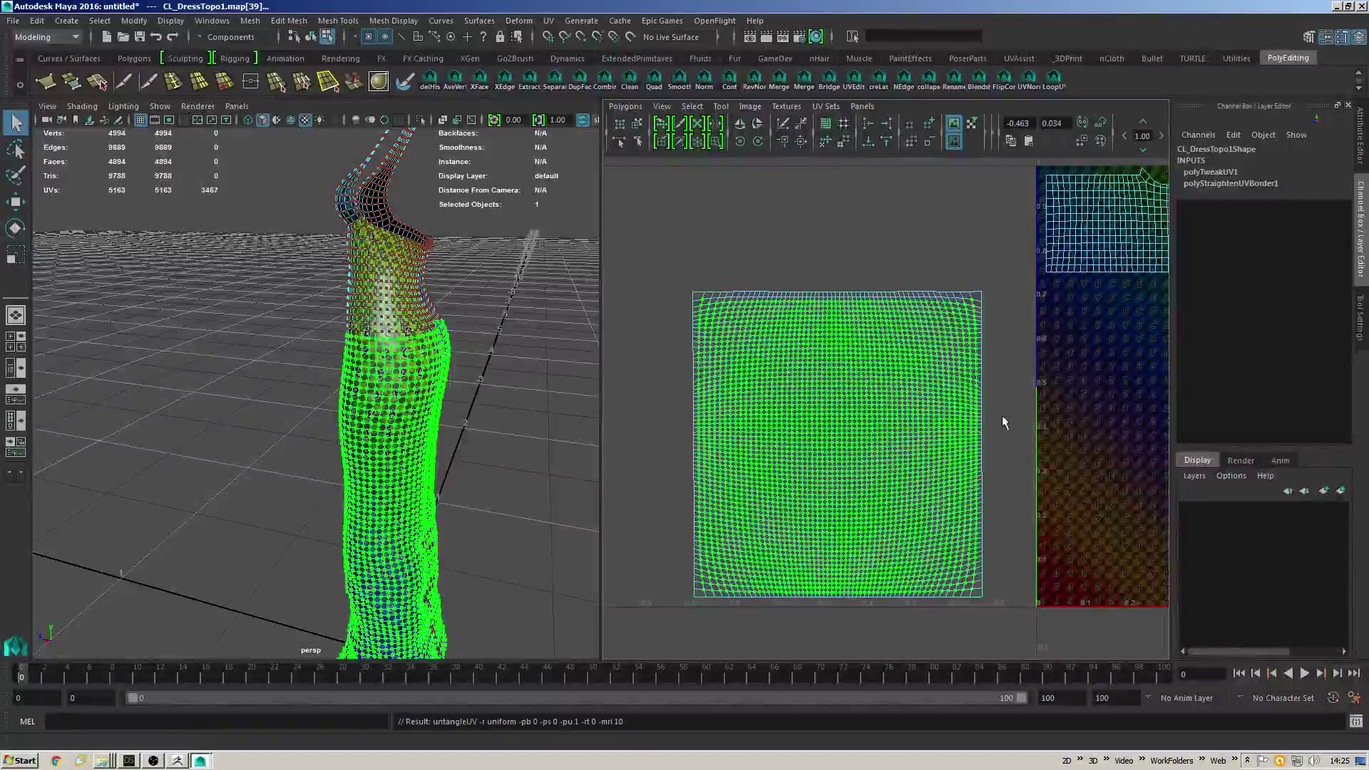
Unfold and optimize a band of UVs across the lower part of the skirt shell, just above its bottom border.
alt+middle_drag(1026, 449, 989, 436)
click(996, 436)
drag(932, 492, 633, 556)
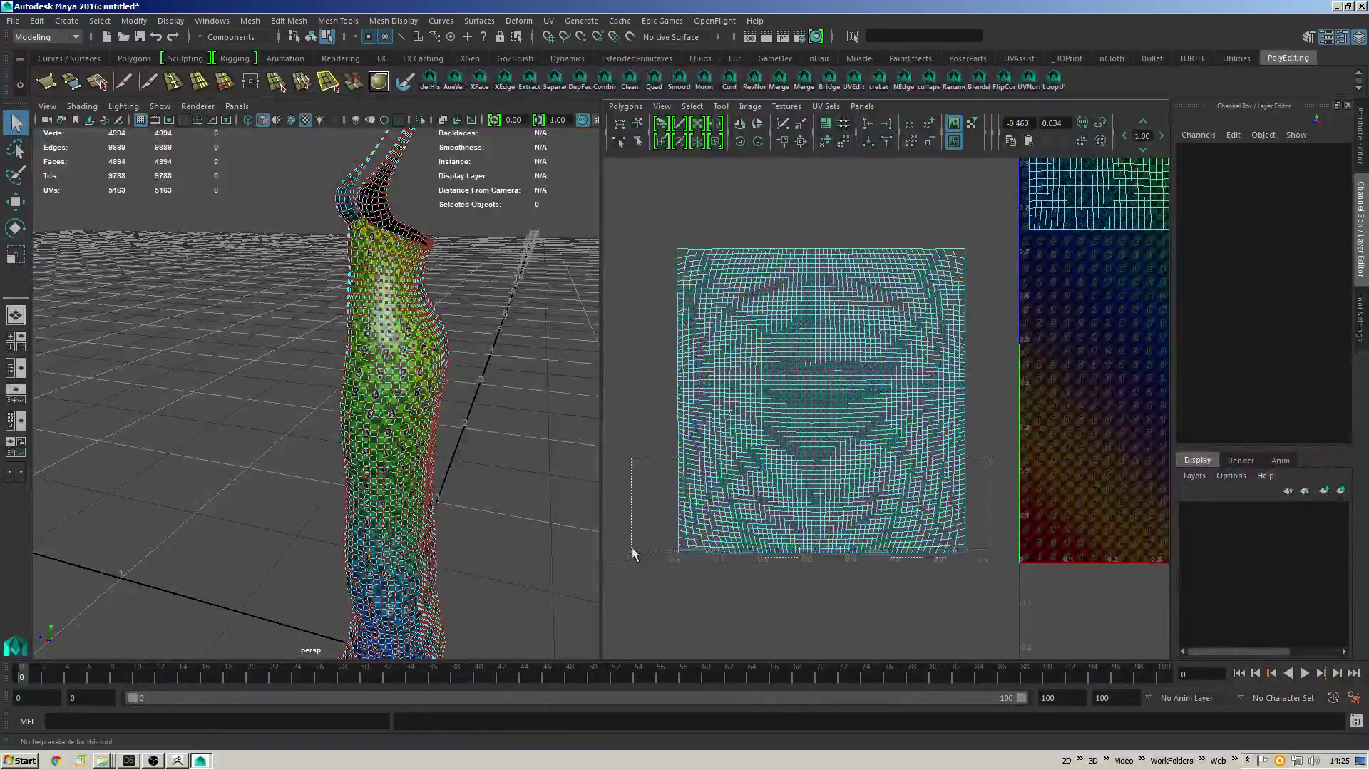
click(845, 141)
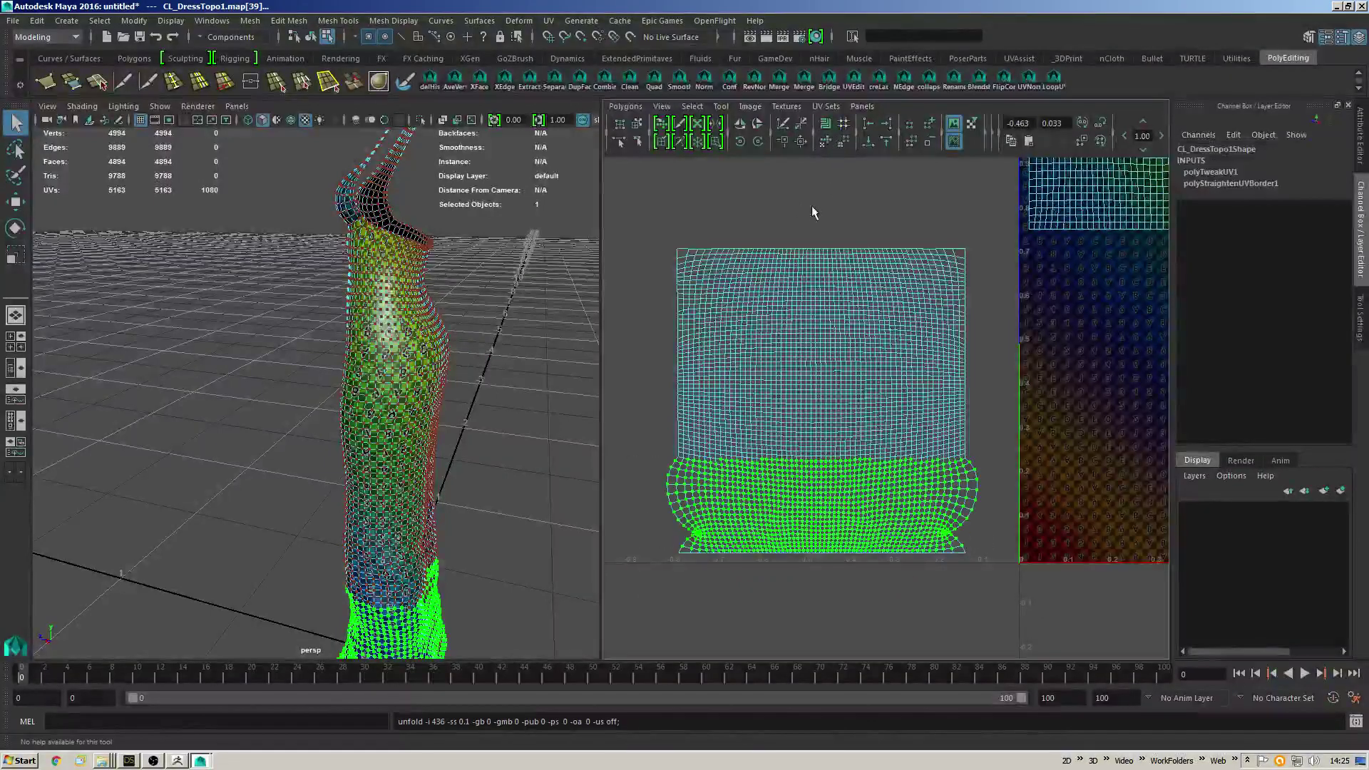
click(844, 142)
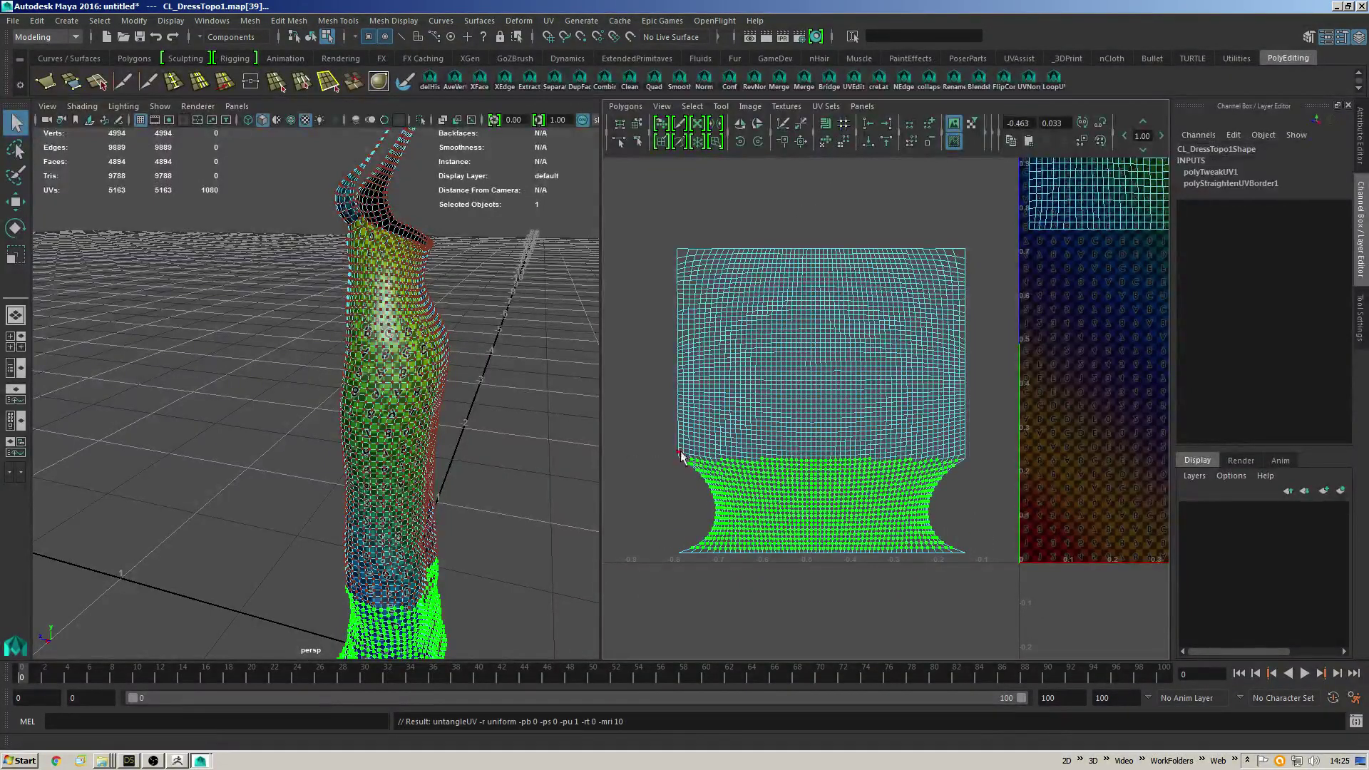
Straighten the side borders of the skirt shell's lower band, then unfold and optimize the band's UVs.
shift+drag(681, 453, 659, 479)
shift+drag(682, 544, 656, 562)
shift+drag(981, 433, 959, 562)
click(626, 106)
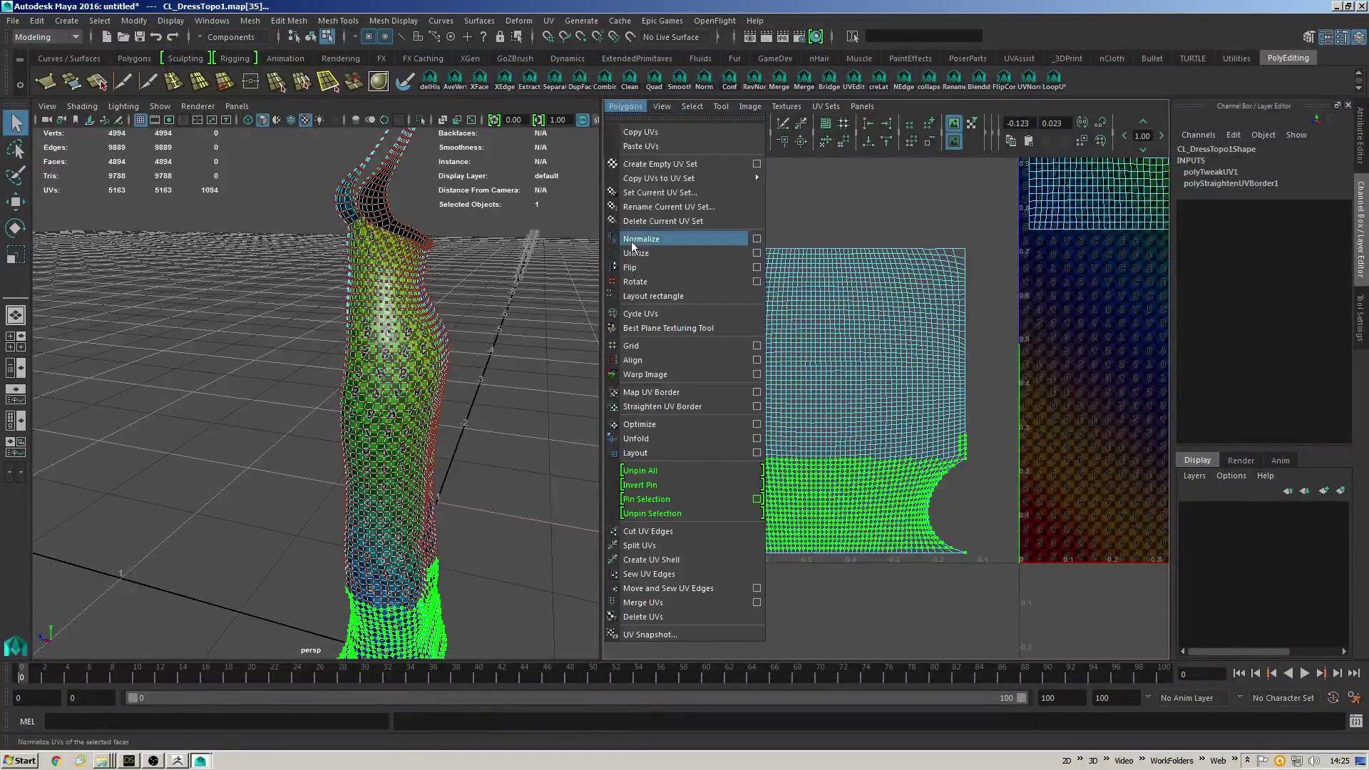
click(652, 408)
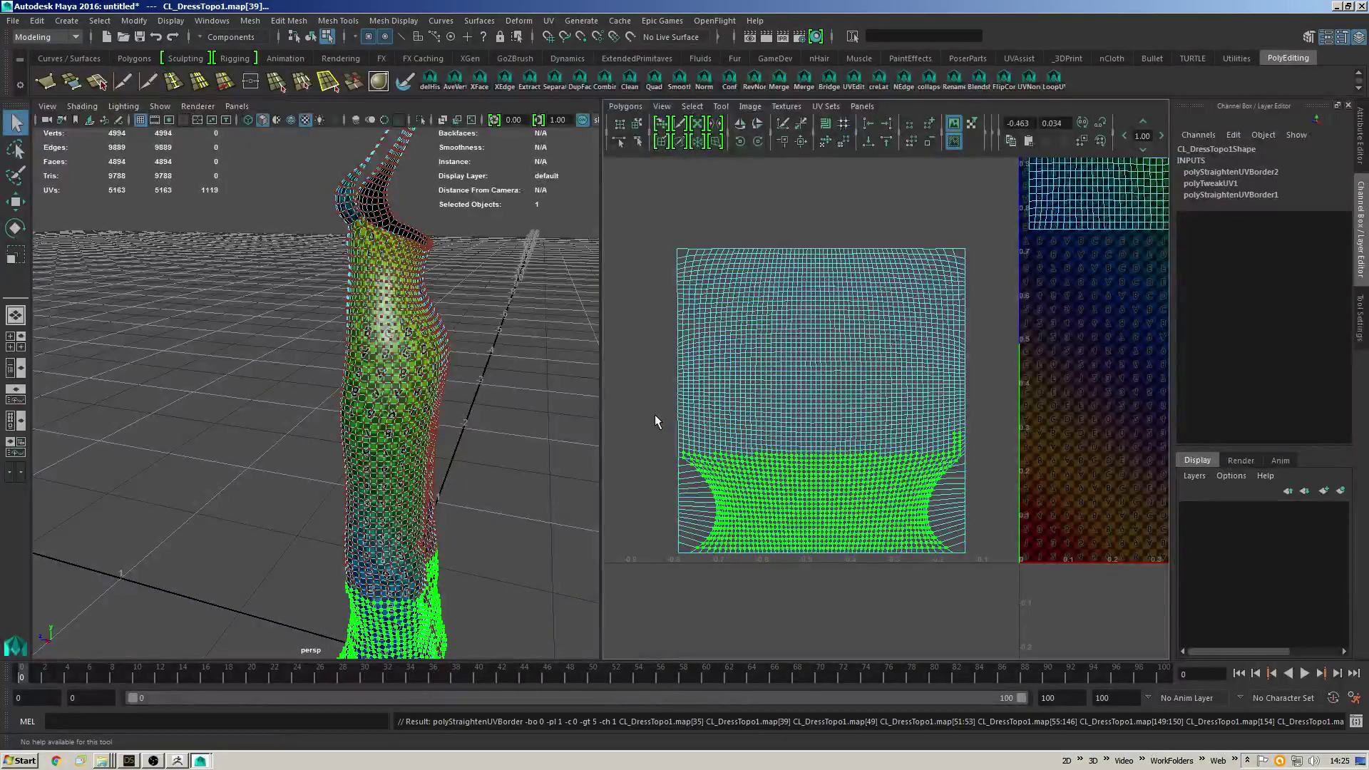
click(825, 143)
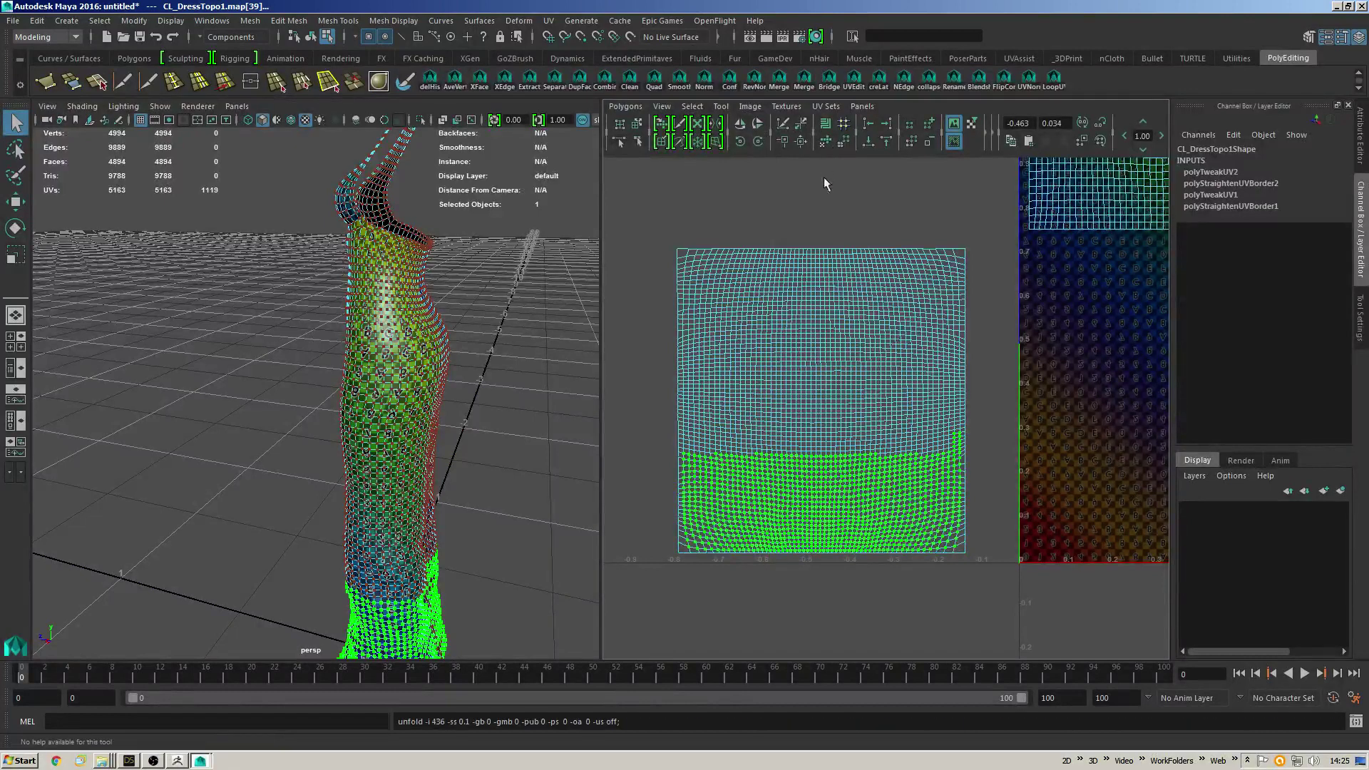
click(844, 142)
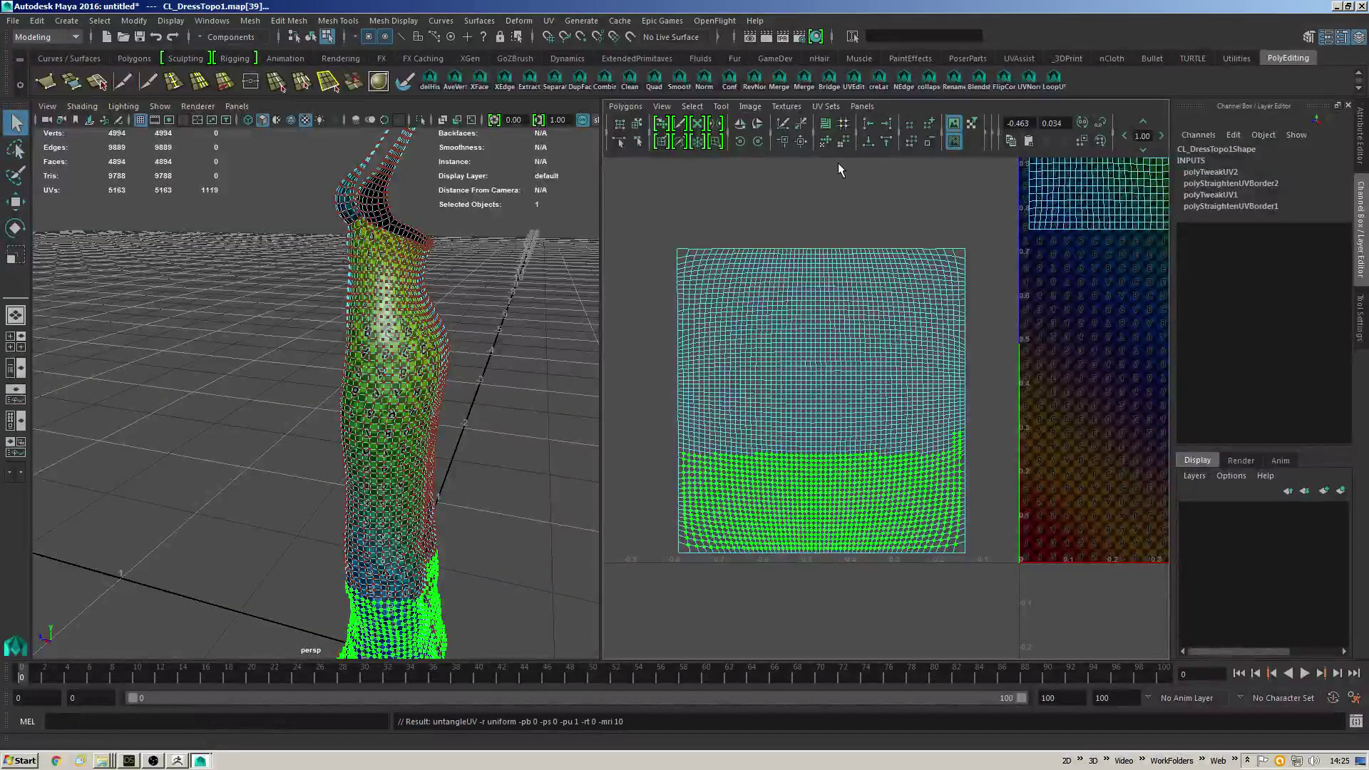
Move the whole skirt shell into the main UV tile, below the bodice shell and beside the two strap shells.
click(1011, 372)
alt+right_drag(1010, 372, 896, 365)
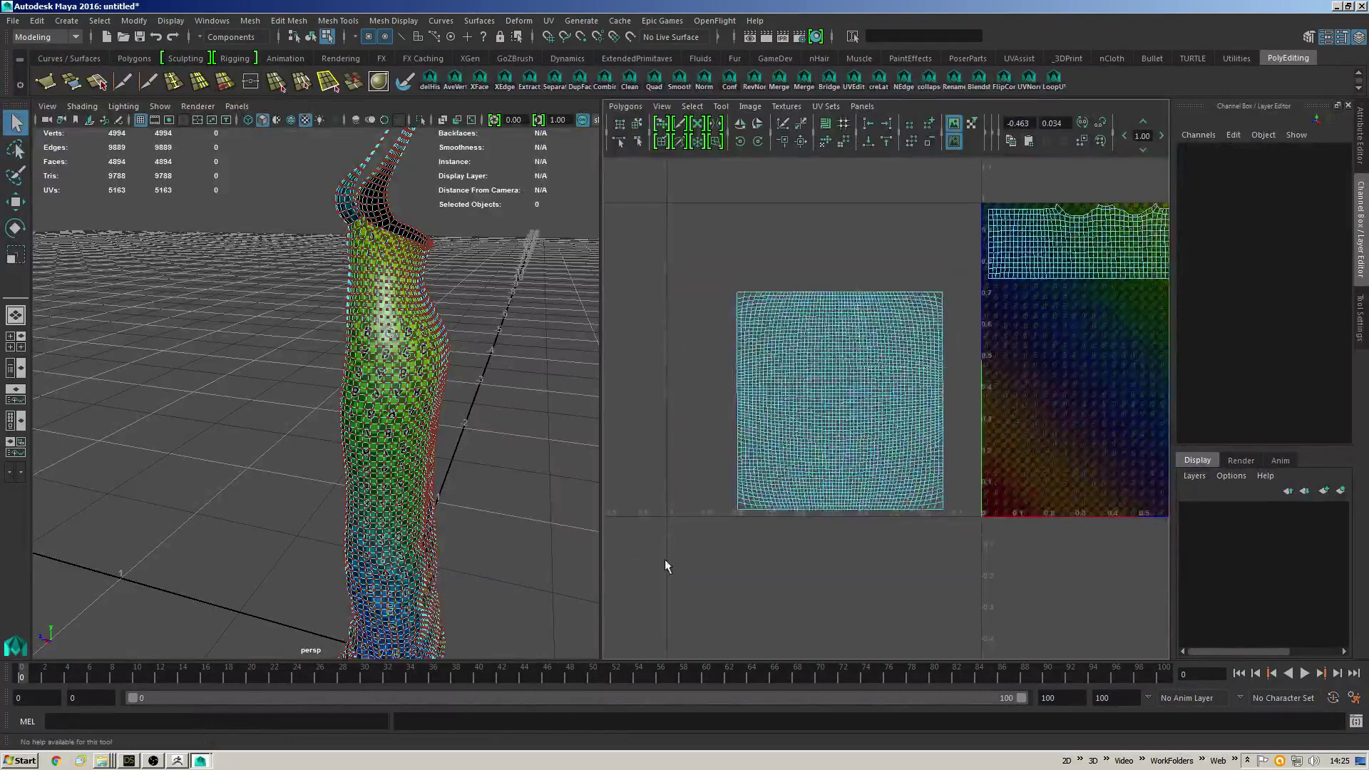
alt+middle_drag(664, 566, 533, 565)
double_click(810, 418)
key(w)
drag(810, 418, 1072, 414)
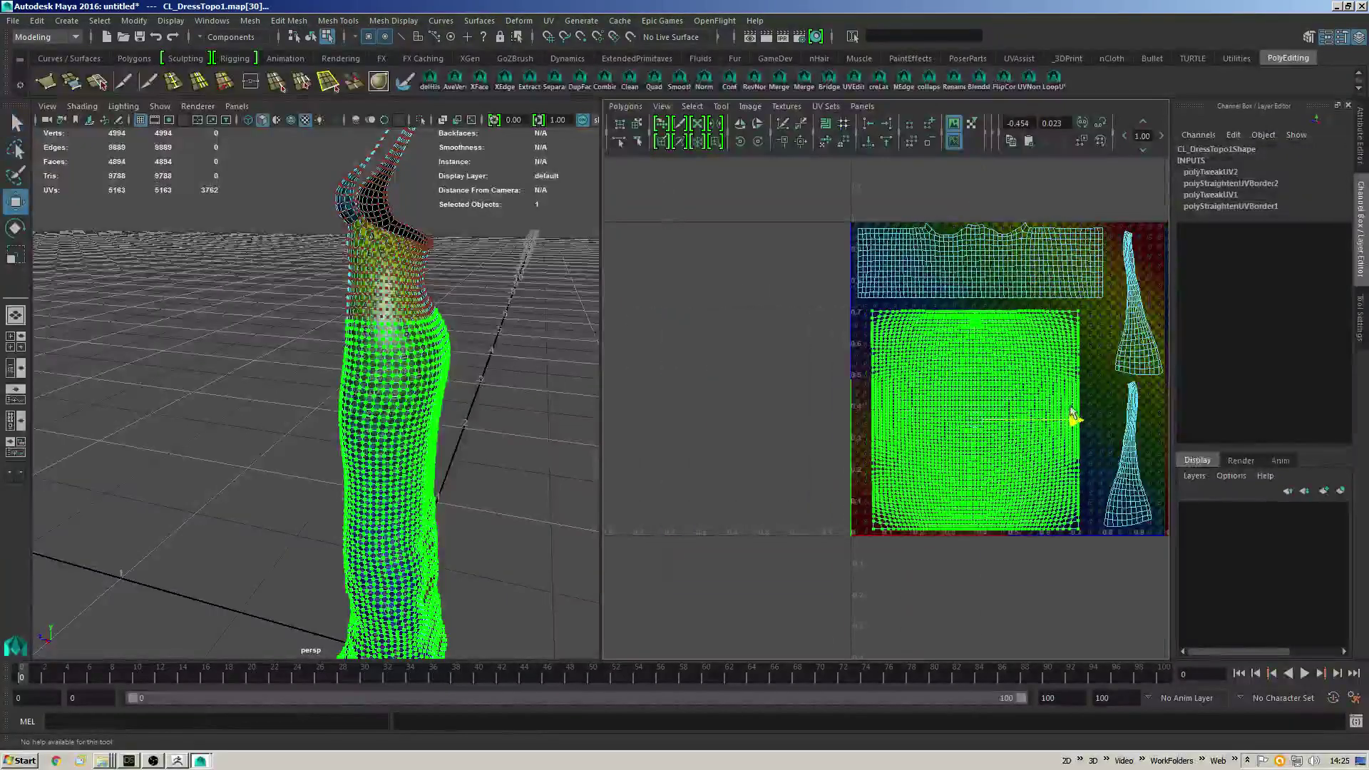
Enlarge the skirt shell and stretch it horizontally to match the width of the bodice shell above it.
key(r)
drag(972, 419, 981, 419)
key(w)
key(r)
drag(1077, 419, 1087, 422)
Normalize the UVs of all the dress shells together to the texture tile.
drag(926, 291, 1057, 412)
ctrl+right_drag(994, 388, 993, 428)
alt+middle_drag(1126, 271, 989, 300)
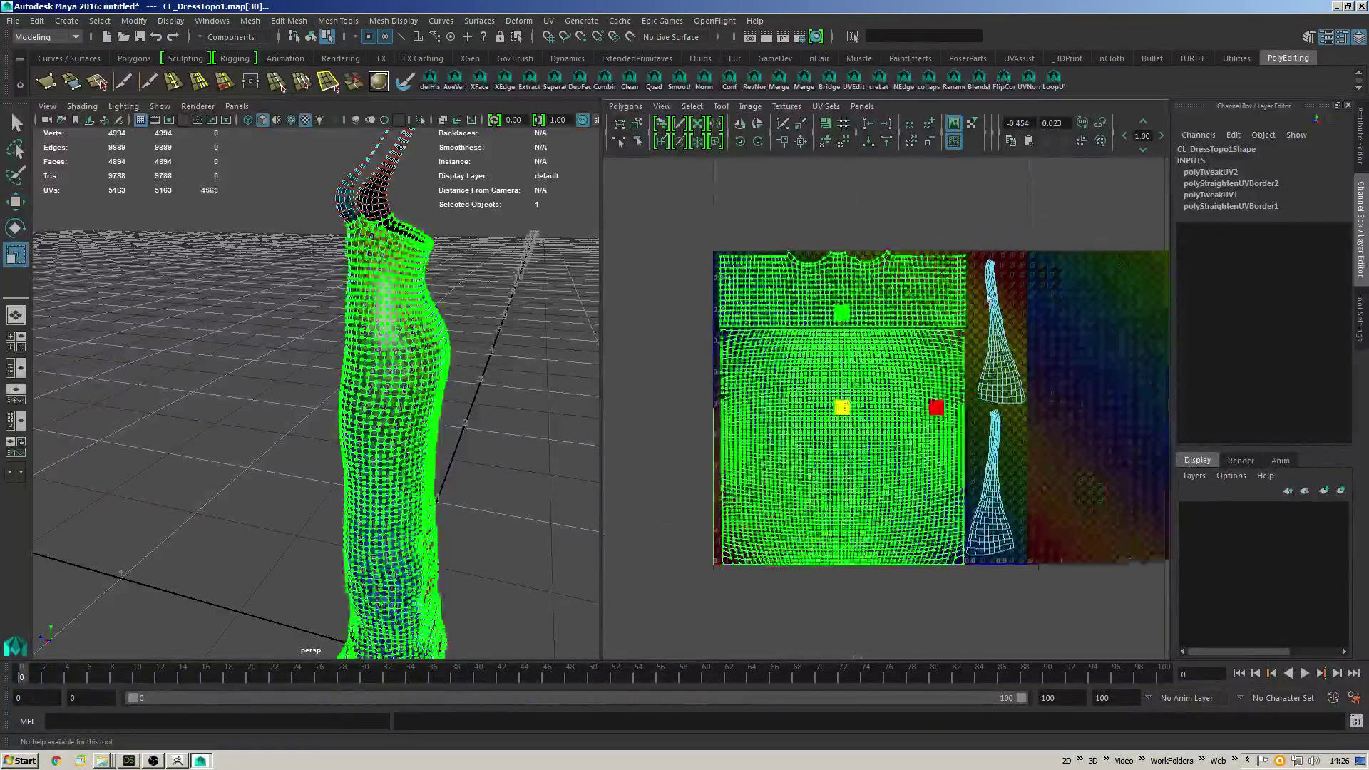
drag(1055, 224, 683, 591)
click(623, 106)
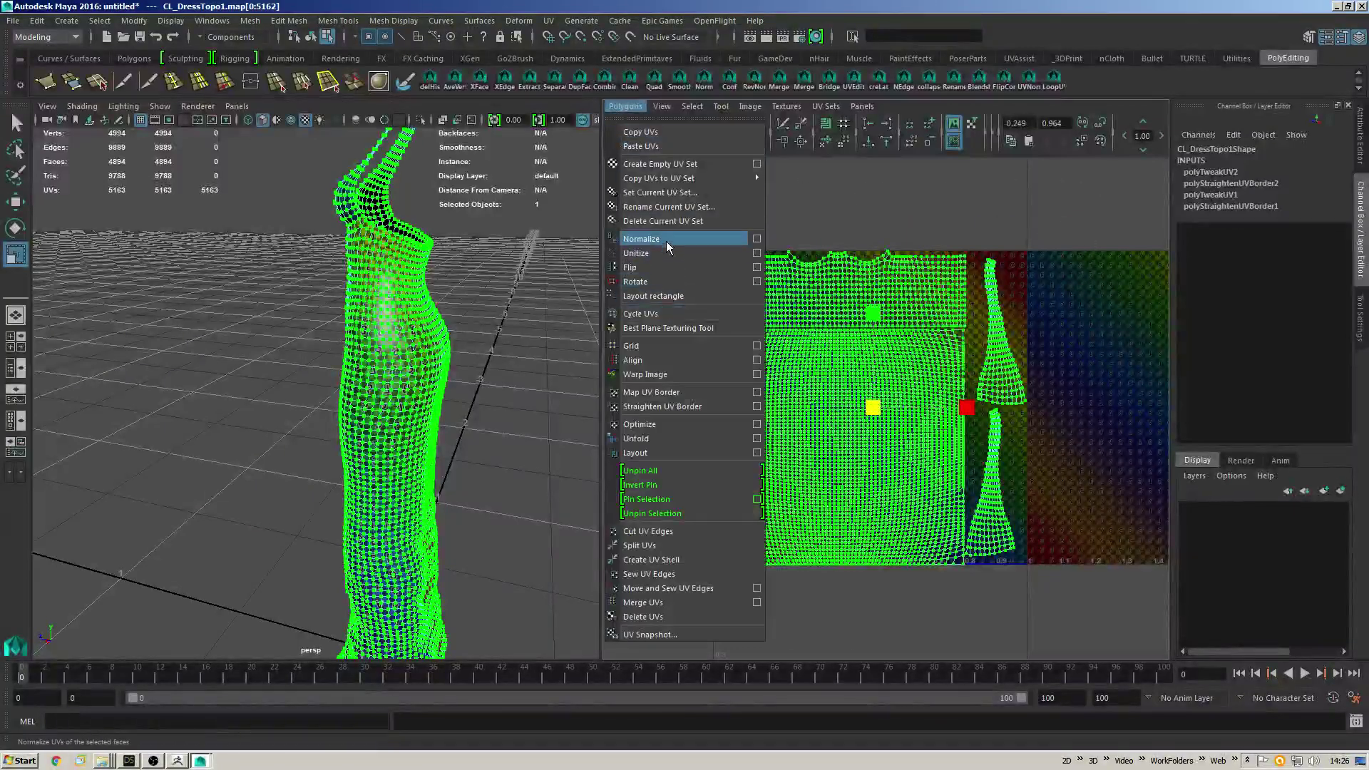
click(666, 241)
Scale all the dress's UVs down slightly so they sit just inside the texture tile's edges.
click(1044, 216)
drag(1044, 216, 618, 591)
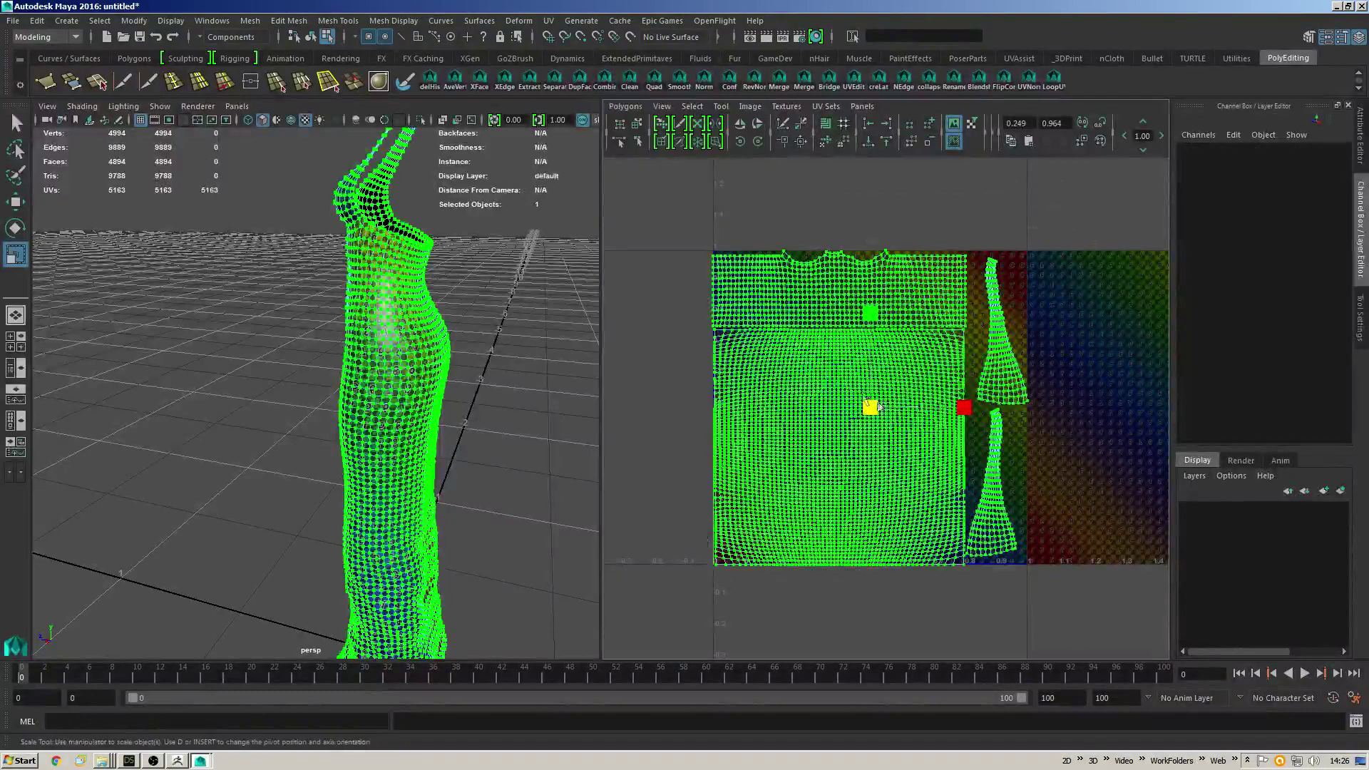
drag(878, 408, 806, 448)
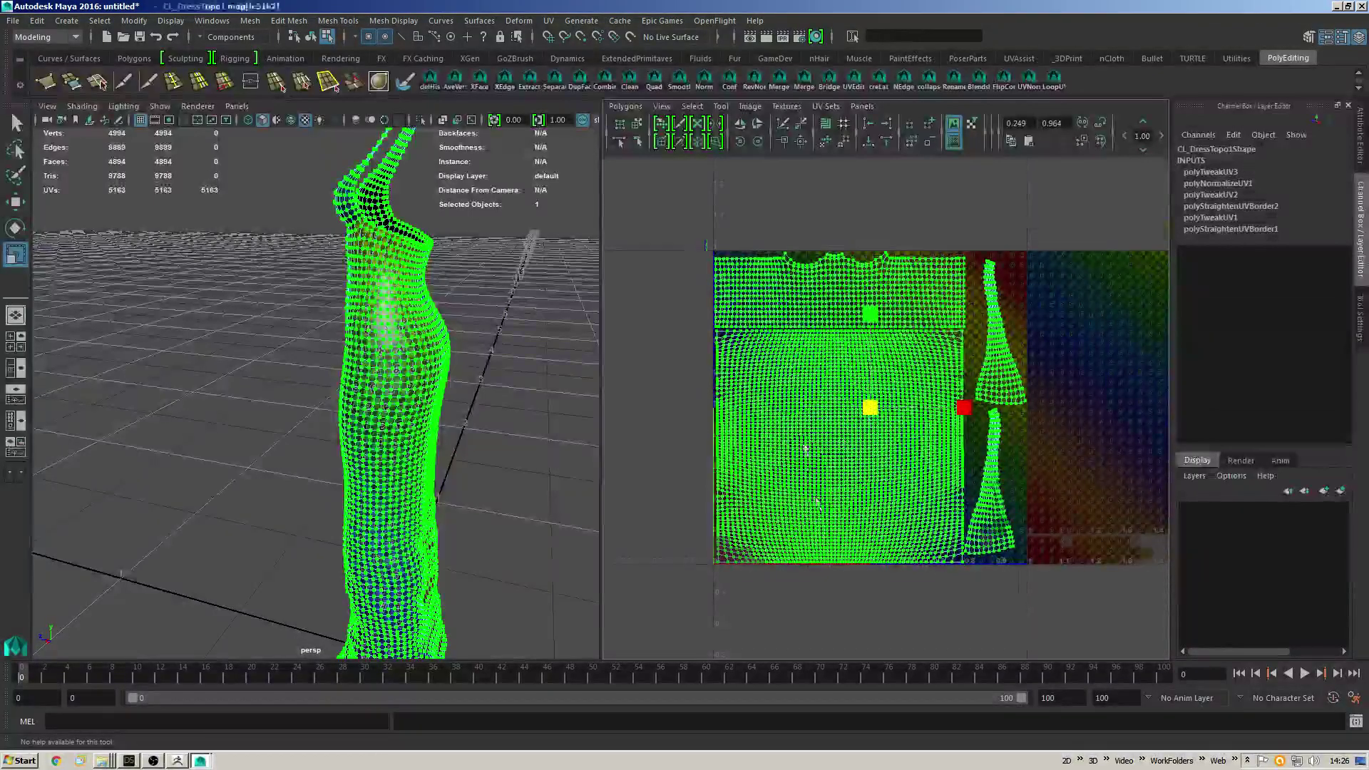
key(q)
Unfold all the skirt shell's UVs except those on its left and right borders.
alt+right_drag(943, 524, 950, 465)
alt+middle_drag(951, 464, 1006, 460)
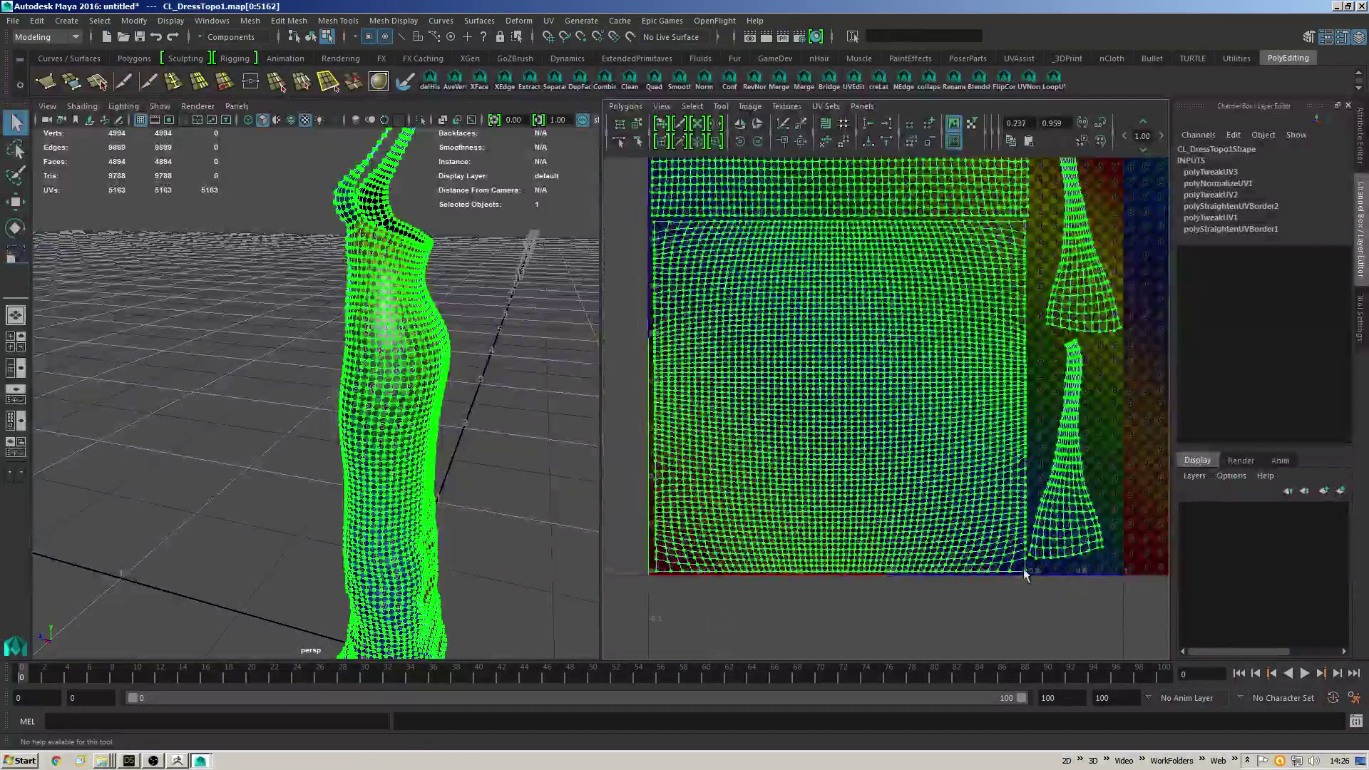
right_drag(1014, 259, 1012, 229)
click(1011, 258)
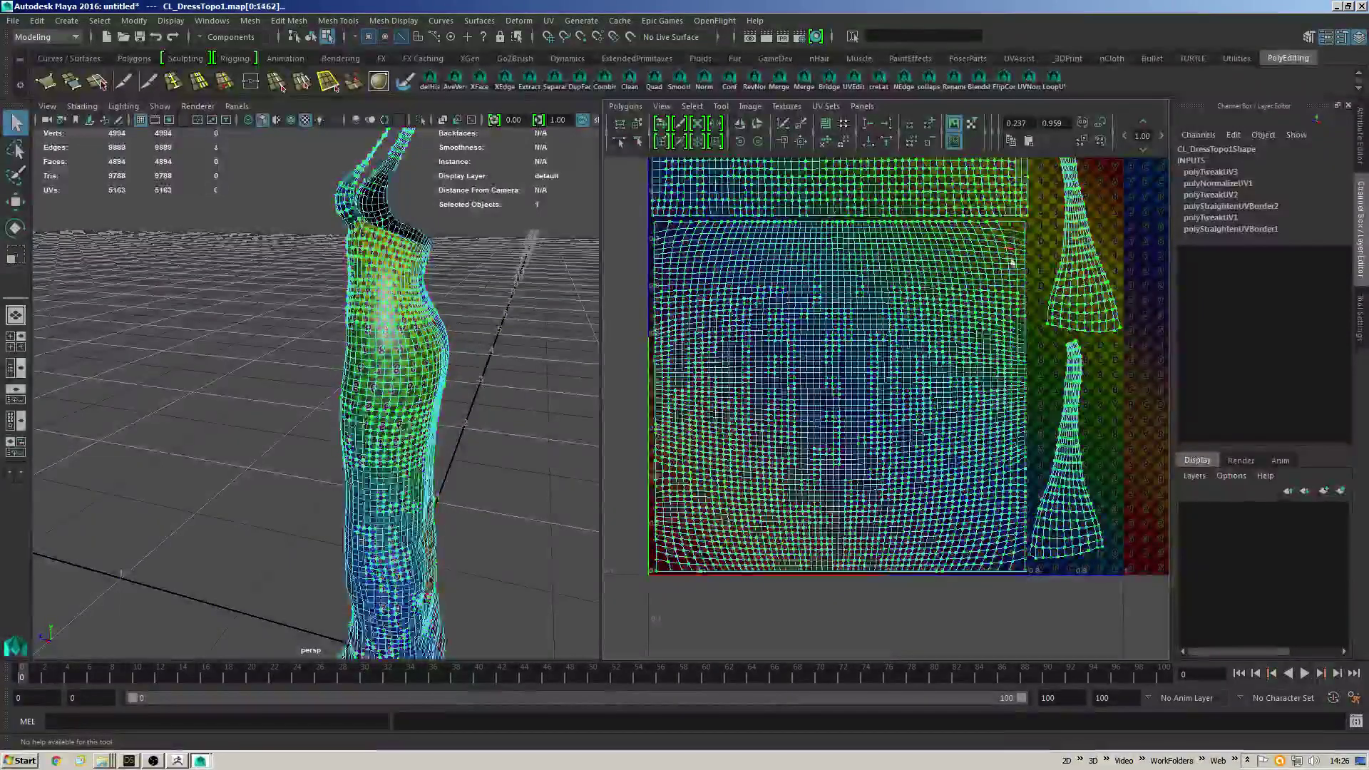
click(689, 240)
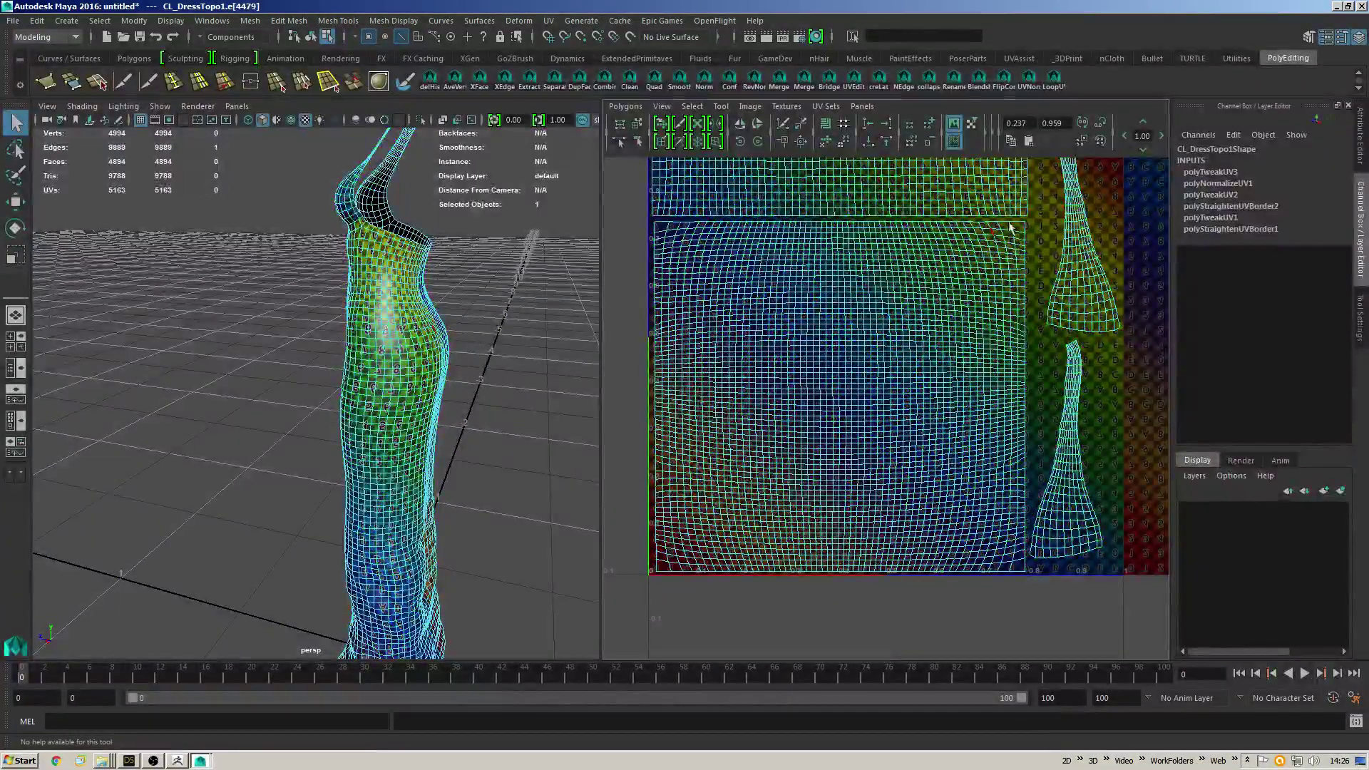
right_drag(1009, 222, 1020, 222)
drag(1020, 217, 657, 587)
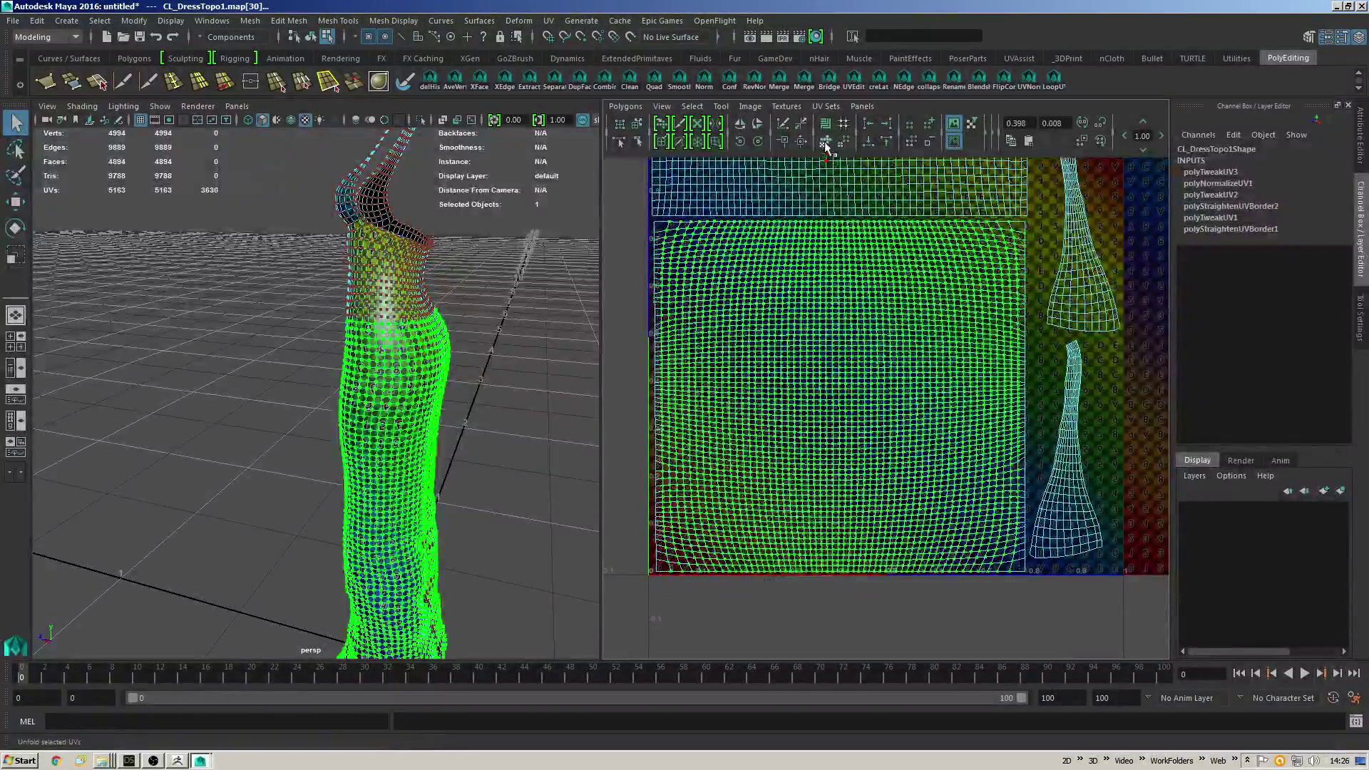
click(826, 147)
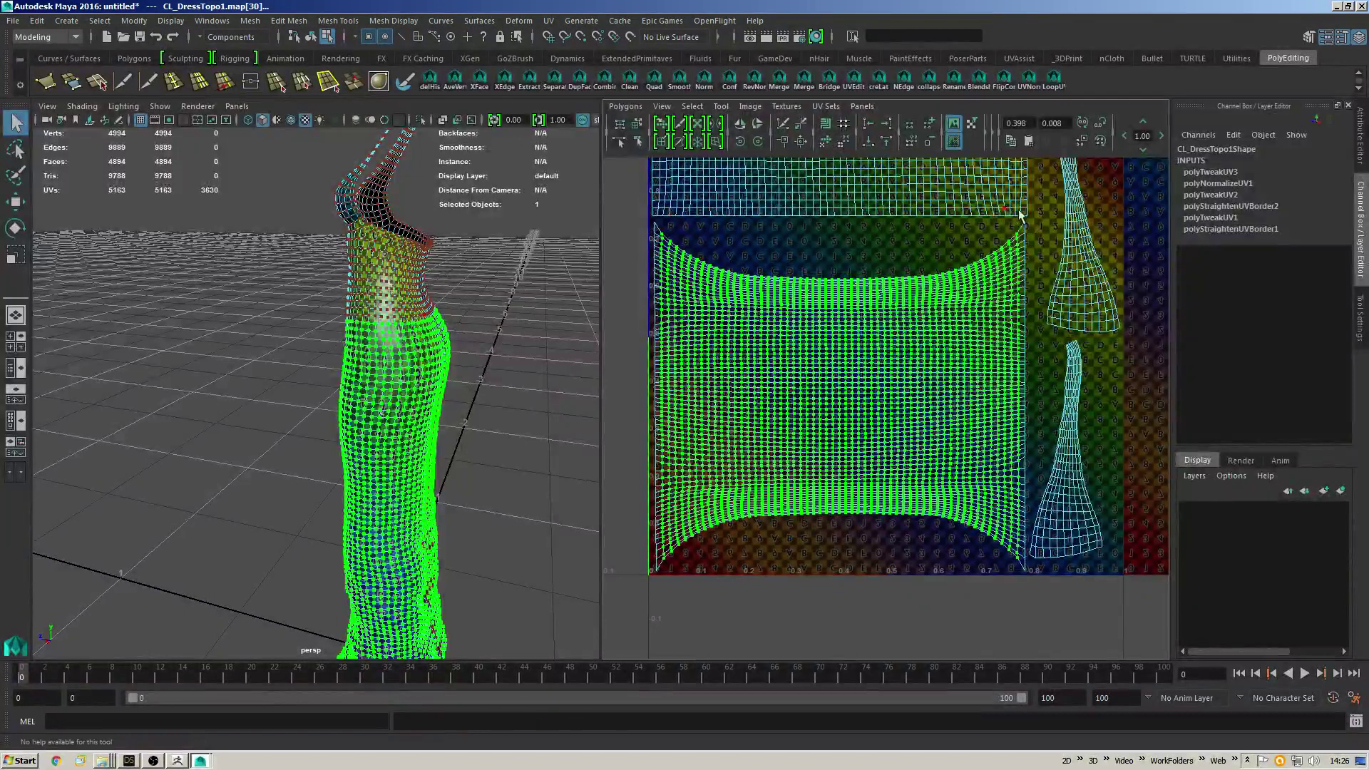
Straighten the skirt shell's top and bottom borders including the corner UVs, then unfold and optimize the interior UVs.
shift+drag(638, 228, 638, 227)
shift+drag(645, 567, 1032, 597)
click(625, 105)
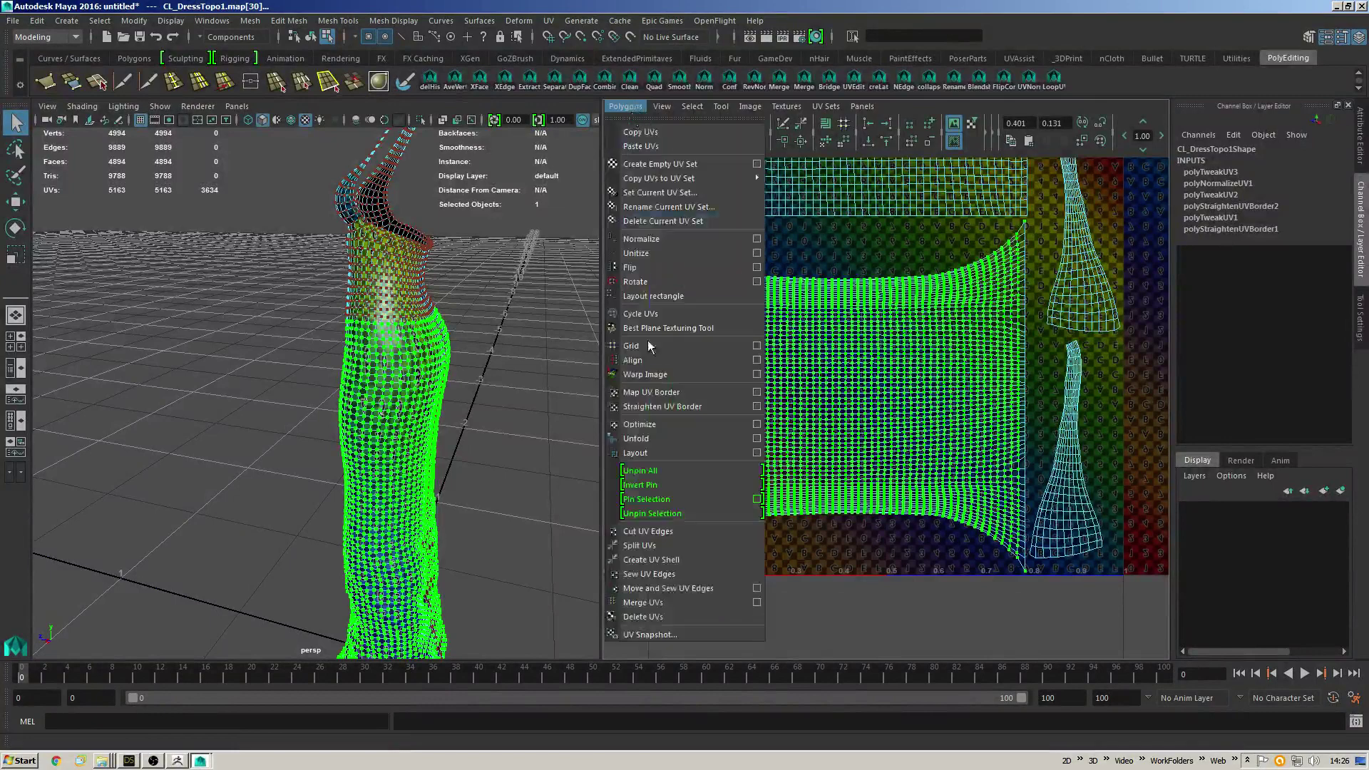
click(681, 318)
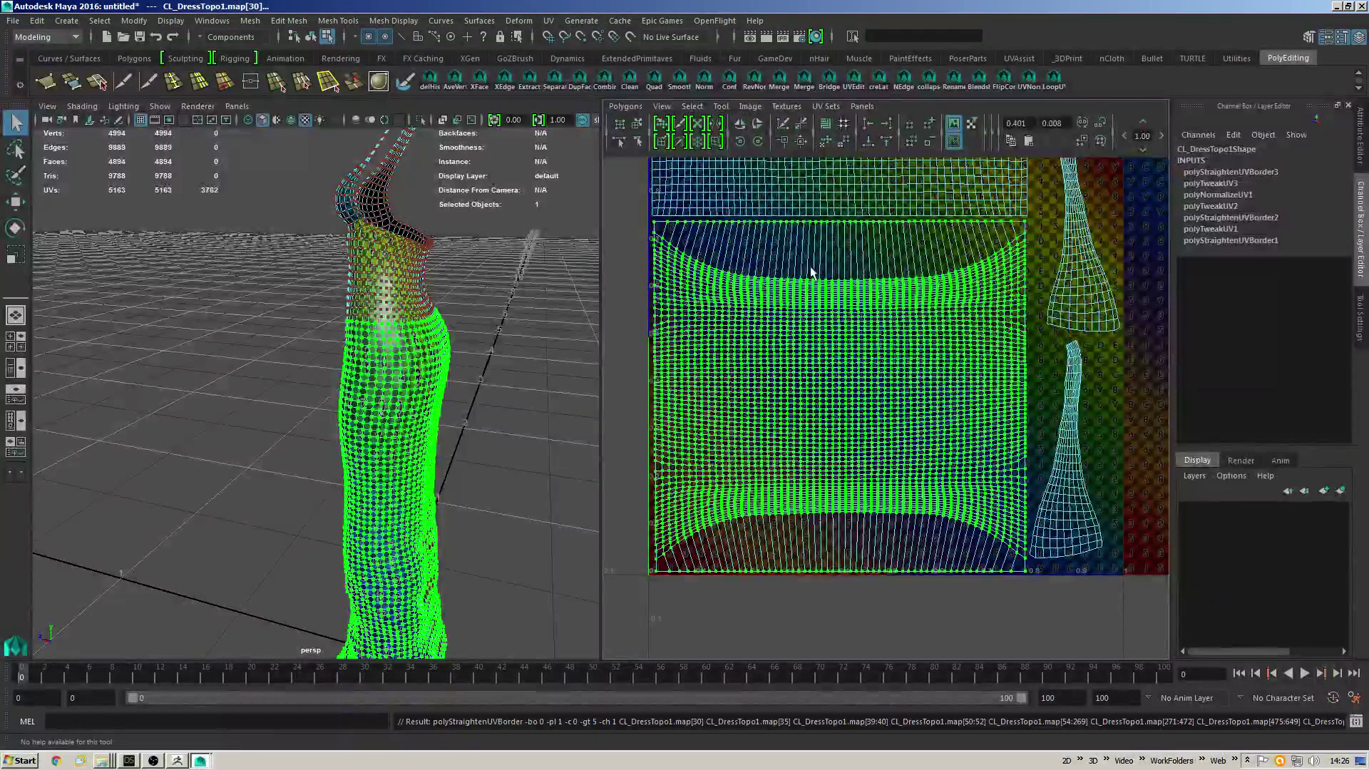
click(827, 140)
click(843, 141)
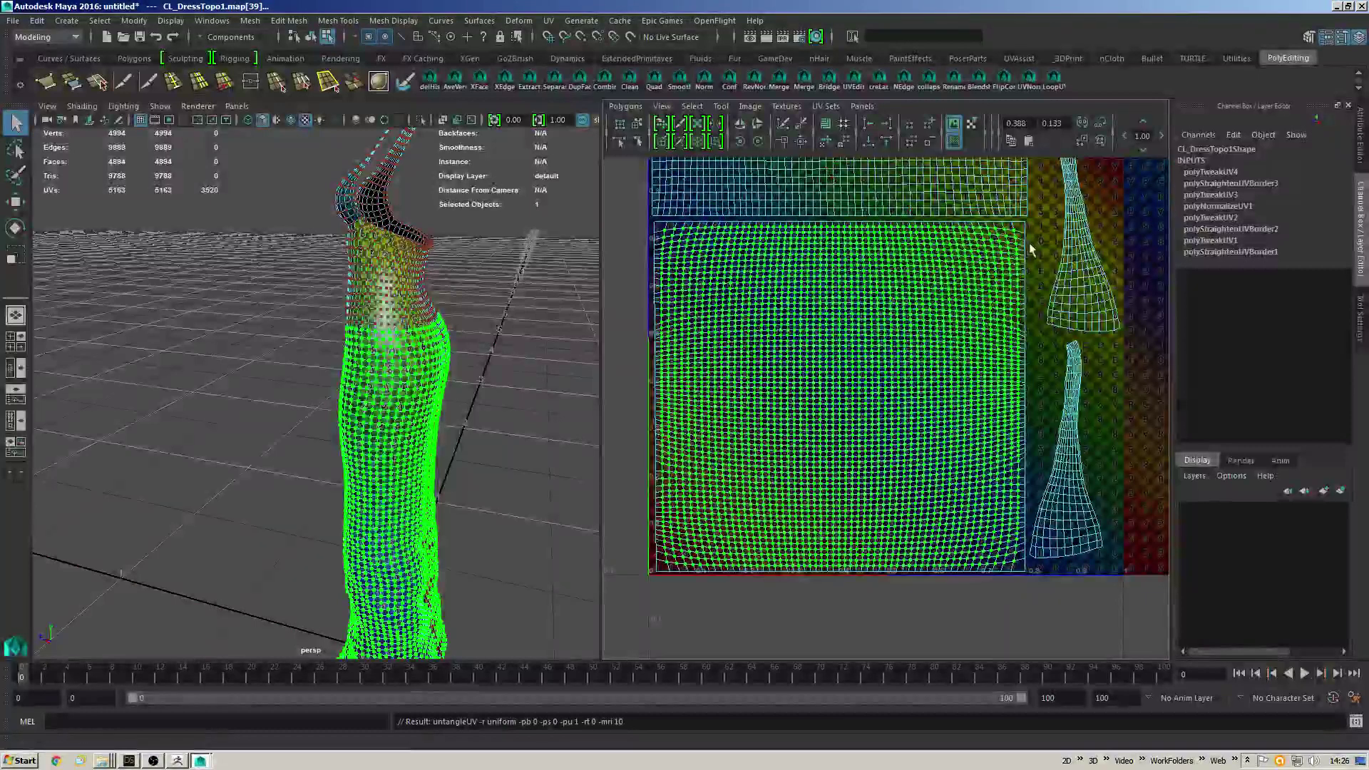
Unfold all the skirt shell's UVs except those on its top and bottom borders.
drag(1030, 227, 612, 570)
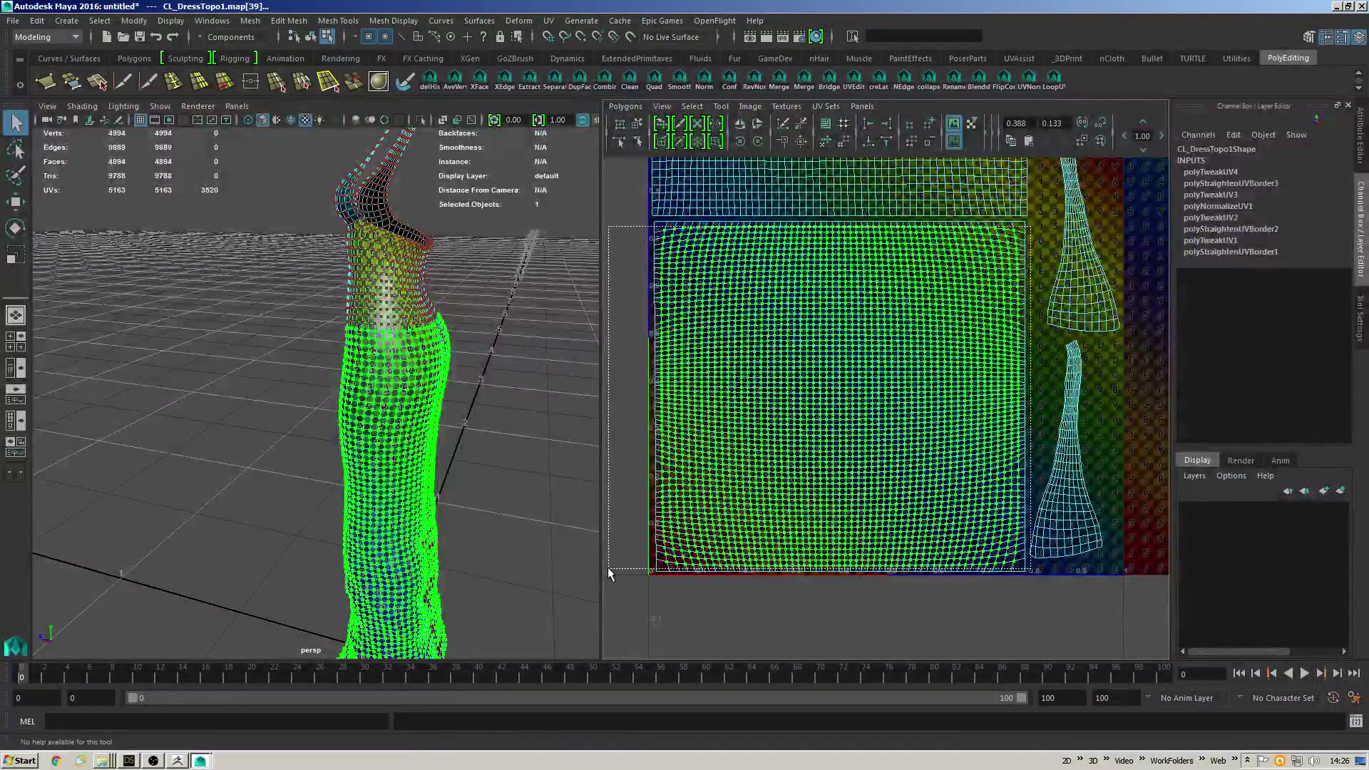
ctrl+click(1029, 556)
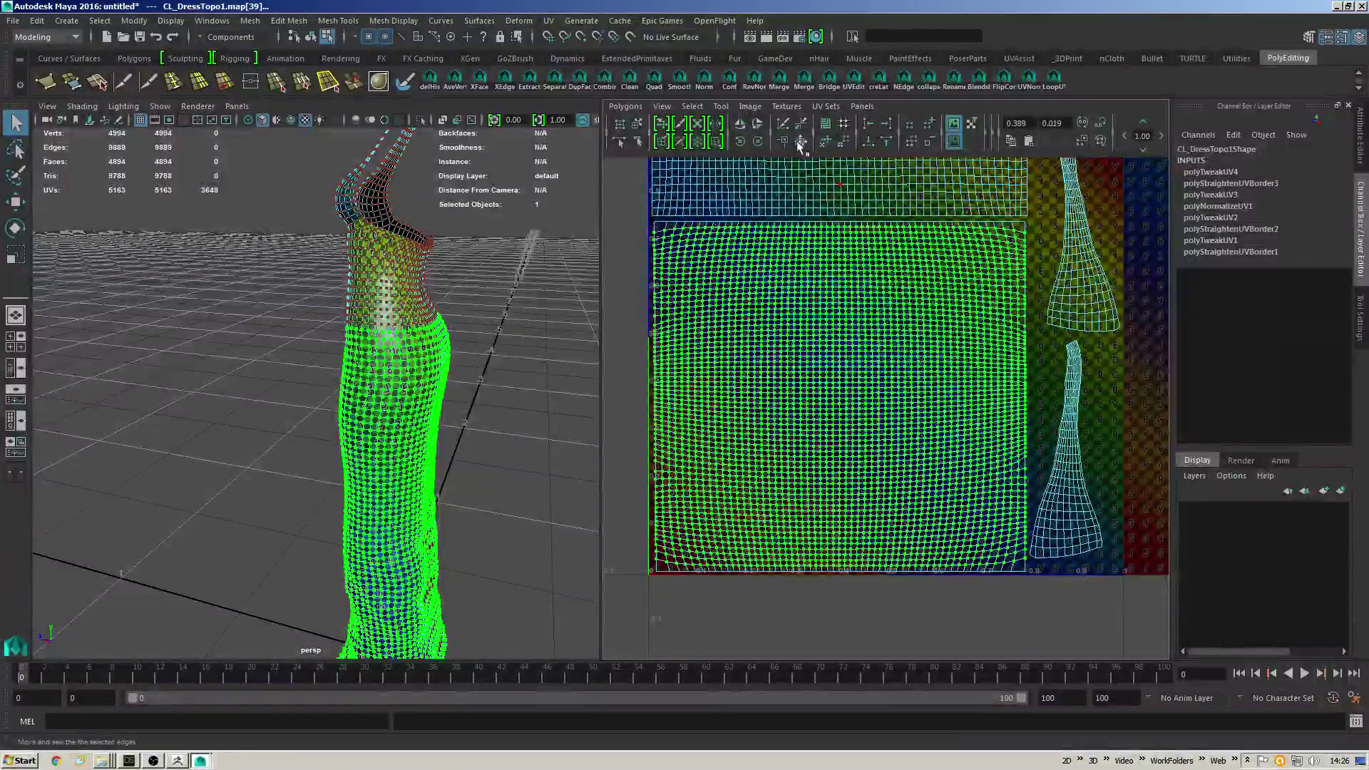
click(825, 143)
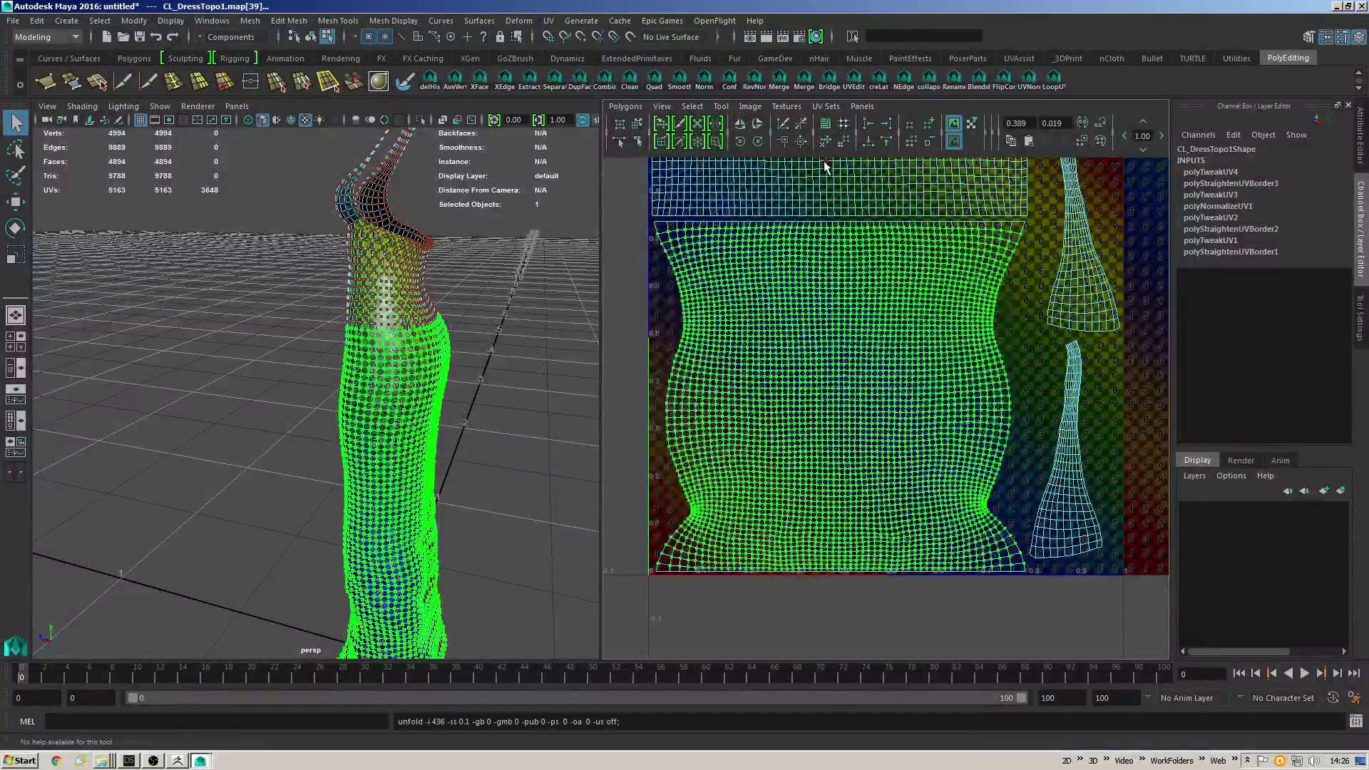
Straighten the skirt shell's side borders including the corner UVs, then unfold the interior UVs and optimize them.
shift+drag(662, 218, 640, 228)
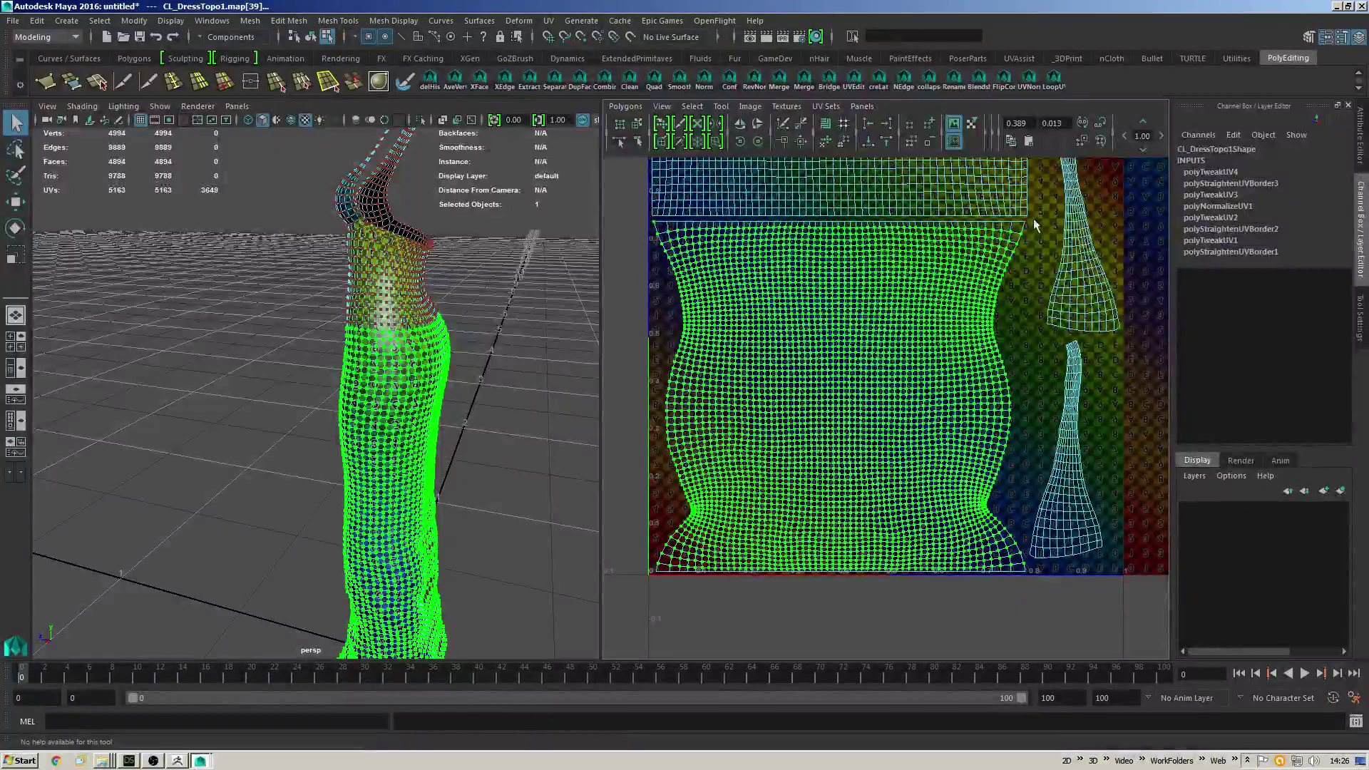
shift+click(660, 573)
click(625, 105)
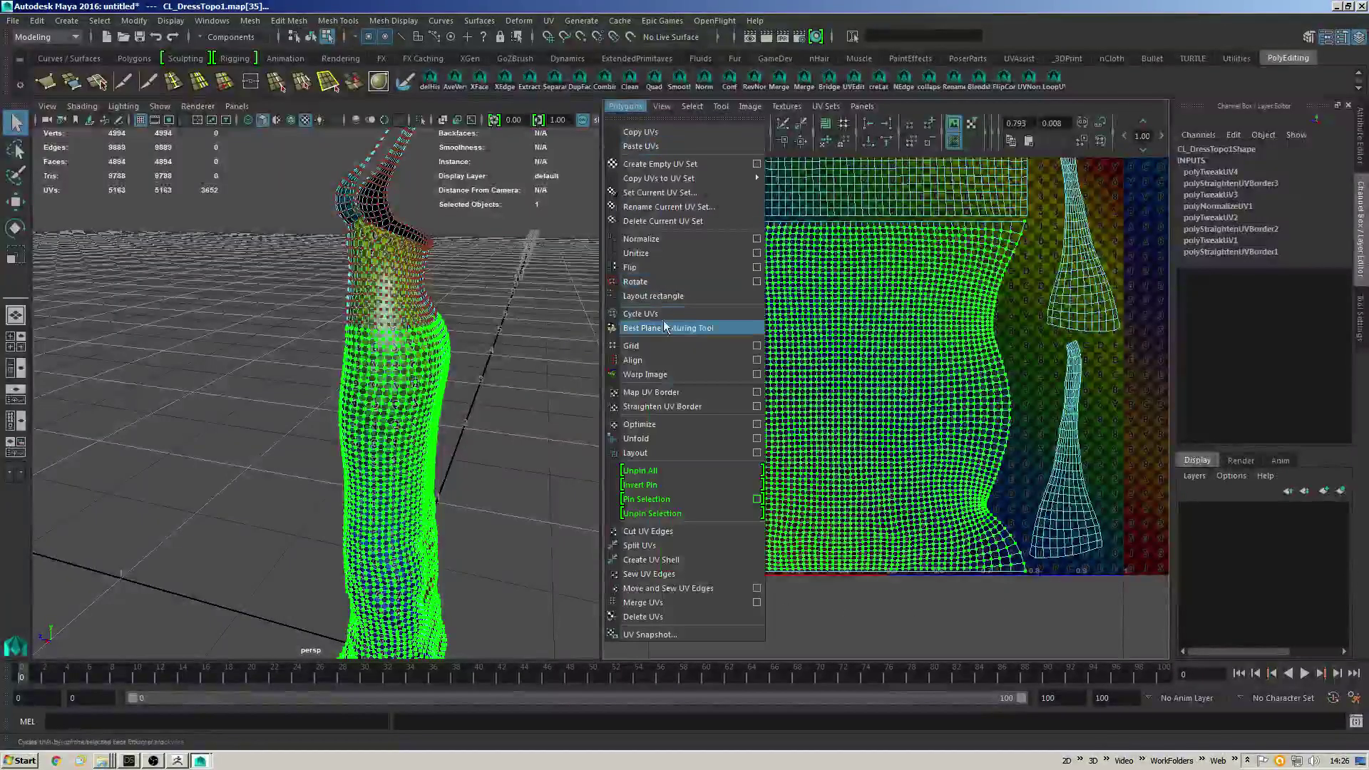
click(663, 407)
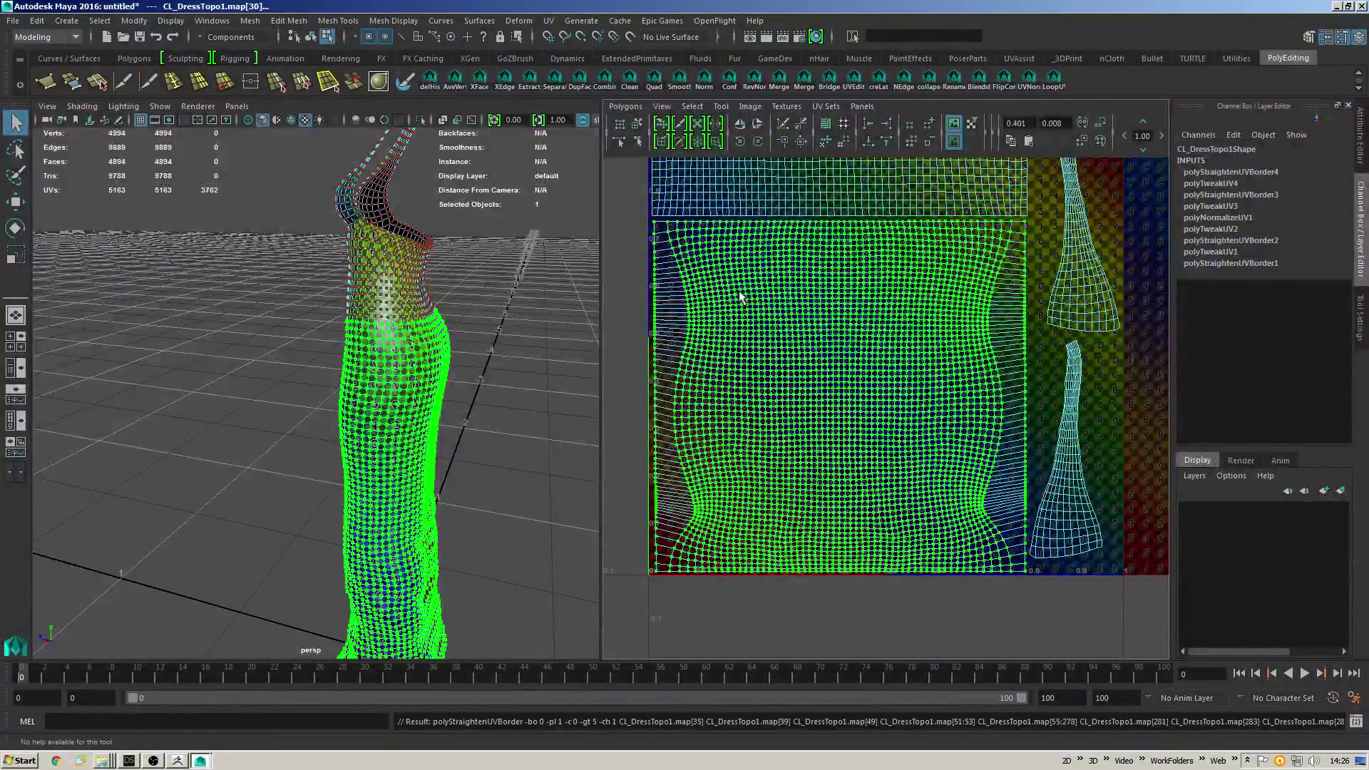
click(828, 140)
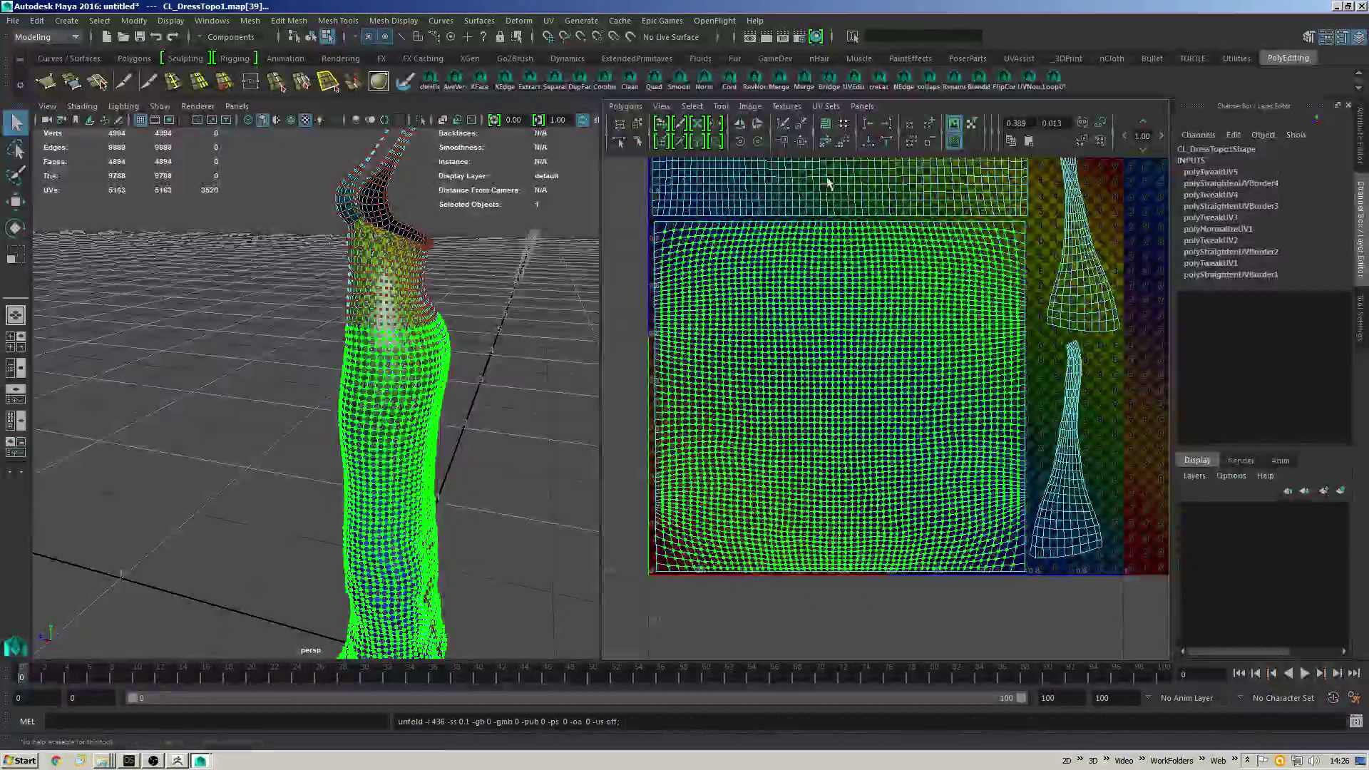
click(847, 143)
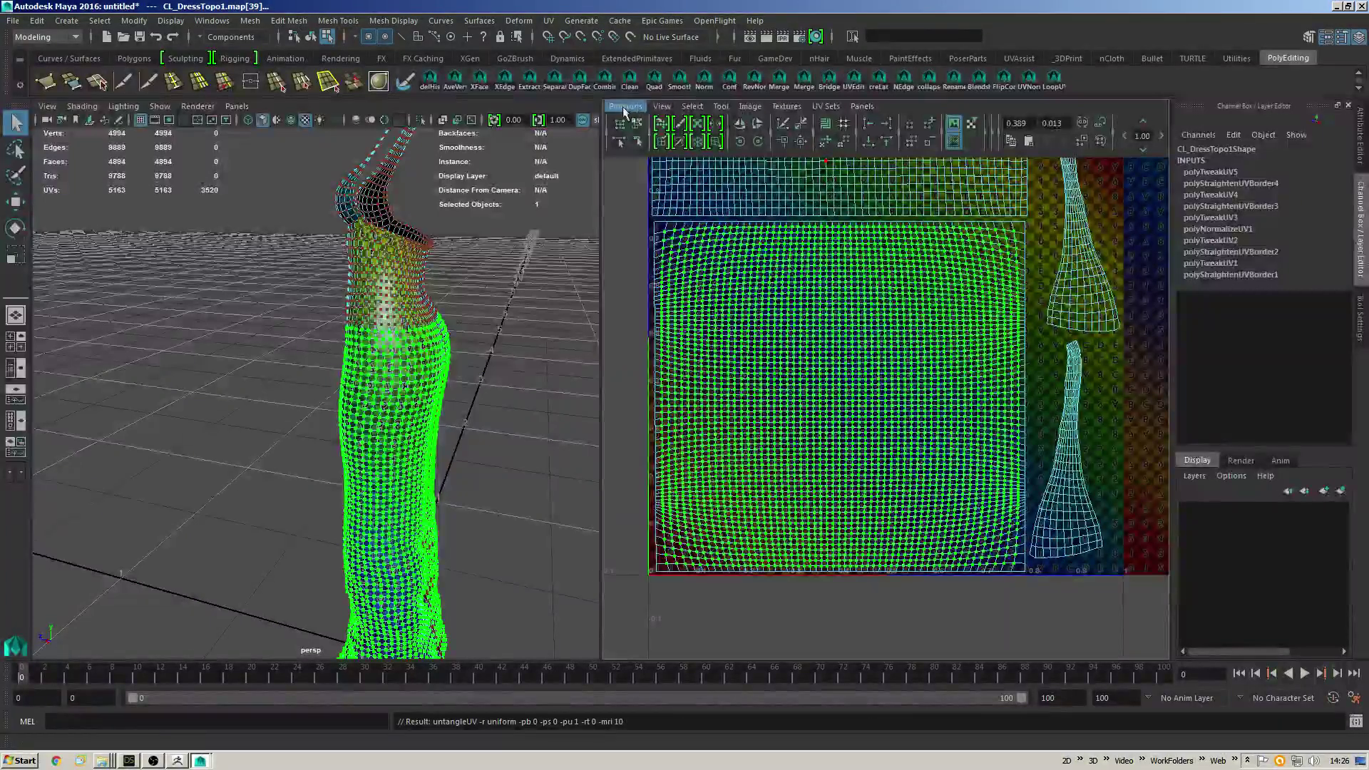
click(624, 112)
click(639, 425)
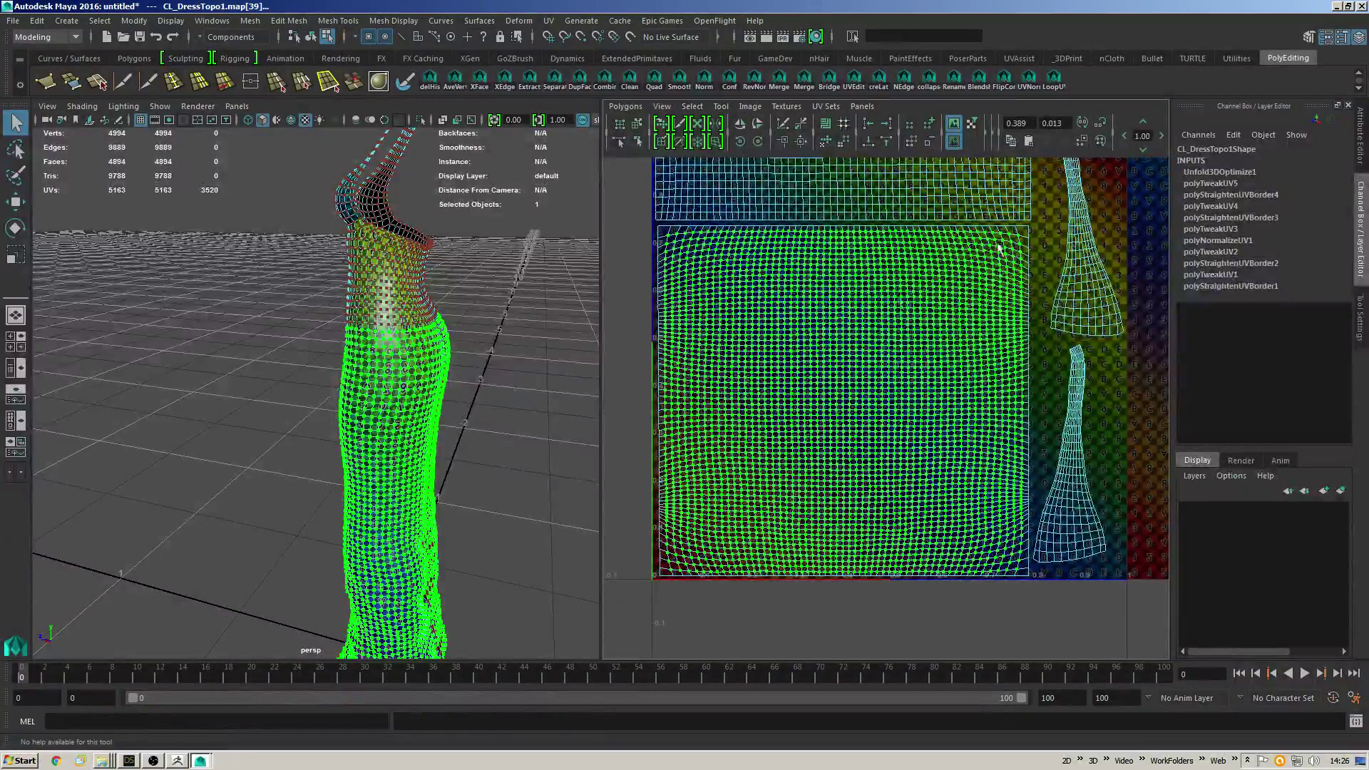
Relax the skirt shell's UVs with only its top and bottom borders held, then restraighten the side borders and unfold the interior.
drag(747, 420, 614, 571)
click(845, 143)
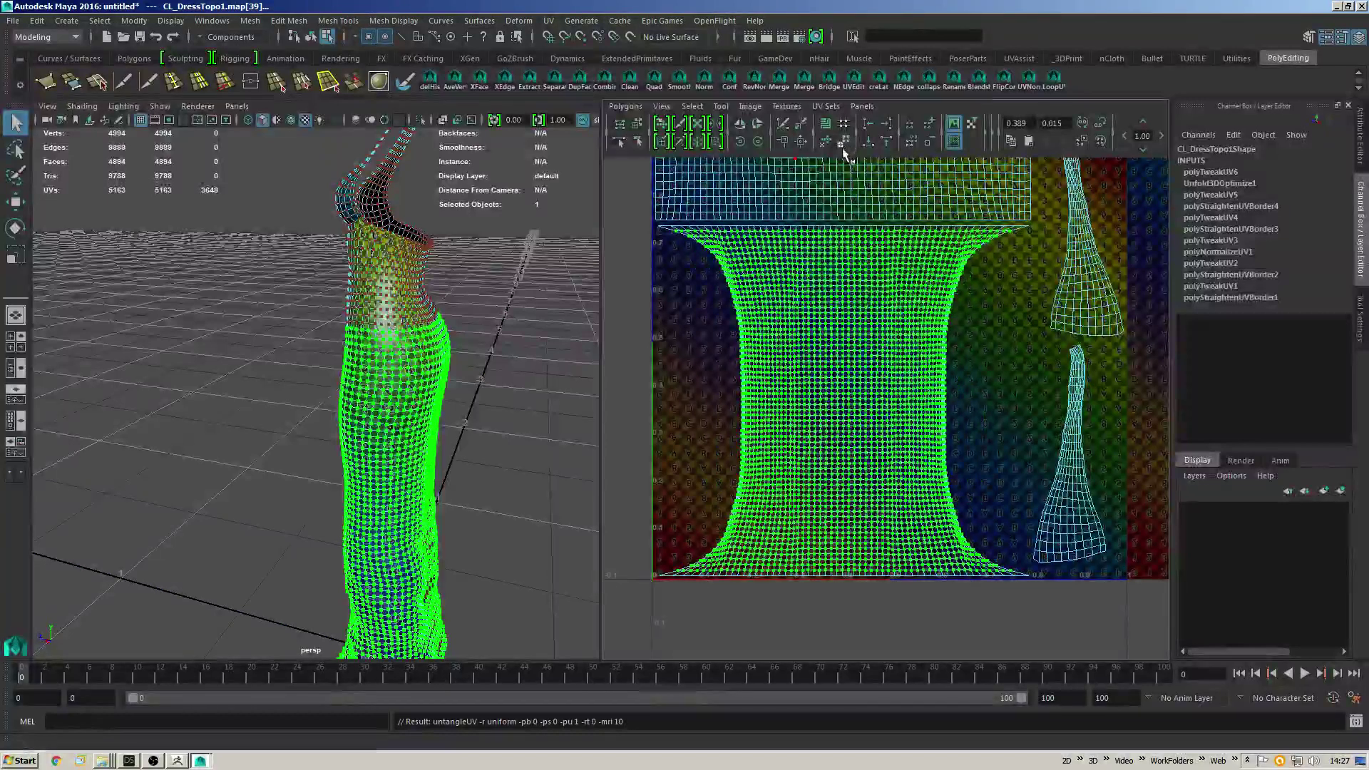
shift+drag(646, 251, 645, 253)
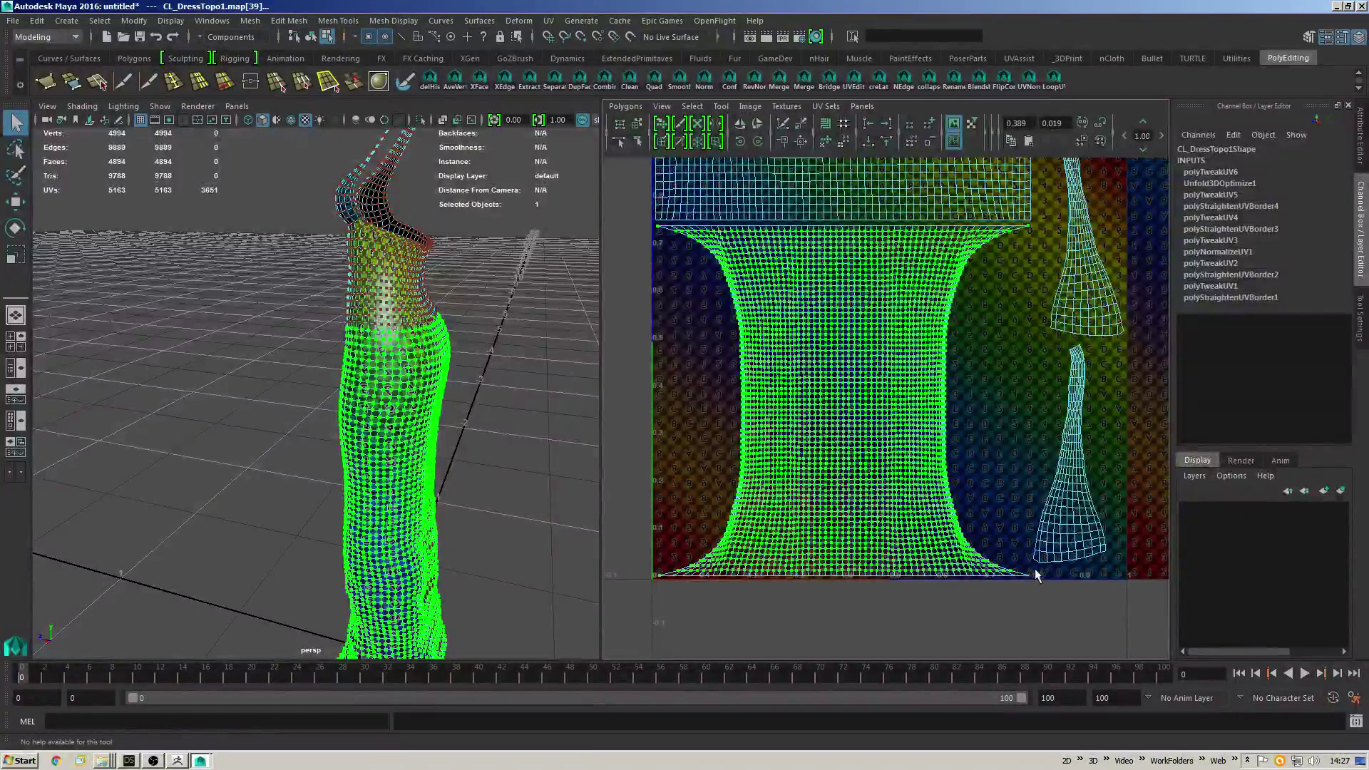
click(642, 107)
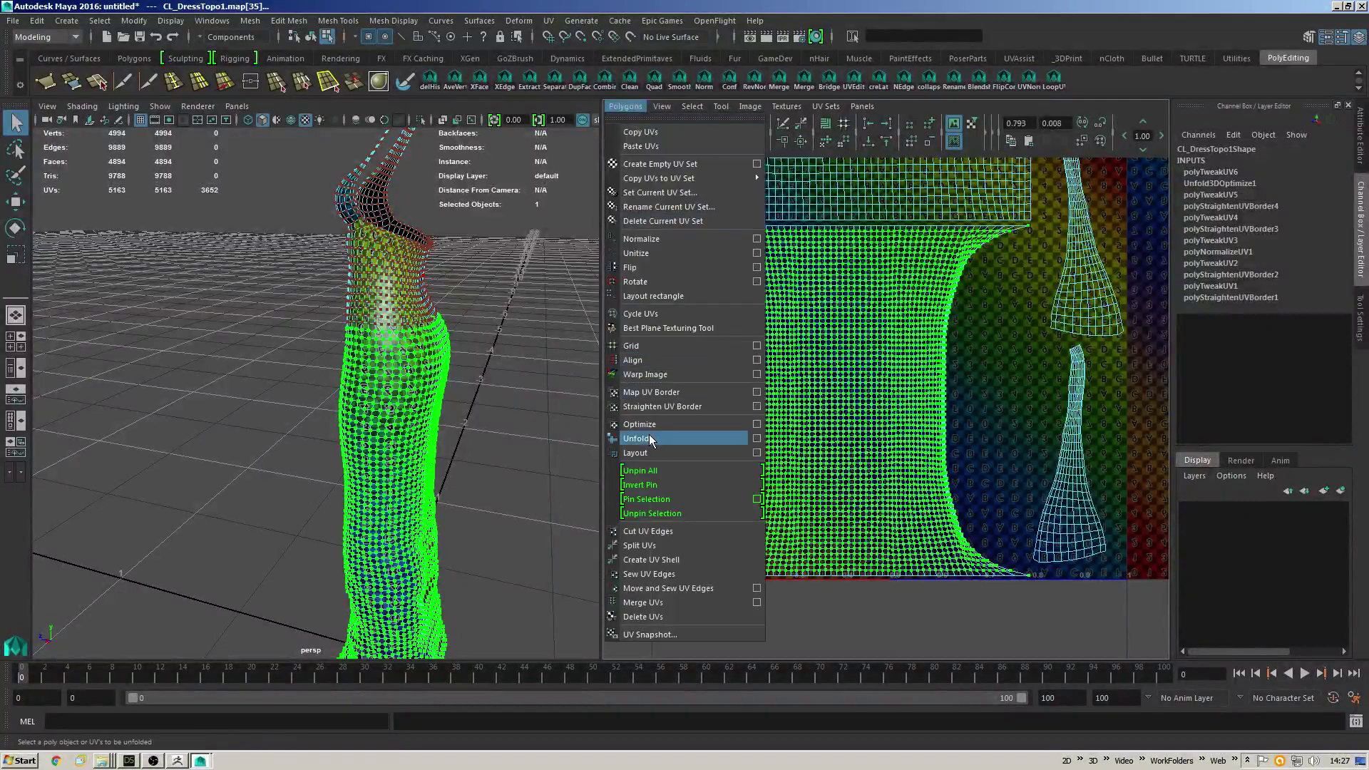
click(661, 408)
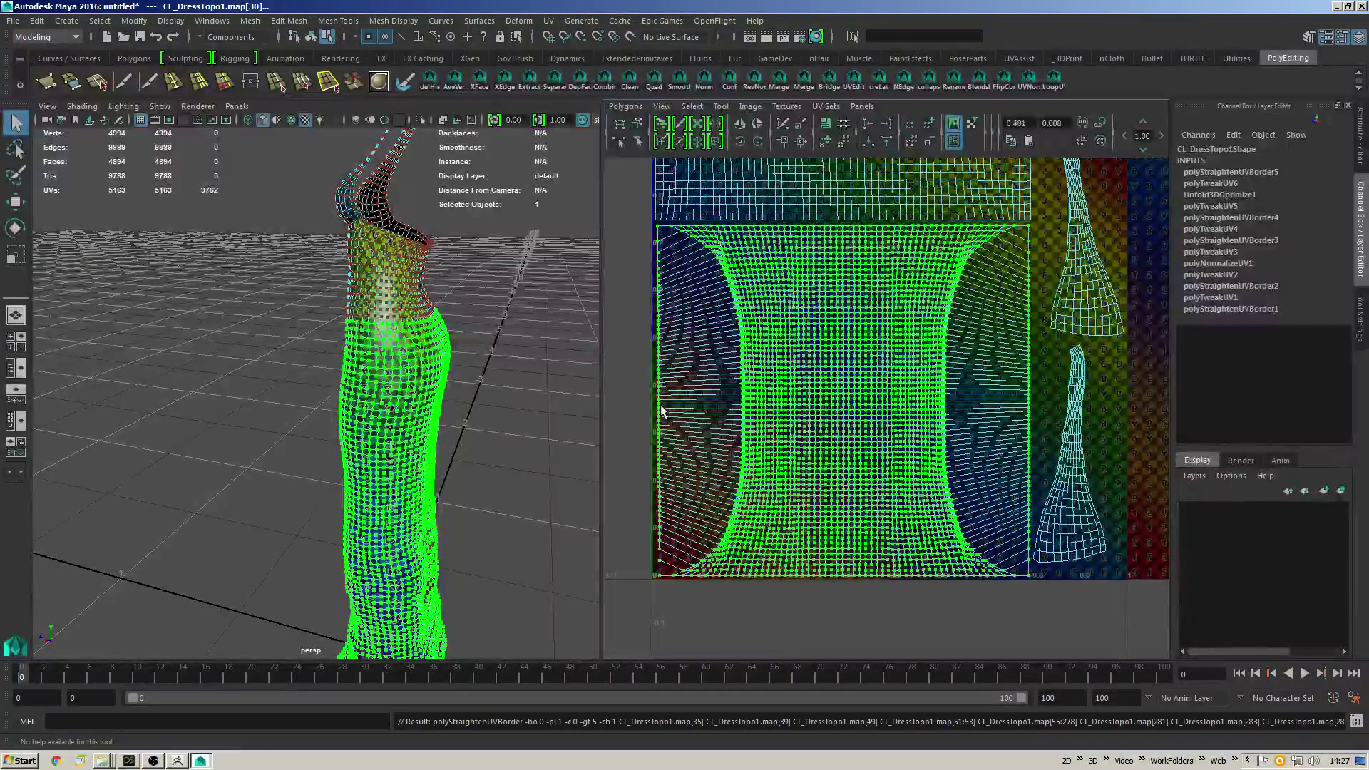
click(825, 143)
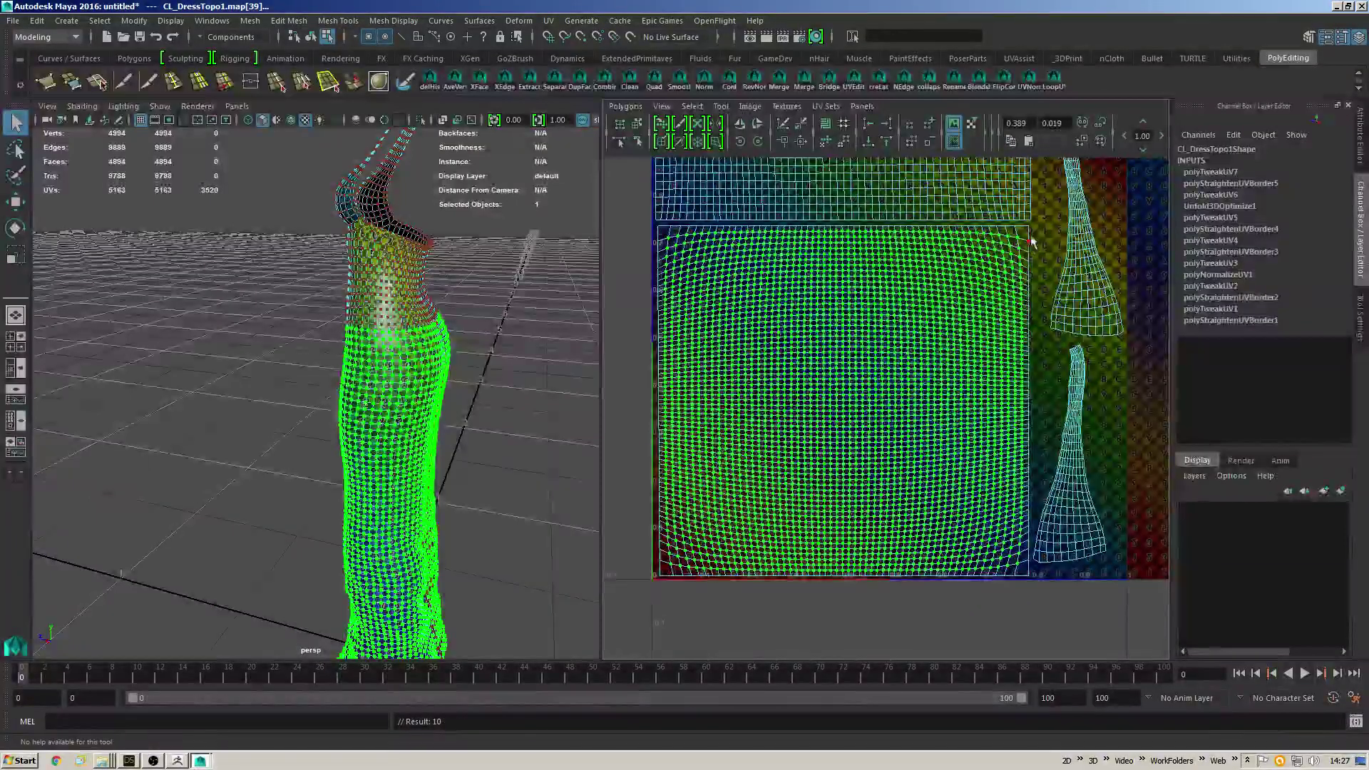
Stretch the skirt shell's interior UVs slightly in height and optimize them.
drag(1027, 229, 611, 576)
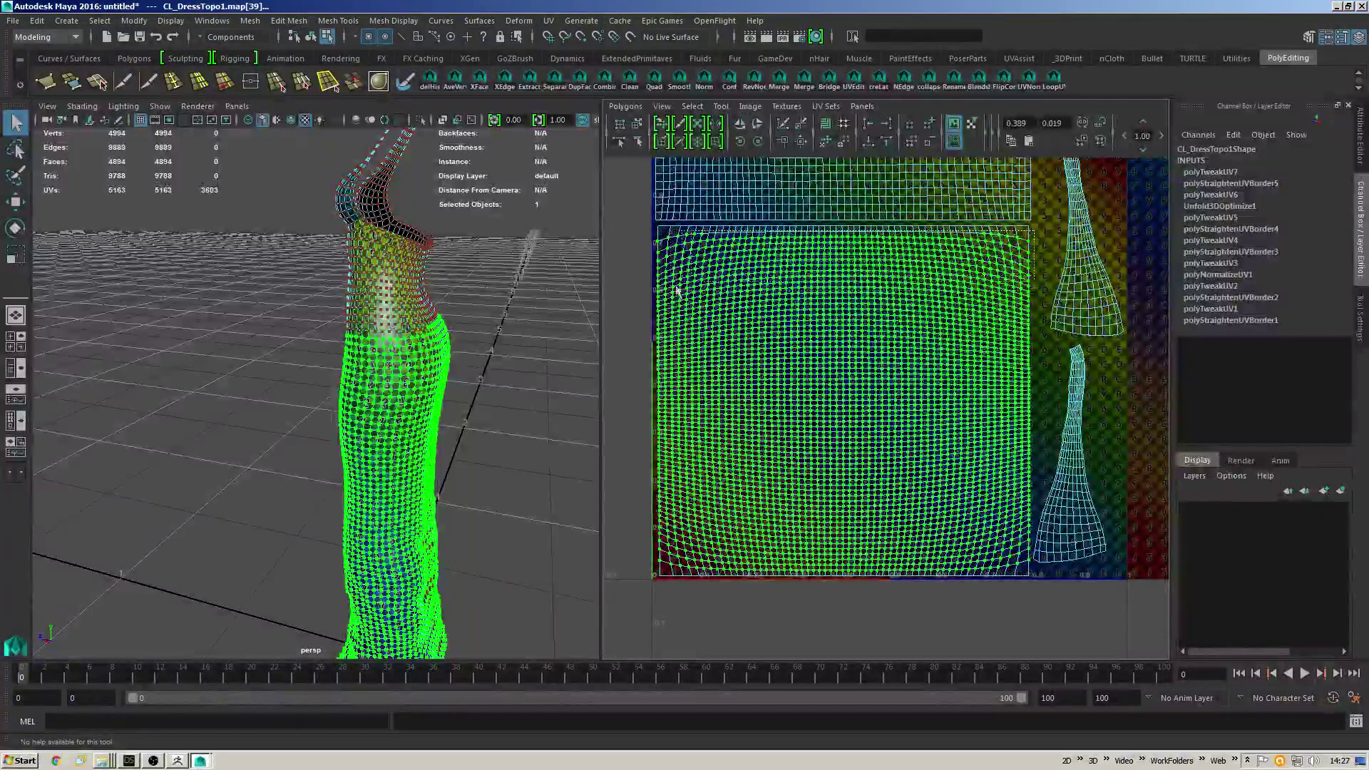
key(r)
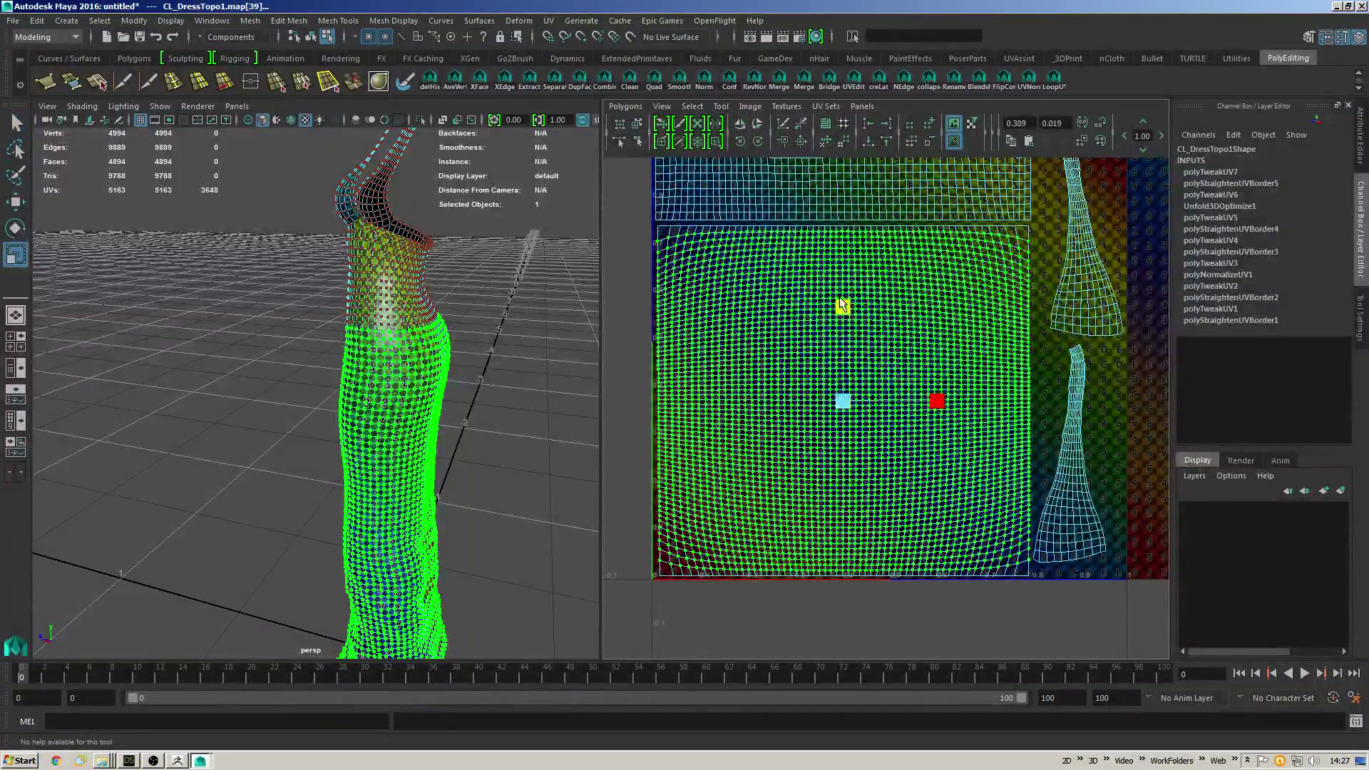
drag(841, 303, 843, 291)
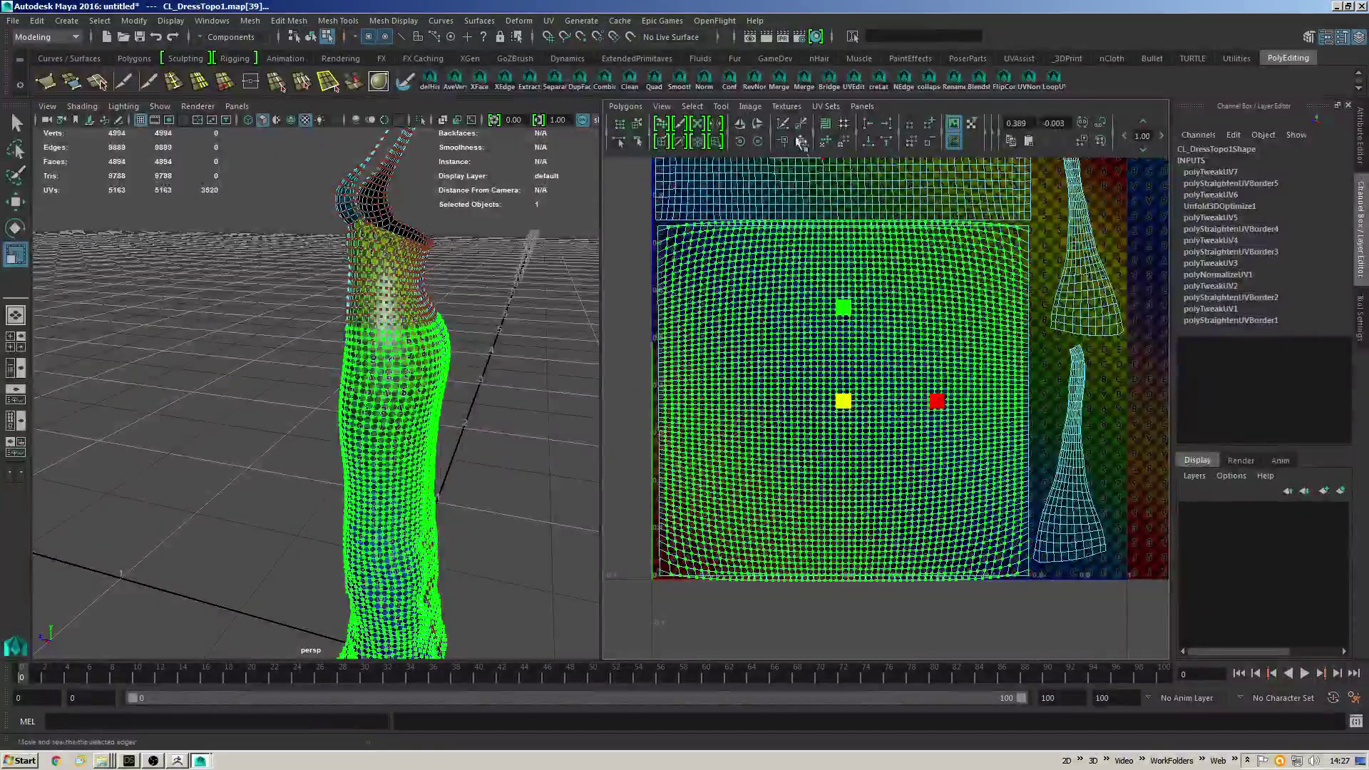
click(843, 142)
click(843, 142)
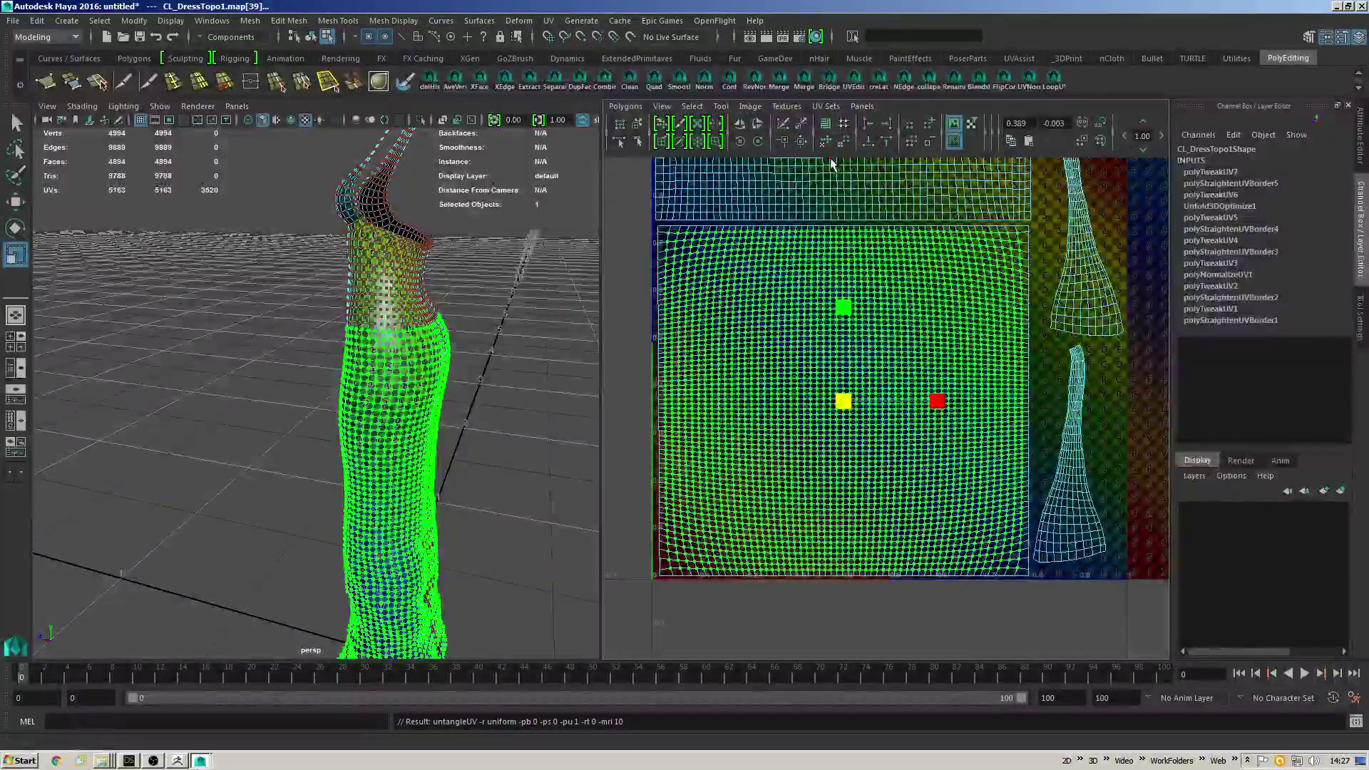
Delete the dress's construction history and reselect the whole dress in object mode.
click(462, 84)
click(499, 371)
alt+drag(499, 371, 549, 355)
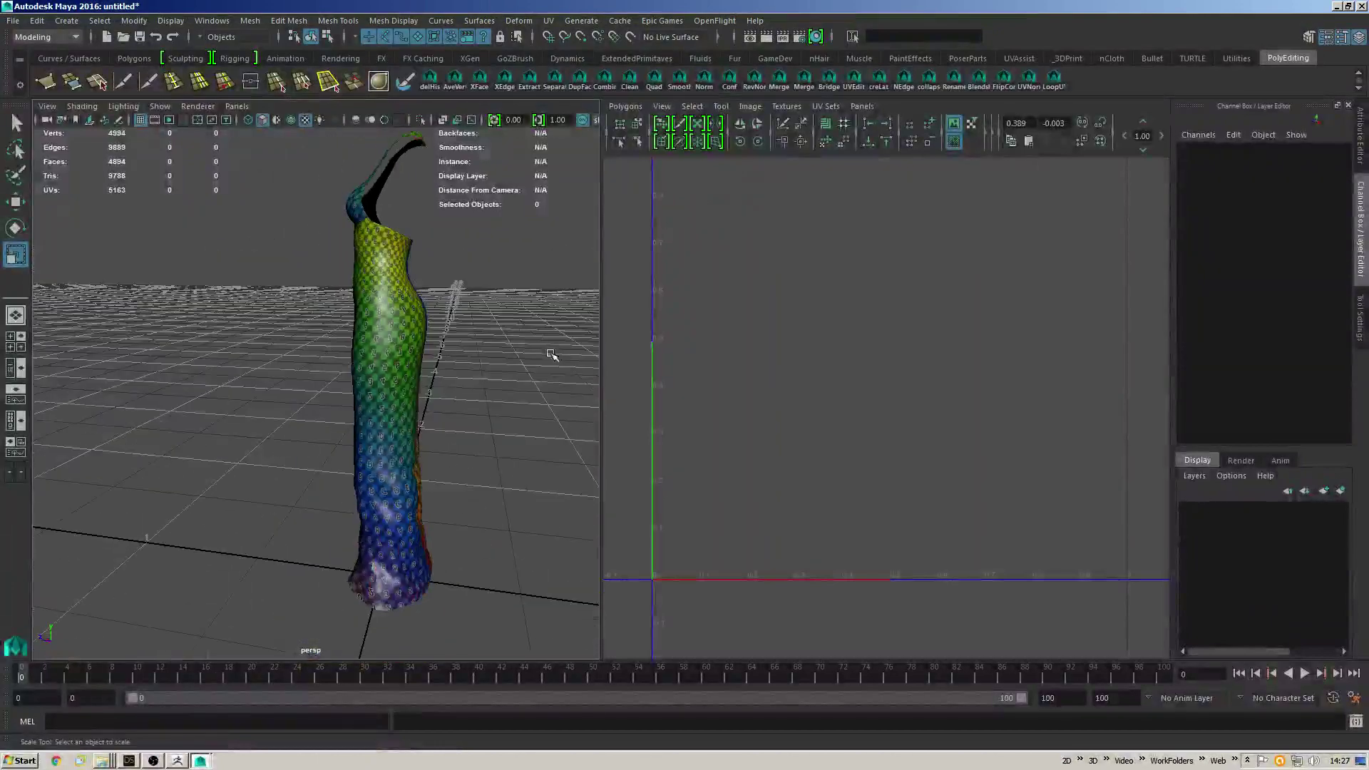
click(399, 356)
alt+drag(400, 356, 499, 385)
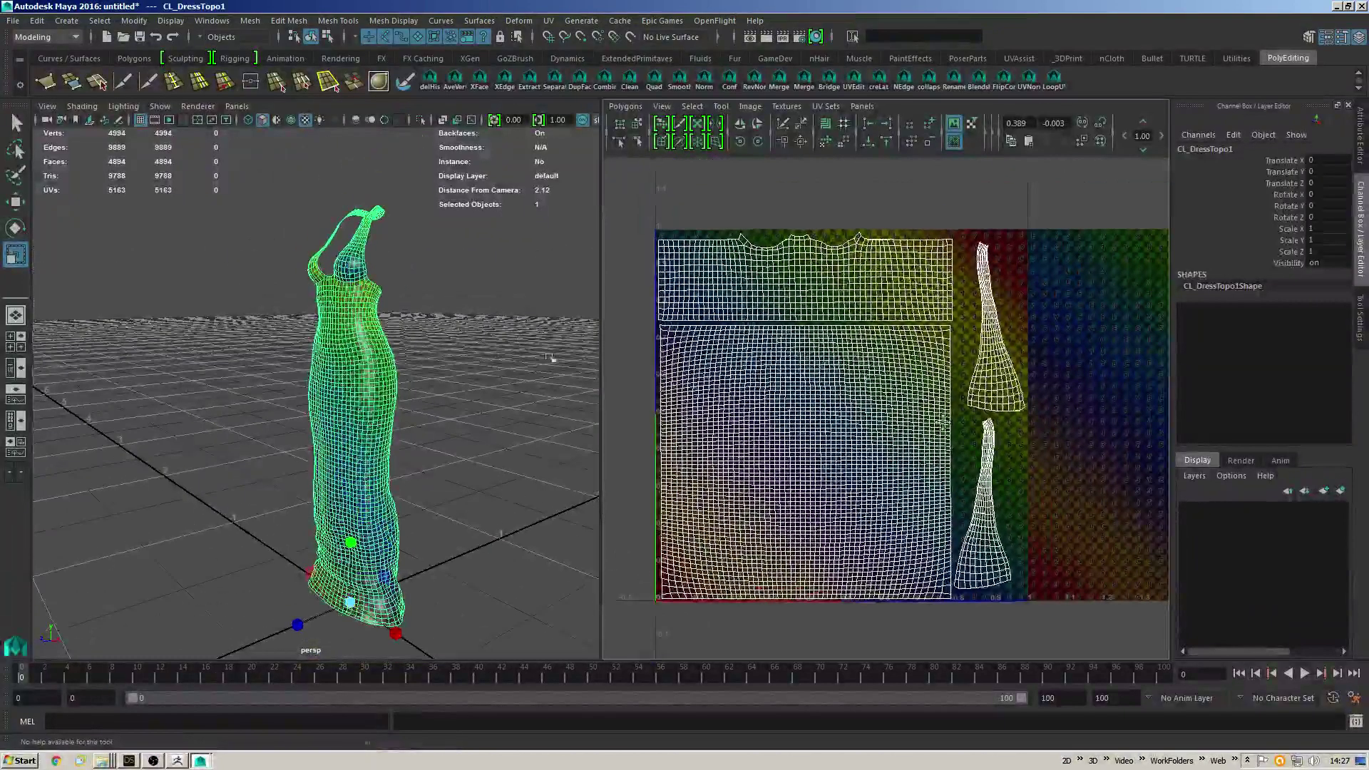
key(q)
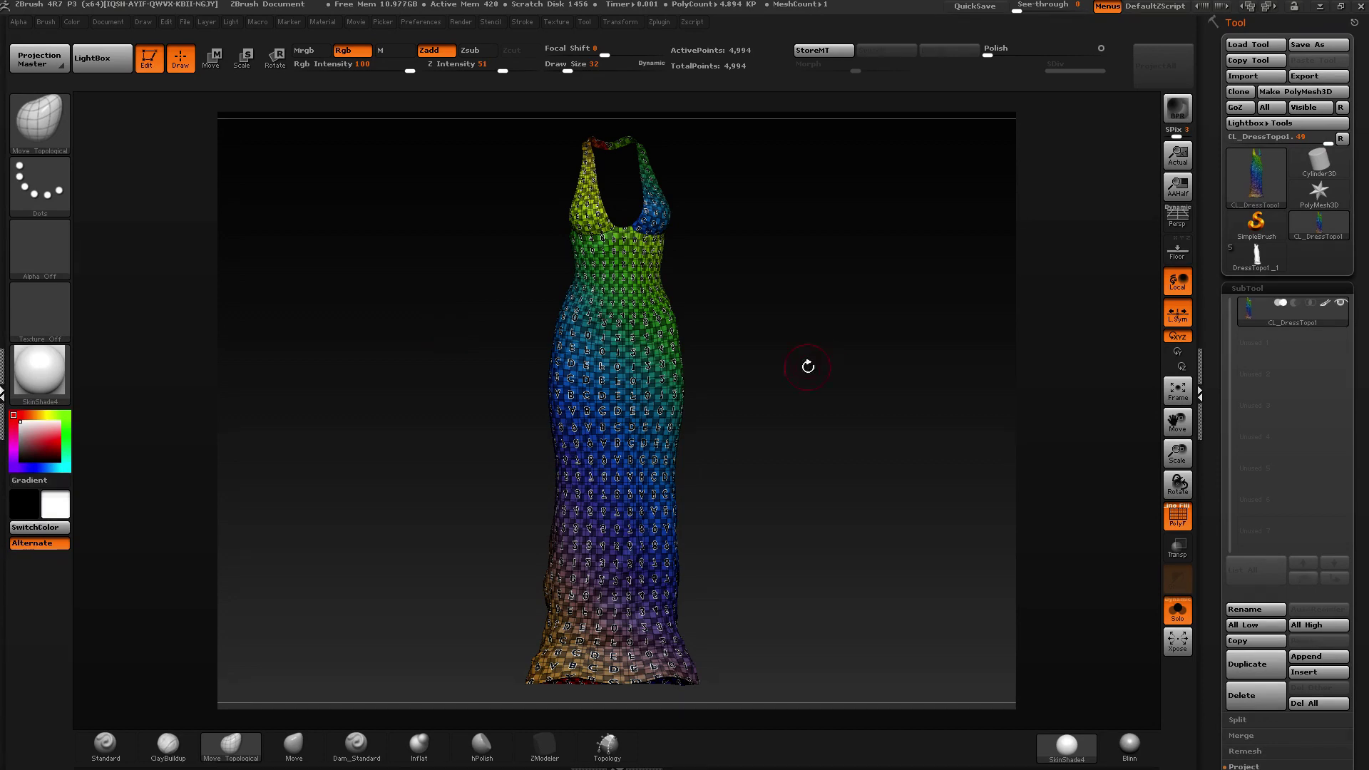
In ZBrush, examine the checker texture over the dress and review its UV Map and Texture Map settings.
right_drag(808, 367, 727, 428)
mouse_move(727, 428)
alt+right_down()
mouse_move(713, 370)
mouse_move(678, 428)
mouse_move(793, 395)
mouse_move(713, 212)
mouse_move(851, 388)
alt+right_up()
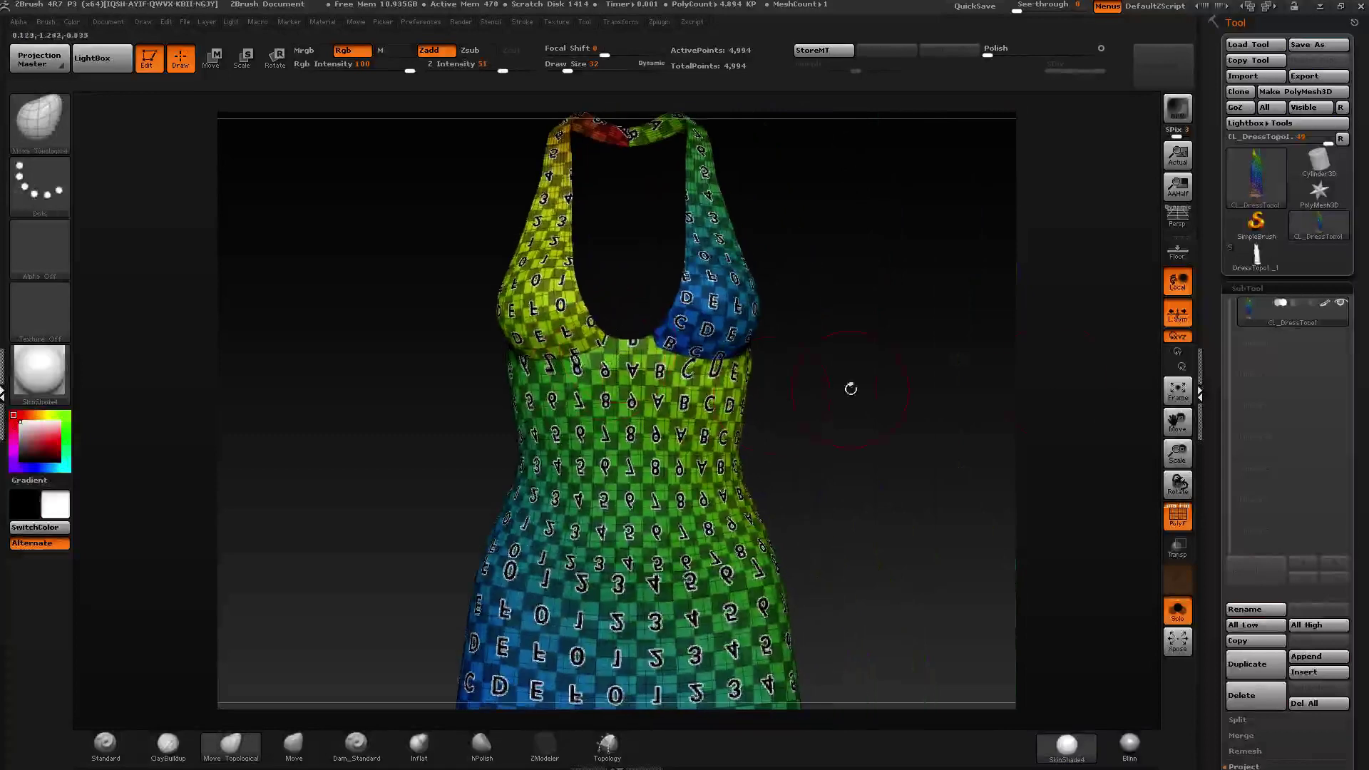
drag(1217, 421, 1215, 164)
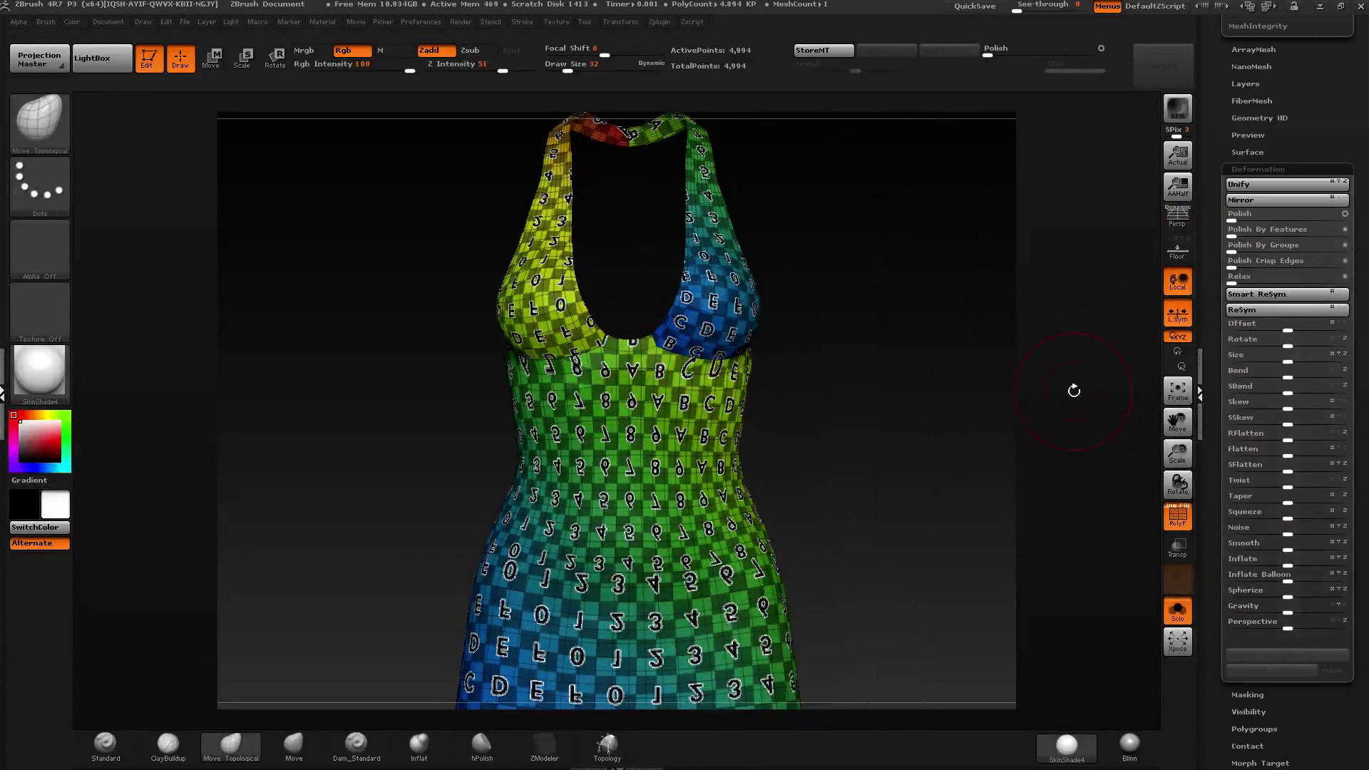
drag(1217, 308, 1212, 129)
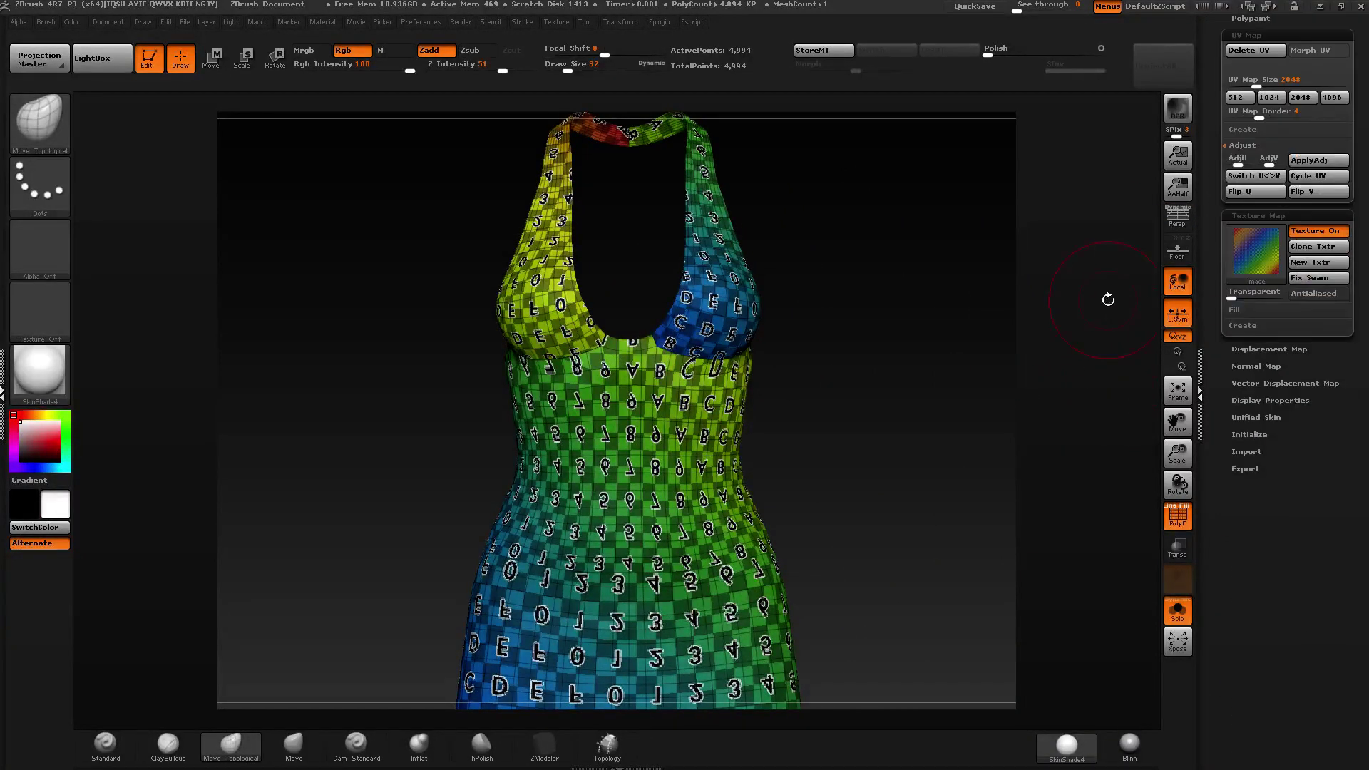
drag(1108, 299, 828, 391)
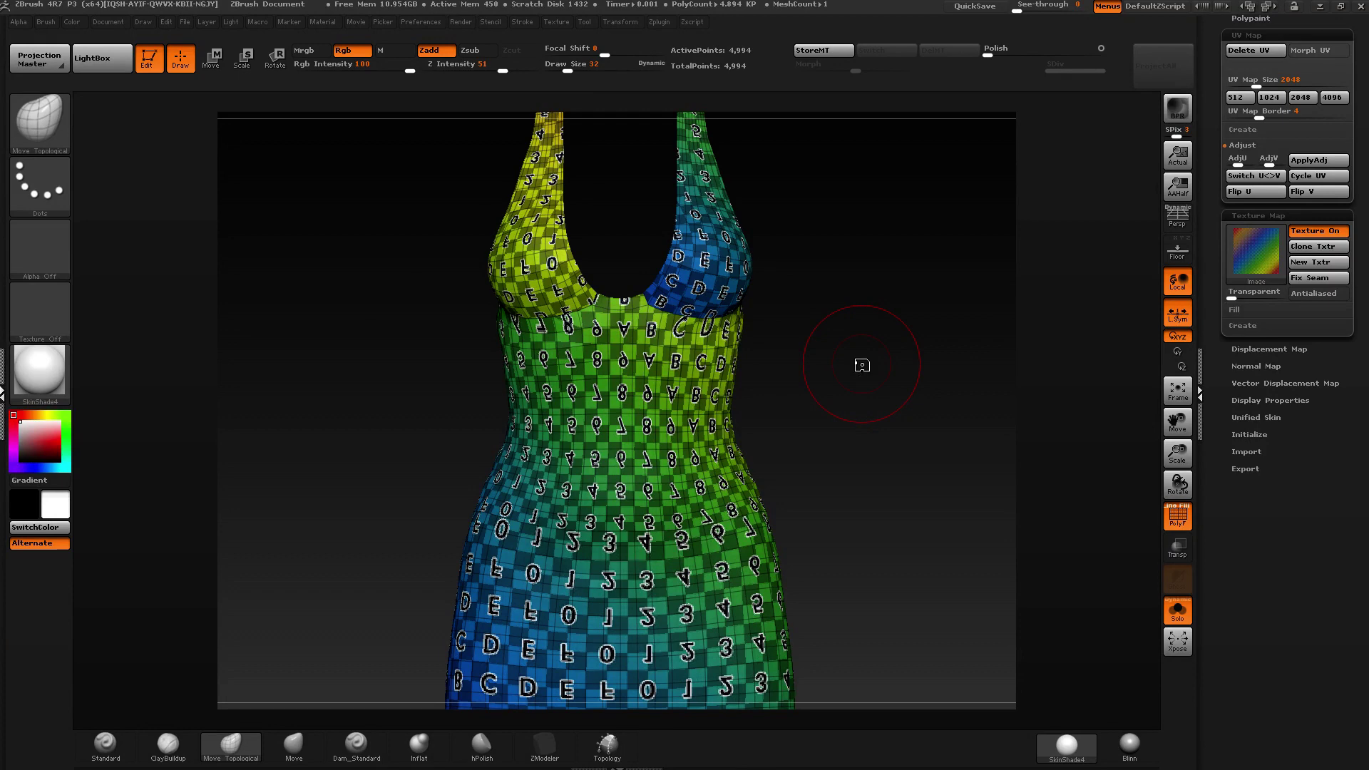
key(f)
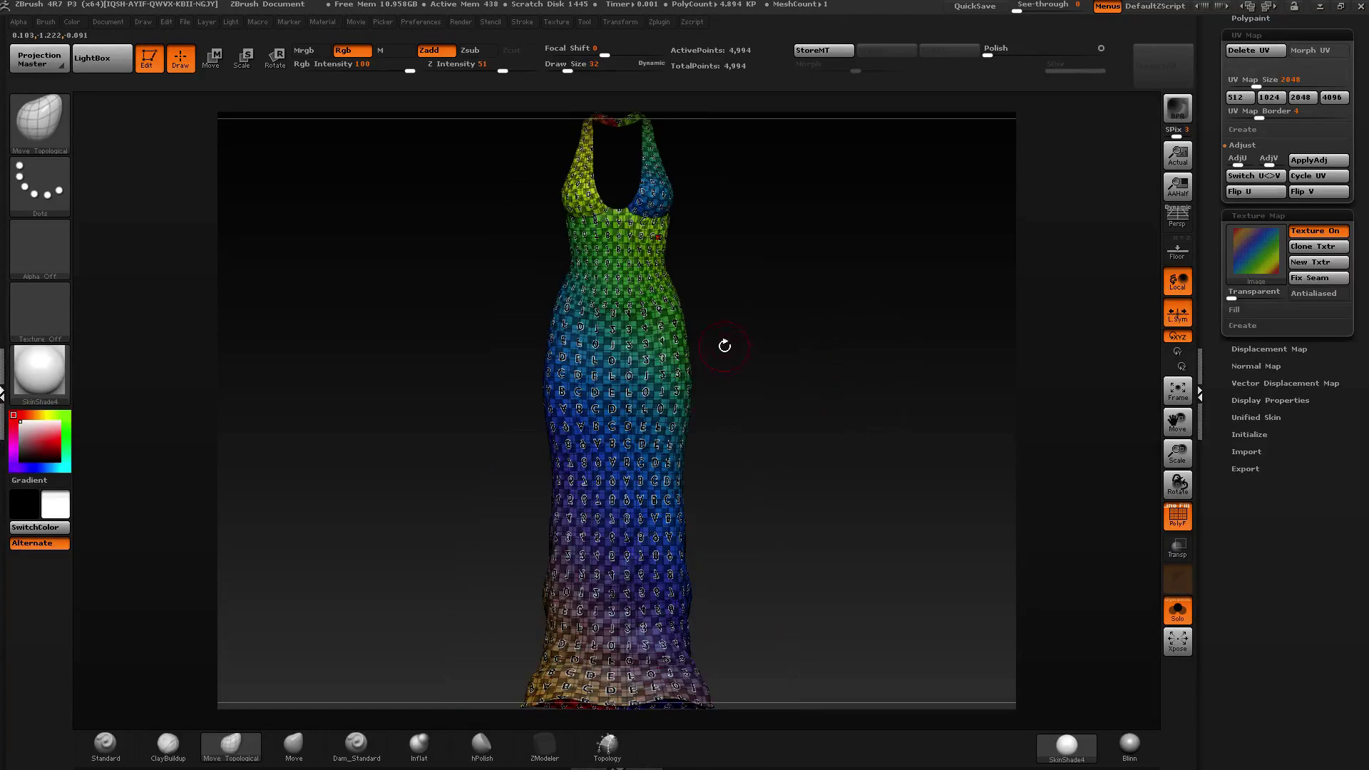
drag(724, 346, 702, 313)
alt+drag(695, 235, 777, 327)
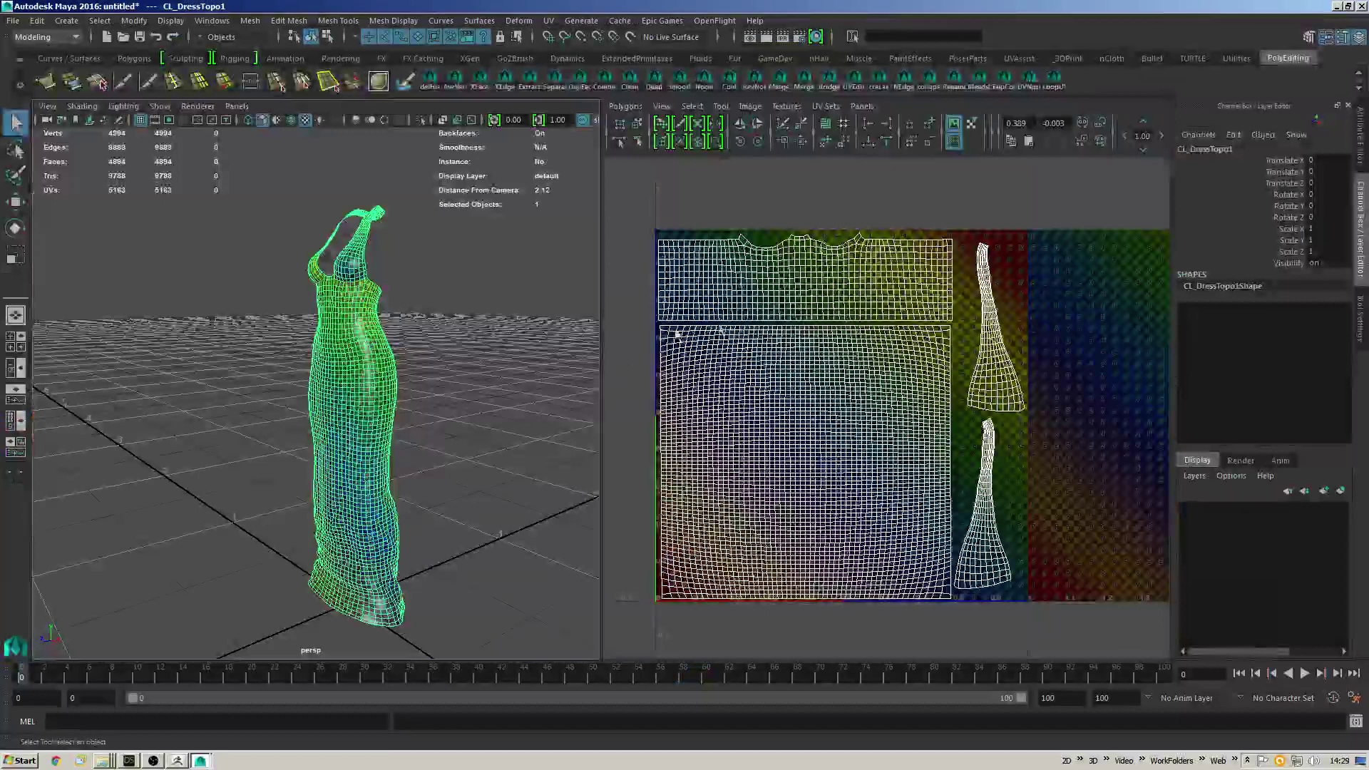
Back in Maya, select the skirt shell's top border edges and sew them to the bodice shell.
alt+middle_drag(807, 352, 843, 400)
alt+right_drag(843, 400, 949, 385)
key(F12)
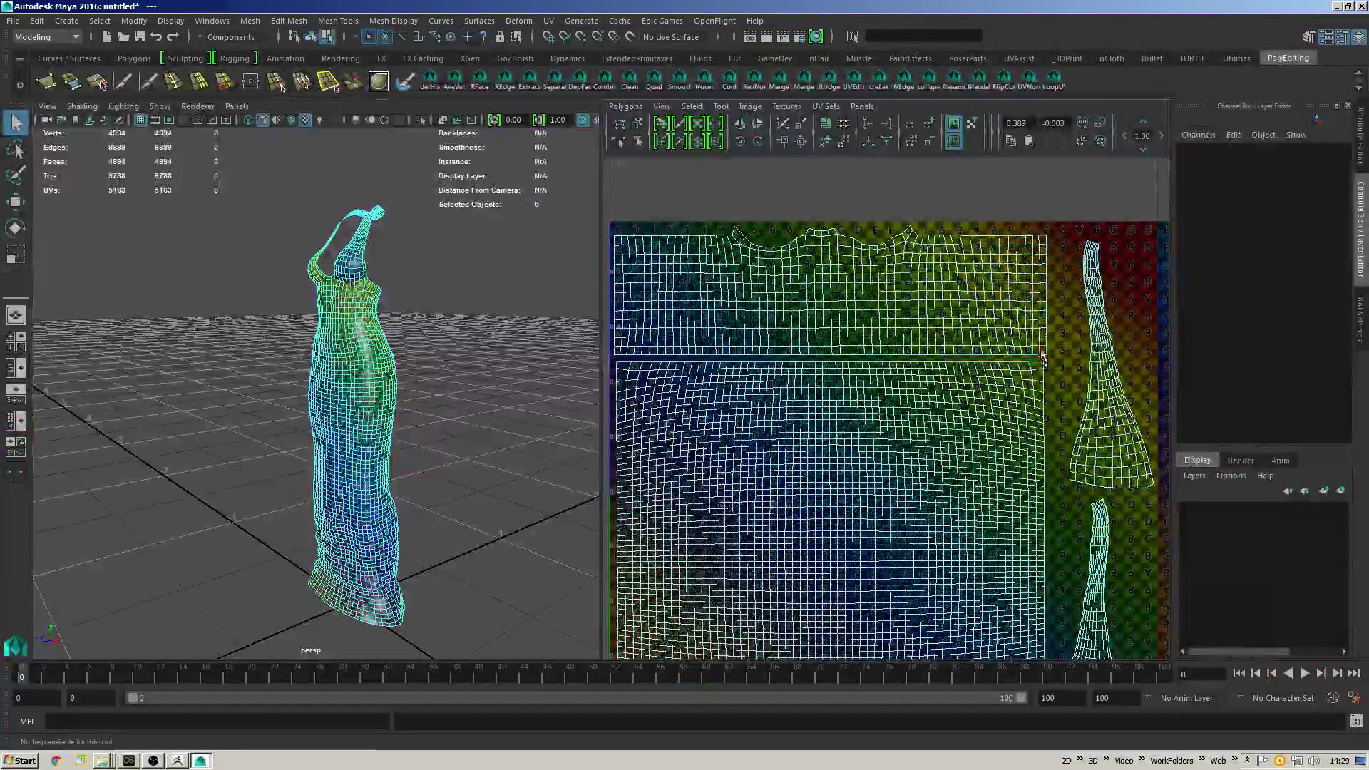
click(1027, 363)
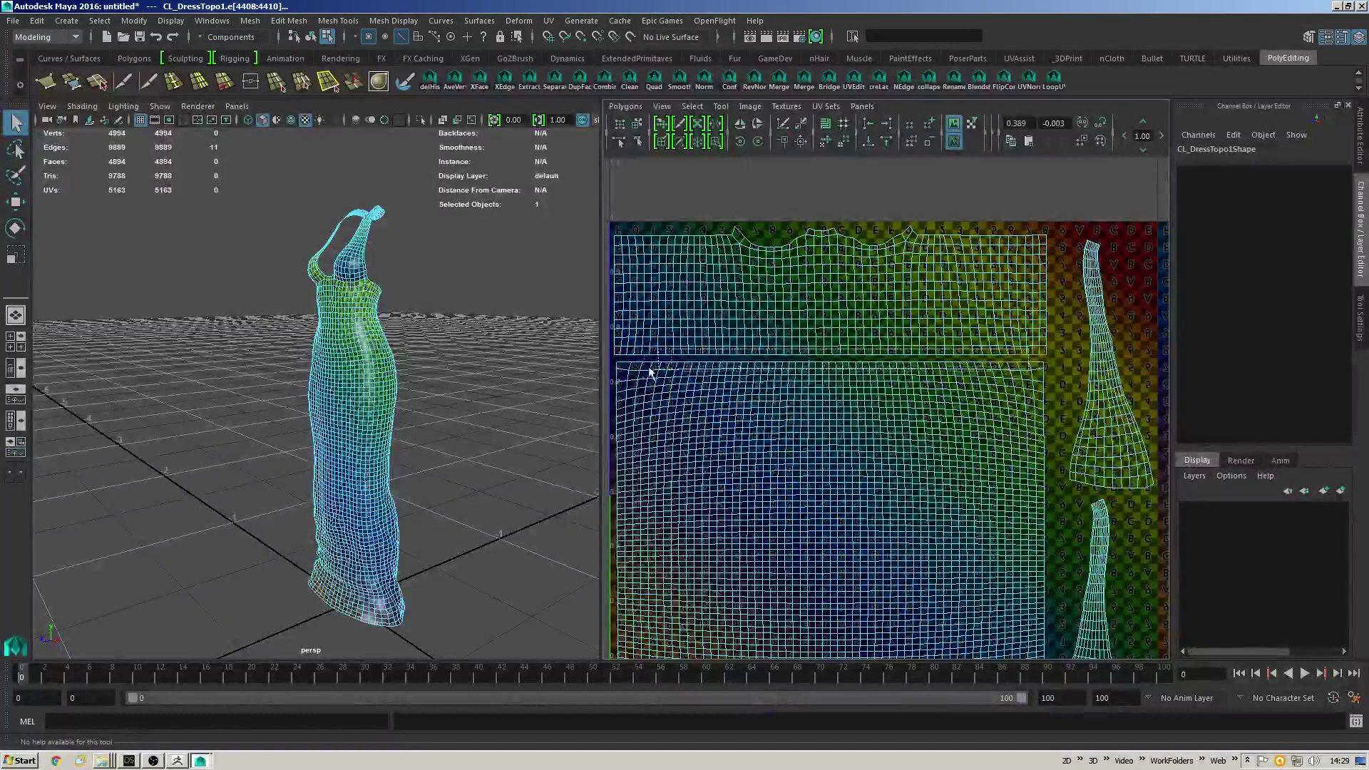
drag(649, 368, 618, 370)
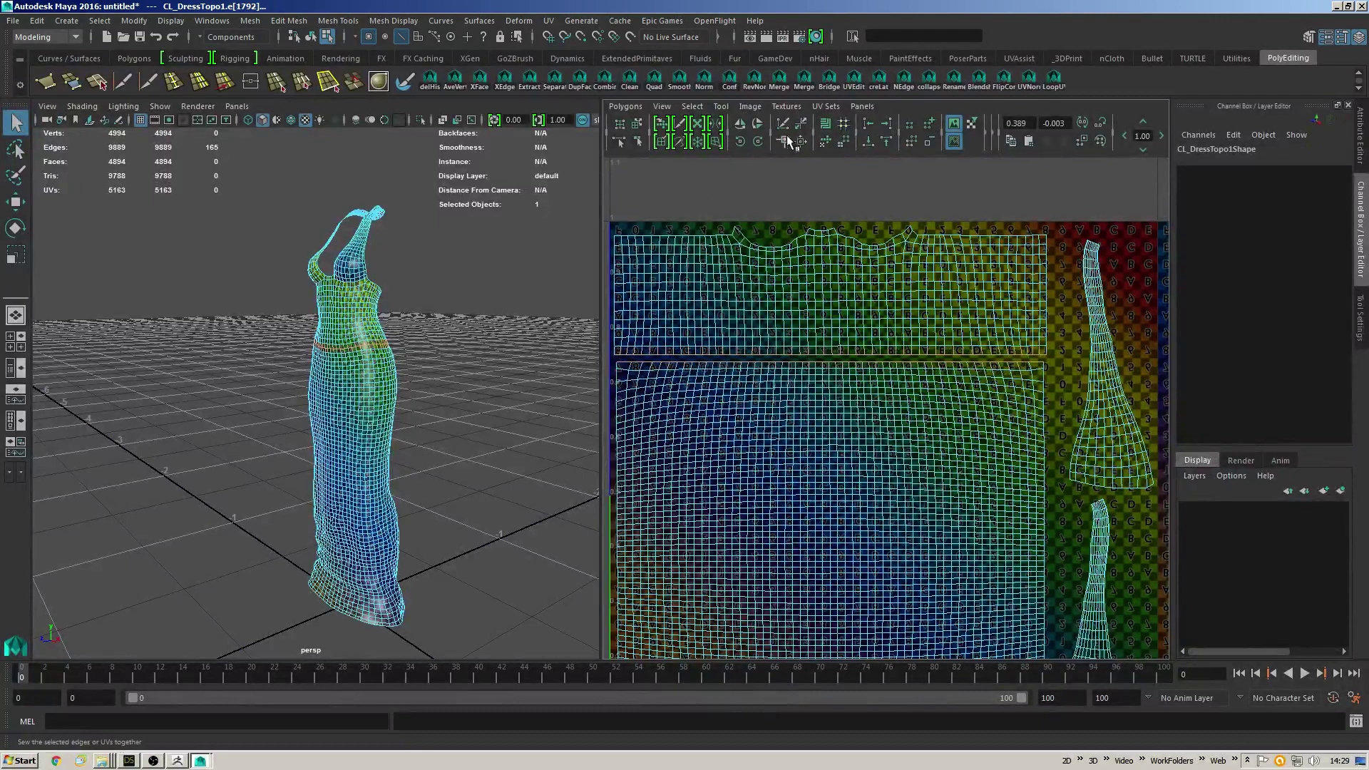
click(787, 141)
Move the joined bodice-and-skirt shell horizontally into the empty space left of the texture tile.
scroll(952, 310, down, 2)
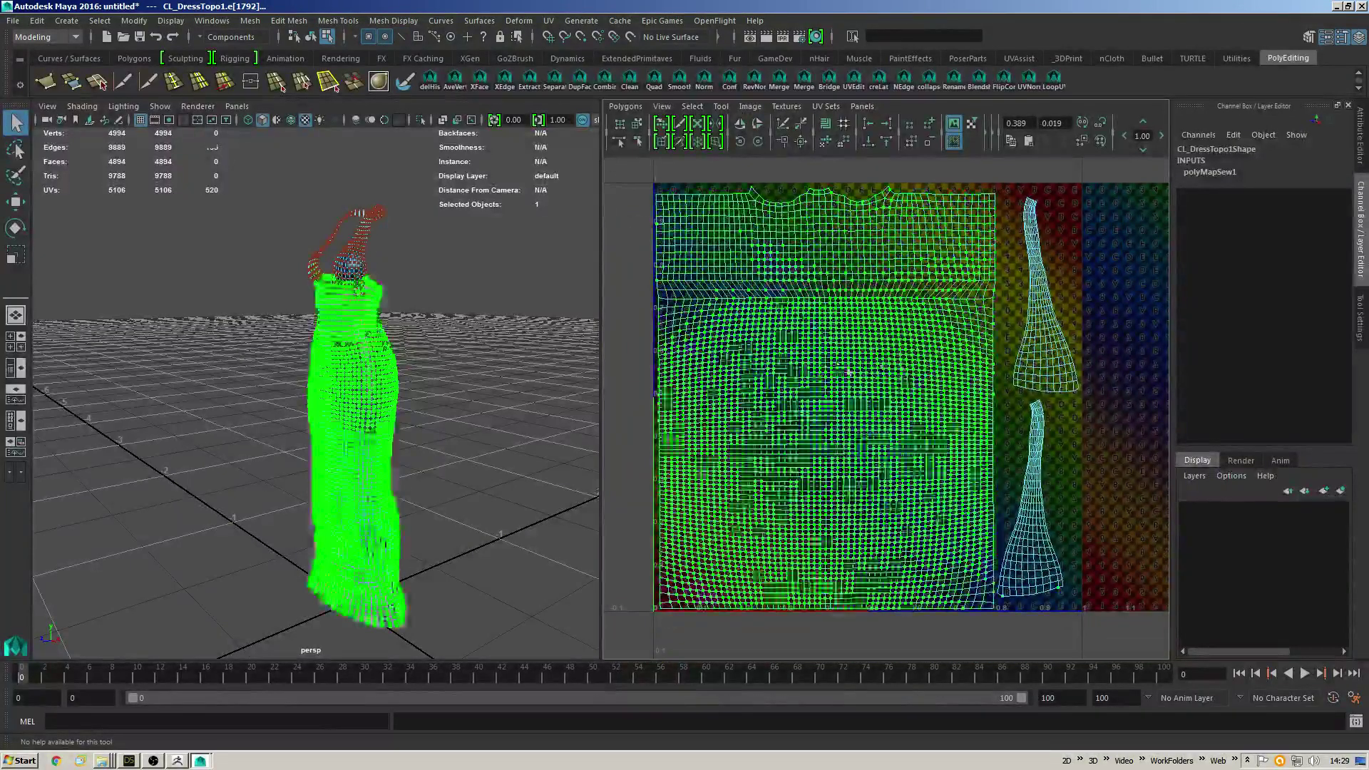
alt+middle_drag(875, 372, 1050, 359)
key(w)
drag(1078, 390, 746, 394)
alt+middle_drag(830, 205, 981, 230)
alt+right_drag(981, 231, 938, 257)
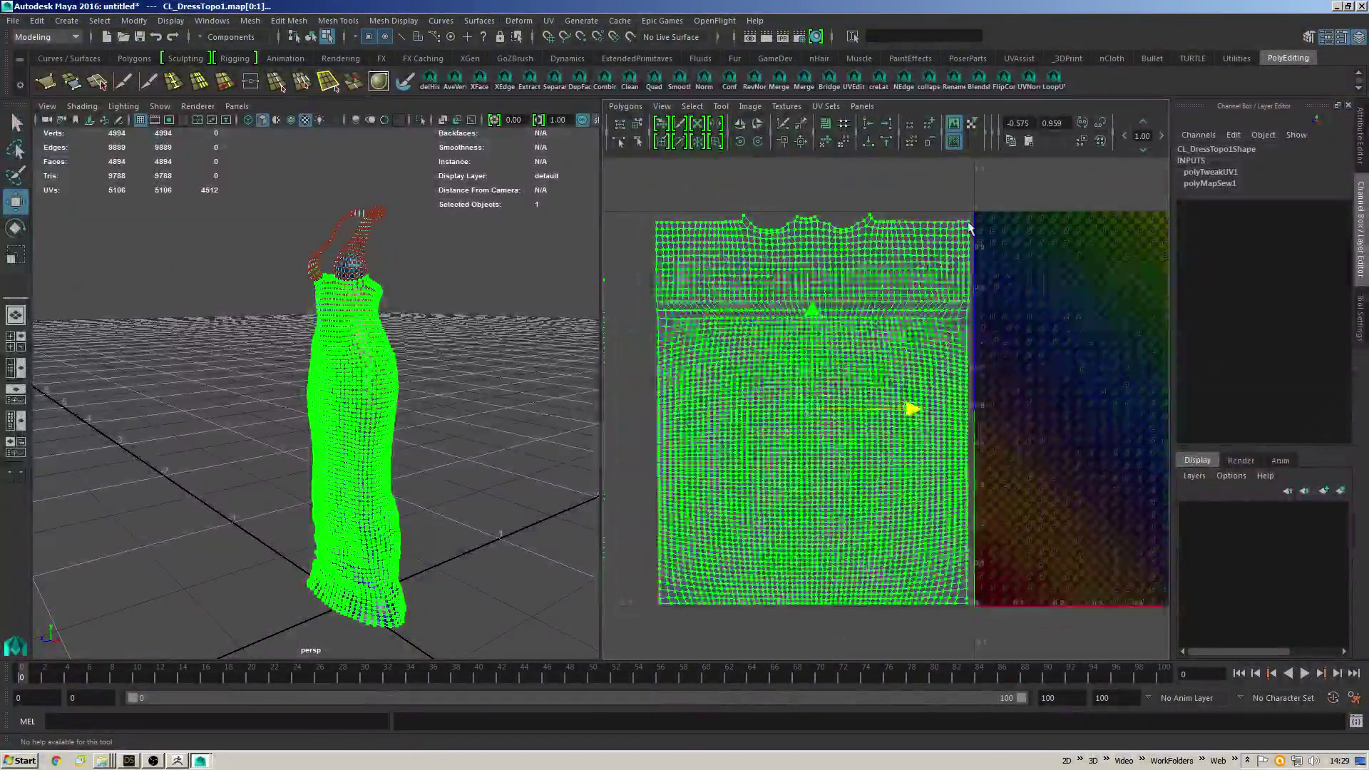
Align the UVs along each side border of the joined shell into a straight vertical line.
drag(986, 207, 964, 638)
click(879, 128)
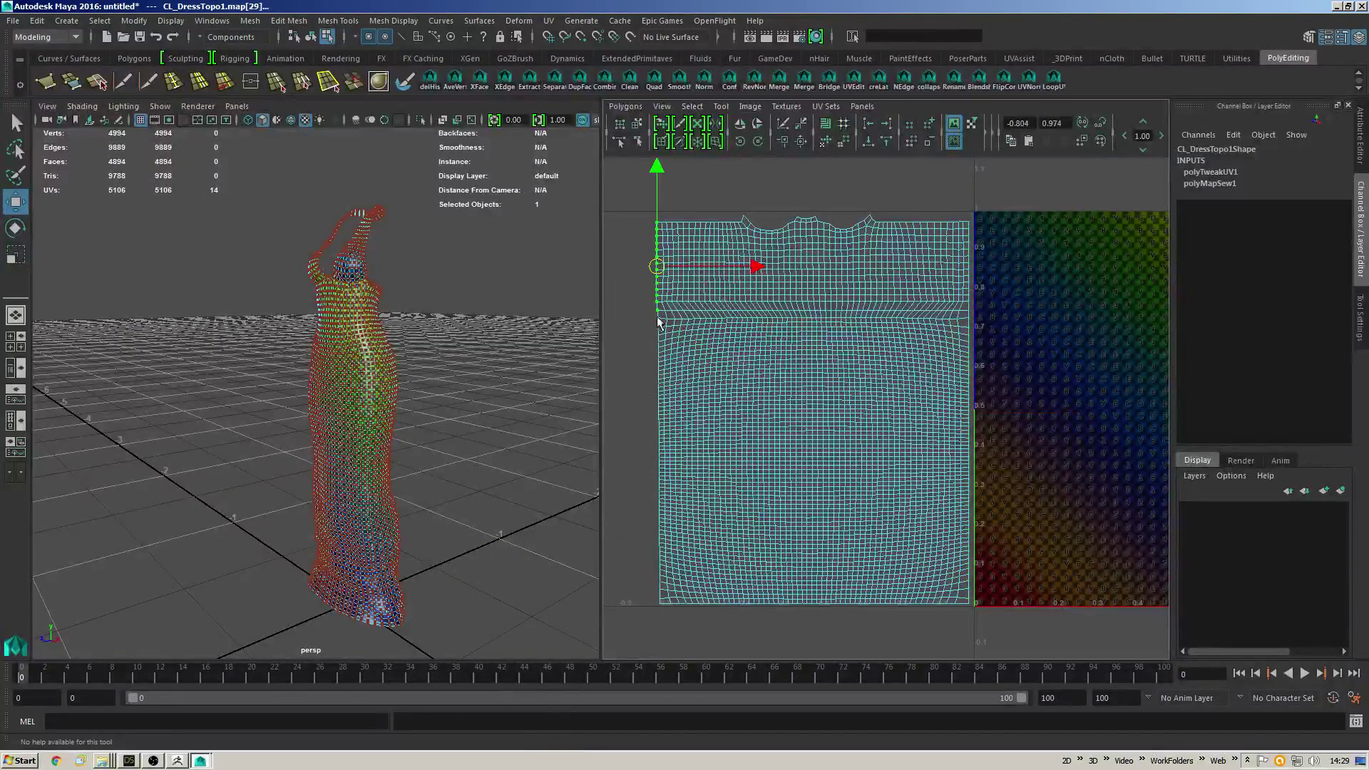
shift+drag(659, 315, 548, 652)
shift+drag(669, 557, 641, 638)
click(868, 123)
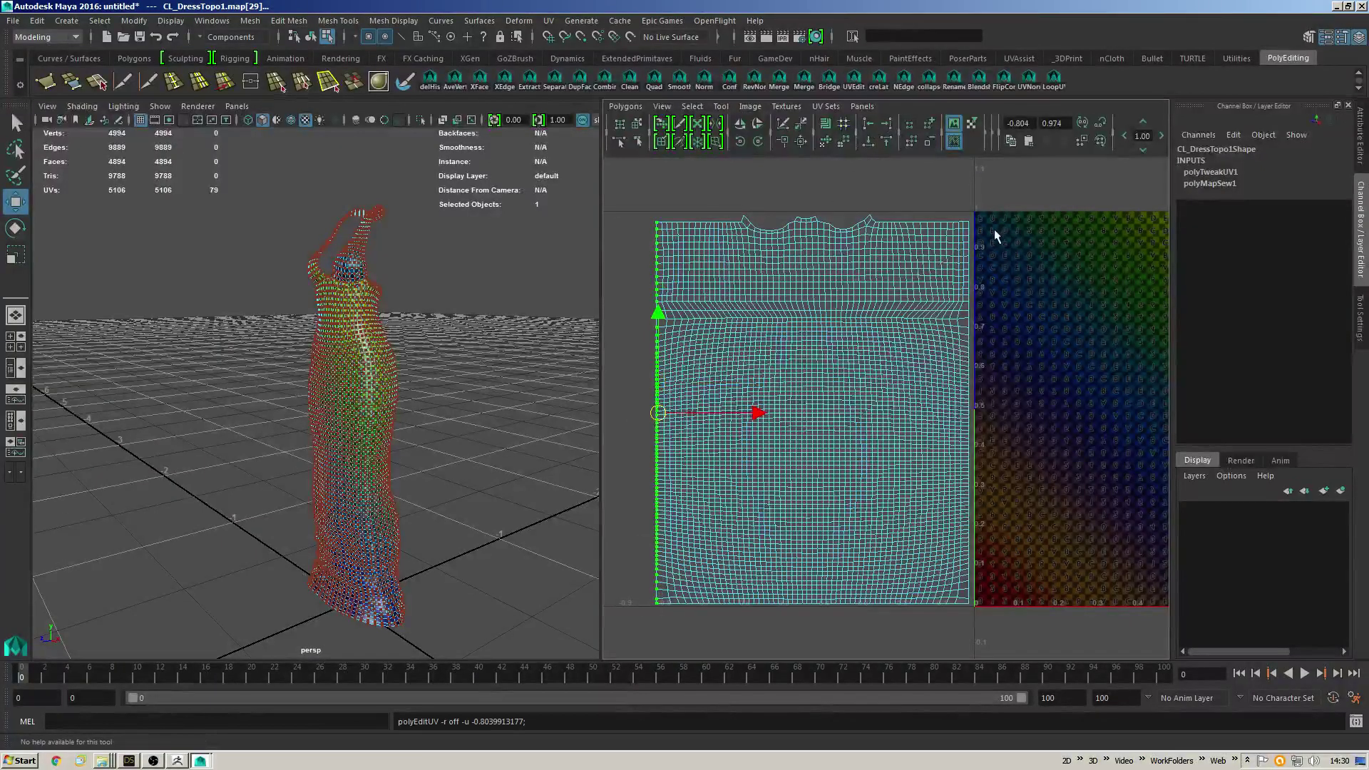
Unfold and optimize the joined shell's interior UVs with its borders held.
double_click(747, 323)
key(shift+comma)
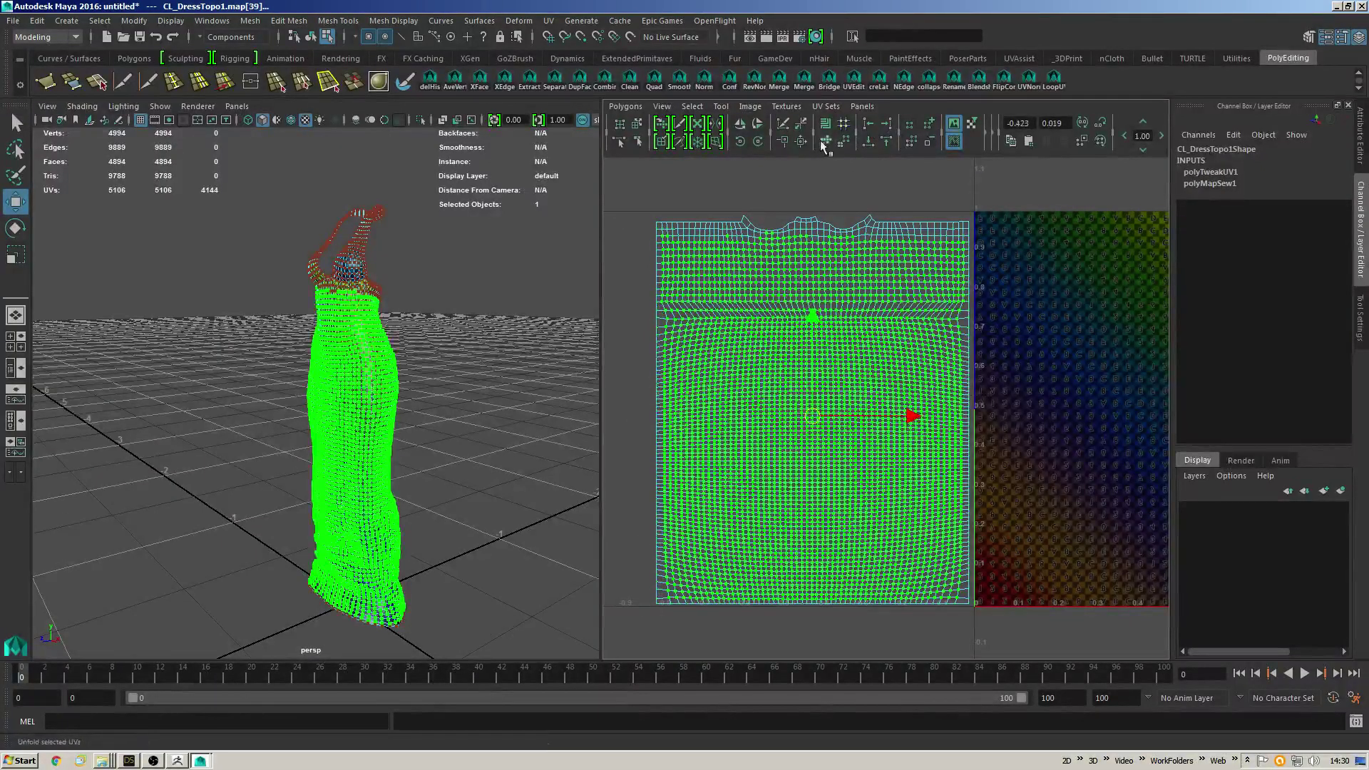
click(825, 142)
click(844, 142)
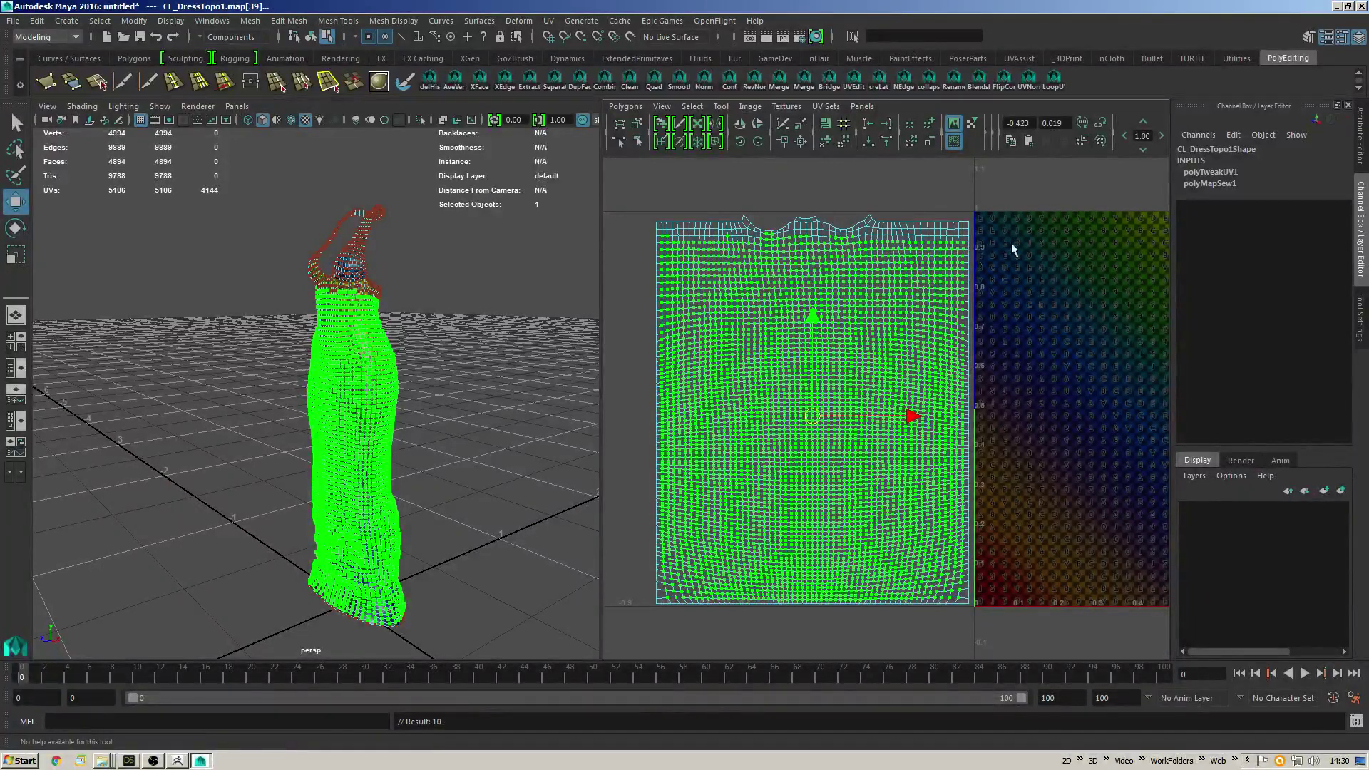
Try unfolding the joined shell below its top rows with the side and bottom borders included, and undo it.
drag(1013, 245, 630, 627)
key(shift+period)
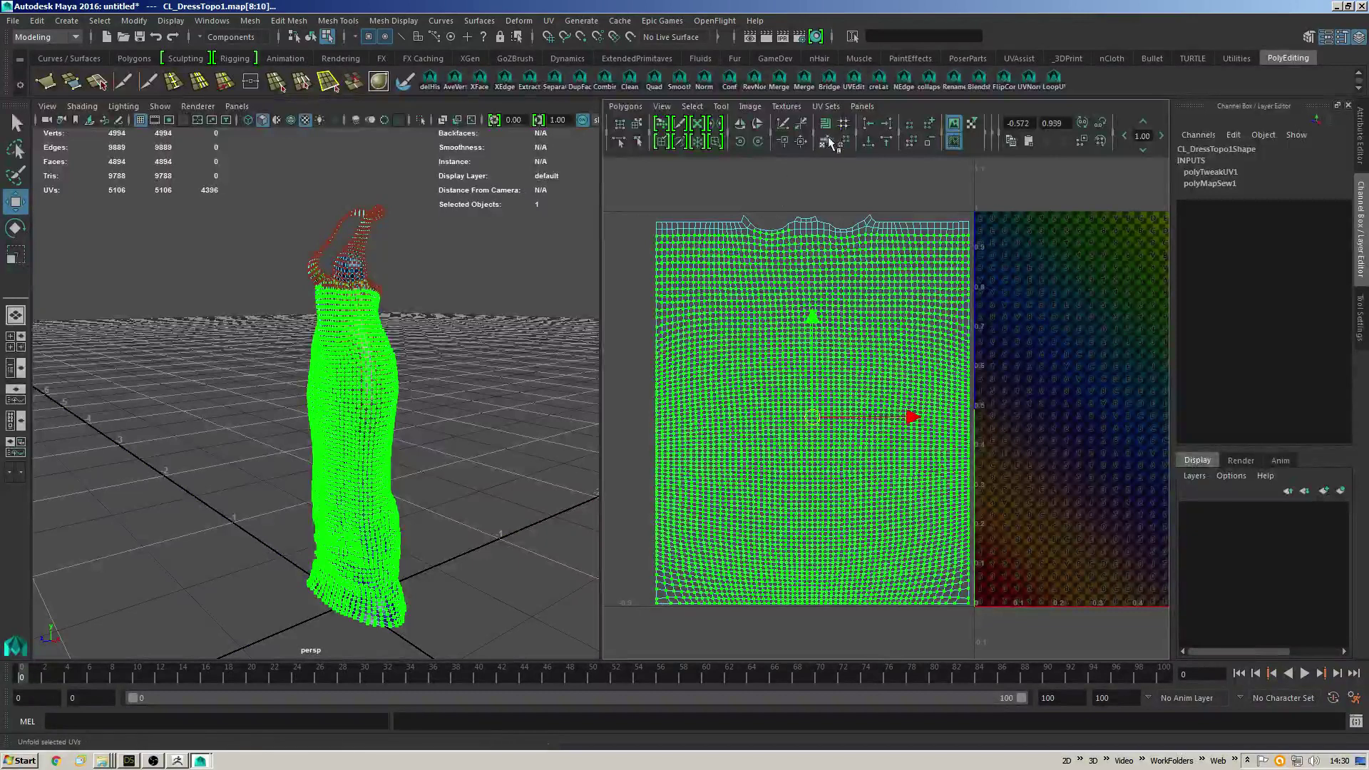
click(825, 142)
key(ctrl+z)
key(ctrl+z)
key(ctrl+z)
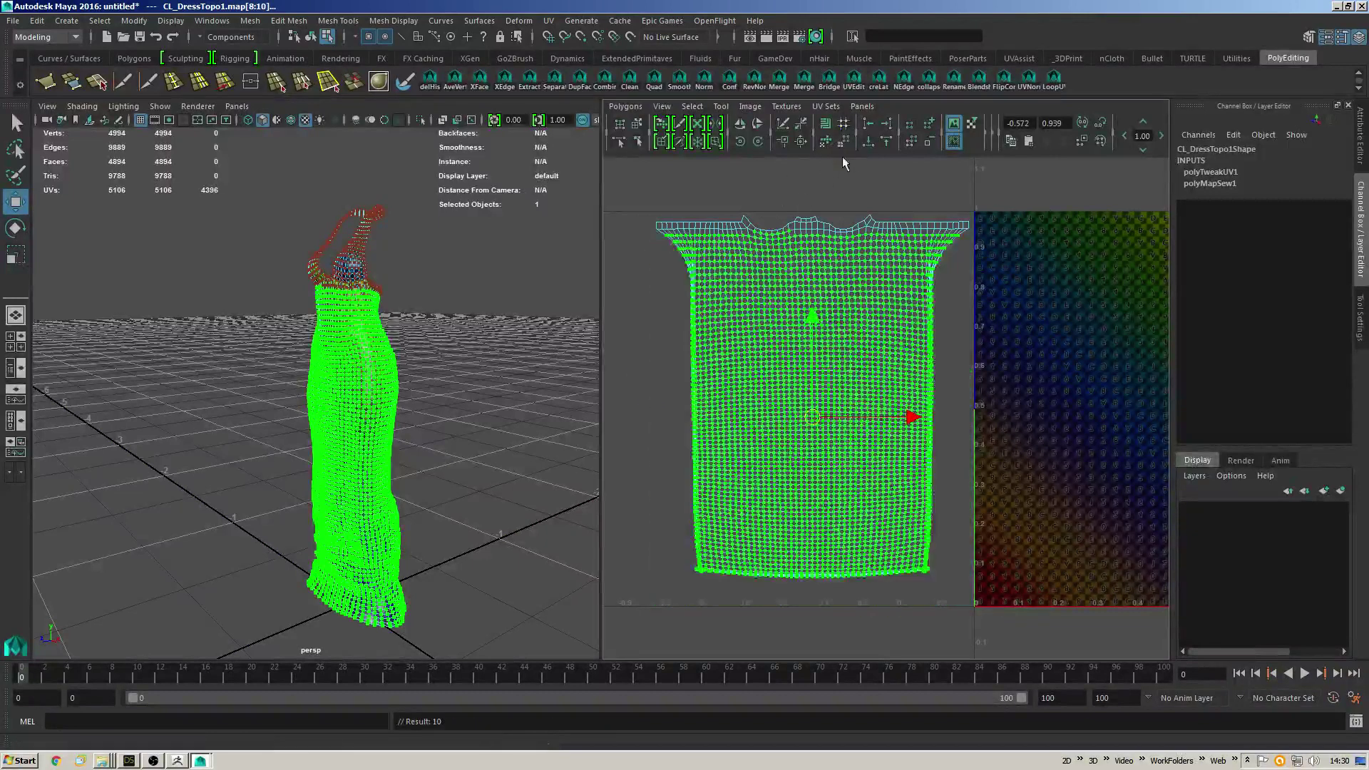
Shrink the selection off the side and bottom borders, then unfold and optimize the remaining interior UVs.
key(shift+comma)
click(829, 144)
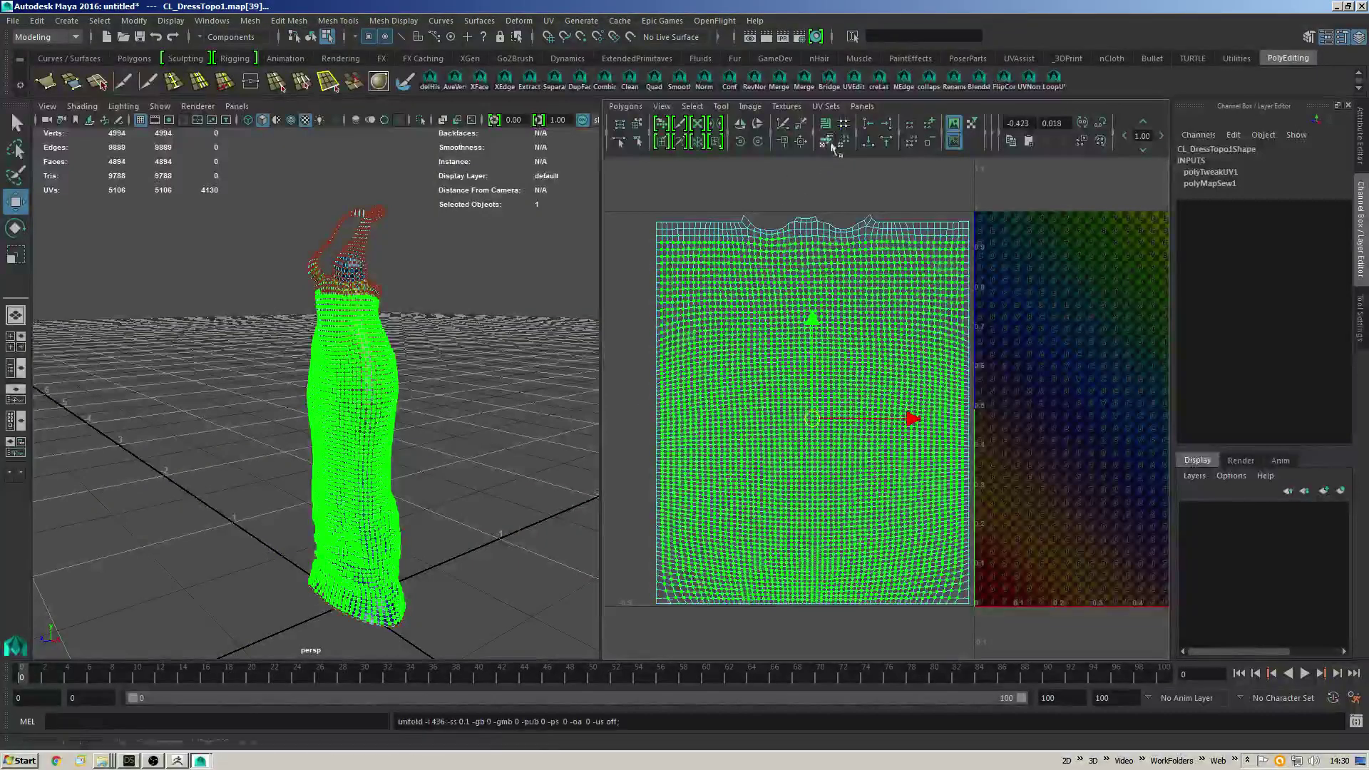
click(845, 143)
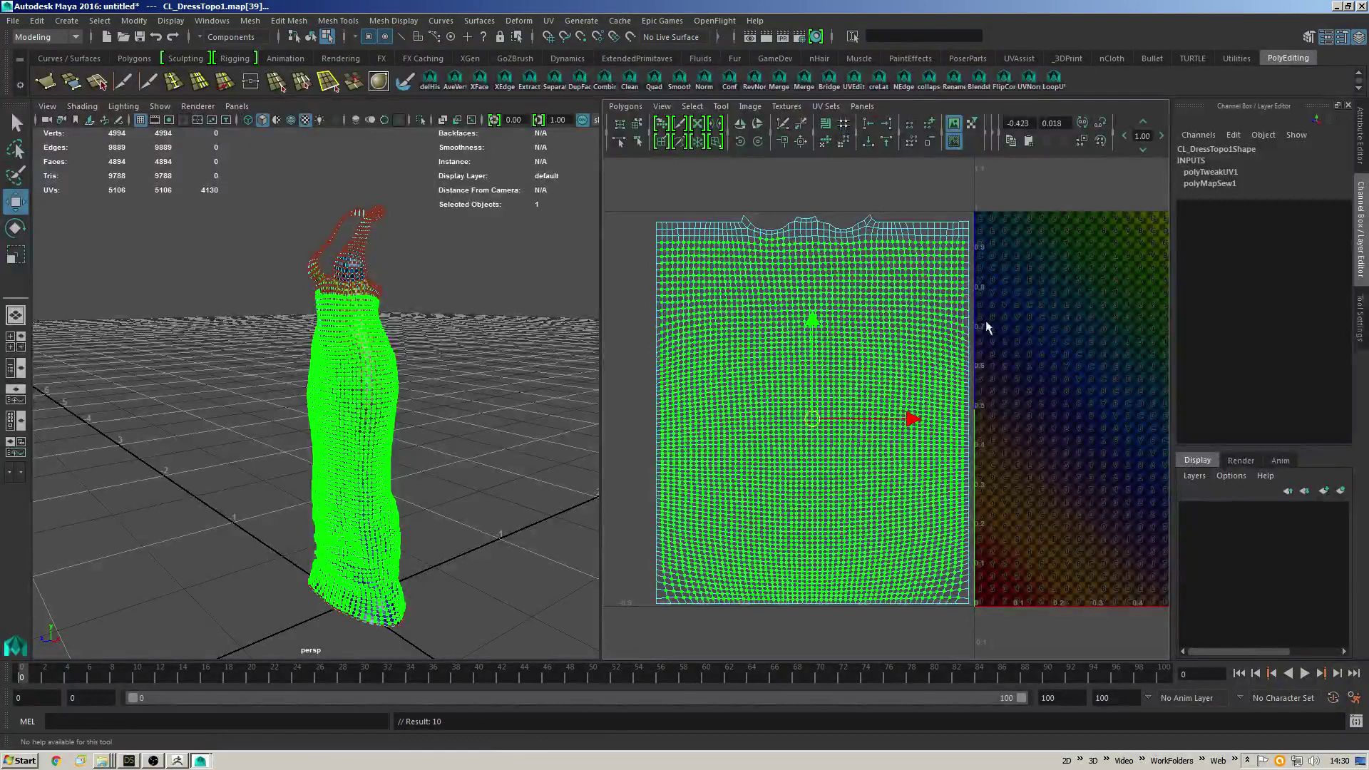
Optimize the lower skirt's UVs with the side borders included, then straighten those borders with Straighten UV Border.
drag(980, 343, 606, 605)
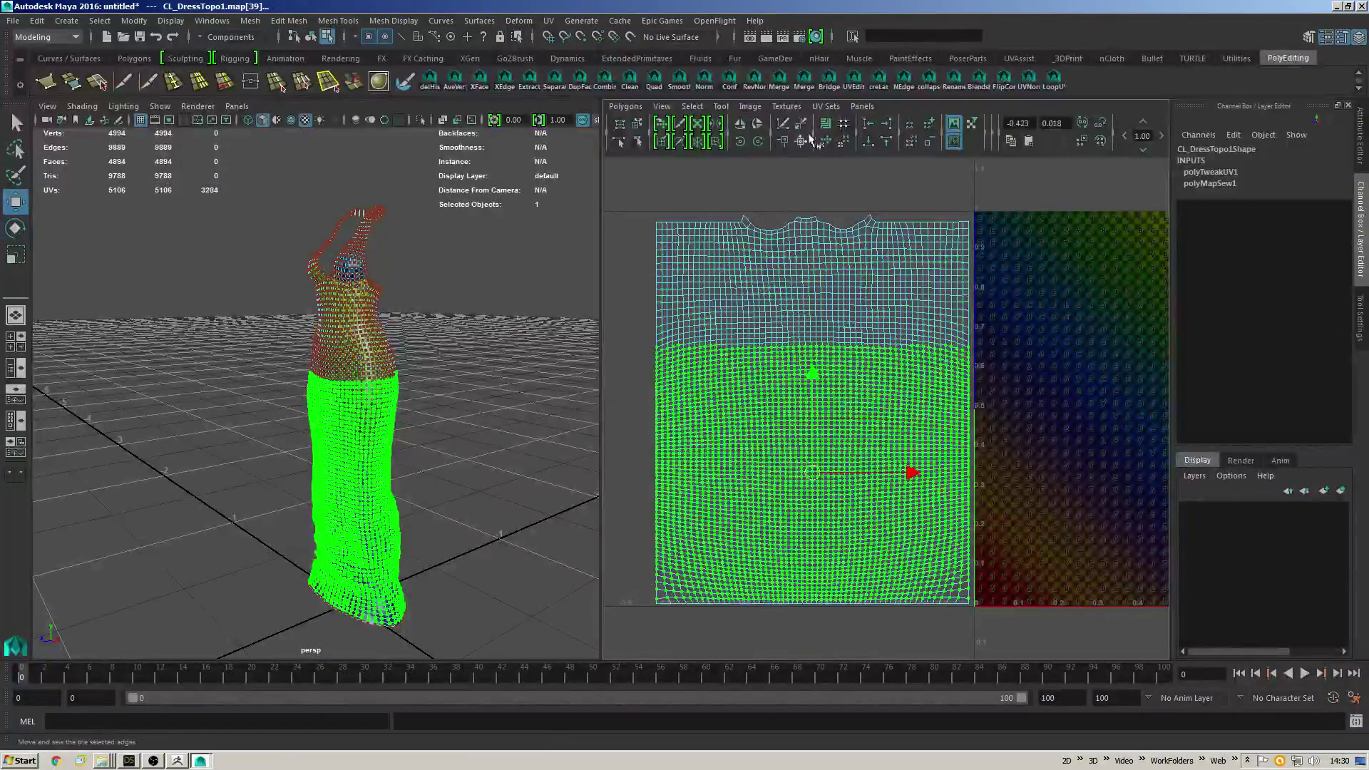
click(844, 140)
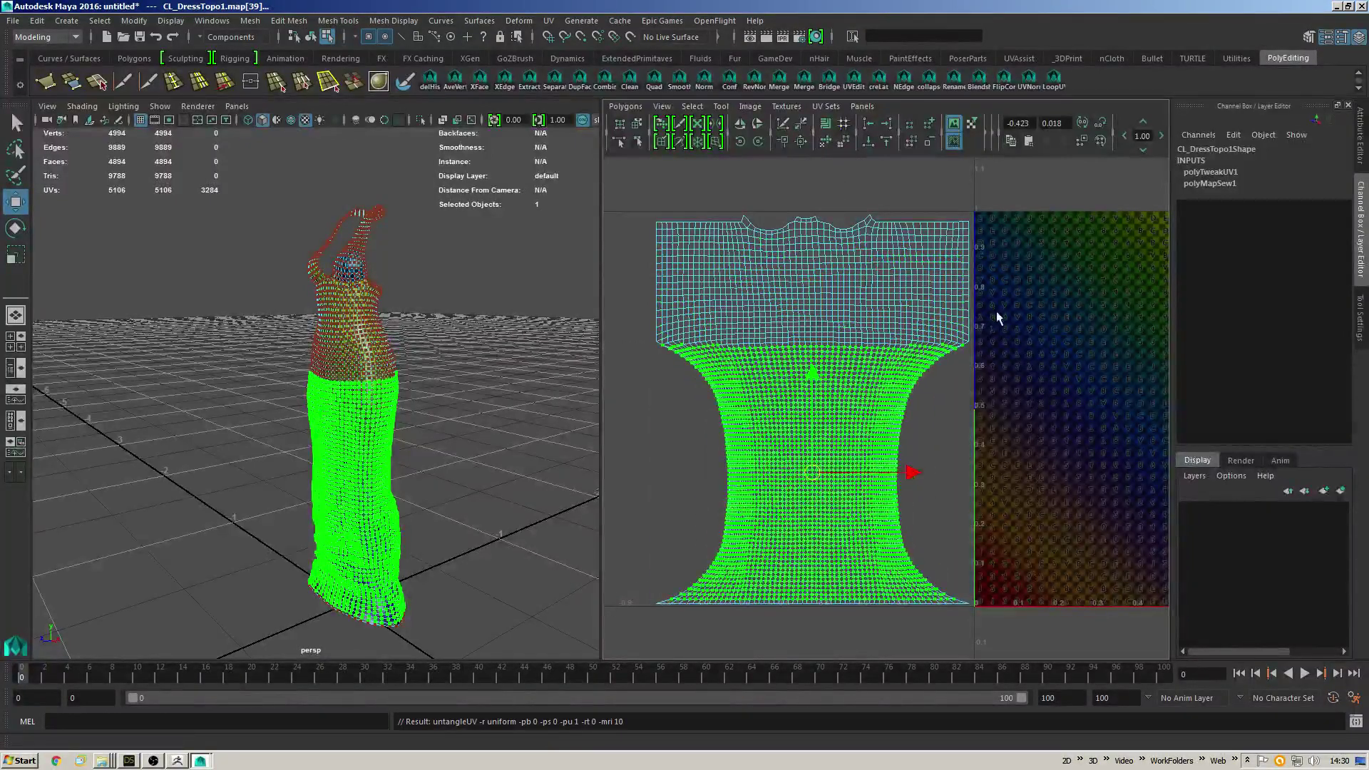
key(shift+period)
drag(975, 589, 957, 627)
click(625, 105)
click(679, 407)
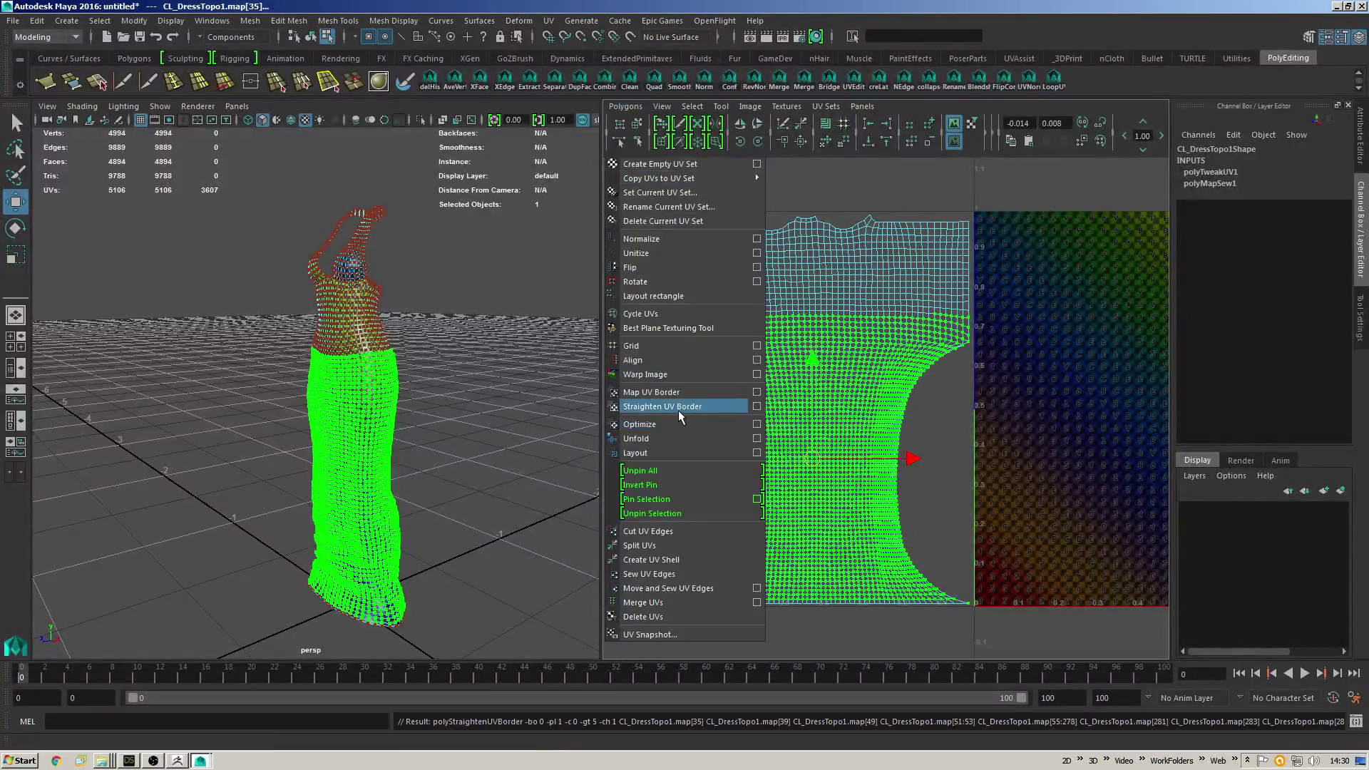
Unfold and optimize the lower skirt's interior UVs inside the straightened borders.
click(825, 140)
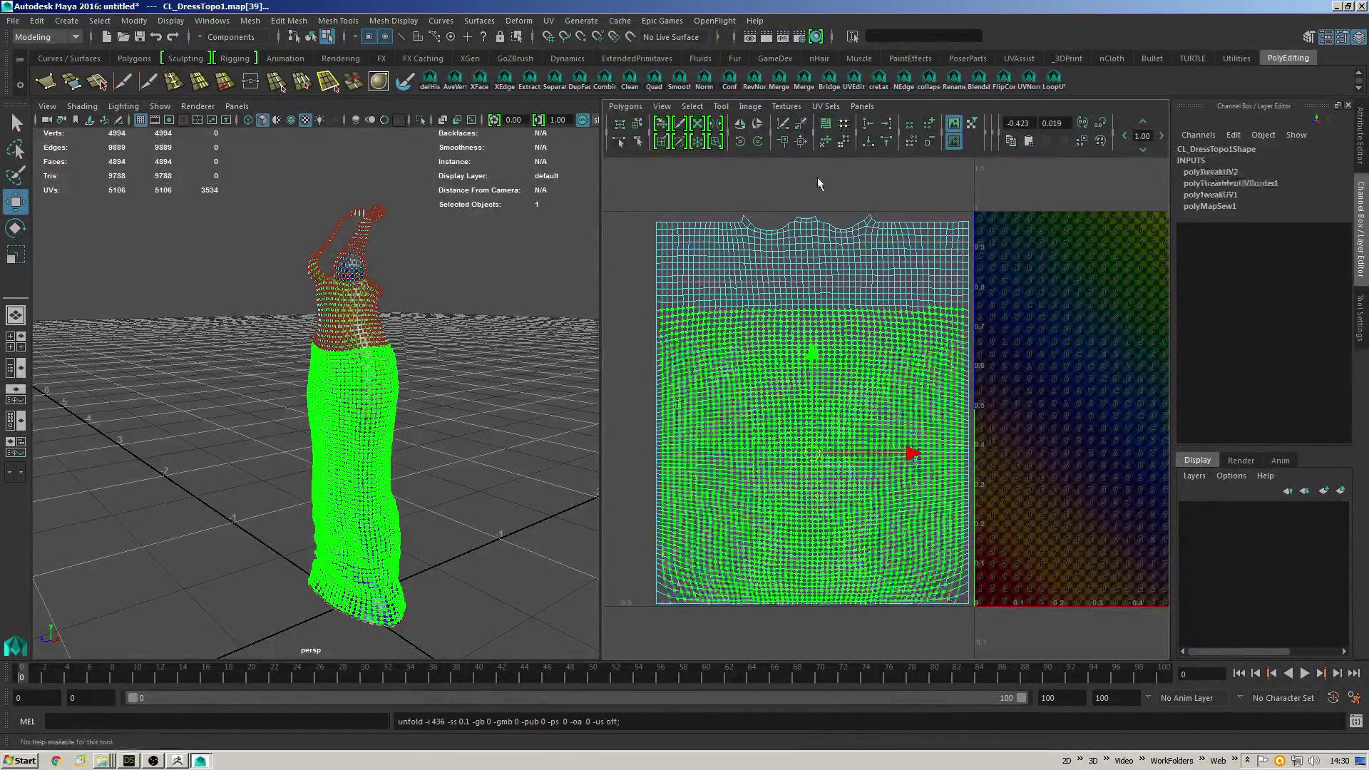
right_click(844, 142)
click(134, 340)
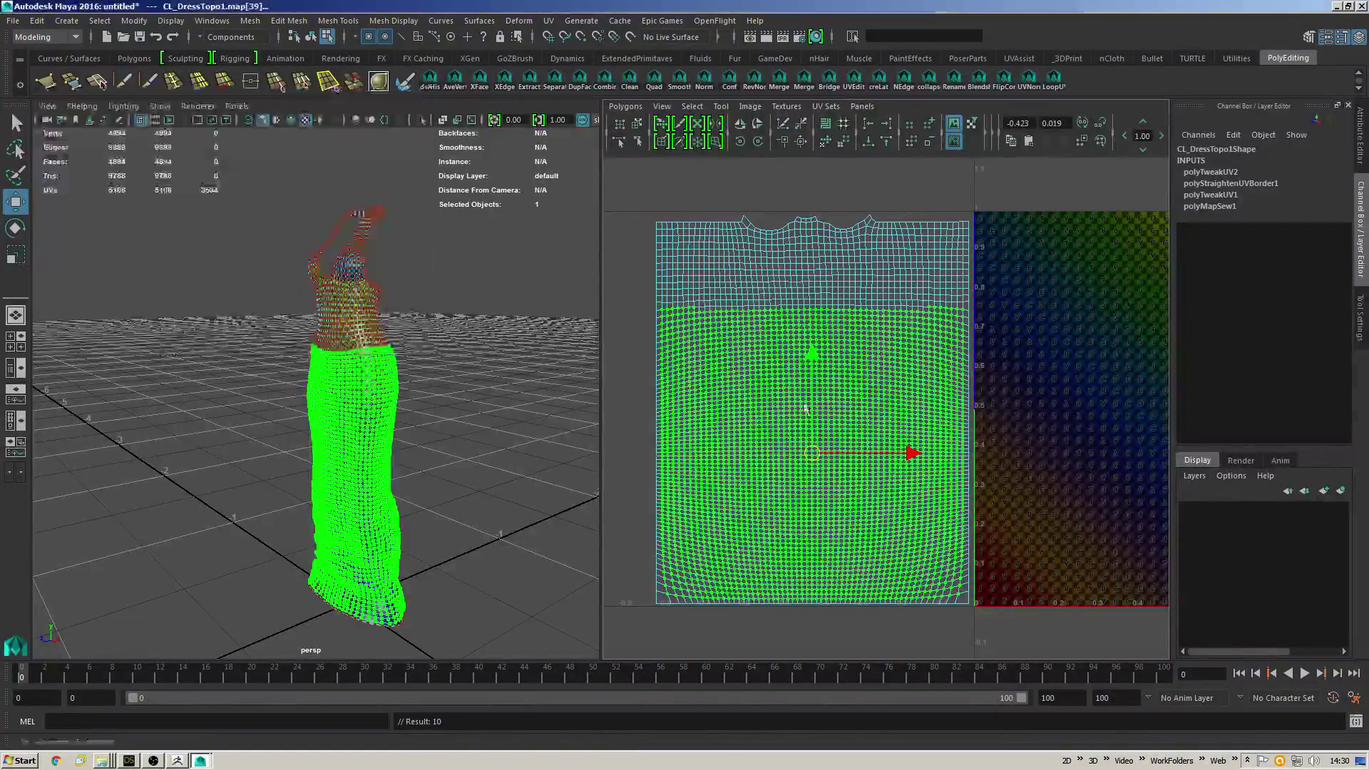
Scale the lower skirt's interior UVs slightly in height, then deselect the bottom rows and optimize the remaining UVs.
scroll(962, 458, down, 2)
alt+middle_drag(962, 459, 944, 361)
scroll(1025, 362, up, 2)
scroll(1042, 437, down, 1)
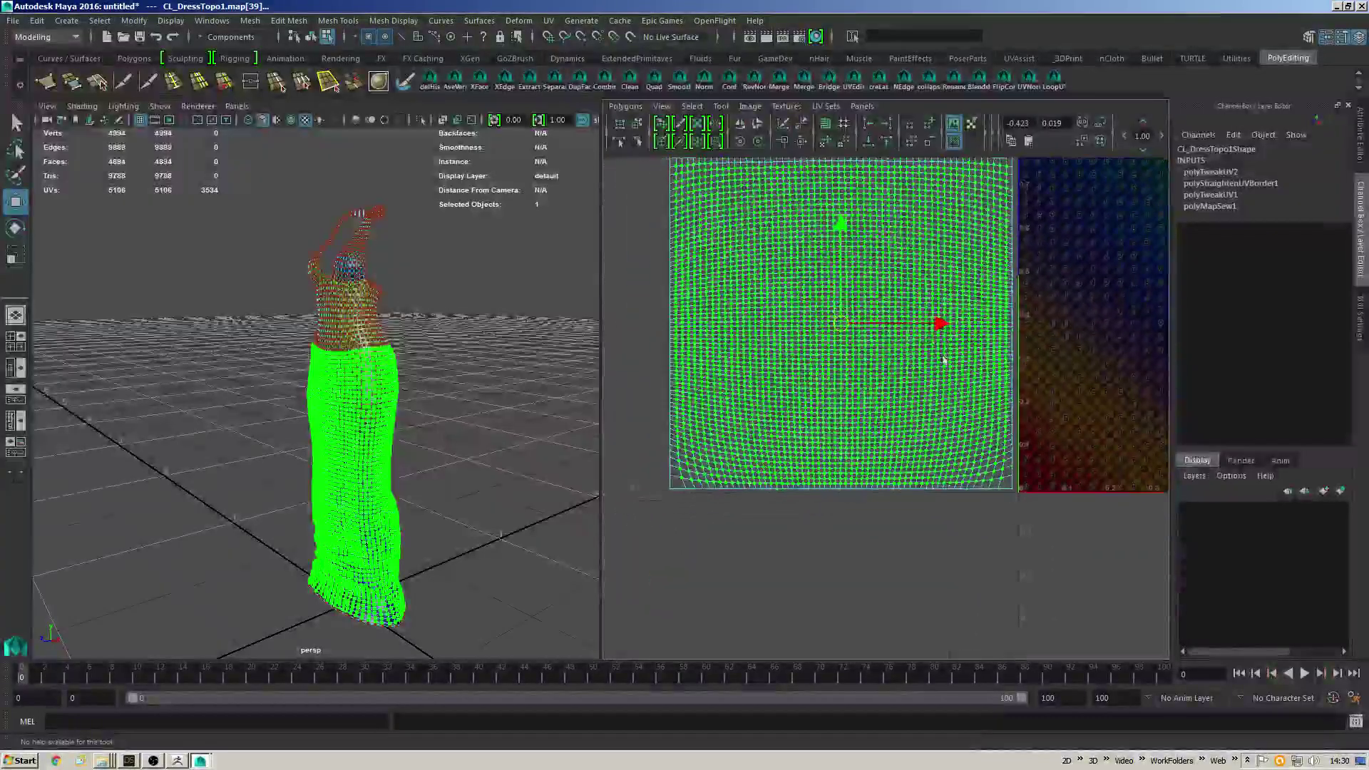
alt+middle_drag(894, 262, 889, 305)
key(r)
drag(836, 267, 836, 274)
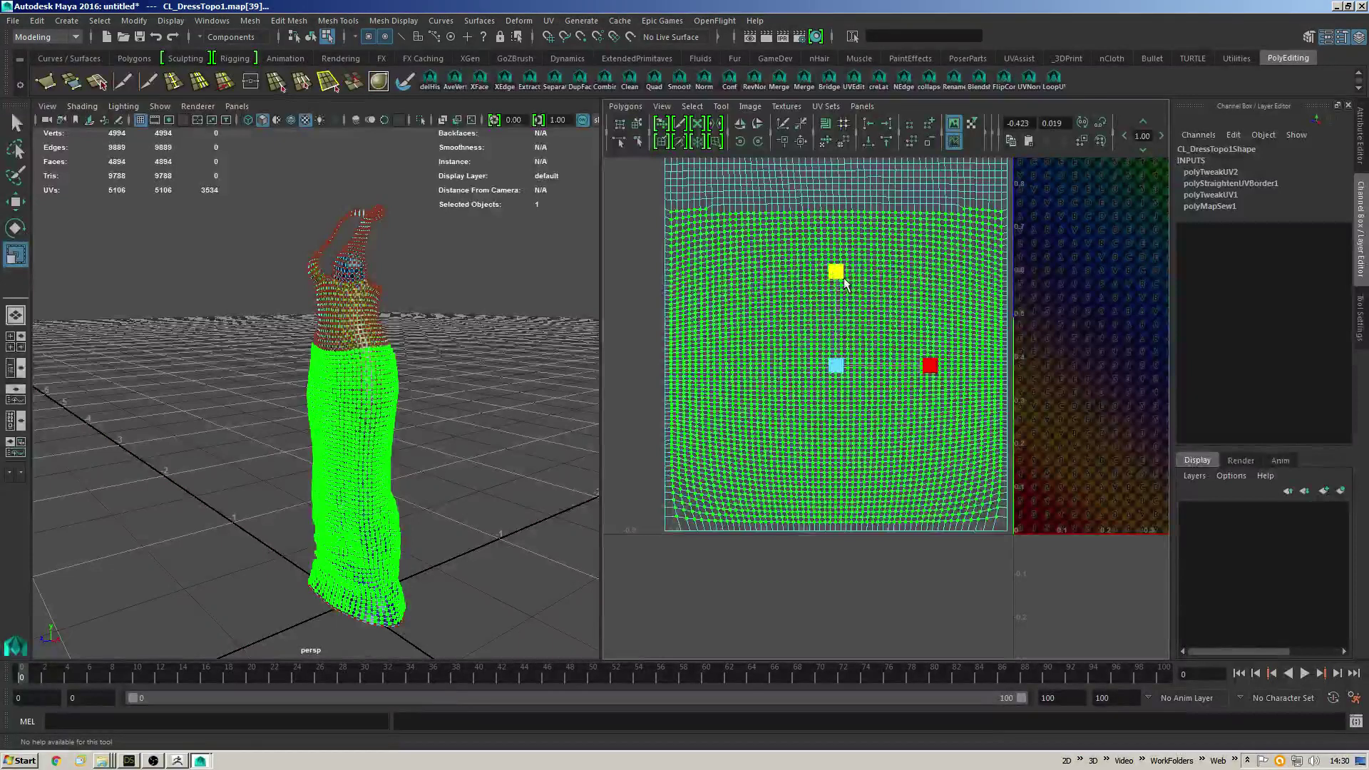
key(ctrl+z)
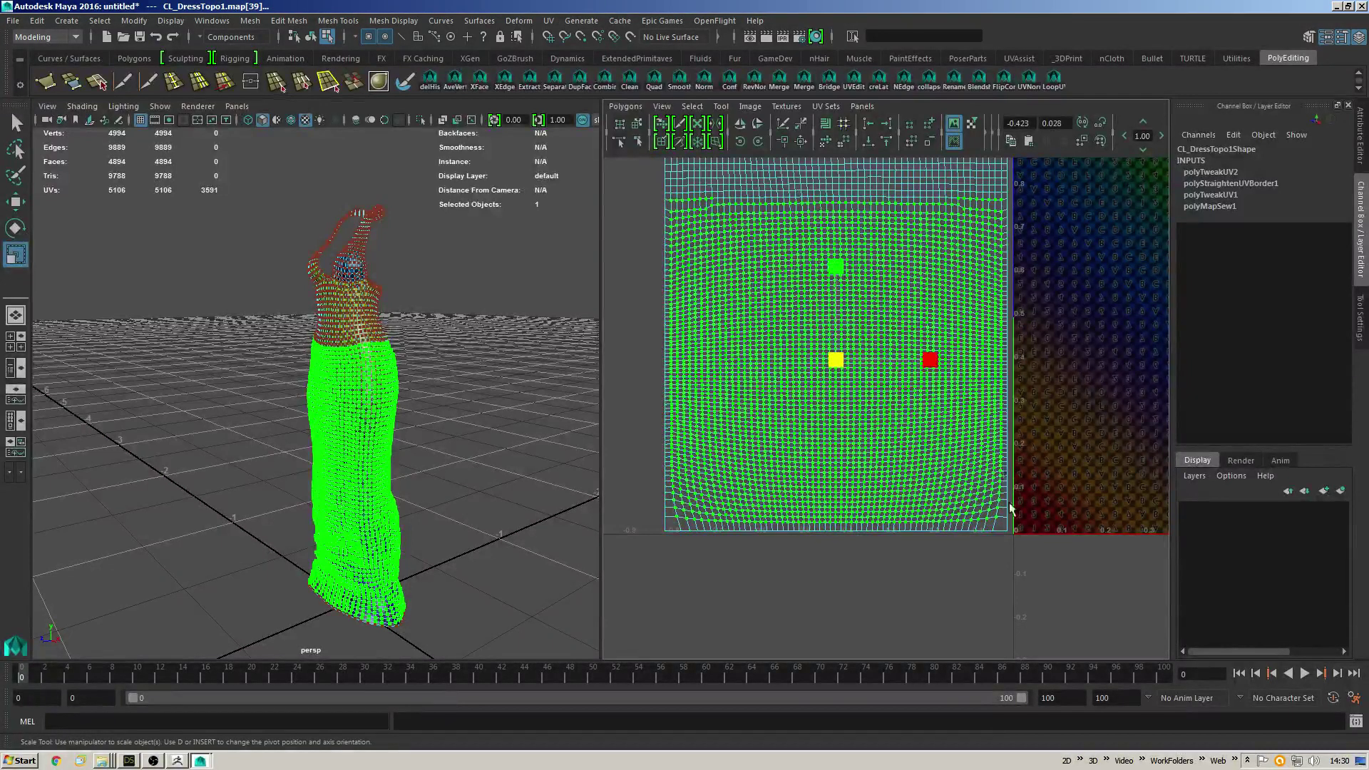
ctrl+drag(1011, 510, 661, 601)
click(825, 145)
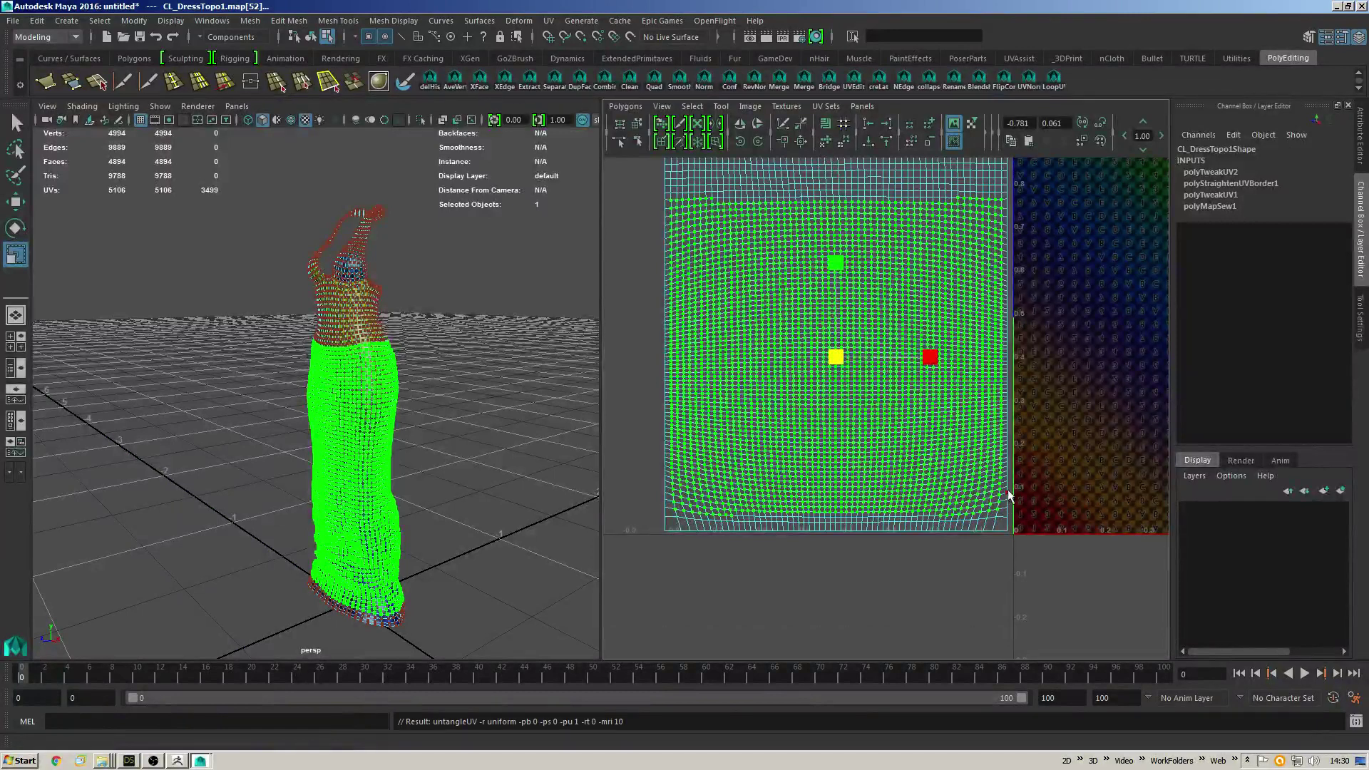
Stretch the skirt's interior UVs slightly in height, then raise the rows near the hem and the straight bottom border slightly.
drag(835, 264, 835, 253)
key(w)
key(g)
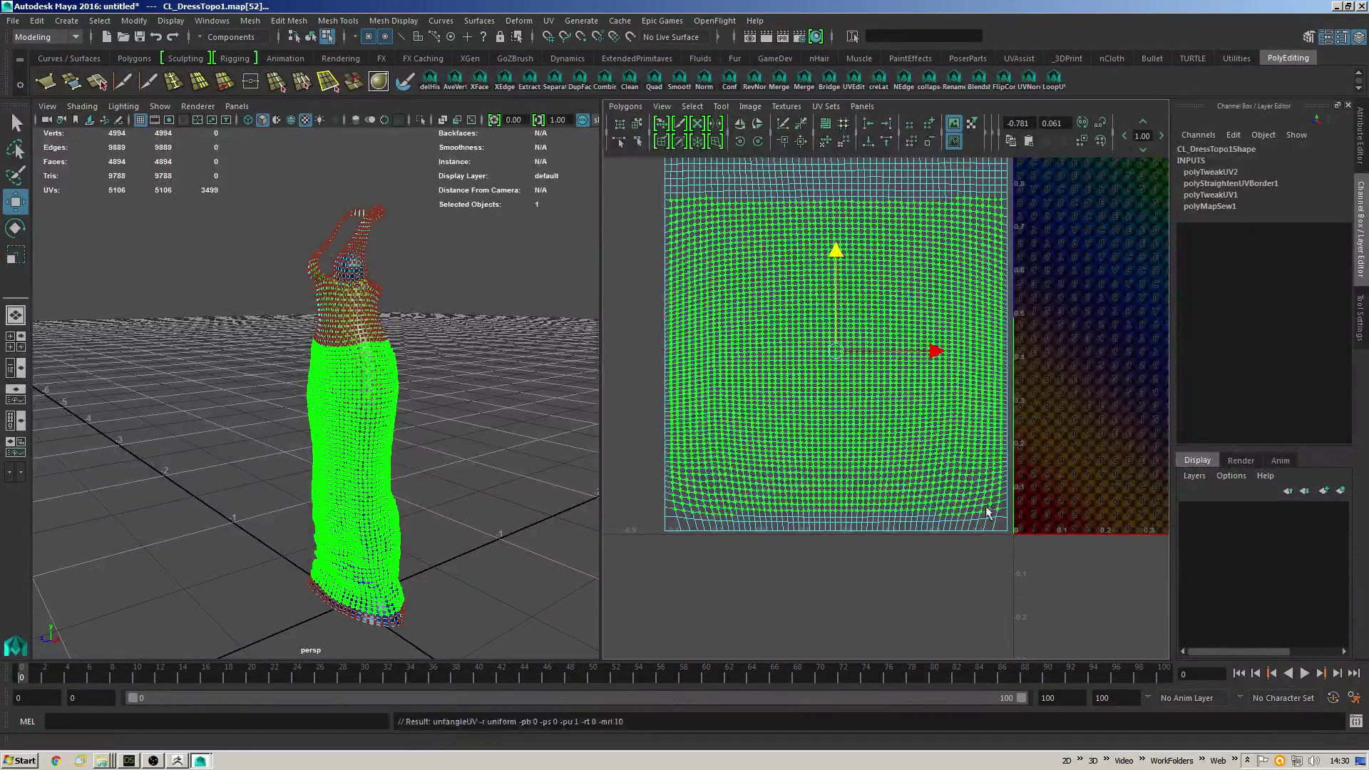
drag(679, 530, 678, 530)
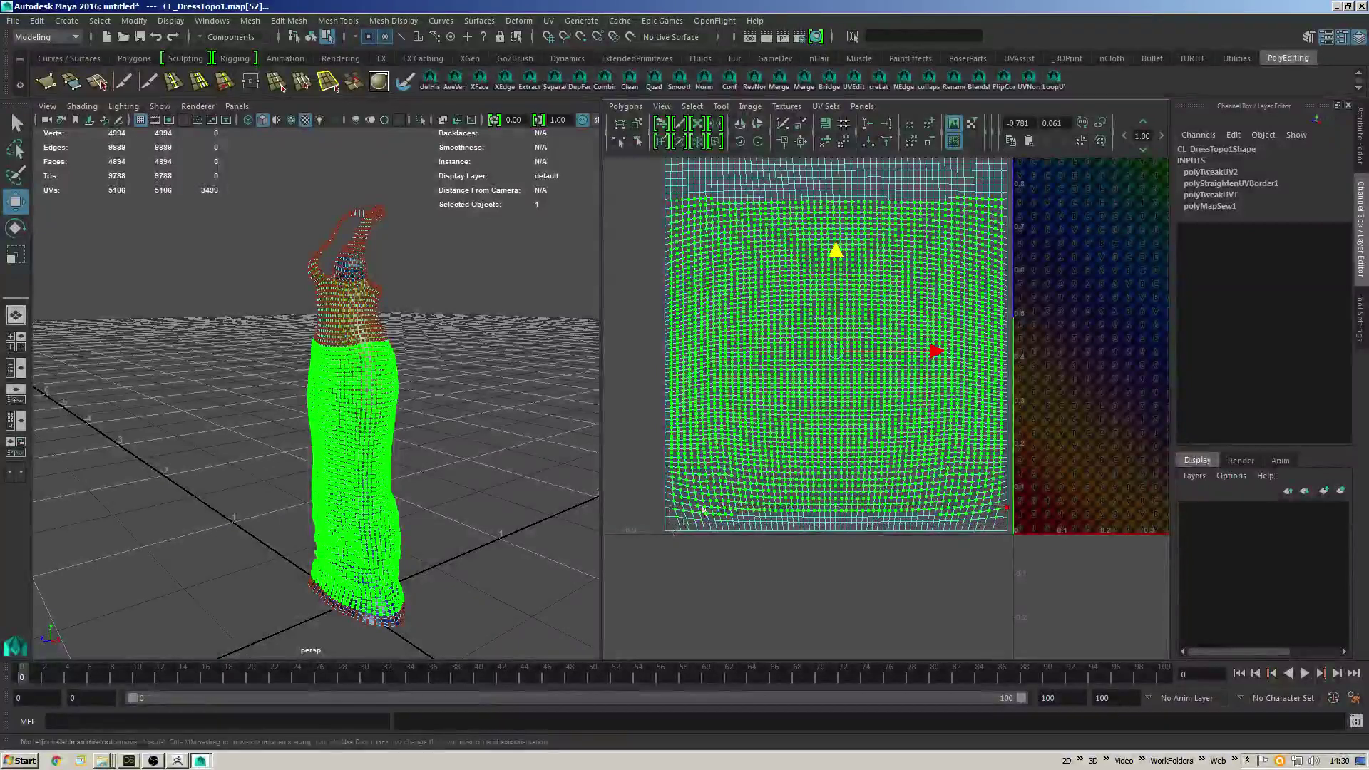
drag(836, 414, 836, 411)
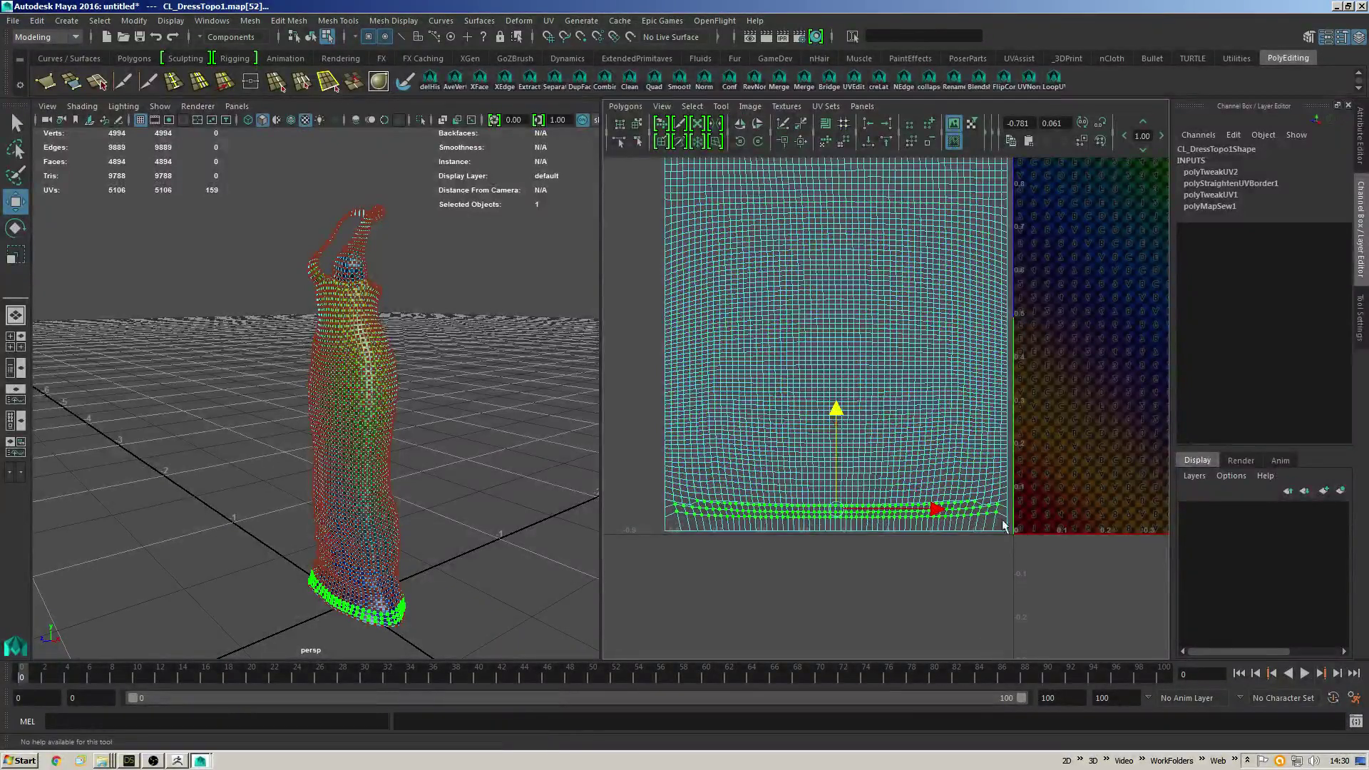
drag(1003, 525, 667, 573)
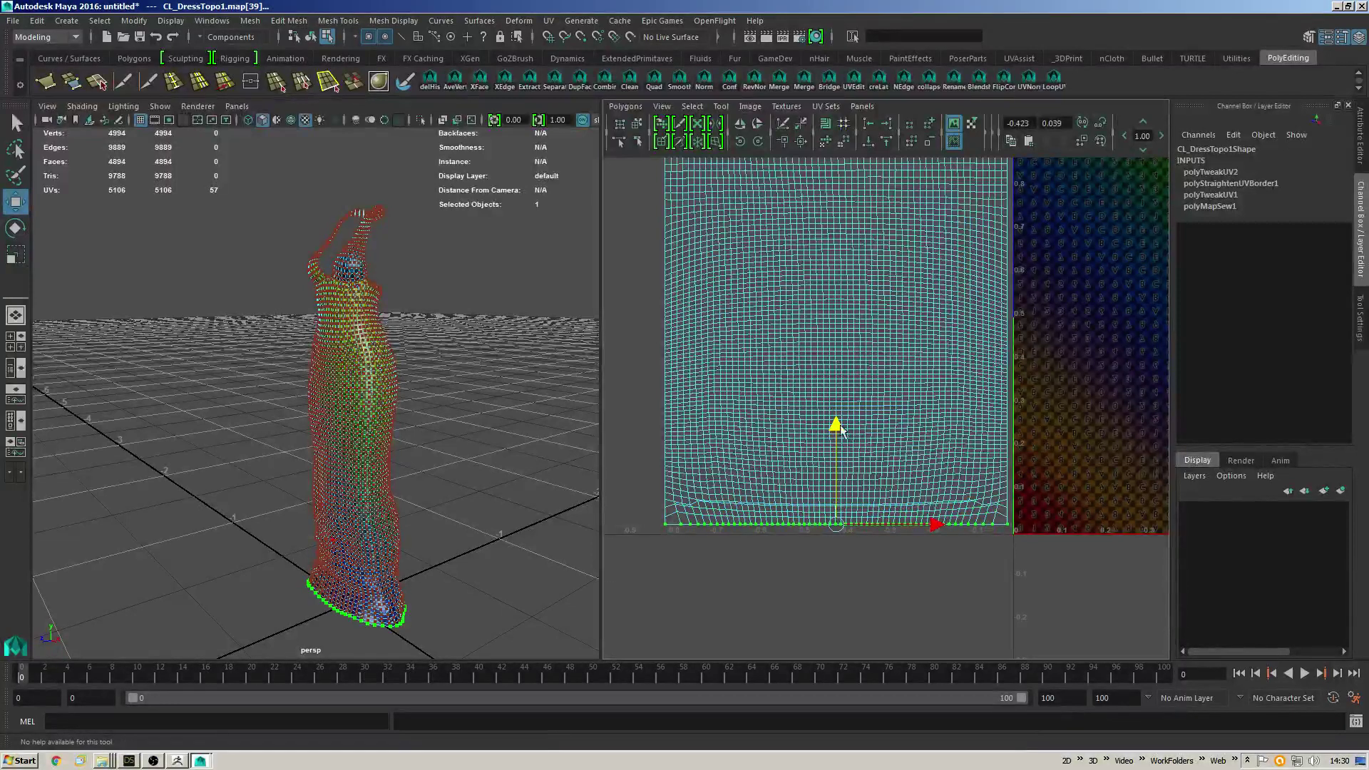
Select the whole dress body shell, shrink the selection off its borders, and unfold and optimize the interior UVs.
ctrl+right_drag(885, 307, 881, 353)
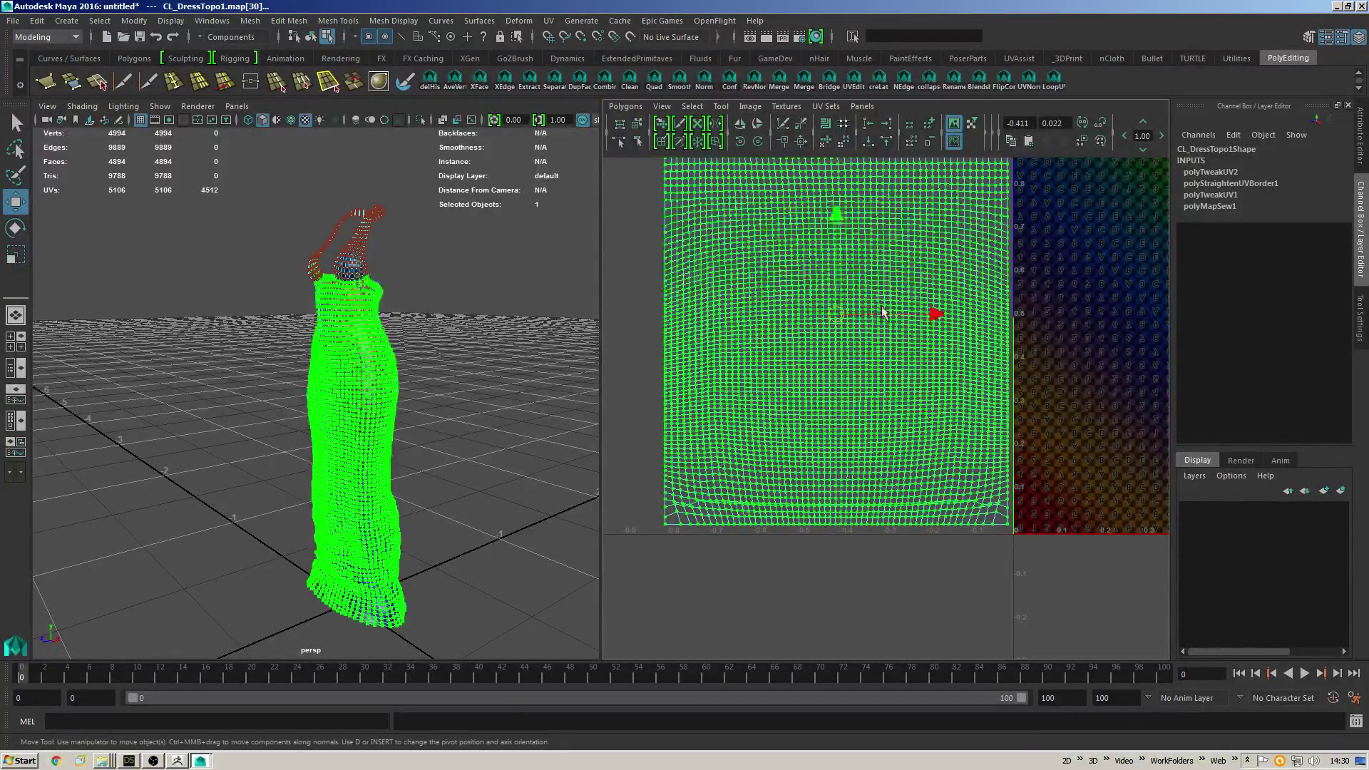
key(shift+comma)
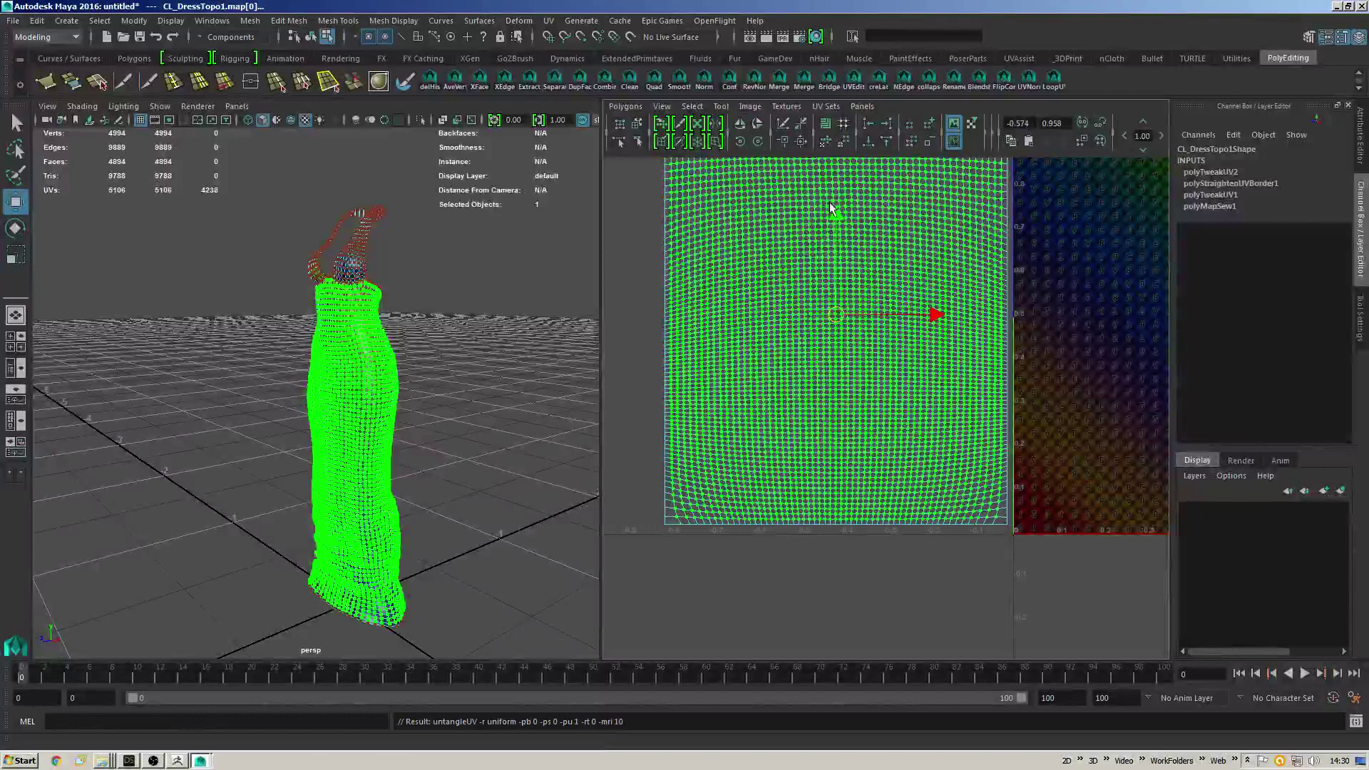
click(826, 142)
click(827, 144)
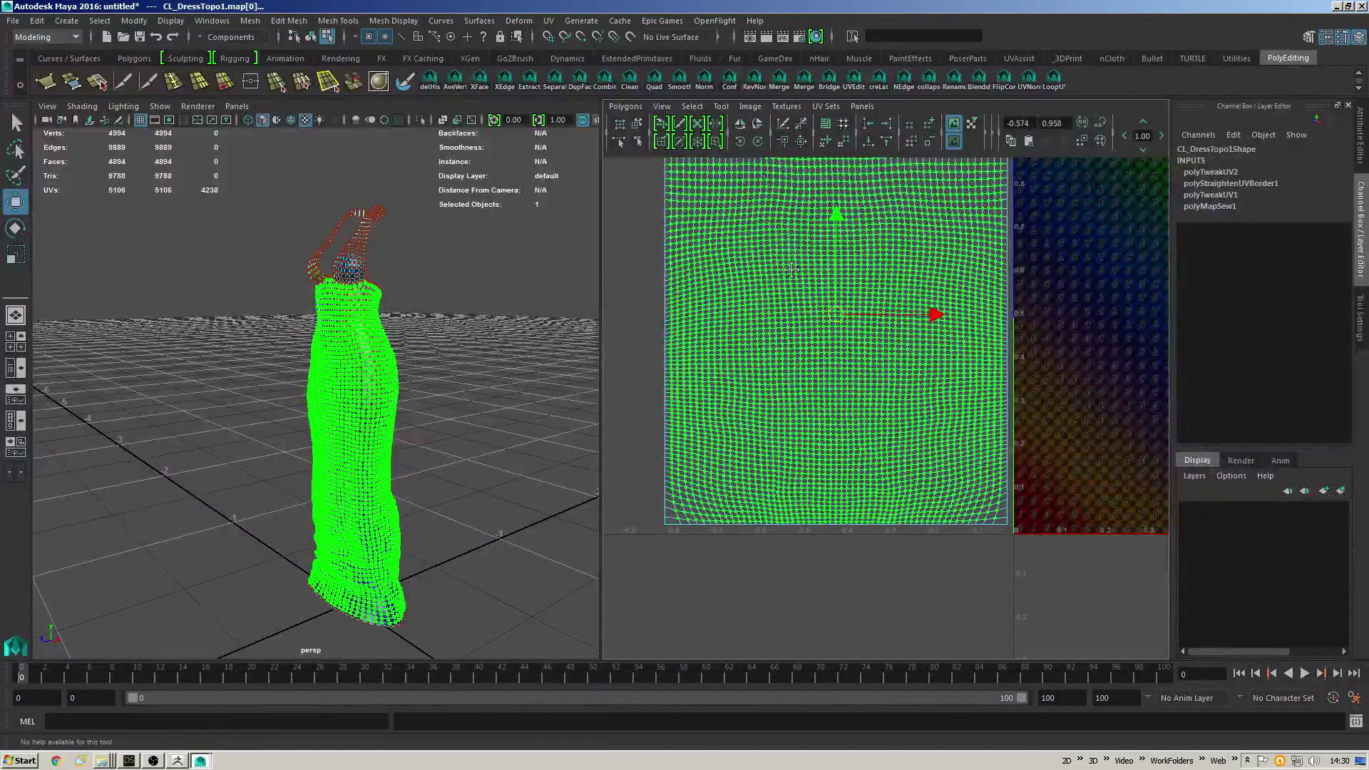
Reselect the full body shell, move it into the 0-1 UV tile beside the two strap shells, and adjust its width to fit.
alt+middle_drag(813, 224, 822, 277)
scroll(828, 279, down, 2)
key(shift+period)
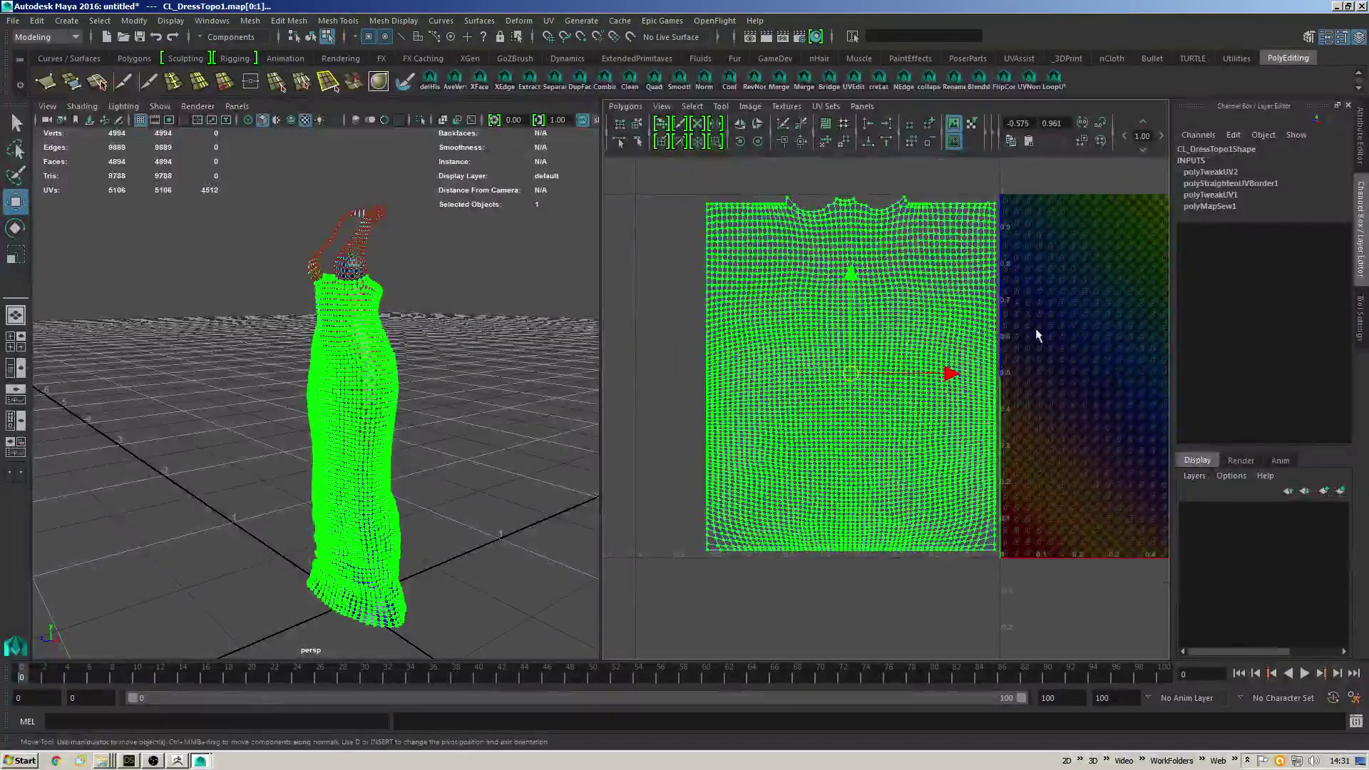
alt+middle_drag(1039, 336, 975, 346)
drag(937, 383, 1077, 374)
alt+middle_drag(1098, 350, 1031, 328)
key(r)
drag(942, 375, 946, 373)
key(w)
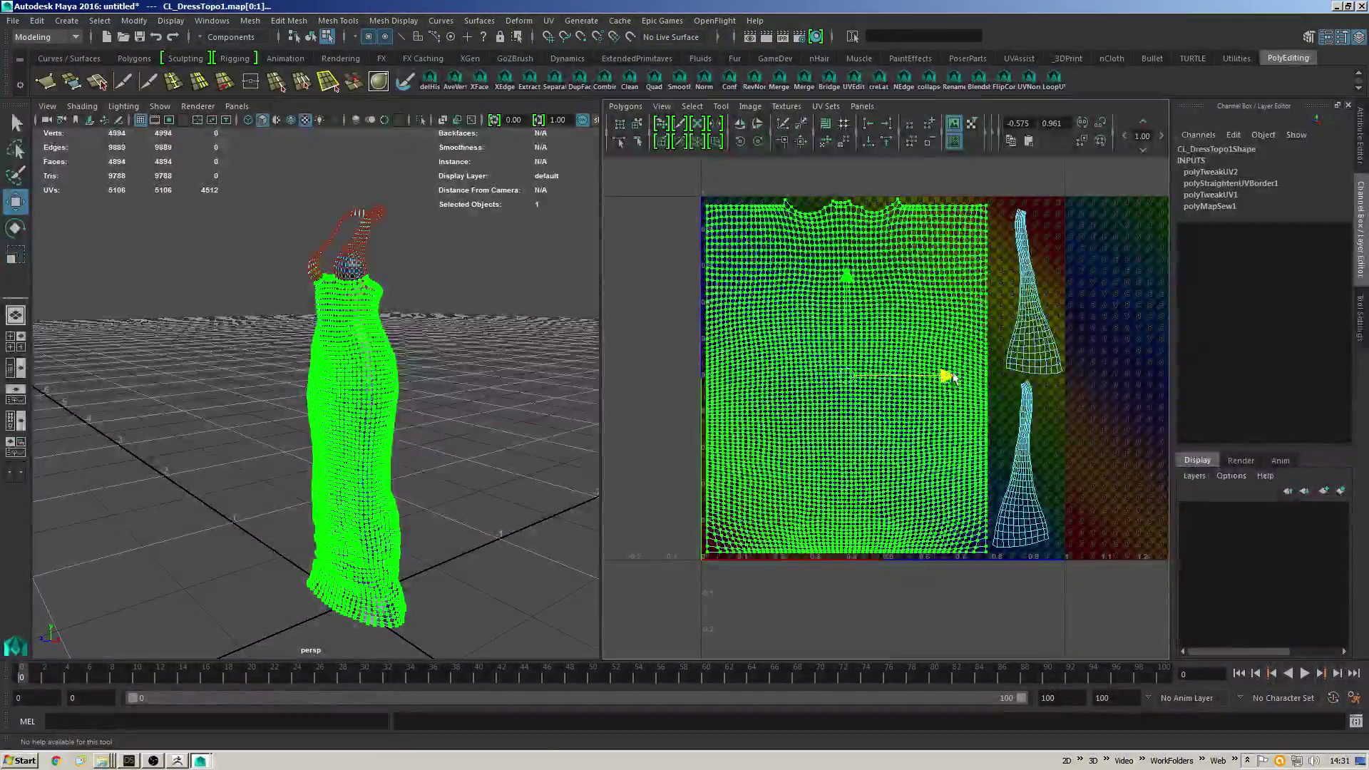
Return to object mode, delete the dress's history, and send the mesh to ZBrush, switching over to it.
key(F8)
click(439, 84)
key(q)
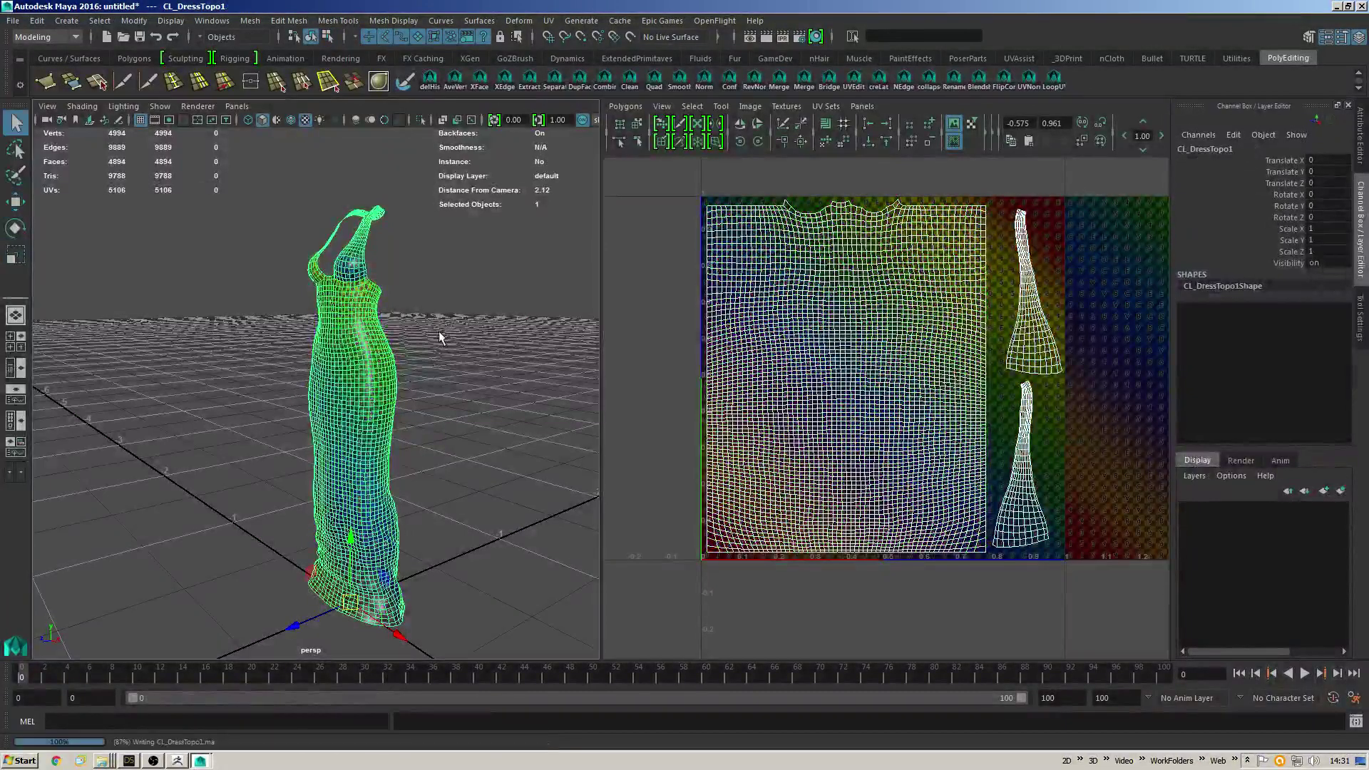
key(alt+Tab)
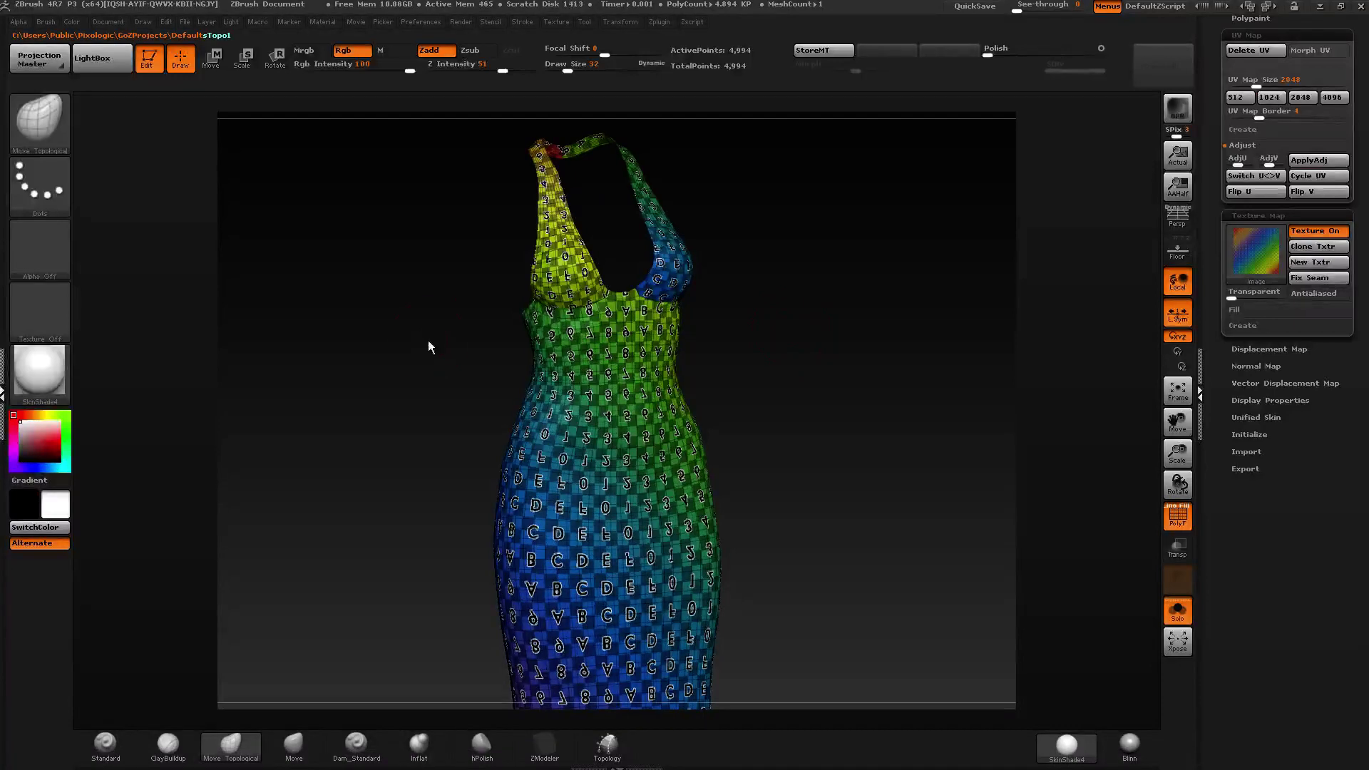
Inspect the checker texture on the dress from the front, back and sides for stretching and seams.
drag(428, 339, 735, 385)
alt+drag(713, 513, 550, 345)
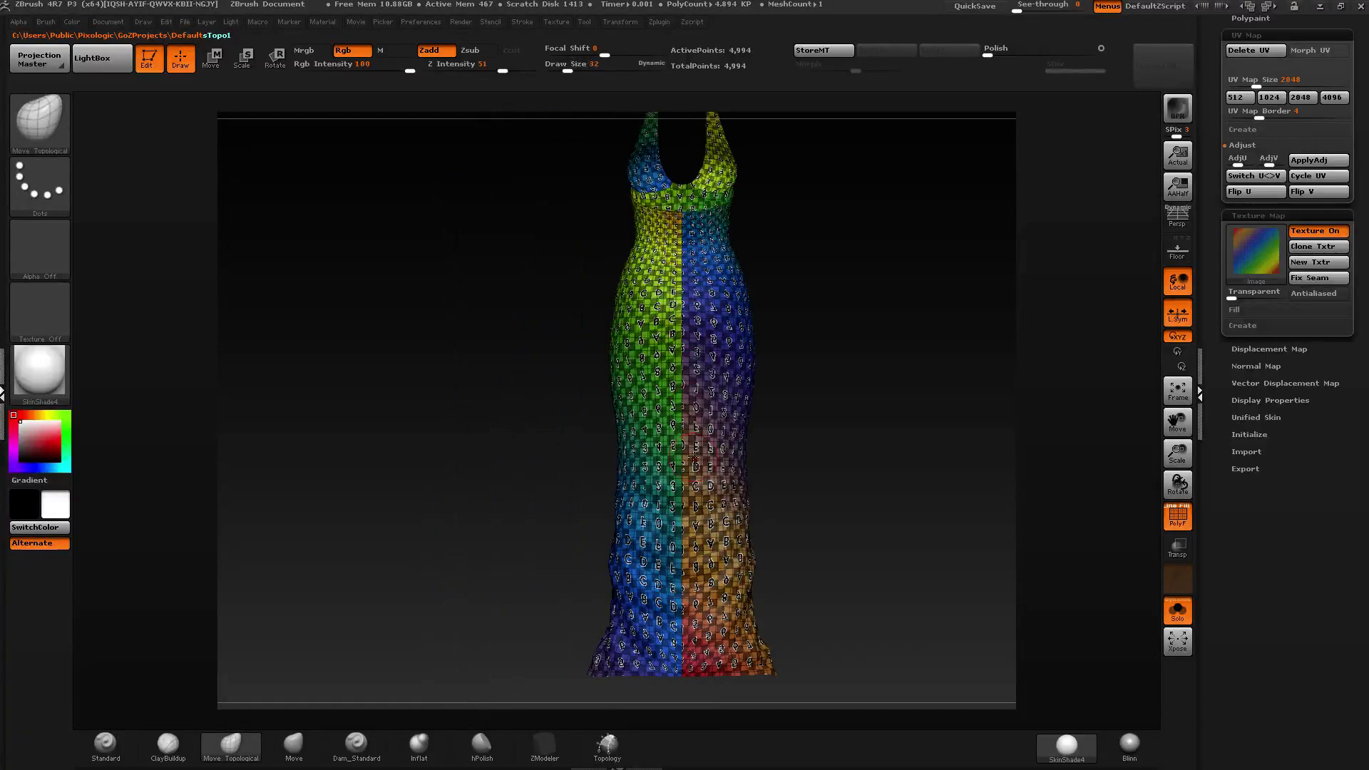
drag(670, 276, 729, 278)
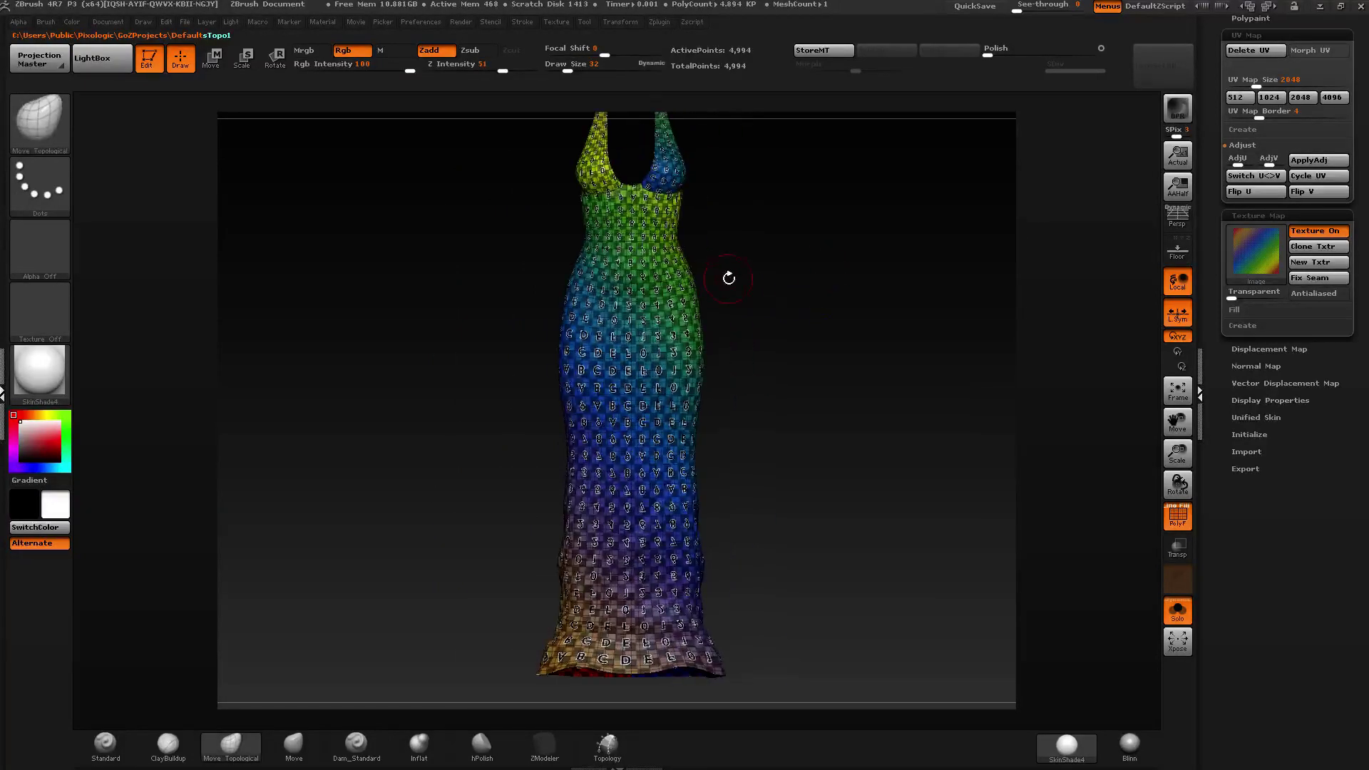
mouse_move(835, 297)
mouse_down()
mouse_move(587, 309)
mouse_move(709, 269)
mouse_move(663, 271)
mouse_up()
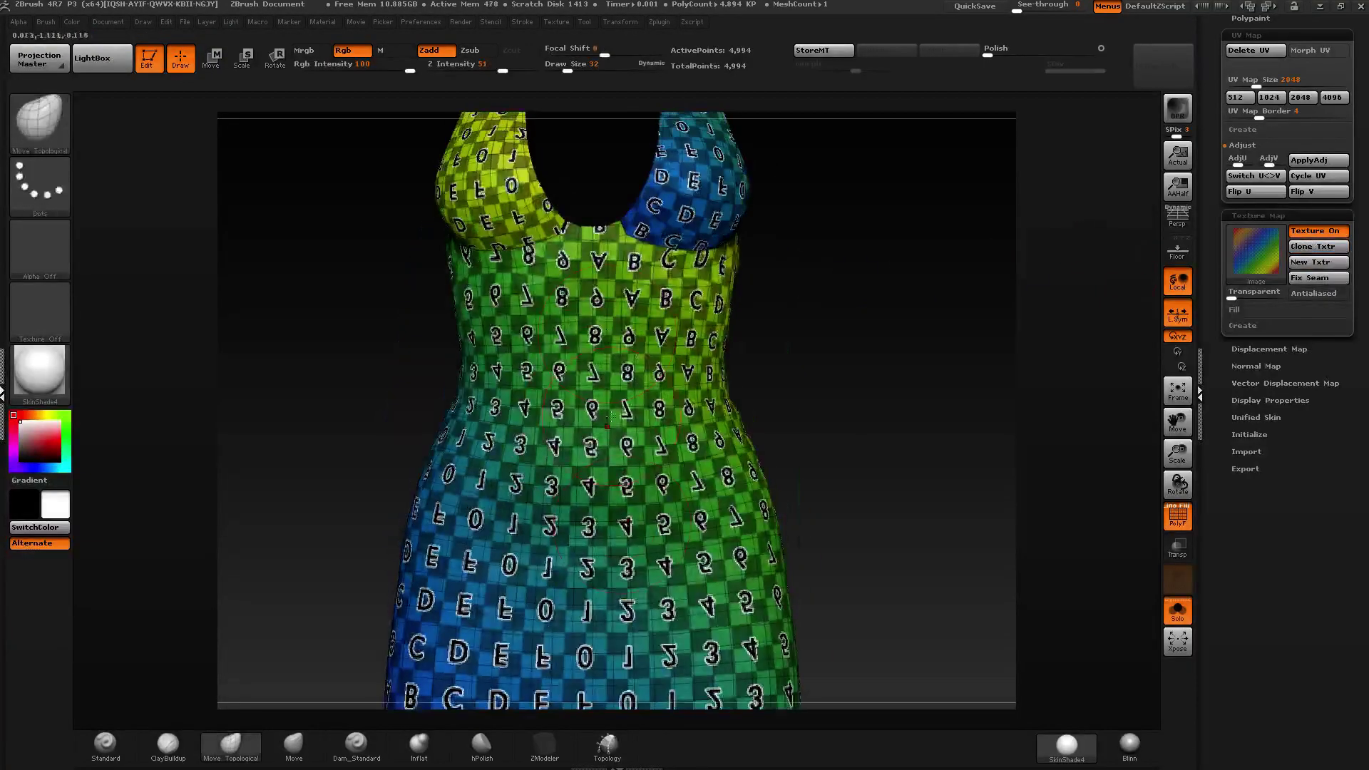
drag(821, 357, 685, 361)
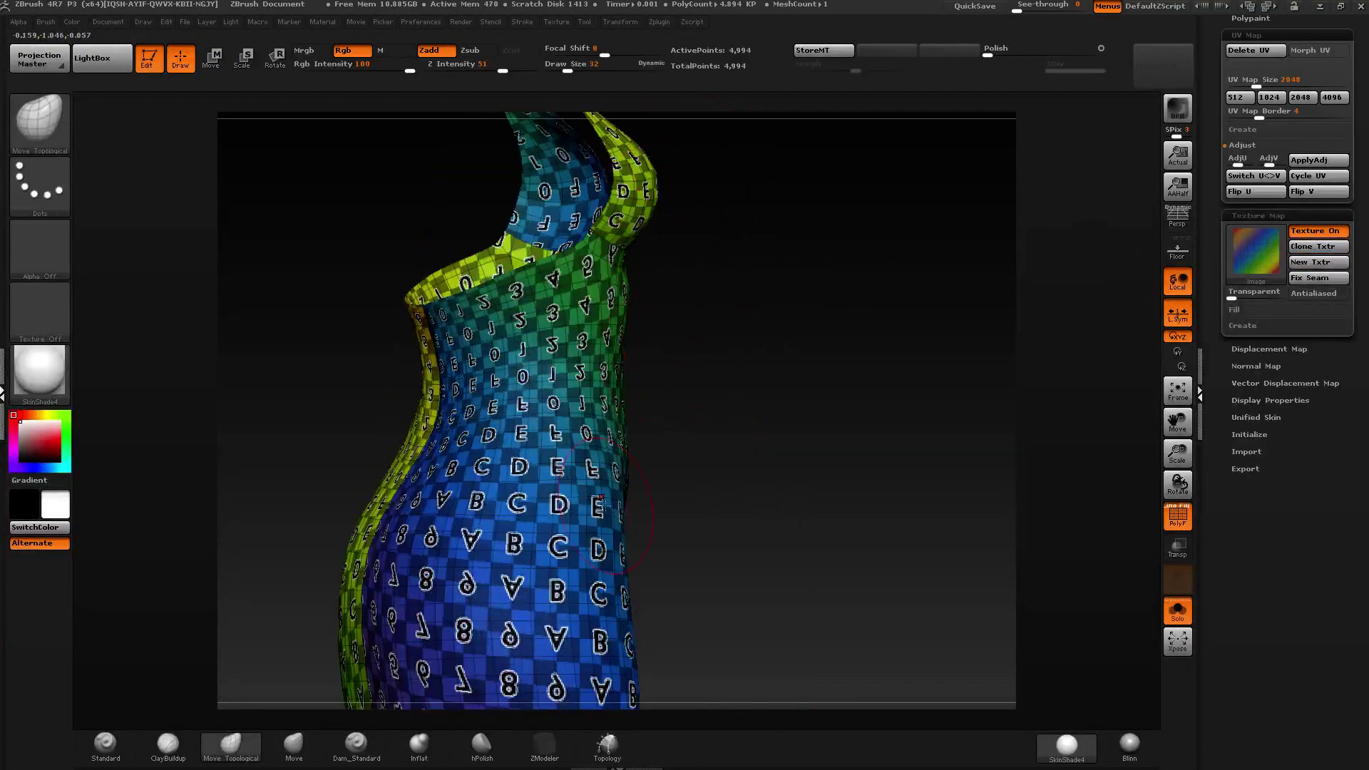
drag(557, 415, 713, 356)
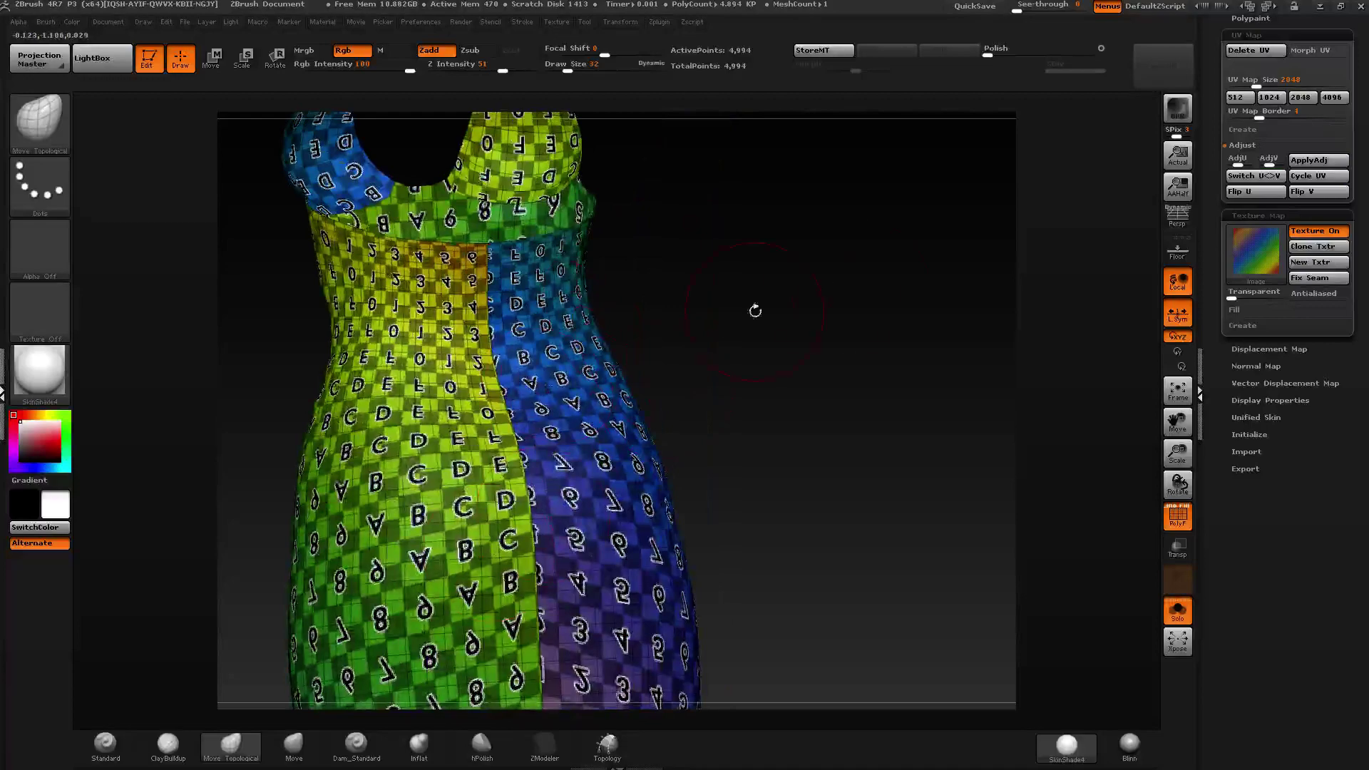
Flip the dress's UVs vertically and check the orientation of the checker characters over the full dress.
drag(751, 309, 1169, 203)
click(1316, 190)
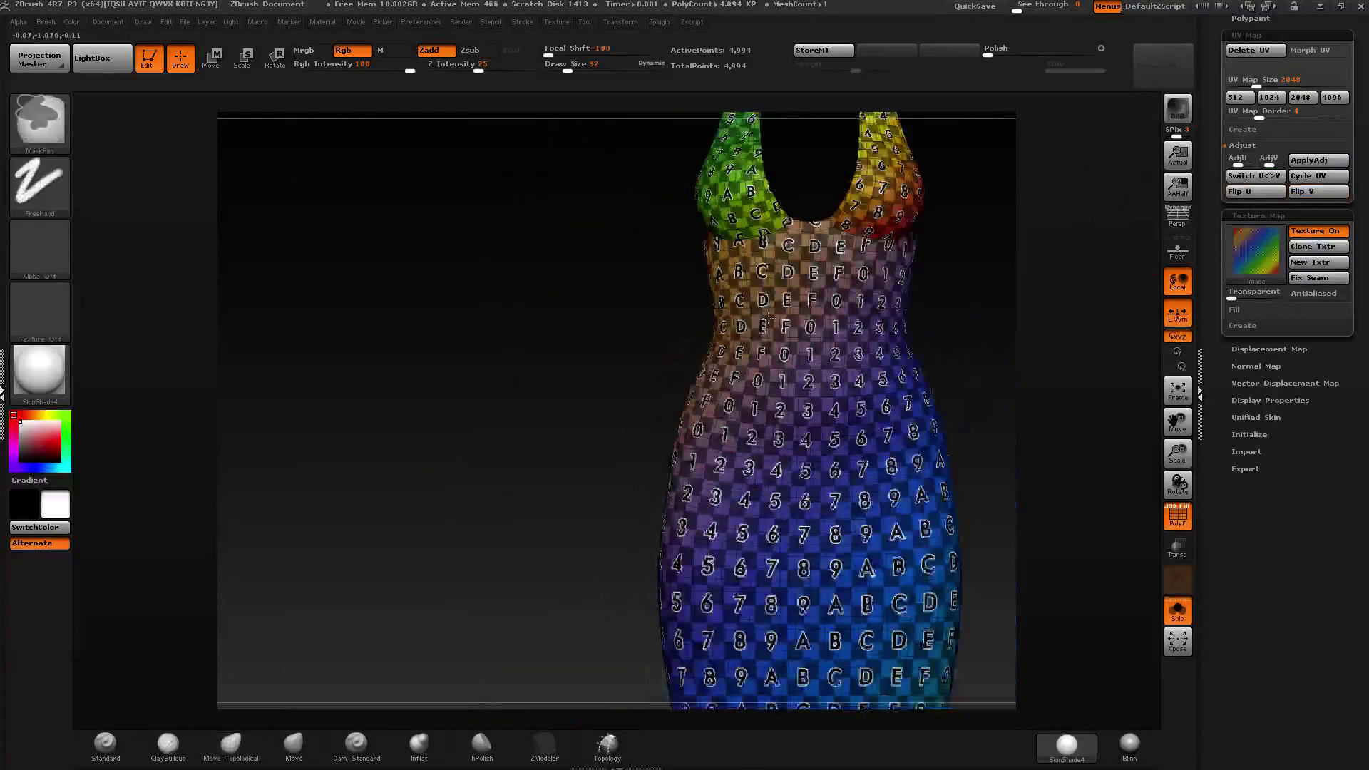
drag(784, 271, 801, 296)
shift+drag(824, 300, 773, 357)
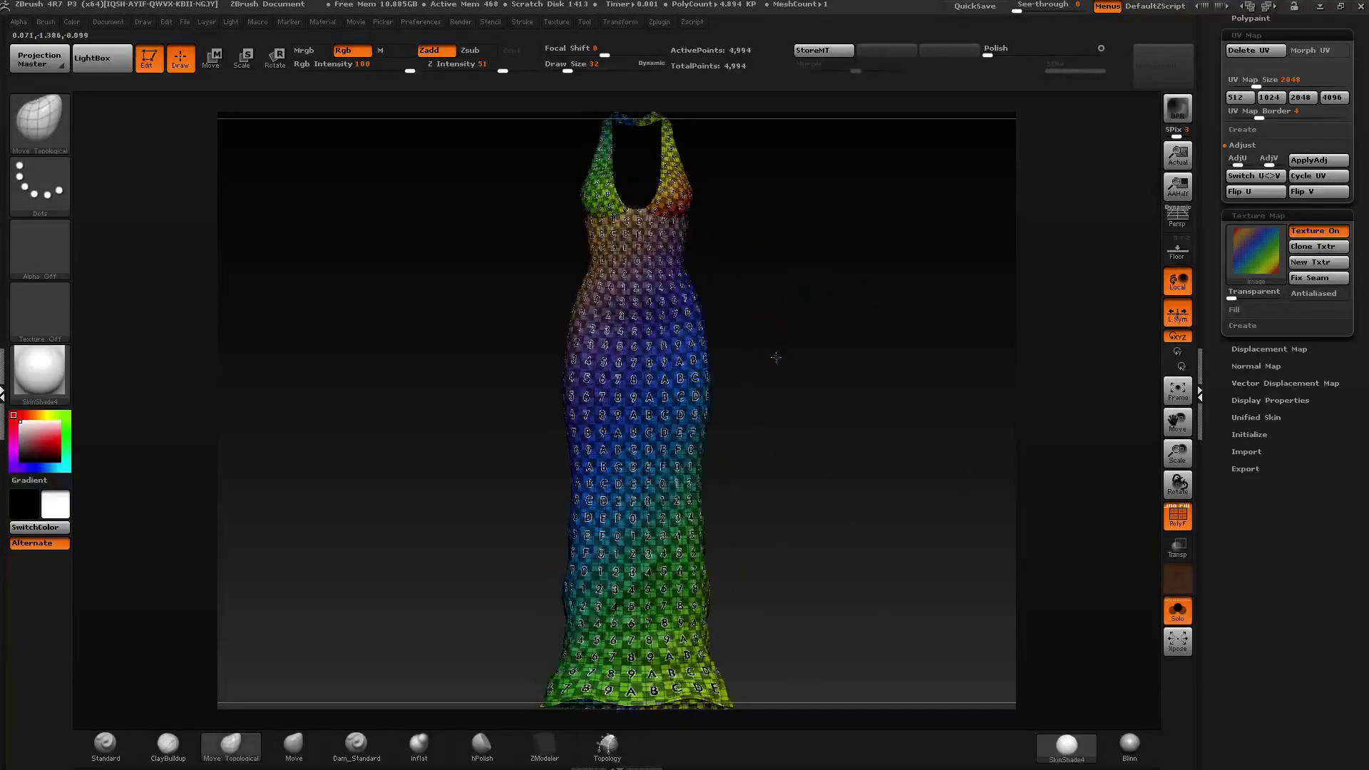
shift+drag(778, 463, 1051, 378)
Turn off the checker texture and the polyframe display on the dress.
click(1317, 230)
shift+drag(721, 316, 604, 356)
ctrl+right_drag(676, 415, 600, 448)
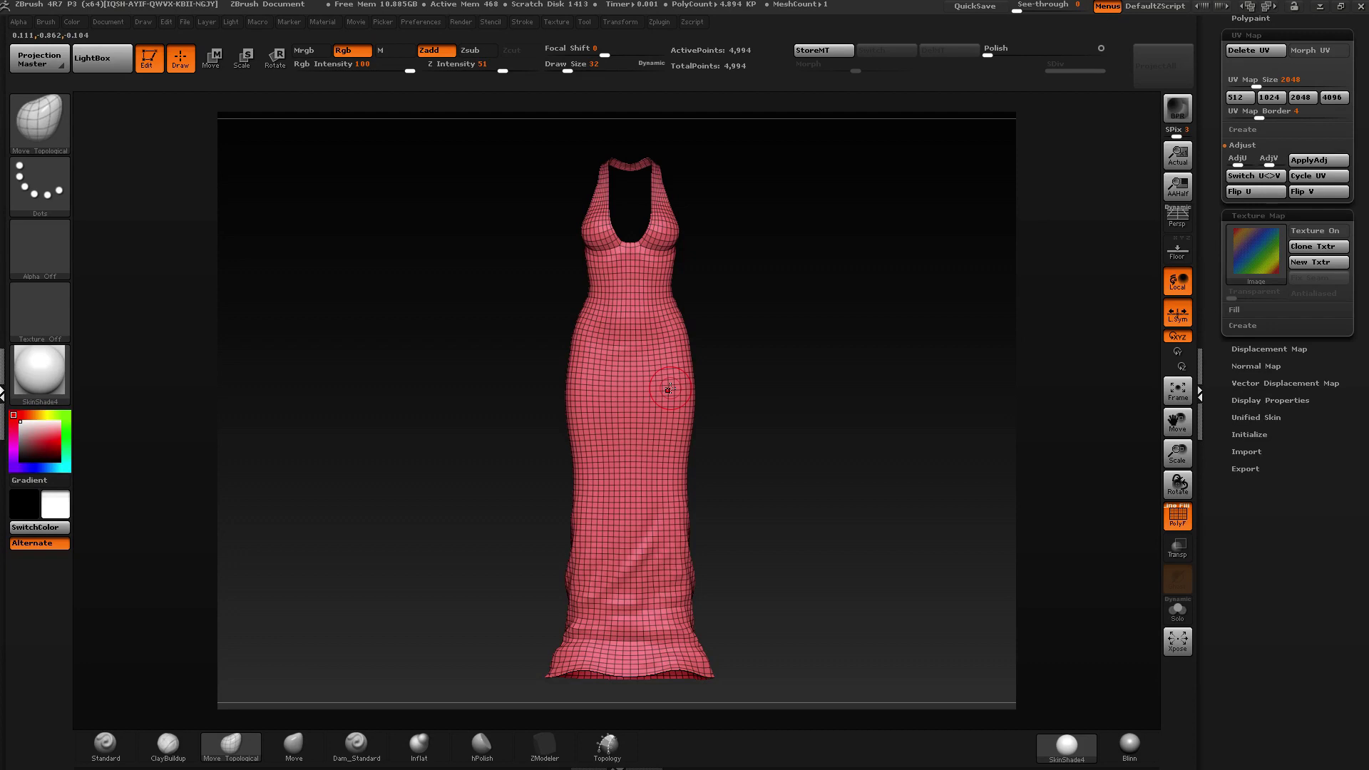
key(shift+f)
key(ctrl)
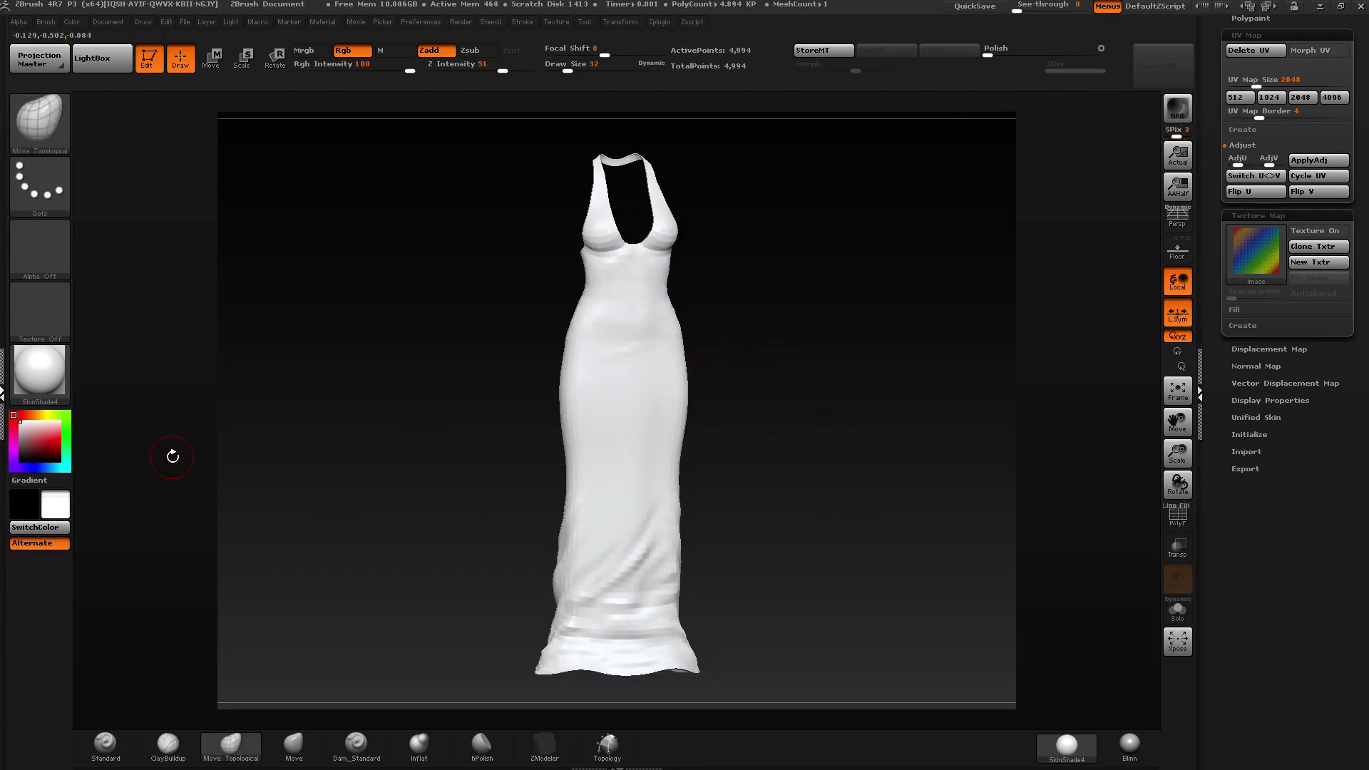
Copy the dress's UVs with UV Master and paste them onto the DressTopo1_1 subtool of the full character tool.
click(2, 393)
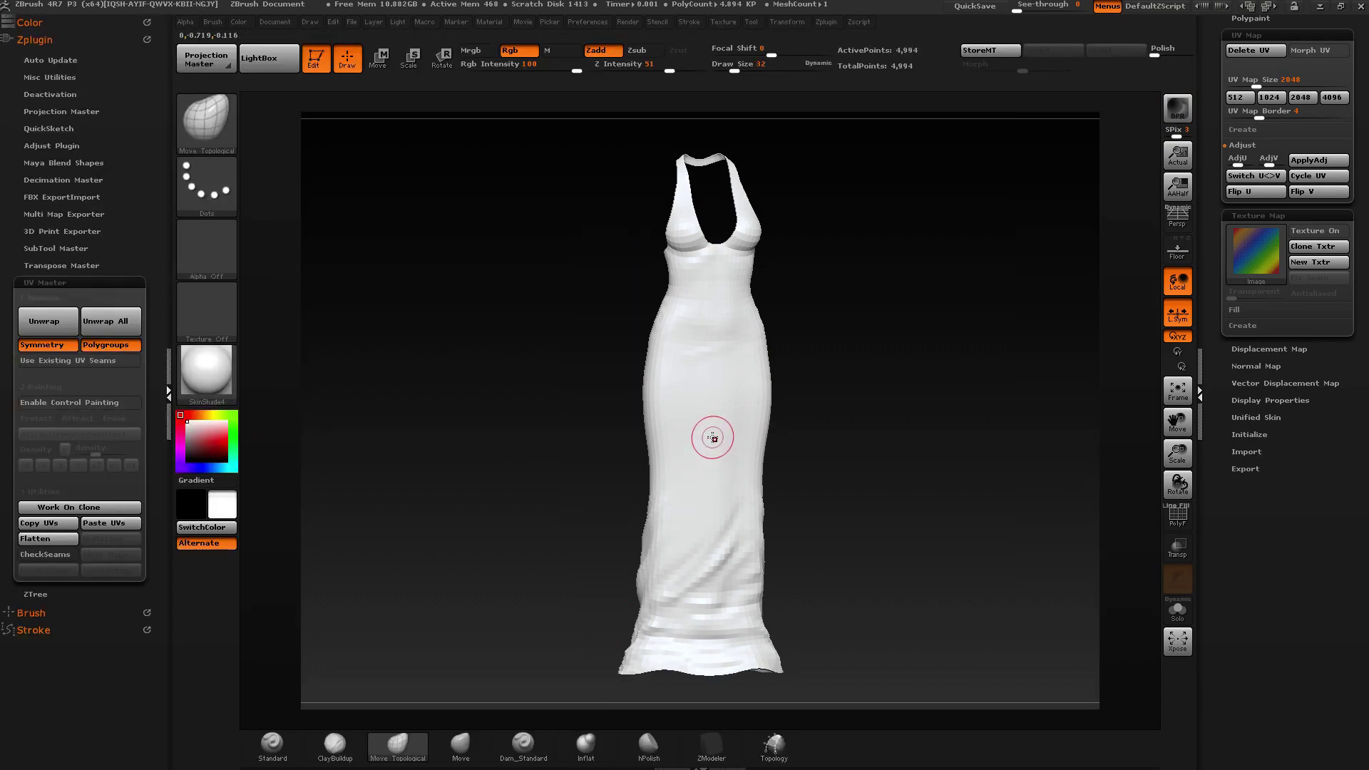
click(46, 523)
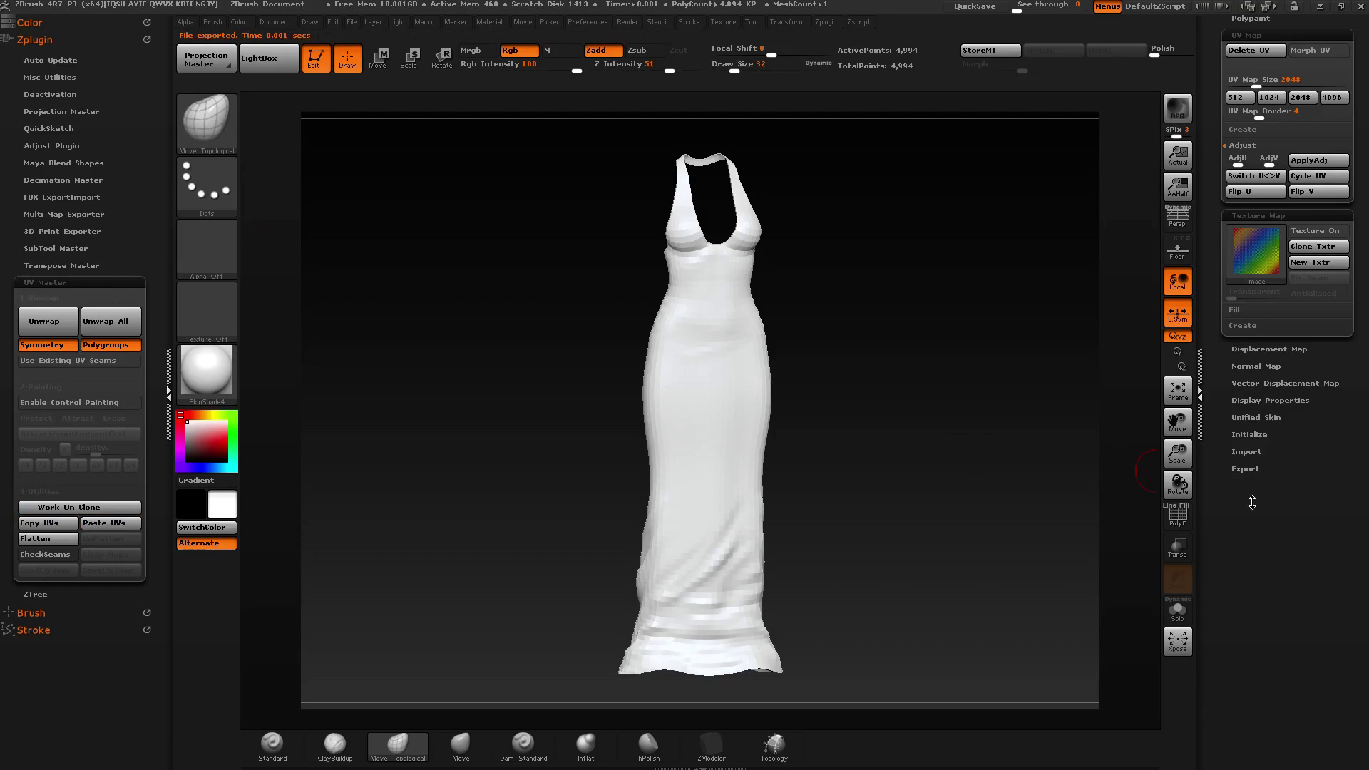
scroll(1252, 502, up, 10)
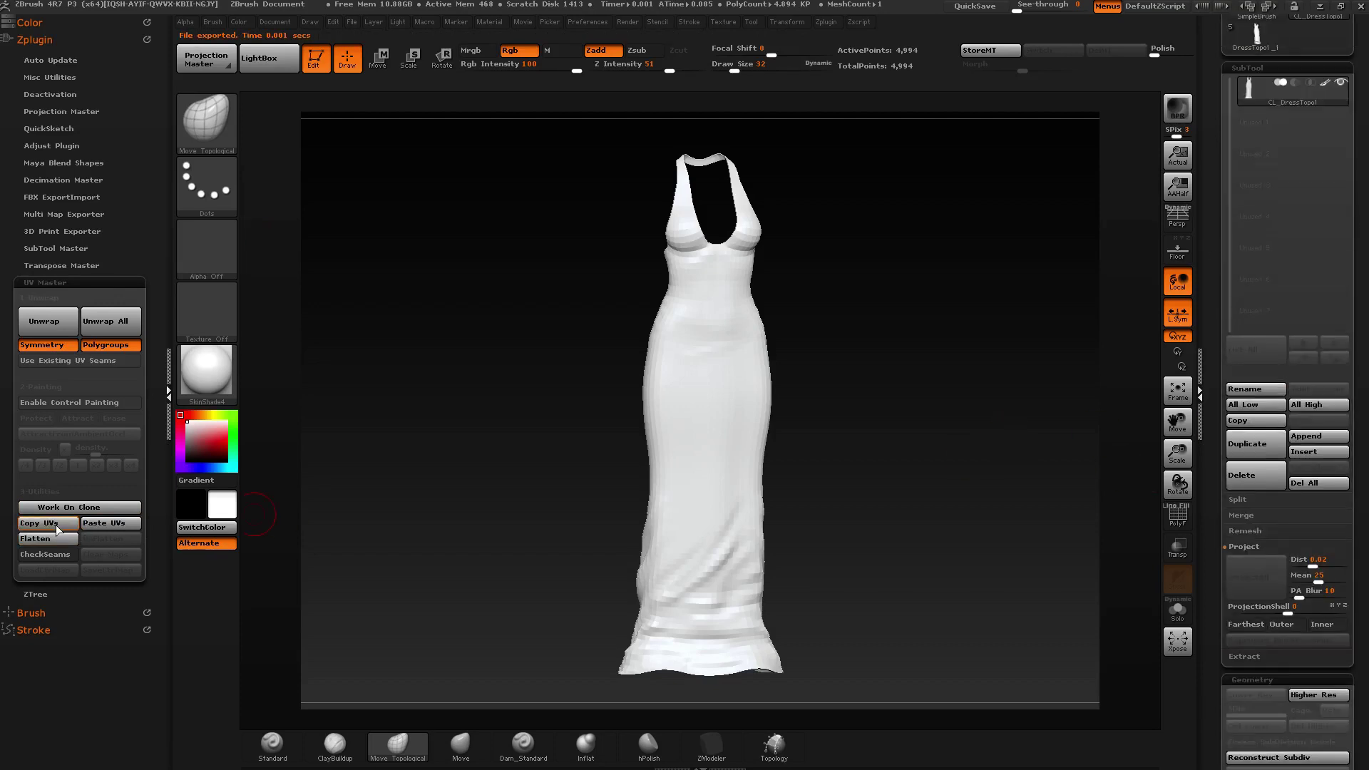
scroll(1284, 213, up, 5)
click(1257, 256)
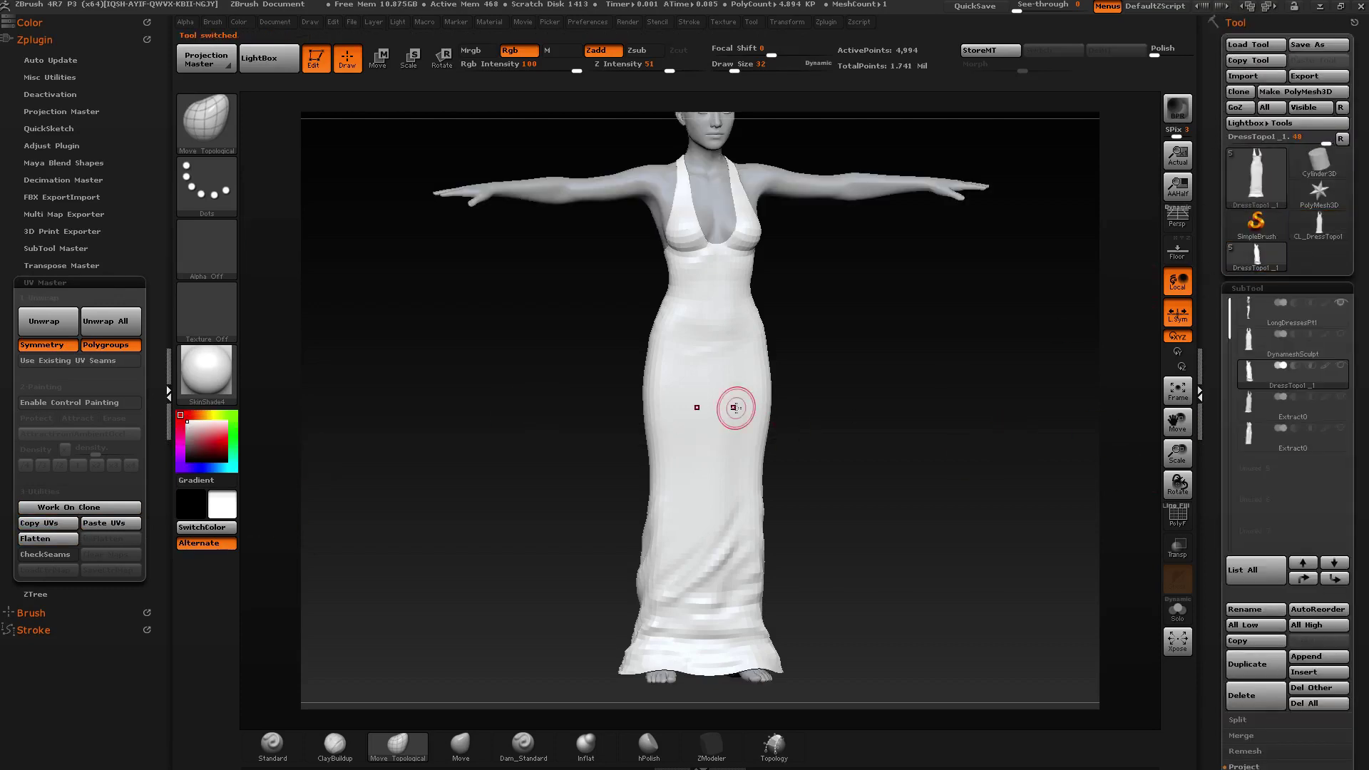
click(65, 539)
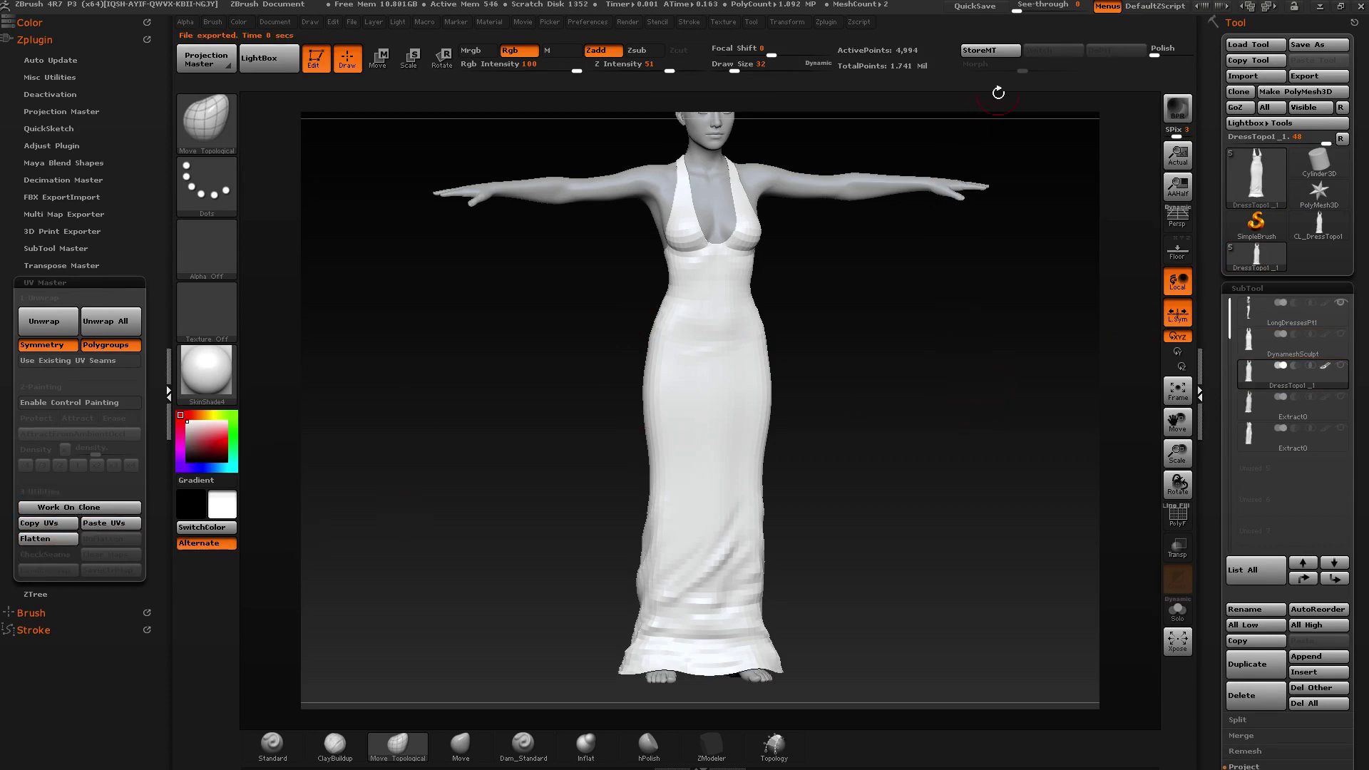
click(164, 350)
Raise the DressTopo1_1 subtool to its highest subdivision level and divide it twice more, up to SDiv 6.
drag(1052, 66, 1098, 70)
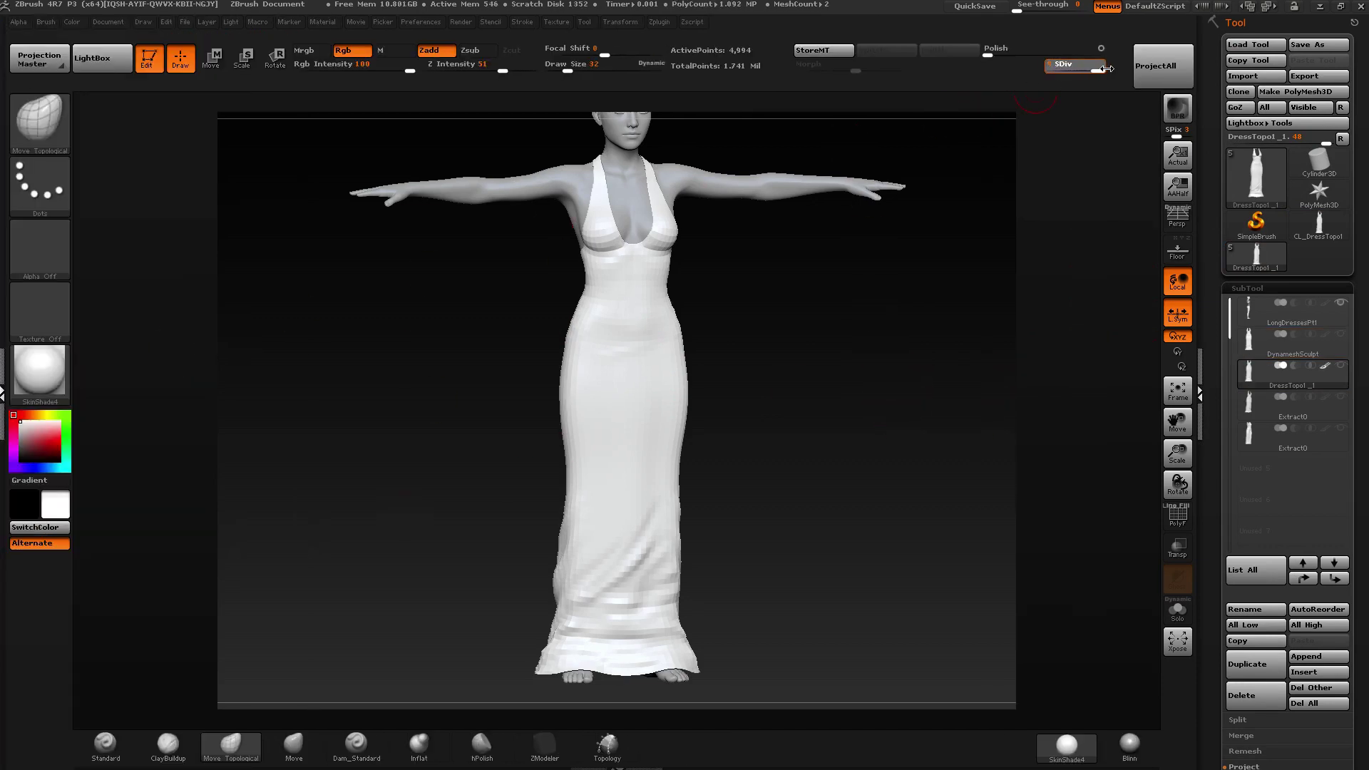
mouse_move(749, 348)
mouse_down()
mouse_move(725, 327)
mouse_move(698, 345)
mouse_move(764, 342)
mouse_move(718, 357)
mouse_move(773, 363)
mouse_move(712, 376)
mouse_up()
mouse_move(834, 334)
mouse_down()
mouse_move(792, 324)
mouse_move(799, 337)
mouse_move(786, 340)
mouse_up()
key(ctrl+d)
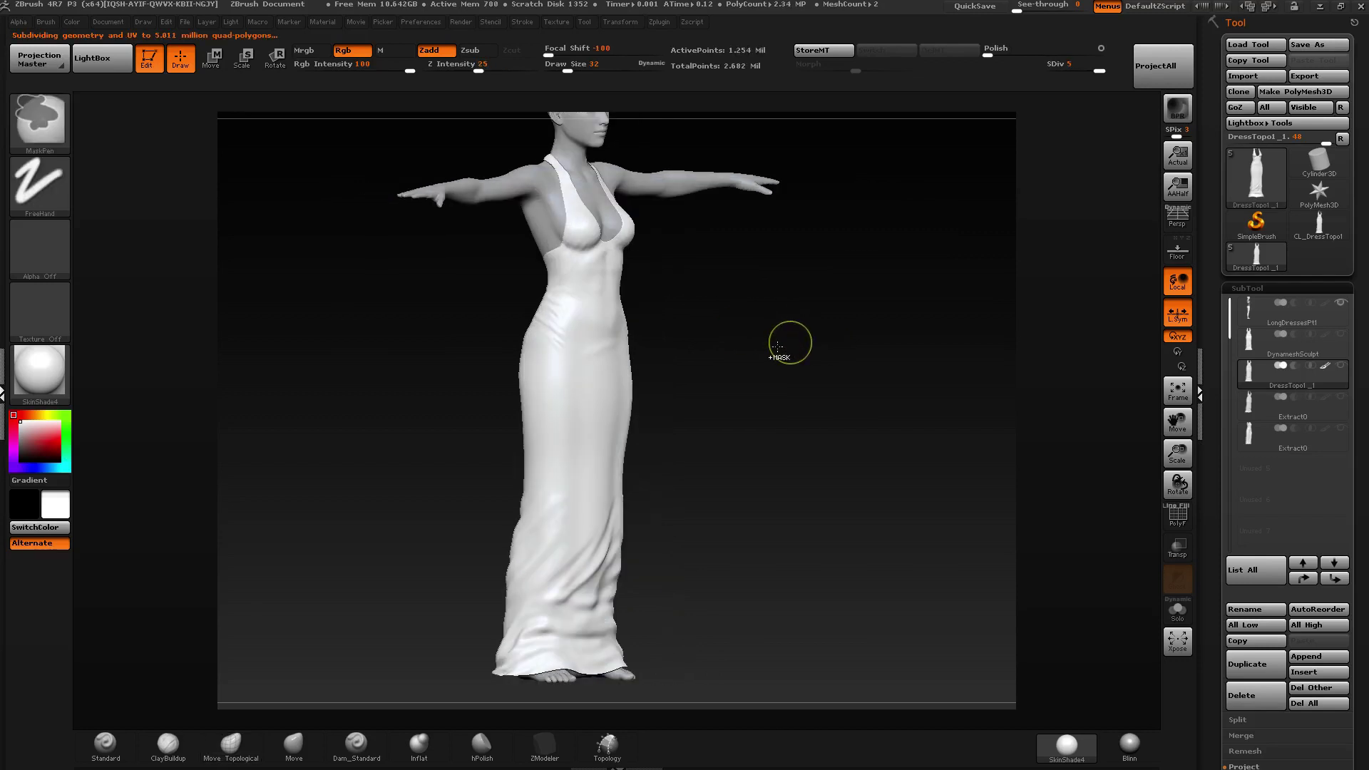
key(ctrl+d)
Fill the dress subtool with black and set the main colour back to white.
mouse_move(789, 406)
mouse_down()
mouse_move(642, 419)
mouse_move(836, 423)
mouse_move(748, 406)
mouse_move(834, 385)
mouse_move(748, 388)
mouse_move(825, 381)
mouse_up()
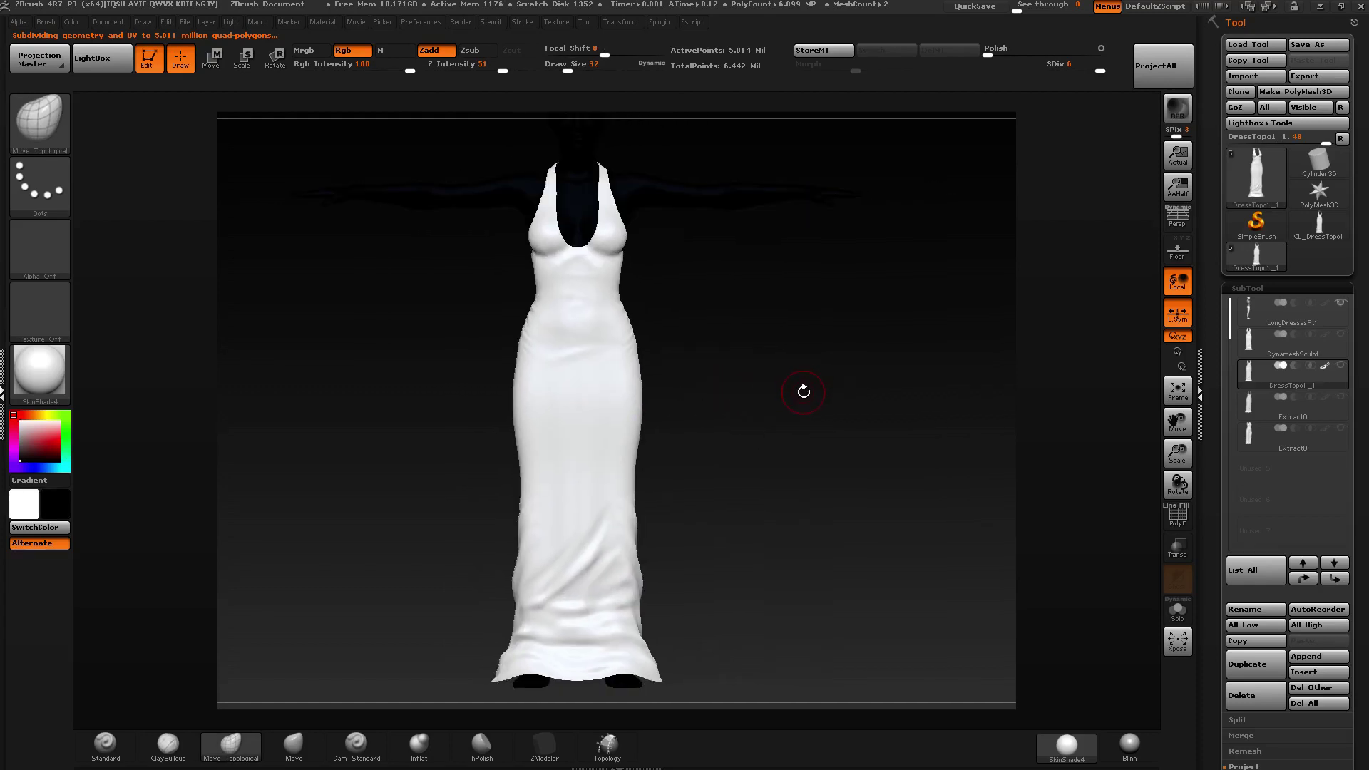
ctrl+click(800, 390)
ctrl+click(799, 392)
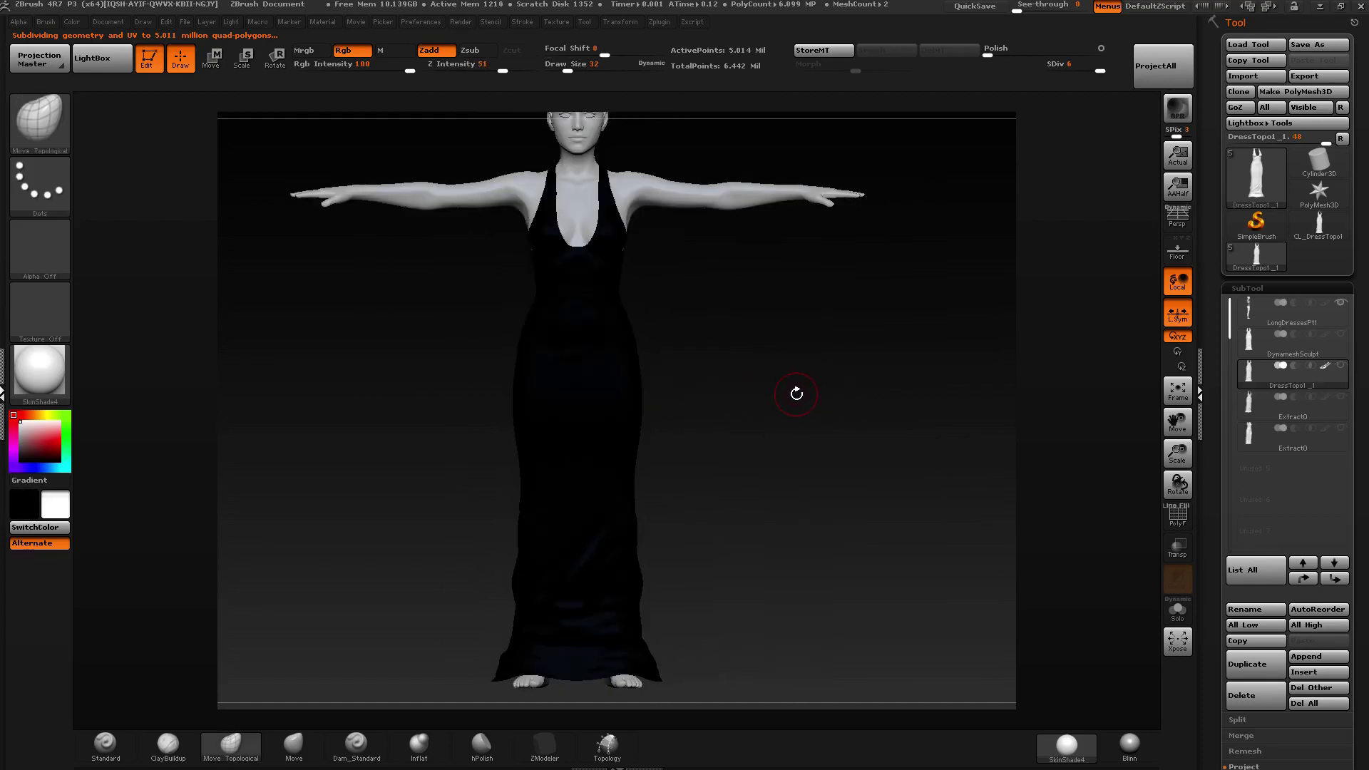
mouse_move(794, 392)
mouse_down()
mouse_move(905, 400)
mouse_move(785, 404)
mouse_up()
ctrl+right_drag(784, 404, 730, 447)
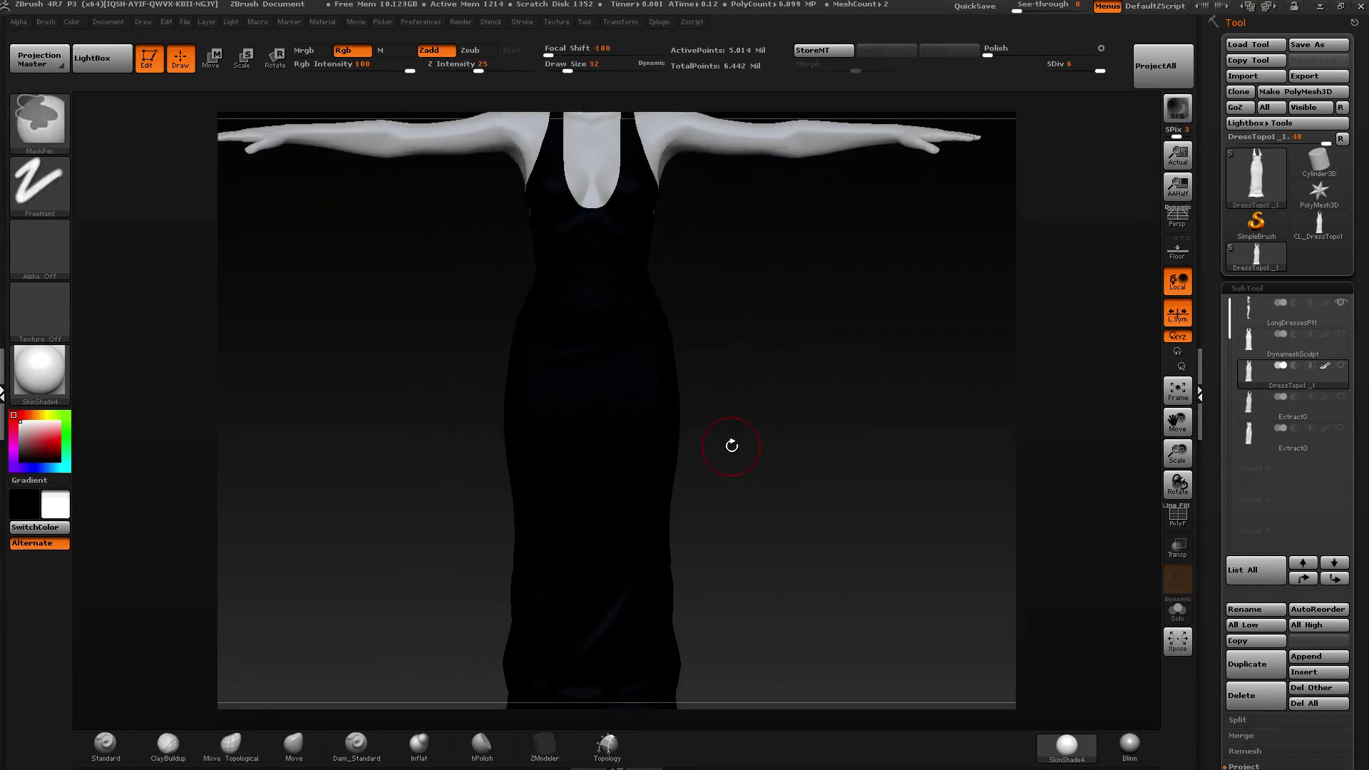
mouse_move(628, 310)
alt+right_down()
mouse_move(642, 477)
mouse_move(602, 397)
mouse_move(664, 389)
mouse_move(668, 414)
alt+right_up()
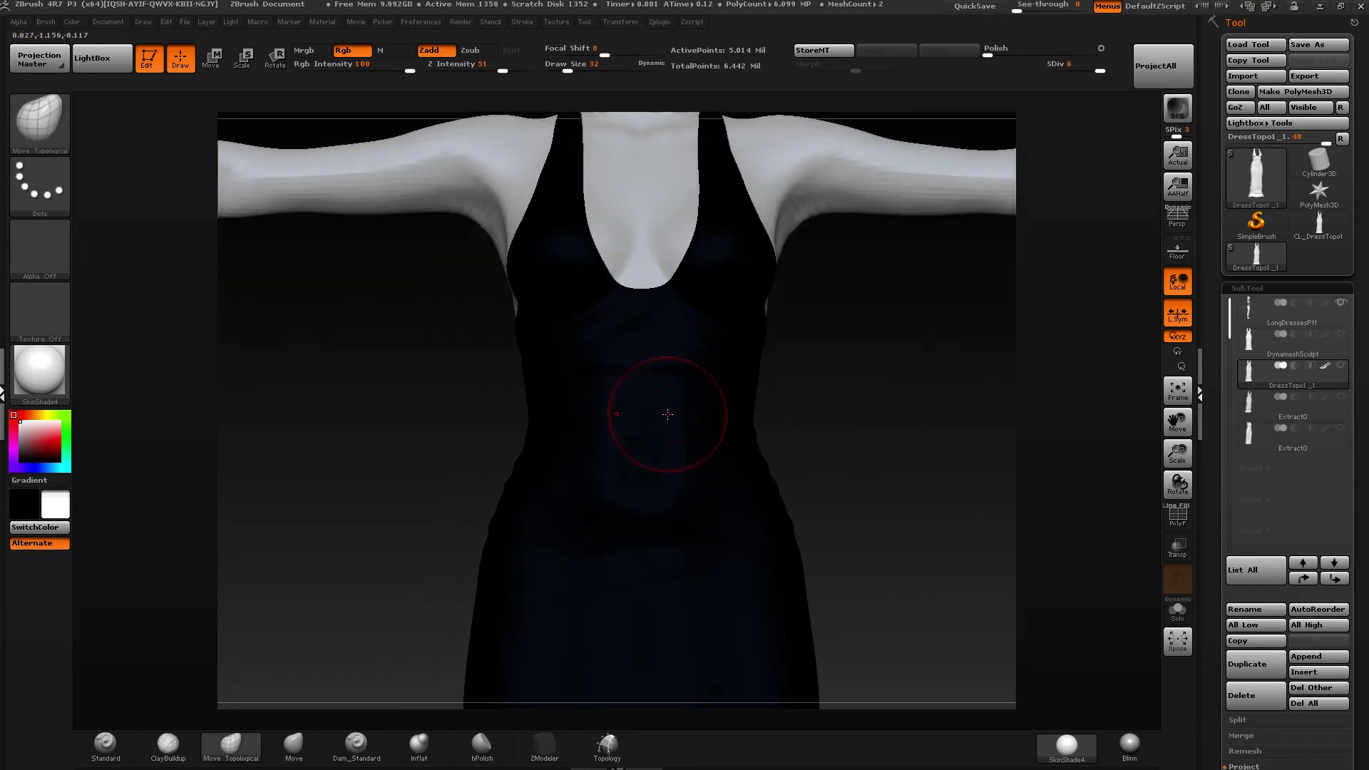
right_drag(821, 487, 721, 474)
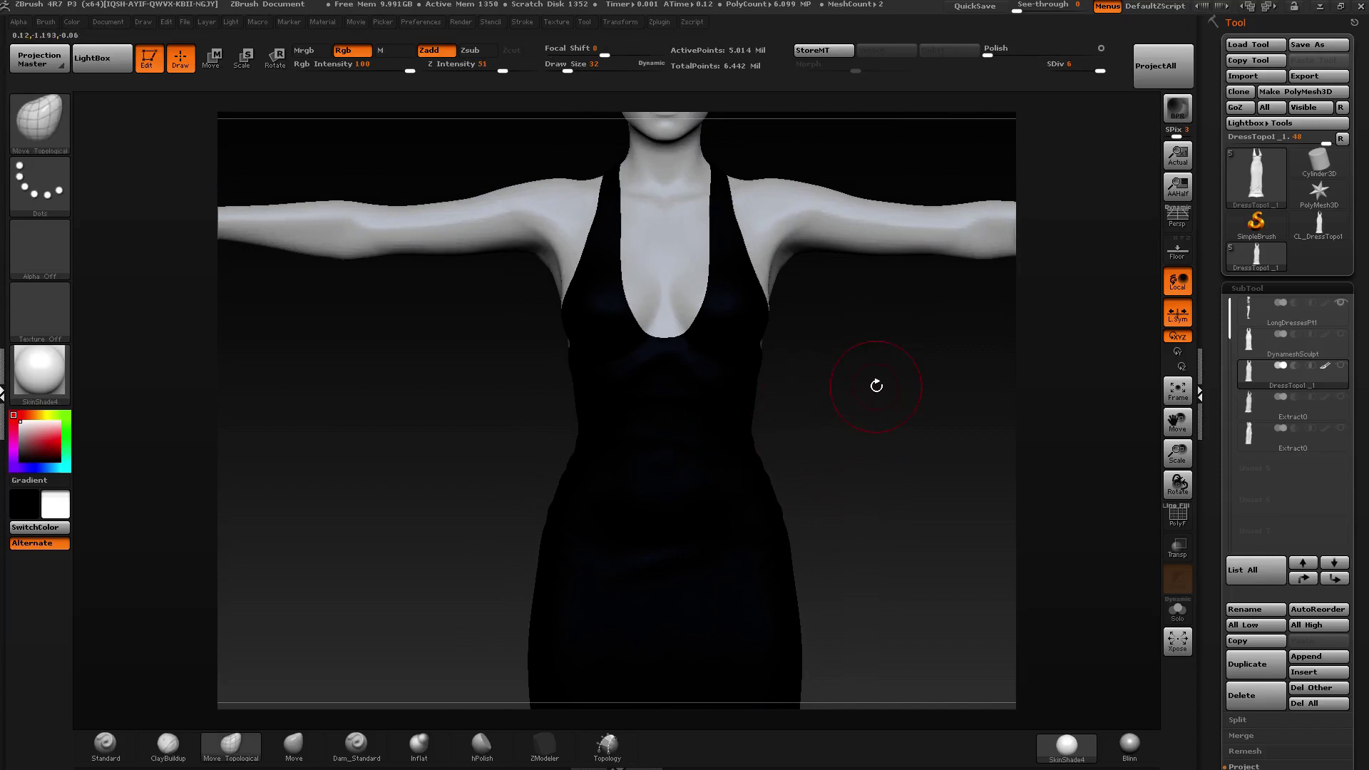
alt+right_drag(819, 448, 900, 431)
Turn on perspective and open the surface noise editor for the dress subtool.
drag(1213, 510, 1209, 265)
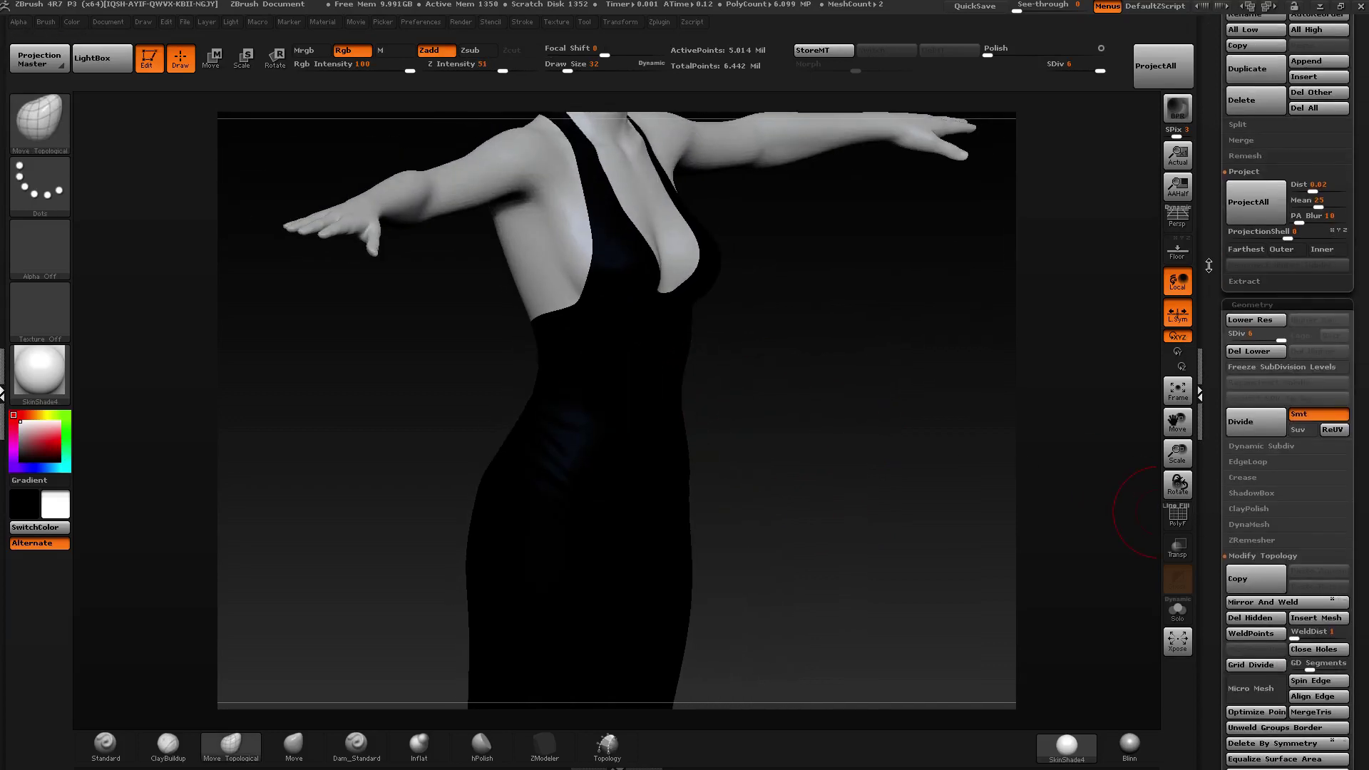
drag(1217, 335, 1222, 178)
right_drag(900, 338, 850, 373)
key(p)
drag(1250, 465, 1217, 271)
click(1252, 290)
click(1251, 291)
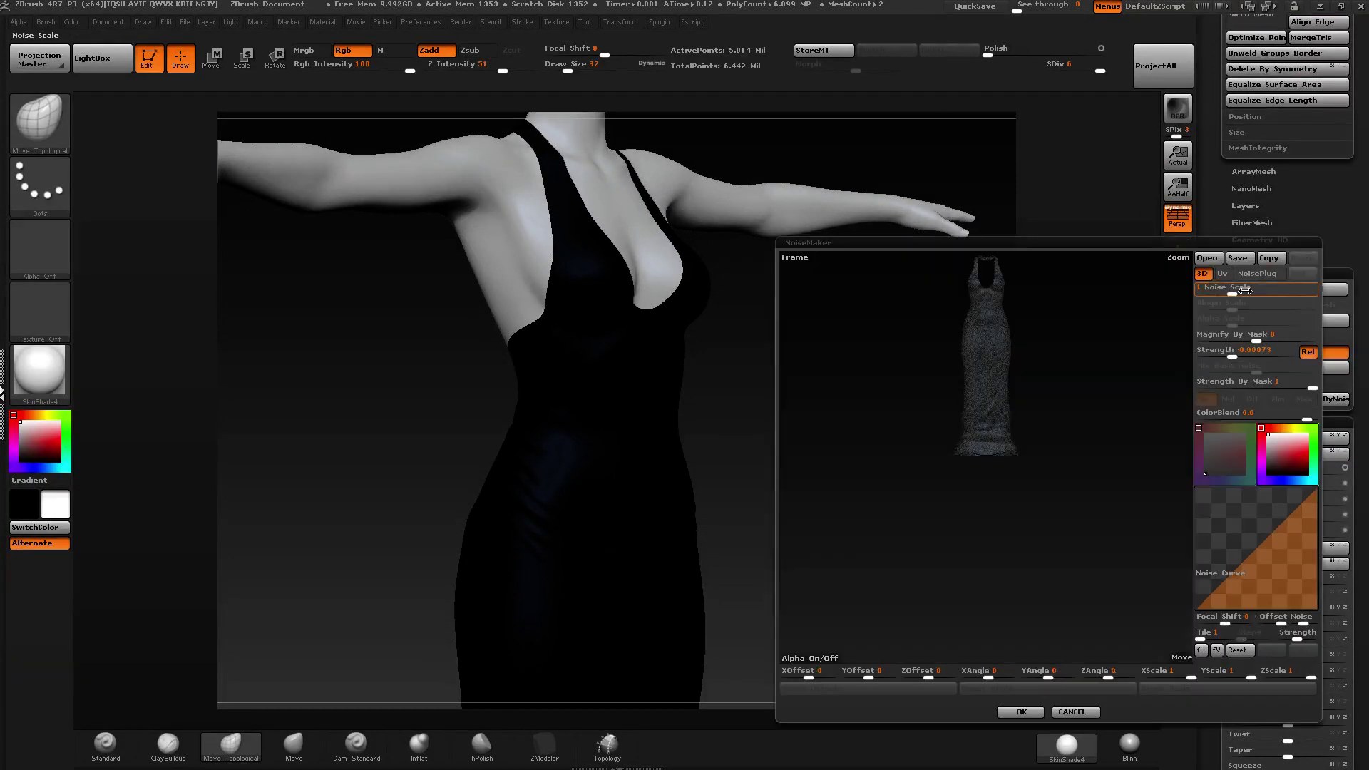
Switch the dress's surface noise from 3D to UV projection and inspect the bodice in the preview.
ctrl+right_drag(1009, 321, 989, 606)
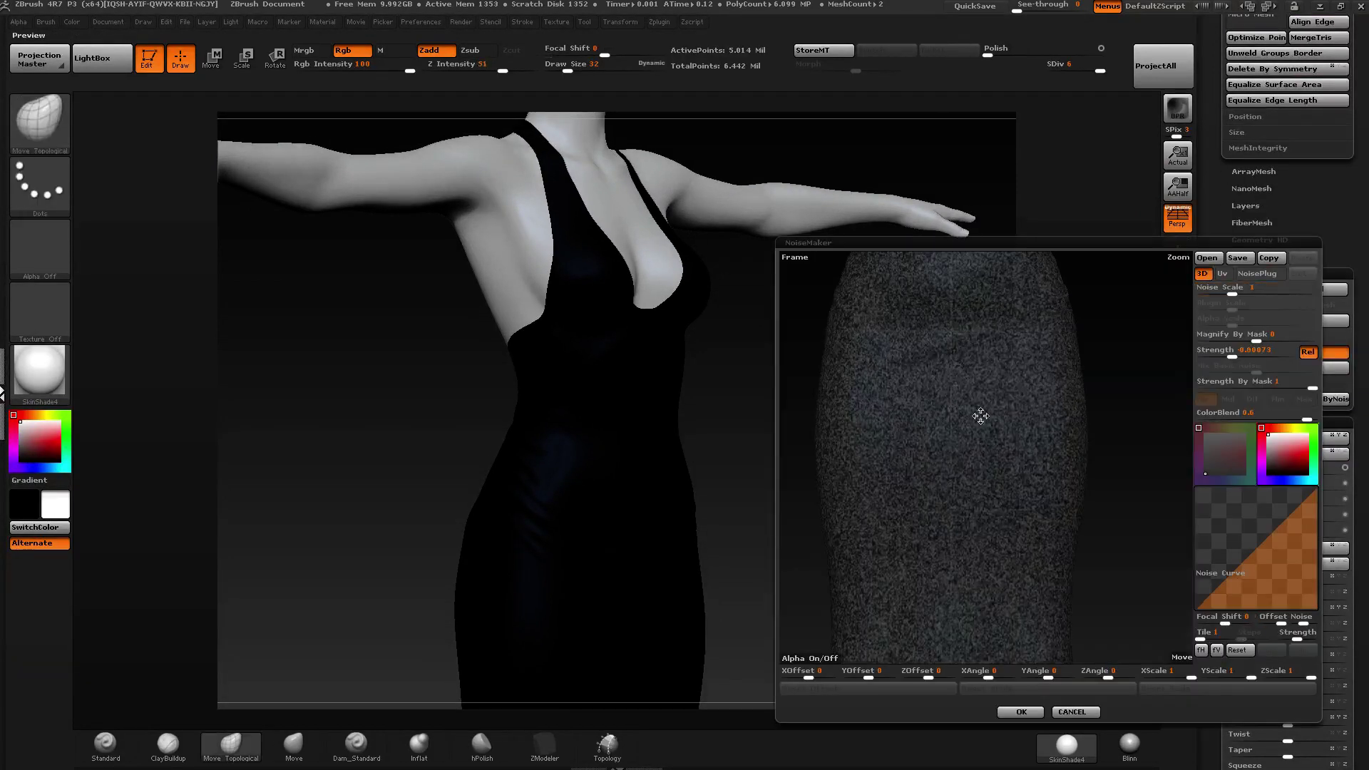
alt+right_drag(982, 415, 982, 526)
ctrl+right_drag(951, 456, 954, 499)
mouse_move(906, 453)
right_down()
mouse_move(957, 456)
mouse_move(996, 421)
right_up()
click(1222, 274)
right_drag(942, 321, 991, 321)
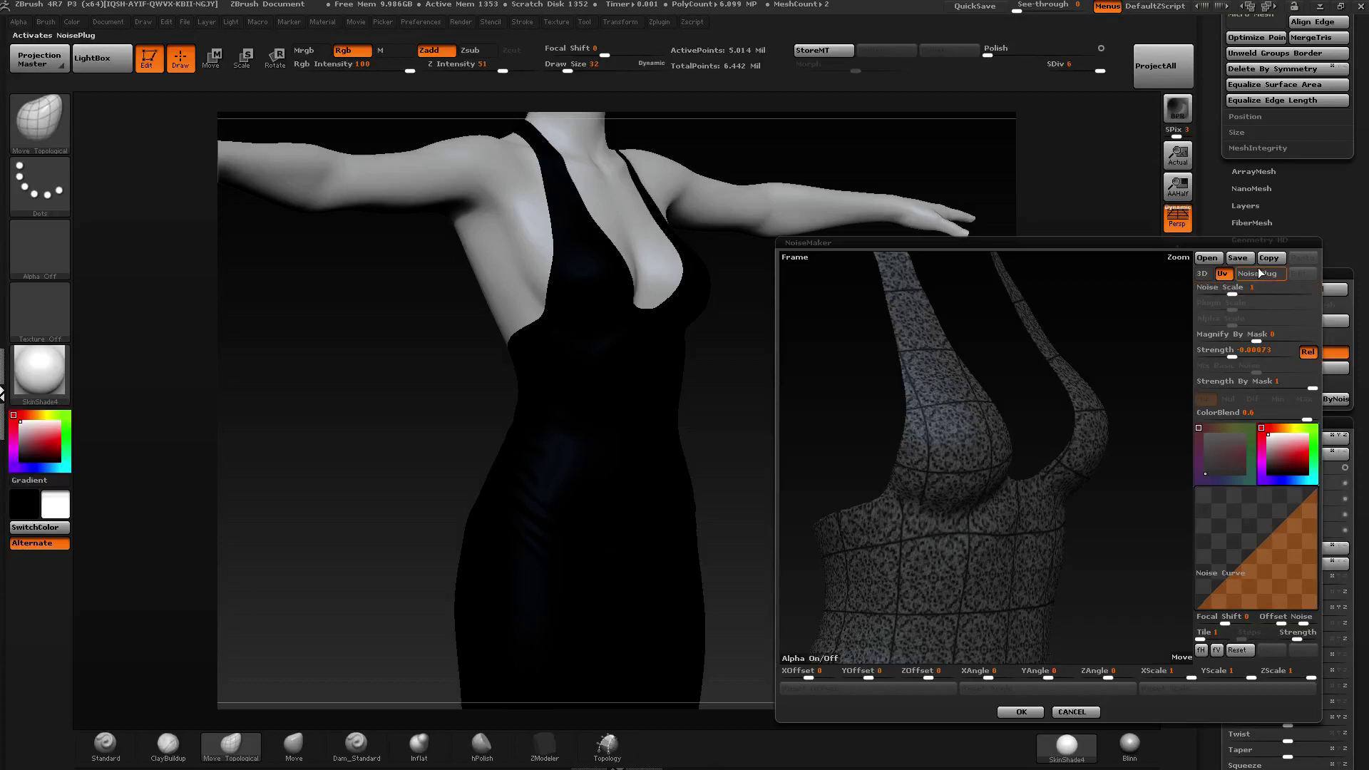
Add the Weave pattern through NoisePlug and set Mix Basic Noise to 0.
click(1257, 273)
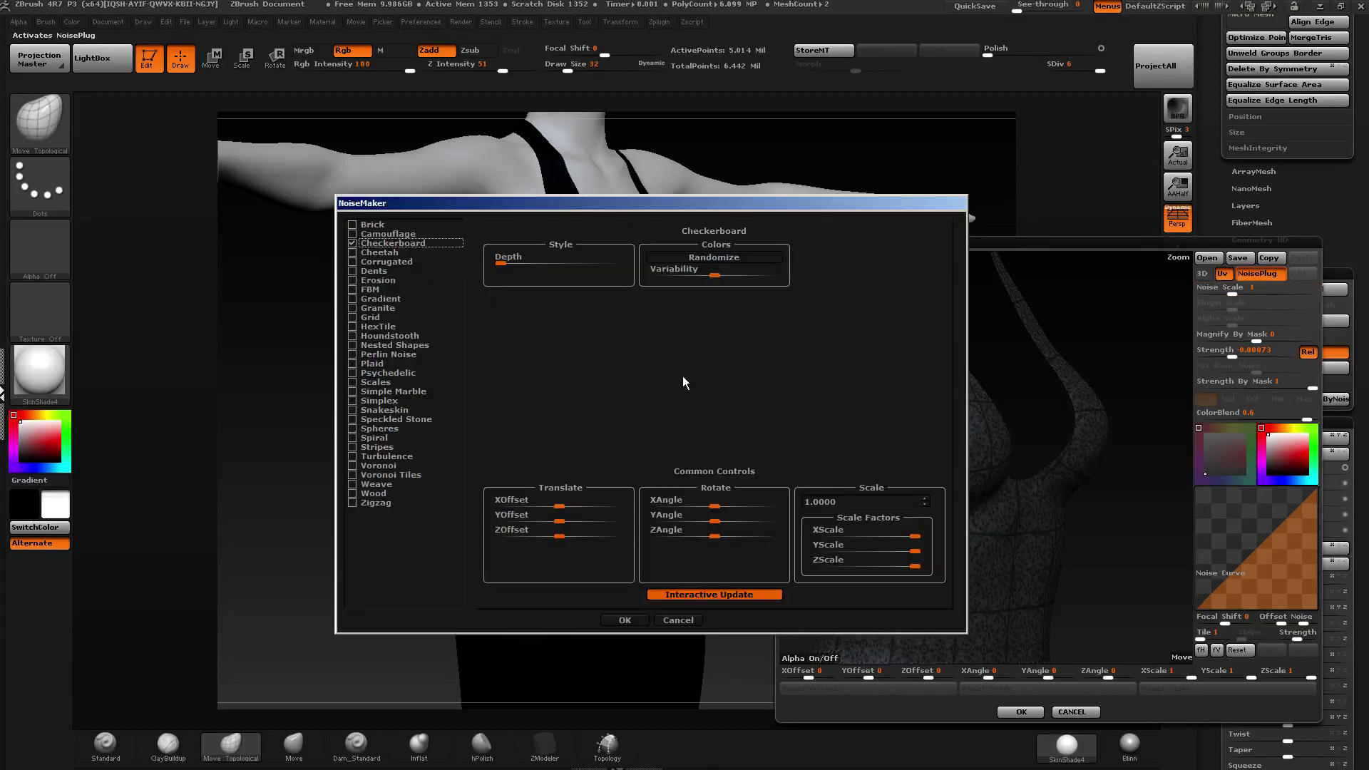
click(353, 484)
click(641, 620)
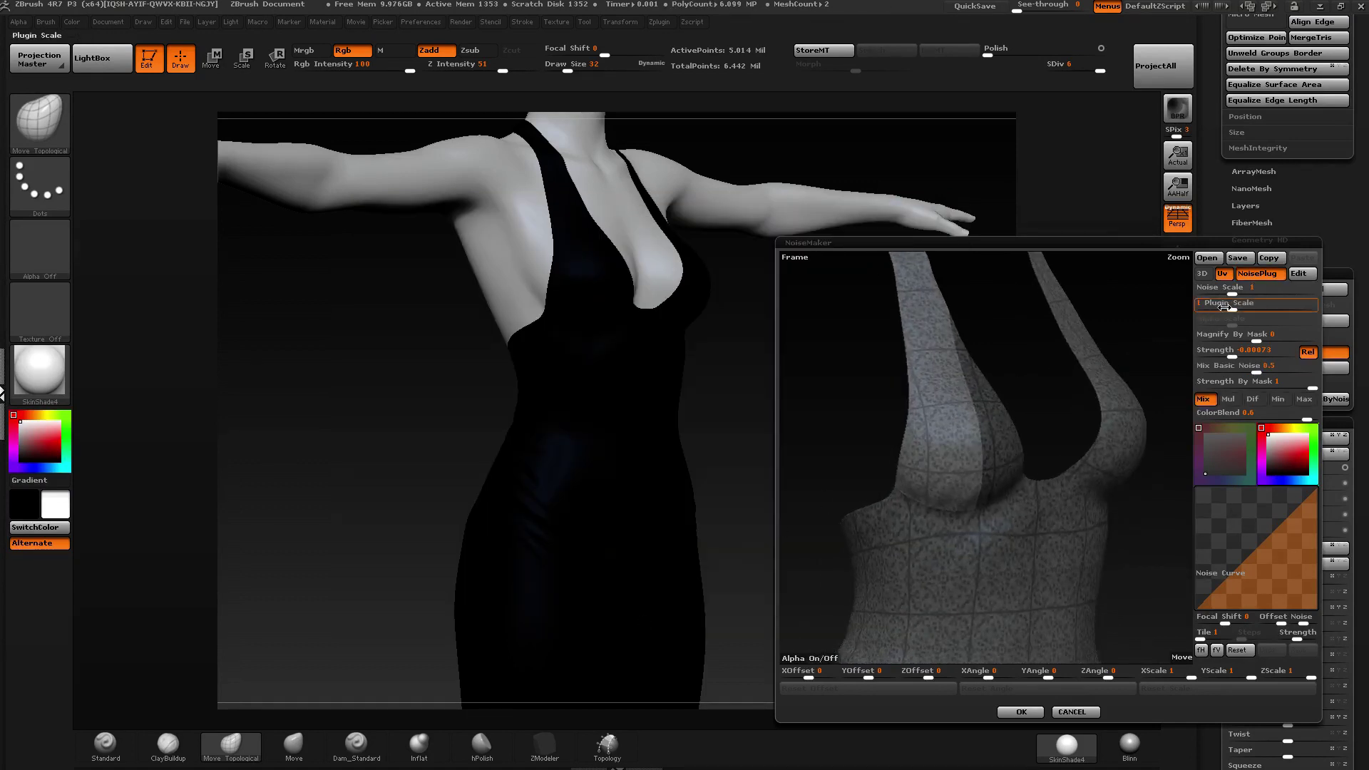
click(1253, 368)
text(0)
key(Return)
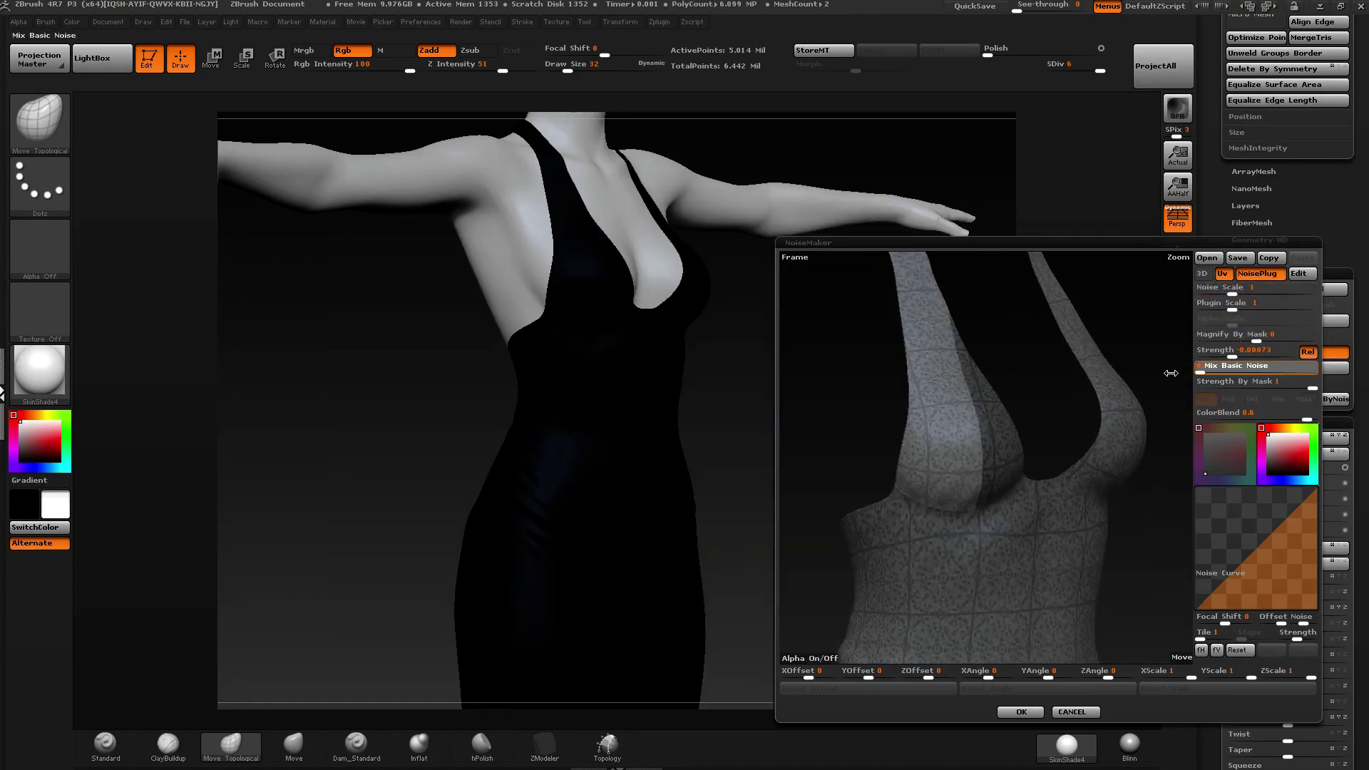
Reduce the weave's Plugin Scale to about 0.00052 and check the pattern density up close.
click(1227, 306)
text(0.007)
key(Return)
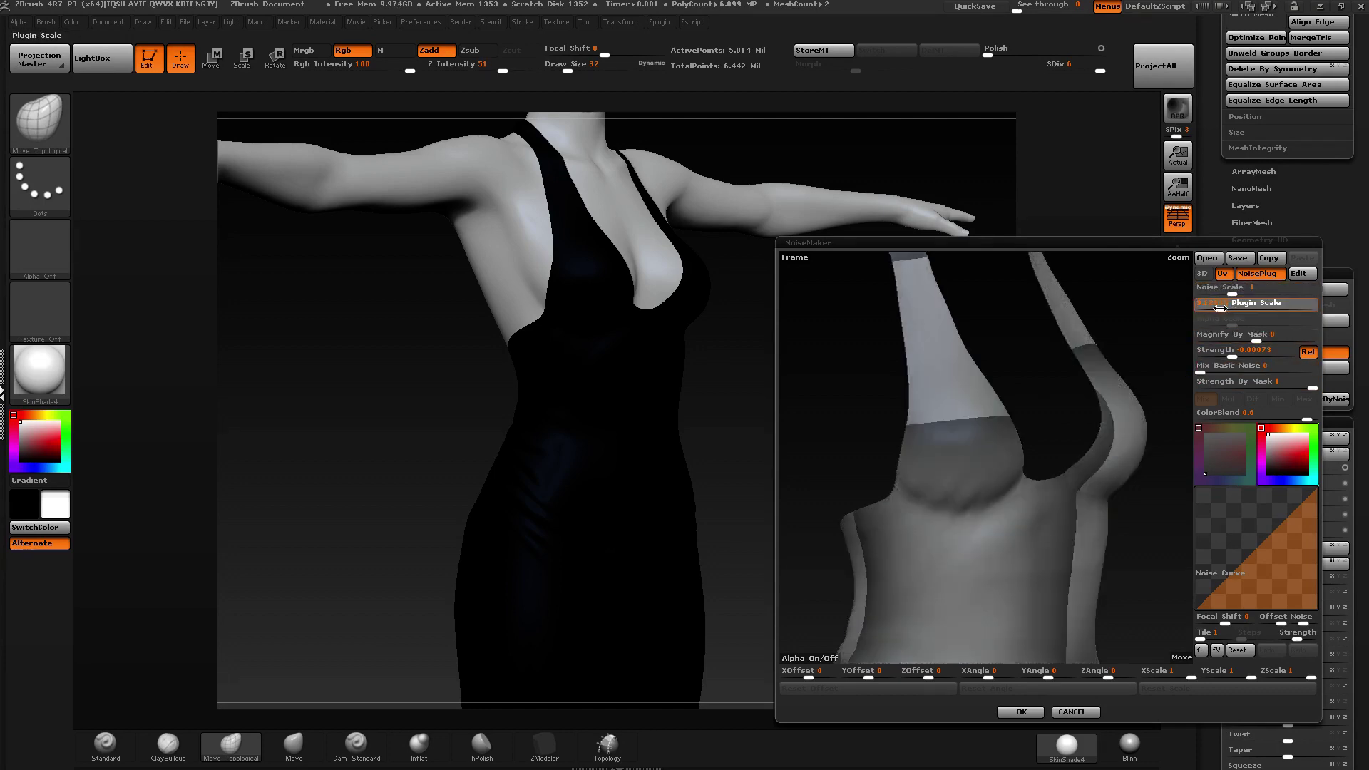
drag(1204, 307, 1207, 308)
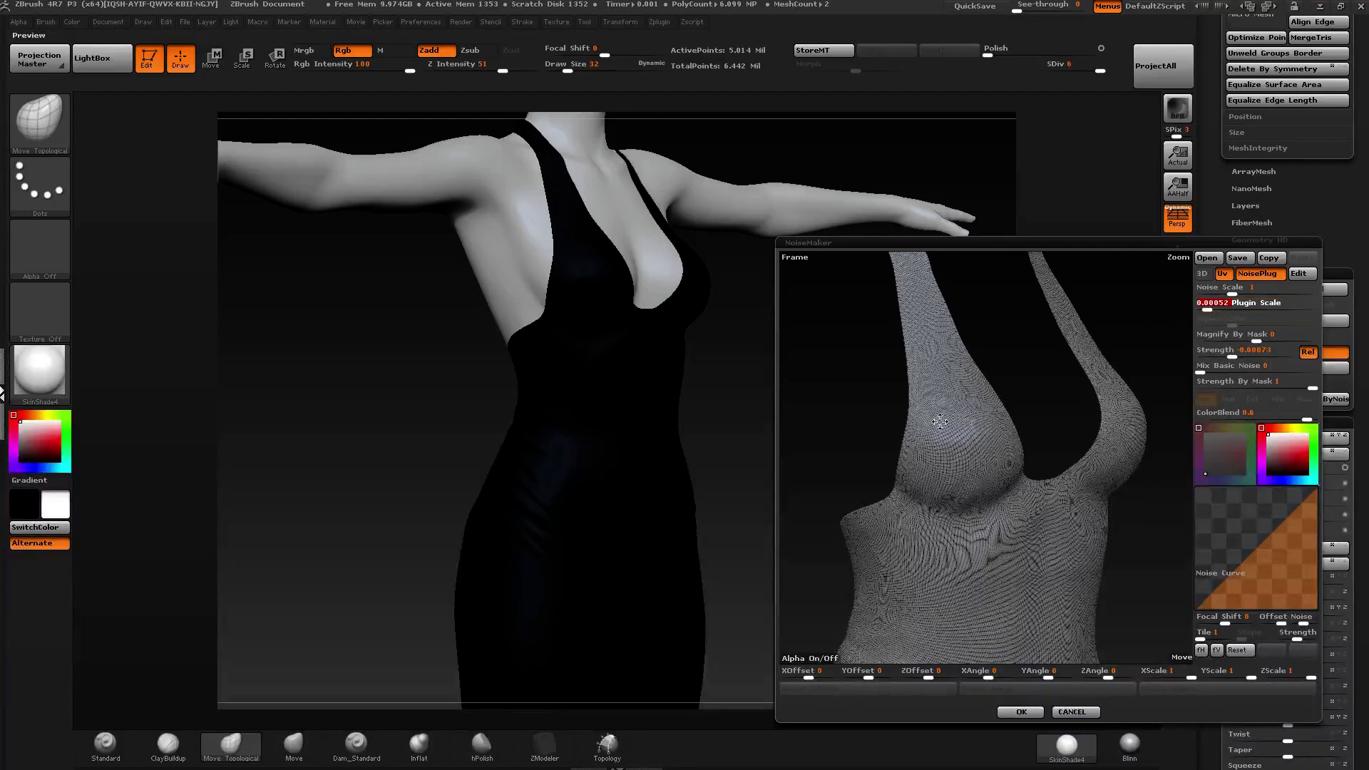
drag(980, 473, 966, 638)
ctrl+right_drag(965, 638, 944, 479)
right_drag(998, 357, 1029, 435)
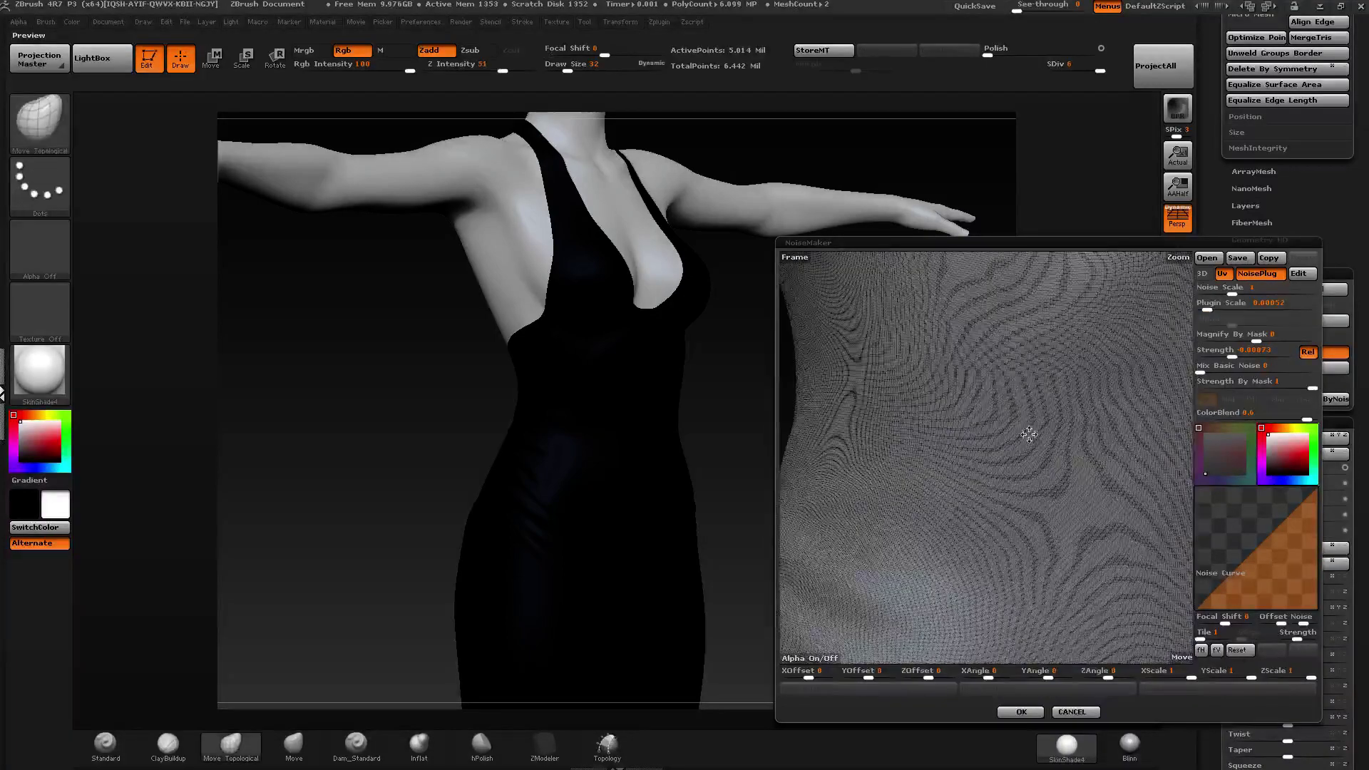
right_drag(1004, 486, 990, 425)
Change the second noise colour to a very dark red.
drag(1288, 447, 1273, 463)
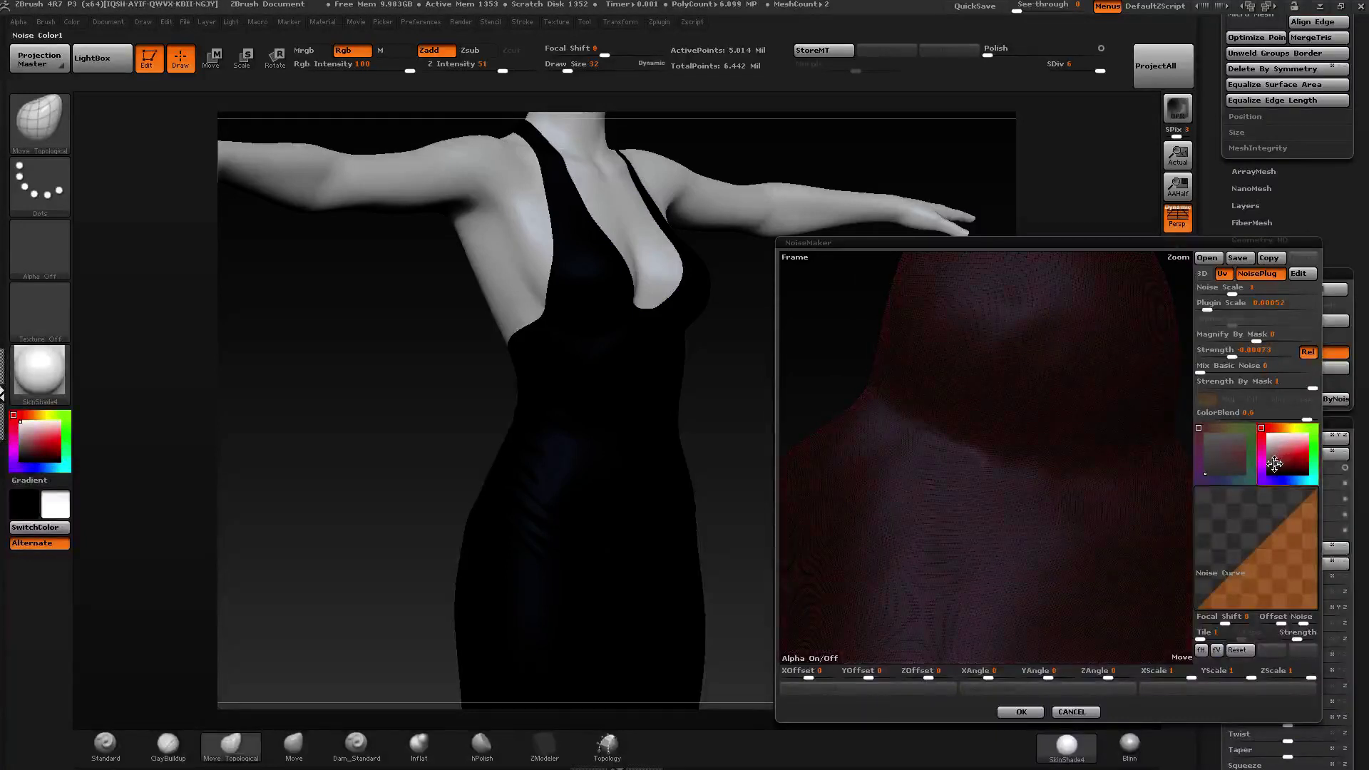
mouse_move(1259, 555)
mouse_down()
mouse_move(1298, 594)
mouse_move(1246, 546)
mouse_up()
drag(935, 489, 1049, 448)
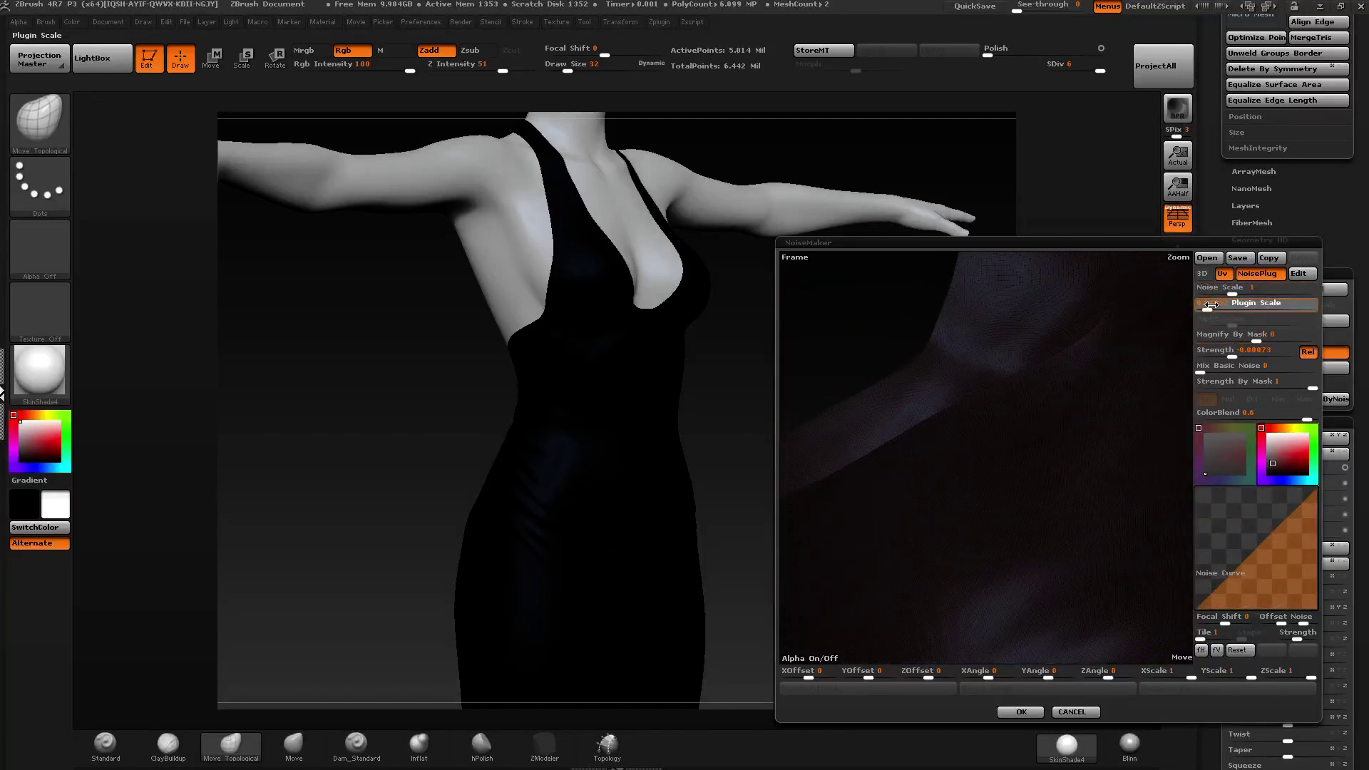
Set the weave's Plugin Scale to about 0.00129, bend the noise curve downward, and accept the noise.
drag(1207, 308, 1208, 306)
mouse_move(1084, 413)
ctrl+mouse_down()
mouse_move(1094, 474)
mouse_move(1078, 614)
ctrl+mouse_up()
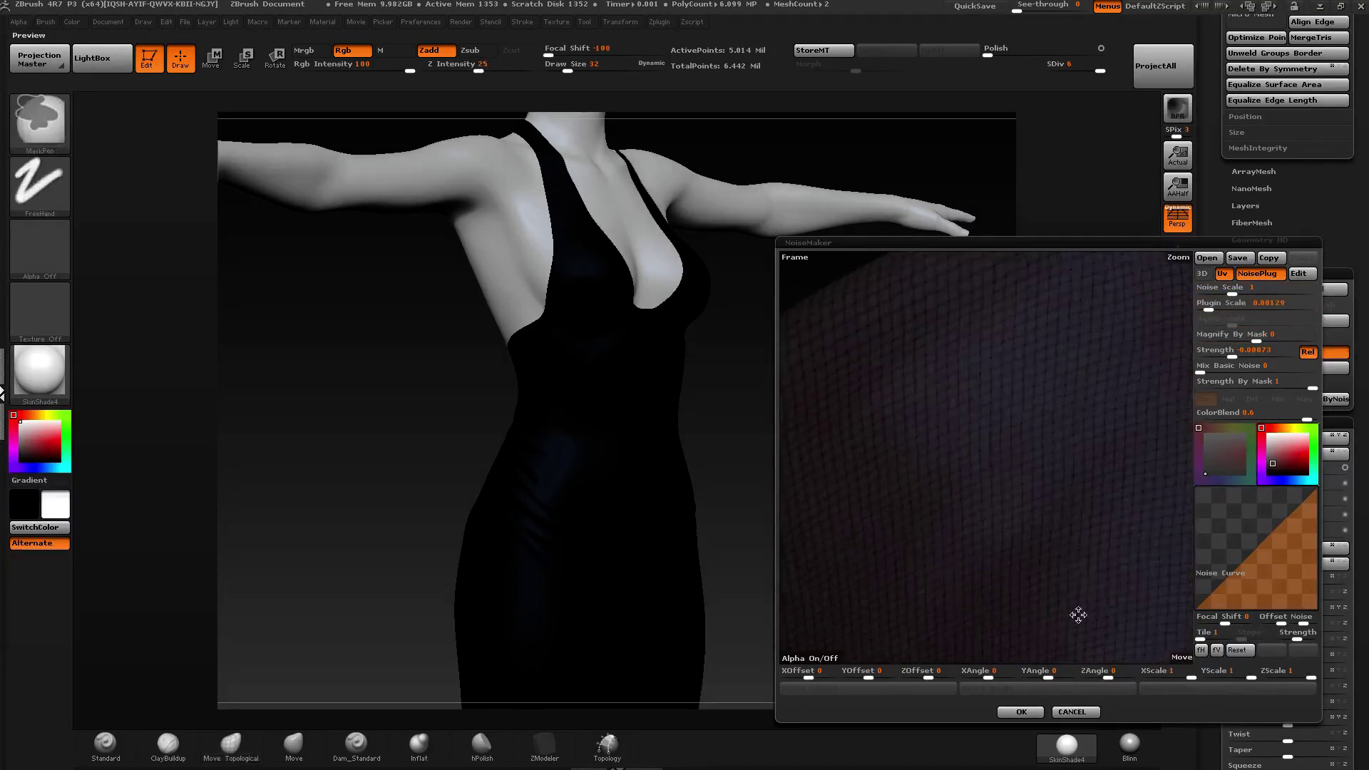
drag(1256, 550, 1248, 591)
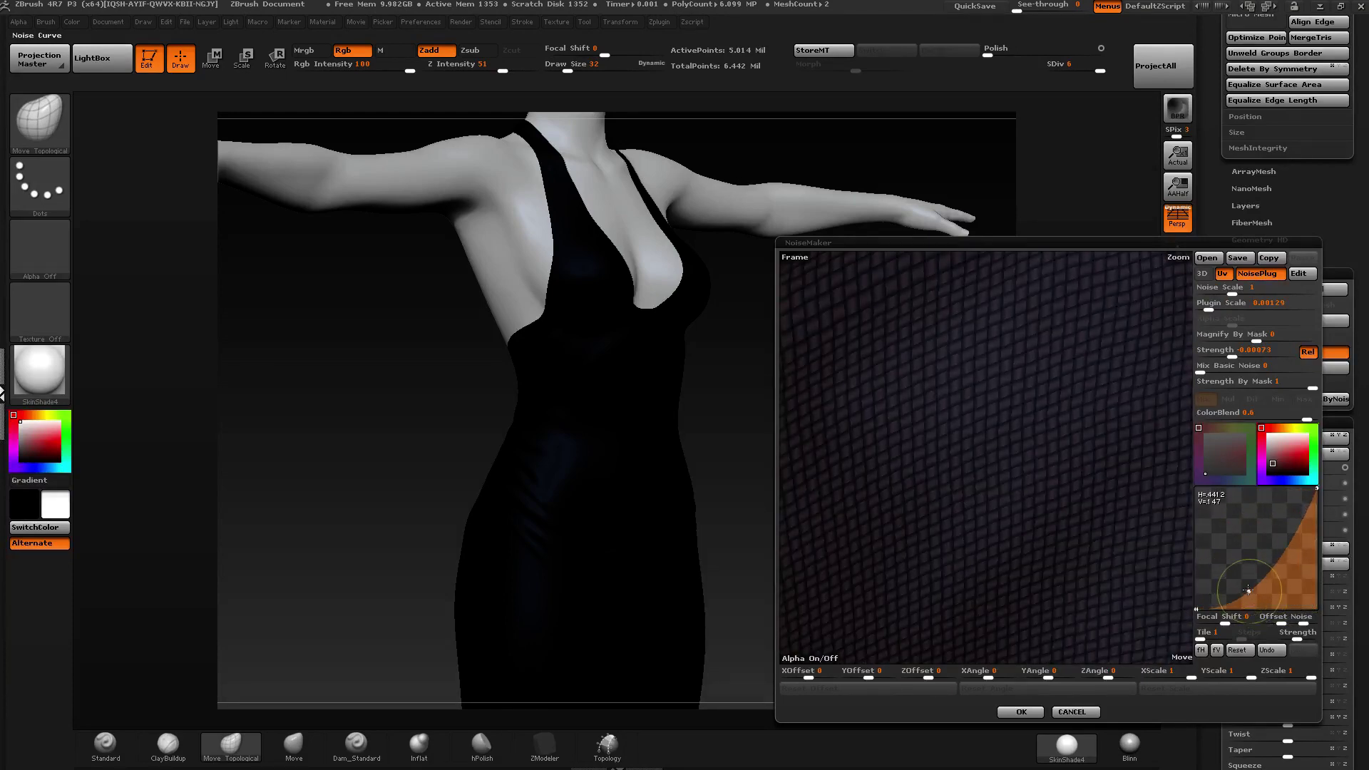
ctrl+right_drag(1070, 516, 990, 567)
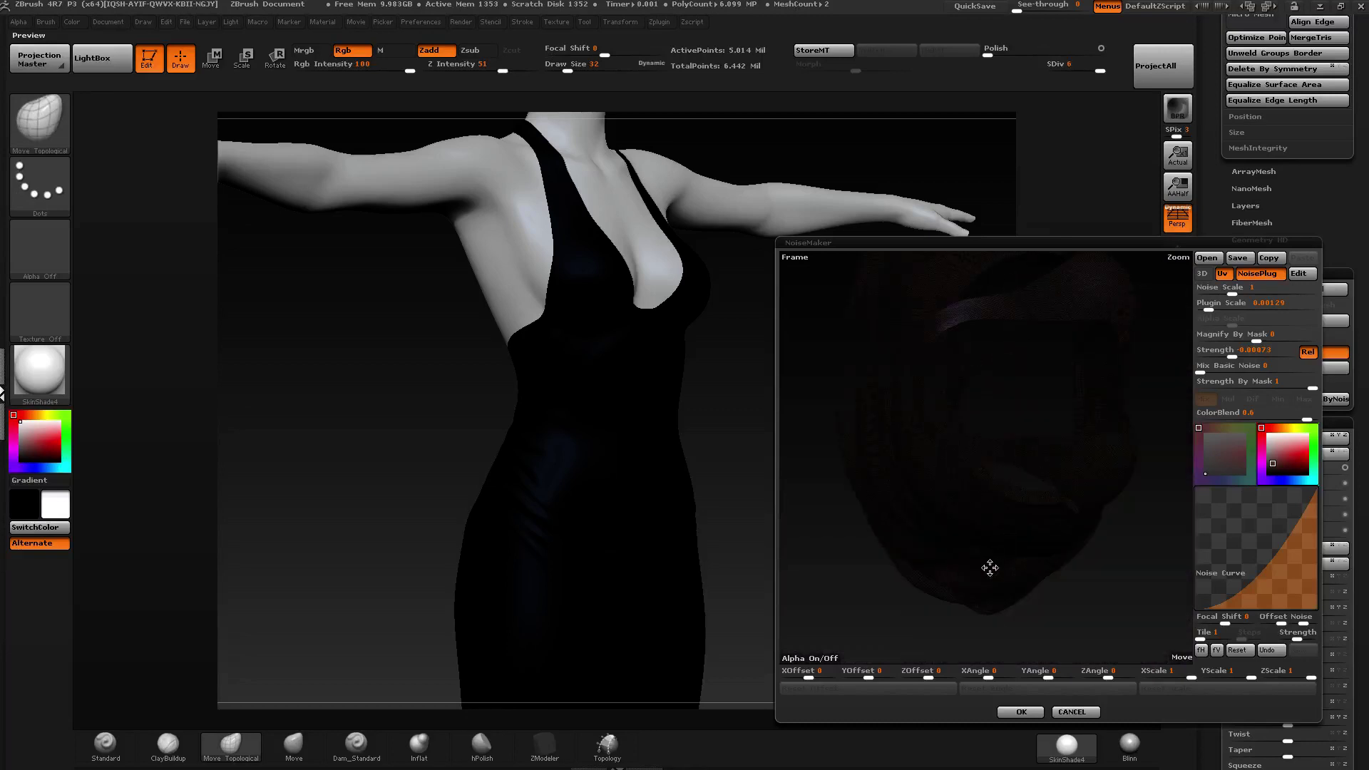
click(1021, 712)
Edit the dress's surface noise again, restore the light grey noise colour, and accept it.
mouse_move(651, 418)
shift+right_down()
mouse_move(672, 458)
mouse_move(685, 383)
mouse_move(701, 370)
shift+right_up()
click(1278, 289)
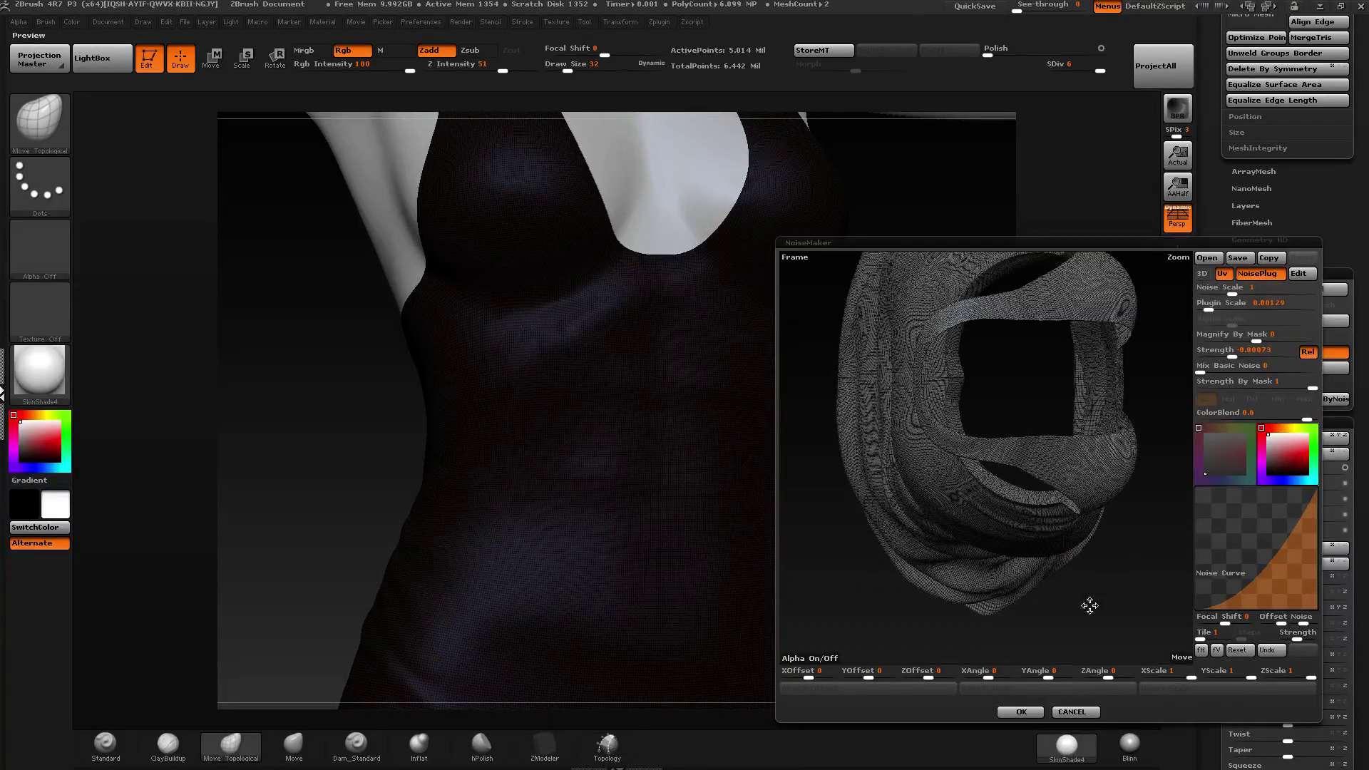
click(1019, 712)
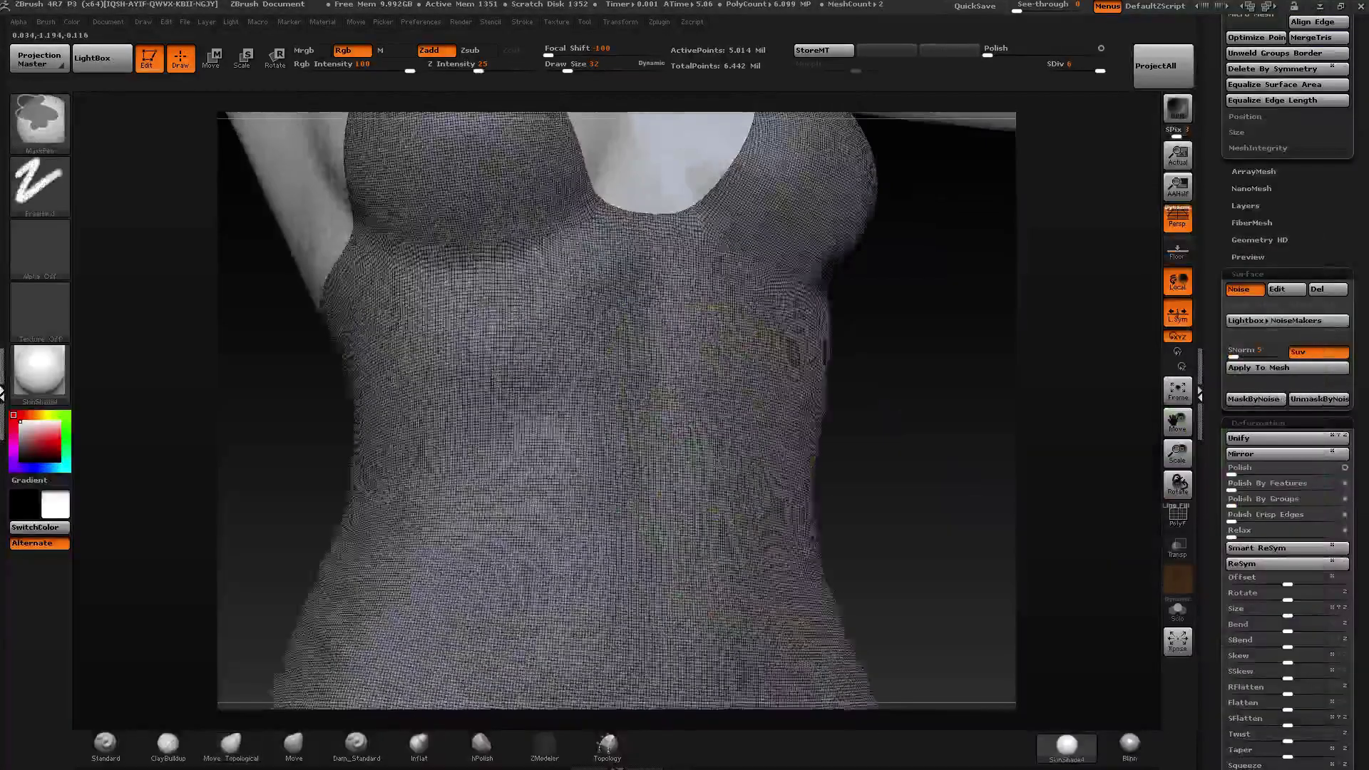
Turn off SUV for the surface noise and apply the weave noise to the dress mesh.
mouse_move(737, 430)
right_down()
mouse_move(900, 425)
mouse_move(743, 416)
mouse_move(758, 446)
mouse_move(761, 430)
right_up()
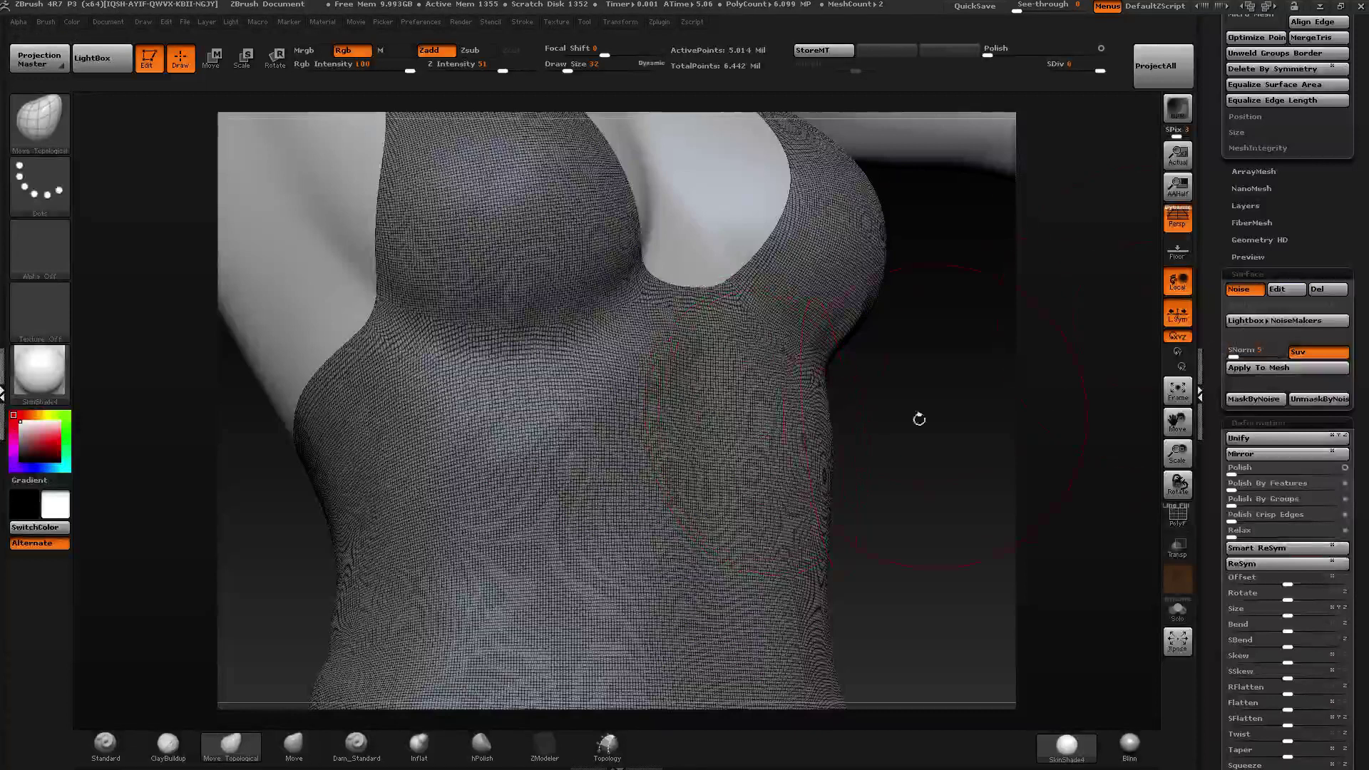
mouse_move(917, 416)
right_down()
mouse_move(756, 403)
mouse_move(766, 420)
mouse_move(740, 428)
mouse_move(856, 406)
right_up()
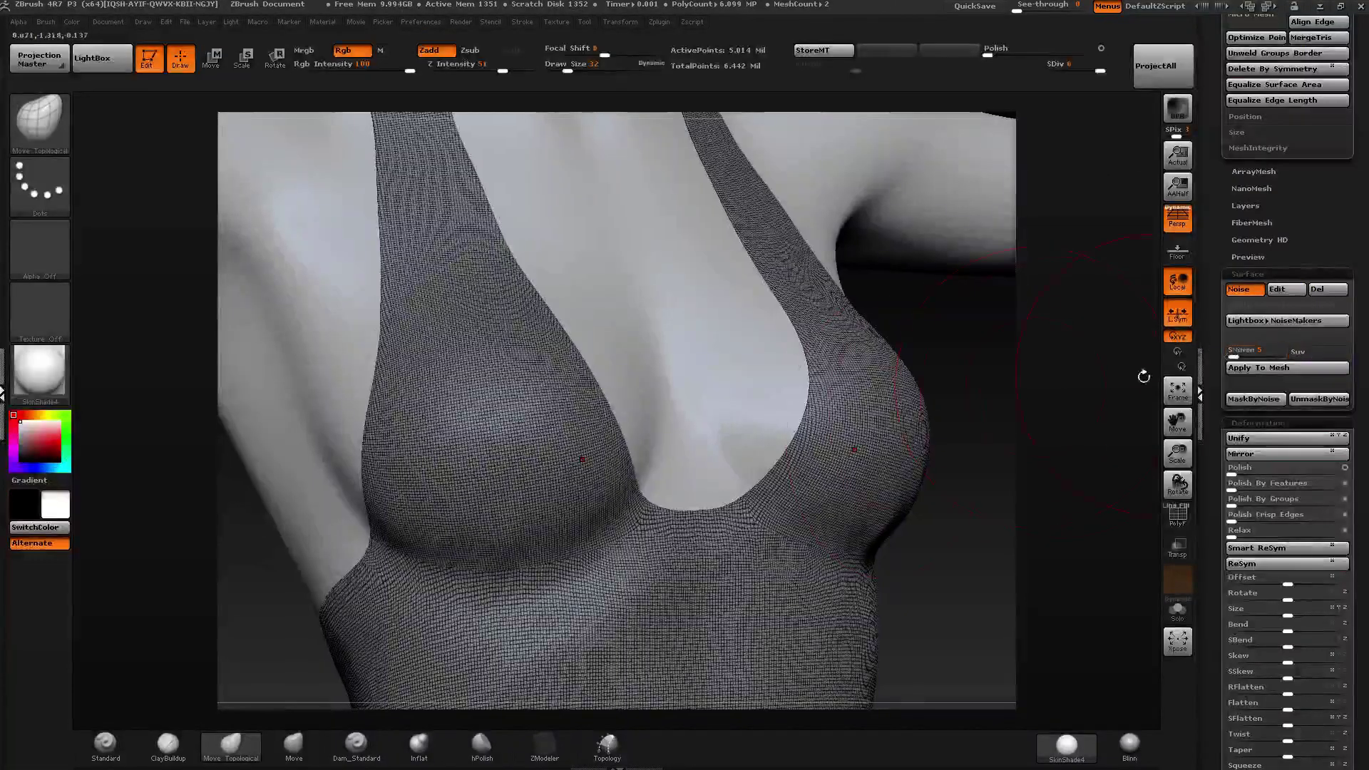
ctrl+right_drag(1143, 376, 1153, 333)
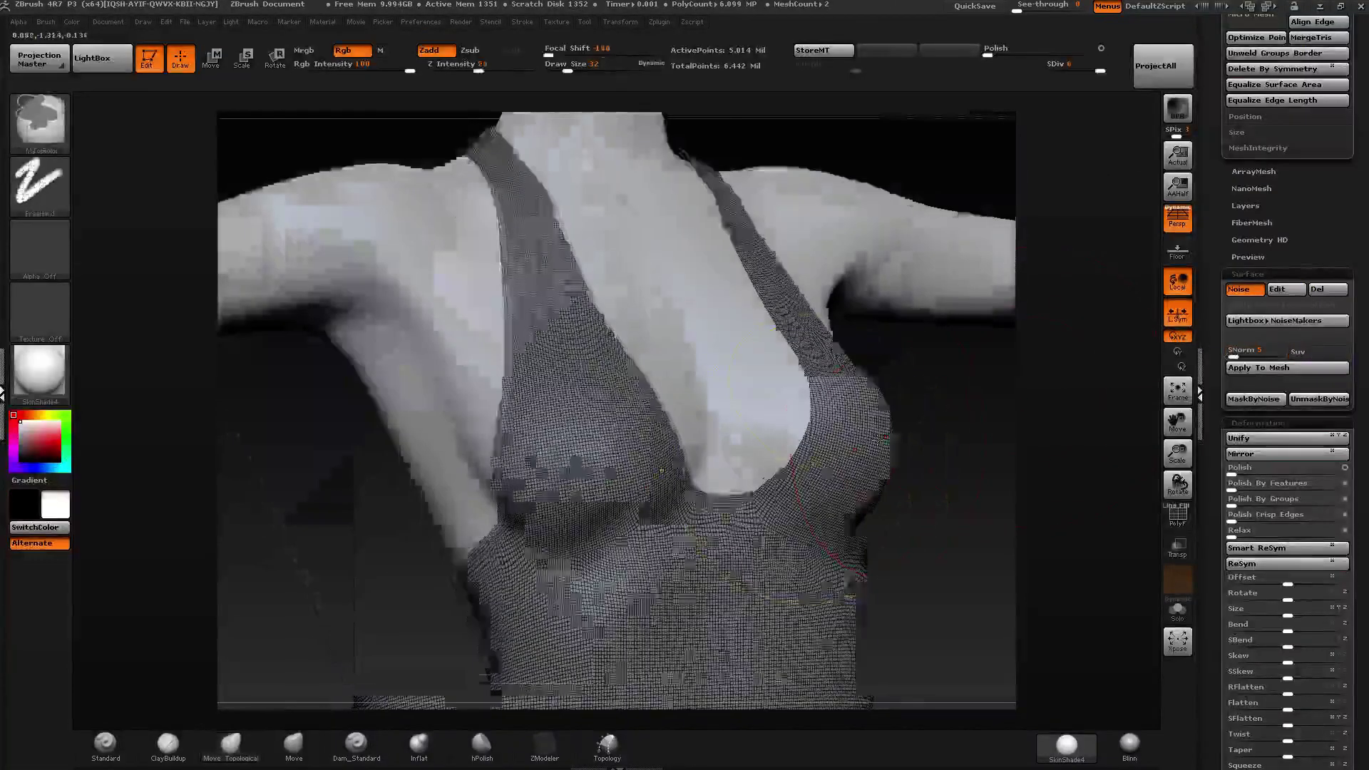
right_drag(795, 377, 924, 412)
click(1277, 368)
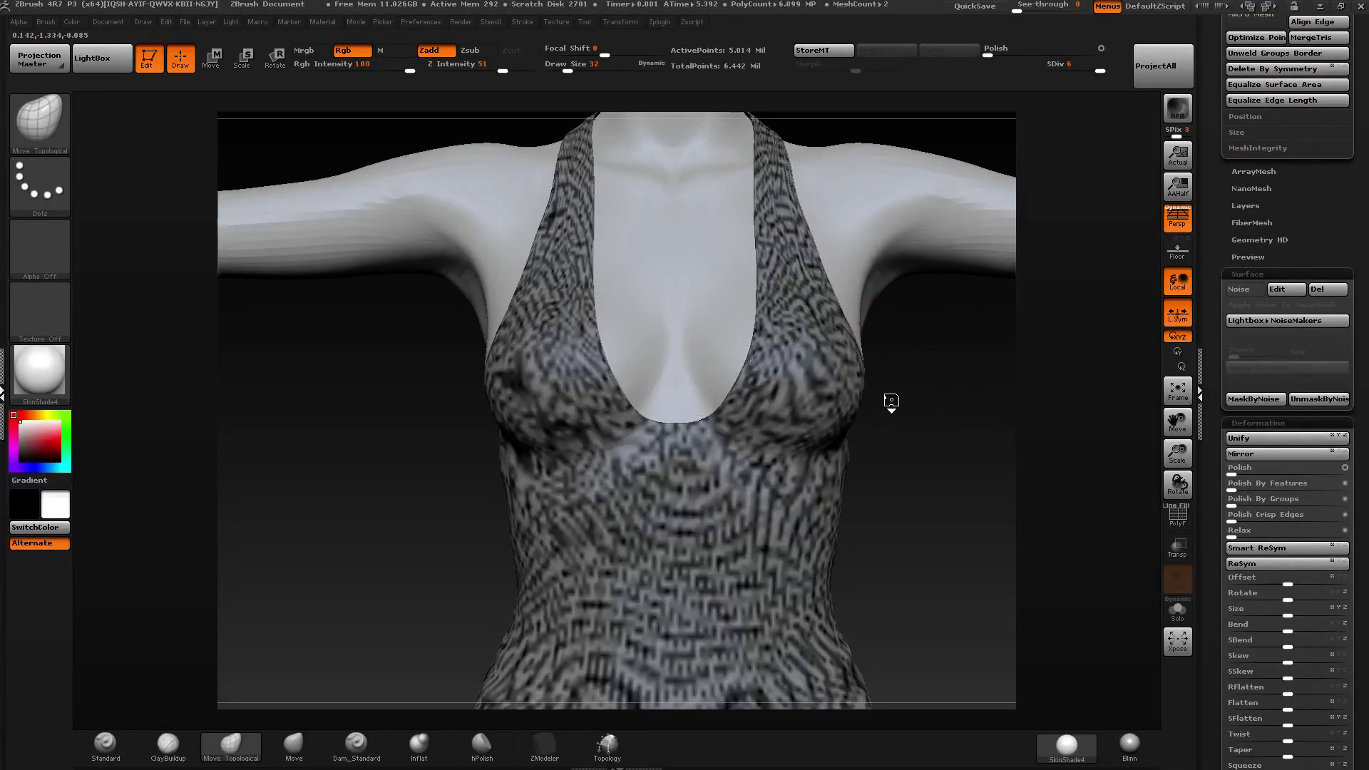
Examine the applied weave on the dress from several angles and reduce the draw size to 26.
mouse_move(917, 391)
mouse_down()
mouse_move(932, 406)
mouse_move(902, 407)
mouse_move(913, 394)
mouse_up()
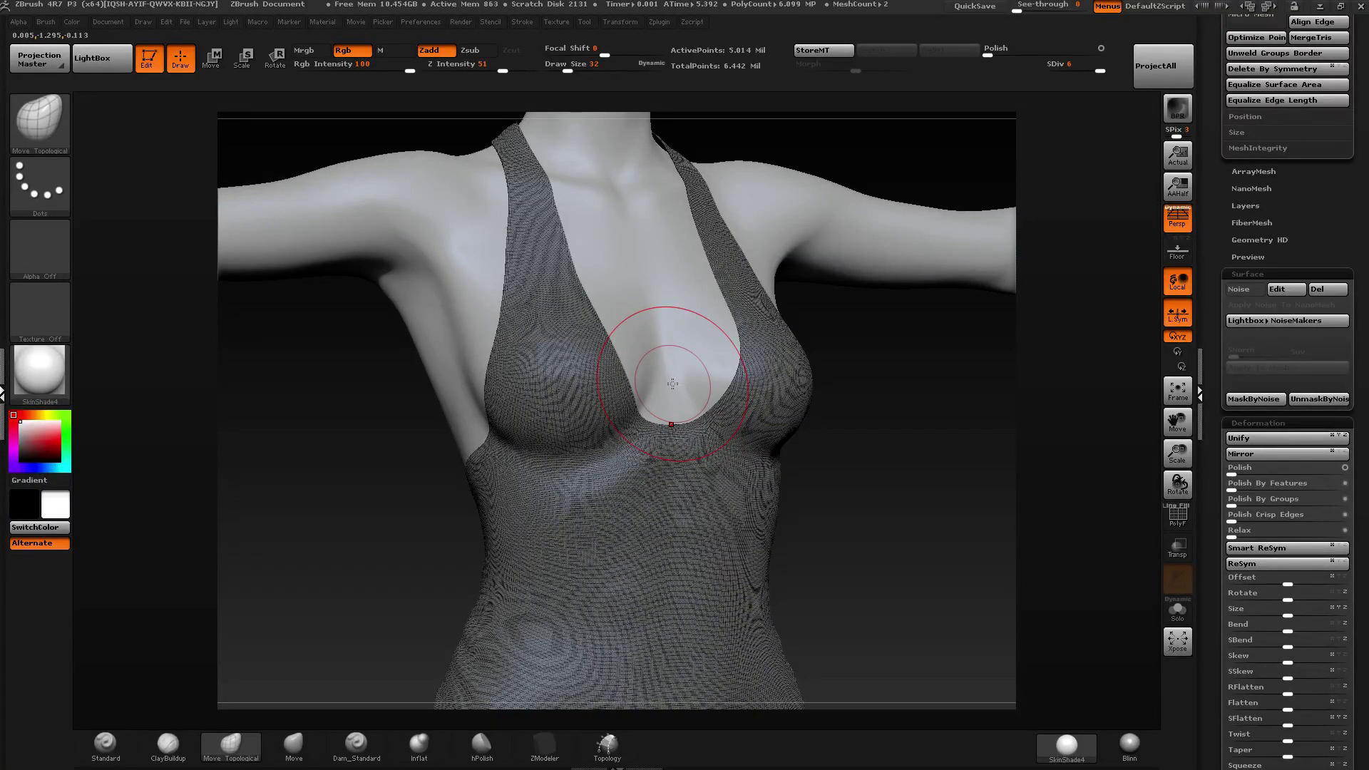
mouse_move(612, 408)
right_down()
mouse_move(668, 397)
mouse_move(552, 440)
mouse_move(620, 395)
mouse_move(592, 442)
mouse_move(563, 391)
mouse_move(590, 438)
right_up()
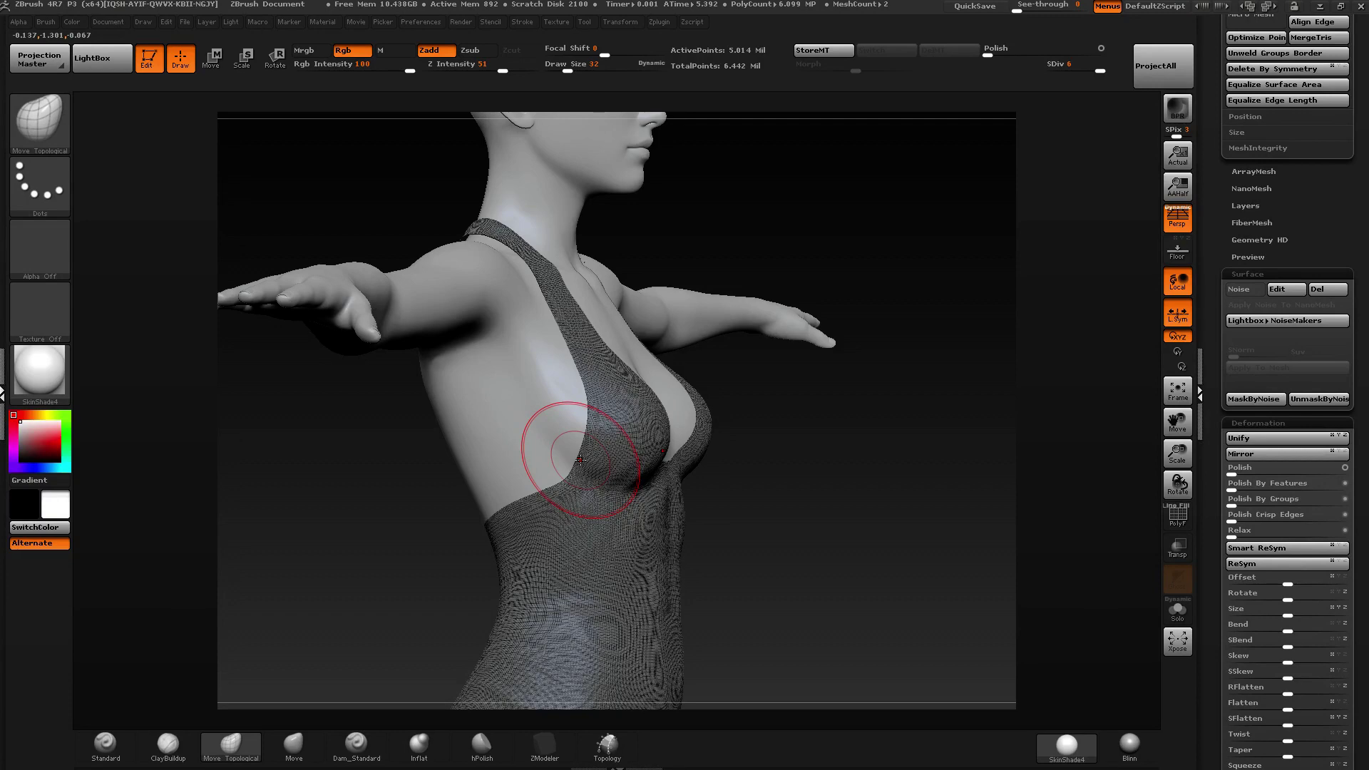
mouse_move(645, 321)
right_down()
mouse_move(641, 366)
mouse_move(592, 343)
mouse_move(571, 392)
mouse_move(549, 402)
mouse_move(567, 406)
right_up()
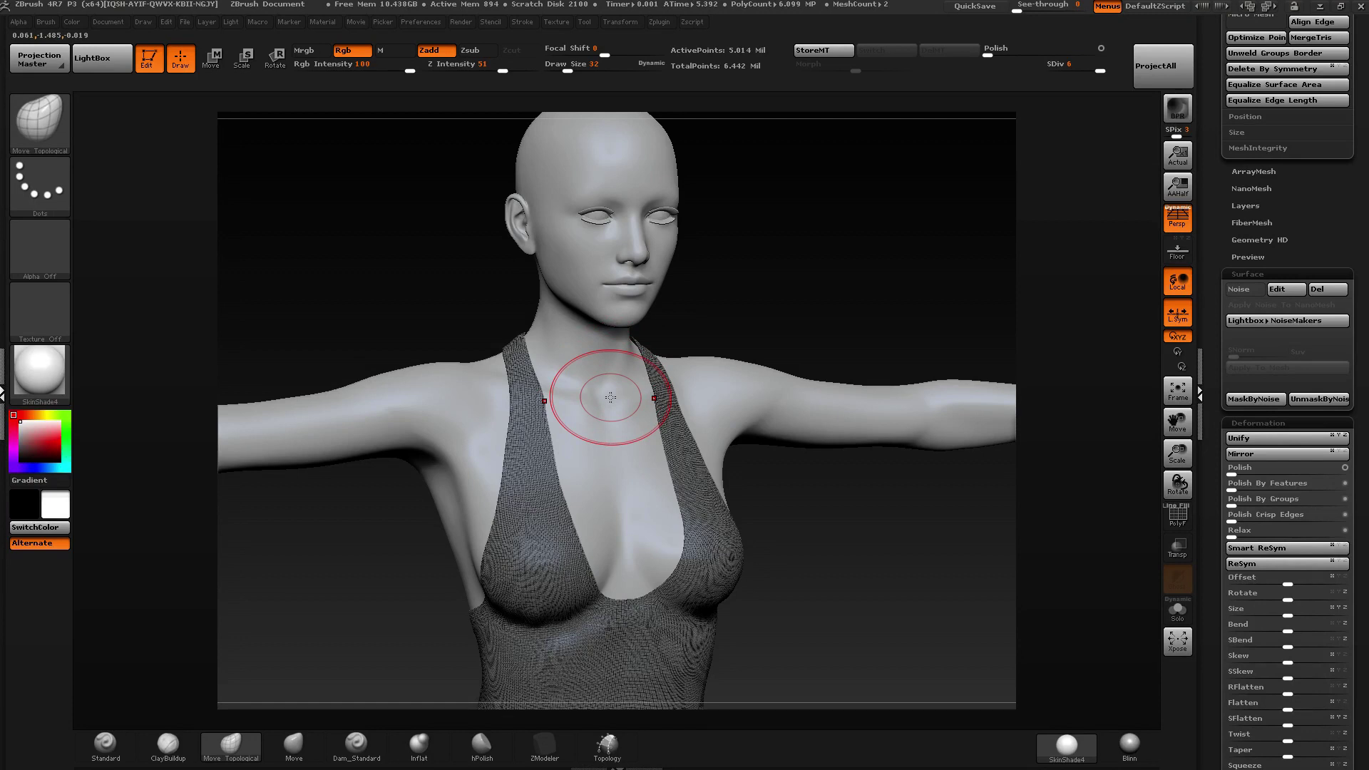
shift+drag(514, 382, 534, 372)
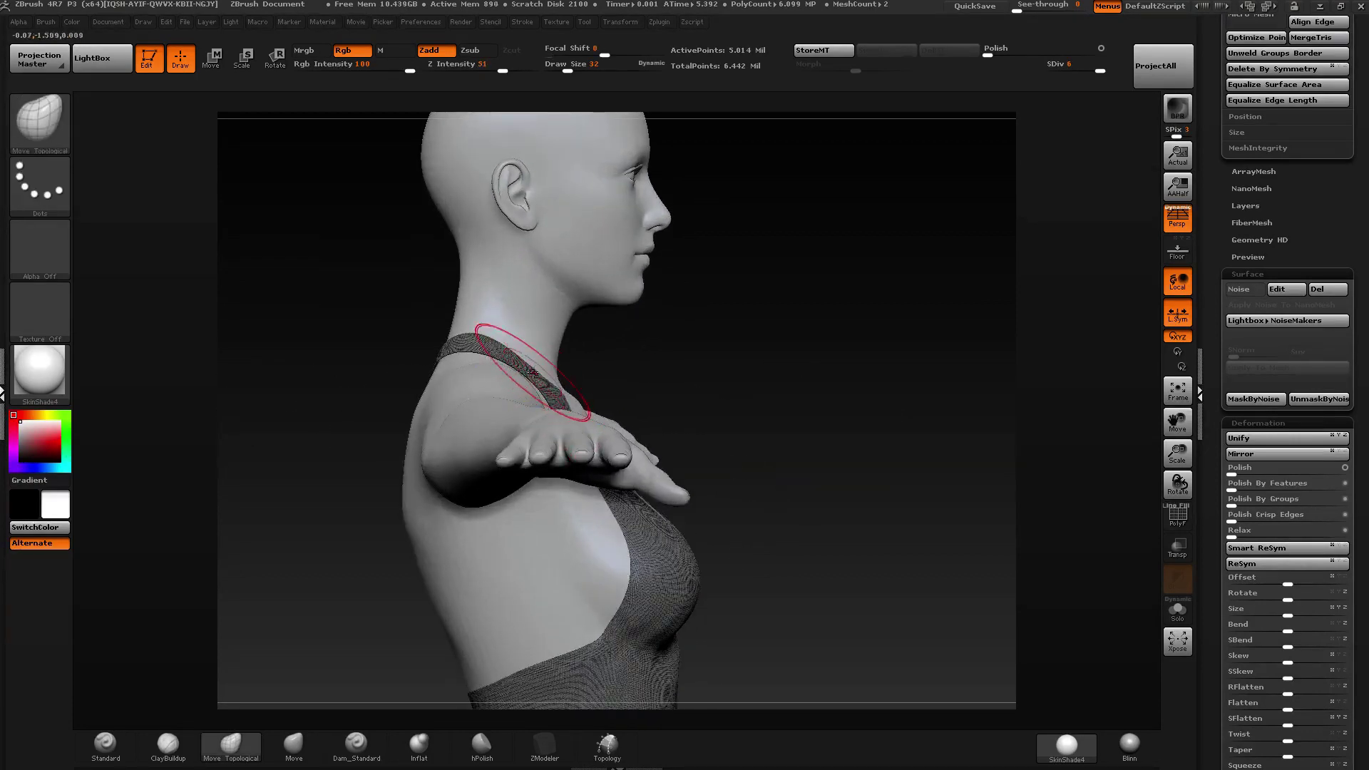
mouse_move(533, 372)
right_down()
mouse_move(521, 374)
mouse_move(528, 388)
mouse_move(467, 401)
right_up()
drag(567, 63, 565, 64)
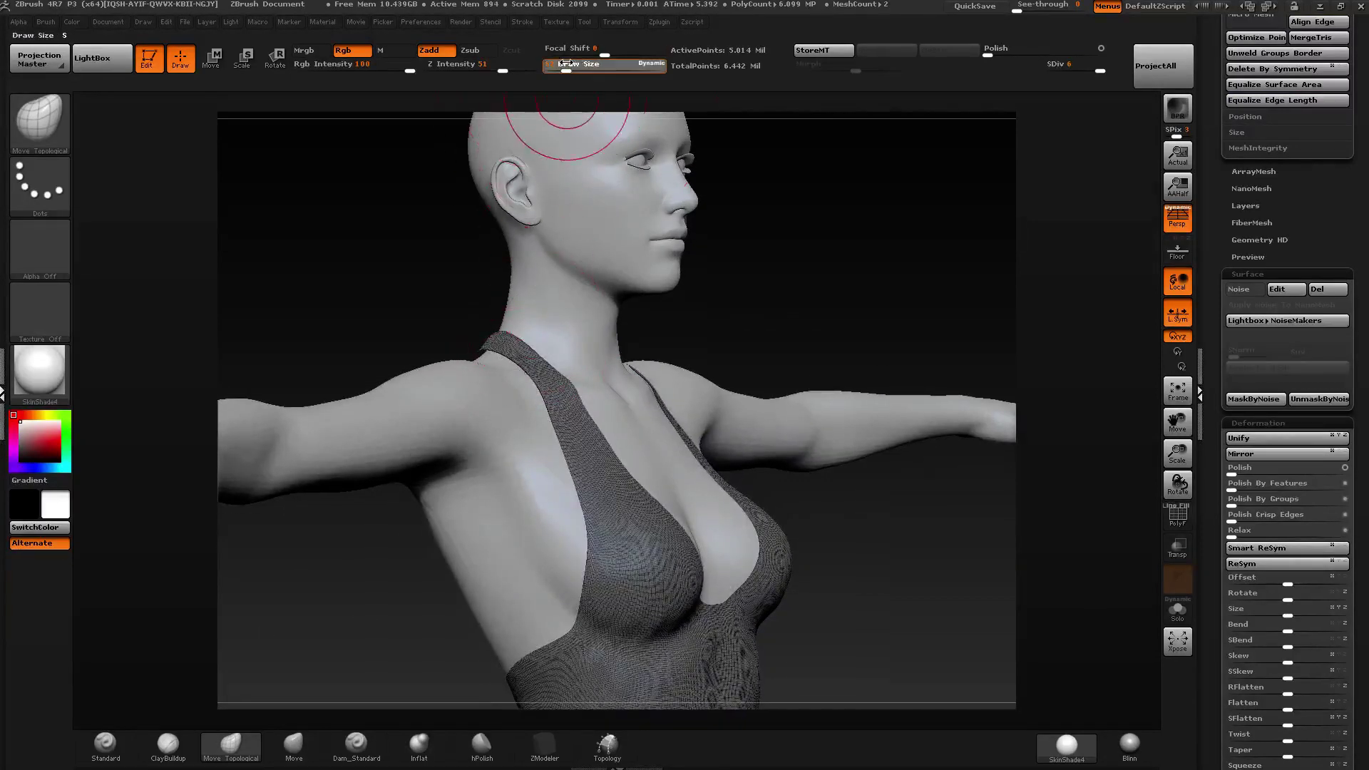
mouse_move(568, 275)
right_down()
mouse_move(593, 412)
mouse_move(589, 395)
right_up()
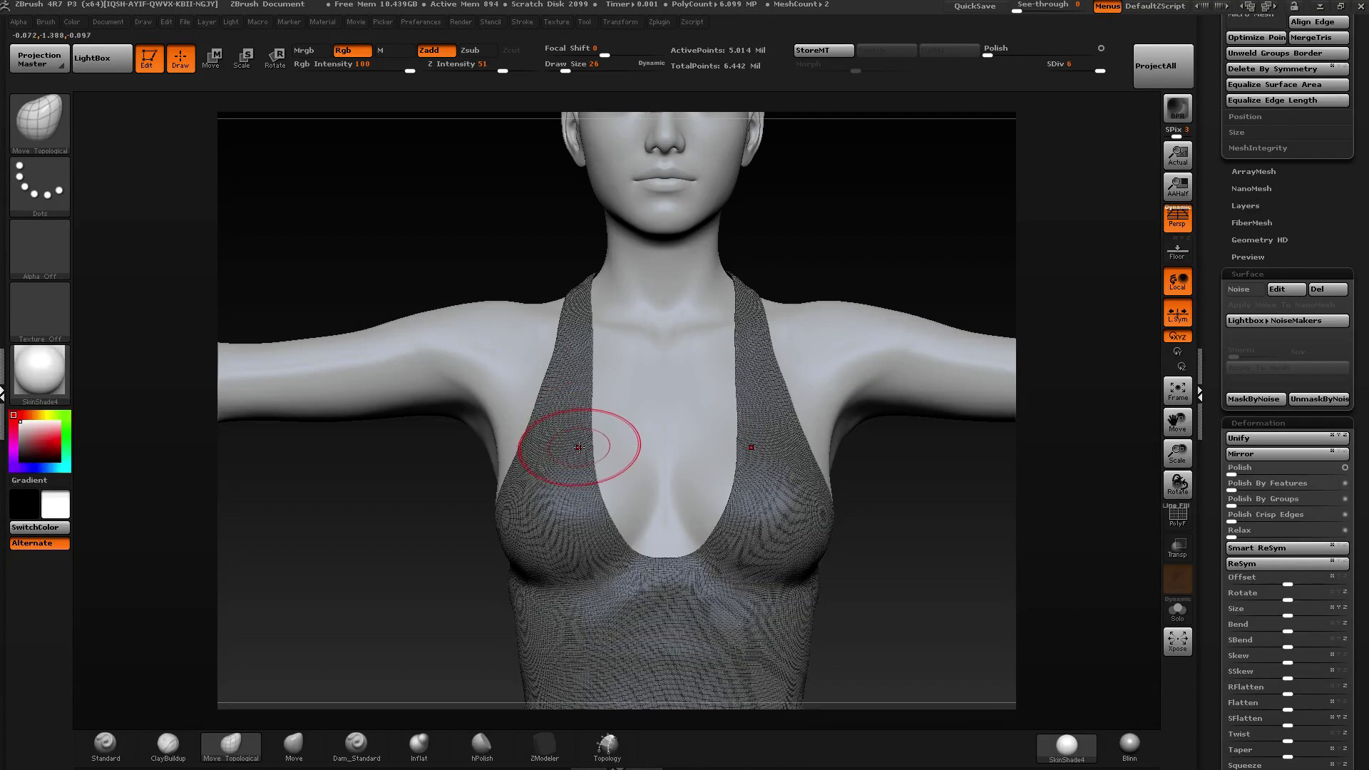
mouse_move(578, 447)
mouse_down()
mouse_move(611, 407)
mouse_move(642, 504)
mouse_move(646, 464)
mouse_move(657, 504)
mouse_move(644, 370)
mouse_move(780, 336)
mouse_move(770, 349)
mouse_move(817, 365)
mouse_move(709, 351)
mouse_up()
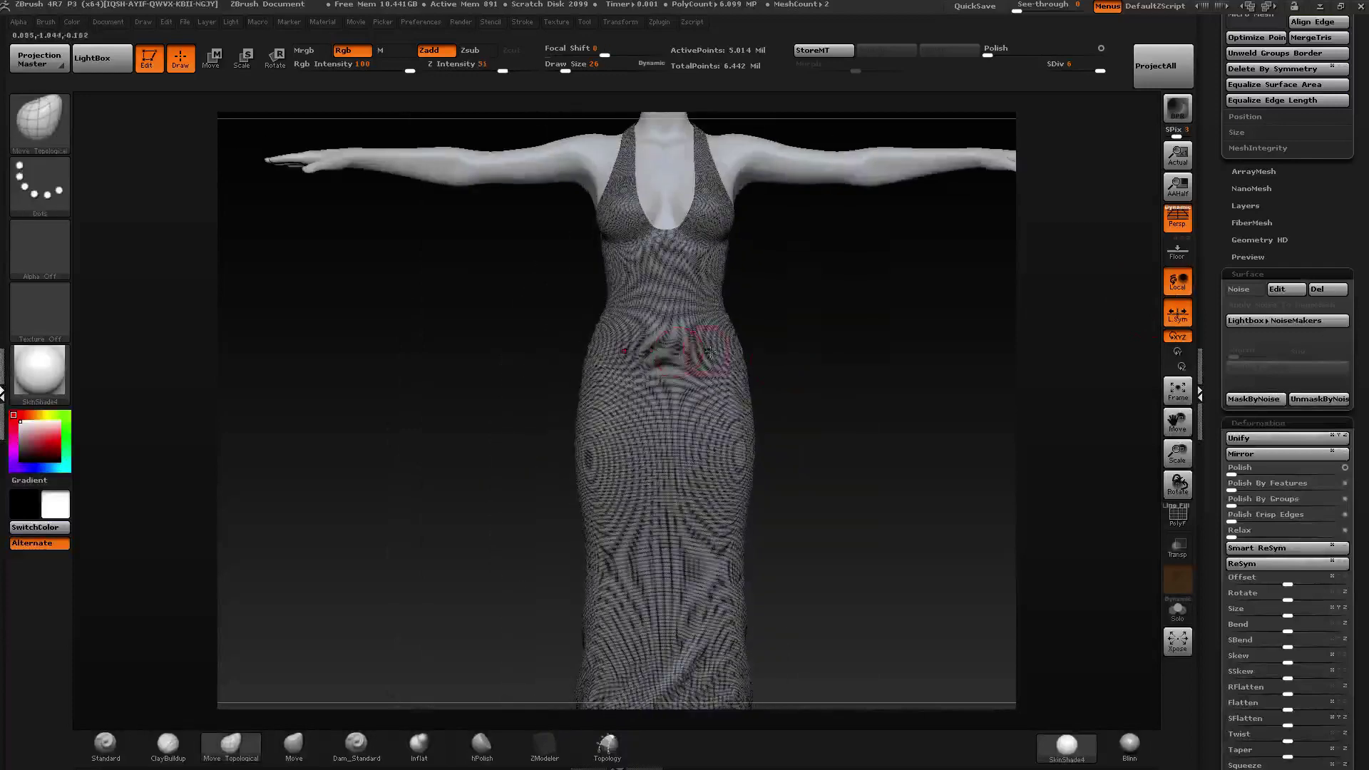
Set the dress's UV map size to 4096 and create a new texture map from its polypaint.
scroll(1284, 428, down, 10)
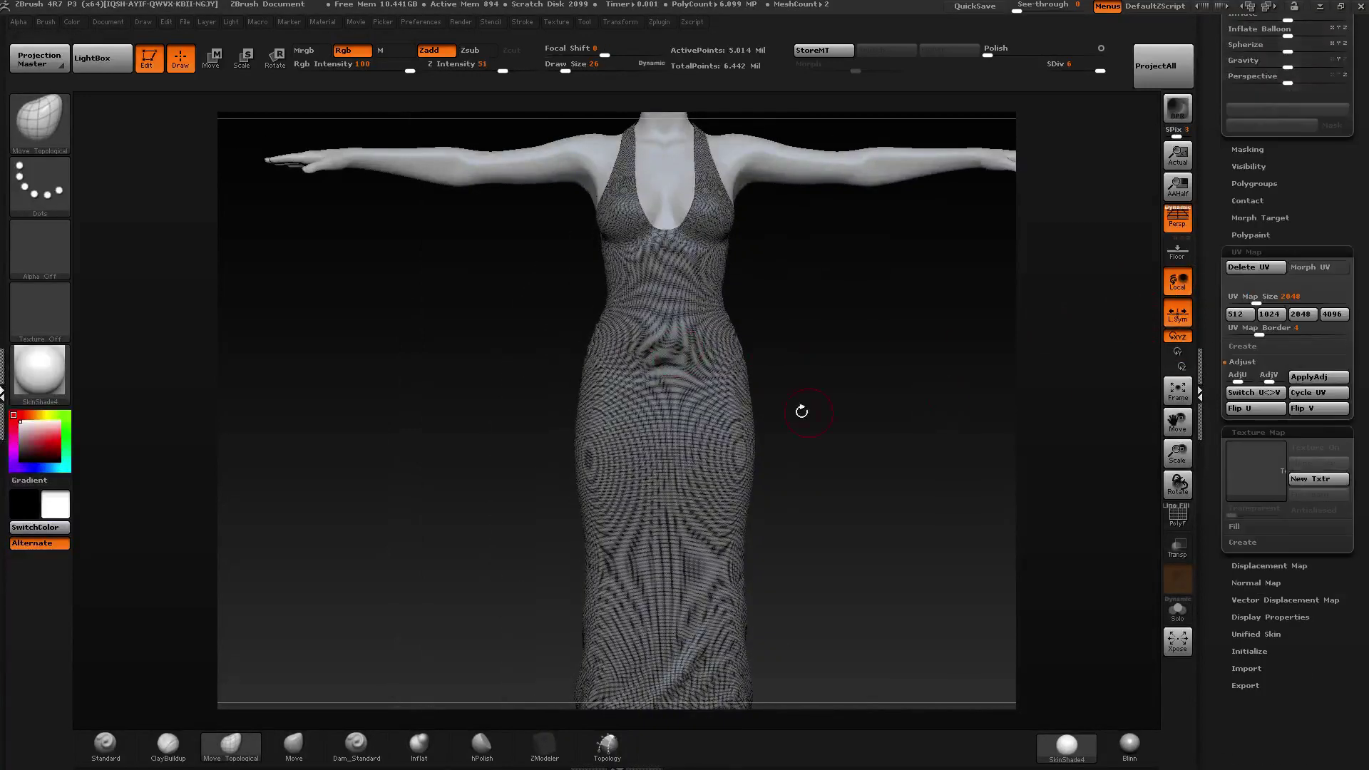
drag(802, 412, 542, 720)
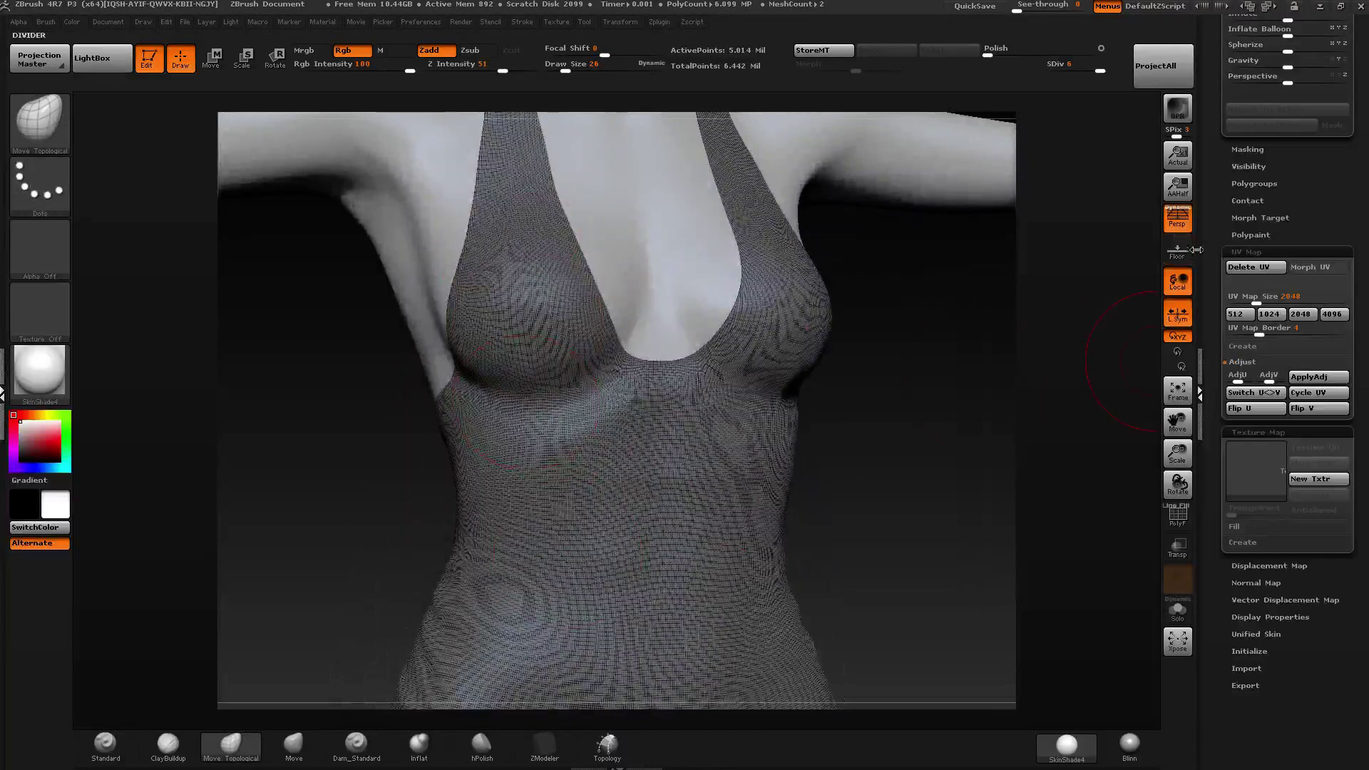
scroll(1278, 241, down, 1)
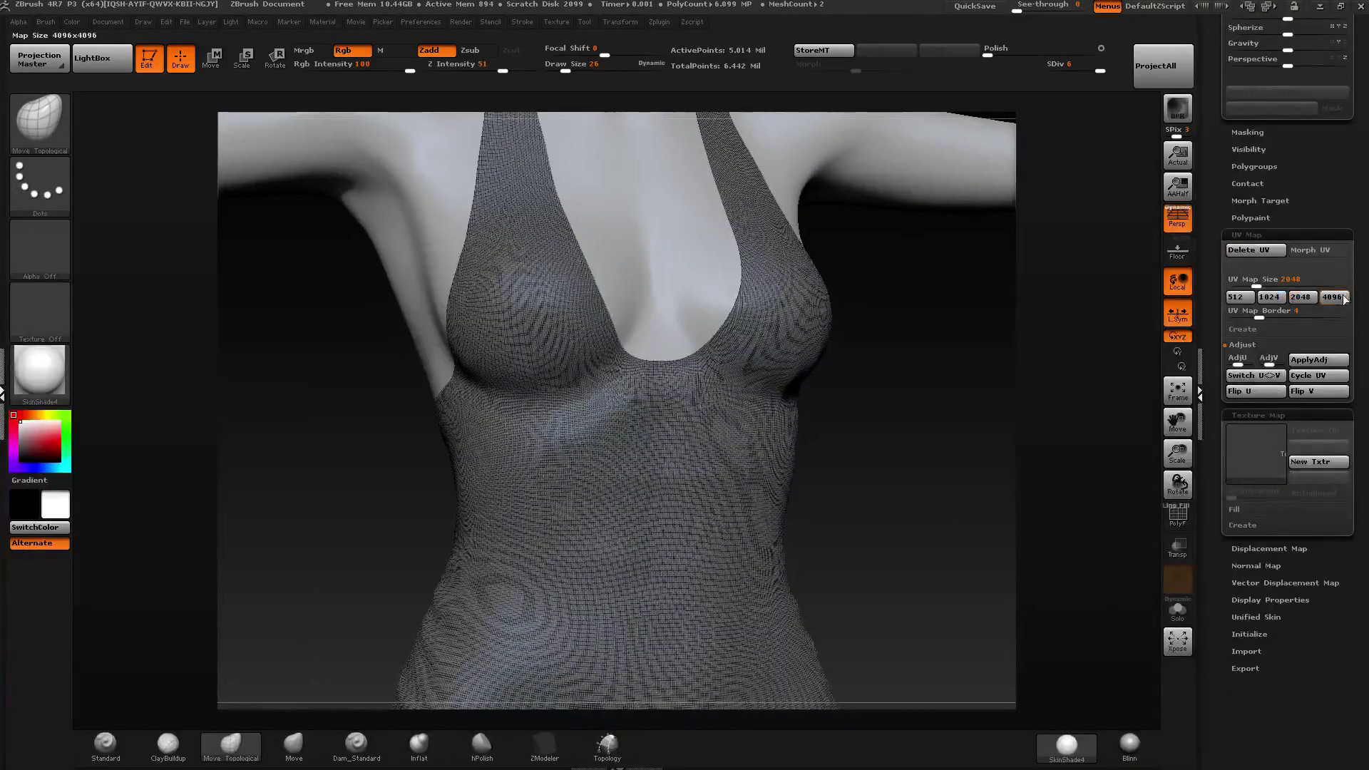
click(1332, 296)
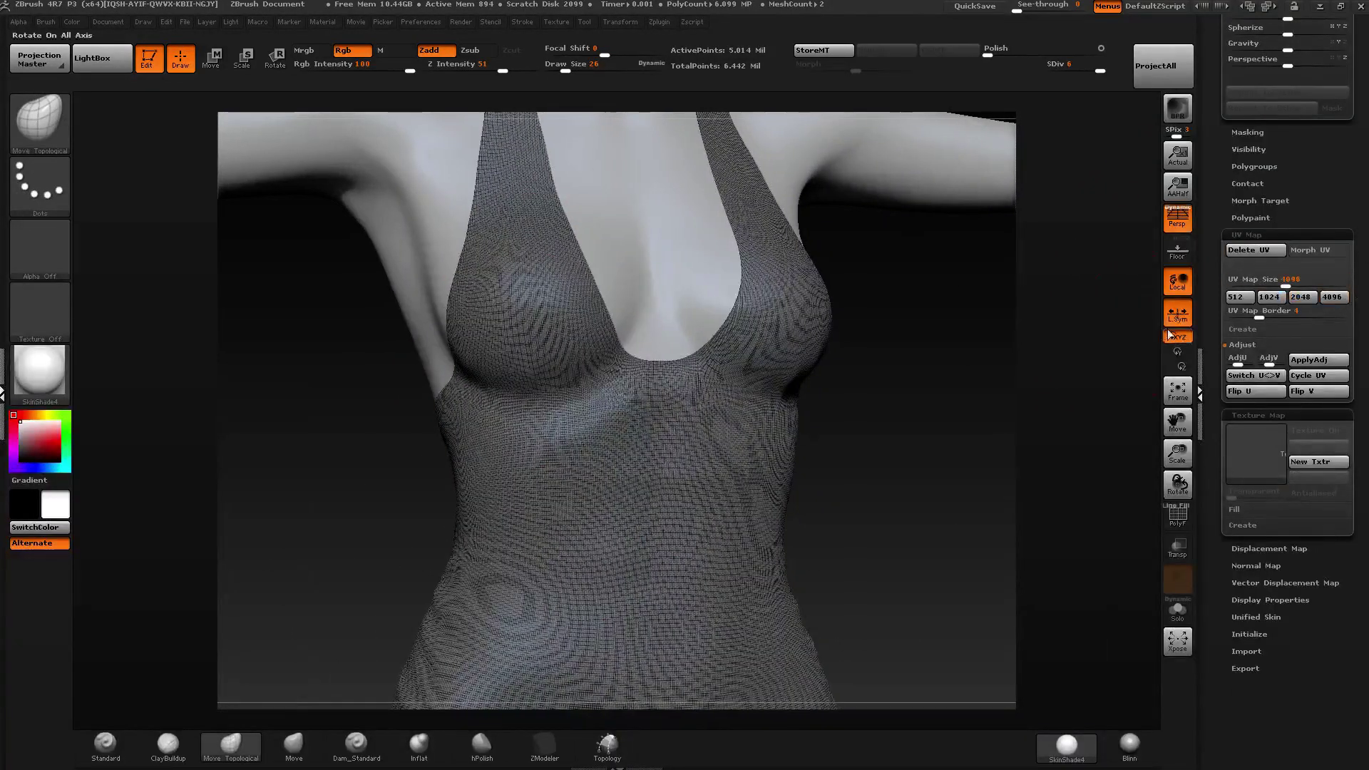
click(1244, 512)
click(1240, 540)
drag(1260, 514, 1260, 424)
click(1266, 450)
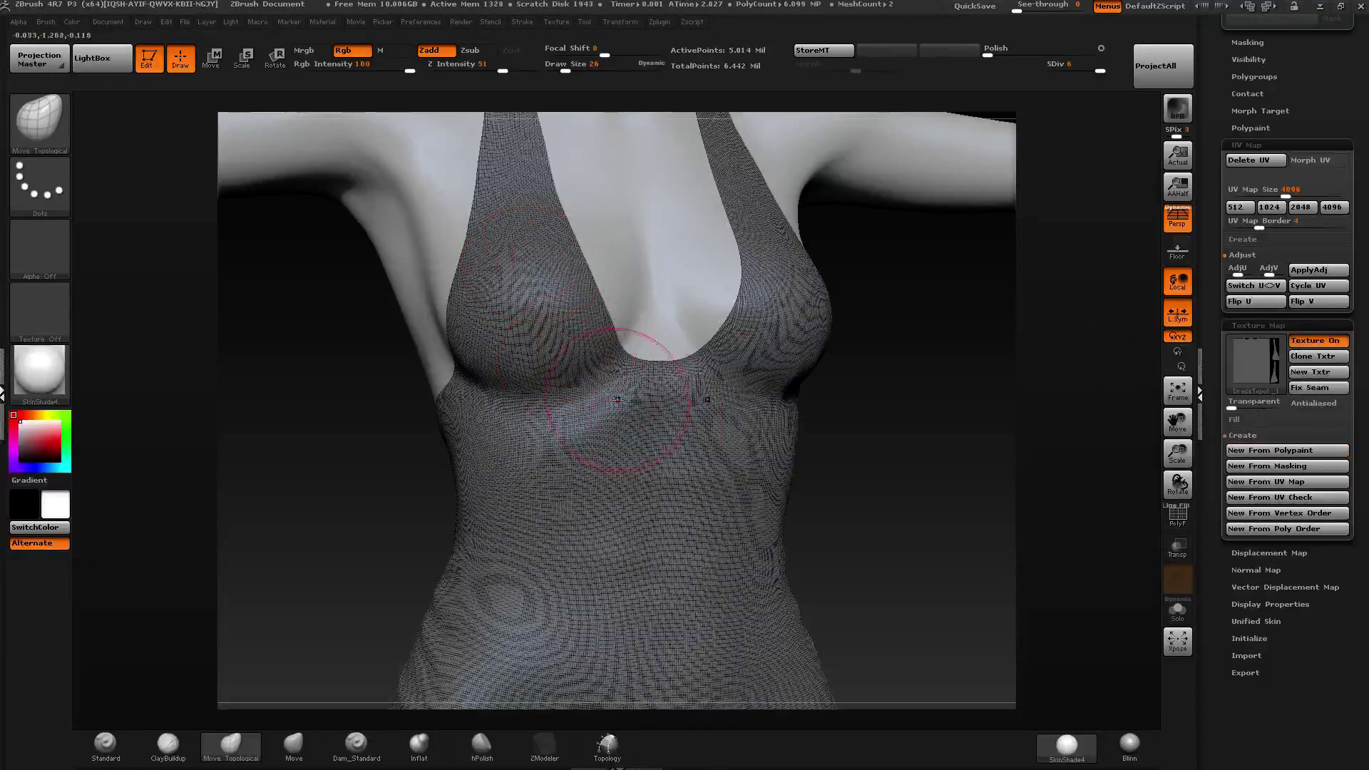
Inspect the weave texture up close and lower the dress to subdivision level 1.
drag(892, 464, 984, 456)
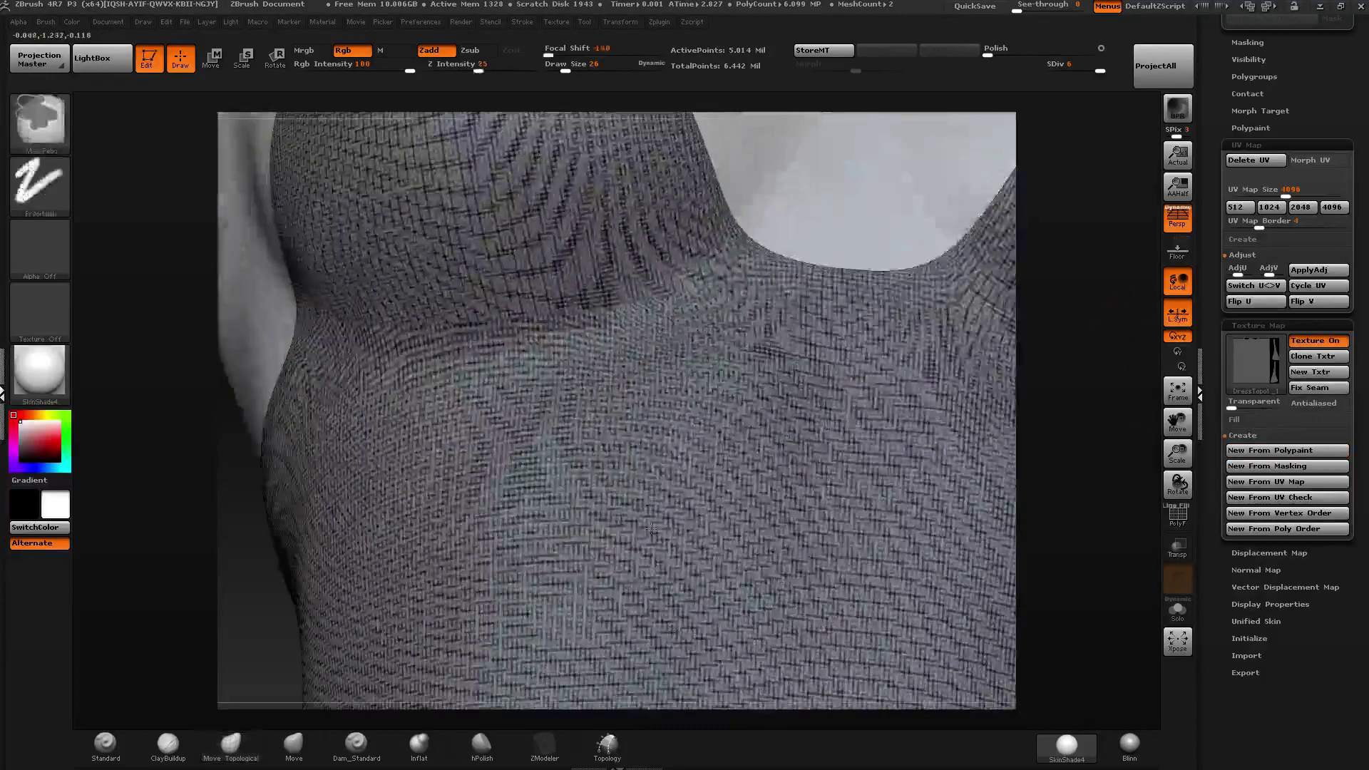
mouse_move(651, 530)
right_down()
mouse_move(399, 357)
mouse_move(423, 365)
right_up()
mouse_move(471, 444)
right_down()
mouse_move(642, 464)
mouse_move(747, 507)
right_up()
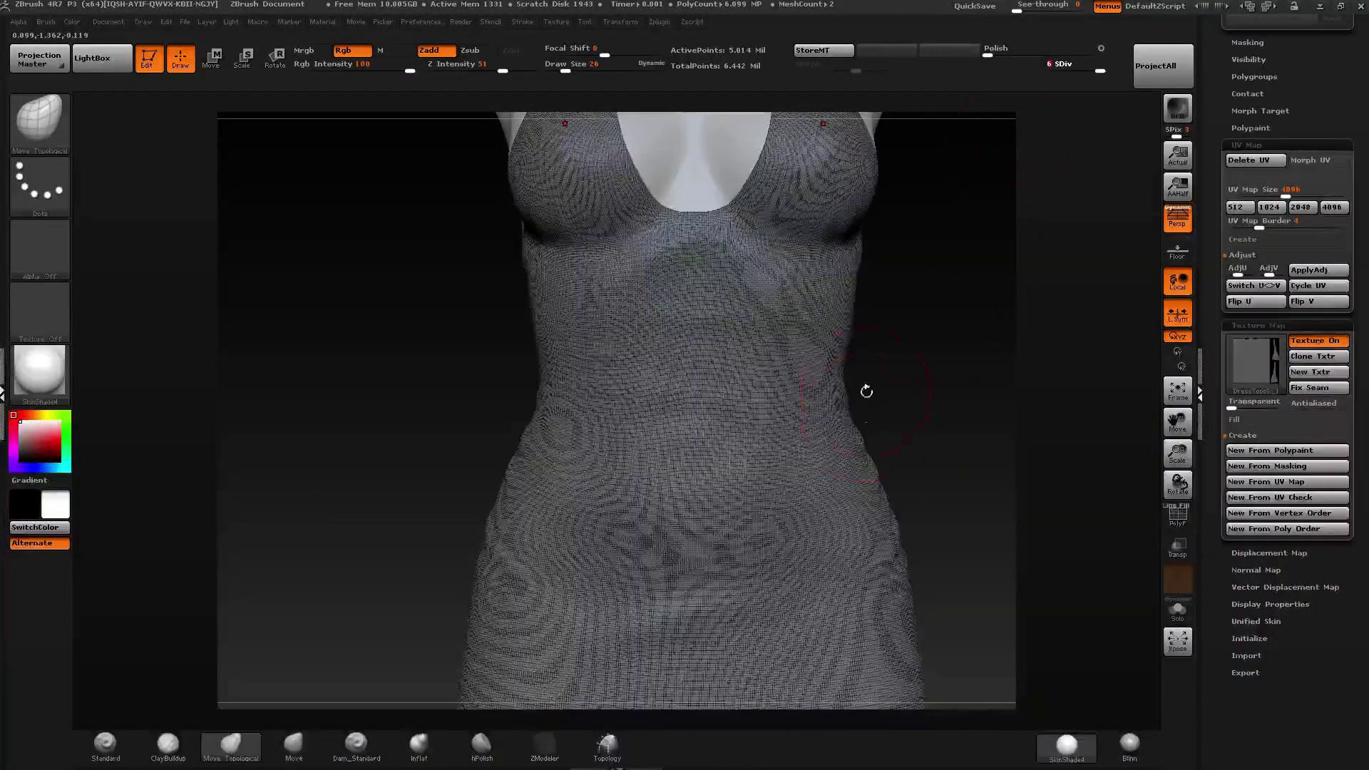
drag(1092, 69, 1046, 74)
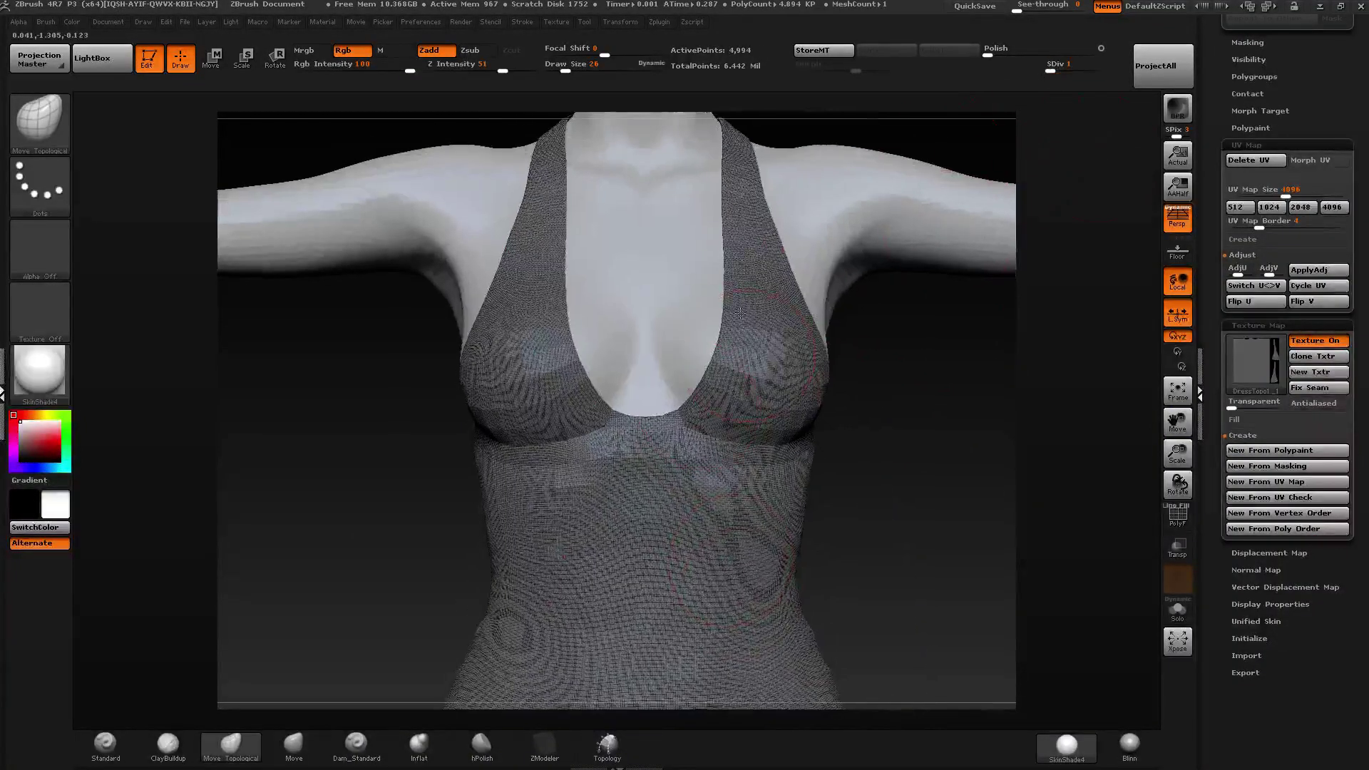
right_drag(642, 399, 745, 428)
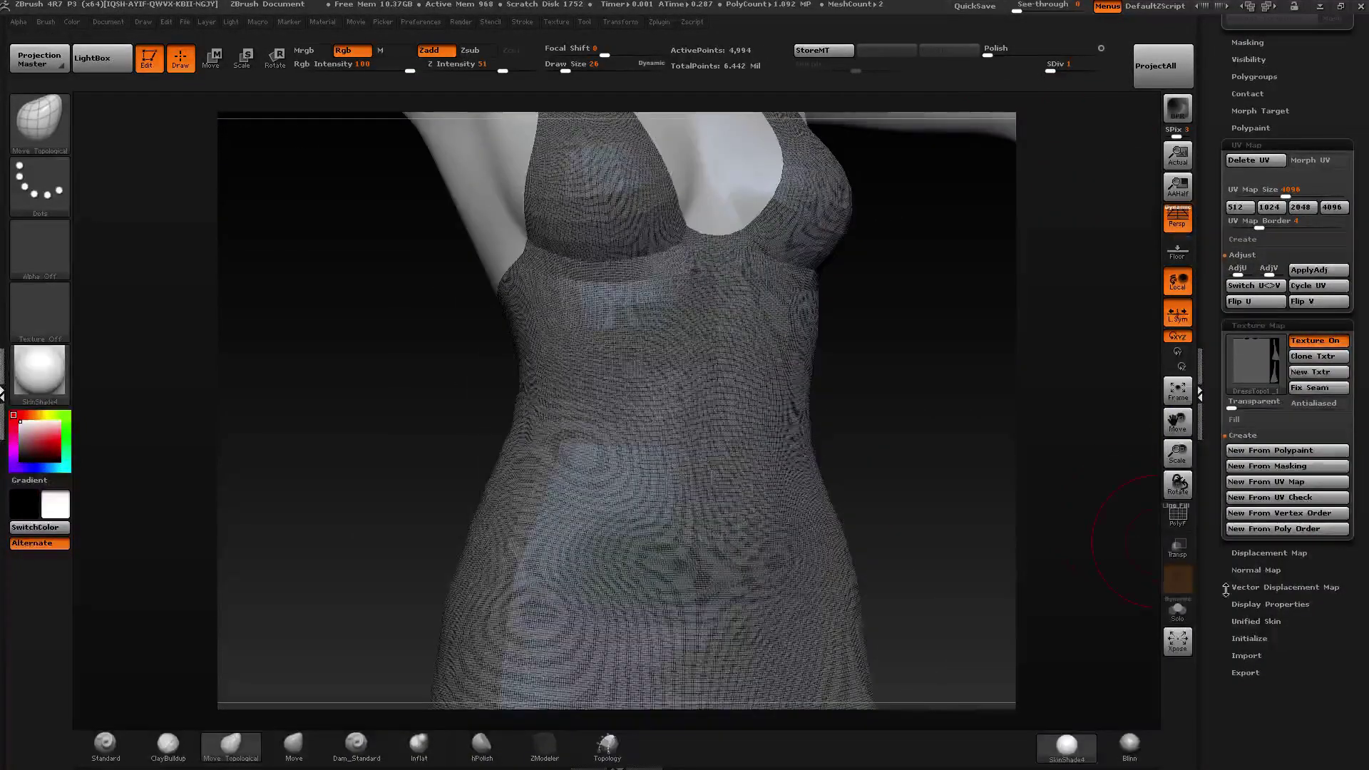
Create a tangent-space normal map for the dress.
drag(1216, 567, 1225, 439)
click(1243, 515)
click(1253, 520)
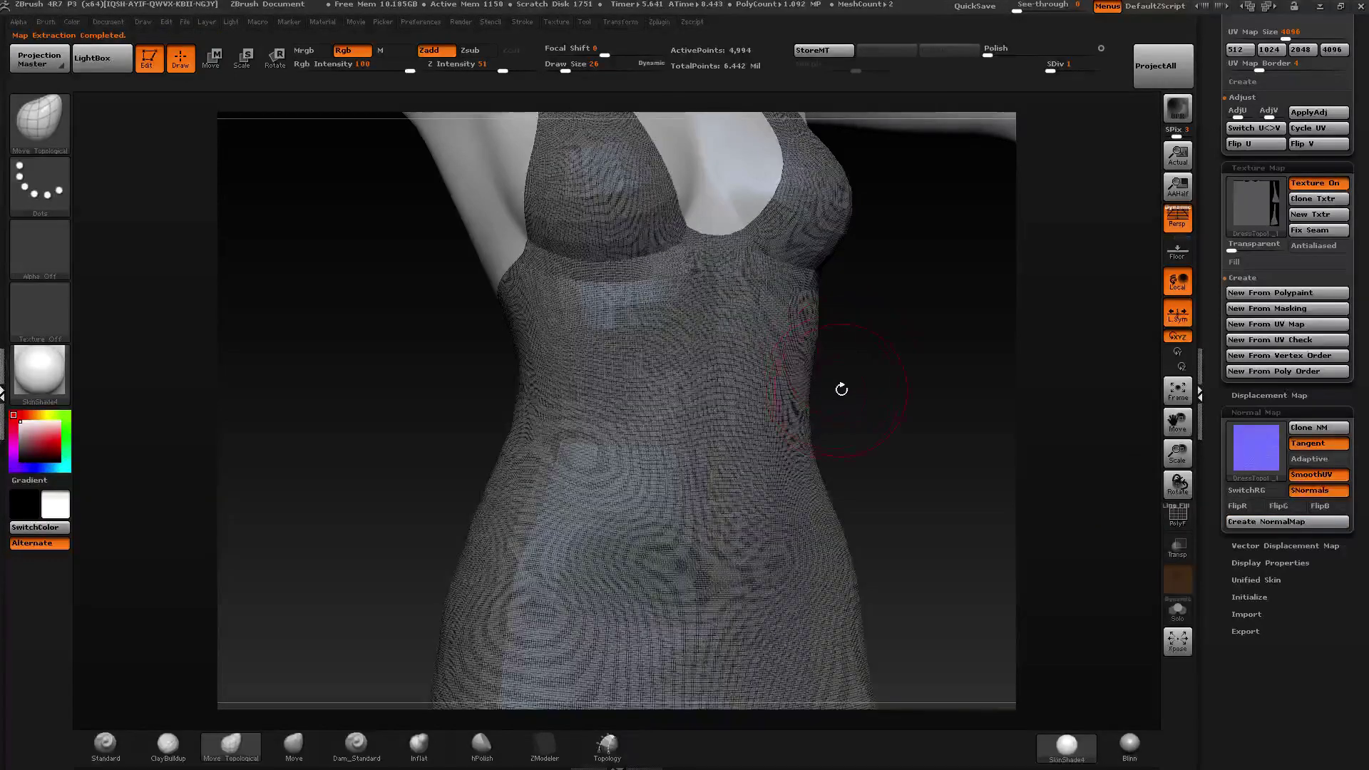
Clone the dress's texture map into the texture palette.
key(f)
drag(870, 377, 651, 273)
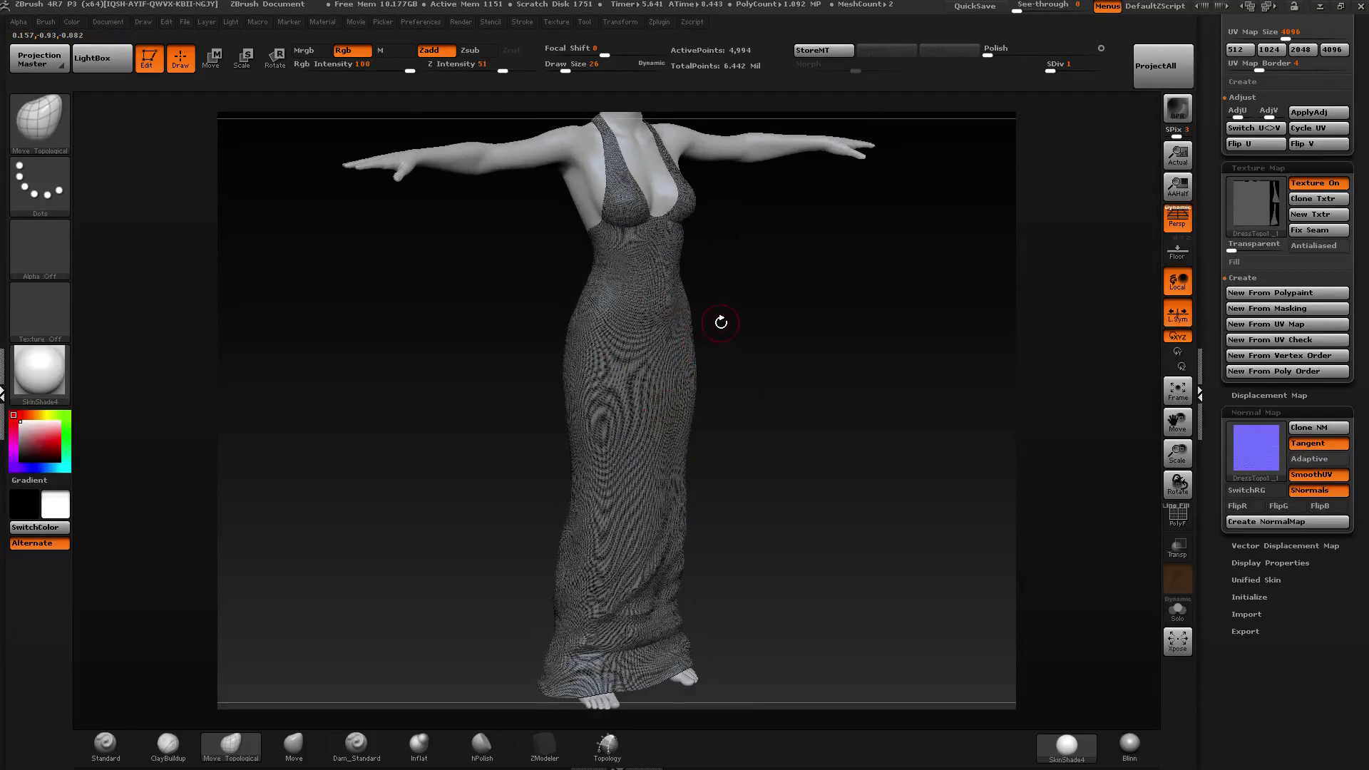
shift+drag(718, 318, 704, 328)
shift+drag(992, 274, 969, 305)
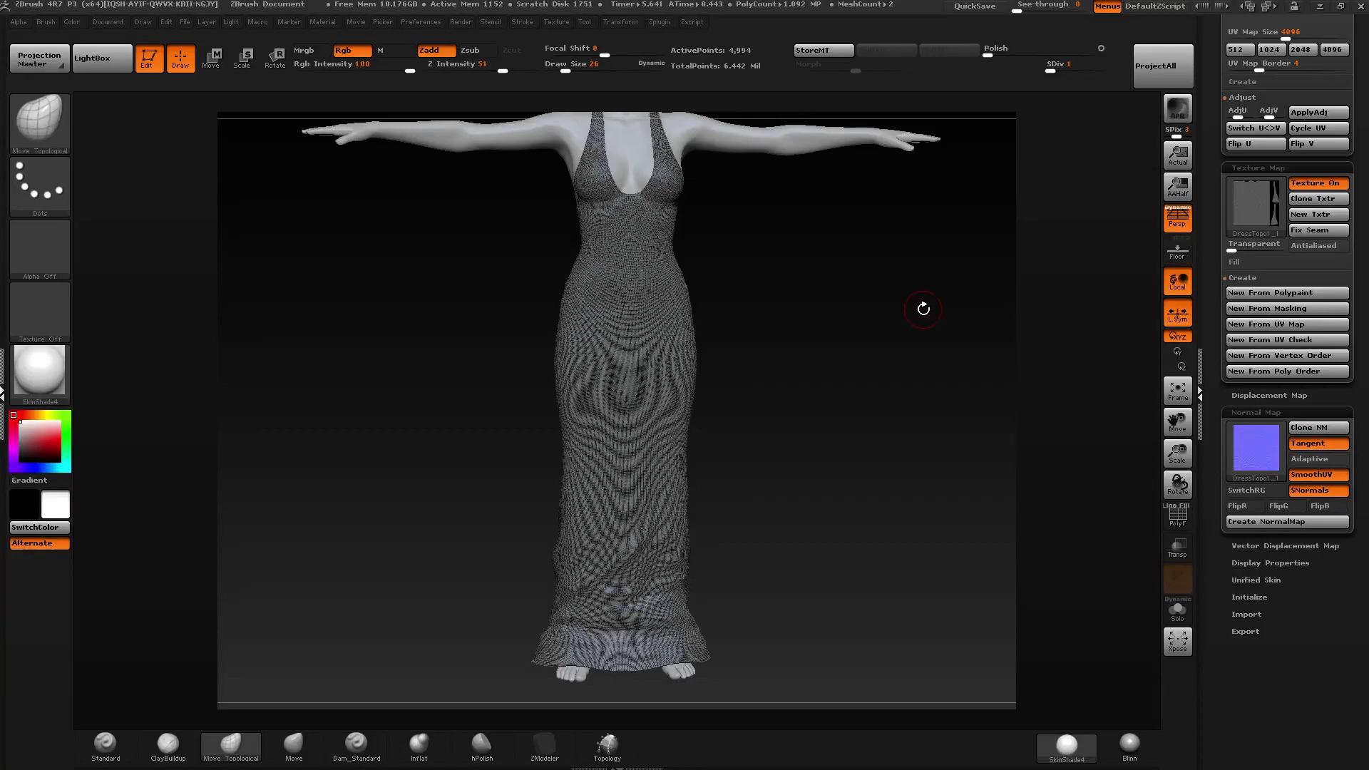
mouse_move(923, 306)
mouse_down()
mouse_move(746, 330)
mouse_move(732, 318)
mouse_move(816, 327)
mouse_move(891, 300)
mouse_up()
click(1288, 202)
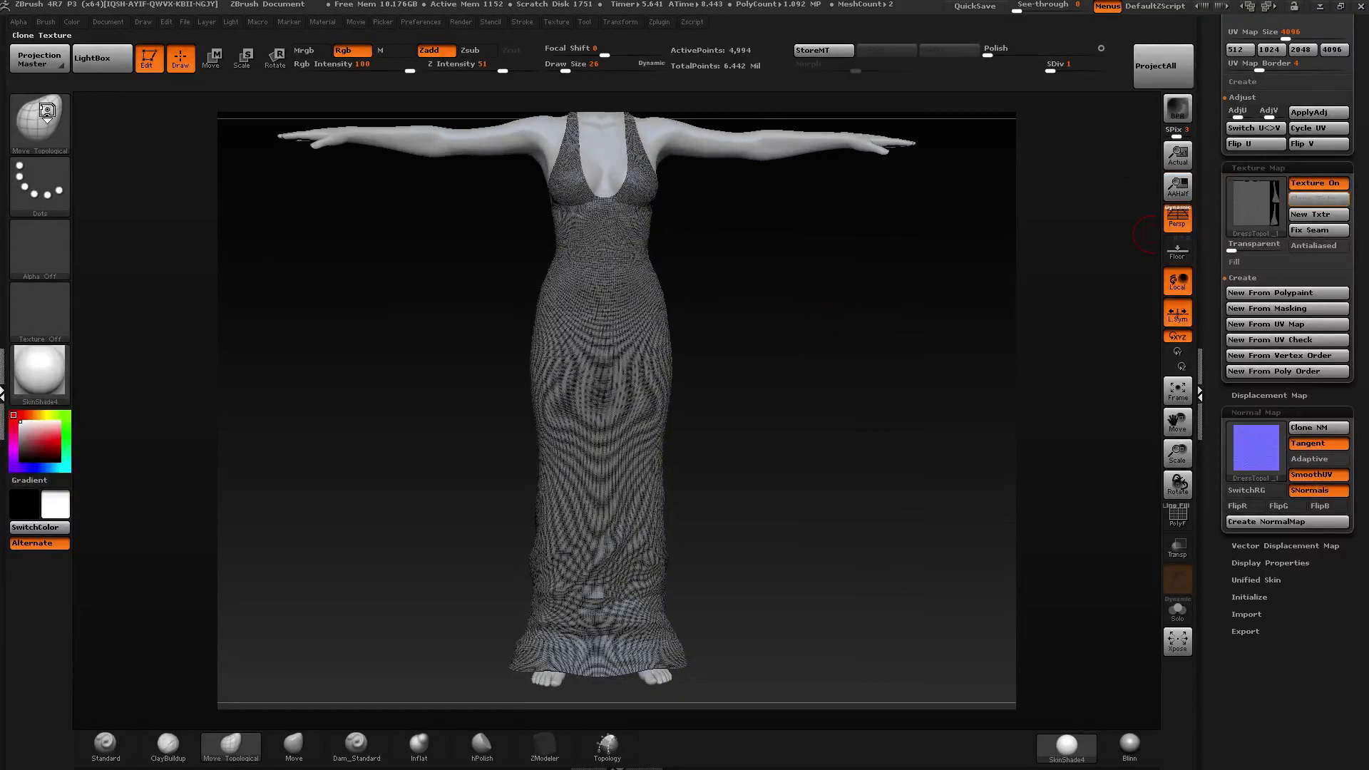
Try to export the cloned texture as a JPEG named CGBLongDress_TXTR in the LongDressesPt1 folder.
click(37, 307)
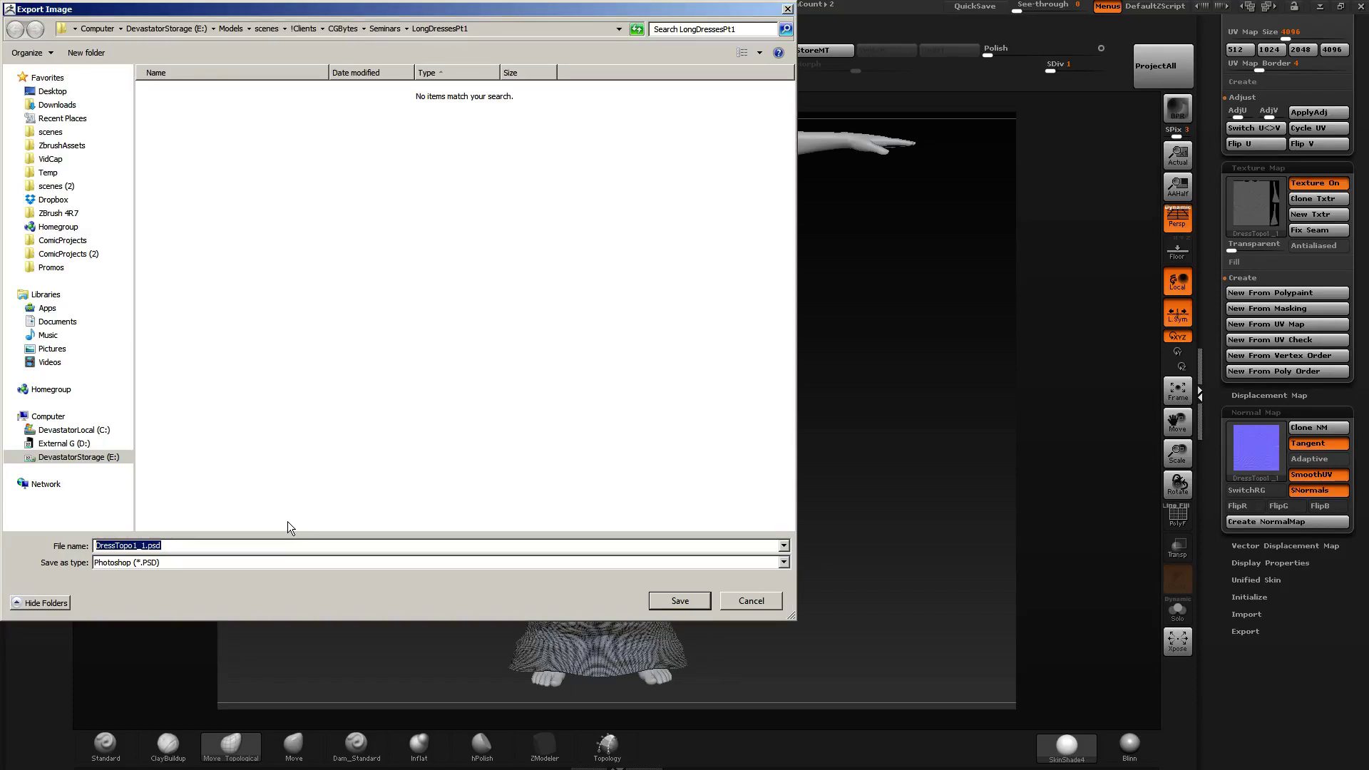
text(CBG)
key(BackSpace)
key(BackSpace)
key(BackSpace)
text(CGBLongDress)
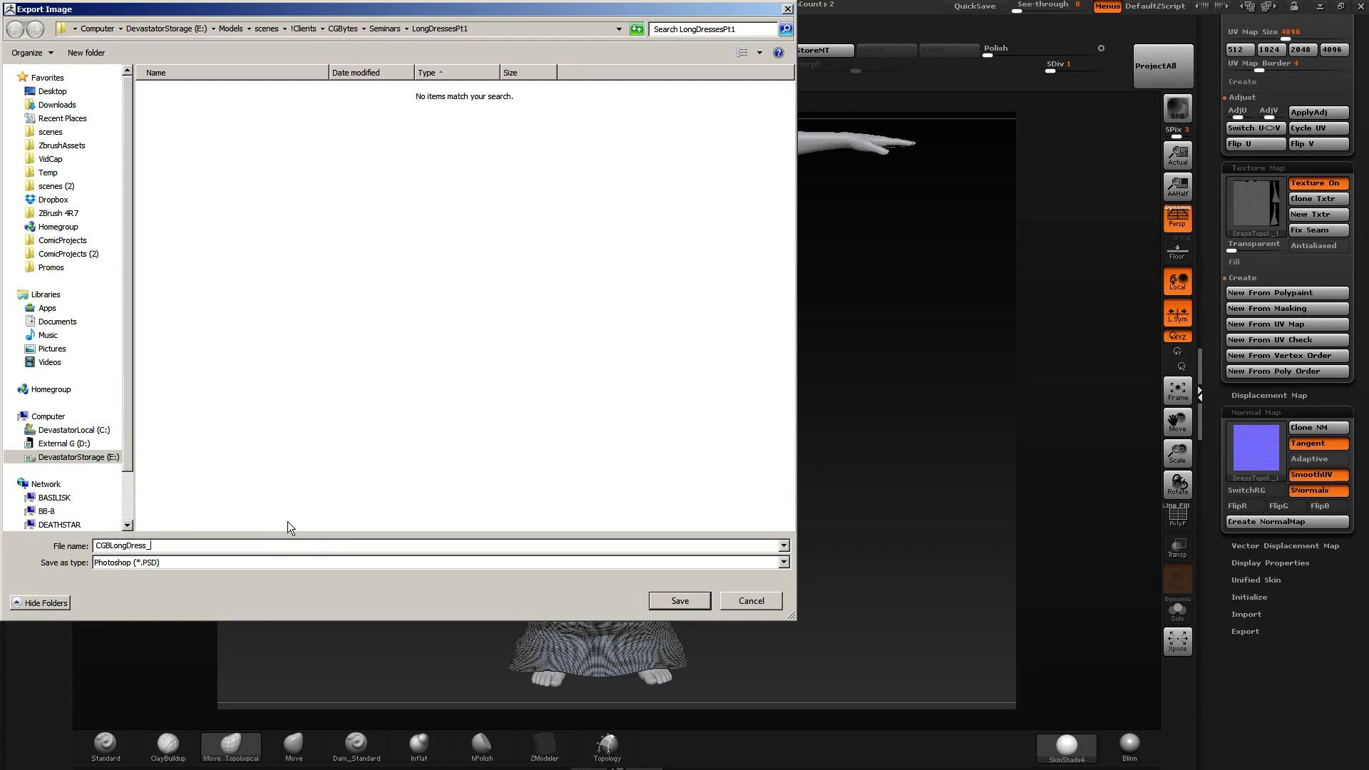
text(_TXTR)
key(Tab)
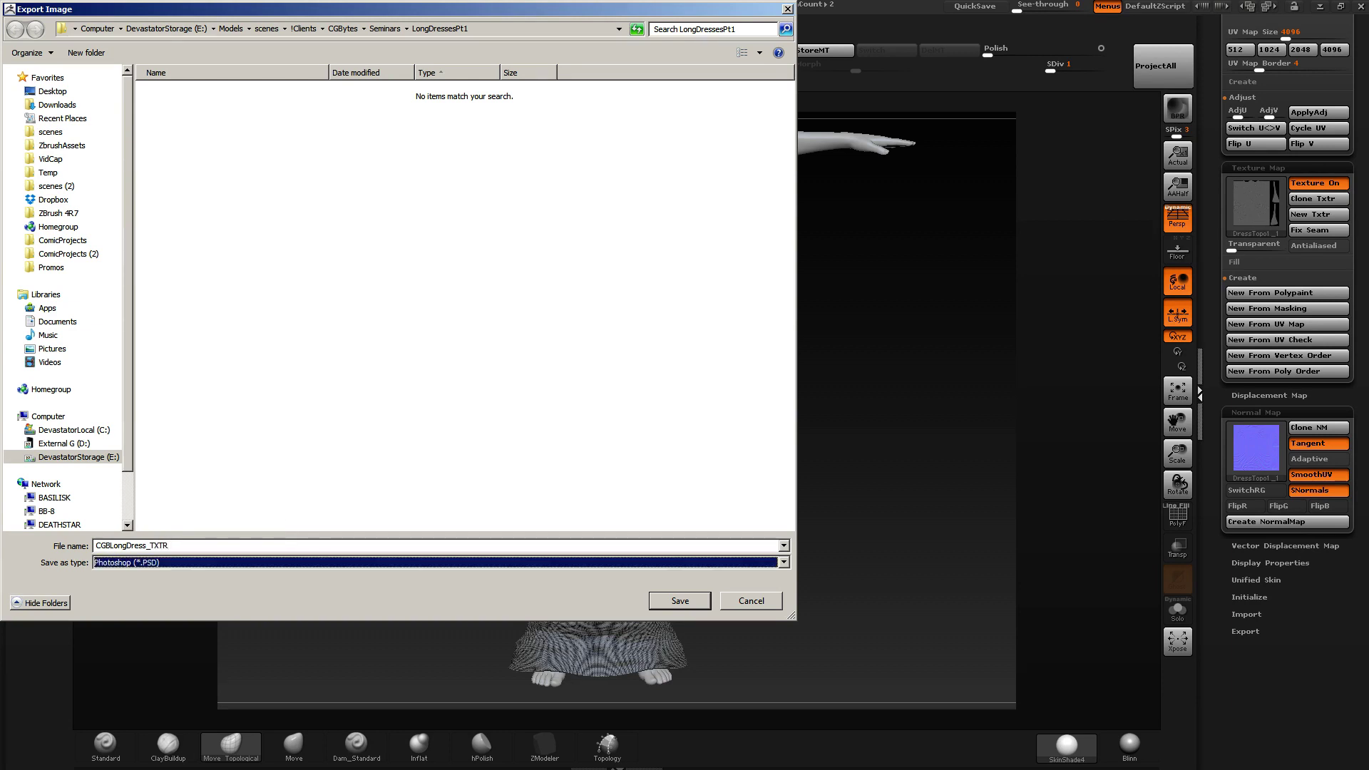
key(j)
key(Return)
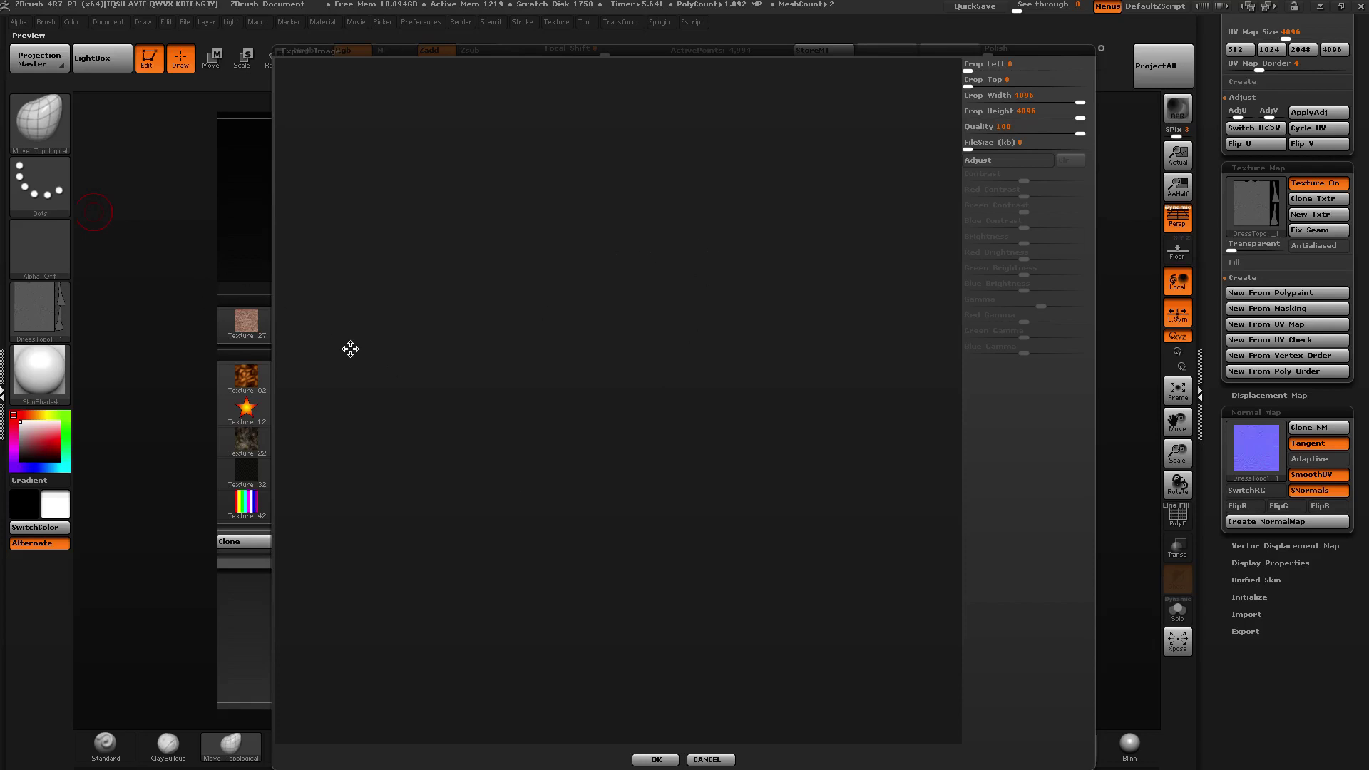
click(656, 759)
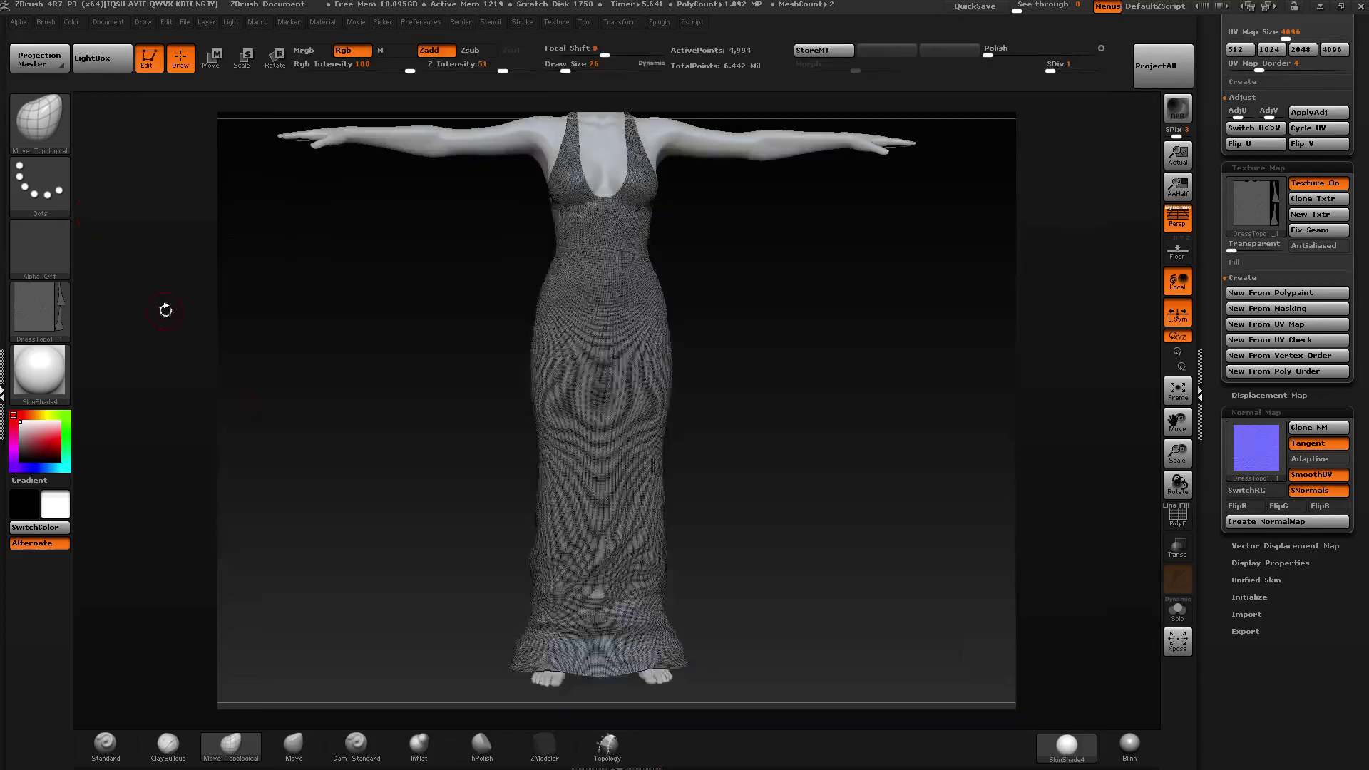
Export the cloned texture as a Photoshop PSD named CGBLongDress_TXTR, saving the material index as a separate channel.
click(43, 307)
click(184, 542)
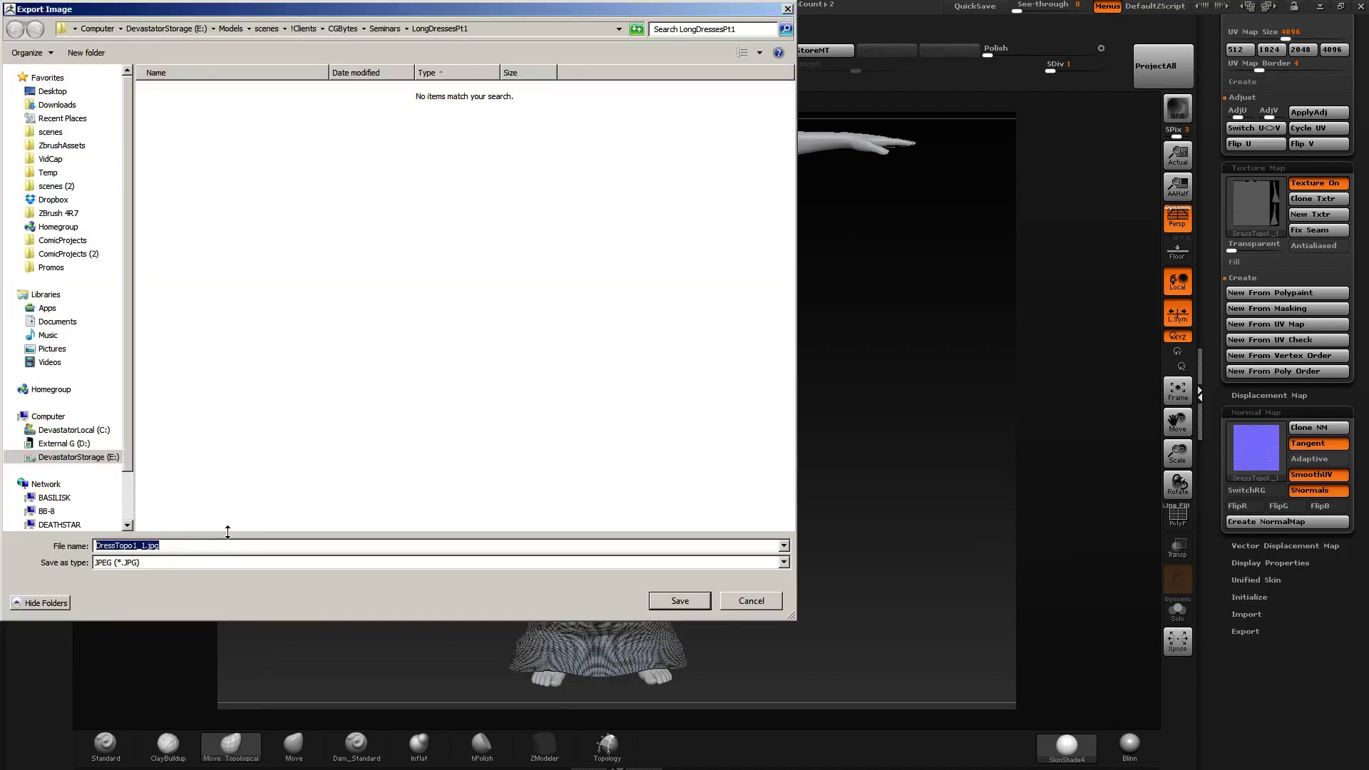
key(Tab)
key(alt+Down)
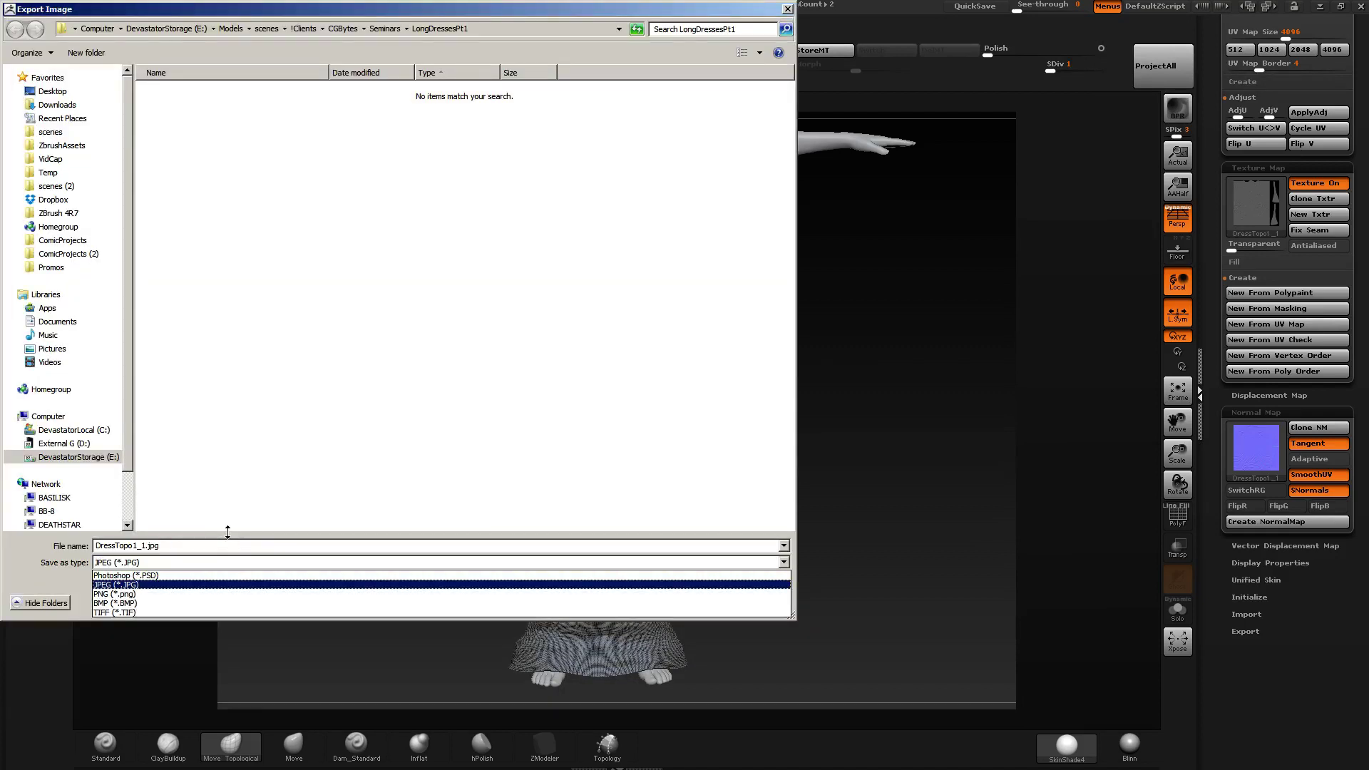
key(Down)
key(Return)
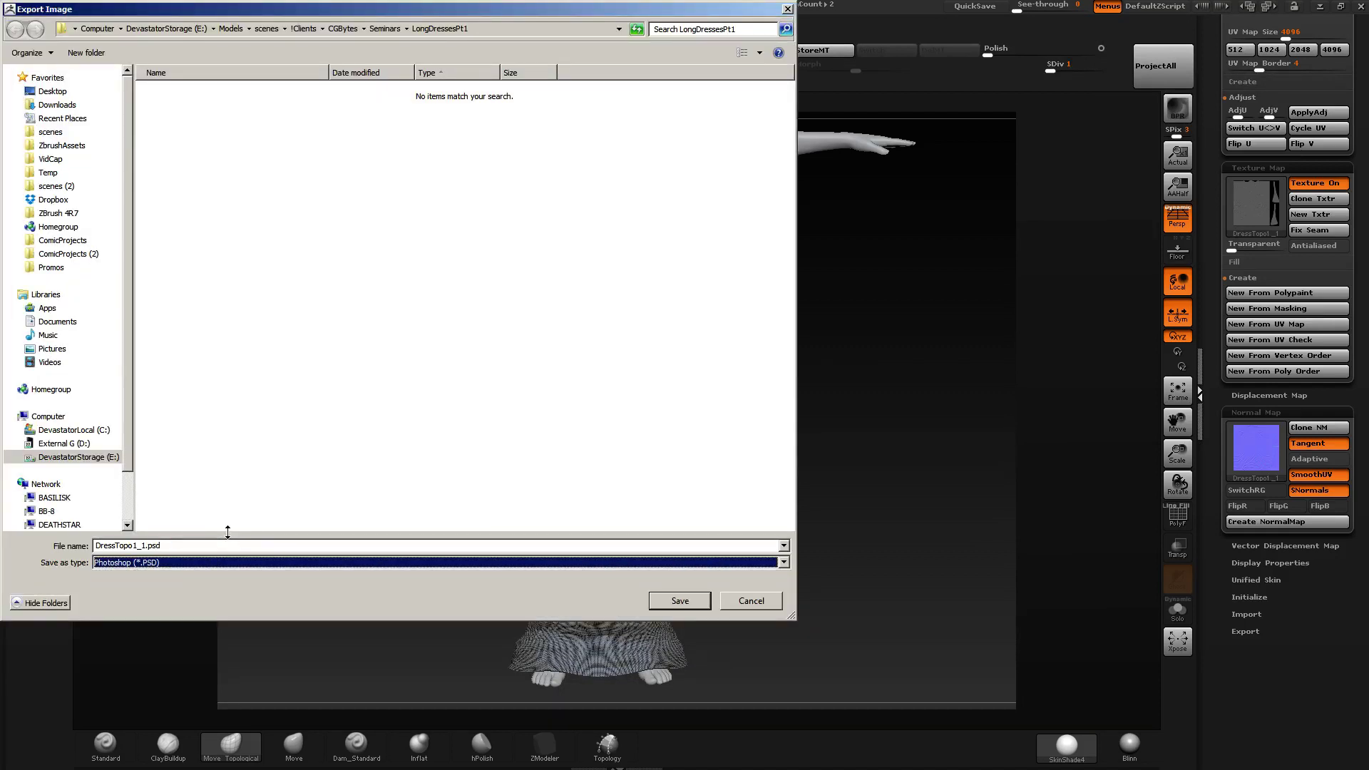
key(Tab)
key(shift+Tab)
key(shift+Tab)
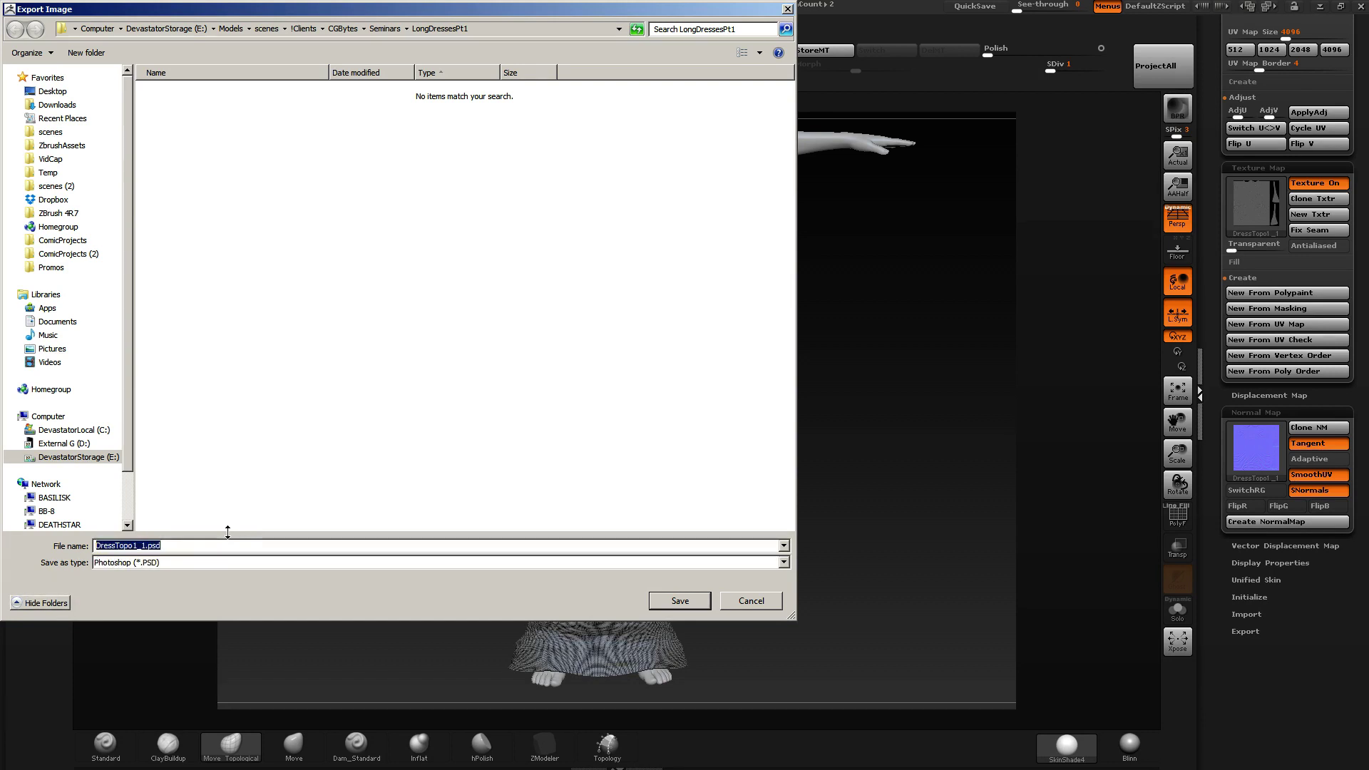
text(CGBLongDress_TXTR)
key(Return)
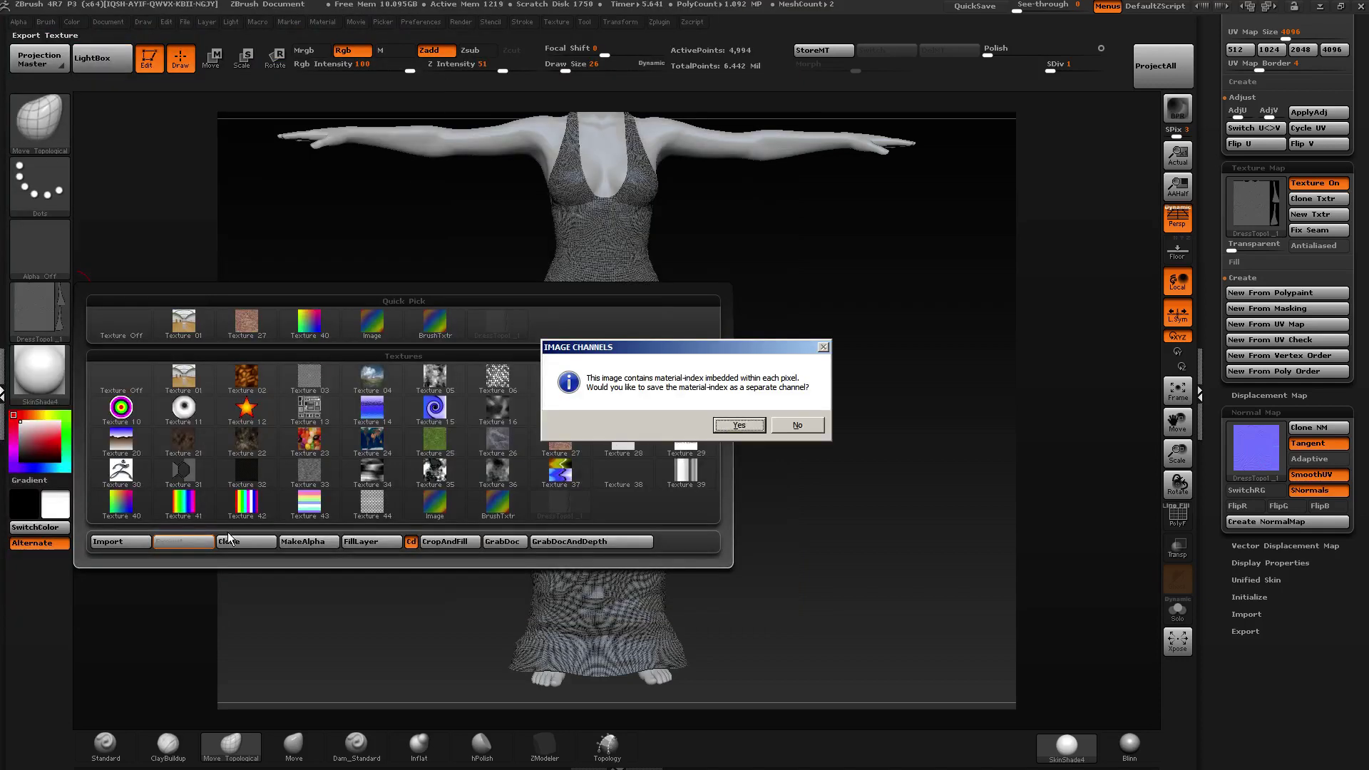
key(Return)
Clone the dress's normal map into the texture palette and open its export dialog.
click(1323, 431)
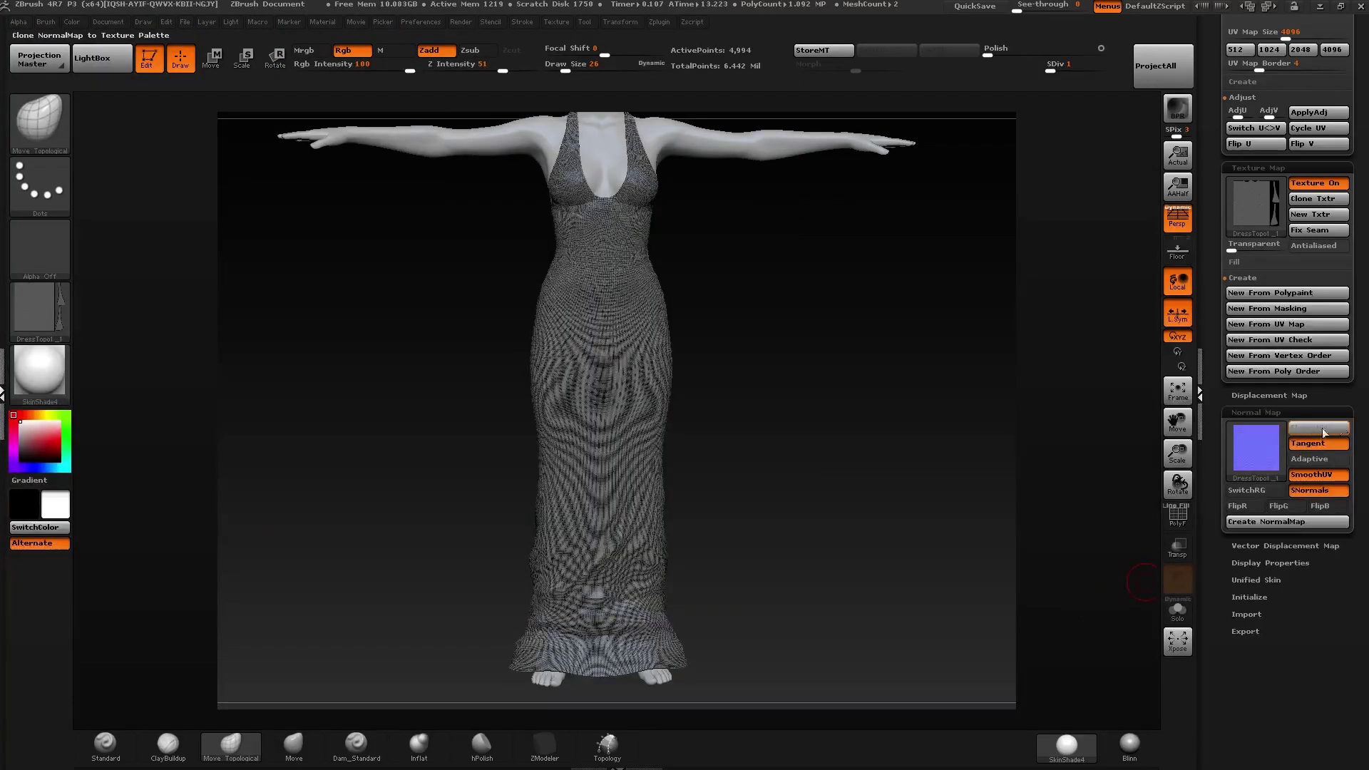
click(64, 303)
click(190, 639)
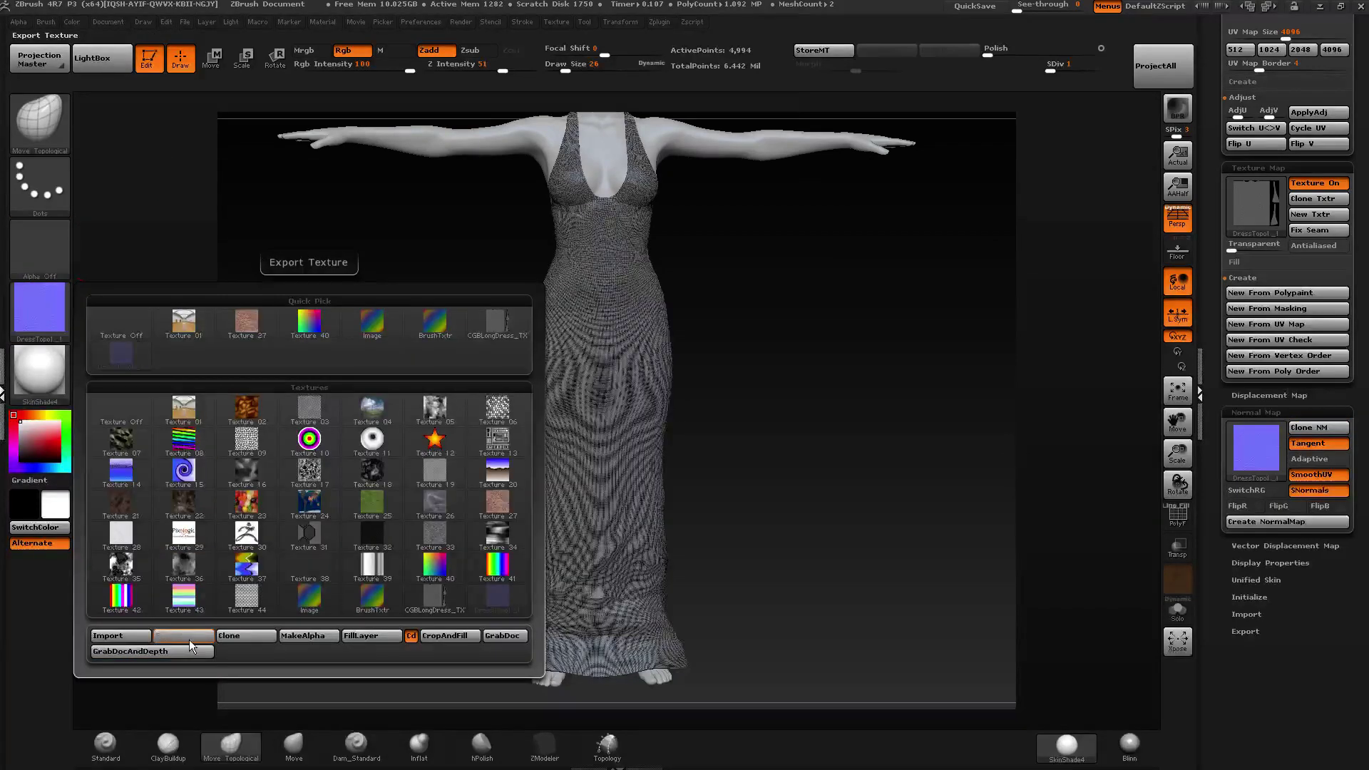
Export the normal map as a Photoshop PSD named CGBLongDress_NM in the LongDressesPt1 folder.
key(Tab)
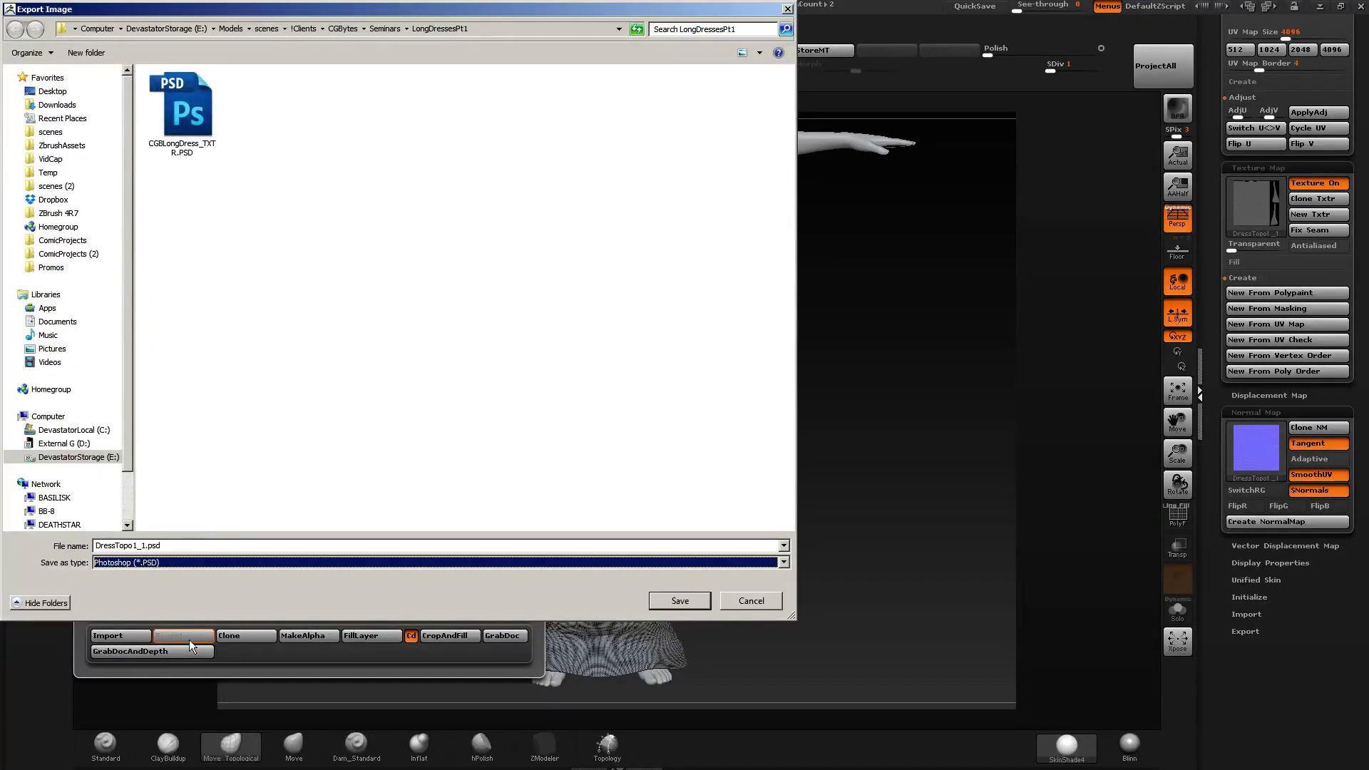
key(shift+Tab)
key(shift+Tab)
key(space)
key(Tab)
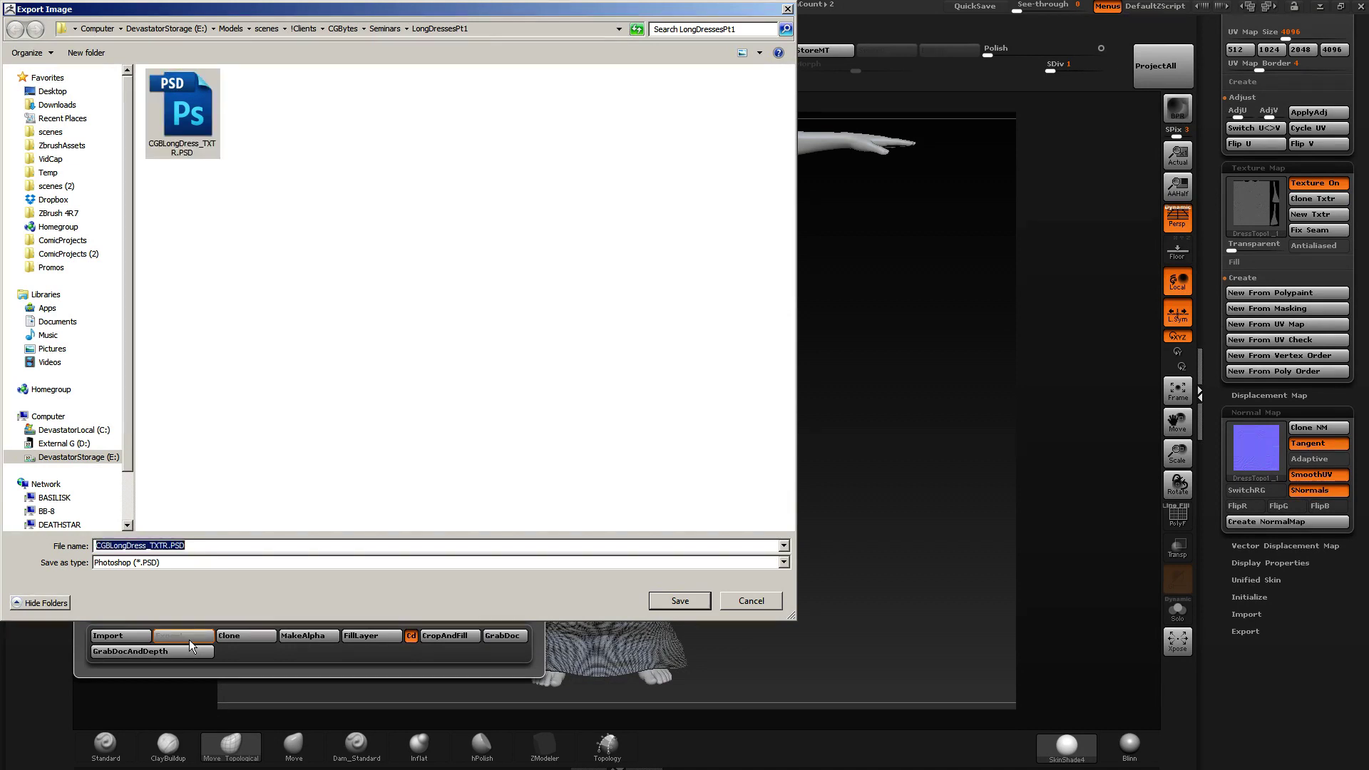
key(End)
text(]\\)
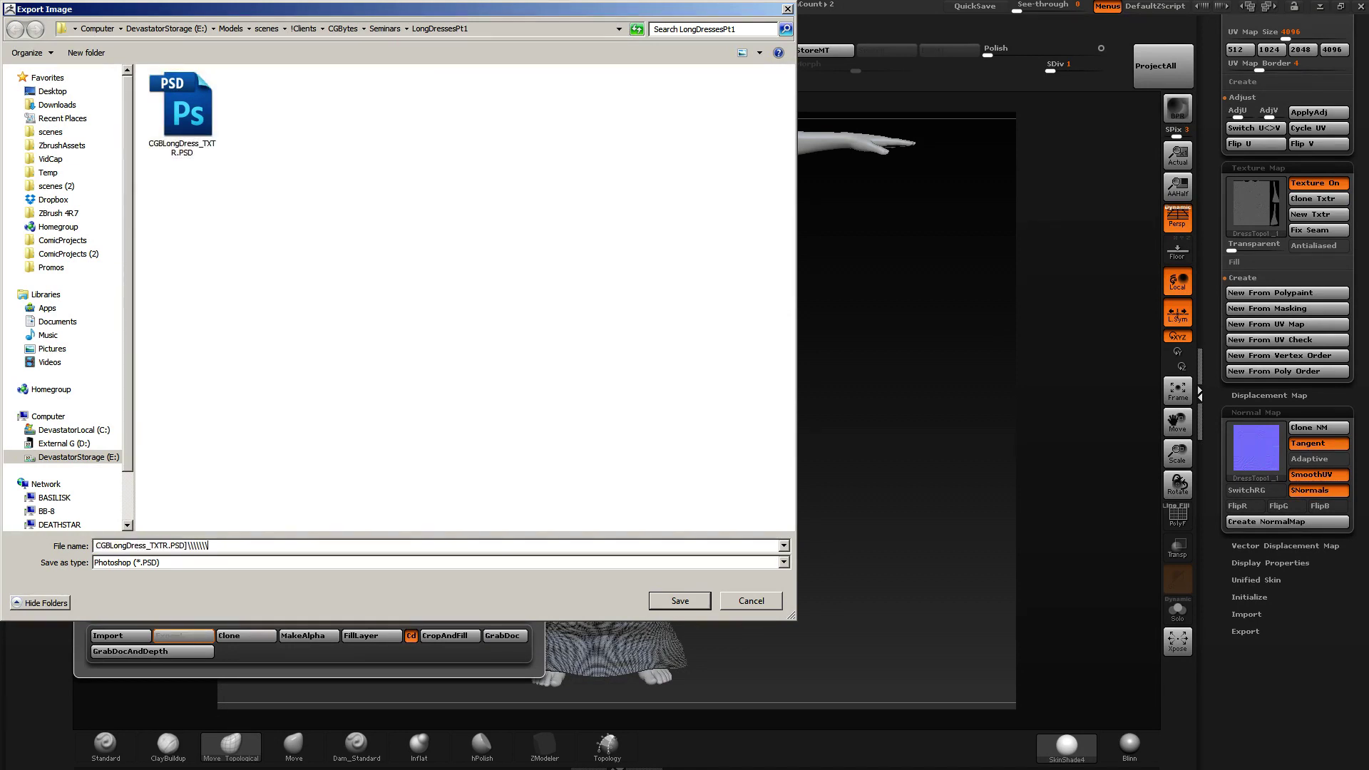
key(BackSpace)
key(BackSpace)
key(BackSpace)
key(BackSpace)
key(BackSpace)
key(BackSpace)
key(BackSpace)
key(BackSpace)
key(BackSpace)
key(BackSpace)
key(BackSpace)
key(BackSpace)
key(BackSpace)
key(BackSpace)
key(BackSpace)
key(BackSpace)
key(BackSpace)
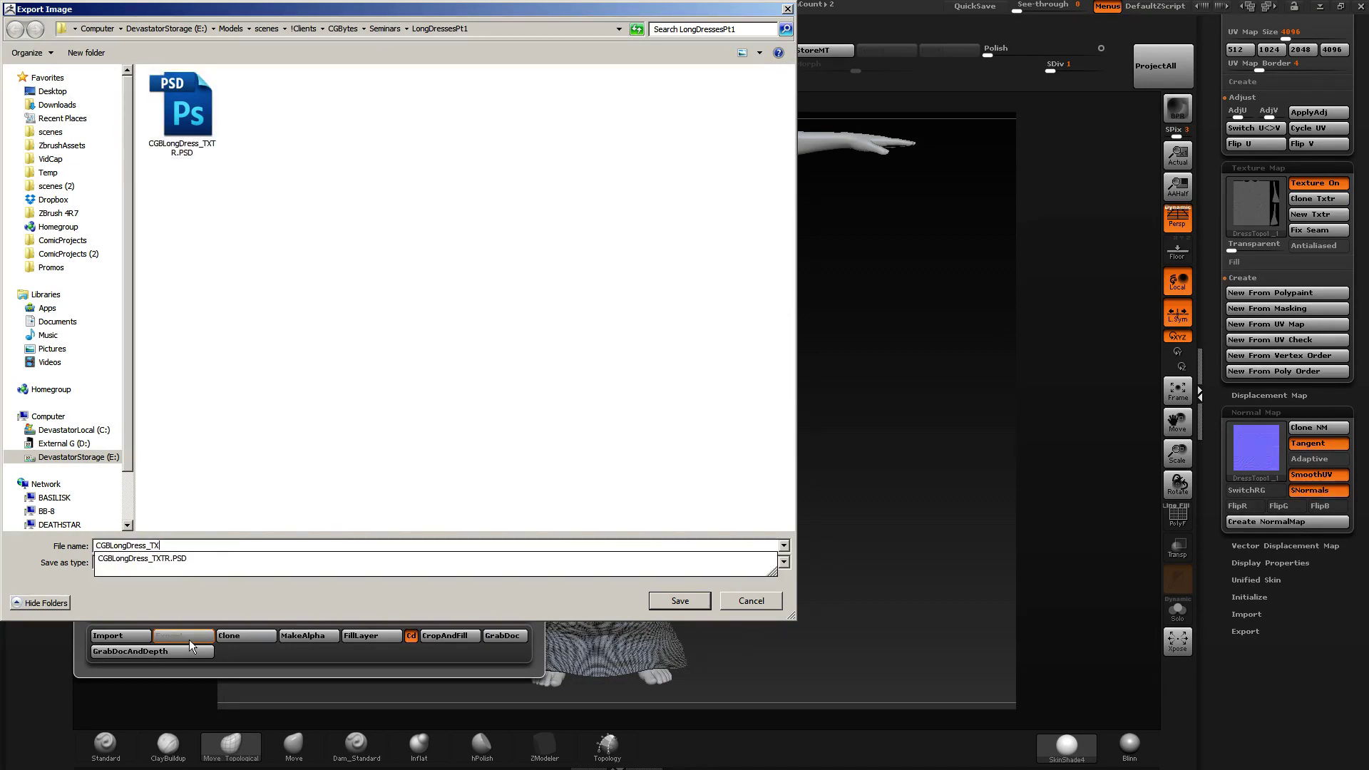
text(NM)
key(Return)
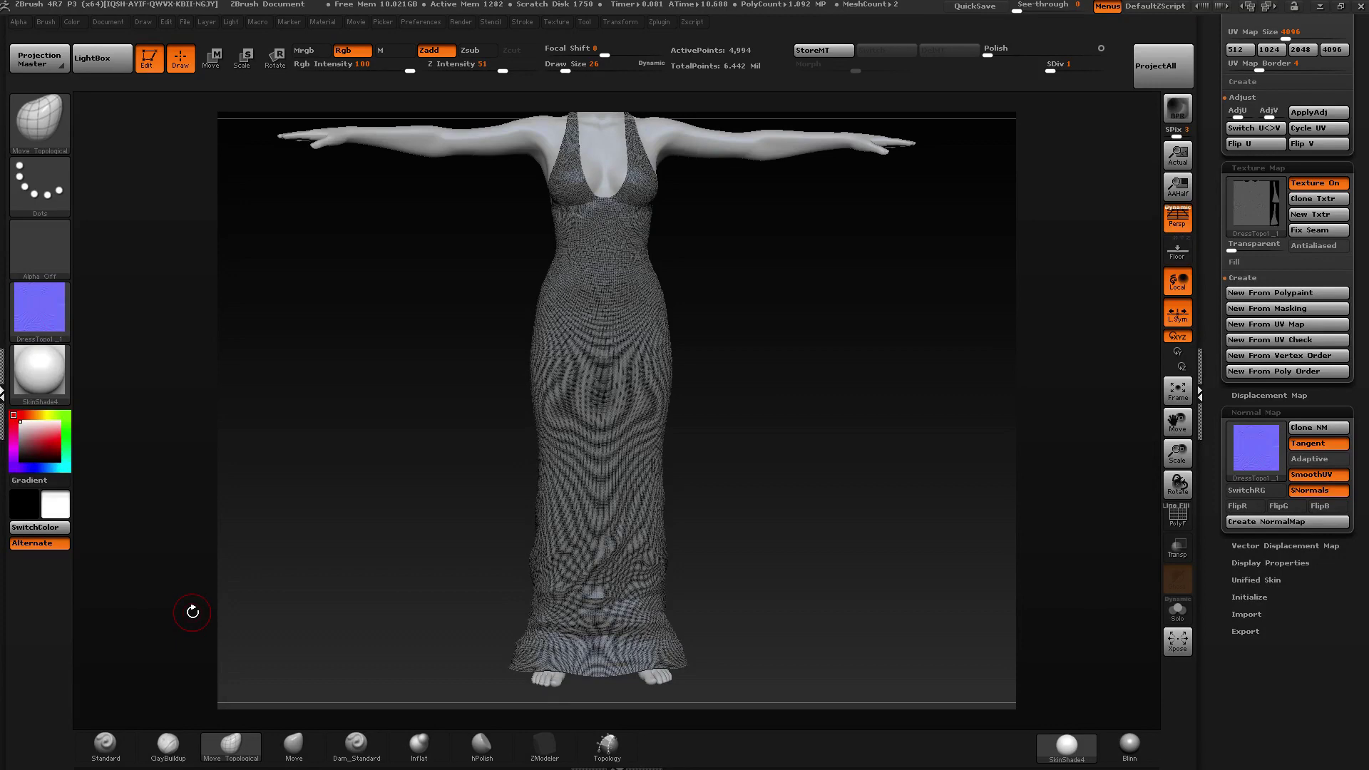
Set the active texture to Texture Off.
click(40, 308)
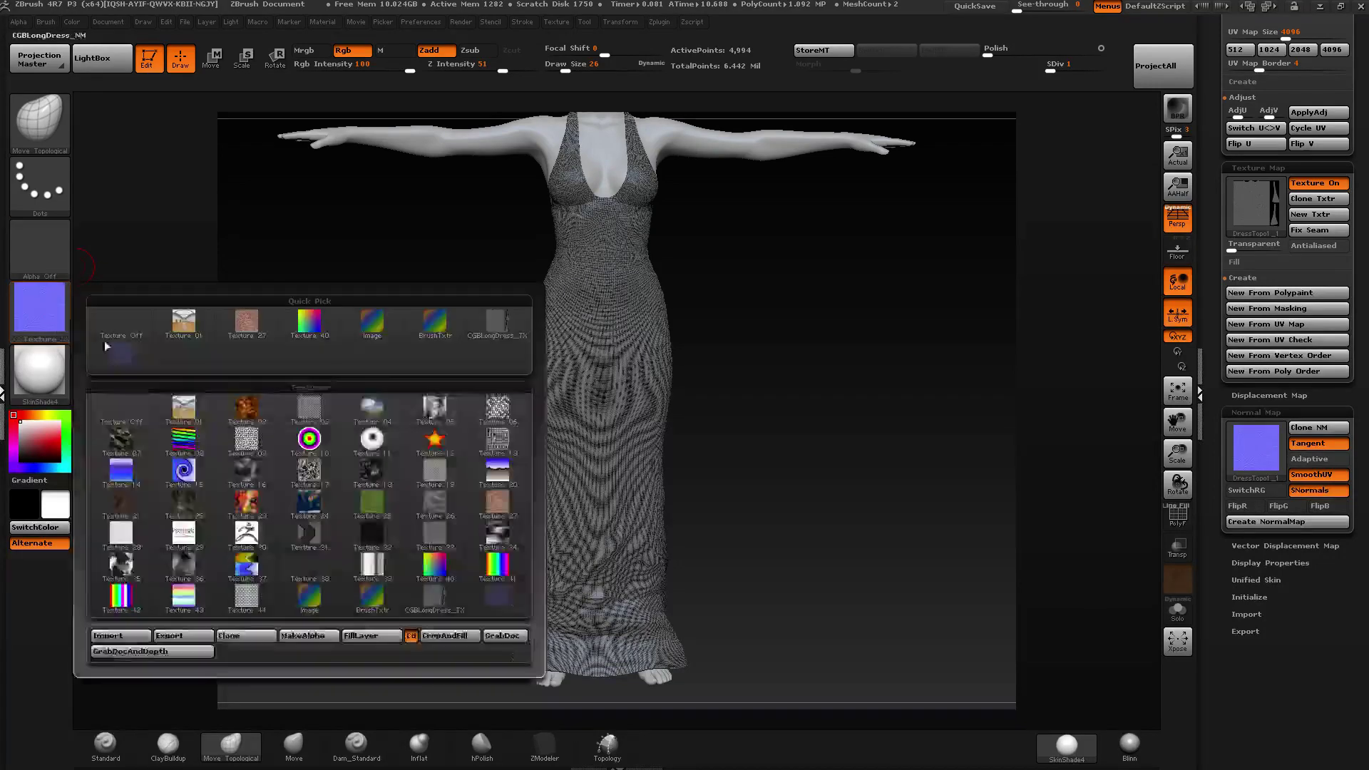
click(104, 340)
drag(724, 332, 810, 297)
drag(925, 340, 837, 319)
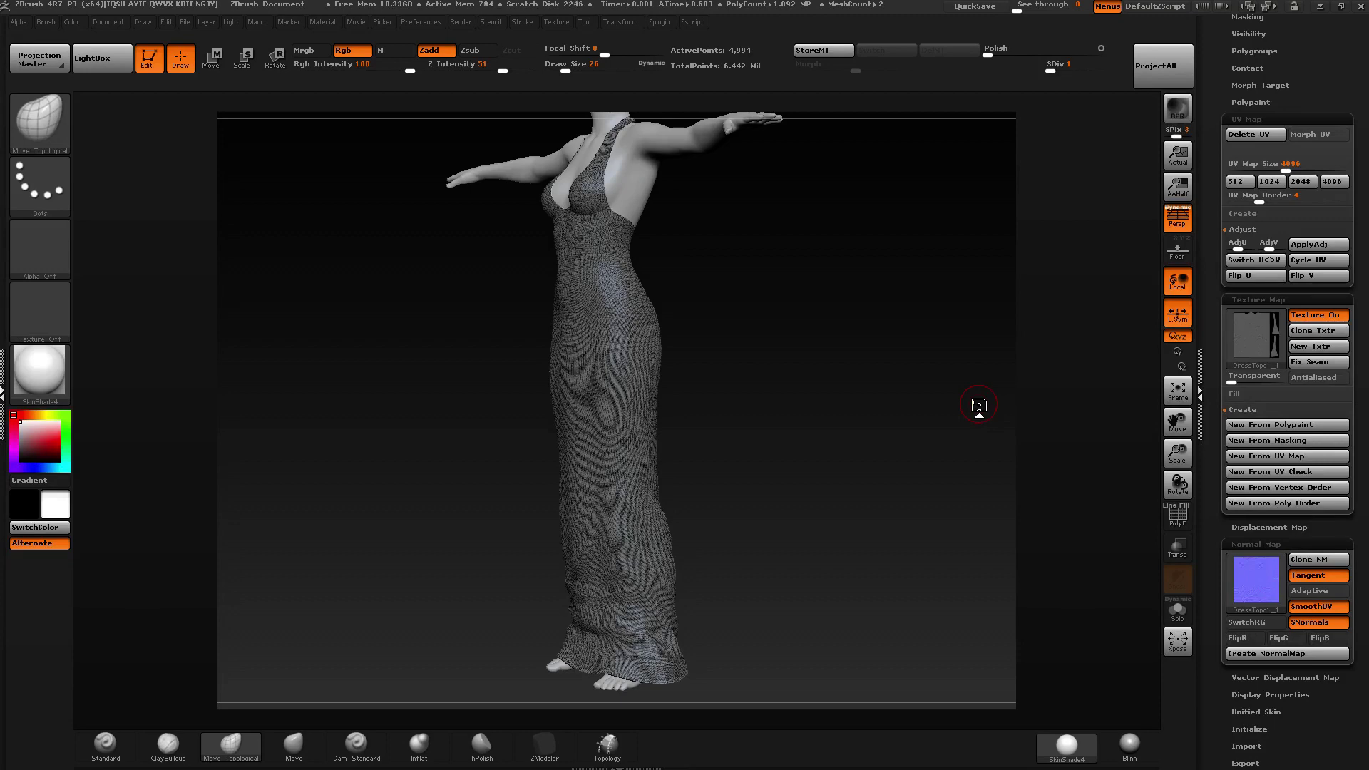
drag(979, 403, 861, 347)
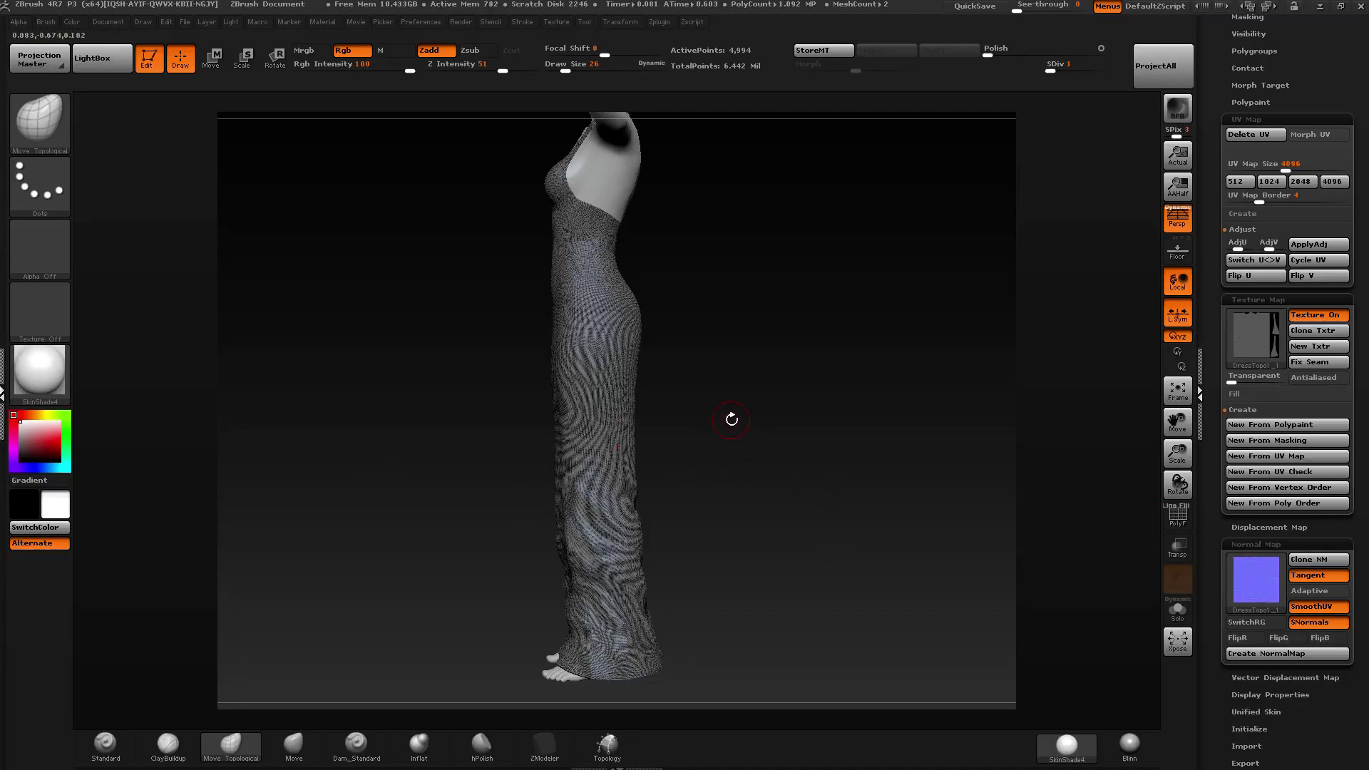
drag(734, 415, 1149, 240)
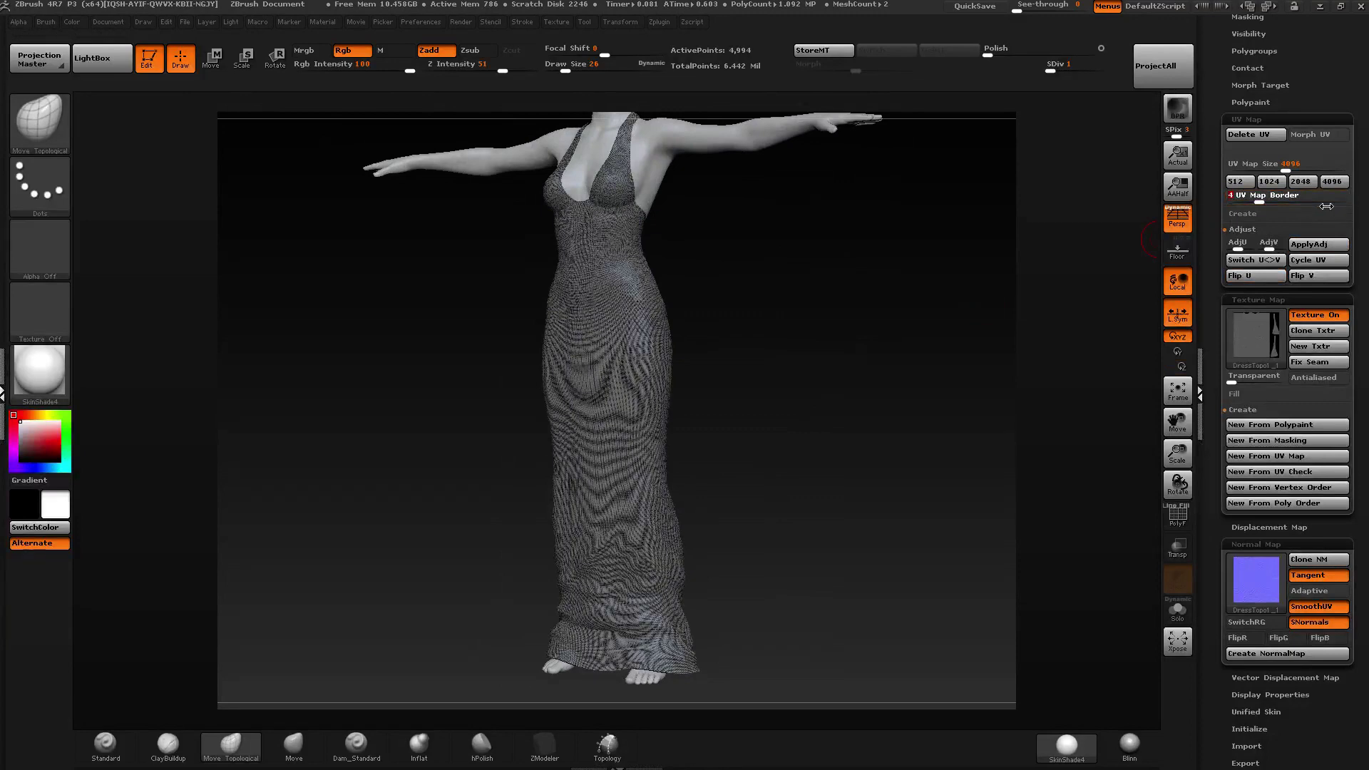
Send the dress to DAZ Studio through GoZ.
scroll(1327, 206, up, 10)
drag(797, 239, 674, 304)
drag(1328, 129, 1328, 756)
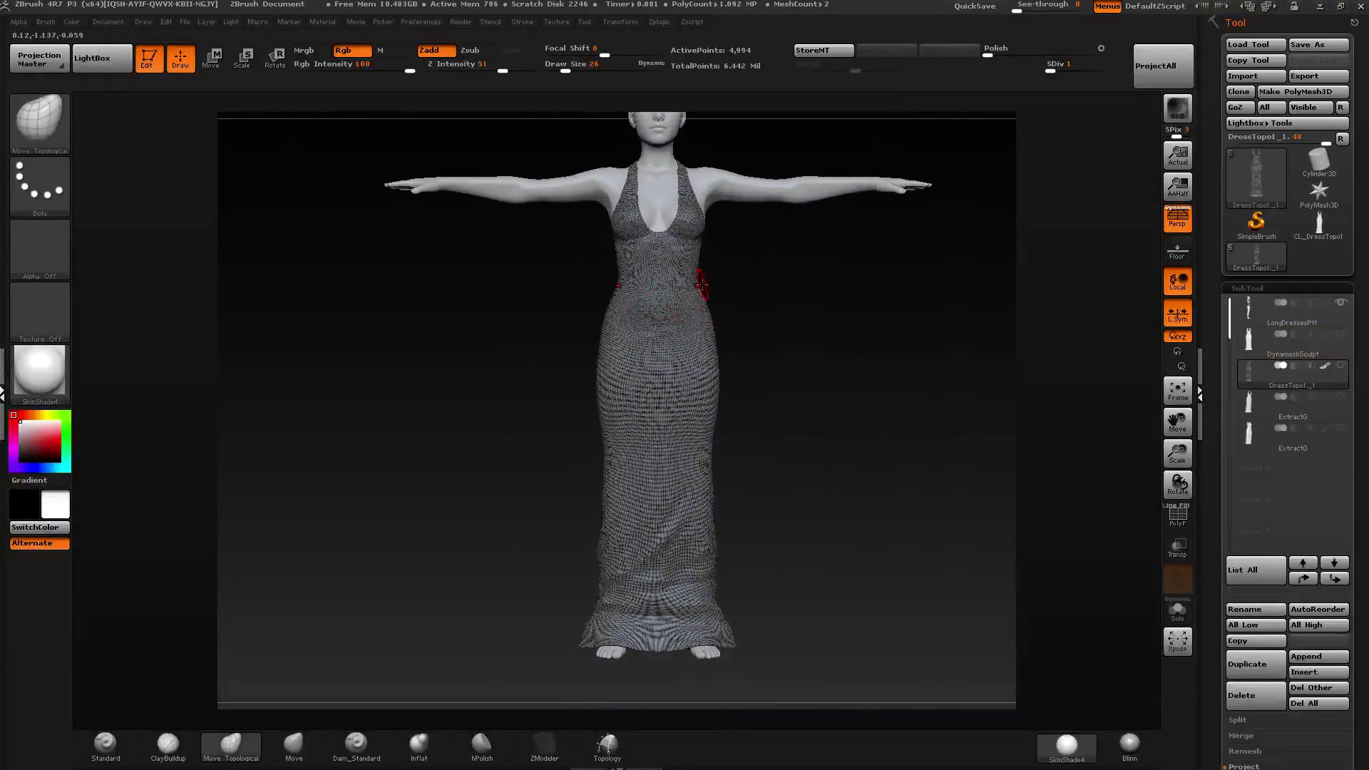
drag(793, 265, 920, 227)
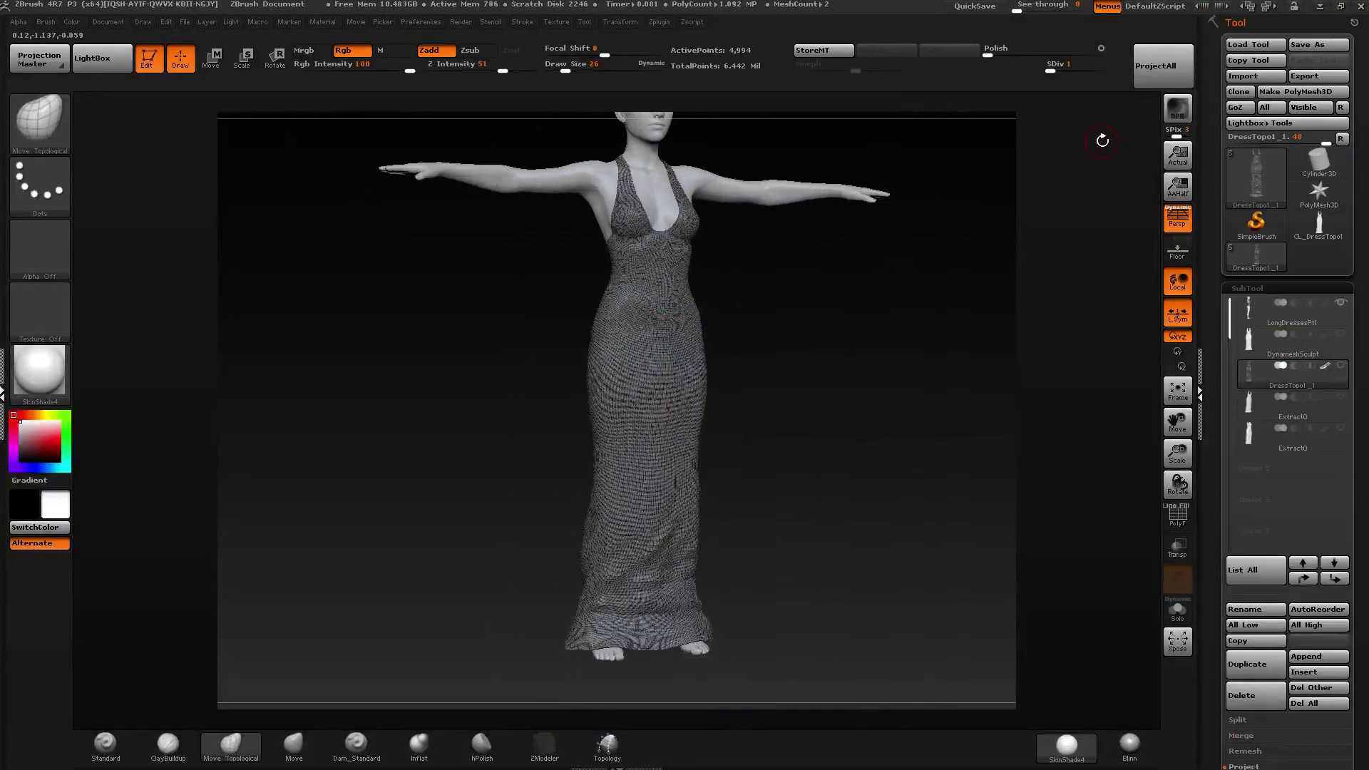
click(1343, 108)
click(730, 273)
drag(730, 273, 819, 374)
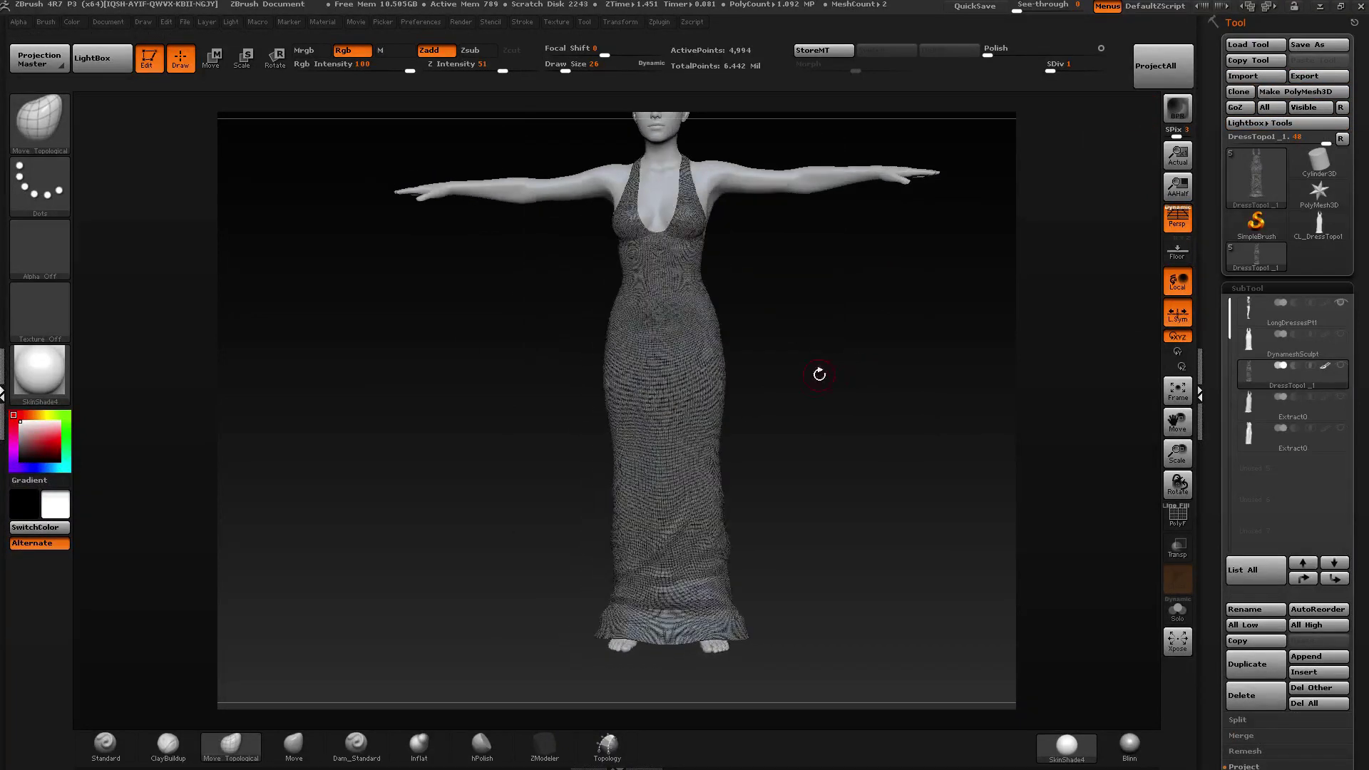
click(862, 342)
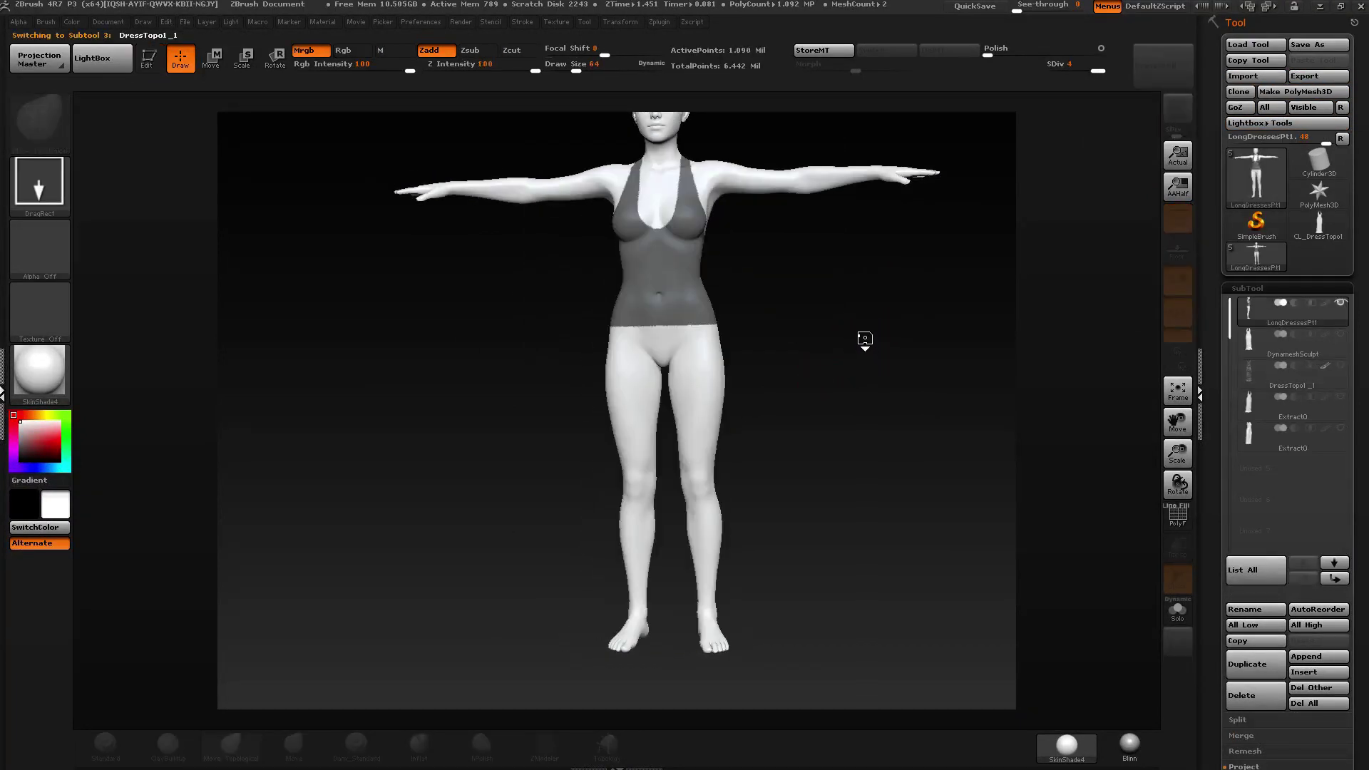
key(ctrl+g)
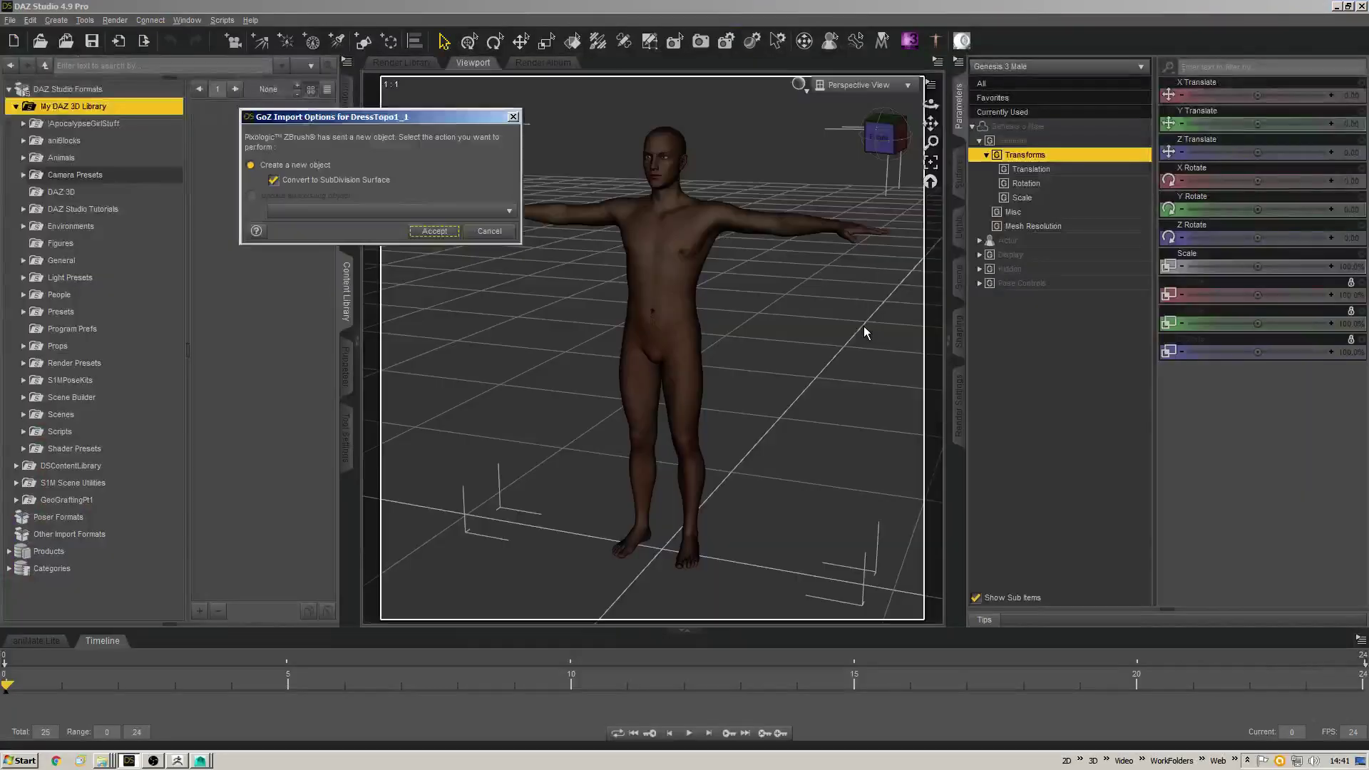
Accept the GoZ import of DressTopo1_1 as a new object in the scene with the male figure.
drag(381, 116, 376, 116)
click(303, 182)
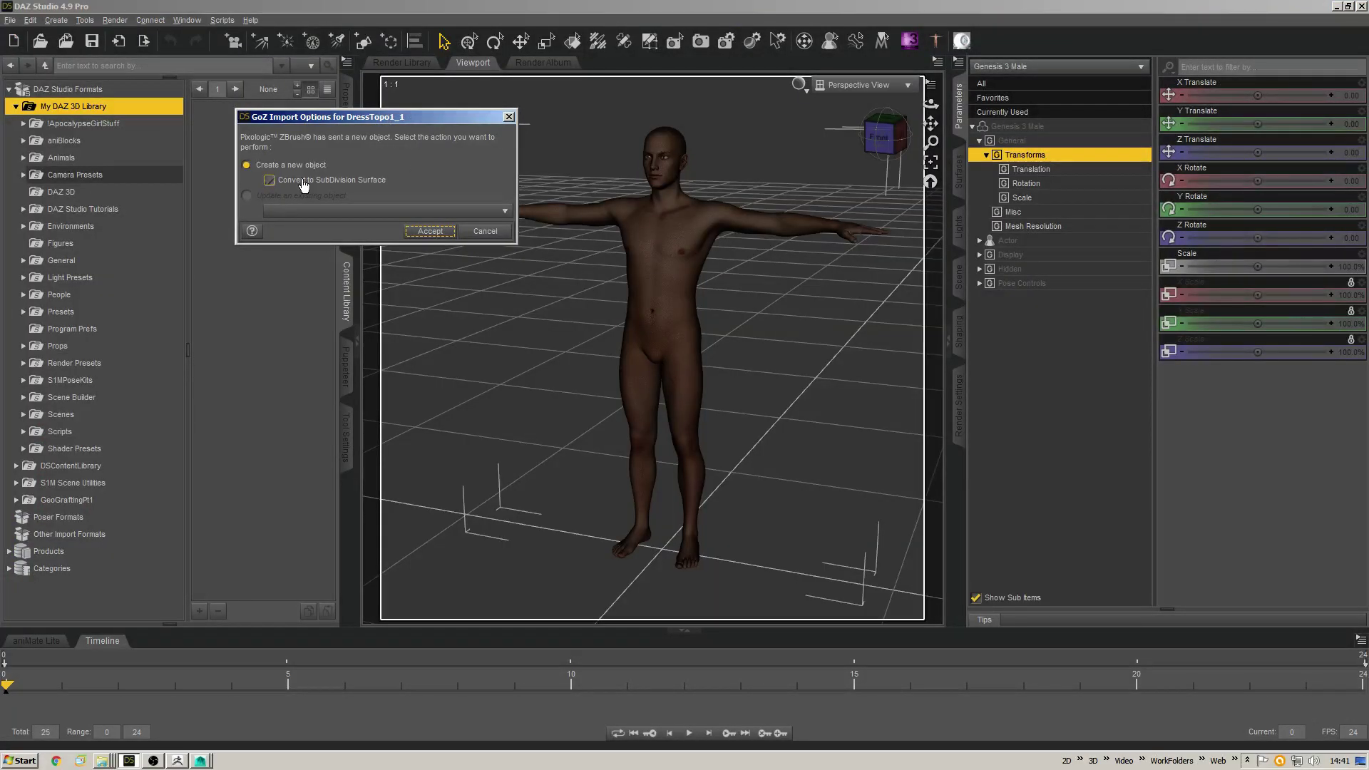
click(303, 182)
click(431, 231)
Clear the Genesis 3 Male from the scene and load the Genesis 3 Female figure.
right_click(676, 222)
click(698, 281)
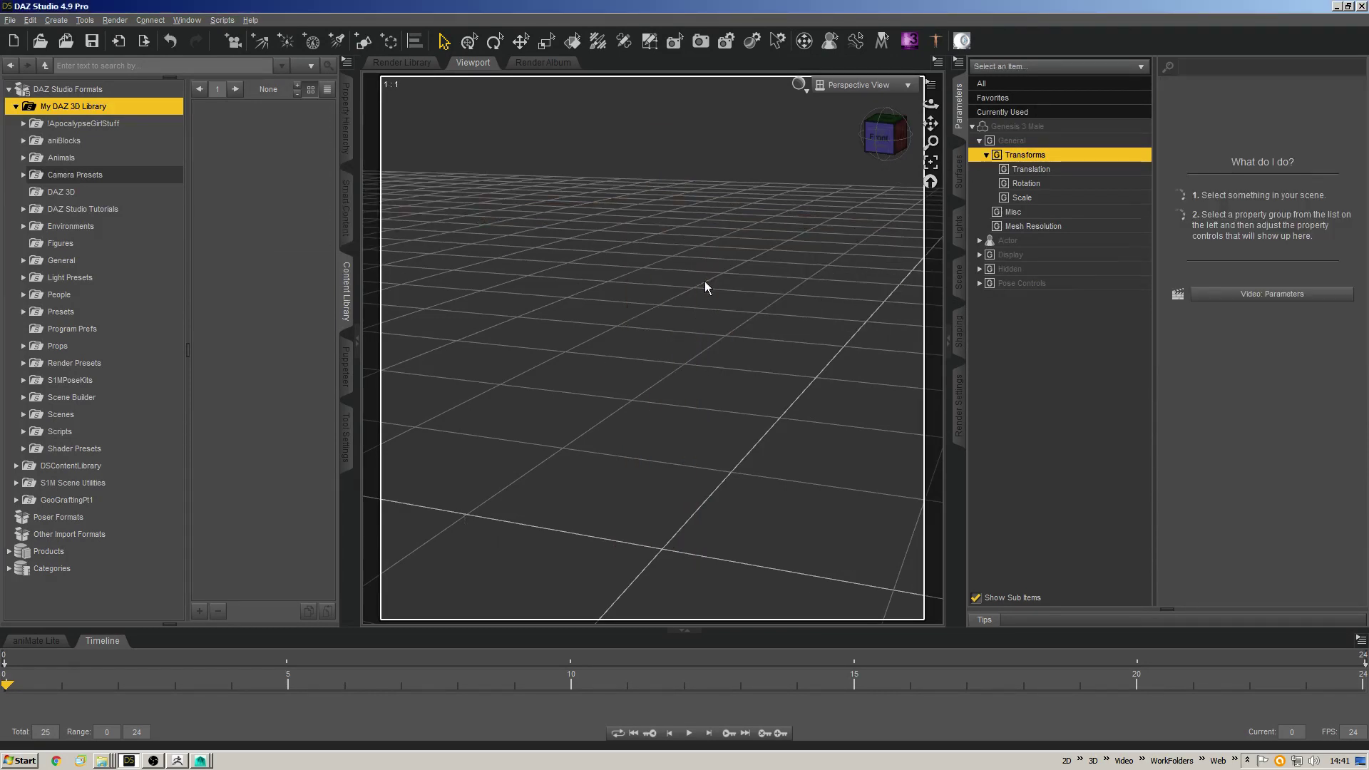
click(909, 41)
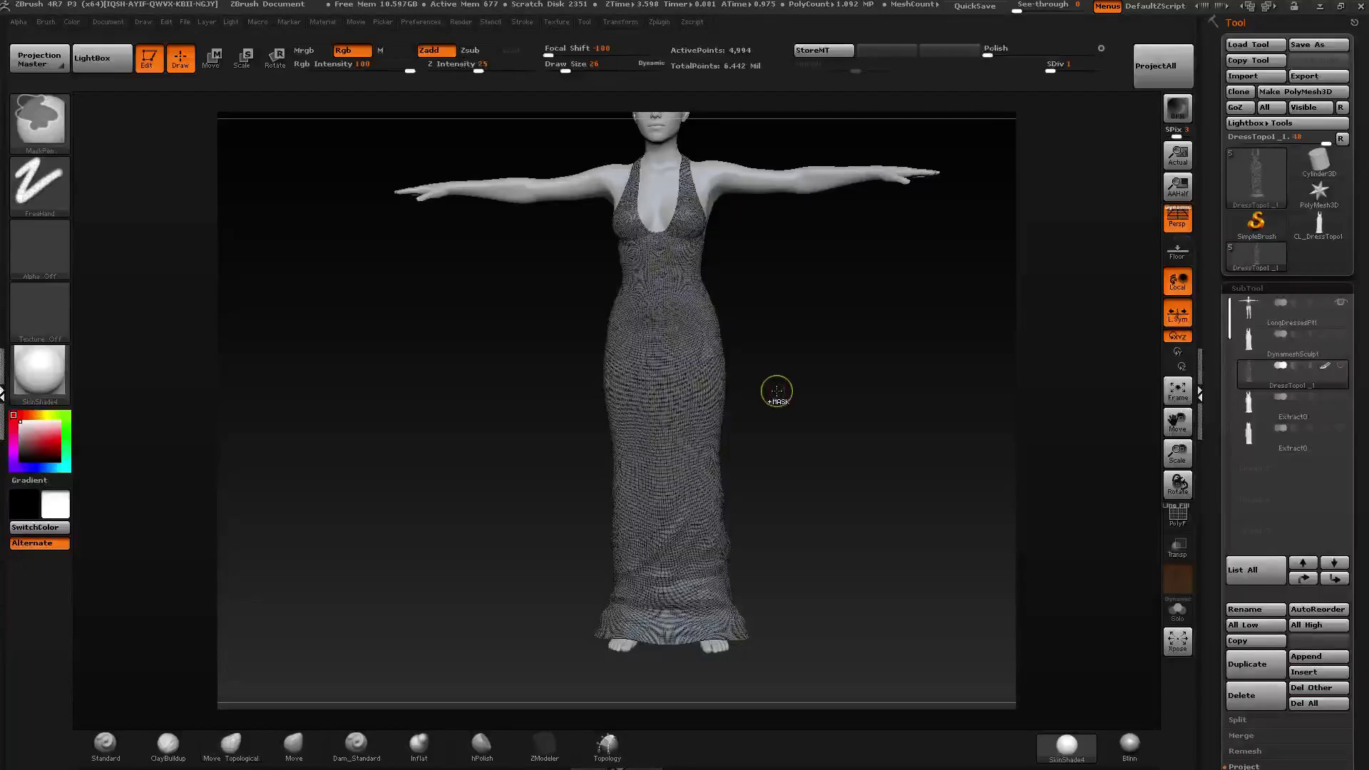
Resend the dress from ZBrush to DAZ Studio and import it as a new object converted to a subdivision surface.
key(ctrl+s)
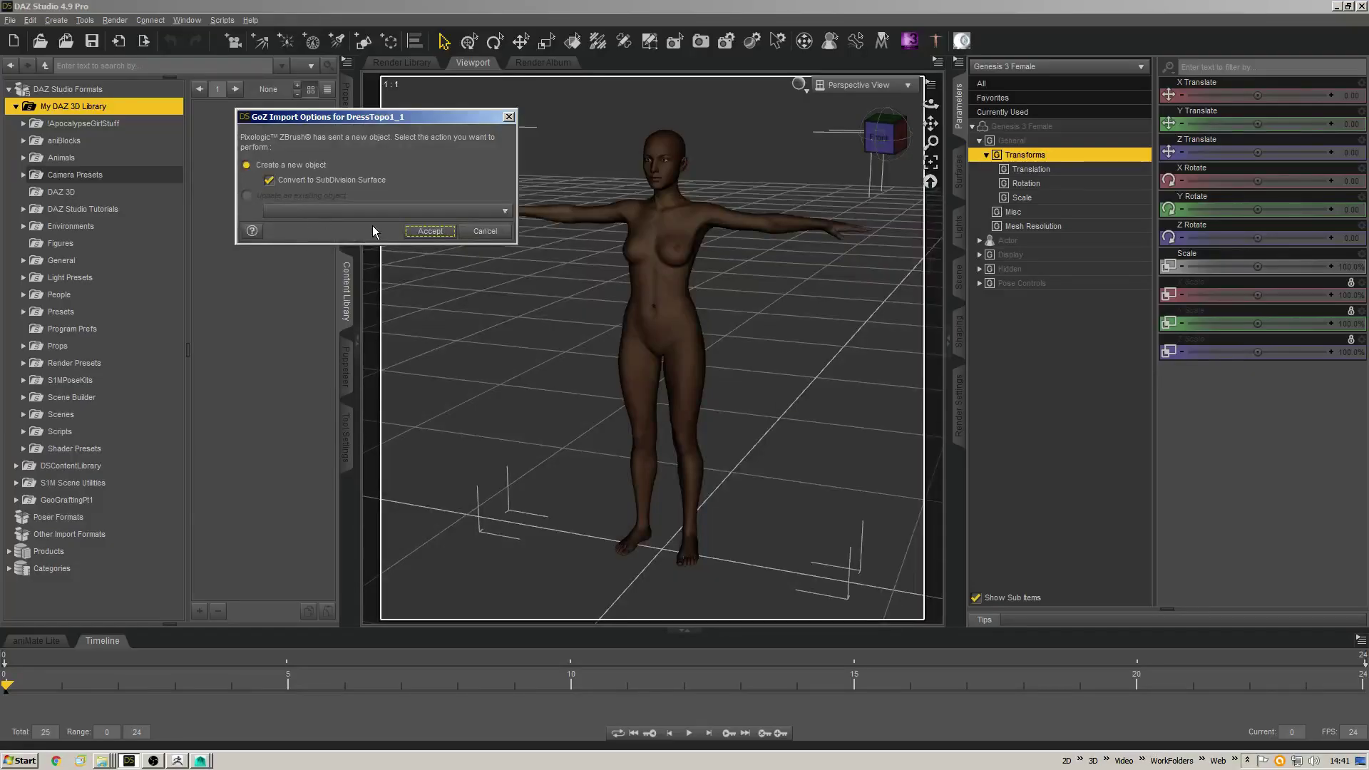
click(432, 232)
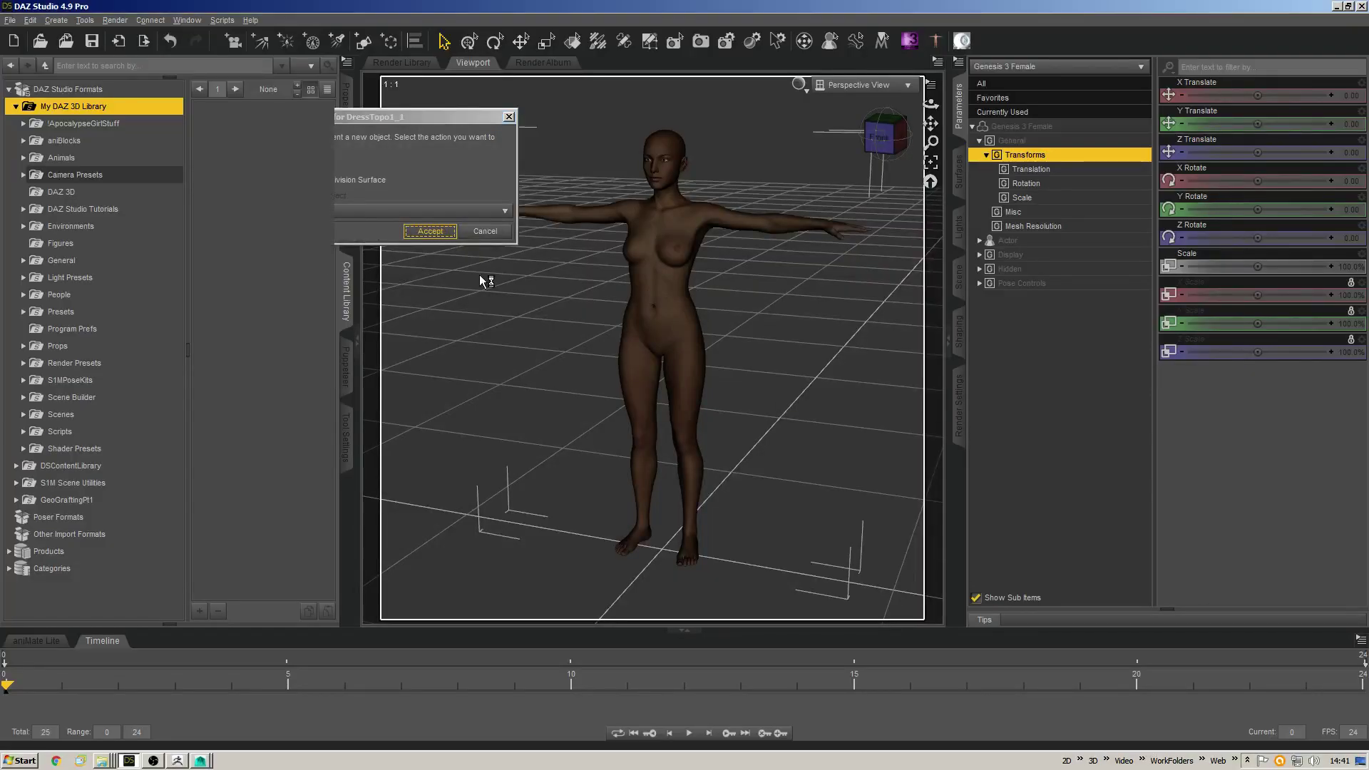
mouse_move(886, 136)
mouse_down()
mouse_move(785, 133)
mouse_move(885, 136)
mouse_up()
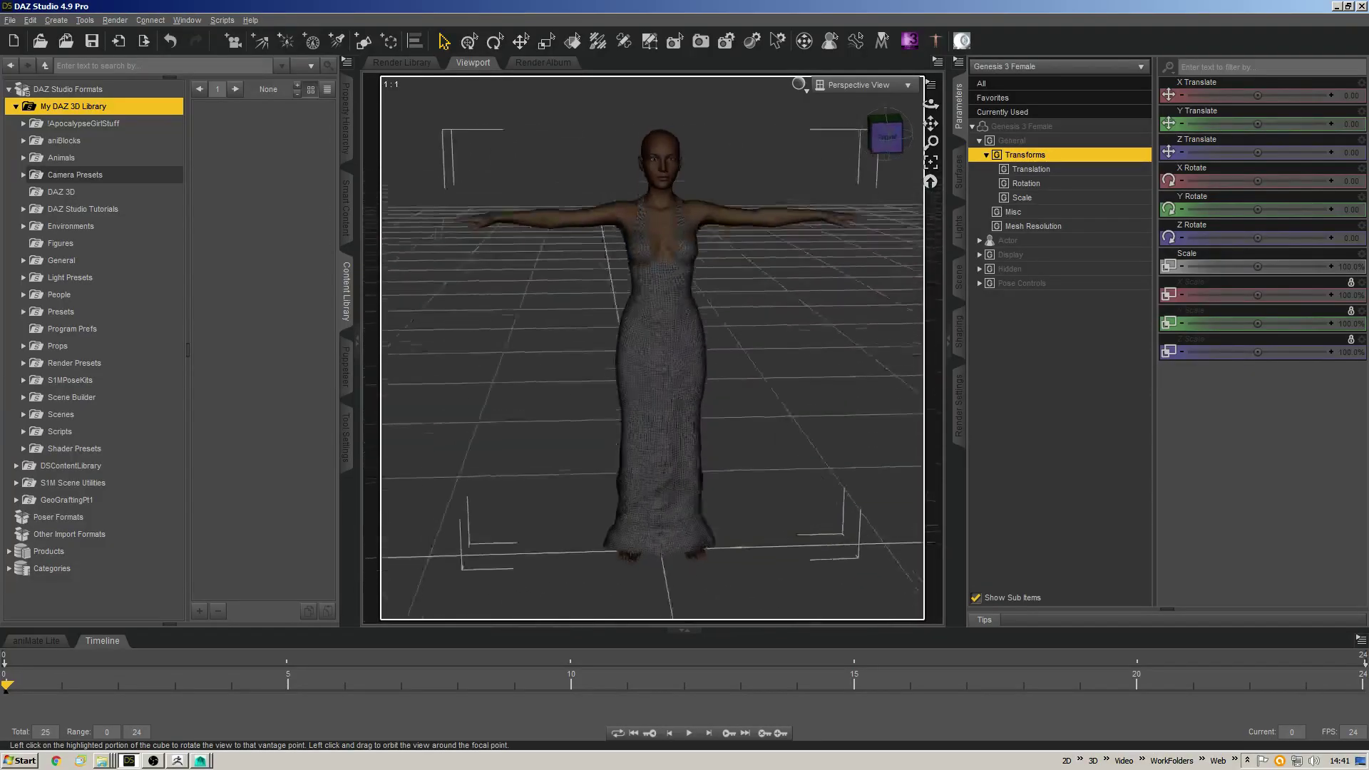
Select DressTopo1_1 in the scene and bring up its surface settings.
scroll(681, 350, up, 3)
middle_drag(678, 366, 642, 276)
right_click(669, 379)
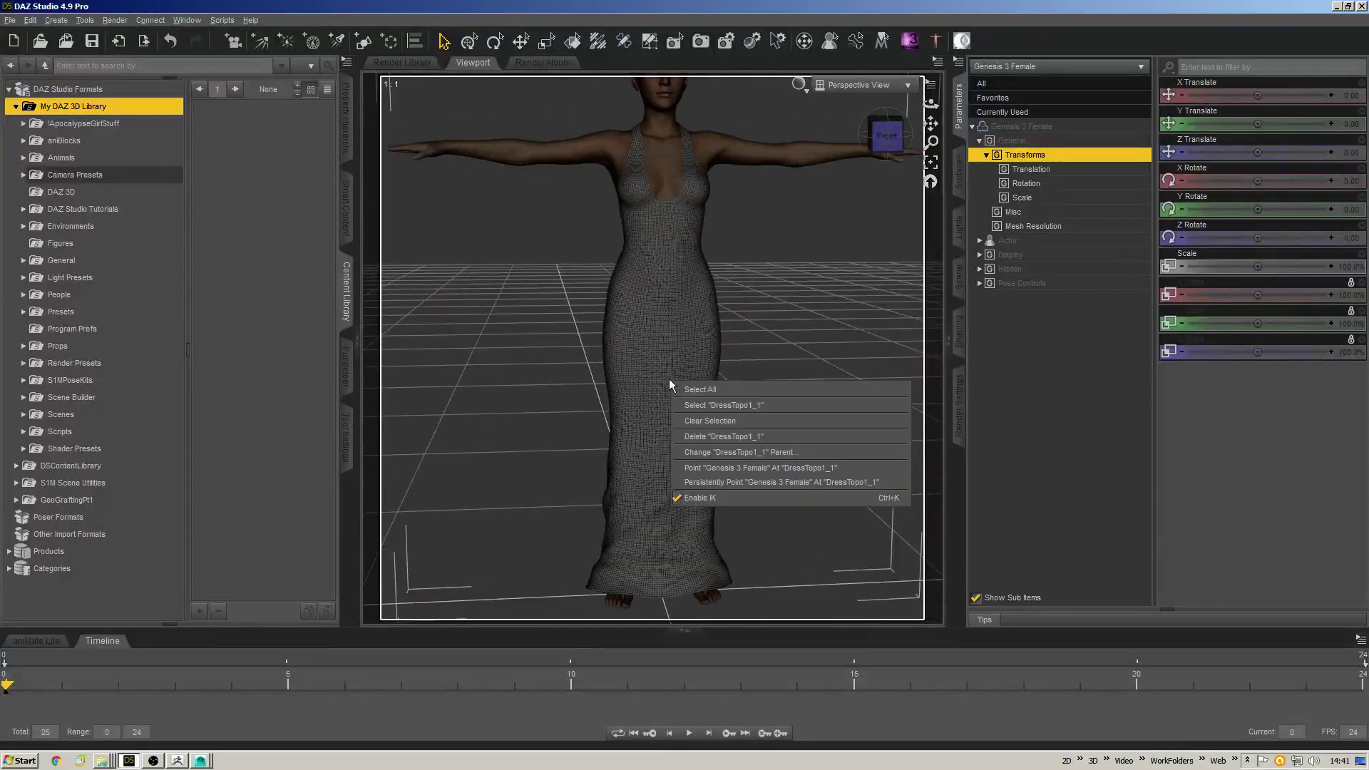
click(693, 405)
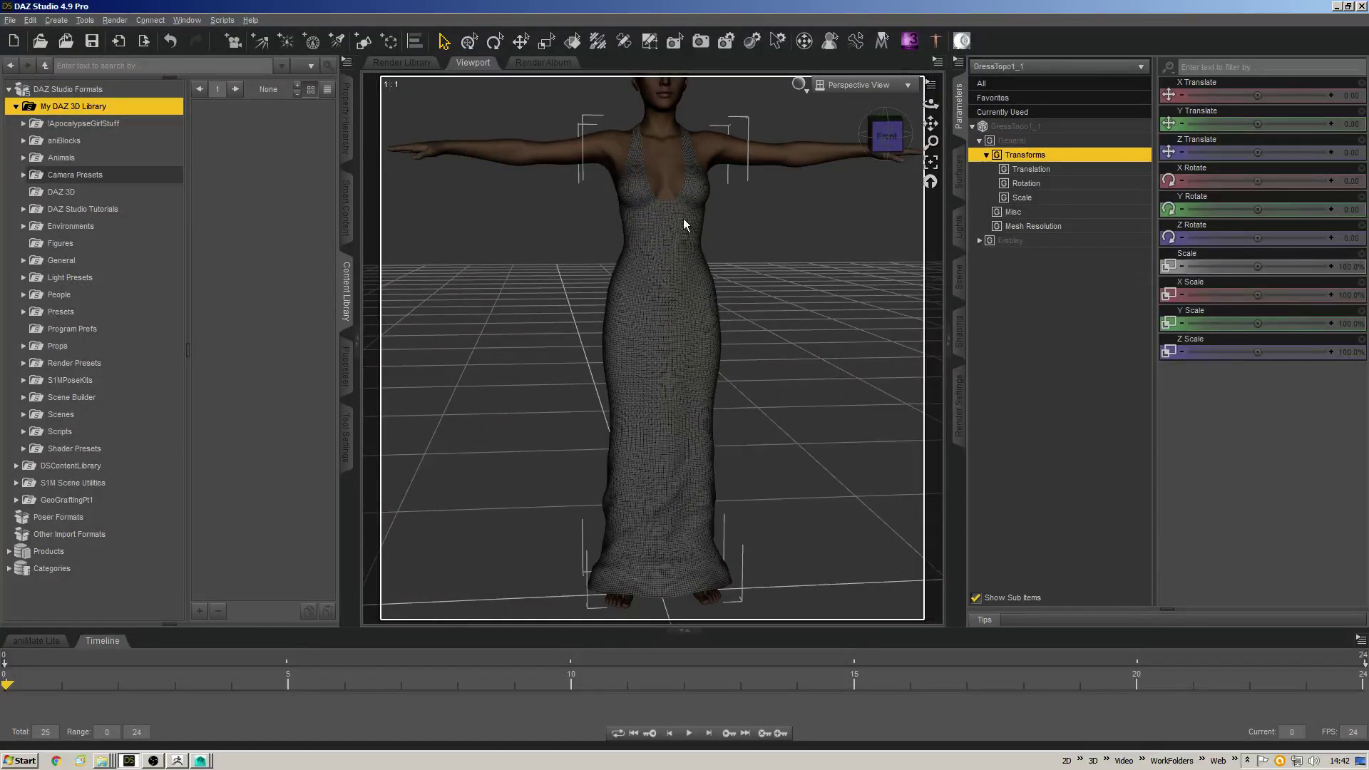
click(959, 174)
click(997, 140)
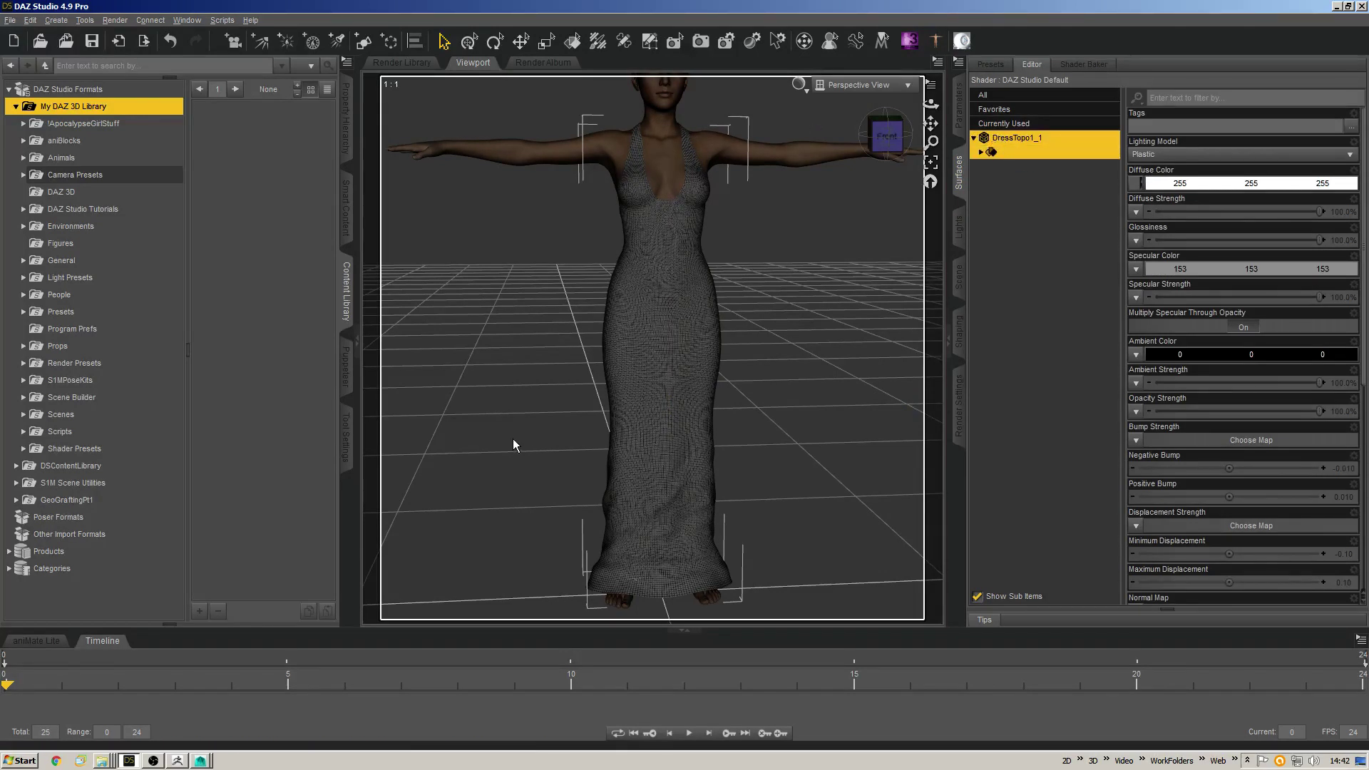
Rename the imported dress's unnamed surface to Dress using the Geometry Editor.
key(ctrl+shift+e)
click(346, 438)
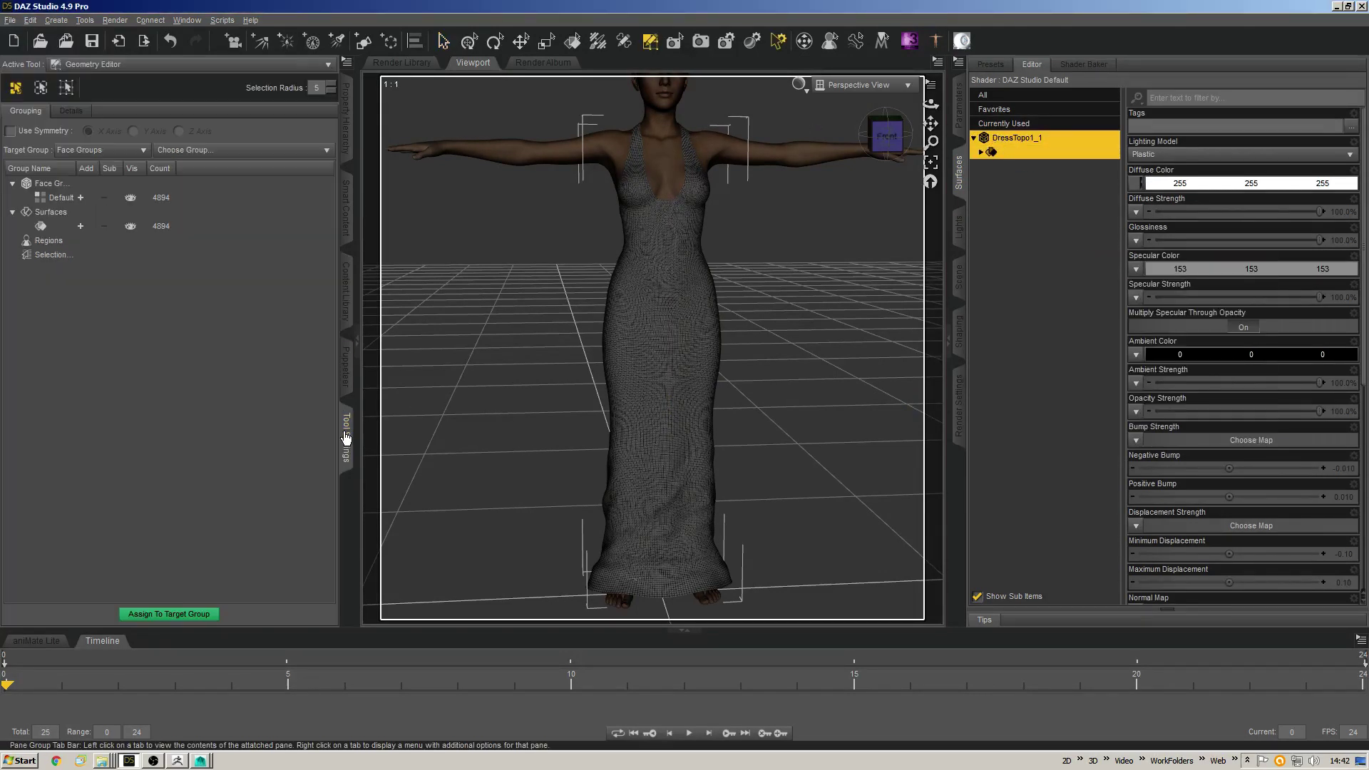
click(62, 225)
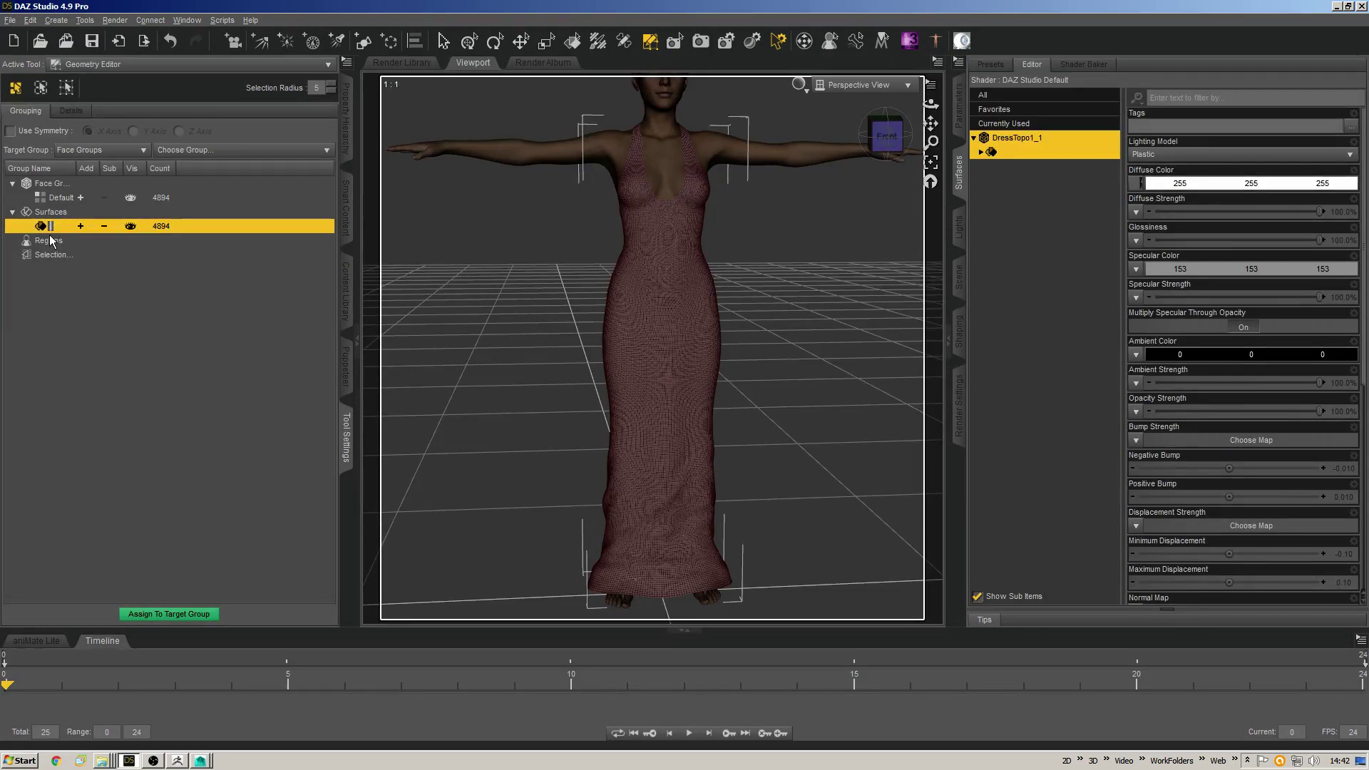
text(Dress)
key(Return)
mouse_move(881, 137)
mouse_down()
mouse_move(820, 143)
mouse_move(881, 151)
mouse_move(875, 140)
mouse_up()
Remove the image map from the Dress surface's diffuse color by setting it to None.
click(1020, 153)
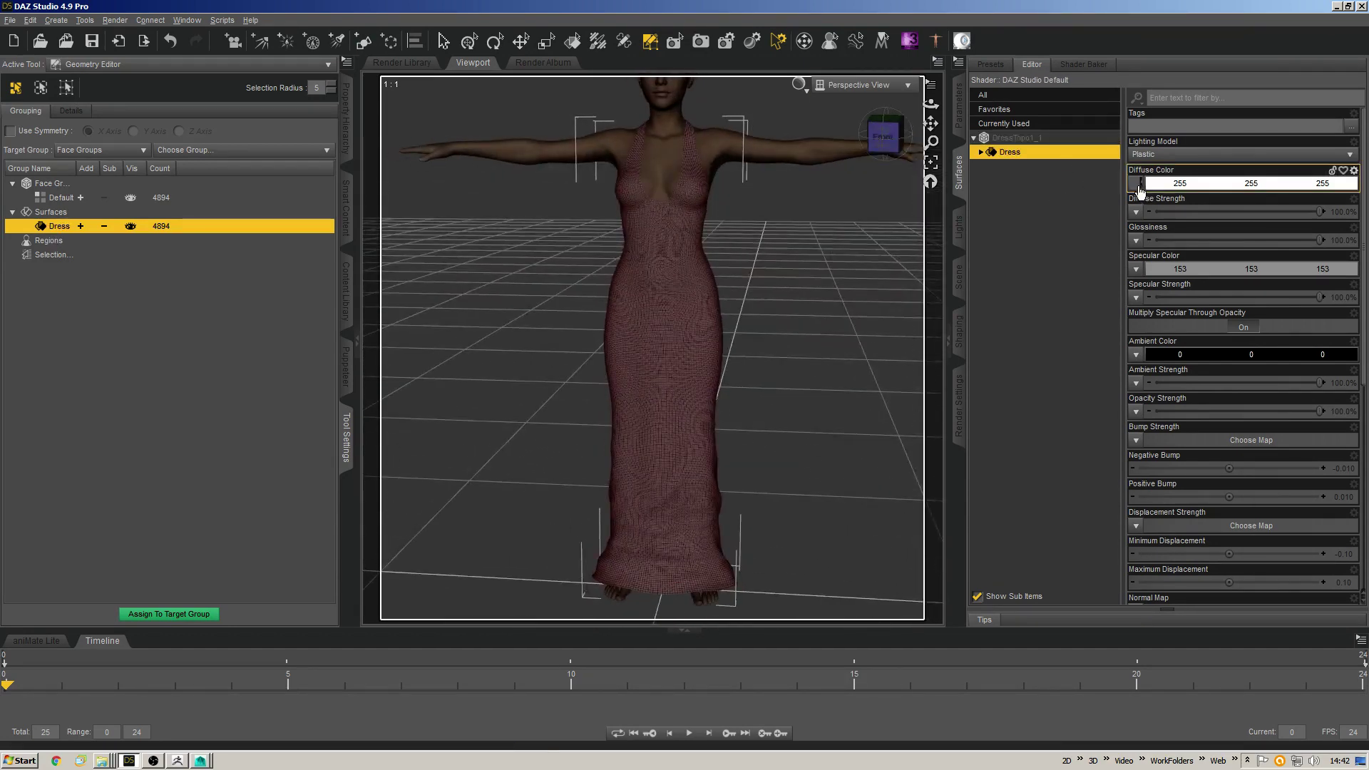
mouse_move(1137, 192)
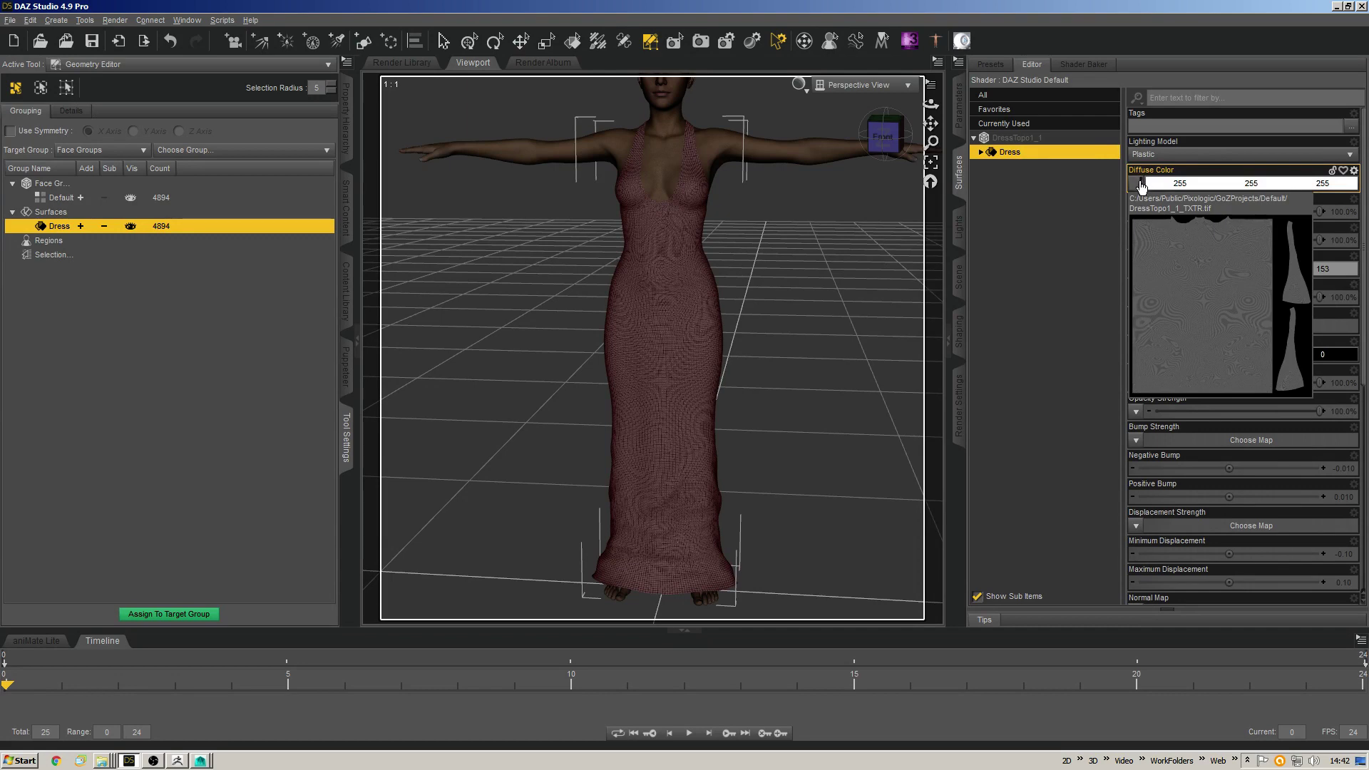
click(1135, 186)
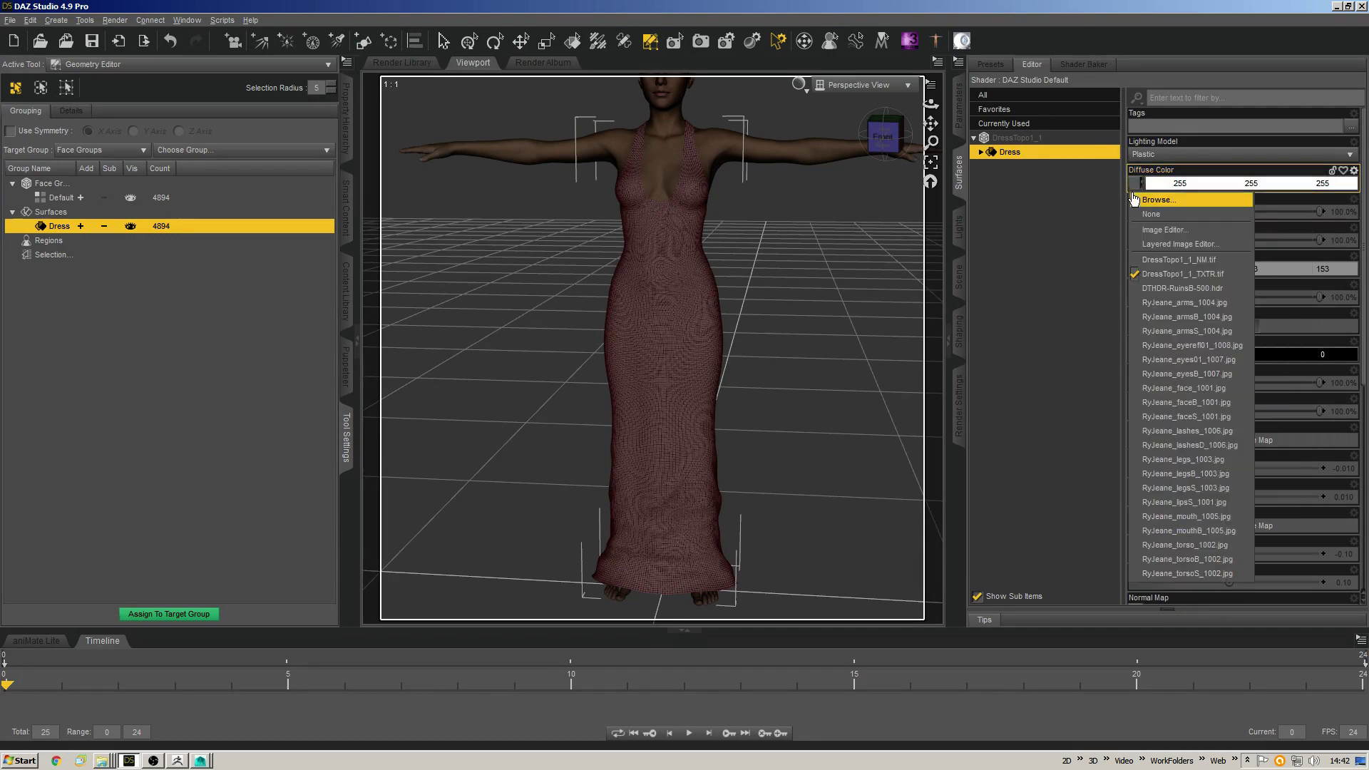
click(1151, 214)
drag(884, 137, 884, 141)
Remove the DressTopo1_1_NM.tif image from the Dress surface's normal map.
click(981, 152)
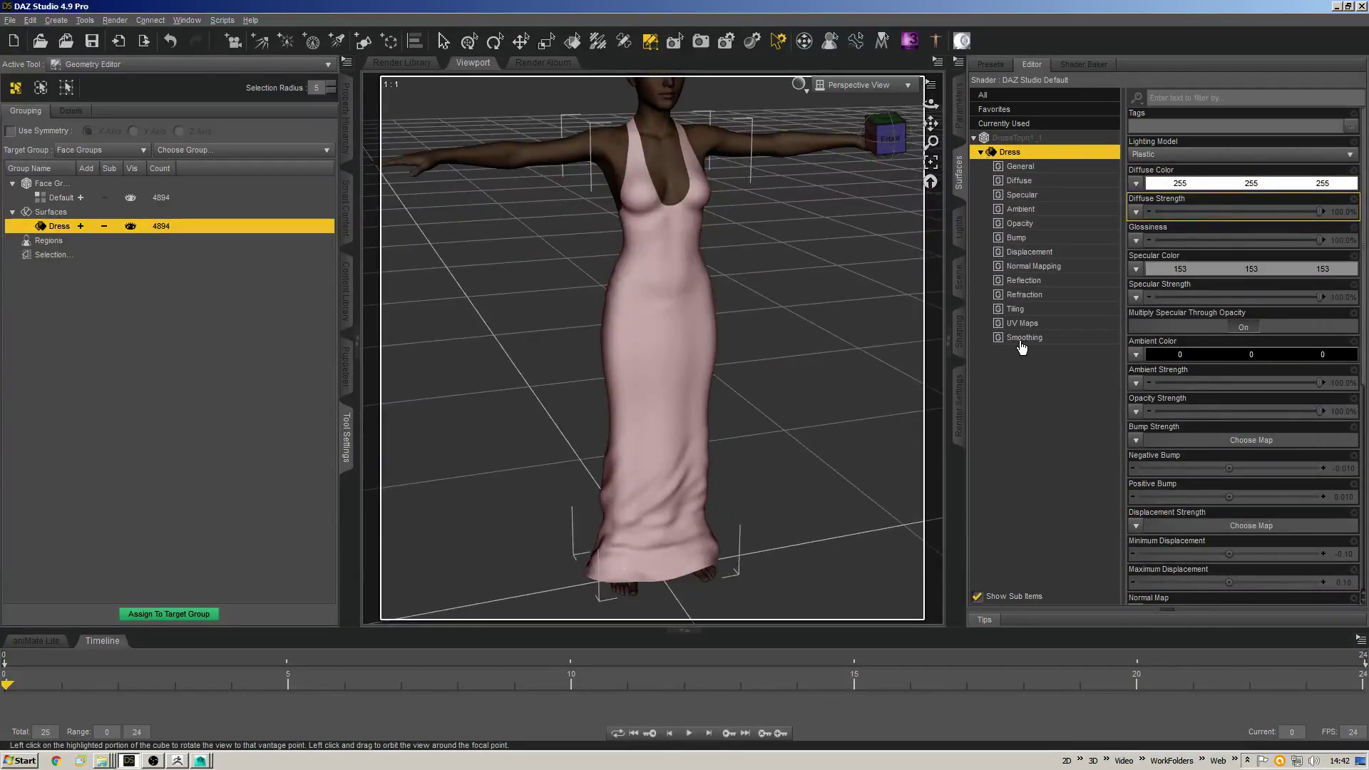
click(1027, 266)
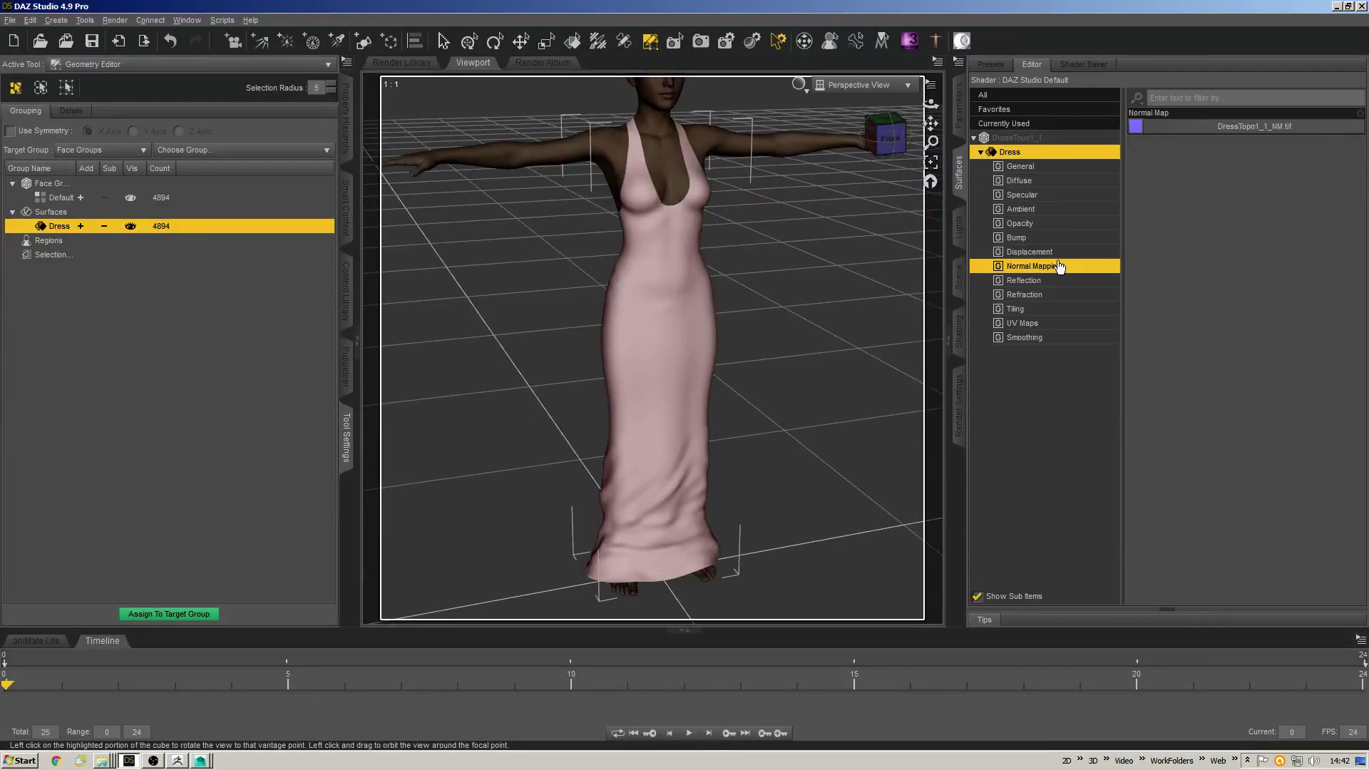
click(1136, 126)
click(1145, 151)
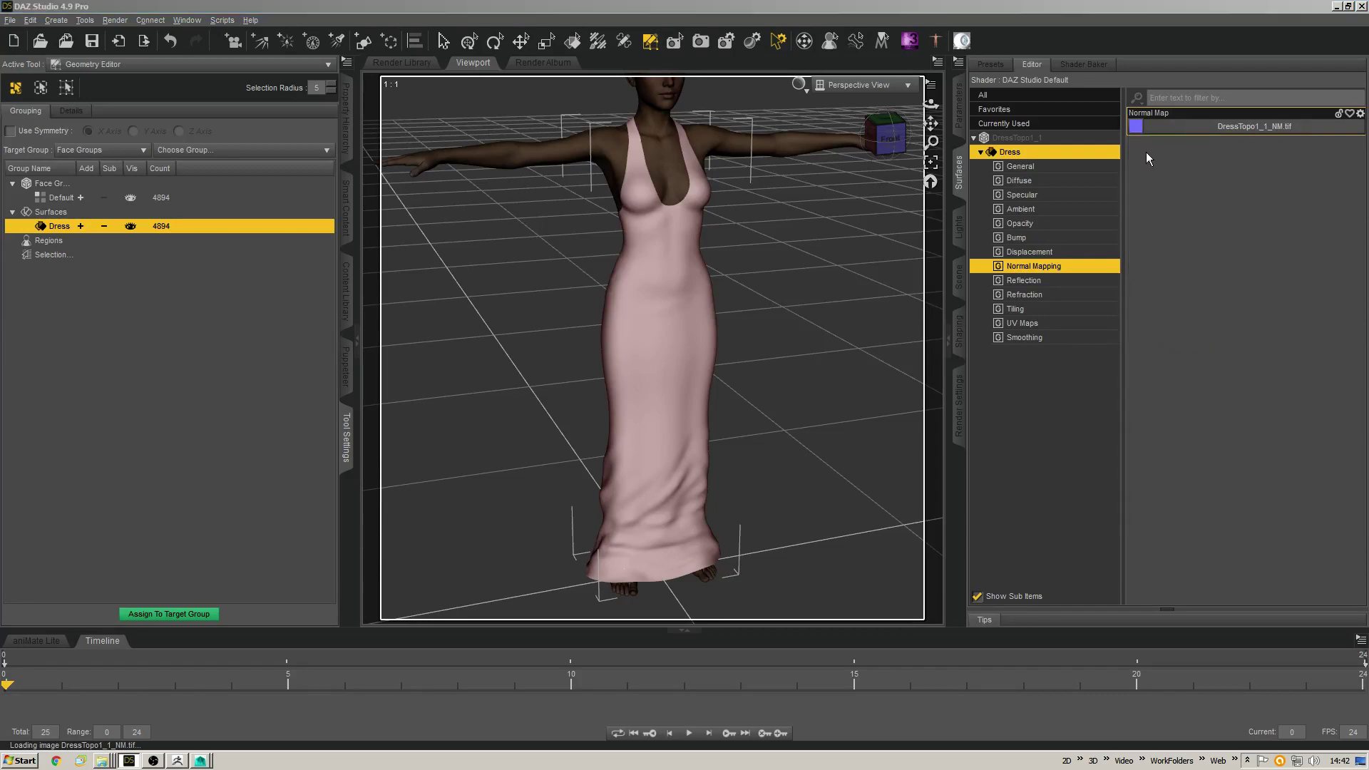
key(Escape)
click(1136, 126)
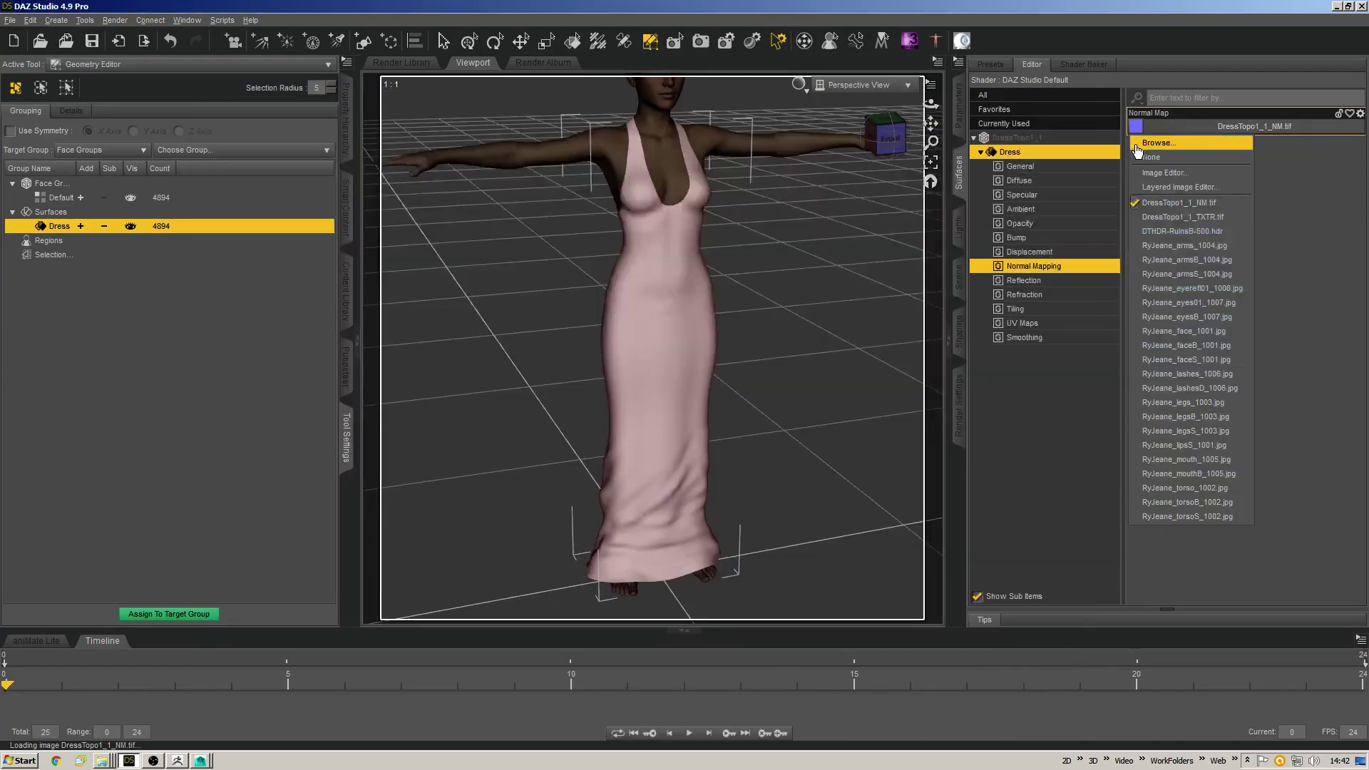
click(1145, 156)
click(1136, 126)
click(1155, 142)
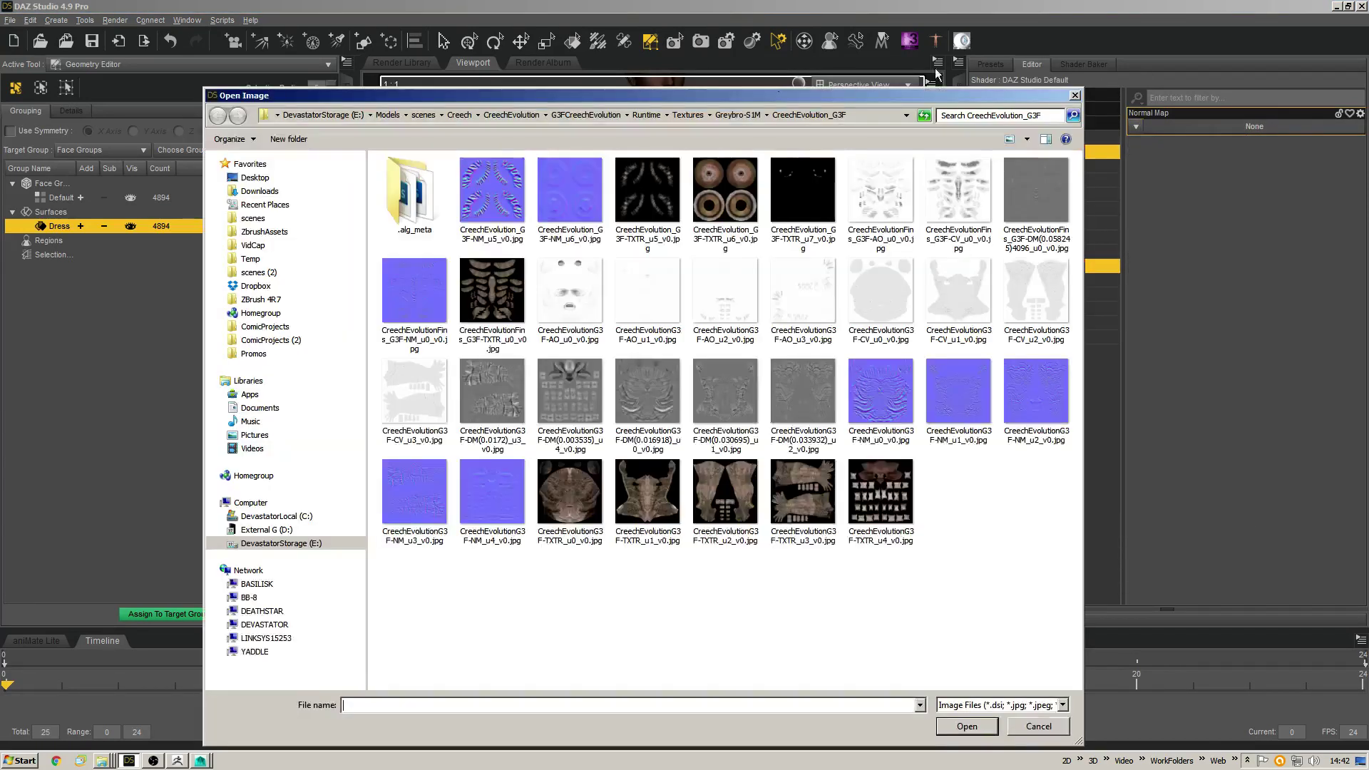
click(460, 115)
click(427, 114)
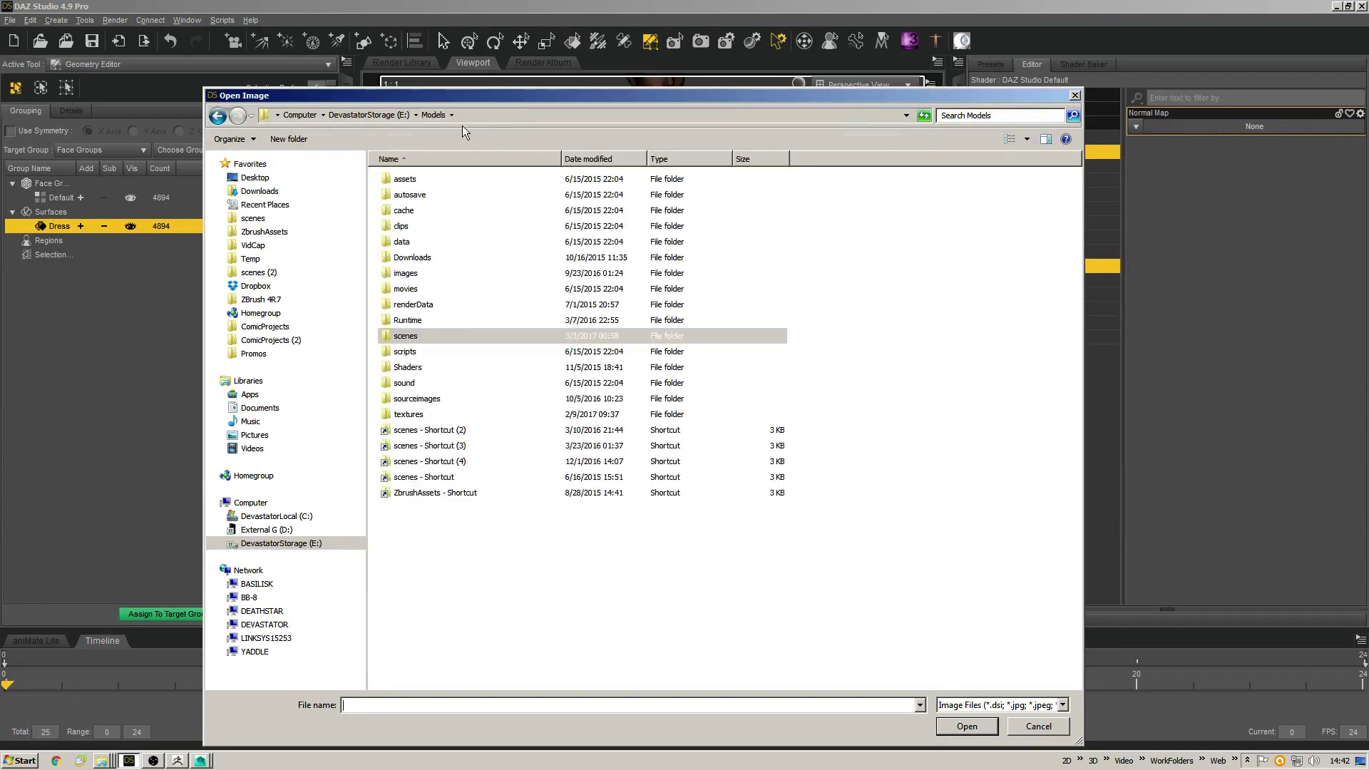
click(904, 116)
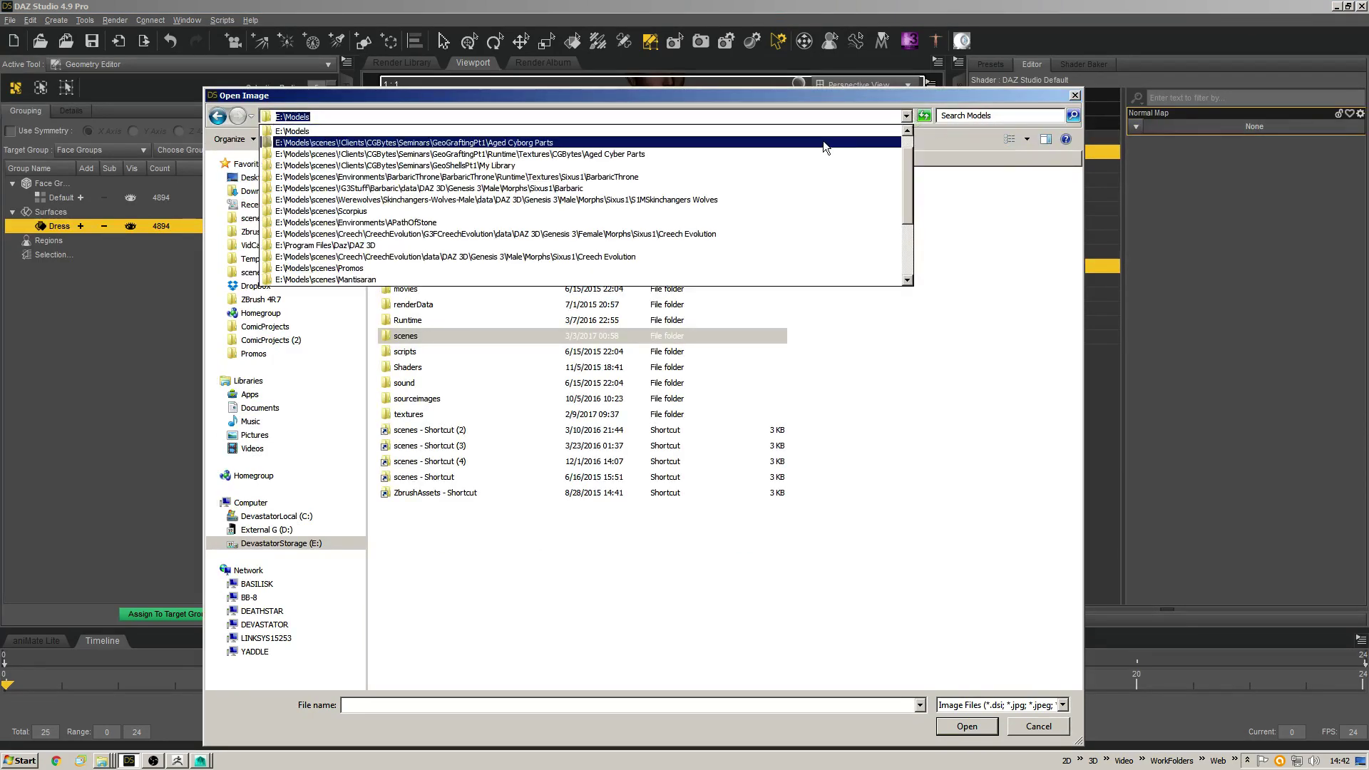
key(Escape)
key(Escape)
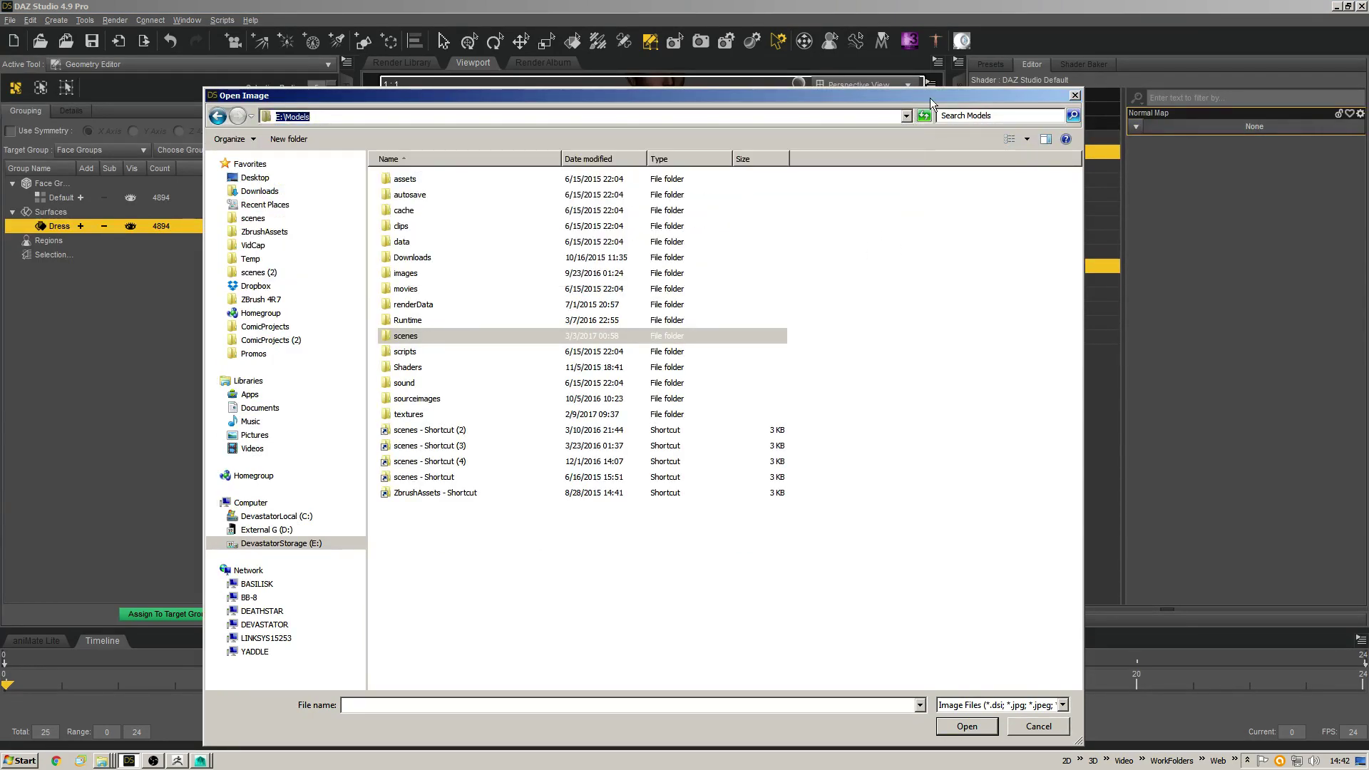
click(1076, 97)
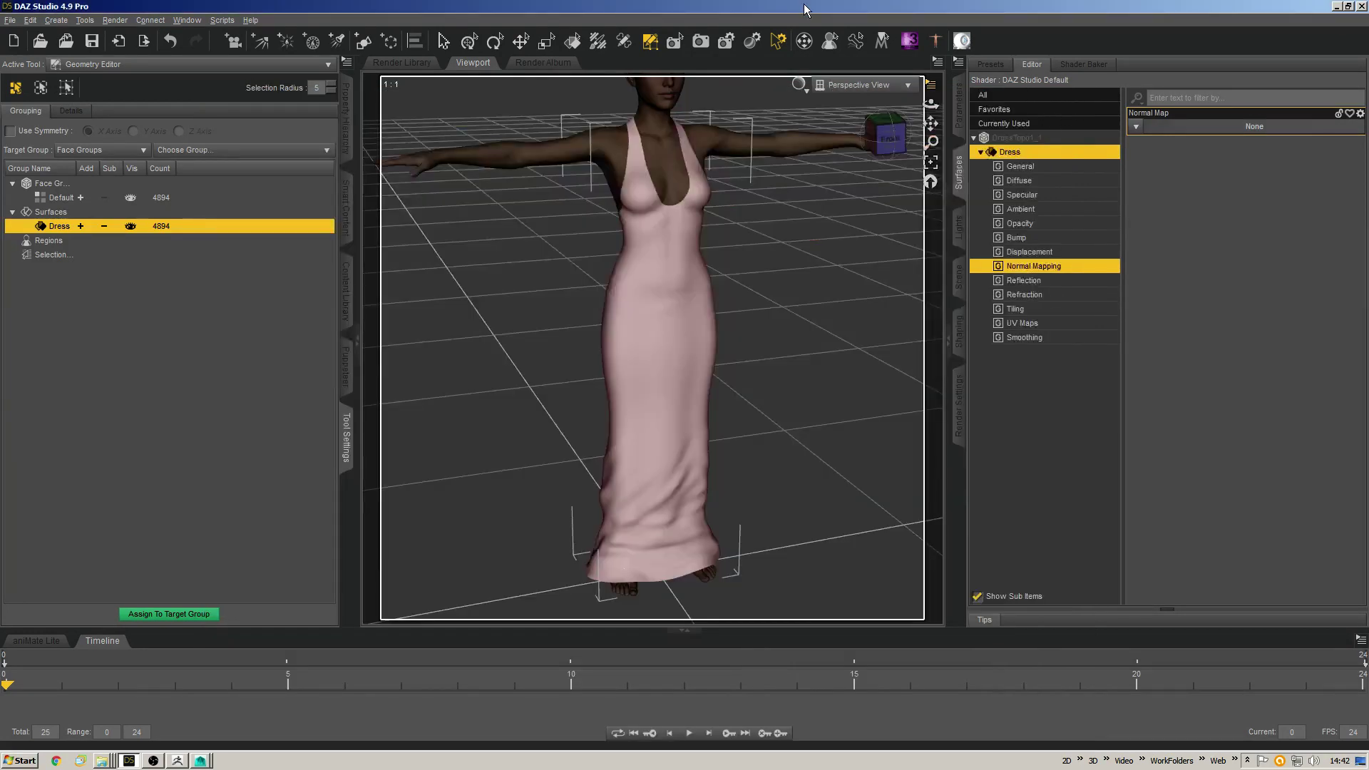
Switch to Windows Explorer and open the LongDressesPt1 folder inside Seminars.
key(alt+Tab)
key(alt+Tab)
key(alt+Tab)
key(alt+Tab)
key(alt+Tab)
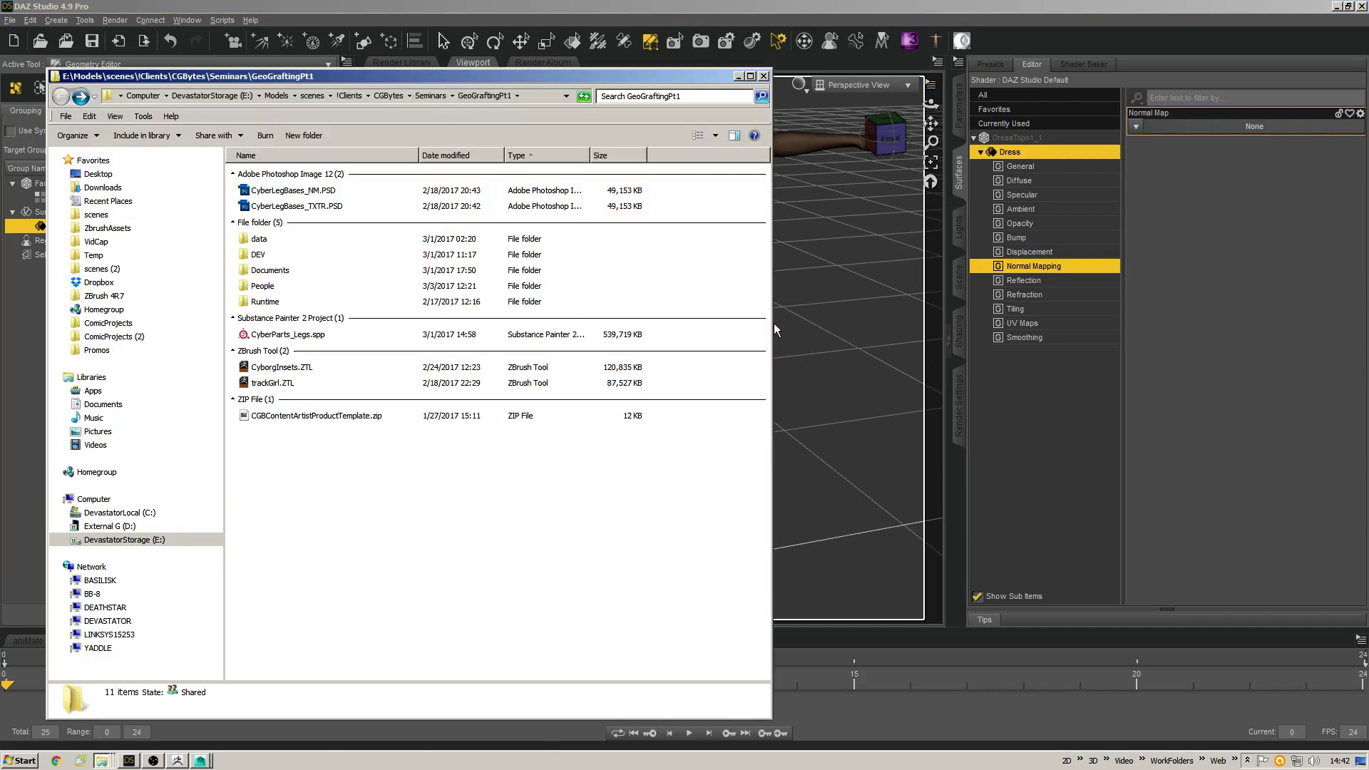
click(424, 96)
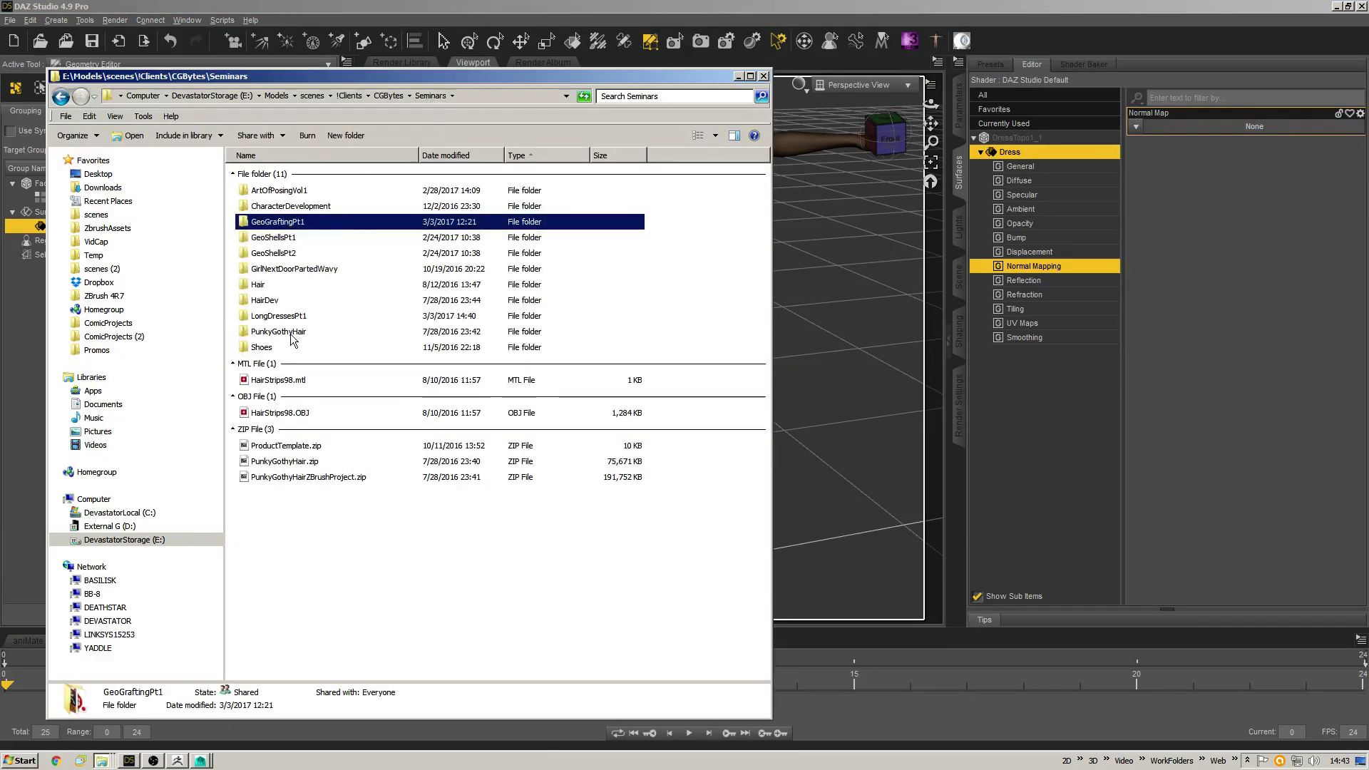
click(306, 315)
double_click(297, 315)
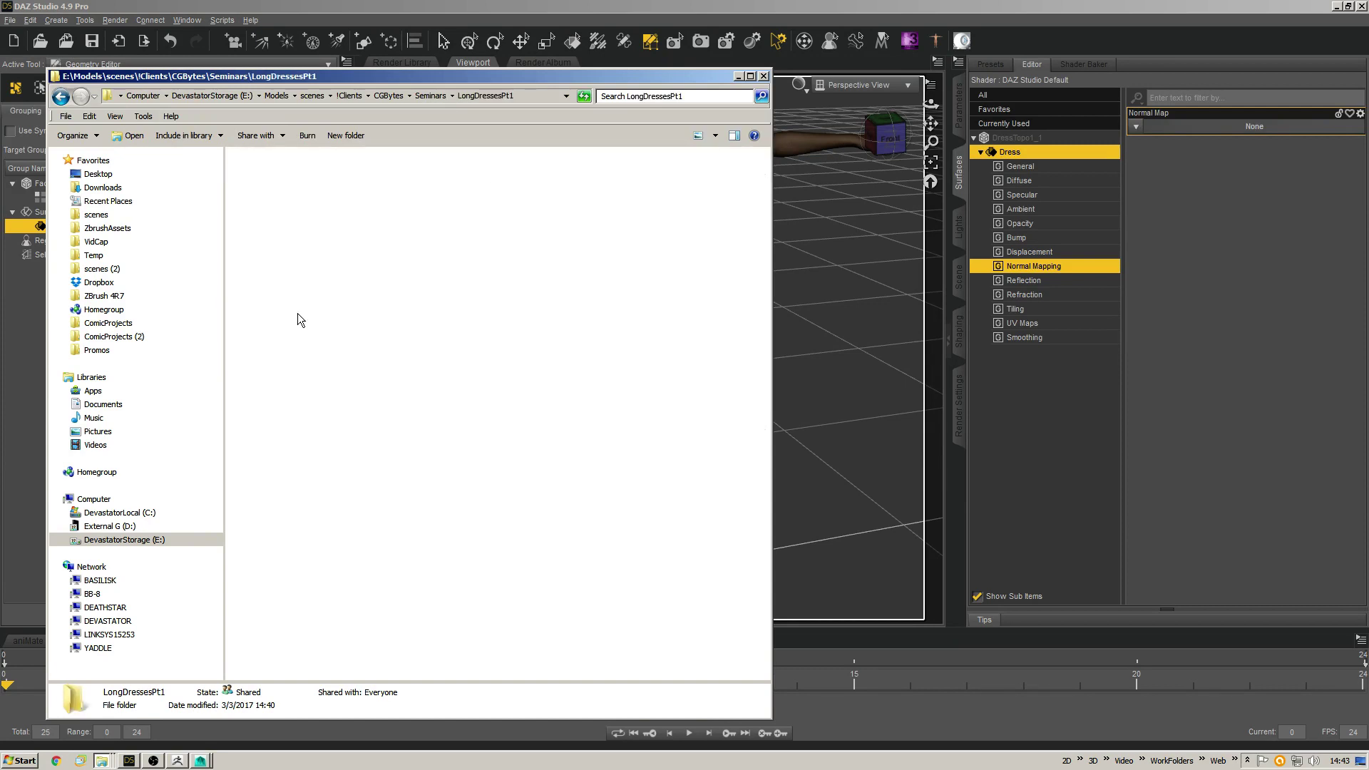
Open the ProductTemplate.zip archive in the Seminars folder and place its window beside the Explorer window.
click(425, 96)
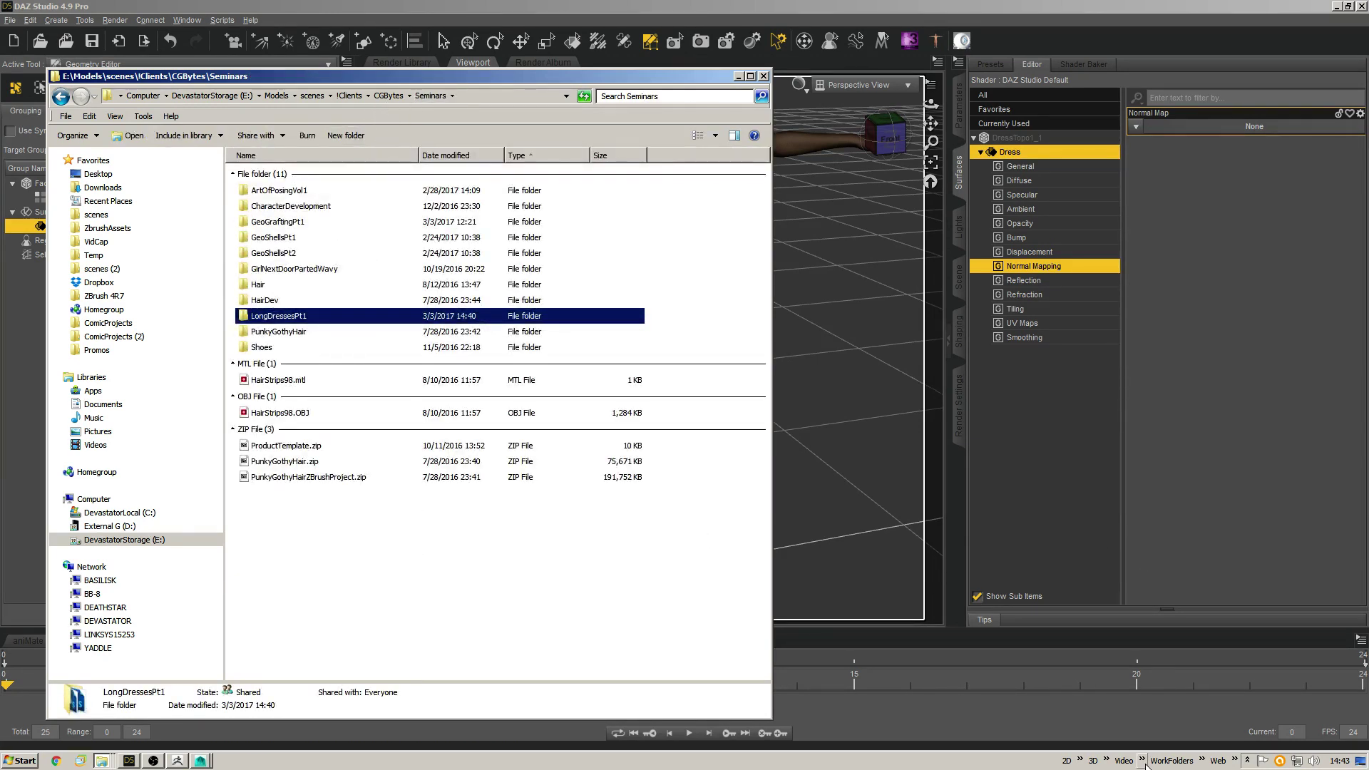
click(361, 582)
click(294, 445)
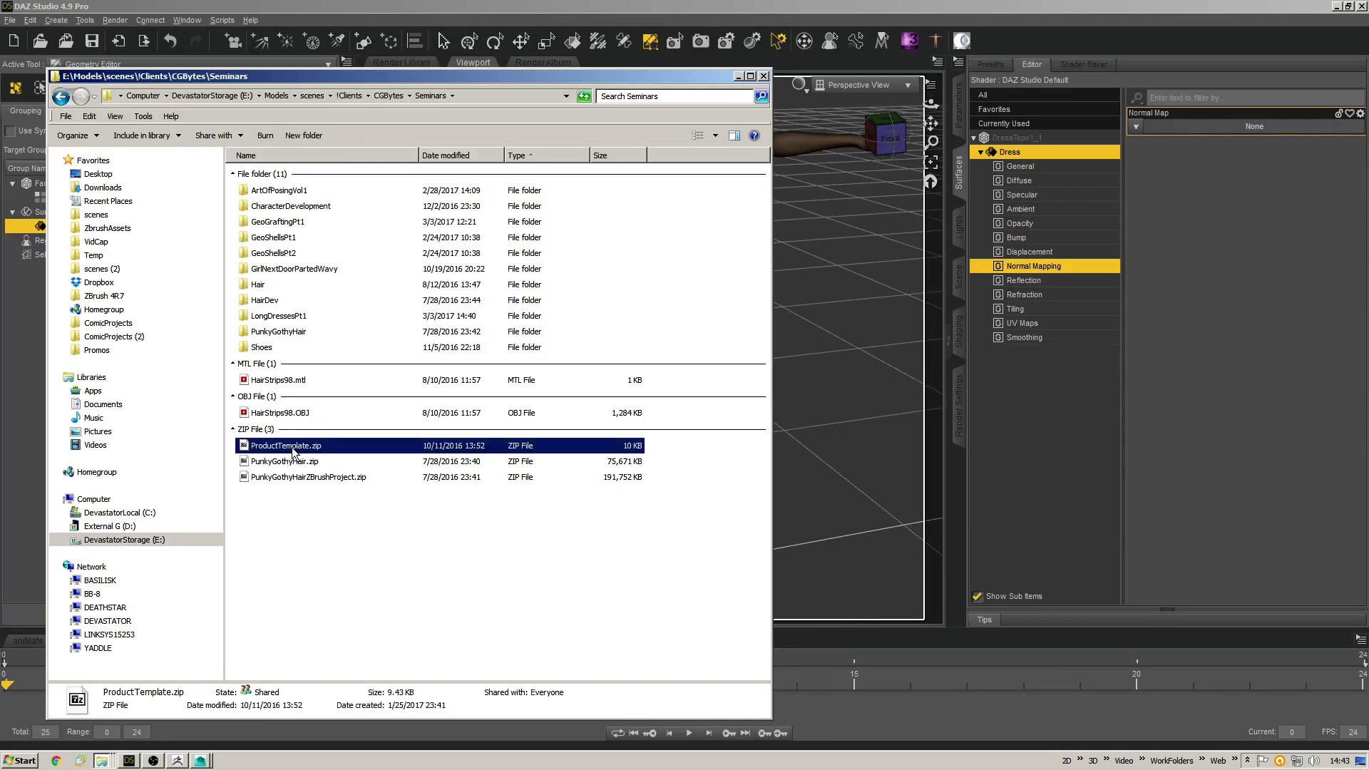
drag(438, 179, 1096, 173)
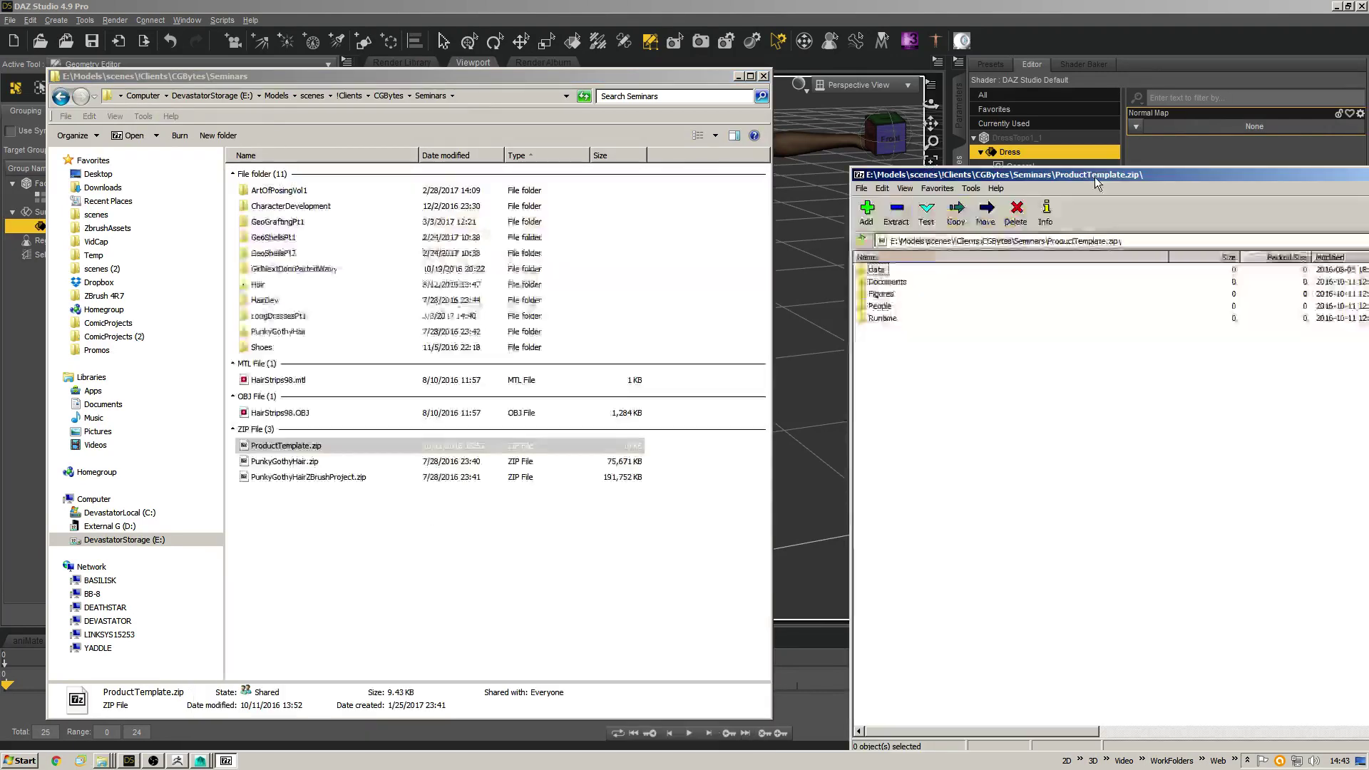
Extract the data, Documents, Figures, People and Runtime folders from the archive into LongDressesPt1, then close the archive.
click(285, 315)
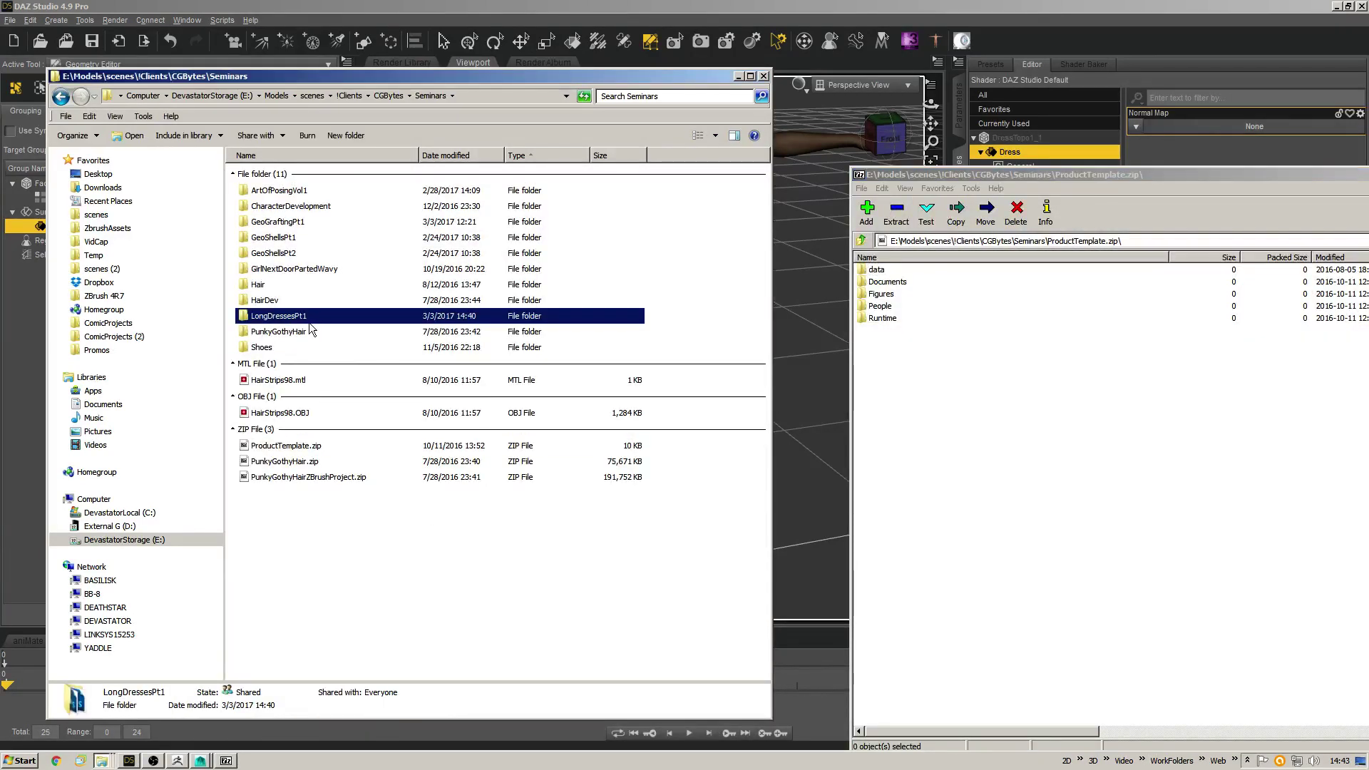
double_click(309, 318)
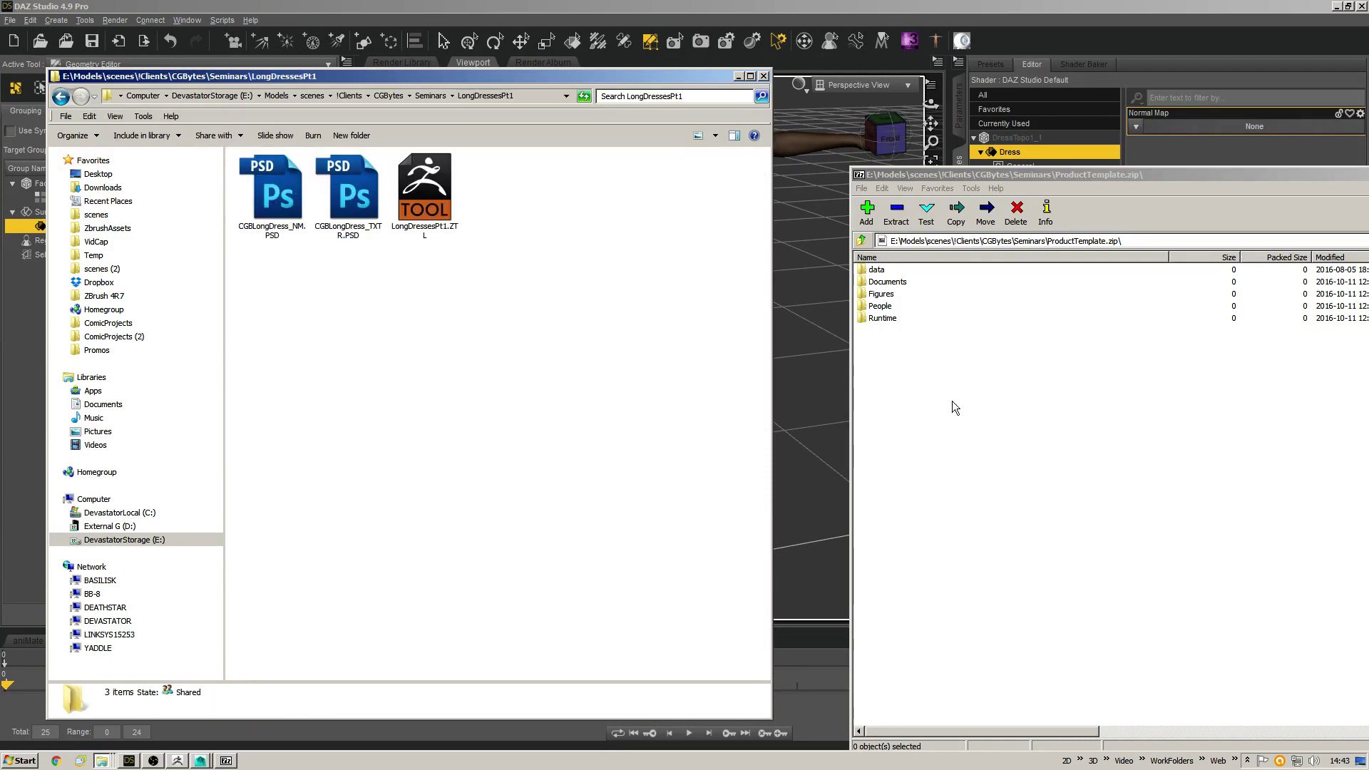
drag(952, 400, 832, 233)
drag(880, 300, 465, 369)
click(1140, 283)
key(alt+F4)
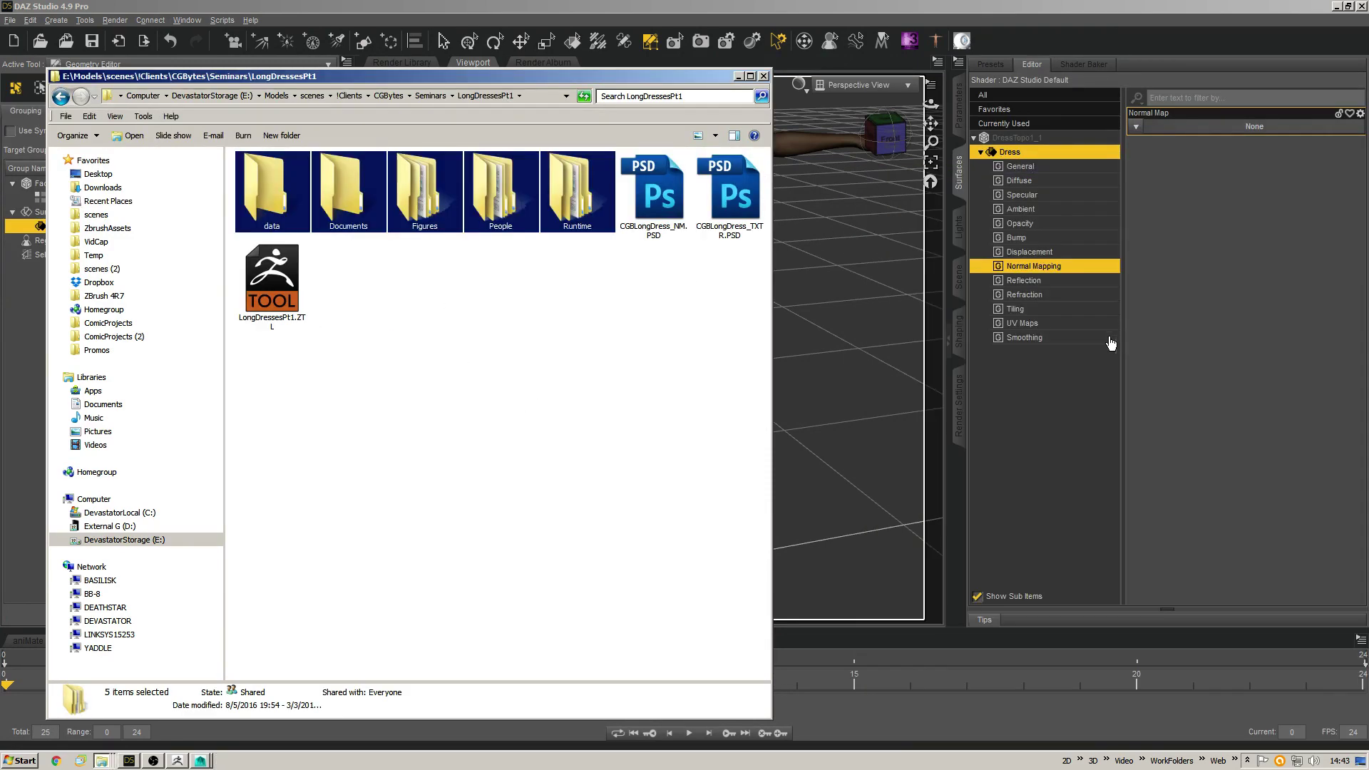
Open CGBLongDress_NM.PSD from the LongDressesPt1 folder in Photoshop.
click(464, 380)
drag(639, 280, 726, 242)
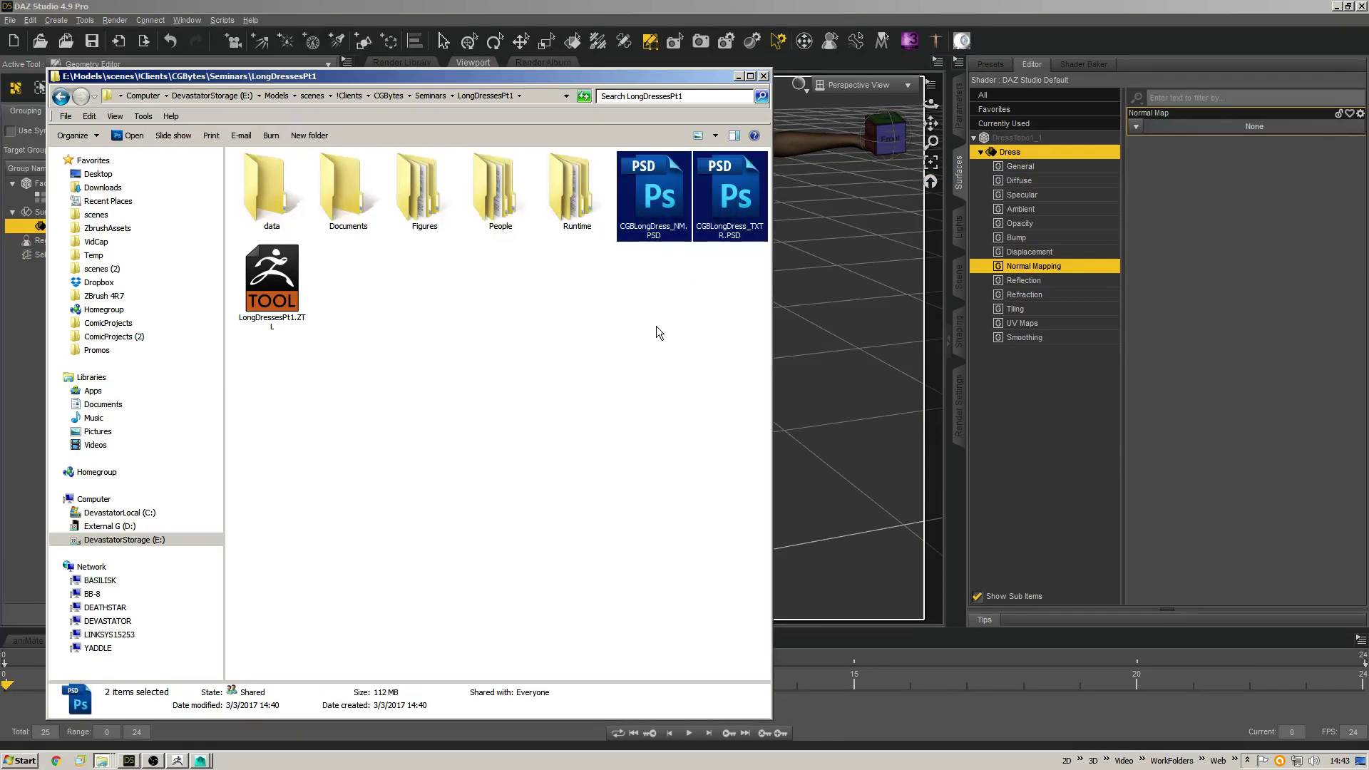
click(656, 314)
double_click(658, 208)
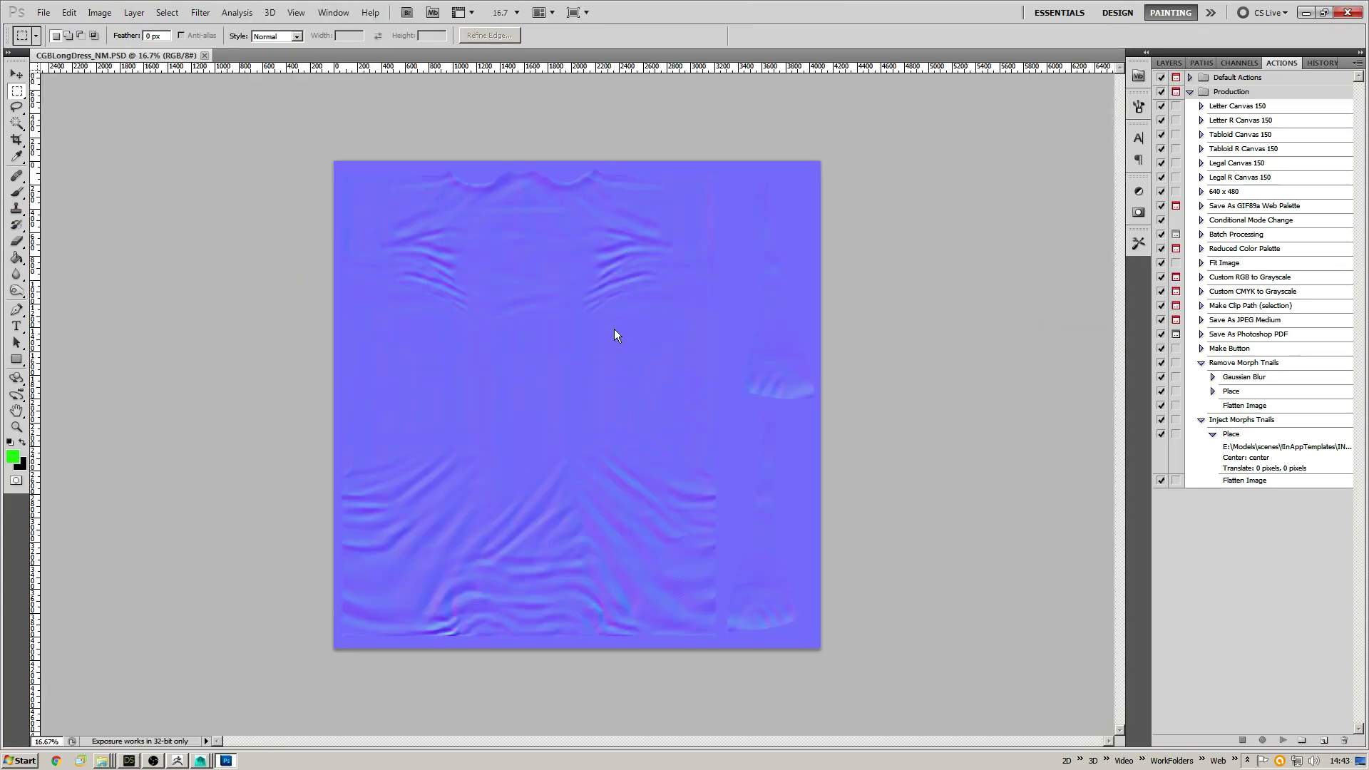
Save a JPEG version of CGBLongDress_NM in the LongDressesPt1 folder and close the image.
key(ctrl+shift+s)
key(Tab)
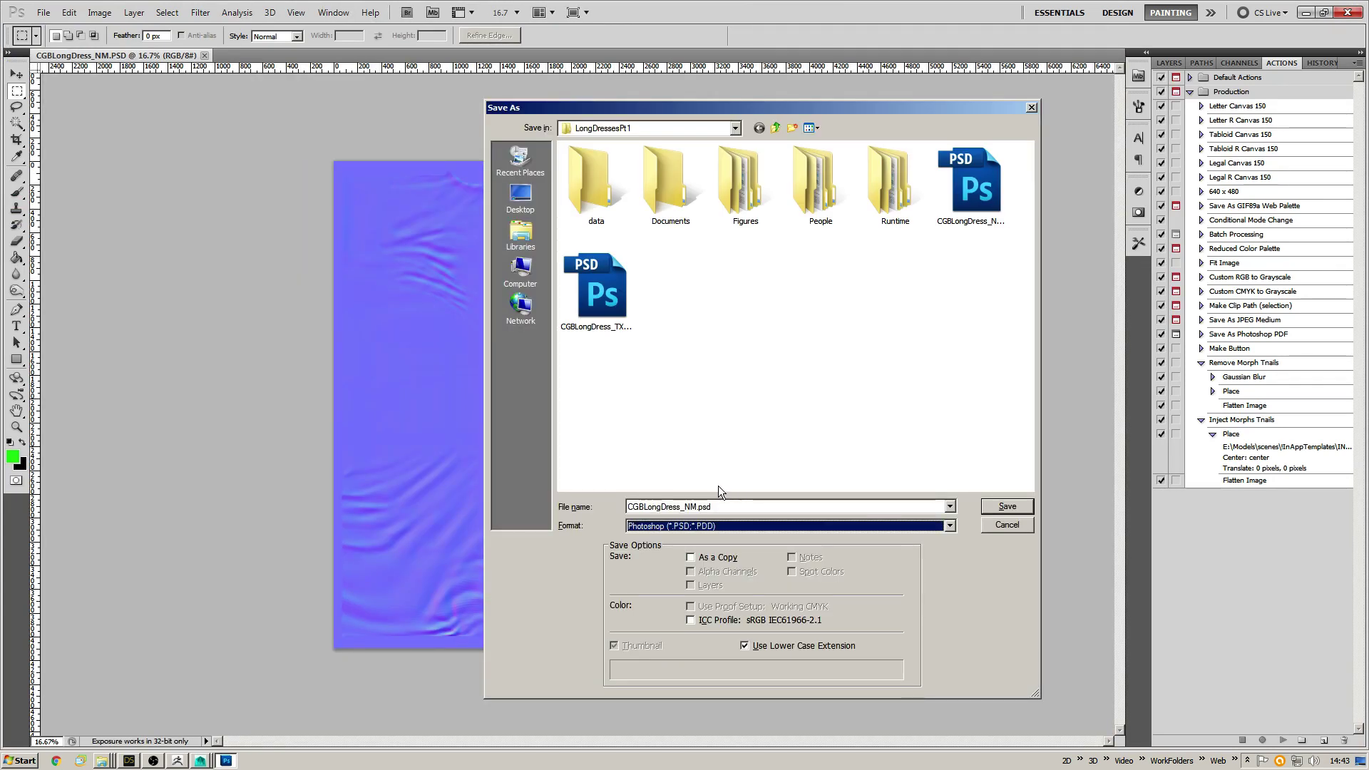
key(j)
key(Return)
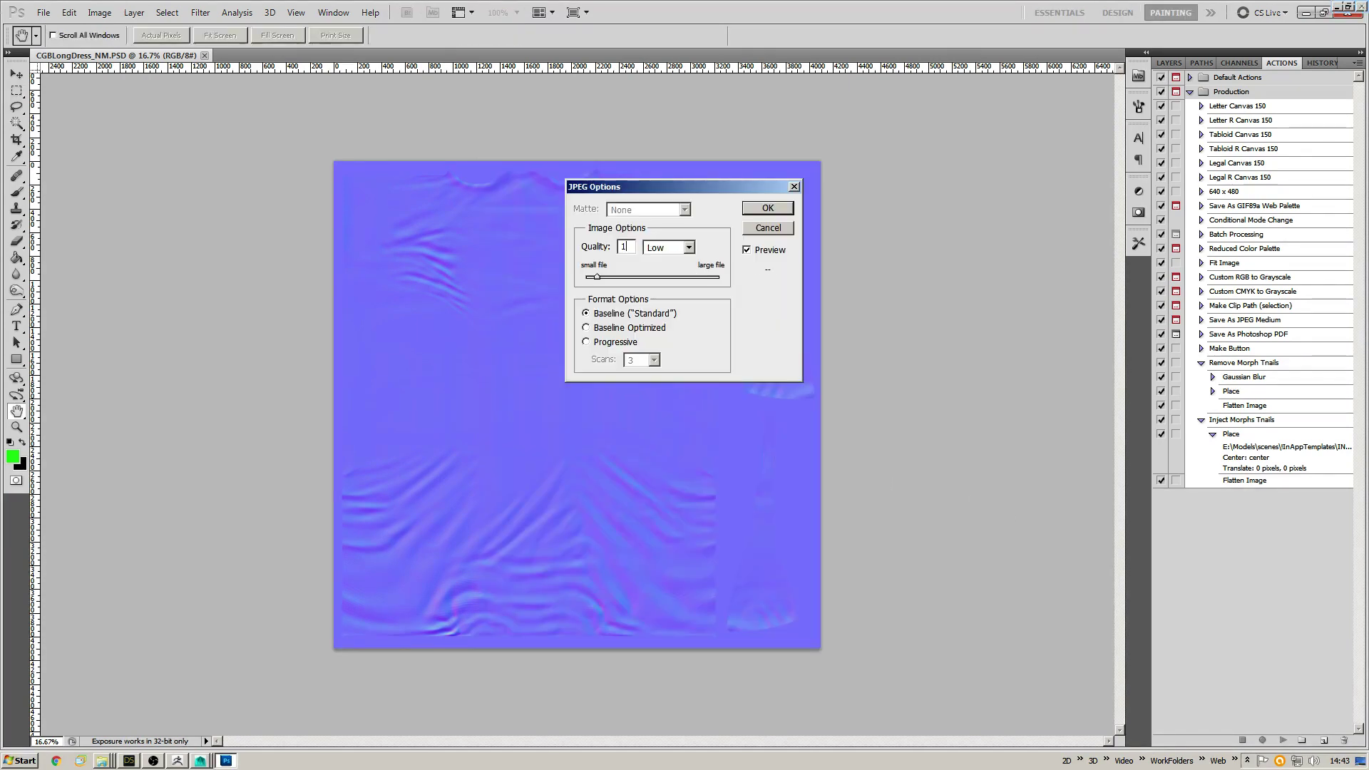
key(Return)
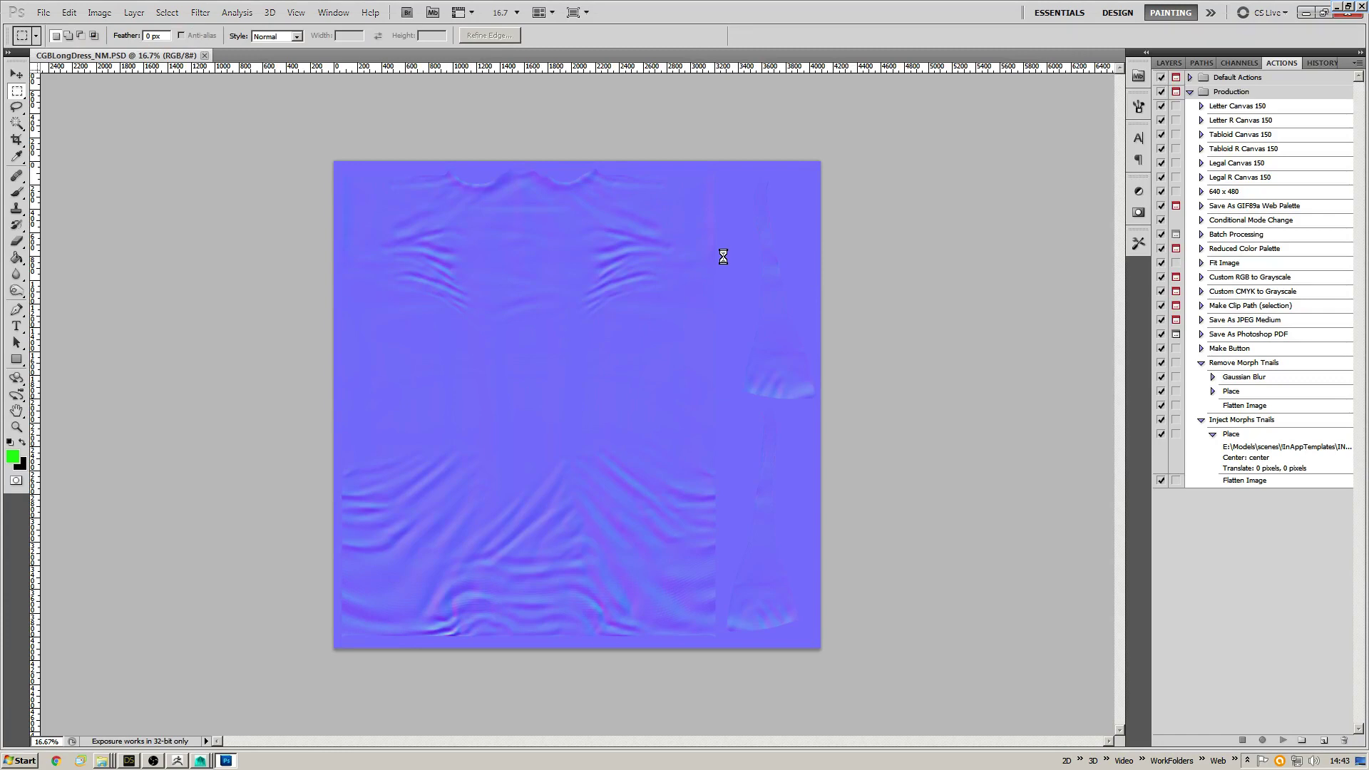
key(ctrl+w)
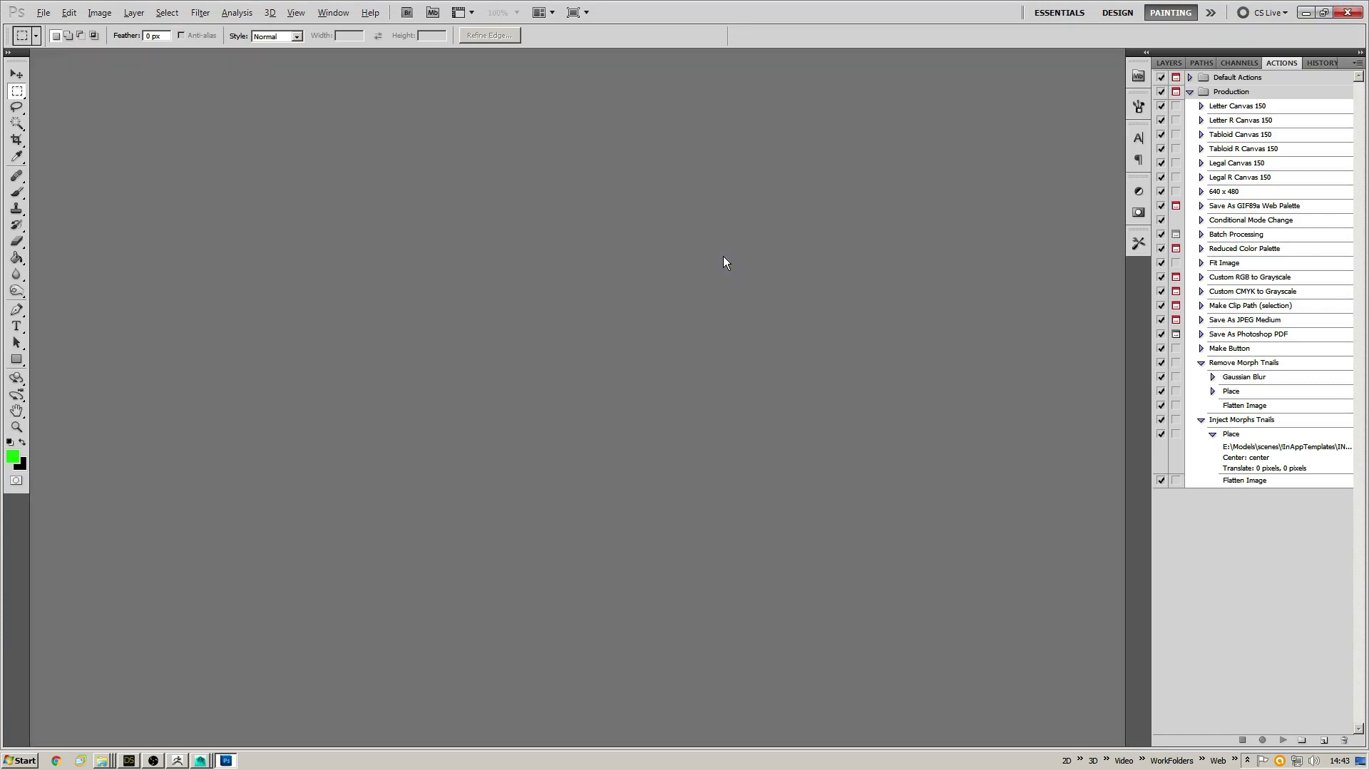
Open CGBLongDress_TXTR.PSD from the LongDressesPt1 folder in Photoshop and apply Auto Tone to brighten it.
key(alt+Tab)
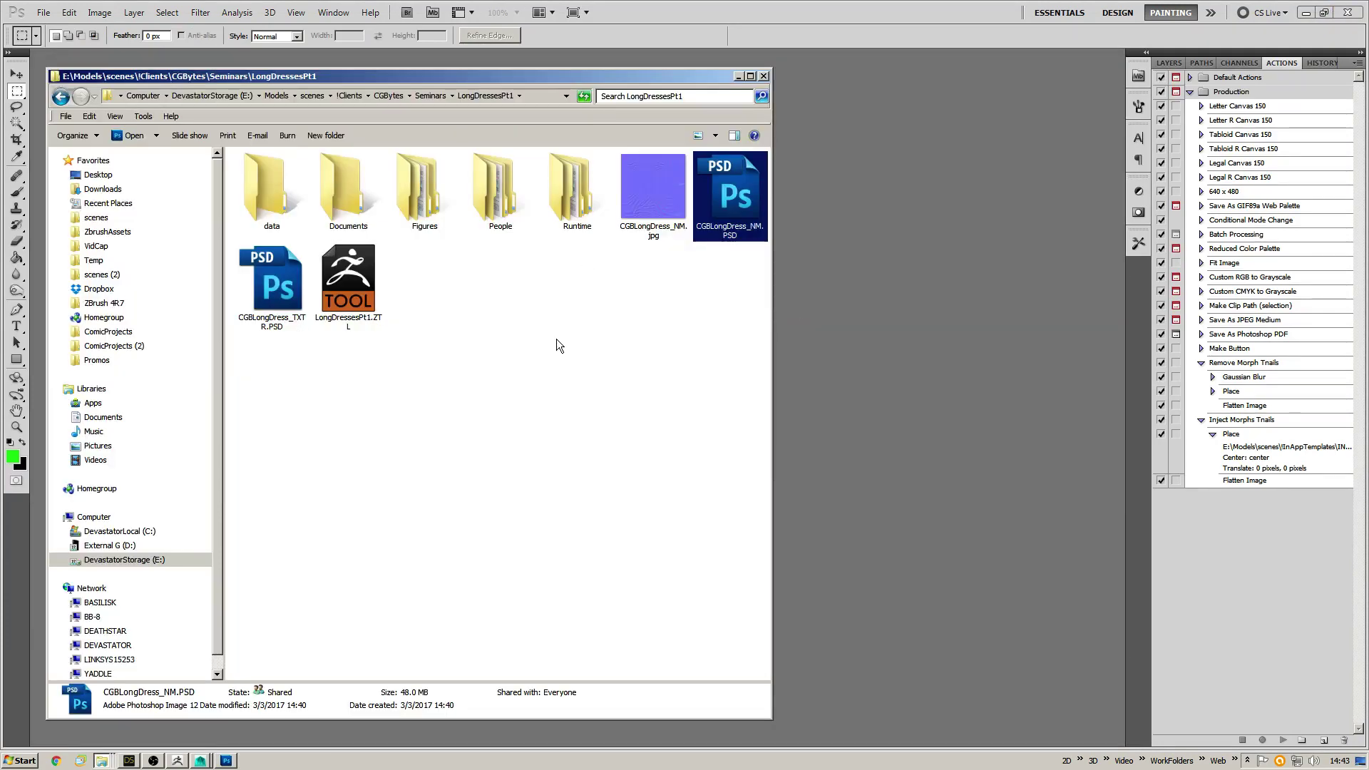
click(559, 346)
double_click(271, 282)
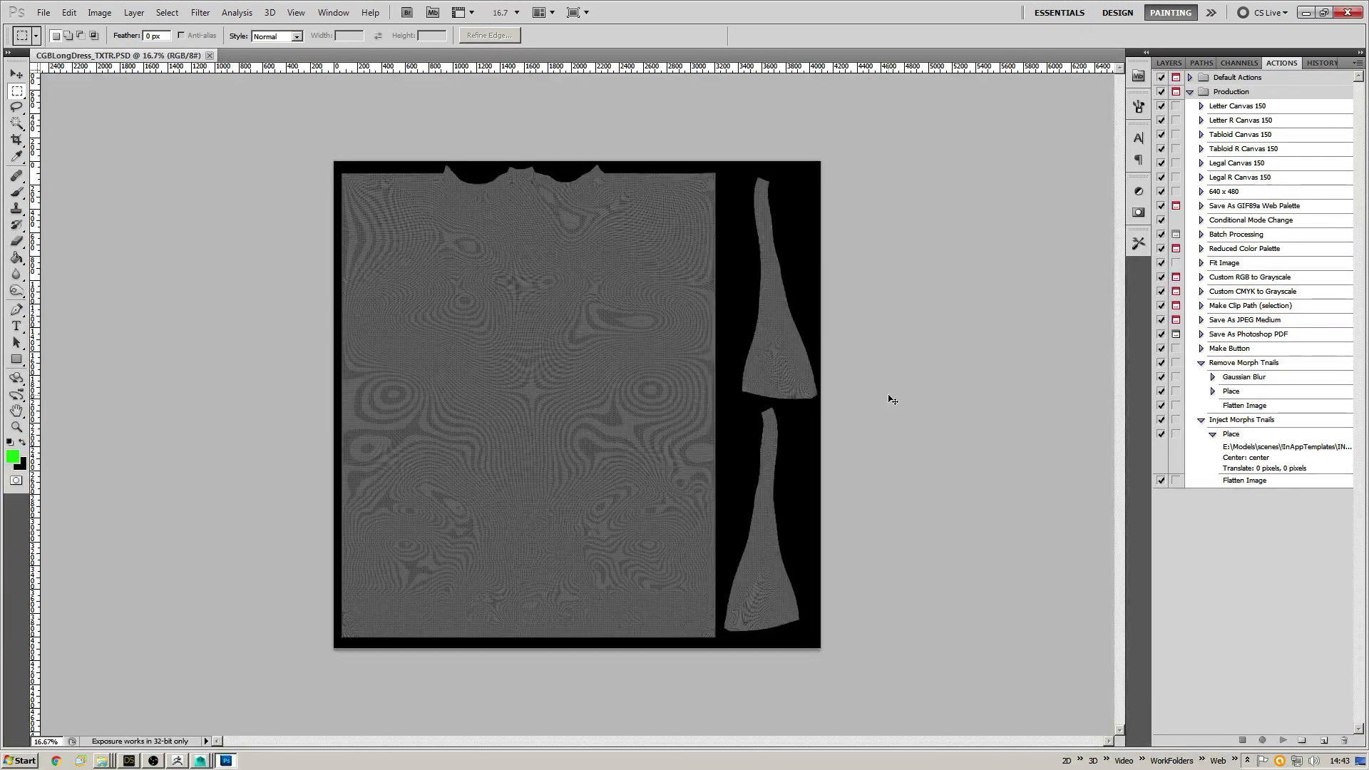
key(ctrl+shift+k)
key(Escape)
key(ctrl+shift+l)
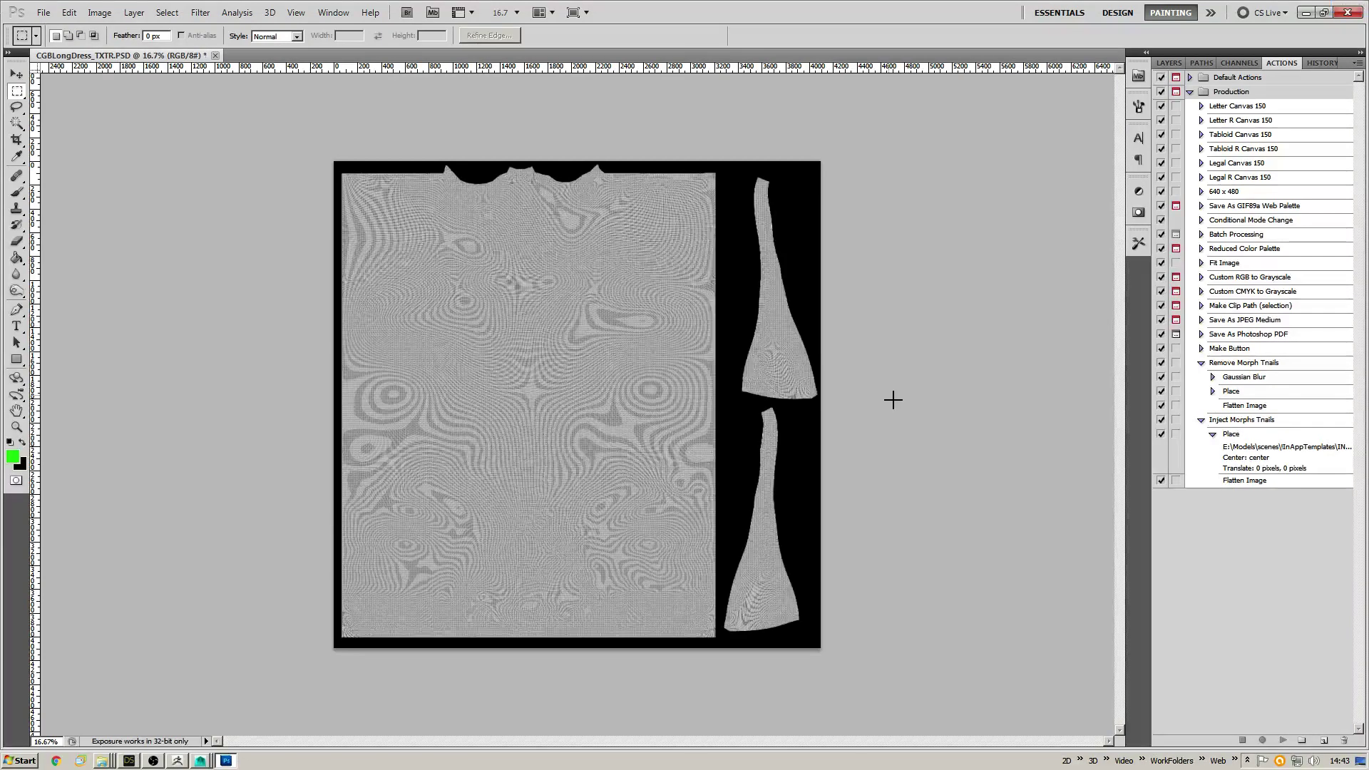
Save CGBLongDress_TXTR as a quality 12 JPEG in LongDressesPt1, and quit Photoshop without saving changes to the PSD.
key(ctrl+shift+s)
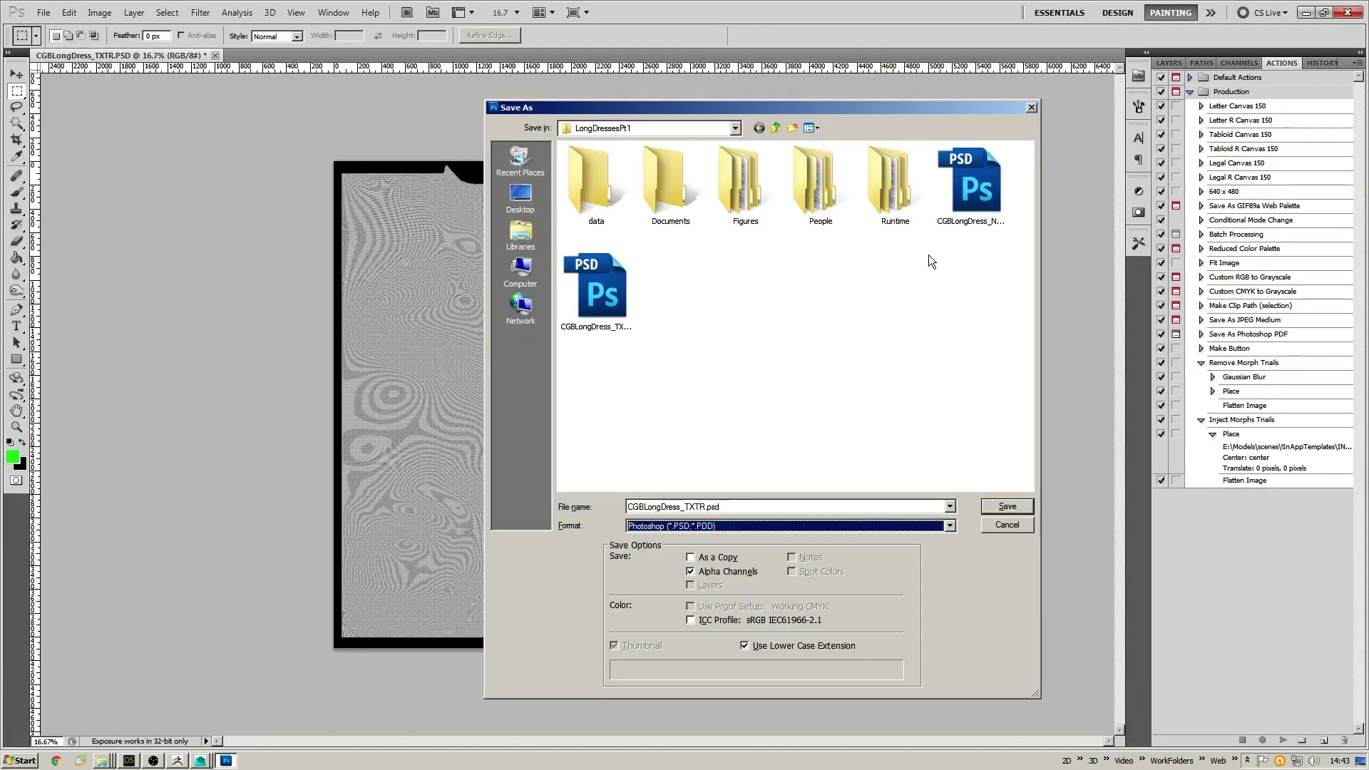
key(j)
key(Return)
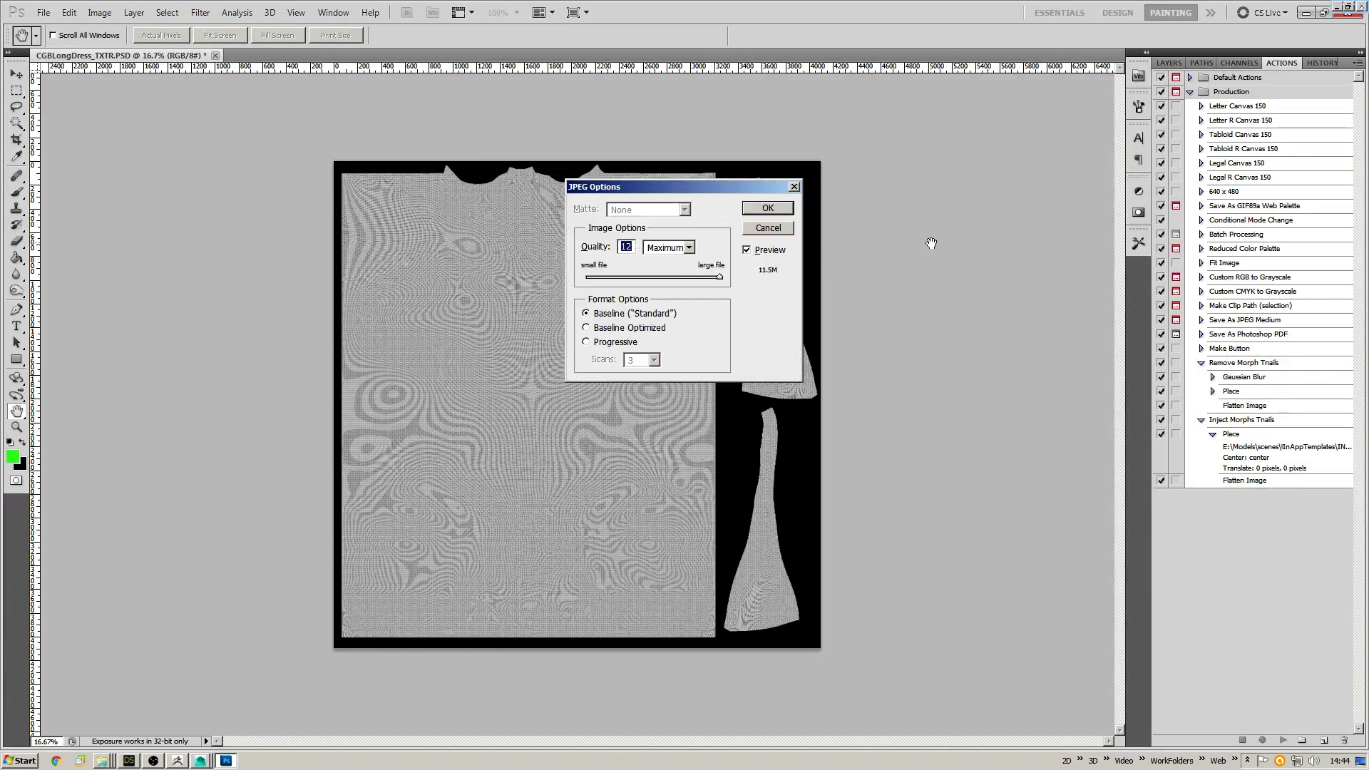
key(Return)
key(ctrl+q)
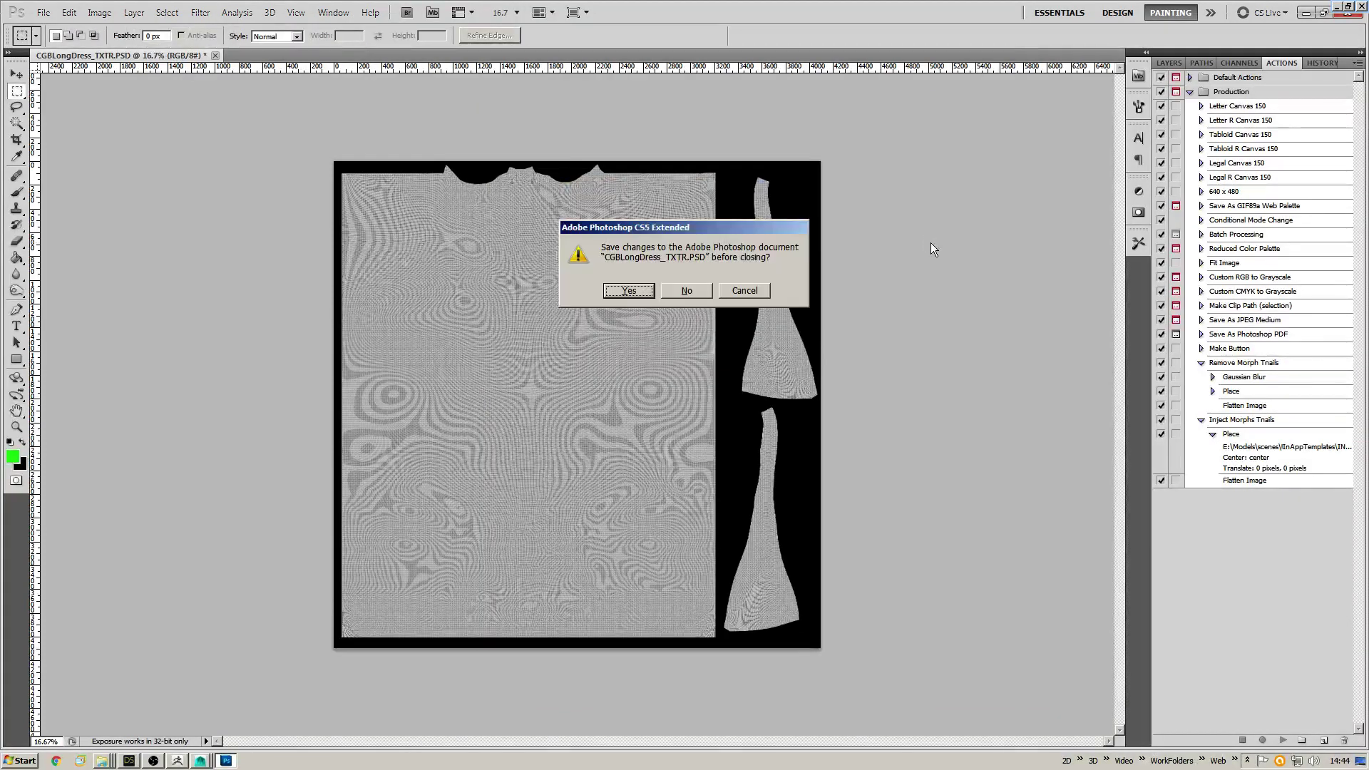
key(n)
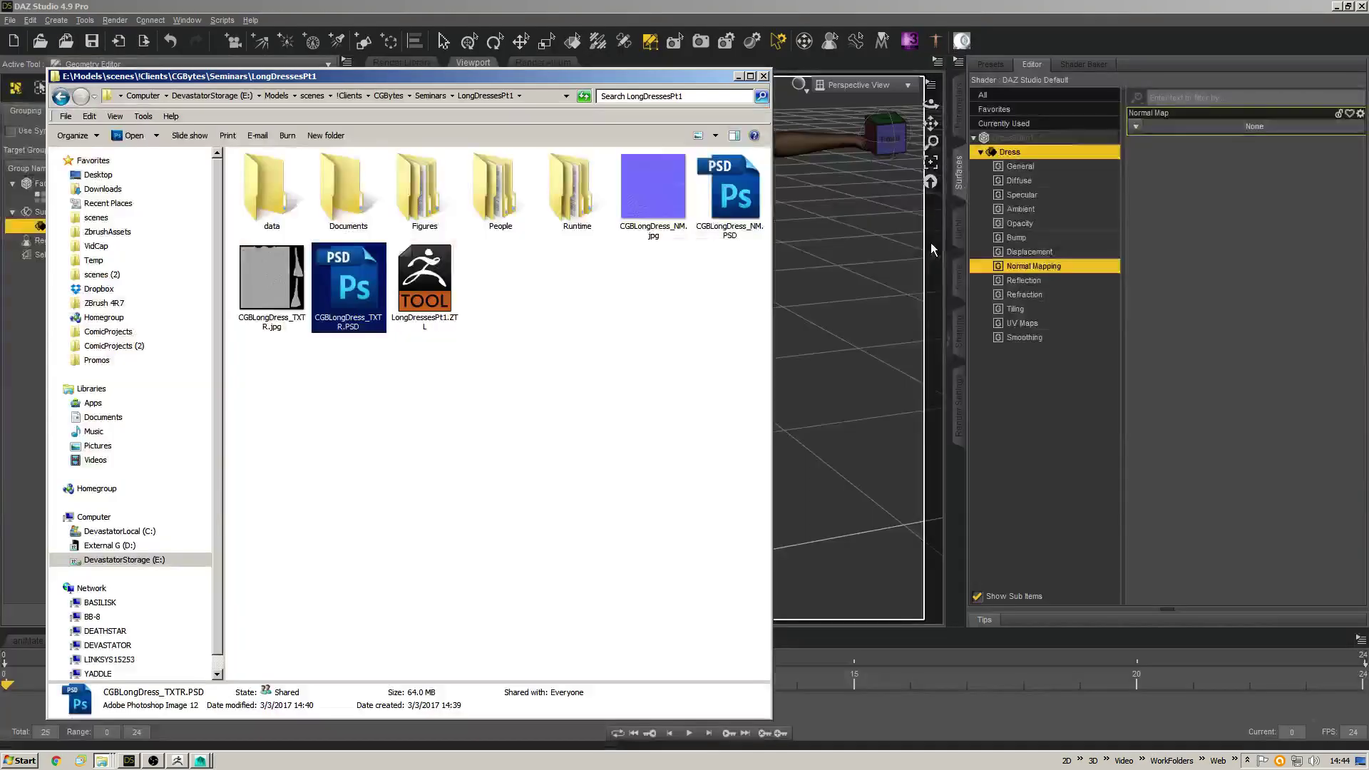
Delete CGBLongDress_NM.PSD and CGBLongDress_TXTR.PSD from the LongDressesPt1 folder.
click(716, 267)
click(727, 207)
ctrl+click(345, 305)
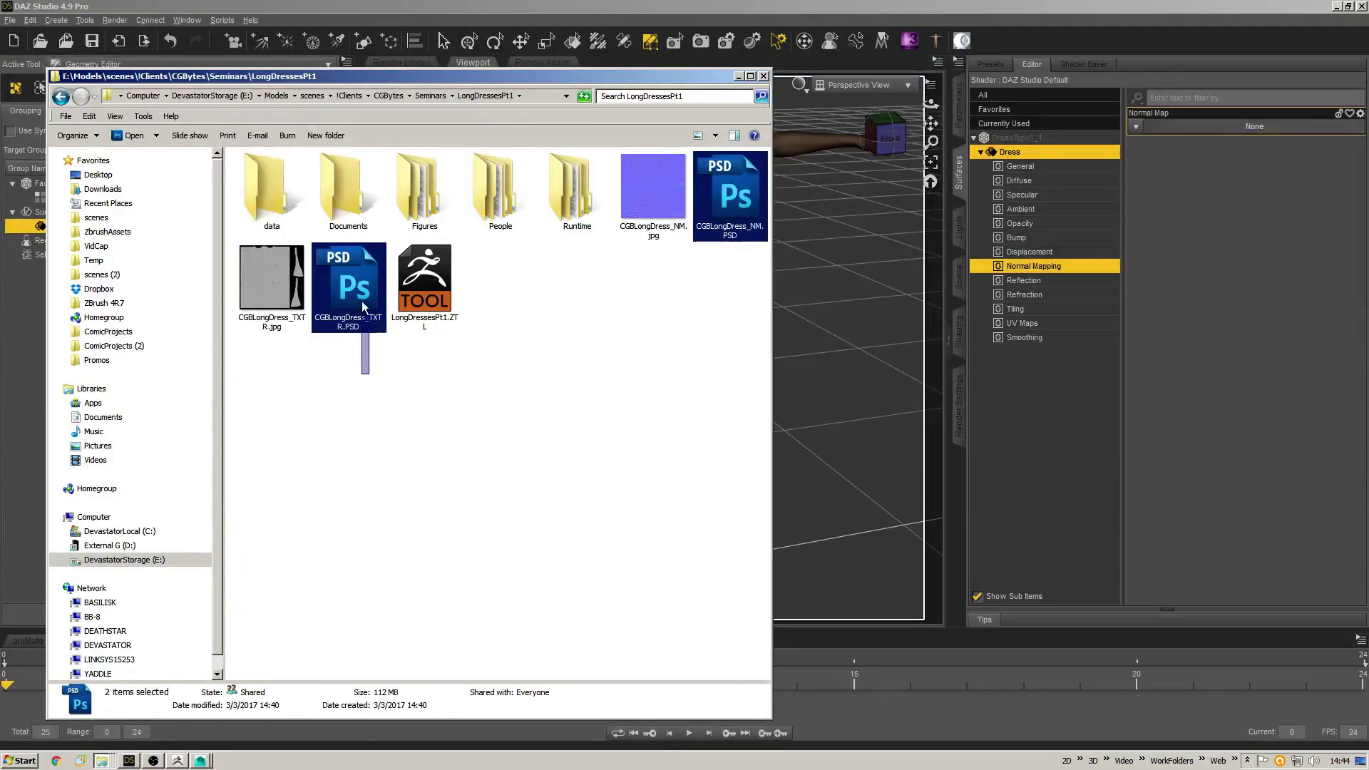
key(Delete)
key(Return)
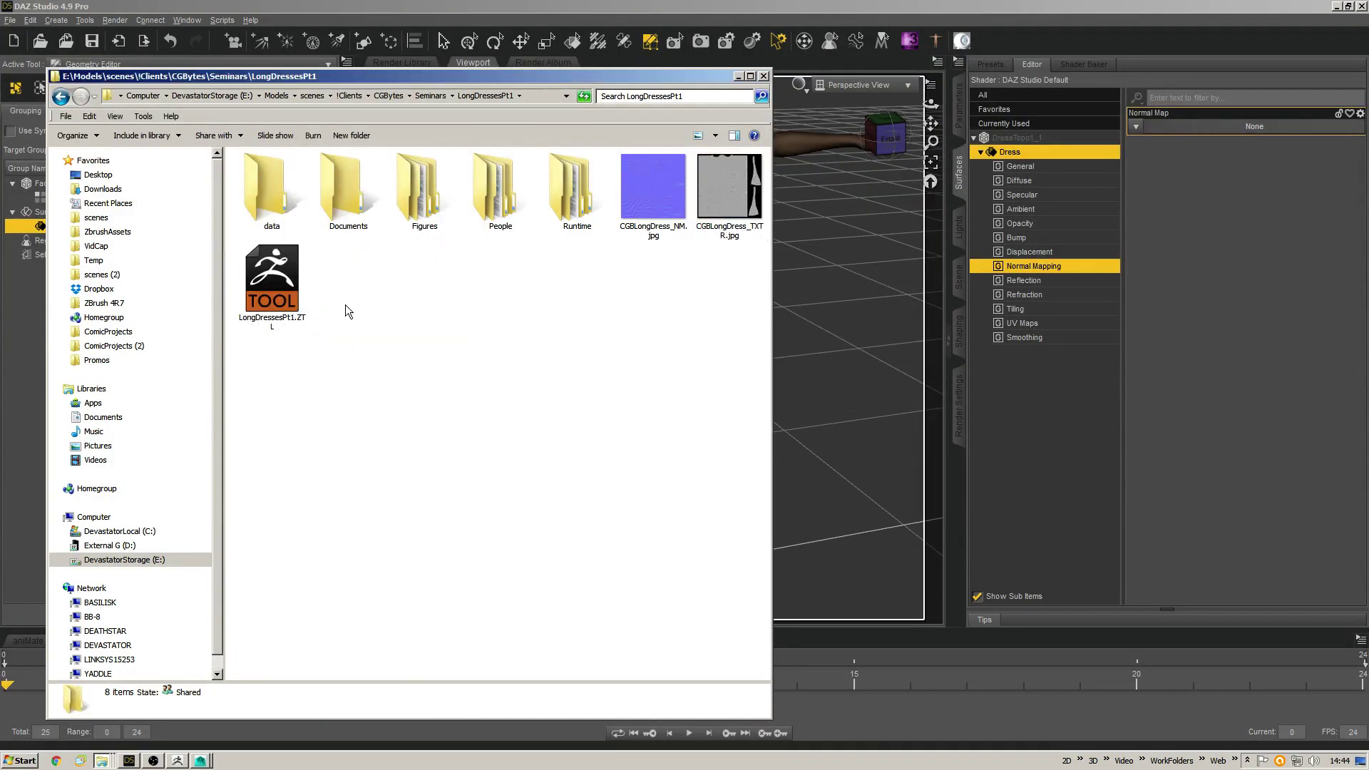
Cut the two CGBLongDress JPEG maps and rename the VendorName folder in Runtime/Textures as CGBytes.
click(654, 196)
ctrl+click(727, 214)
click(589, 328)
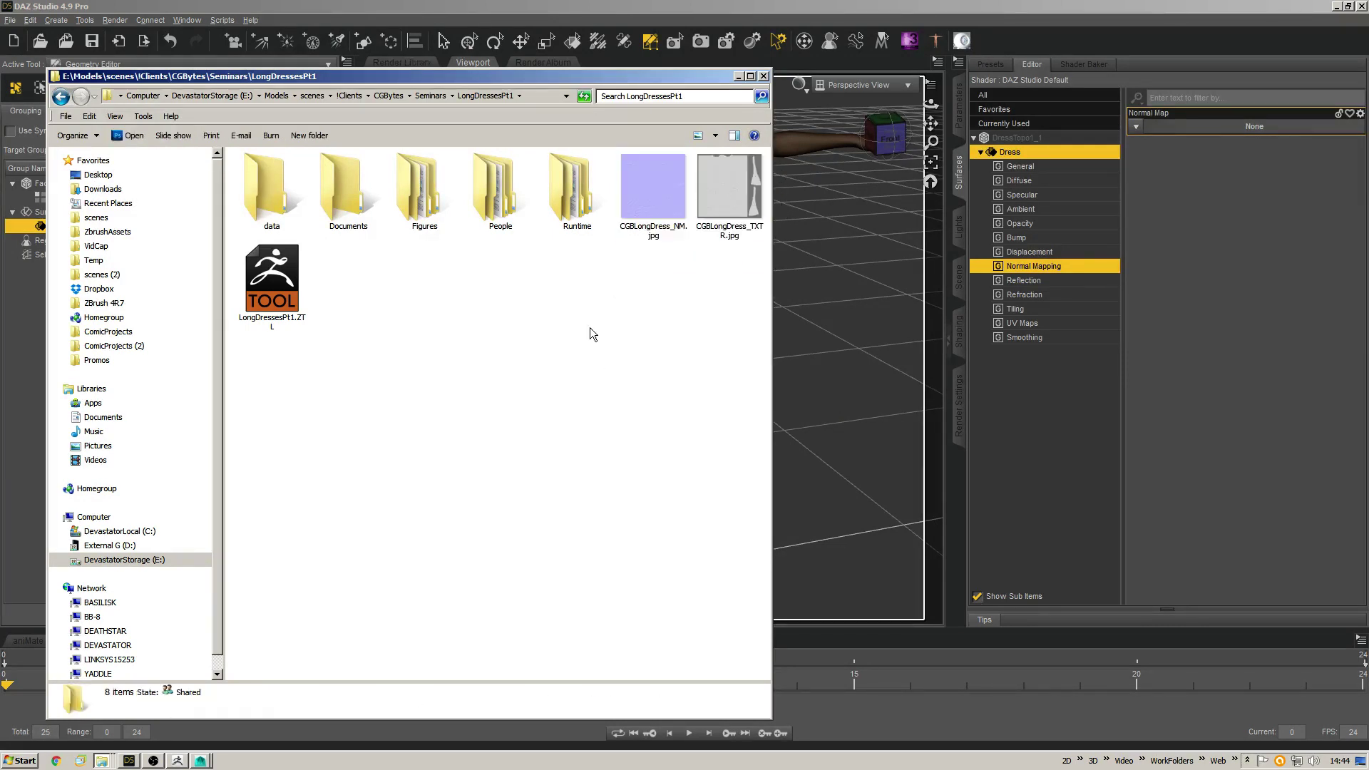
double_click(580, 181)
double_click(290, 201)
click(280, 194)
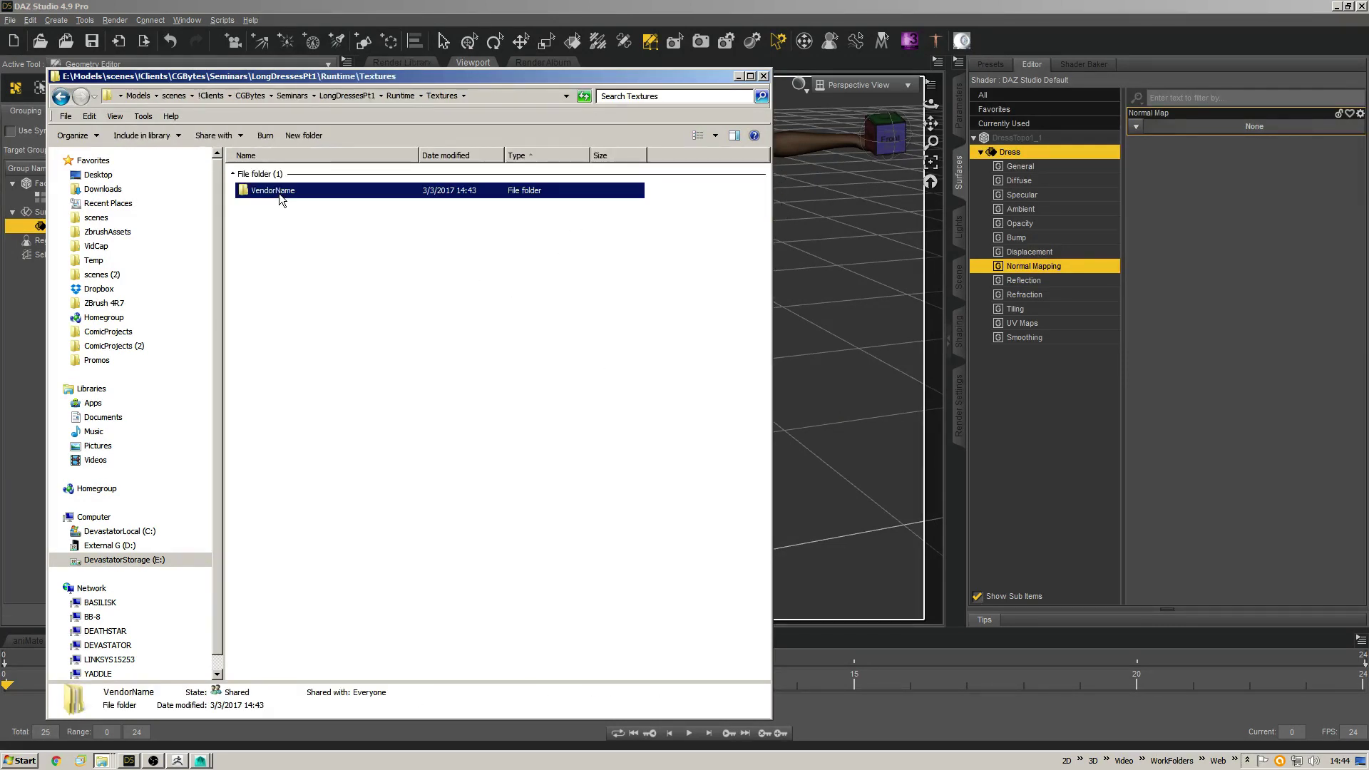
key(F2)
text(C)
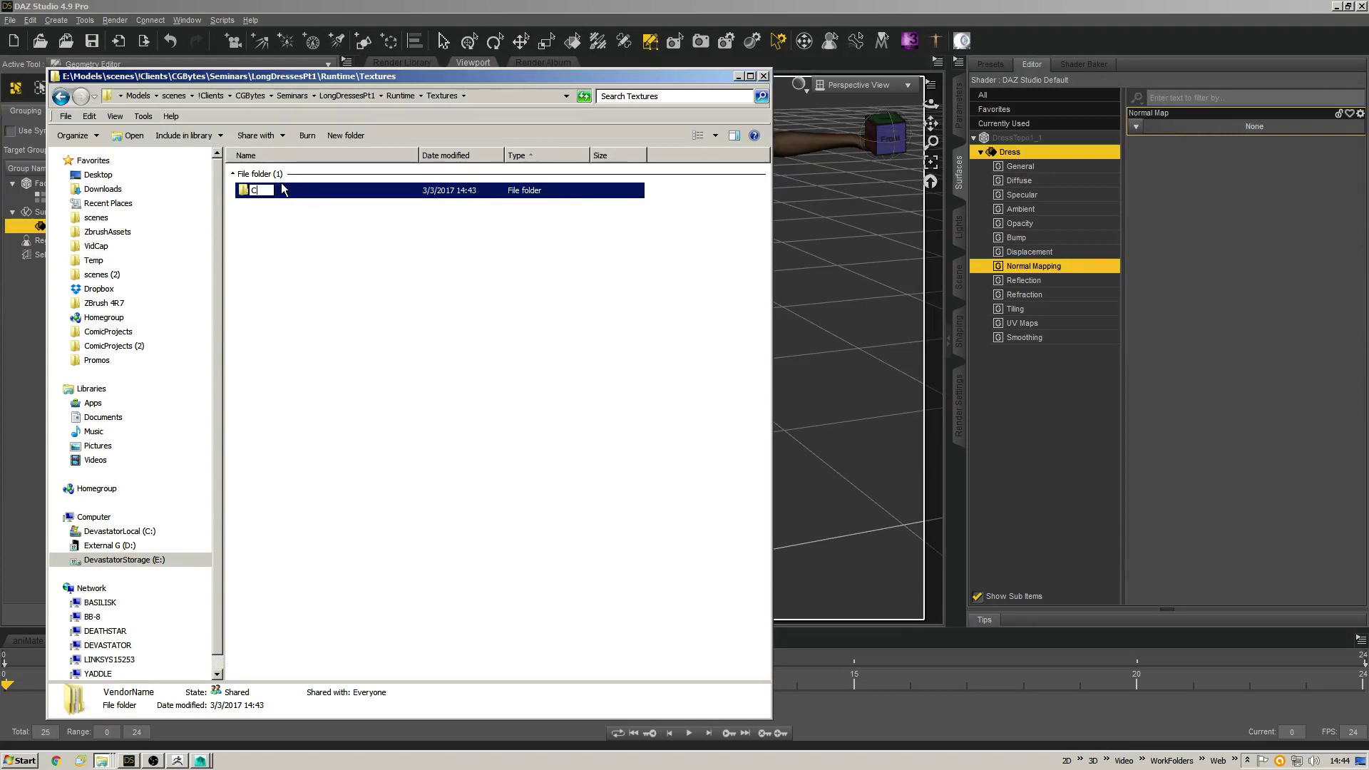
text(GBytes)
key(Return)
key(Return)
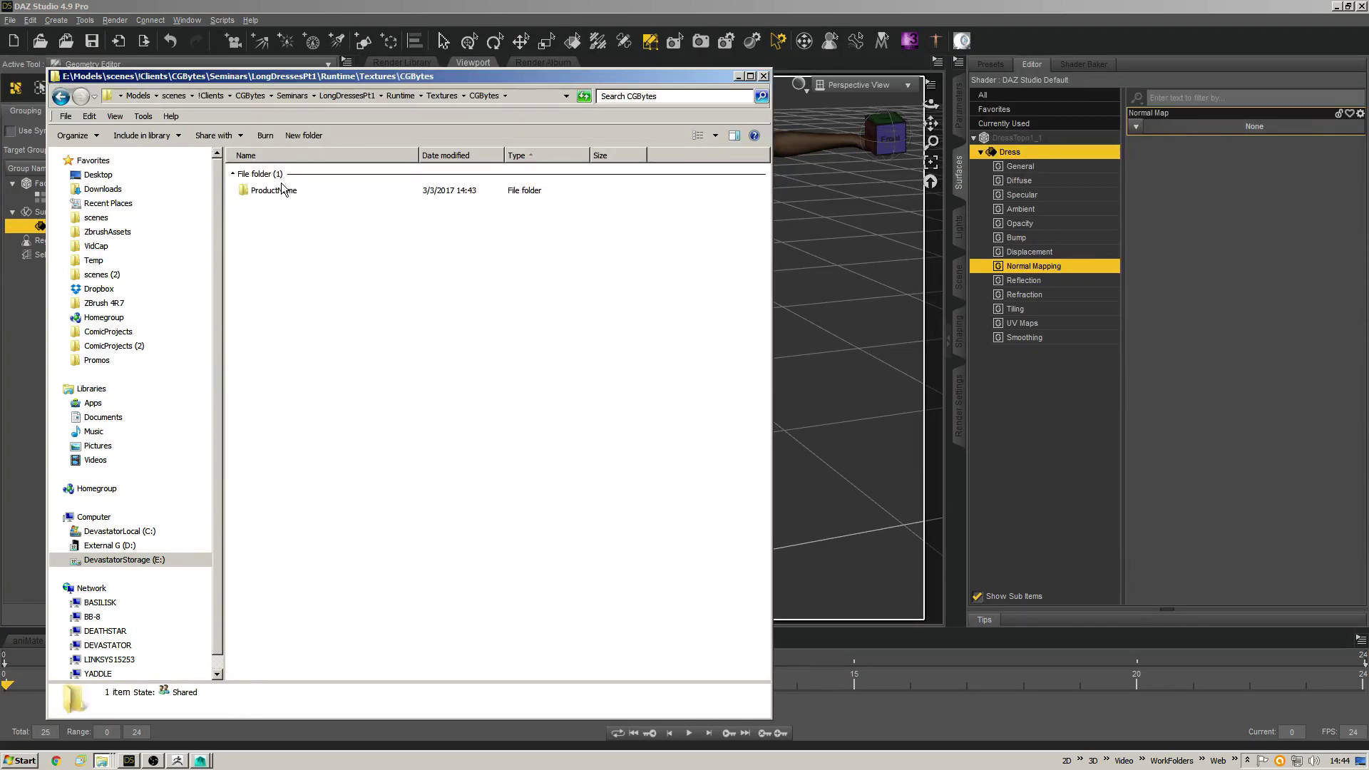
Rename the ProductName folder inside CGBytes as CGBLongDress and paste the two JPEG maps into it.
click(280, 190)
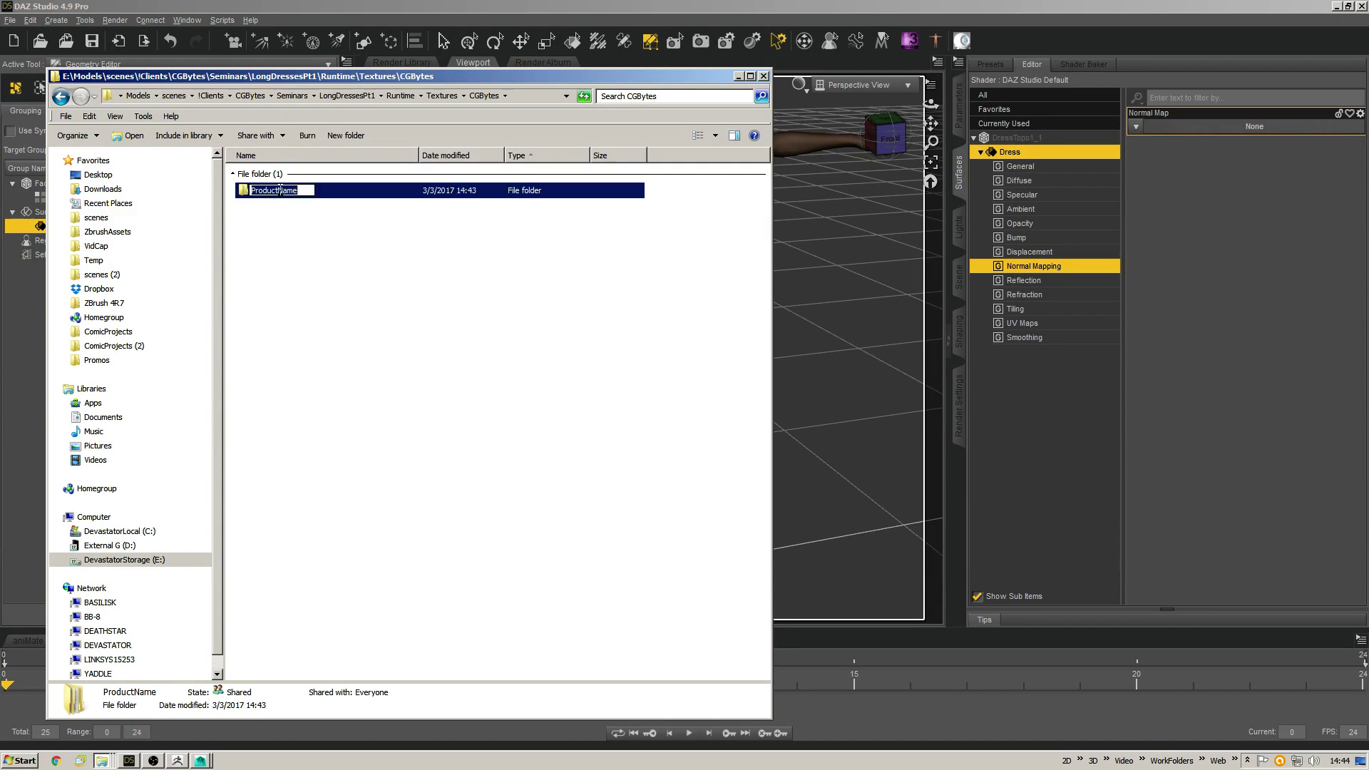
text(CGBLongDress)
key(Return)
key(Return)
key(ctrl+v)
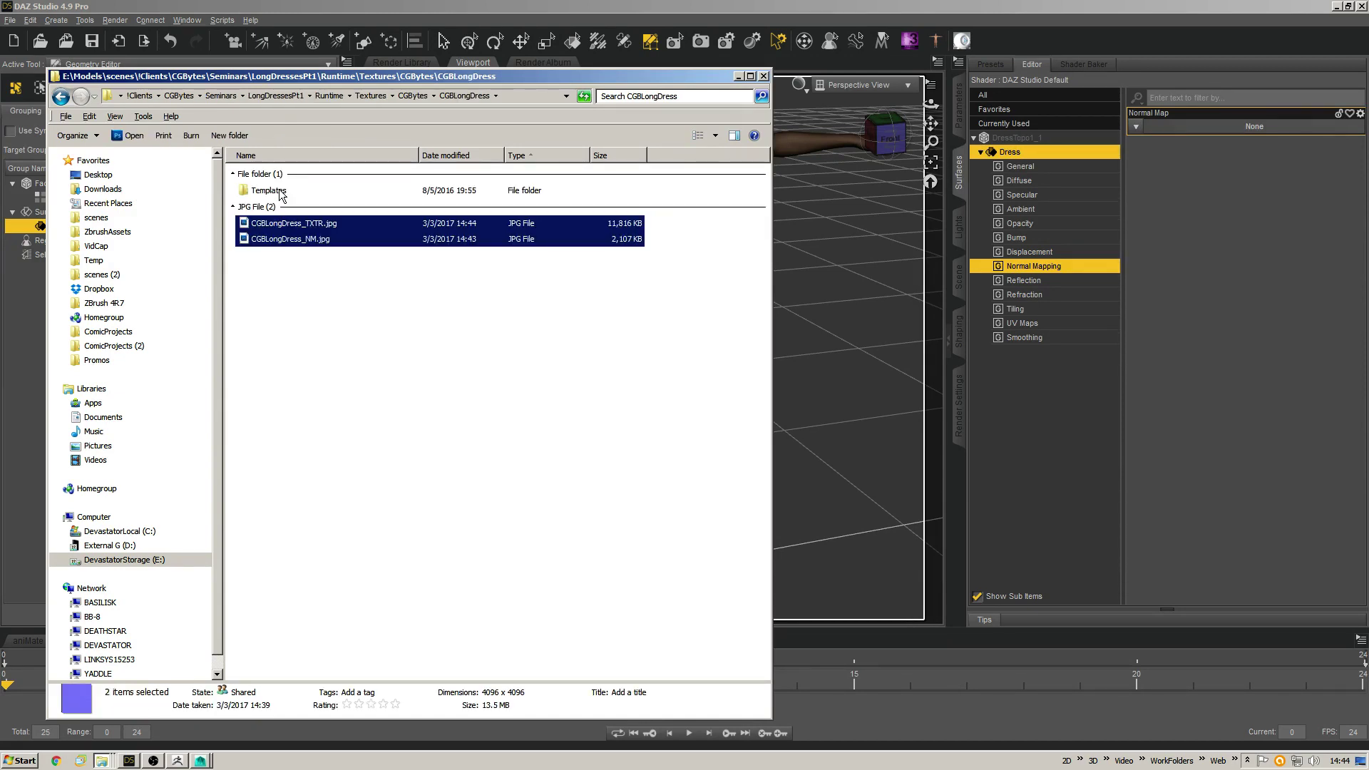
Delete the Templates folder from the CGBLongDress texture folder.
click(280, 191)
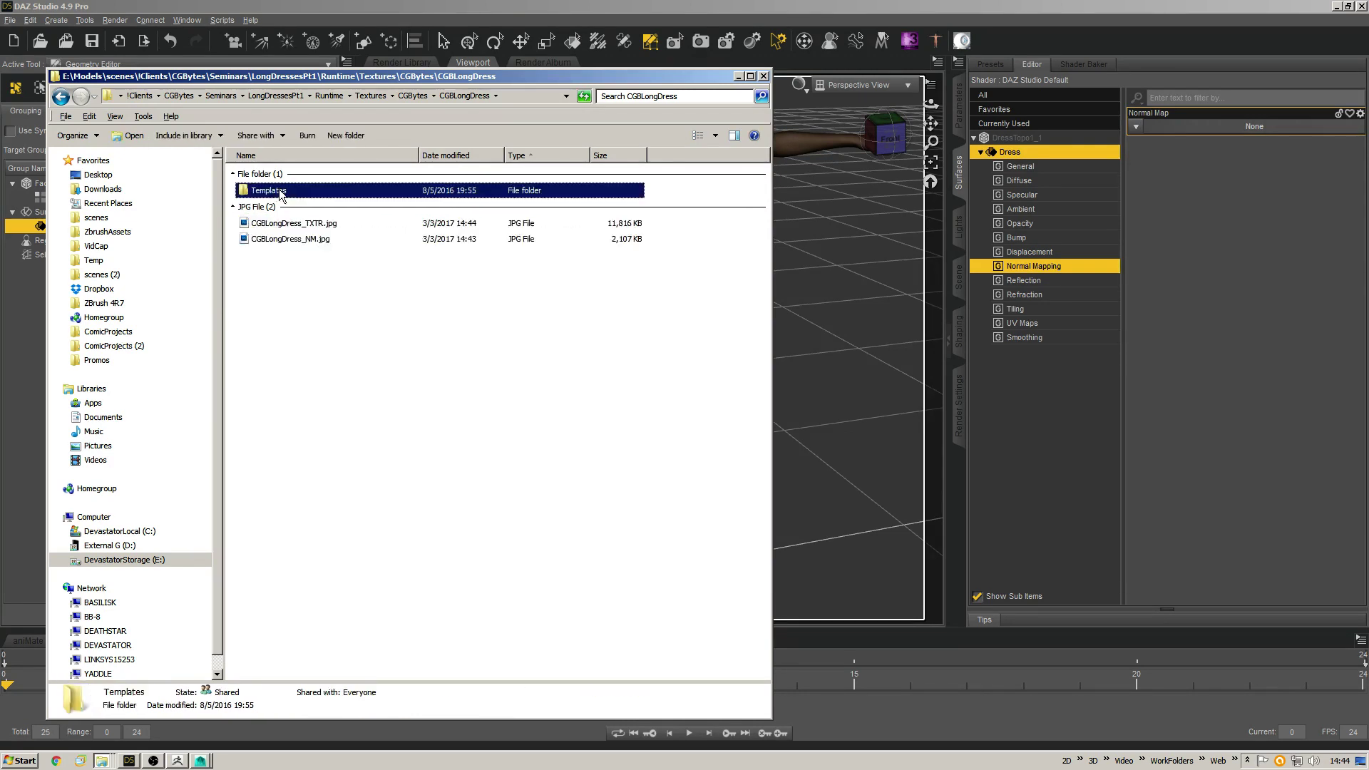
key(Delete)
key(Return)
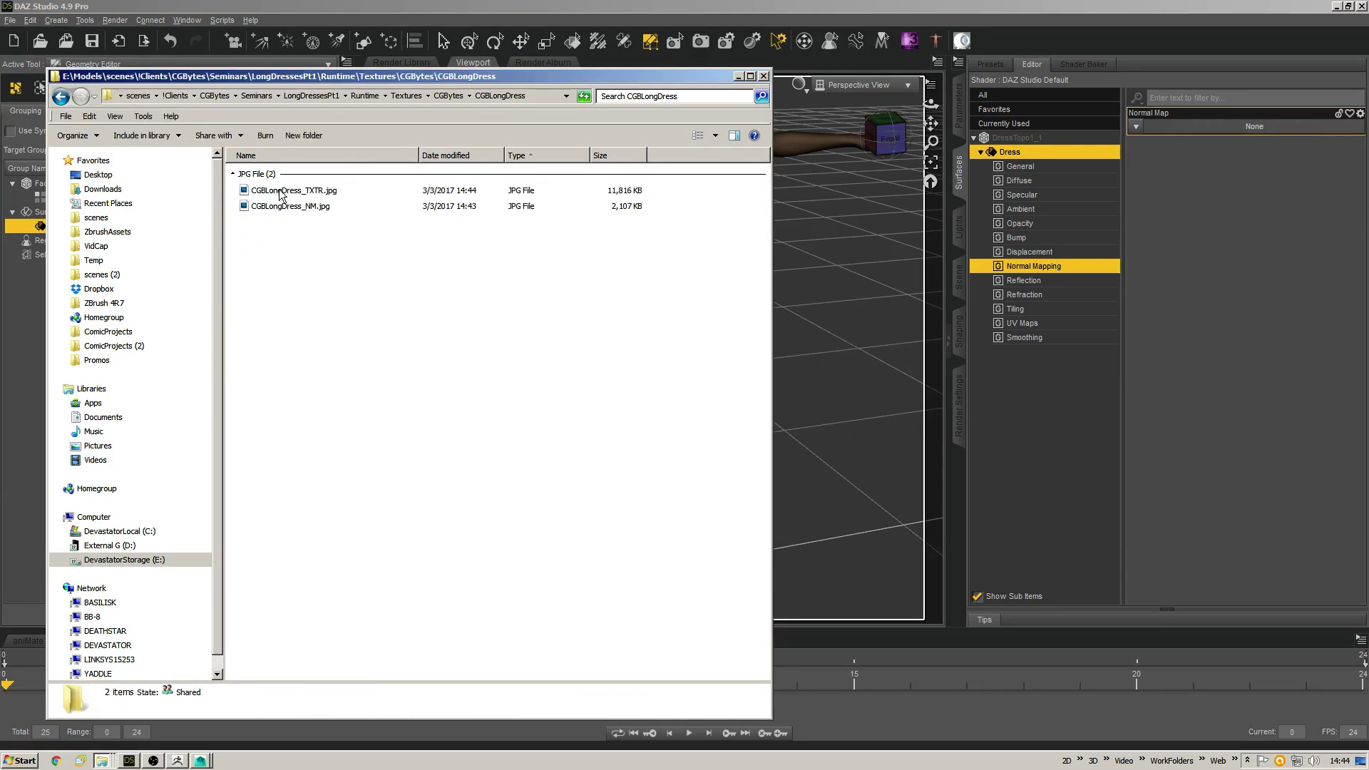
Return to the LongDressesPt1 folder and delete its Figures folder.
key(BackSpace)
key(BackSpace)
key(BackSpace)
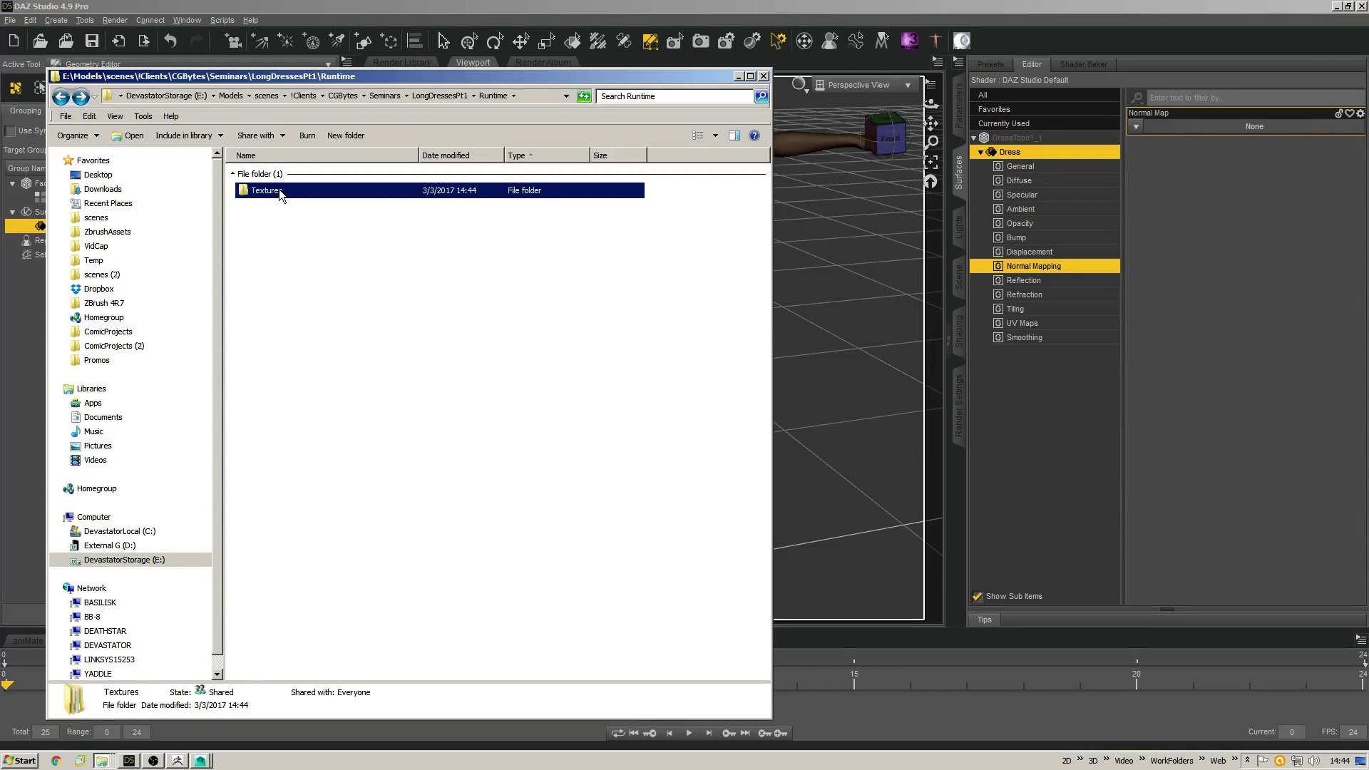
key(BackSpace)
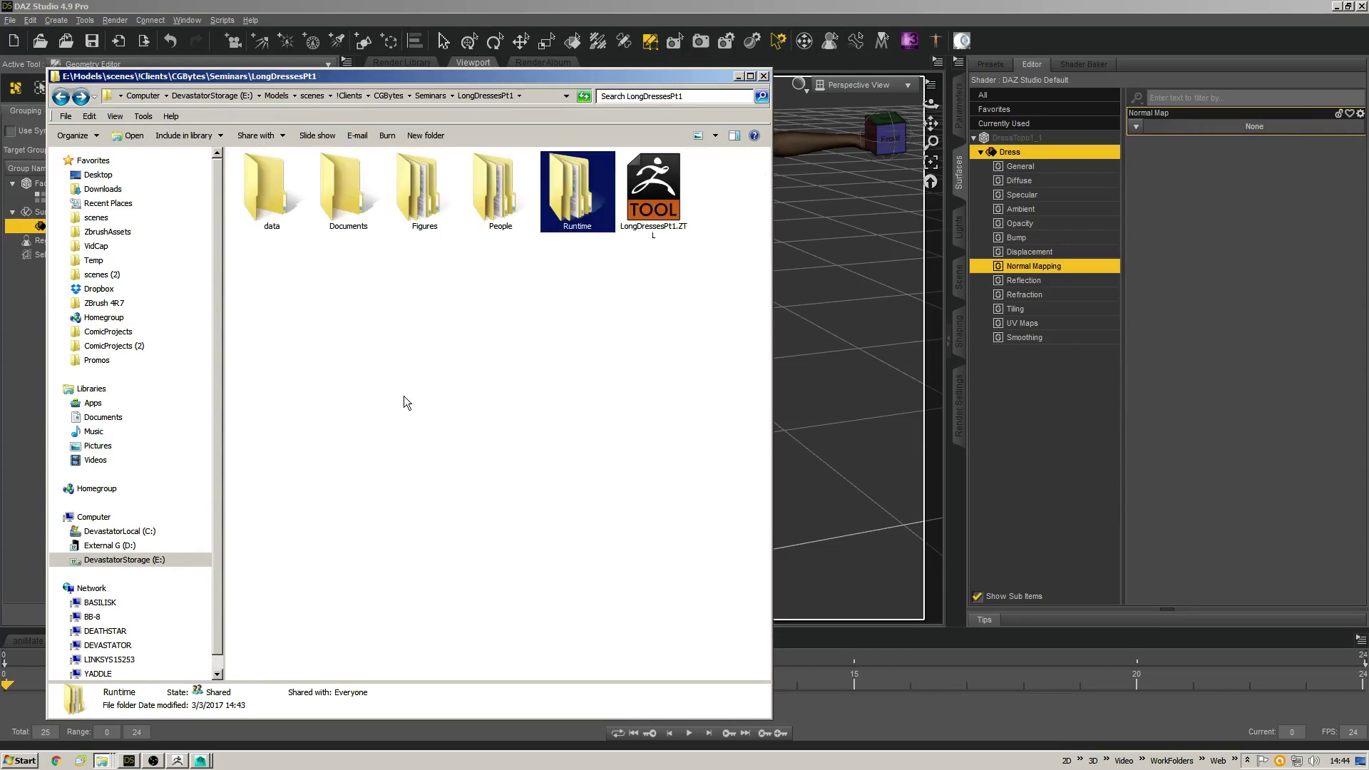
click(306, 274)
click(430, 211)
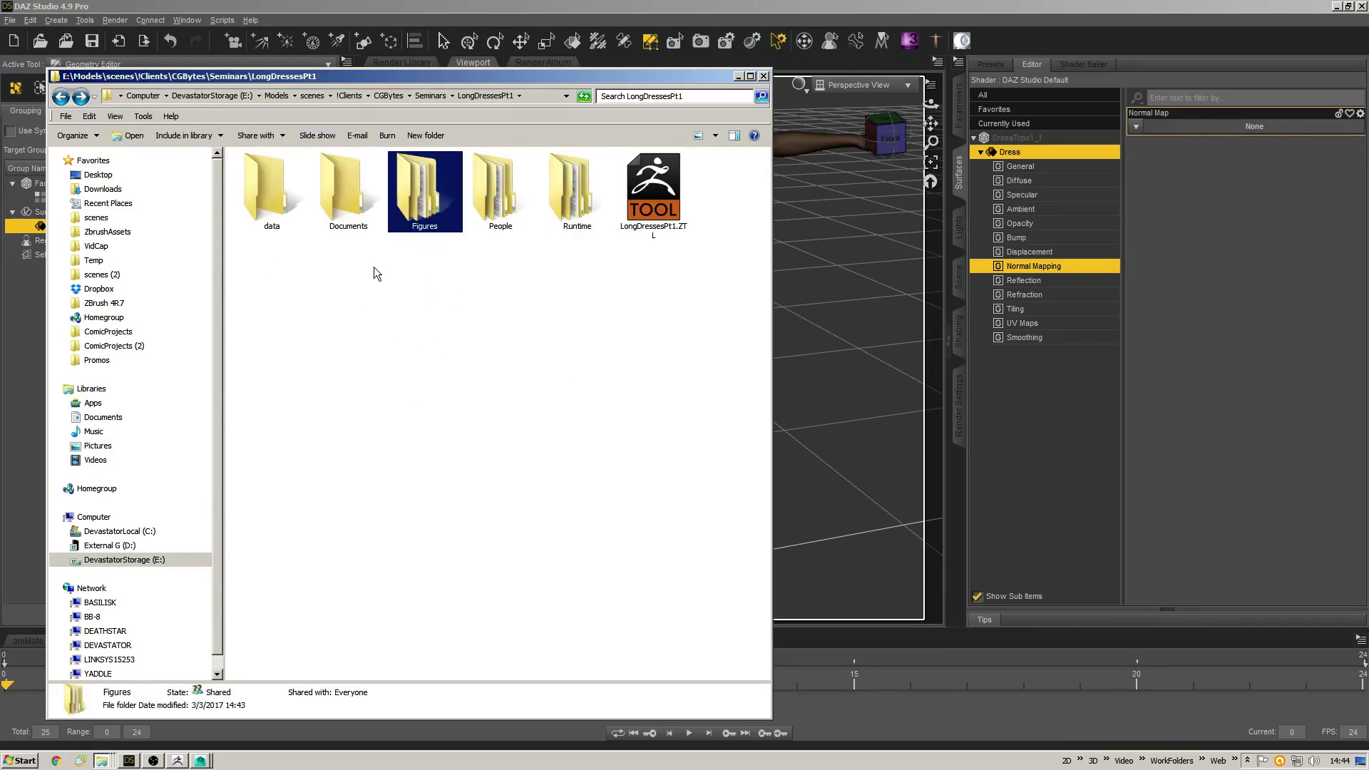
key(shift+Delete)
key(Return)
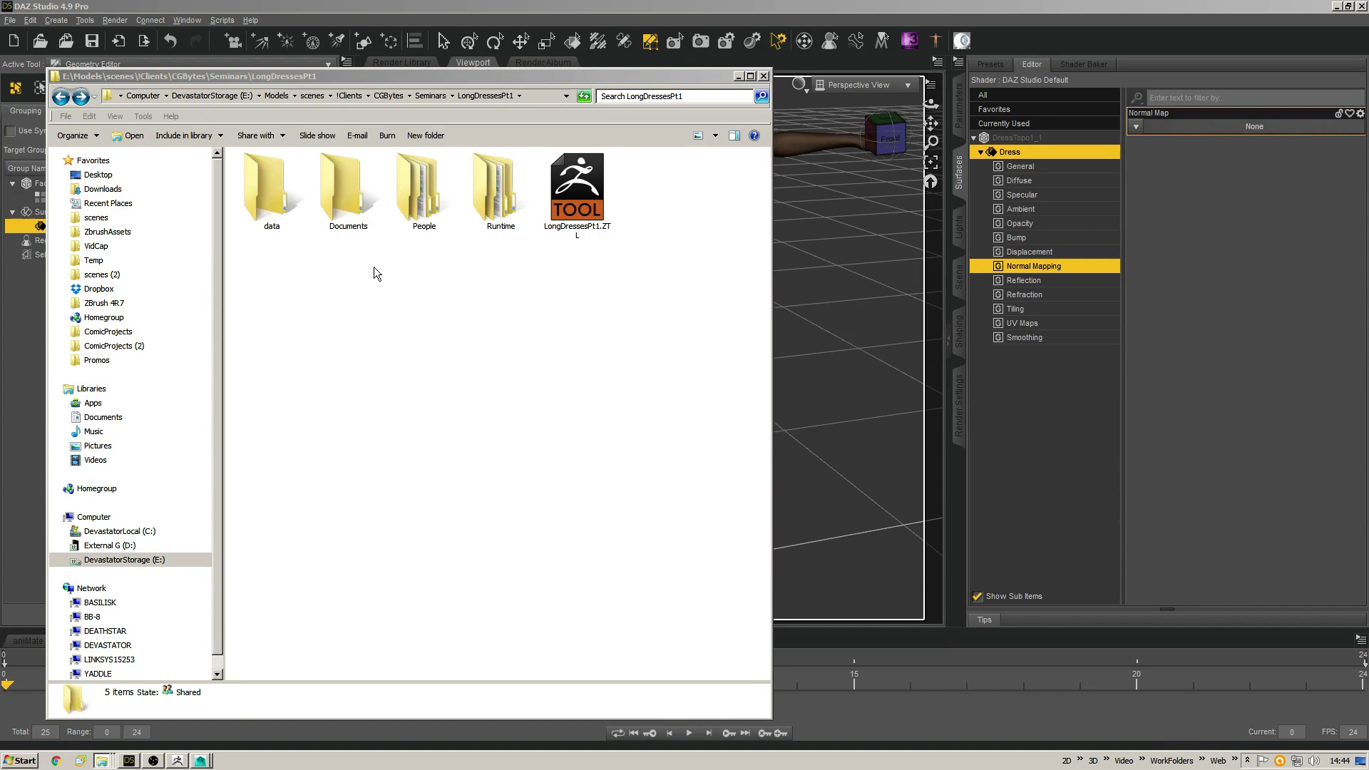
Check the subfolders of People/Genesis 3 Female and return to the LongDressesPt1 folder.
double_click(398, 205)
double_click(285, 190)
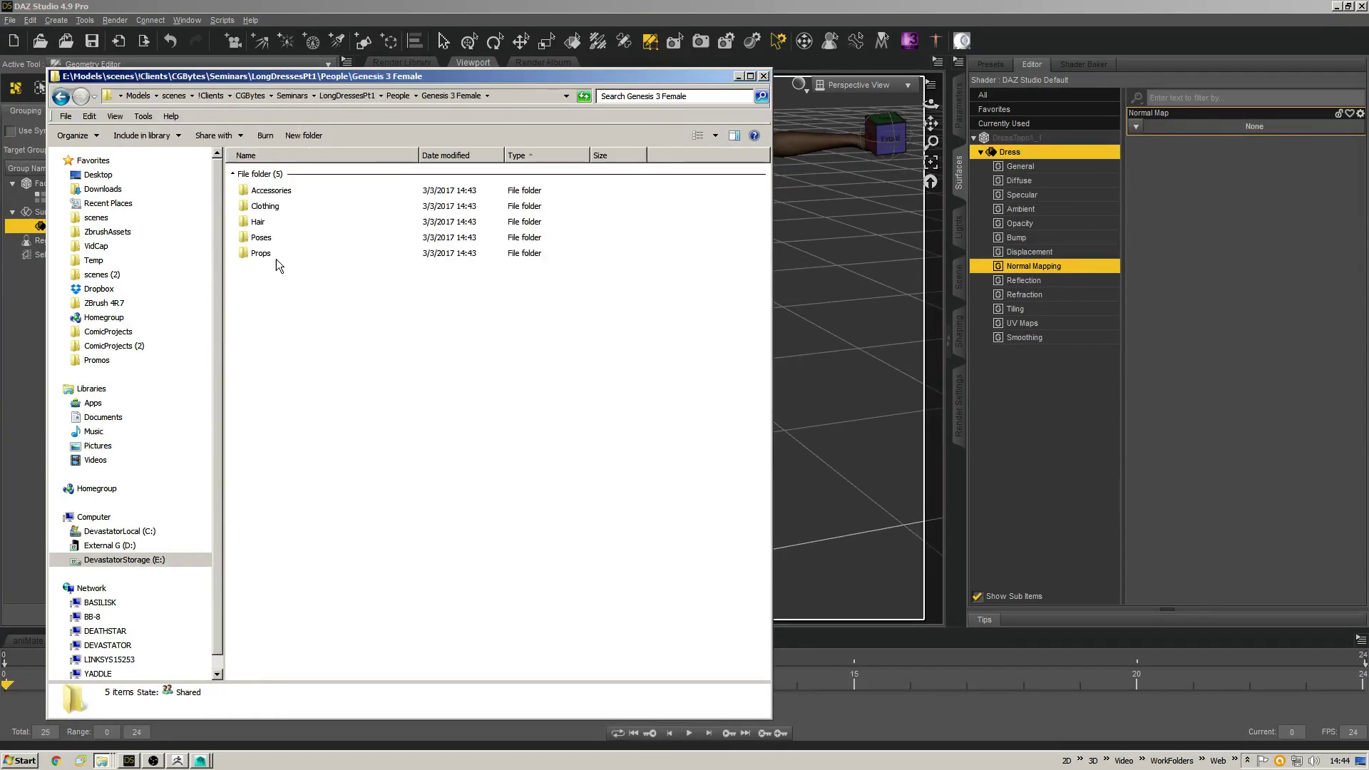
click(398, 96)
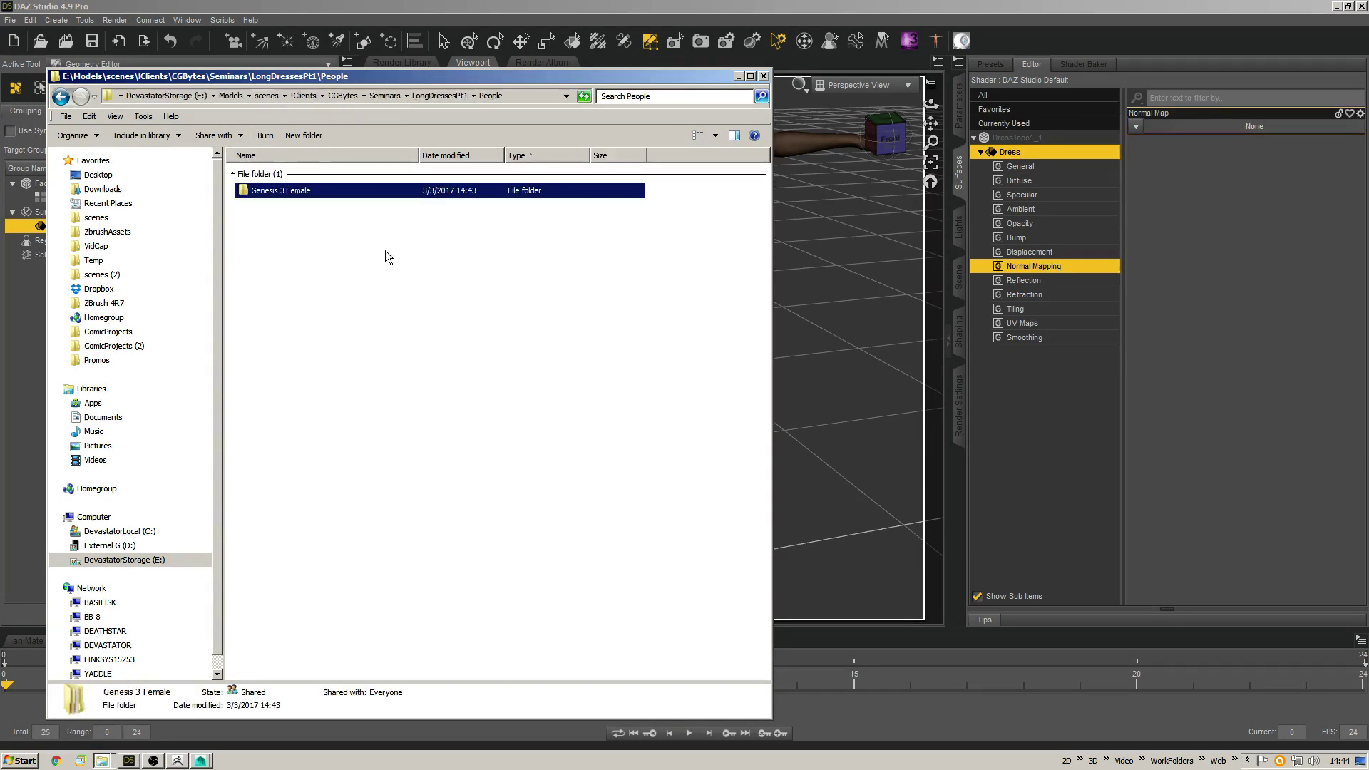
click(439, 96)
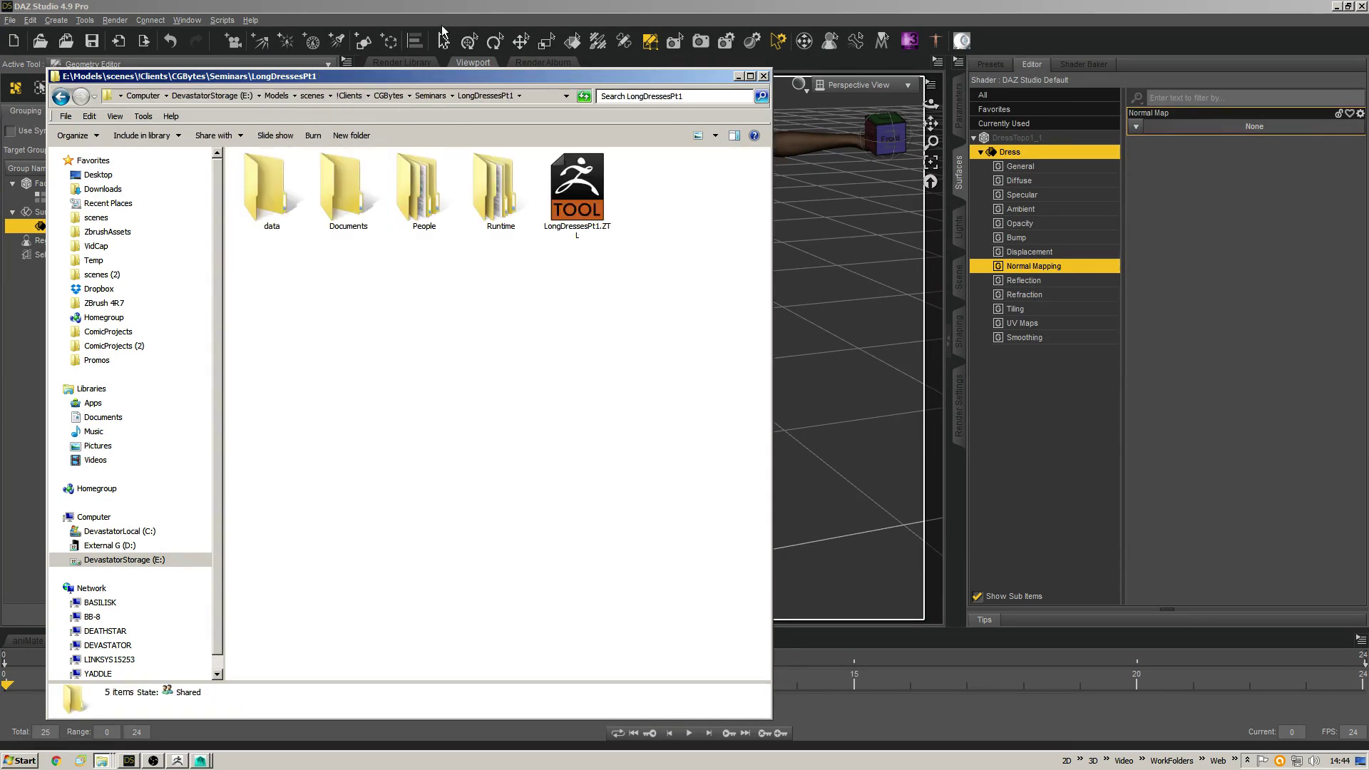
Switch to DAZ Studio and add the Seminars/LongDressesPt1 folder as a DAZ Studio Formats content directory.
click(656, 102)
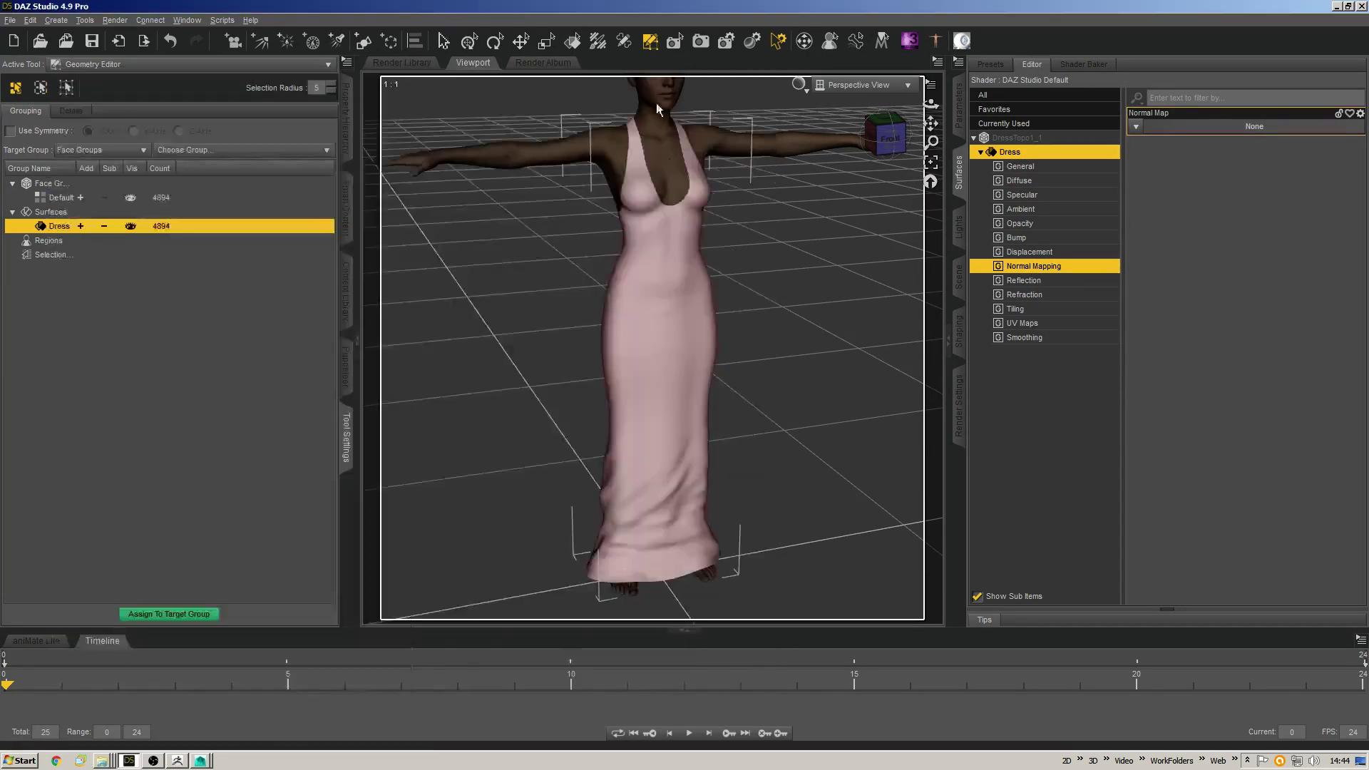
click(346, 293)
double_click(45, 107)
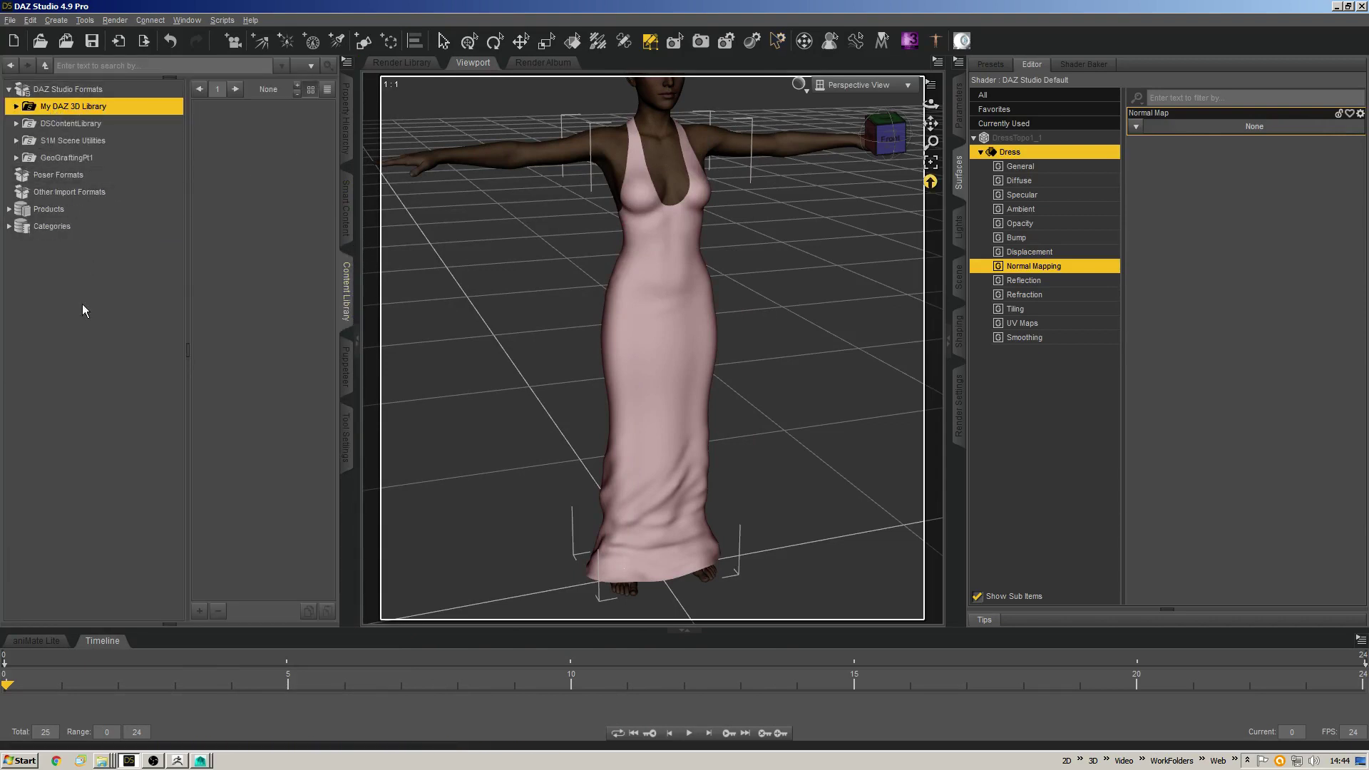
right_click(100, 90)
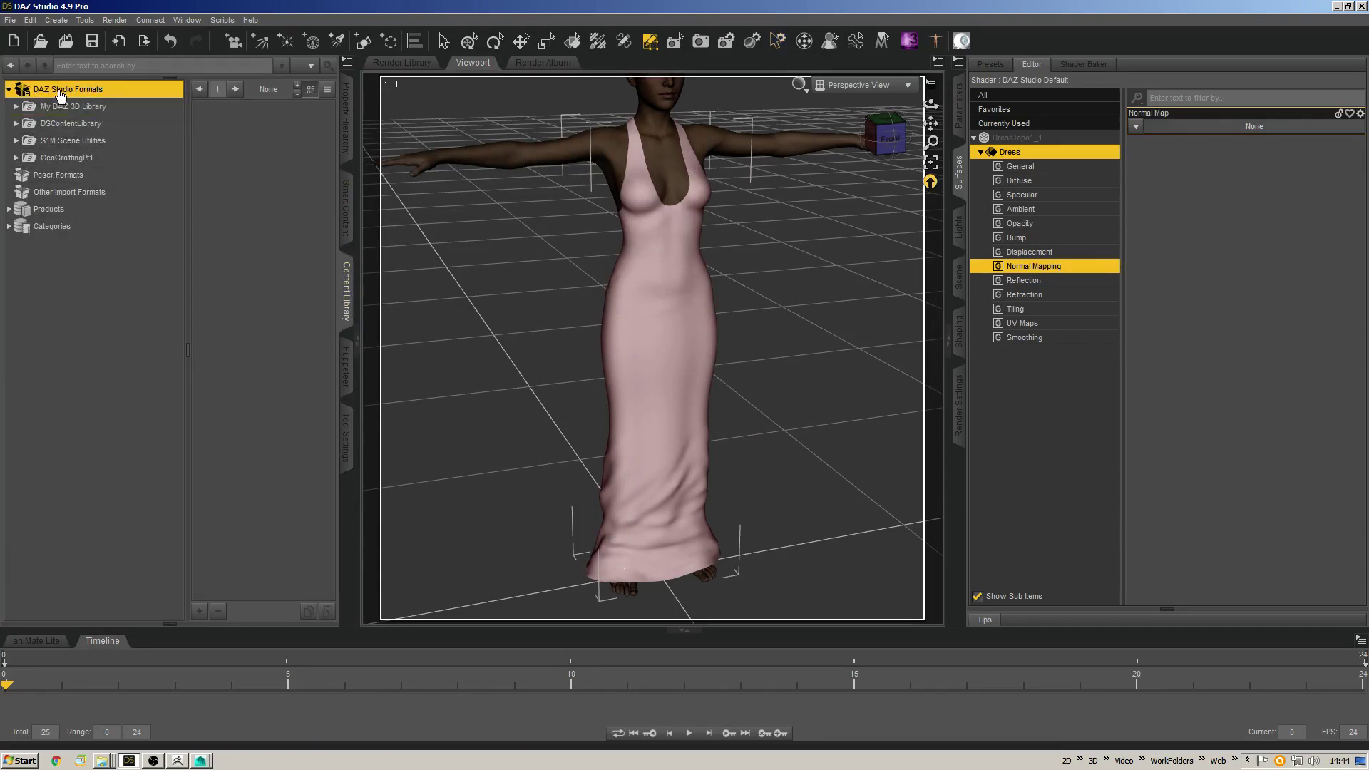
click(113, 104)
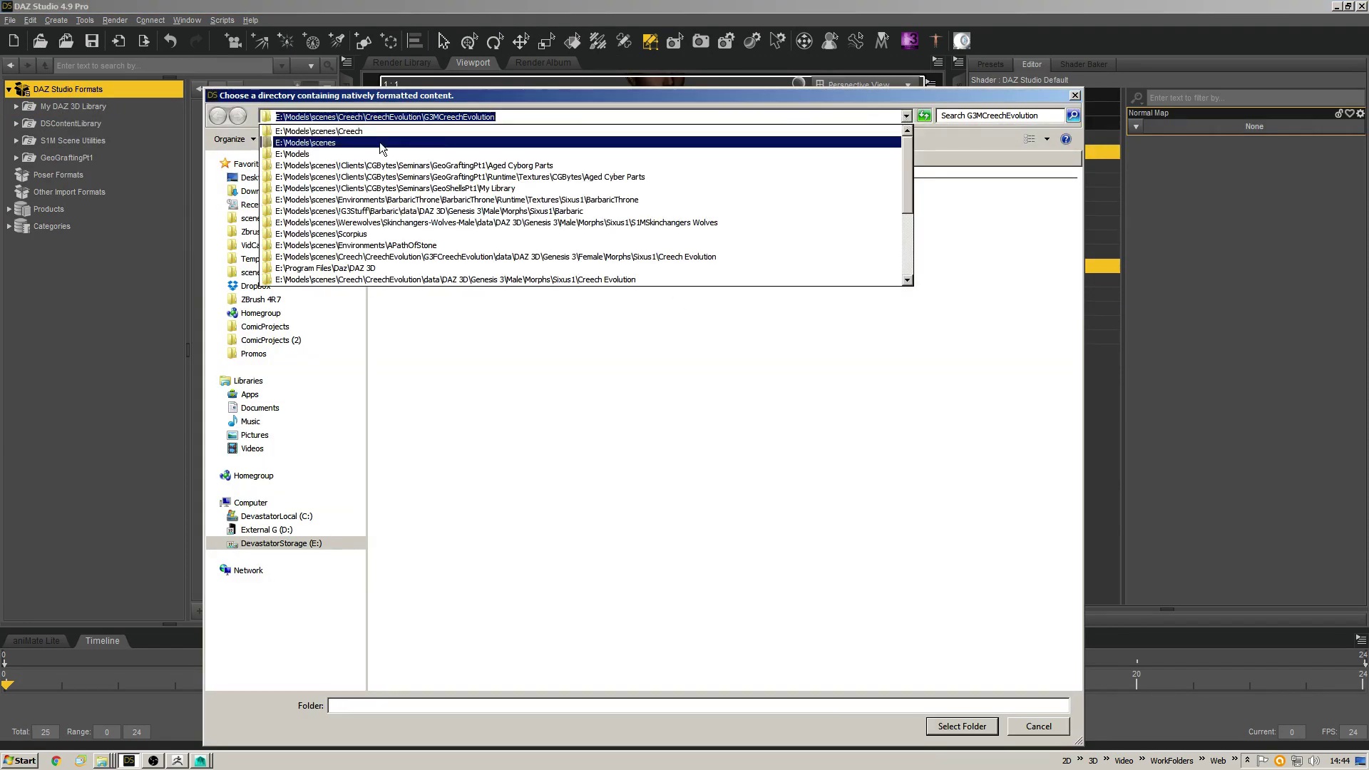
click(395, 189)
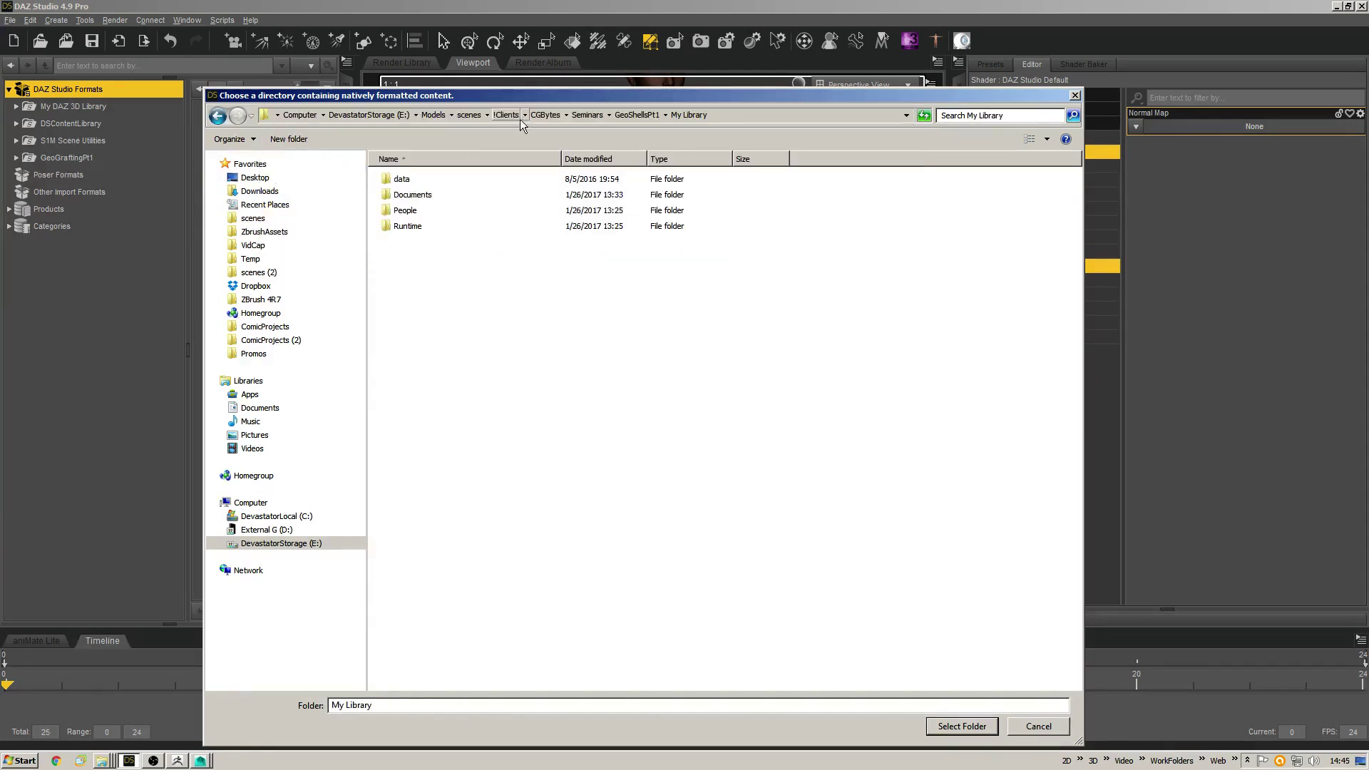
click(576, 115)
click(422, 320)
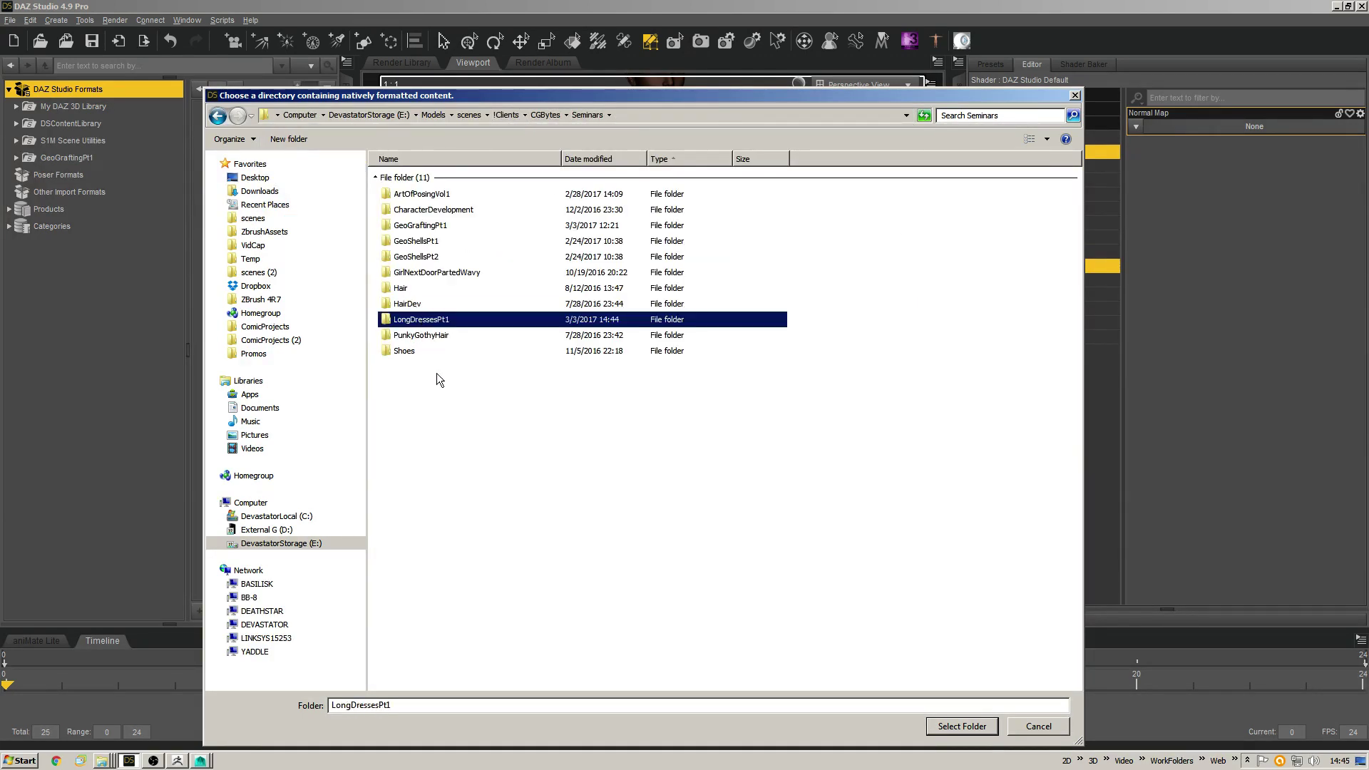
click(962, 726)
Delete the Accessories folder from LongDressesPt1/People/Genesis 3 Female in the content library.
double_click(131, 90)
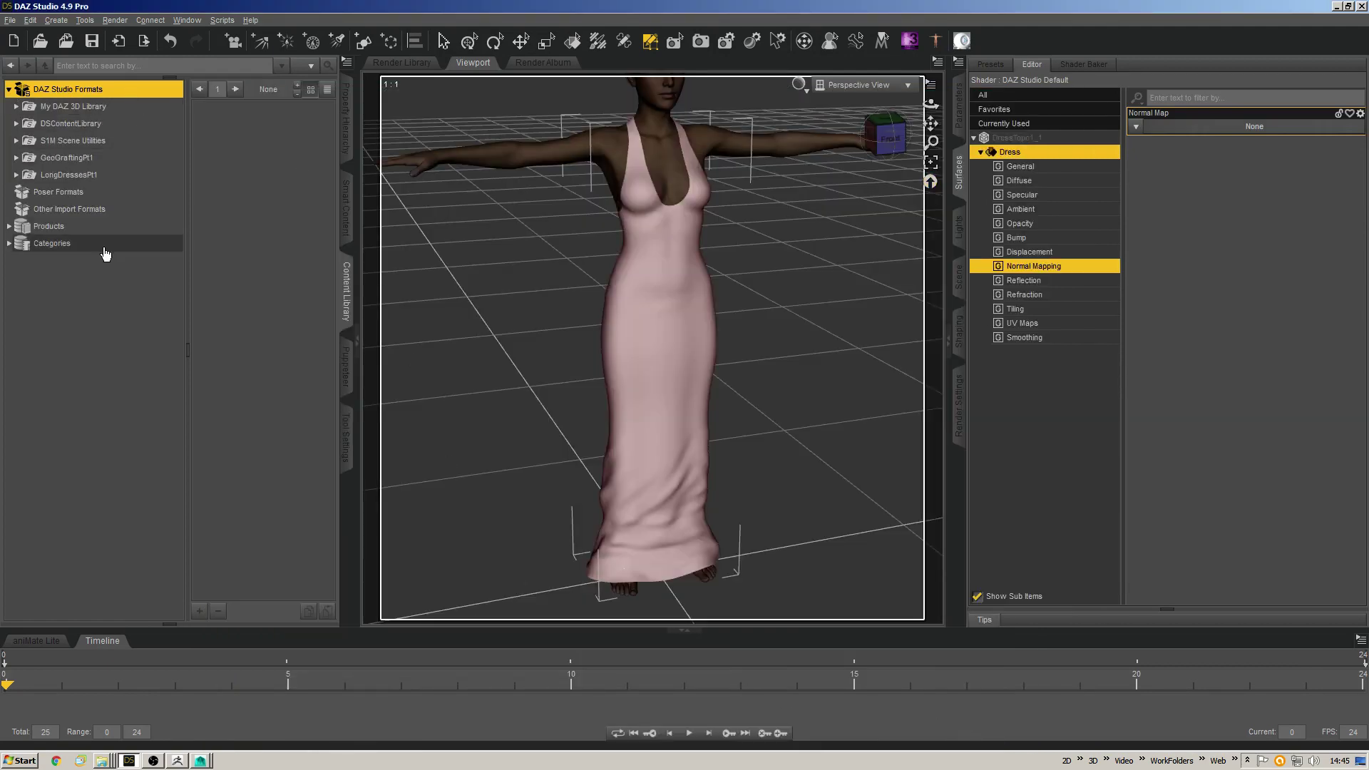
double_click(87, 178)
double_click(59, 209)
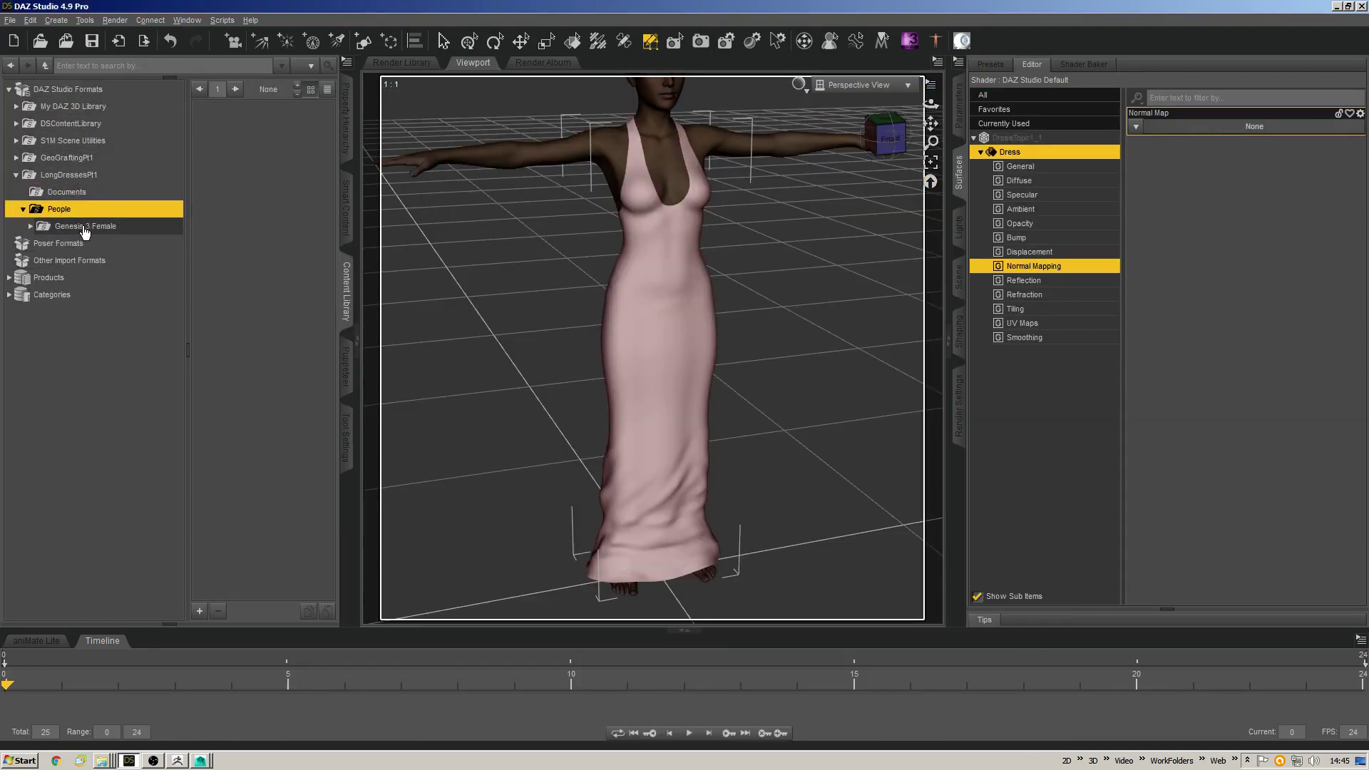
double_click(85, 226)
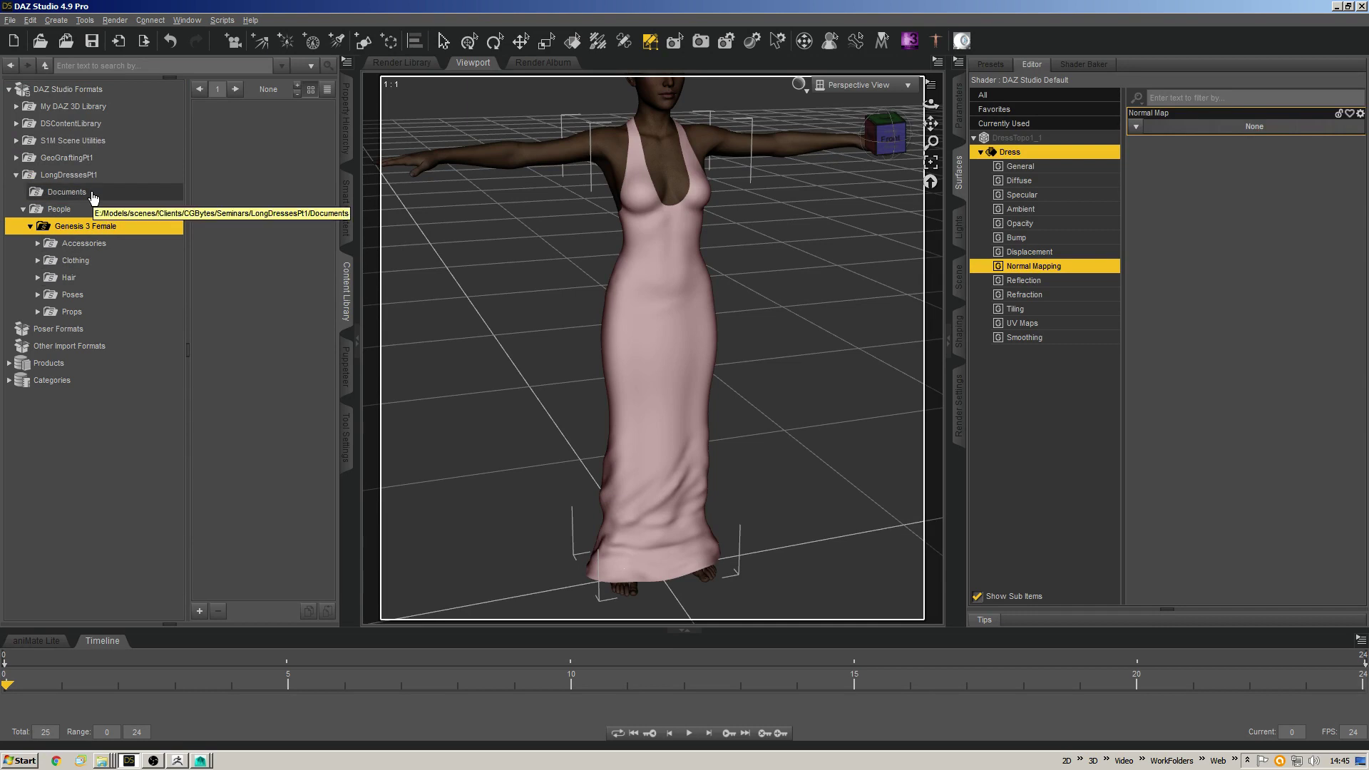
right_click(86, 244)
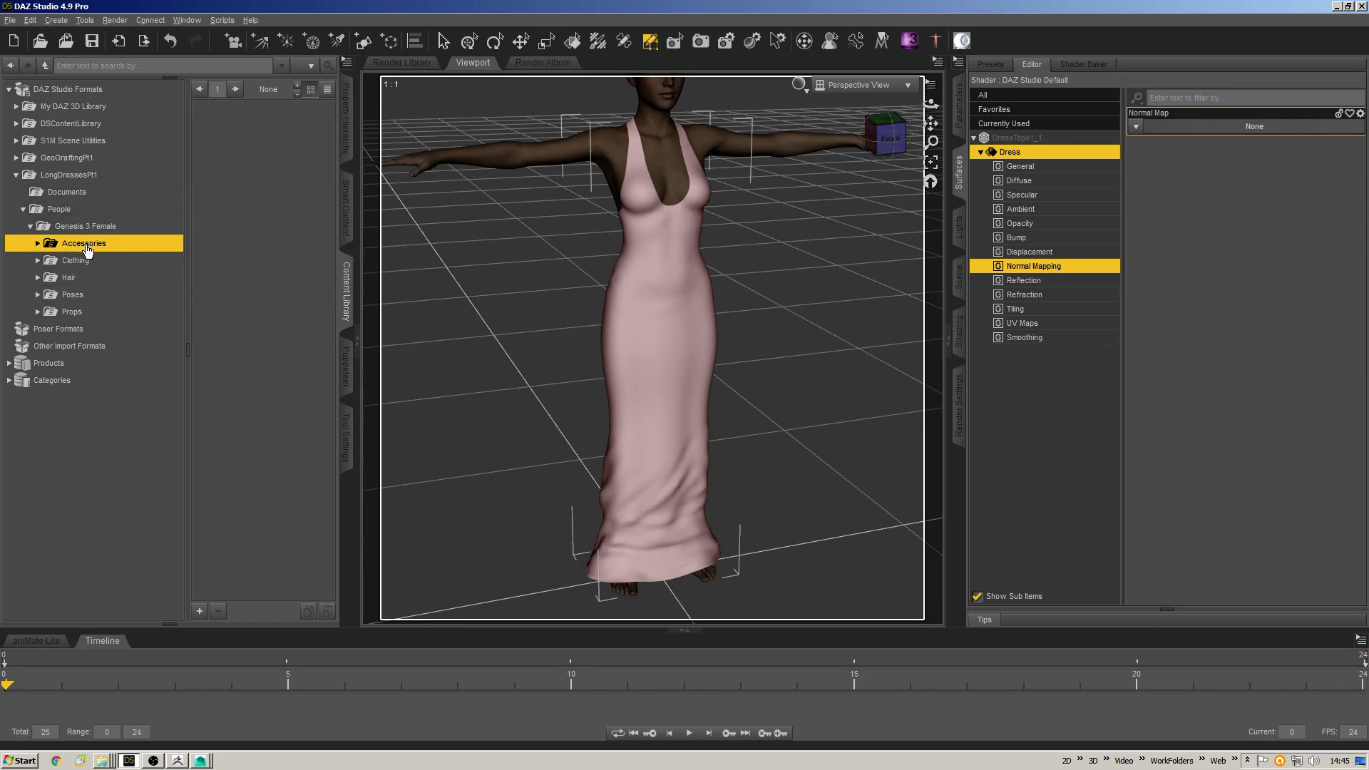
click(113, 284)
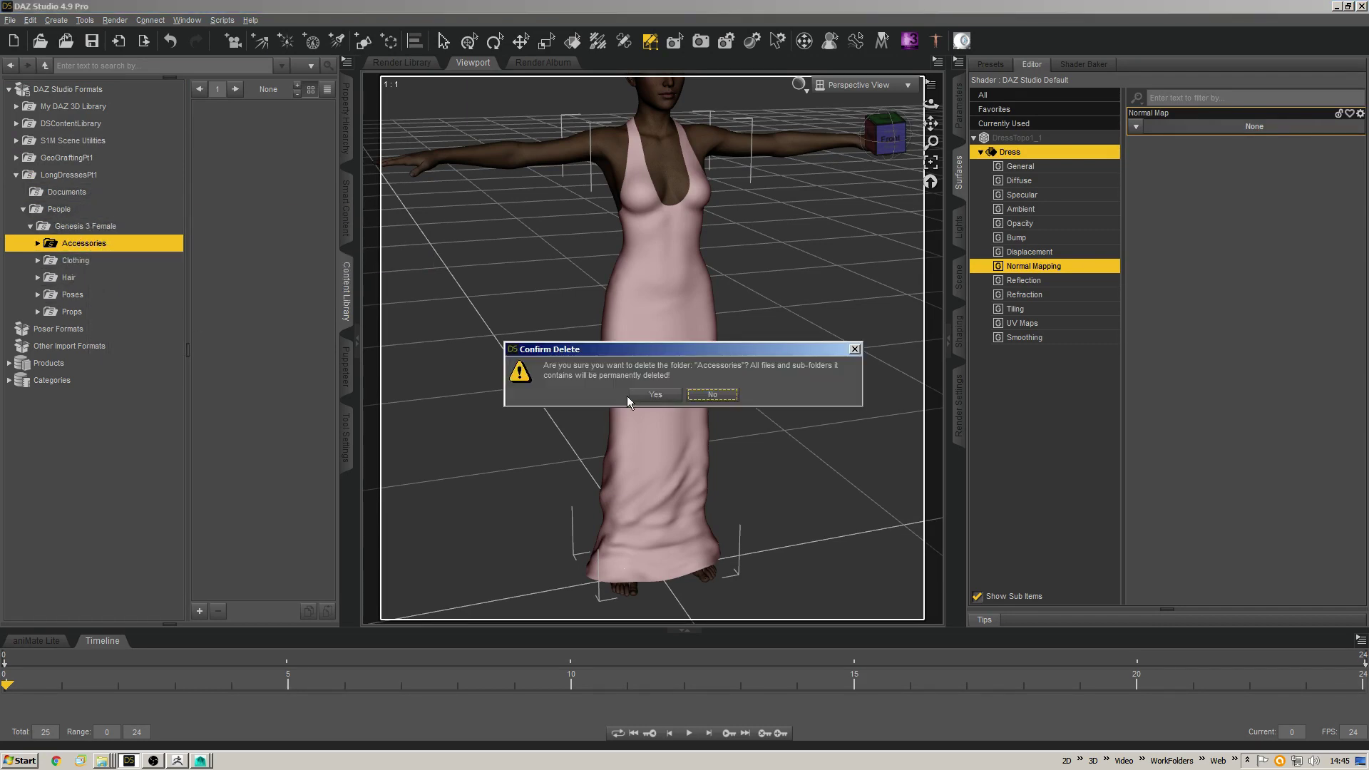
click(675, 394)
Delete the Hair, Poses and Props folders from LongDressesPt1/People/Genesis 3 Female in the content library.
right_click(73, 262)
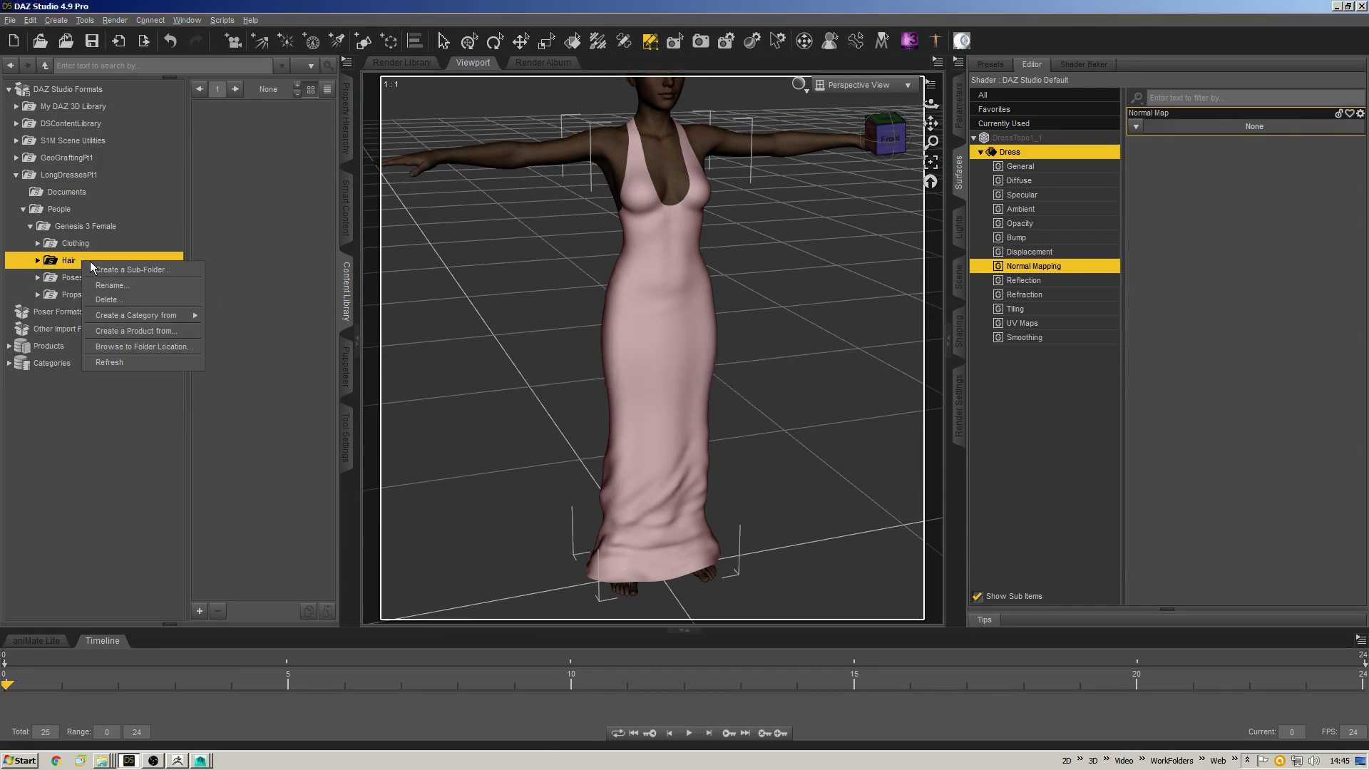
click(122, 301)
click(651, 398)
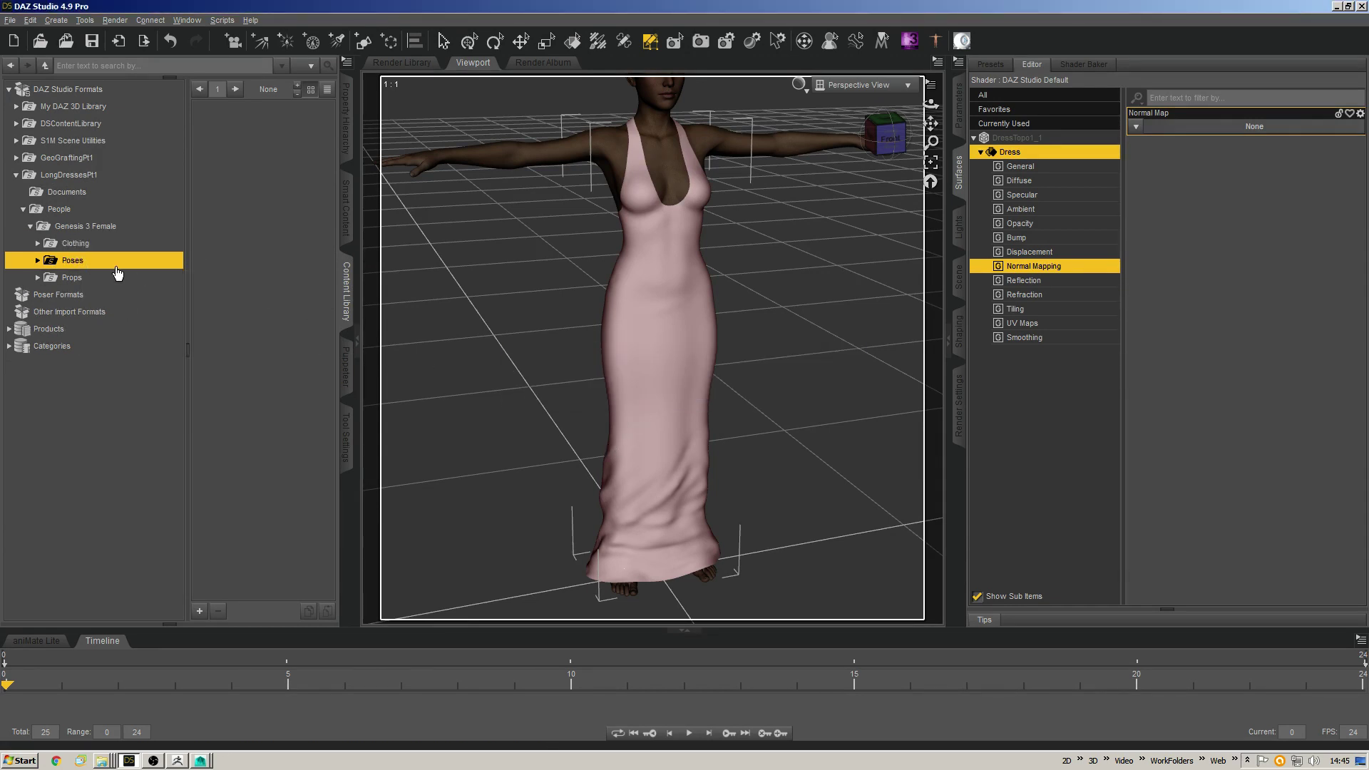
right_click(104, 263)
click(155, 300)
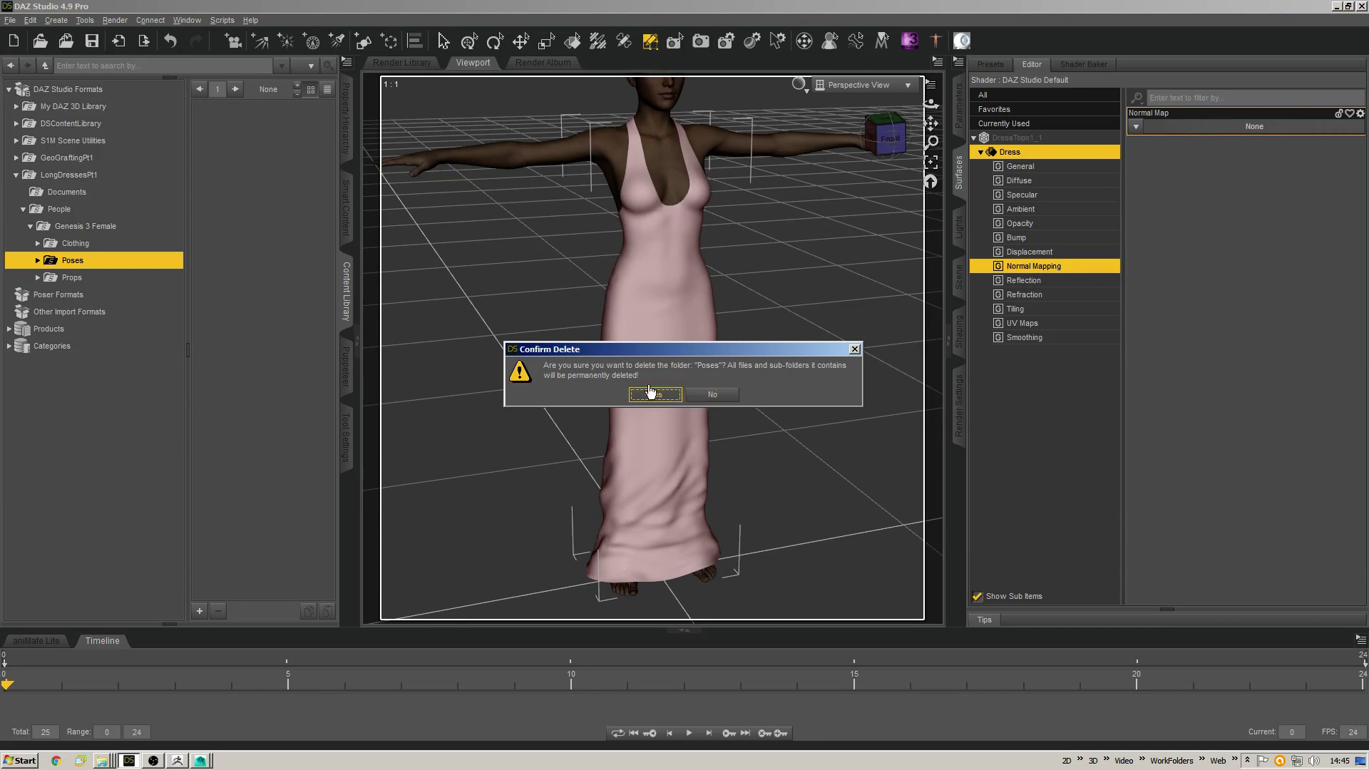
click(656, 395)
right_click(81, 263)
click(112, 302)
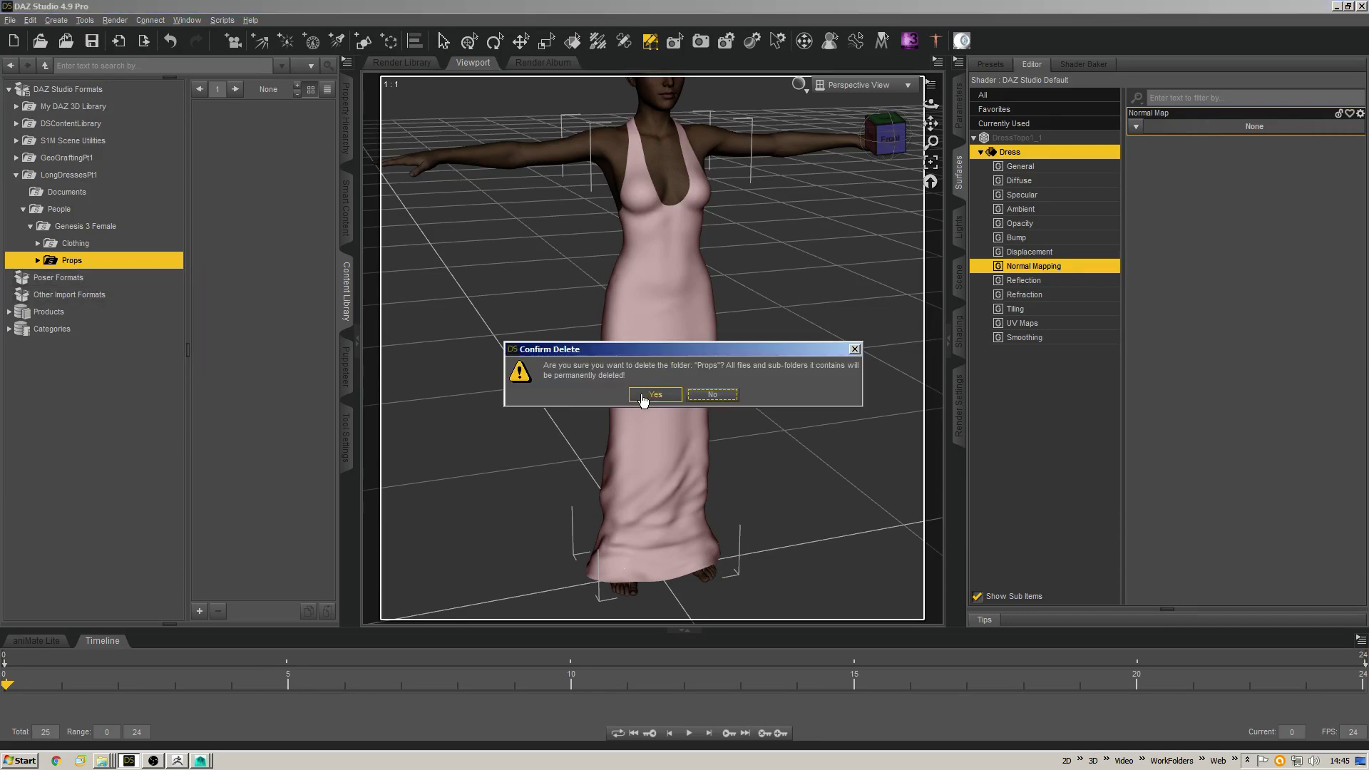
click(652, 394)
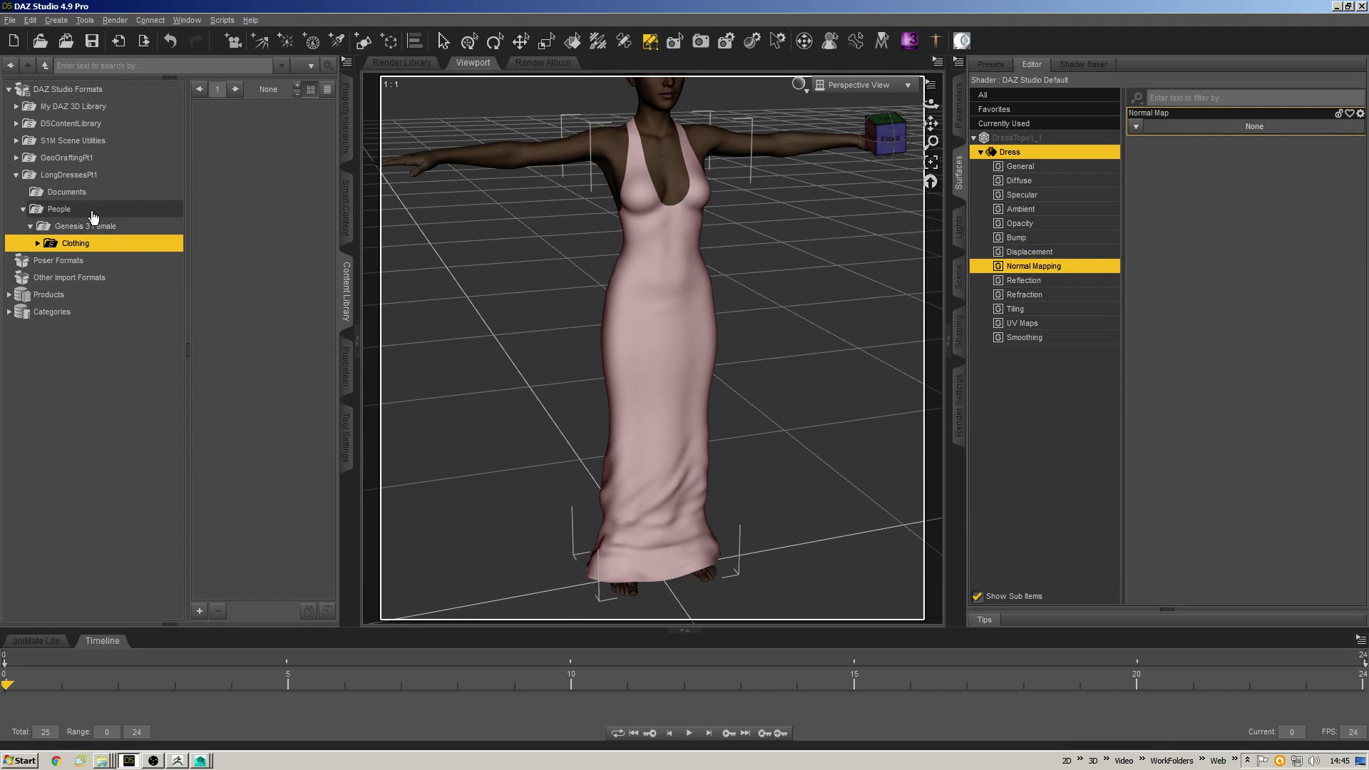
Rename the VendorName folder inside Genesis 3 Female/Clothing as CGBytes.
double_click(69, 247)
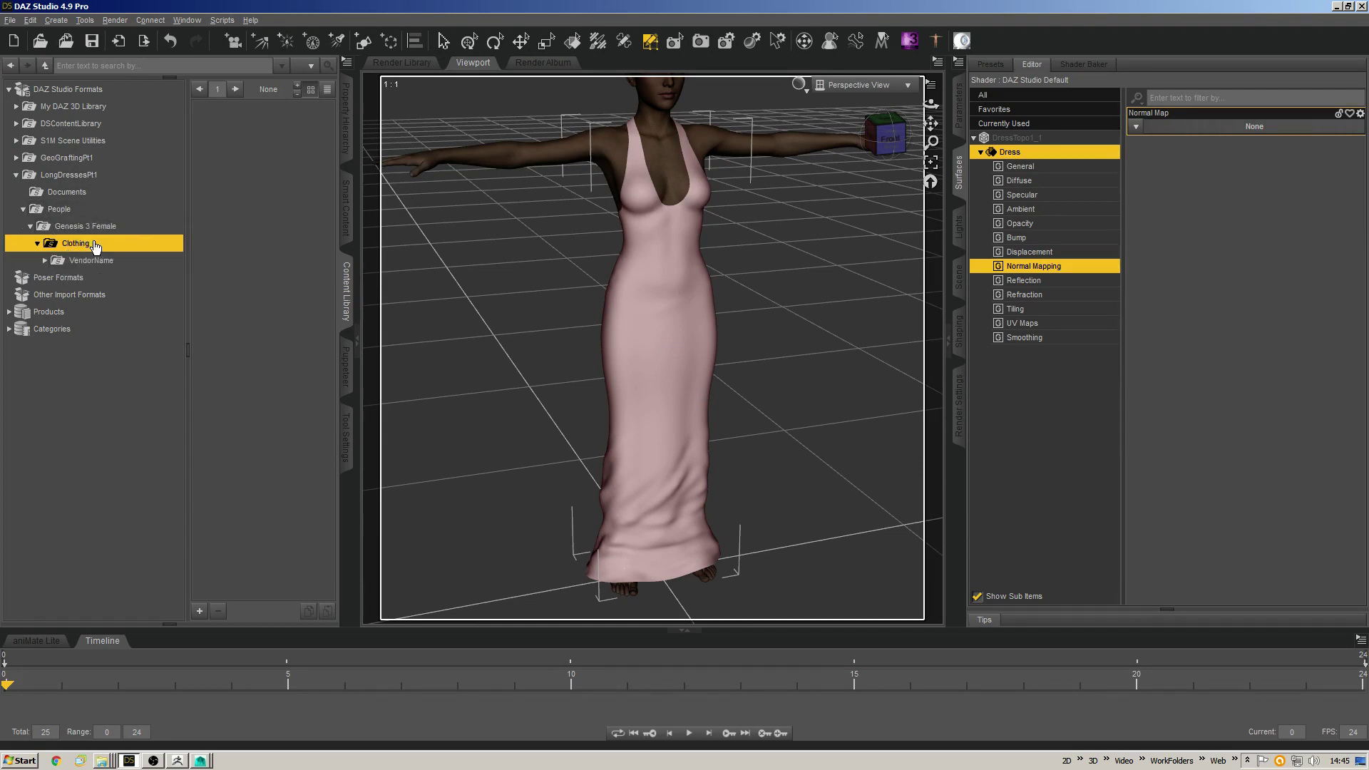
click(90, 260)
right_click(107, 261)
click(134, 288)
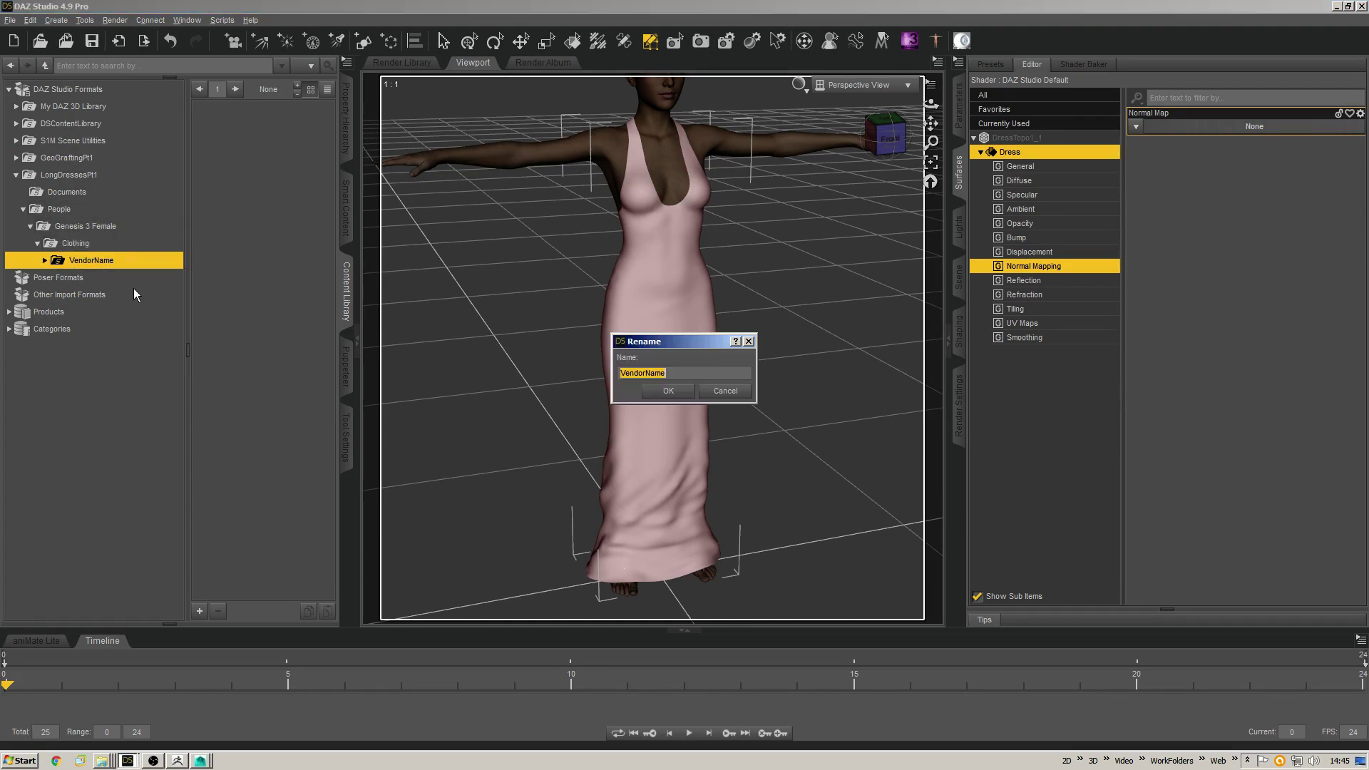
text(CGBytes)
key(Return)
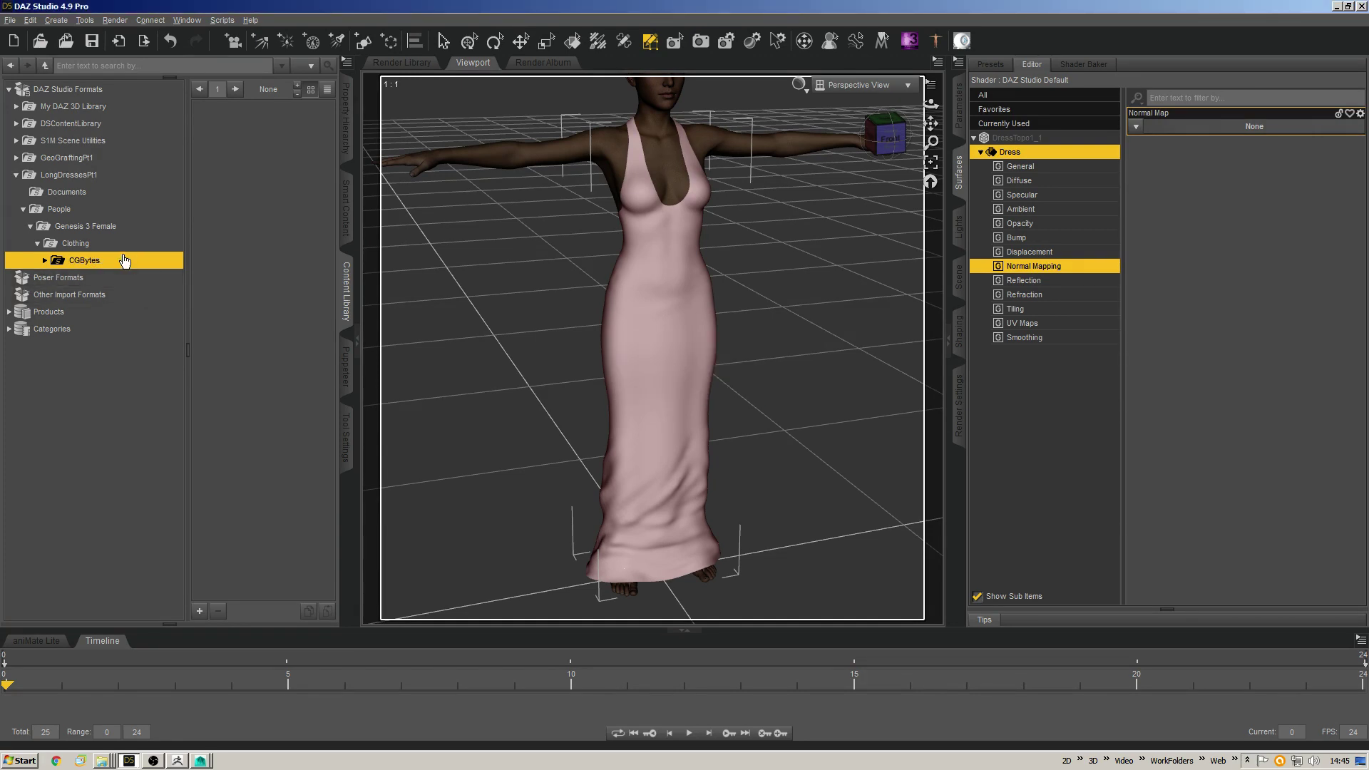
Rename the ProductName folder inside Clothing/CGBytes as CGBLongDress.
double_click(122, 260)
click(103, 277)
right_click(103, 278)
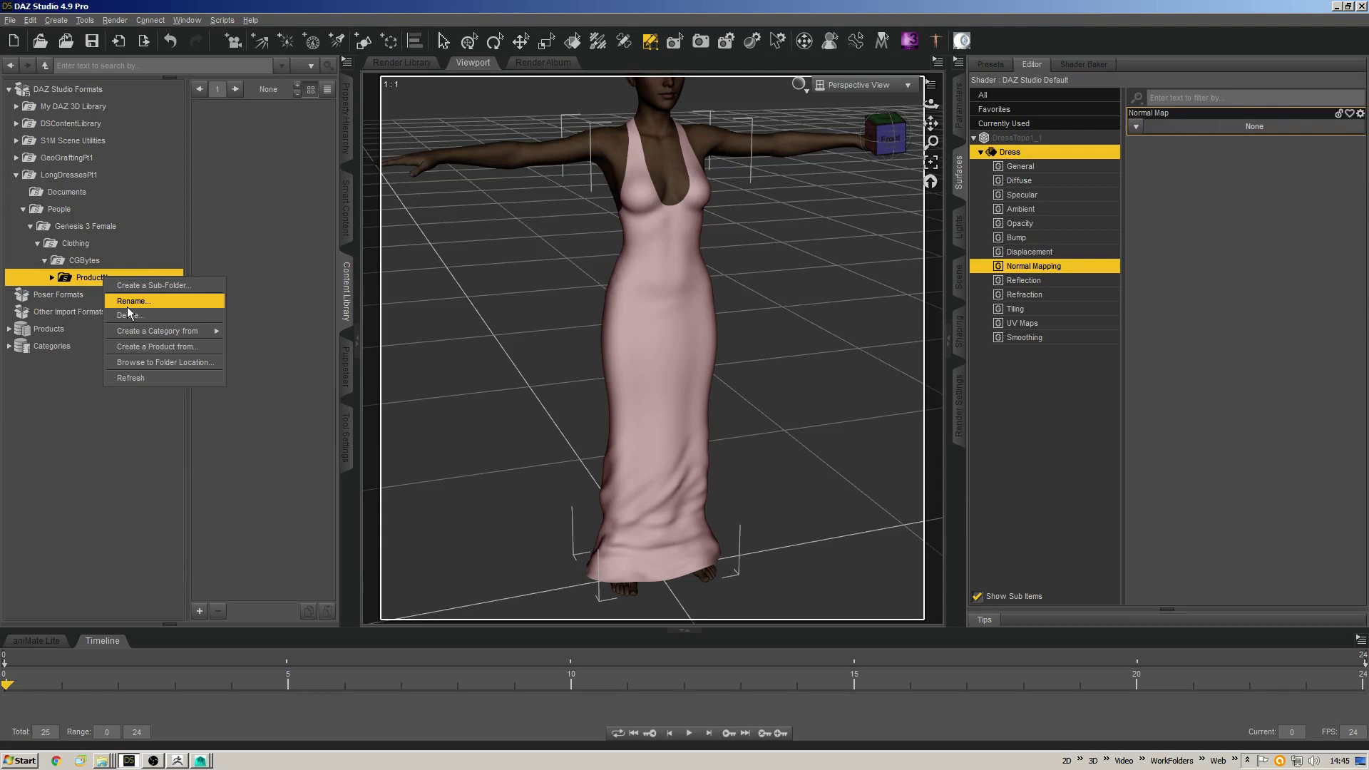
click(127, 305)
text(CGB)
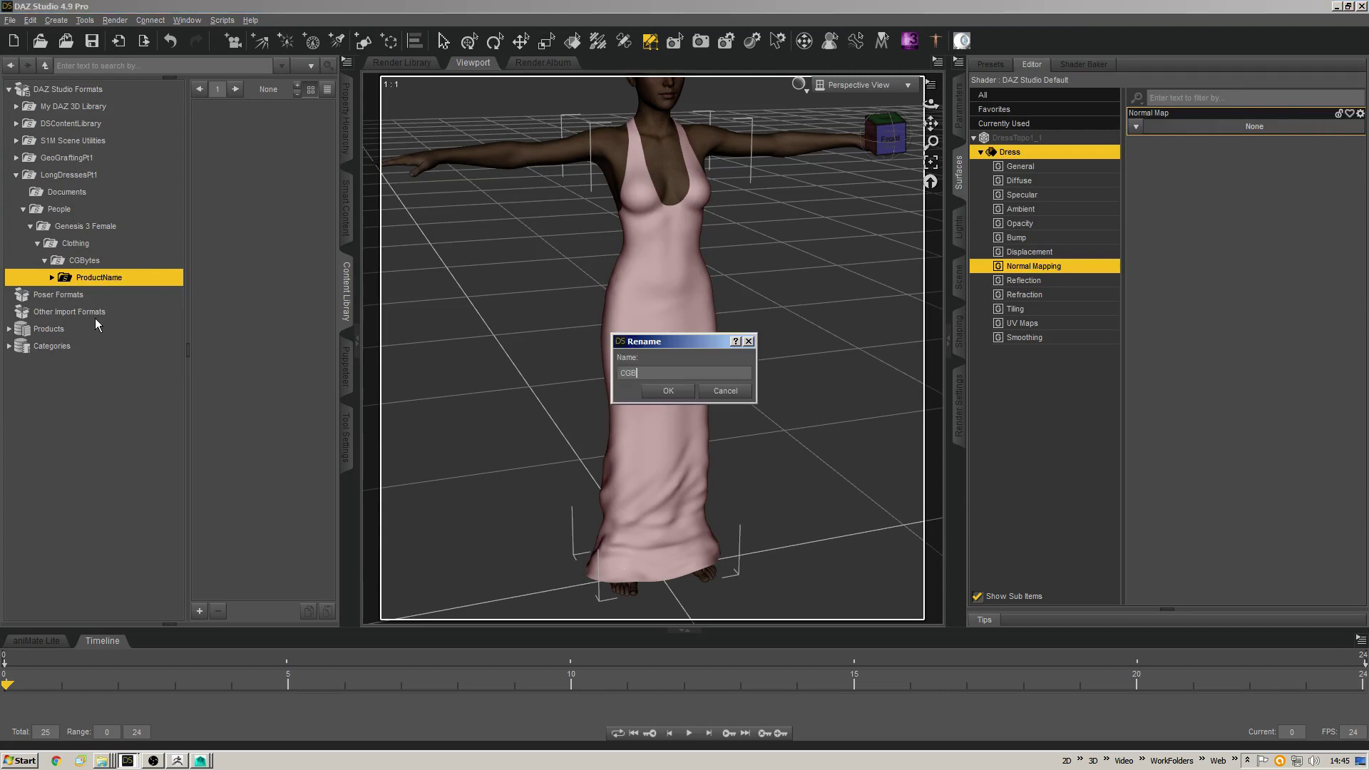
text(LongDress)
key(Return)
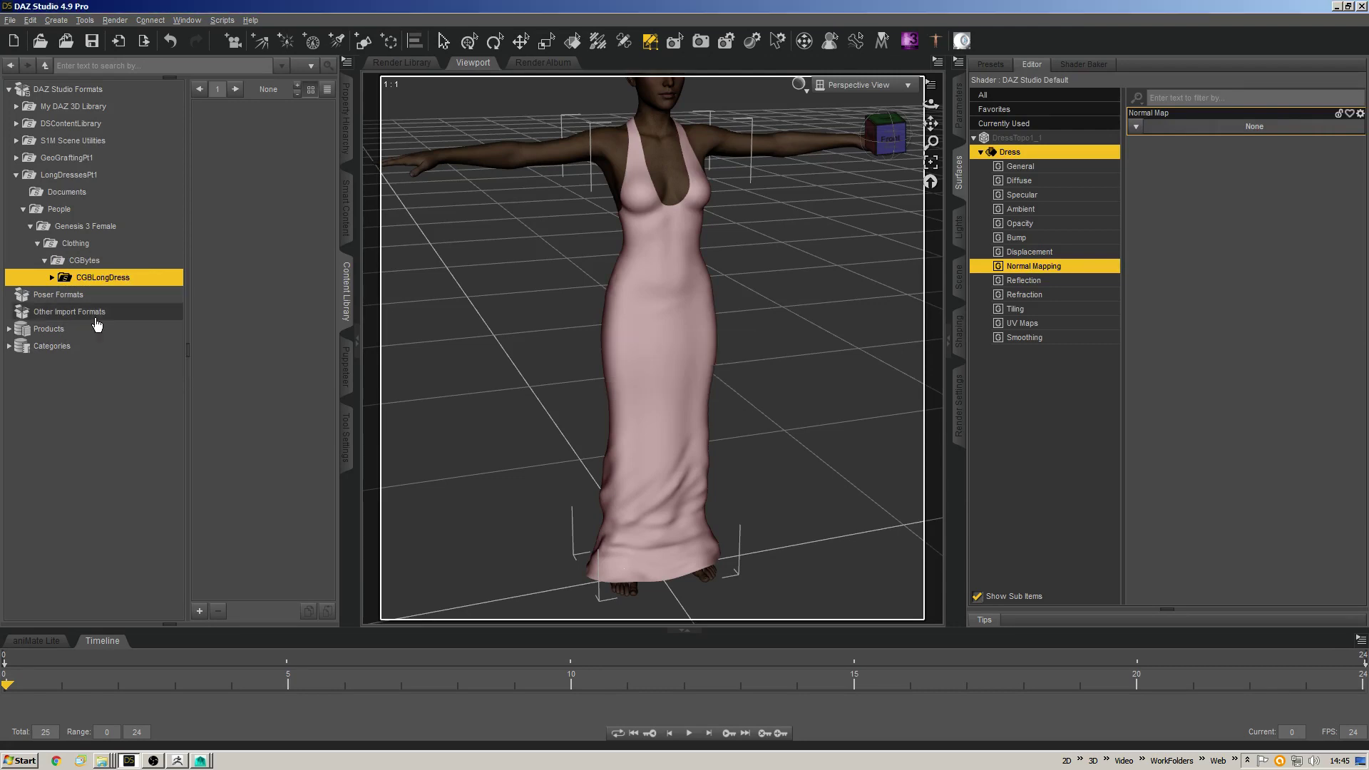
Delete the Materials subfolder from the CGBLongDress folder.
double_click(159, 279)
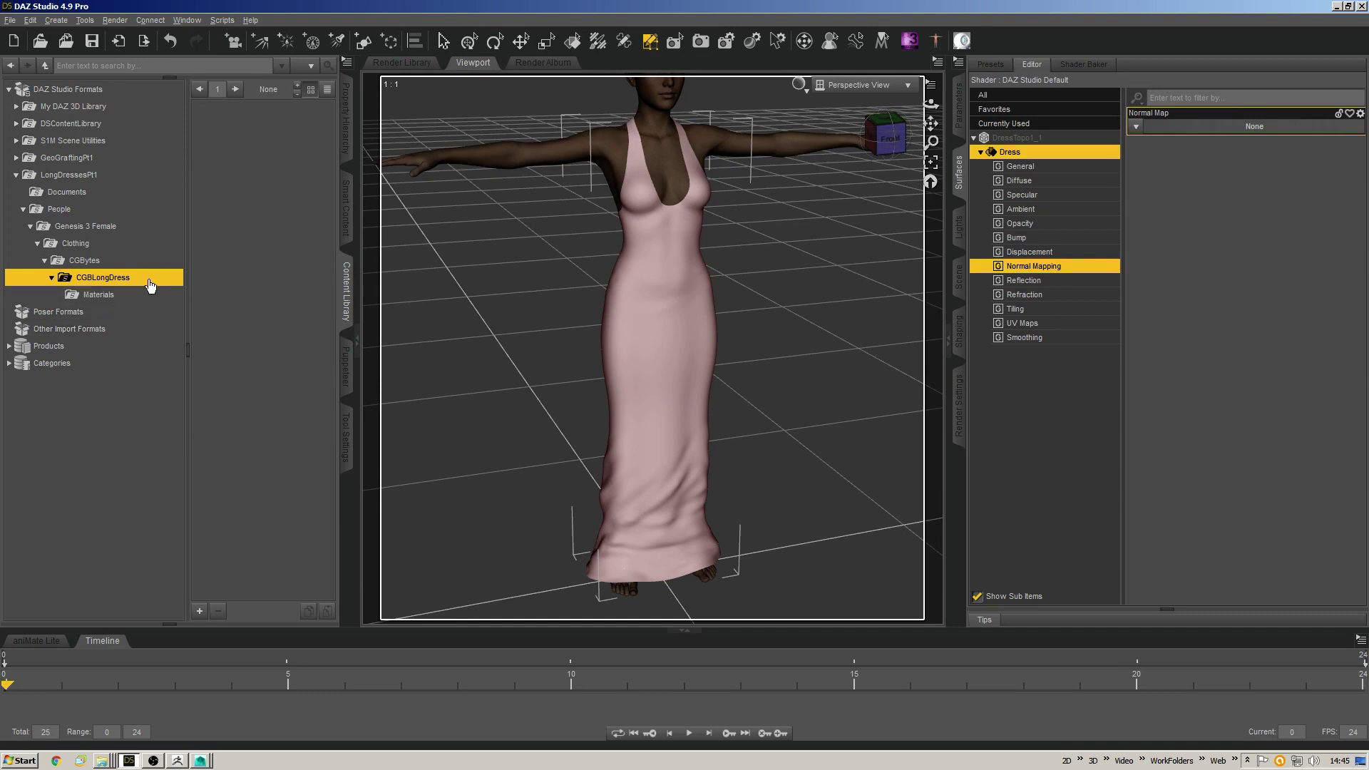
click(151, 295)
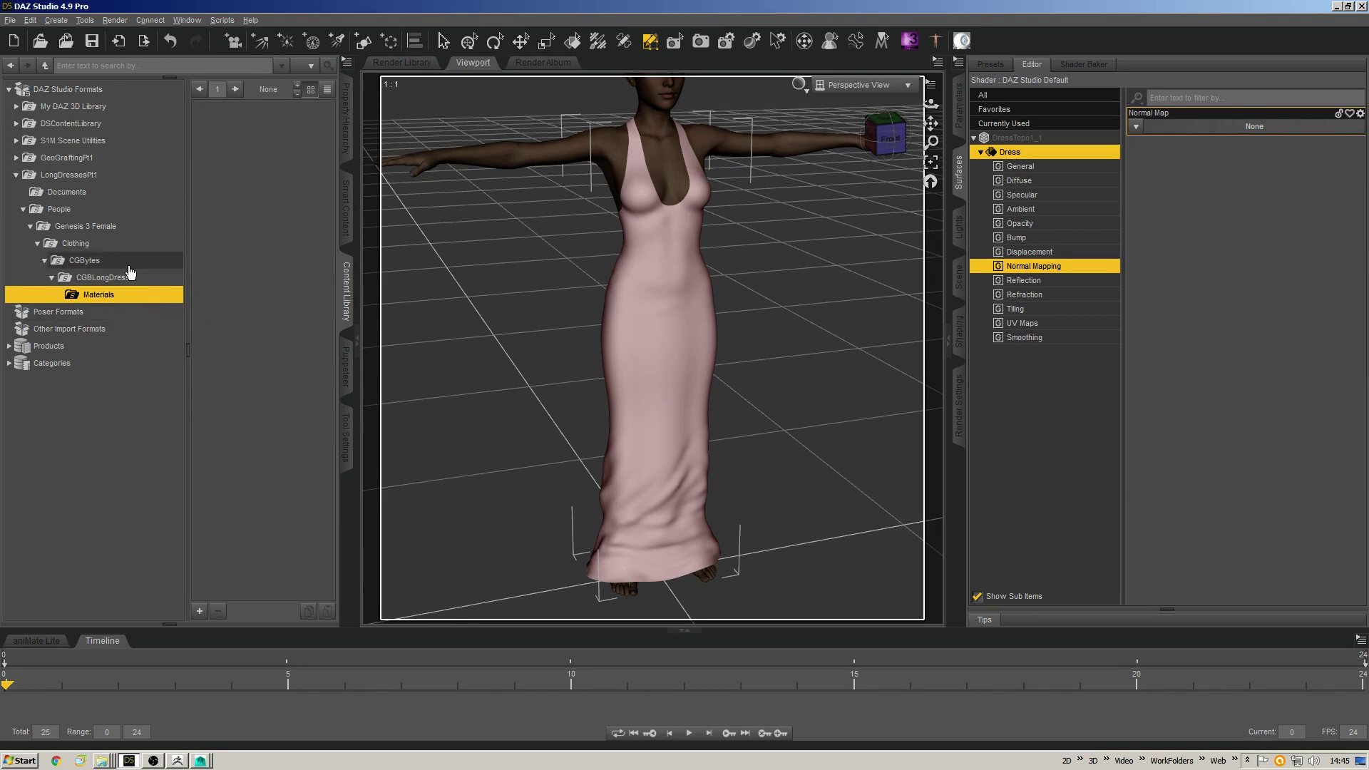
click(108, 279)
right_click(107, 295)
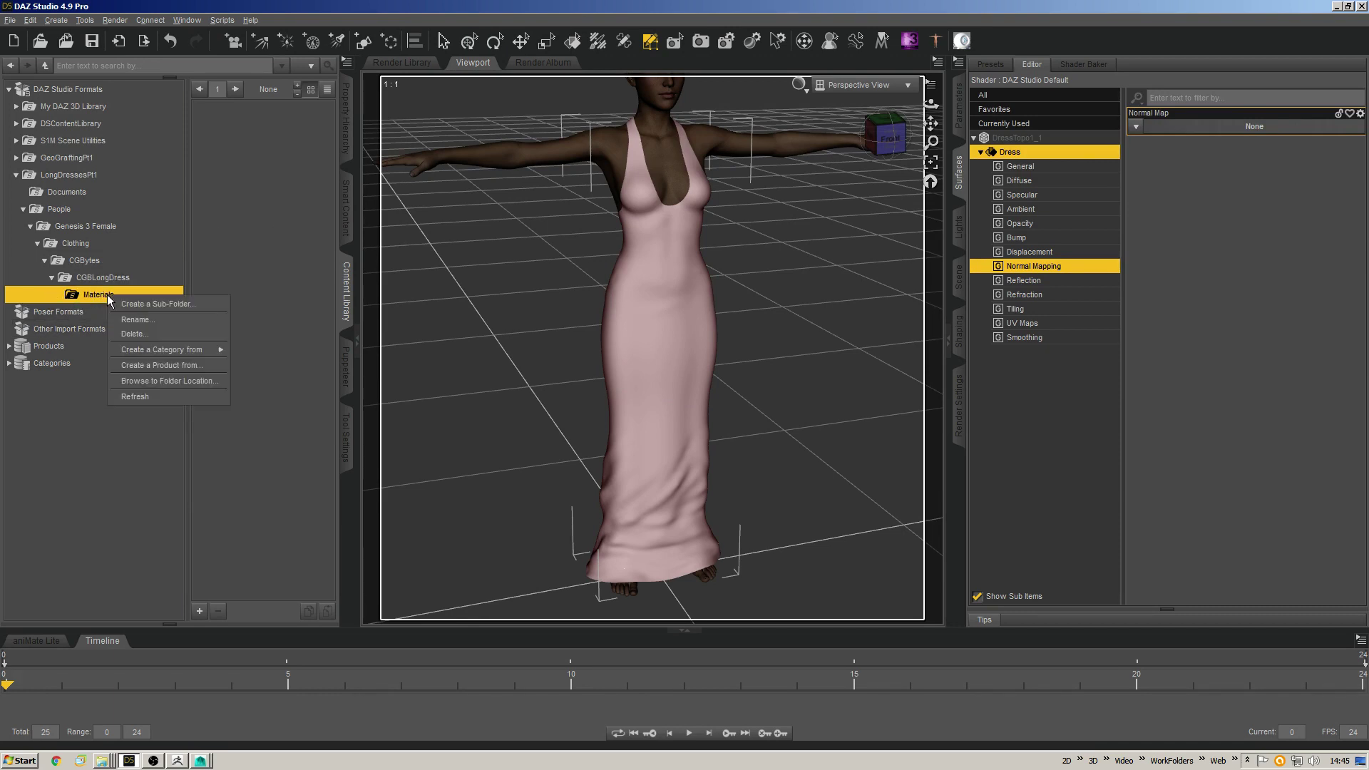
click(118, 336)
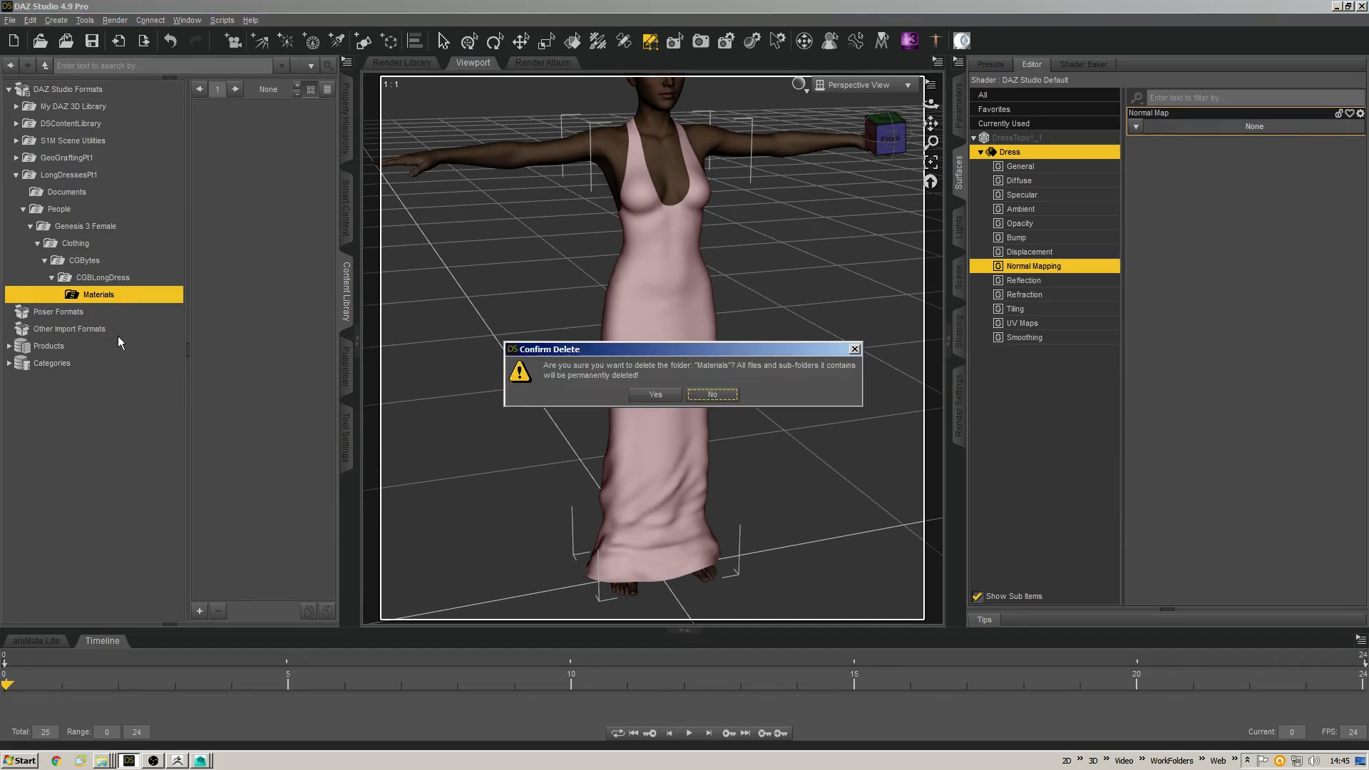
click(654, 396)
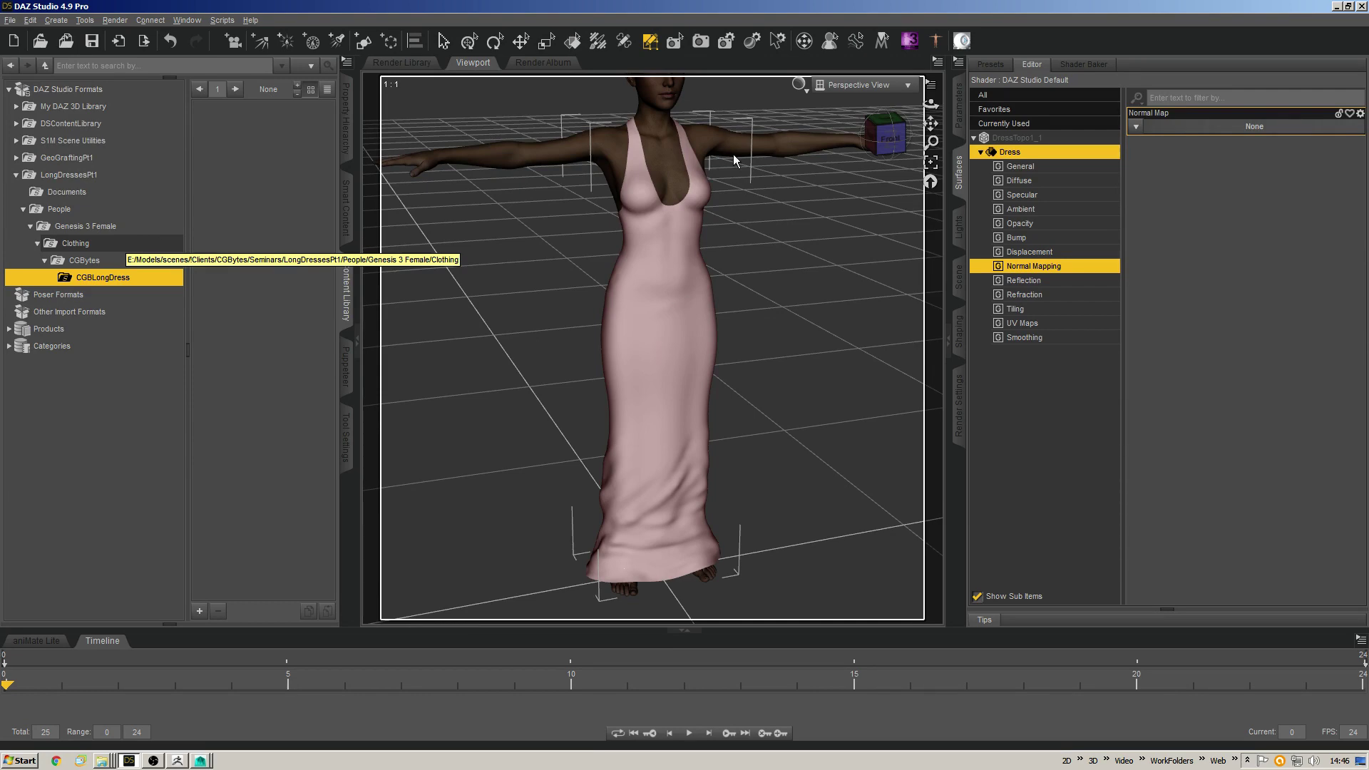
Browse for a normal map image for the Dress surface and go to the Seminars/LongDressesPt1 folder.
mouse_move(891, 144)
mouse_down()
mouse_move(791, 144)
mouse_move(890, 142)
mouse_up()
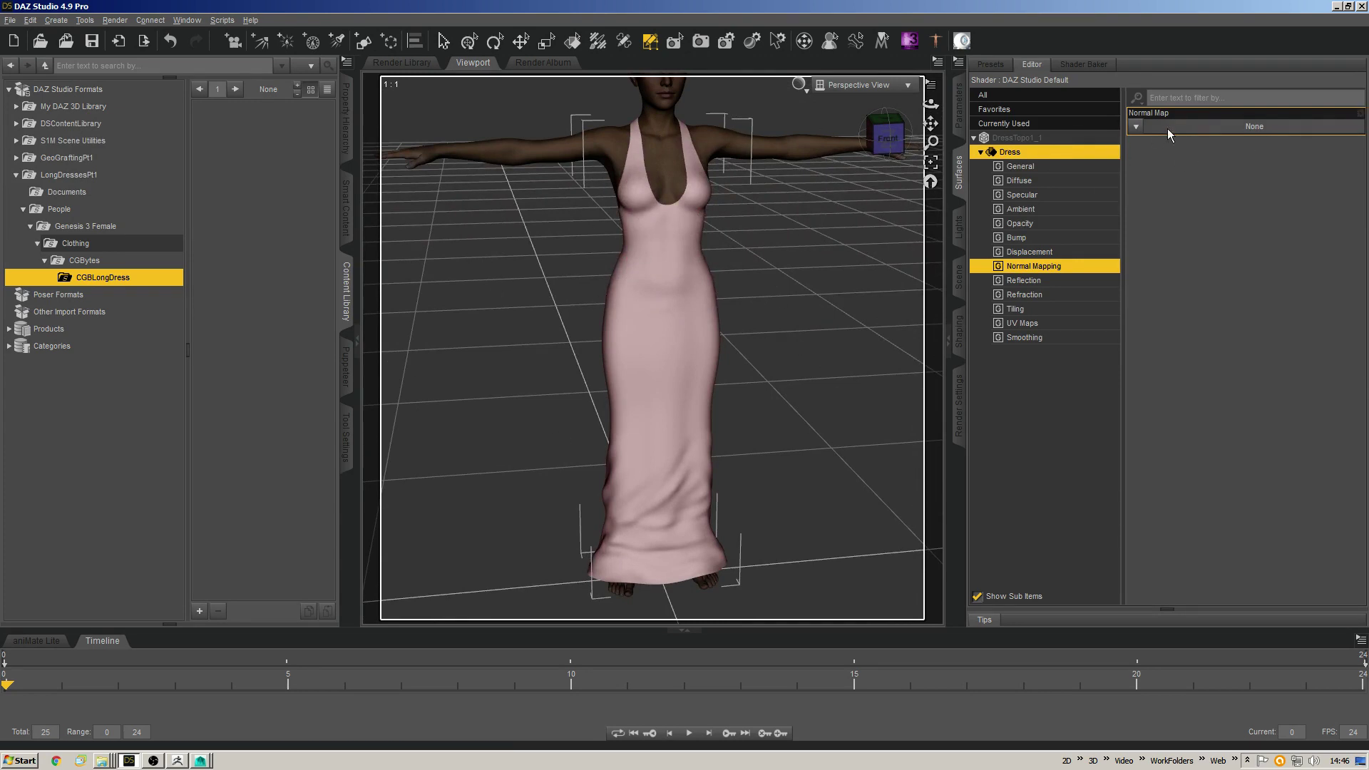
click(1136, 126)
click(1153, 144)
click(907, 115)
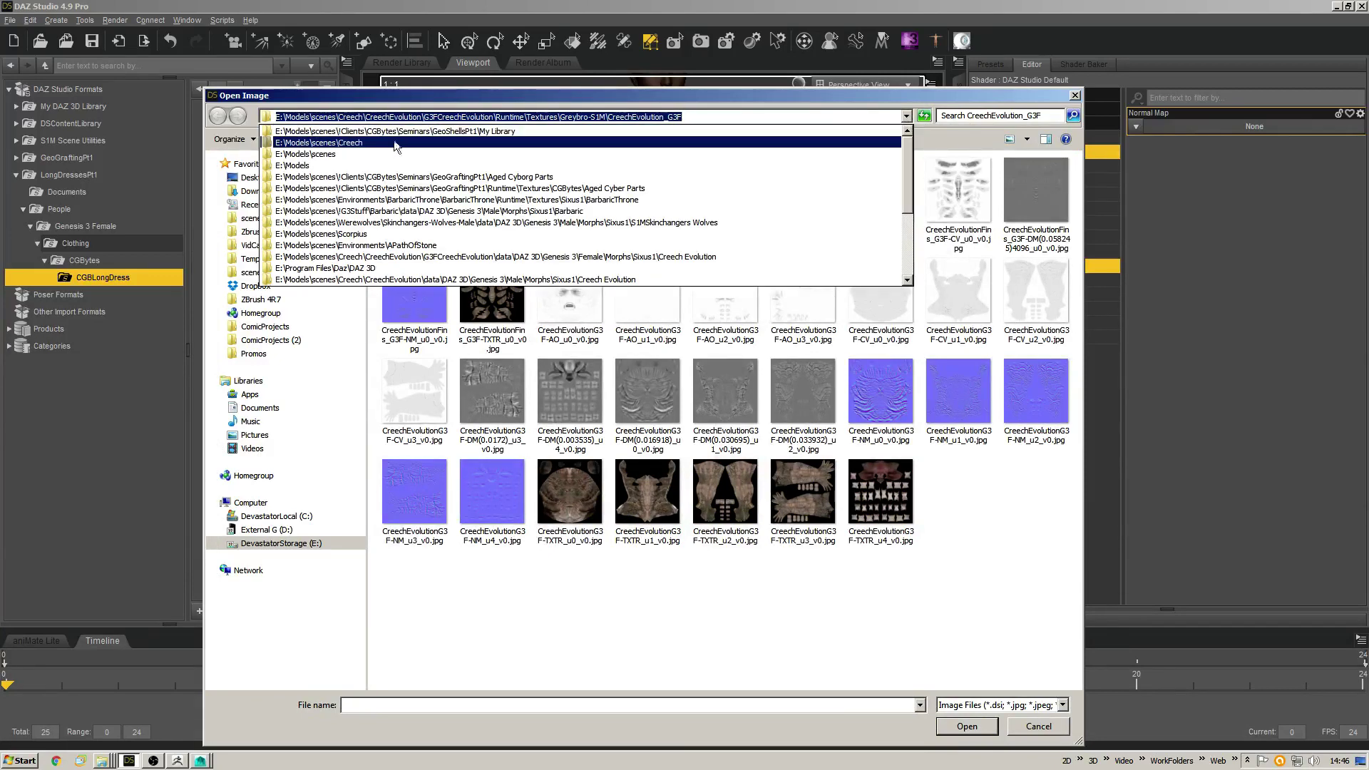
click(426, 131)
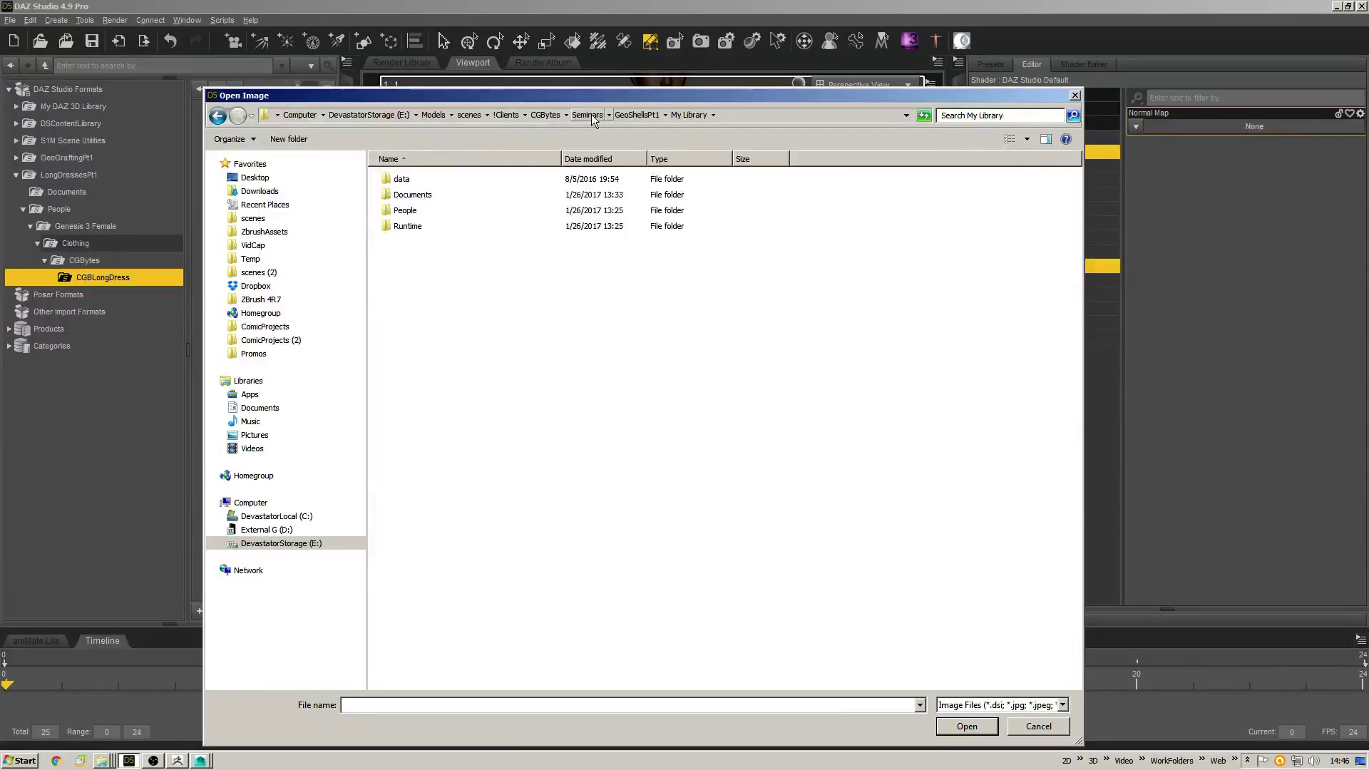
click(589, 116)
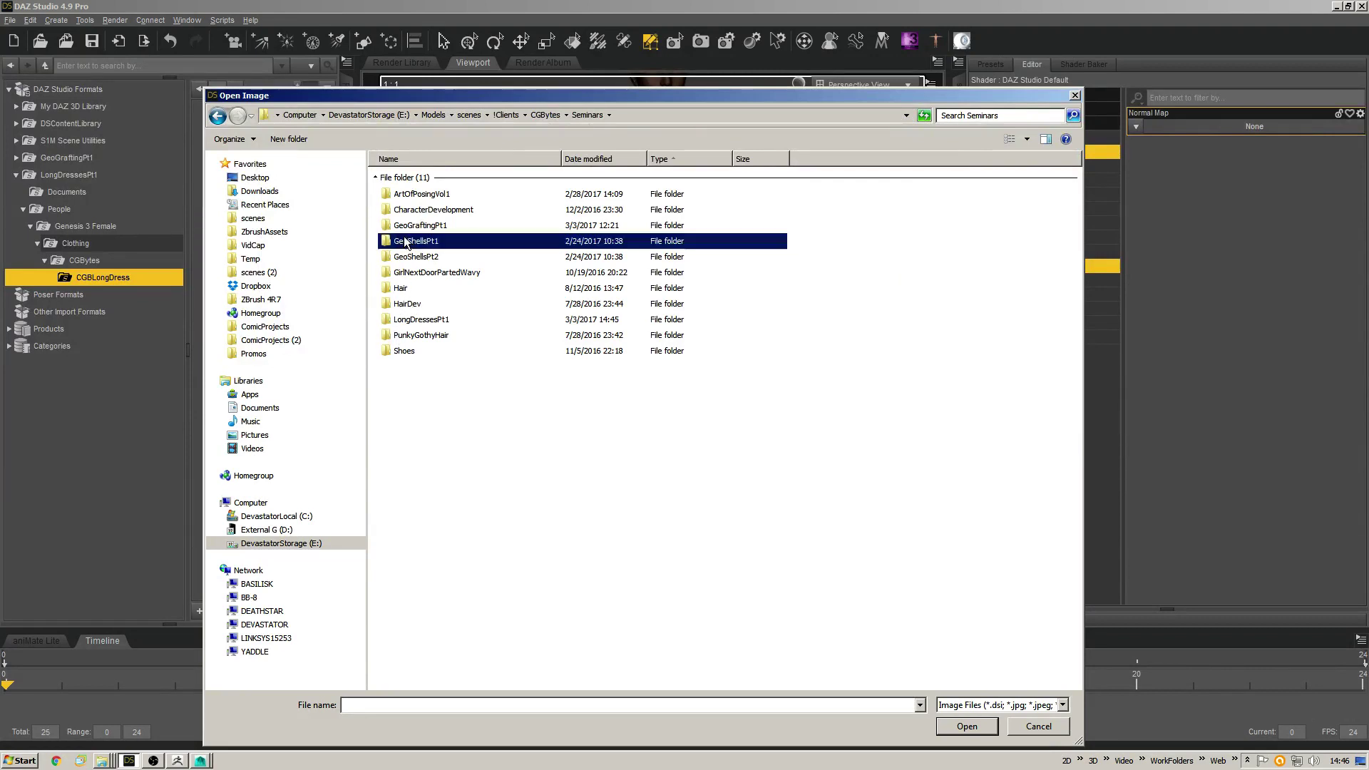
click(408, 321)
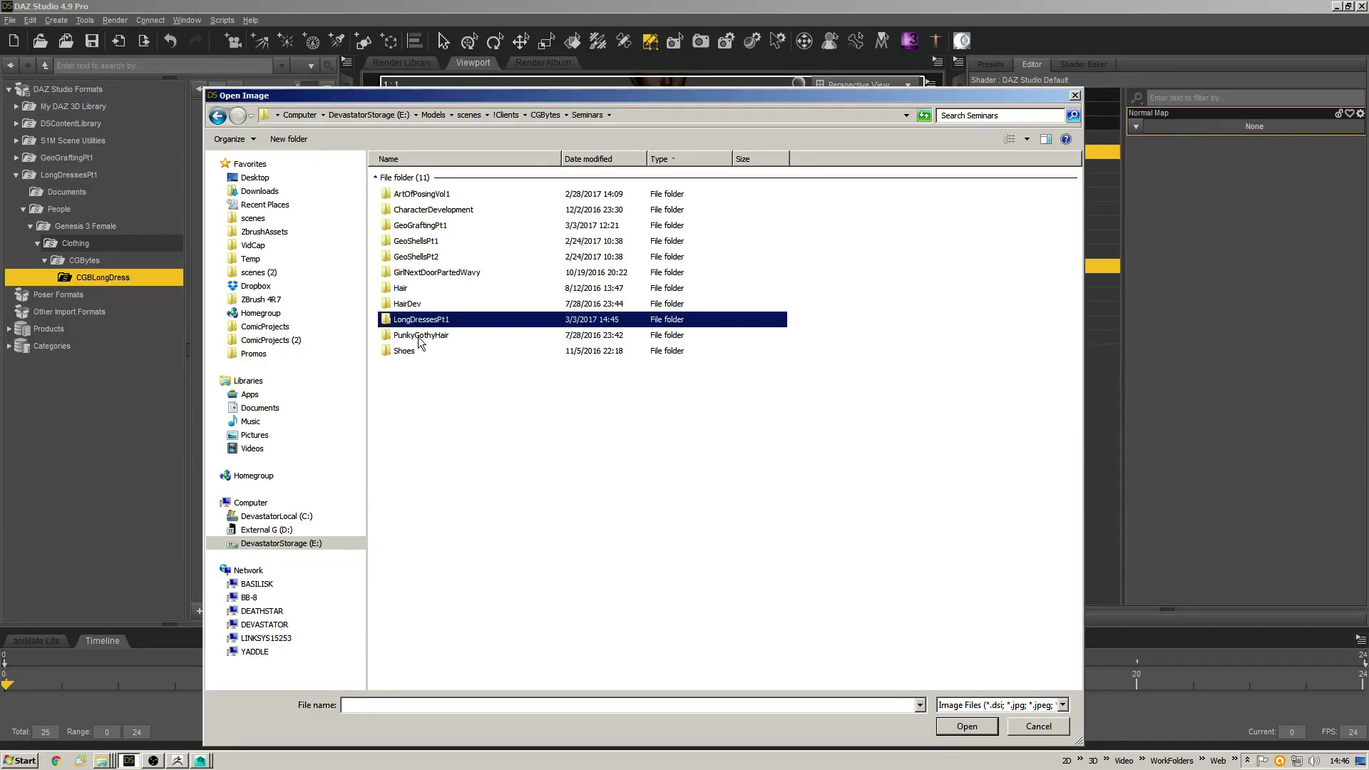
double_click(421, 320)
Load CGBLongDress_NM.jpg from Runtime/Textures/CGBytes/CGBLongDress as the Dress surface's normal map.
double_click(645, 207)
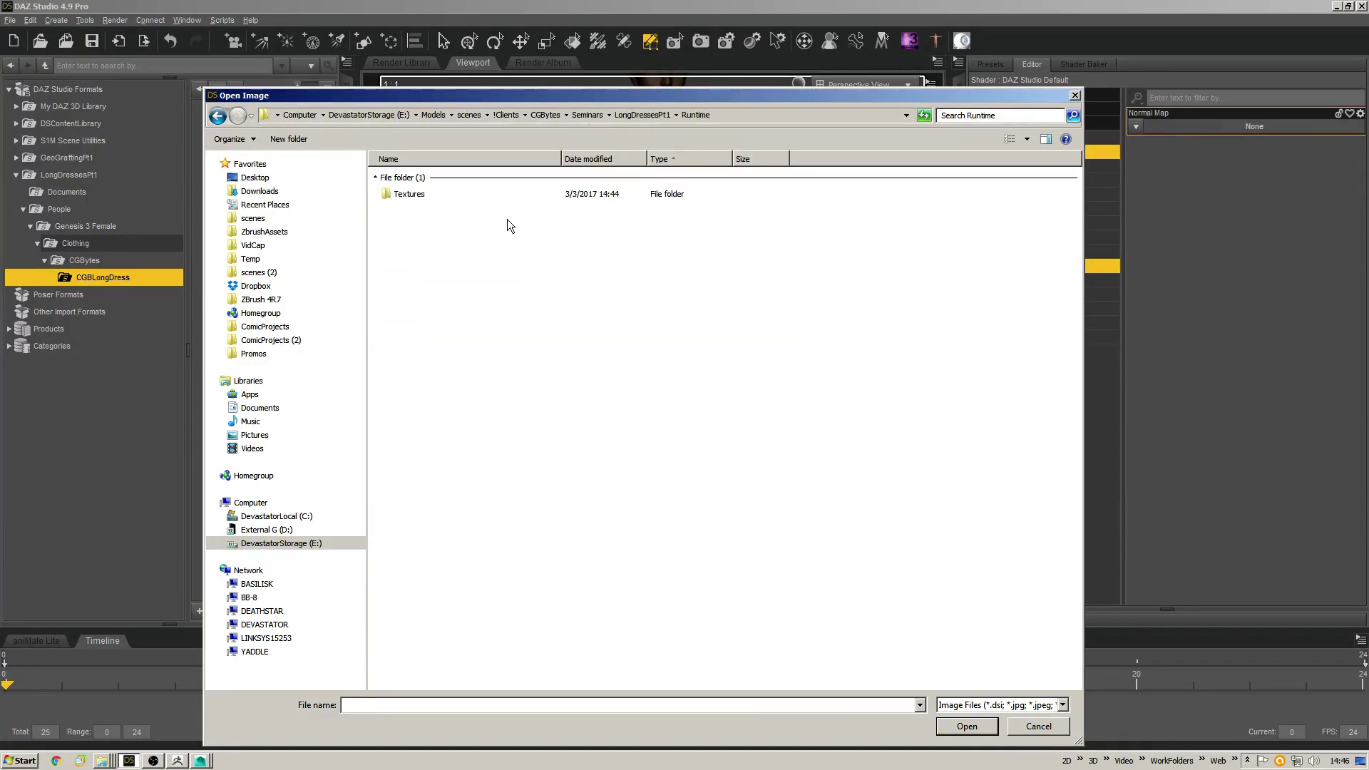
double_click(429, 200)
double_click(428, 199)
double_click(430, 198)
click(418, 219)
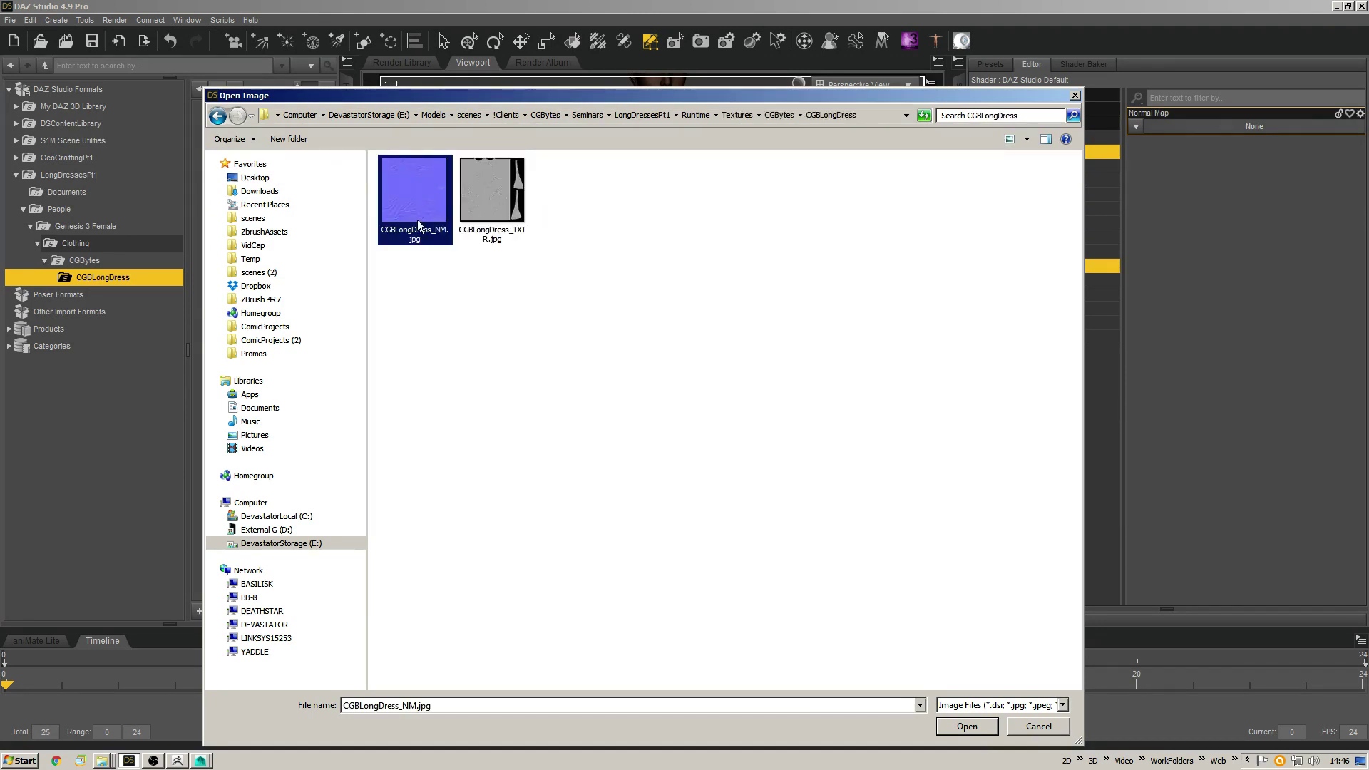
double_click(417, 219)
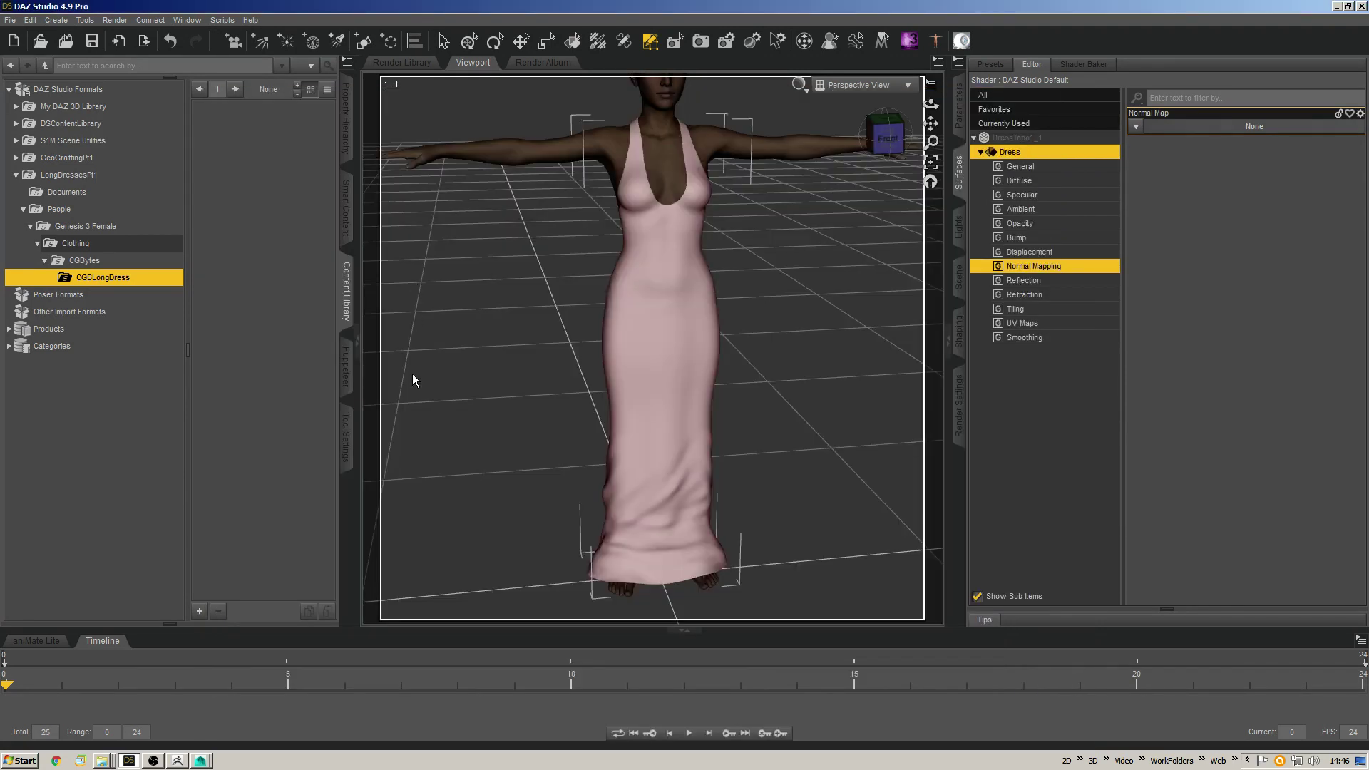
Load CGBLongDress_TXTR.jpg as the Diffuse Color map of the Dress surface and check the texture on the figure.
click(1038, 168)
click(1027, 182)
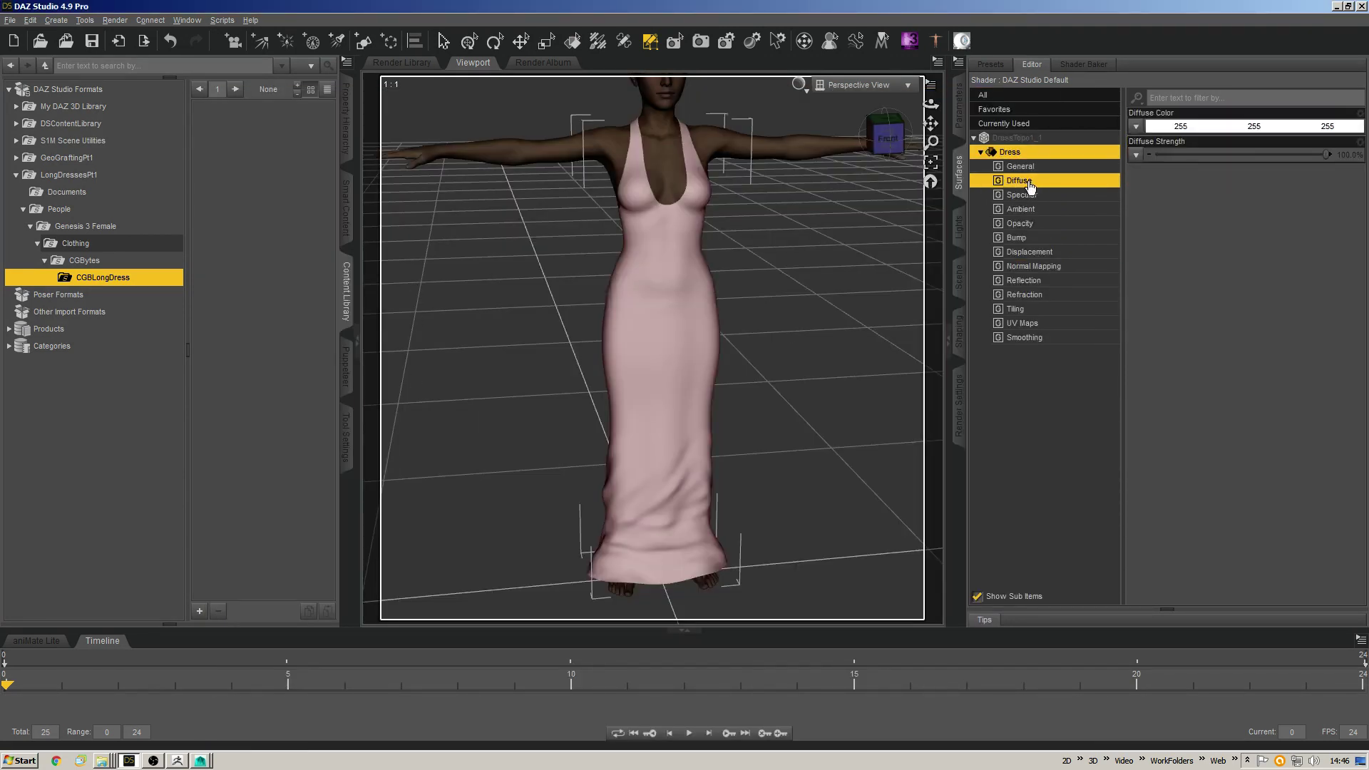
click(1136, 156)
click(1163, 135)
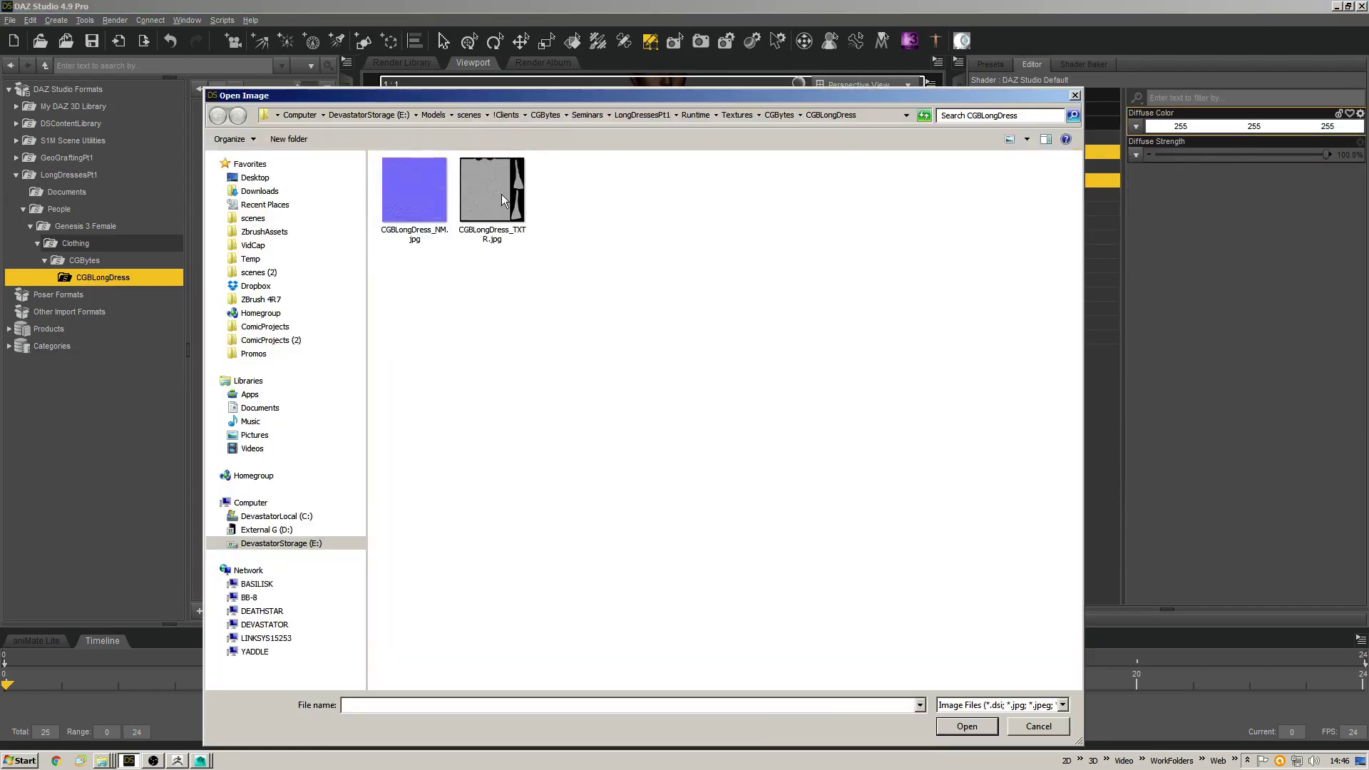
double_click(502, 194)
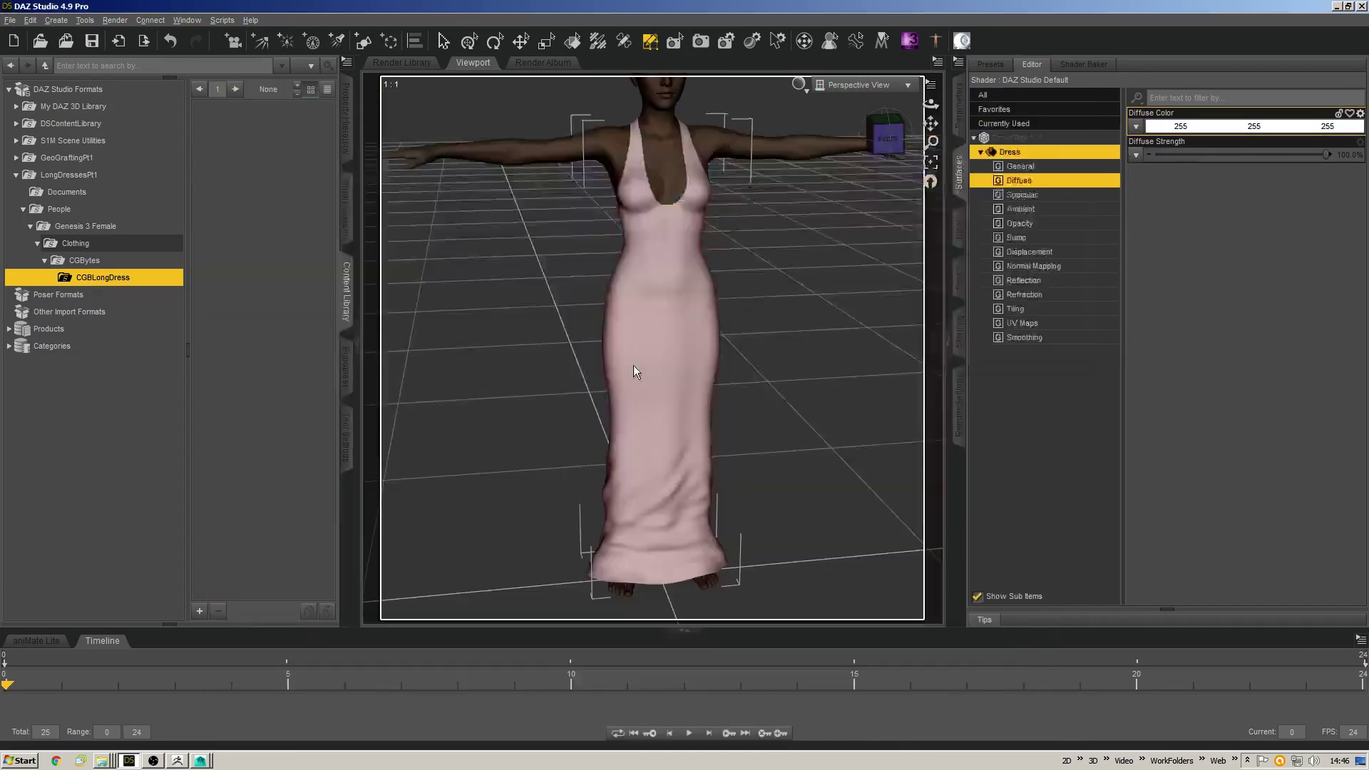
drag(886, 142, 1079, 80)
click(886, 139)
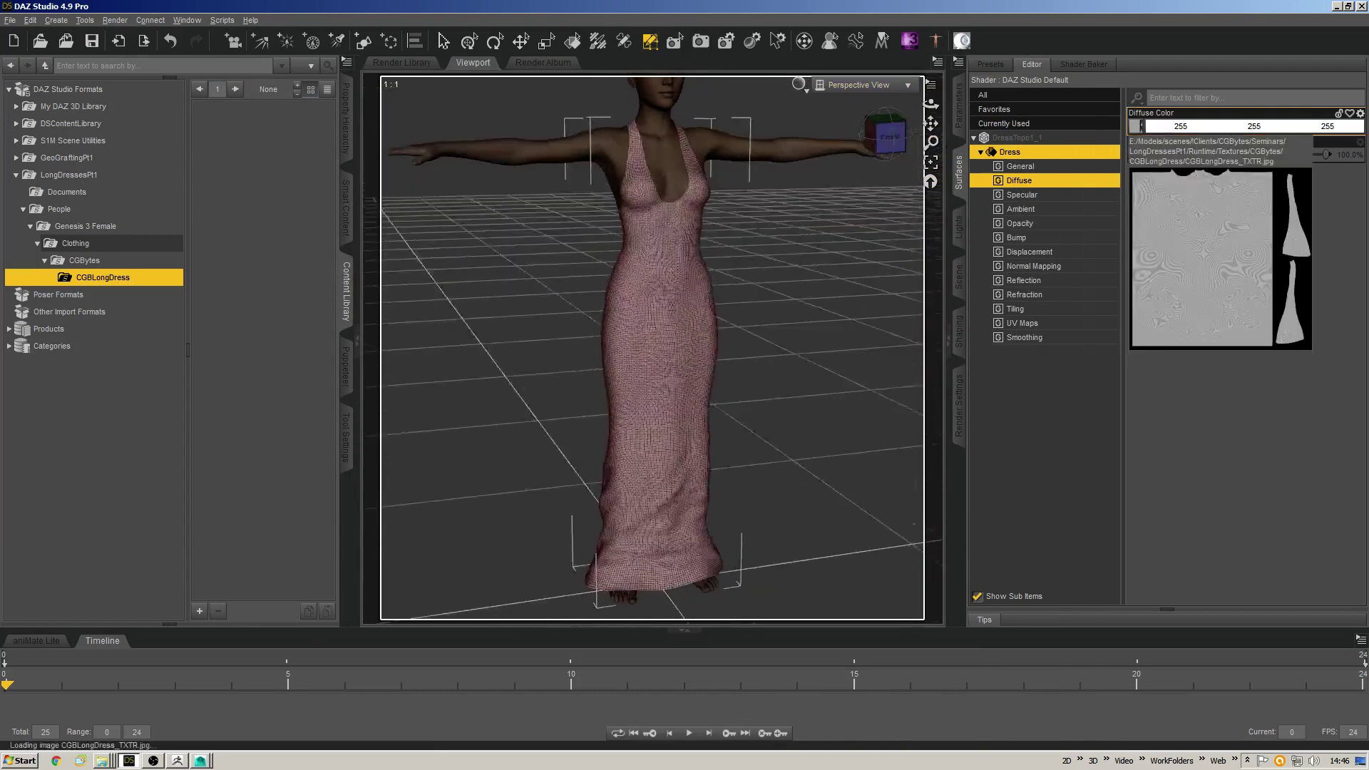
Convert the Dress surface to the Iray Uber shader and show its Base properties.
click(1032, 253)
click(1021, 167)
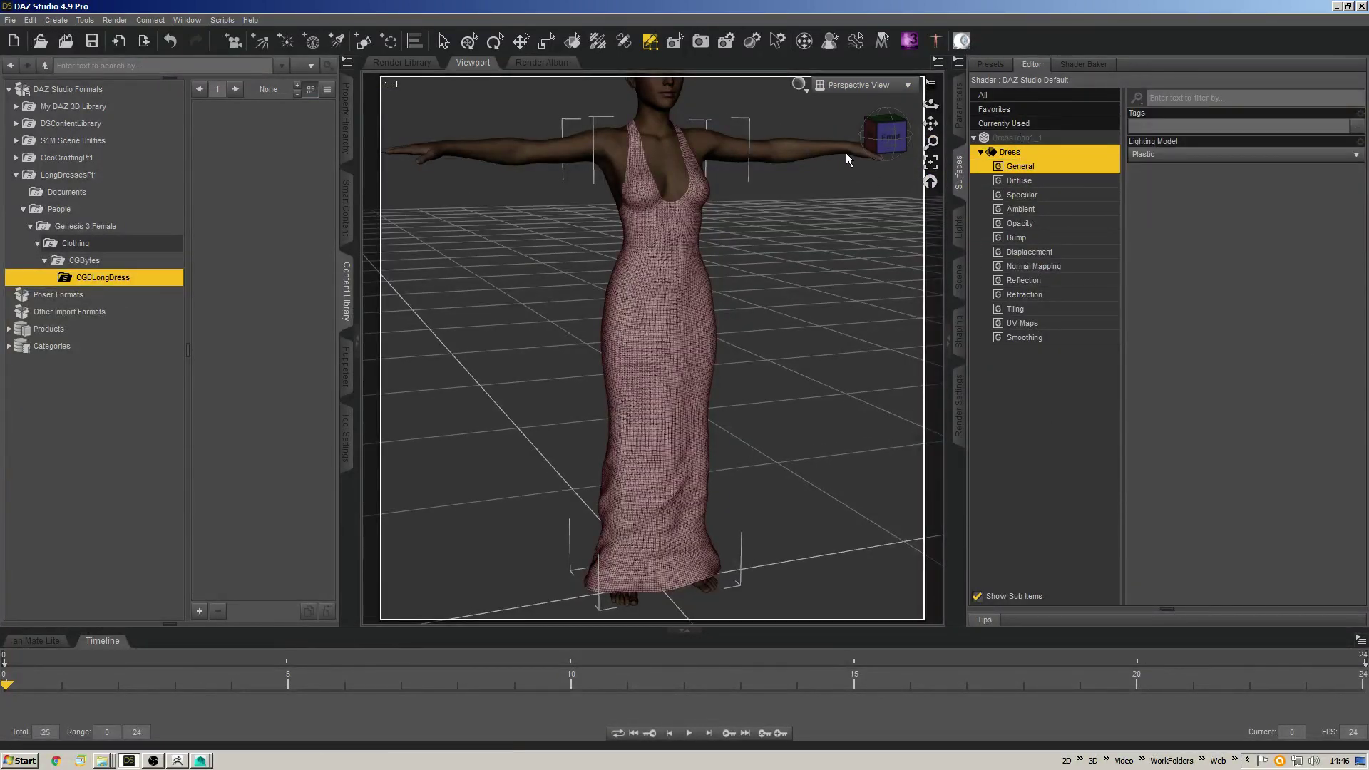
drag(889, 140, 820, 285)
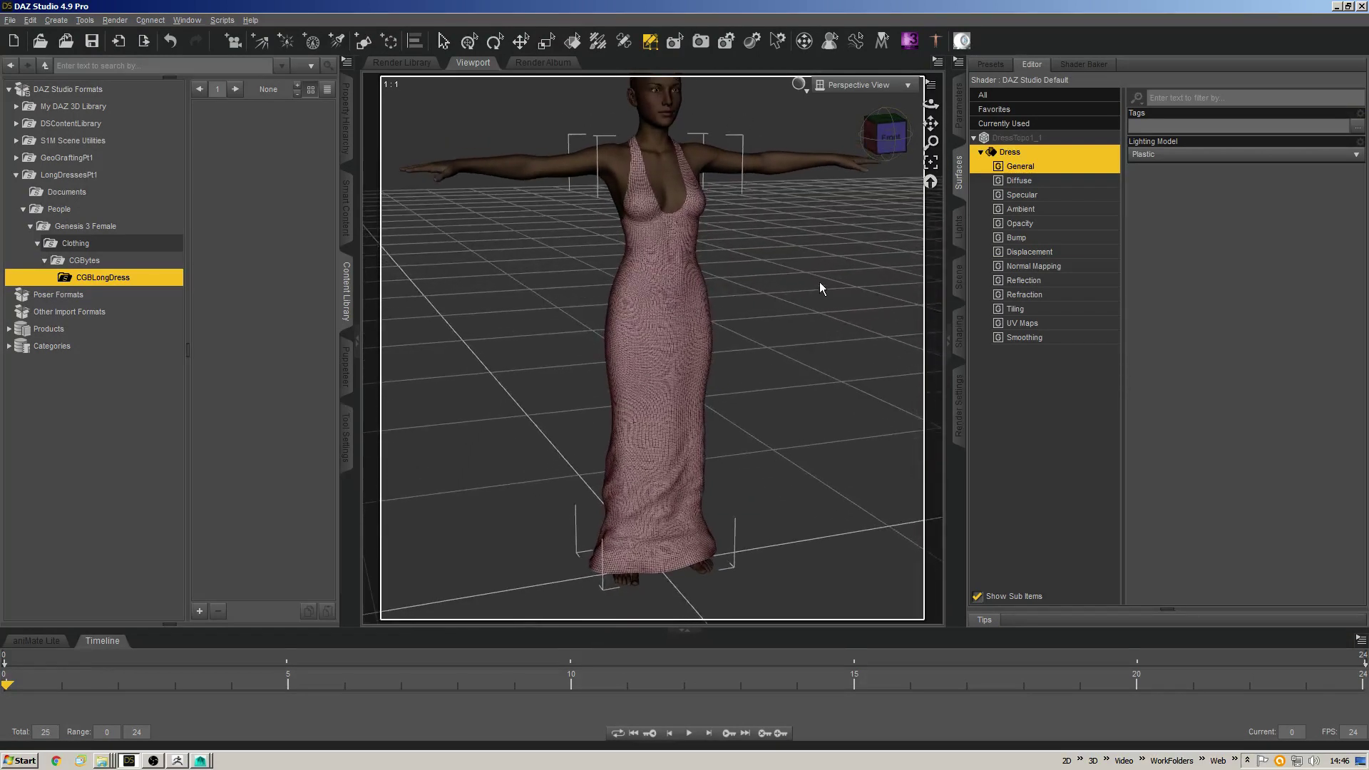
drag(884, 160, 925, 131)
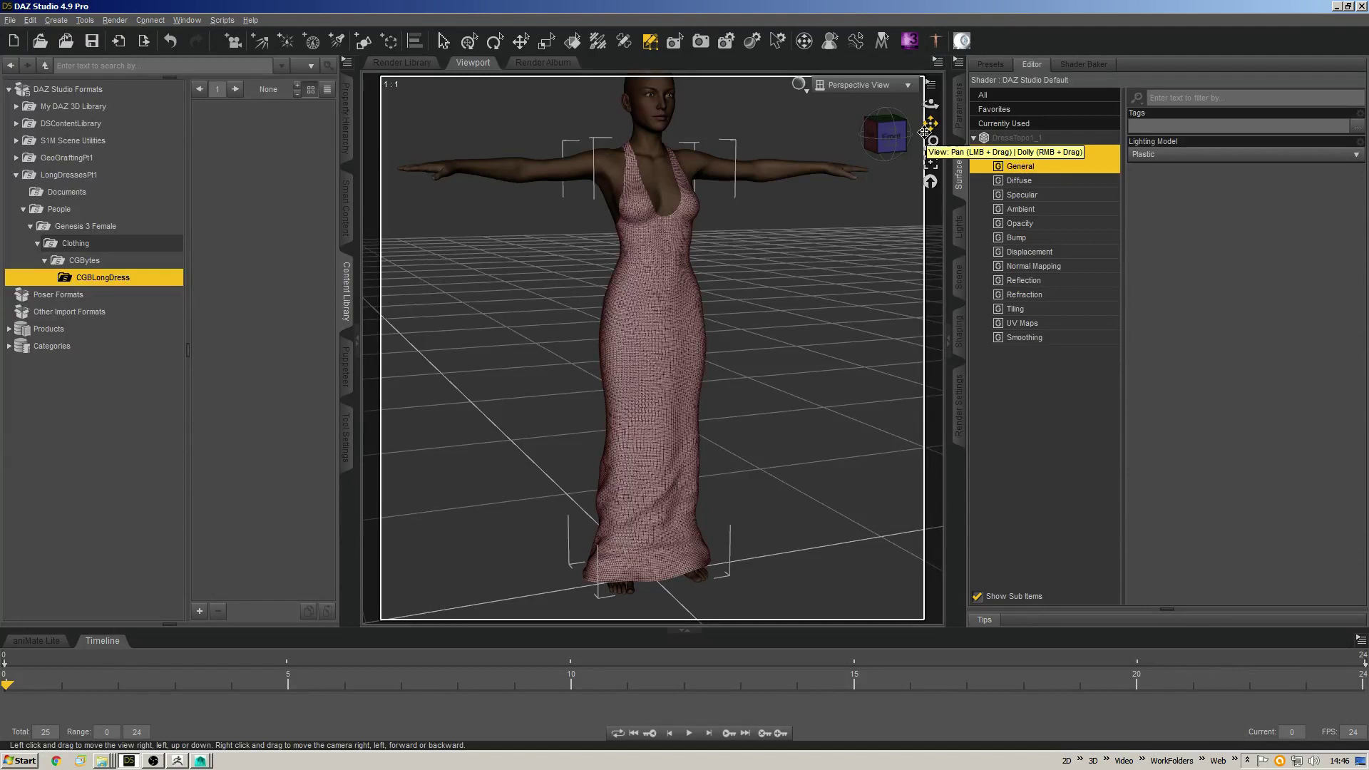
drag(887, 134, 945, 120)
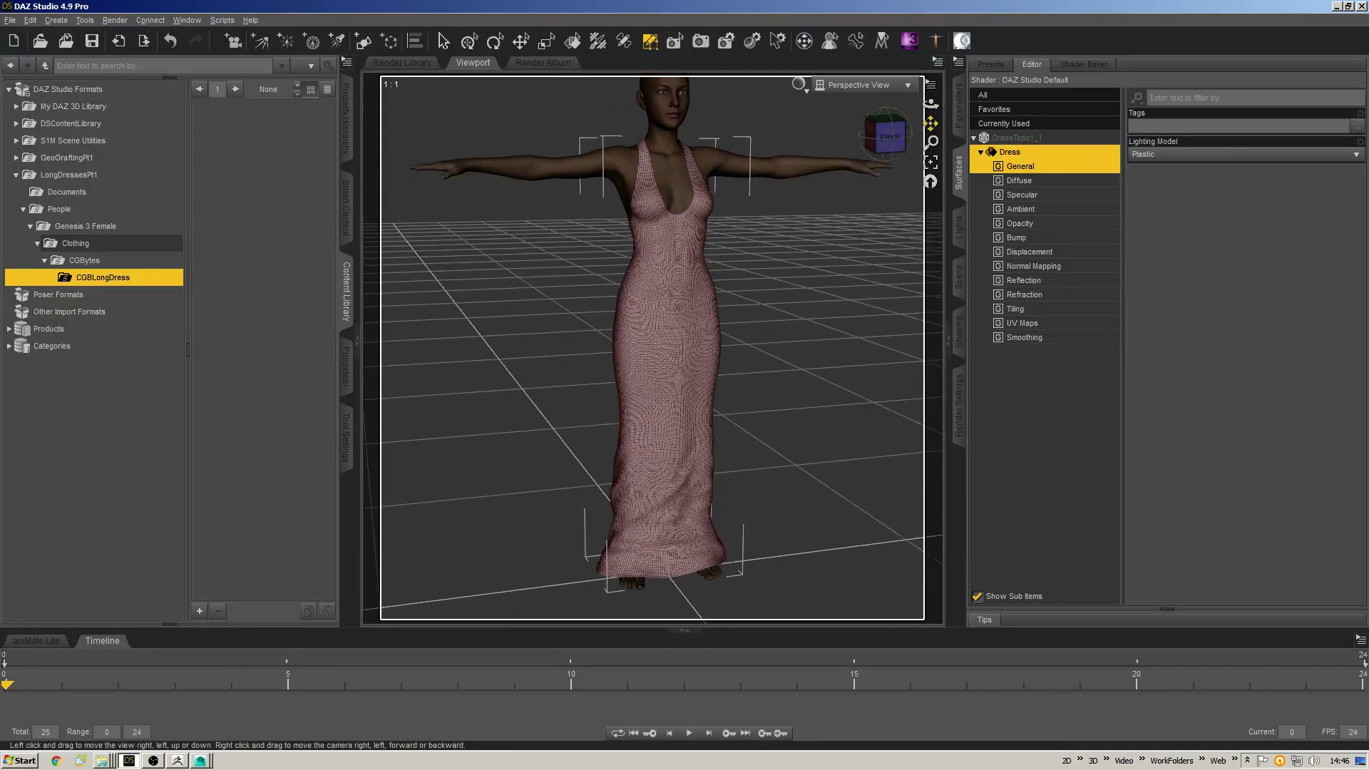
click(961, 43)
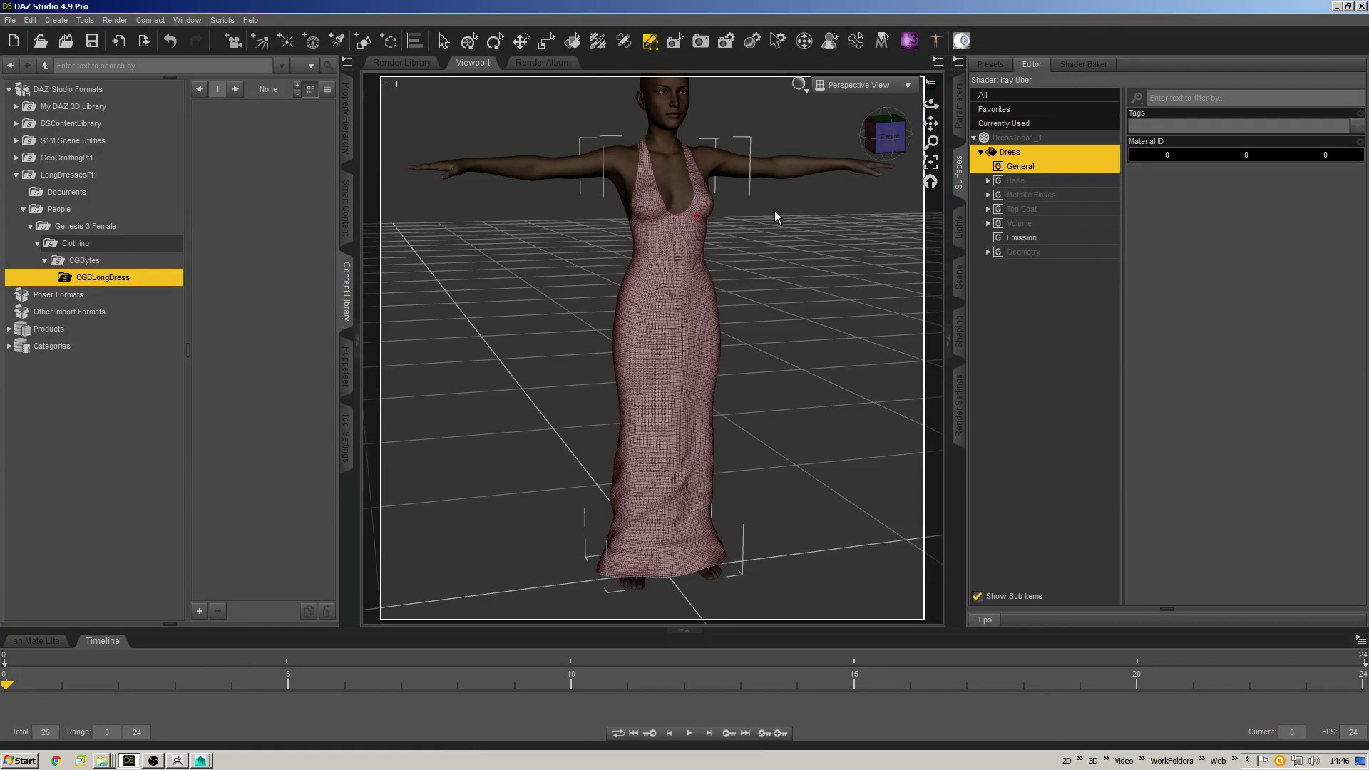
click(1020, 182)
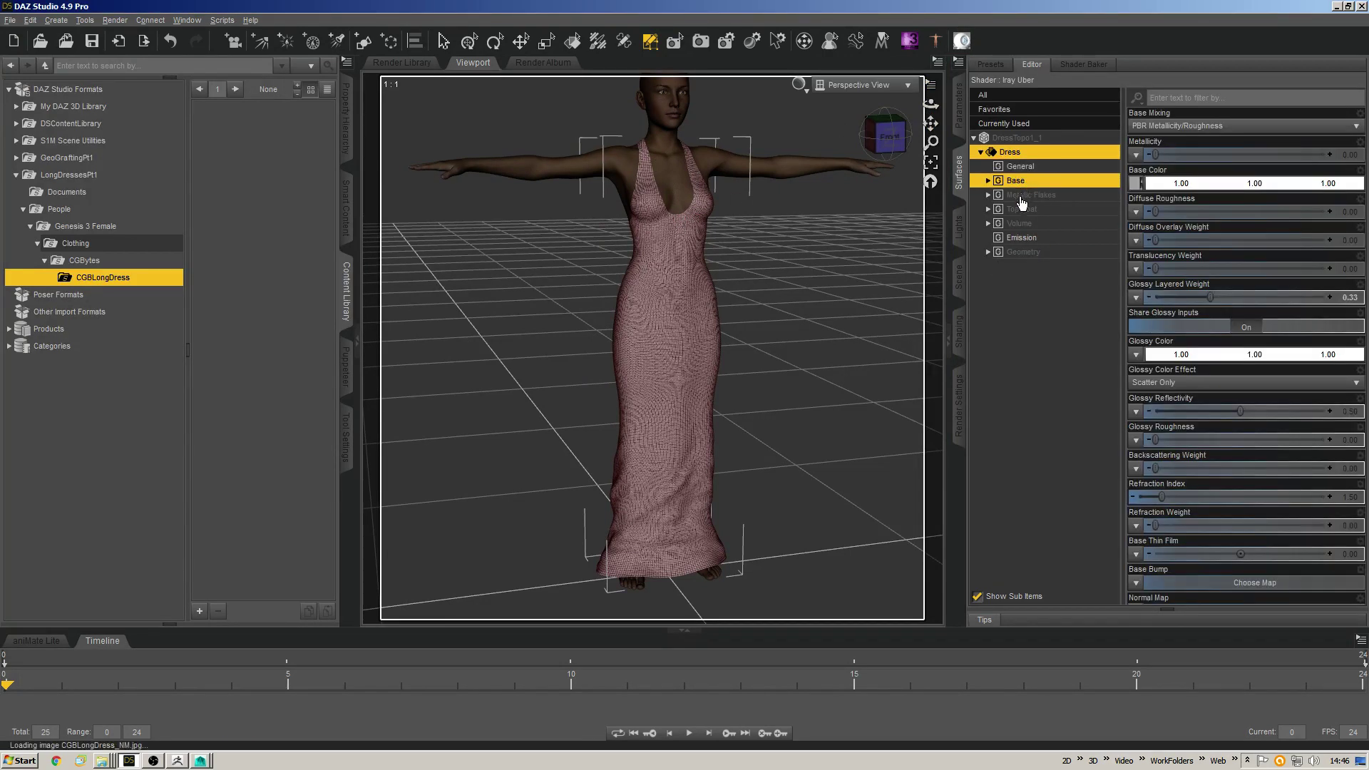
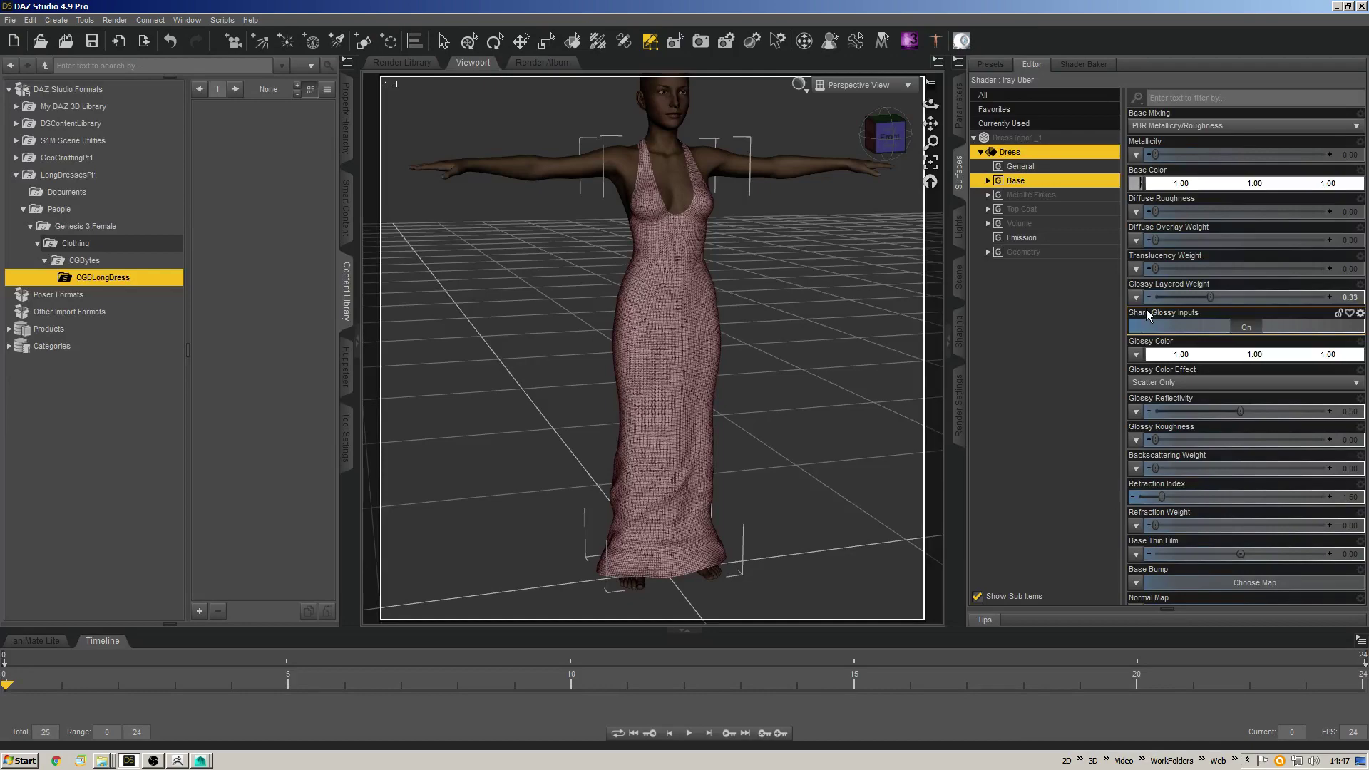
Examine the textured dress on the figure from the front, side and back.
drag(884, 136, 623, 348)
click(871, 117)
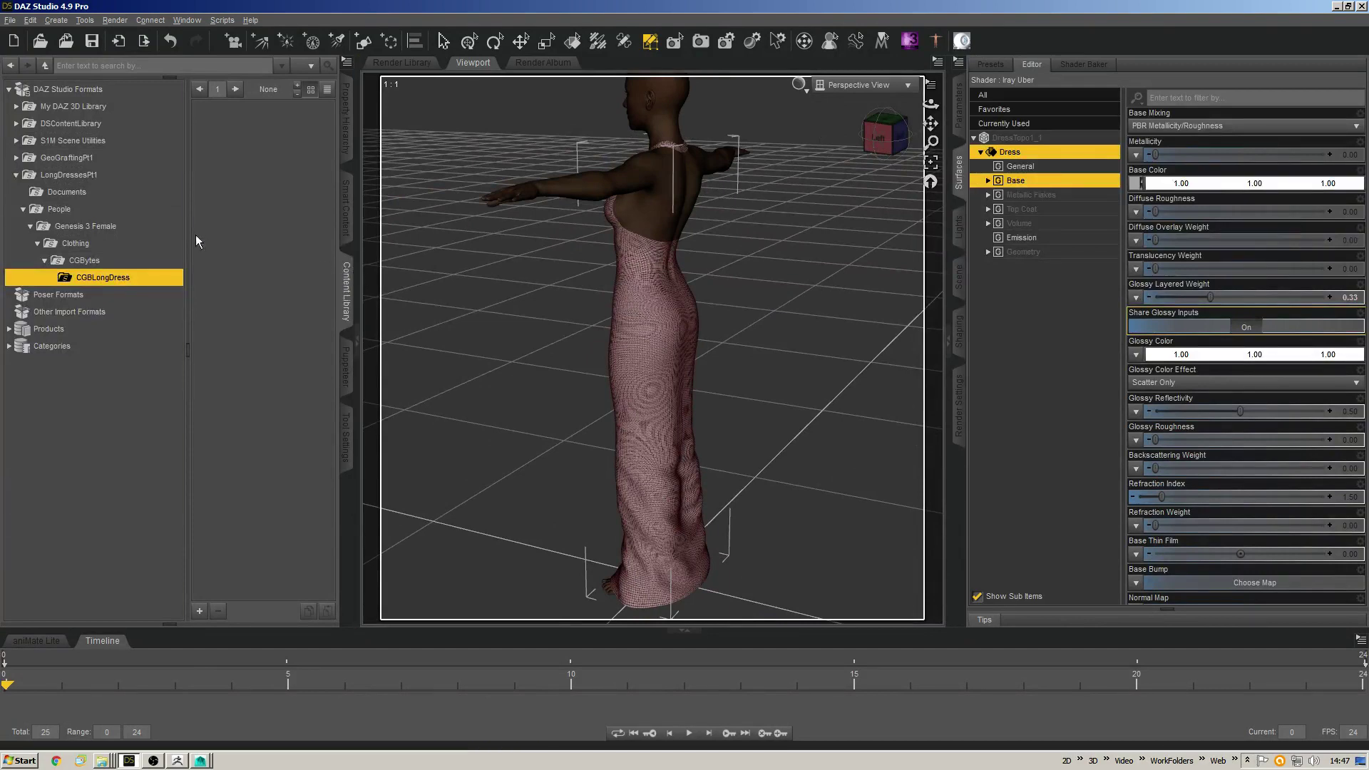
drag(187, 226, 174, 227)
click(897, 140)
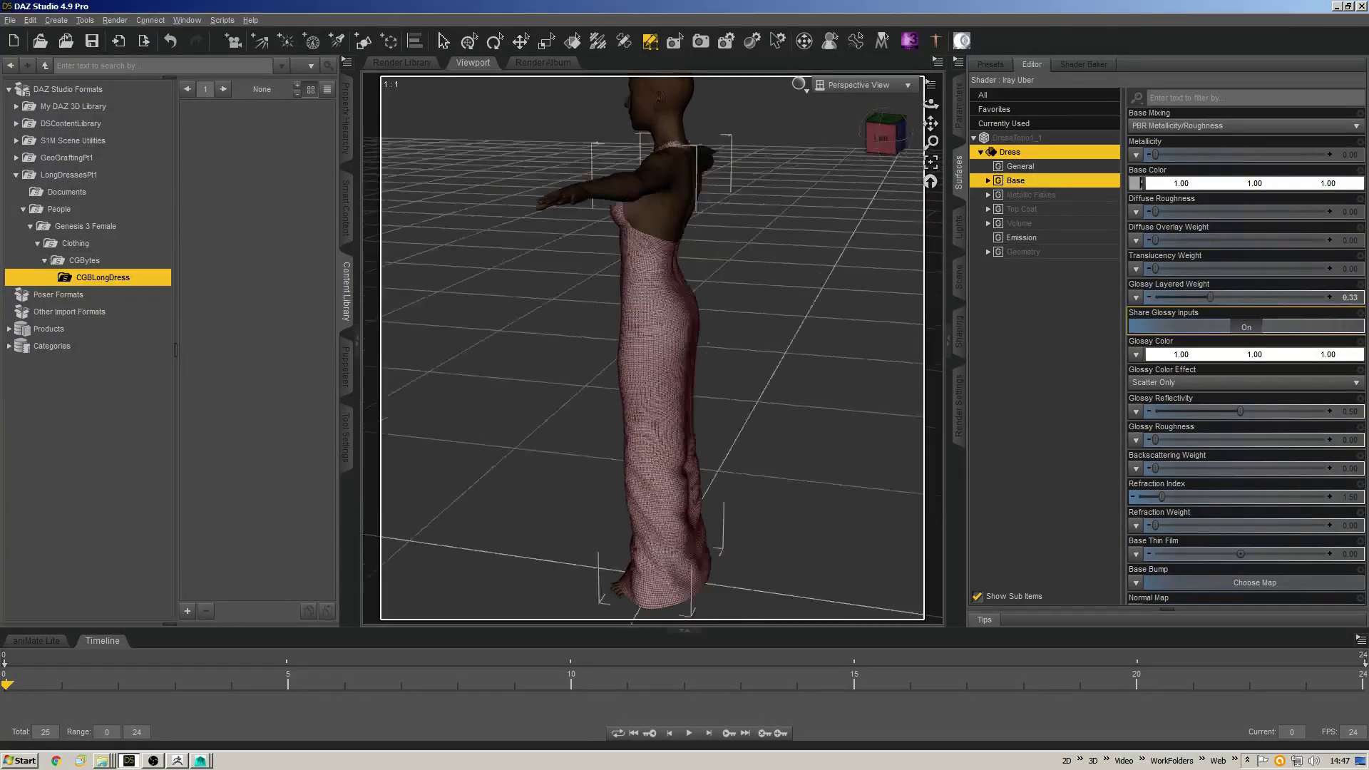
click(899, 142)
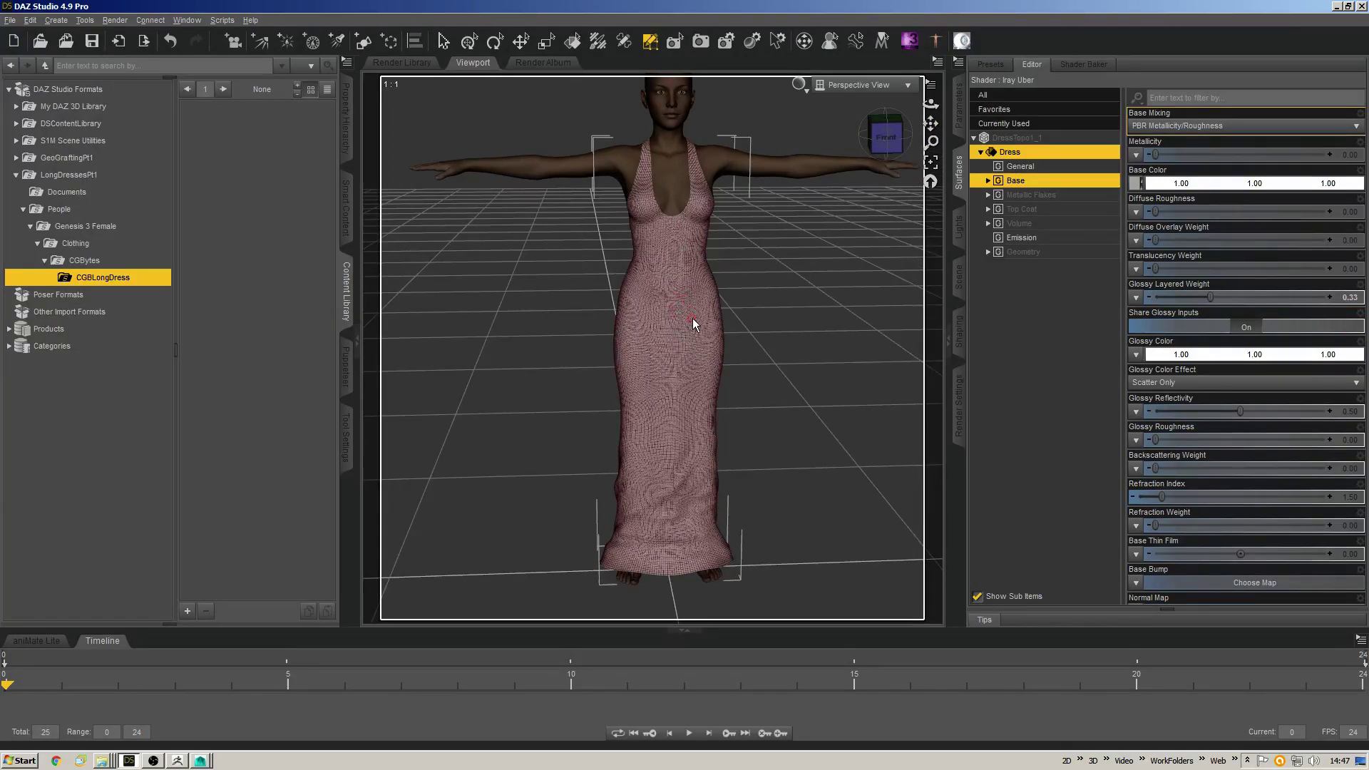
click(889, 147)
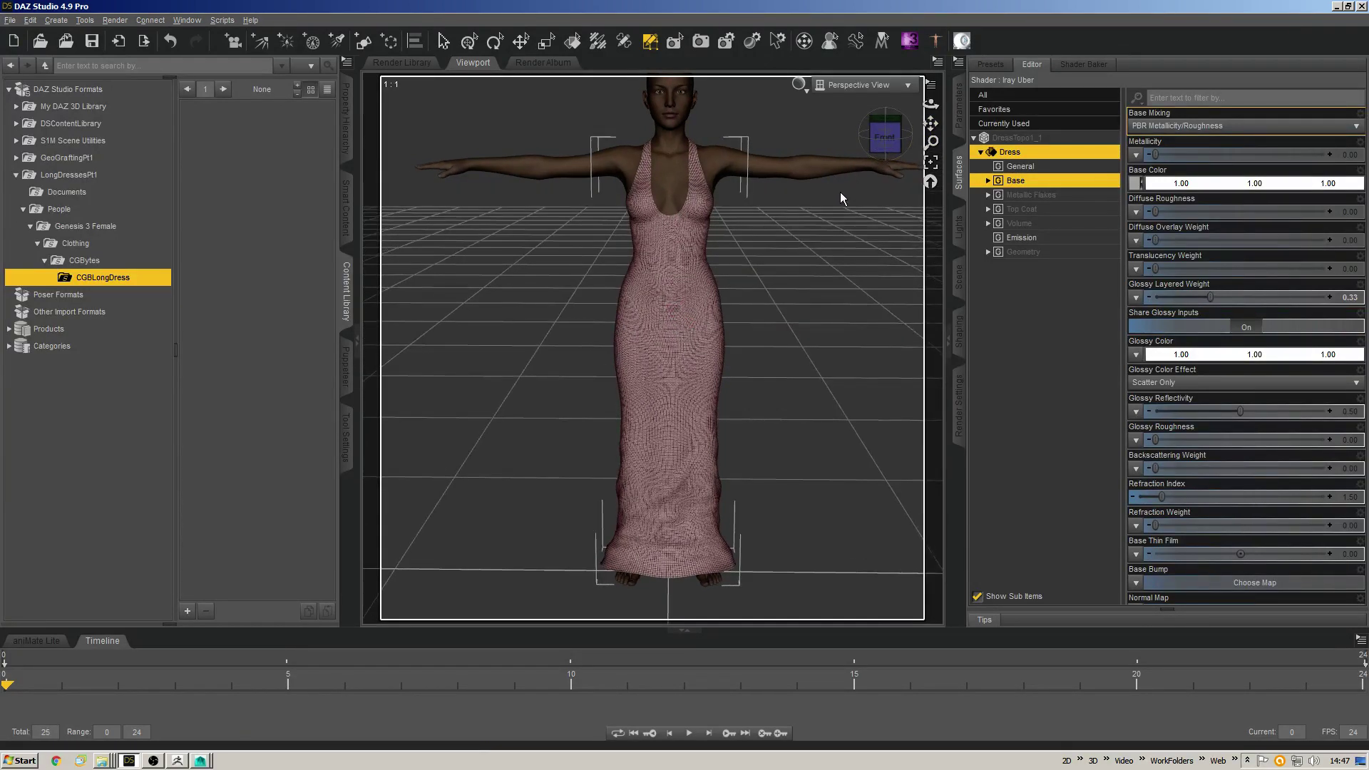
click(911, 142)
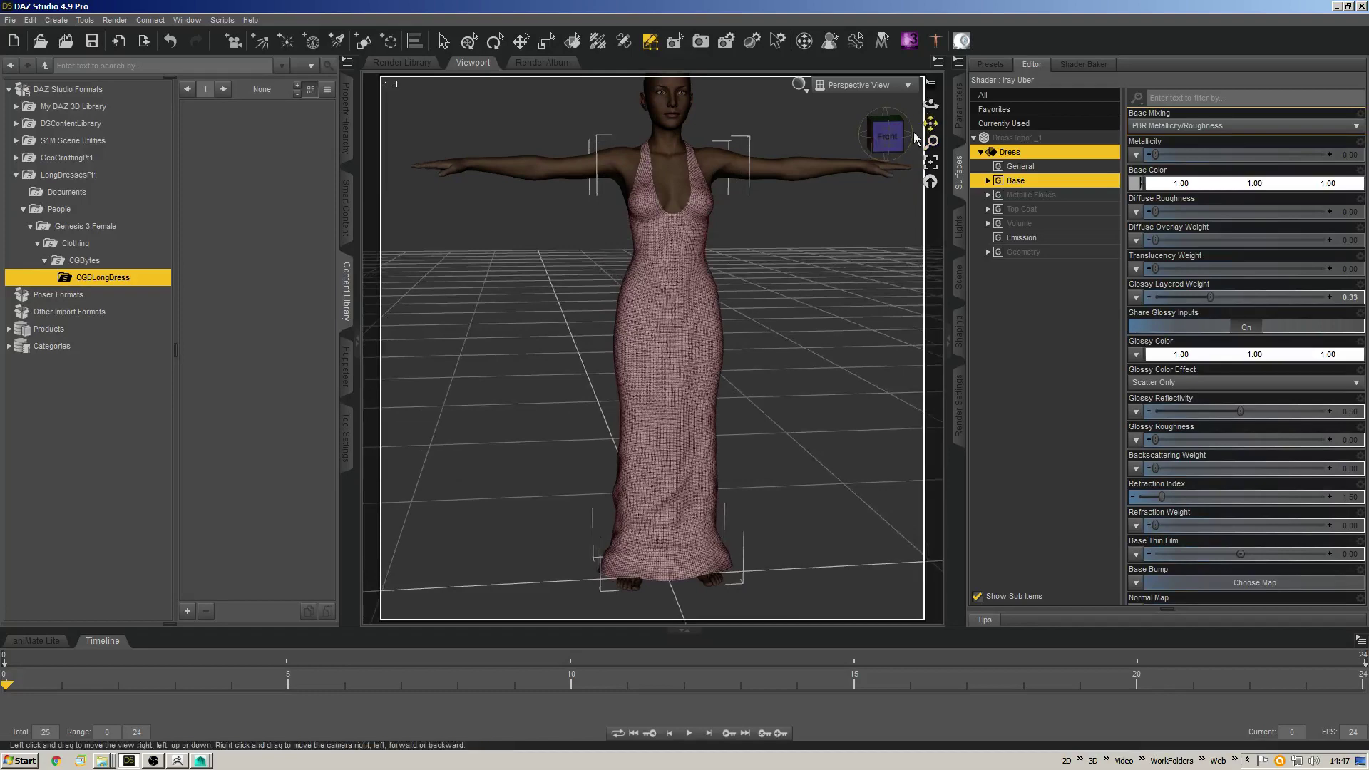
click(885, 151)
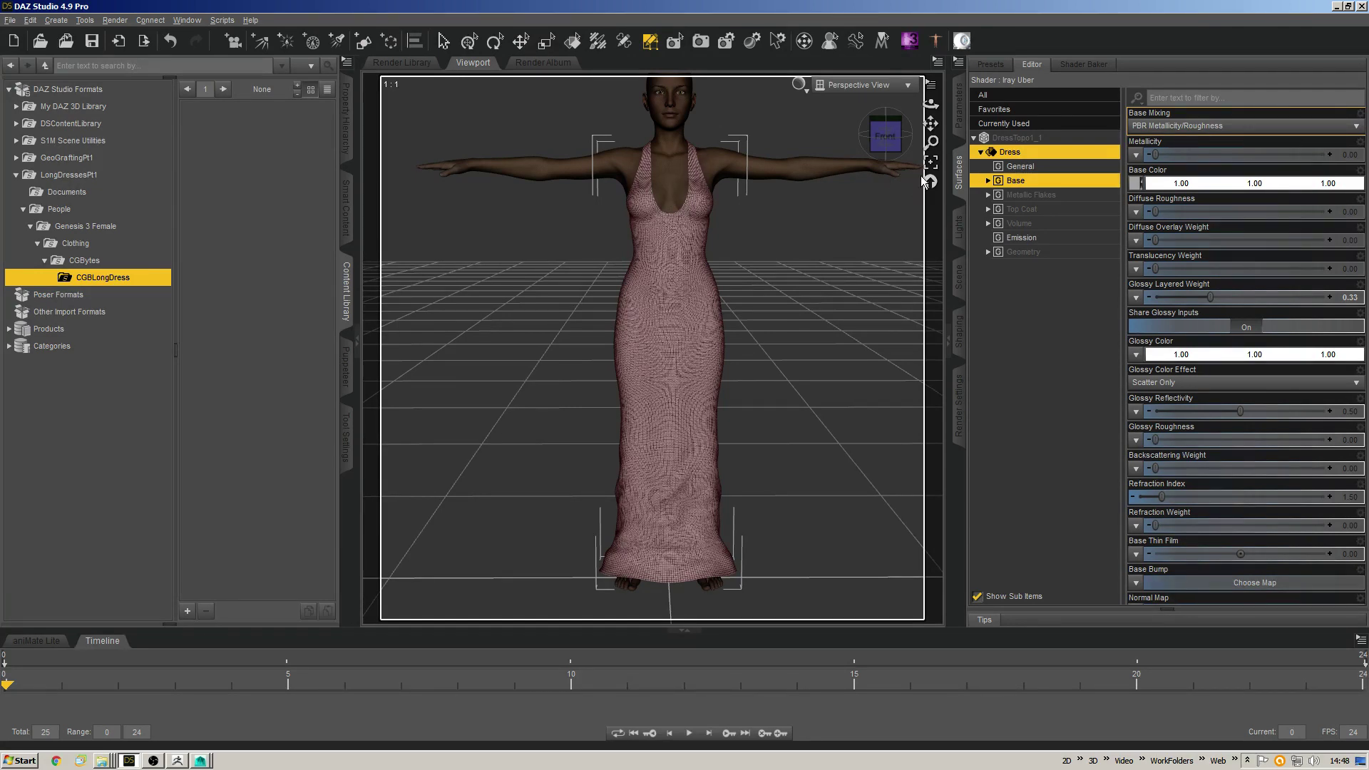
drag(887, 137, 695, 133)
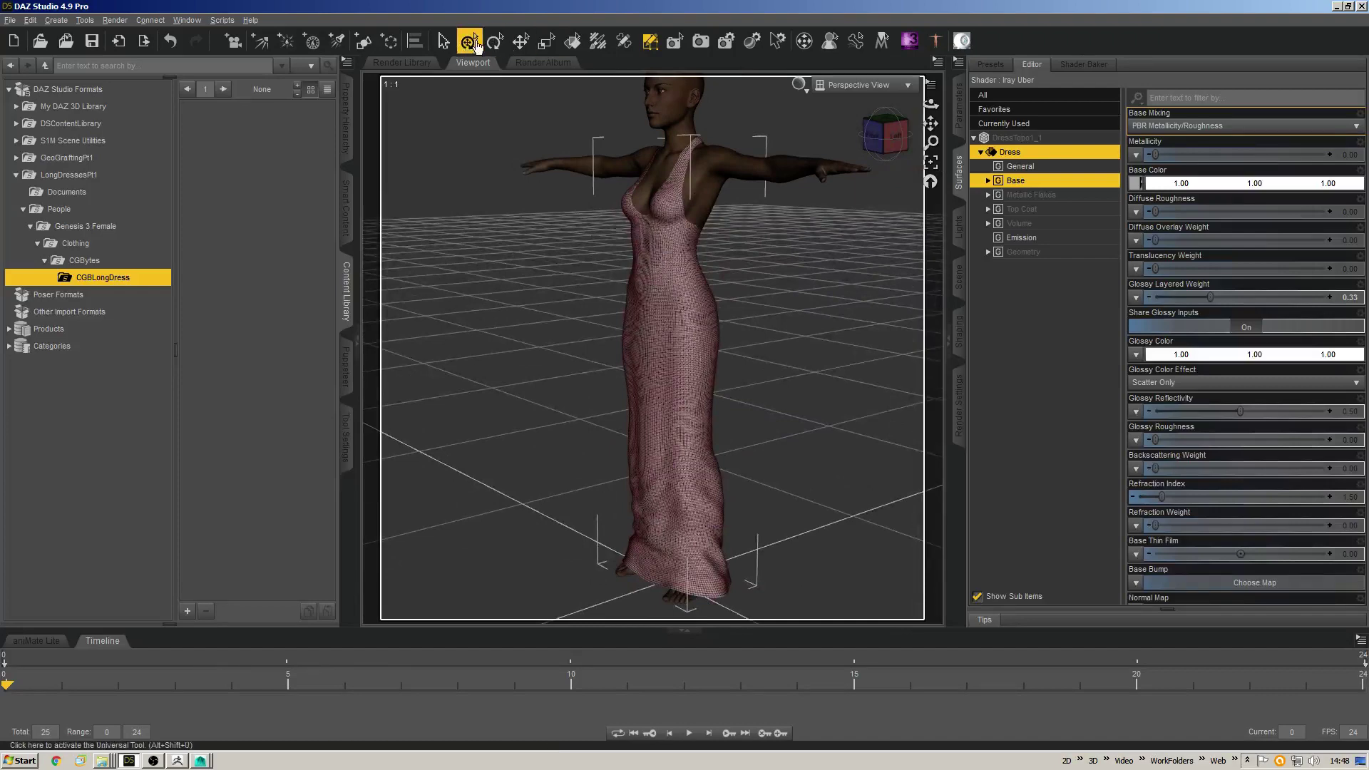
Start the Transfer Utility with Genesis 3 Female as the source item and DressTopo1_1 as the target item.
click(443, 41)
alt+drag(545, 213, 588, 229)
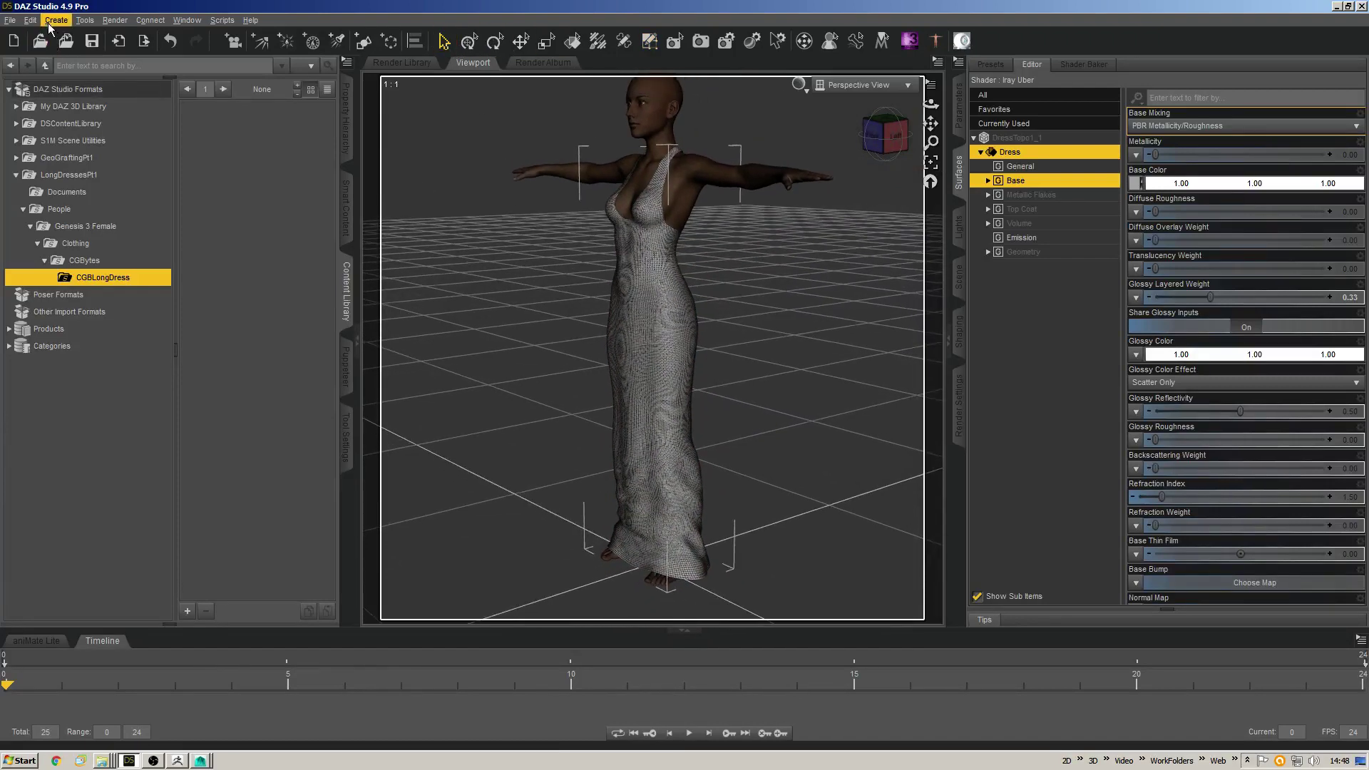
click(30, 20)
mouse_move(100, 151)
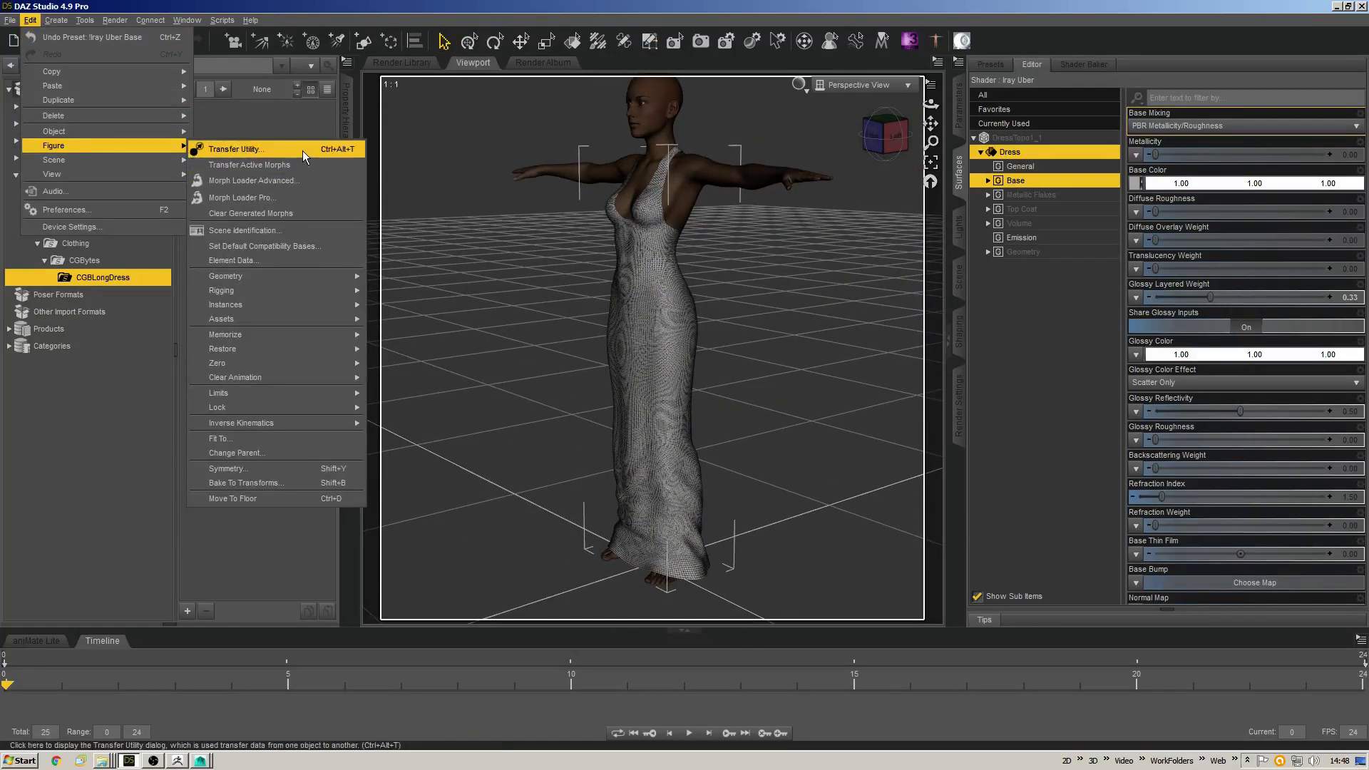
click(335, 149)
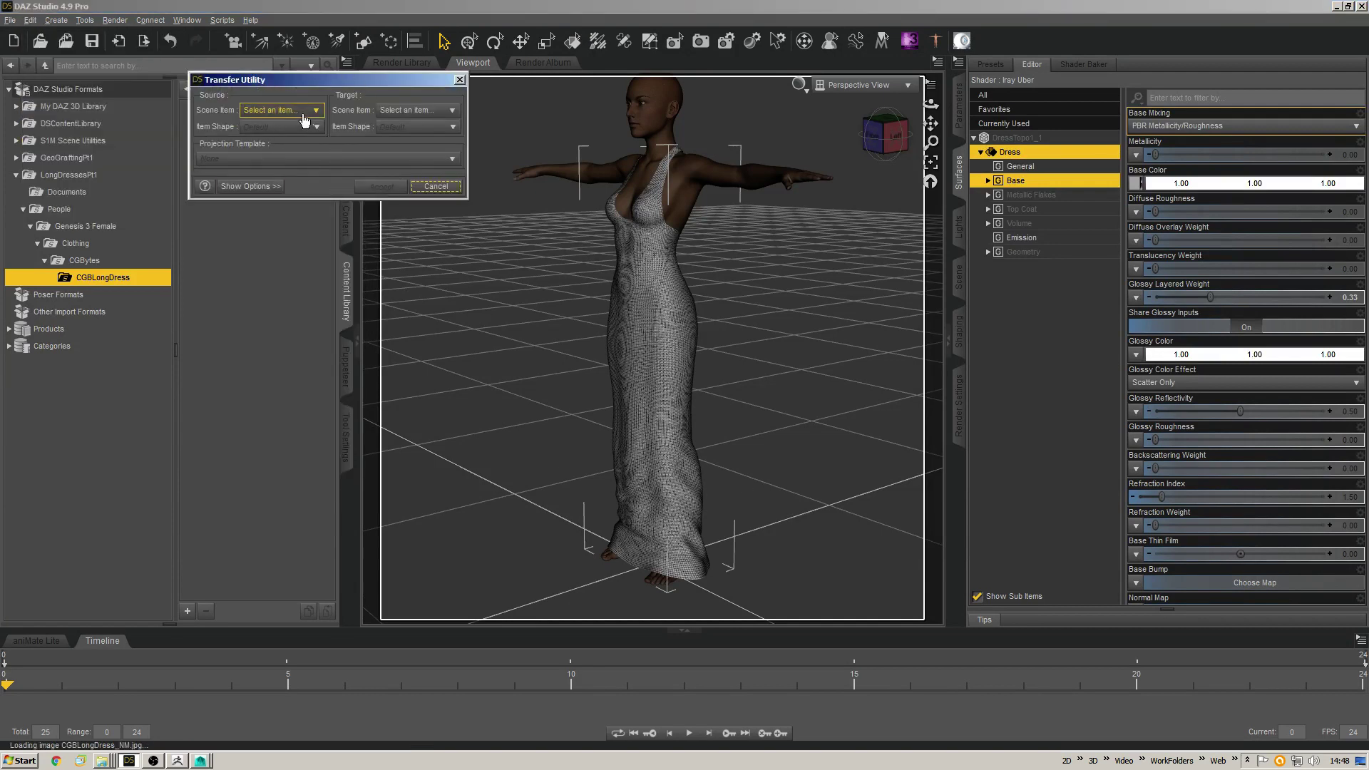
click(243, 110)
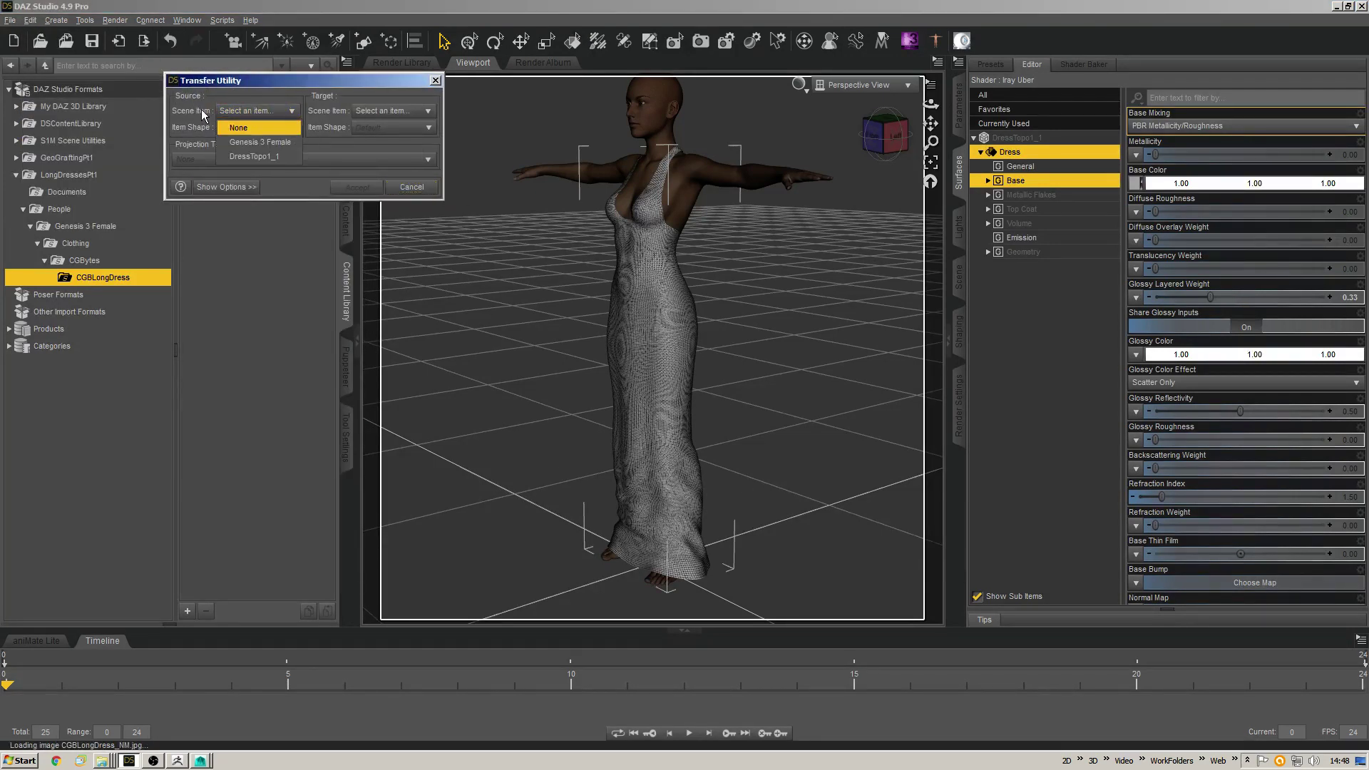
click(258, 142)
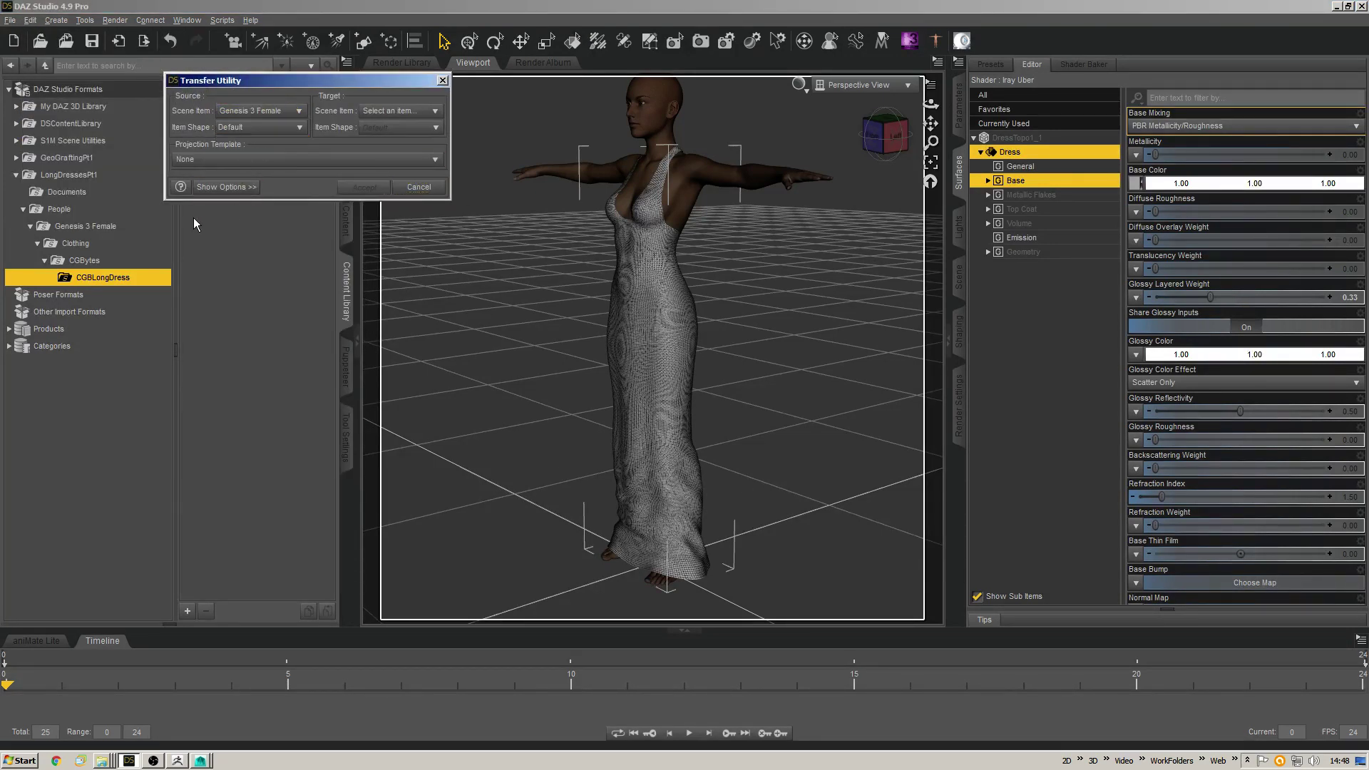
click(369, 112)
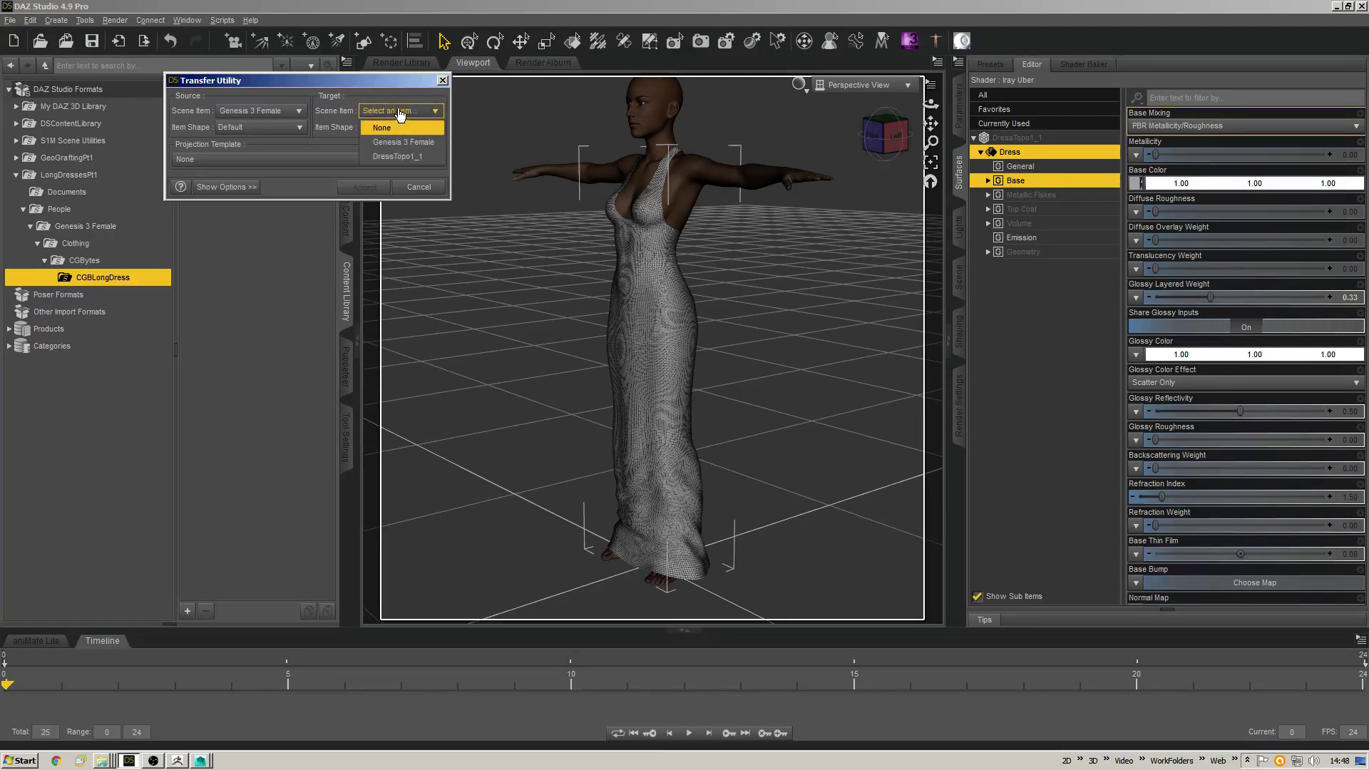
click(403, 156)
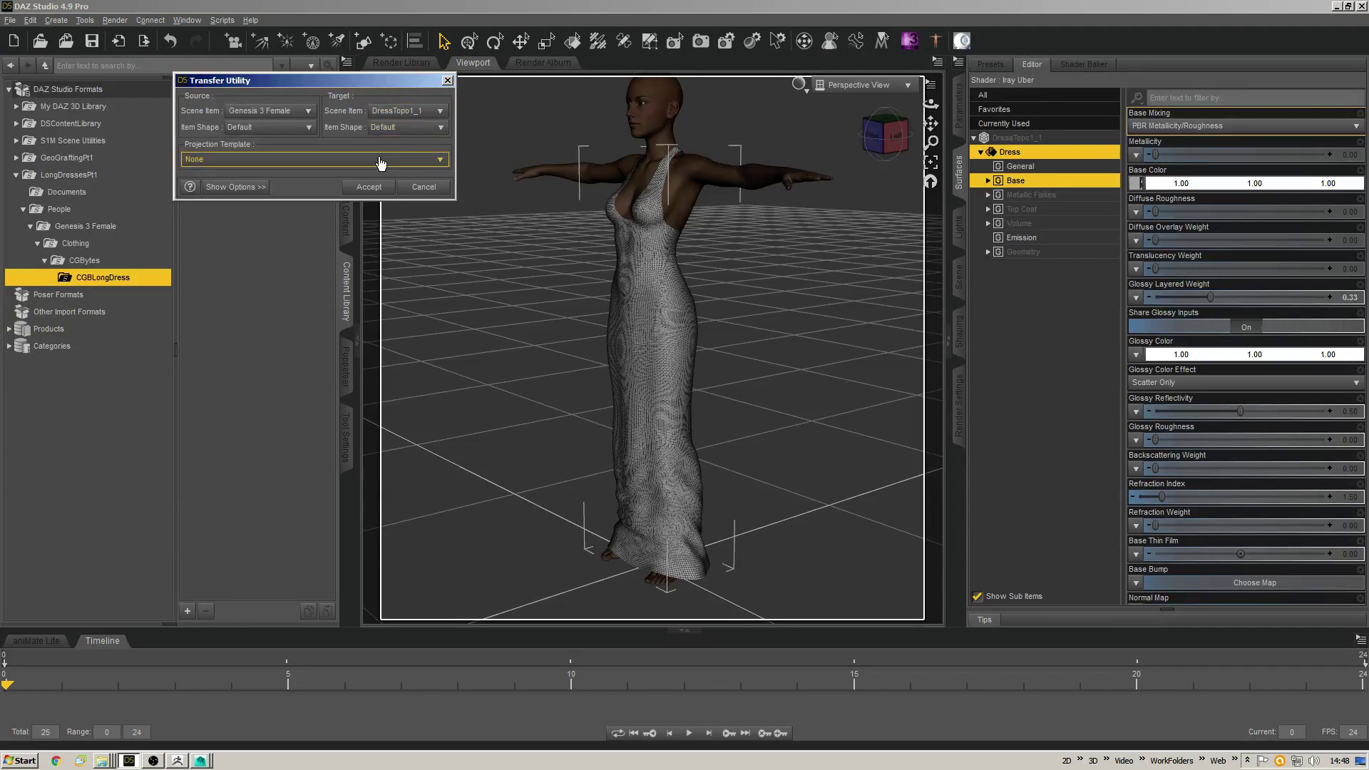
Choose the Dresses/Knee-Length projection template among the transfer options and run the rigging transfer to the dress.
click(228, 186)
click(318, 159)
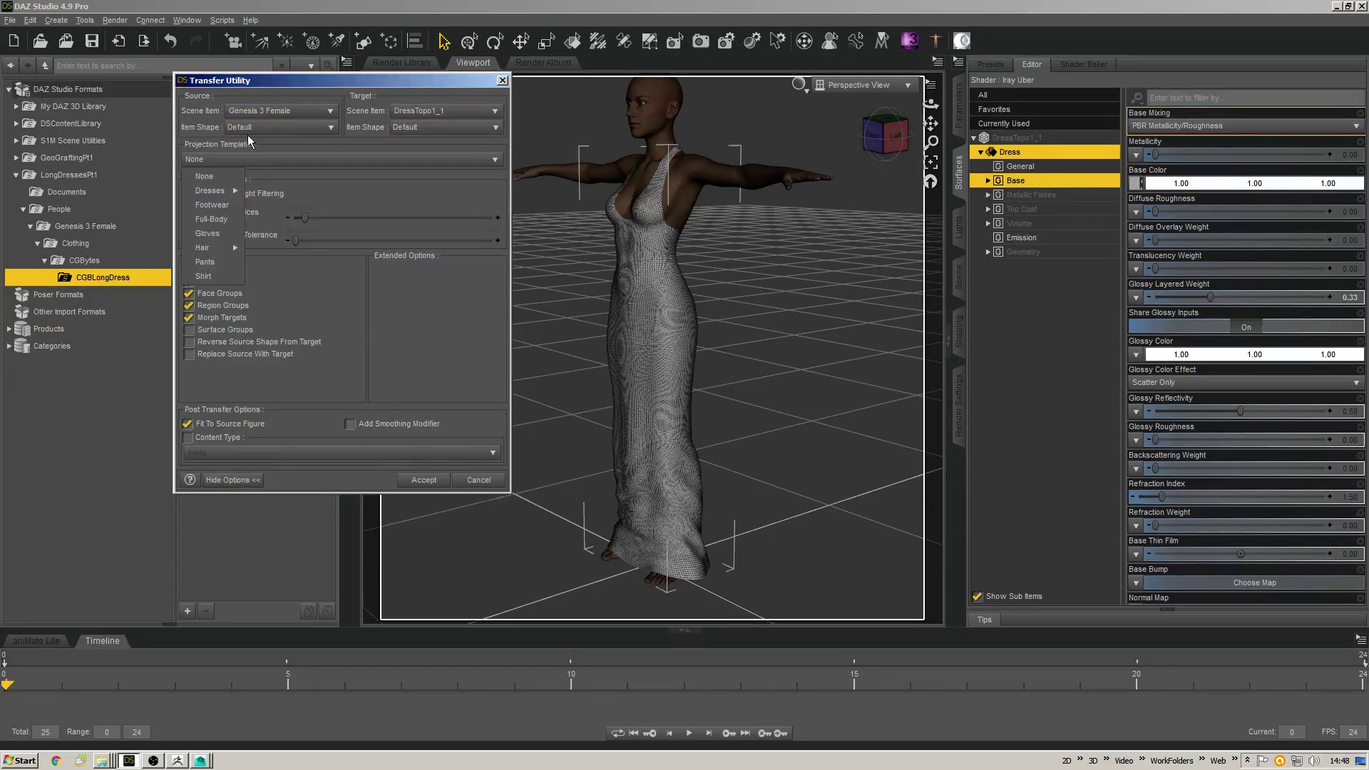
mouse_move(220, 191)
click(273, 192)
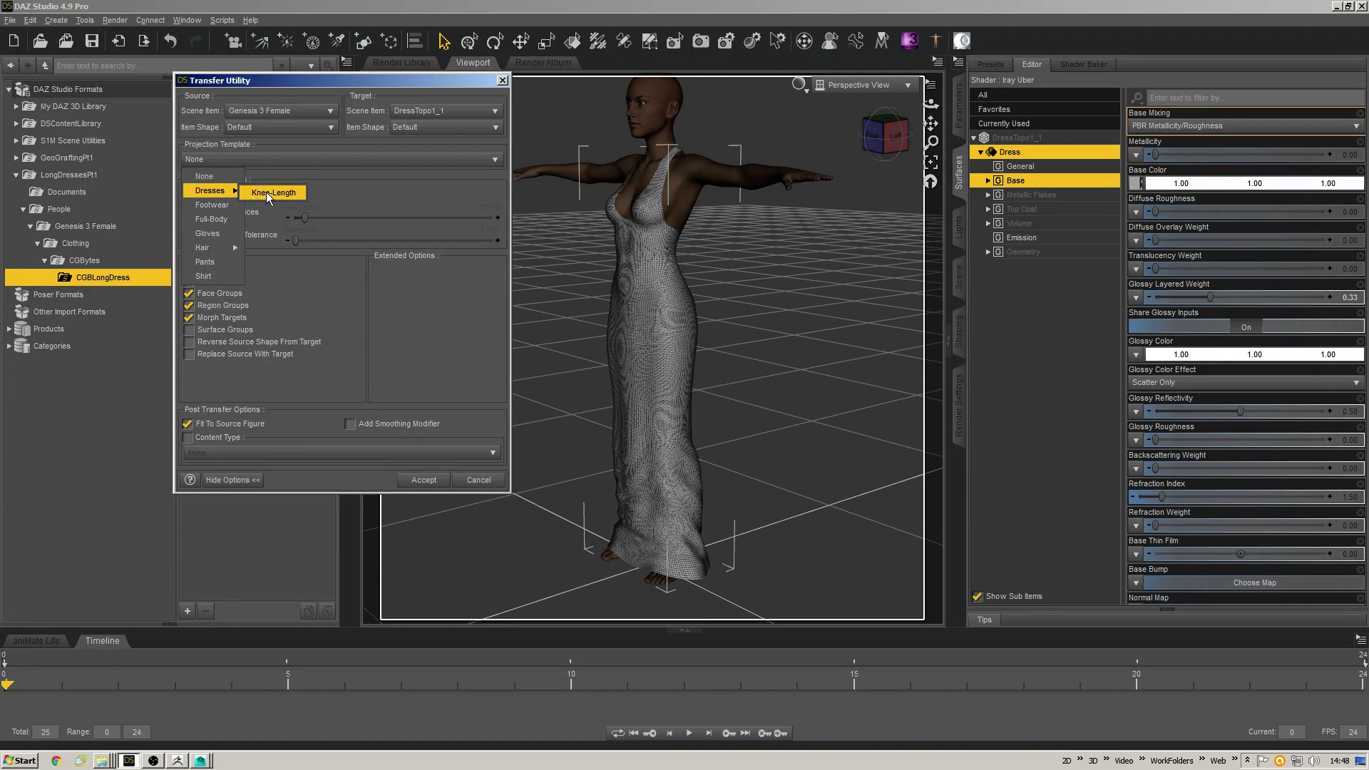
click(251, 160)
mouse_move(237, 194)
click(276, 194)
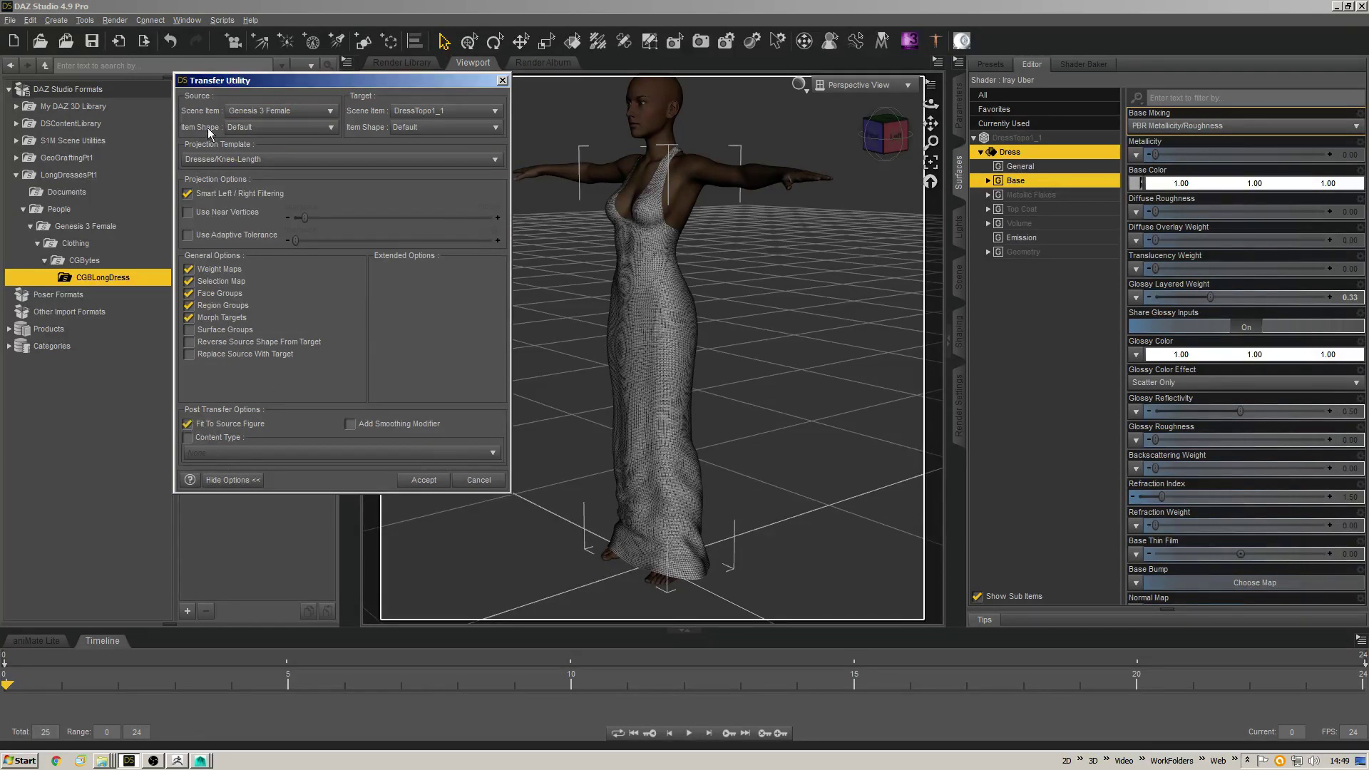
click(422, 480)
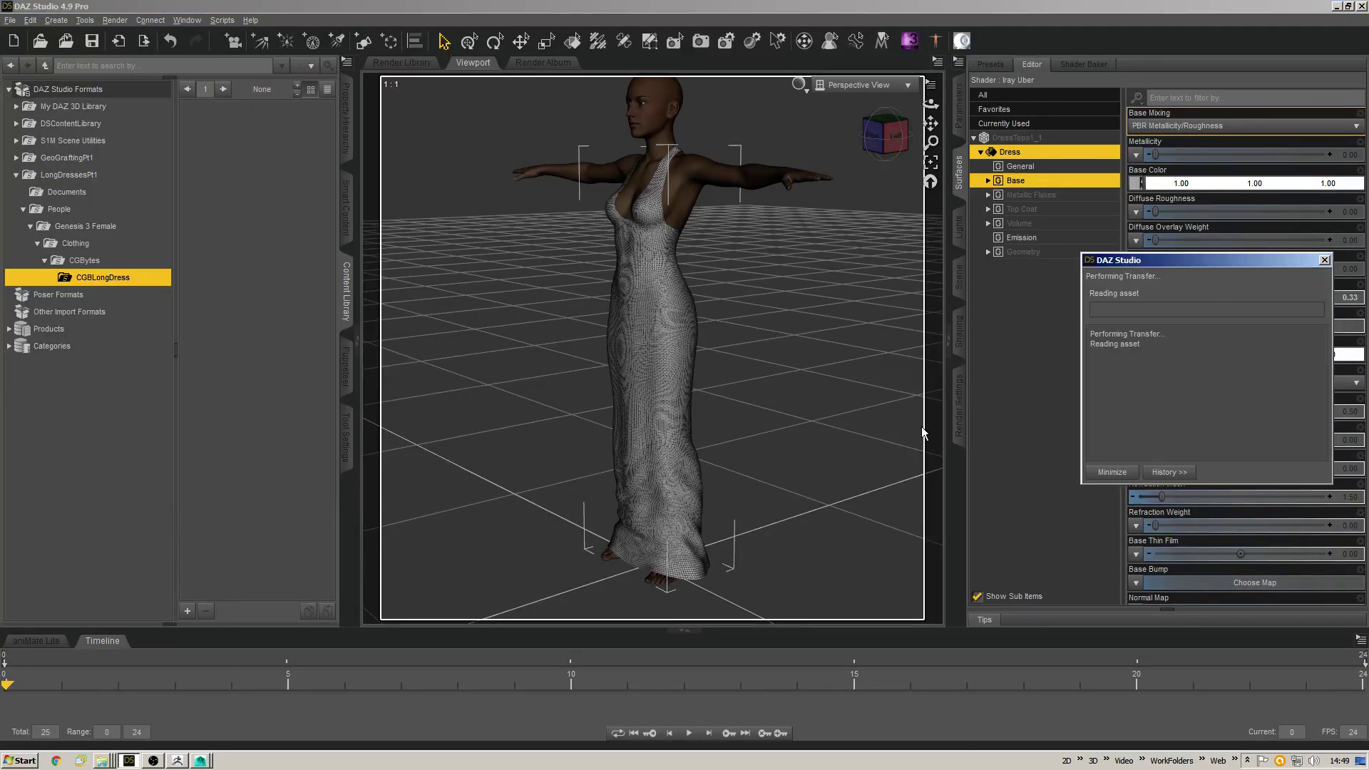
Select the Genesis 3 Female figure in the viewport.
click(882, 137)
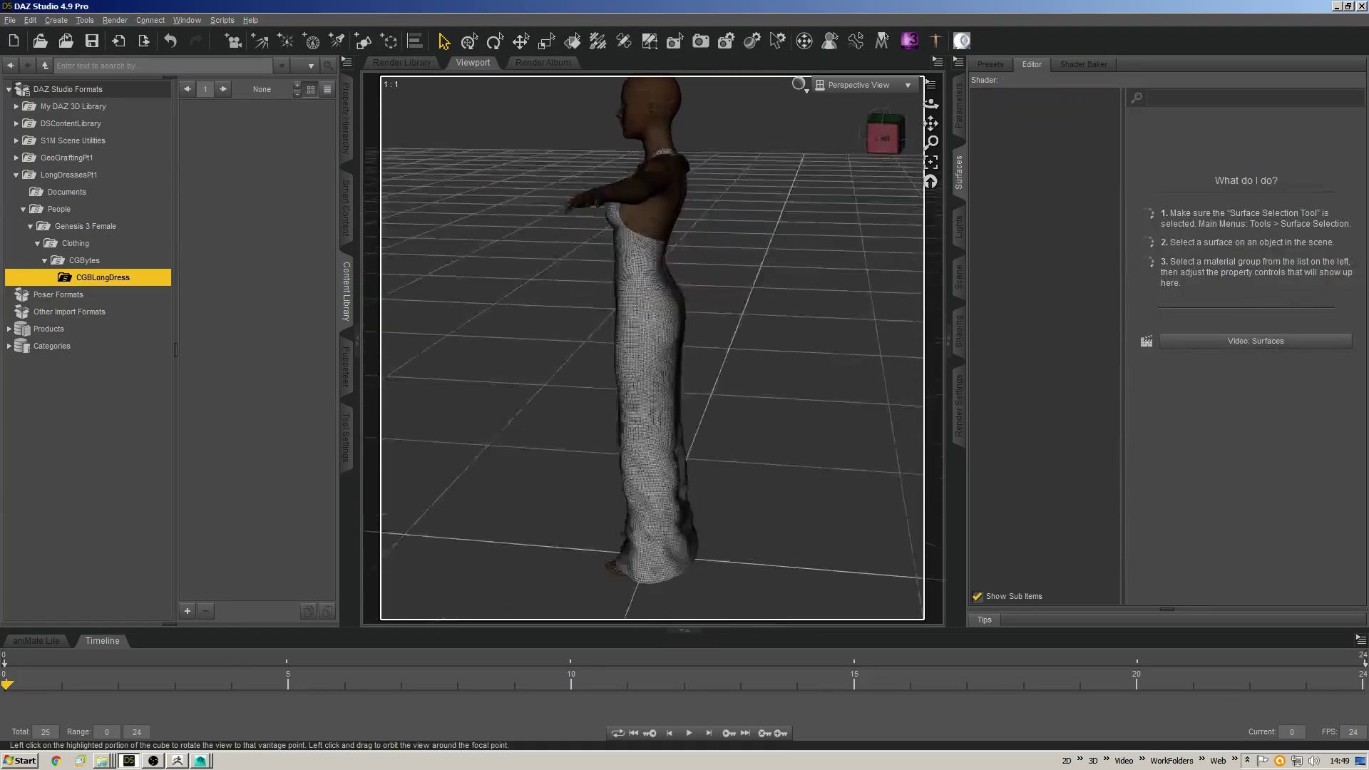
click(649, 248)
right_click(643, 187)
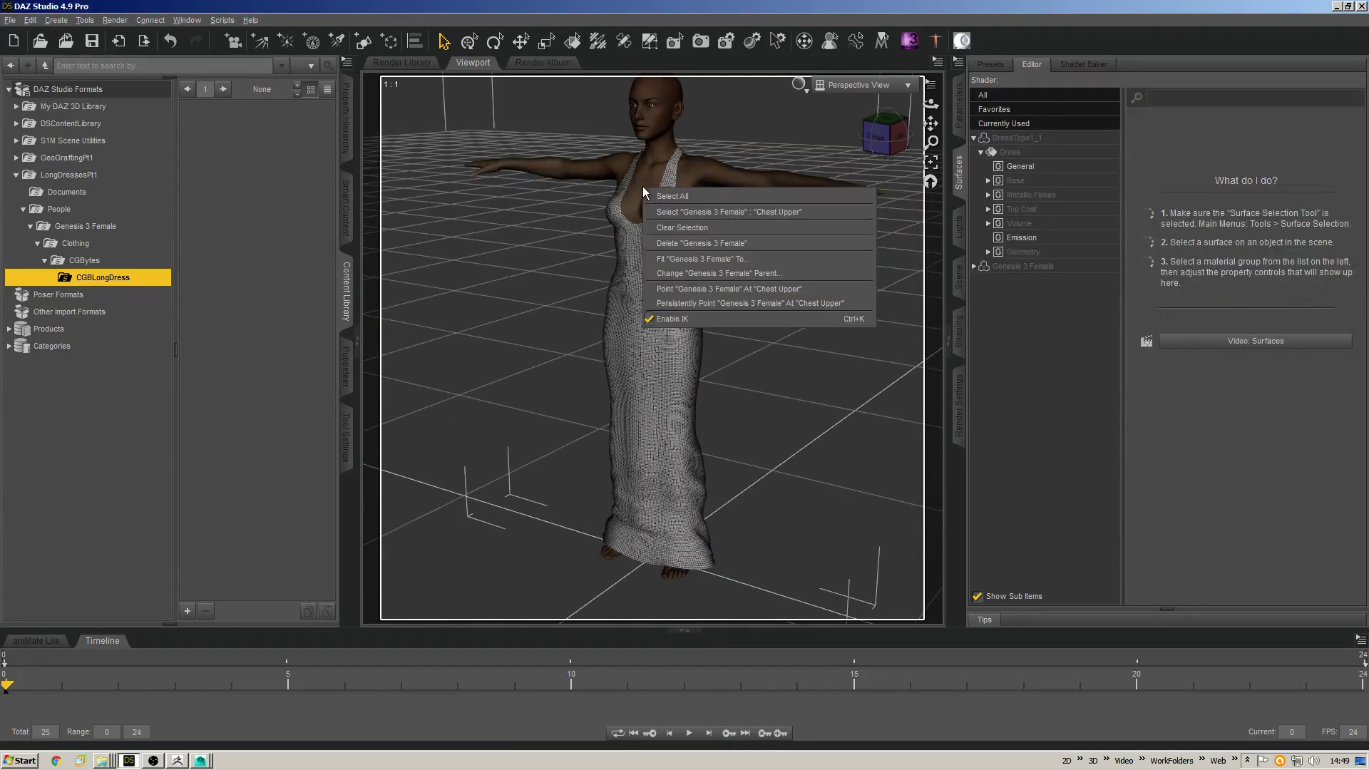
click(667, 212)
click(746, 235)
right_click(699, 176)
click(736, 202)
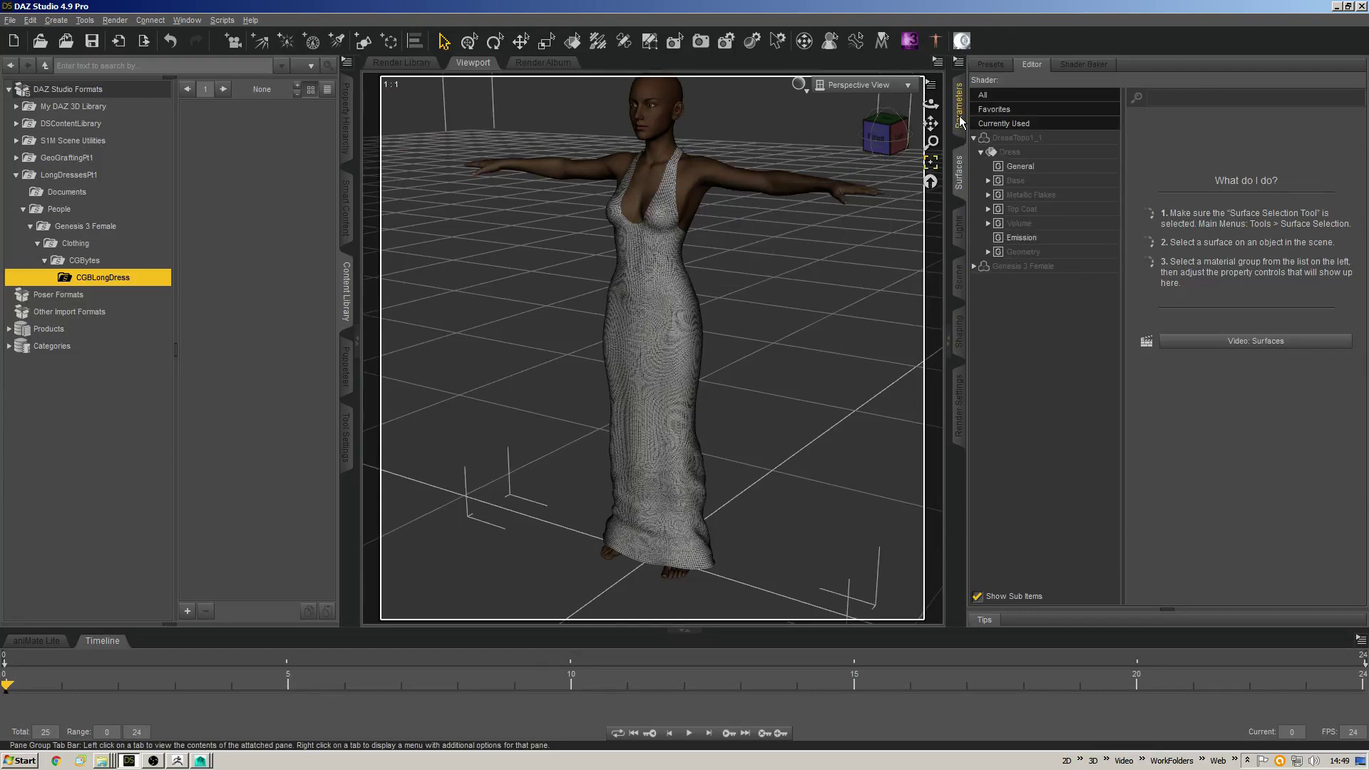
Expand the Pose Controls of Genesis 3 Female and show the Torso pose parameters.
click(960, 118)
click(1024, 285)
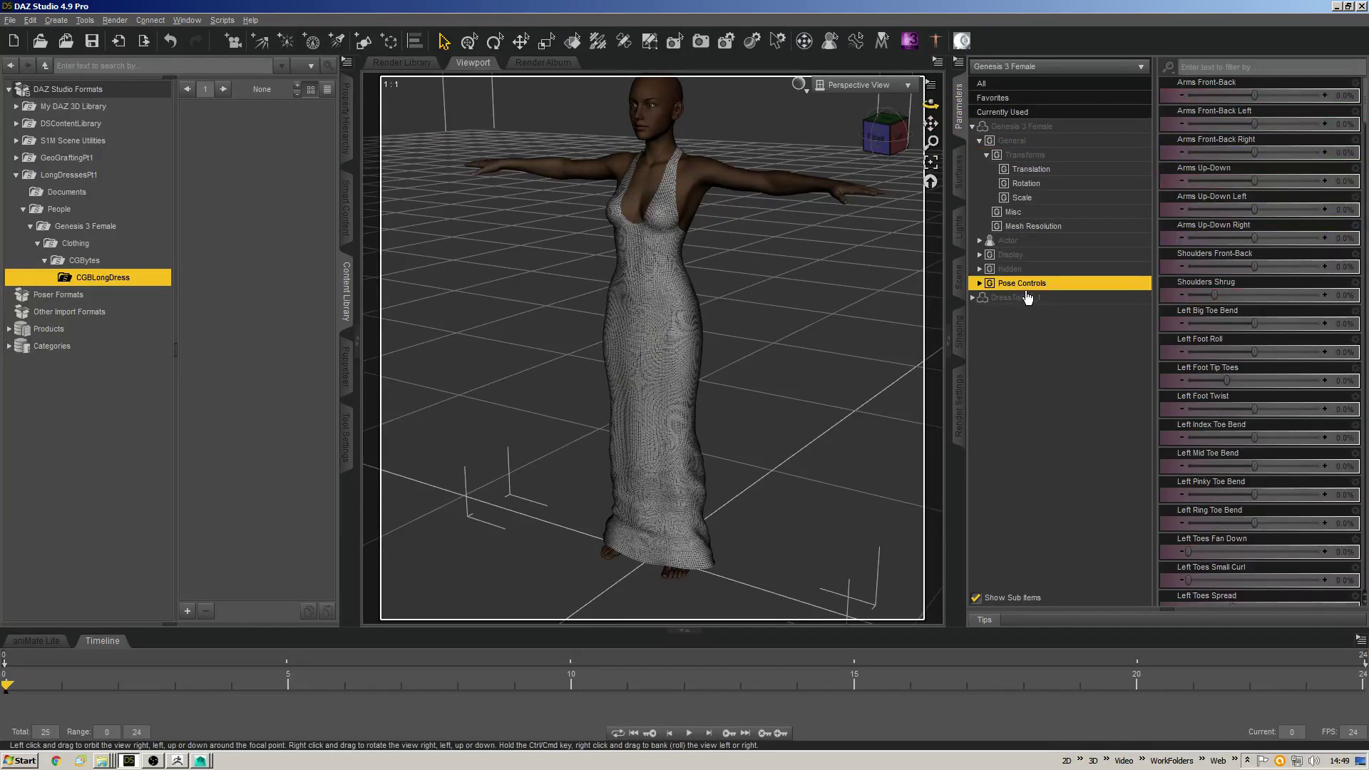
double_click(1025, 285)
click(881, 136)
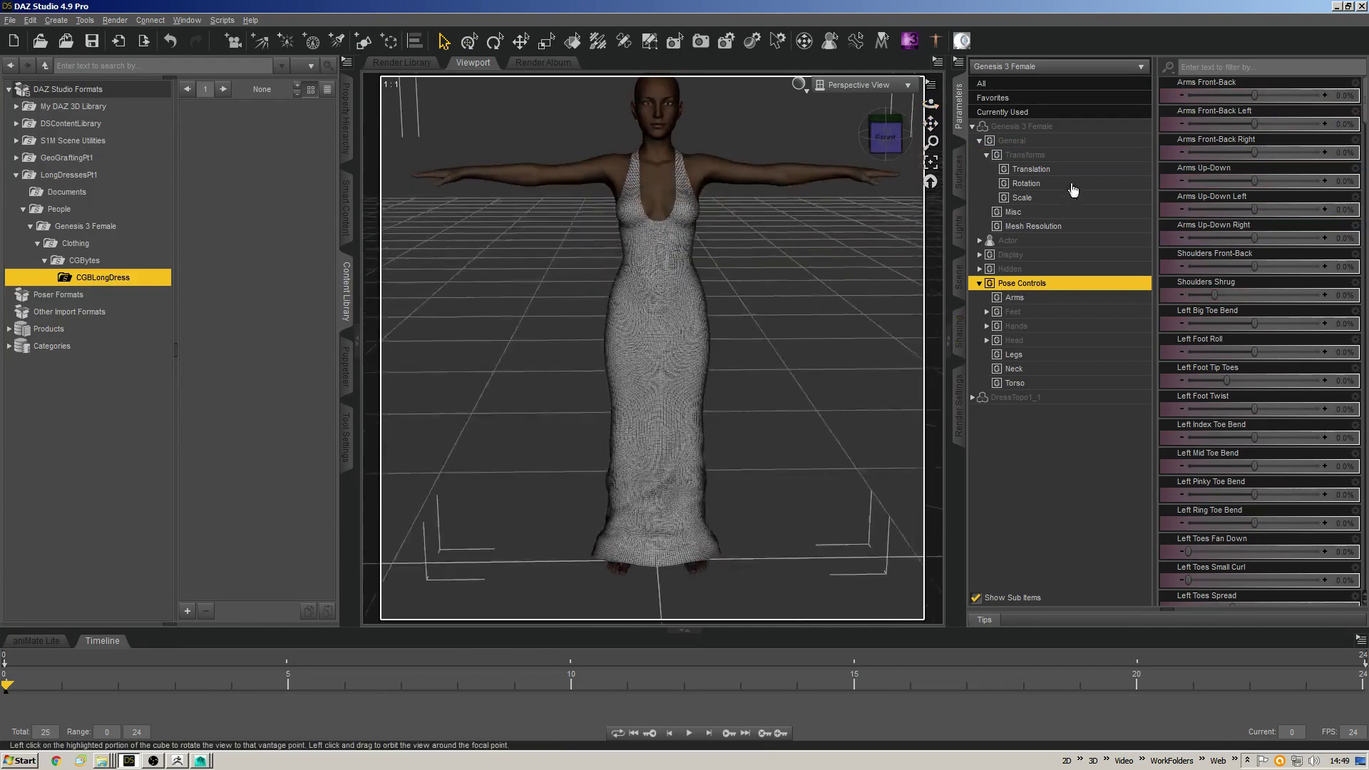
click(1027, 355)
click(1036, 384)
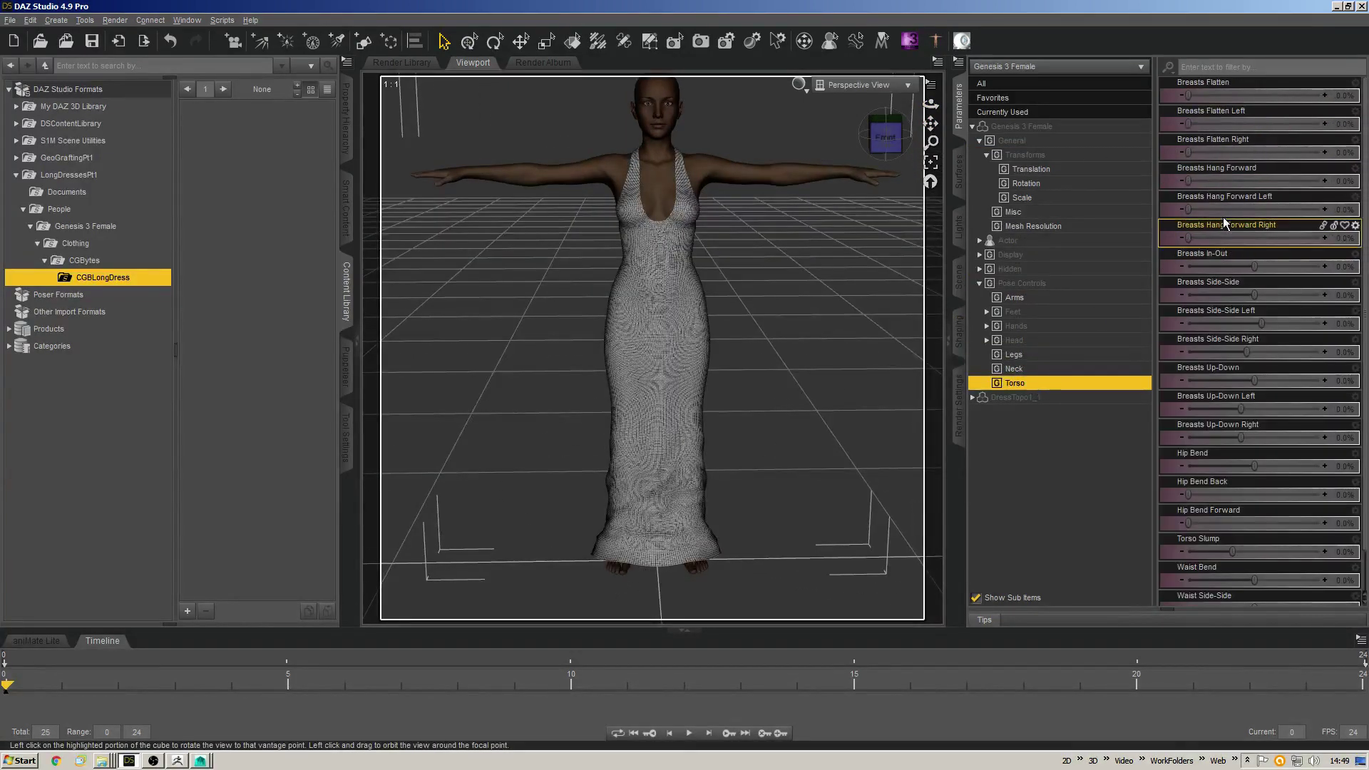
Try the figure's Hip Bend and Waist Bend to test how the dress follows, undoing each bend.
scroll(1364, 218, down, 1)
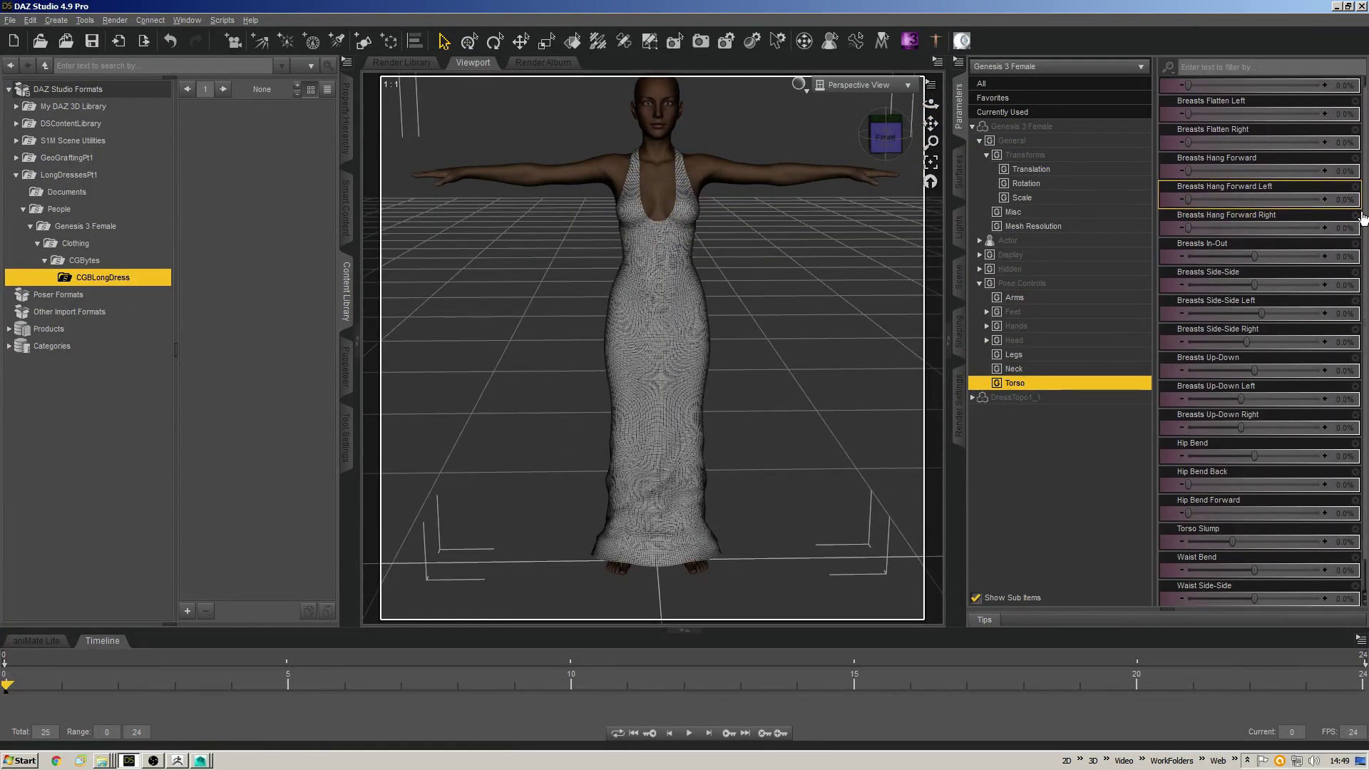
scroll(1364, 218, down, 1)
drag(1255, 425, 1183, 385)
key(ctrl+z)
drag(885, 140, 662, 189)
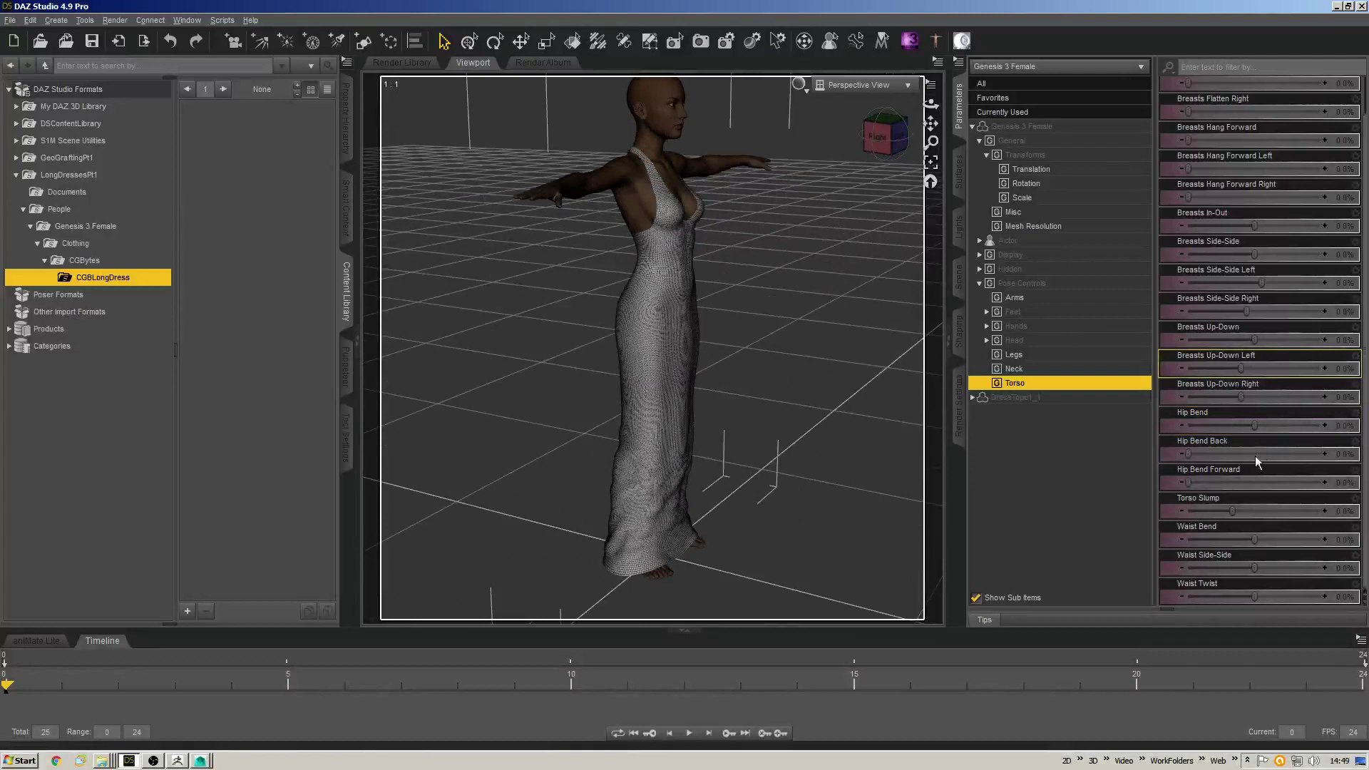
drag(1255, 539, 1325, 536)
key(ctrl+z)
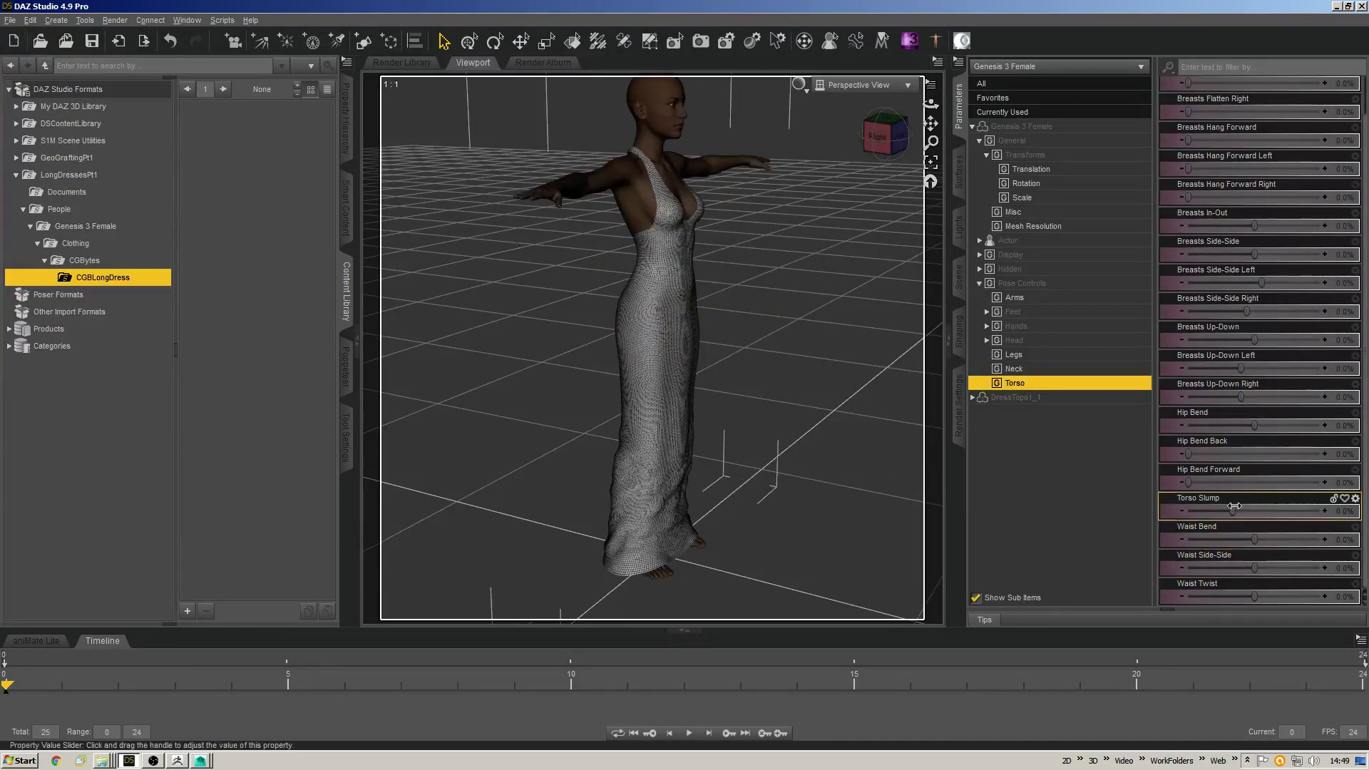
Try the figure's Torso Slump and another Hip Bend on the rigged dress, undoing each change.
drag(1234, 510, 1191, 502)
key(ctrl+z)
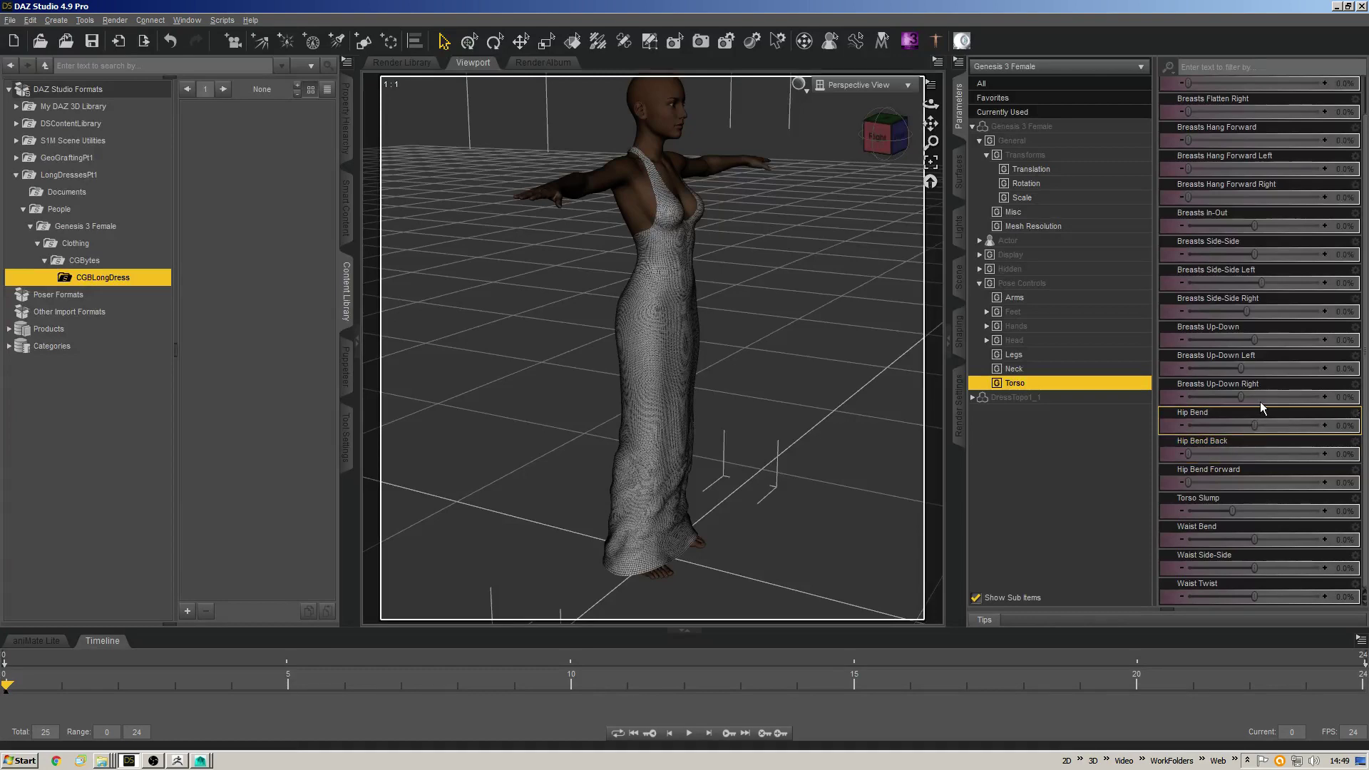
mouse_move(1255, 425)
mouse_down()
mouse_move(1212, 425)
mouse_move(1232, 431)
mouse_up()
key(ctrl+z)
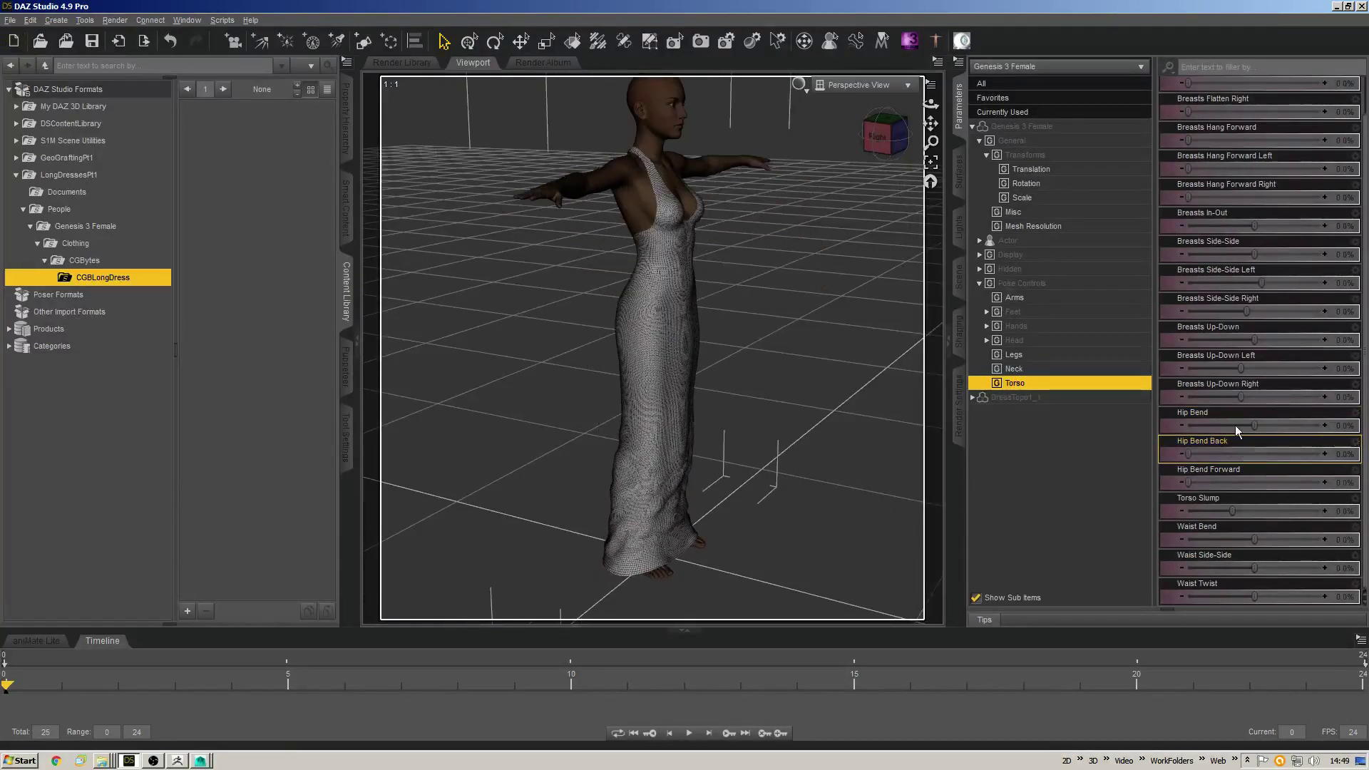
Try a Waist Twist of 100% on the figure to check the dress, and undo the twist.
drag(889, 140, 728, 363)
middle_drag(769, 365, 798, 356)
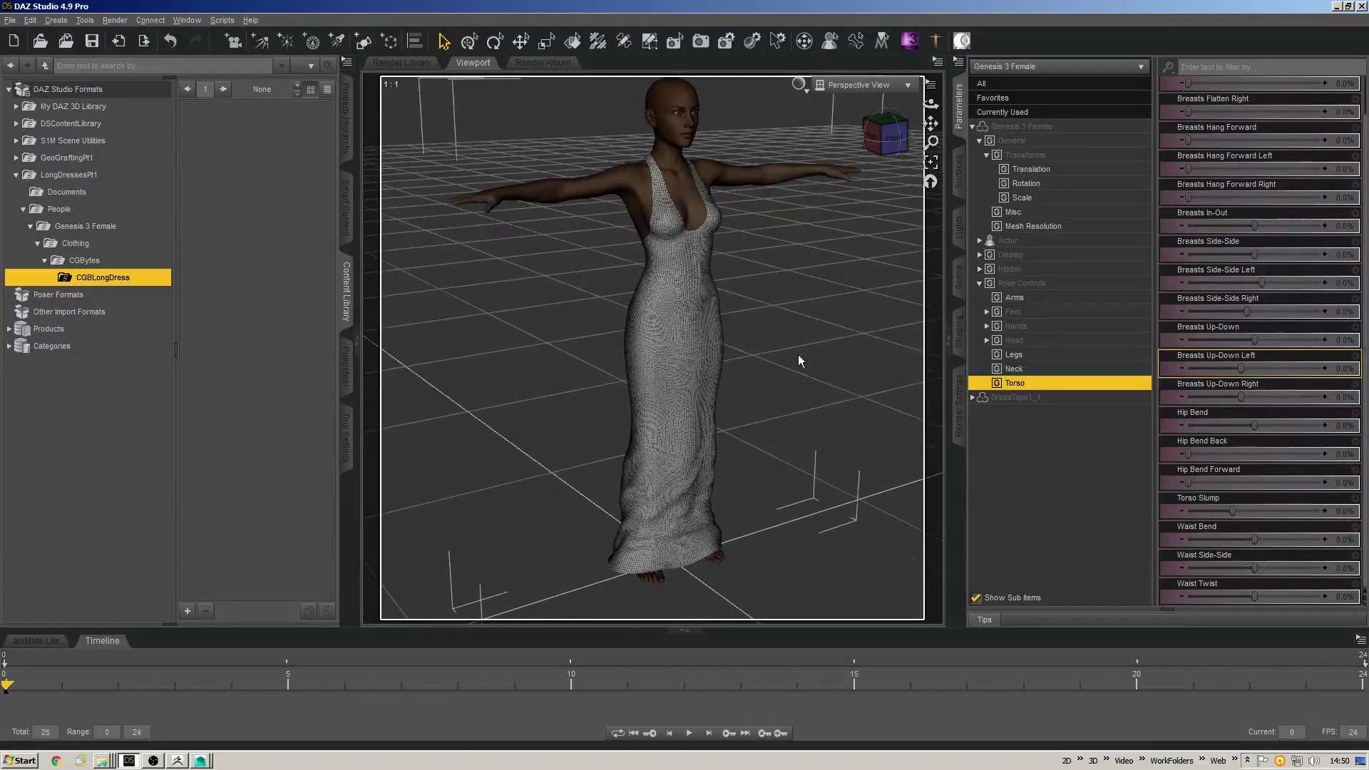
drag(1253, 590, 1053, 563)
key(ctrl+z)
key(ctrl+y)
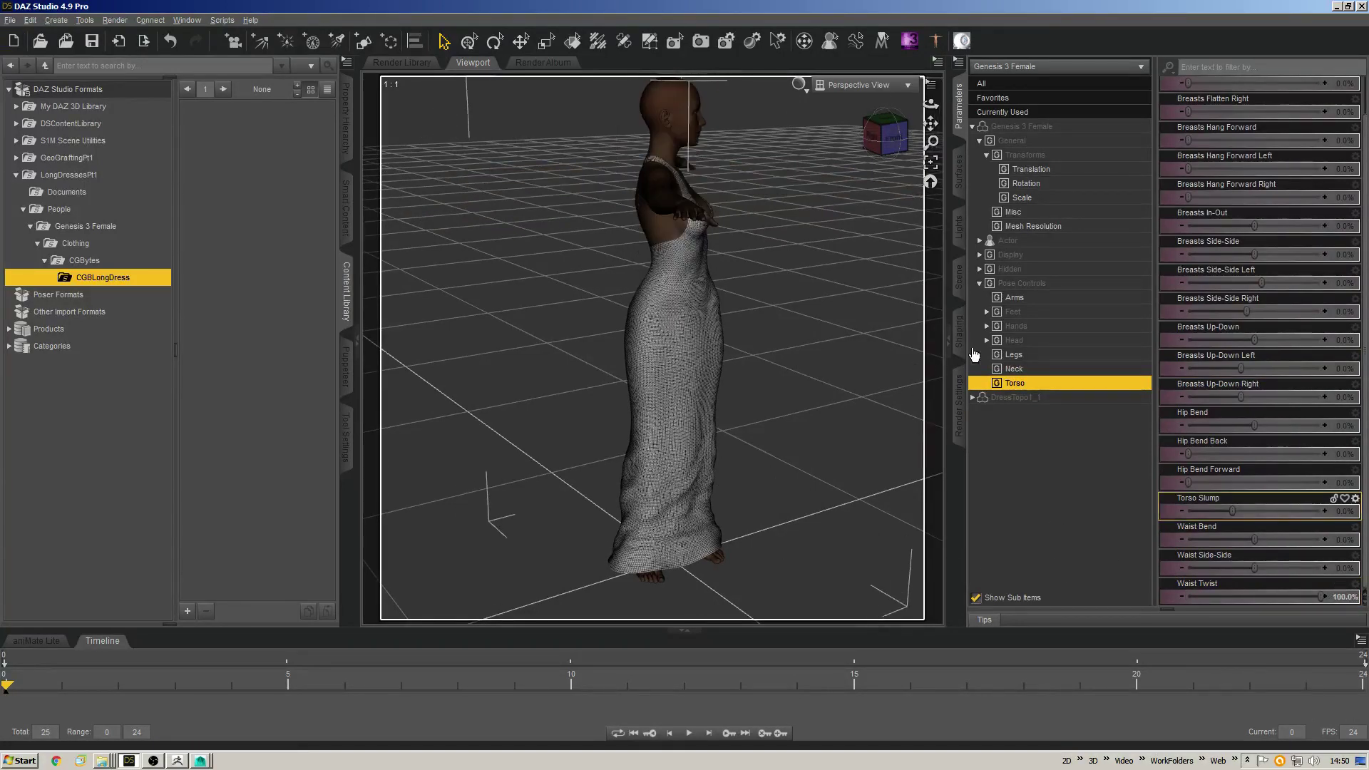
key(ctrl+z)
Show the Arms pose controls, try Arms Front-Back at 100%, and undo the arm pose.
click(1020, 369)
click(1027, 355)
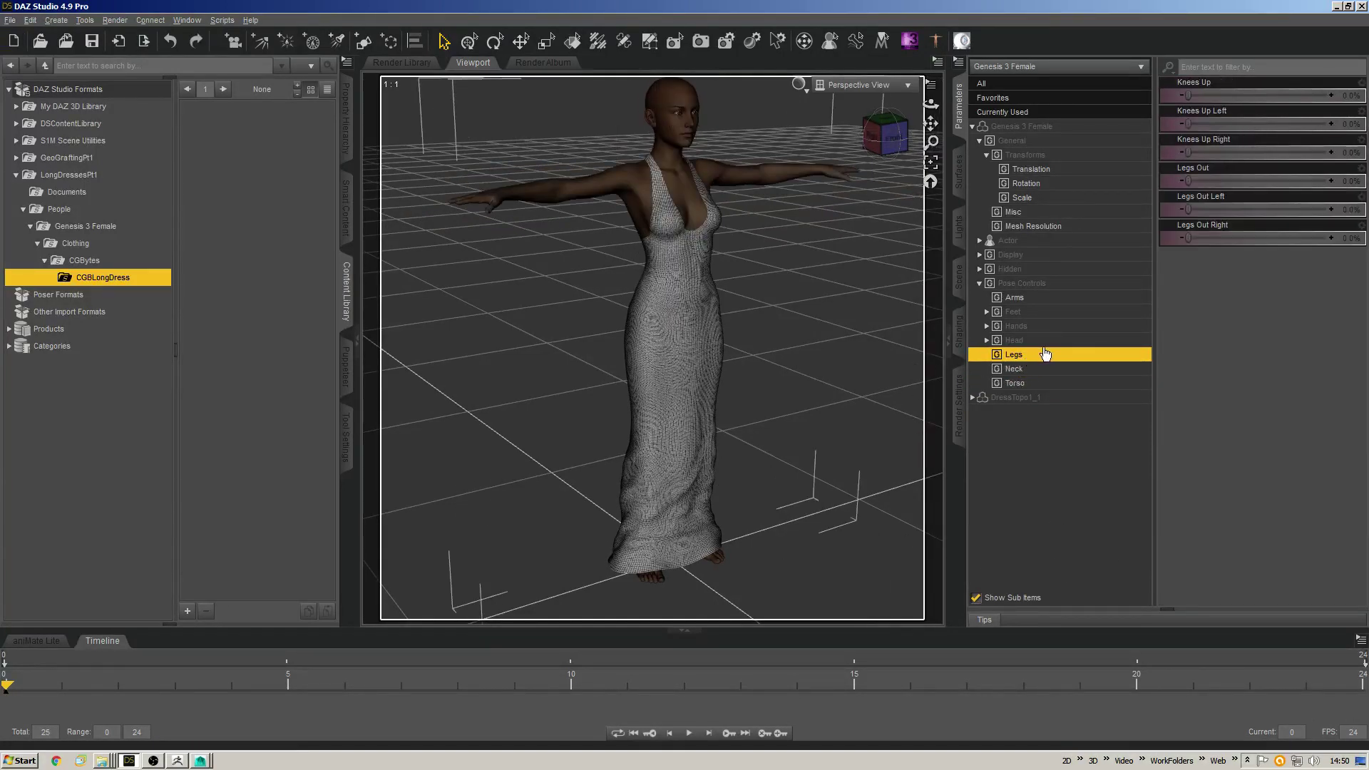
click(1027, 300)
drag(1253, 87, 1366, 139)
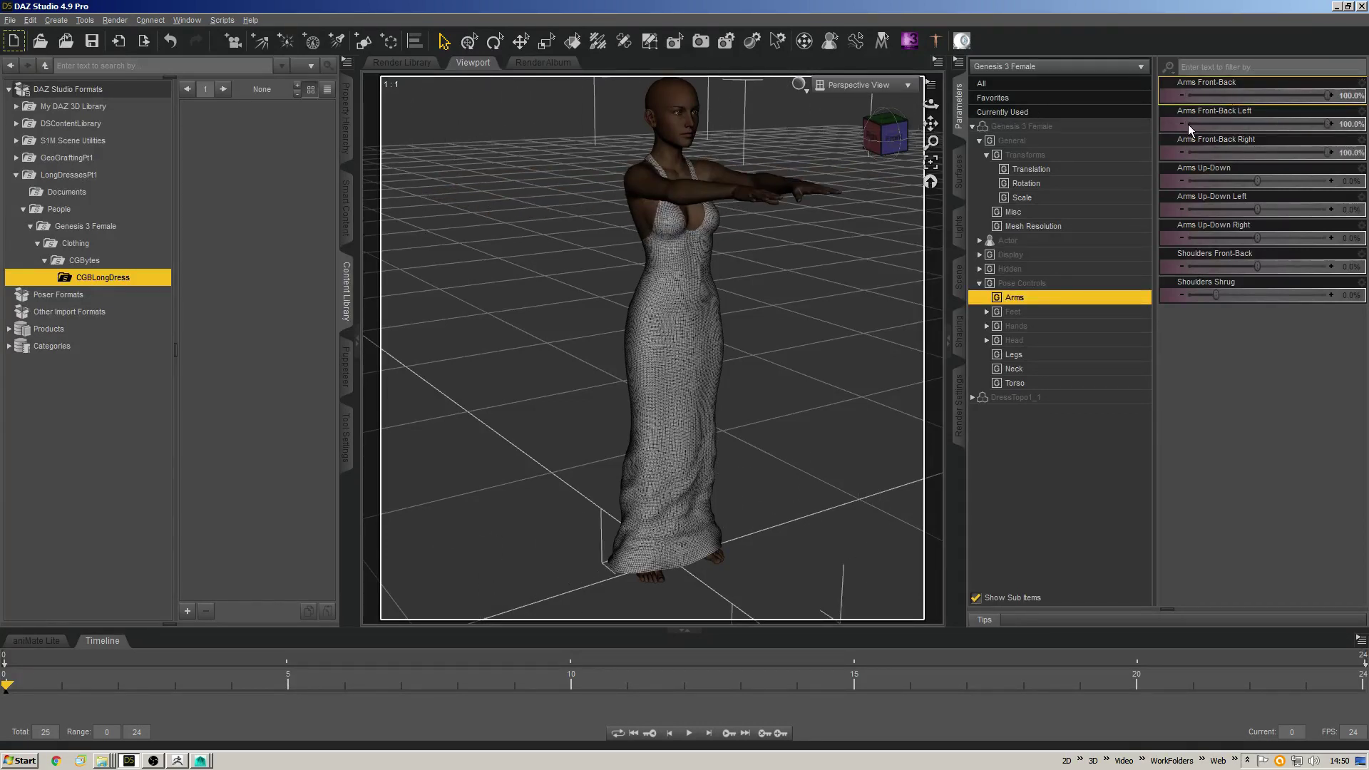
key(ctrl+z)
Try Arms Up-Down at about 73.3%, check the dress from the front, and undo the arm pose.
drag(1257, 180, 1308, 182)
drag(887, 136, 899, 190)
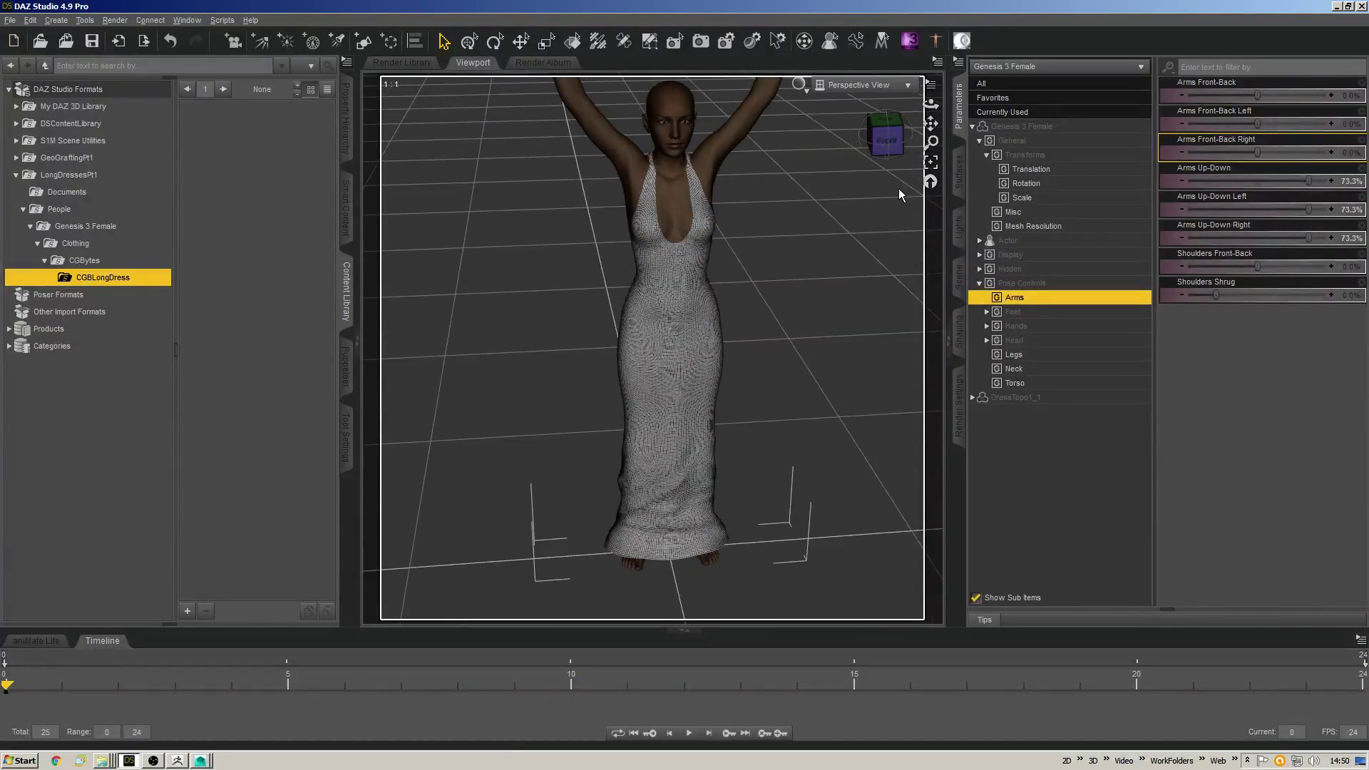
key(ctrl+z)
drag(882, 150, 941, 123)
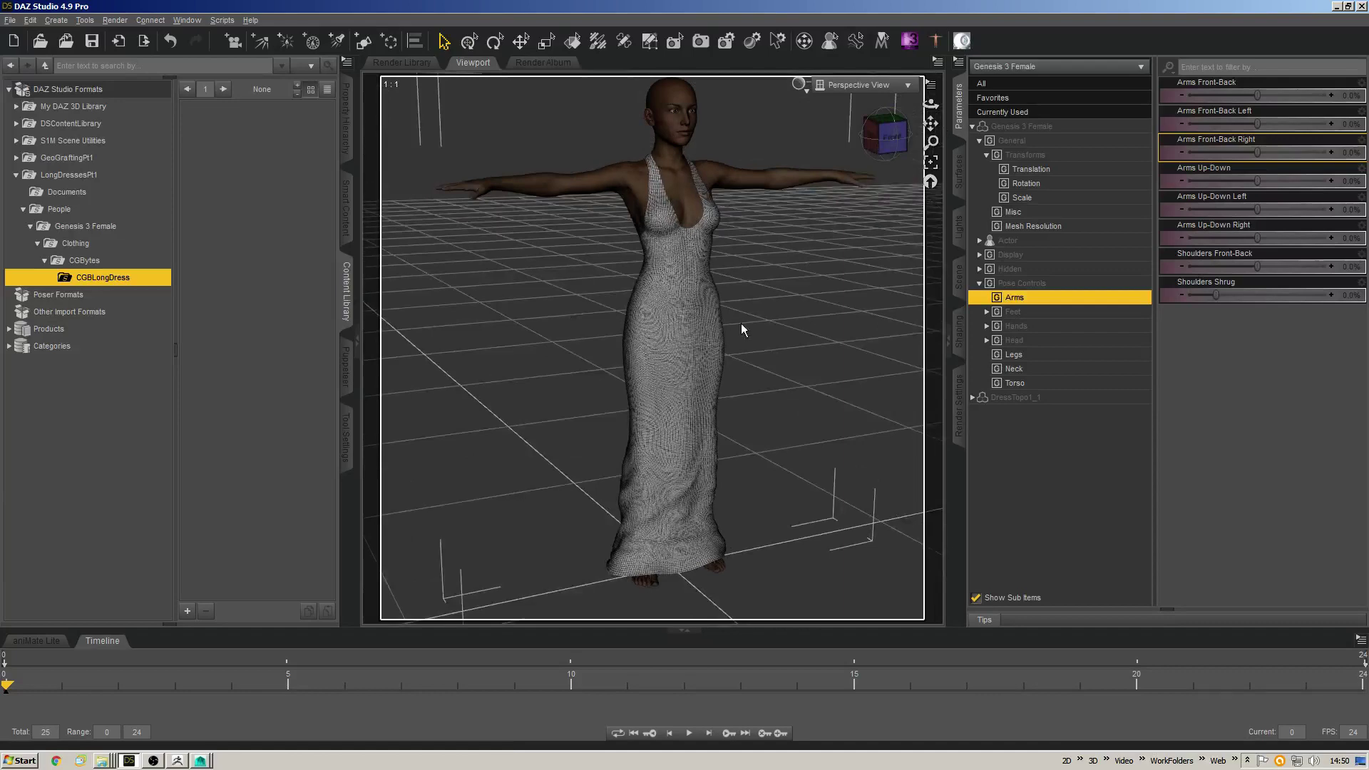
Show the scene hierarchy, expand DressTopo1_1 and select the dress's Pelvis bone.
middle_drag(724, 357, 674, 279)
drag(886, 137, 832, 104)
middle_drag(668, 287, 644, 311)
ctrl+alt+drag(652, 298, 658, 325)
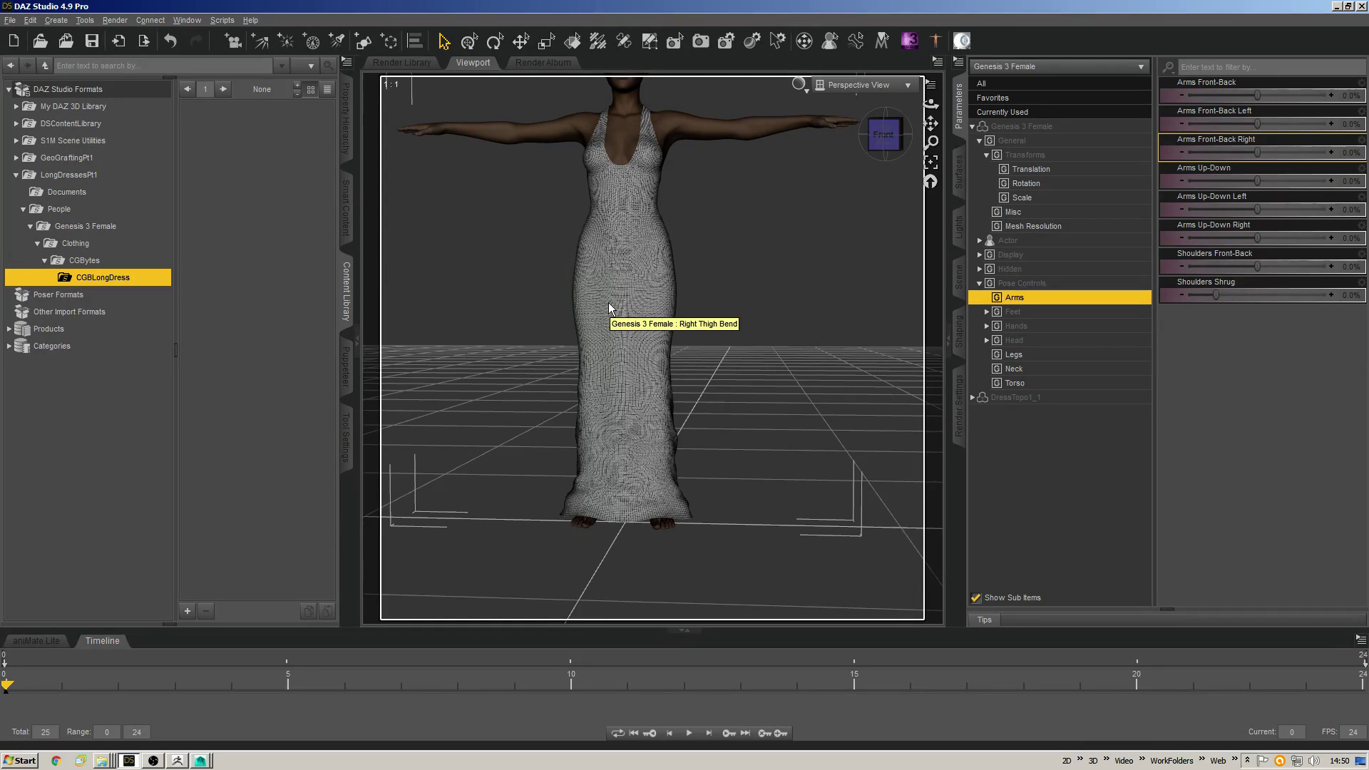
drag(885, 134, 854, 151)
click(939, 177)
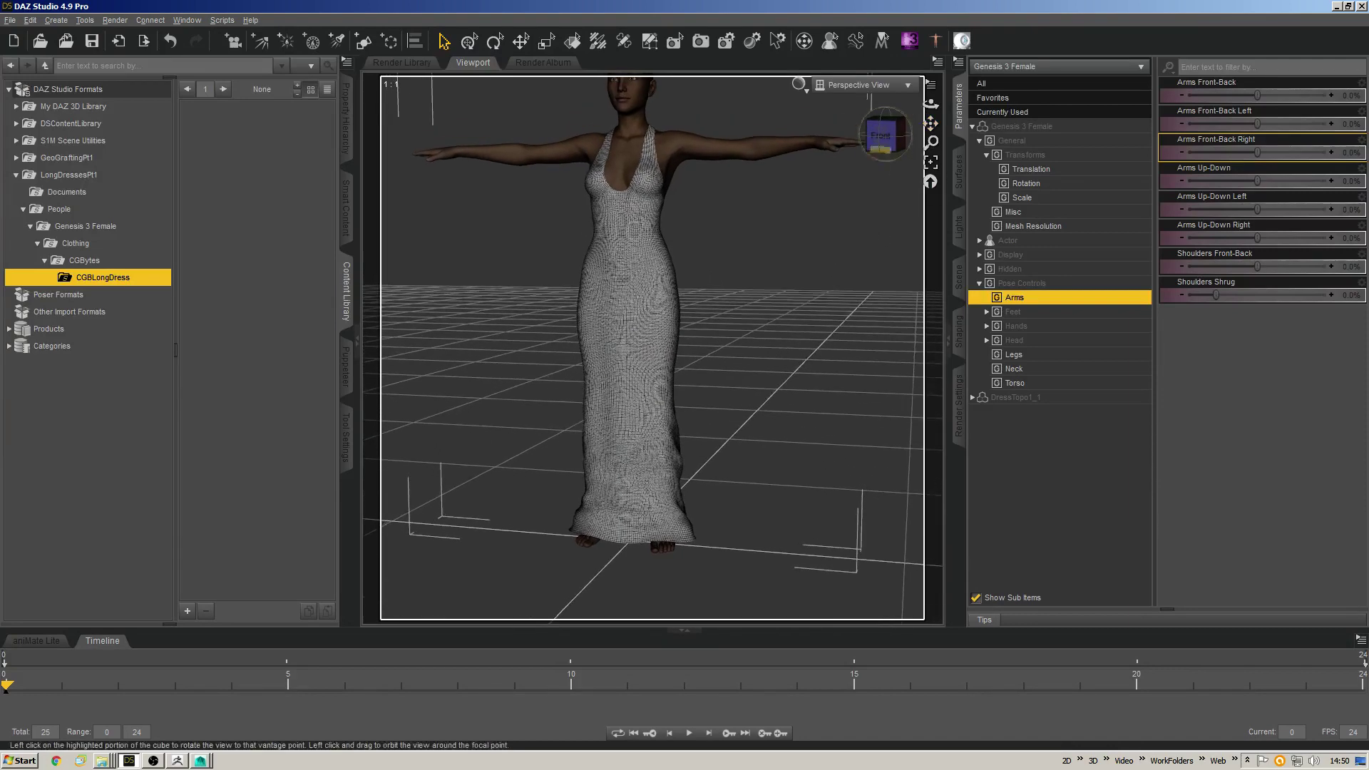
click(960, 275)
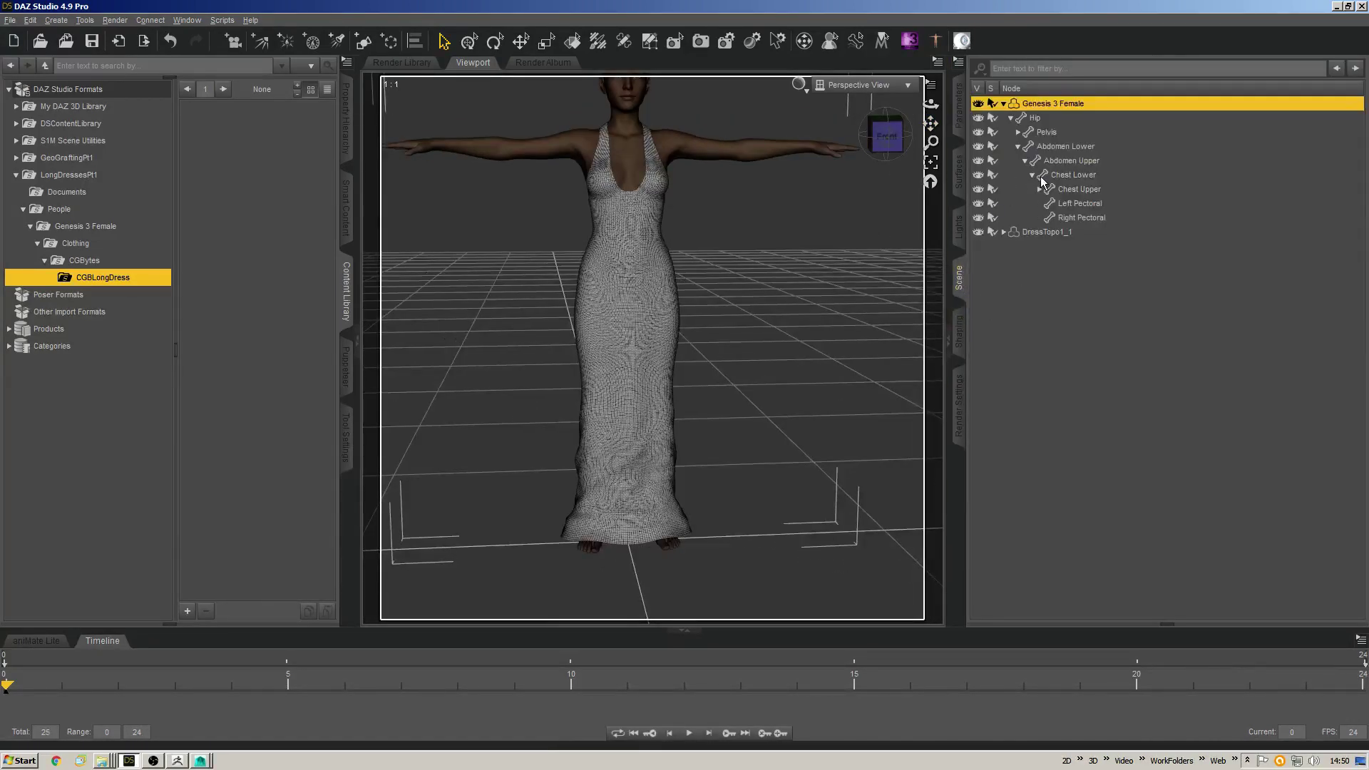
click(1004, 232)
right_click(631, 296)
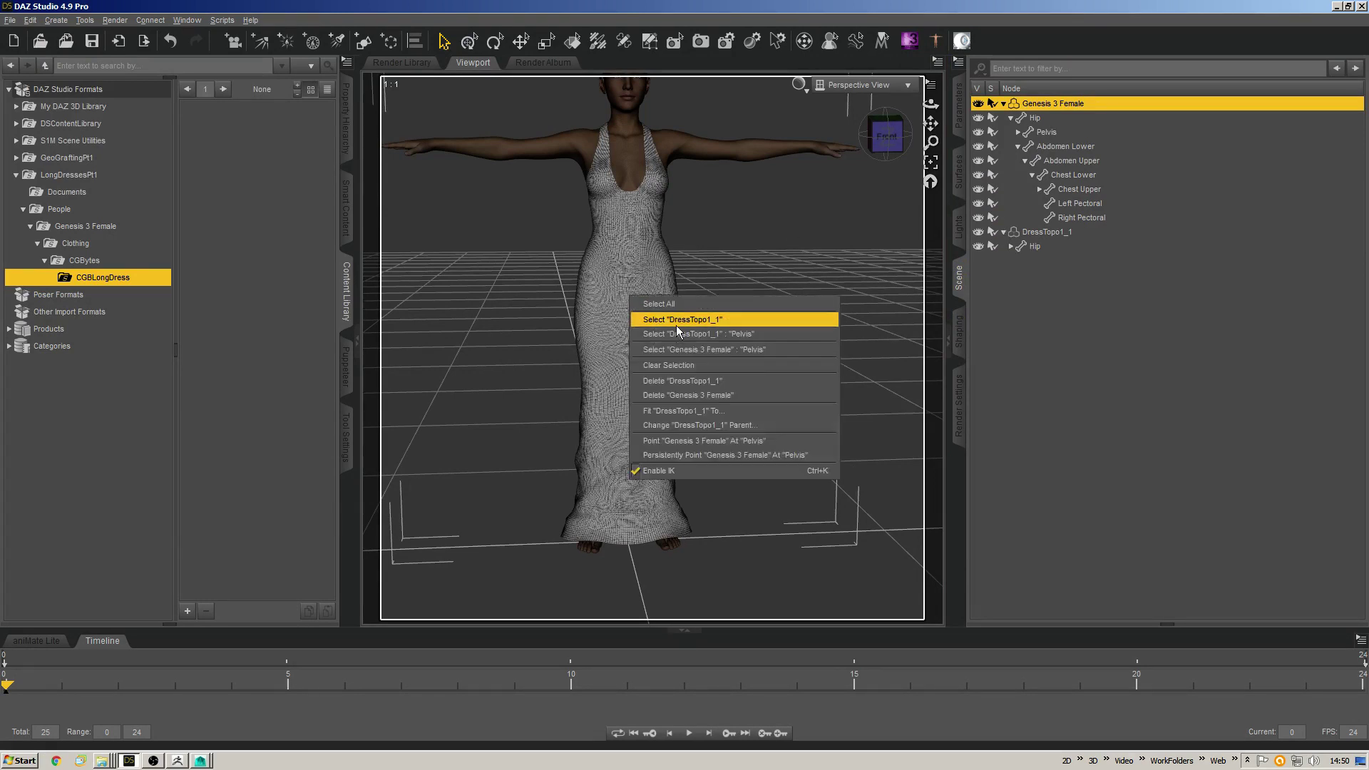
click(677, 334)
Expand the dress's Pelvis and thigh bones to examine which leg bones the rig contains.
click(1019, 261)
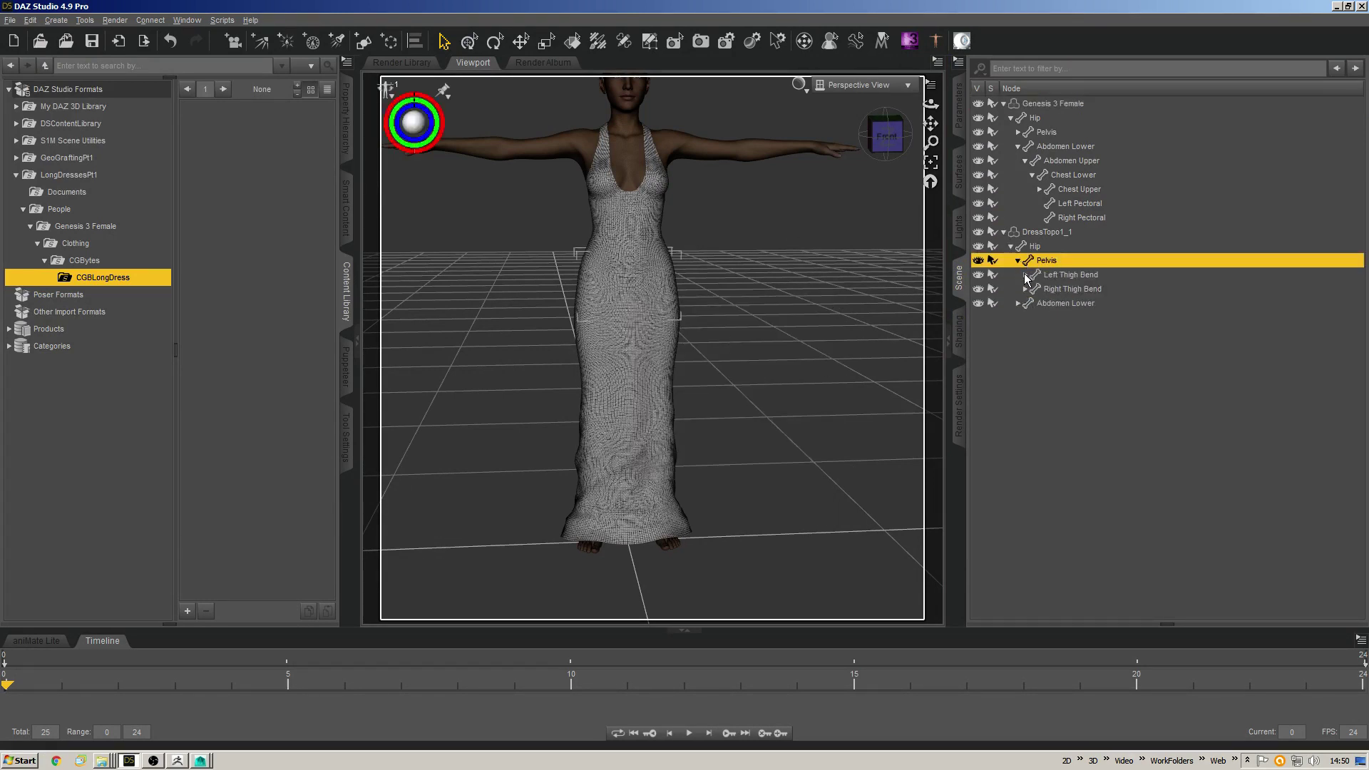
click(1025, 275)
click(1026, 303)
click(1025, 275)
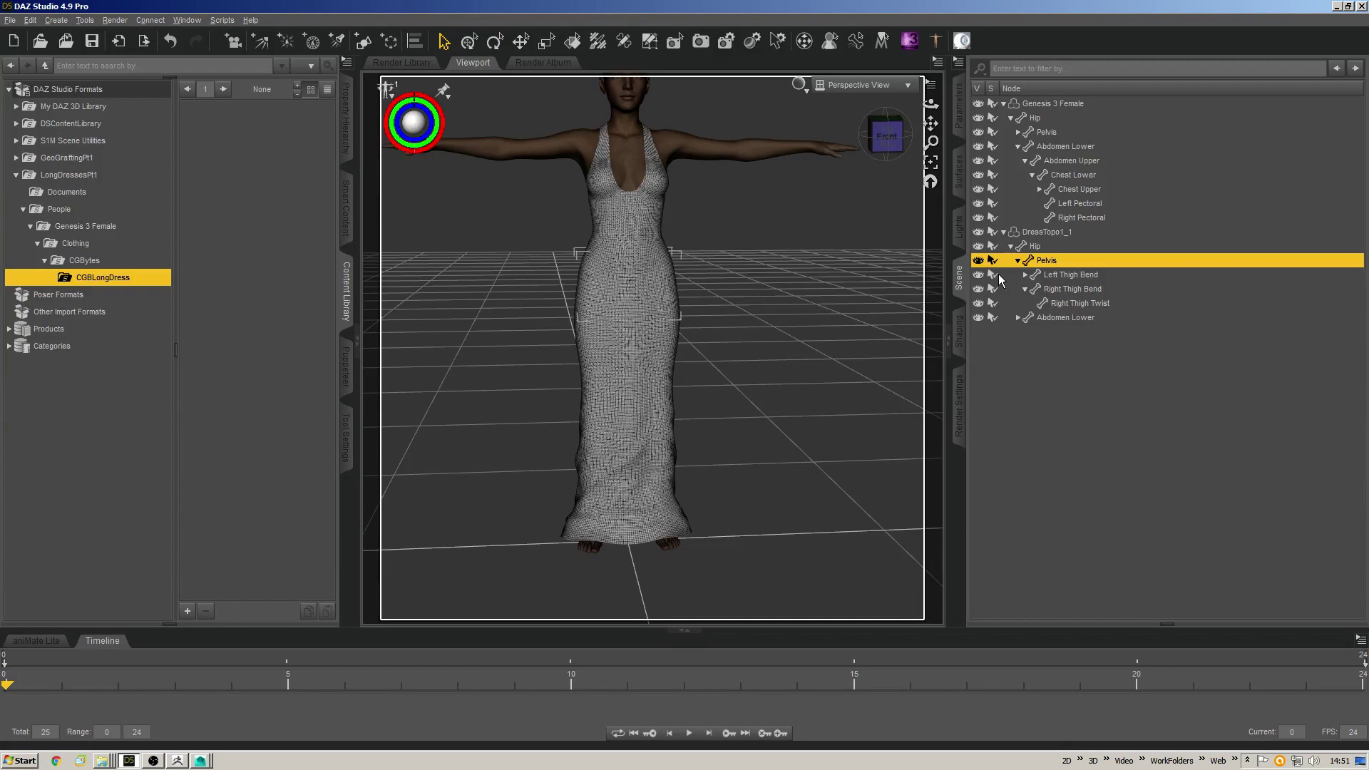
alt+drag(499, 532, 547, 539)
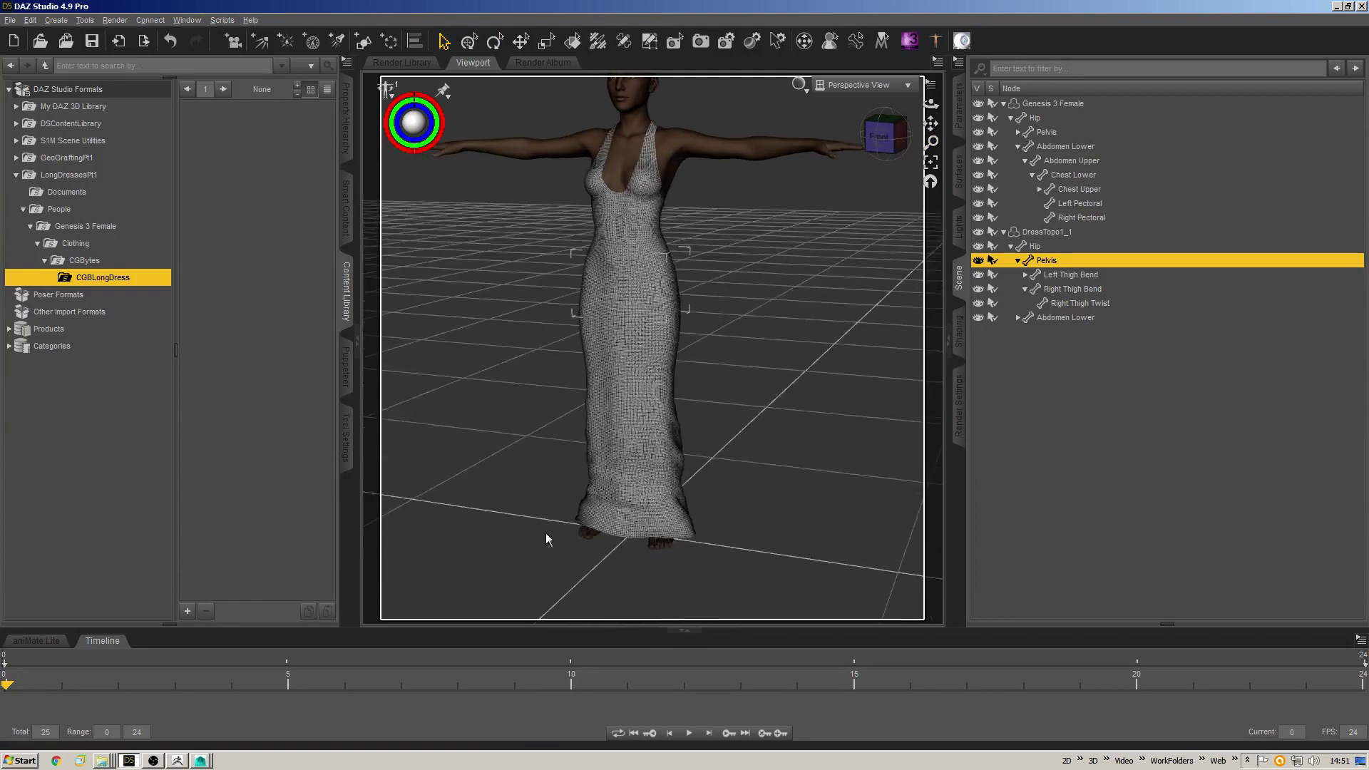
Activate the Joint Editor on the dress and show its tool settings.
key(ctrl+shift+j)
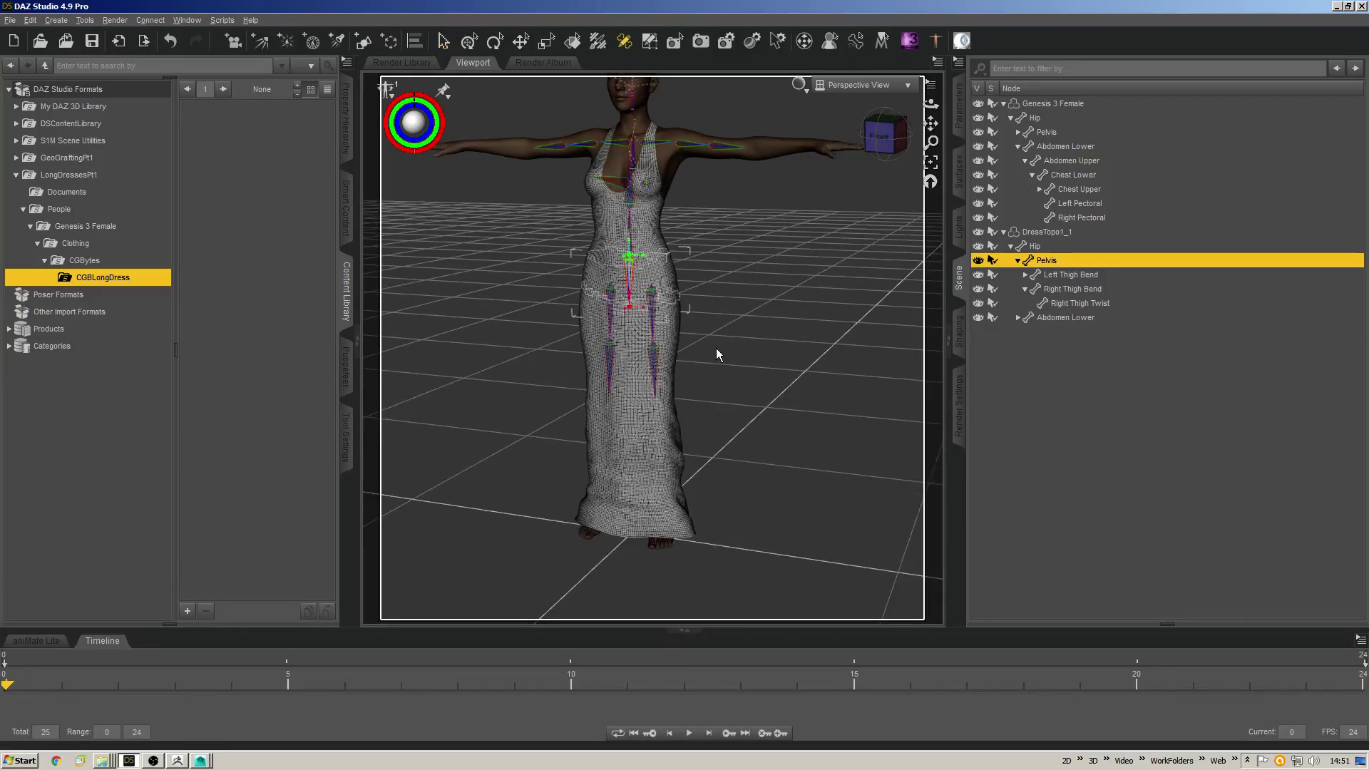
click(345, 437)
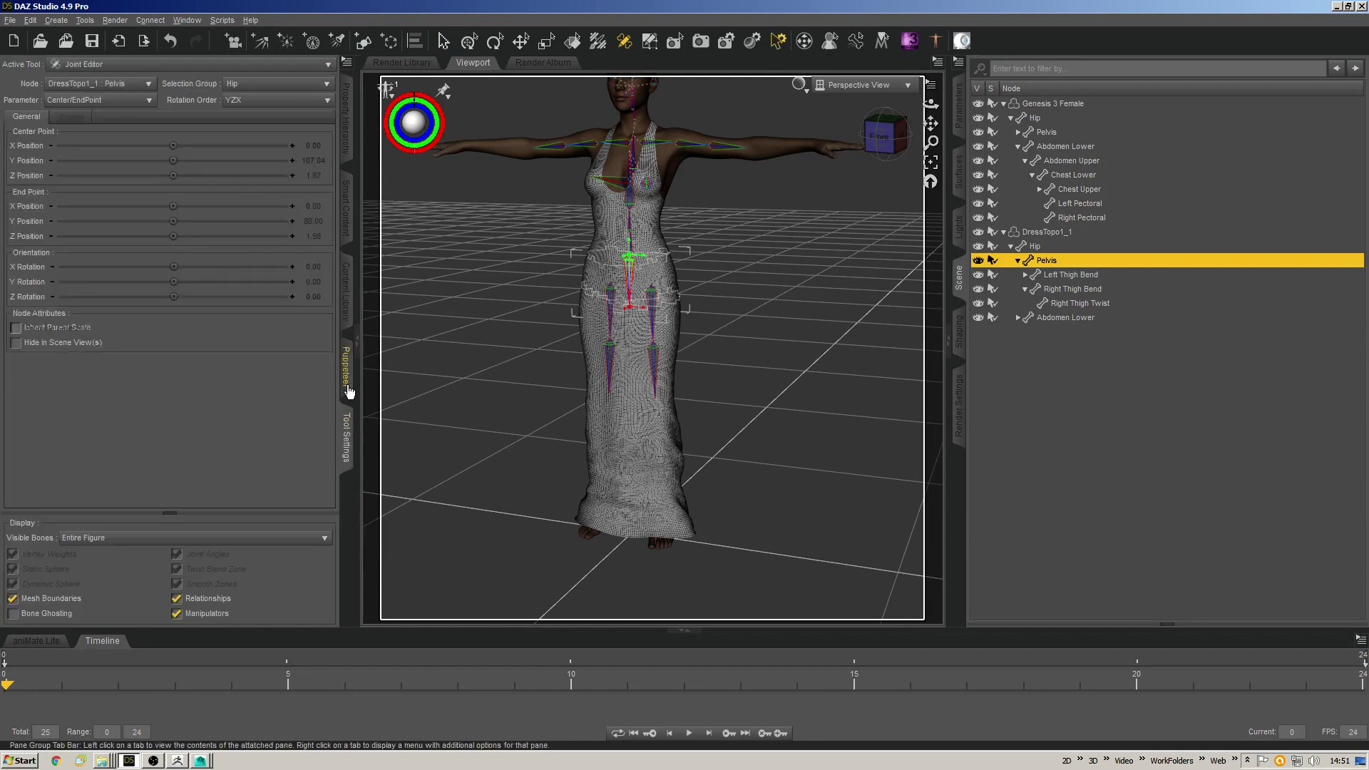
alt+drag(664, 399, 726, 310)
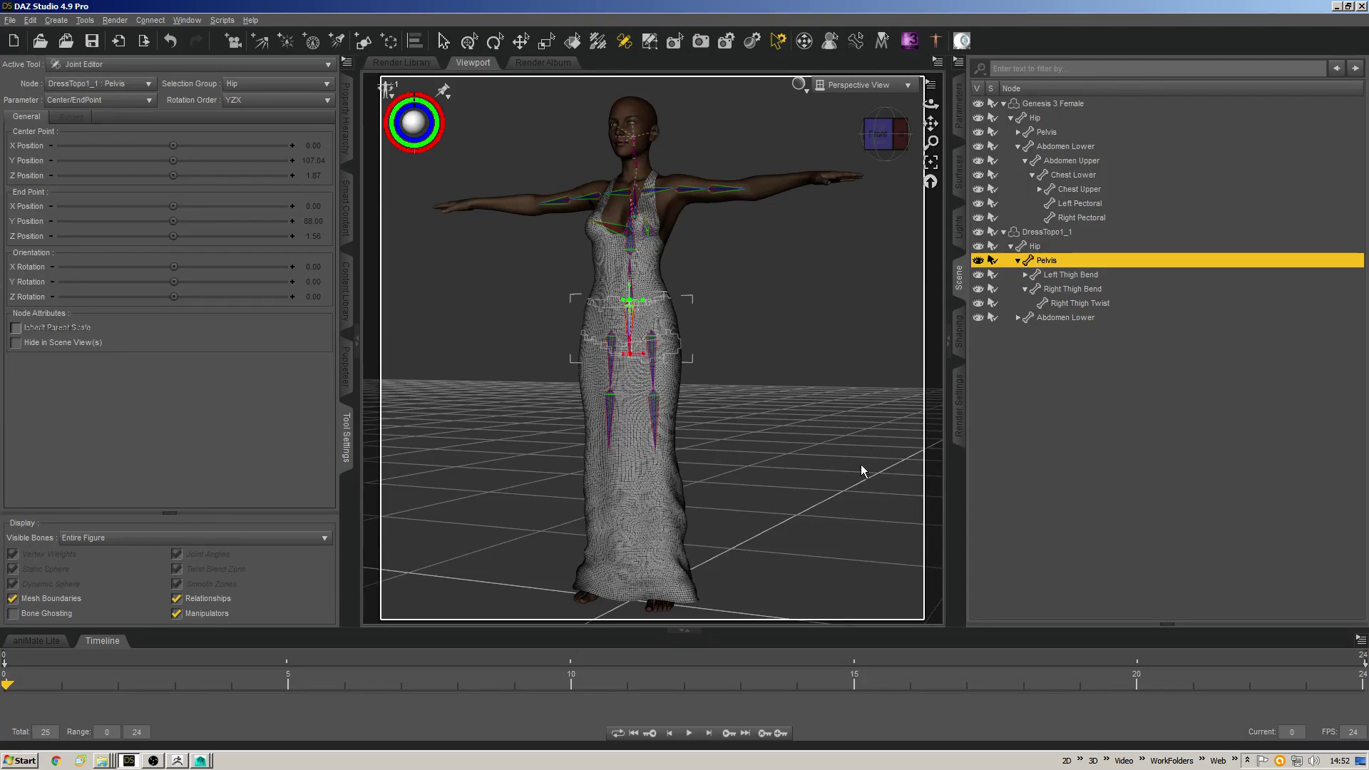
Create a sibling bone from the dress's Left Thigh Bend bone and select the new bone.
drag(892, 135, 879, 301)
scroll(878, 302, up, 5)
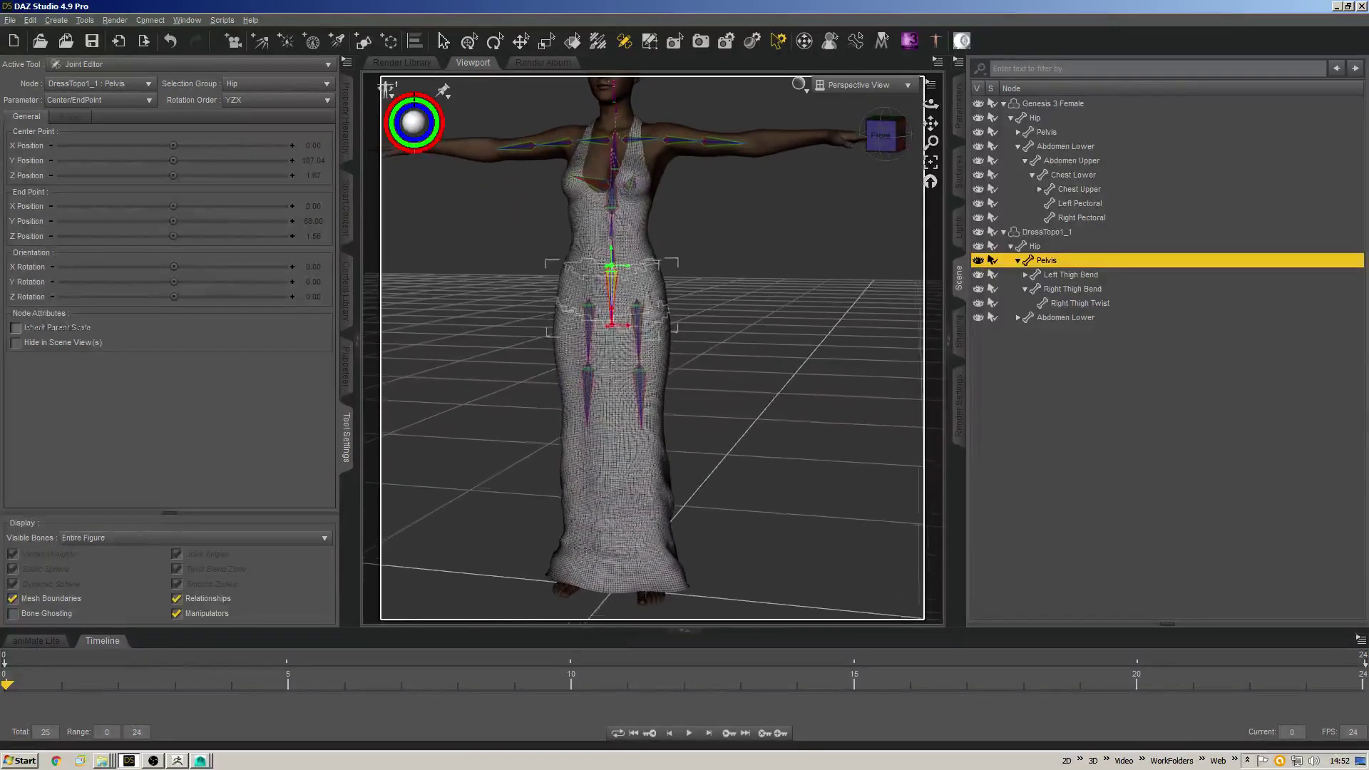
drag(696, 276, 748, 278)
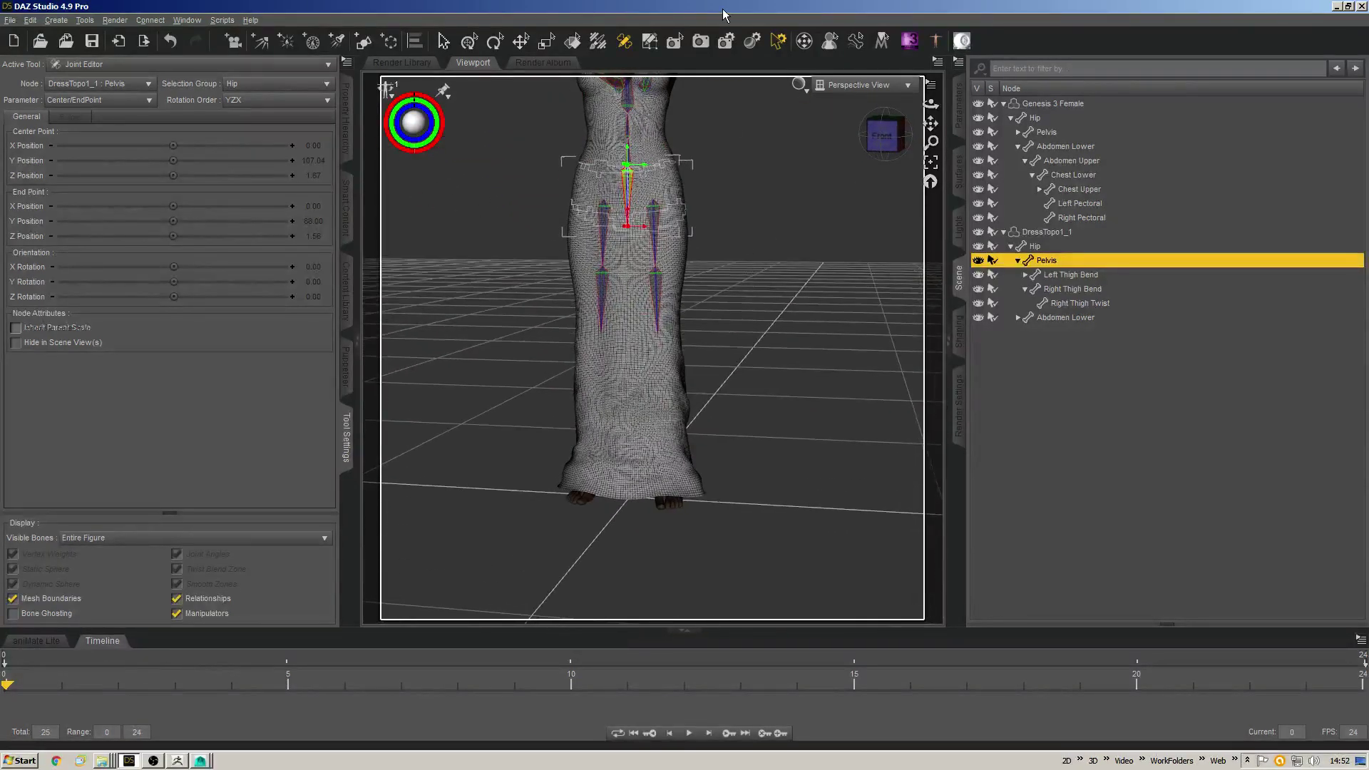
mouse_move(904, 127)
mouse_down()
mouse_move(892, 145)
mouse_move(926, 134)
mouse_up()
click(930, 163)
scroll(826, 247, down, 8)
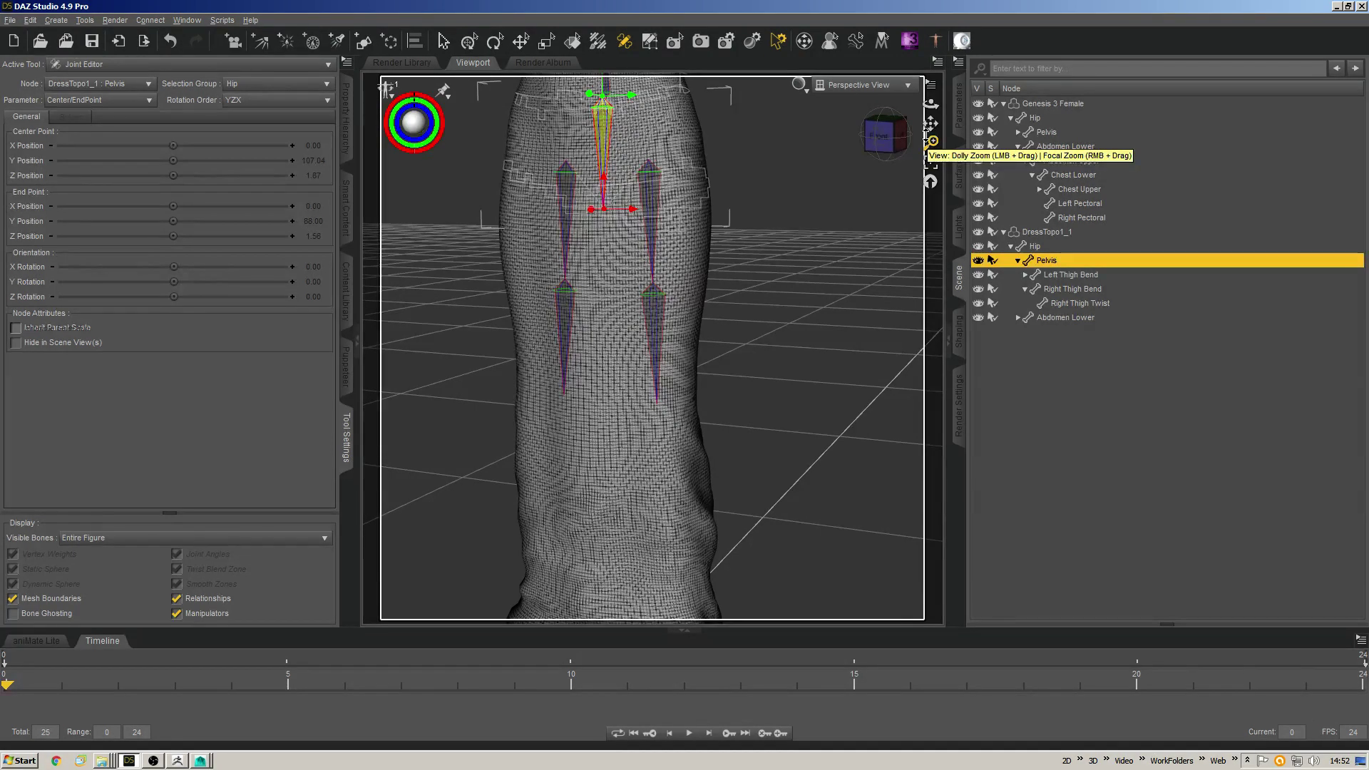
click(650, 182)
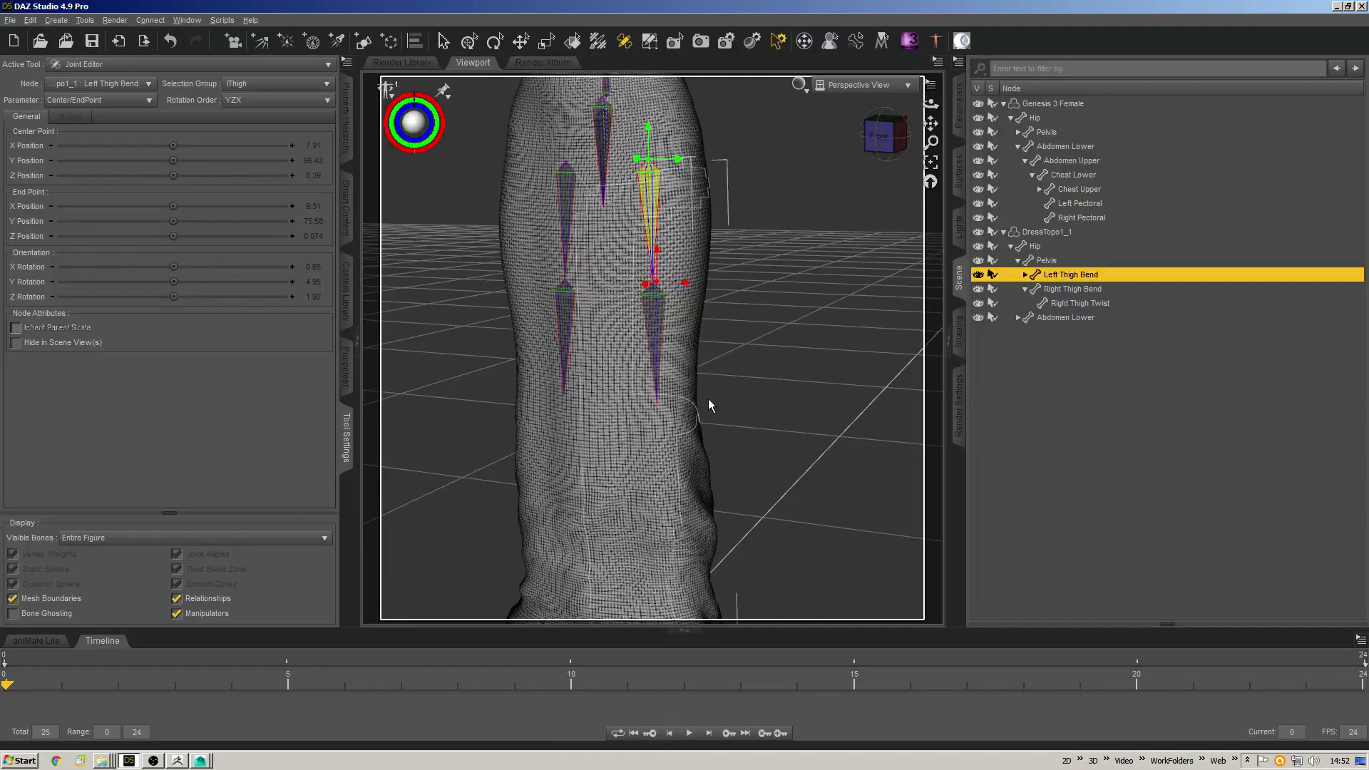
drag(882, 135, 817, 142)
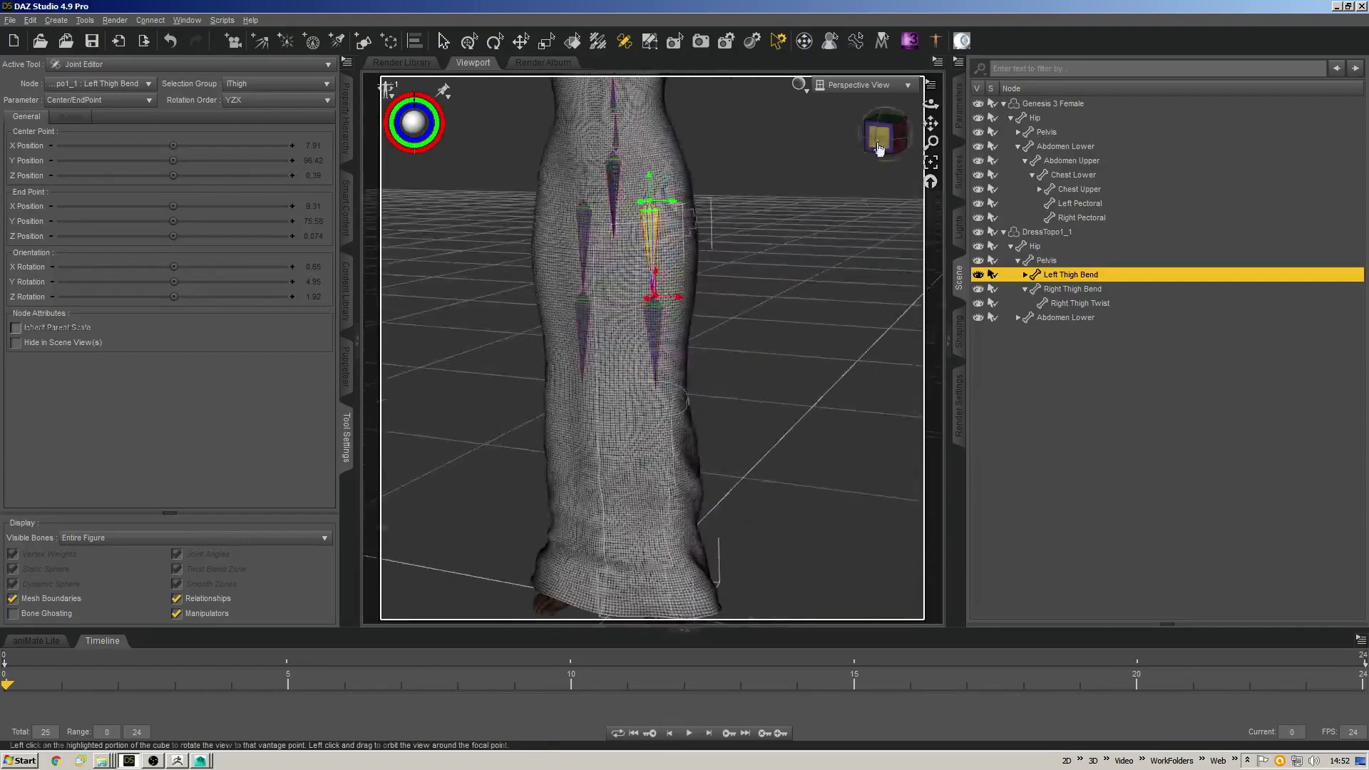
right_click(767, 183)
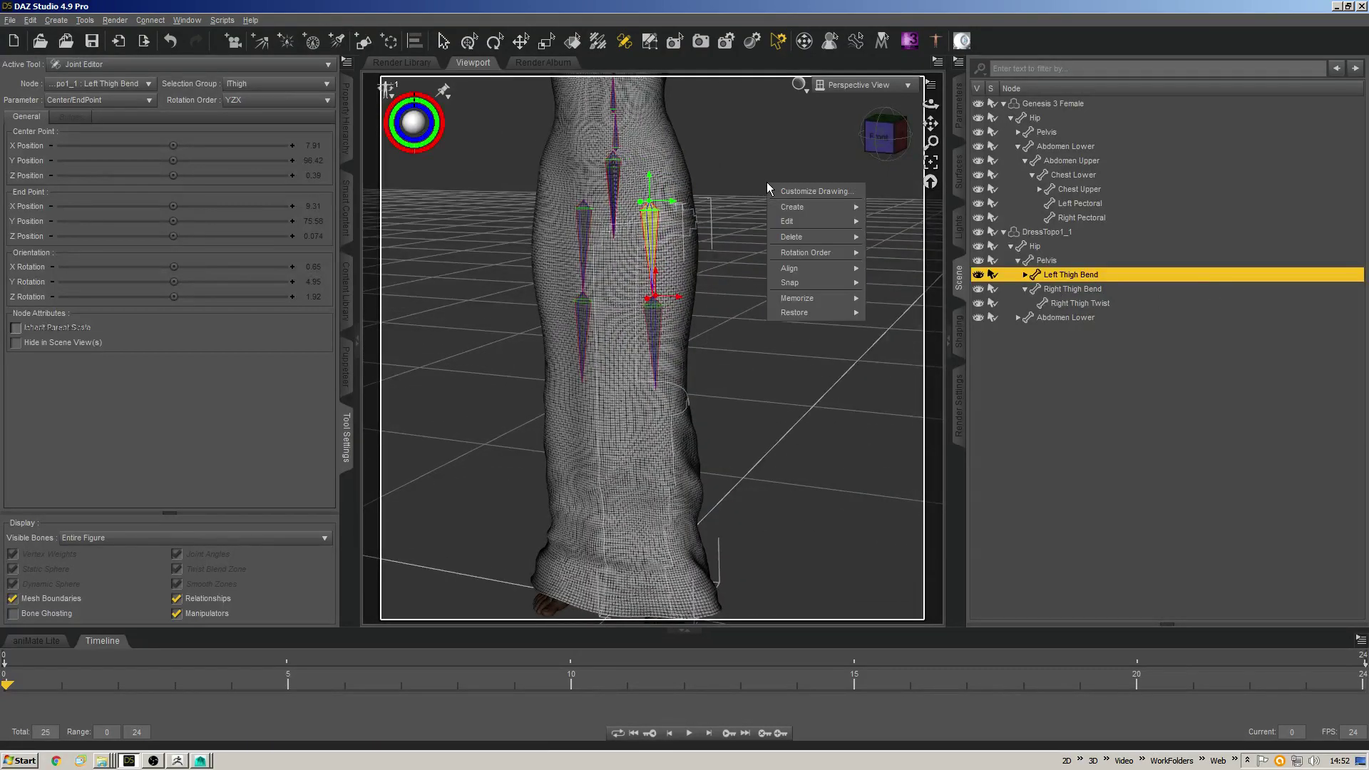
mouse_move(790, 221)
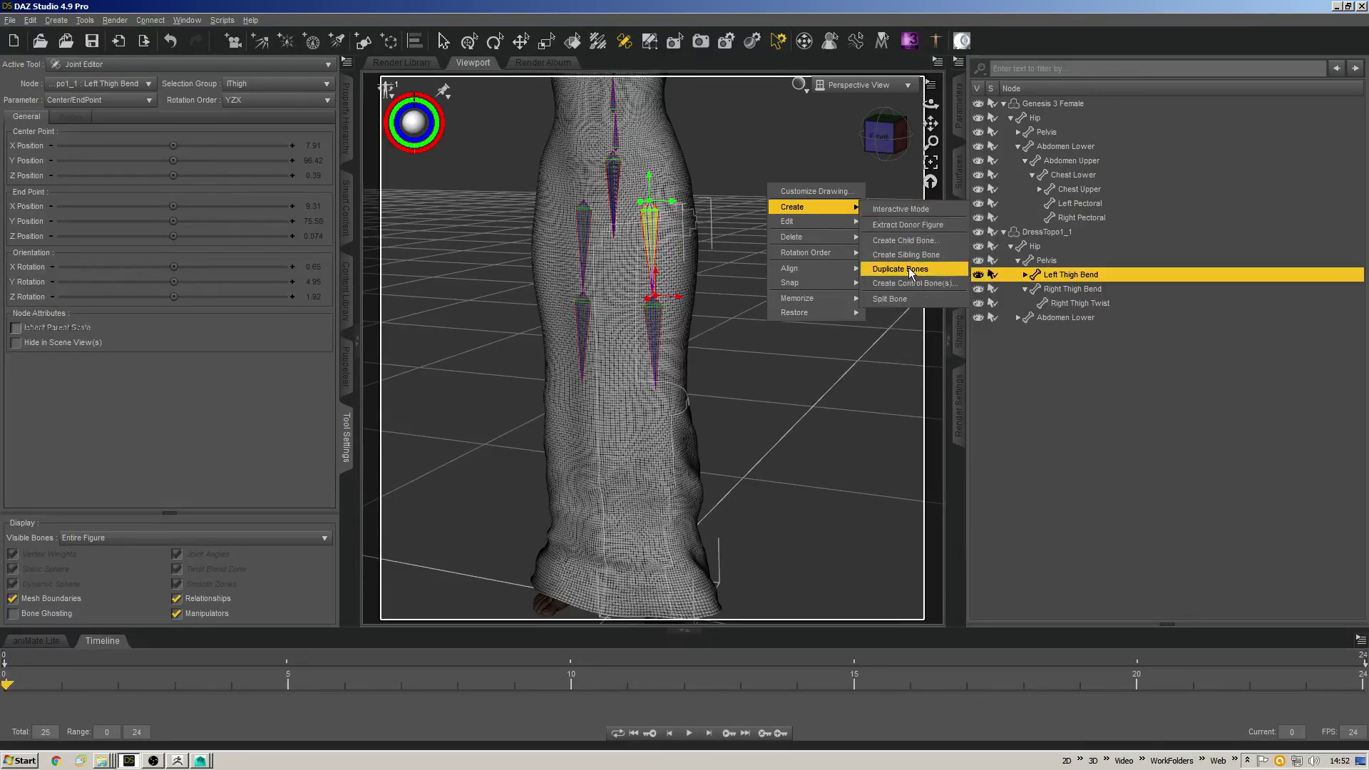
click(906, 254)
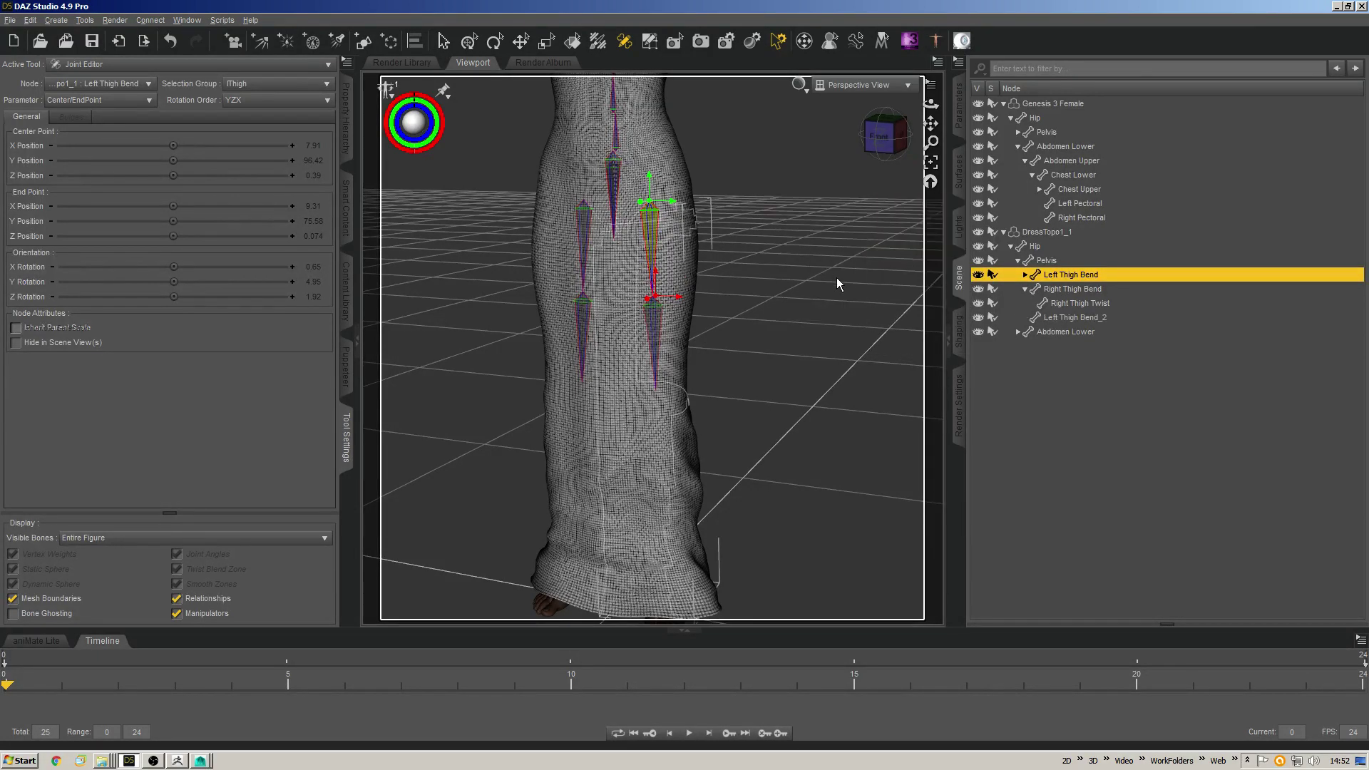
click(1073, 319)
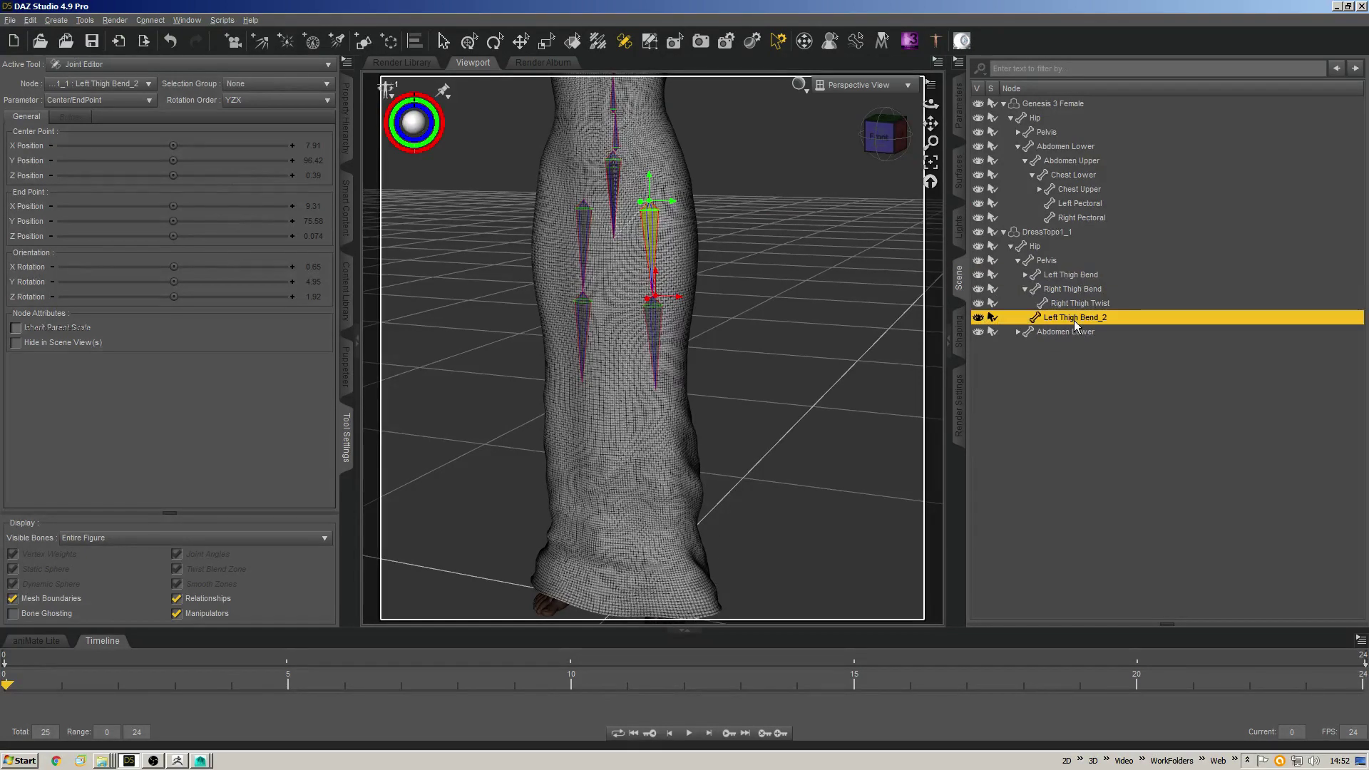
Try moving the new sibling bone's center point outward, and undo the move.
drag(881, 134, 898, 135)
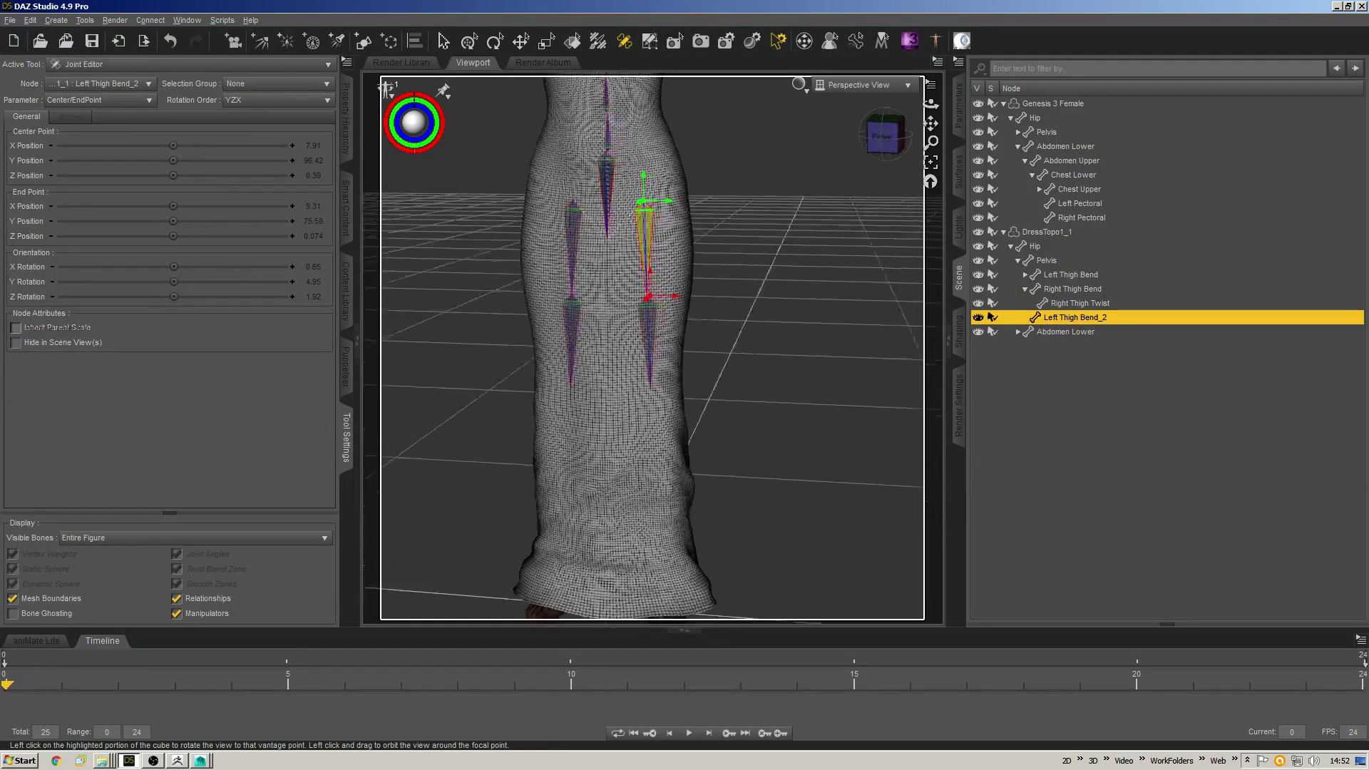
drag(672, 202, 701, 201)
key(ctrl+z)
Turn on Propagate Translations and Auto Align Node for editing the new bone.
right_click(755, 151)
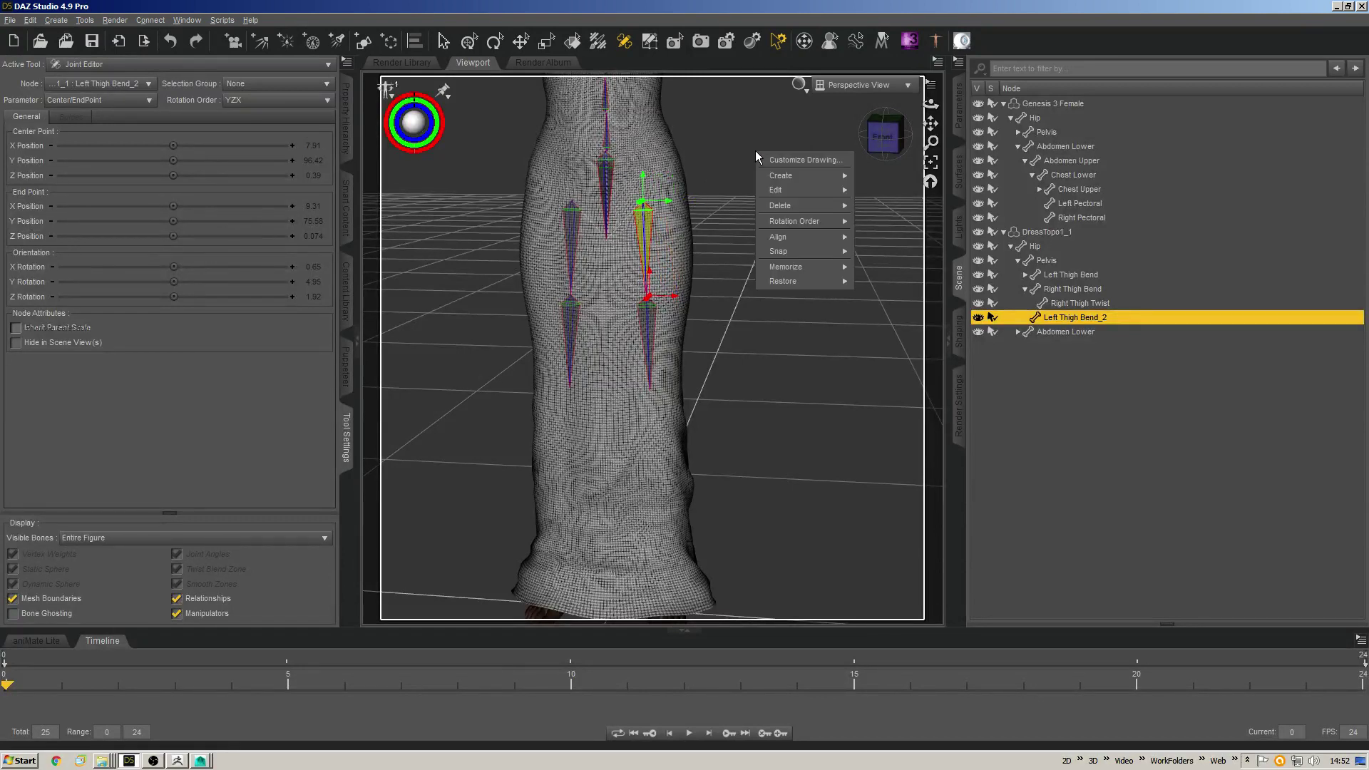
mouse_move(820, 189)
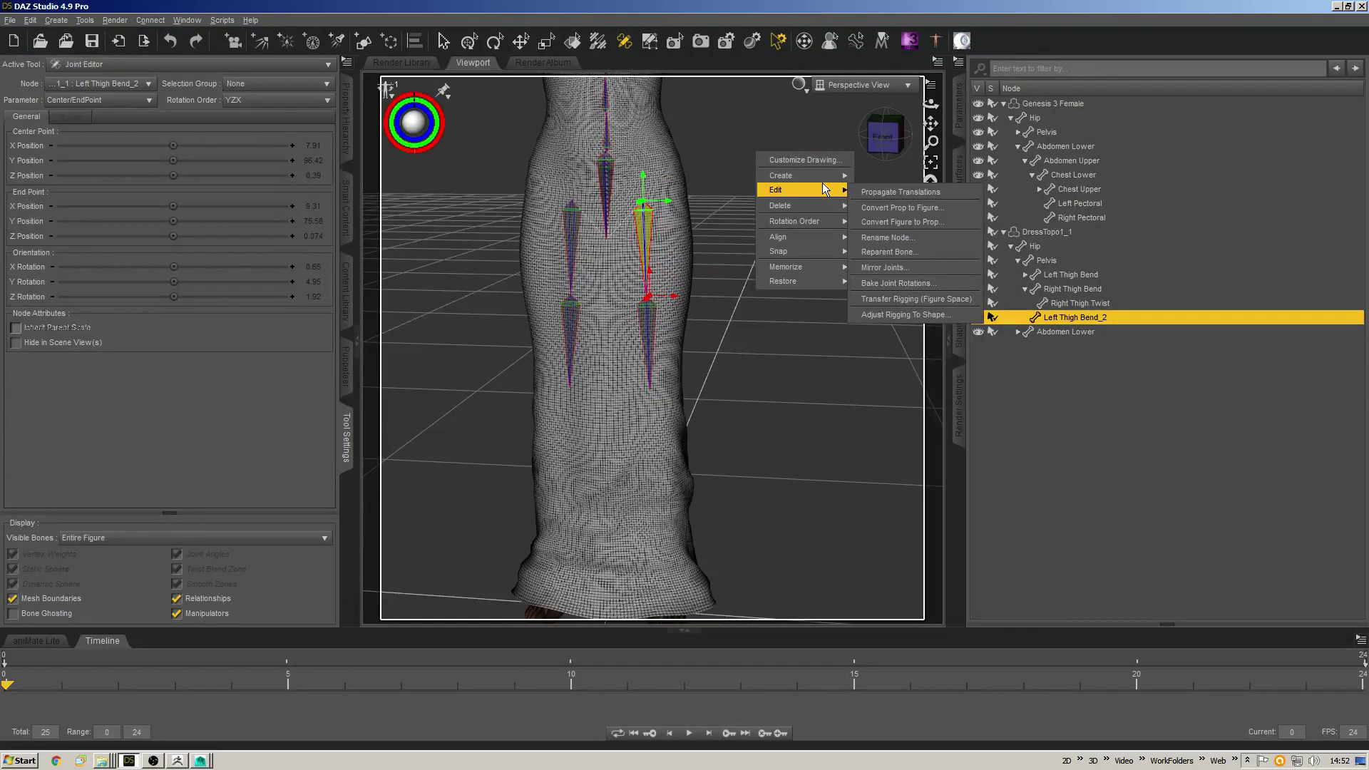
click(873, 190)
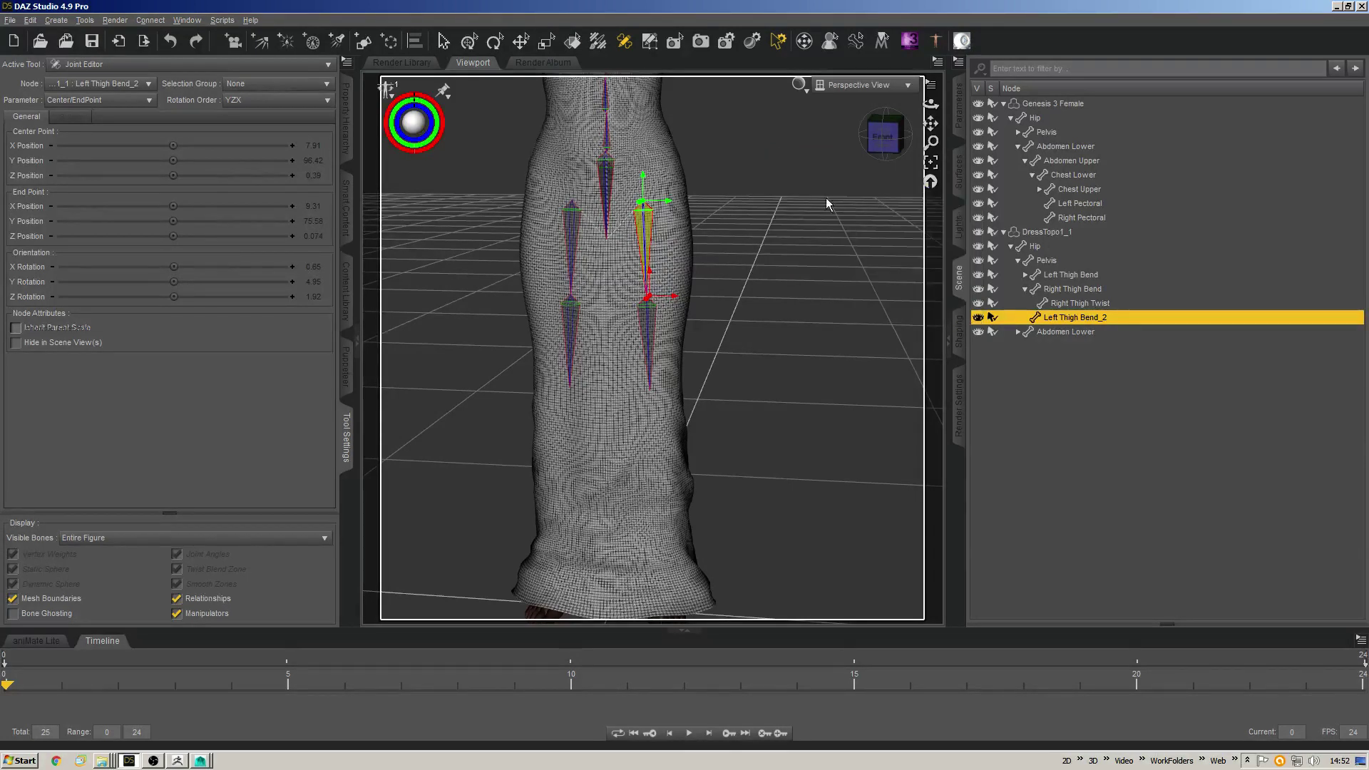
right_click(730, 152)
mouse_move(776, 236)
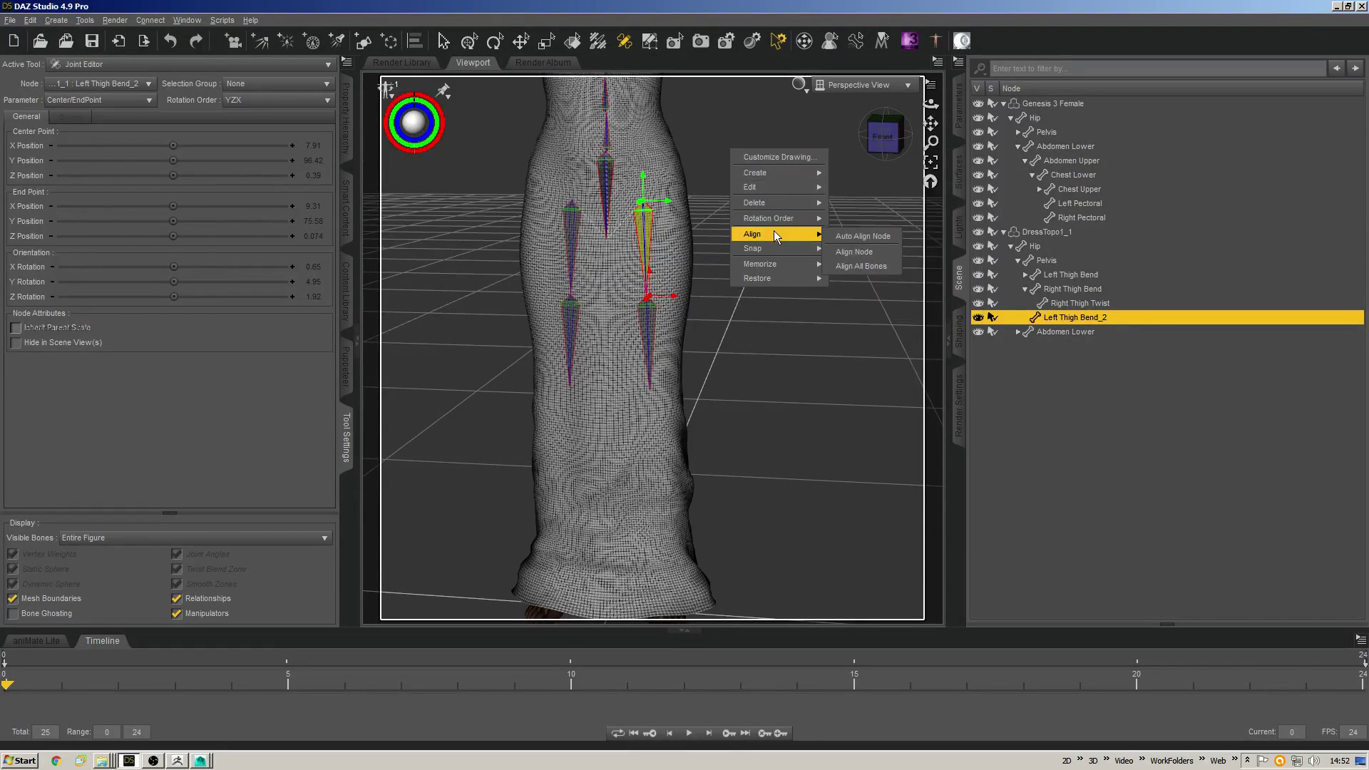
click(855, 237)
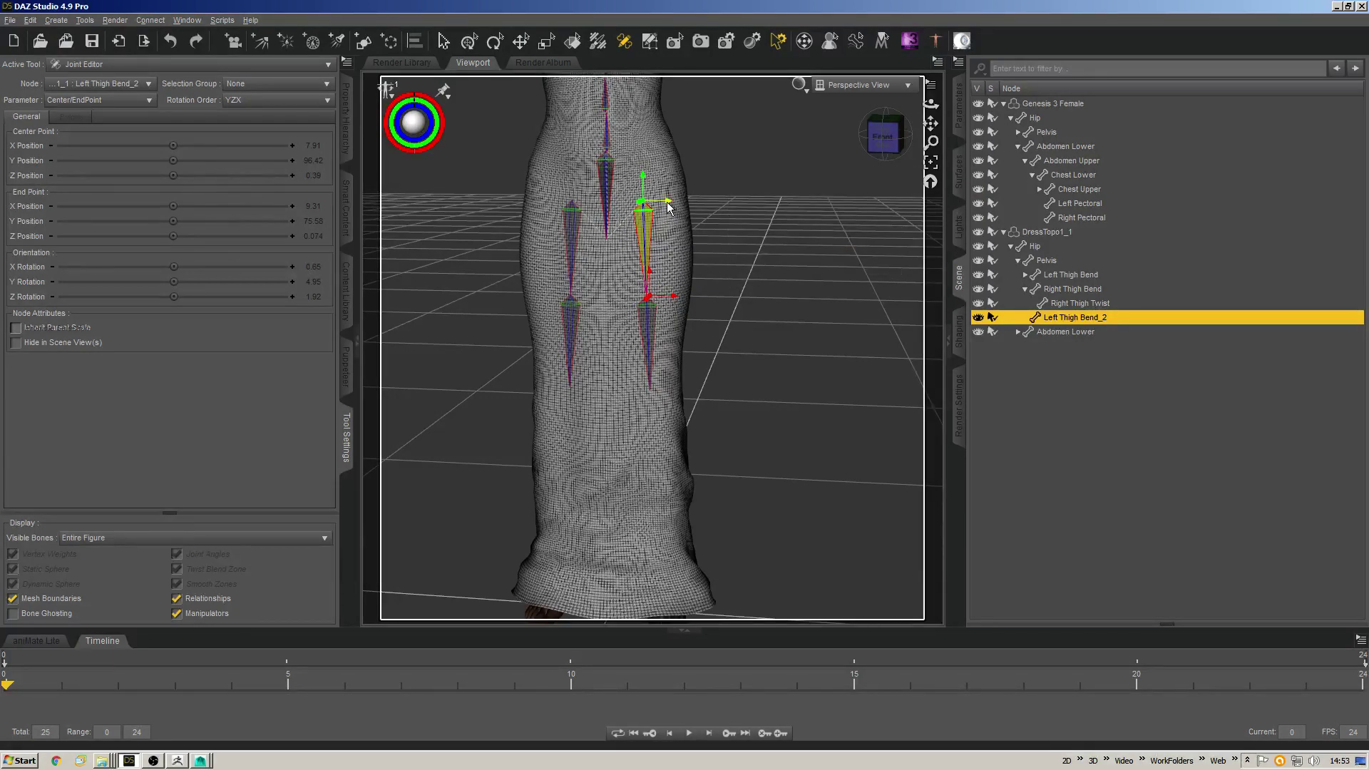
Move the new bone out to the dress's left side, with its center at about X 16.74 and end point at about X 17.78.
drag(669, 207, 719, 205)
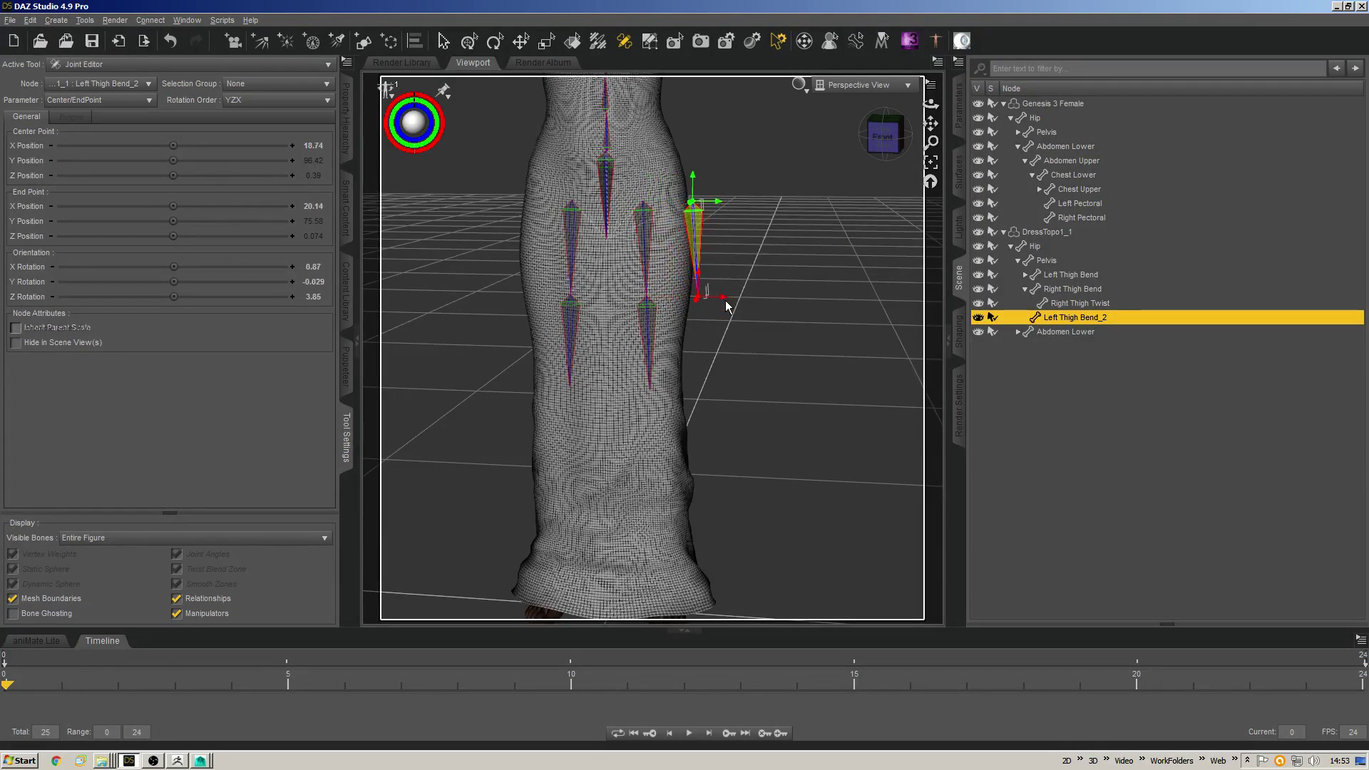
mouse_move(721, 297)
mouse_down()
mouse_move(710, 297)
mouse_move(734, 299)
mouse_move(703, 288)
mouse_move(719, 288)
mouse_up()
drag(720, 206, 712, 206)
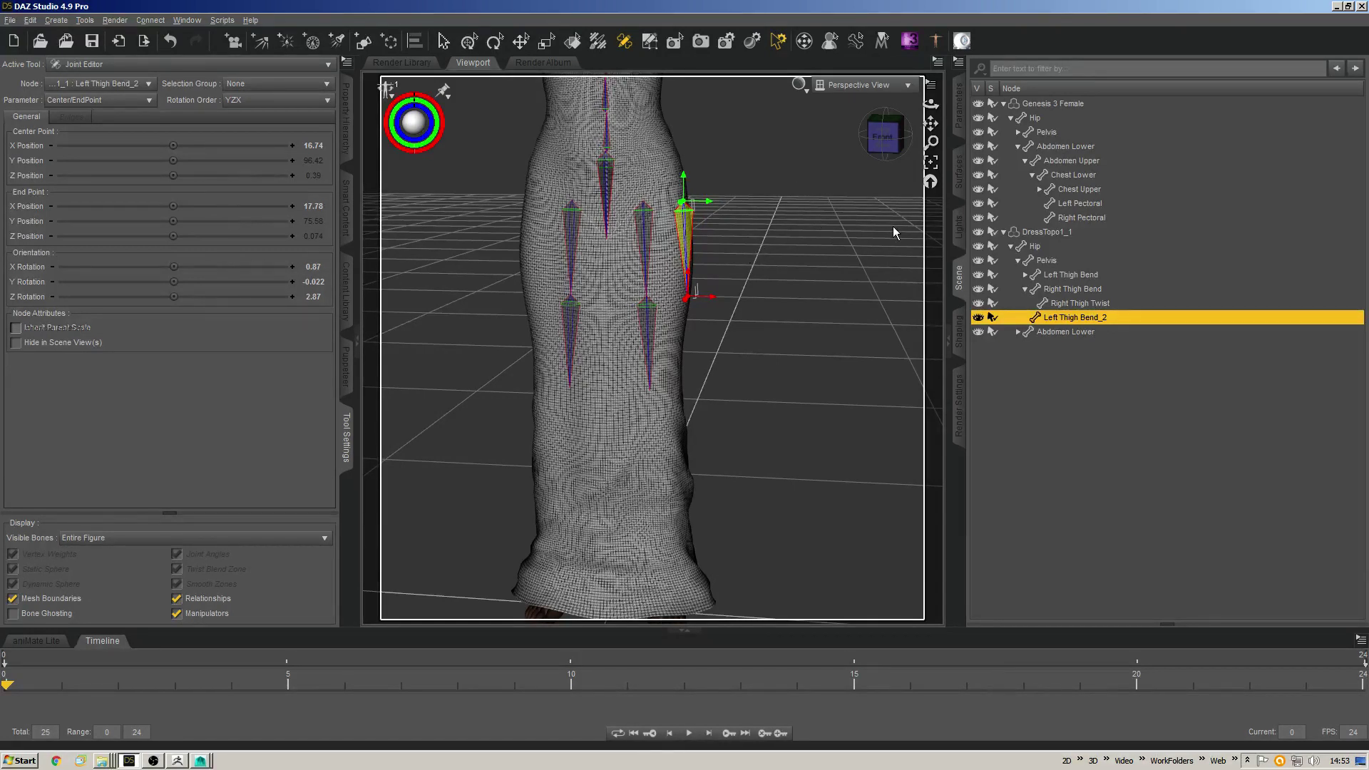
Rename the new bone's node name and label to lThighDressTop.
right_click(727, 214)
mouse_move(771, 250)
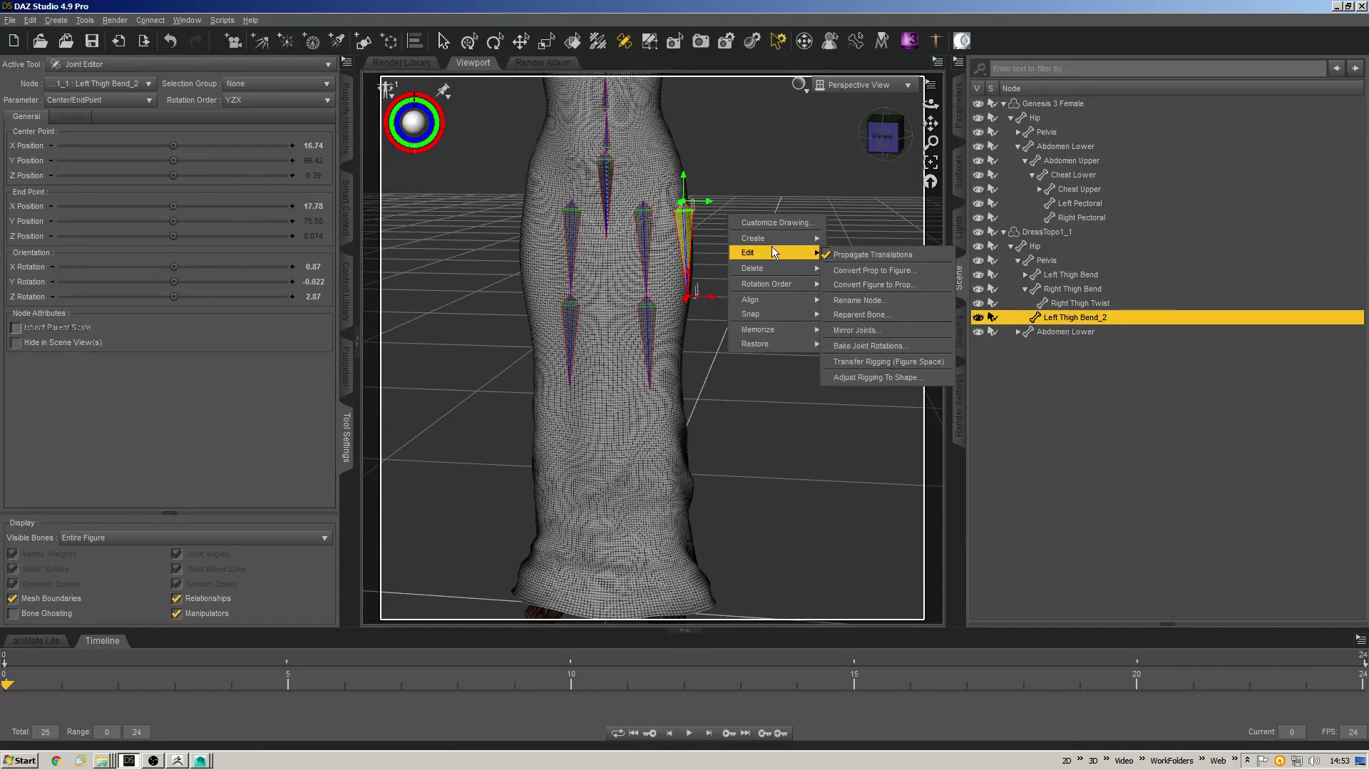
click(926, 300)
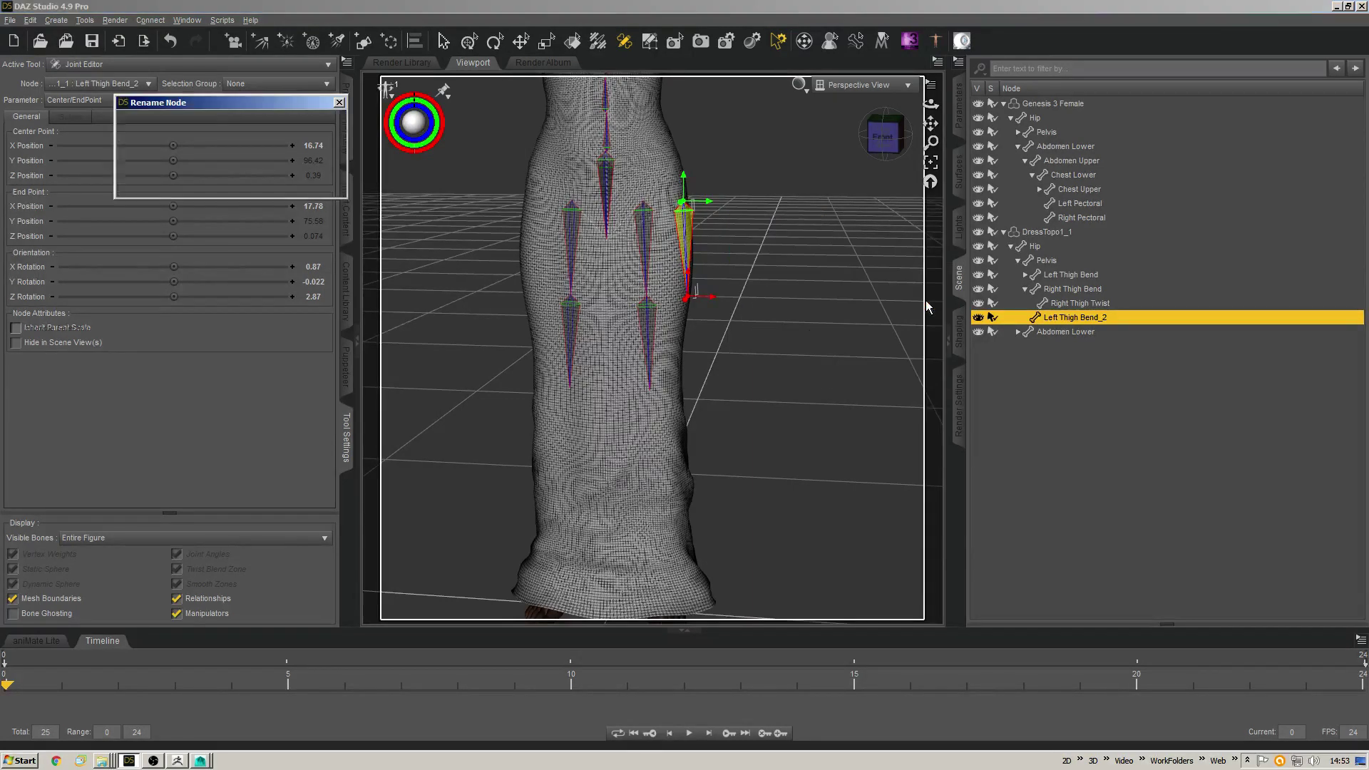
drag(212, 132, 53, 134)
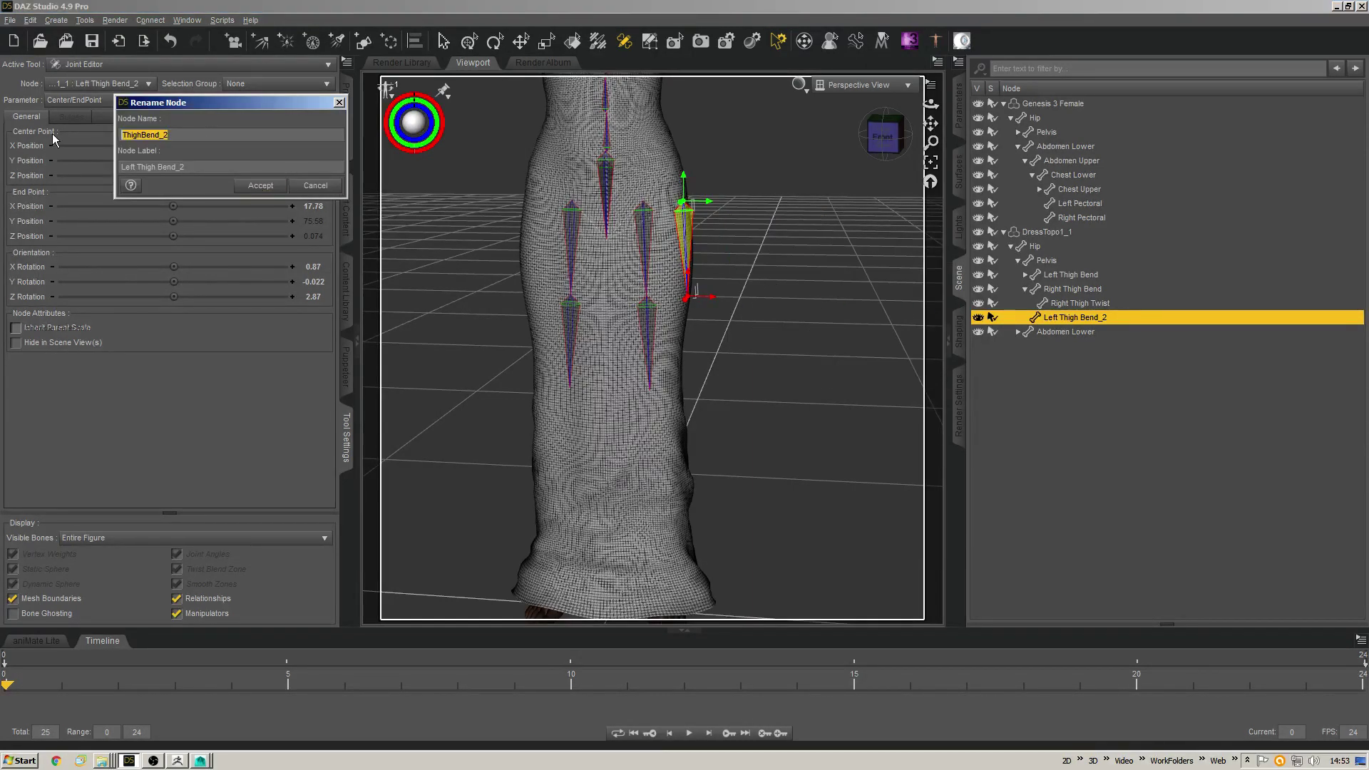
text(lThighDressTop)
key(Tab)
text(lThighDressTop)
key(Return)
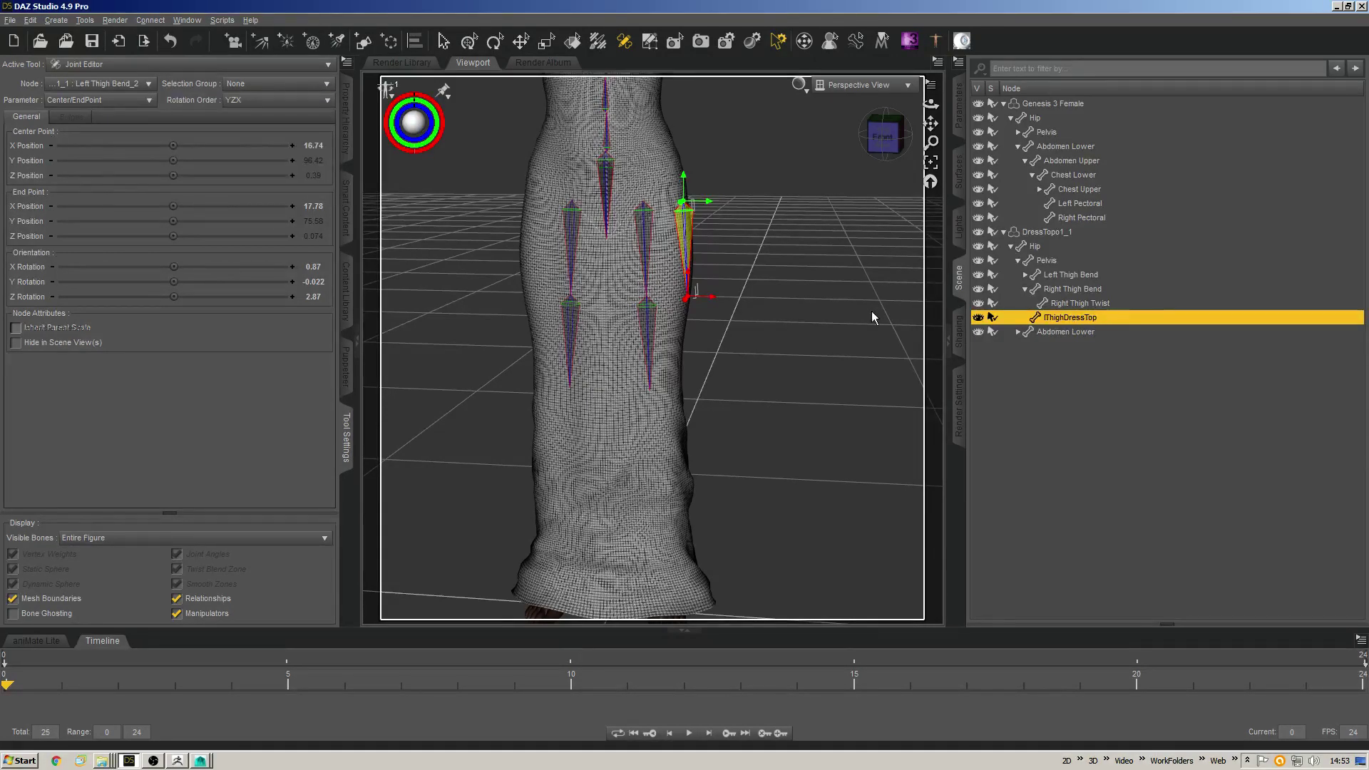
Create child bone lThighDressMid under lThighDressTop with rotation order YZX, and lower its end point to about Y 51.06.
drag(884, 137, 884, 139)
click(884, 139)
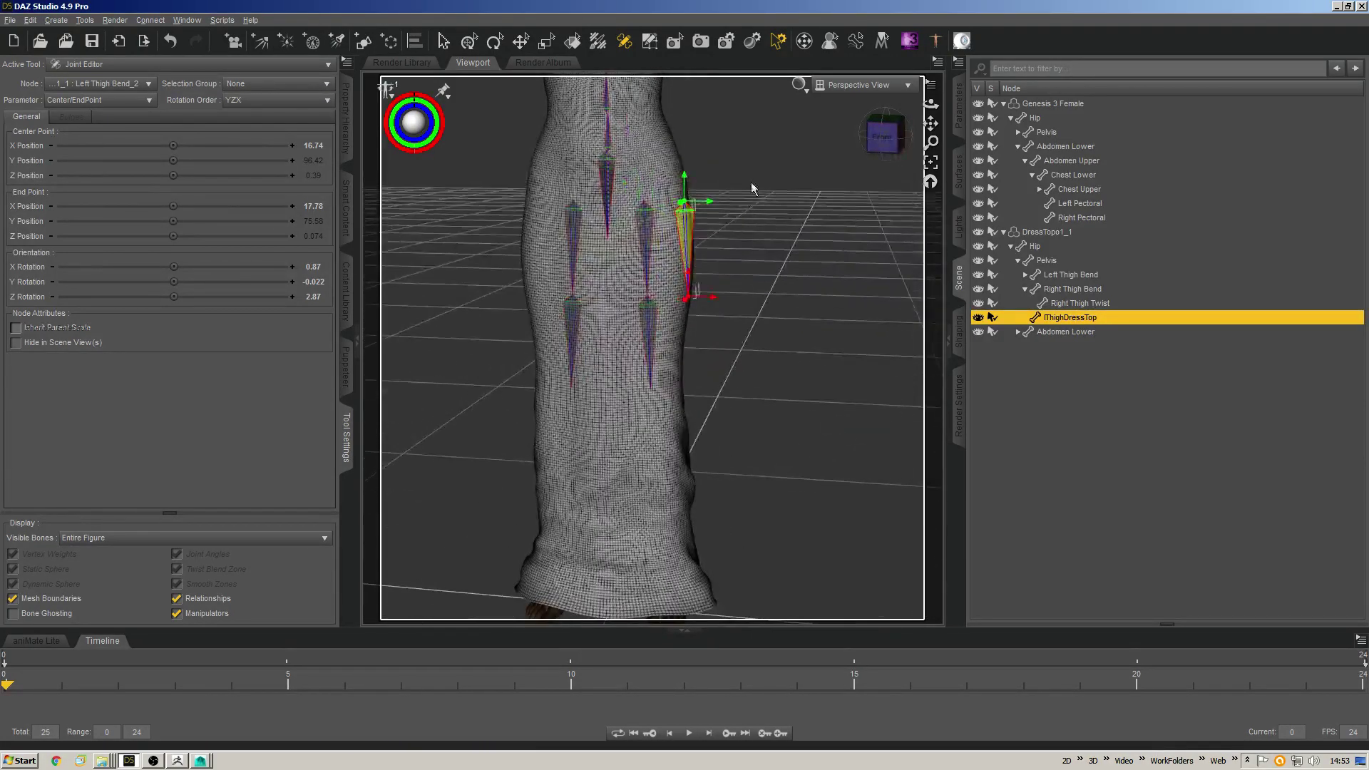
right_click(751, 182)
mouse_move(813, 208)
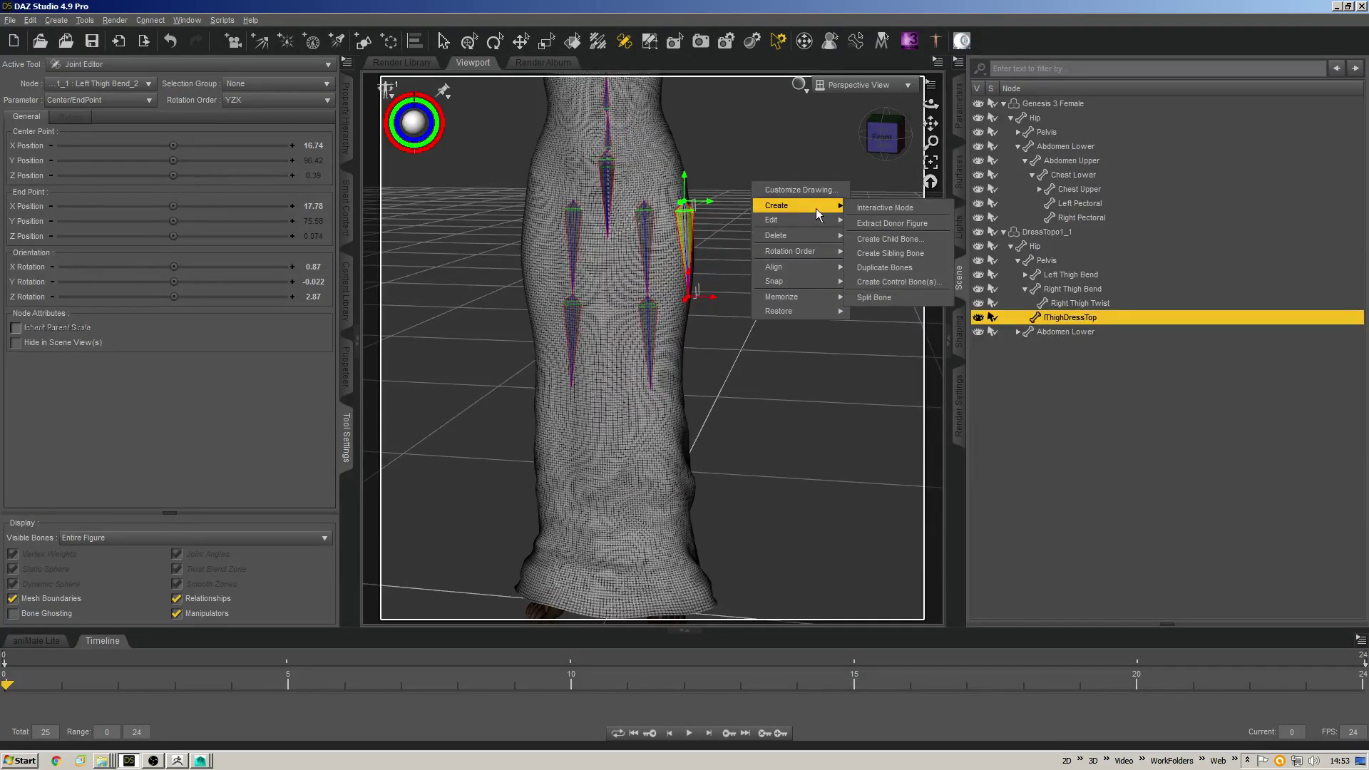
click(888, 239)
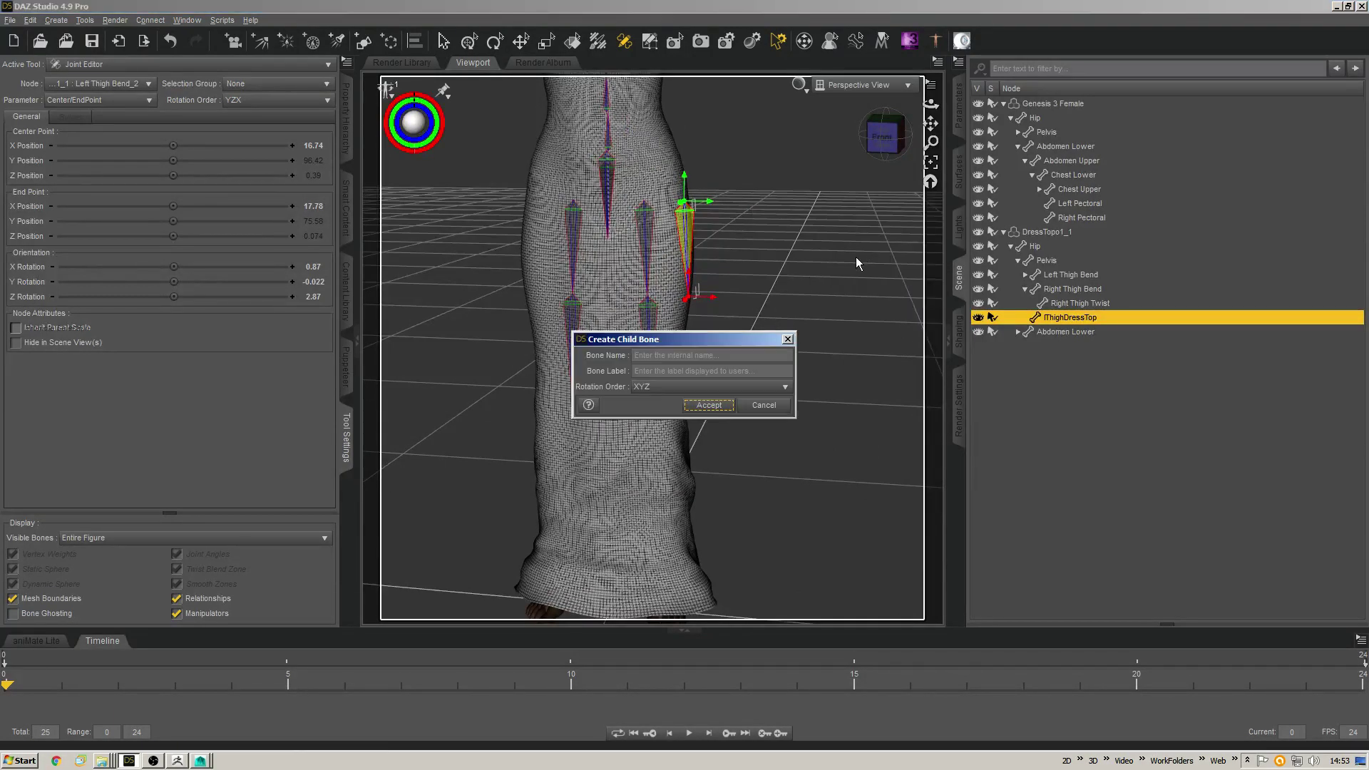
click(660, 355)
text(lThighDress)
text(Mid)
key(Tab)
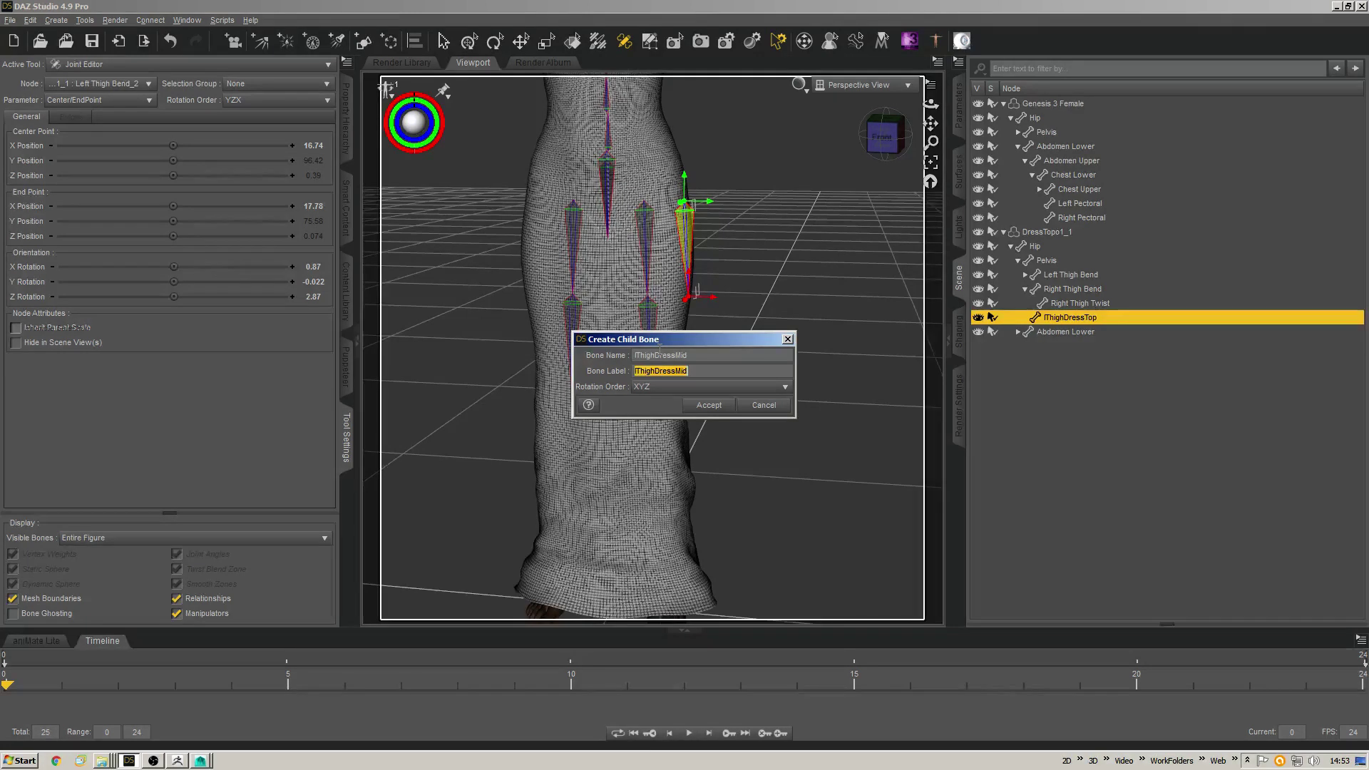
click(668, 389)
click(699, 432)
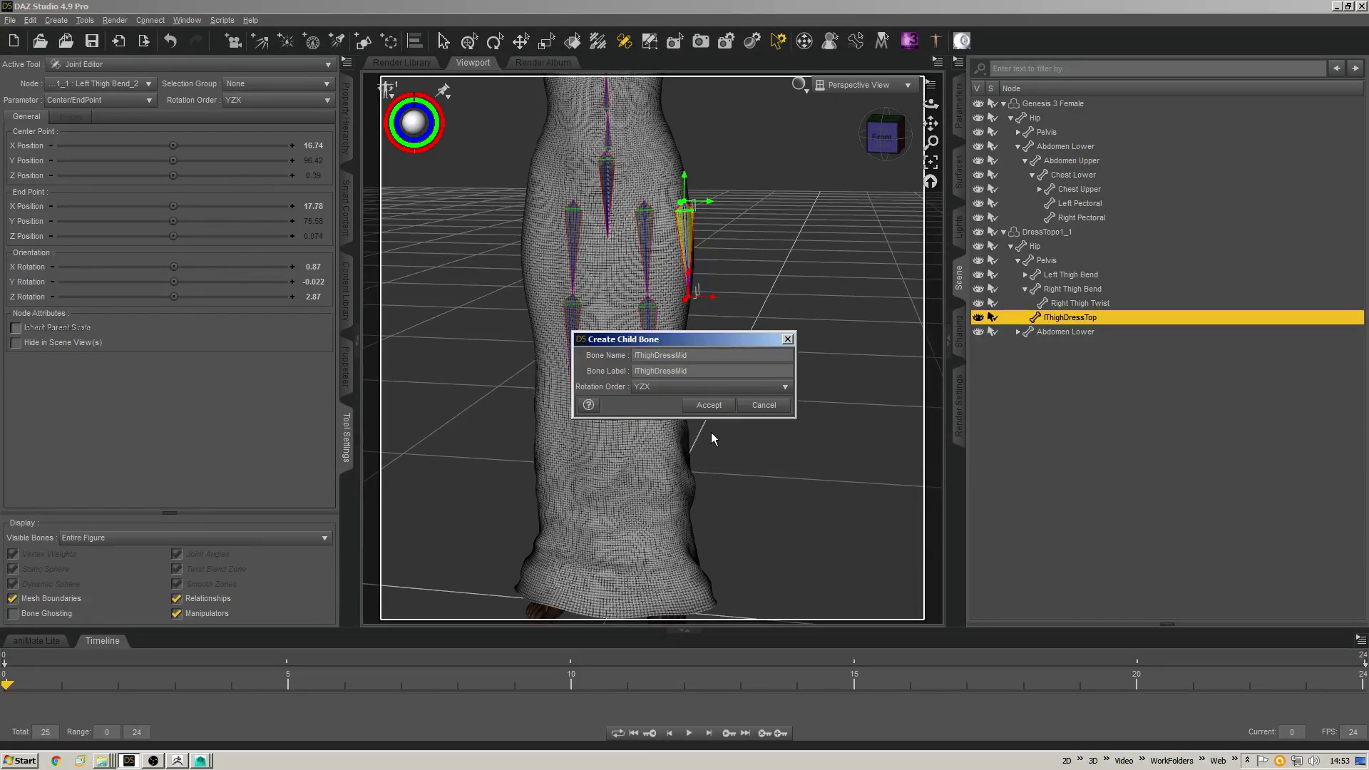
click(710, 405)
drag(686, 233, 691, 383)
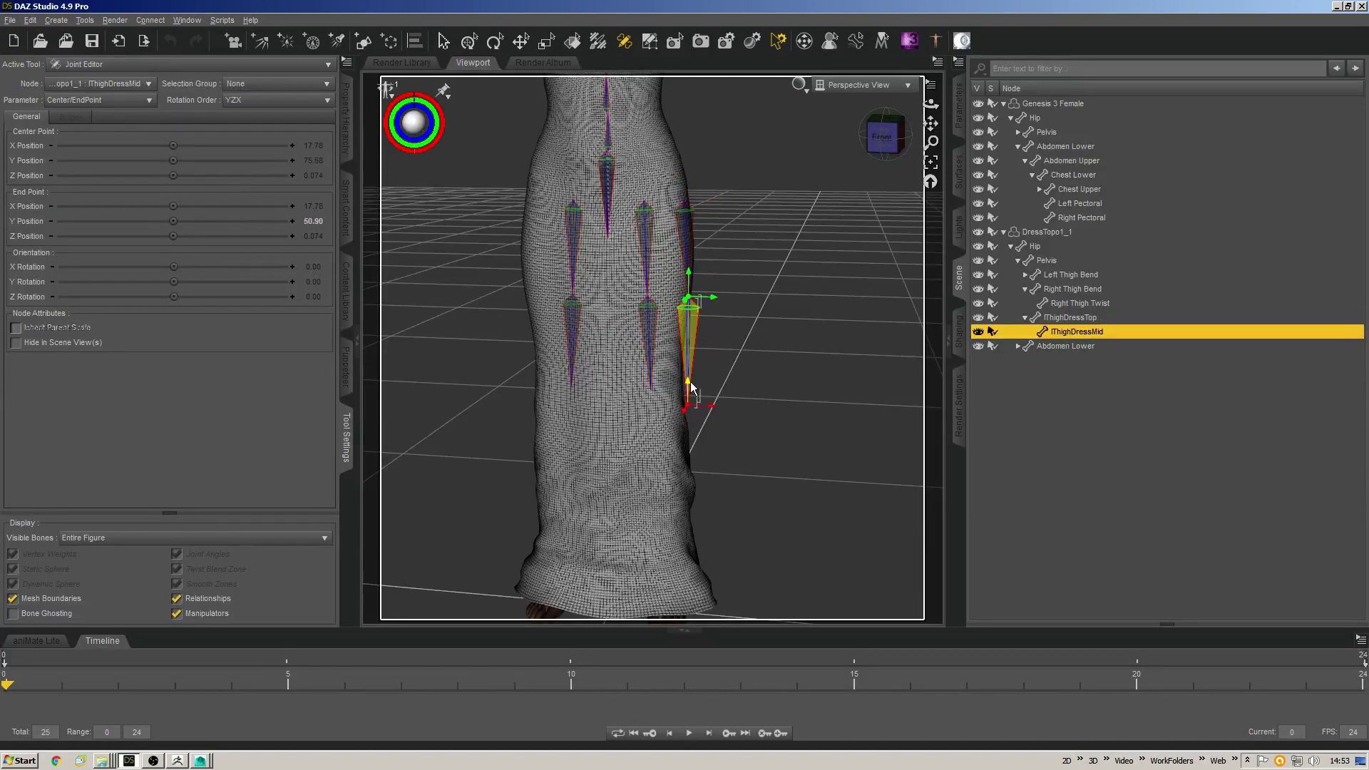
Create child bone lThighDressBottom under lThighDressMid with rotation order YZX, and lower its end point to about Y 15.19.
right_click(691, 340)
mouse_move(775, 371)
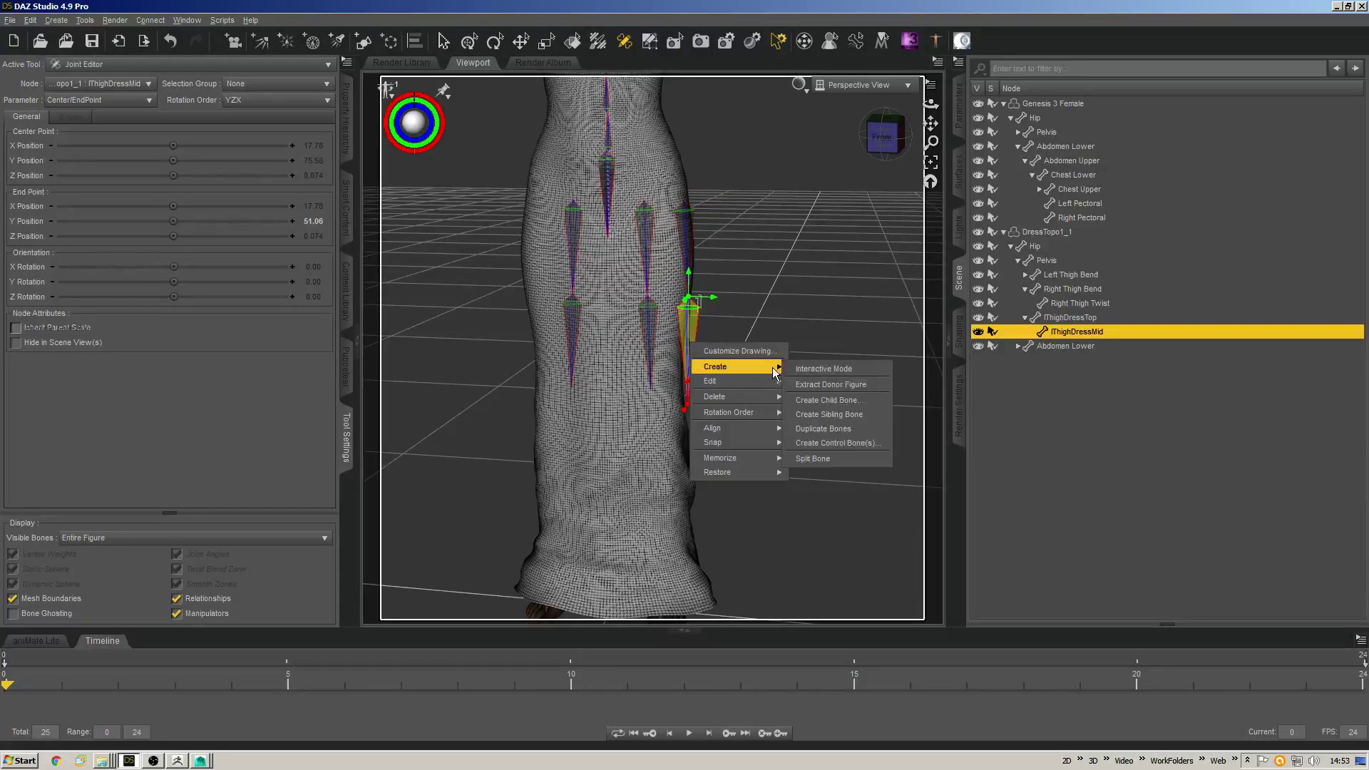
click(849, 401)
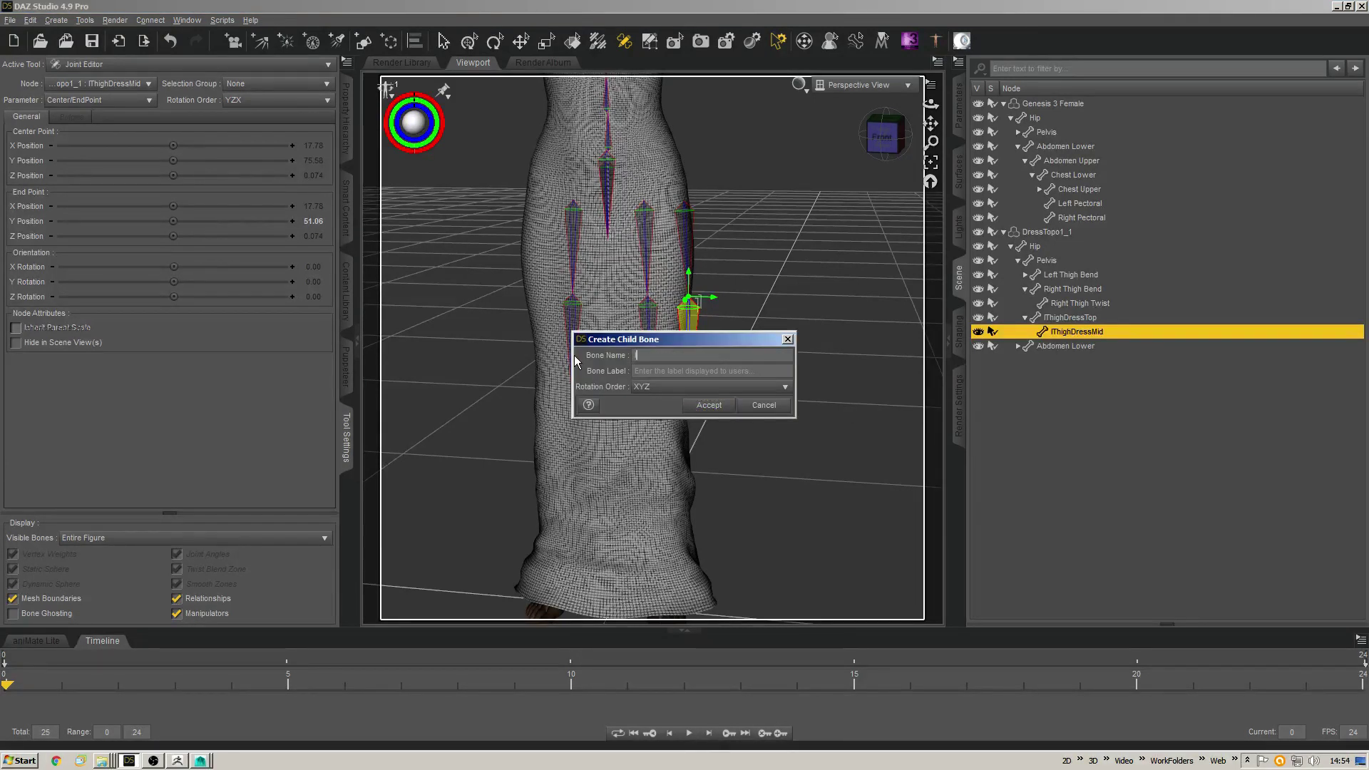
text(rThighDressBottom)
key(Tab)
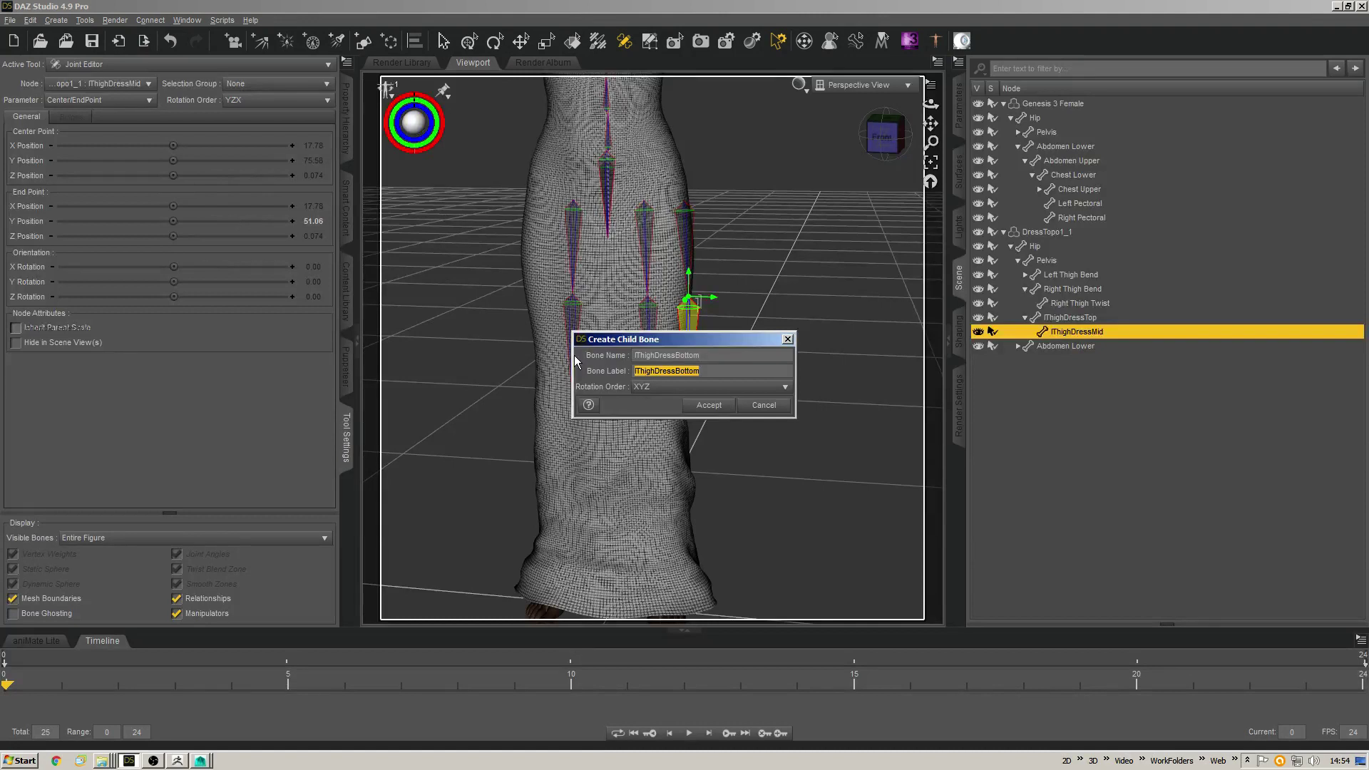
click(671, 387)
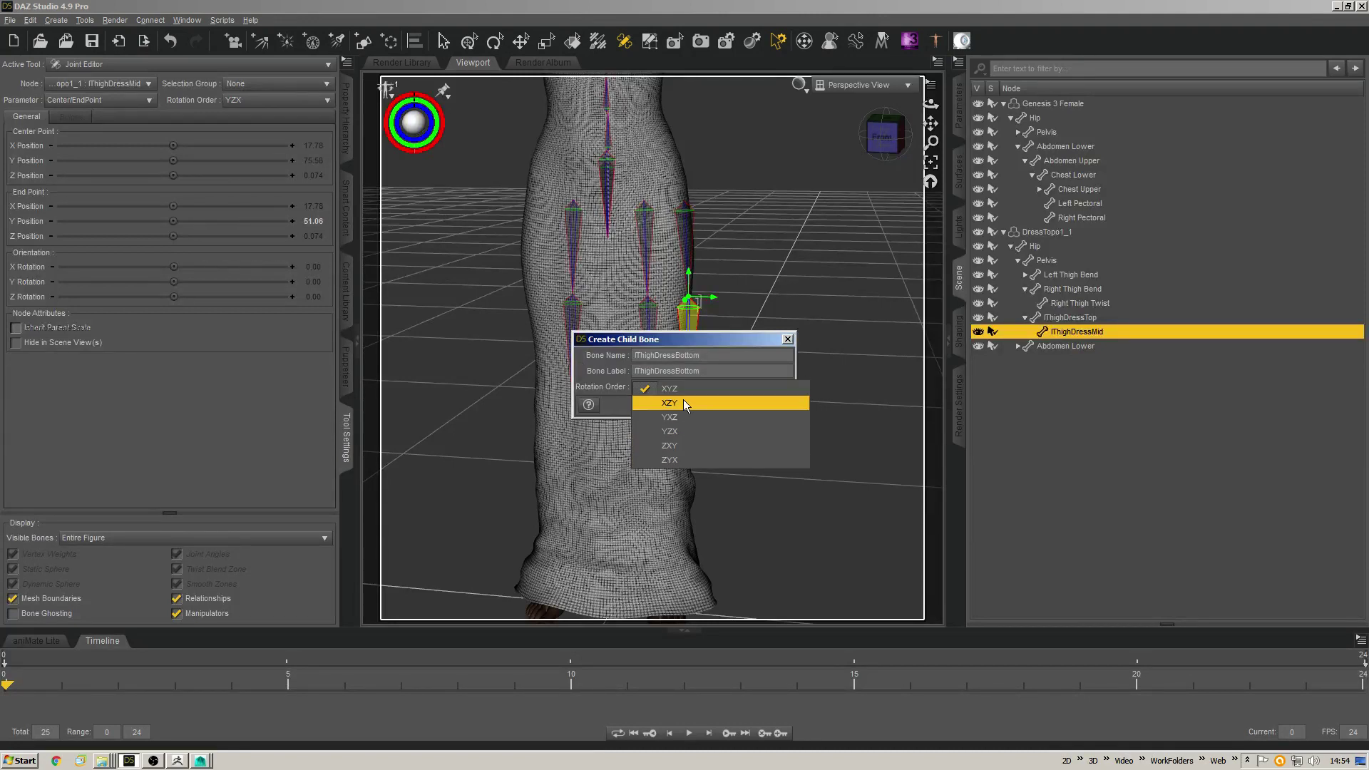
click(683, 430)
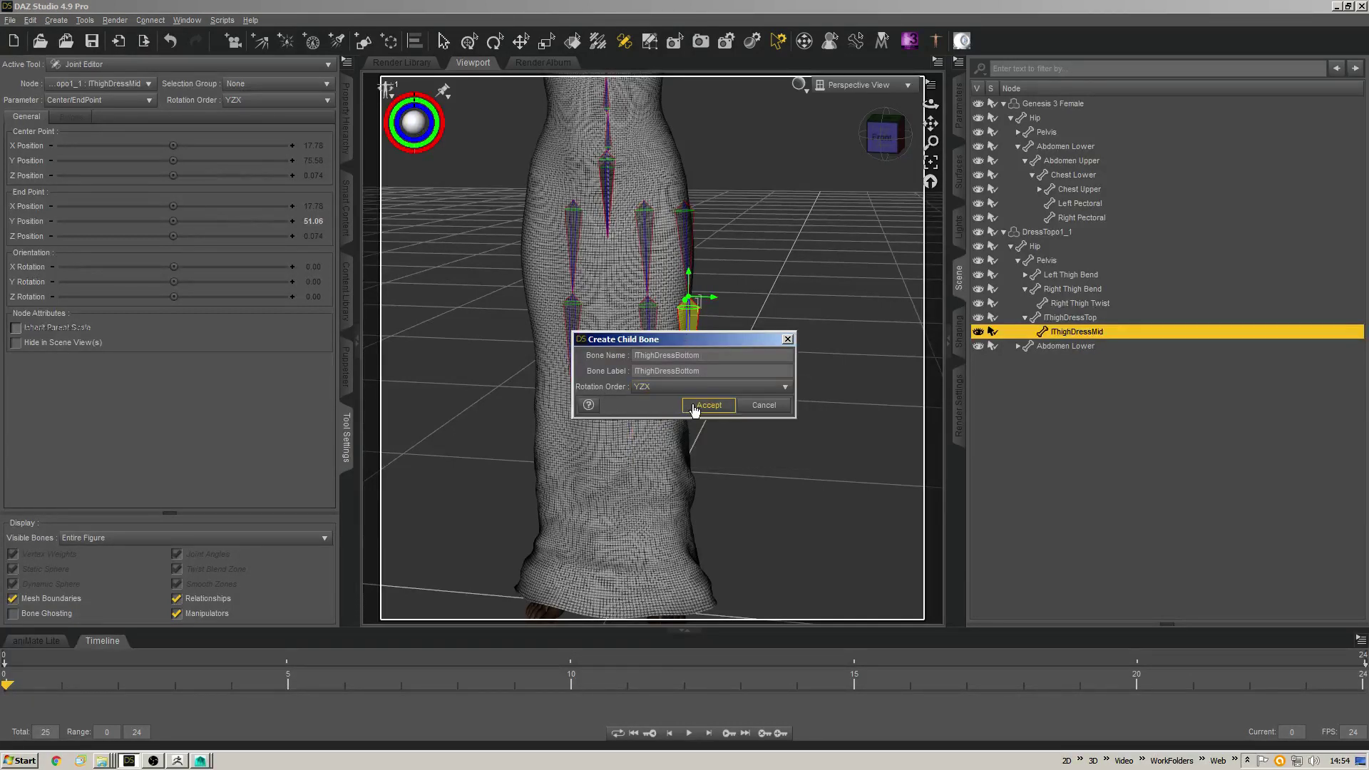
click(695, 407)
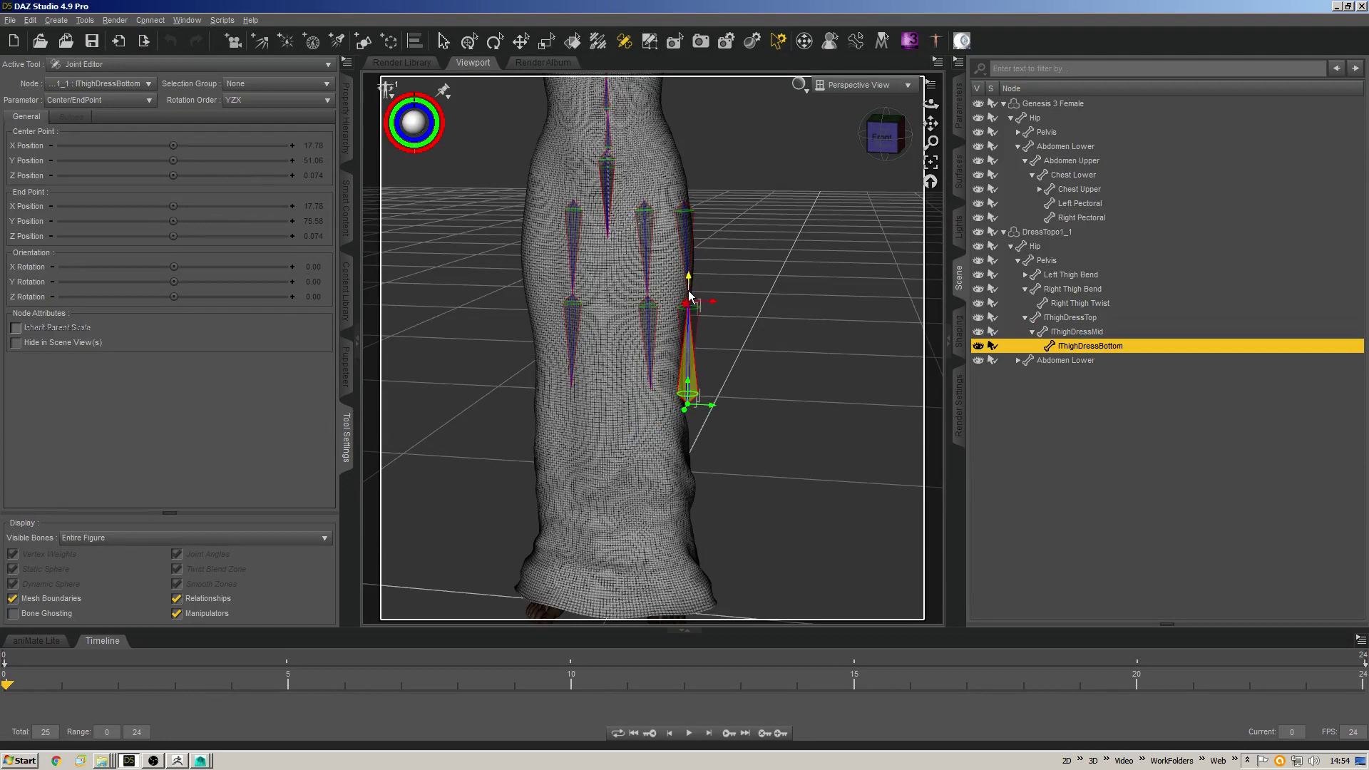
drag(690, 296, 688, 549)
Lower the end point of lThighDressMid to about Y 47.61, near the start of the bone below.
middle_drag(783, 410, 640, 350)
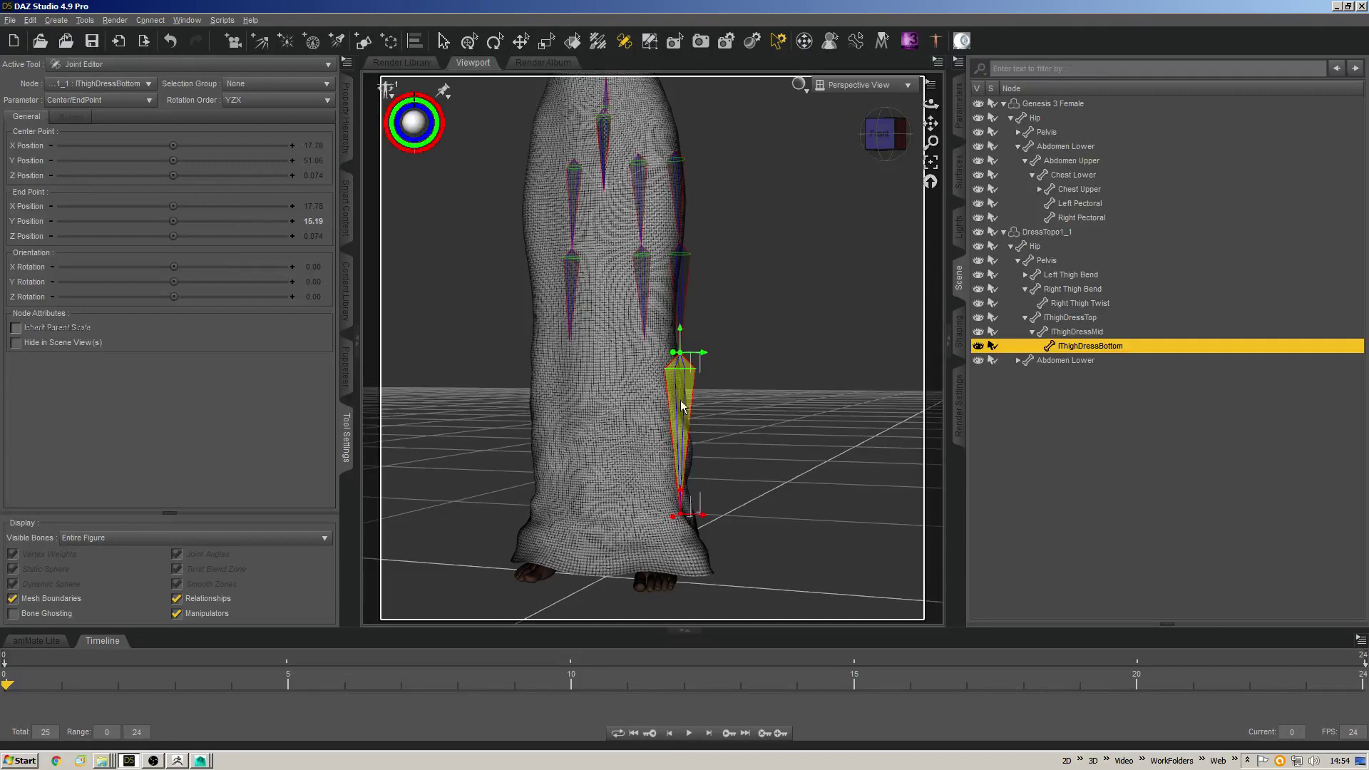
click(895, 145)
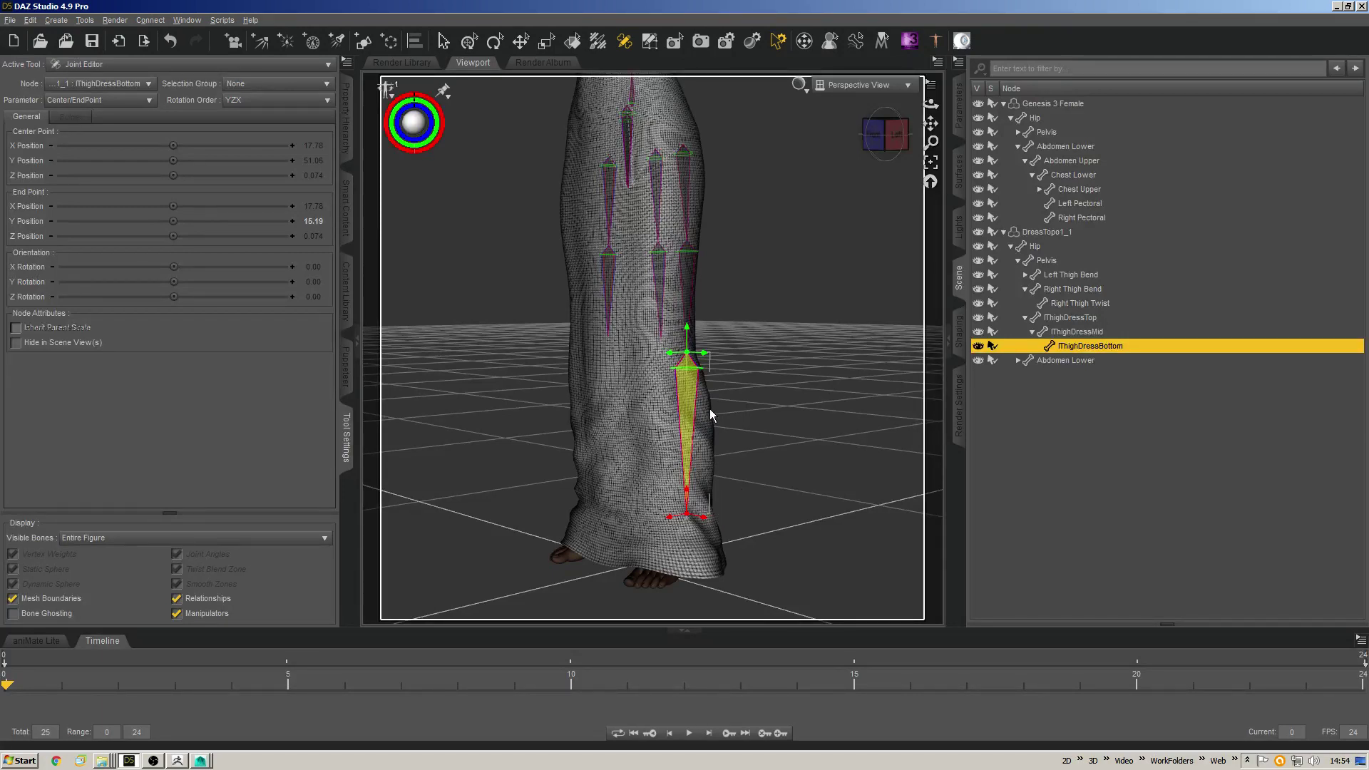
click(688, 308)
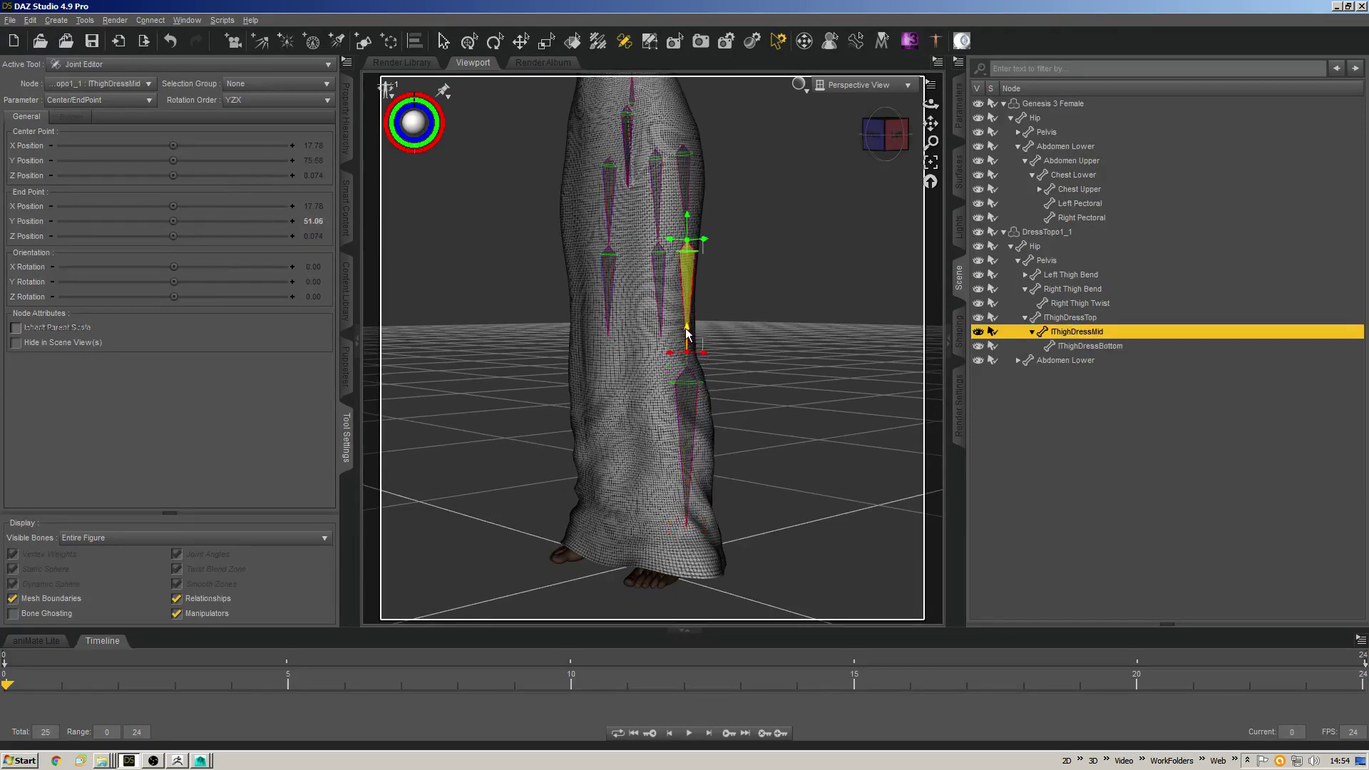
drag(686, 328, 687, 369)
Create a sibling bone from the dress's Right Thigh Bend.
mouse_move(882, 143)
mouse_down()
mouse_move(871, 143)
mouse_move(900, 147)
mouse_up()
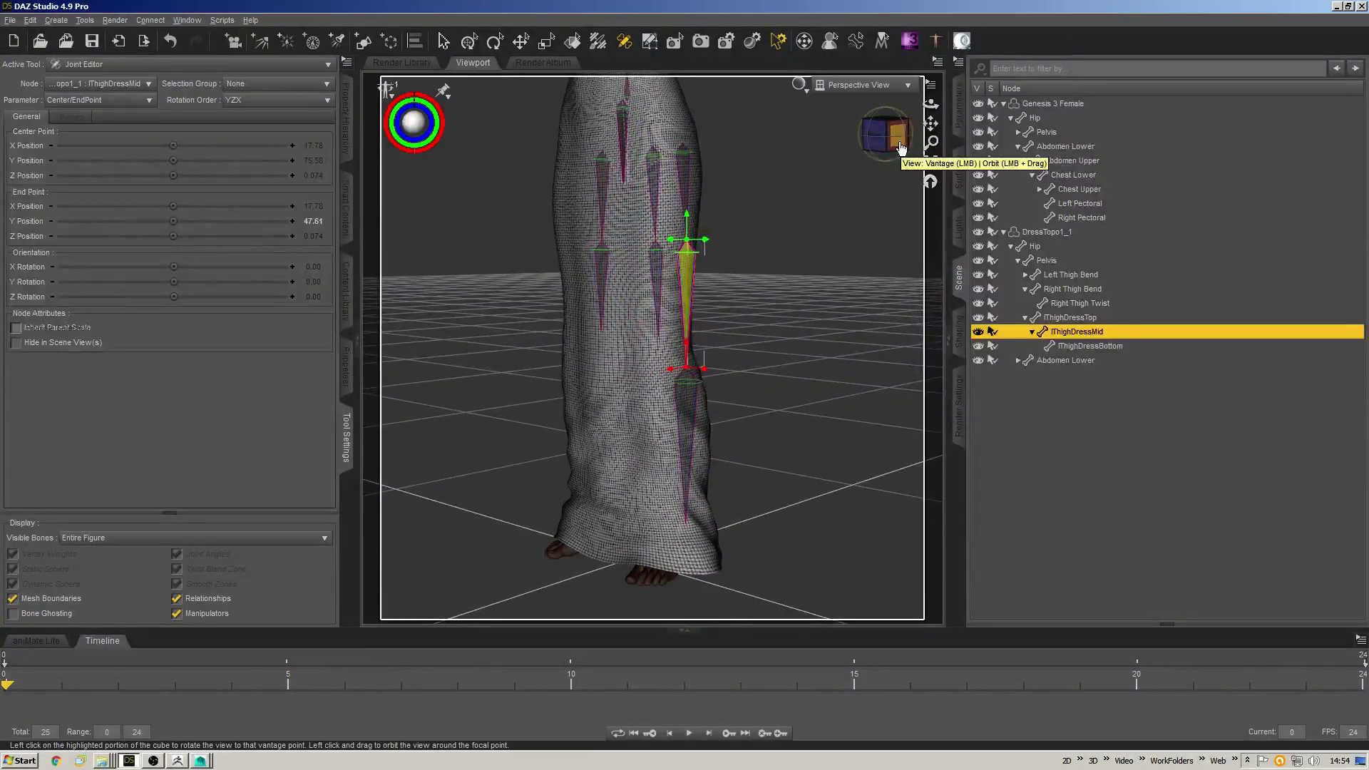
click(900, 147)
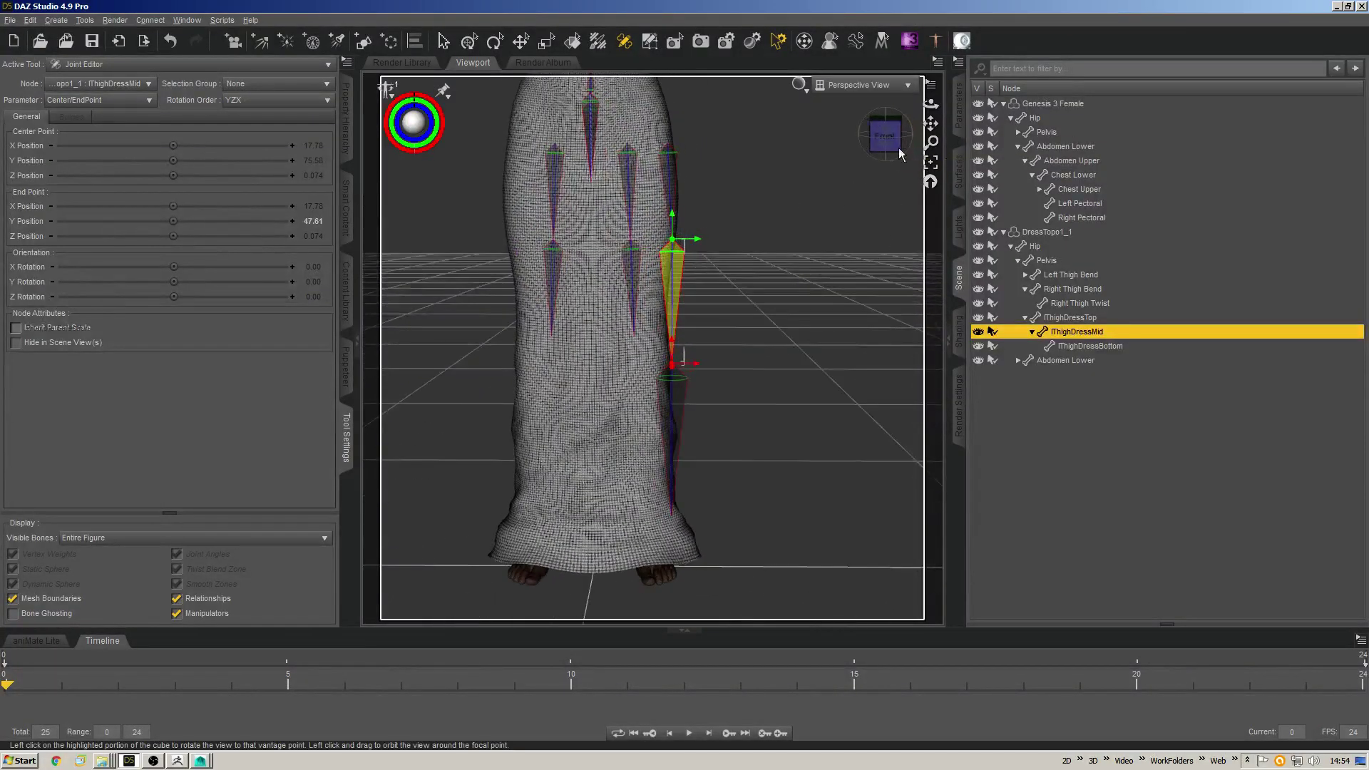
click(899, 148)
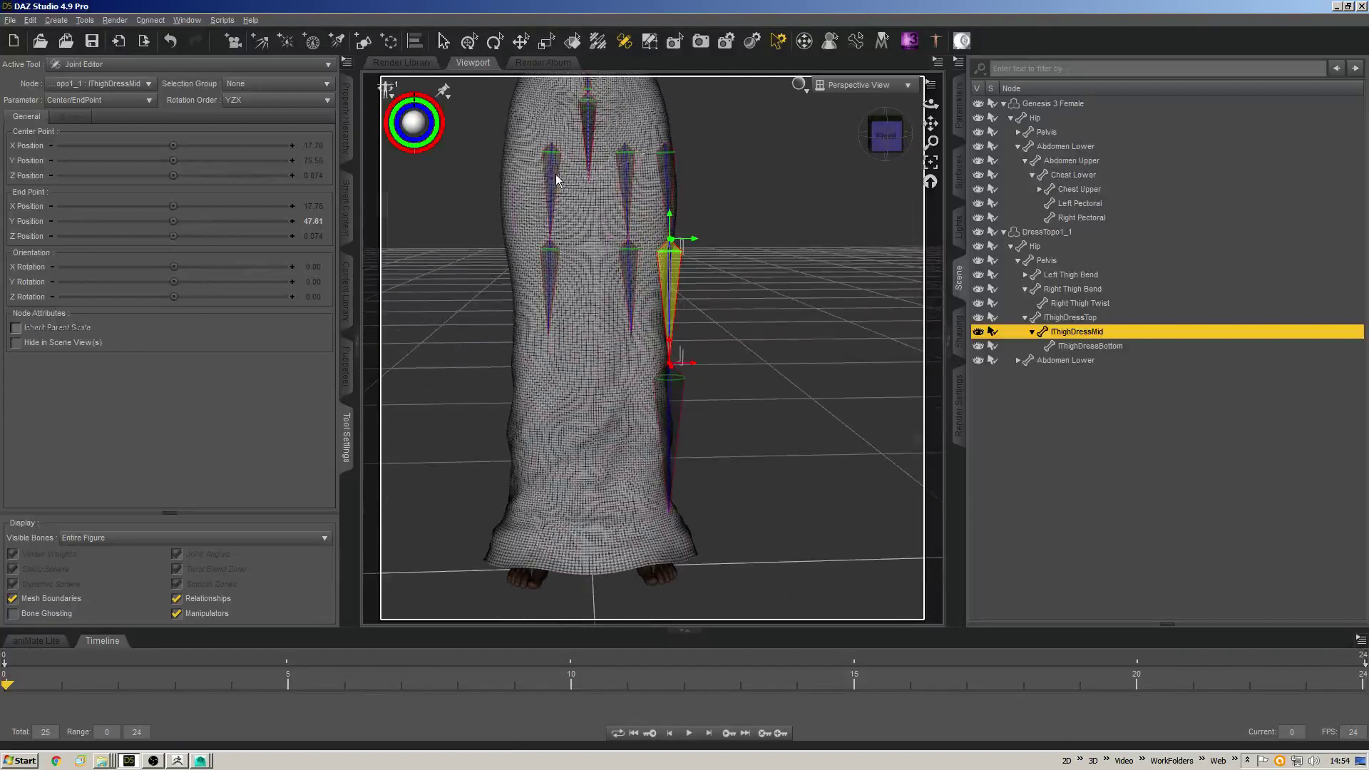
click(555, 182)
right_click(736, 165)
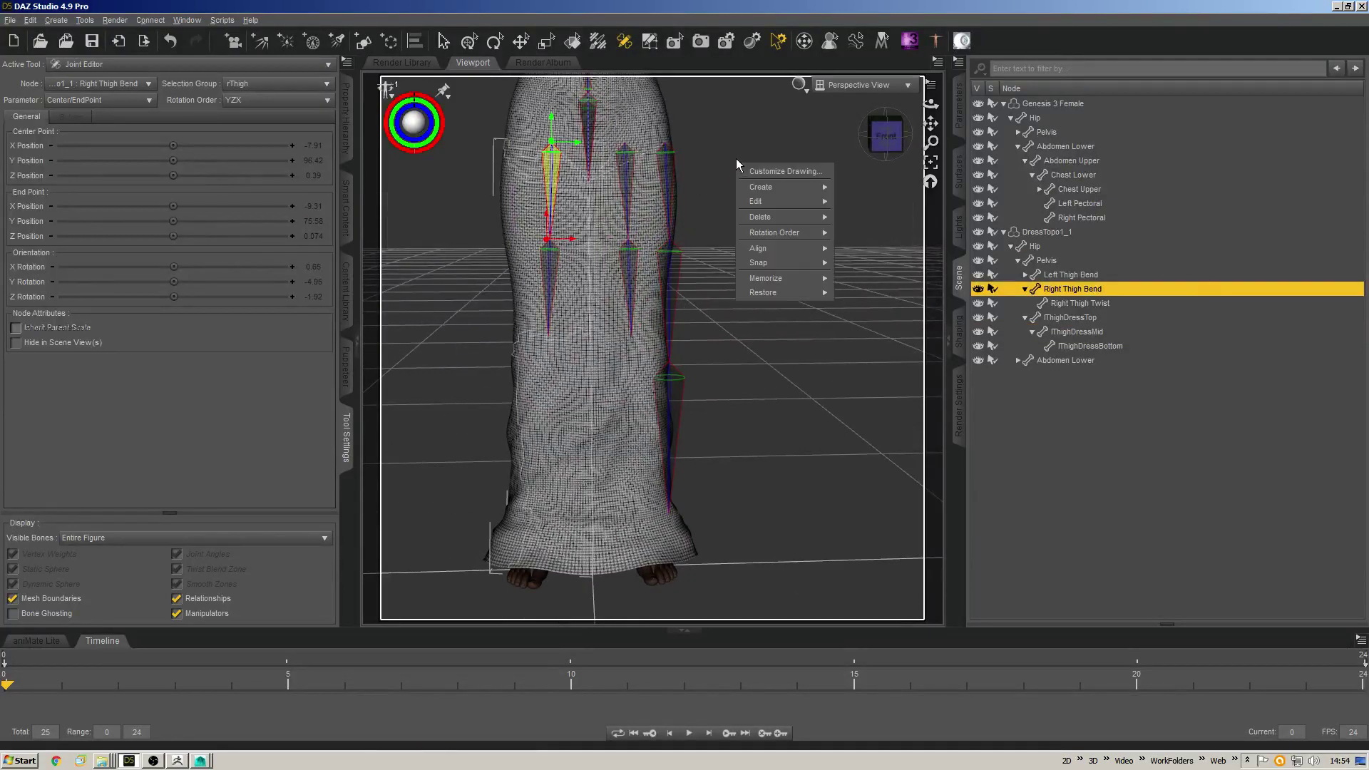
mouse_move(801, 188)
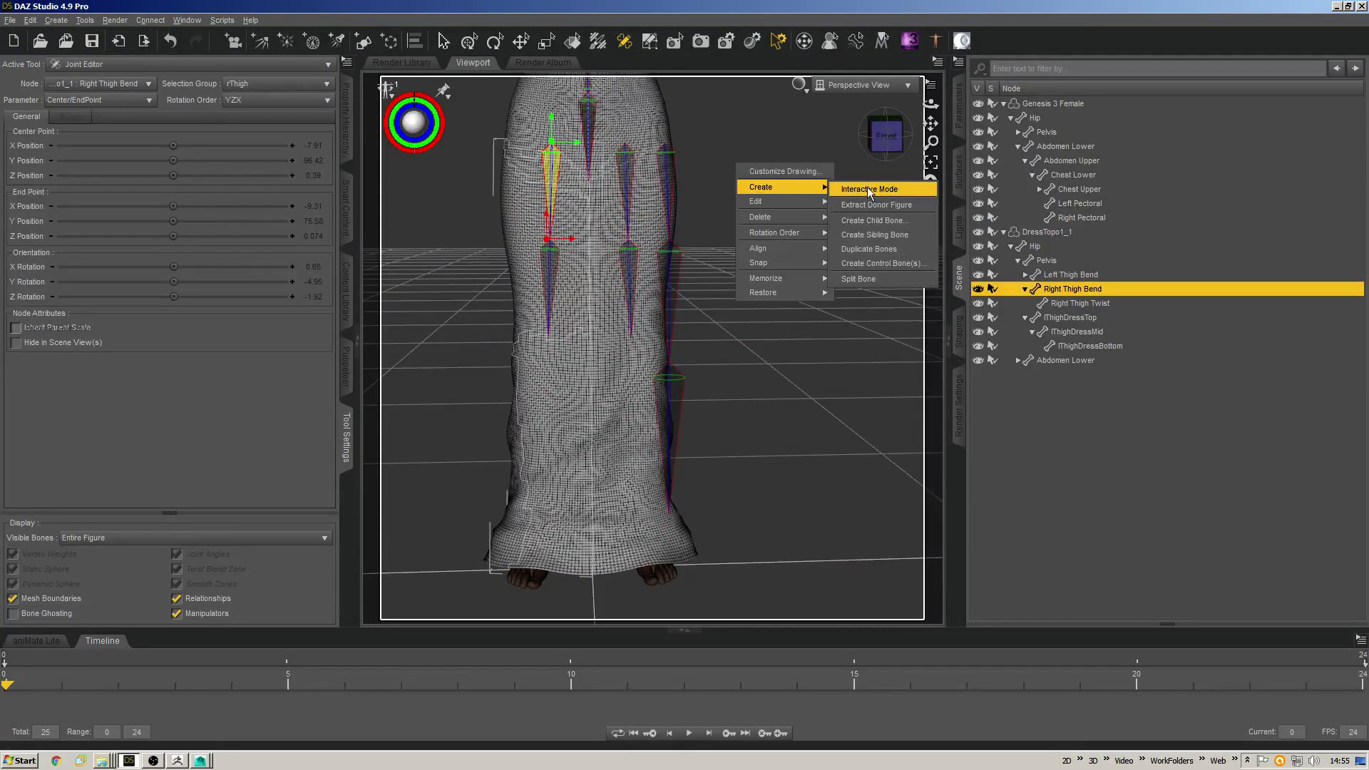
click(888, 236)
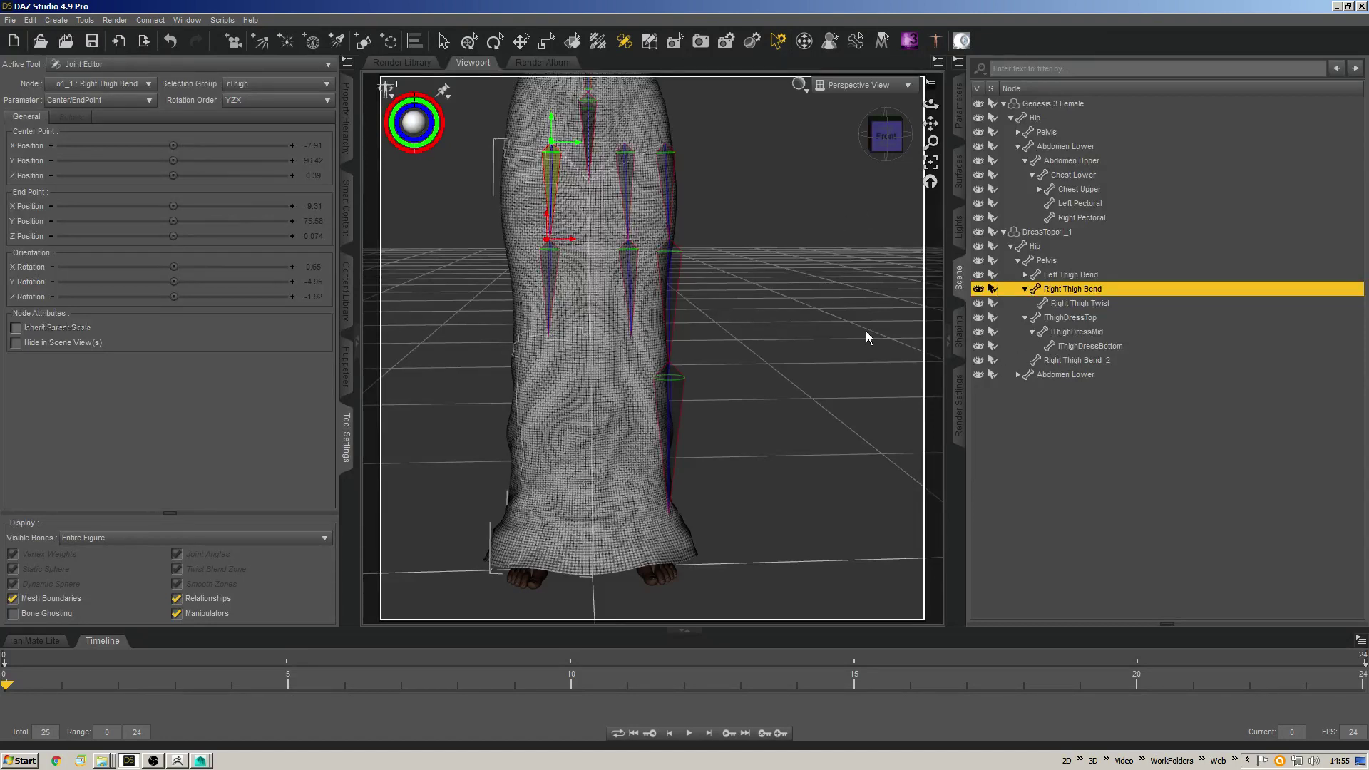
Copy the lThighDressTop bone's name from the scene hierarchy and select the new sibling bone Right Thigh Bend_2.
click(1053, 319)
click(1084, 318)
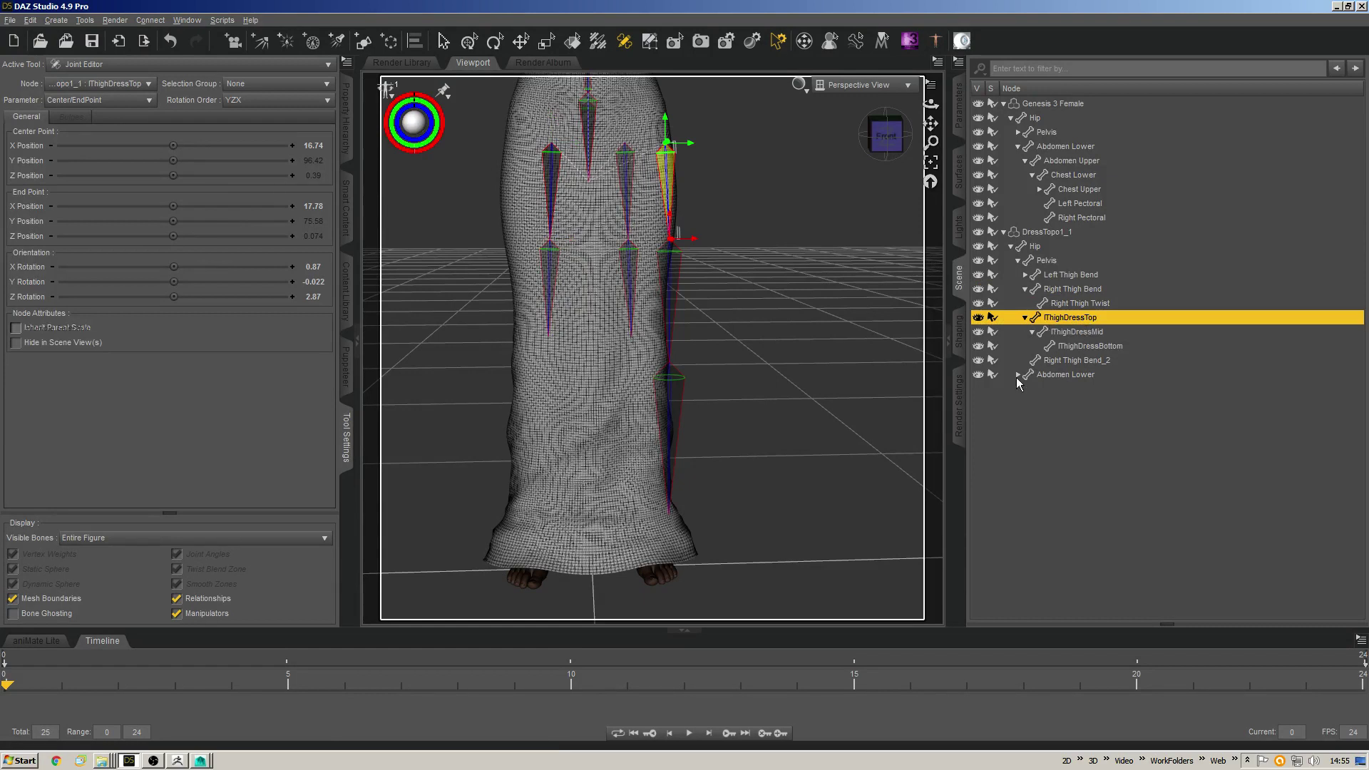
click(1072, 361)
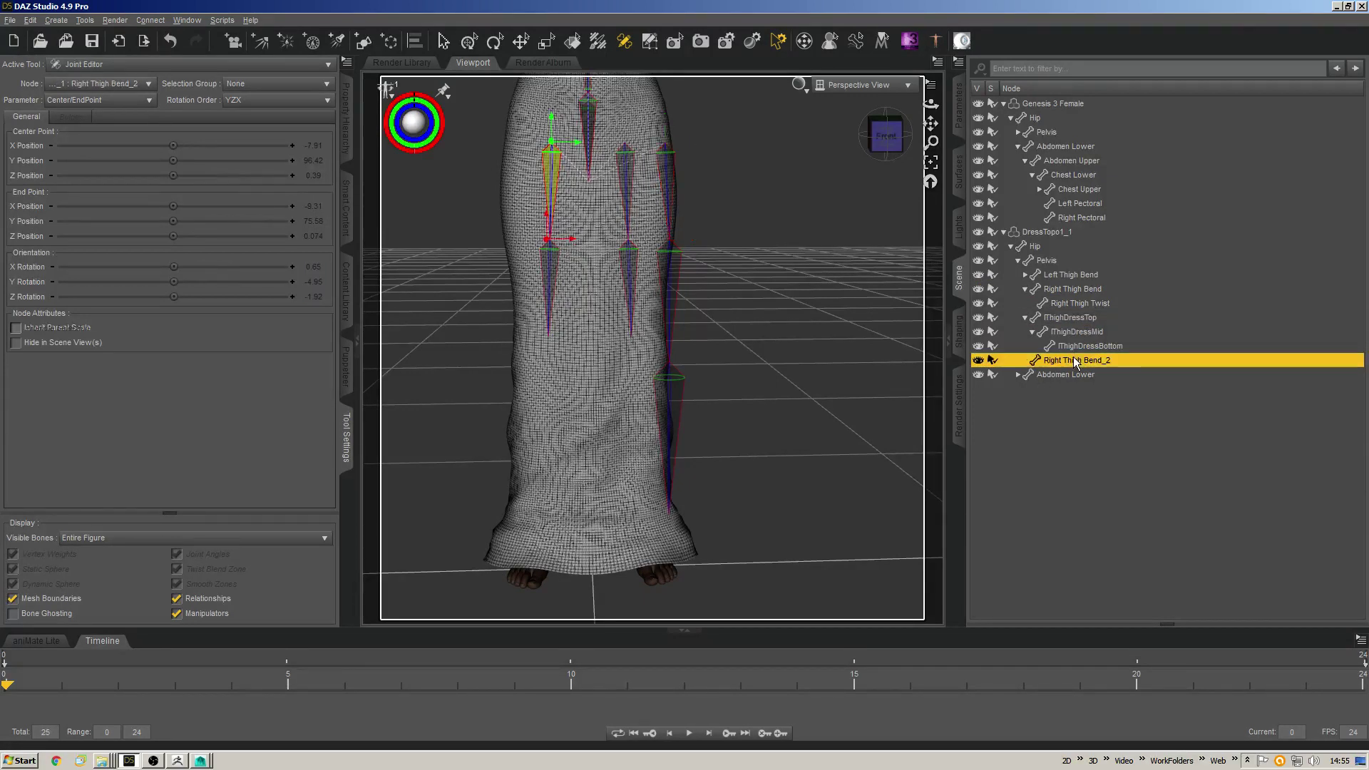
click(1073, 361)
text(lThighDressTop)
key(Escape)
Rename the new bone's node name and label to rThighDressTop and move it to the dress's right side, center at about X -18.82.
right_click(502, 137)
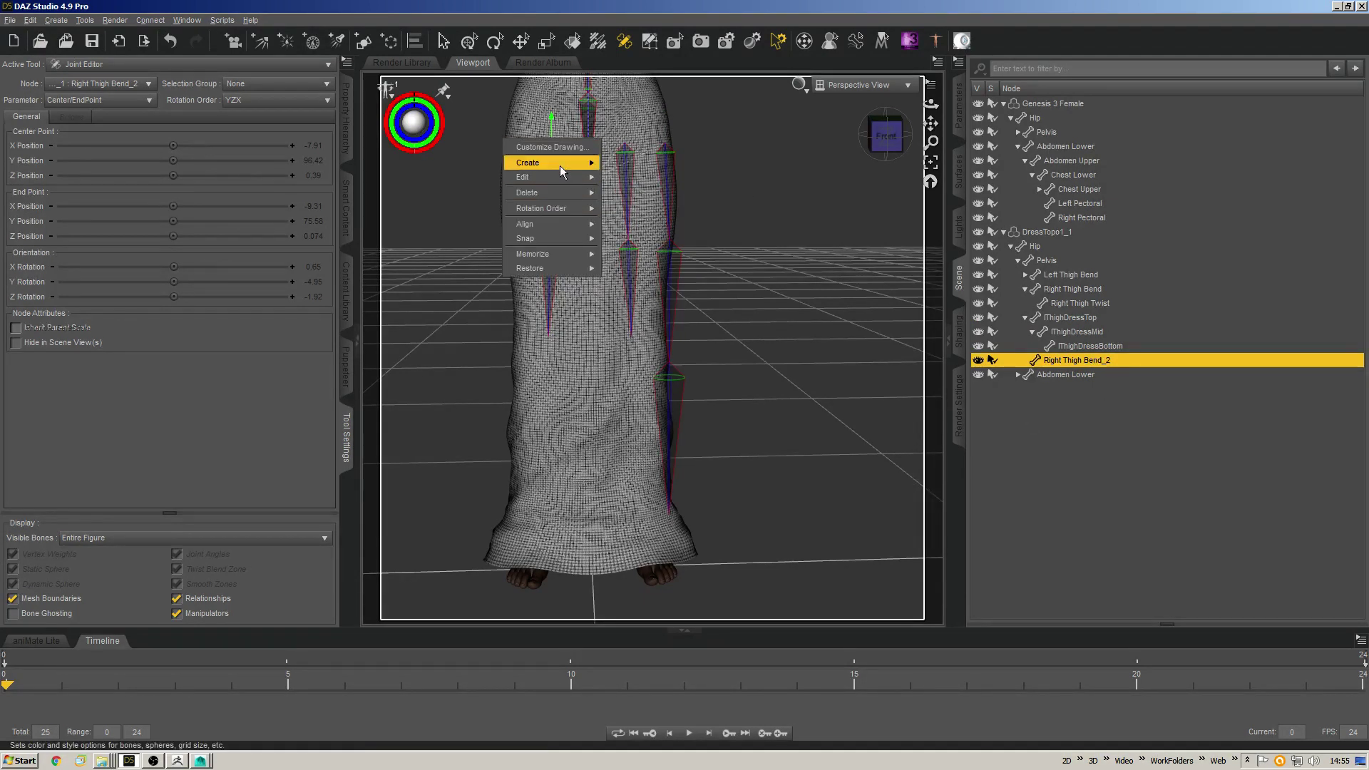
mouse_move(554, 164)
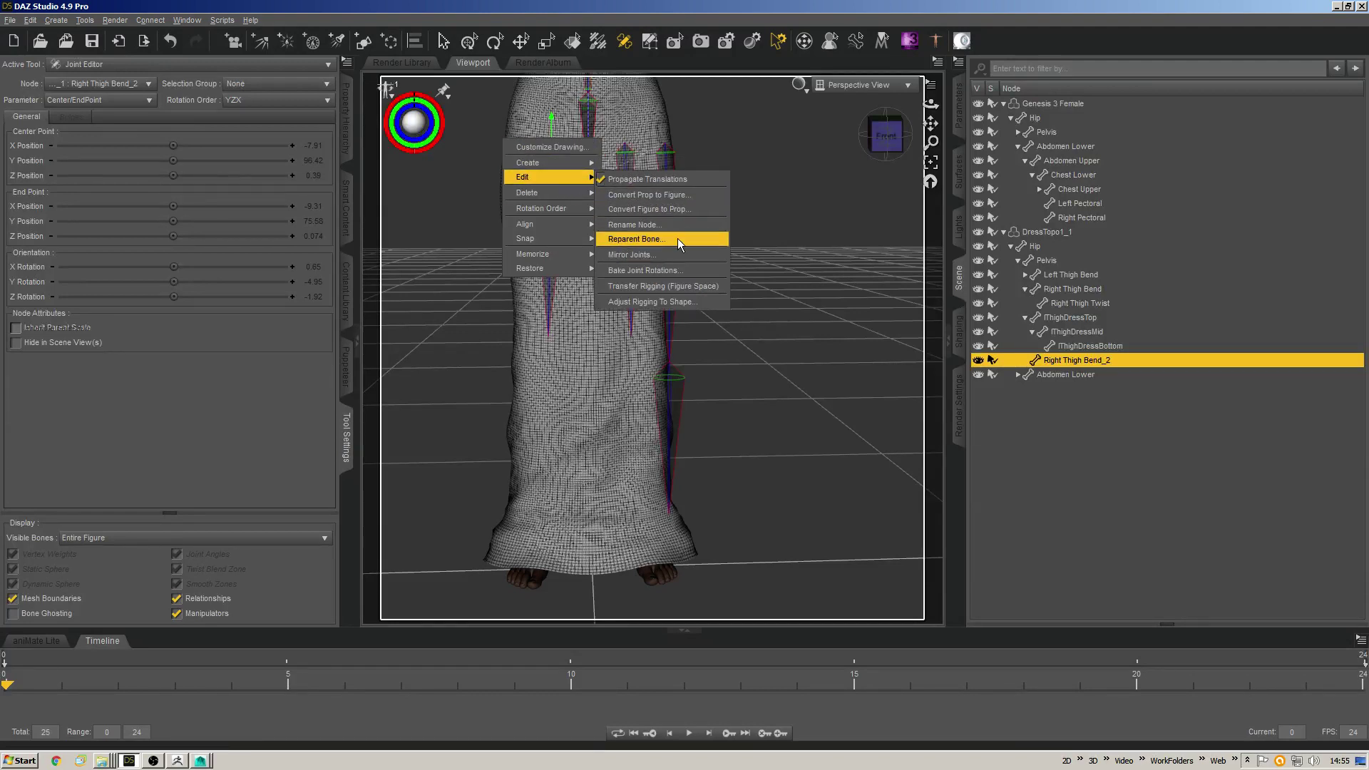
click(664, 227)
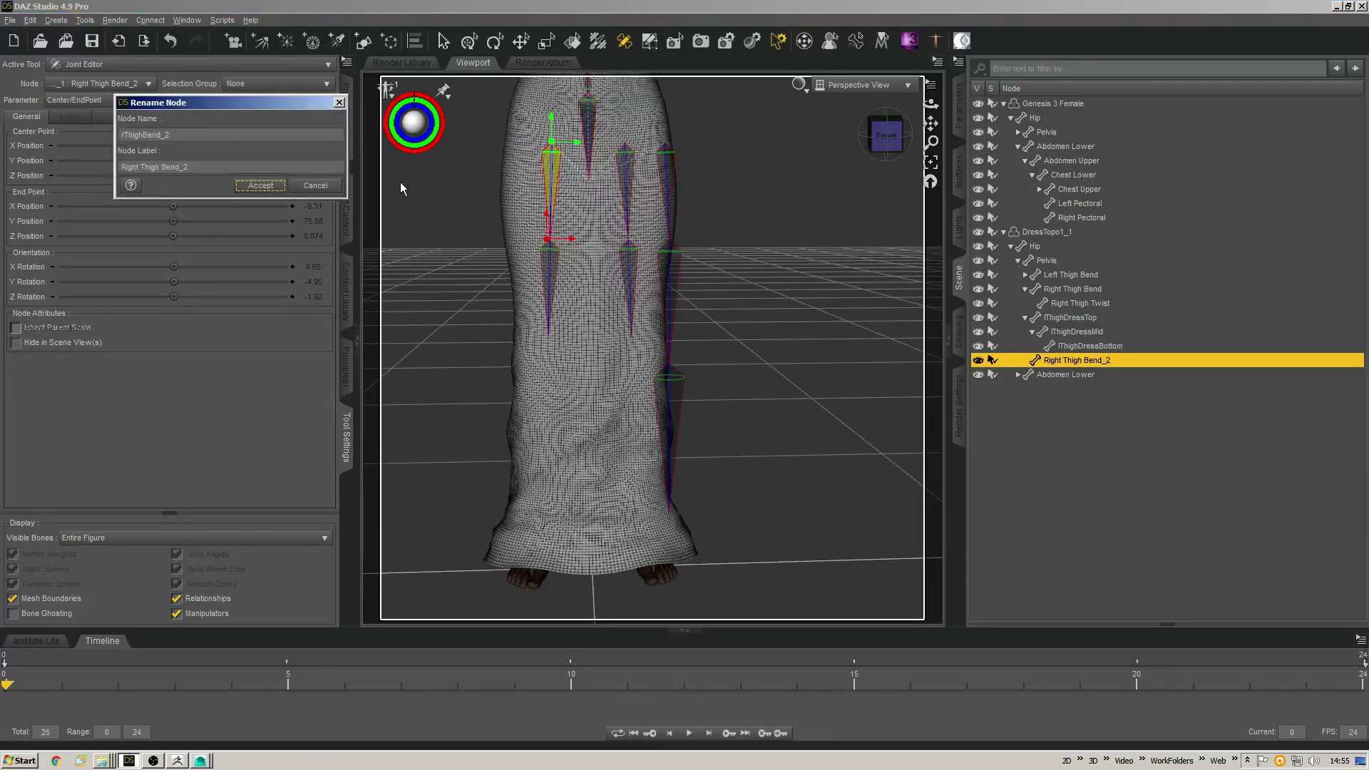
drag(173, 135, 107, 146)
text(lThighDressTop)
text(r)
key(ctrl+a)
key(ctrl+c)
click(183, 166)
key(ctrl+a)
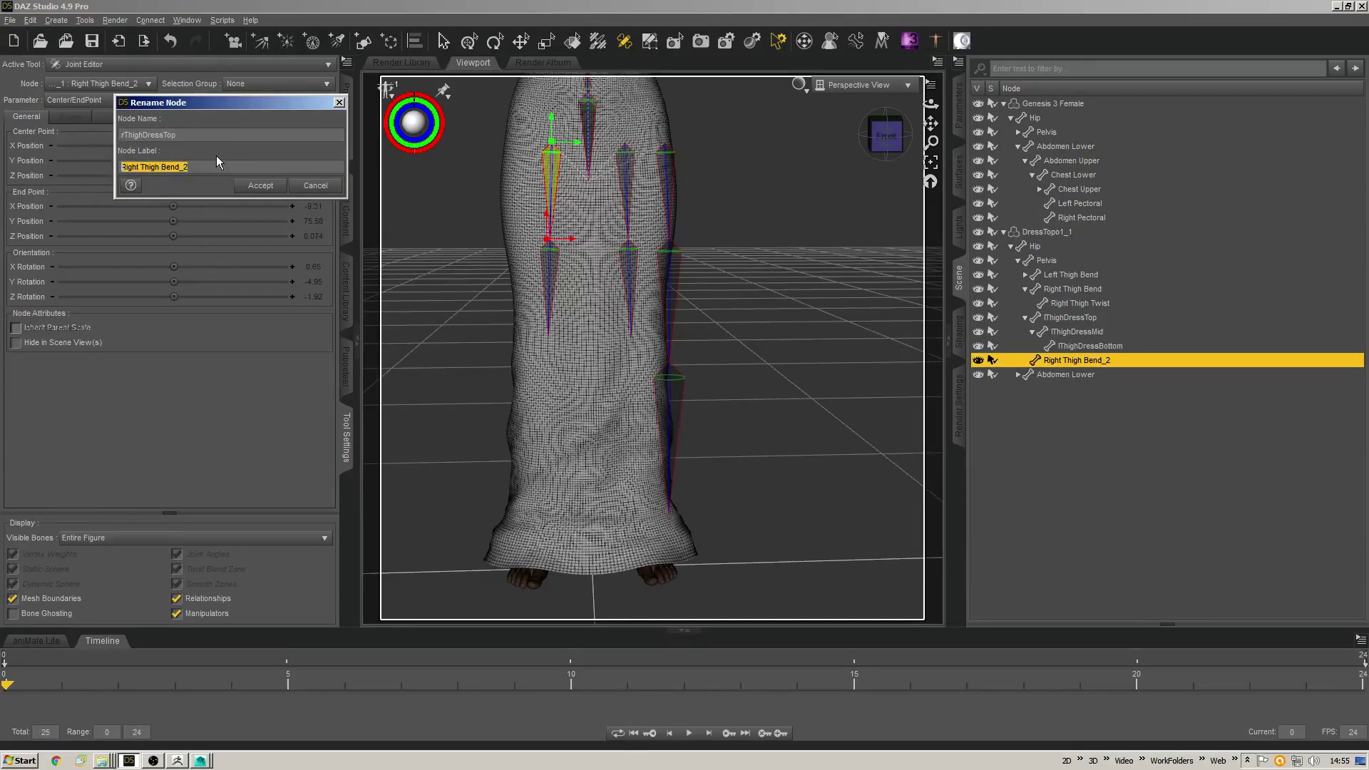
key(ctrl+v)
click(261, 187)
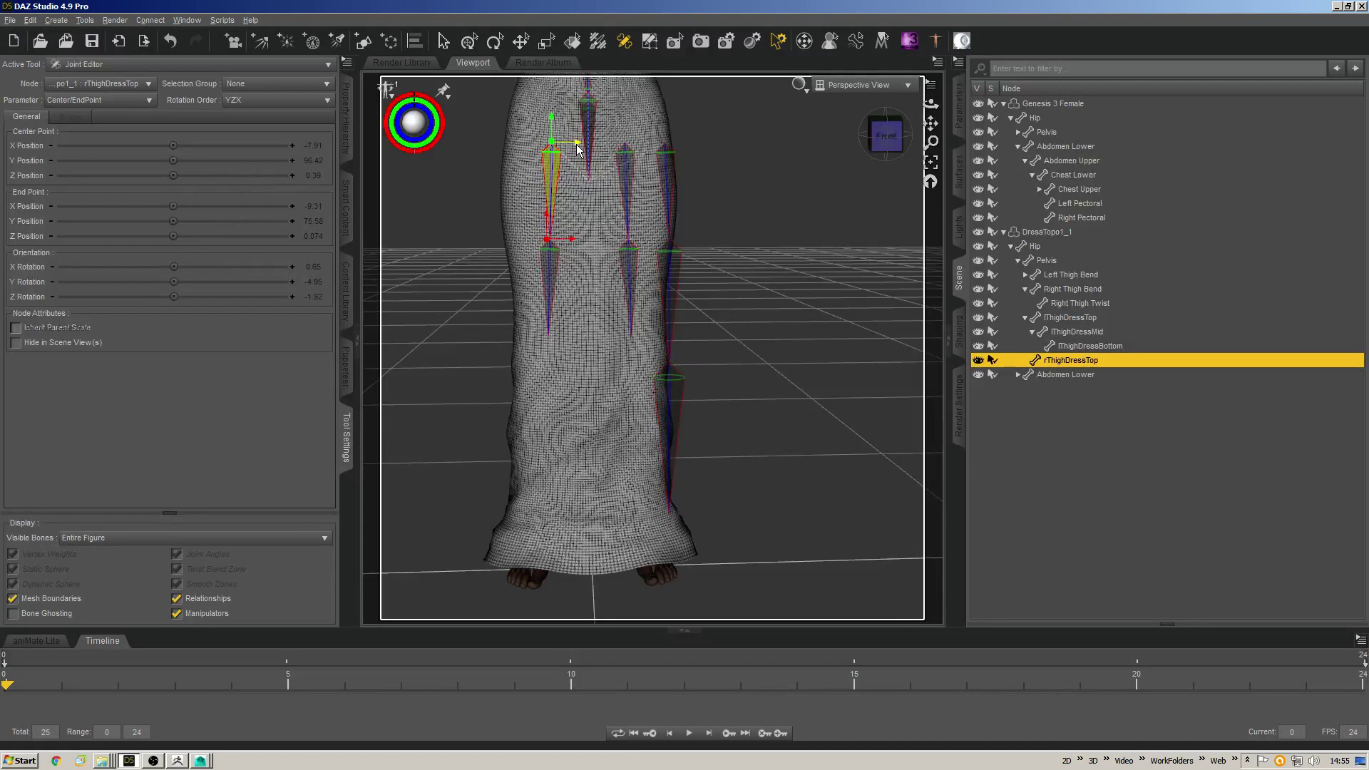
drag(577, 149, 529, 148)
right_click(733, 145)
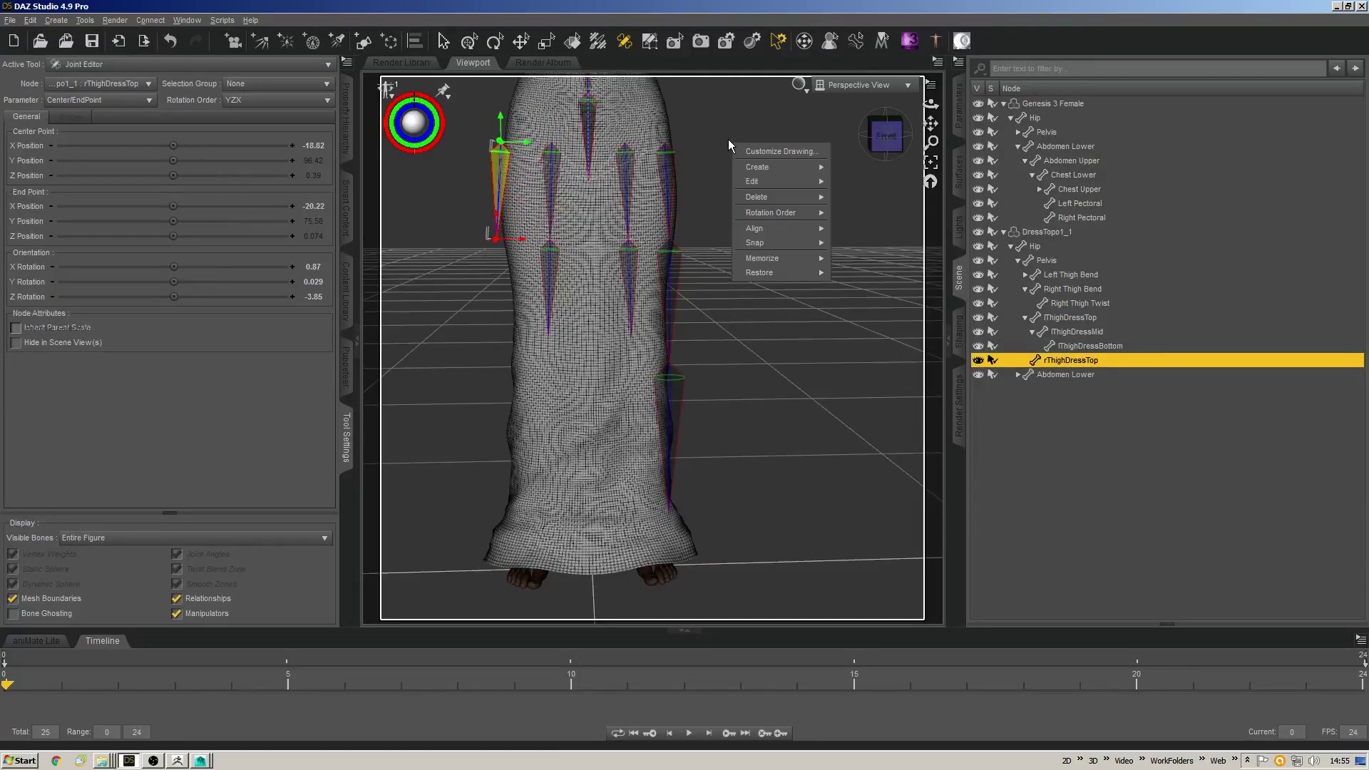
mouse_move(797, 184)
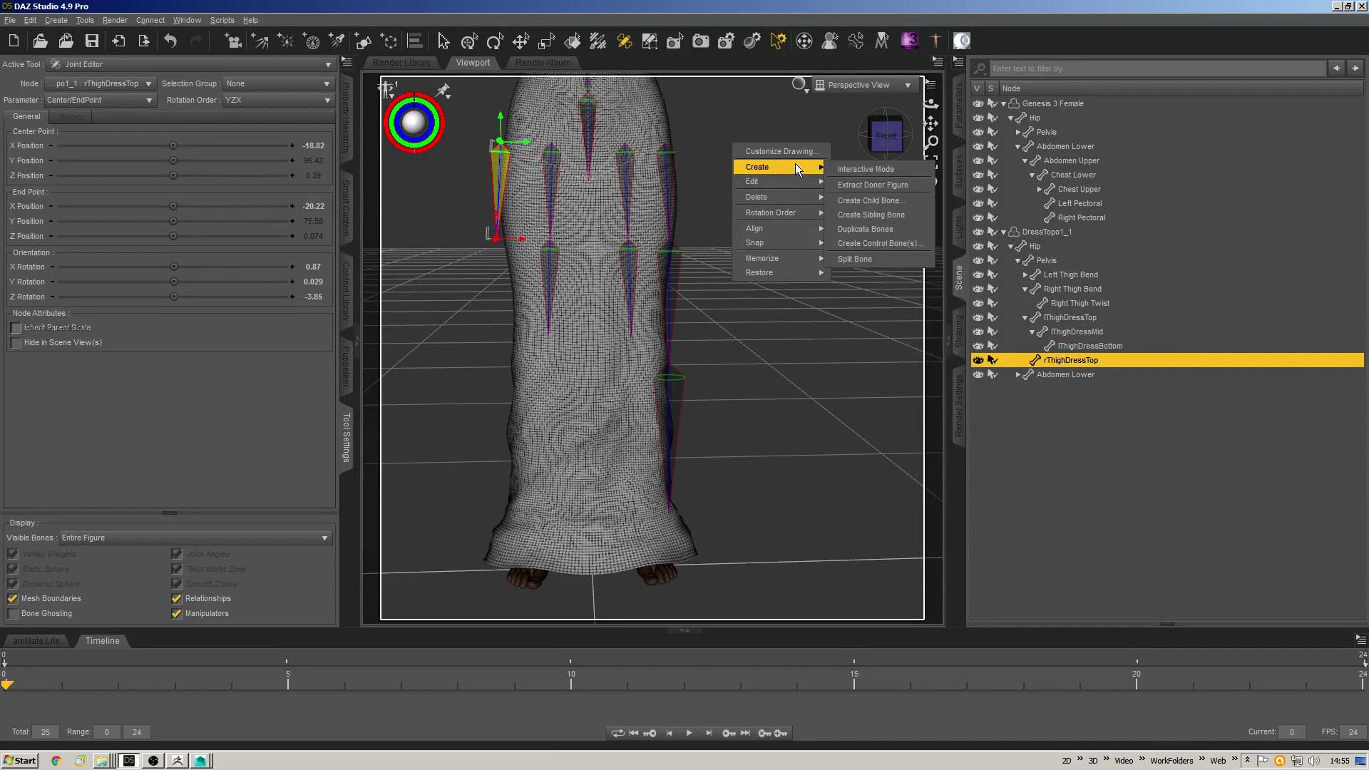
click(881, 202)
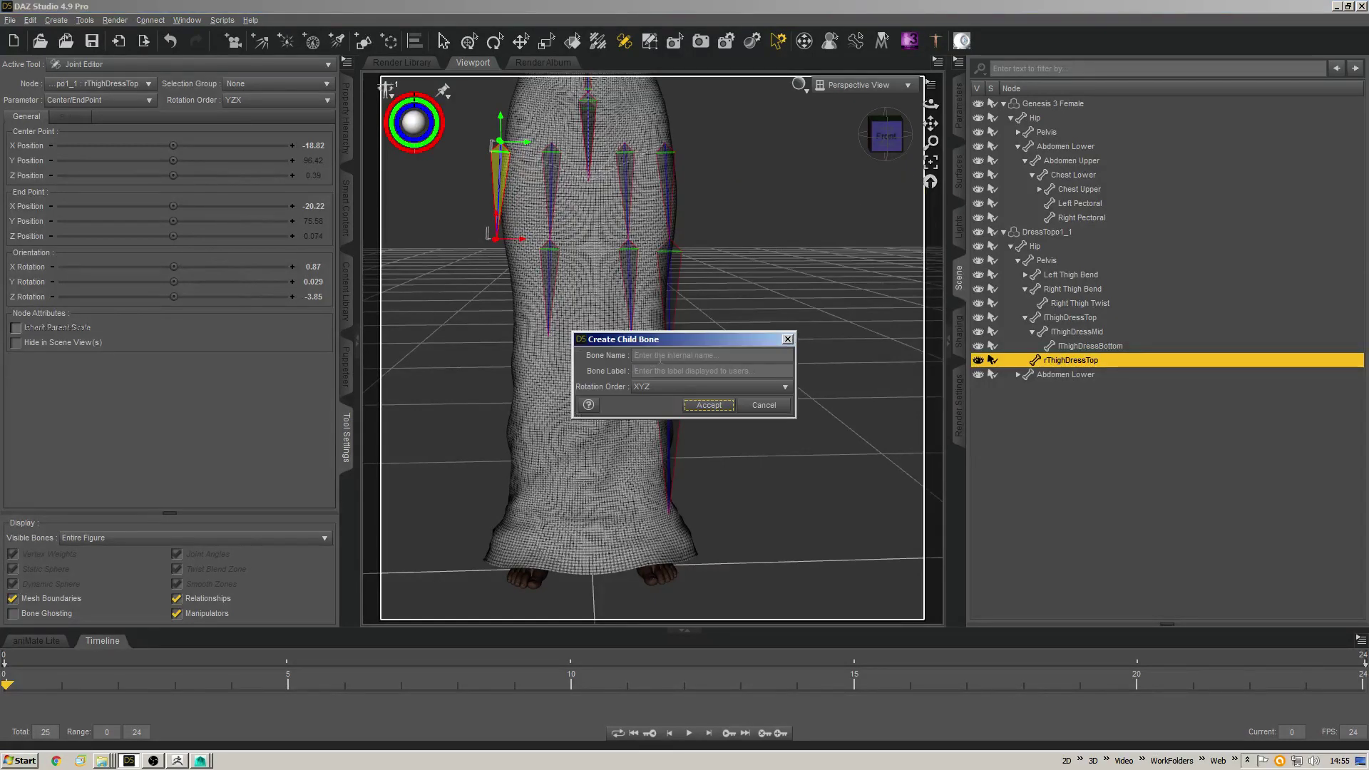
click(660, 356)
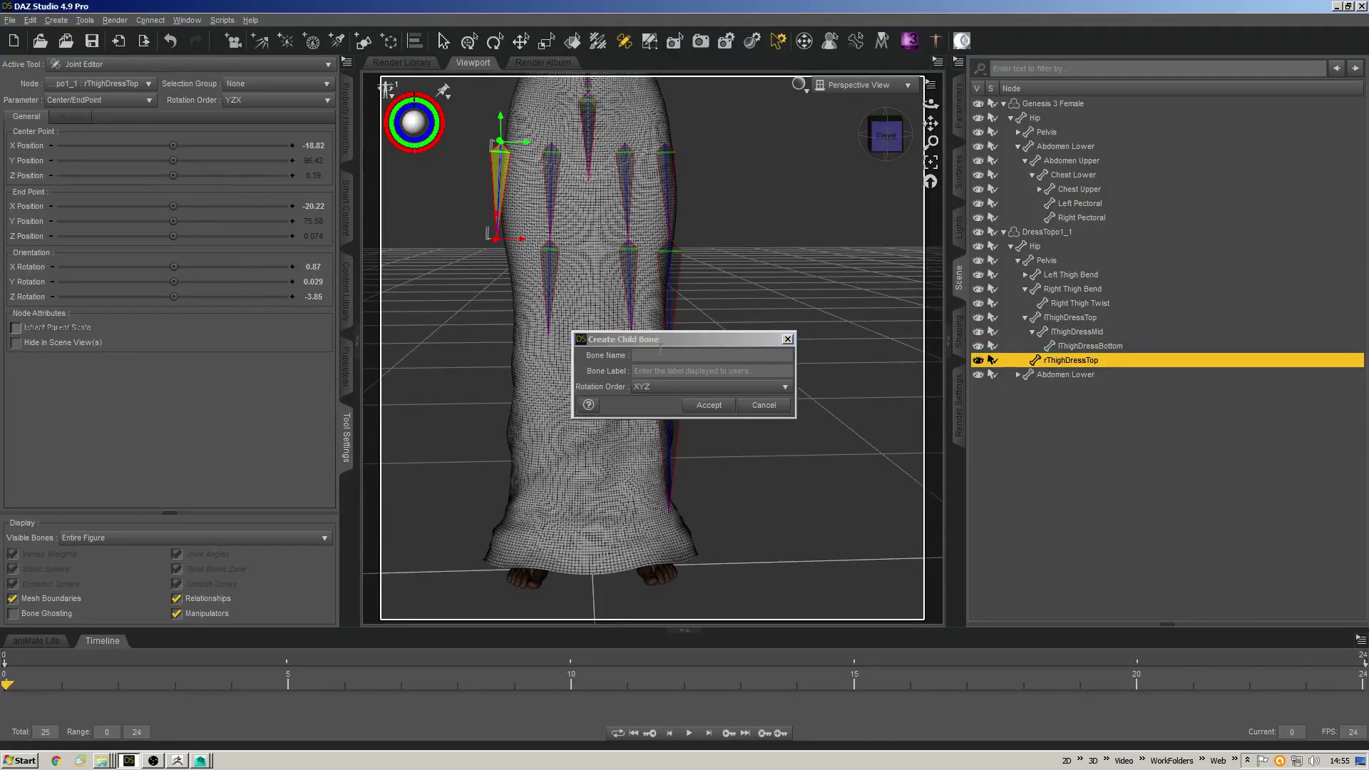
key(Escape)
Copy the lThighDressMid bone's name without its side prefix from the scene hierarchy and select the rThighDressTop bone.
click(1066, 331)
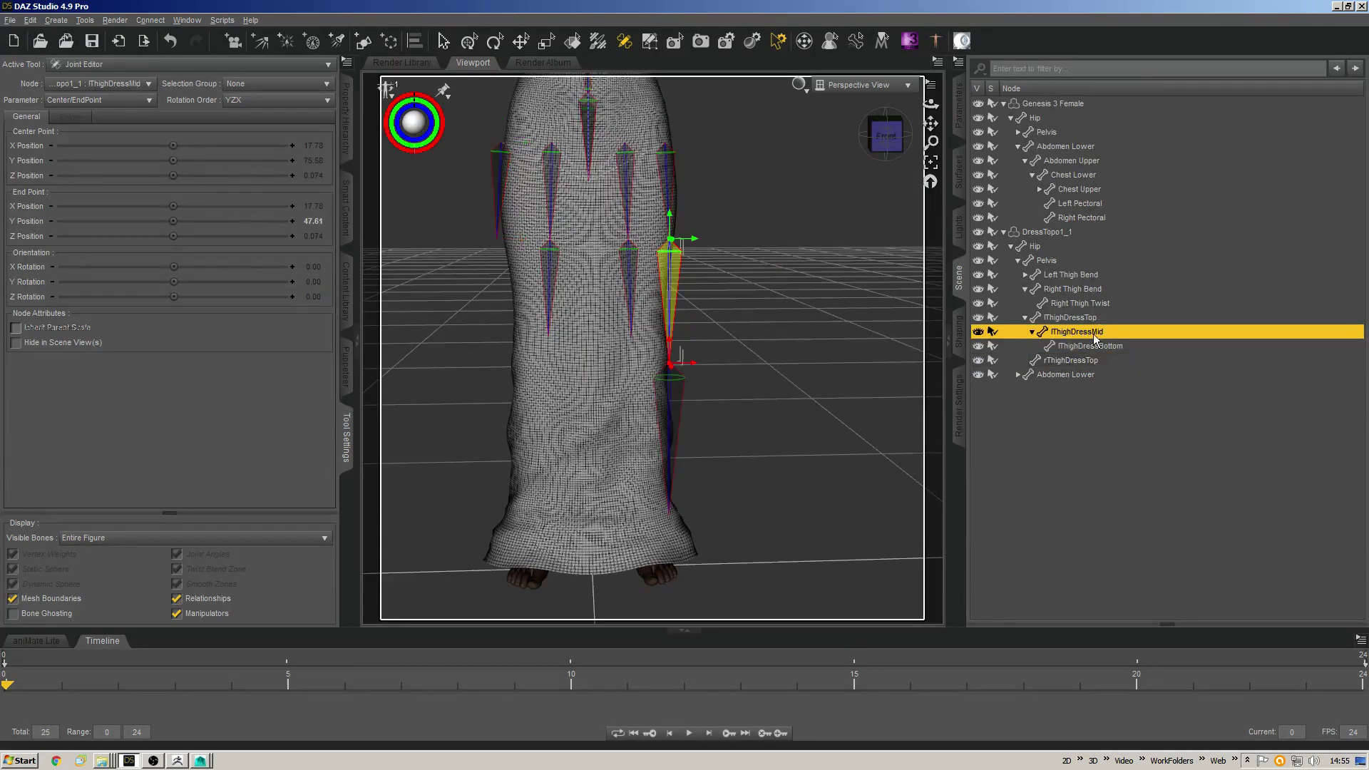
drag(1054, 331, 1155, 332)
click(1148, 332)
click(1073, 362)
Create a child bone rThighDressMid under rThighDressTop with rotation order YZX and lower its end point to about Y 45.63.
right_click(477, 154)
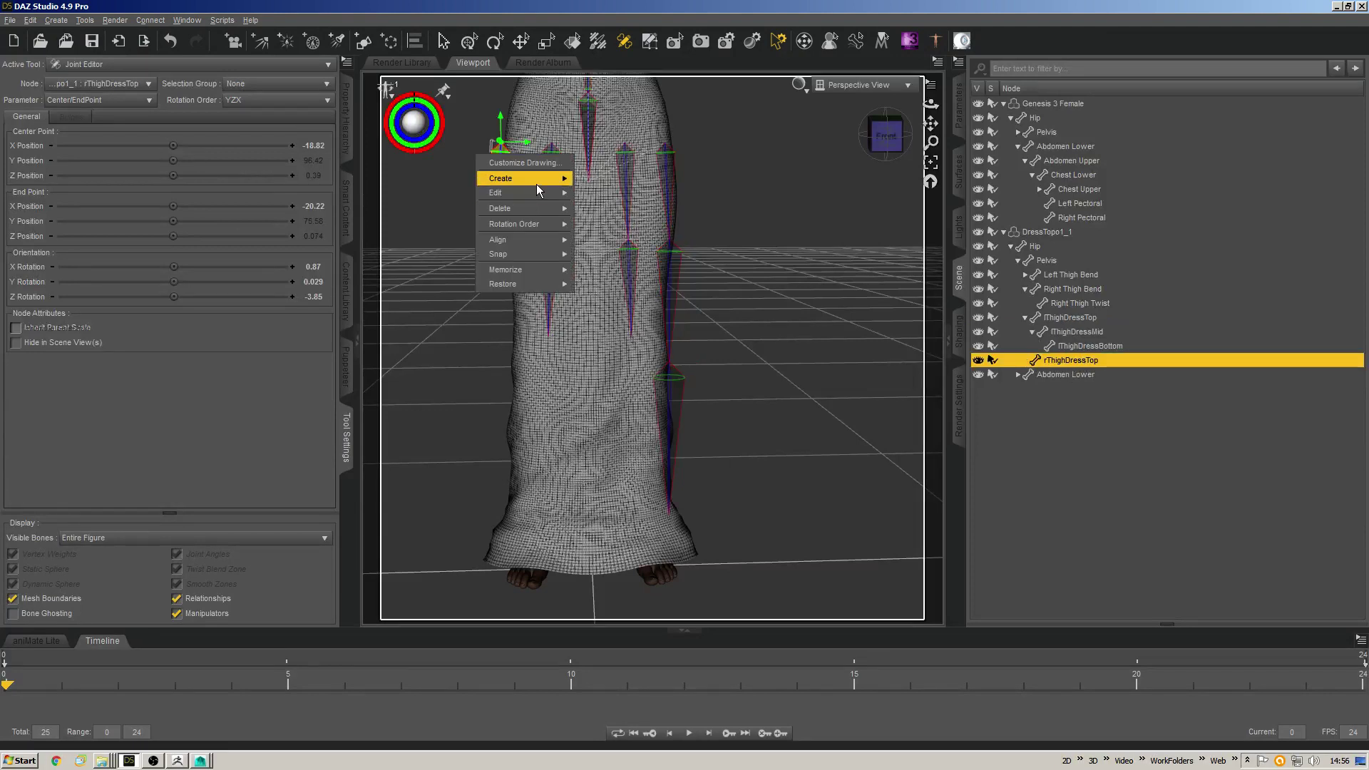
mouse_move(539, 182)
click(633, 211)
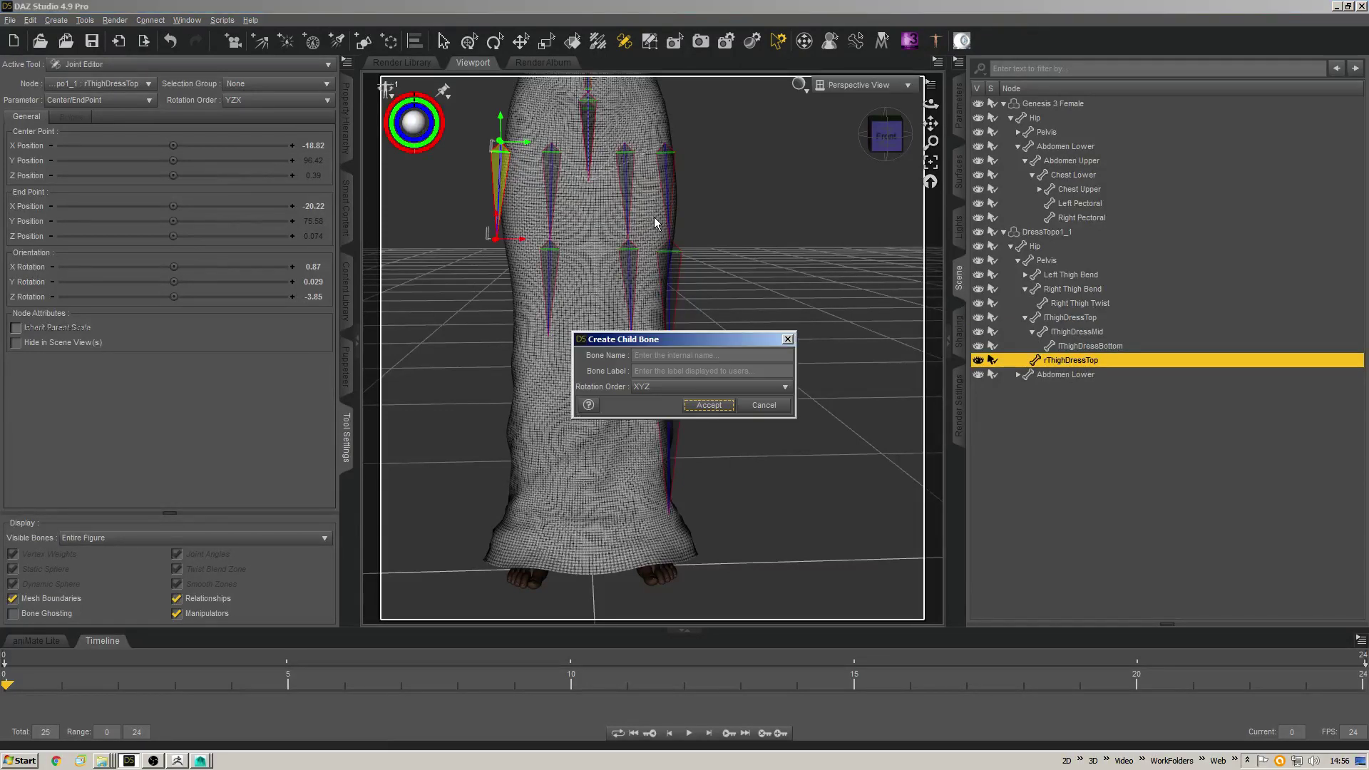
click(663, 357)
text(r)
key(ctrl+v)
key(Tab)
click(653, 387)
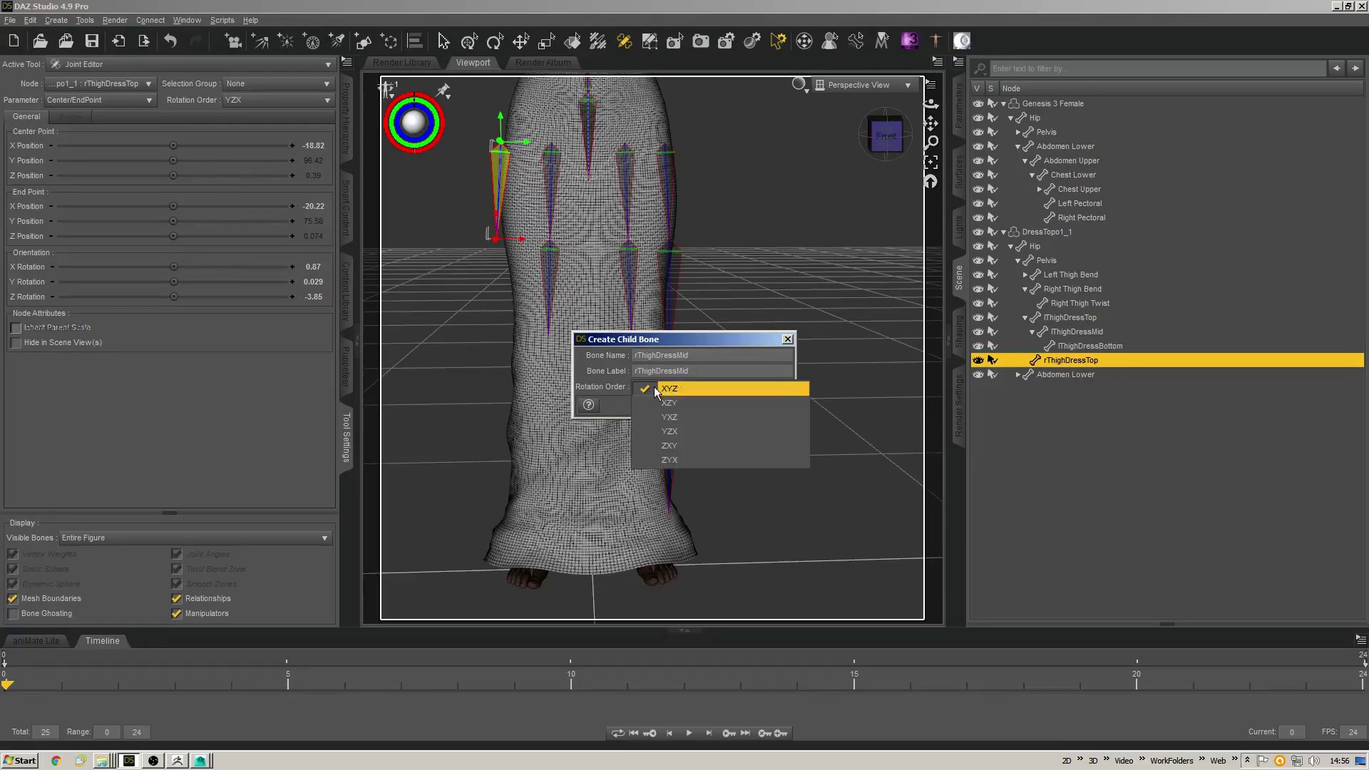
click(674, 431)
click(706, 405)
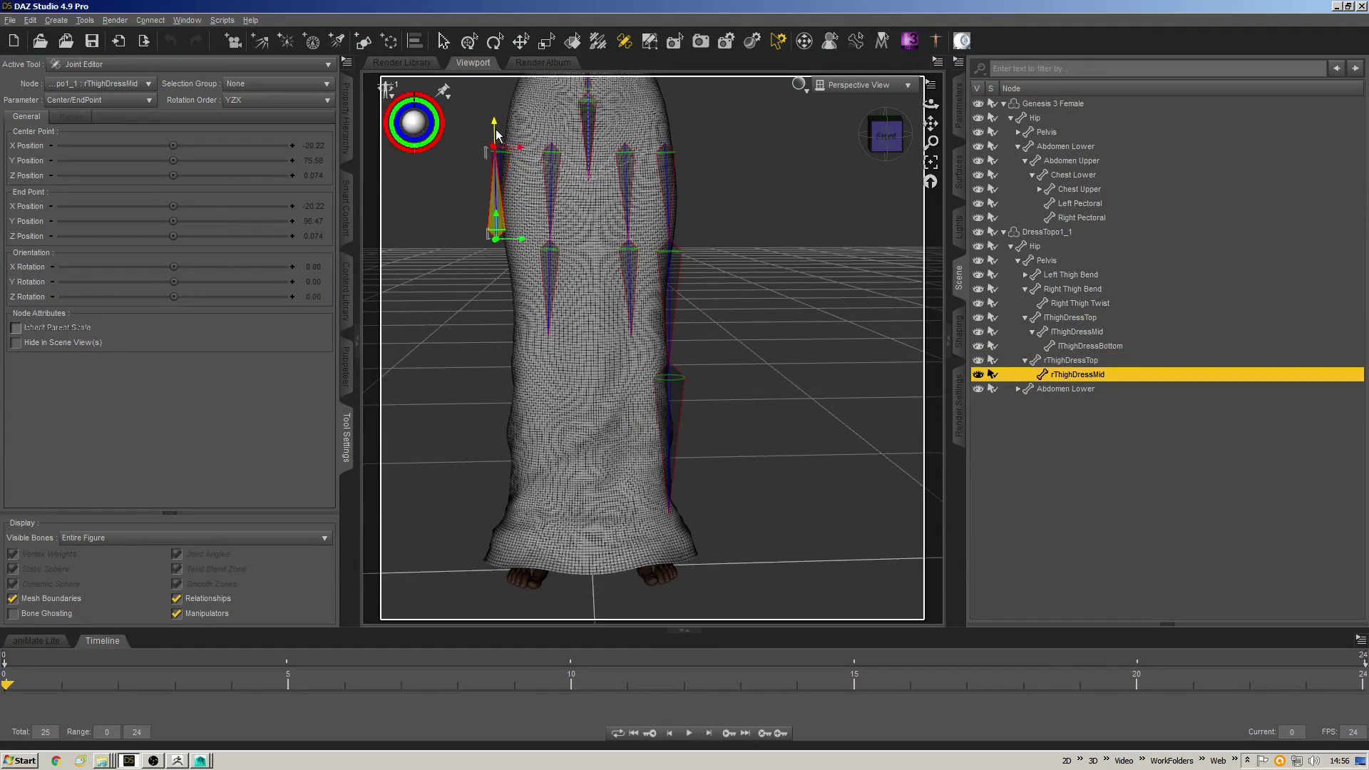
drag(494, 141, 499, 374)
Copy the lThighDressBottom bone's name without its side prefix and select the rThighDressMid bone.
click(1077, 347)
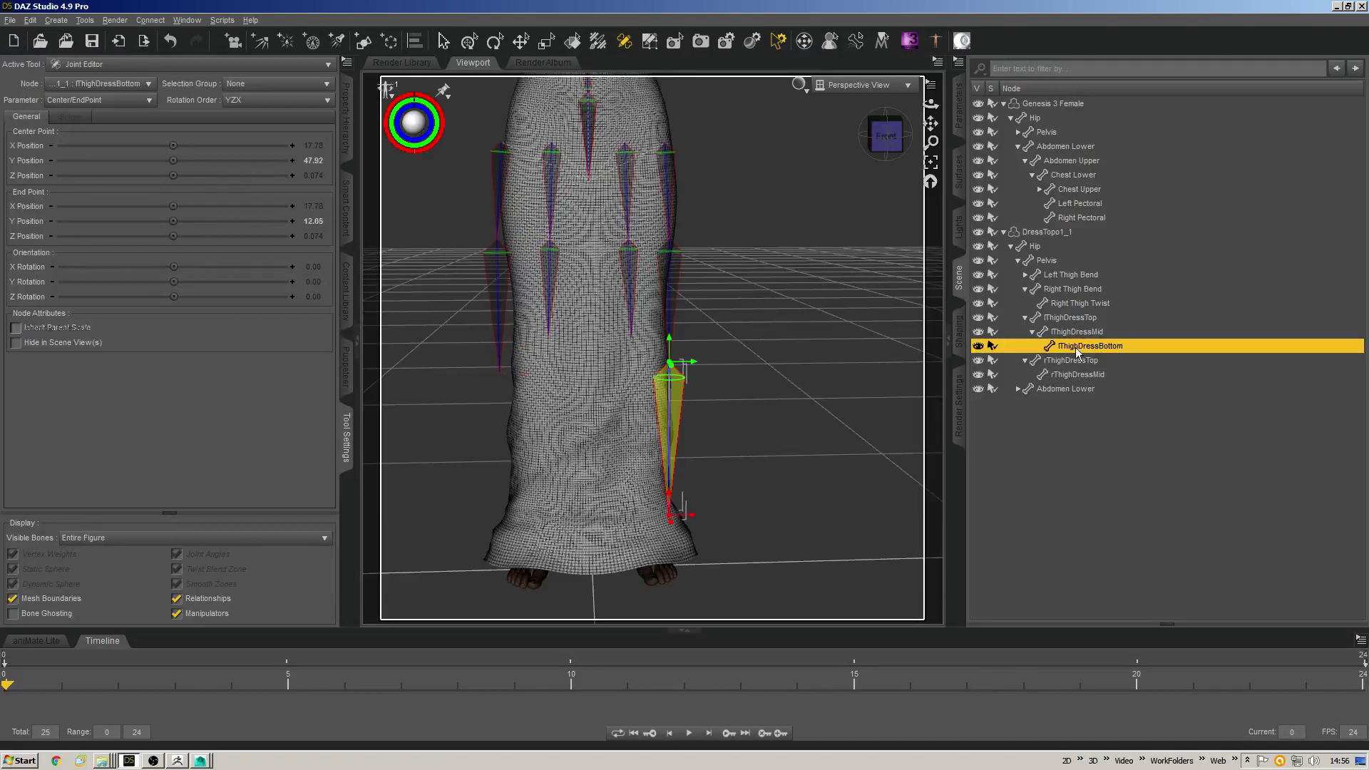
double_click(1126, 348)
click(1084, 375)
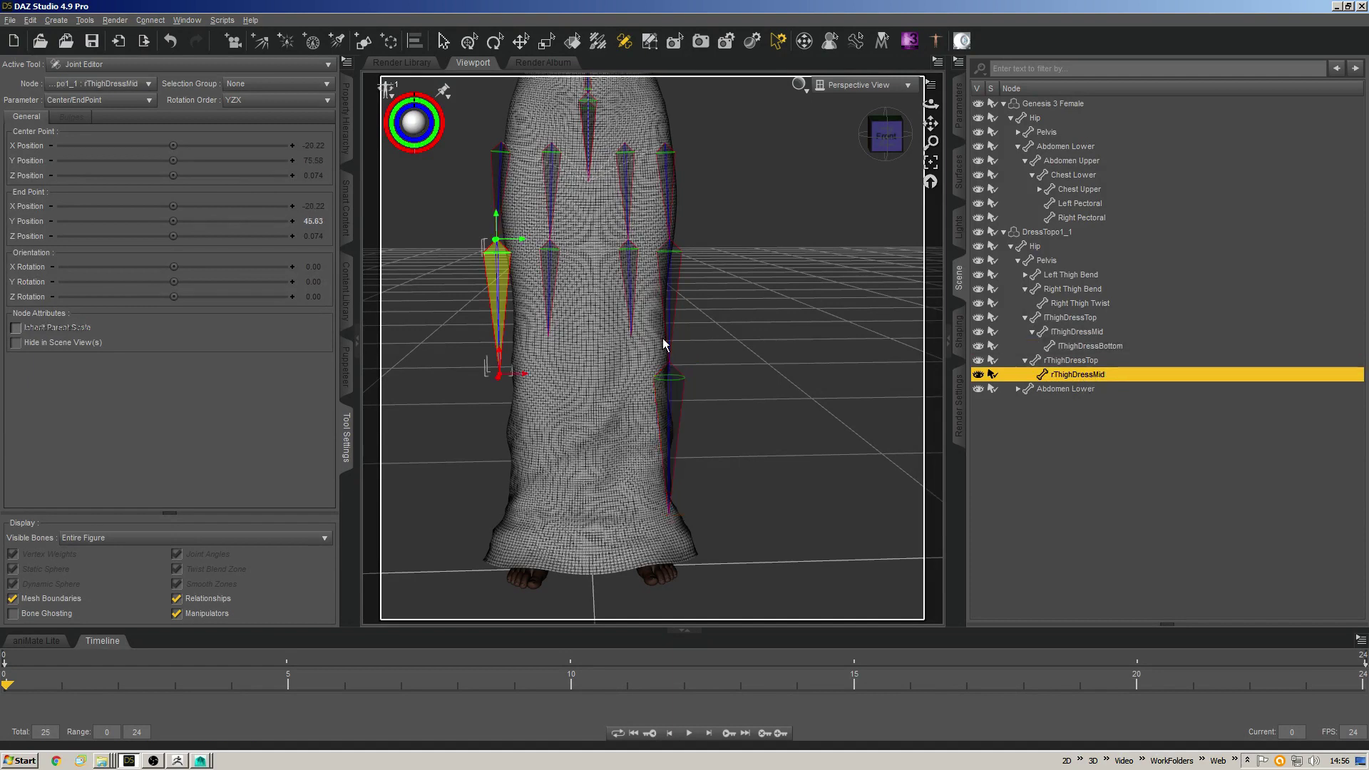
Create a child bone rThighDressBottom under rThighDressMid with rotation order YZX and lower its end point to about Y 19.79.
right_click(453, 180)
mouse_move(525, 204)
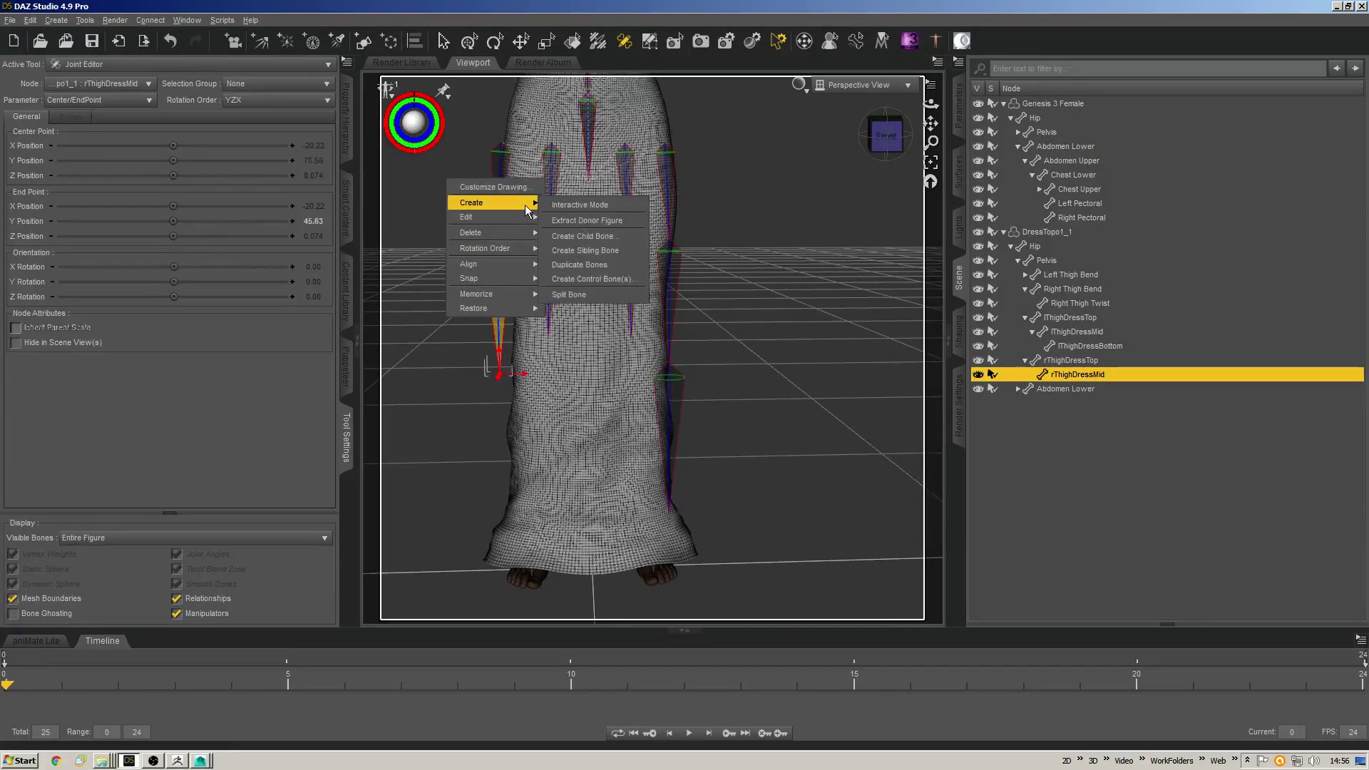
click(604, 236)
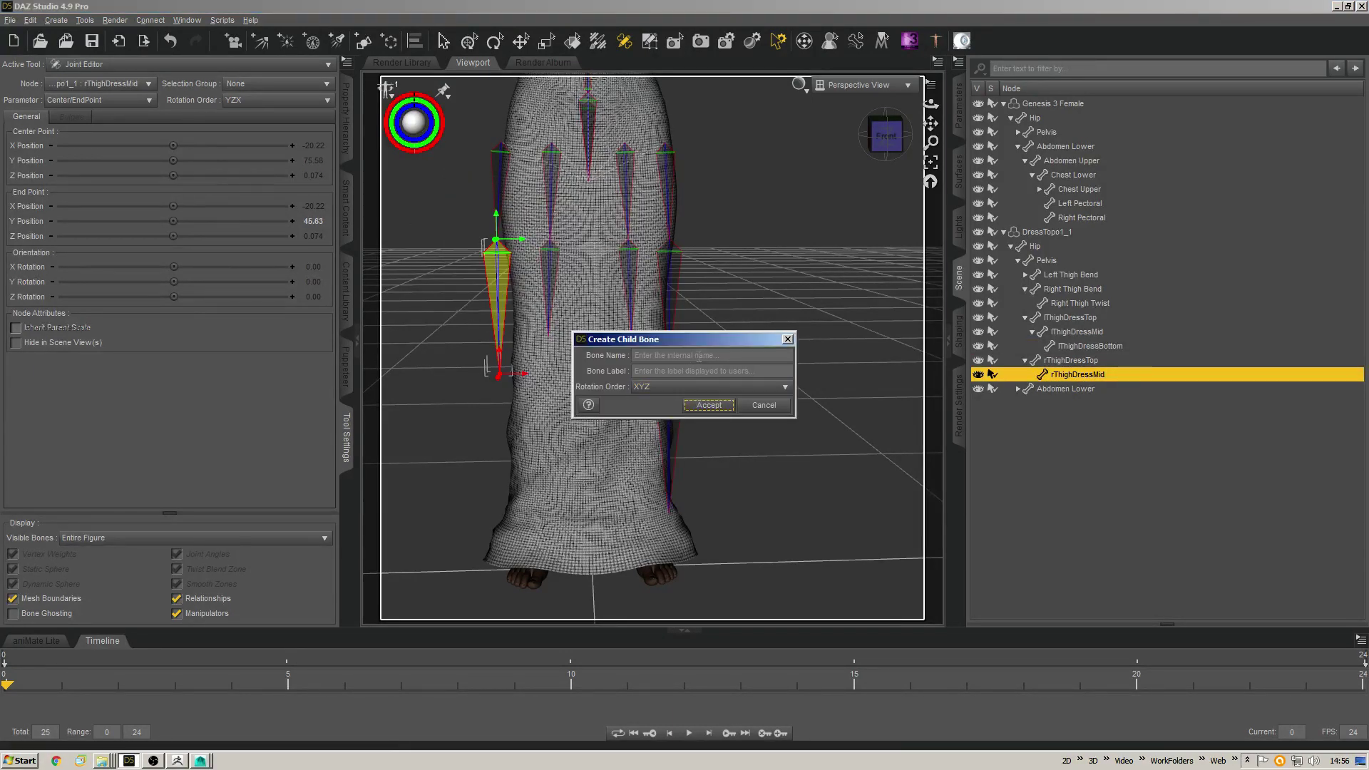
click(699, 357)
click(682, 370)
text(rThighDressBrottom)
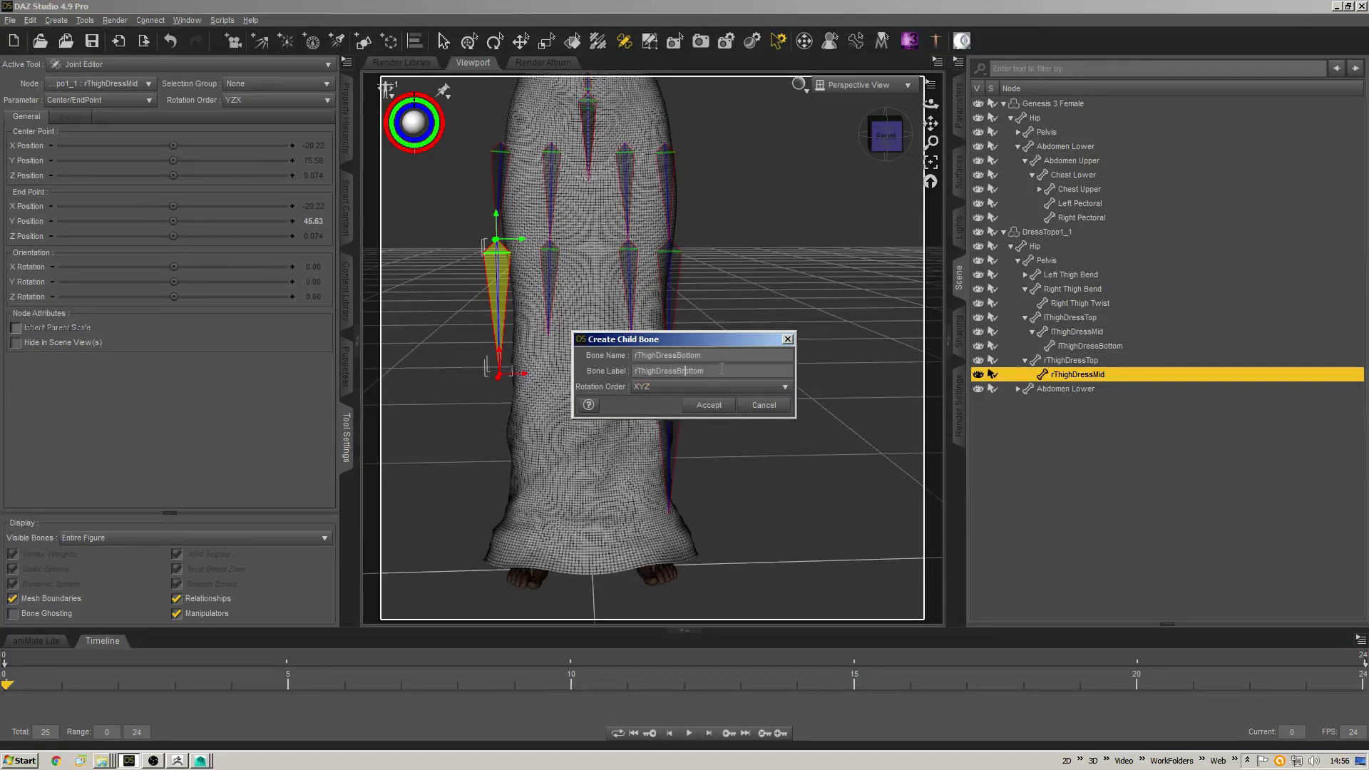
double_click(726, 371)
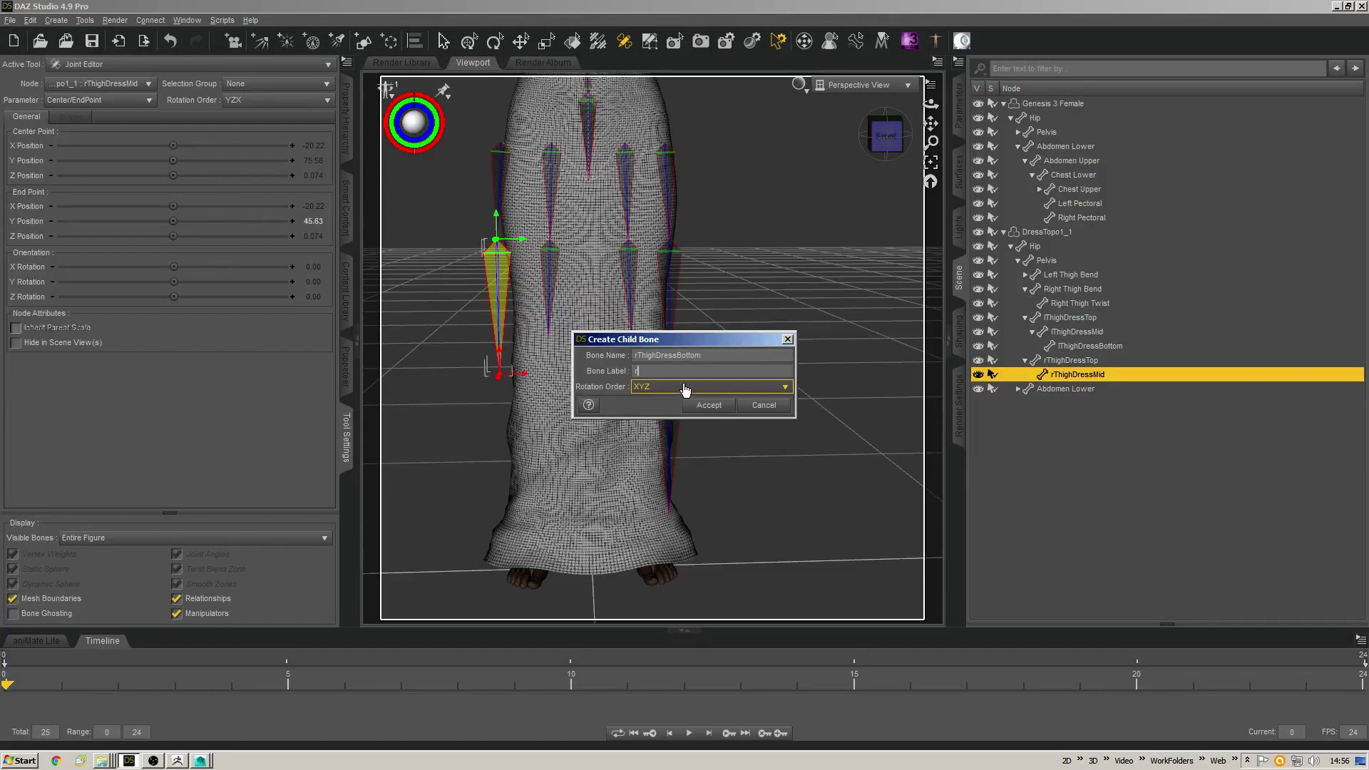
text(rThighDressBottom)
click(681, 386)
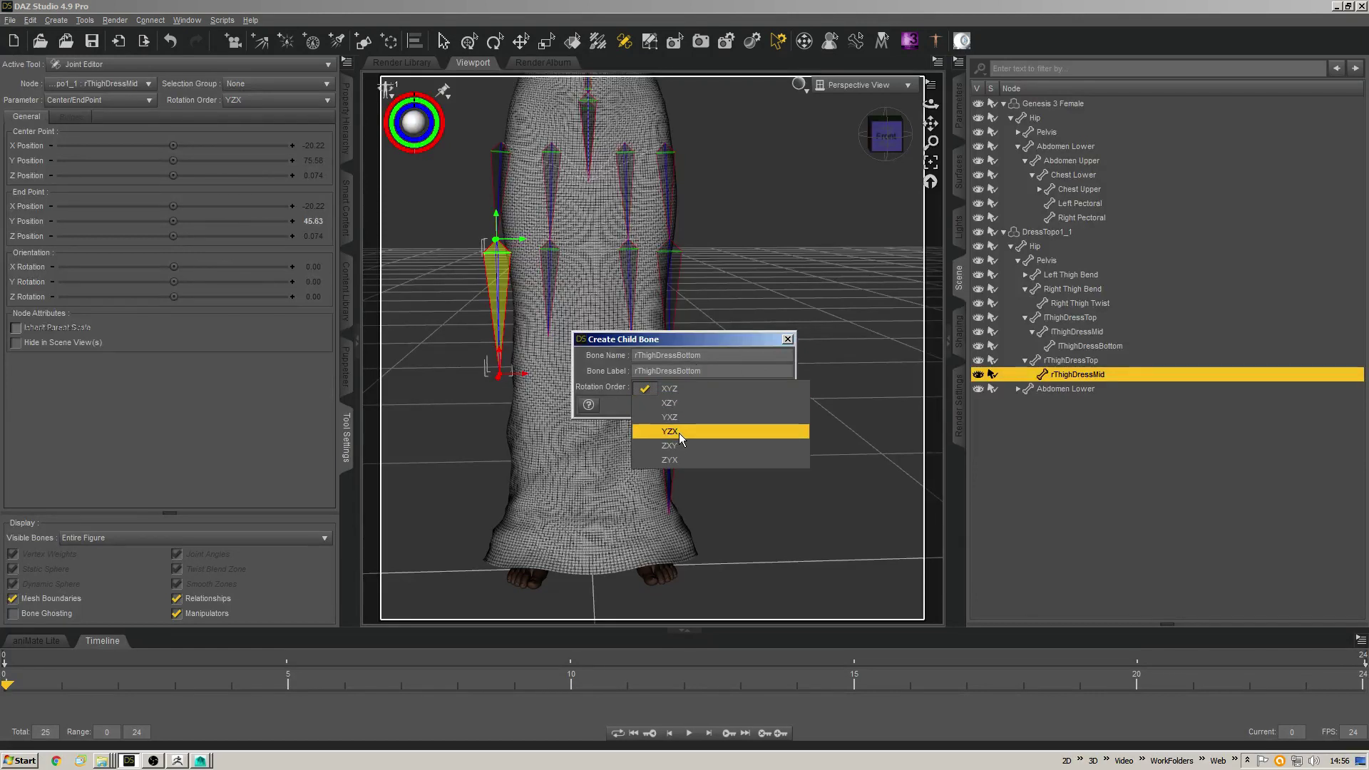
click(679, 432)
click(706, 405)
drag(496, 239, 500, 486)
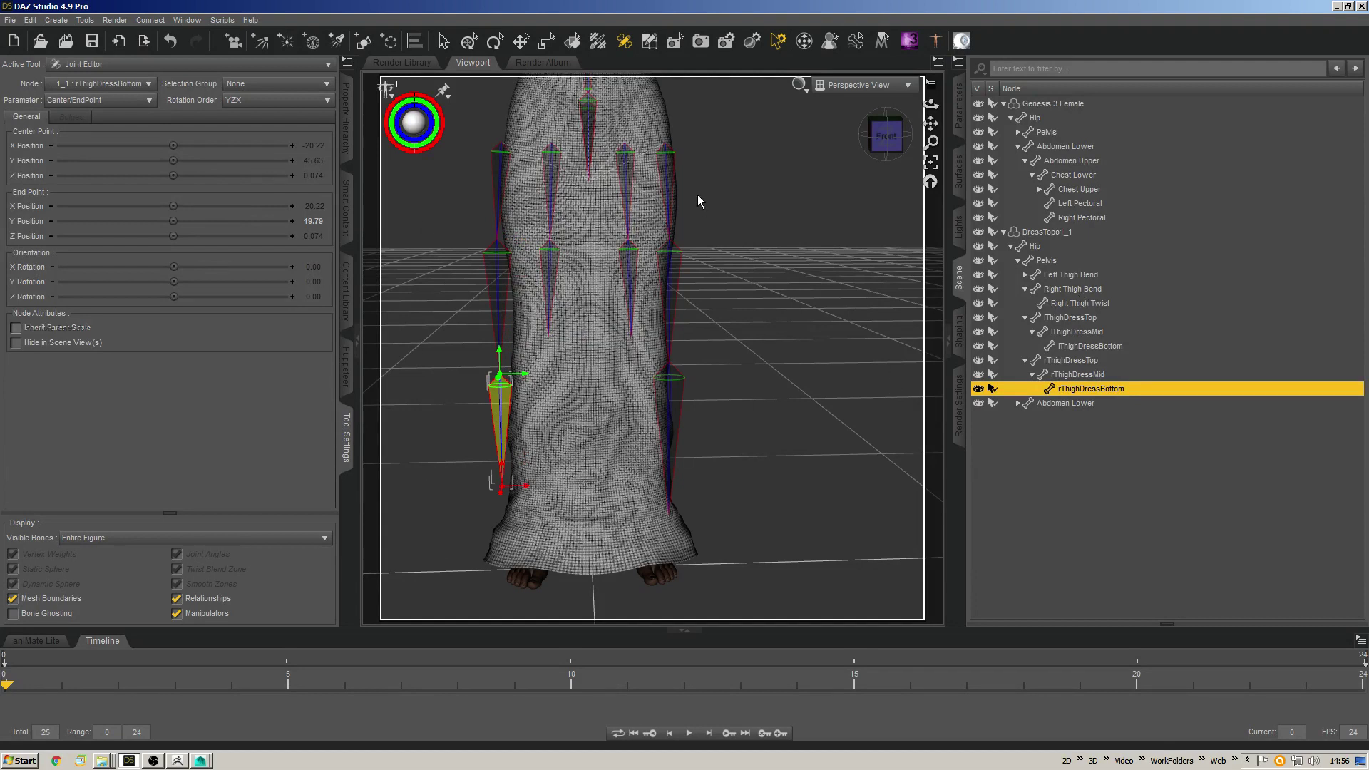
Mirror the joints of the lThighDressTop chain to the opposite side along X, using the Selected Recursive node option.
click(669, 175)
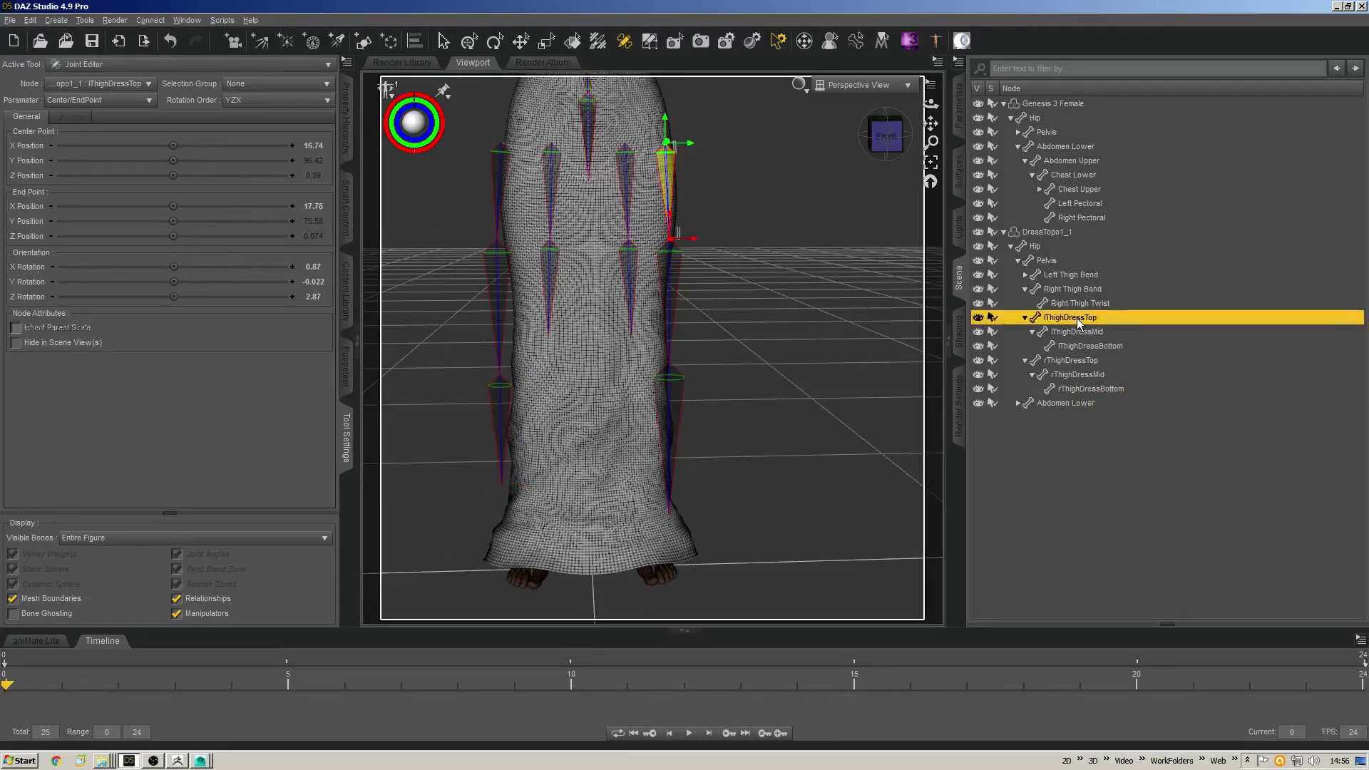
right_click(768, 171)
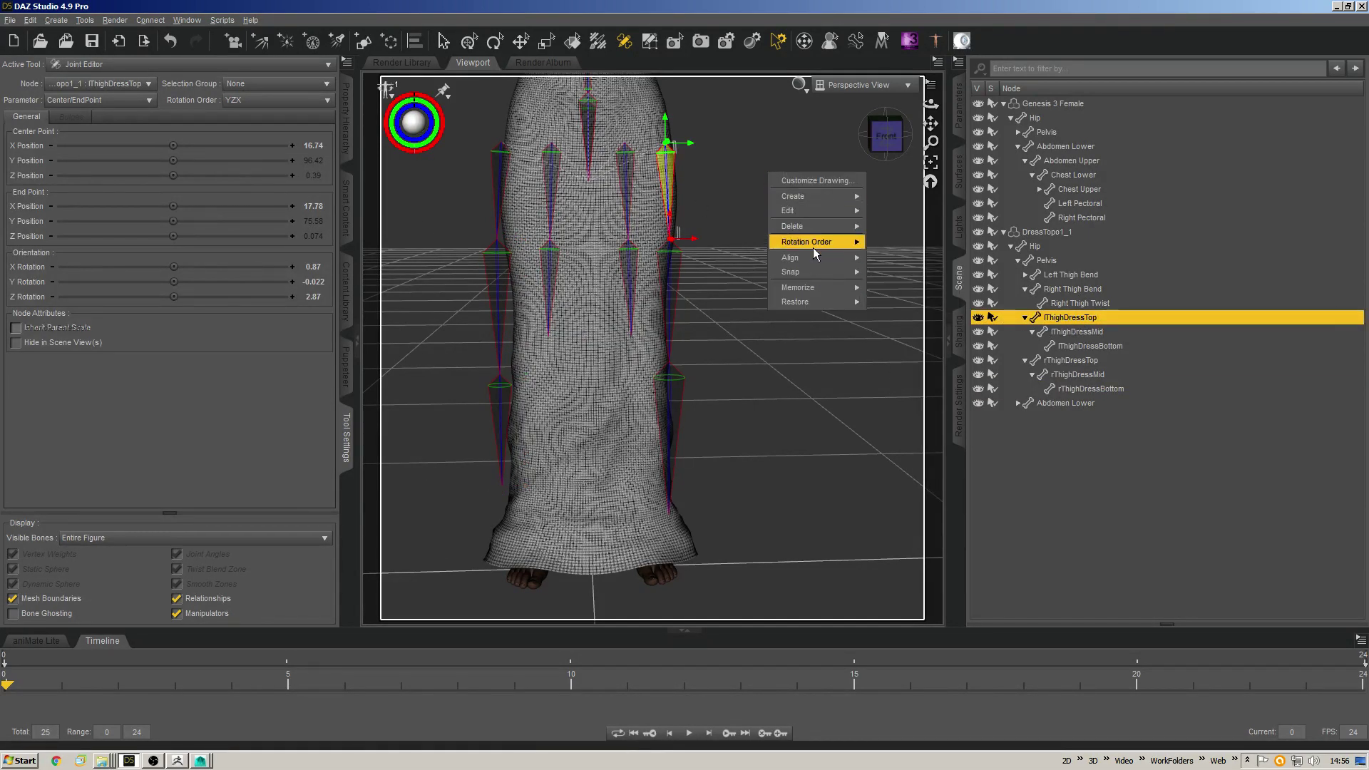
mouse_move(812, 211)
click(901, 288)
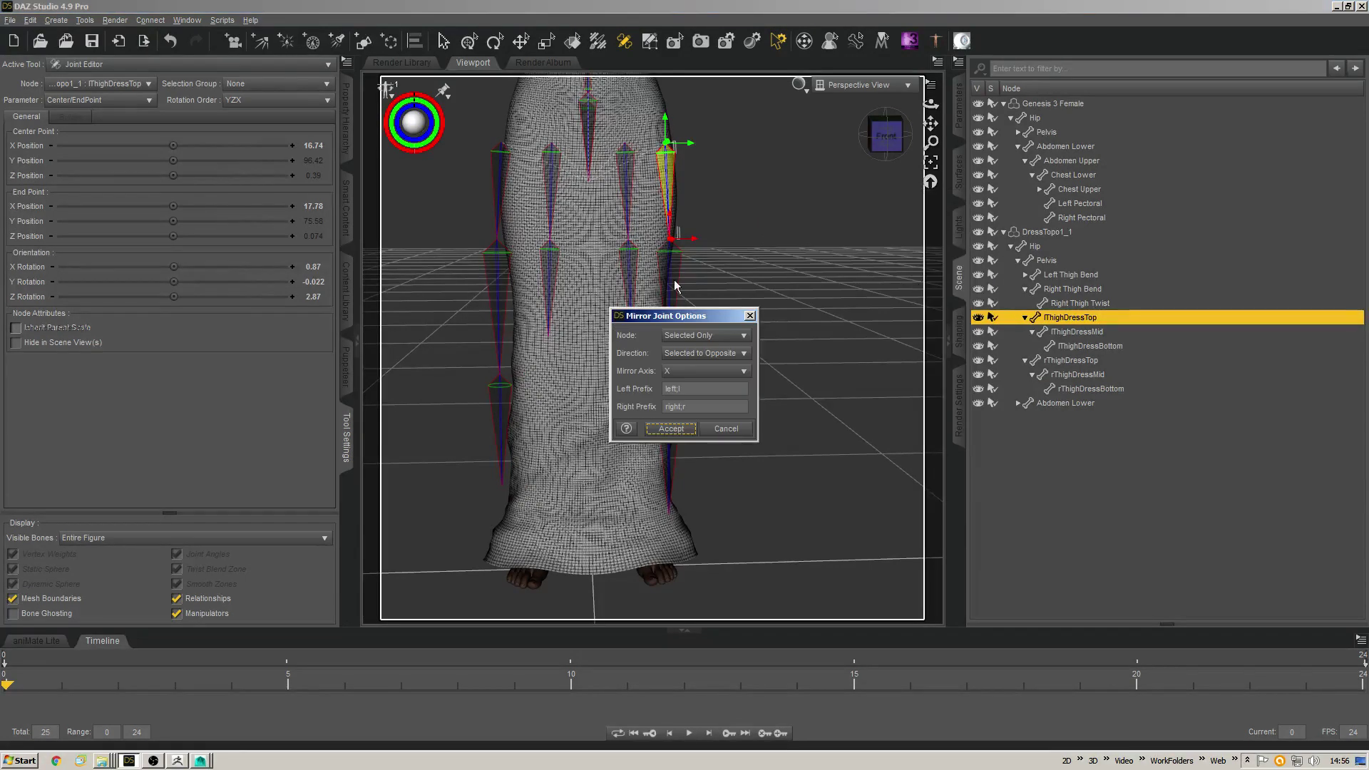
click(709, 335)
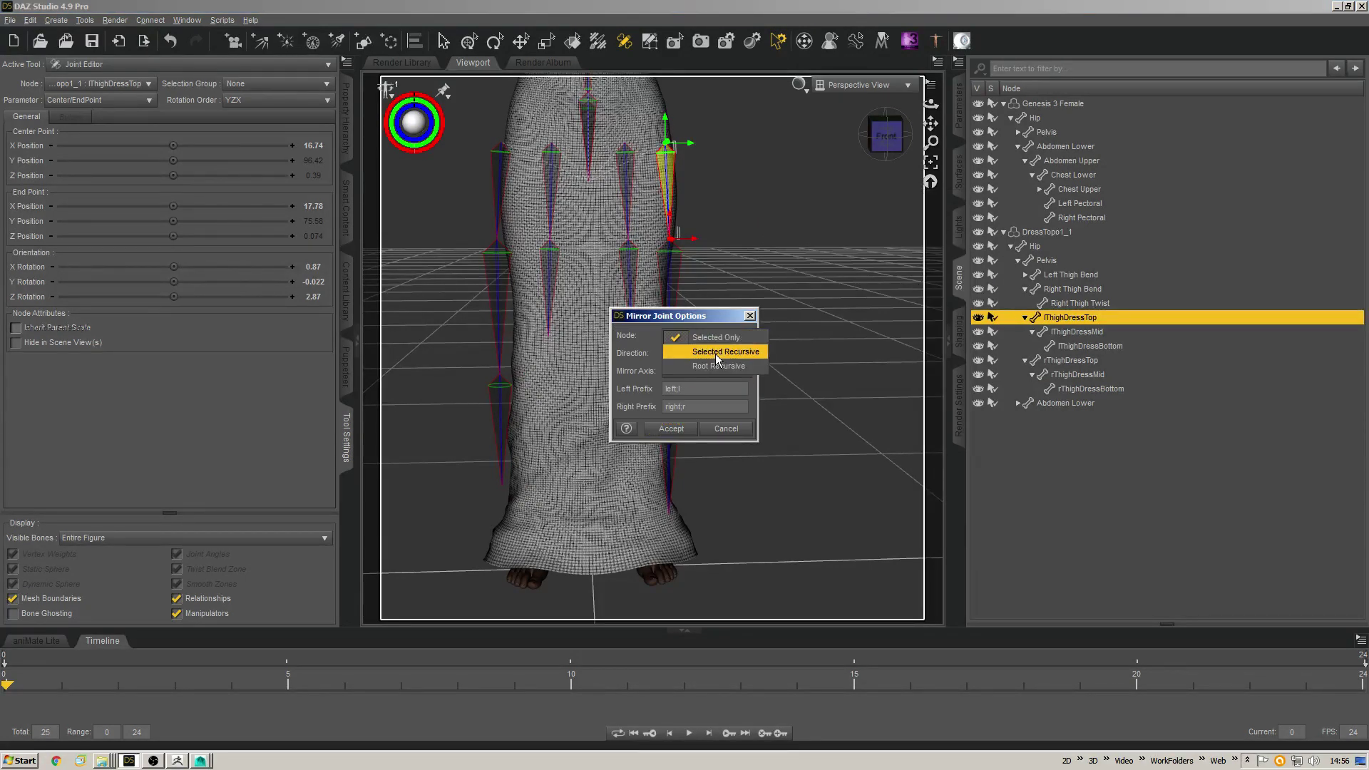
click(716, 352)
click(671, 430)
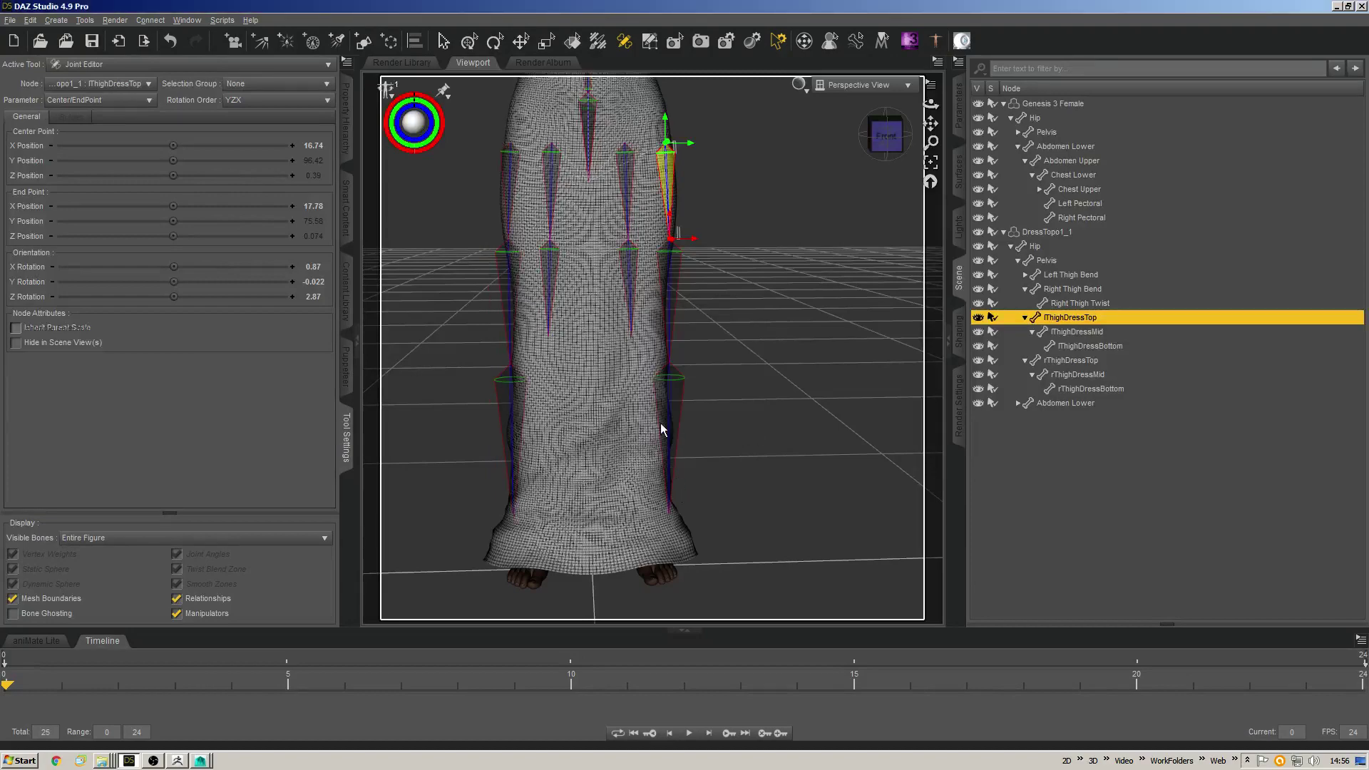
Examine the left and right skirt bone chains from several angles against the dress's Pelvis and Left Thigh Bend bones.
mouse_move(881, 132)
mouse_down()
mouse_move(845, 139)
mouse_move(884, 132)
mouse_up()
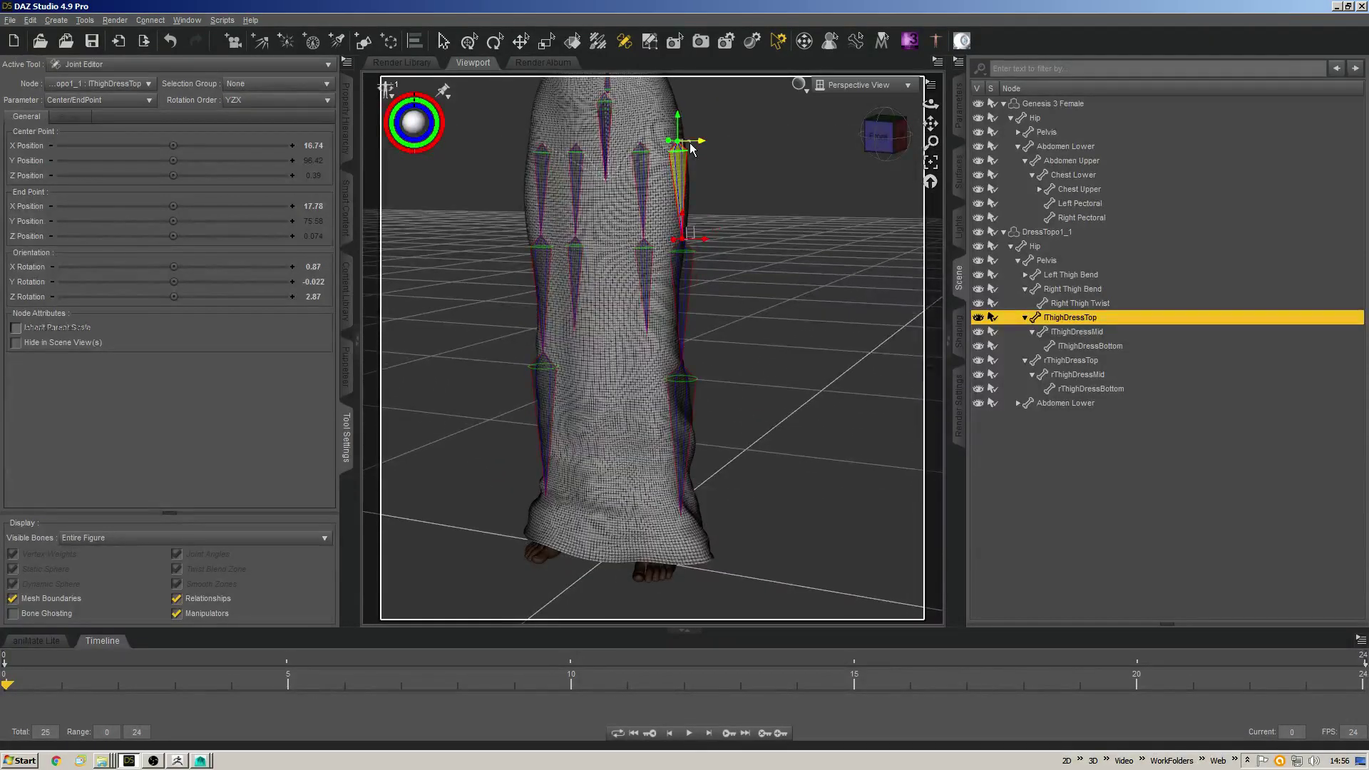
click(882, 135)
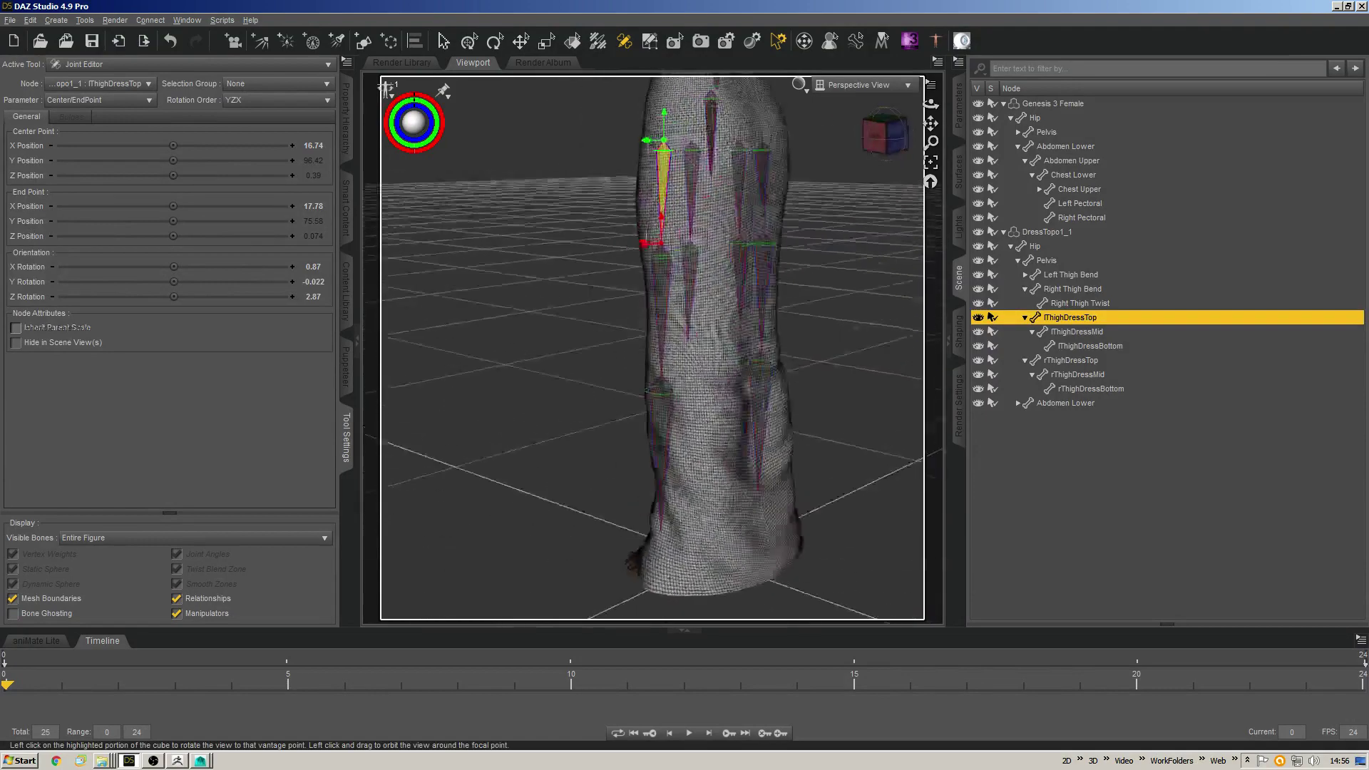
mouse_move(883, 135)
mouse_down()
mouse_move(848, 140)
mouse_move(881, 137)
mouse_up()
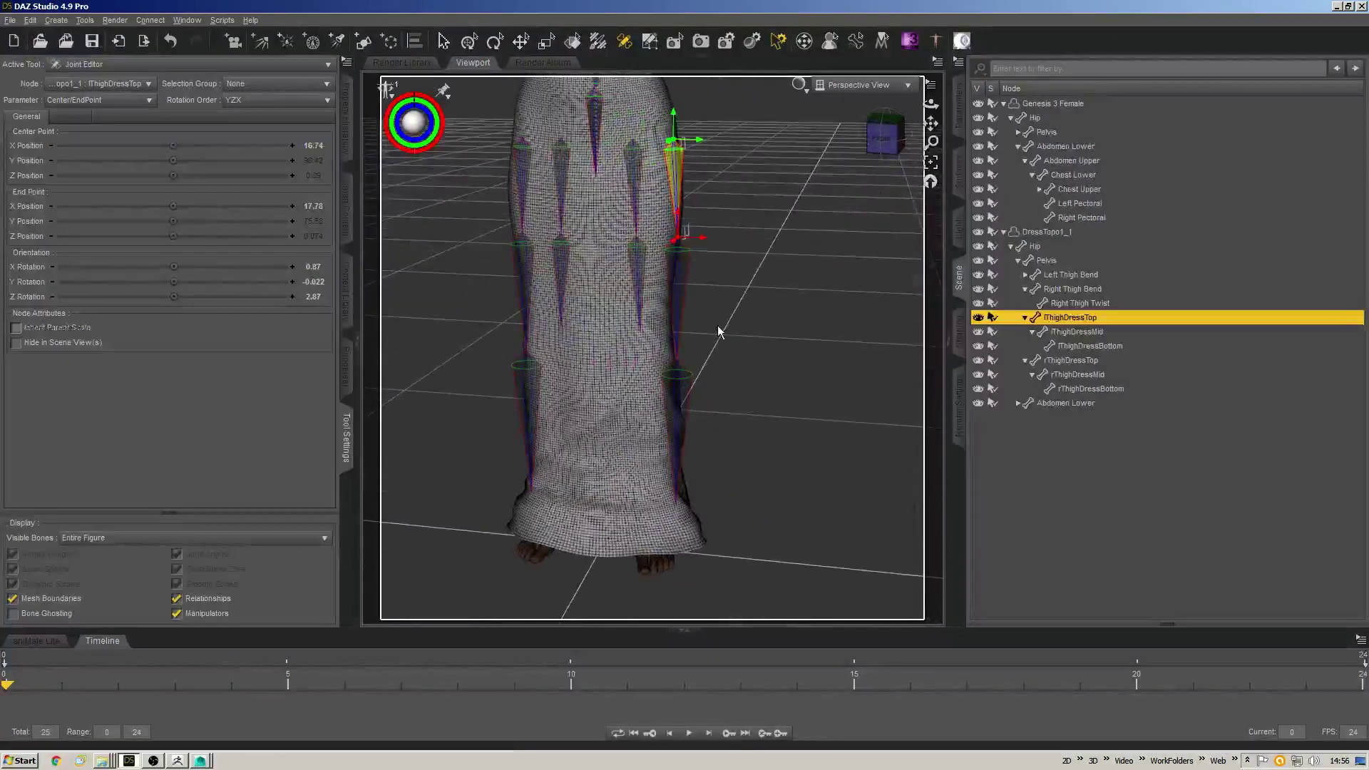
click(1046, 262)
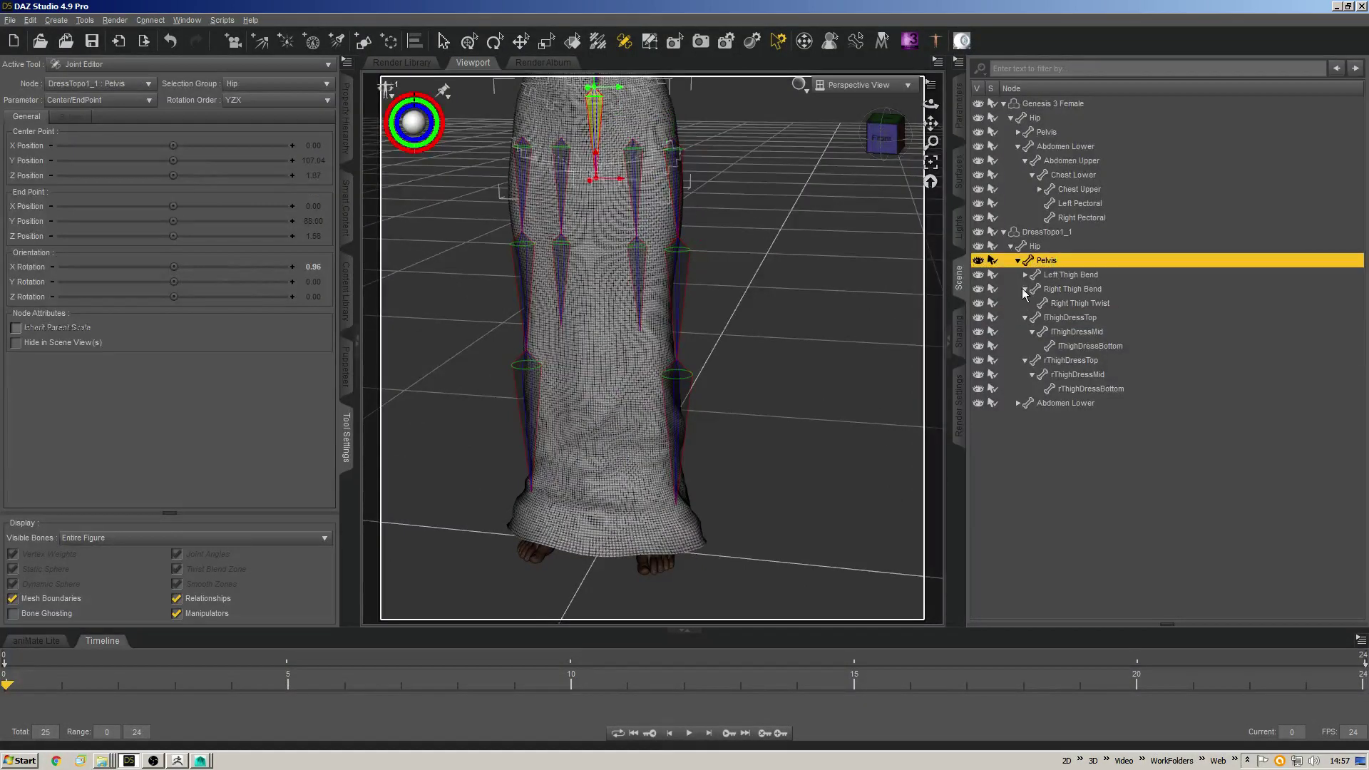
drag(884, 145, 757, 183)
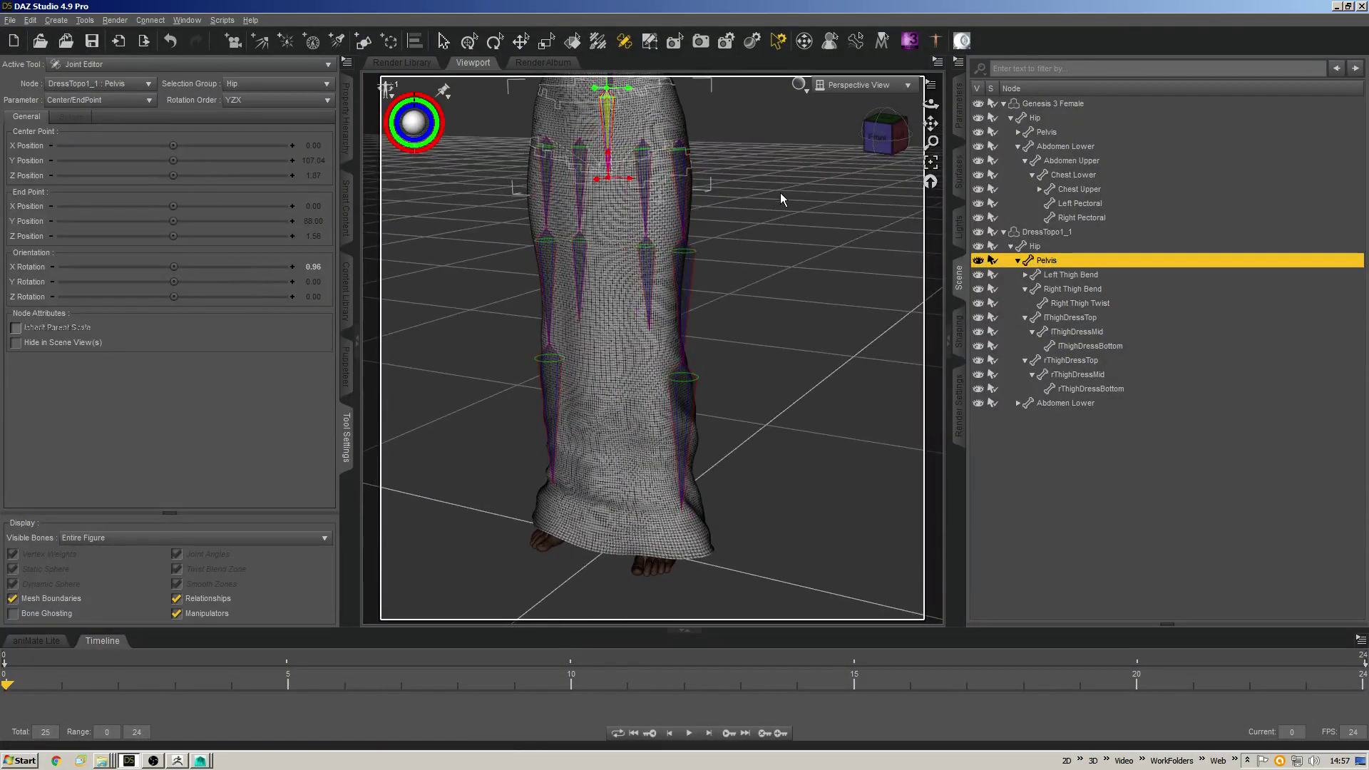
click(1071, 275)
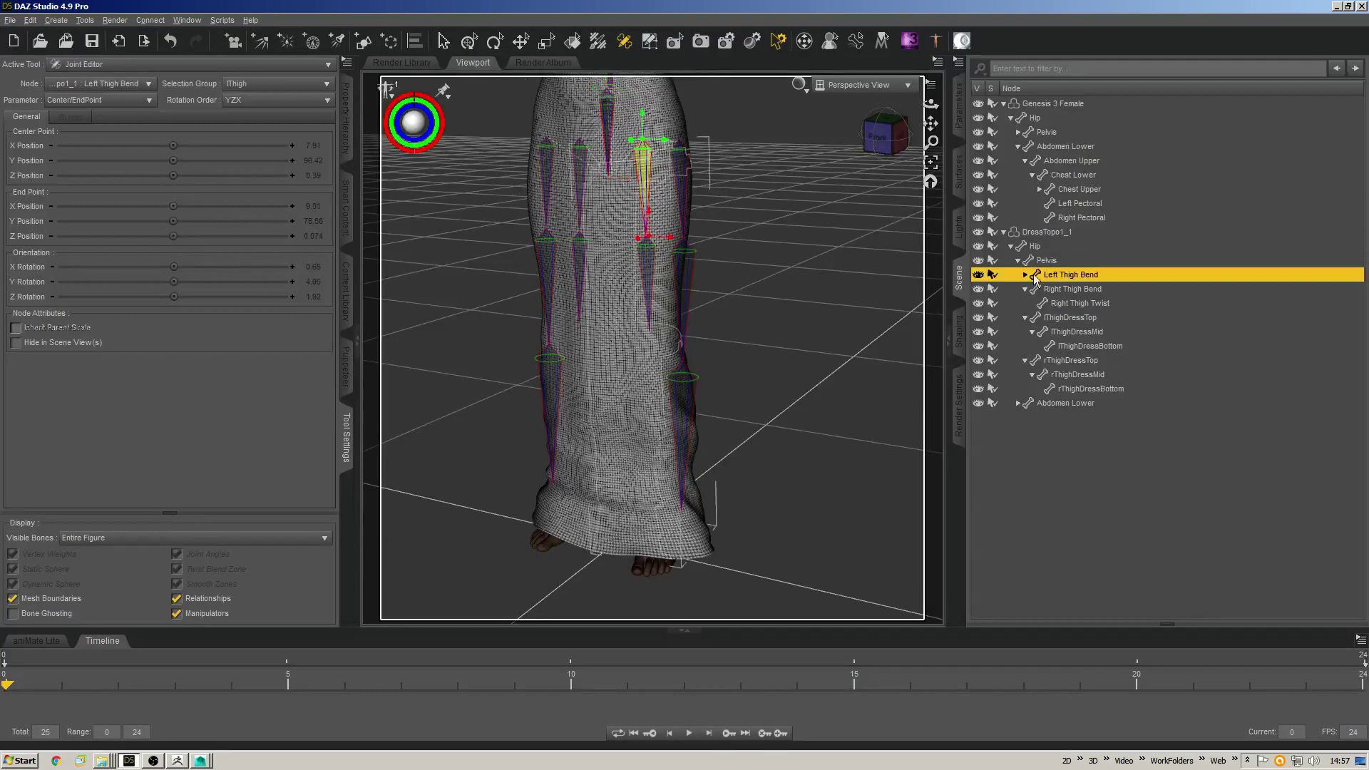
Create a child bone of the dress's Pelvis with name and label FrontDressTop and rotation order YZX.
click(1046, 260)
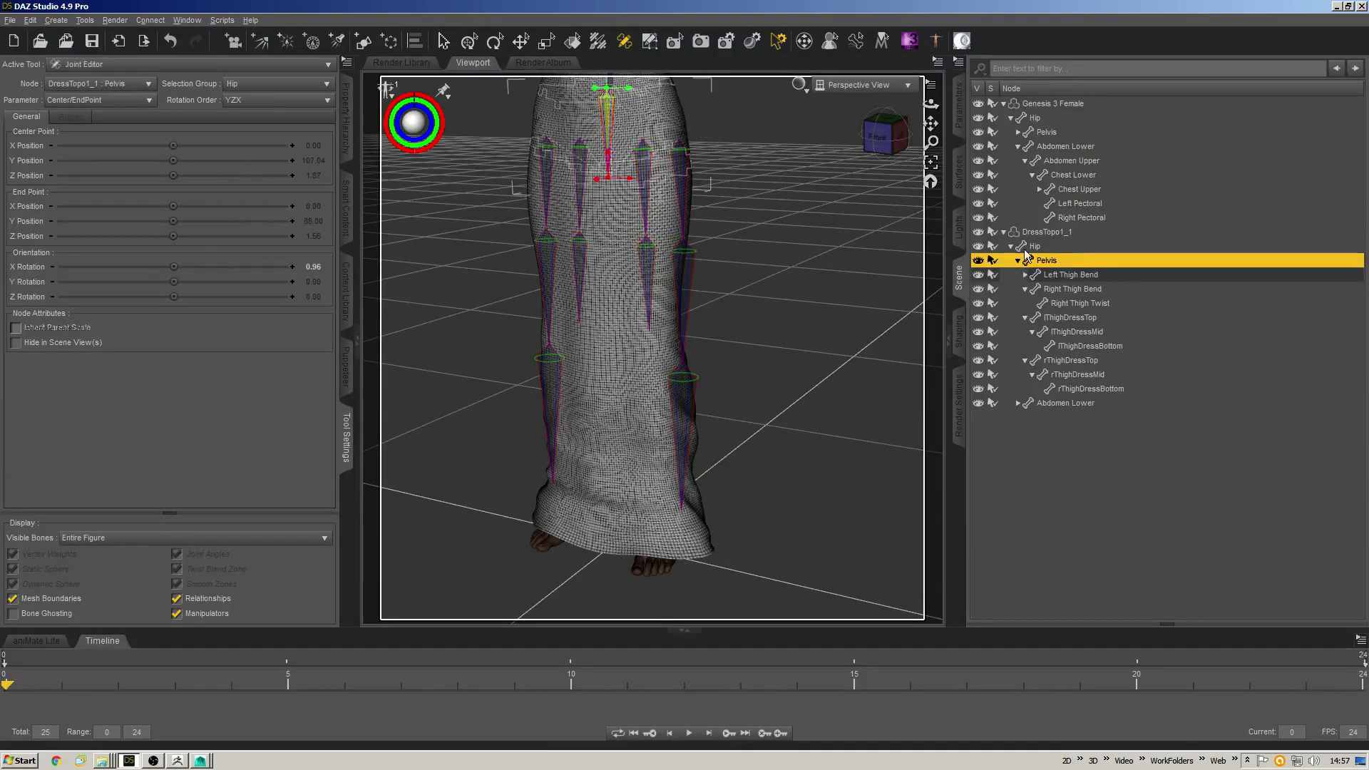
click(889, 138)
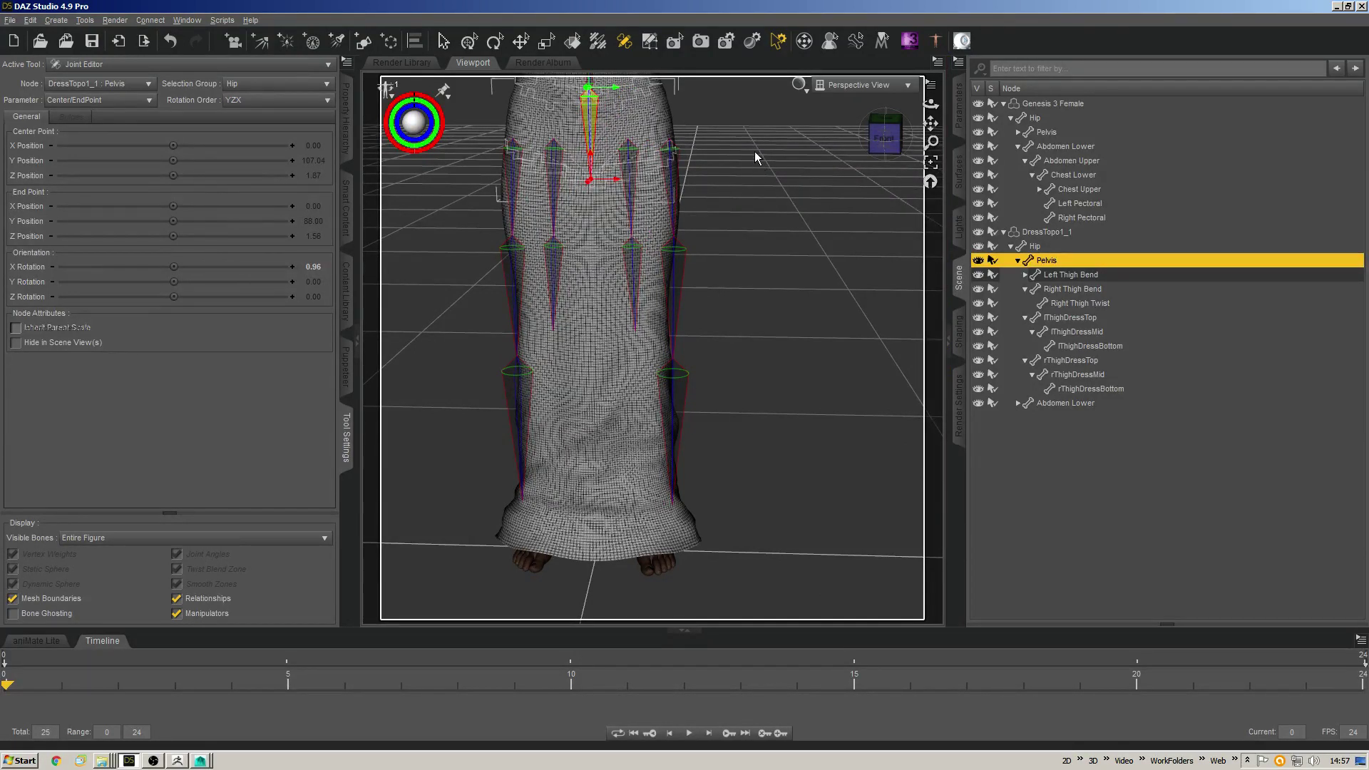
right_click(710, 147)
mouse_move(747, 173)
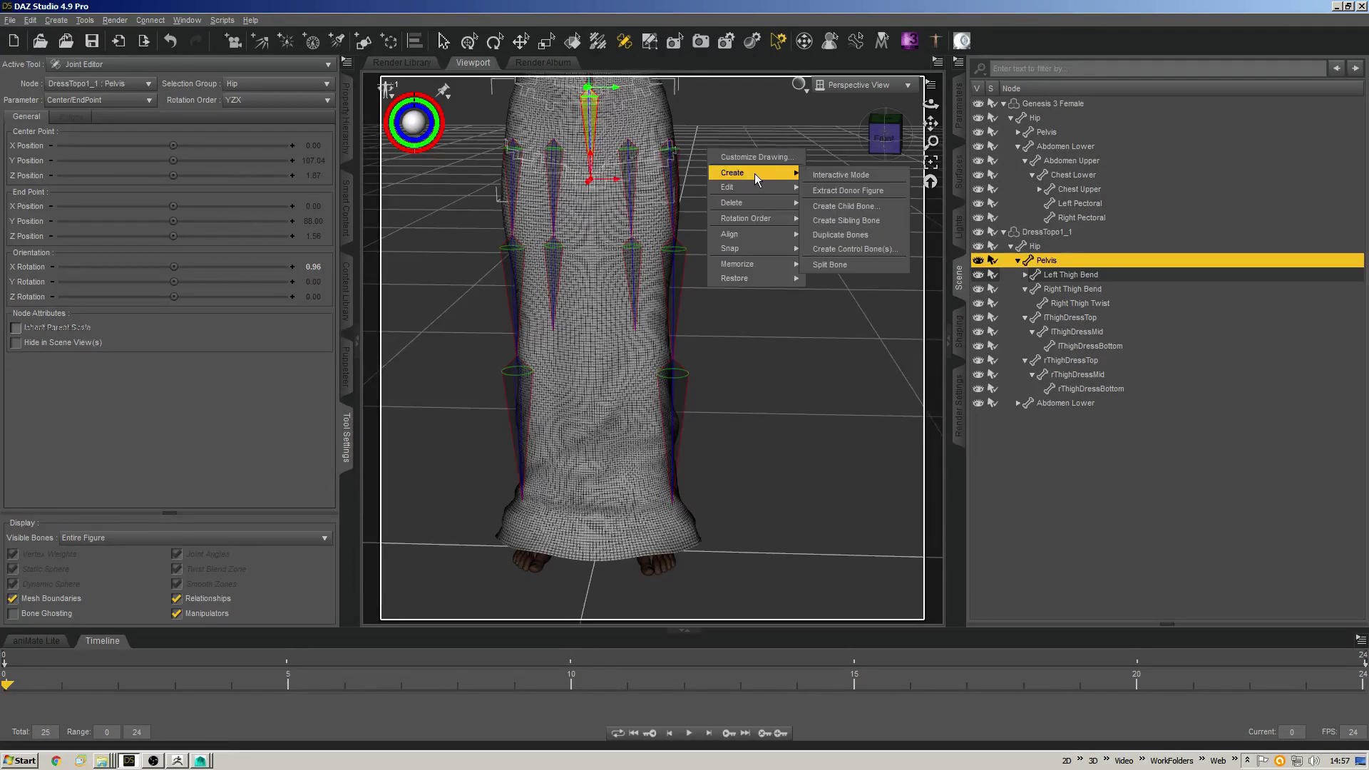
click(838, 206)
click(685, 357)
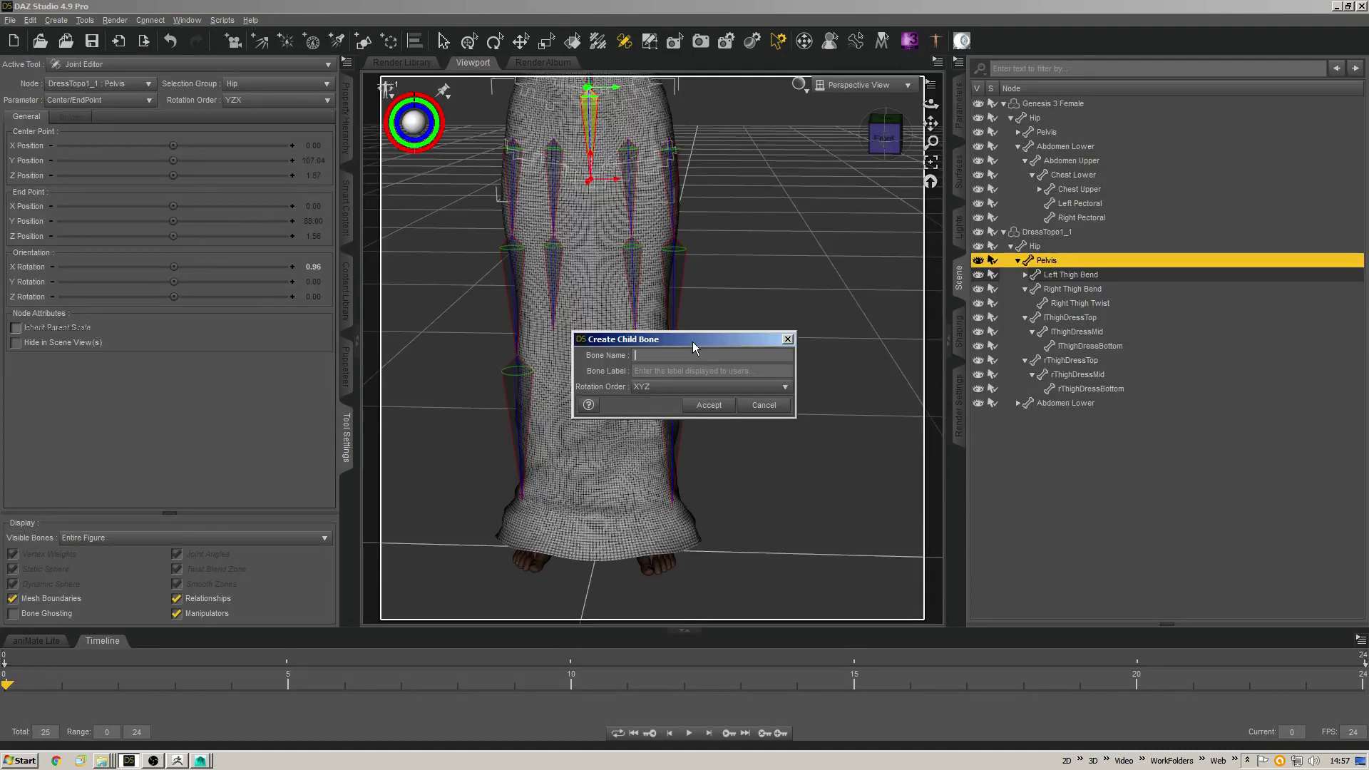
text(FrontDressTop)
key(ctrl+a)
key(Tab)
drag(660, 355, 575, 356)
click(713, 386)
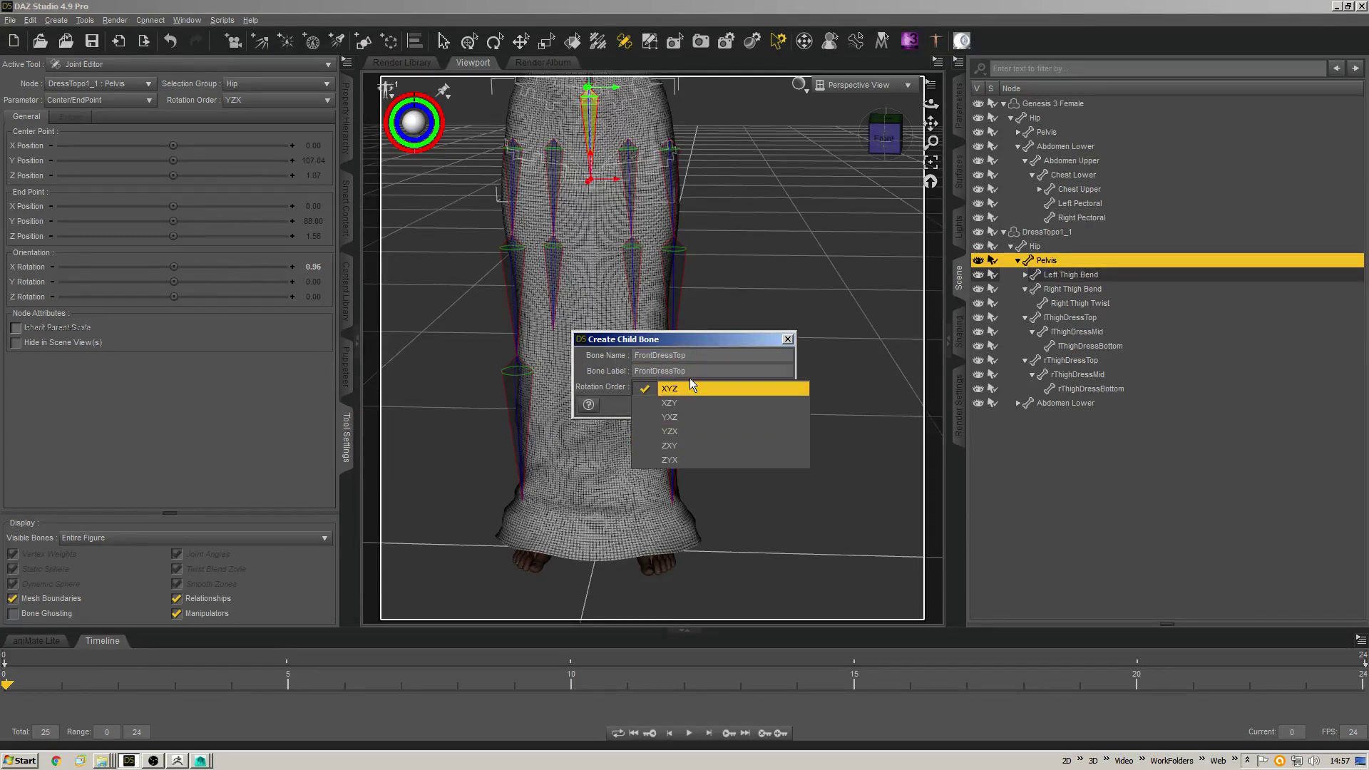
click(713, 432)
click(708, 406)
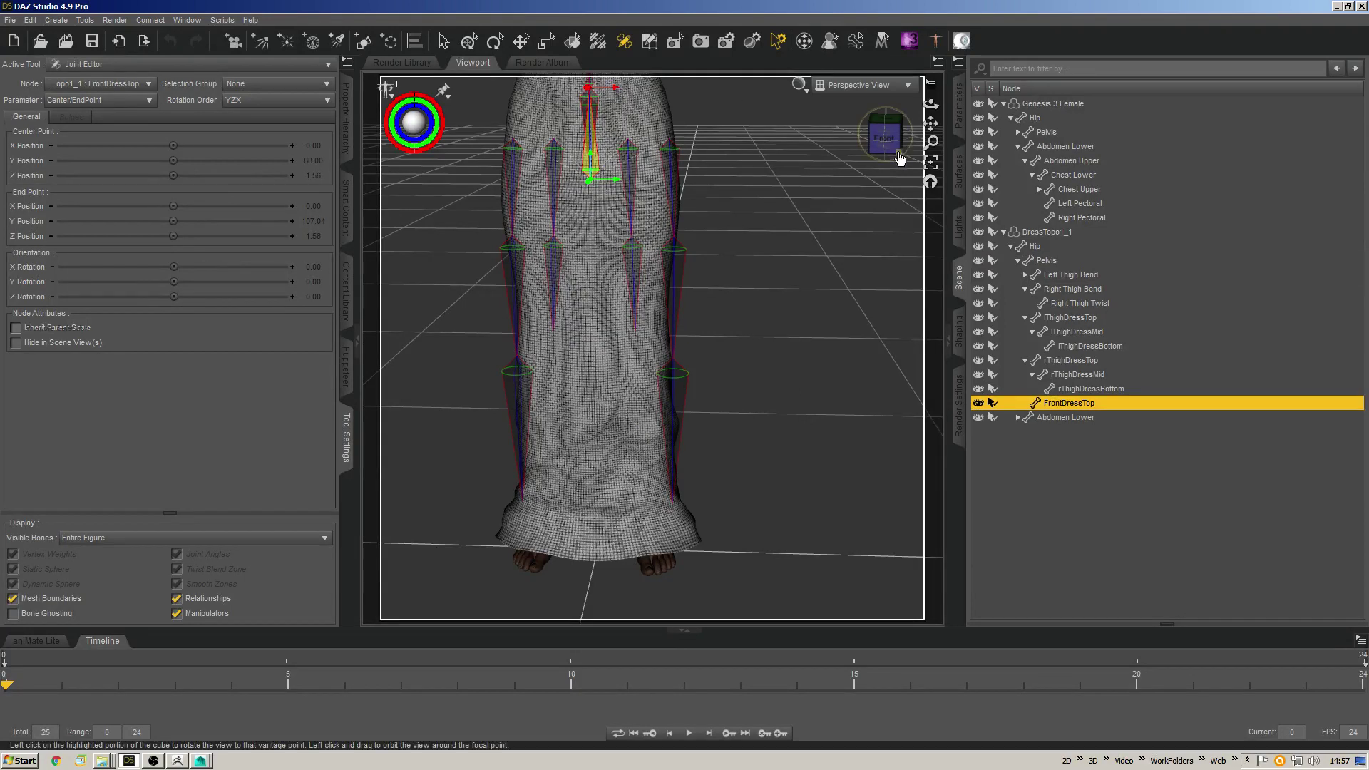
Lower the end point of FrontDressTop to about Y 59 and try to move the bone's start point.
scroll(739, 451, down, 3)
drag(605, 139, 610, 317)
drag(885, 136, 900, 140)
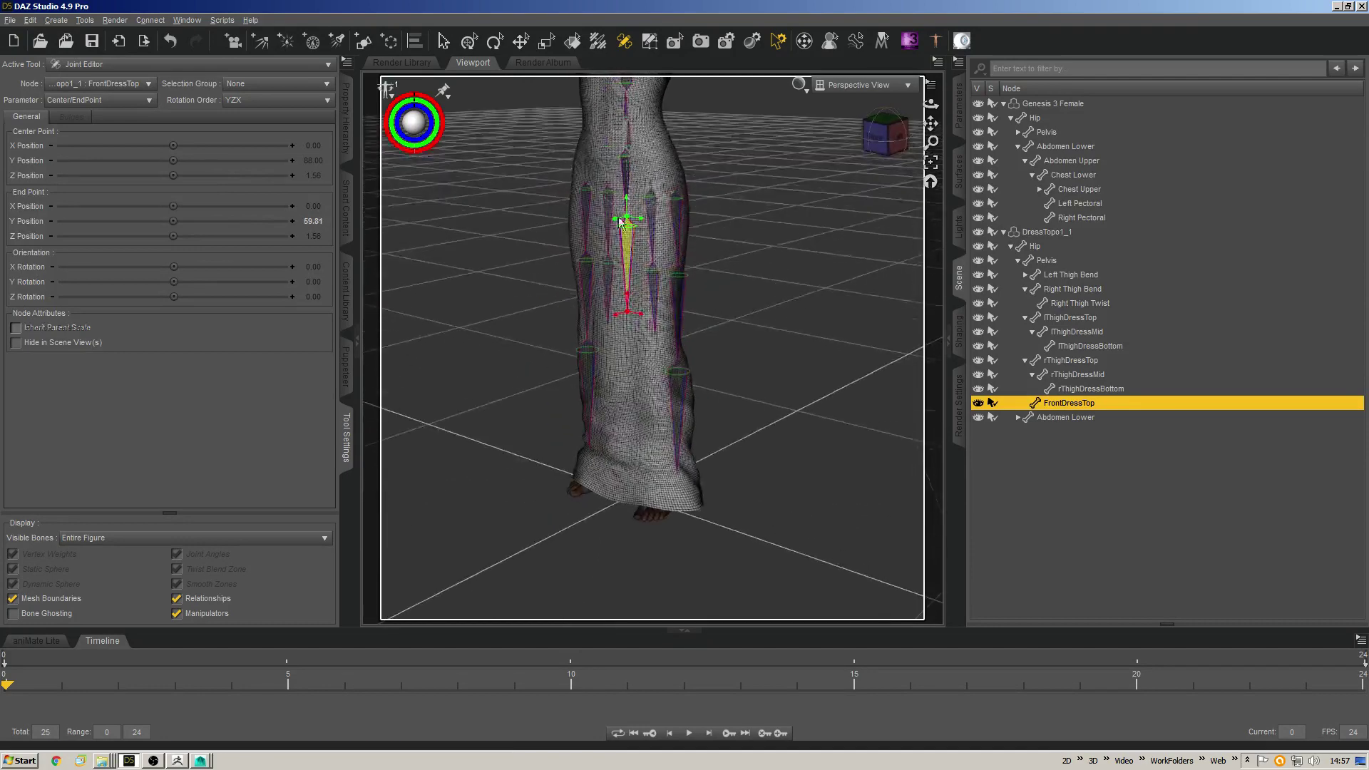
drag(625, 202, 603, 199)
click(604, 199)
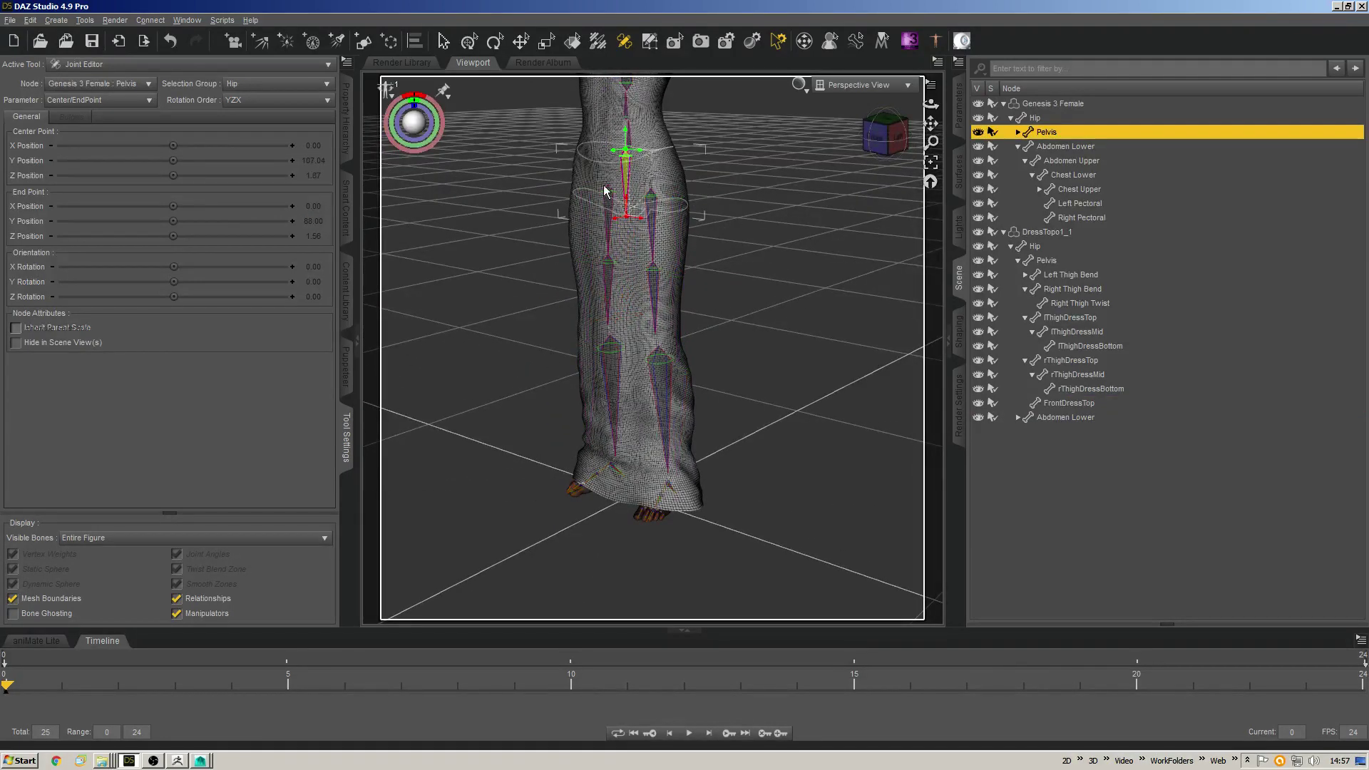
Switch the viewport to the Left View and select the Genesis 3 Female figure.
click(856, 86)
click(848, 105)
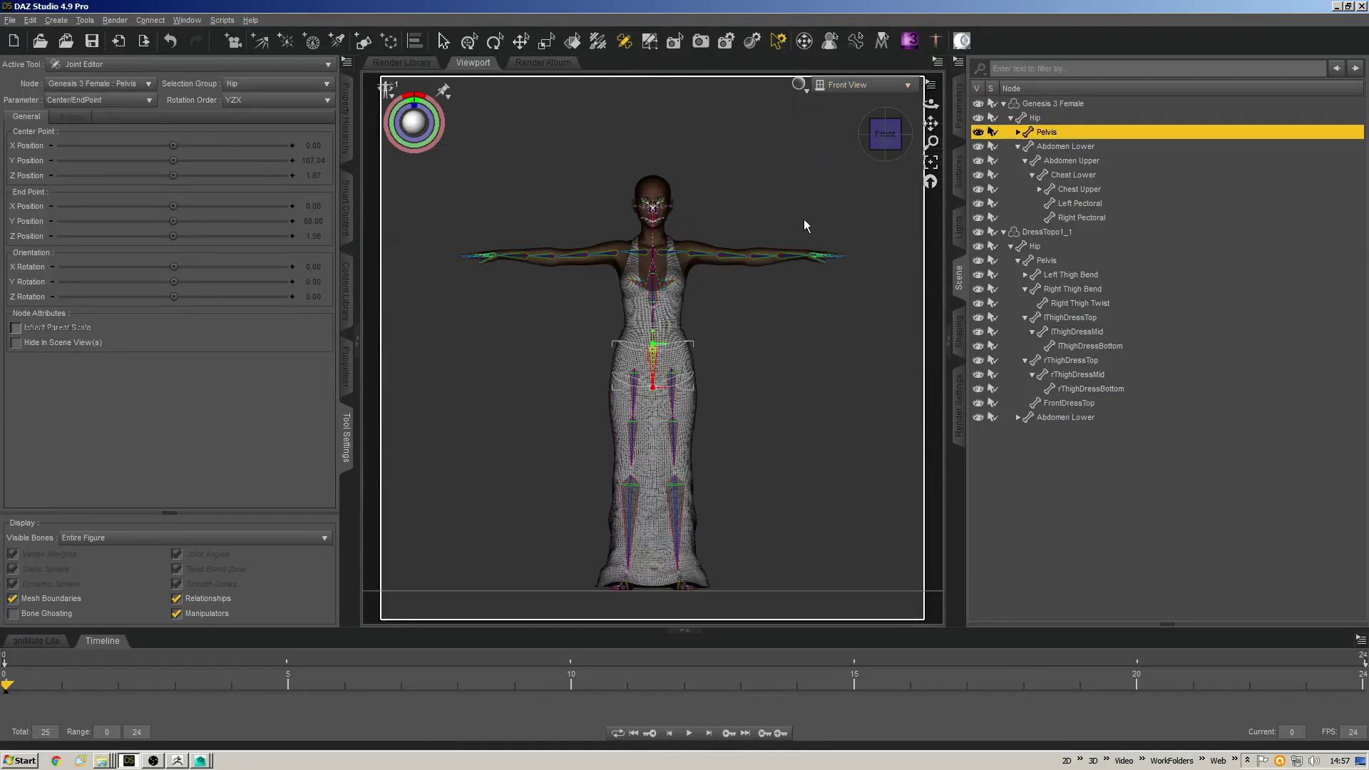
click(856, 85)
click(853, 134)
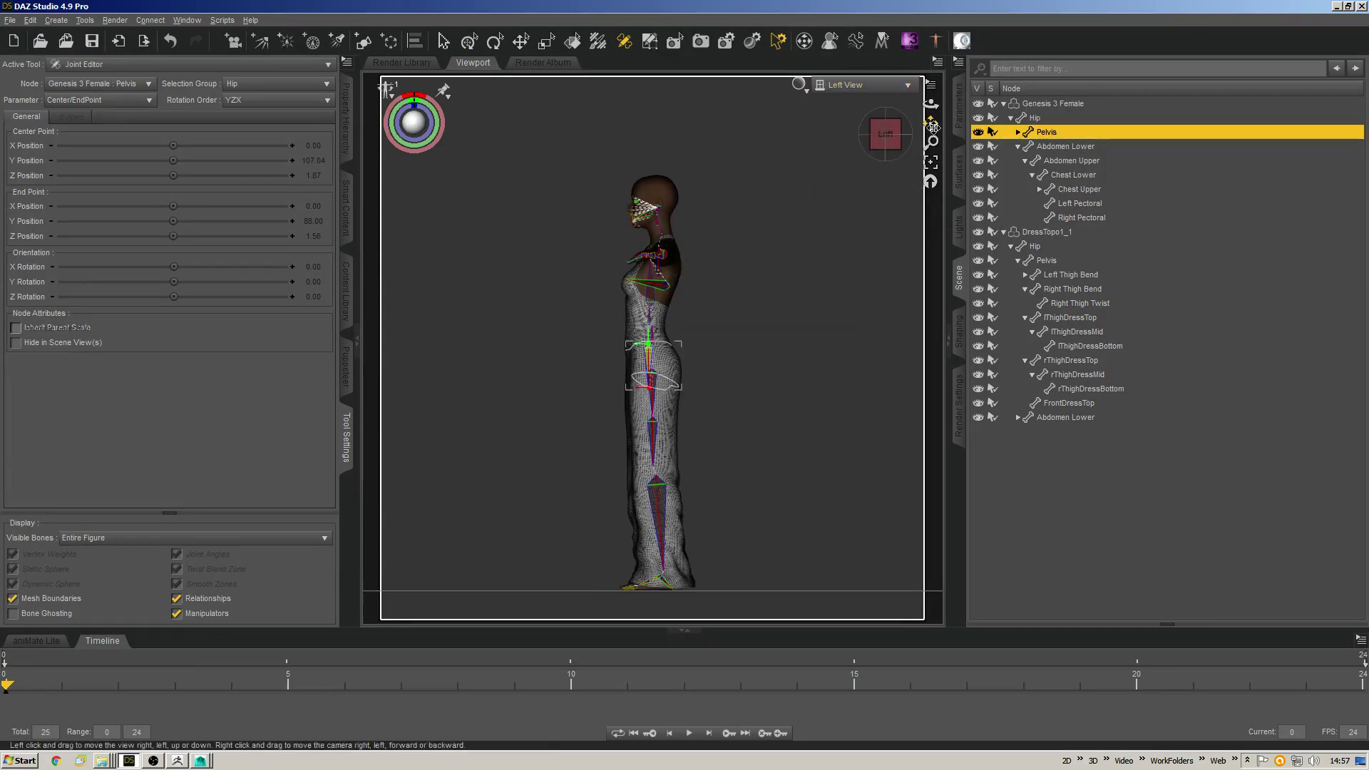
click(1046, 104)
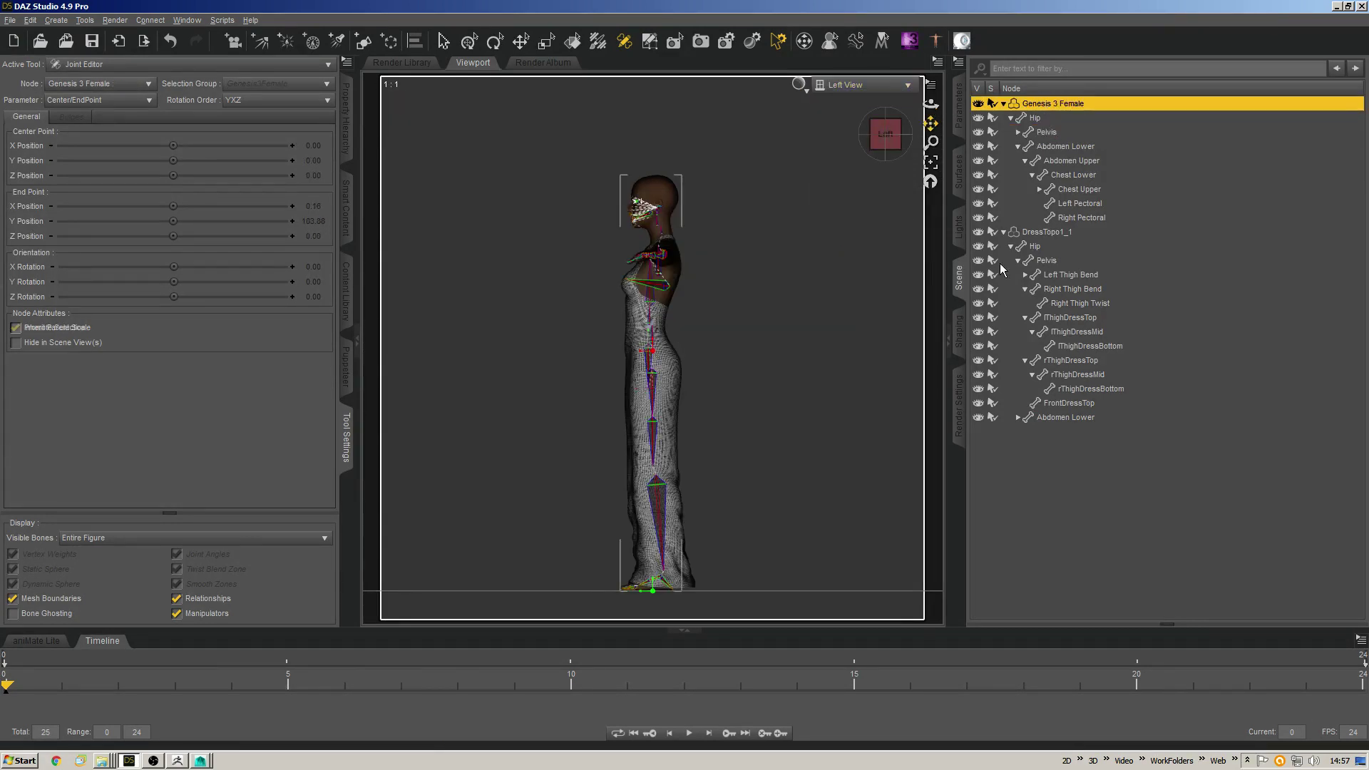
Move FrontDressTop's start point to about Y 96, Z 11 and raise its end point to about Y 73.
click(1061, 417)
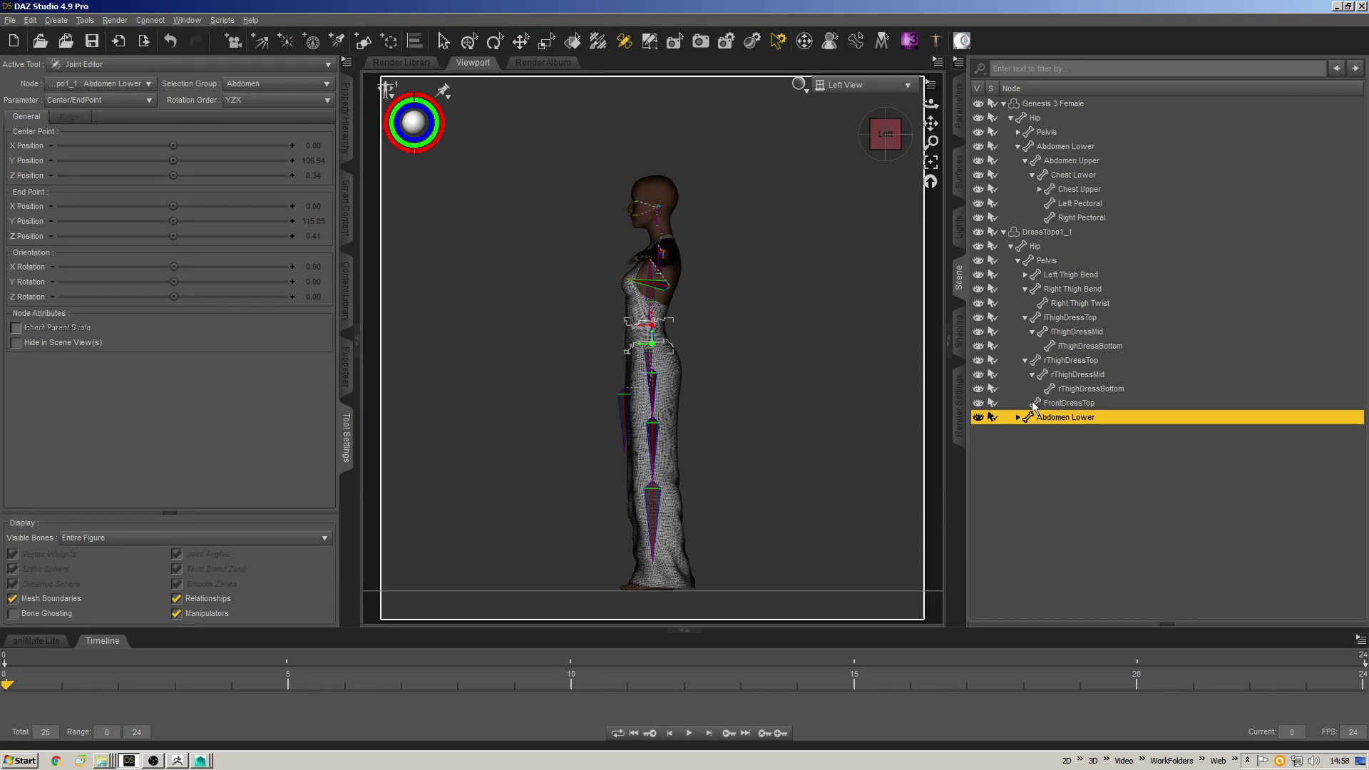
click(1063, 408)
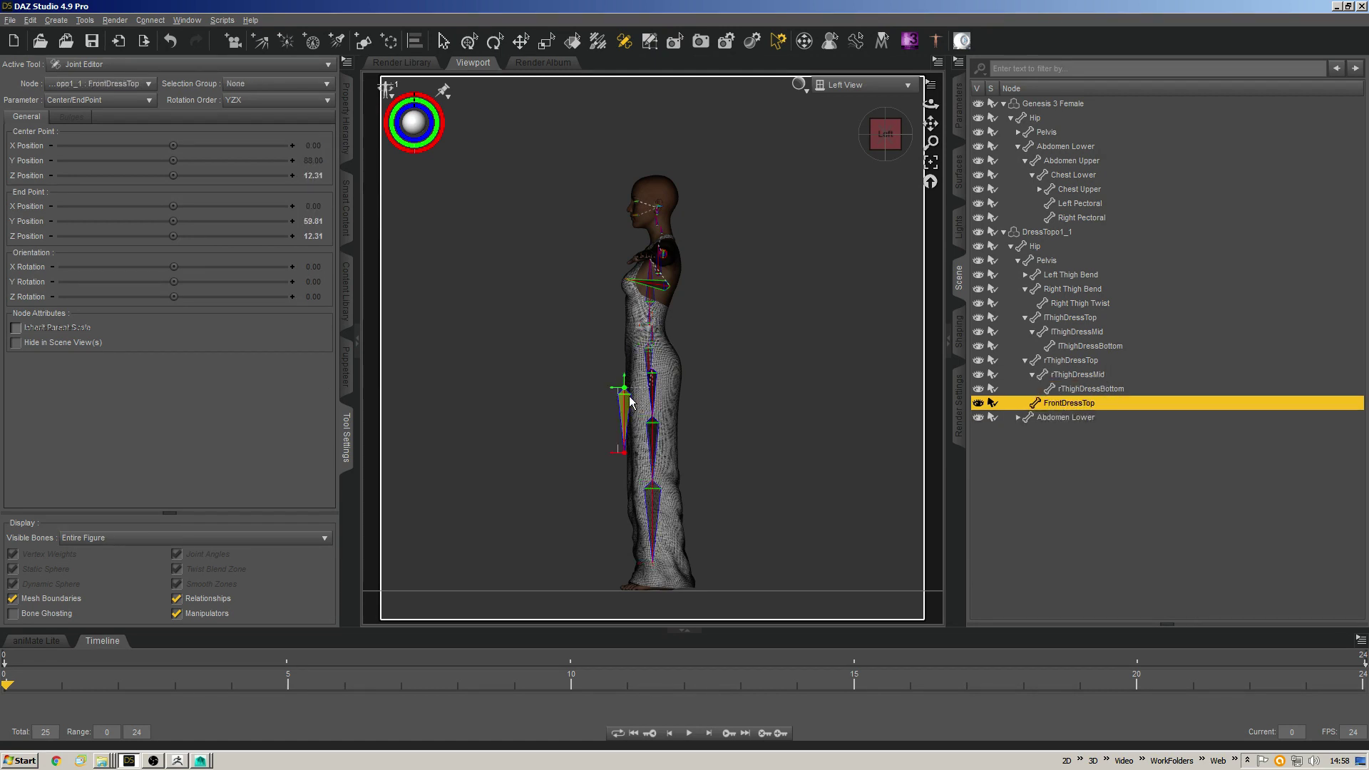
drag(626, 391, 628, 371)
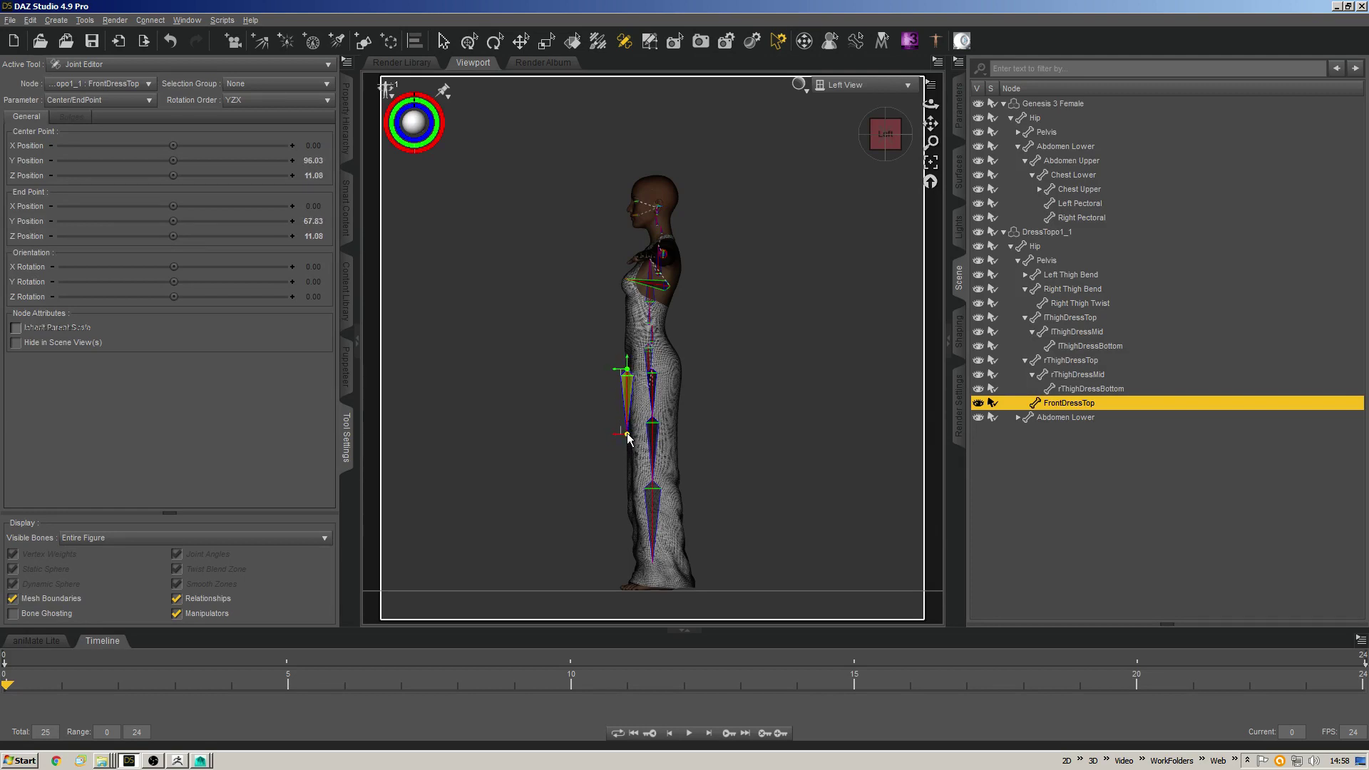
drag(628, 433, 627, 422)
Create a child bone FrontDressMid under FrontDressTop with rotation order YZX, and lower its end point to about Y 42.
right_click(756, 281)
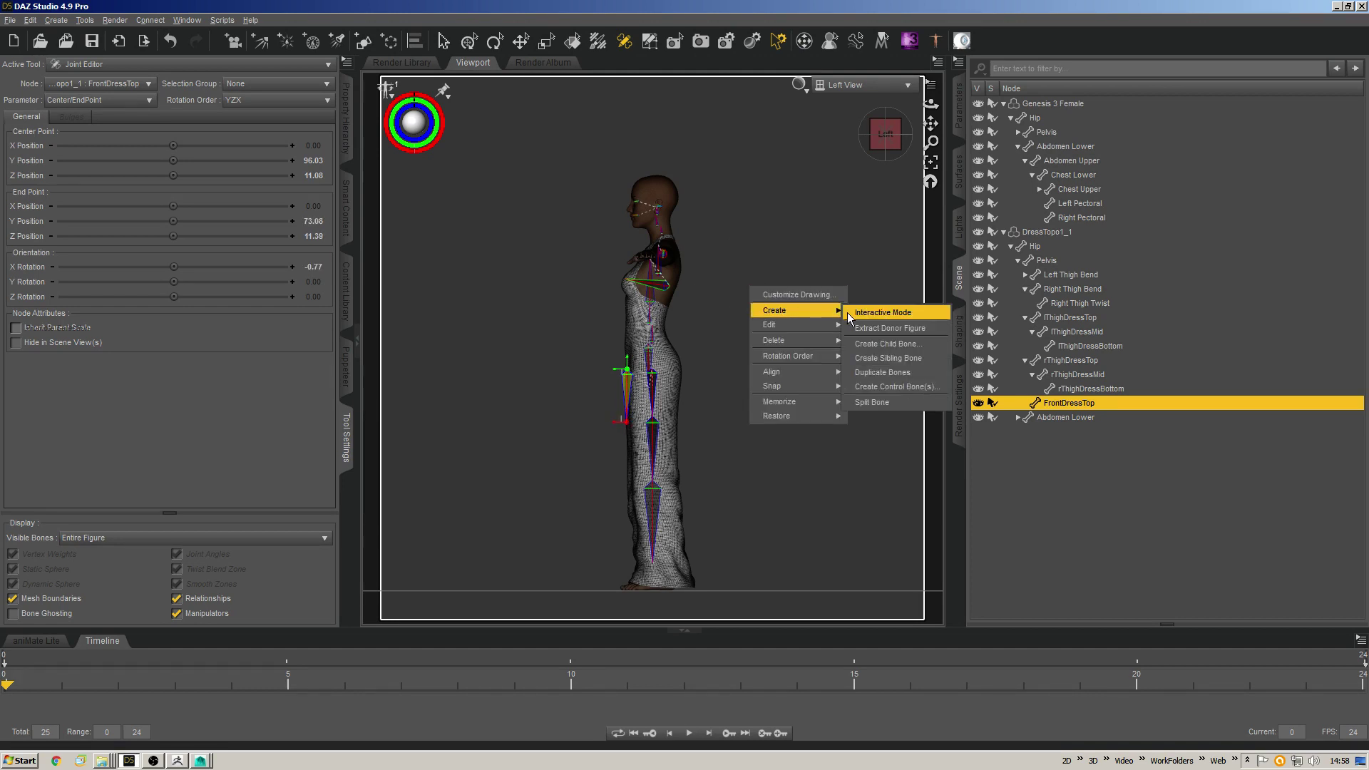
click(888, 344)
click(654, 358)
text(FrontDress)
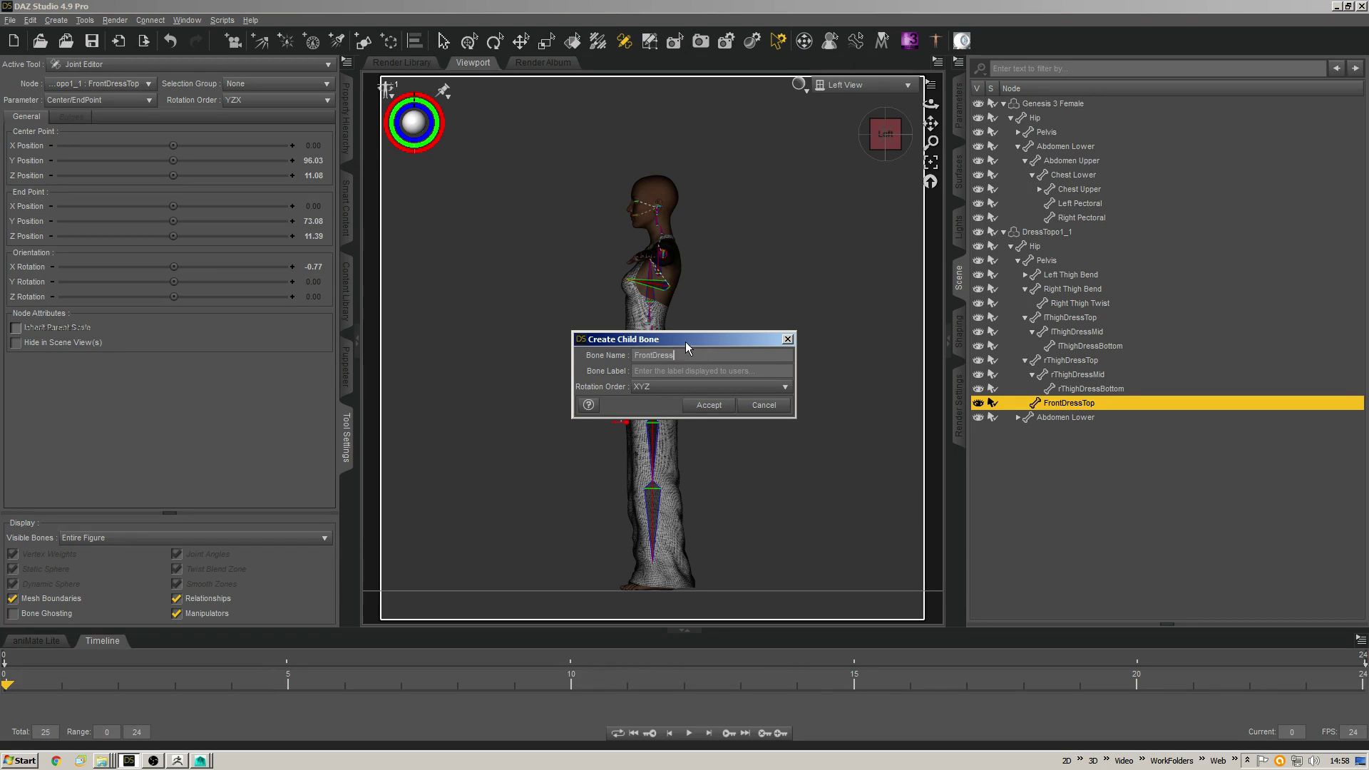
text(Mid)
key(Tab)
click(688, 386)
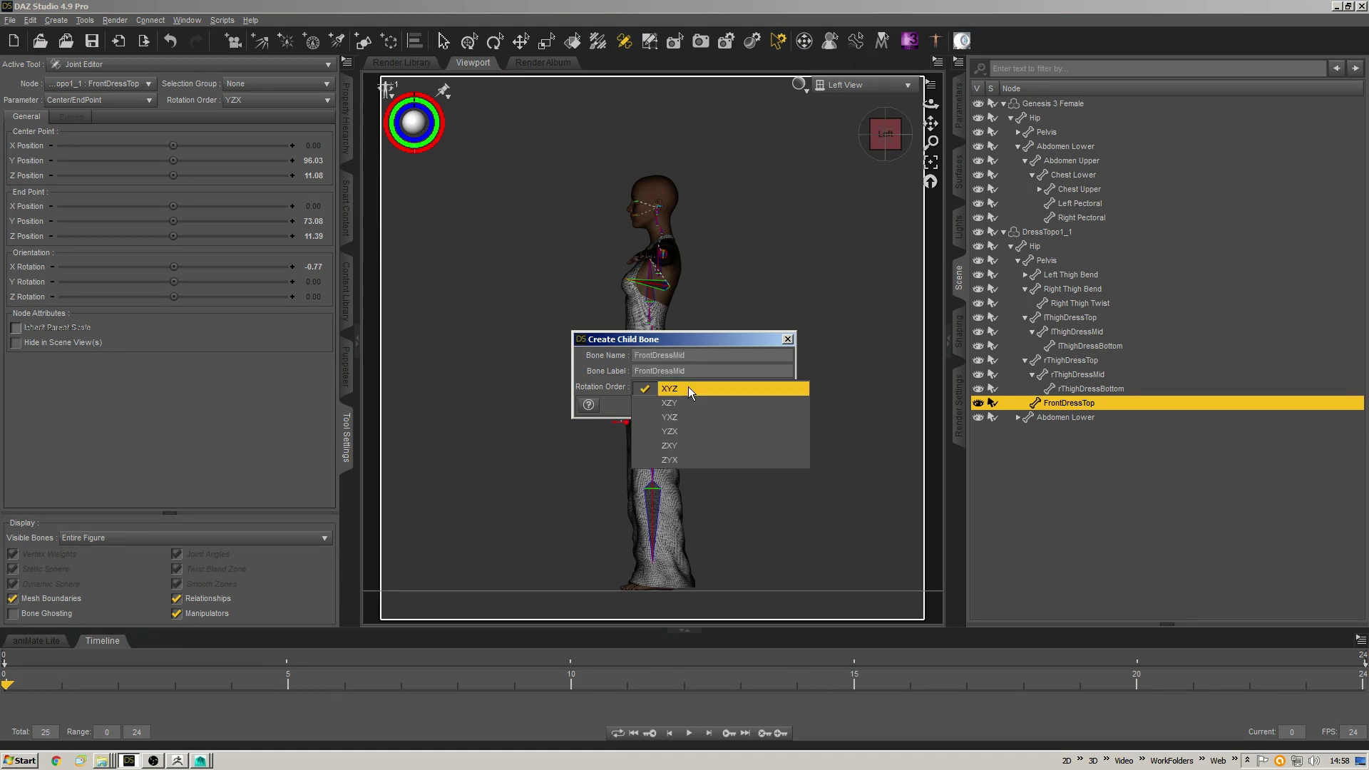
click(684, 433)
click(703, 404)
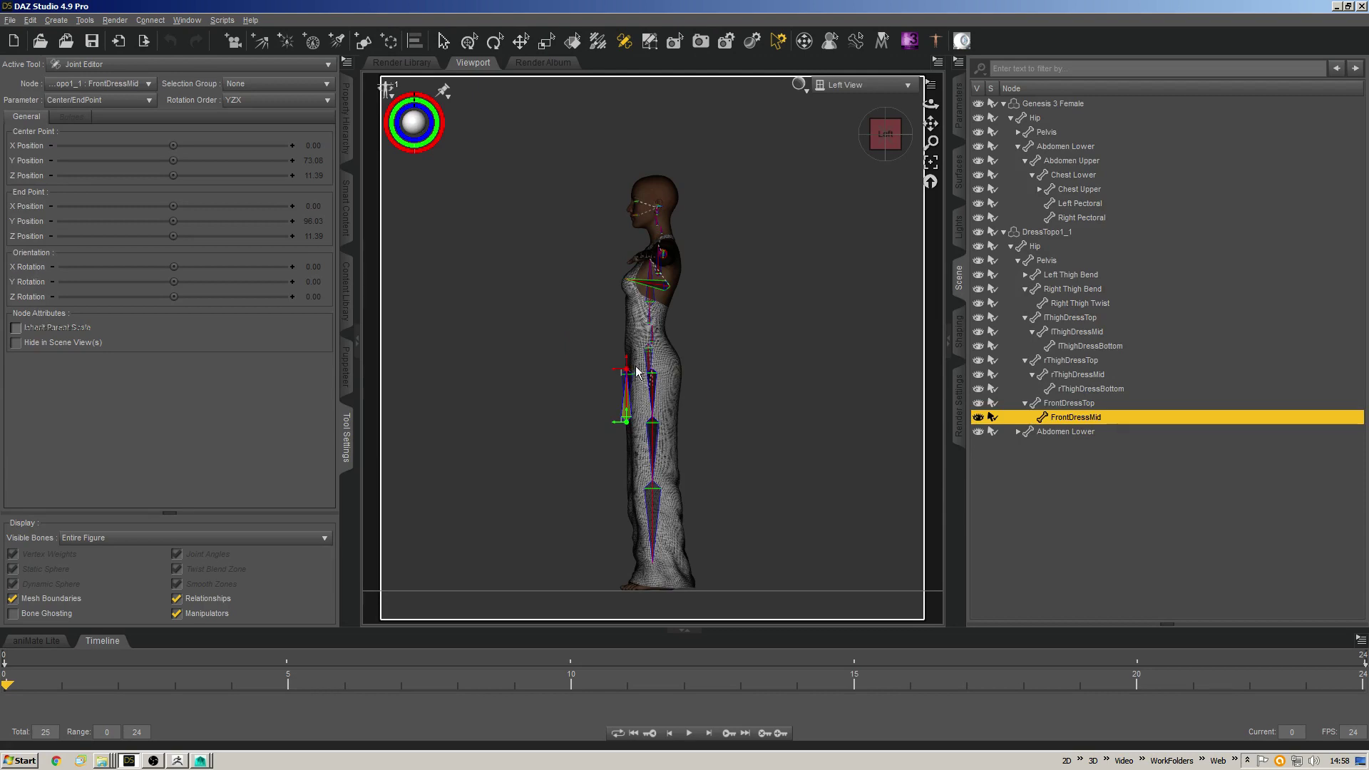
drag(627, 364, 622, 488)
Create a child bone FrontDressBottom under FrontDressMid with rotation order YZX, and lower its end point to about Y 12.
right_click(749, 332)
mouse_move(815, 358)
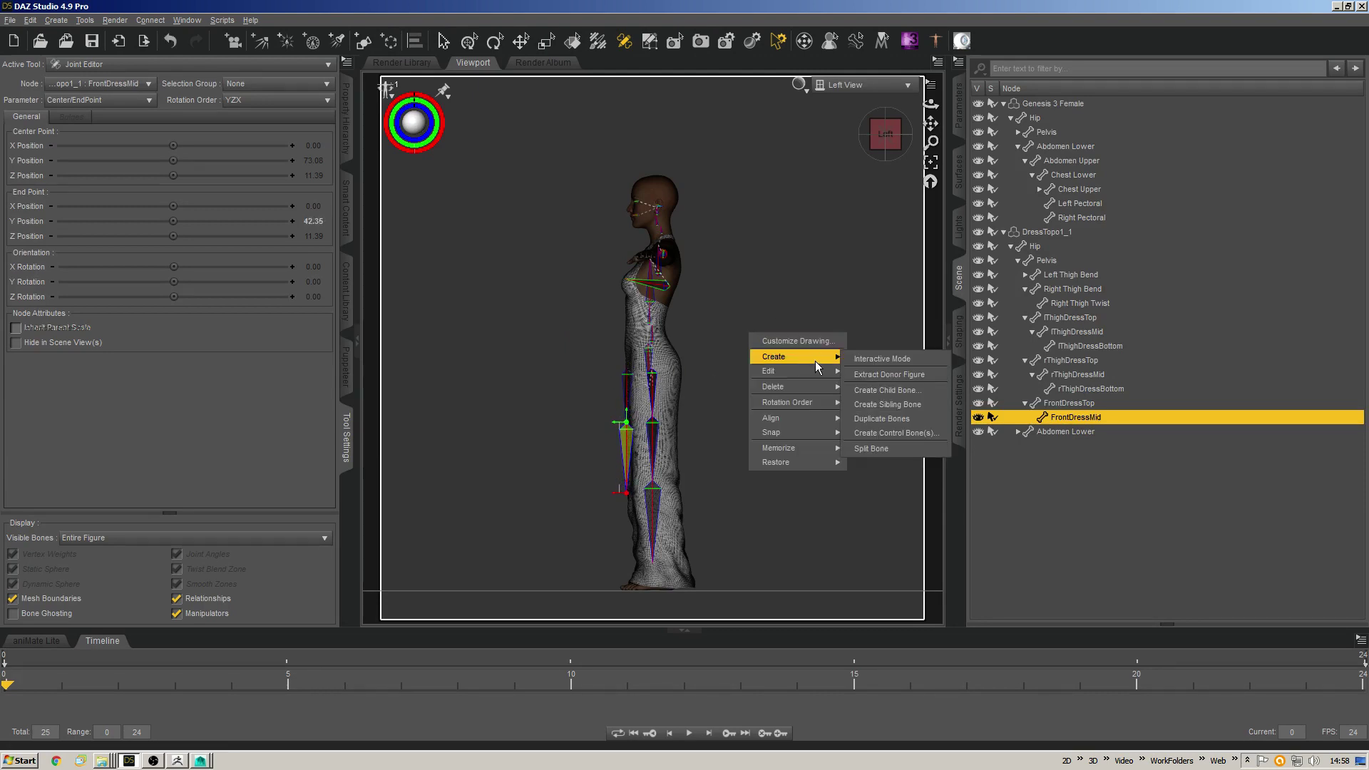
click(888, 391)
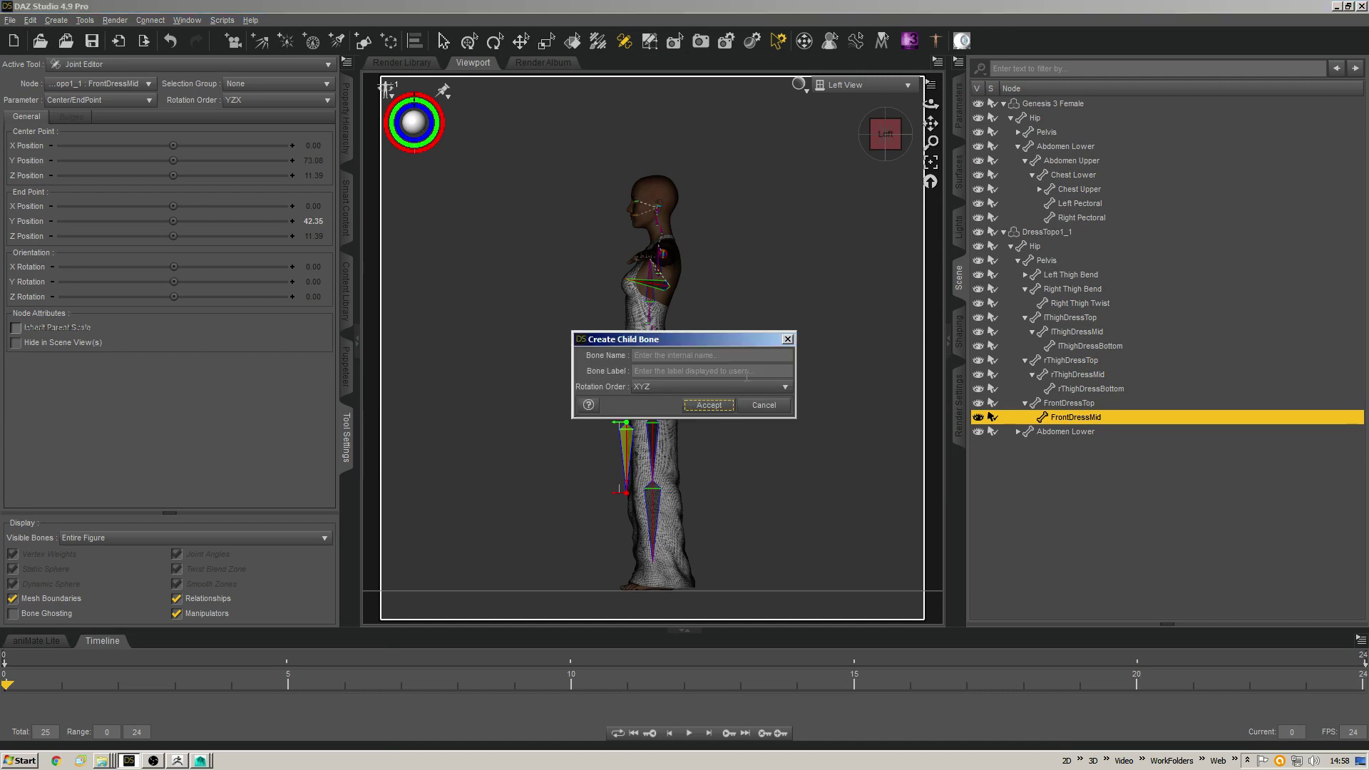
text(FrontDress)
text(Bottom)
key(Tab)
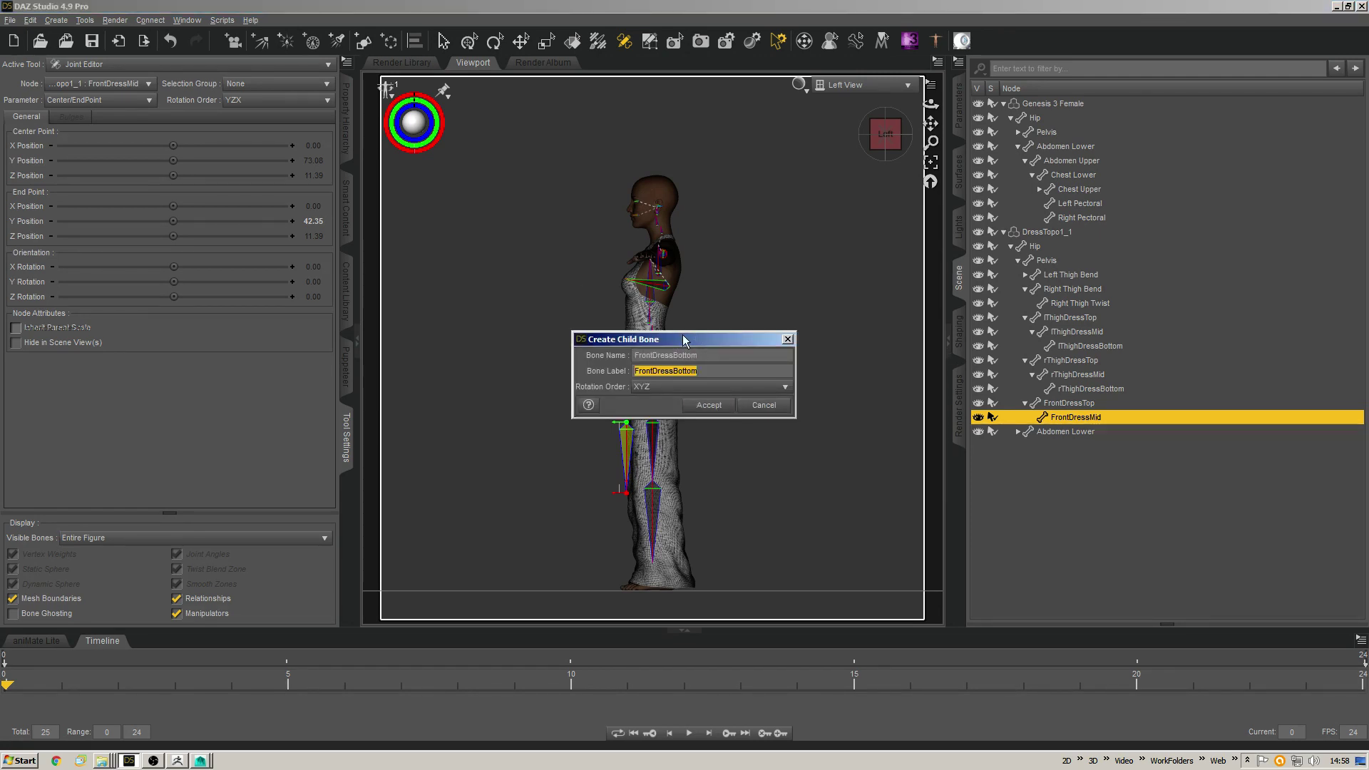
click(662, 391)
click(677, 431)
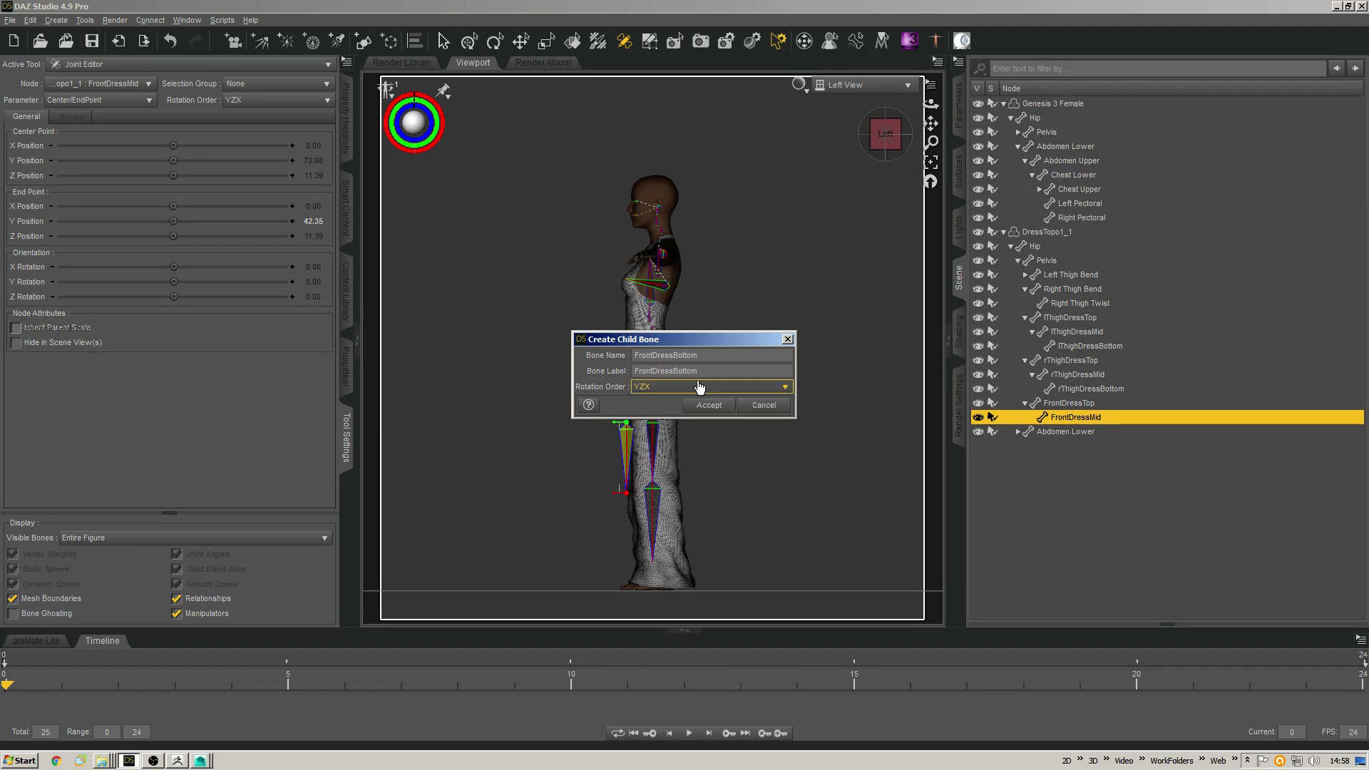
click(709, 406)
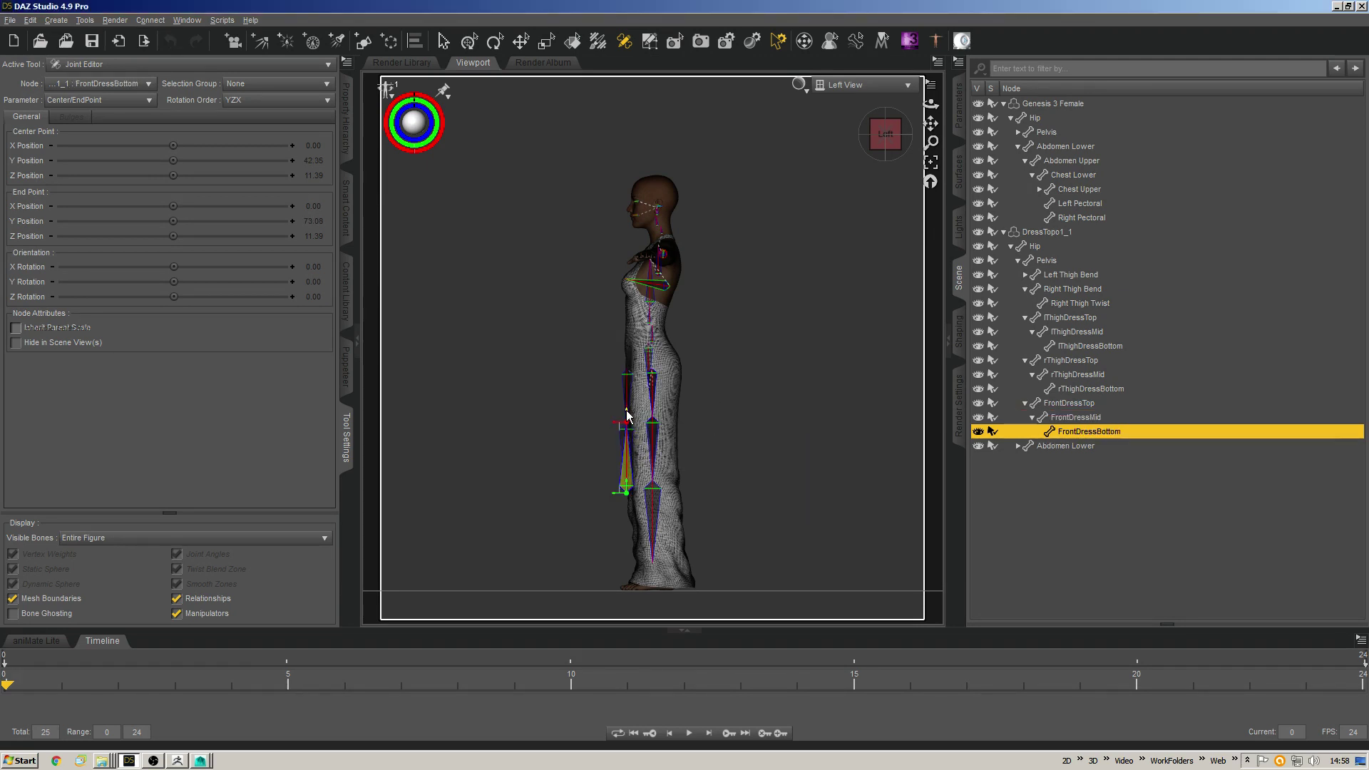
drag(627, 417, 626, 564)
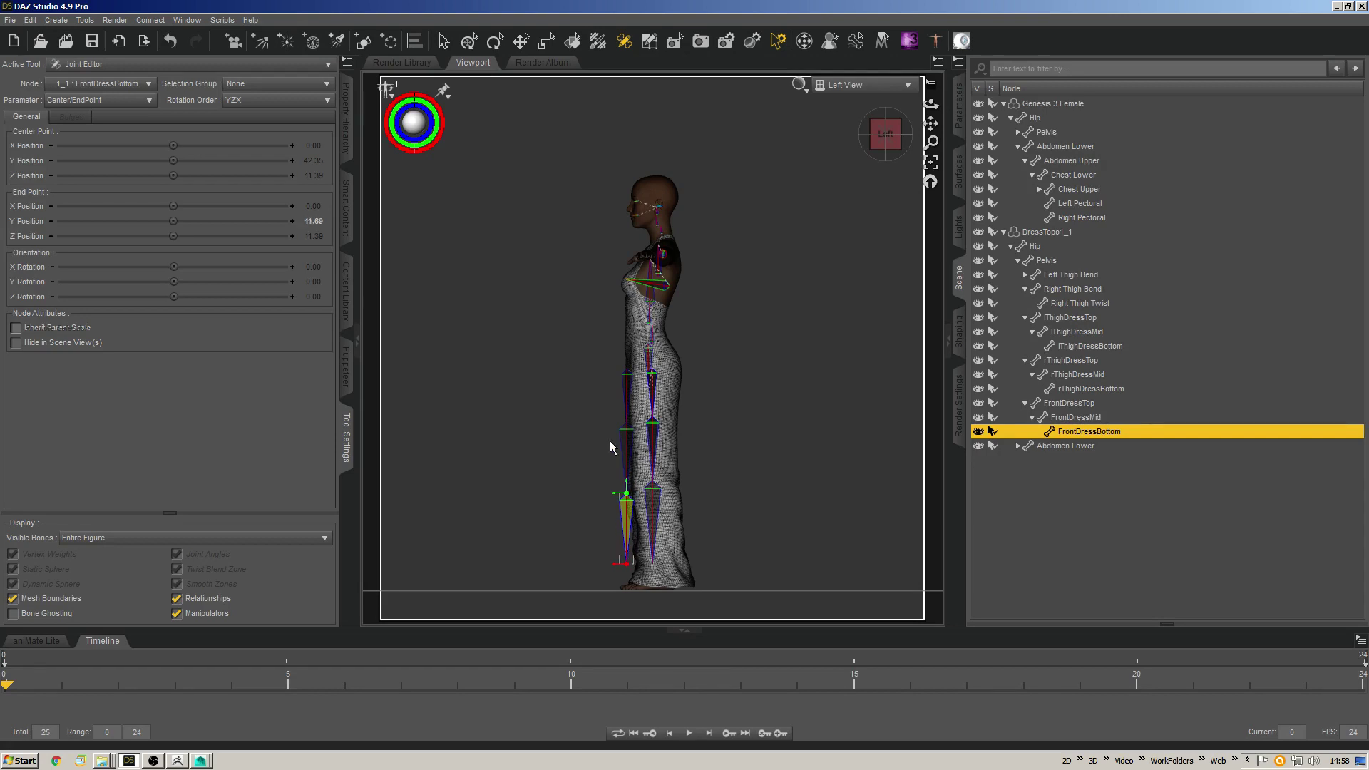
Create a sibling bone from FrontDressTop and move it to the rear of the dress, at about Z -12.
click(1104, 403)
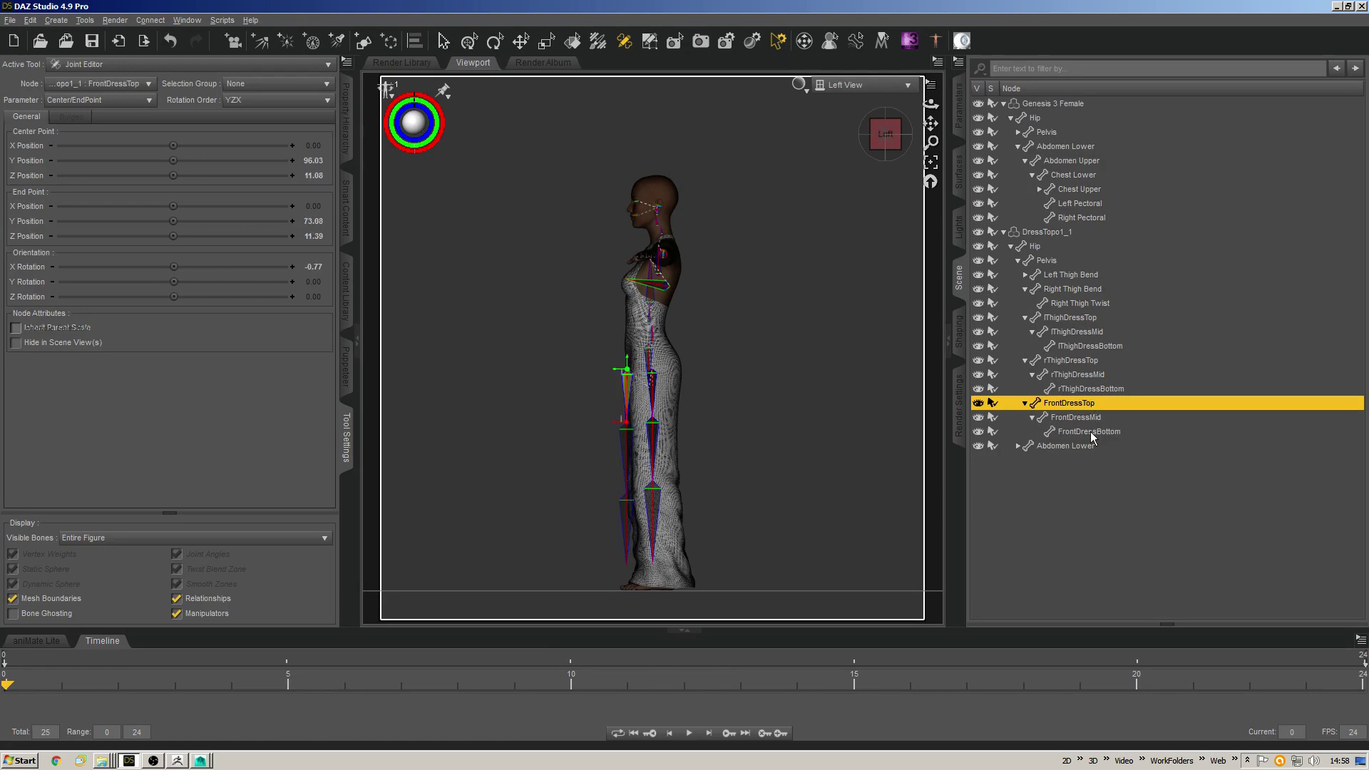
right_click(739, 321)
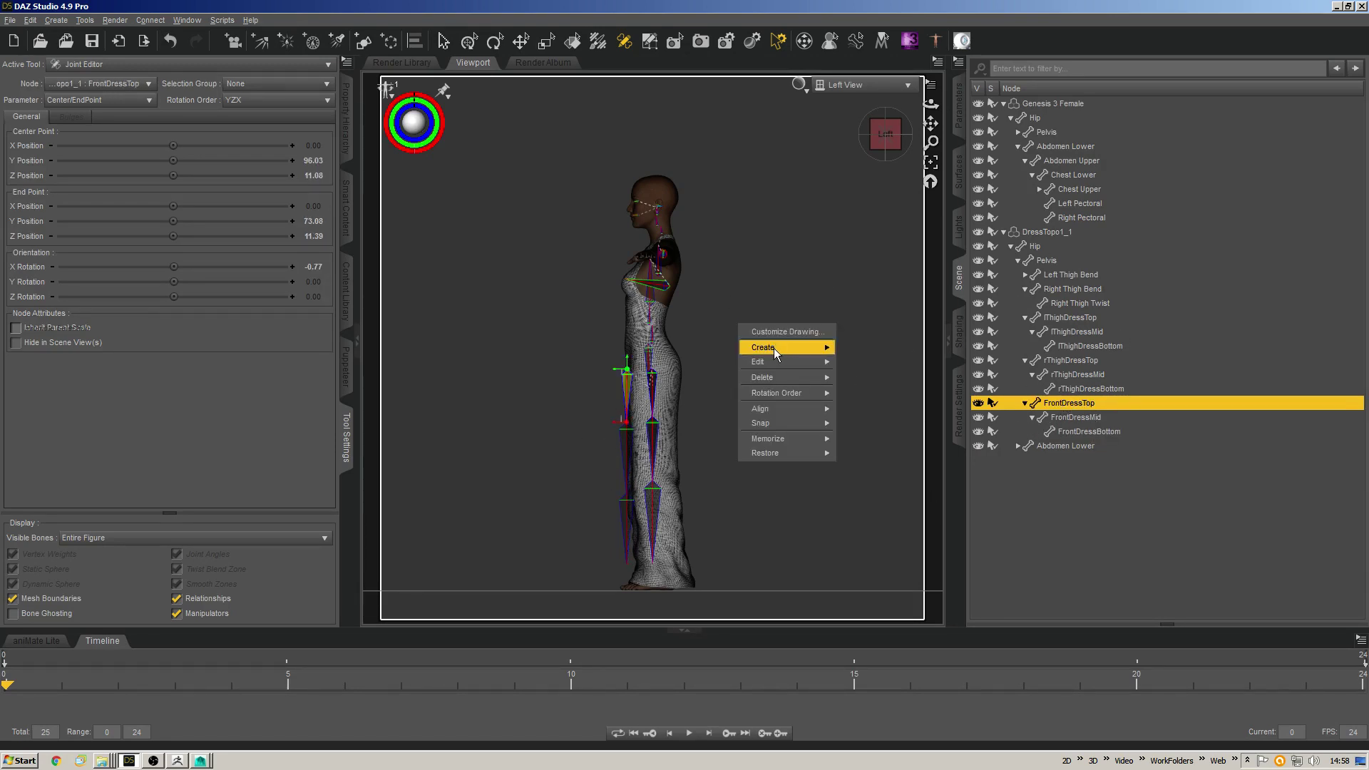
mouse_move(773, 348)
click(882, 395)
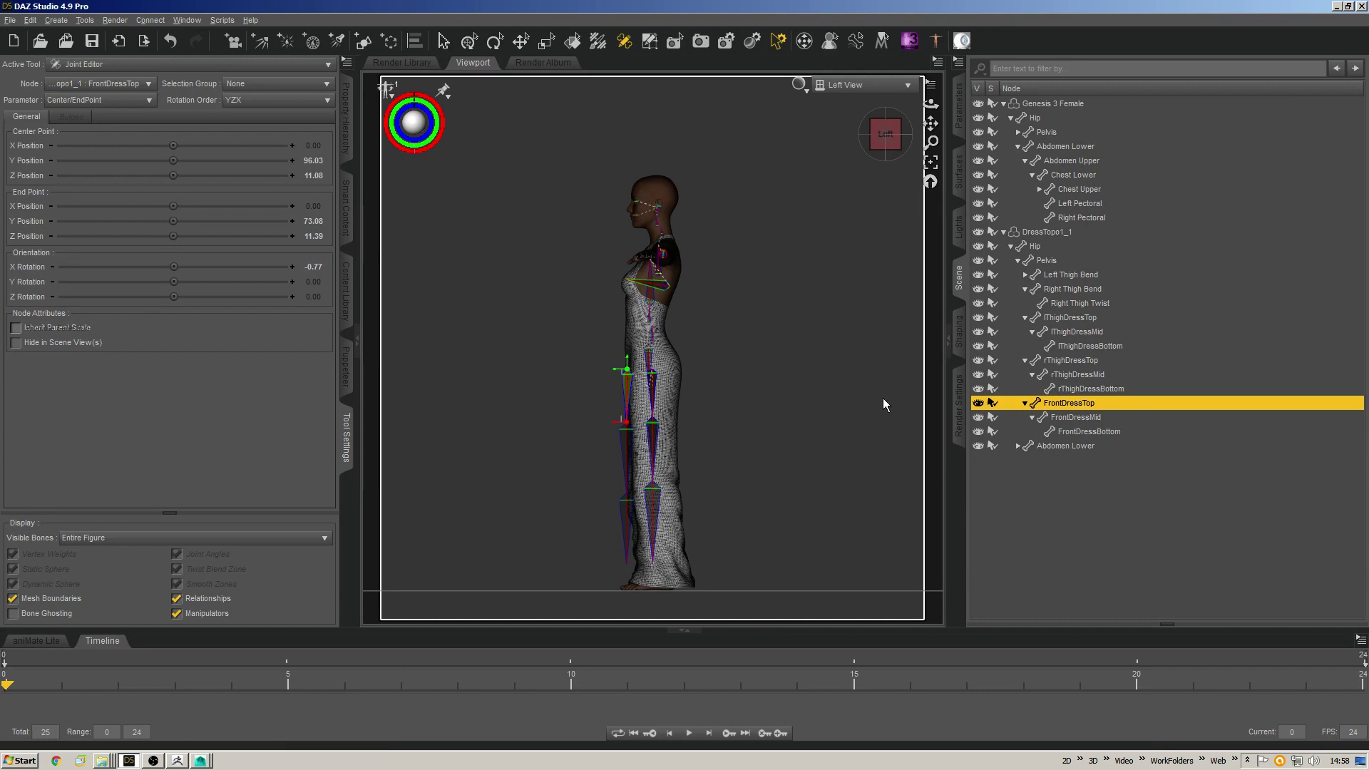
drag(618, 372, 720, 365)
key(ctrl+z)
click(1076, 446)
drag(634, 372, 670, 368)
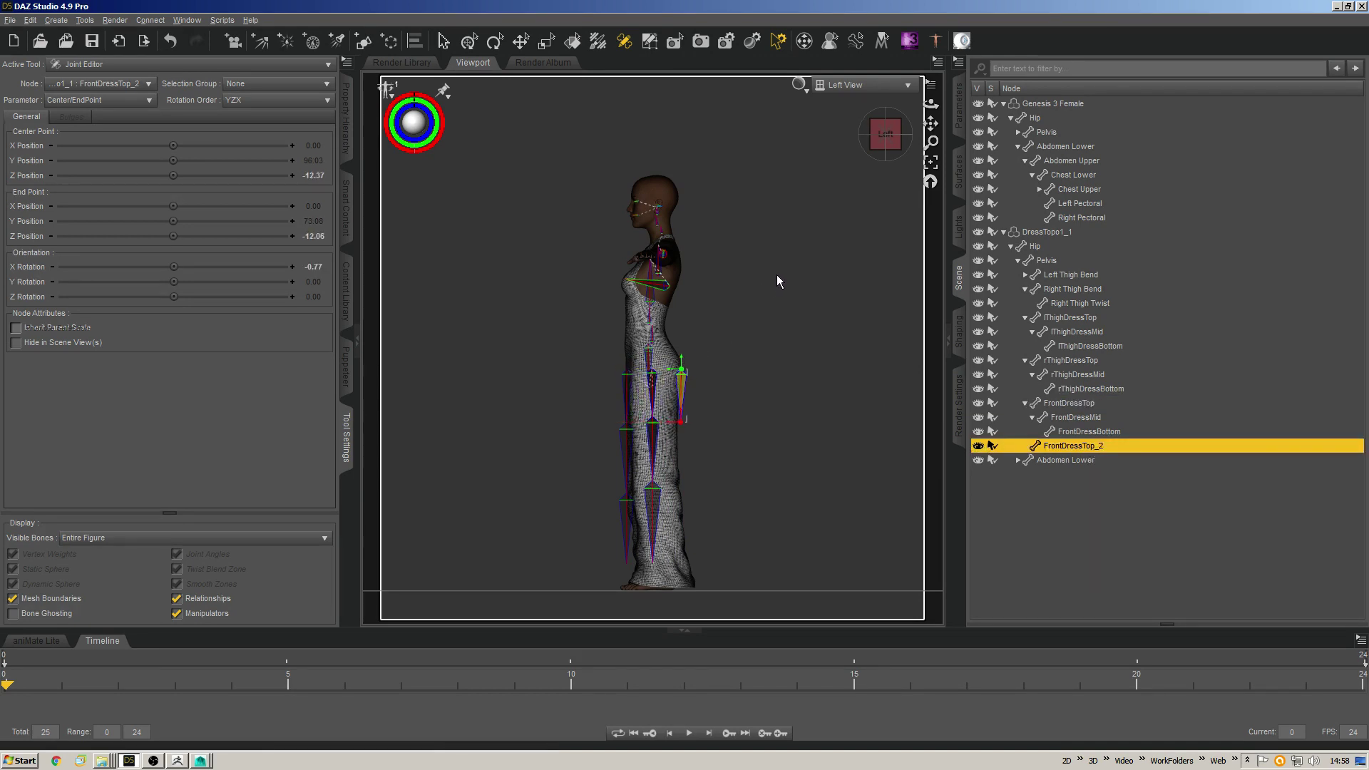
Rename the new rear bone's node name and label to RearDressTop.
right_click(702, 292)
mouse_move(755, 328)
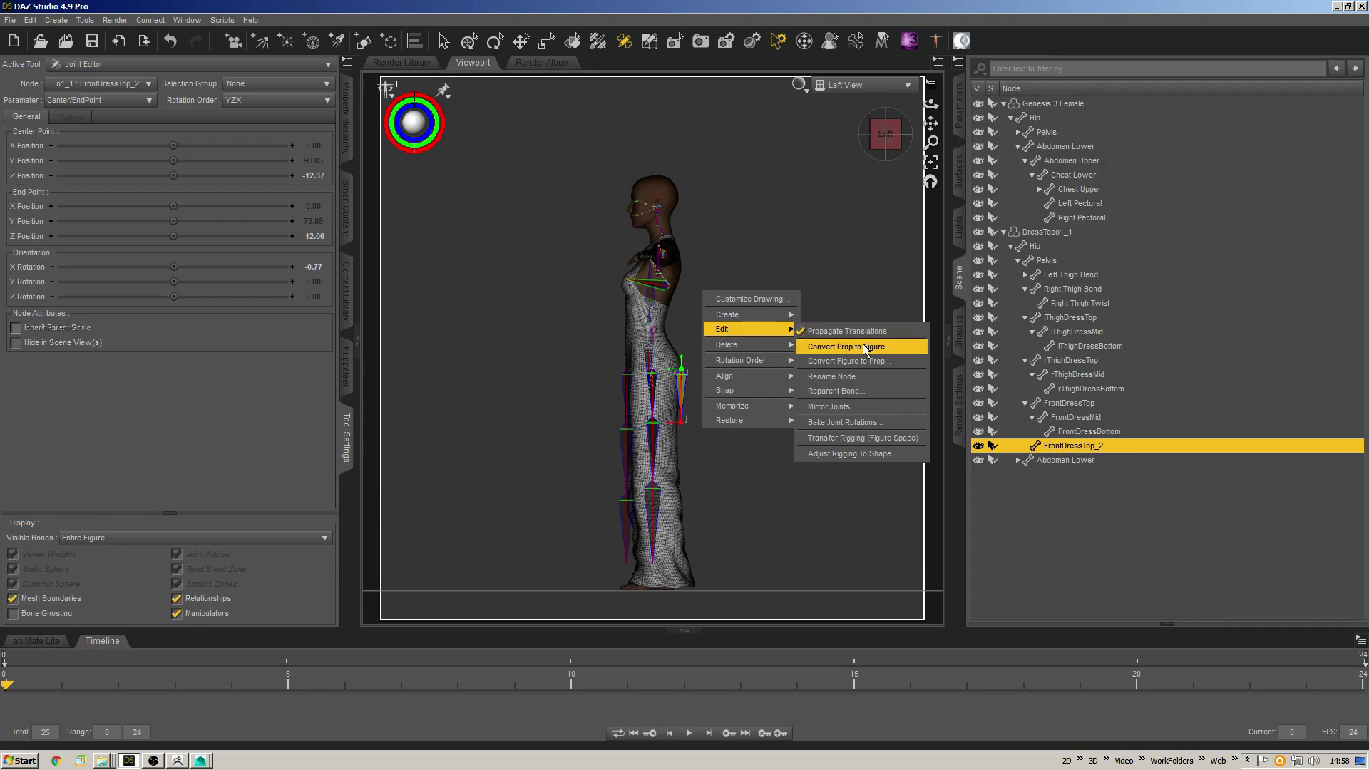
click(865, 377)
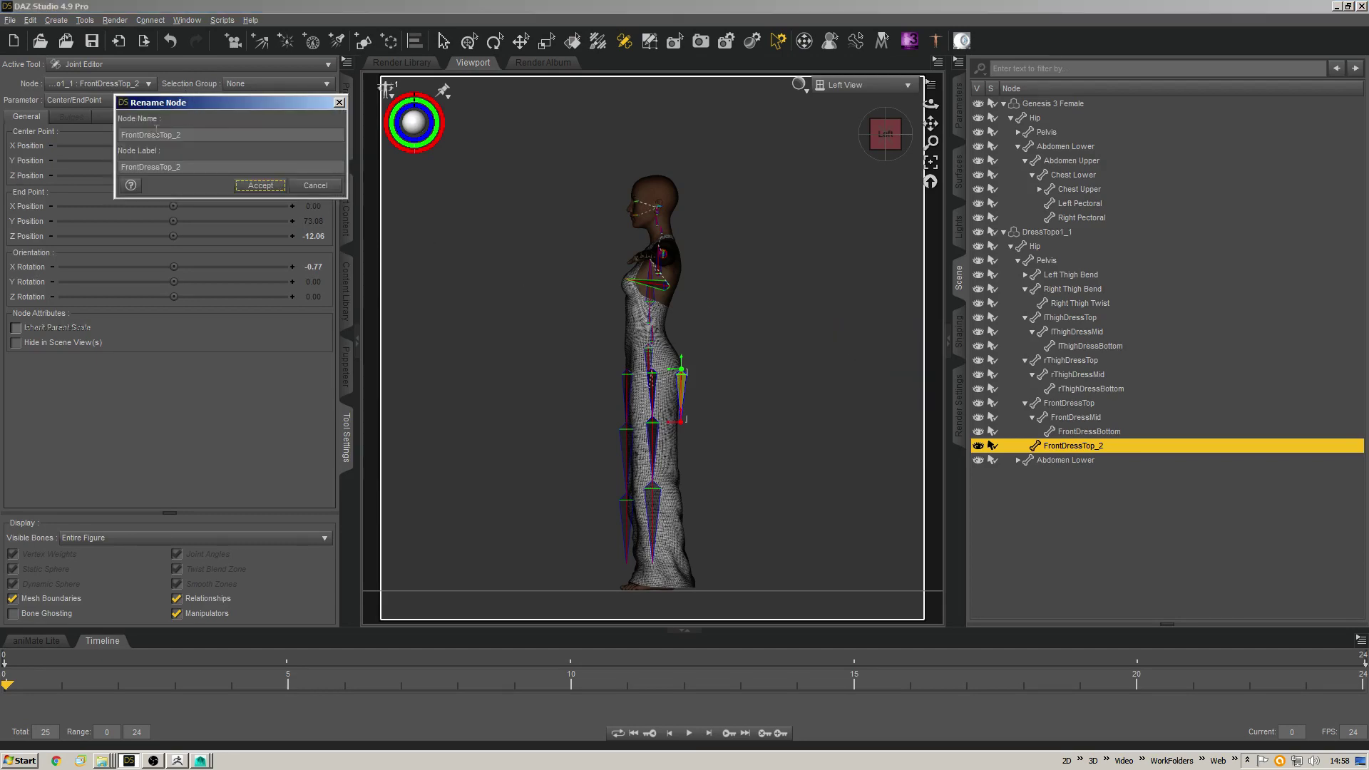
drag(139, 136, 118, 136)
key(ctrl+a)
text(Rea)
key(ctrl+a)
key(ctrl+c)
key(End)
key(Tab)
key(ctrl+v)
text(Top)
click(260, 186)
Create a child bone RearDressMid under RearDressTop with rotation order YZX, and lower its end point to about Y 47.
right_click(735, 360)
mouse_move(797, 385)
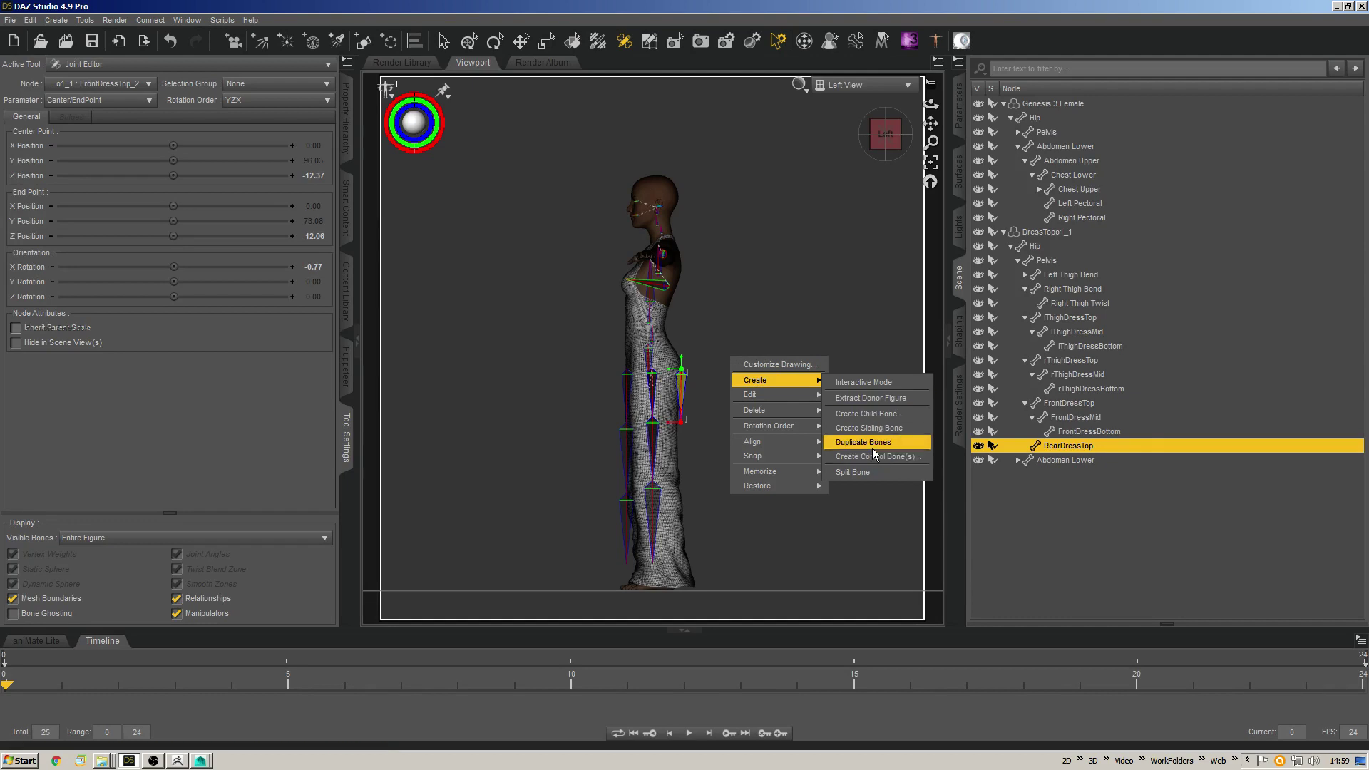
click(871, 413)
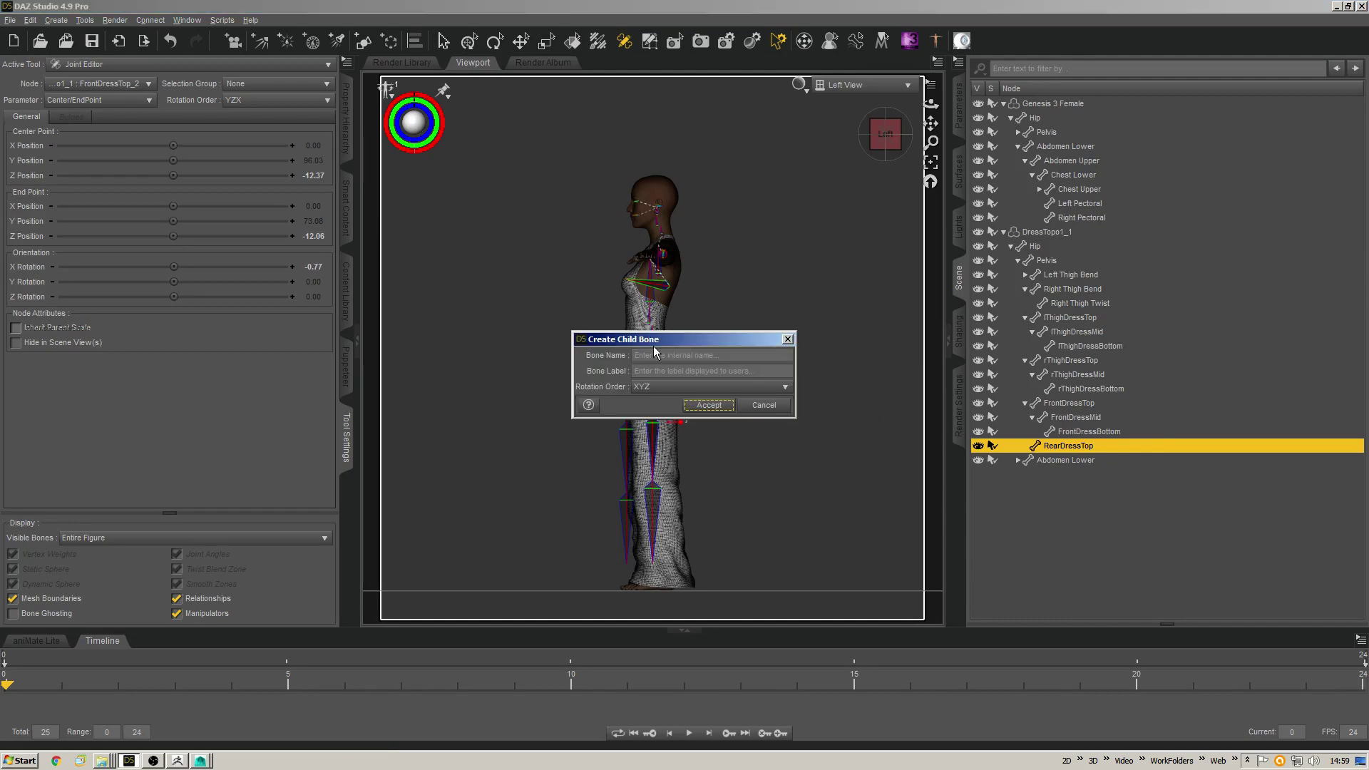
text(RearDressMid)
key(Tab)
click(721, 388)
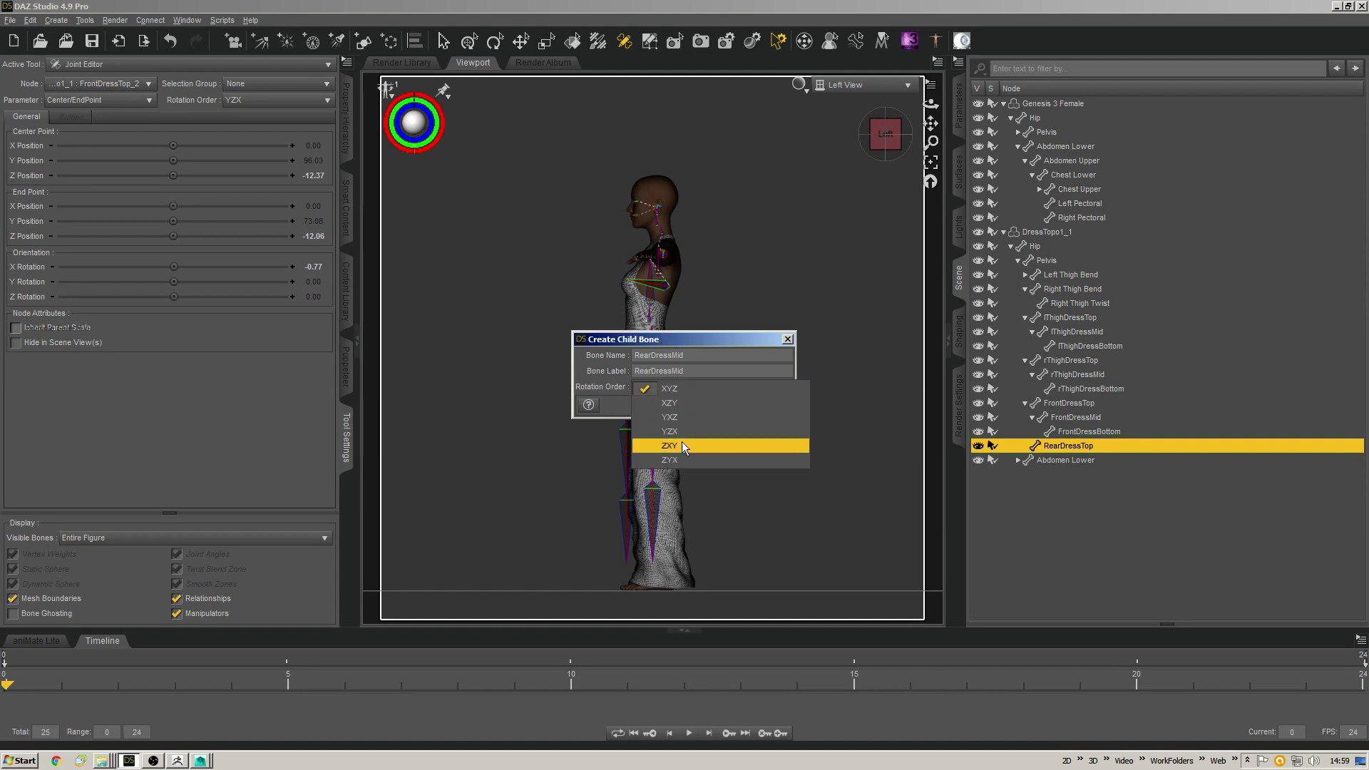
click(680, 430)
click(703, 405)
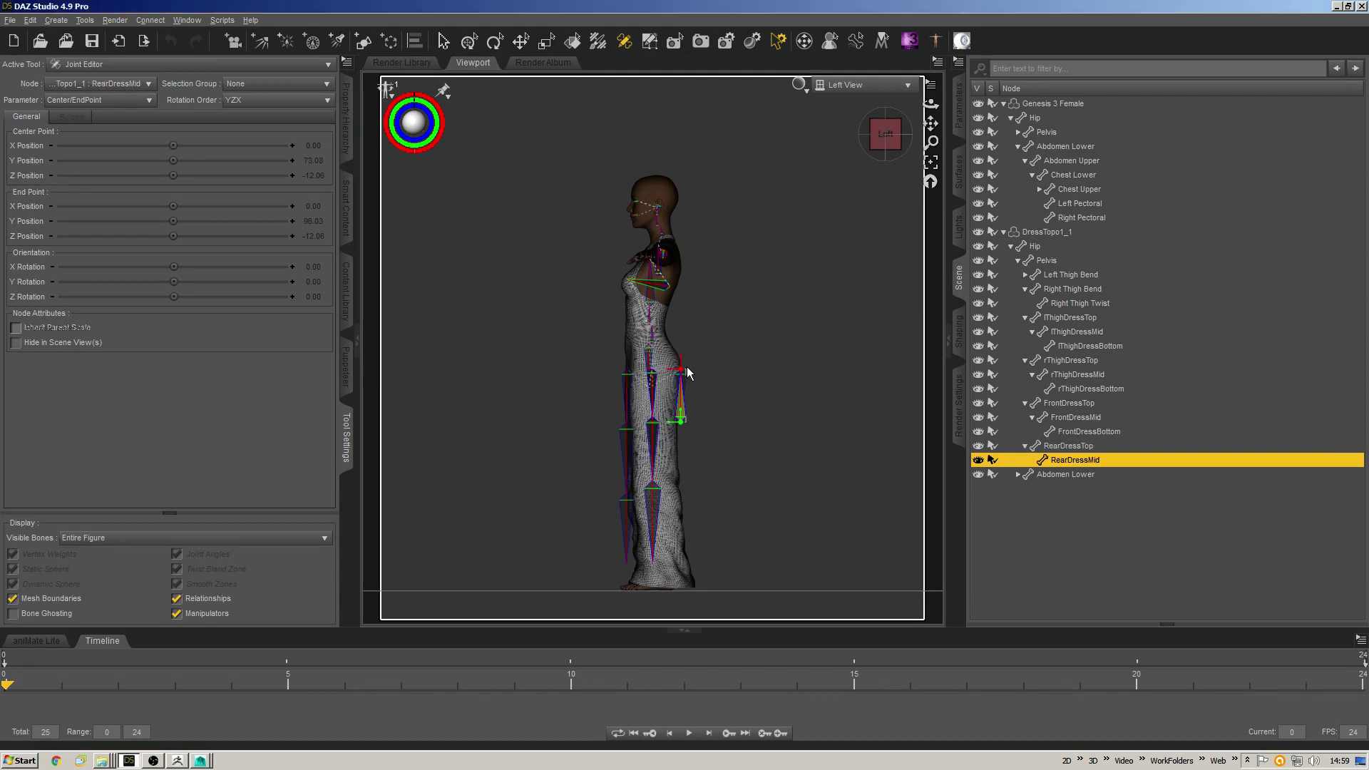
drag(689, 465, 683, 472)
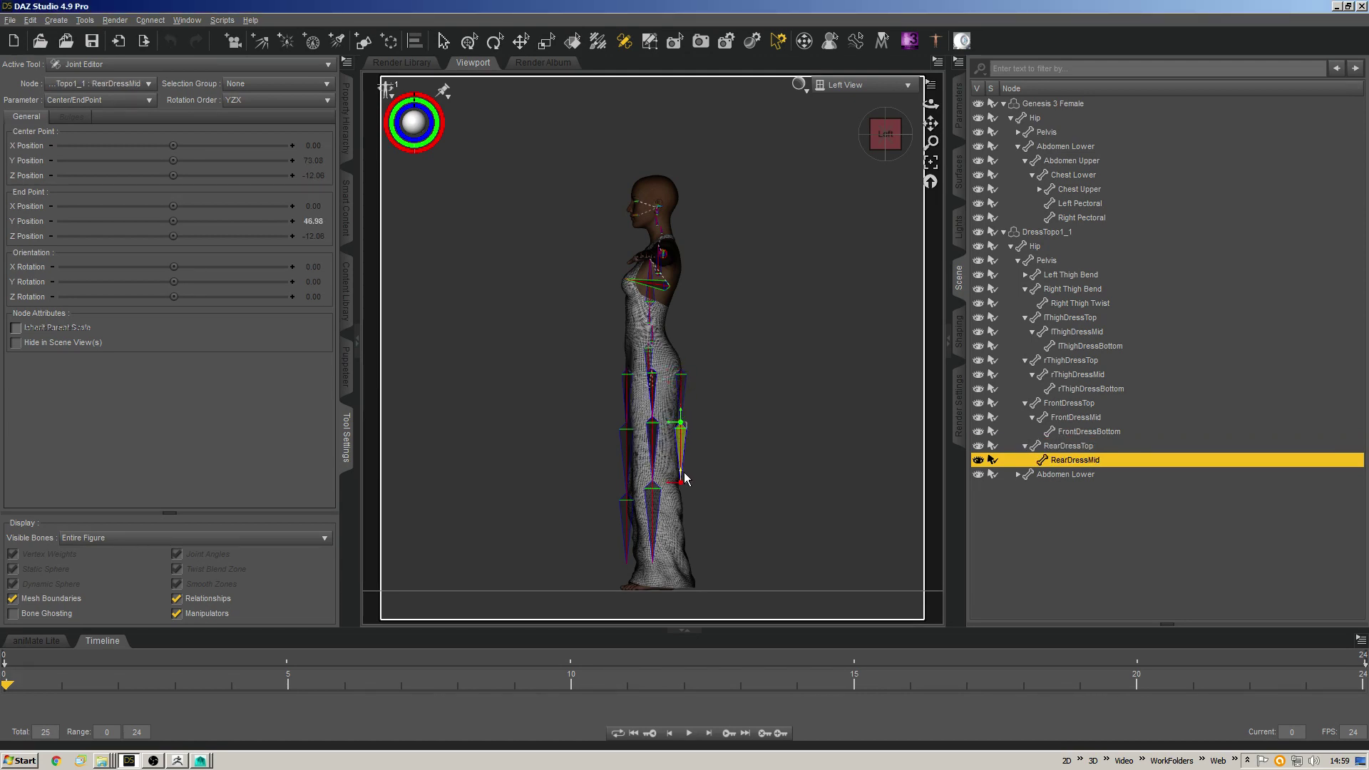
Create a child bone RearDressBottom under RearDressMid with rotation order YZX, and lower its end point to about Y 10.
right_click(713, 376)
mouse_move(768, 400)
click(852, 433)
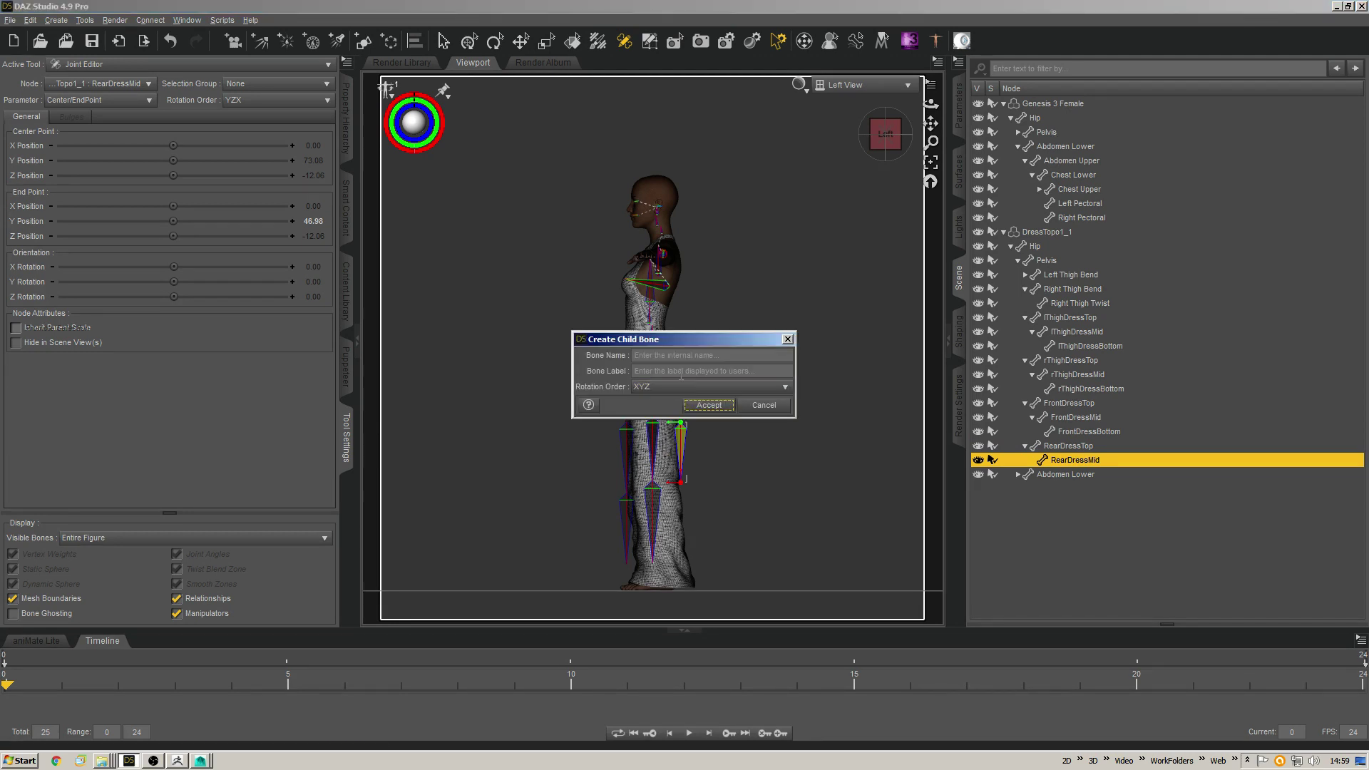
text(RearDressBottom)
key(Tab)
click(685, 386)
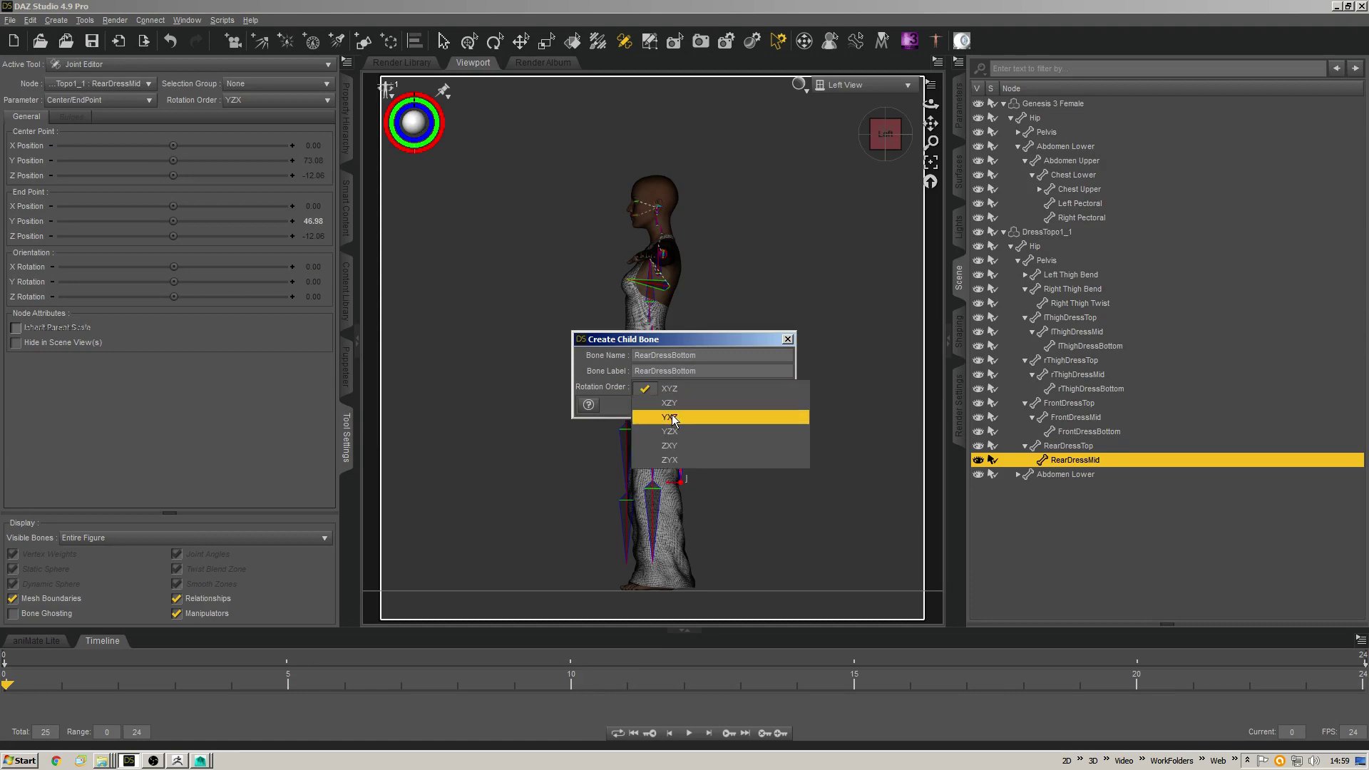
click(673, 418)
click(727, 405)
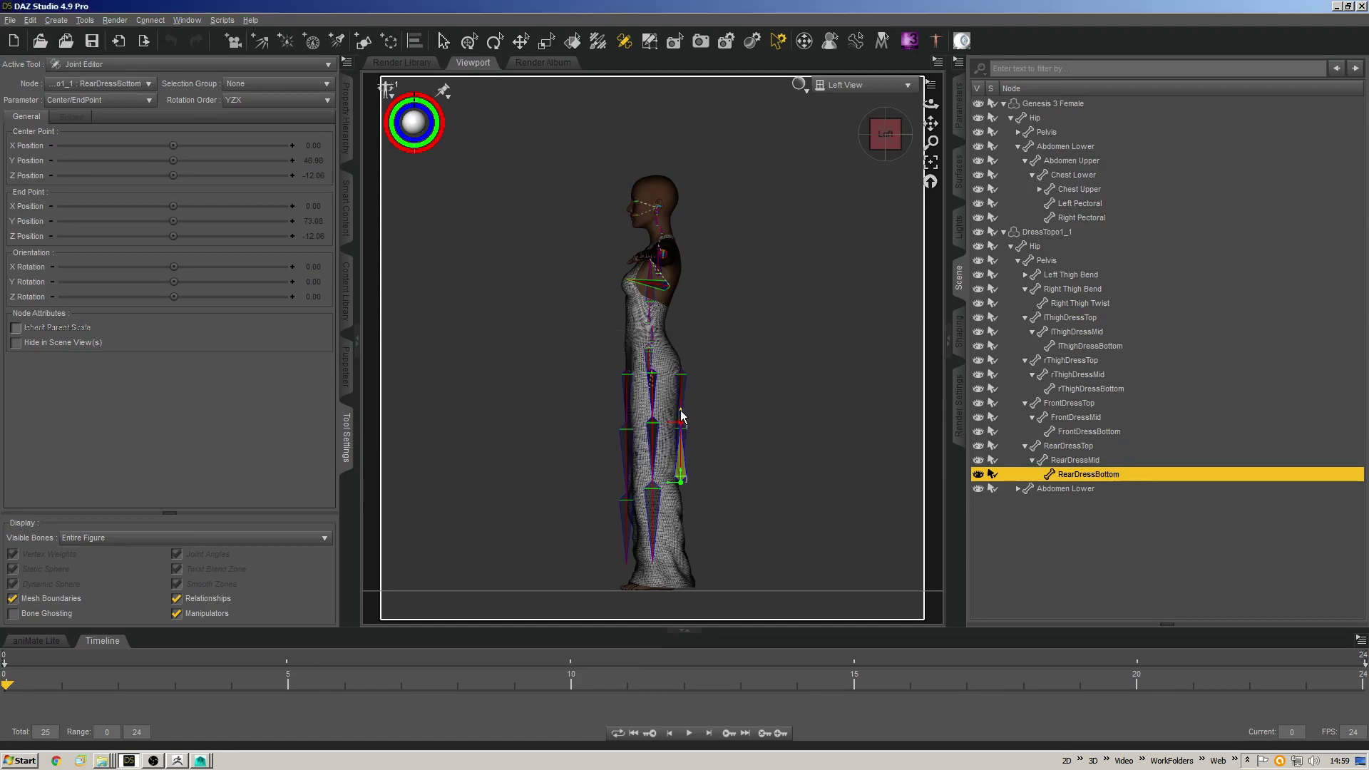
drag(680, 409, 681, 569)
Examine the front, rear and side skirt bone chains around the dress from several angles in the Perspective View.
click(864, 85)
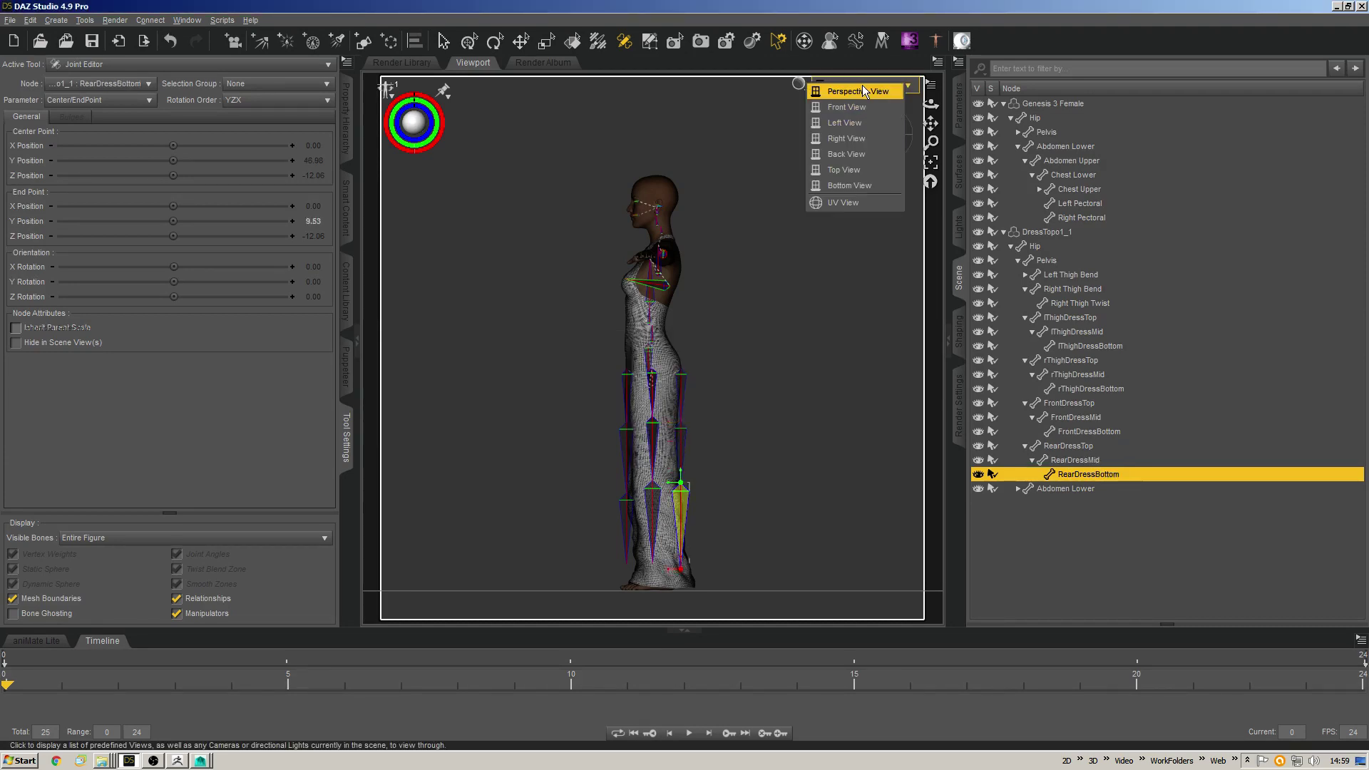
click(859, 92)
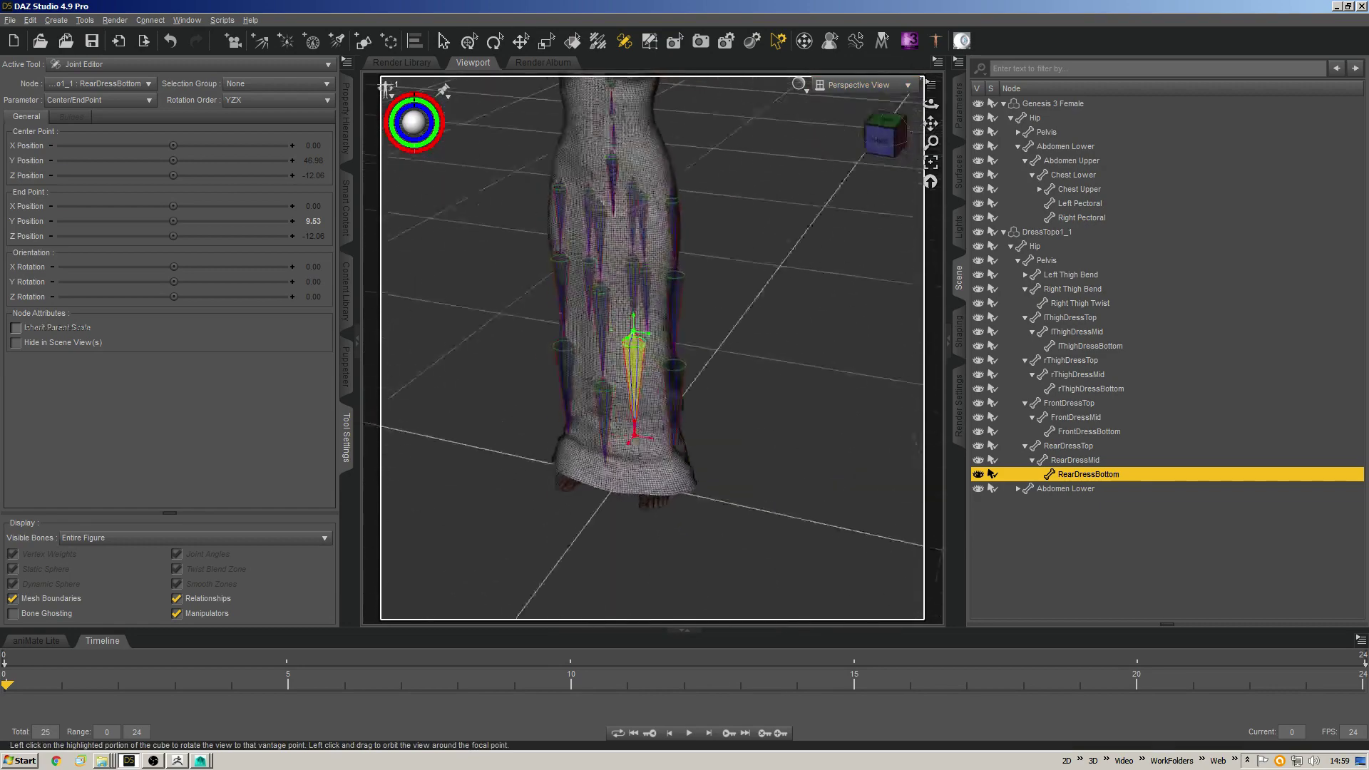
drag(886, 136, 784, 140)
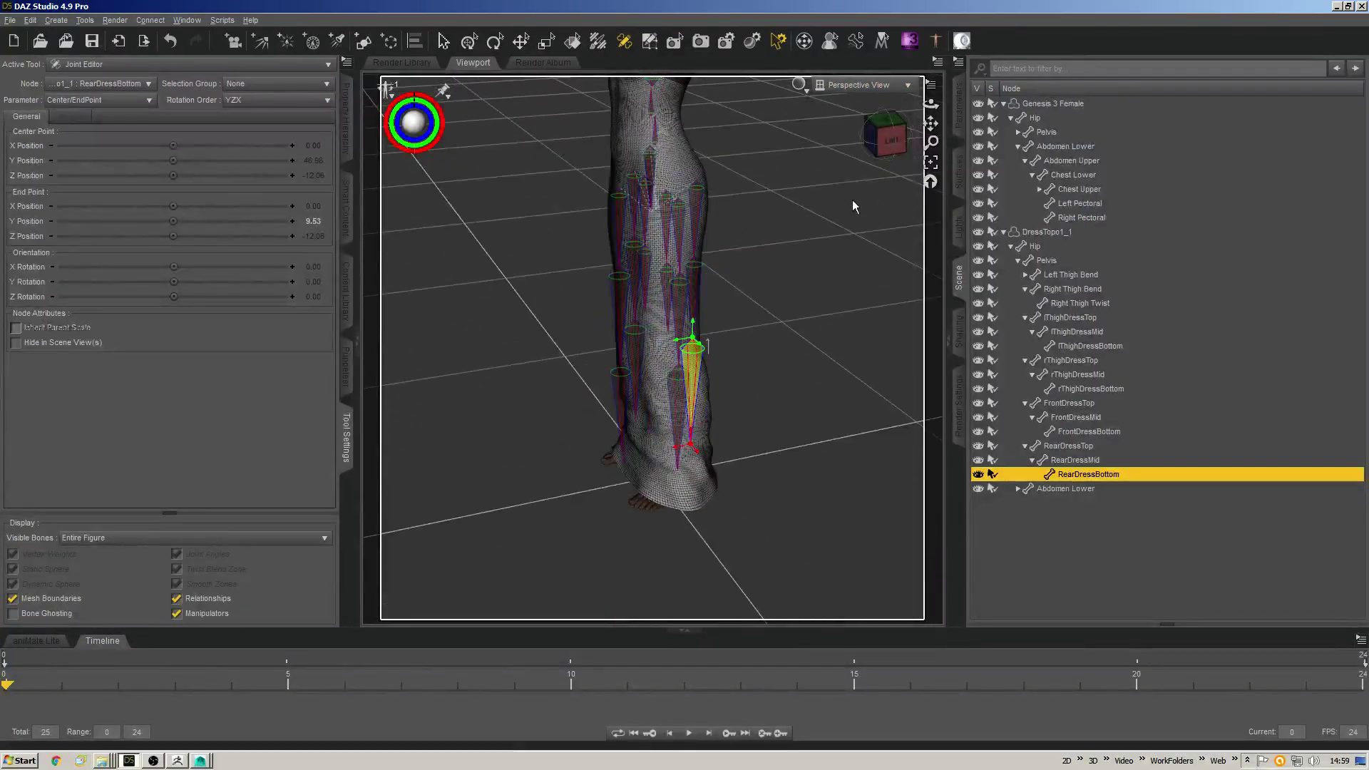
middle_drag(813, 408, 718, 382)
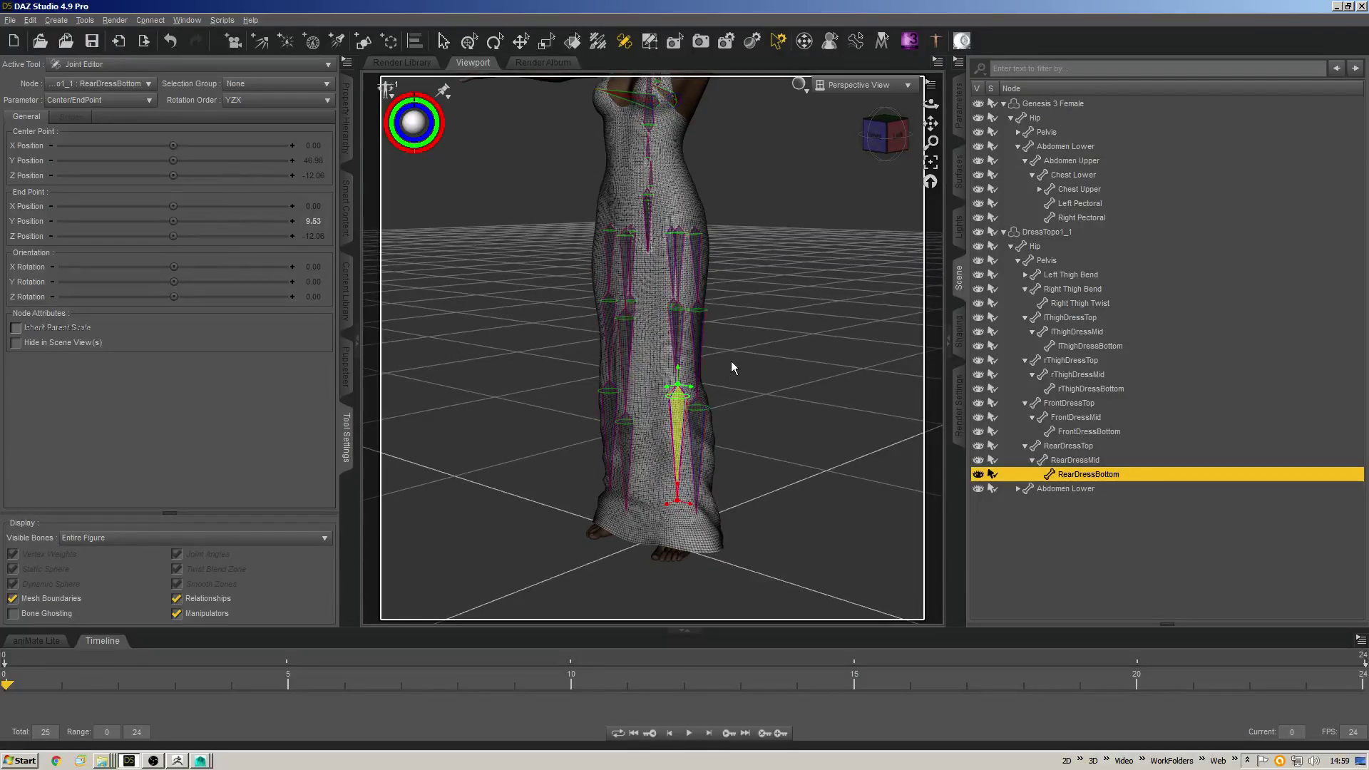
drag(884, 135, 881, 166)
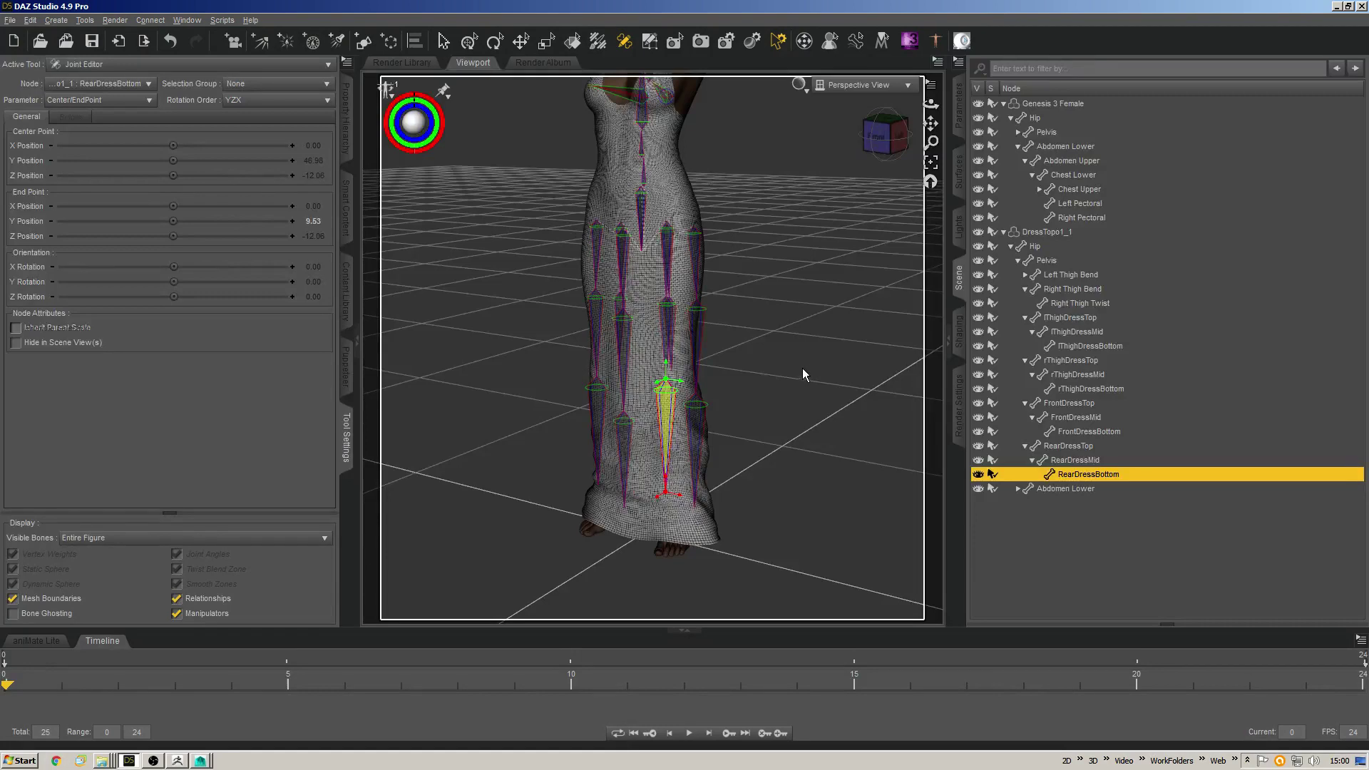
drag(888, 139, 855, 142)
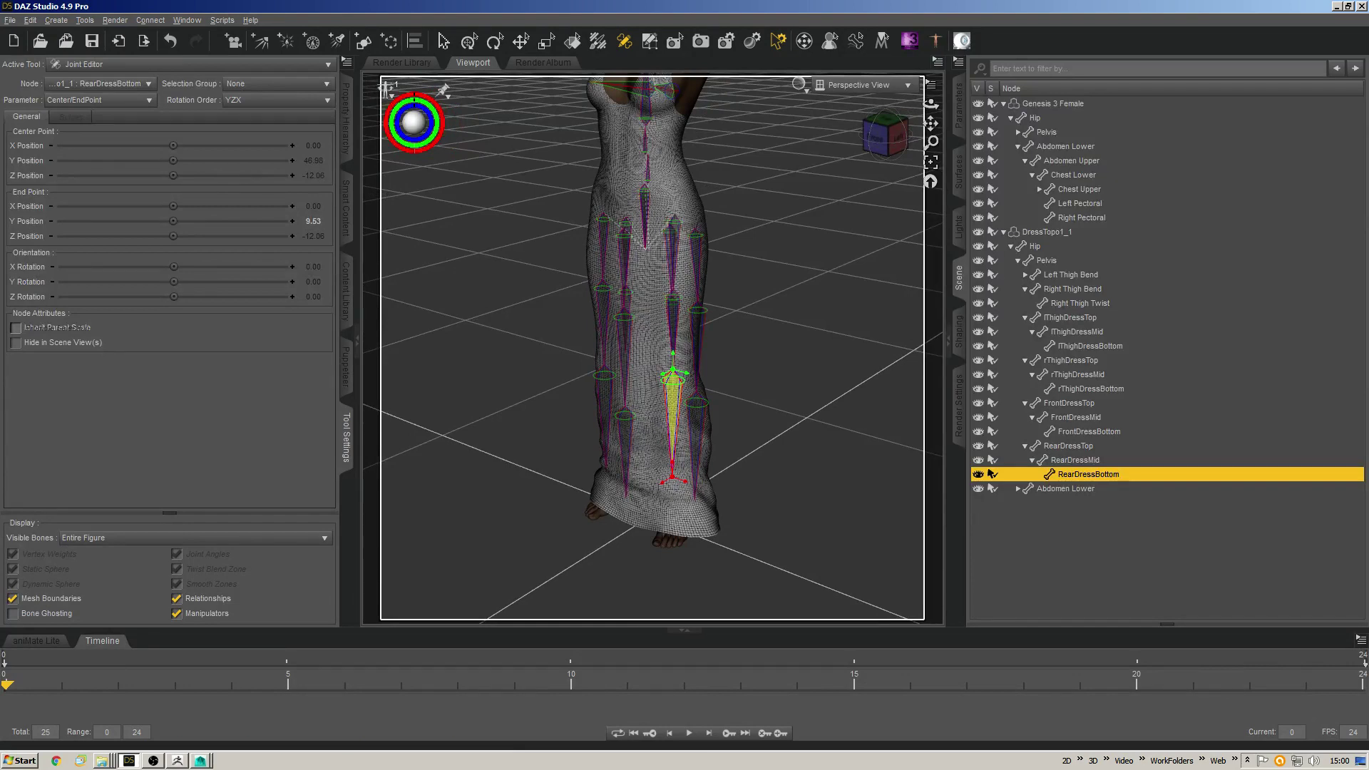
drag(880, 143, 863, 173)
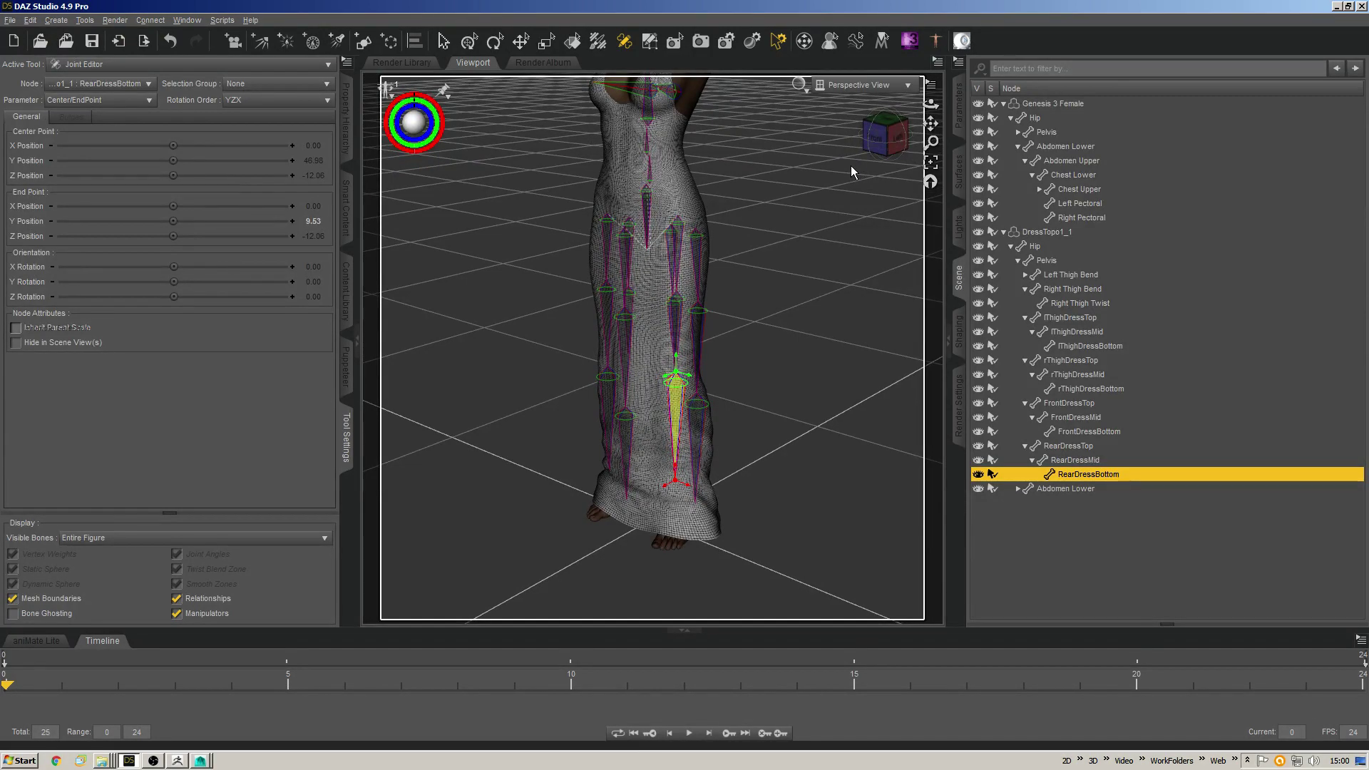
middle_drag(712, 144, 733, 217)
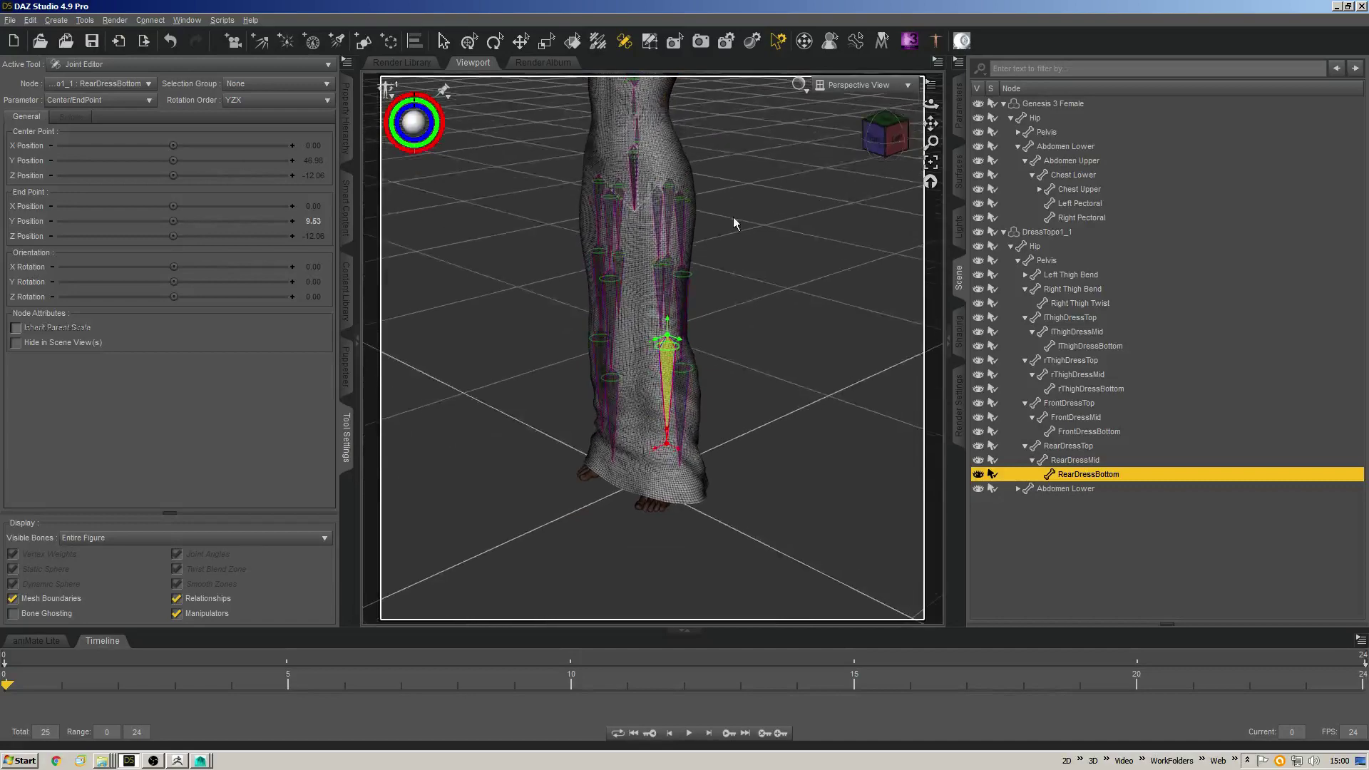
Switch to the Geometry Editor tool and expand the dress's list of face groups.
key(alt+shift+g)
drag(930, 124, 421, 214)
click(13, 198)
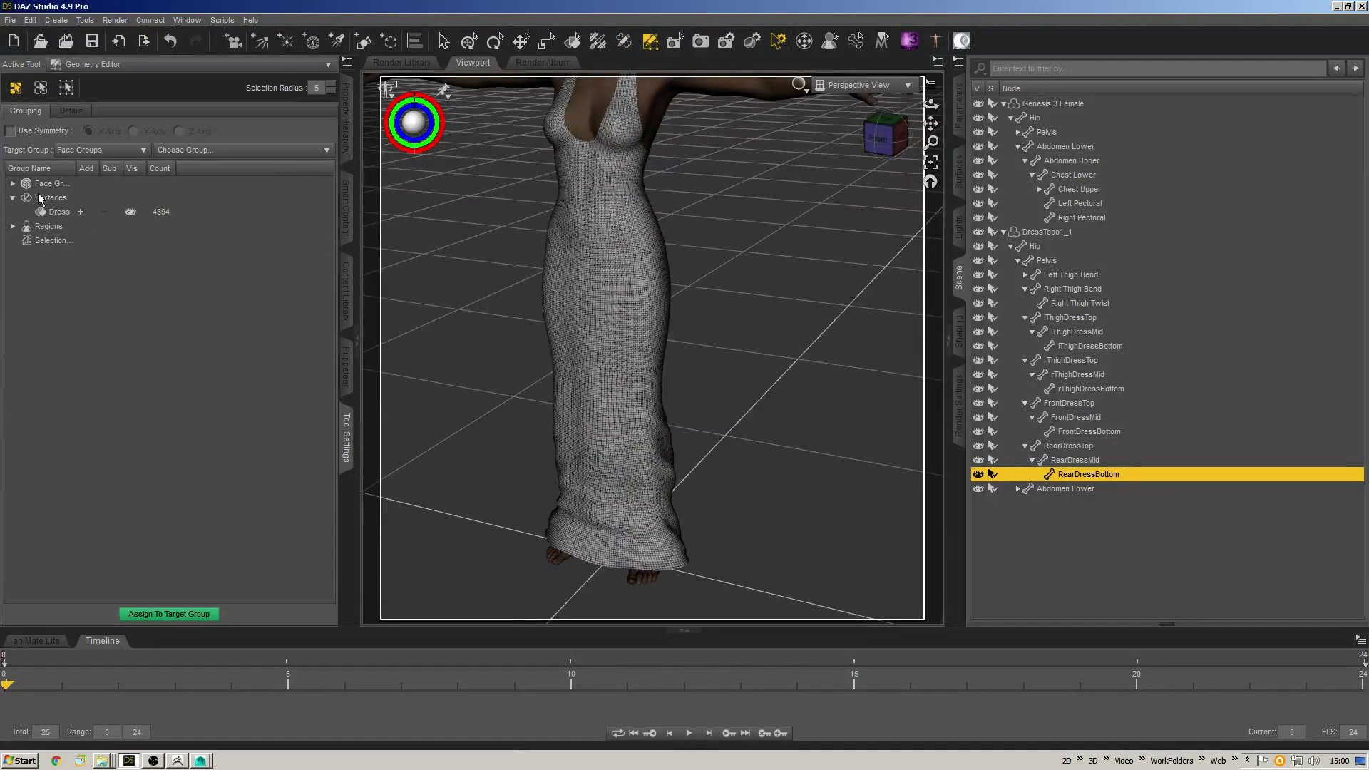
click(50, 183)
click(12, 183)
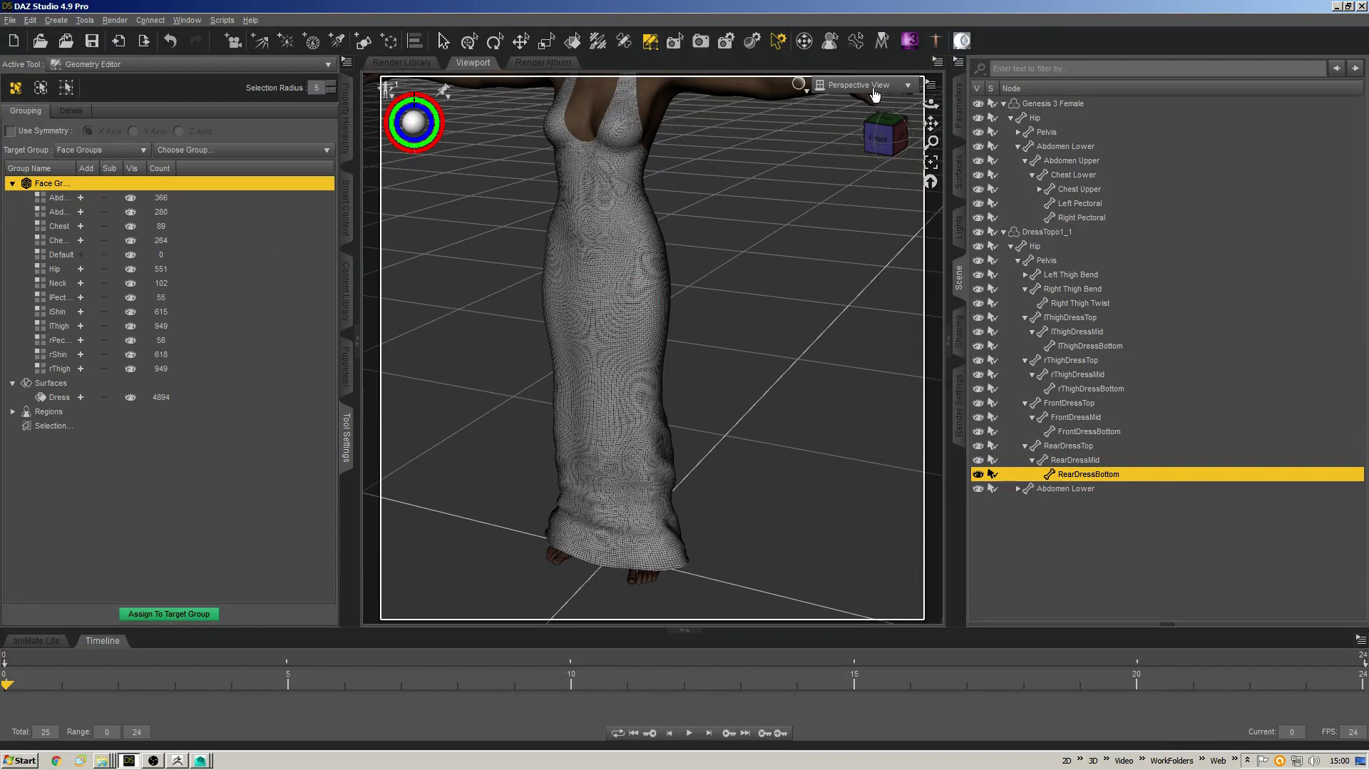
Set the Perspective View draw style to Wire Texture Shaded and face the front of the dress.
click(799, 84)
click(788, 202)
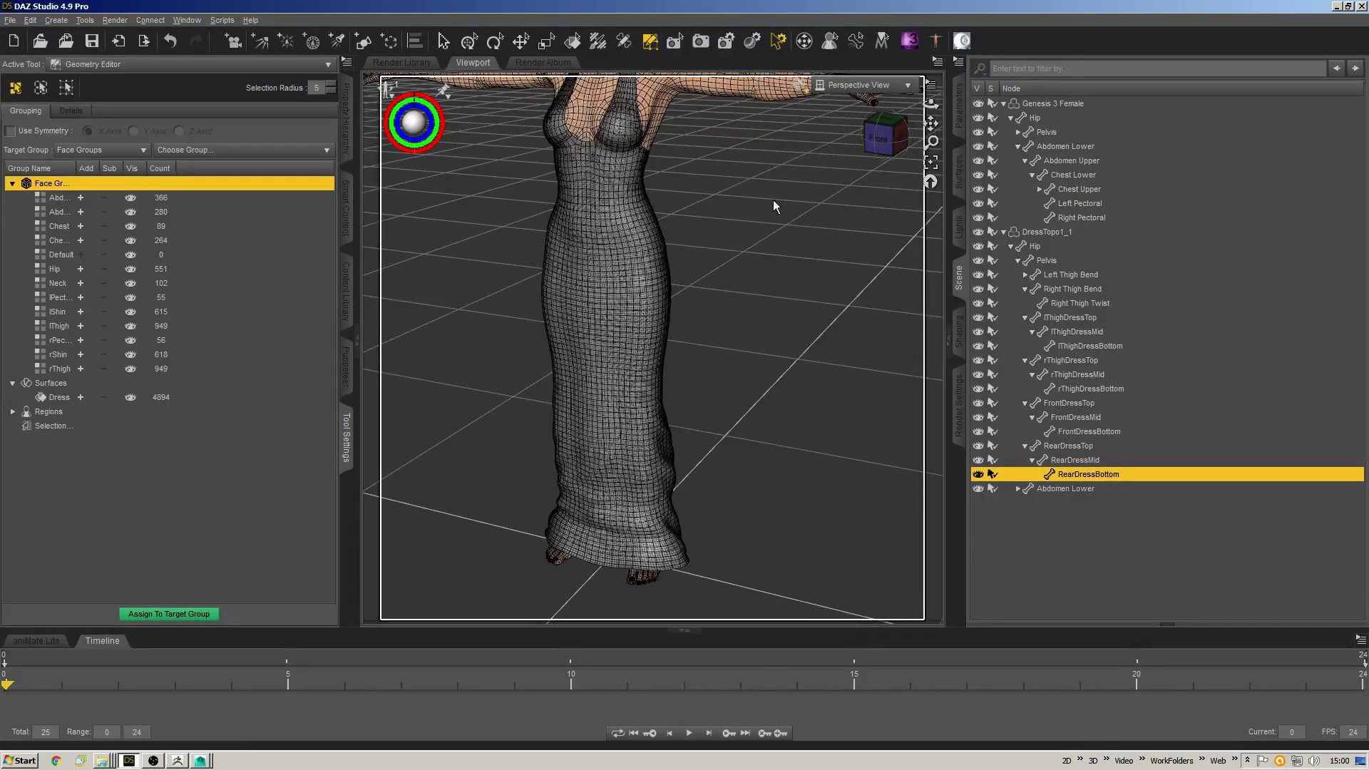
middle_drag(605, 346, 747, 309)
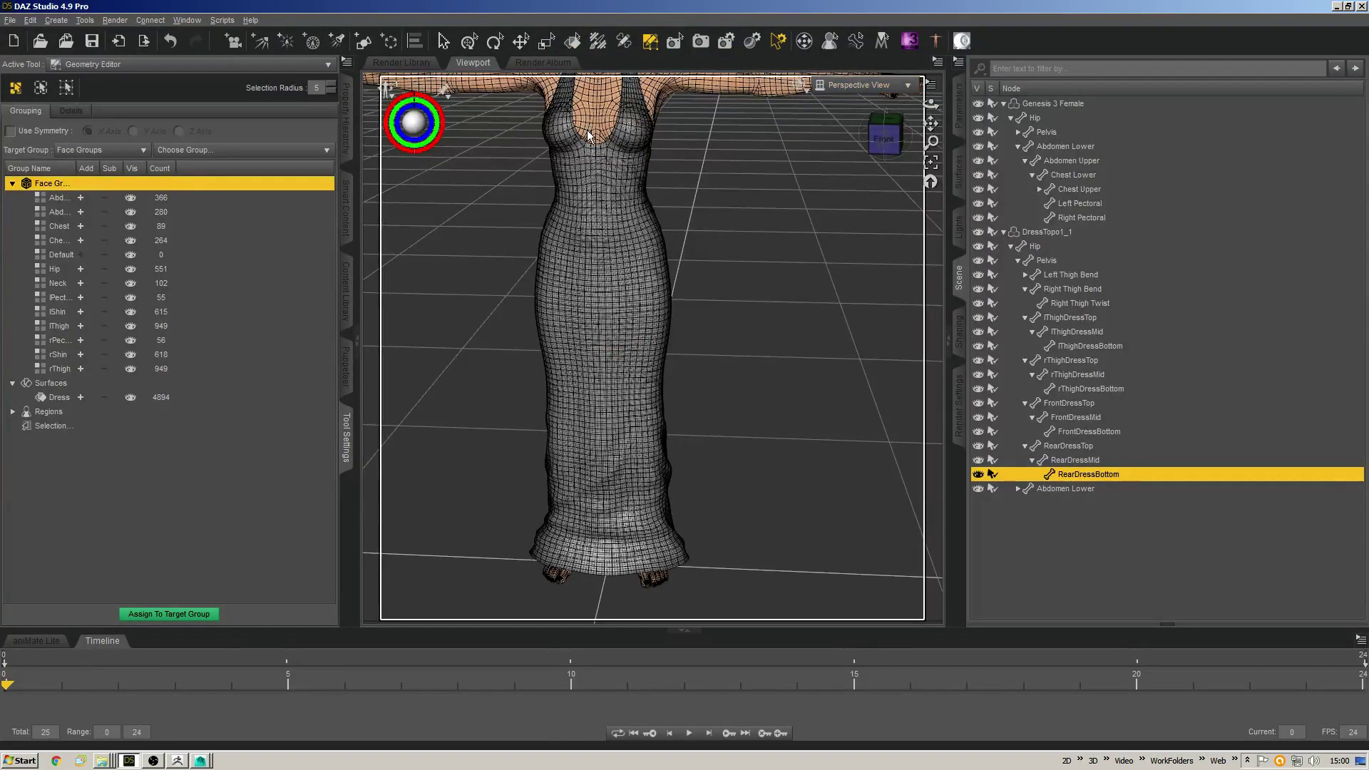
Select the DressTopo1_1 figure and check its Mesh Resolution settings, keeping the Resolution Level at Base.
click(959, 107)
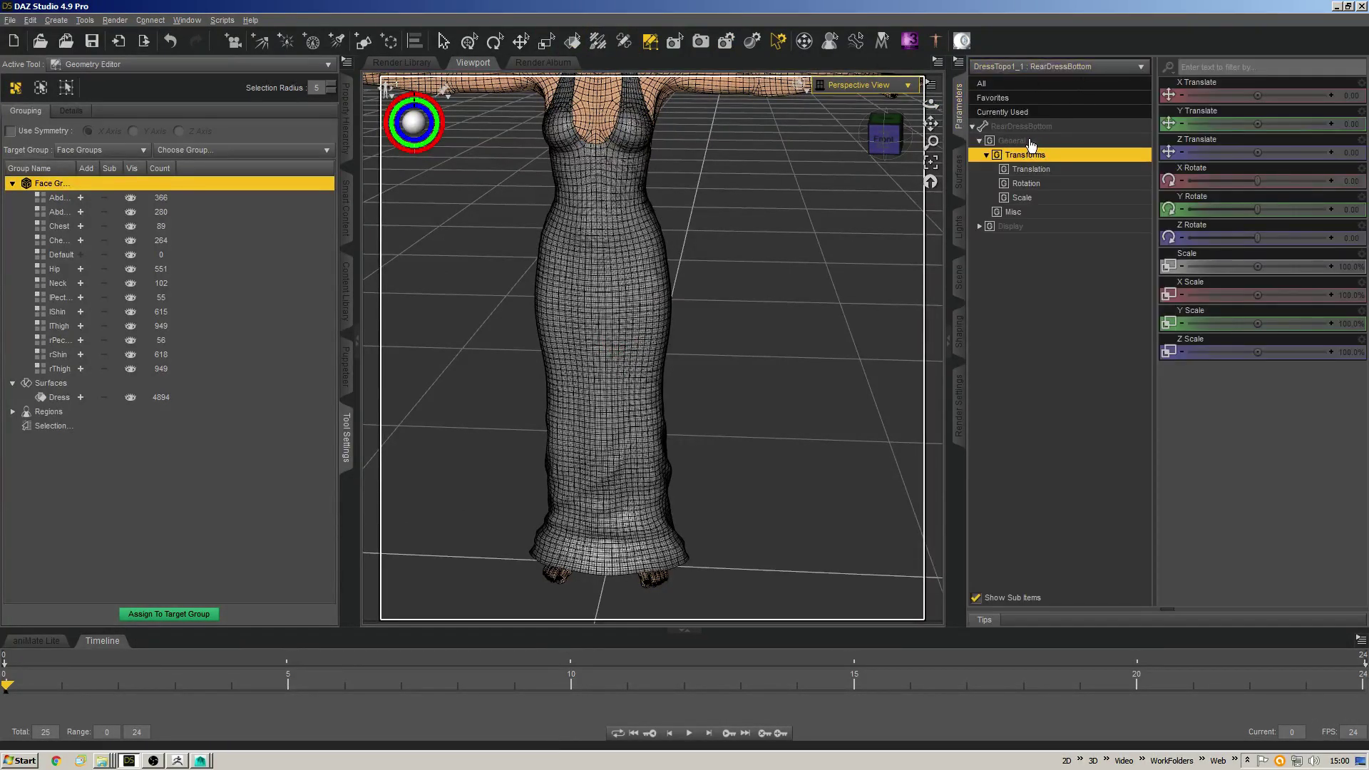
right_click(605, 189)
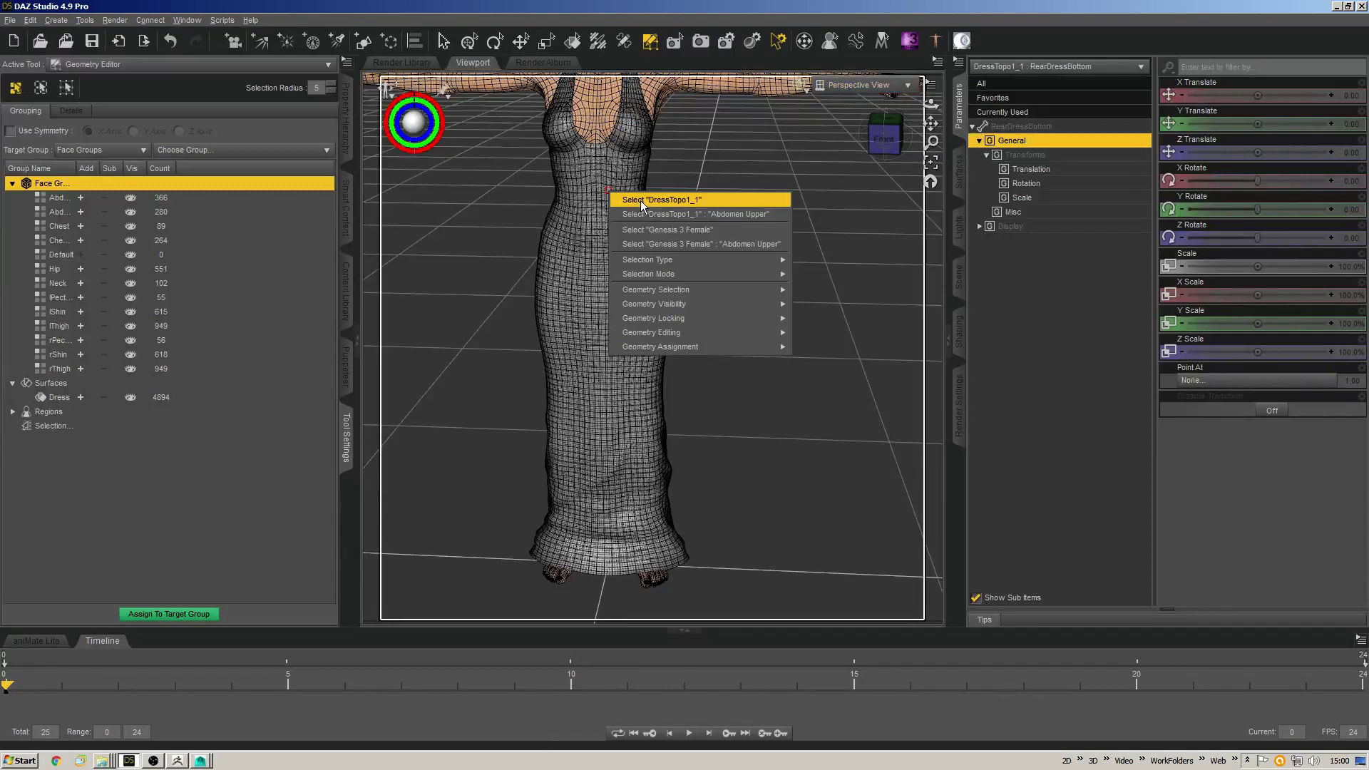
click(637, 201)
click(1063, 183)
click(1239, 95)
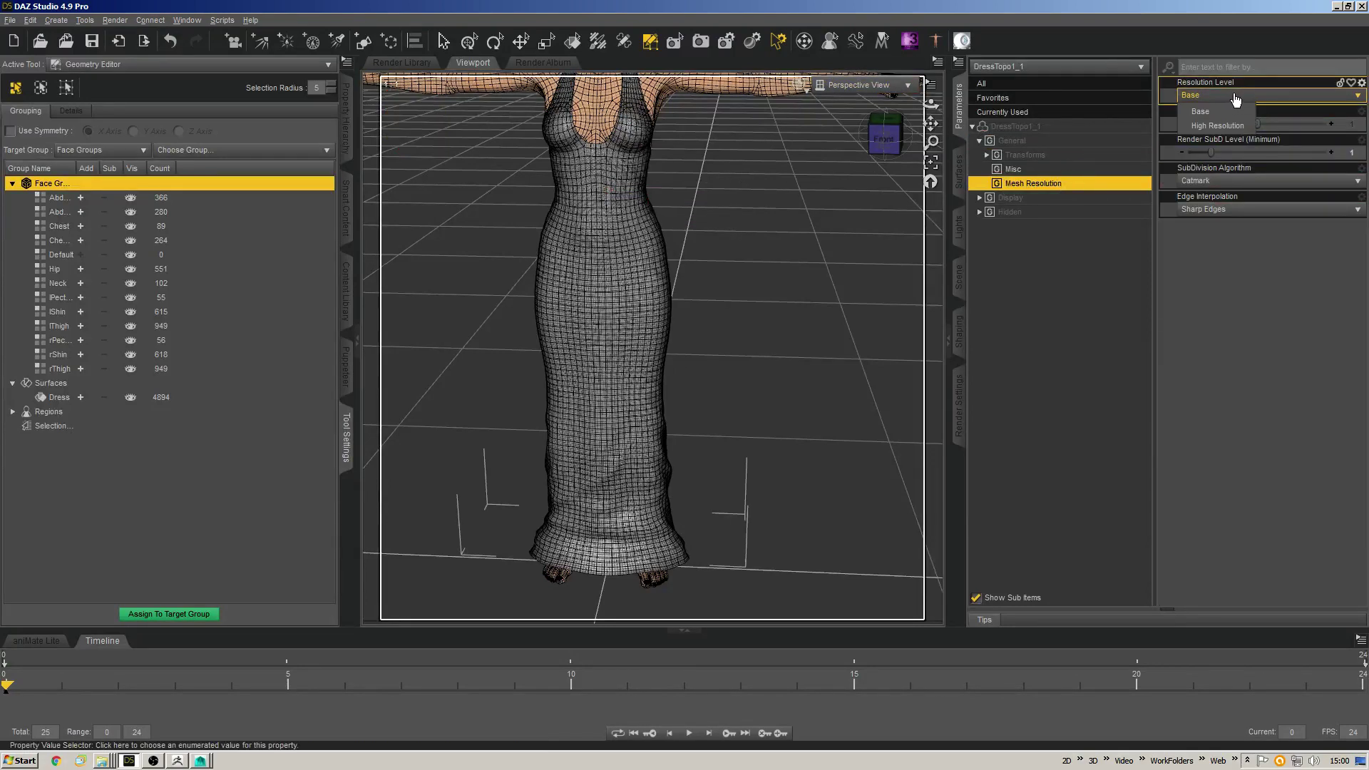
click(1202, 35)
scroll(642, 474, up, 3)
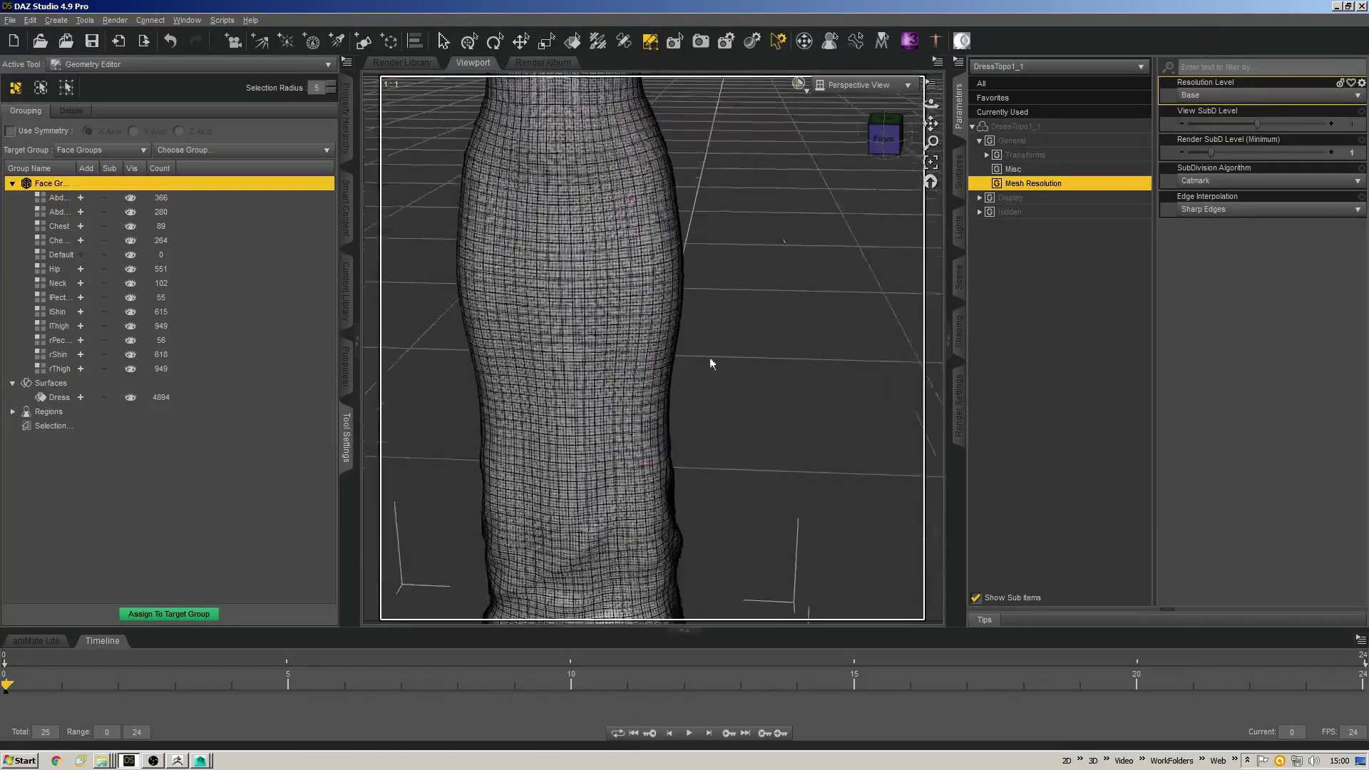
Change the Perspective View draw style to Wire Shaded for a clear view of the dress polygons down to the hem.
click(798, 85)
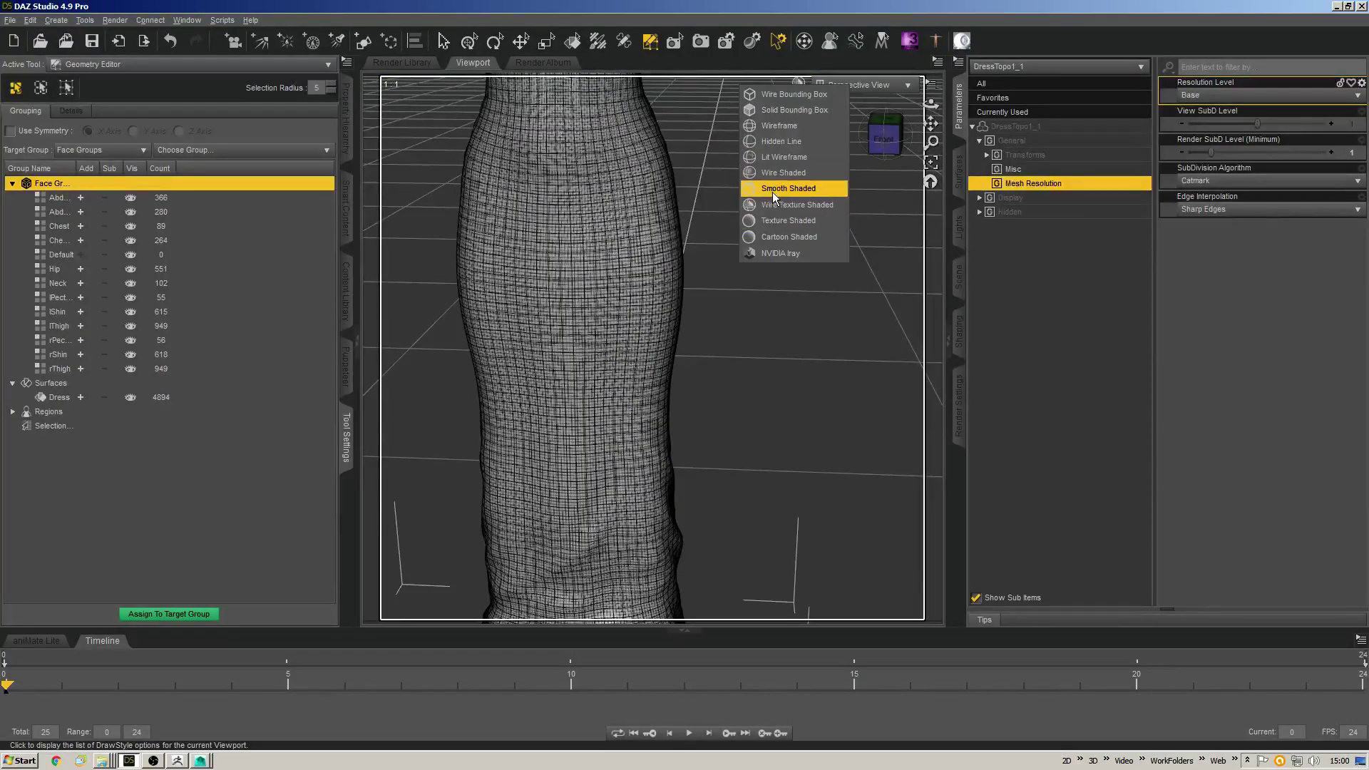
click(788, 188)
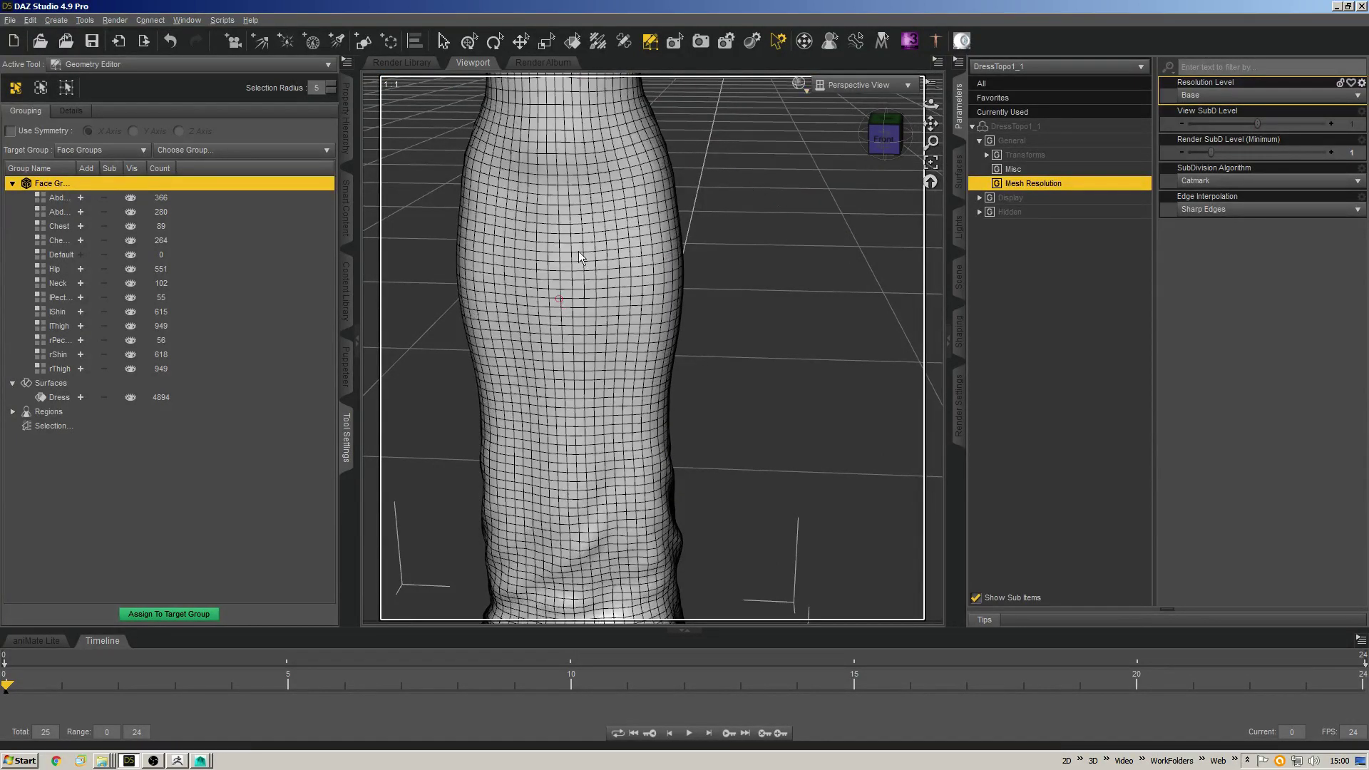
scroll(606, 342, down, 3)
middle_drag(622, 408, 684, 235)
middle_drag(685, 342, 735, 291)
middle_drag(800, 256, 738, 274)
middle_drag(710, 392, 683, 313)
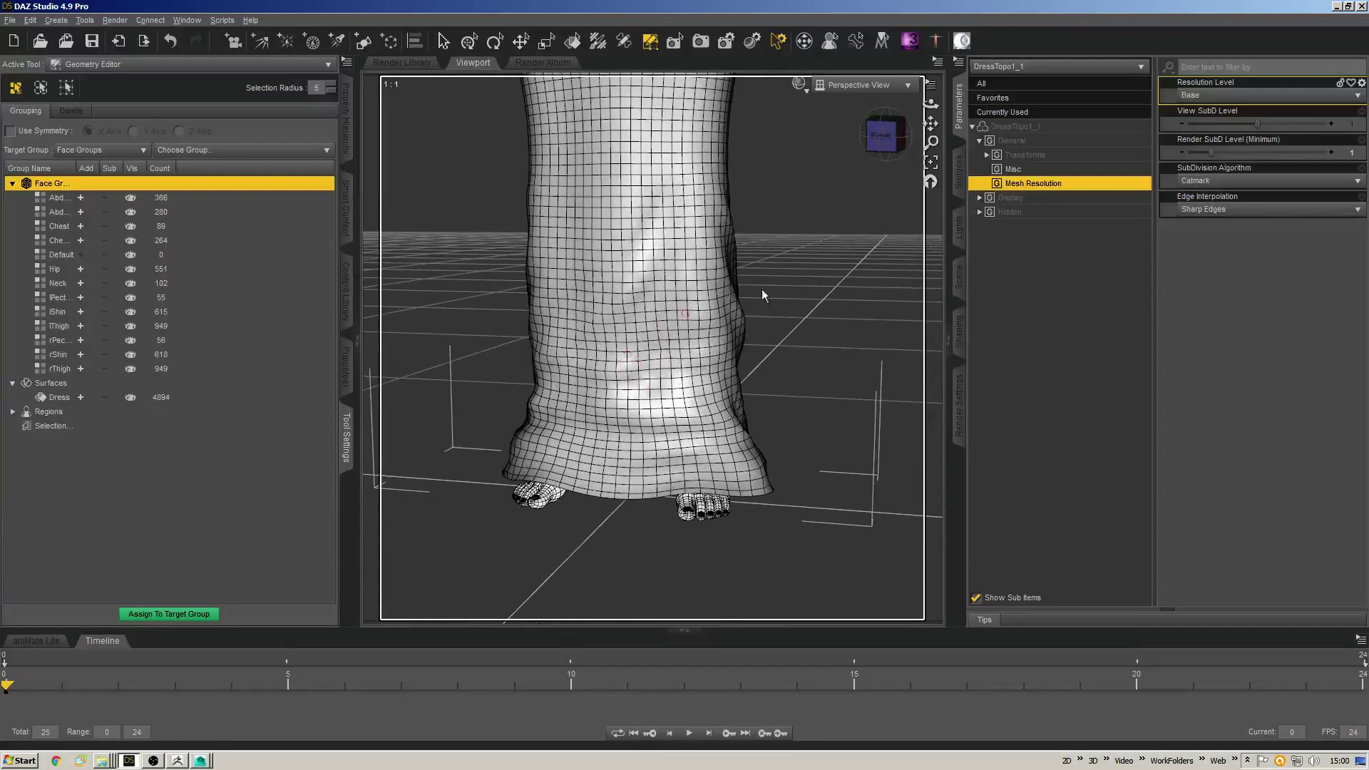
Select the polygon row around the dress hem and grow the selection up to about knee height.
click(960, 280)
middle_drag(753, 306, 653, 474)
scroll(678, 435, up, 1)
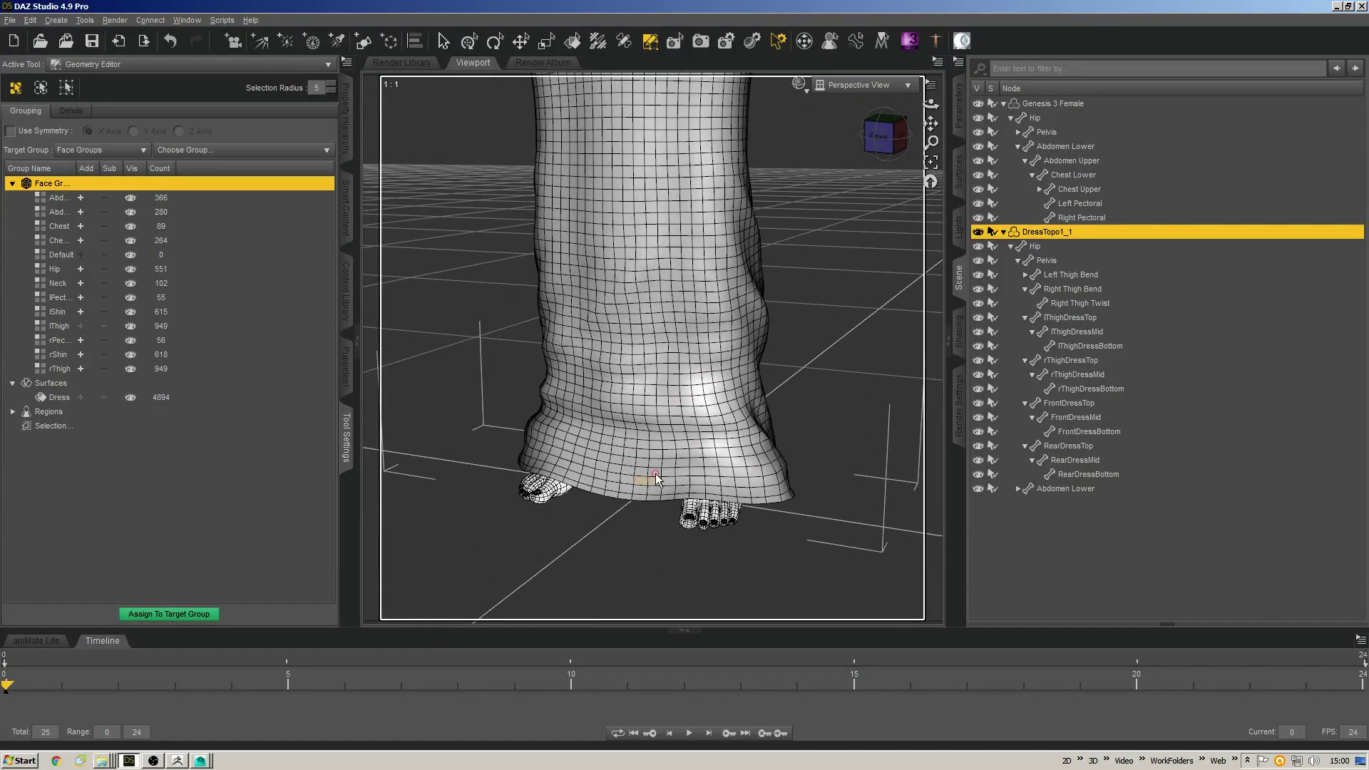
double_click(656, 474)
key(ctrl+plus)
key(ctrl+plus)
key(ctrl+plus)
key(ctrl+plus)
key(ctrl+plus)
key(ctrl+plus)
key(ctrl+plus)
key(ctrl+plus)
key(ctrl+plus)
key(ctrl+plus)
key(ctrl+plus)
key(ctrl+plus)
key(ctrl+plus)
key(ctrl+plus)
key(ctrl+plus)
key(ctrl+plus)
key(ctrl+plus)
key(ctrl+plus)
key(ctrl+plus)
key(ctrl+plus)
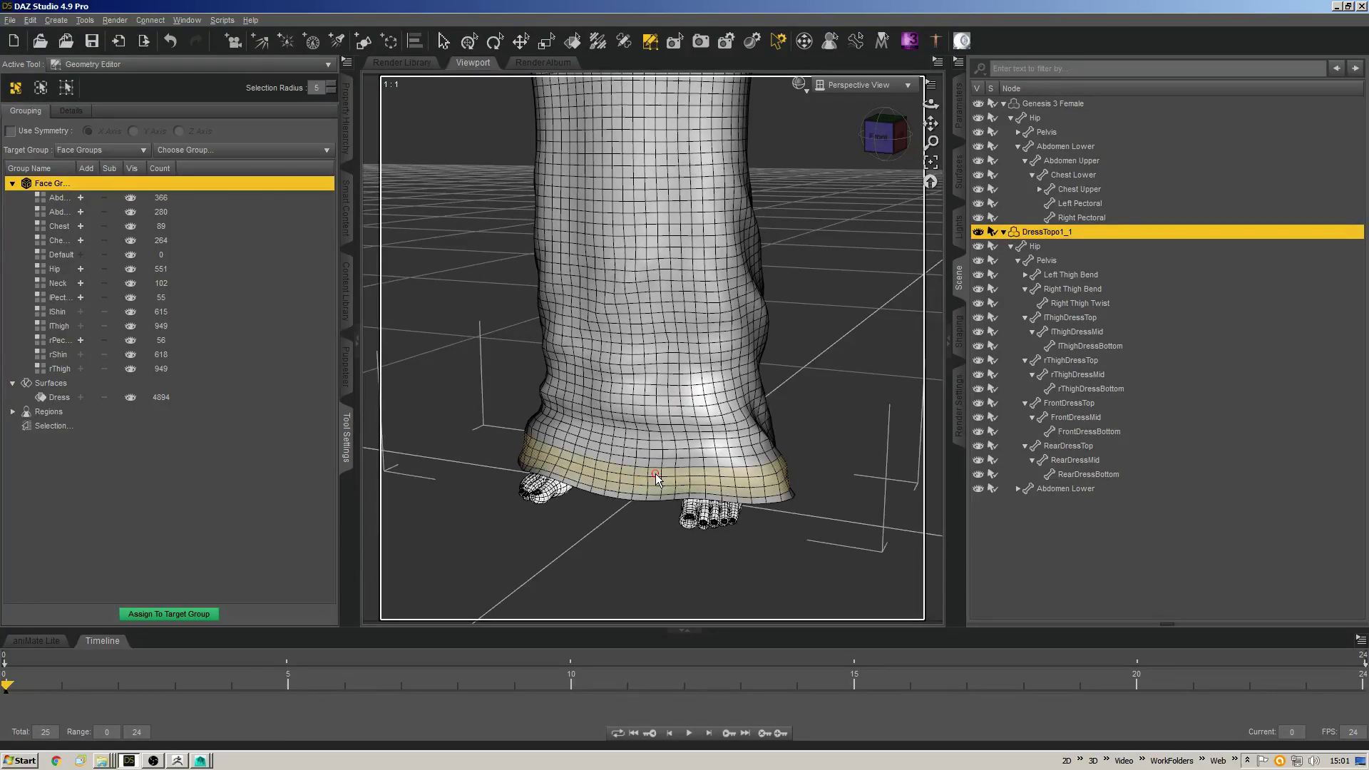
key(ctrl+plus)
key(ctrl+plus)
key(ctrl+plus)
key(ctrl+plus)
scroll(656, 473, down, 4)
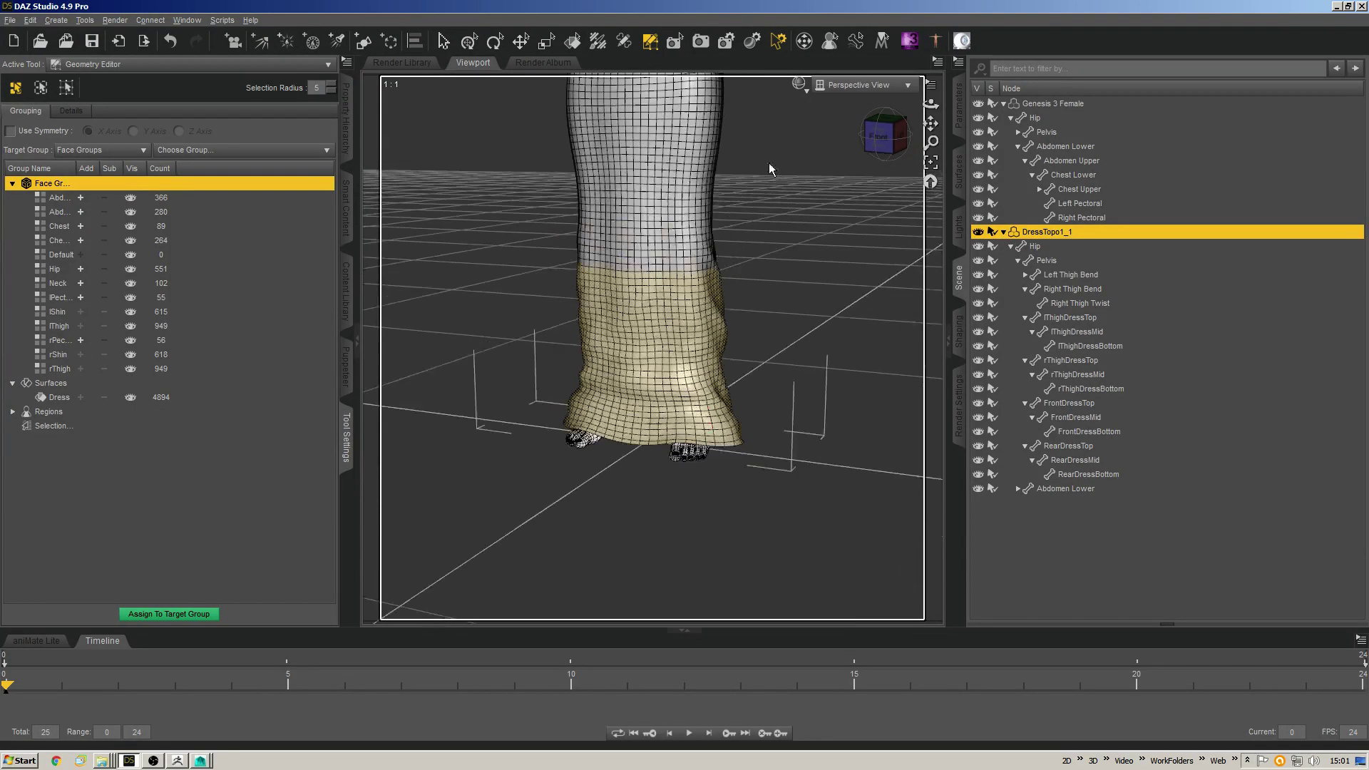
Grow the polygon selection further up the skirt until it reaches the hips just below the waist.
drag(931, 124, 926, 242)
scroll(657, 176, down, 1)
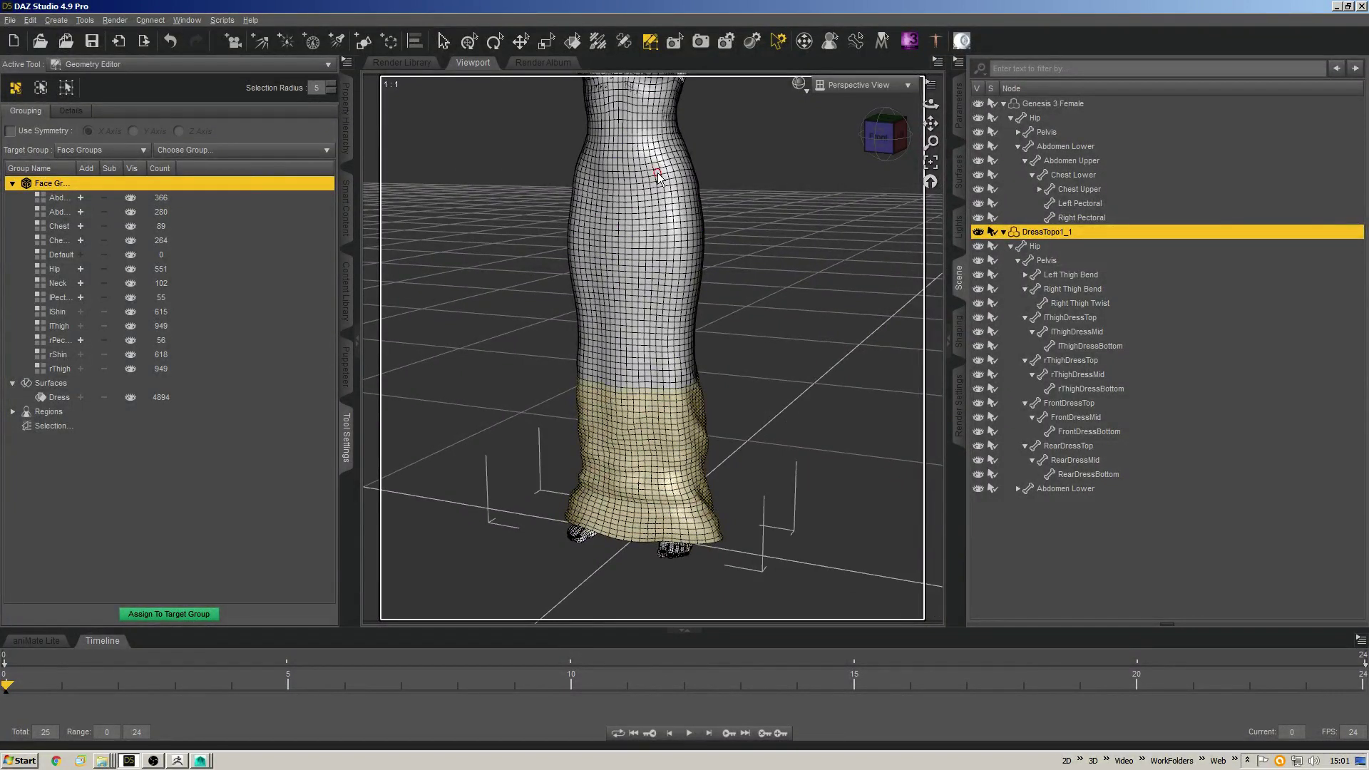
key(ctrl+plus)
key(ctrl+plus)
key(ctrl+plus)
key(ctrl+plus)
key(ctrl+plus)
key(ctrl+plus)
key(ctrl+plus)
key(ctrl+plus)
key(ctrl+plus)
key(ctrl+plus)
key(ctrl+plus)
key(ctrl+plus)
key(ctrl+plus)
key(ctrl+plus)
key(ctrl+plus)
key(ctrl+plus)
key(ctrl+plus)
key(ctrl+plus)
key(ctrl+plus)
key(ctrl+plus)
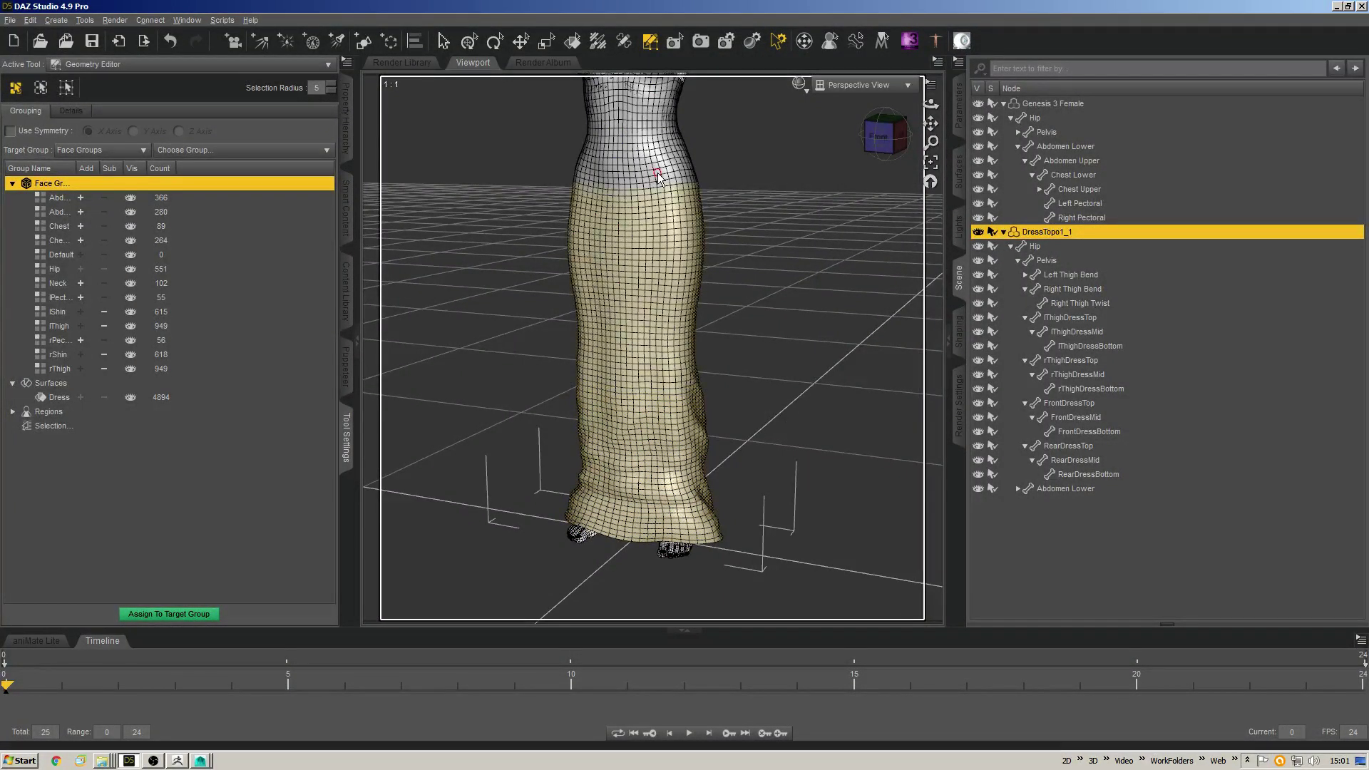
scroll(721, 400, down, 3)
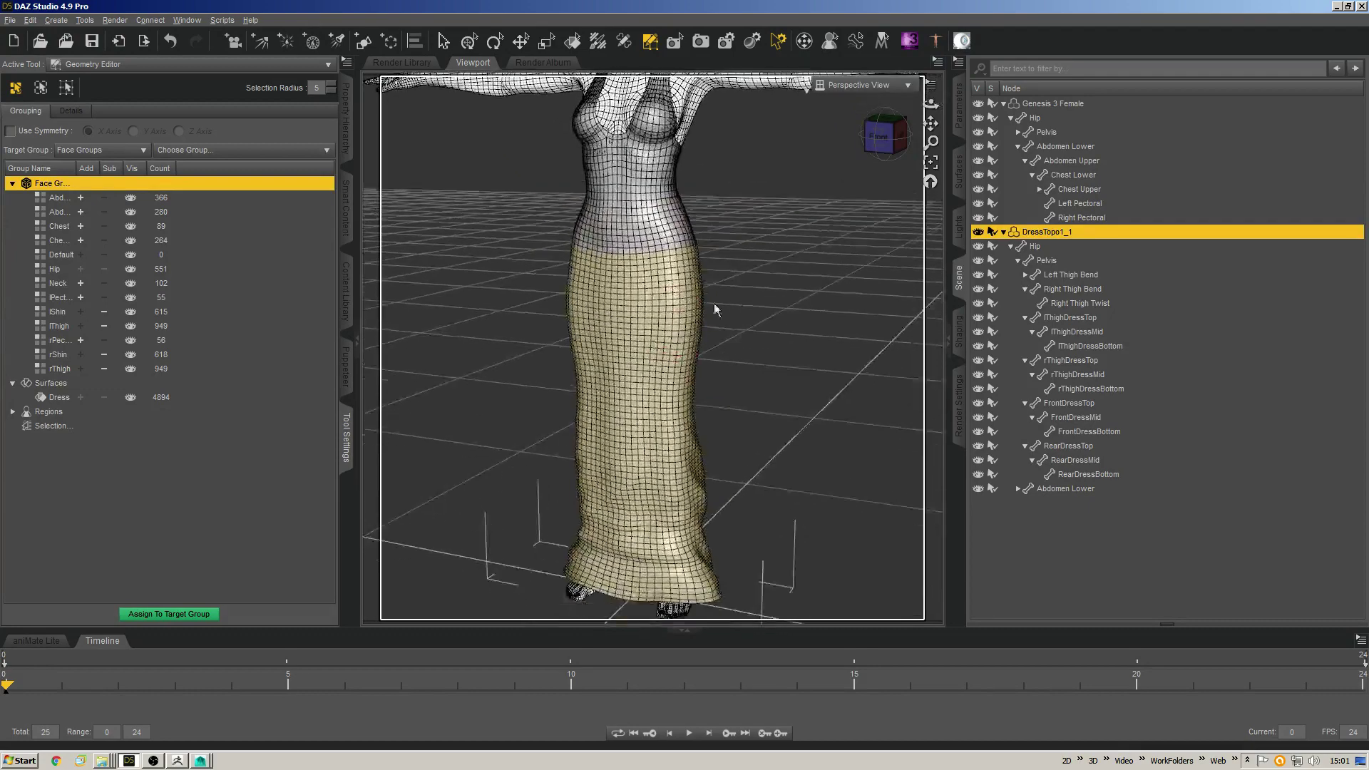
Hide the un-selected polygons so that only the selected skirt part of the dress is shown.
alt+drag(721, 400, 678, 266)
right_click(677, 267)
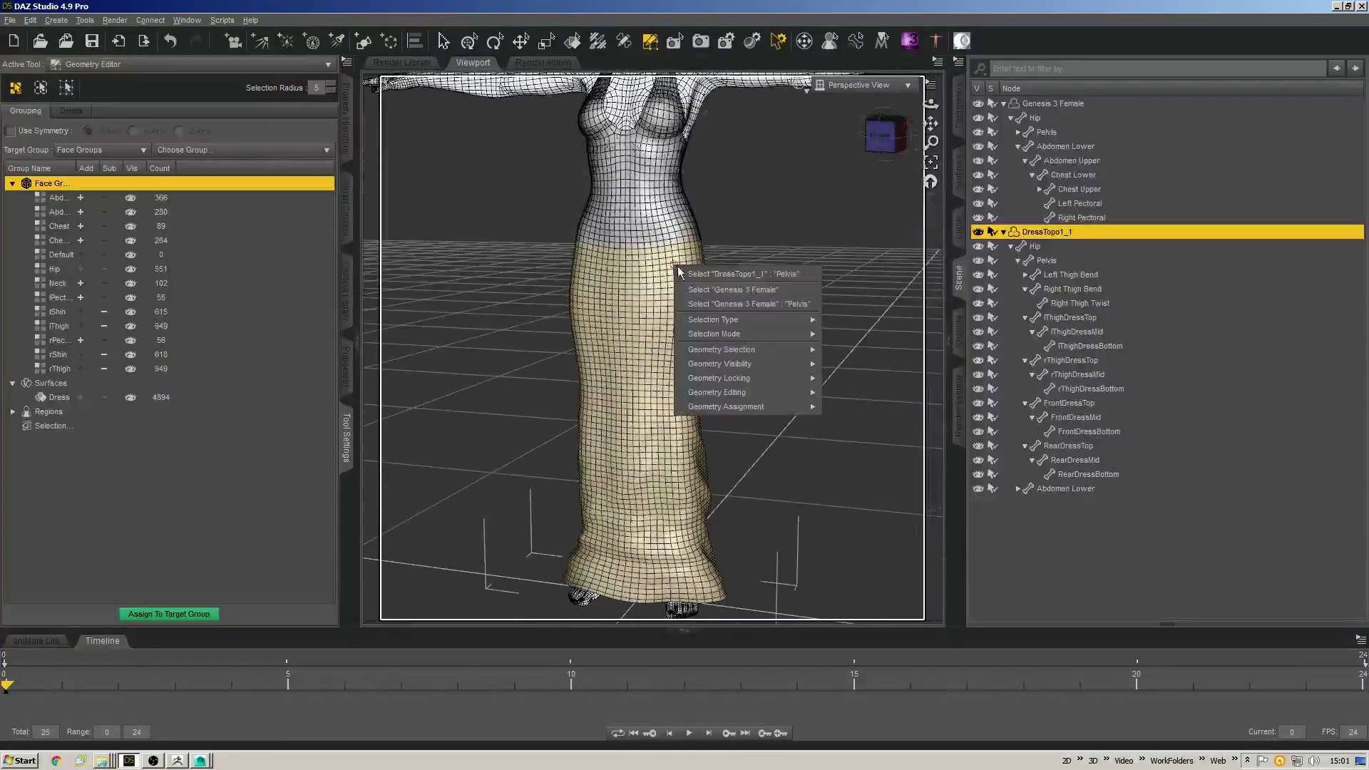
mouse_move(752, 334)
mouse_move(757, 365)
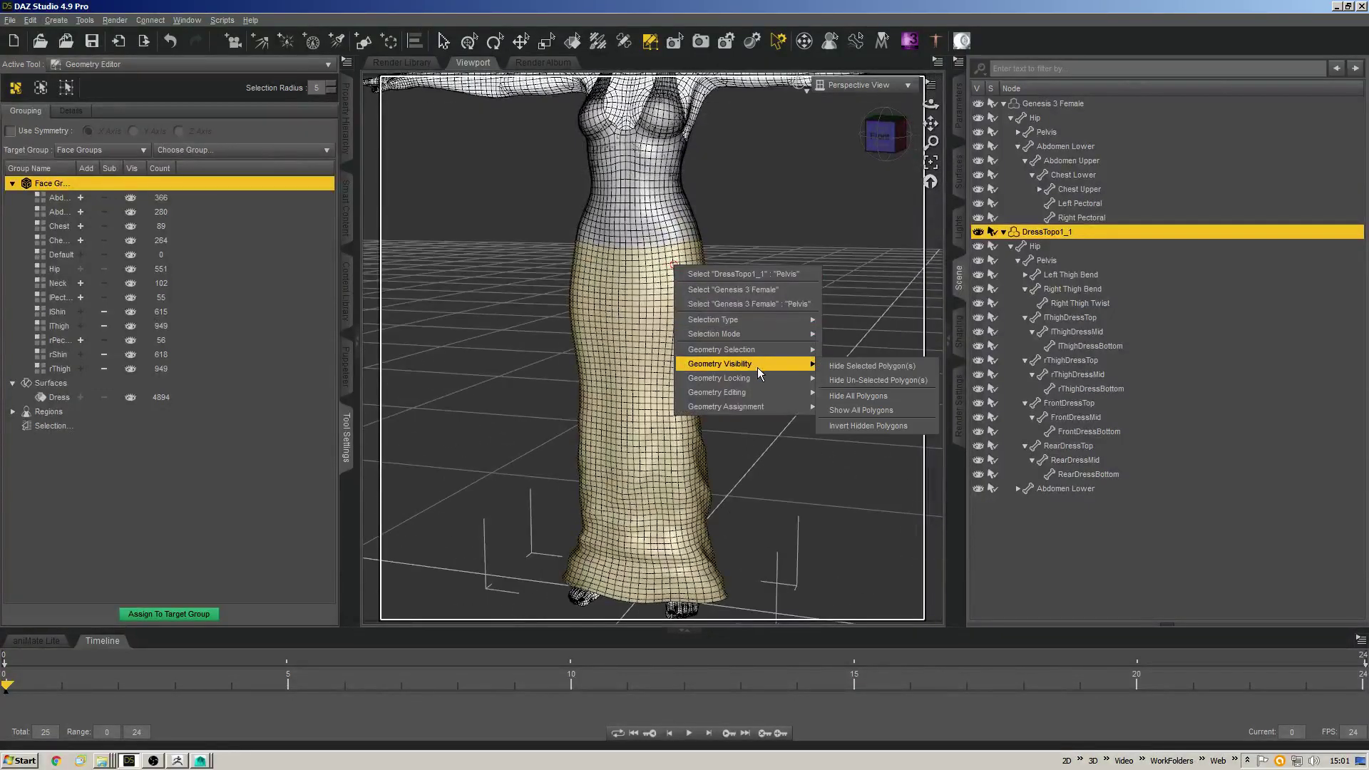
click(866, 382)
scroll(757, 281, up, 5)
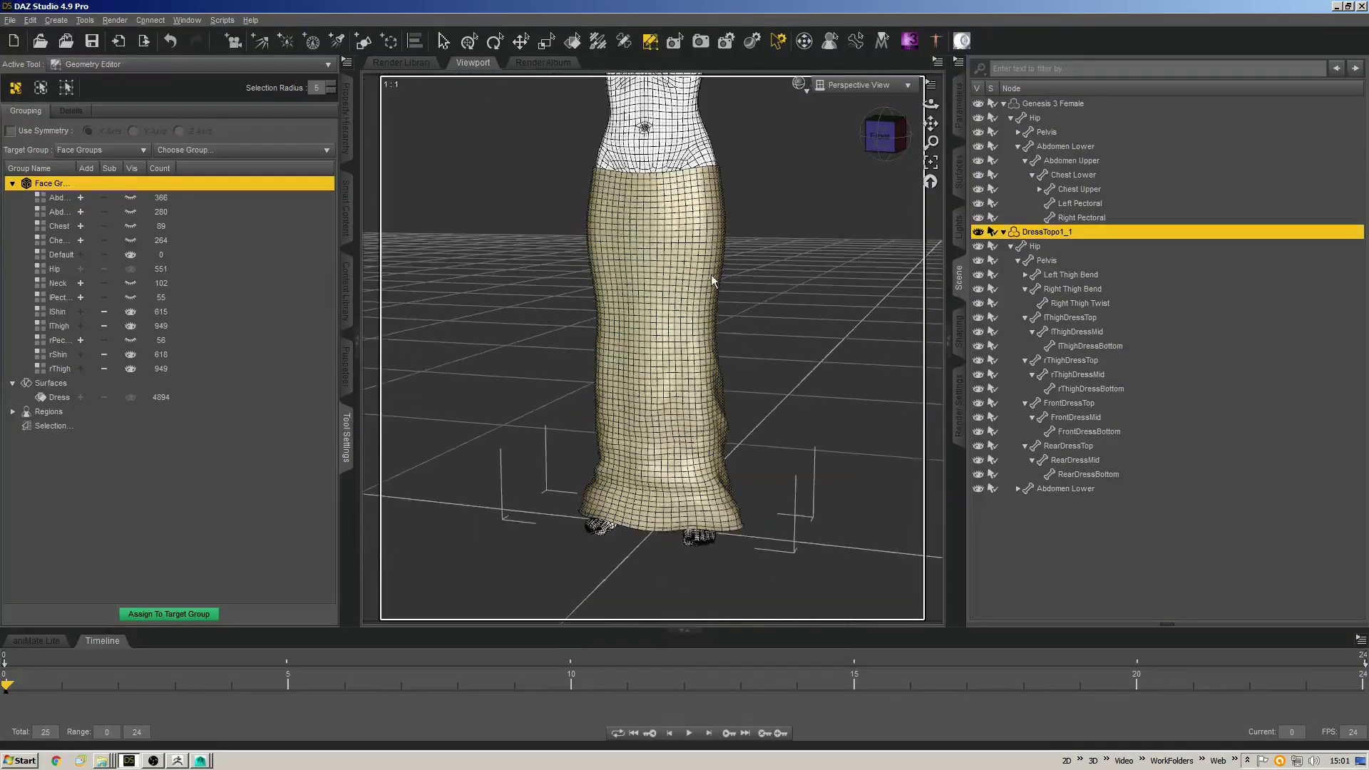
alt+drag(642, 321, 690, 265)
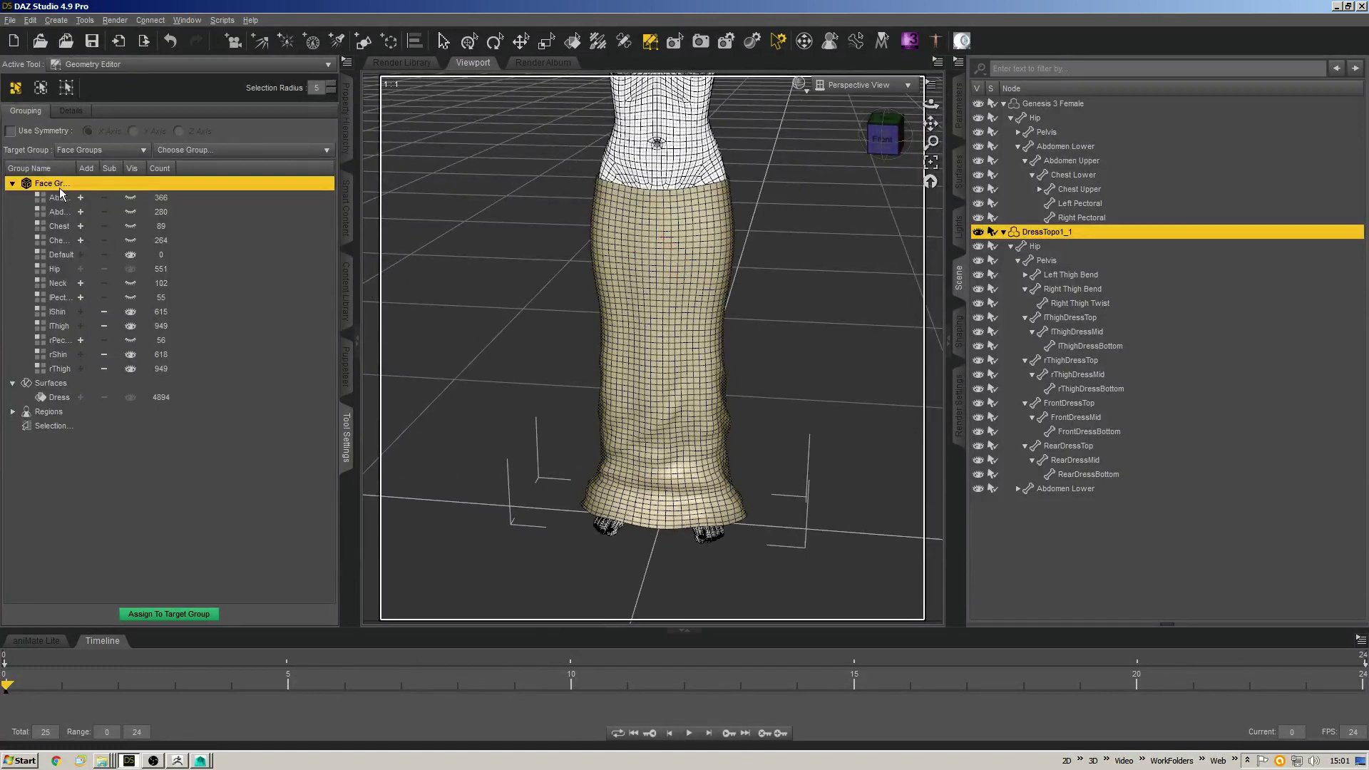
Widen the group name column and assign the selected skirt faces to the Hip face group.
drag(78, 167, 202, 168)
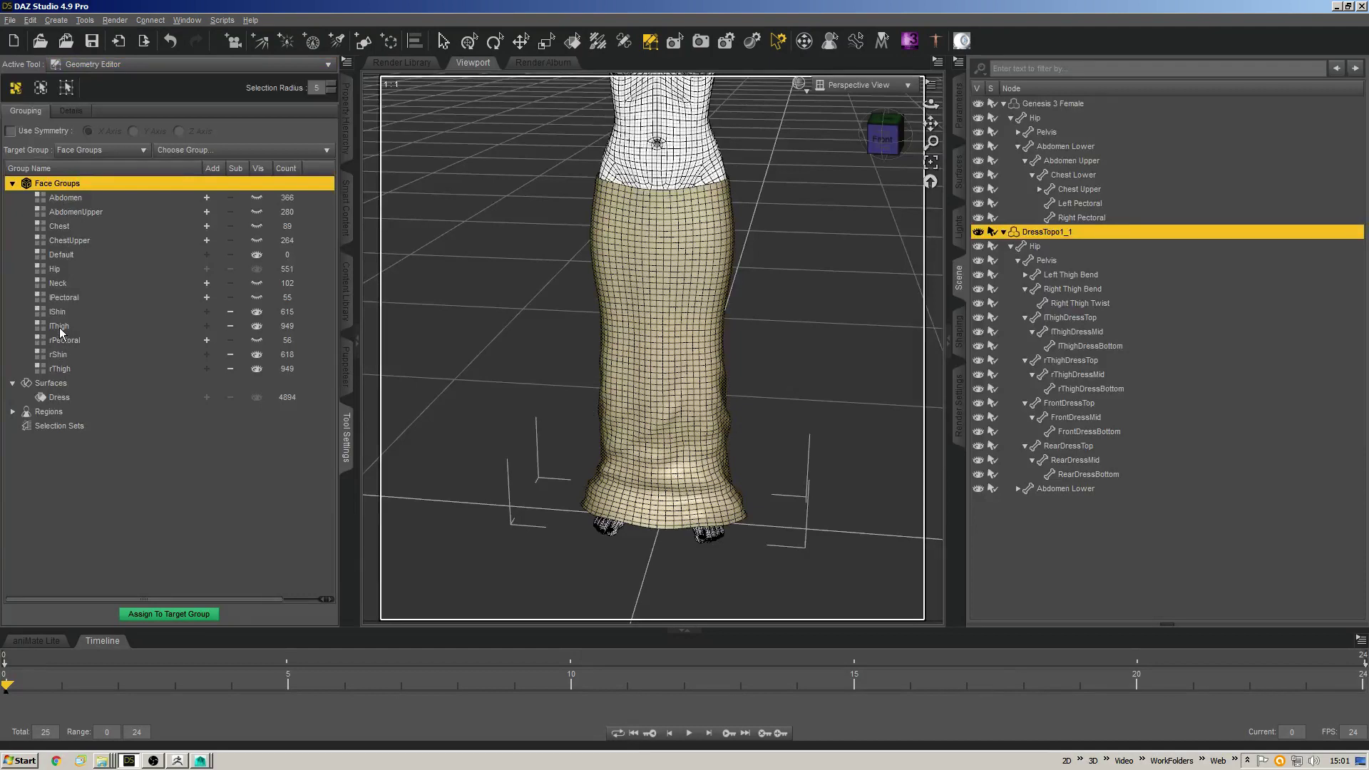
click(65, 268)
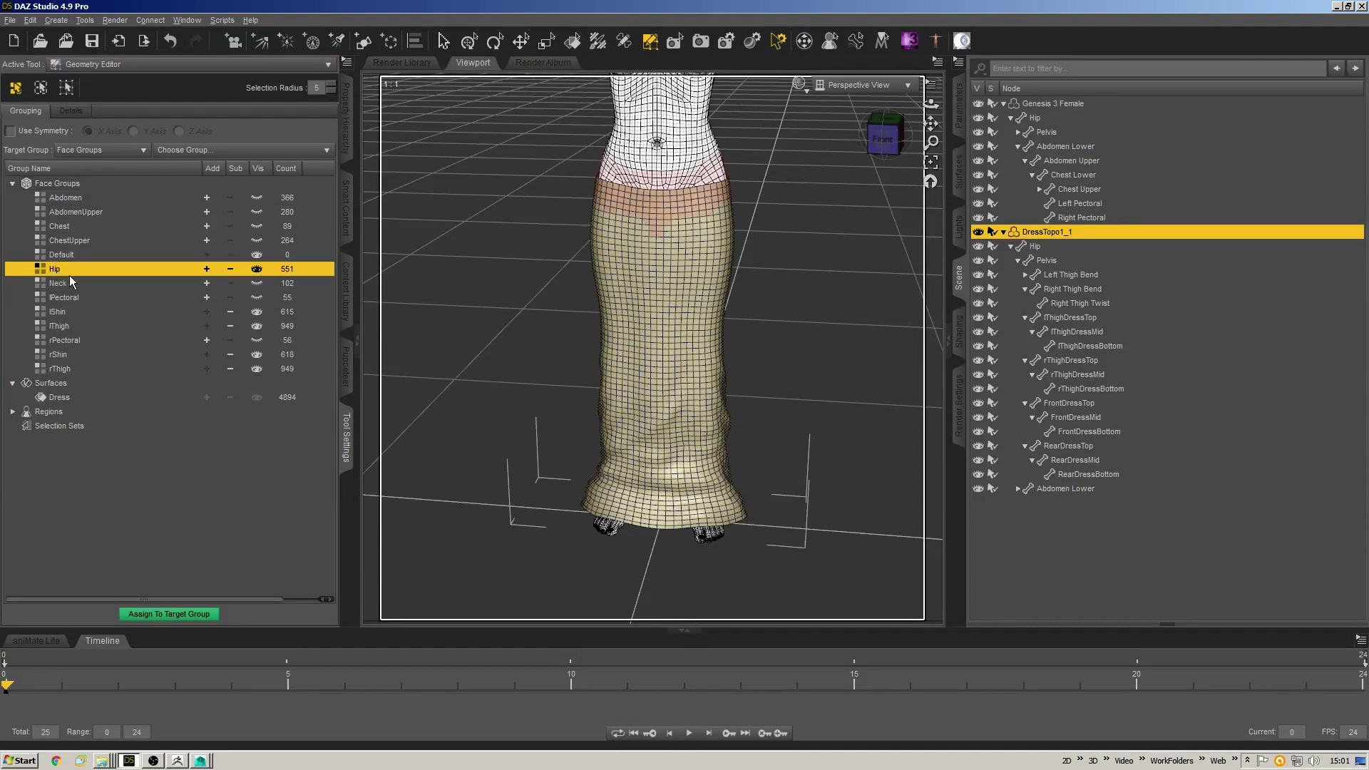
right_click(87, 272)
click(103, 280)
right_click(84, 268)
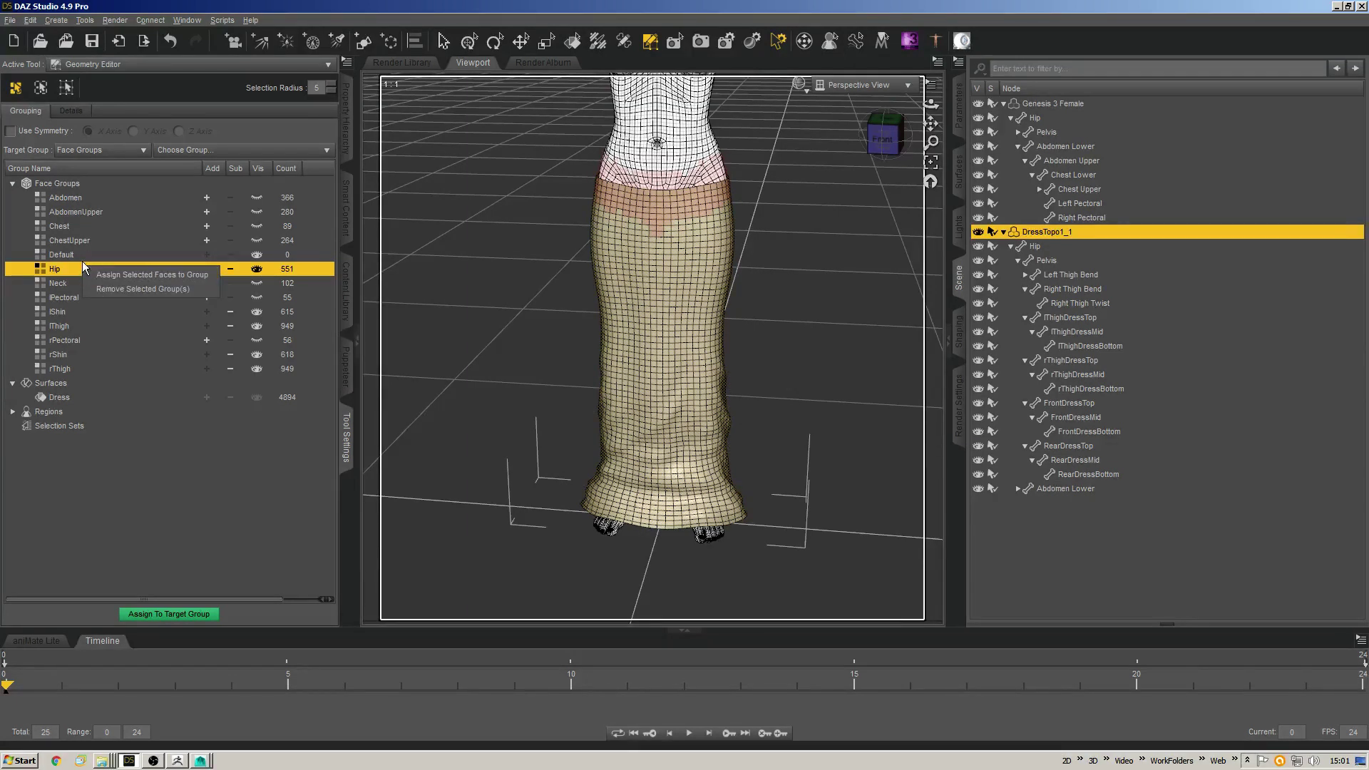
click(106, 275)
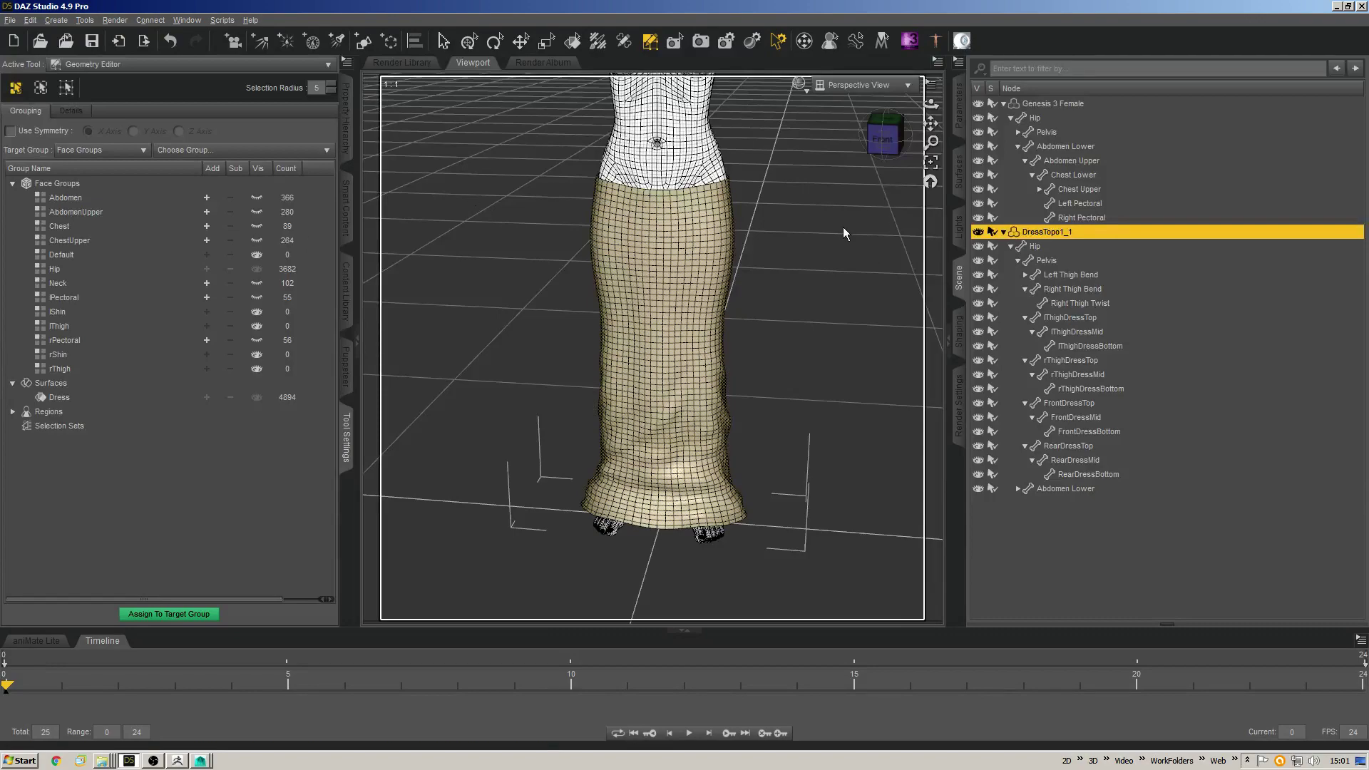
drag(884, 135, 879, 107)
right_click(79, 181)
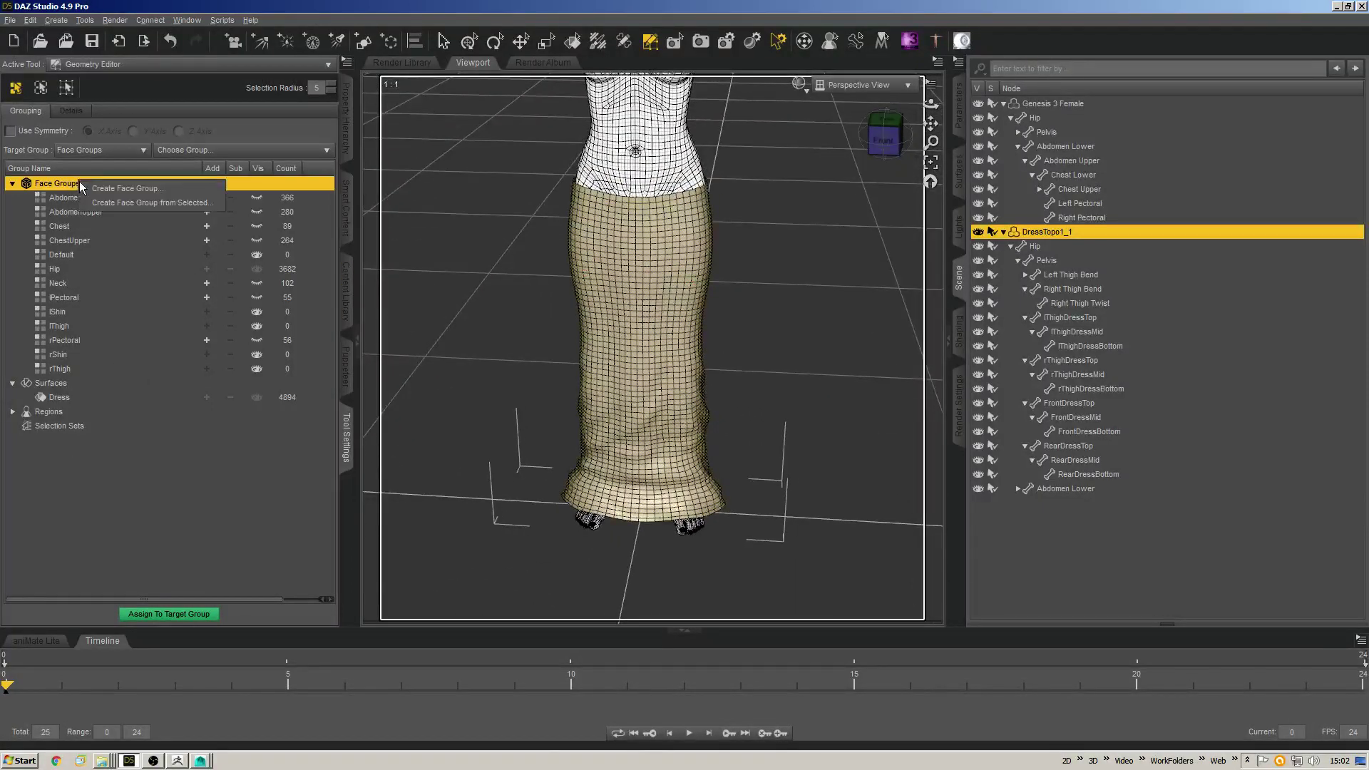
click(143, 204)
click(655, 374)
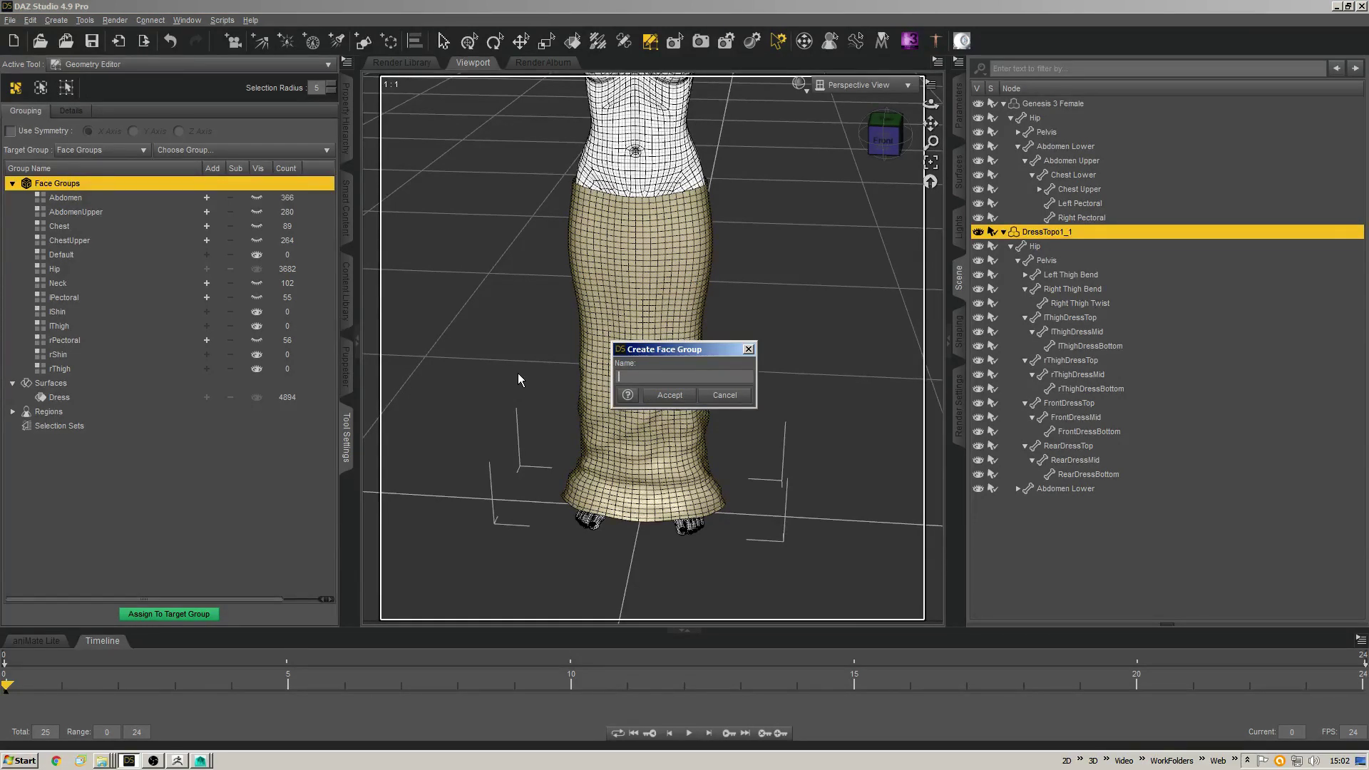
key(Escape)
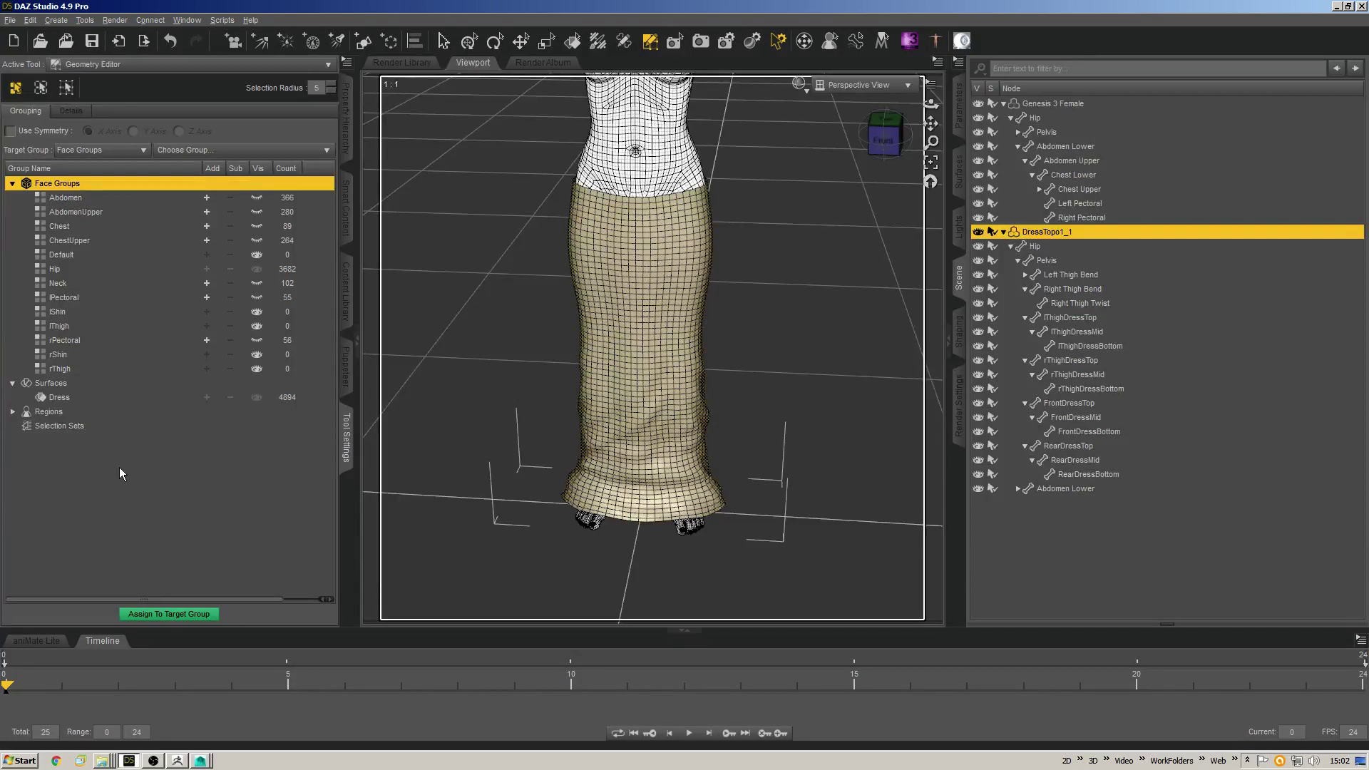
Create a selection set named length from the selected skirt polygons and highlight it in the group list.
click(74, 426)
right_click(73, 426)
click(171, 430)
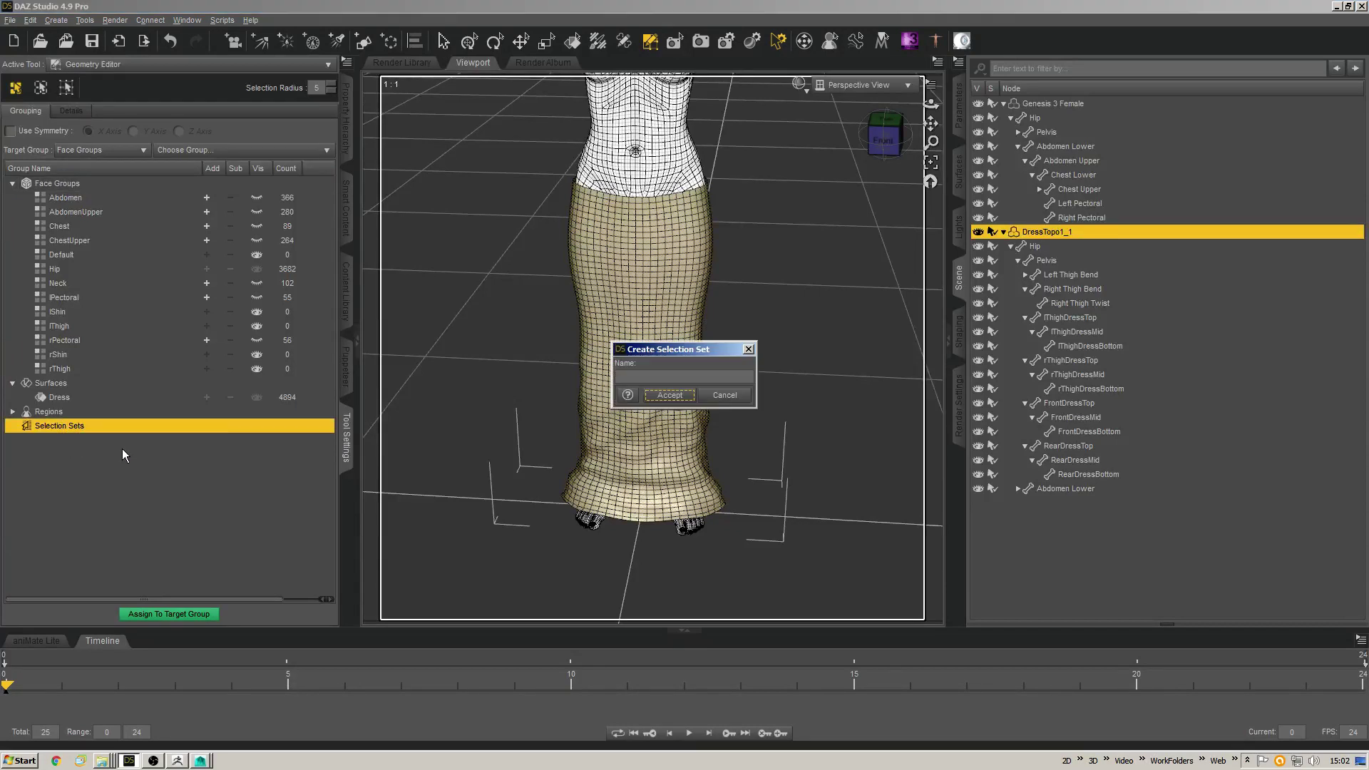
click(665, 374)
text(Dress)
key(Return)
click(12, 425)
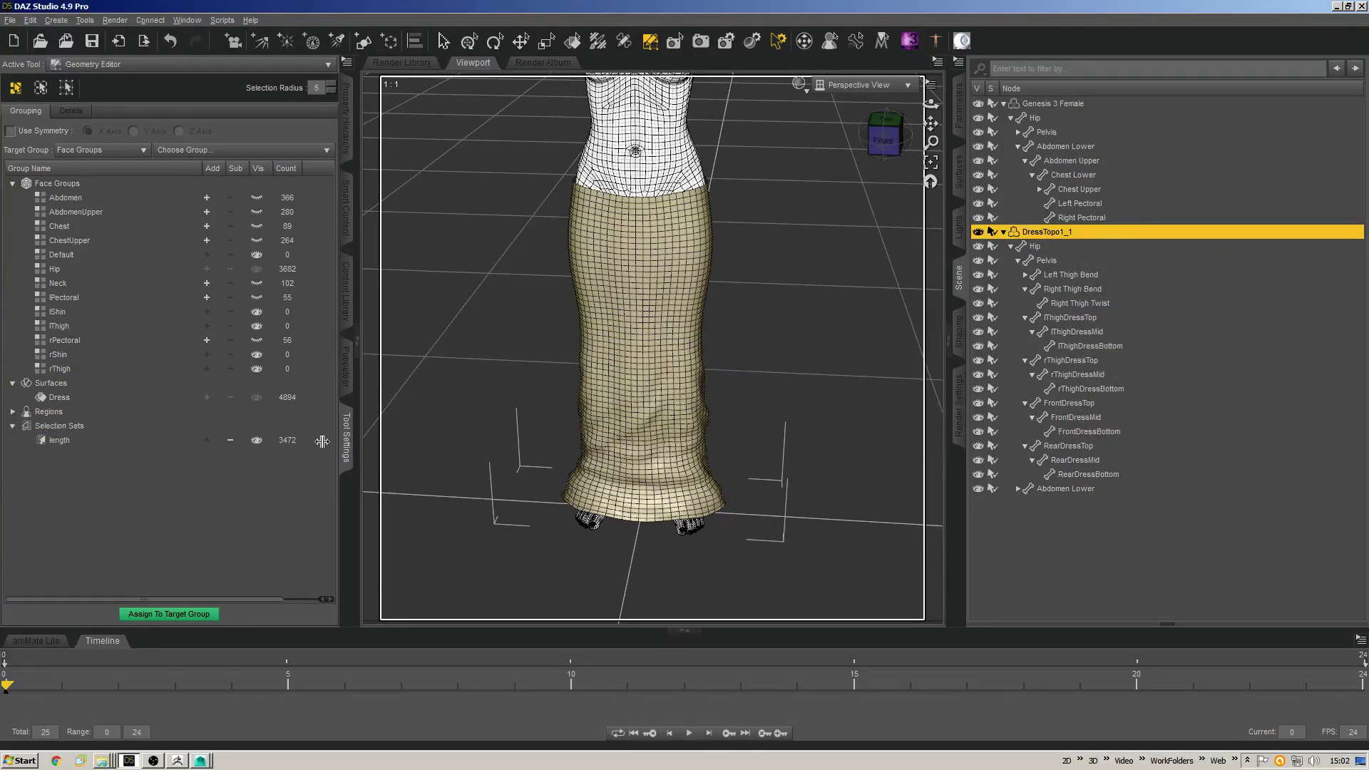
click(158, 442)
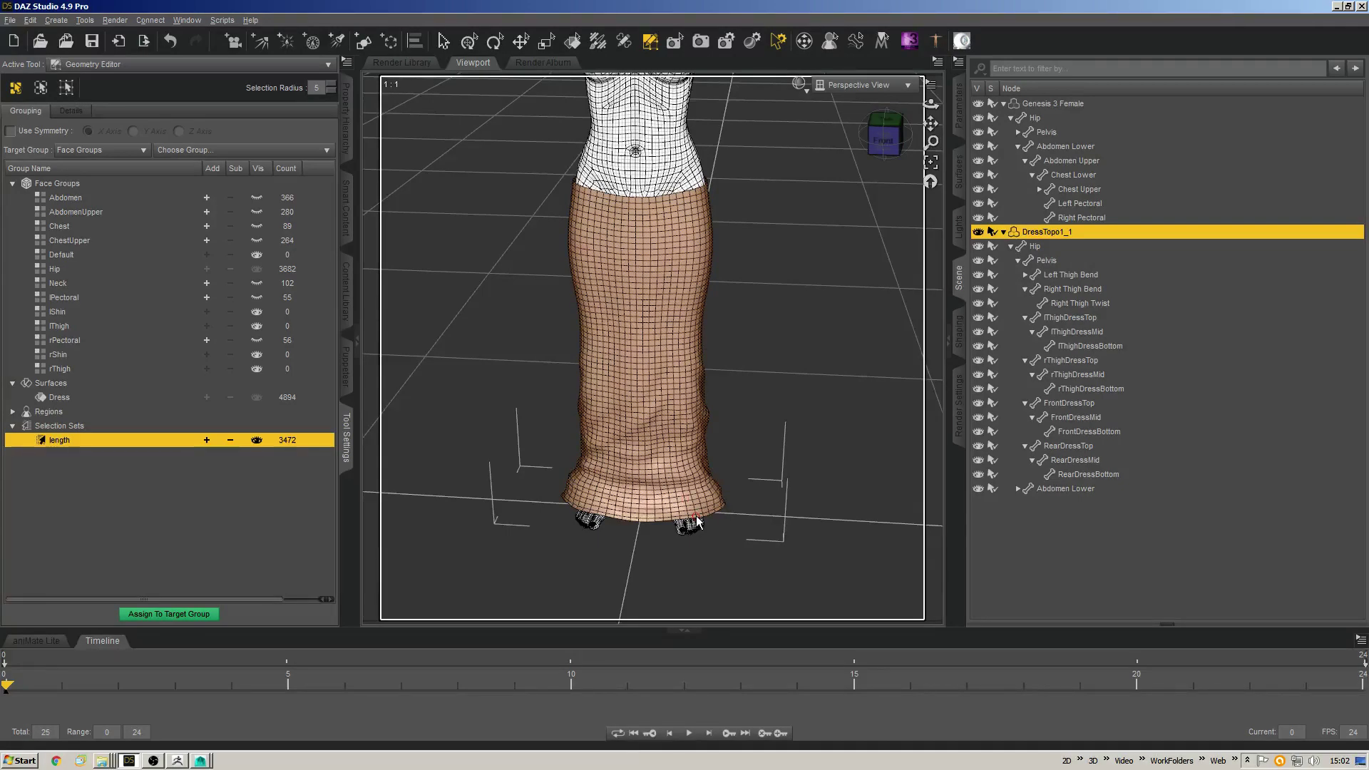
Pick a polygon near the side of the skirt's upper edge and enable selection symmetry on the X Axis.
alt+drag(698, 344, 615, 291)
click(616, 292)
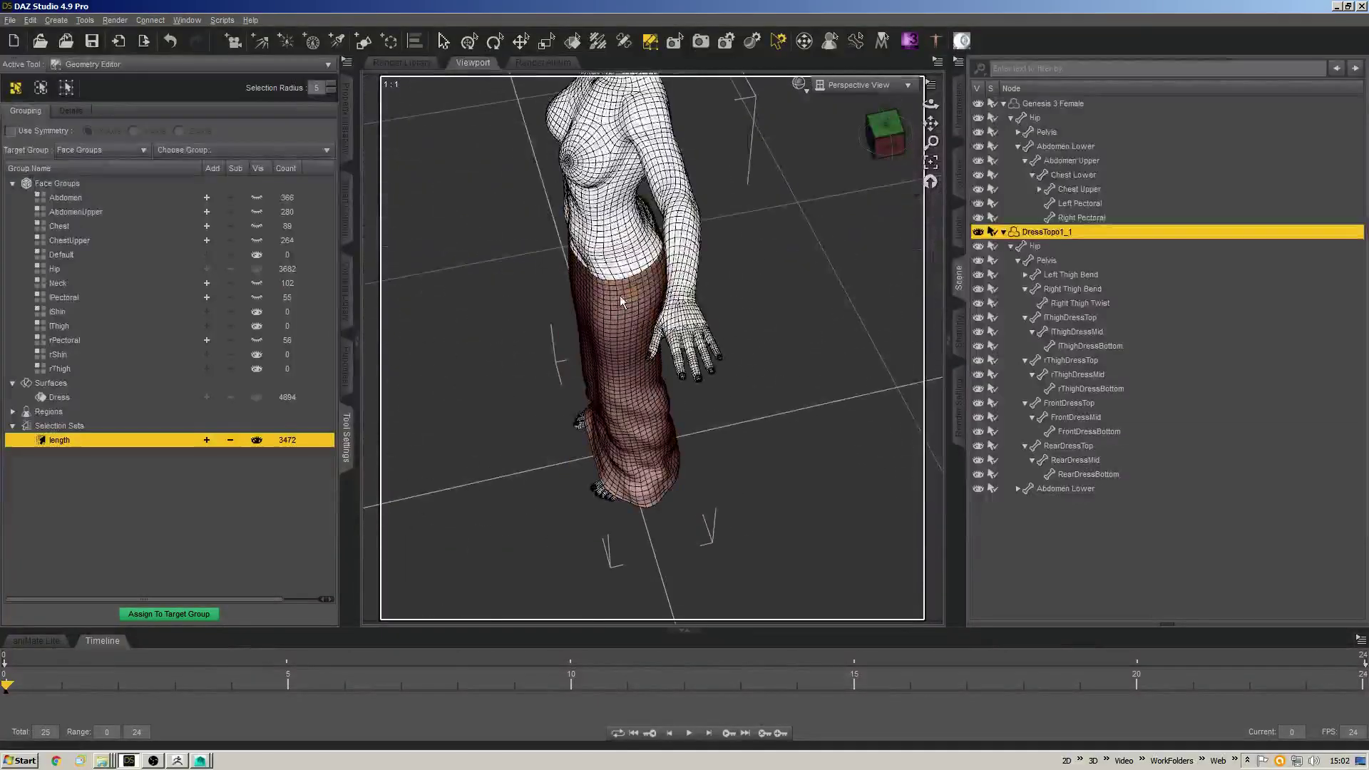
scroll(601, 408, up, 4)
alt+drag(599, 410, 666, 277)
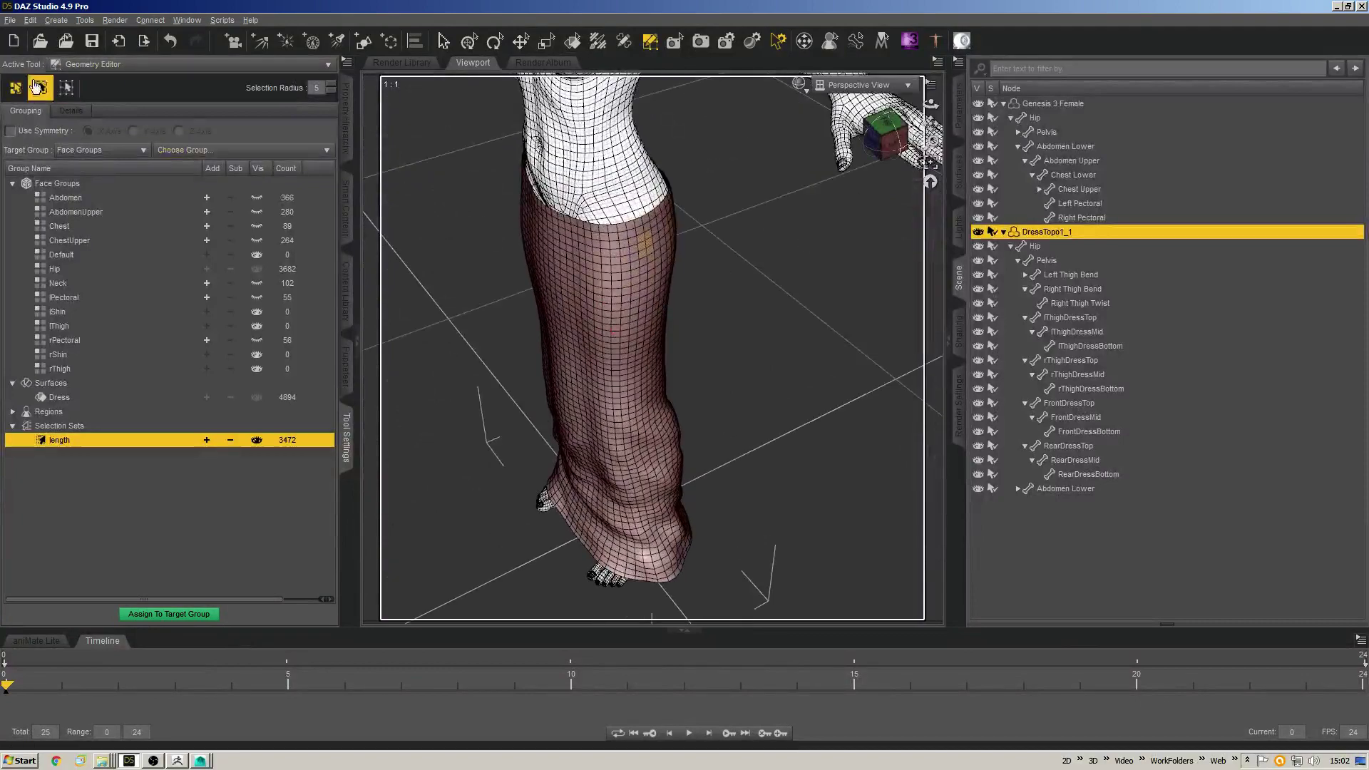
click(22, 132)
alt+right_drag(653, 289, 660, 331)
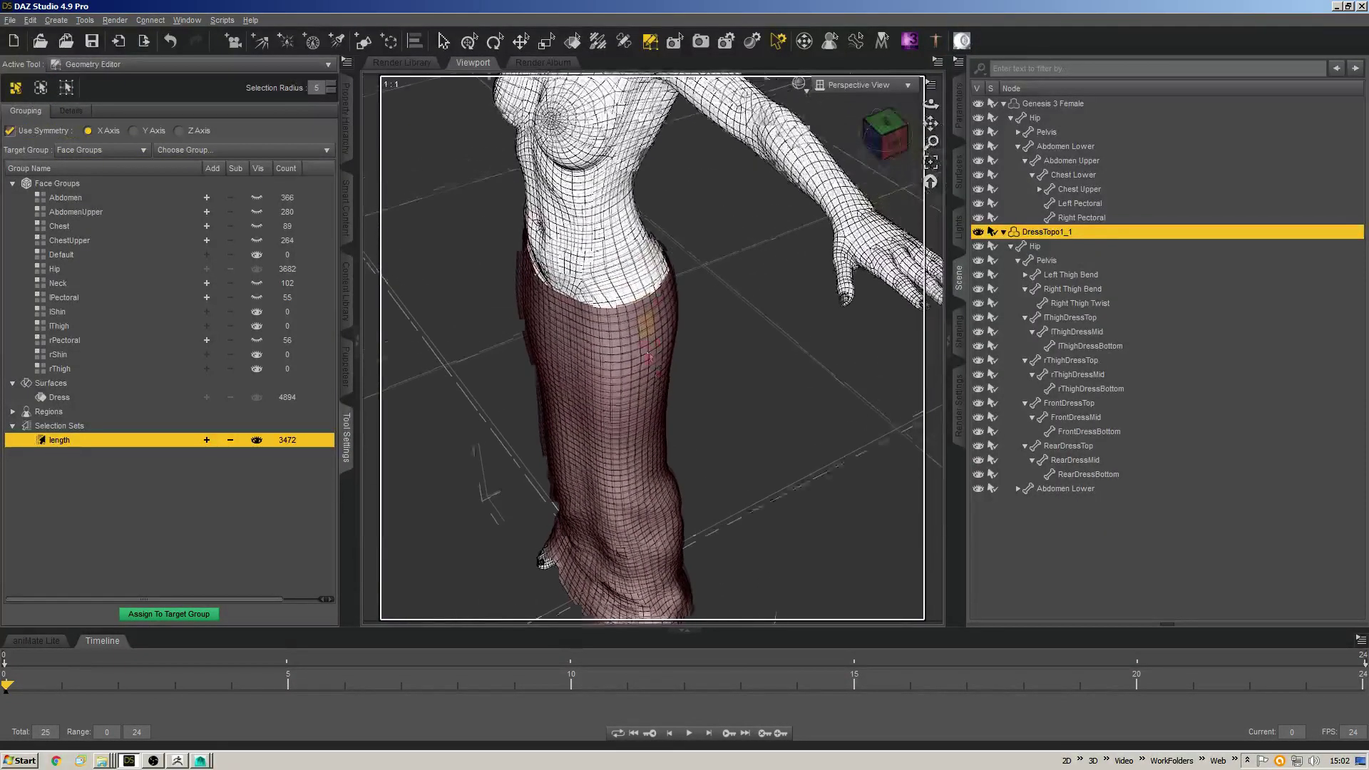
scroll(653, 329, up, 2)
alt+drag(645, 327, 786, 386)
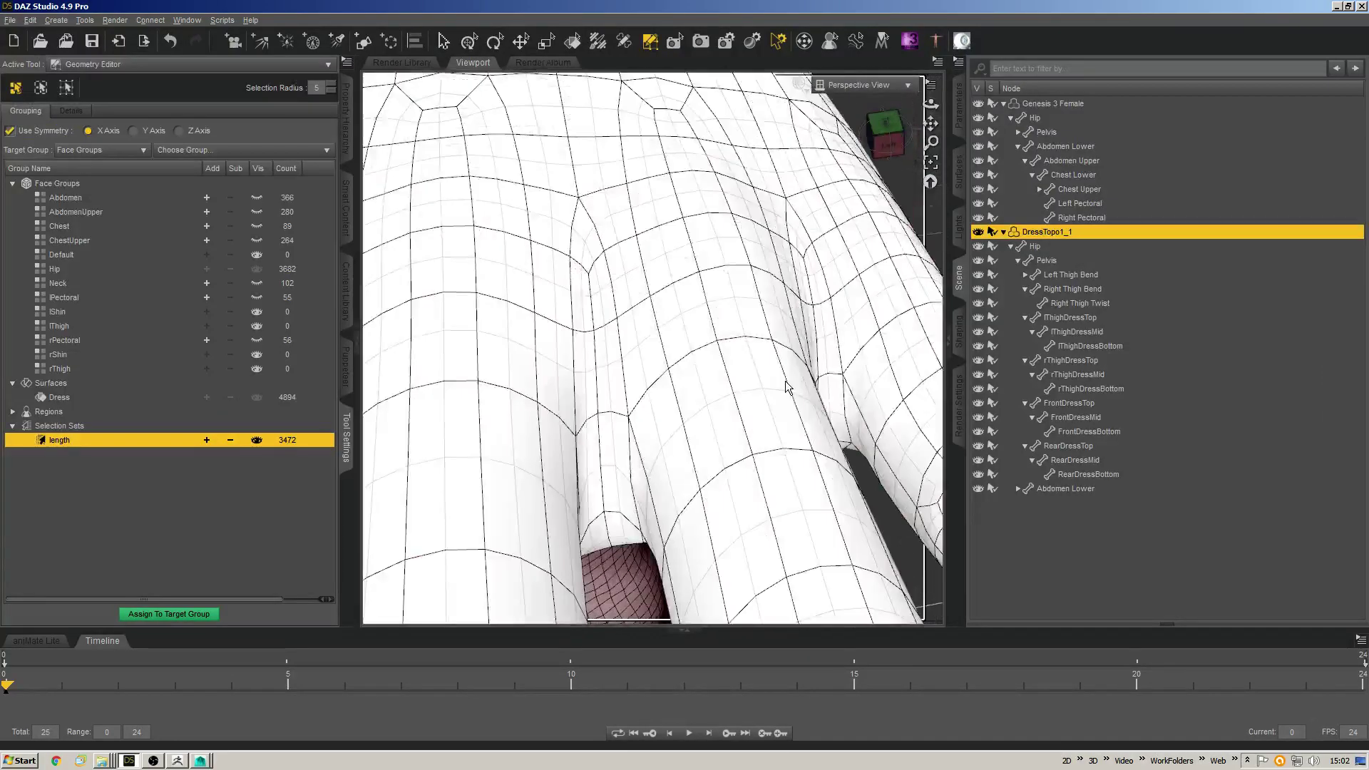
Extend the selection down the full length of the skirt on both sides and hide the selected side polygons.
scroll(742, 347, up, 5)
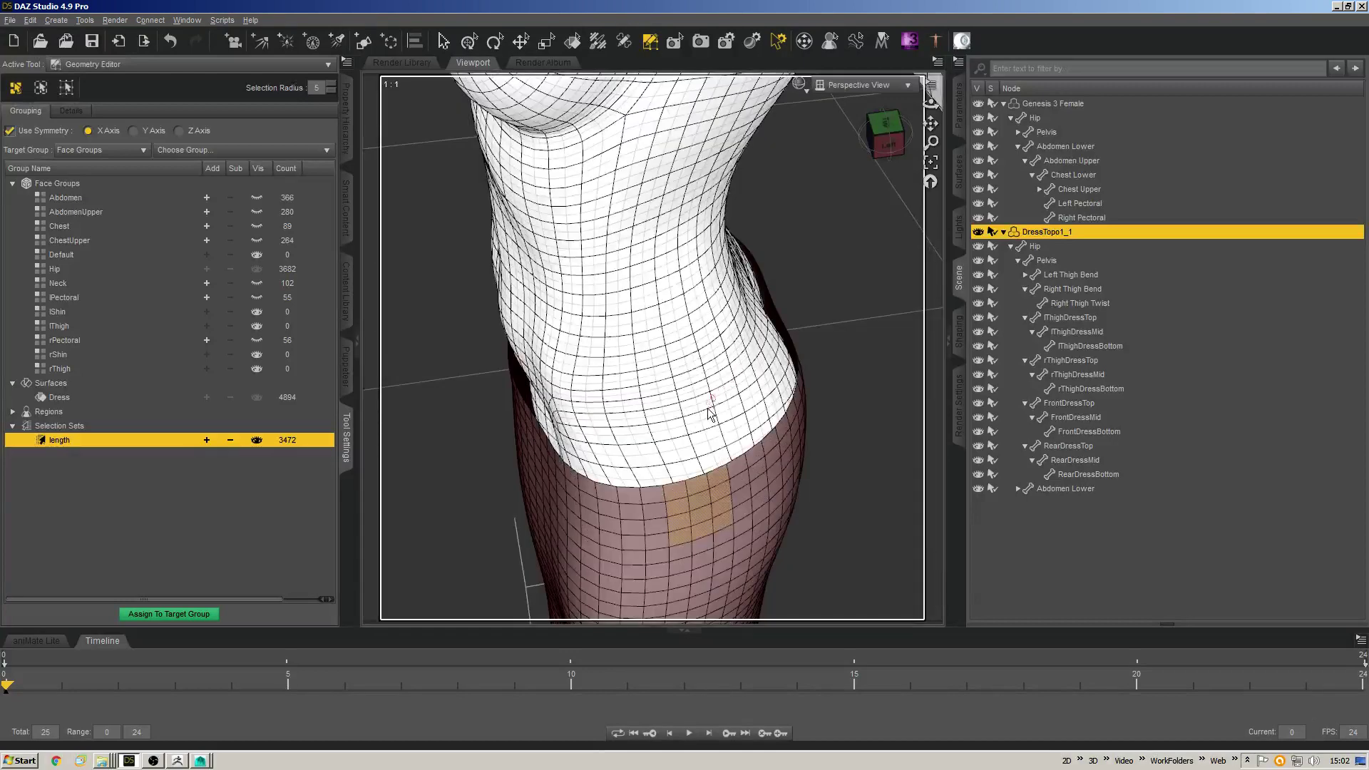
alt+drag(733, 414, 784, 315)
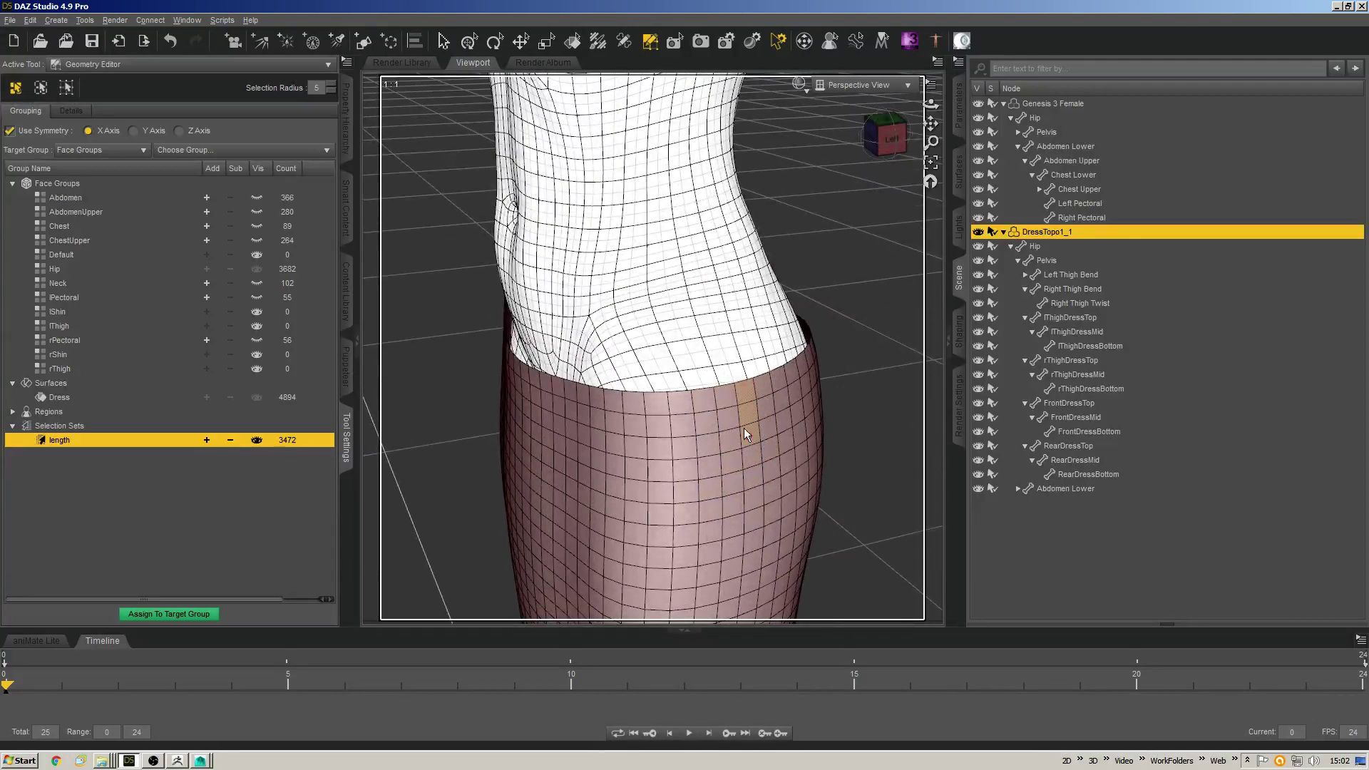
key(ctrl+l)
key(ctrl+f)
alt+drag(739, 366, 796, 323)
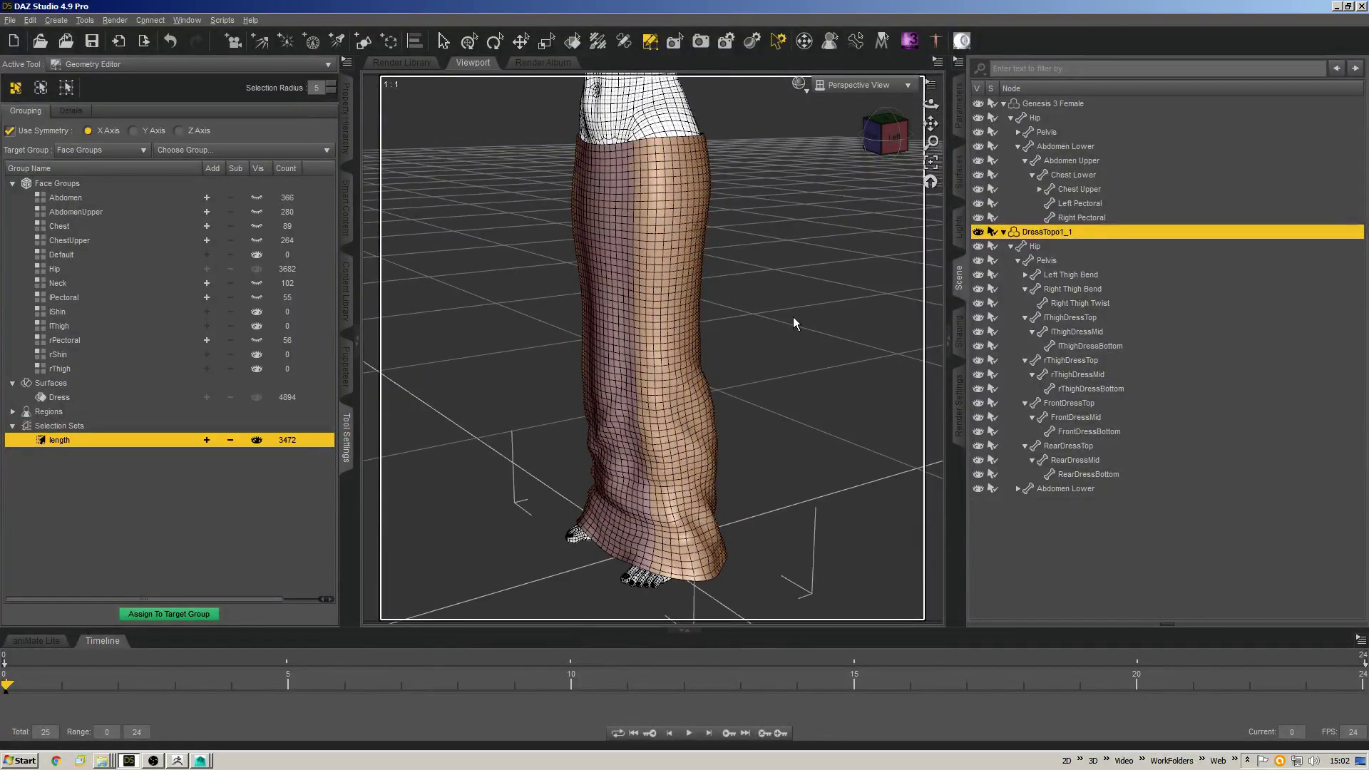
alt+drag(796, 323, 716, 215)
right_click(717, 215)
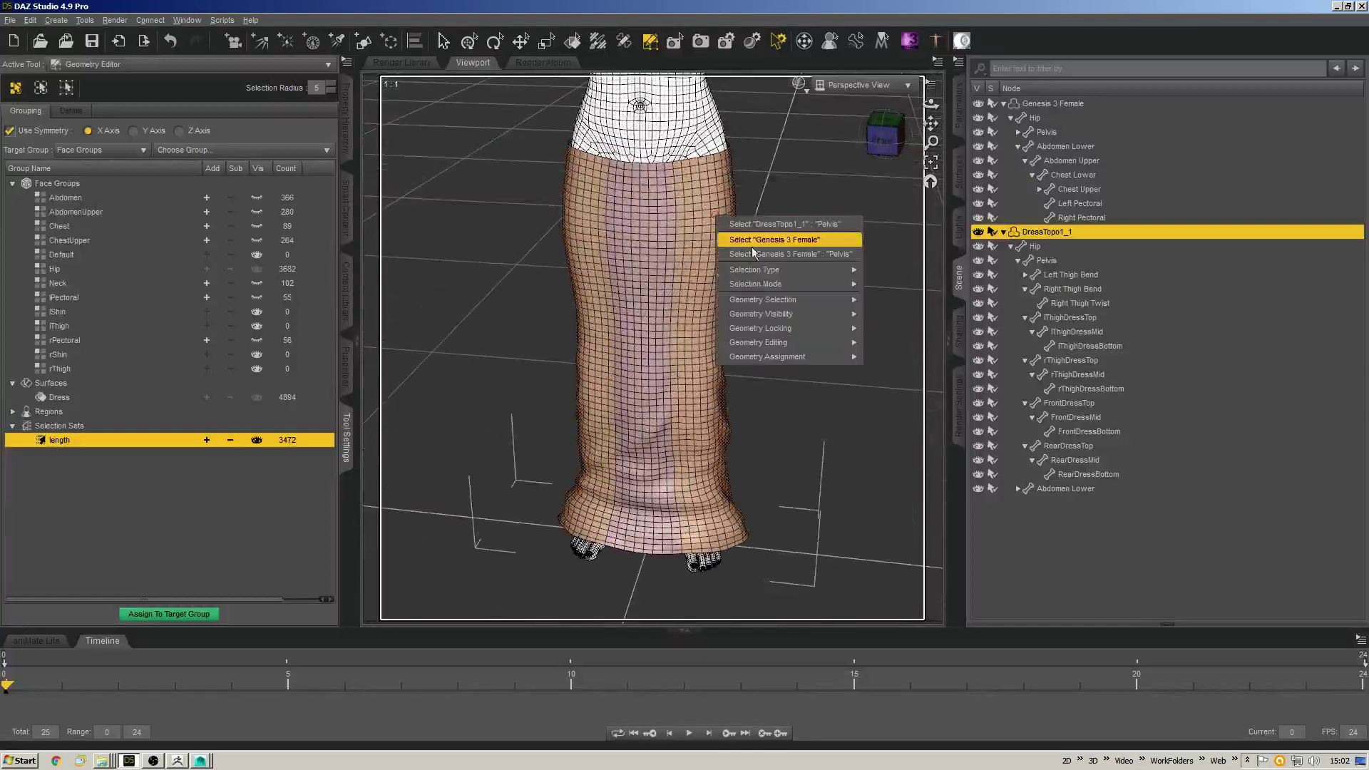
mouse_move(840, 298)
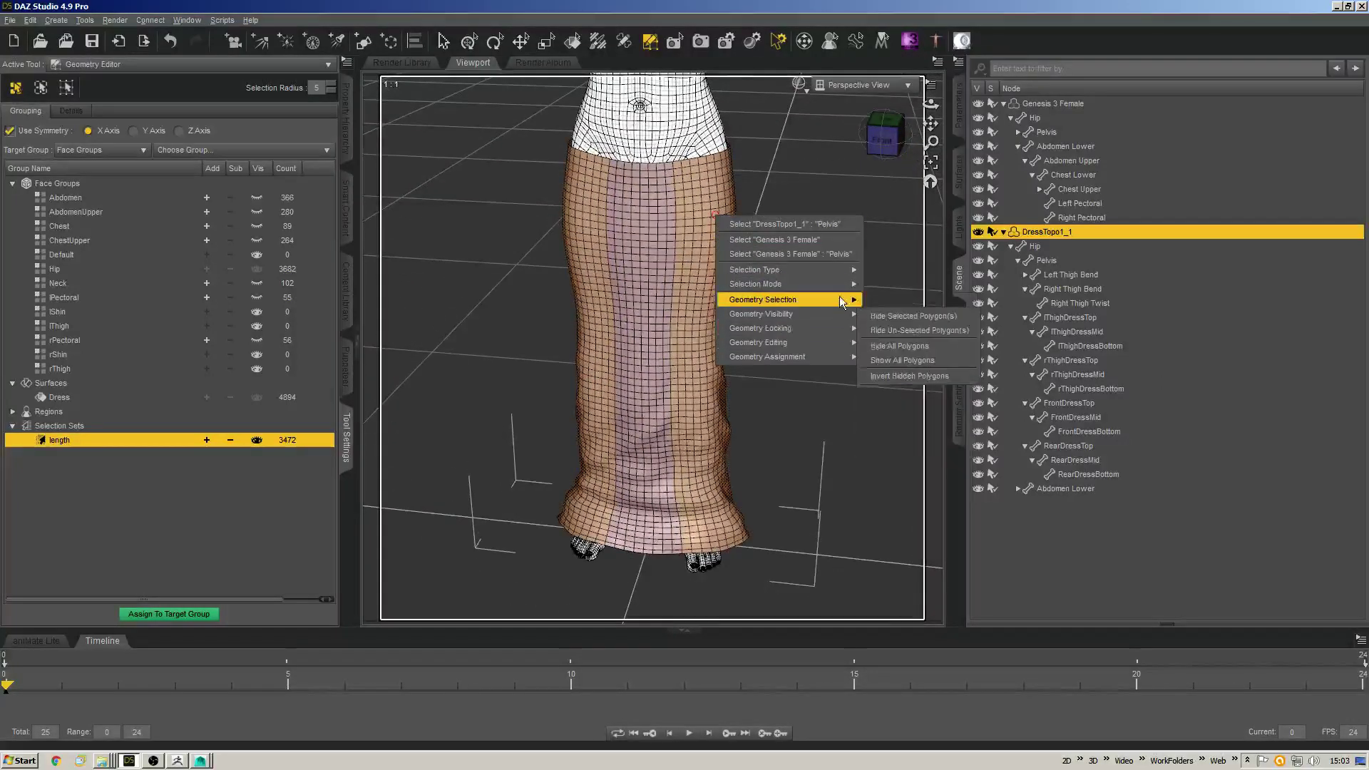
click(921, 318)
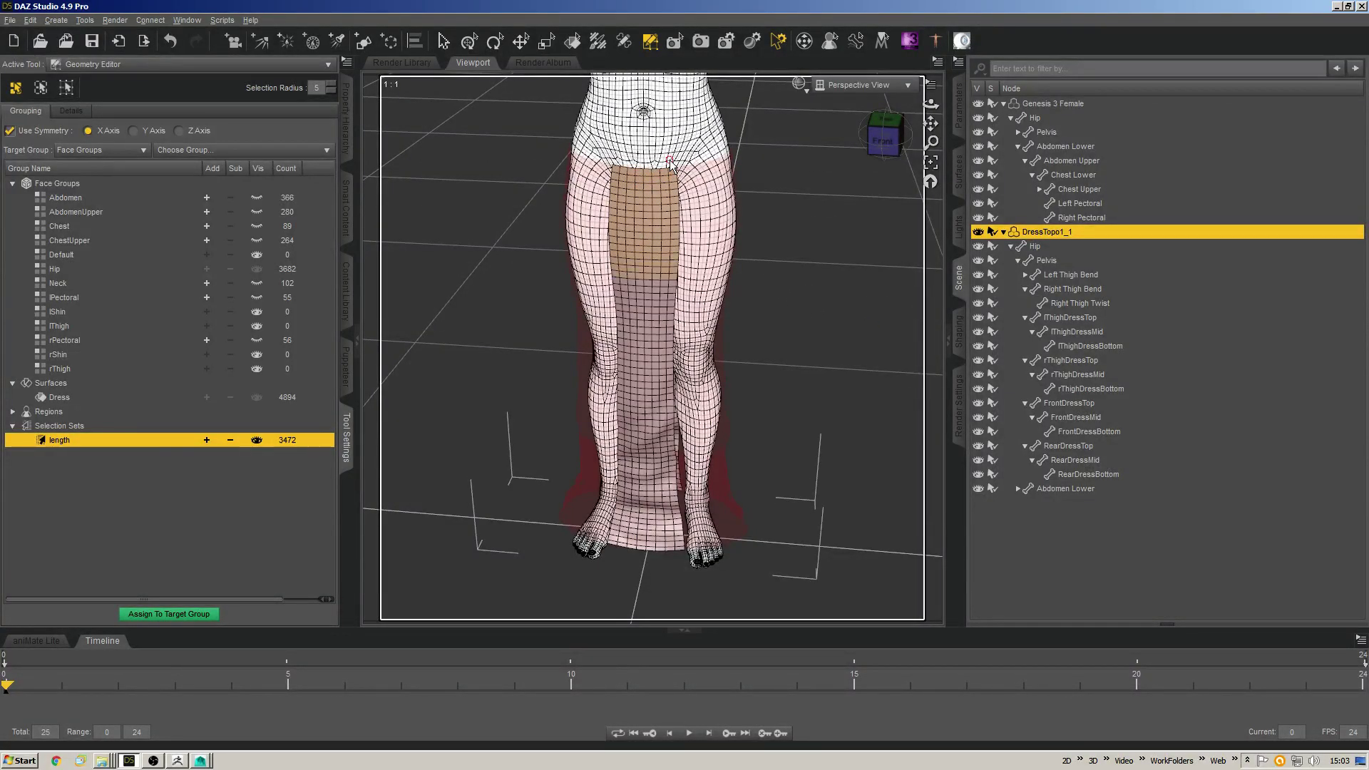
Select the upper third of the front skirt strip, create the face group FrontDressTop from it, and hide that group.
alt+drag(671, 162, 650, 299)
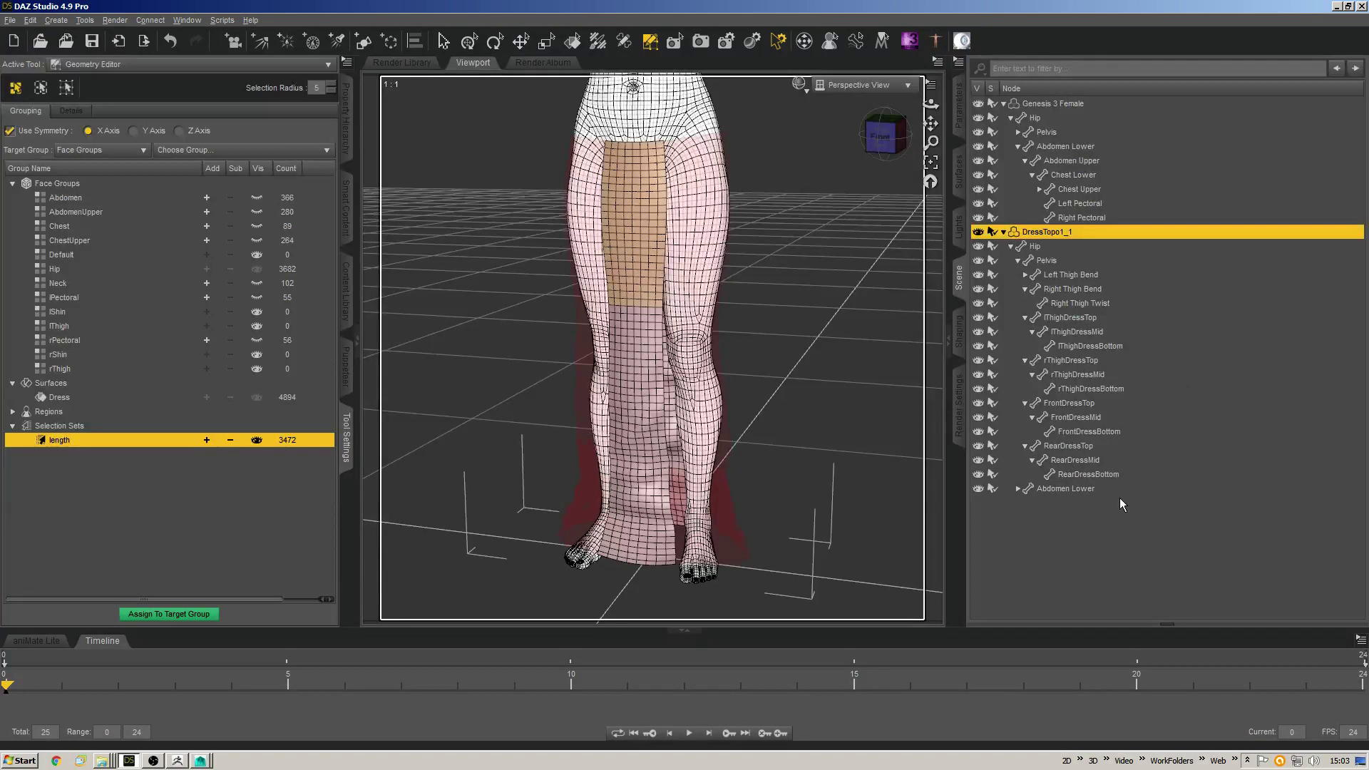
right_click(103, 182)
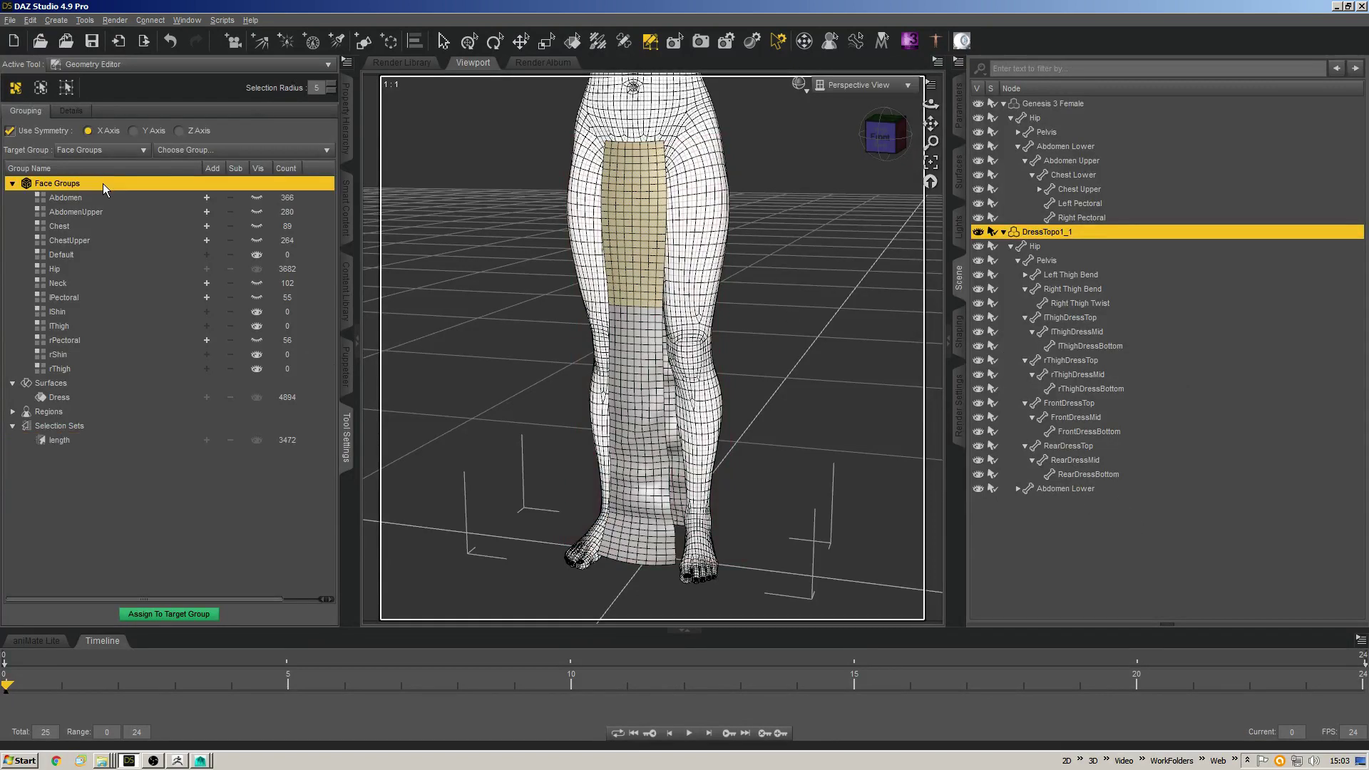
click(171, 193)
click(692, 376)
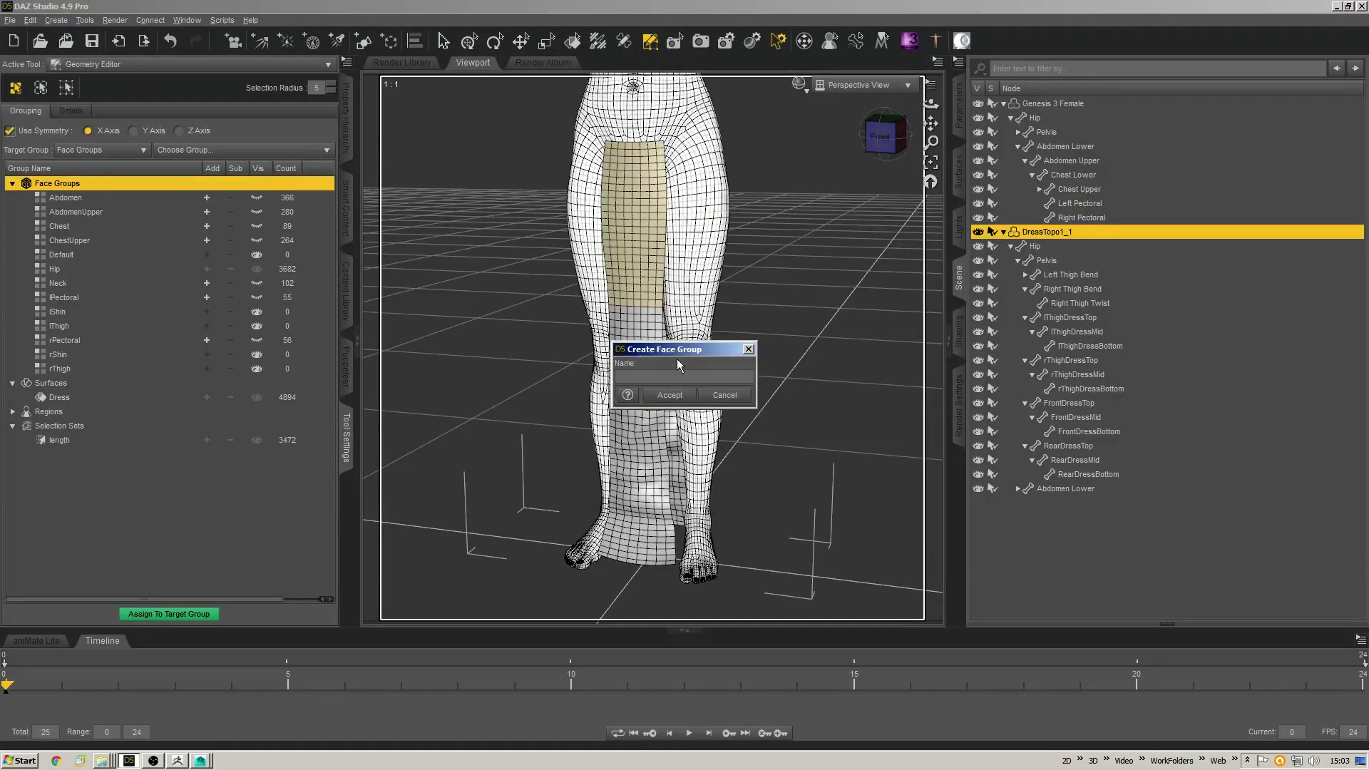
text(FrontDressTop)
key(Return)
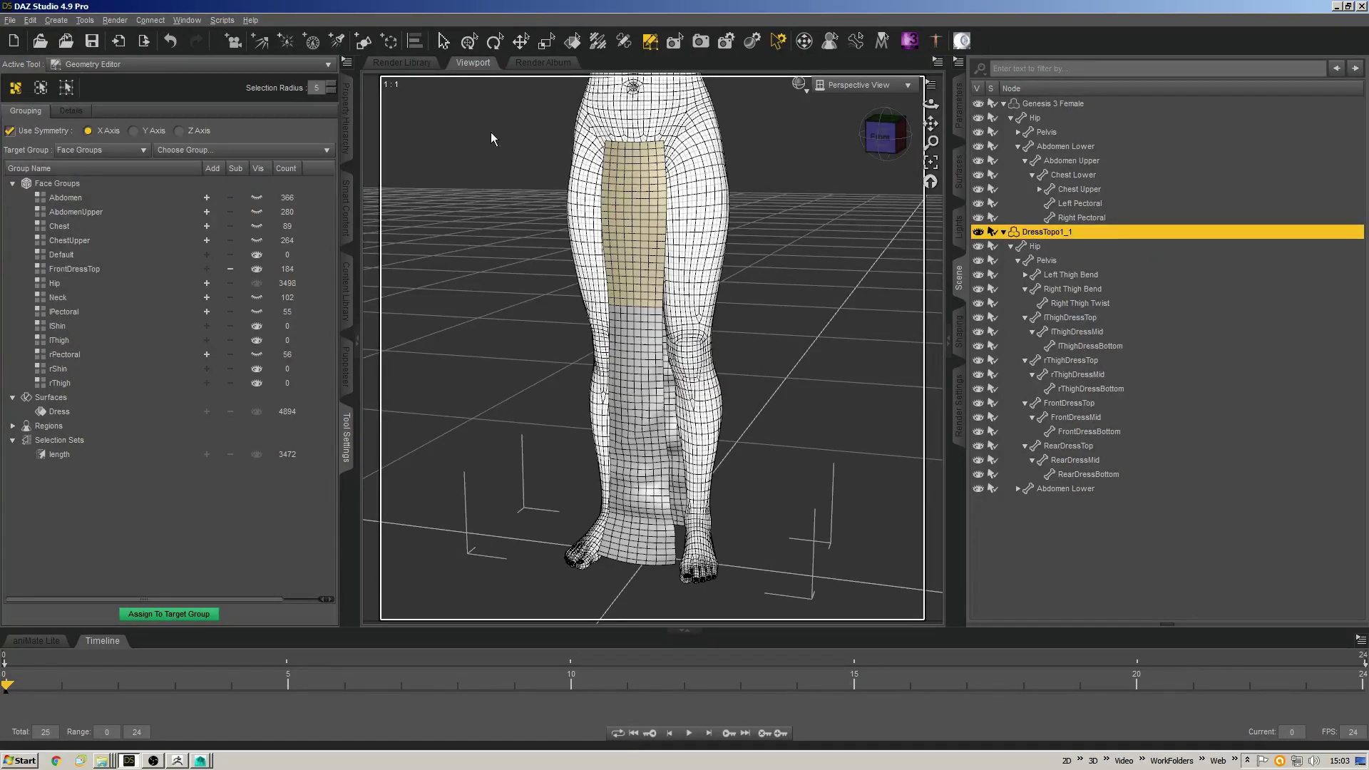
click(257, 271)
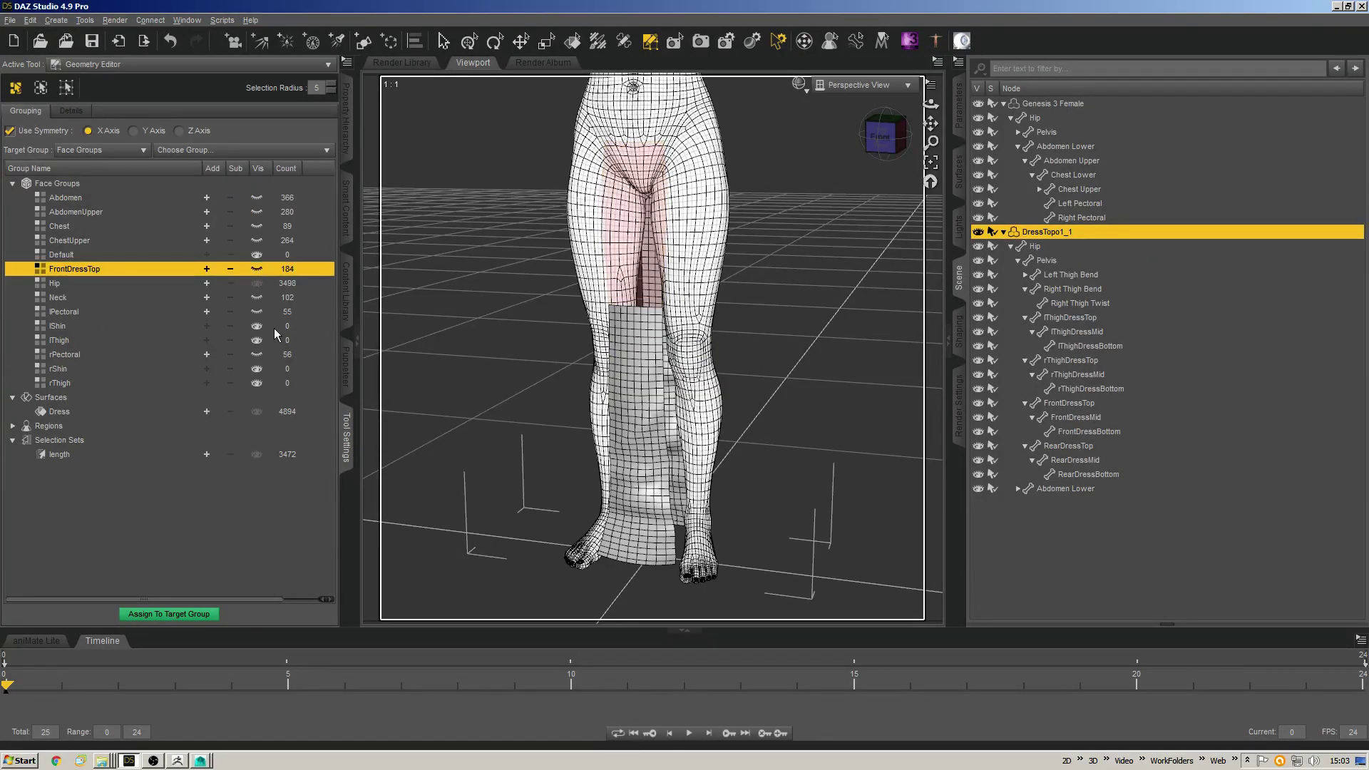
Select the middle section of the front skirt strip, create the face group FrontDressMid from it, and hide that group.
middle_drag(686, 309, 646, 303)
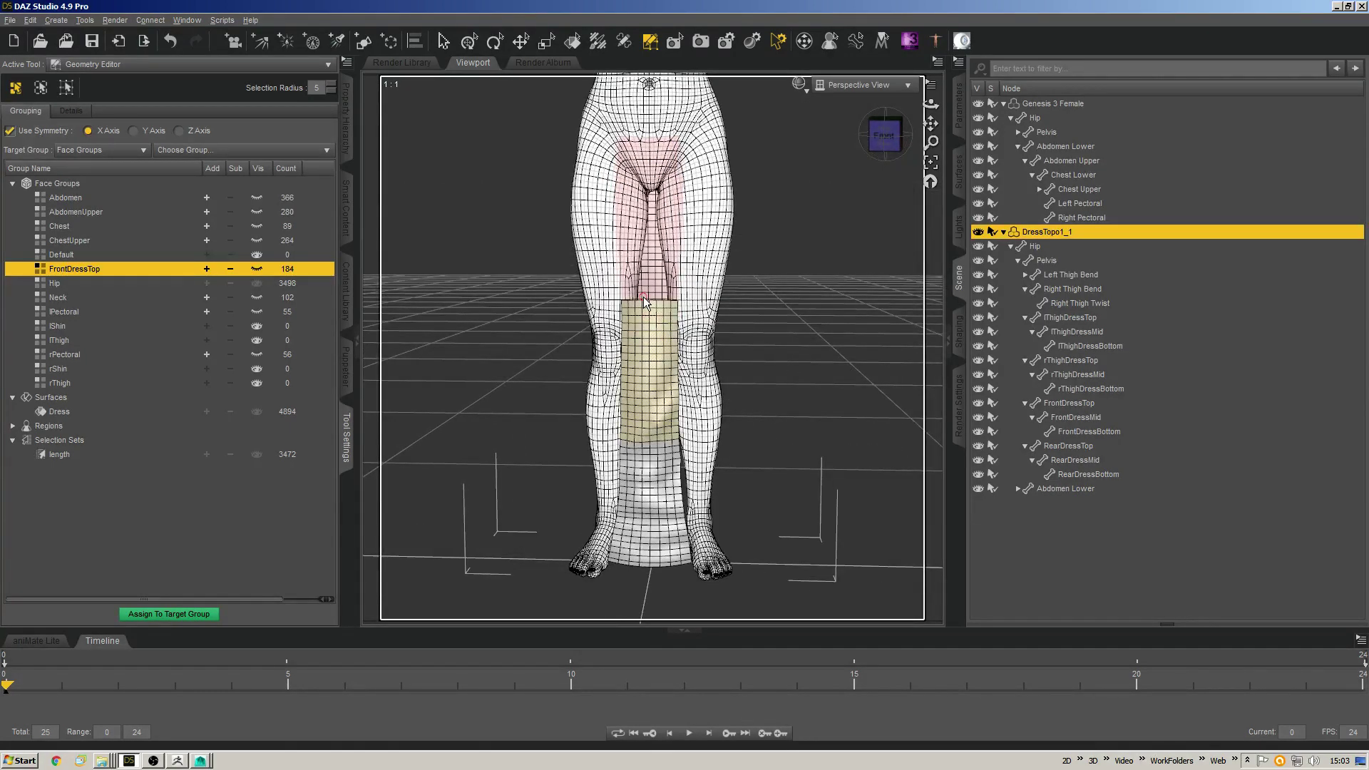
right_click(61, 184)
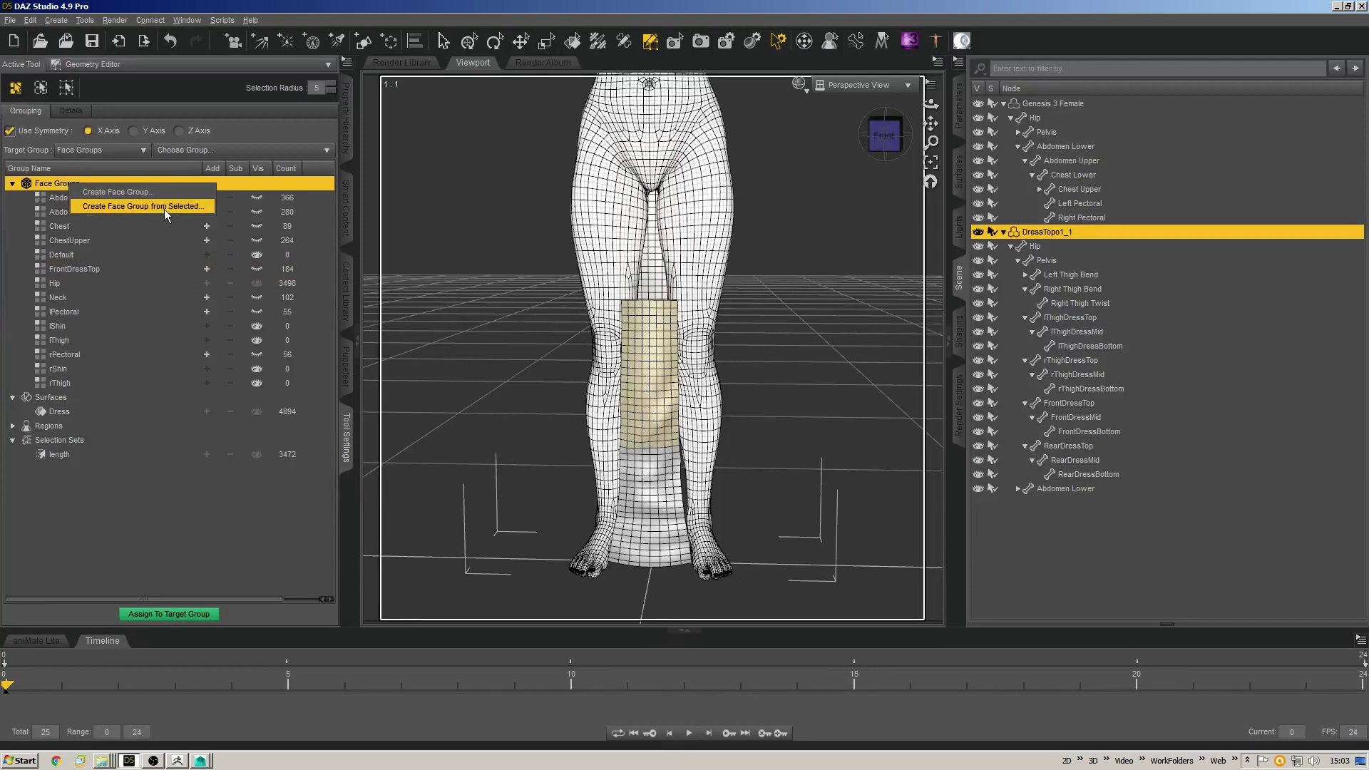
click(164, 207)
text(Fron)
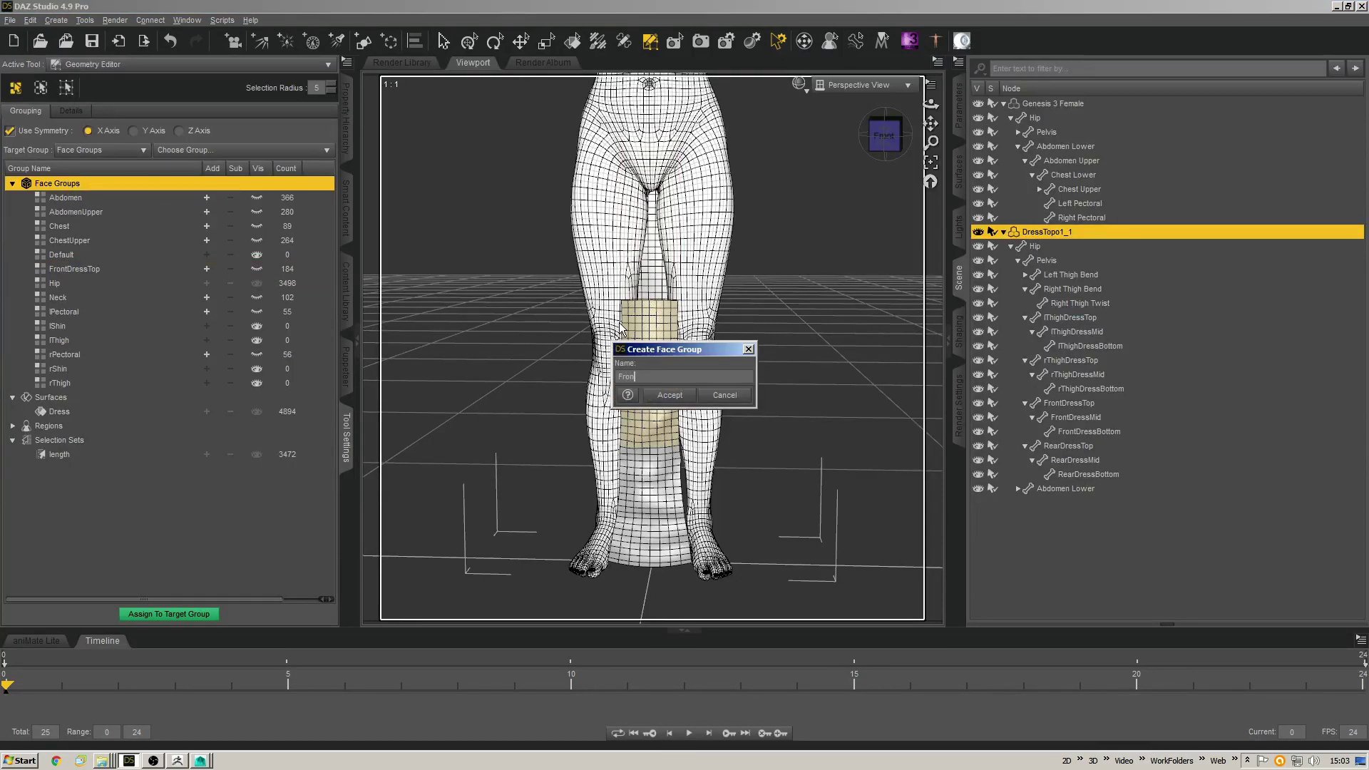
text(tDressMid)
key(Return)
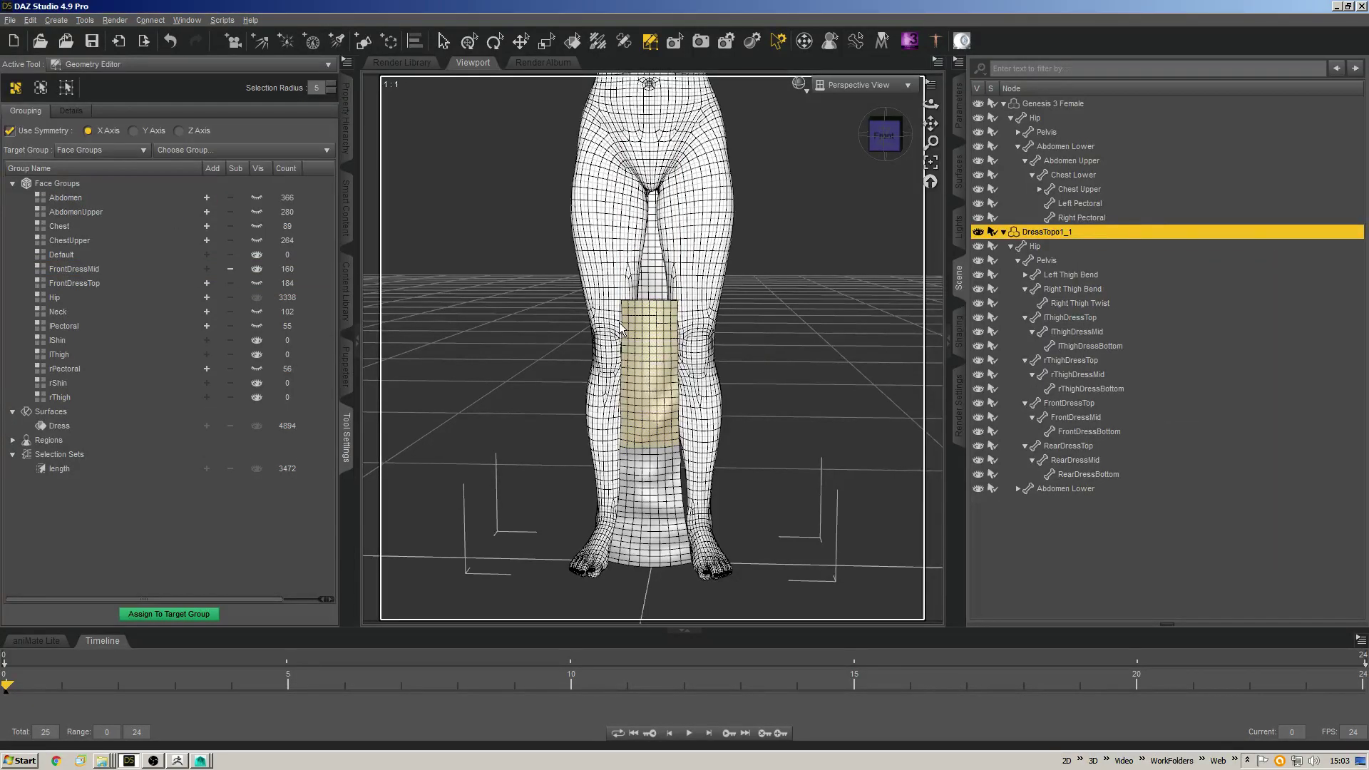
click(107, 271)
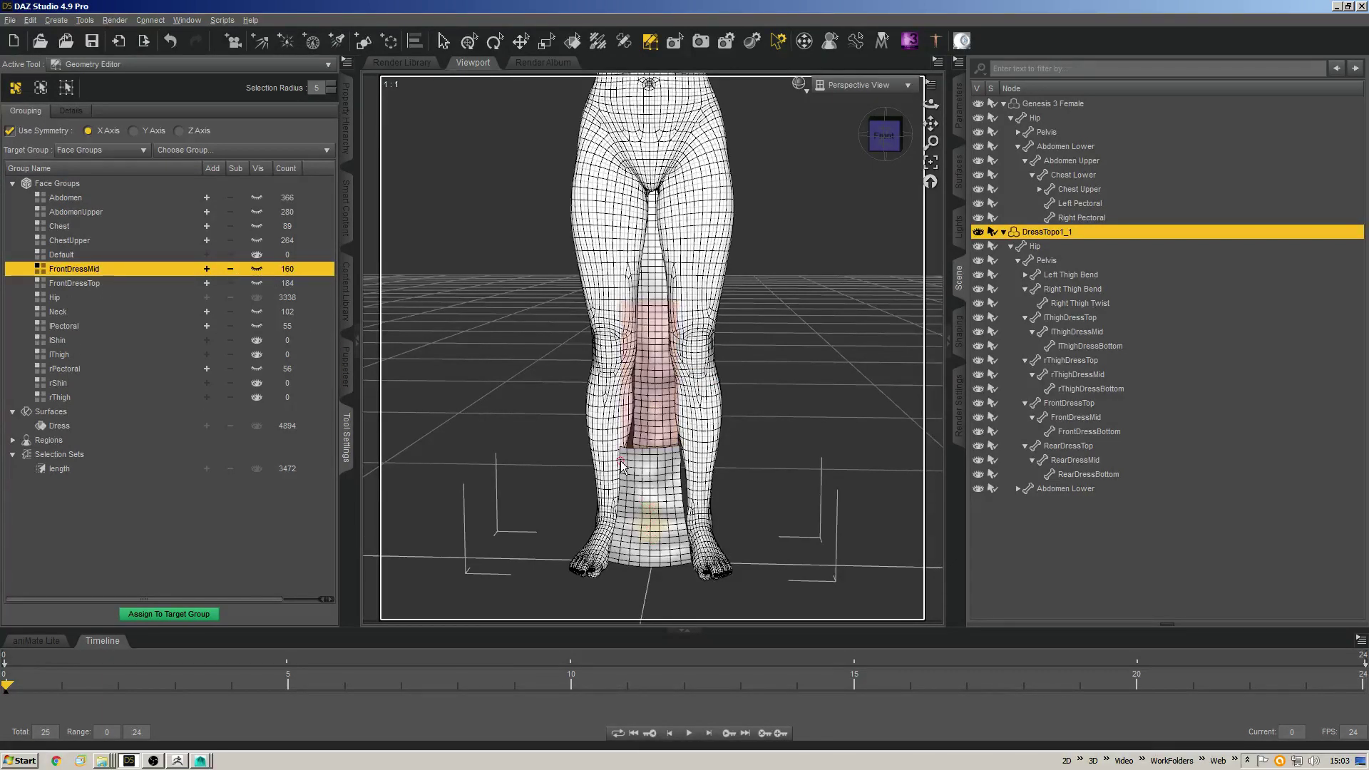
Select the remaining lower section of the front skirt strip, create the face group FrontDressBottom from it, and hide that group.
key(ctrl+plus)
key(ctrl+plus)
key(ctrl+plus)
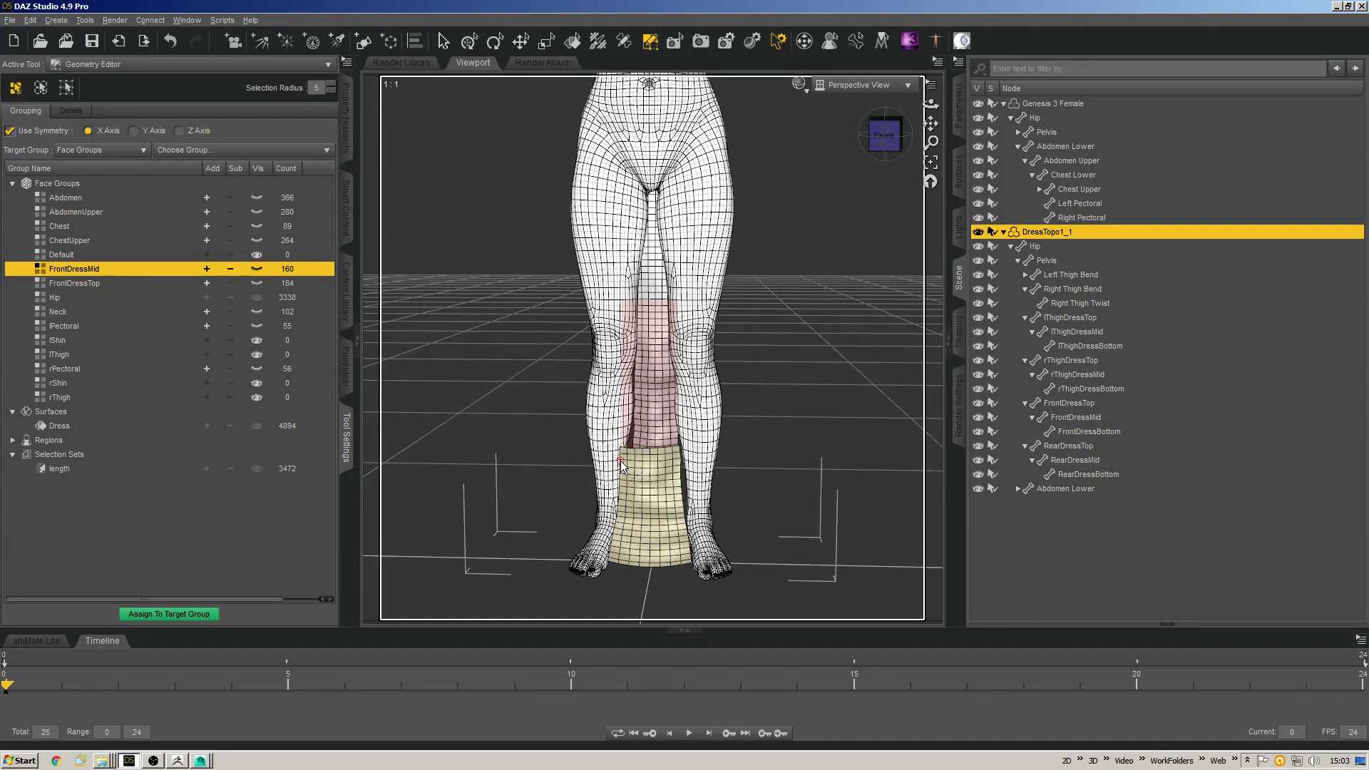
click(94, 184)
right_click(100, 183)
click(142, 205)
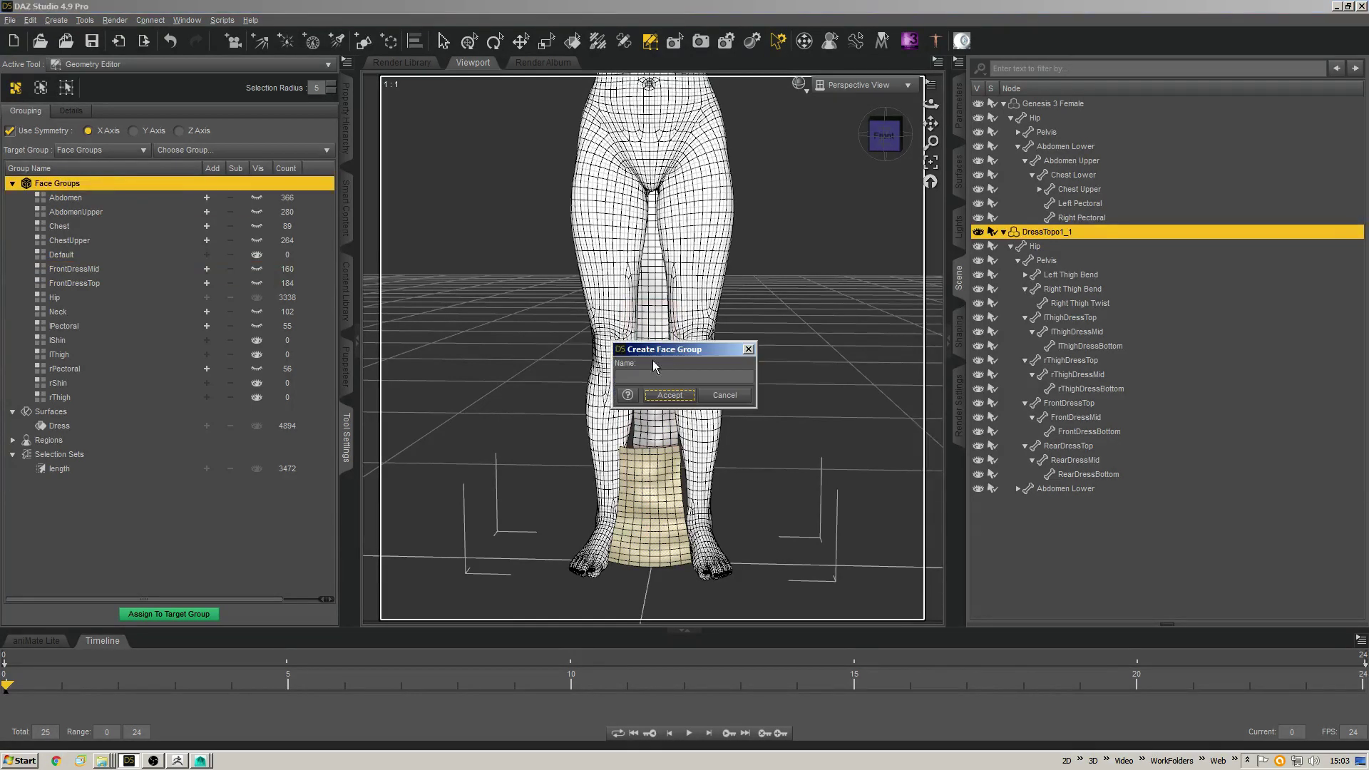
text(Fric)
text(tDressBottom)
key(Return)
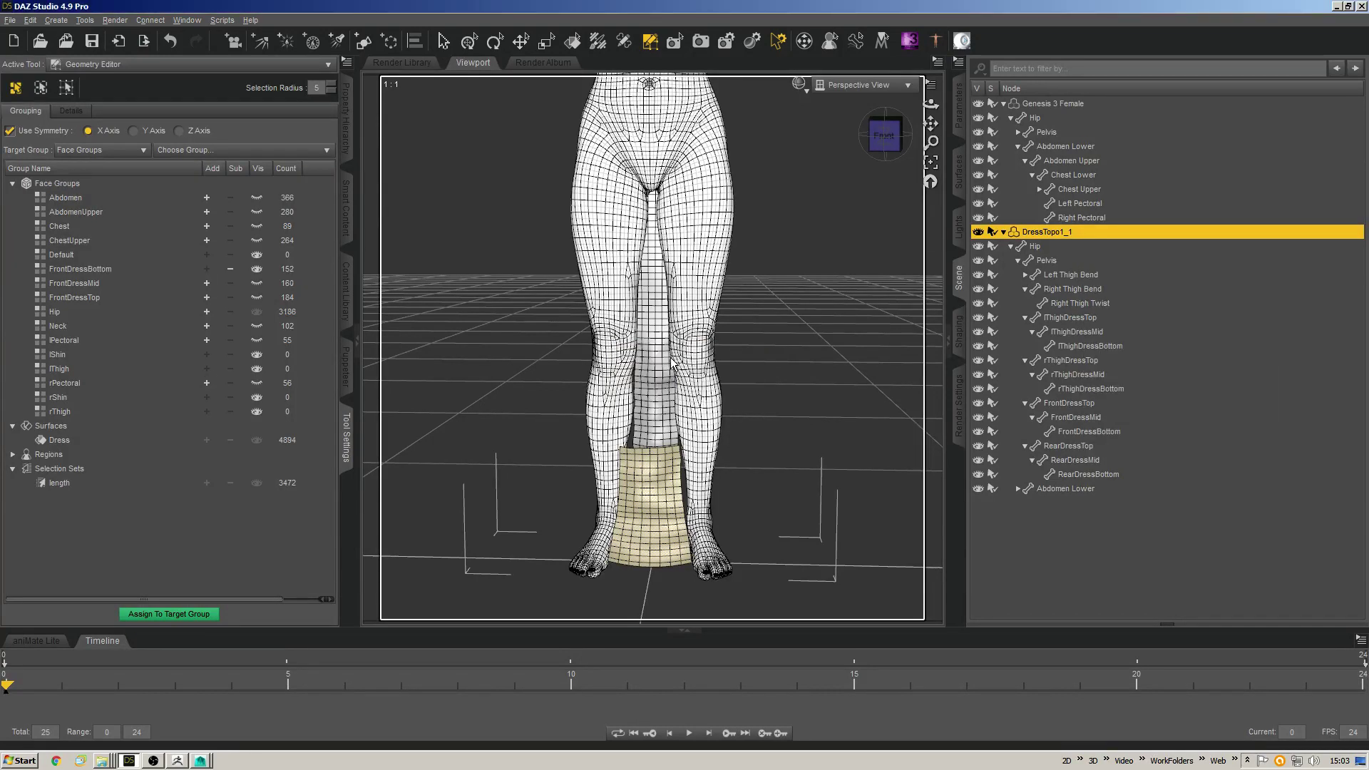
click(143, 269)
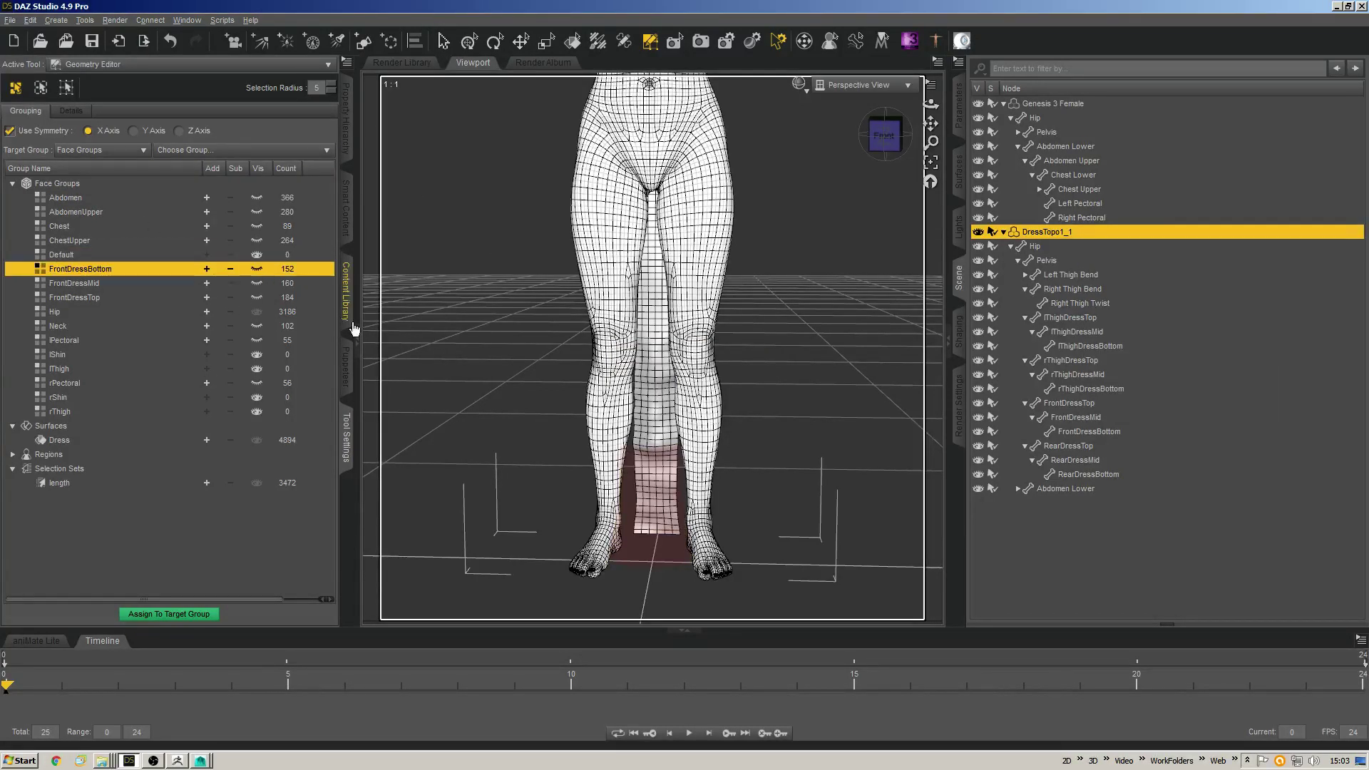
Select the upper third of the rear skirt strip, create the face group RearDressTop from it, and hide that group.
middle_drag(836, 301, 629, 154)
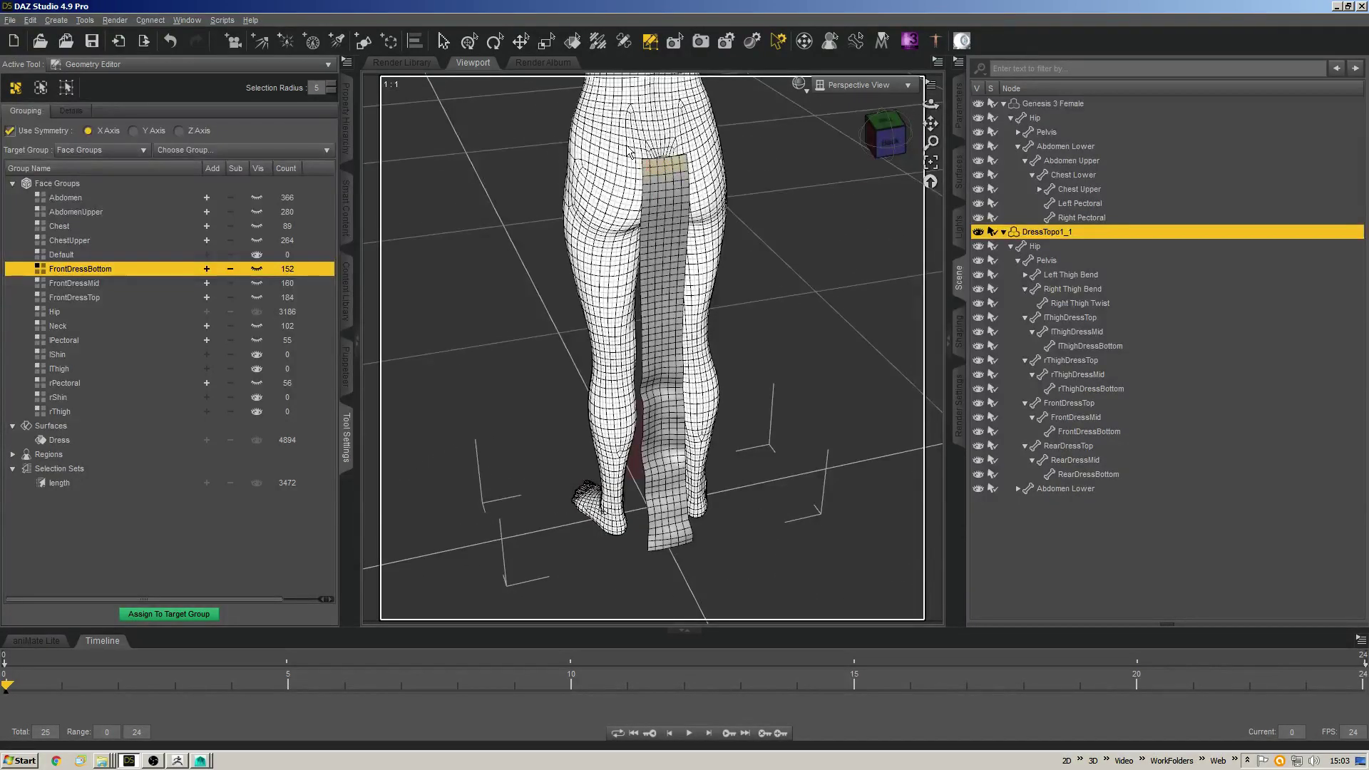
mouse_move(630, 153)
mouse_down()
mouse_move(663, 214)
mouse_move(666, 282)
mouse_up()
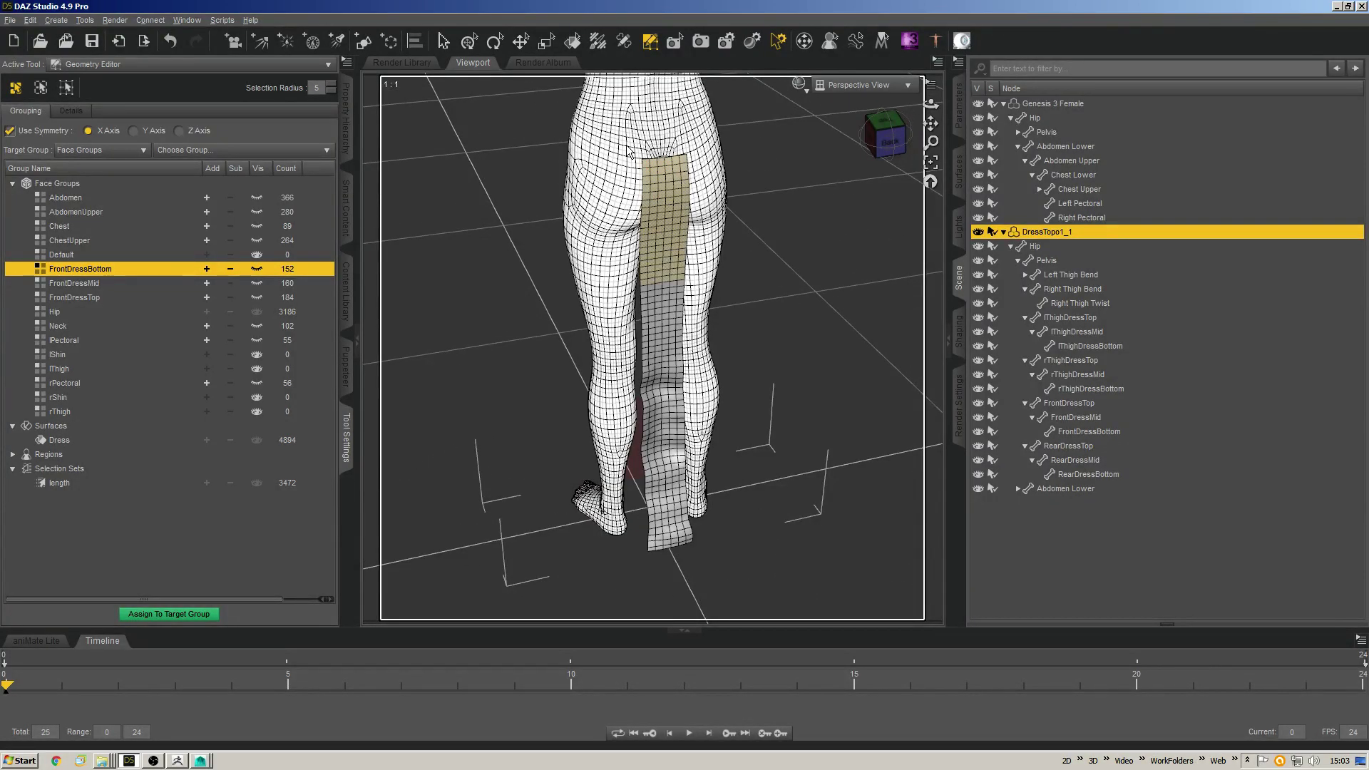
right_click(93, 181)
click(179, 205)
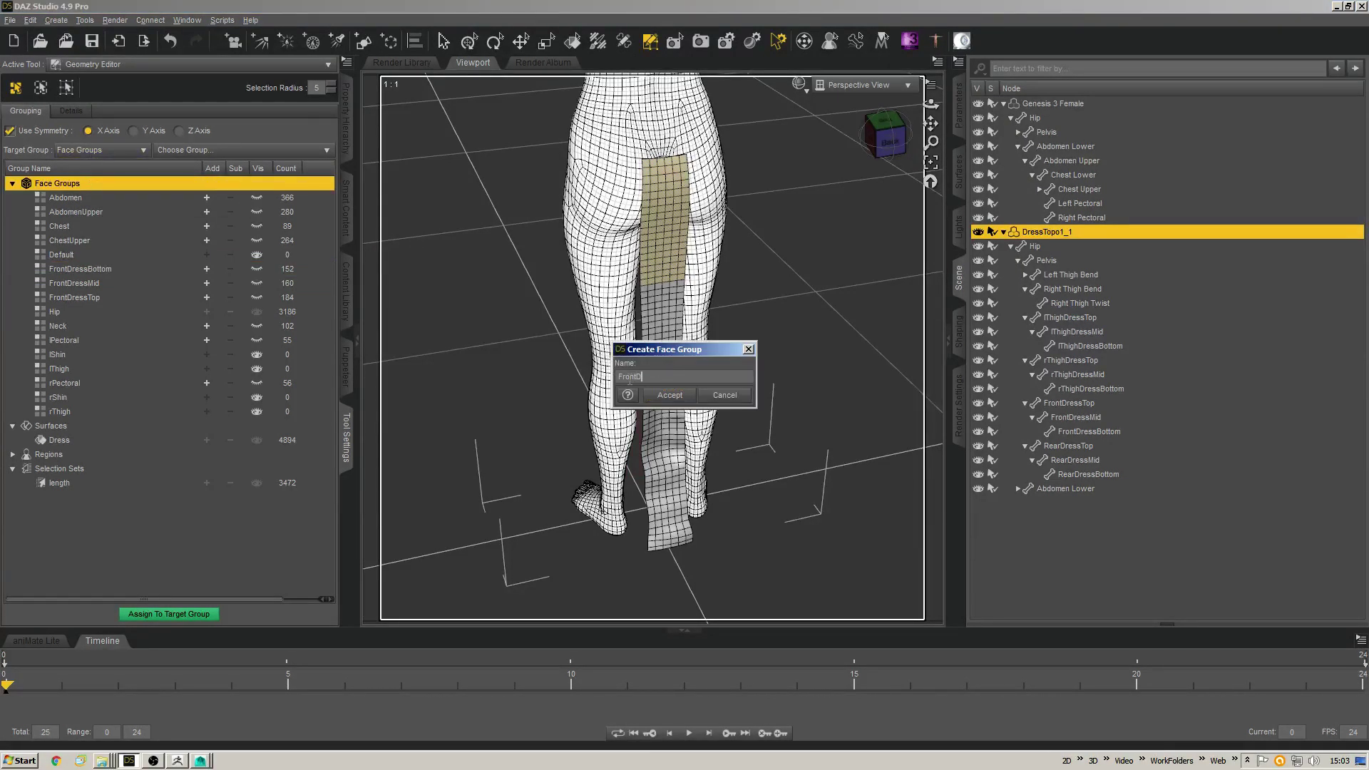
text(RearDressTop)
key(Return)
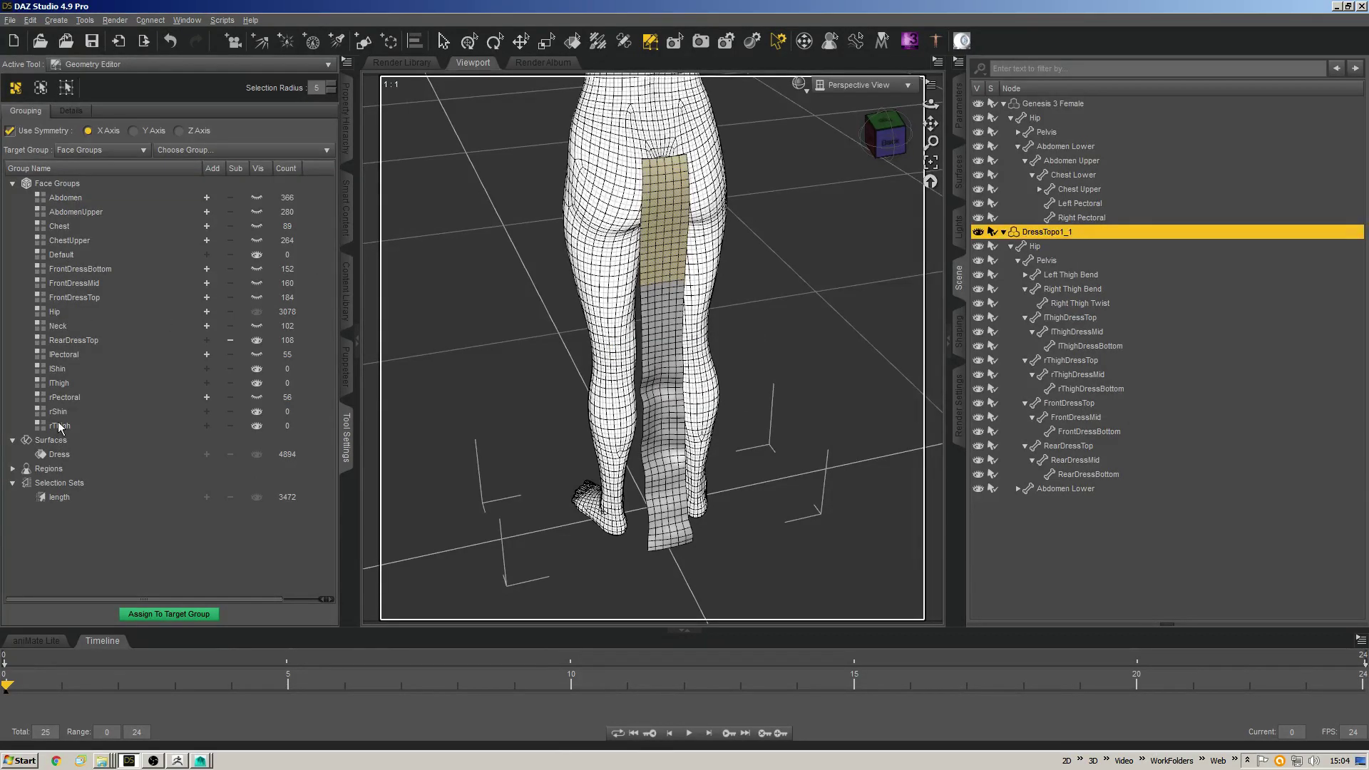
click(102, 340)
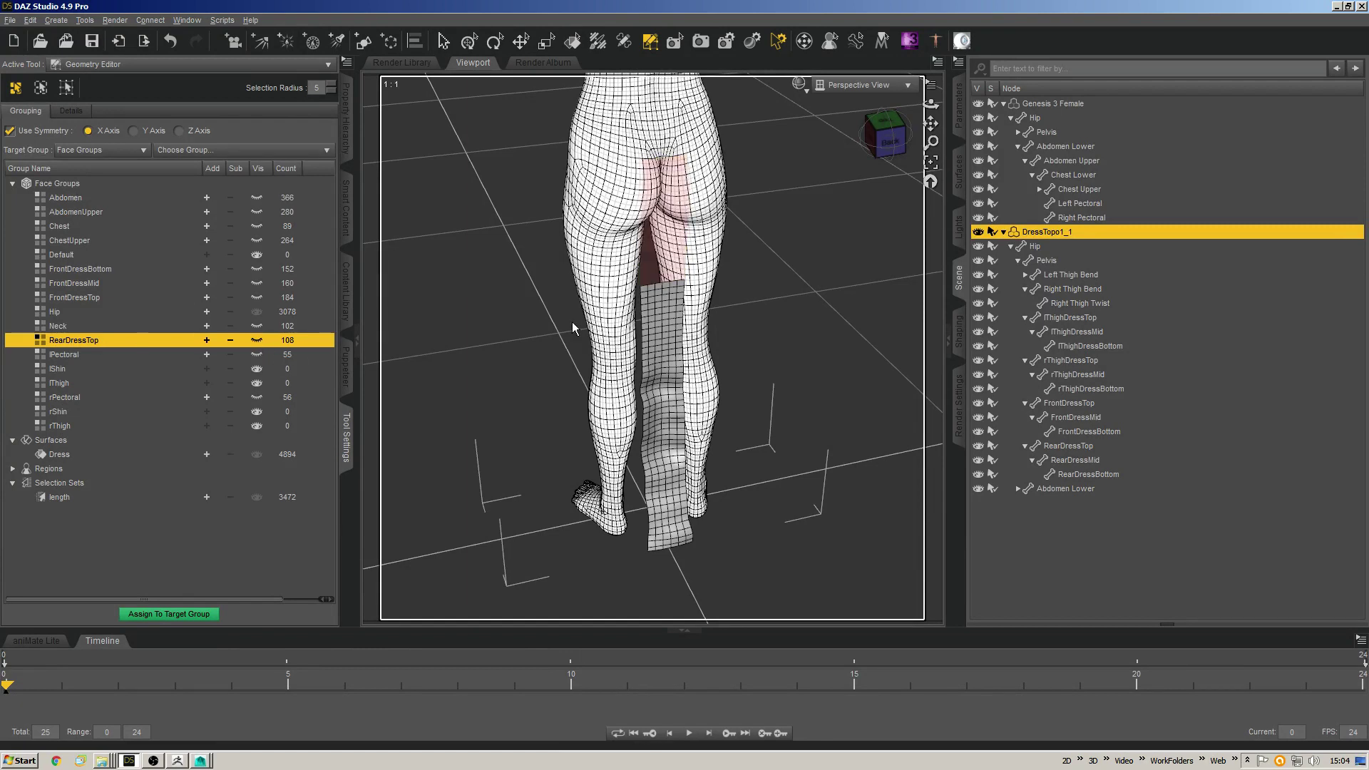
Grow a selection over the middle section of the rear skirt strip, create the face group RearDressMid from it, and hide that group.
drag(659, 291, 637, 278)
key(ctrl+plus)
key(ctrl+plus)
key(ctrl+plus)
key(ctrl+plus)
key(ctrl+plus)
key(ctrl+plus)
key(ctrl+plus)
key(ctrl+plus)
key(ctrl+plus)
key(ctrl+plus)
key(ctrl+plus)
key(ctrl+plus)
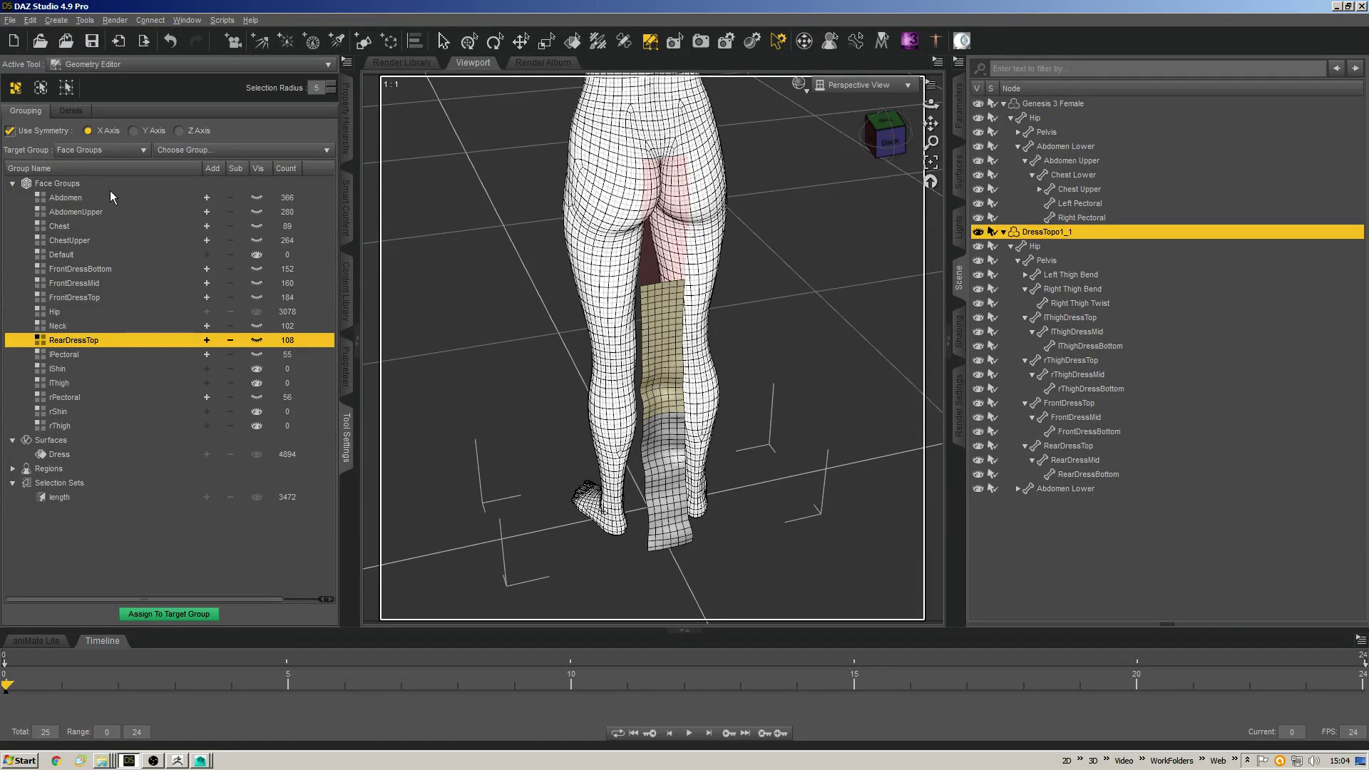
click(79, 183)
right_click(80, 181)
click(168, 211)
click(627, 374)
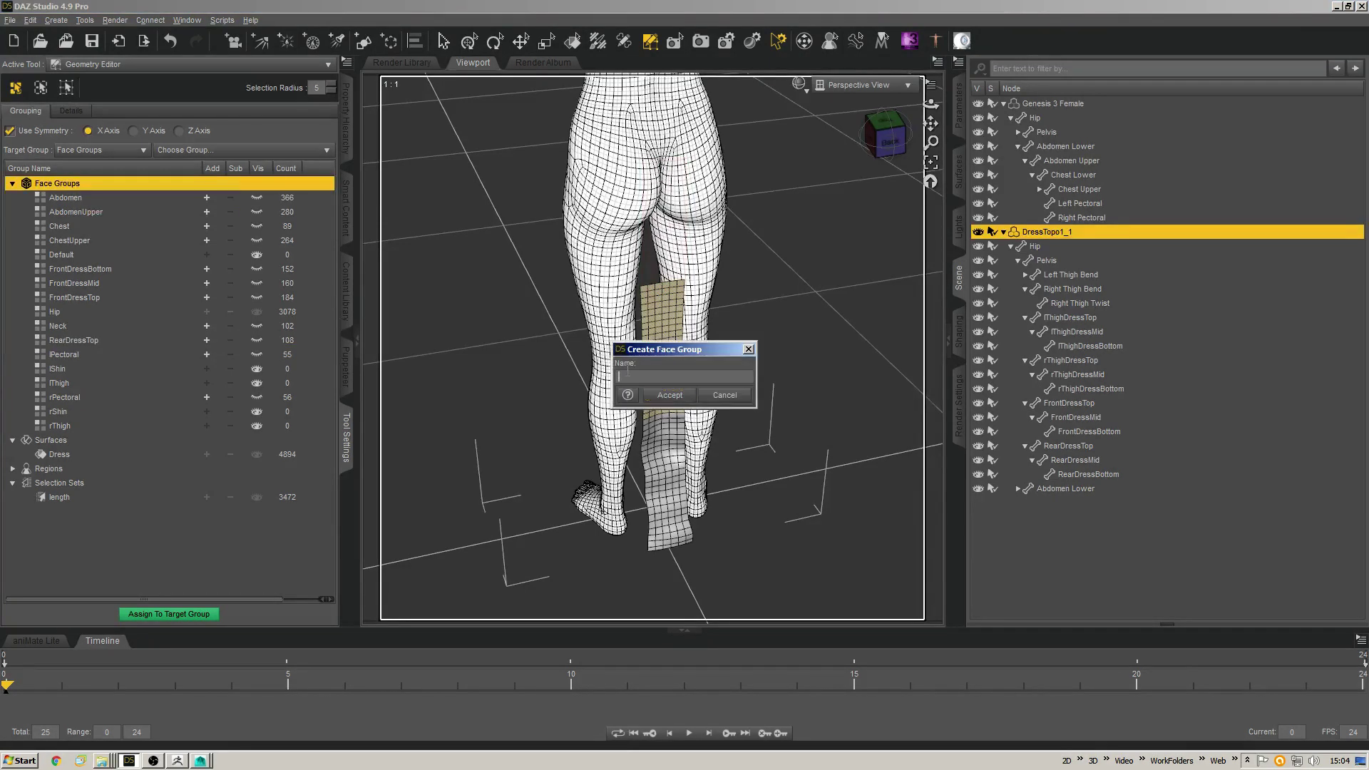
text(RearDressMid)
key(Return)
click(219, 337)
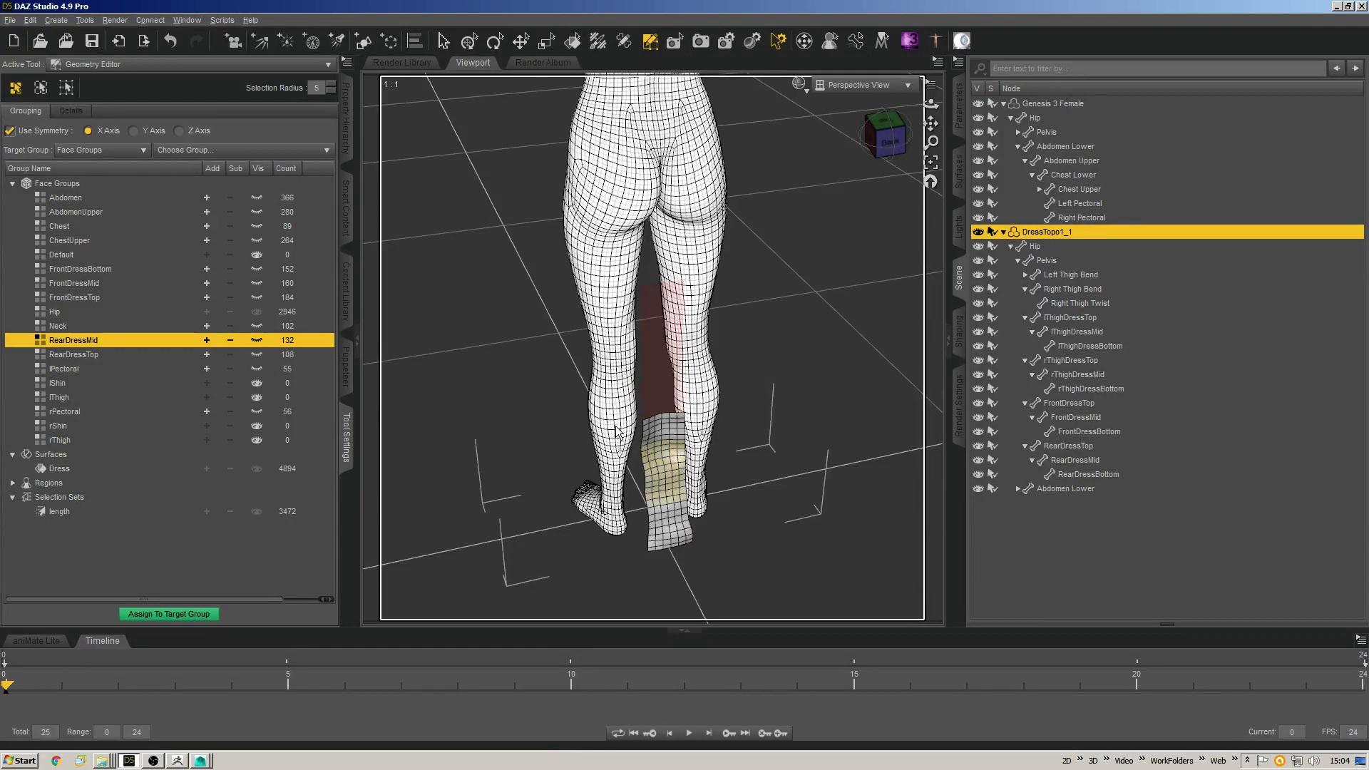
Create a face group named RearDressBottom from the selected rear dress faces.
click(123, 185)
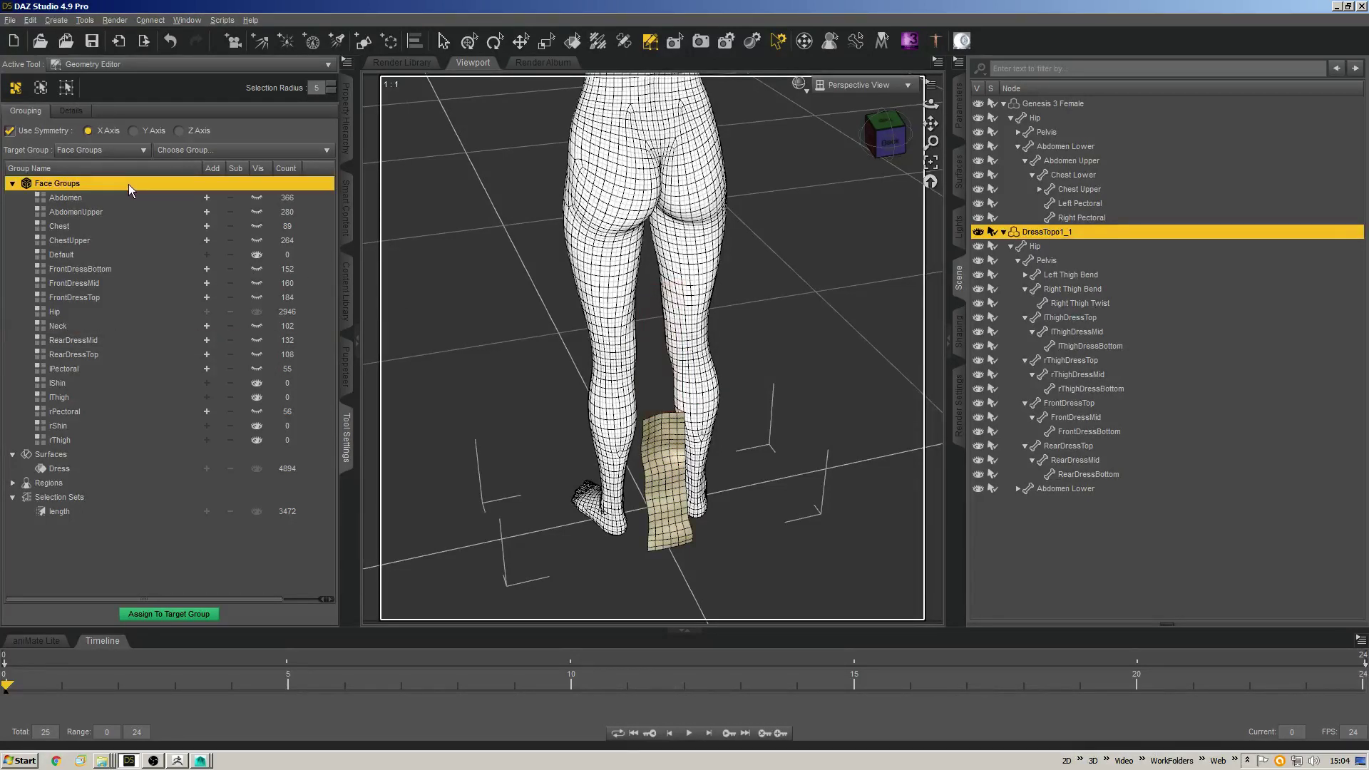
right_click(128, 184)
click(182, 206)
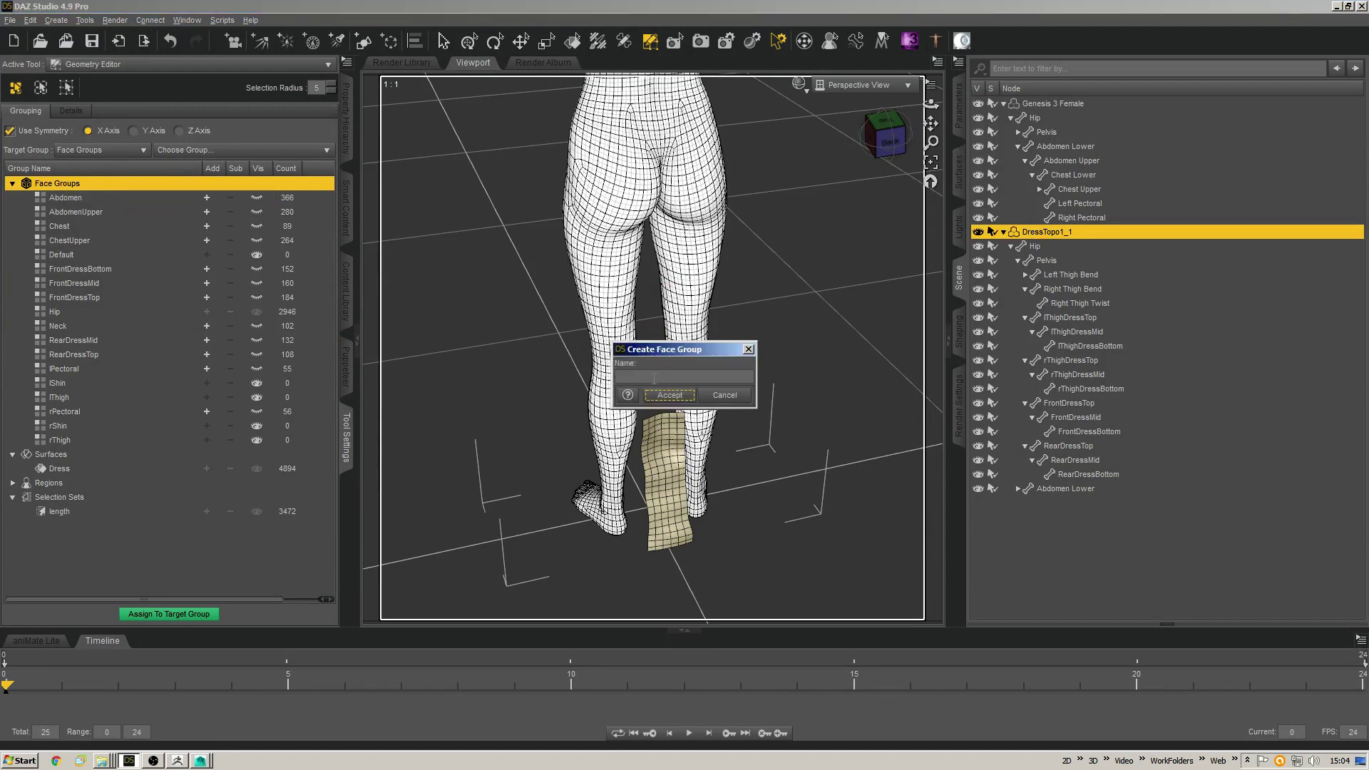
text(RearDressBottom)
click(683, 388)
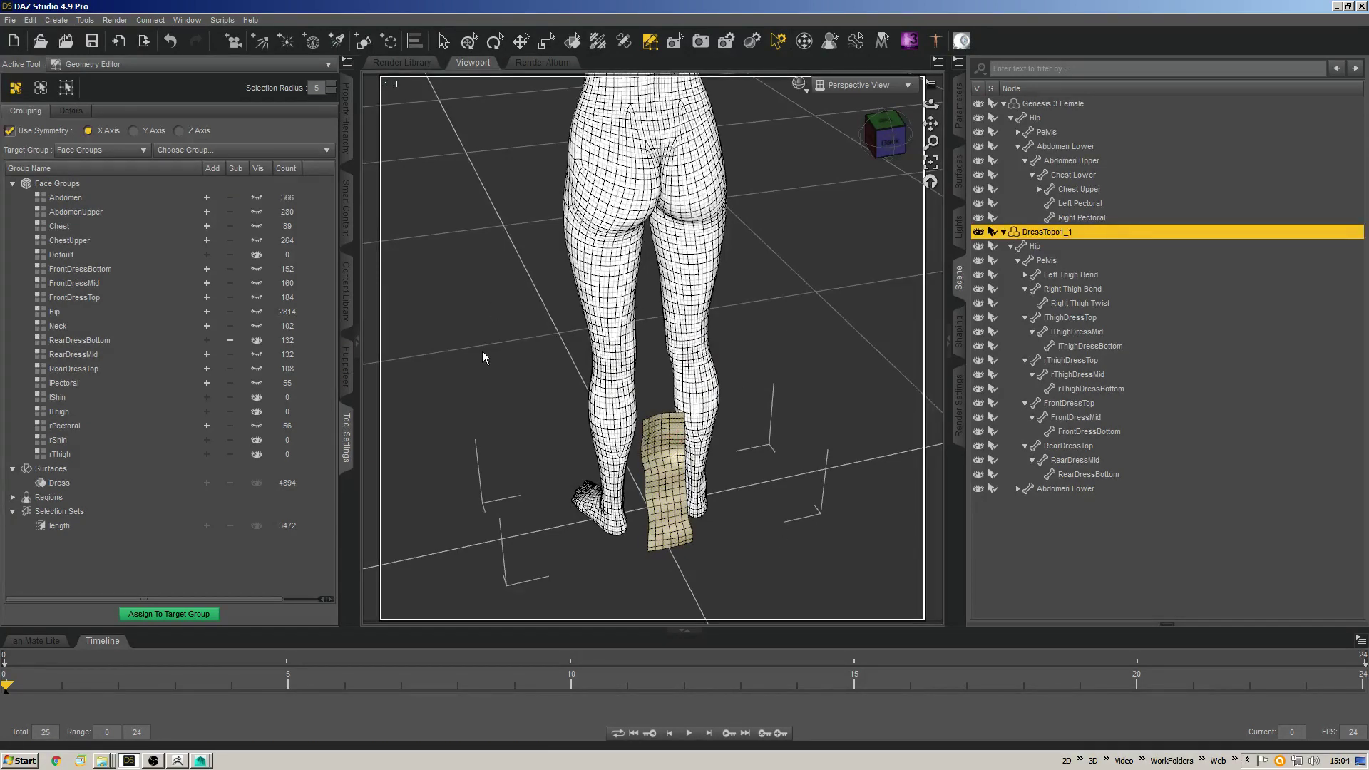
Make all faces of the length selection set visible so the whole skirt is displayed.
middle_drag(743, 383, 686, 360)
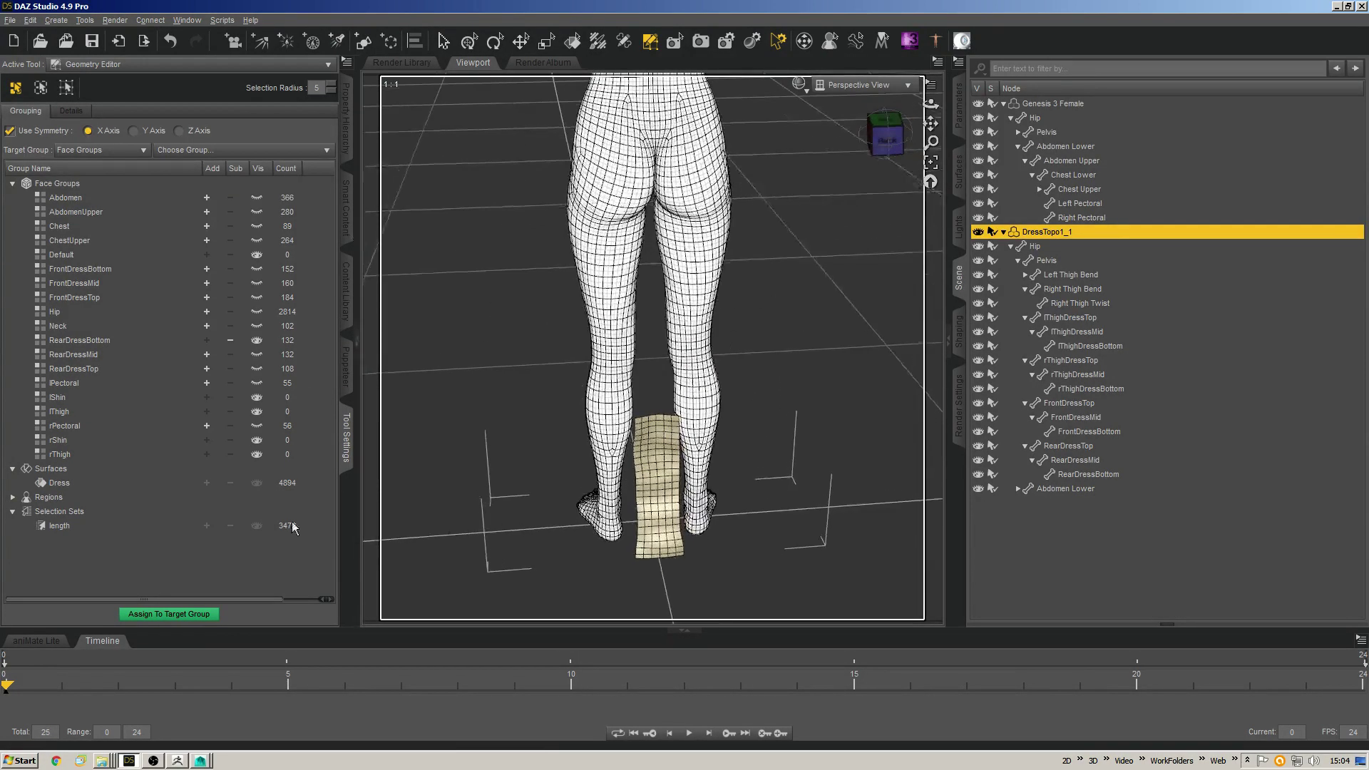
click(87, 522)
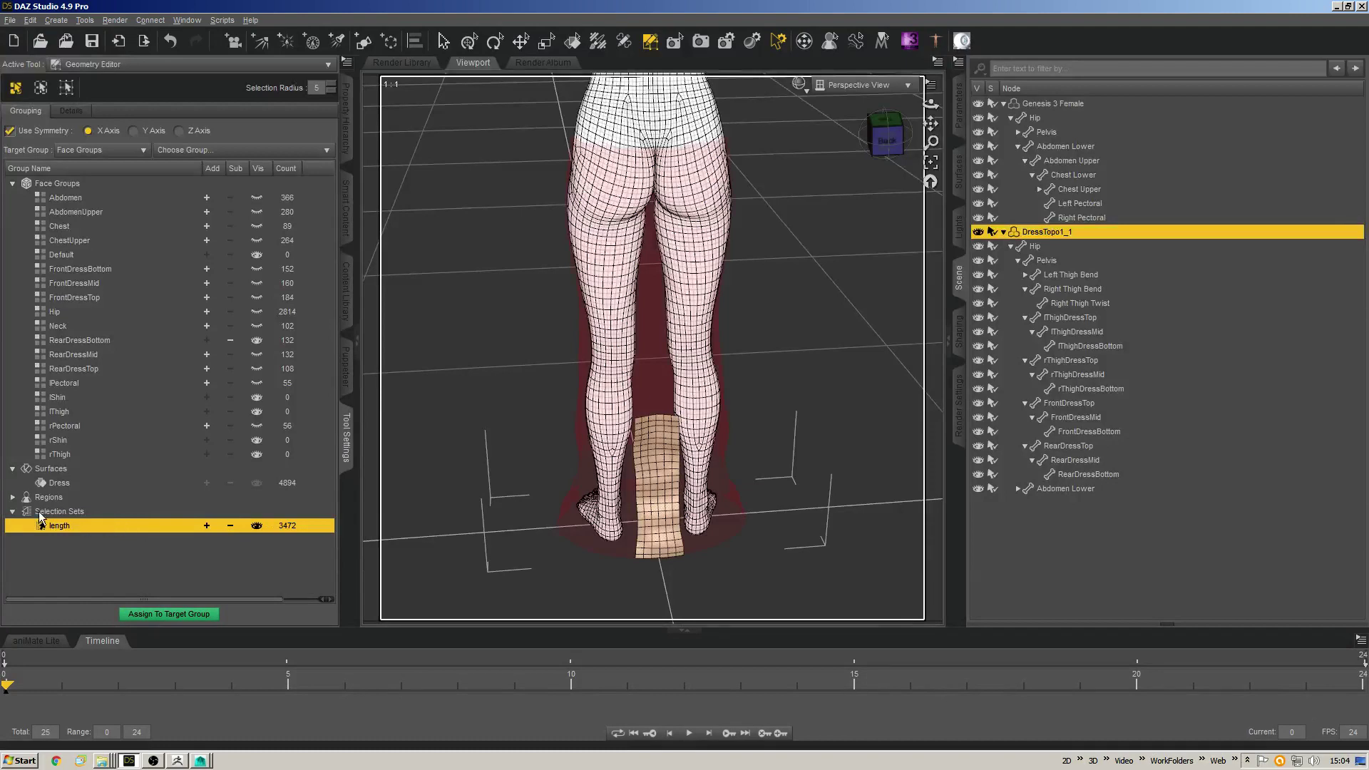
click(257, 525)
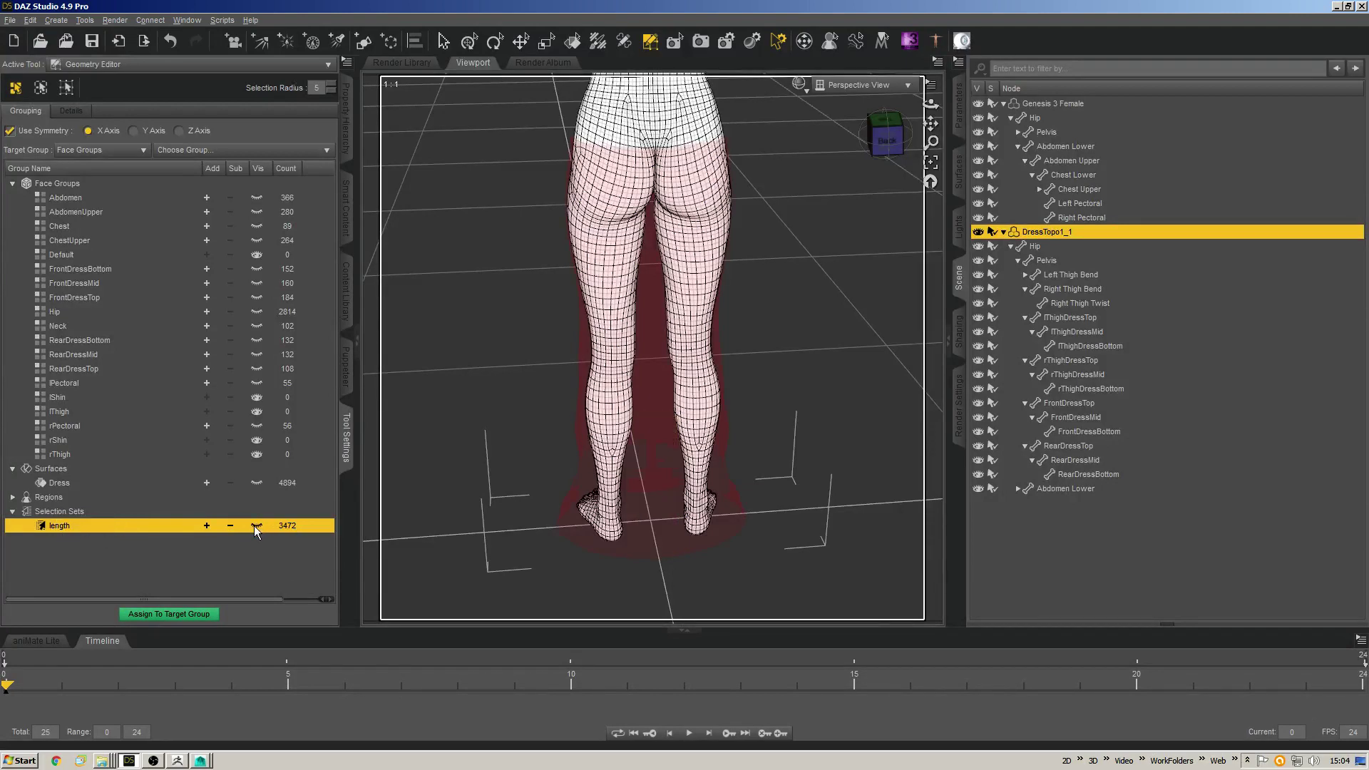
click(257, 526)
middle_drag(613, 377, 692, 241)
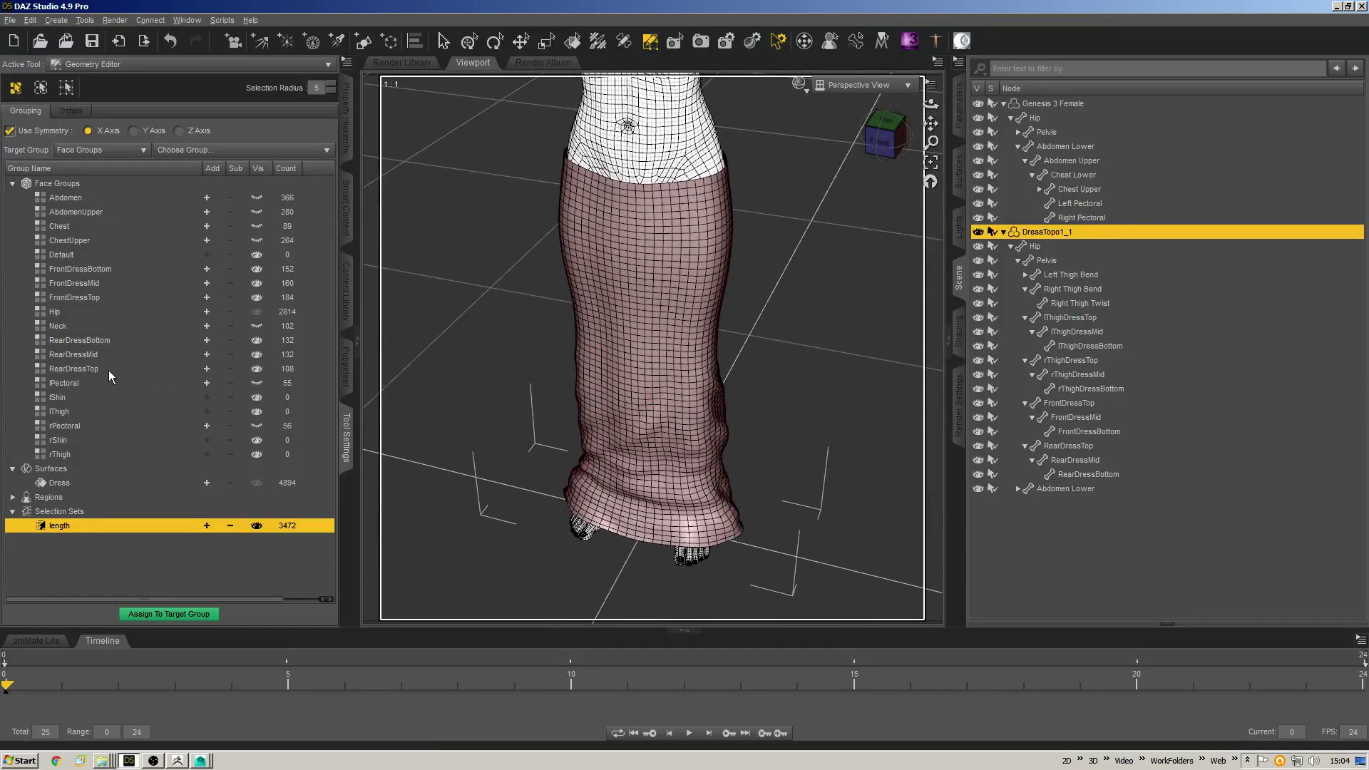
Hide the RearDressTop, RearDressMid, RearDressBottom, FrontDressTop, FrontDressMid and FrontDressBottom face groups.
click(87, 369)
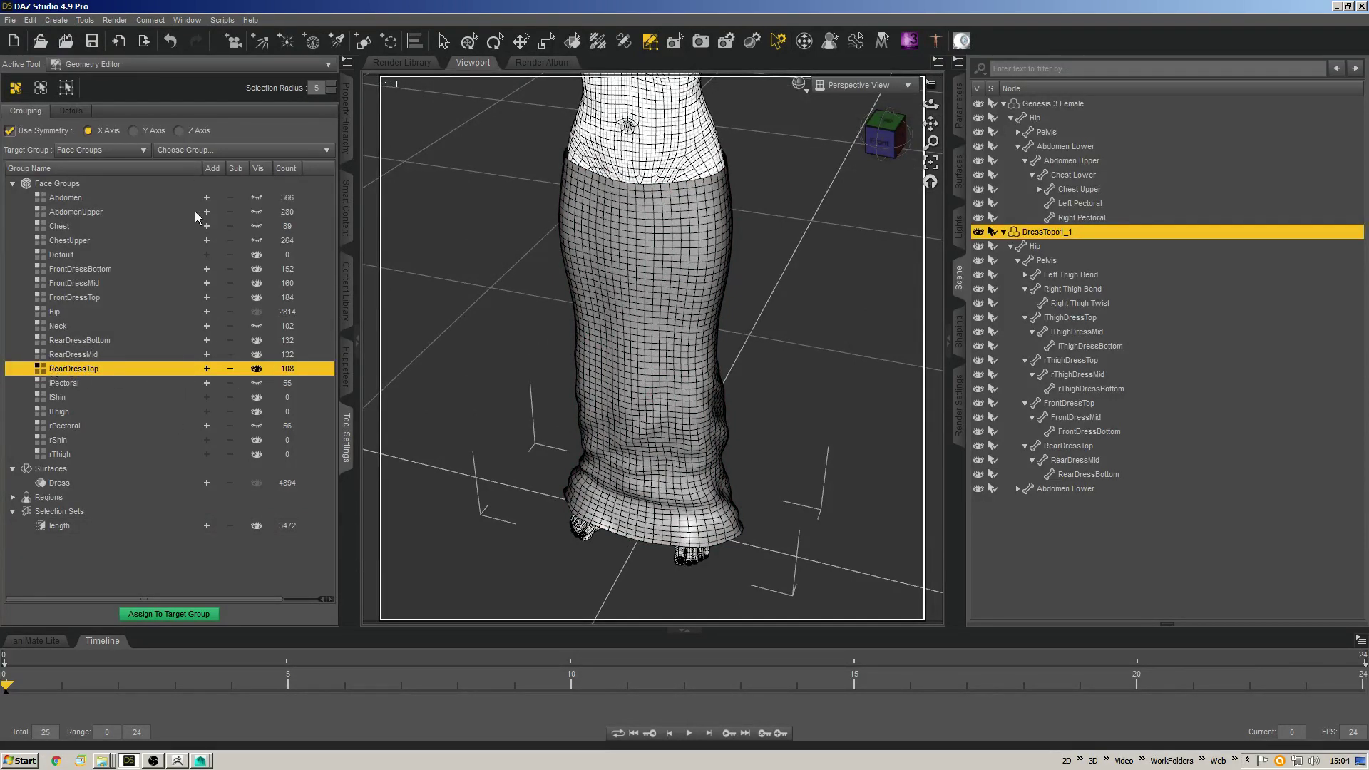
click(257, 369)
click(257, 355)
click(257, 340)
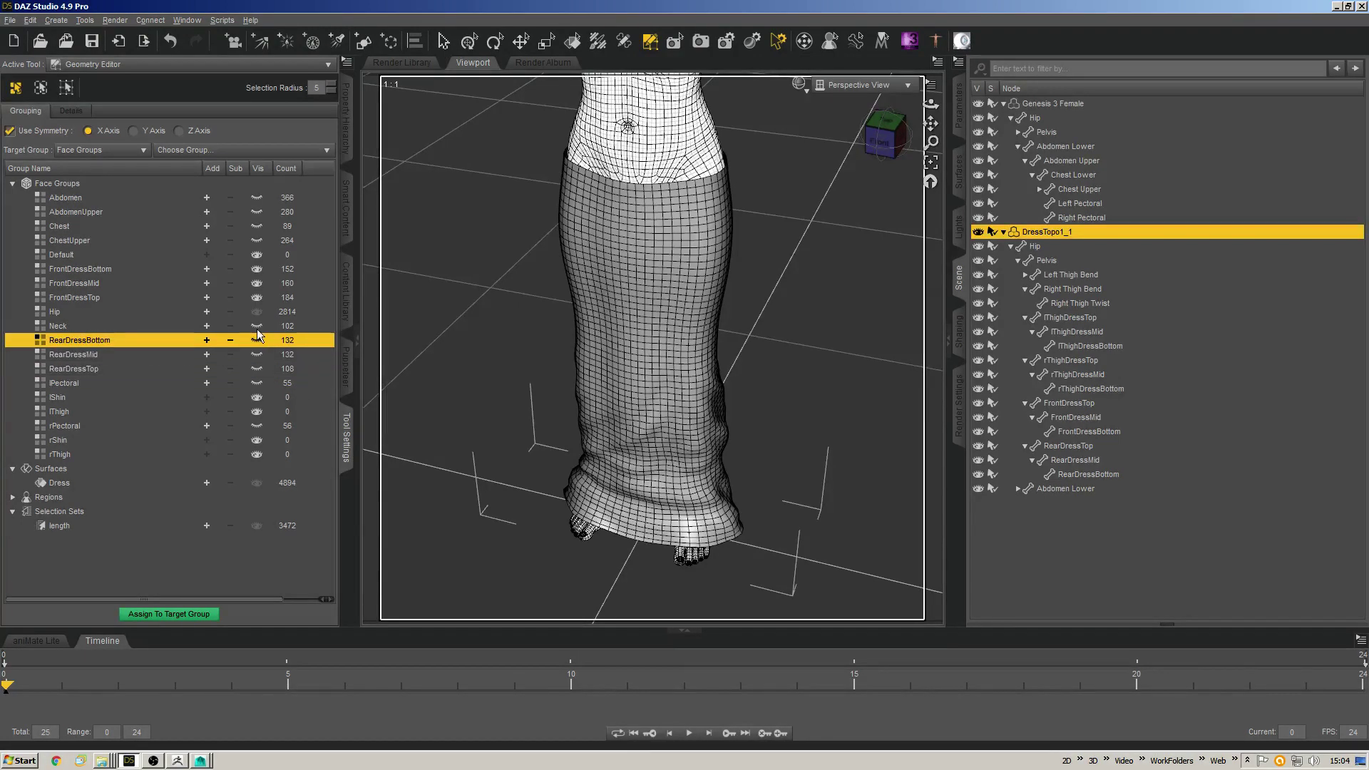
click(256, 297)
click(256, 283)
click(257, 269)
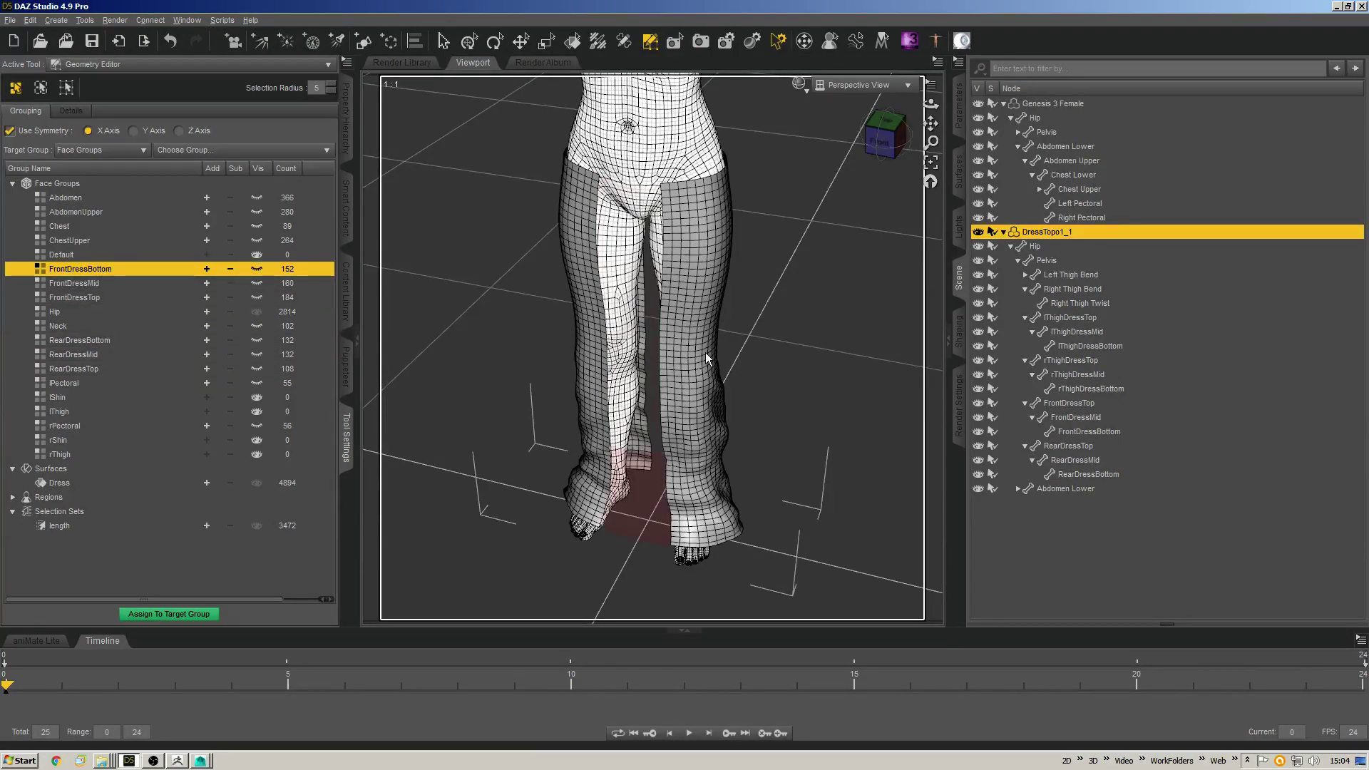
Select the middle section of faces on both side panels of the skirt with X Axis symmetry enabled.
alt+drag(704, 352, 855, 420)
click(41, 132)
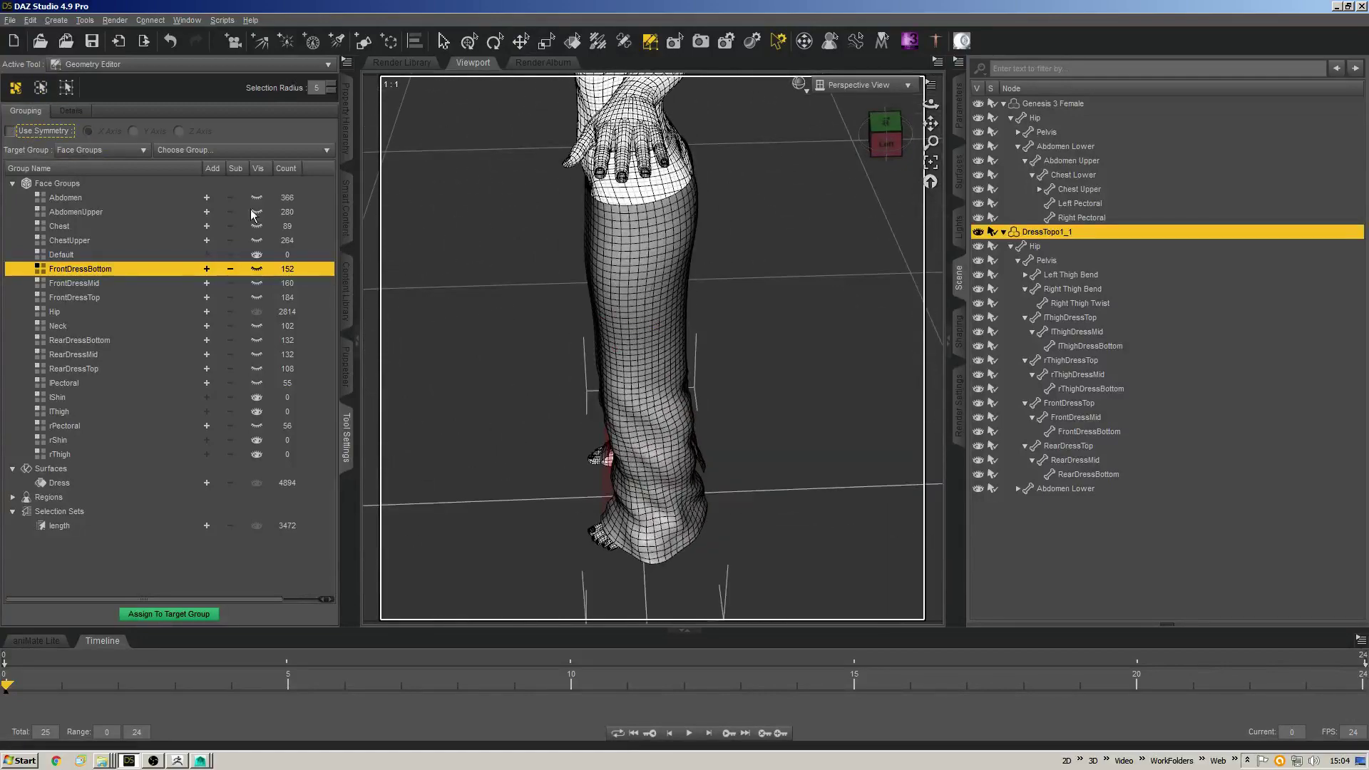
click(41, 131)
alt+drag(705, 431, 756, 443)
alt+drag(507, 344, 720, 312)
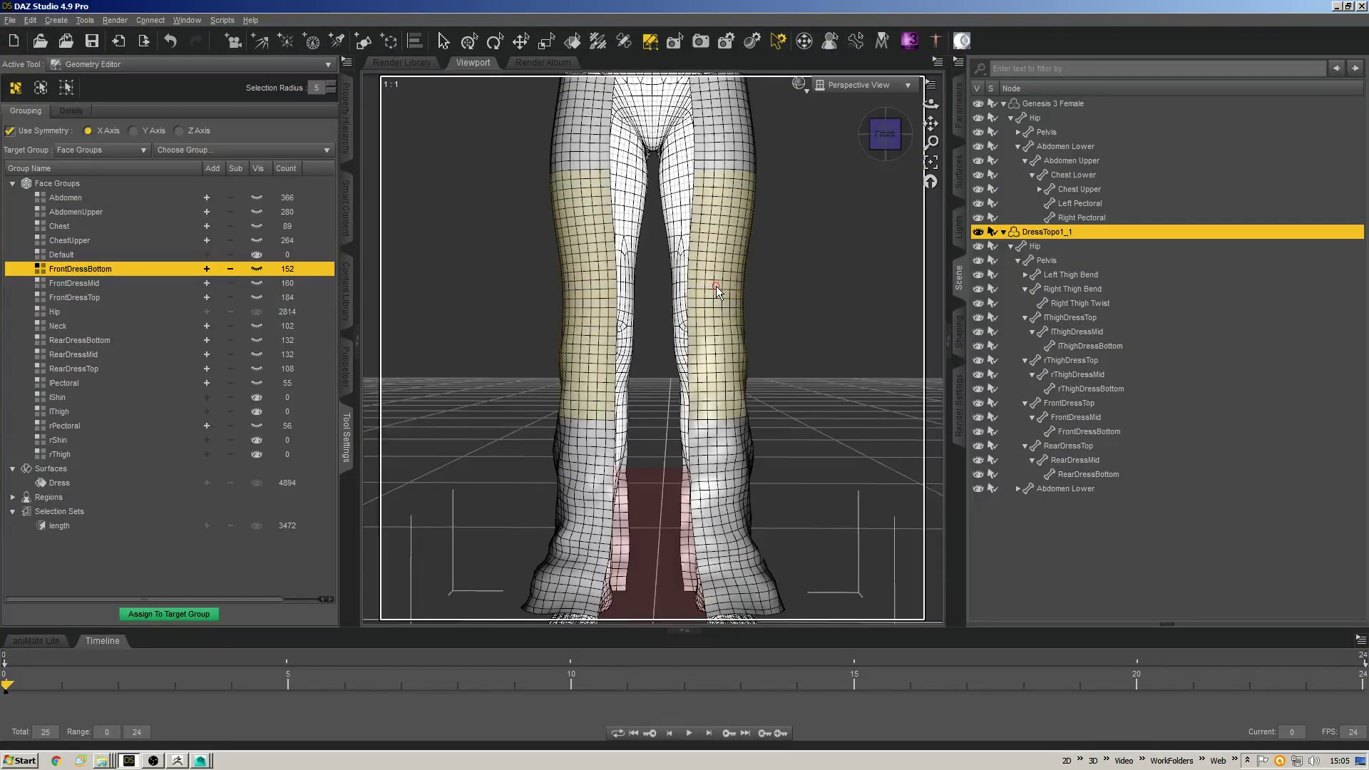
Create a selection set named mid from the selected middle faces of both side panels.
mouse_move(716, 287)
middle_down()
mouse_move(678, 271)
mouse_move(726, 305)
middle_up()
scroll(705, 286, down, 3)
scroll(727, 310, up, 3)
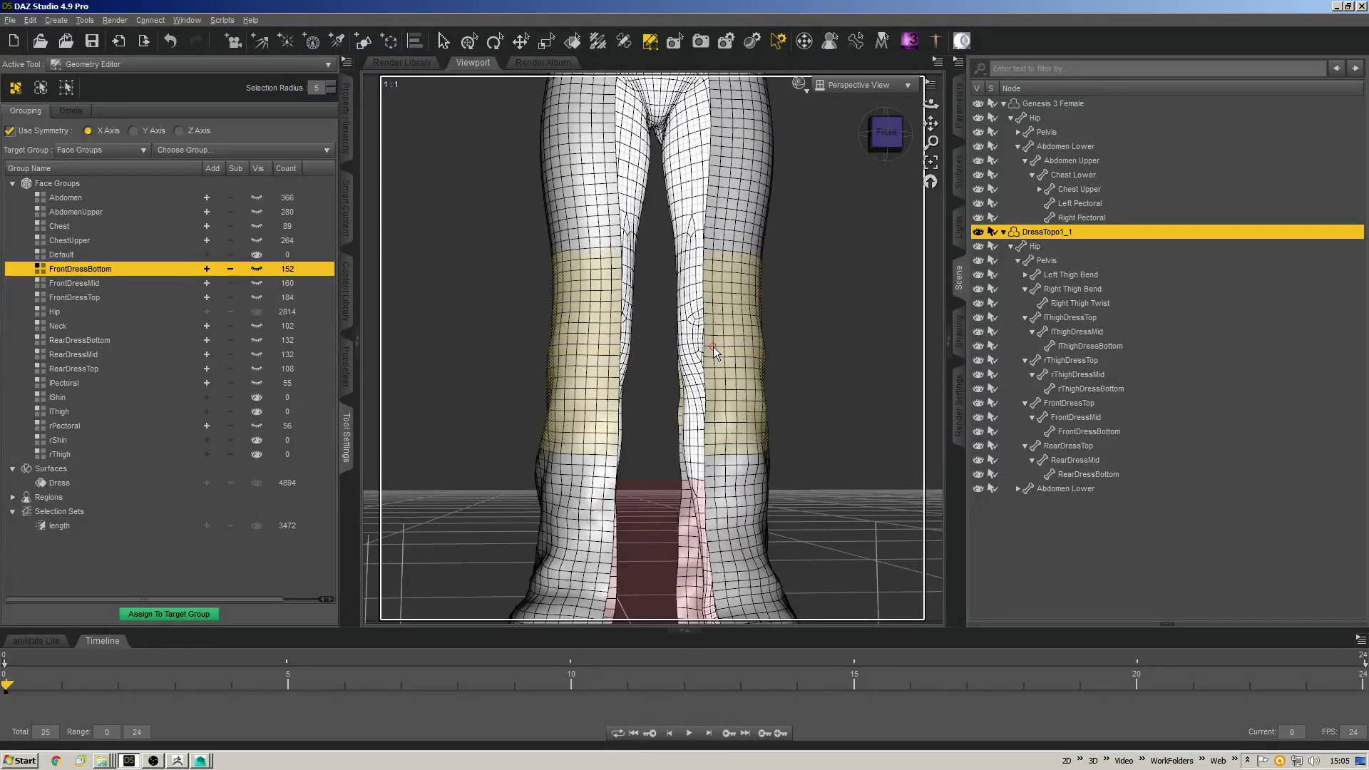
middle_drag(713, 346, 784, 317)
click(72, 510)
right_click(76, 509)
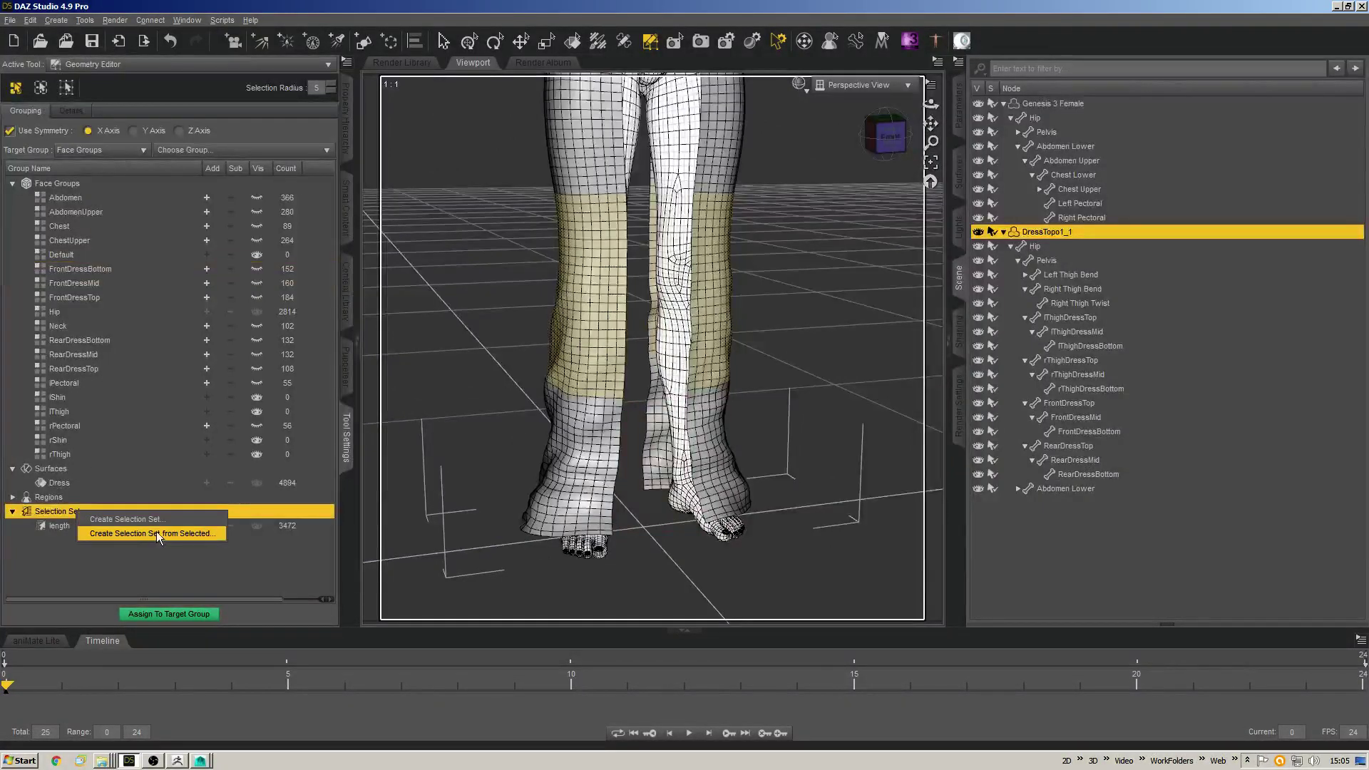
click(156, 532)
click(640, 377)
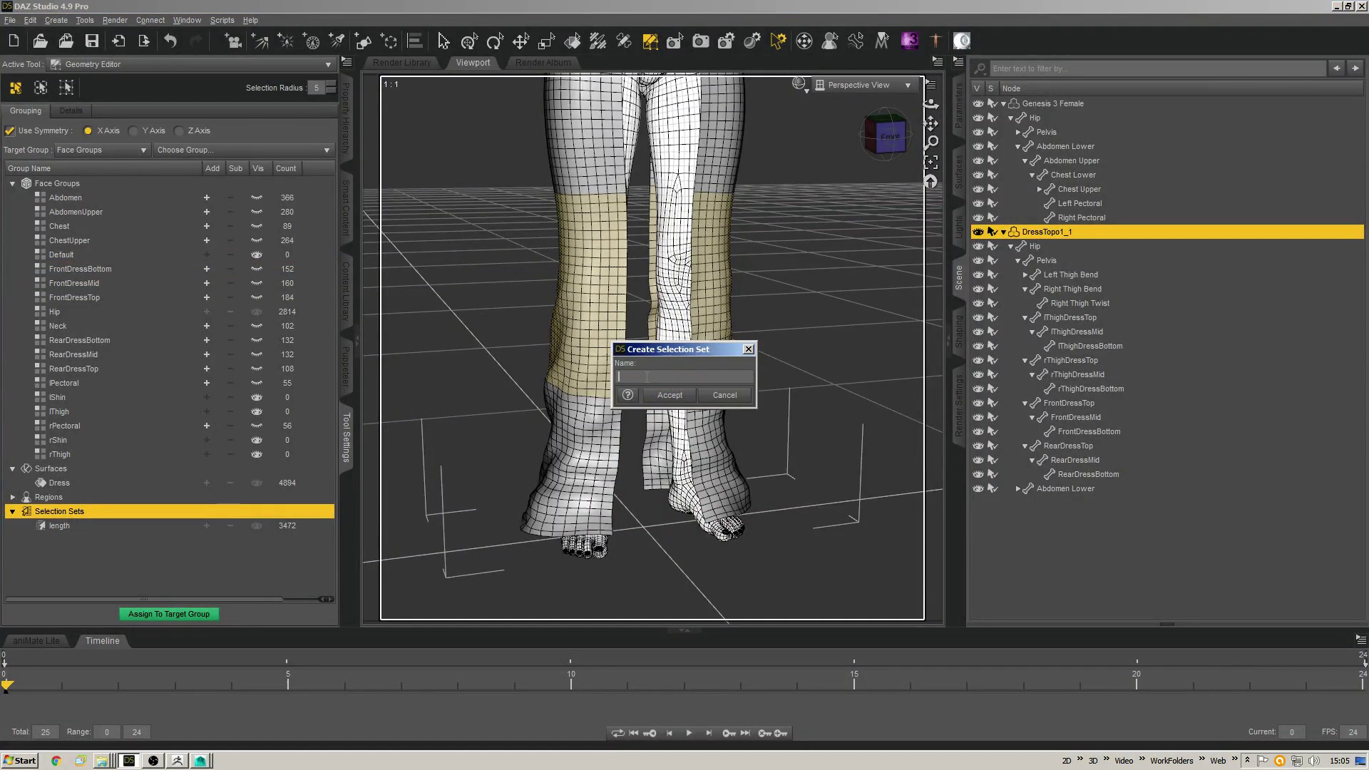
text(mid)
key(Return)
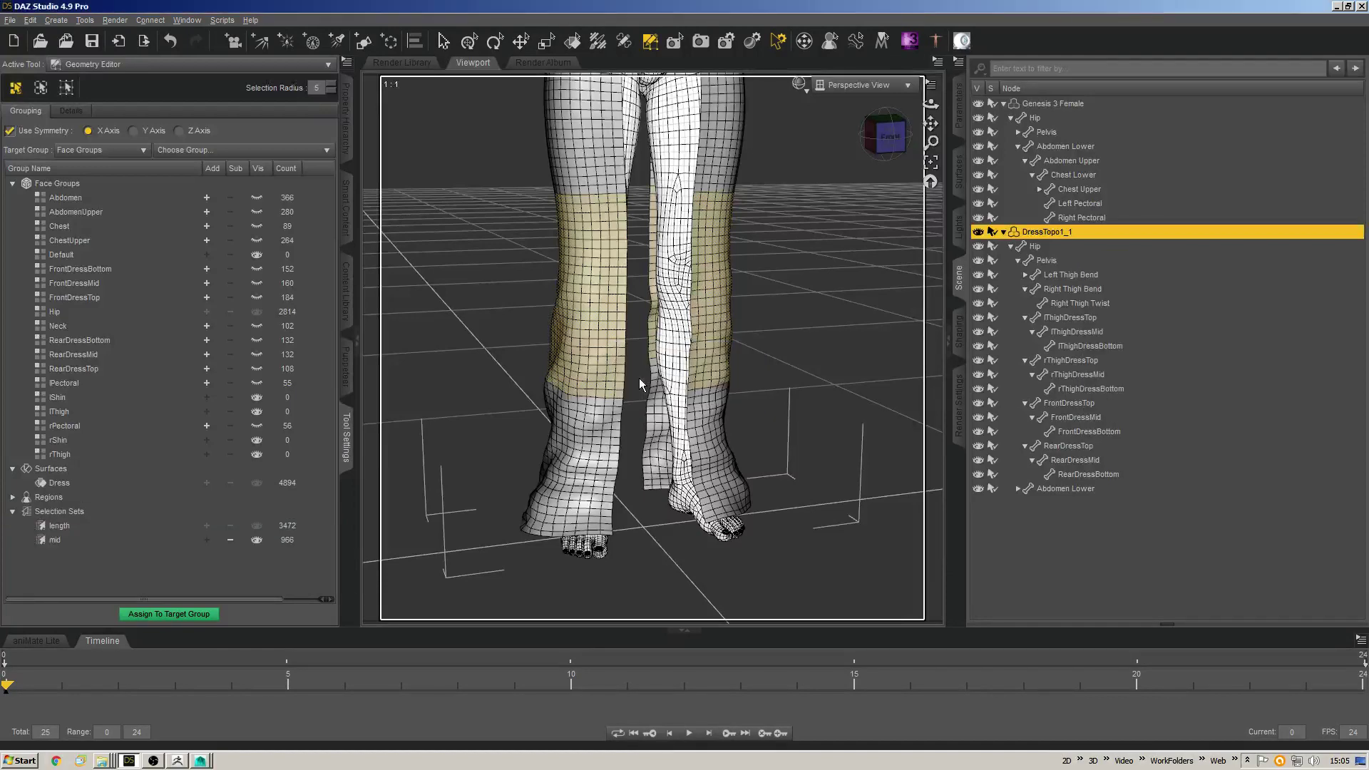
Highlight the mid selection set and, using Marquee Selection without symmetry, deselect its faces on the figure's right leg.
scroll(778, 378, up, 3)
scroll(778, 378, down, 2)
middle_drag(778, 378, 678, 348)
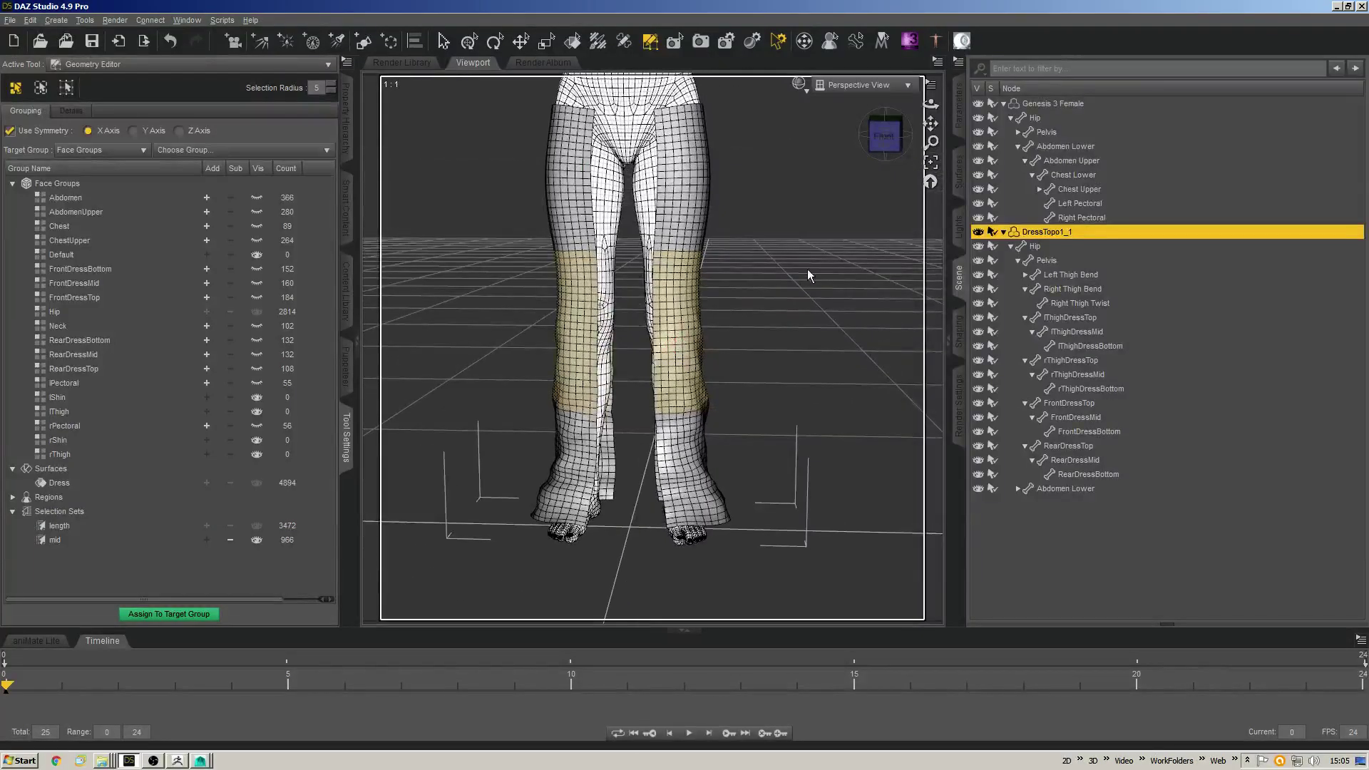
drag(95, 536, 92, 526)
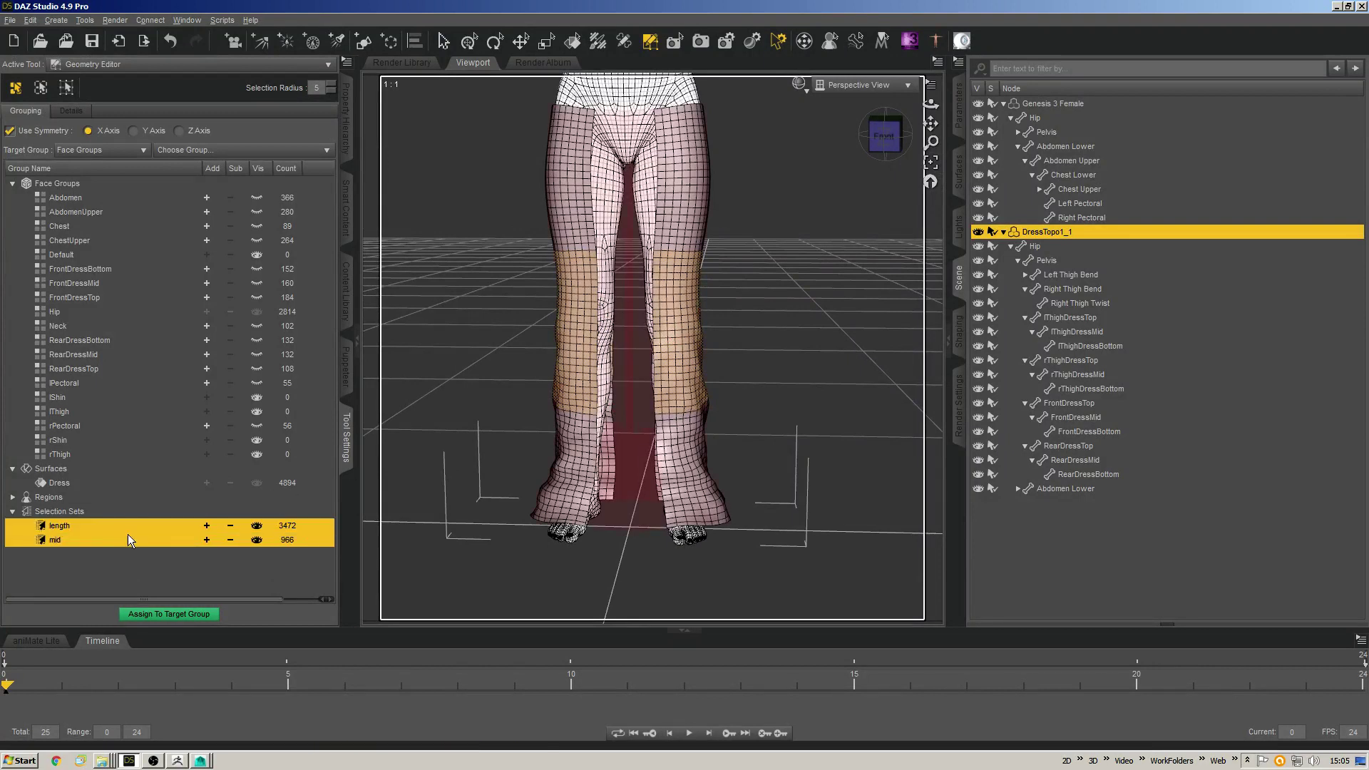
click(178, 539)
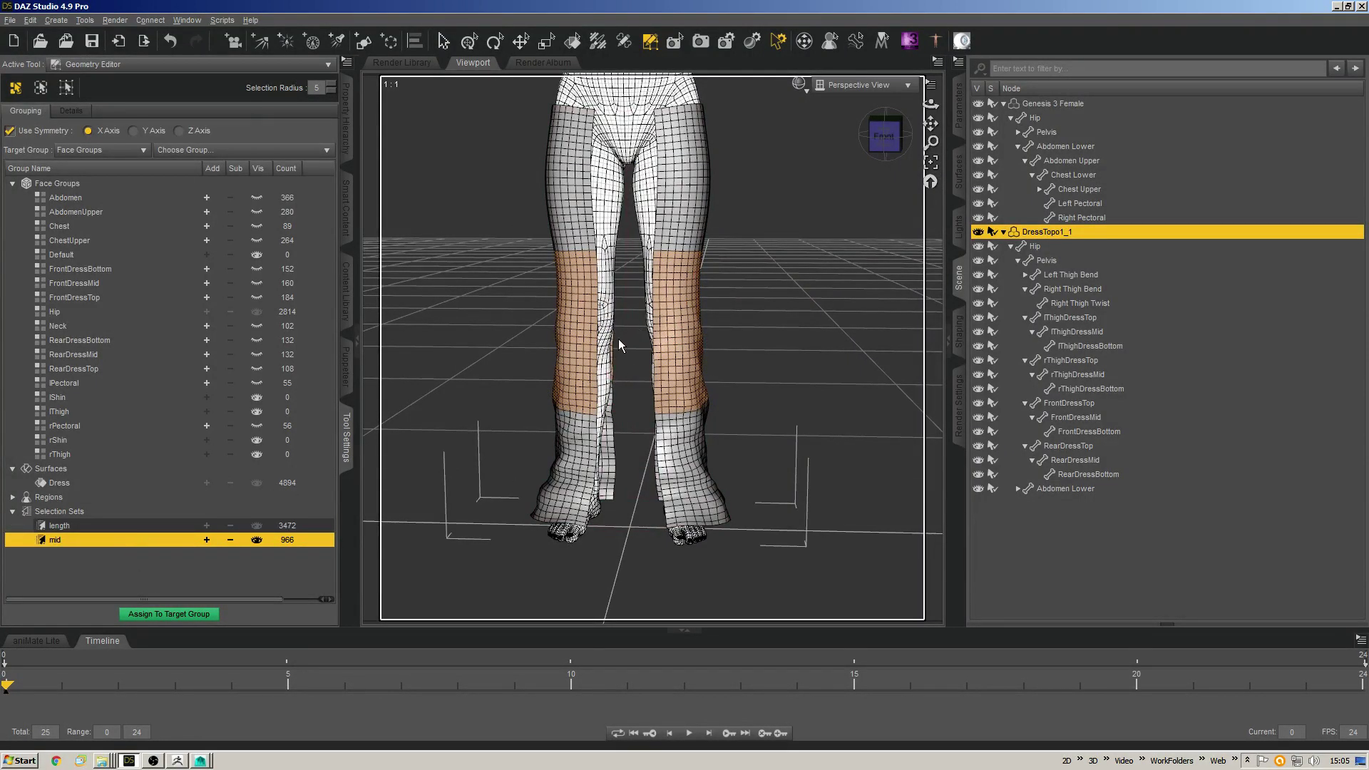
right_click(678, 273)
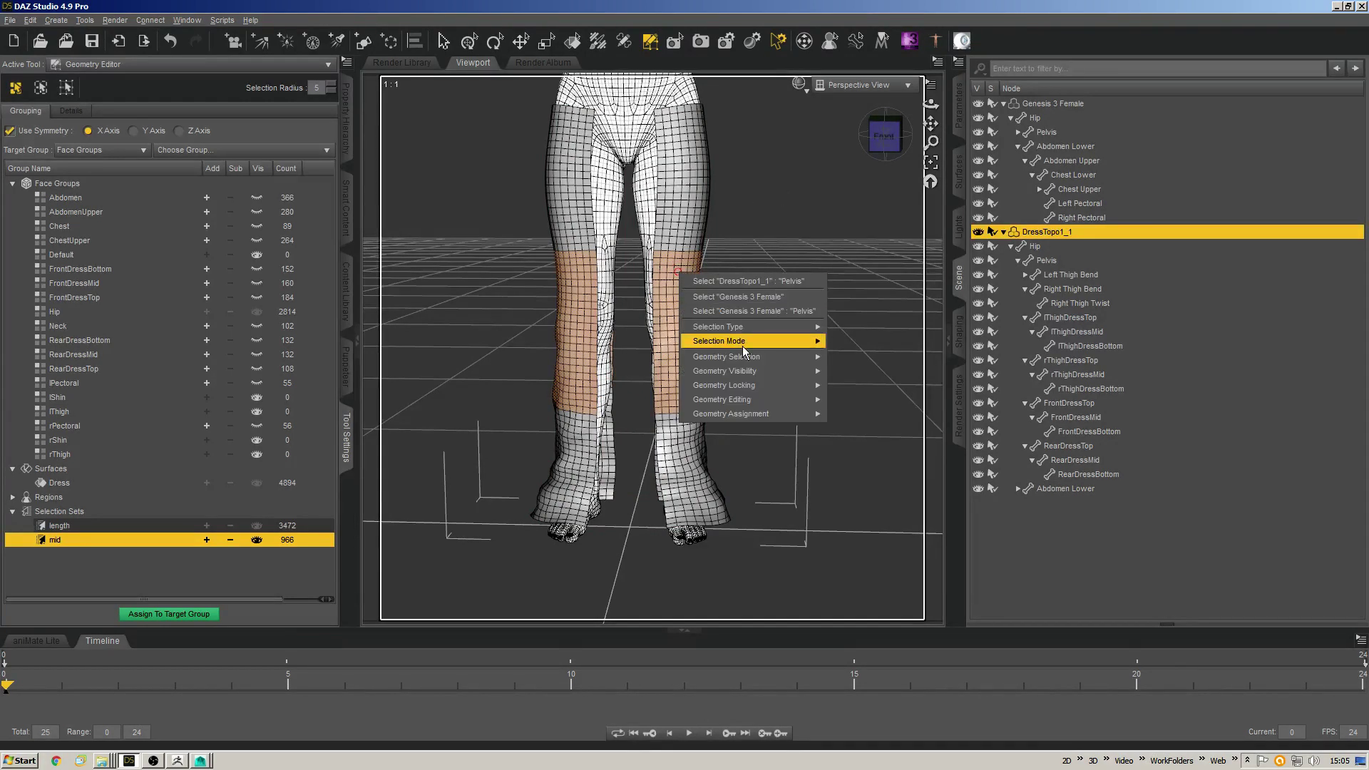
mouse_move(750, 345)
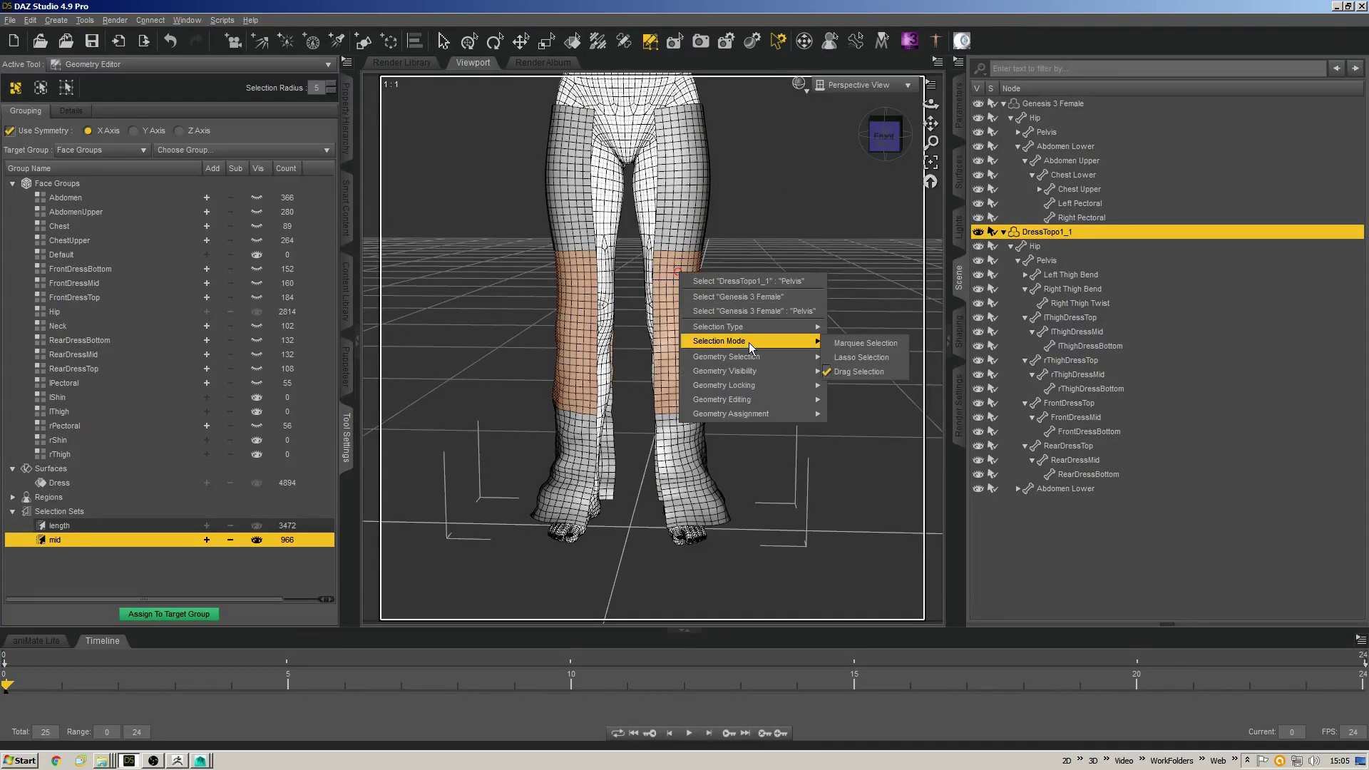
click(842, 345)
click(43, 132)
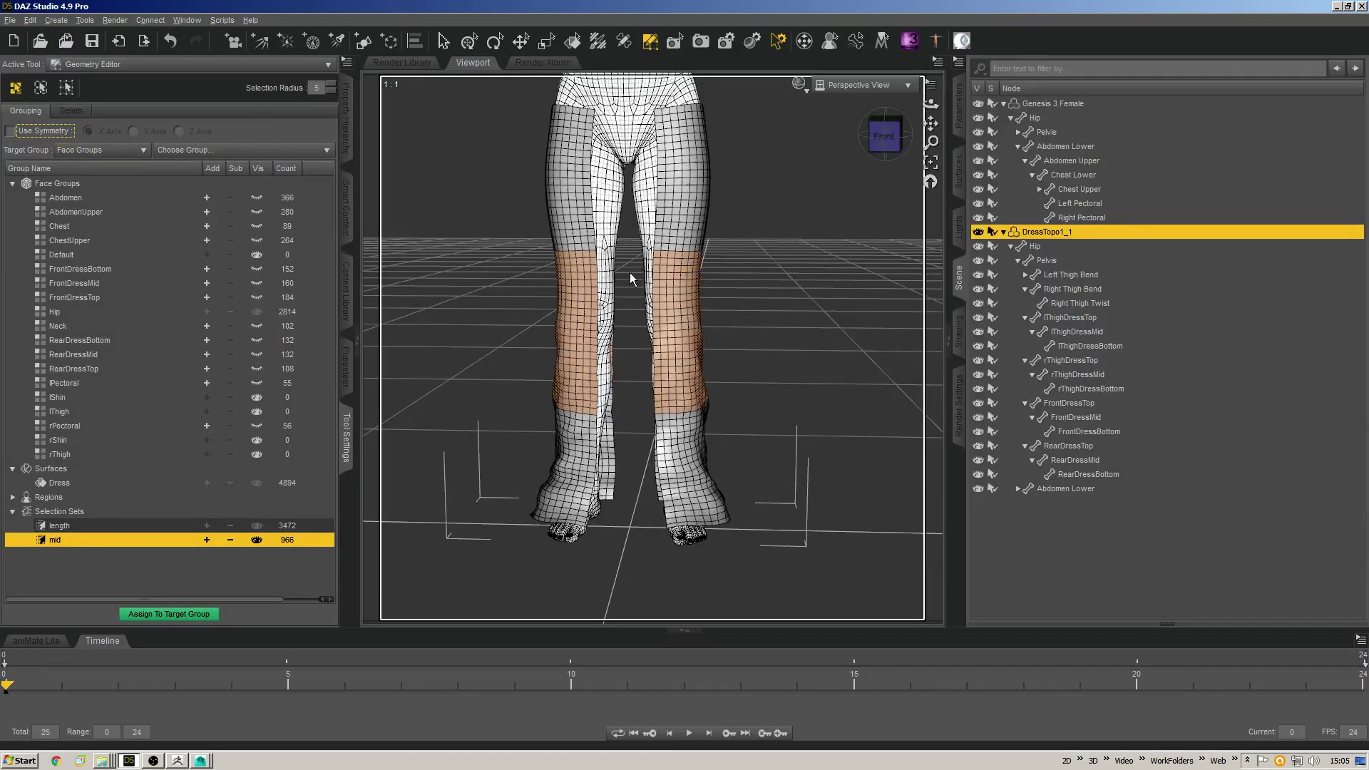
drag(628, 247, 517, 489)
drag(633, 413, 635, 407)
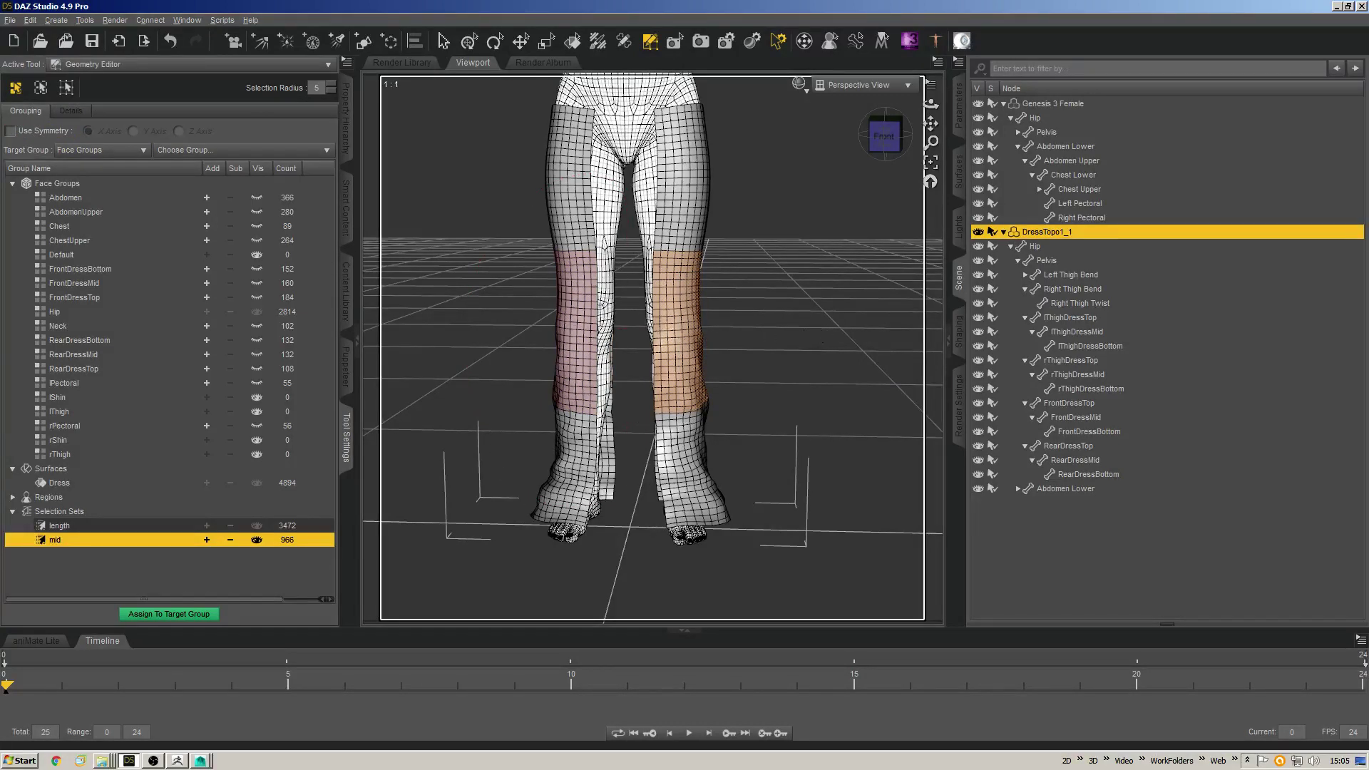
Create a face group named lThighDressMid from the selected middle faces on the figure's left side.
alt+drag(609, 332, 619, 262)
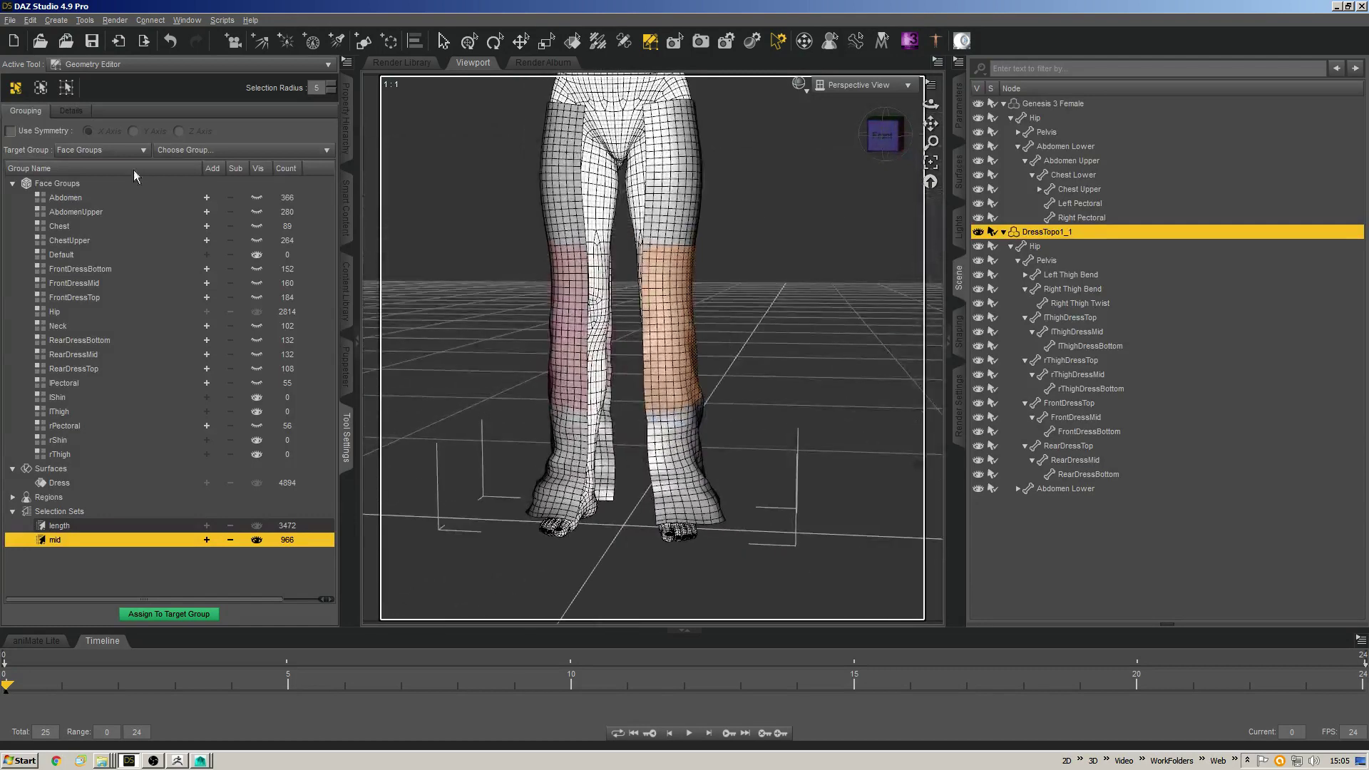
right_click(84, 183)
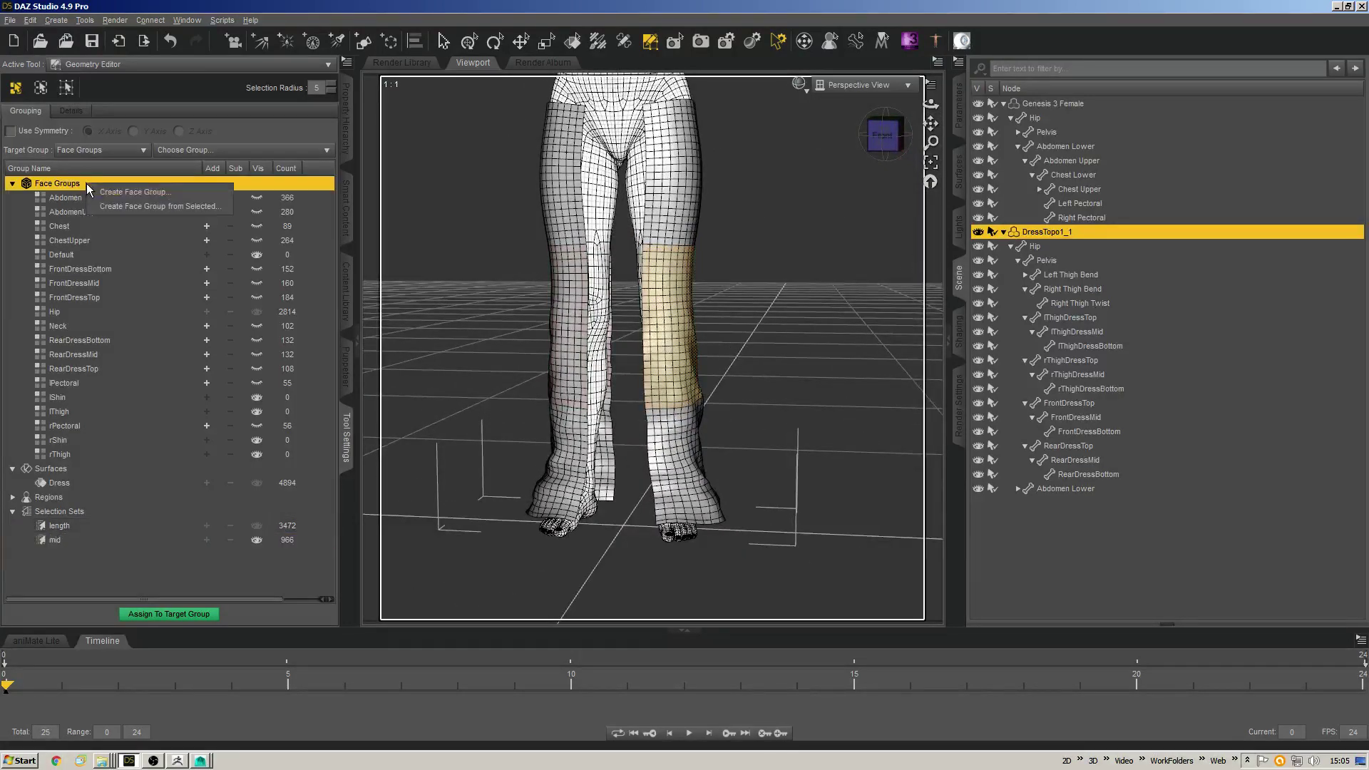
click(150, 206)
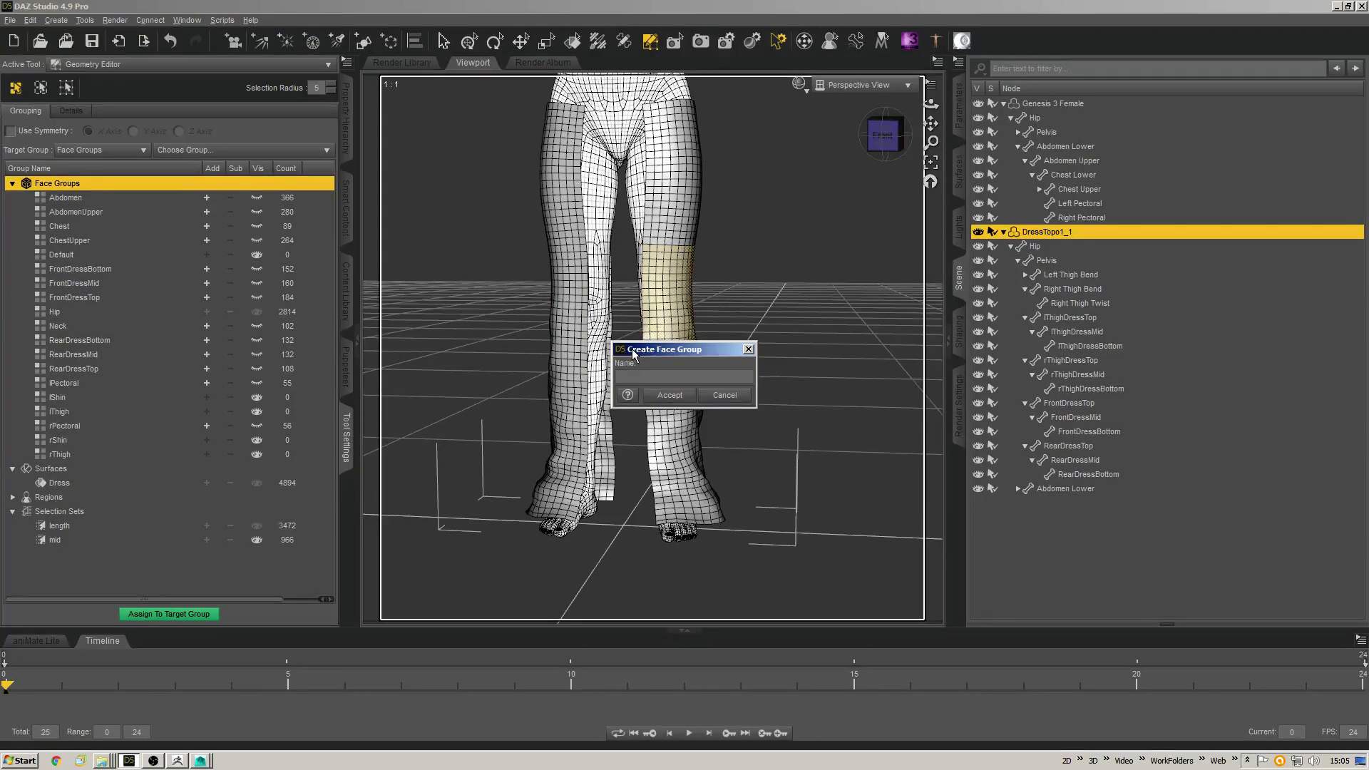
text(lthigh)
key(BackSpace)
key(BackSpace)
key(BackSpace)
key(BackSpace)
text(ThighDressMid)
key(Return)
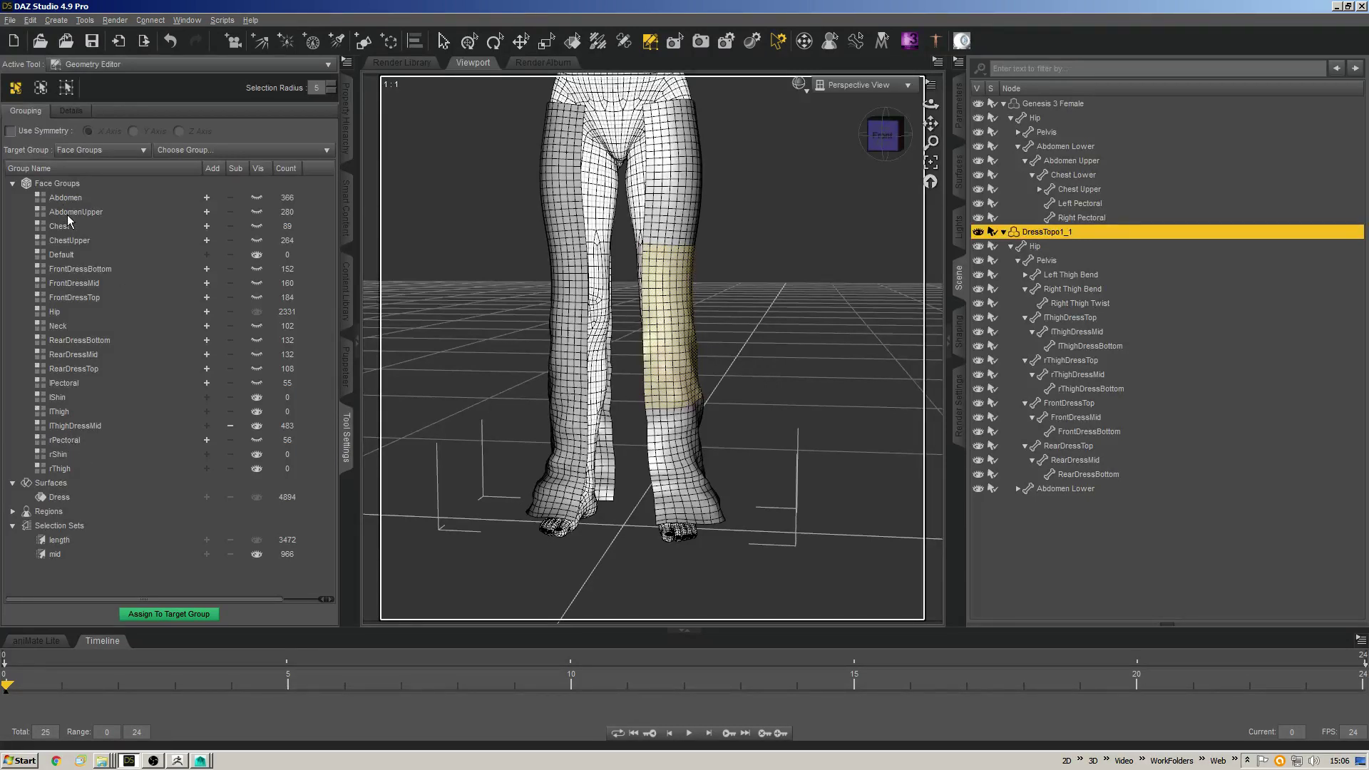
Hide lThighDressMid and create a face group named lThighDressBottom from the lower skirt faces on the figure's left side.
click(66, 428)
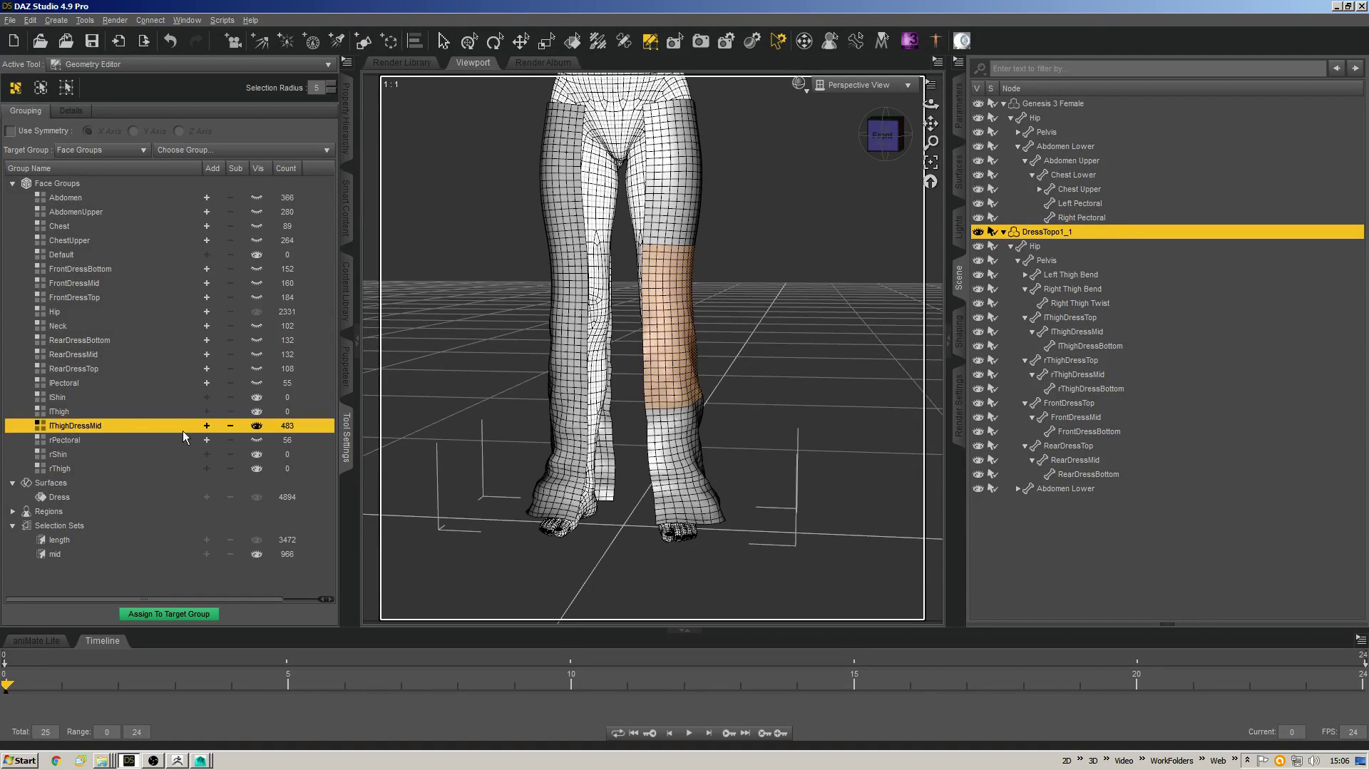
click(255, 426)
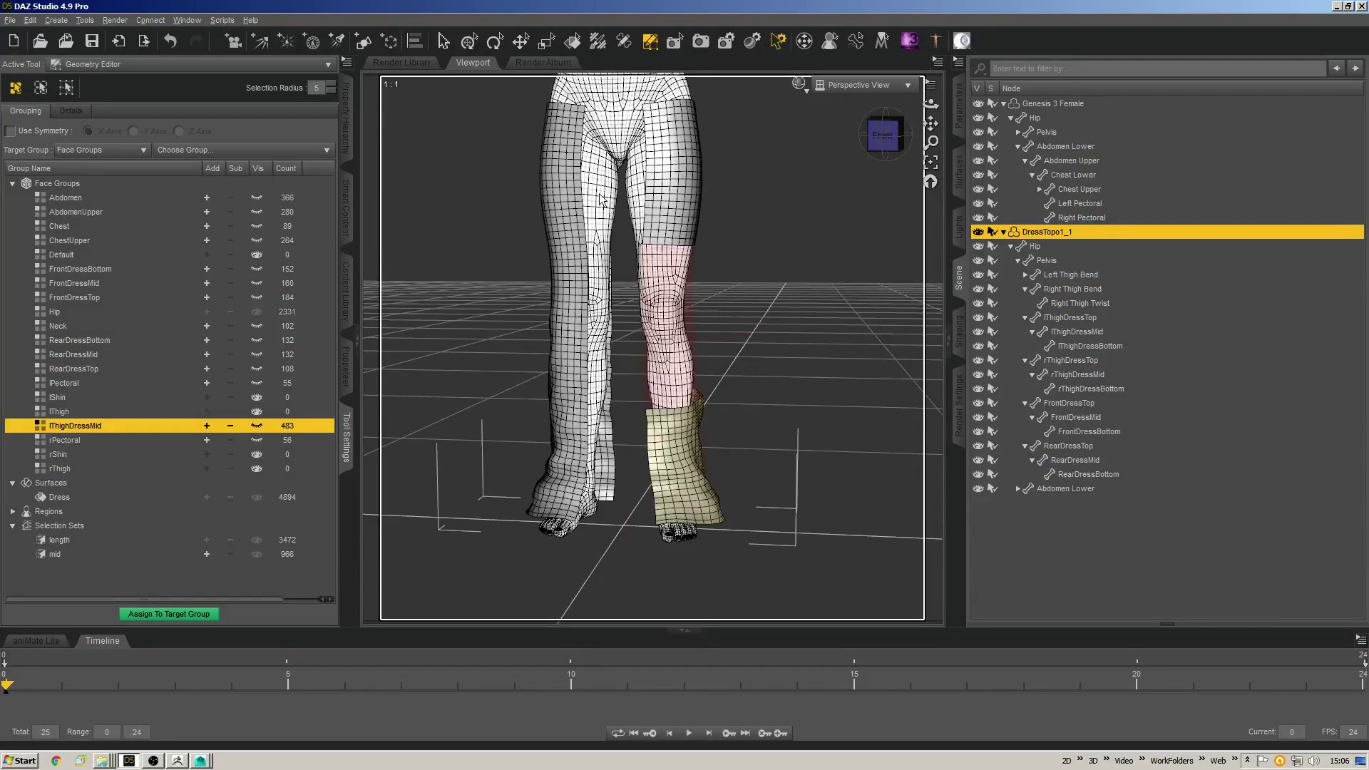
click(71, 186)
right_click(71, 186)
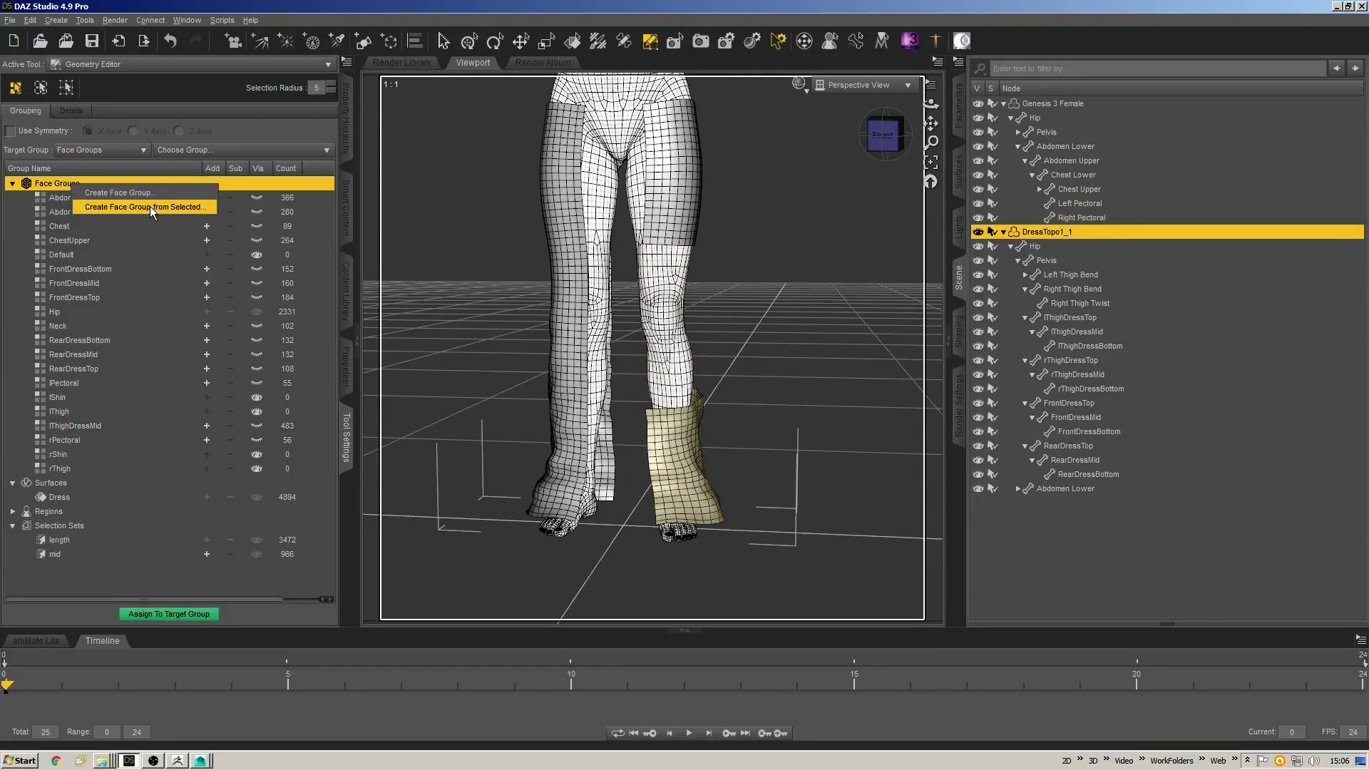
click(150, 207)
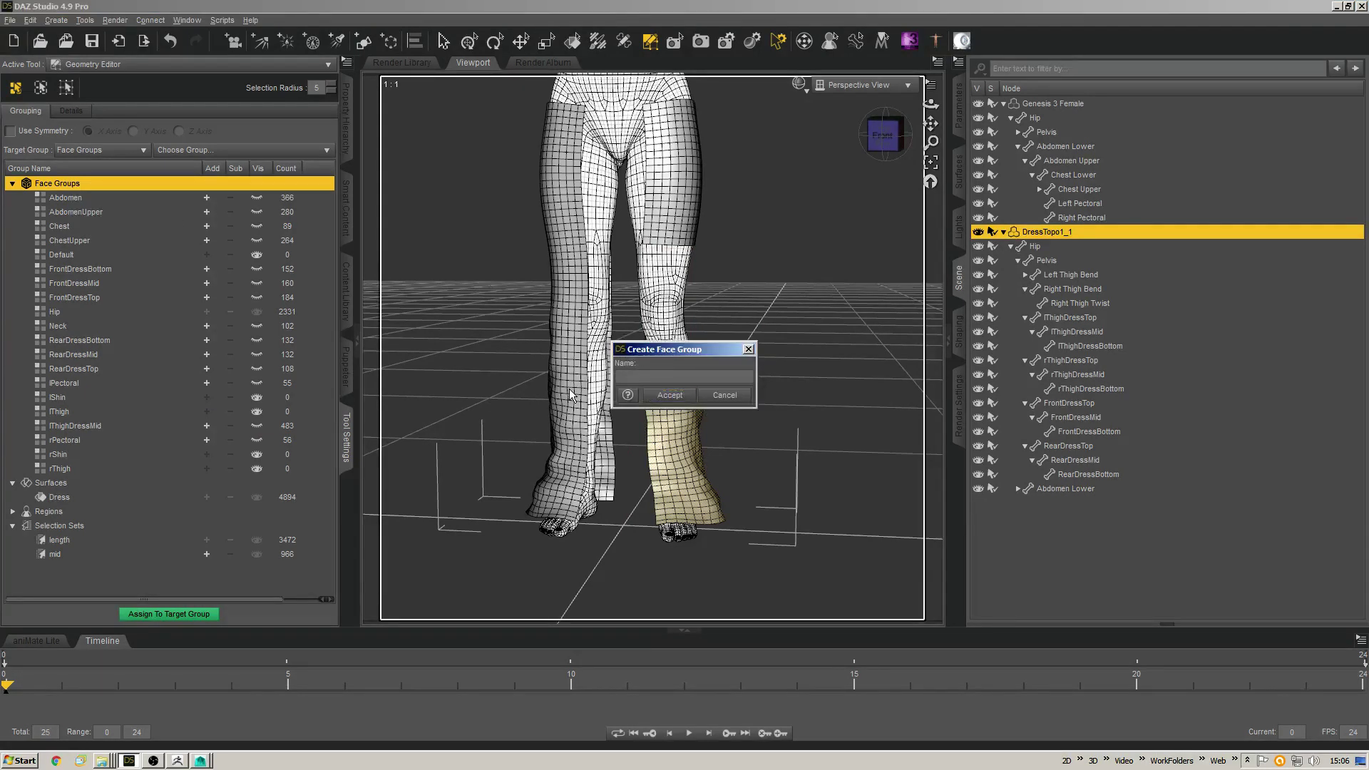
text(lD)
key(BackSpace)
text(ThighDressBottom)
key(Return)
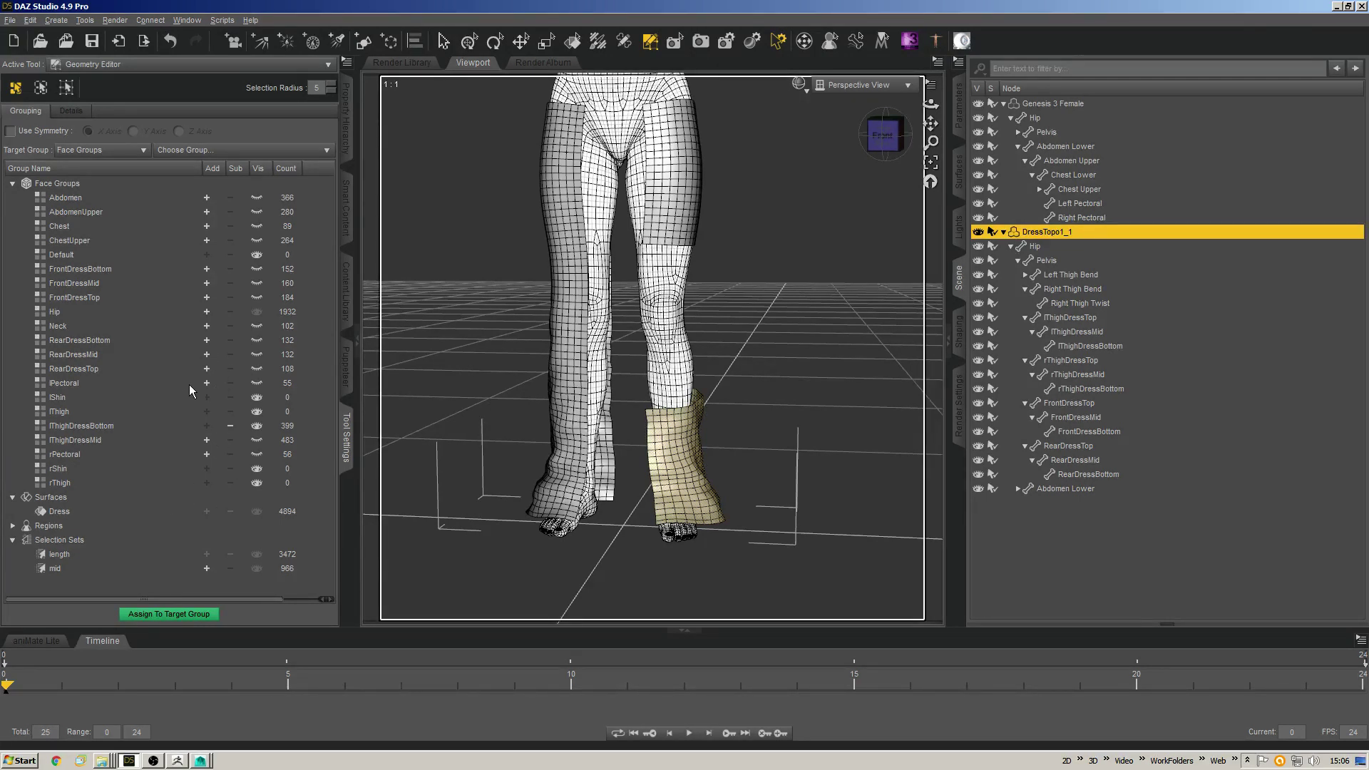
Hide the lThighDressBottom group and select the remaining upper skirt faces on the figure's left side.
click(114, 425)
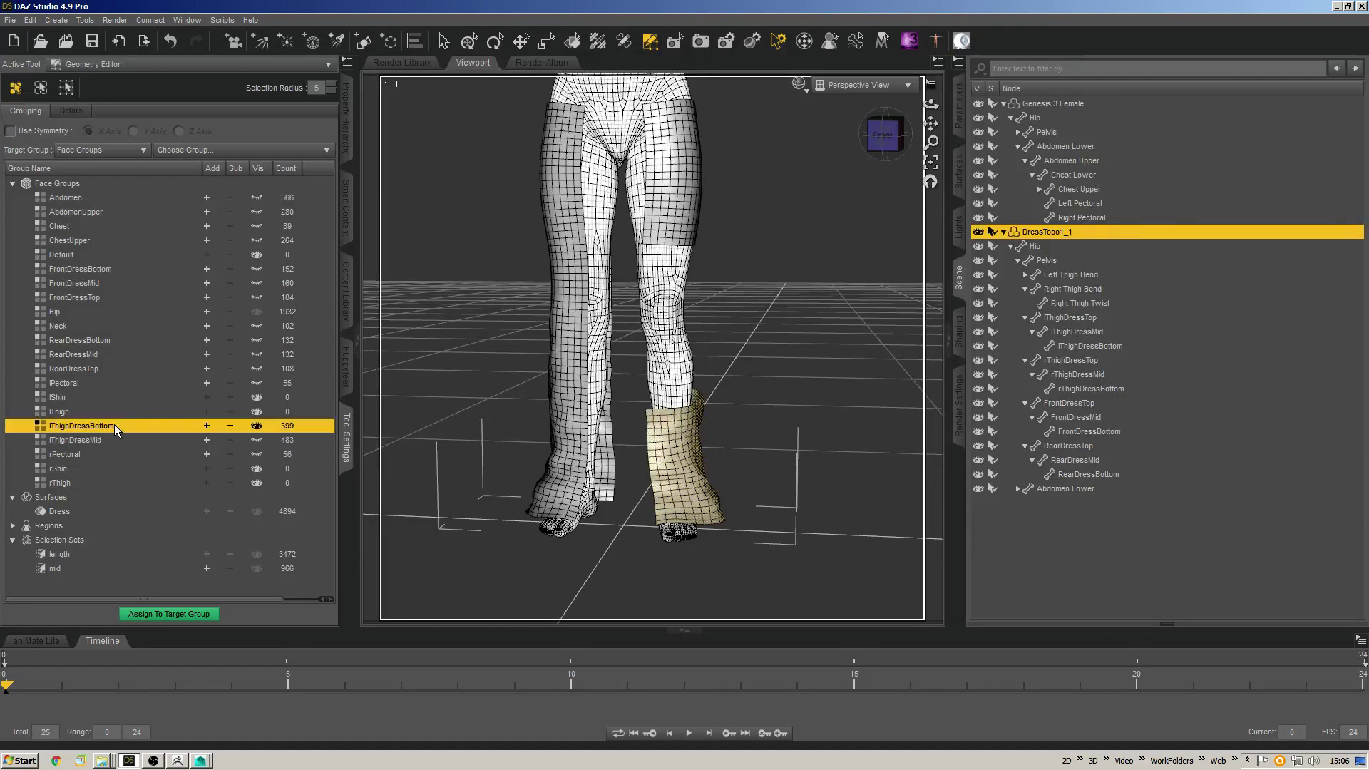
click(257, 426)
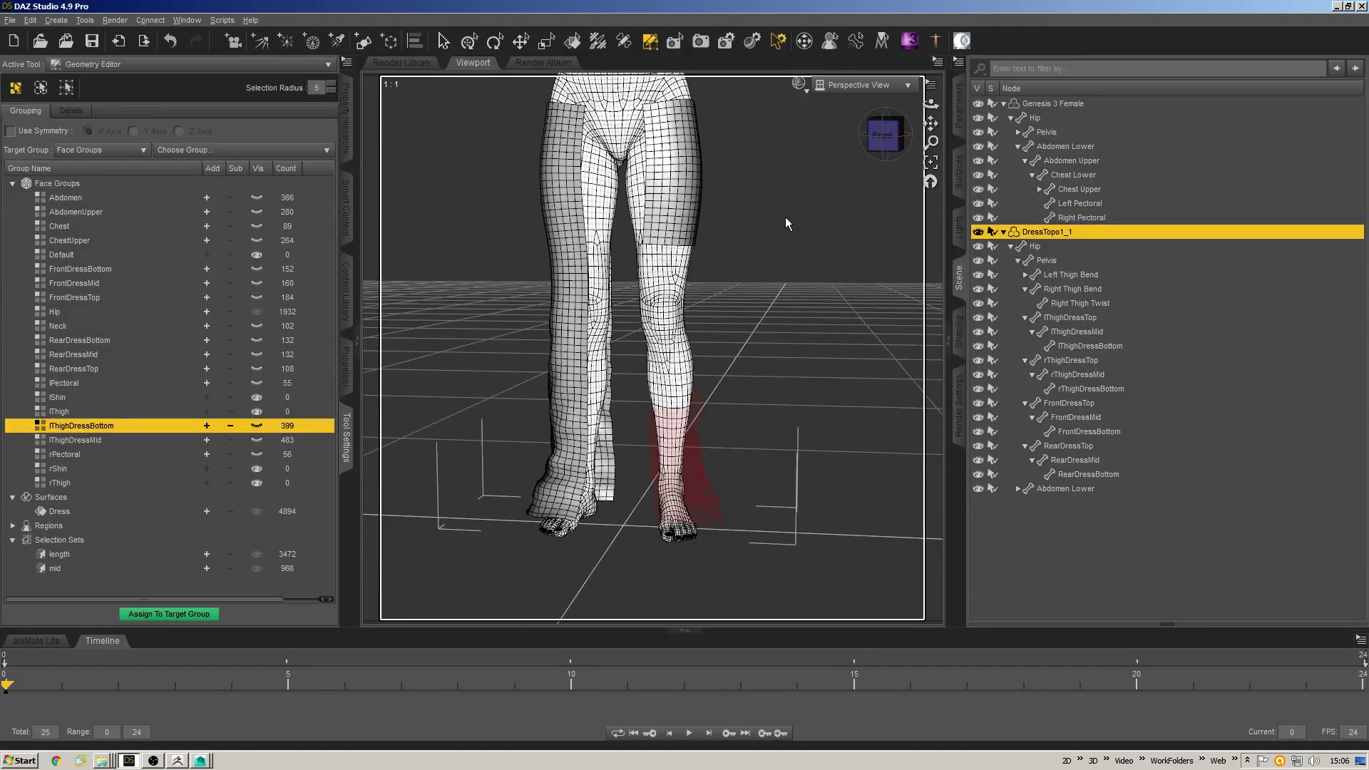
mouse_move(745, 190)
right_down()
mouse_move(767, 234)
mouse_move(776, 197)
right_up()
mouse_move(810, 114)
mouse_down()
mouse_move(658, 143)
mouse_move(845, 267)
mouse_up()
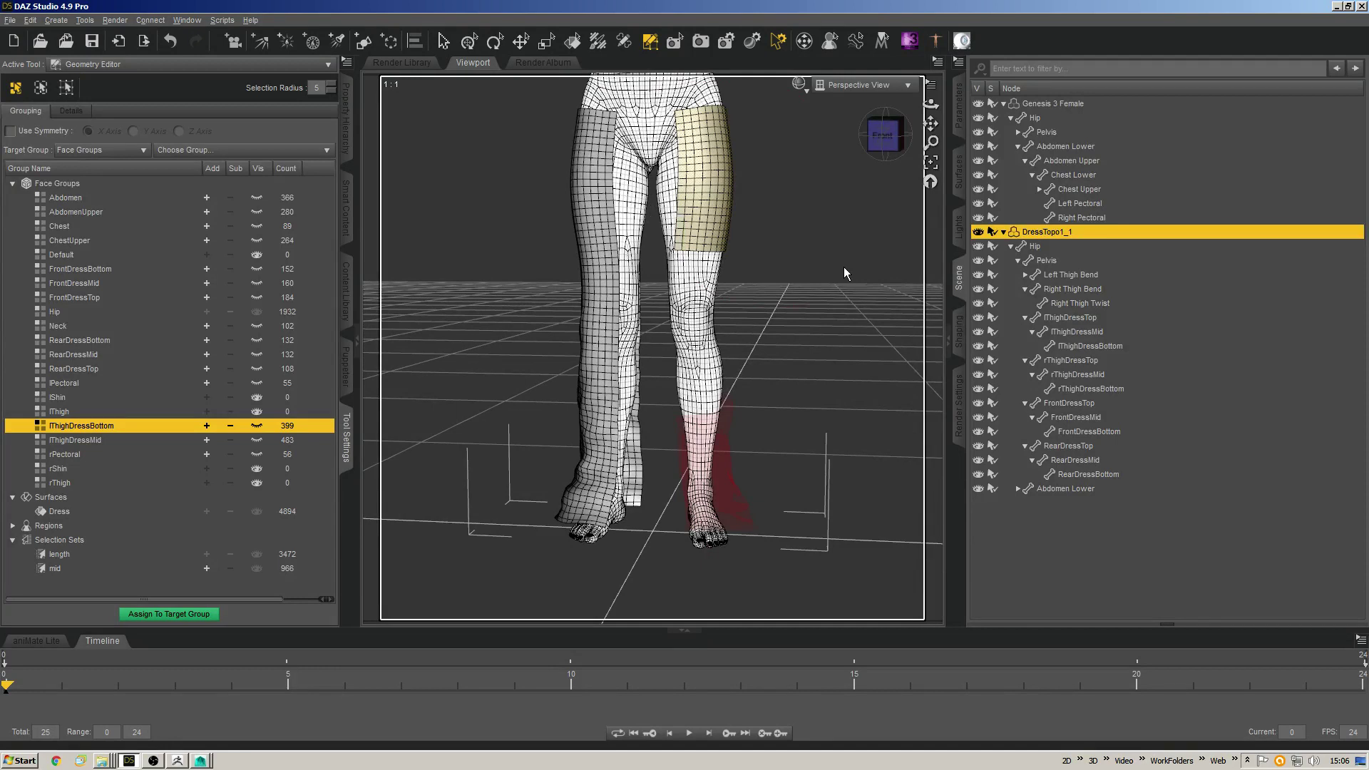
Create a face group named lThighDressTop from the selected upper skirt faces on the figure's left side, and hide the group.
click(84, 184)
right_click(83, 184)
click(130, 204)
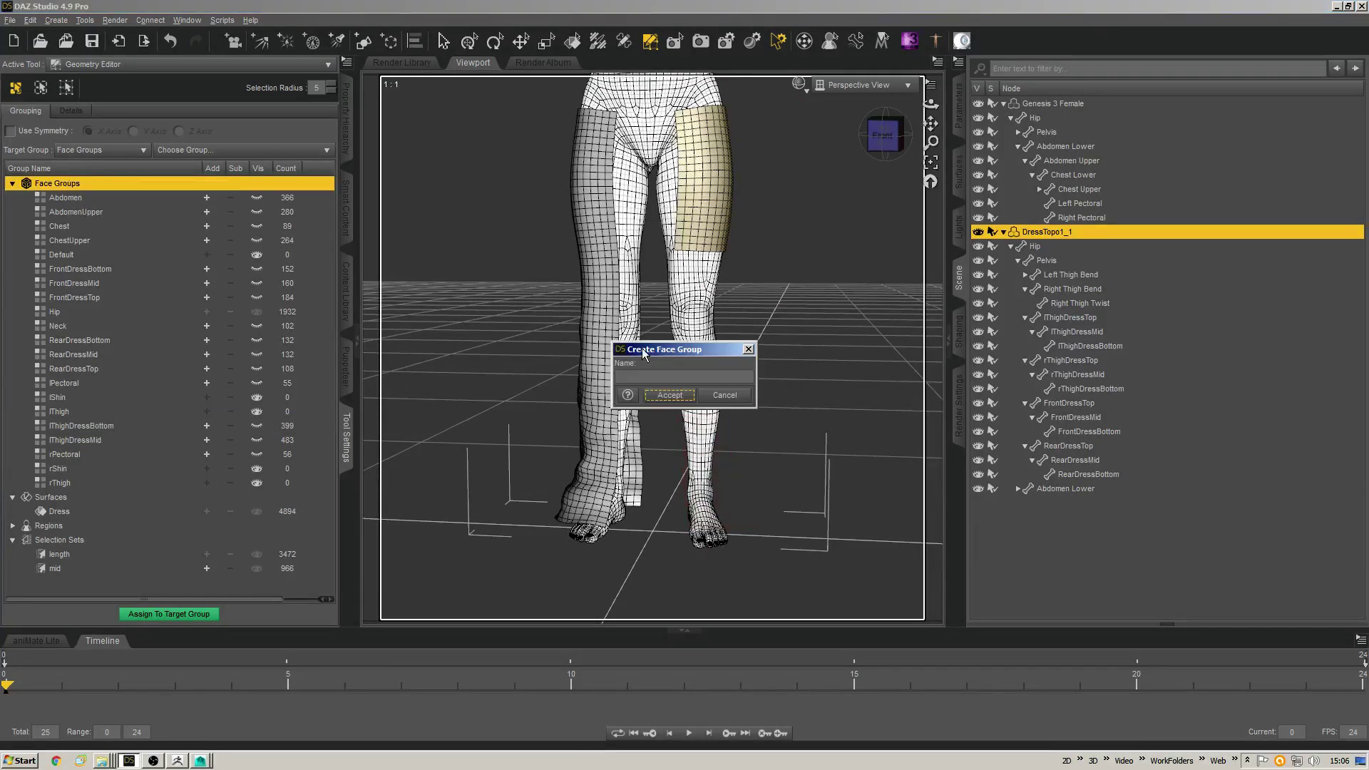
click(657, 378)
text(lThighDressTop)
key(Return)
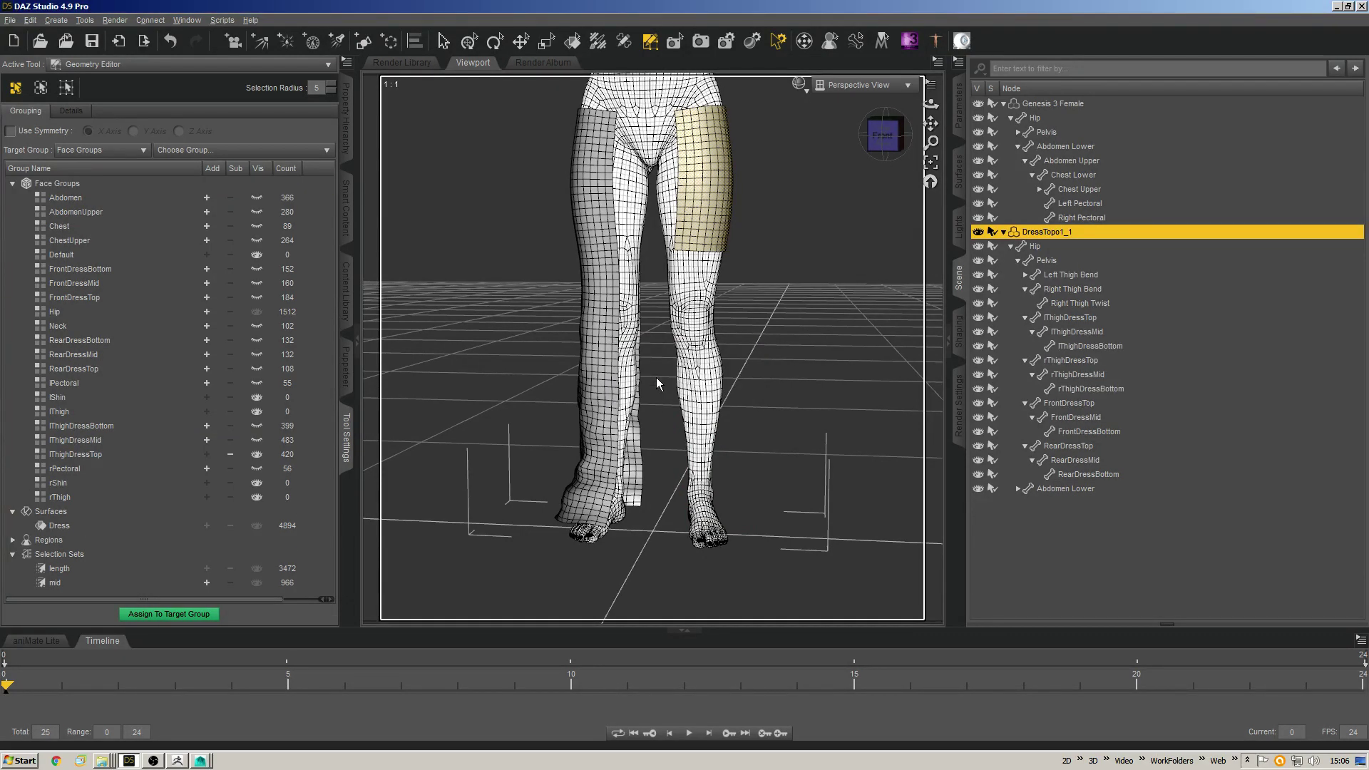
click(250, 460)
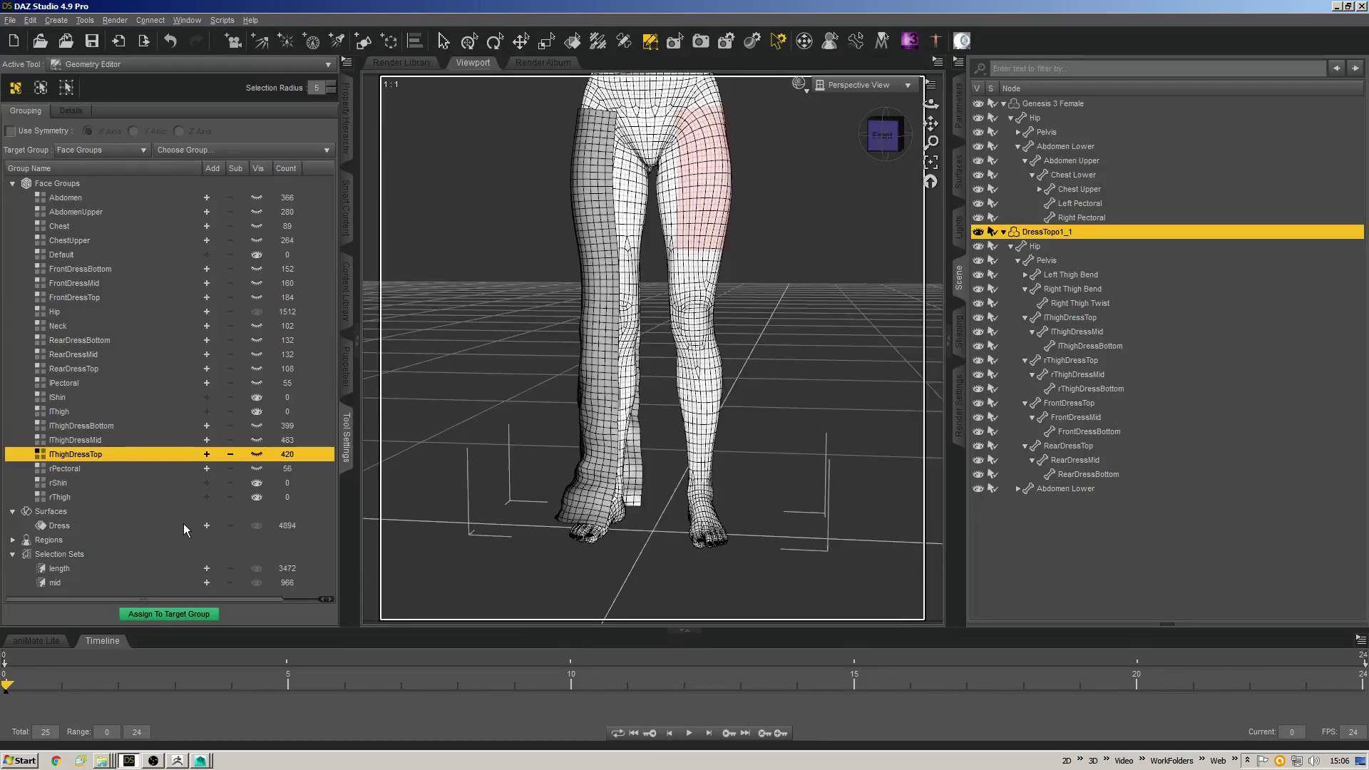
Select the visible faces of the mid selection set and create a face group named rThighDressMid from them.
click(866, 139)
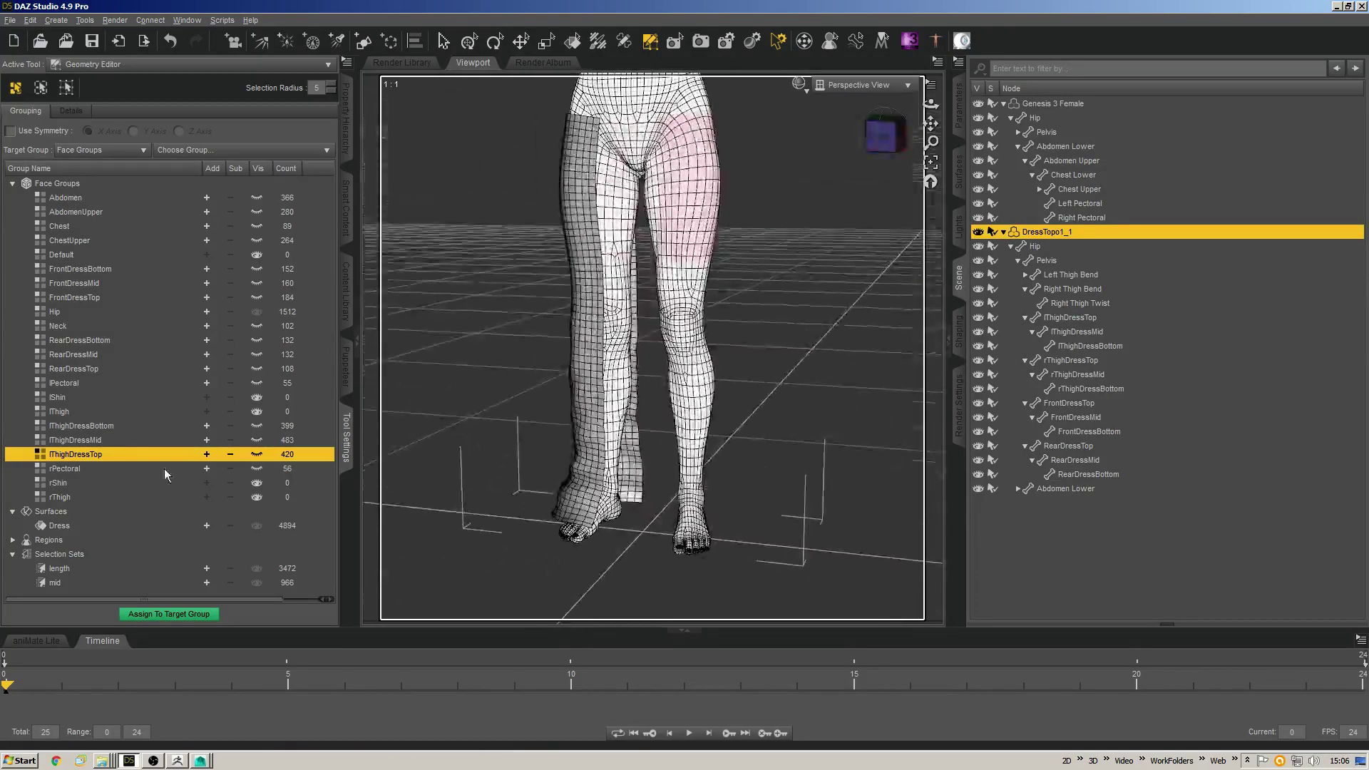
click(207, 584)
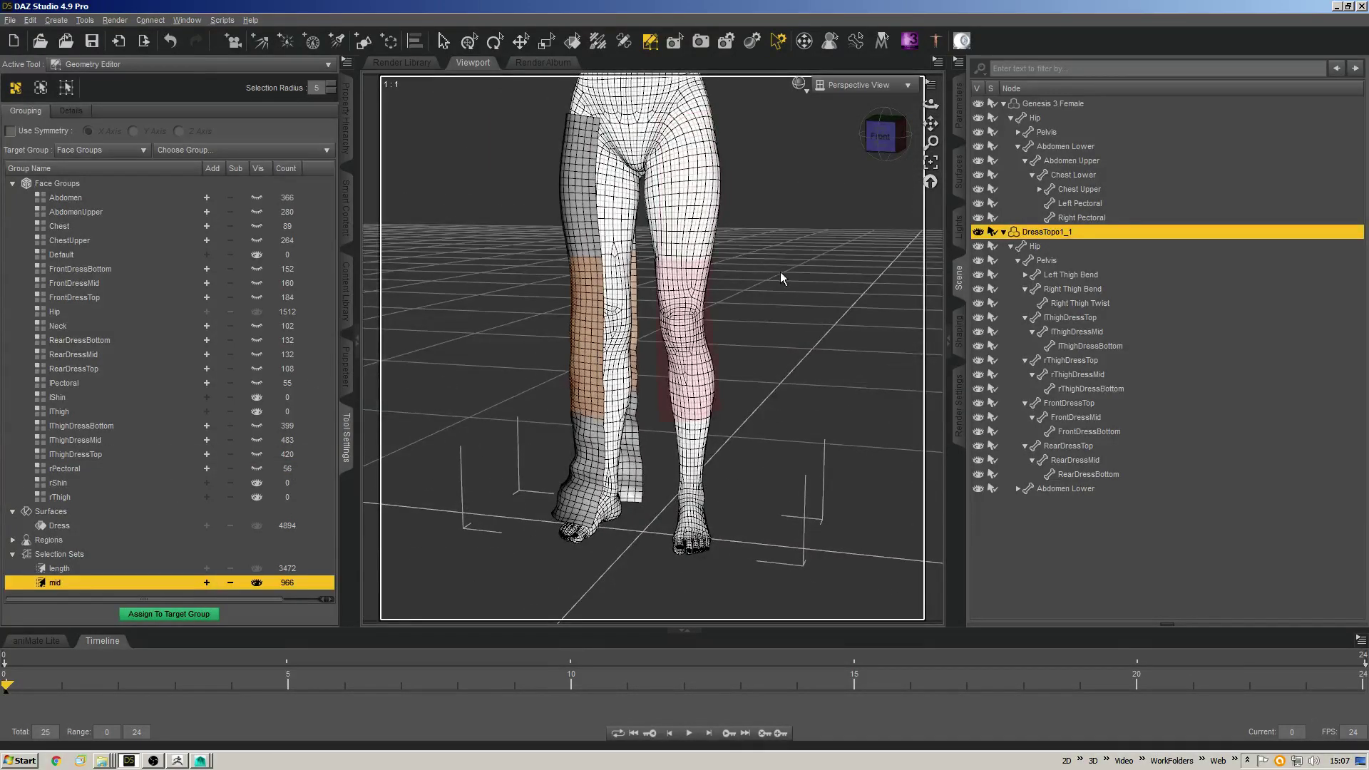
drag(879, 132, 804, 222)
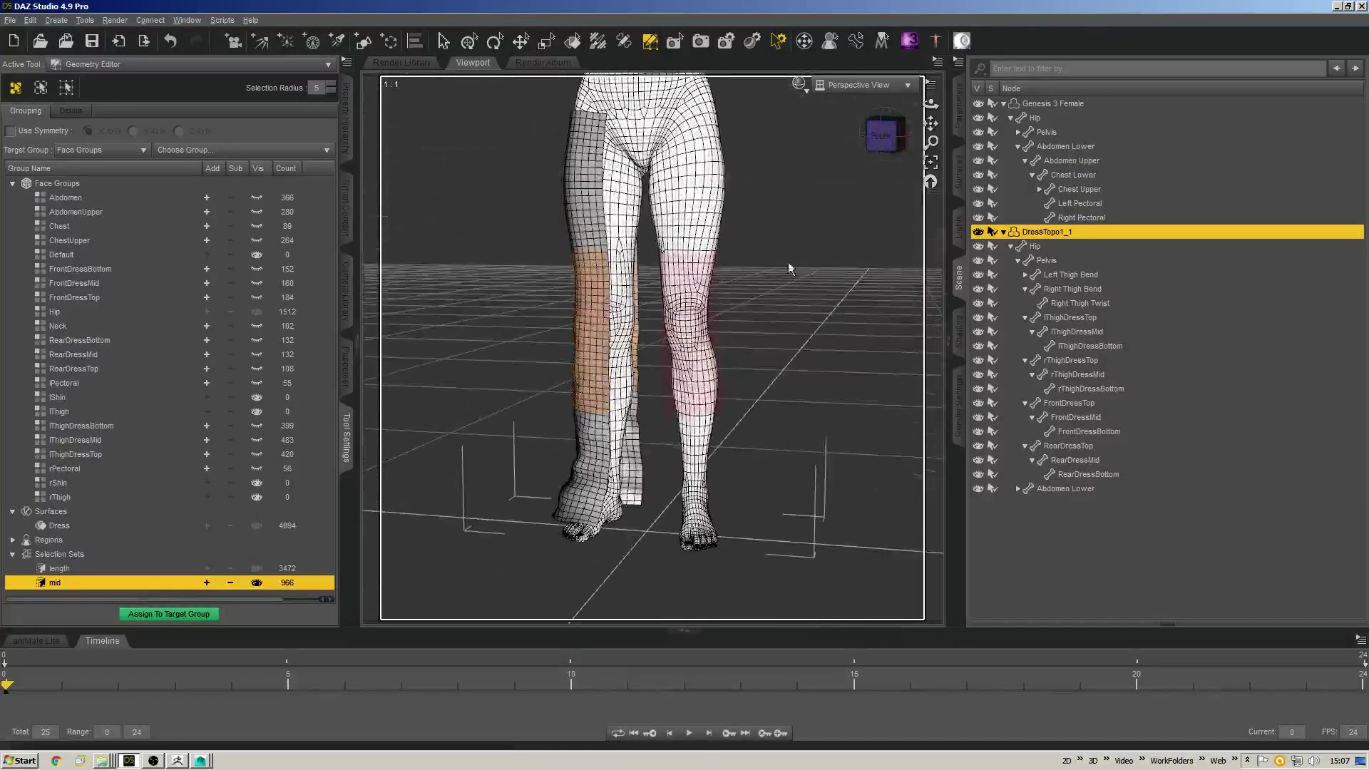
click(883, 135)
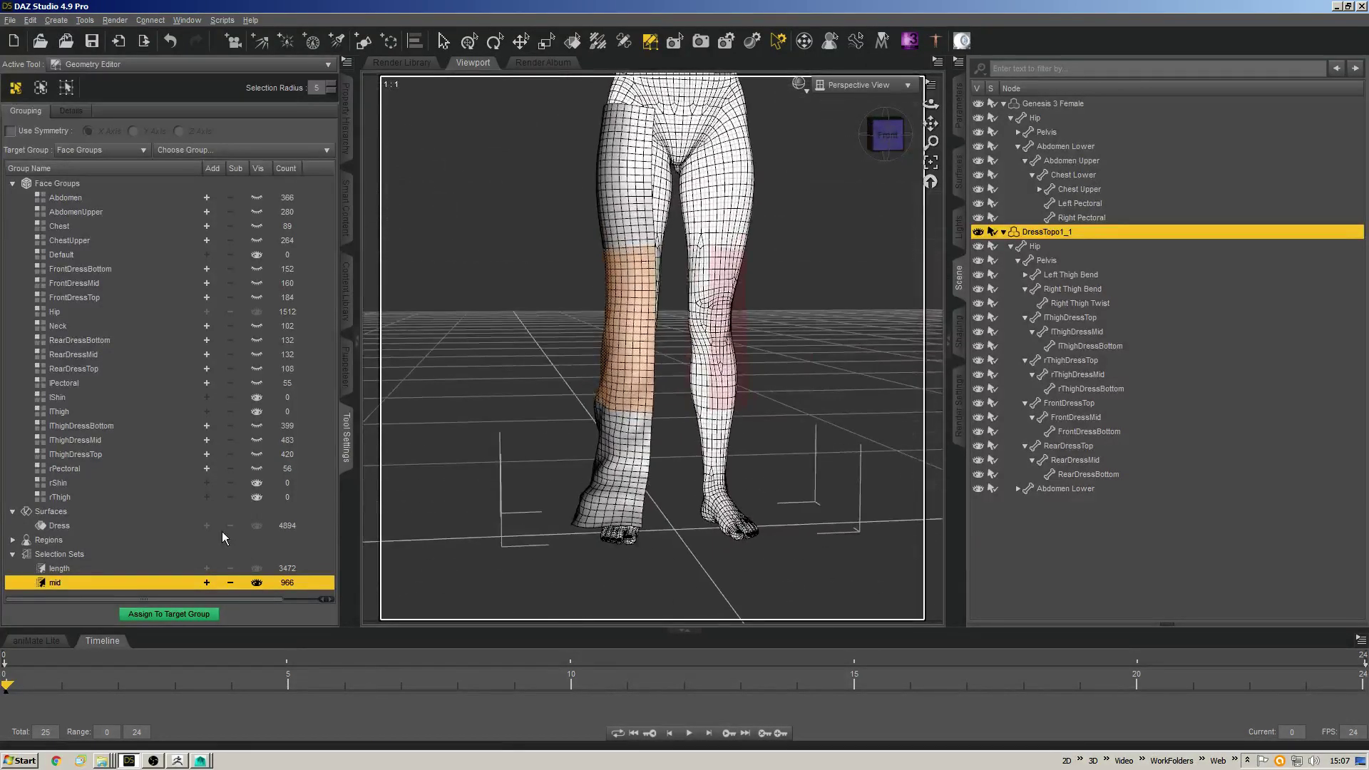
right_click(113, 181)
click(157, 202)
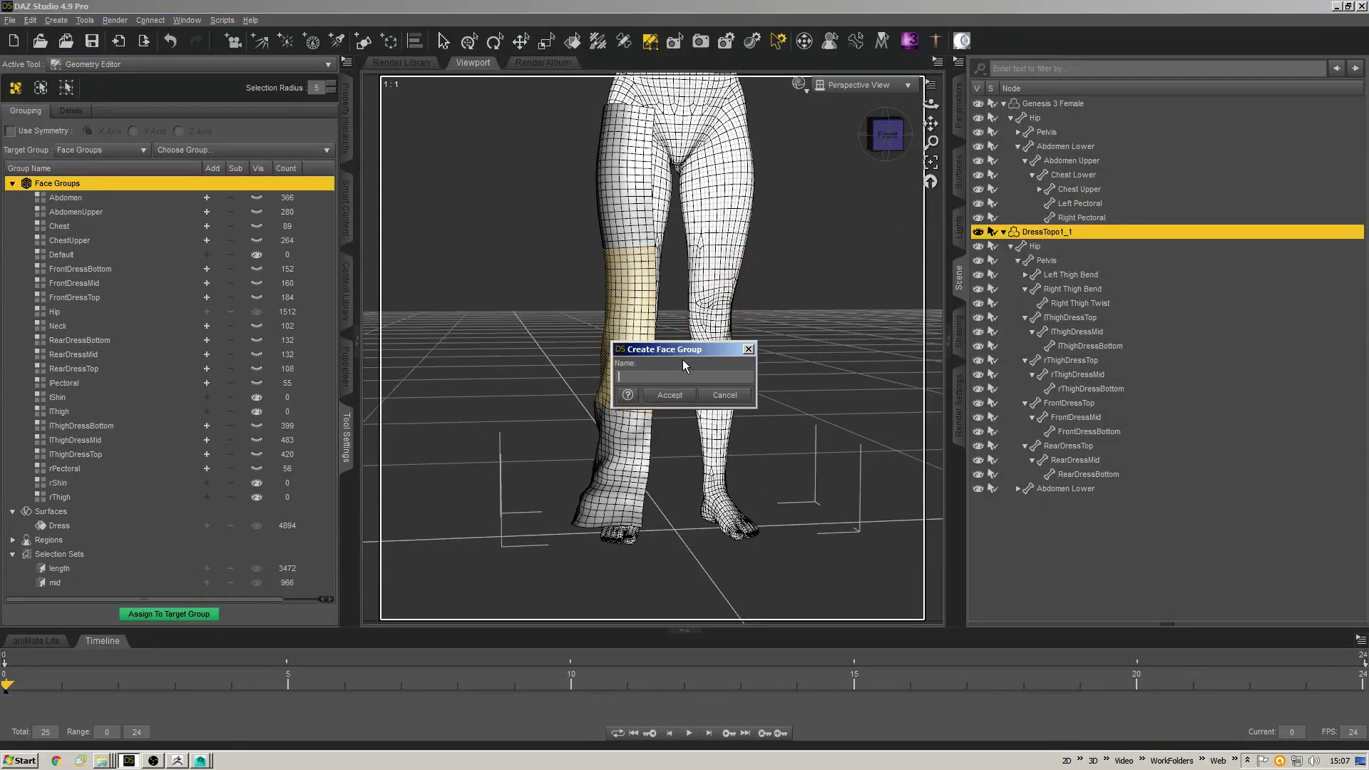
text(rThighDressMid)
key(Return)
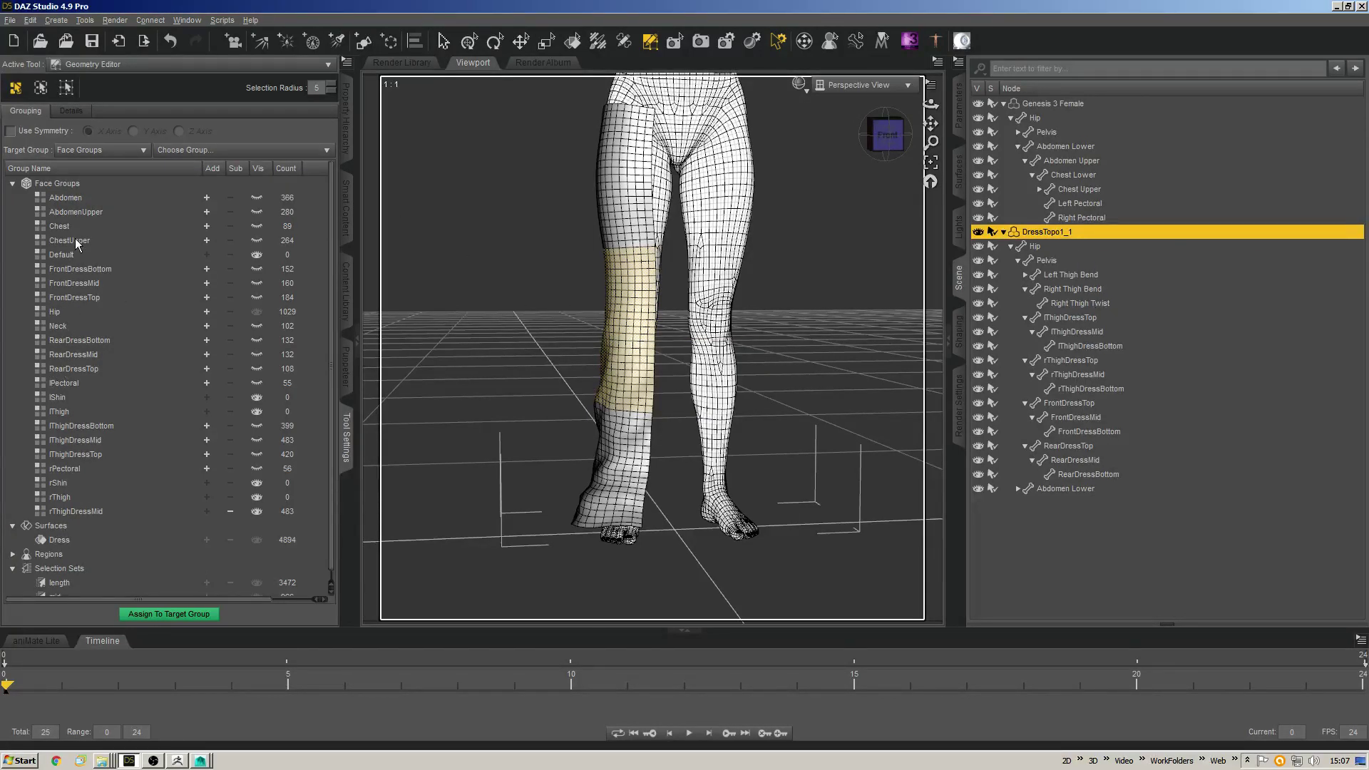
Hide rThighDressMid and create a face group named rThighDressBottom from the lower skirt faces on the figure's right side.
click(71, 511)
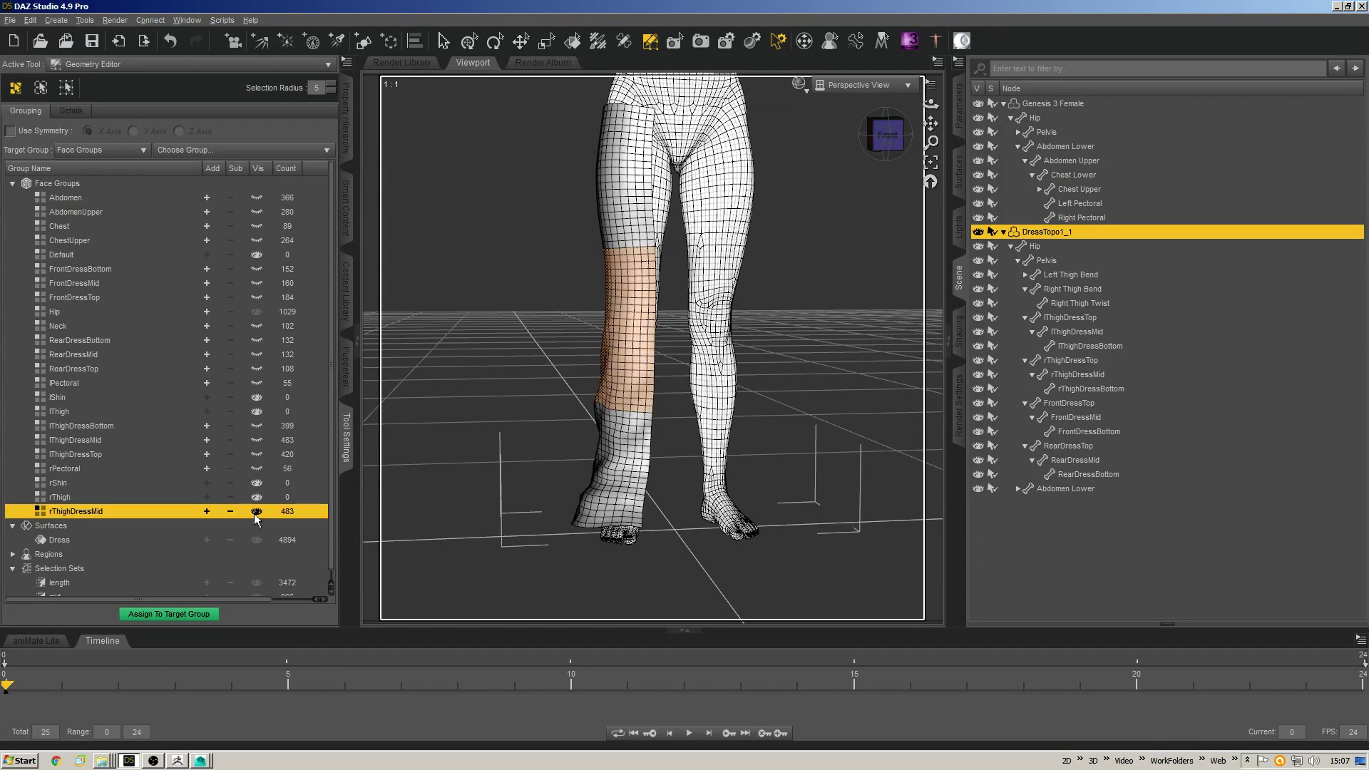
right_click(98, 184)
click(114, 189)
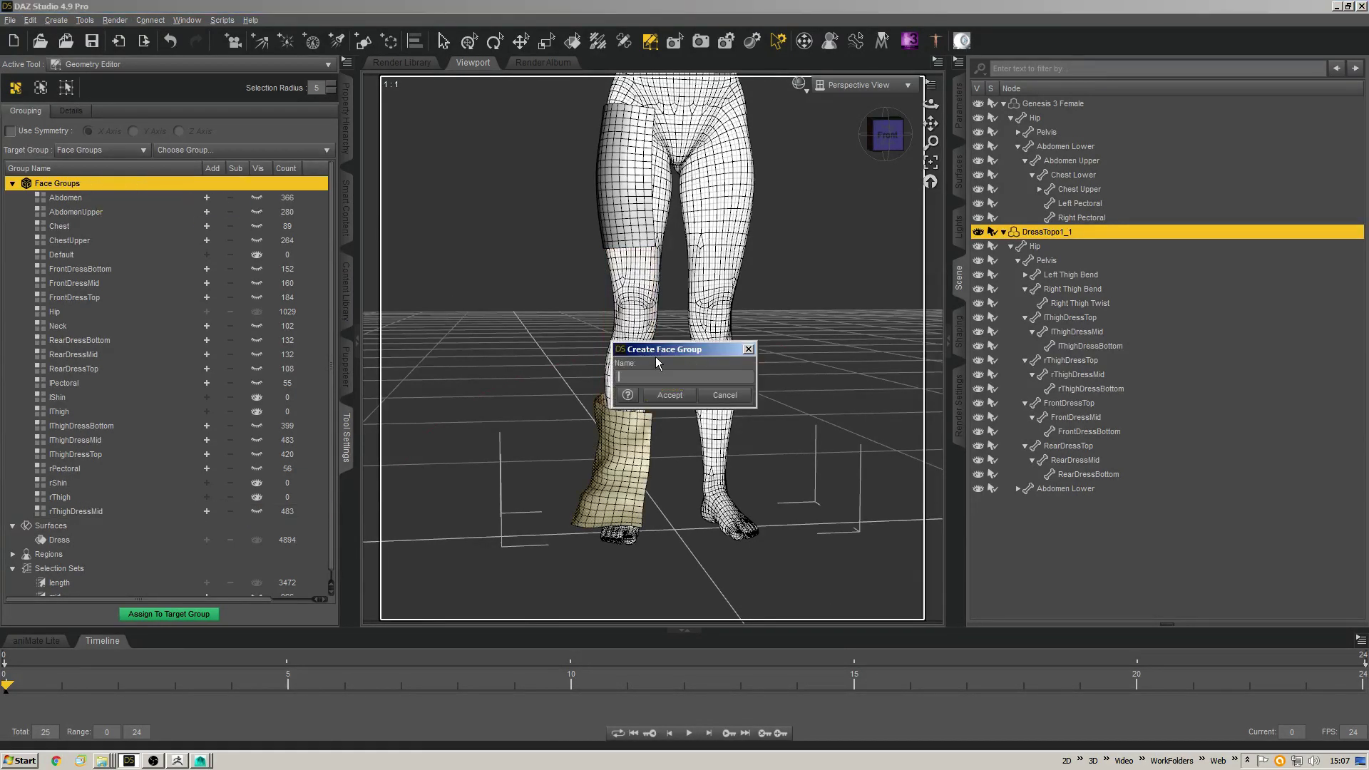
text(rThighDressBottom)
key(Return)
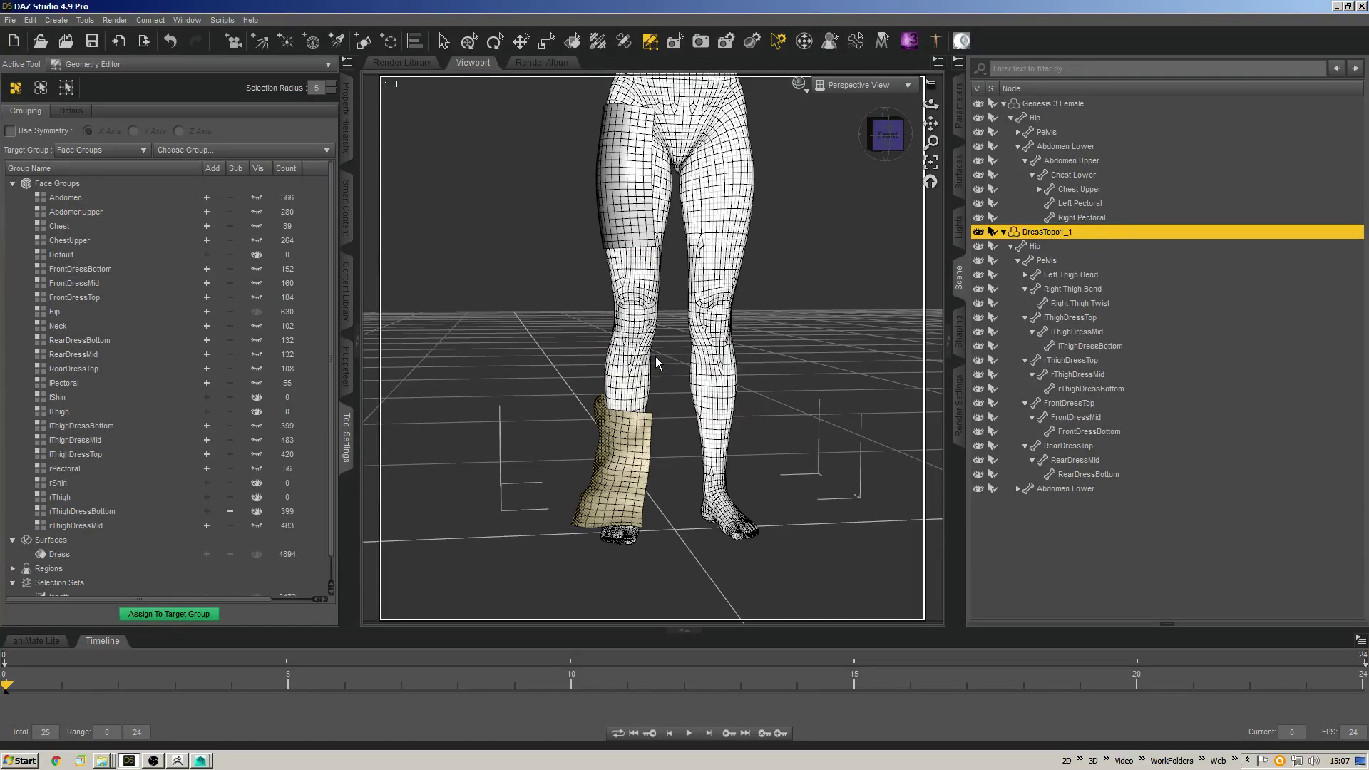
Hide rThighDressBottom and create a face group named rThighDressTop from the remaining upper skirt faces on the figure's right side.
click(255, 527)
click(259, 512)
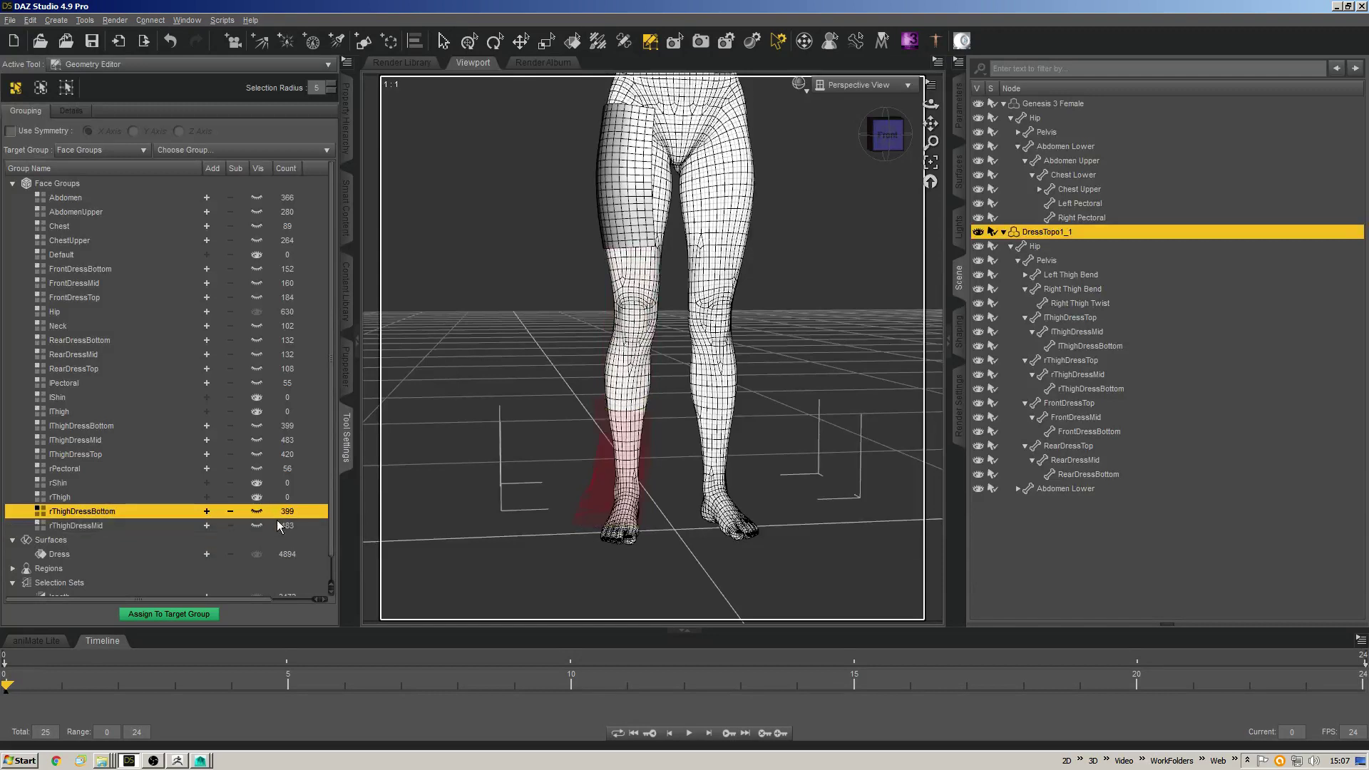
click(112, 183)
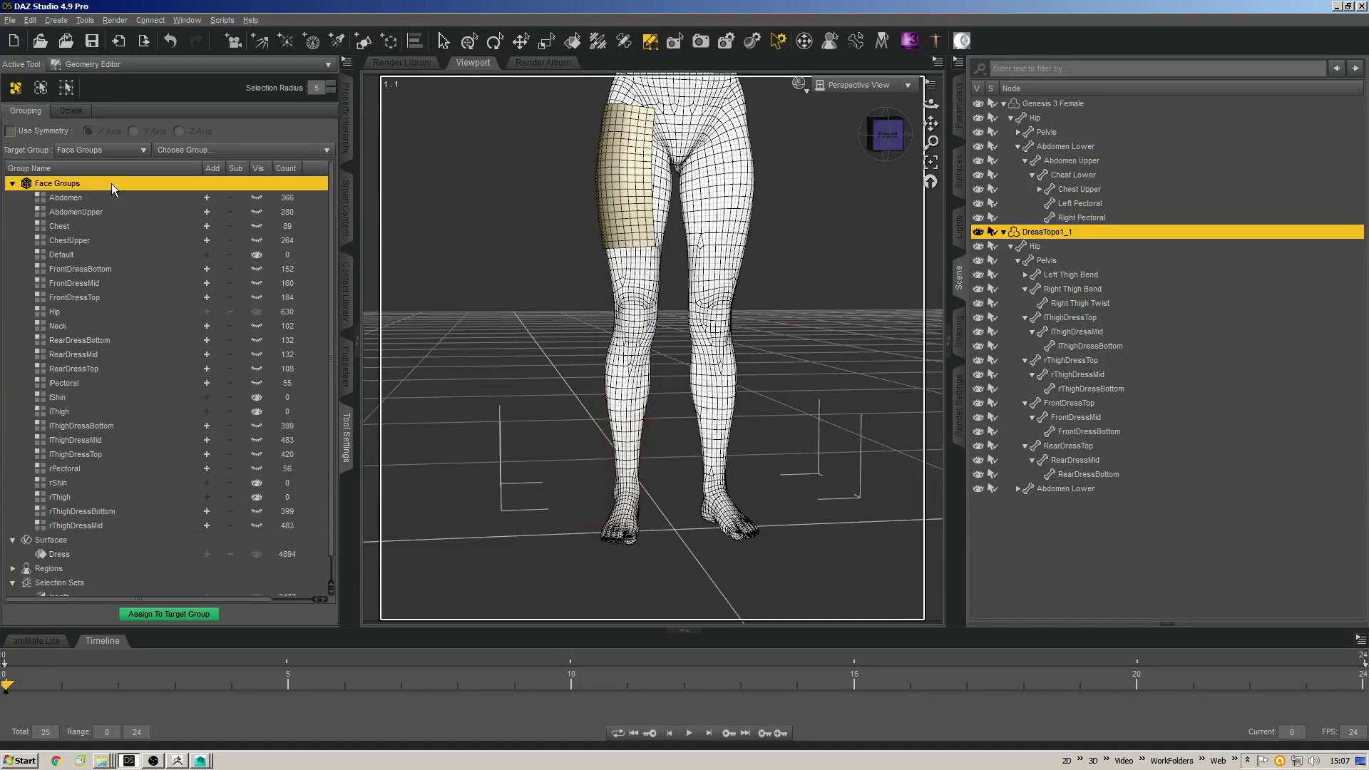
right_click(123, 184)
click(166, 190)
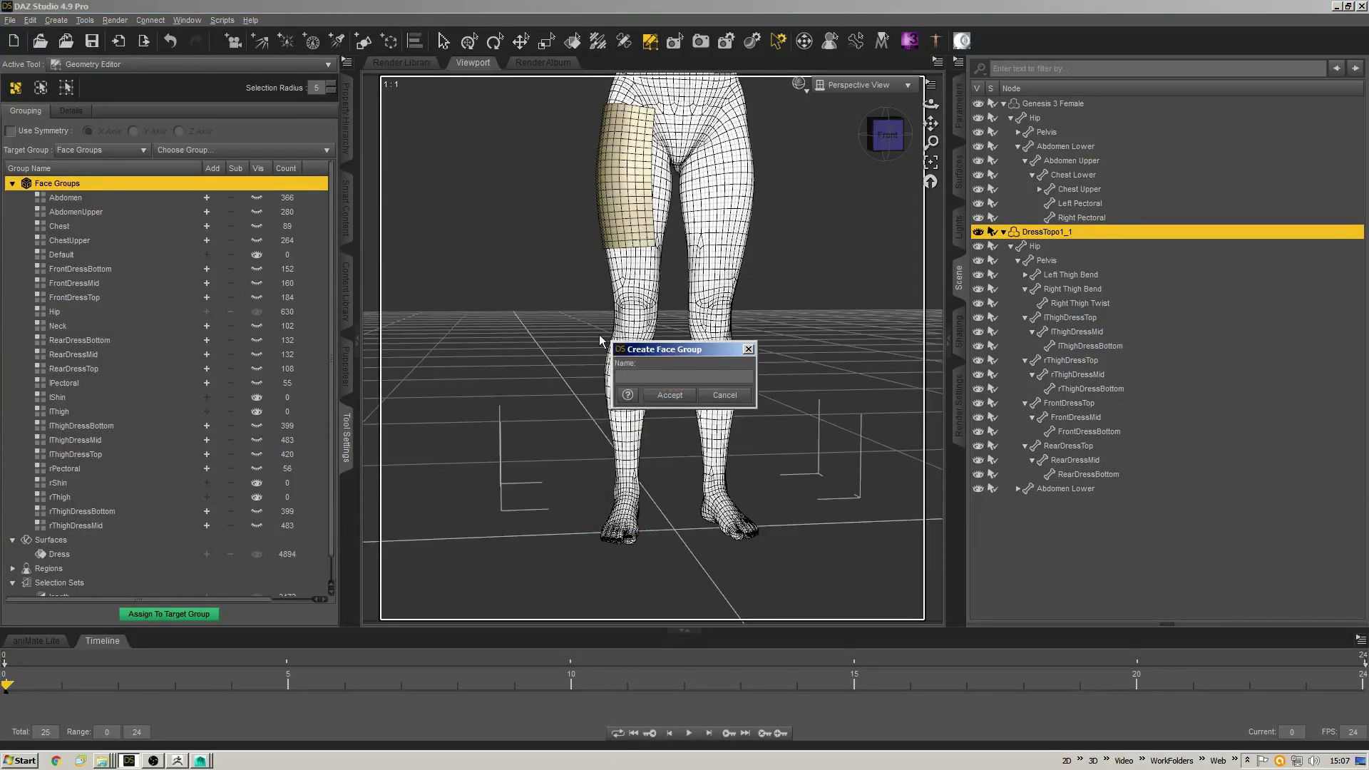
text(rThighDressTop)
key(Return)
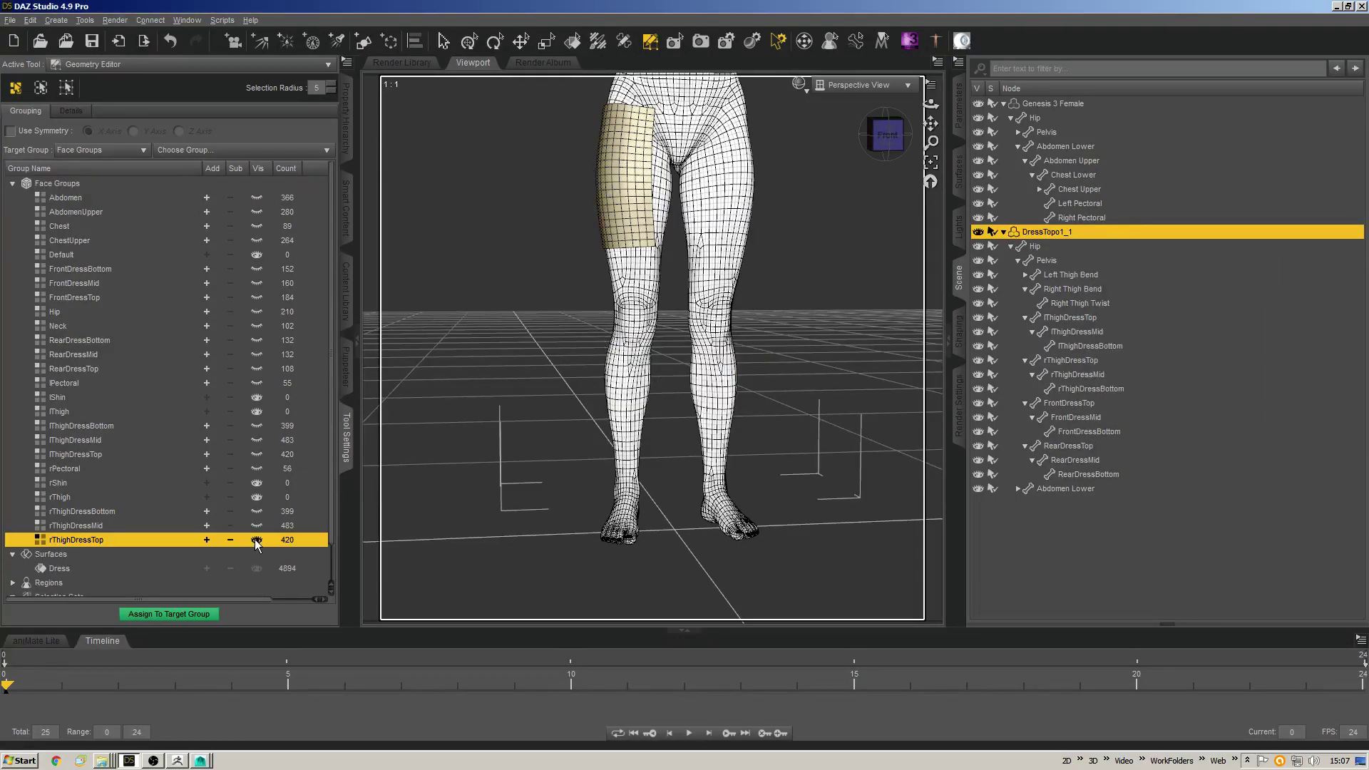
Show all polygons of the dress mesh again.
right_click(628, 176)
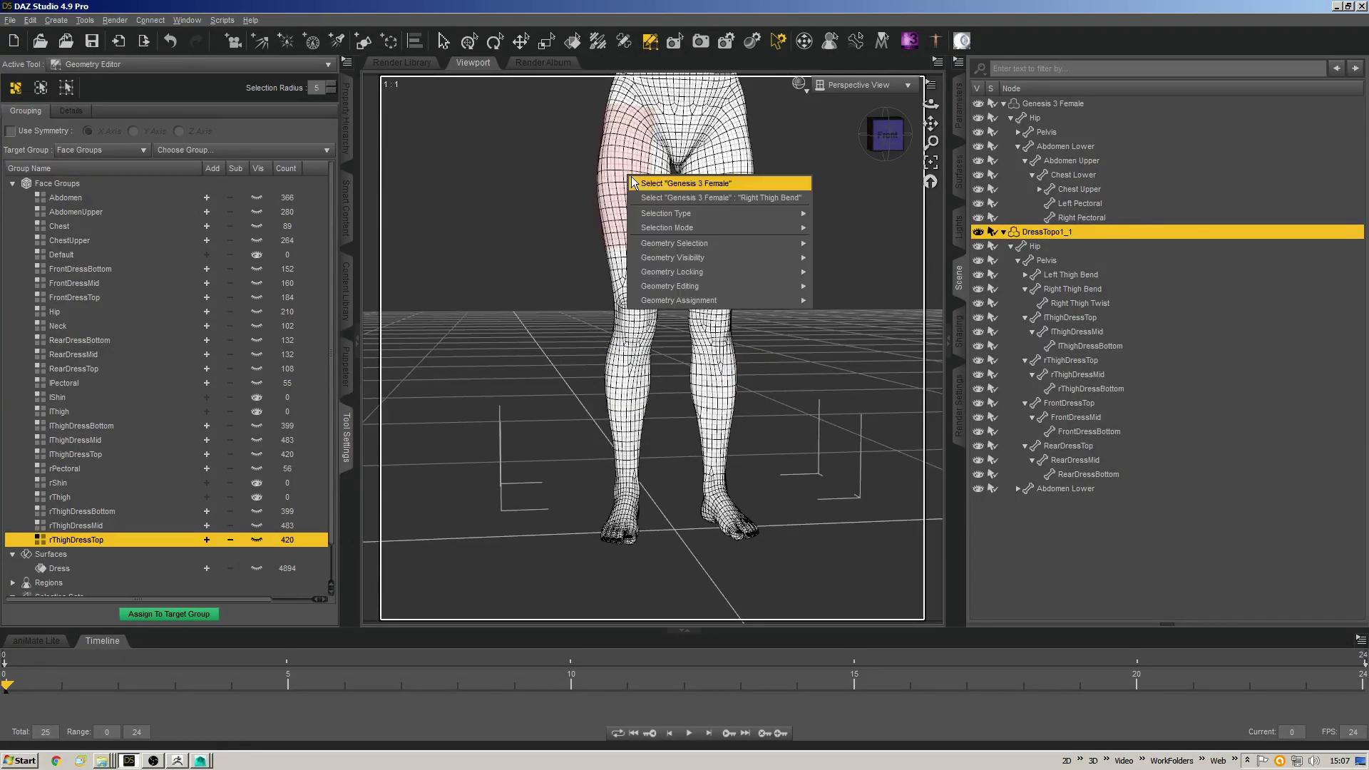
mouse_move(734, 256)
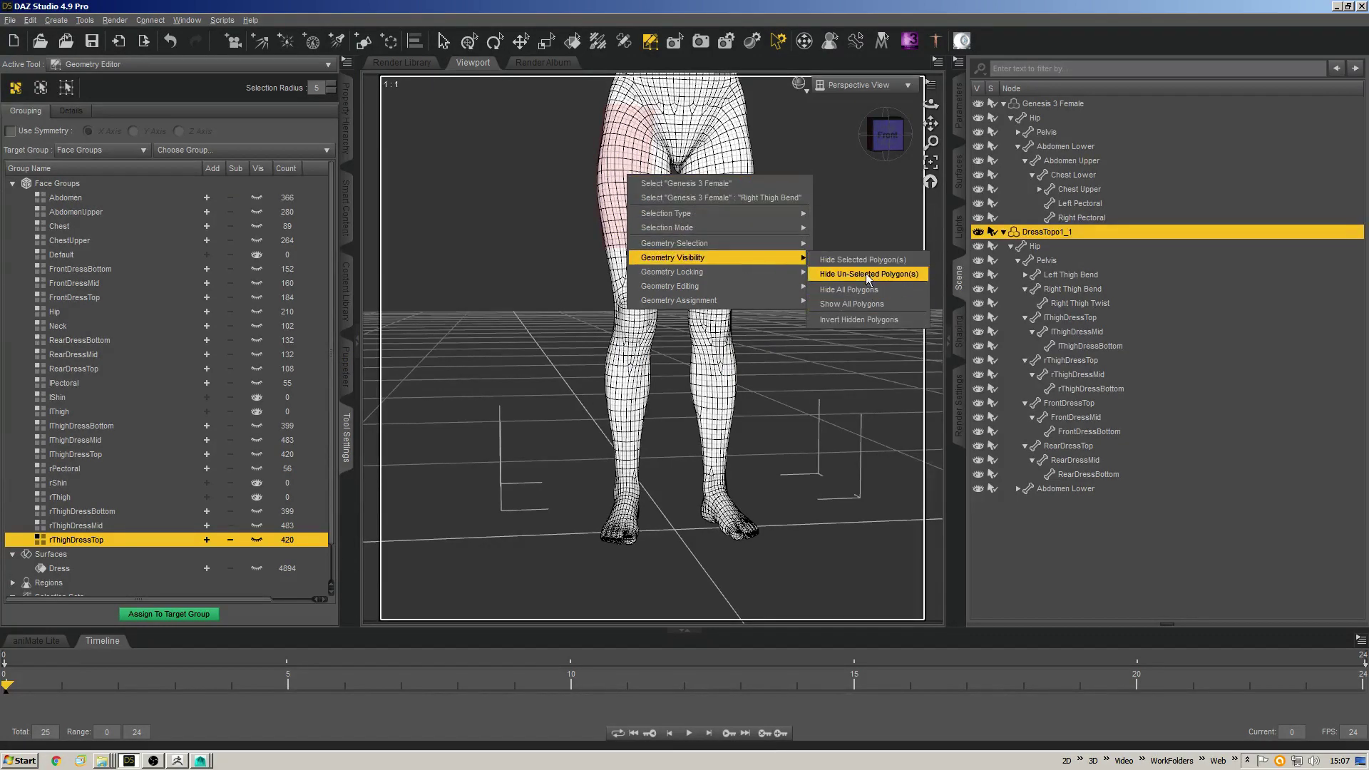
click(860, 303)
scroll(704, 465, down, 5)
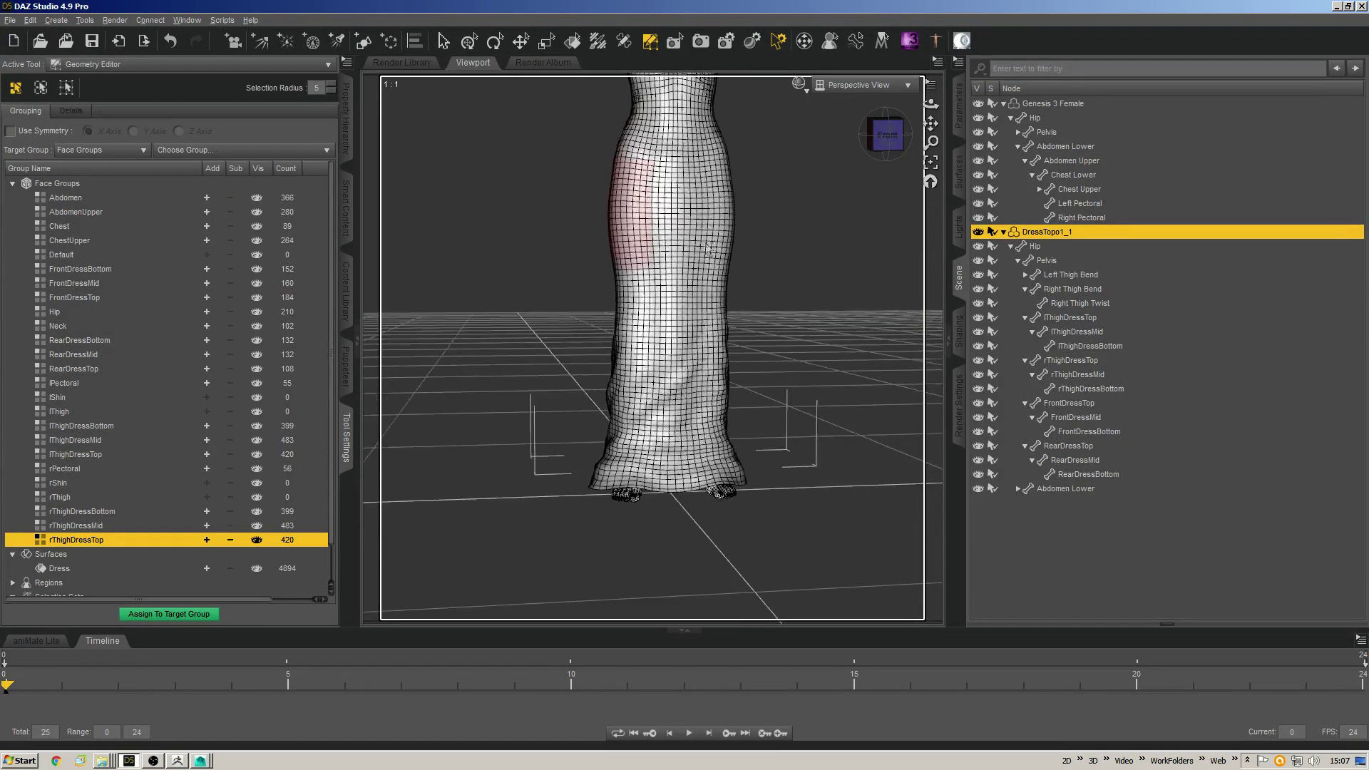
scroll(324, 541, down, 2)
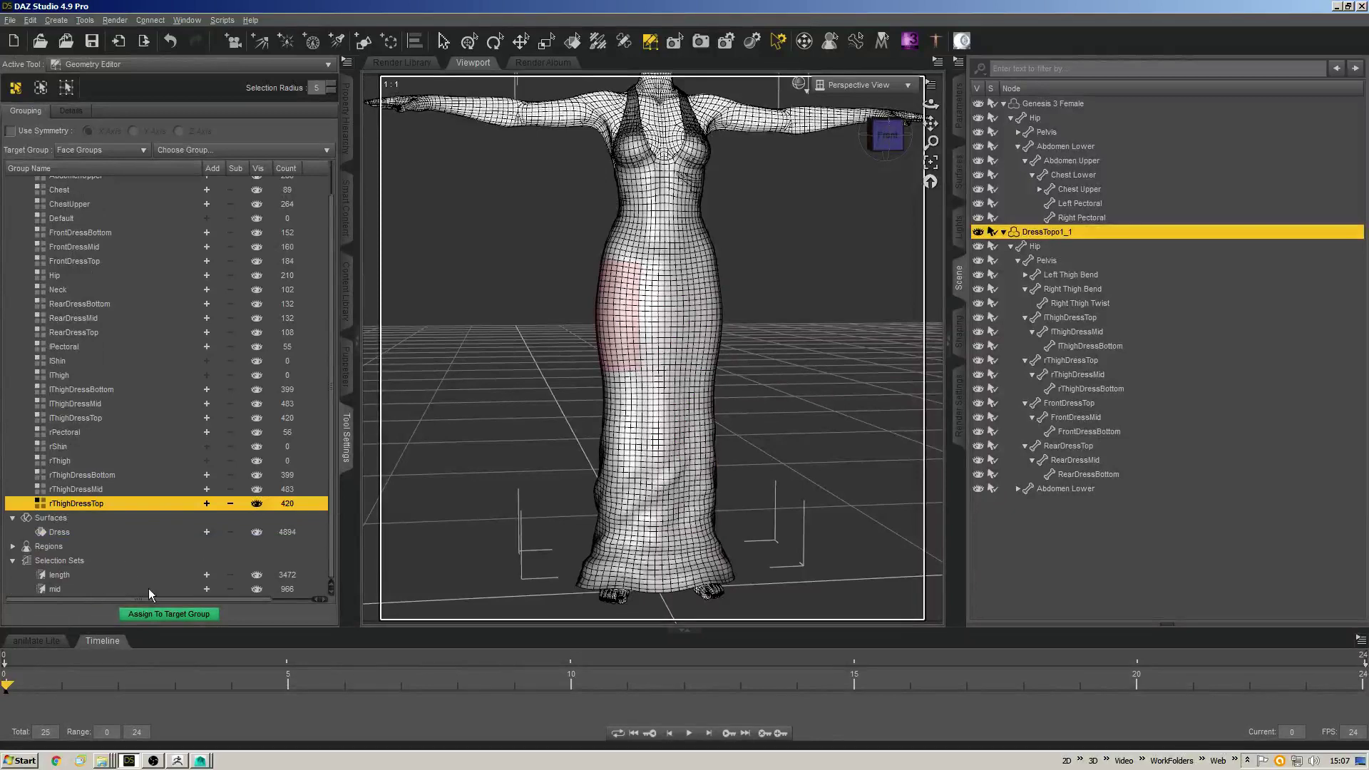
Check the visibility of the length and mid selection sets and delete the mid set.
click(258, 576)
click(259, 578)
click(257, 589)
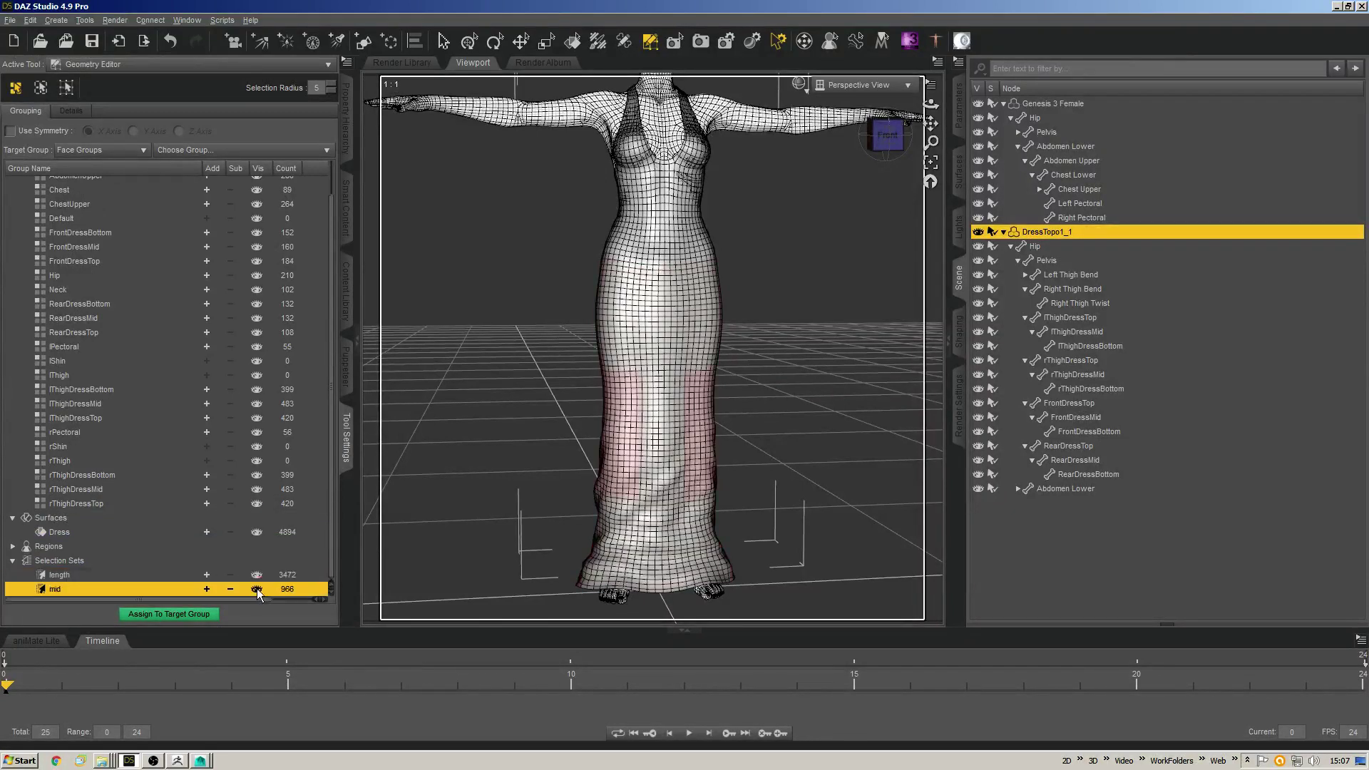
click(257, 585)
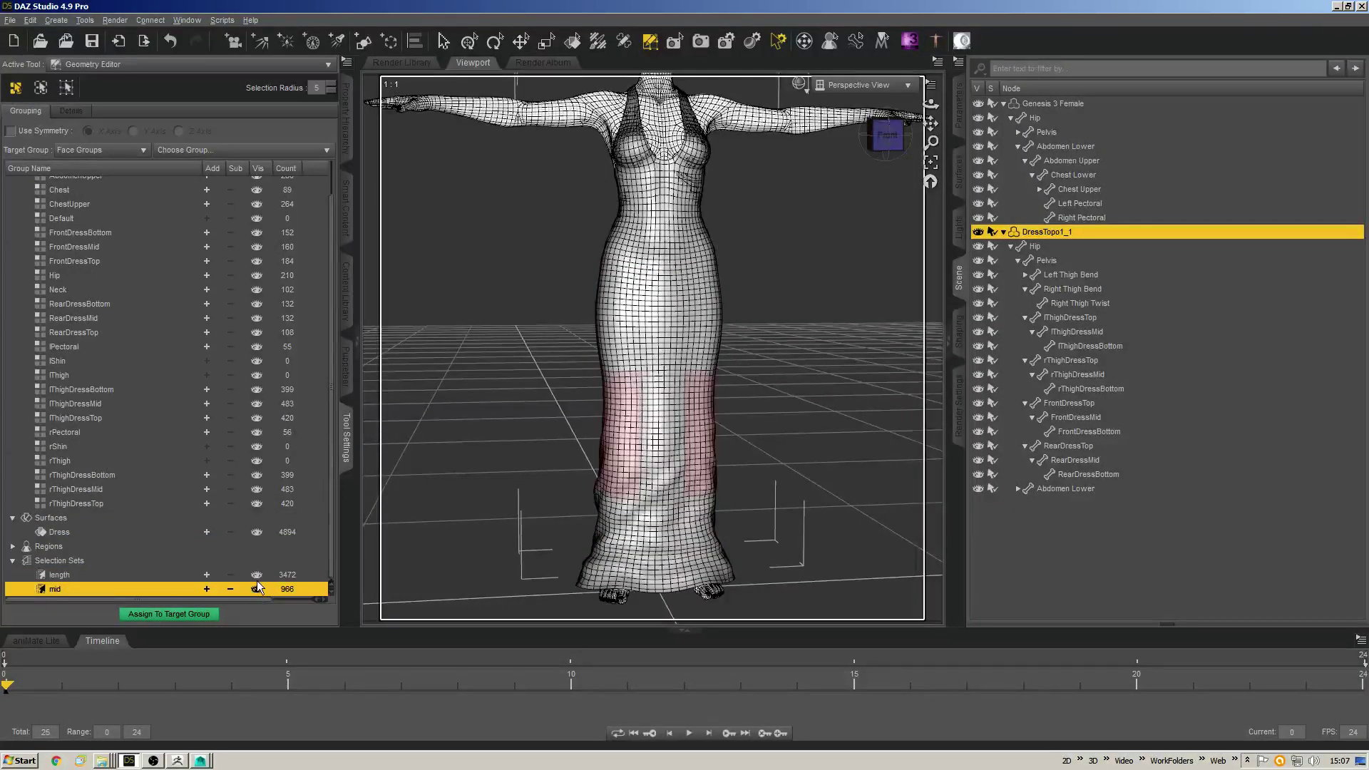
right_click(162, 588)
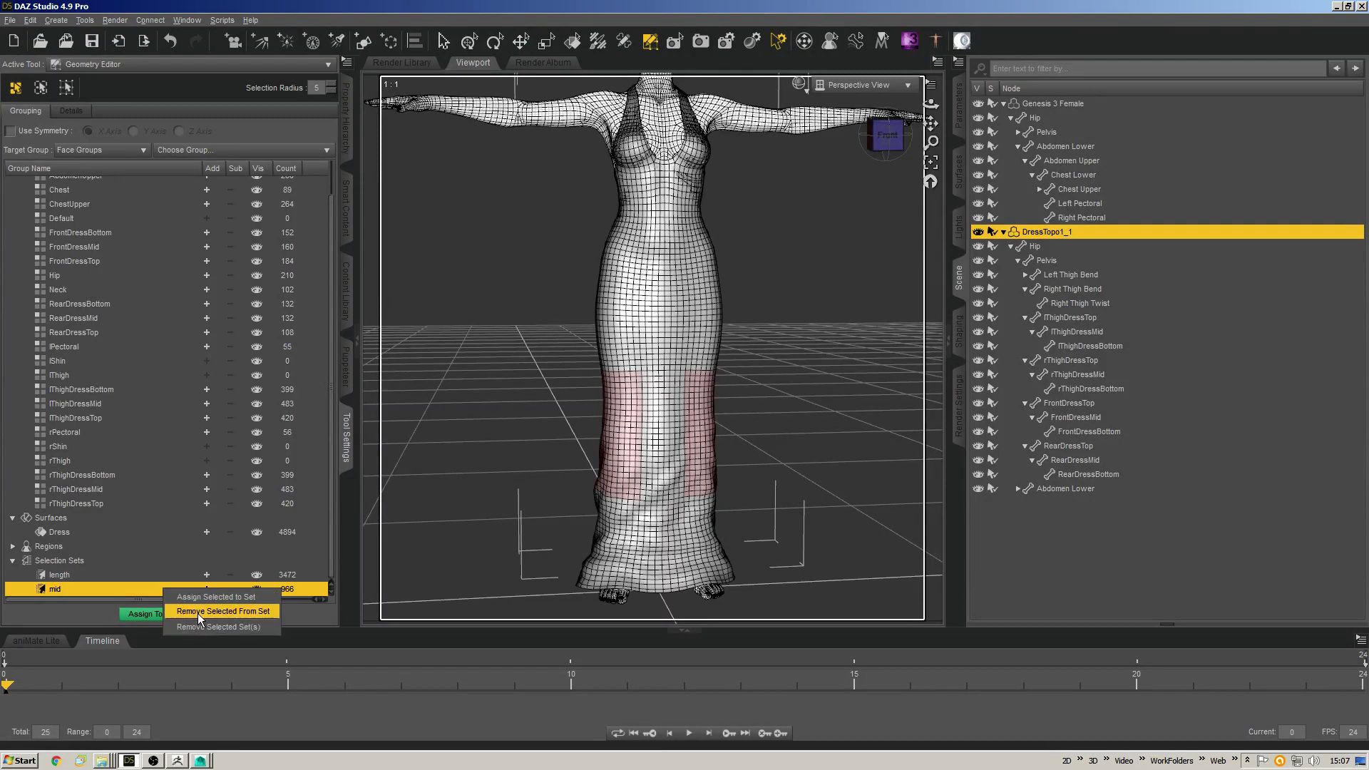
click(217, 612)
right_click(173, 588)
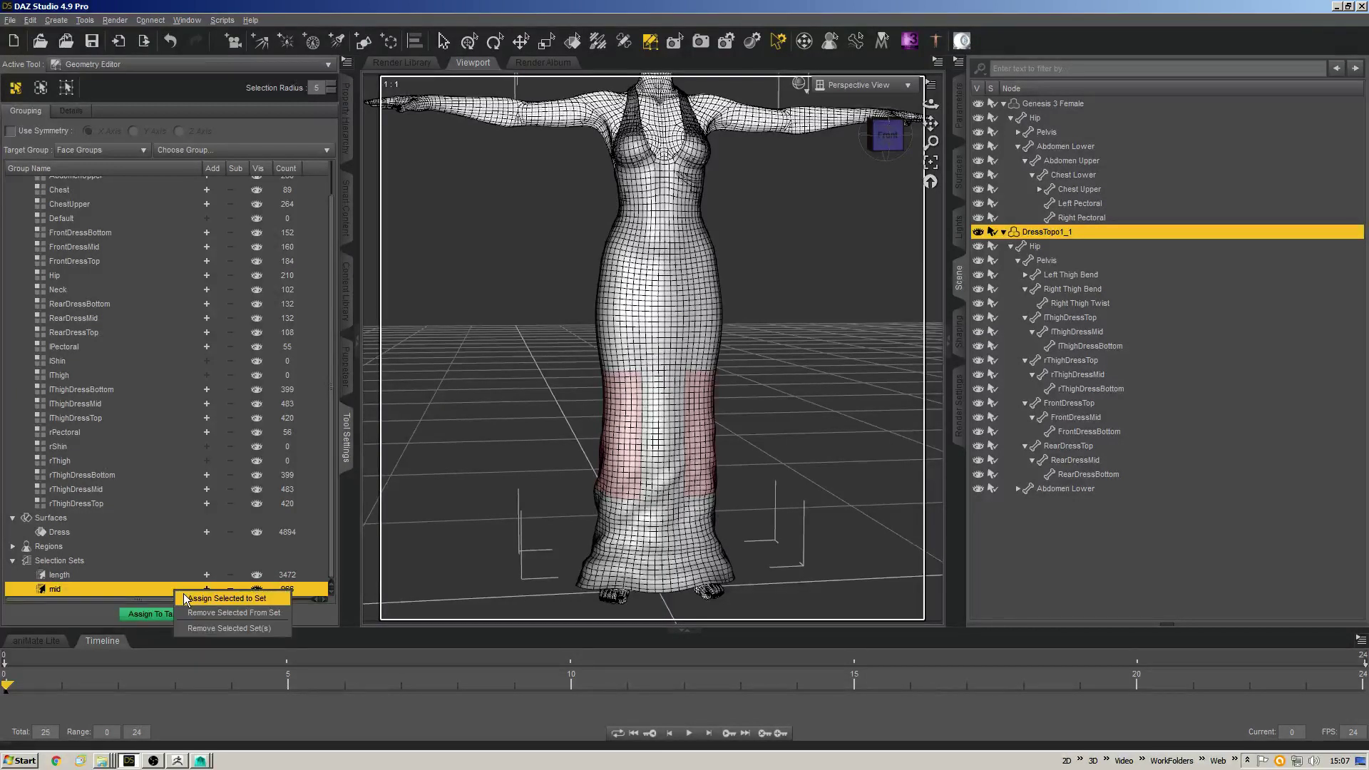
click(204, 628)
Hide and show the length selection set again, and select its faces to examine the skirt area it covers.
click(257, 590)
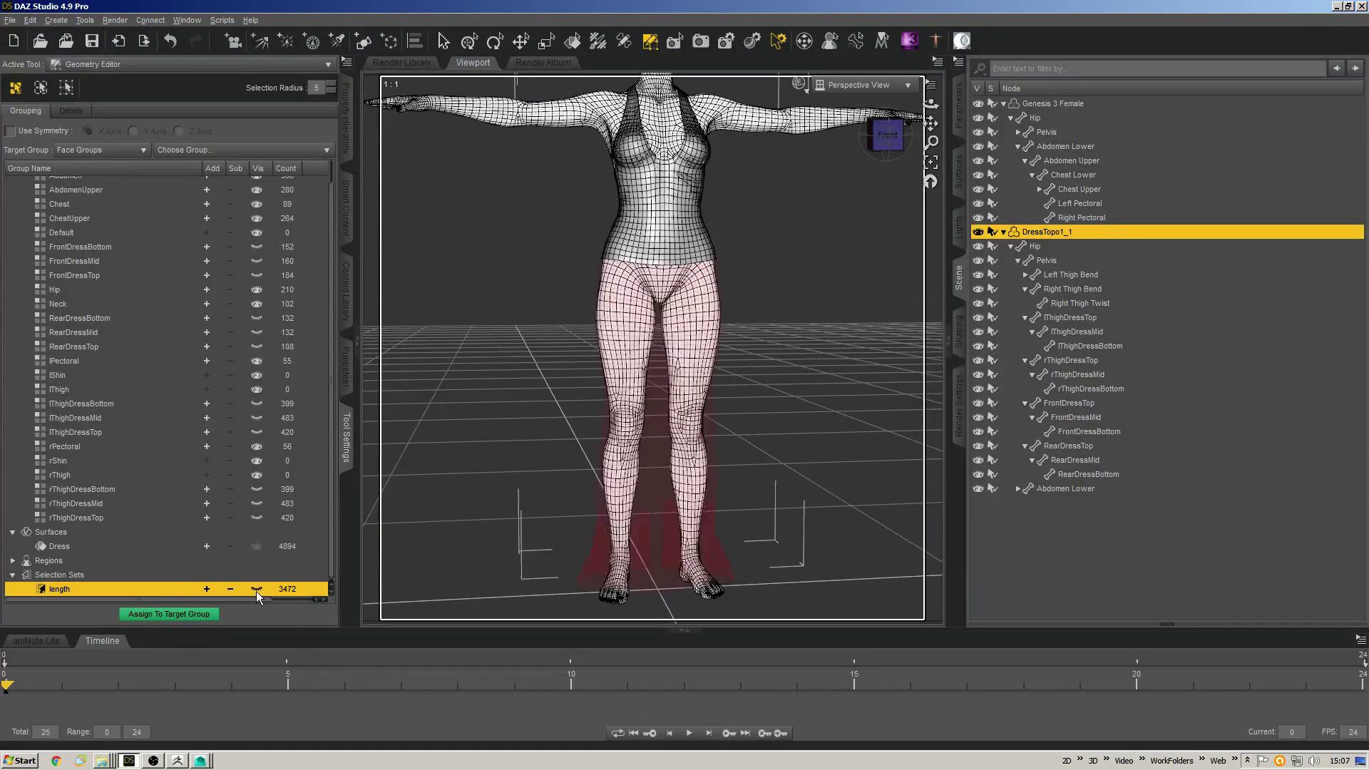
click(257, 590)
click(207, 589)
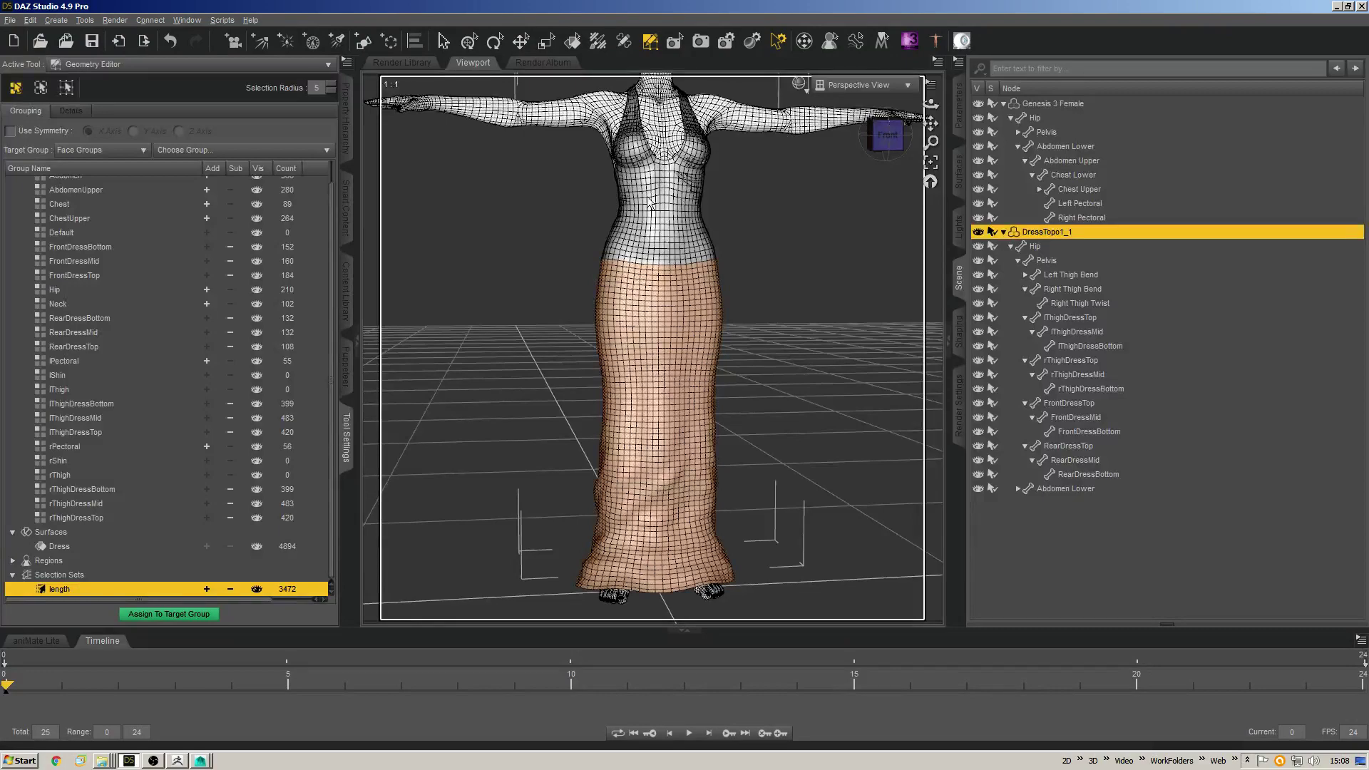
mouse_move(891, 143)
mouse_down()
mouse_move(877, 141)
mouse_move(893, 140)
mouse_move(881, 153)
mouse_up()
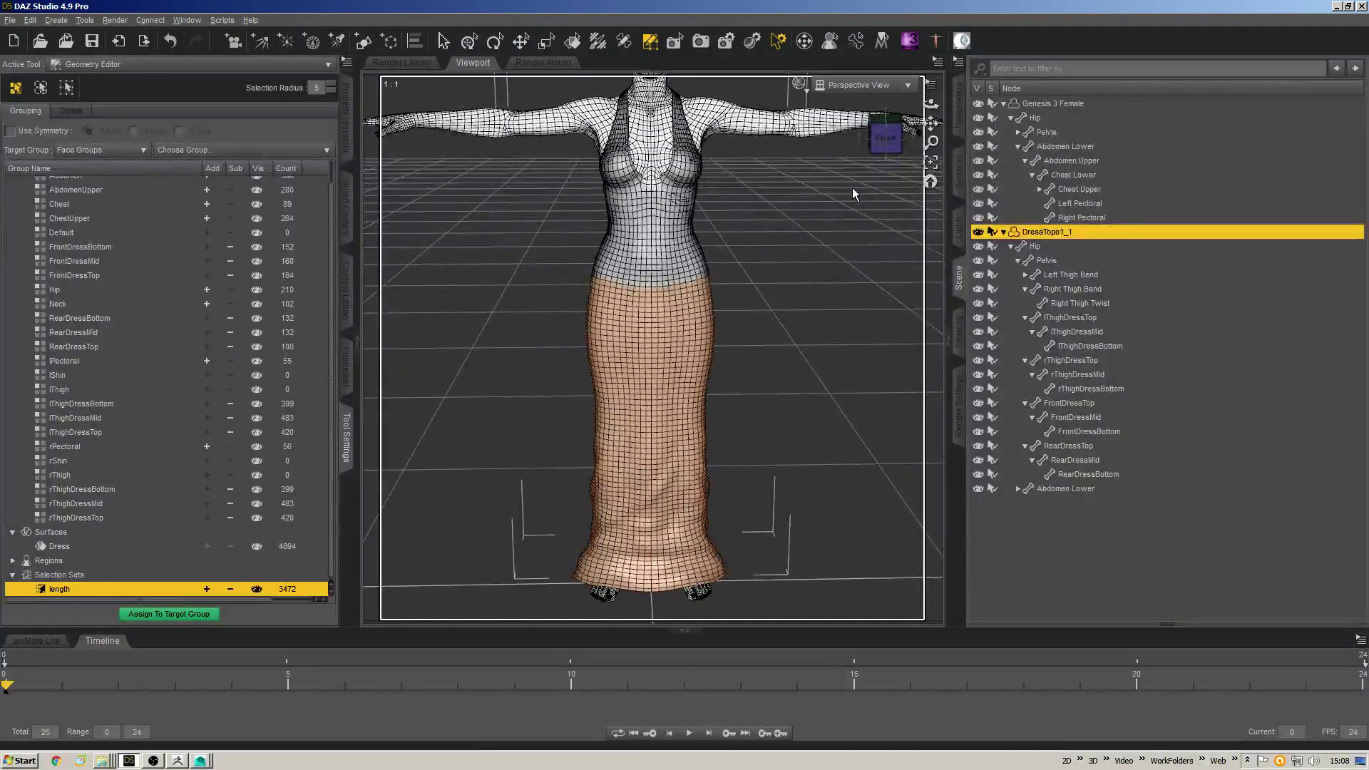
Switch to the Node Selection tool and rename the DressTopo1_1 figure to CGBLongDress.
click(443, 41)
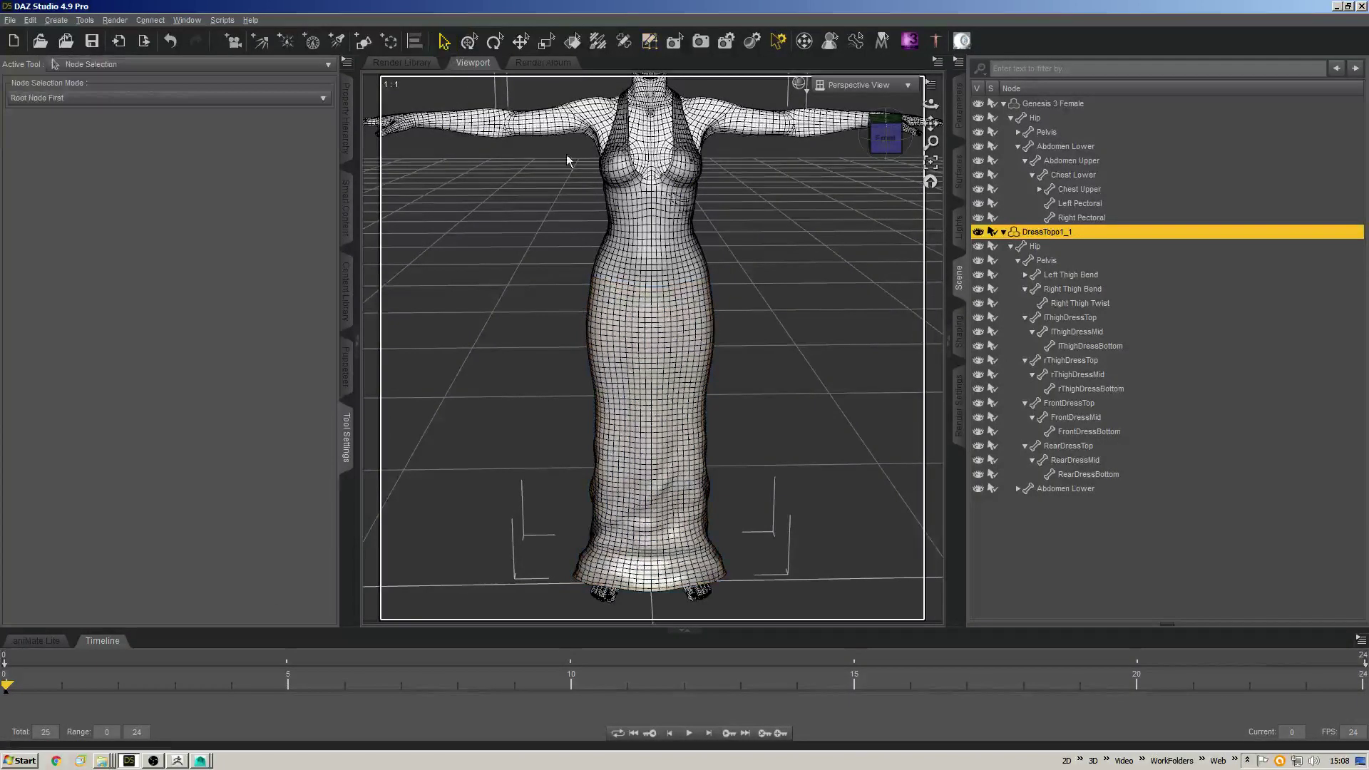
double_click(1048, 232)
text(CGBLongDress)
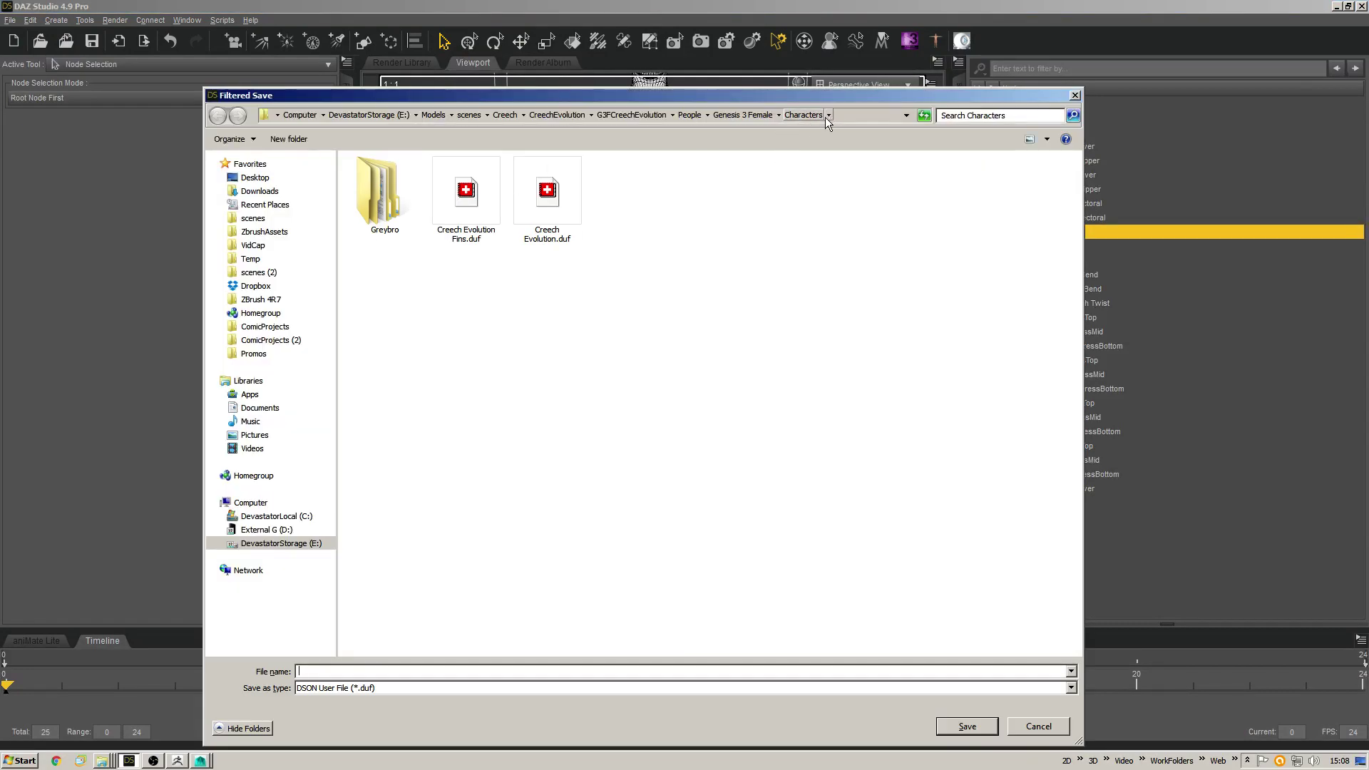
For the save location, browse to the Seminars folder in E:\Models\scenes\!Clients\CGBytes.
click(469, 114)
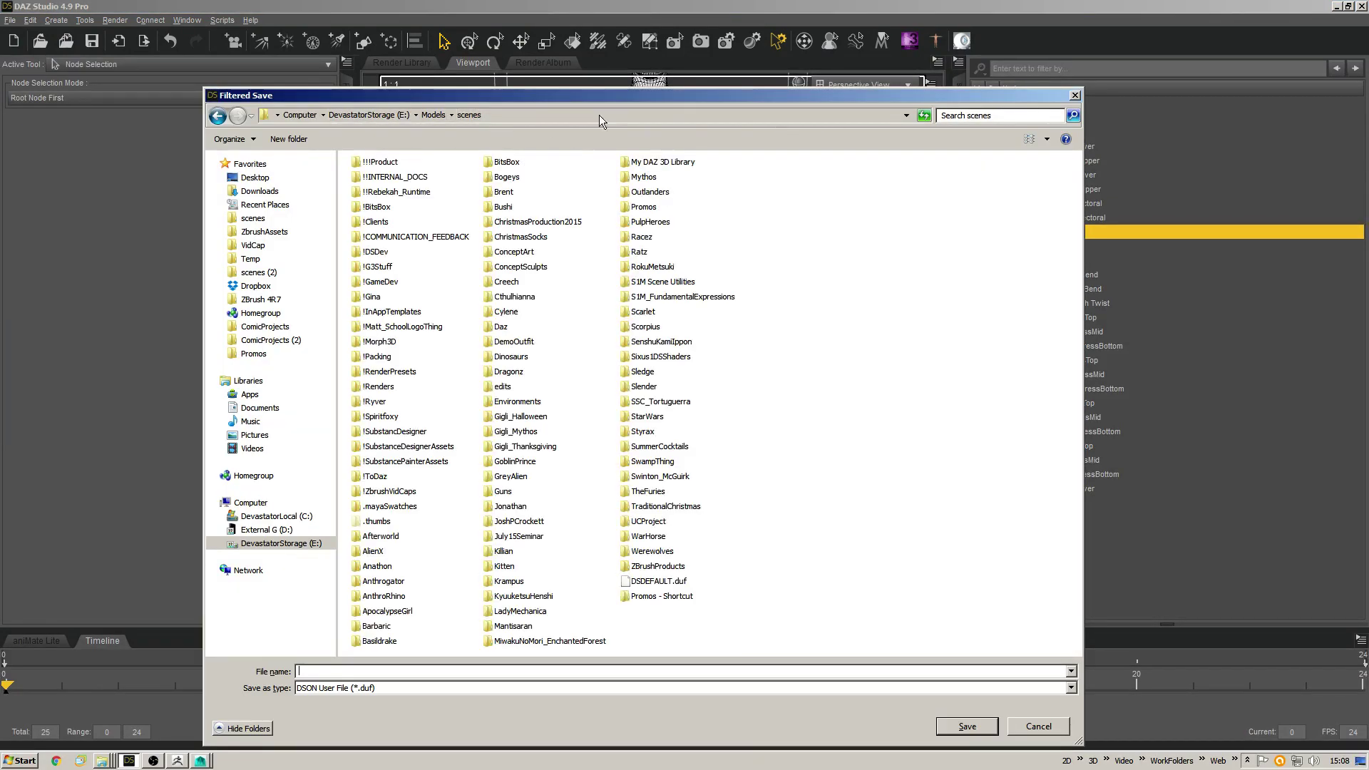
click(906, 116)
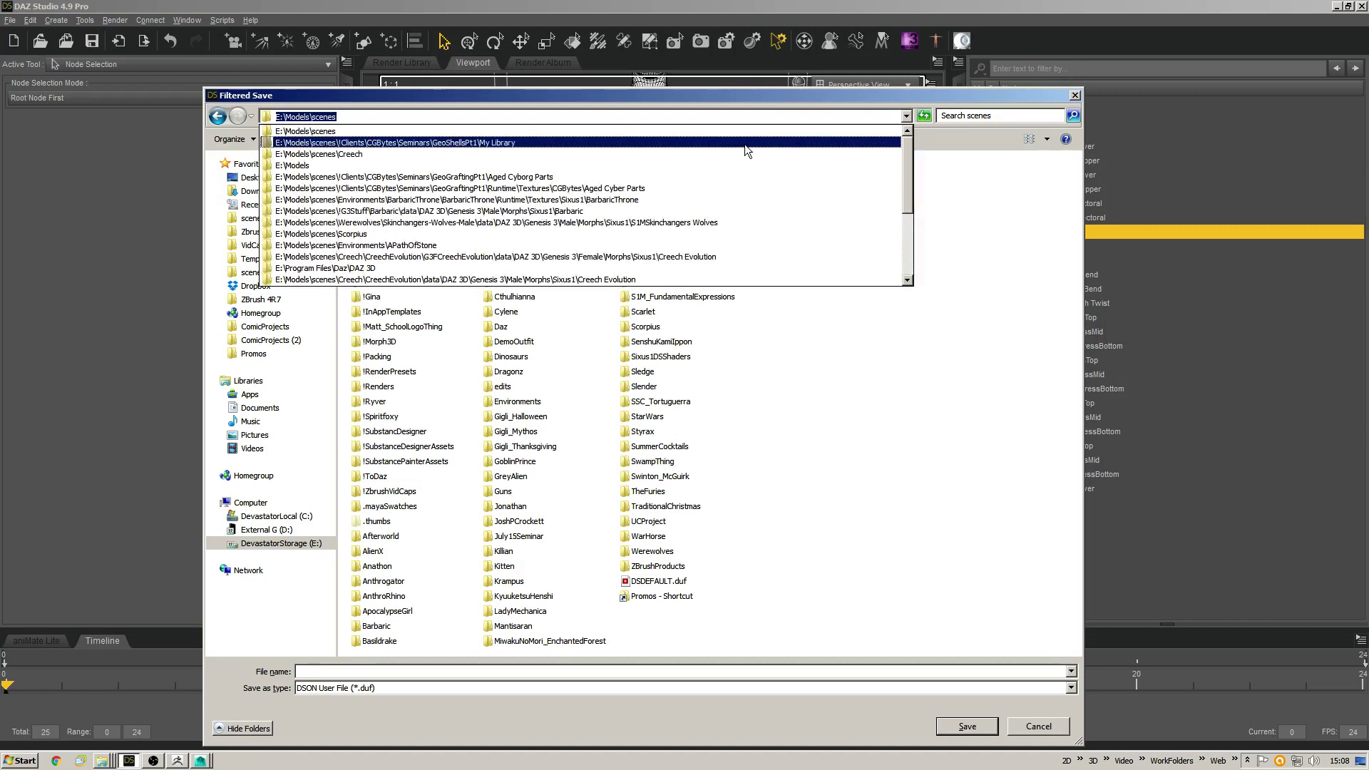
click(744, 144)
click(545, 115)
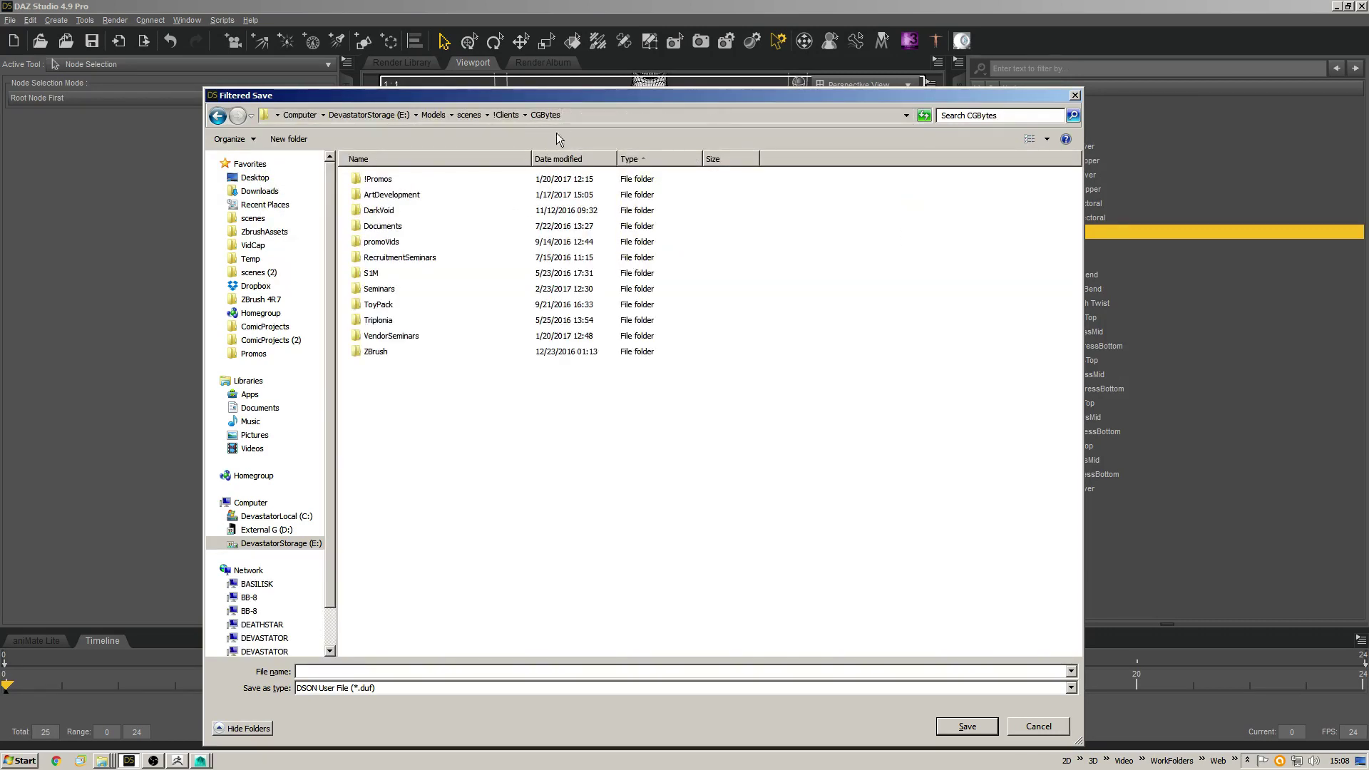
double_click(378, 289)
Browse from the Seminars folder to LongDressesPt1\People\Genesis 3 Female\Clothing\CGBytes\CGBLongDress as the save location.
click(388, 320)
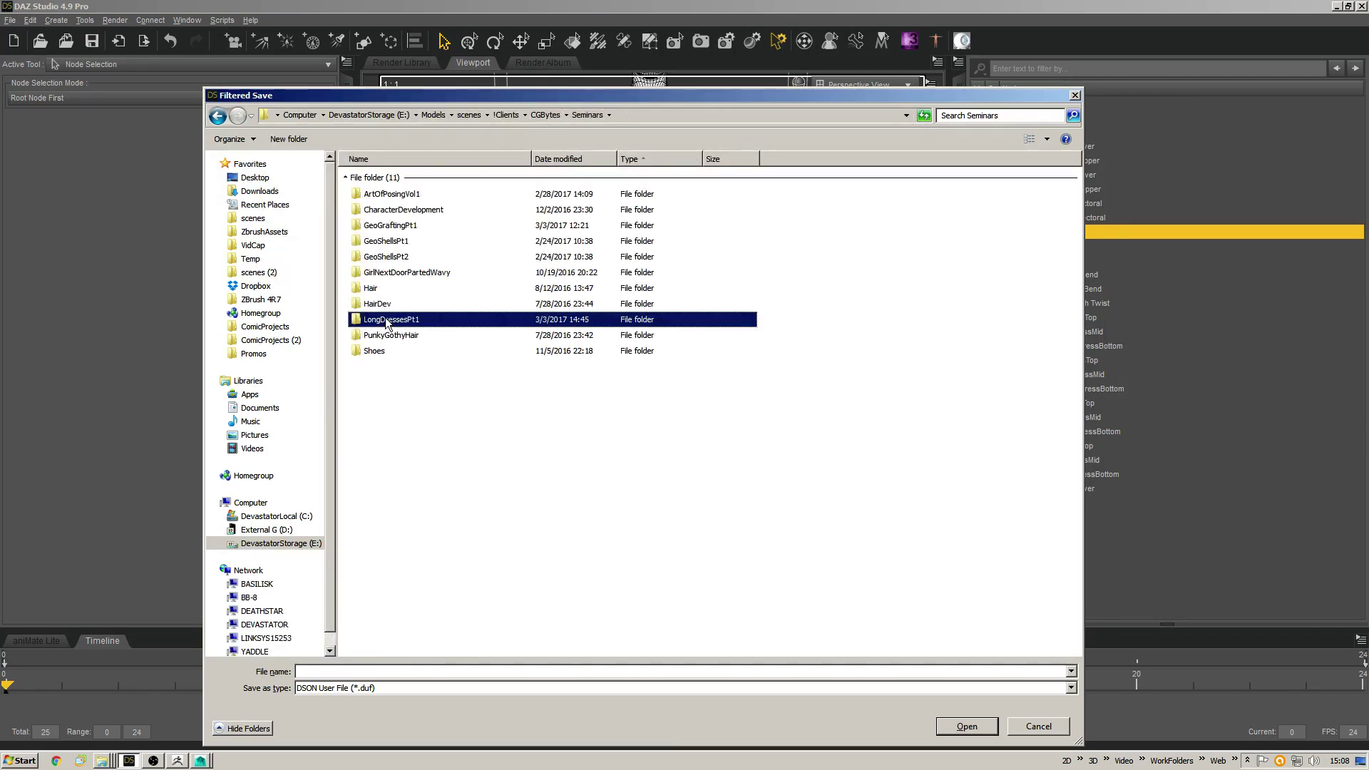
double_click(388, 320)
double_click(545, 193)
double_click(402, 192)
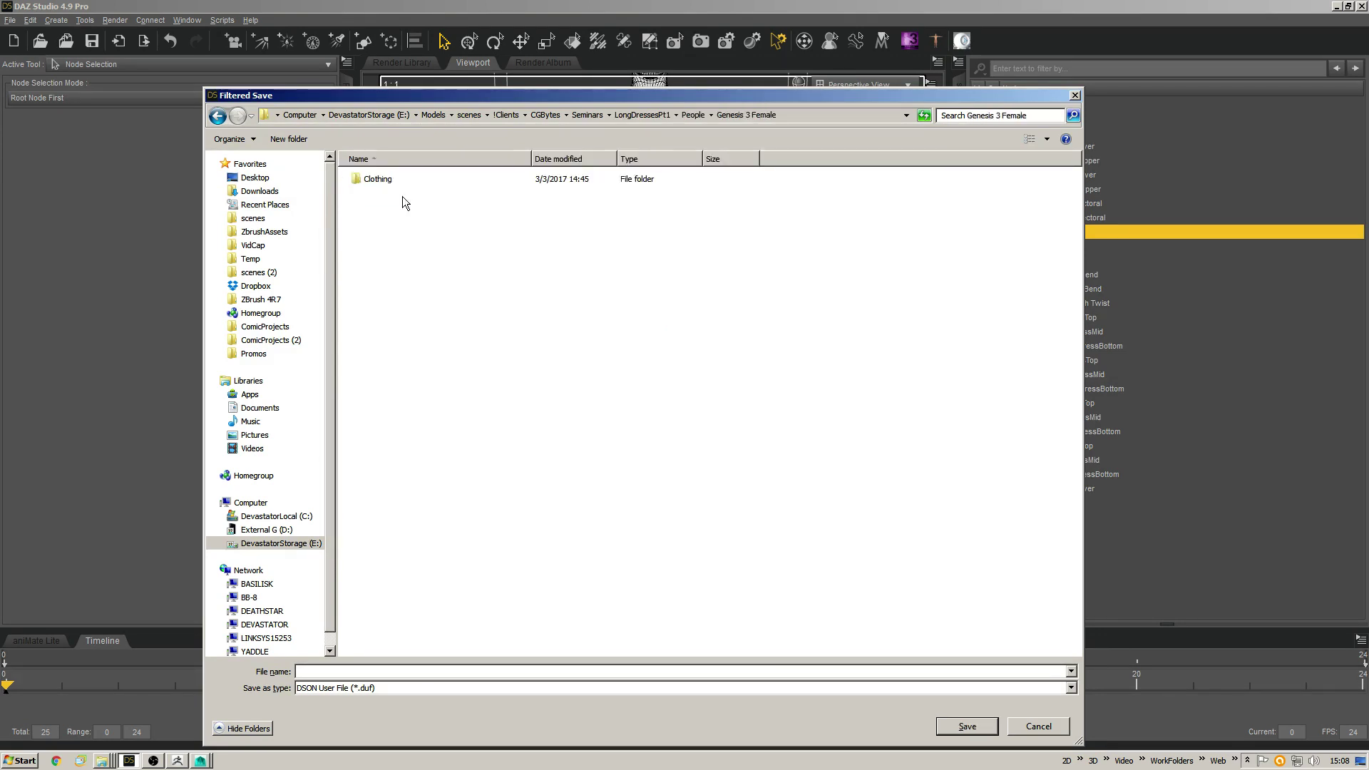
double_click(405, 181)
double_click(407, 193)
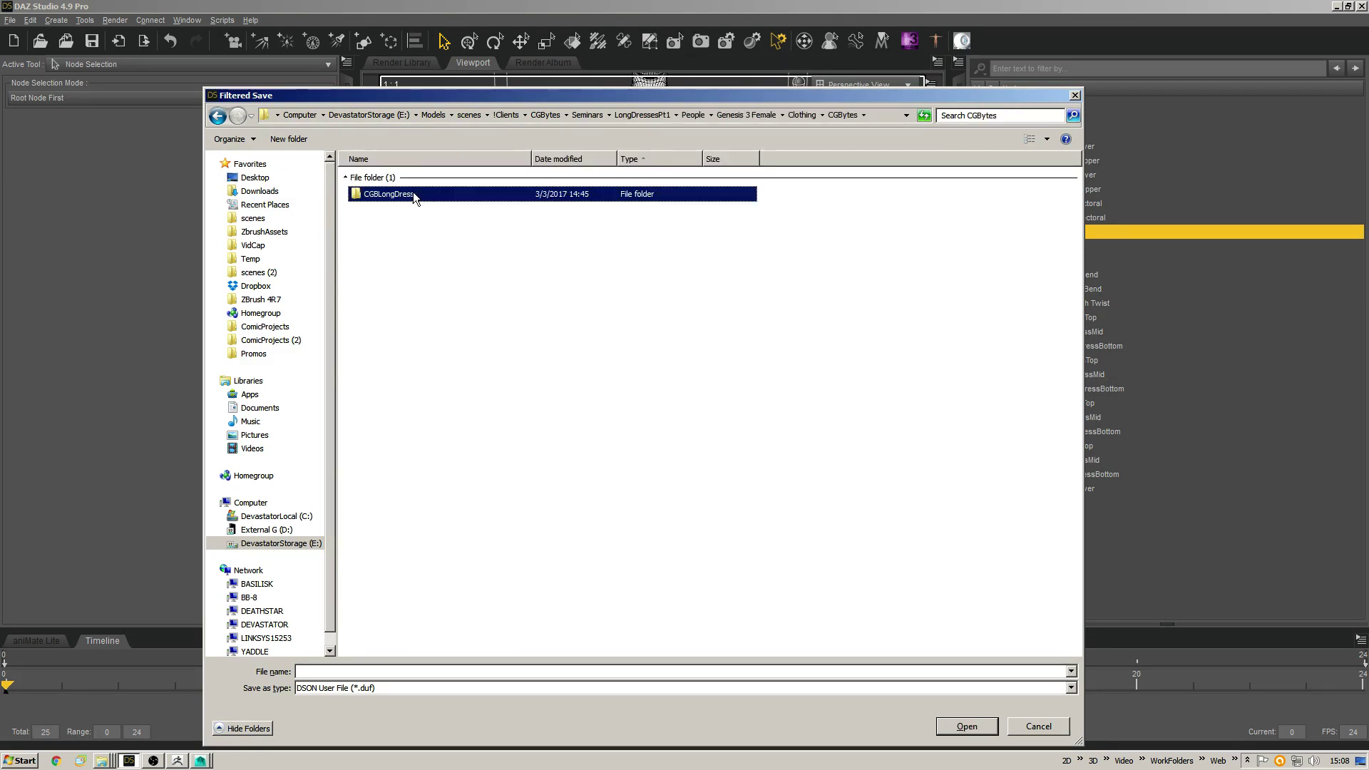
double_click(413, 192)
Save the figure asset as CGBLongDress with vendor name CGBytes and product name CGBLongDress.
text(CG)
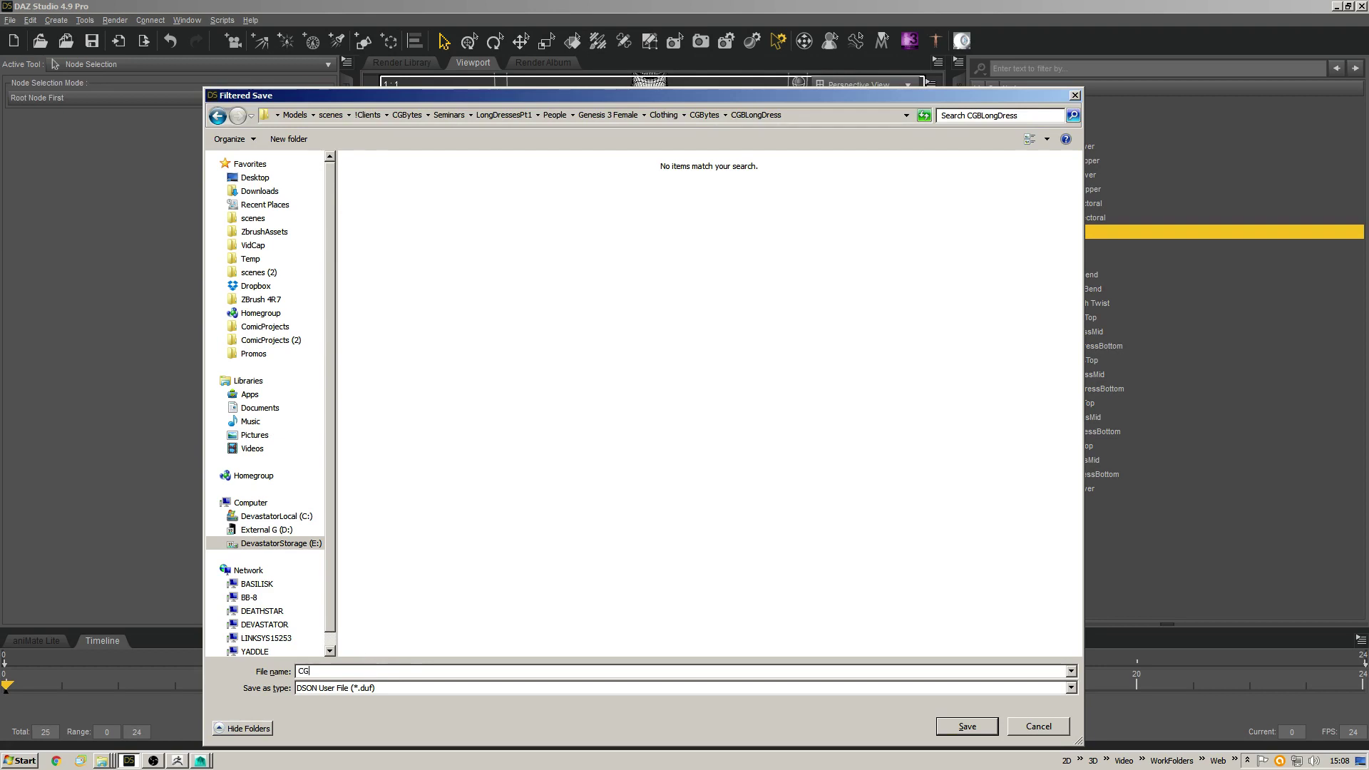
text(BLongDress)
key(Return)
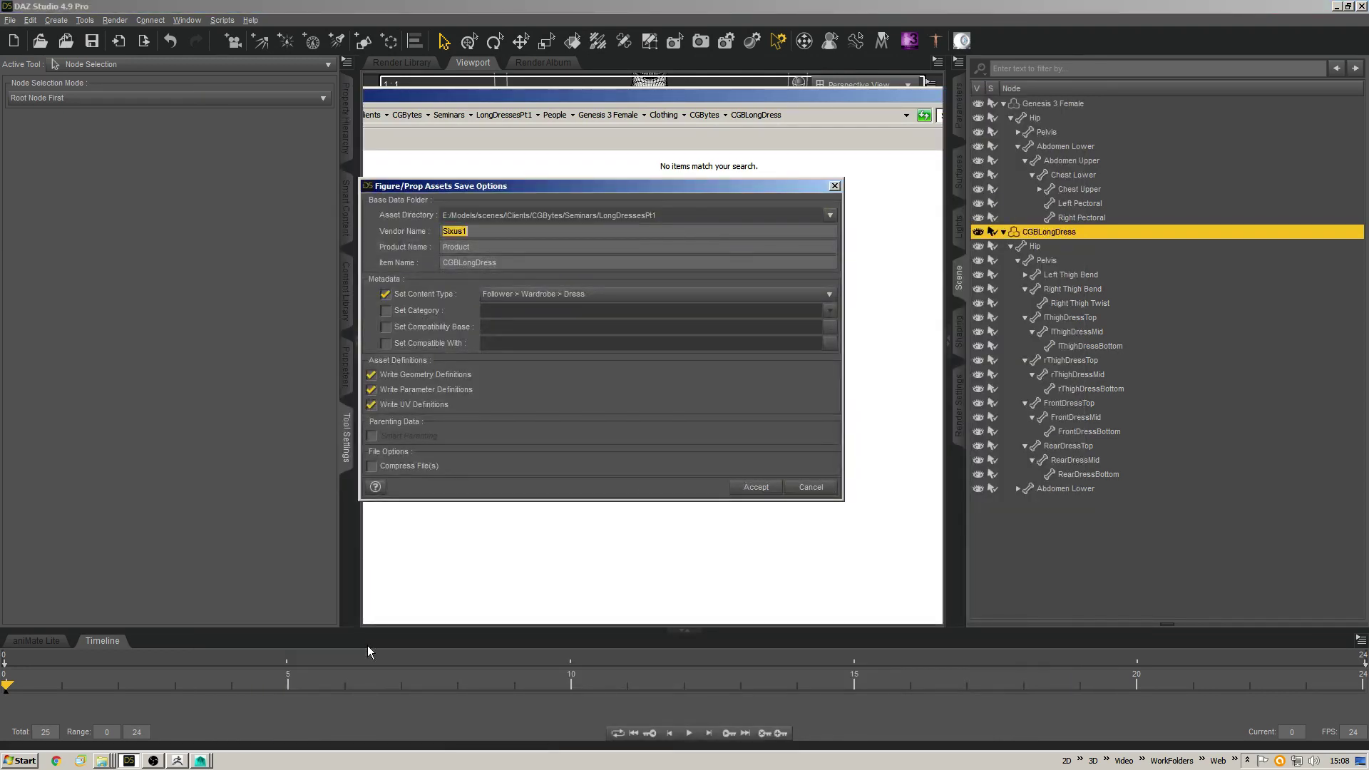
text(CGBytes)
key(Tab)
text(CGBLongDress)
key(Return)
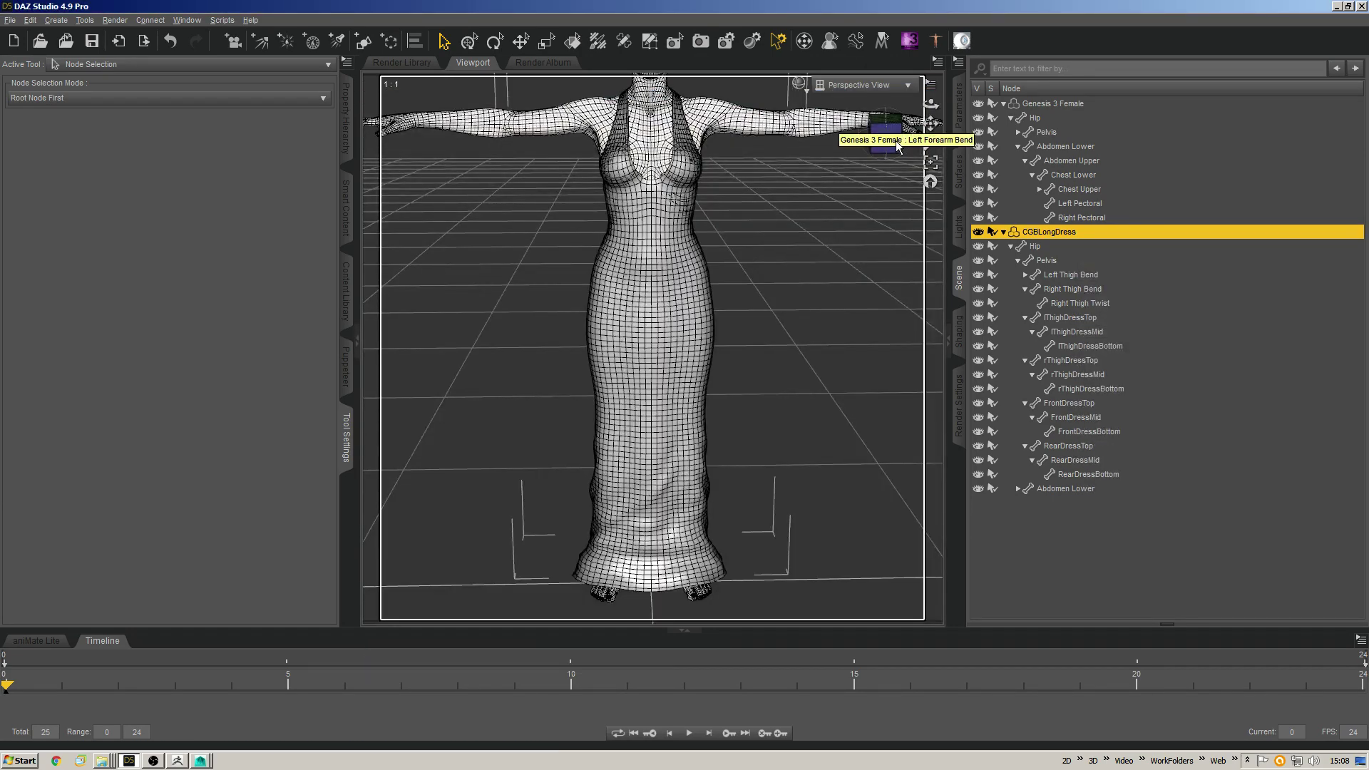
In the Joint Editor, assign the lThighDressBottom face group to the lThighDressTop bone of the dress.
drag(887, 138, 255, 134)
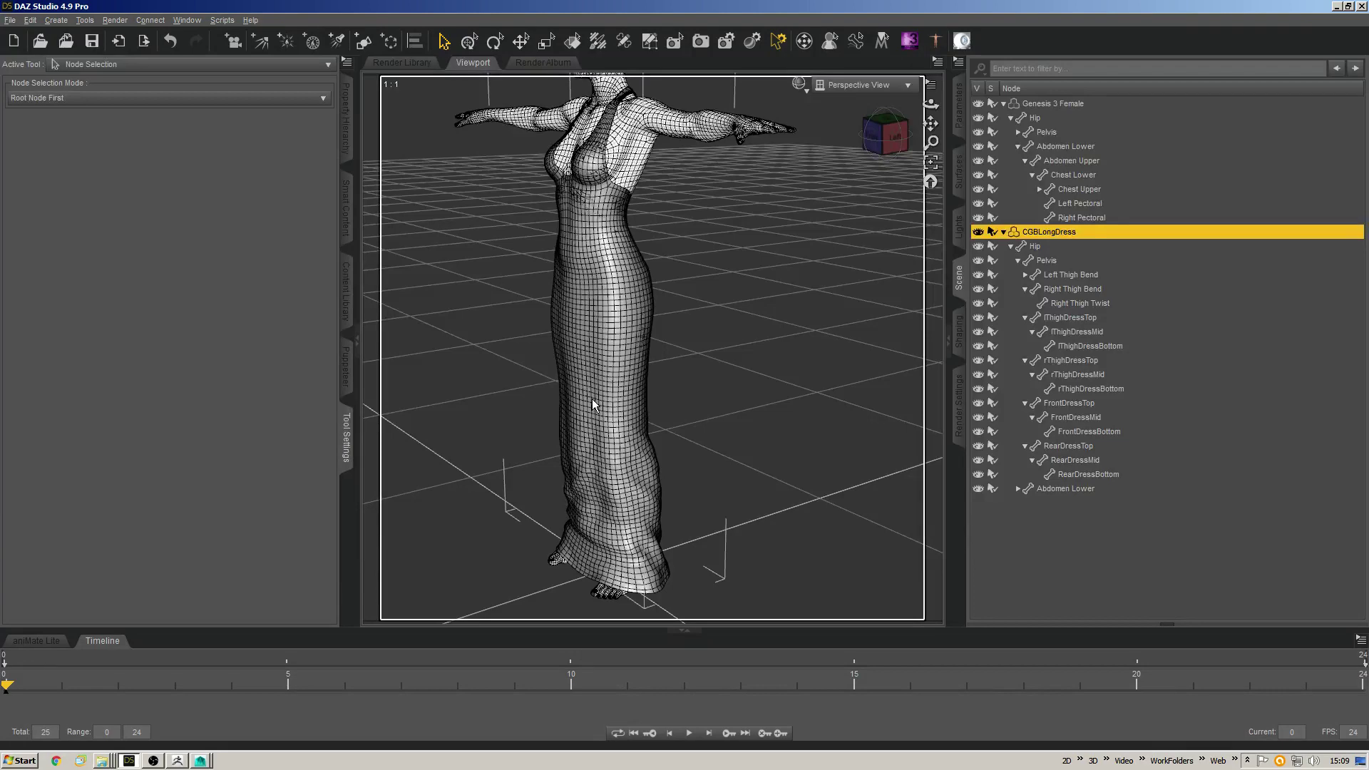
drag(931, 104, 808, 94)
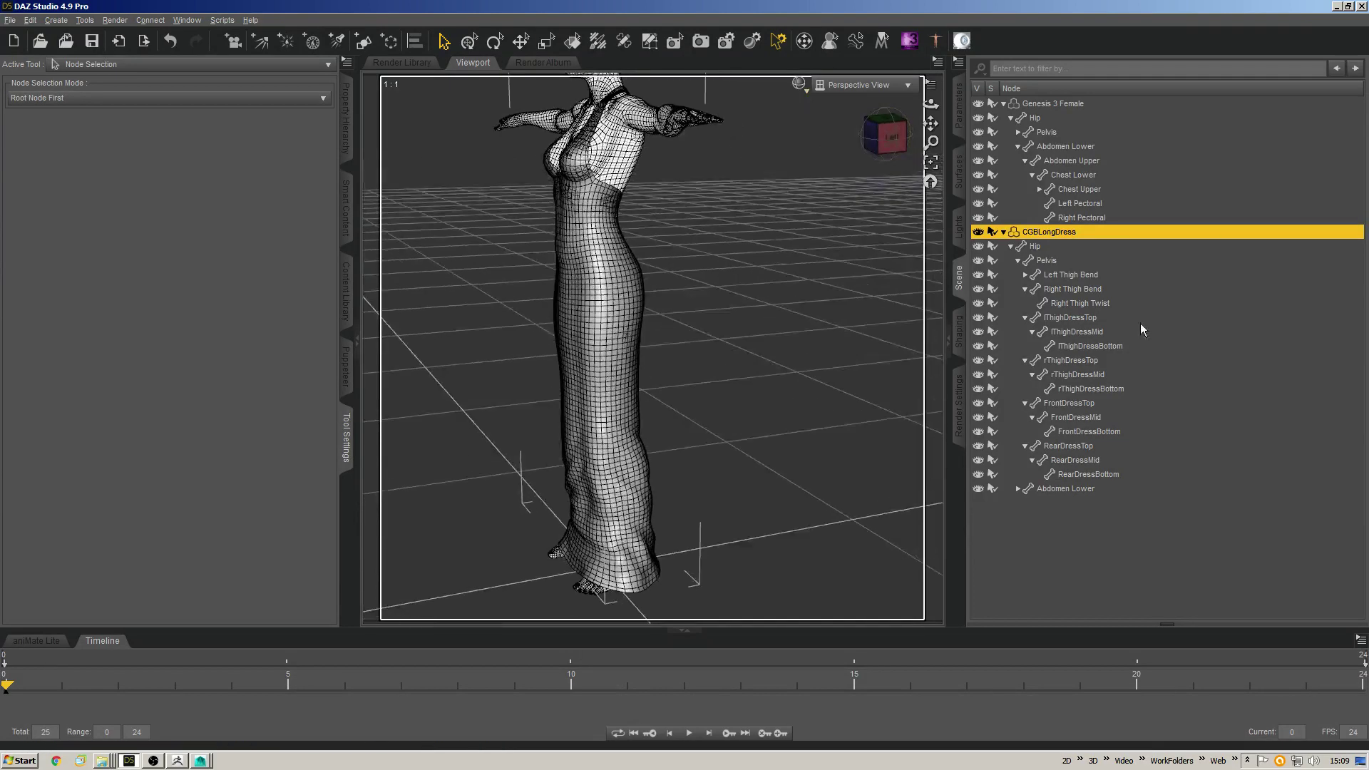
click(1118, 319)
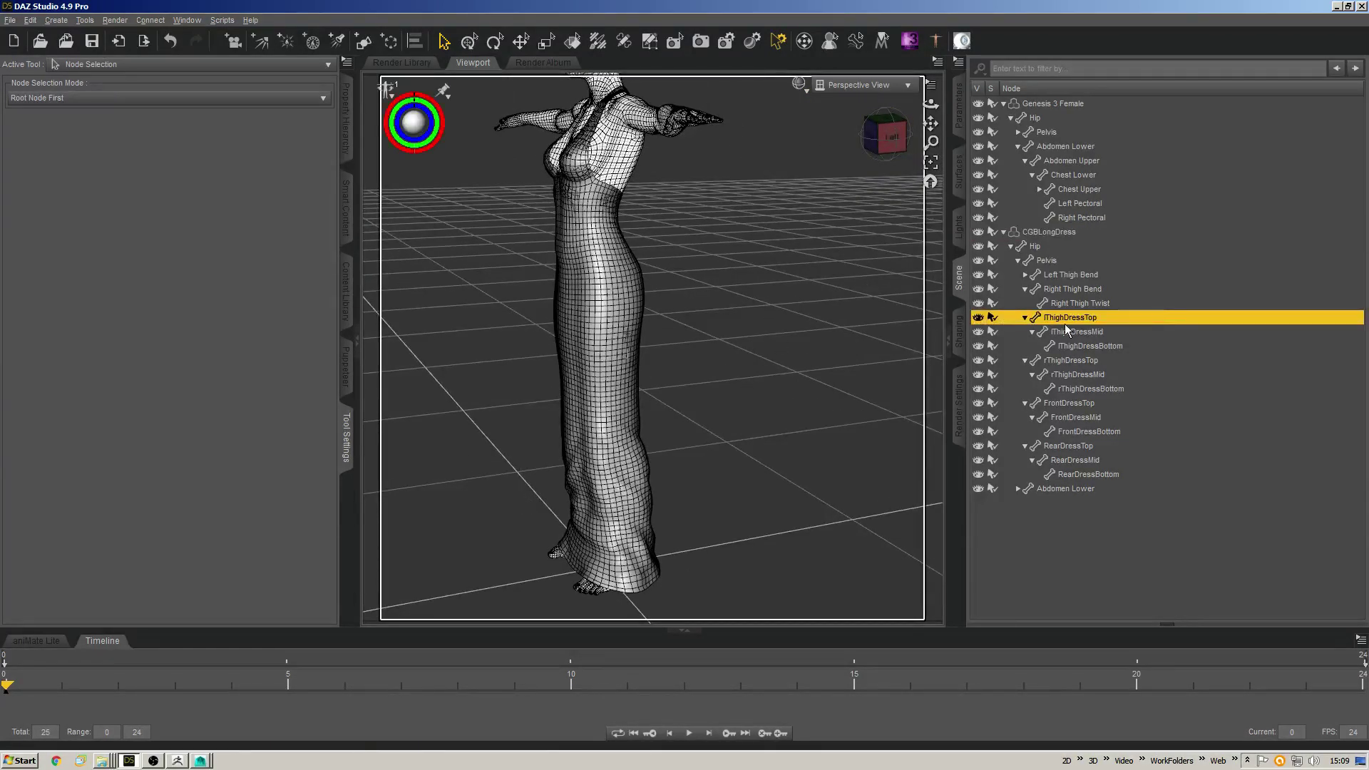
key(ctrl+shift+j)
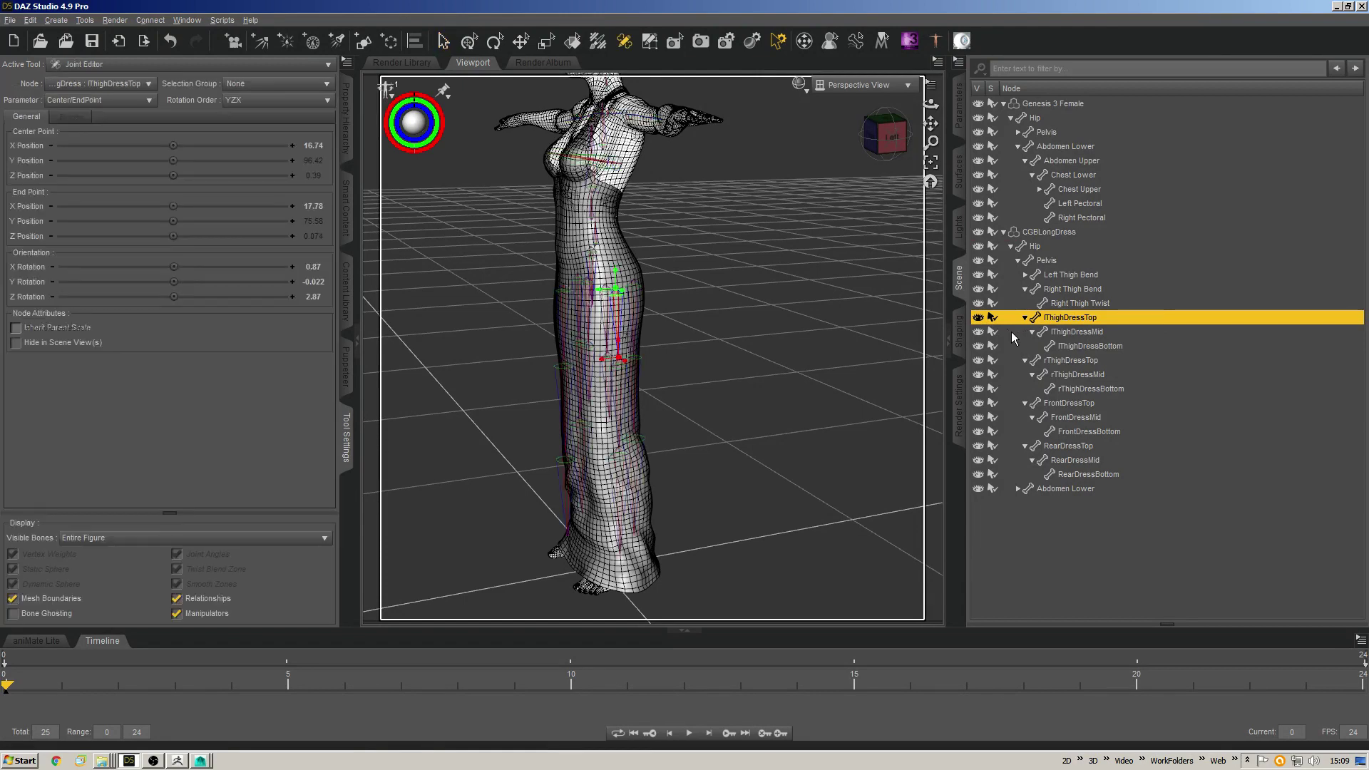
click(279, 86)
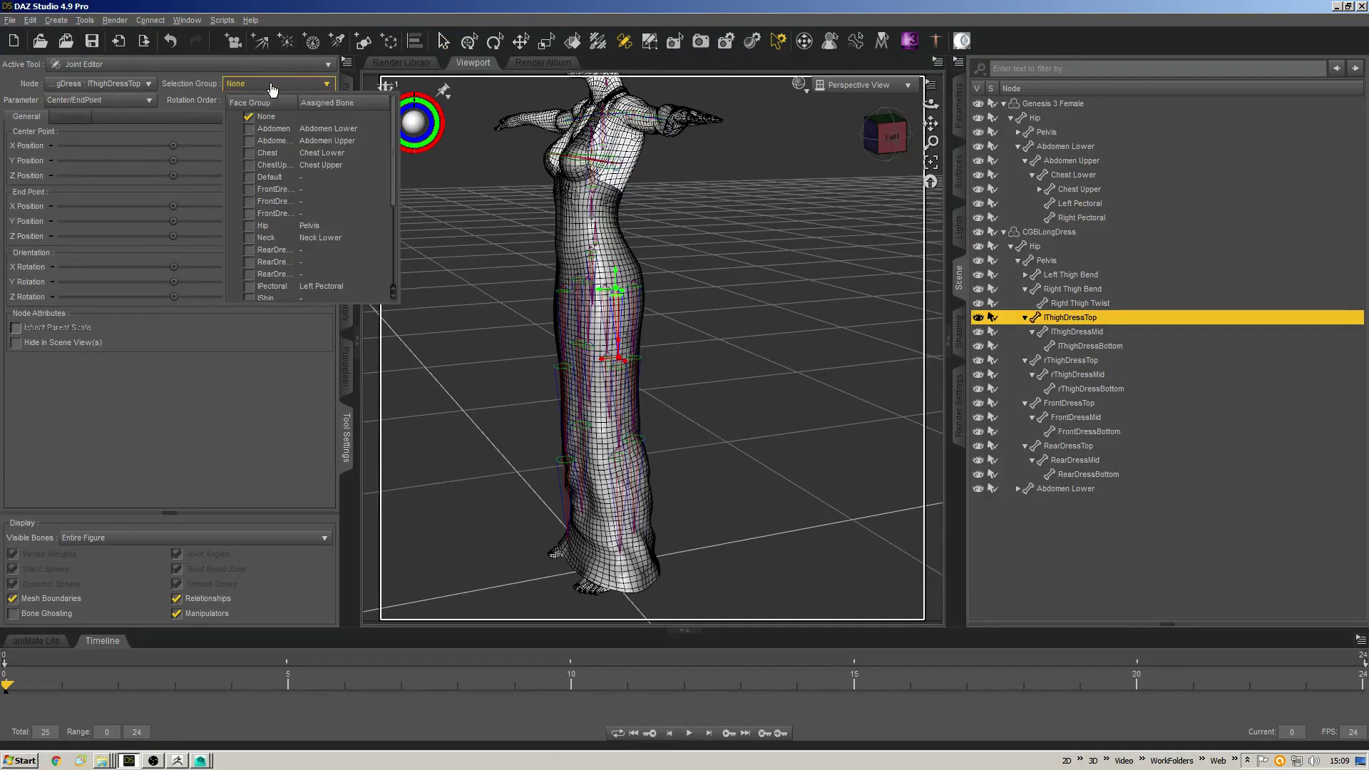
click(275, 85)
click(266, 85)
scroll(342, 253, down, 3)
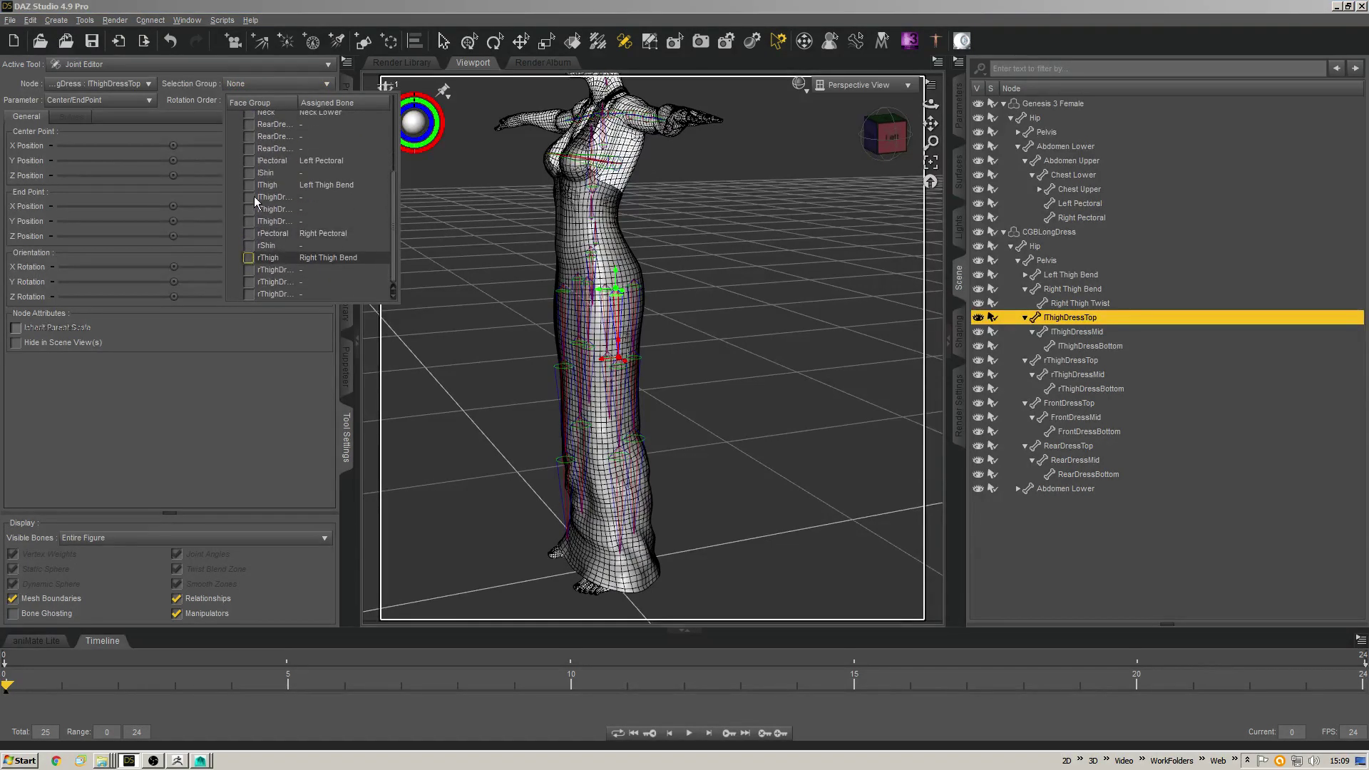
click(254, 199)
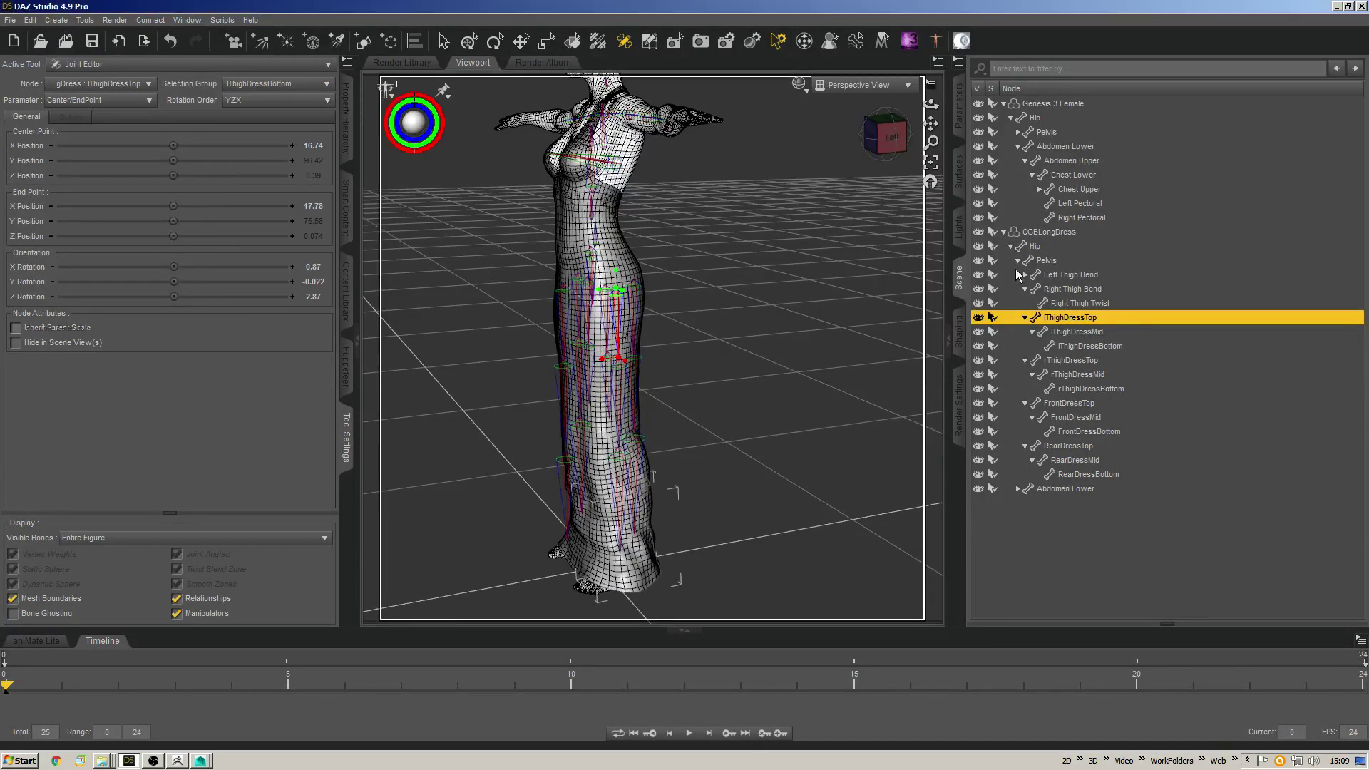
Assign the lThighDressMid face group to the lThighDressMid bone.
click(1066, 331)
click(278, 84)
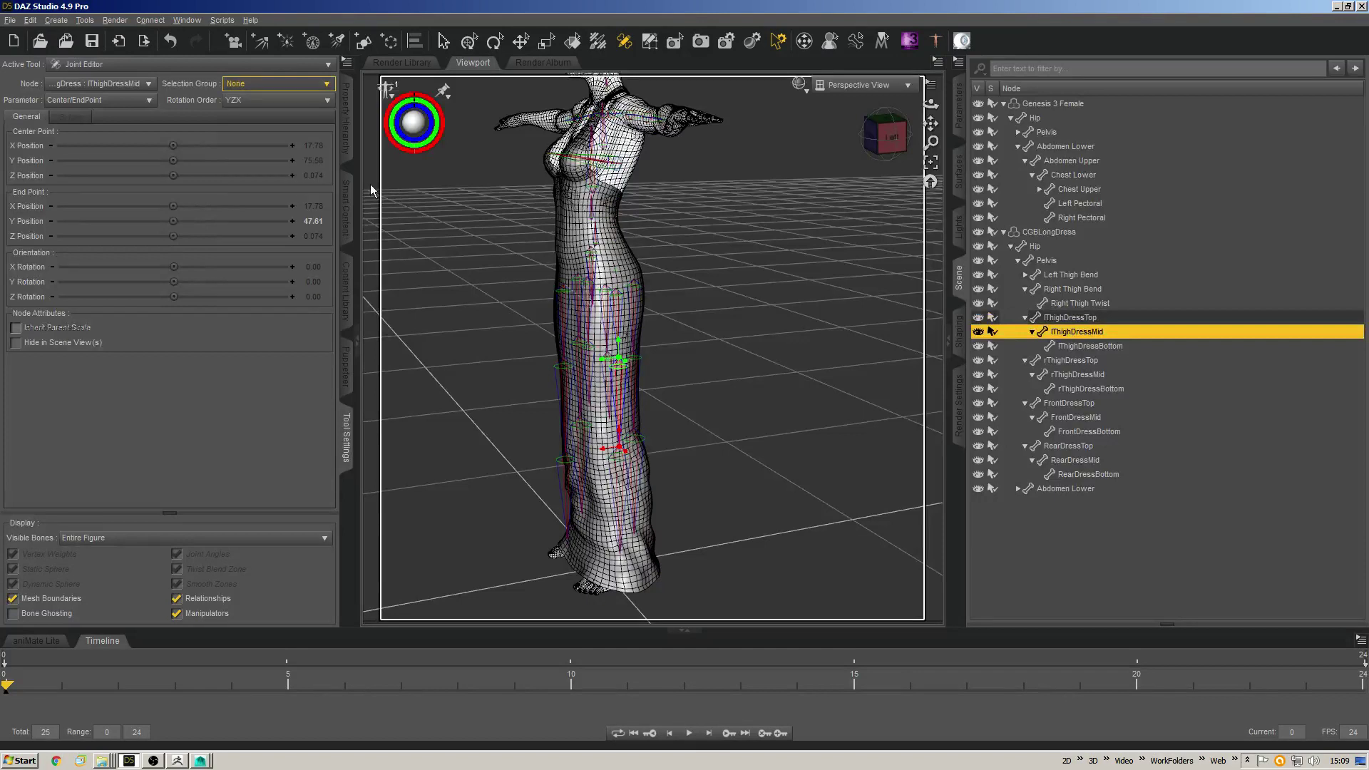
click(323, 86)
drag(393, 155, 388, 243)
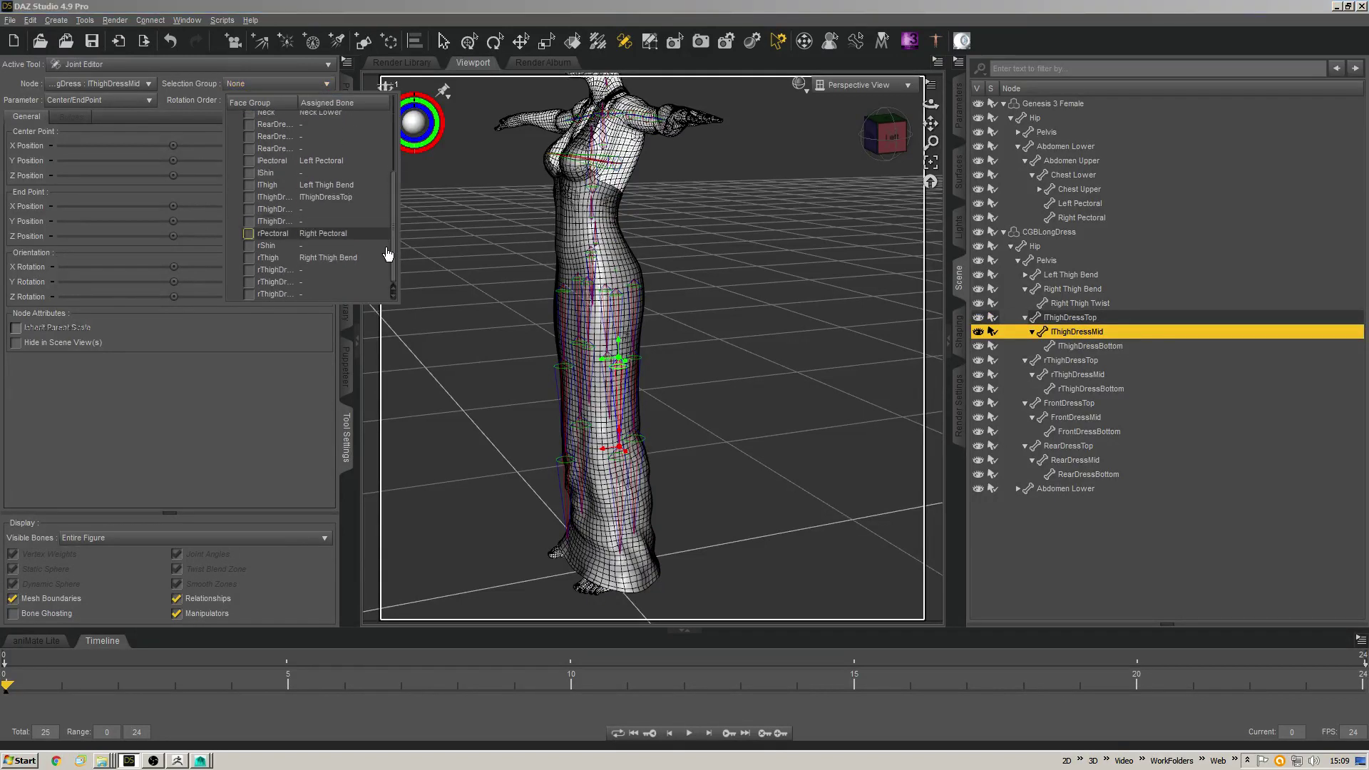
click(246, 208)
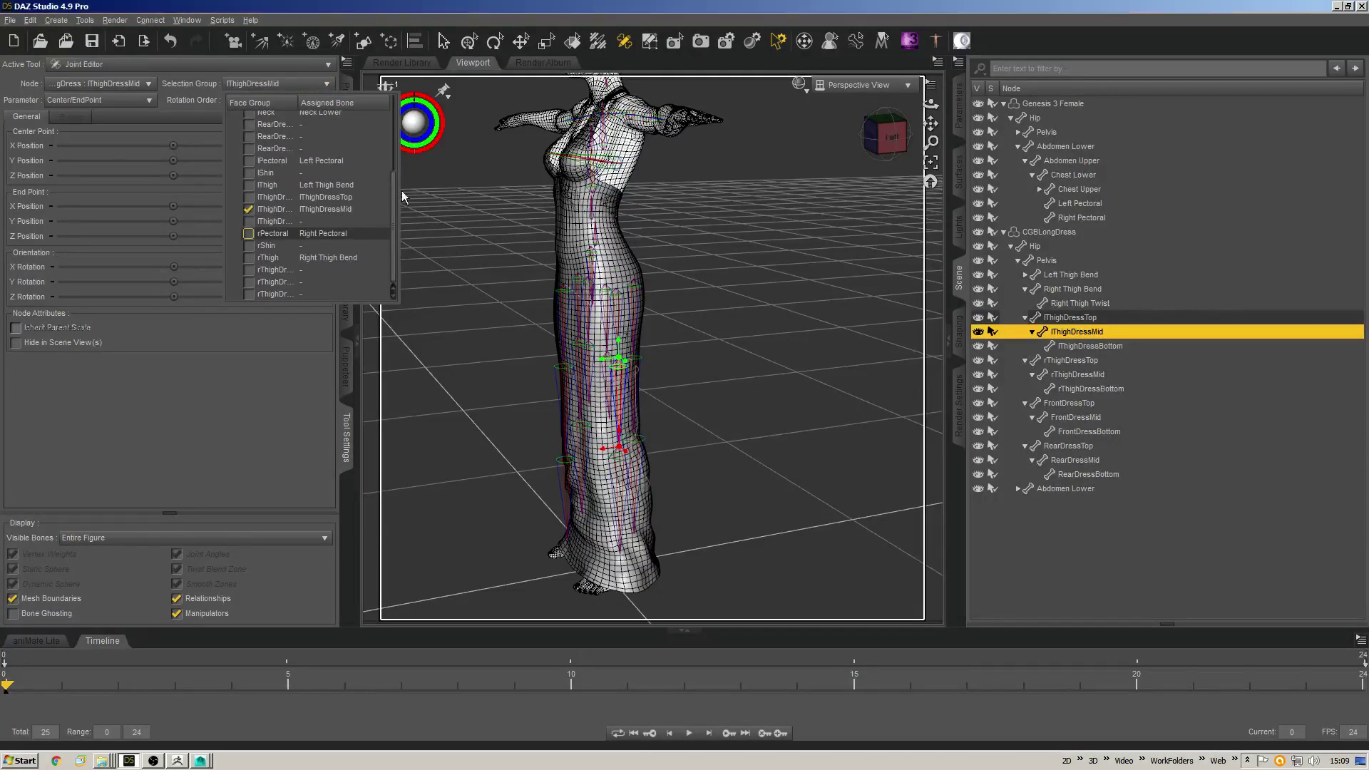
Assign the lThighDressTop face group to the lThighDressBottom bone.
click(1084, 345)
click(299, 84)
click(268, 249)
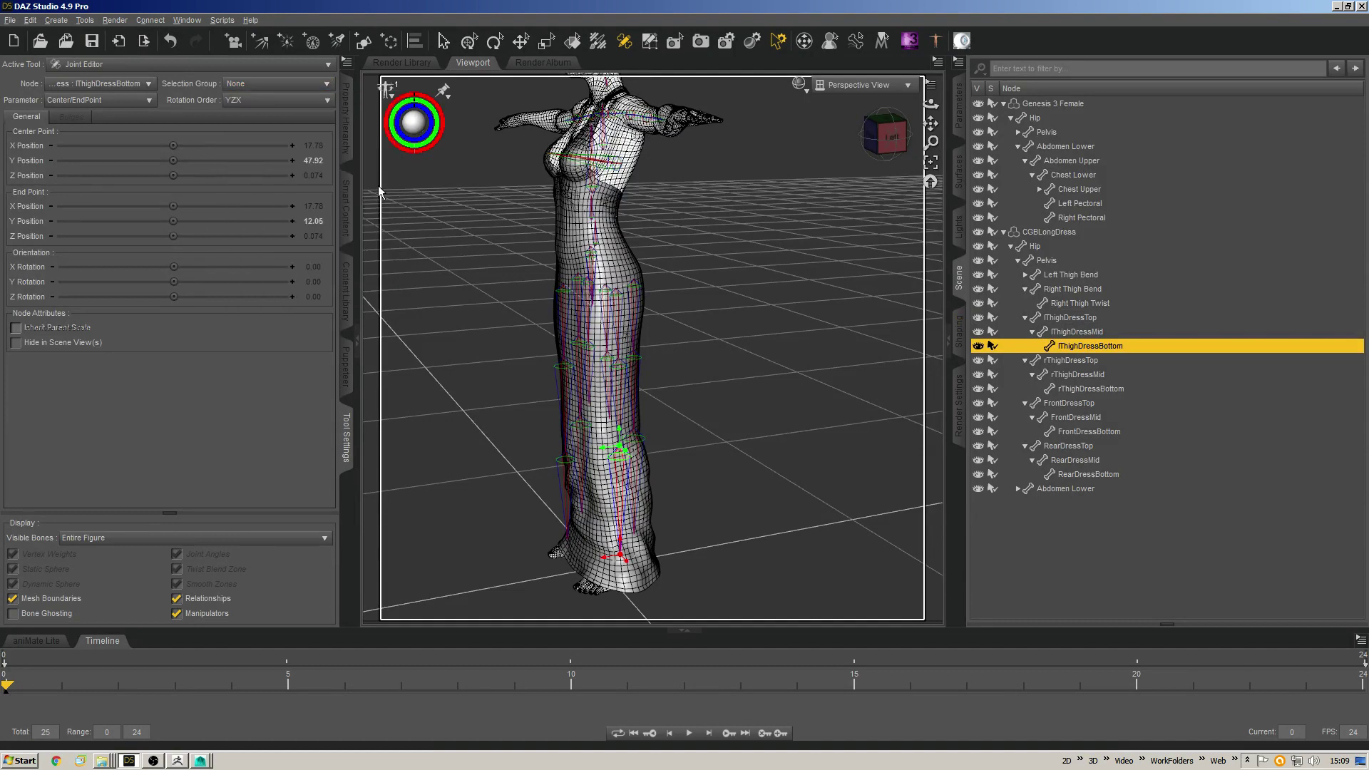
click(320, 86)
drag(393, 133, 393, 218)
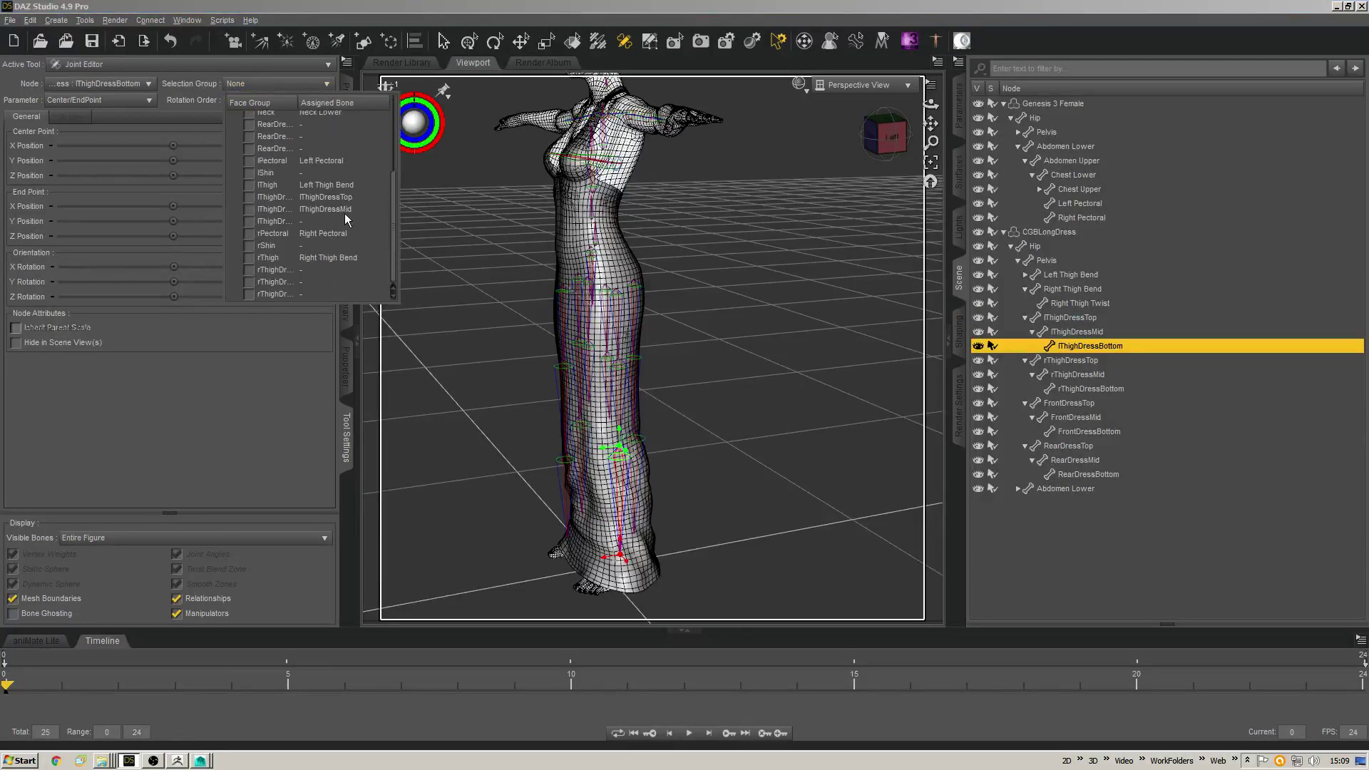
click(274, 224)
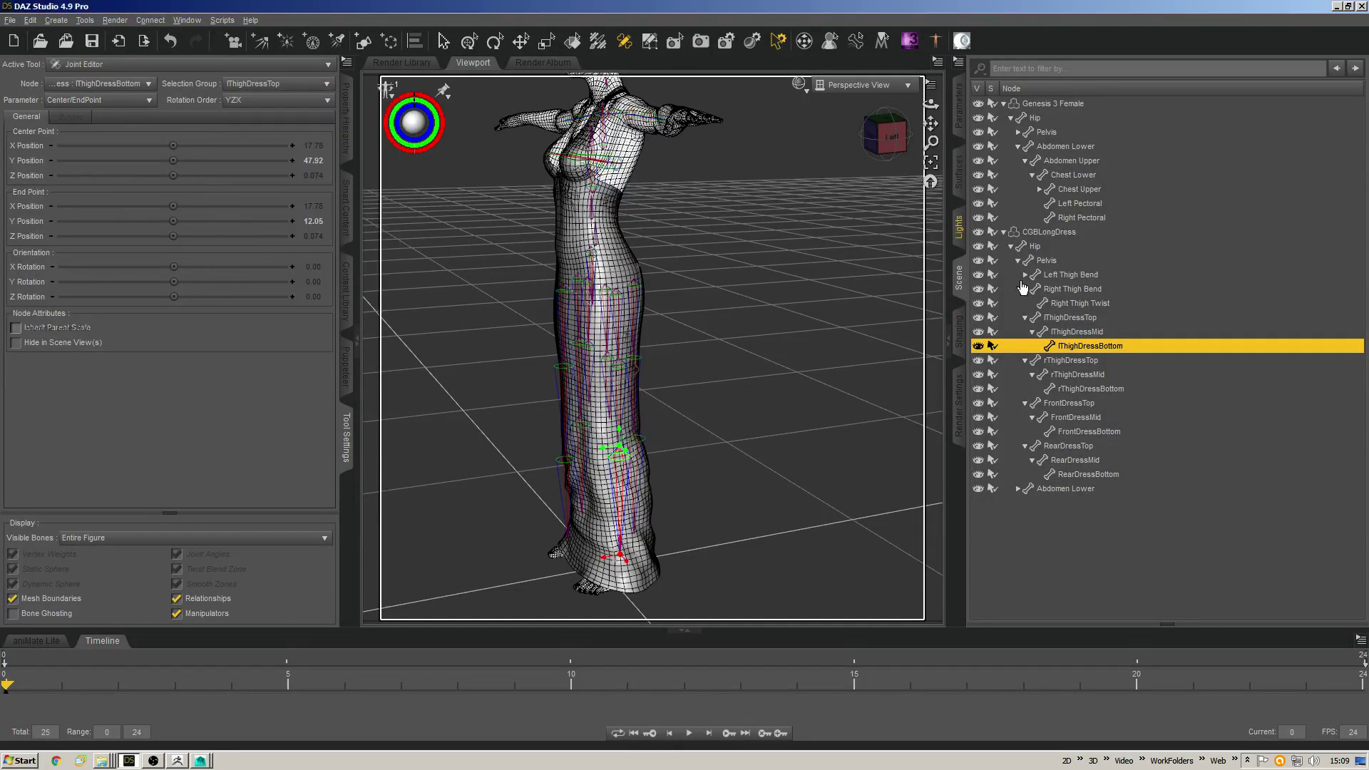
Assign the rThighDressBottom face group to the rThighDressTop bone and the rThighDressMid group to the rThighDressMid bone.
click(1068, 364)
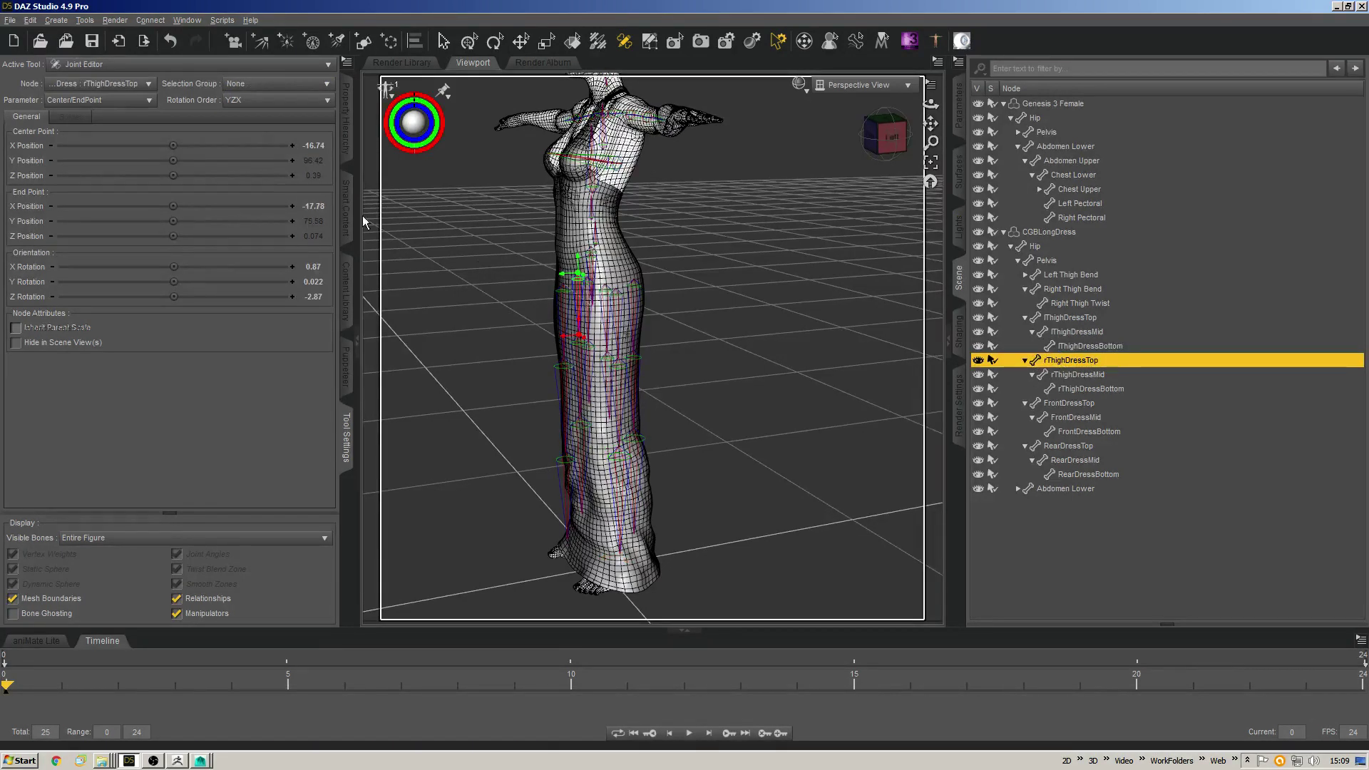
click(314, 84)
drag(393, 176, 393, 251)
click(246, 269)
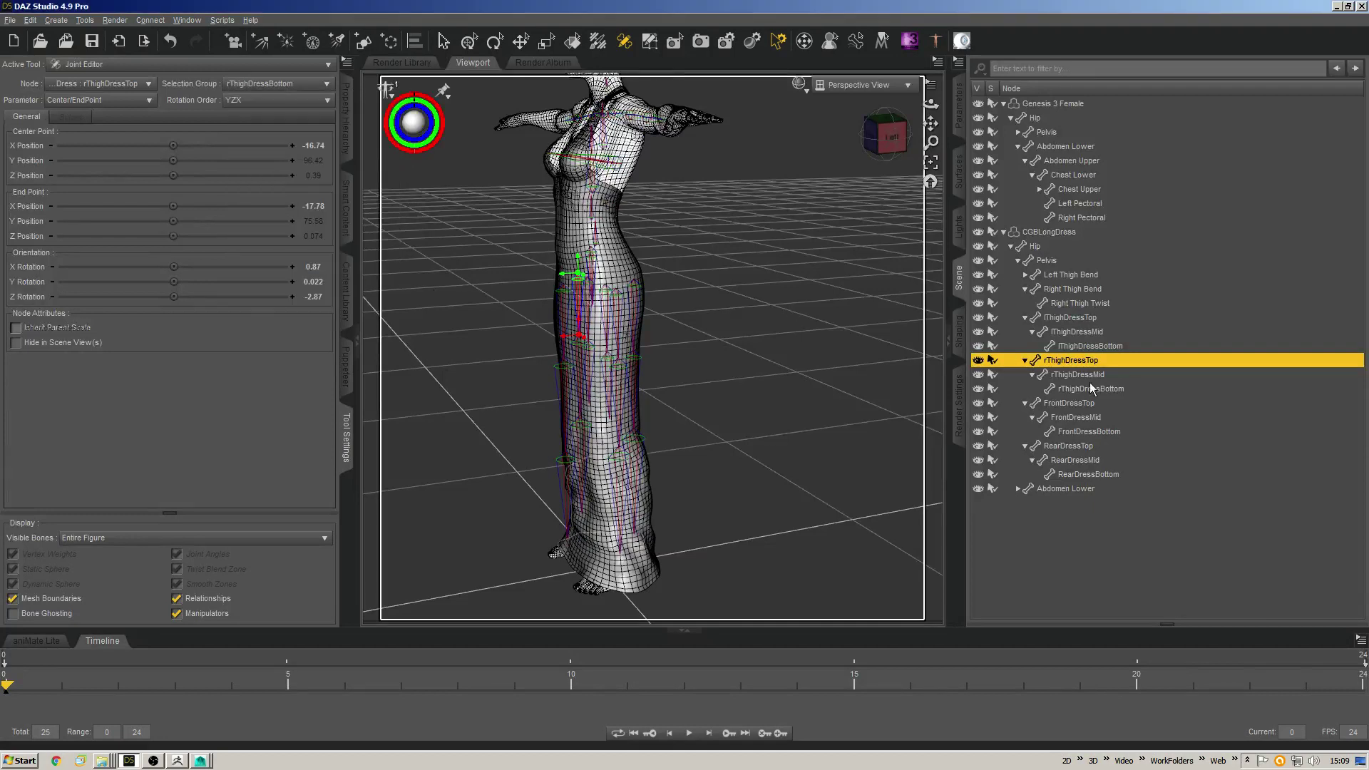
click(1085, 376)
click(280, 84)
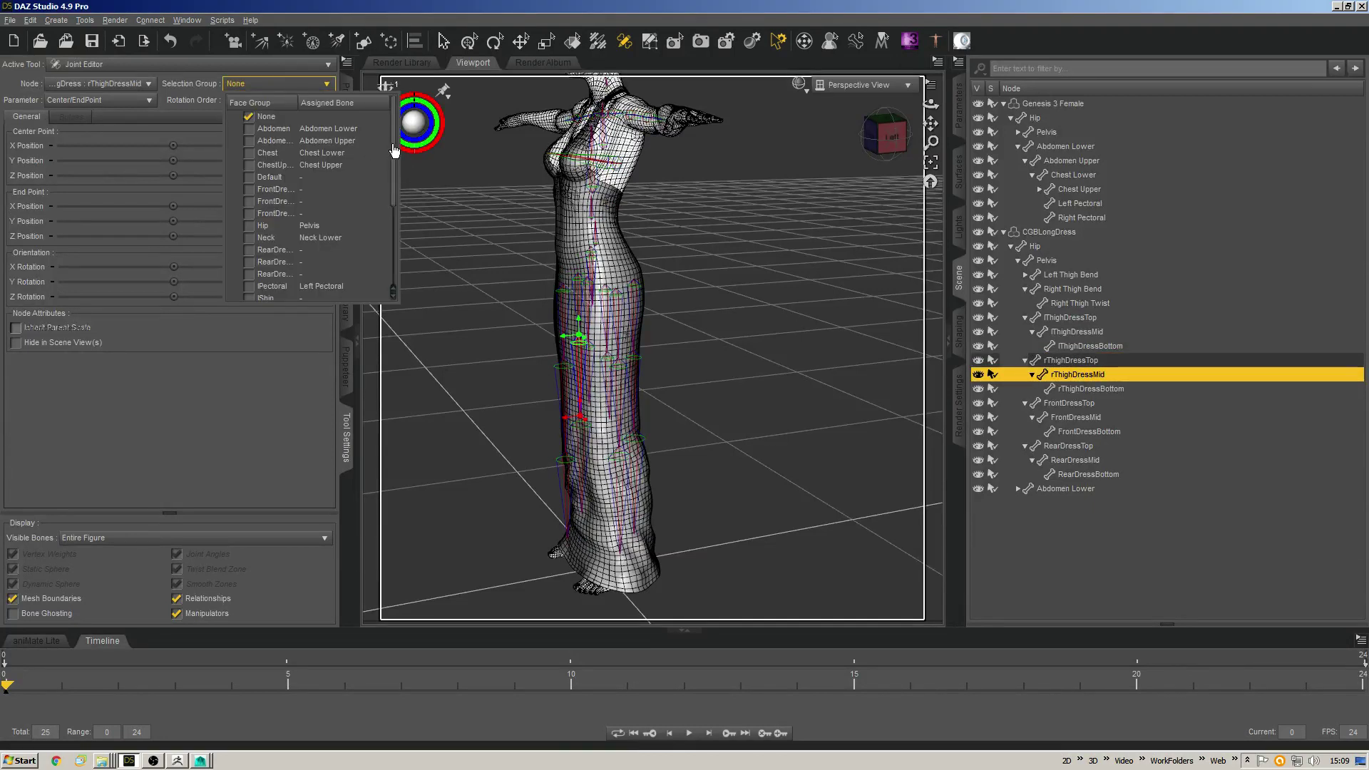
drag(394, 151, 393, 257)
click(271, 276)
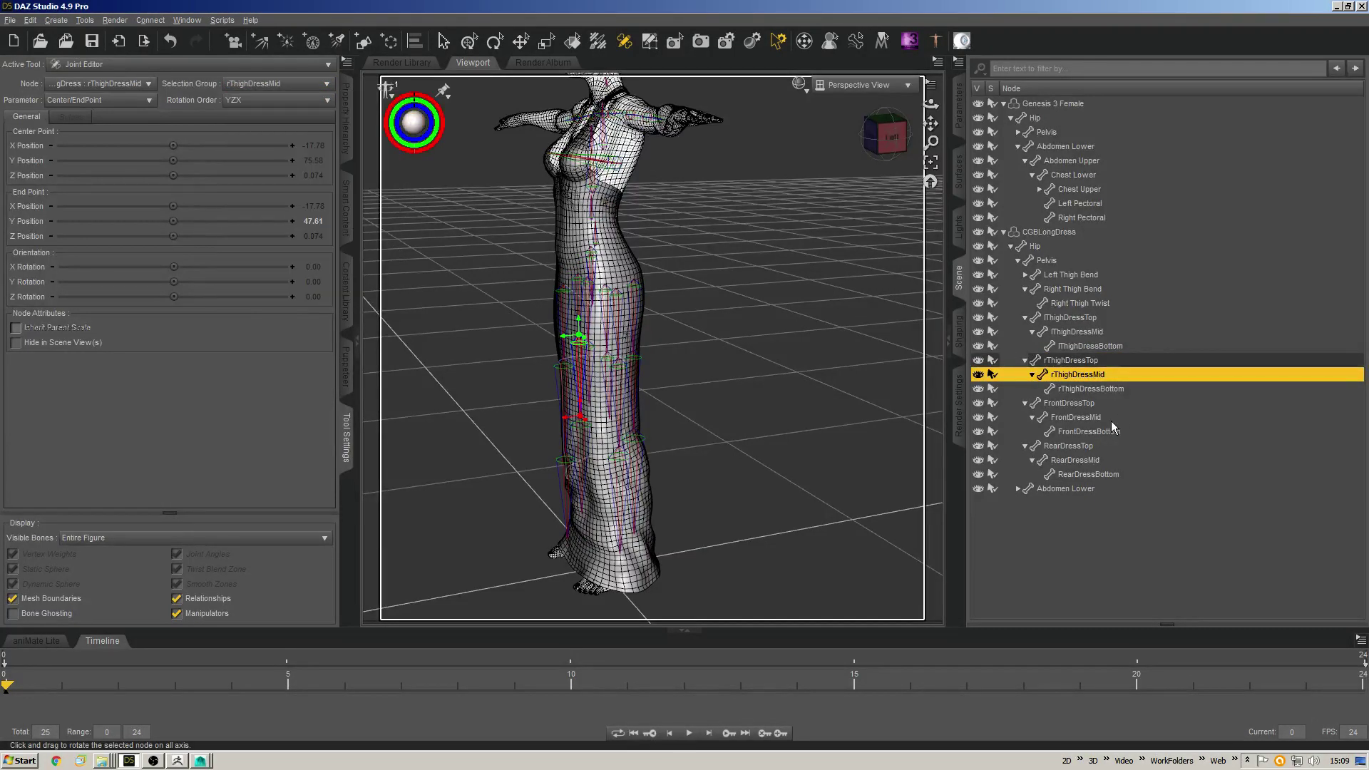
Assign the rThighDressTop face group to the rThighDressBottom bone.
click(1107, 389)
click(285, 84)
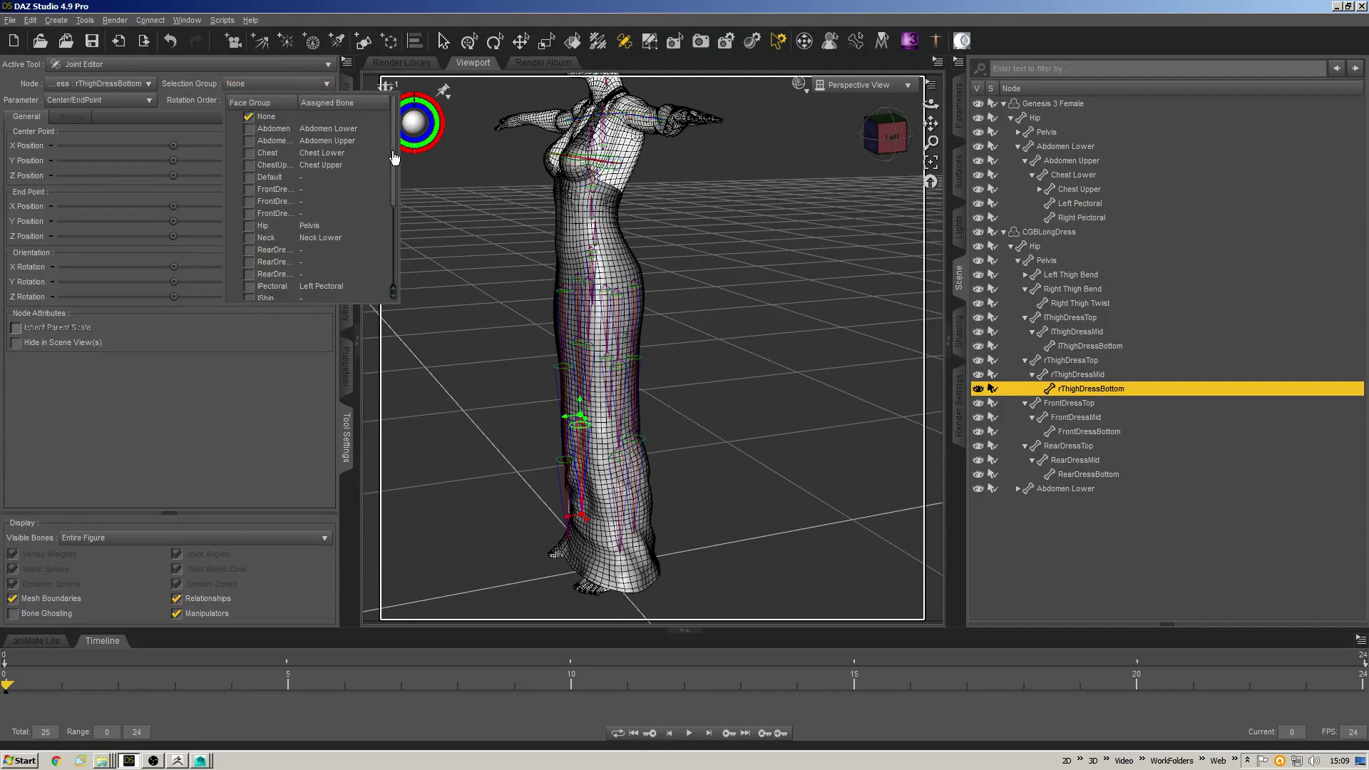
drag(394, 157, 393, 257)
click(260, 288)
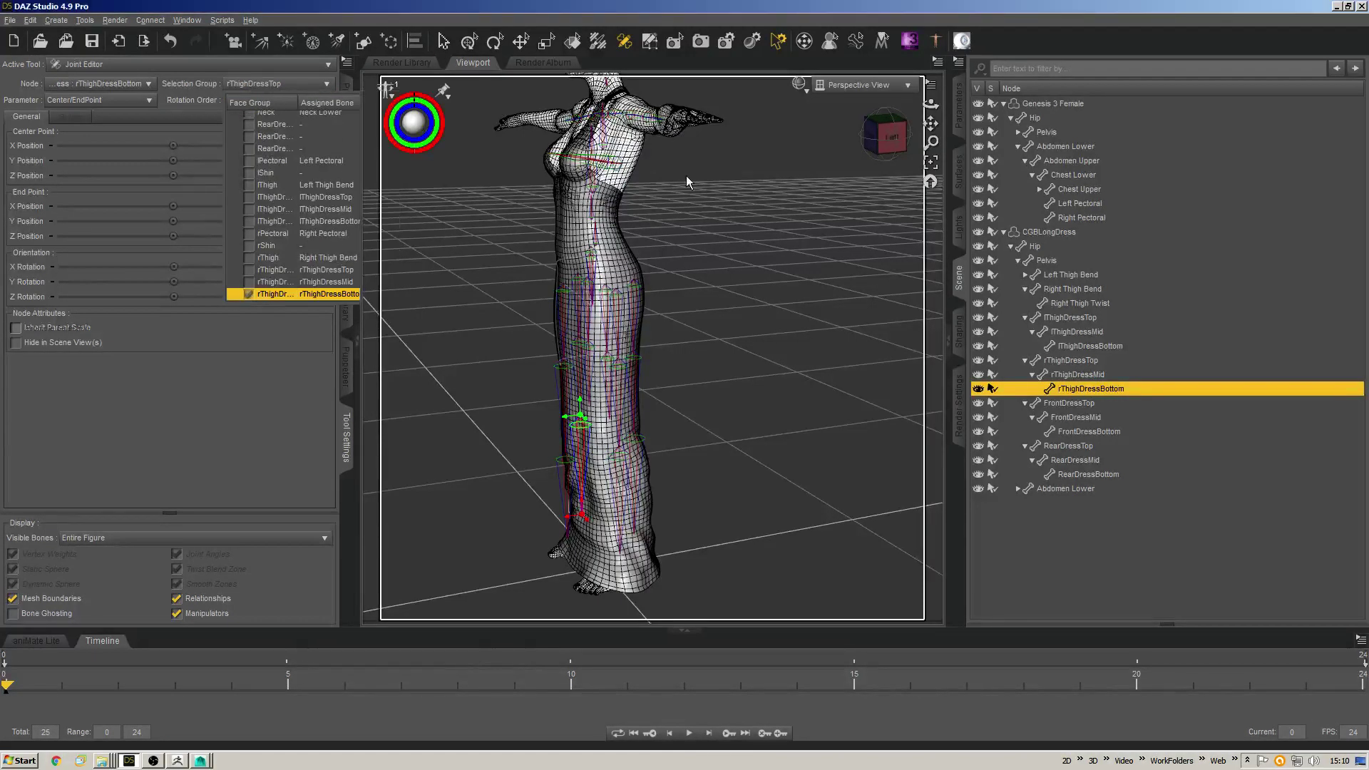
Assign the FrontDressBottom face group to the FrontDressTop bone and the FrontDressMid group to the FrontDressMid bone.
click(1081, 409)
click(286, 84)
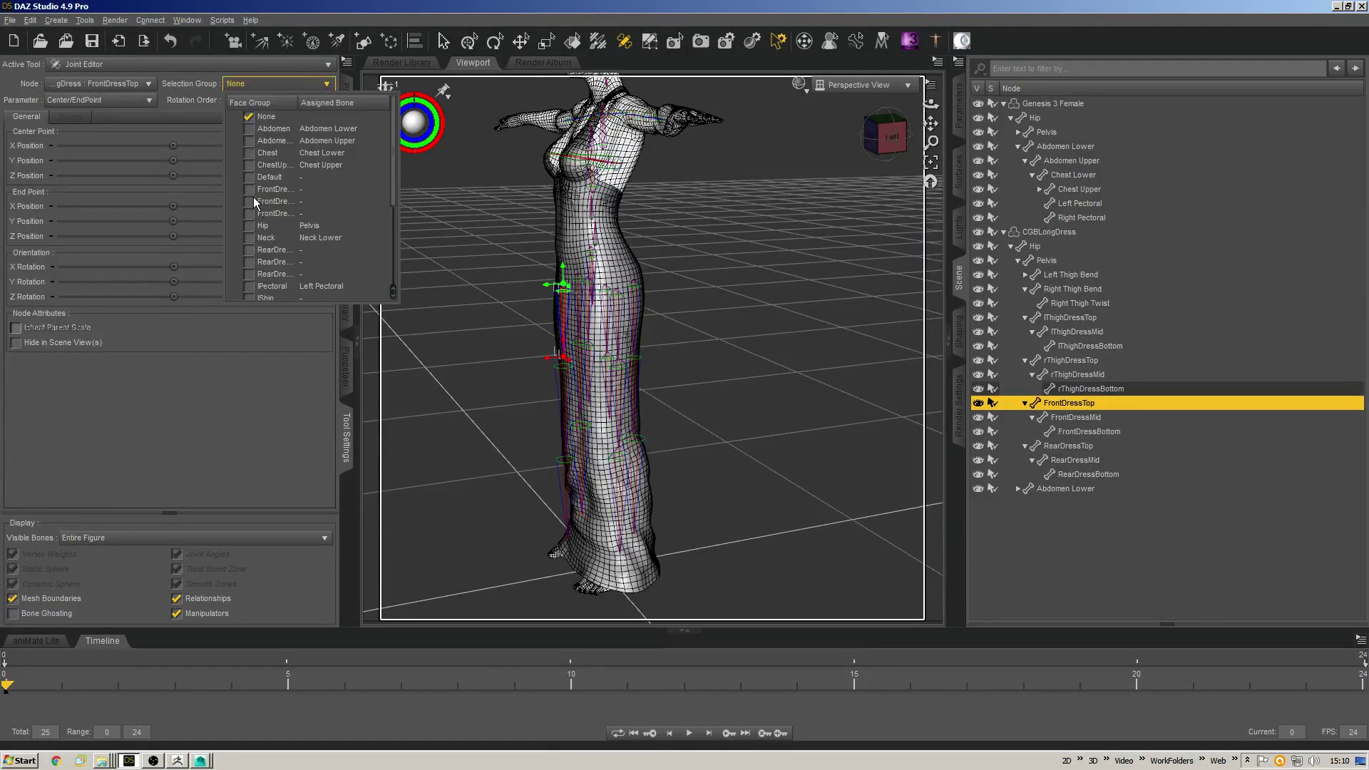
click(271, 190)
click(1075, 417)
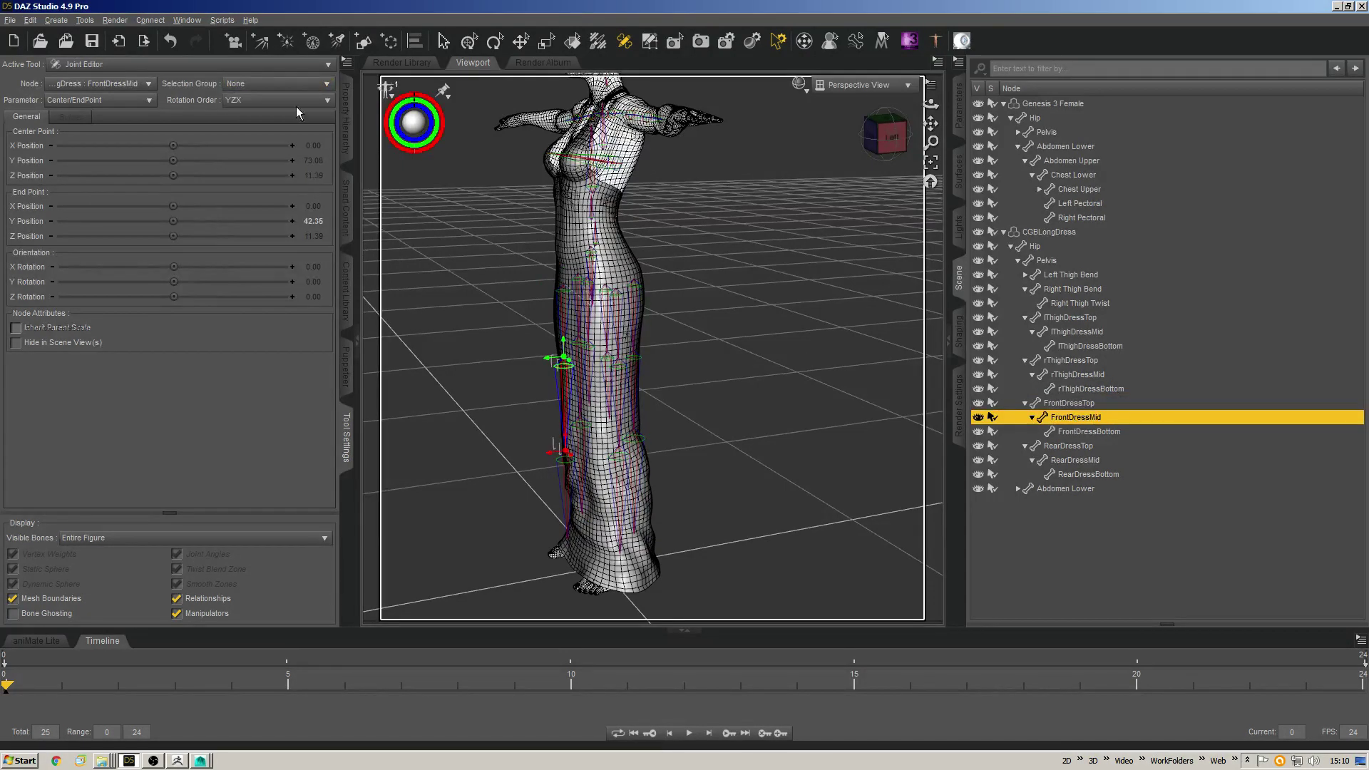
click(275, 86)
click(257, 202)
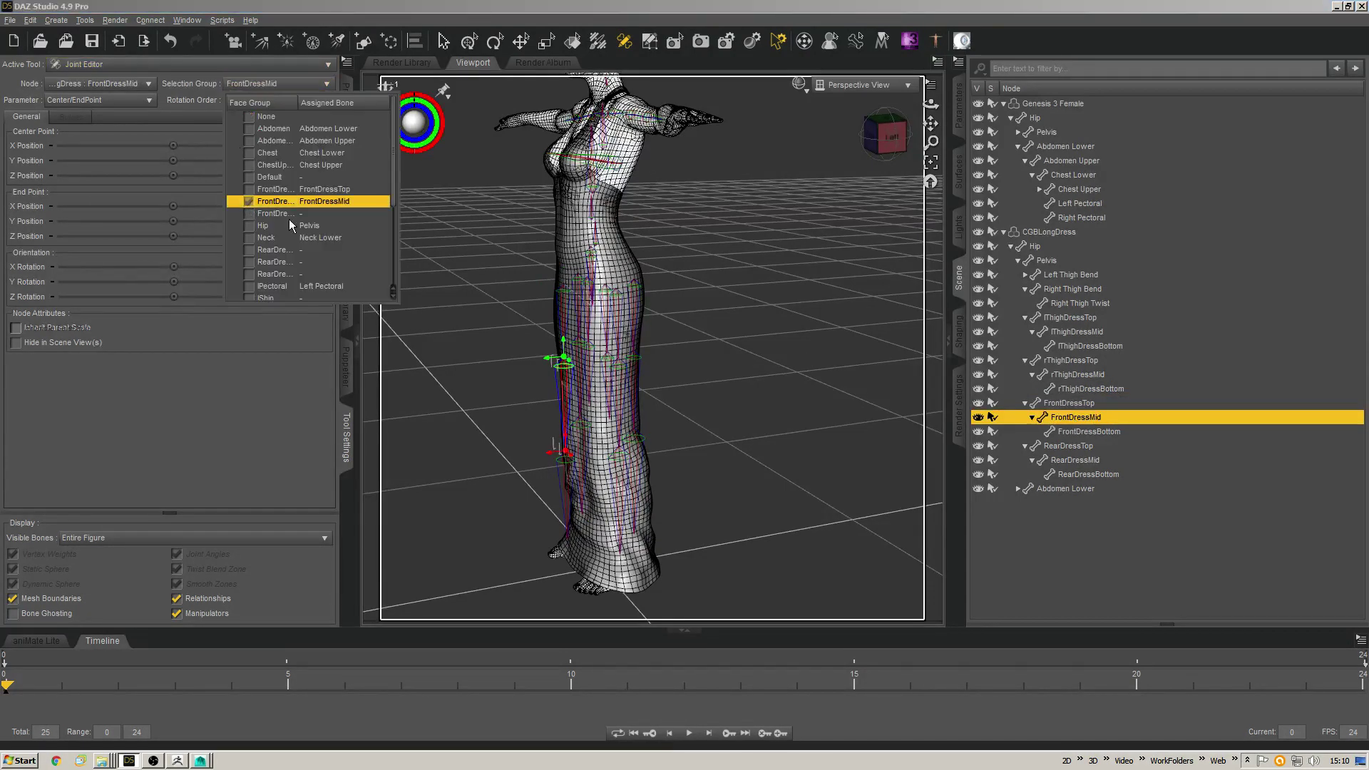
Assign the FrontDressTop face group to the FrontDressBottom bone.
click(1062, 432)
click(274, 84)
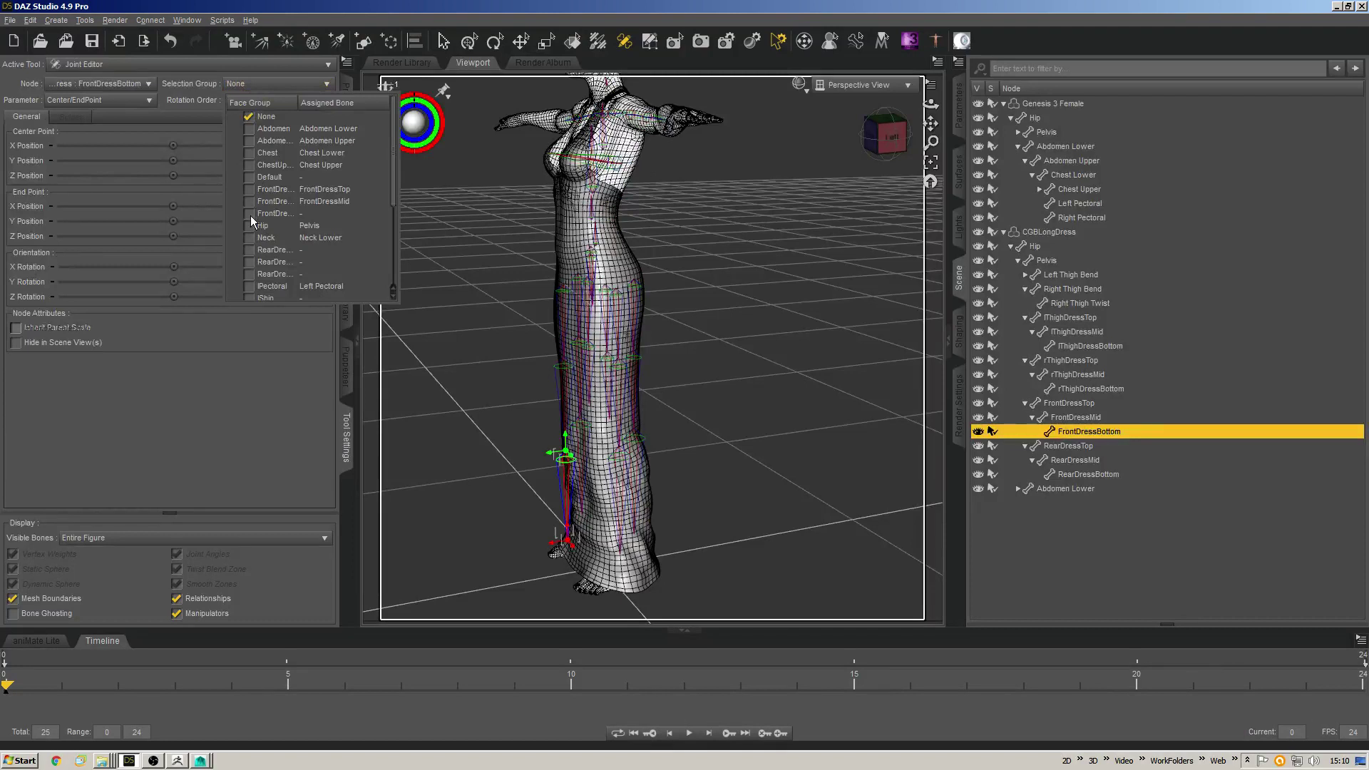
click(251, 214)
Assign the RearDressBottom face group to the RearDressTop bone and the RearDressMid group to the RearDressMid bone.
click(1080, 447)
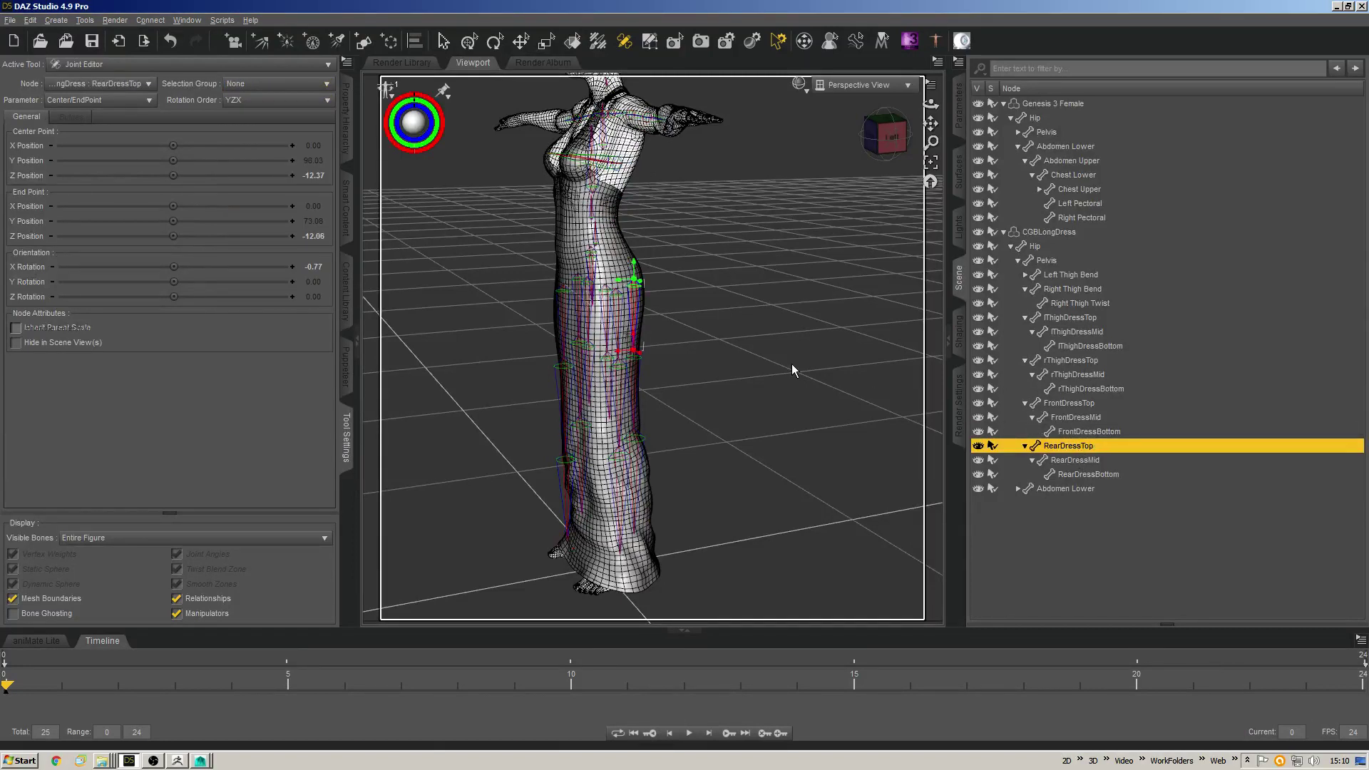
click(318, 87)
click(271, 254)
click(1075, 461)
click(313, 84)
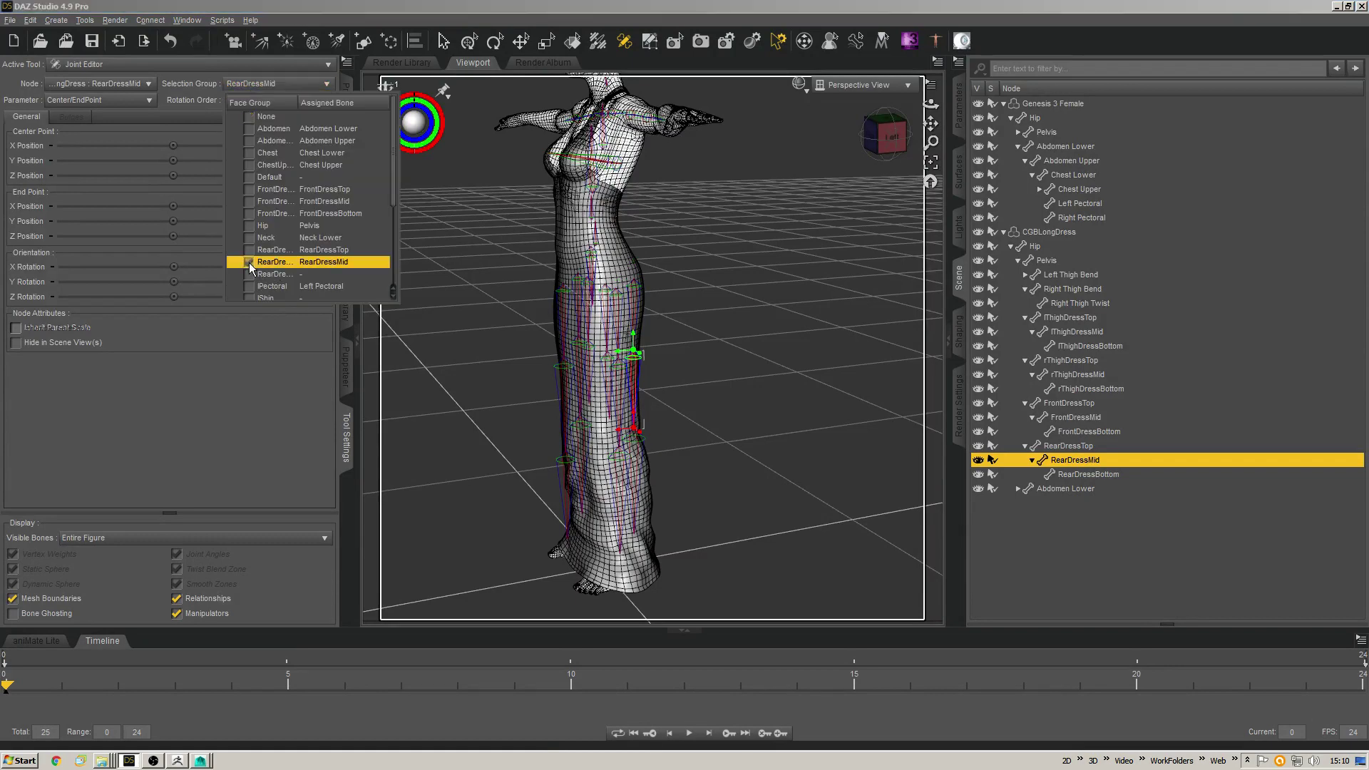
Assign the RearDressTop face group to the RearDressBottom bone.
click(1064, 477)
click(291, 85)
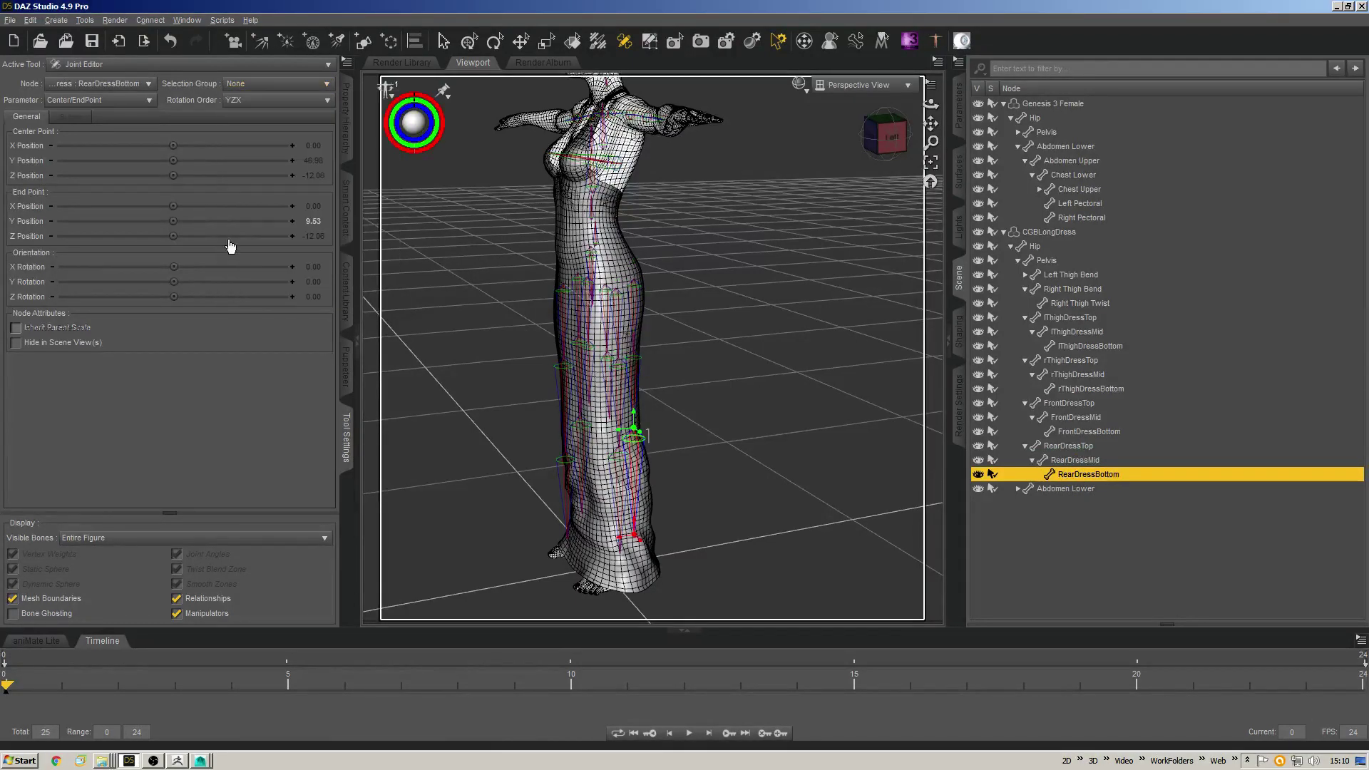
click(278, 84)
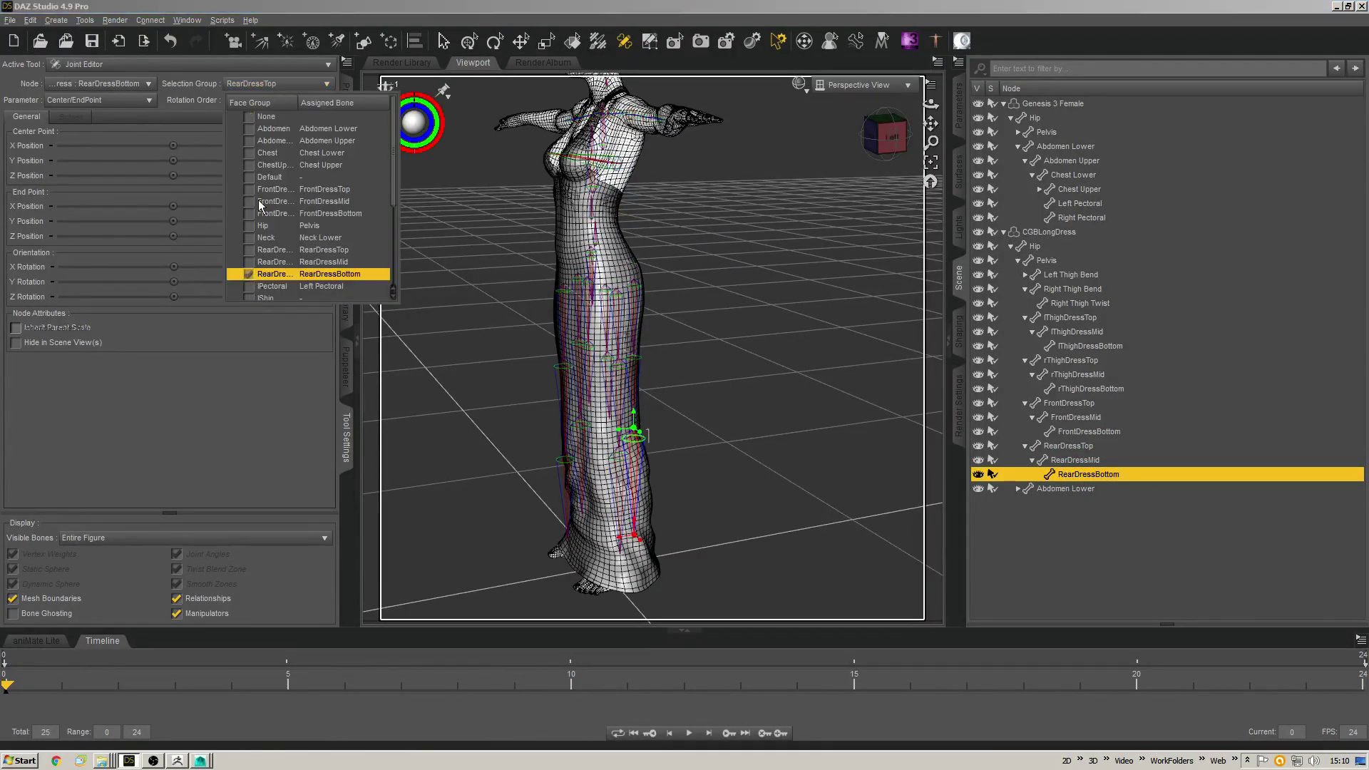
click(264, 250)
Remove the empty Default face group from the dress in the Geometry Editor.
mouse_move(895, 145)
mouse_down()
mouse_move(873, 146)
mouse_move(918, 149)
mouse_up()
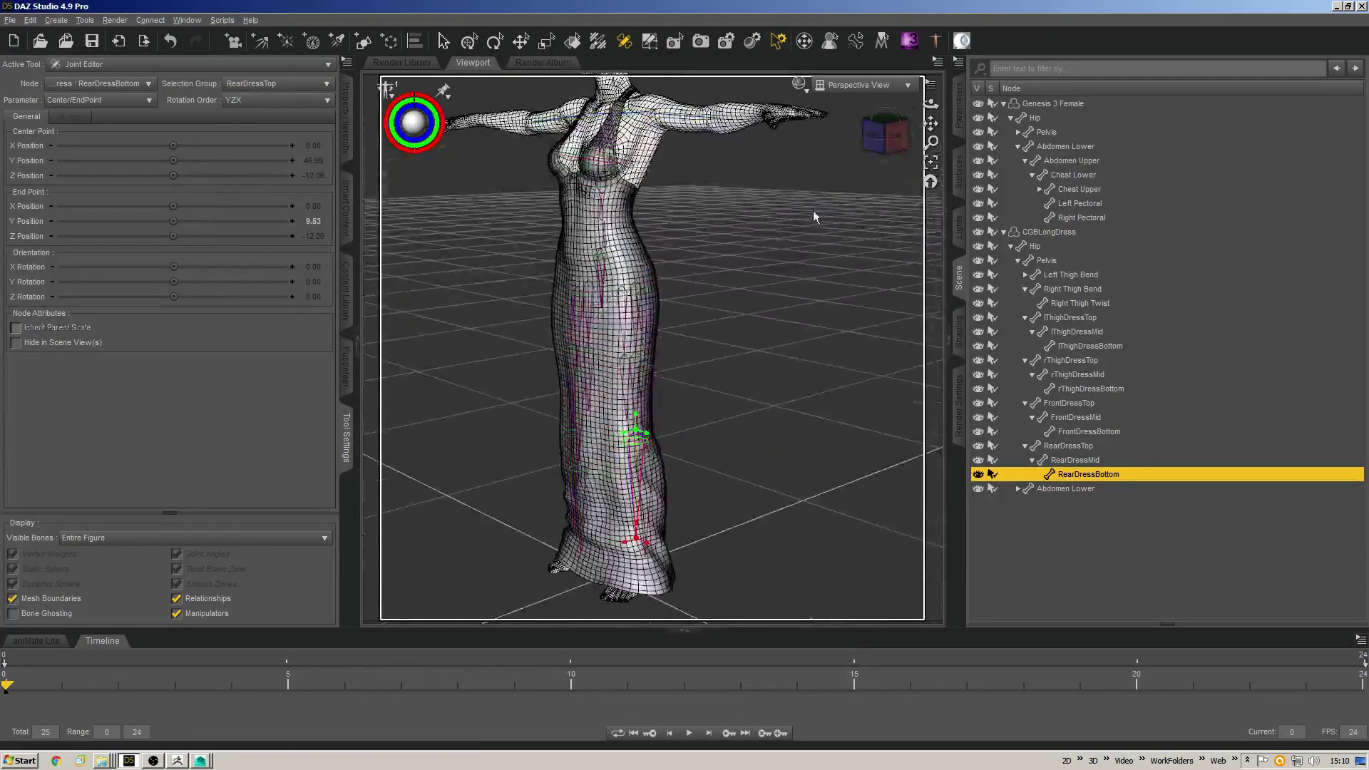
key(alt+shift+g)
click(90, 251)
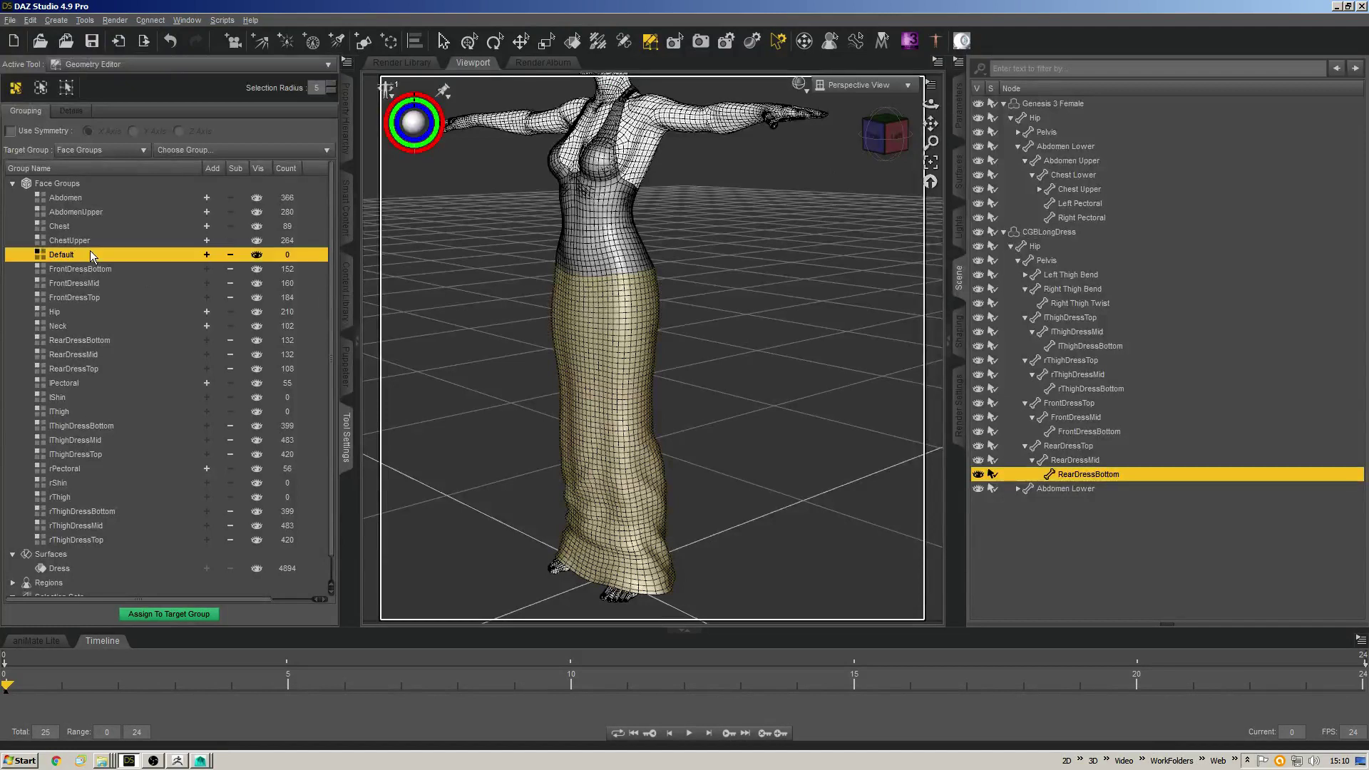
right_click(90, 255)
click(182, 277)
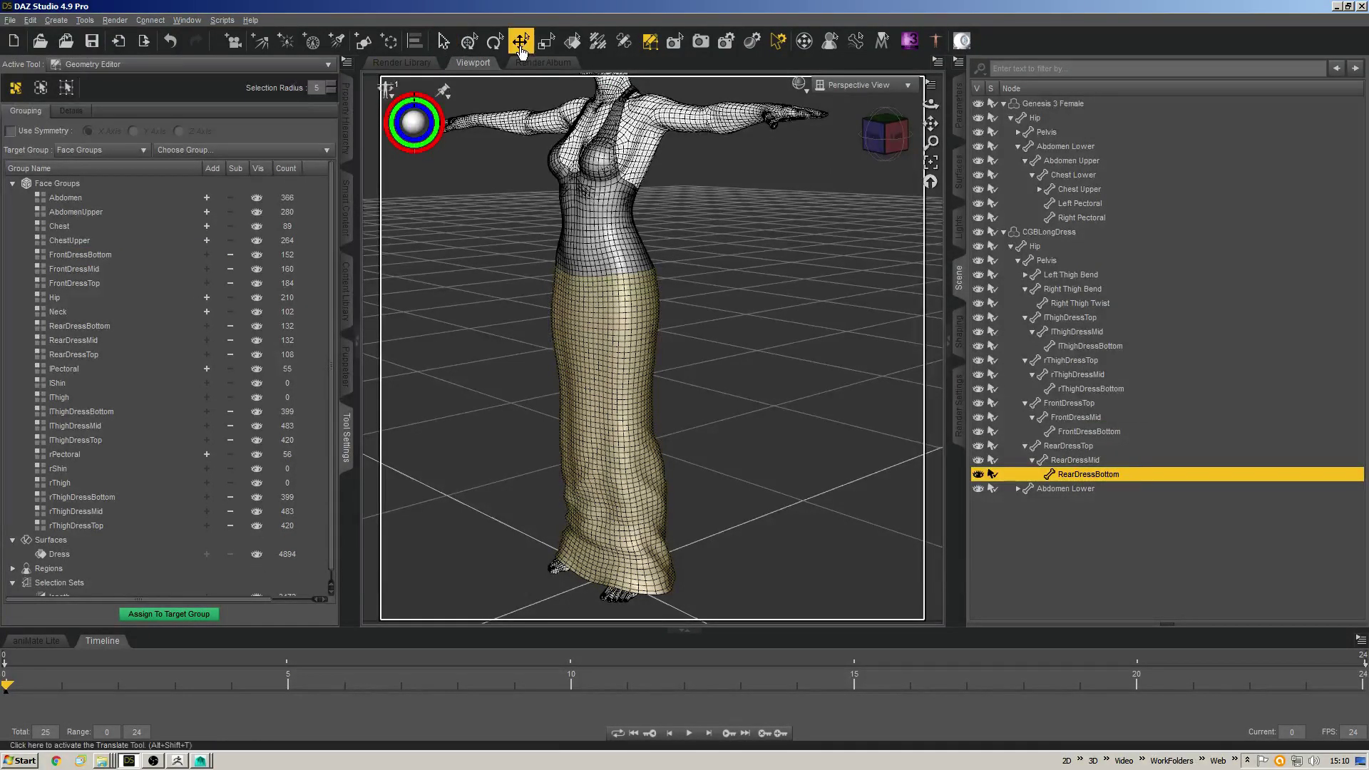
Save the dress figure asset again over CGBLongDress.duf, keeping the existing vendor, product and item names.
click(443, 40)
key(ctrl+s)
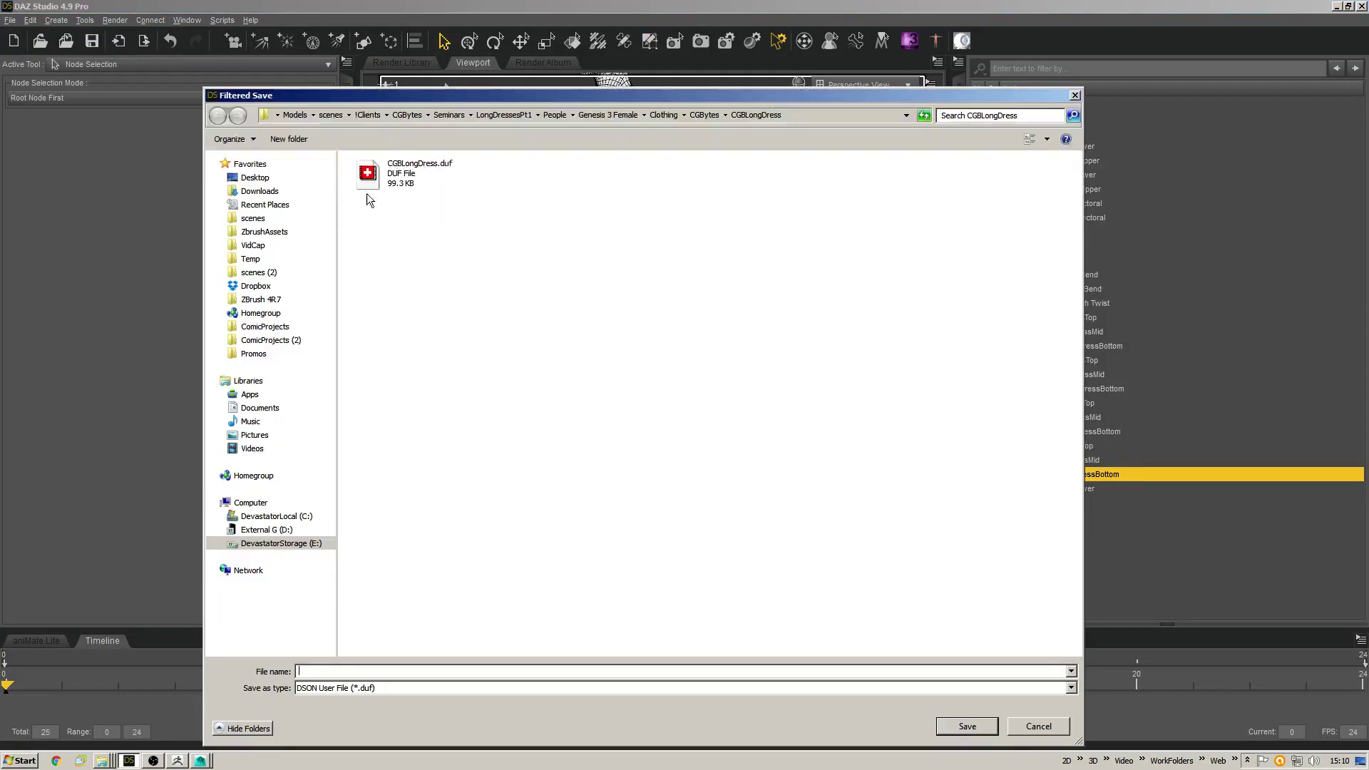
key(Return)
click(655, 393)
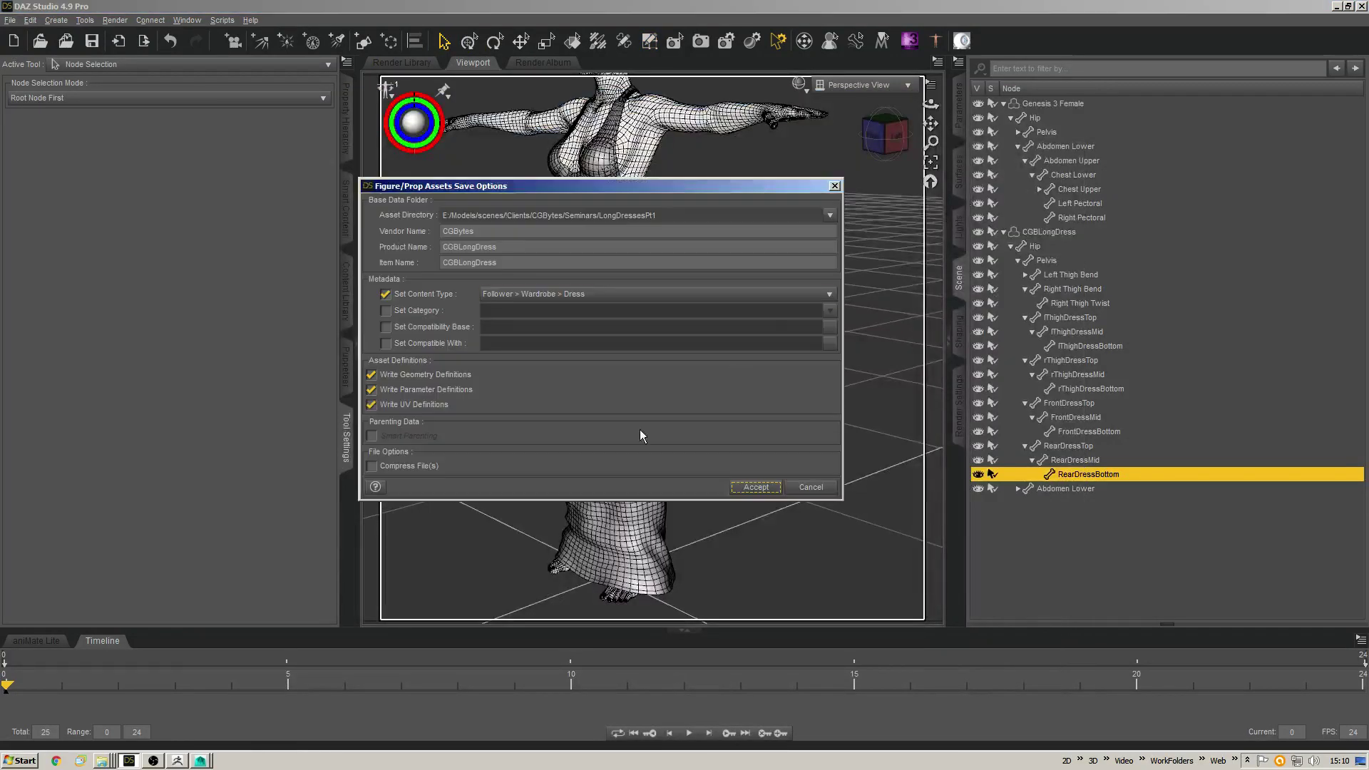
key(Return)
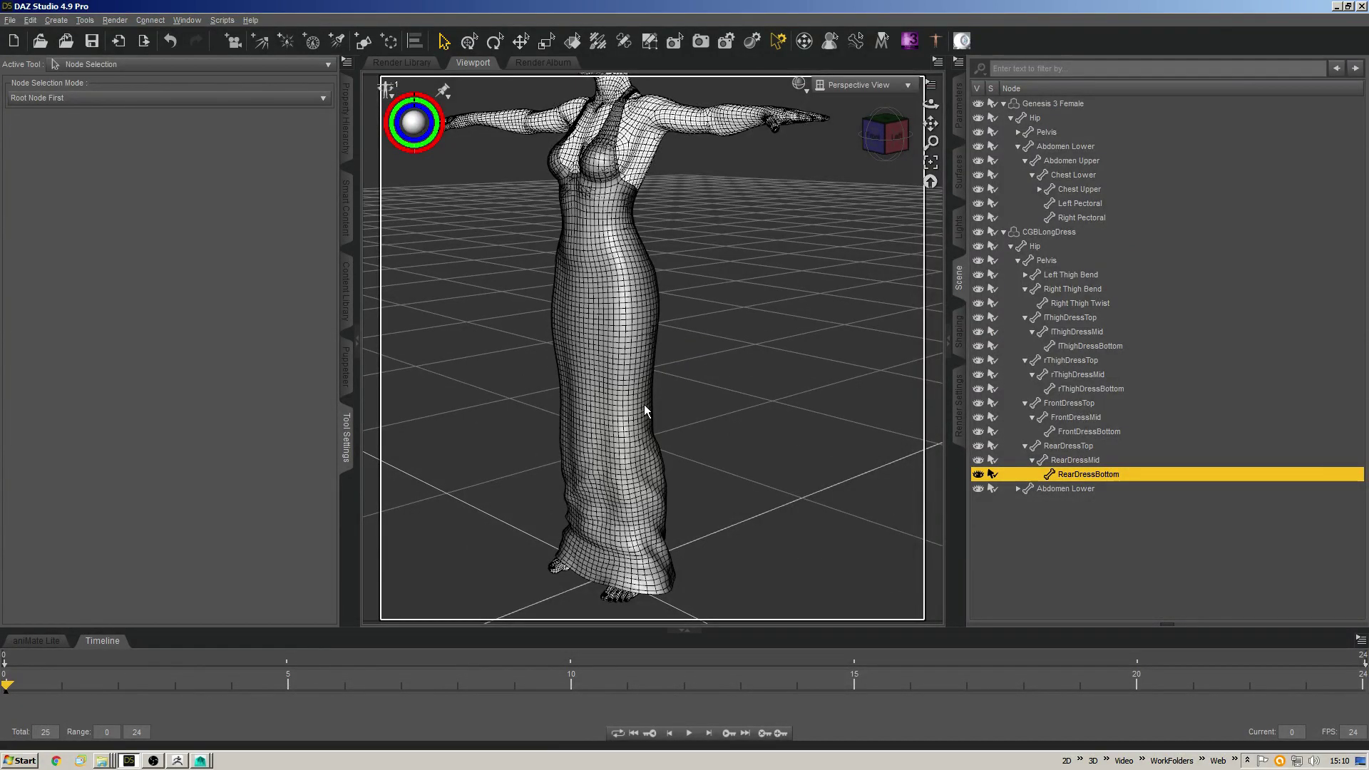
Grow the skirt polygon selection up toward the waist and hide the unselected polygons of the dress.
right_click(646, 352)
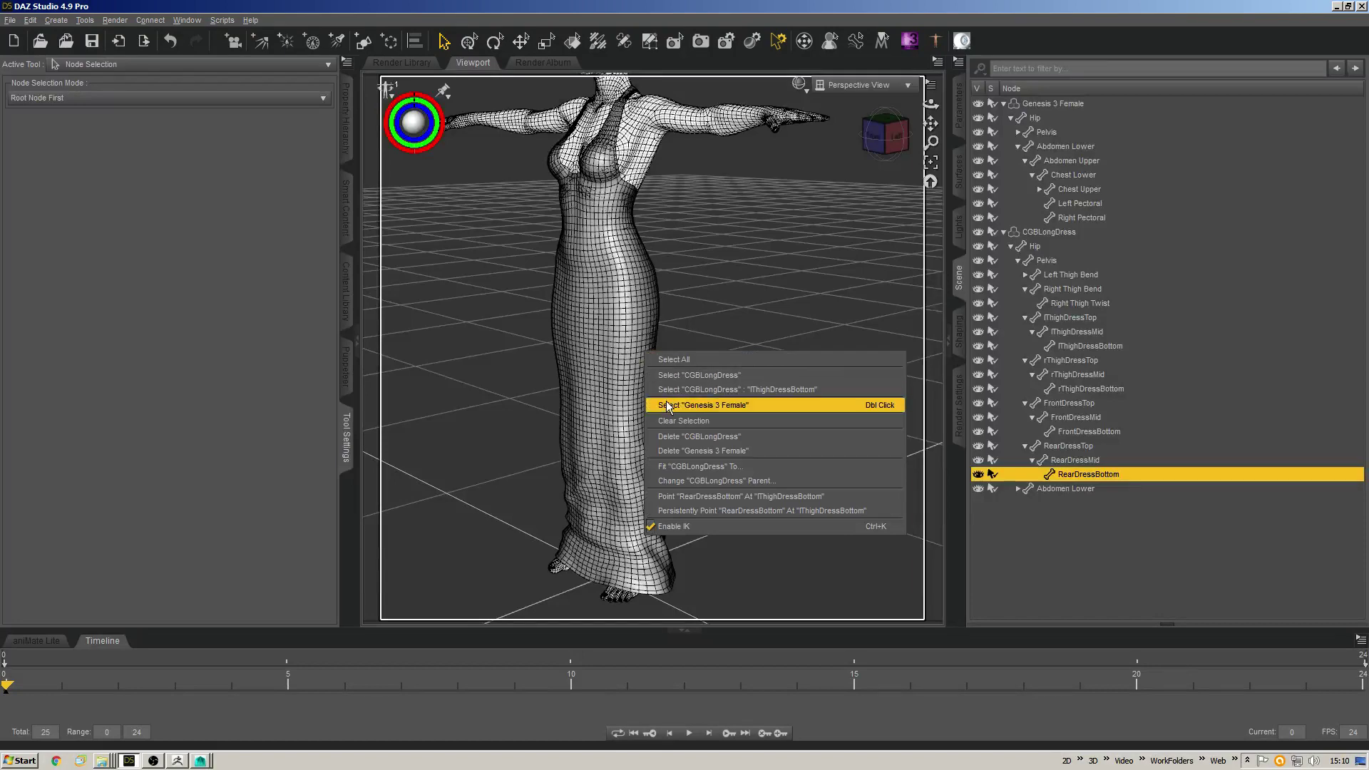
click(719, 266)
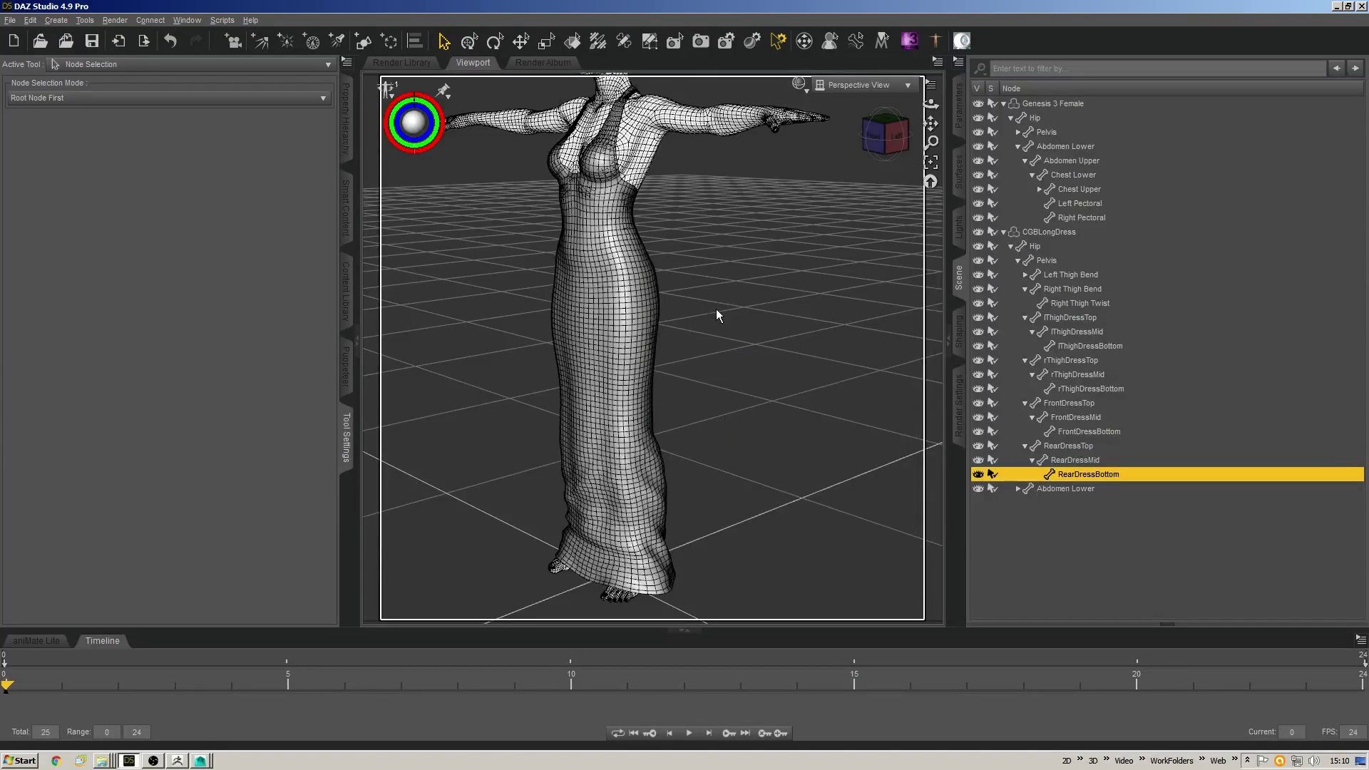
drag(885, 137, 915, 136)
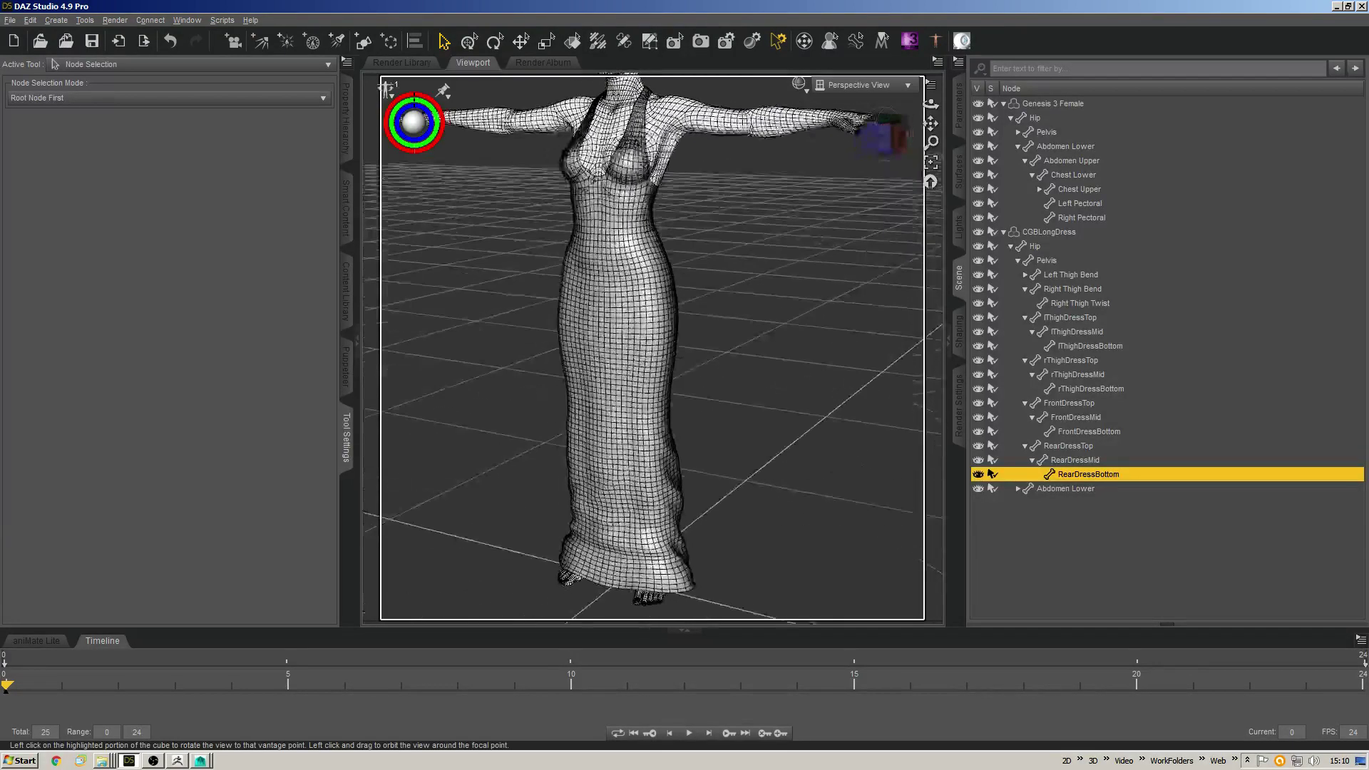
key(alt+shift+g)
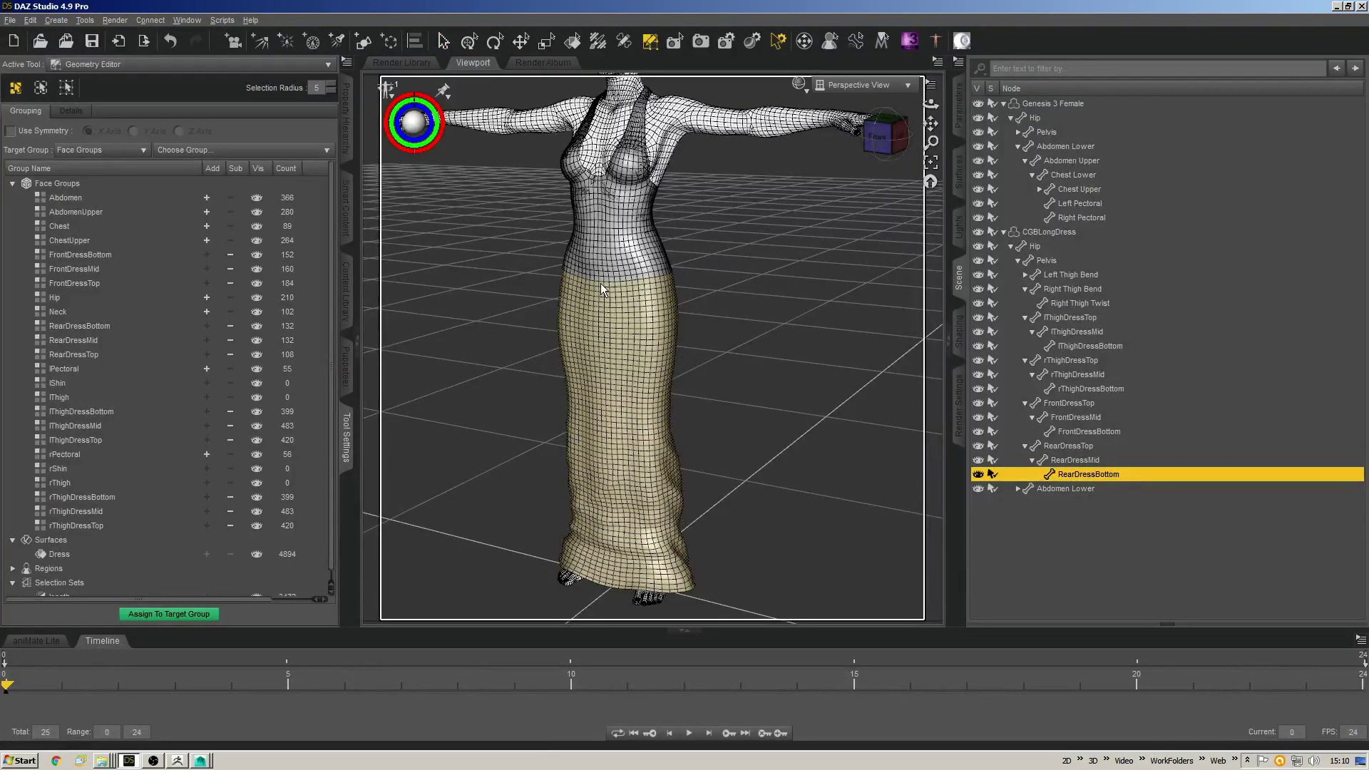
key(ctrl+plus)
key(ctrl+plus)
key(ctrl+plus)
key(ctrl+plus)
key(ctrl+plus)
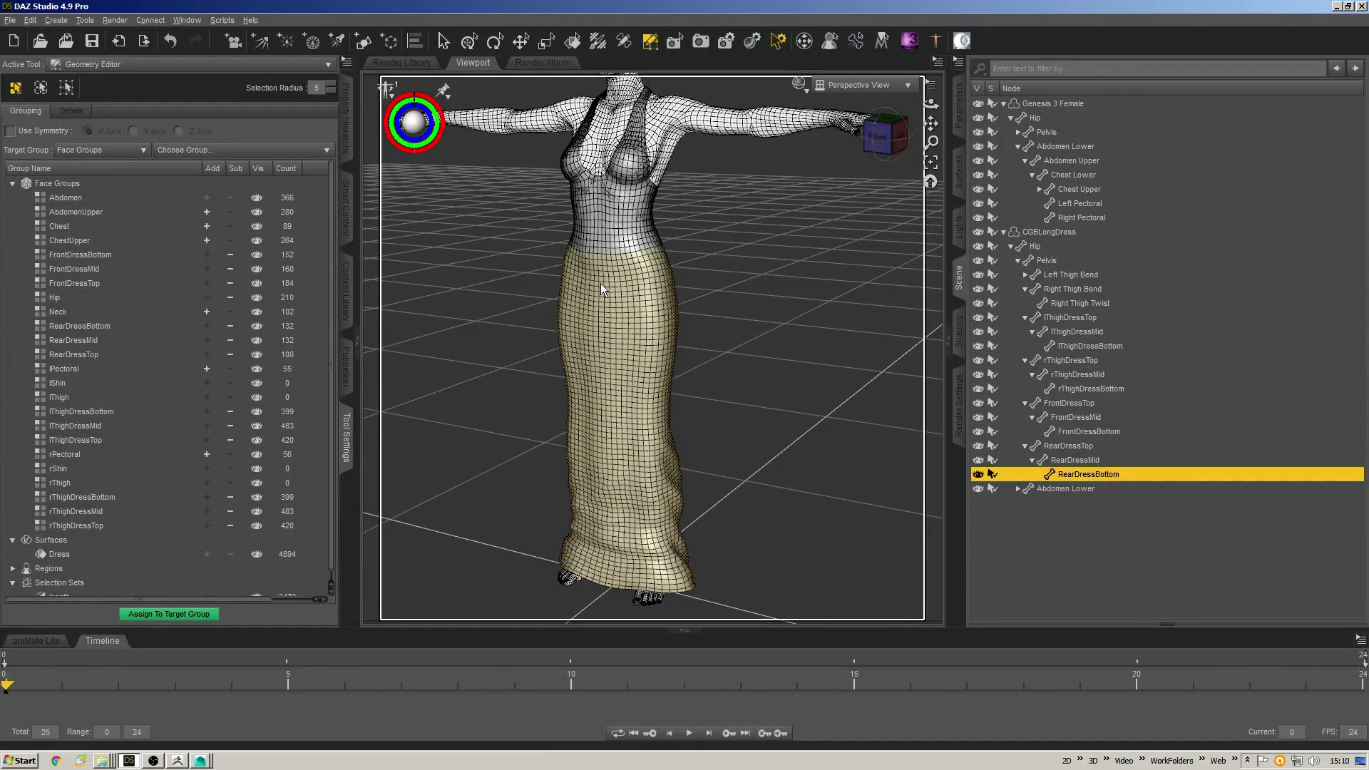
right_click(635, 285)
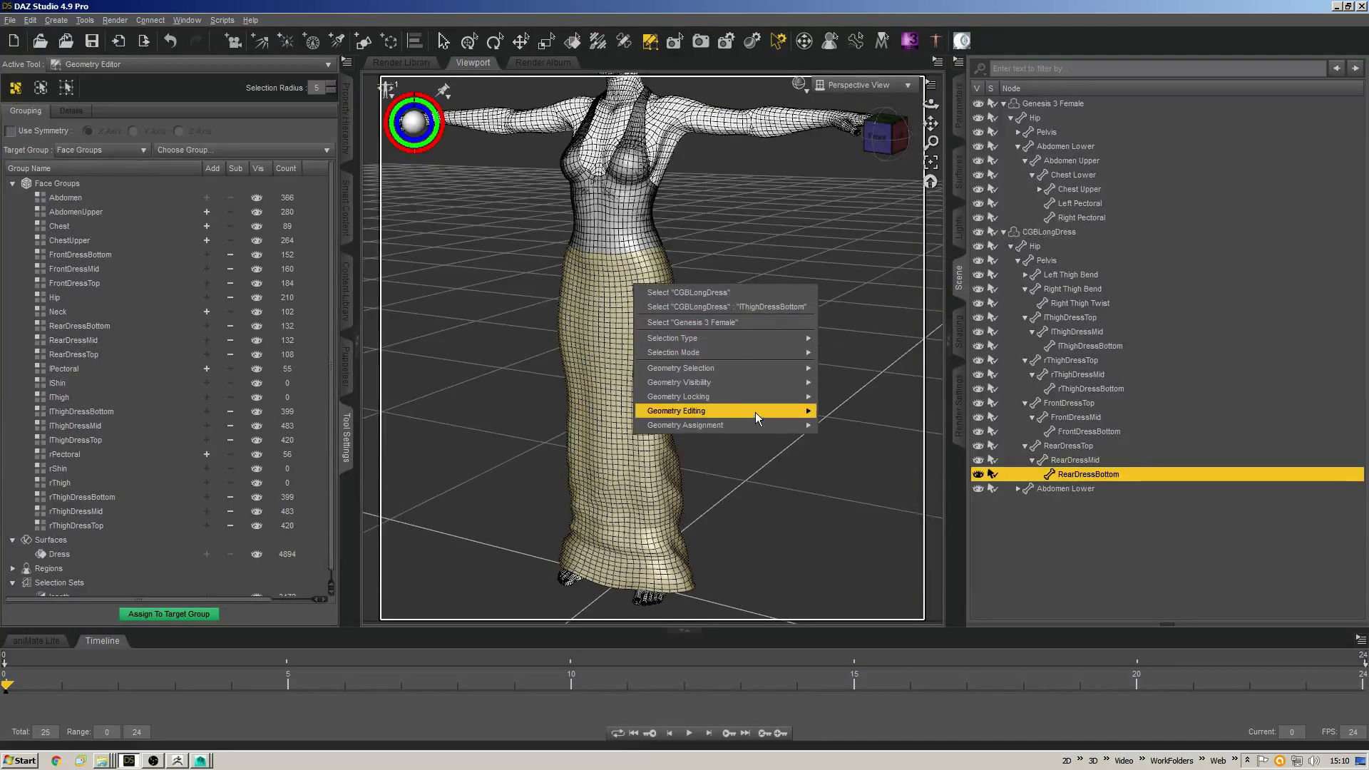
mouse_move(759, 382)
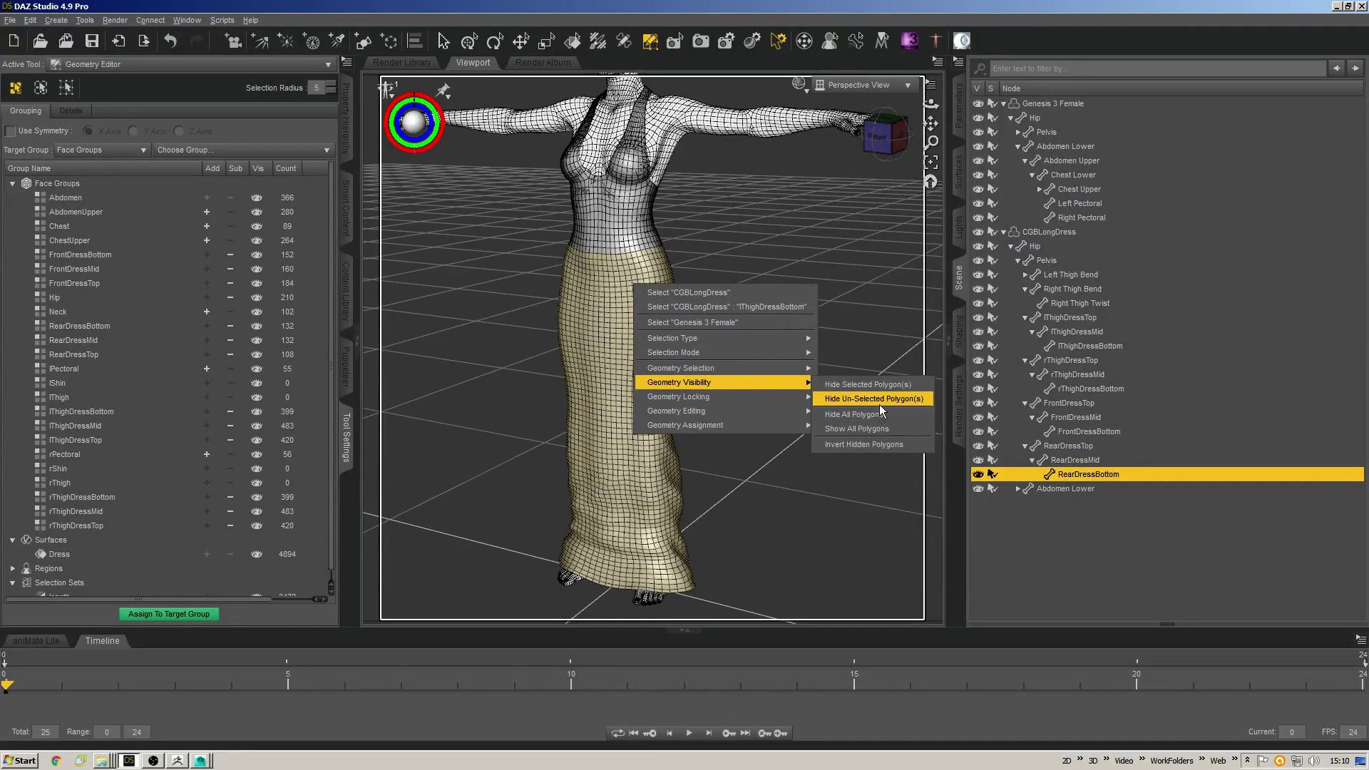
click(881, 399)
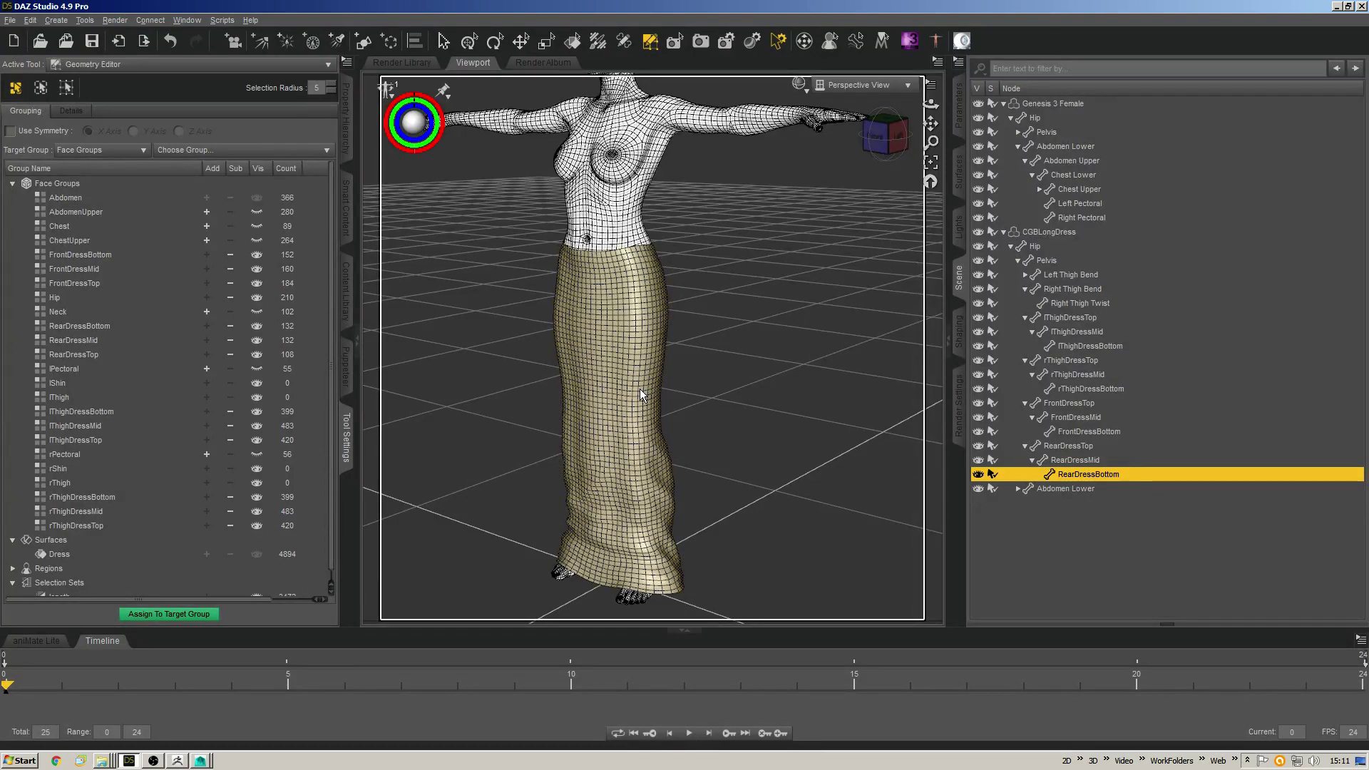
Activate the Node Weight Map Brush with the General Weights map and make FrontDressTop the bone being edited.
key(ctrl+shift+w)
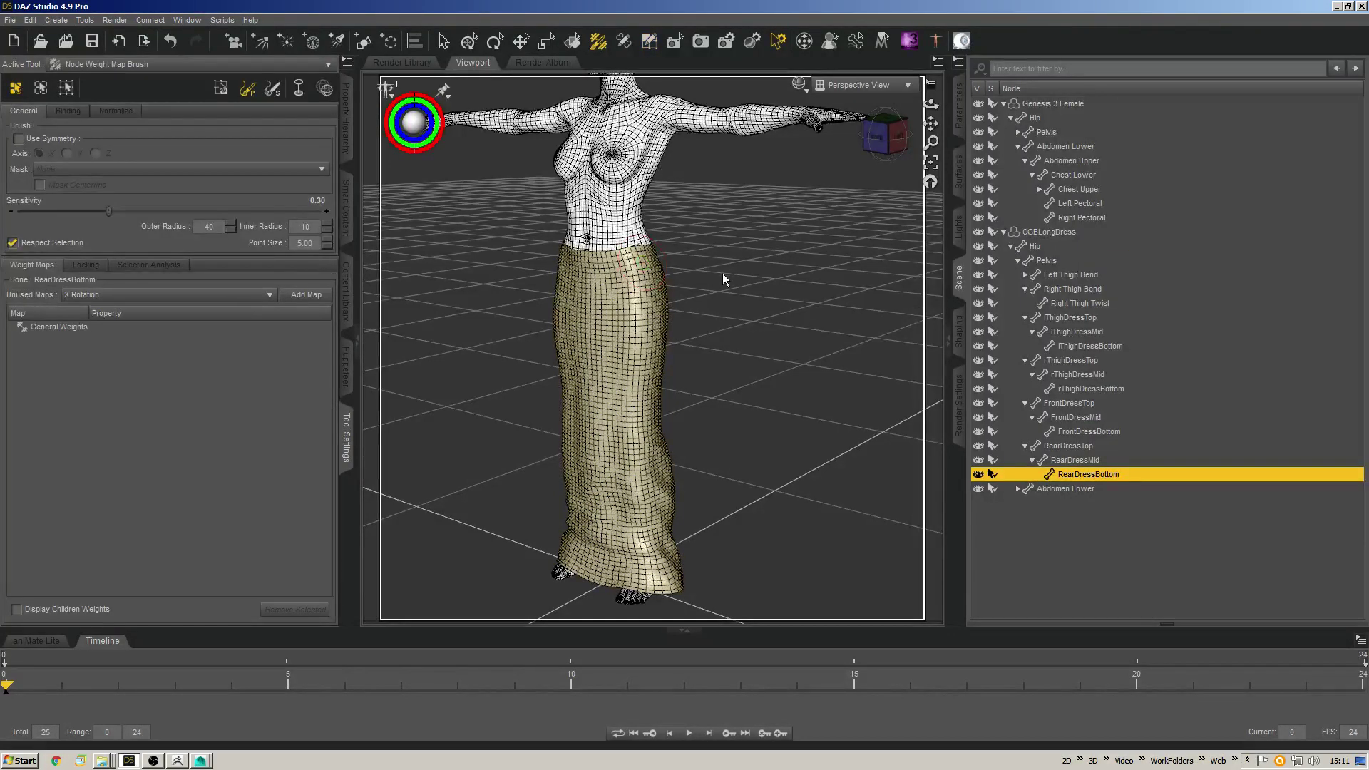
mouse_move(721, 272)
alt+mouse_down()
mouse_move(625, 312)
mouse_move(666, 305)
mouse_move(698, 426)
alt+mouse_up()
click(93, 328)
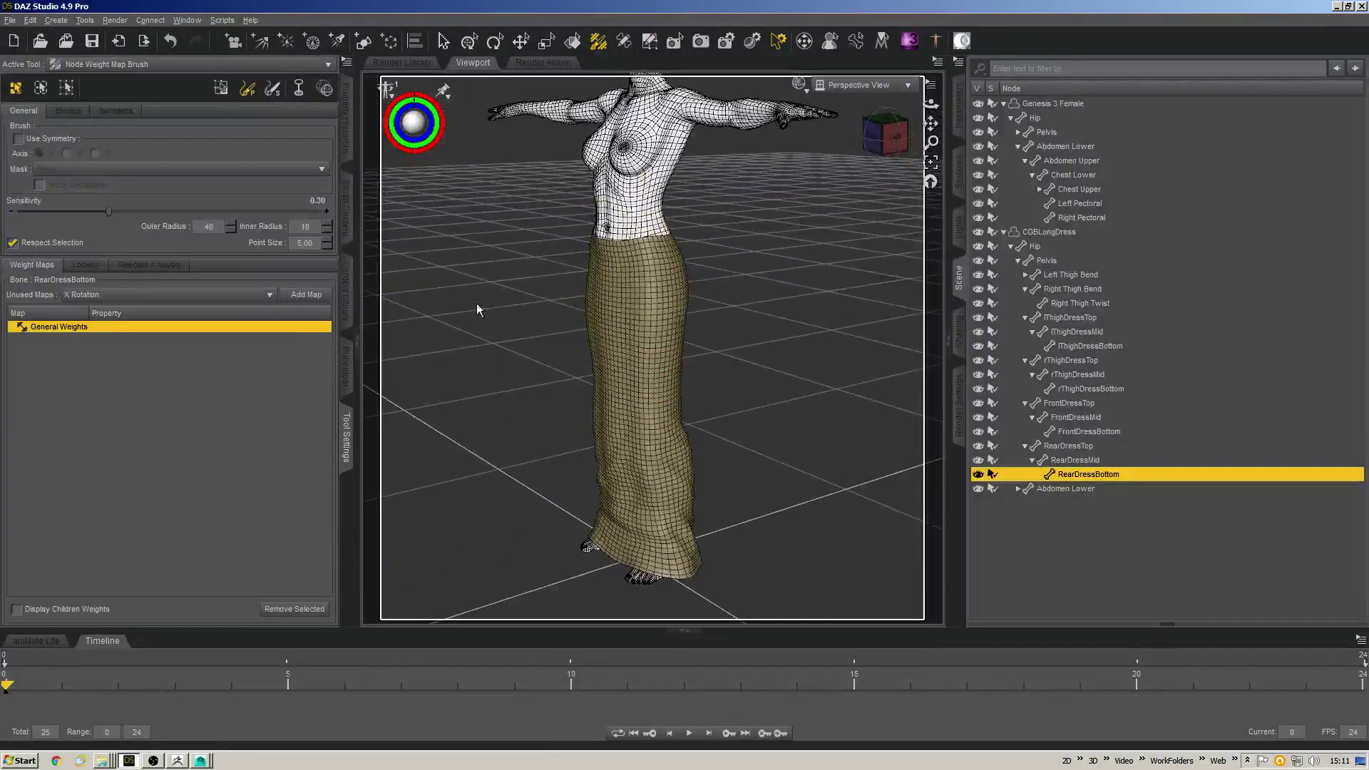
alt+drag(476, 305, 443, 285)
alt+drag(706, 321, 767, 291)
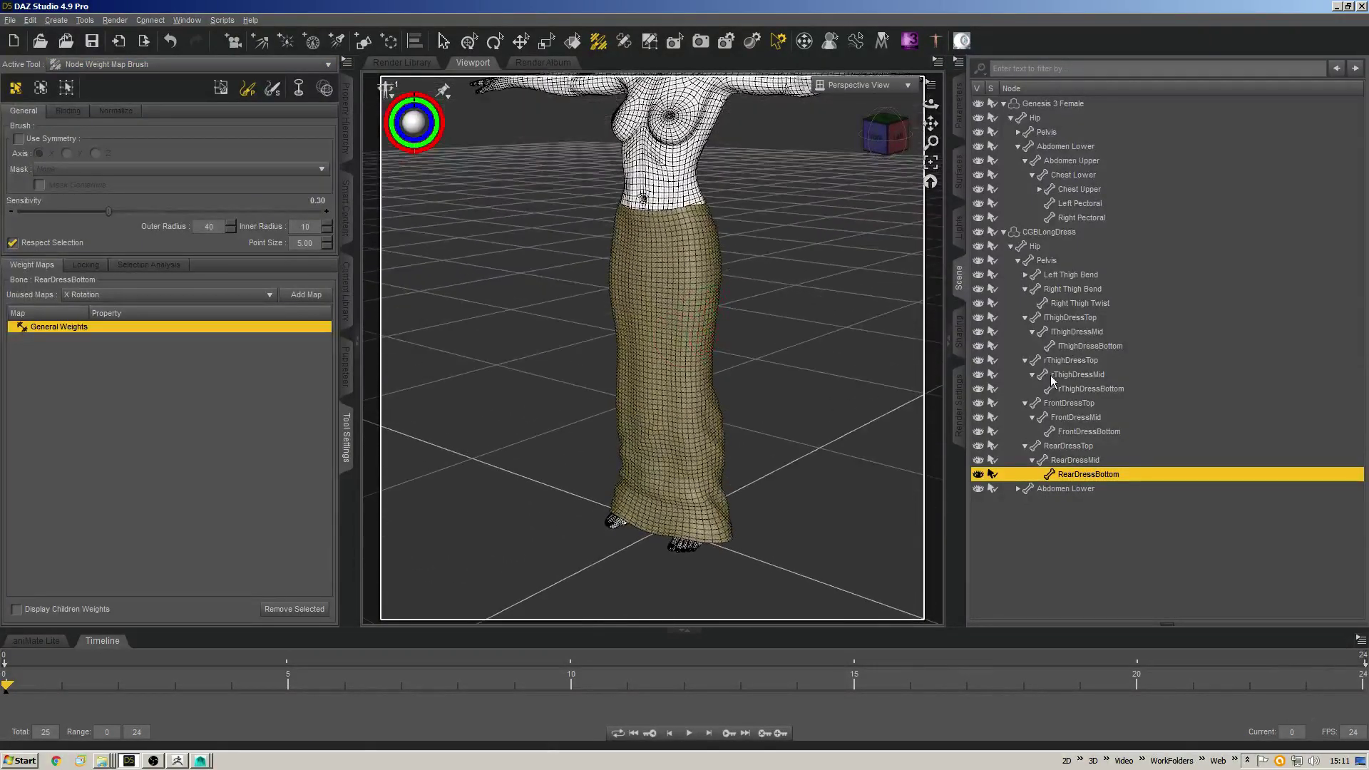
click(1068, 403)
alt+drag(613, 286, 659, 330)
Set the Geometry Editor to Drag Selection and select the polygons of the FrontDressBottom, FrontDressMid and FrontDressTop face groups.
key(ctrl+shift+g)
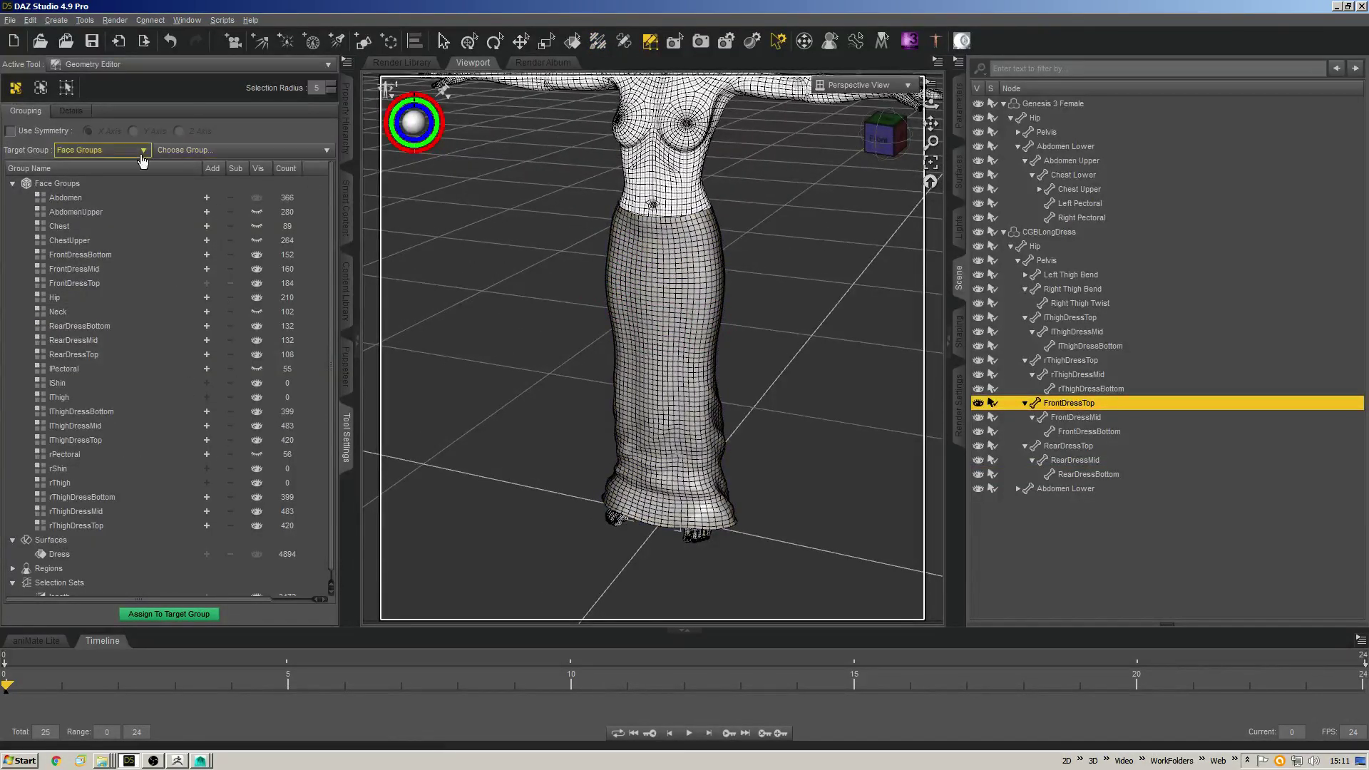
right_click(682, 248)
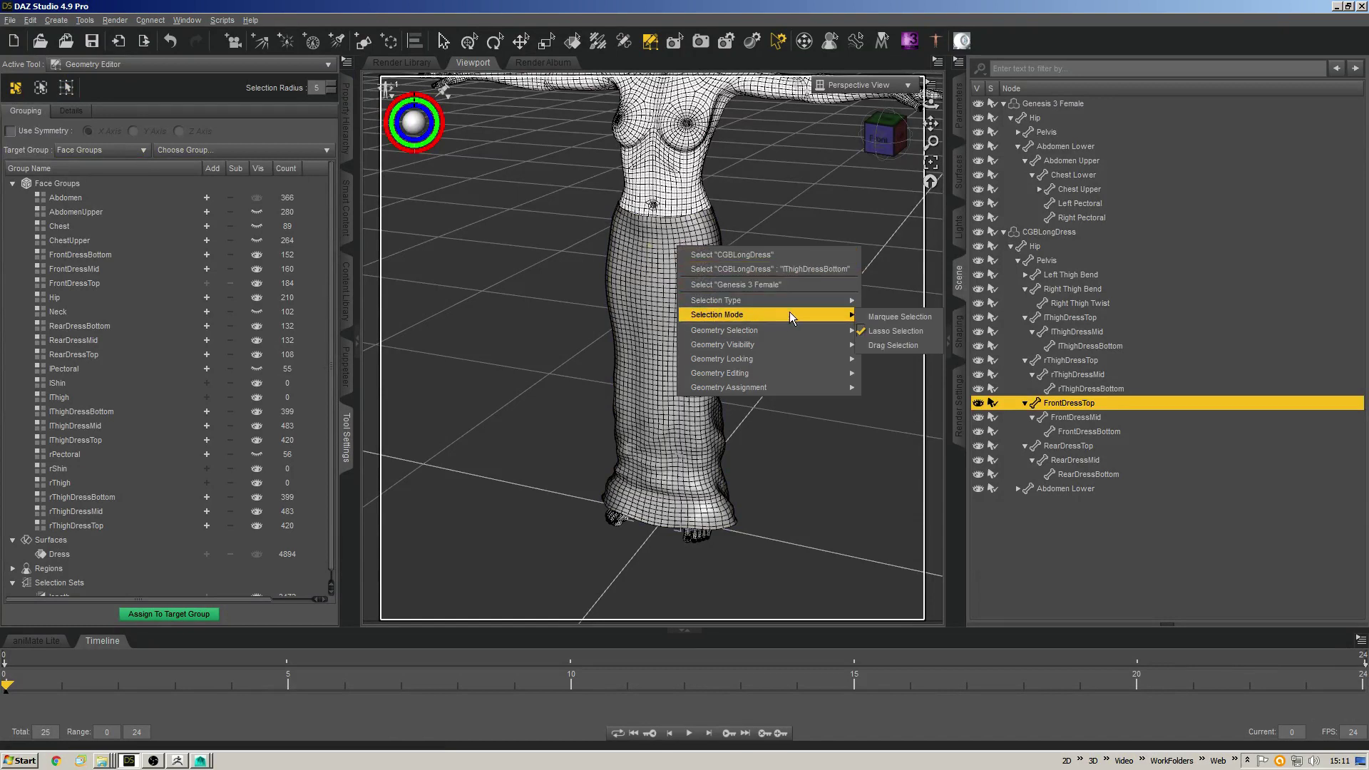
click(895, 344)
scroll(299, 306, down, 1)
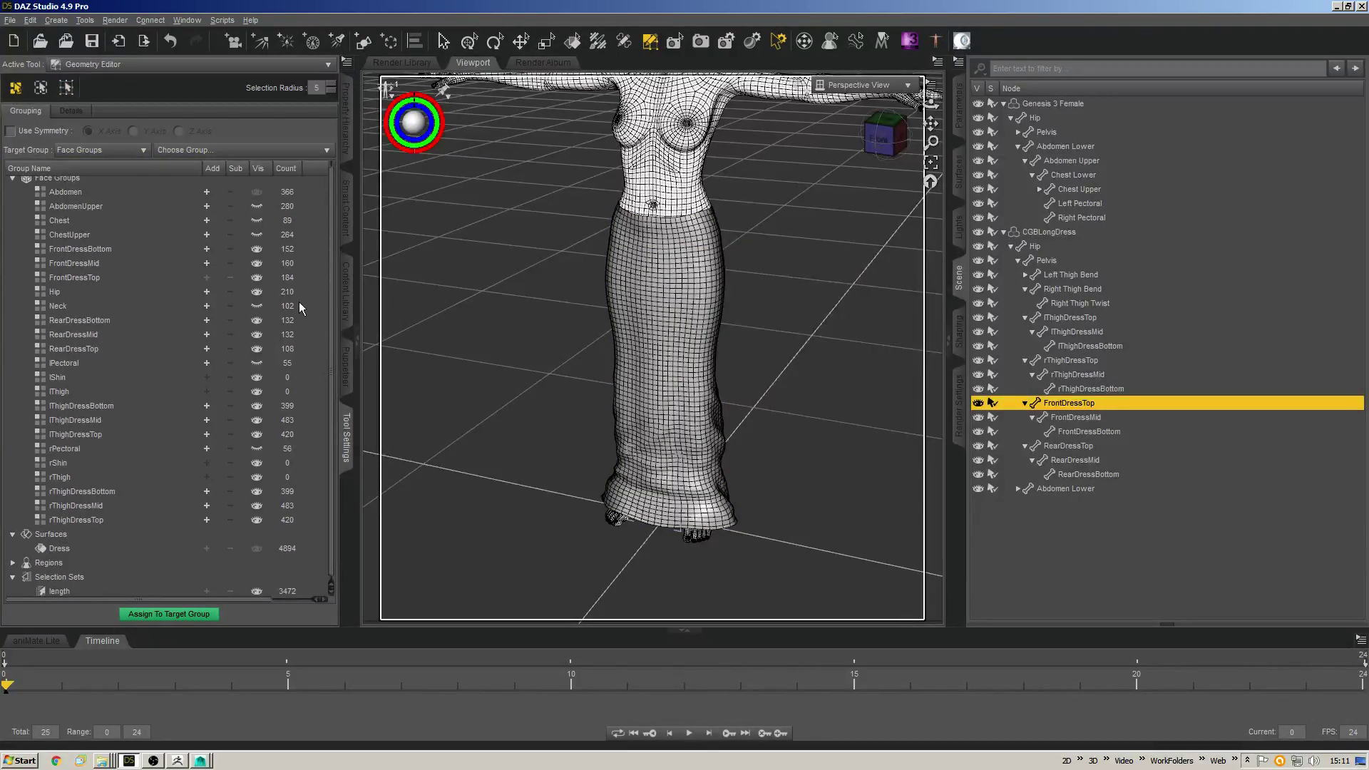
click(83, 335)
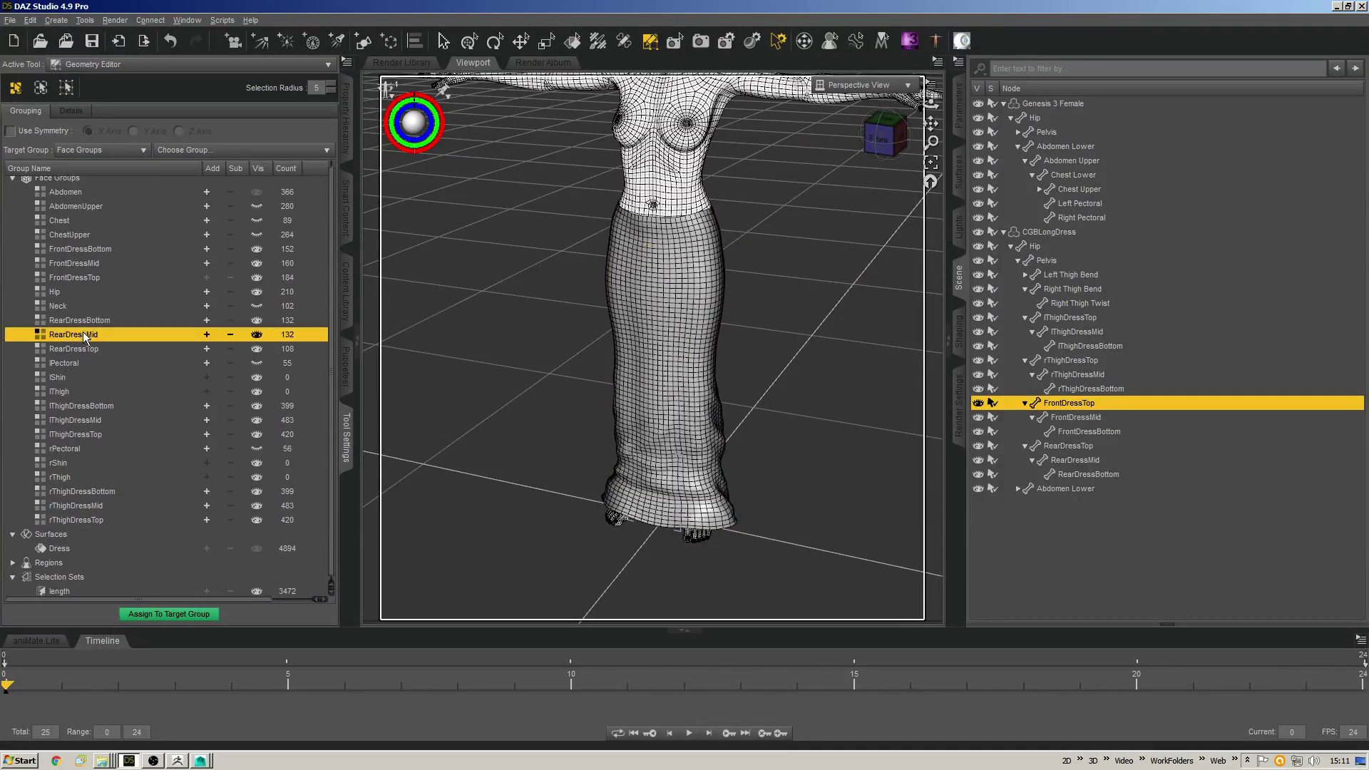
click(78, 406)
click(80, 250)
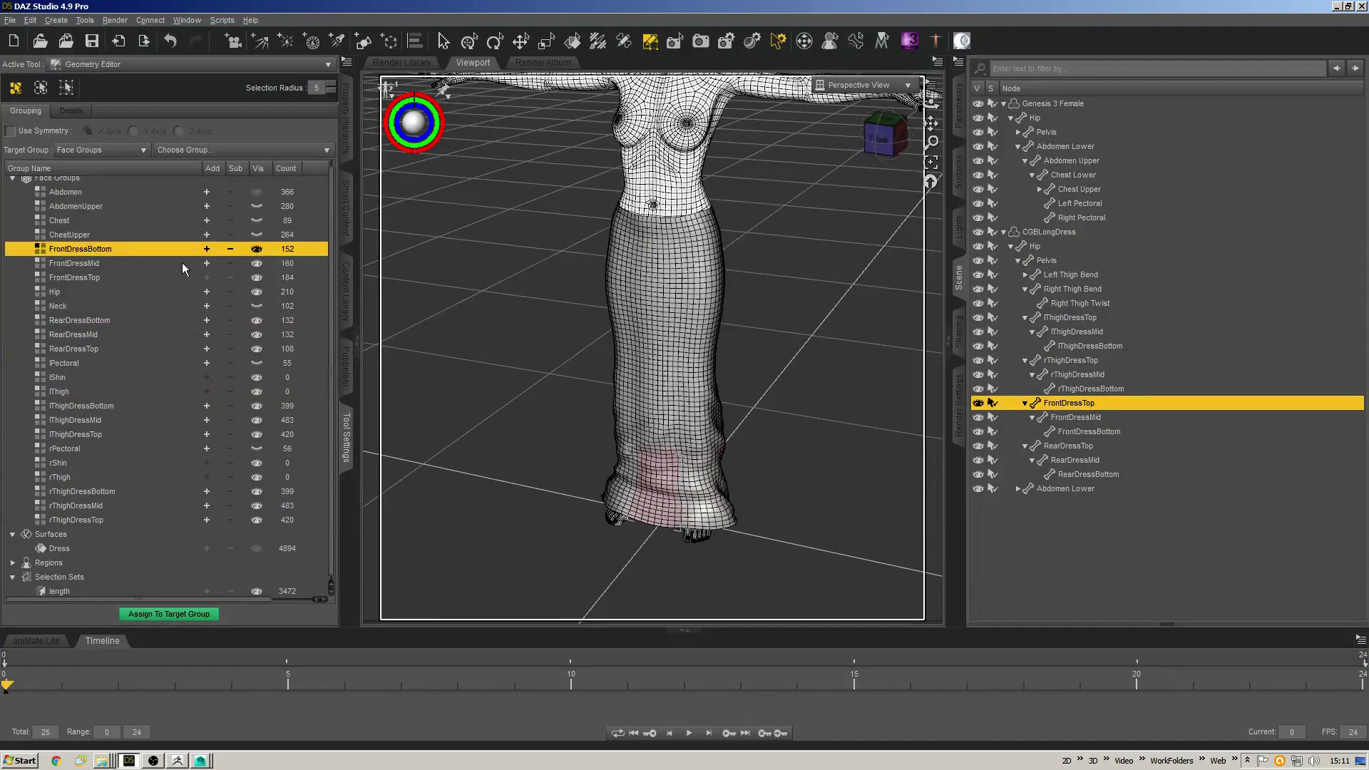
click(207, 264)
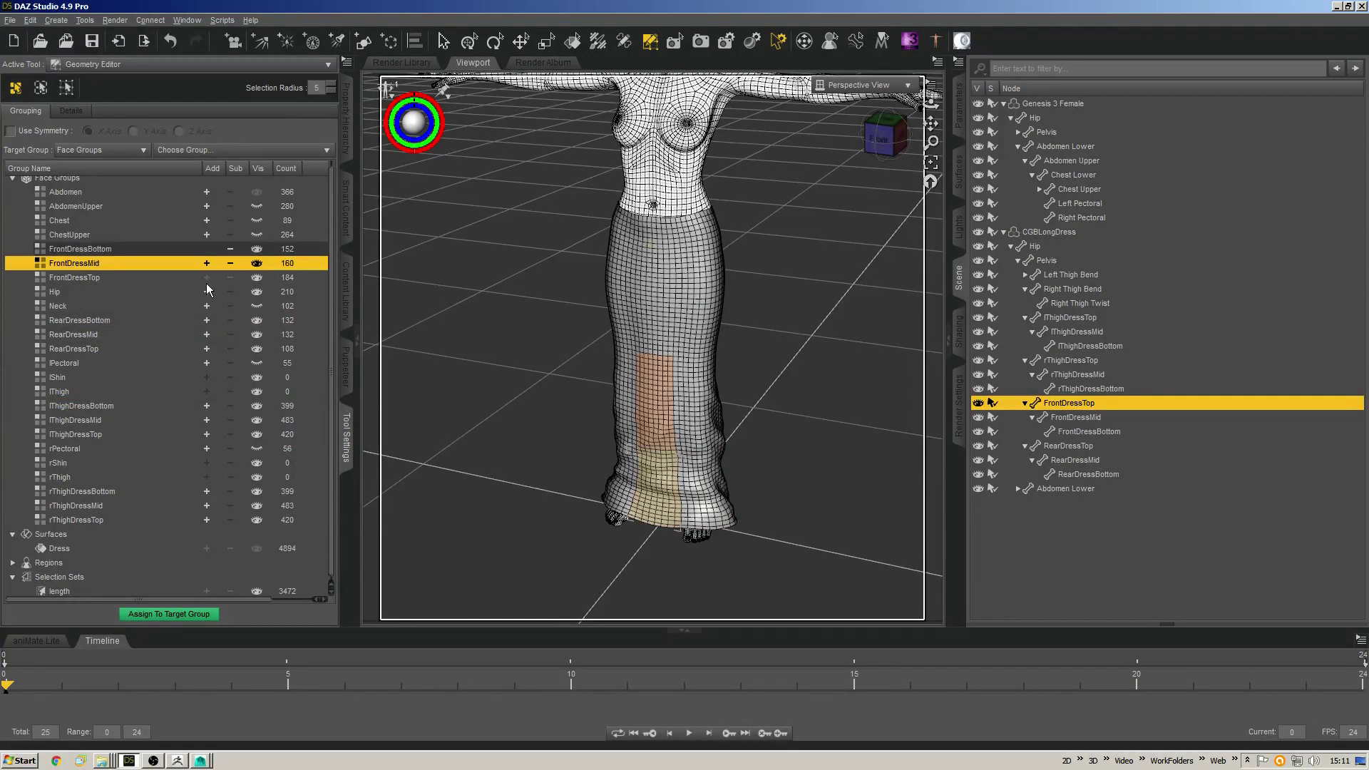
click(206, 277)
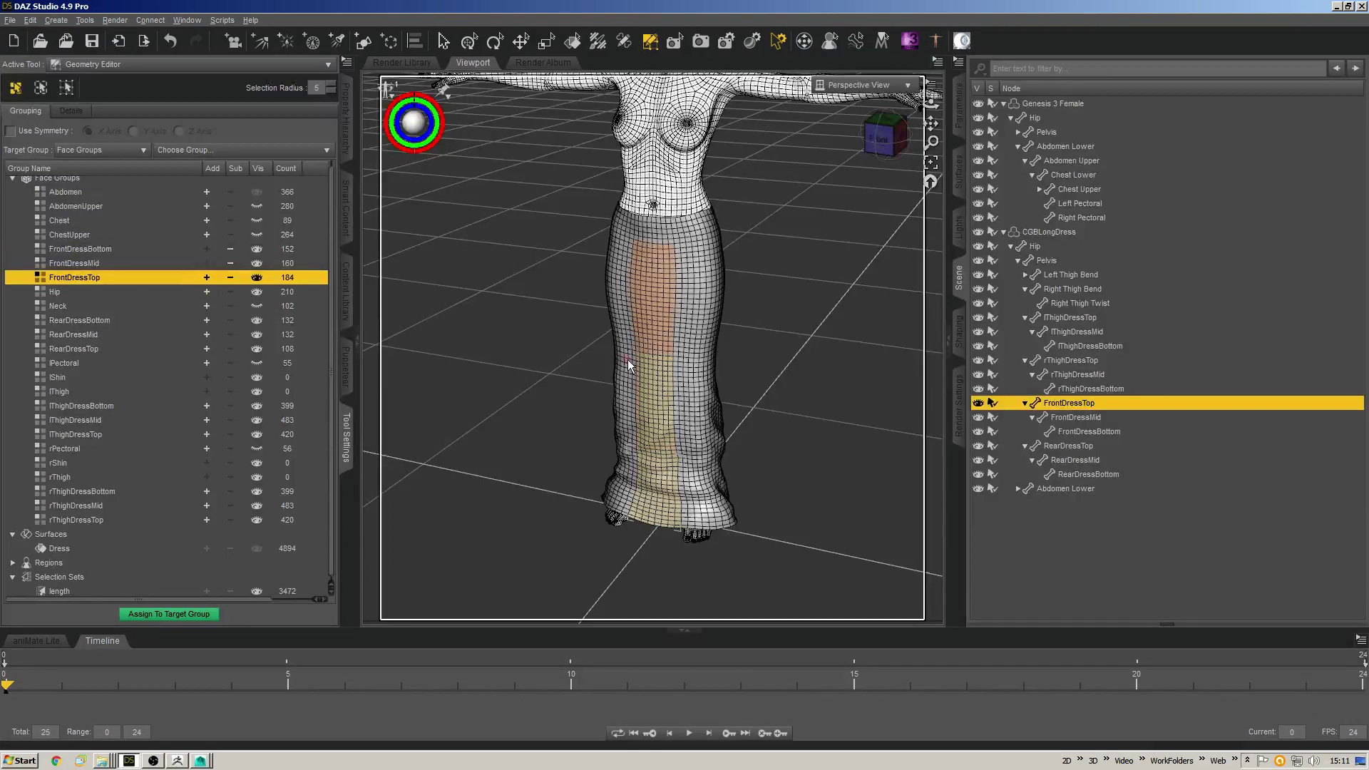
Return to the Node Weight Map Brush and grow the front panel selection sideways until it spans the skirt's front.
key(alt+shift+w)
middle_drag(693, 305, 654, 314)
scroll(654, 313, up, 4)
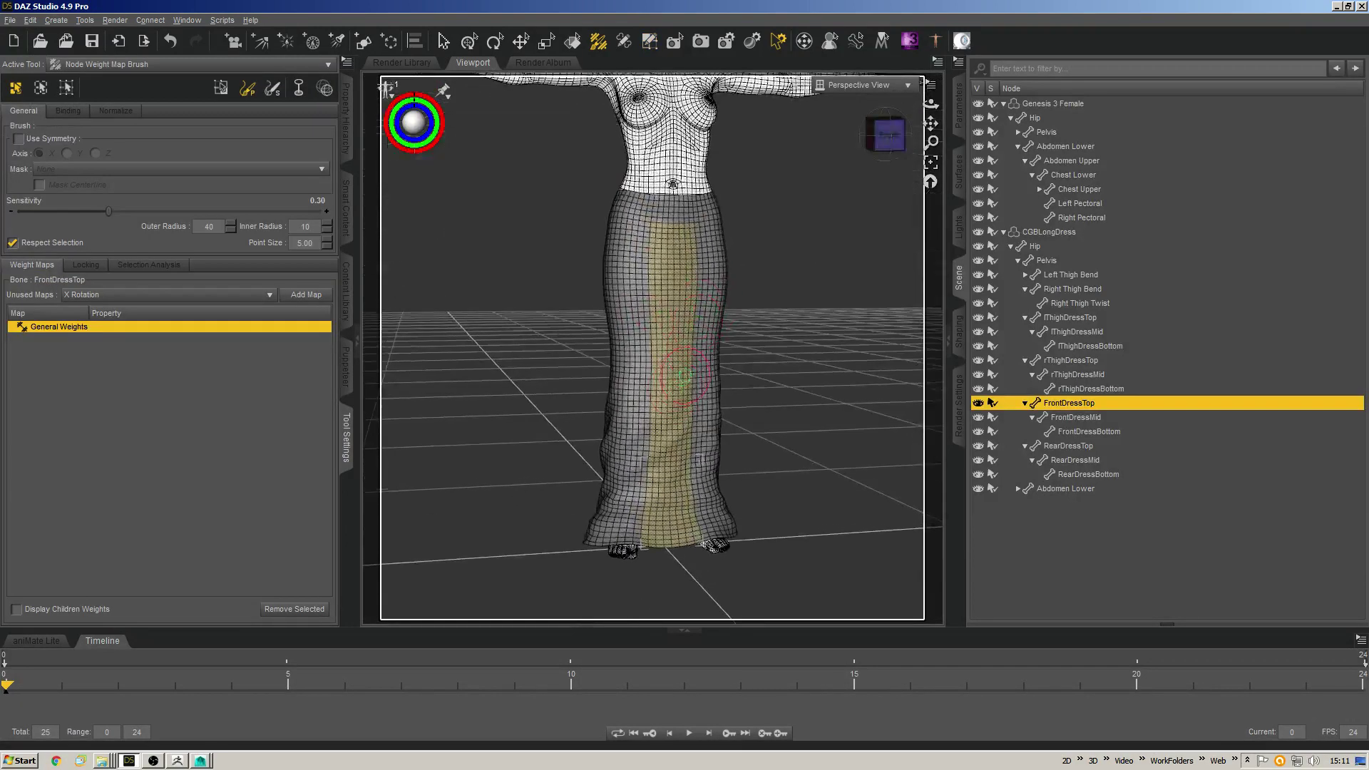
middle_drag(662, 378, 659, 363)
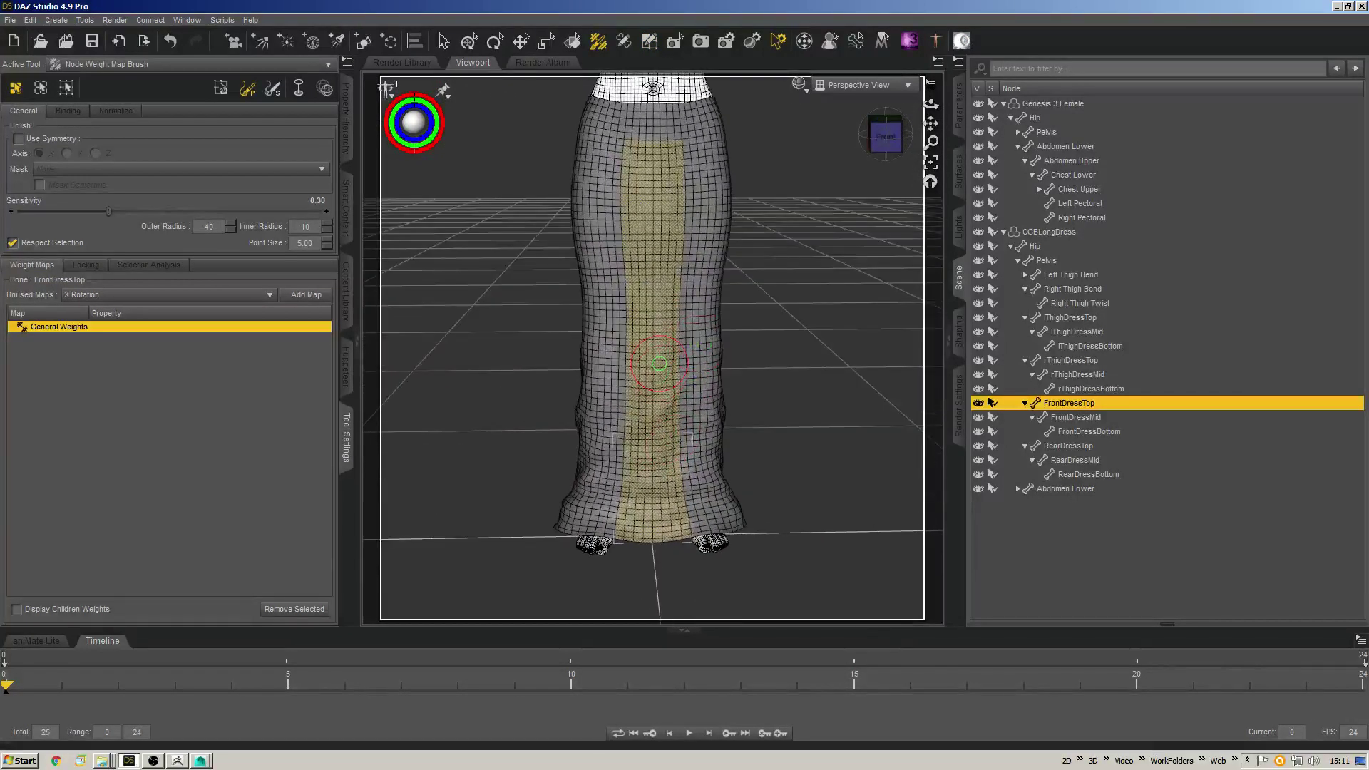
key(ctrl+plus)
key(ctrl+plus)
key(ctrl+plus)
key(ctrl+plus)
key(ctrl+plus)
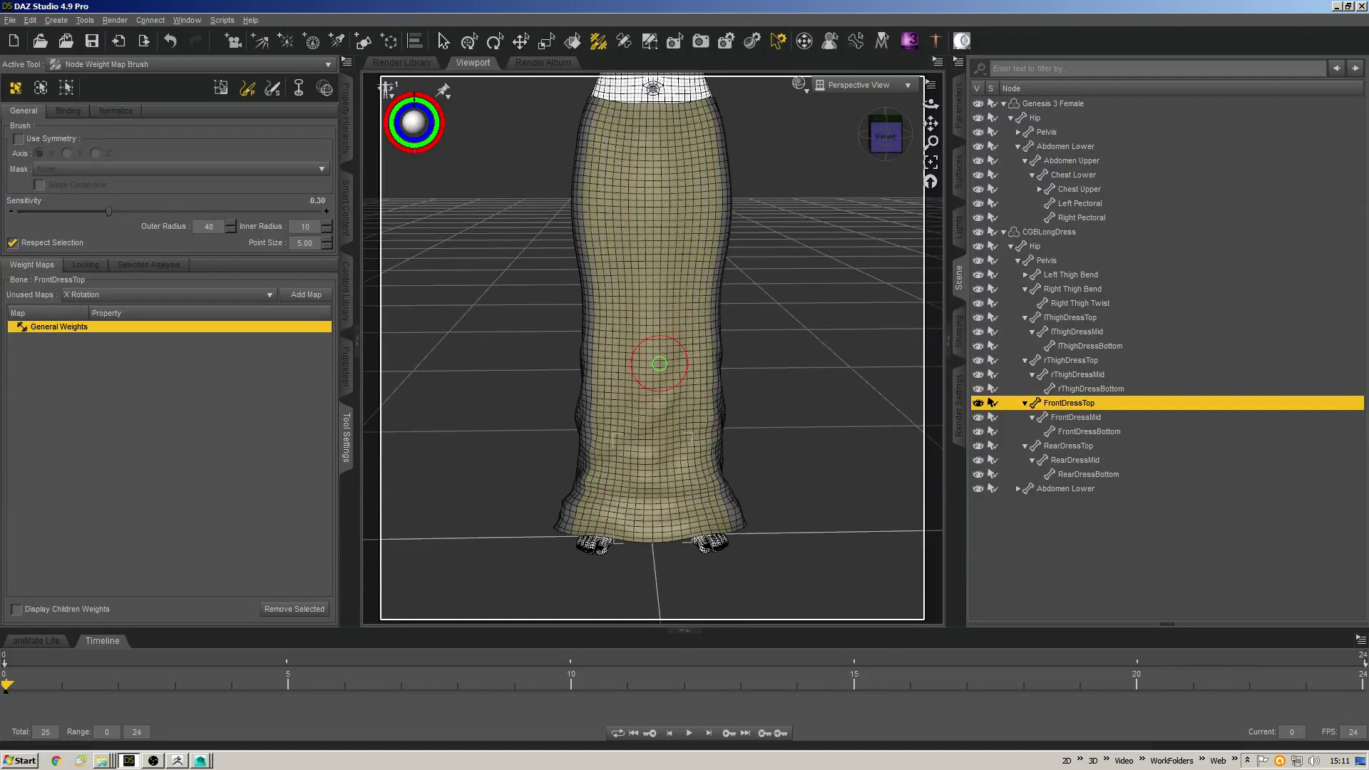
middle_drag(660, 364, 574, 180)
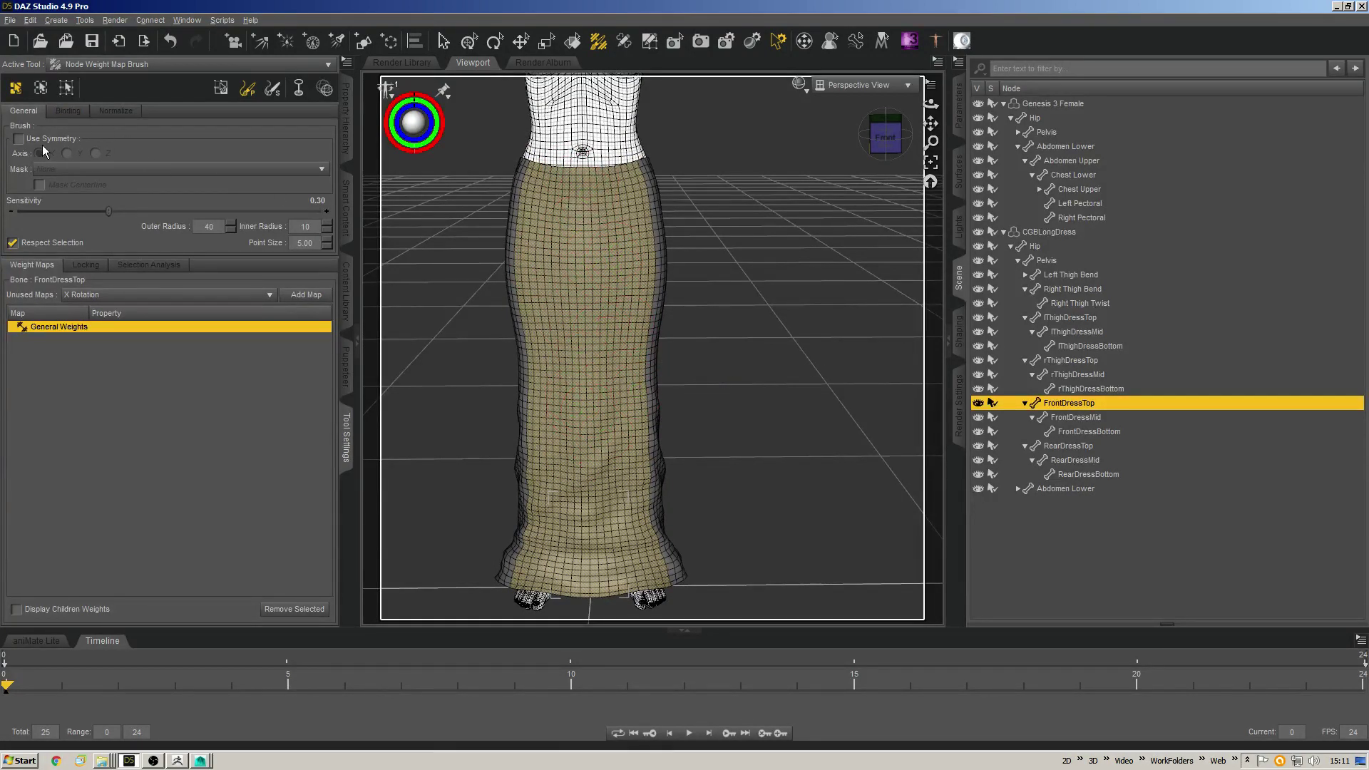
Set the brush's outer radius to 80 and inner radius to 40, and paint FrontDressTop weights down the skirt front from waist to hem.
middle_drag(652, 275, 942, 421)
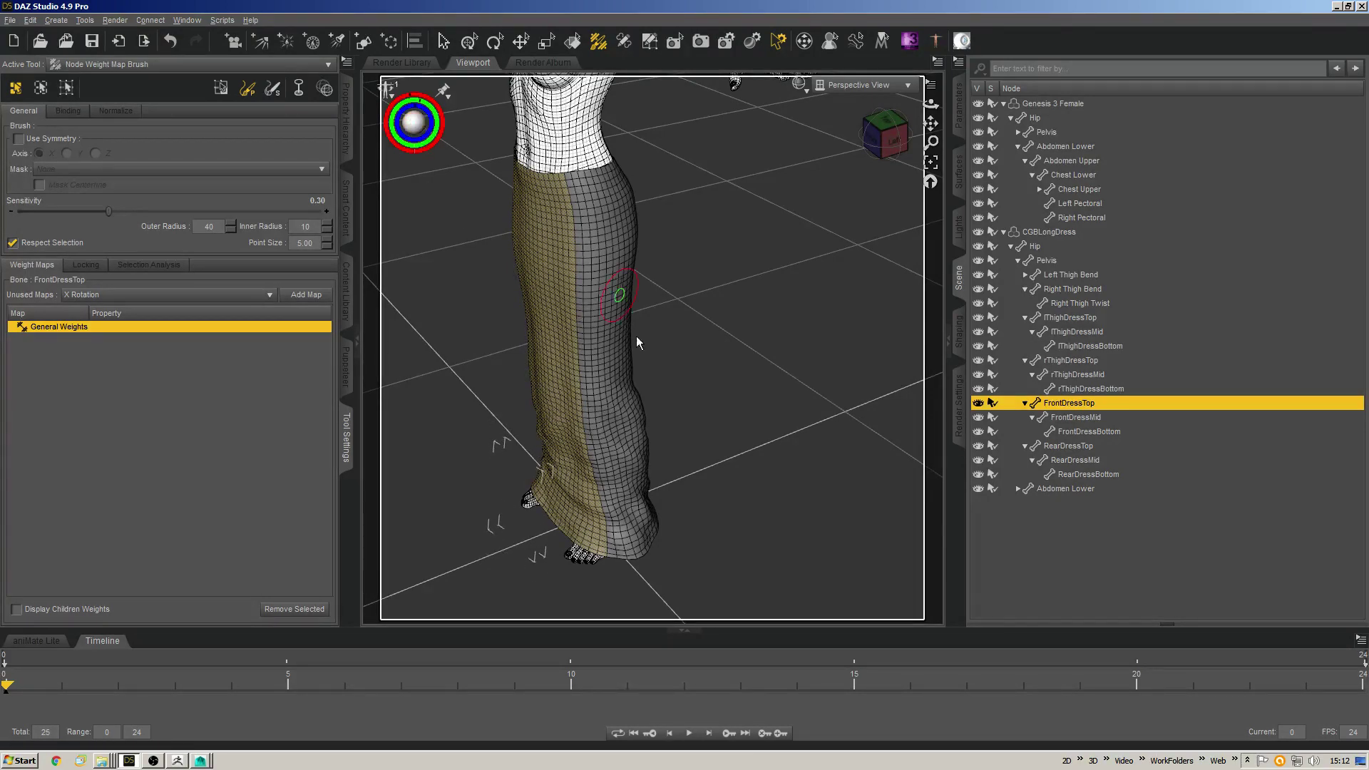
middle_drag(613, 355, 642, 306)
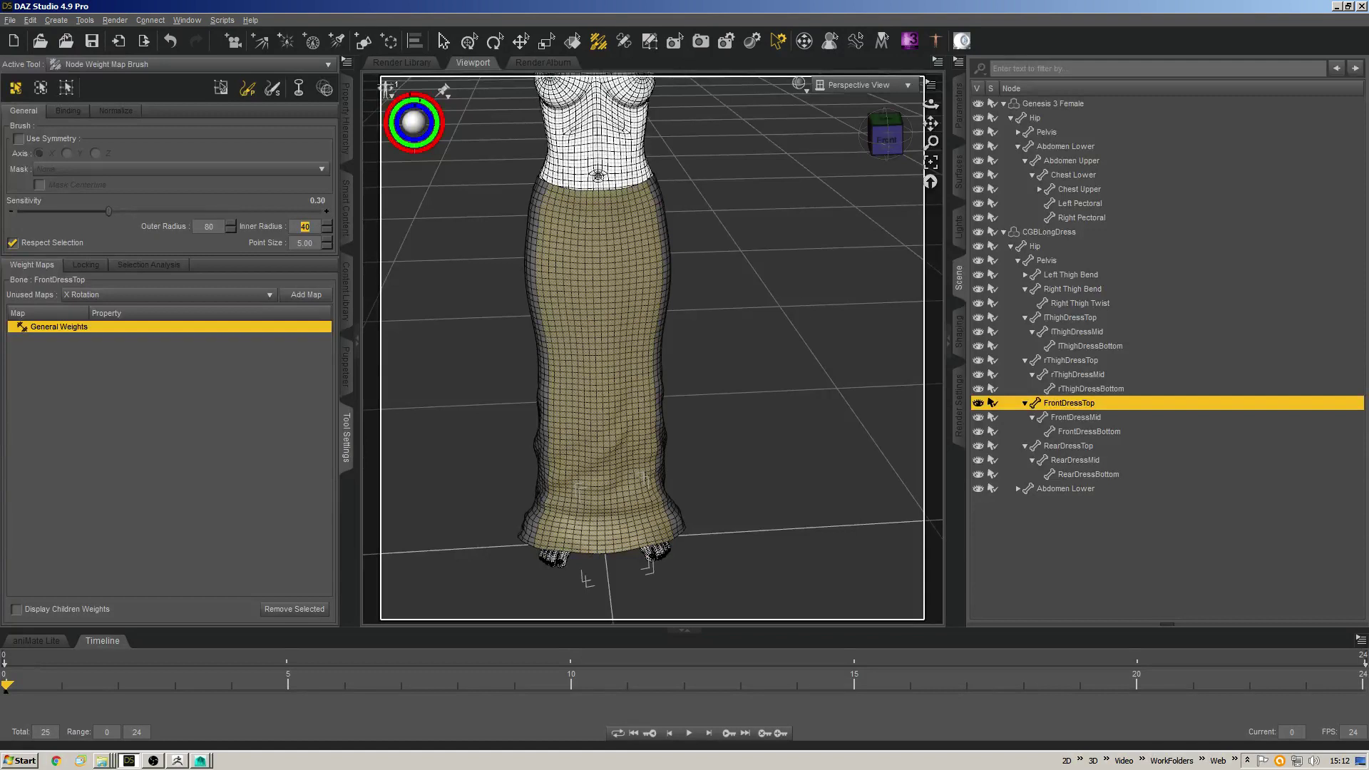
middle_drag(606, 303, 595, 271)
mouse_move(626, 194)
mouse_down()
mouse_move(597, 199)
mouse_move(610, 397)
mouse_move(599, 492)
mouse_move(629, 520)
mouse_move(581, 545)
mouse_move(598, 511)
mouse_move(641, 535)
mouse_up()
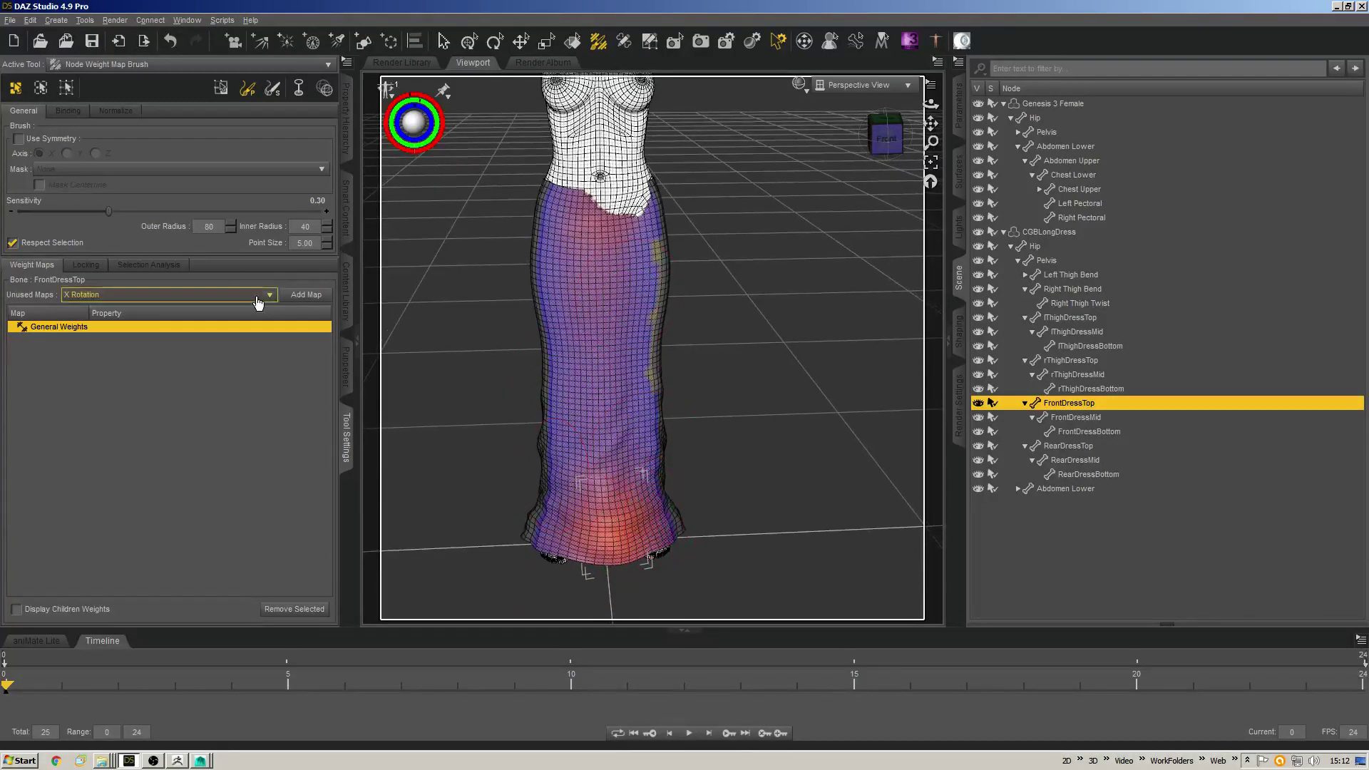
scroll(664, 158, down, 5)
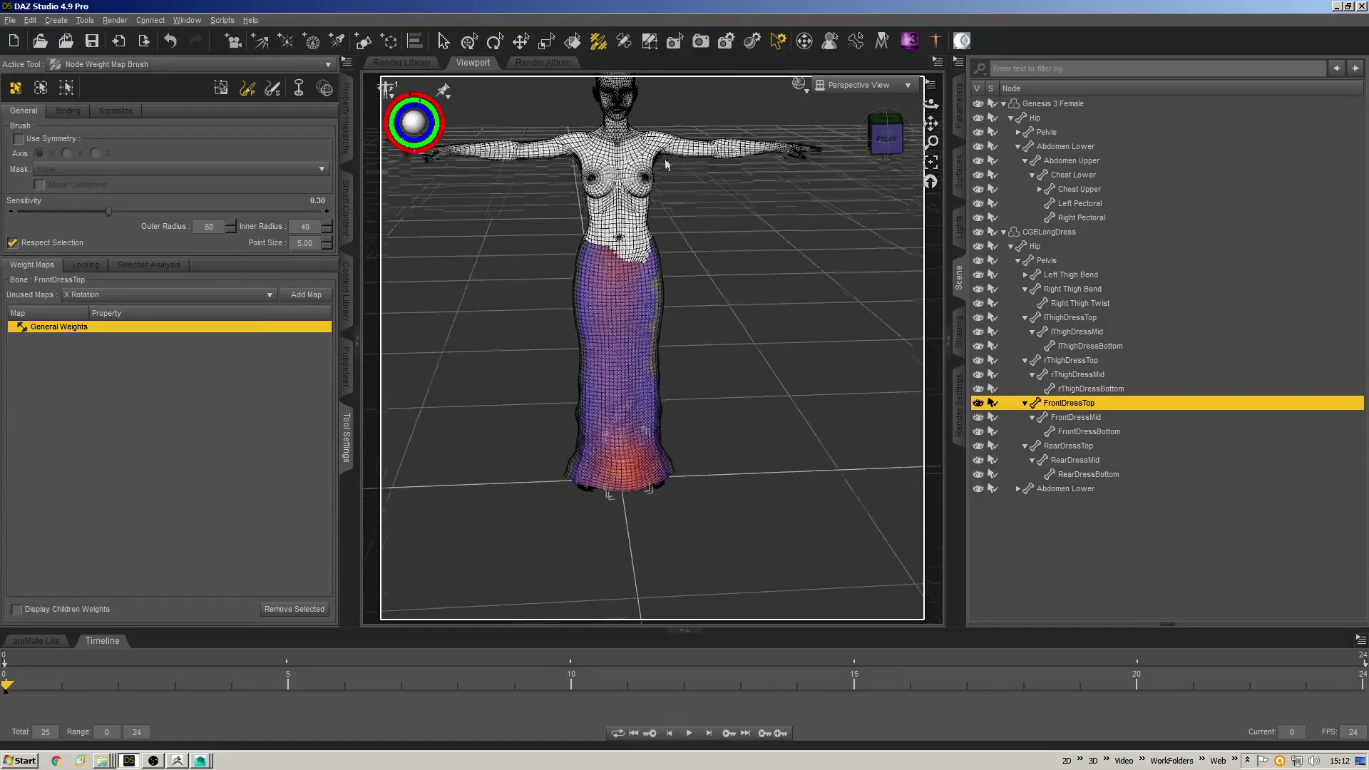
scroll(664, 158, down, 1)
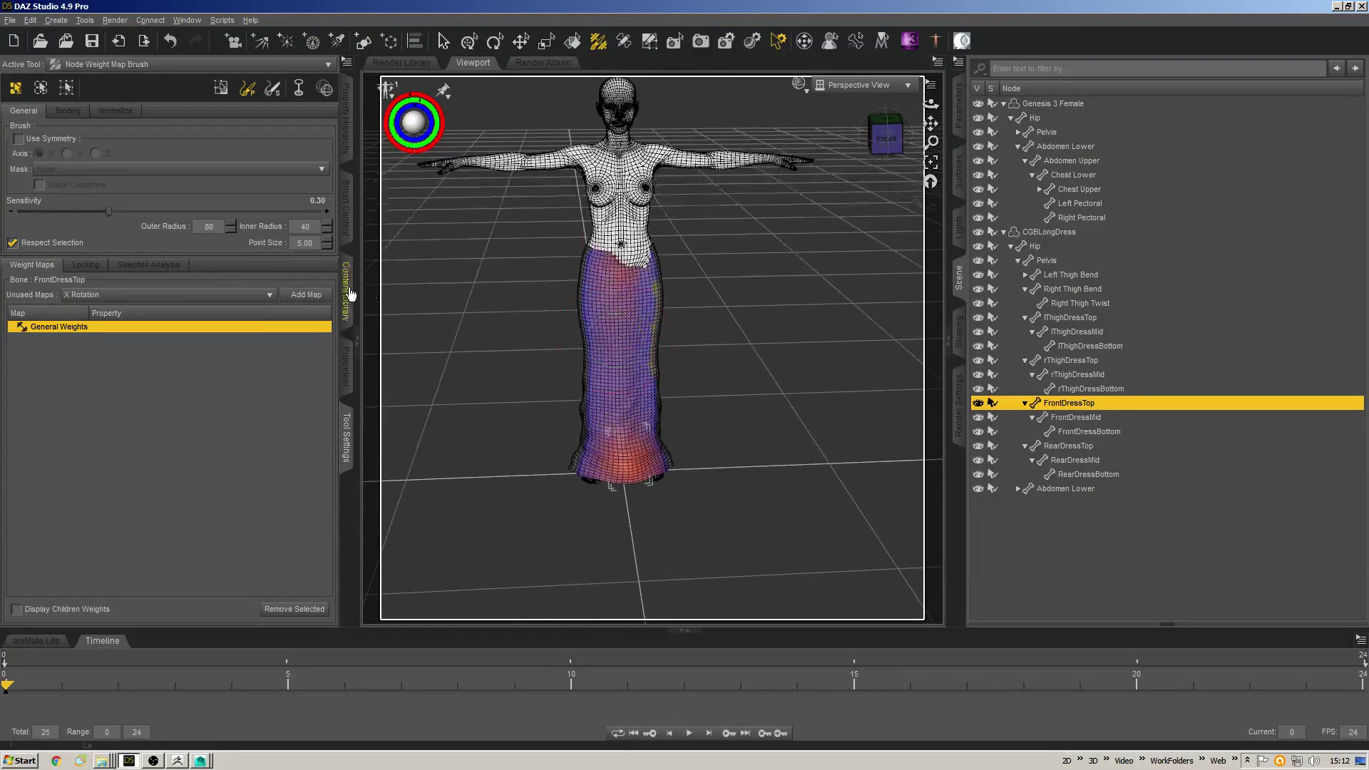
scroll(638, 374, down, 6)
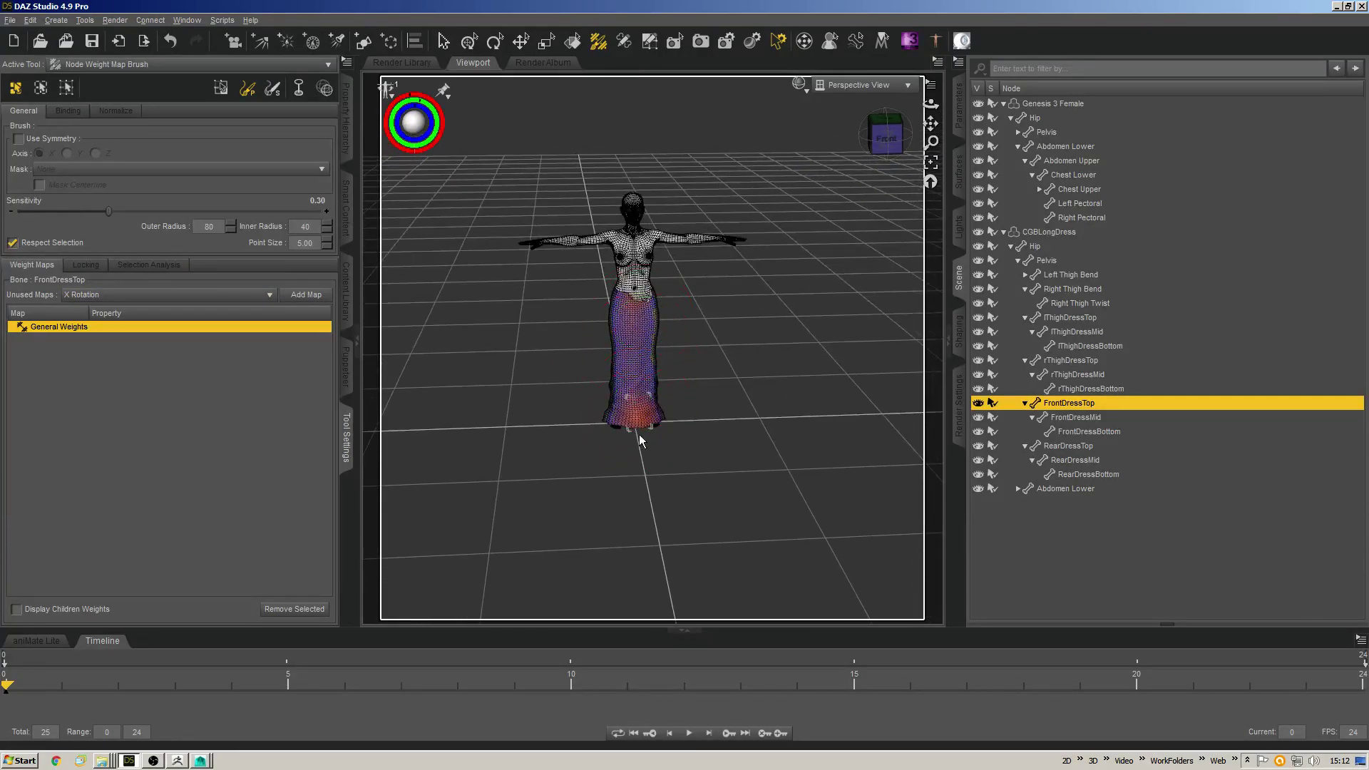
scroll(610, 349, down, 2)
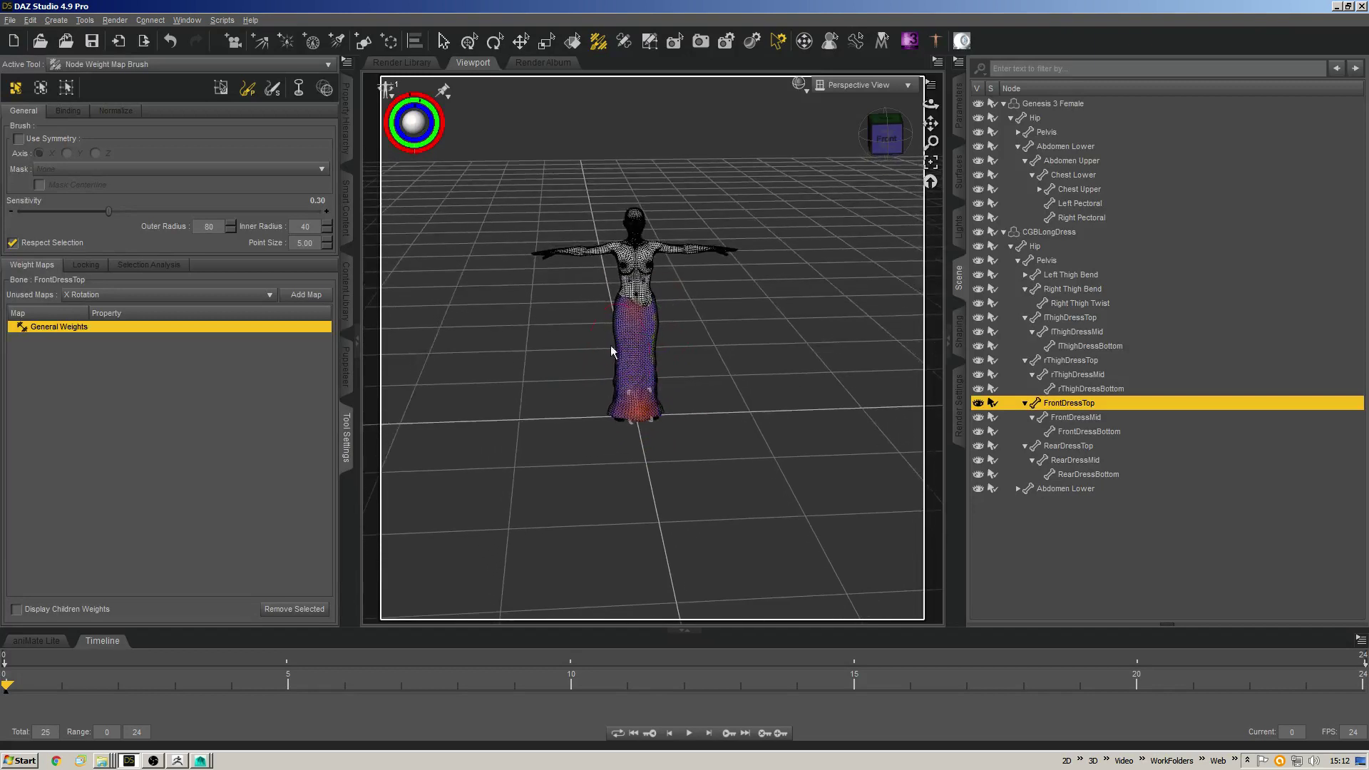
Paint more FrontDressTop weight over the skirt front, covering the hem, middle and hip areas on both sides.
mouse_move(643, 405)
mouse_down()
mouse_move(635, 332)
mouse_move(639, 379)
mouse_up()
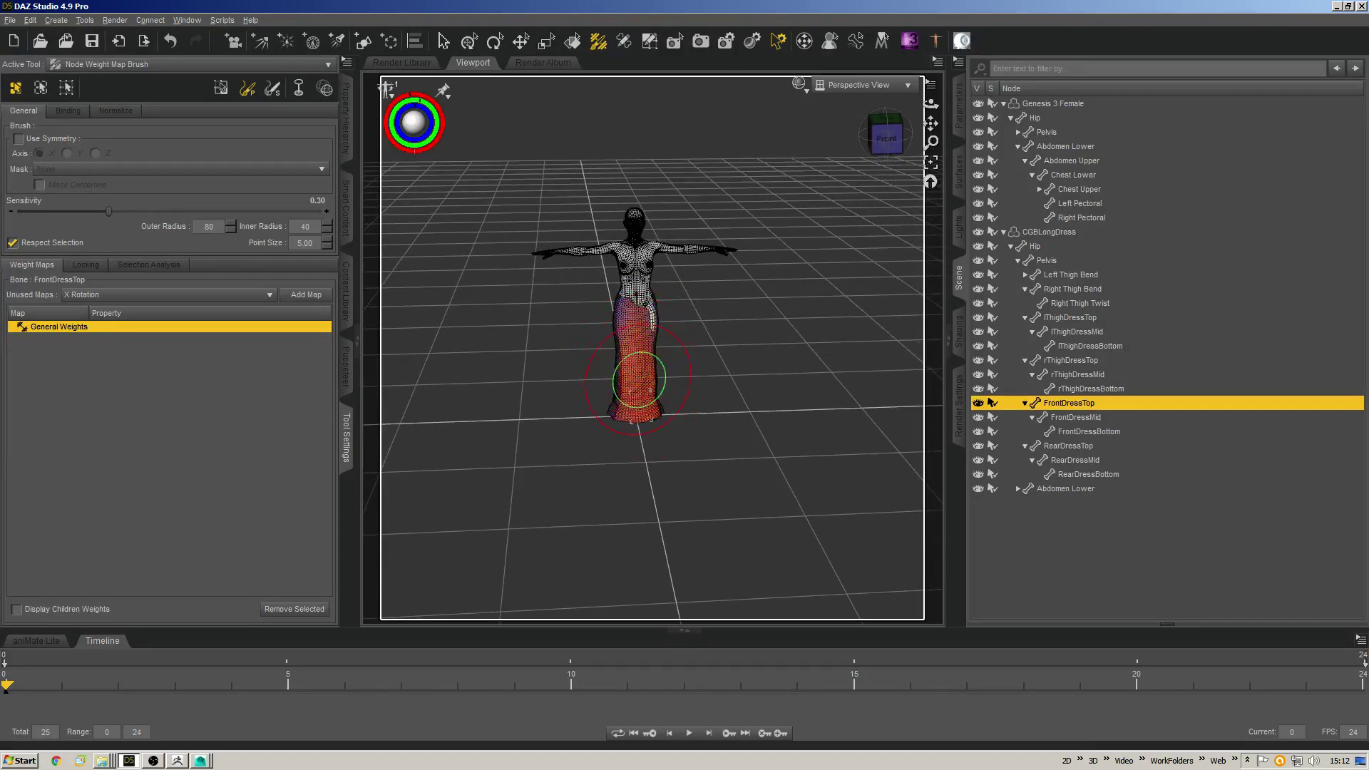
scroll(758, 333, up, 5)
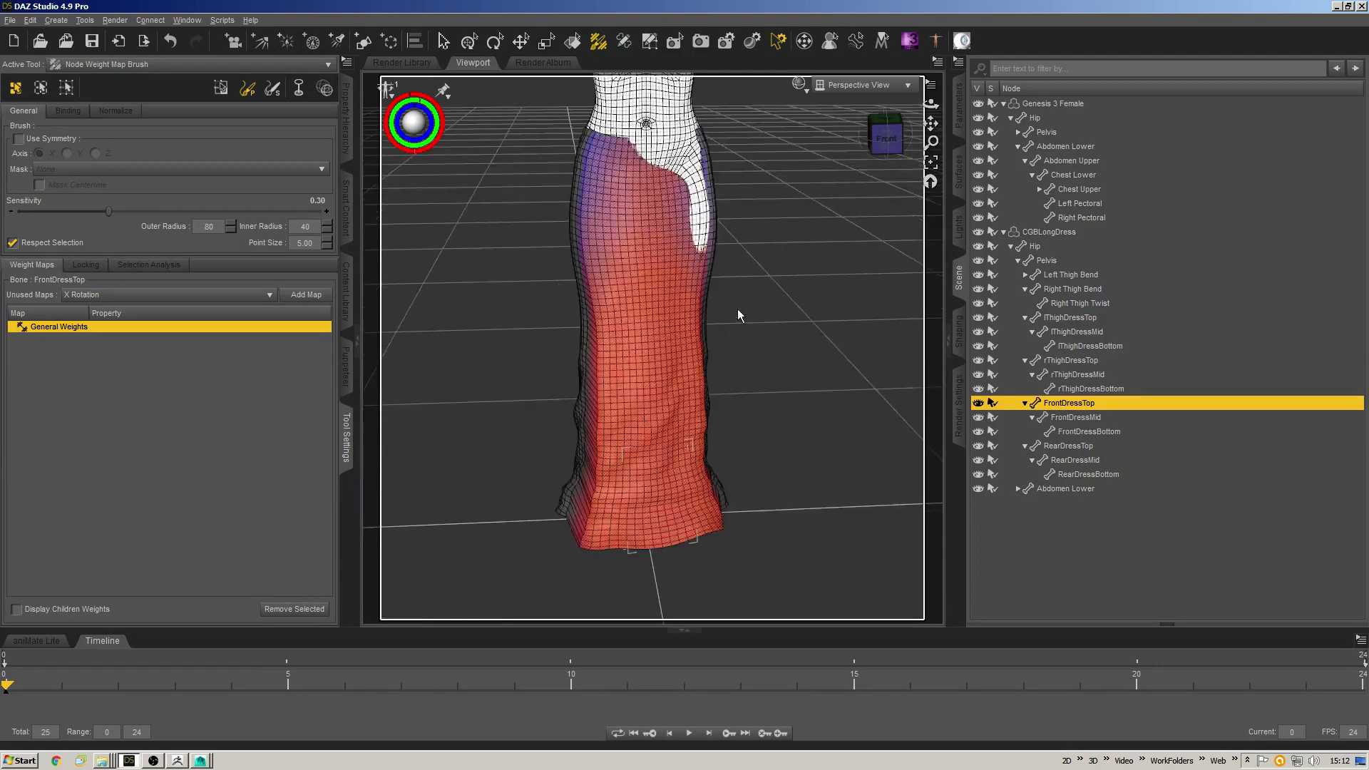
mouse_move(737, 309)
middle_down()
mouse_move(726, 358)
mouse_move(671, 346)
middle_up()
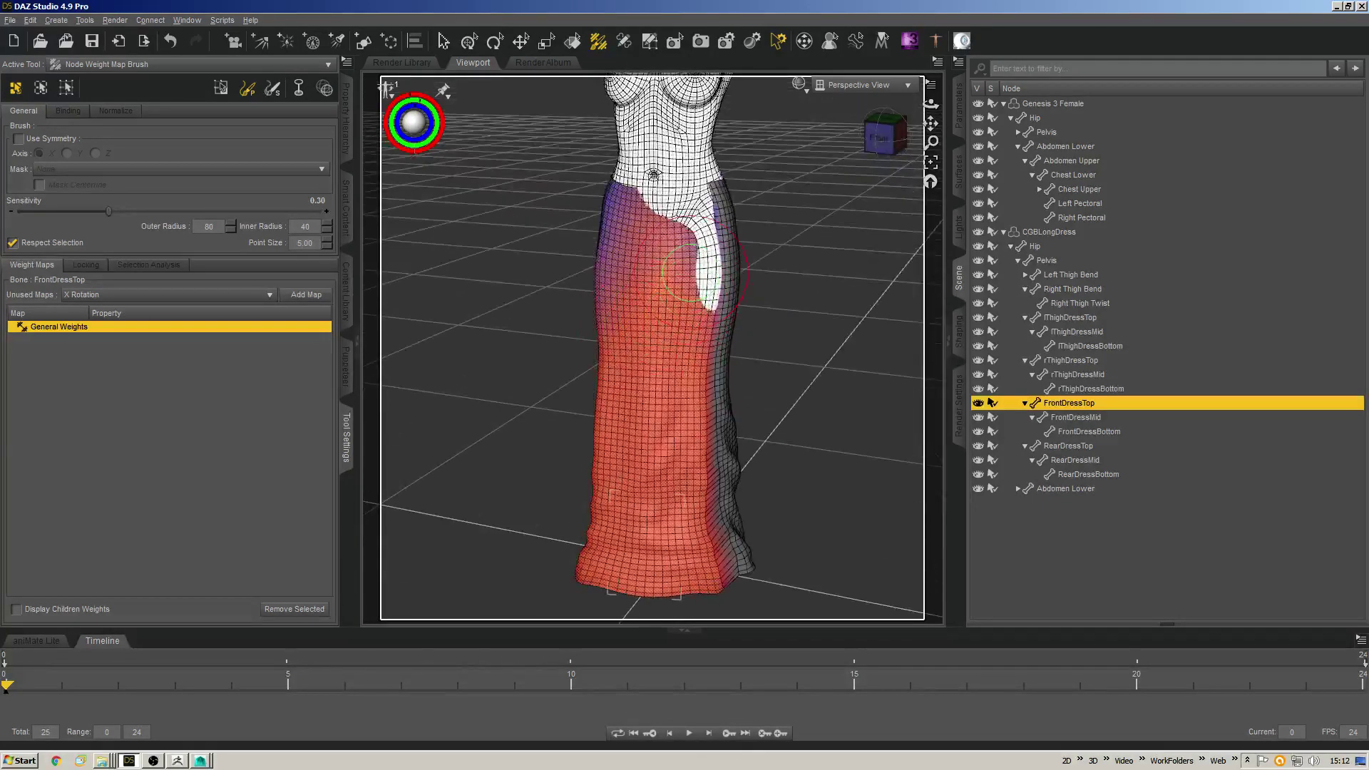
mouse_move(688, 273)
mouse_down()
mouse_move(676, 203)
mouse_move(707, 278)
mouse_move(648, 297)
mouse_up()
middle_drag(649, 296, 724, 274)
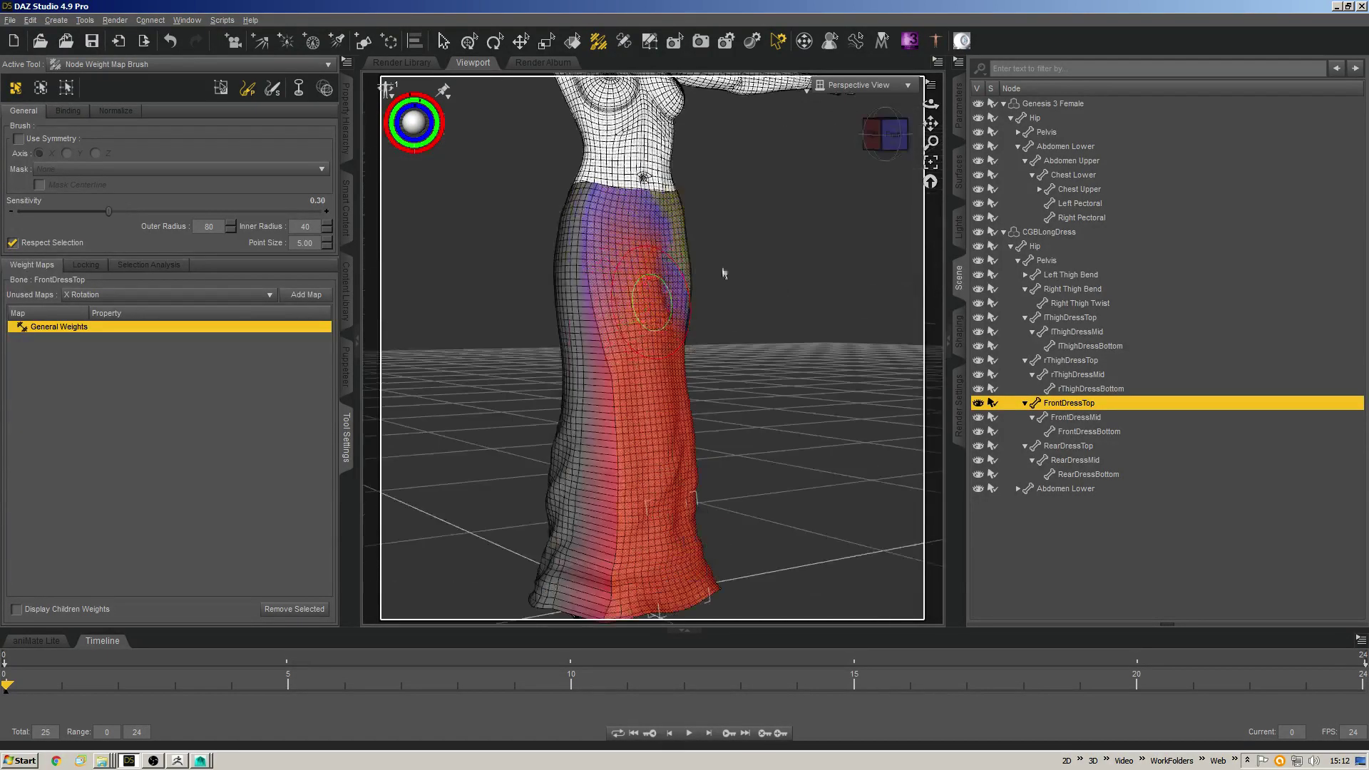
mouse_move(663, 228)
mouse_down()
mouse_move(628, 242)
mouse_move(610, 285)
mouse_move(592, 263)
mouse_move(646, 307)
mouse_move(628, 263)
mouse_up()
middle_drag(628, 263, 662, 333)
Smooth the selected FrontDressTop weights with an 83.7% smooth factor, 41 iterations and Restrict Influence on.
right_click(662, 334)
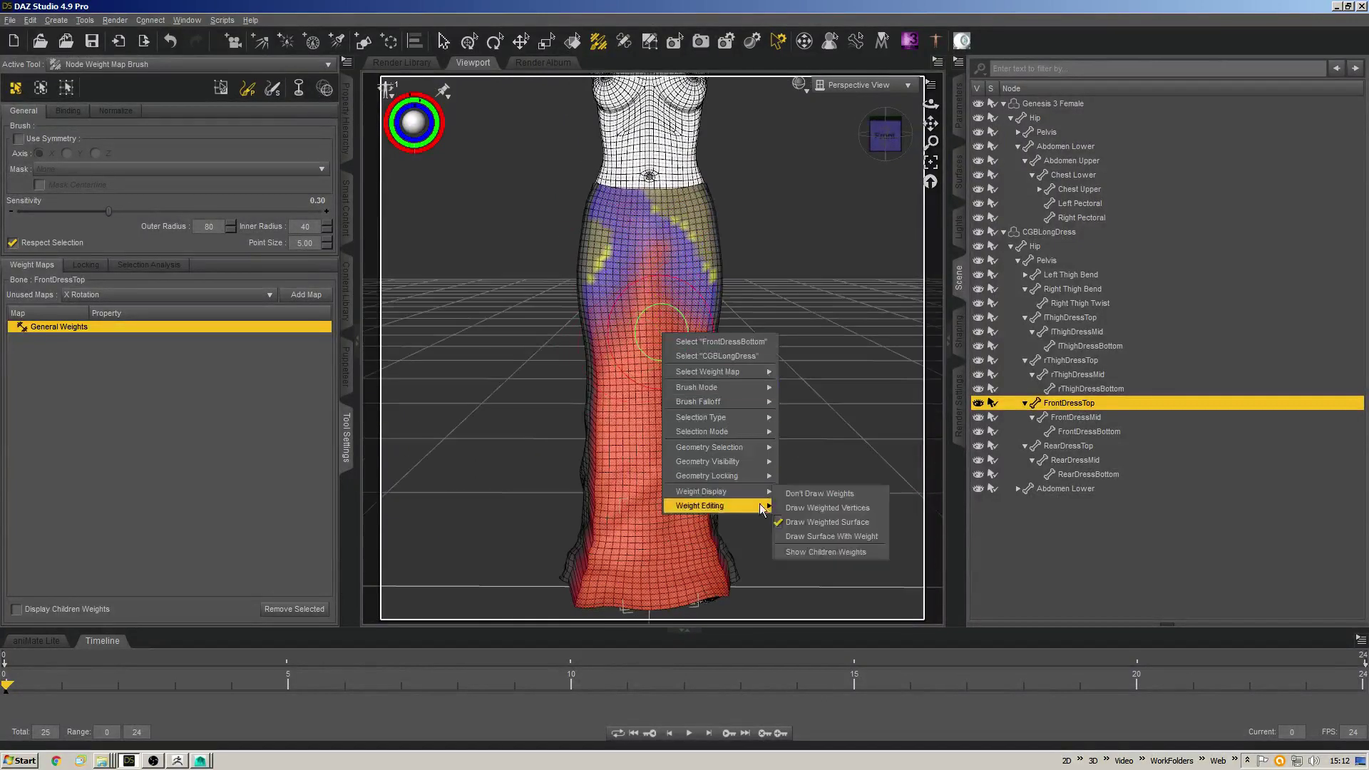
mouse_move(761, 508)
click(841, 510)
click(861, 328)
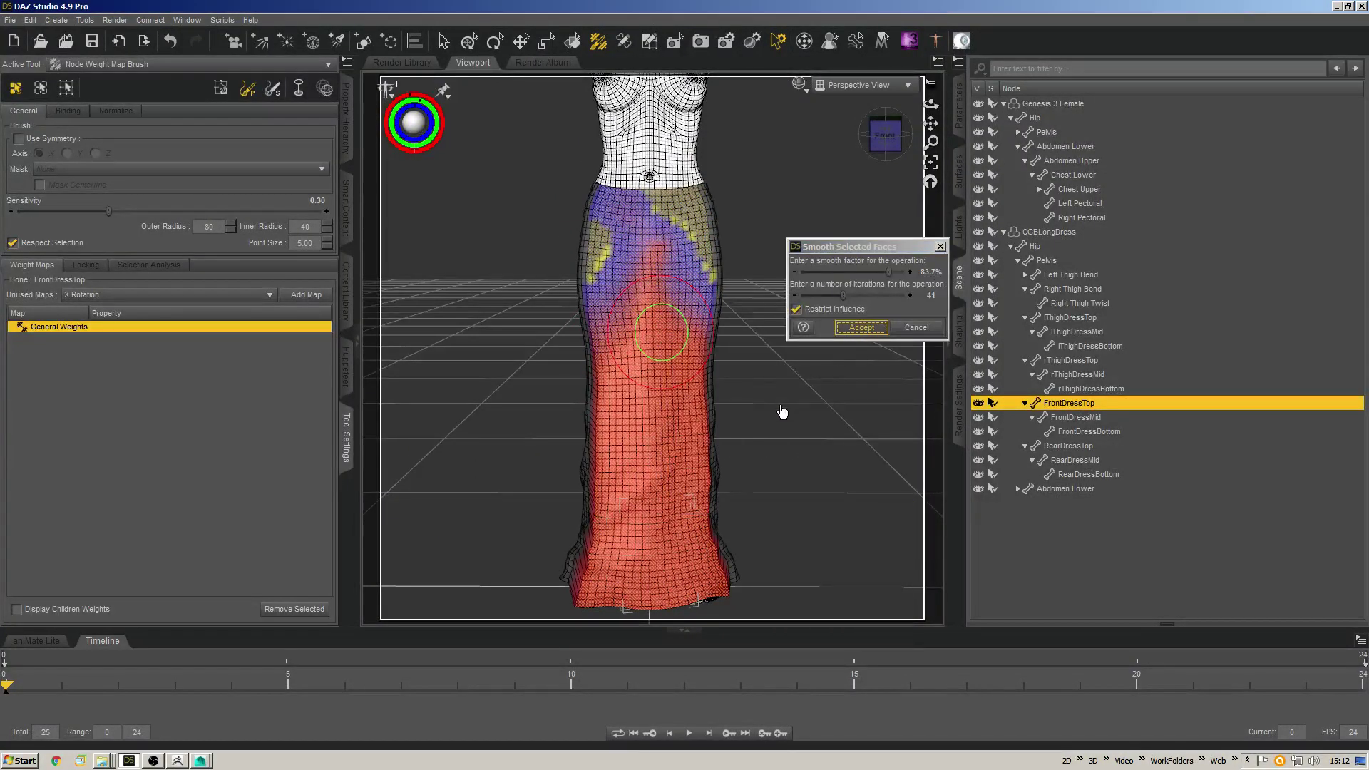
Rotate the FrontDressMid and FrontDressBottom bones out of their rest pose to check how the skirt follows.
mouse_move(871, 146)
mouse_down()
mouse_move(792, 166)
mouse_move(873, 171)
mouse_up()
click(1084, 416)
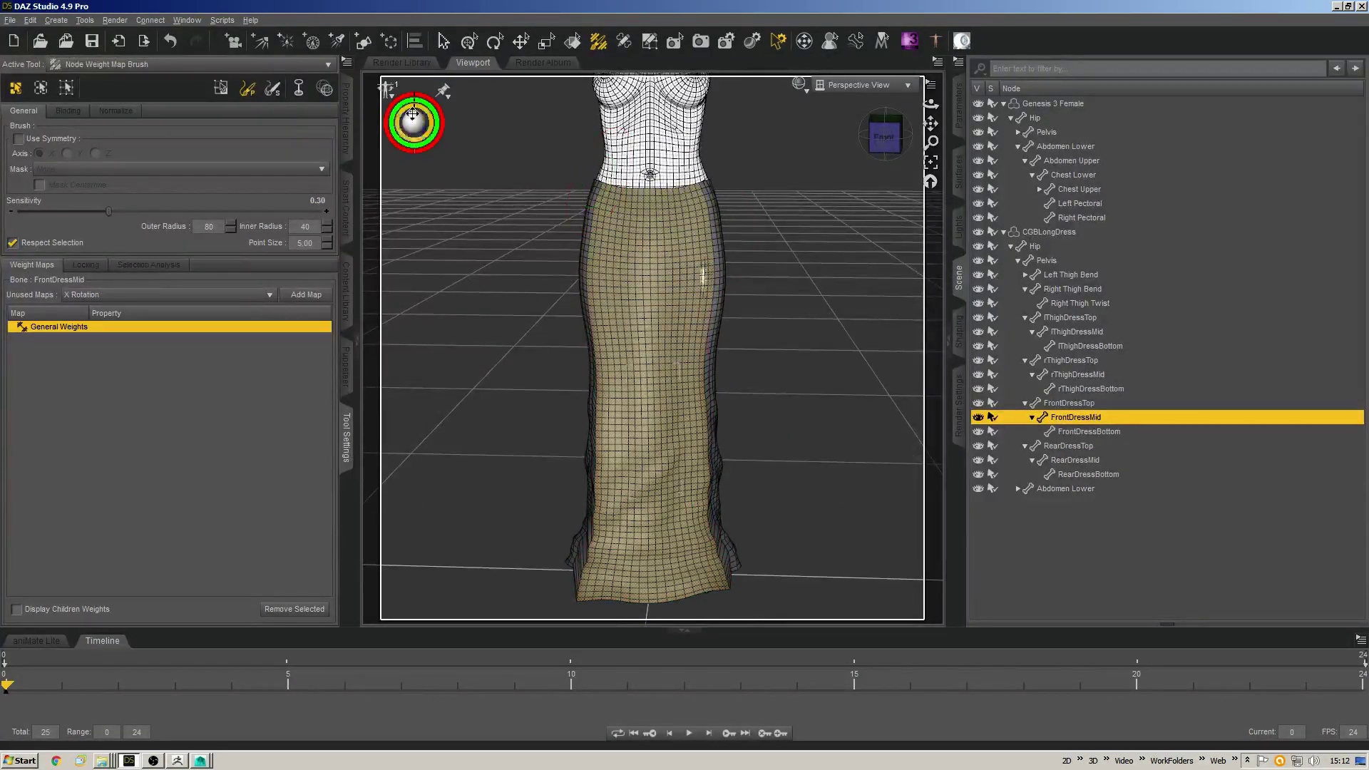
click(1091, 432)
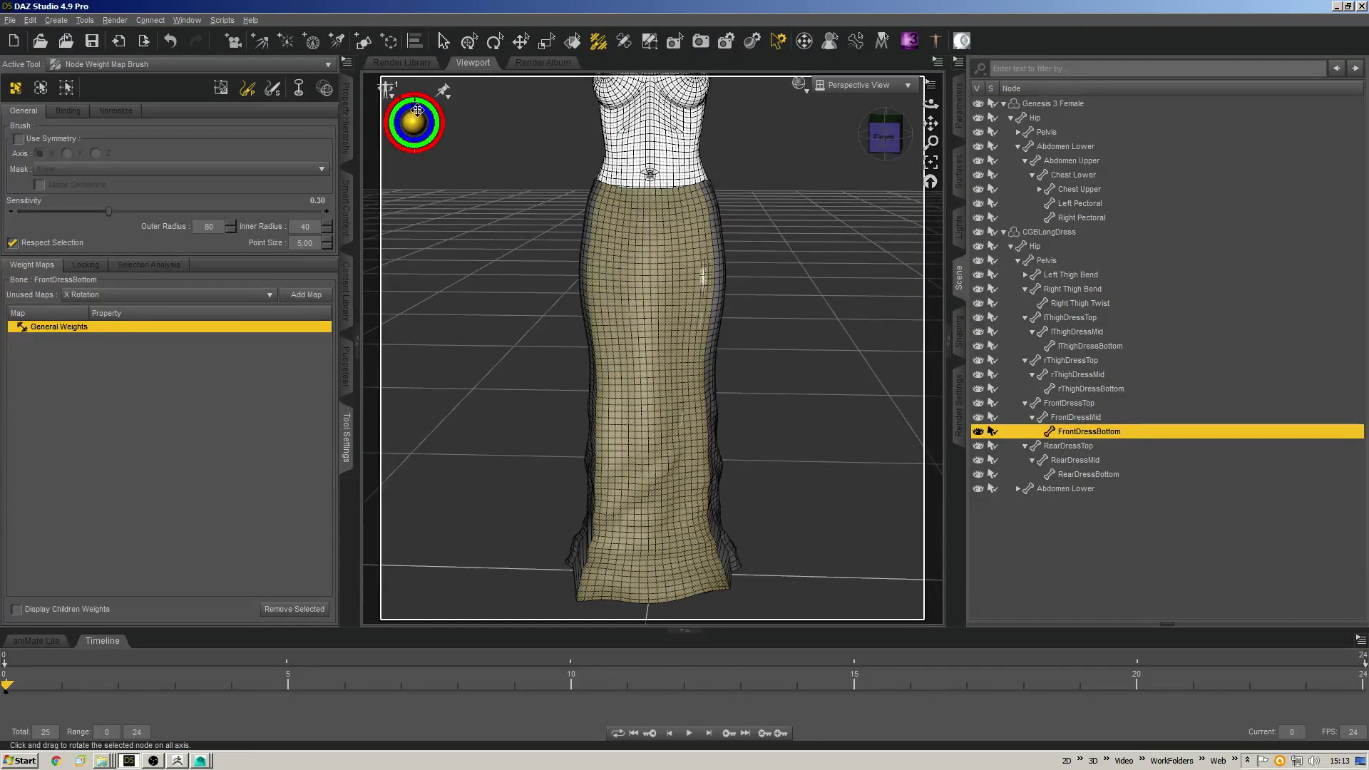
drag(417, 110, 456, 118)
Paint FrontDressMid weights across the skirt front from the middle to the hem, with brush sensitivity raised to 0.38.
click(1080, 417)
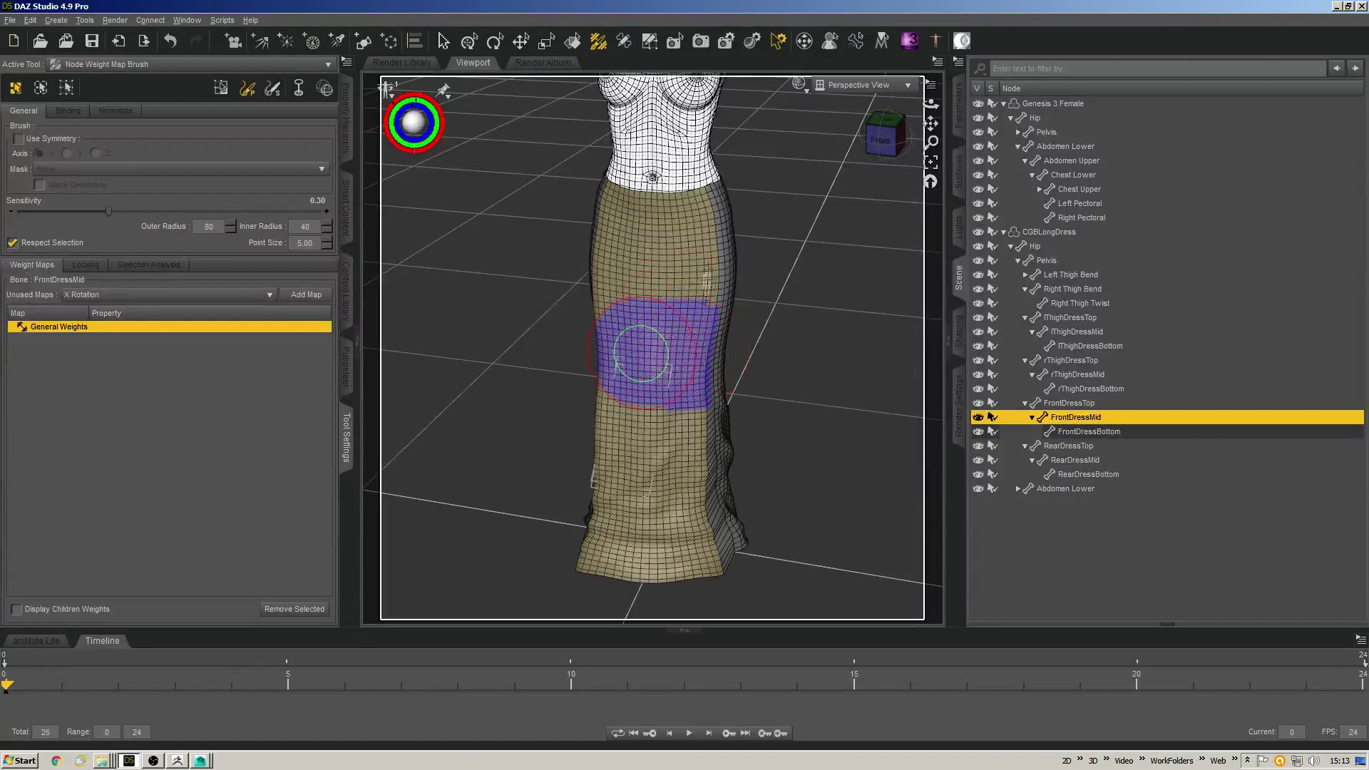
scroll(674, 341, down, 5)
mouse_move(676, 344)
alt+mouse_down()
mouse_move(690, 475)
mouse_move(693, 311)
mouse_move(667, 423)
mouse_move(636, 427)
mouse_move(678, 392)
mouse_move(670, 380)
alt+mouse_up()
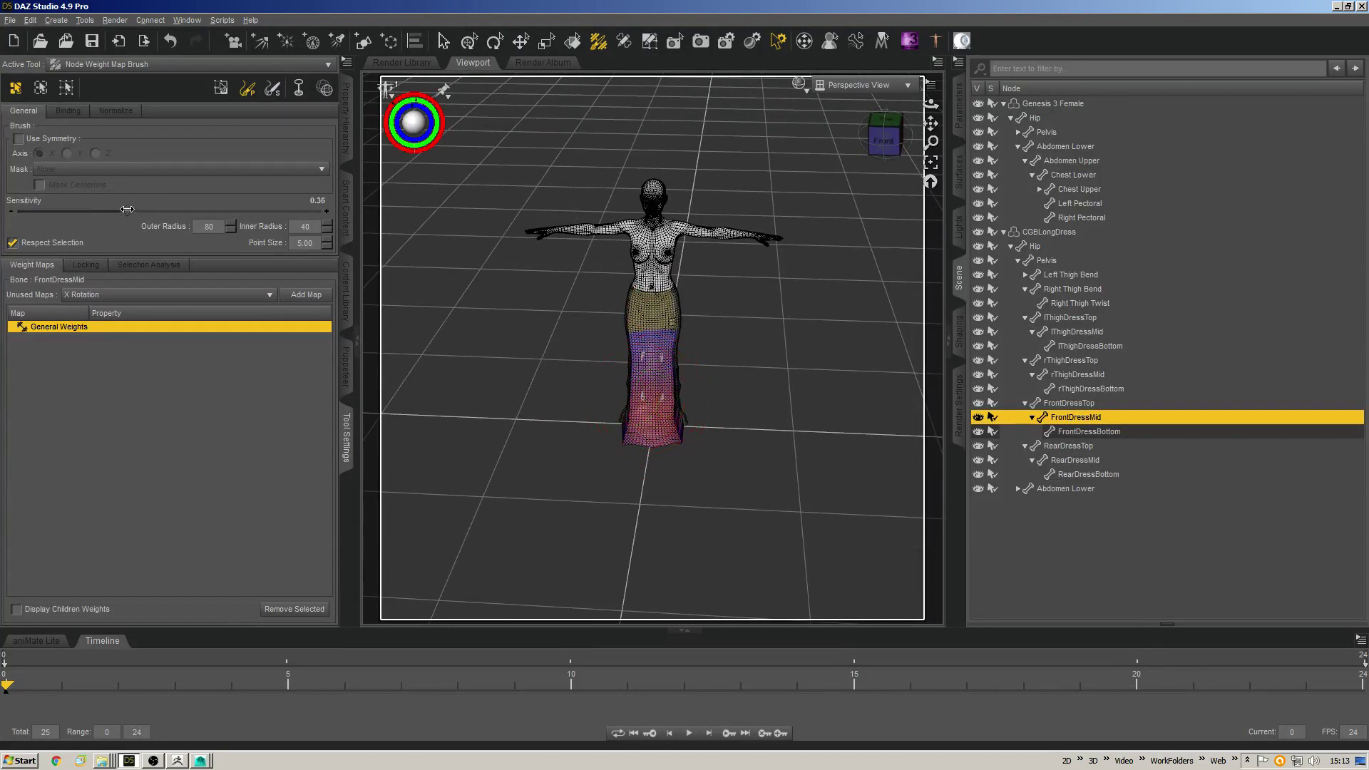
mouse_move(696, 427)
mouse_down()
mouse_move(639, 428)
mouse_move(645, 399)
mouse_up()
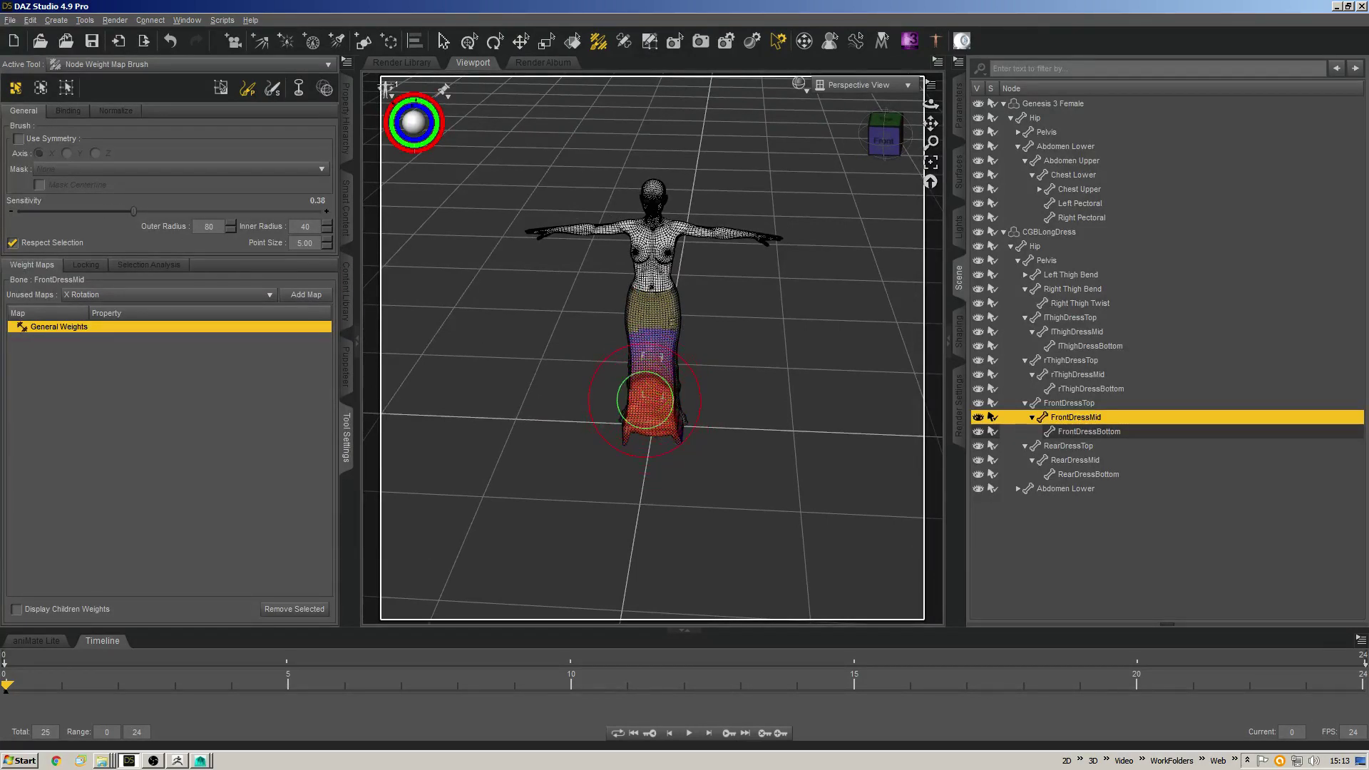
Paint FrontDressBottom weights on the lower skirt front and smooth the selection at 83.7% with 41 iterations and Restrict Influence on.
click(1090, 431)
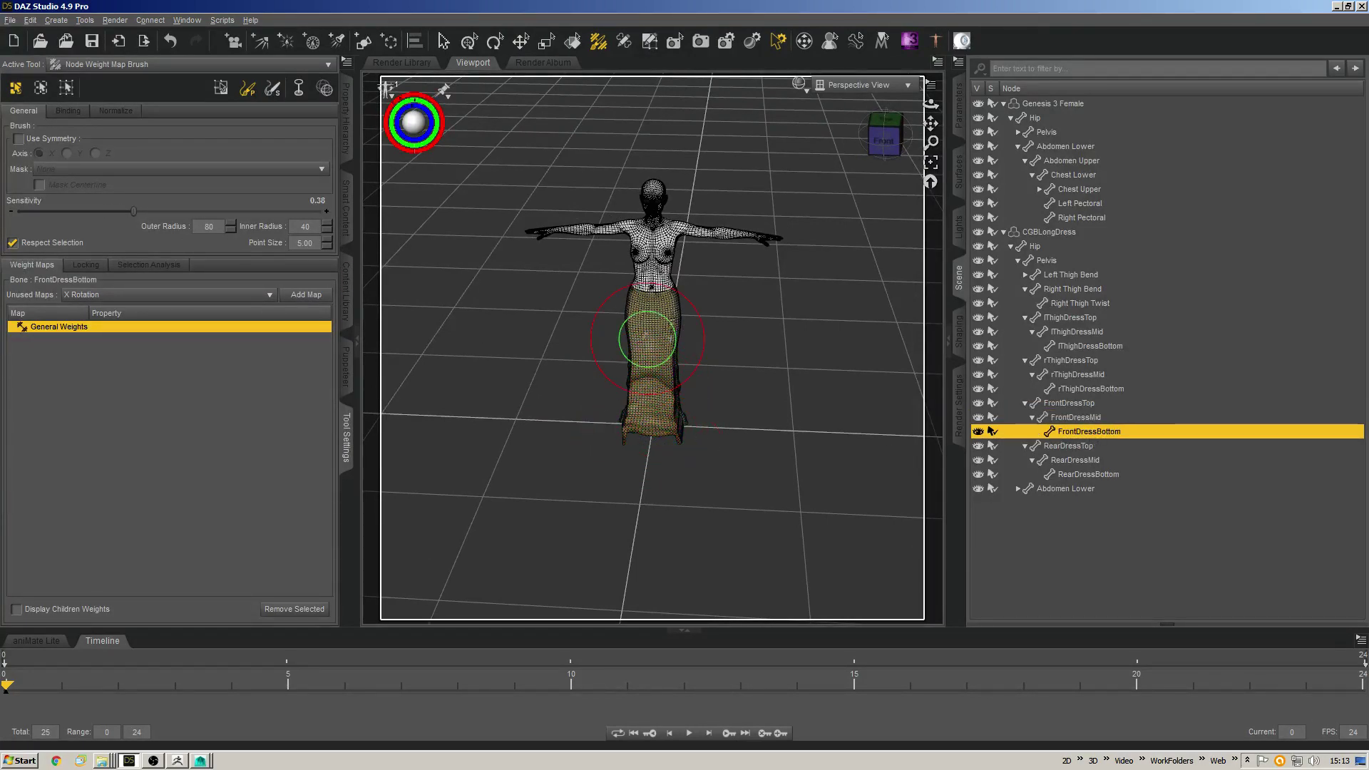
mouse_move(647, 336)
alt+mouse_down()
mouse_move(599, 382)
mouse_move(648, 434)
mouse_move(633, 448)
mouse_move(650, 448)
mouse_move(639, 420)
mouse_move(629, 442)
mouse_move(642, 401)
mouse_move(610, 285)
alt+mouse_up()
right_click(601, 382)
mouse_move(648, 552)
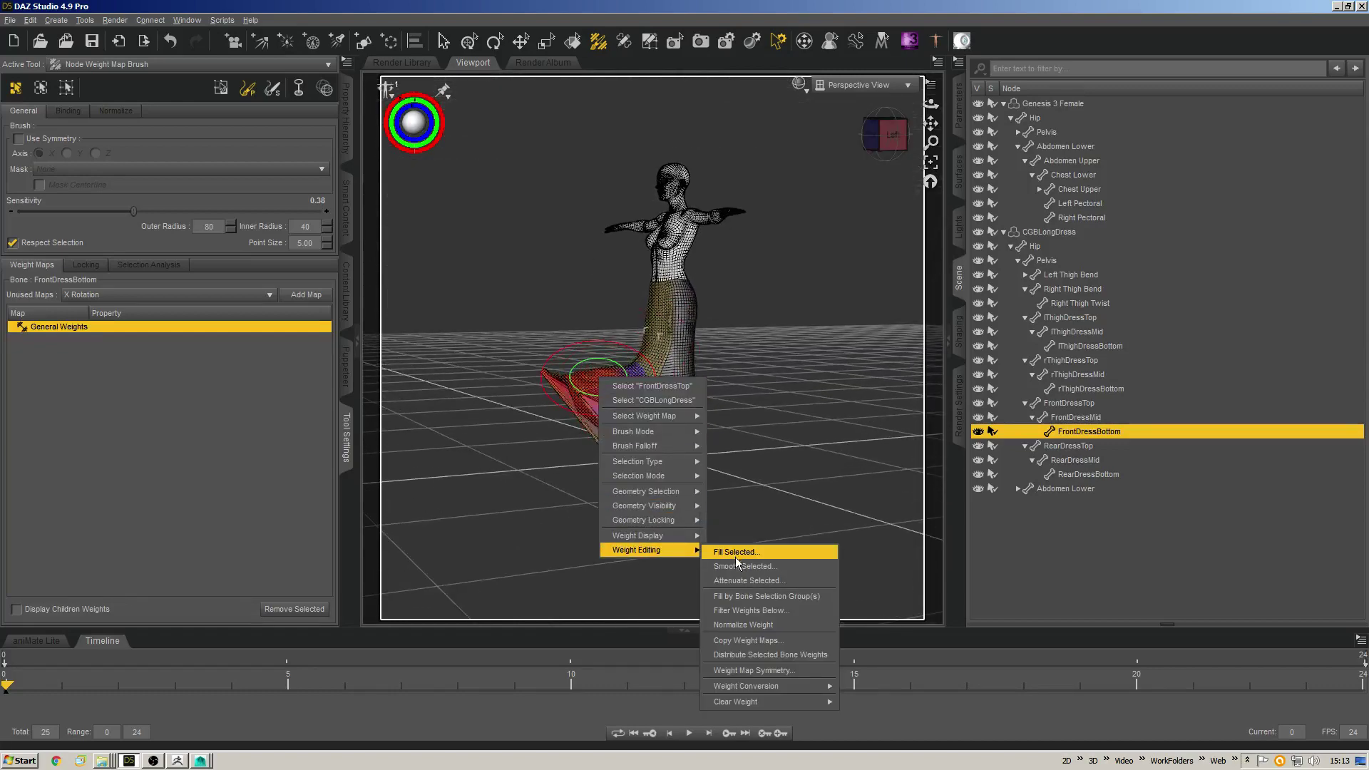
click(735, 555)
click(860, 328)
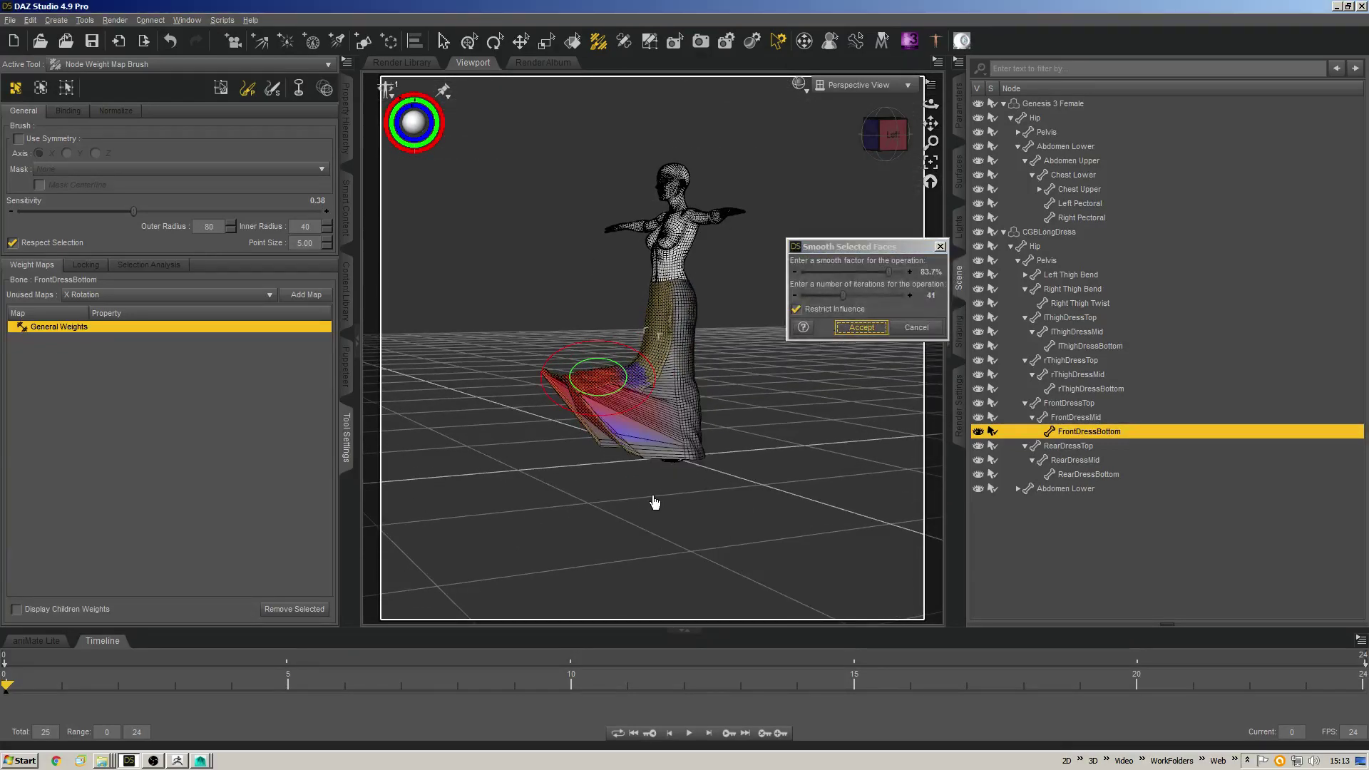
Make FrontDressMid the edited bone and paint its weights over the middle of the skirt front.
click(1087, 419)
right_click(638, 366)
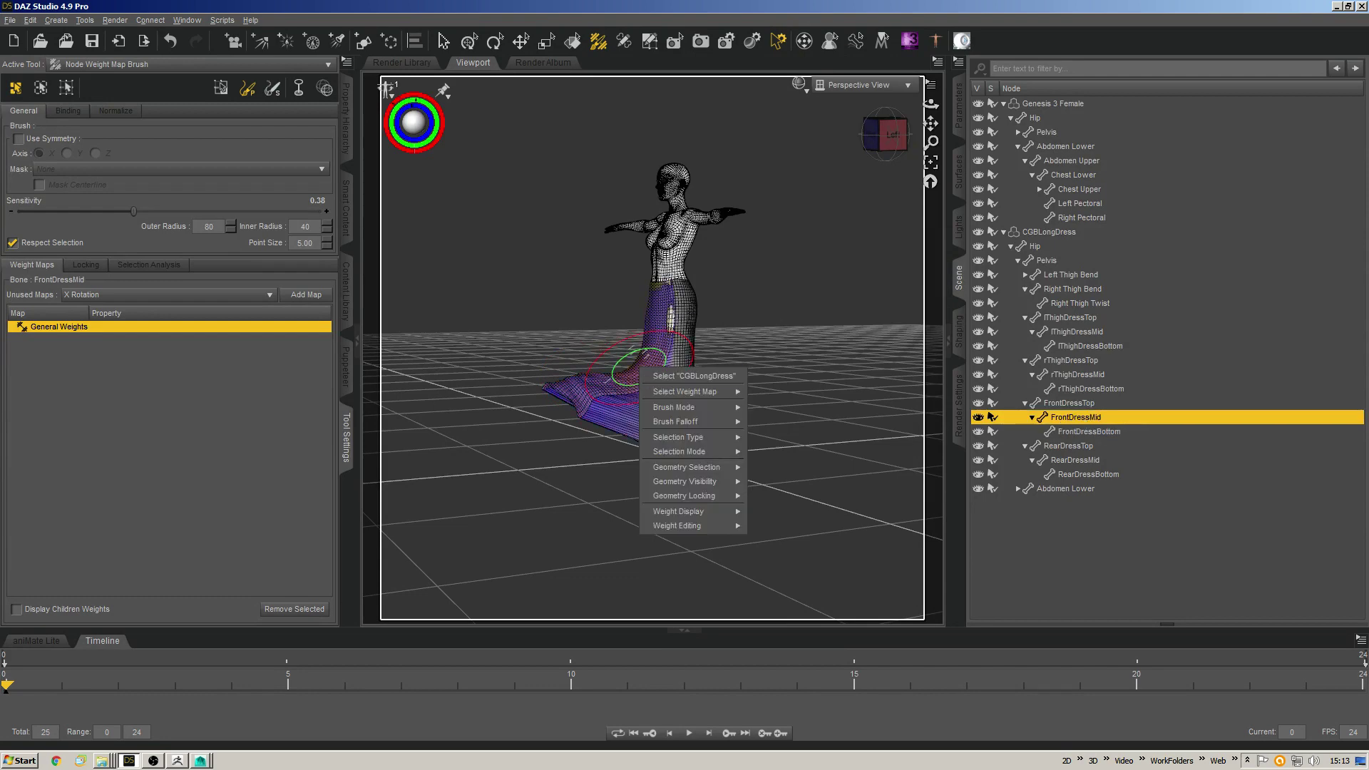
click(781, 262)
mouse_move(780, 263)
middle_down()
mouse_move(822, 481)
mouse_move(703, 351)
mouse_move(695, 360)
middle_up()
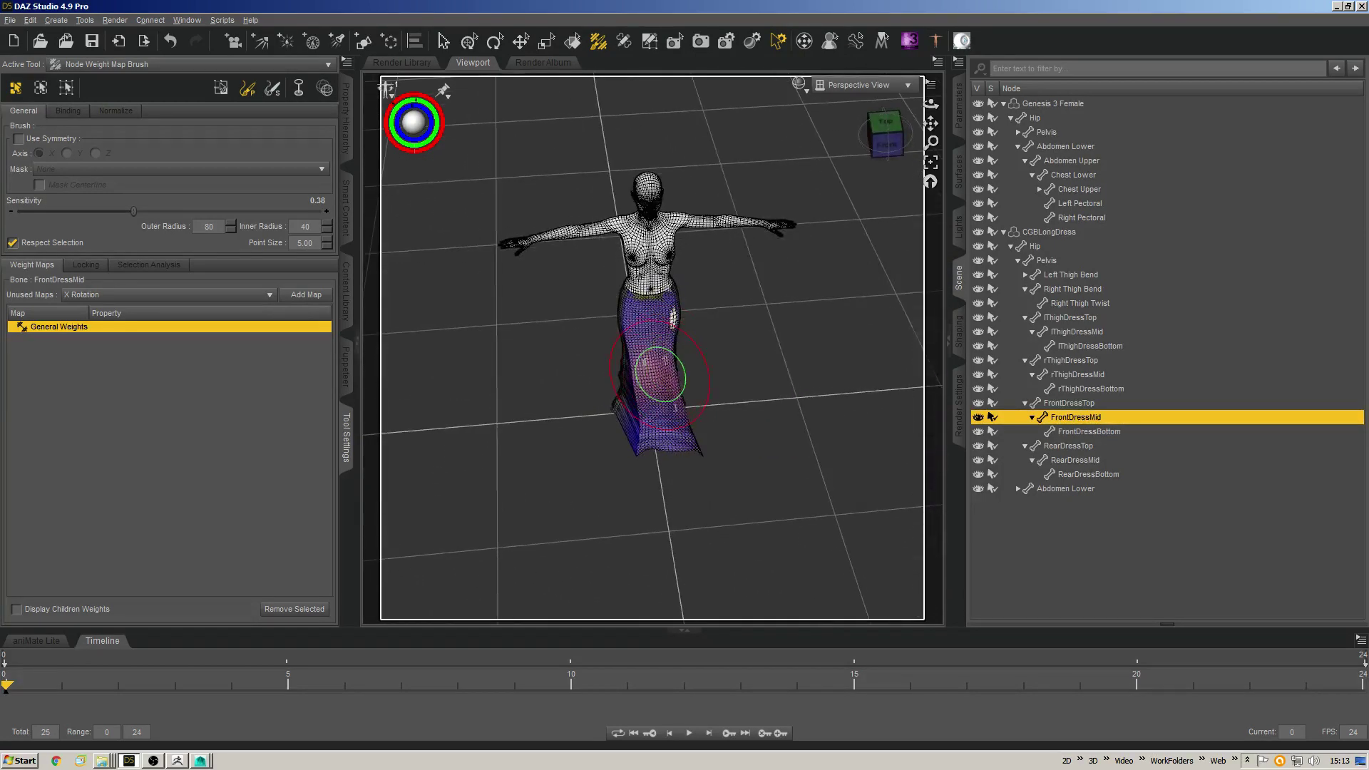
mouse_move(660, 373)
mouse_down()
mouse_move(646, 376)
mouse_move(666, 371)
mouse_up()
Smooth the selected FrontDressMid weights at 83.7% with 41 iterations and Restrict Influence on.
middle_drag(666, 370, 456, 318)
right_click(632, 362)
mouse_move(699, 519)
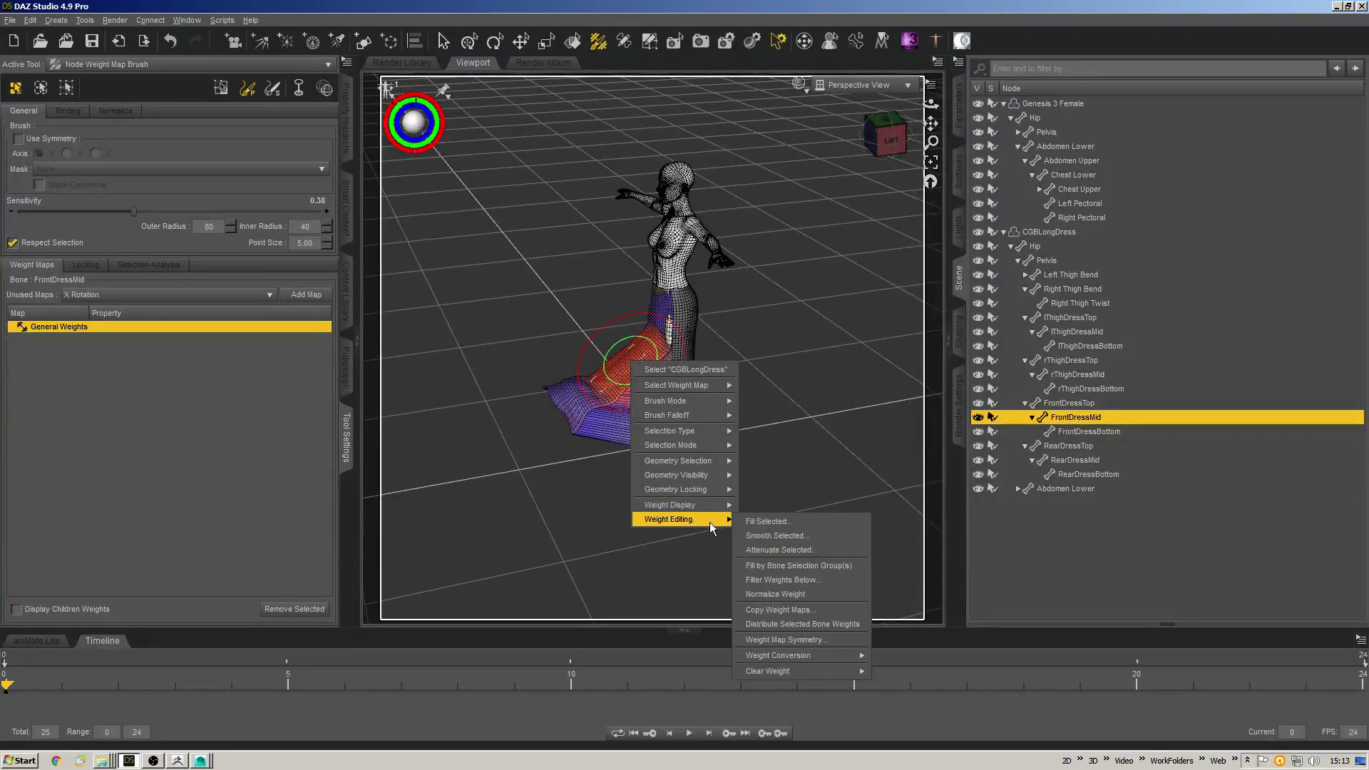
click(767, 534)
click(862, 329)
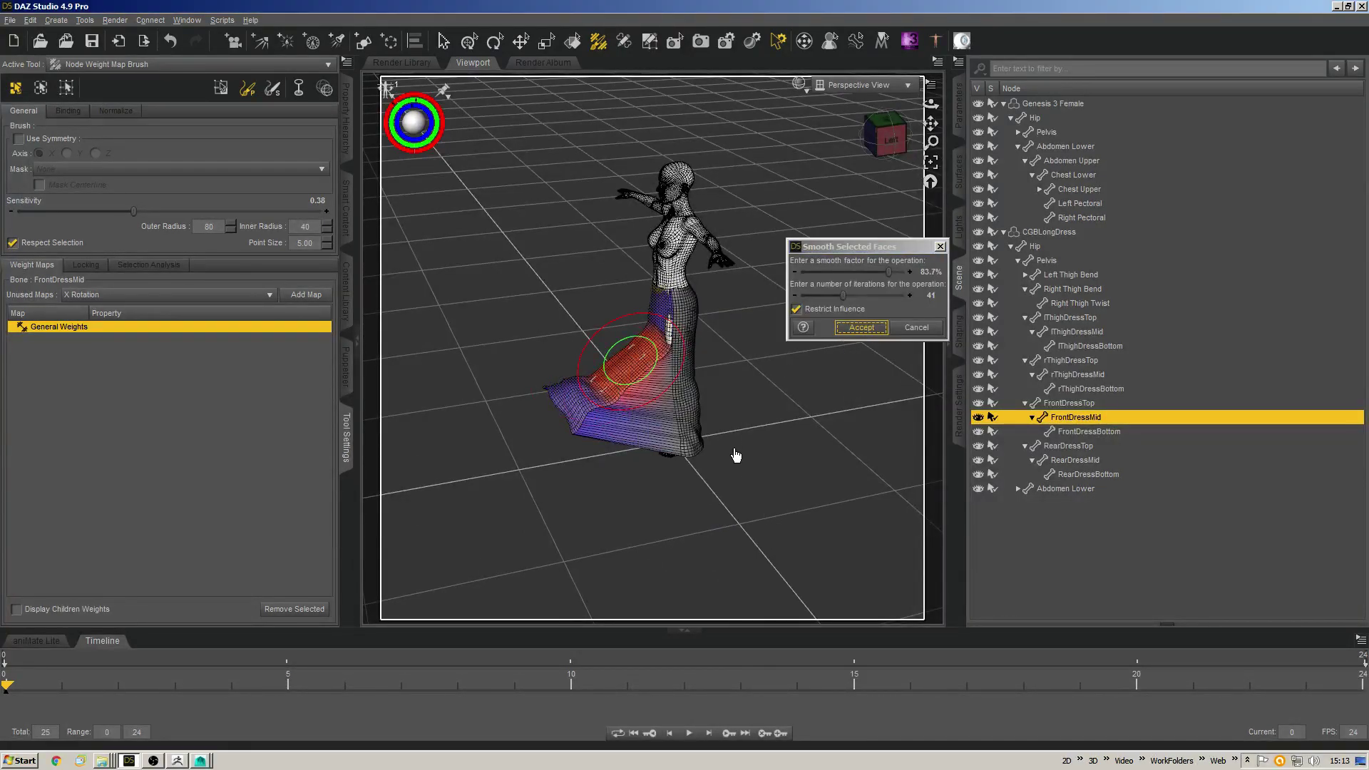
Turn on brush symmetry along the X axis and paint FrontDressMid weights down the side of the skirt to the hem.
mouse_move(499, 570)
ctrl+alt+mouse_down()
mouse_move(670, 574)
mouse_move(613, 578)
ctrl+alt+mouse_up()
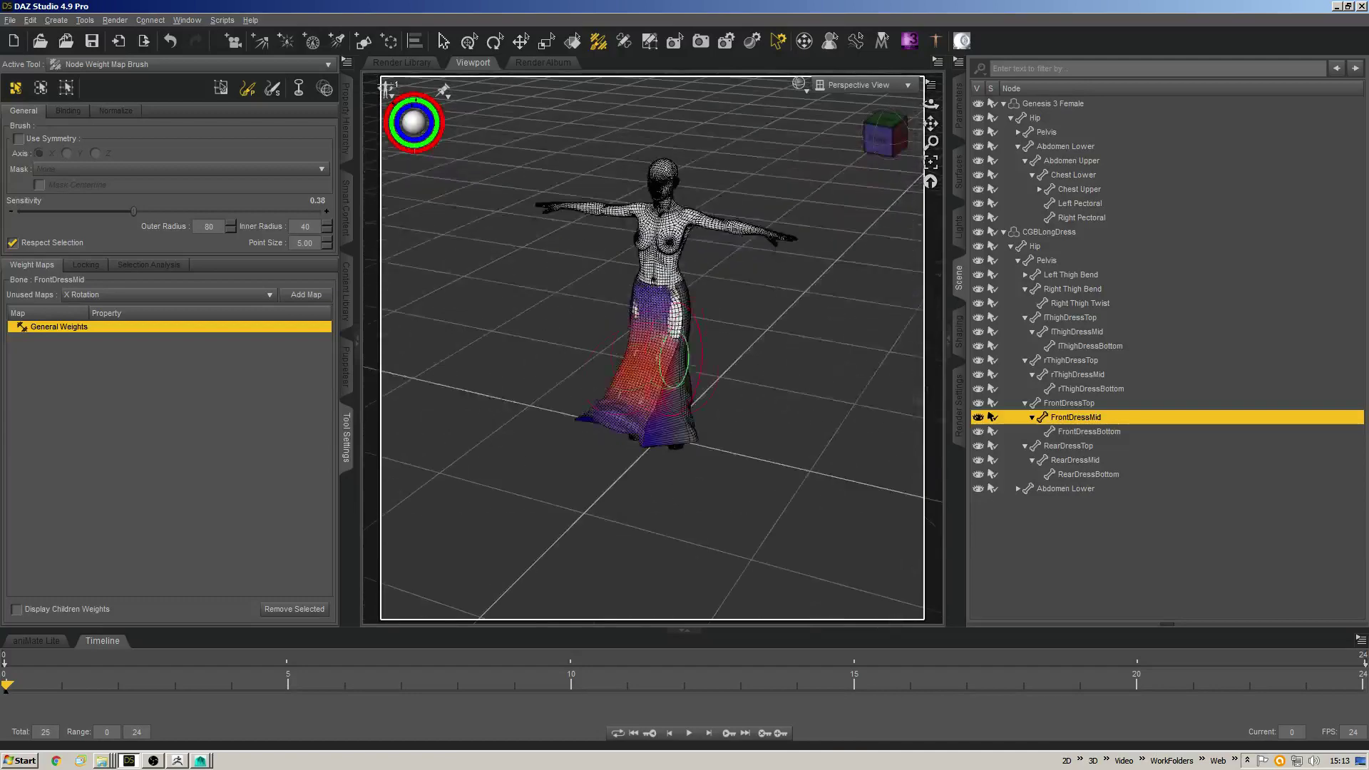
scroll(614, 578, up, 3)
scroll(678, 526, up, 2)
ctrl+alt+drag(678, 526, 599, 529)
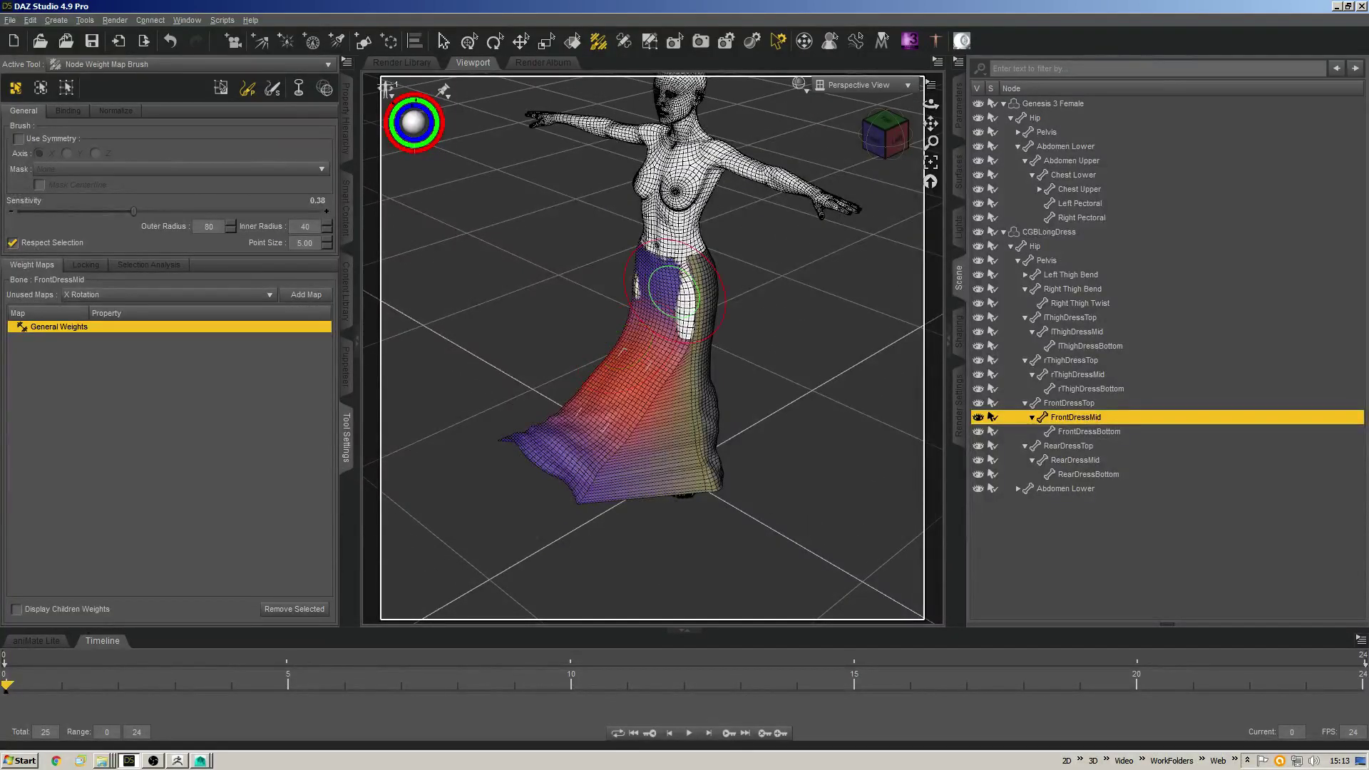
click(50, 138)
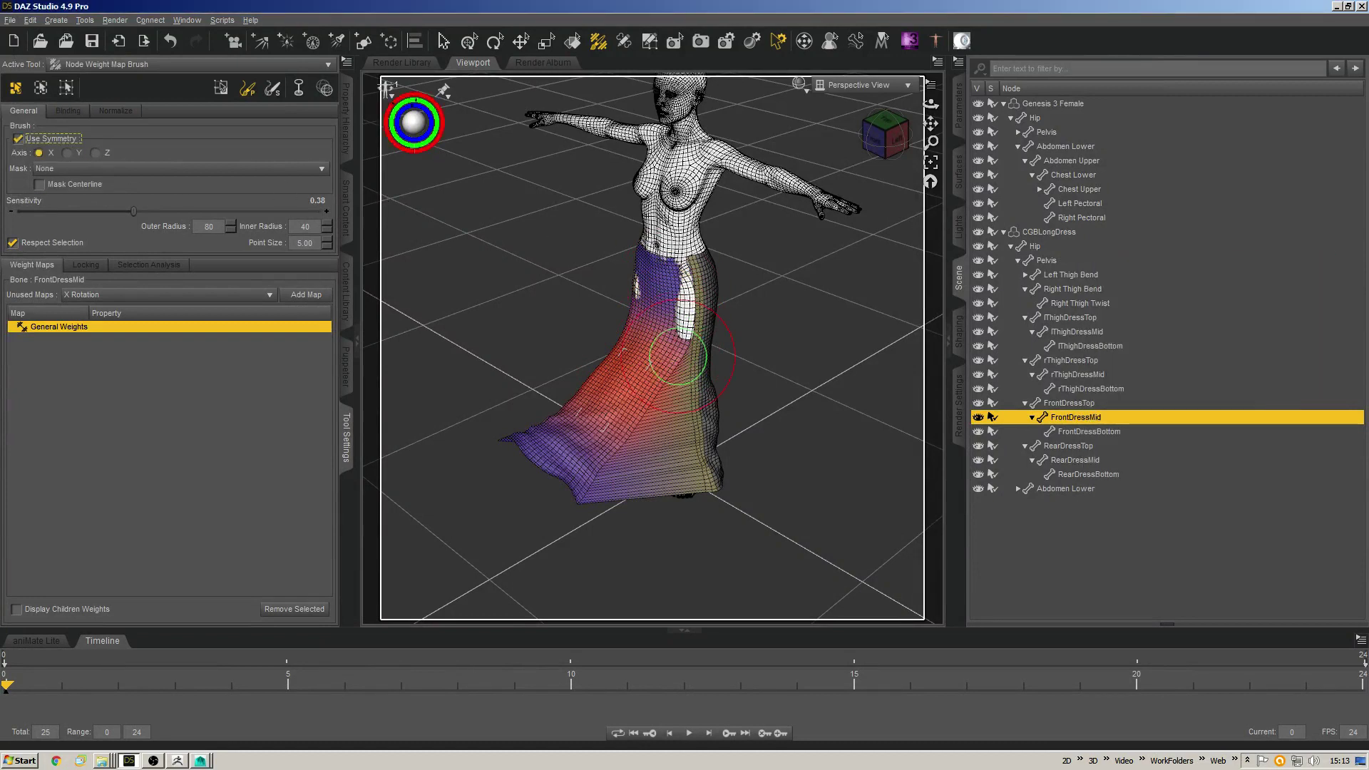
mouse_move(678, 351)
mouse_down()
mouse_move(657, 443)
mouse_move(574, 492)
mouse_move(688, 472)
mouse_move(699, 324)
mouse_move(564, 456)
mouse_move(622, 505)
mouse_move(593, 446)
mouse_up()
Switch to FrontDressTop and paint strong weights over the whole front of the hips and upper thighs.
click(1070, 403)
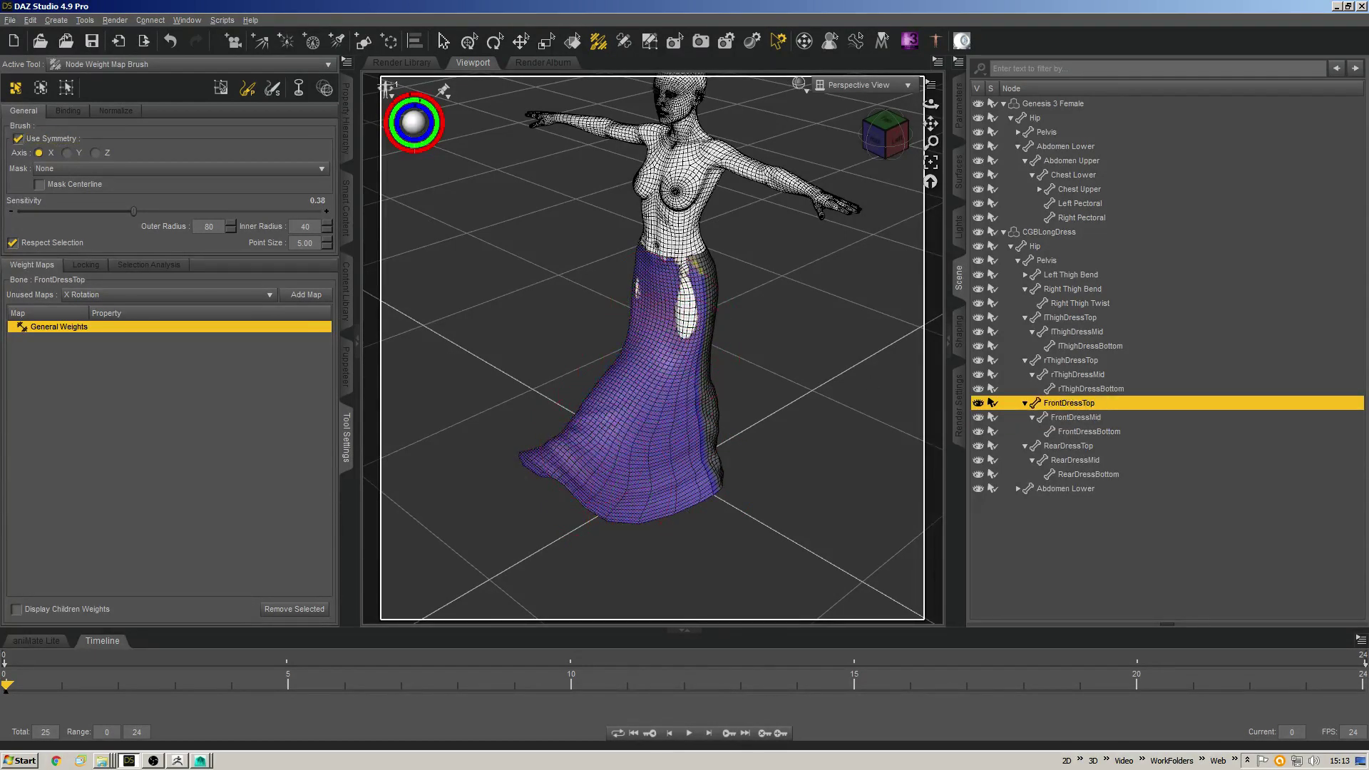
mouse_move(669, 298)
mouse_down()
mouse_move(650, 299)
mouse_move(669, 275)
mouse_move(630, 304)
mouse_move(689, 321)
mouse_up()
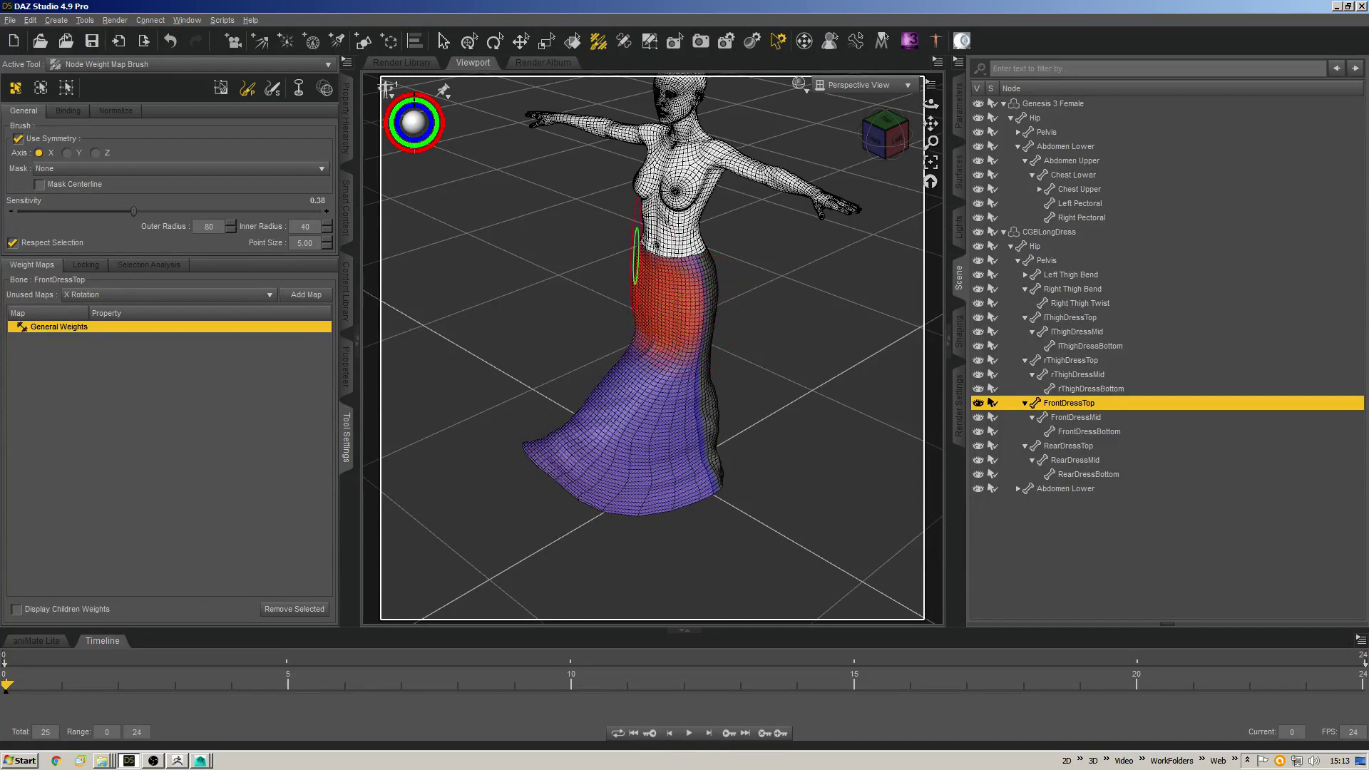
mouse_move(636, 257)
mouse_down()
mouse_move(657, 305)
mouse_move(720, 332)
mouse_move(656, 282)
mouse_move(688, 315)
mouse_move(645, 306)
mouse_move(678, 337)
mouse_up()
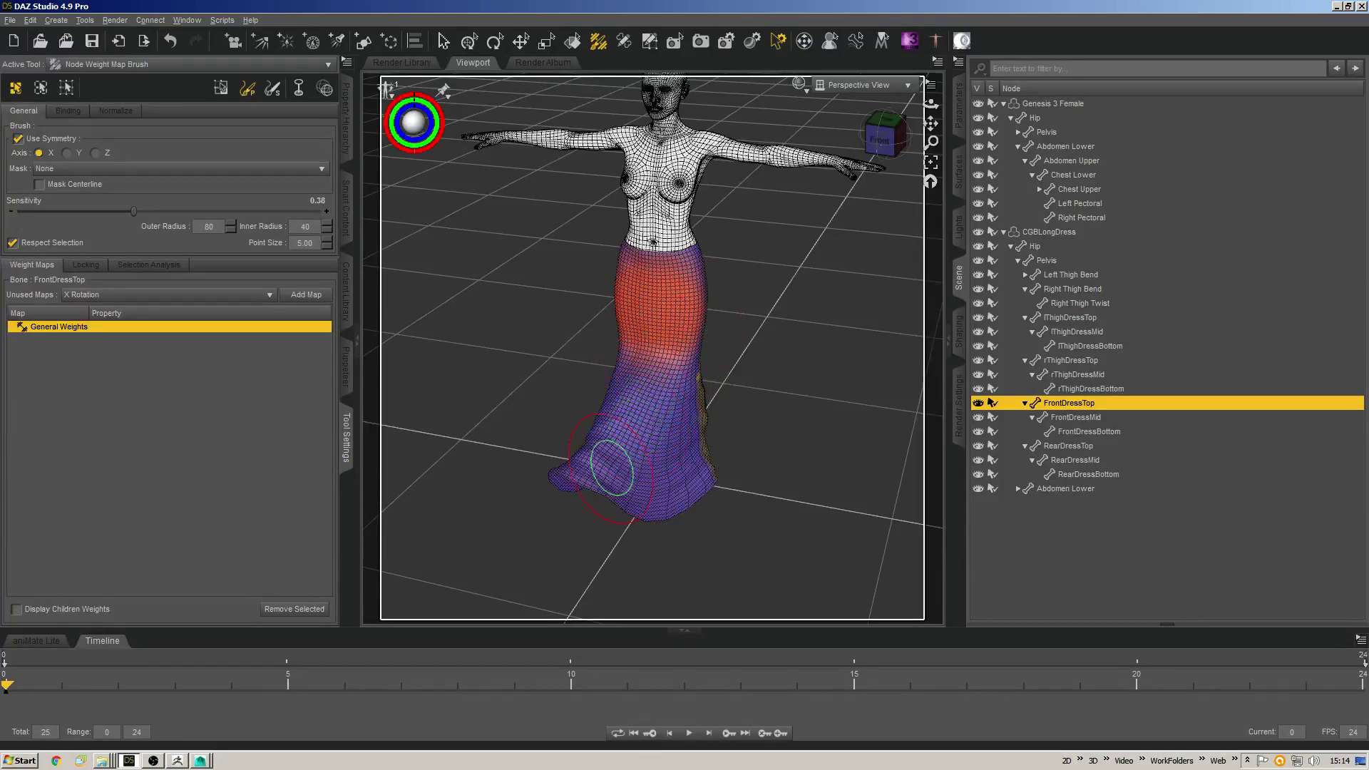
middle_drag(788, 388, 628, 357)
Switch to FrontDressMid and touch up its weights along the side of the skirt between knee and hem.
click(1097, 419)
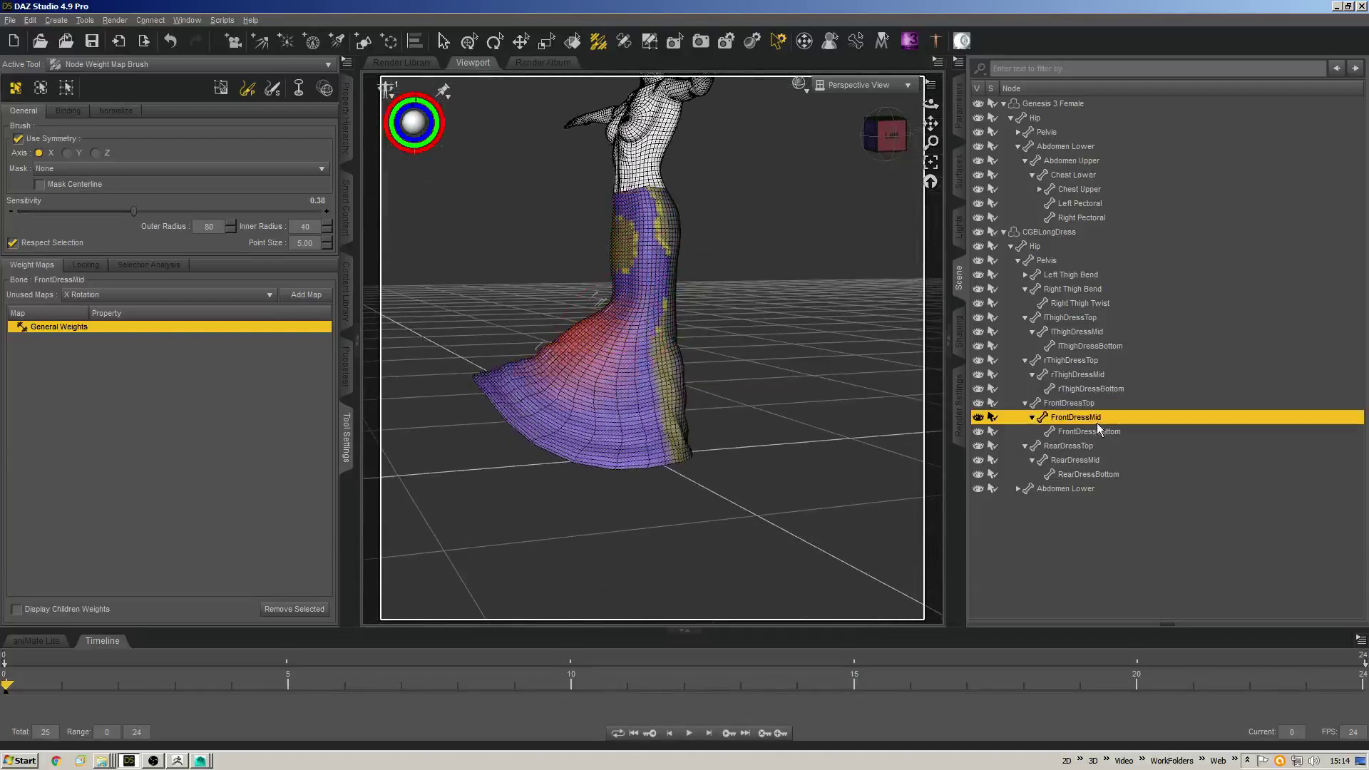
middle_drag(749, 392, 771, 413)
mouse_move(647, 330)
mouse_down()
mouse_move(661, 449)
mouse_move(654, 434)
mouse_up()
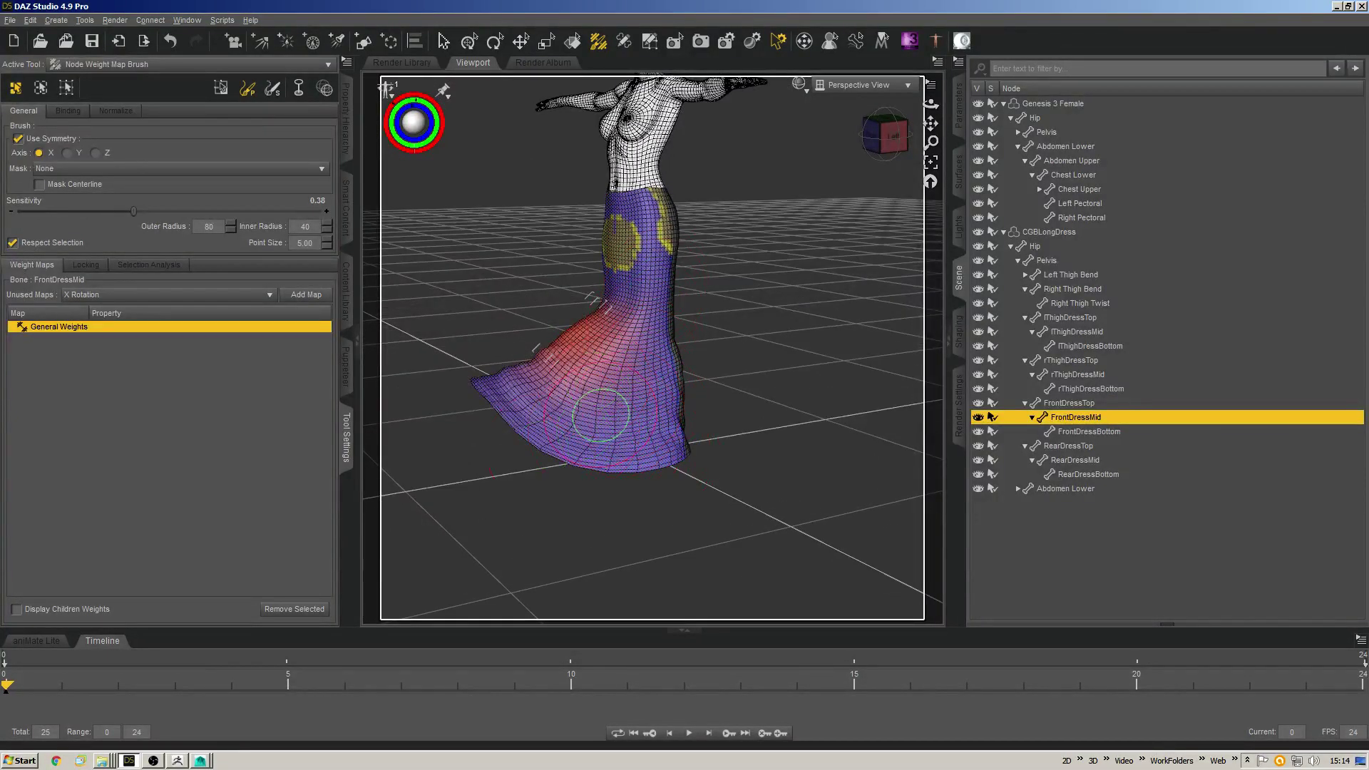
Switch to FrontDressBottom and extend its painted weights along the hem toward the side of the skirt.
click(1076, 432)
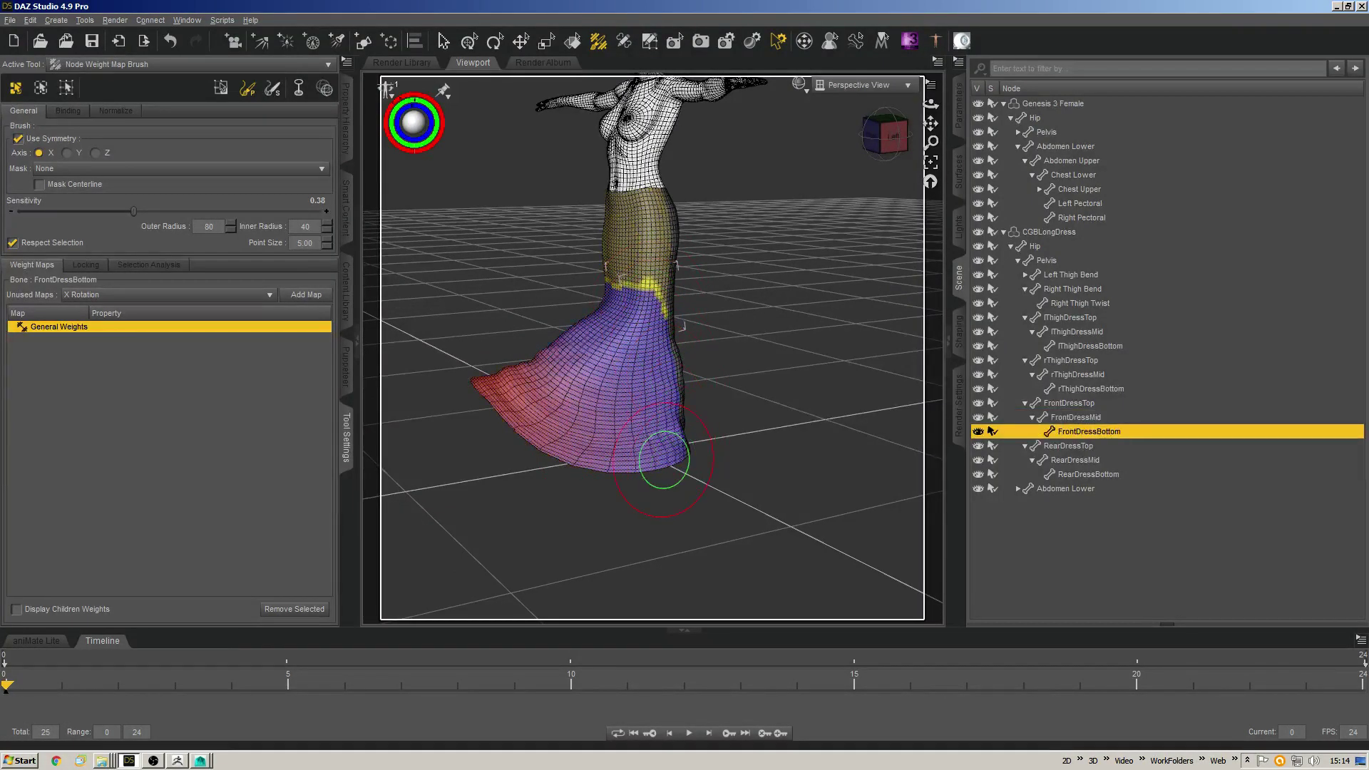
mouse_move(592, 350)
middle_down()
mouse_move(706, 378)
mouse_move(688, 485)
middle_up()
middle_drag(698, 382, 622, 282)
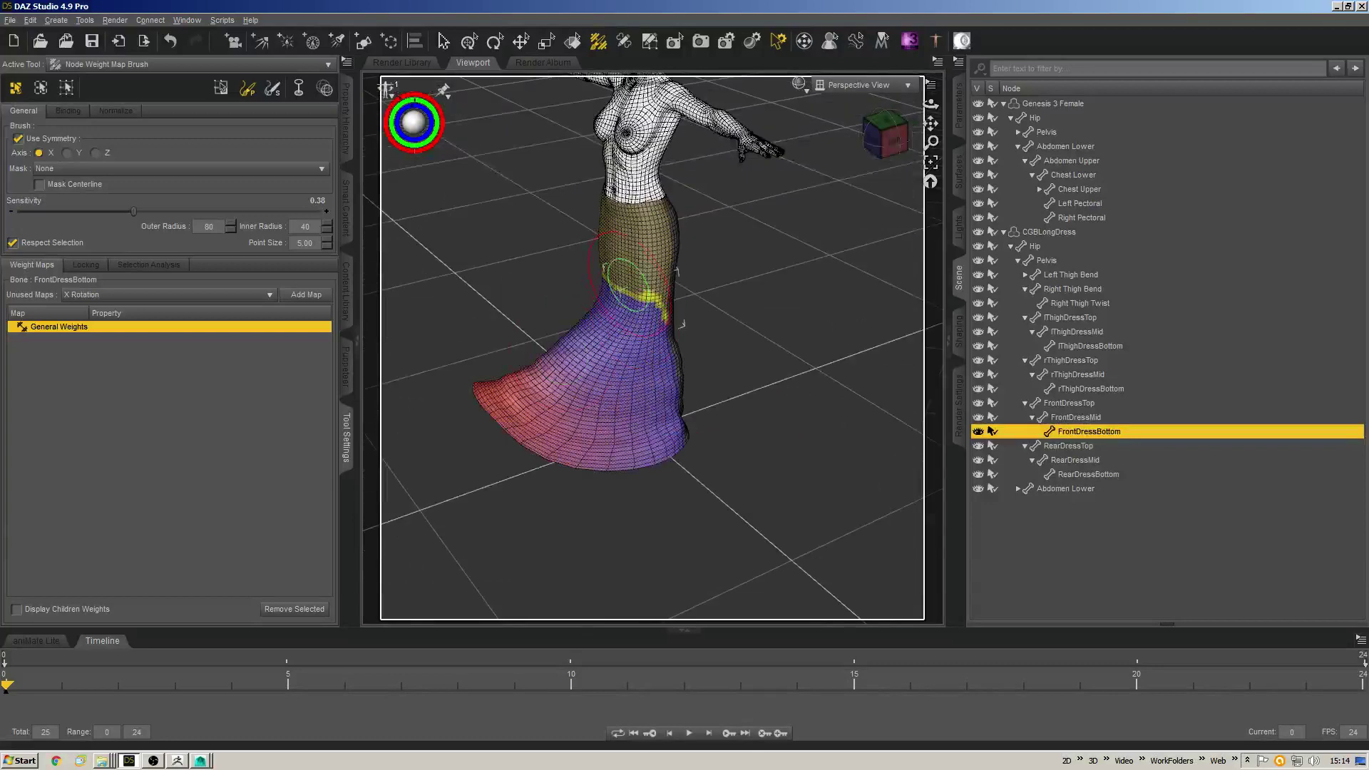
Resave the CGBLongDress figure asset over the existing file, keeping the Follower > Wardrobe > Dress content type.
middle_drag(775, 405, 799, 276)
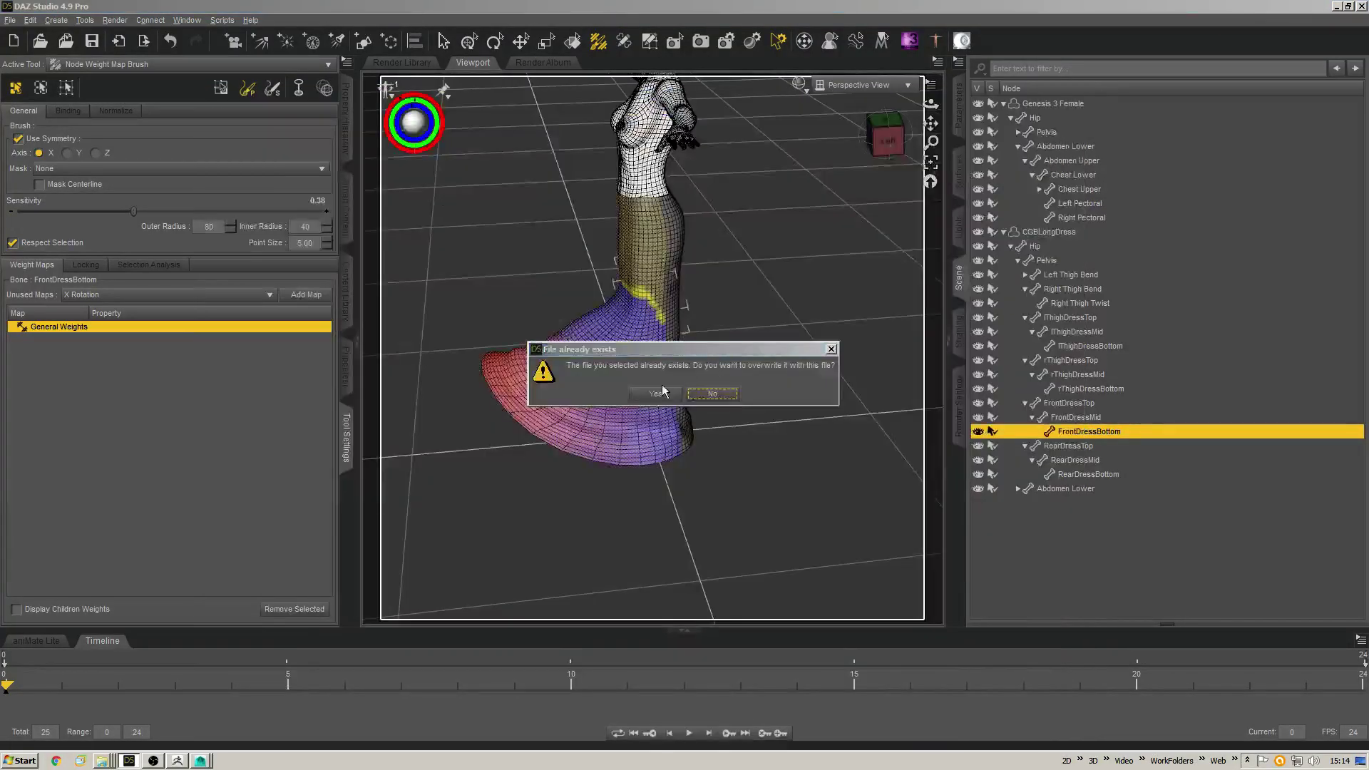
click(704, 394)
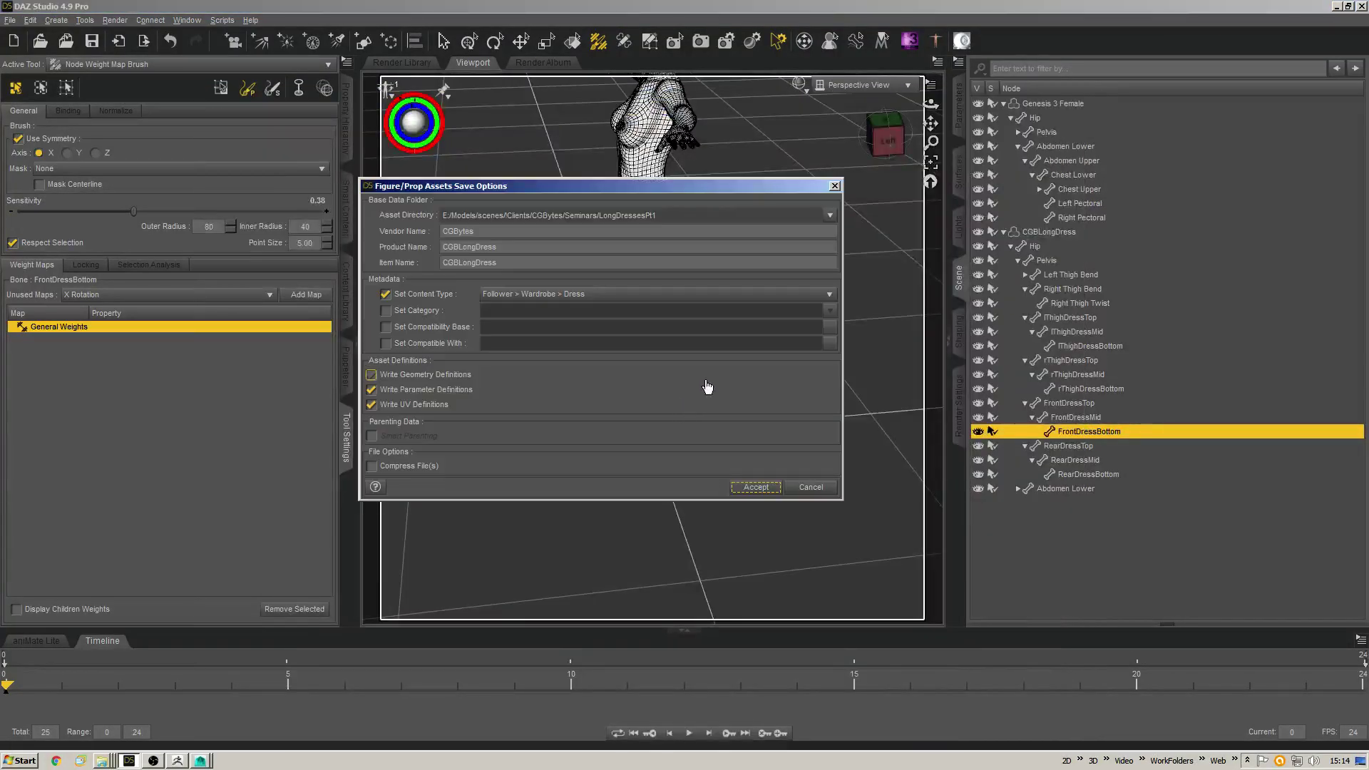
click(756, 487)
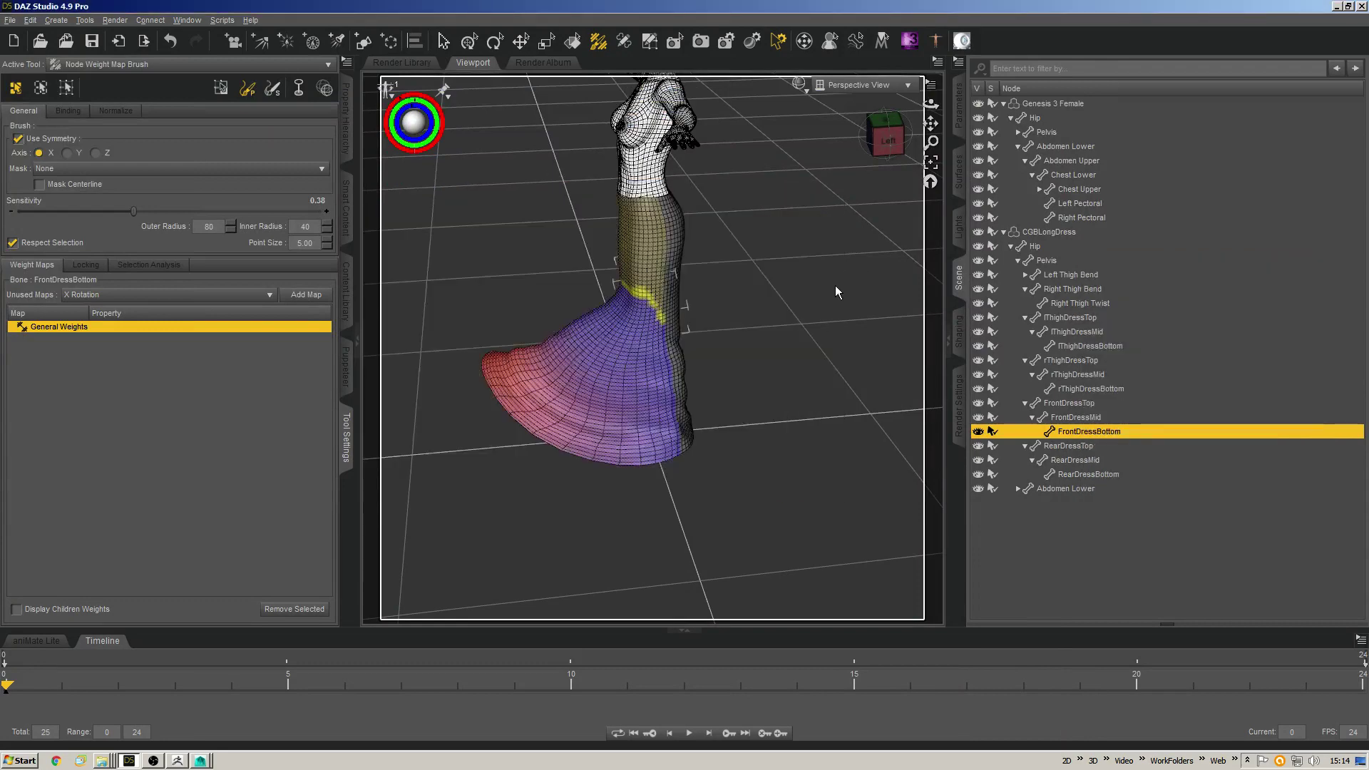
Select FrontDressTop, FrontDressMid and FrontDressBottom together and rotate them in several directions to test the skirt's deformation.
middle_drag(833, 285, 828, 343)
middle_drag(685, 392, 849, 396)
click(1069, 404)
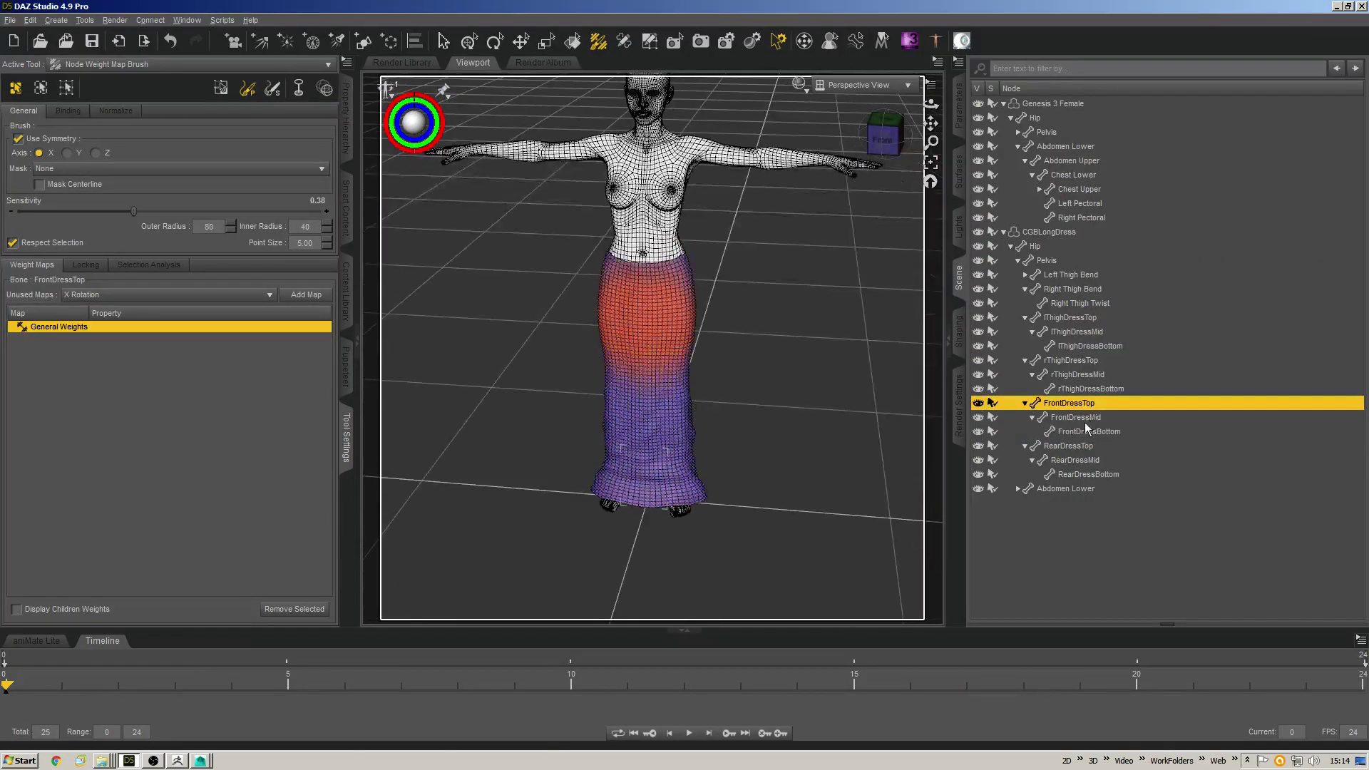
middle_drag(806, 342, 763, 406)
click(707, 405)
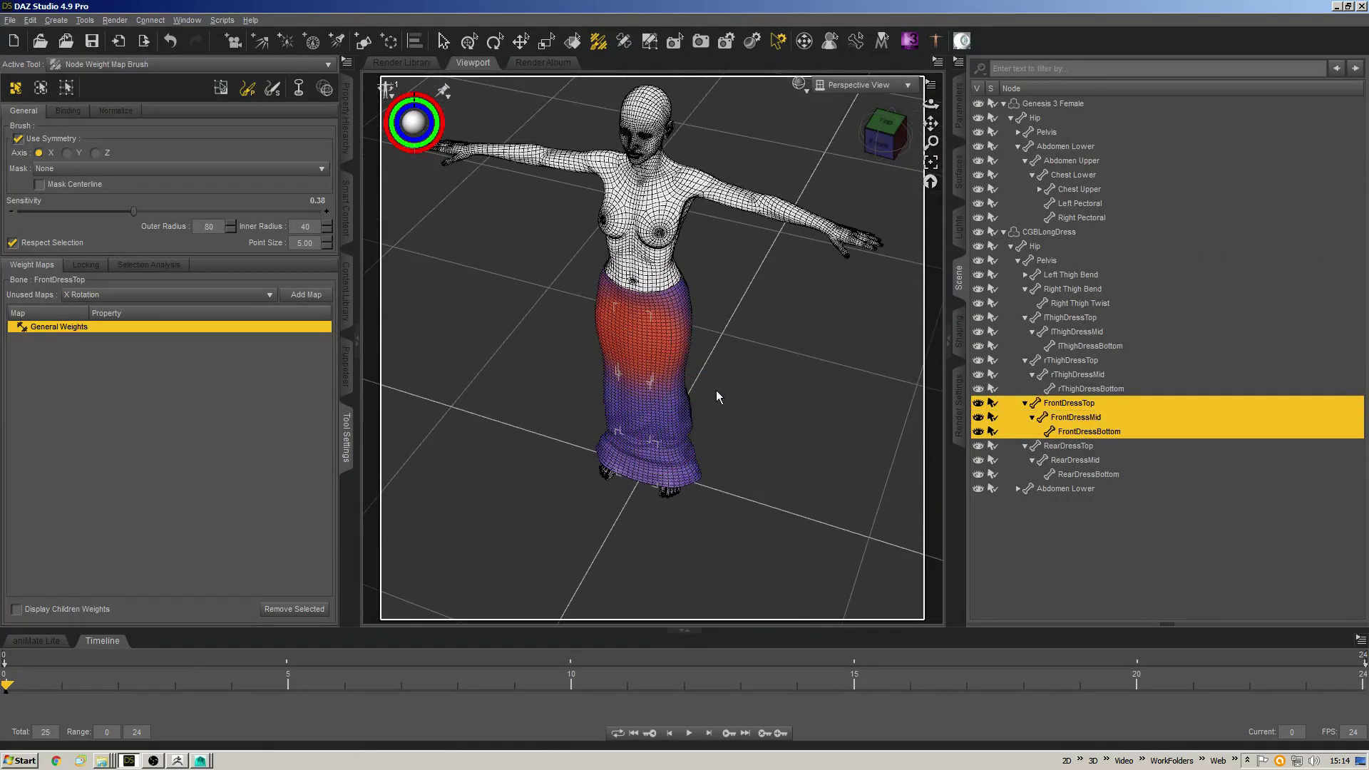
drag(414, 121, 494, 196)
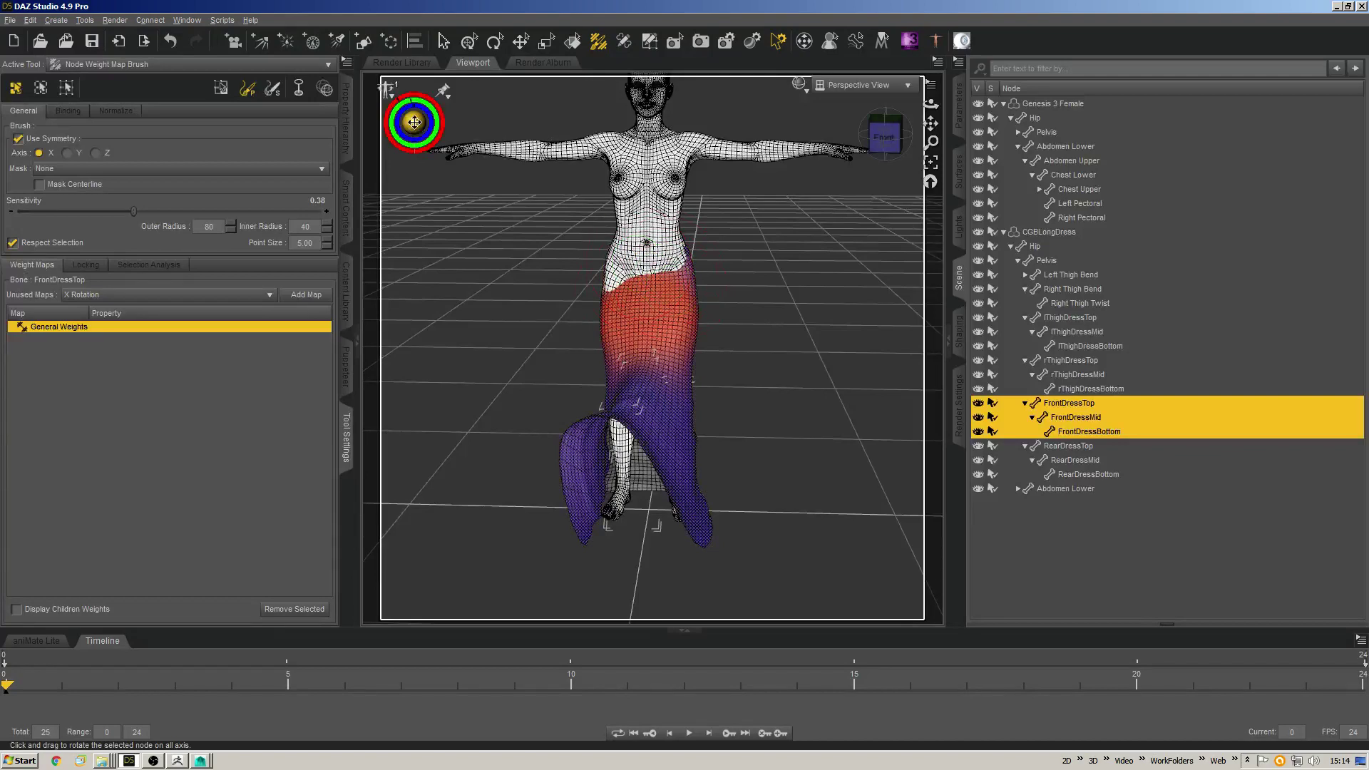
mouse_move(414, 122)
mouse_down()
mouse_move(428, 132)
mouse_move(413, 122)
mouse_up()
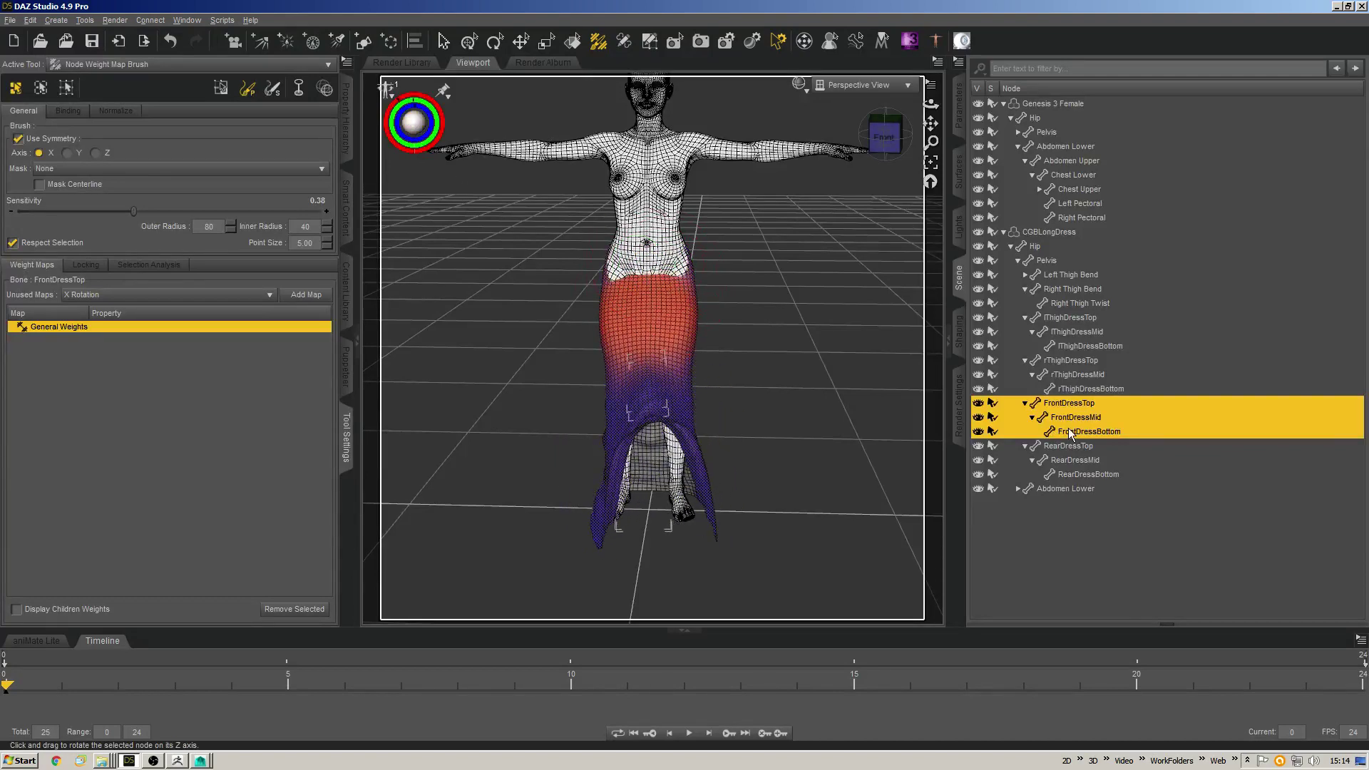
Erase the FrontDressTop weights around the waistband and soften their upper edge across the front of the hips.
click(1069, 403)
scroll(687, 298, up, 5)
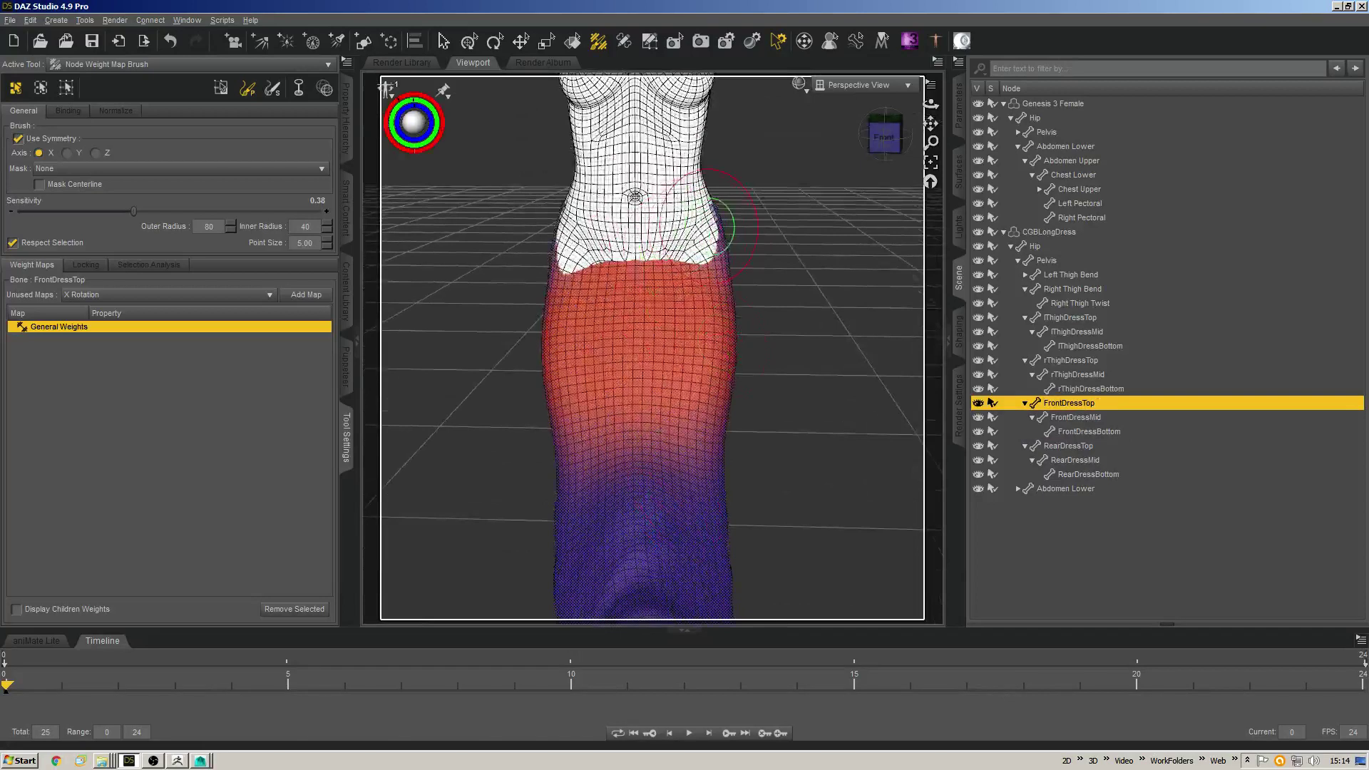
mouse_move(710, 227)
mouse_down()
mouse_move(721, 219)
mouse_move(660, 209)
mouse_move(702, 218)
mouse_up()
click(1077, 417)
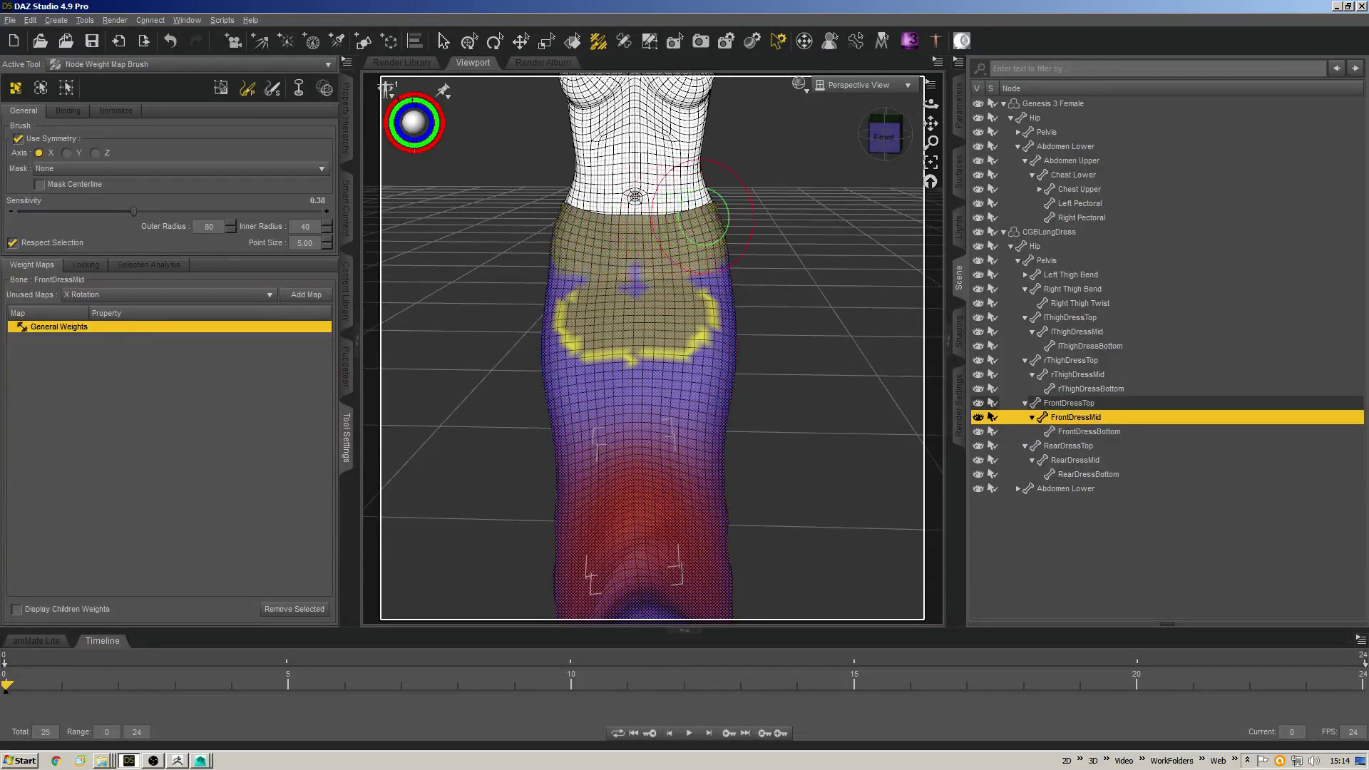
click(1126, 433)
click(1069, 404)
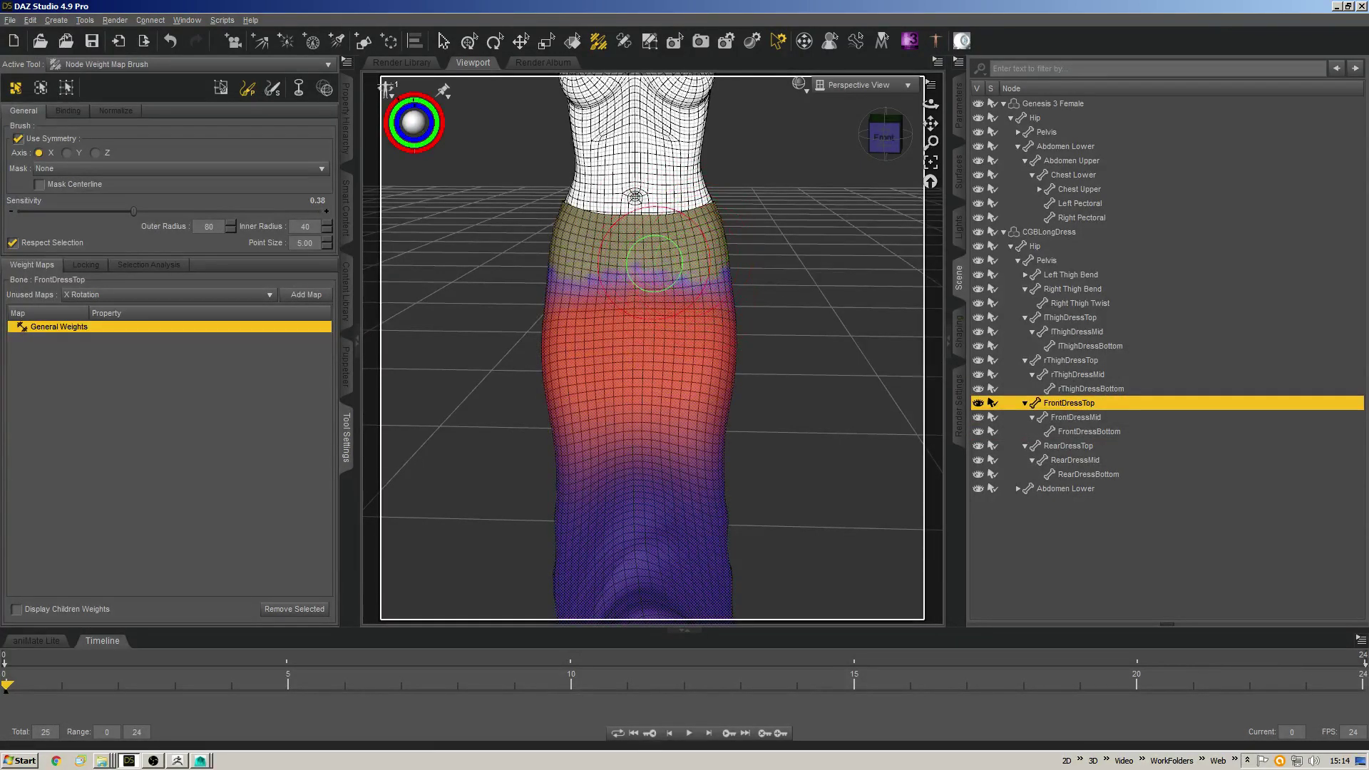
mouse_move(729, 304)
mouse_down()
mouse_move(602, 327)
mouse_move(588, 280)
mouse_move(569, 290)
mouse_move(646, 233)
mouse_up()
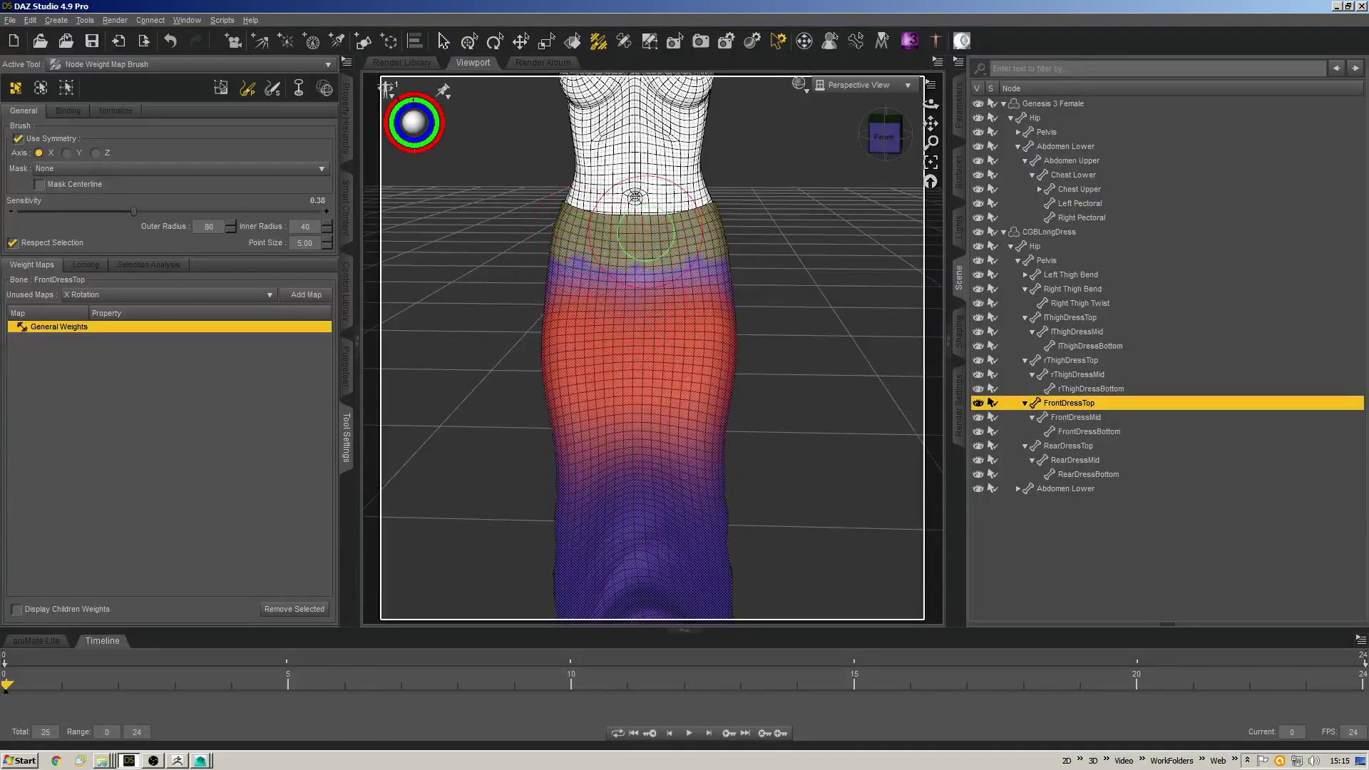
Clean up the FrontDressTop weights along the side of the hip toward the rear, and restore the skirt's default pose.
scroll(698, 393, down, 3)
drag(892, 140, 826, 149)
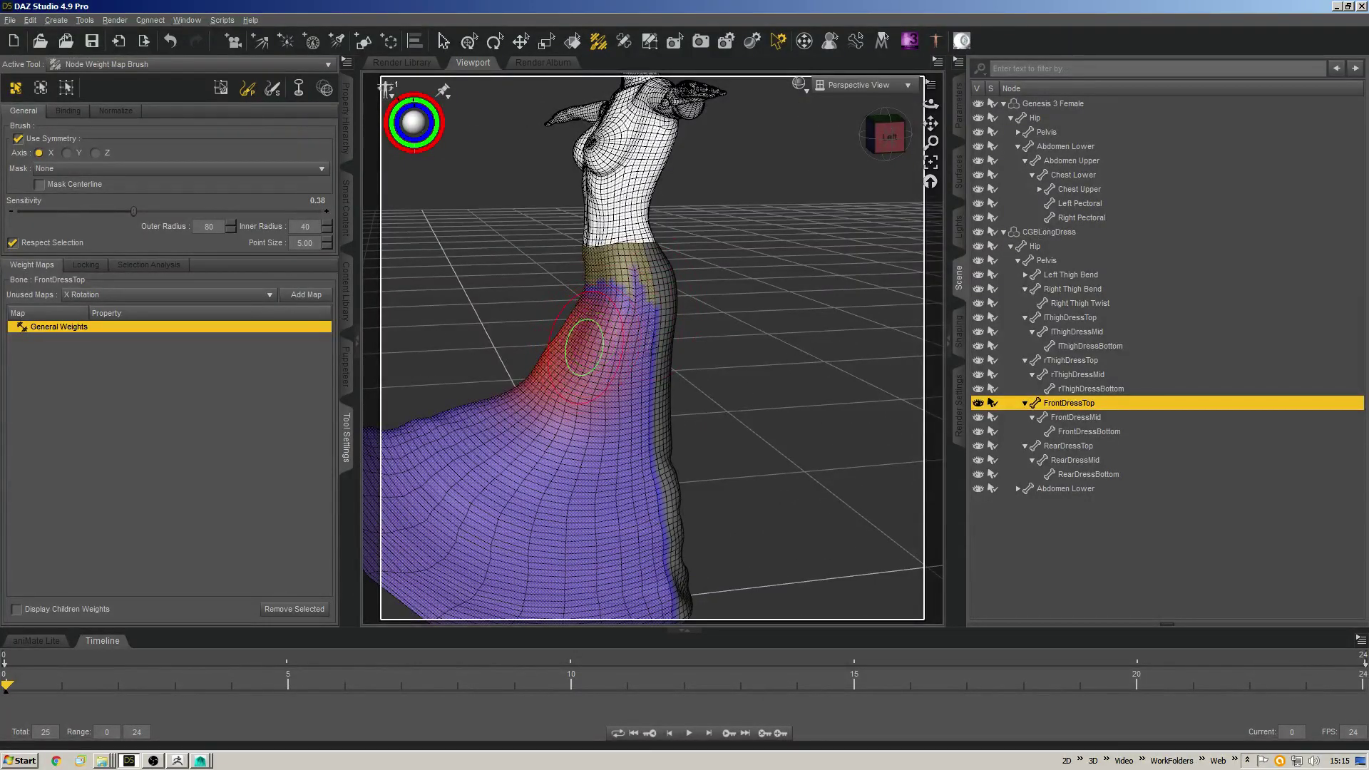
drag(598, 360, 630, 330)
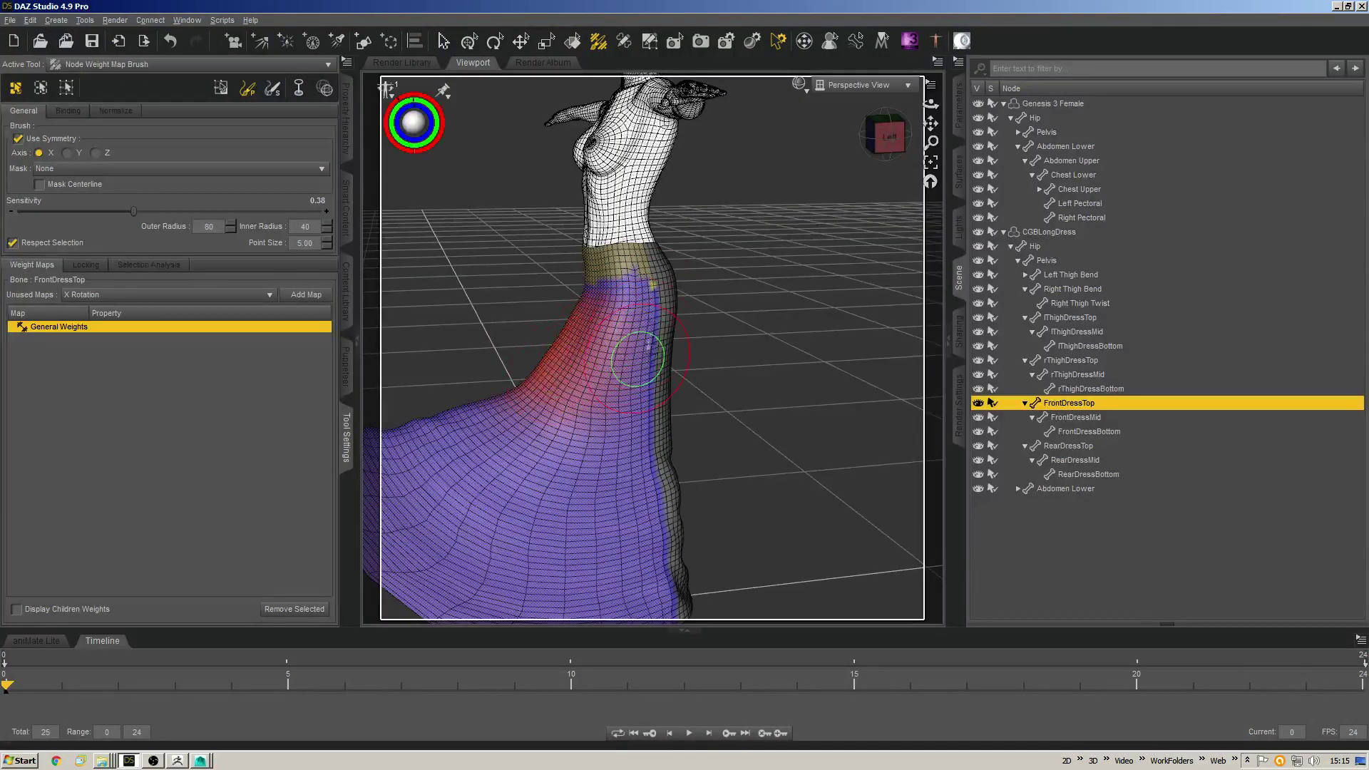
key(ctrl+plus)
key(ctrl+plus)
key(ctrl+plus)
key(ctrl+plus)
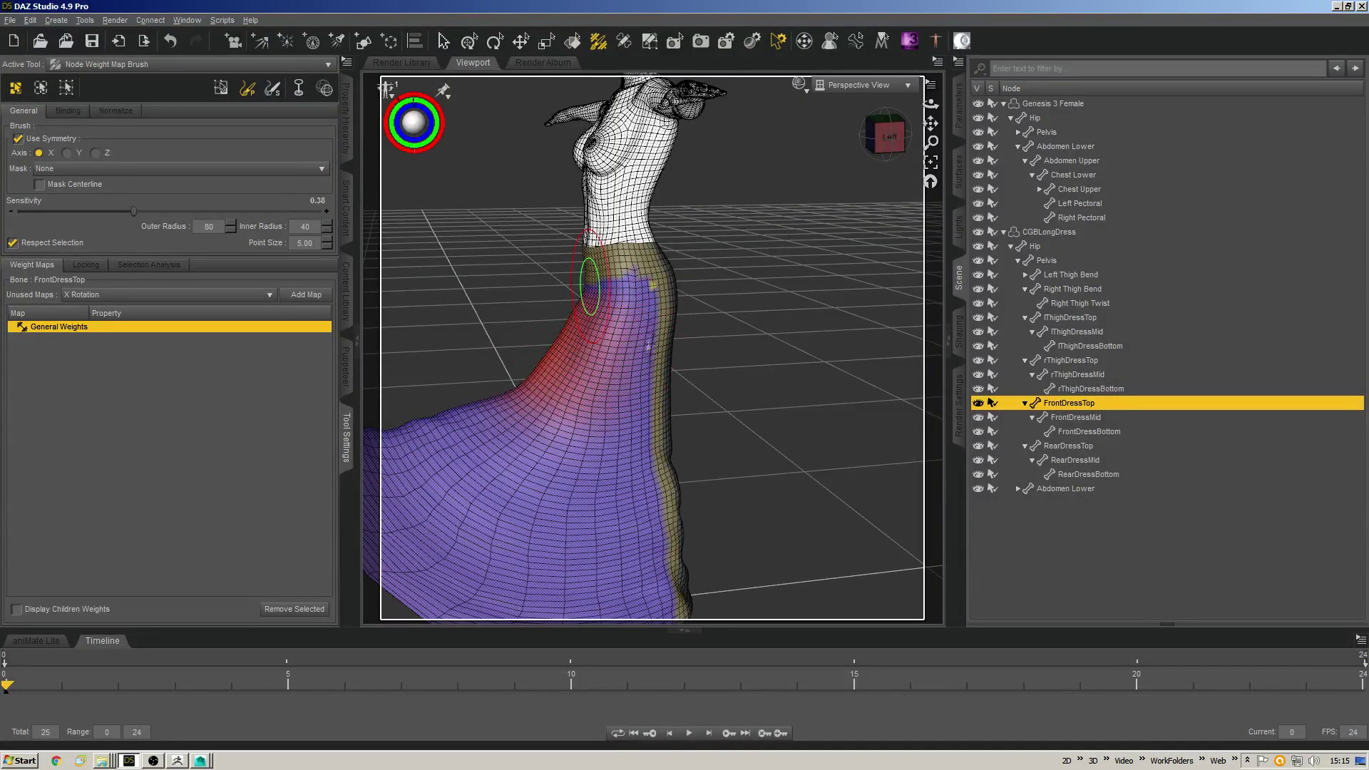
mouse_move(637, 325)
mouse_down()
mouse_move(641, 364)
mouse_move(614, 315)
mouse_up()
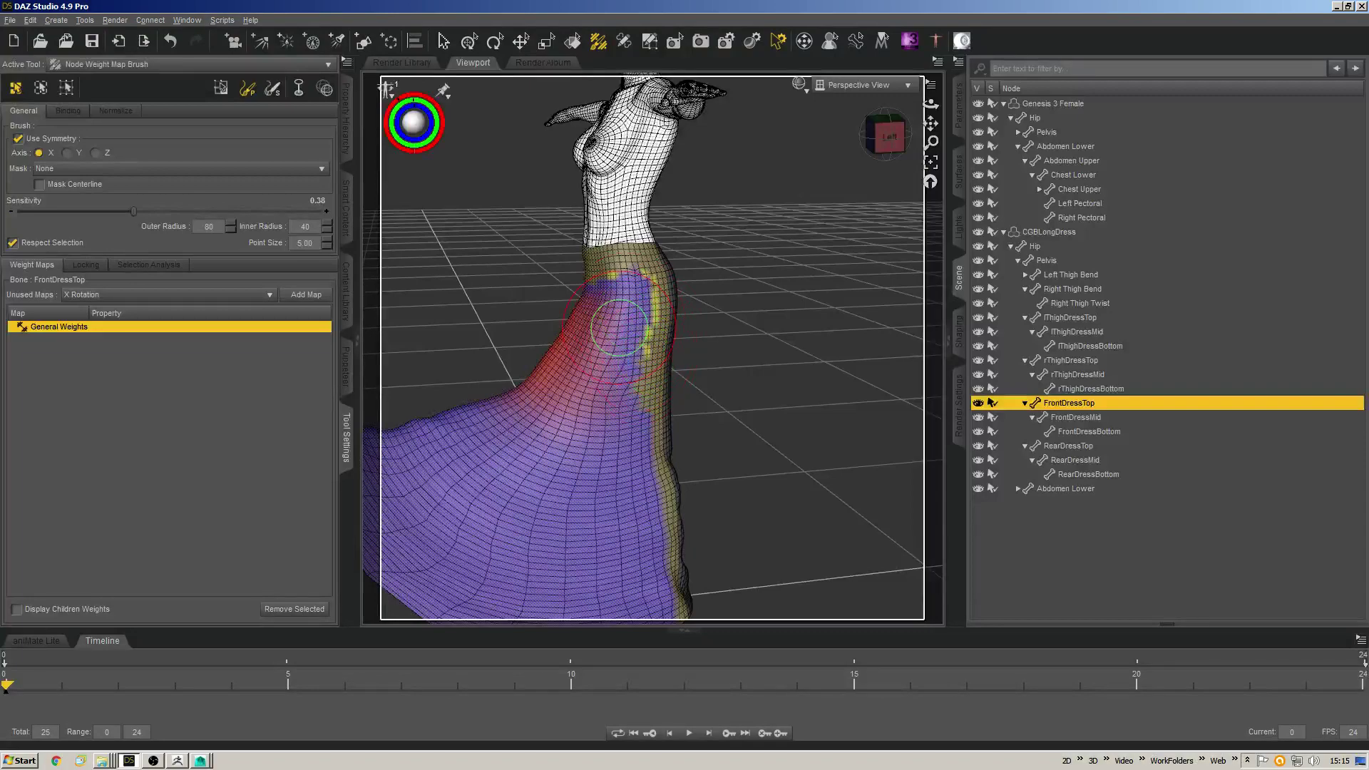
scroll(599, 408, down, 1)
alt+right_drag(599, 408, 653, 361)
key(ctrl+shift+f)
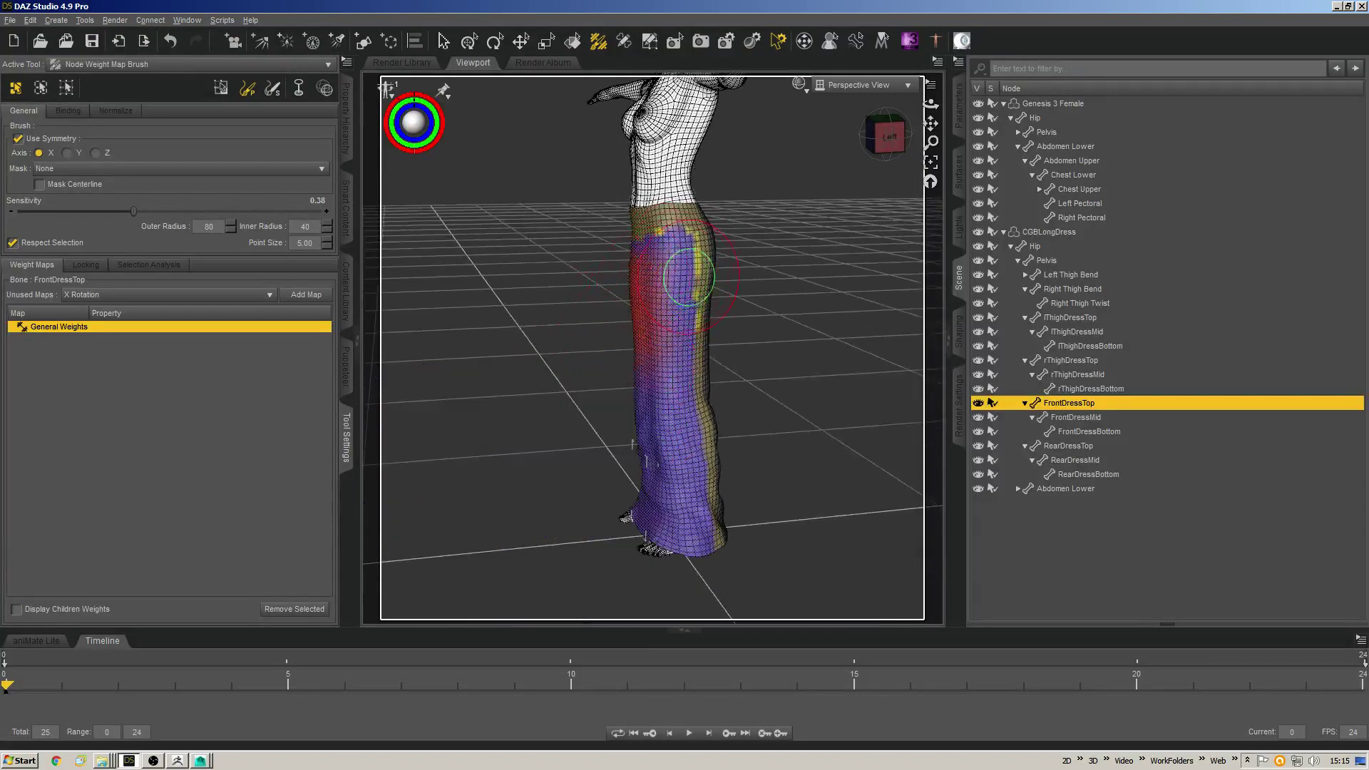
Select RearDressTop, RearDressMid and RearDressBottom together and rotate them backward, away from the back of the skirt.
alt+drag(663, 306, 628, 321)
mouse_move(690, 382)
alt+mouse_down()
mouse_move(501, 284)
mouse_move(710, 352)
mouse_move(674, 365)
alt+mouse_up()
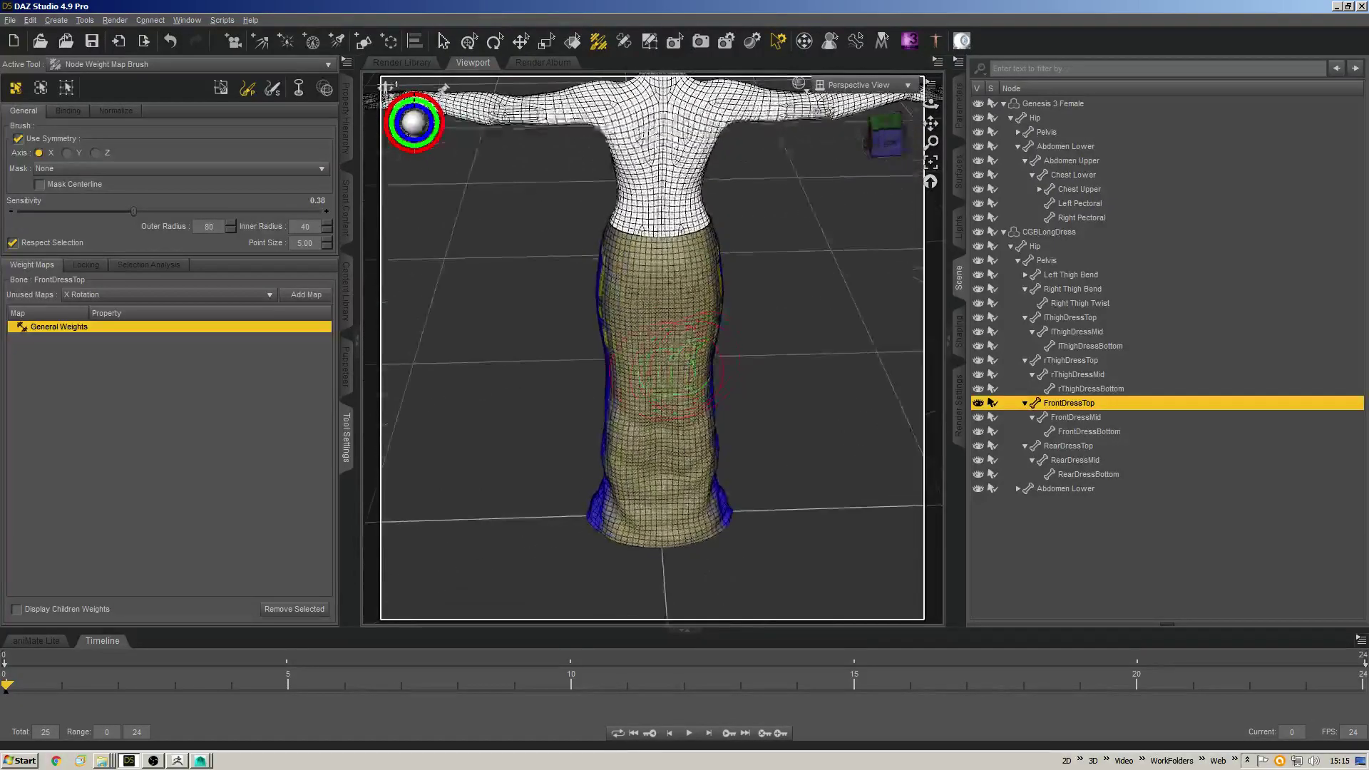
click(1070, 446)
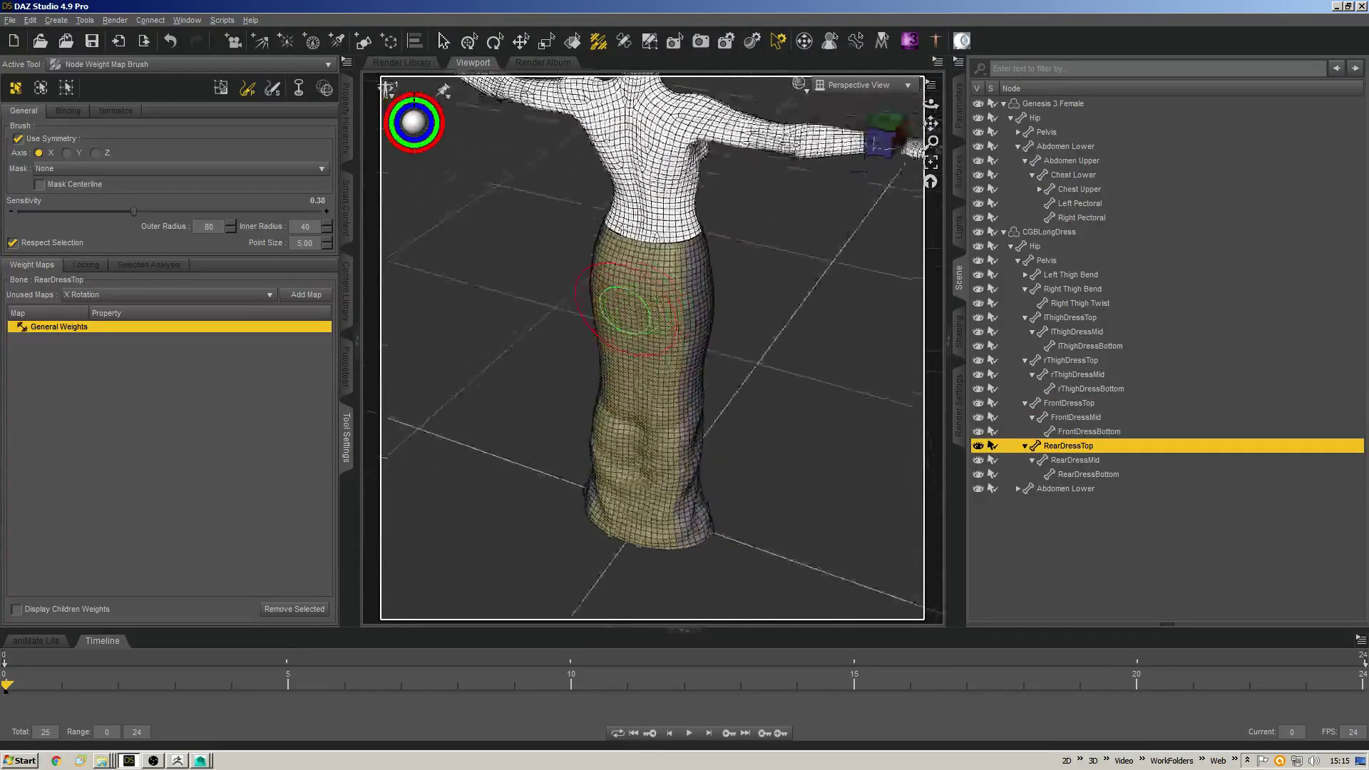
shift+click(1084, 474)
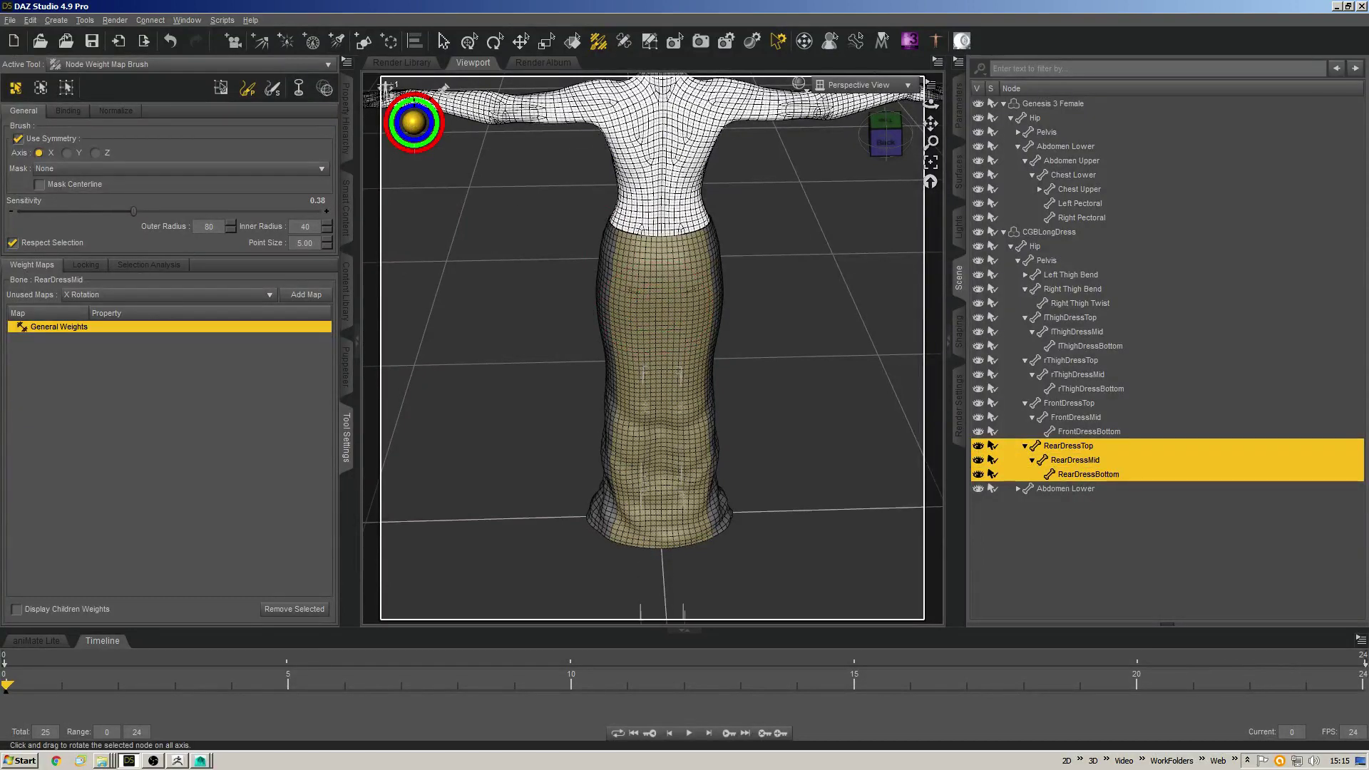
mouse_move(638, 343)
middle_down()
mouse_move(631, 327)
mouse_move(706, 322)
mouse_move(617, 331)
middle_up()
scroll(606, 525, down, 5)
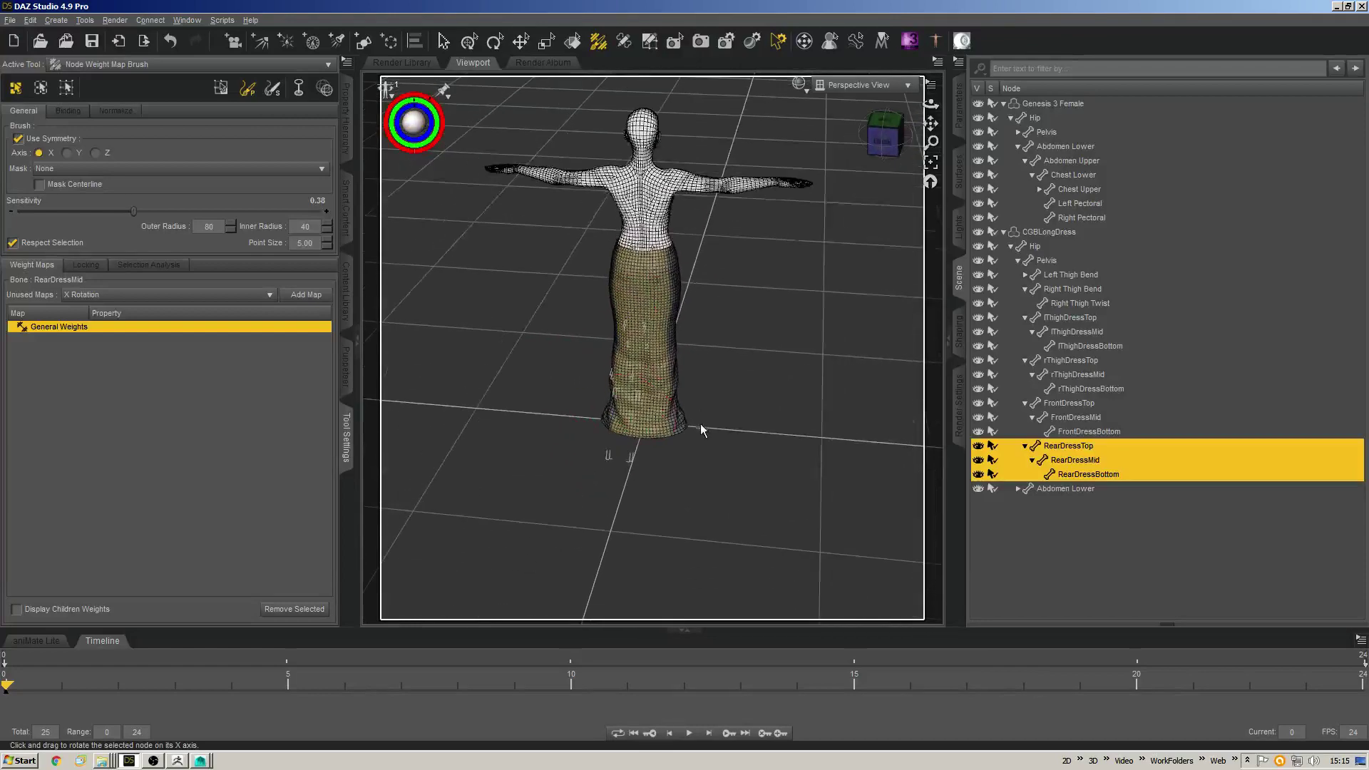
Select RearDressTop and paint its weights down the back of the skirt from the hips to the hem.
click(1067, 447)
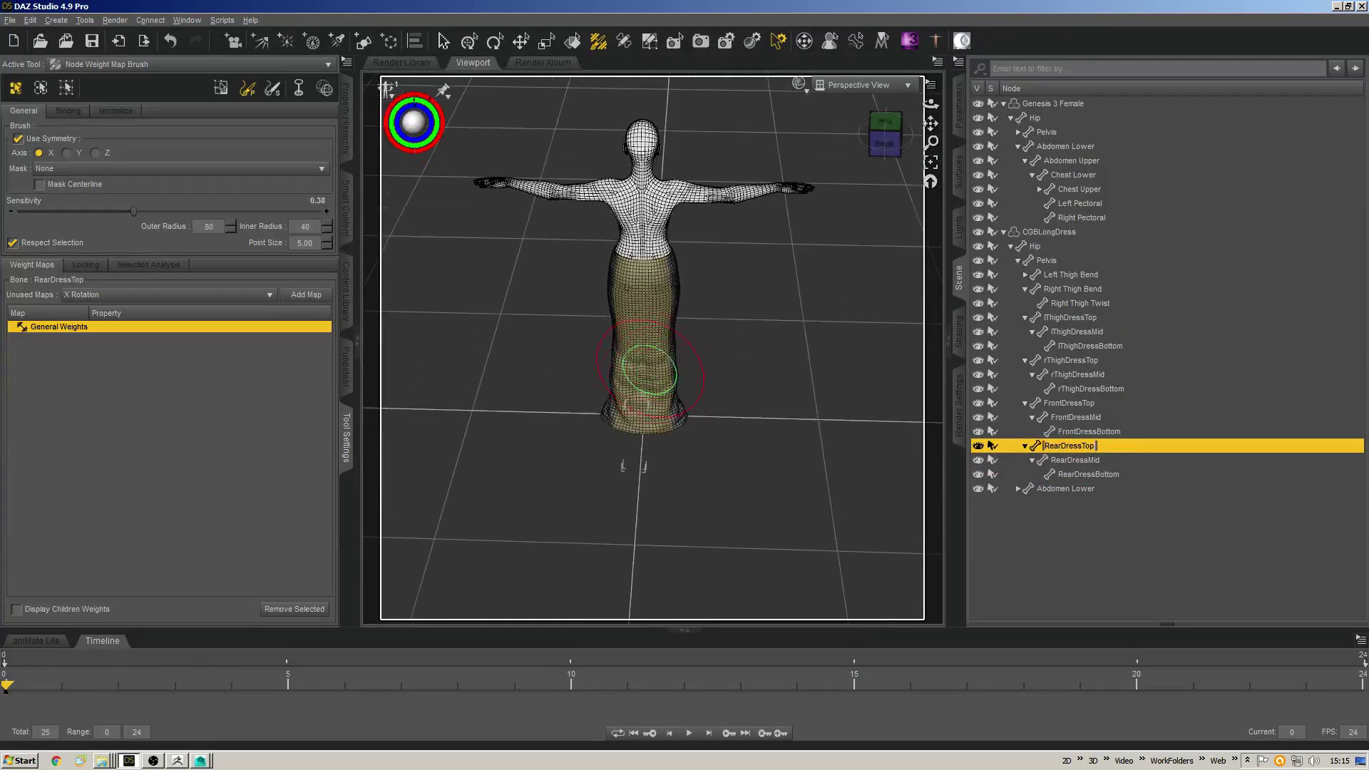
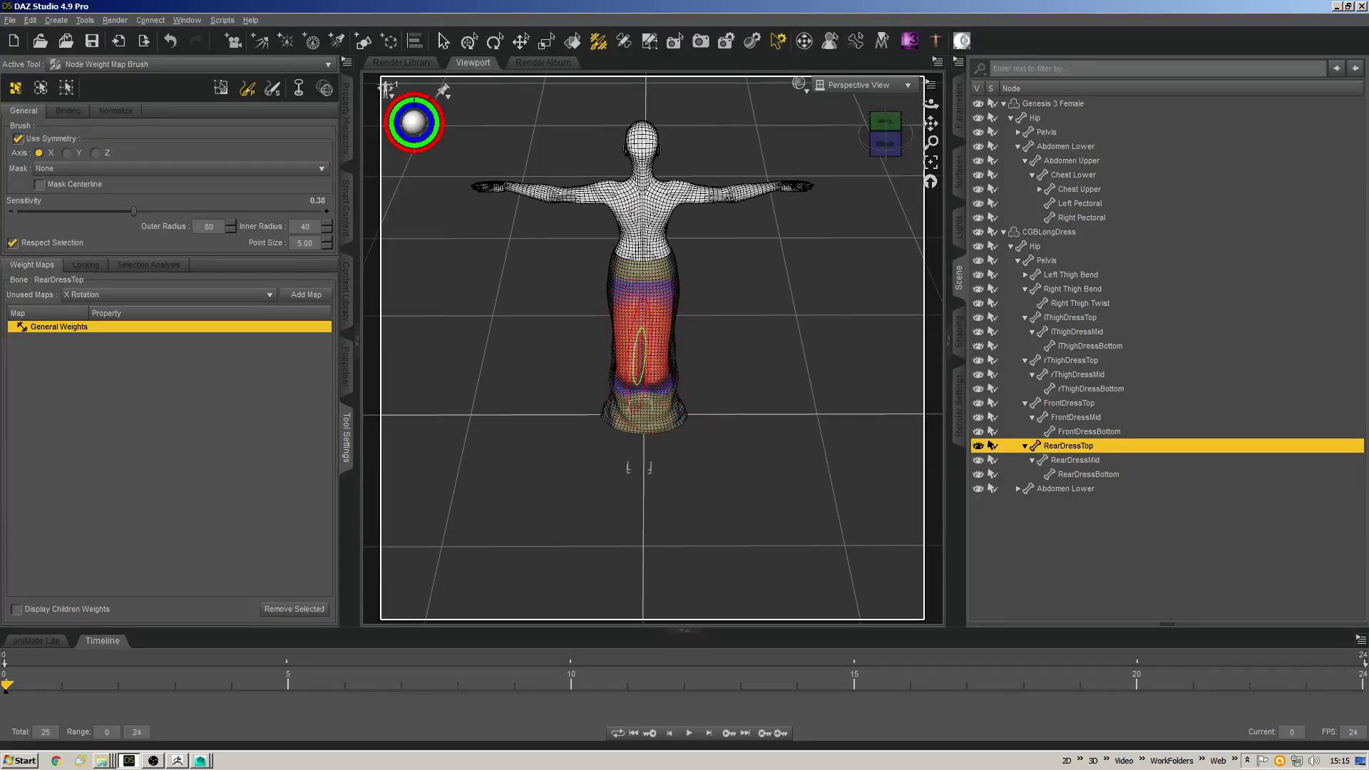
mouse_move(643, 363)
mouse_down()
mouse_move(645, 446)
mouse_move(639, 410)
mouse_move(647, 433)
mouse_up()
drag(645, 337, 650, 331)
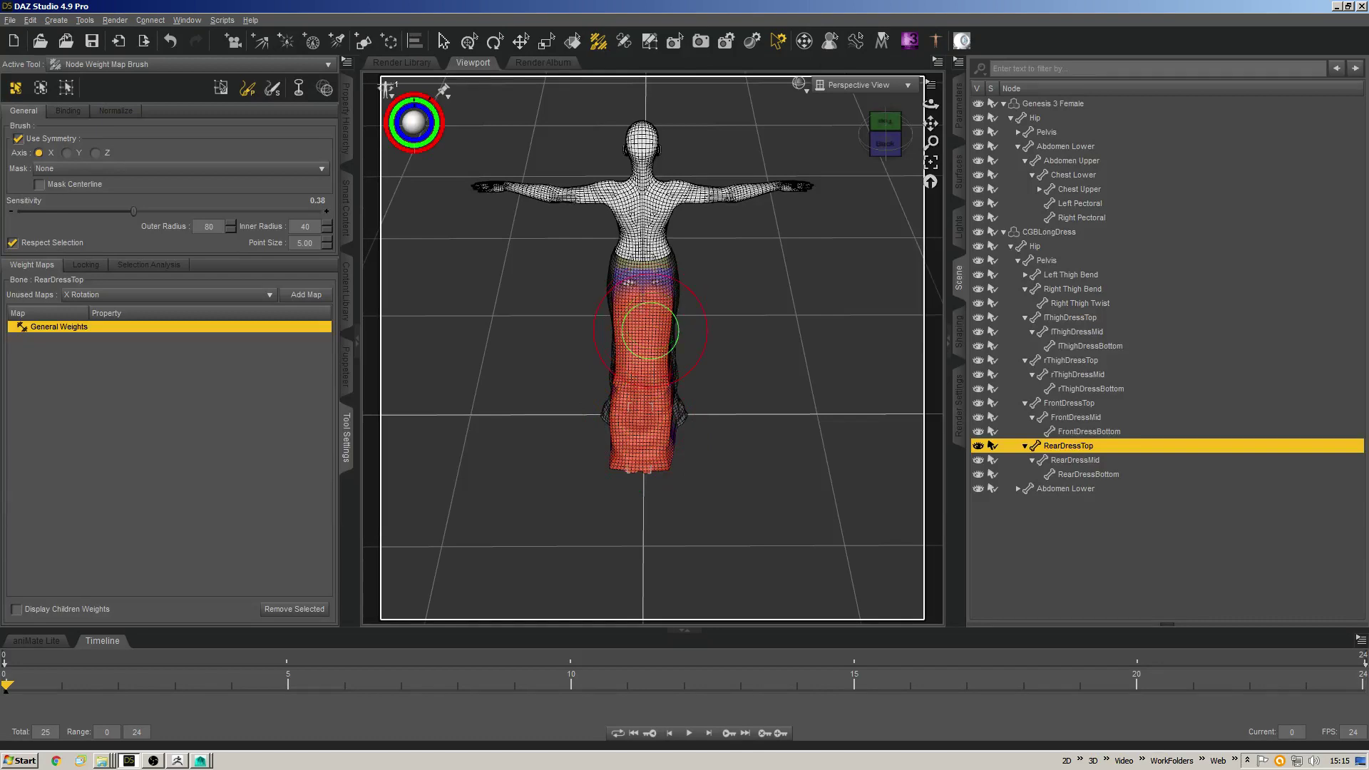
drag(661, 263, 658, 266)
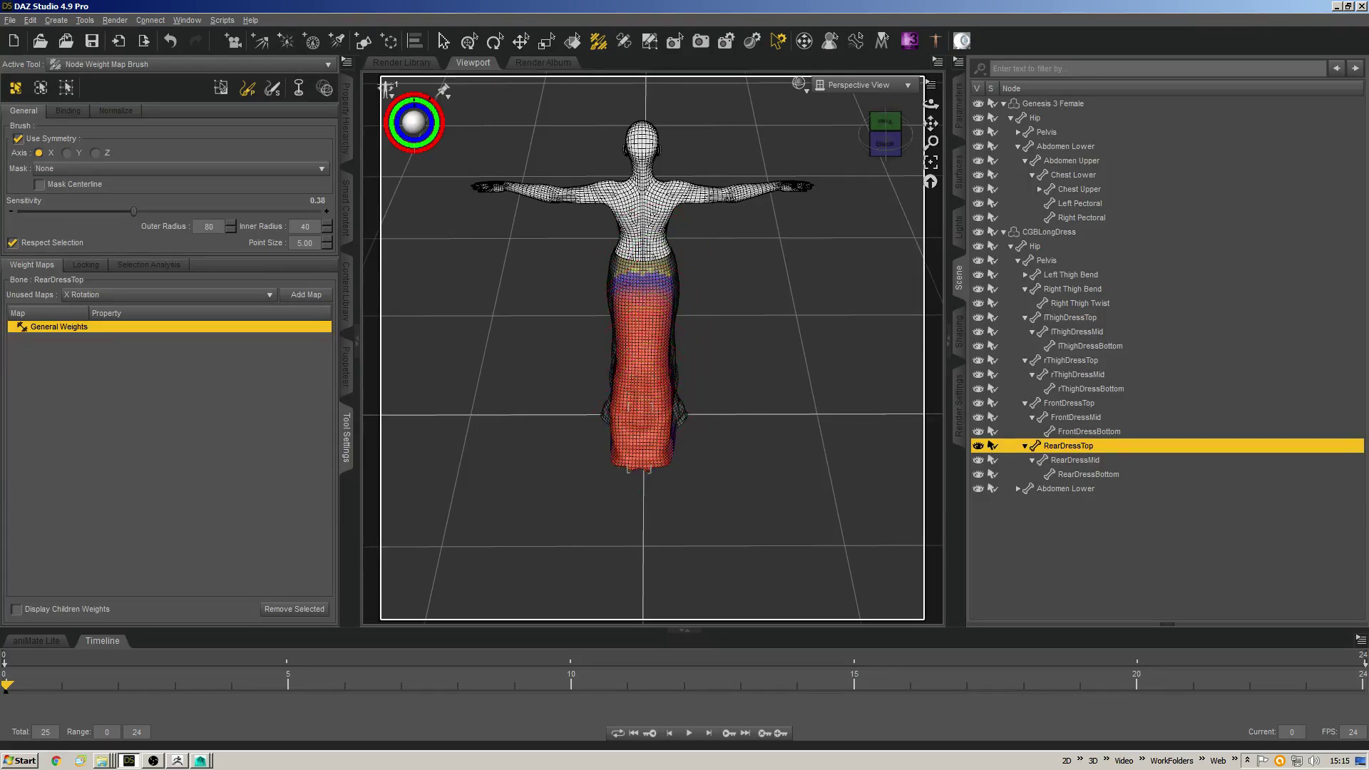
Paint RearDressMid weights over the back of the skirt down to the hem, and RearDressBottom weights around the lower hem.
click(1069, 458)
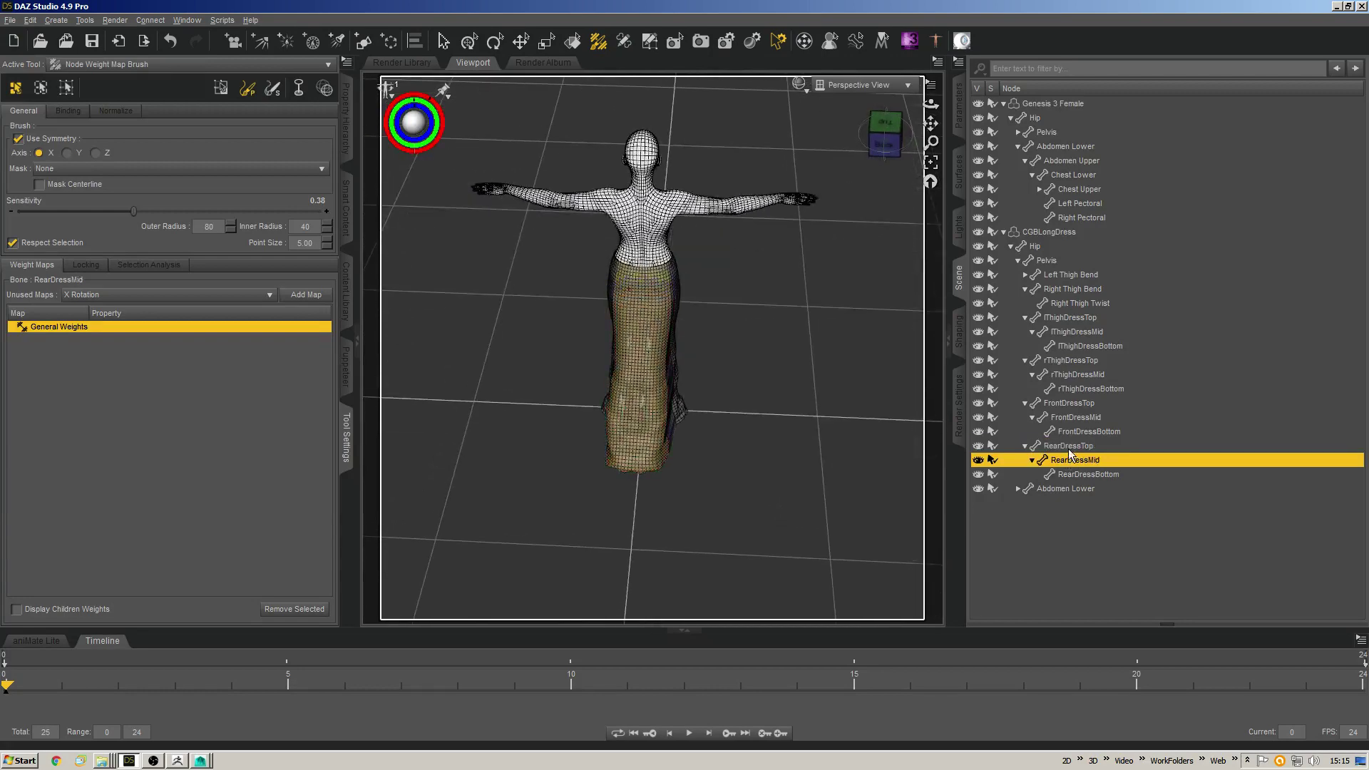
drag(644, 371, 655, 446)
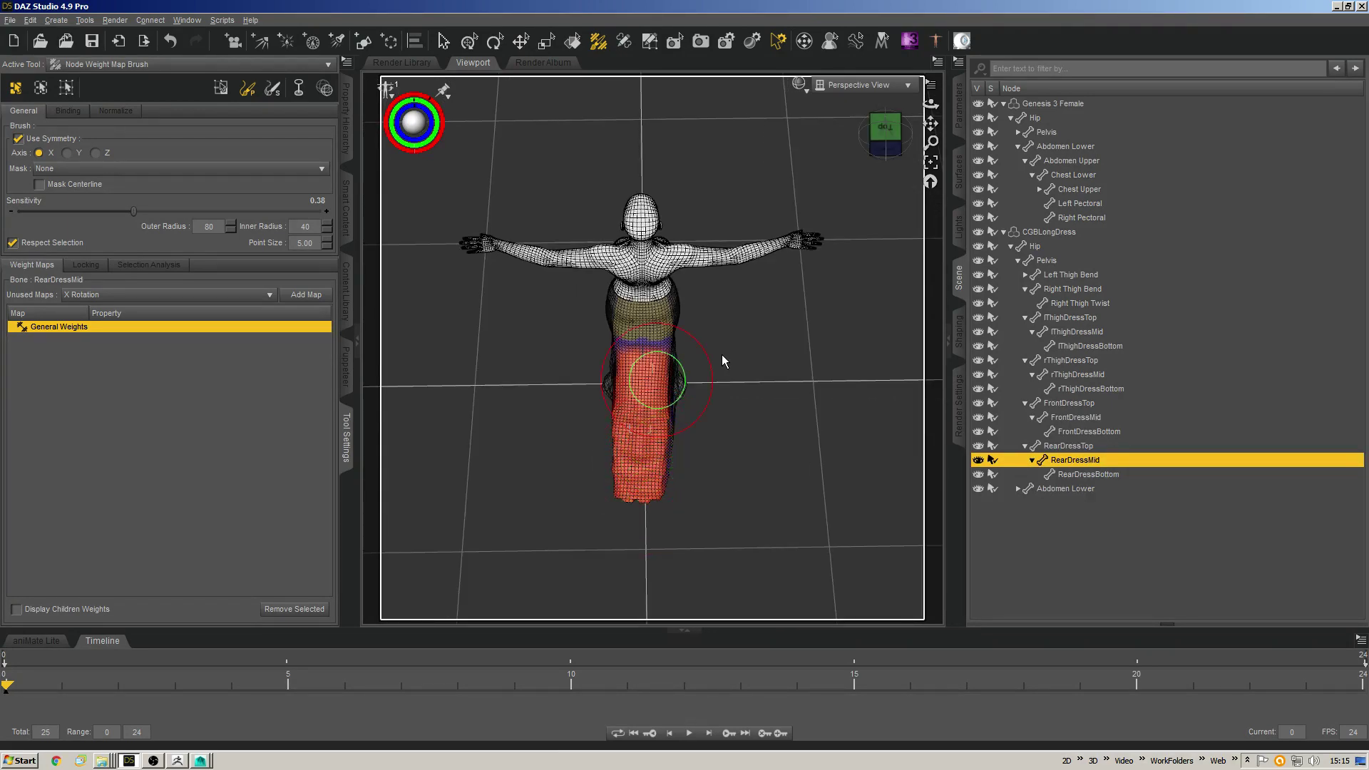
alt+drag(722, 361, 722, 307)
click(1091, 475)
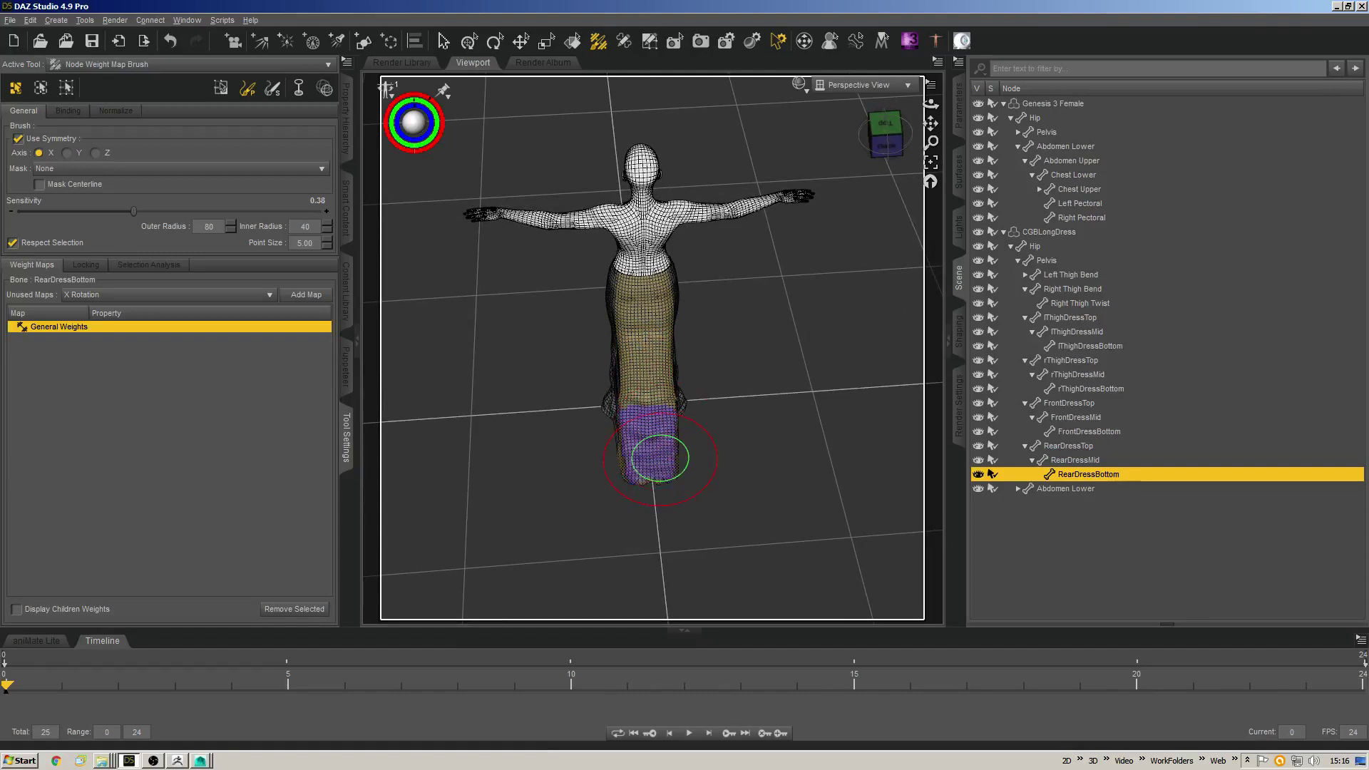
mouse_move(659, 457)
mouse_down()
mouse_move(642, 462)
mouse_move(671, 467)
mouse_move(760, 393)
mouse_move(699, 451)
mouse_move(676, 442)
mouse_move(712, 408)
mouse_move(706, 431)
mouse_up()
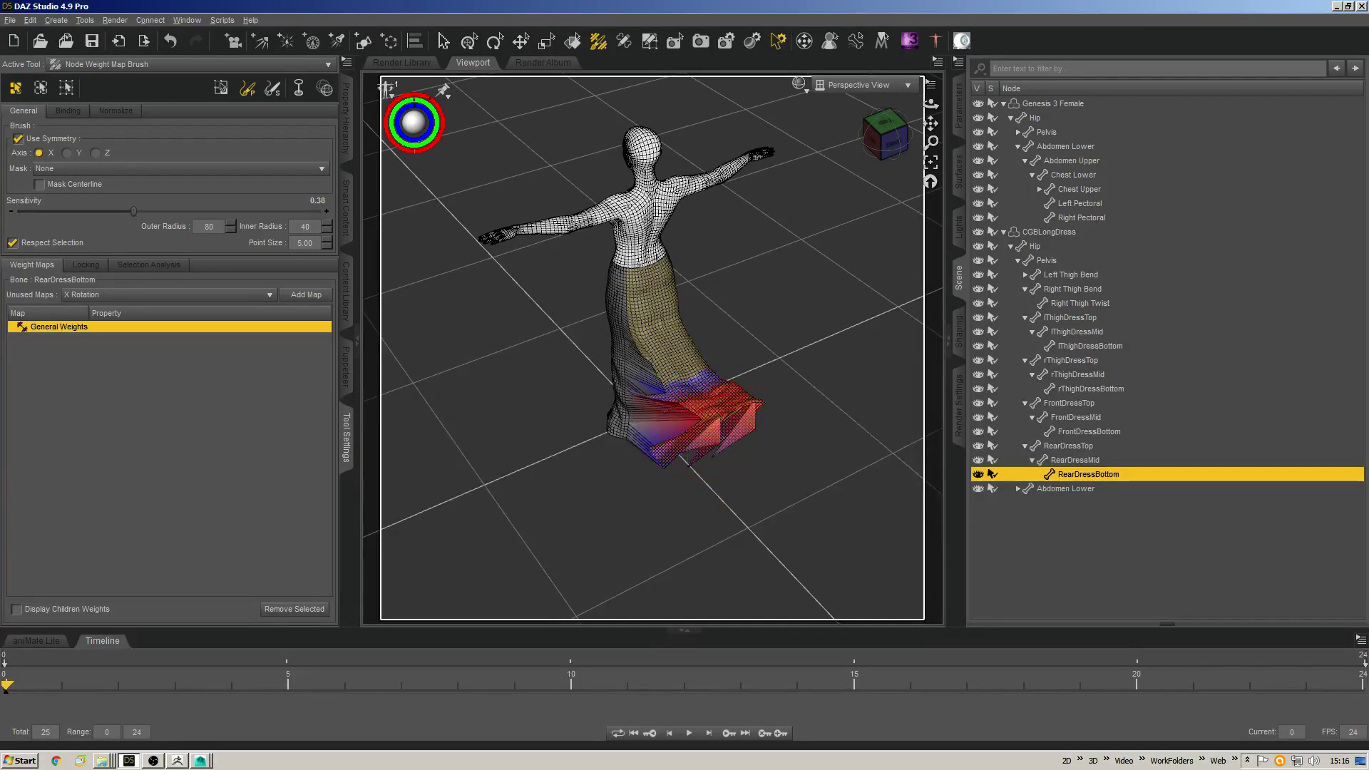
click(654, 391)
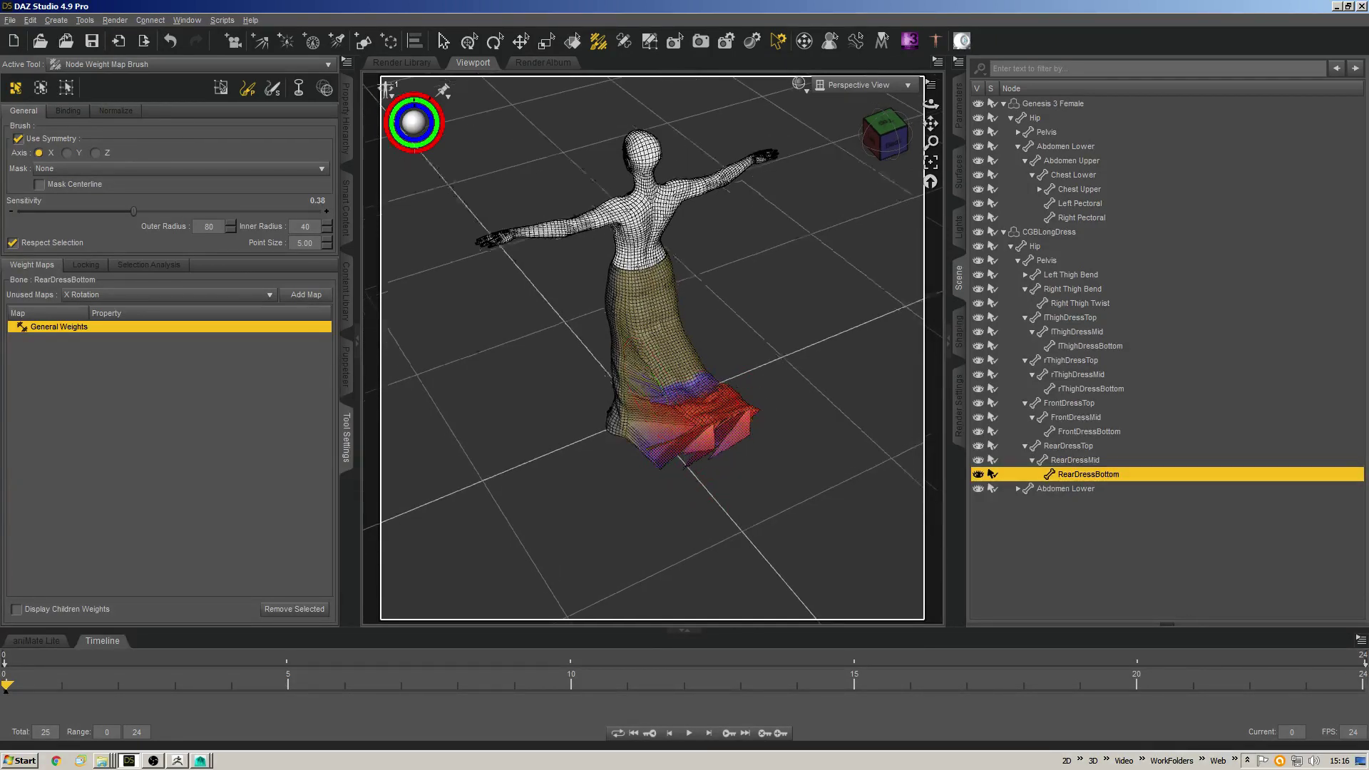
Smooth the selected RearDressBottom weights and turn off symmetry for the weight brush.
right_click(709, 413)
mouse_move(776, 584)
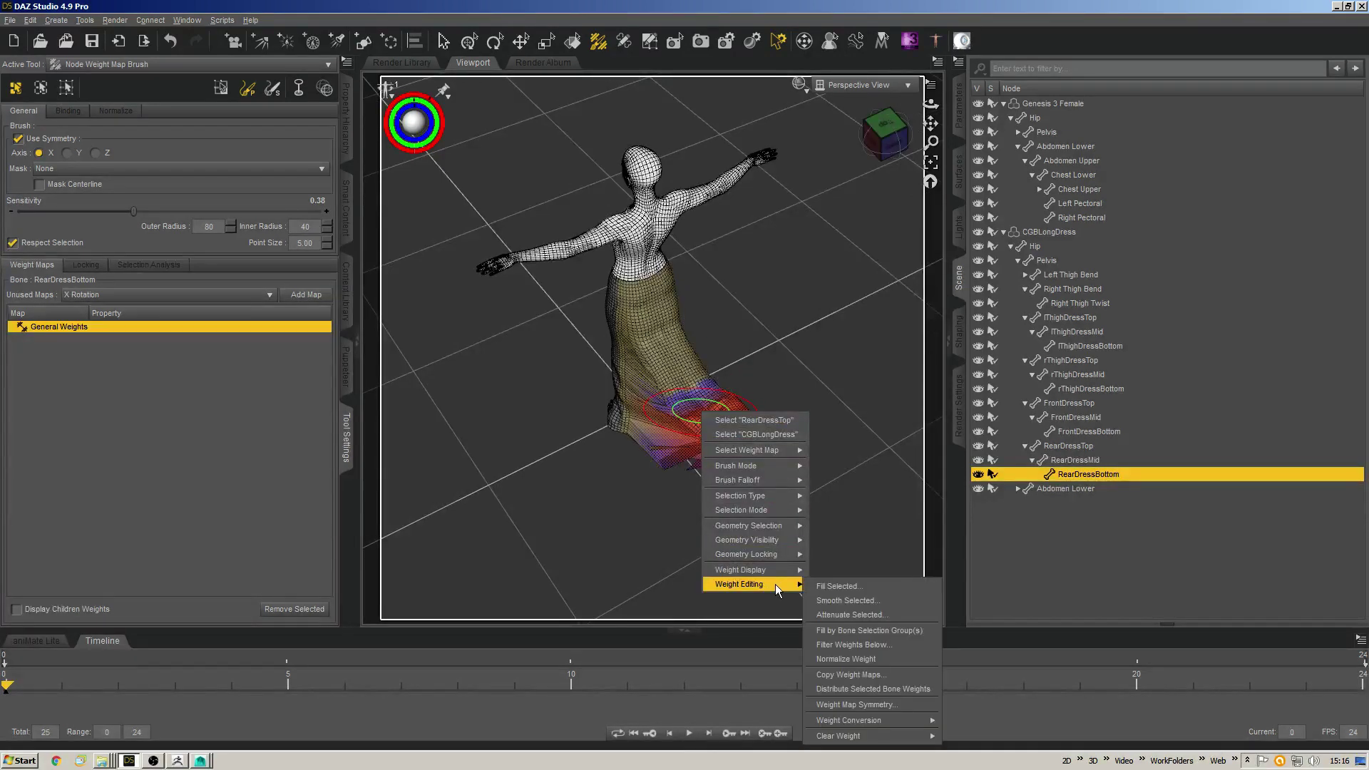
click(828, 586)
click(861, 328)
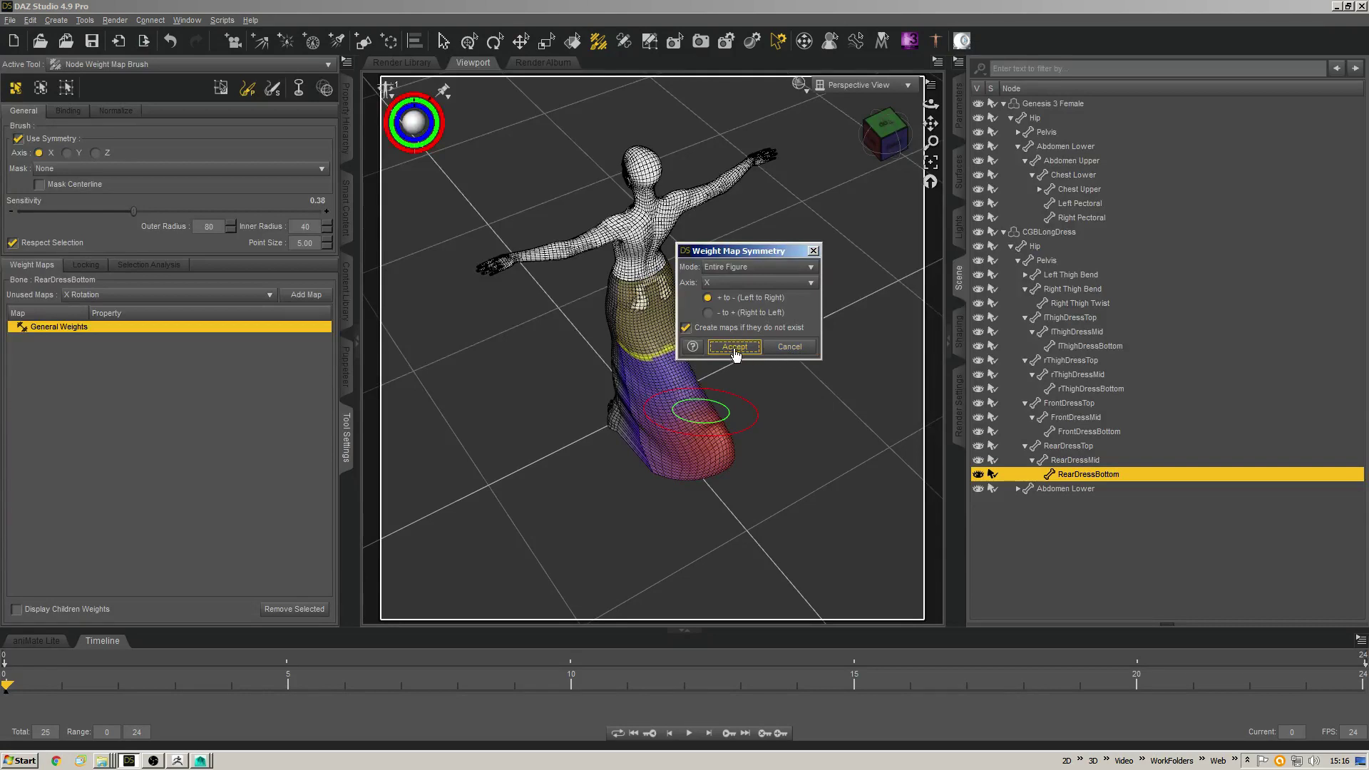
click(798, 348)
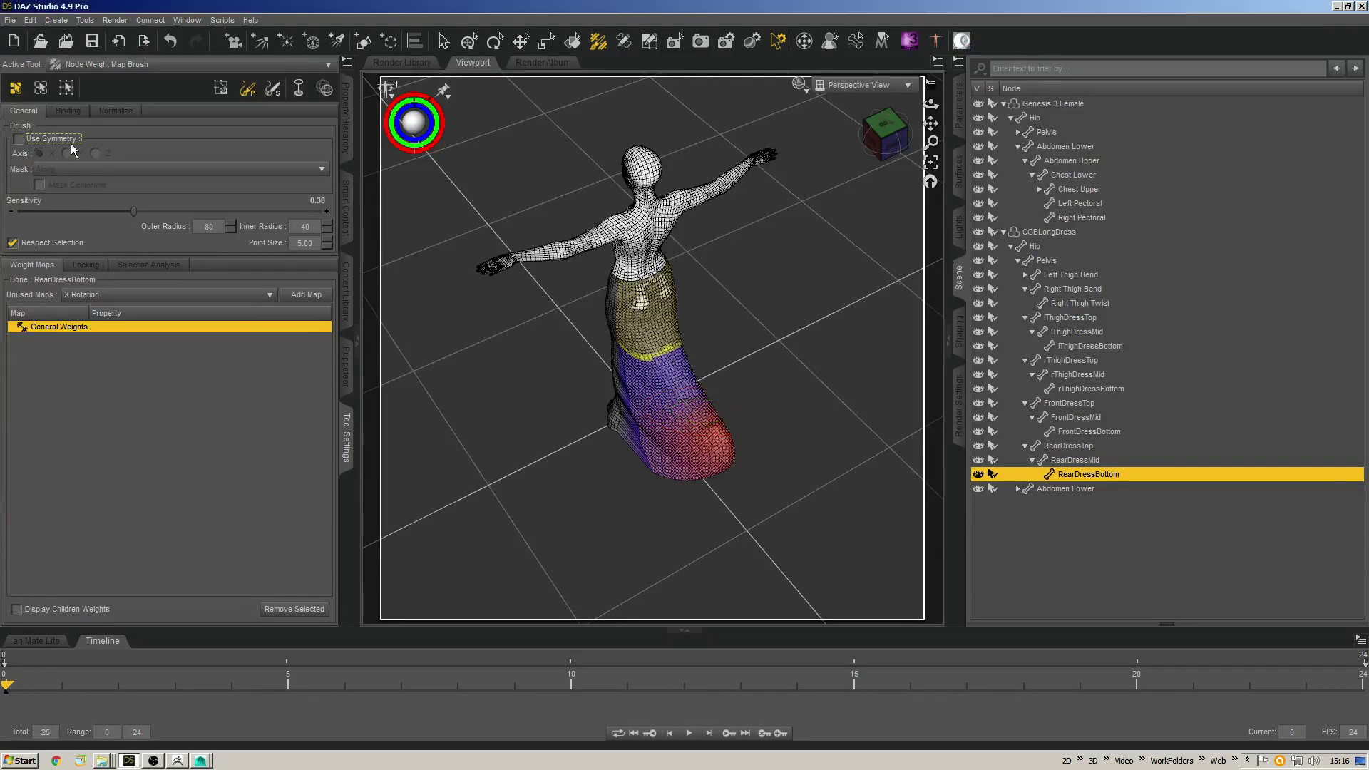
Smooth the selected RearDressMid weights with an 83.7% smooth factor, 44 iterations and Restrict Influence enabled.
middle_drag(820, 428, 849, 403)
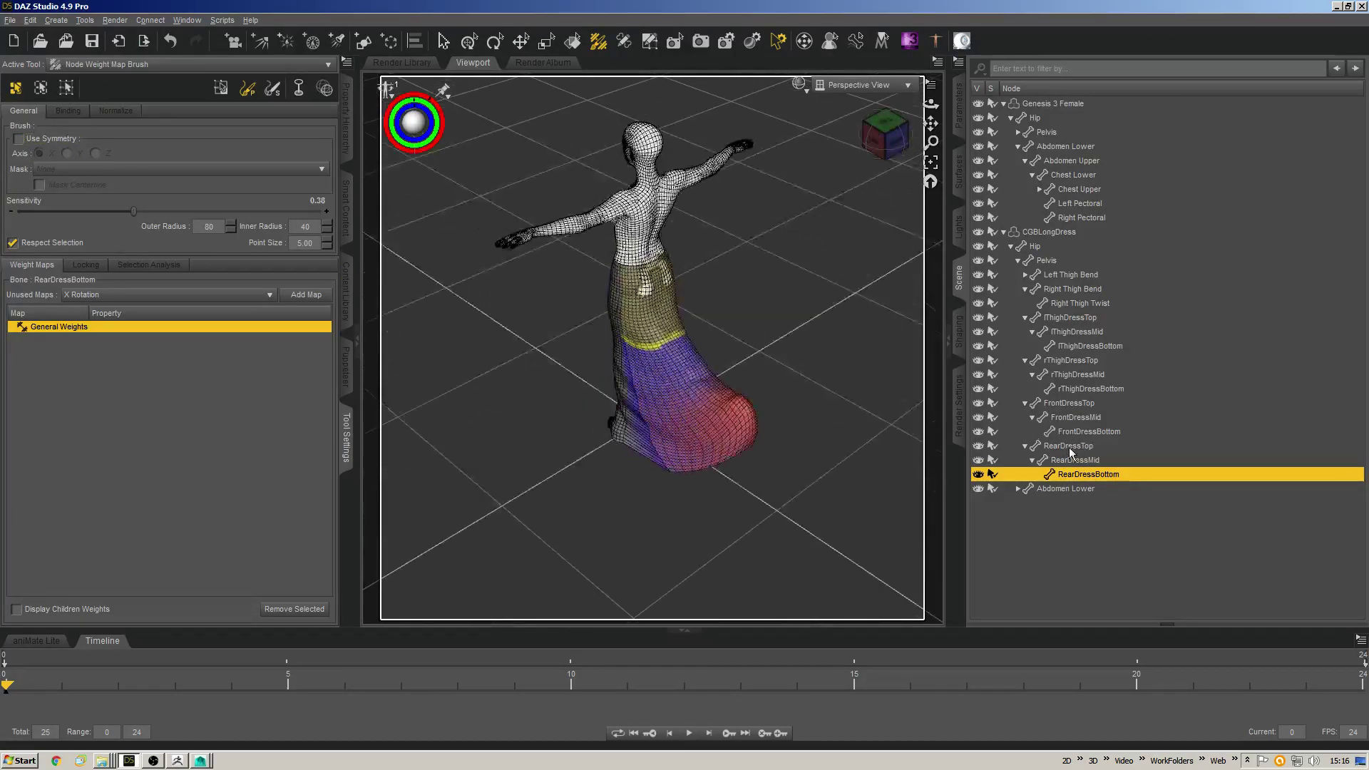
click(1068, 459)
right_click(697, 372)
mouse_move(777, 531)
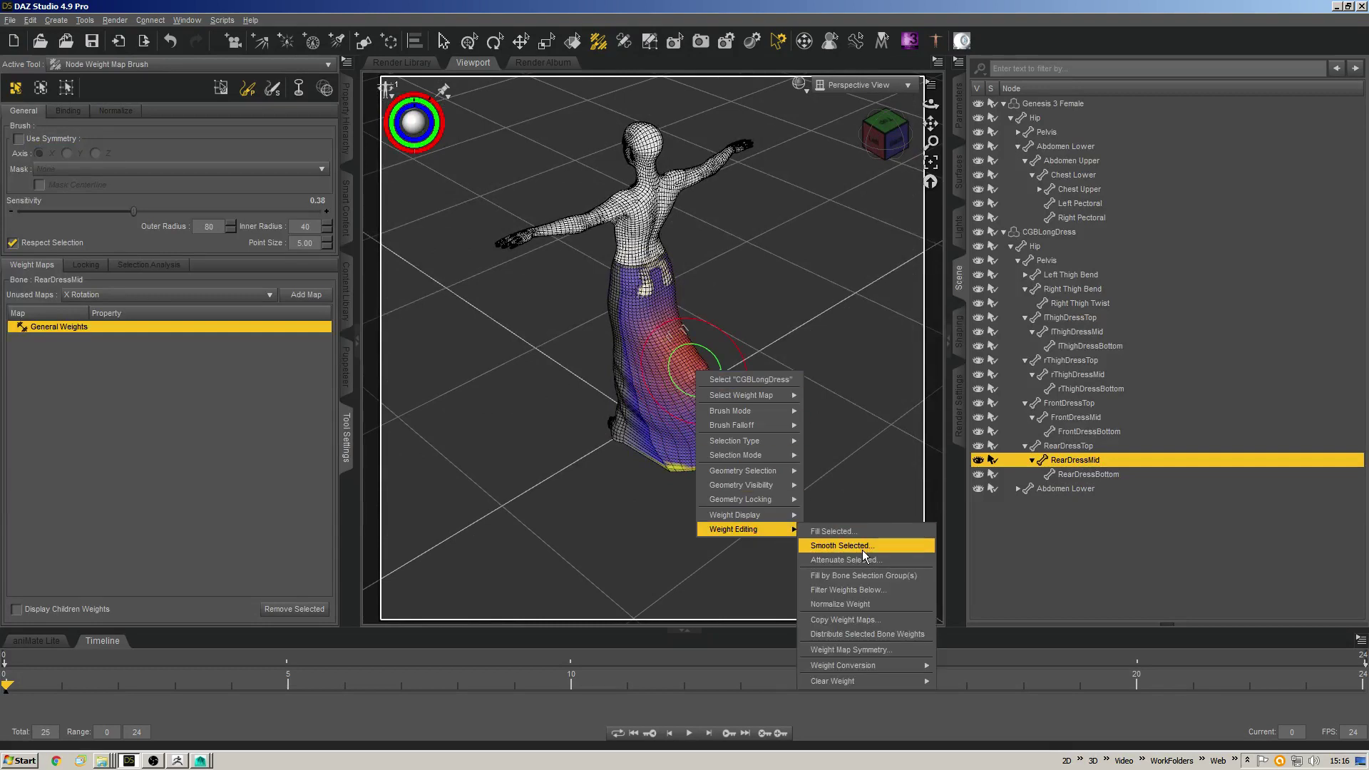
click(842, 545)
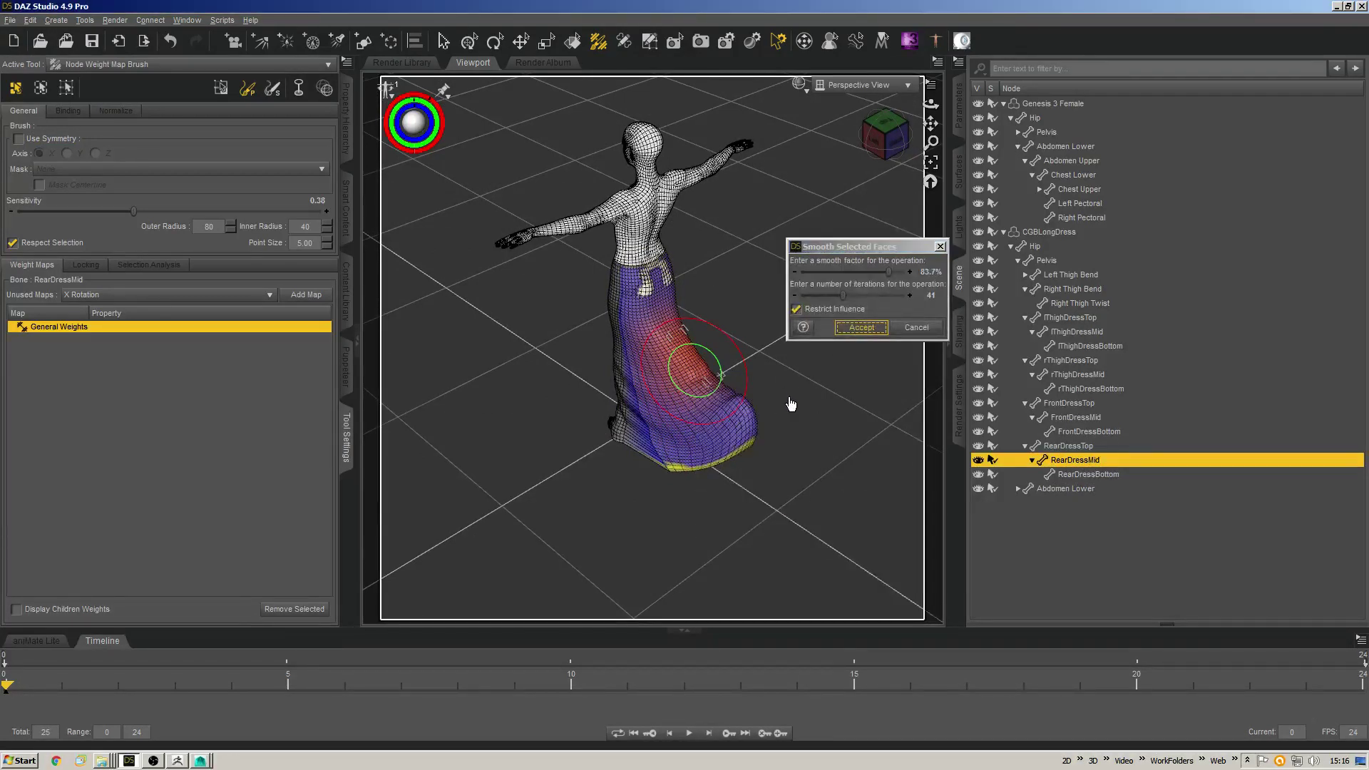
key(Return)
Smooth the RearDressTop weights, and erase RearDressTop and RearDressMid weights around the waist and upper hips with brush symmetry enabled.
click(1022, 445)
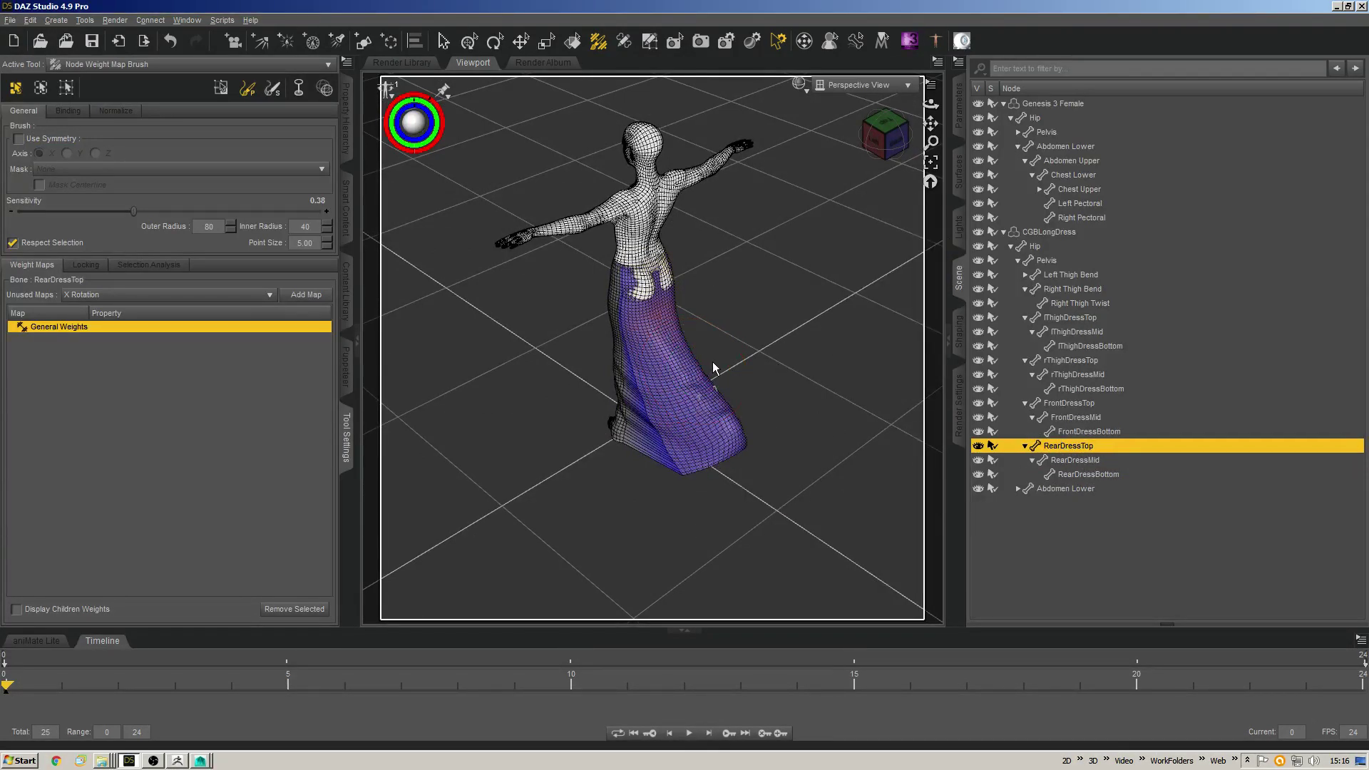
middle_drag(713, 361, 663, 345)
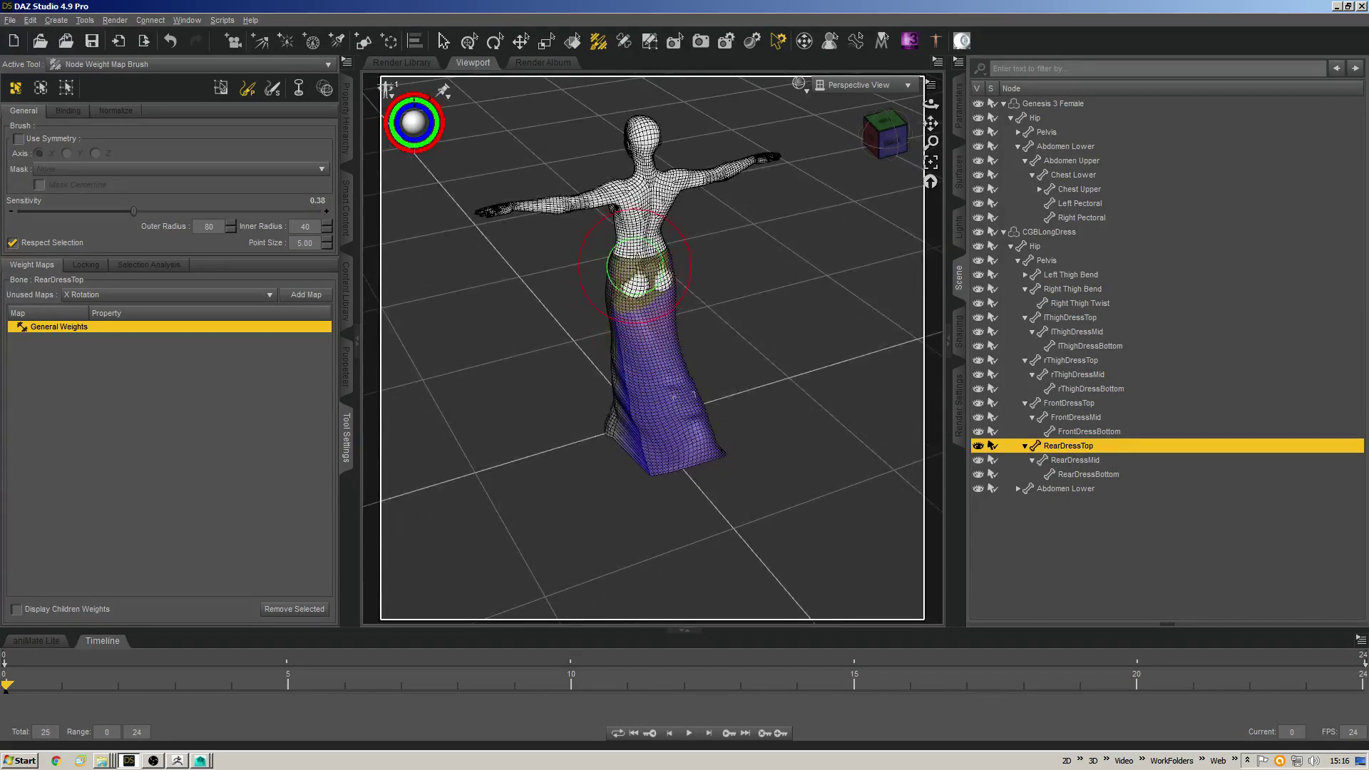
scroll(634, 254, up, 2)
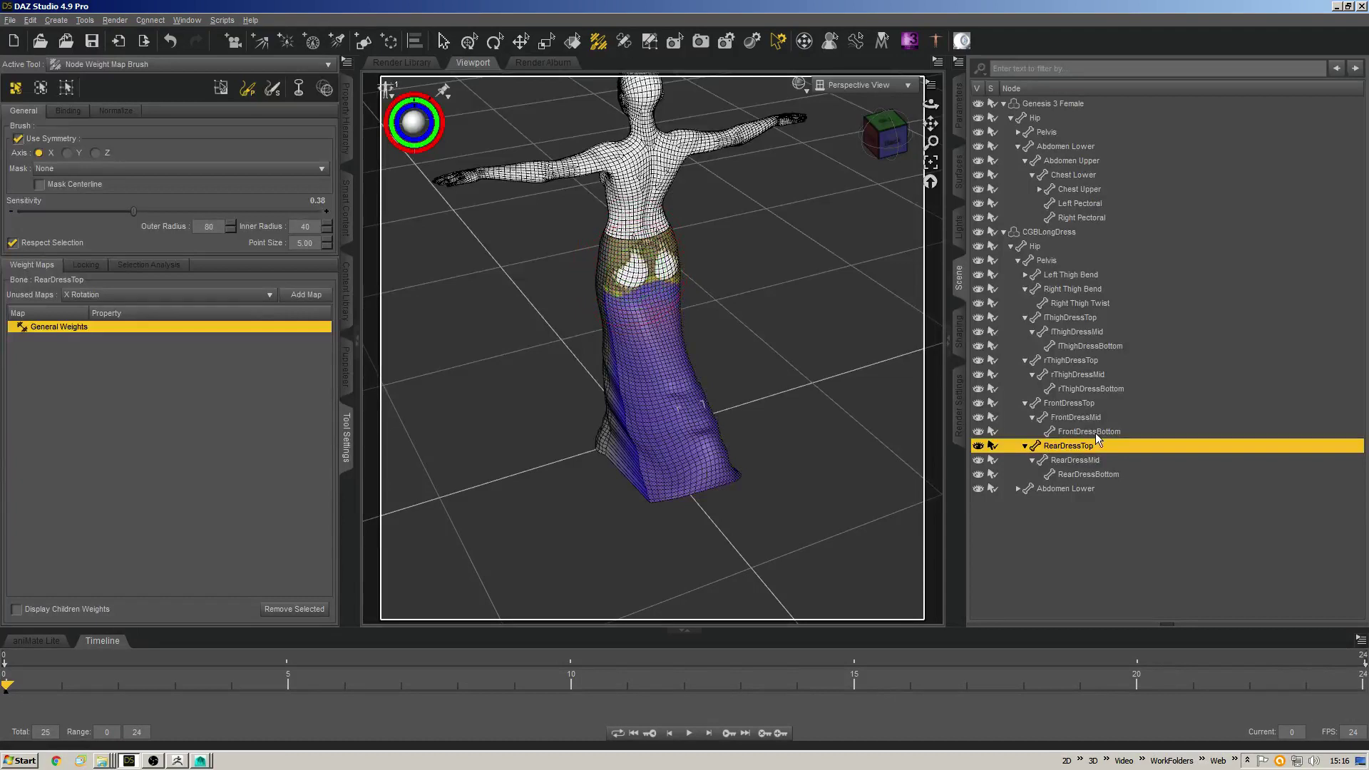
click(1075, 460)
alt+drag(640, 264, 632, 278)
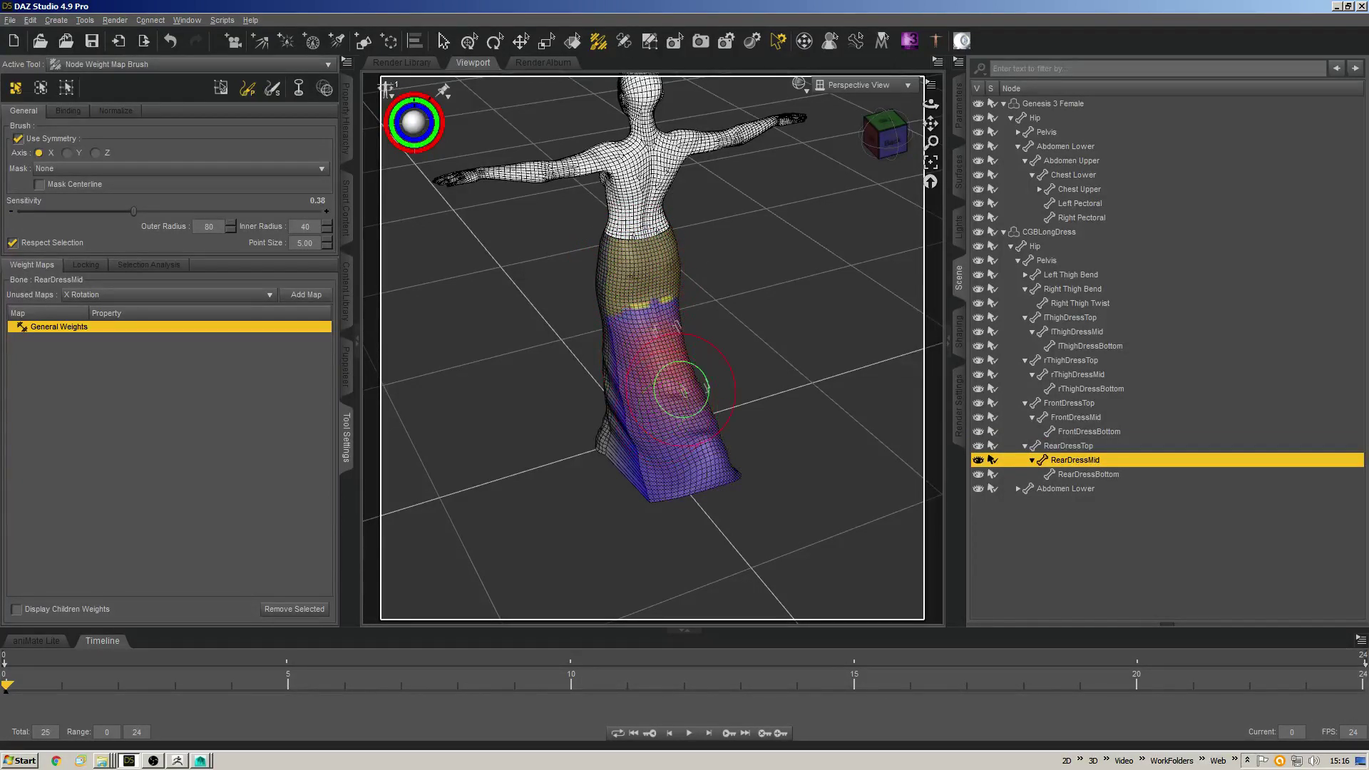
Switch to RearDressBottom and touch up its weights around the lower back of the skirt near the hem.
click(1085, 474)
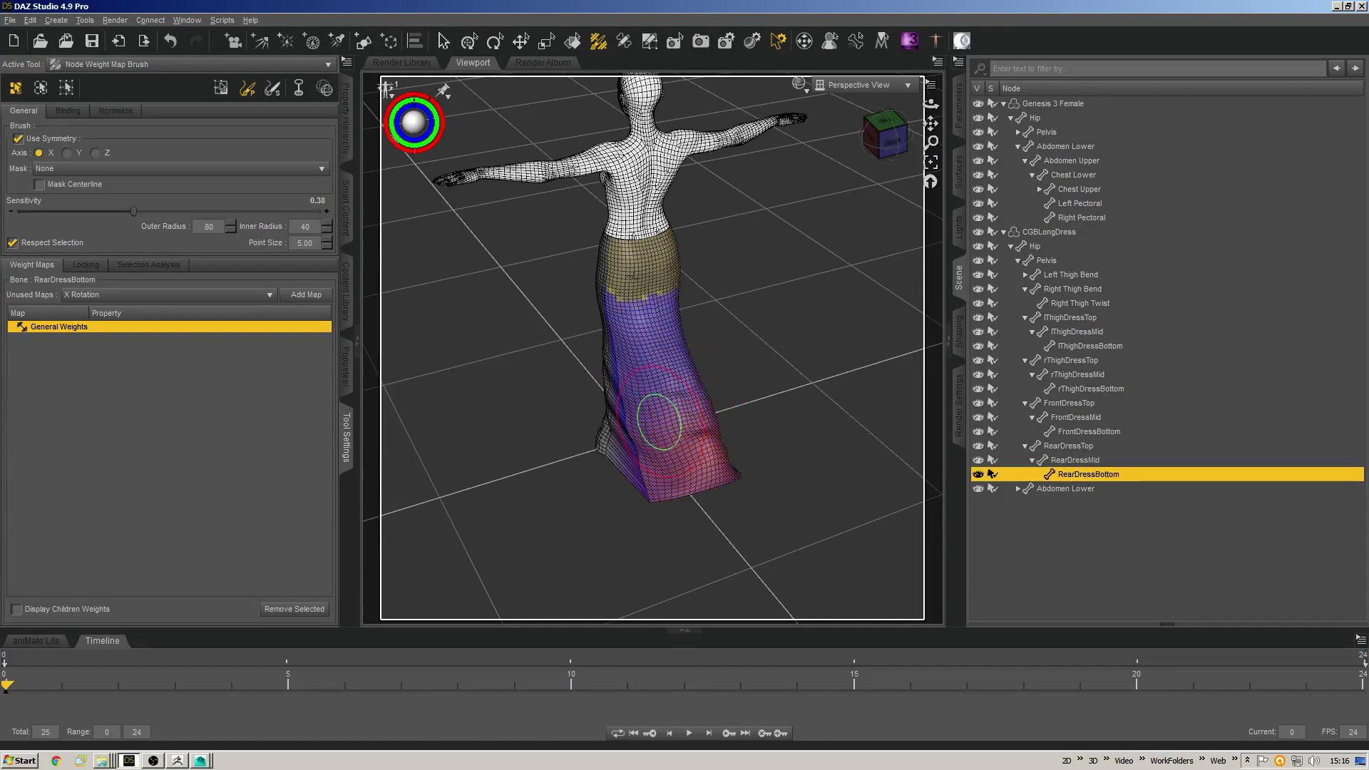
alt+drag(706, 441, 702, 449)
key(ctrl+z)
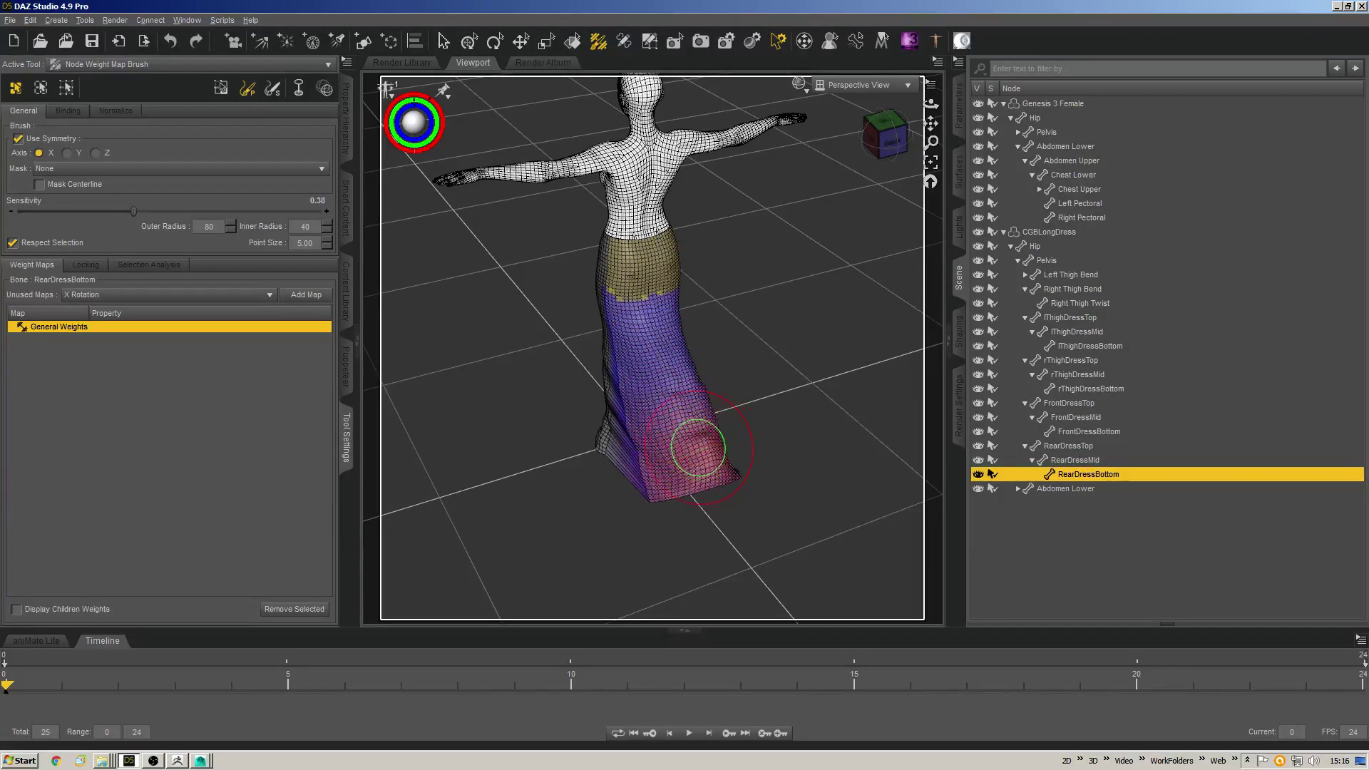
mouse_move(570, 368)
alt+mouse_down()
mouse_move(781, 259)
mouse_move(749, 342)
alt+mouse_up()
mouse_move(719, 445)
mouse_down()
mouse_move(635, 453)
mouse_move(684, 456)
mouse_move(746, 423)
mouse_up()
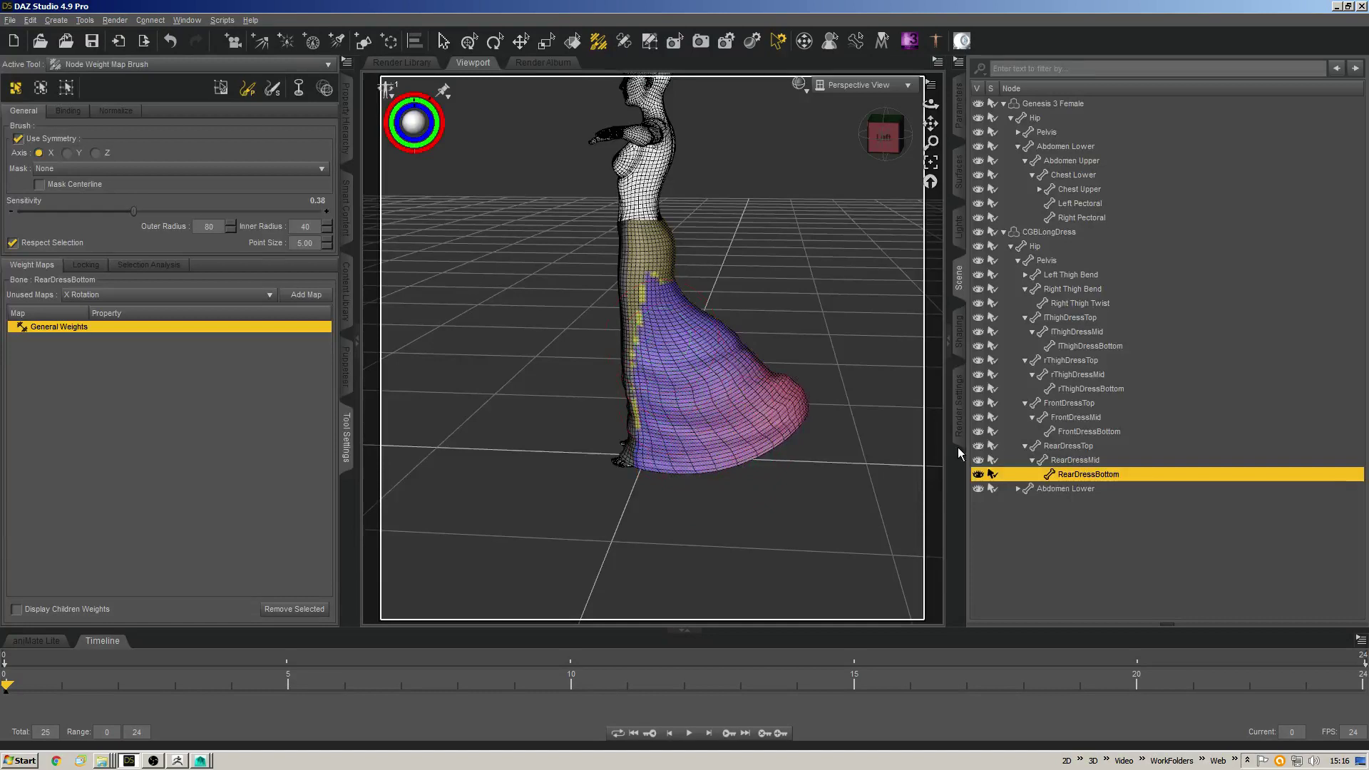
Touch up the RearDressMid and RearDressTop weights along the side of the skirt below the hips.
click(1053, 460)
mouse_move(661, 367)
mouse_down()
mouse_move(635, 438)
mouse_move(674, 322)
mouse_up()
click(1069, 445)
mouse_move(724, 360)
mouse_down()
mouse_move(651, 285)
mouse_move(658, 359)
mouse_up()
Select RearDressTop, RearDressMid and RearDressBottom together and rotate them to test the rear skirt's deformation.
middle_drag(673, 408, 570, 385)
shift+click(1088, 474)
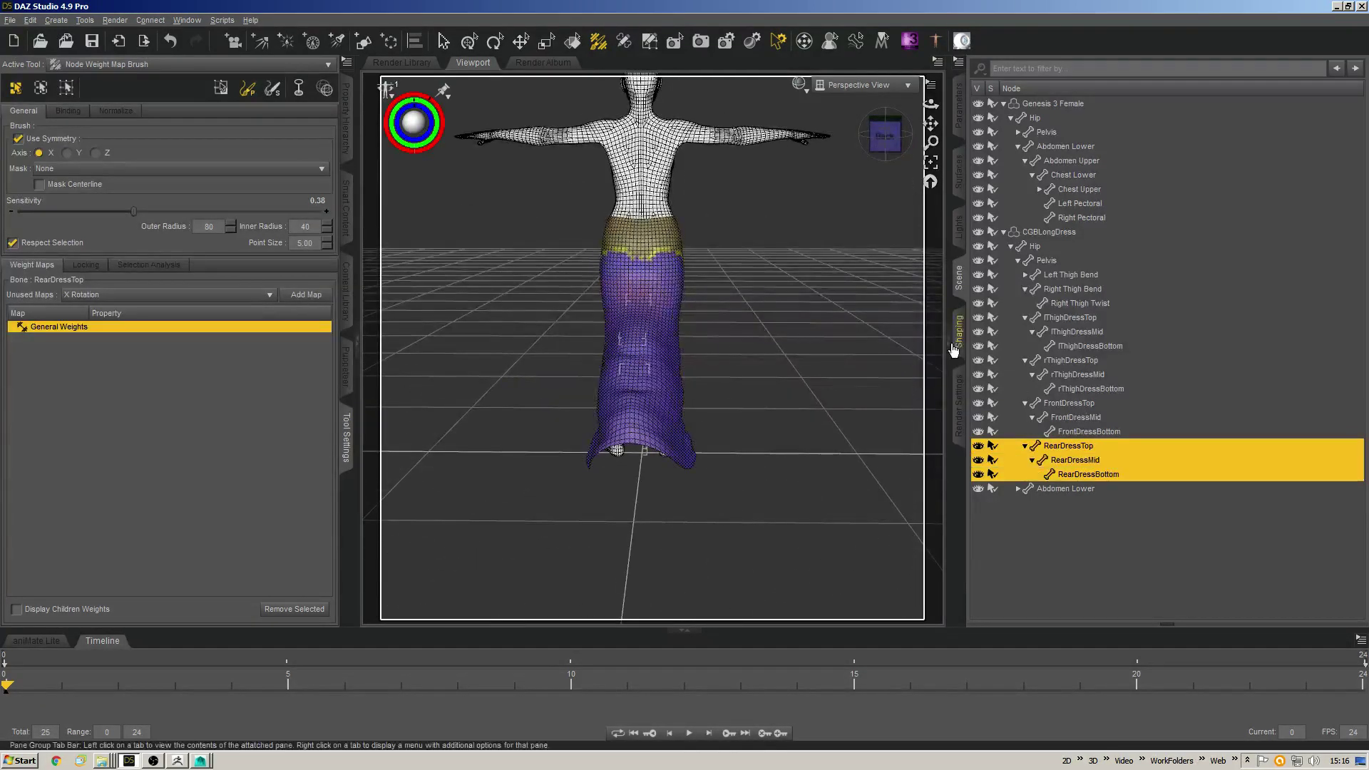
middle_drag(571, 321, 622, 324)
drag(409, 120, 421, 132)
middle_drag(578, 275, 704, 300)
Touch up the RearDressTop and RearDressMid weights on the figure's left hip and thigh, and check RearDressBottom.
click(1106, 449)
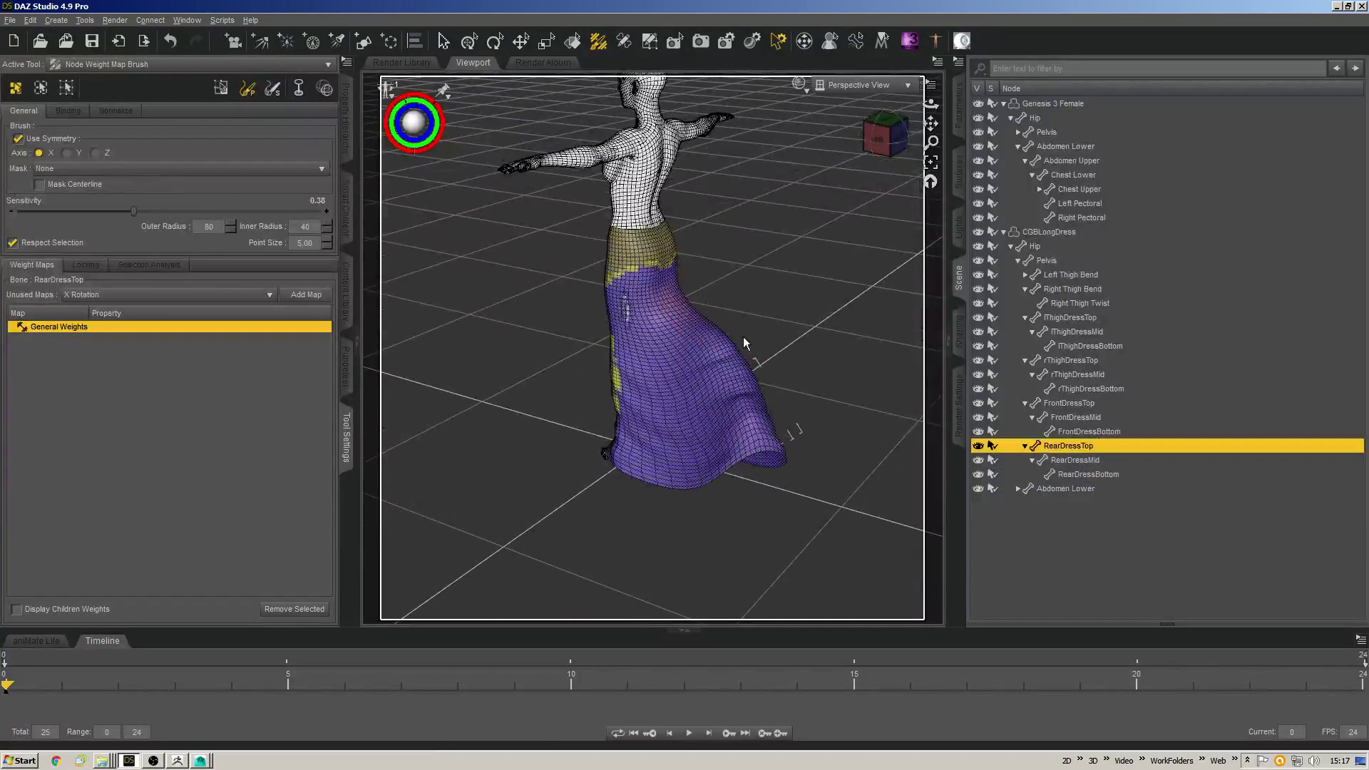
mouse_move(607, 275)
mouse_down()
mouse_move(599, 291)
mouse_move(611, 289)
mouse_up()
click(1070, 460)
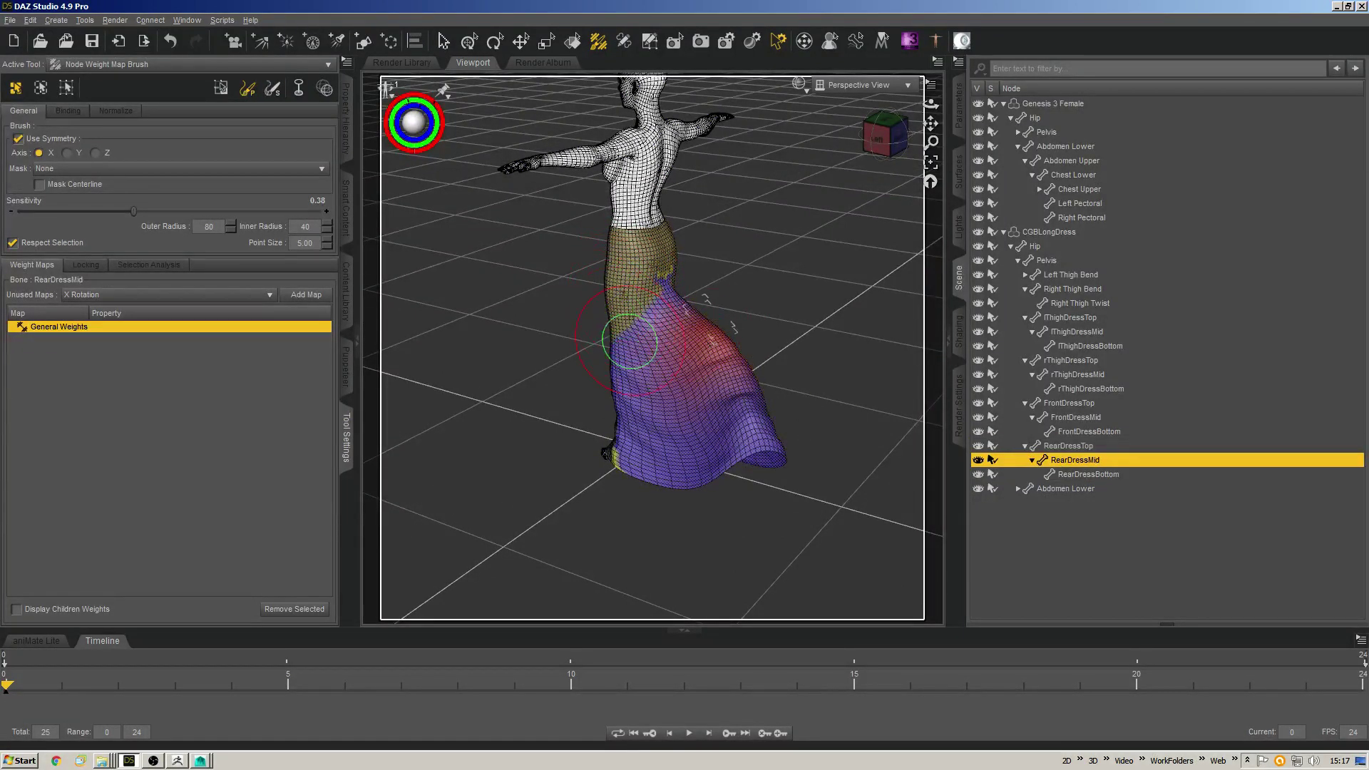
click(1068, 474)
Refine the RearDressMid and RearDressTop weights along the front edge of the skirt on the figure's right side.
alt+drag(788, 328, 687, 321)
click(1086, 459)
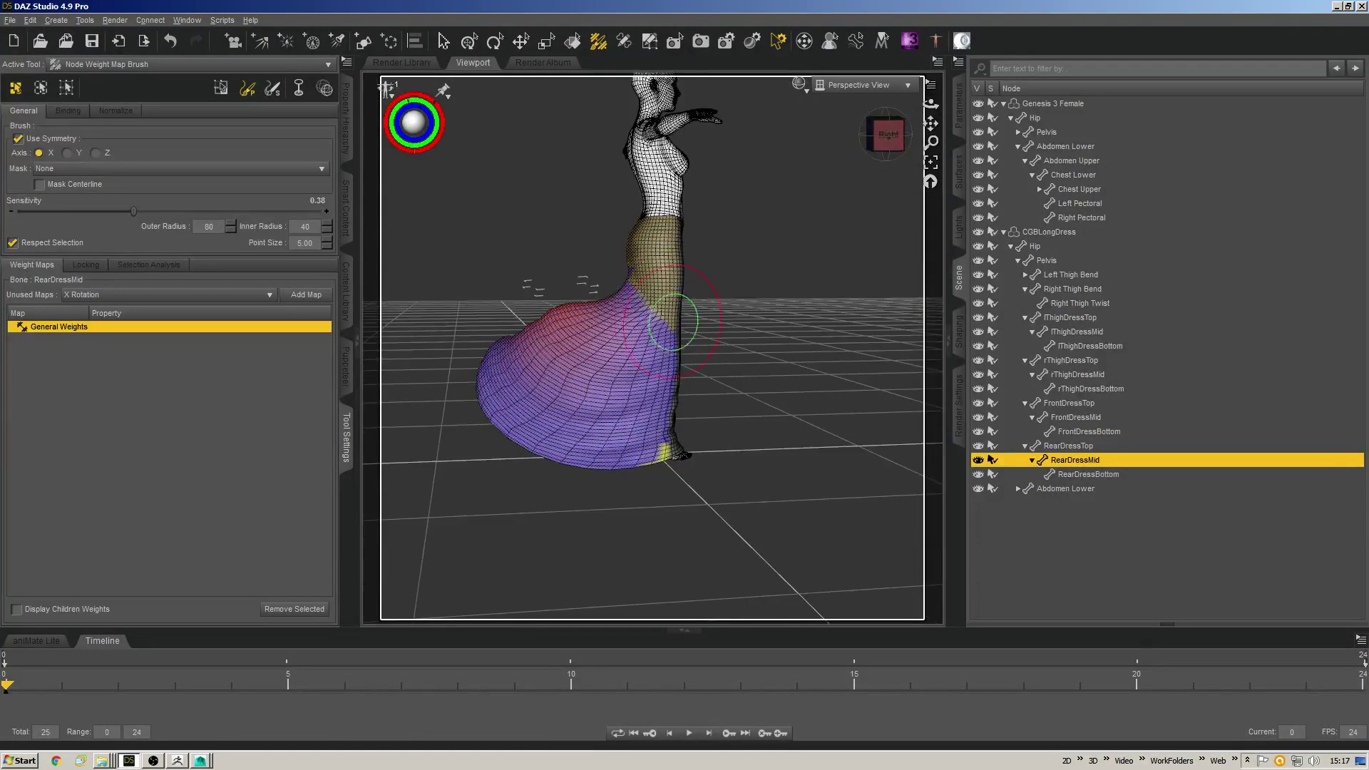
click(1084, 448)
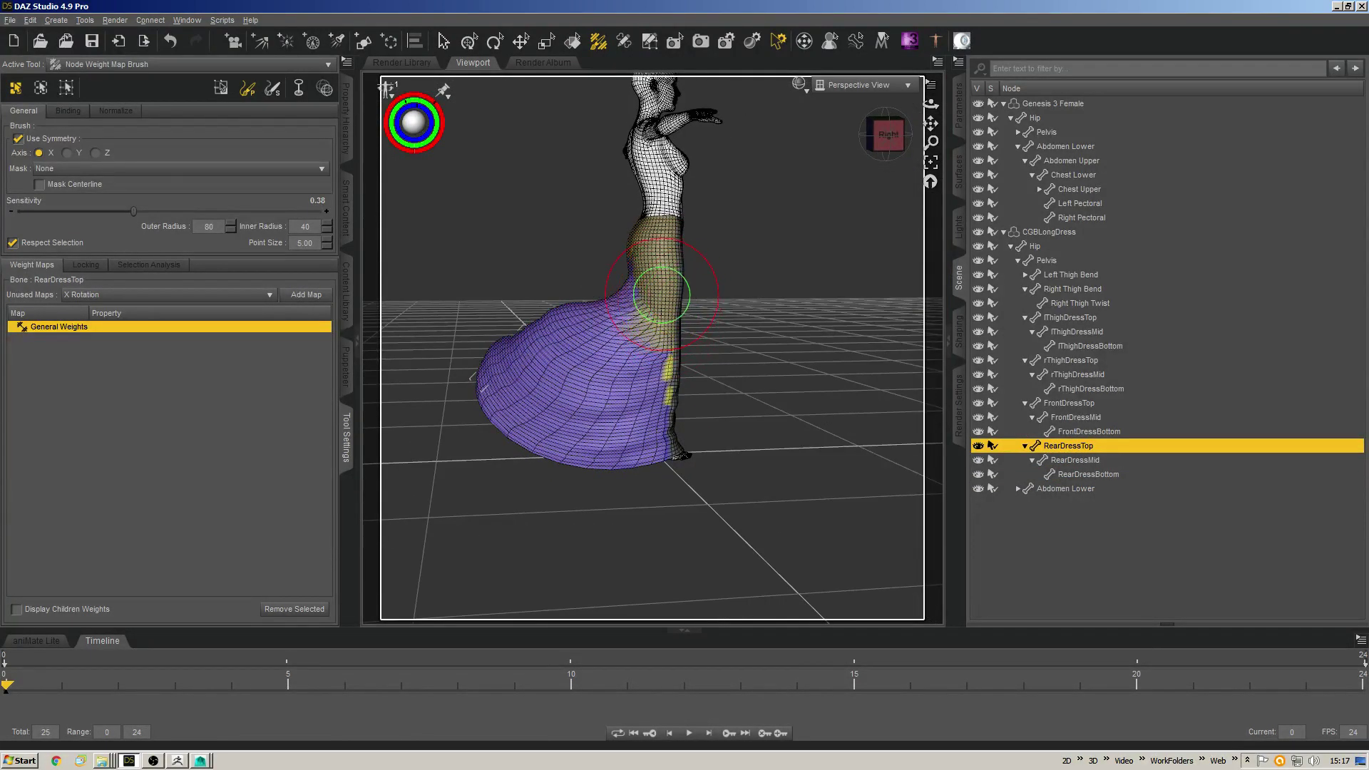
click(1074, 462)
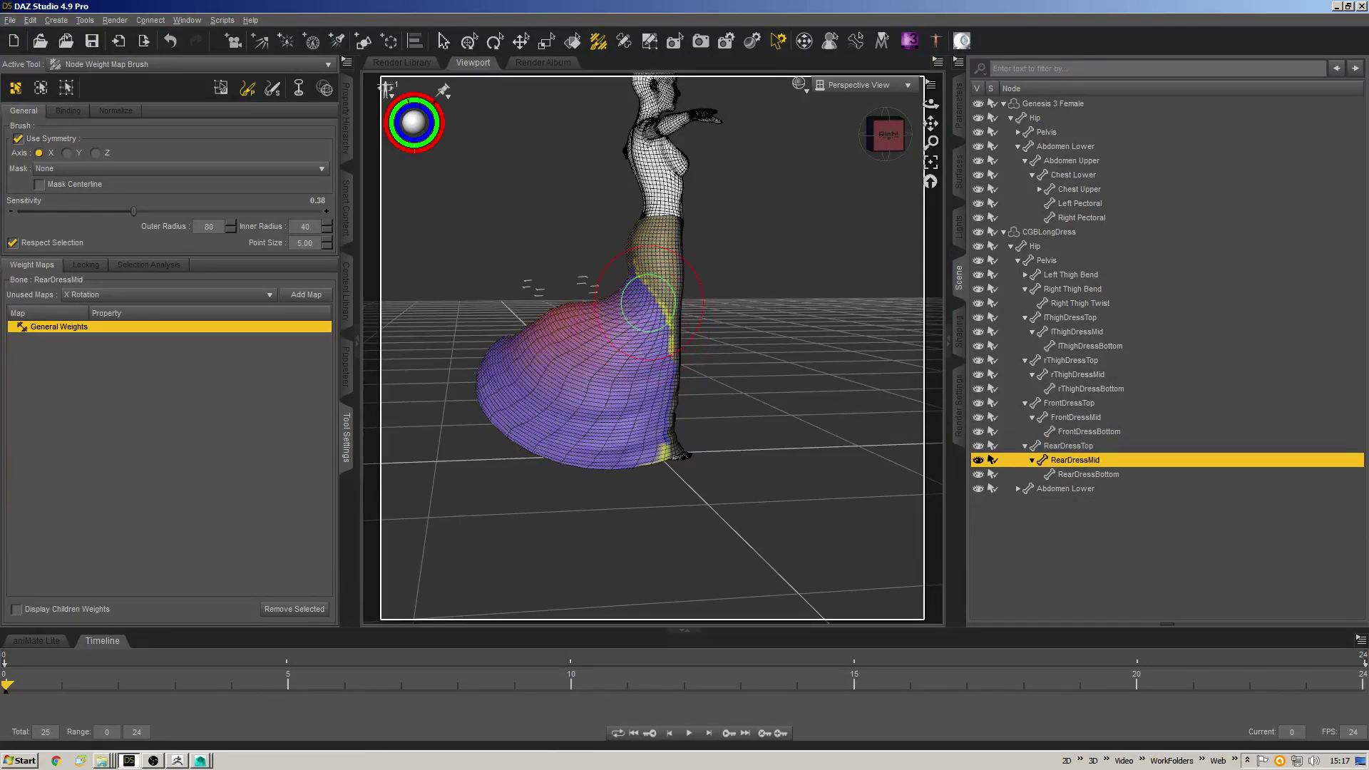
alt+drag(550, 314, 877, 295)
Save the dress as a Figure/Prop asset over the existing CGBLongDress.duf, keeping the Follower > Wardrobe > Dress content type.
key(ctrl+s)
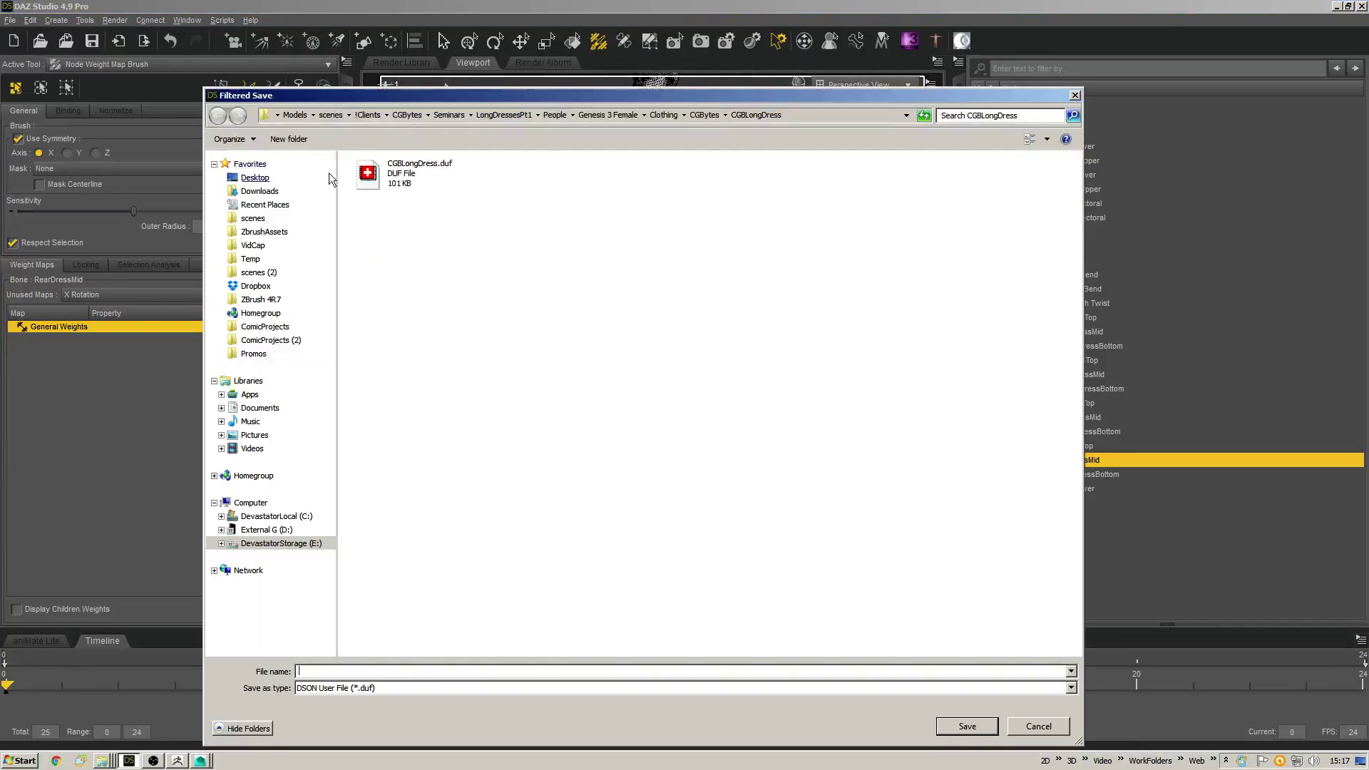
click(377, 168)
click(376, 168)
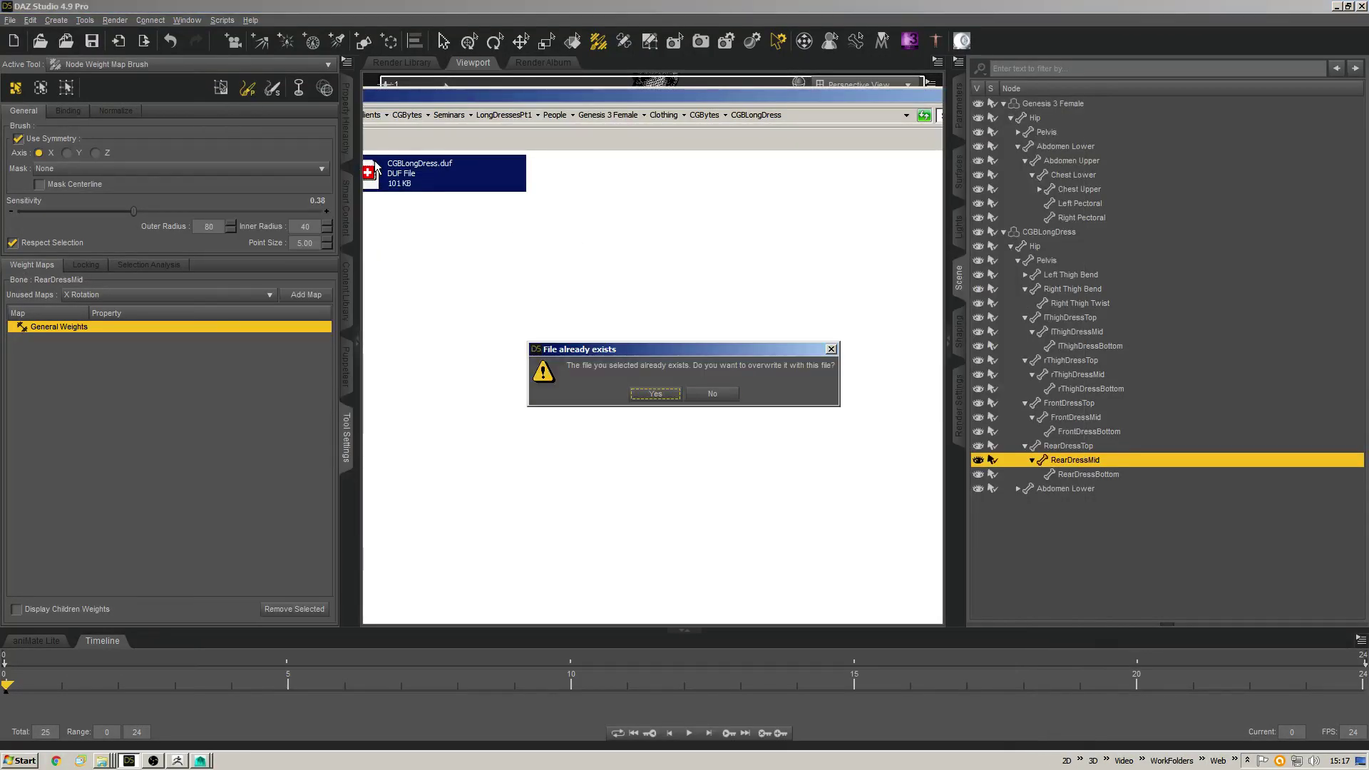
key(Return)
key(Return)
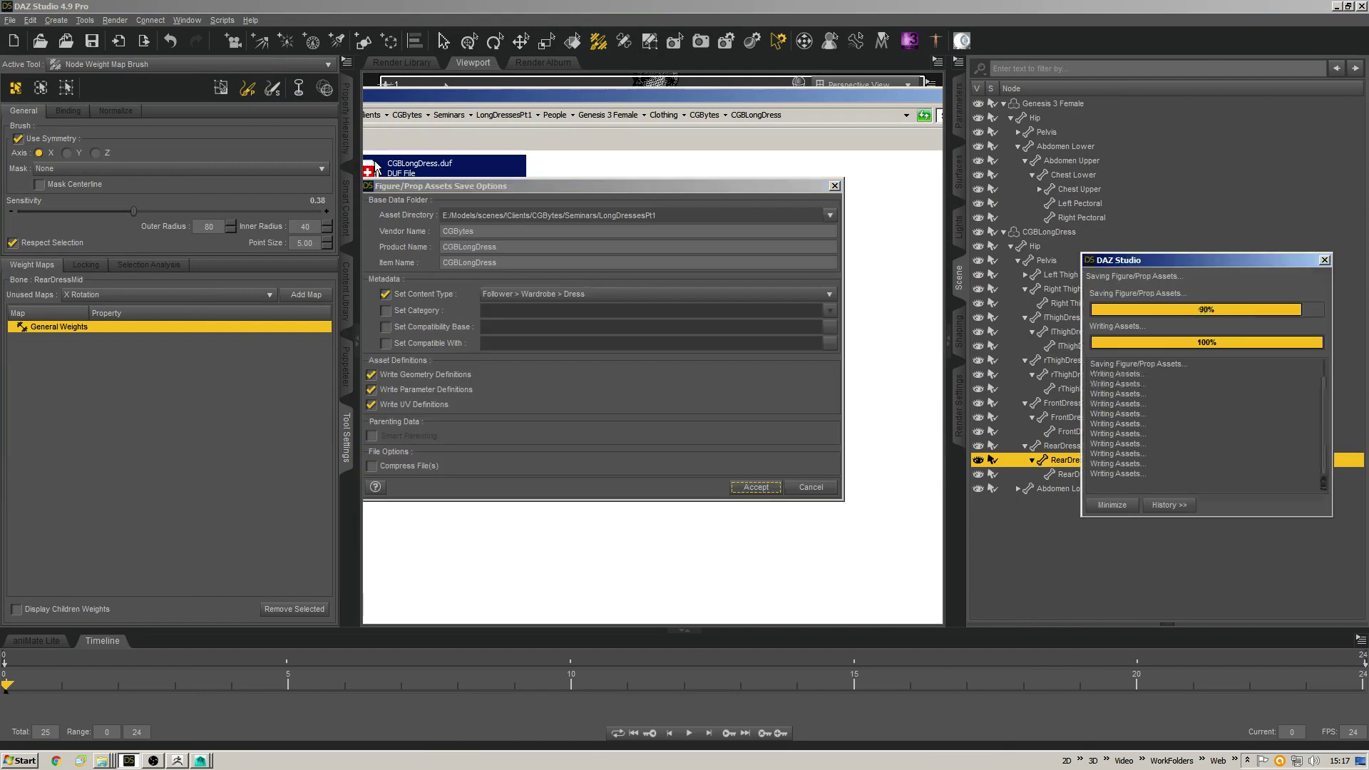
Switch to the Node Selection tool and select the lThighDressTop bone.
mouse_move(630, 242)
middle_down()
mouse_move(672, 323)
mouse_move(633, 320)
mouse_move(620, 270)
mouse_move(640, 368)
mouse_move(739, 266)
mouse_move(752, 227)
mouse_move(738, 307)
mouse_move(767, 328)
middle_up()
scroll(639, 410, up, 2)
middle_drag(688, 357, 627, 225)
key(alt+shift+s)
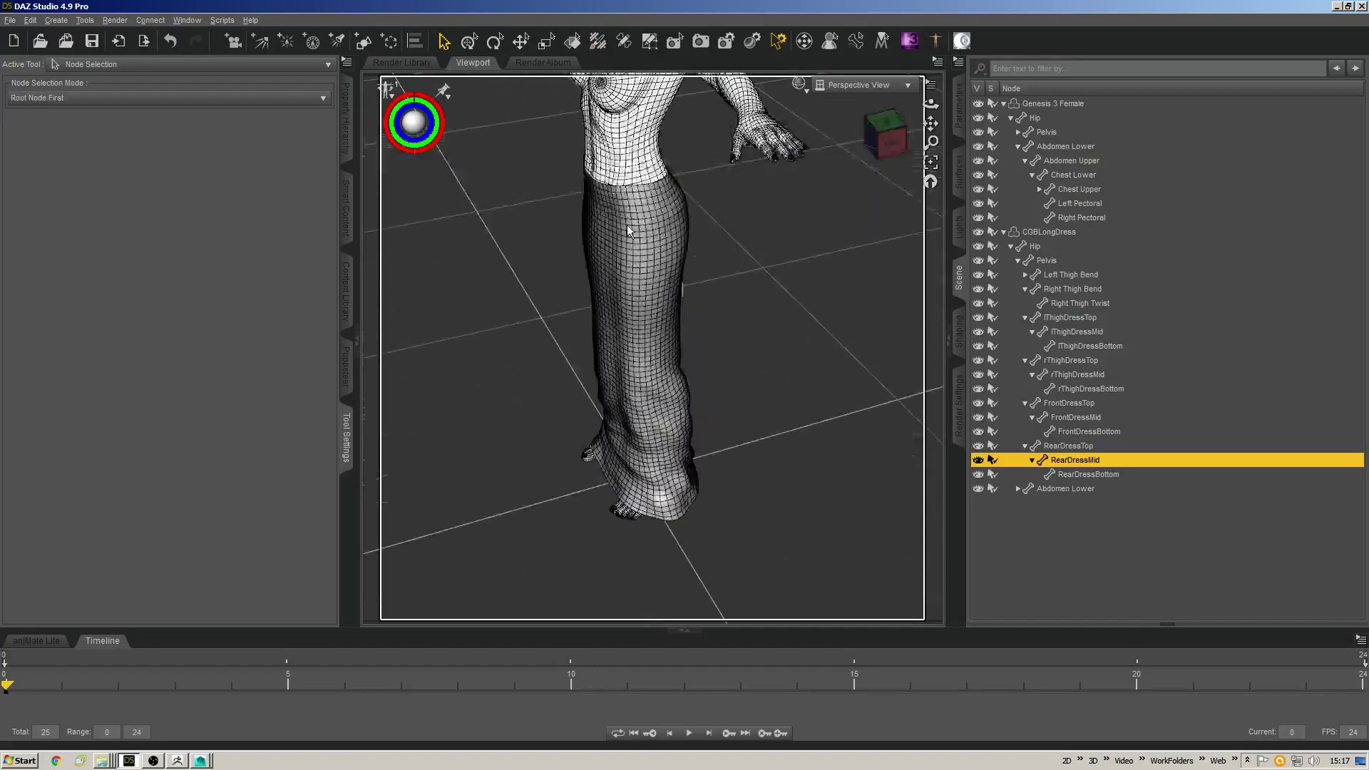
click(644, 221)
click(649, 276)
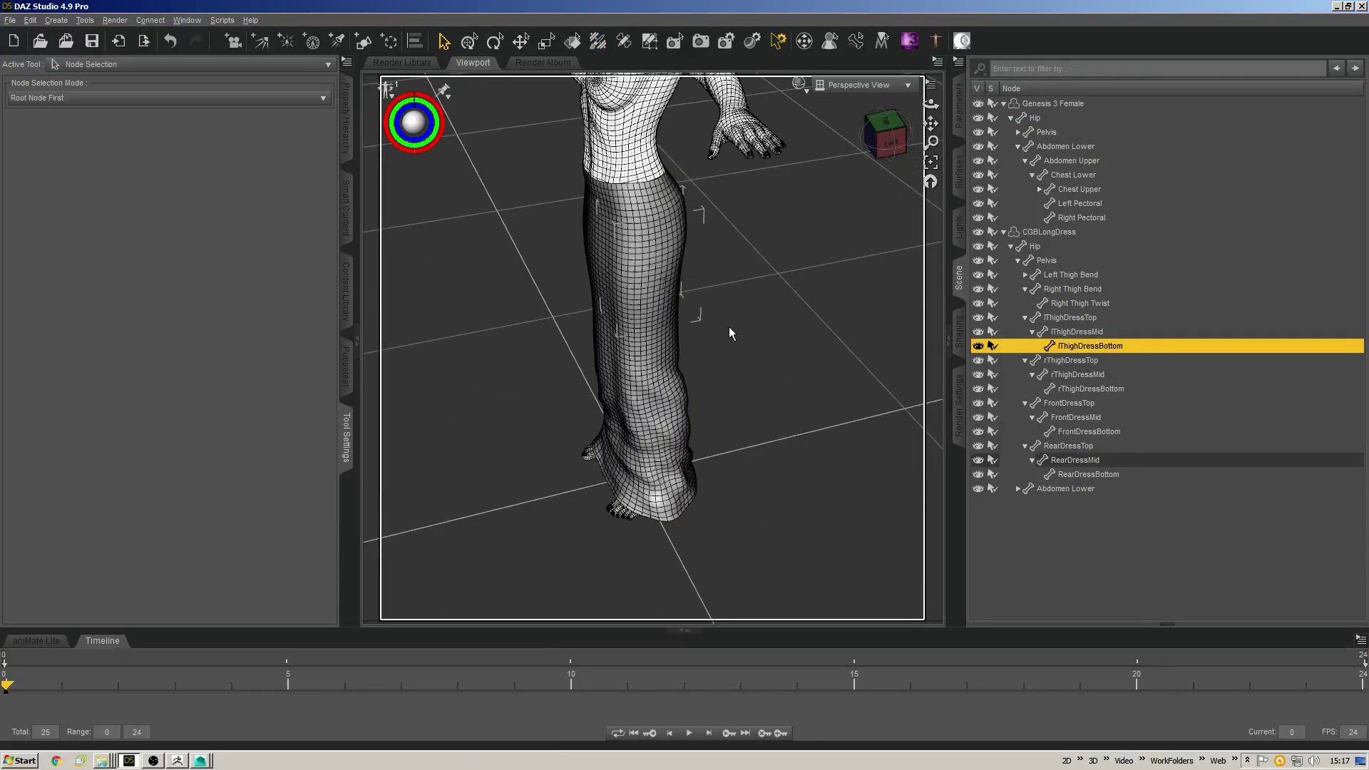
click(1069, 317)
Test-rotate the lThighDressTop, lThighDressMid and lThighDressBottom bones together and undo the rotation.
middle_drag(838, 335, 813, 214)
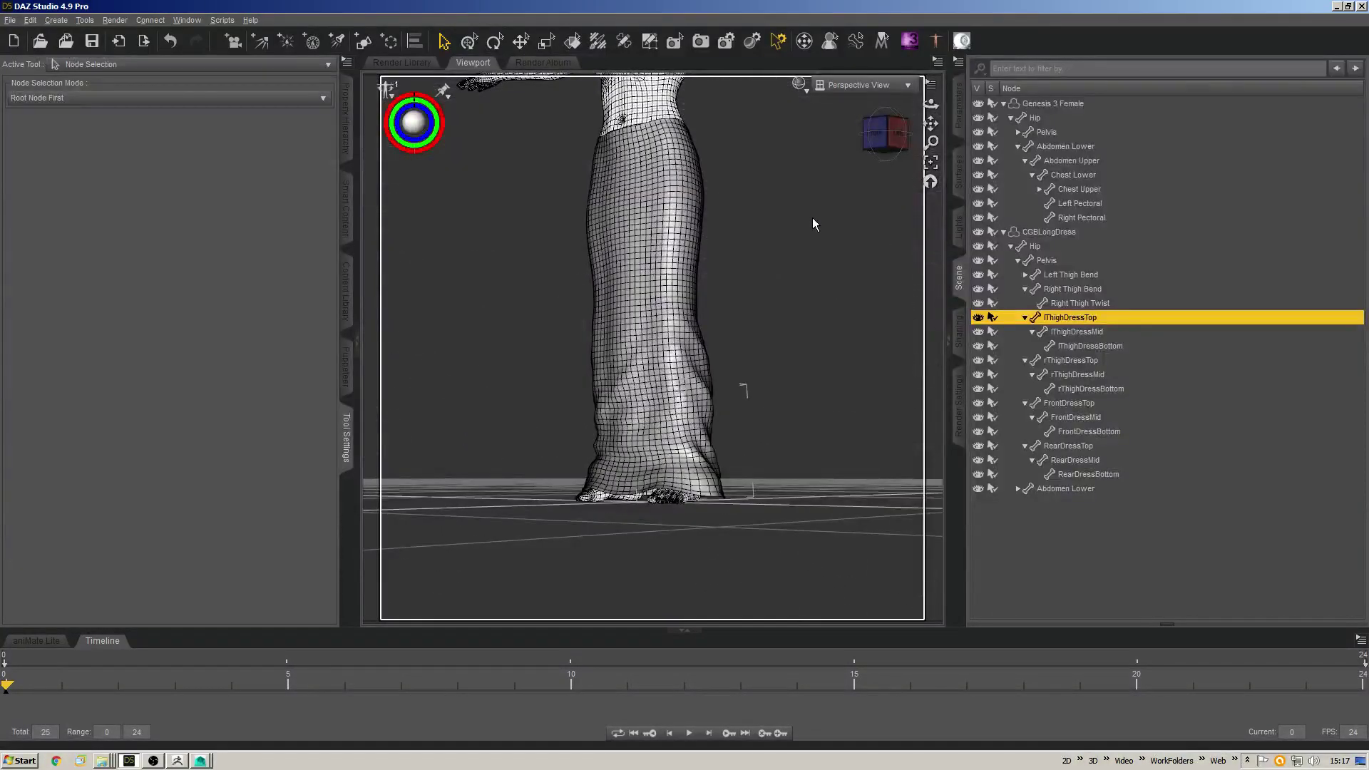
key(ctrl+shift+r)
click(446, 43)
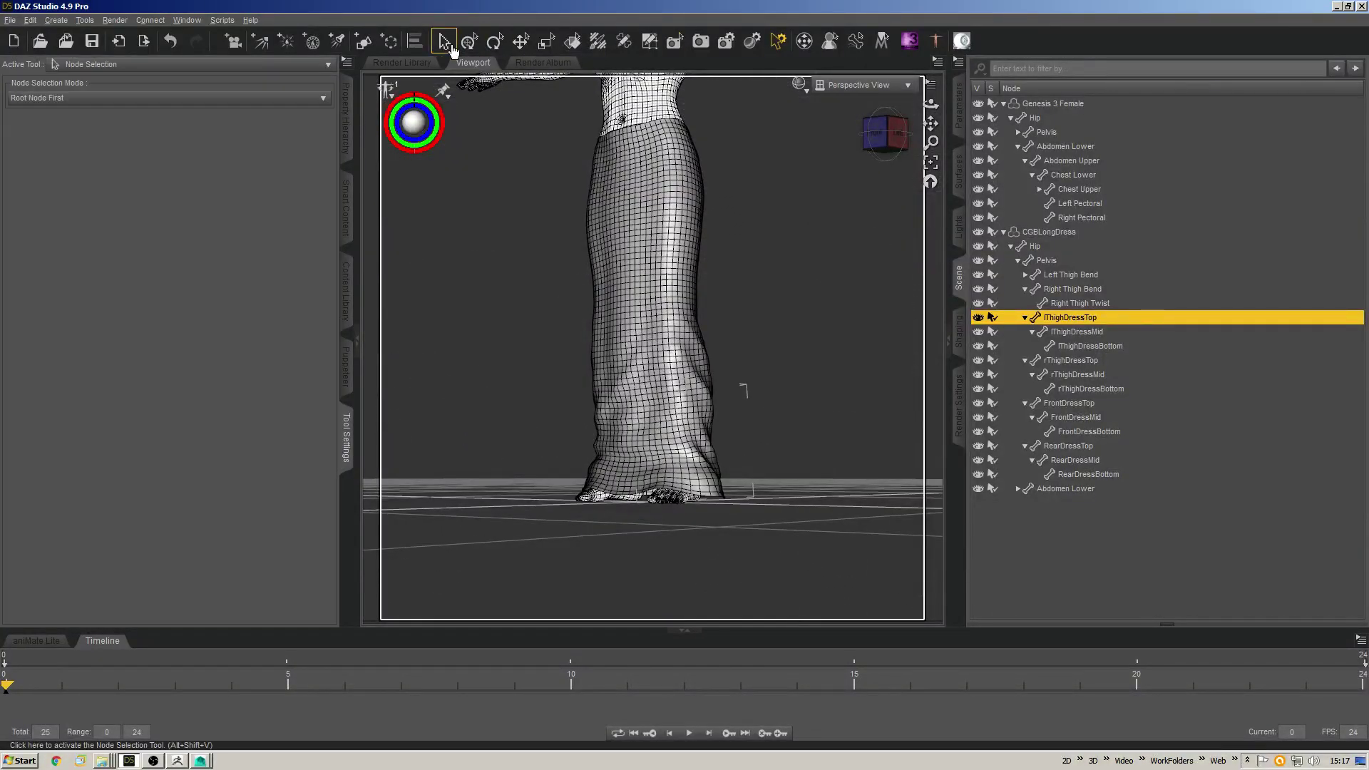
click(706, 288)
middle_drag(779, 248, 770, 314)
mouse_move(414, 121)
mouse_down()
mouse_move(422, 128)
mouse_move(414, 121)
mouse_up()
key(ctrl+z)
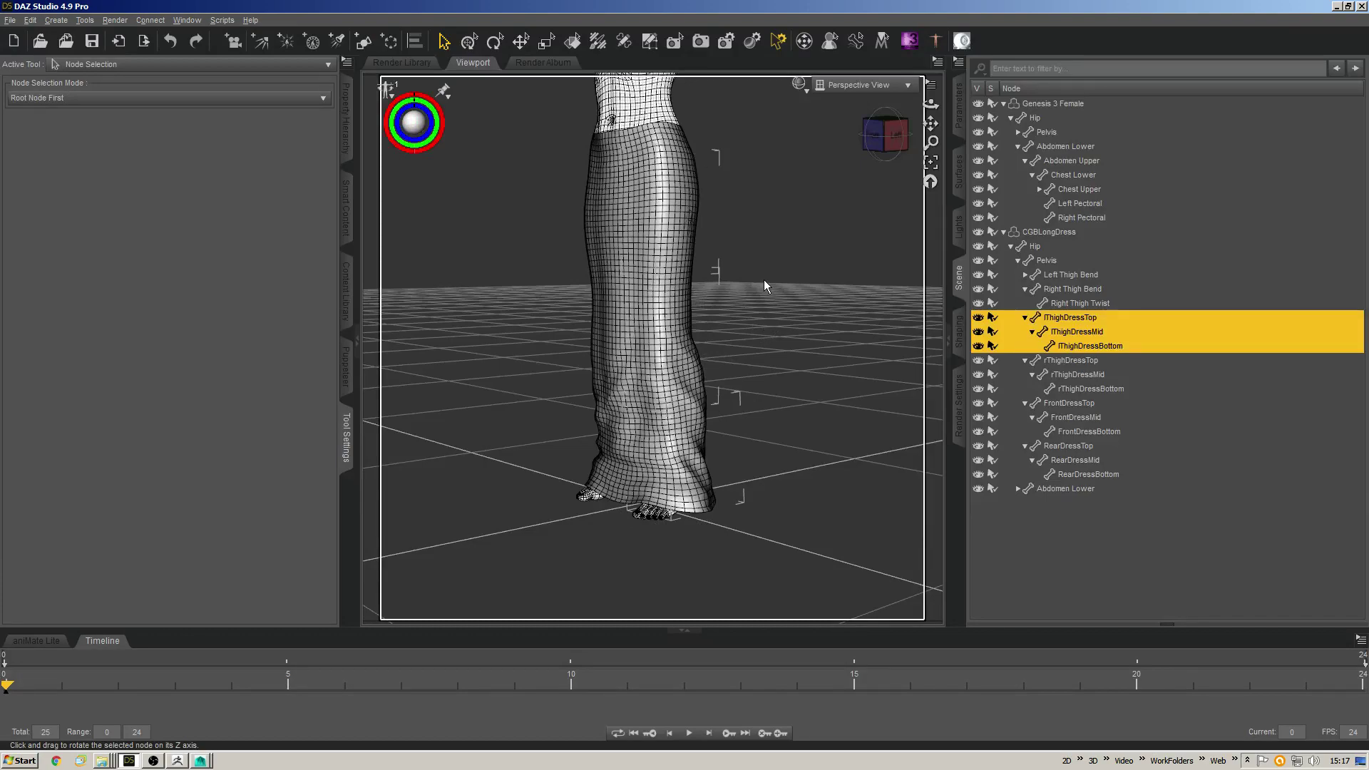
Examine the left thigh dress bones in the Joint Editor, stepping from lThighDressBottom to lThighDressTop.
key(ctrl+shift+j)
middle_drag(571, 301, 735, 226)
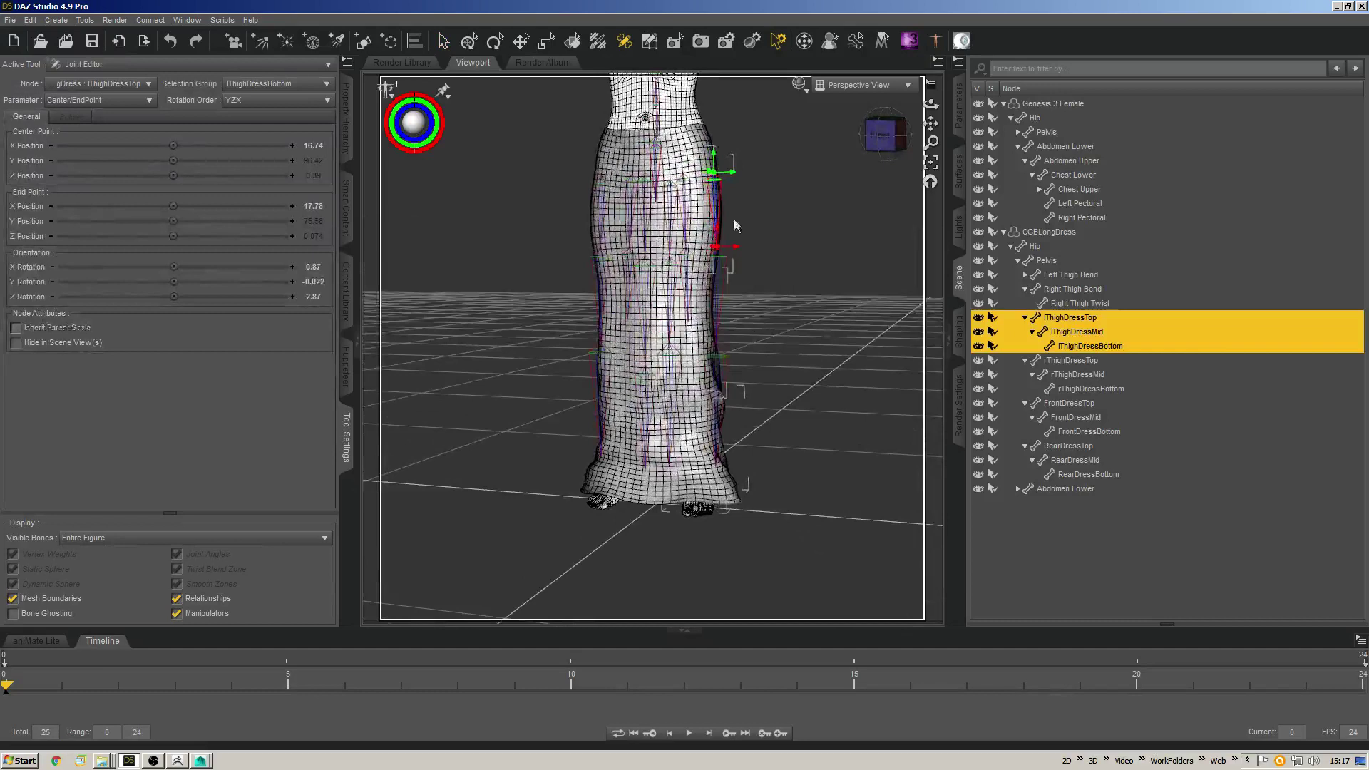
click(1072, 347)
key(Up)
key(Up)
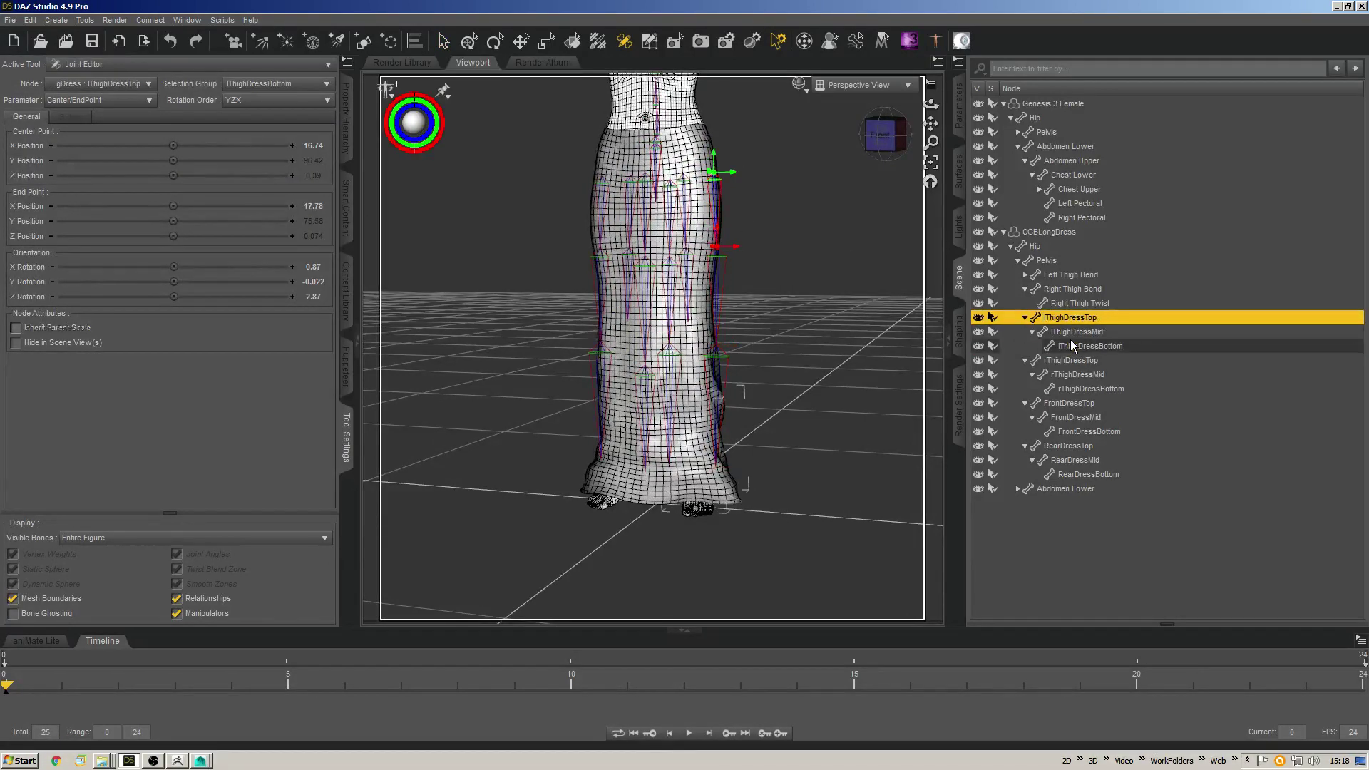
key(Down)
key(Up)
middle_drag(741, 400, 781, 384)
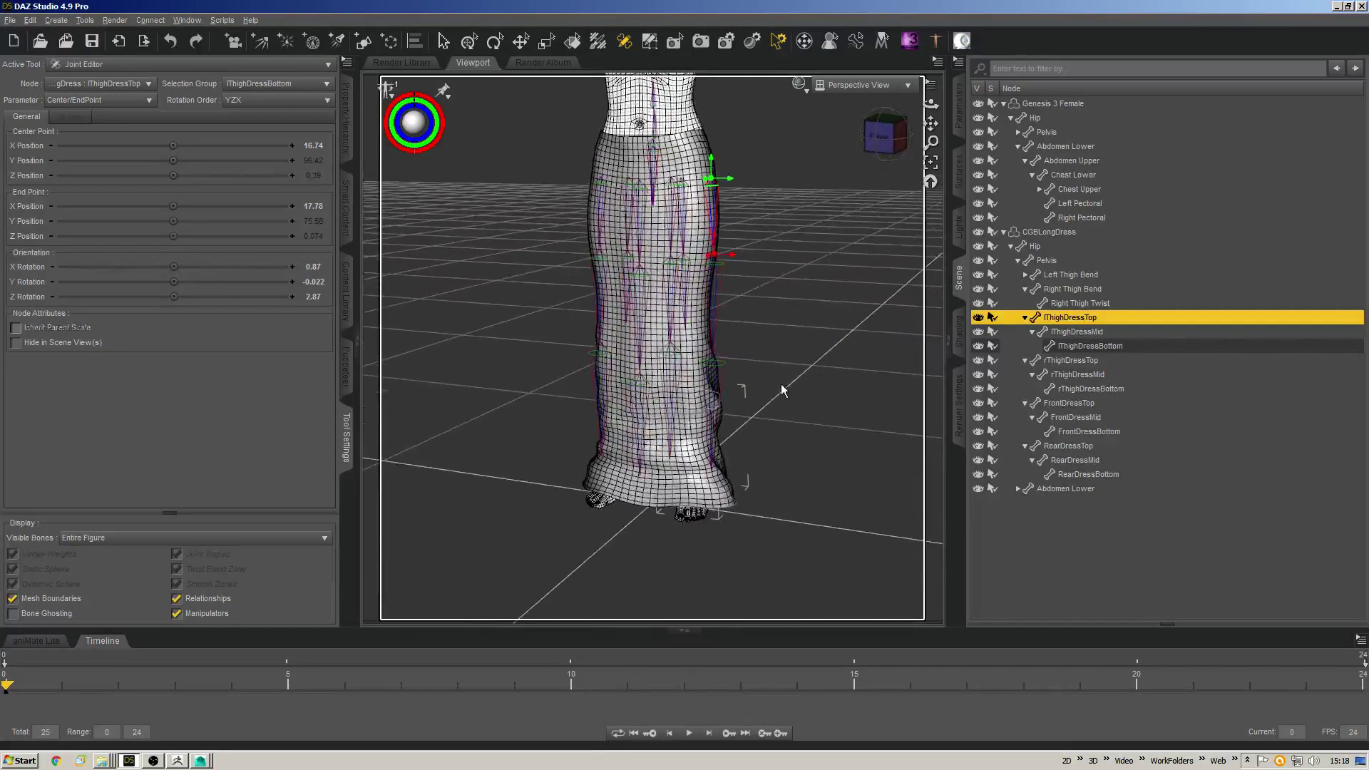
Clear the face selection in the Geometry Editor and highlight the lThighDressBottom and lThighDressMid face groups to check their extents.
key(ctrl+shift+g)
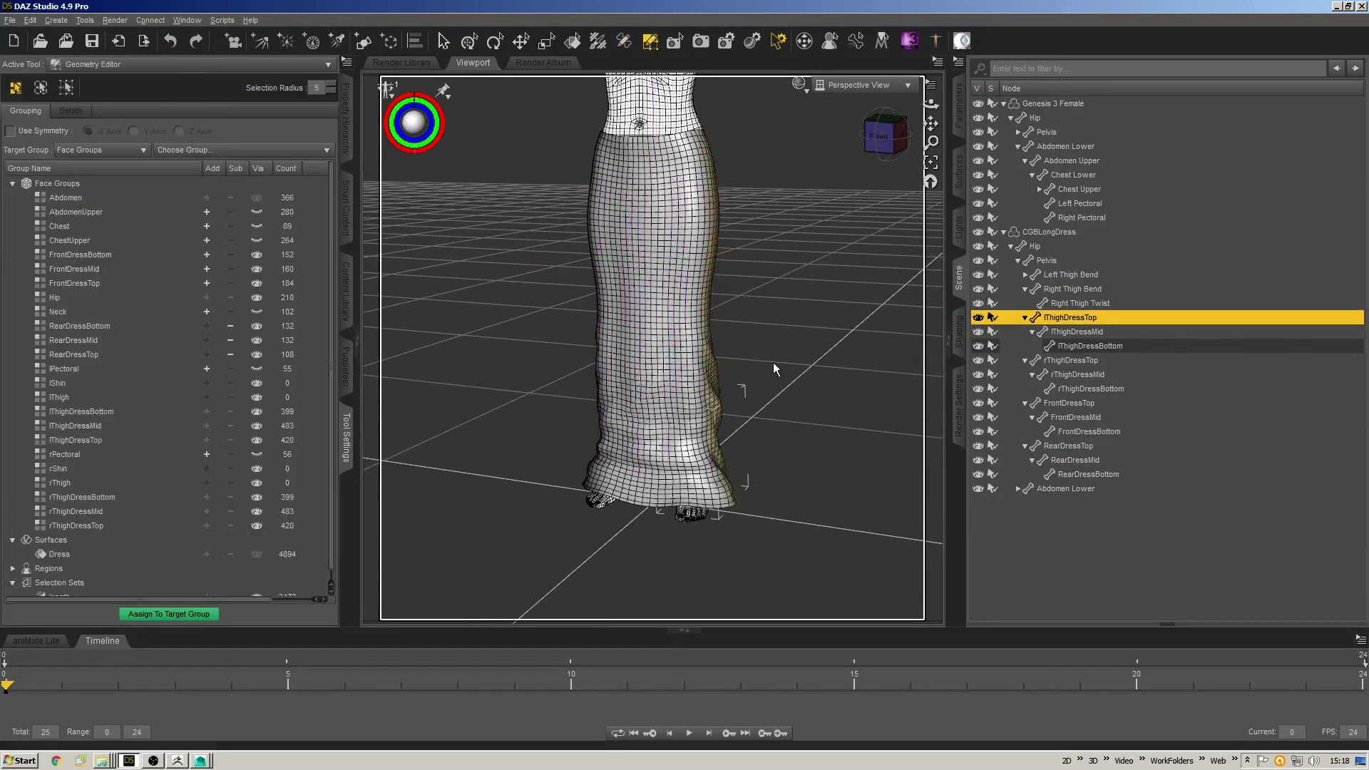
key(ctrl+shift+a)
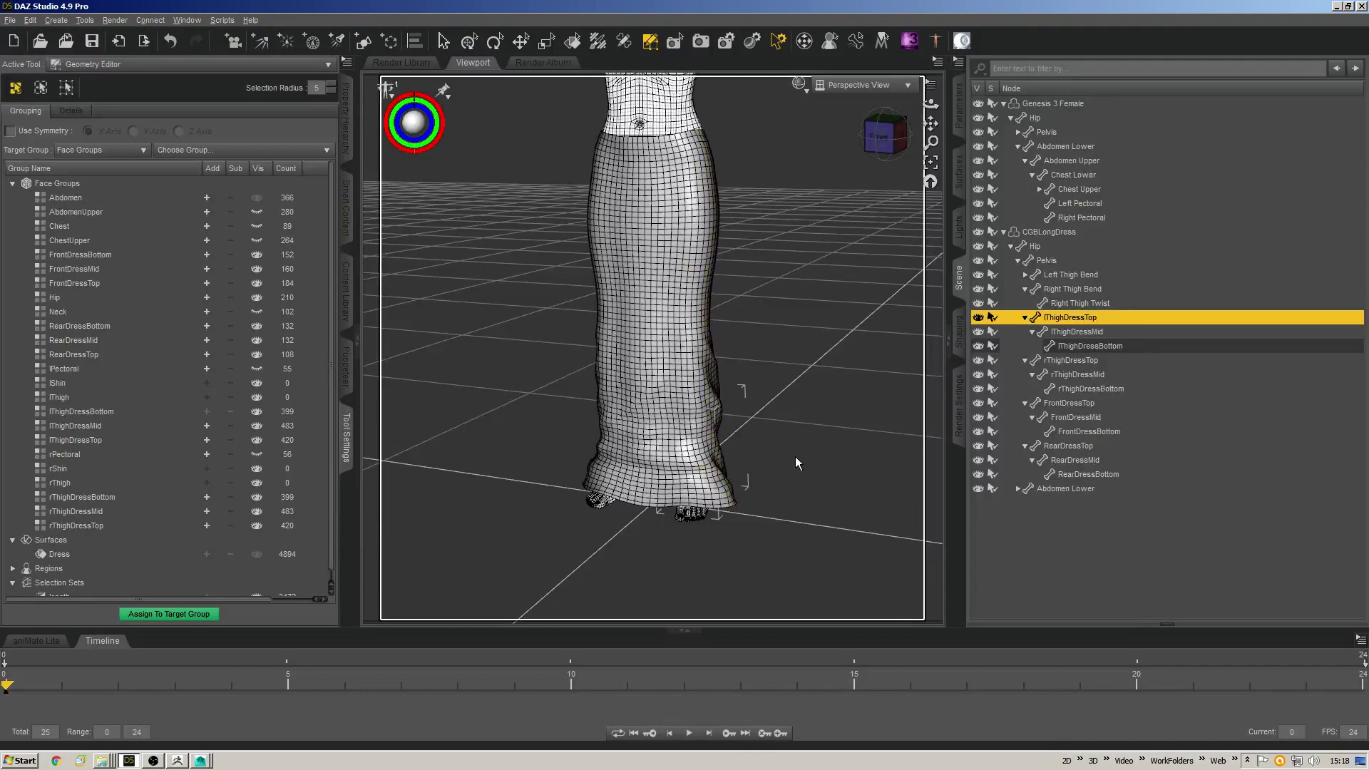
click(82, 411)
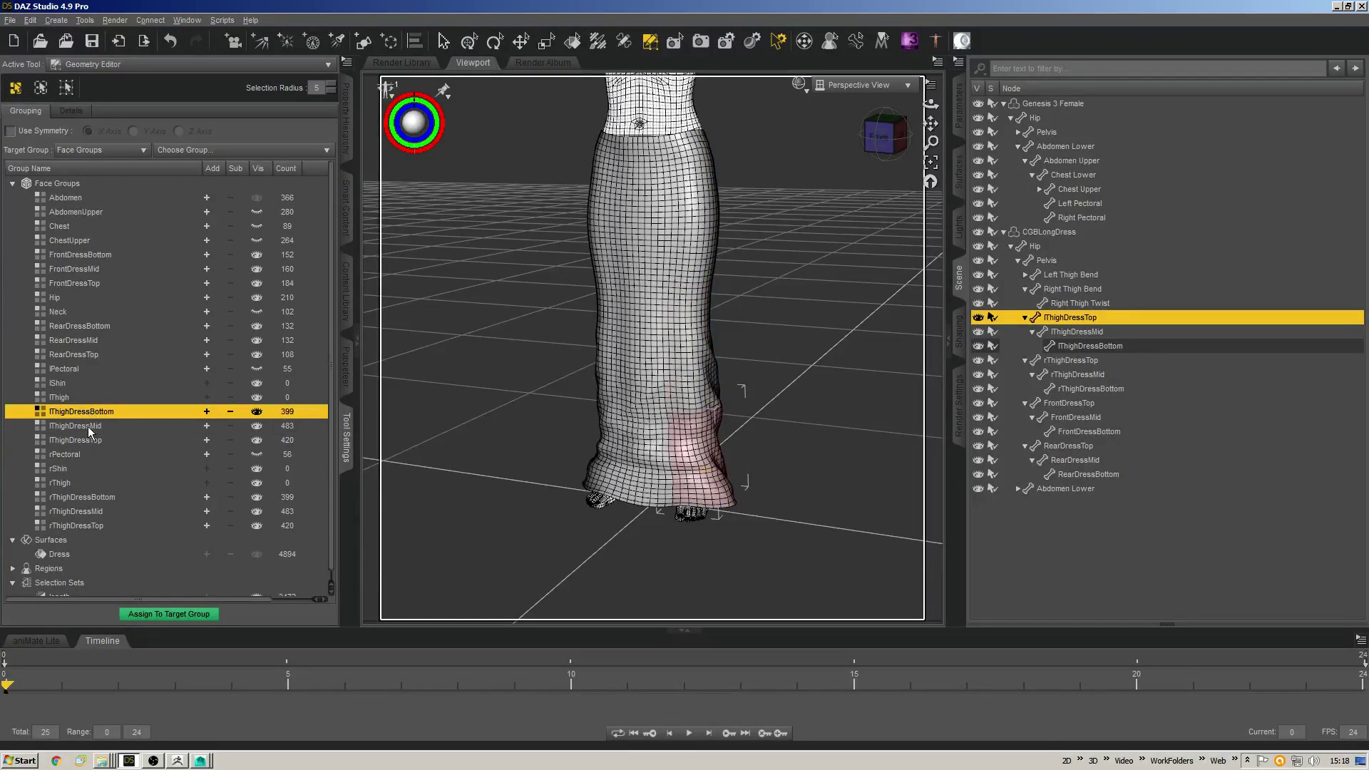
click(88, 426)
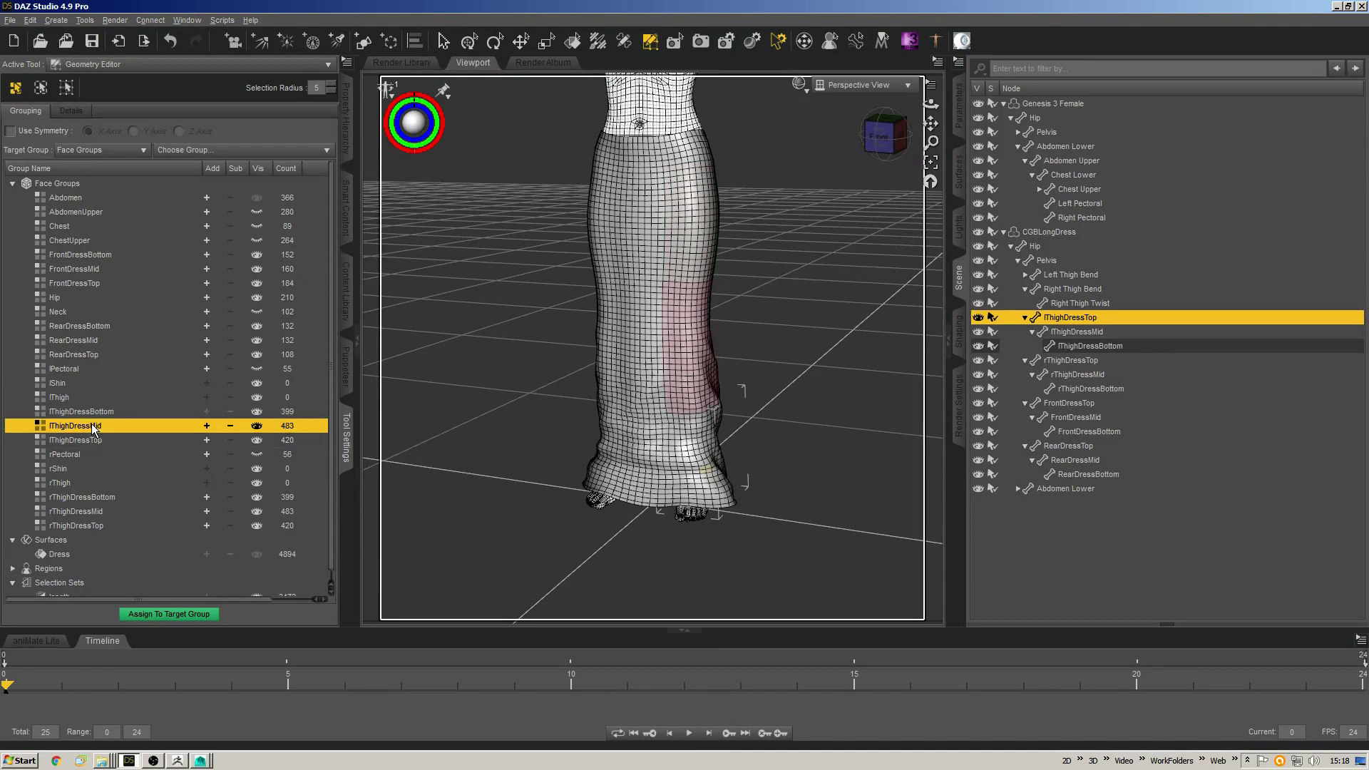
click(100, 412)
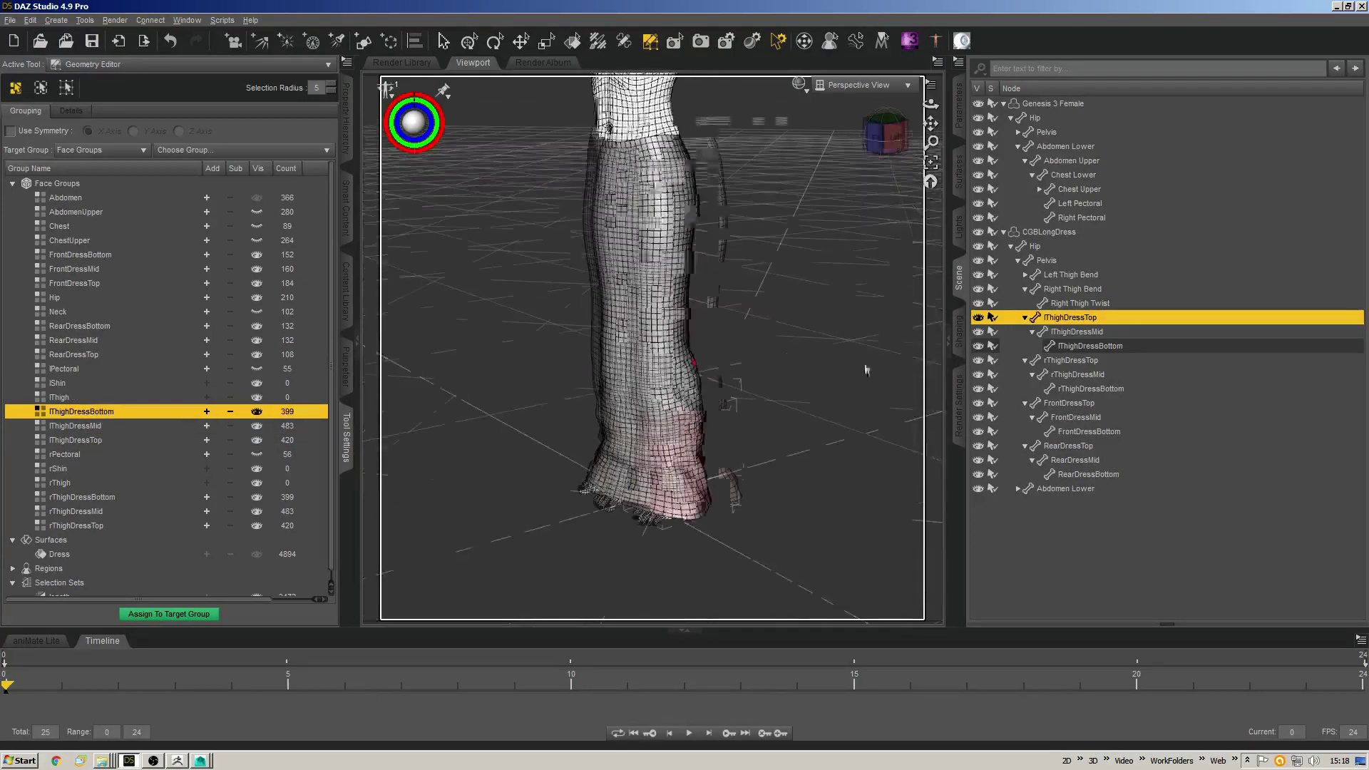
click(444, 42)
middle_drag(702, 360, 677, 390)
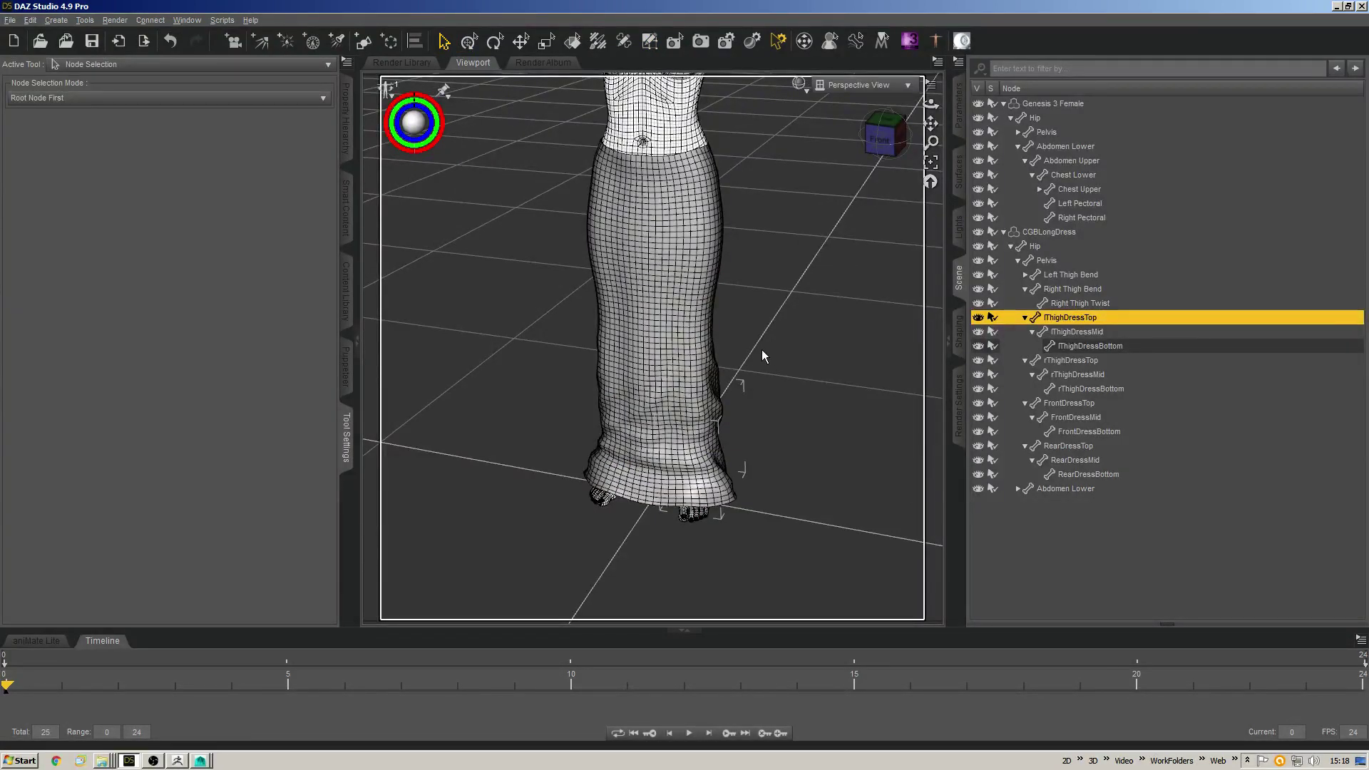
middle_drag(821, 360, 712, 339)
middle_drag(767, 302, 686, 335)
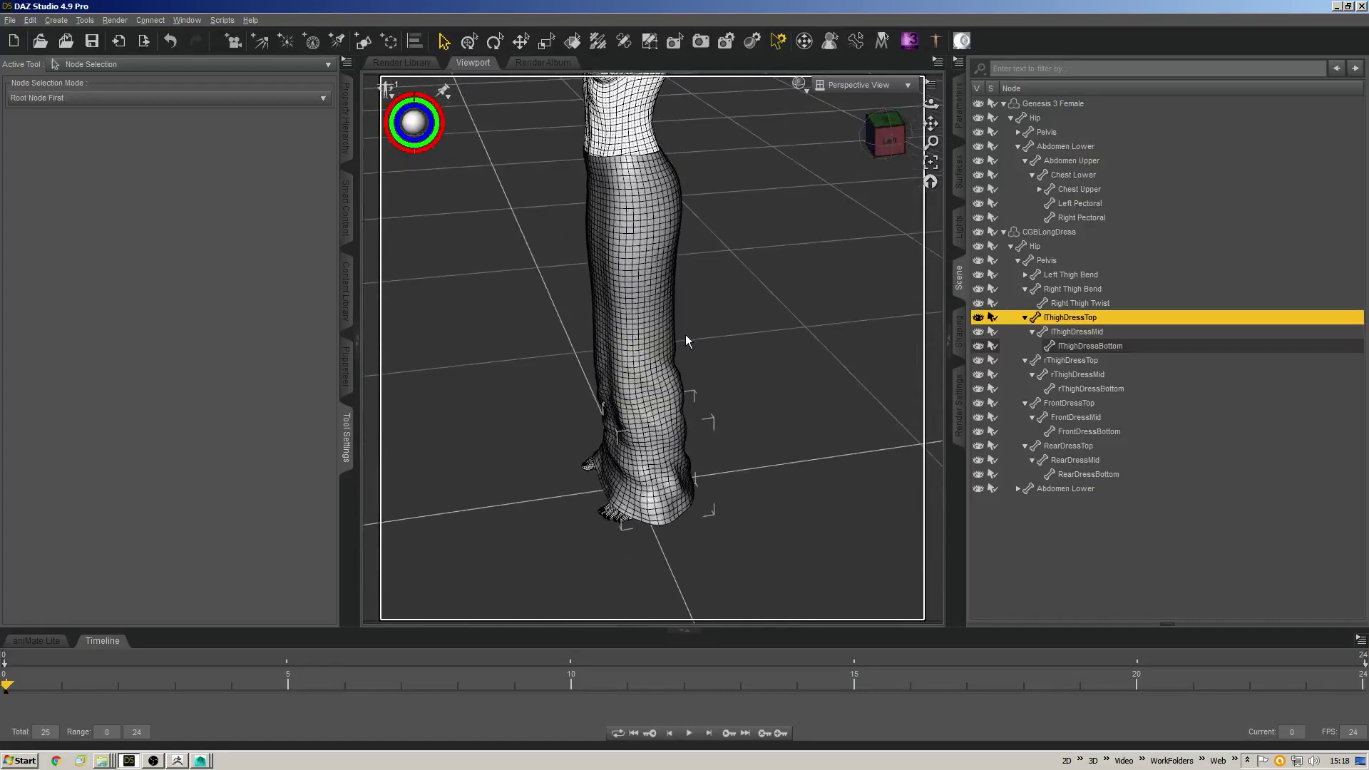
Return to the Geometry Editor and select all faces of the lThighDressBottom, lThighDressMid and lThighDressTop groups.
key(ctrl+alt+e)
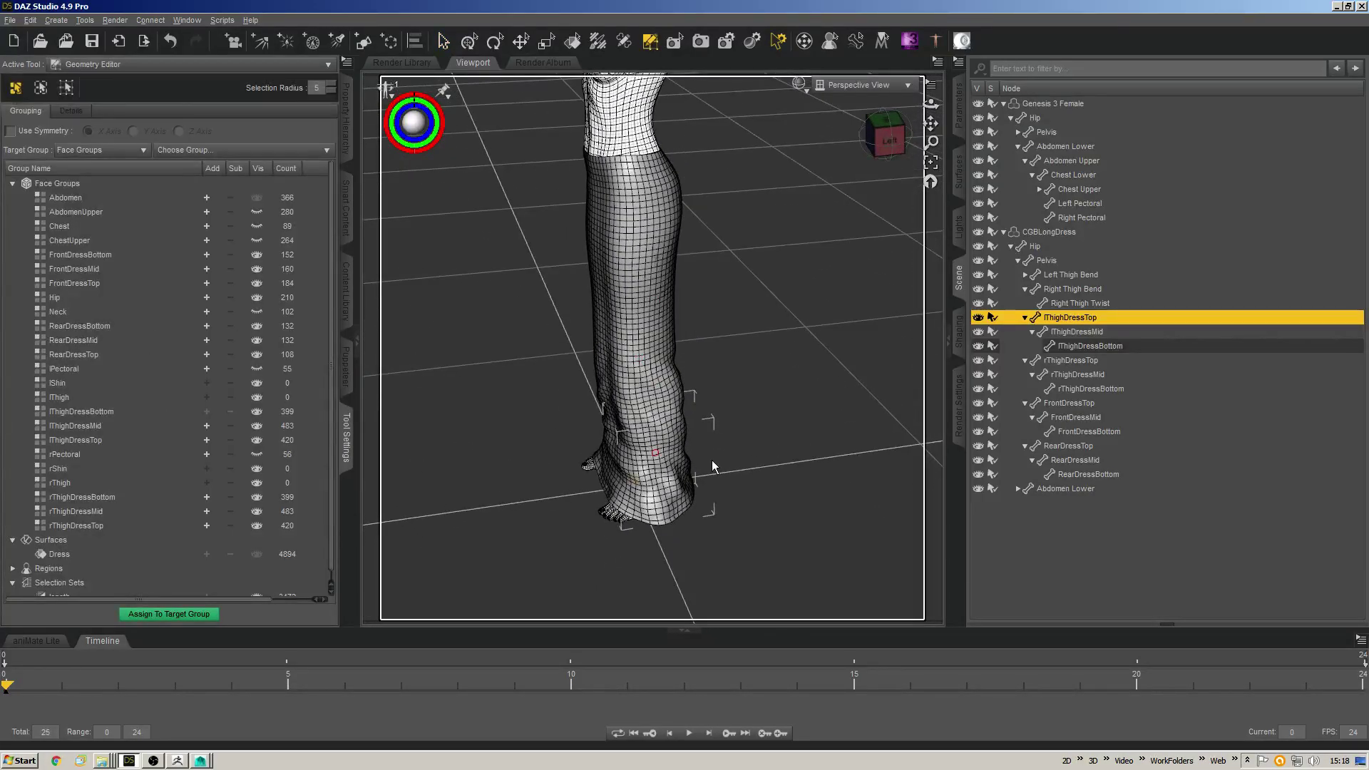
click(83, 497)
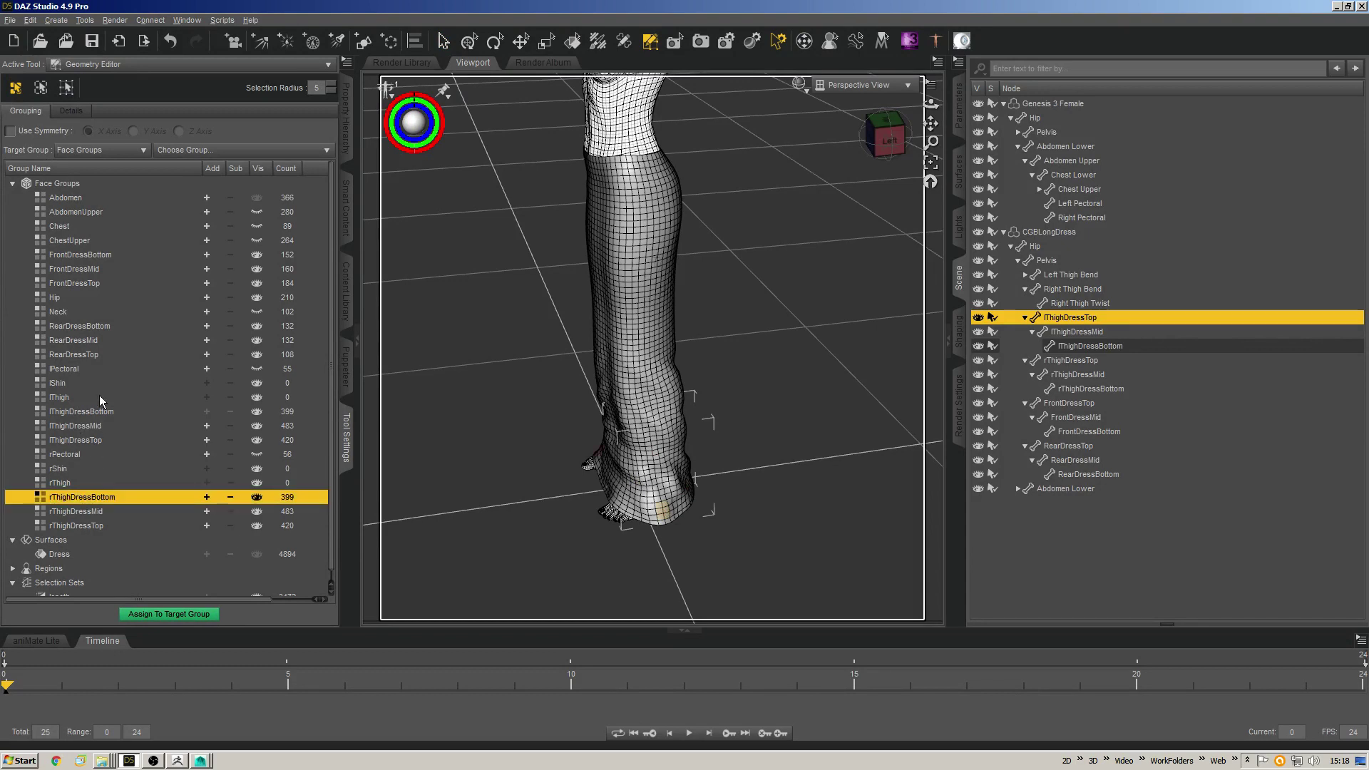
click(84, 413)
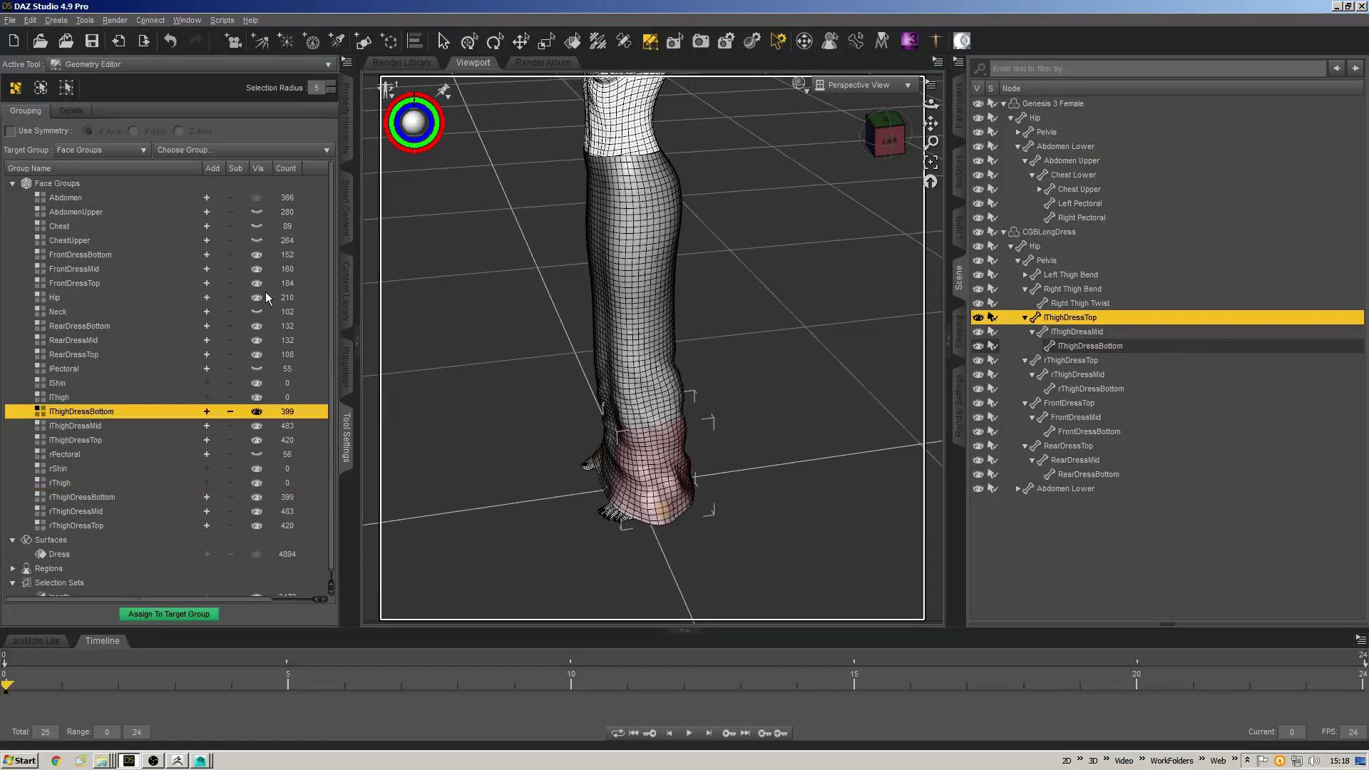
click(207, 414)
click(149, 428)
click(206, 427)
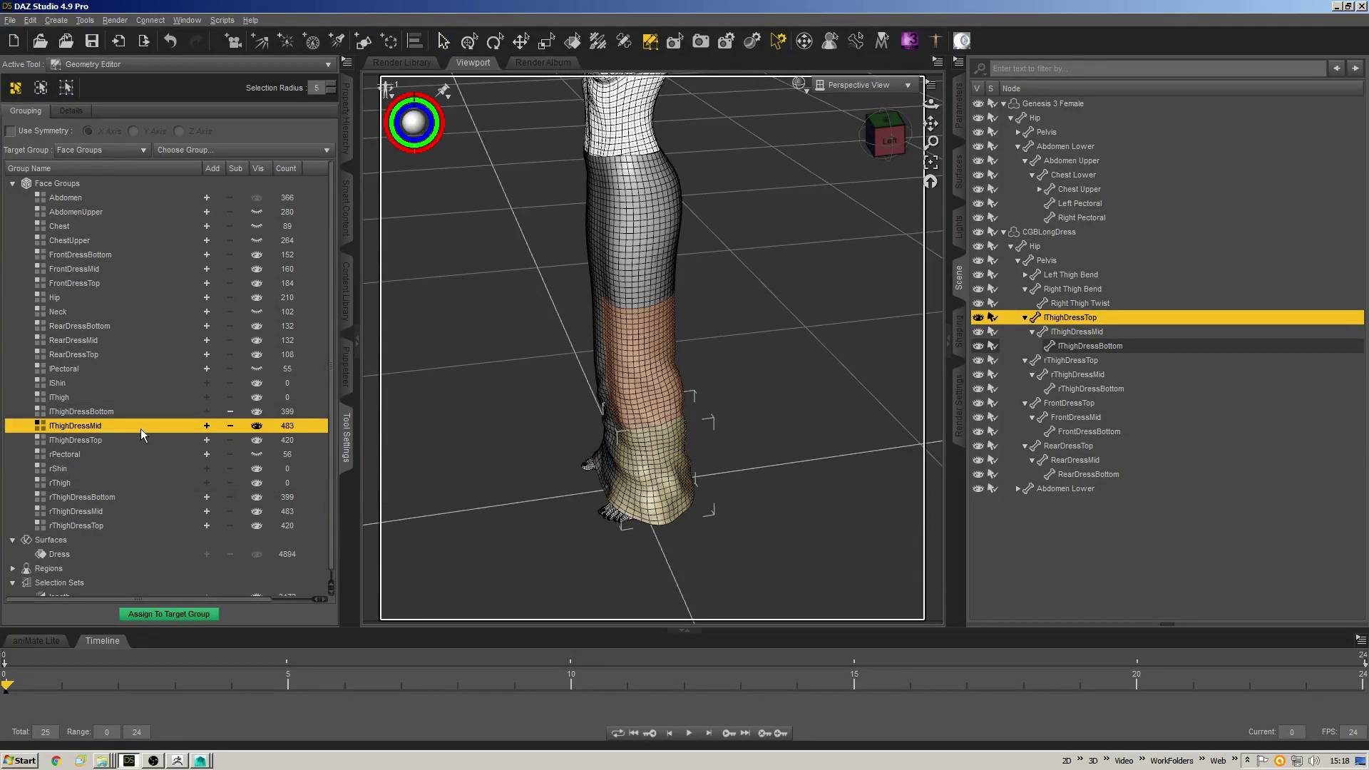
click(143, 440)
click(205, 441)
middle_drag(606, 307, 563, 381)
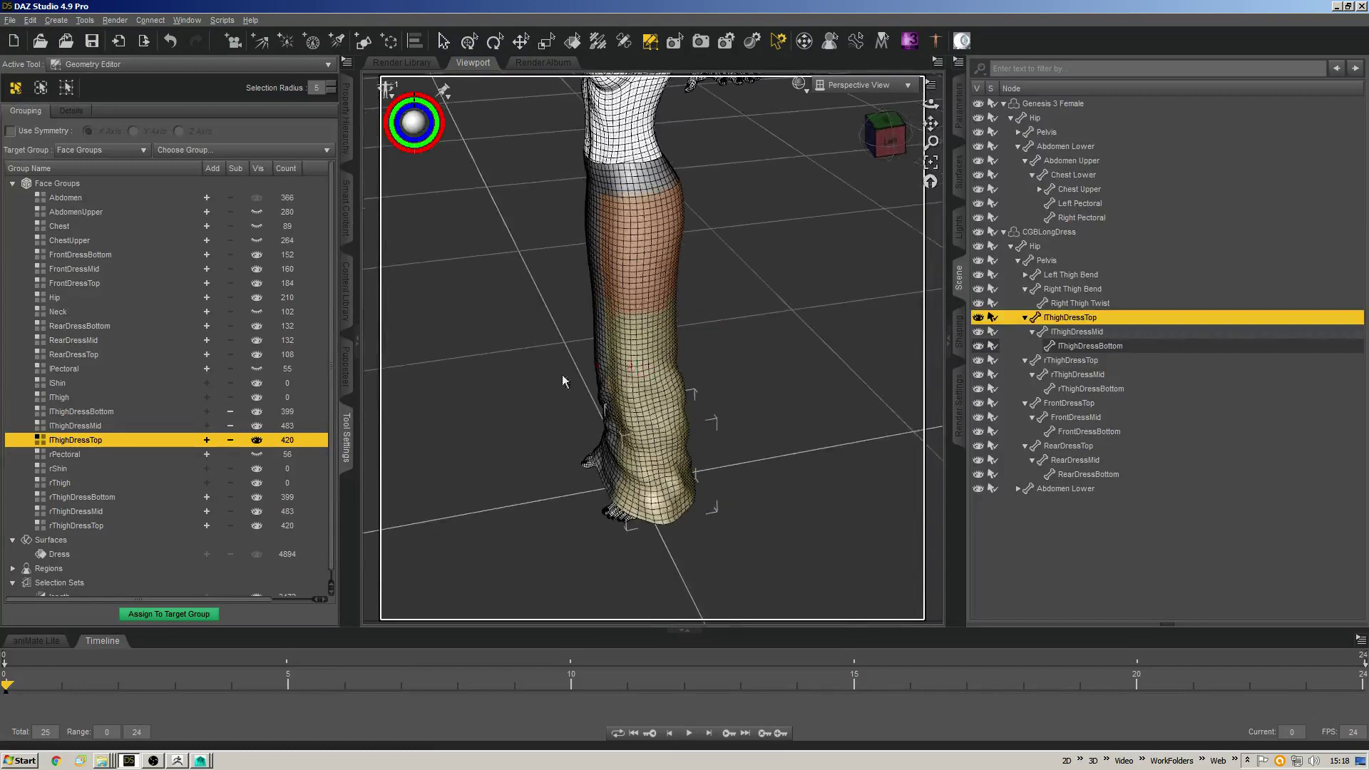
Add the faces of the rThighDressBottom, rThighDressMid and rThighDressTop groups to the selection.
ctrl+click(209, 499)
ctrl+click(207, 512)
ctrl+click(207, 525)
middle_drag(553, 391, 591, 389)
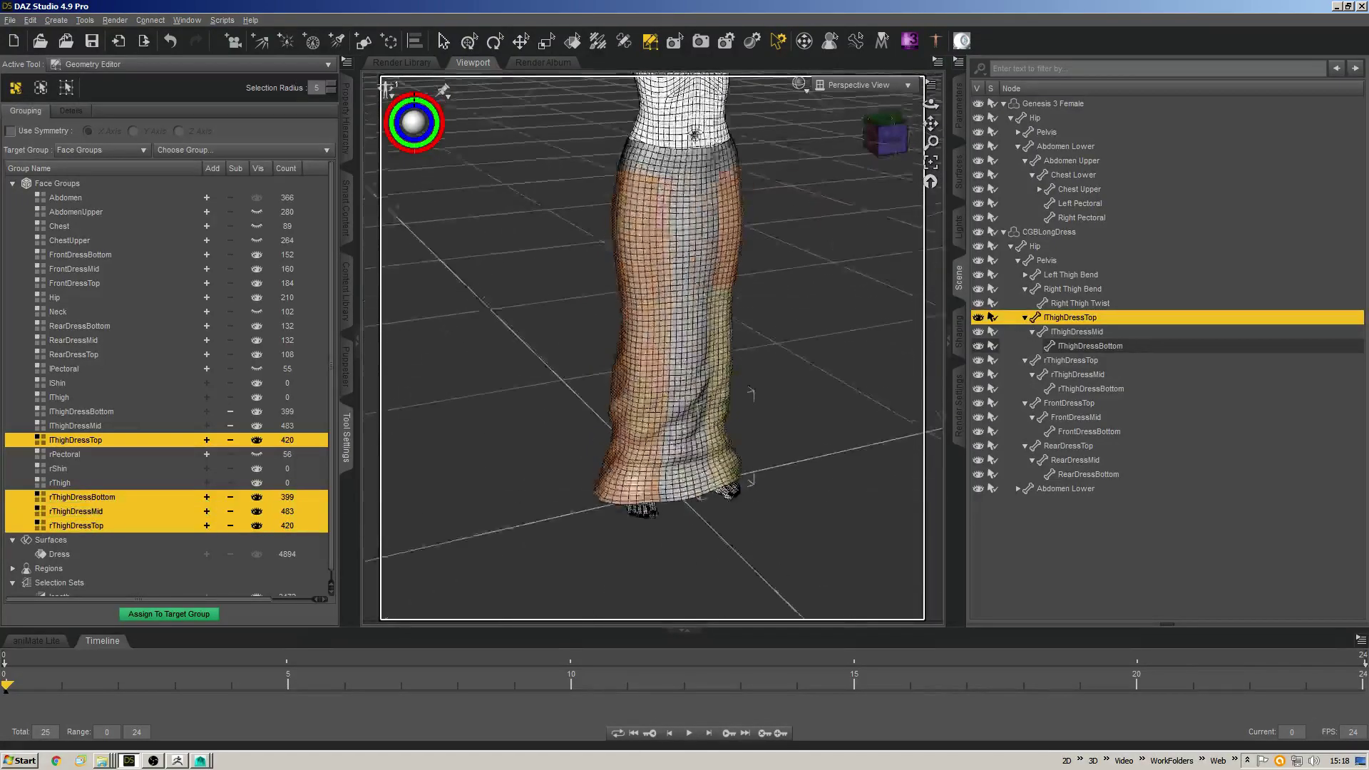
middle_drag(750, 393, 849, 263)
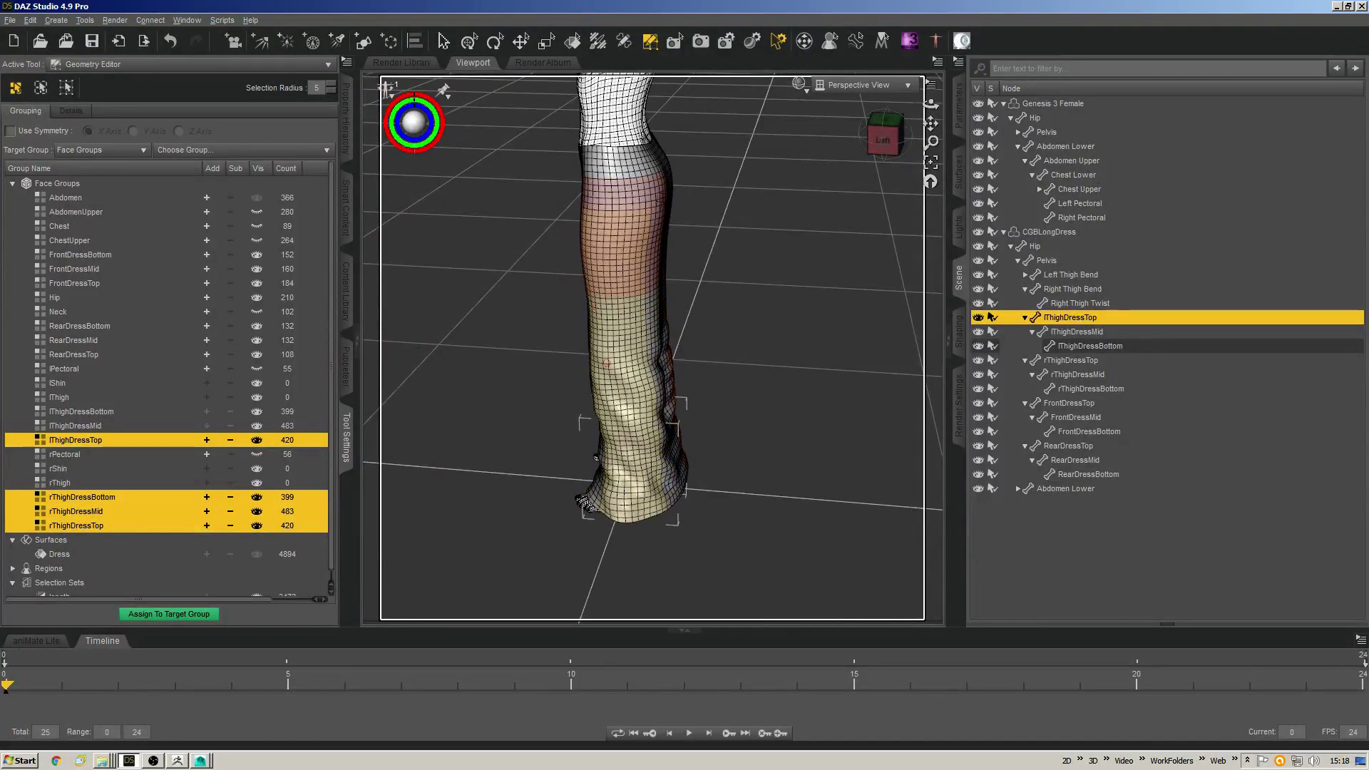
middle_drag(848, 262, 897, 355)
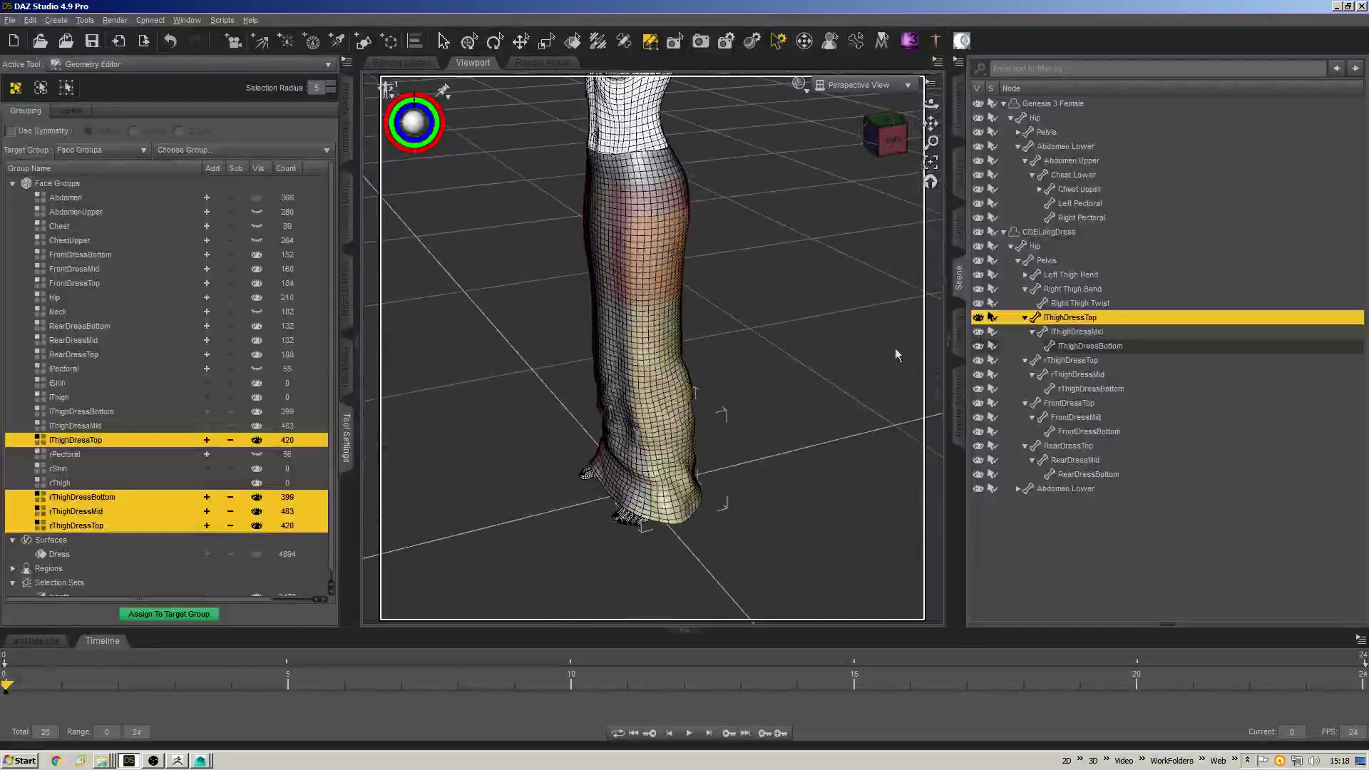
Select the three lThighDress bones and apply pose Symmetry to the selected nodes recursively, Left to Right.
shift+click(1089, 347)
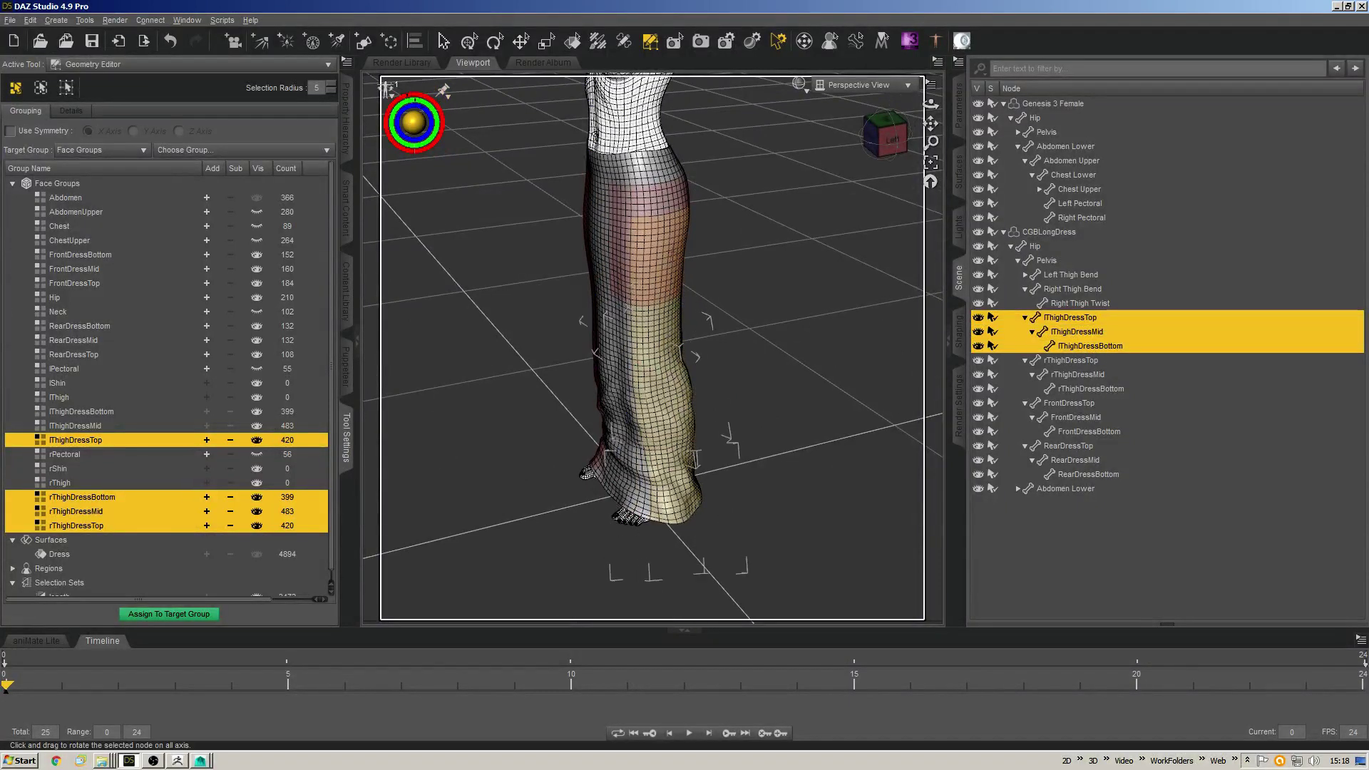
key(shift+y)
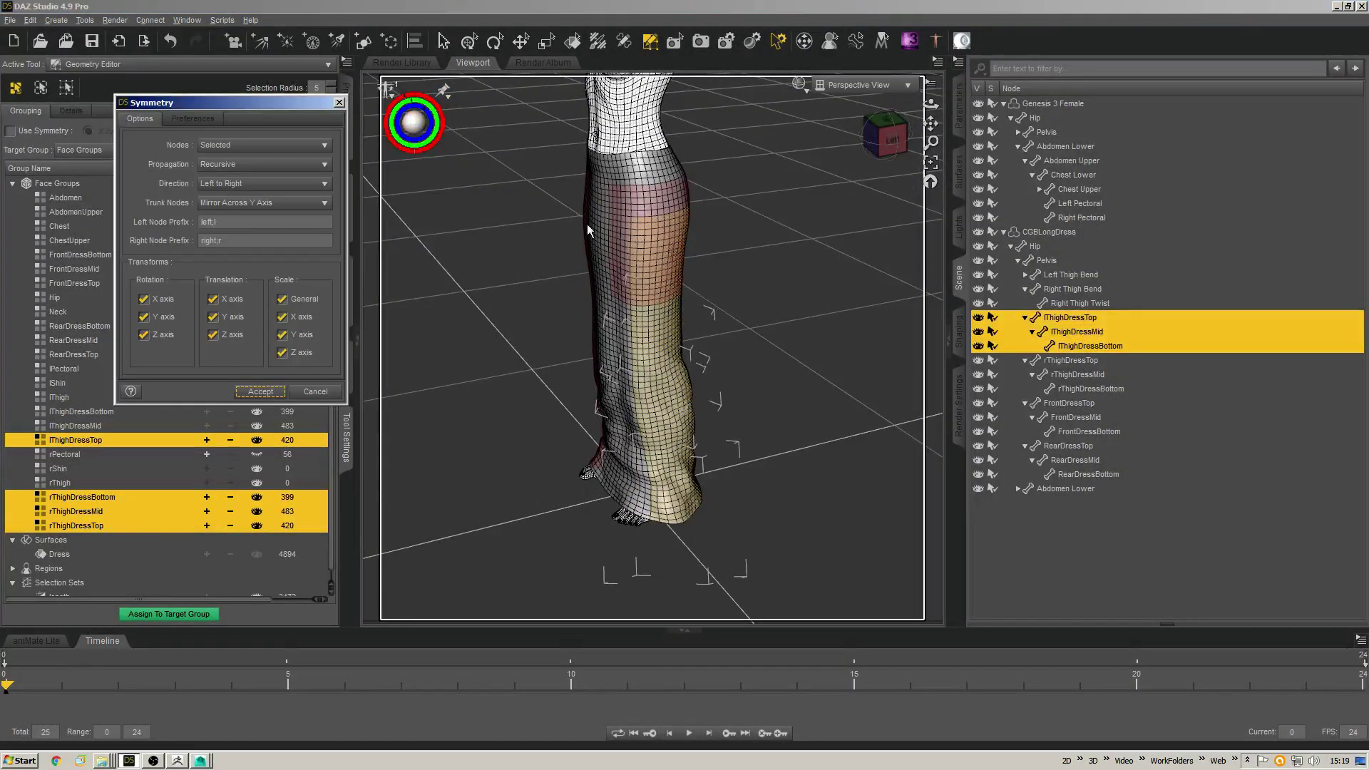
key(Return)
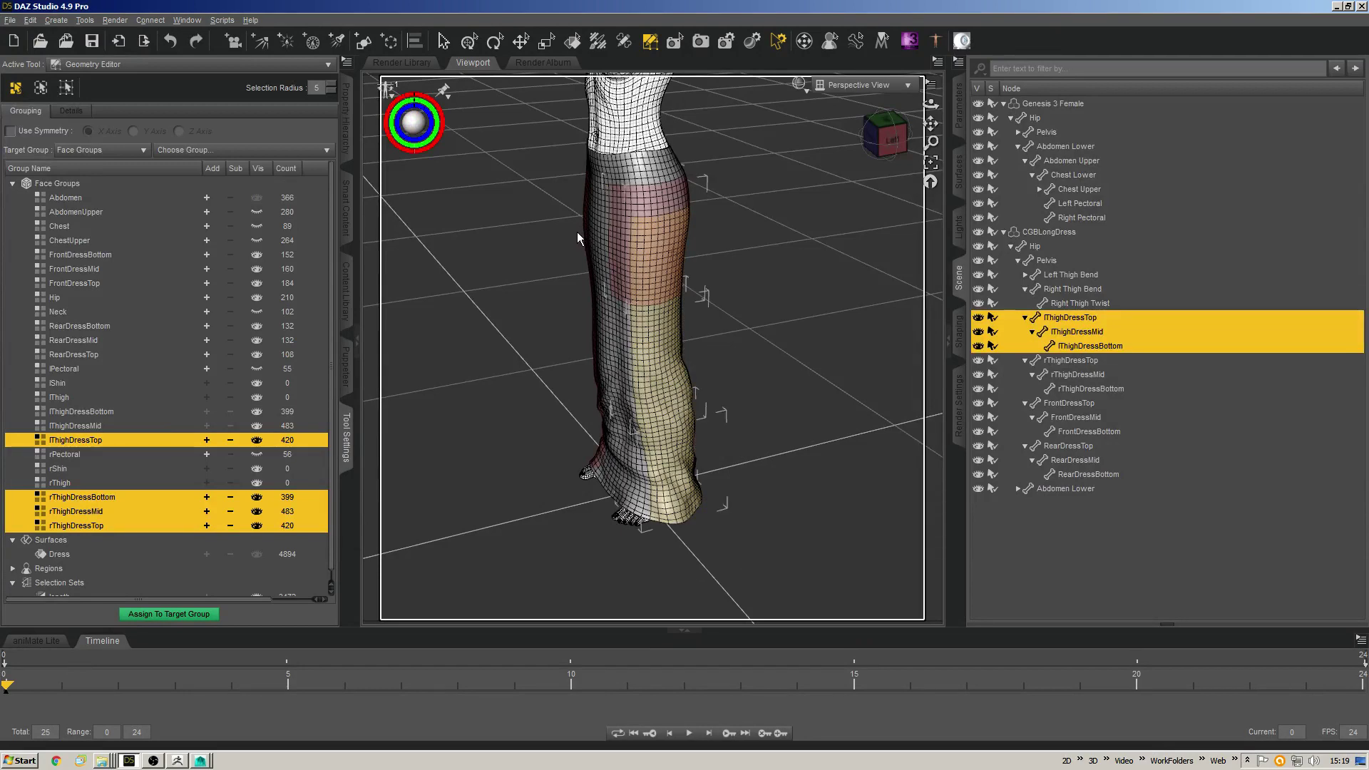
Memorize the dress figure's rigging with the Joint Editor.
key(ctrl+shift+j)
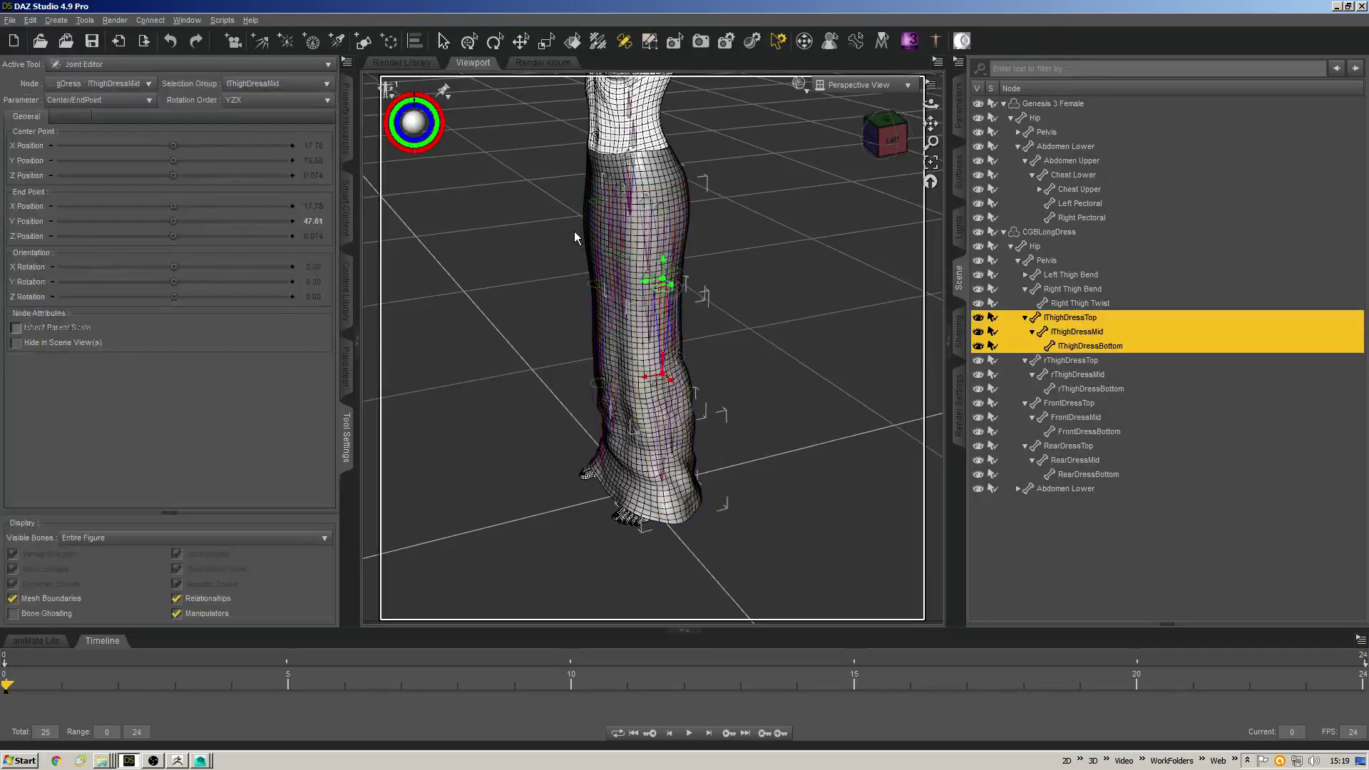
click(885, 136)
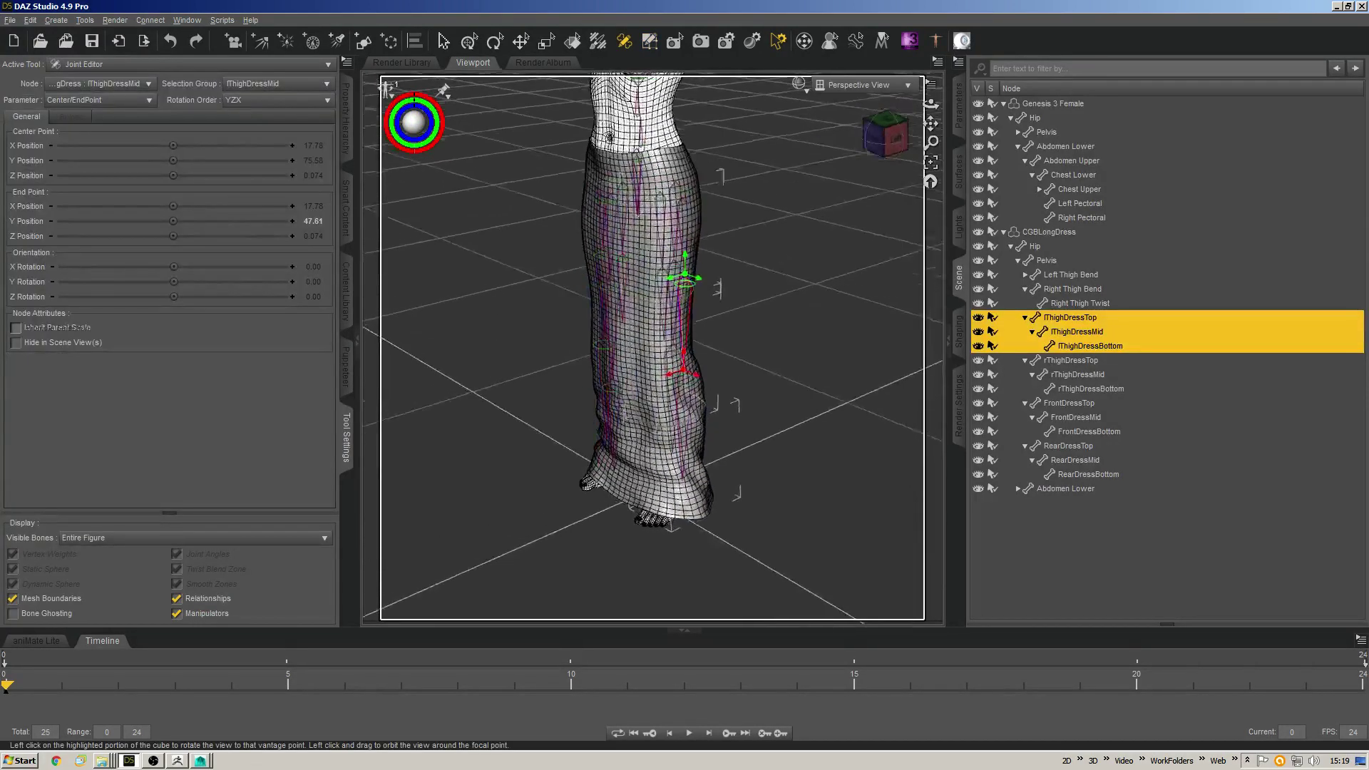
right_click(726, 183)
mouse_move(768, 267)
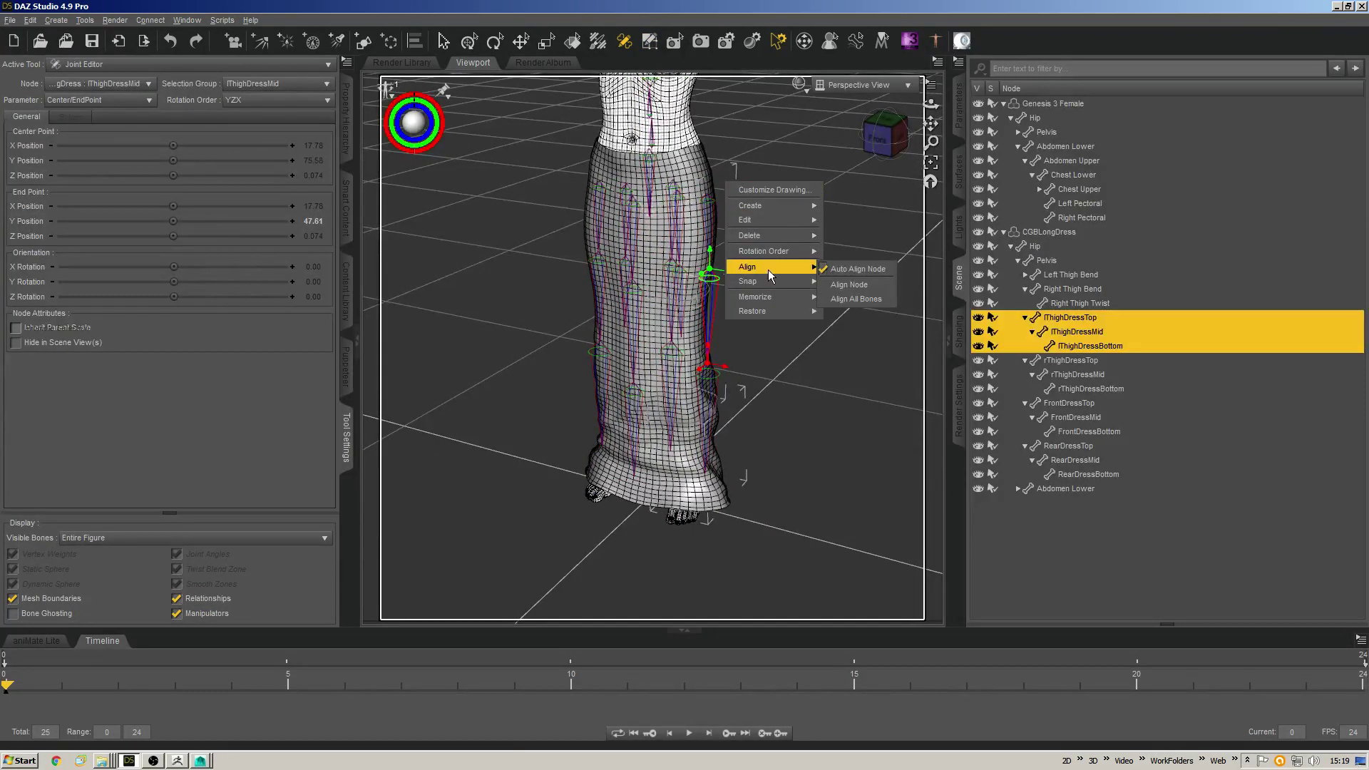
mouse_move(770, 220)
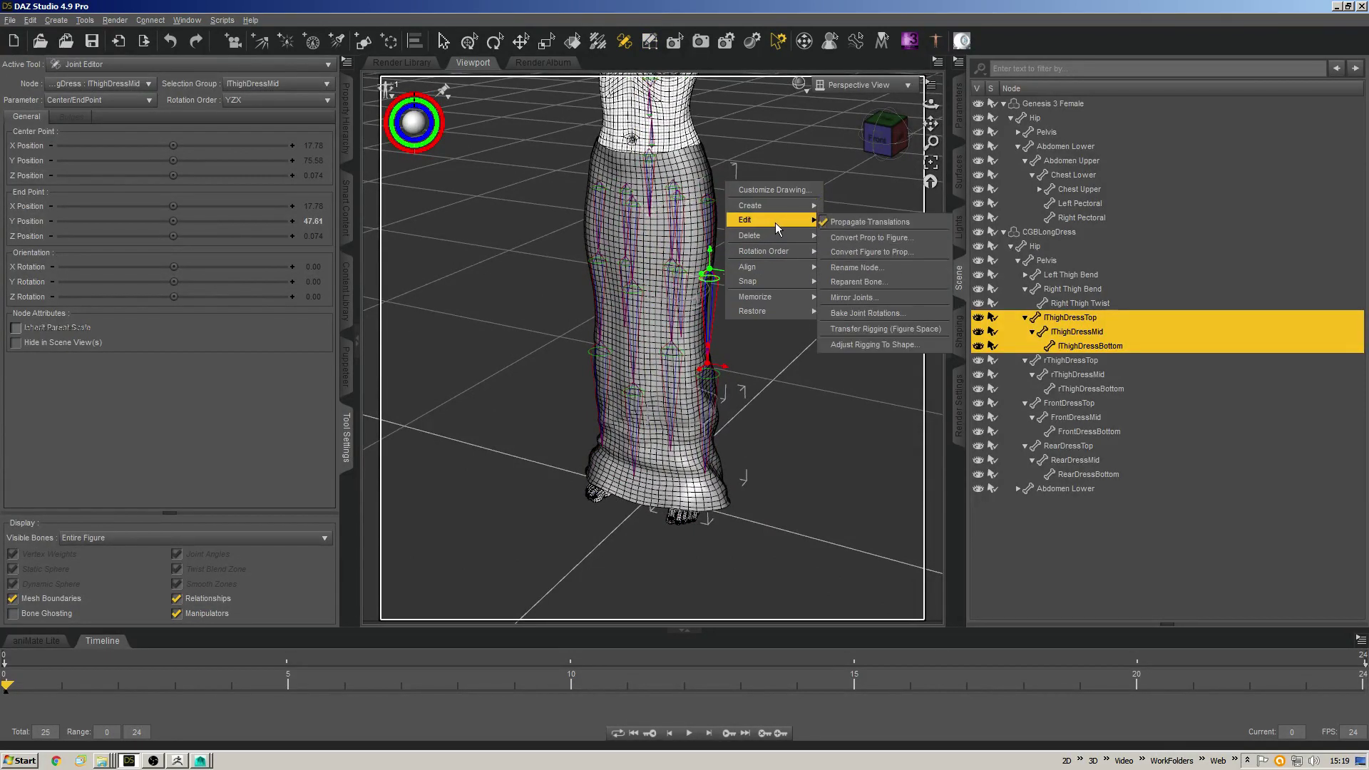
mouse_move(788, 296)
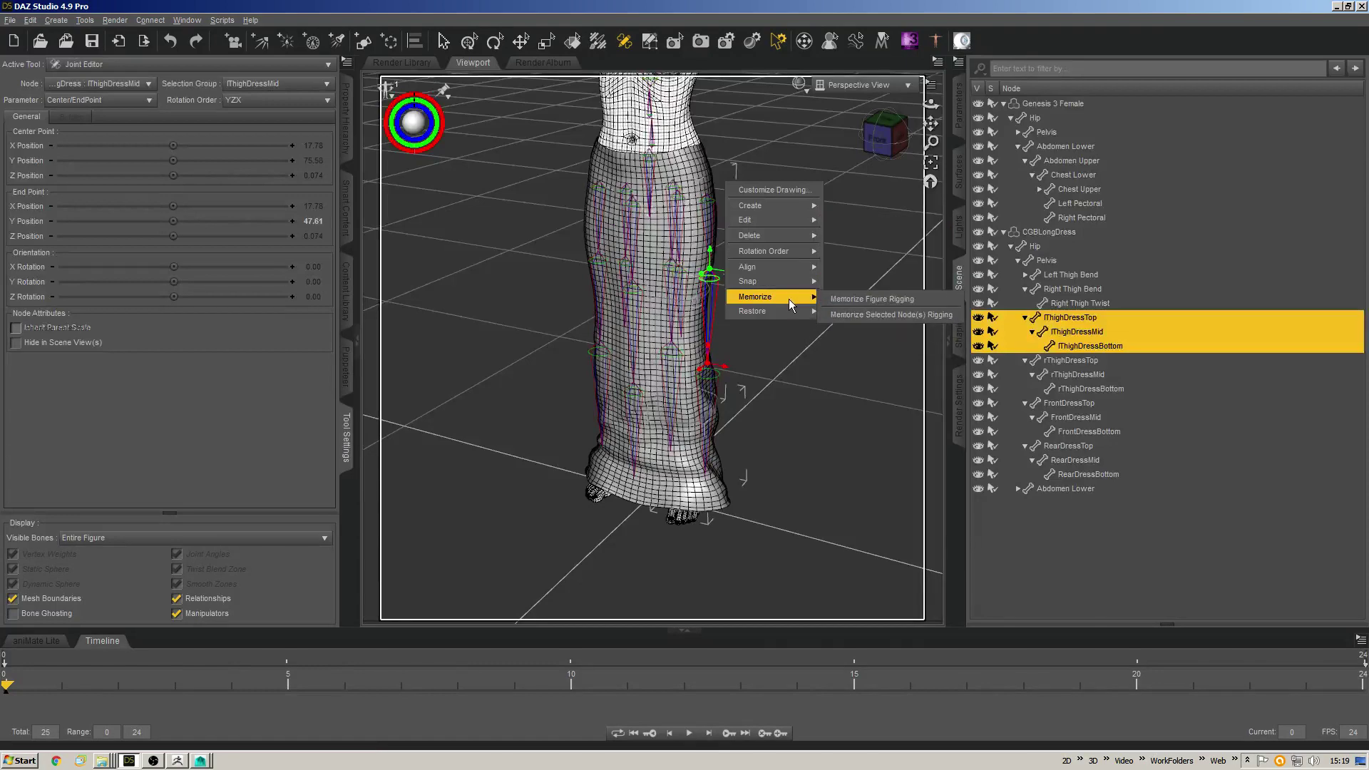
click(857, 297)
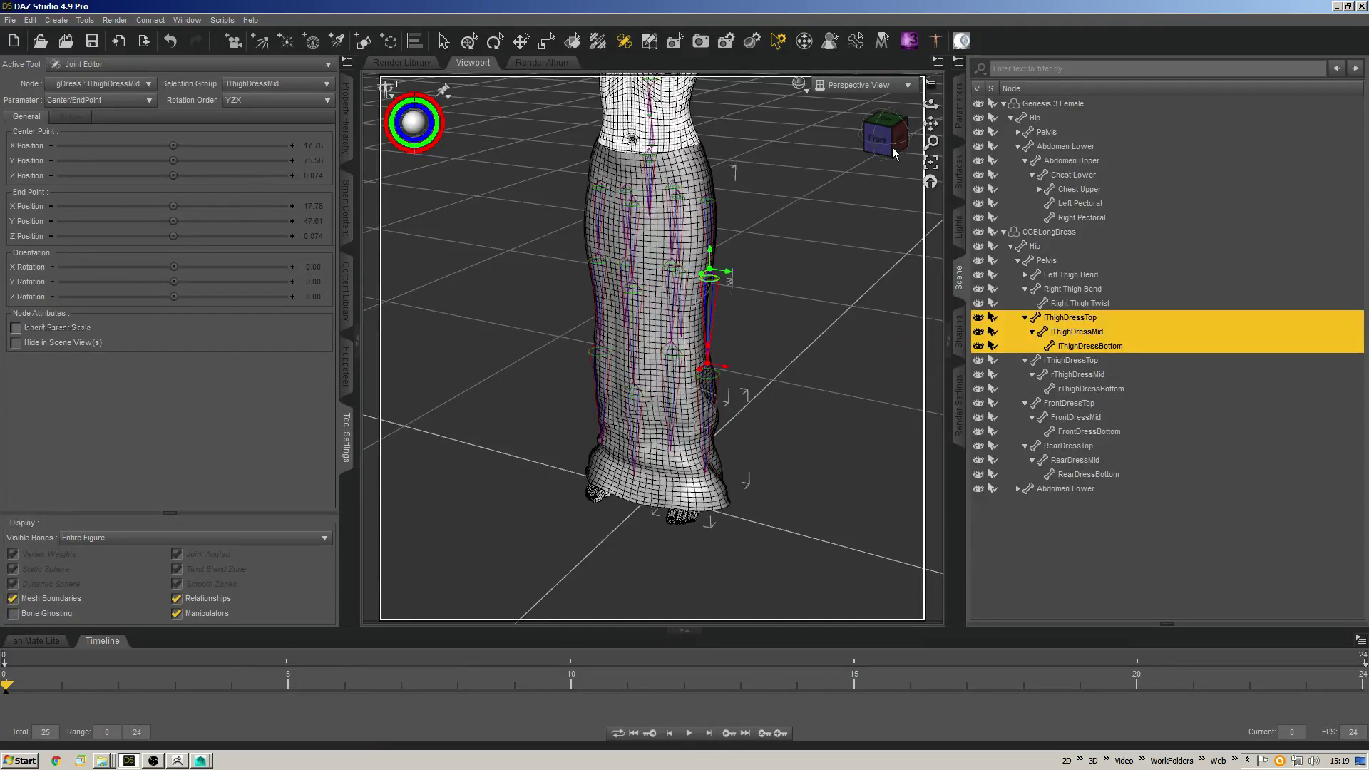
Rotate the three selected lThighDress bones outward so the left chain swings up and away from the leg.
drag(892, 146, 760, 208)
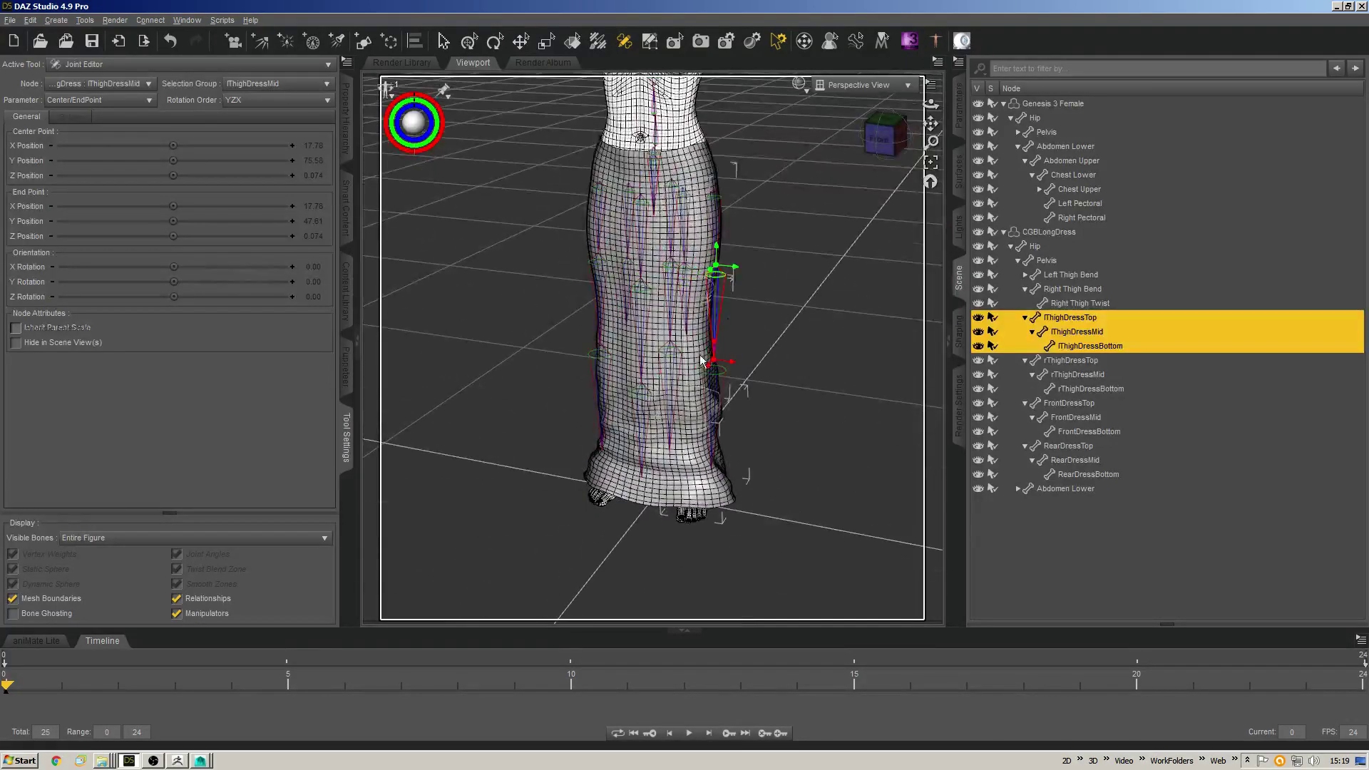
drag(885, 139, 708, 249)
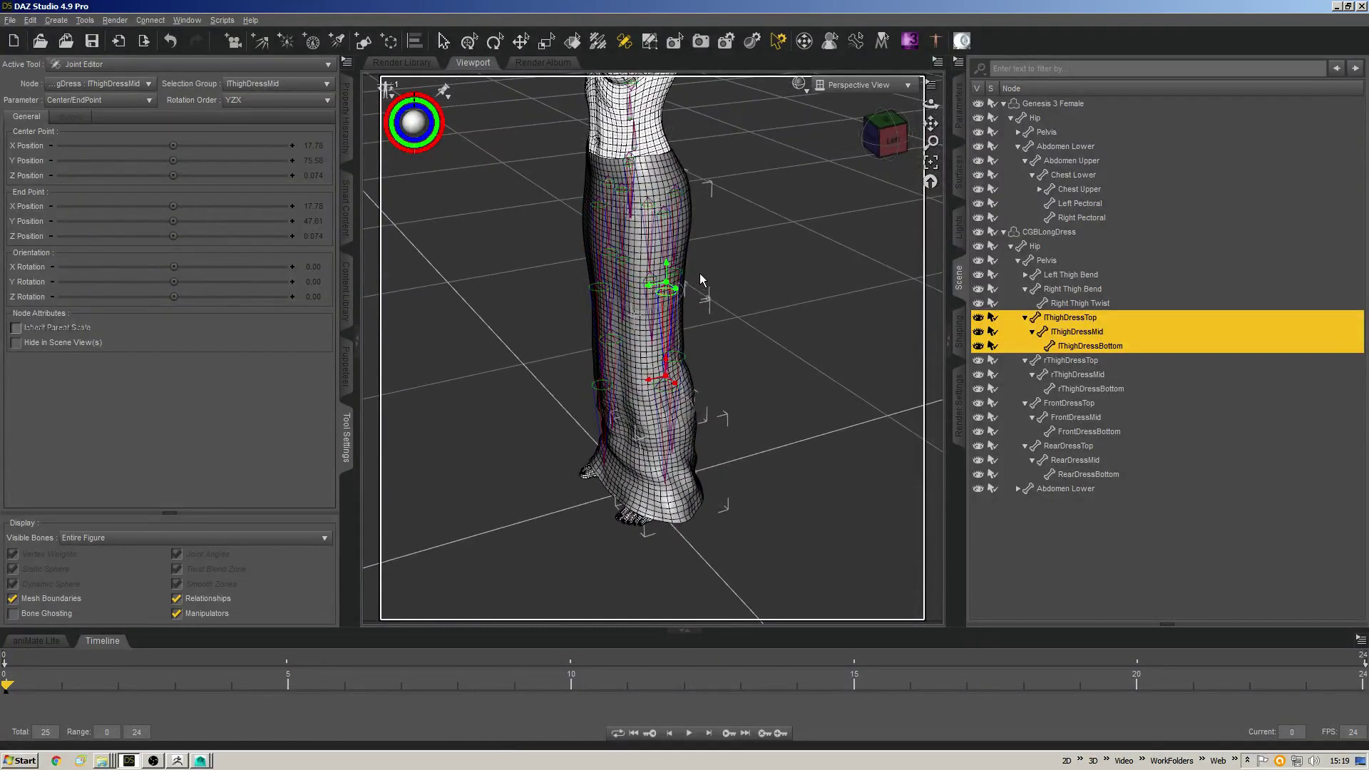
drag(413, 122, 430, 127)
drag(883, 136, 1103, 97)
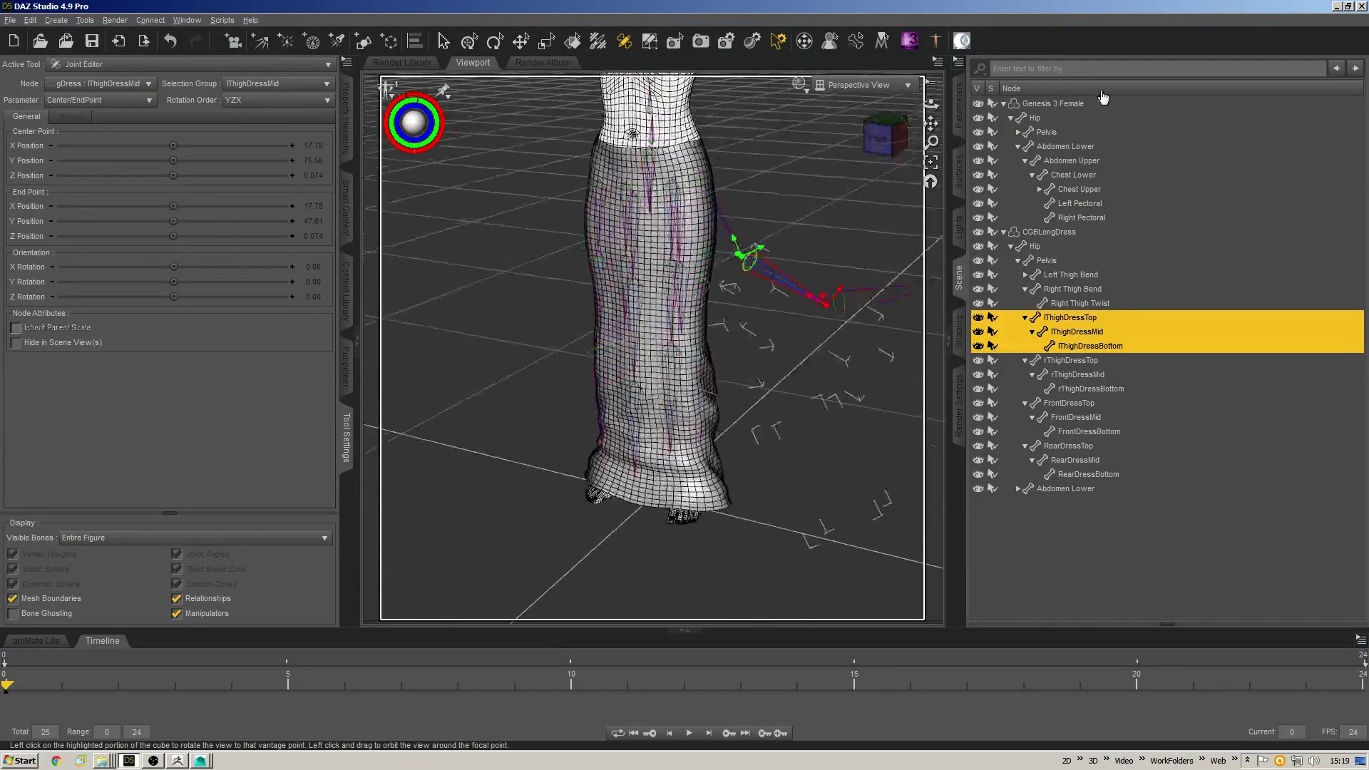
Mirror the pose of the selected lThighDress bones onto the right chain with Symmetry, direction Left to Right.
key(shift+y)
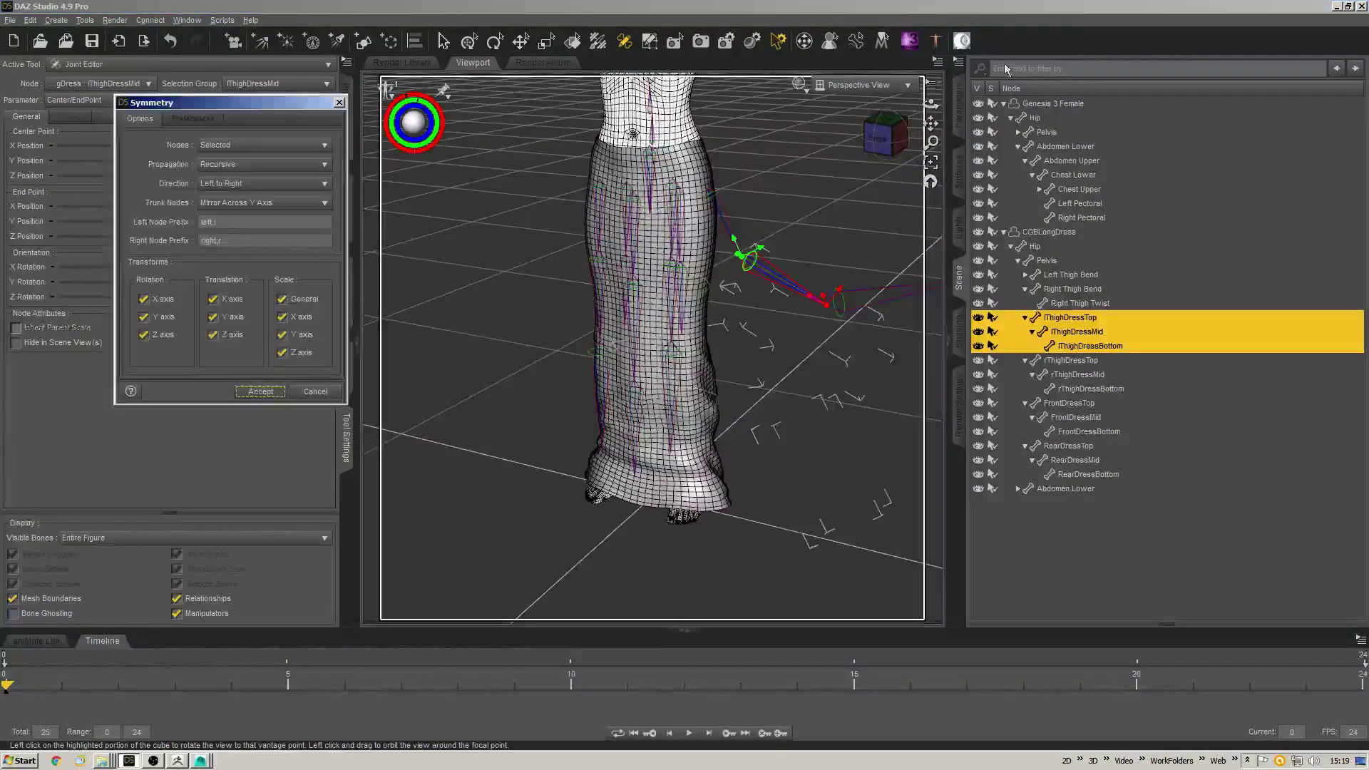
click(265, 151)
click(251, 143)
click(255, 143)
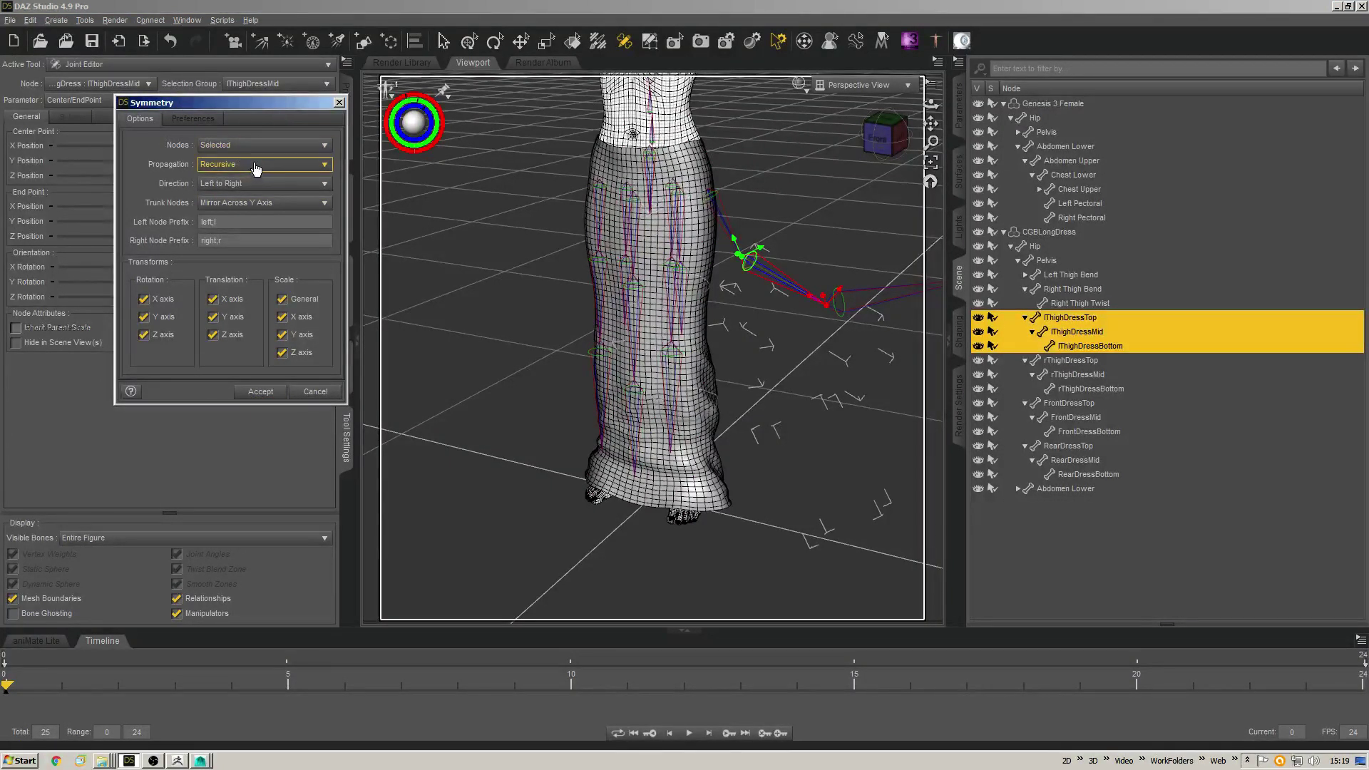
click(256, 164)
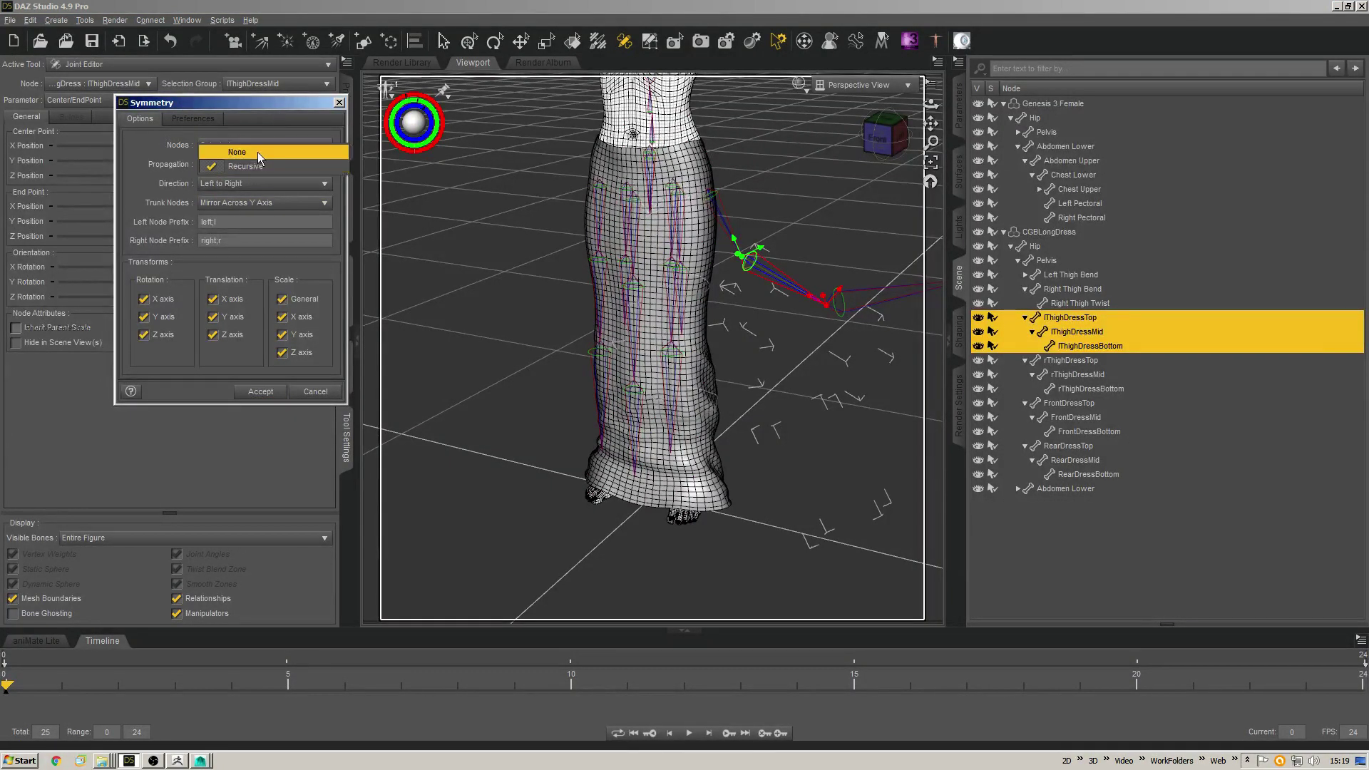
click(259, 392)
drag(882, 145, 723, 185)
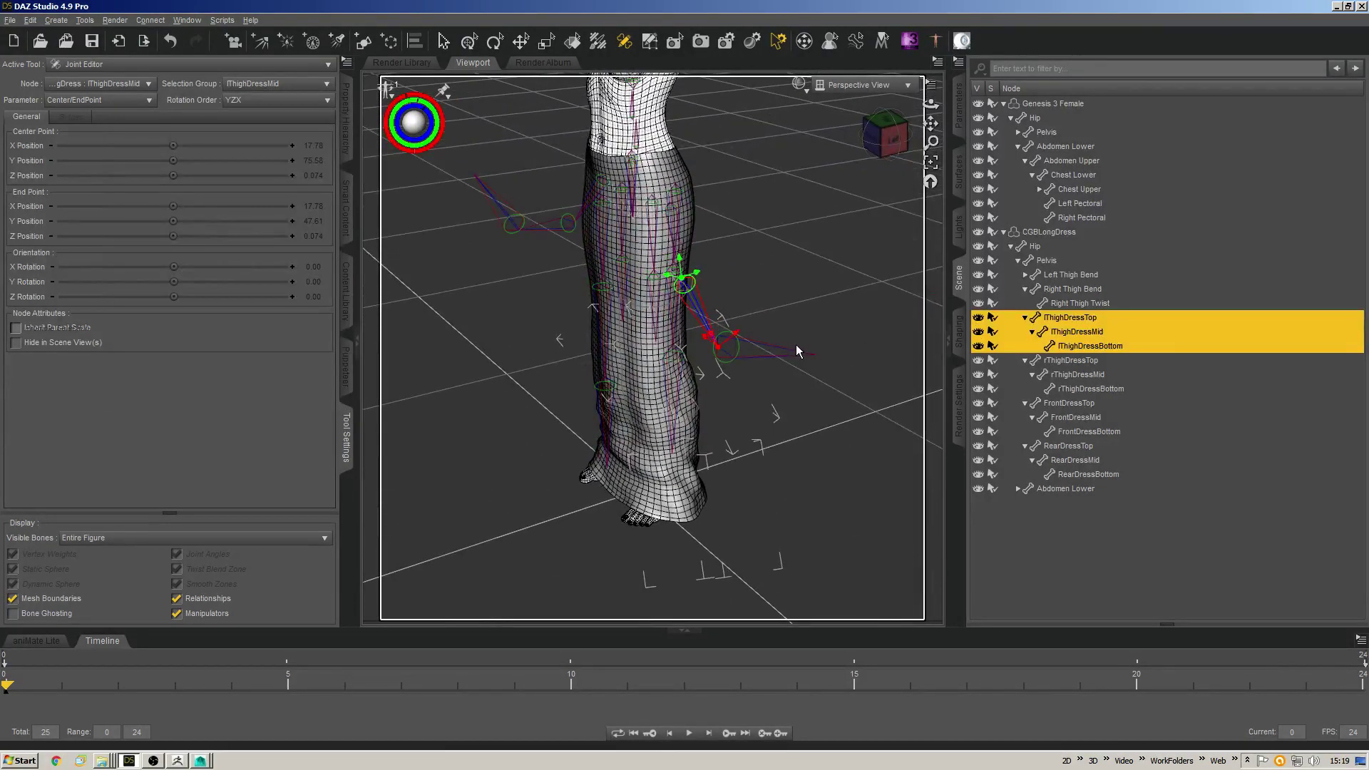
Paint initial general weights for lThighDressTop on the left side of the skirt with the Node Weight Map Brush, undoing the first stroke.
key(alt+shift+w)
click(1083, 319)
mouse_move(678, 261)
middle_down()
mouse_move(730, 243)
mouse_move(645, 277)
mouse_move(612, 371)
mouse_move(628, 428)
mouse_move(661, 422)
mouse_move(657, 446)
mouse_move(253, 201)
middle_up()
mouse_move(565, 397)
middle_down()
mouse_move(602, 332)
mouse_move(597, 388)
middle_up()
drag(619, 400, 608, 412)
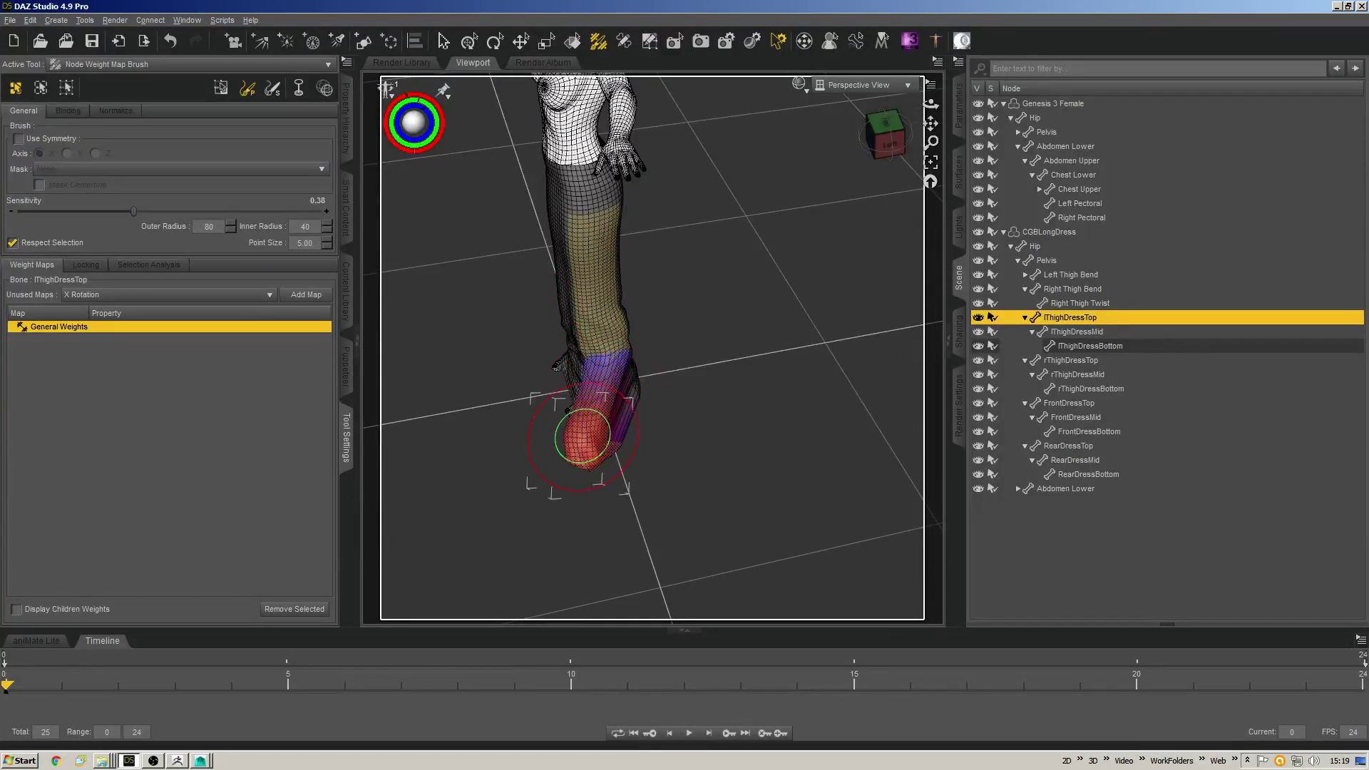
key(ctrl+z)
middle_drag(596, 424, 660, 447)
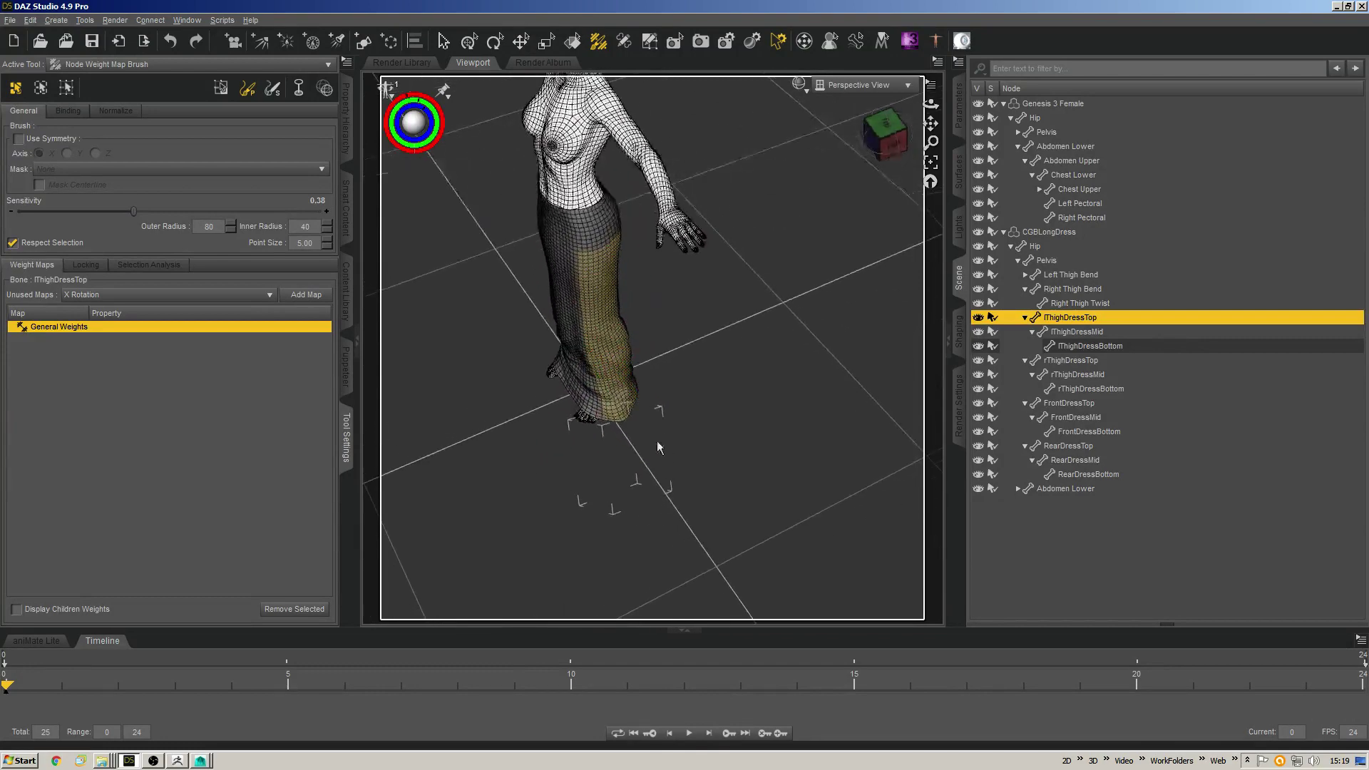
mouse_move(625, 424)
mouse_down()
mouse_move(603, 400)
mouse_move(606, 457)
mouse_move(606, 297)
mouse_move(629, 485)
mouse_up()
Paint lThighDressMid weights on the left side's middle section and lThighDressBottom weights over the lower section down to the hem.
click(1072, 332)
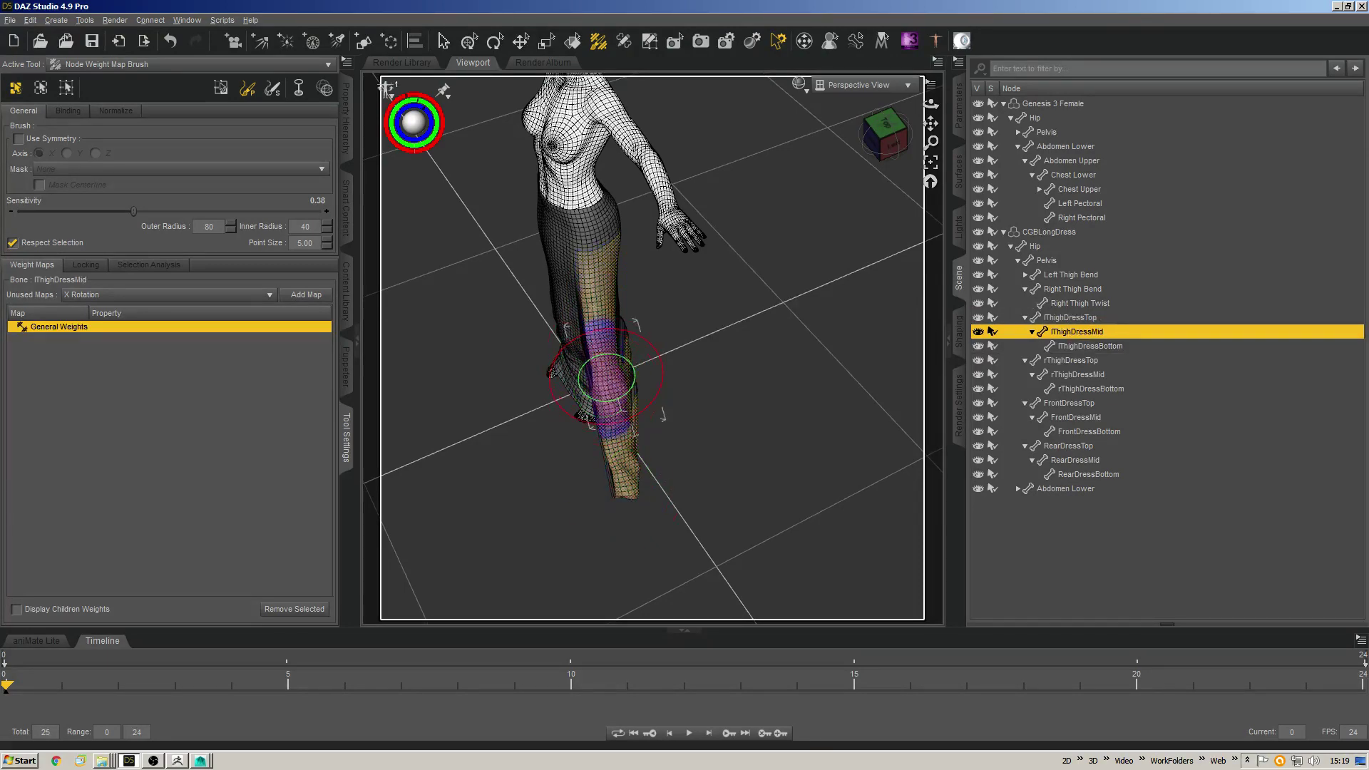
click(1090, 345)
mouse_move(630, 443)
mouse_down()
mouse_move(624, 476)
mouse_move(633, 401)
mouse_up()
scroll(699, 327, down, 3)
scroll(698, 77, down, 2)
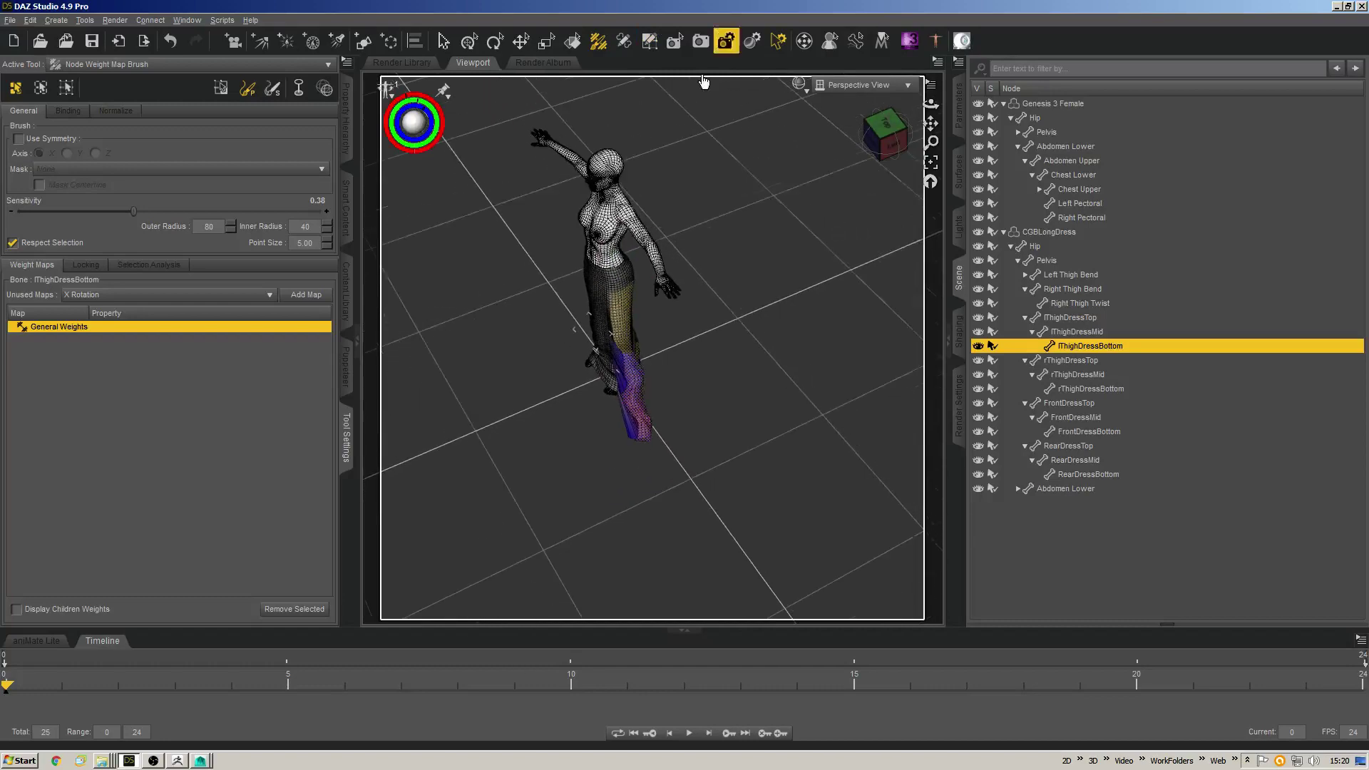
middle_drag(706, 389, 582, 334)
mouse_move(582, 334)
mouse_down()
mouse_move(581, 365)
mouse_move(567, 350)
mouse_move(578, 337)
mouse_move(577, 371)
mouse_up()
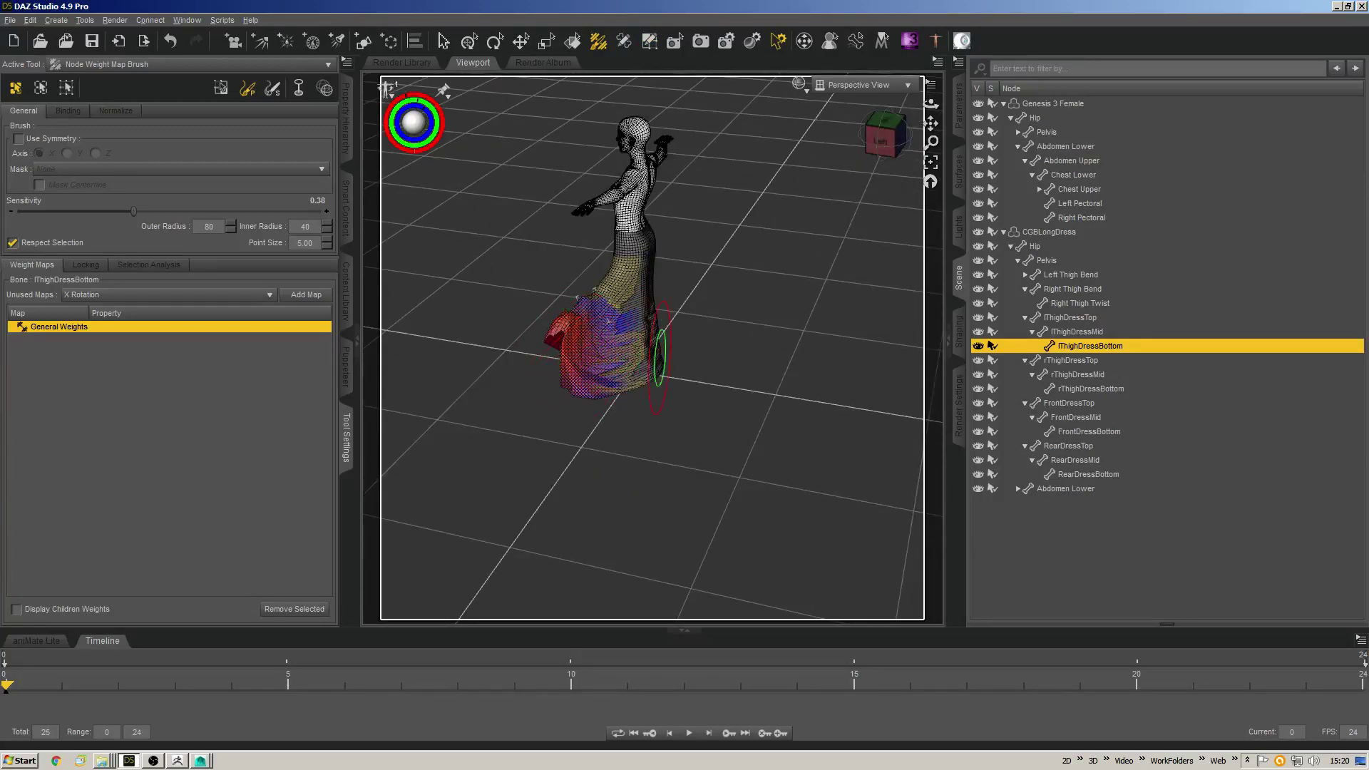
middle_drag(660, 357, 592, 320)
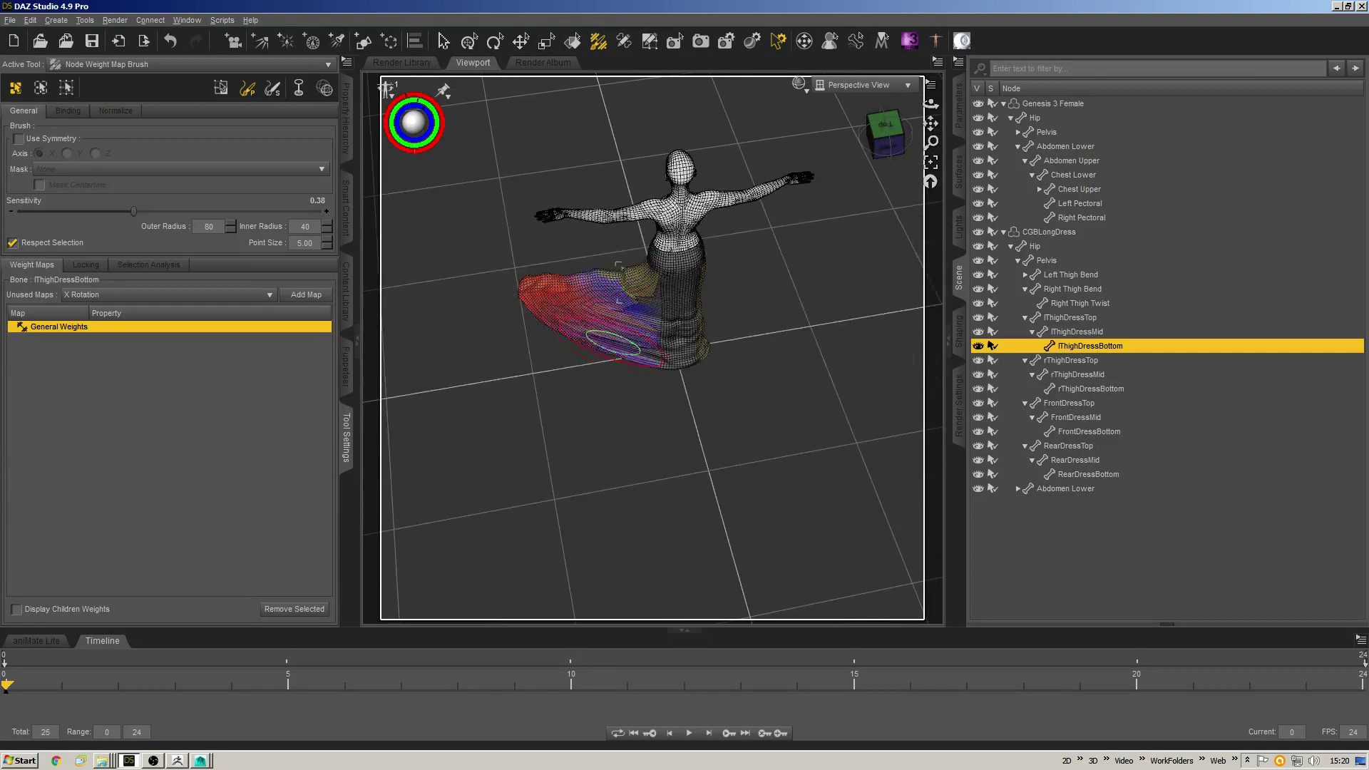
mouse_move(612, 342)
mouse_down()
mouse_move(525, 286)
mouse_move(589, 282)
mouse_up()
Undo the latest strokes and spread lThighDressMid's weights across the middle of the left skirt side.
click(1091, 332)
key(ctrl+z)
key(ctrl+z)
key(ctrl+z)
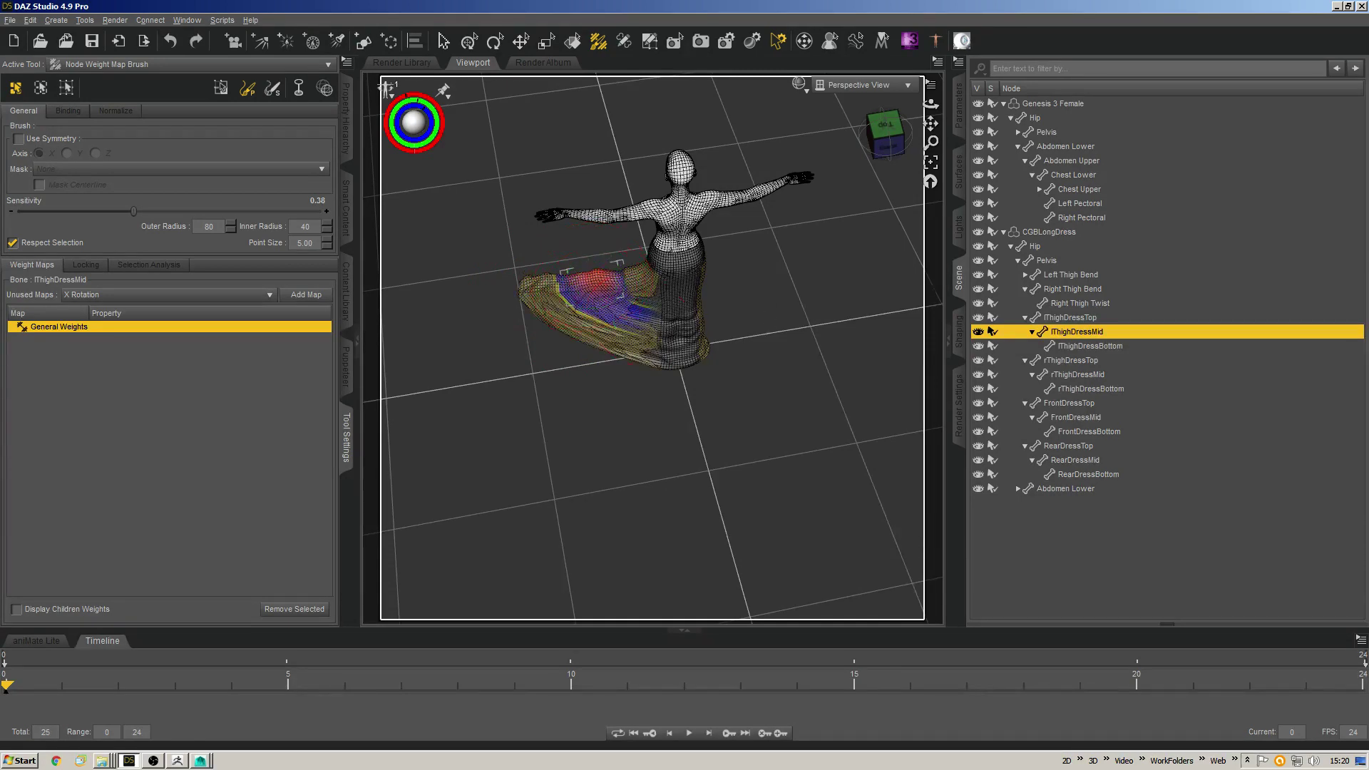
scroll(611, 310, up, 2)
mouse_move(598, 284)
mouse_down()
mouse_move(620, 305)
mouse_move(599, 301)
mouse_up()
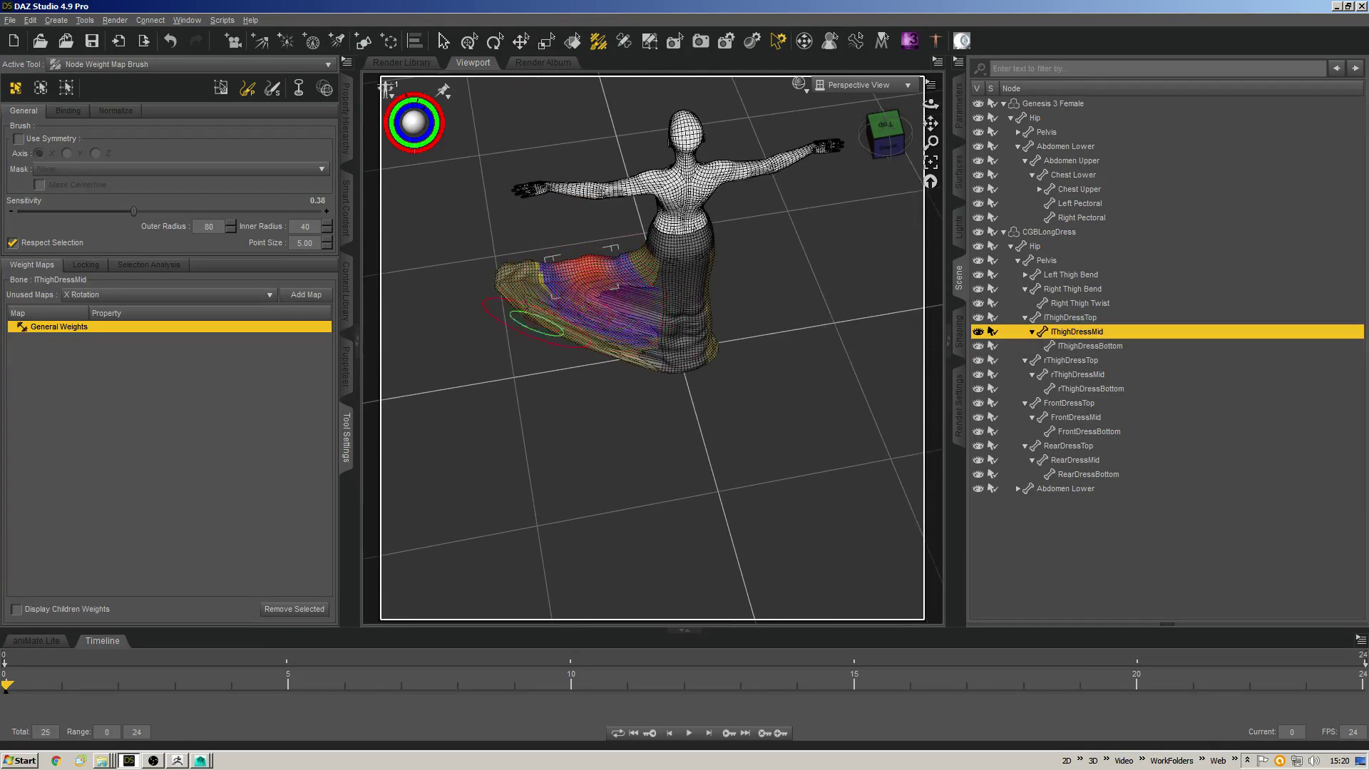
mouse_move(537, 321)
middle_down()
mouse_move(595, 357)
mouse_move(701, 336)
middle_up()
drag(729, 330, 760, 339)
middle_drag(792, 331, 728, 345)
middle_drag(641, 355, 581, 311)
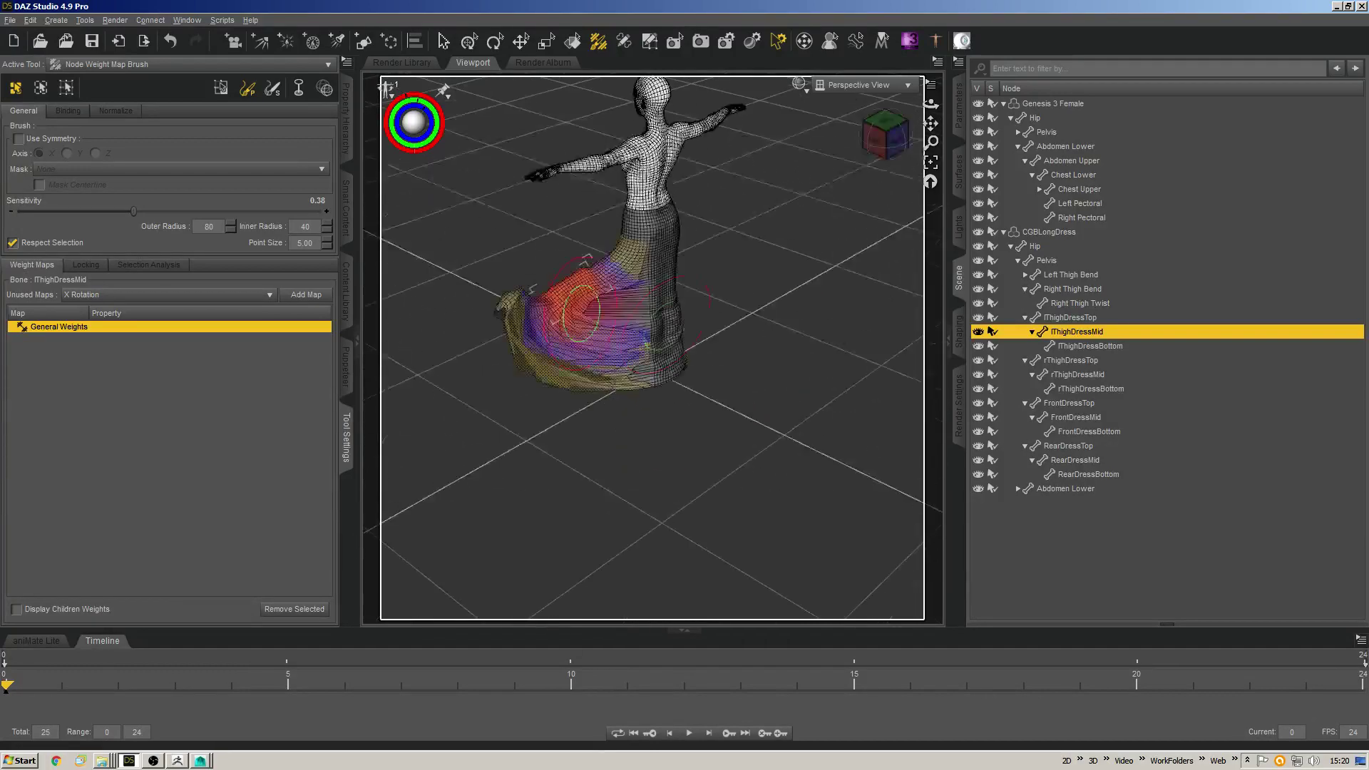
Reduce lThighDressTop's weights on the lower part of the left skirt side, keeping them strong near the upper thigh.
click(1070, 317)
middle_drag(684, 300, 626, 260)
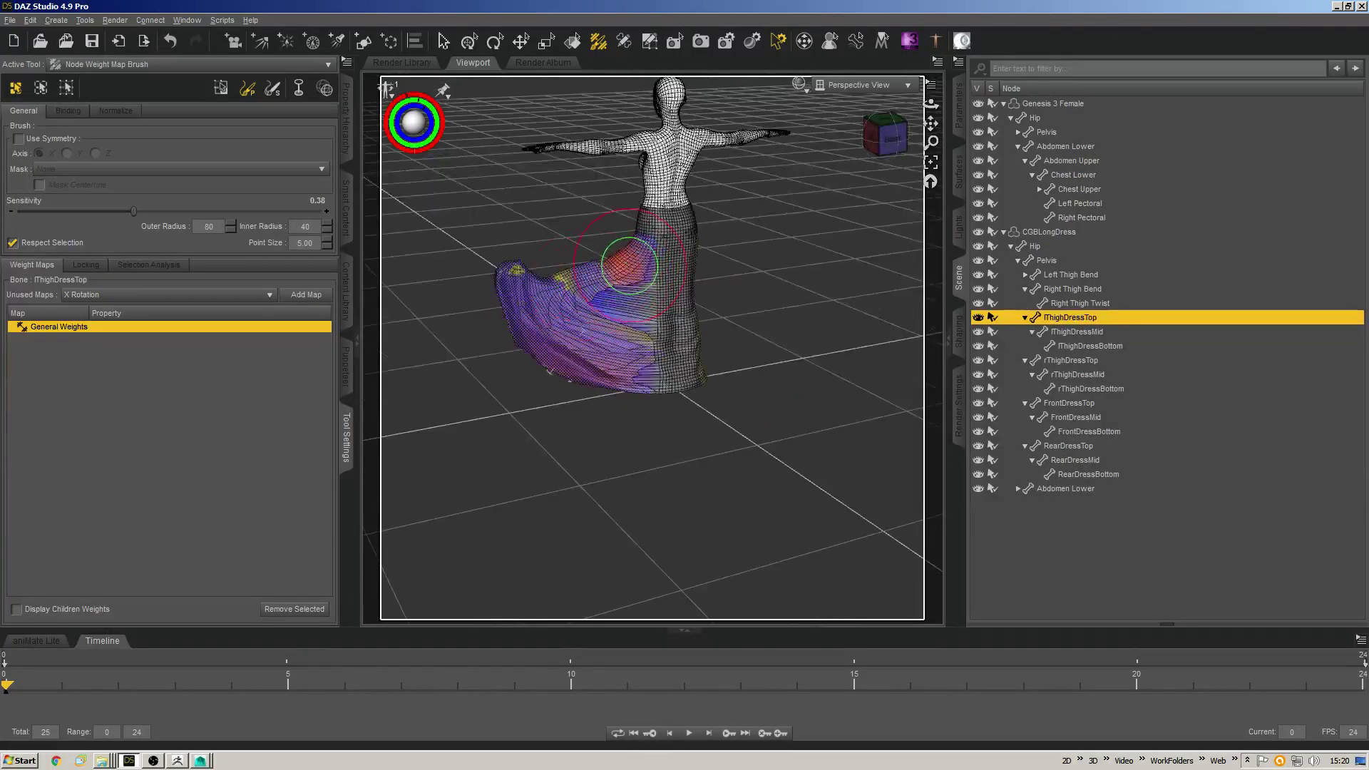
drag(526, 292, 569, 286)
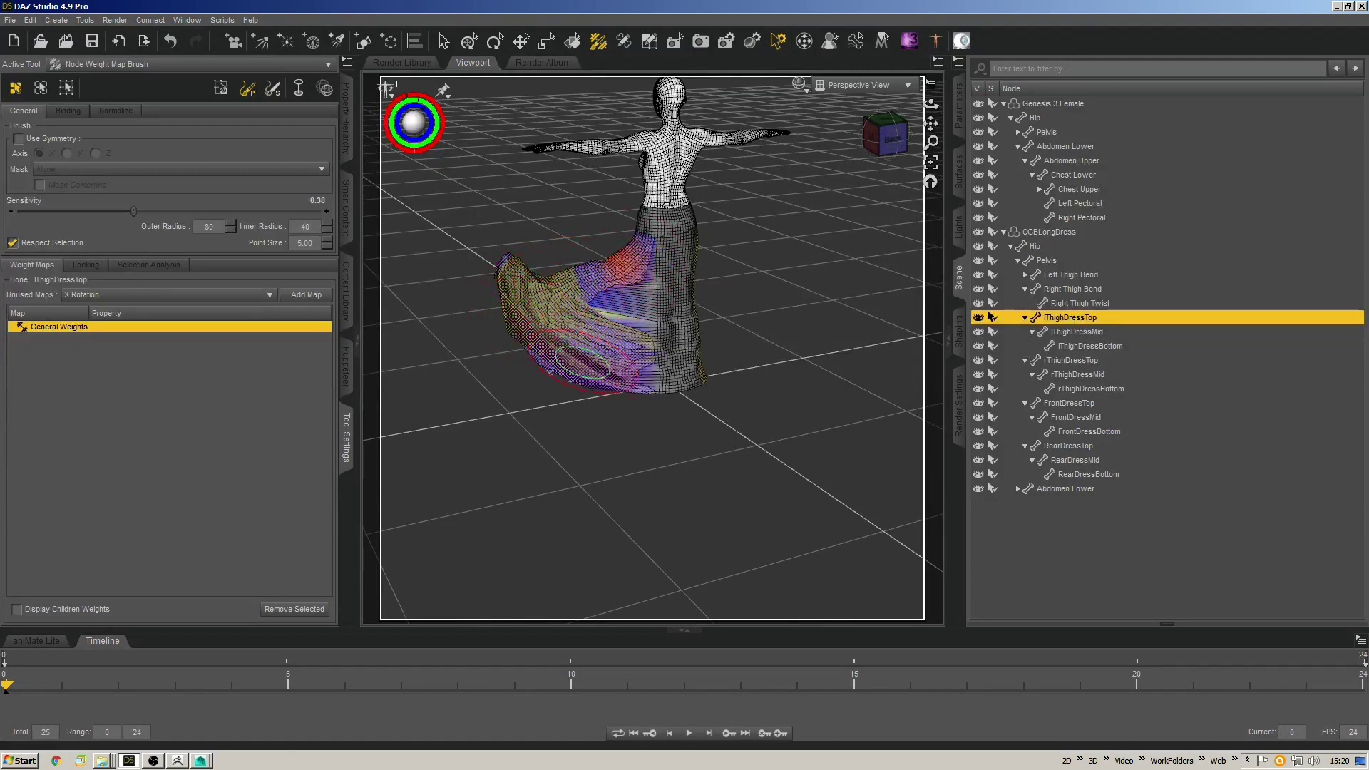
Paint strong lThighDressBottom weights over the lower left skirt section from below the thigh to the hem.
click(1090, 346)
mouse_move(531, 314)
mouse_down()
mouse_move(528, 343)
mouse_move(553, 361)
mouse_move(492, 306)
mouse_move(521, 279)
mouse_move(599, 332)
mouse_up()
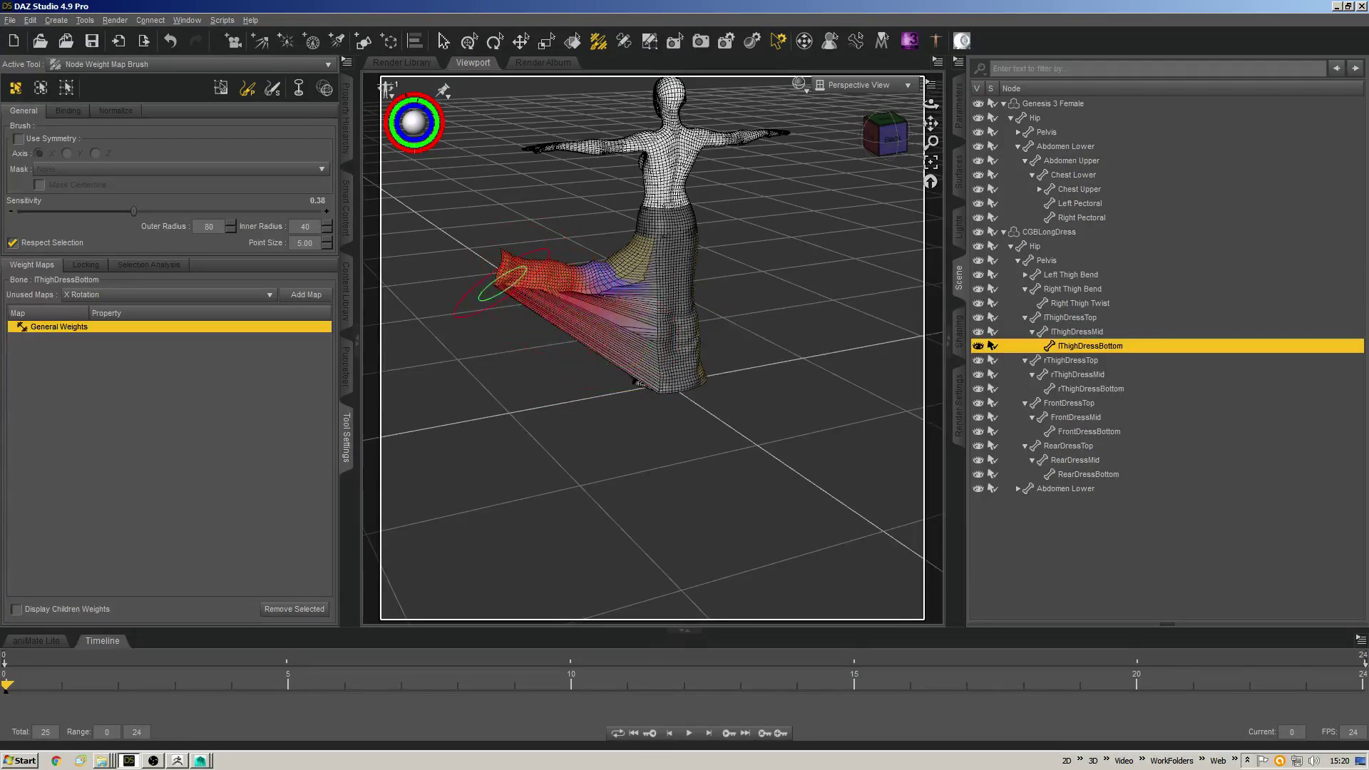
mouse_move(503, 284)
middle_down()
mouse_move(798, 298)
mouse_move(742, 306)
mouse_move(780, 297)
mouse_move(528, 422)
mouse_move(619, 365)
middle_up()
middle_drag(676, 255, 666, 355)
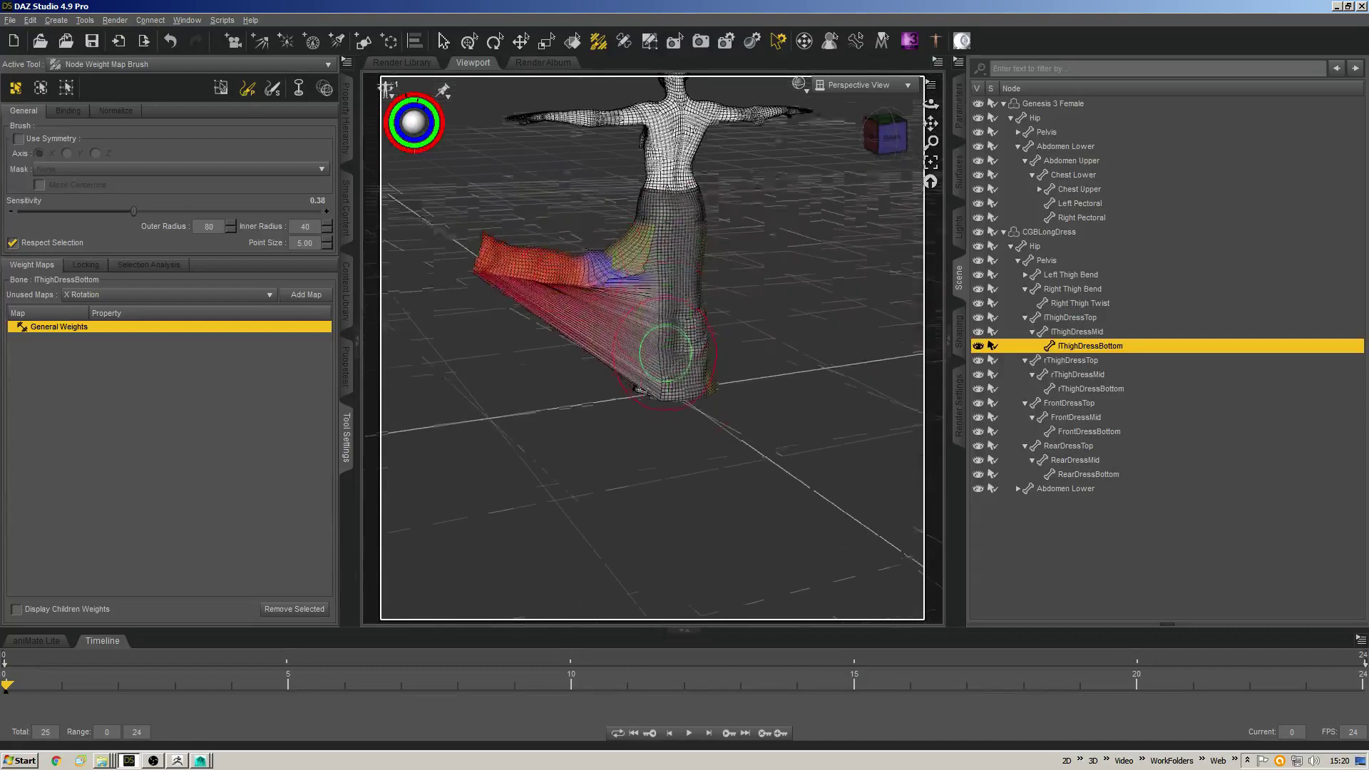
Widen lThighDressTop's weights around the upper left thigh, painting from the side toward the front of the skirt.
click(1084, 317)
middle_drag(628, 278, 437, 332)
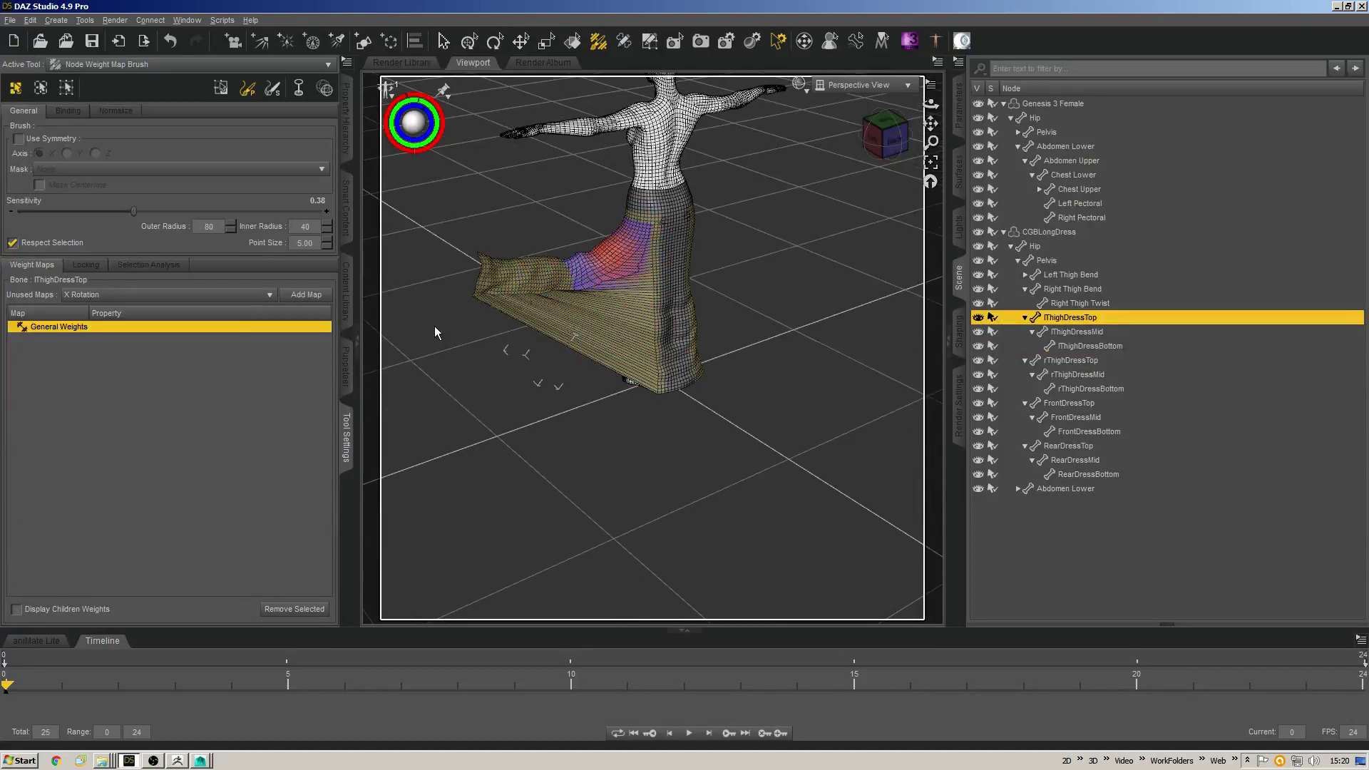
scroll(696, 391, up, 2)
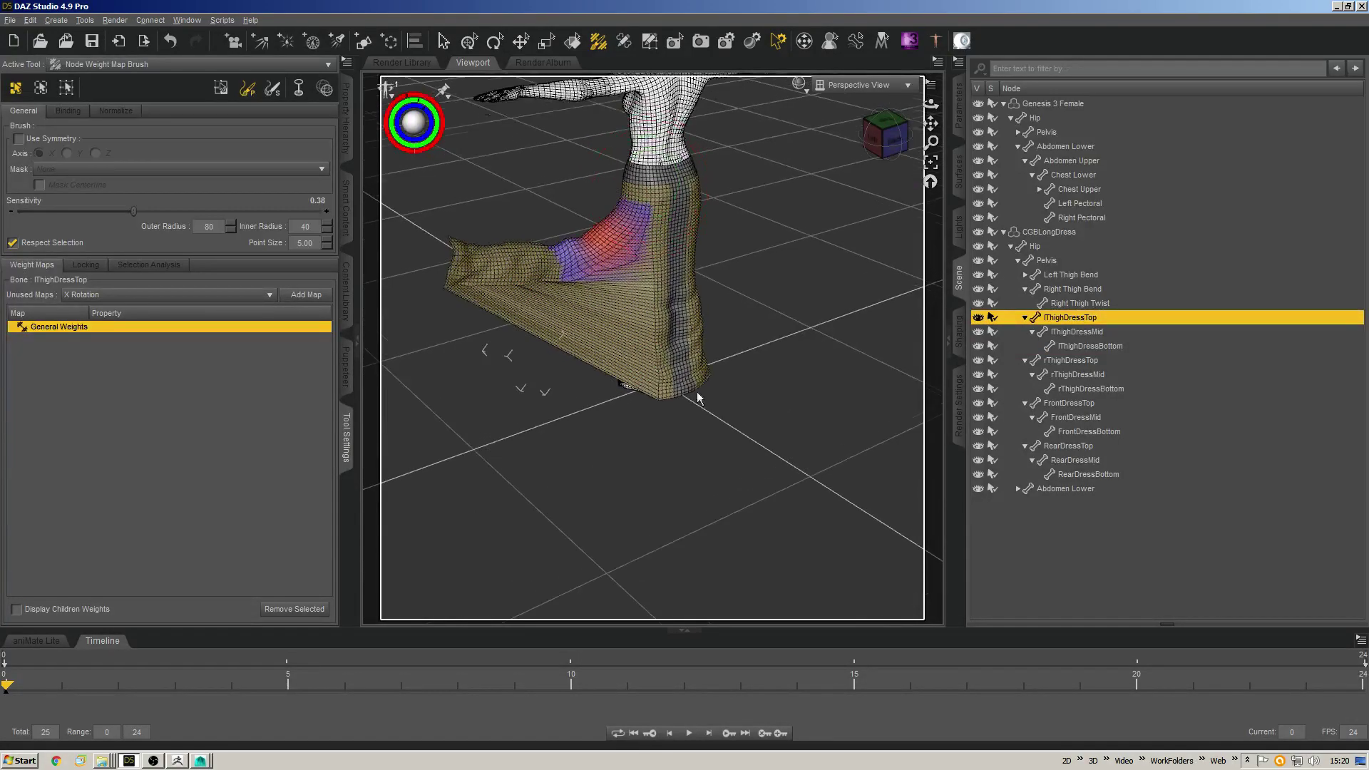
middle_drag(696, 392, 663, 349)
drag(581, 228, 619, 250)
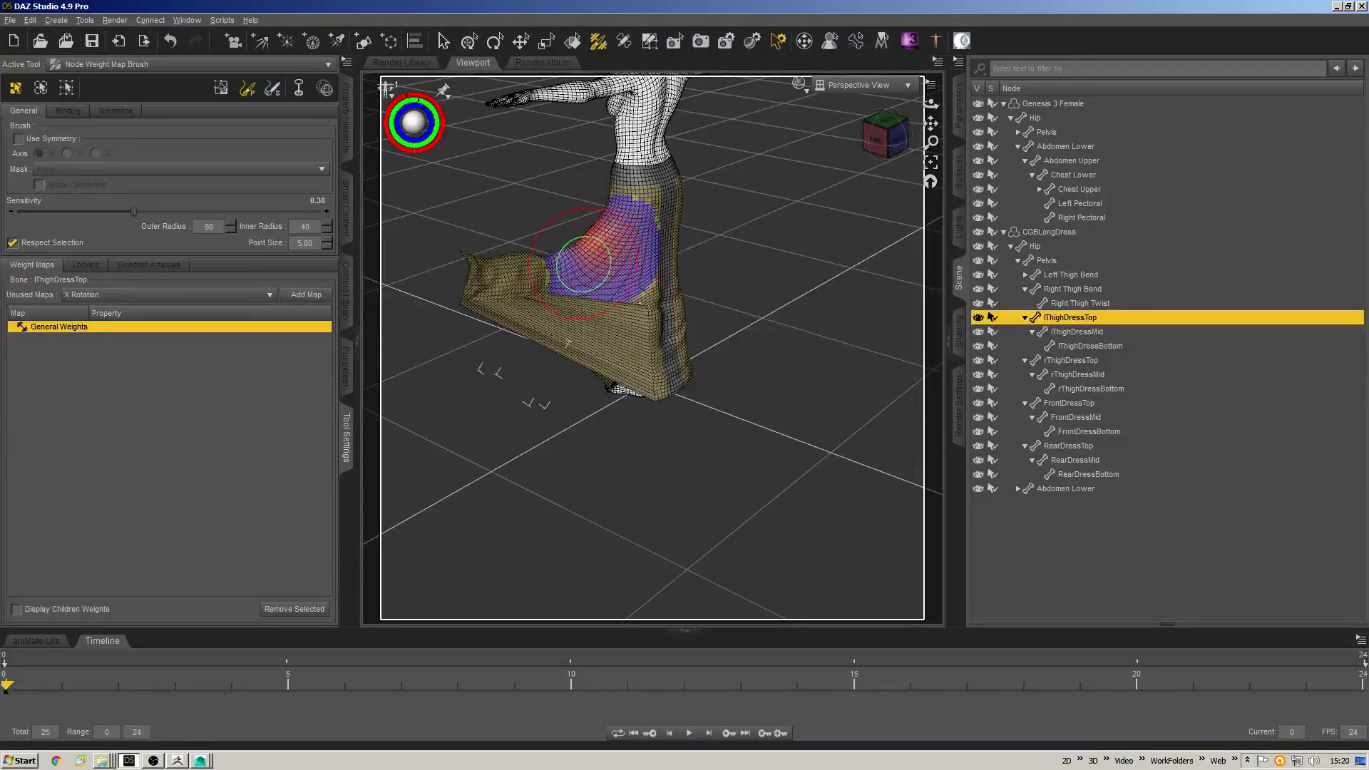
middle_drag(583, 263, 925, 332)
mouse_move(623, 249)
mouse_down()
mouse_move(637, 288)
mouse_move(721, 290)
mouse_move(670, 342)
mouse_move(684, 355)
mouse_up()
Extend lThighDressMid's weights over the front and rear of the left skirt half.
click(1056, 331)
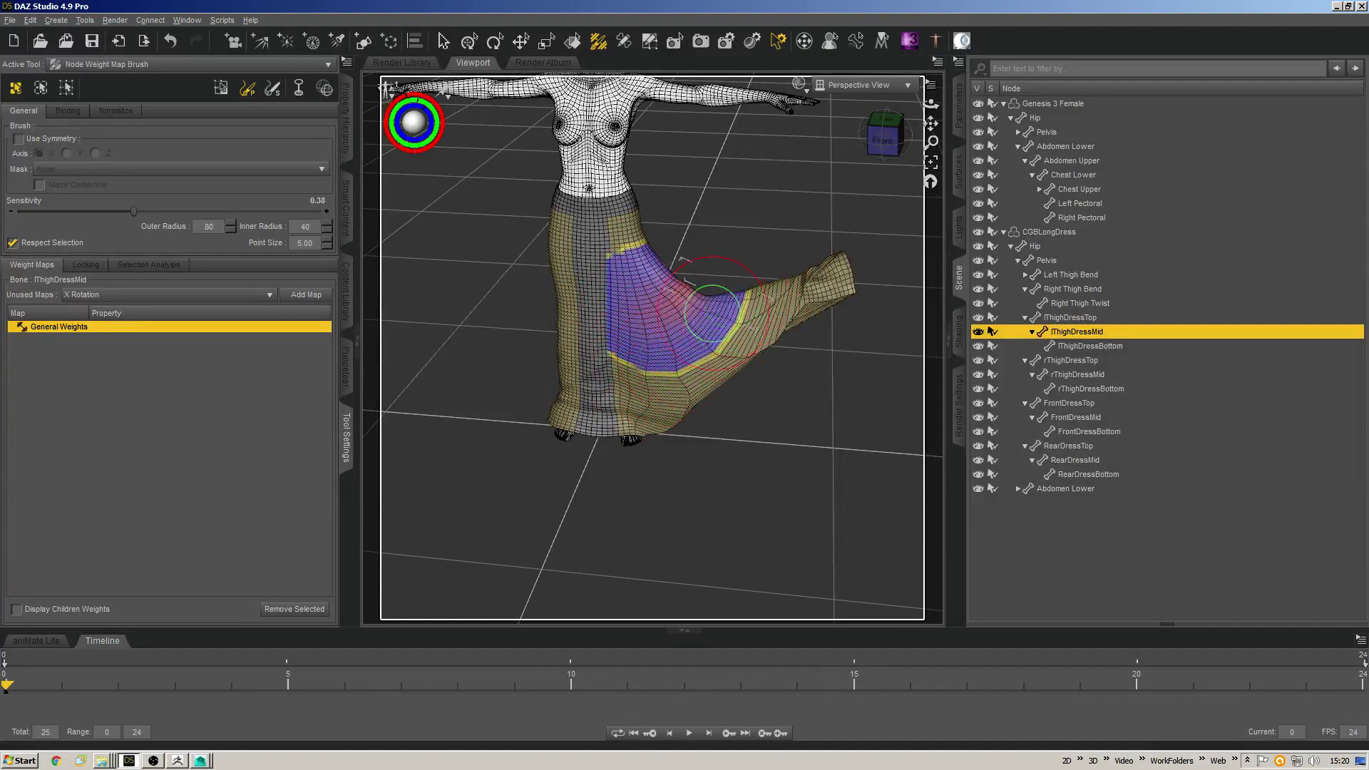
middle_drag(685, 355, 652, 321)
mouse_move(643, 323)
mouse_down()
mouse_move(602, 306)
mouse_move(641, 318)
mouse_move(640, 383)
mouse_move(547, 368)
mouse_move(474, 290)
mouse_move(459, 297)
mouse_move(646, 325)
mouse_move(563, 336)
mouse_up()
Extend lThighDressBottom's weights over the front and rear of the lower left skirt half, up to the centre line.
click(1099, 348)
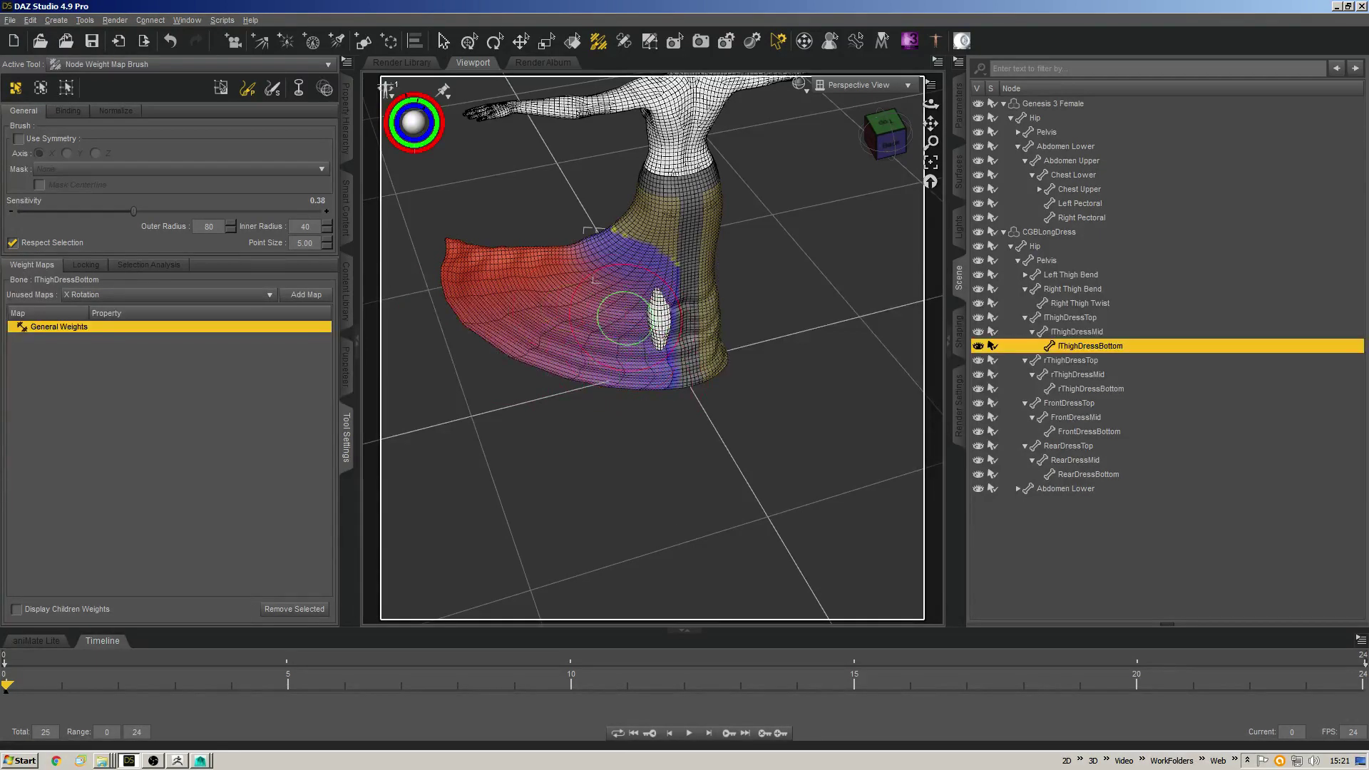
alt+drag(548, 333, 712, 343)
alt+drag(588, 464, 633, 406)
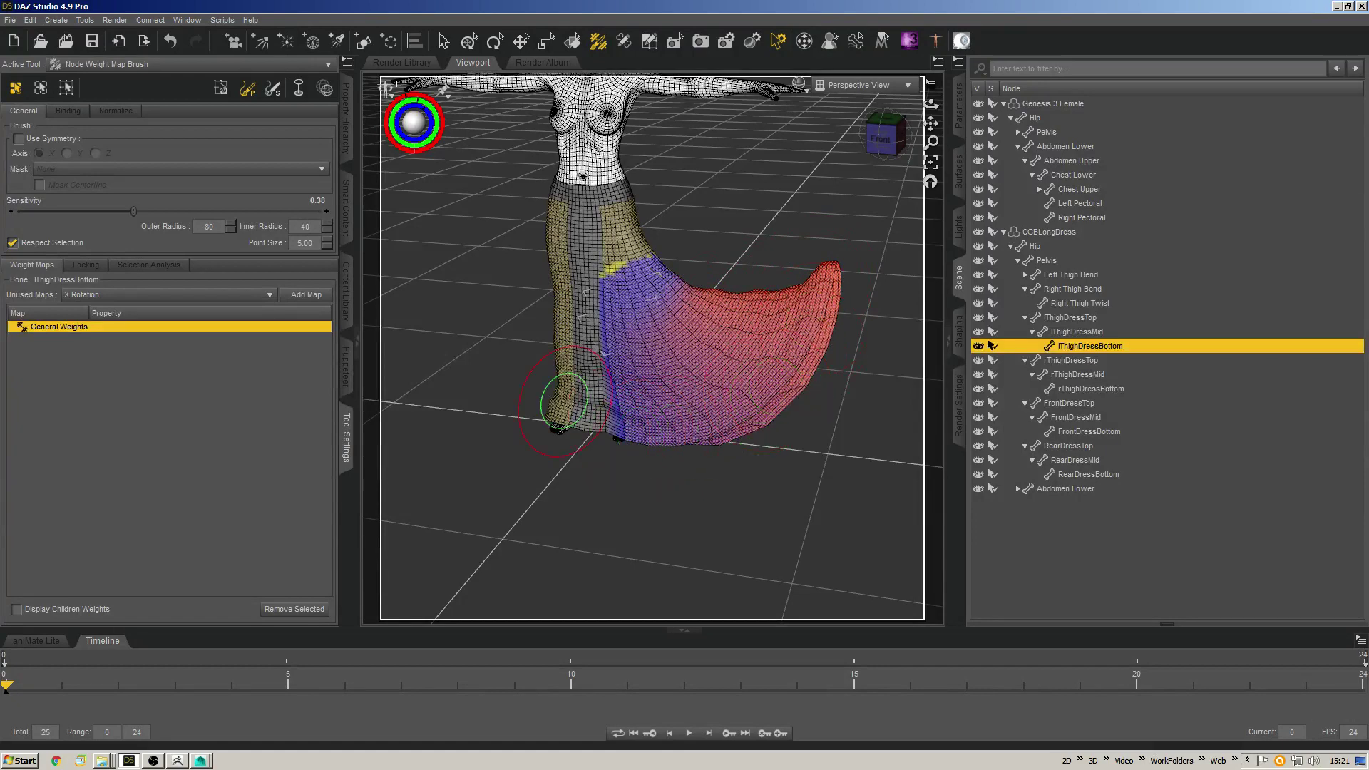
alt+drag(590, 389, 651, 351)
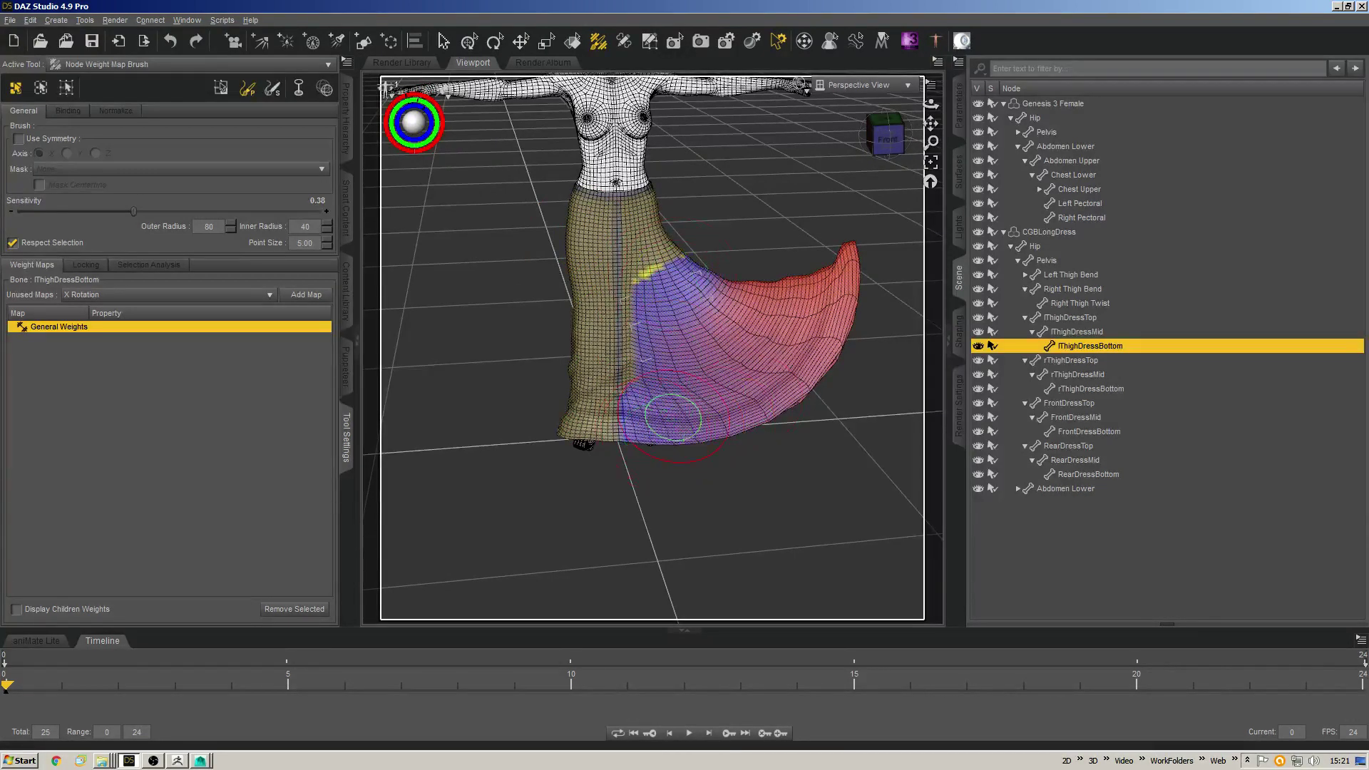
mouse_move(760, 332)
alt+mouse_down()
mouse_move(648, 253)
mouse_move(660, 206)
alt+mouse_up()
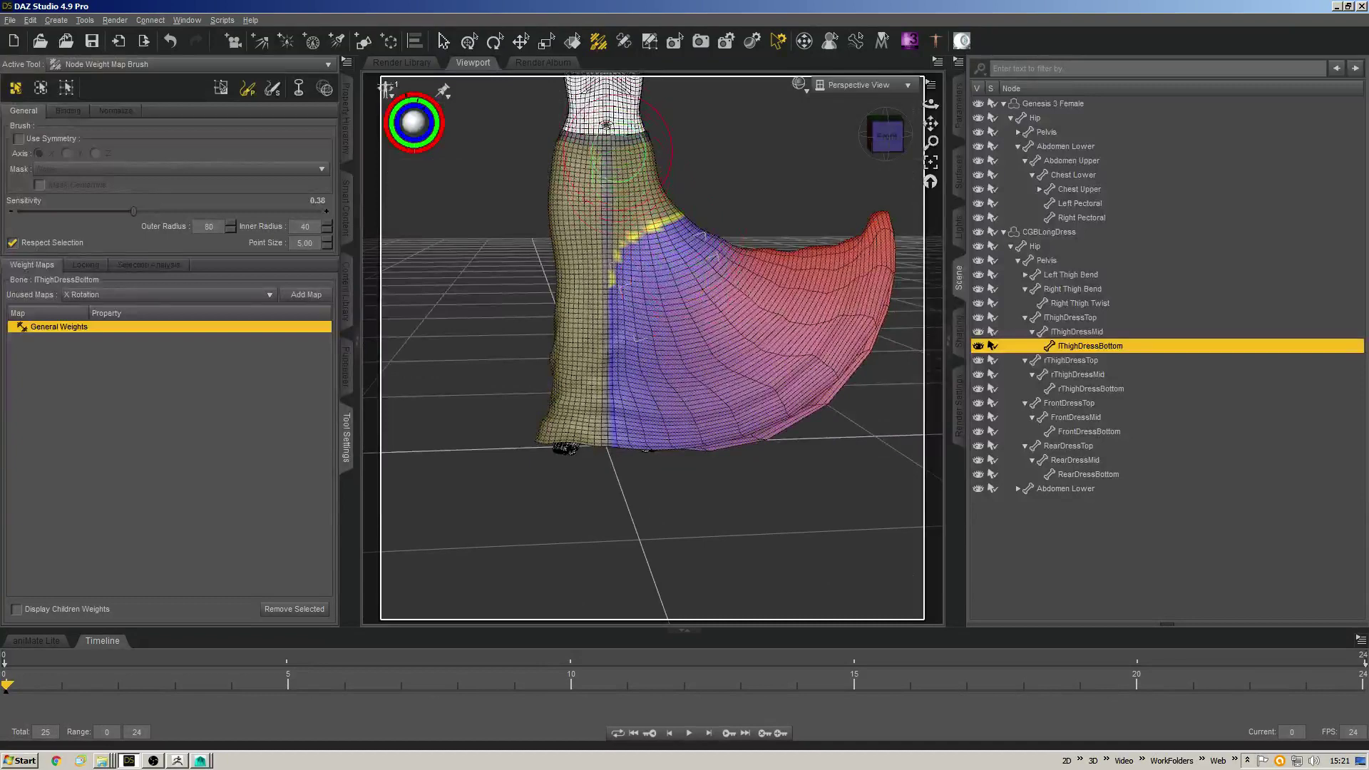
mouse_move(651, 329)
alt+mouse_down()
mouse_move(678, 395)
mouse_move(674, 332)
alt+mouse_up()
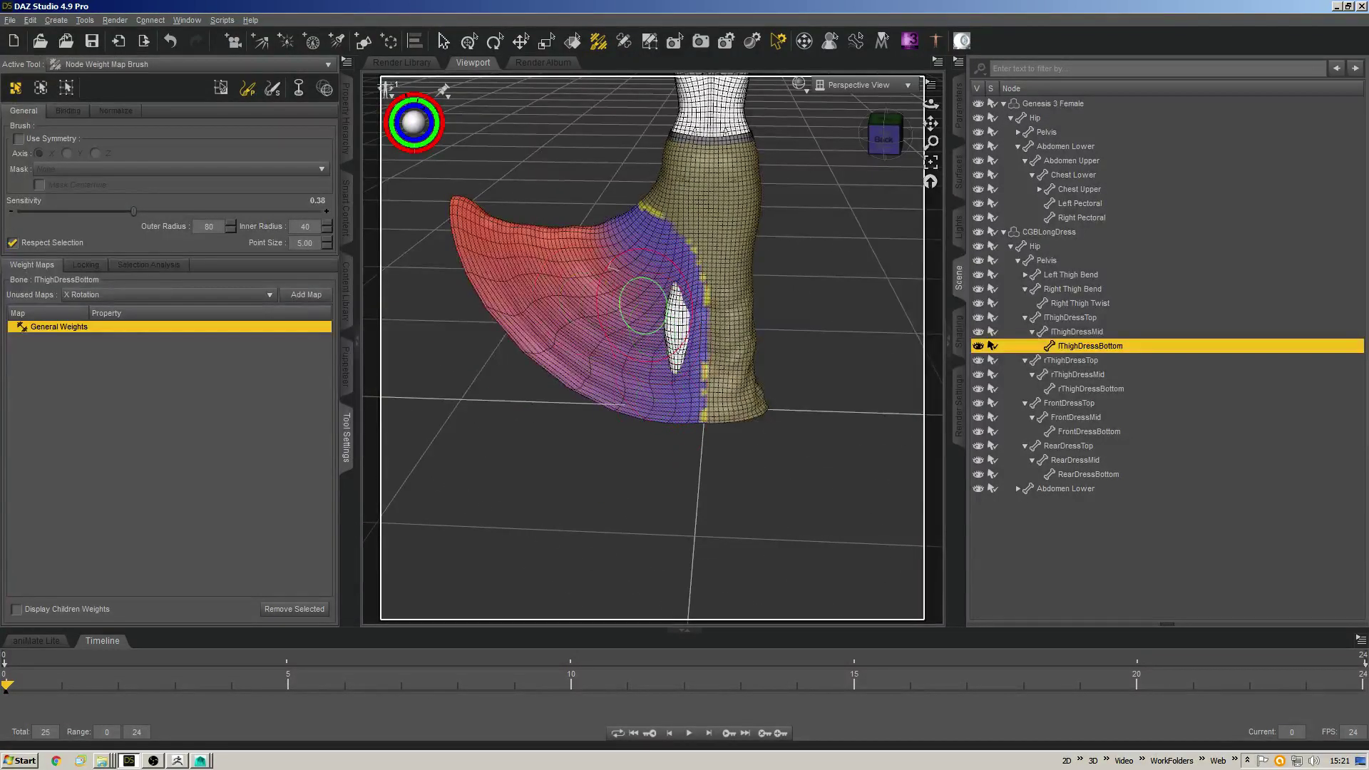
Undo the last stroke on lThighDressBottom and reduce its weights along the skirt's rear centre behind the calf.
key(ctrl+z)
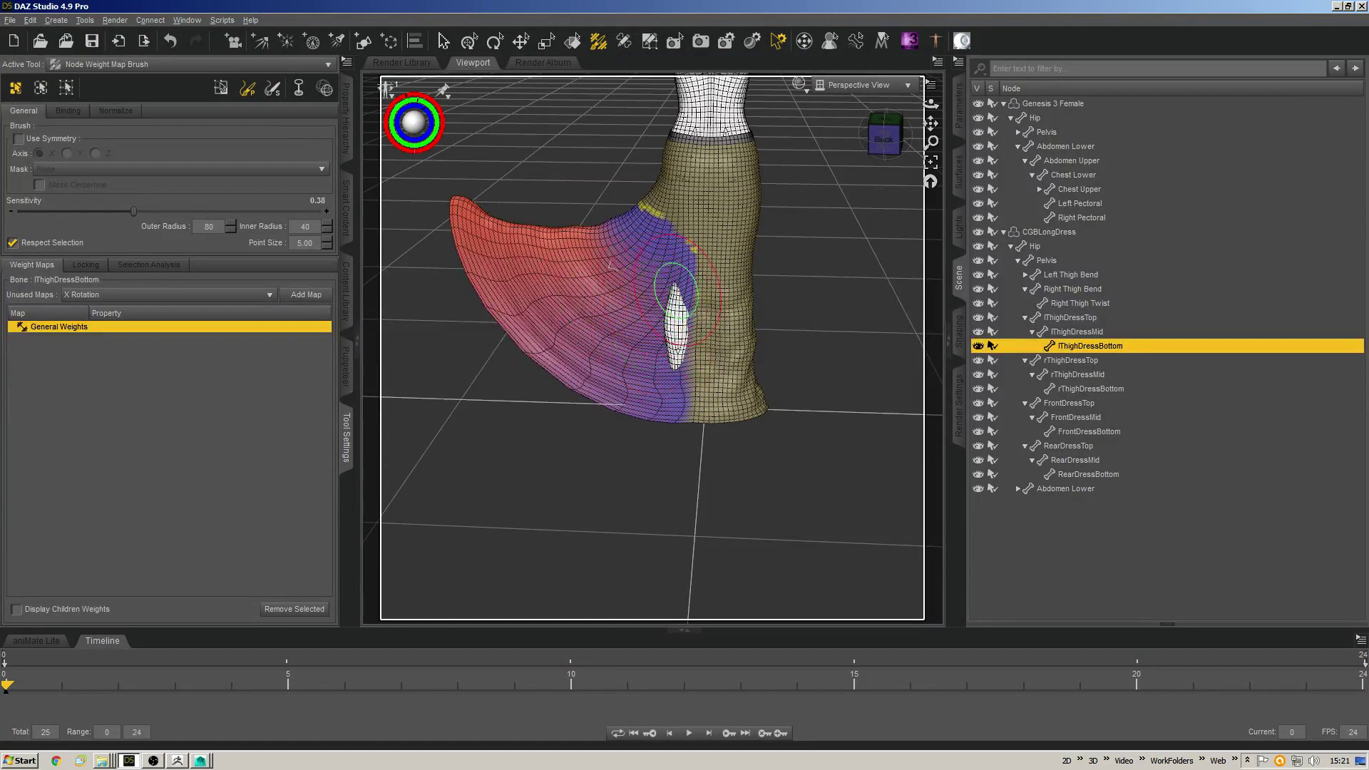
drag(674, 296, 673, 323)
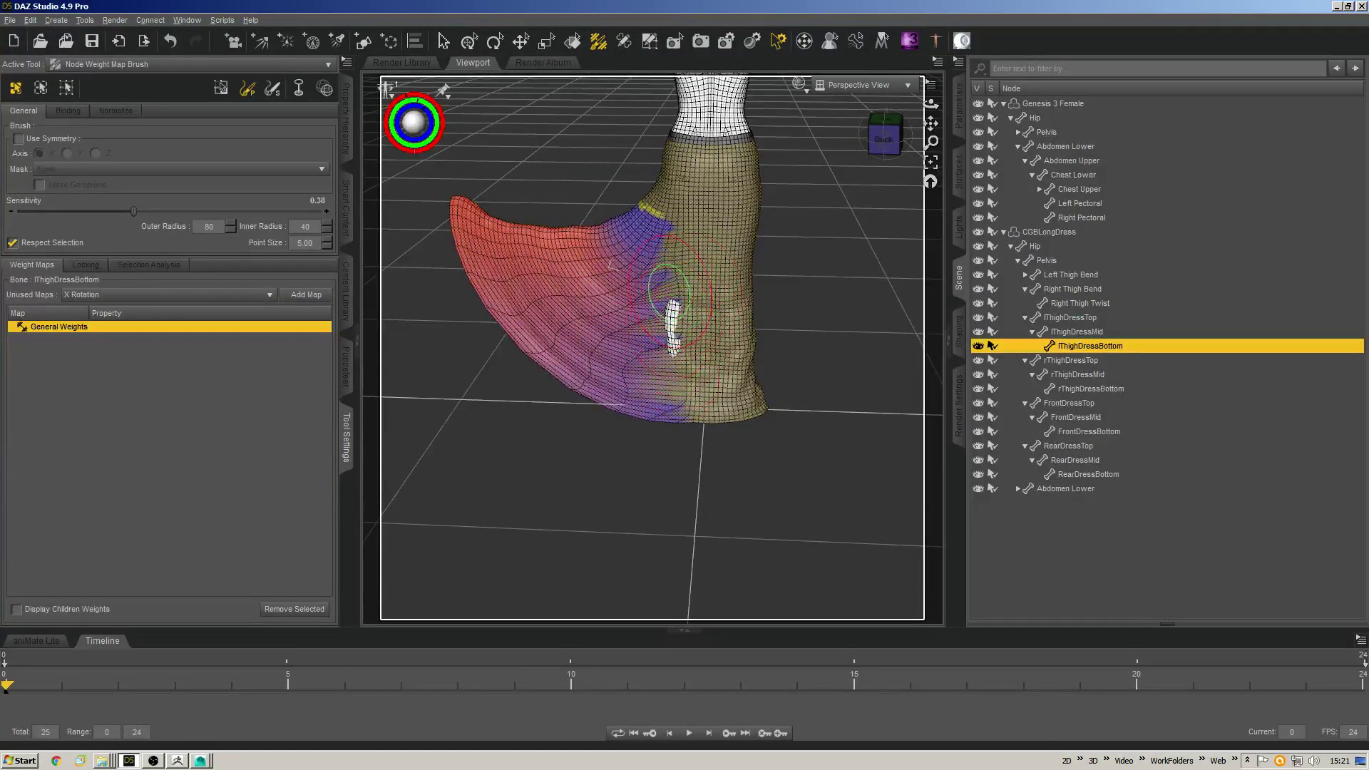
key(ctrl+z)
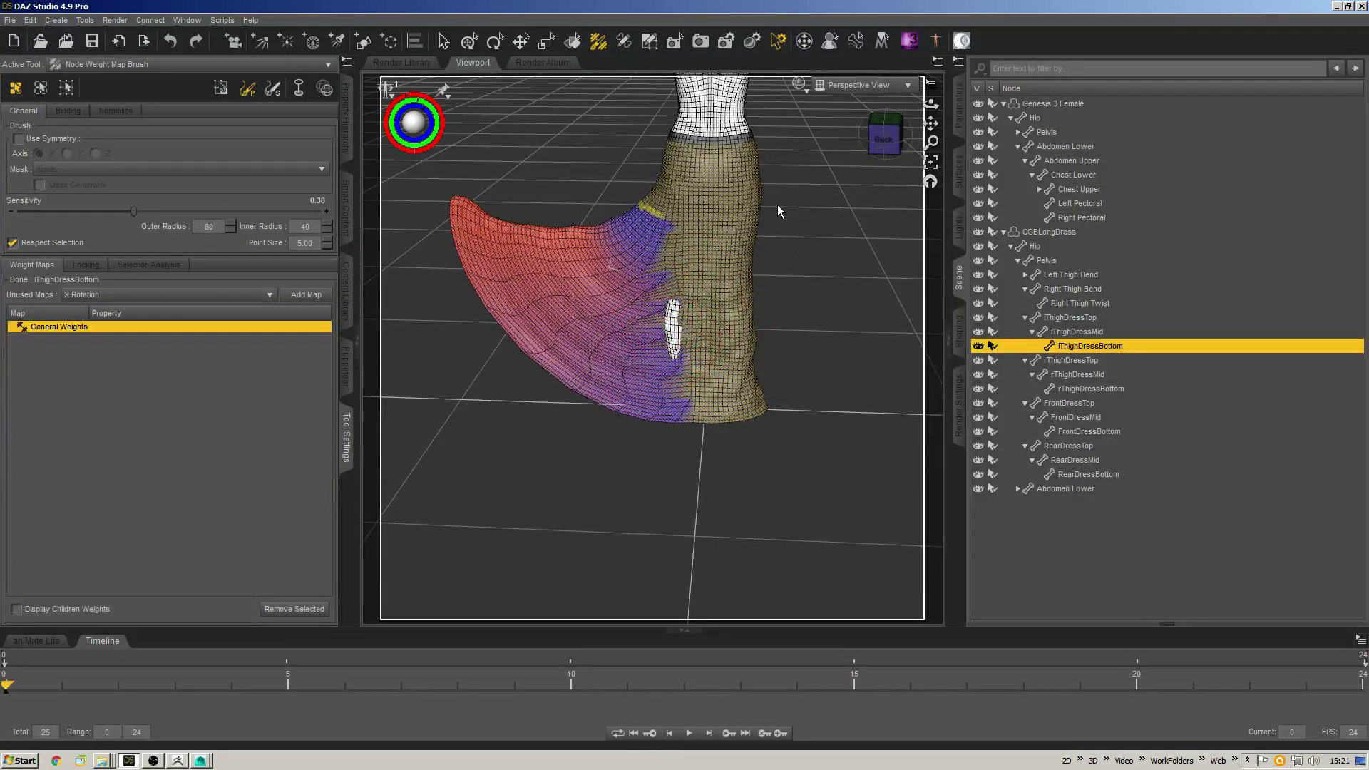
Try spreading lThighDressMid's weights down the rear of the left skirt half around the calf, and undo the stroke.
mouse_move(777, 204)
alt+mouse_down()
mouse_move(710, 272)
mouse_move(624, 311)
alt+mouse_up()
click(1077, 332)
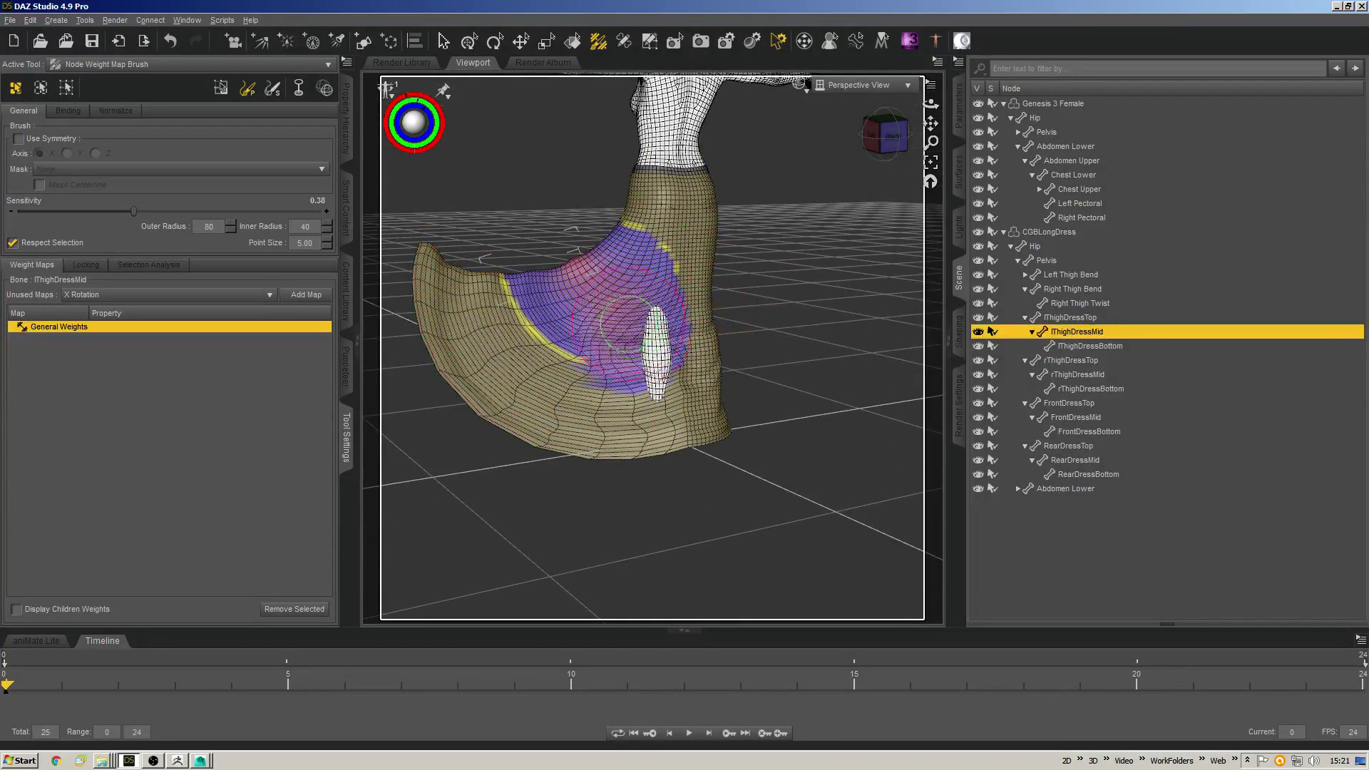
key(ctrl+z)
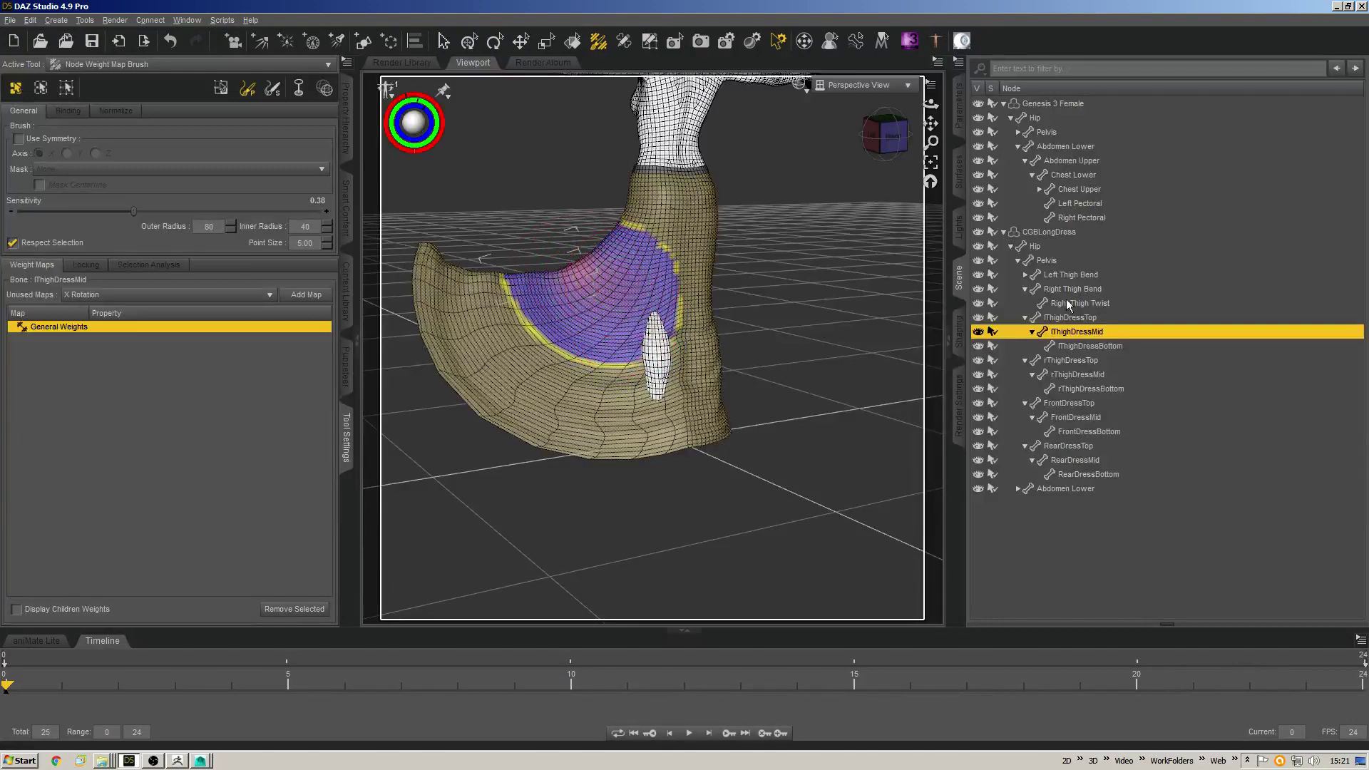
Select the lThighDressTop bone and inspect its weight map on the rear of the skirt.
click(1070, 318)
drag(423, 129, 455, 124)
middle_drag(789, 343, 688, 332)
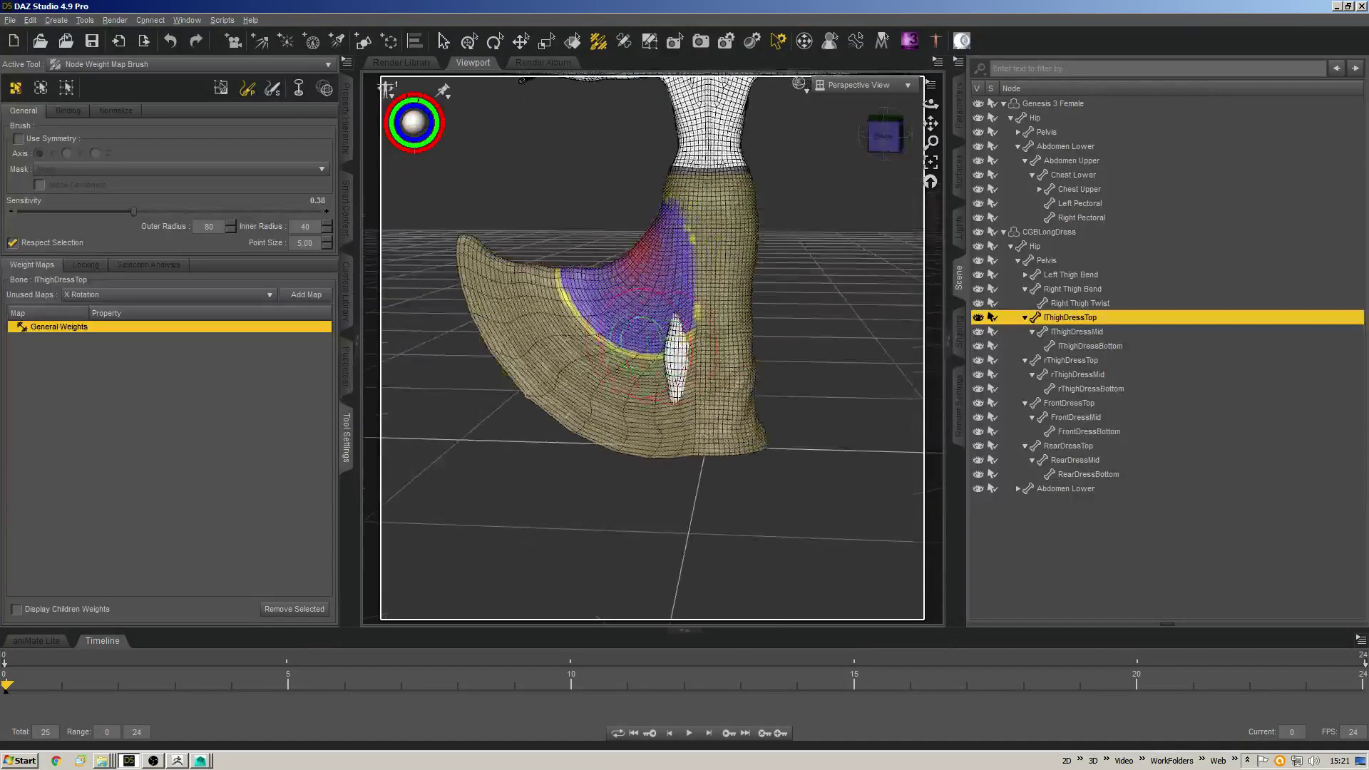
scroll(681, 328, down, 2)
right_click(641, 279)
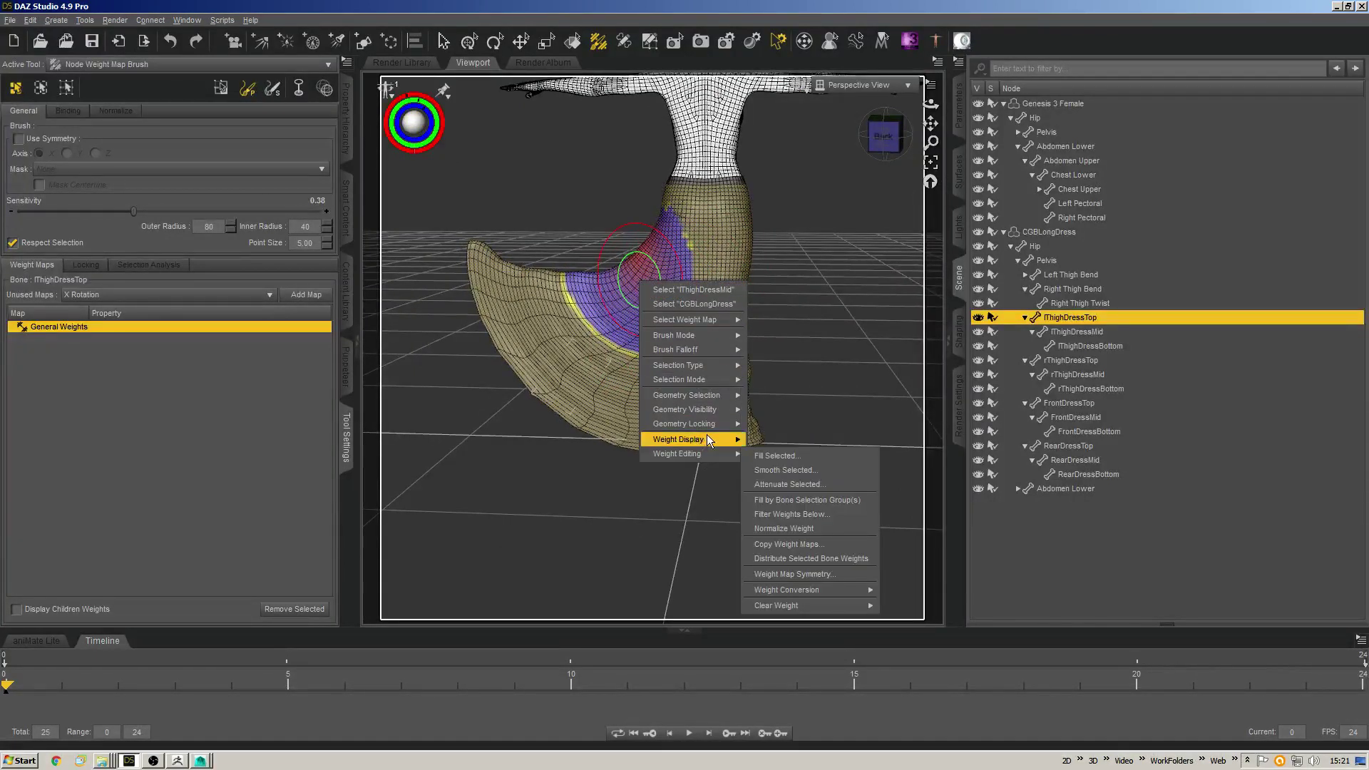
click(606, 5)
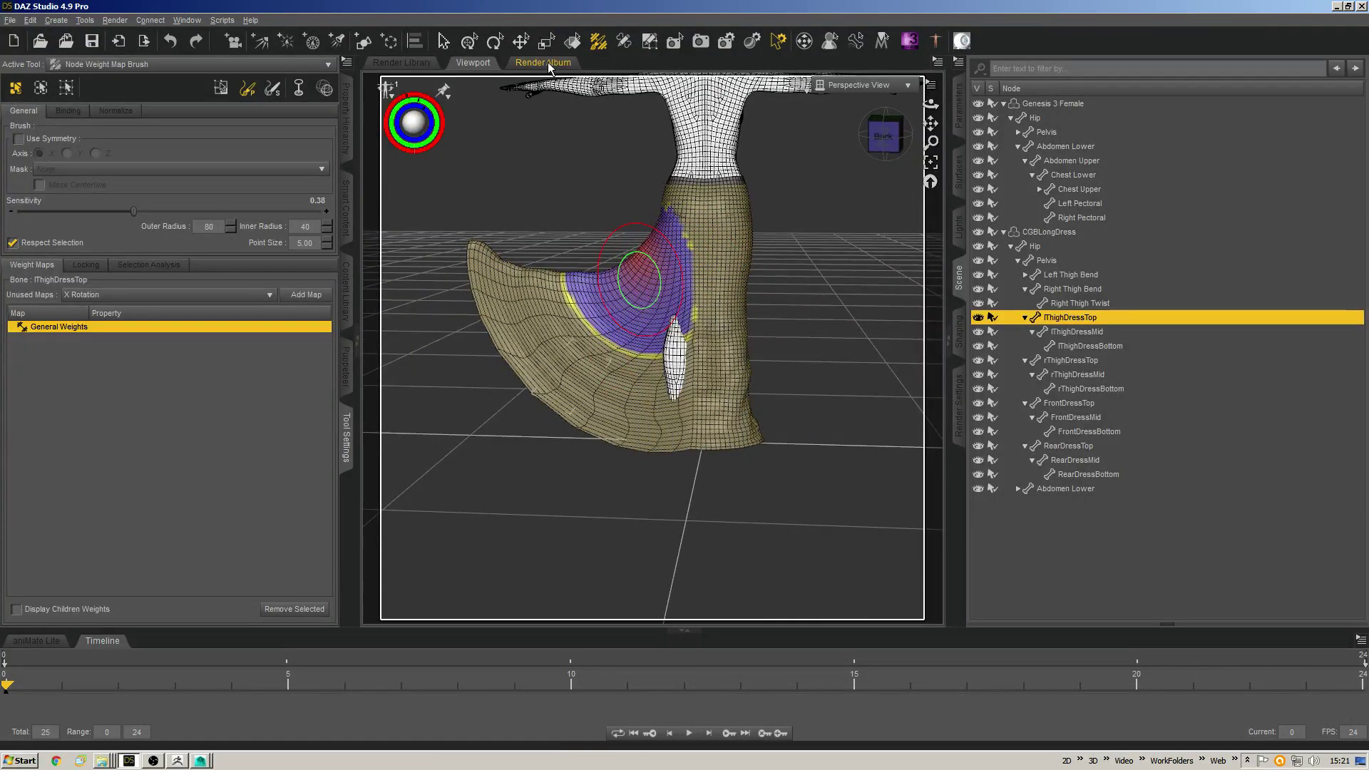
Save the scene, overwriting the existing file.
key(ctrl+s)
double_click(370, 174)
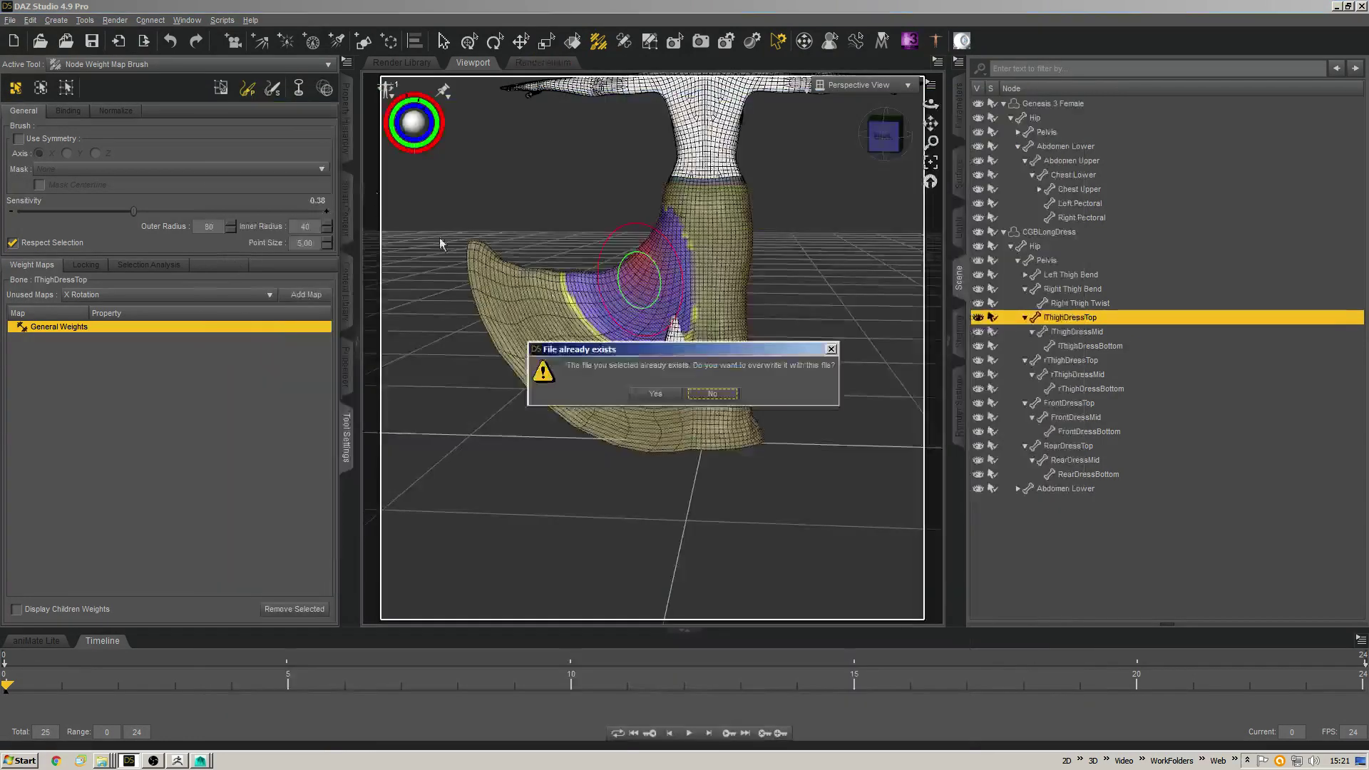
click(654, 391)
click(755, 487)
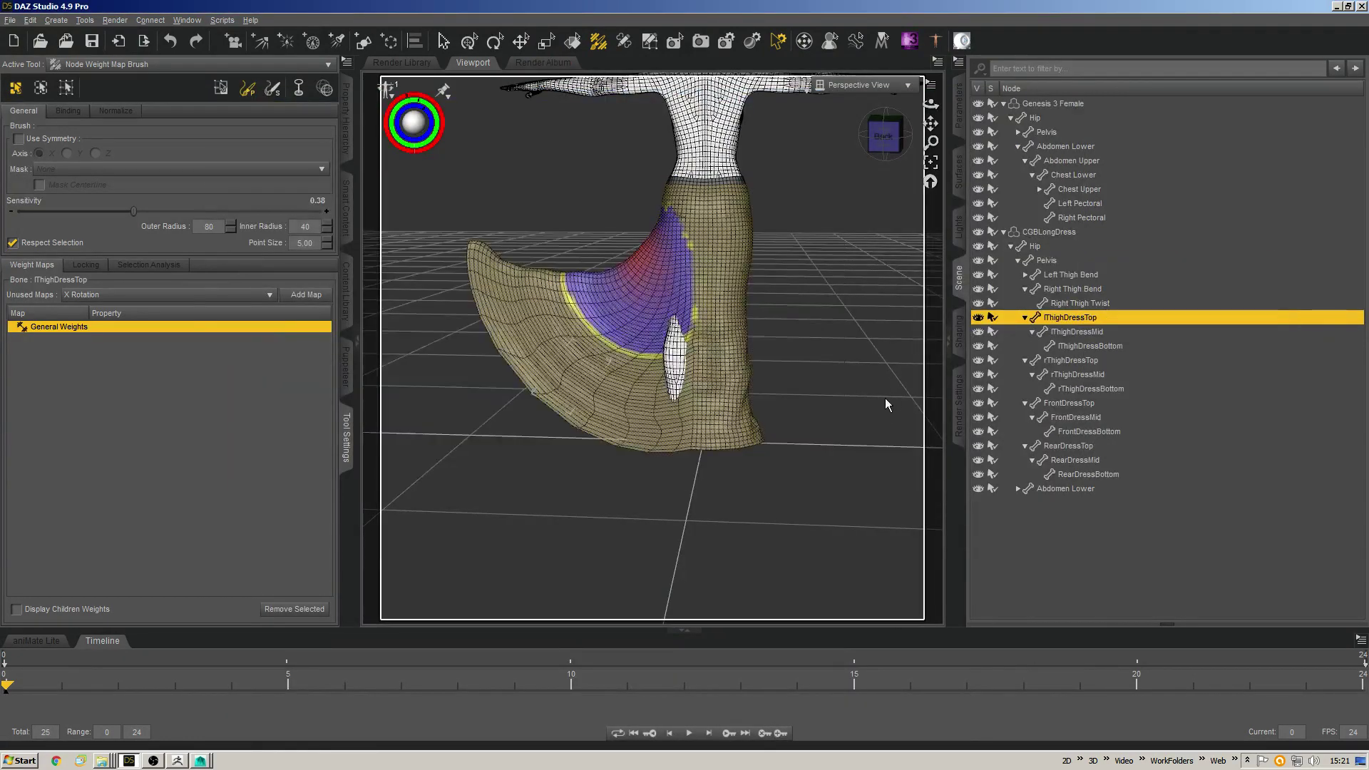
Mirror the entire figure's weight maps across the X axis from left to right, creating maps that do not exist.
right_click(643, 288)
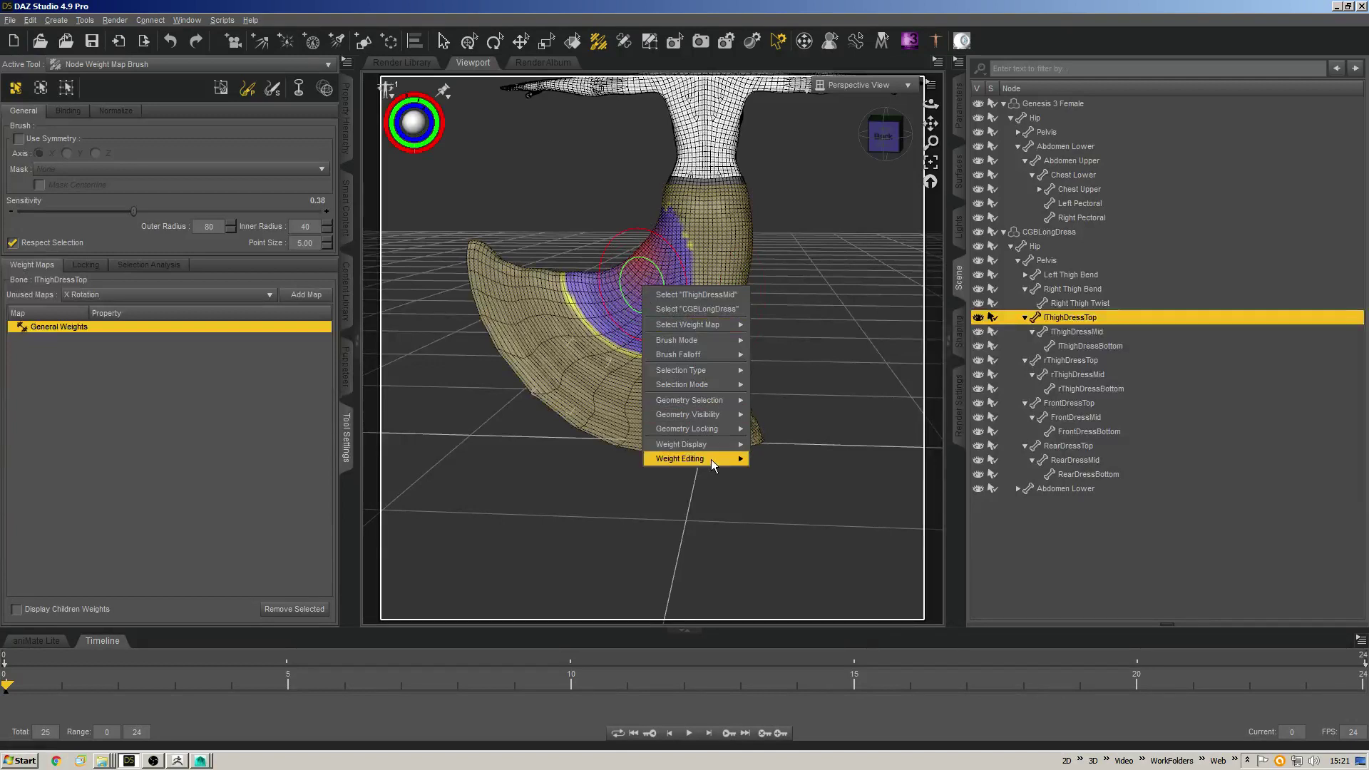
mouse_move(713, 459)
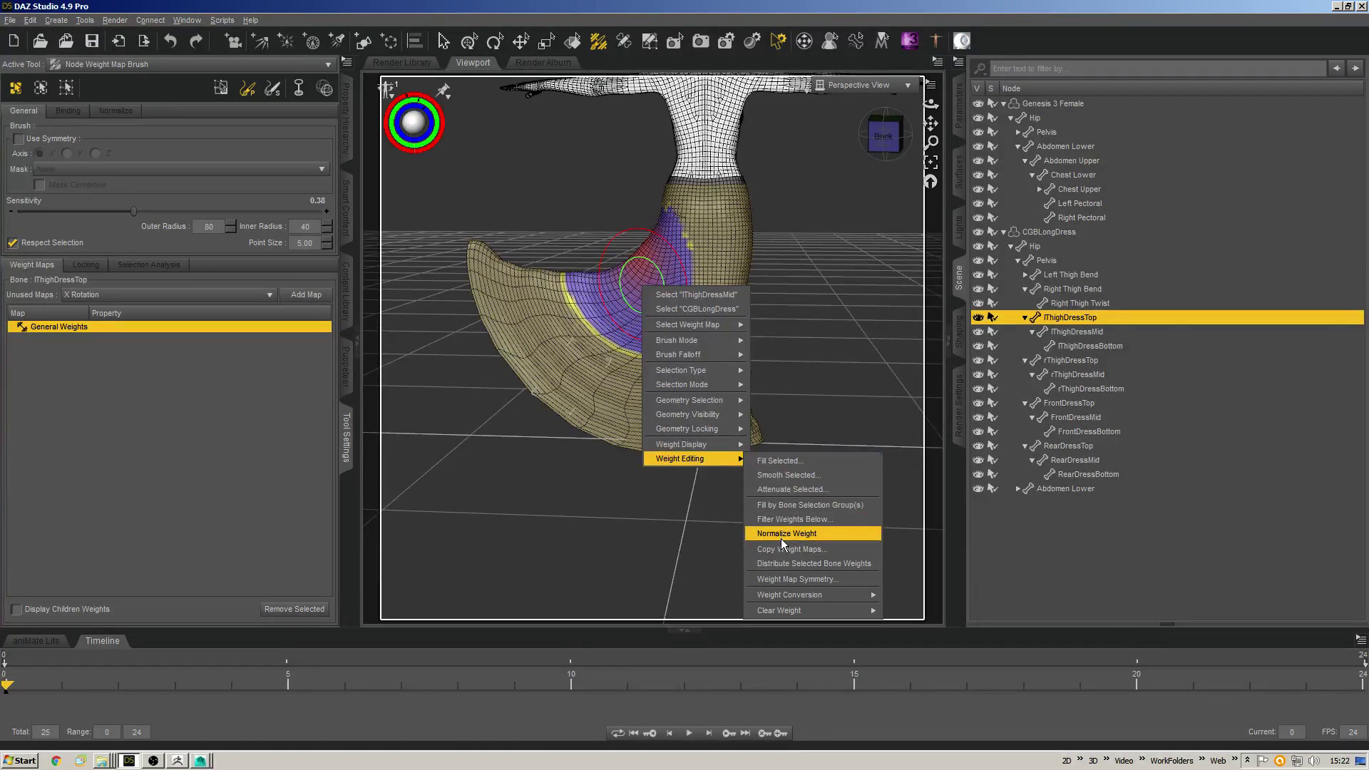
click(790, 579)
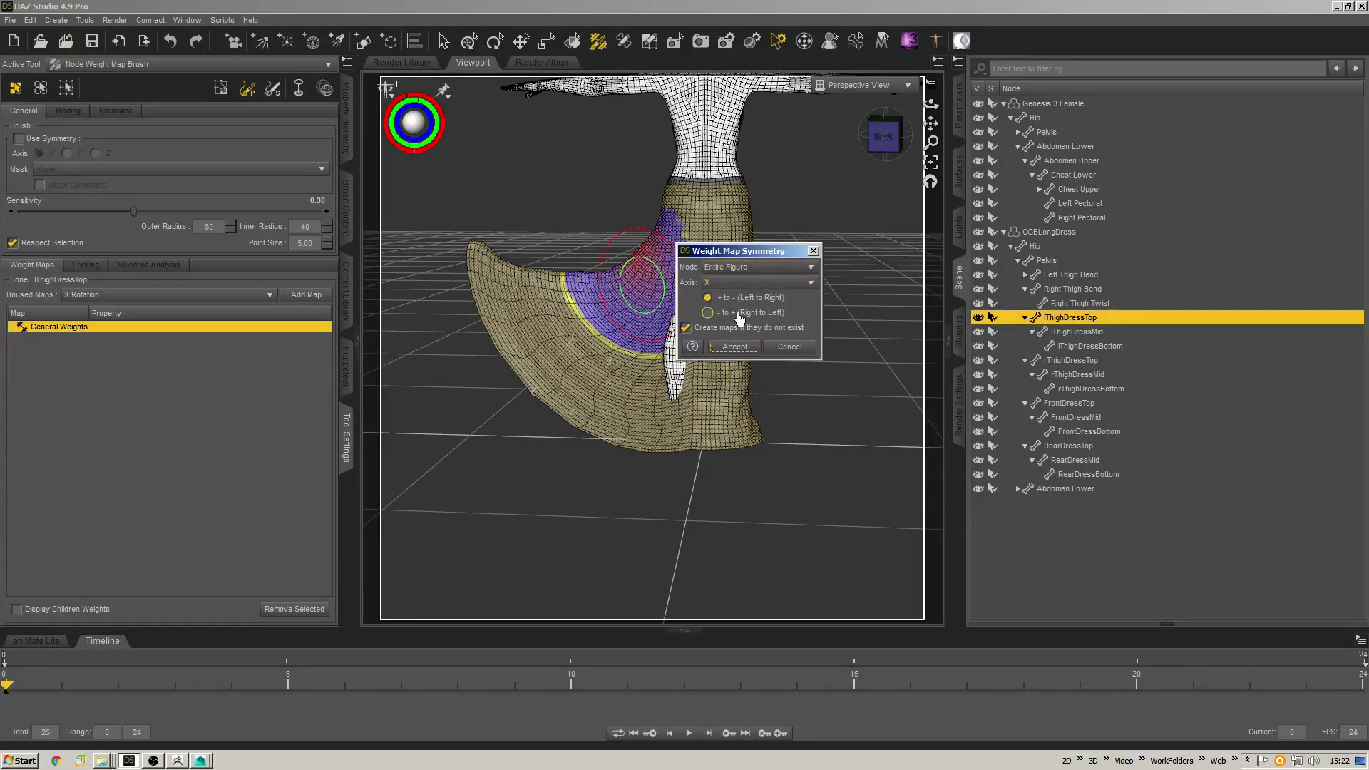
click(734, 346)
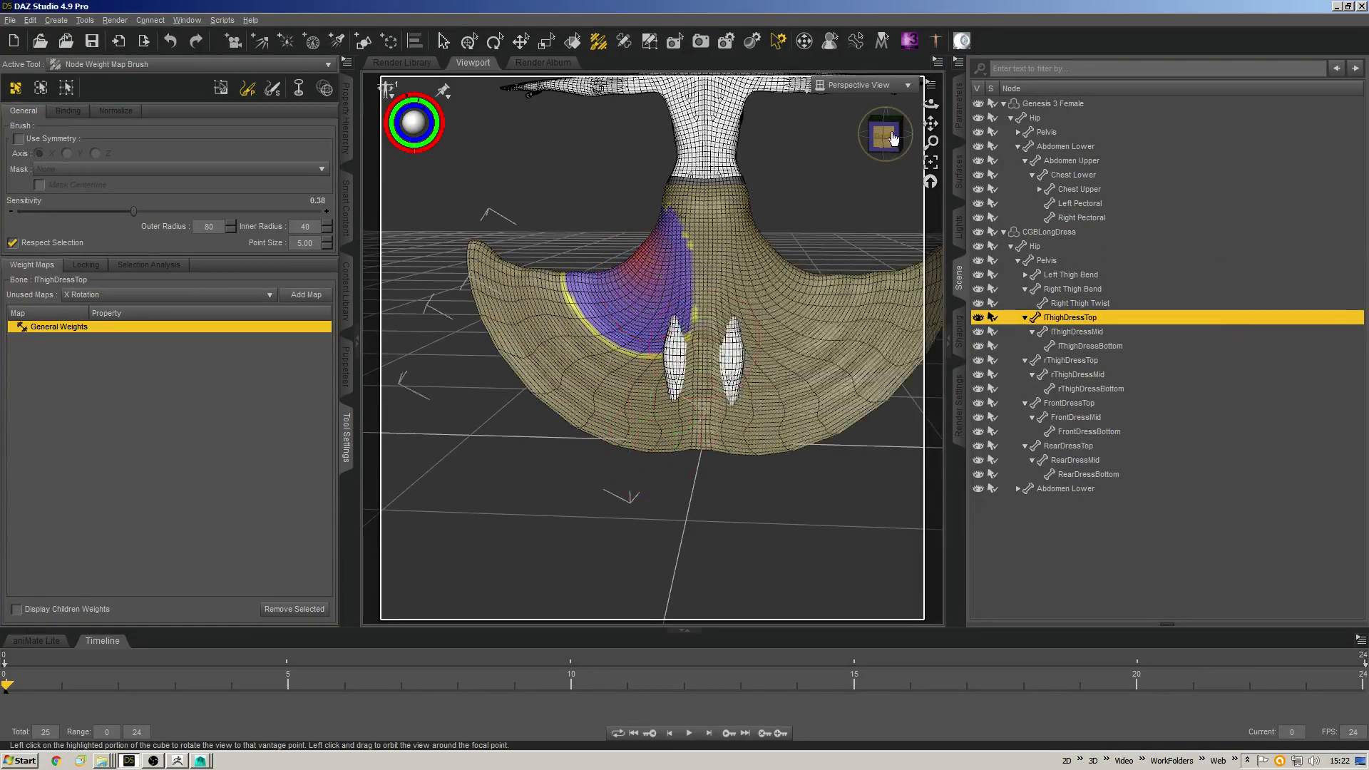
drag(885, 134, 877, 150)
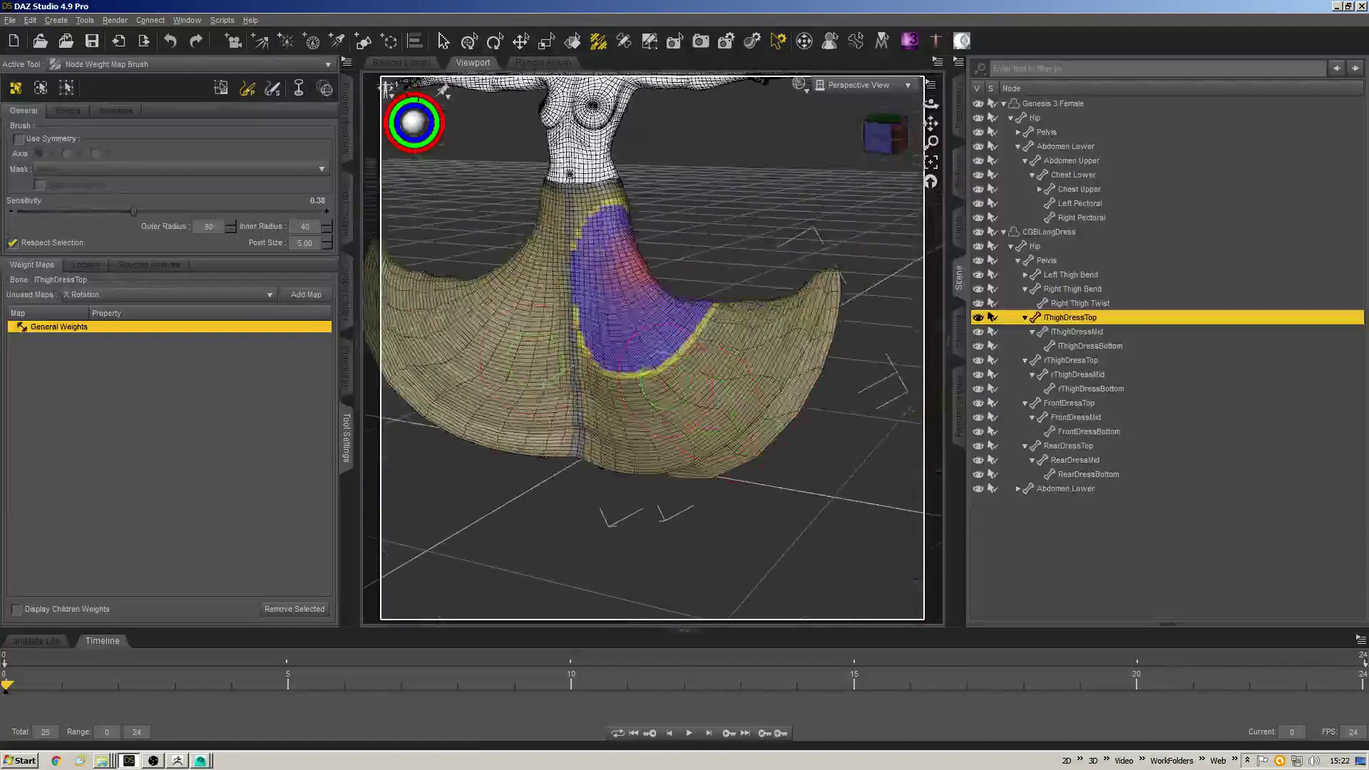
mouse_move(563, 365)
middle_down()
mouse_move(727, 414)
mouse_move(801, 406)
mouse_move(546, 358)
mouse_move(706, 292)
mouse_move(677, 365)
mouse_move(678, 347)
middle_up()
Select the RearDressTop bone, switch to the Geometry Editor and clear the polygon selection on the dress.
key(ctrl+shift+n)
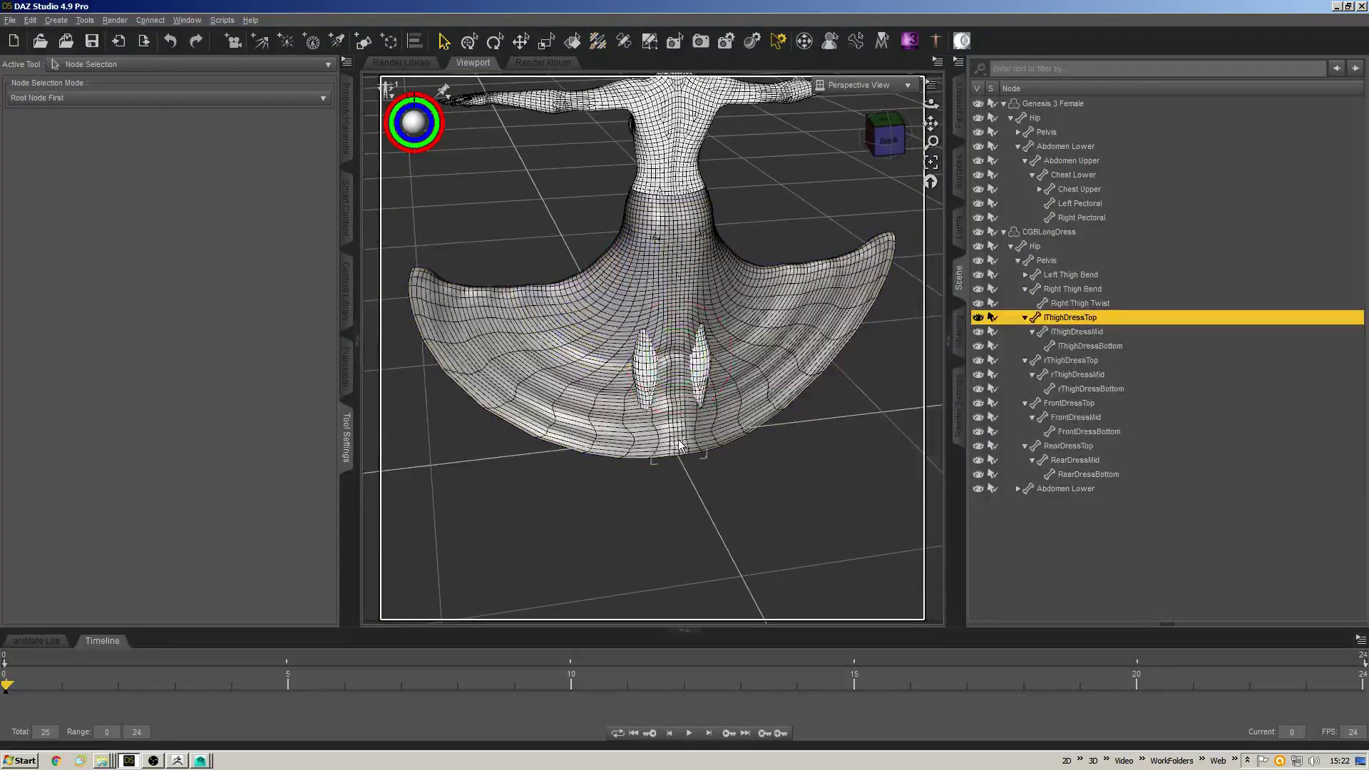
click(680, 446)
key(ctrl+shift+e)
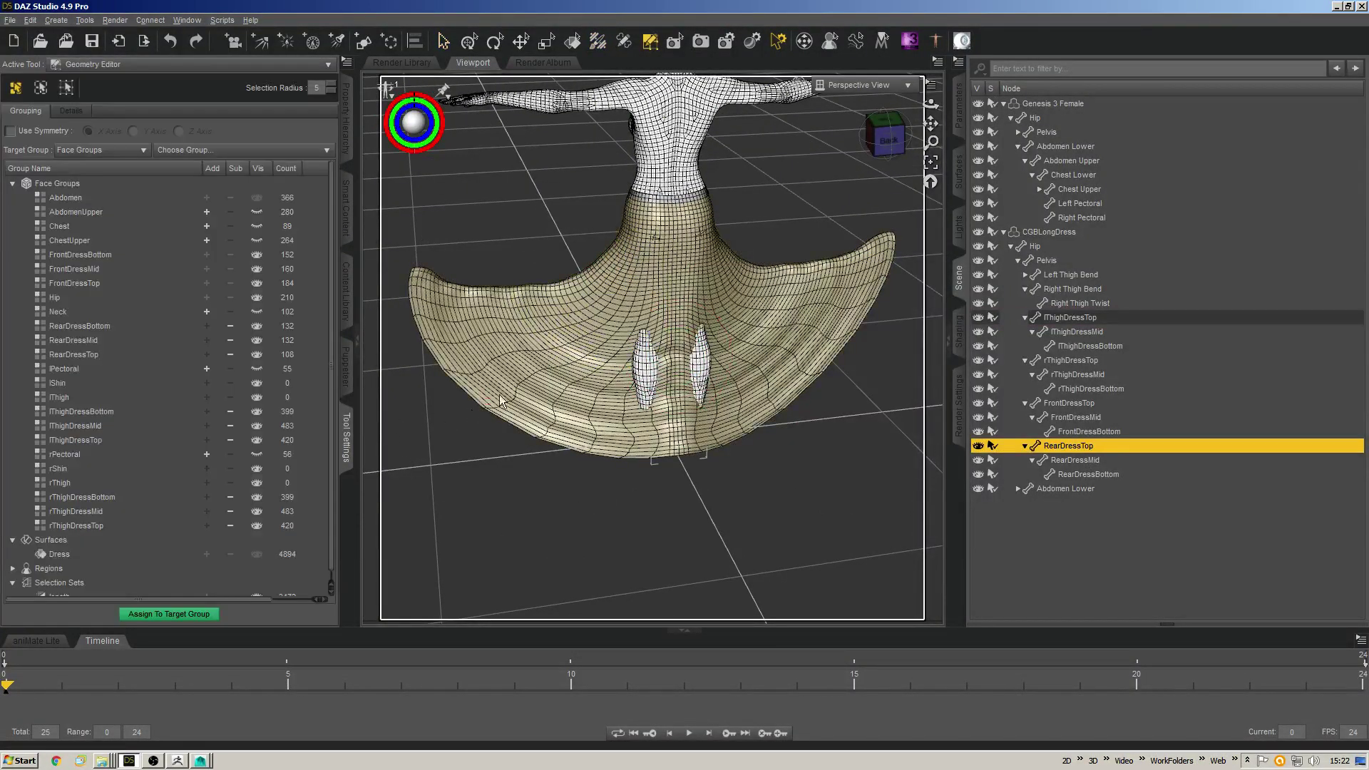
middle_drag(503, 402, 532, 403)
click(683, 437)
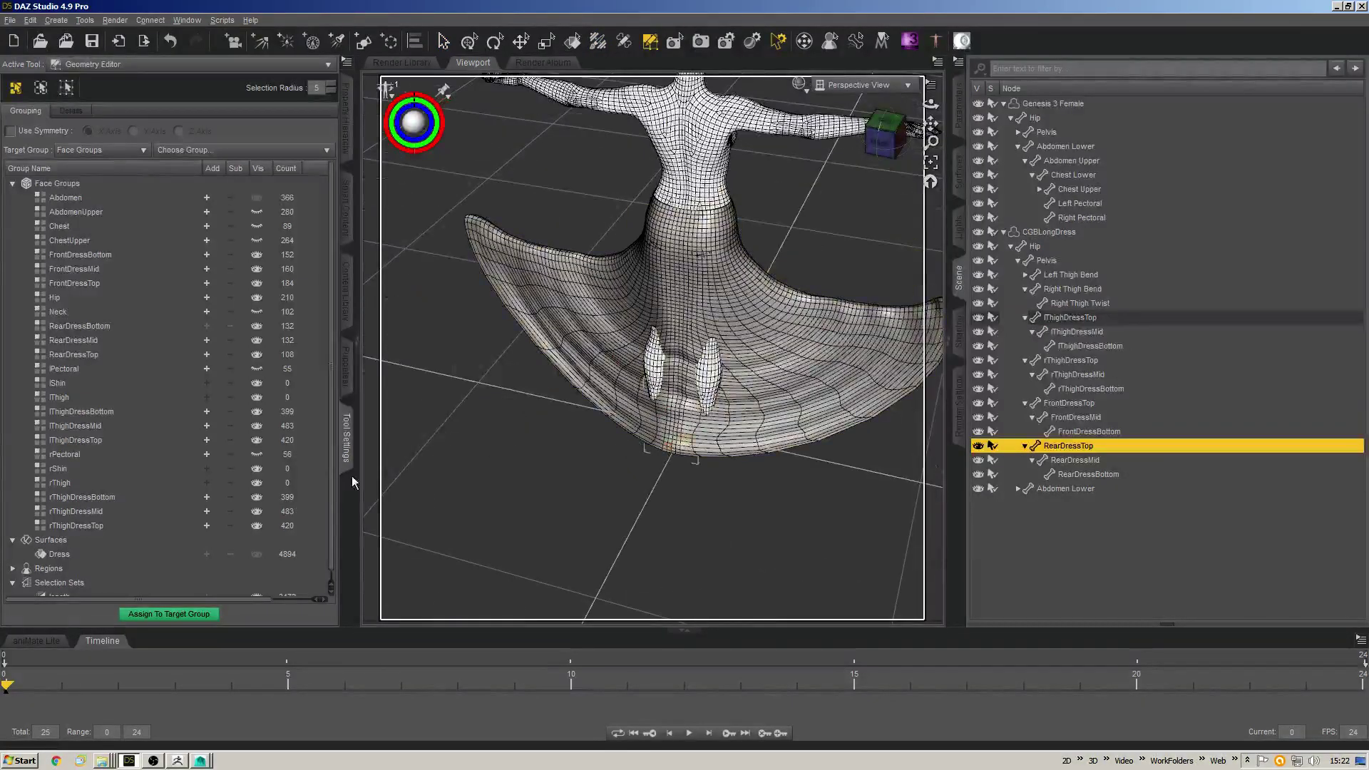
drag(71, 499, 96, 525)
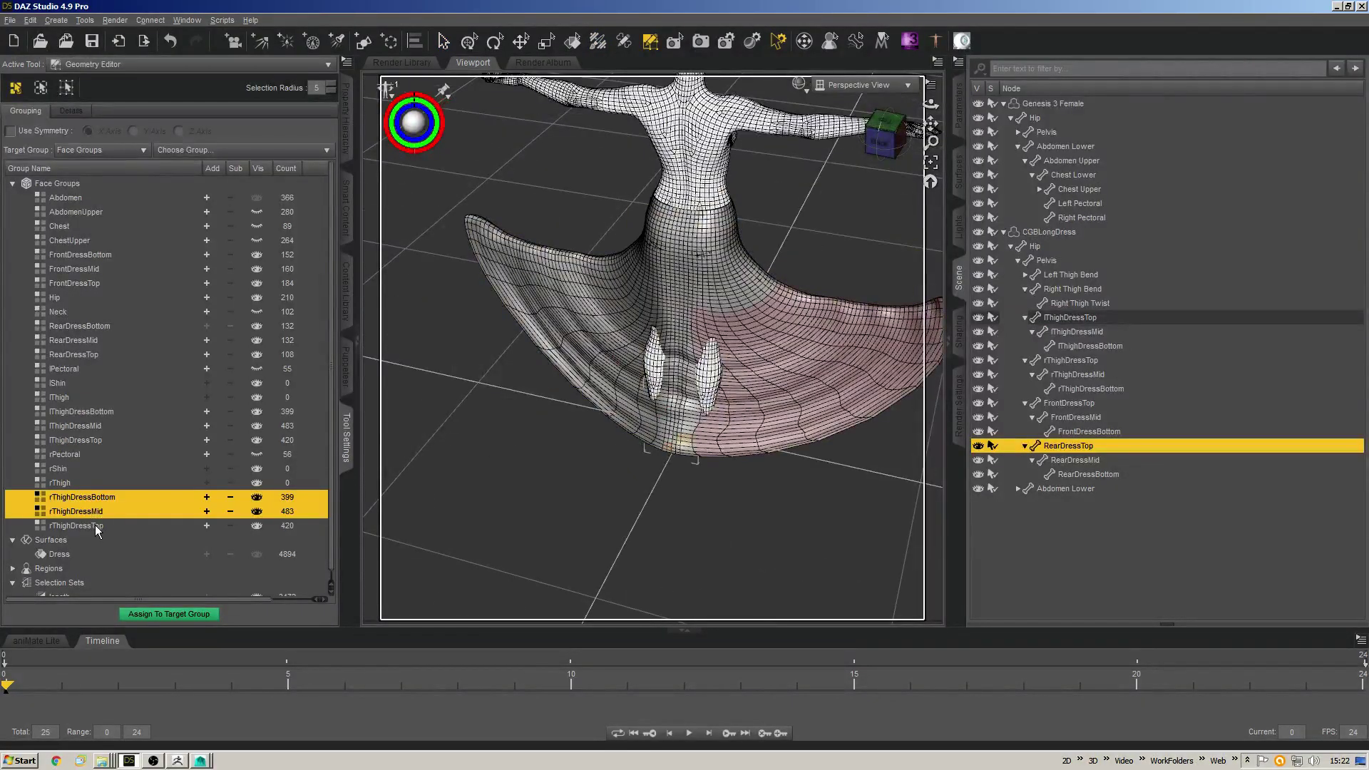
click(210, 497)
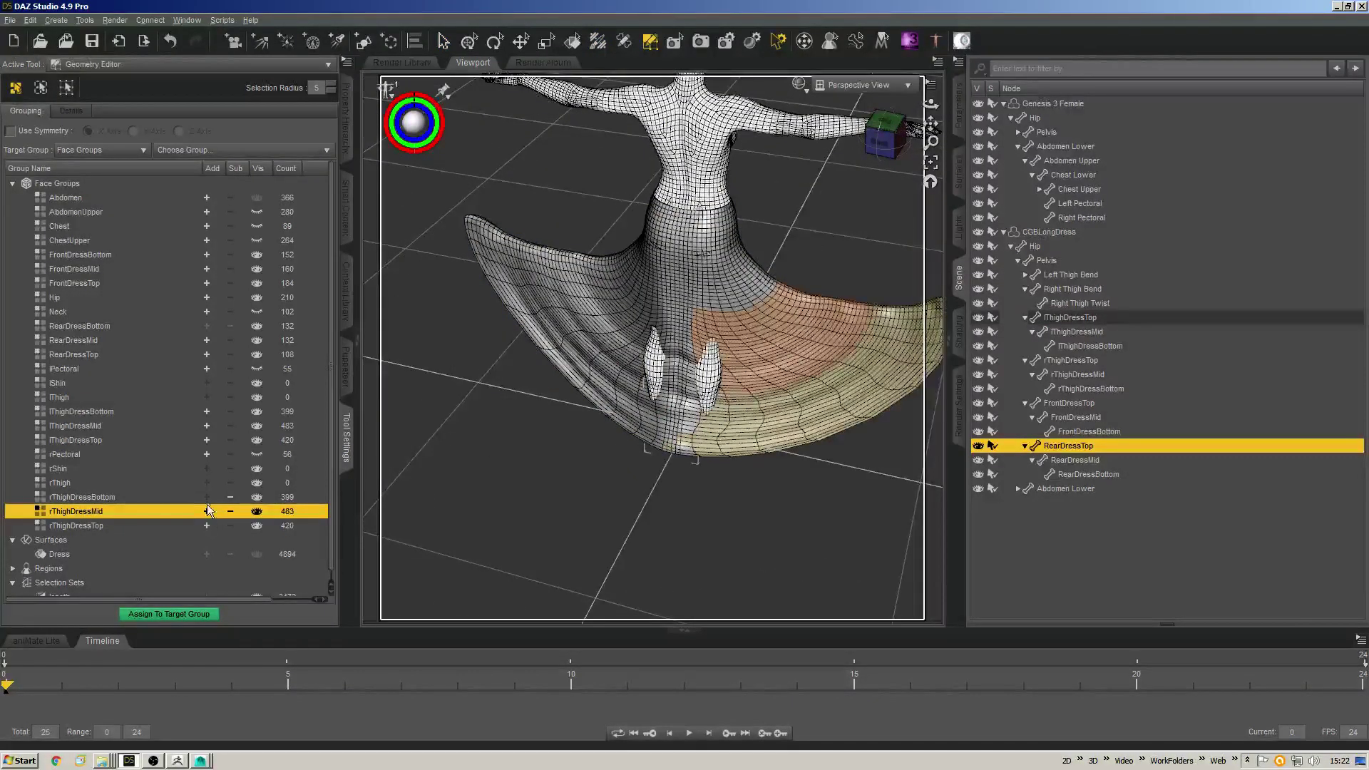
click(66, 401)
click(70, 340)
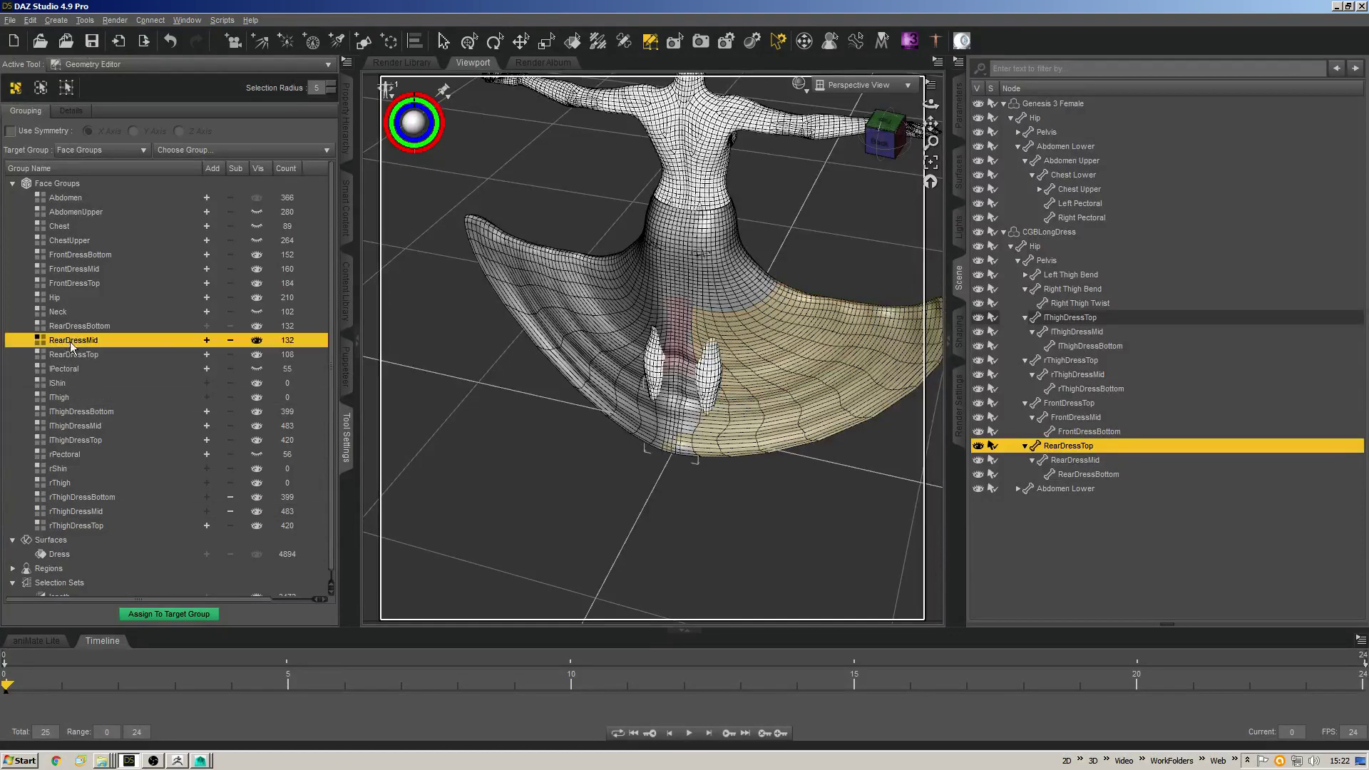
click(208, 341)
middle_drag(472, 343, 490, 341)
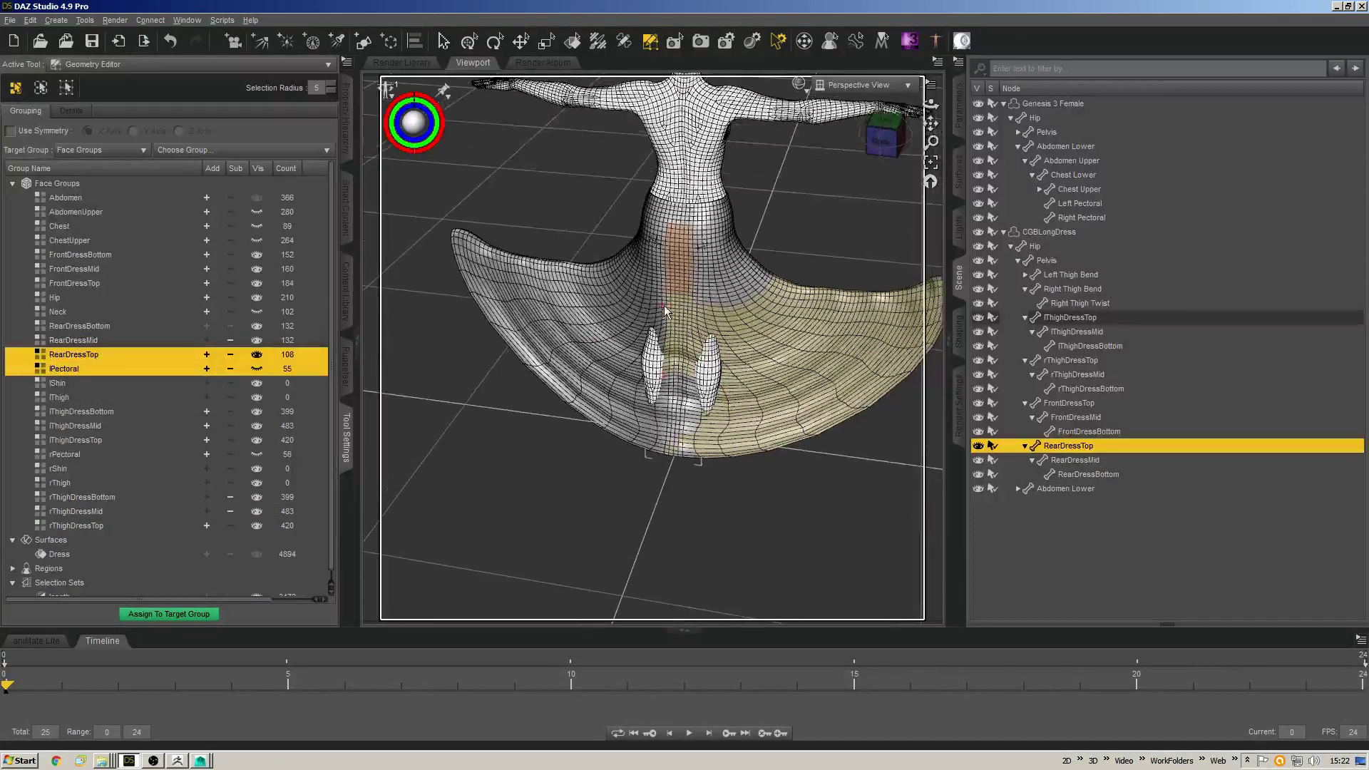
click(490, 337)
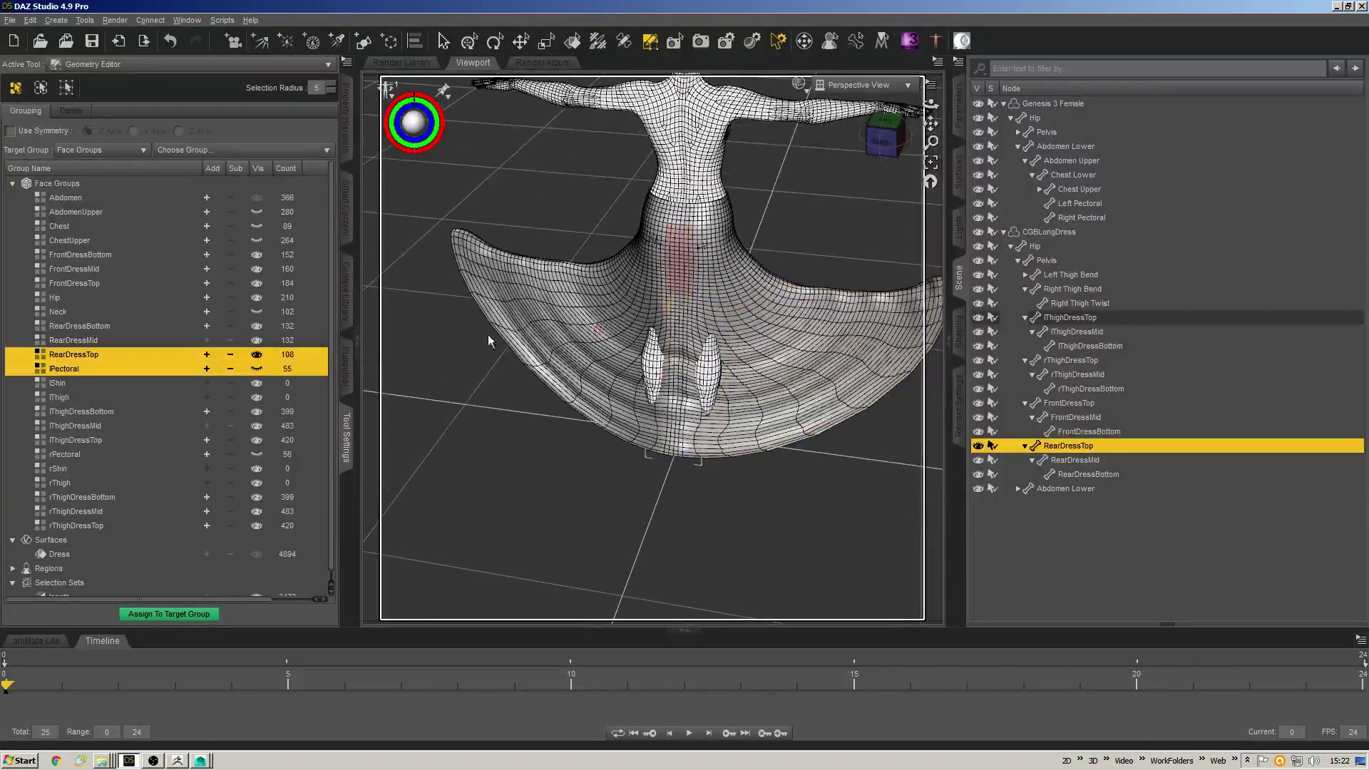
Select the polygons of the RearDressTop, RearDressMid and RearDressBottom face groups.
click(206, 355)
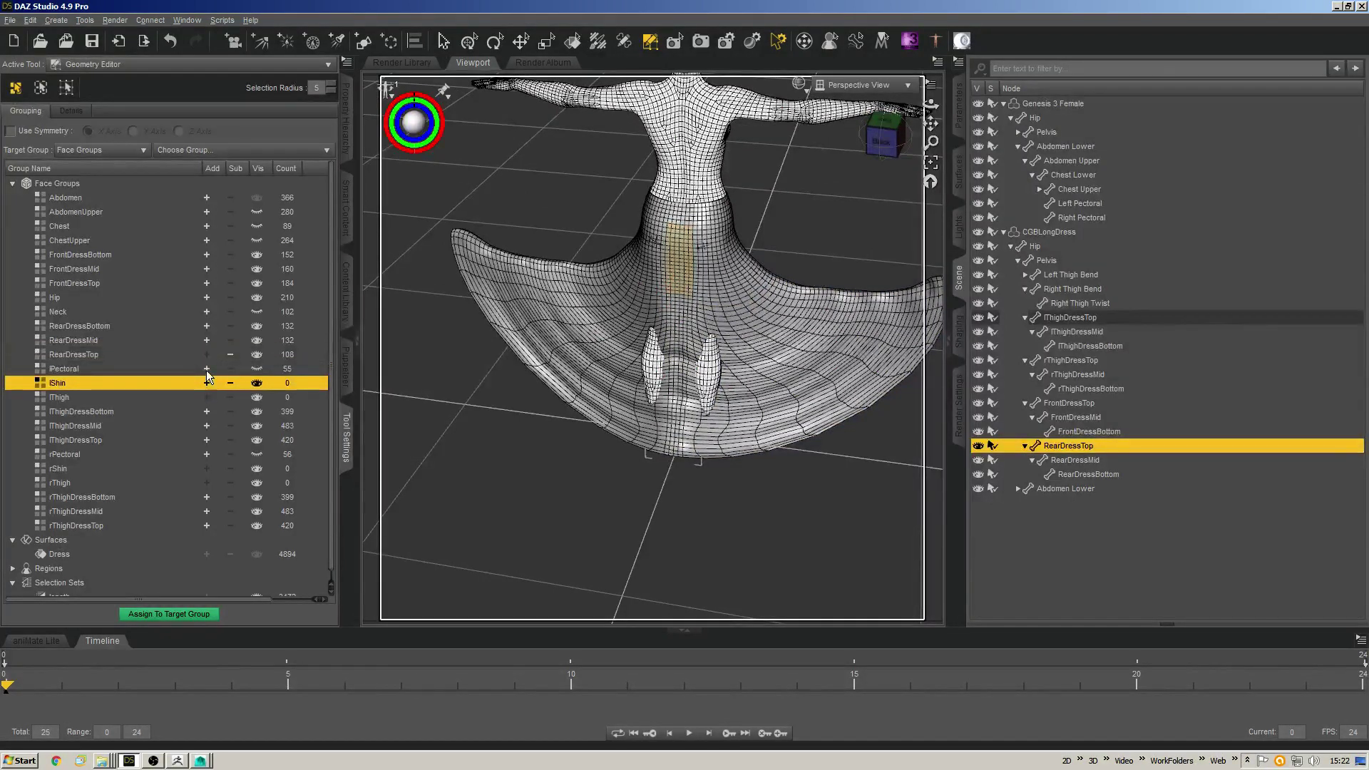
click(675, 306)
click(206, 326)
click(206, 340)
alt+drag(547, 388, 757, 377)
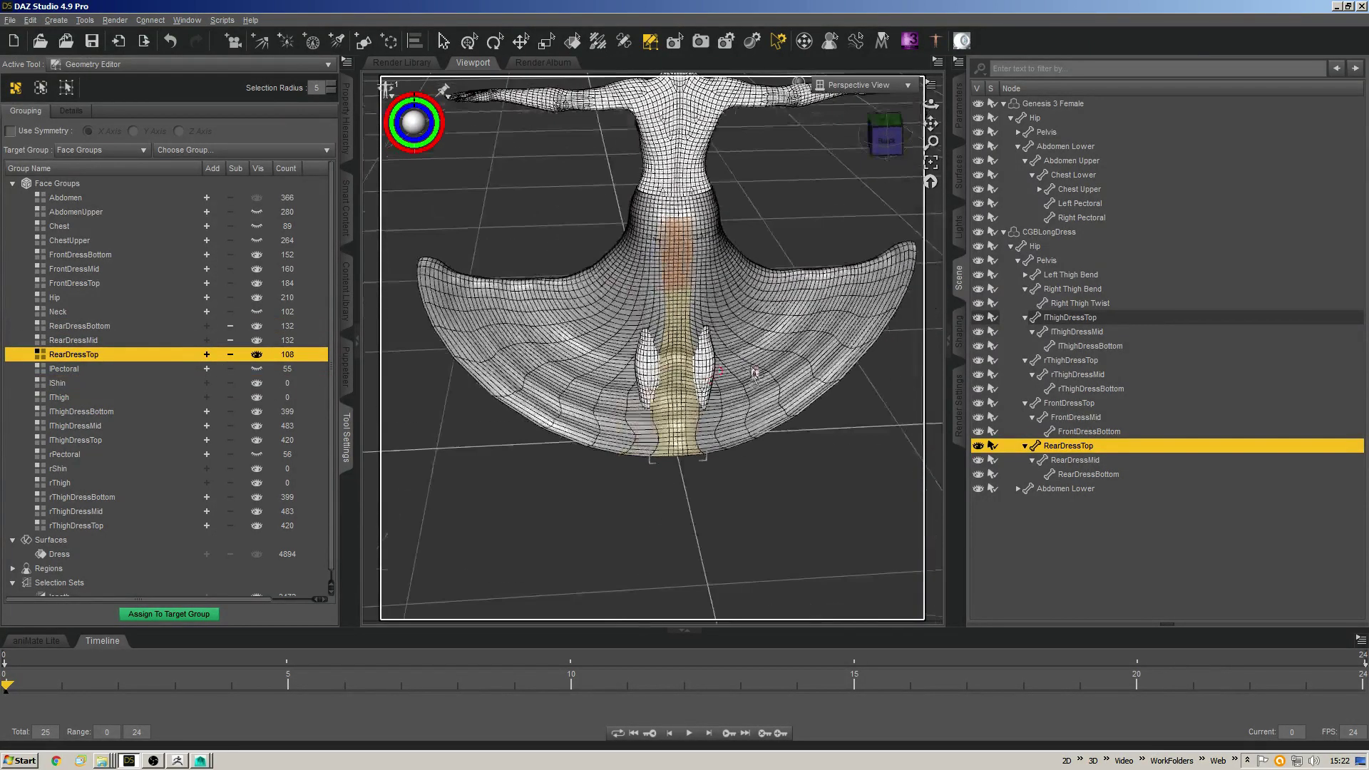
Grow the polygon selection from the rear centre strip until it covers most of both sides of the skirt.
key(ctrl+plus)
key(ctrl+plus)
key(ctrl+plus)
key(ctrl+plus)
key(ctrl+plus)
key(ctrl+plus)
key(ctrl+plus)
key(ctrl+plus)
key(ctrl+plus)
key(ctrl+plus)
key(ctrl+plus)
key(ctrl+plus)
key(ctrl+plus)
key(ctrl+plus)
key(ctrl+plus)
key(ctrl+plus)
key(ctrl+plus)
key(ctrl+plus)
key(ctrl+plus)
key(ctrl+plus)
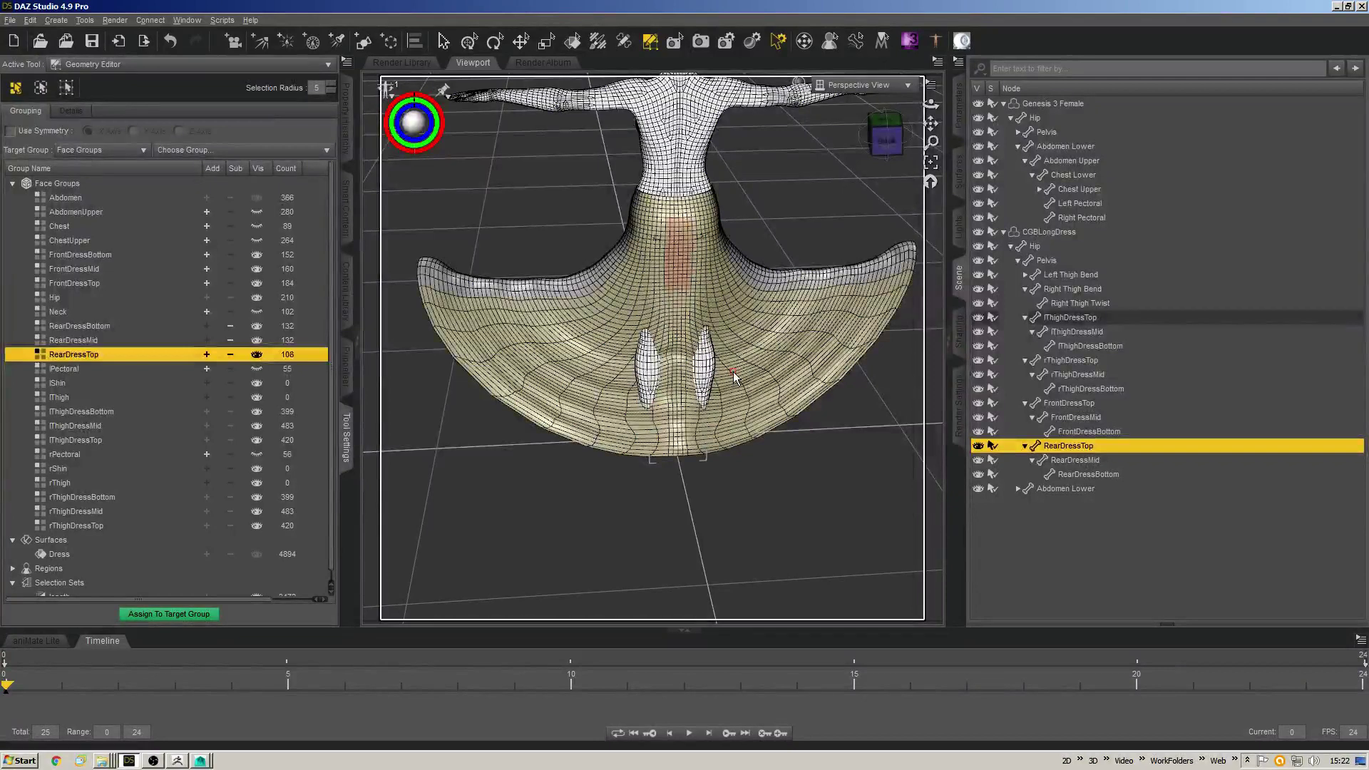
Paint RearDressBottom weights over the lower rear skirt with the Node Weight Map Brush, using symmetry on the X axis.
key(alt+shift+w)
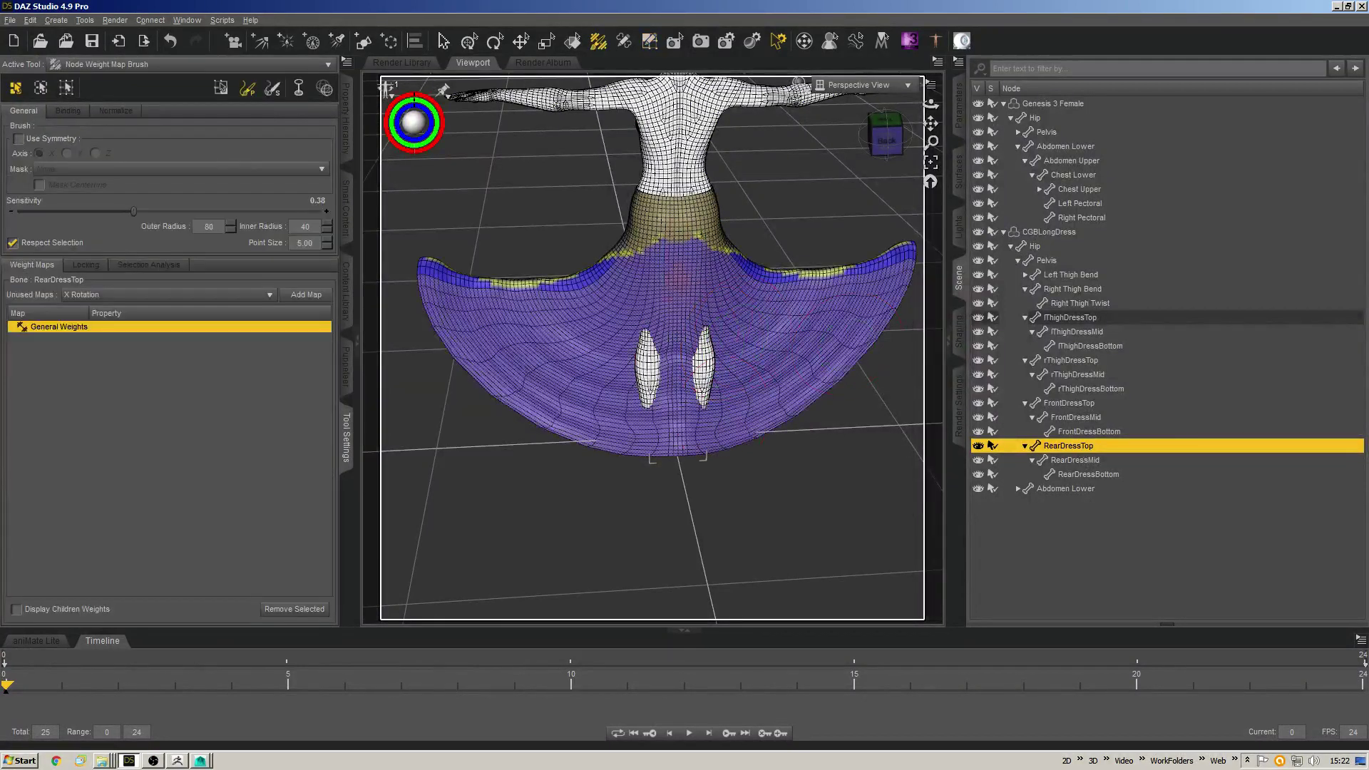
scroll(832, 451, up, 2)
click(1080, 473)
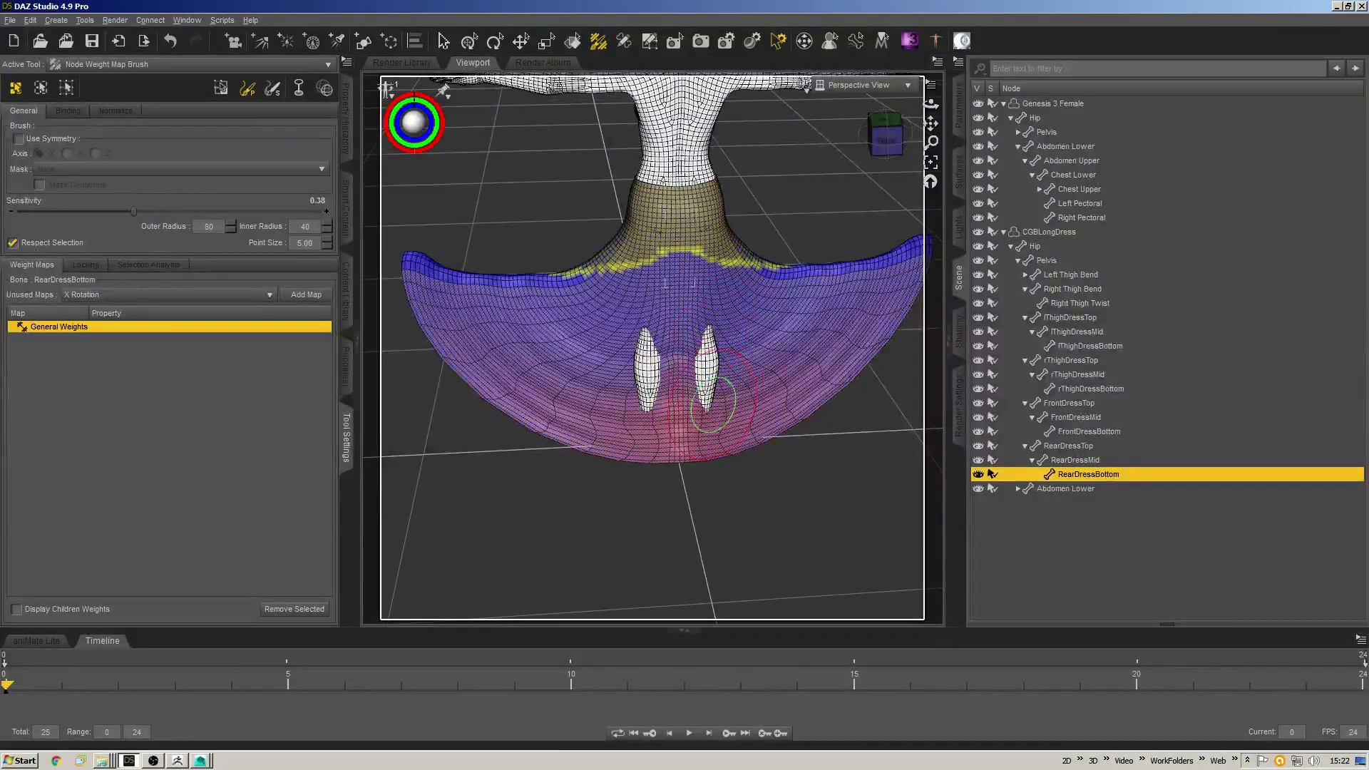
key(ctrl+z)
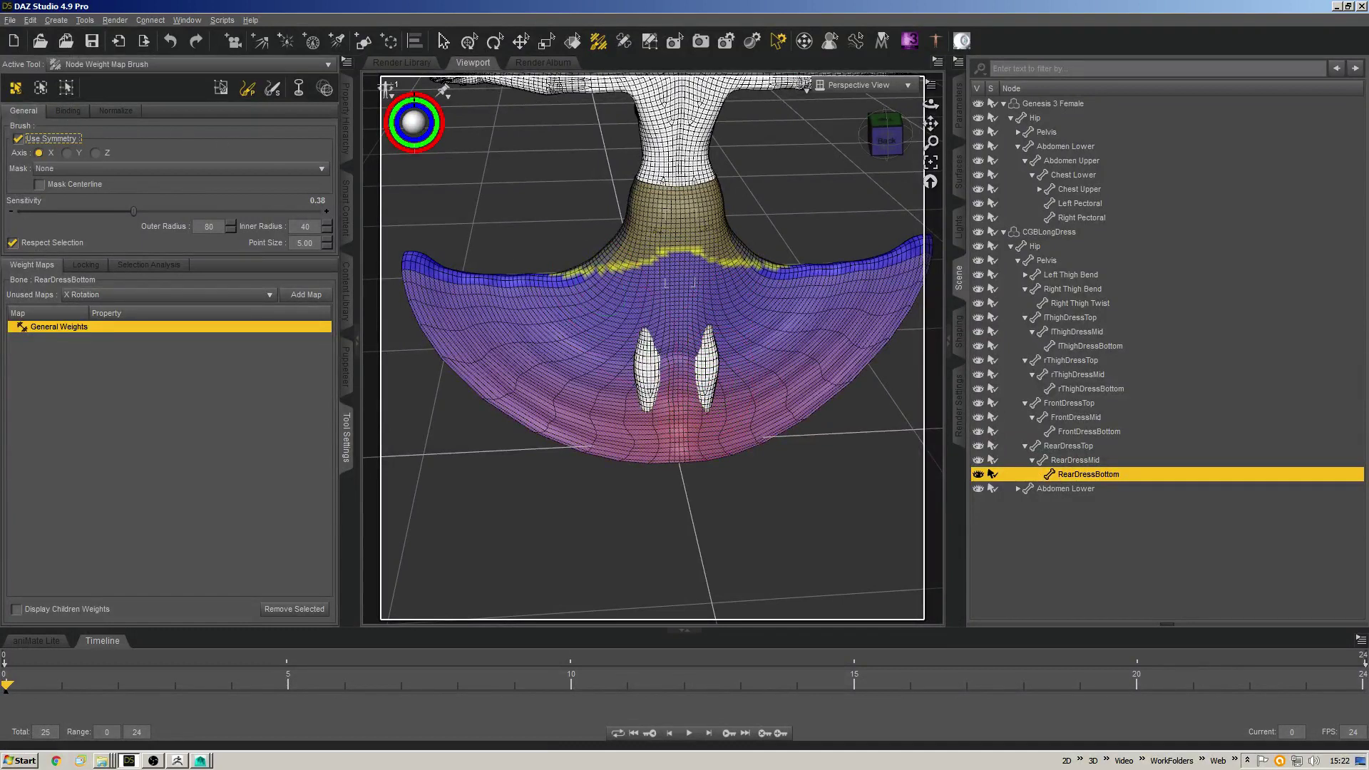
mouse_move(631, 364)
mouse_down()
mouse_move(642, 327)
mouse_move(657, 352)
mouse_move(637, 373)
mouse_move(649, 410)
mouse_move(644, 354)
mouse_move(627, 341)
mouse_move(633, 360)
mouse_move(652, 349)
mouse_up()
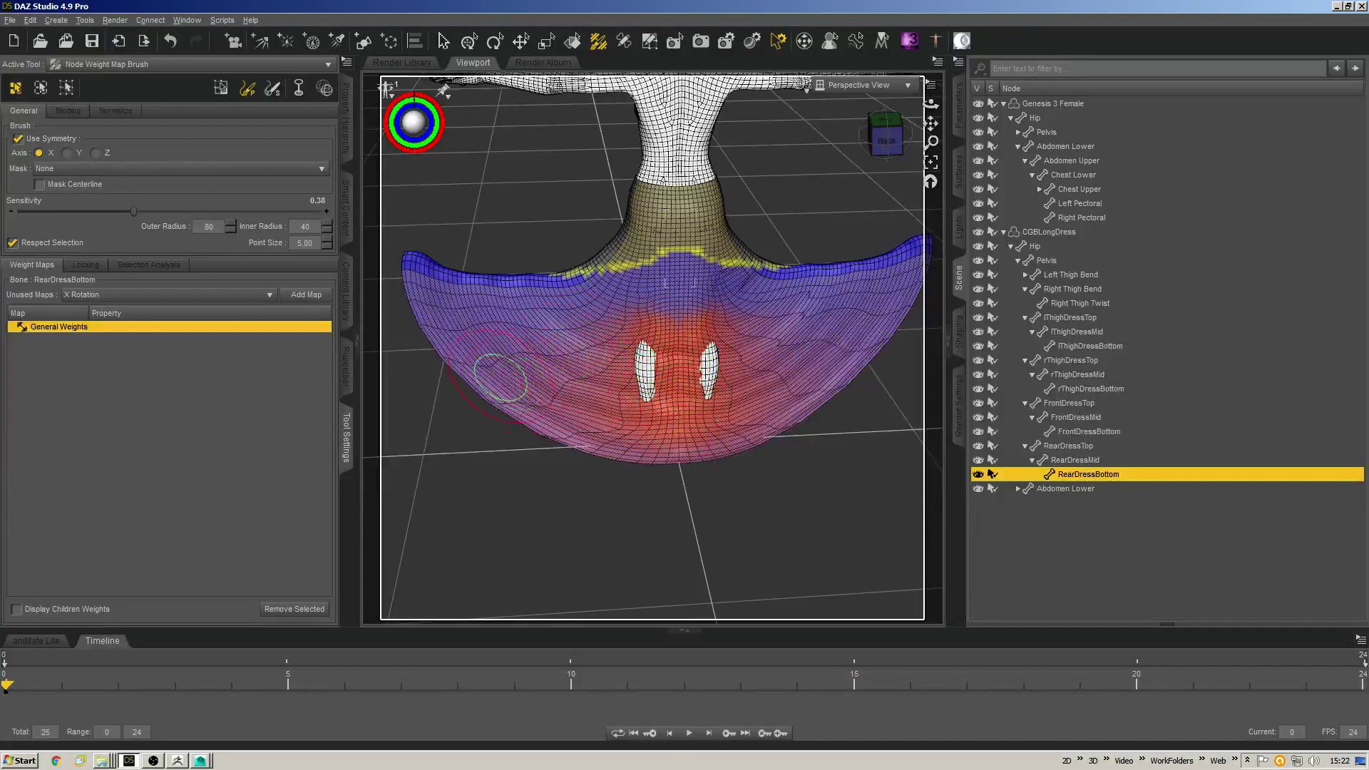
mouse_move(500, 378)
mouse_down()
mouse_move(504, 397)
mouse_move(598, 344)
mouse_up()
key(ctrl+z)
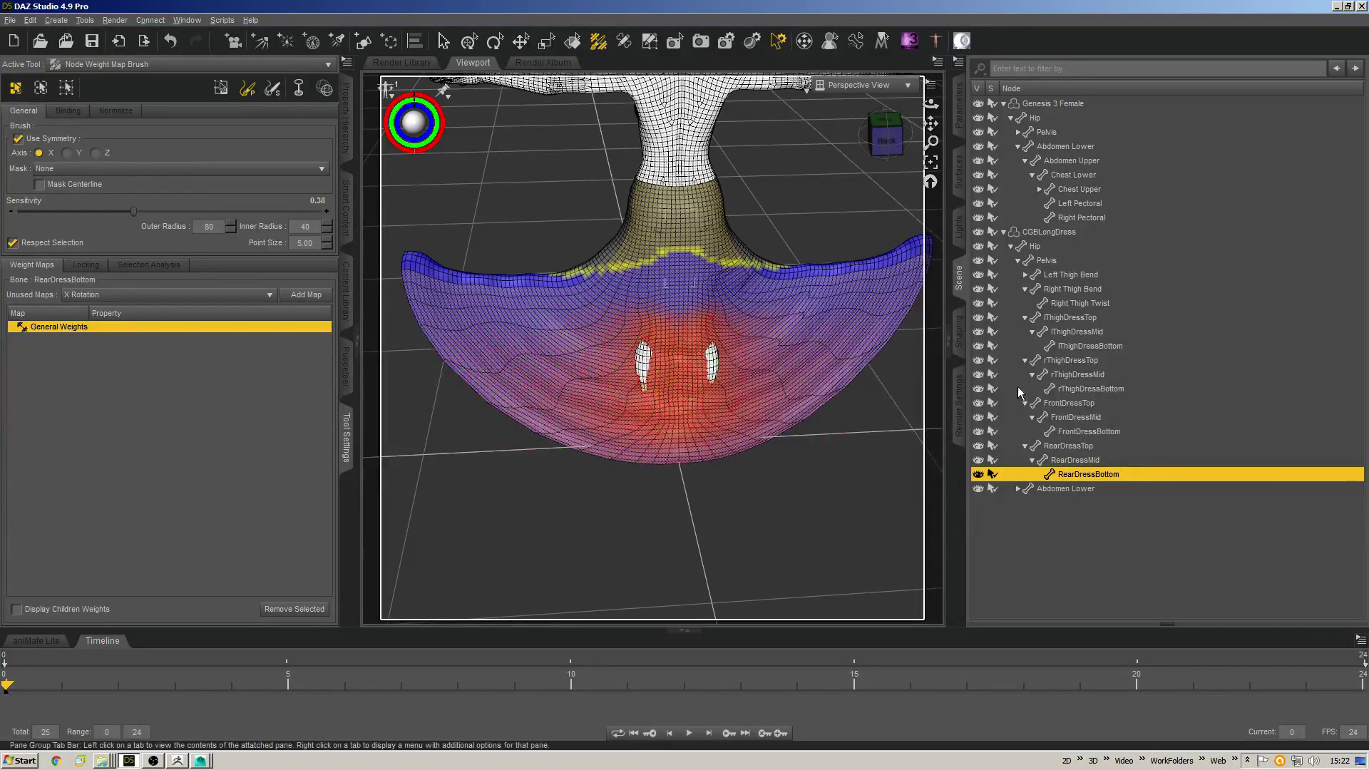
Paint RearDressMid weights outward across the middle of the rear skirt, and RearDressTop weights below the waist.
click(1071, 462)
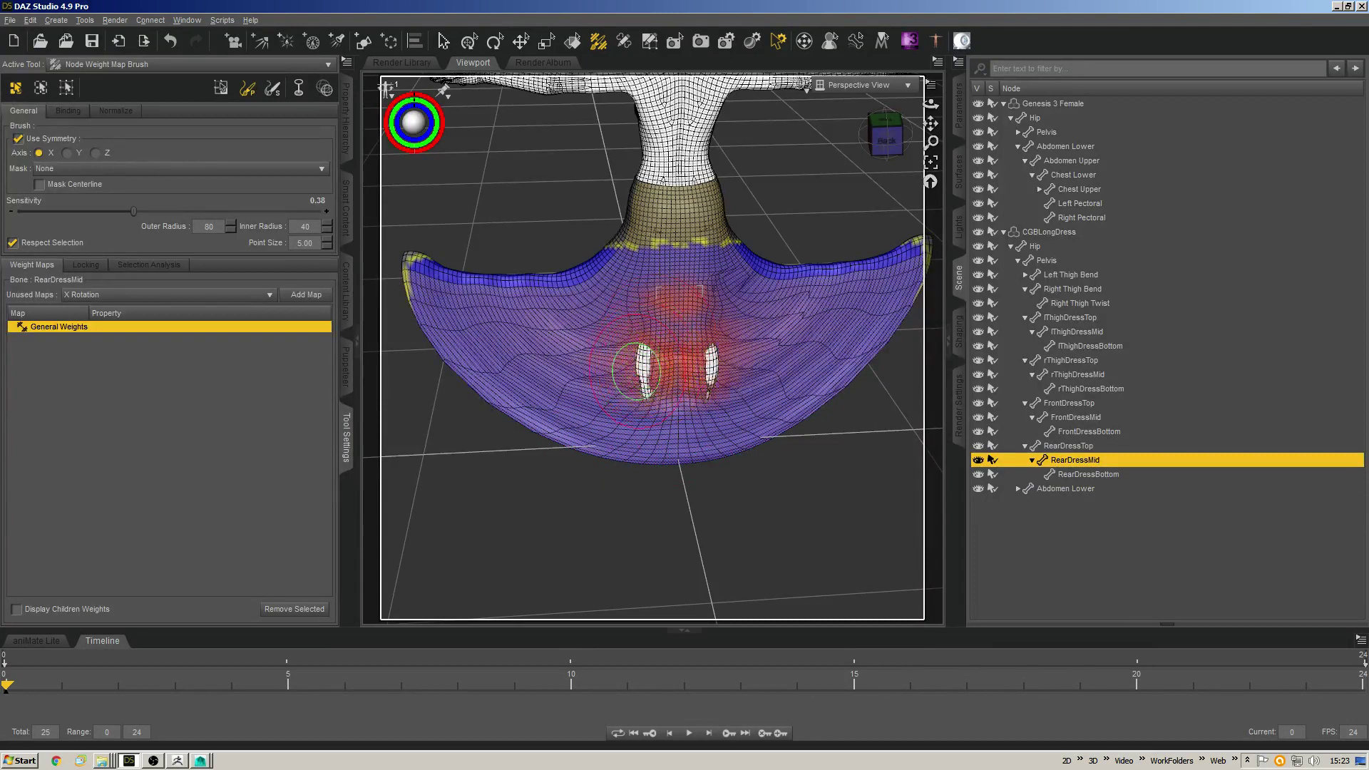
drag(635, 371, 646, 362)
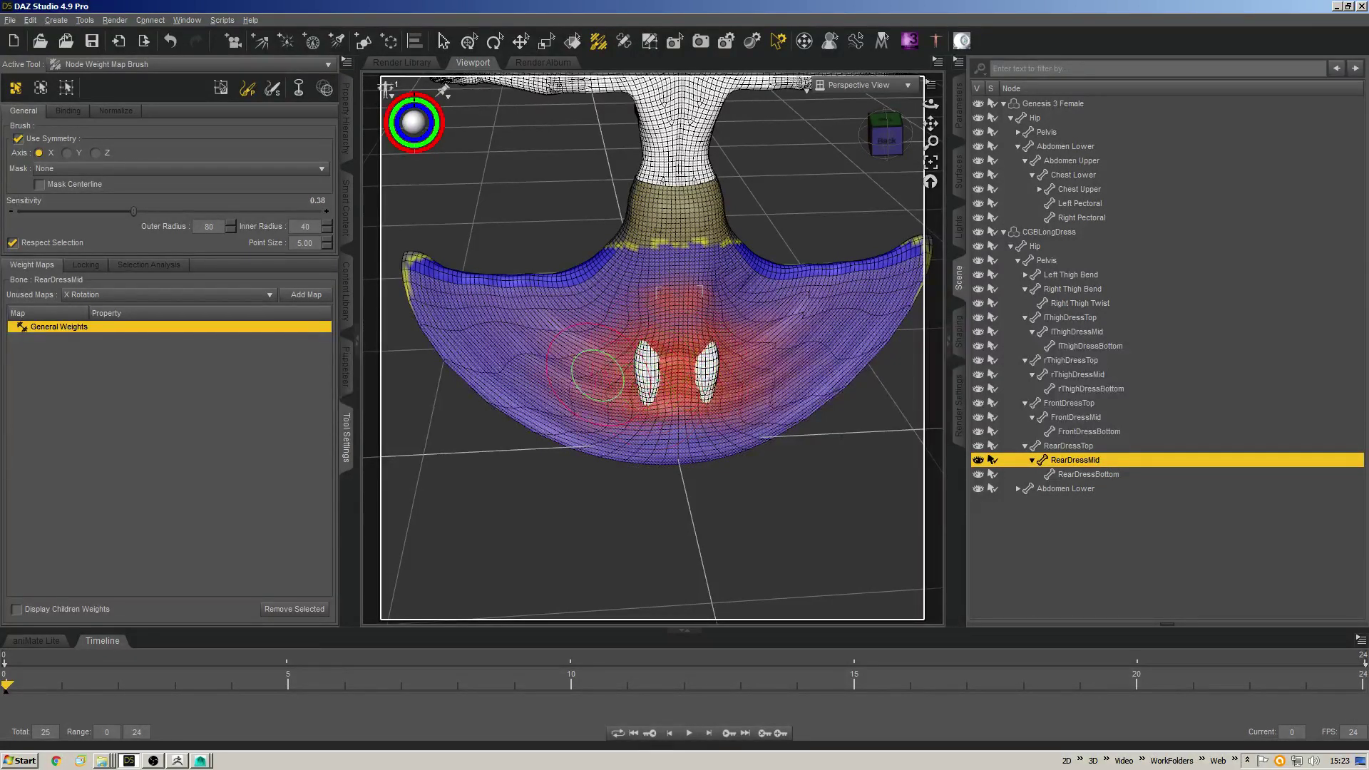
mouse_move(614, 371)
mouse_down()
mouse_move(584, 348)
mouse_move(574, 421)
mouse_up()
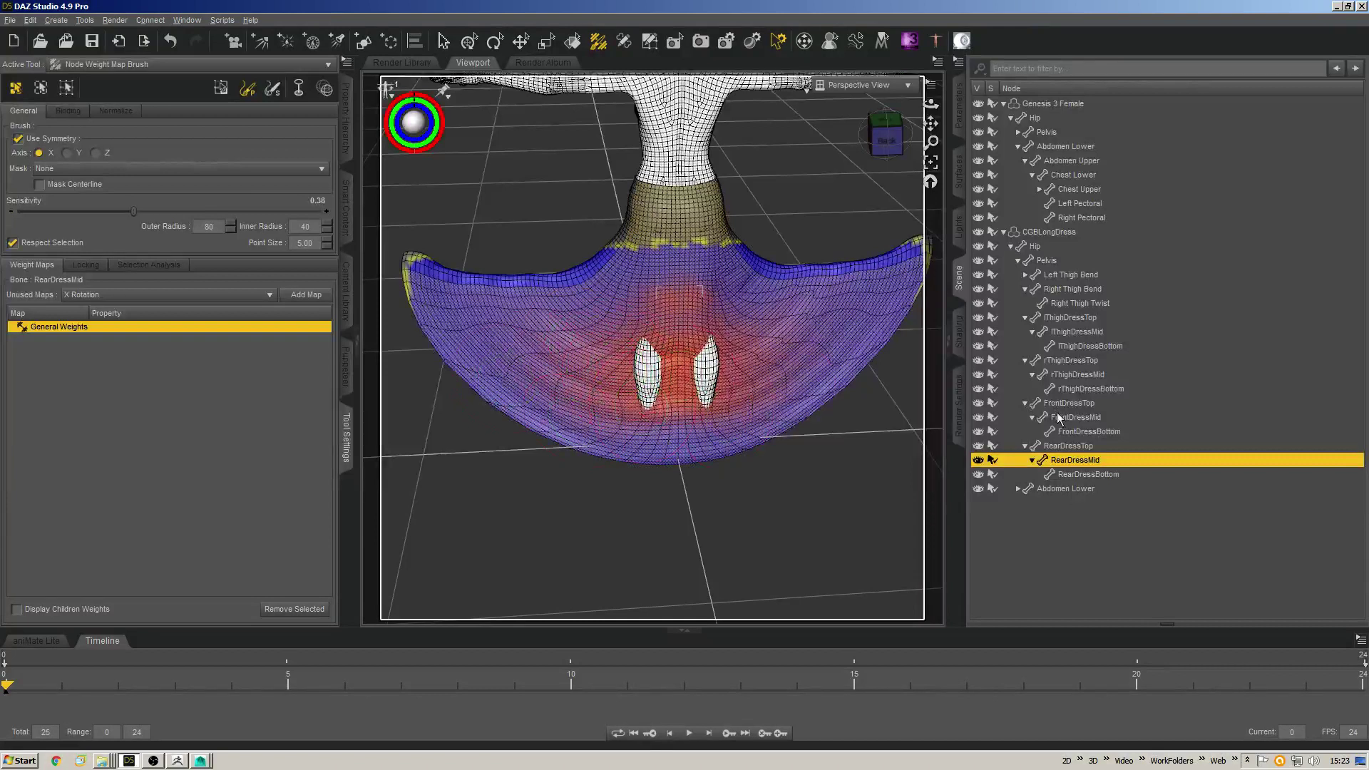
click(1077, 445)
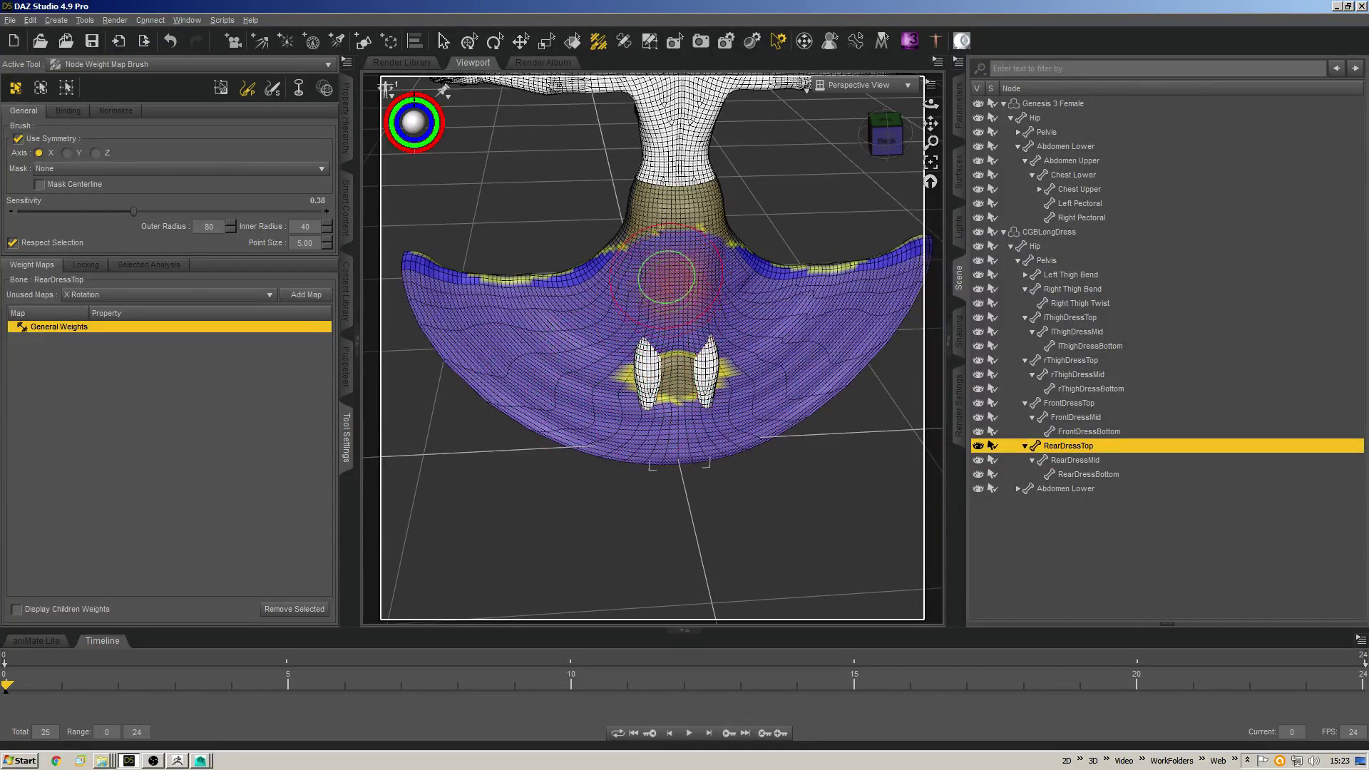
mouse_move(666, 276)
mouse_down()
mouse_move(645, 275)
mouse_move(662, 278)
mouse_up()
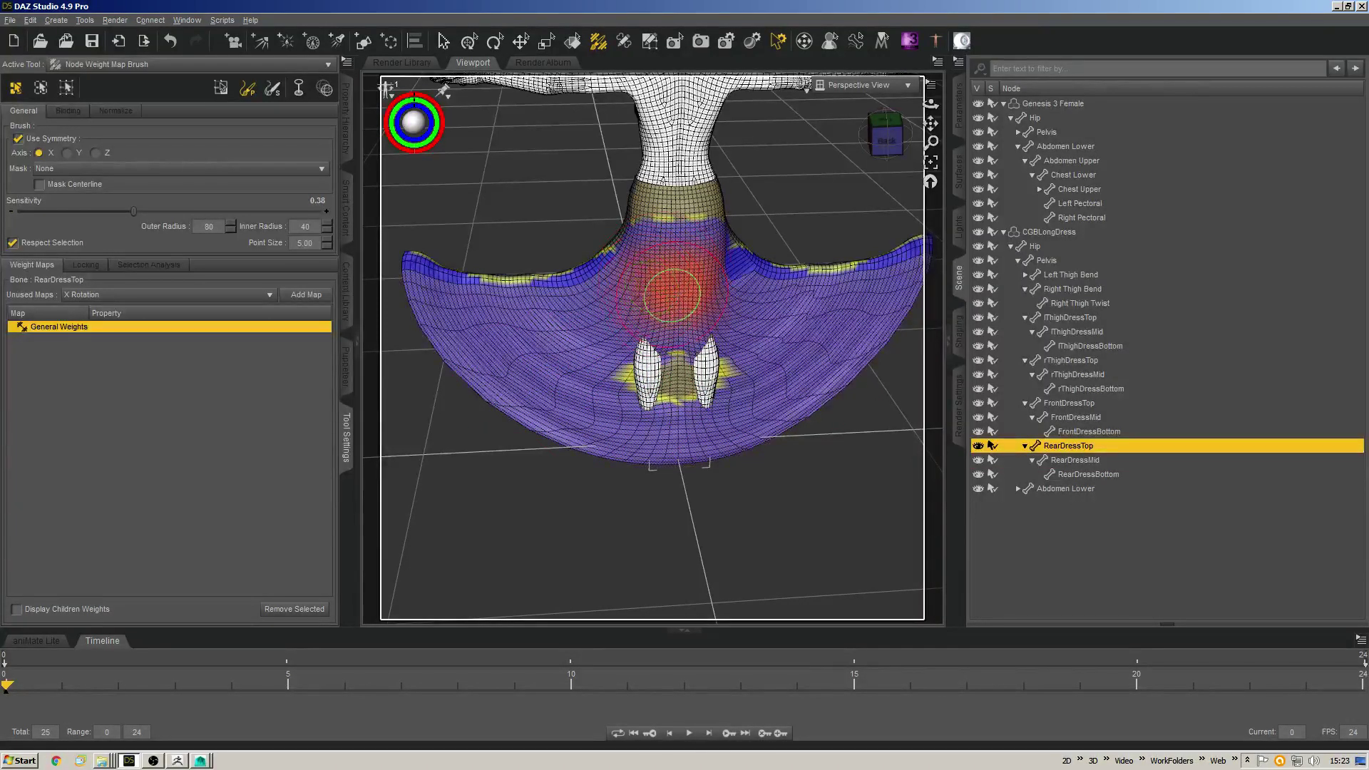
In the Geometry Editor, select the polygons of the FrontDressBottom, FrontDressMid and FrontDressTop face groups.
middle_drag(434, 386, 678, 376)
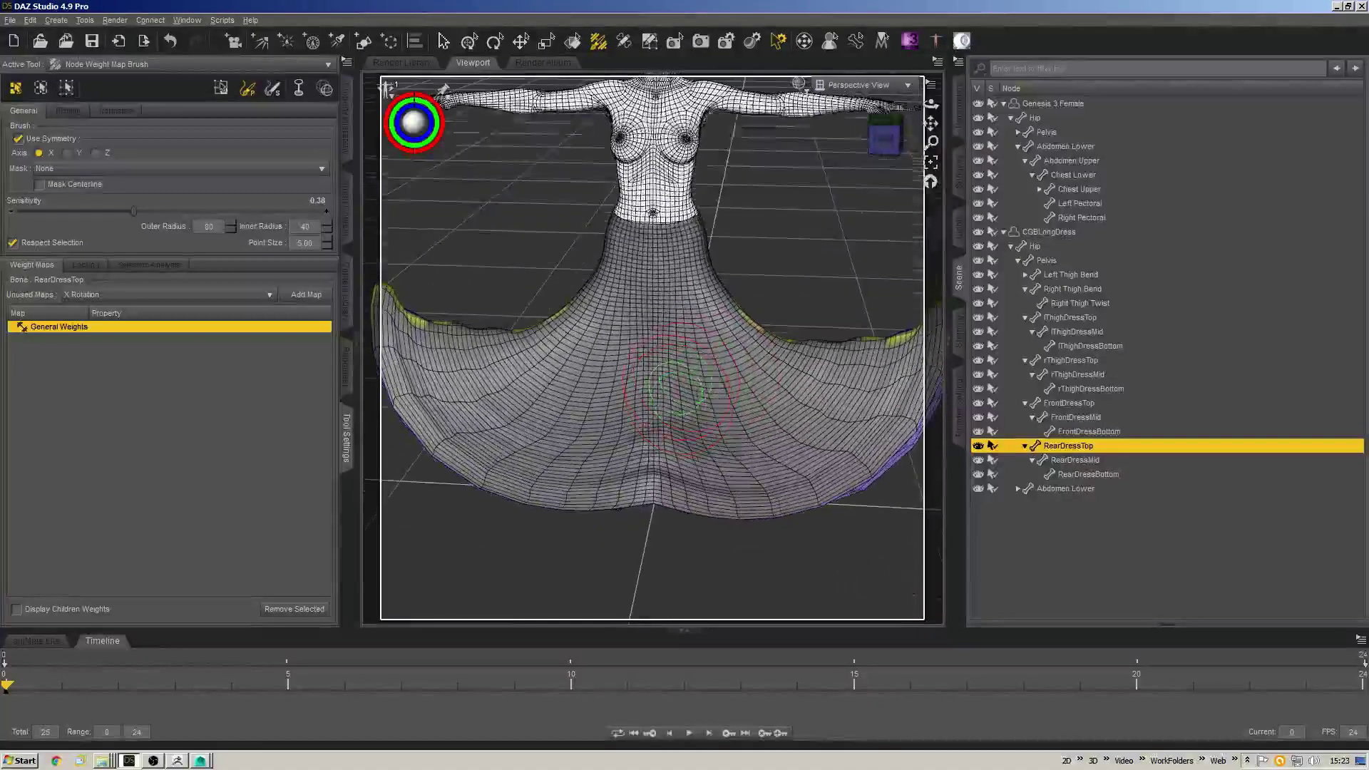
mouse_move(777, 353)
middle_down()
mouse_move(756, 371)
mouse_move(674, 363)
mouse_move(555, 296)
middle_up()
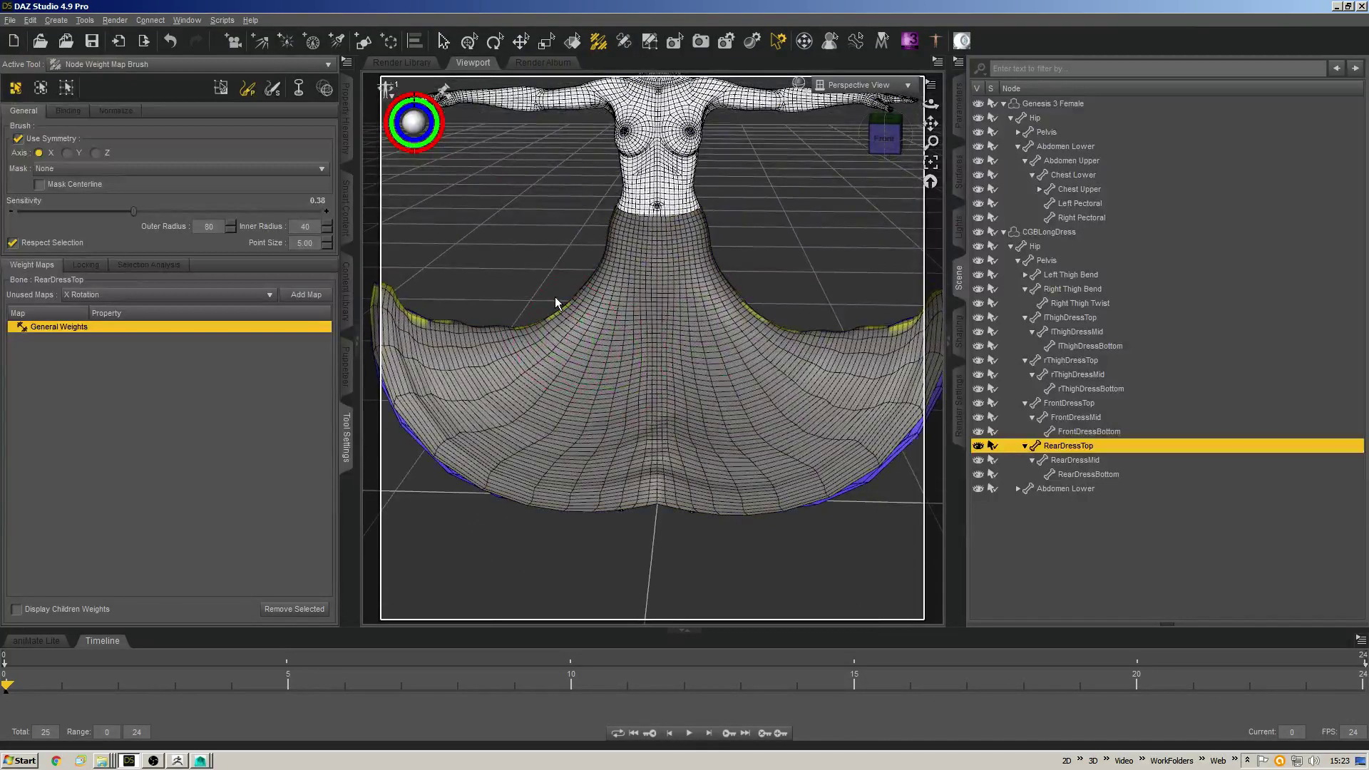
key(ctrl+shift+e)
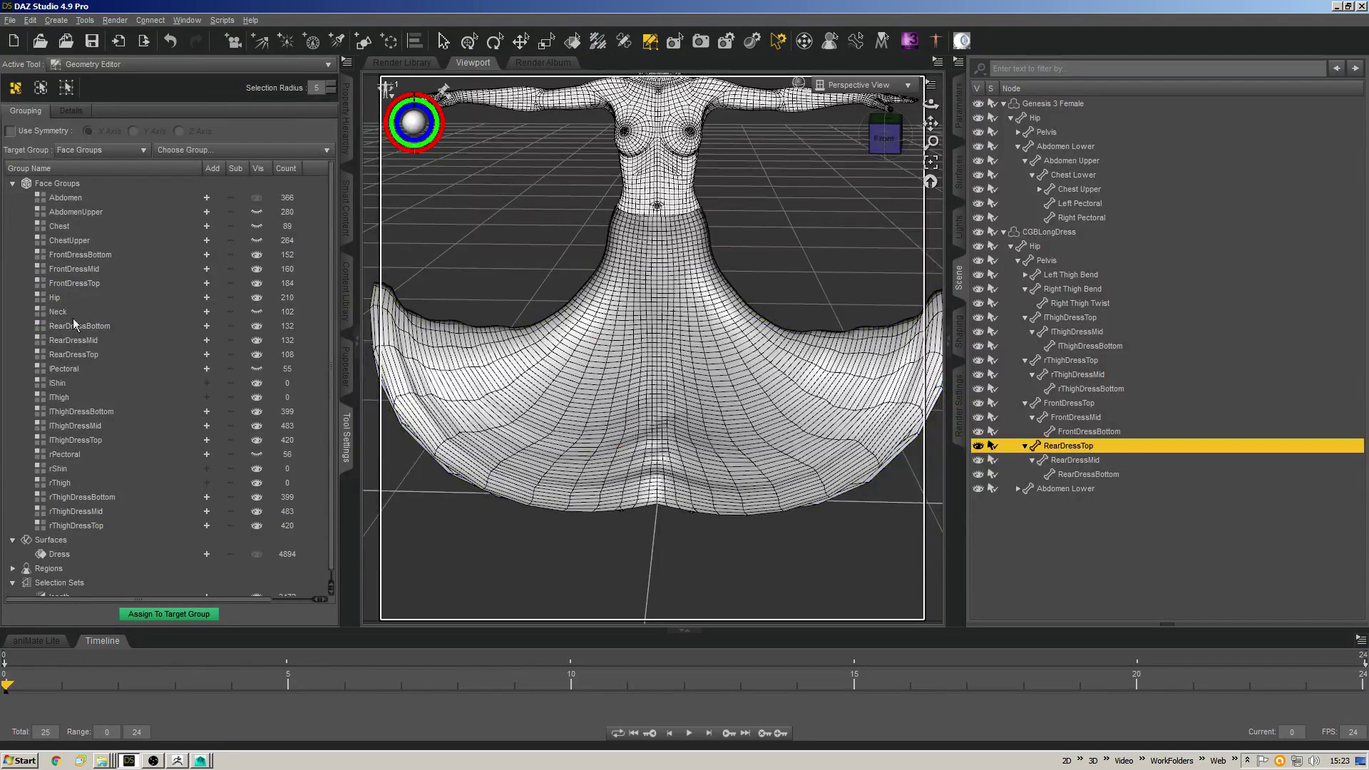
click(78, 256)
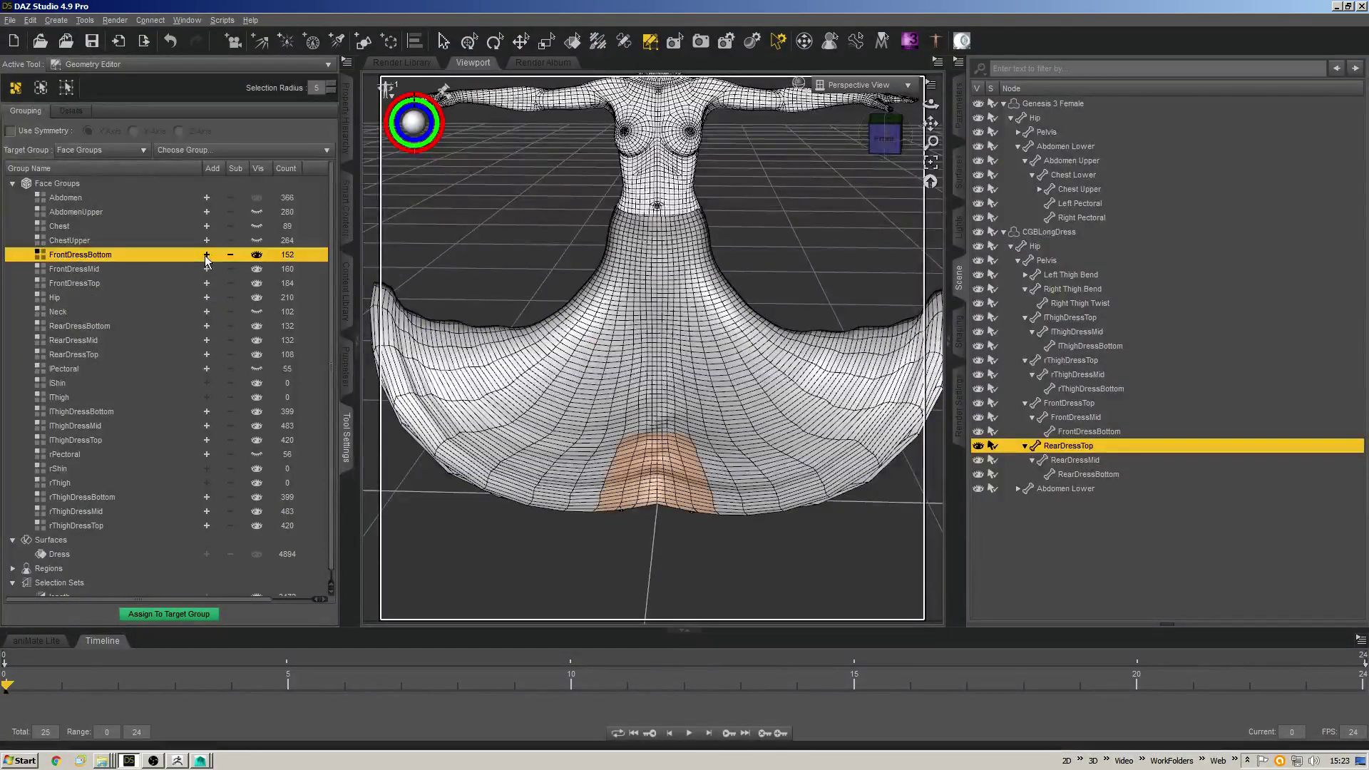
click(206, 254)
click(206, 269)
click(207, 283)
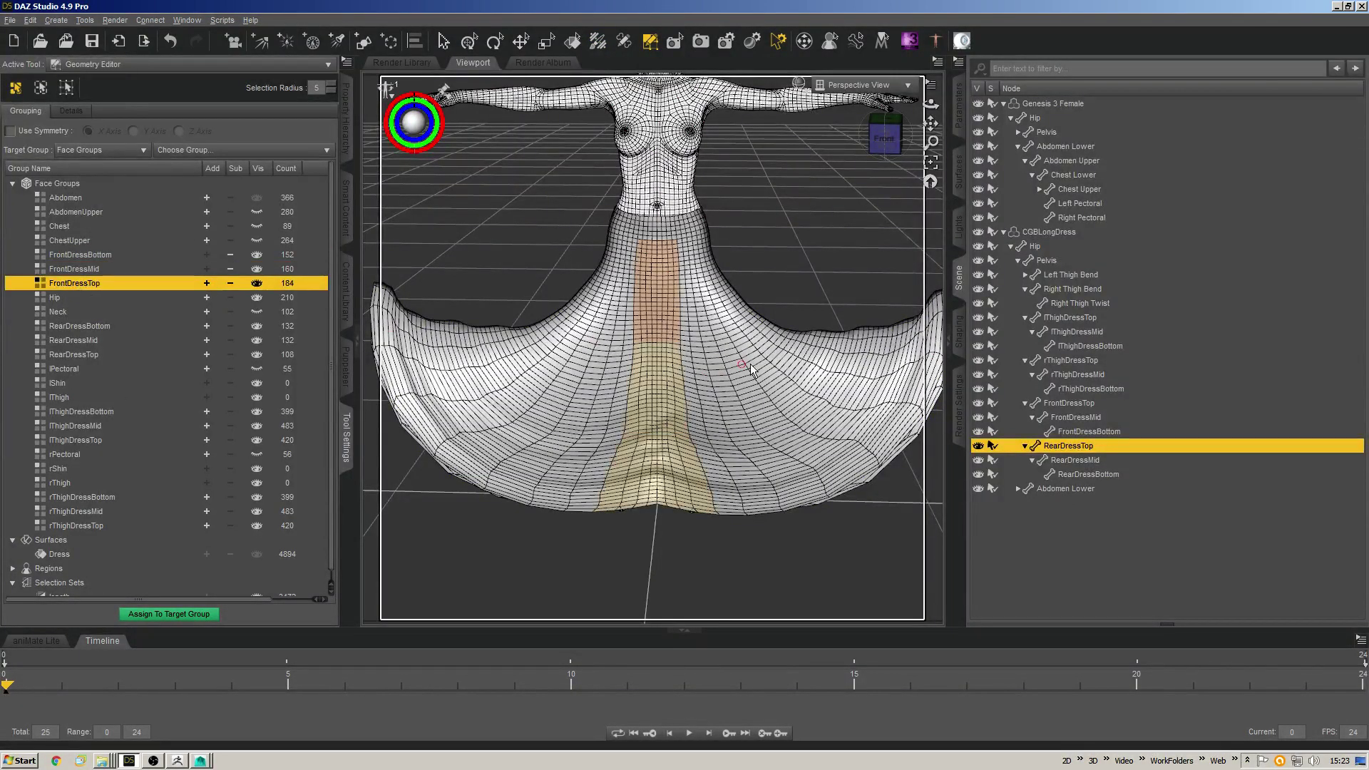
Grow the polygon selection across the front of the skirt and display the FrontDressBottom bone's weights with the Node Weight Map Brush.
key(ctrl+shift+w)
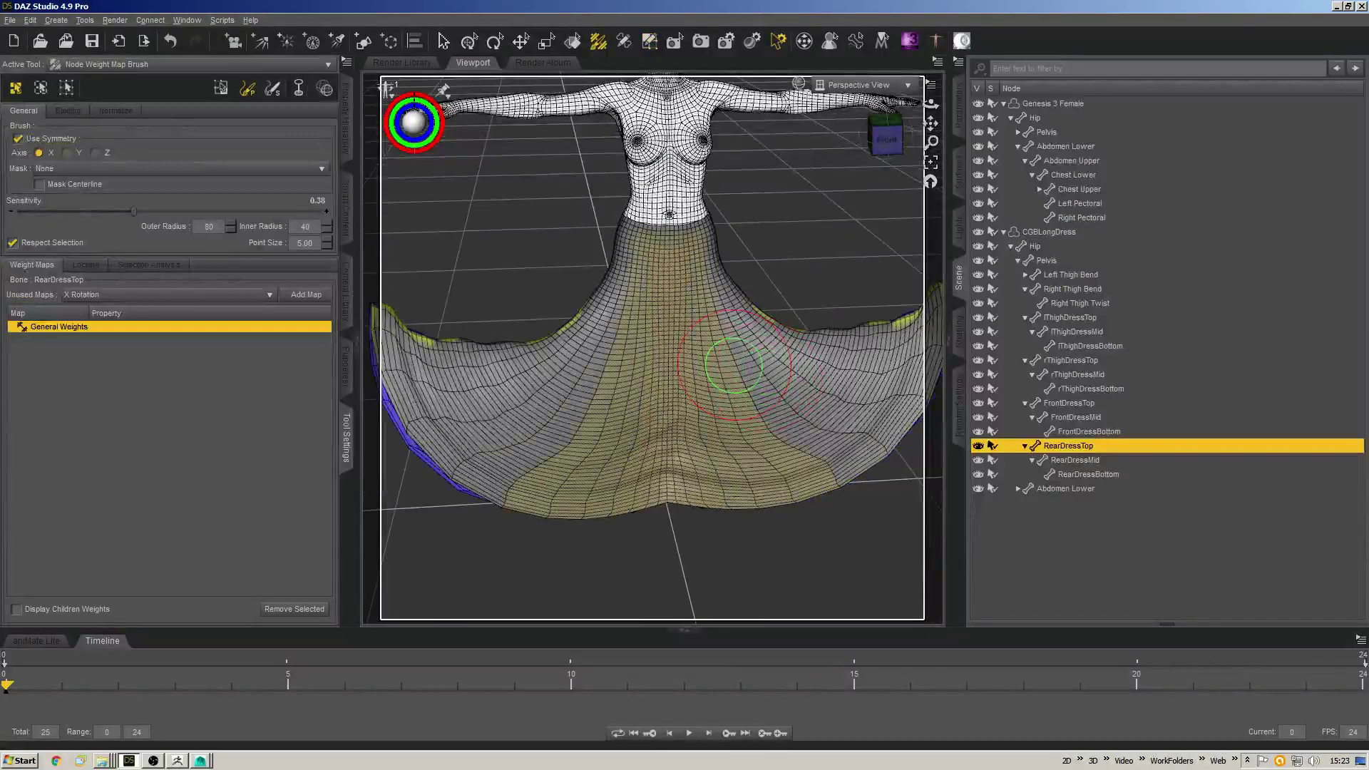
right_click(679, 263)
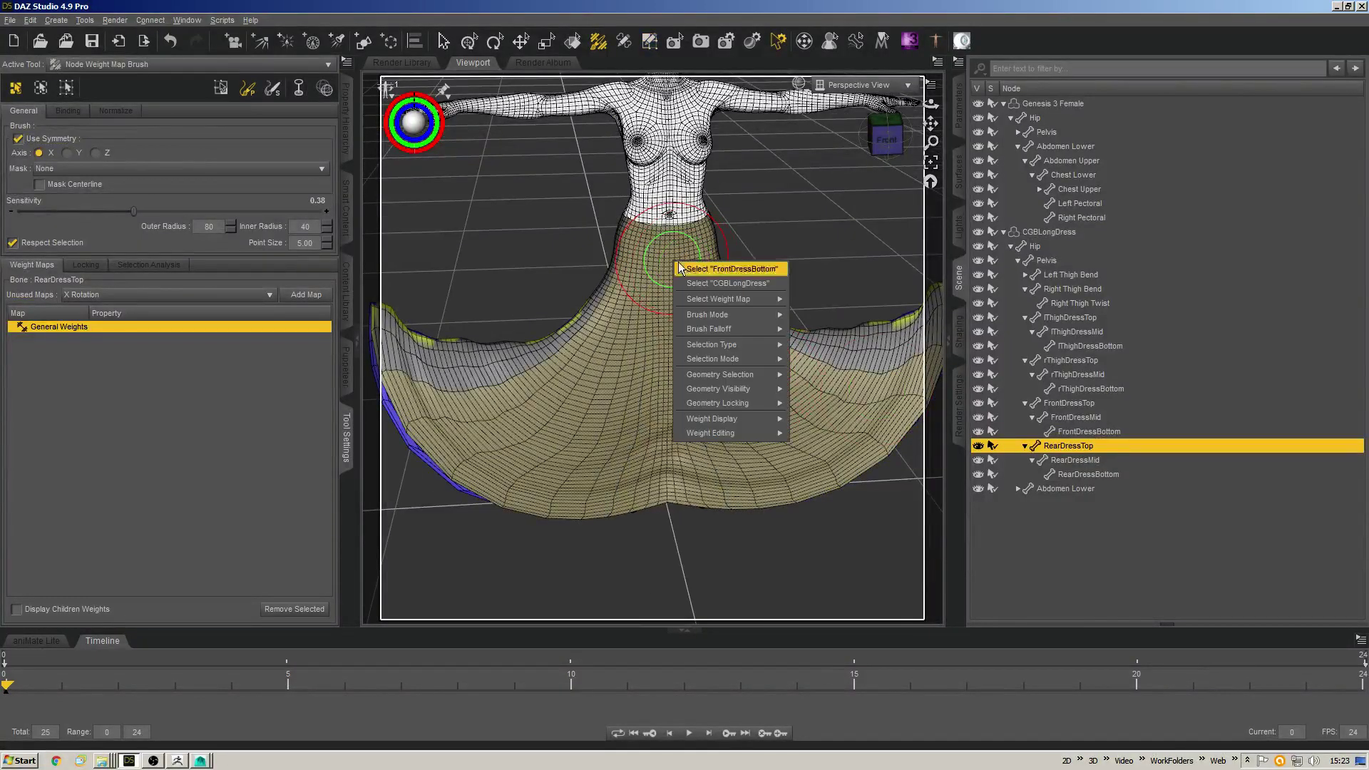
click(699, 272)
right_click(679, 290)
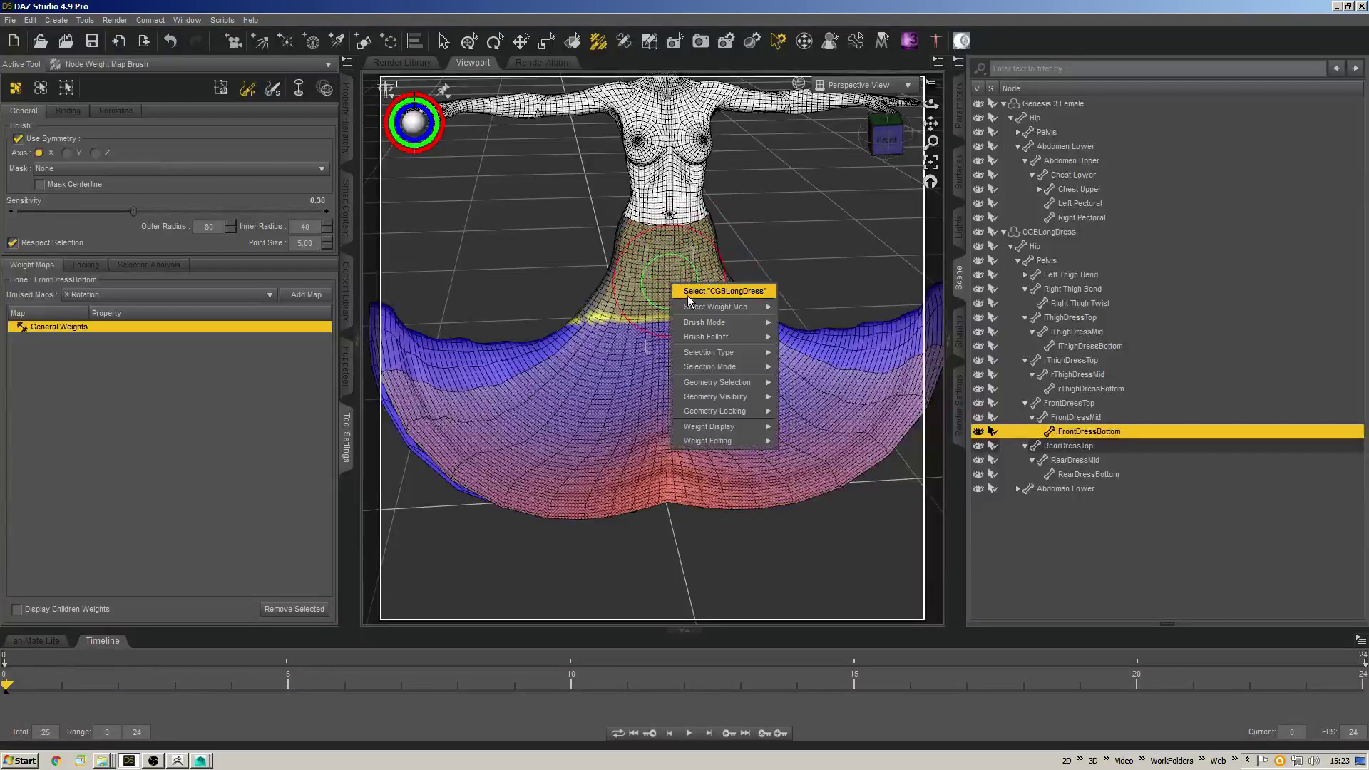
click(687, 295)
right_click(670, 300)
click(684, 303)
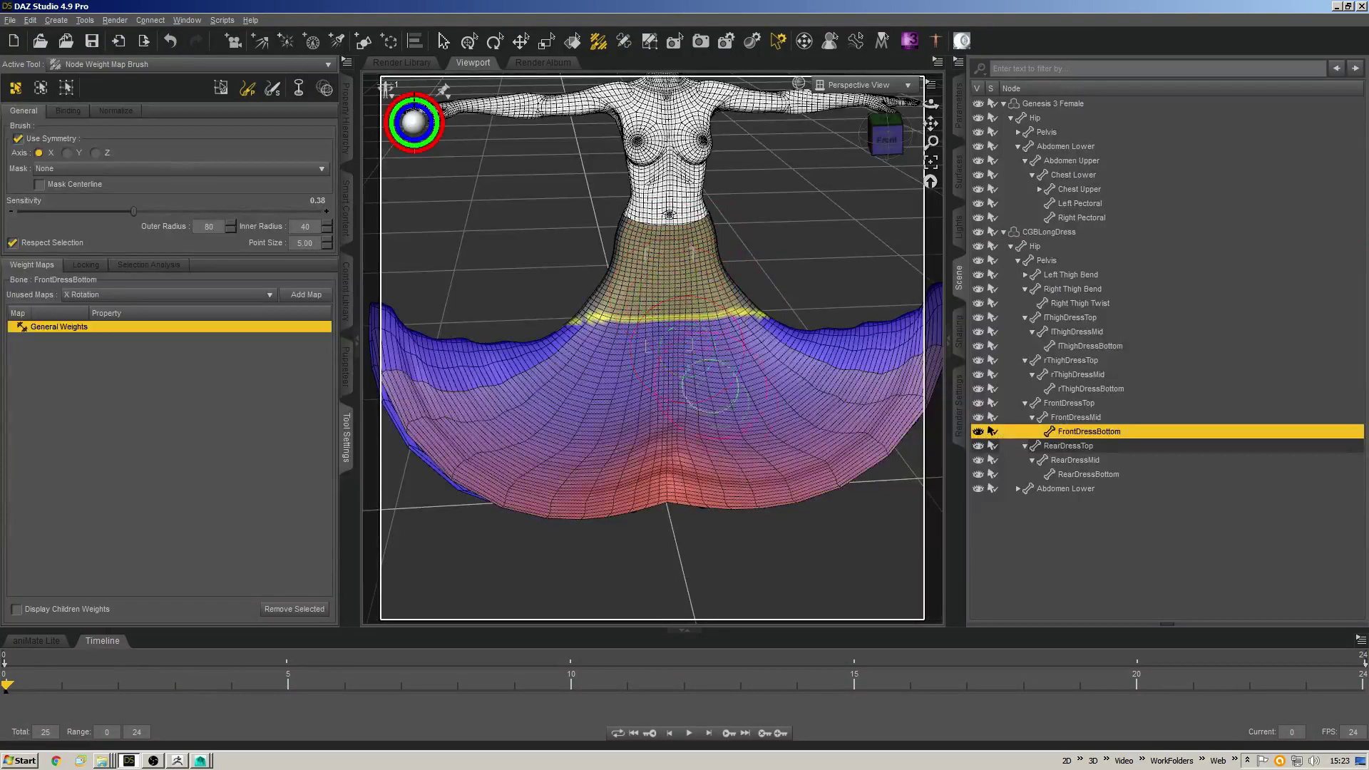
middle_drag(710, 386, 734, 403)
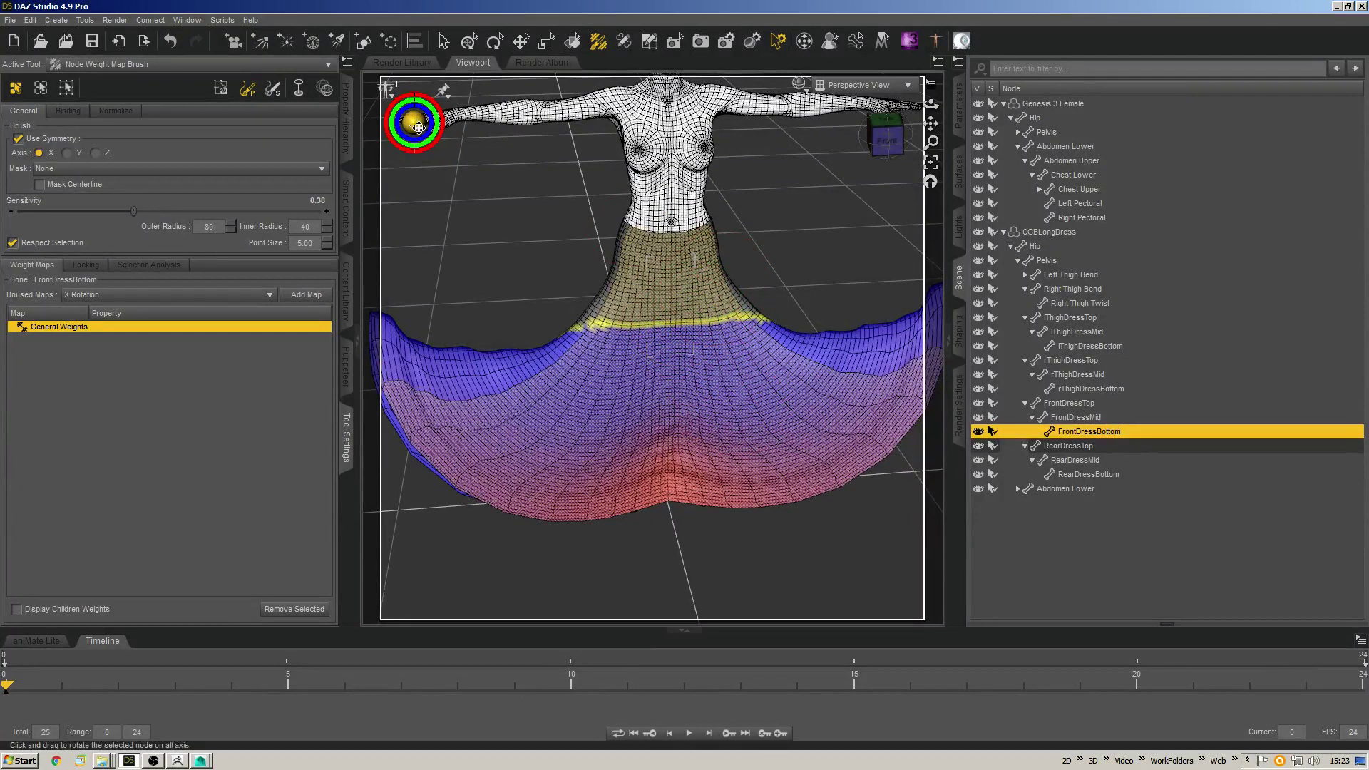
Rotate the FrontDressTop bone to test its bend, and check the three front dress face groups in the Geometry Editor.
click(1076, 403)
drag(405, 120, 428, 119)
key(ctrl+shift+g)
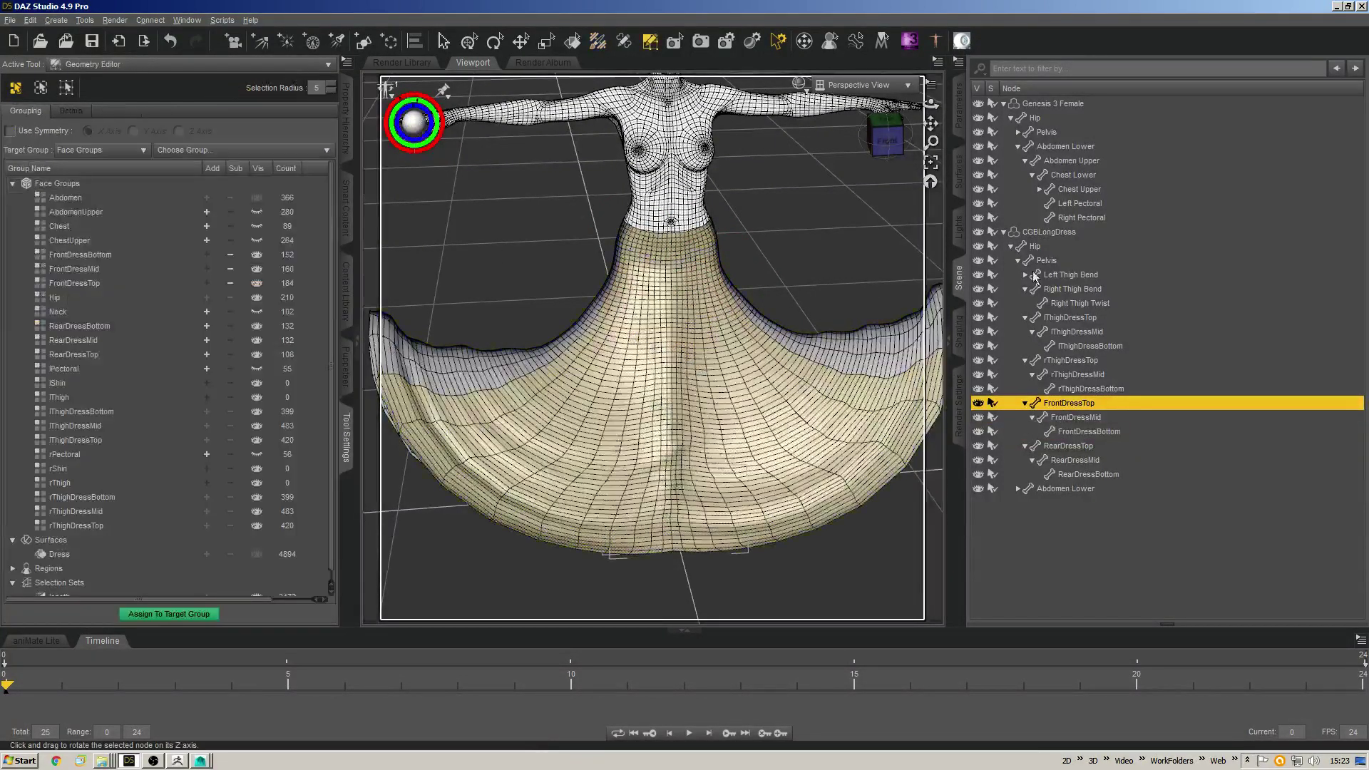
click(79, 283)
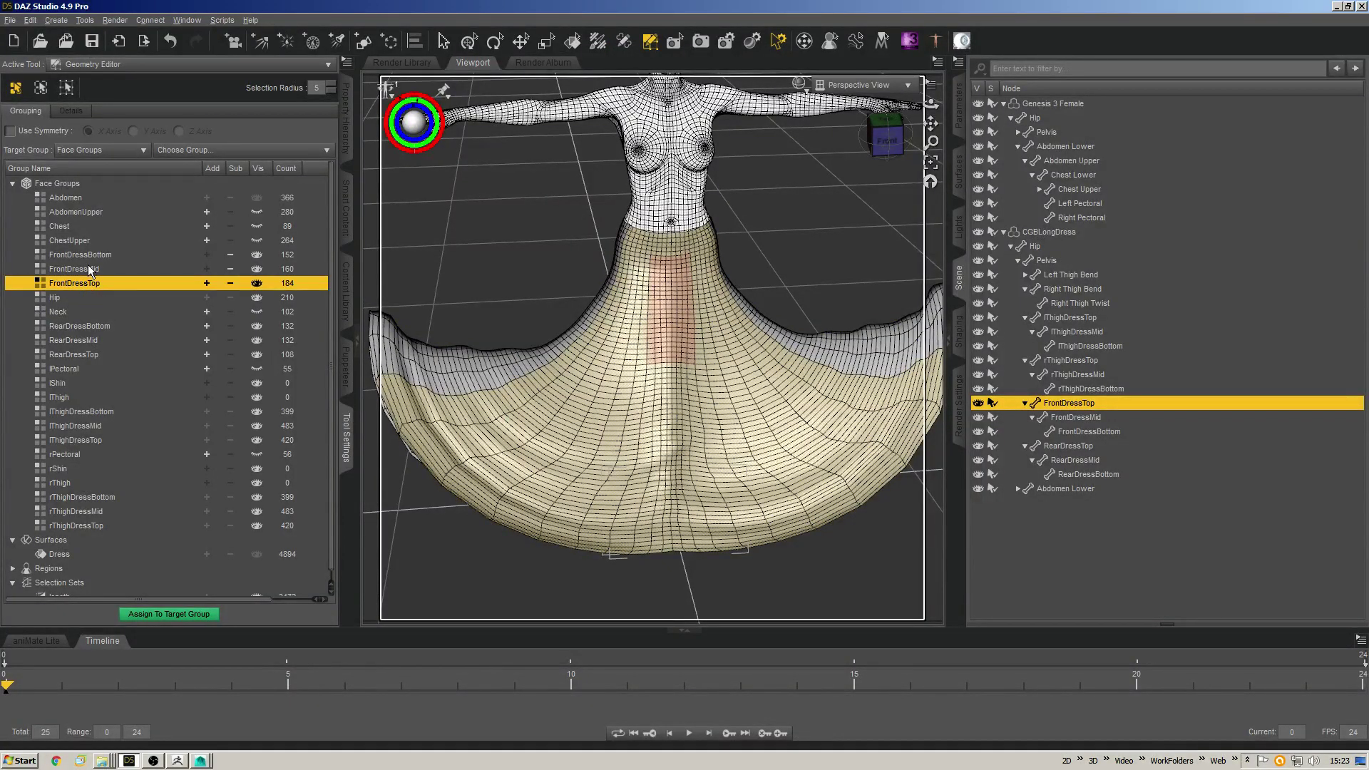
click(90, 269)
click(92, 255)
key(alt+shift+w)
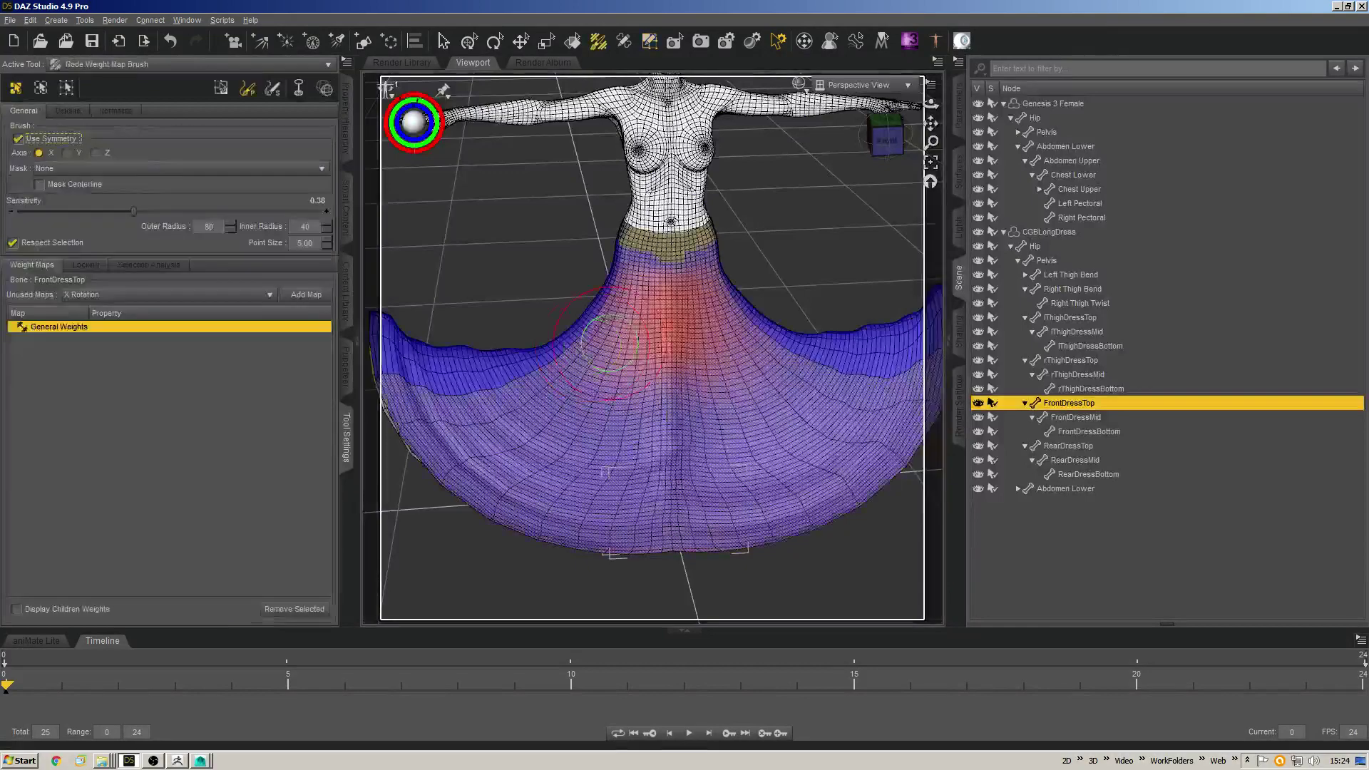
Try to paint FrontDressTop weights symmetrically on both sides of the upper front skirt with the bone rotated and the selection grown.
middle_drag(598, 335, 742, 449)
drag(412, 119, 417, 149)
middle_drag(810, 357, 691, 341)
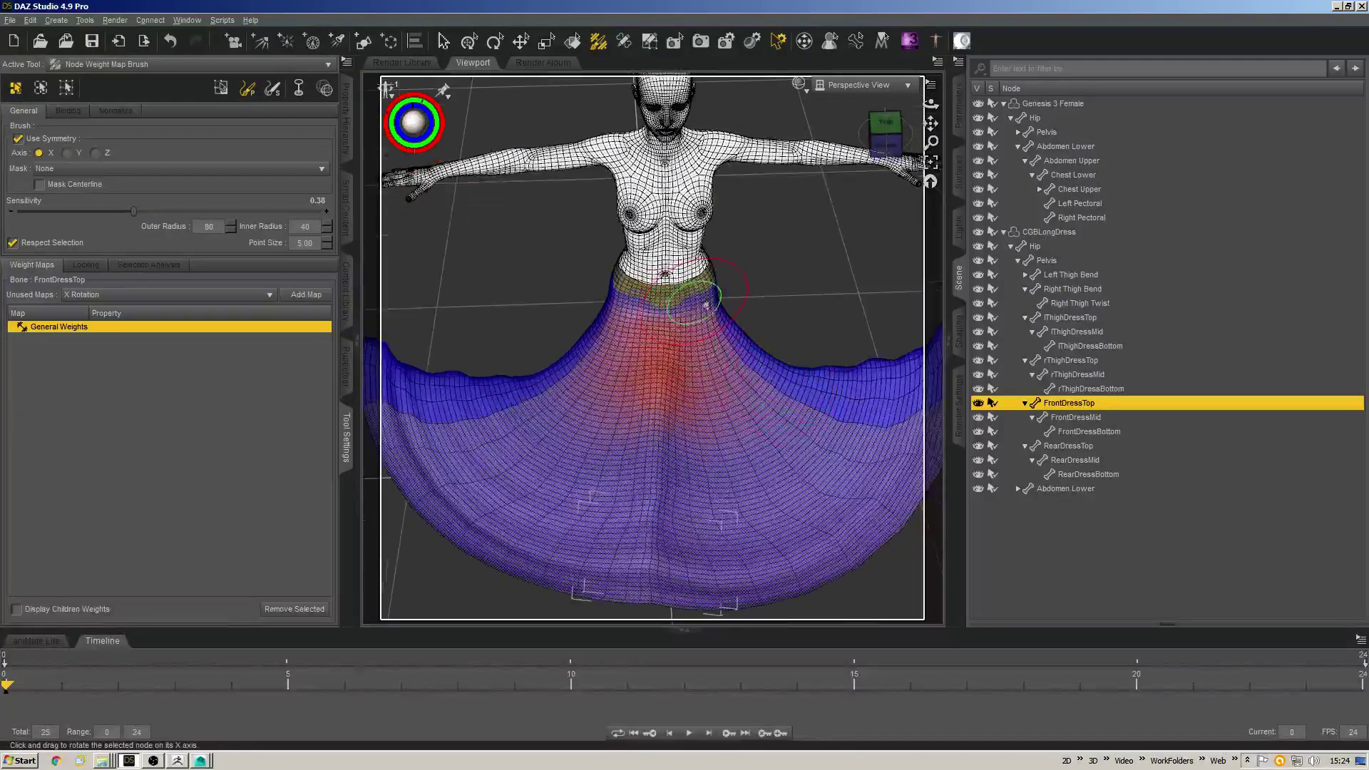
drag(706, 304, 725, 363)
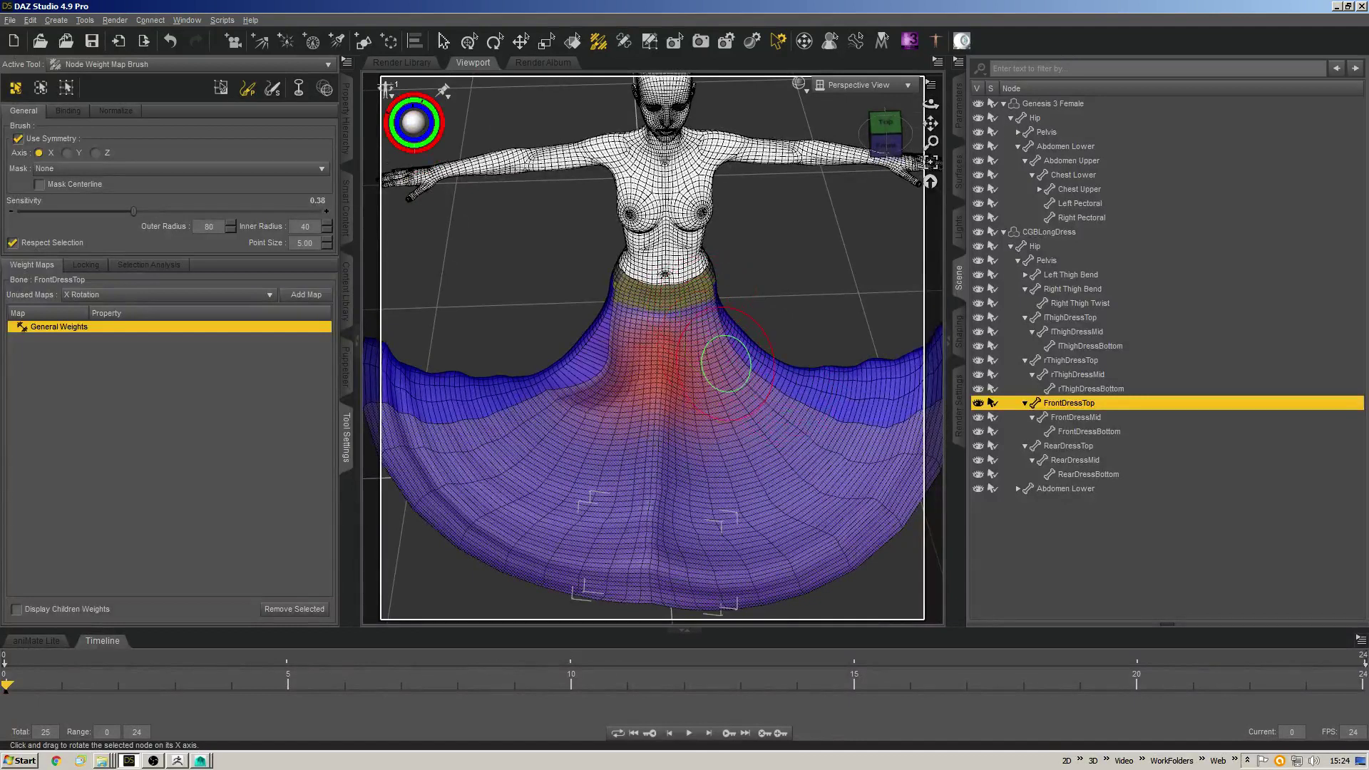
key(ctrl+plus)
key(ctrl+plus)
key(ctrl+plus)
key(ctrl+plus)
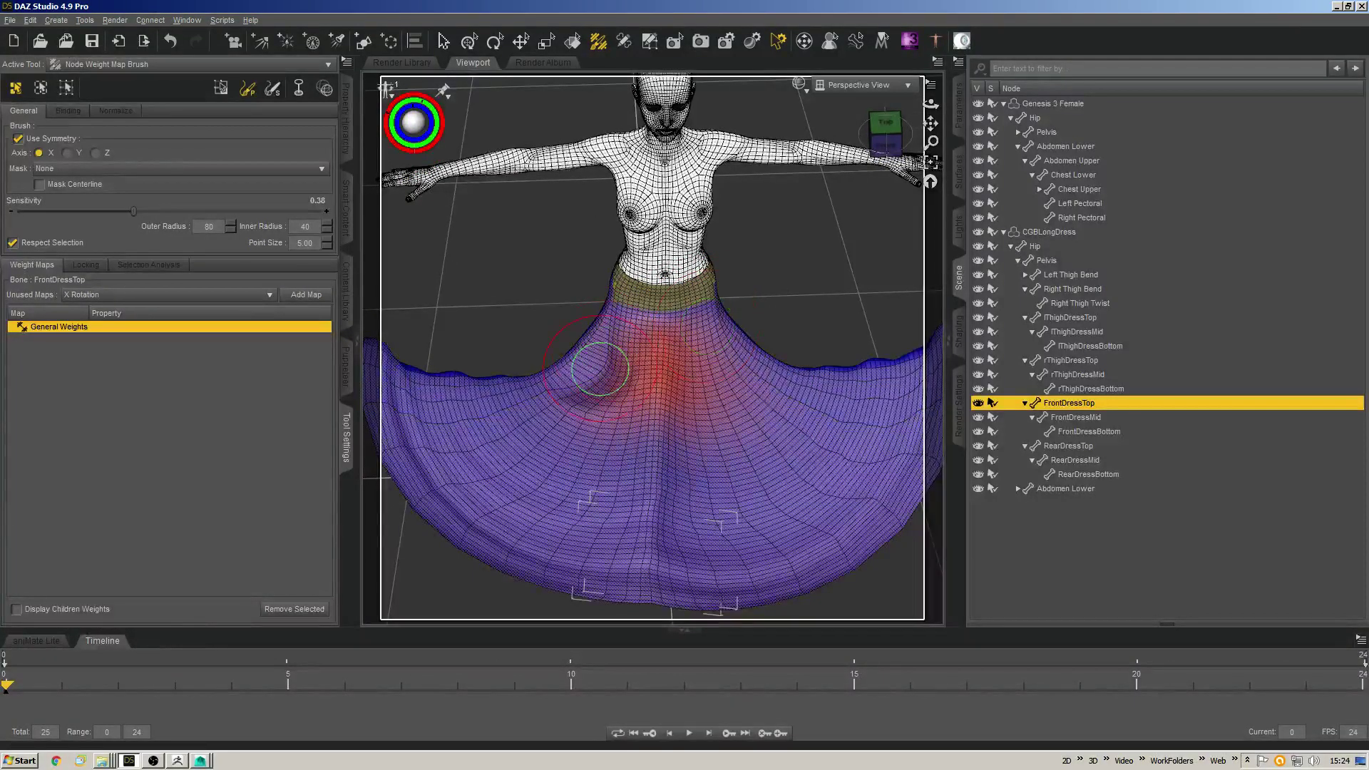
drag(599, 369, 584, 376)
key(ctrl+z)
key(ctrl+z)
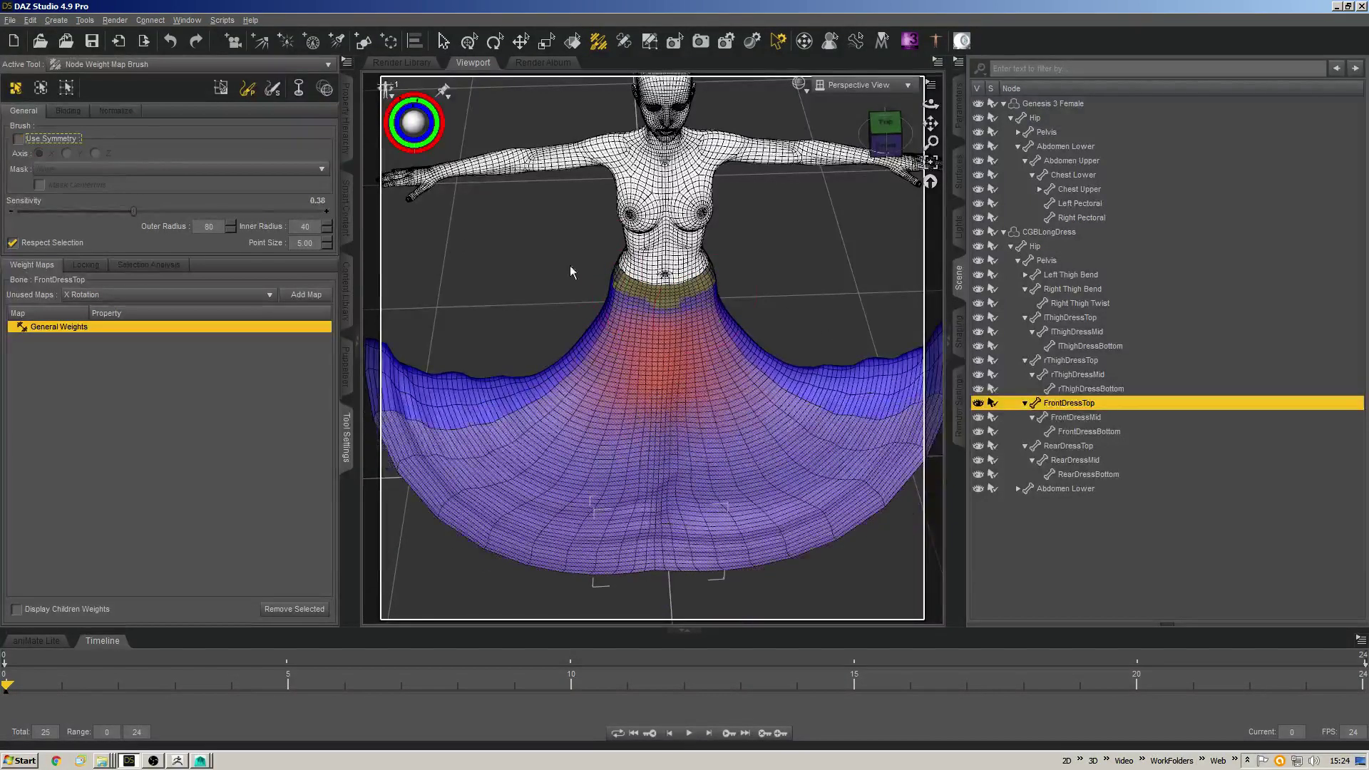
Turn off brush symmetry and paint FrontDressTop weights over the upper front of the skirt.
click(64, 139)
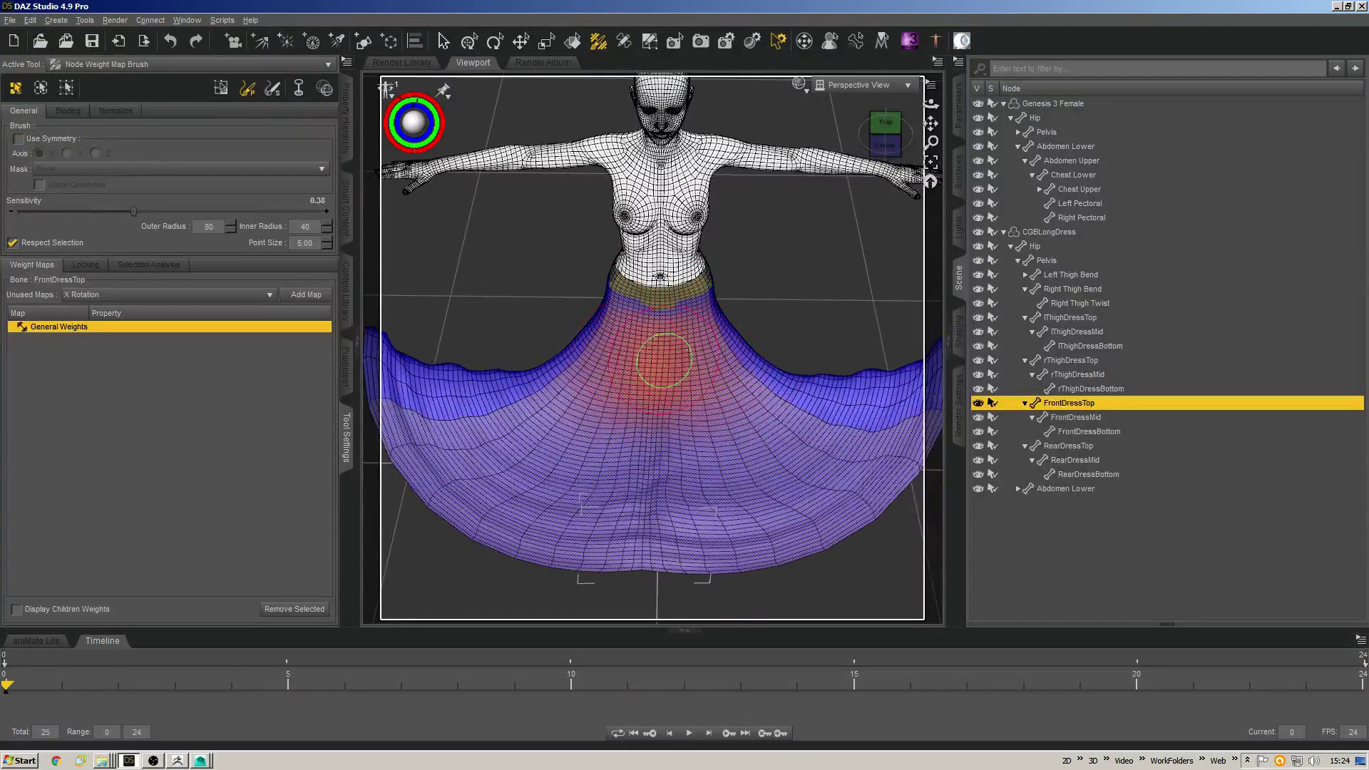
drag(664, 362, 733, 372)
Paint FrontDressMid weights down the centre of the front skirt, and FrontDressBottom weights along the front hem.
click(1105, 419)
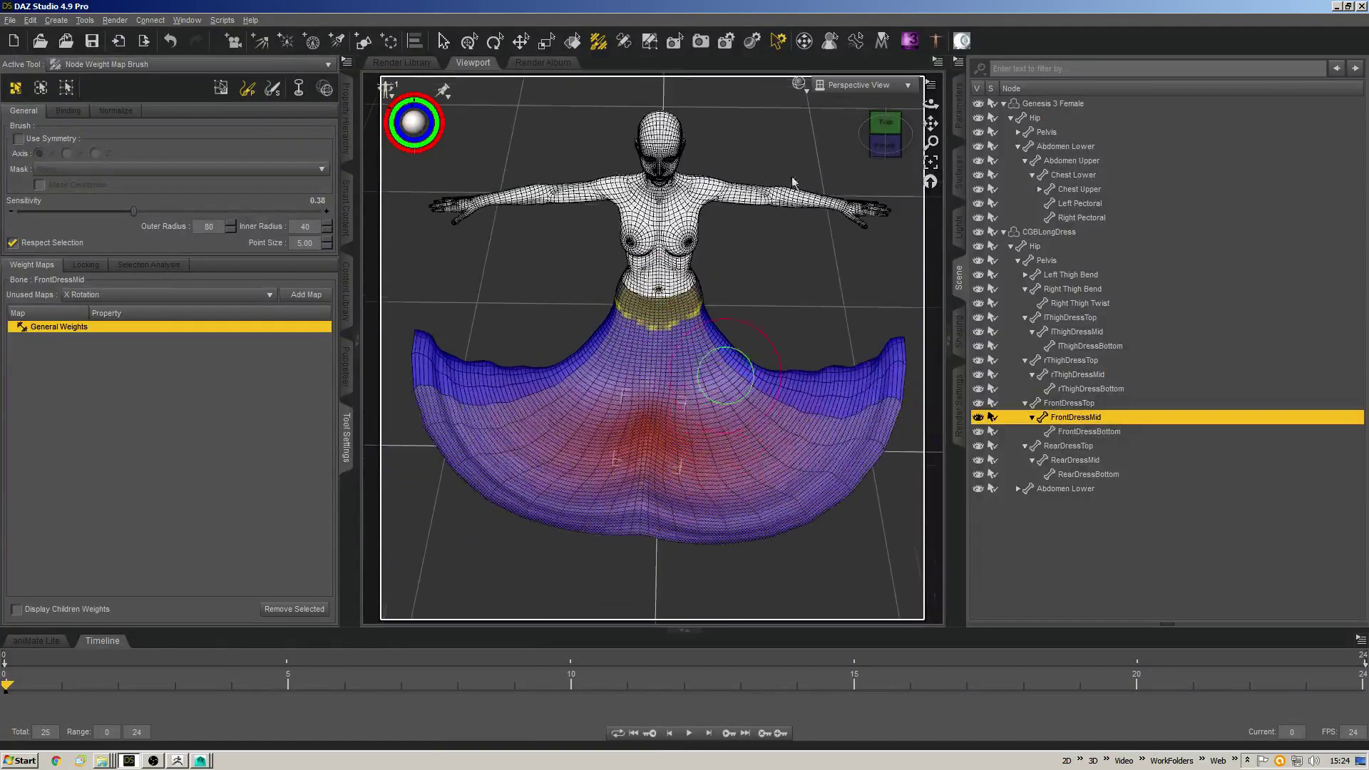
alt+drag(709, 388, 891, 394)
alt+drag(613, 314, 884, 380)
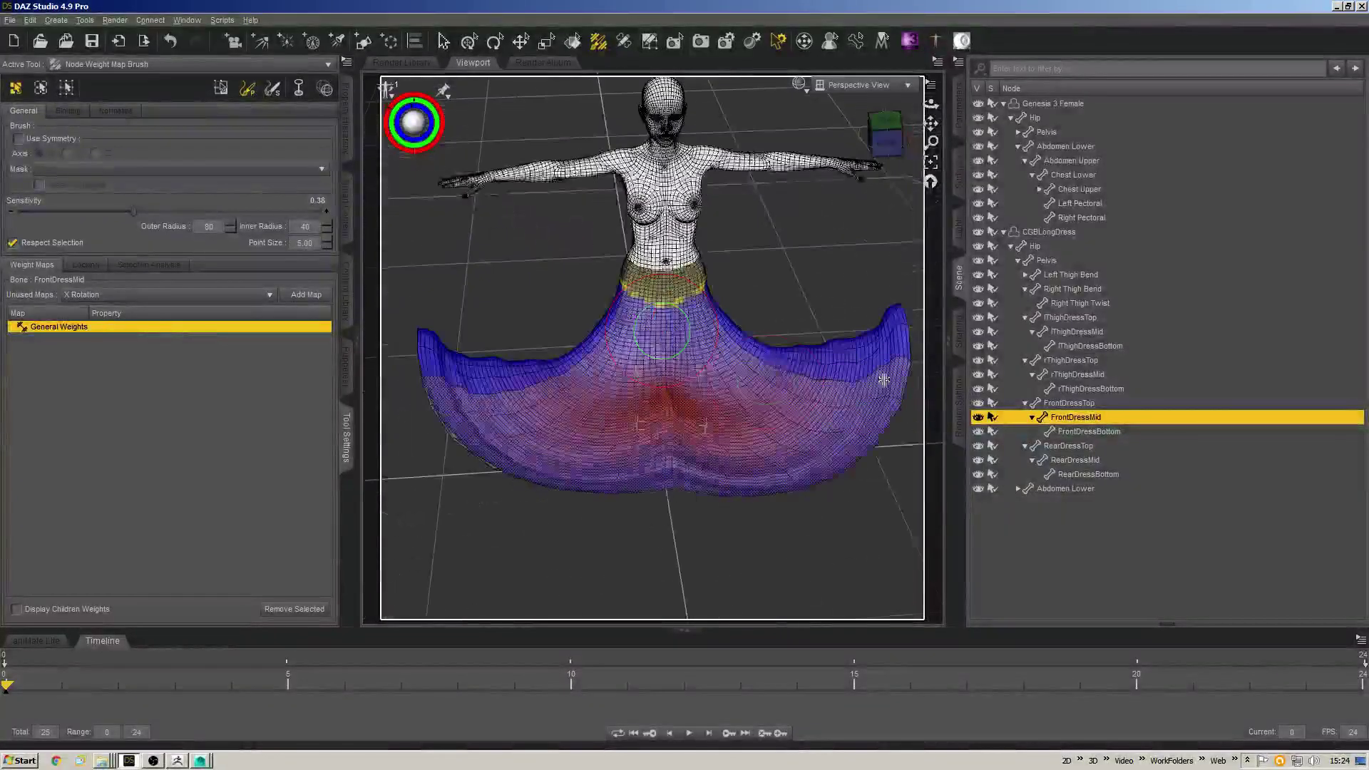
alt+drag(666, 410, 680, 485)
scroll(663, 467, down, 1)
scroll(652, 449, down, 4)
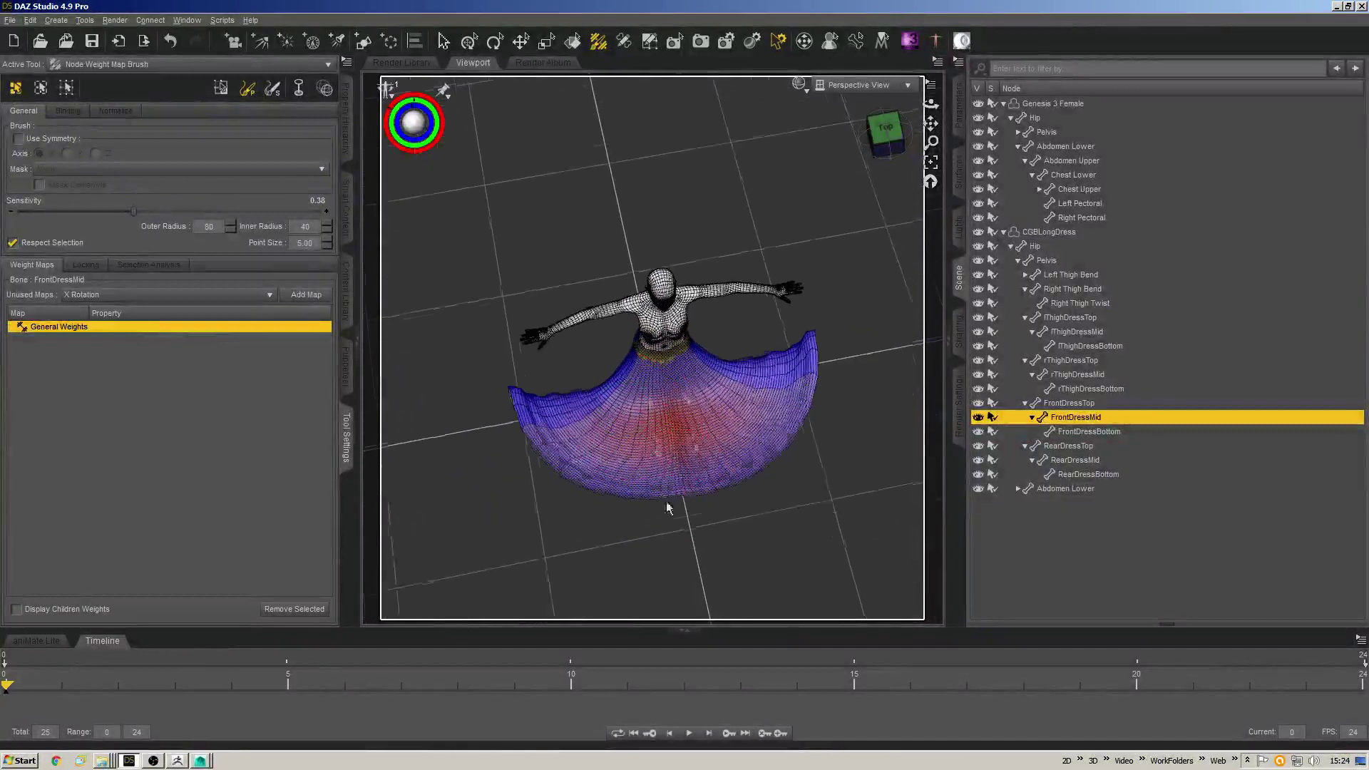
mouse_move(668, 412)
mouse_down()
mouse_move(673, 436)
mouse_move(686, 409)
mouse_up()
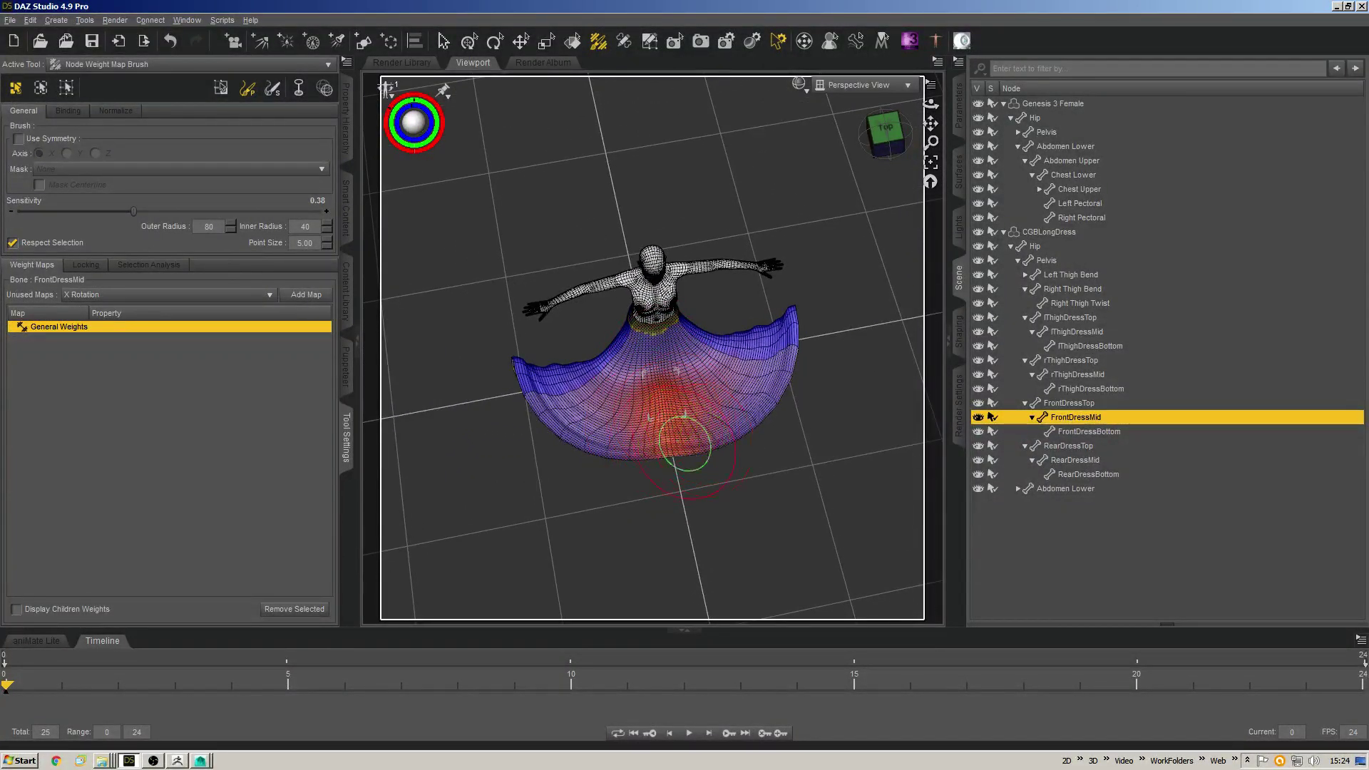
click(1084, 431)
mouse_move(699, 439)
mouse_down()
mouse_move(666, 452)
mouse_move(651, 437)
mouse_move(699, 450)
mouse_move(651, 449)
mouse_move(652, 431)
mouse_move(734, 431)
mouse_up()
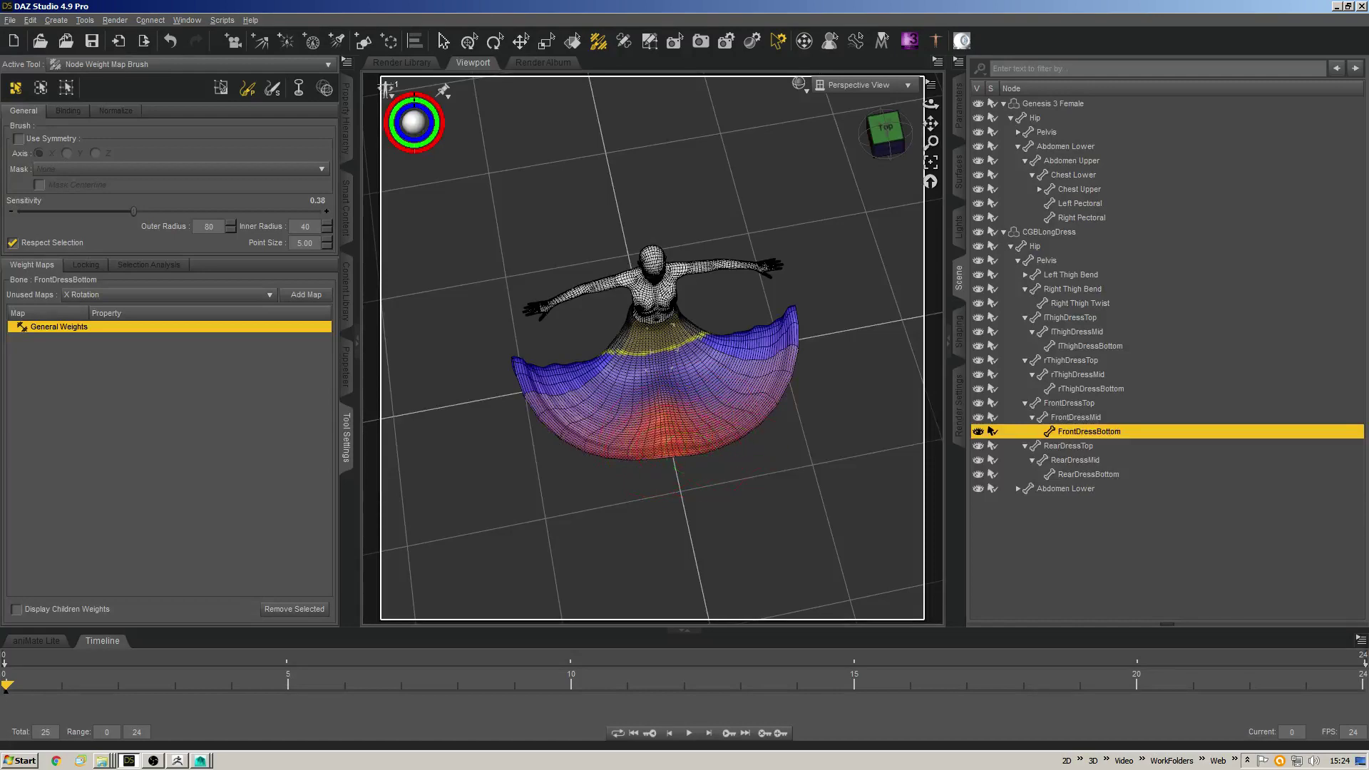
Switch to the Node Selection tool and select the RearDressTop, RearDressMid and RearDressBottom bones together.
drag(442, 121, 464, 126)
middle_drag(492, 235, 399, 114)
click(443, 41)
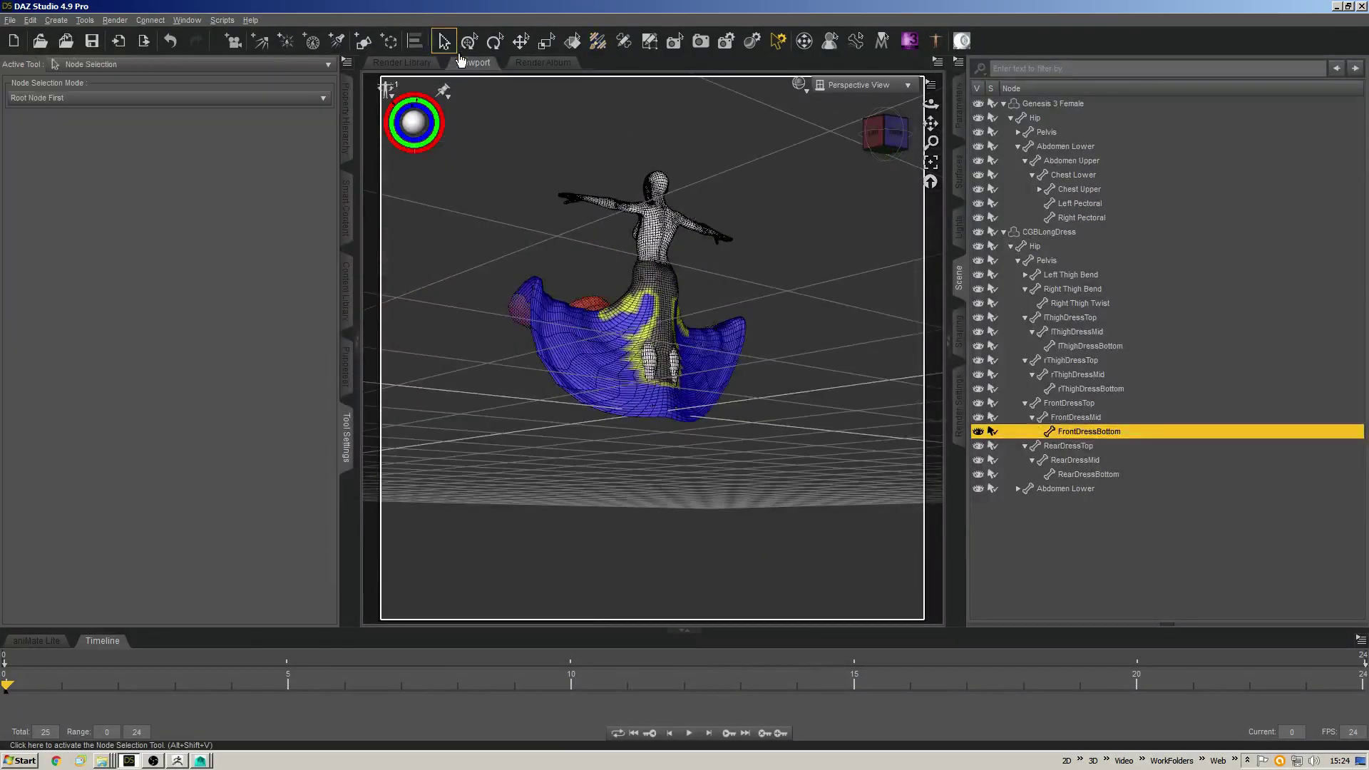
click(1062, 447)
shift+click(1089, 474)
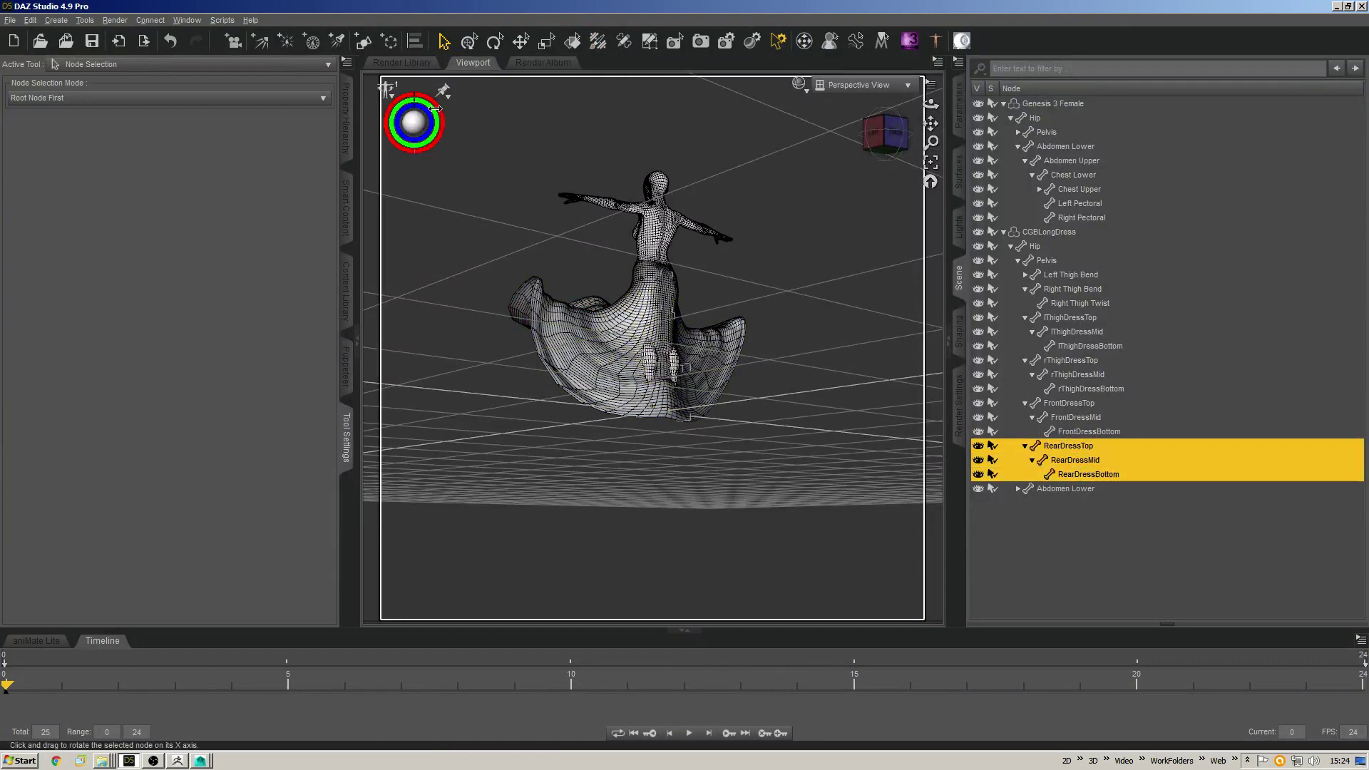
Rotate the three selected rear dress bones, and paint RearDressBottom weights across the rear hem with the Node Weight Map Brush.
click(884, 135)
drag(414, 123, 415, 122)
click(1088, 473)
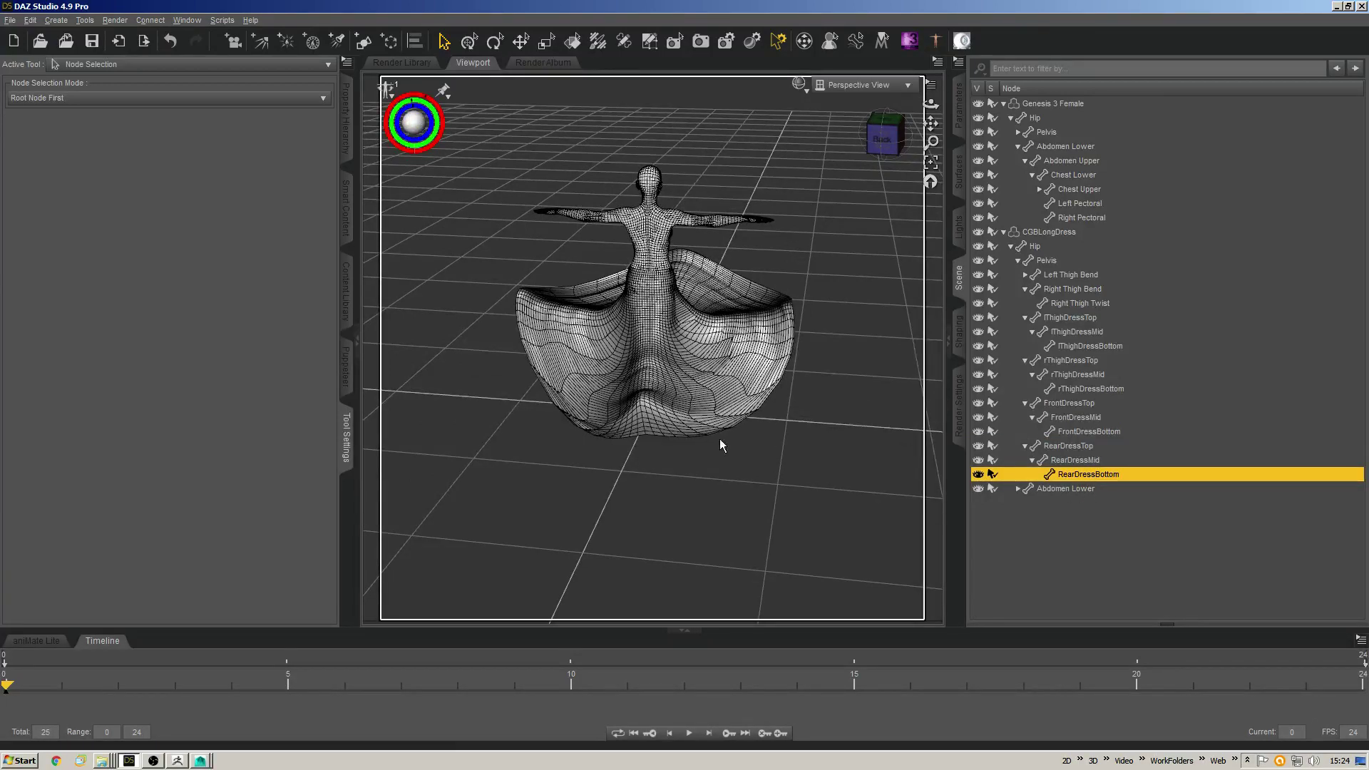
key(ctrl+shift+w)
alt+drag(559, 413, 581, 397)
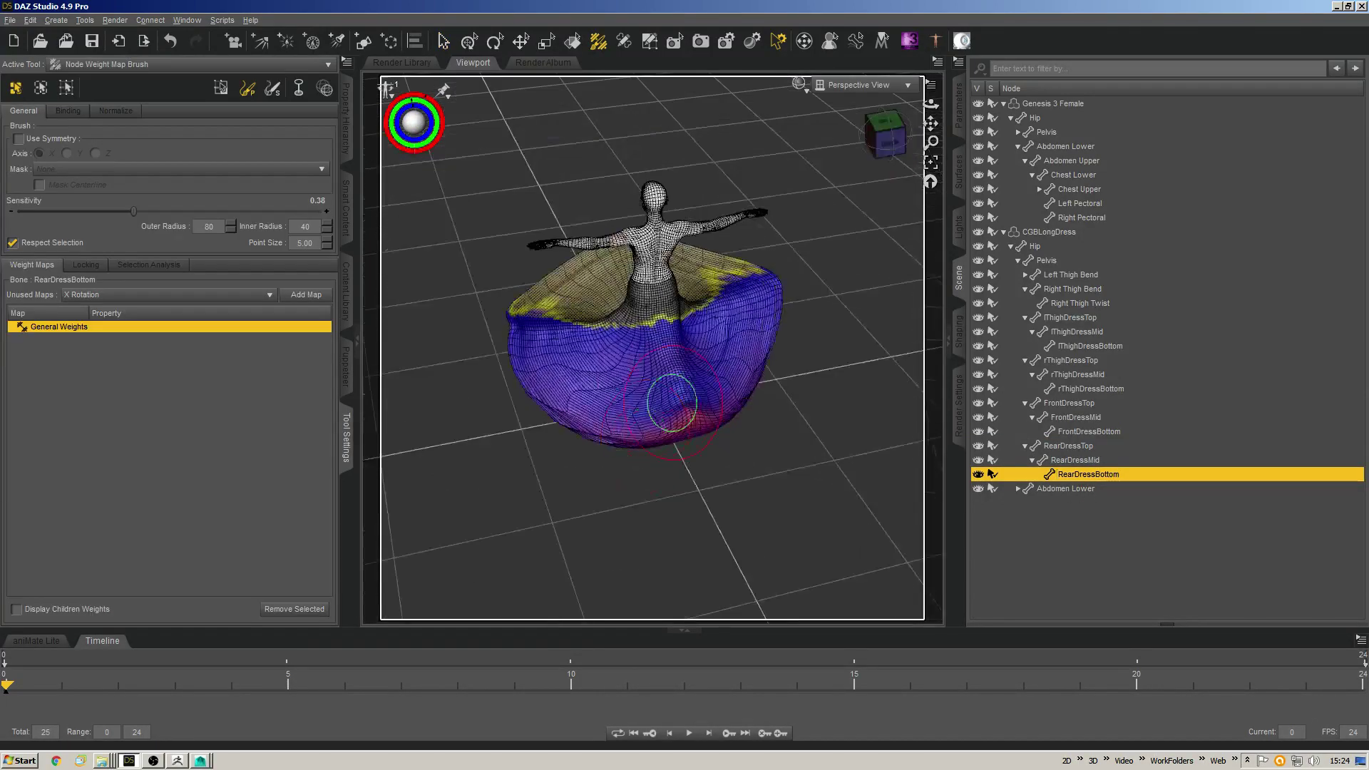
alt+drag(523, 351, 479, 311)
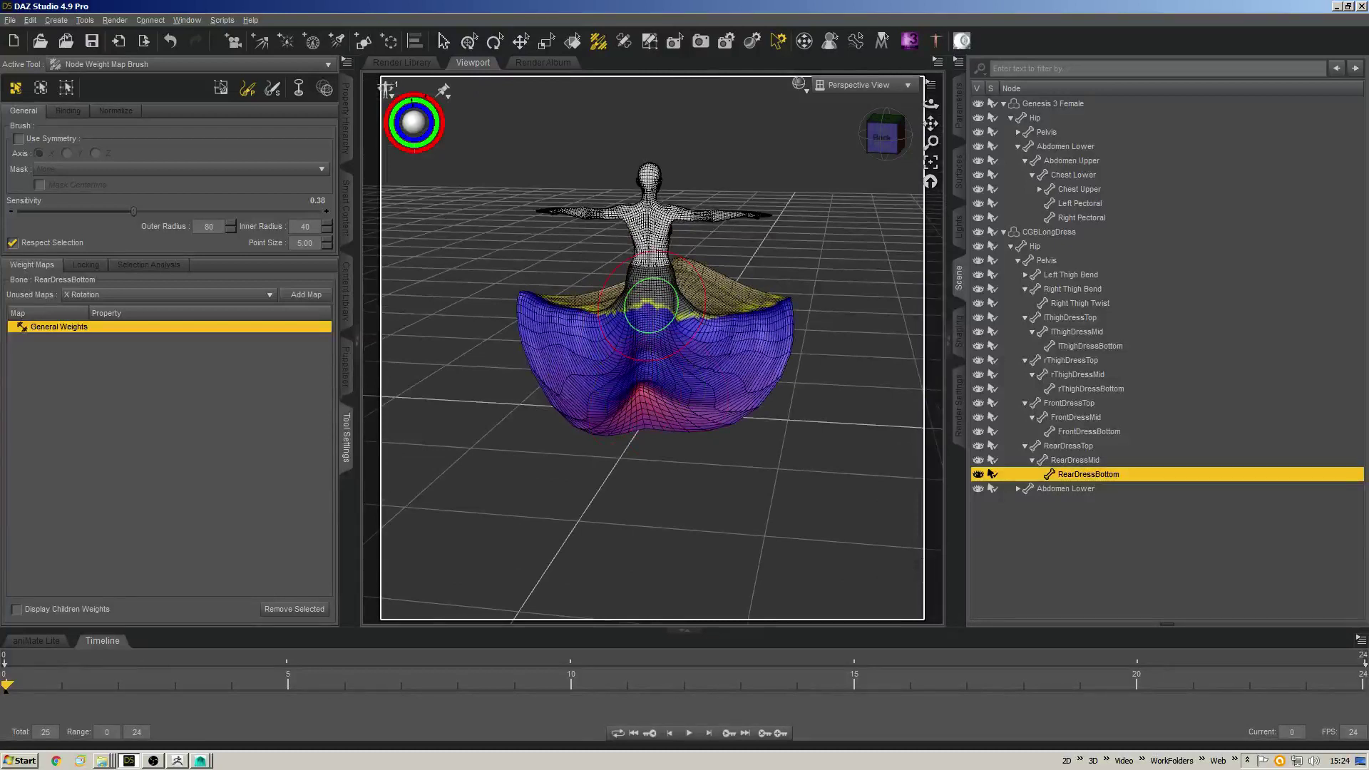
drag(682, 388, 631, 422)
mouse_move(637, 468)
alt+mouse_down()
mouse_move(685, 424)
mouse_move(623, 424)
alt+mouse_up()
mouse_move(656, 439)
mouse_down()
mouse_move(682, 426)
mouse_move(670, 448)
mouse_move(663, 414)
mouse_move(645, 432)
mouse_move(720, 403)
mouse_move(778, 343)
mouse_move(612, 427)
mouse_move(651, 415)
mouse_move(599, 427)
mouse_move(703, 384)
mouse_move(655, 426)
mouse_up()
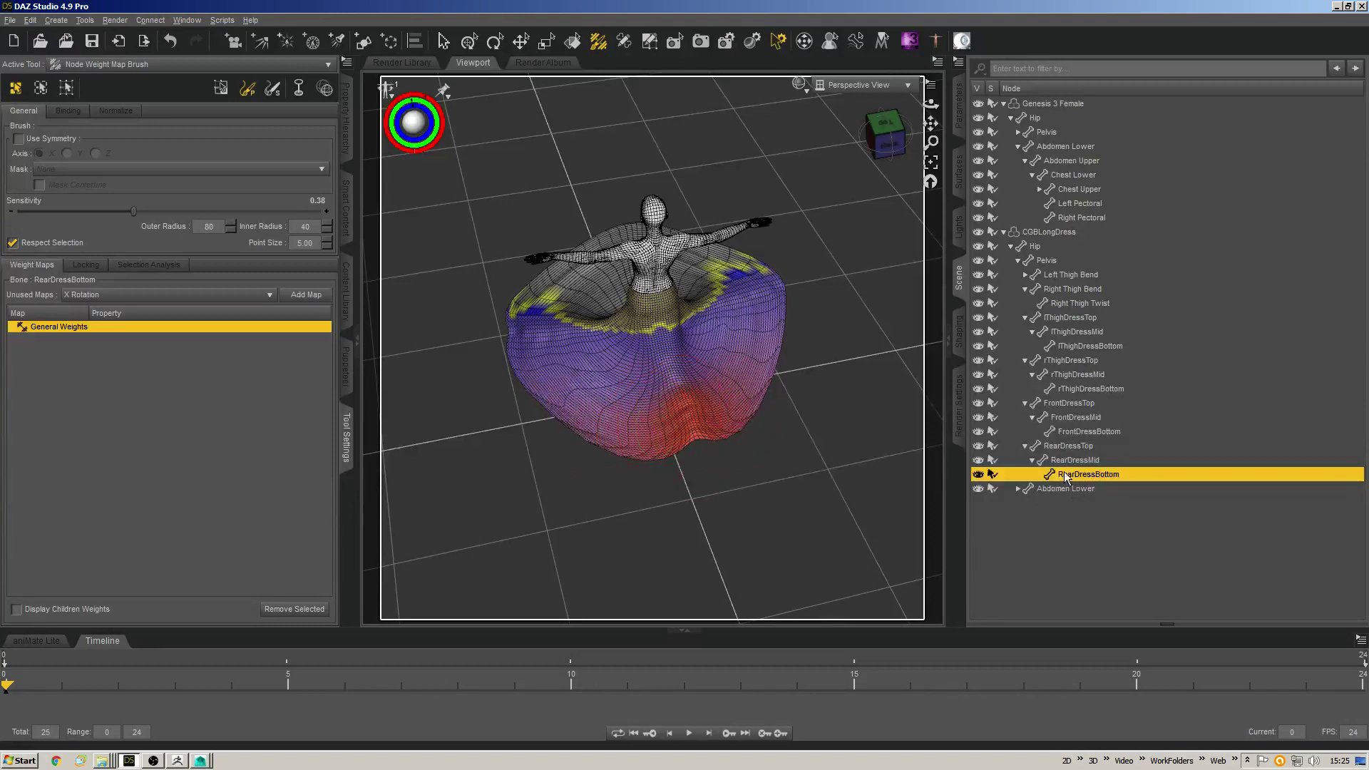
Paint RearDressMid weights over the middle of the rear skirt and check the coverage from the front and side.
click(1013, 460)
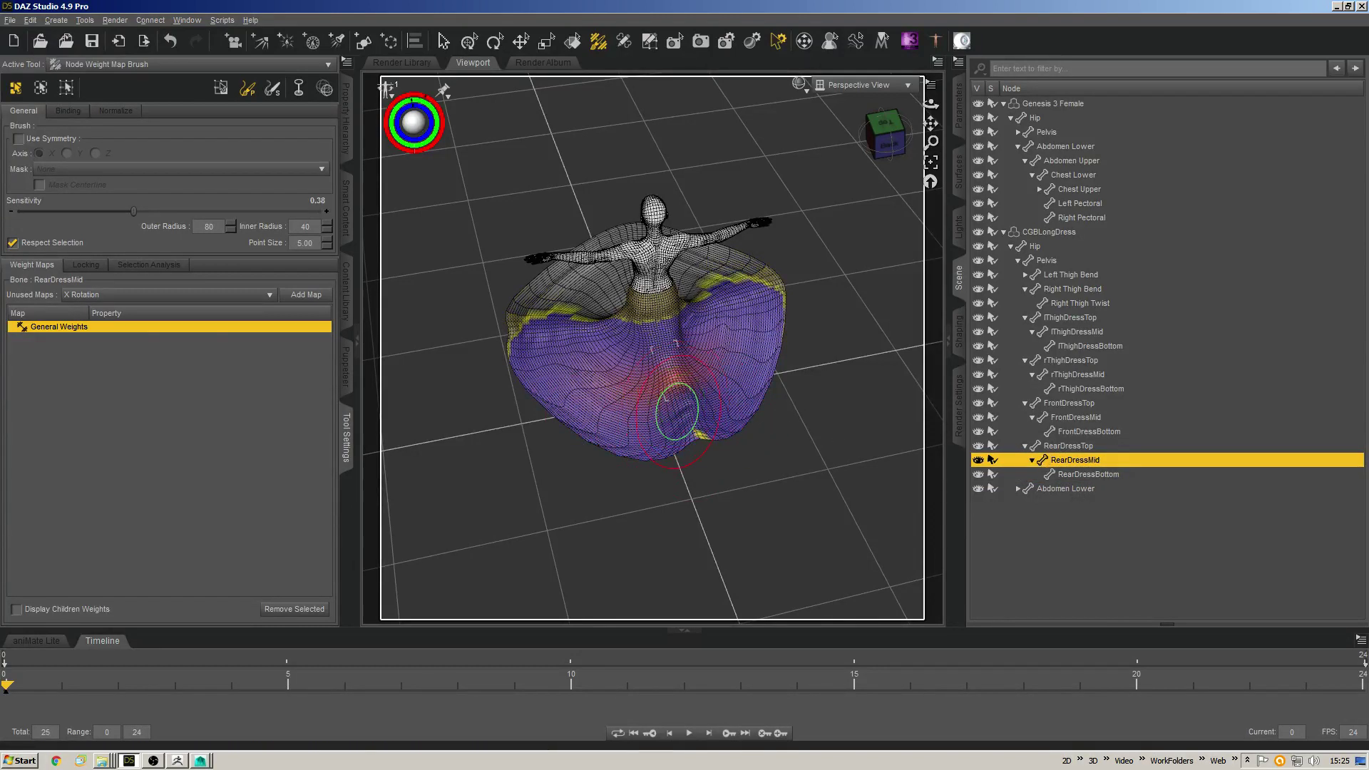
mouse_move(680, 394)
mouse_down()
mouse_move(673, 382)
mouse_move(602, 418)
mouse_move(719, 399)
mouse_up()
middle_drag(670, 390, 533, 380)
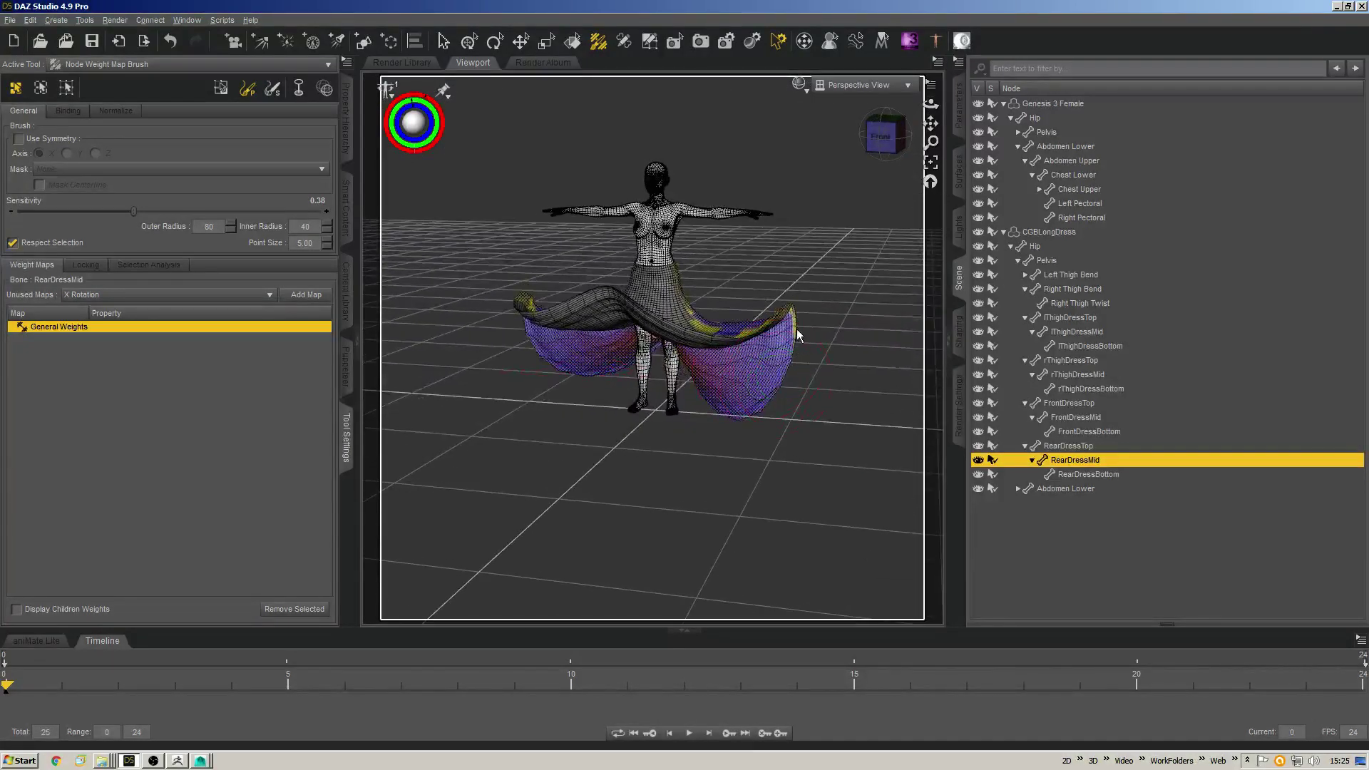
middle_drag(797, 328, 649, 316)
scroll(622, 501, up, 8)
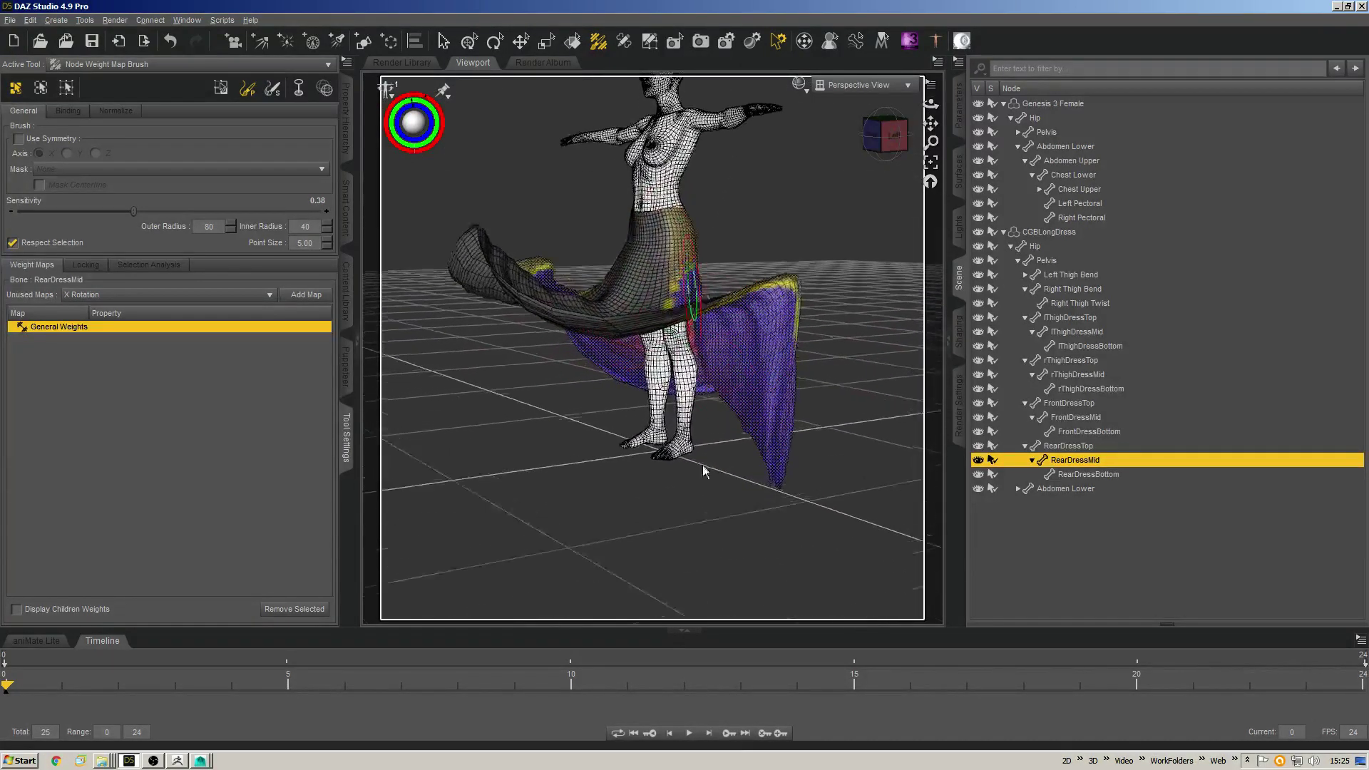
middle_drag(684, 390, 683, 417)
middle_drag(702, 356, 636, 280)
Restore the figure's default pose and switch to the Node Selection tool.
key(ctrl+shift+f)
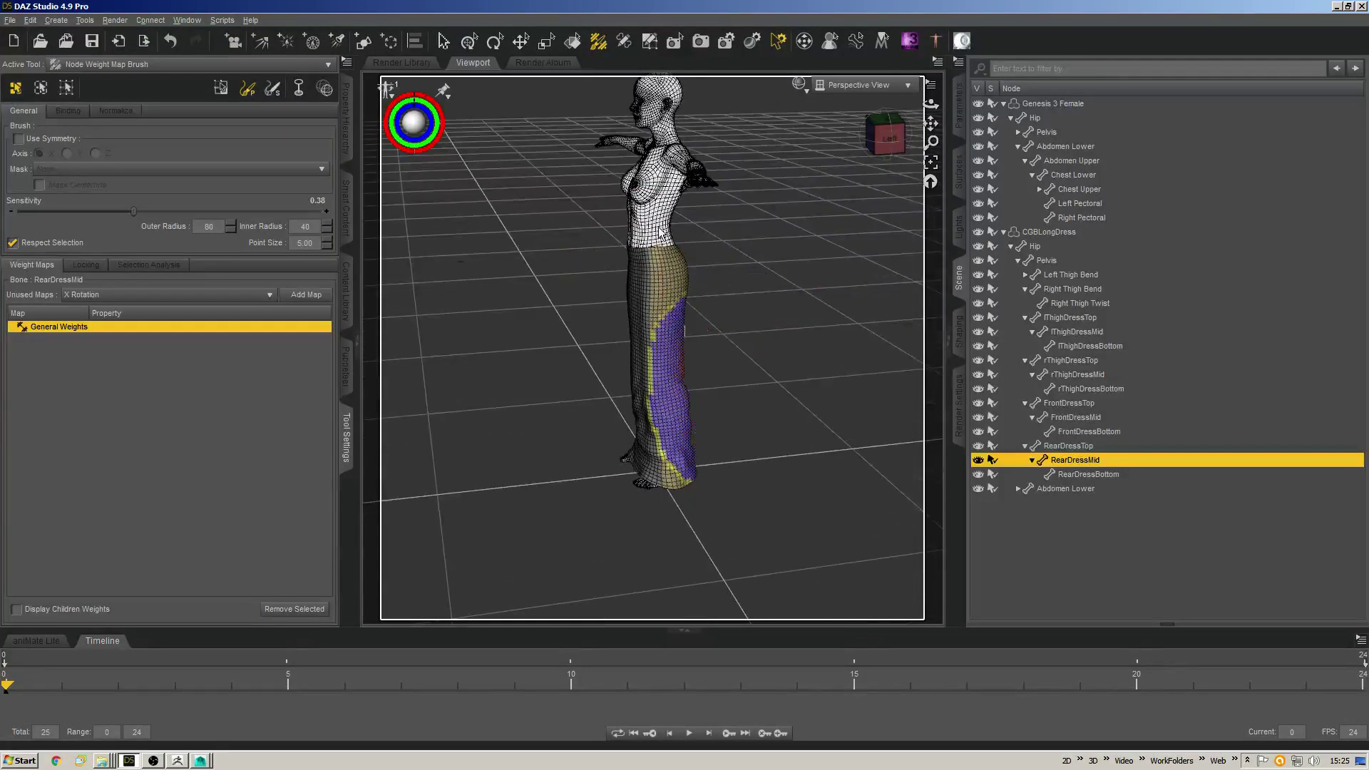
middle_drag(684, 331, 738, 285)
click(444, 43)
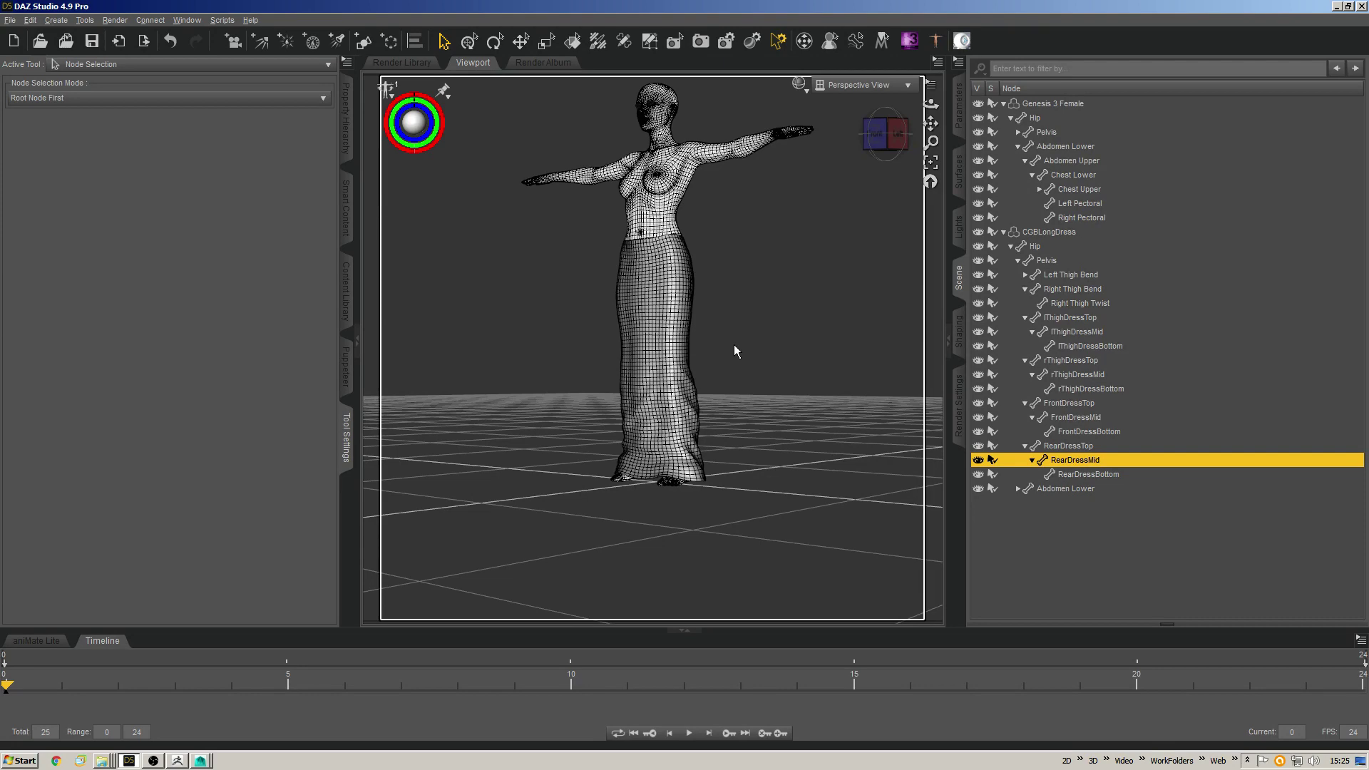
drag(889, 134, 651, 264)
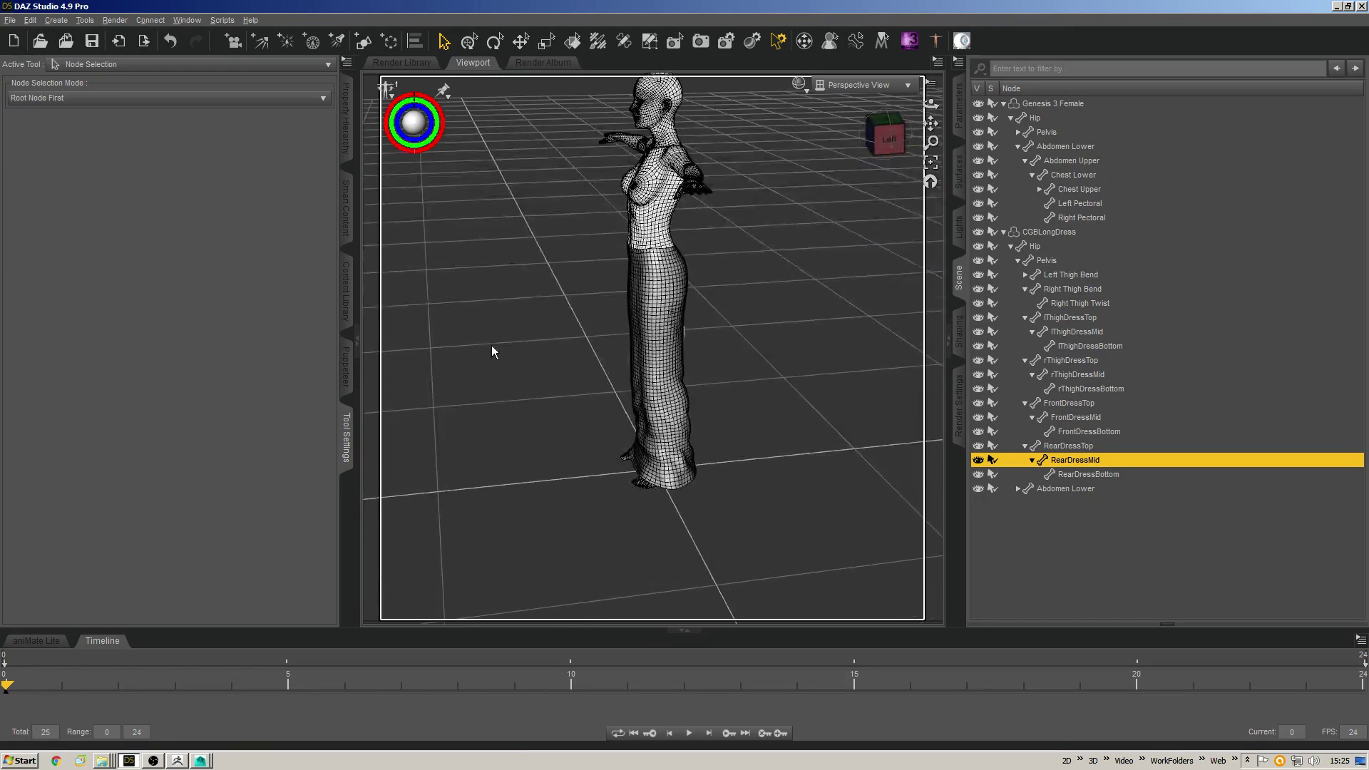
Unhide all polygons of the dress with the Geometry Editor, and return to the Node Selection tool.
key(ctrl+g)
click(870, 324)
key(ctrl+shift+e)
right_click(654, 276)
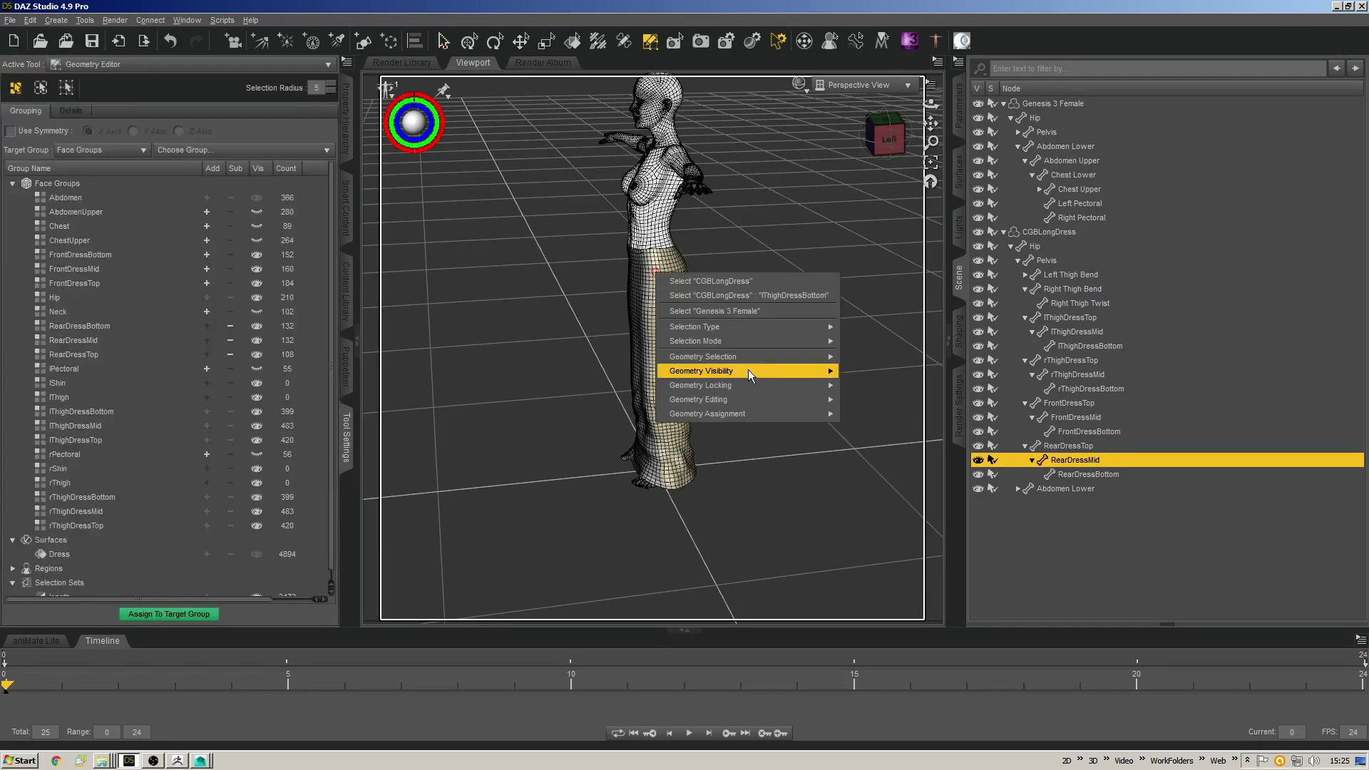
mouse_move(767, 375)
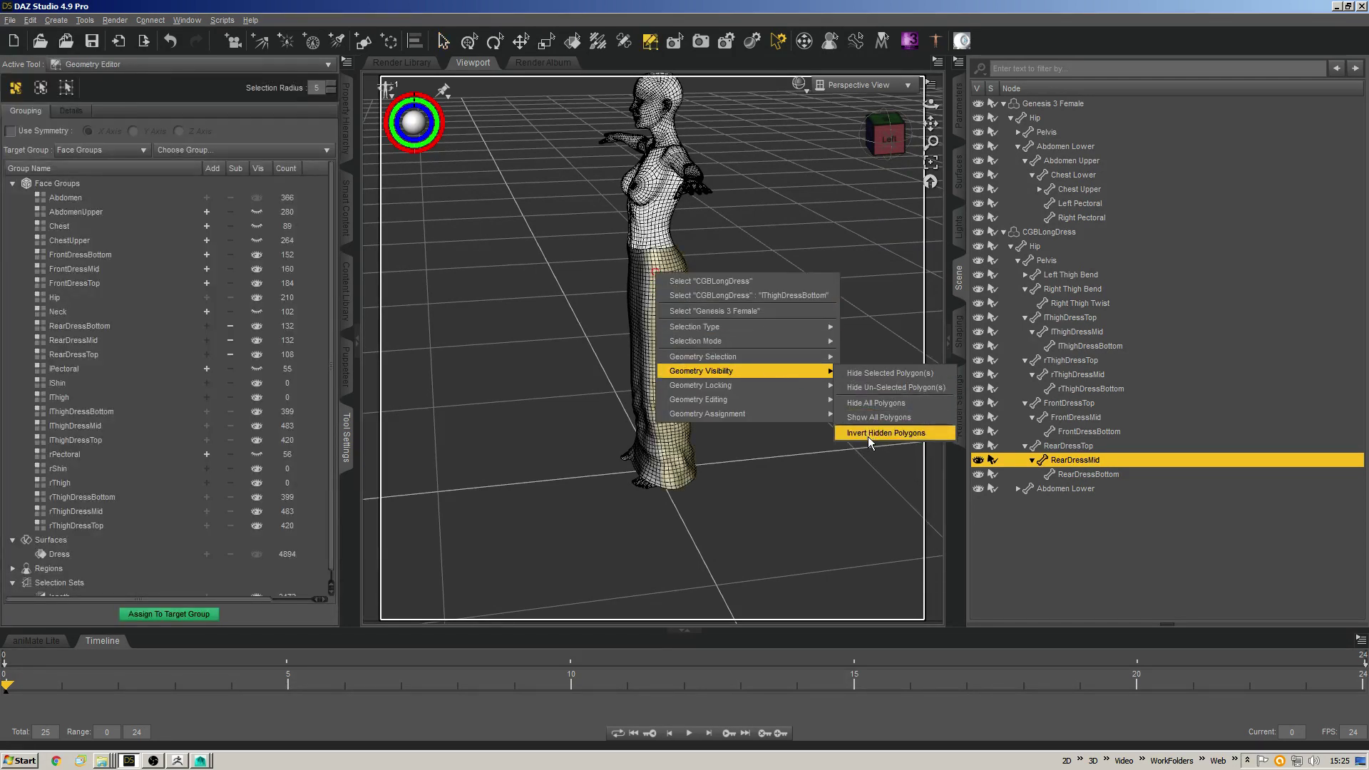
click(877, 419)
click(443, 40)
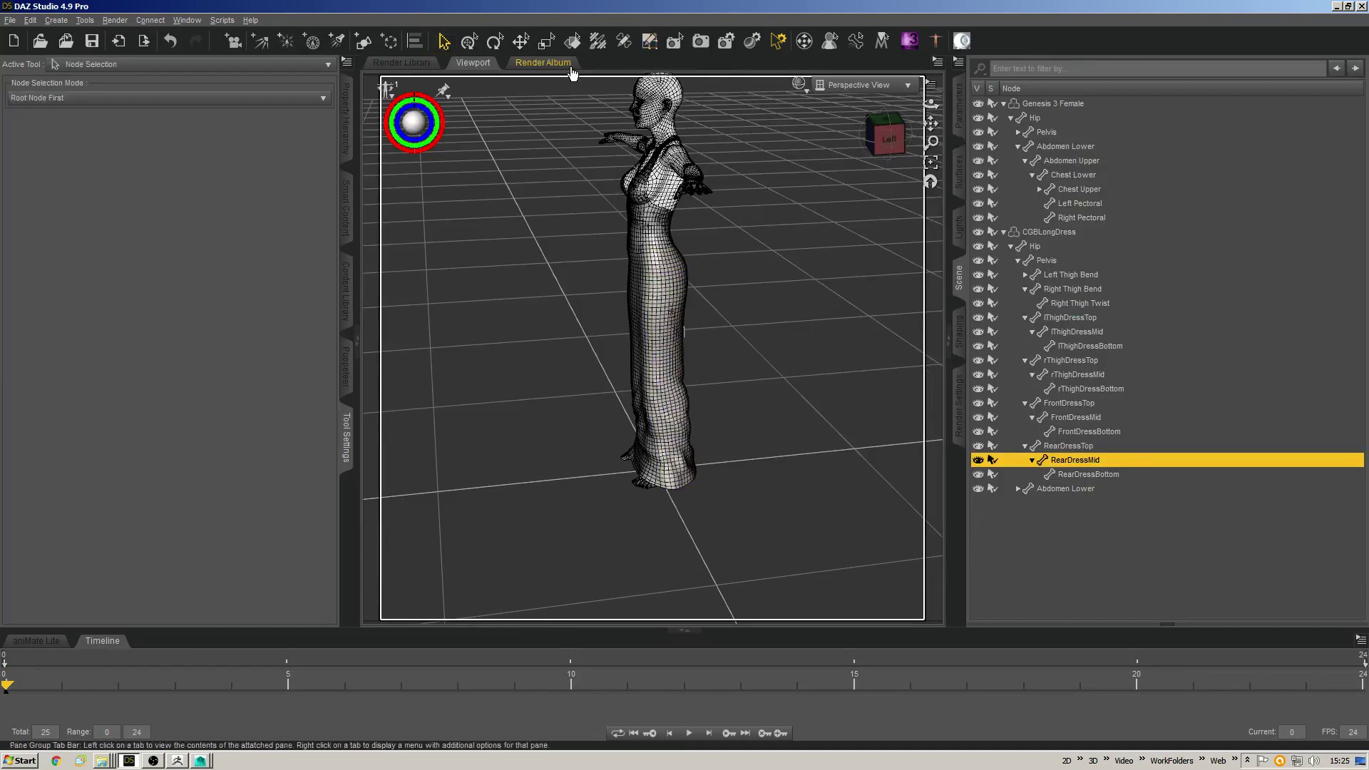
Change the viewport's draw style to textured shading with wireframe.
click(804, 91)
click(823, 221)
drag(889, 144, 977, 132)
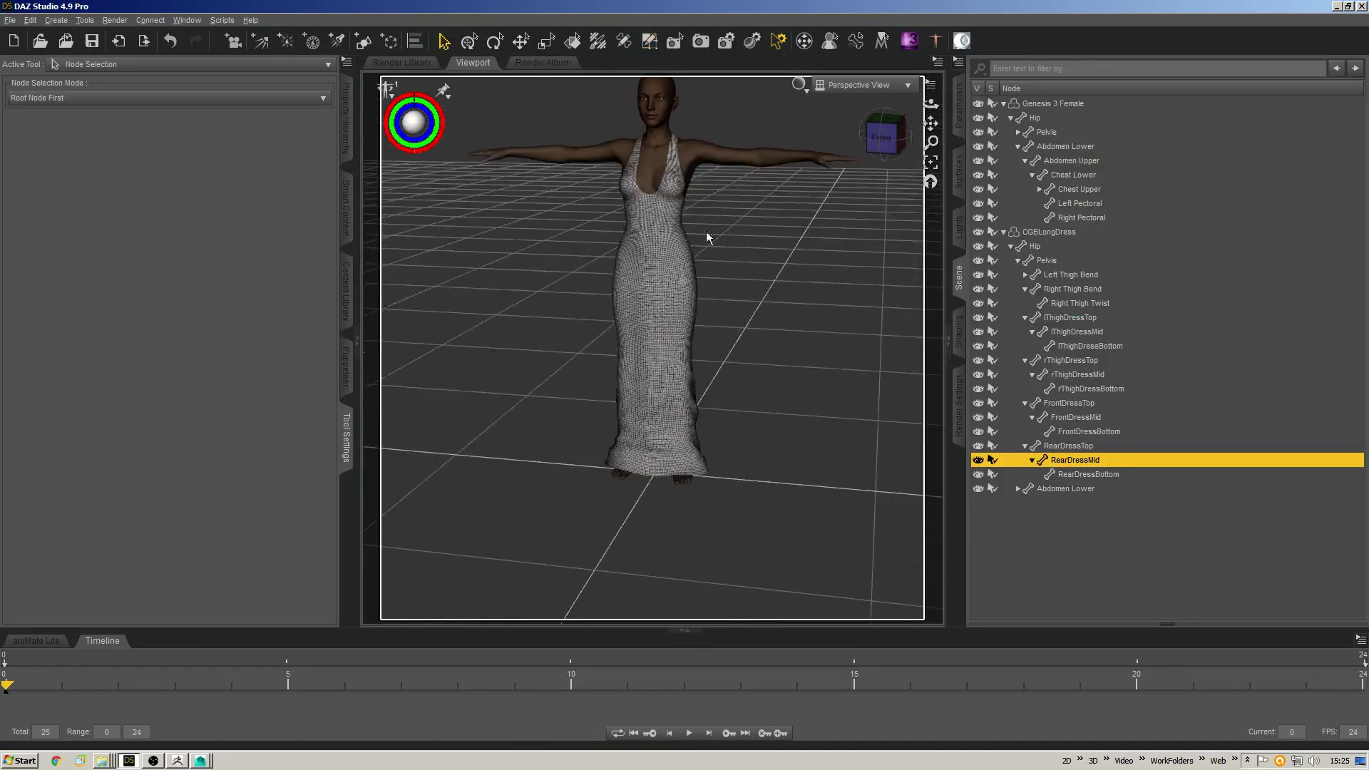
scroll(708, 435, up, 3)
alt+drag(708, 439, 611, 343)
Select the CGBLongDress figure, and move the selection up the scene hierarchy to the body's Chest Lower bone.
click(637, 318)
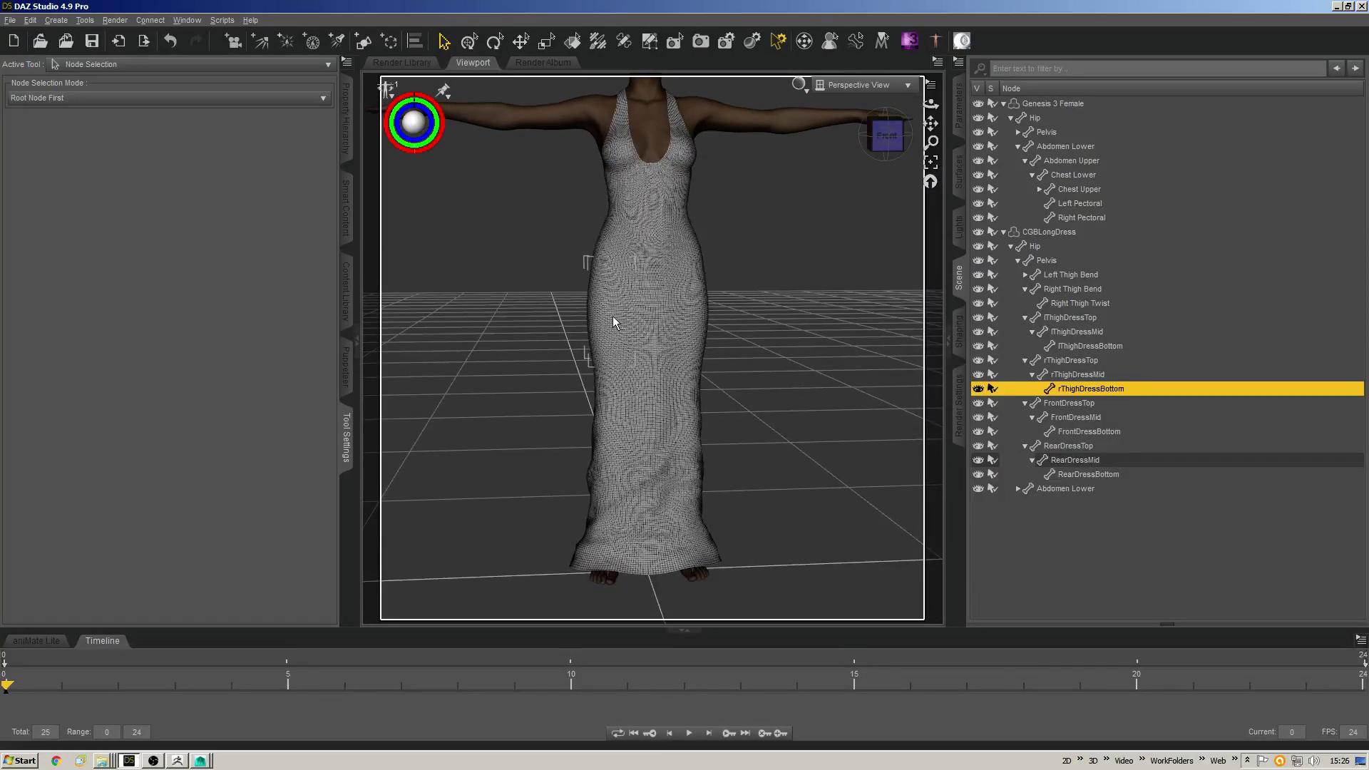
right_click(613, 315)
click(622, 325)
click(625, 333)
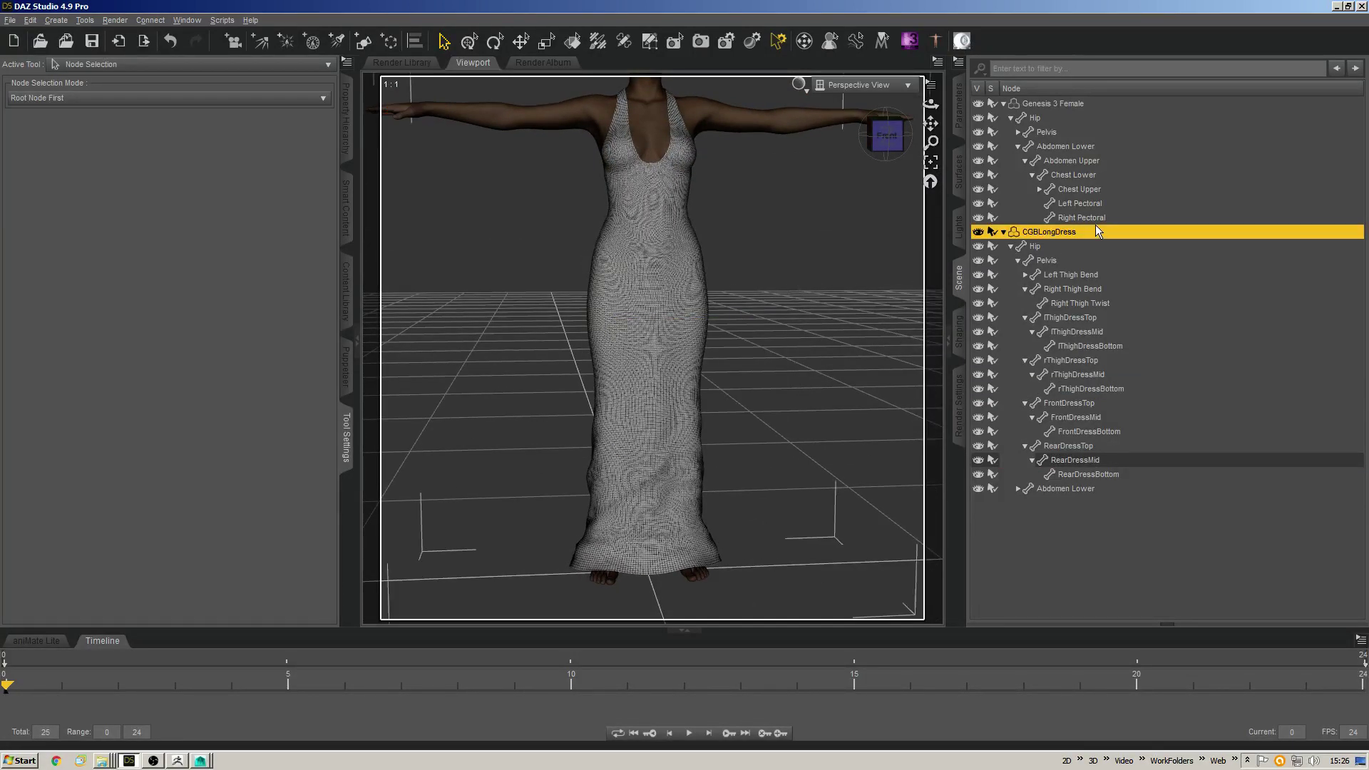
key(Up)
key(Up)
key(Up)
key(Up)
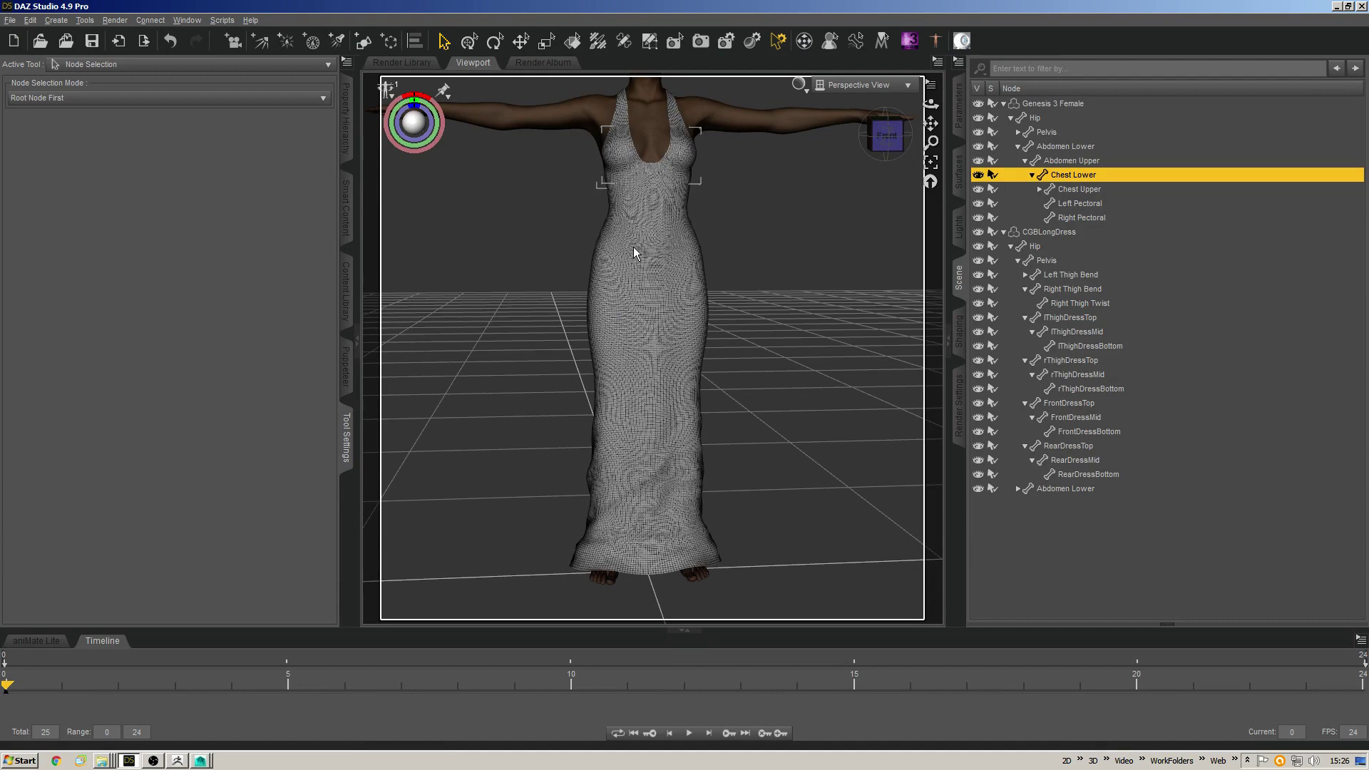
Expand the pelvis of Genesis 3 Female and select its Left Thigh Bend bone.
drag(887, 136, 860, 138)
click(1019, 133)
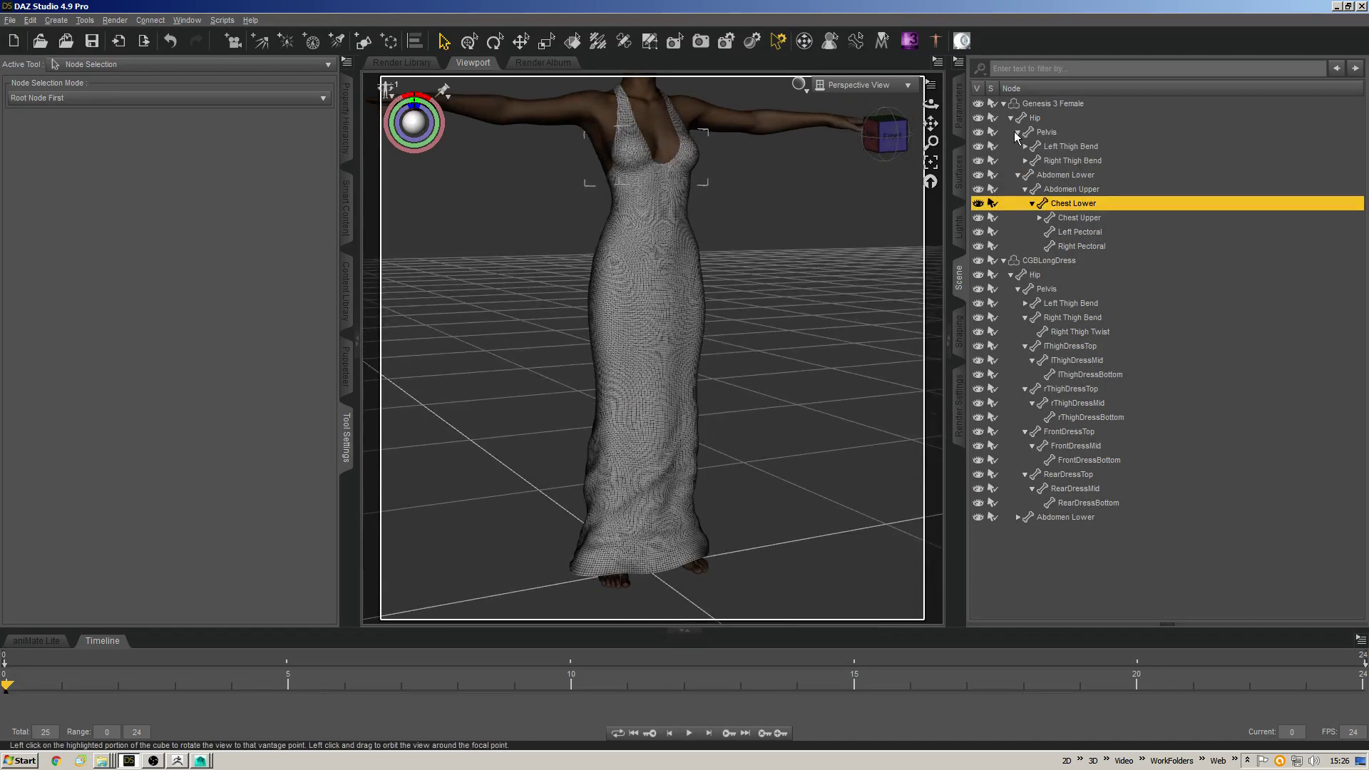
click(1067, 147)
middle_drag(814, 253, 610, 274)
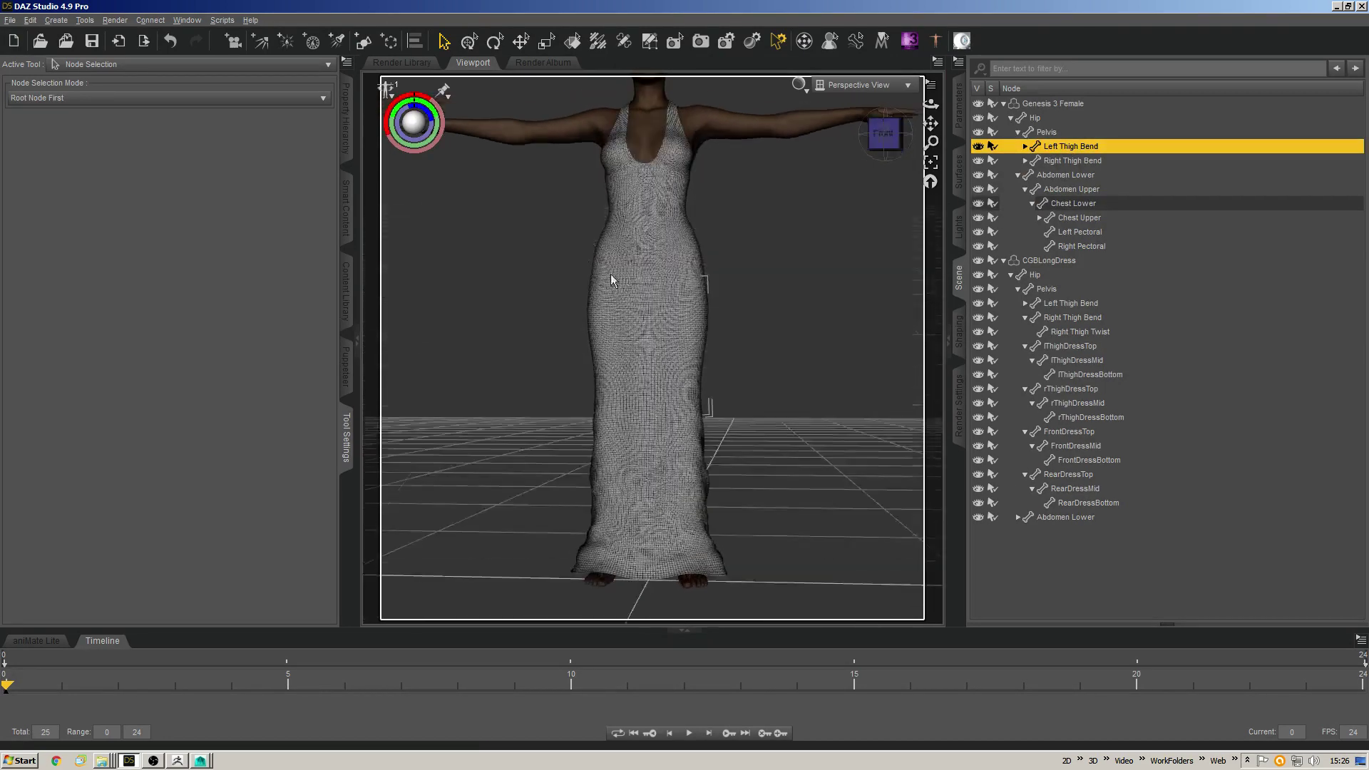
Try rotating the body's Left Thigh Bend bone to test the skirt, and undo the rotation.
mouse_move(413, 122)
mouse_down()
mouse_move(414, 104)
mouse_move(414, 127)
mouse_up()
middle_drag(559, 142, 410, 135)
drag(413, 123, 414, 109)
drag(876, 142, 834, 162)
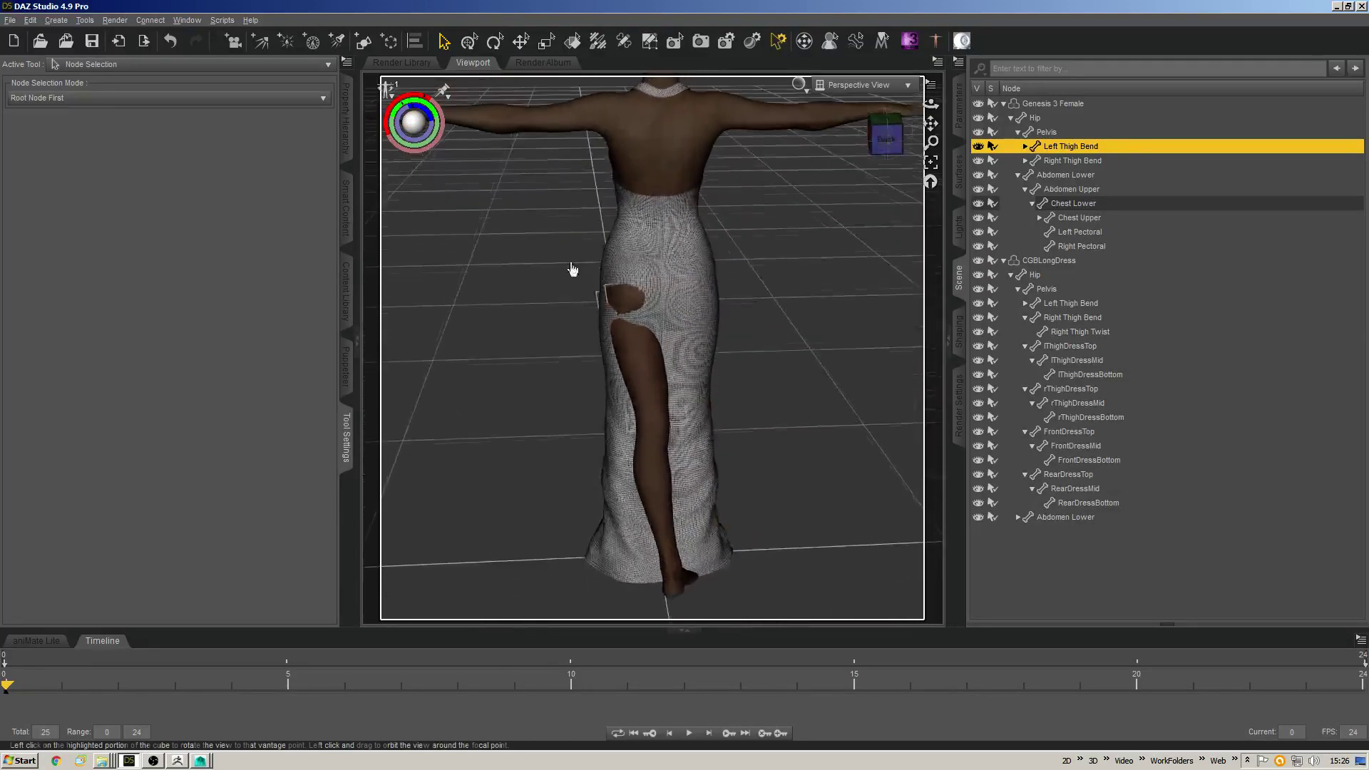
middle_drag(580, 318, 571, 301)
key(ctrl+z)
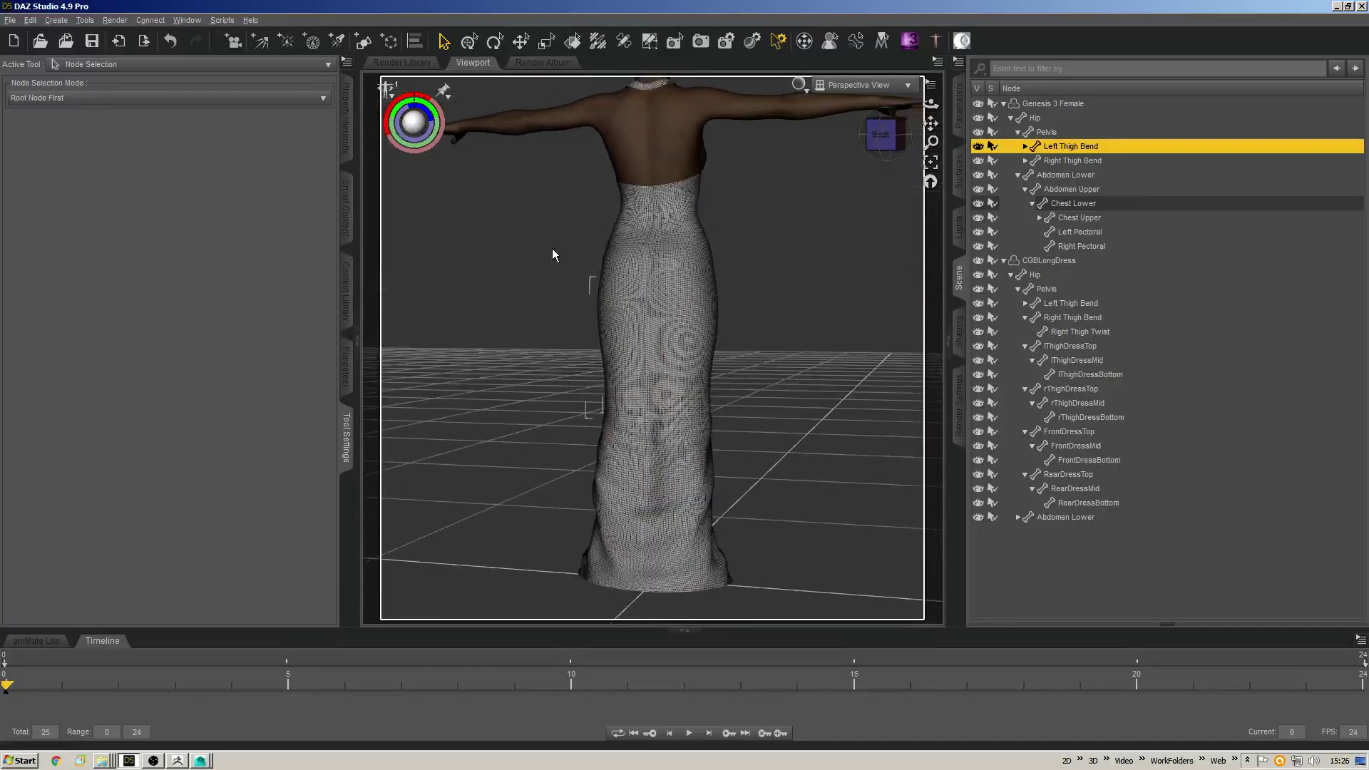
Bend the body's left thigh backwards, and rotate the RearDressTop bone to swing the rear skirt over the leg.
drag(405, 97, 429, 99)
middle_drag(715, 257, 807, 312)
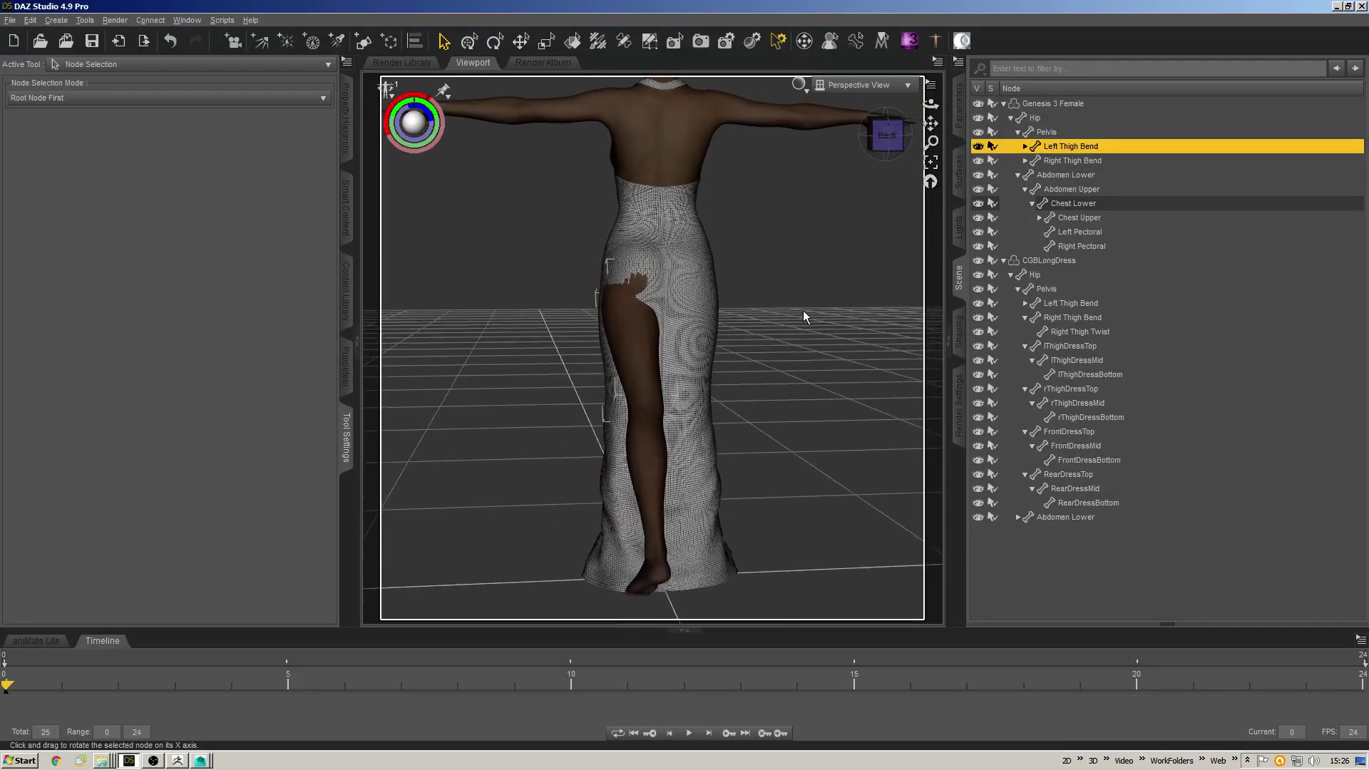
click(668, 341)
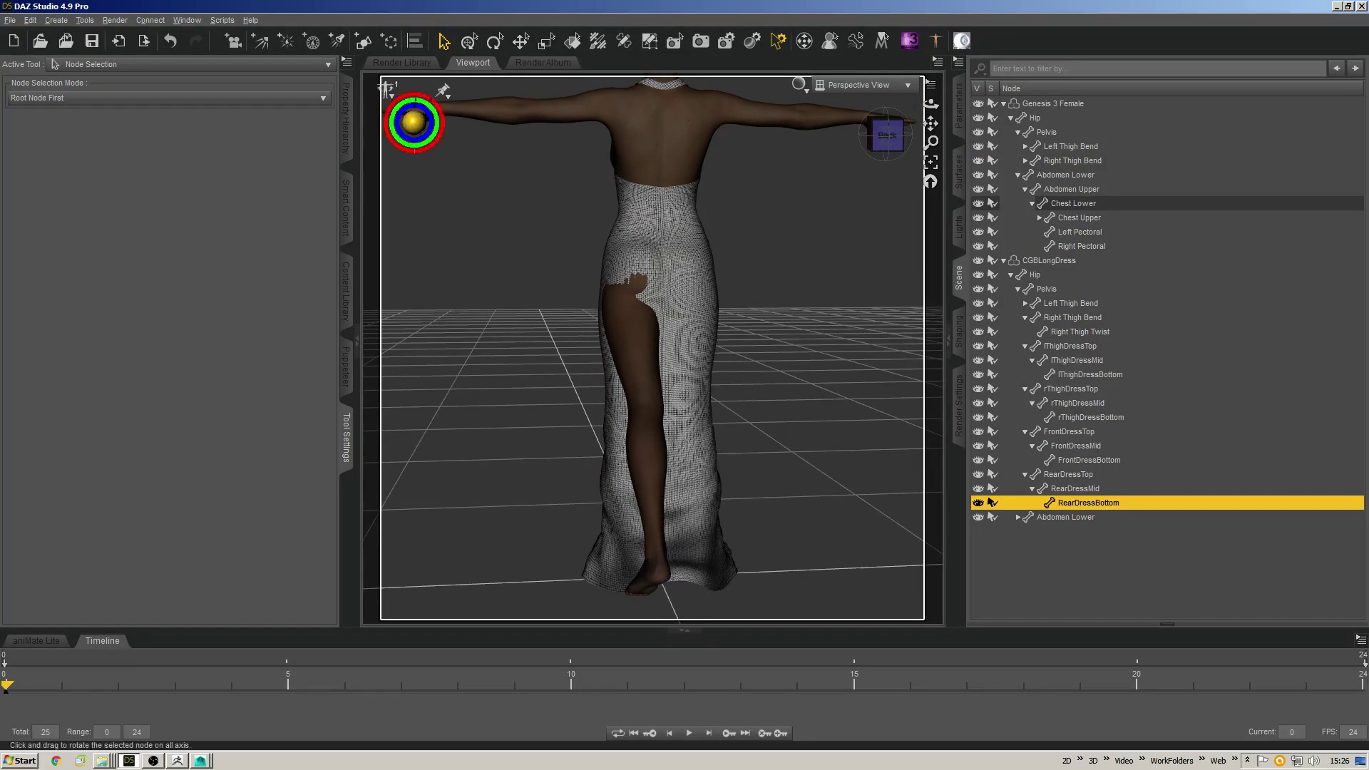
click(1070, 474)
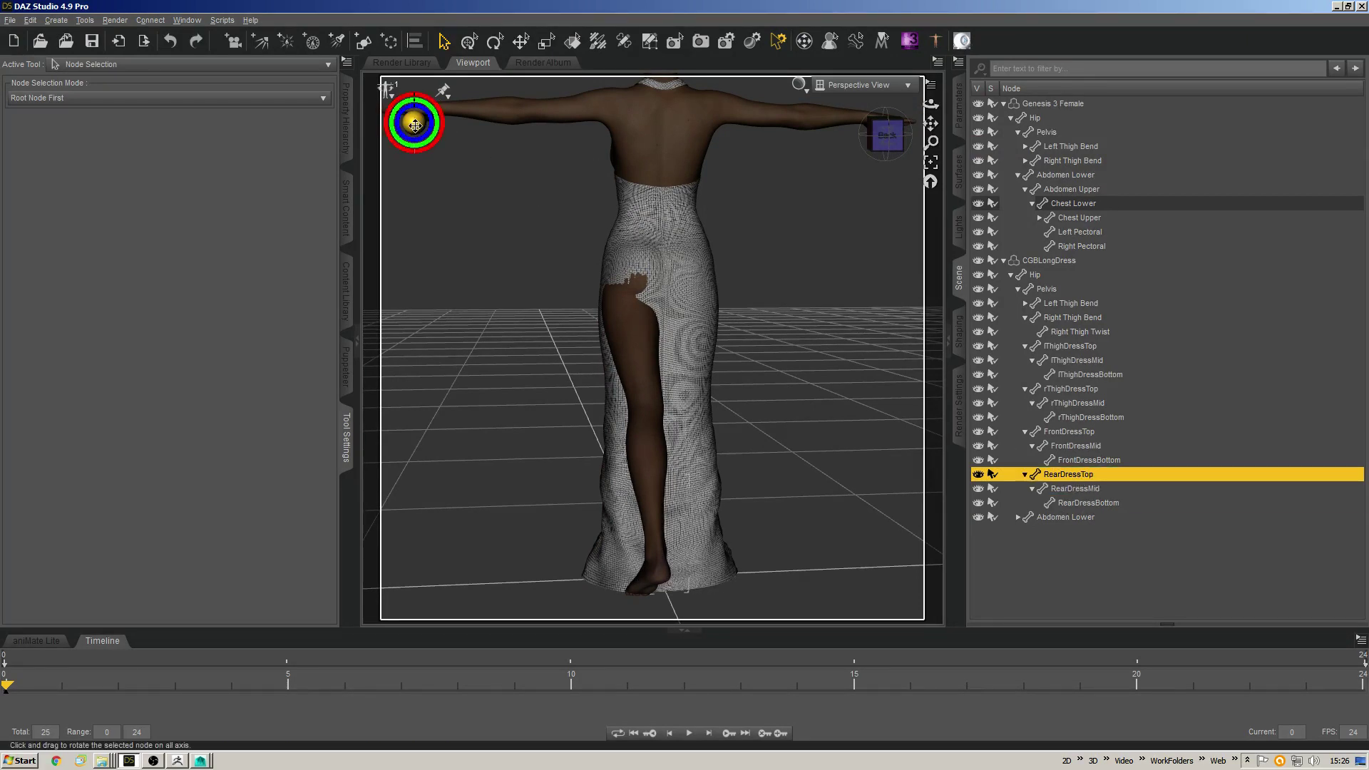
drag(414, 123, 419, 126)
alt+drag(691, 344, 570, 348)
Try to rotate and translate the lThighDressBottom bone, and undo the move.
click(651, 358)
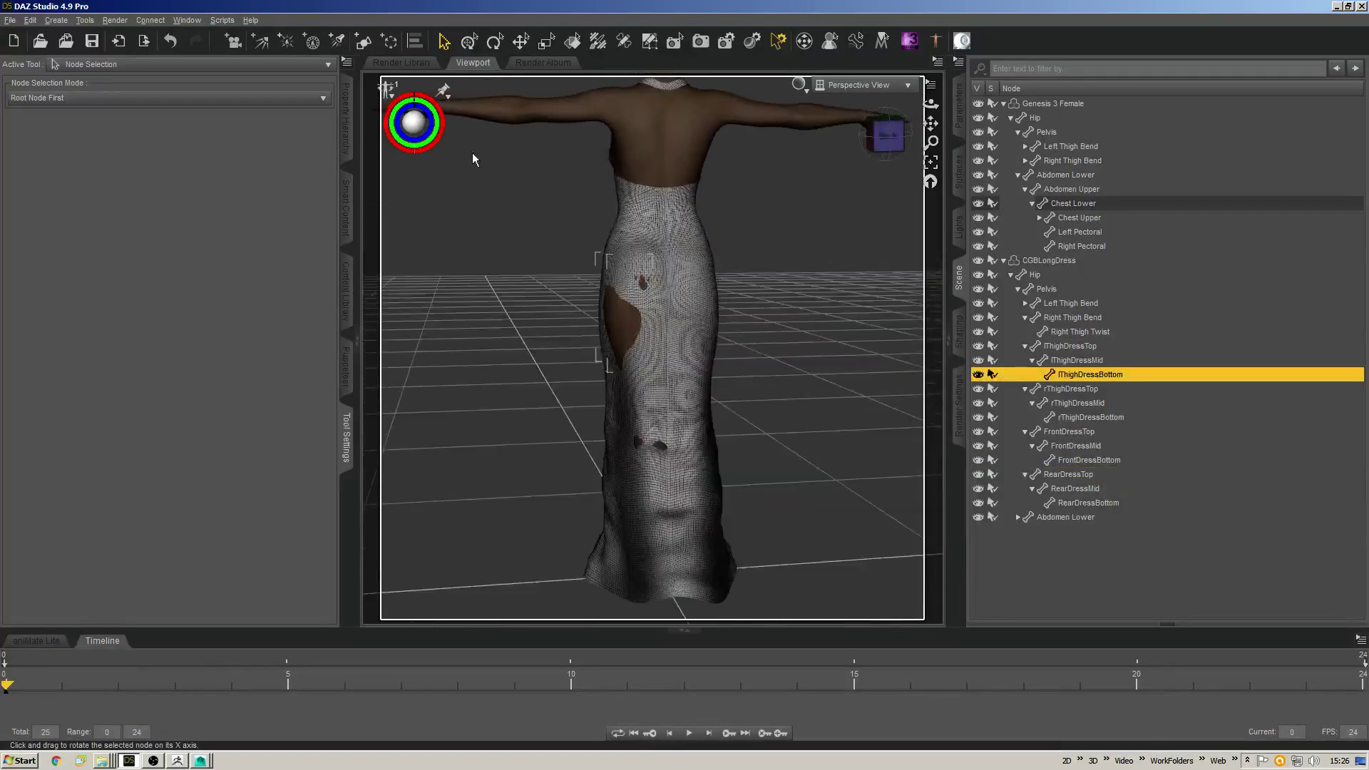
drag(413, 122, 418, 125)
key(w)
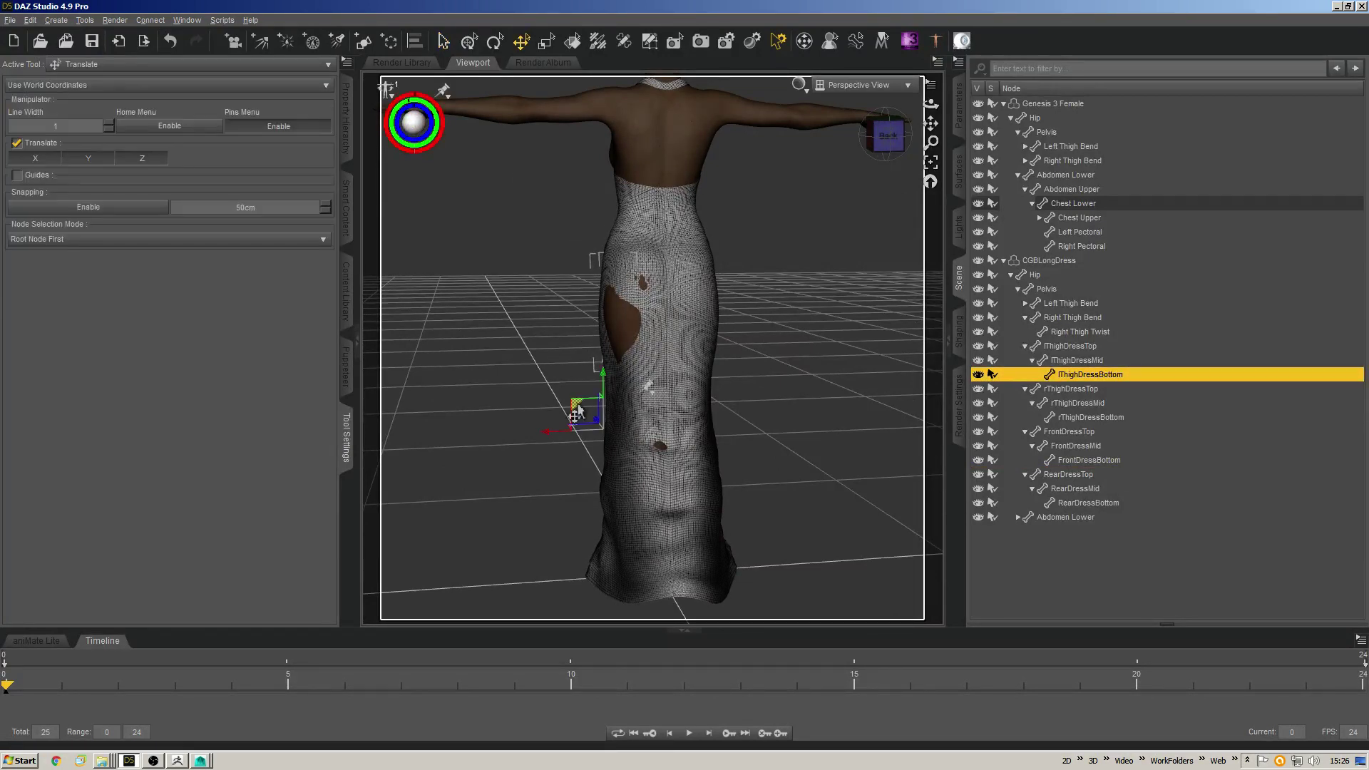
drag(580, 406, 574, 406)
key(ctrl+z)
Move the lThighDressTop bone outward over the leg, and reselect RearDressTop with the Node Selection tool.
click(1069, 346)
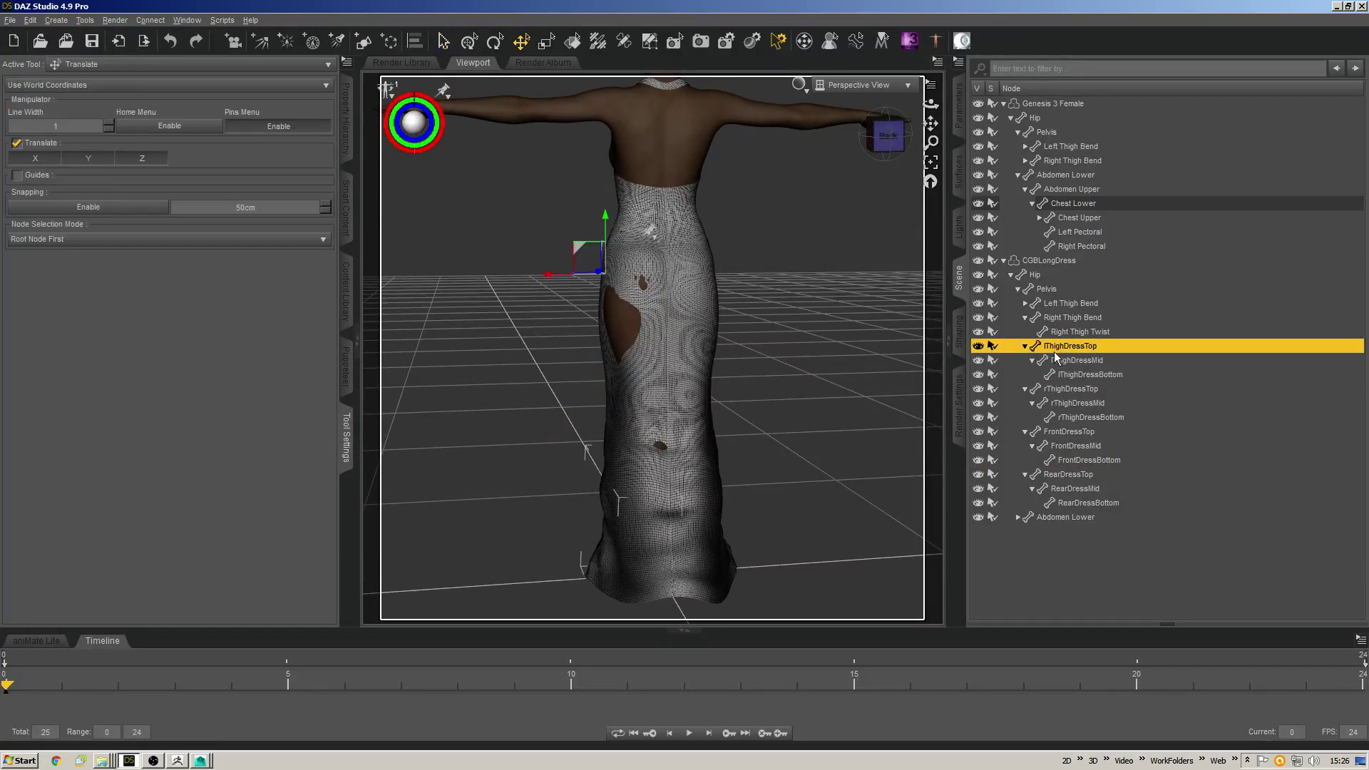
key(ctrl+y)
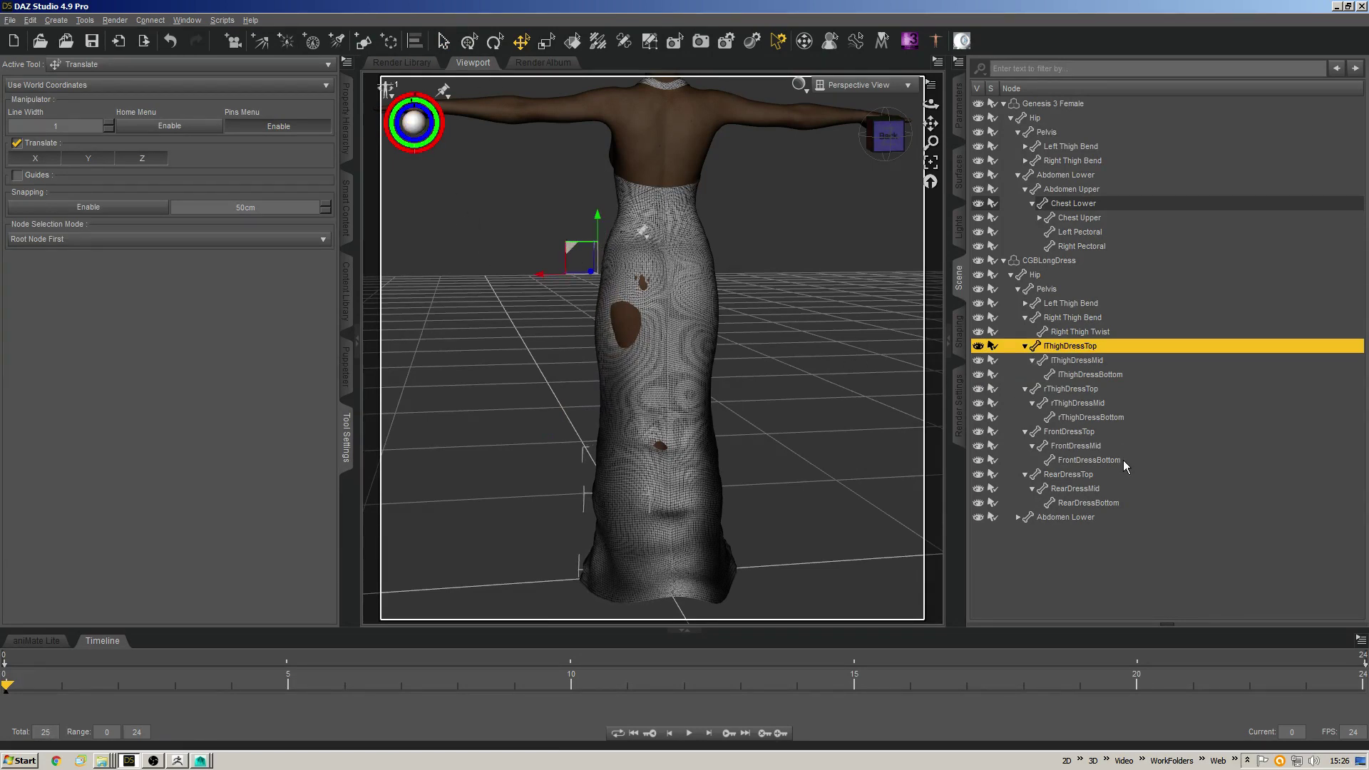
click(1084, 474)
alt+drag(668, 238, 645, 350)
click(443, 40)
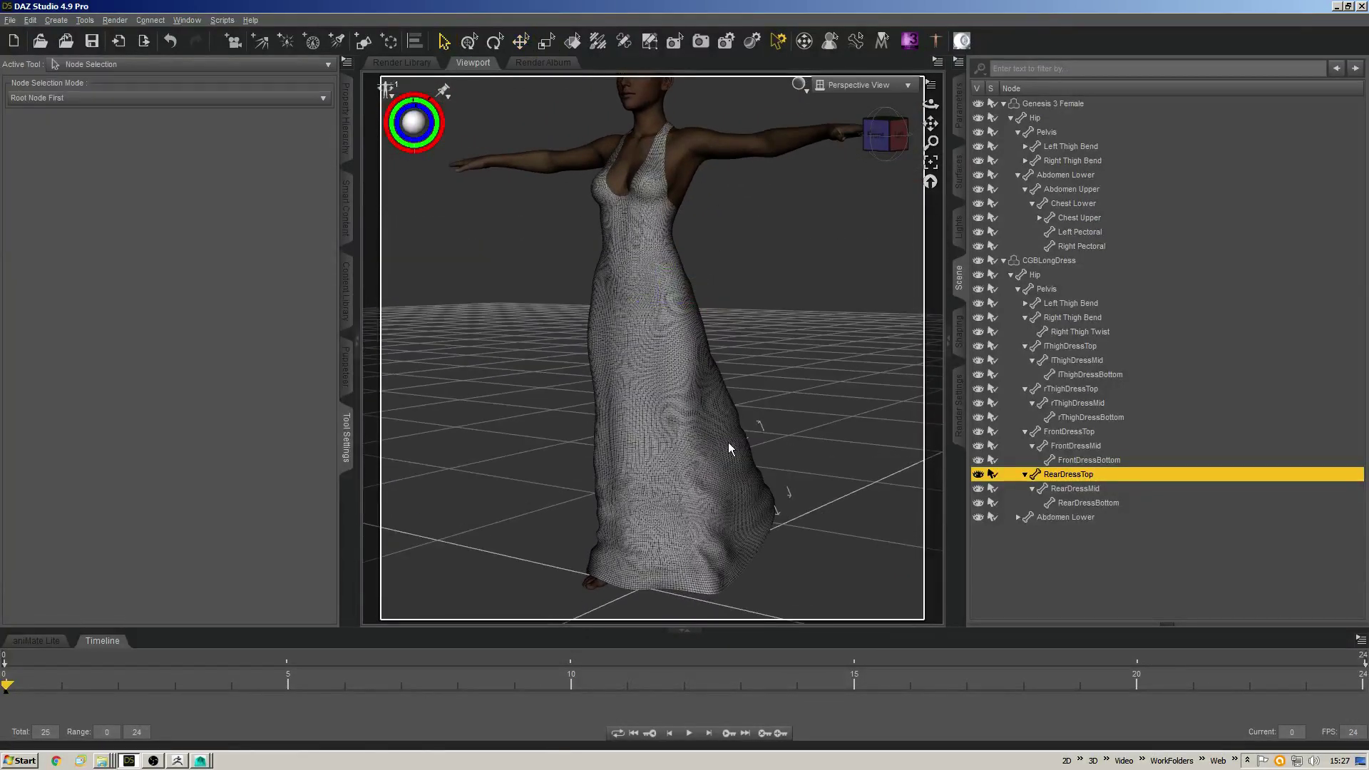
Save the dress as a Figure/Prop asset over CGBLongDress.duf, accepting vendor CGBytes, product CGBLongDress and content type Follower > Wardrobe > Dress.
key(ctrl+shift+s)
click(422, 180)
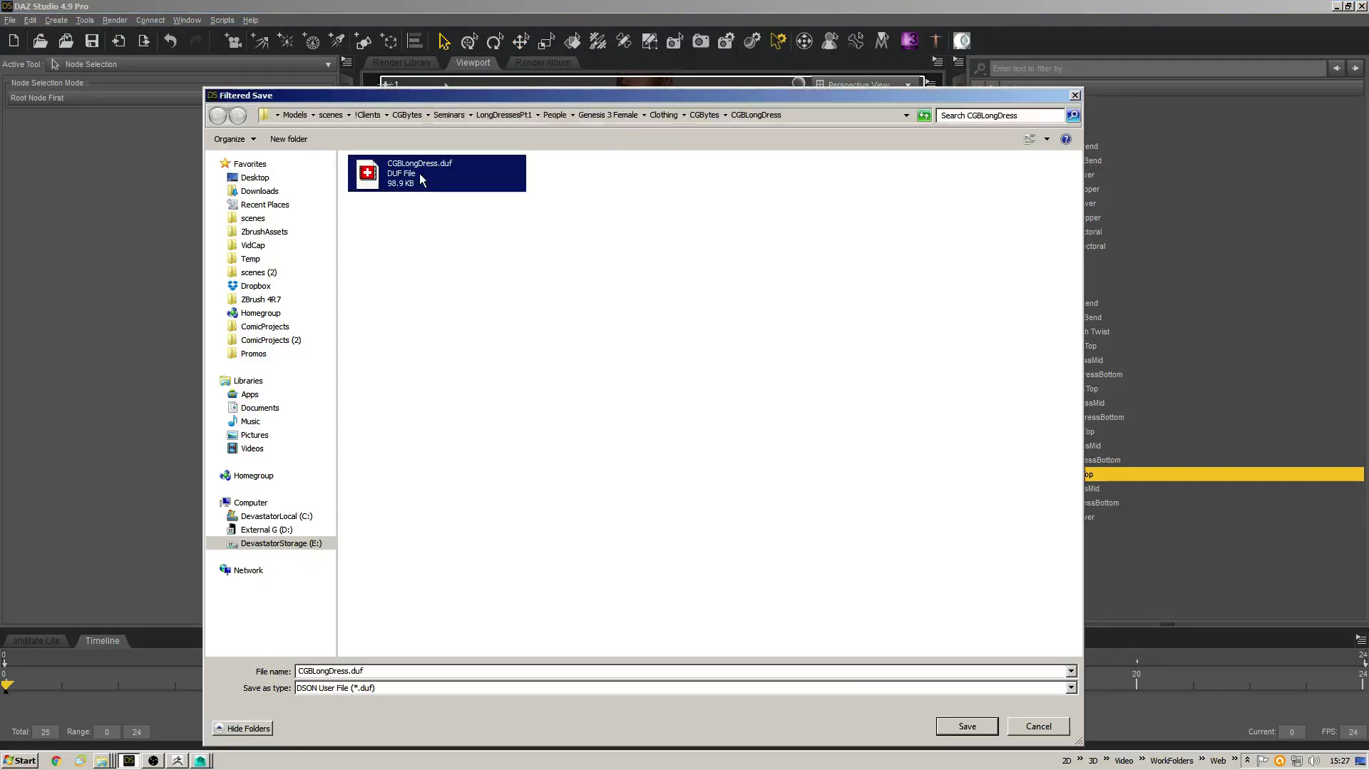
double_click(421, 179)
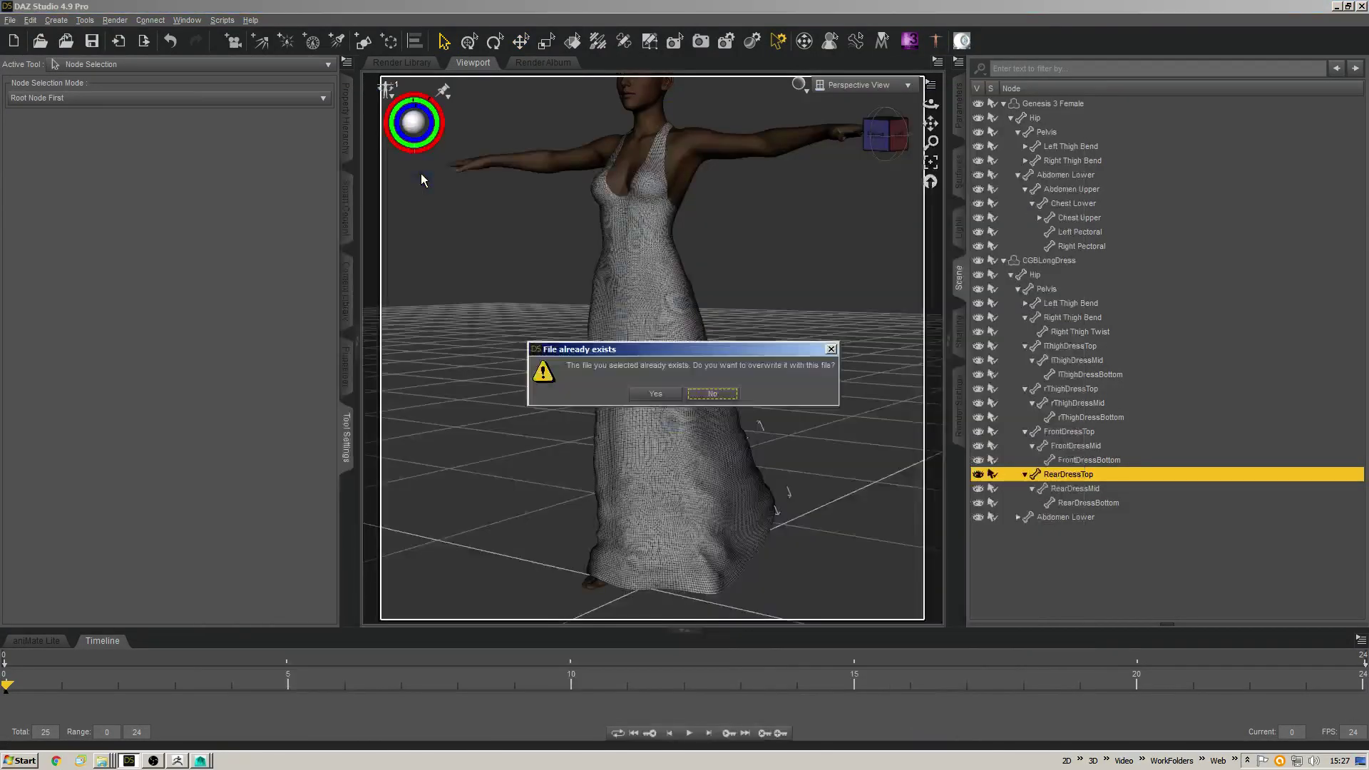
click(655, 394)
click(753, 489)
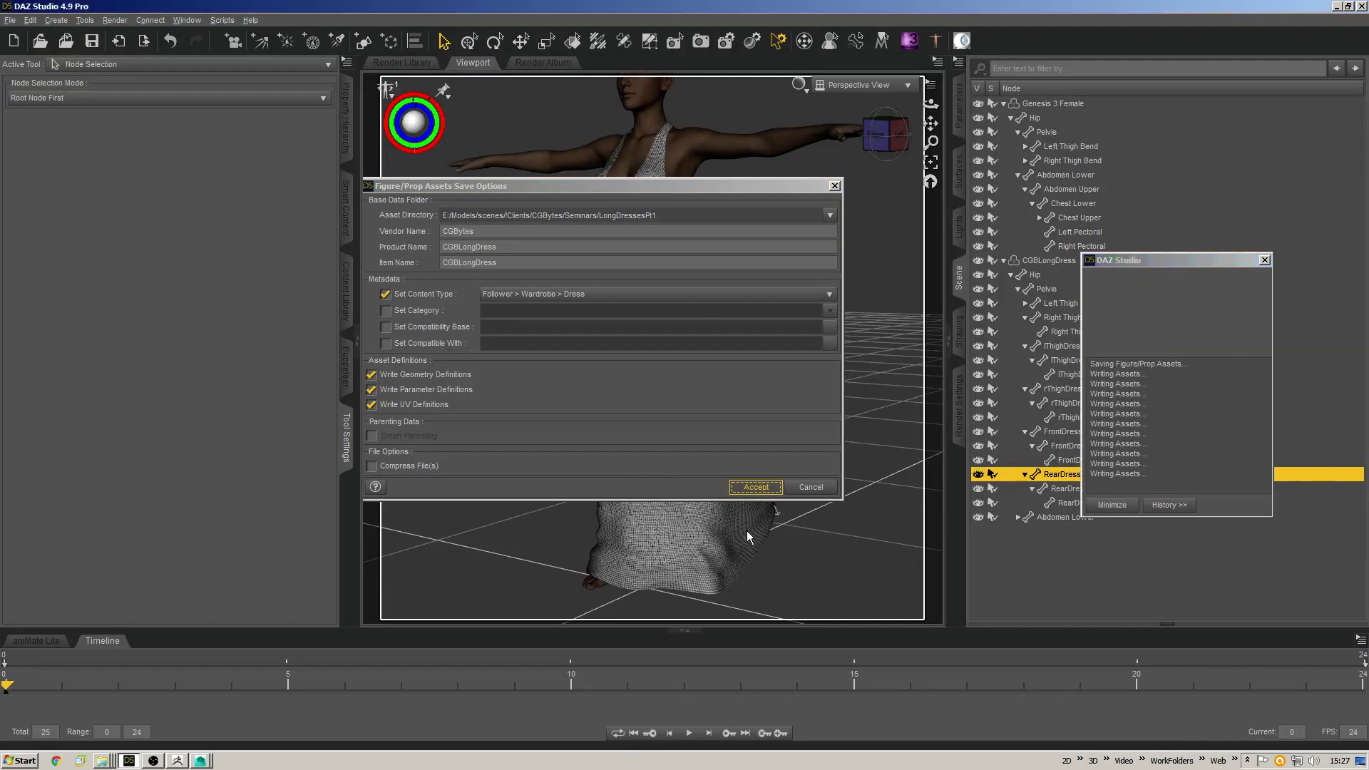